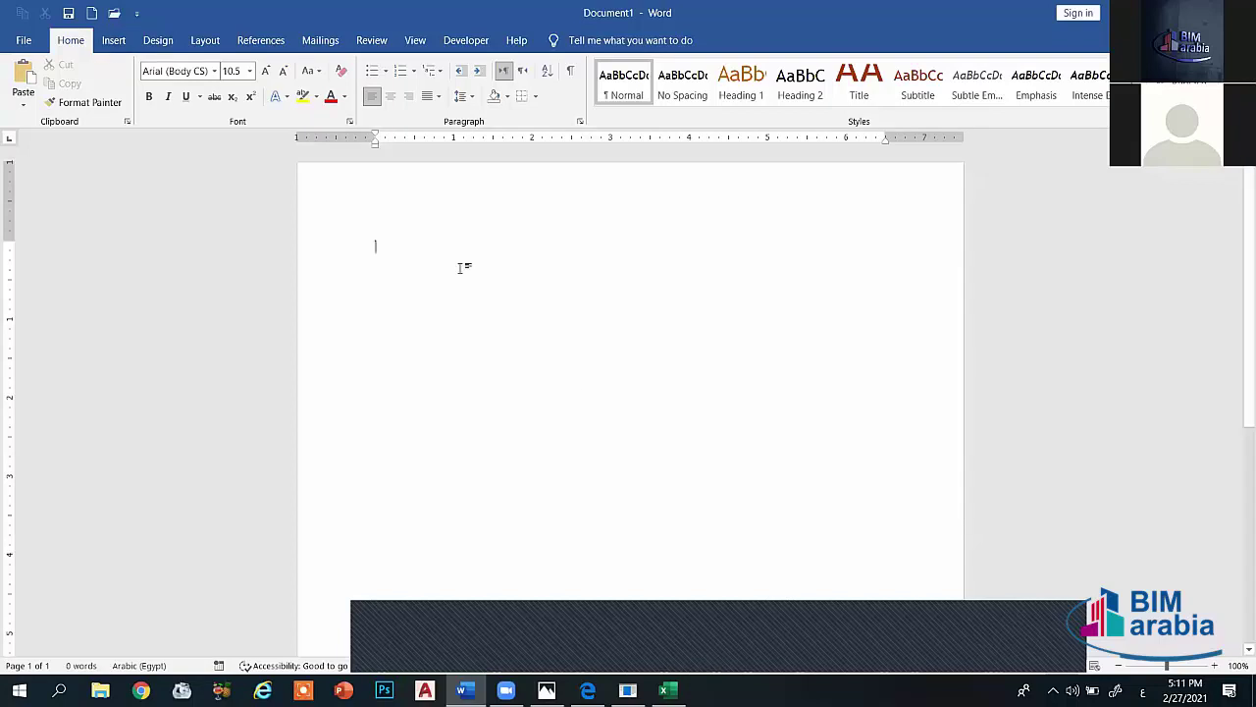
# - Browse the Insert, Design, References, Mailings, Review, View and Developer ribbon tabs
pyautogui.click(113, 40)
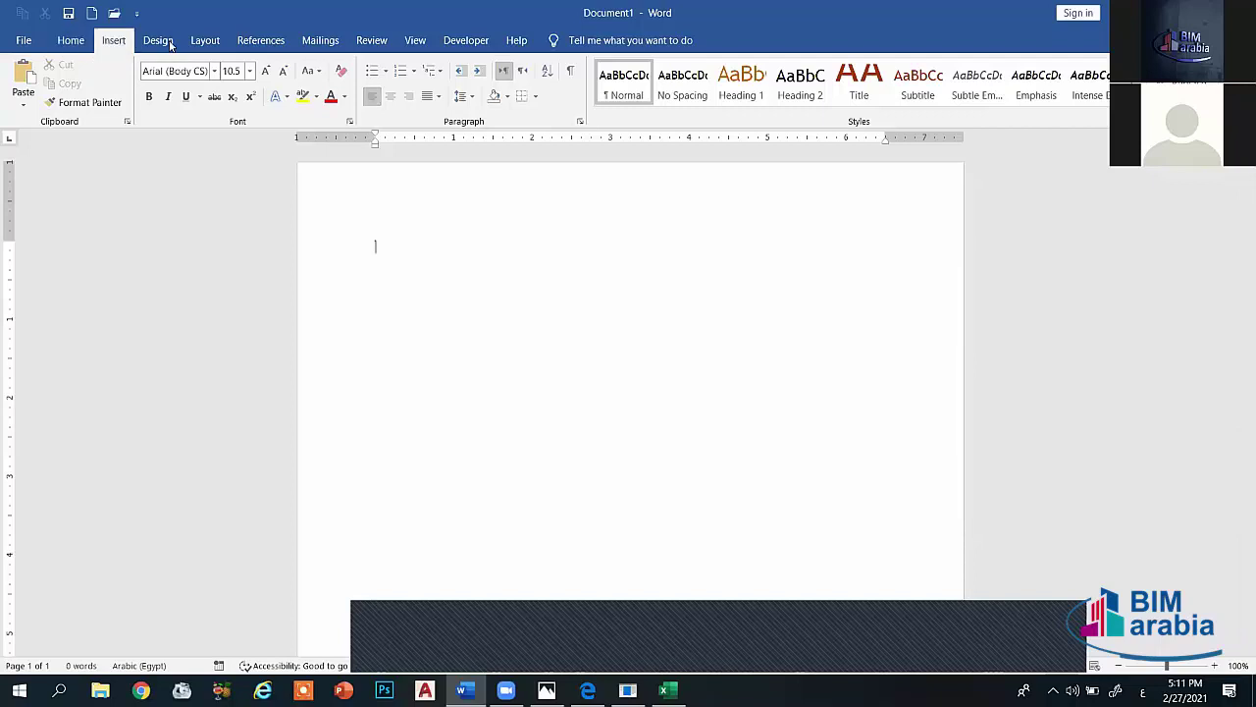
pyautogui.click(167, 41)
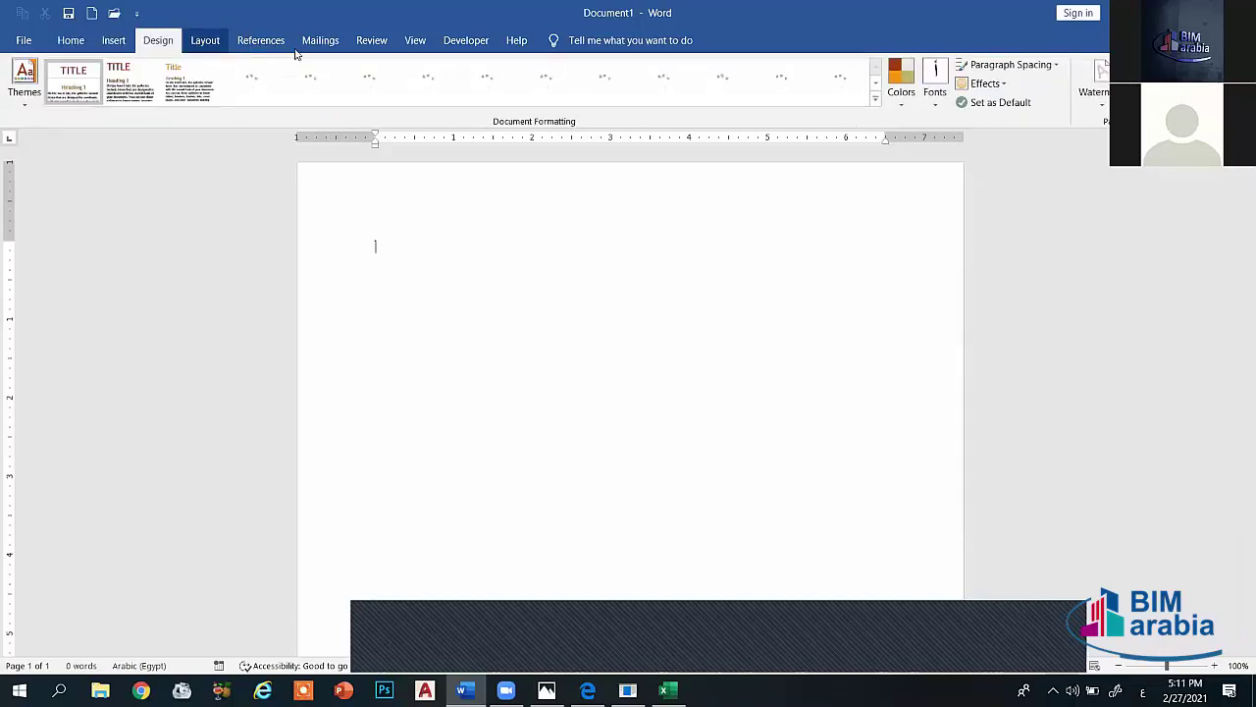
pyautogui.click(261, 40)
pyautogui.click(320, 41)
pyautogui.click(371, 40)
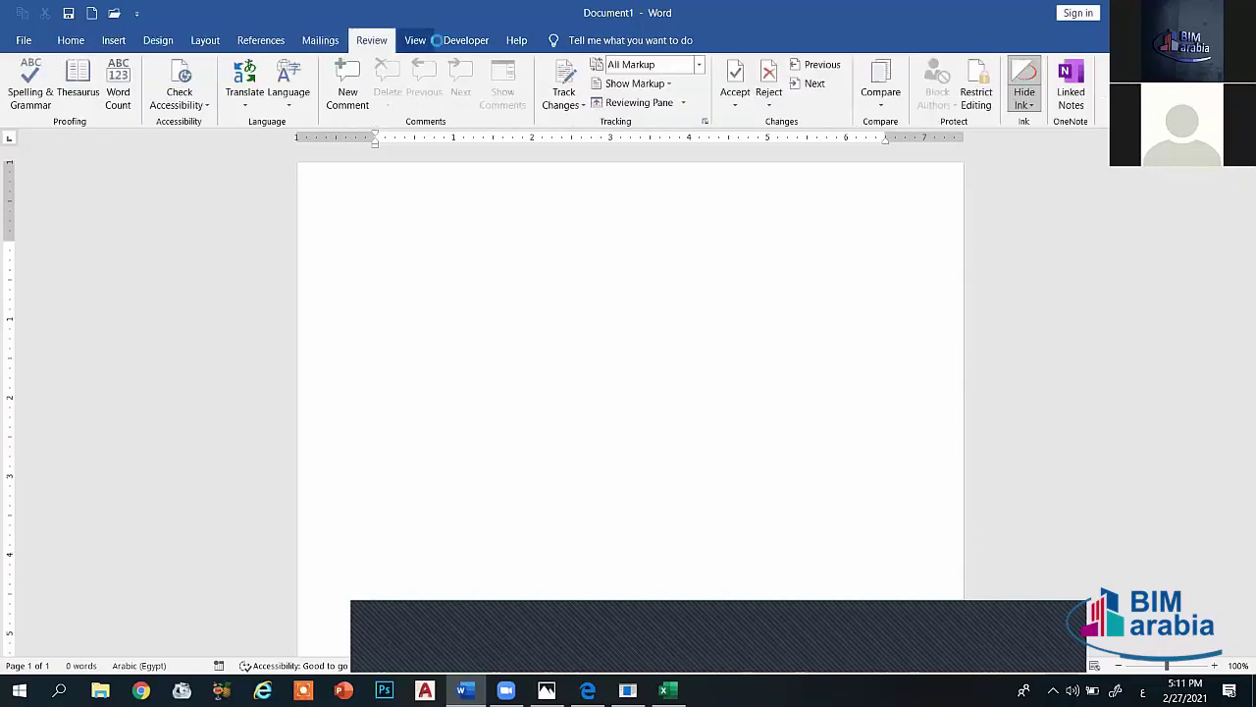
pyautogui.click(417, 40)
pyautogui.click(457, 40)
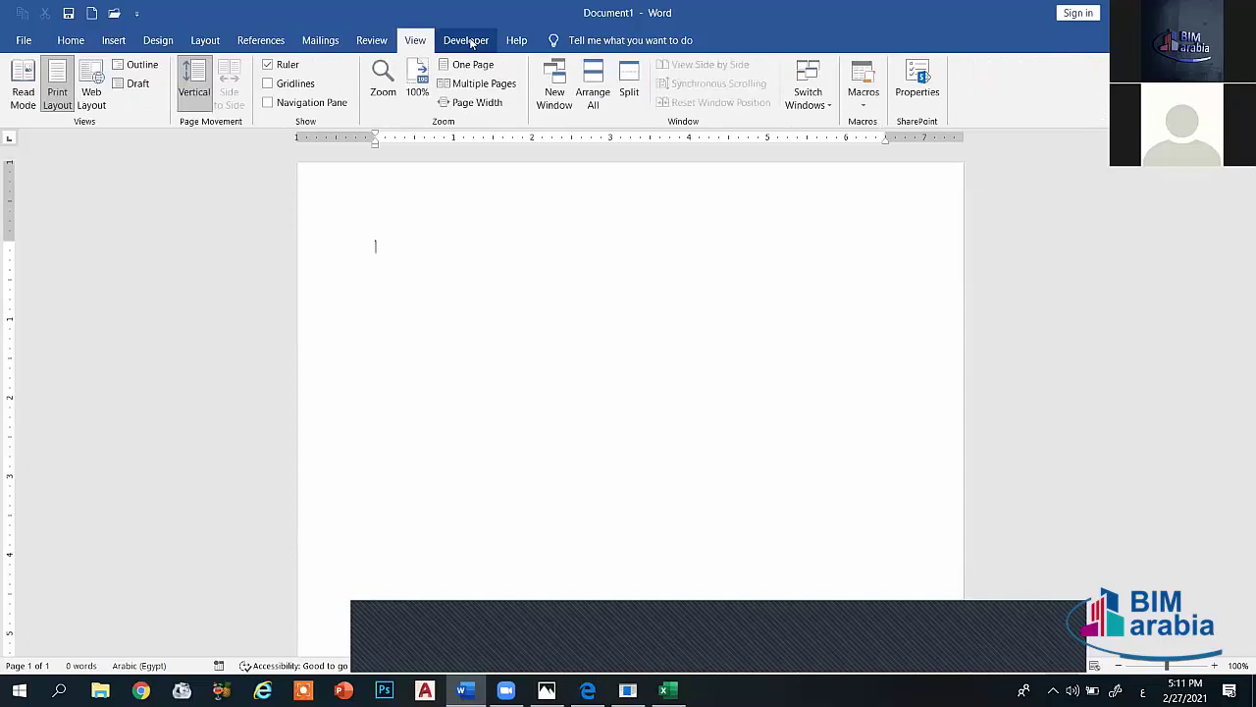
# - Go back through View, Review and Mailings to Insert and open the Header gallery
pyautogui.click(415, 40)
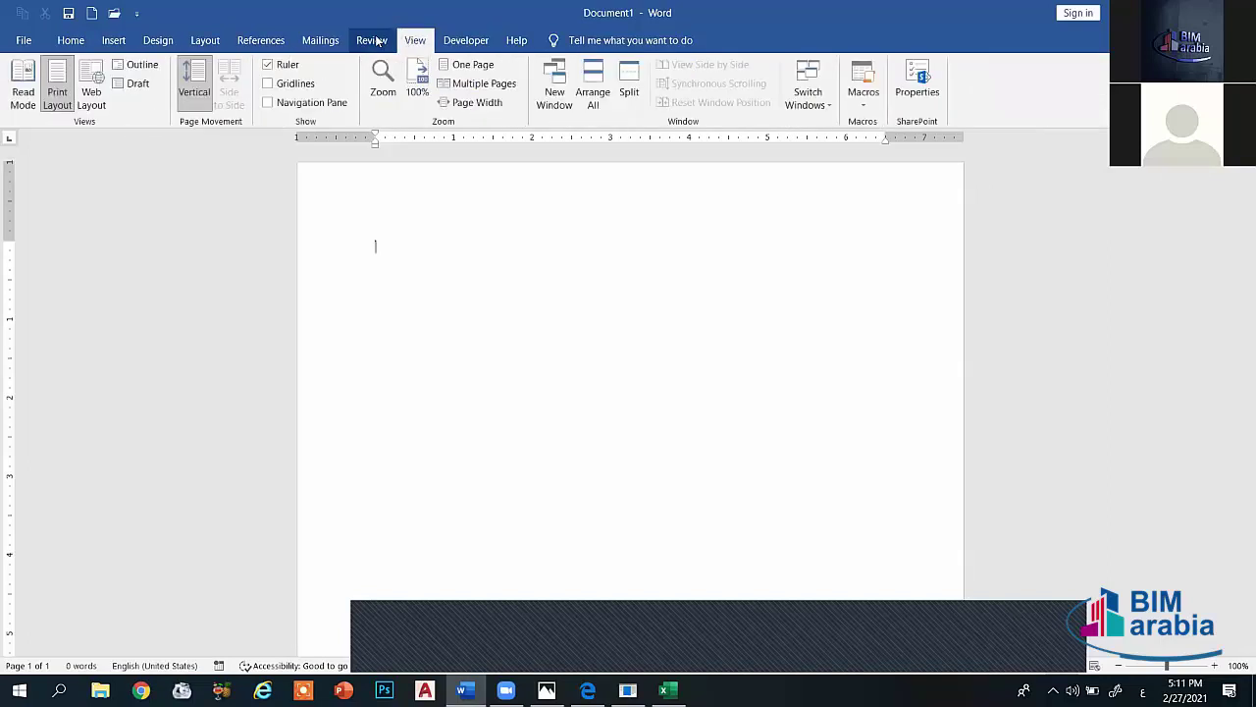
pyautogui.click(372, 40)
pyautogui.click(320, 40)
pyautogui.click(114, 40)
pyautogui.click(784, 91)
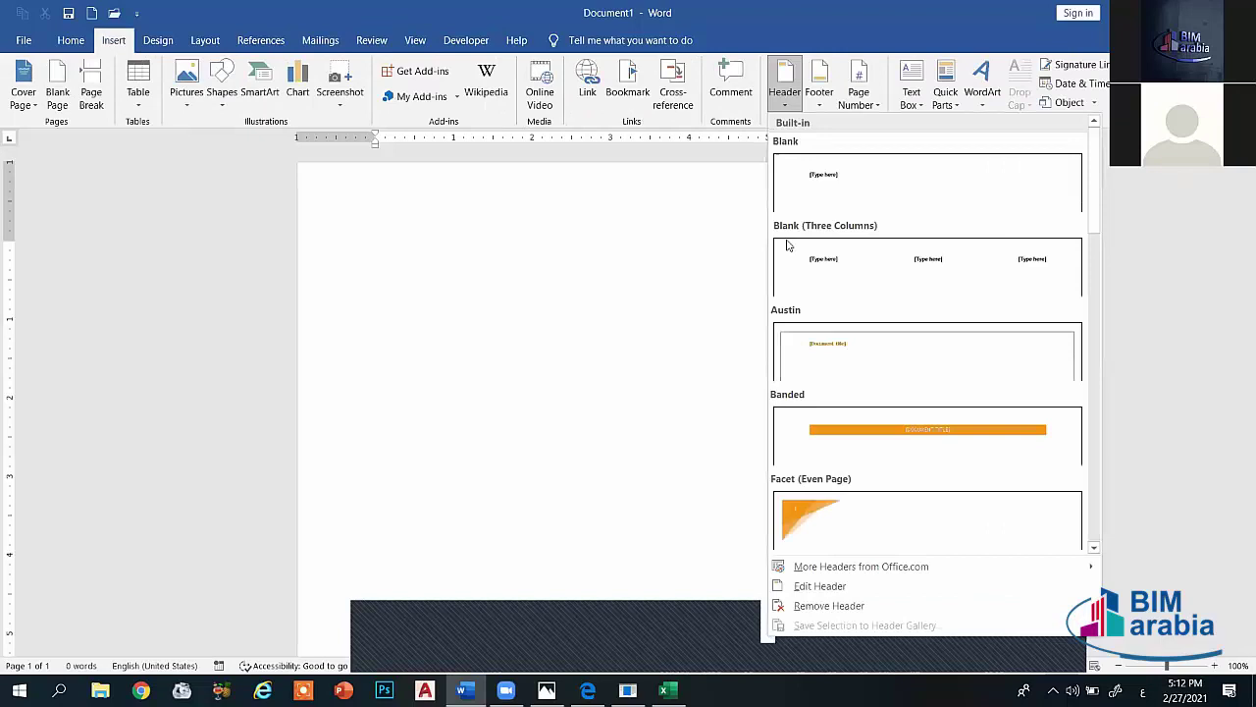
# - Insert a Blank header, replace its placeholder with a name in English, and close the header
pyautogui.click(829, 193)
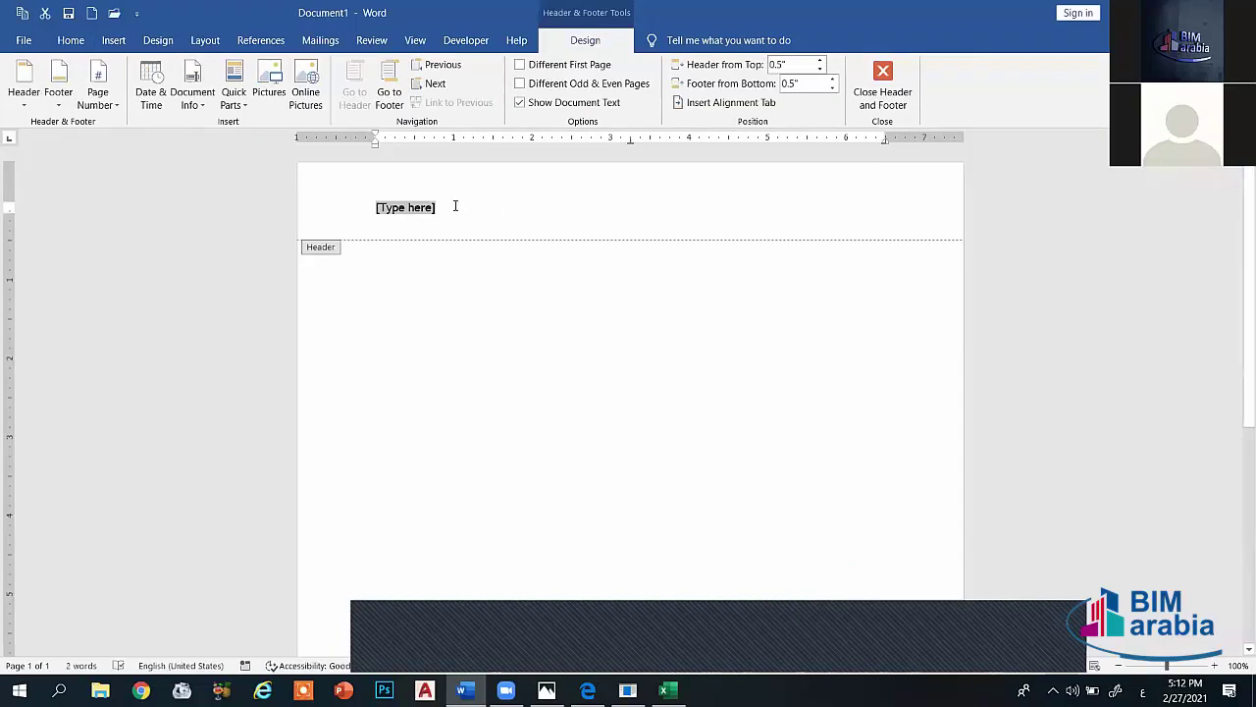
pyautogui.press('BackSpace')
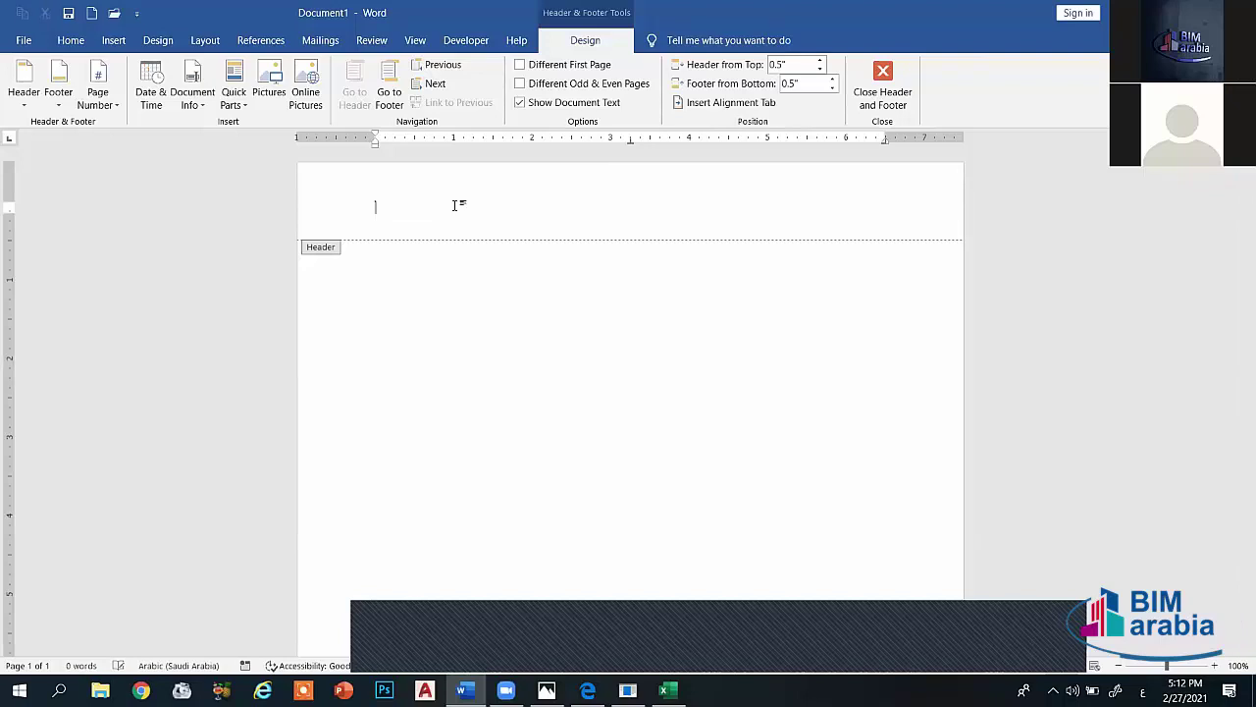
pyautogui.hotkey('alt', 'shift')
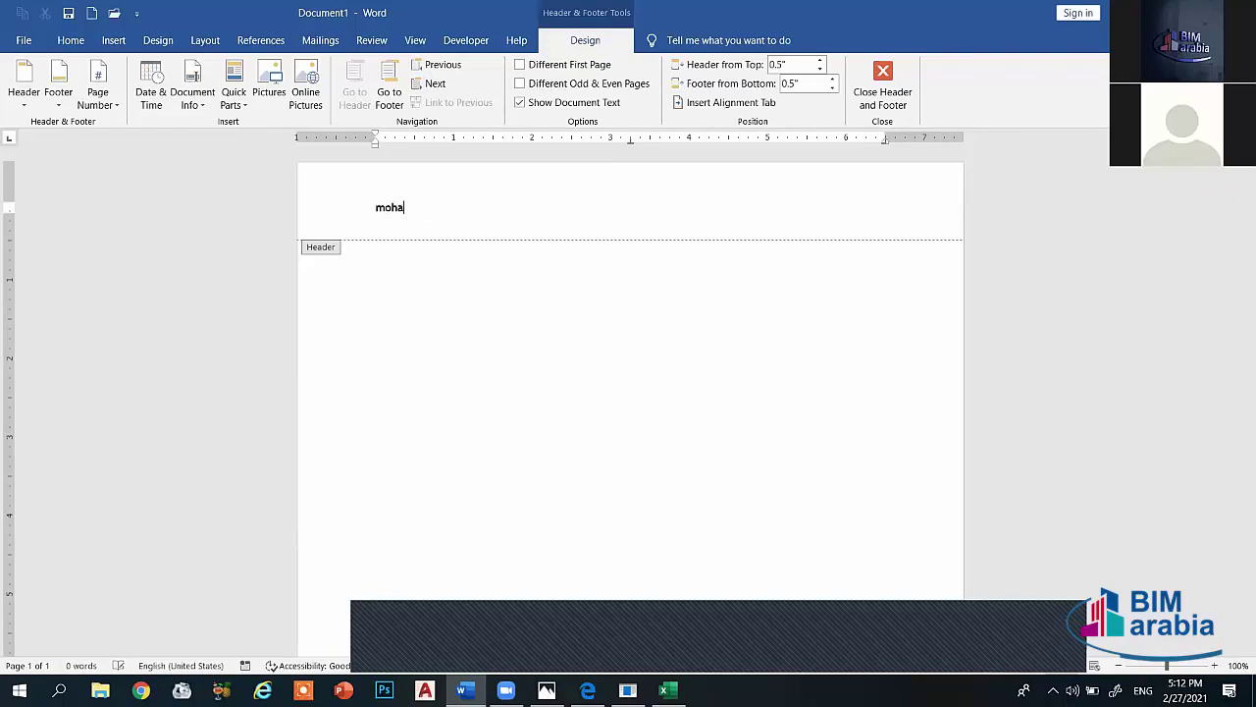
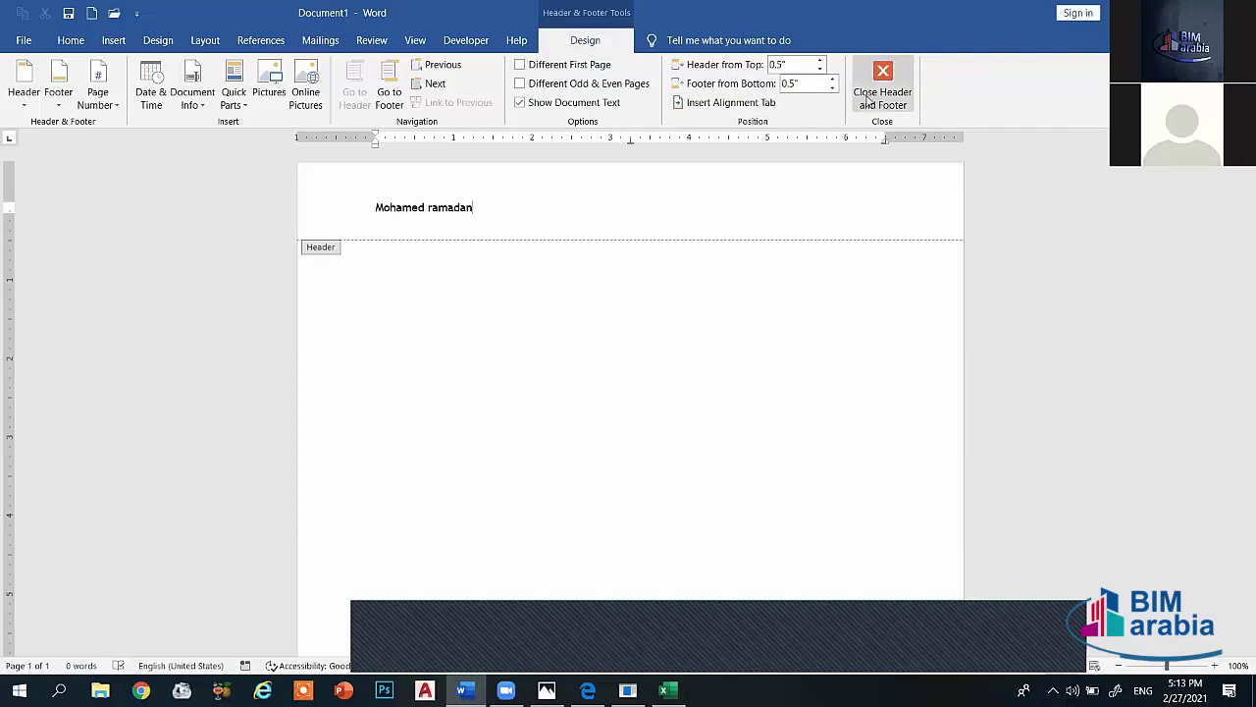
pyautogui.click(869, 101)
# - Reopen the header, delete the typed name so it is empty, and close header editing
pyautogui.scroll(-5, 575, 207)
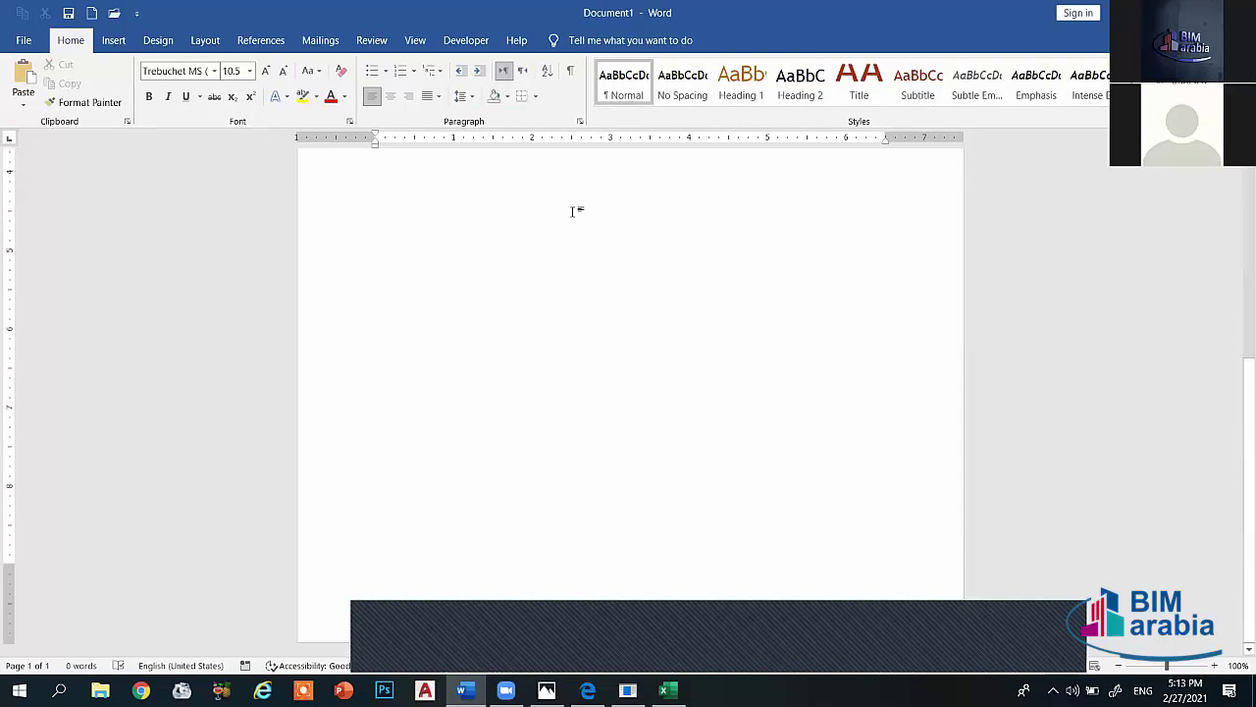
pyautogui.scroll(5, 579, 208)
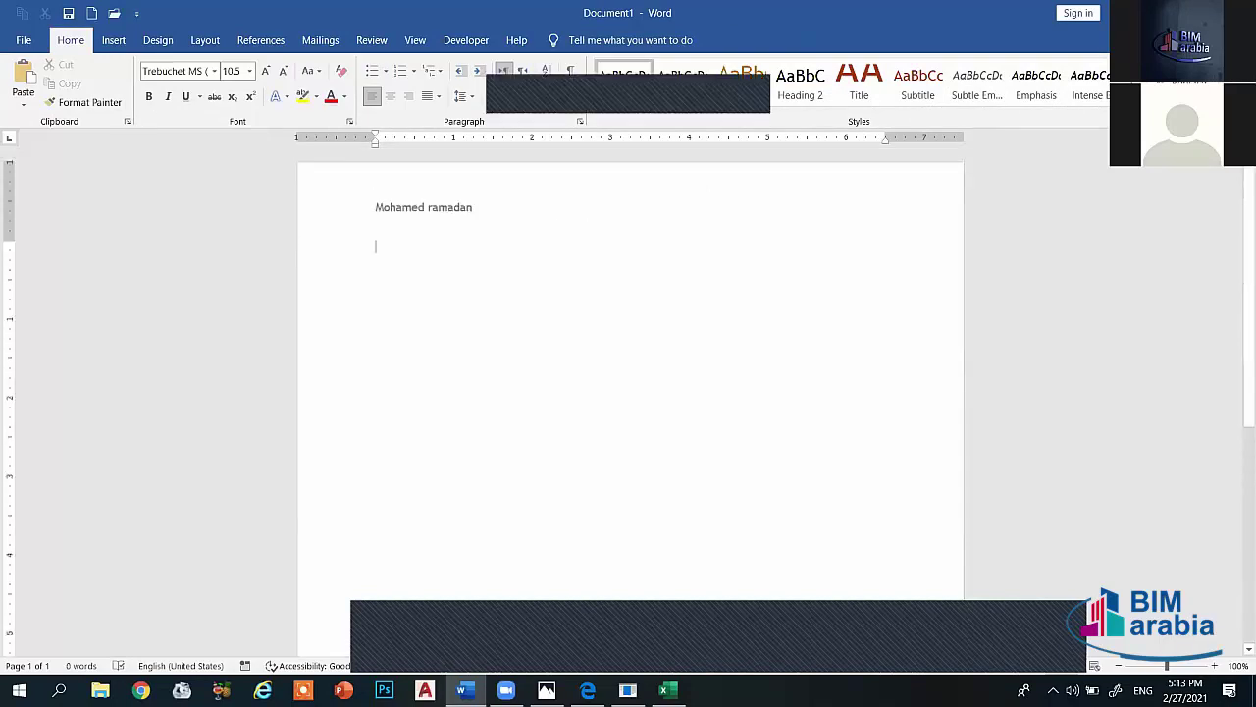
pyautogui.doubleClick(481, 207)
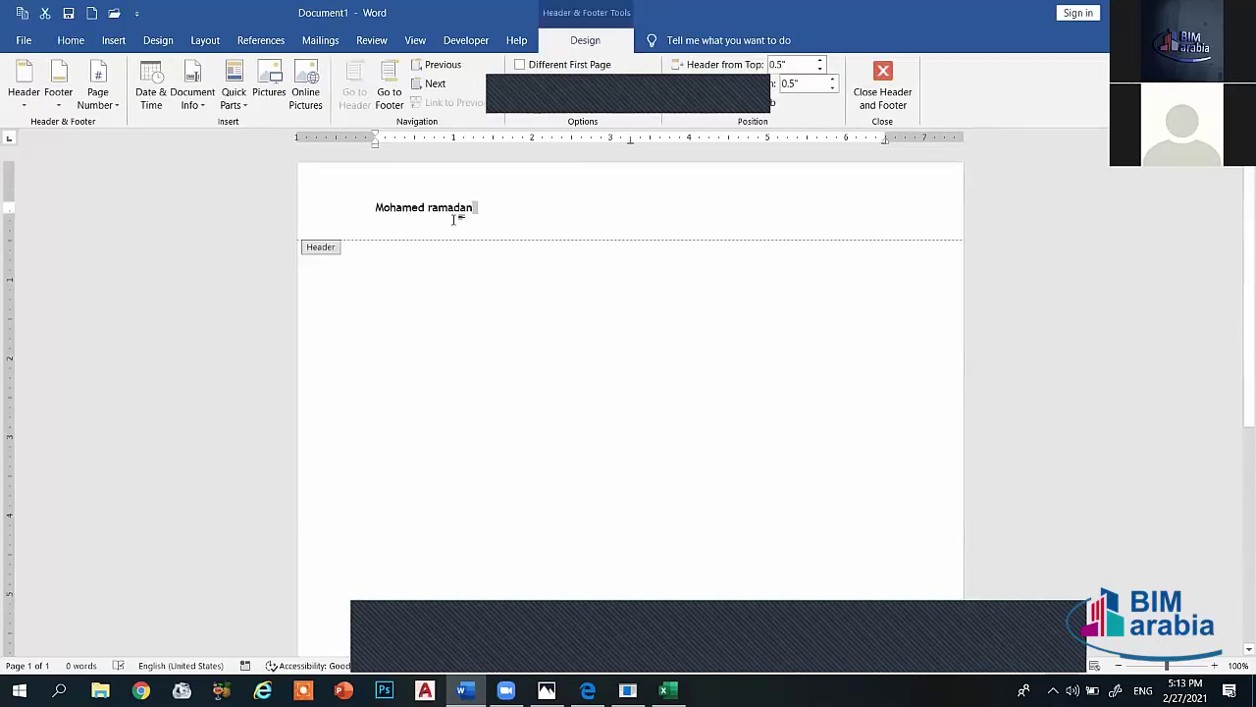
pyautogui.tripleClick(455, 209)
pyautogui.press('Delete')
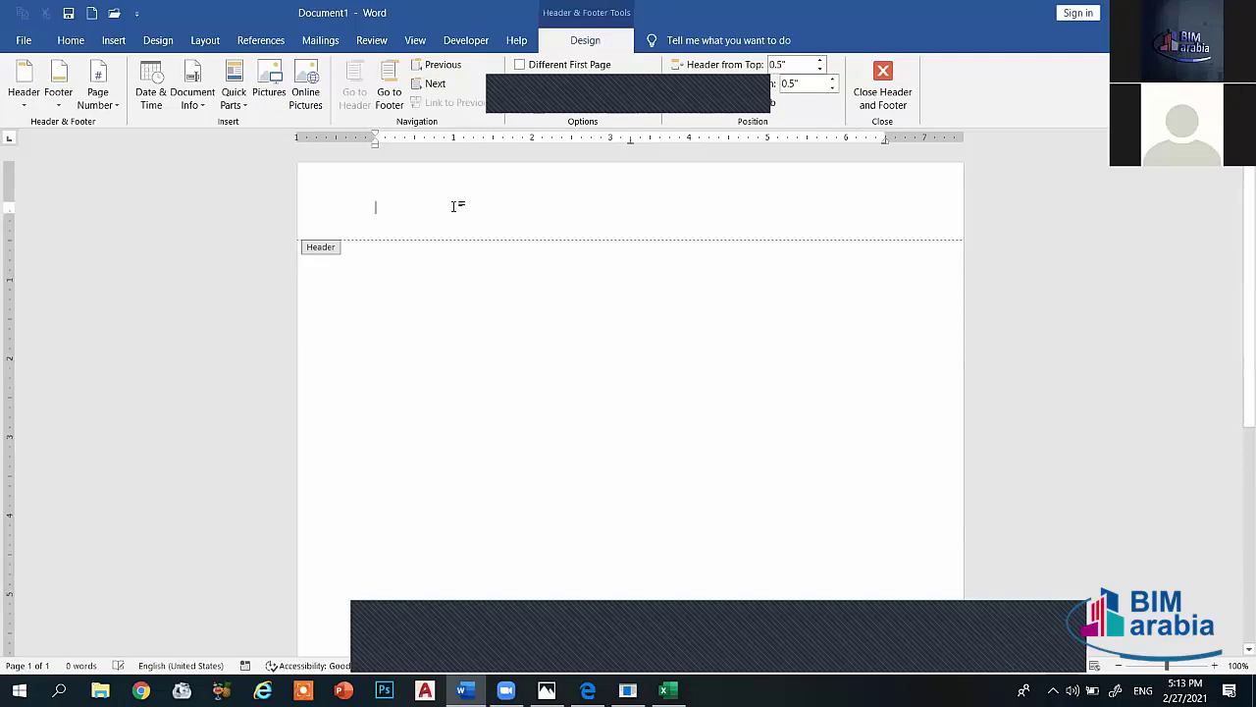
pyautogui.click(869, 85)
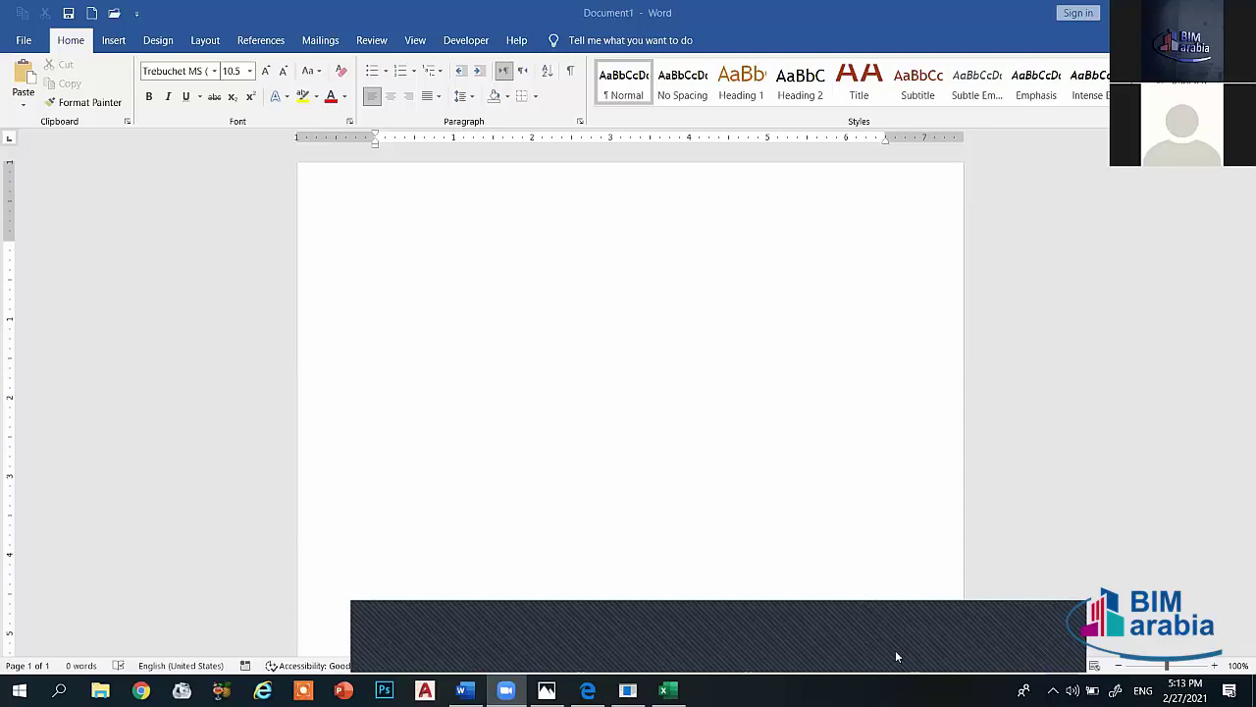
# - Bring the Word window to the front and switch to the Review tab
pyautogui.click(345, 170)
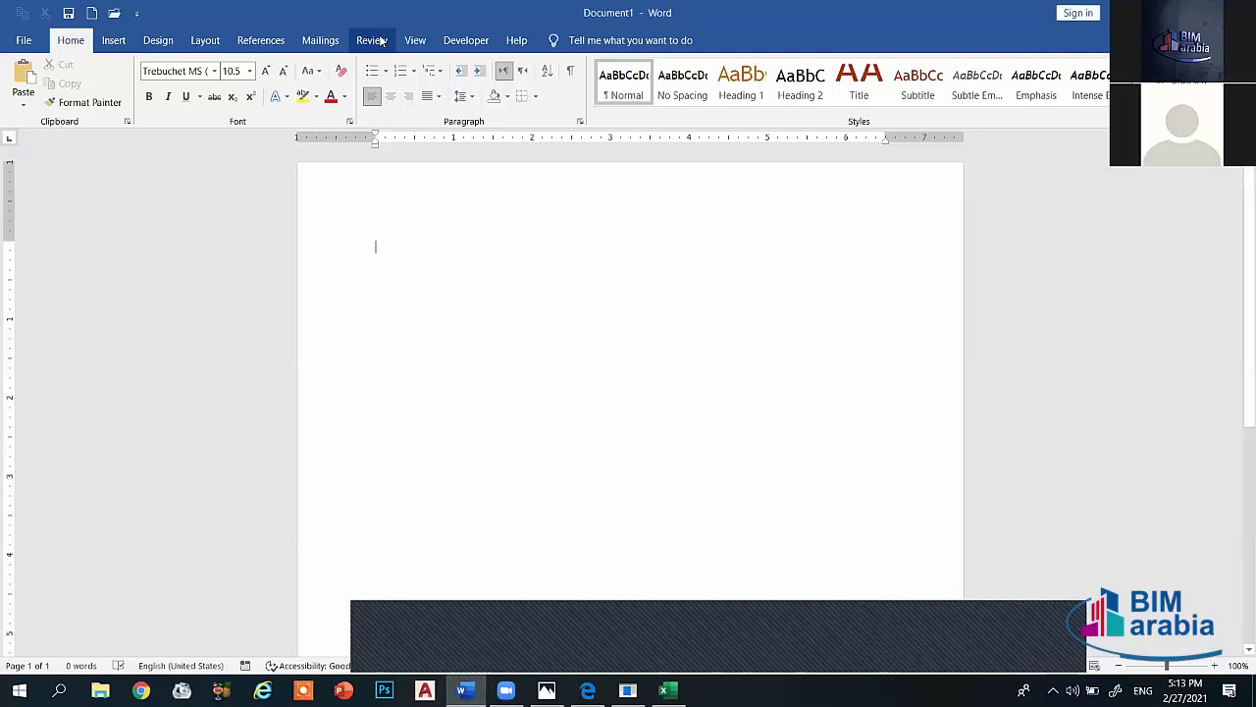
pyautogui.click(373, 40)
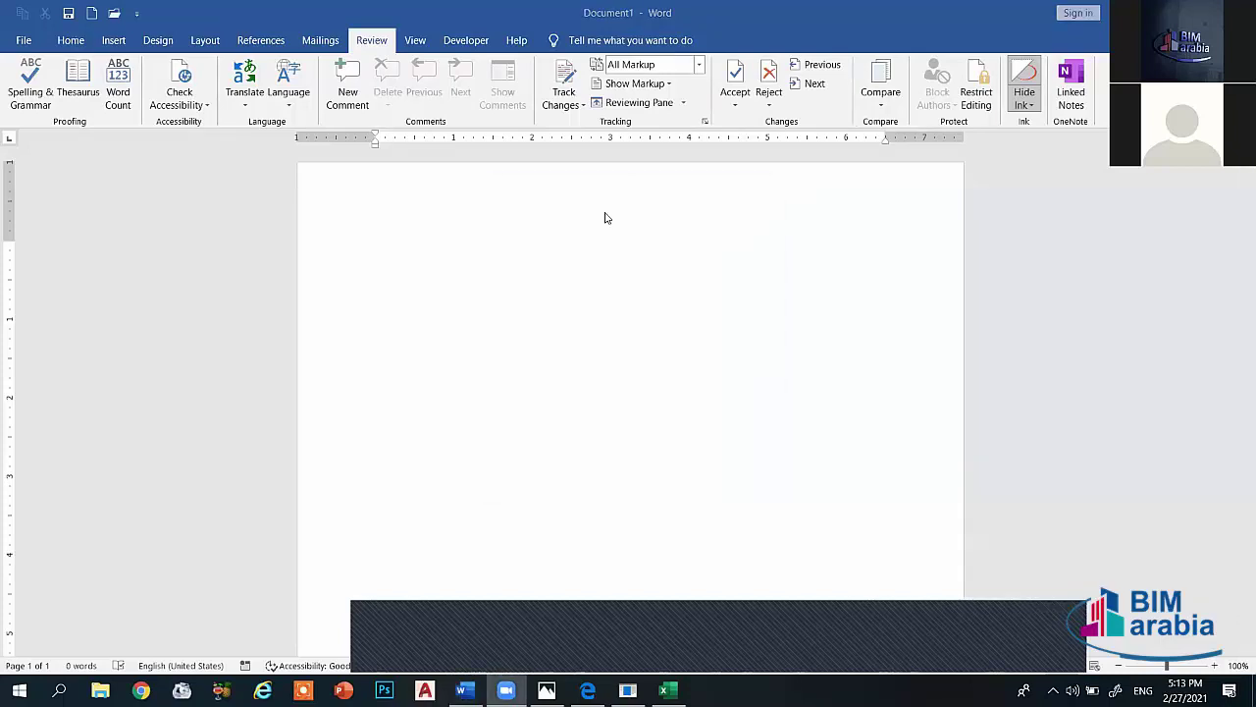
pyautogui.click(113, 40)
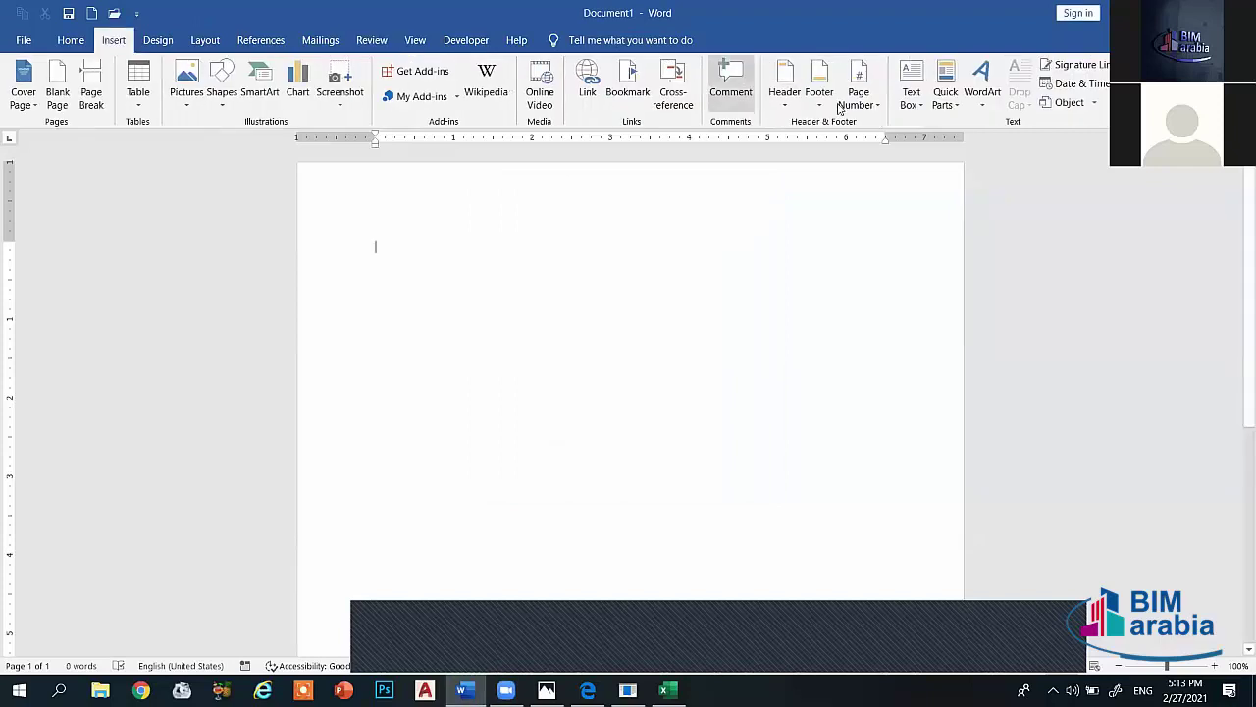
pyautogui.click(779, 100)
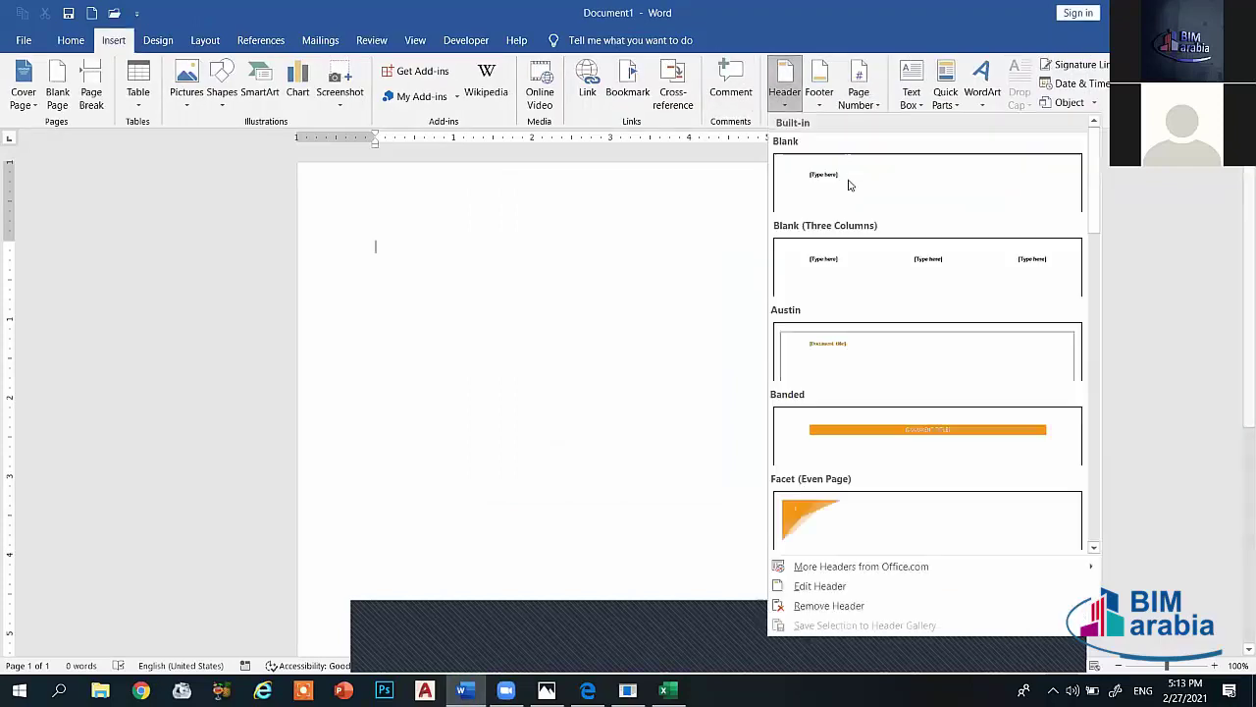
pyautogui.doubleClick(508, 206)
pyautogui.press('Delete')
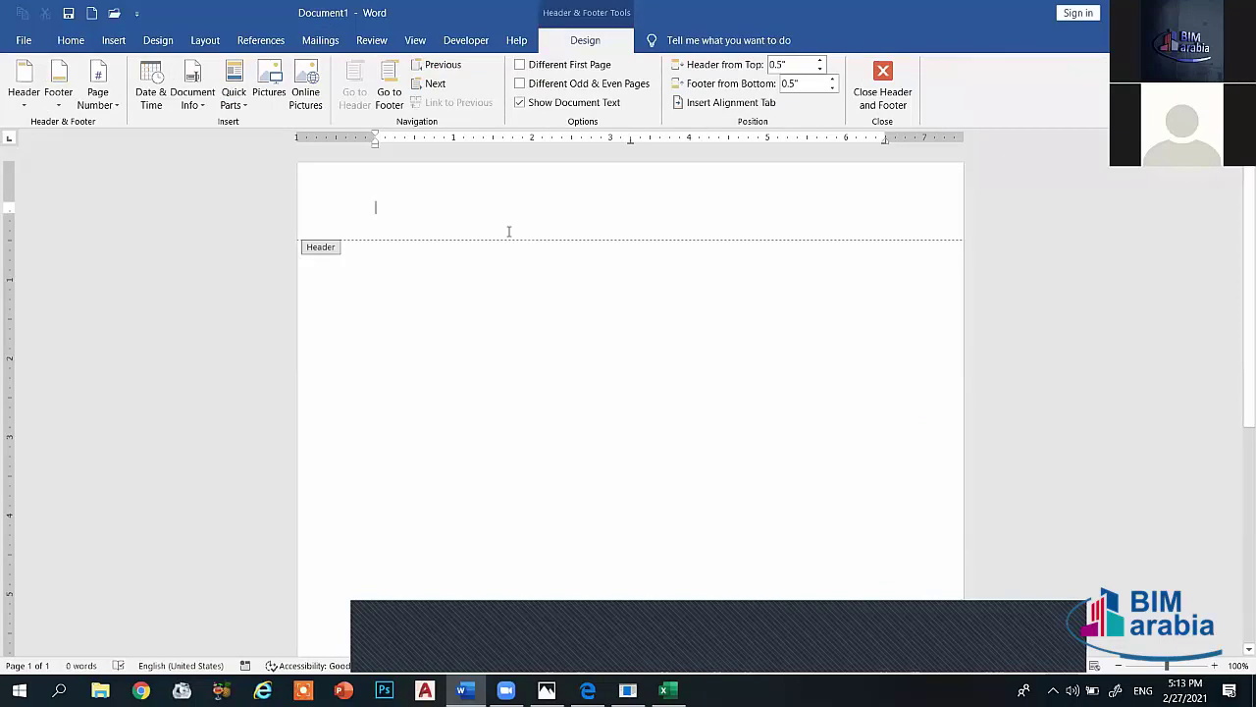
pyautogui.click(914, 104)
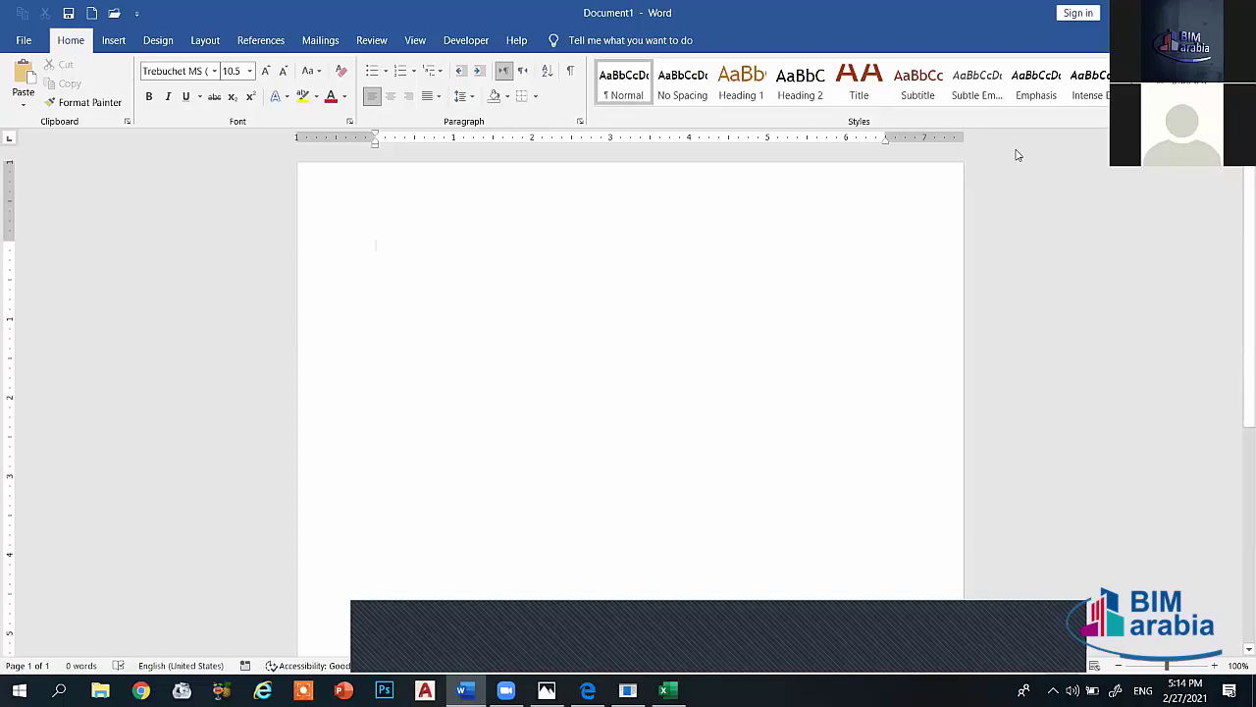
pyautogui.click(113, 40)
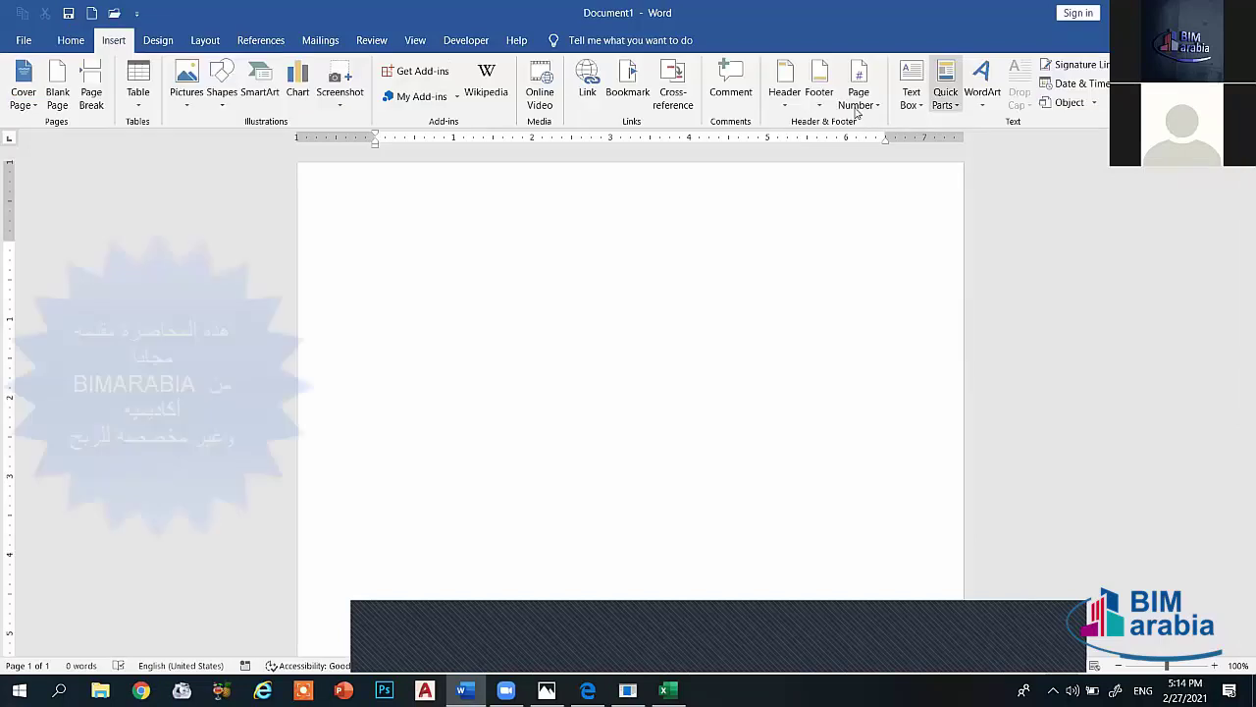
pyautogui.click(784, 92)
pyautogui.click(825, 187)
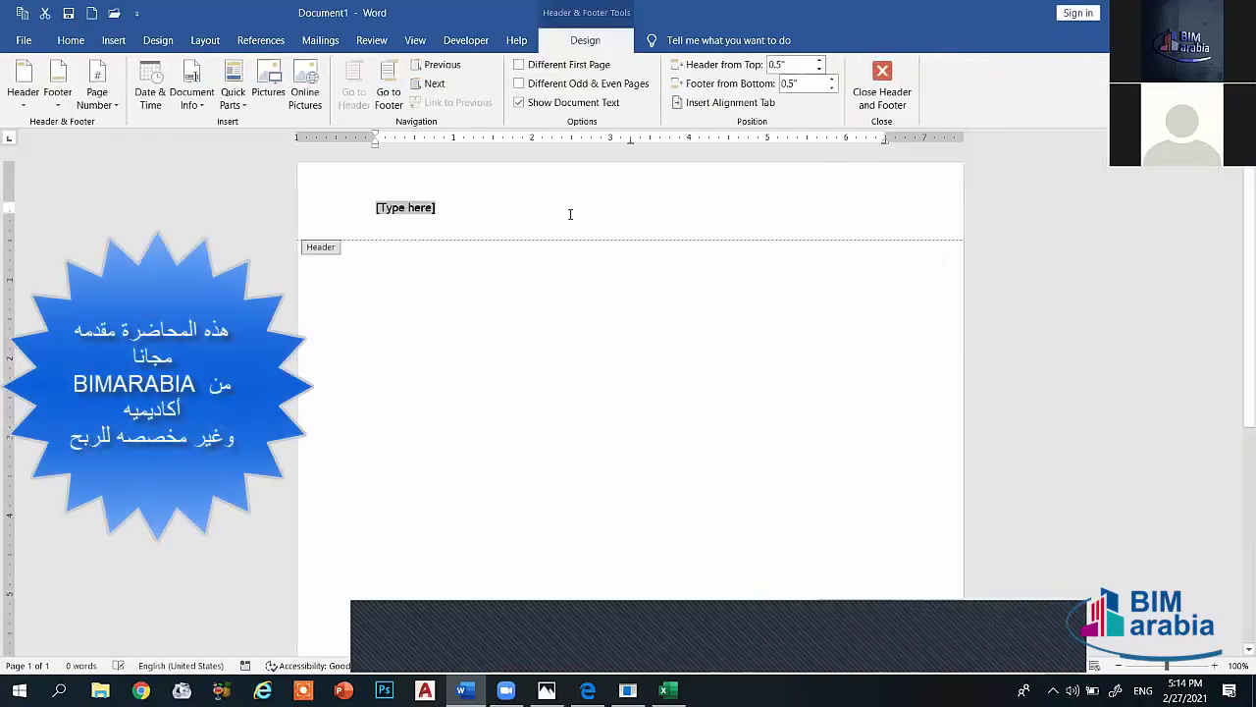
pyautogui.click(246, 205)
pyautogui.press('Delete')
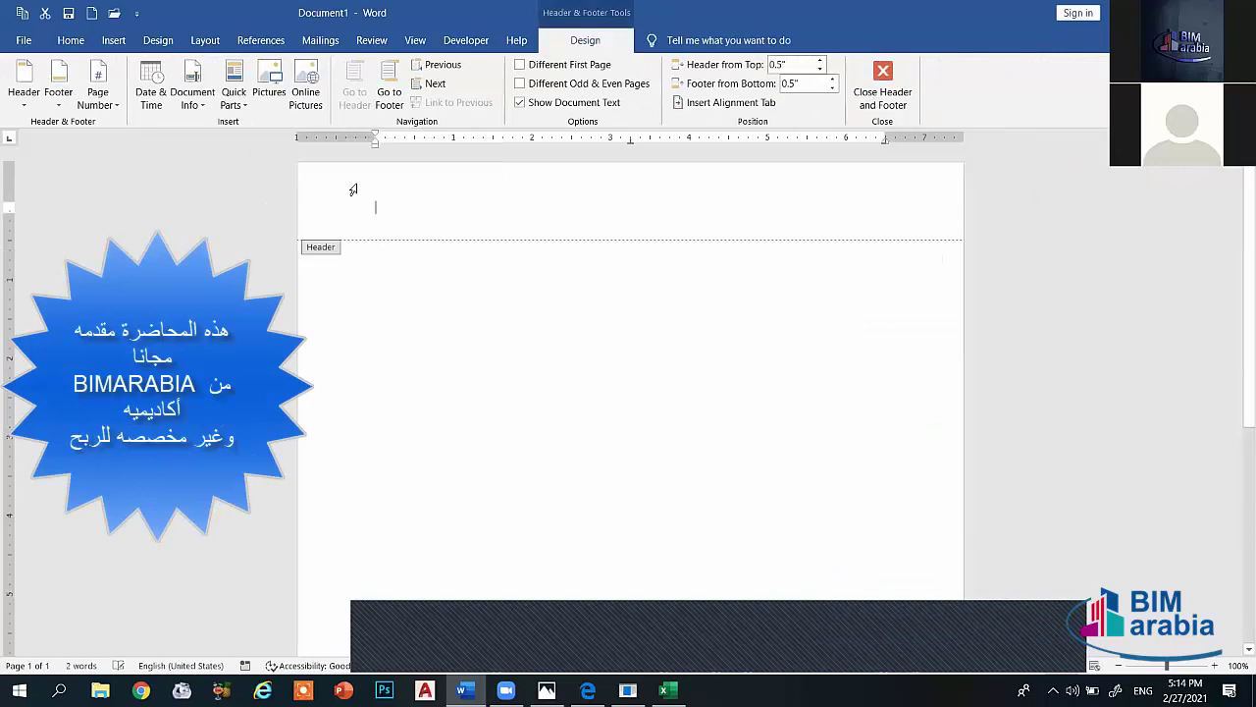
pyautogui.click(883, 89)
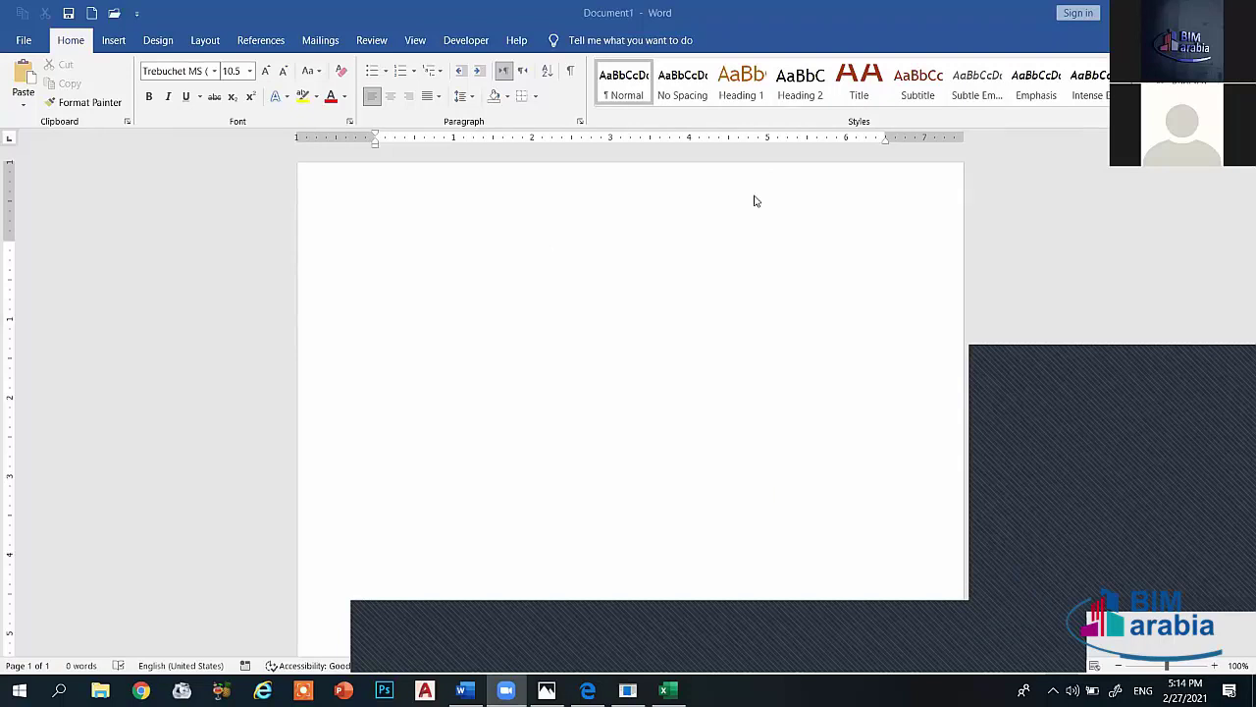
pyautogui.click(119, 42)
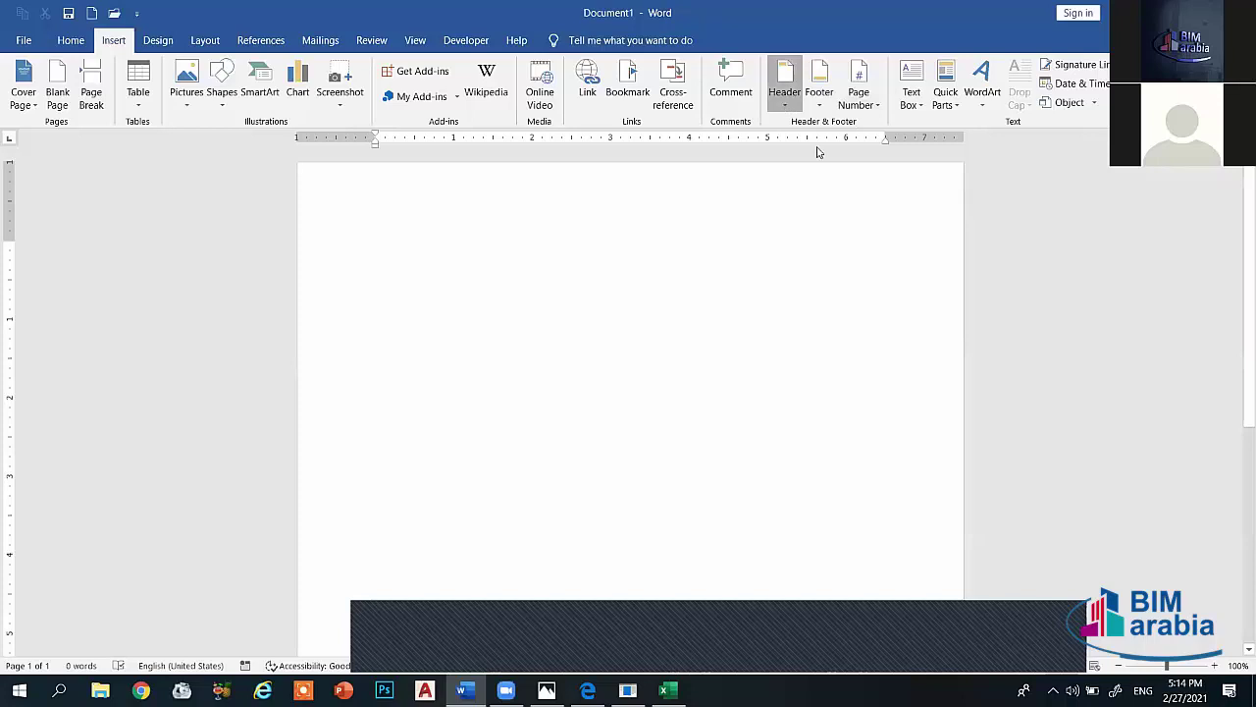
pyautogui.click(785, 88)
pyautogui.click(805, 585)
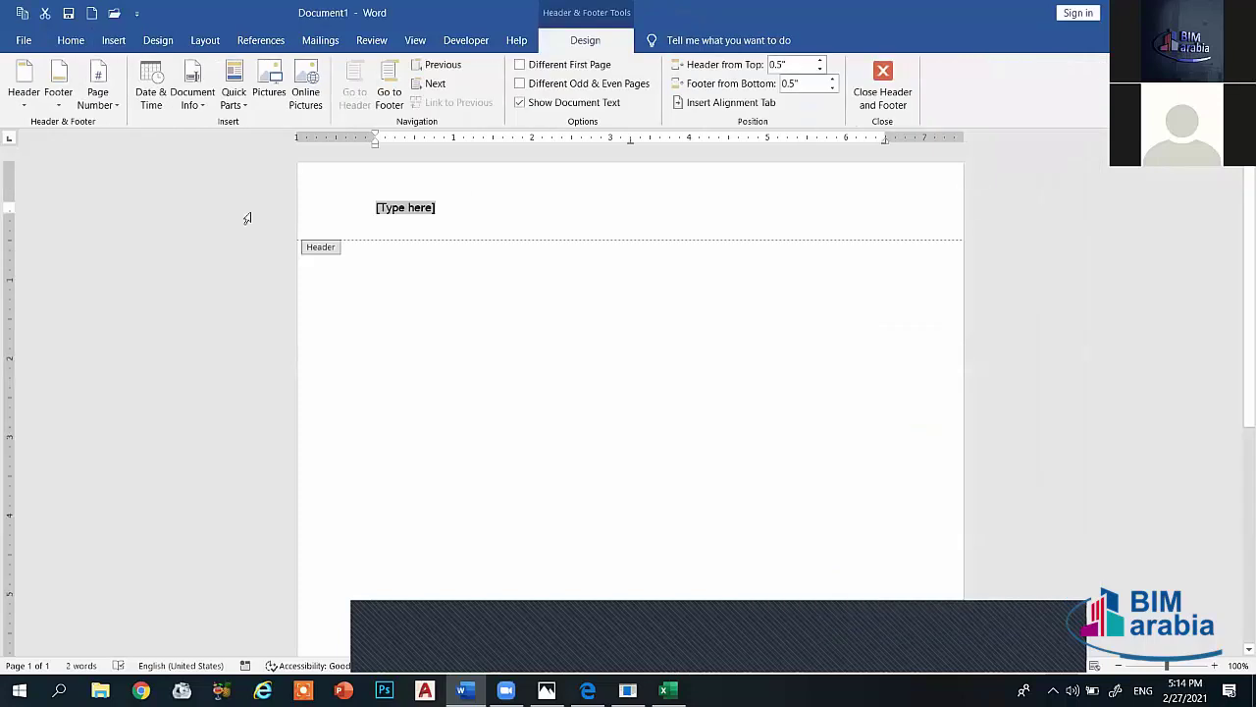
pyautogui.press('Delete')
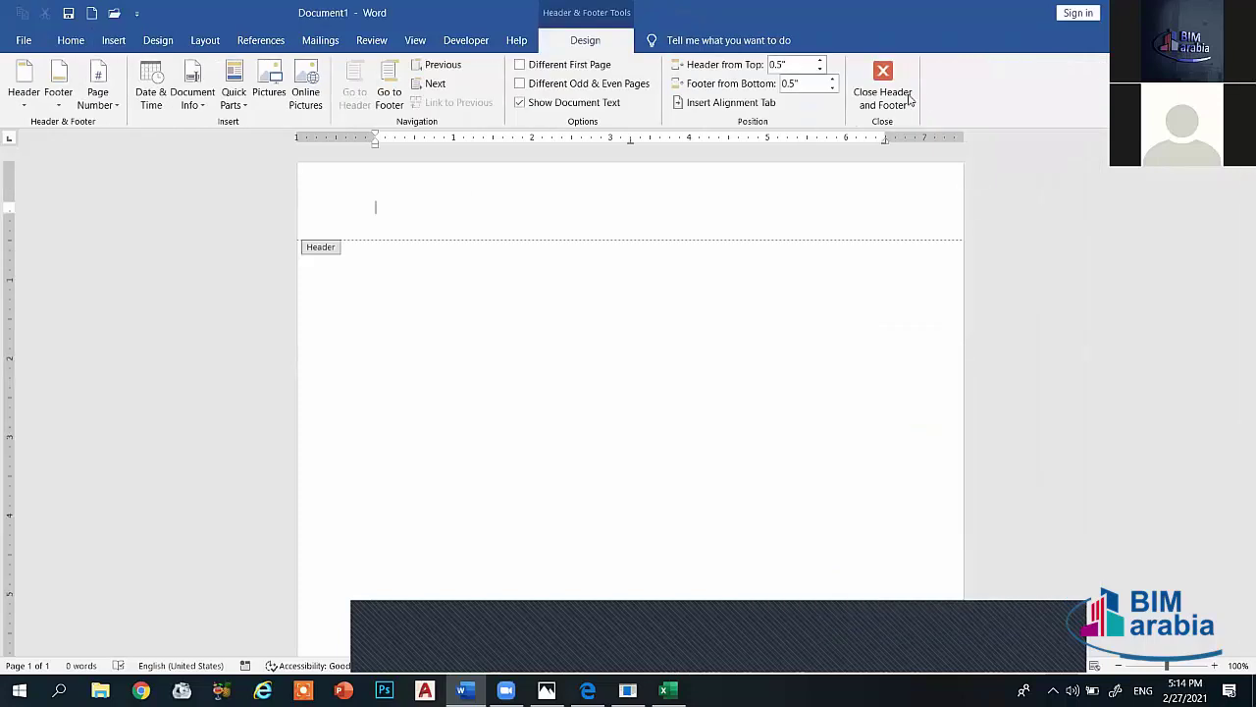
pyautogui.click(883, 97)
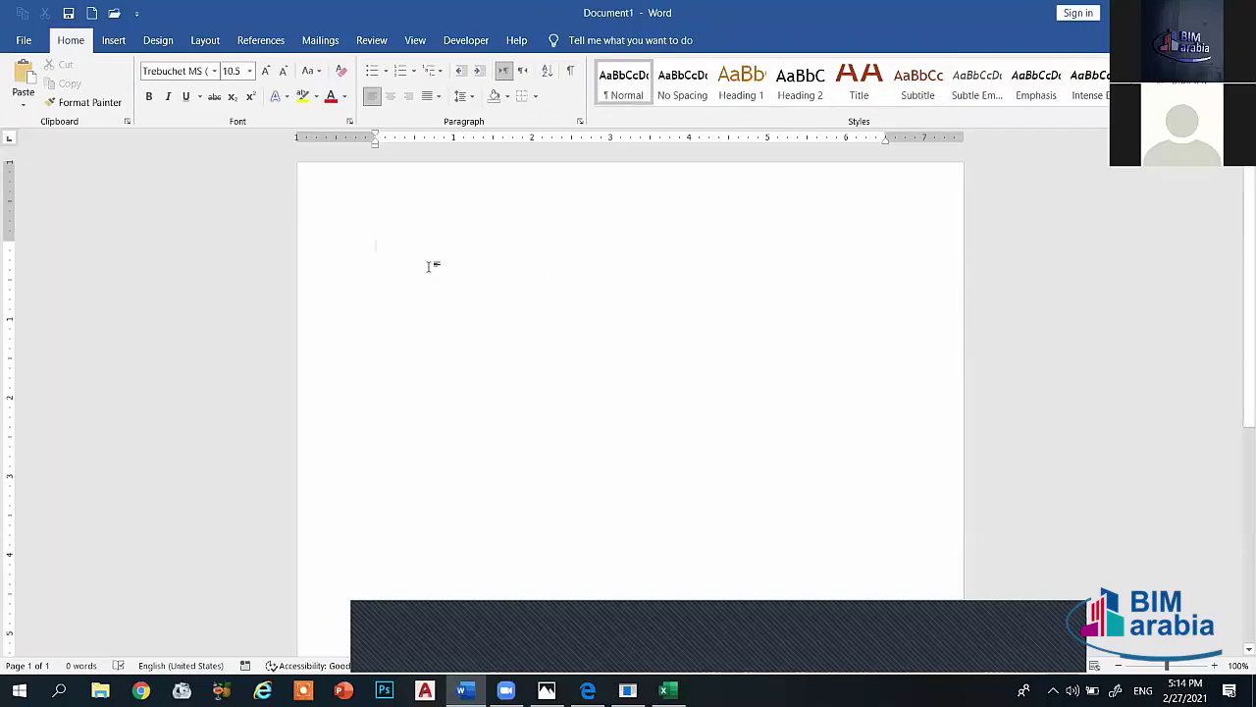
# - Switch the ribbon to the Review tab
pyautogui.click(372, 41)
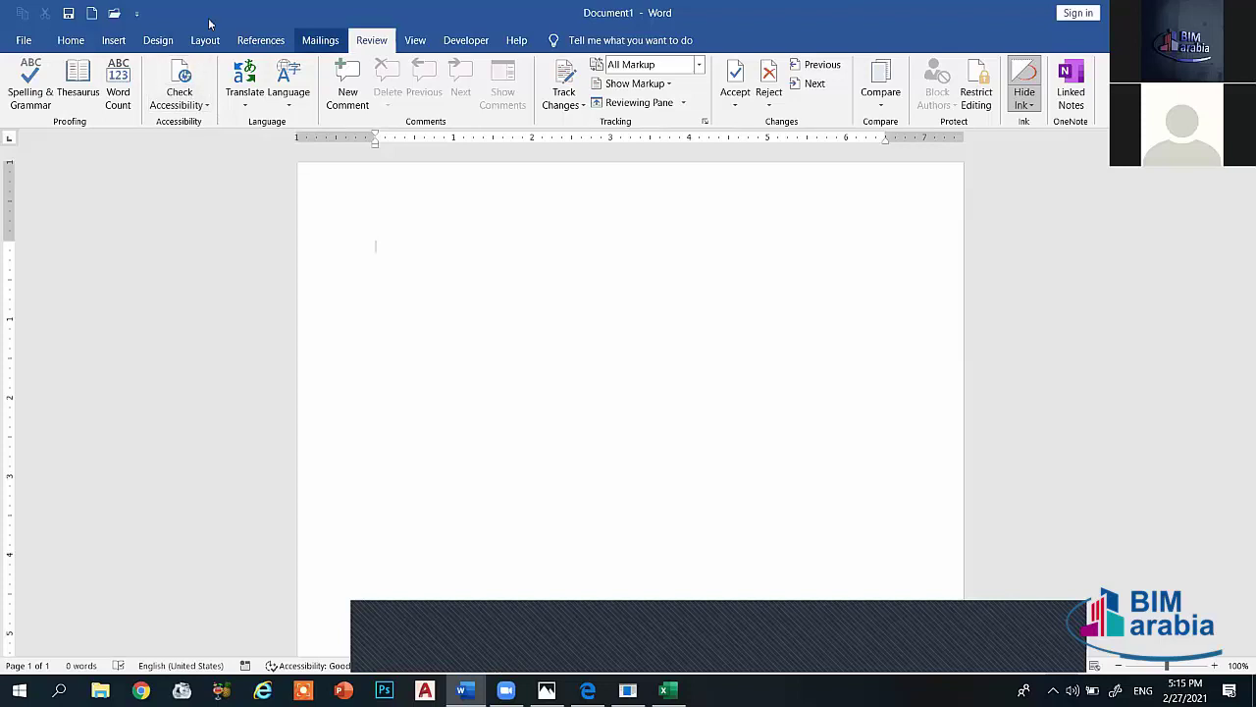
# - Run Check Accessibility from File > Info > Check for Issues on the document
pyautogui.click(30, 42)
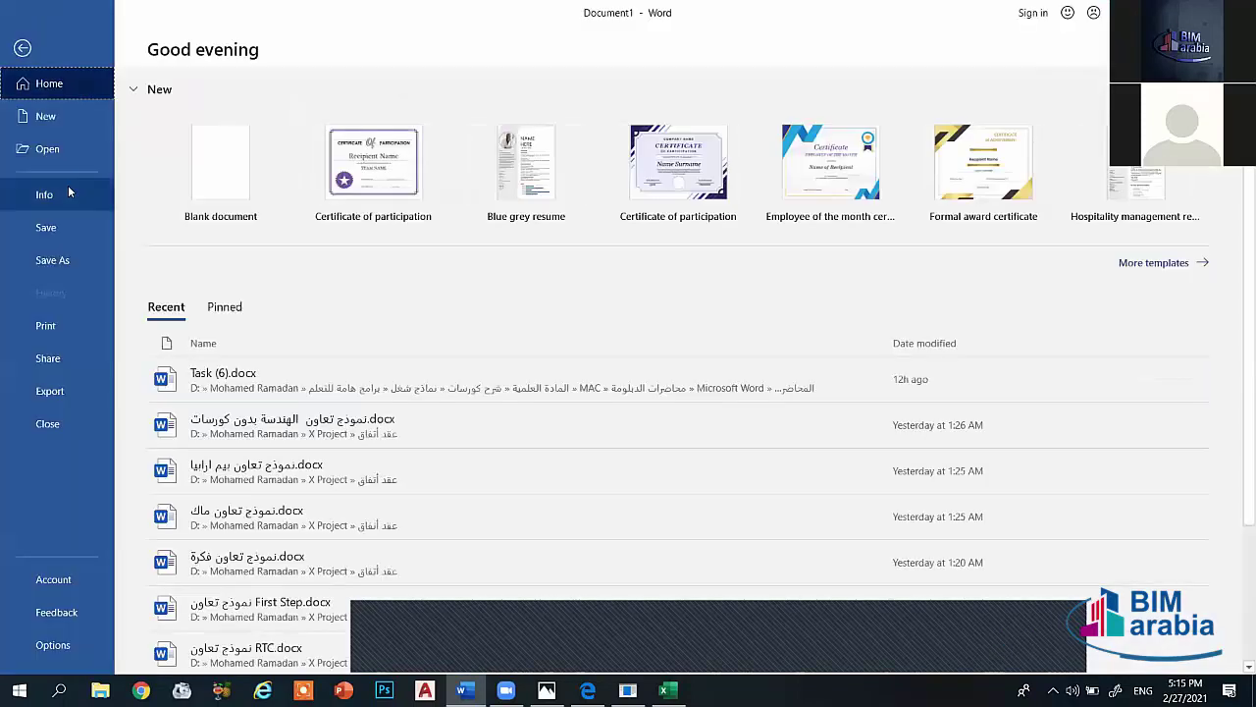
pyautogui.click(69, 192)
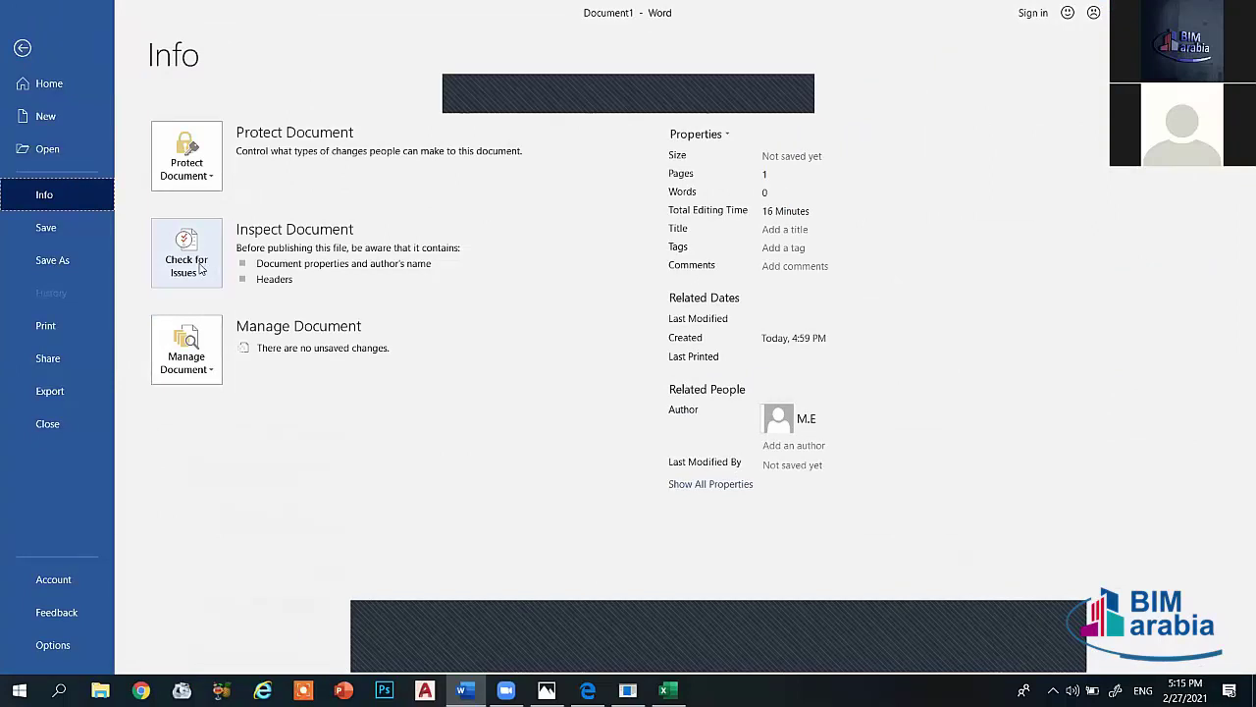
pyautogui.click(201, 267)
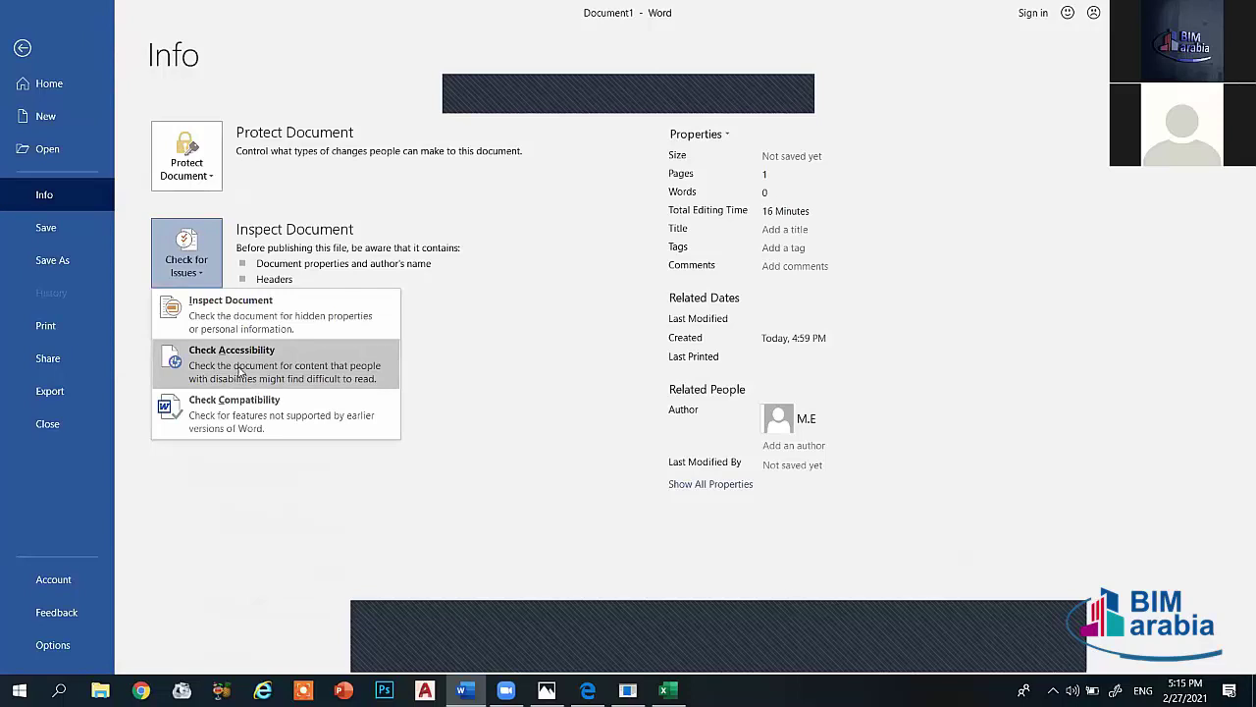
pyautogui.click(241, 367)
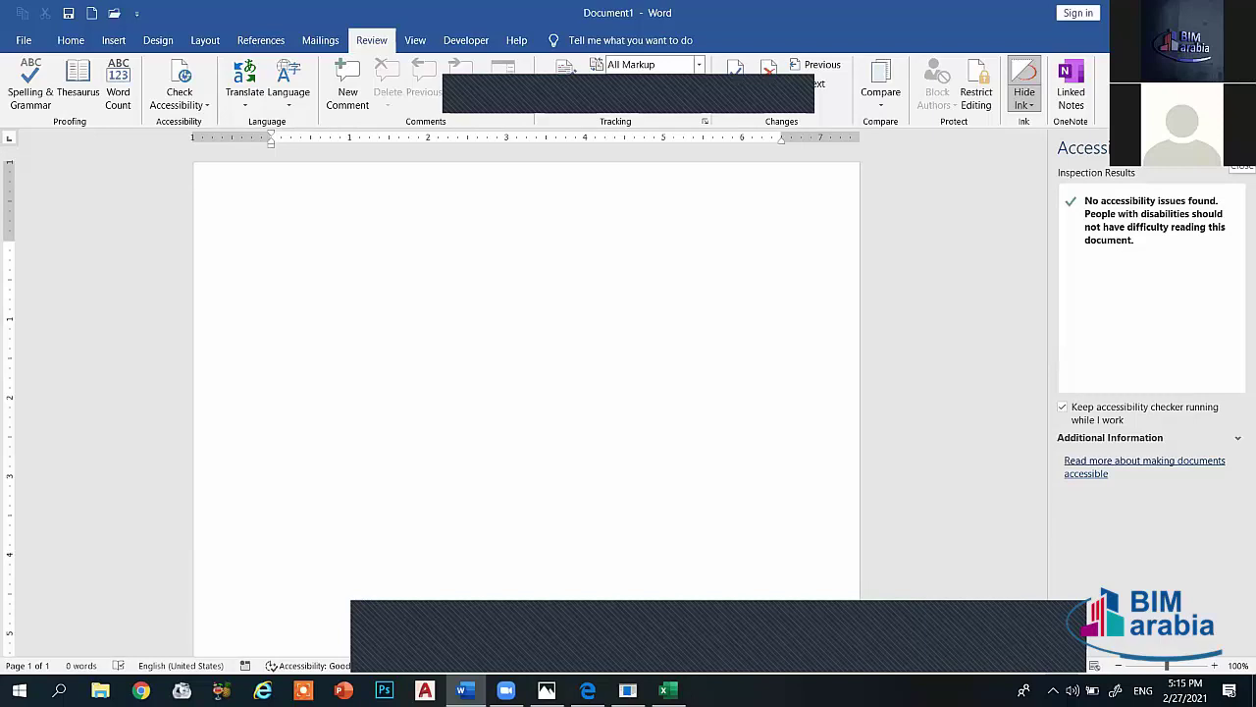
# - Close the Accessibility results pane and switch to the Insert tab
pyautogui.click(1239, 147)
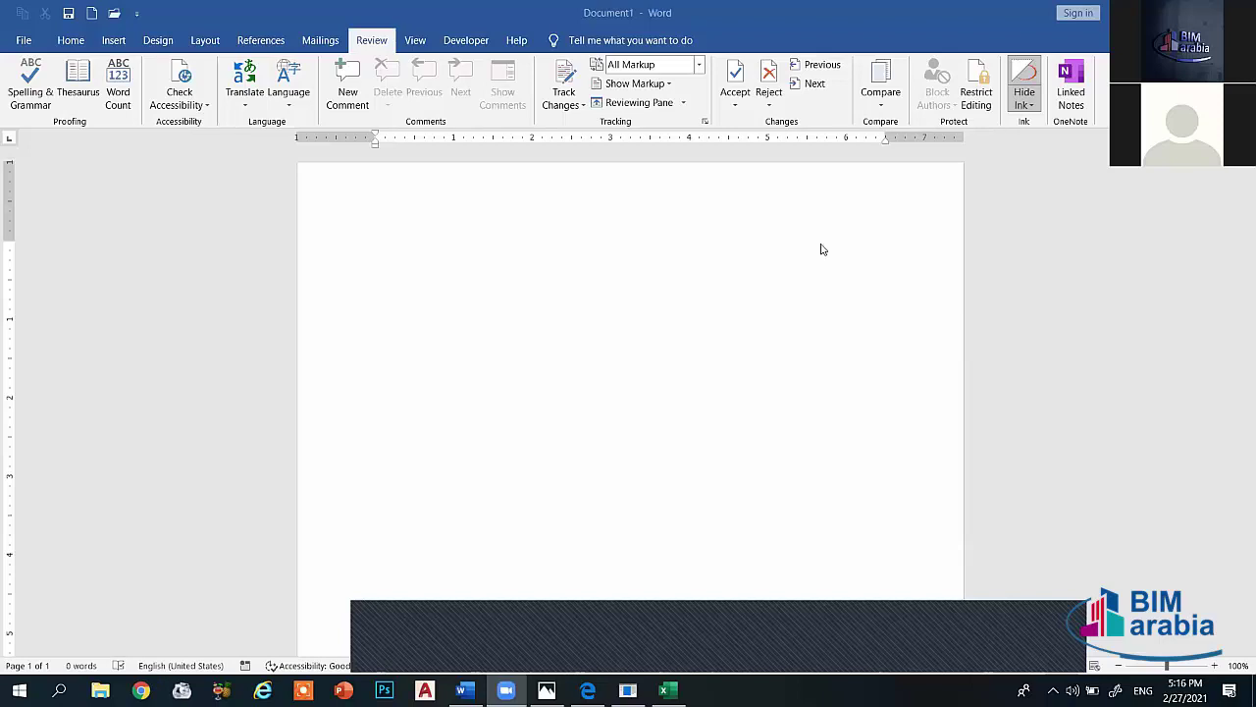
pyautogui.click(118, 43)
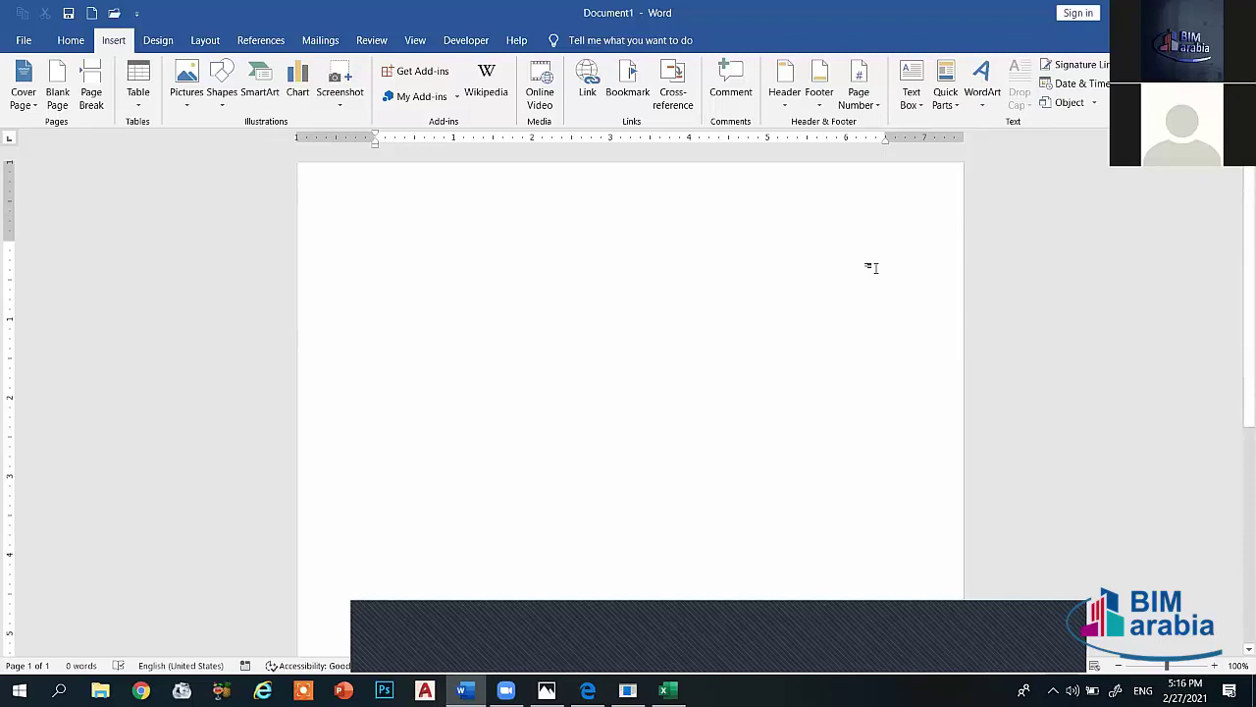
pyautogui.click(668, 690)
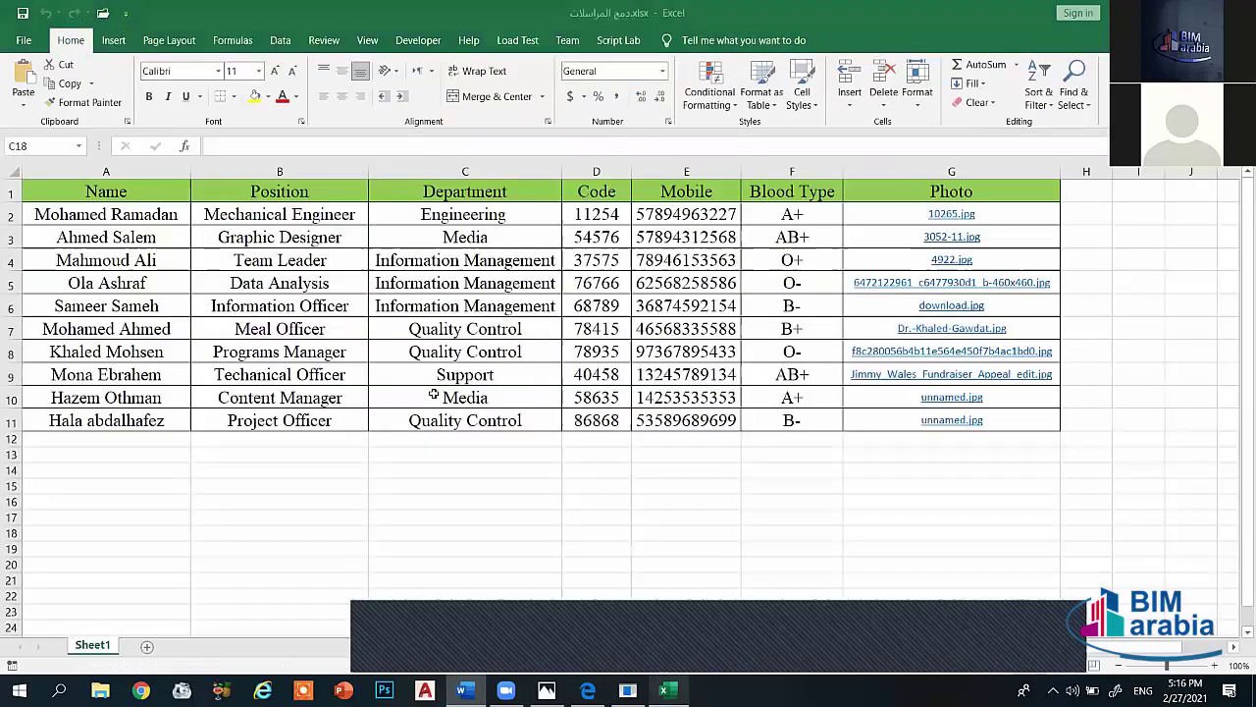
pyautogui.click(433, 394)
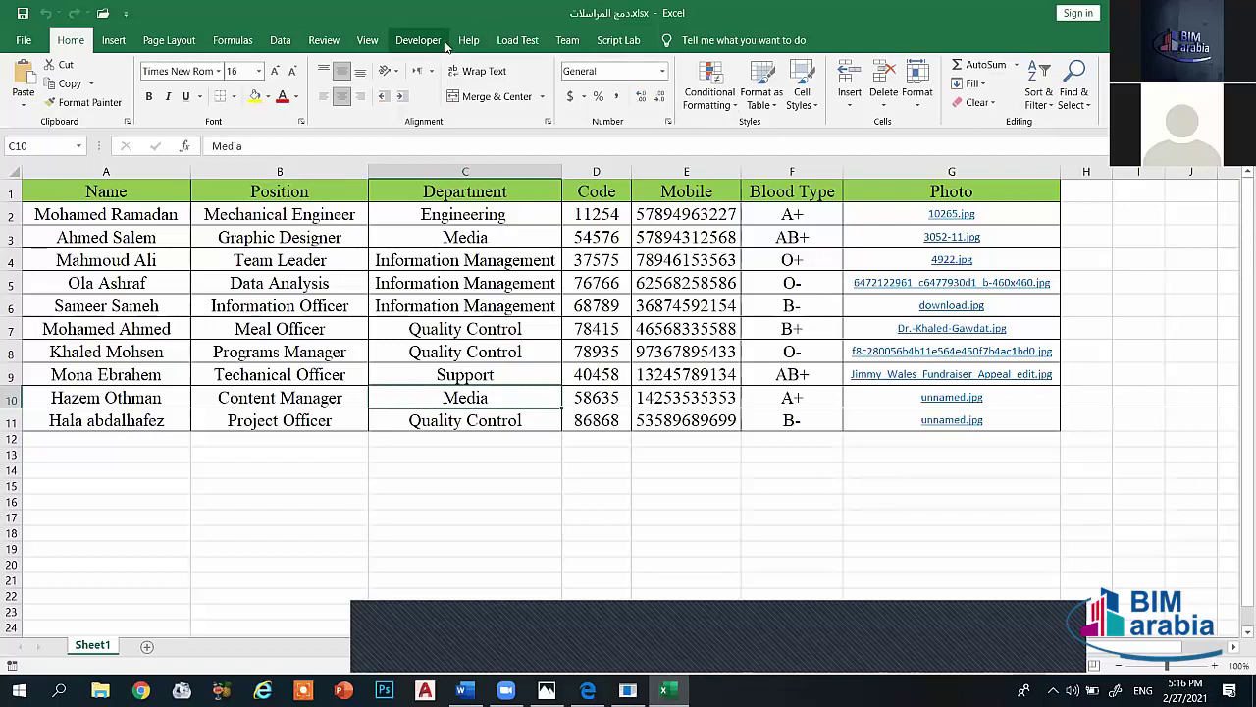
pyautogui.click(367, 41)
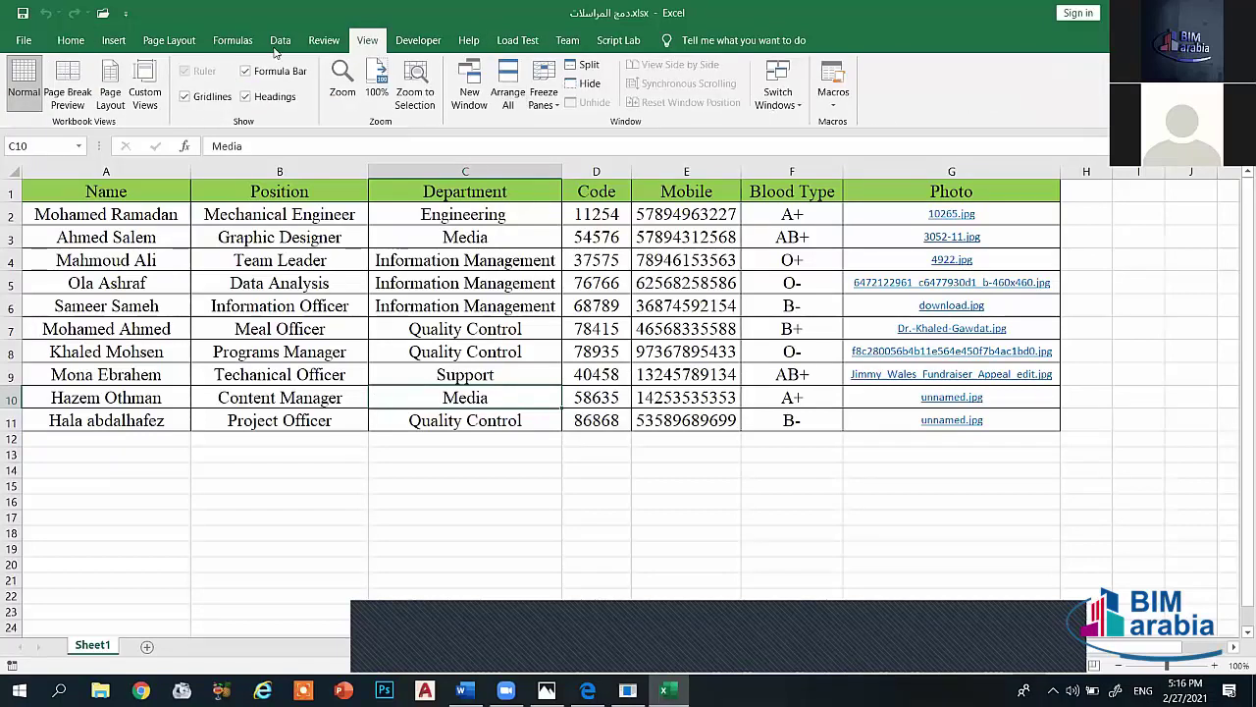
pyautogui.click(324, 40)
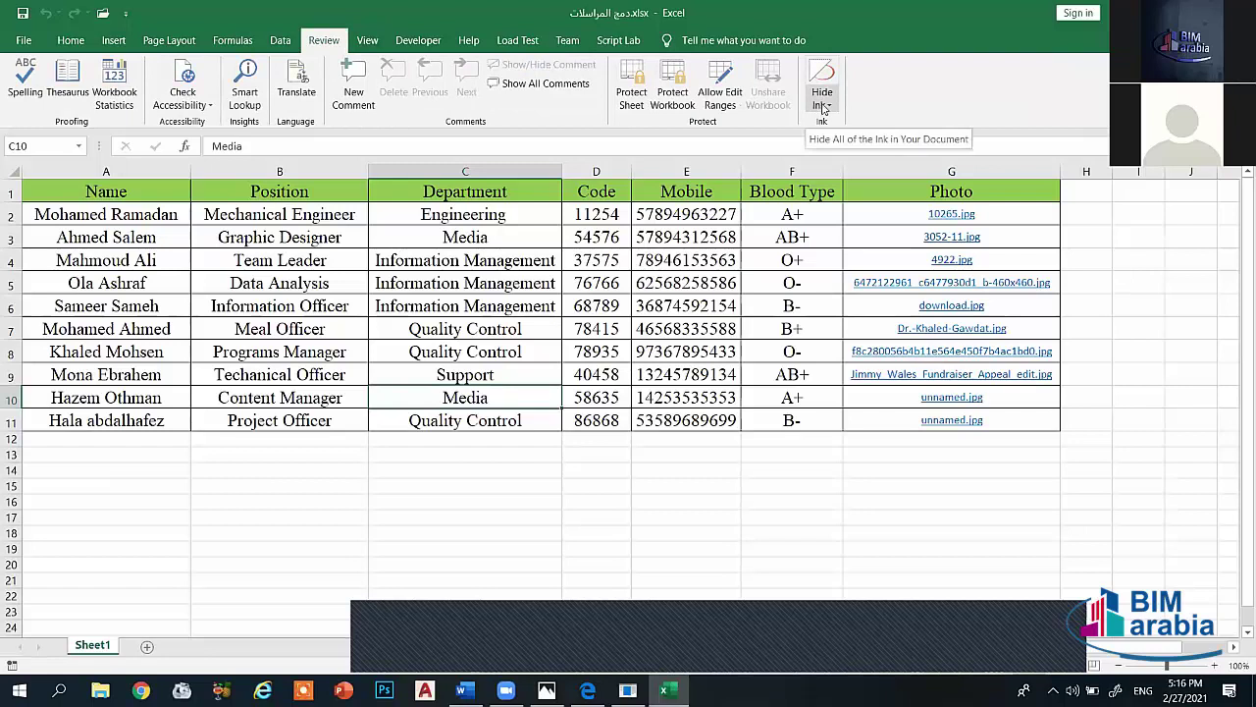
pyautogui.click(822, 104)
pyautogui.click(634, 373)
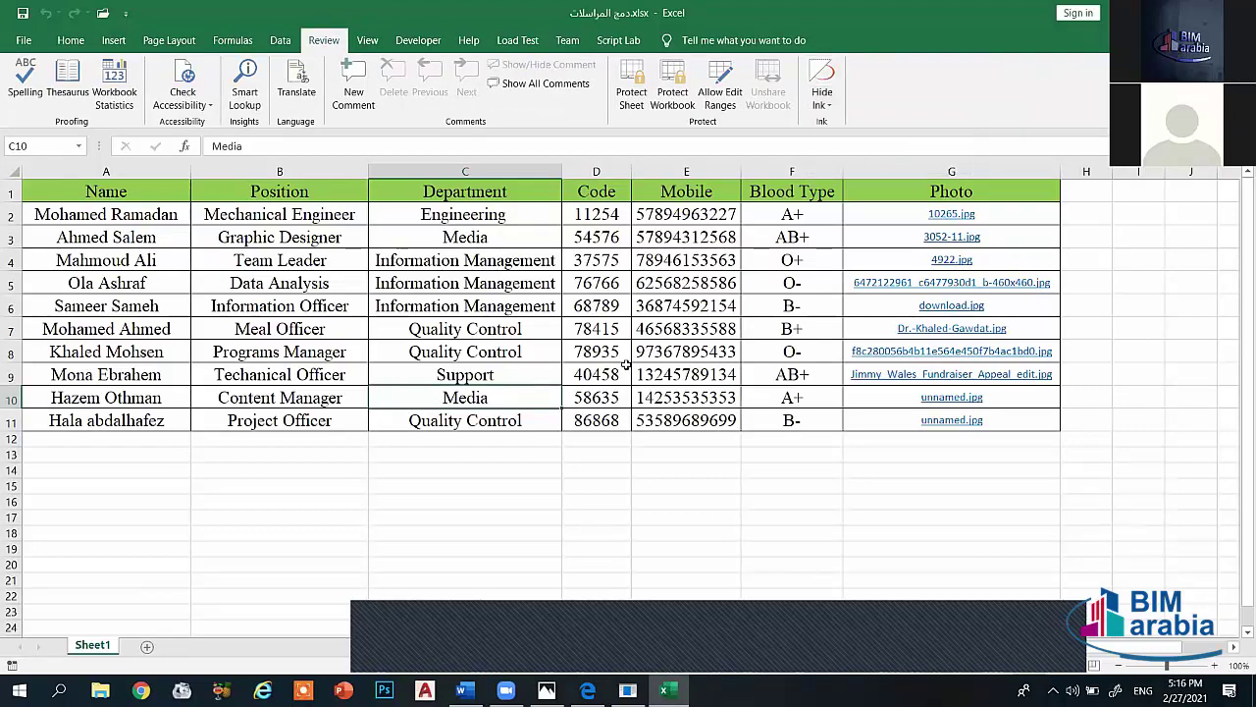
pyautogui.click(458, 379)
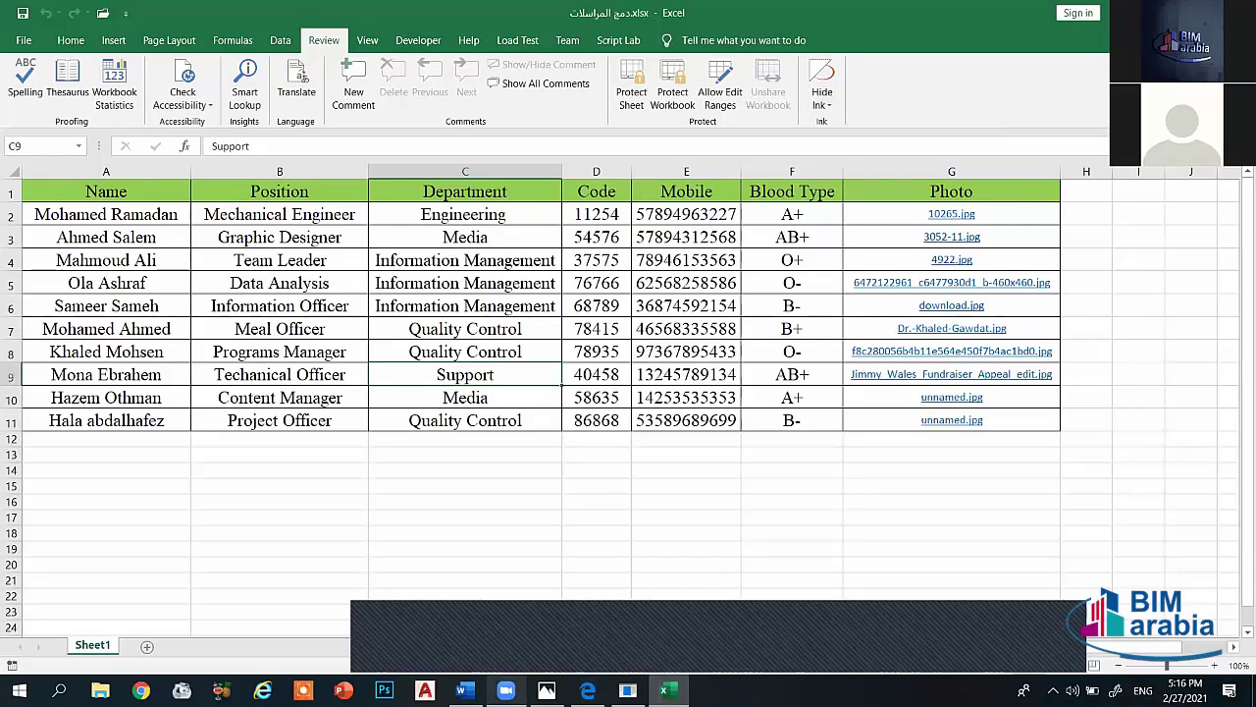
pyautogui.click(463, 689)
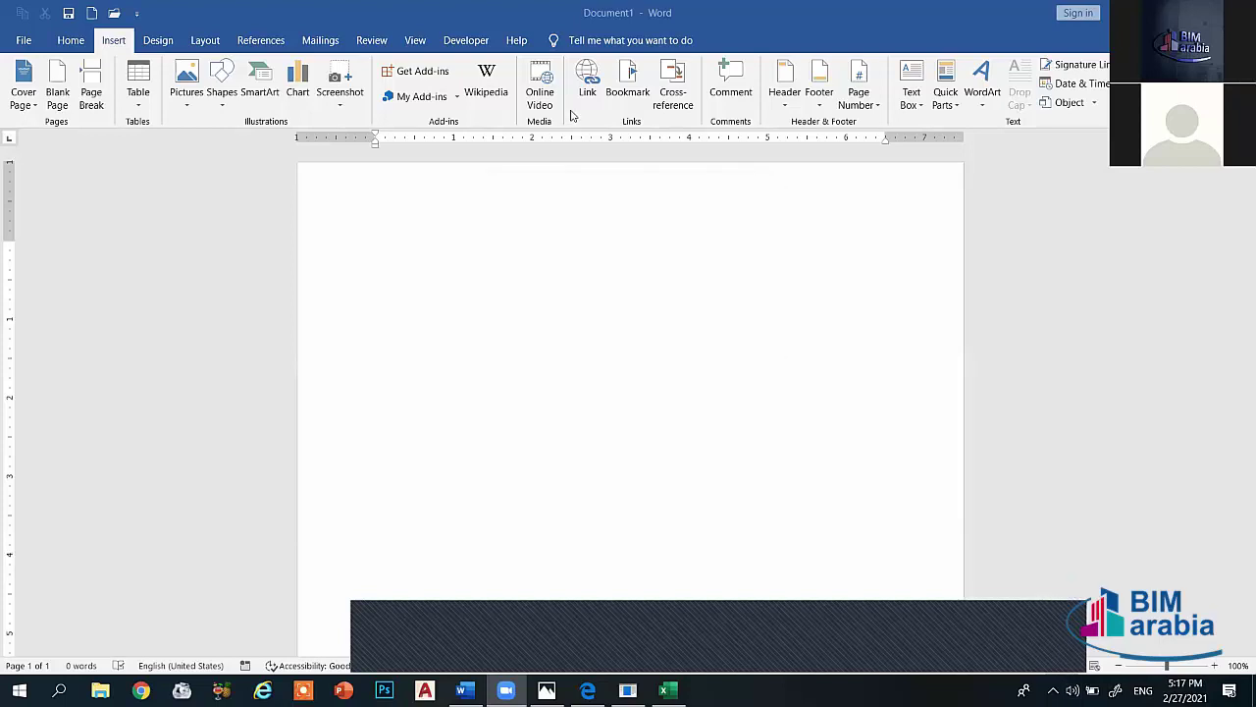
# - Browse the Design, Layout, References and Mailings tabs, returning briefly to References
pyautogui.click(160, 40)
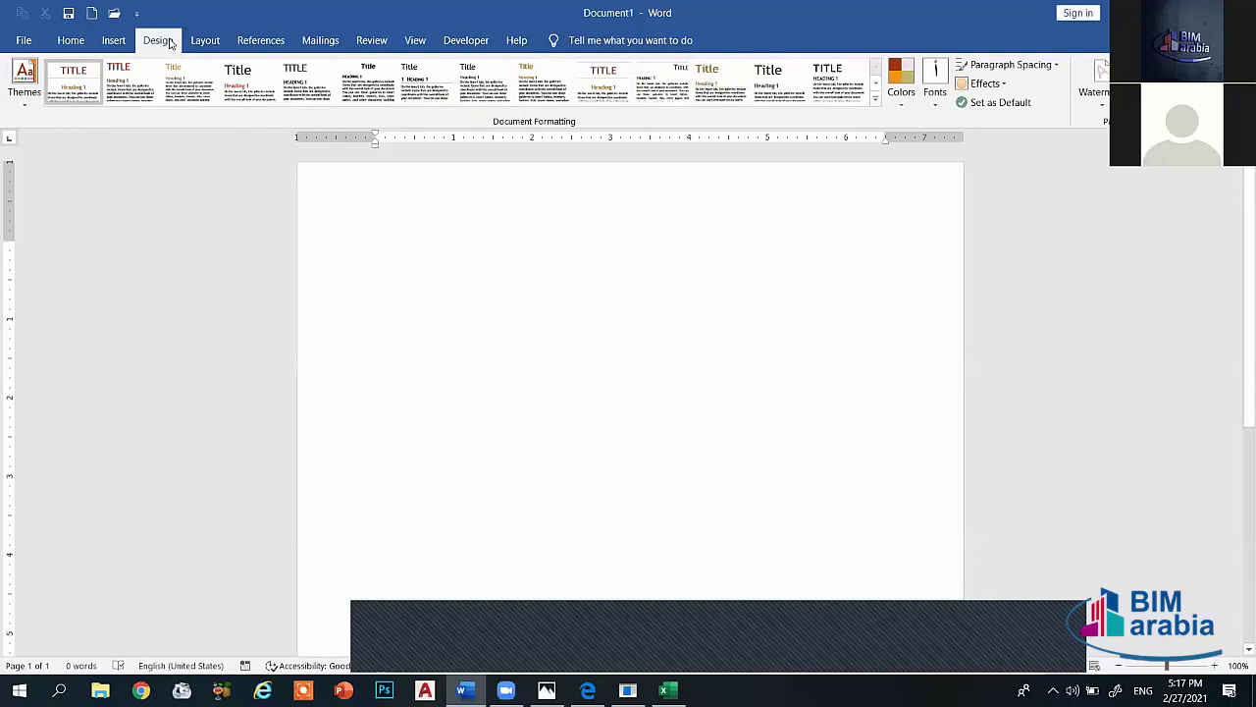
pyautogui.click(202, 47)
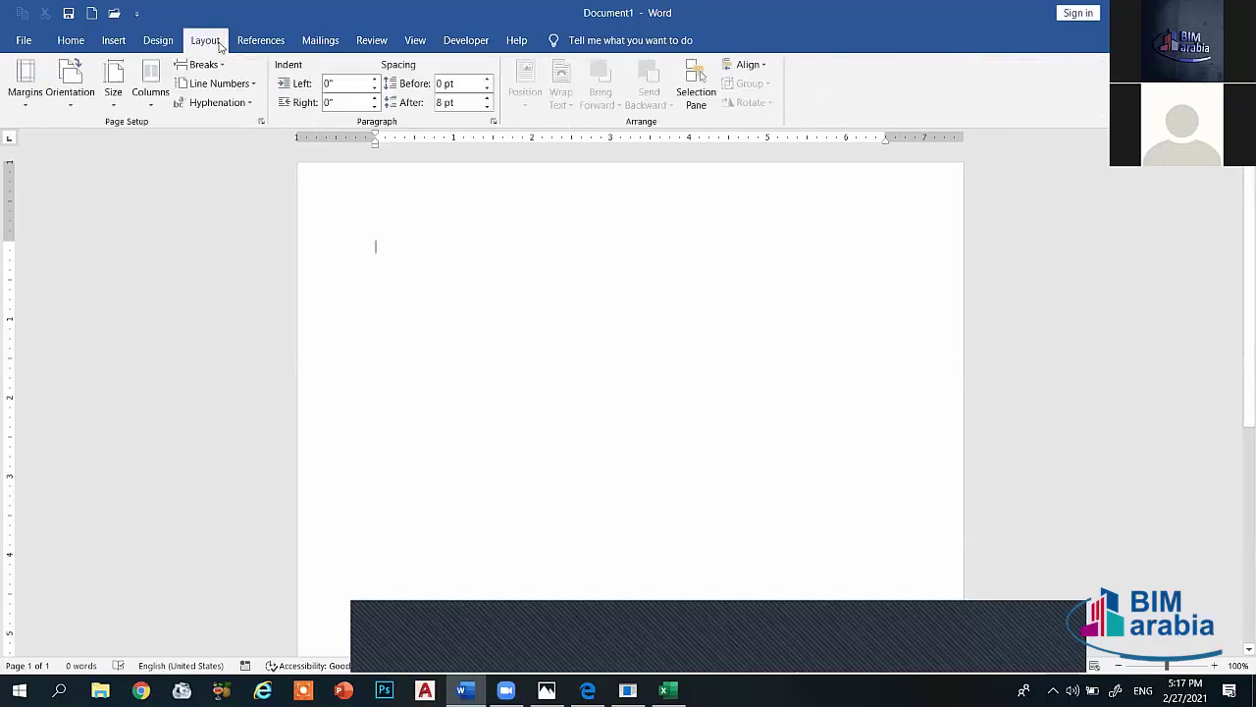
pyautogui.click(271, 47)
pyautogui.click(320, 41)
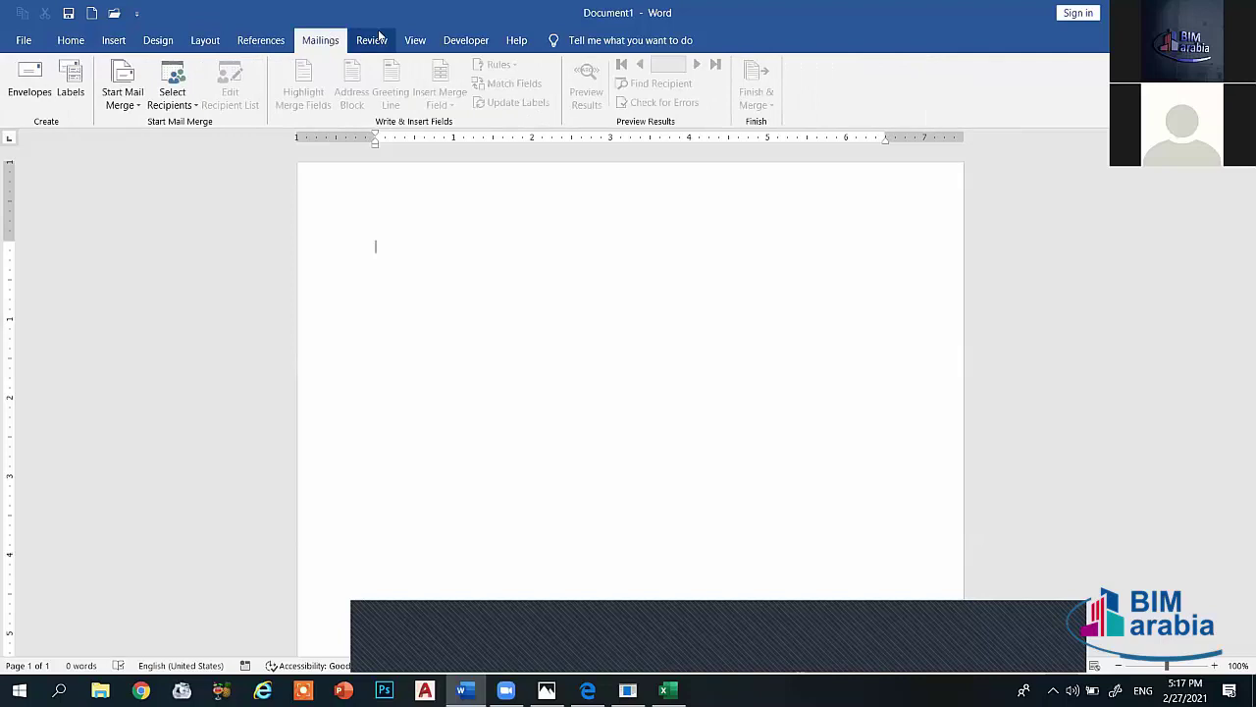
pyautogui.click(274, 45)
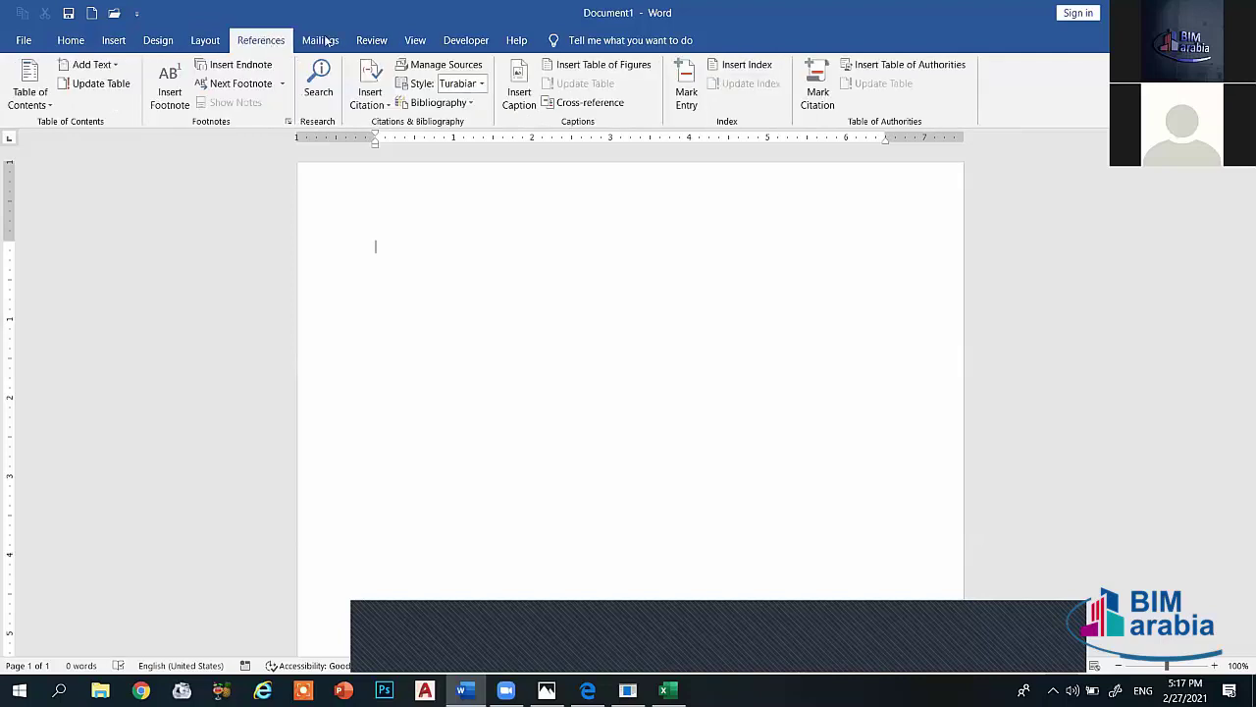
# - Continue through the Review, View, Developer and Help tabs, then enter the File view
pyautogui.click(372, 40)
pyautogui.click(415, 40)
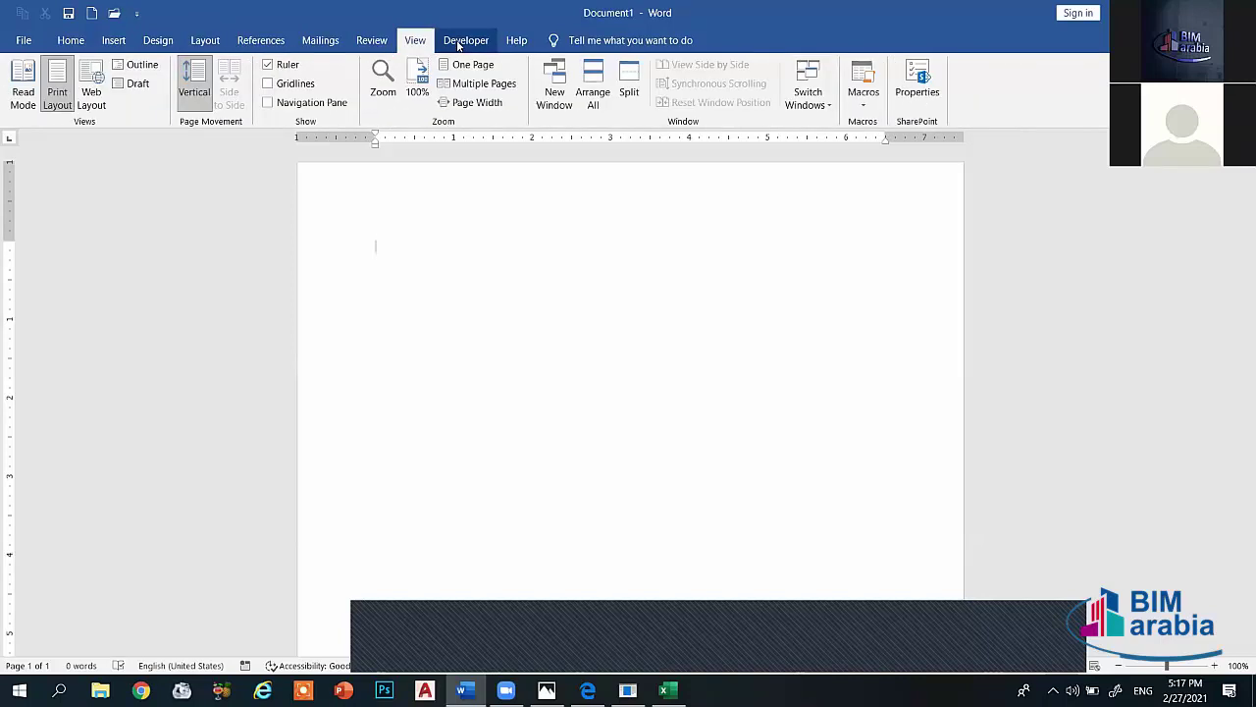
pyautogui.click(459, 46)
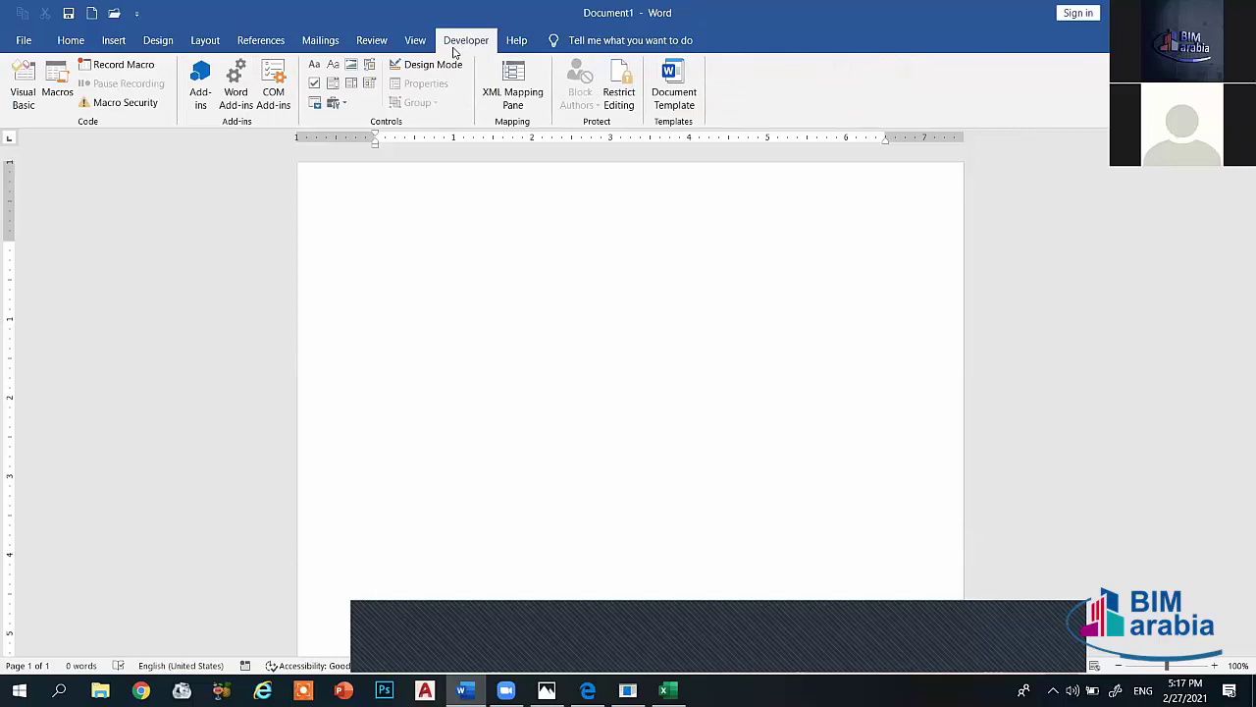
pyautogui.click(516, 40)
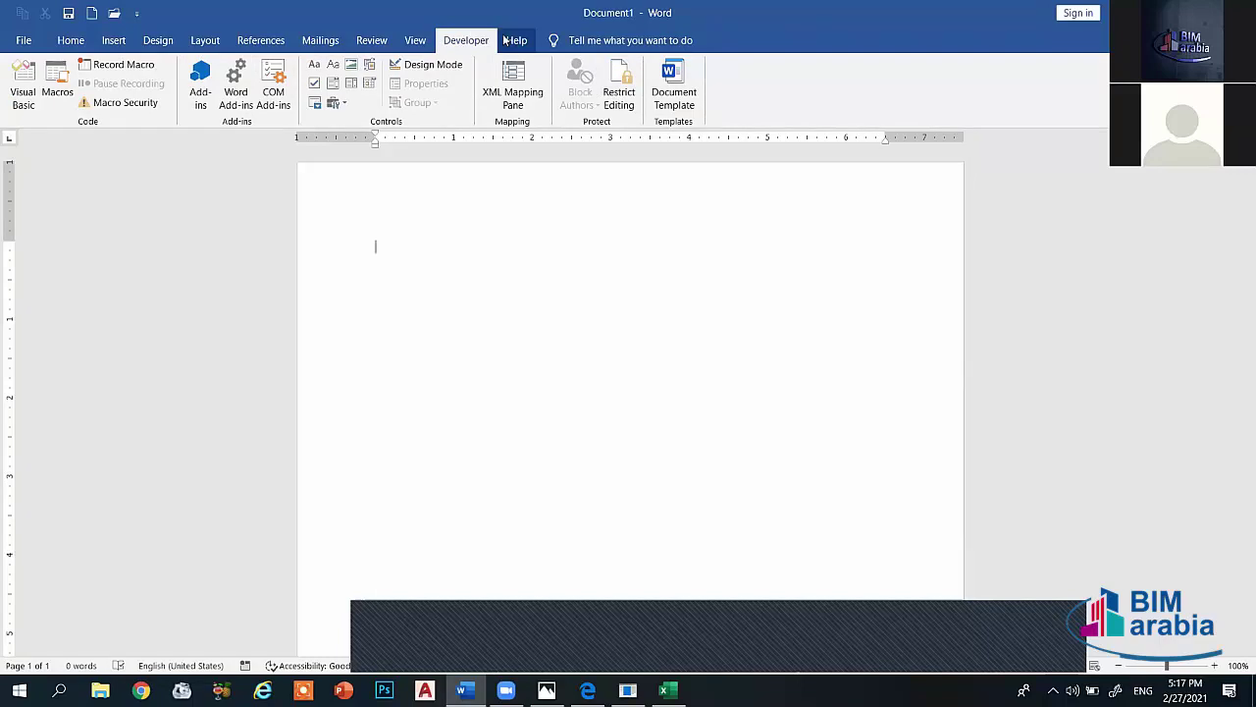
pyautogui.click(26, 40)
pyautogui.click(79, 643)
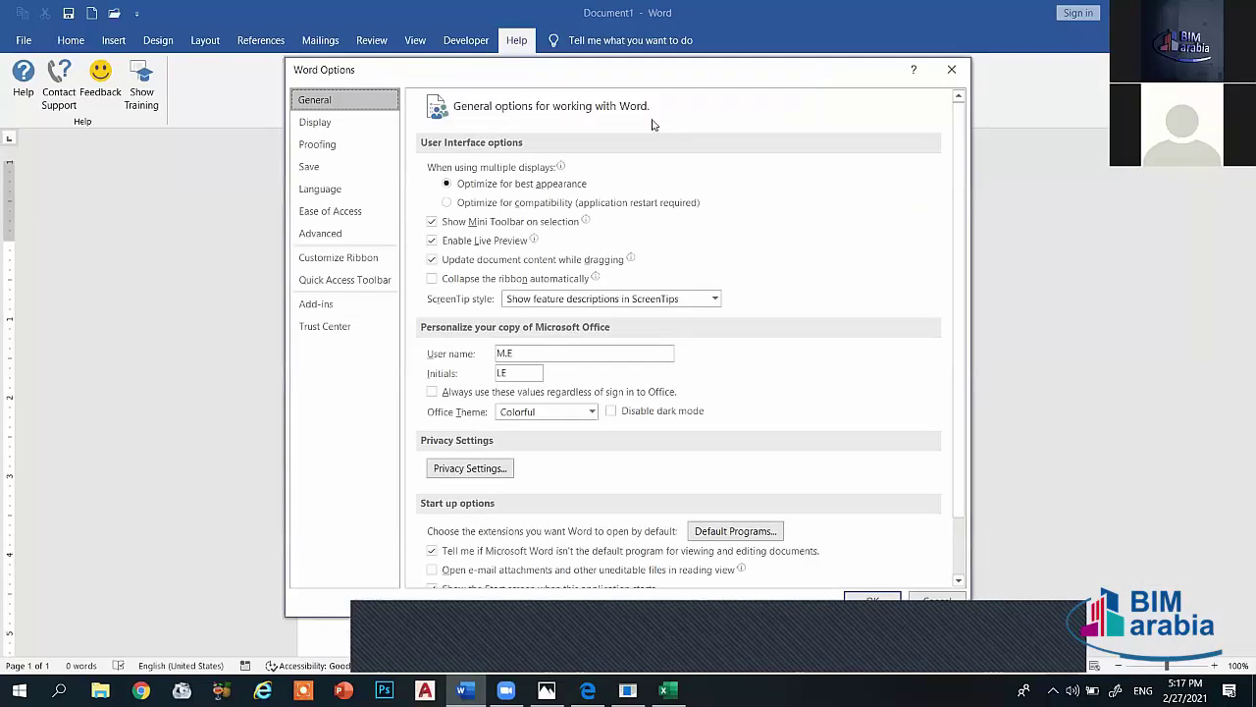
pyautogui.click(324, 233)
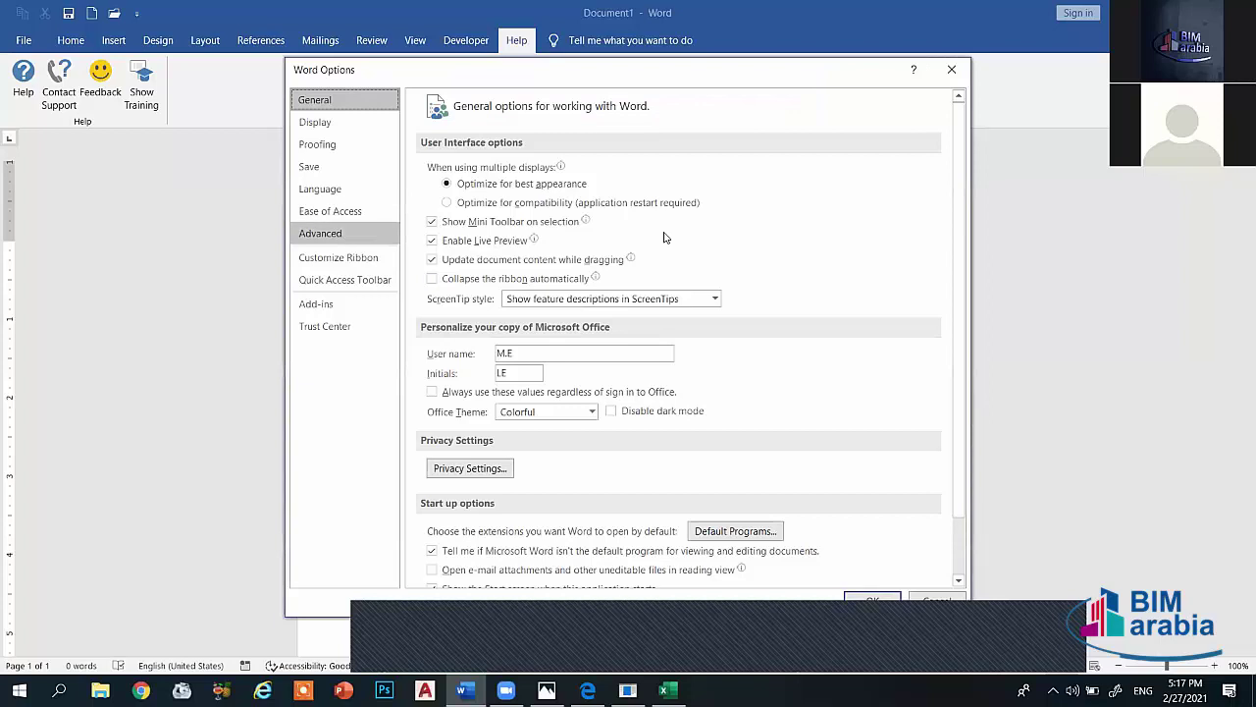
pyautogui.moveTo(963, 159); pyautogui.dragTo(934, 463)
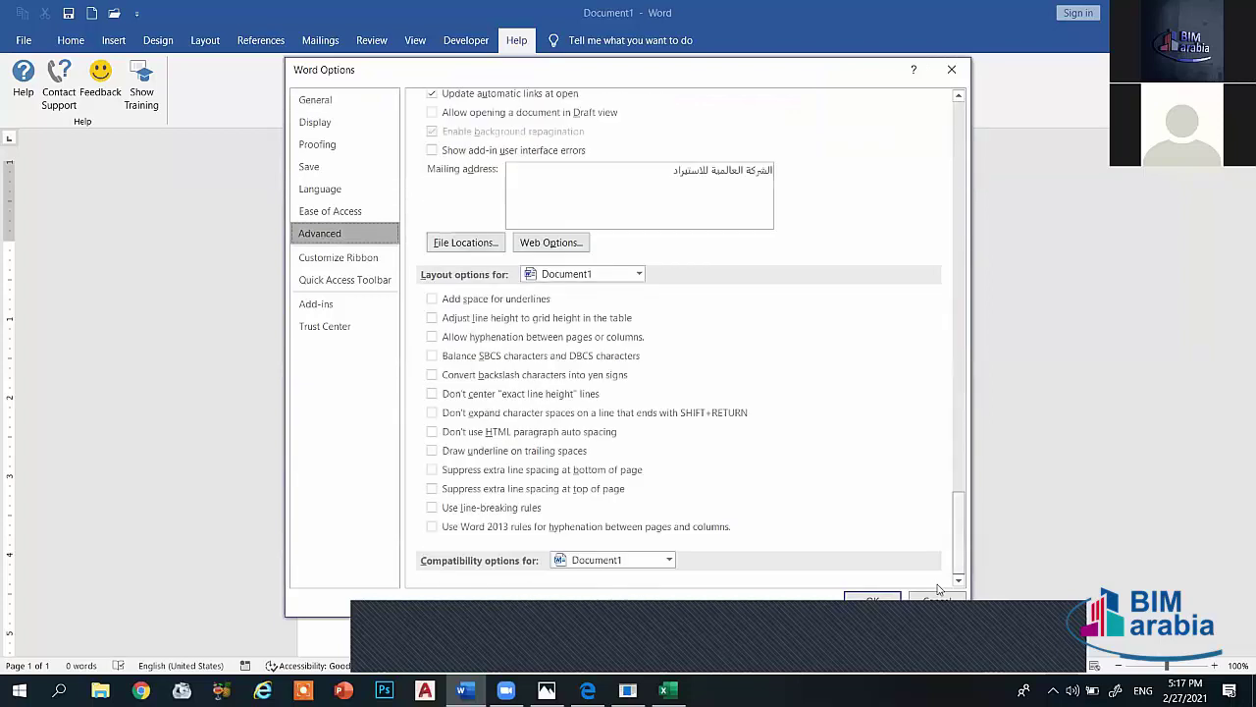
pyautogui.scroll(10, 935, 462)
pyautogui.scroll(5, 934, 462)
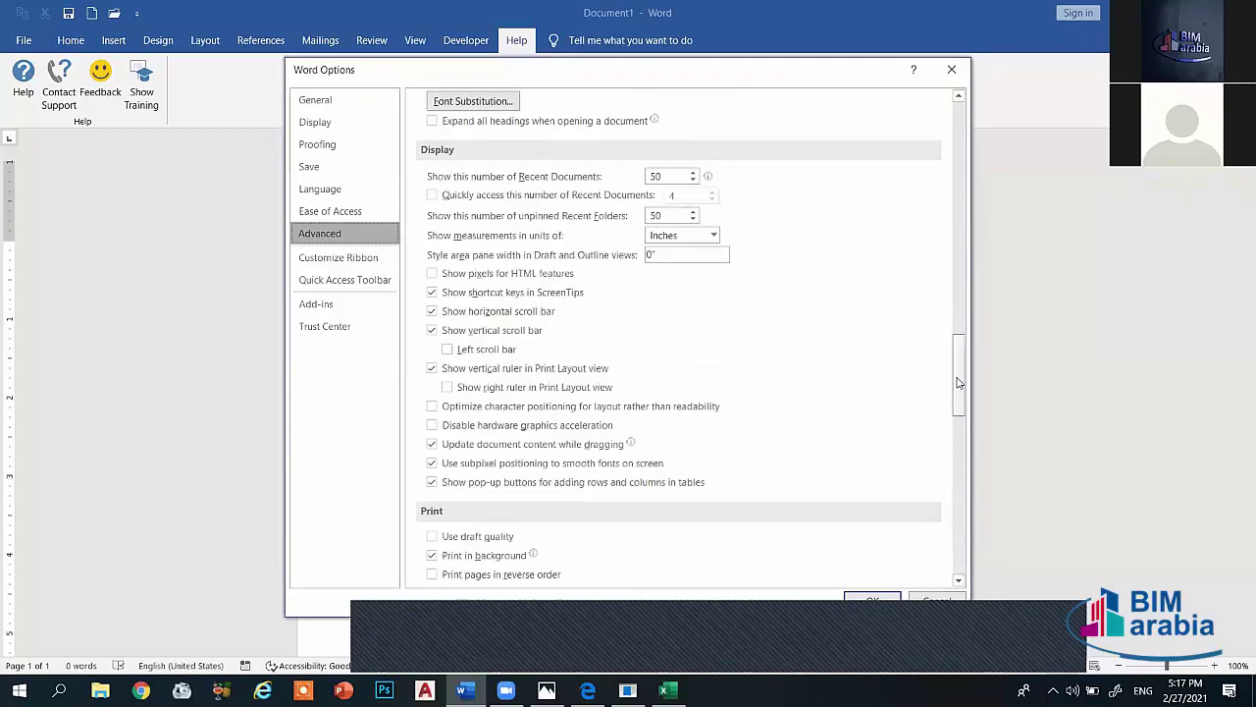
pyautogui.scroll(2, 934, 462)
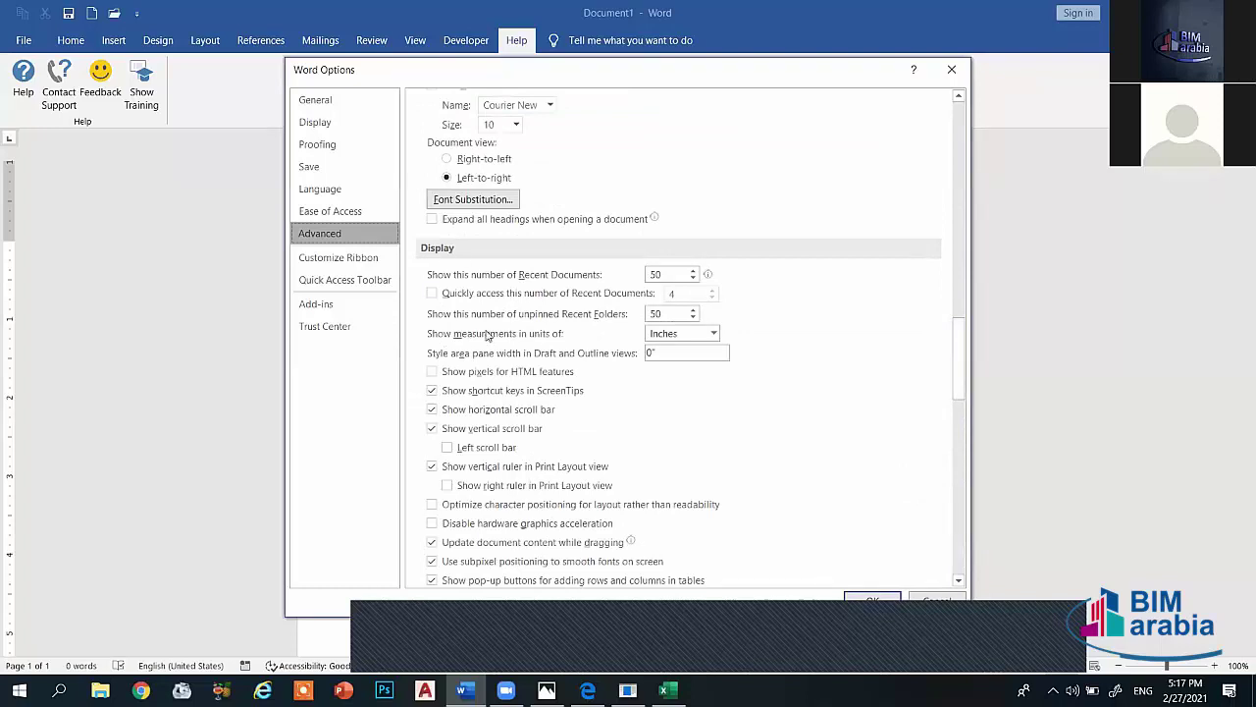
pyautogui.click(709, 337)
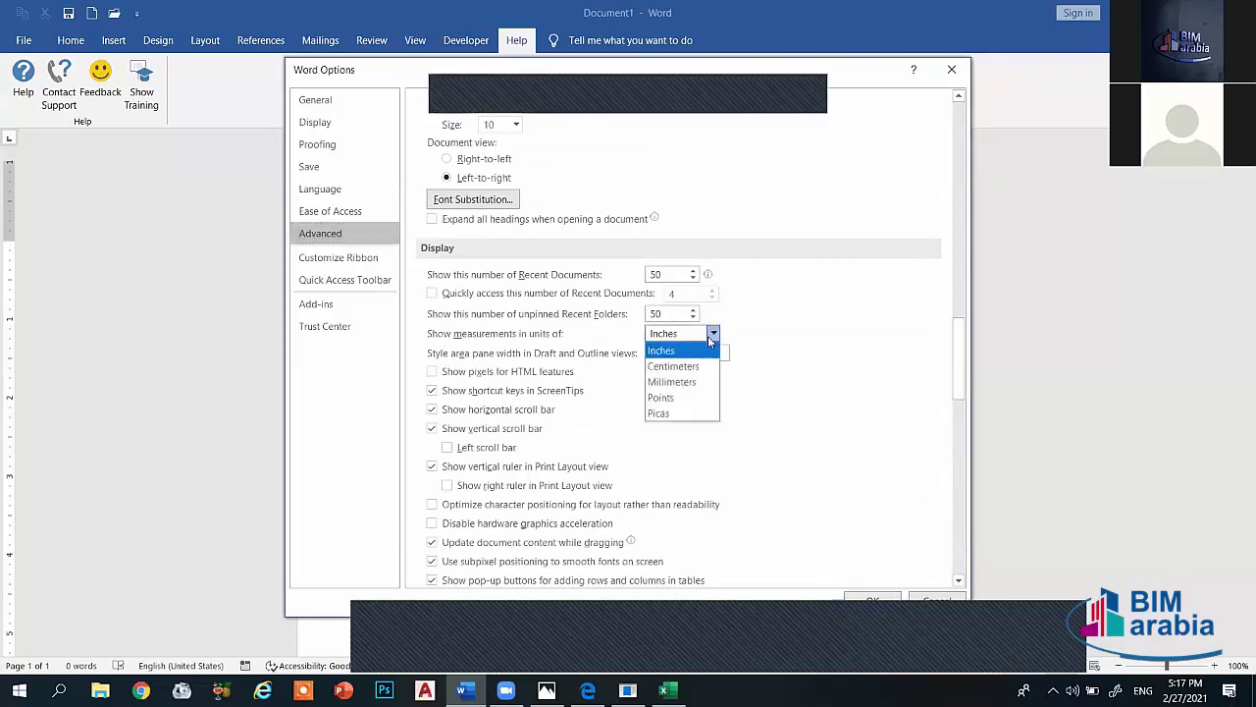
pyautogui.click(708, 336)
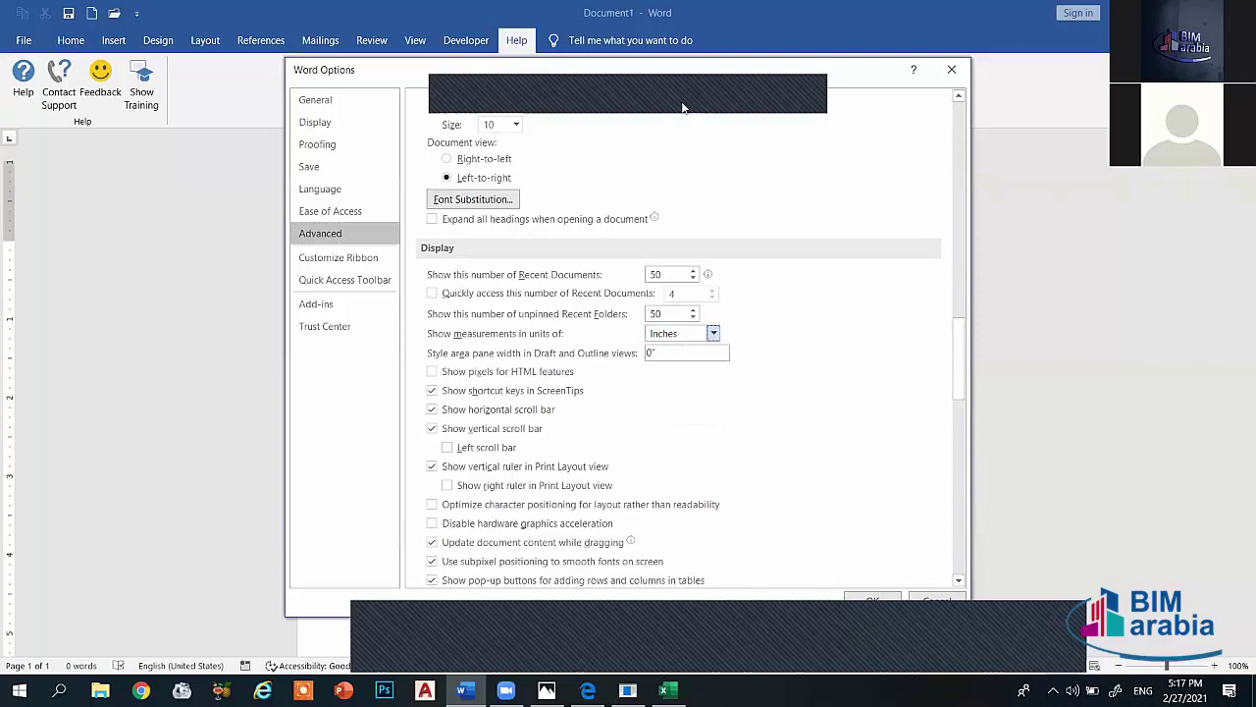
pyautogui.click(951, 71)
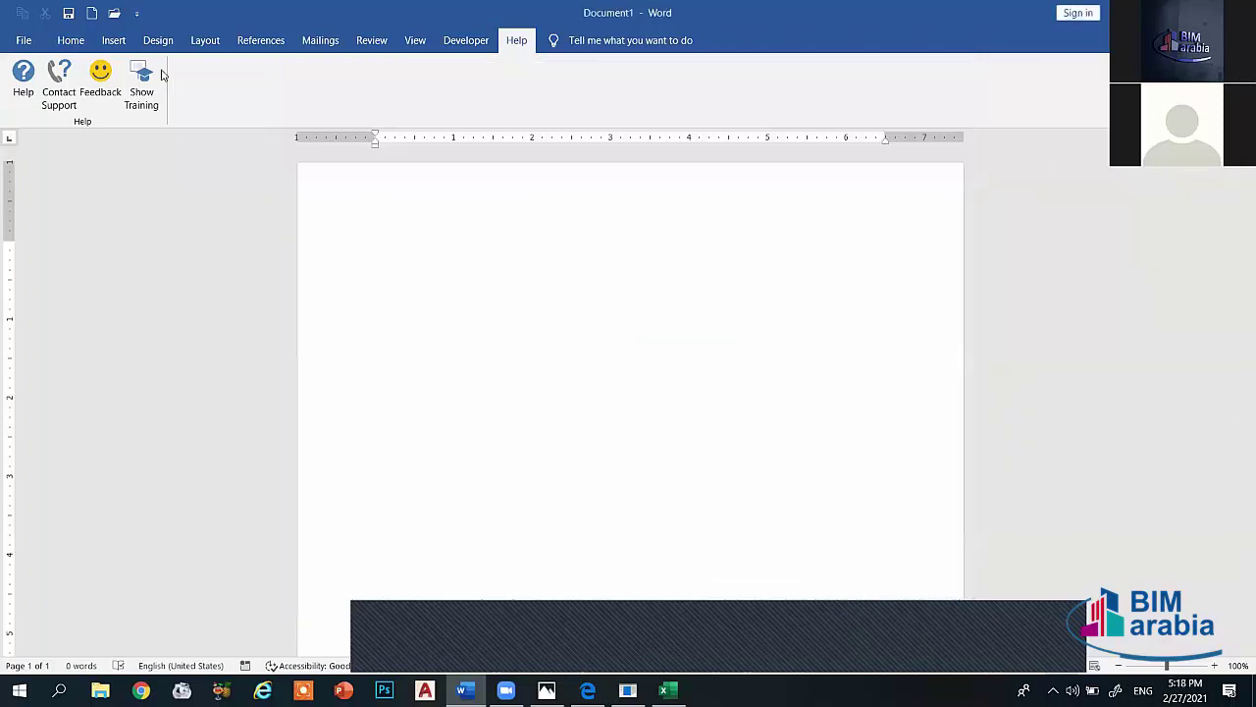
# - Draw a full-width orange rectangle across the top of the page
pyautogui.click(71, 40)
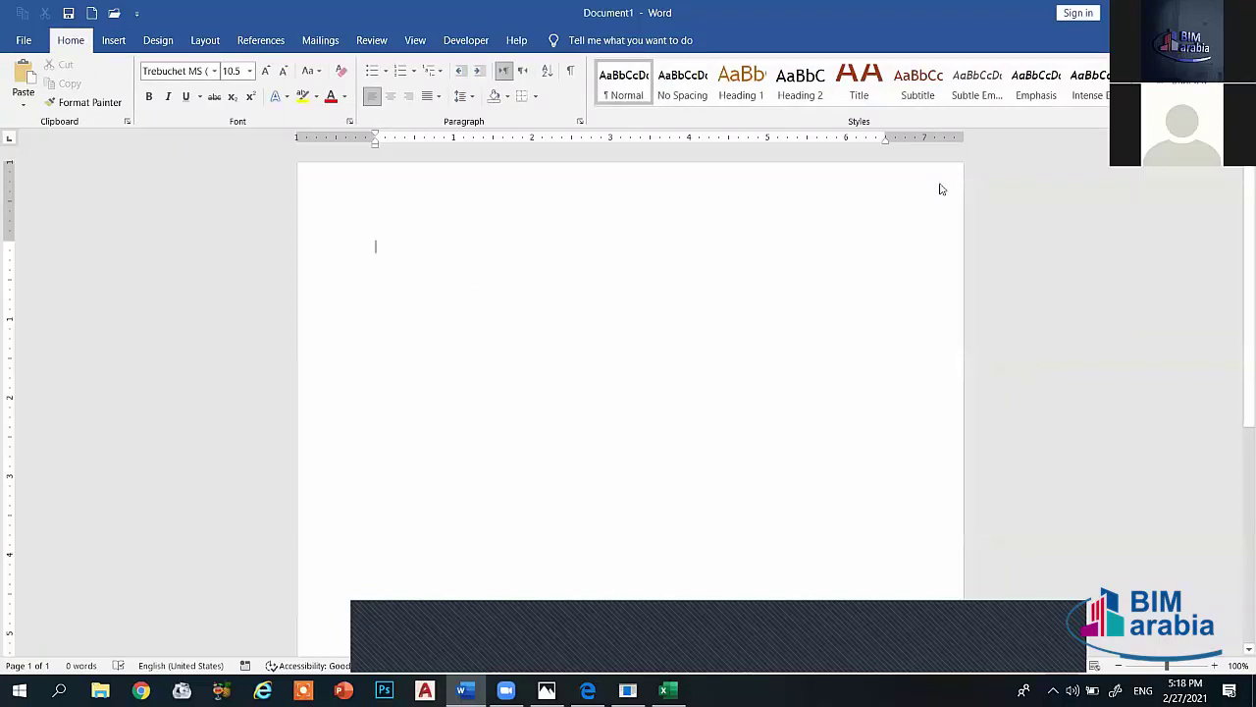
pyautogui.click(114, 40)
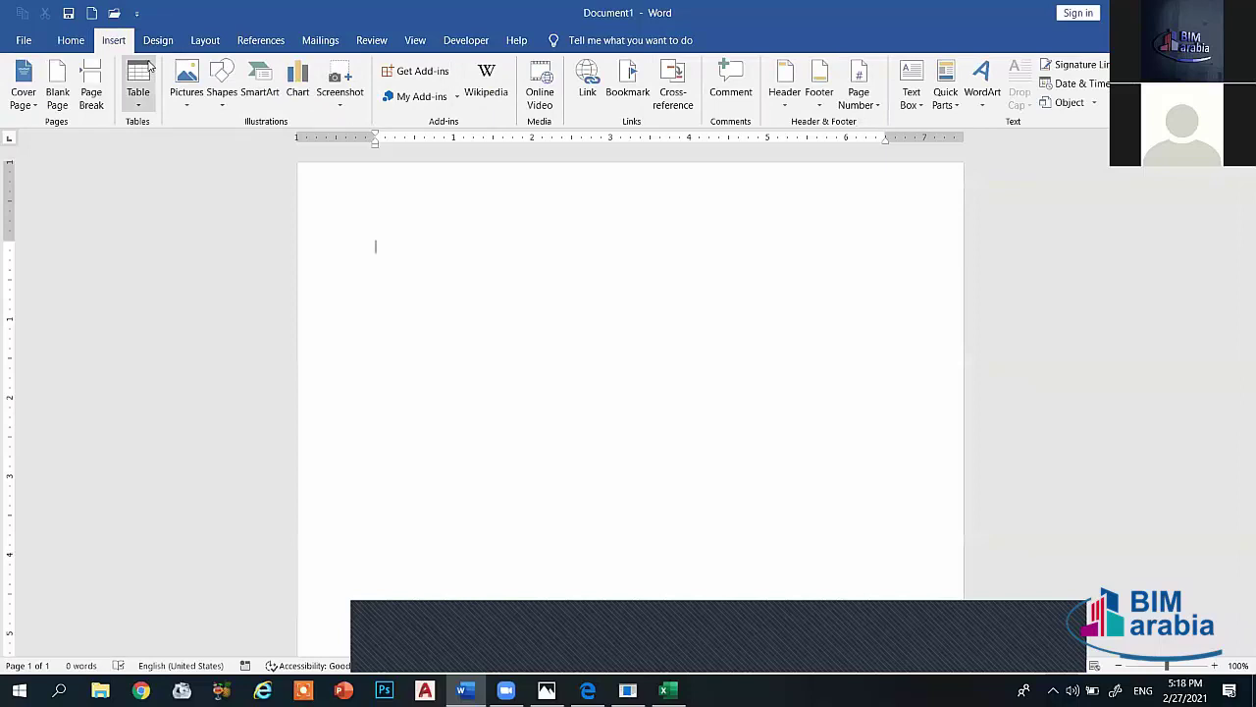
pyautogui.click(222, 102)
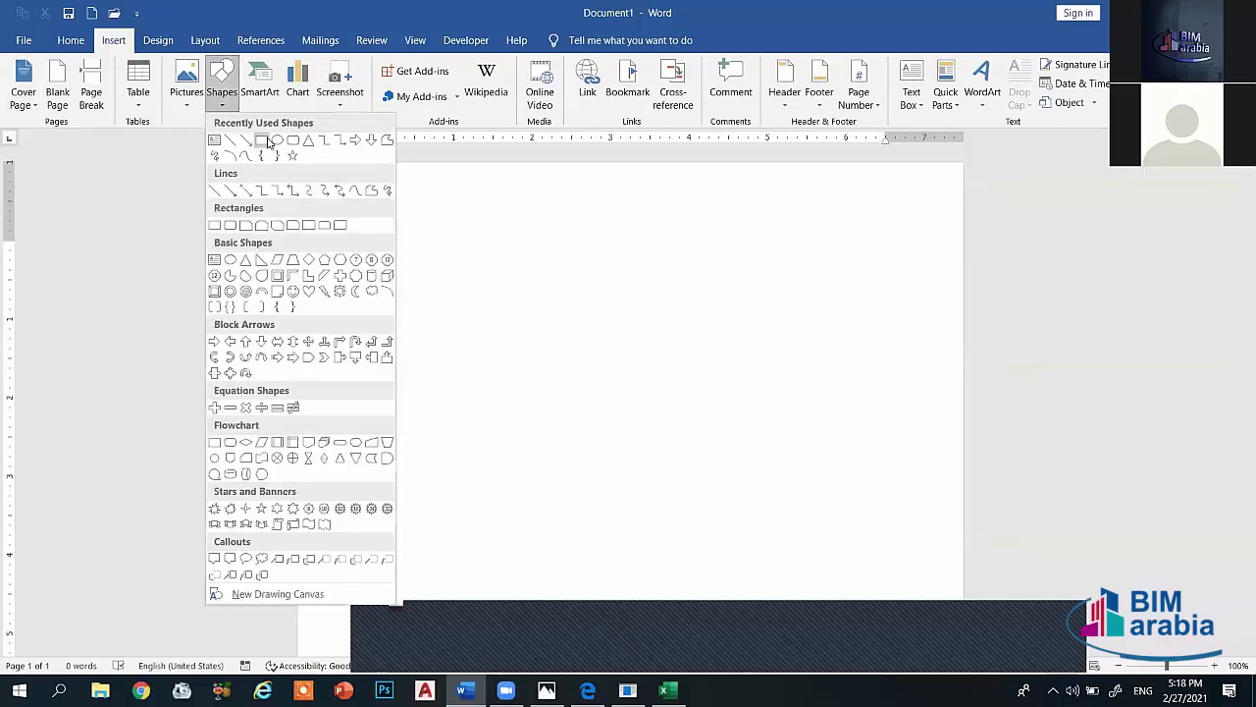
pyautogui.click(263, 142)
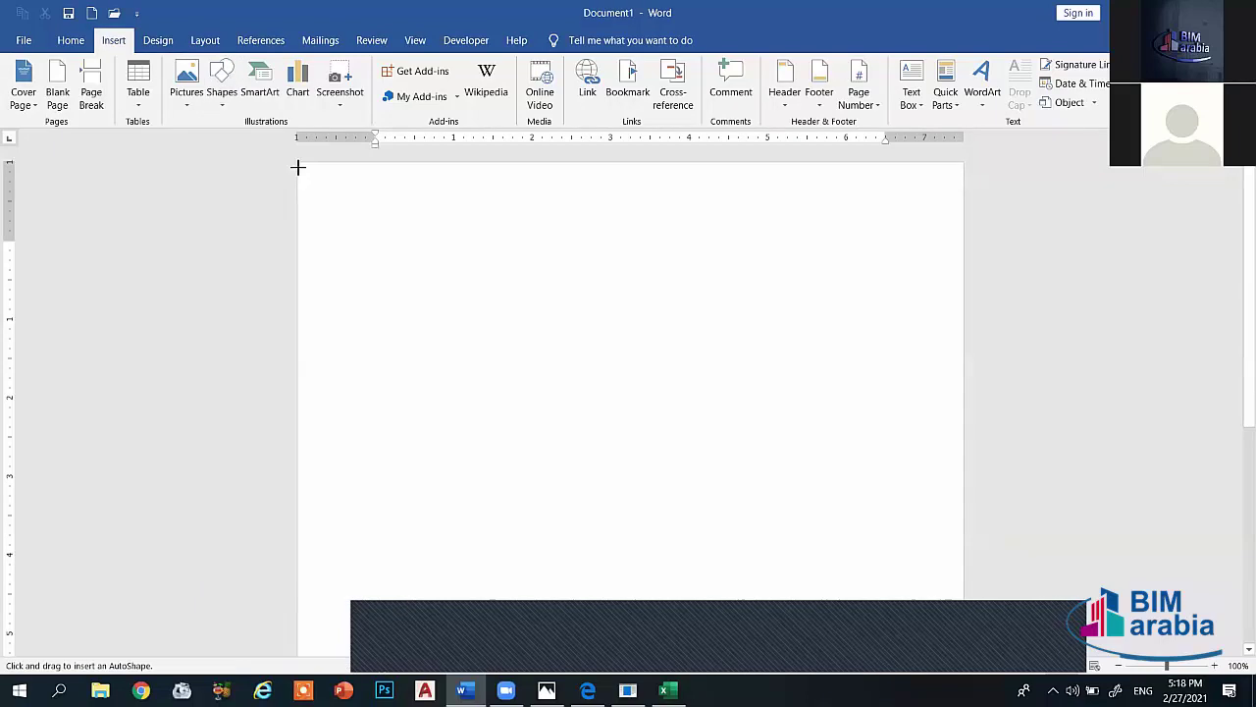
pyautogui.moveTo(297, 164); pyautogui.dragTo(965, 276)
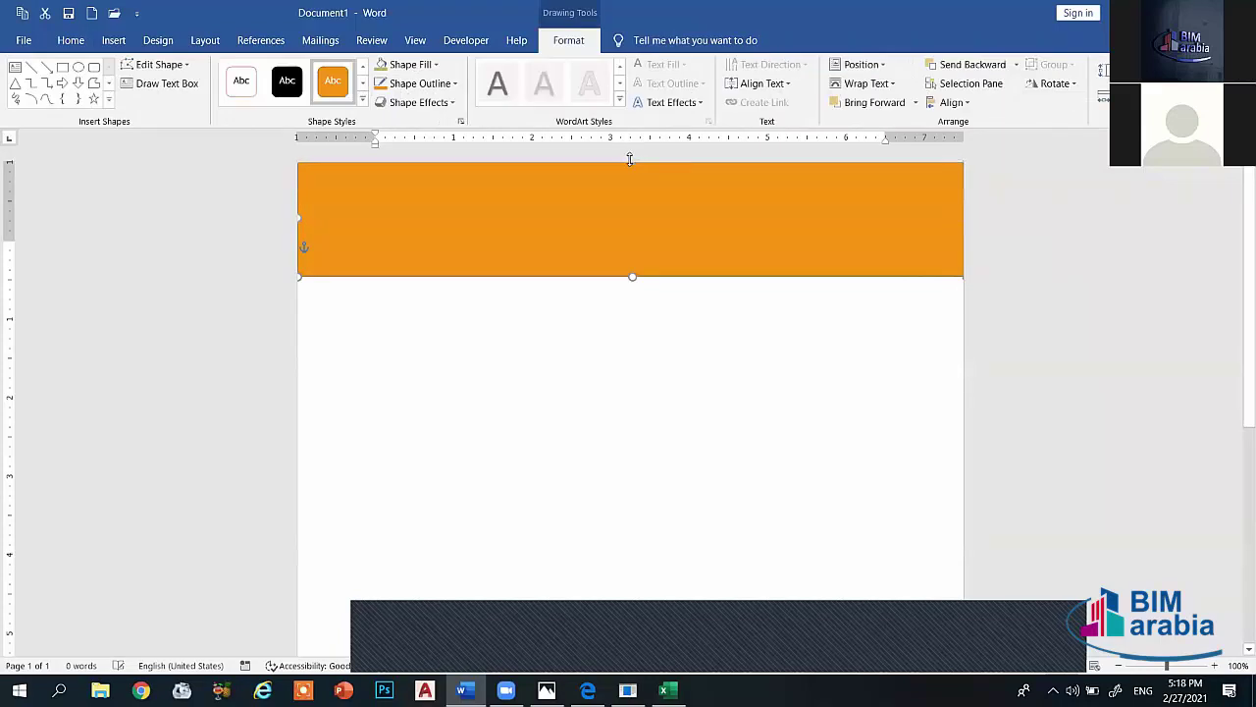
pyautogui.hotkey('alt', 'shift')
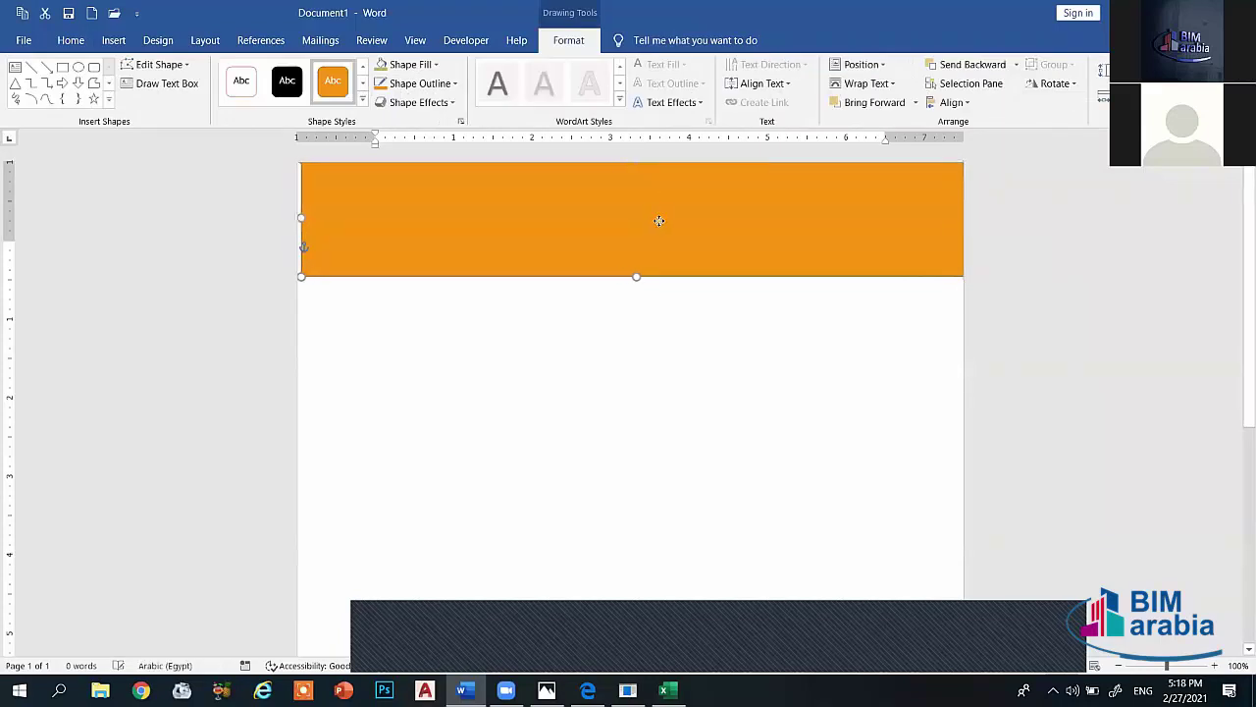
pyautogui.click(681, 317)
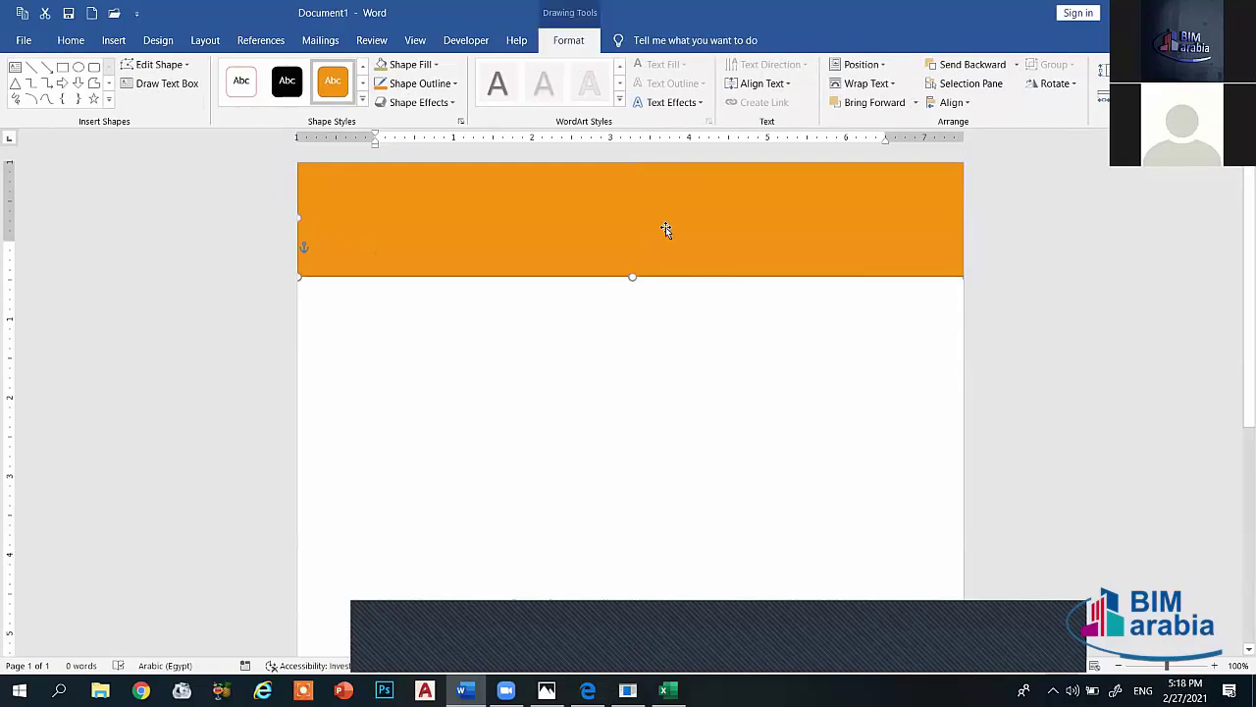
# - Move the orange rectangle down to the bottom of the page
pyautogui.moveTo(665, 231); pyautogui.dragTo(666, 247)
pyautogui.moveTo(654, 431)
pyautogui.mouseDown()
pyautogui.moveTo(710, 197)
pyautogui.moveTo(764, 576)
pyautogui.mouseUp()
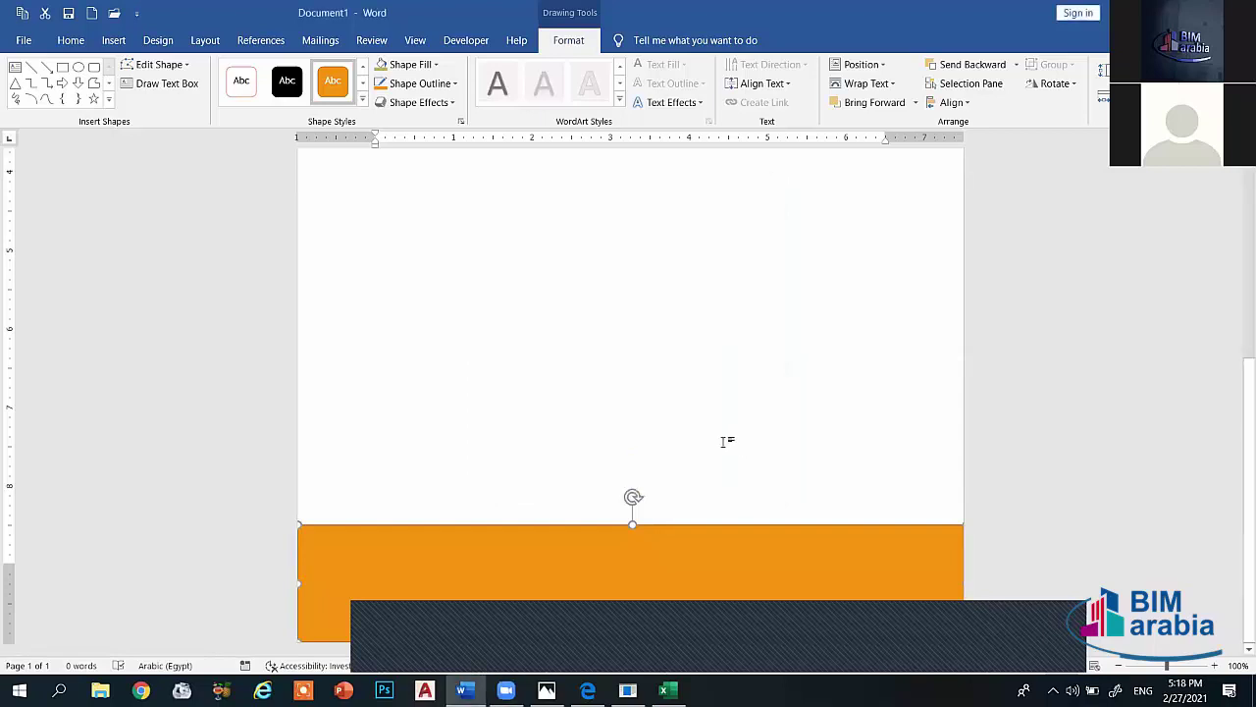
pyautogui.click(608, 449)
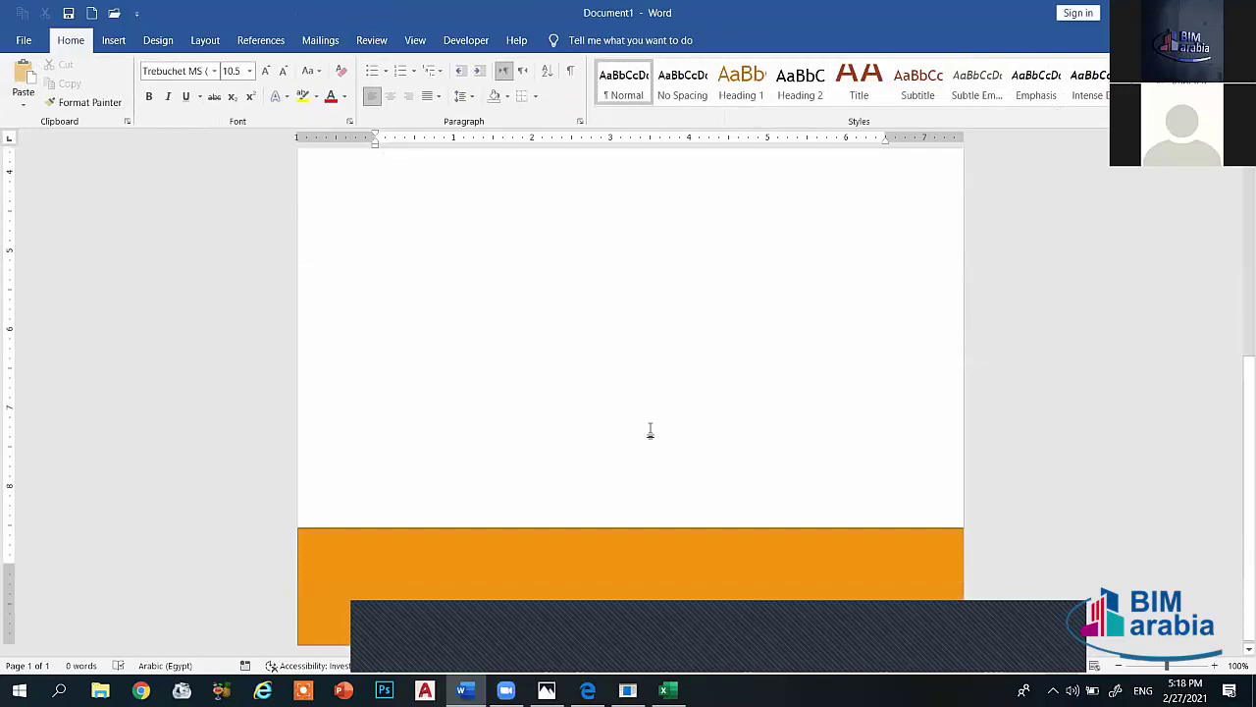
pyautogui.scroll(5, 650, 430)
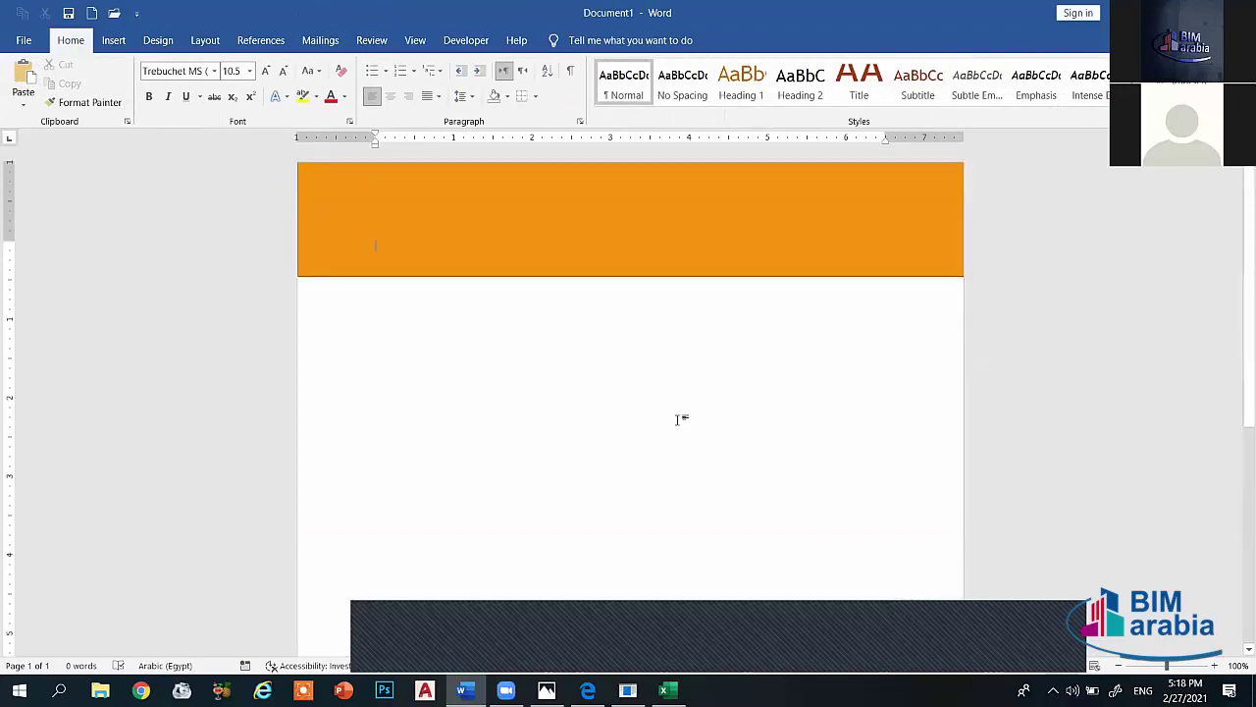
# - Draw a large oval circle below the top orange band
pyautogui.click(114, 40)
pyautogui.click(228, 102)
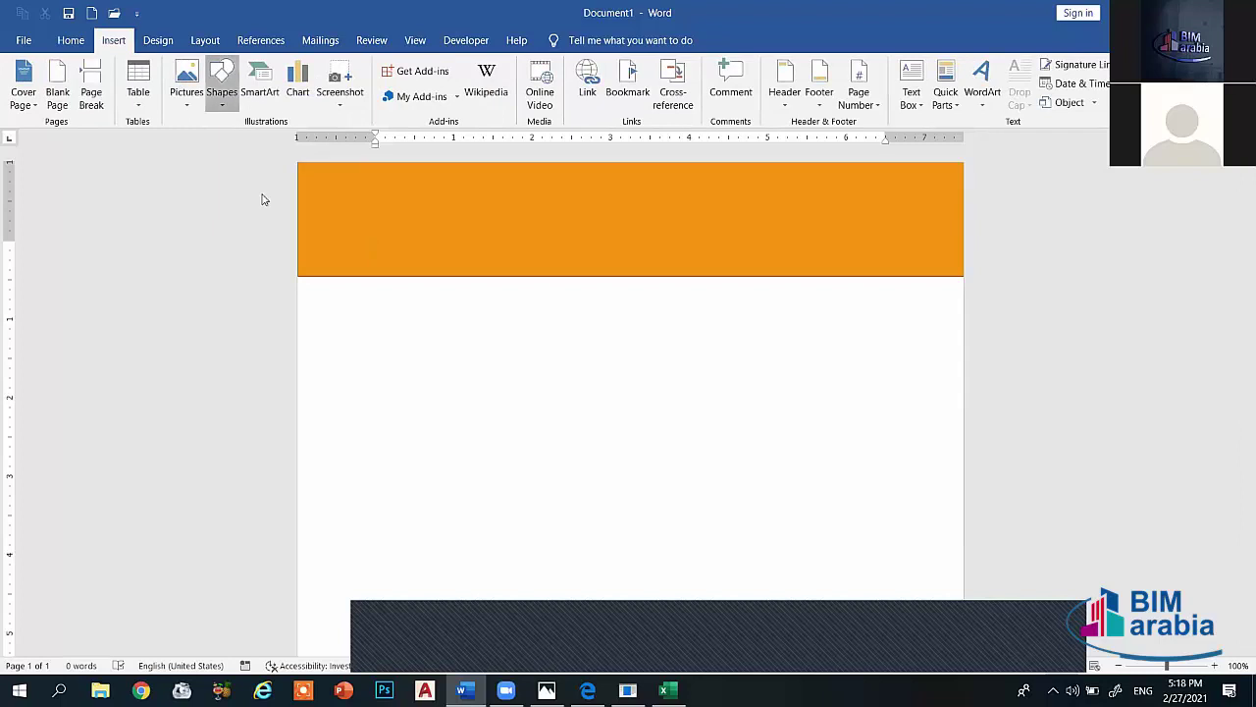
pyautogui.click(278, 143)
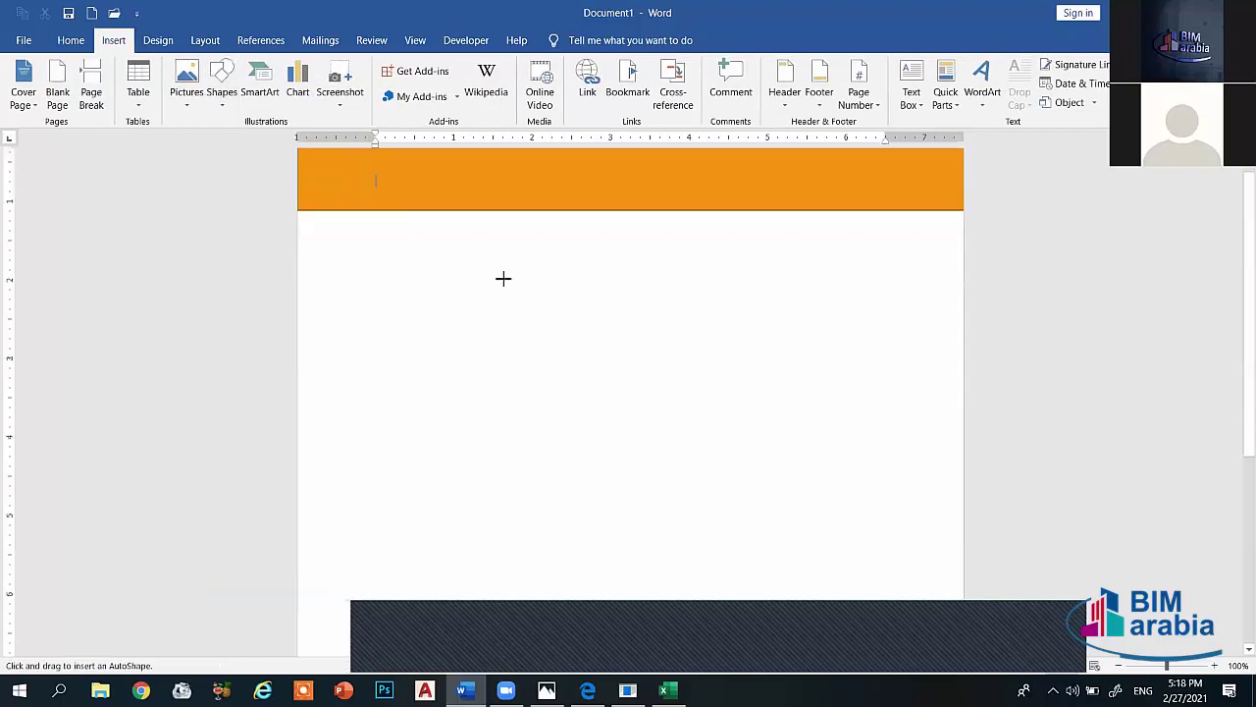
pyautogui.scroll(-5, 435, 235)
pyautogui.scroll(-5, 512, 249)
pyautogui.scroll(2, 512, 250)
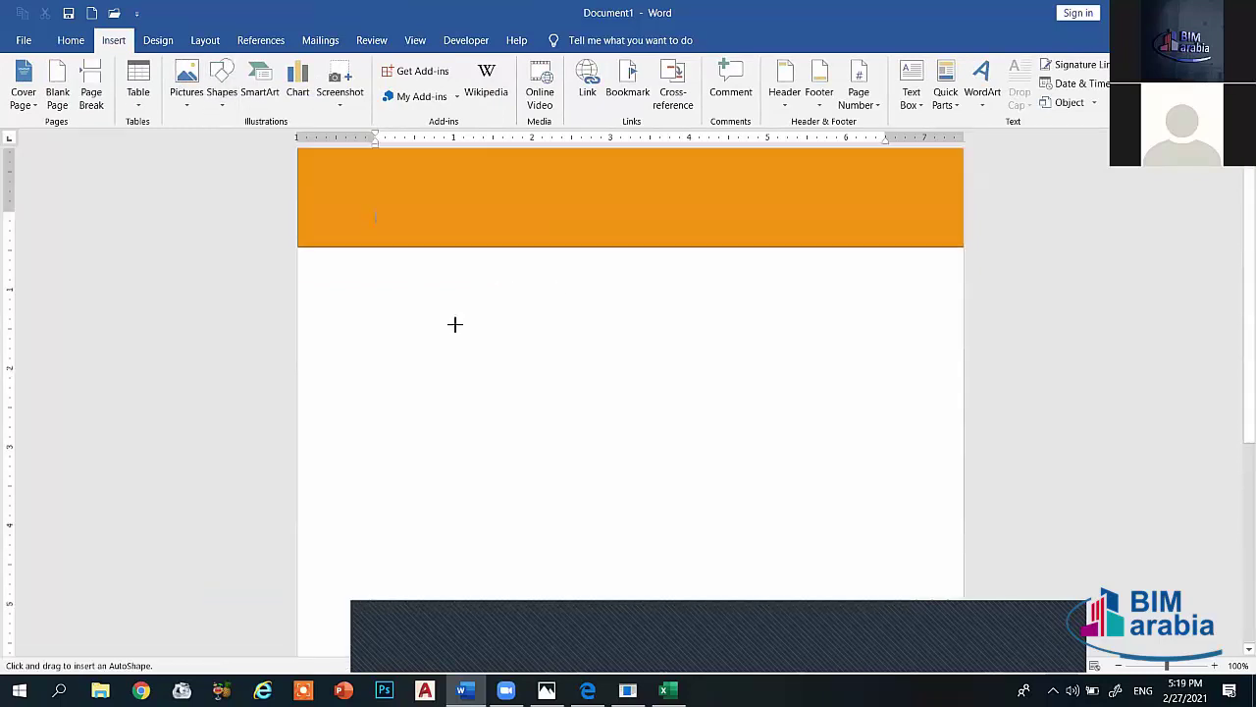
pyautogui.scroll(-2, 471, 328)
pyautogui.moveTo(466, 259); pyautogui.dragTo(762, 536)
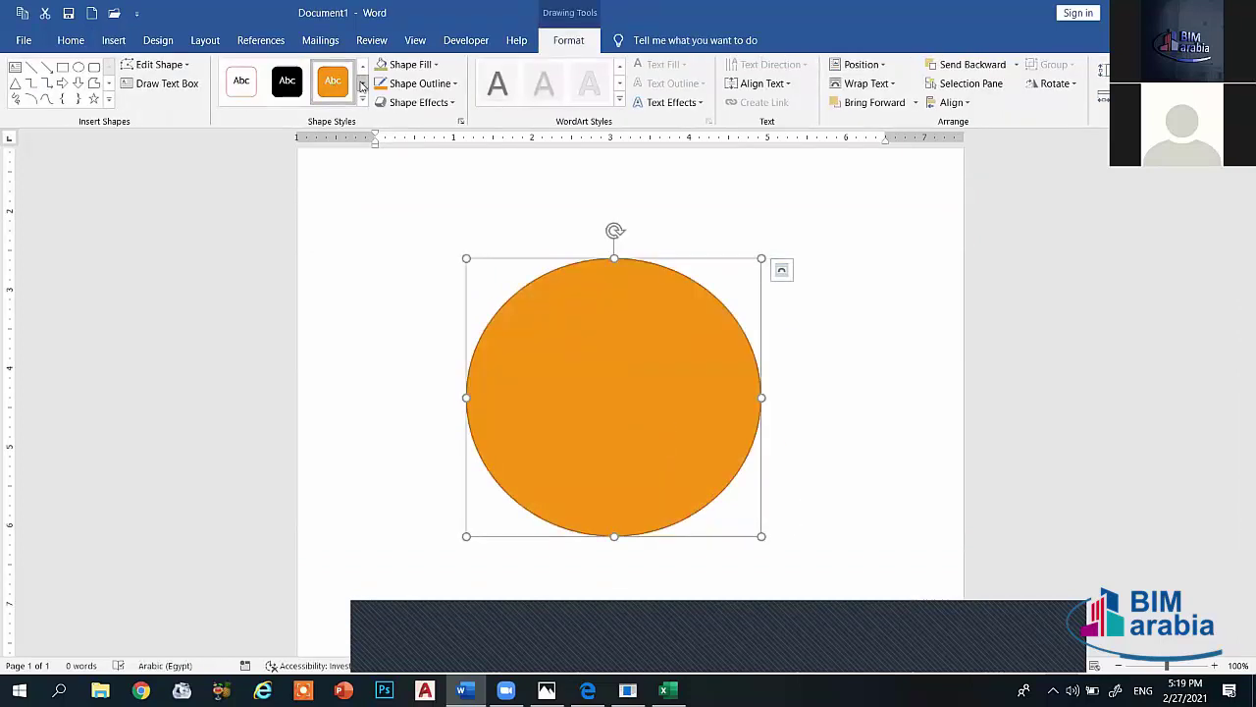
# - Give the circle a peach gradient shape style and bring up the print view
pyautogui.click(287, 81)
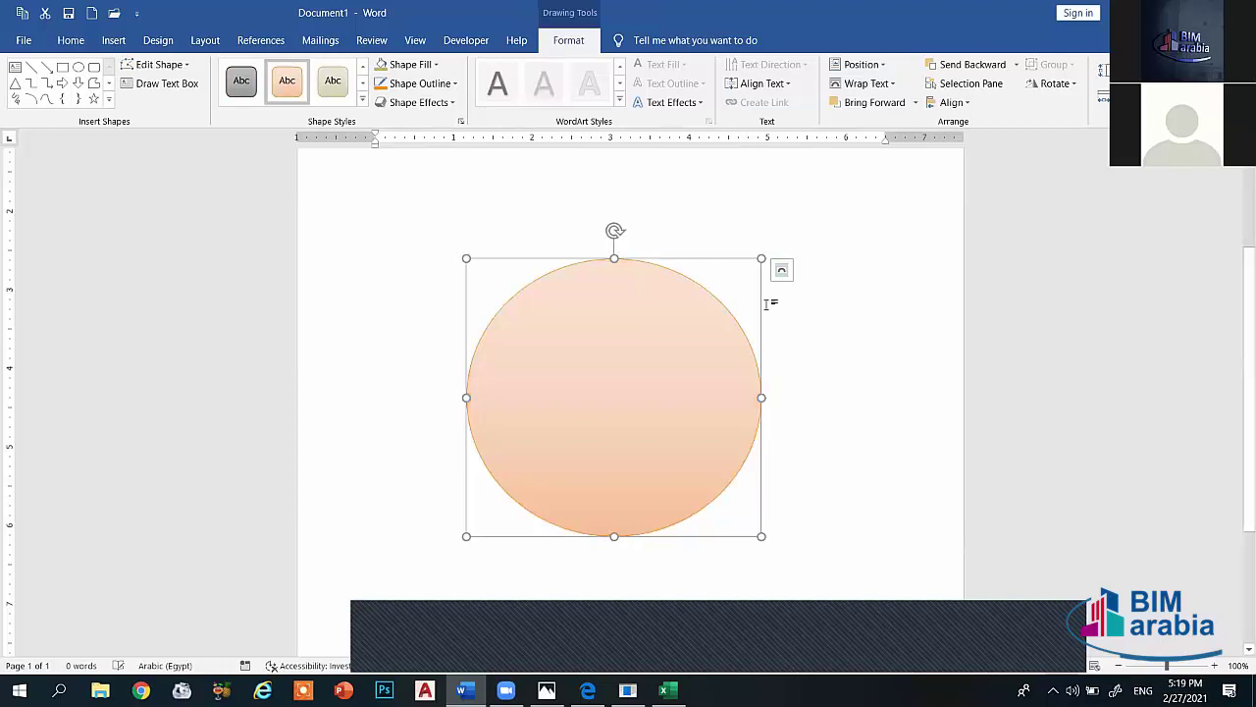
pyautogui.click(830, 314)
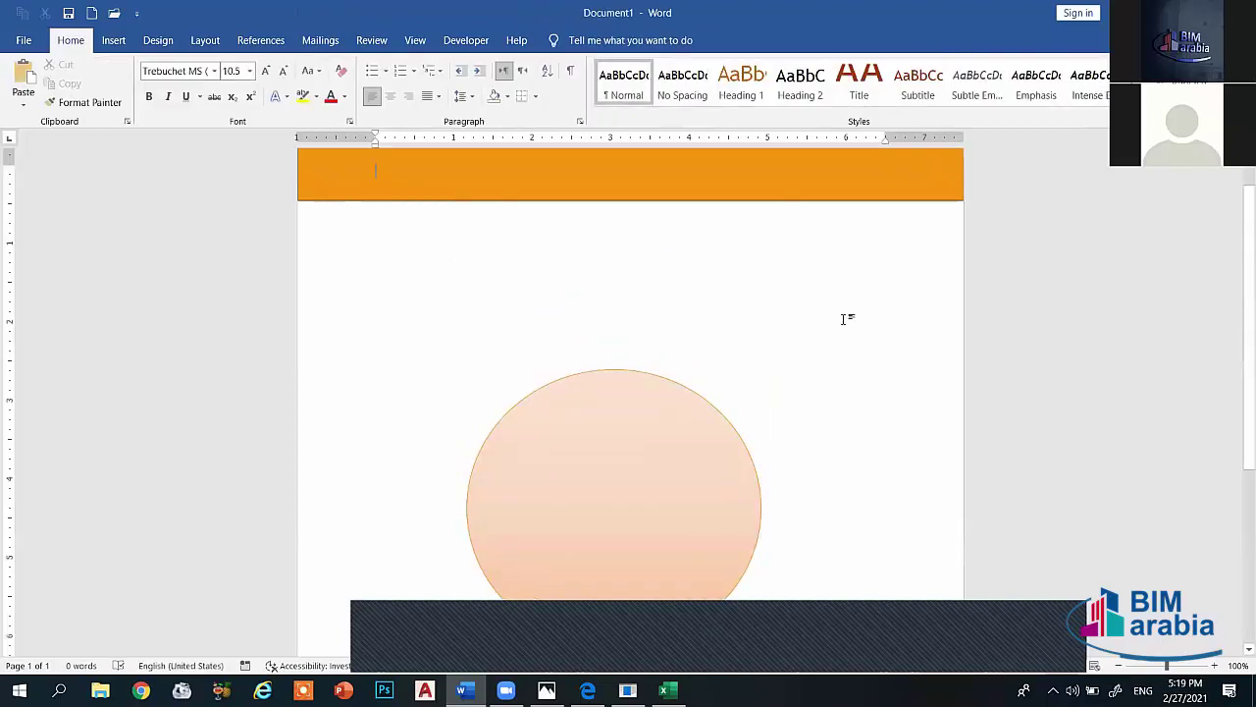
pyautogui.hotkey('ctrl', 'p')
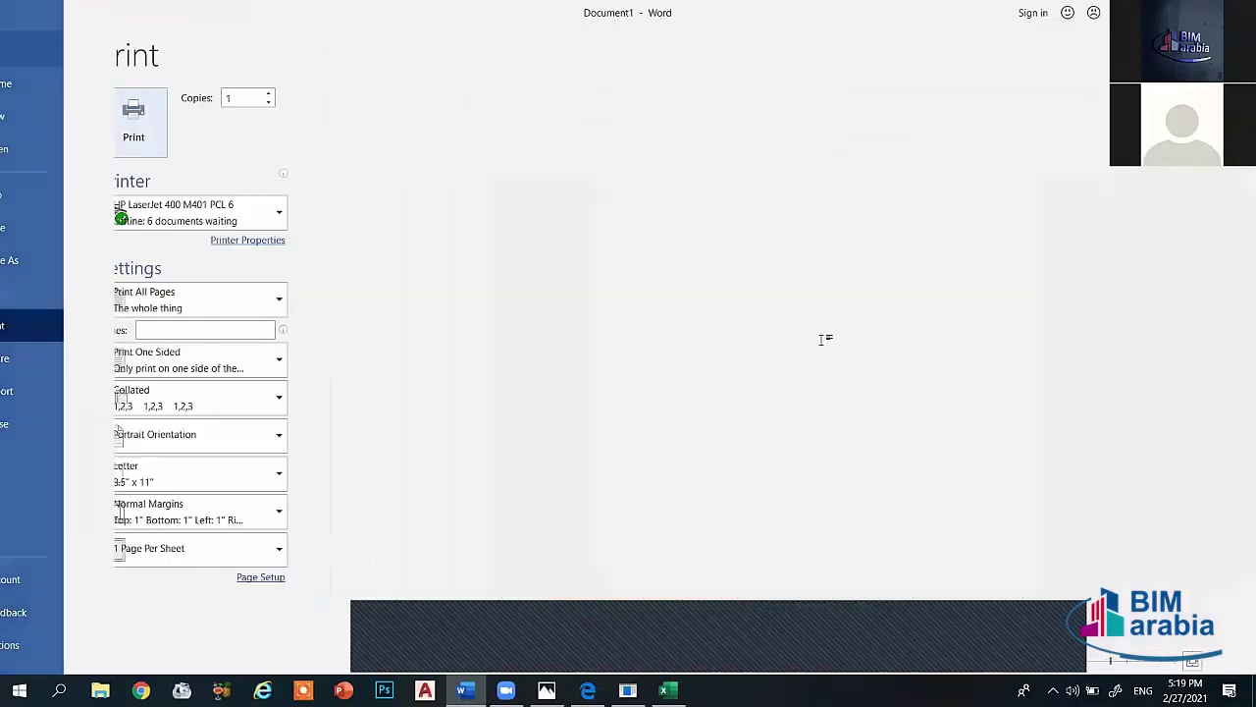
# - Leave print view and select both orange bands and the circle, leaving them ungrouped
pyautogui.press('Escape')
pyautogui.hotkey('ctrl', 'z')
pyautogui.click(724, 250)
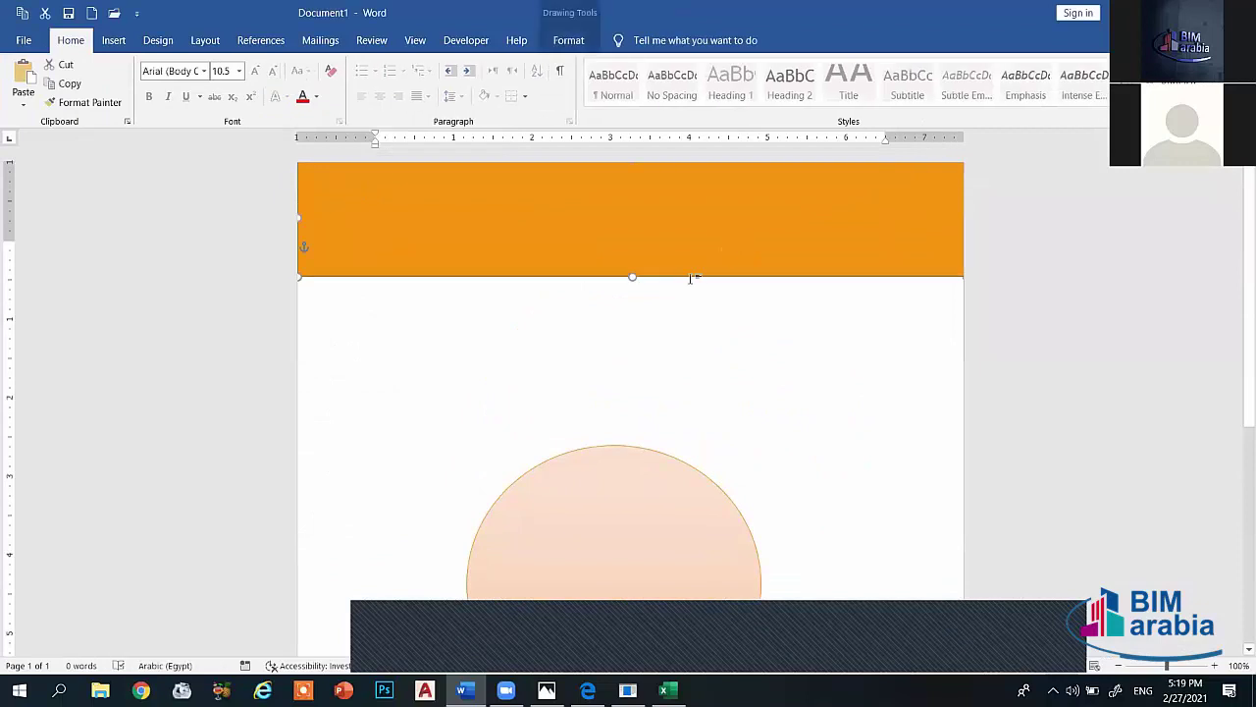
pyautogui.keyDown('ctrl'); pyautogui.scroll(-2, 594, 351); pyautogui.keyUp('ctrl')
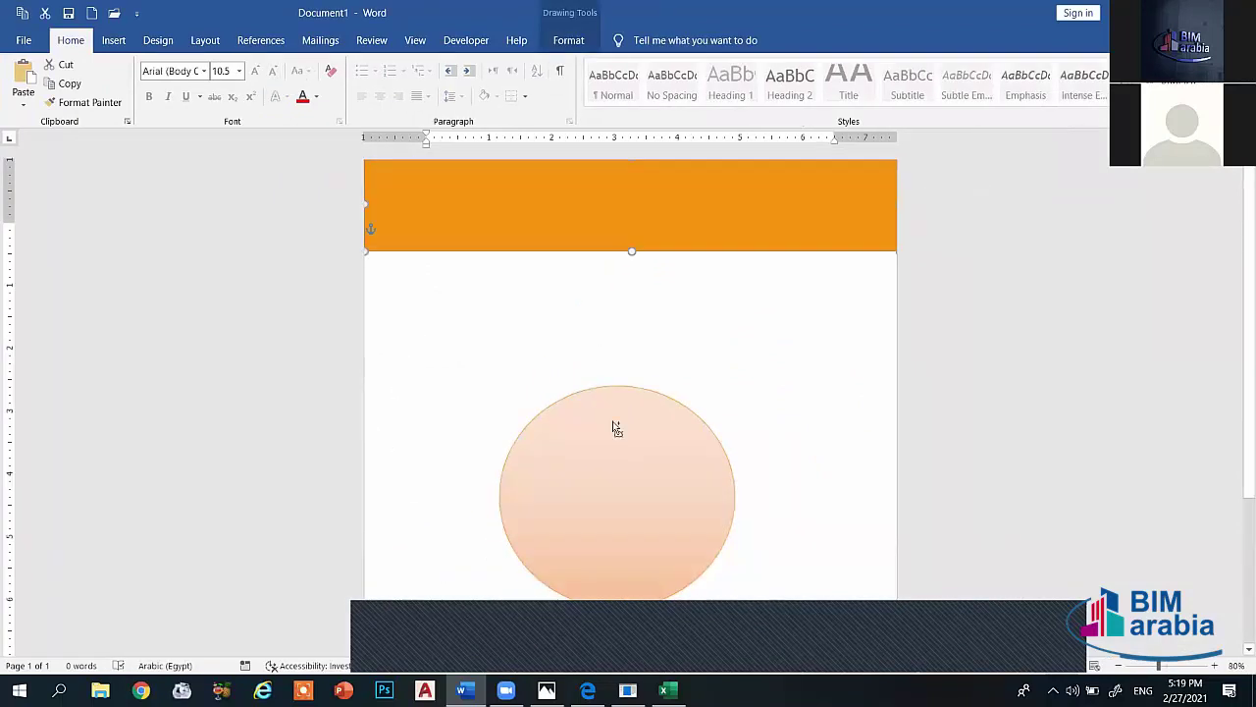
pyautogui.click(633, 475)
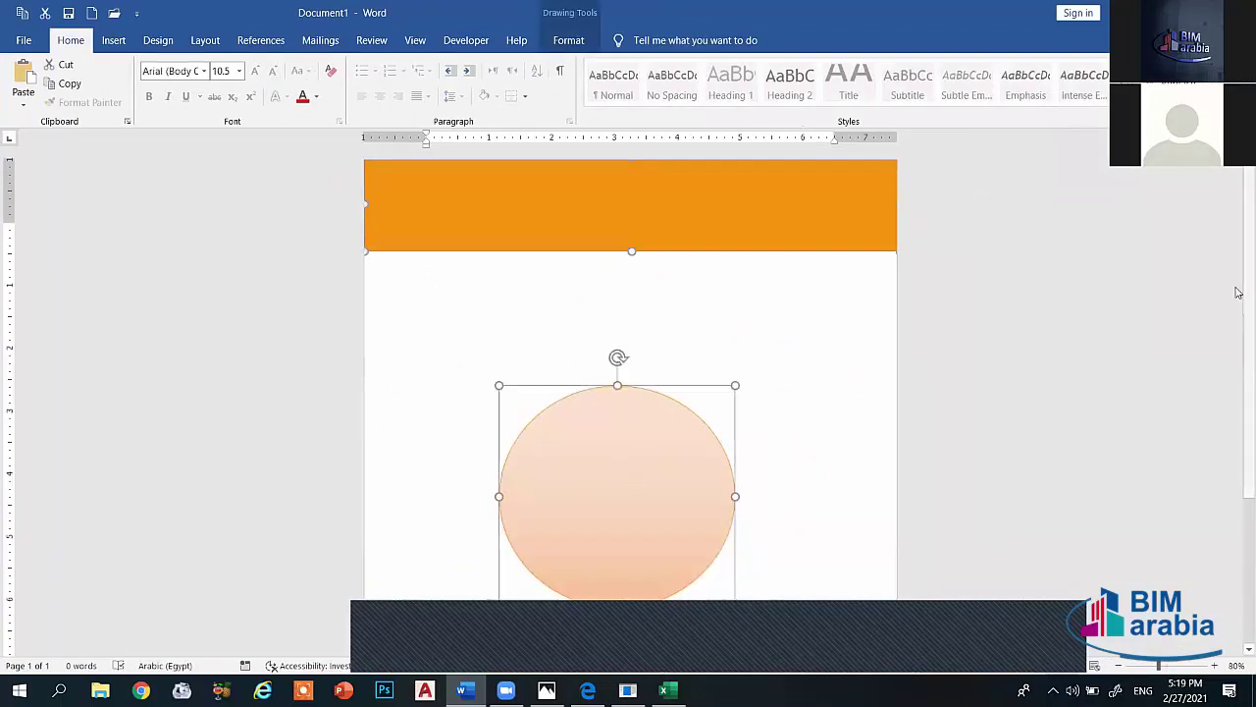
pyautogui.scroll(-4, 1236, 333)
pyautogui.keyDown('shift'); pyautogui.click(594, 611); pyautogui.keyUp('shift')
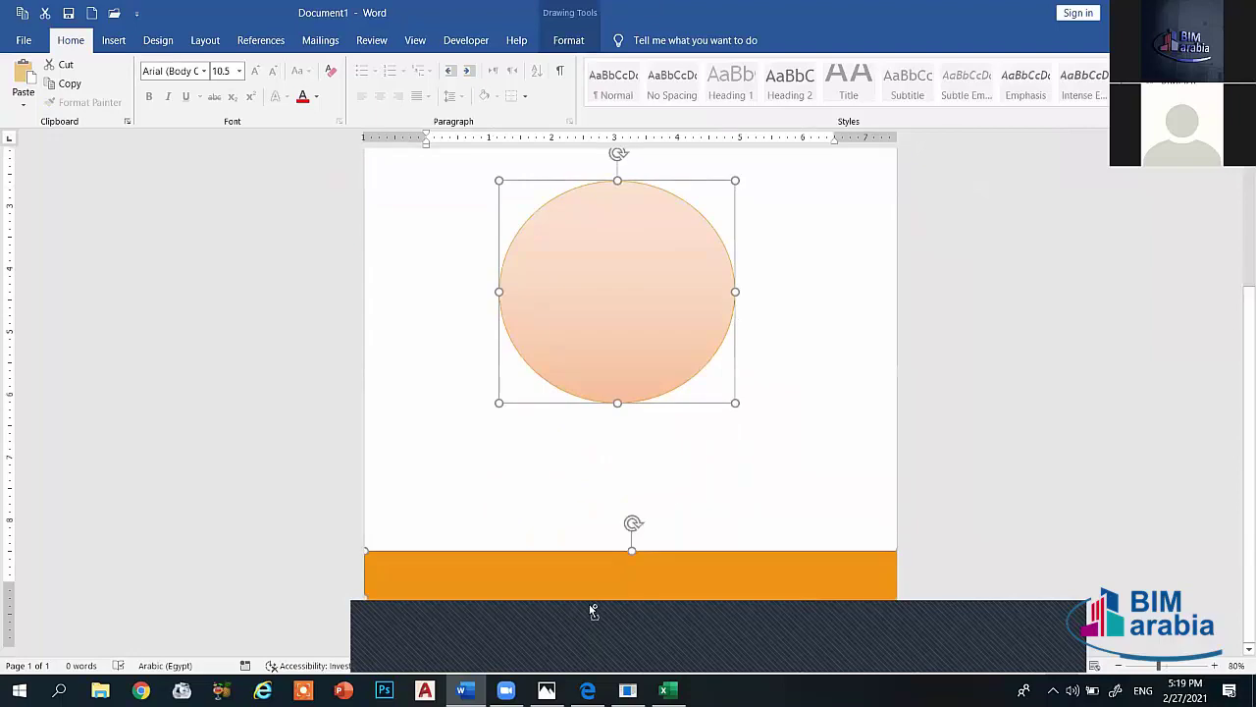
pyautogui.scroll(4, 746, 363)
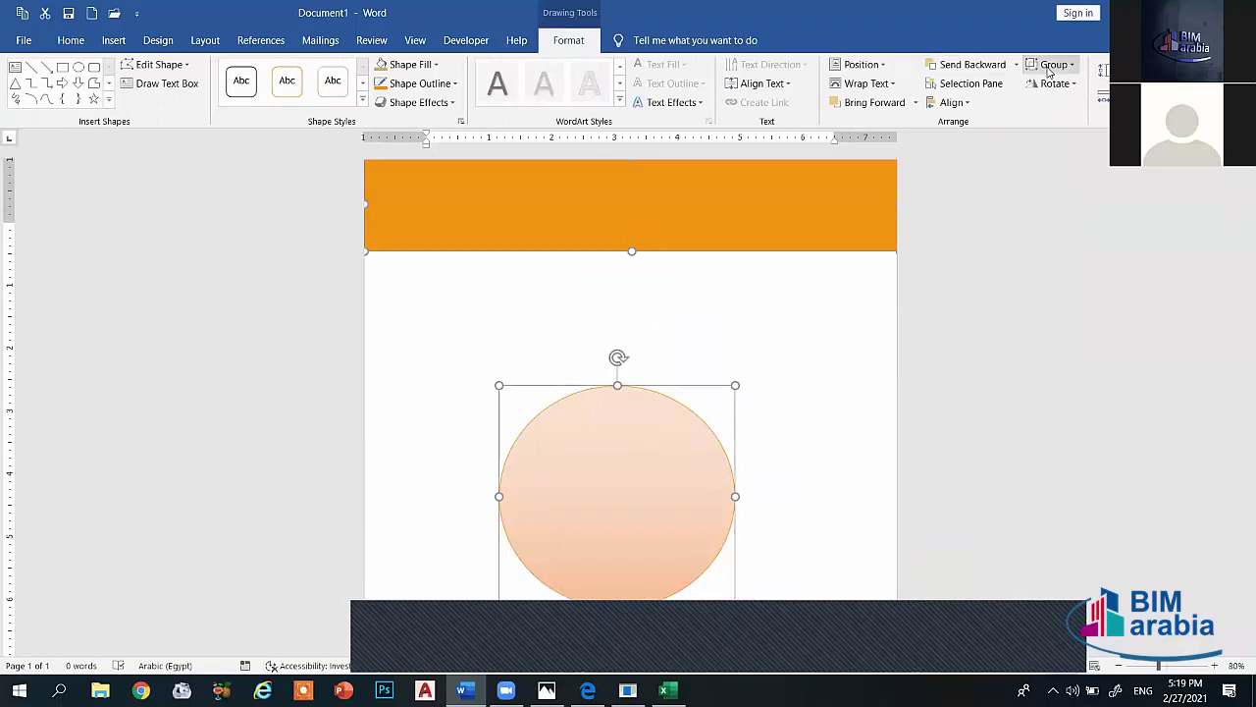
pyautogui.click(1049, 68)
pyautogui.click(1042, 83)
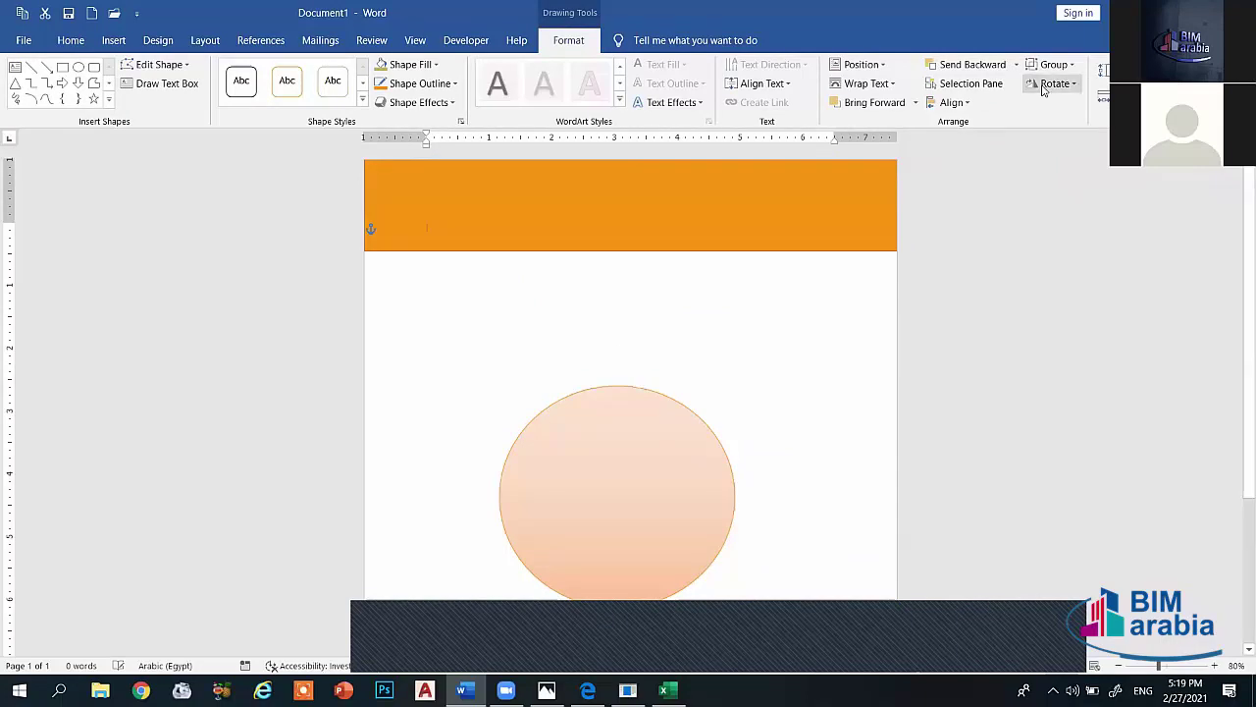
pyautogui.click(805, 297)
# - Drag the top orange band down the page below the peach circle
pyautogui.moveTo(662, 227)
pyautogui.mouseDown()
pyautogui.moveTo(800, 128)
pyautogui.moveTo(666, 192)
pyautogui.mouseUp()
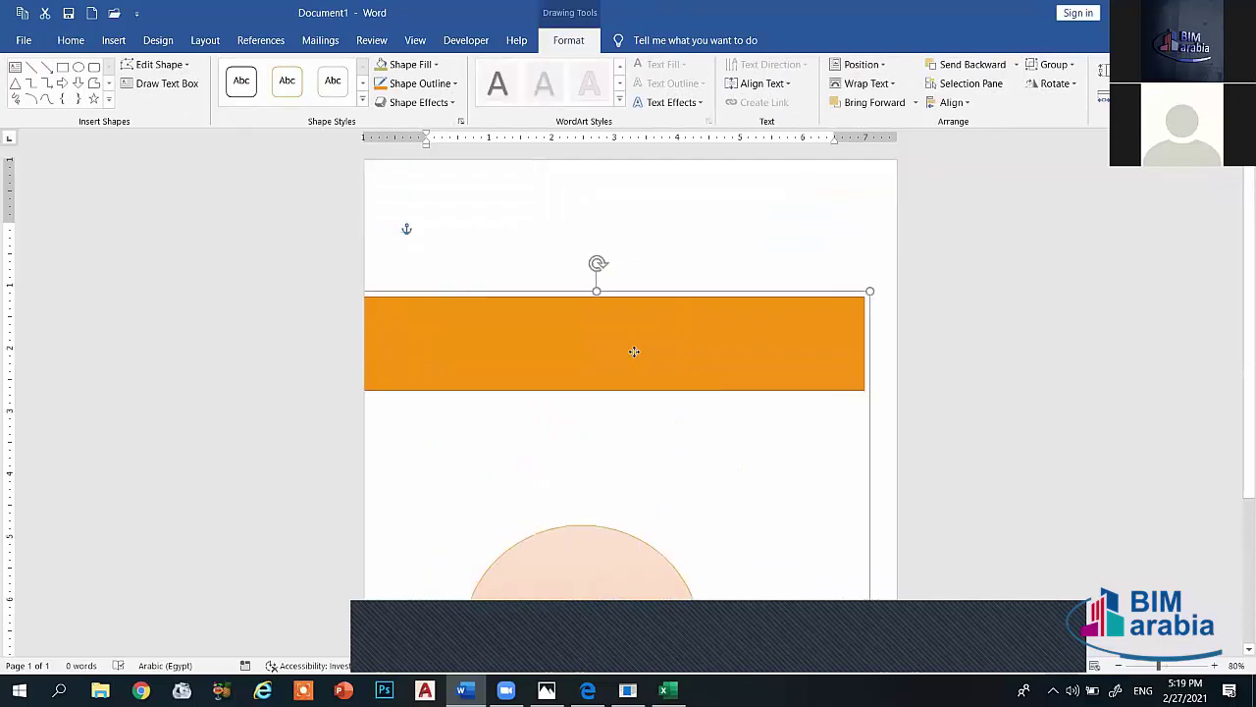
pyautogui.scroll(-3, 652, 482)
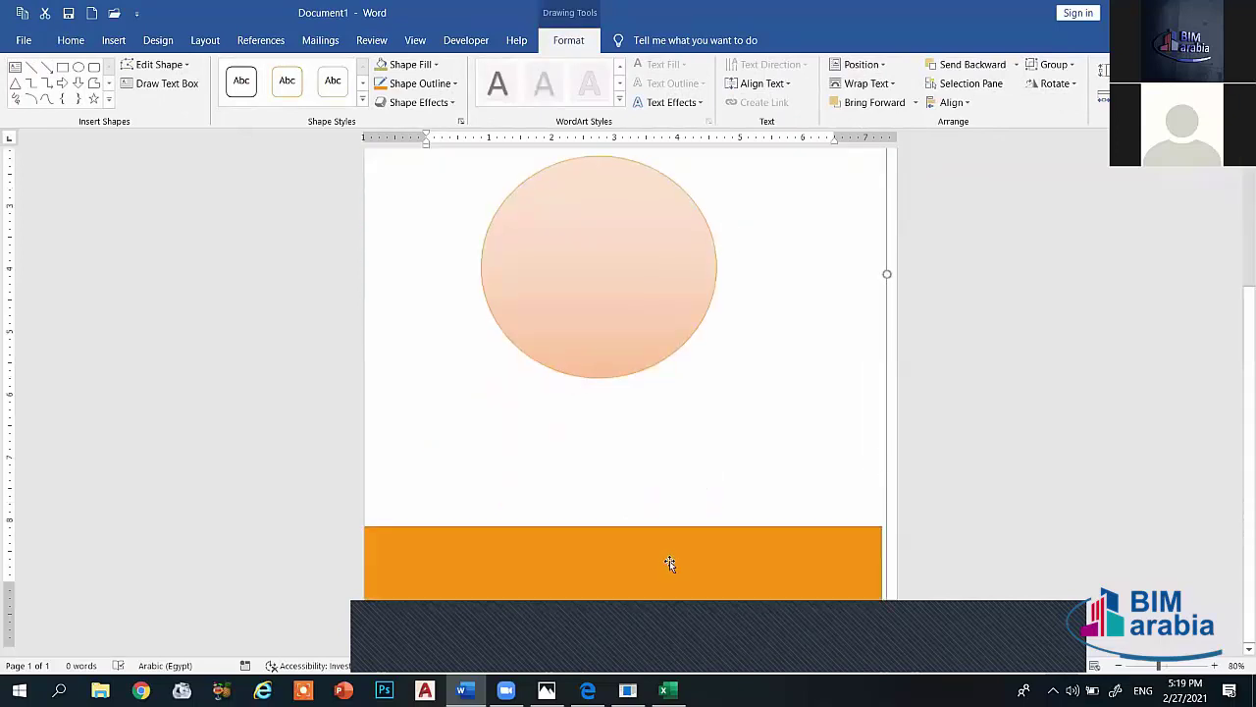
pyautogui.moveTo(669, 563)
pyautogui.mouseDown()
pyautogui.moveTo(718, 589)
pyautogui.moveTo(707, 508)
pyautogui.mouseUp()
pyautogui.rightClick(688, 371)
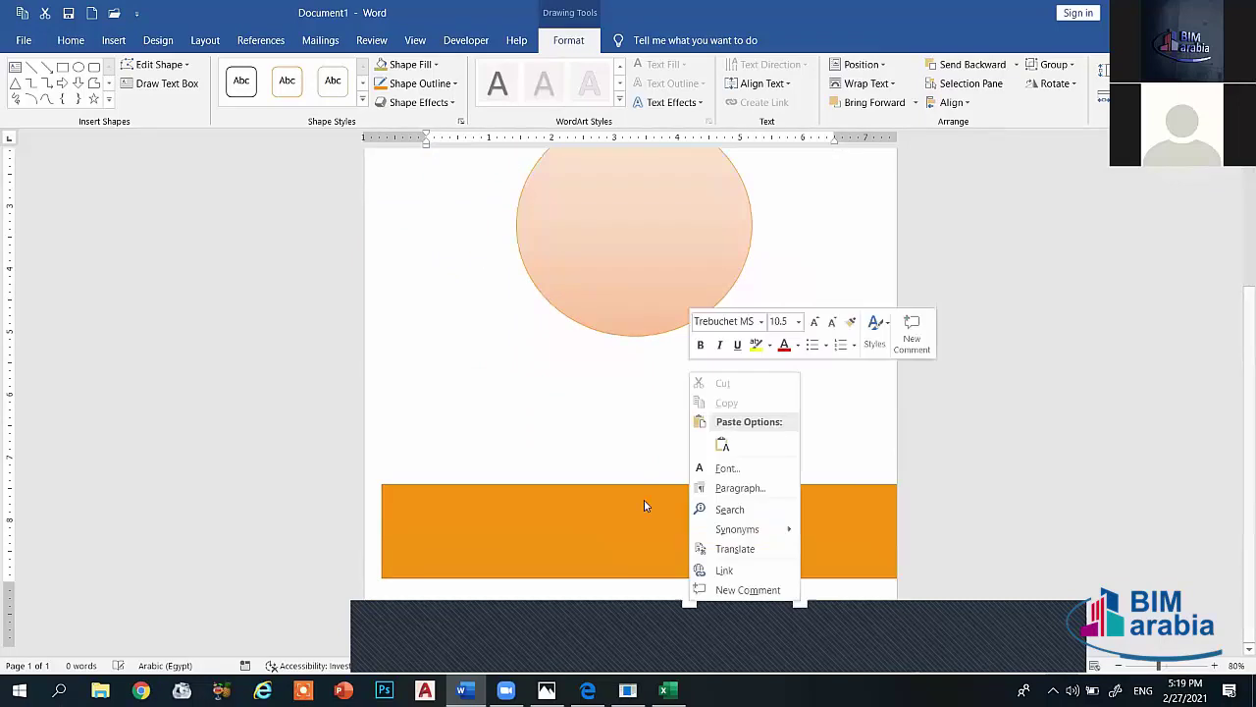
pyautogui.click(534, 454)
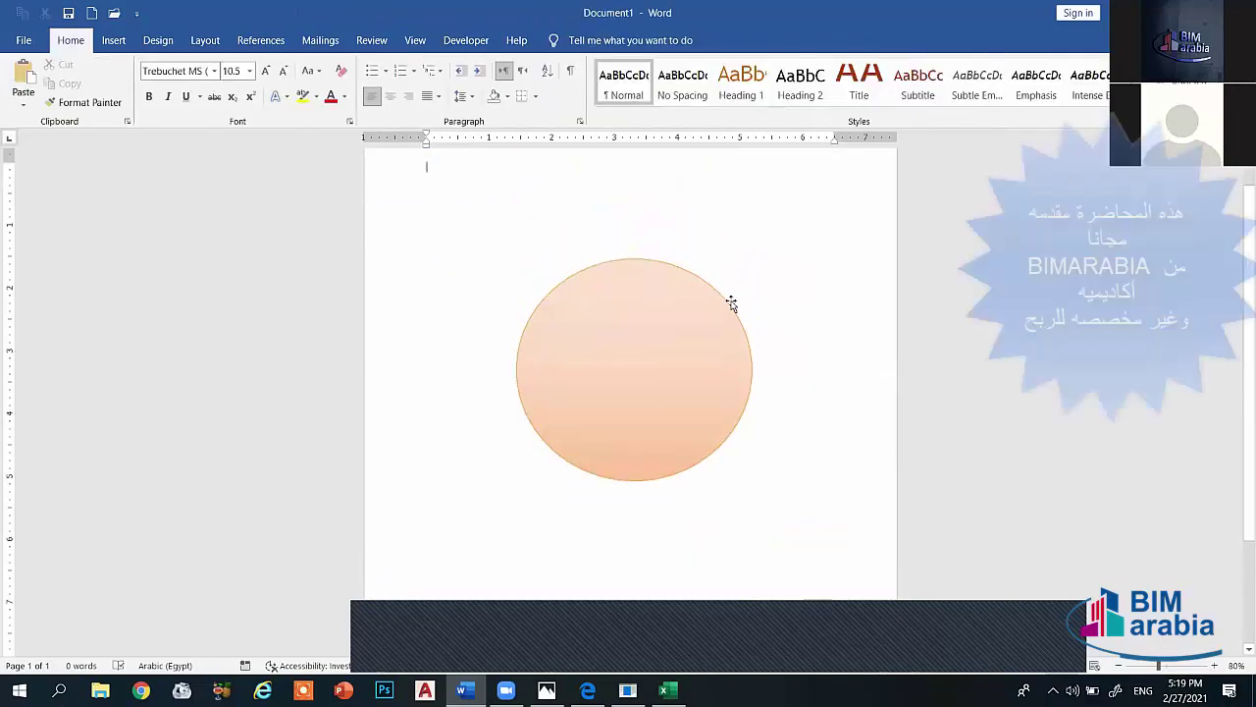
# - Return the orange band to the top of the page and select it with the circle
pyautogui.moveTo(633, 563)
pyautogui.mouseDown()
pyautogui.moveTo(614, 612)
pyautogui.moveTo(602, 543)
pyautogui.moveTo(608, 615)
pyautogui.mouseUp()
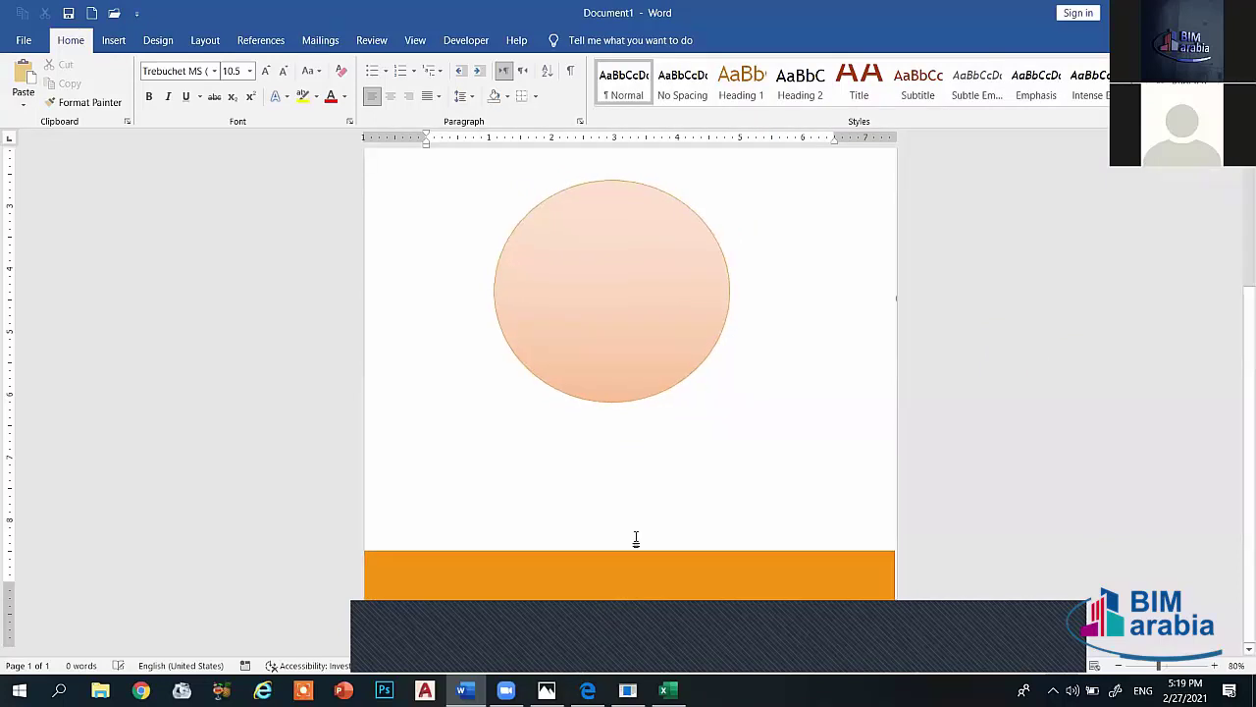
pyautogui.moveTo(608, 615); pyautogui.dragTo(634, 533)
pyautogui.click(700, 190)
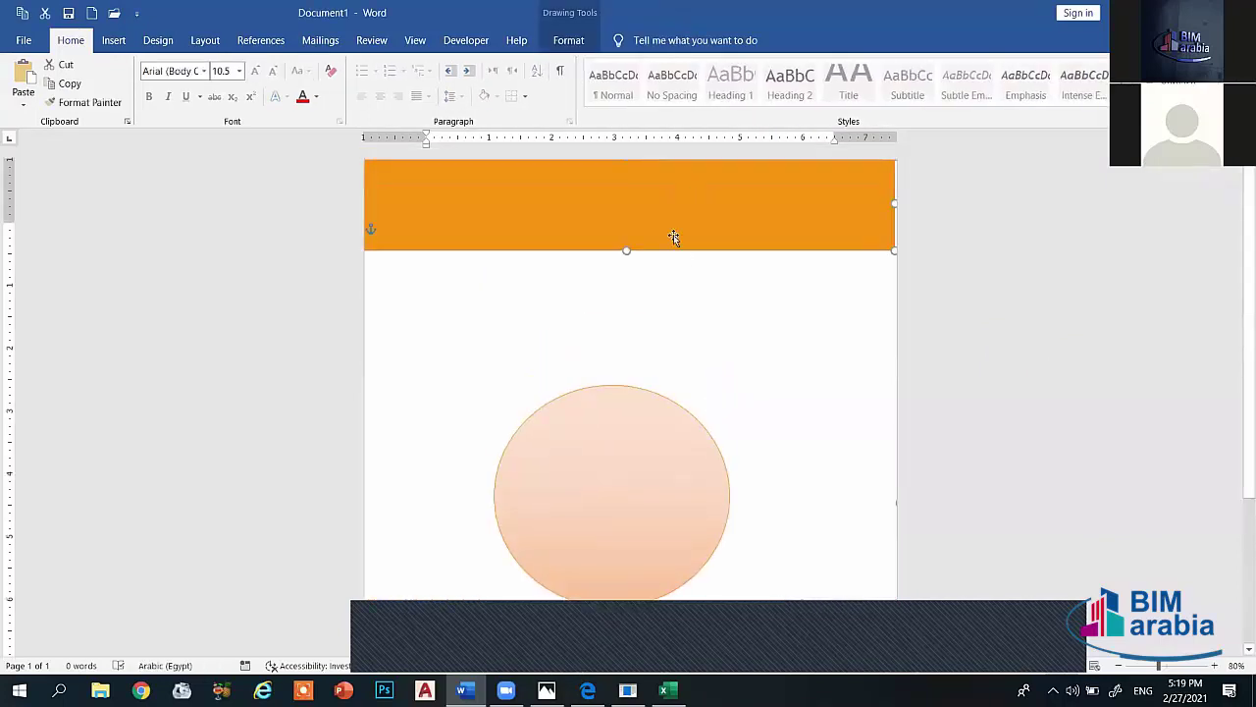
pyautogui.keyDown('shift'); pyautogui.click(638, 447); pyautogui.keyUp('shift')
pyautogui.scroll(-3, 1237, 240)
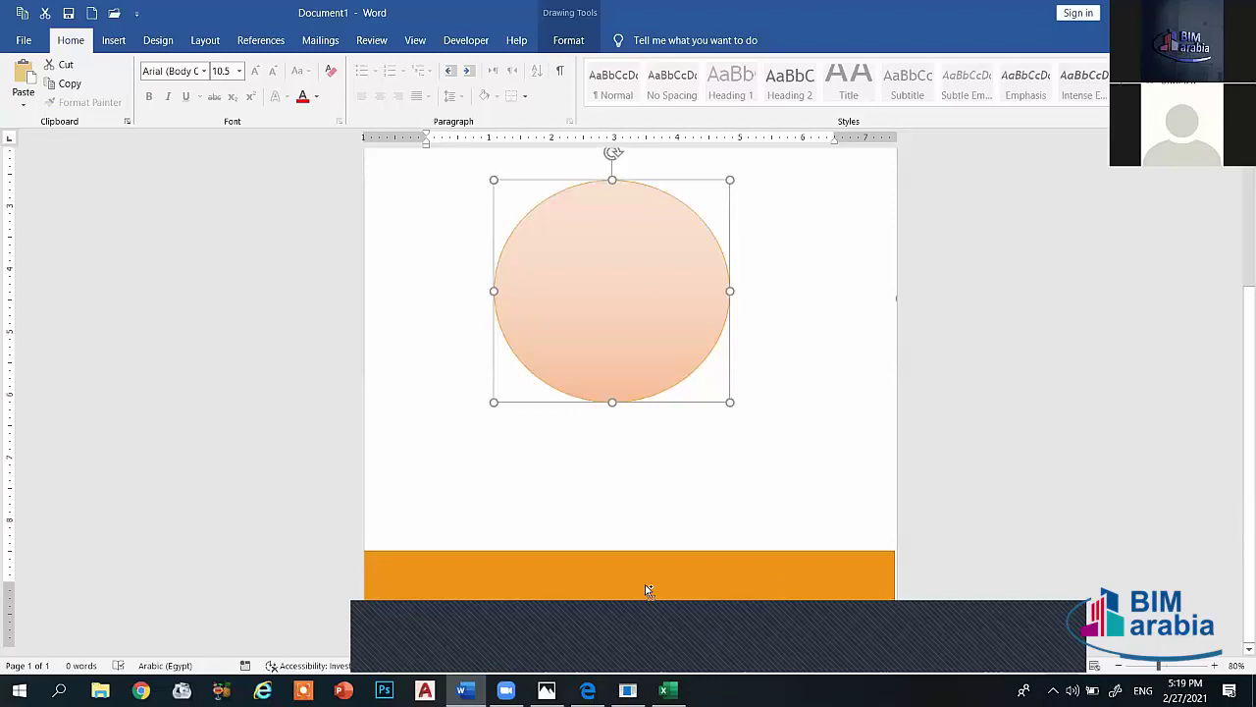
pyautogui.click(566, 40)
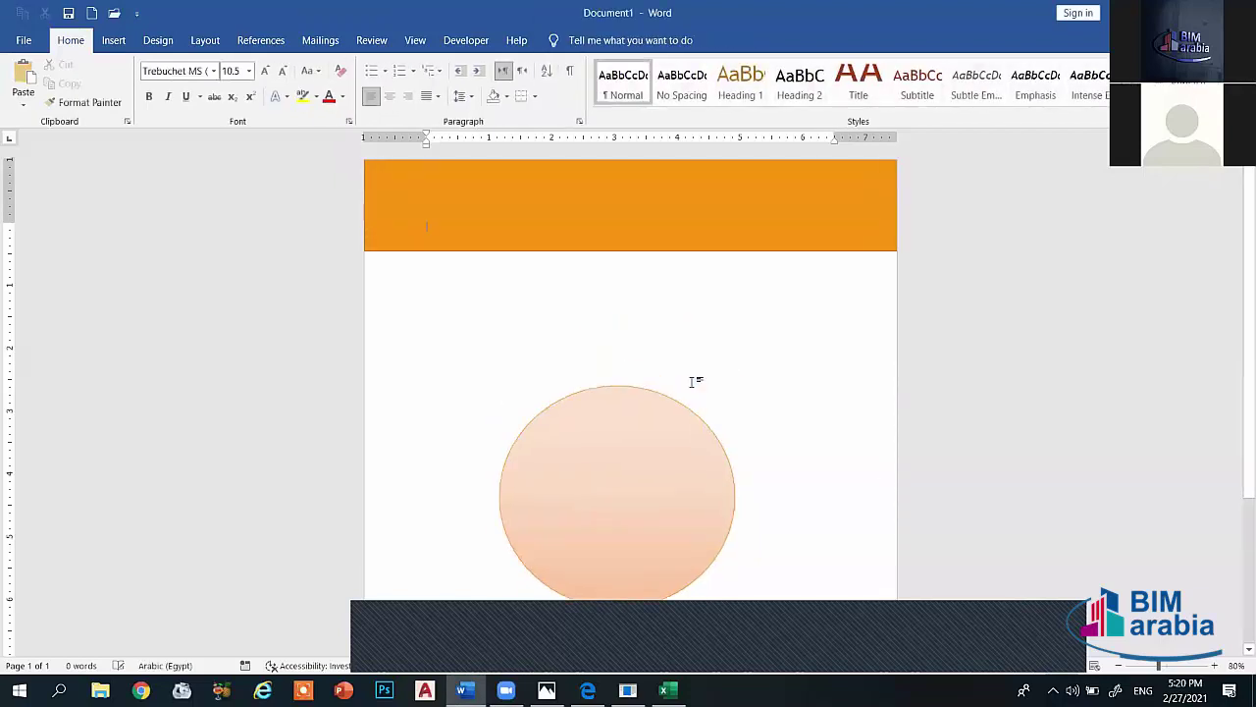
# - Drag the peach circle slightly lower and scroll to check its position
pyautogui.click(624, 448)
pyautogui.moveTo(624, 448); pyautogui.dragTo(638, 469)
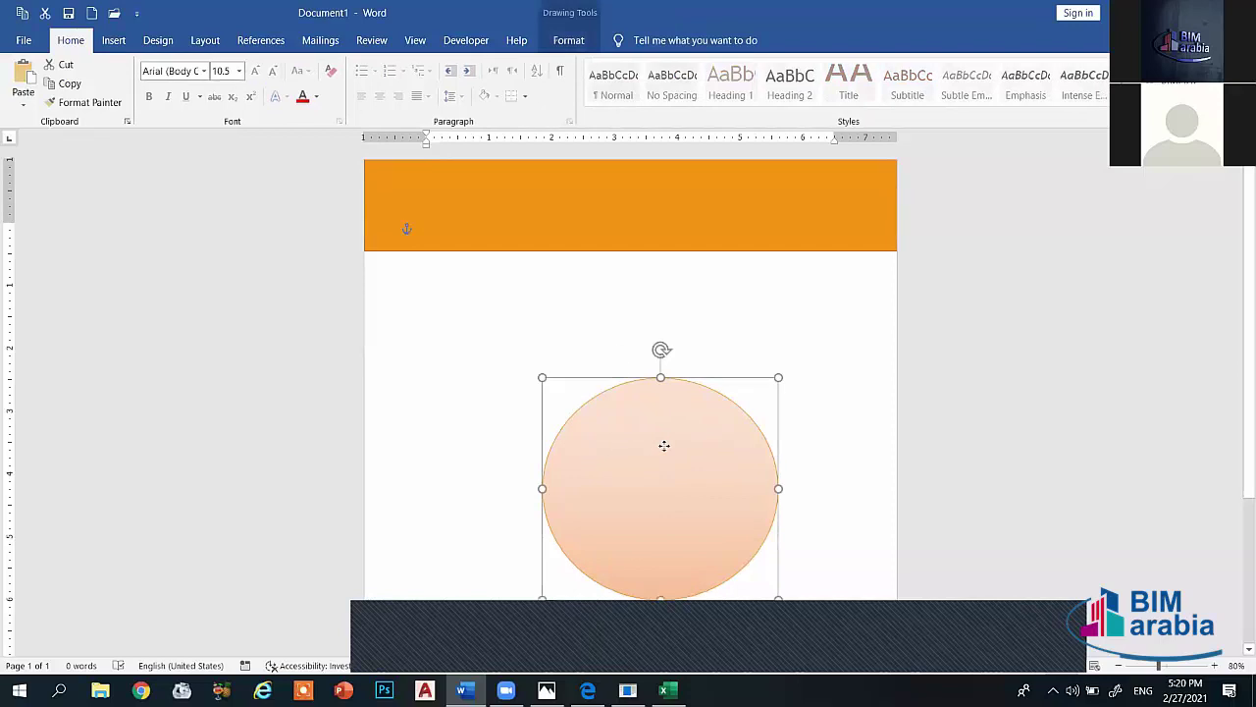
pyautogui.click(731, 368)
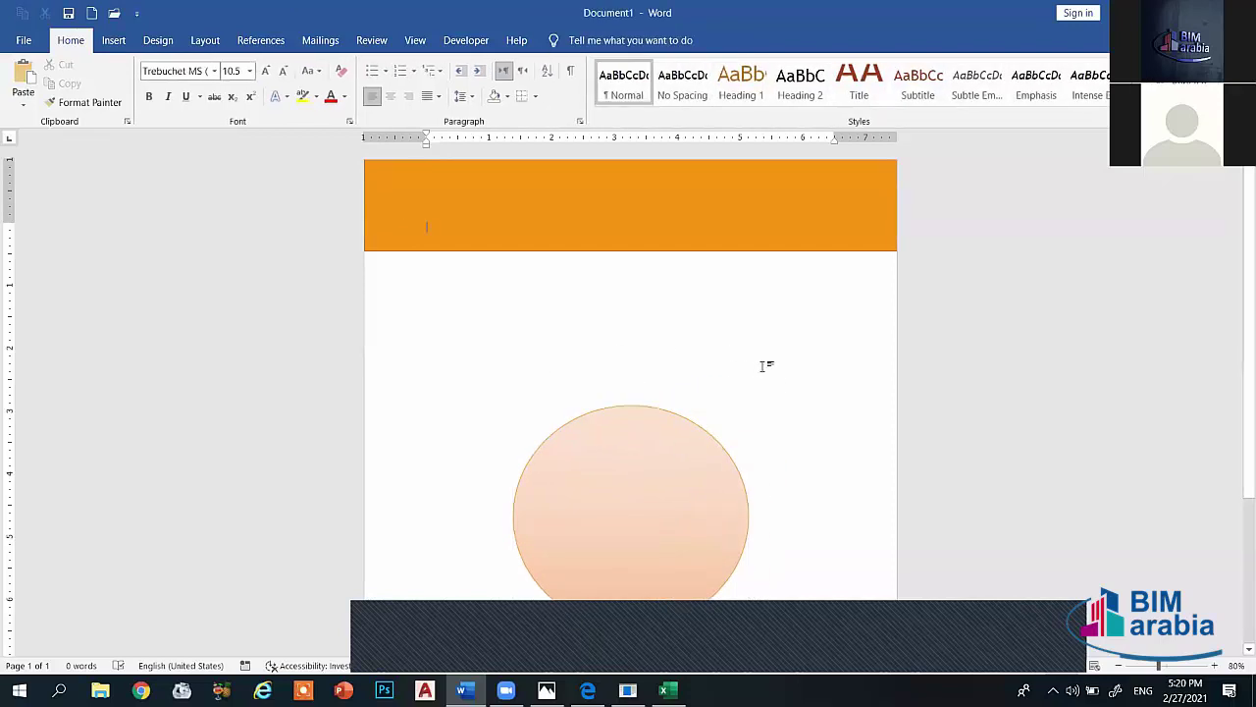
pyautogui.scroll(-3, 766, 356)
pyautogui.scroll(3, 786, 382)
pyautogui.scroll(-3, 793, 367)
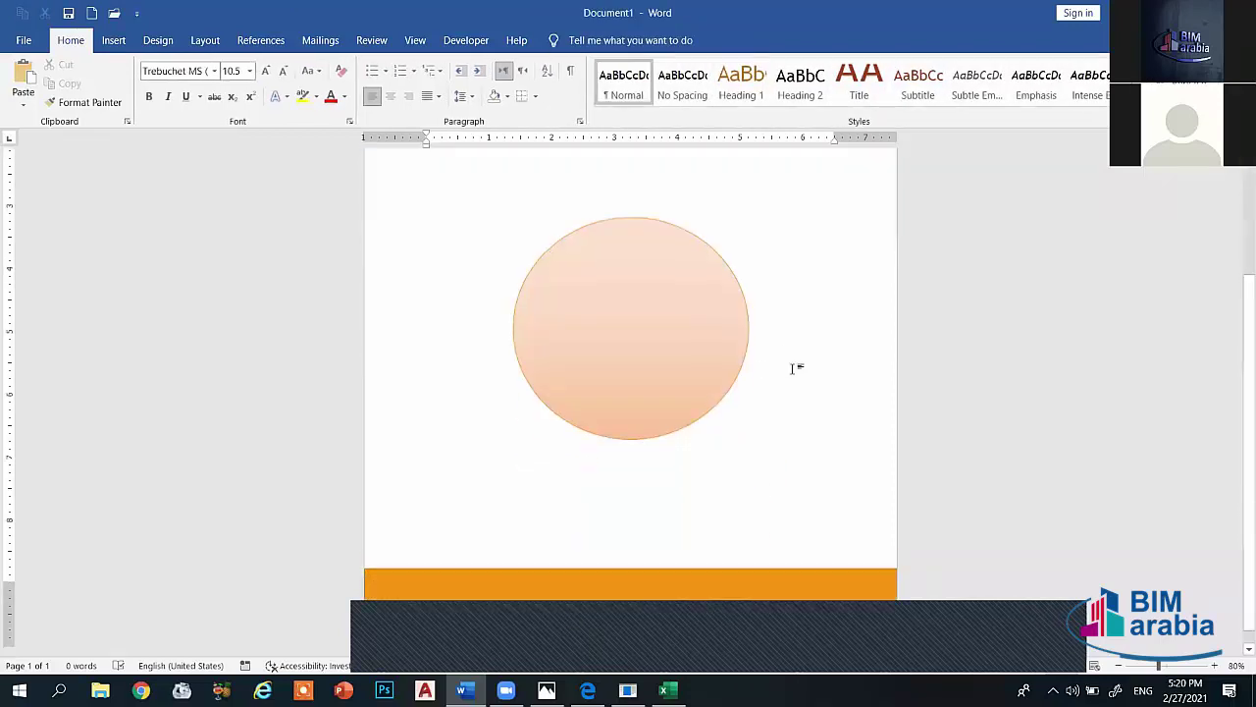
pyautogui.scroll(2, 800, 392)
pyautogui.scroll(-1, 803, 421)
pyautogui.scroll(-1, 808, 421)
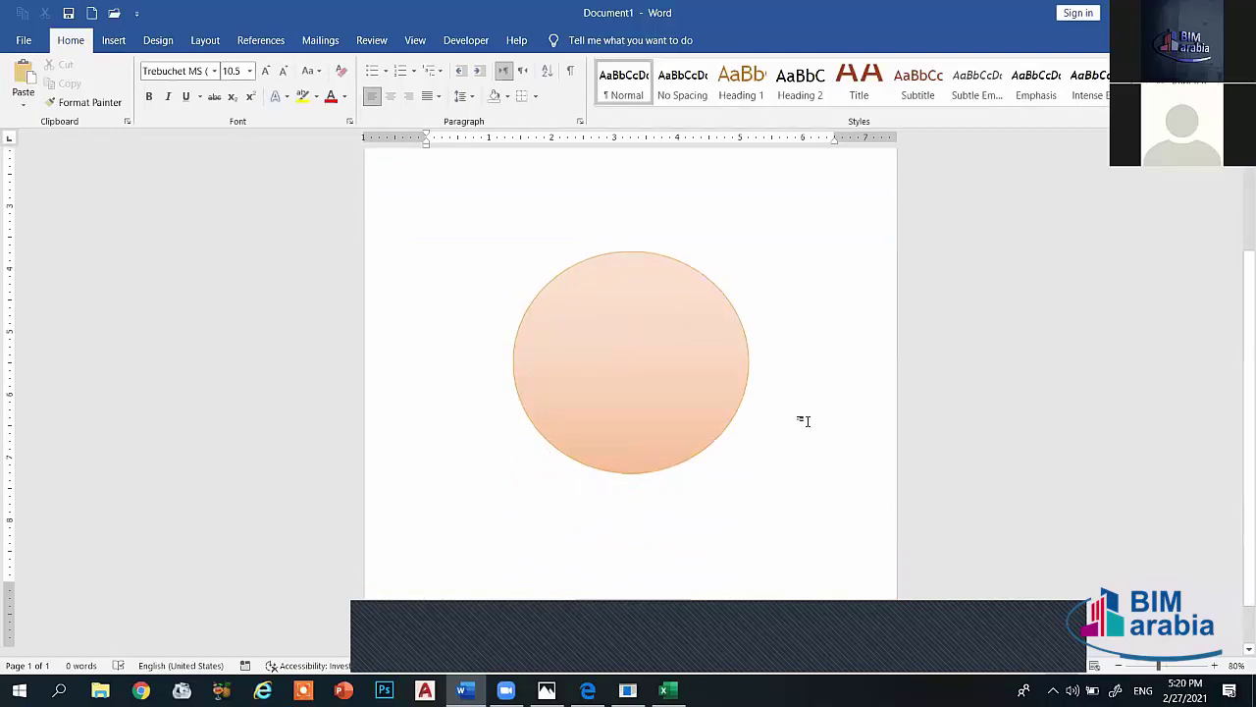
pyautogui.scroll(2, 805, 421)
pyautogui.scroll(-1, 803, 421)
pyautogui.scroll(-3, 803, 418)
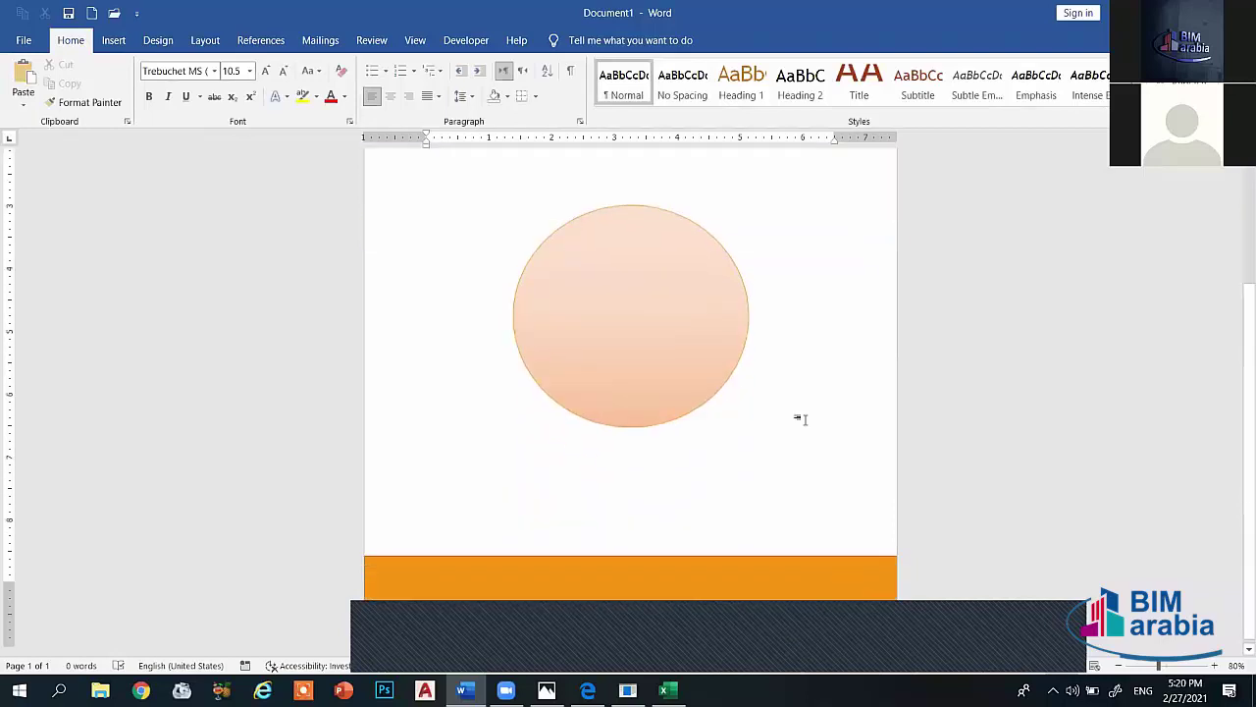
pyautogui.scroll(4, 799, 408)
# - Select the top orange band together with the circle
pyautogui.click(667, 202)
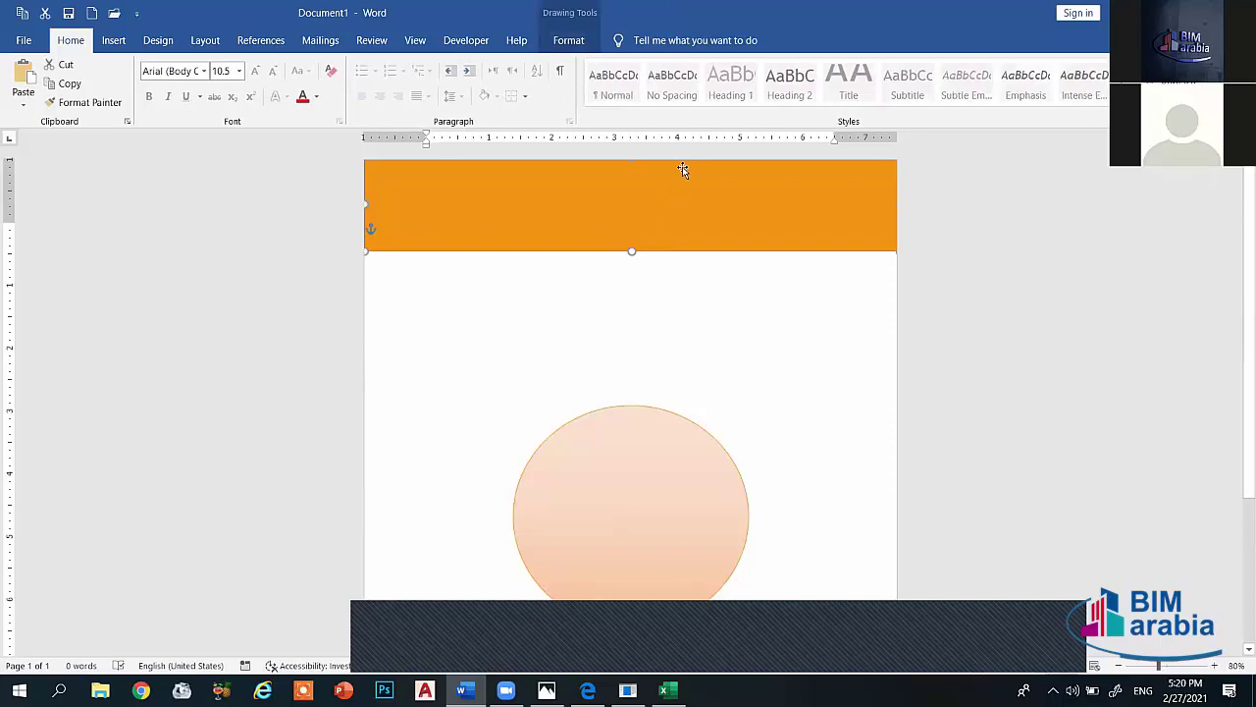
pyautogui.click(653, 479)
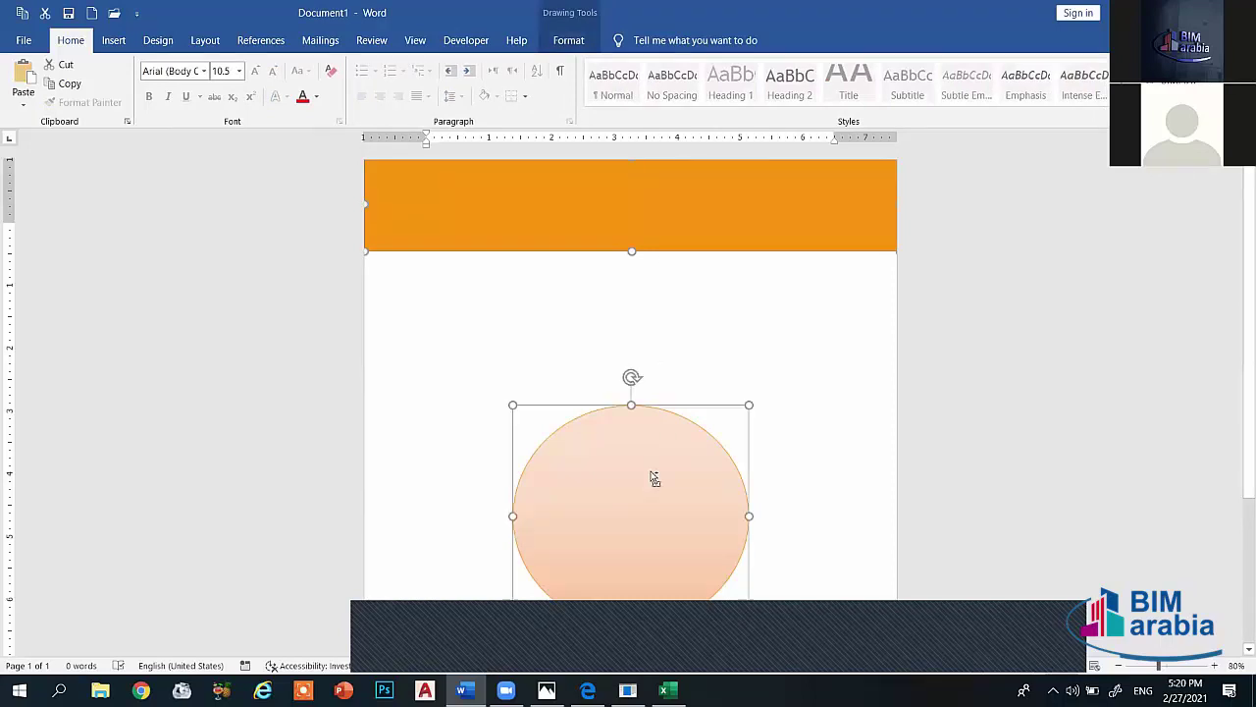
pyautogui.scroll(-5, 653, 480)
pyautogui.scroll(-2, 664, 435)
pyautogui.scroll(3, 662, 429)
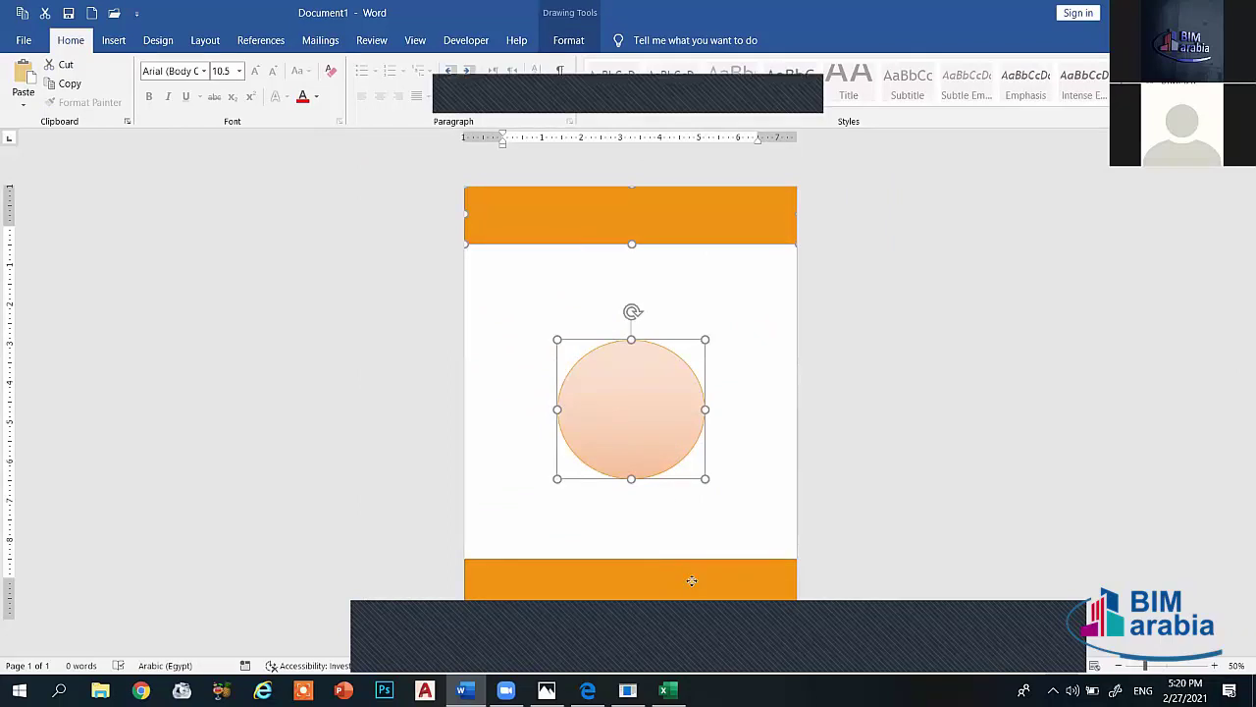
# - Group the circle with the orange bands and nudge the group slightly right and down
pyautogui.keyDown('shift'); pyautogui.click(695, 584); pyautogui.keyUp('shift')
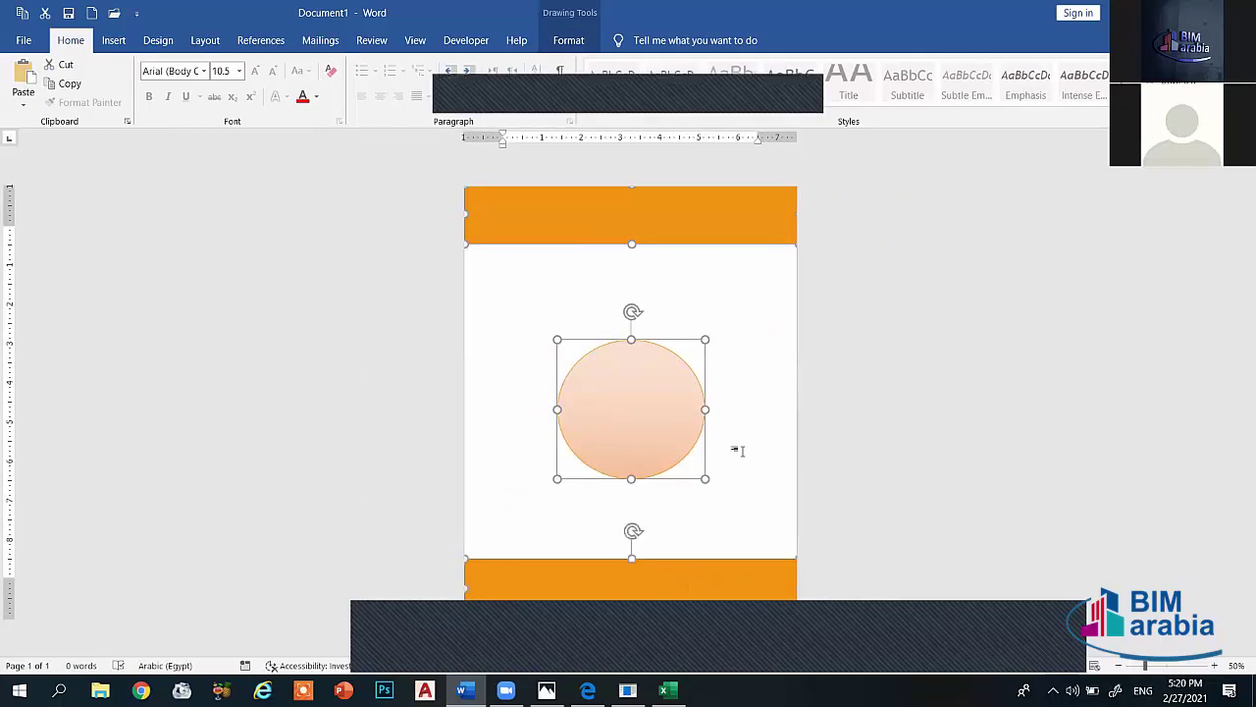
pyautogui.click(578, 41)
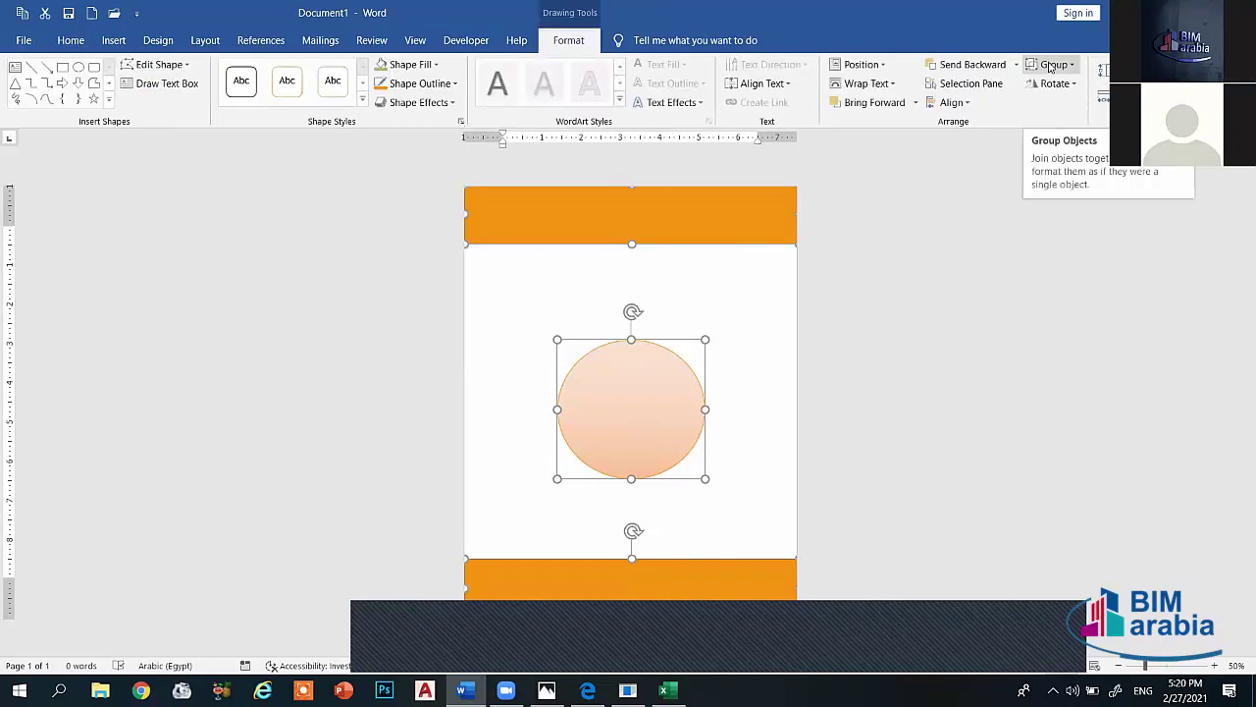
pyautogui.rightClick(642, 390)
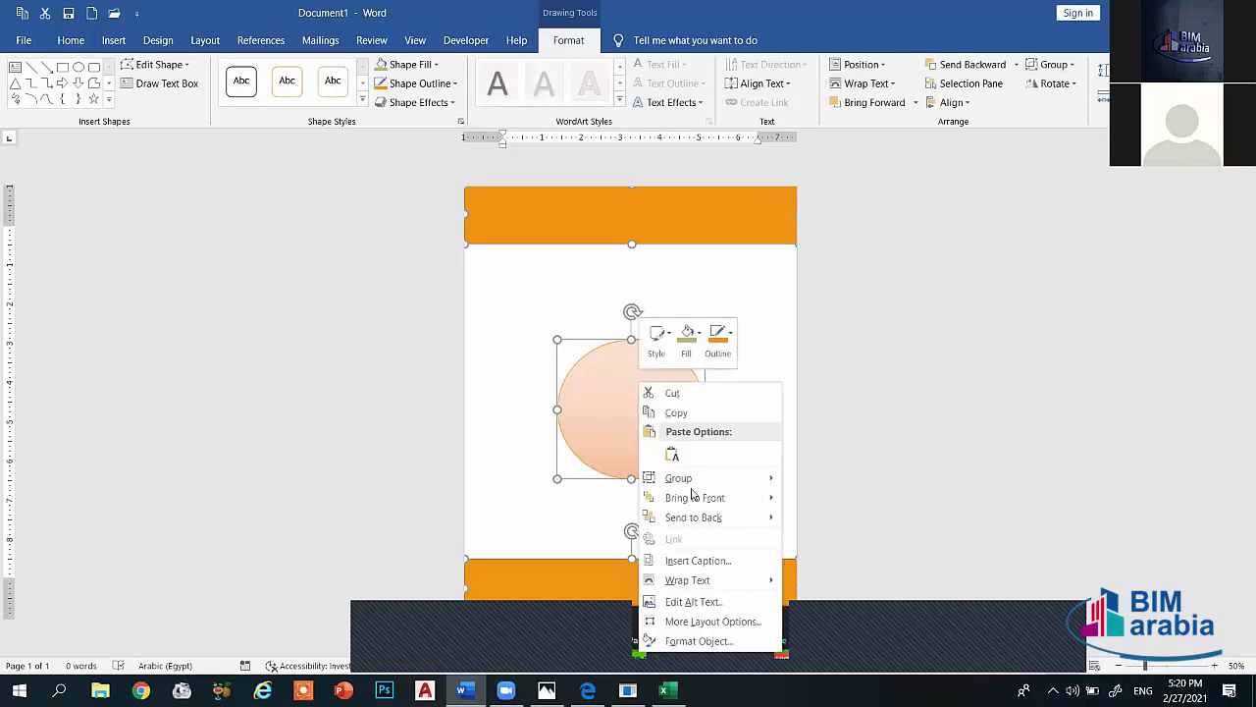
pyautogui.moveTo(685, 481)
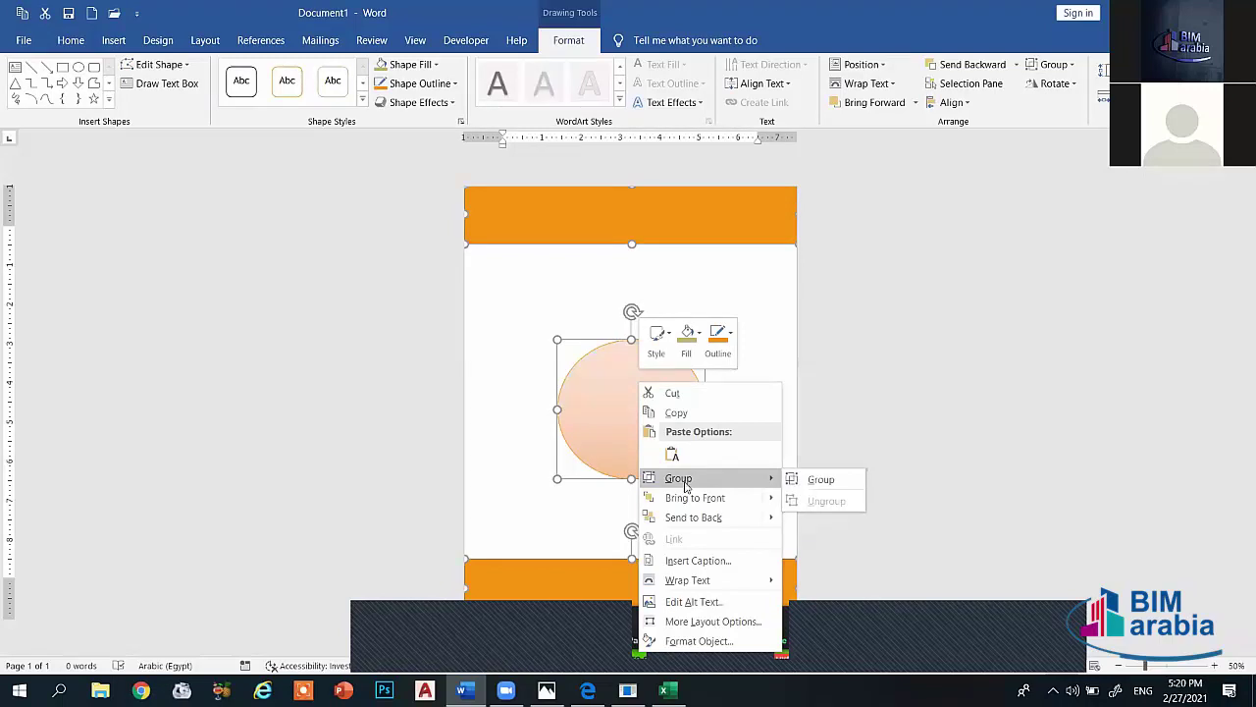
pyautogui.click(819, 479)
pyautogui.click(740, 423)
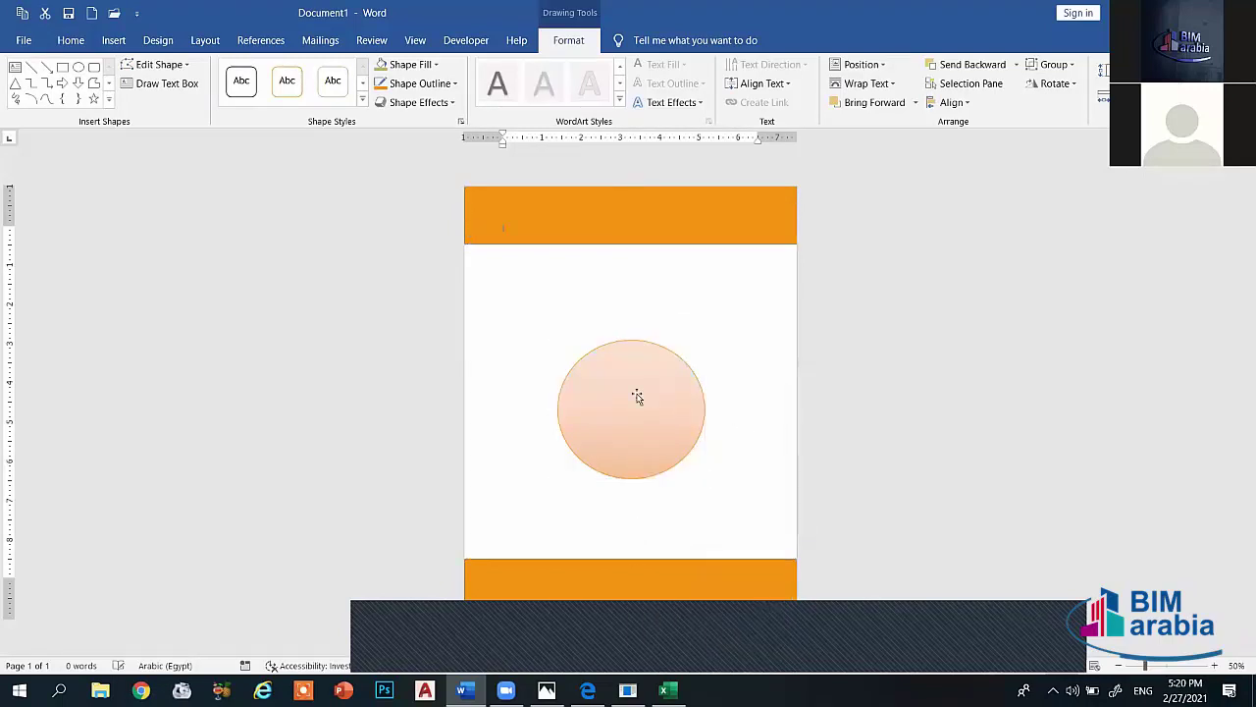
pyautogui.moveTo(633, 395)
pyautogui.mouseDown()
pyautogui.moveTo(640, 405)
pyautogui.moveTo(632, 399)
pyautogui.mouseUp()
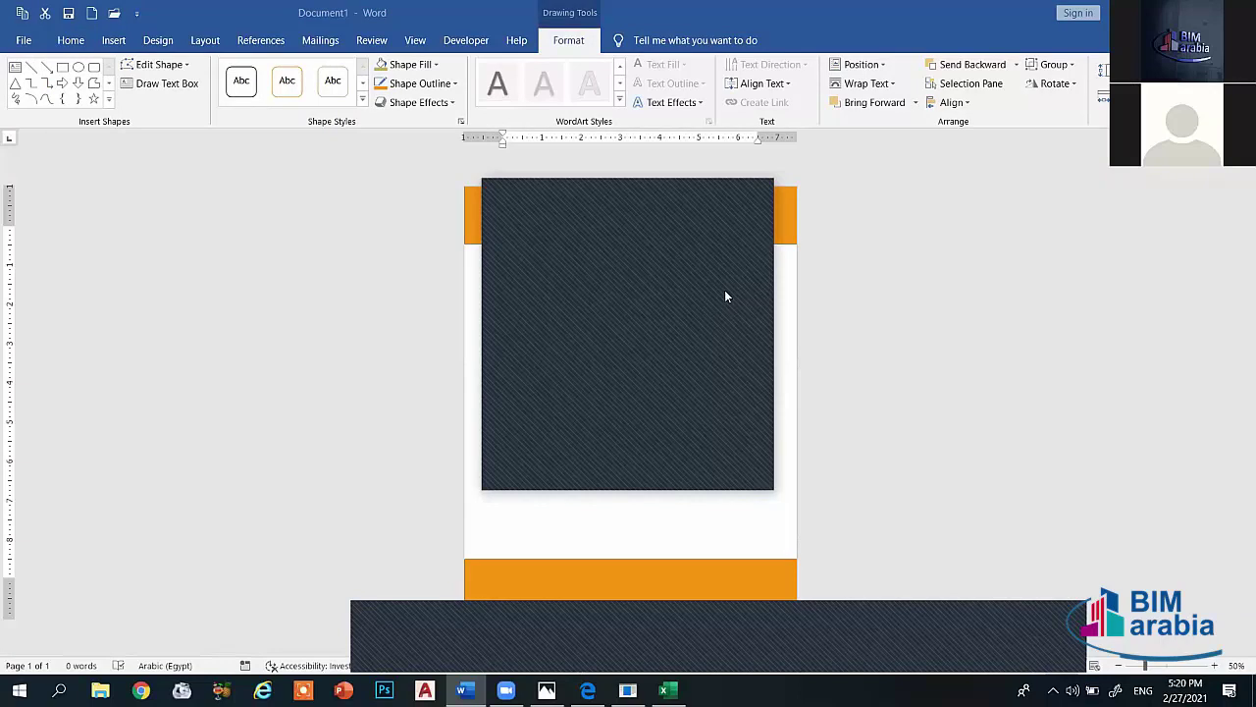
# - Close the window covering the document and reselect the circle and both orange bands
pyautogui.click(755, 191)
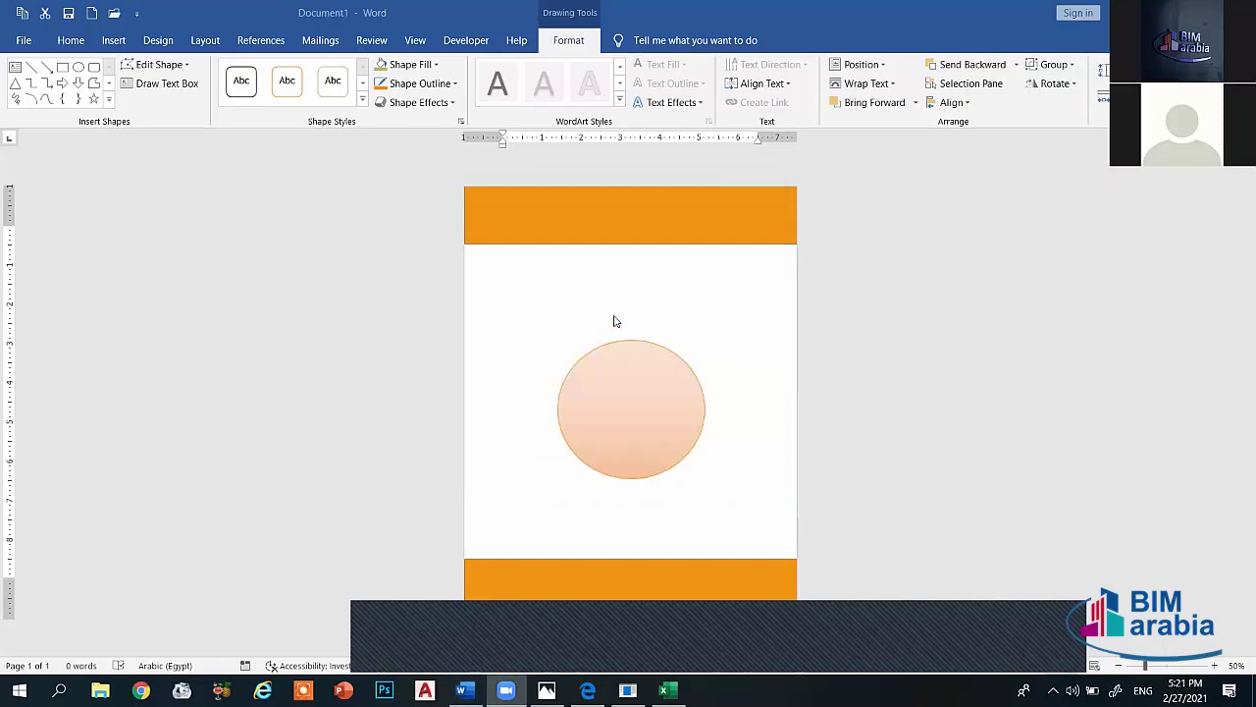
pyautogui.click(618, 391)
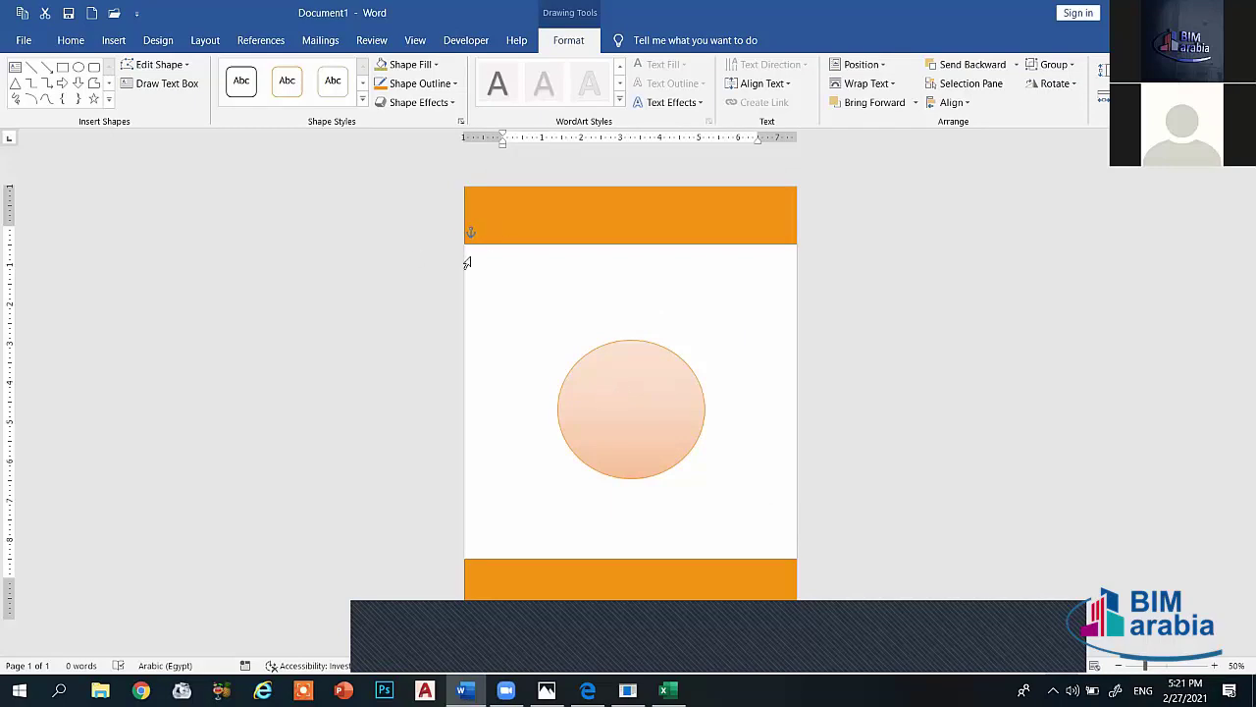
pyautogui.click(651, 438)
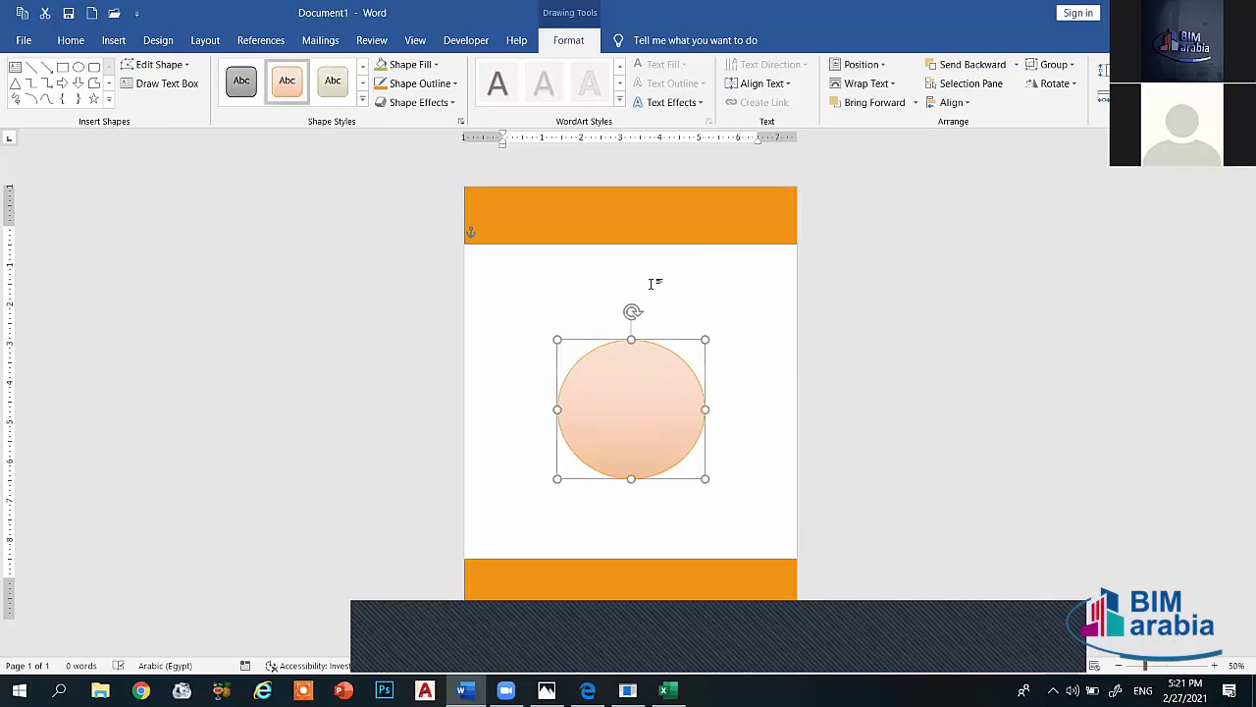
pyautogui.click(634, 247)
pyautogui.click(631, 429)
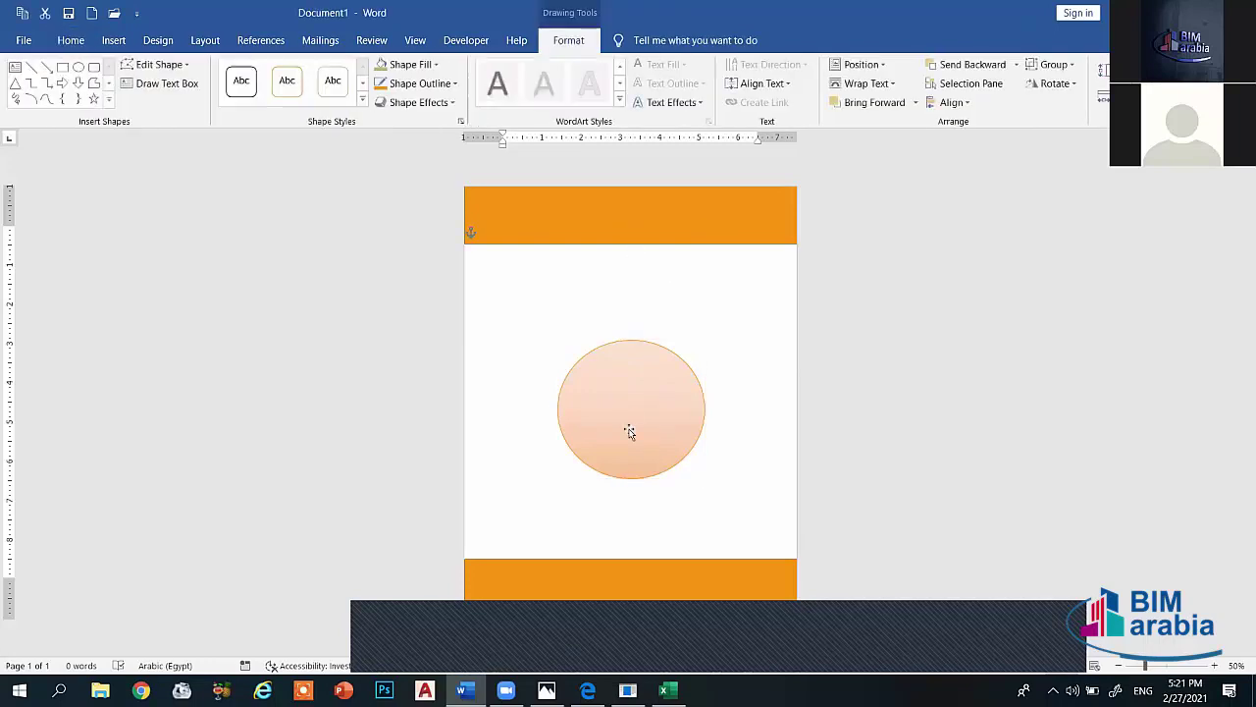
pyautogui.click(631, 590)
pyautogui.click(612, 412)
pyautogui.click(615, 214)
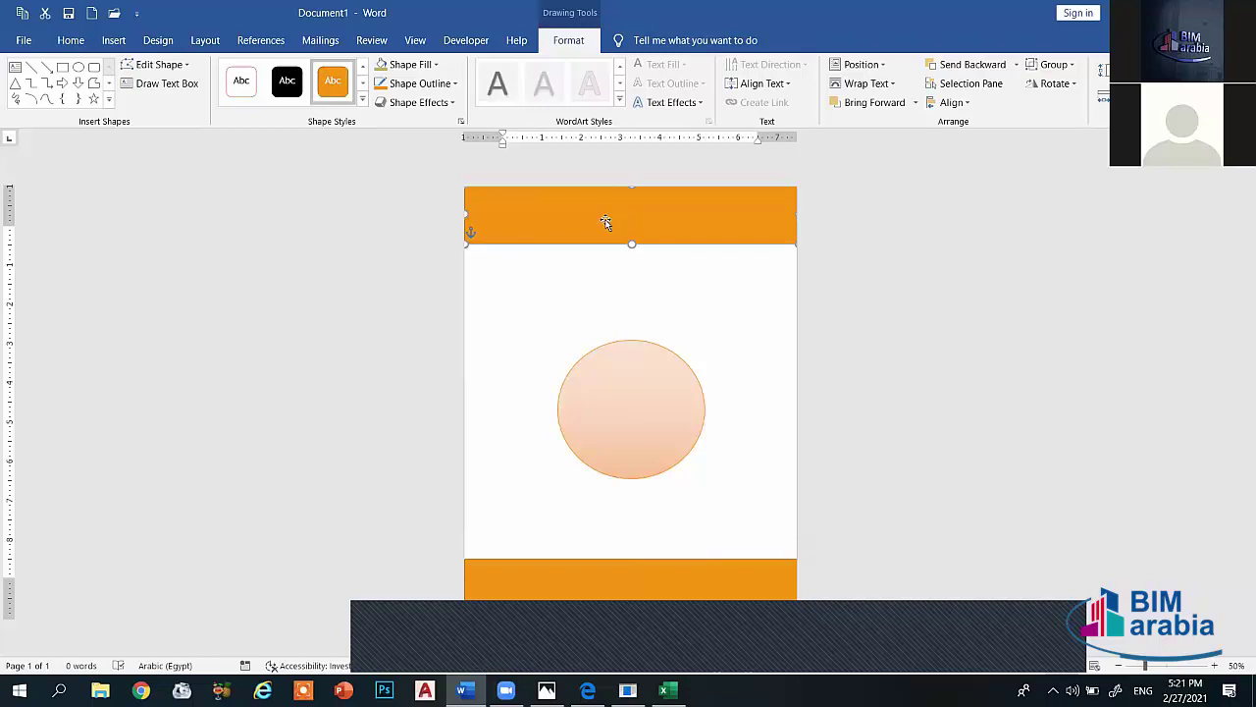
pyautogui.click(114, 40)
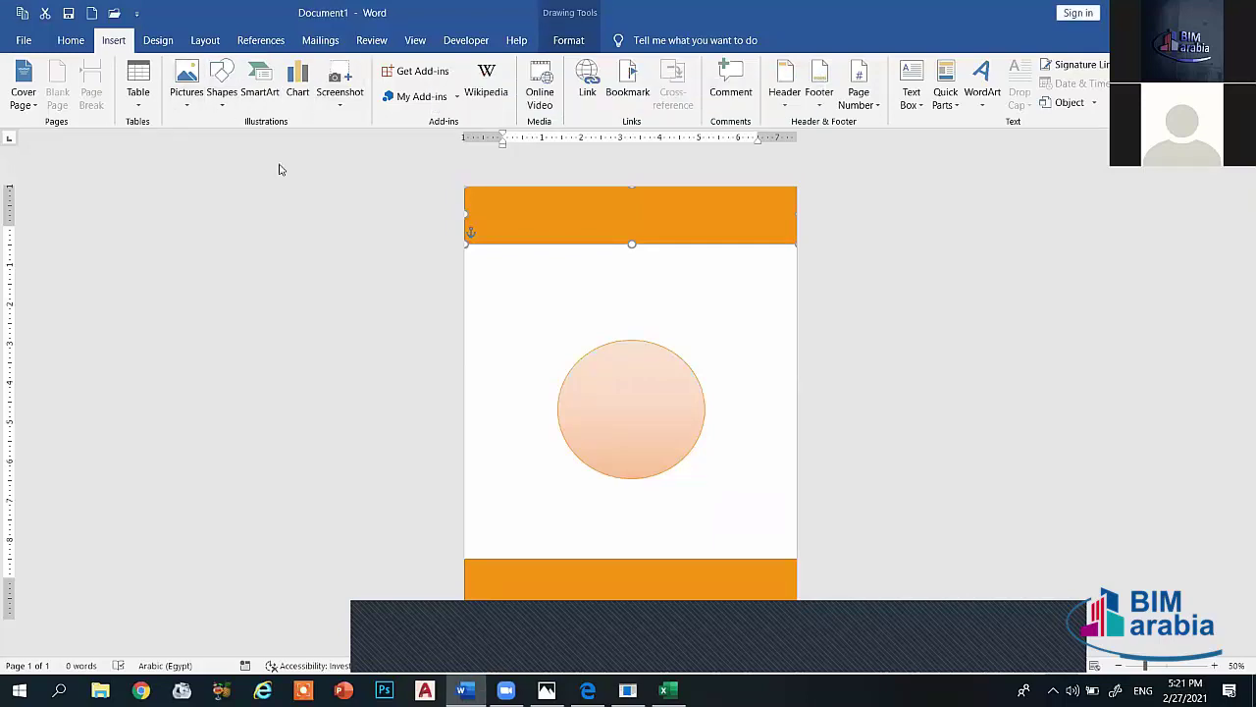
# - Insert the picture Screenshot (5) from the Screenshots folder on this device
pyautogui.click(604, 281)
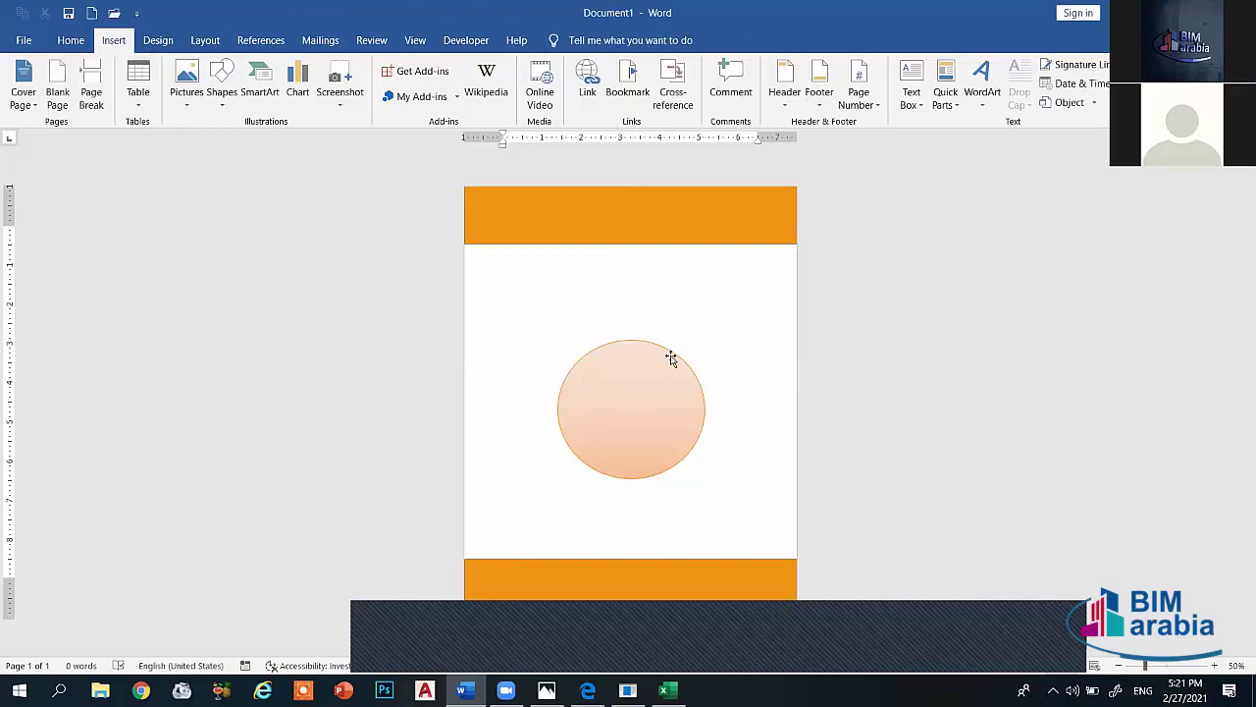
pyautogui.click(186, 102)
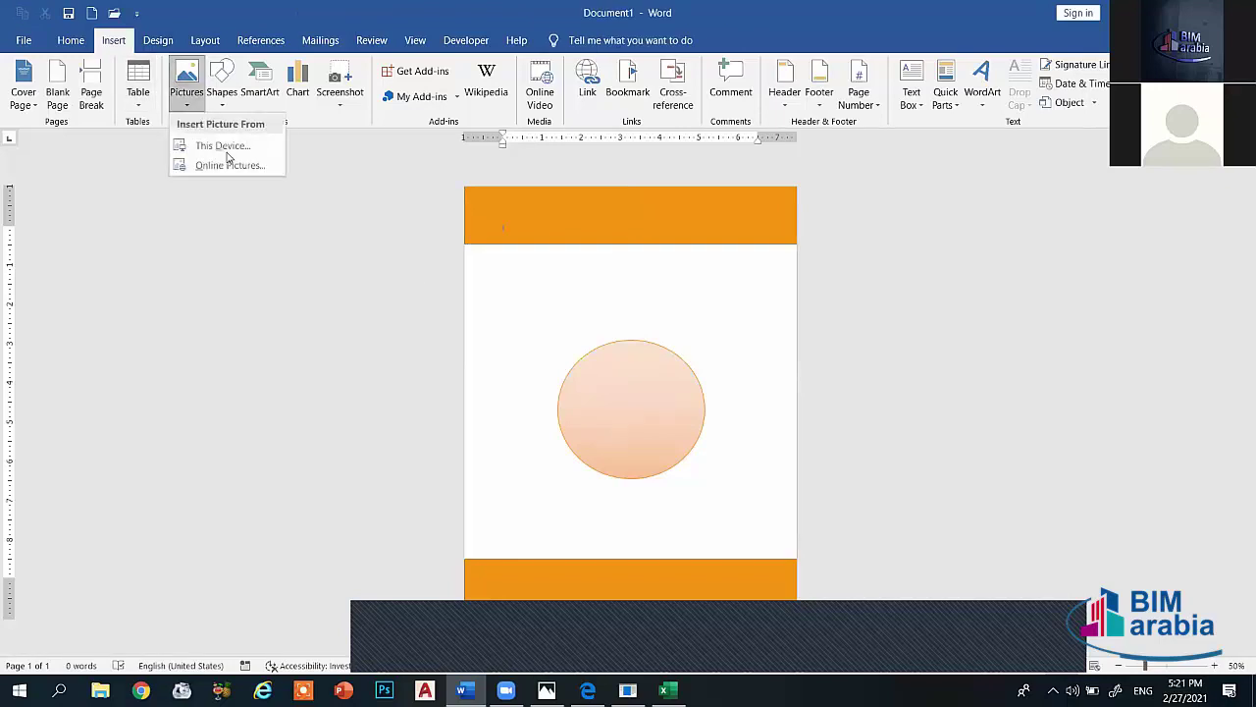
pyautogui.click(225, 149)
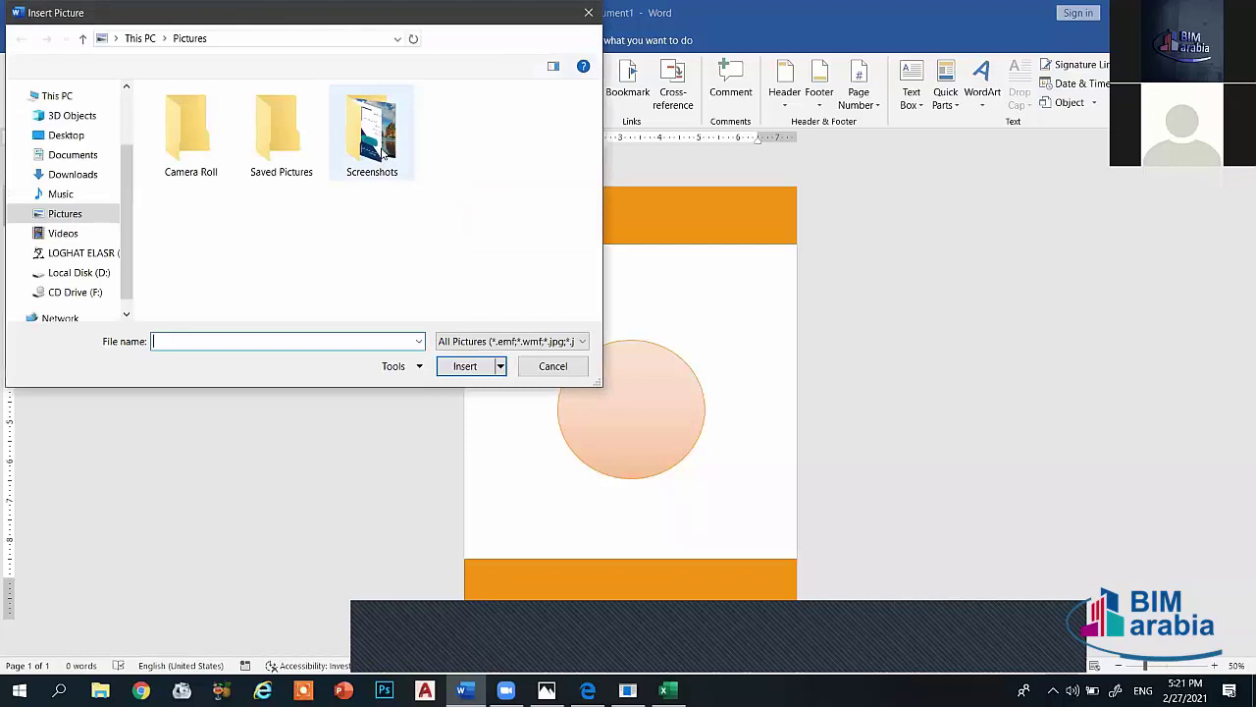
pyautogui.doubleClick(383, 152)
pyautogui.click(459, 118)
pyautogui.click(468, 368)
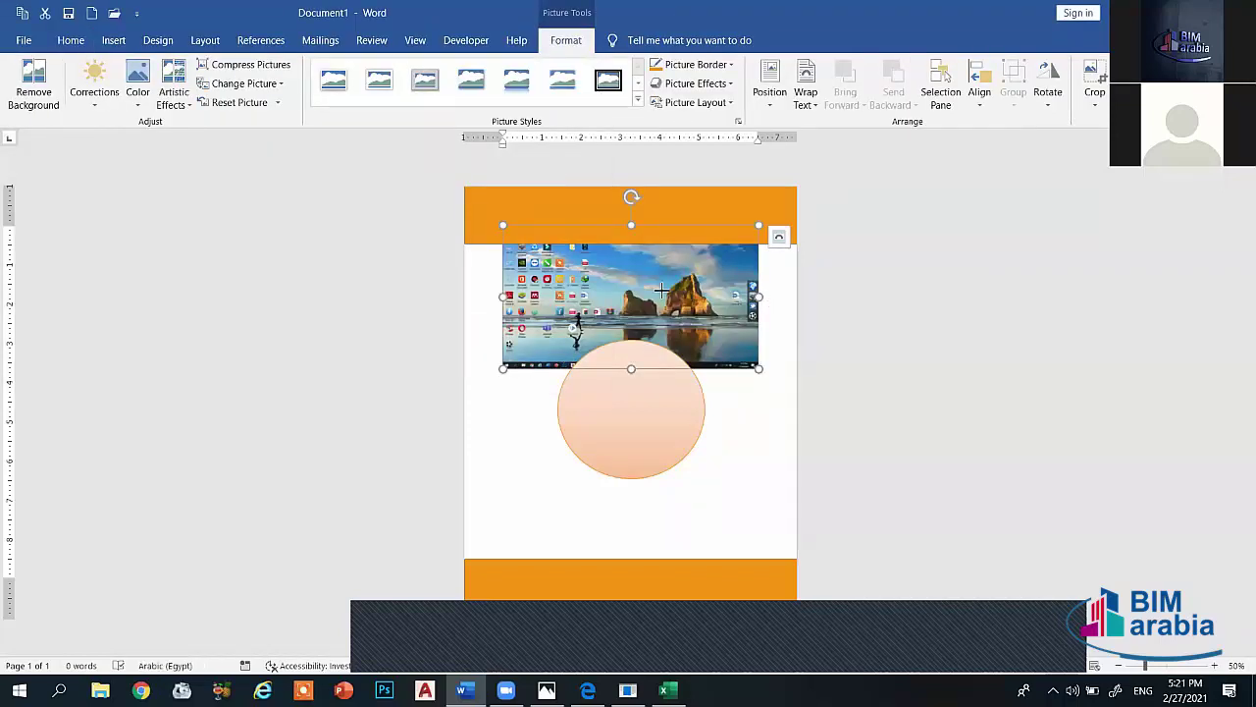
# - Narrow the screenshot, make it floating, and place it upper left above the circle
pyautogui.moveTo(761, 296); pyautogui.dragTo(623, 296)
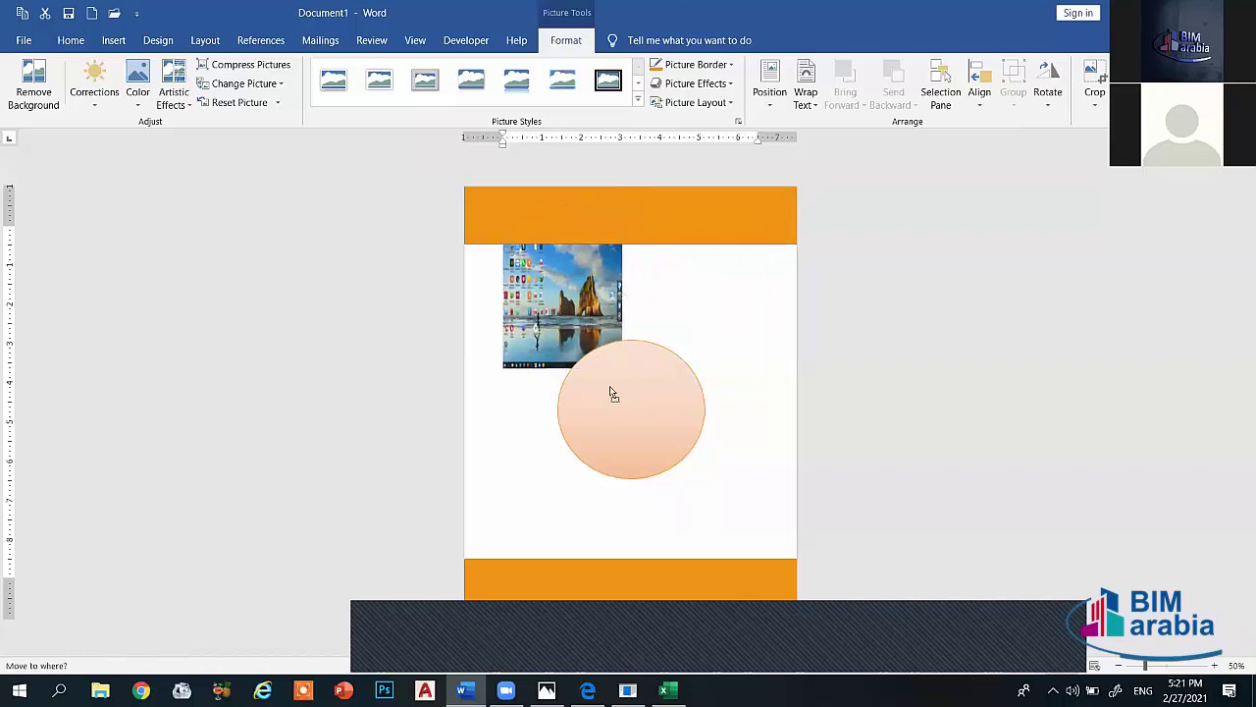
pyautogui.click(806, 93)
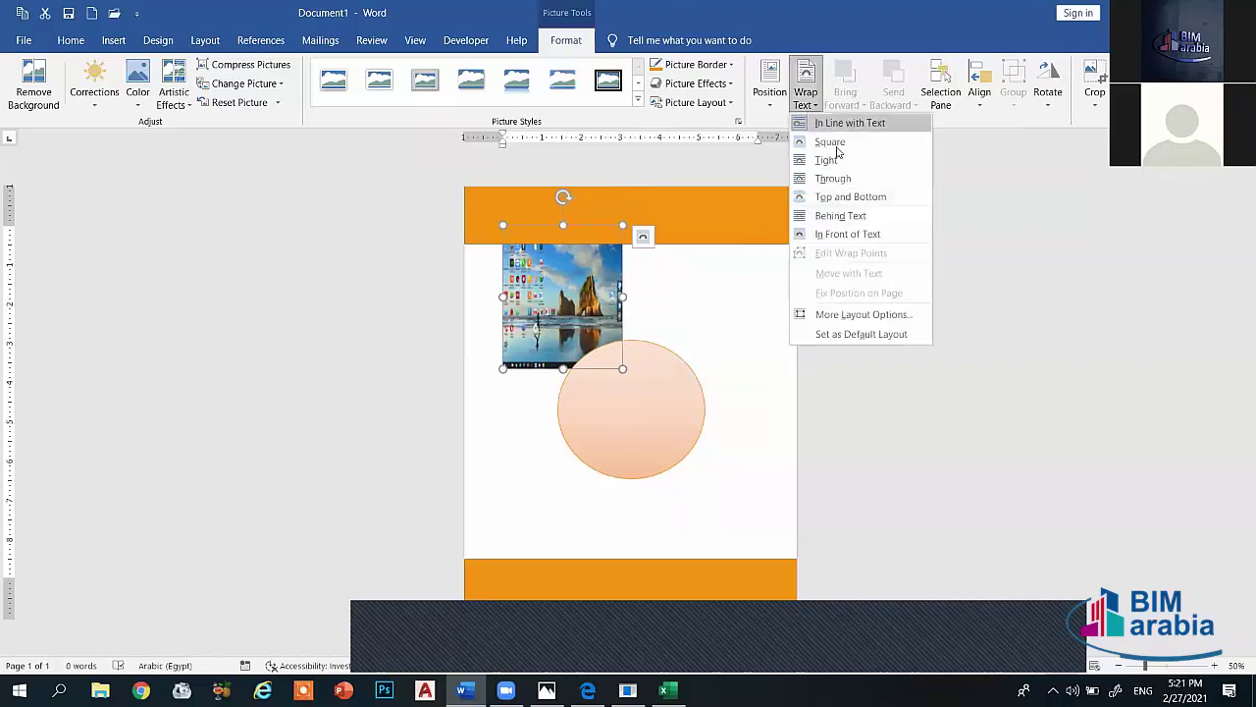
pyautogui.click(825, 177)
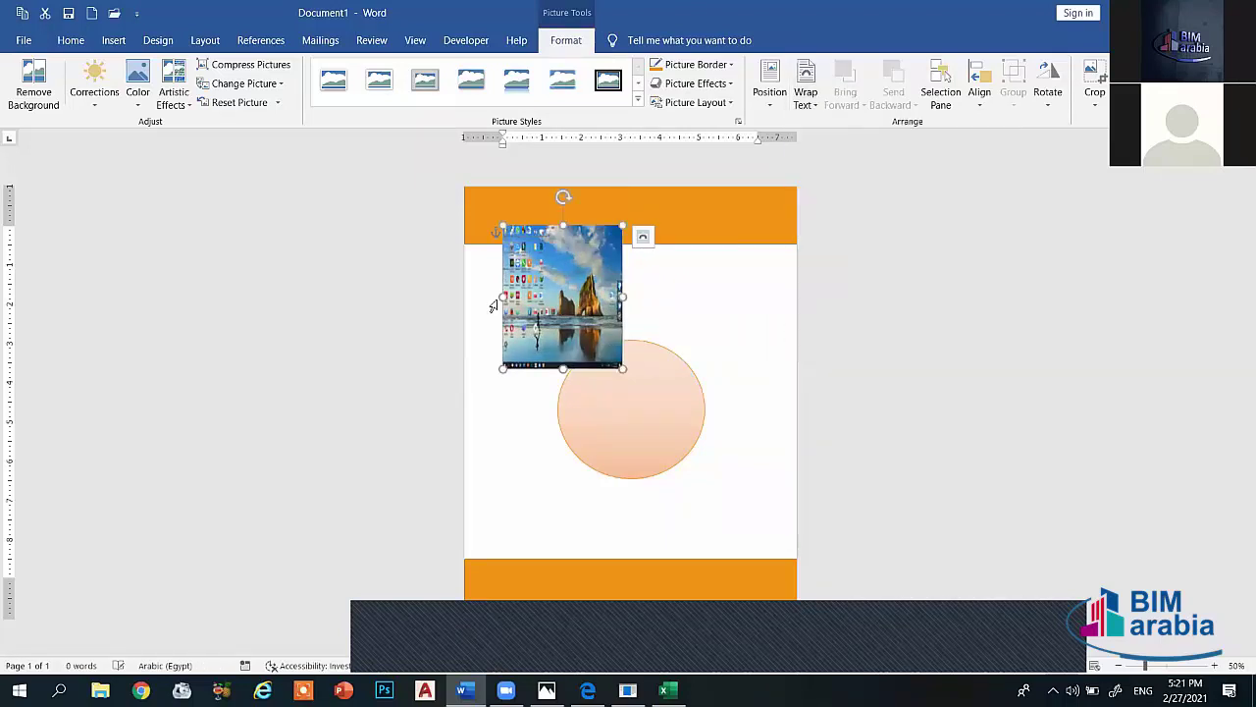
pyautogui.moveTo(540, 333)
pyautogui.mouseDown()
pyautogui.moveTo(579, 397)
pyautogui.moveTo(610, 405)
pyautogui.moveTo(511, 327)
pyautogui.moveTo(536, 295)
pyautogui.mouseUp()
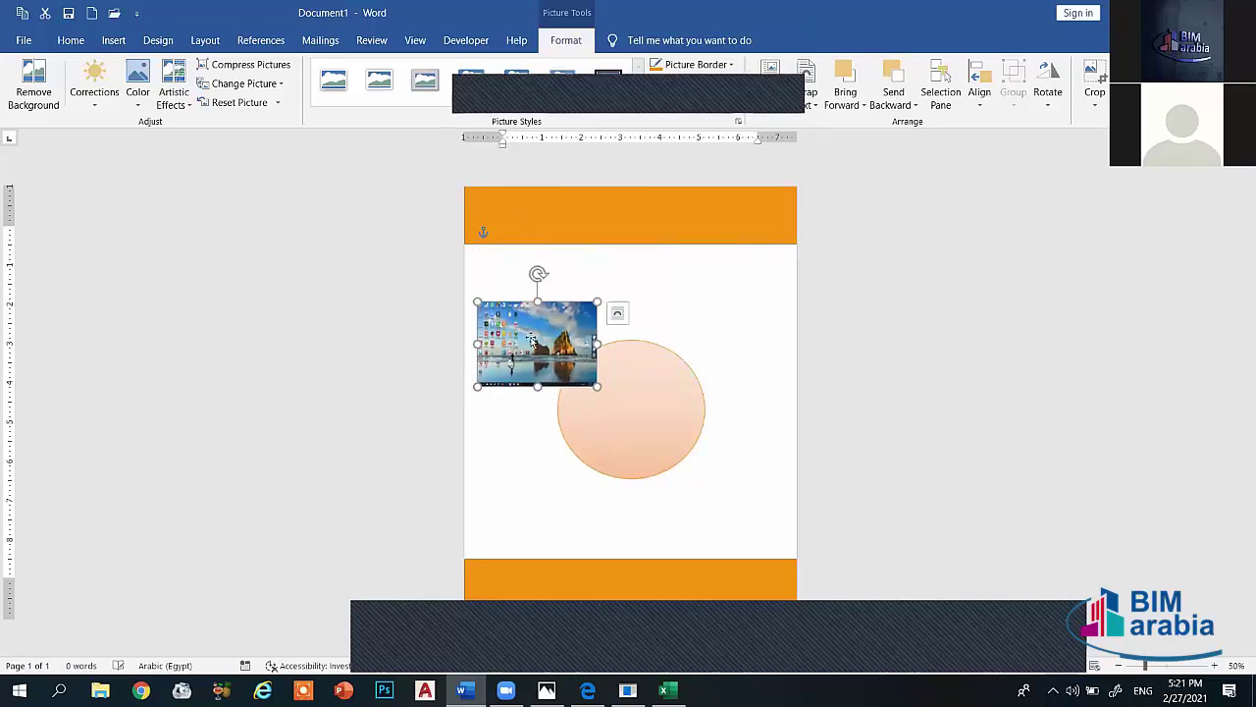
pyautogui.moveTo(530, 343)
pyautogui.mouseDown()
pyautogui.moveTo(540, 486)
pyautogui.moveTo(520, 291)
pyautogui.mouseUp()
pyautogui.click(684, 289)
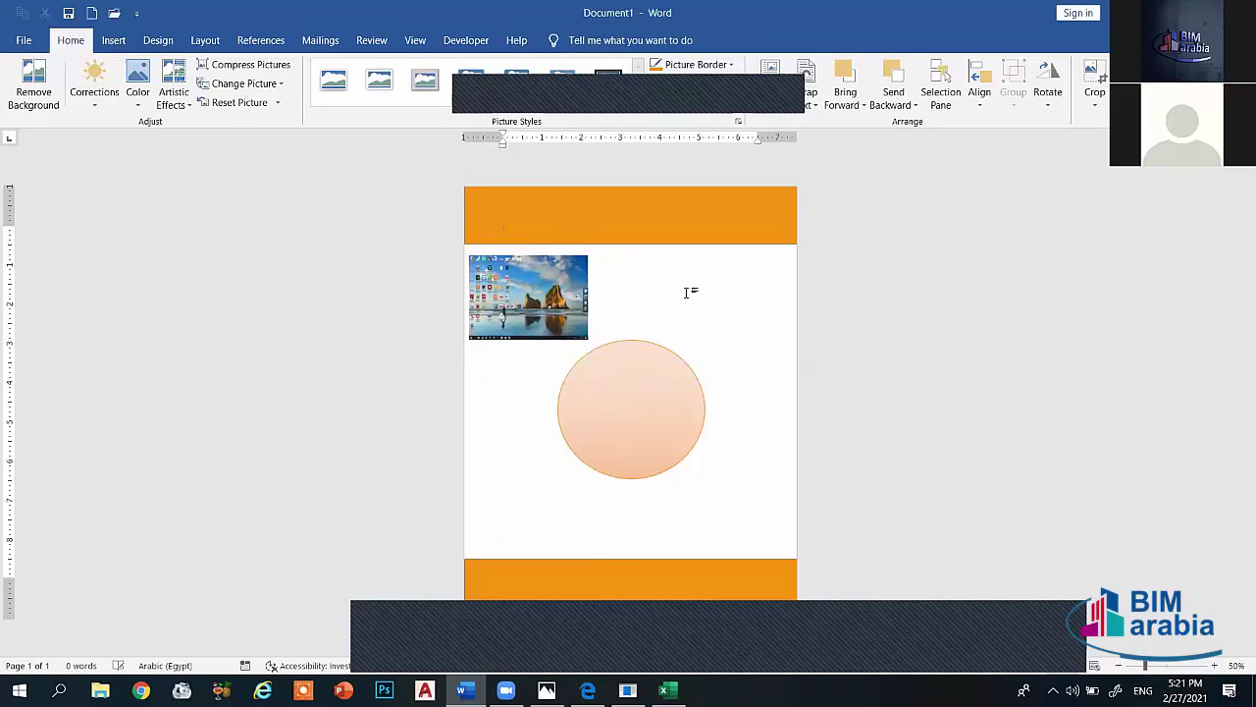
pyautogui.click(629, 207)
pyautogui.hotkey('alt', 'shift')
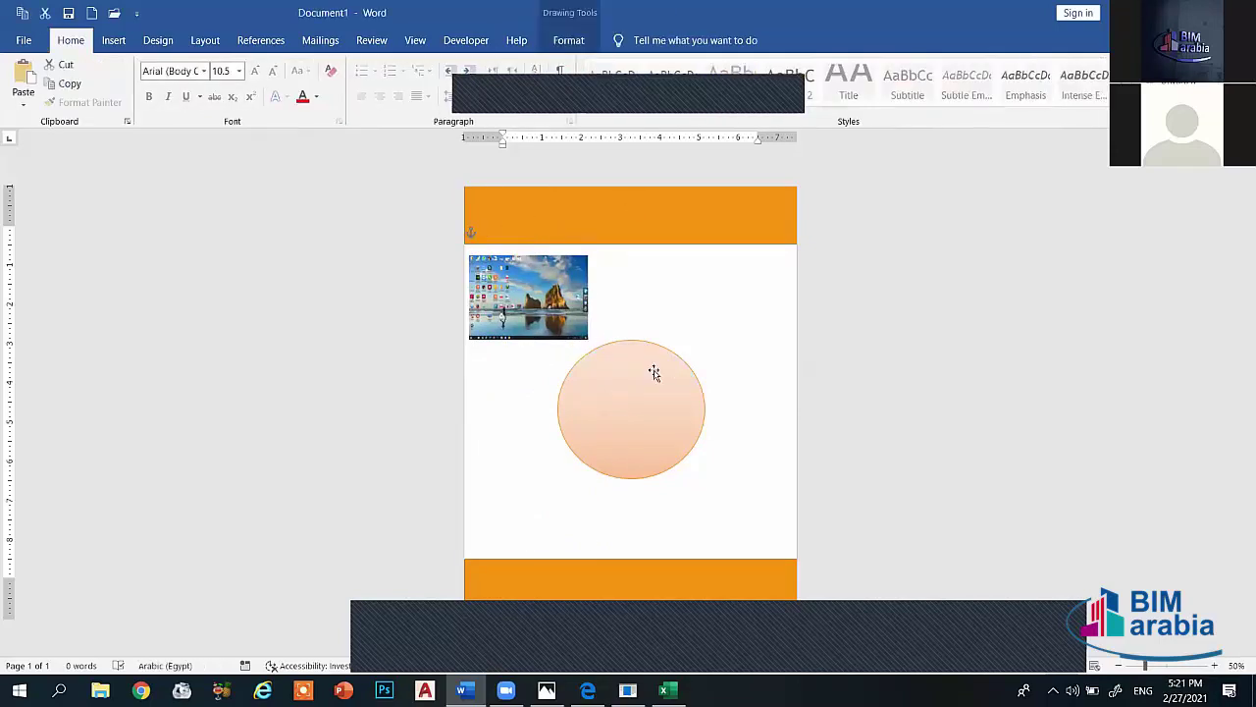
pyautogui.click(548, 310)
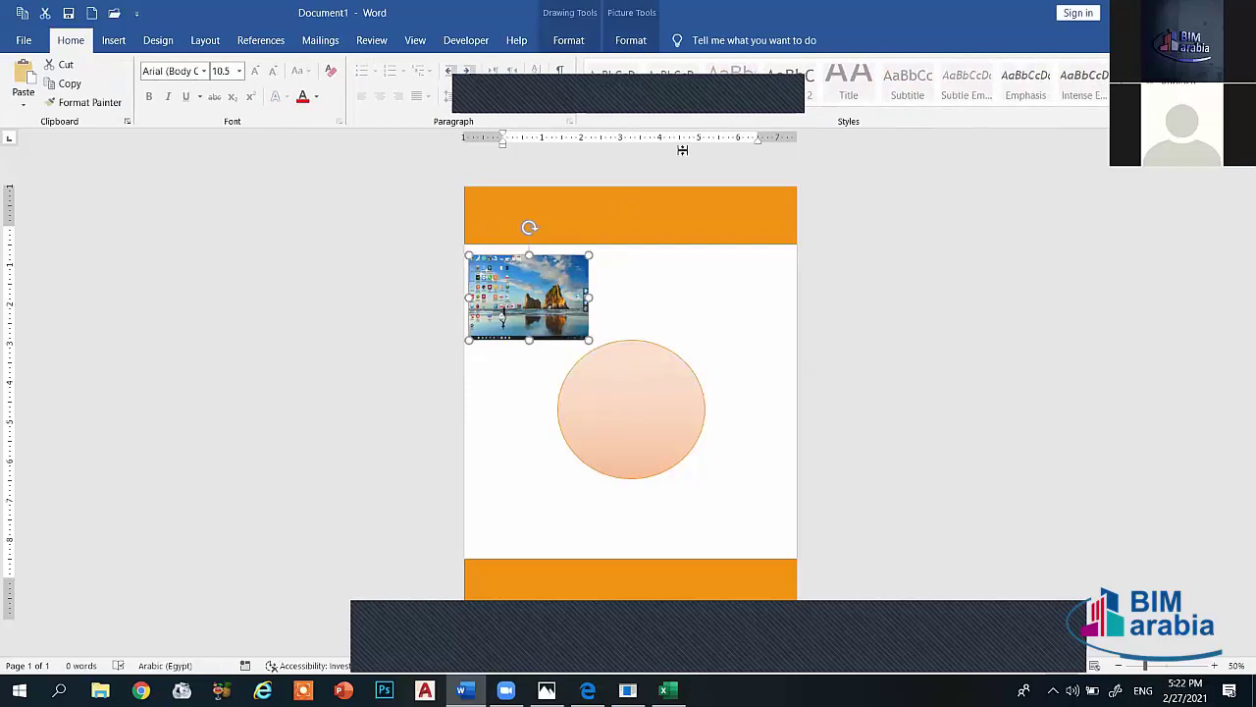
pyautogui.click(580, 41)
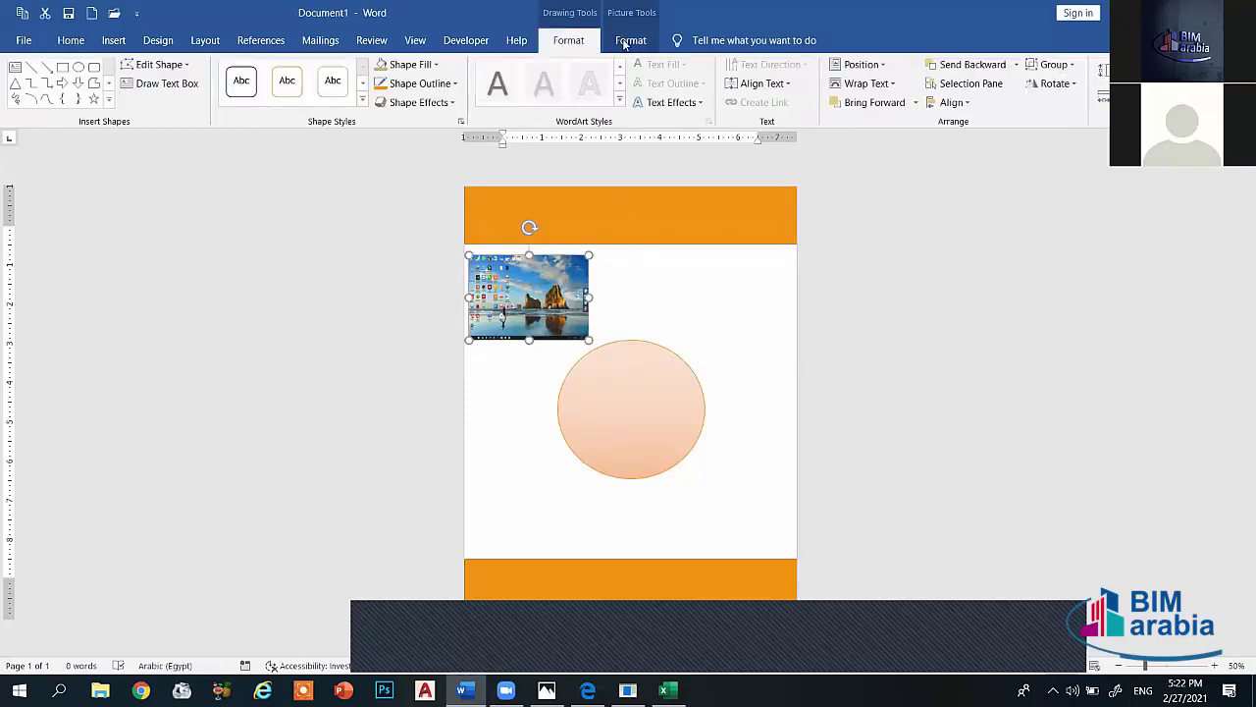
pyautogui.click(1054, 69)
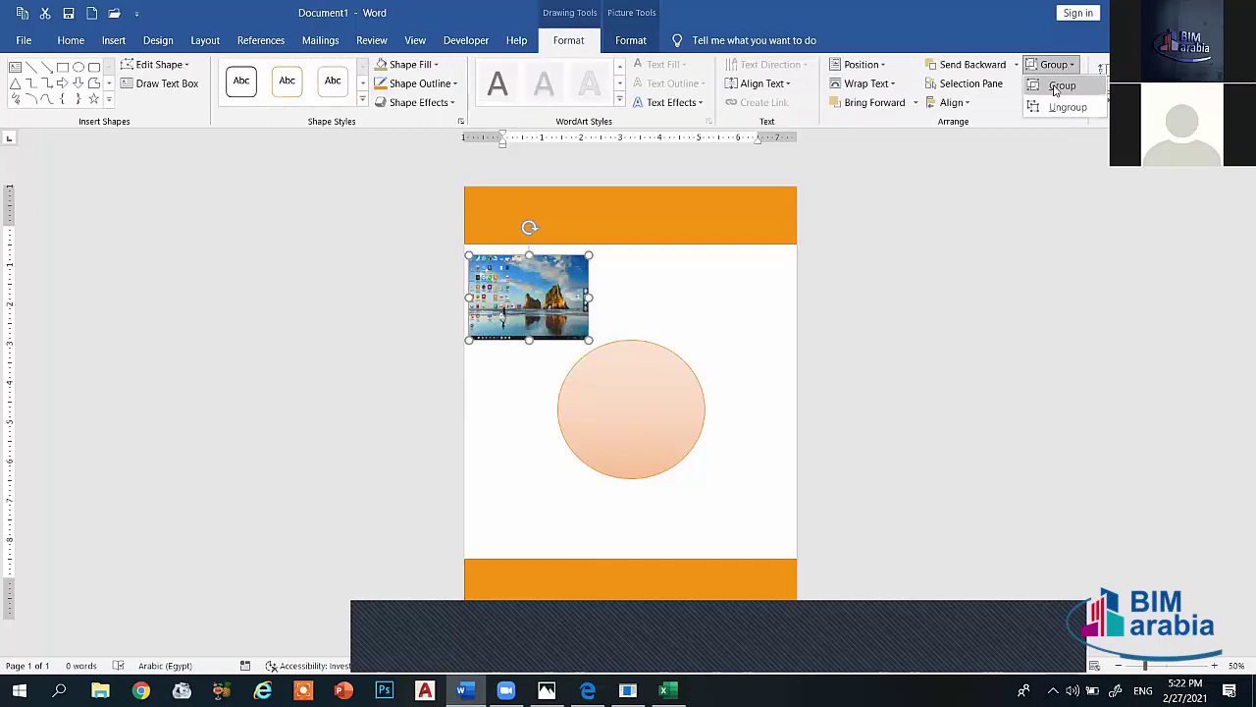
pyautogui.click(1062, 85)
pyautogui.moveTo(603, 426)
pyautogui.mouseDown()
pyautogui.moveTo(668, 425)
pyautogui.moveTo(610, 420)
pyautogui.moveTo(629, 454)
pyautogui.mouseUp()
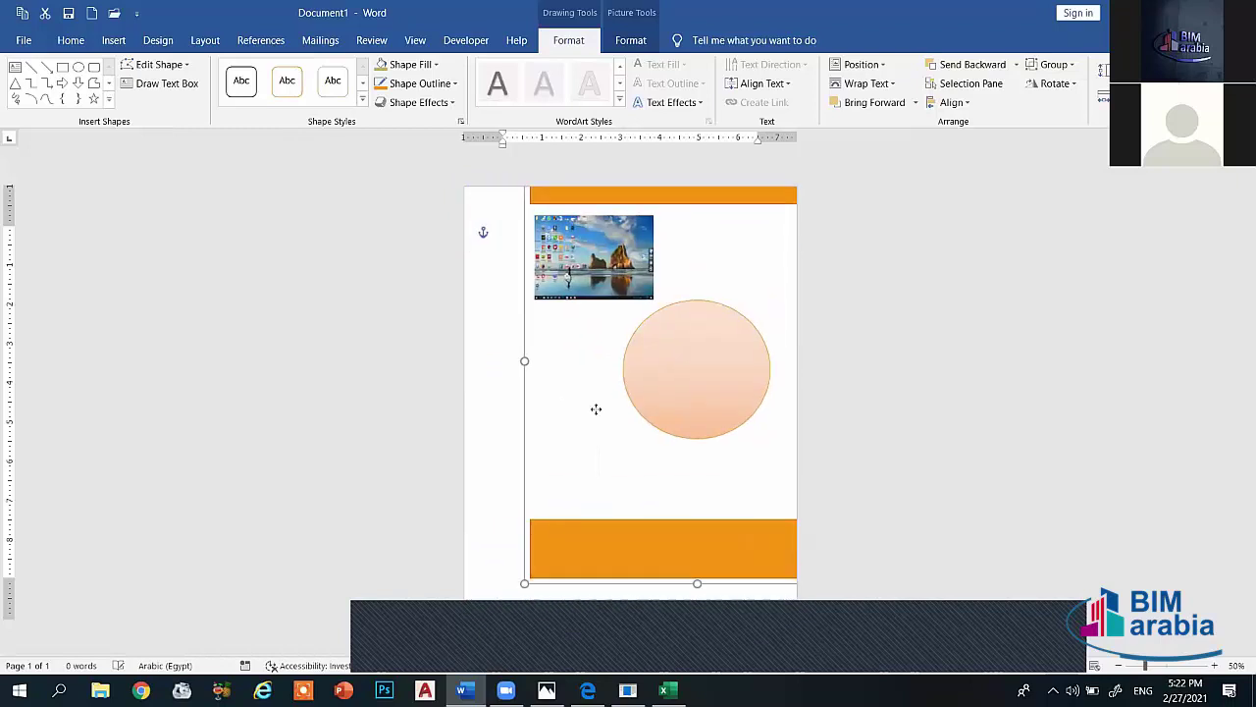
pyautogui.moveTo(629, 453)
pyautogui.mouseDown()
pyautogui.moveTo(589, 483)
pyautogui.moveTo(638, 406)
pyautogui.moveTo(603, 425)
pyautogui.mouseUp()
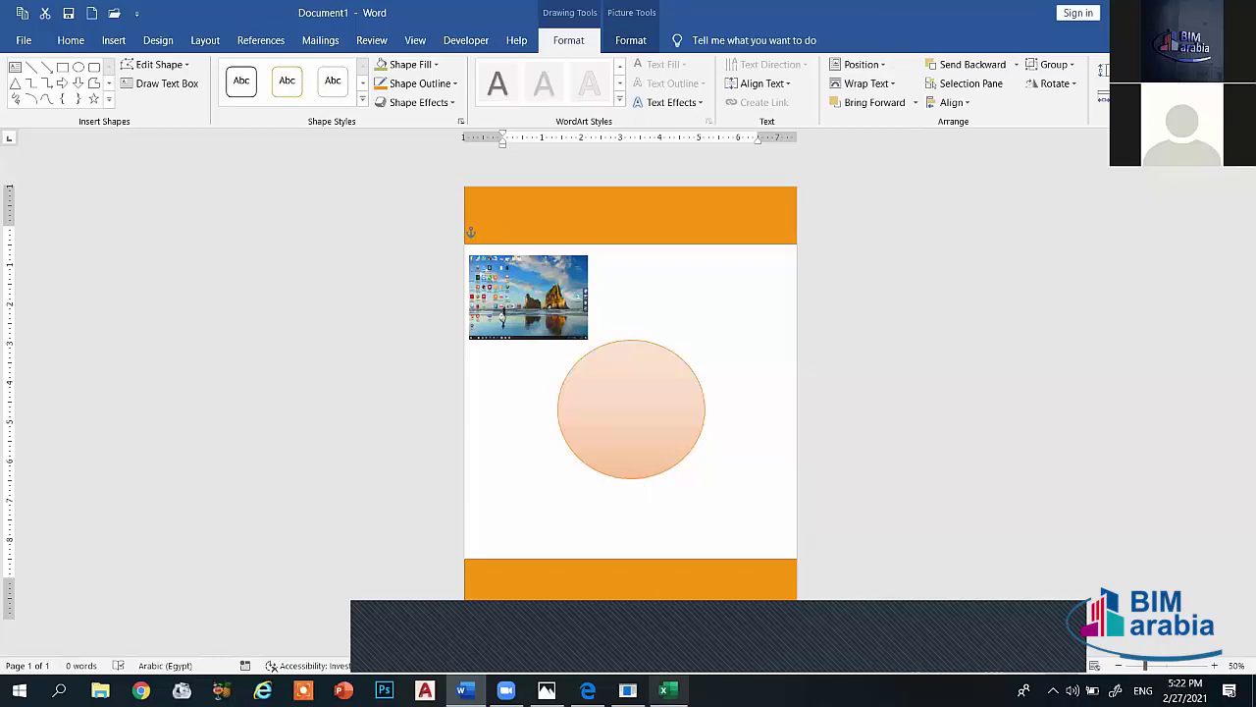
pyautogui.click(656, 381)
pyautogui.click(535, 293)
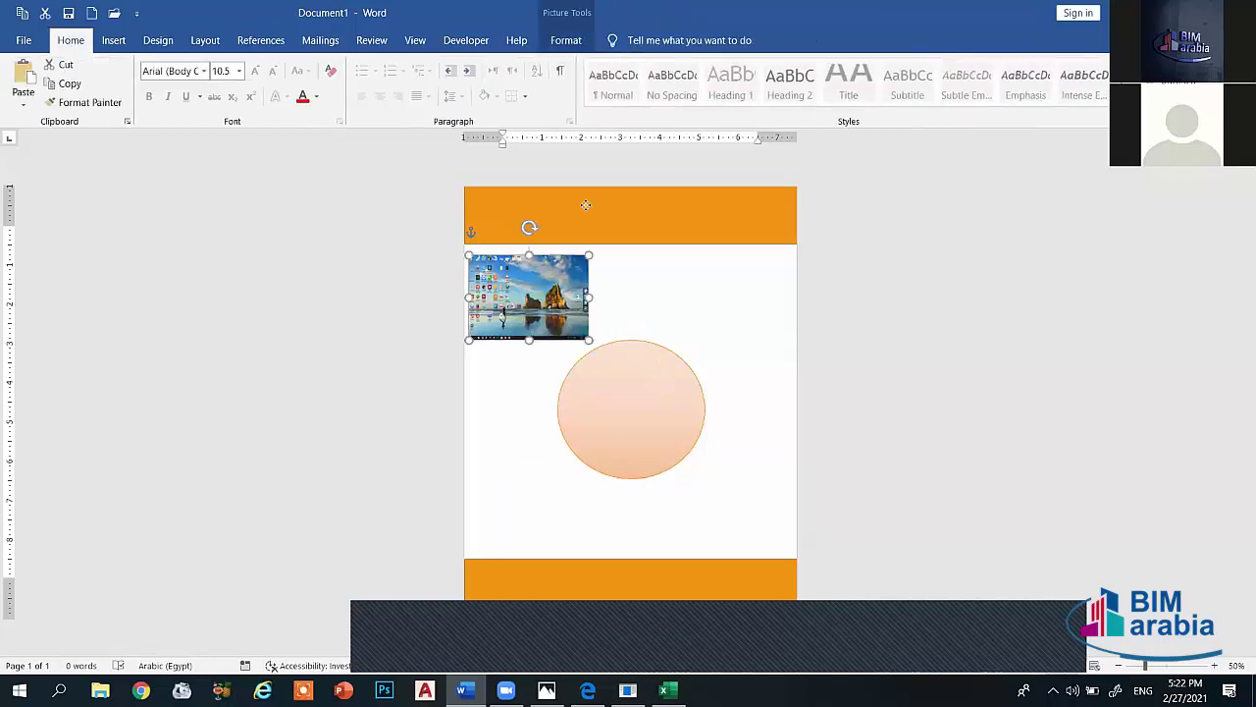
pyautogui.click(527, 225)
pyautogui.click(607, 399)
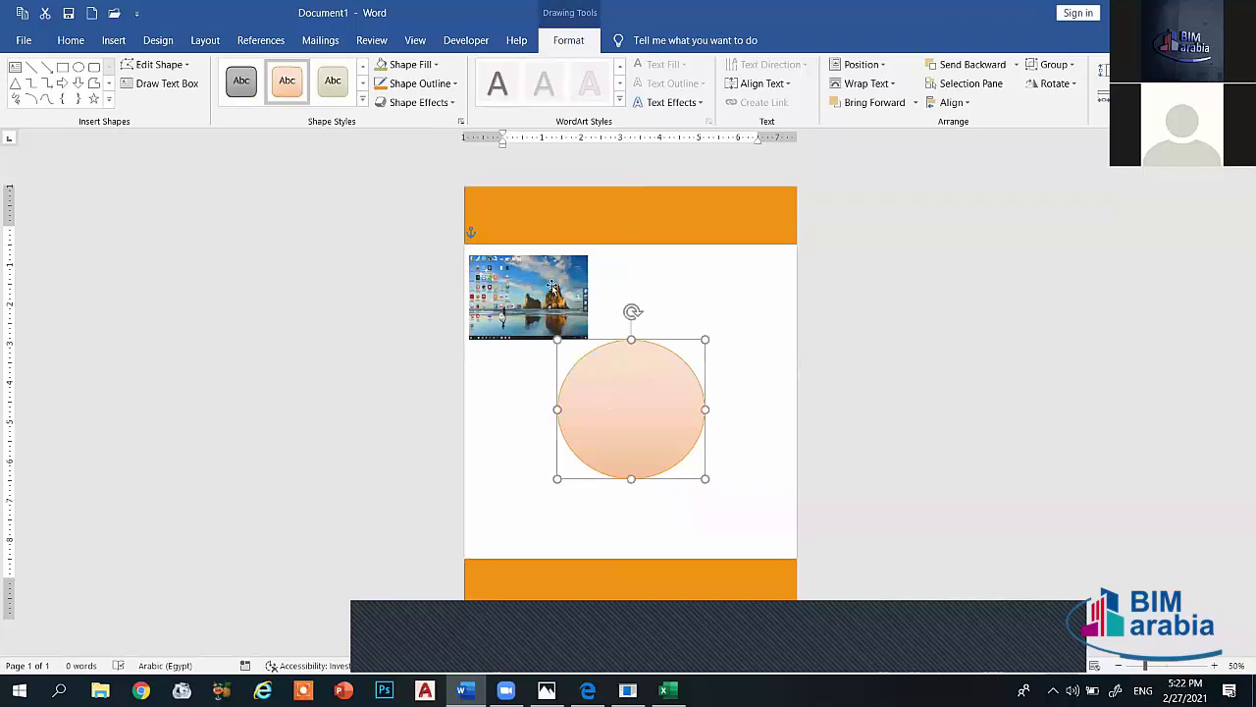
pyautogui.click(553, 288)
pyautogui.click(603, 224)
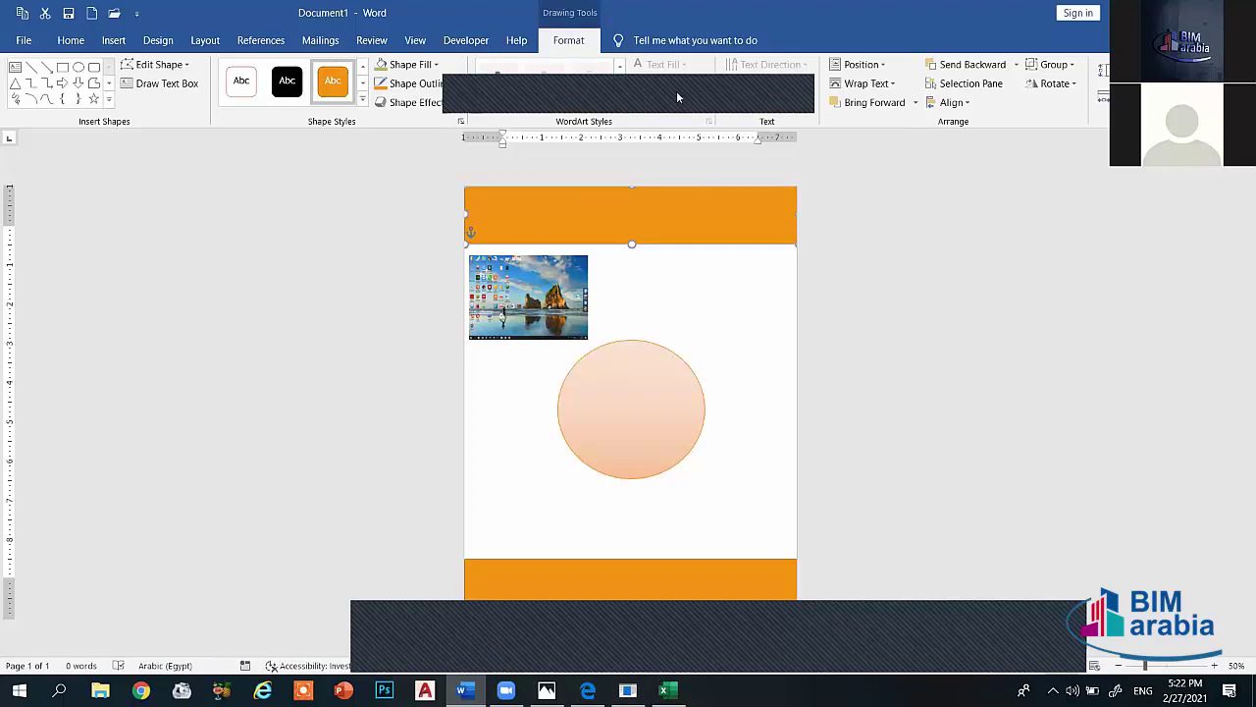
pyautogui.rightClick(805, 689)
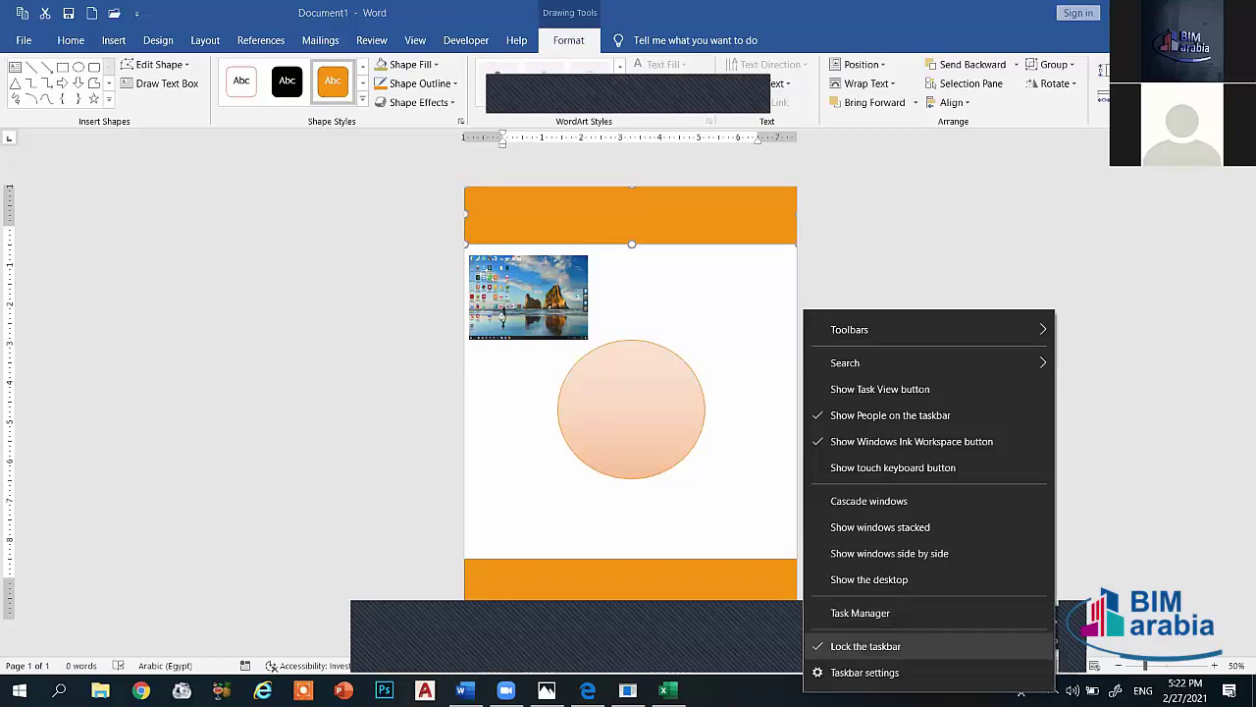
pyautogui.press('Escape')
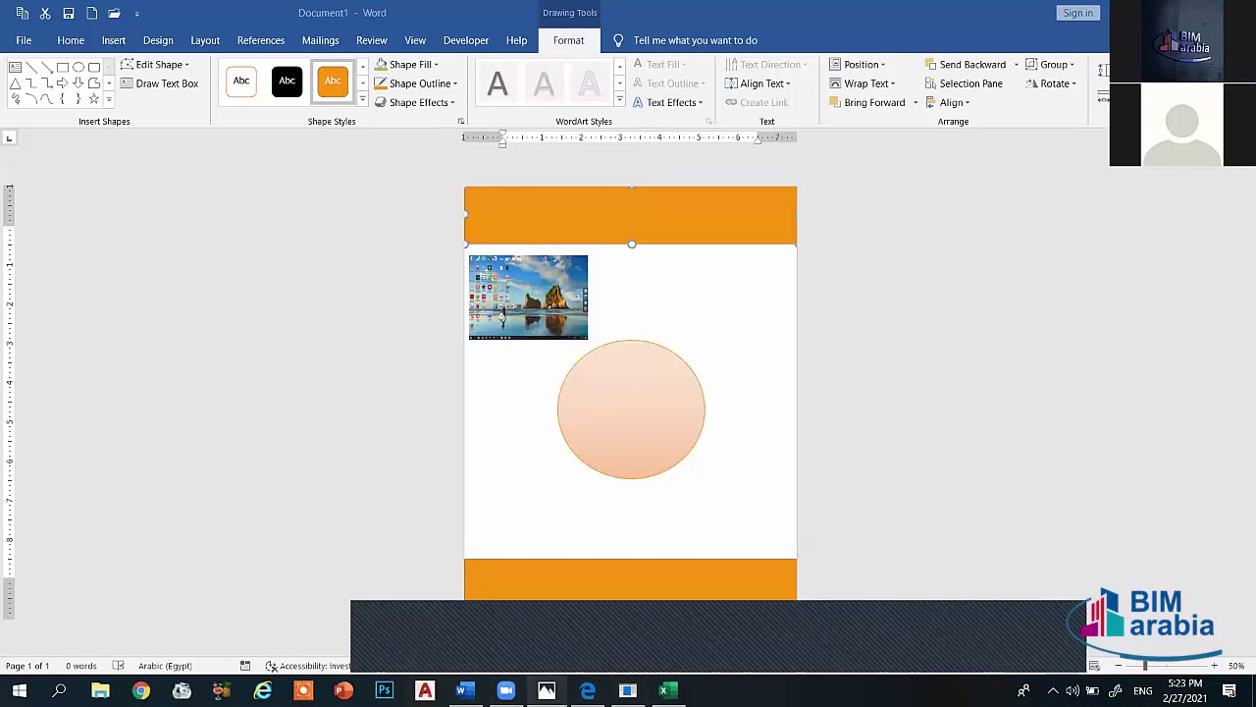
pyautogui.click(465, 689)
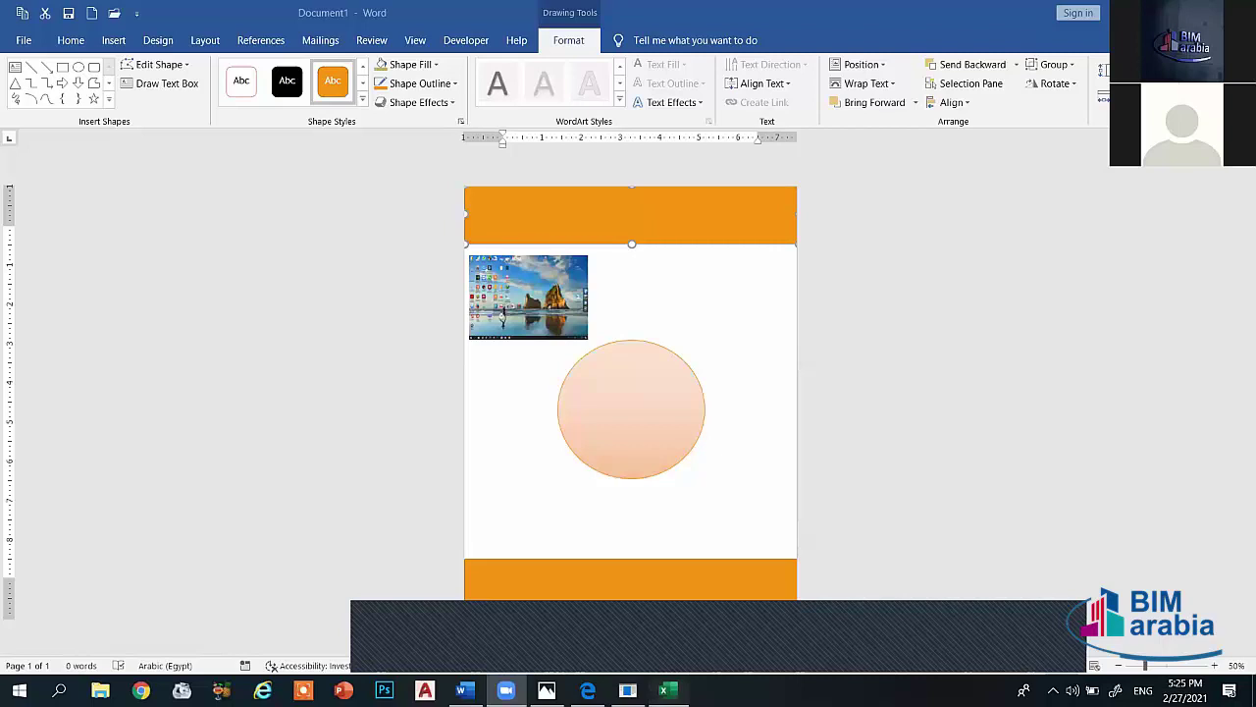
# - Switch to Excel and review the Protect Workbook options under File > Info
pyautogui.click(665, 690)
pyautogui.click(25, 44)
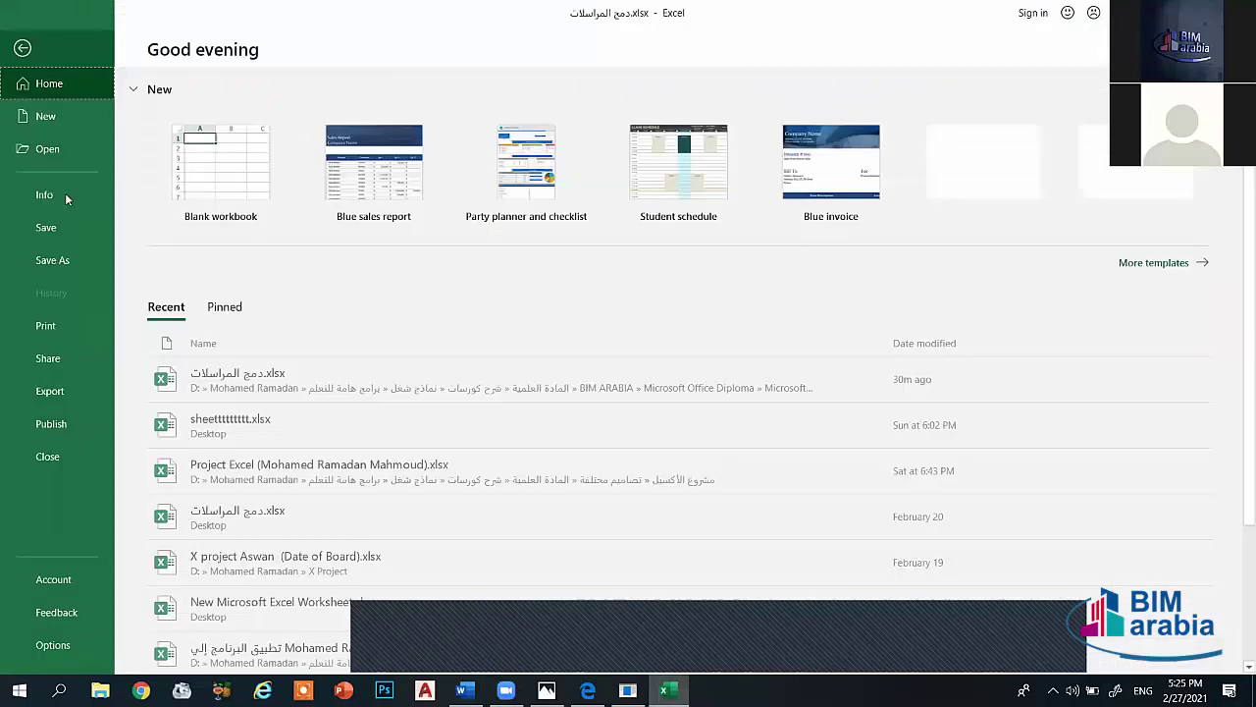
pyautogui.click(64, 196)
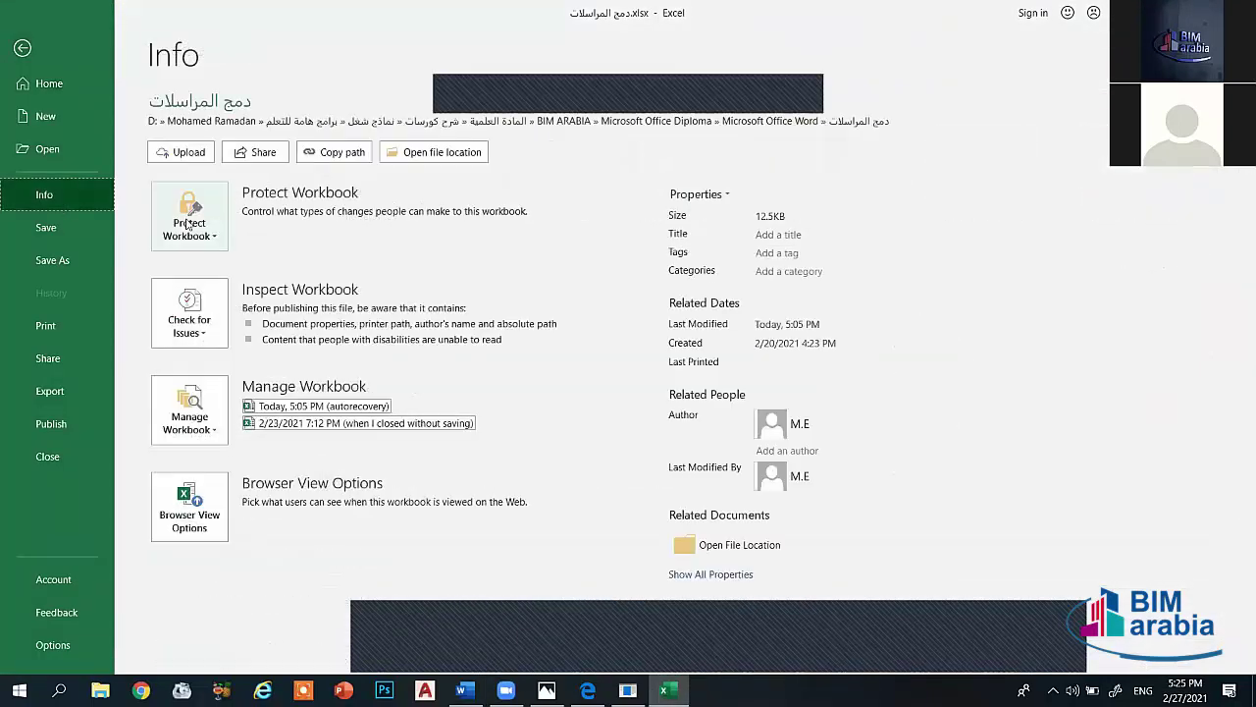
pyautogui.click(190, 222)
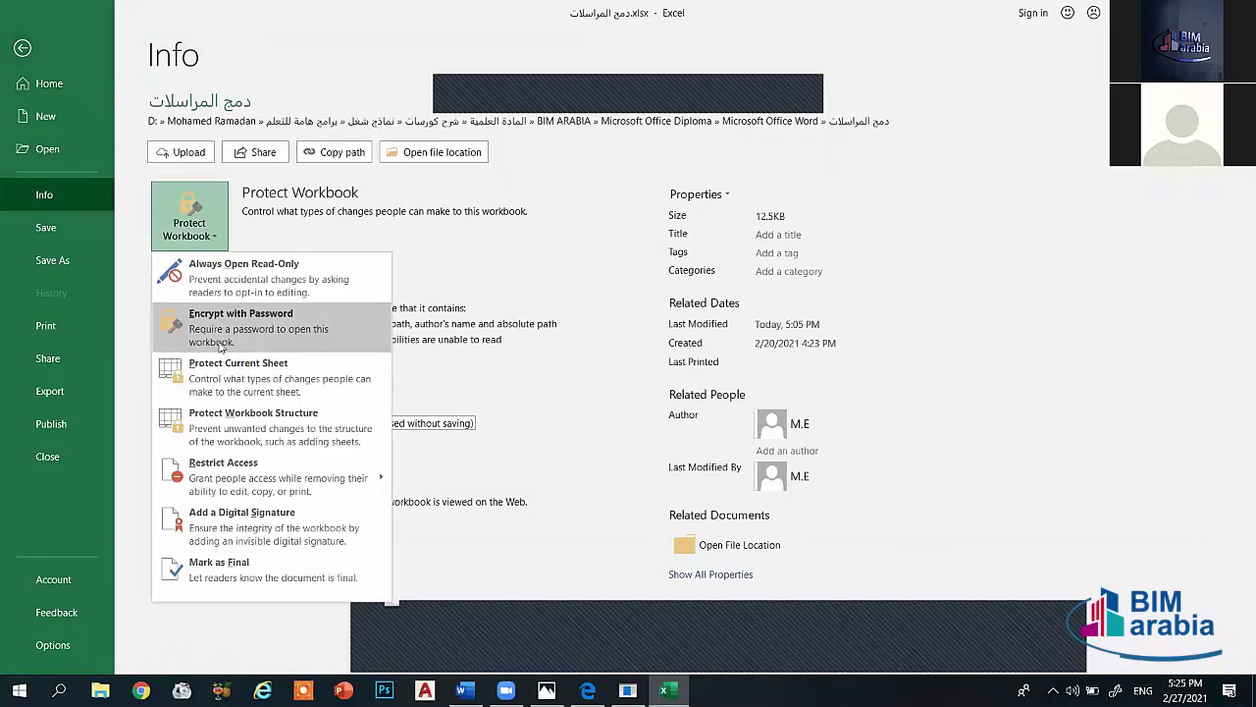
pyautogui.click(511, 277)
pyautogui.click(21, 47)
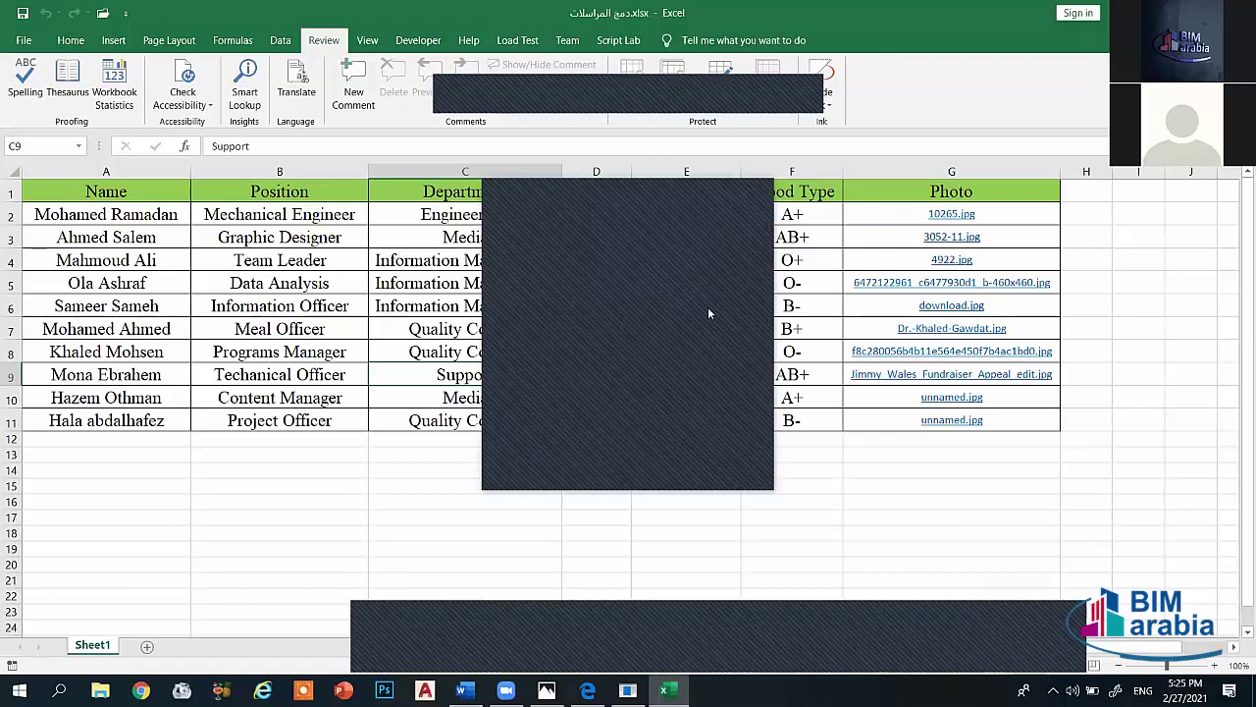
# - Select some empty cells below the table, then add the new blank Sheet4
pyautogui.click(509, 455)
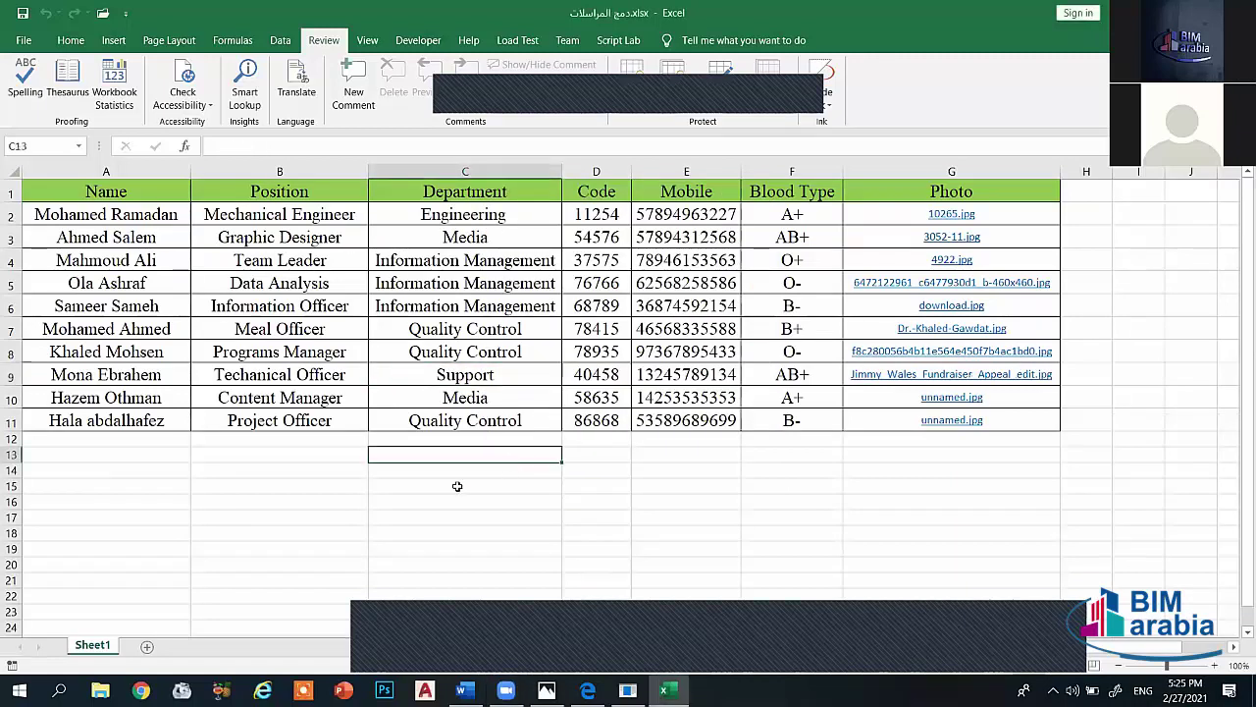
pyautogui.moveTo(90, 471); pyautogui.dragTo(939, 482)
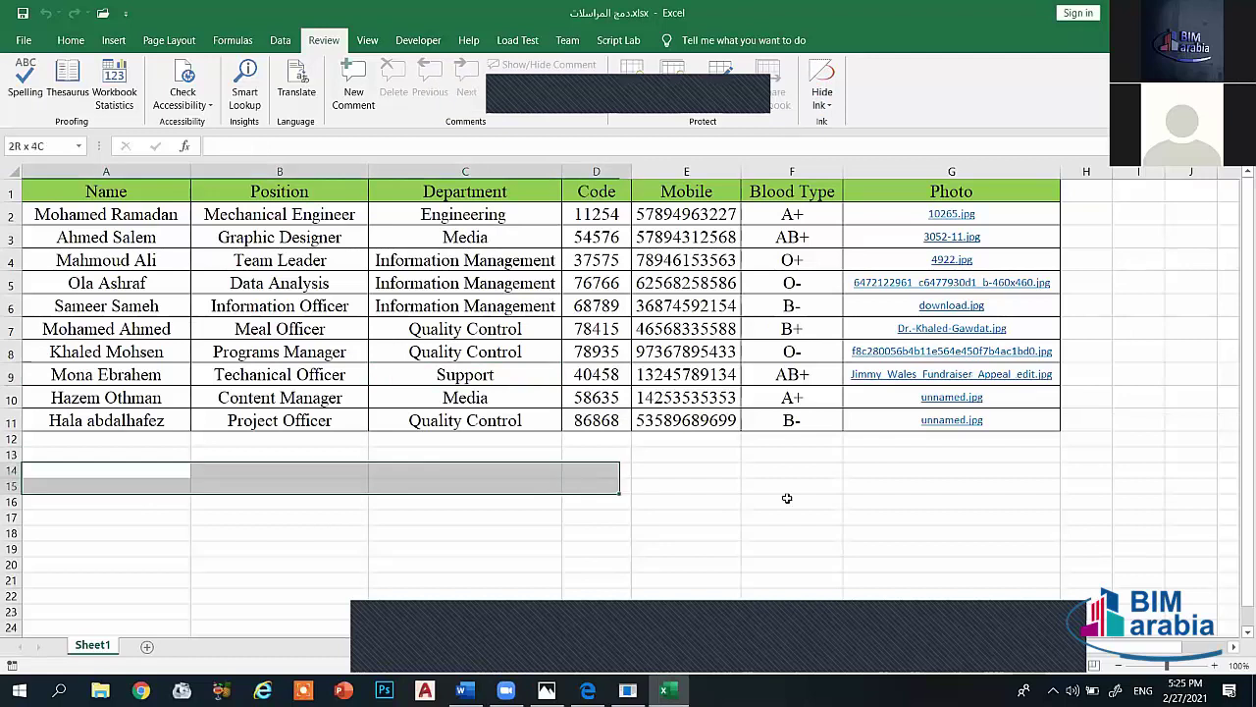
pyautogui.click(509, 548)
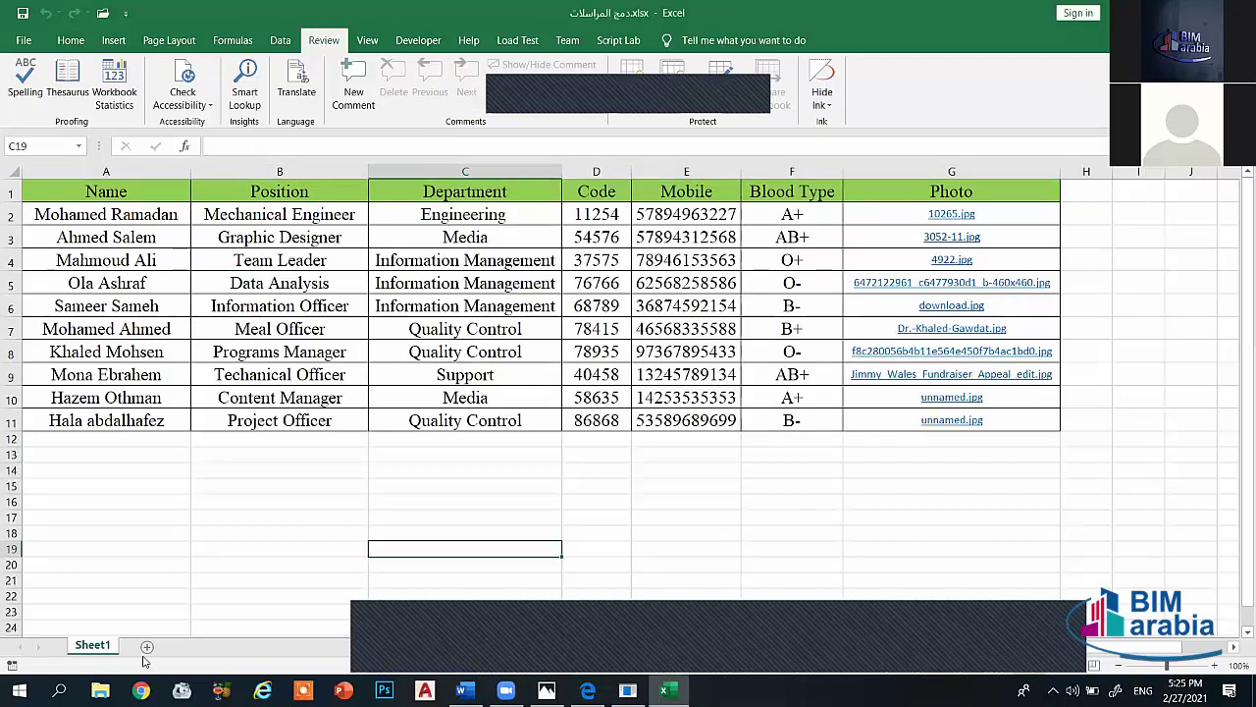
pyautogui.click(191, 647)
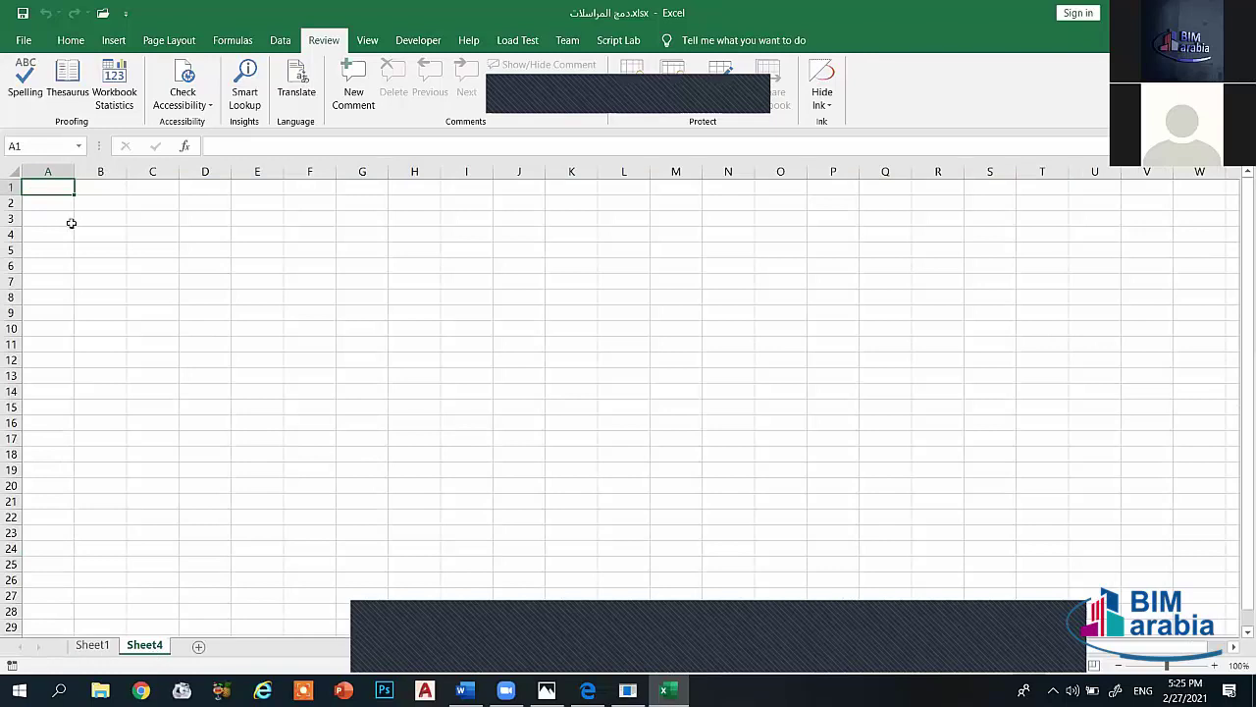
# - Merge and centre the block A2:K12 on Sheet4
pyautogui.moveTo(48, 202); pyautogui.dragTo(589, 364)
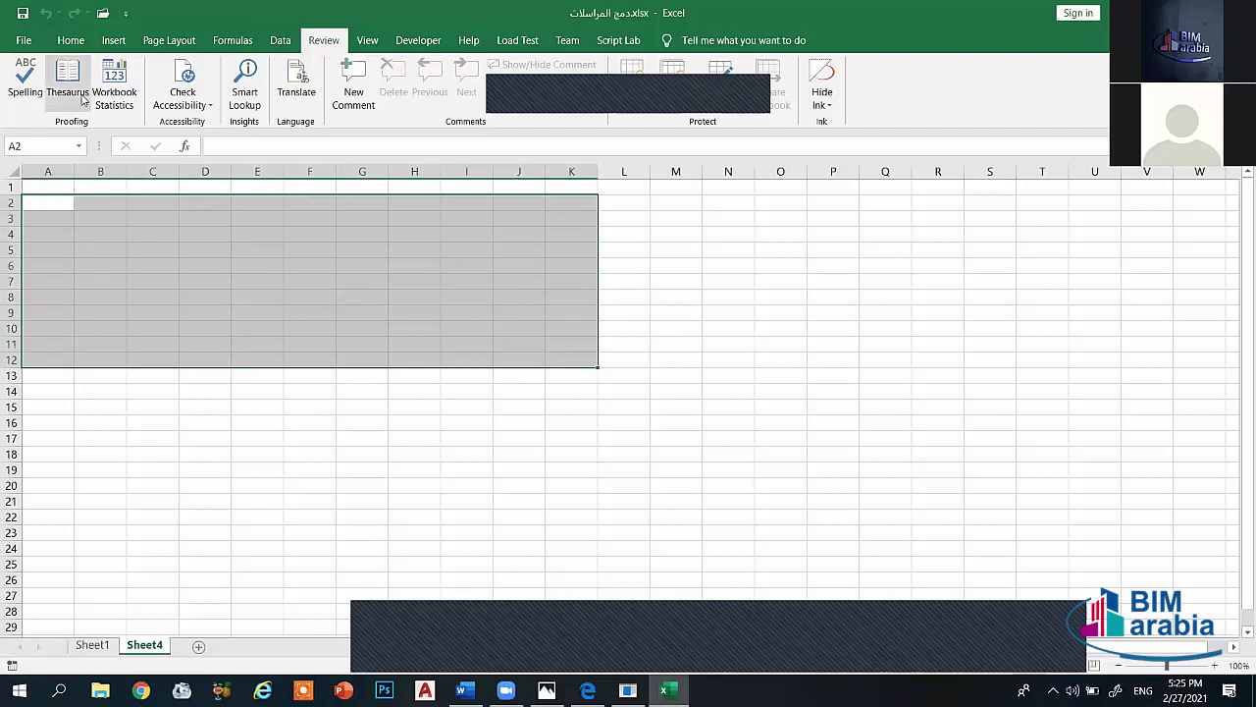
pyautogui.click(71, 40)
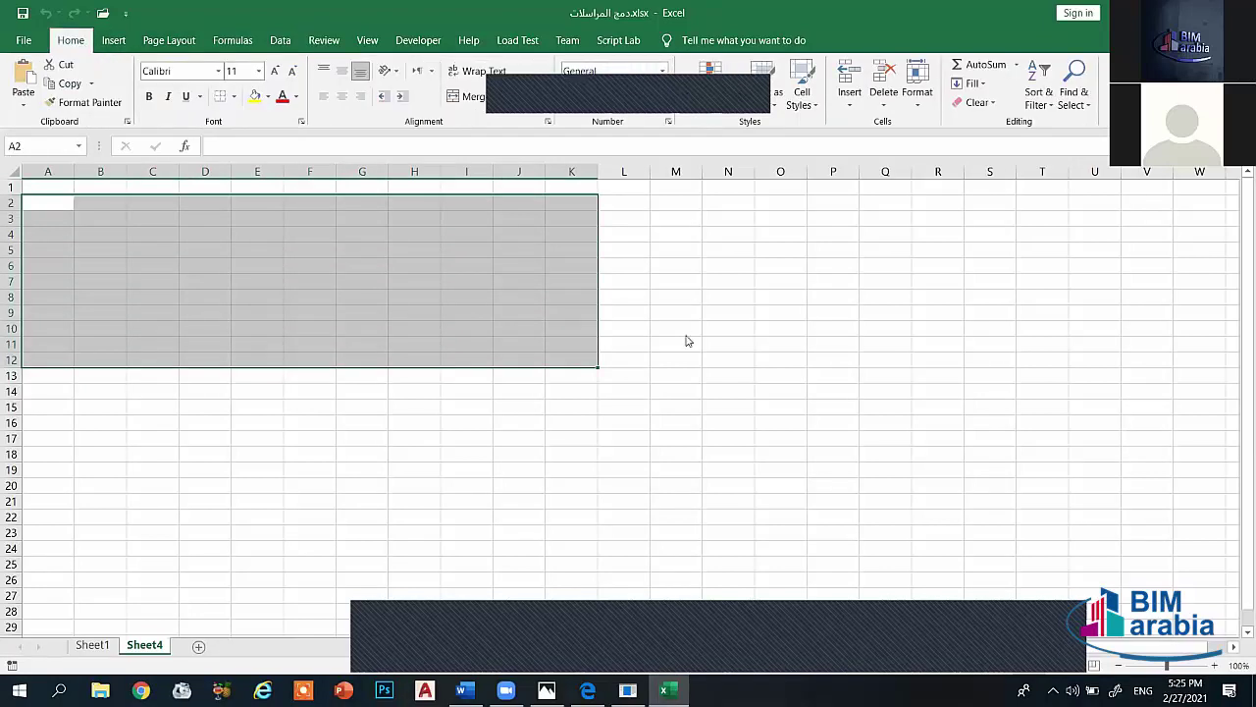
pyautogui.hotkey('ctrl', '1')
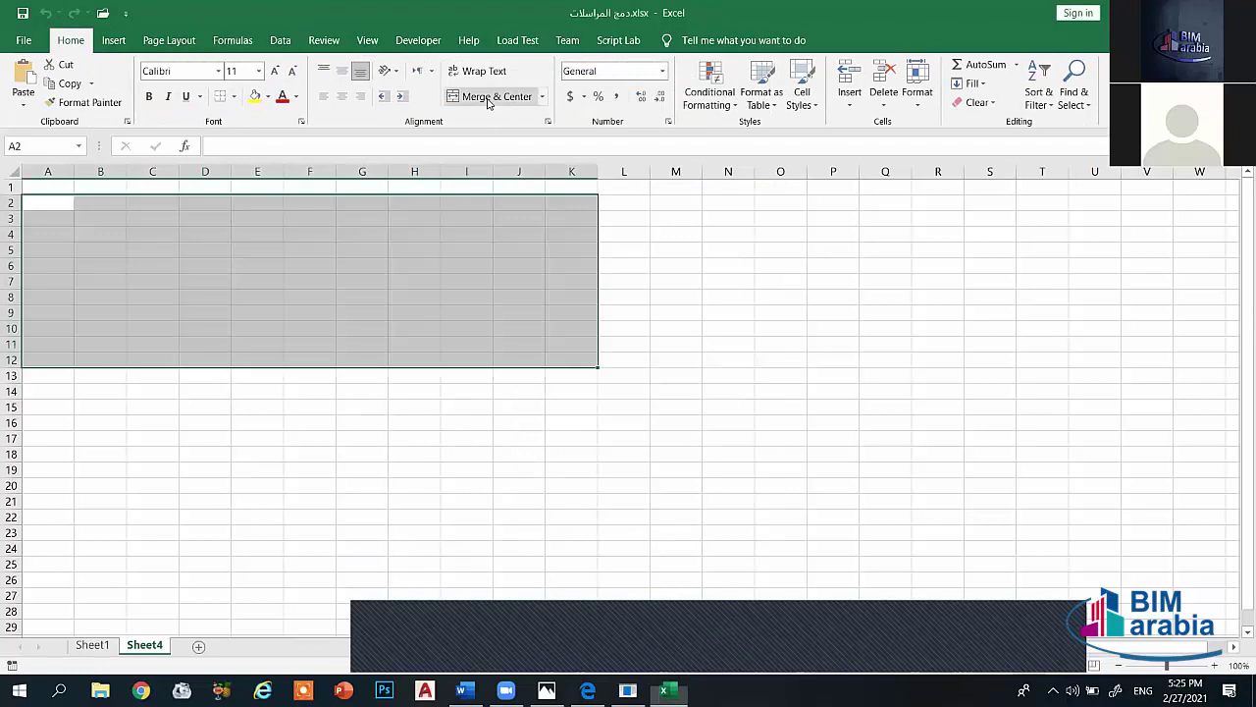
pyautogui.click(491, 96)
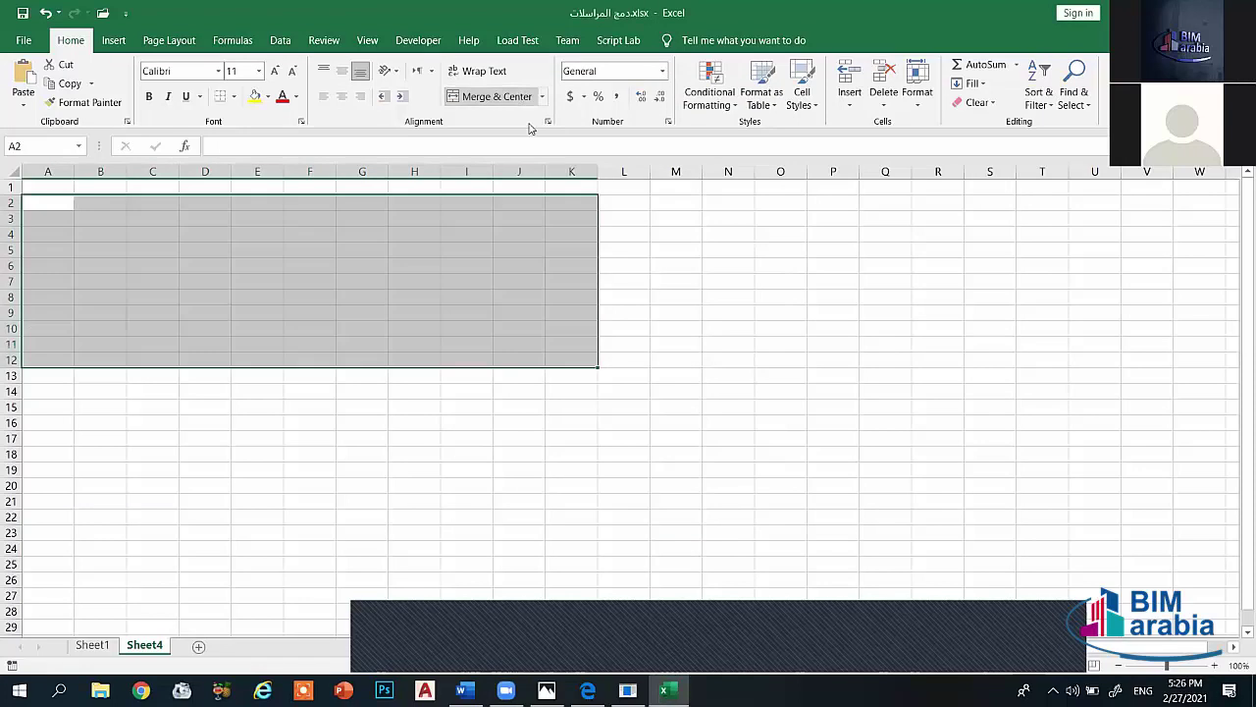
# - Delete Sheet4 from its tab menu and confirm the deletion
pyautogui.click(780, 389)
pyautogui.rightClick(145, 642)
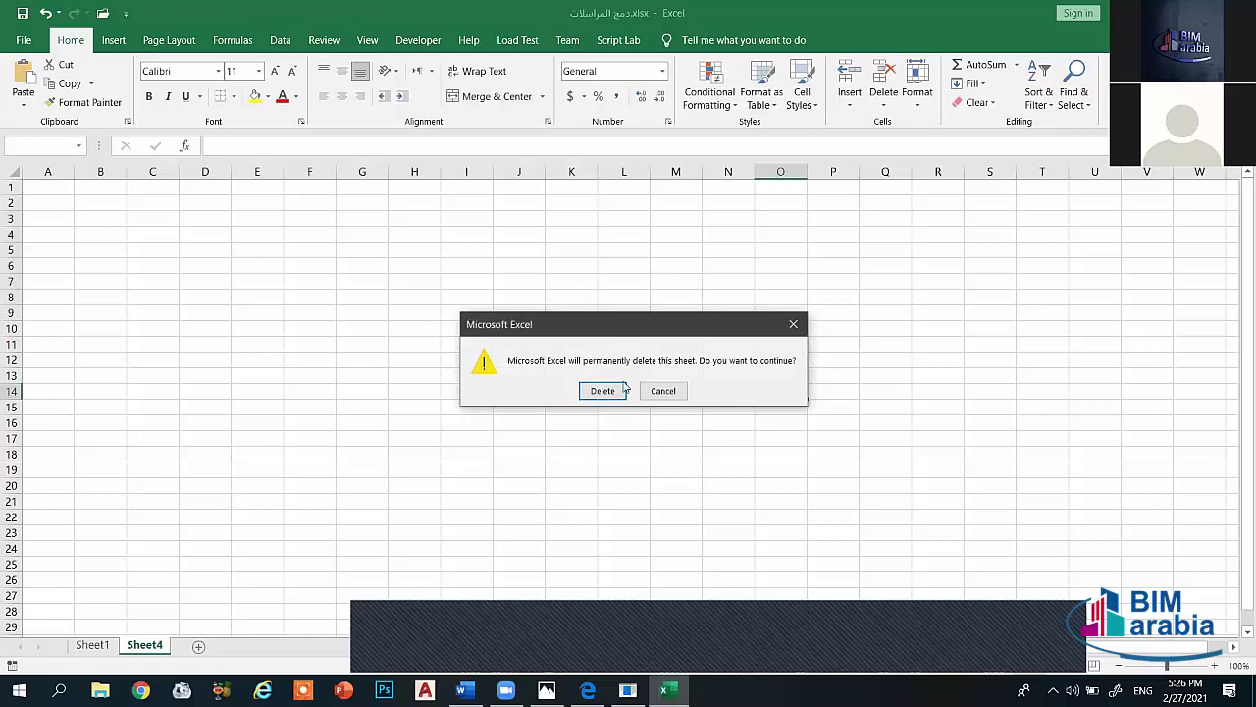
pyautogui.click(603, 390)
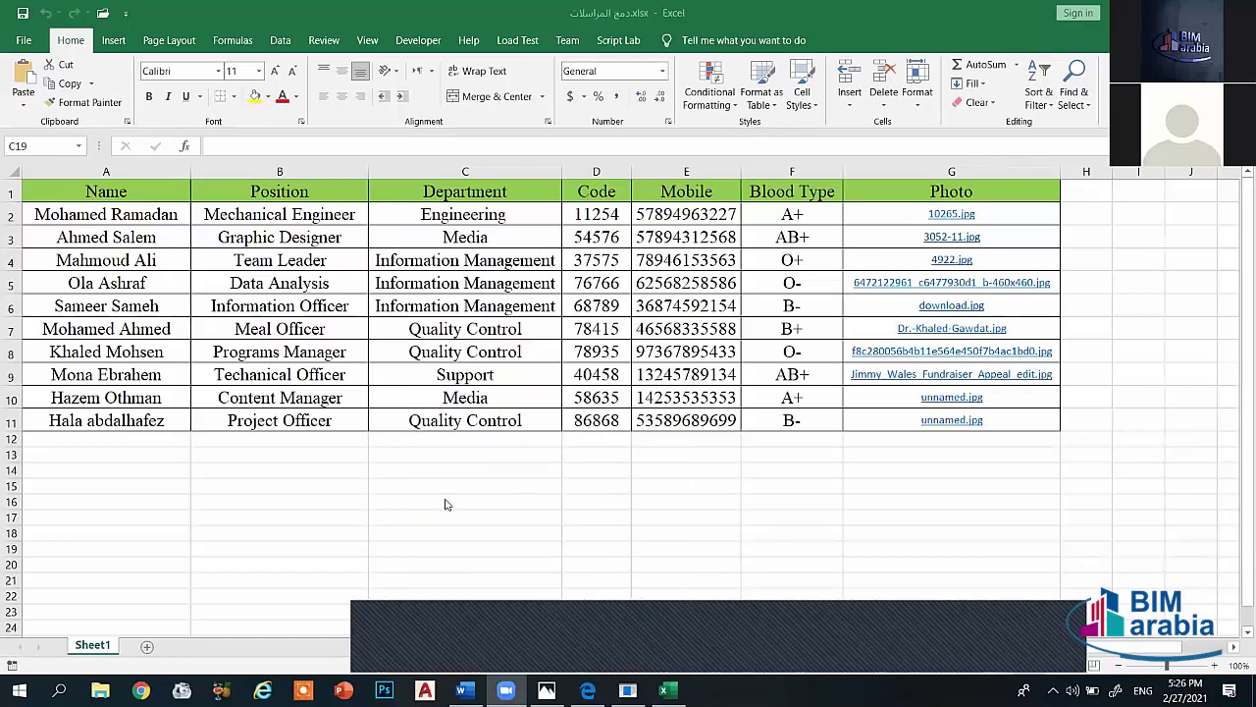
# - Switch back and forth between the Word document and the Excel workbook, ending in Excel
pyautogui.click(461, 547)
pyautogui.click(465, 690)
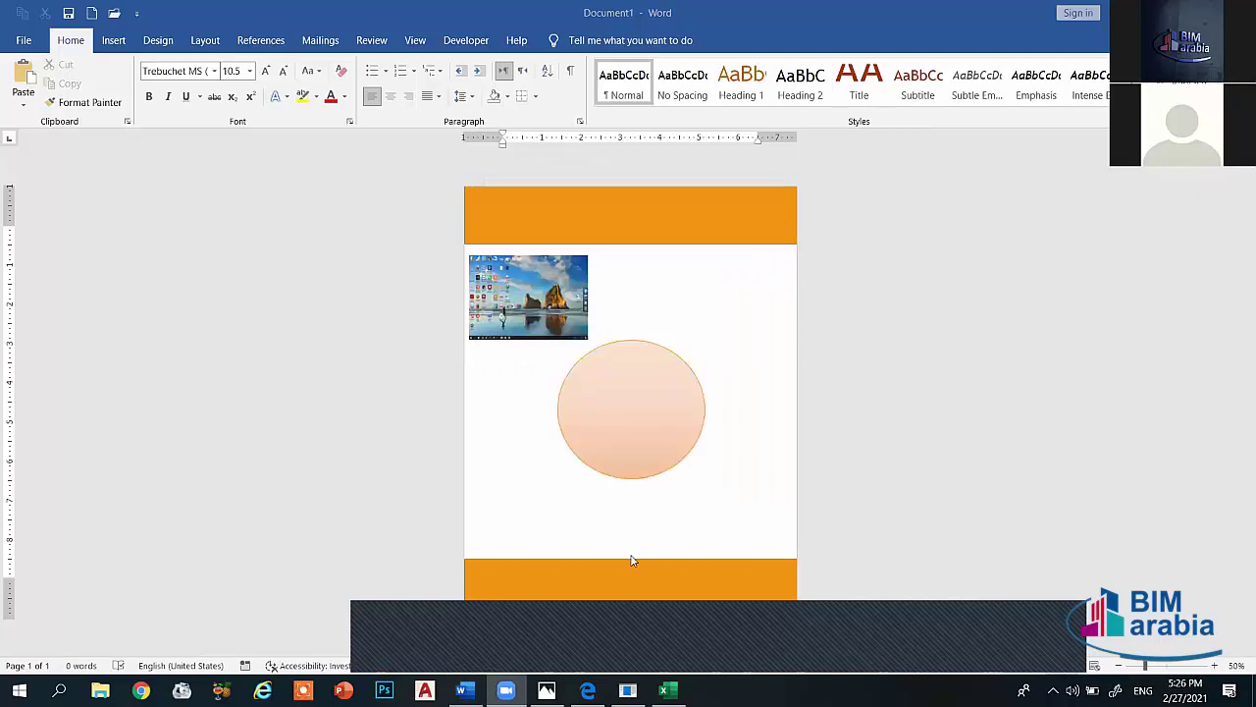
pyautogui.click(667, 690)
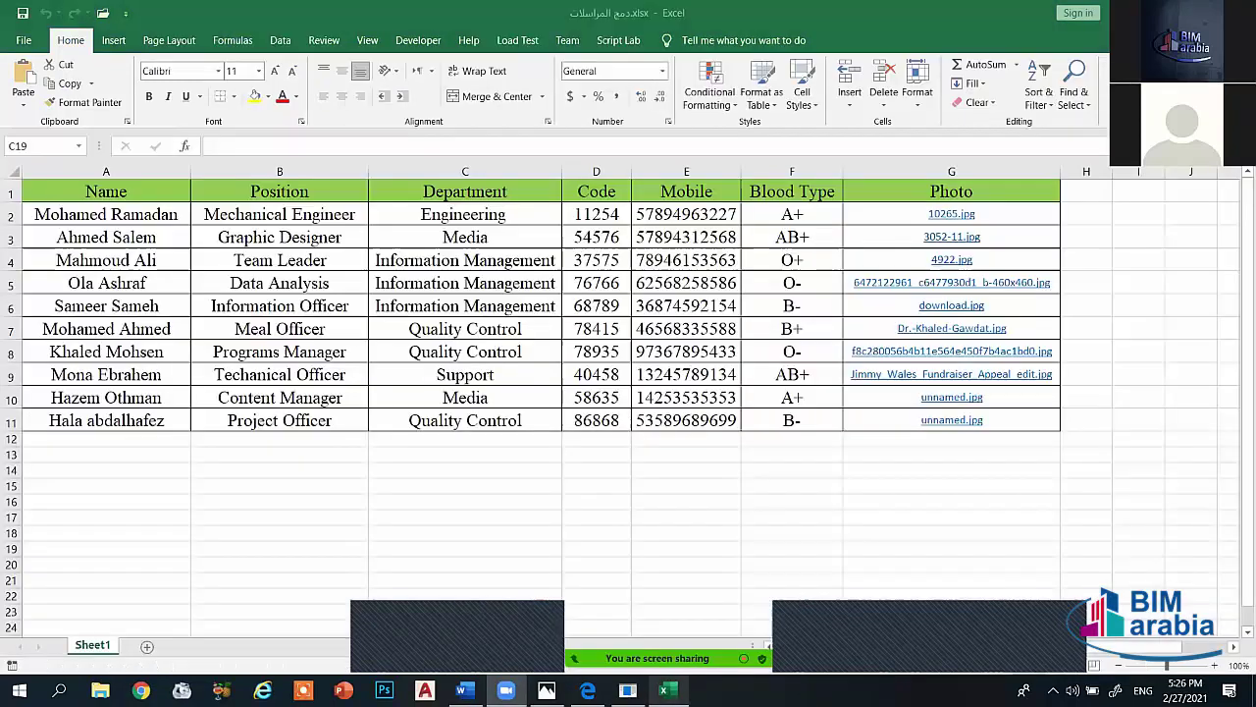
pyautogui.click(505, 644)
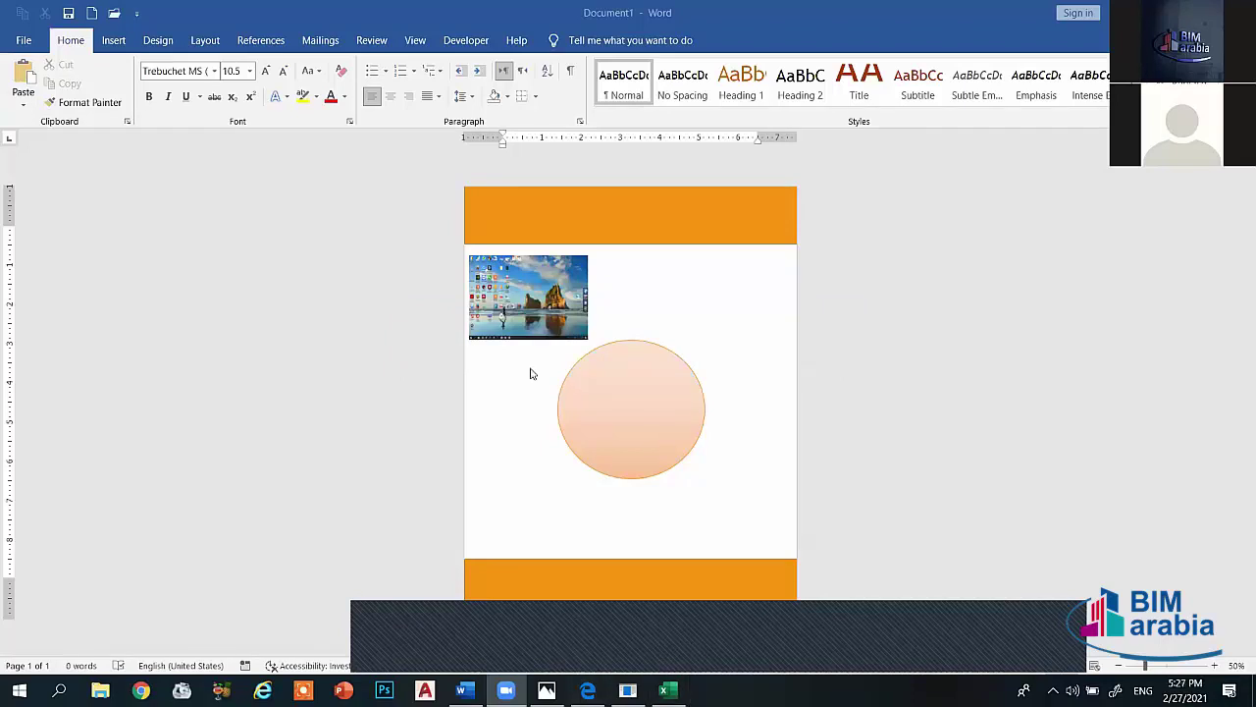
pyautogui.click(669, 690)
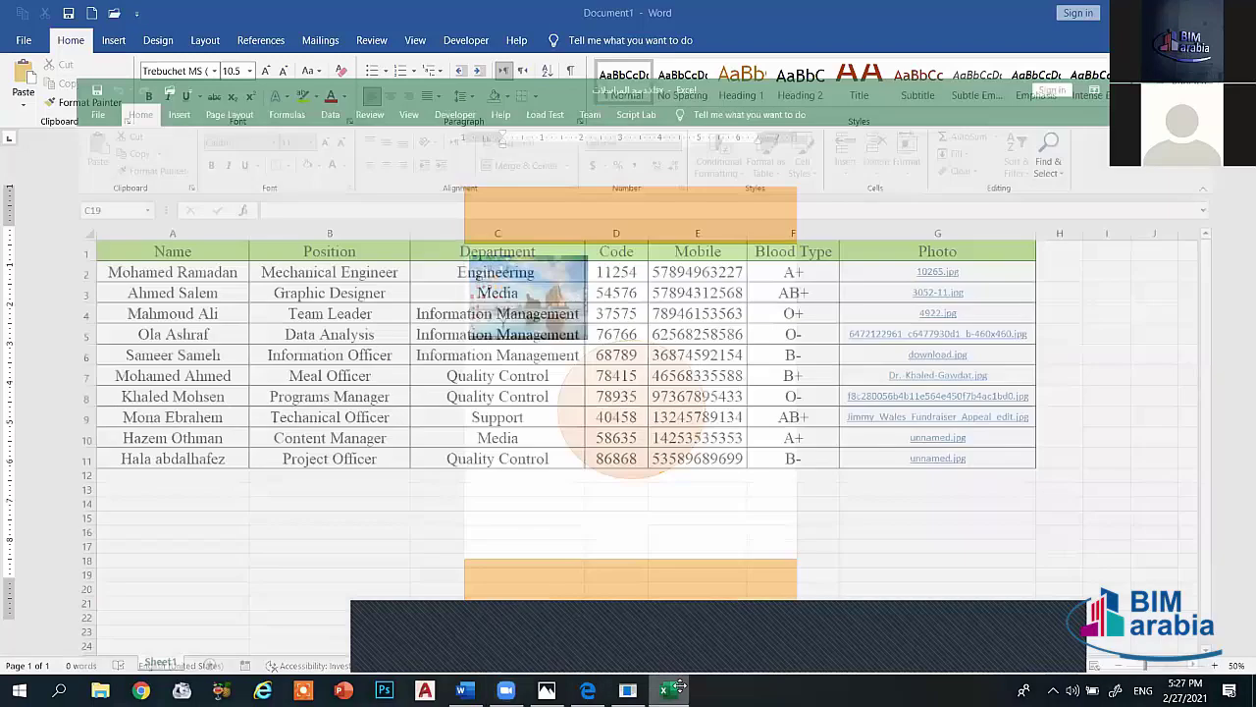
# - Add two blank sheets, Sheet5 and Sheet6, and select empty cells on Sheet5
pyautogui.click(149, 648)
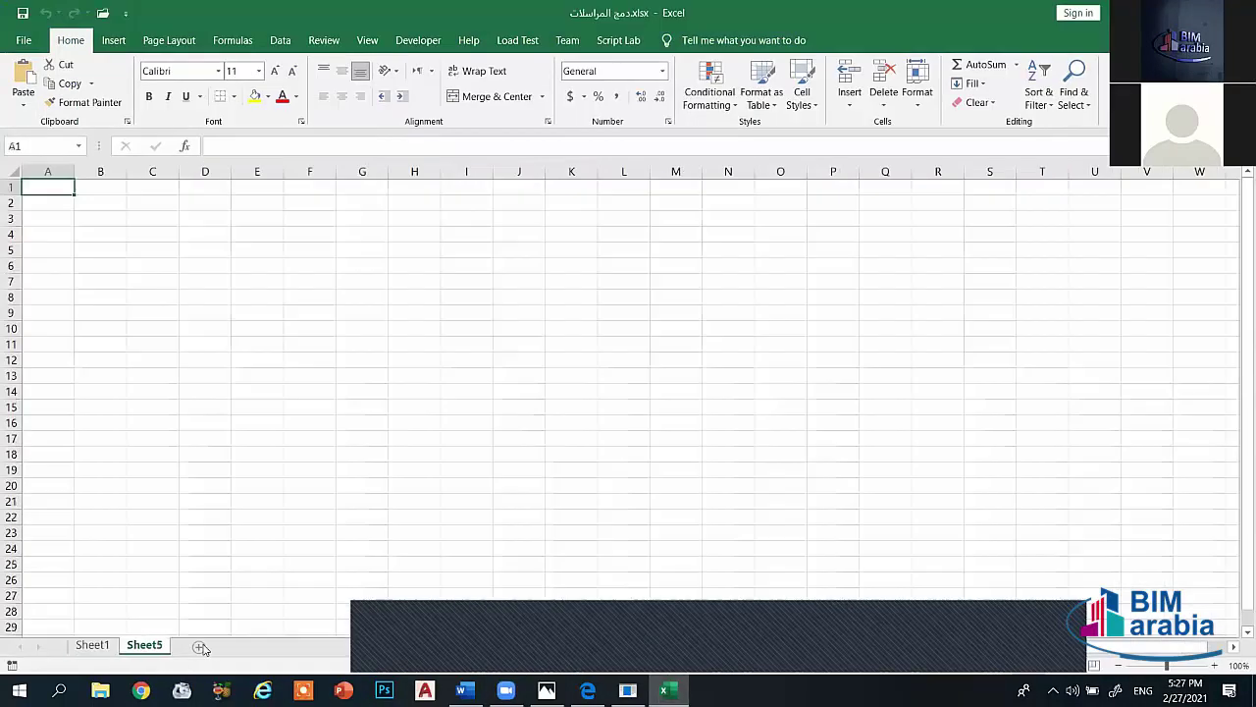
pyautogui.click(236, 646)
pyautogui.click(144, 645)
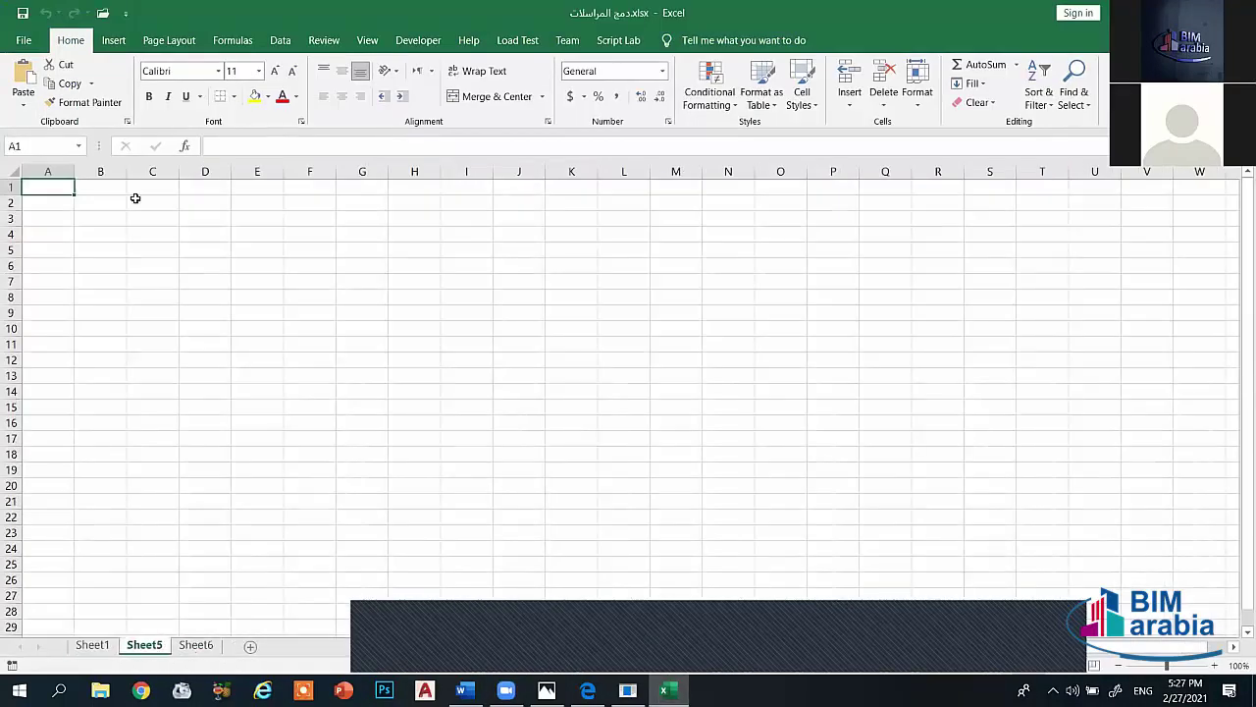
pyautogui.moveTo(45, 218); pyautogui.dragTo(466, 265)
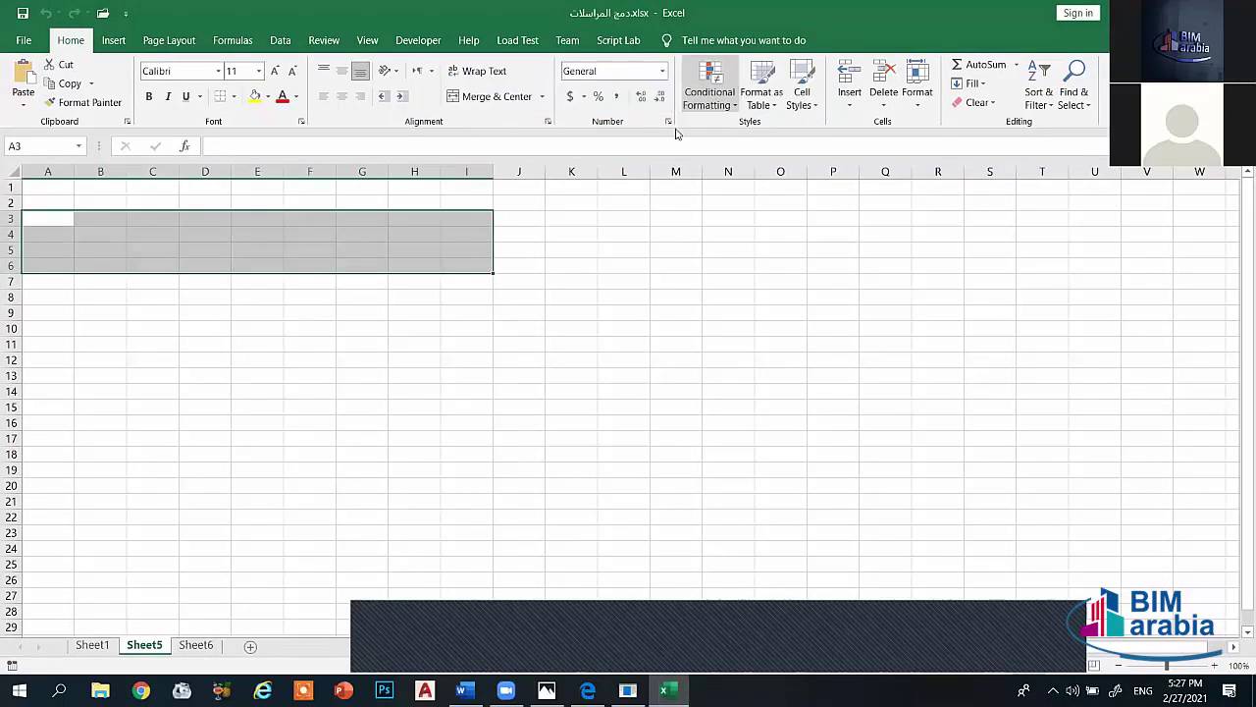
pyautogui.click(235, 303)
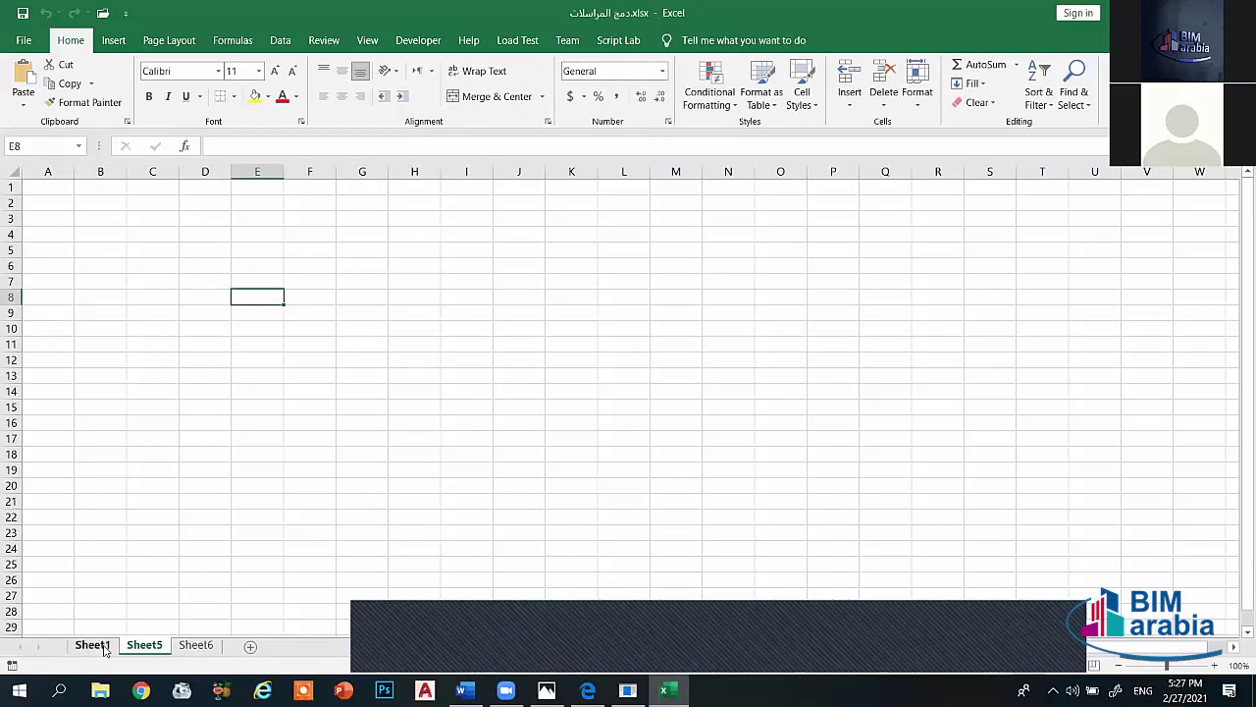
# - Flip between Sheet1 and the empty Sheet5 and Sheet6 tabs
pyautogui.click(105, 648)
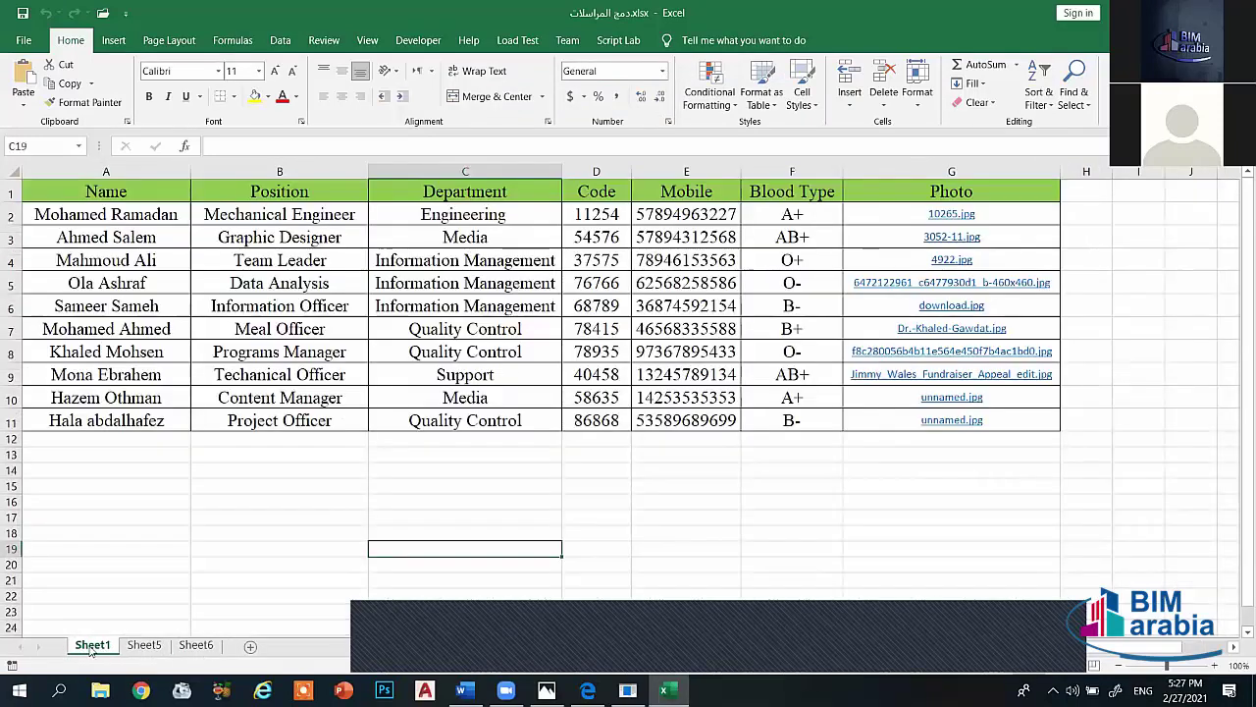
pyautogui.click(142, 644)
pyautogui.click(195, 645)
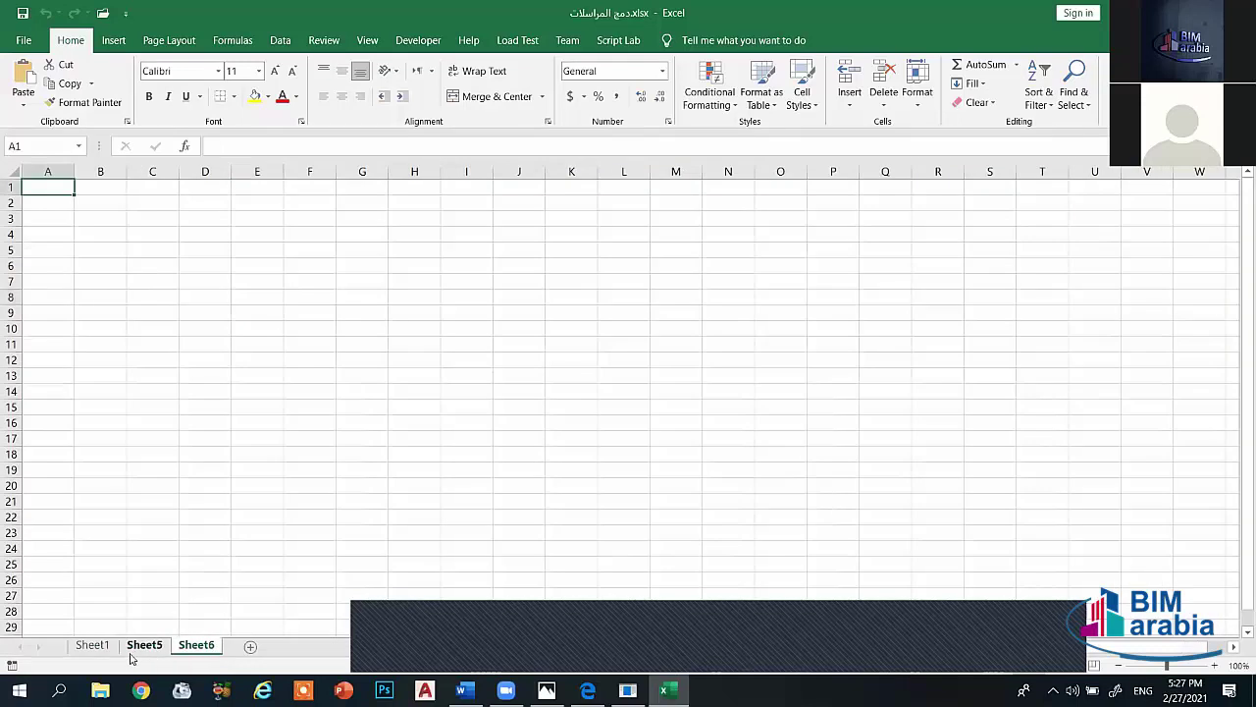
pyautogui.click(147, 648)
pyautogui.click(195, 645)
pyautogui.click(145, 645)
pyautogui.click(196, 645)
pyautogui.click(137, 648)
pyautogui.click(92, 646)
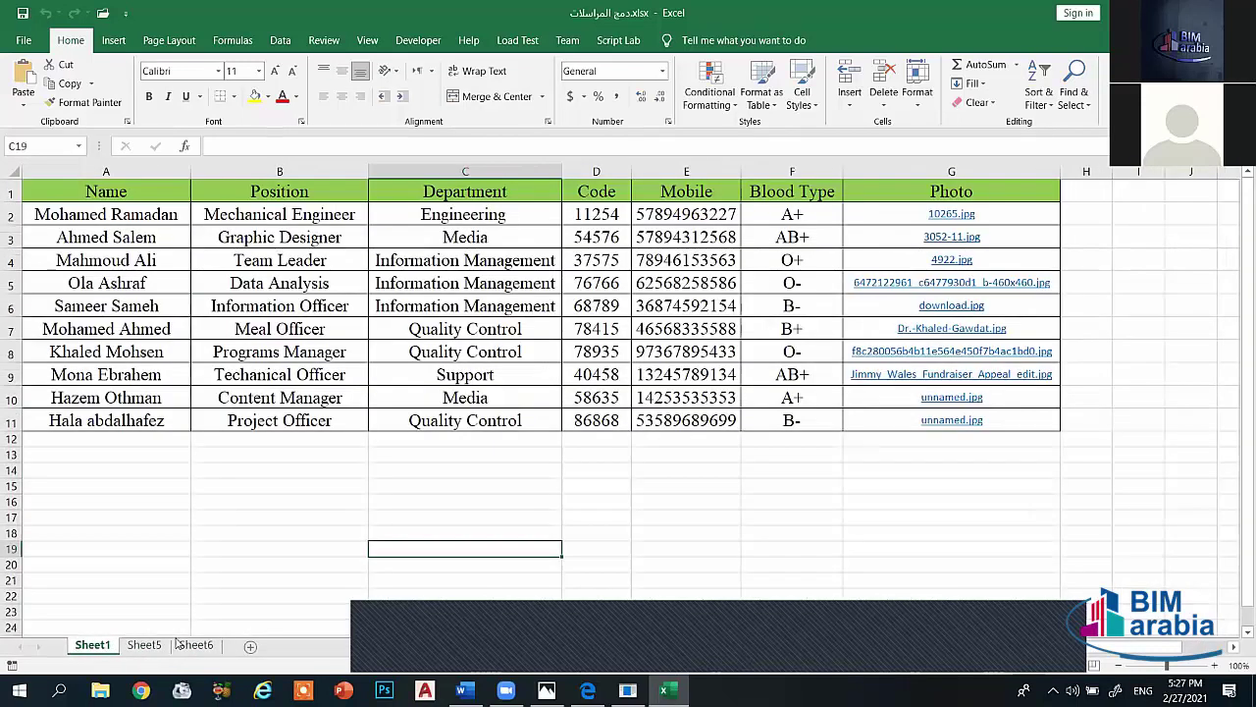
pyautogui.click(195, 645)
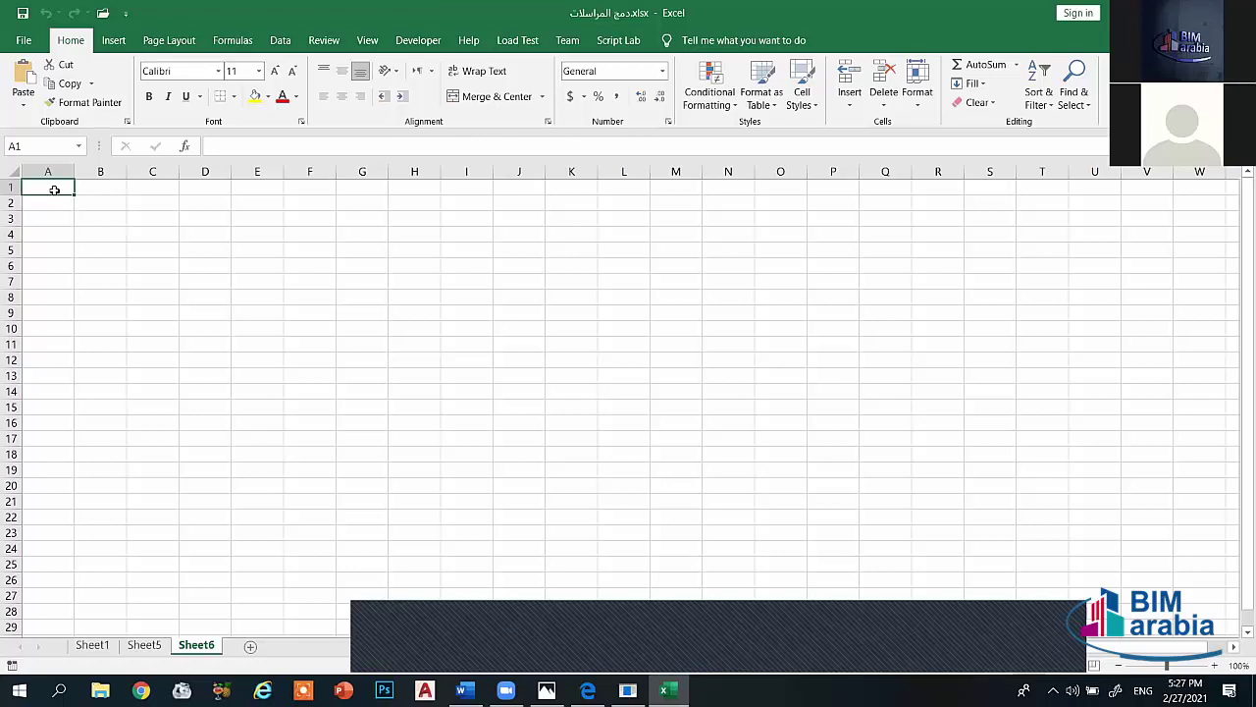
pyautogui.click(144, 644)
# - Delete the empty Sheet6 and then Sheet5 from their tab menus
pyautogui.rightClick(152, 647)
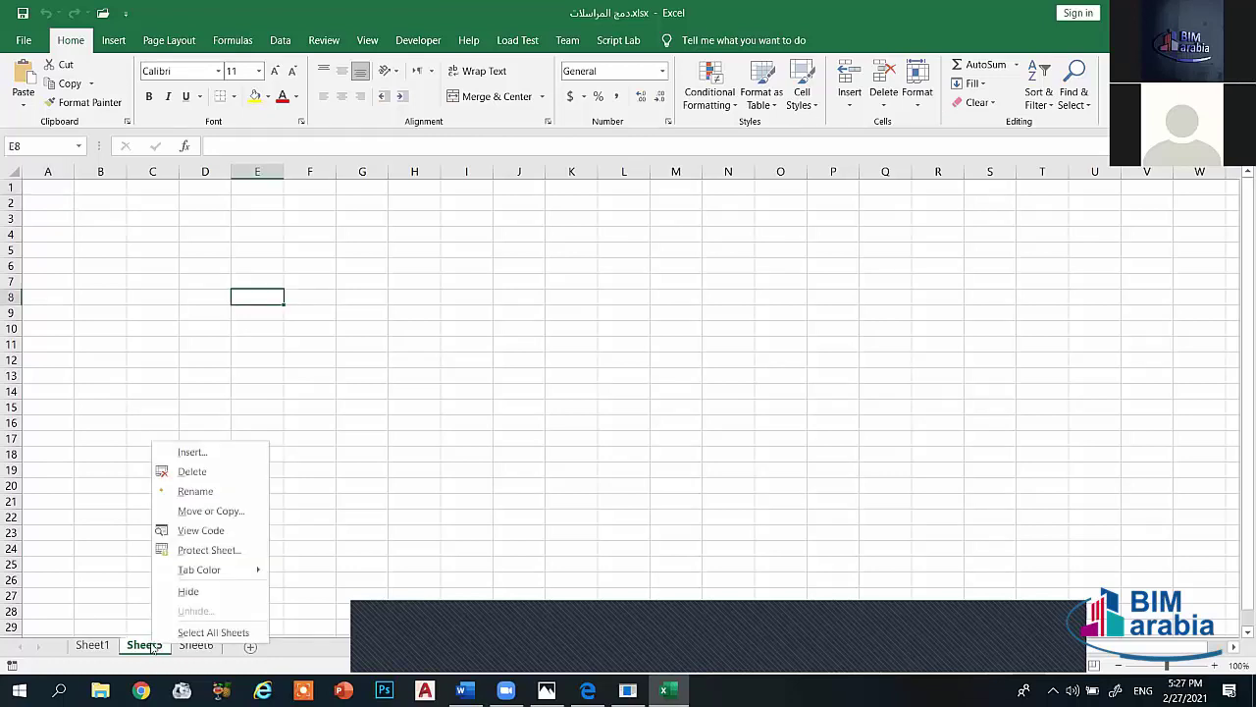
pyautogui.click(195, 491)
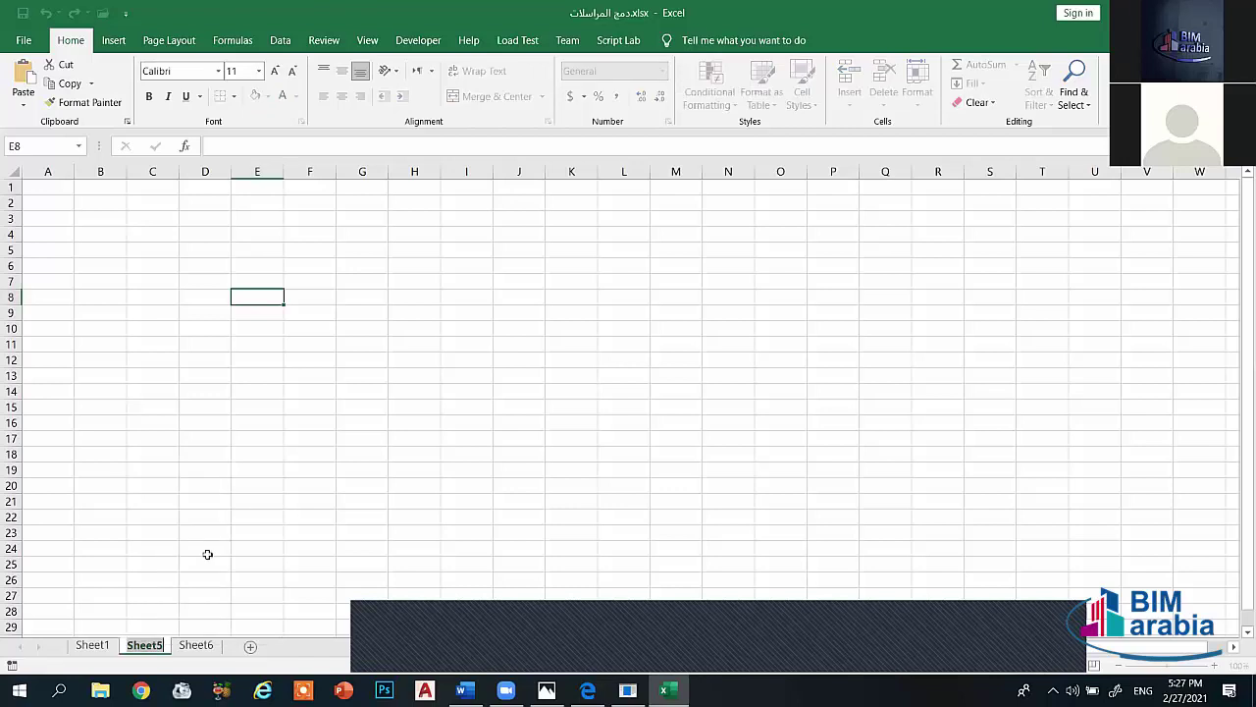
pyautogui.click(194, 644)
pyautogui.rightClick(201, 637)
pyautogui.rightClick(197, 645)
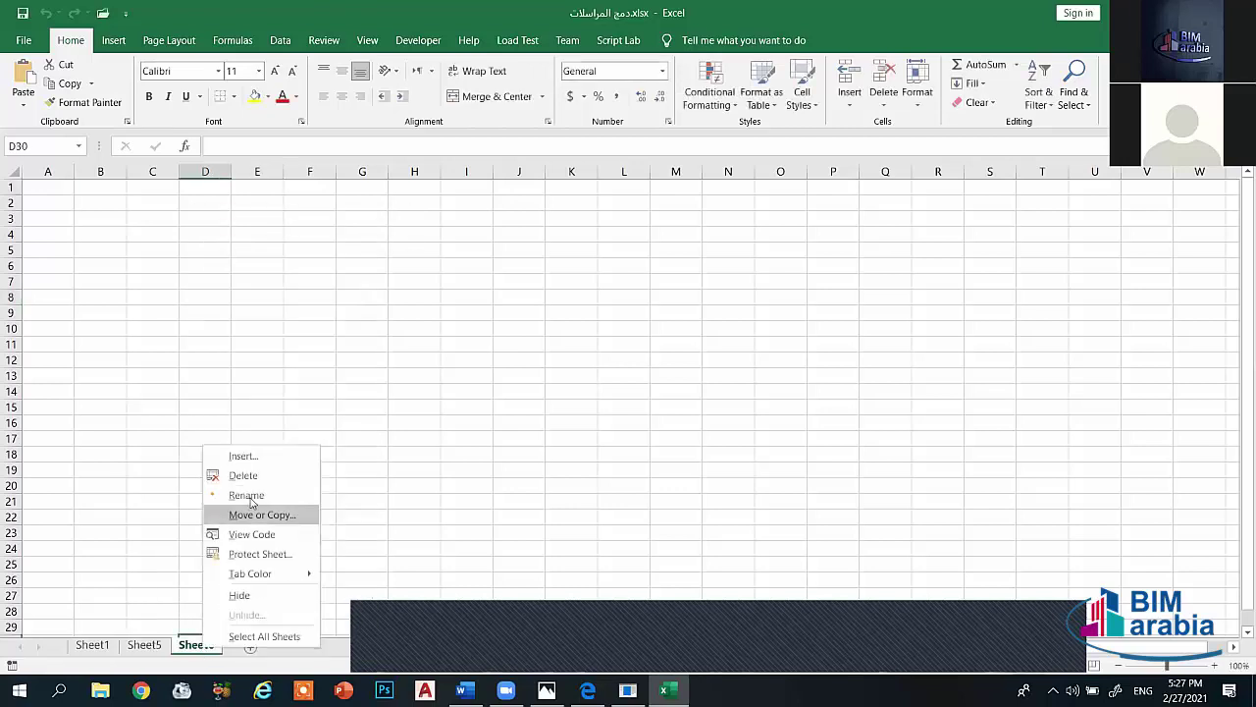
pyautogui.click(243, 479)
pyautogui.rightClick(150, 651)
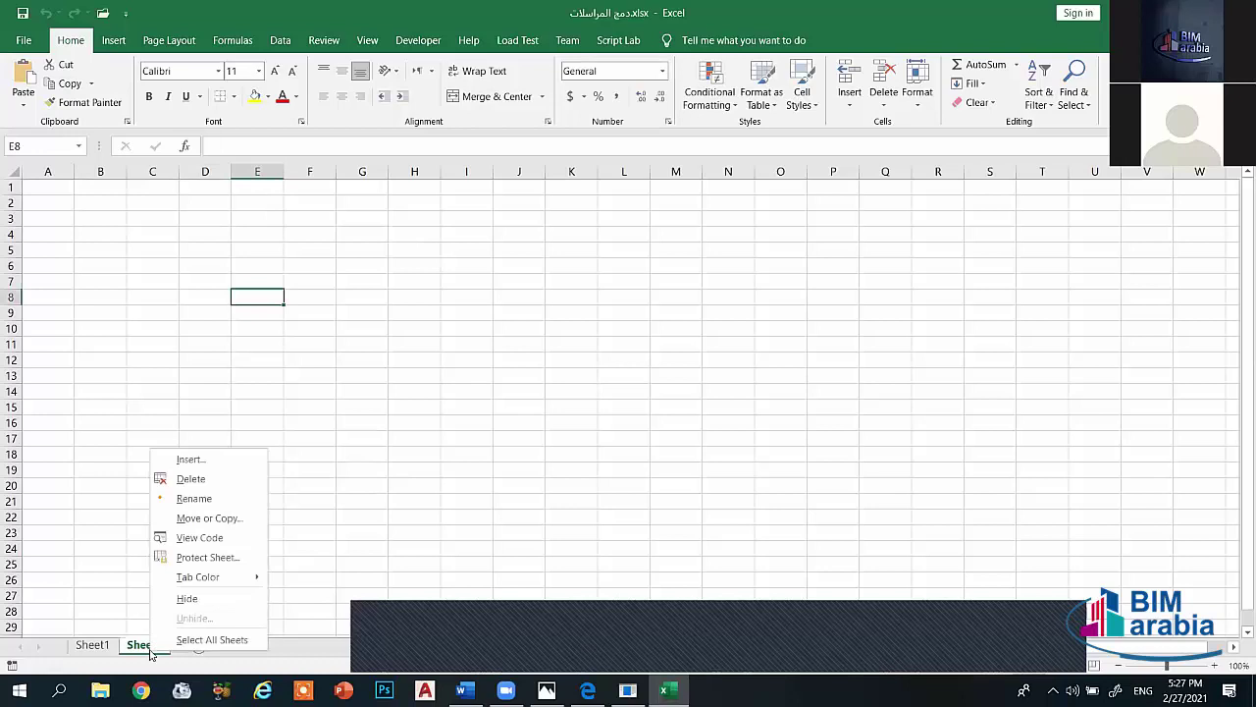
pyautogui.click(217, 479)
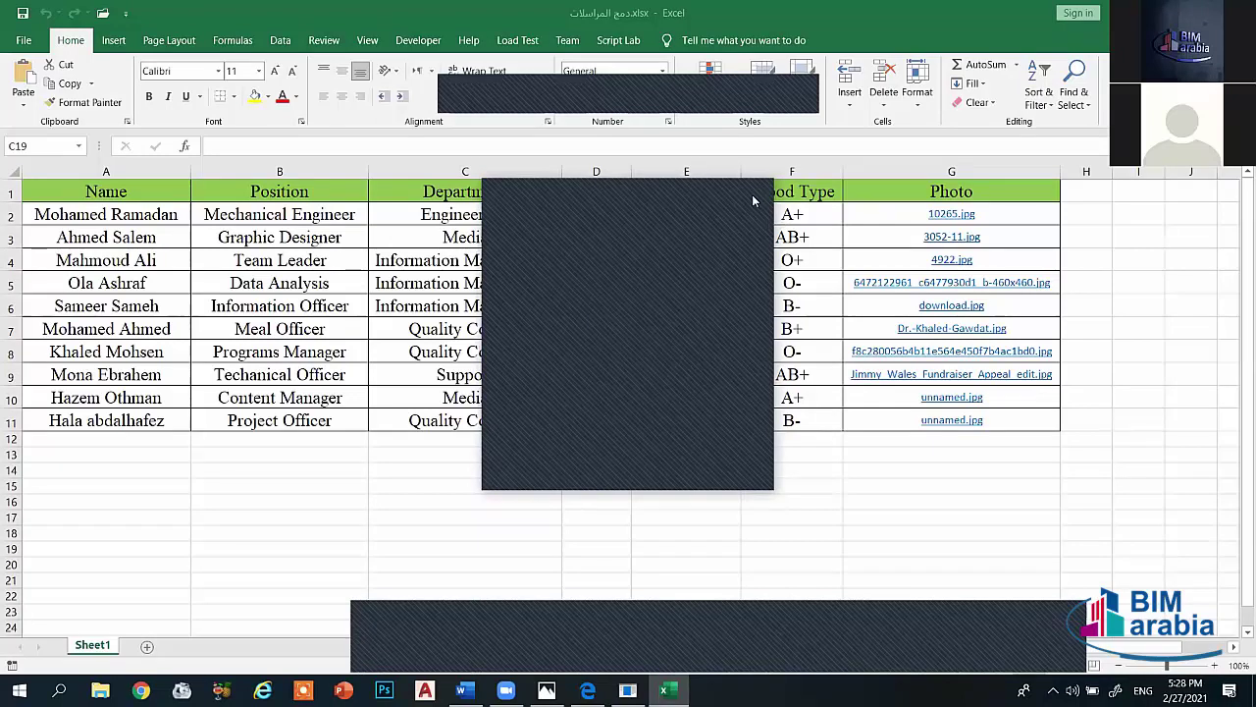
pyautogui.click(752, 200)
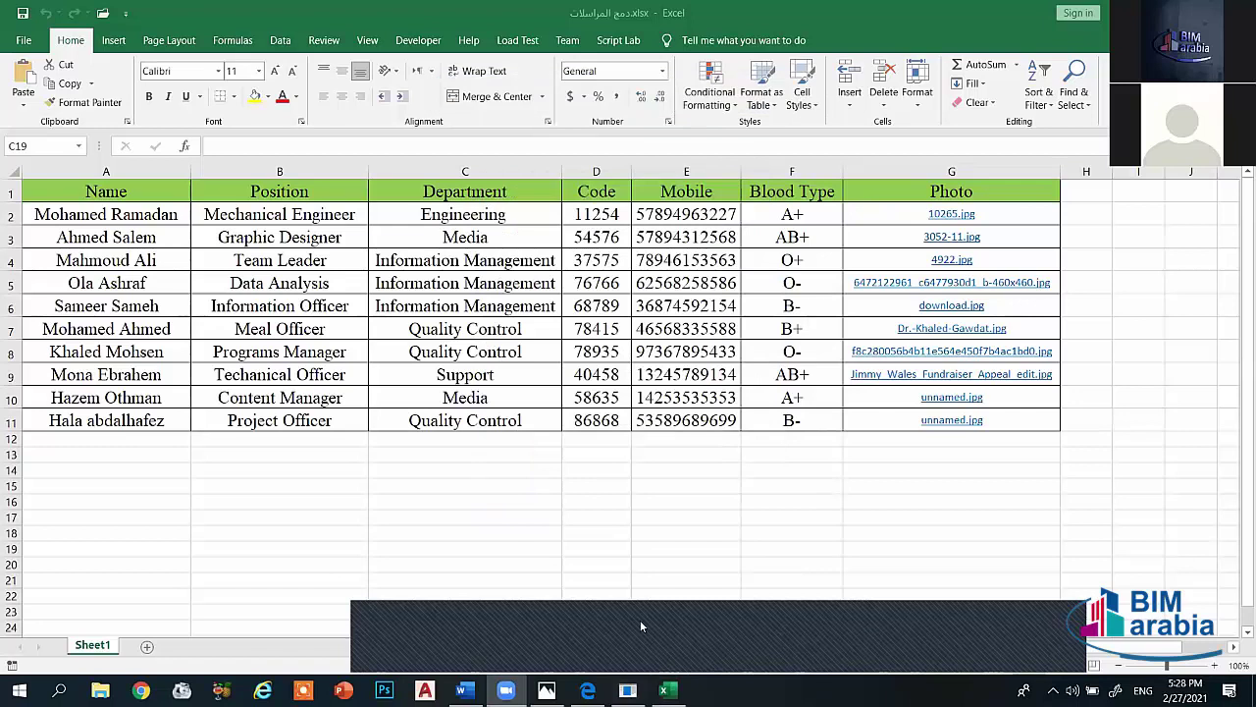
pyautogui.click(549, 440)
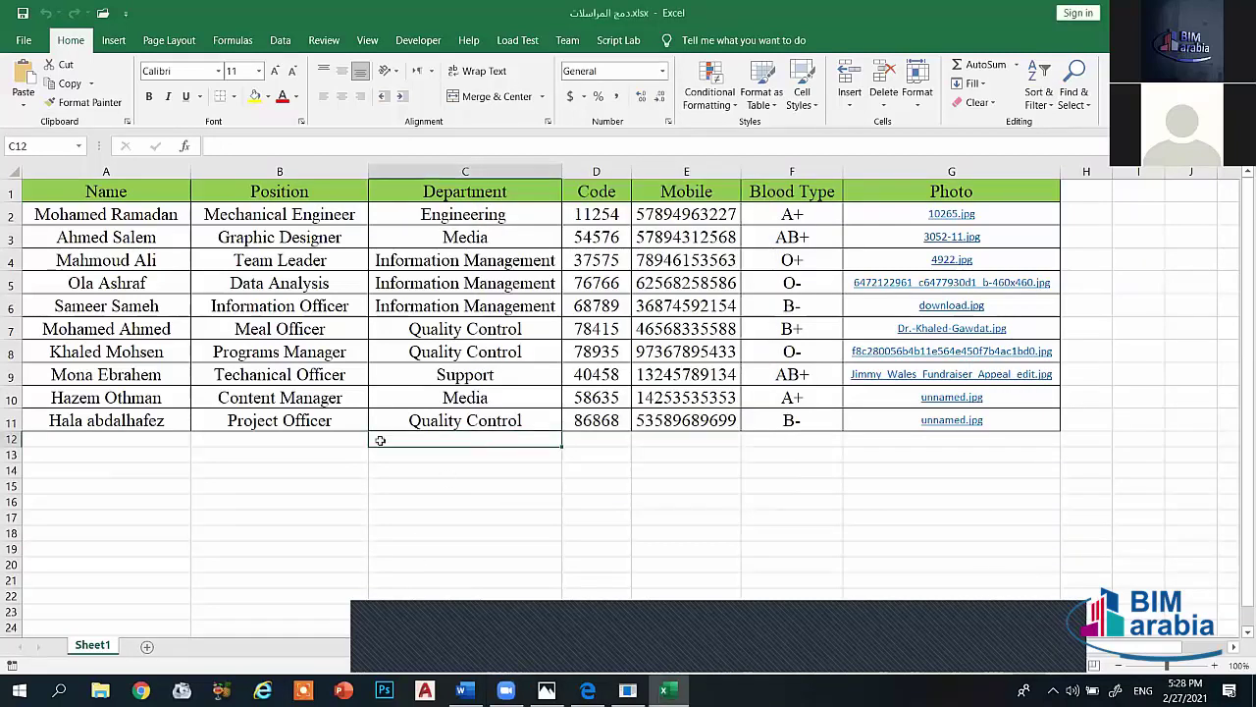
pyautogui.click(319, 397)
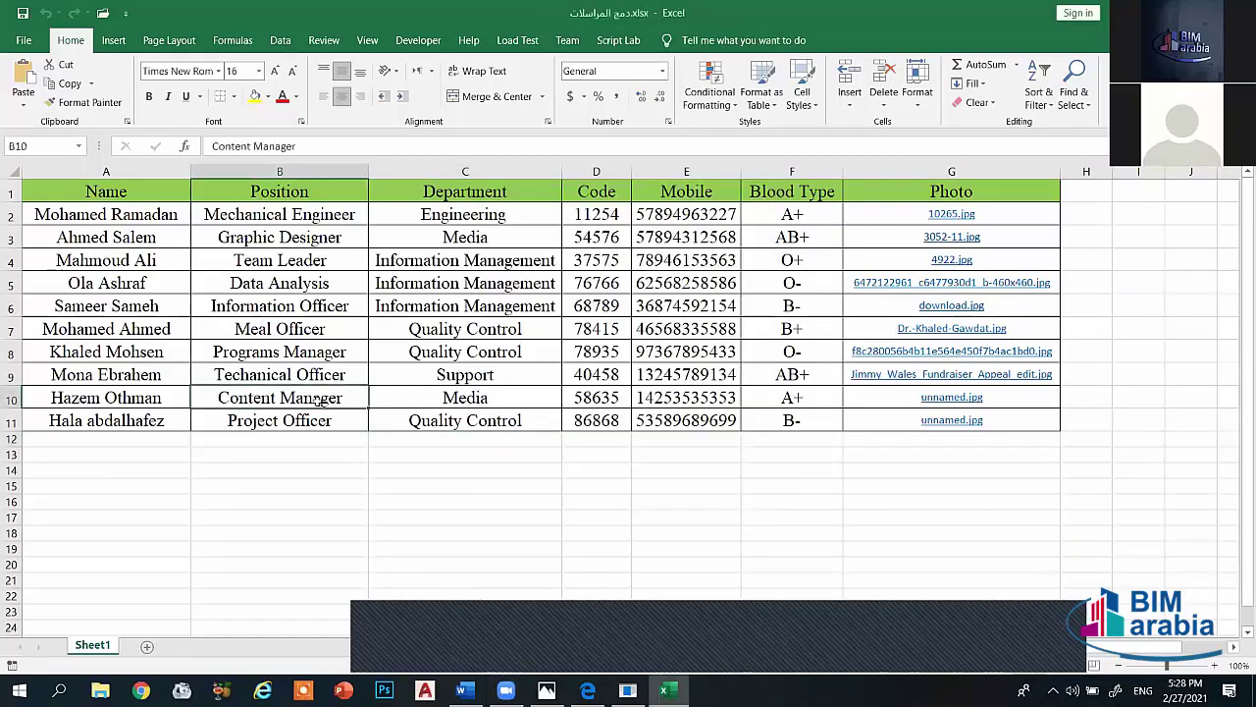
pyautogui.click(22, 42)
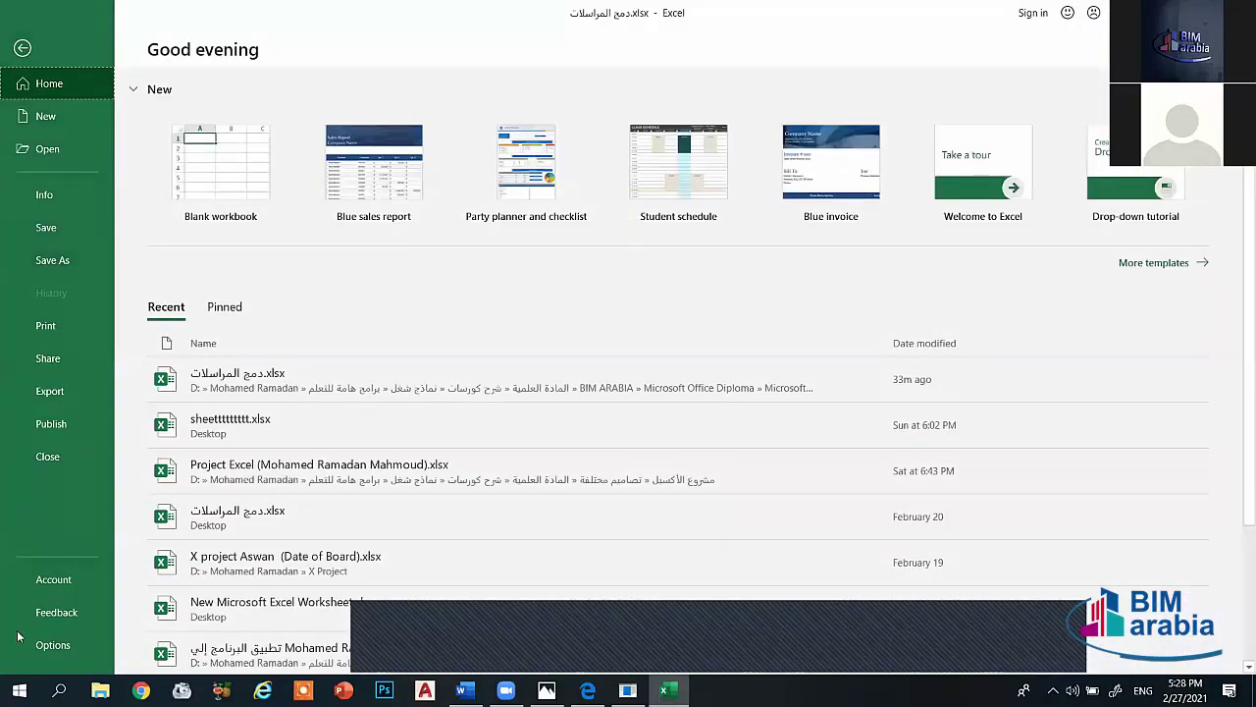
pyautogui.click(23, 47)
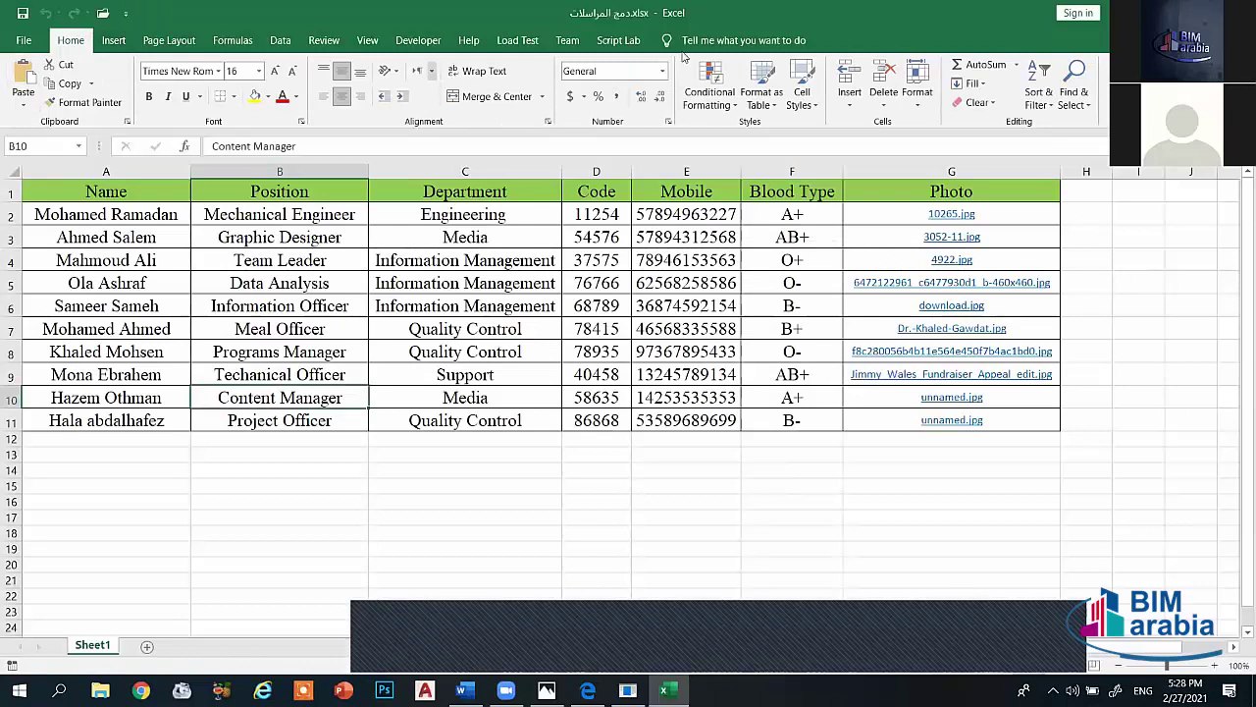
pyautogui.click(114, 40)
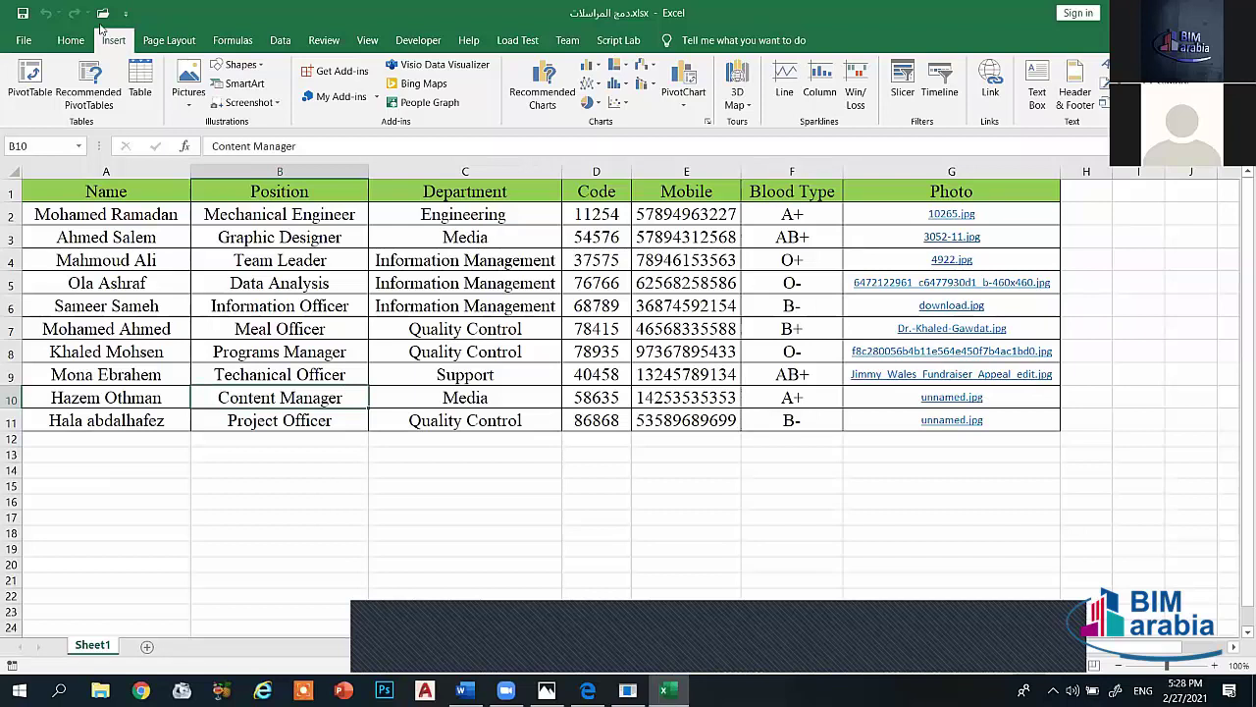
pyautogui.scroll(1, 697, 123)
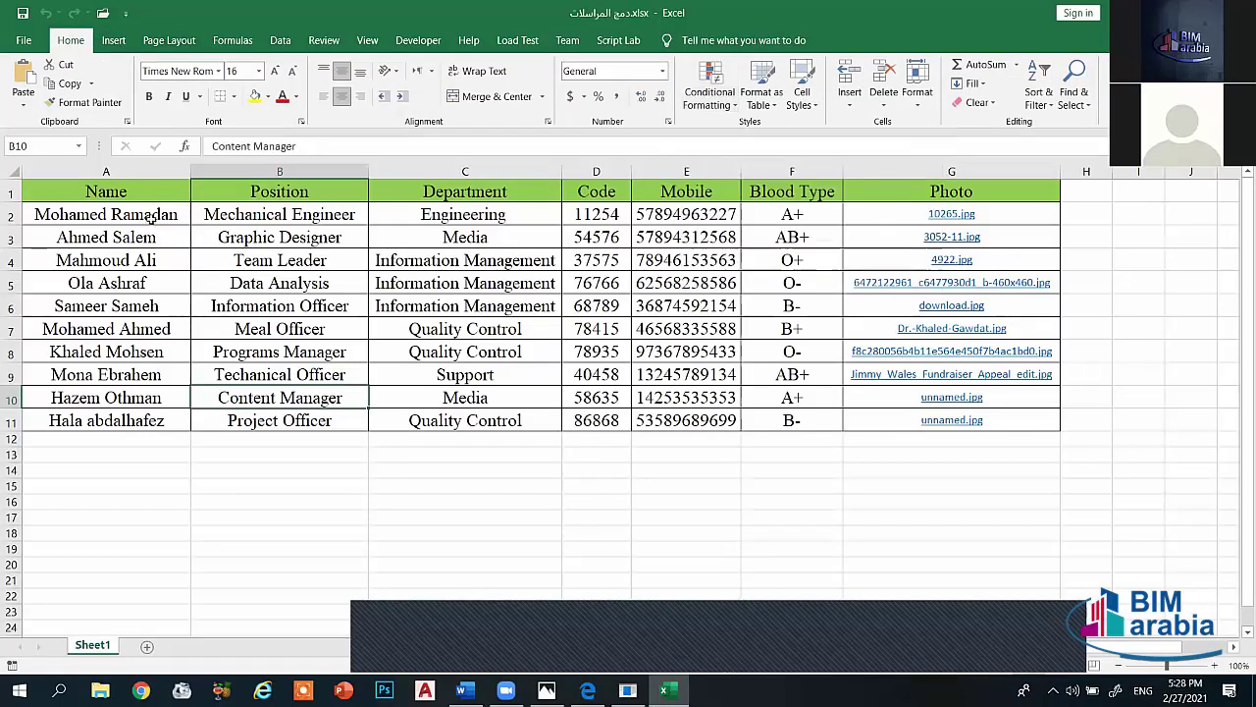
# - Try several table selections, ending on the Blood Type values F2:F11
pyautogui.moveTo(106, 214); pyautogui.dragTo(918, 413)
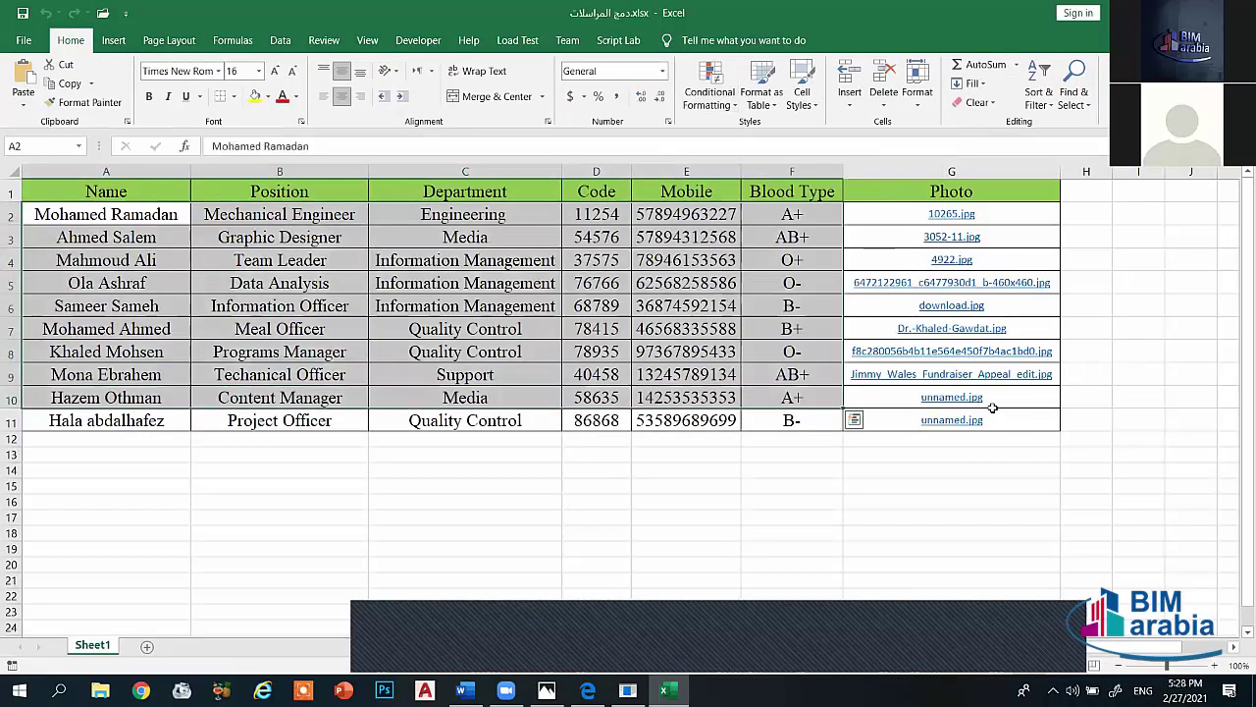
pyautogui.click(922, 419)
pyautogui.moveTo(757, 396); pyautogui.dragTo(69, 186)
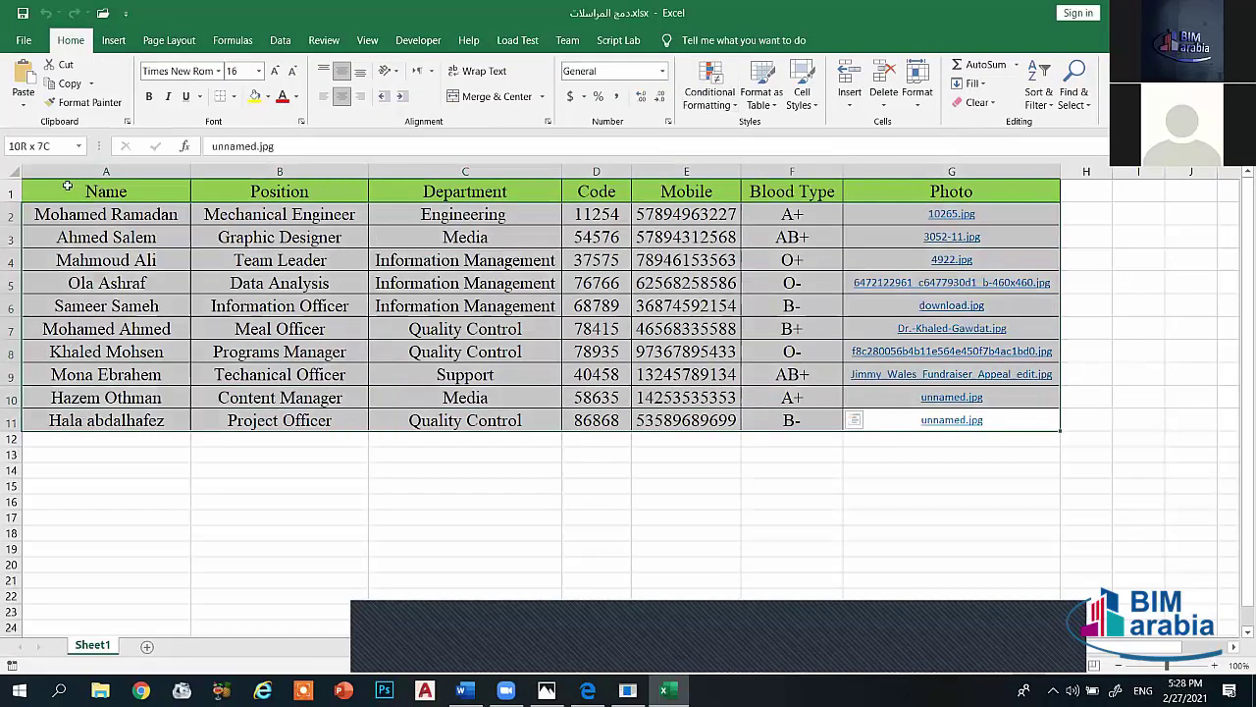
pyautogui.click(324, 282)
pyautogui.moveTo(691, 214); pyautogui.dragTo(687, 420)
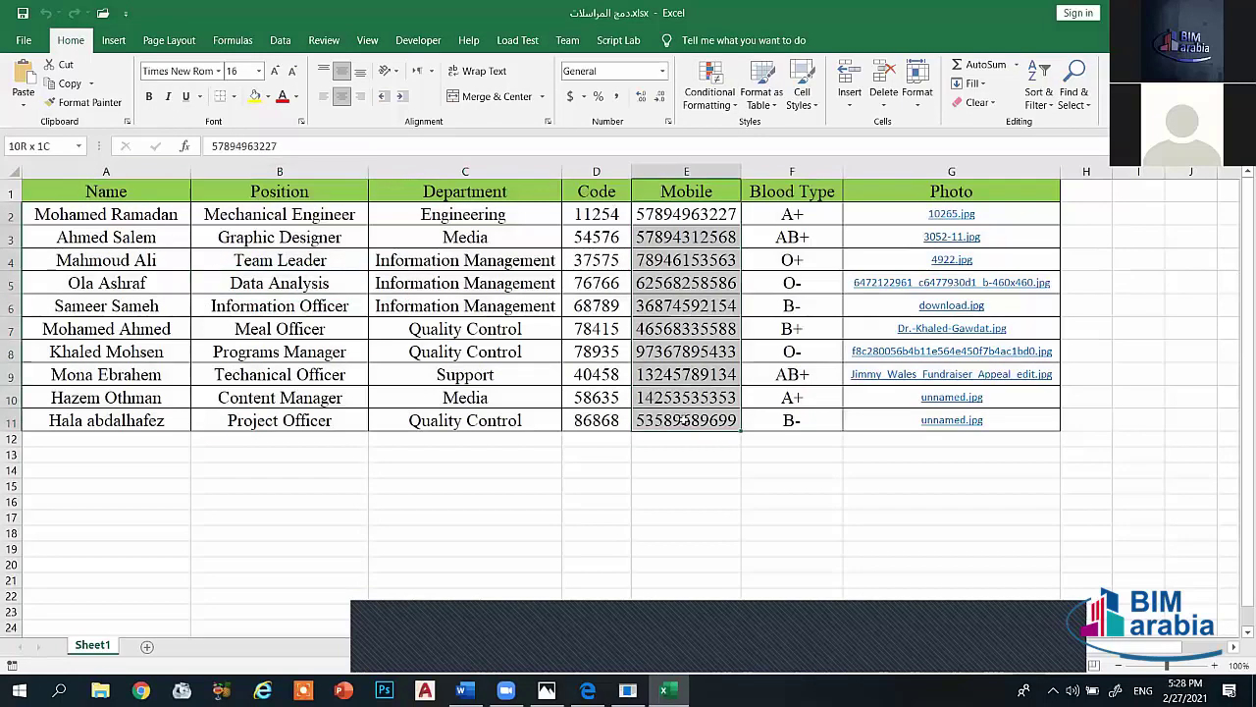
pyautogui.moveTo(769, 208); pyautogui.dragTo(793, 422)
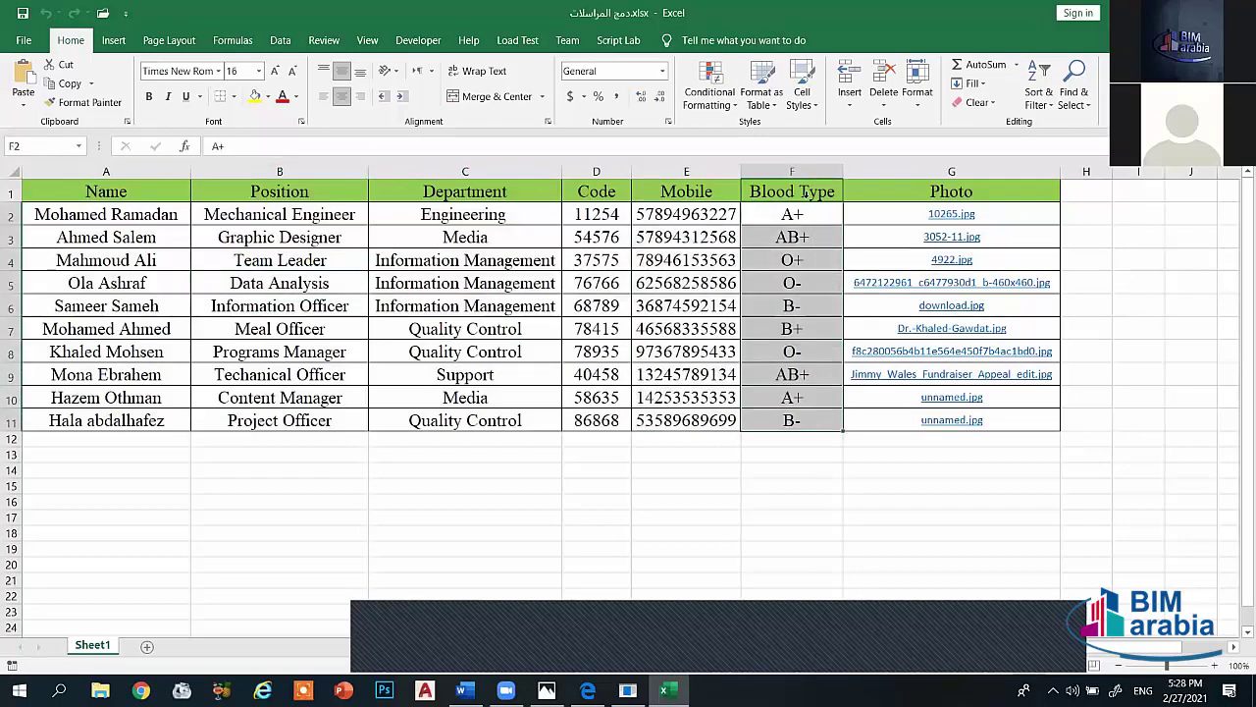
# - Open a Greater Than highlight rule for the Blood Type column, then cancel it
pyautogui.click(709, 91)
pyautogui.moveTo(765, 133)
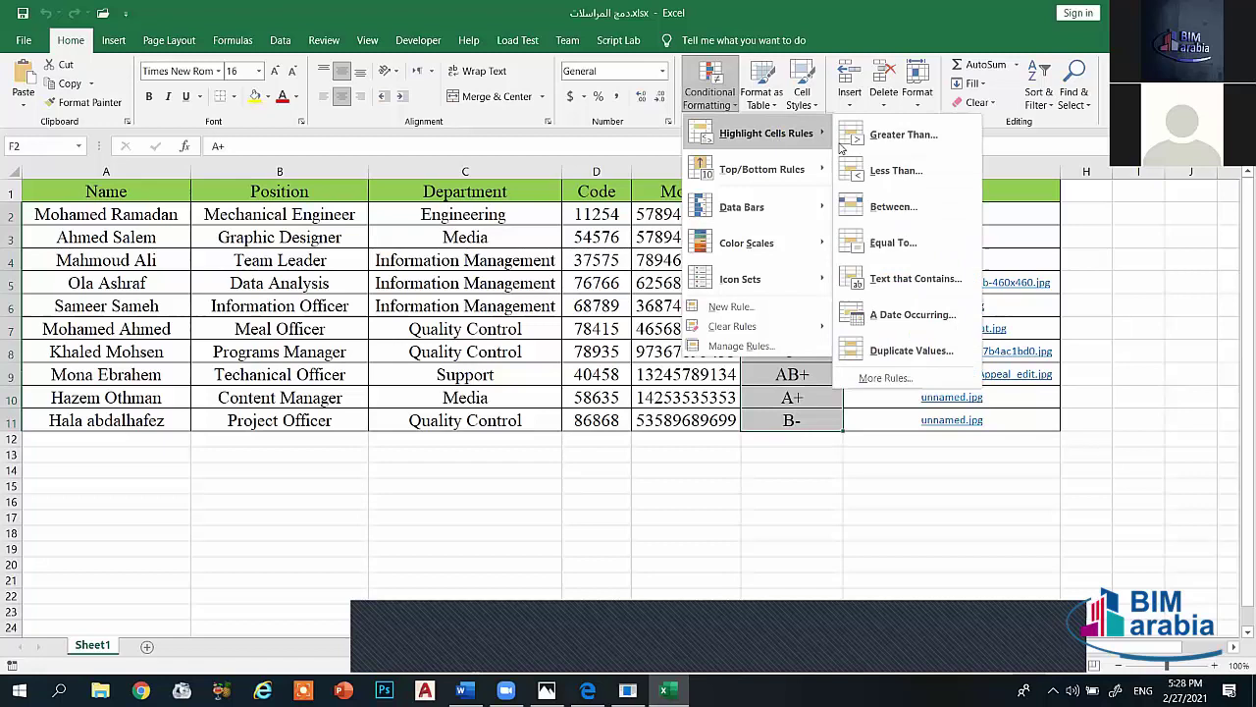
pyautogui.click(873, 139)
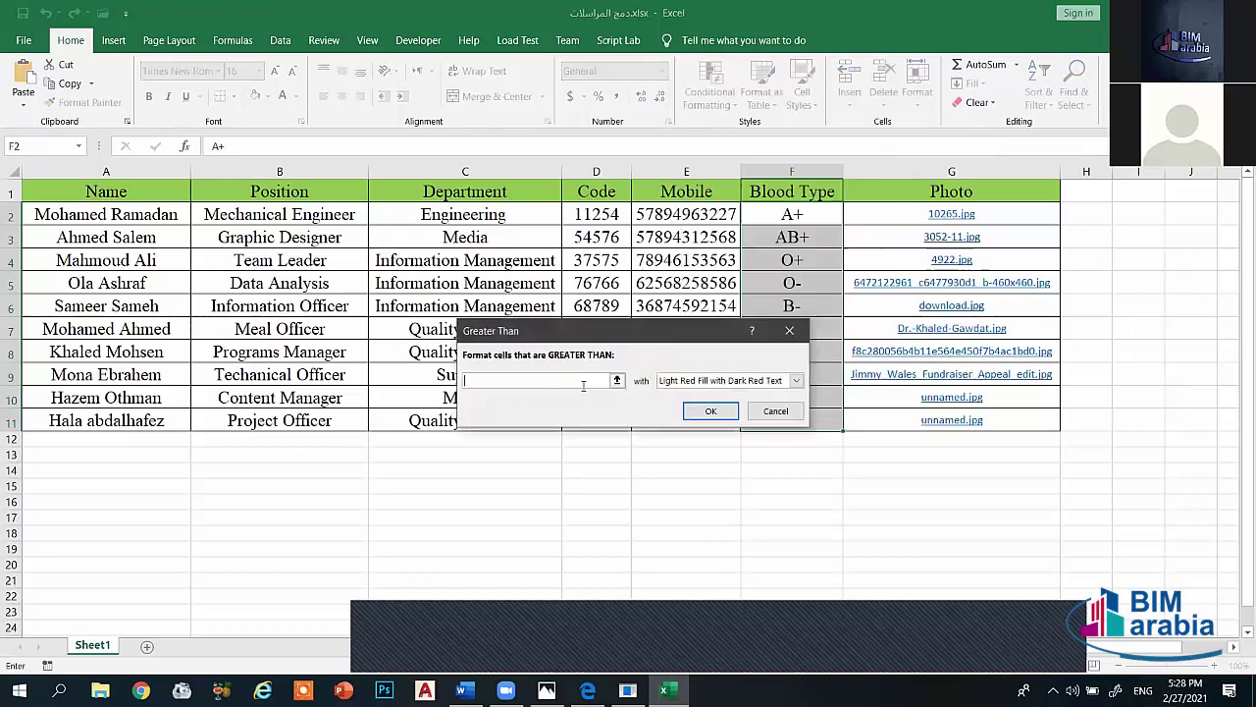
pyautogui.click(789, 330)
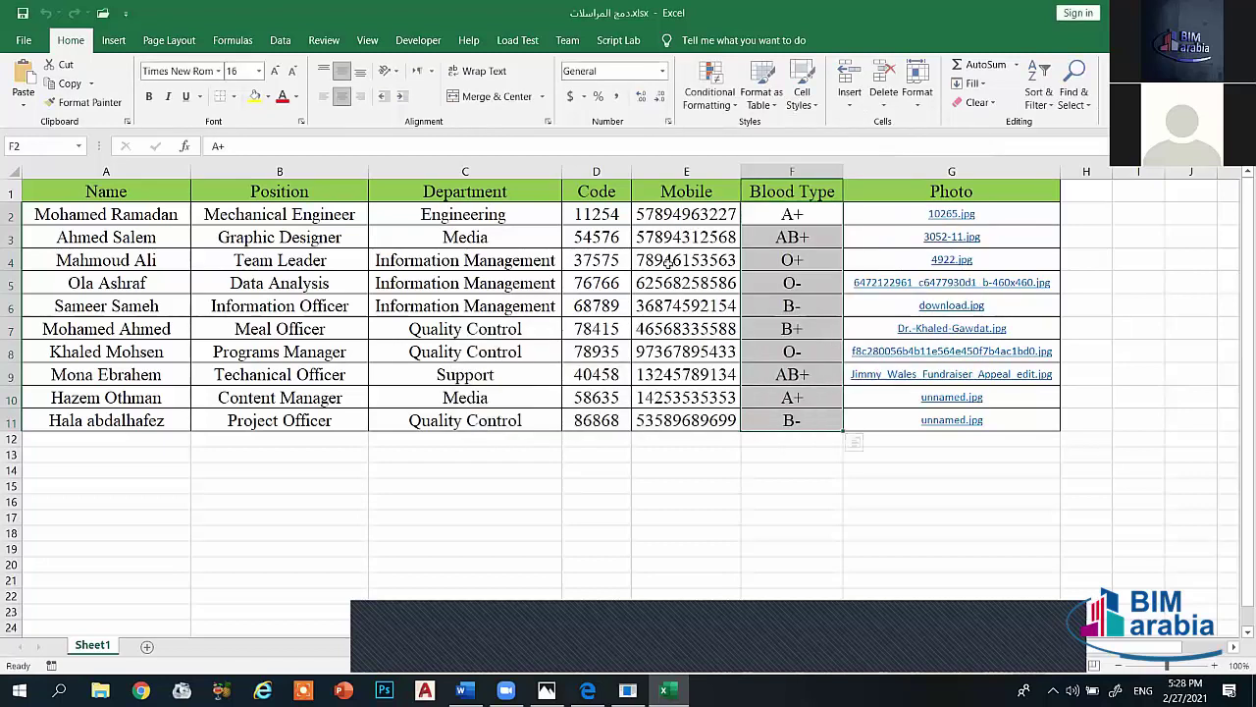
pyautogui.click(669, 261)
# - Highlight Code values in D2:D11 greater than 49061 with light red fill and dark red text
pyautogui.moveTo(602, 214); pyautogui.dragTo(602, 420)
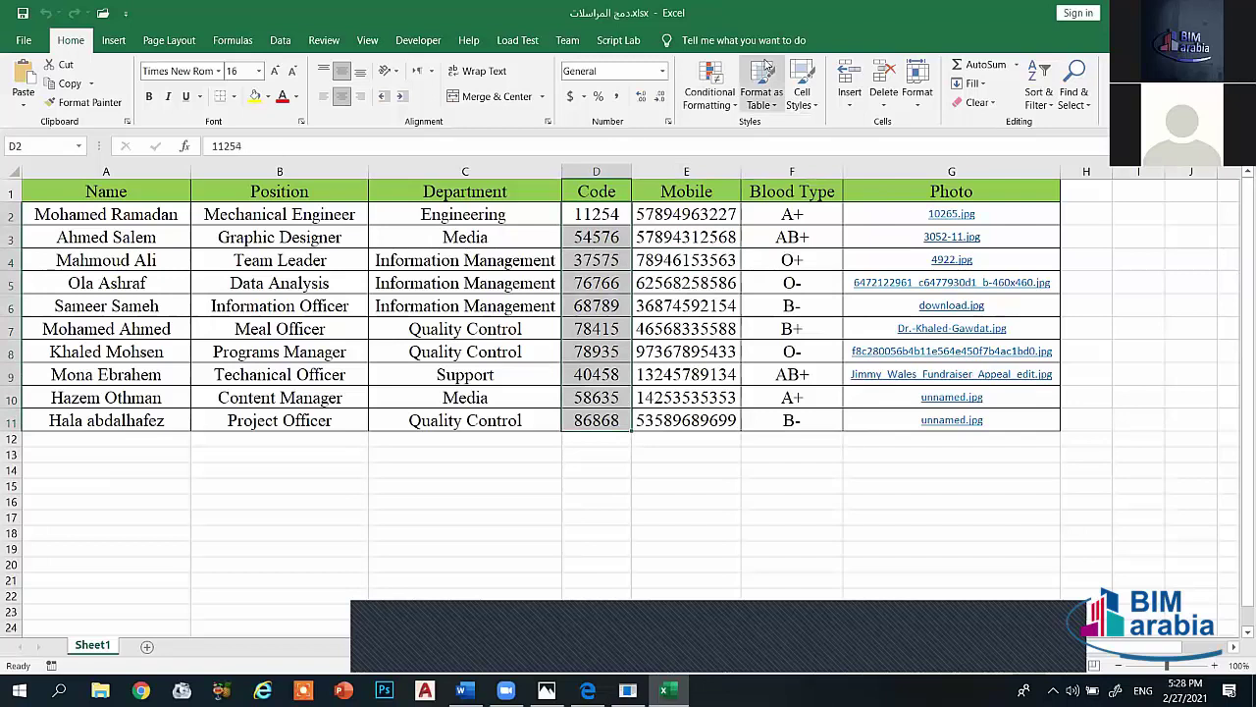
pyautogui.click(708, 88)
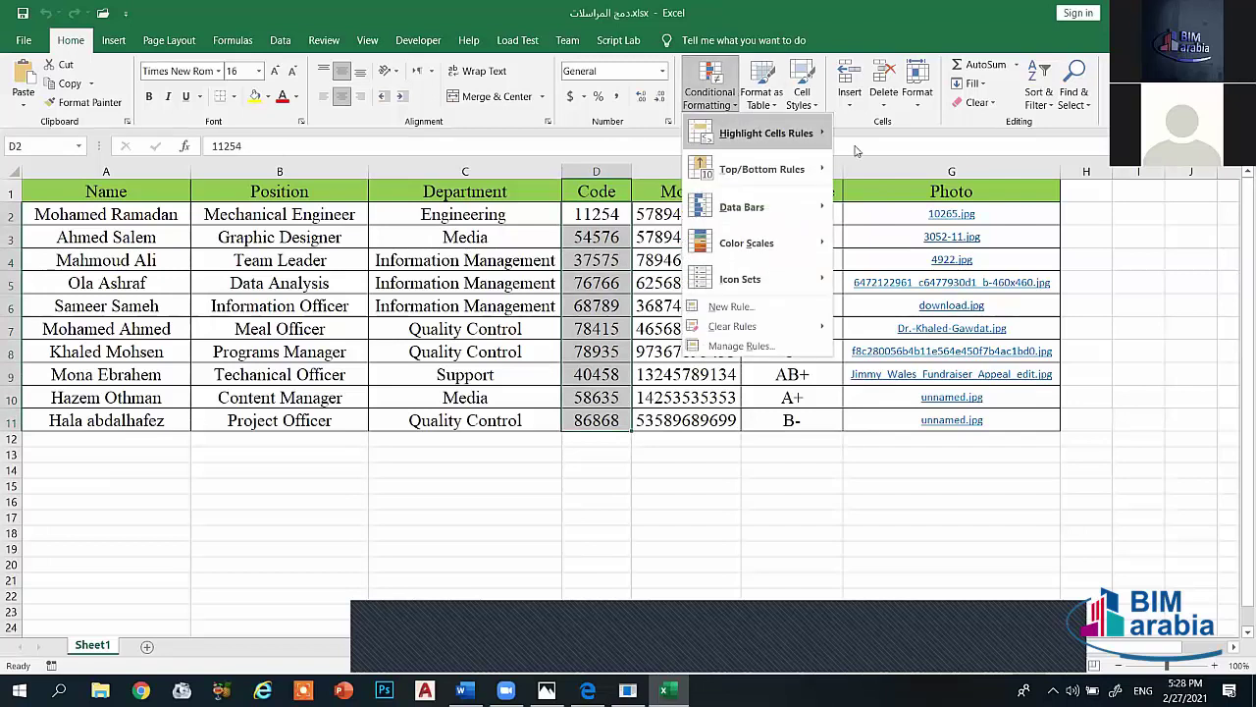
pyautogui.moveTo(832, 131)
pyautogui.click(888, 135)
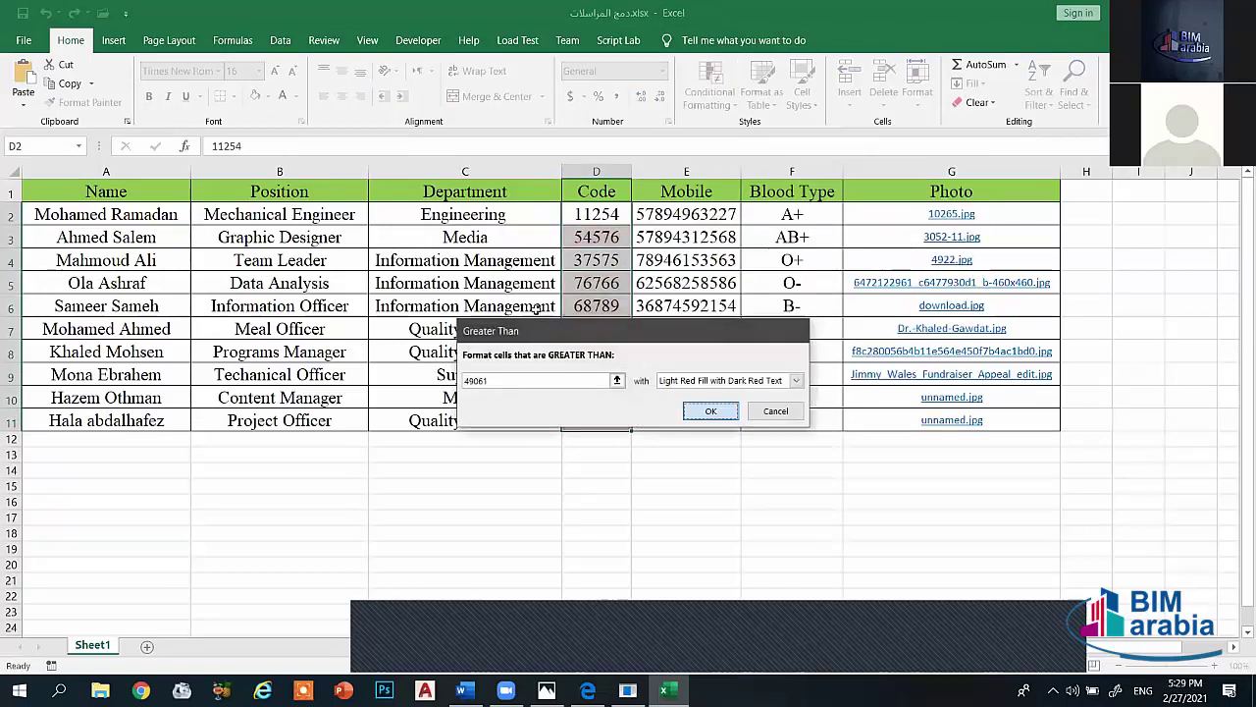
pyautogui.click(711, 411)
# - Inspect the highlighted Code cells D10 and D11
pyautogui.click(510, 283)
pyautogui.click(590, 424)
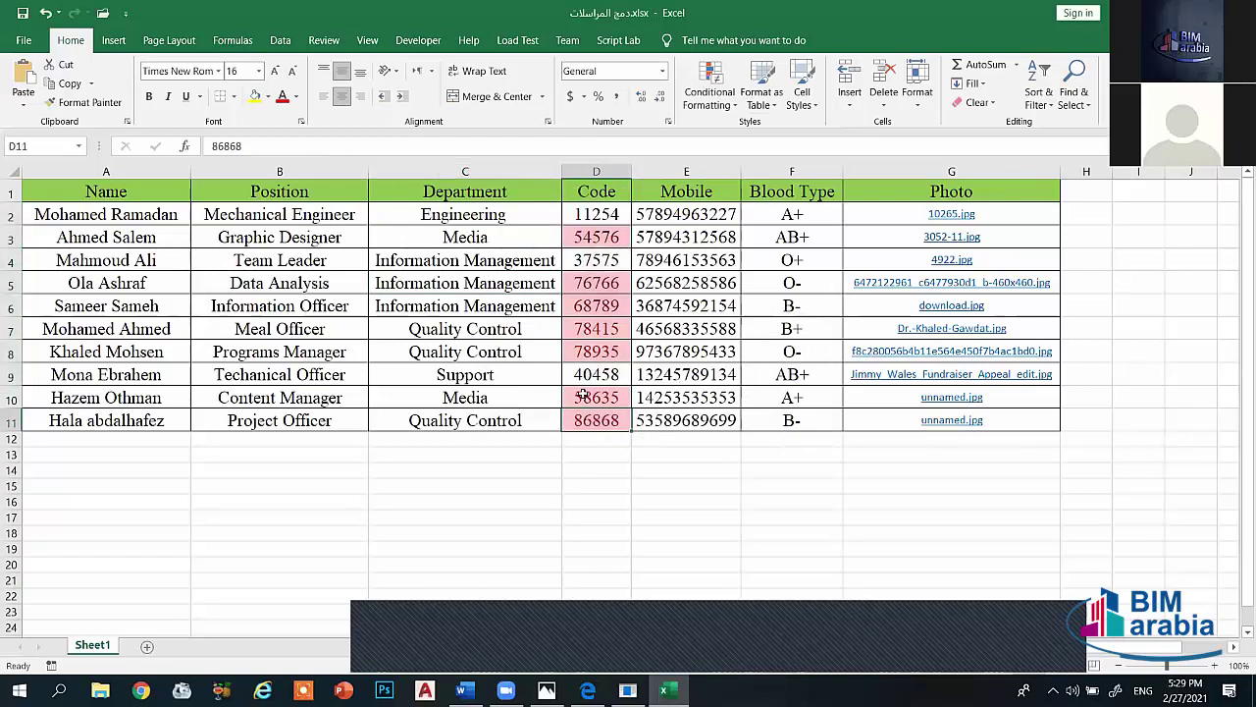
pyautogui.click(584, 397)
pyautogui.click(594, 420)
pyautogui.click(593, 398)
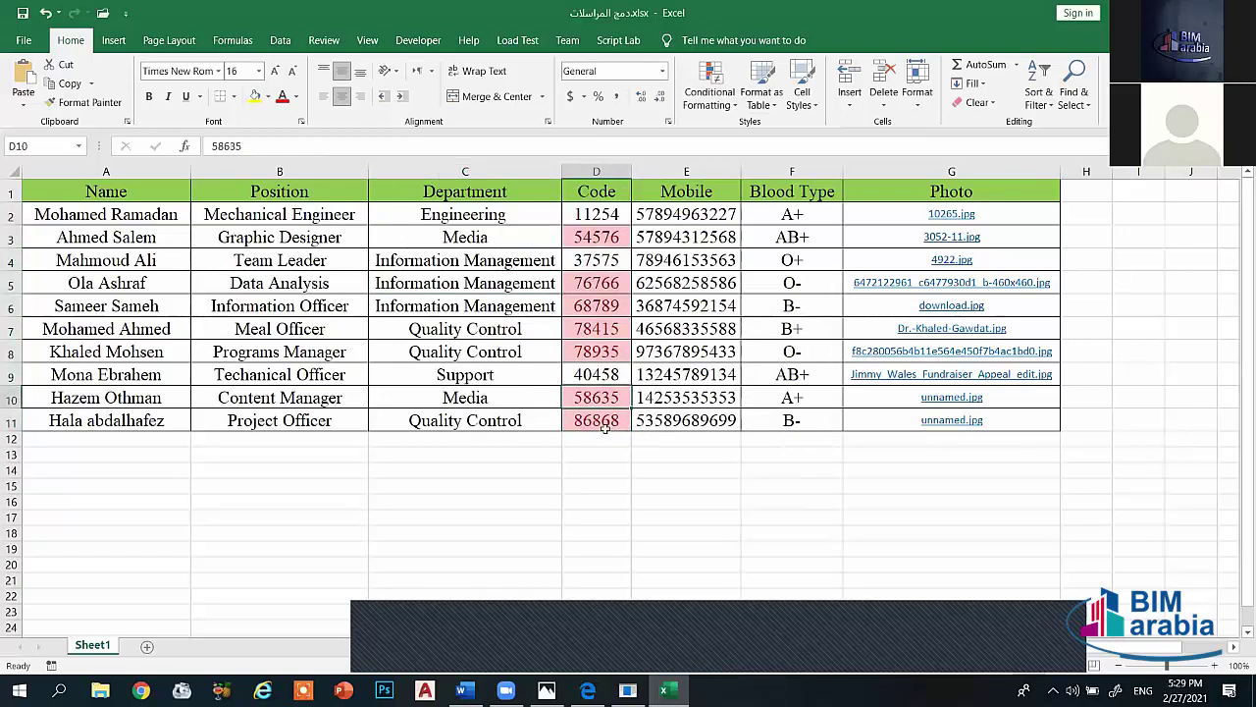
pyautogui.click(594, 420)
pyautogui.click(593, 398)
# - Check codes 76766 and 54576, then clear the highlighting through Conditional Formatting
pyautogui.click(593, 328)
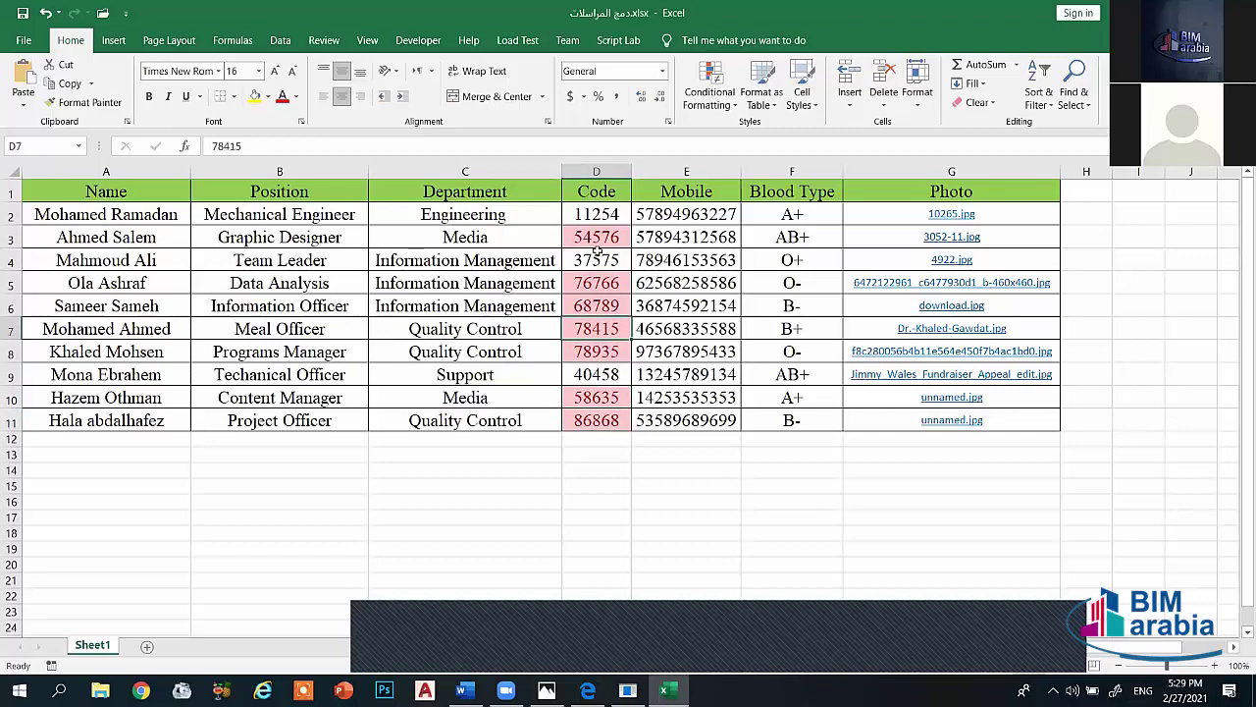
pyautogui.click(596, 285)
pyautogui.click(603, 236)
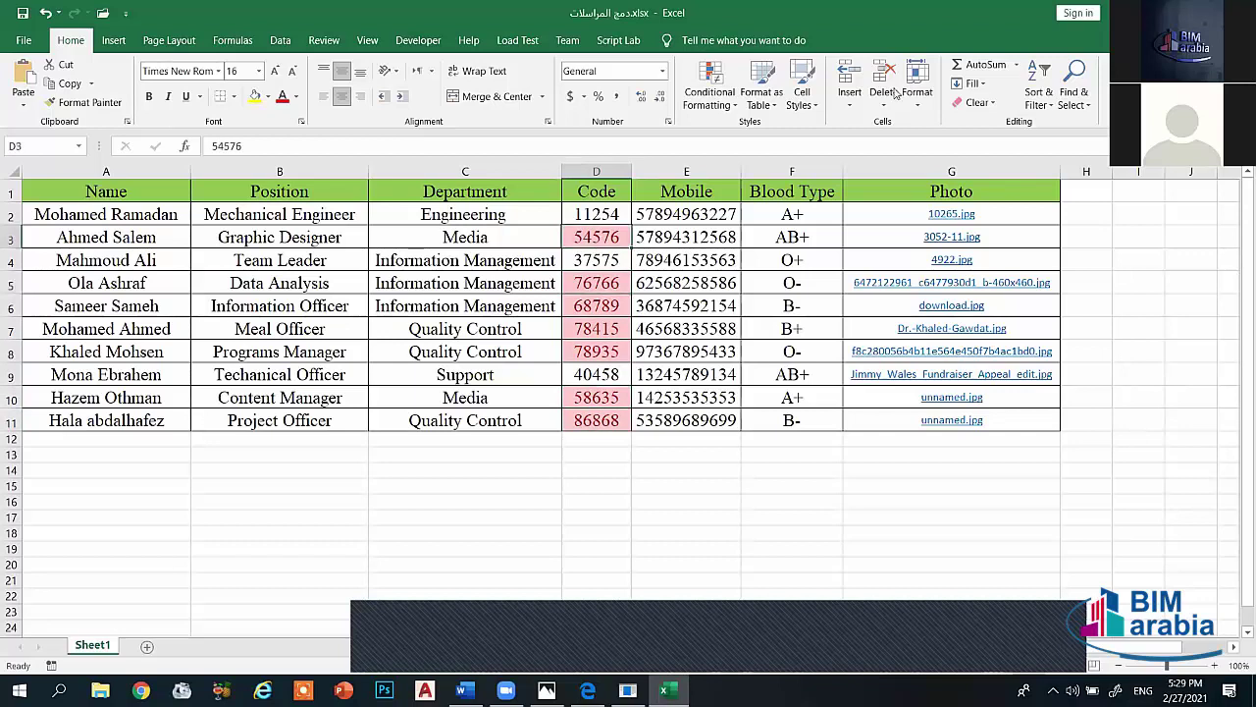
pyautogui.click(720, 100)
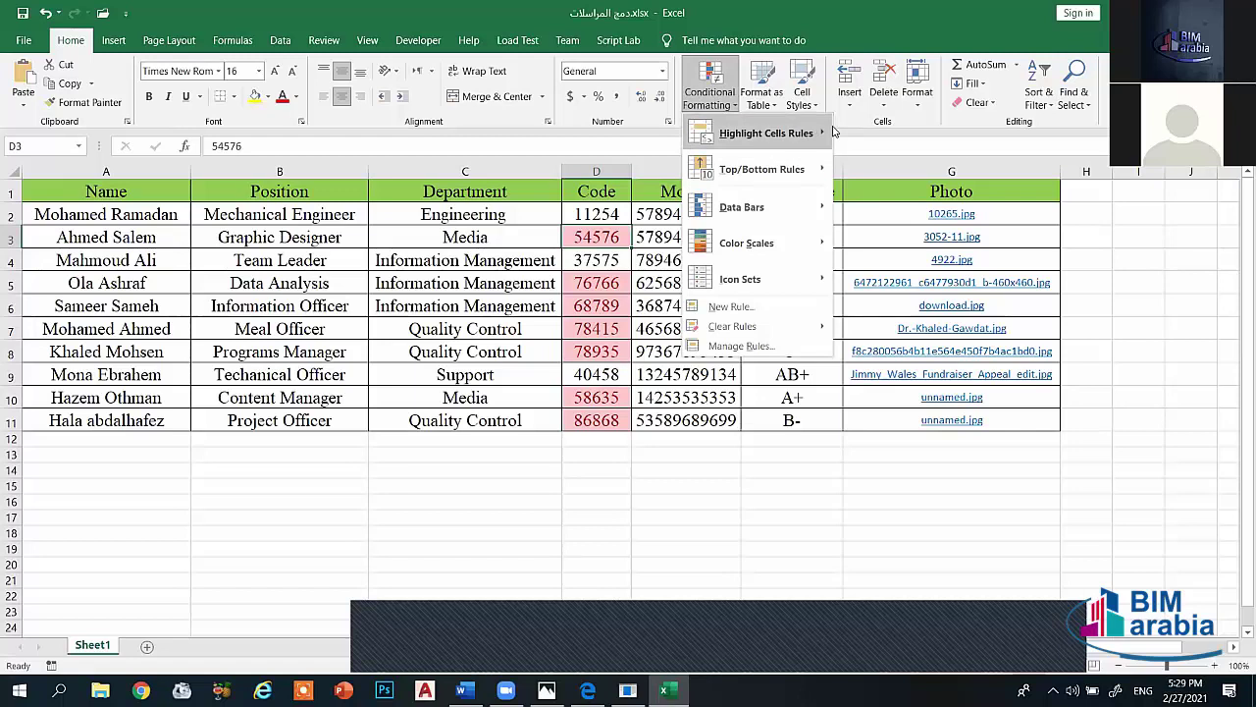
pyautogui.click(564, 308)
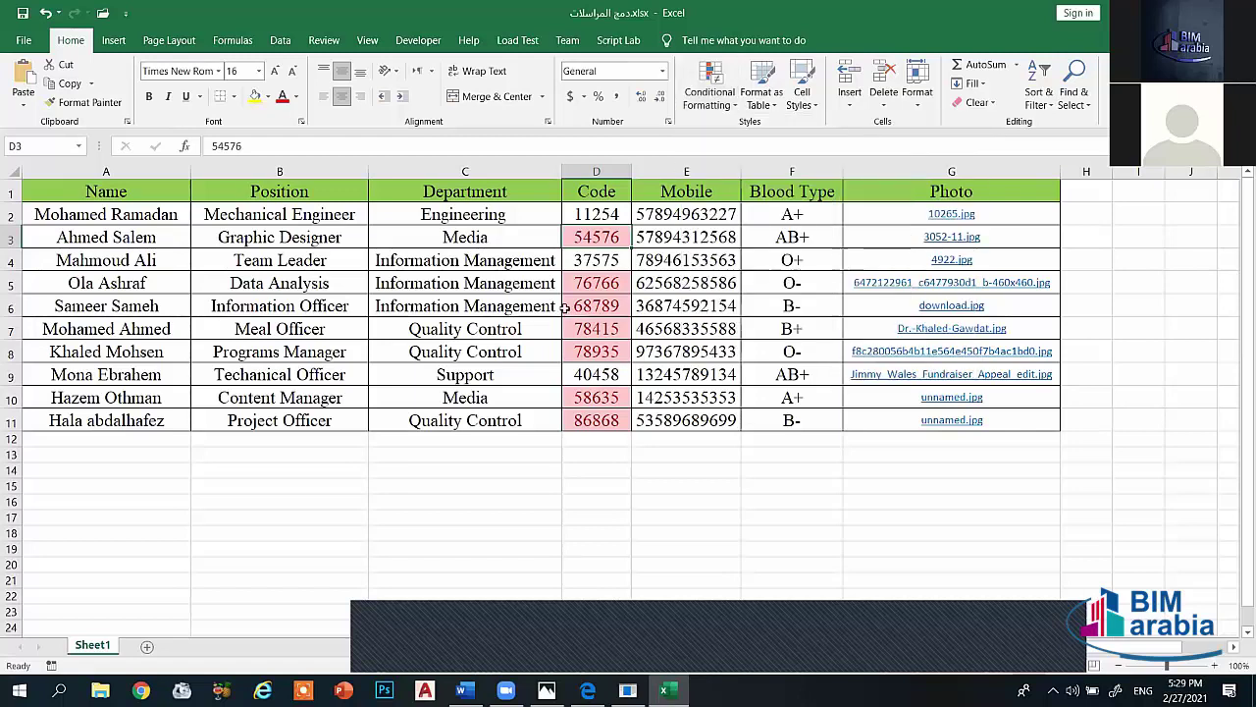
# - Select the Code values D2:D11, then deselect them
pyautogui.click(567, 306)
pyautogui.moveTo(597, 214)
pyautogui.mouseDown()
pyautogui.moveTo(611, 374)
pyautogui.moveTo(596, 422)
pyautogui.mouseUp()
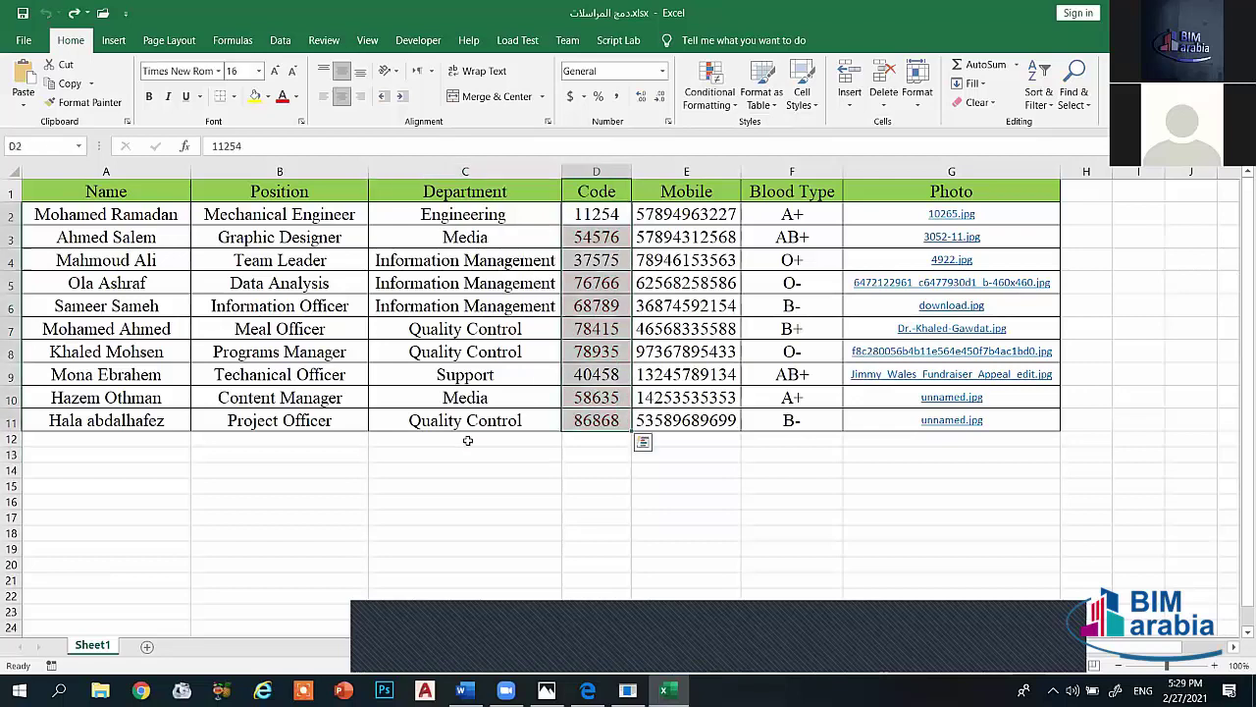
pyautogui.click(471, 459)
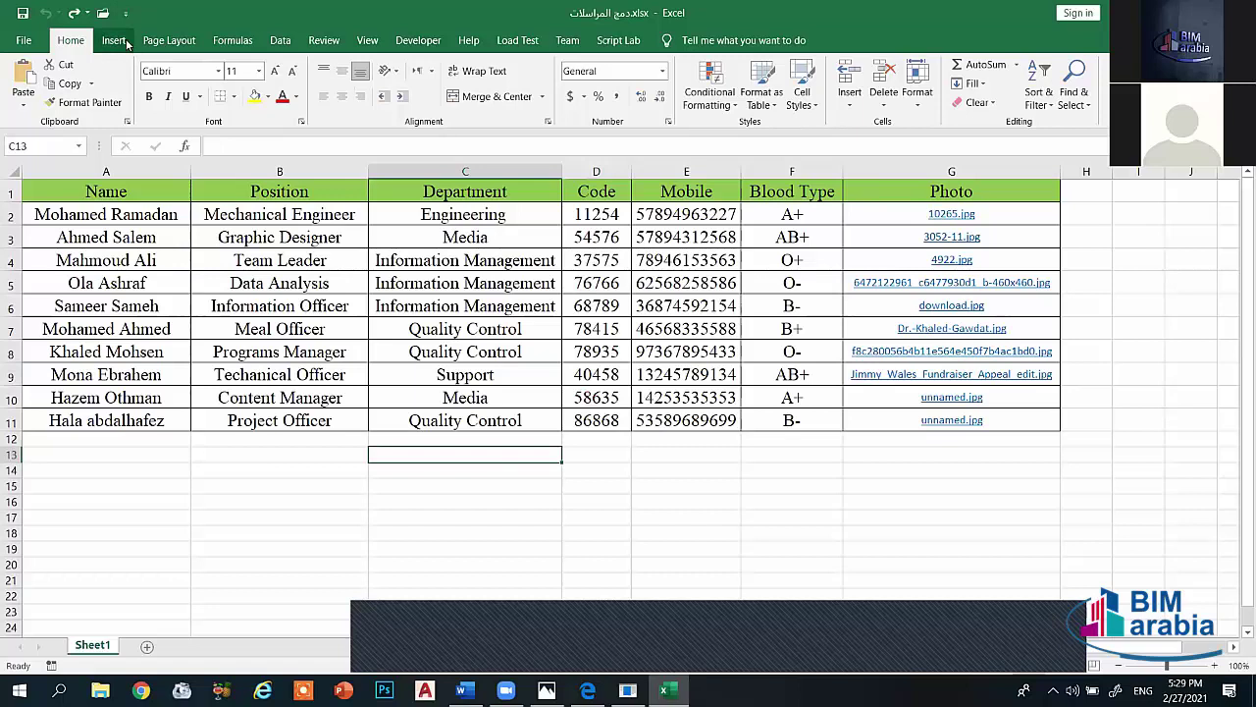
# - Start a PivotTable using the employee table Sheet1!$A$1:$G$11 as its source
pyautogui.click(104, 43)
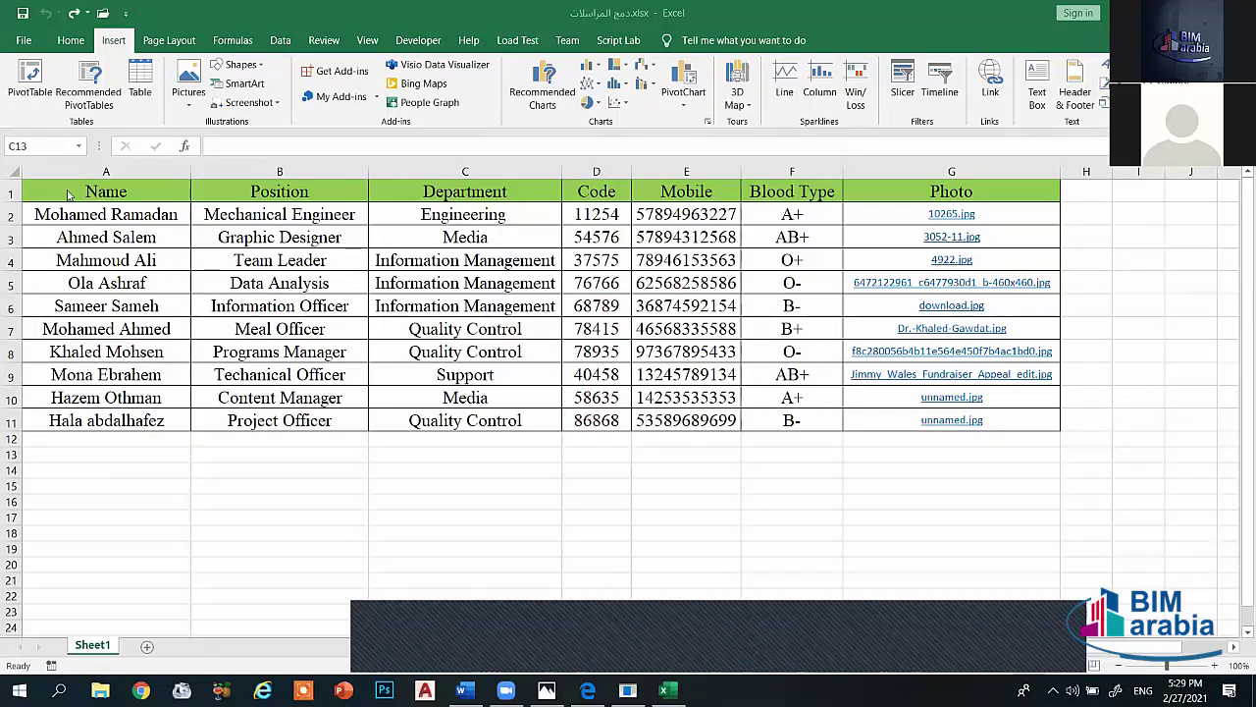
pyautogui.click(31, 70)
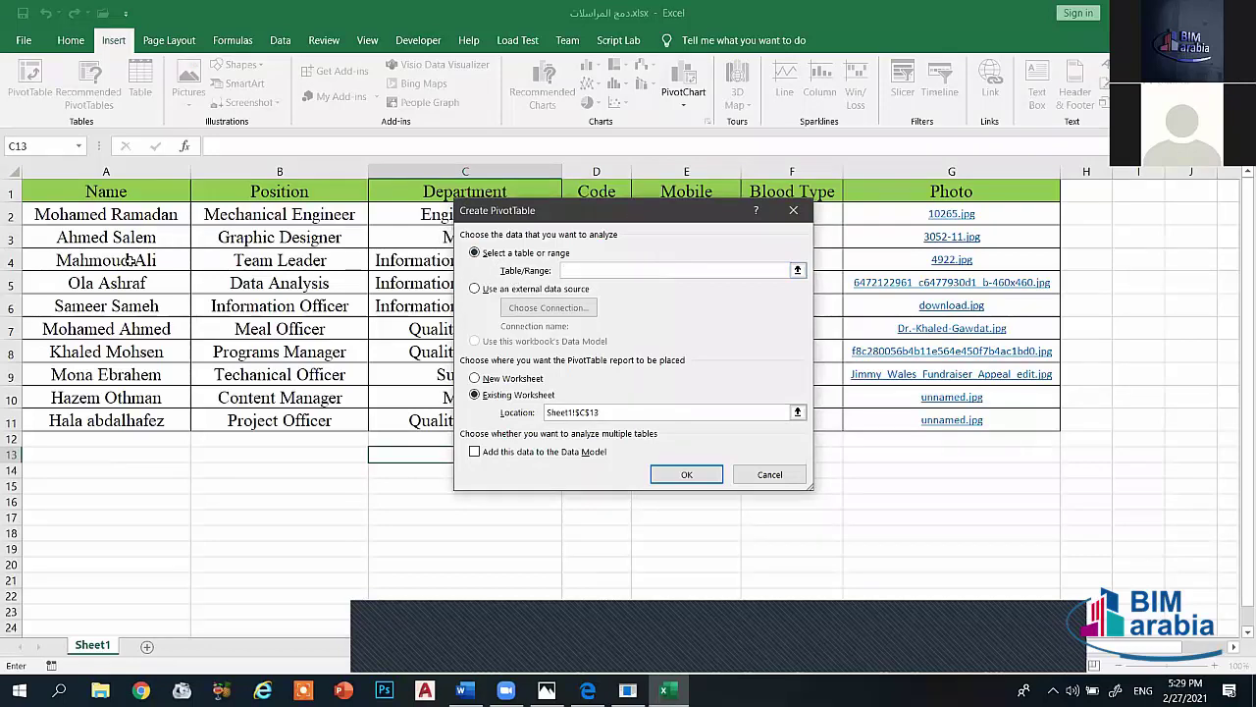
pyautogui.moveTo(633, 218); pyautogui.dragTo(558, 547)
pyautogui.moveTo(103, 191)
pyautogui.mouseDown()
pyautogui.moveTo(633, 414)
pyautogui.moveTo(982, 420)
pyautogui.mouseUp()
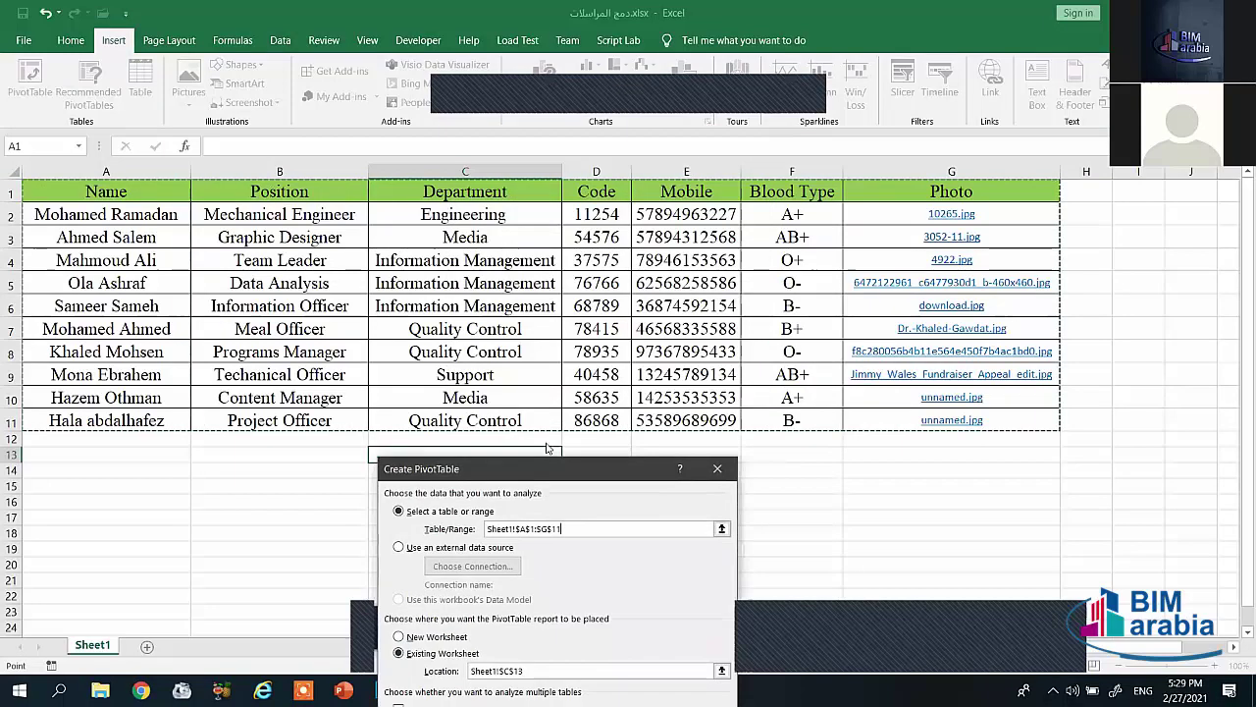
pyautogui.moveTo(527, 482); pyautogui.dragTo(588, 210)
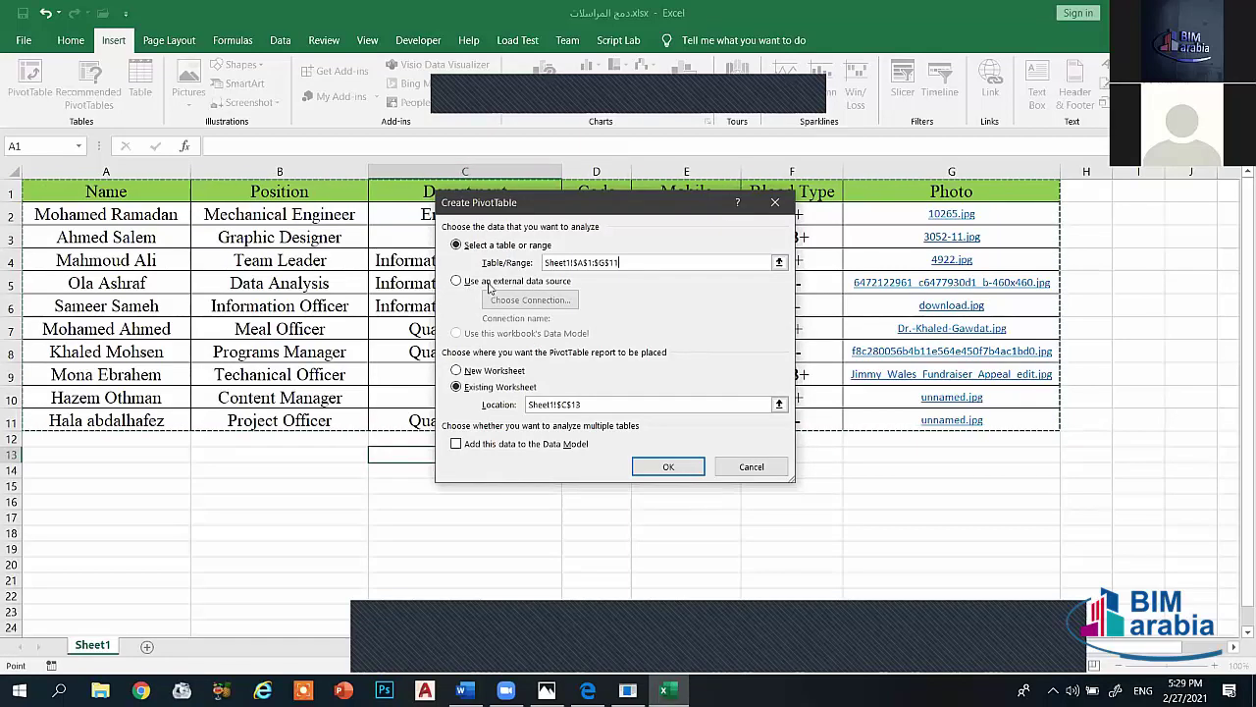
# - Keep the table range as the source and create the PivotTable on a New Worksheet
pyautogui.click(557, 284)
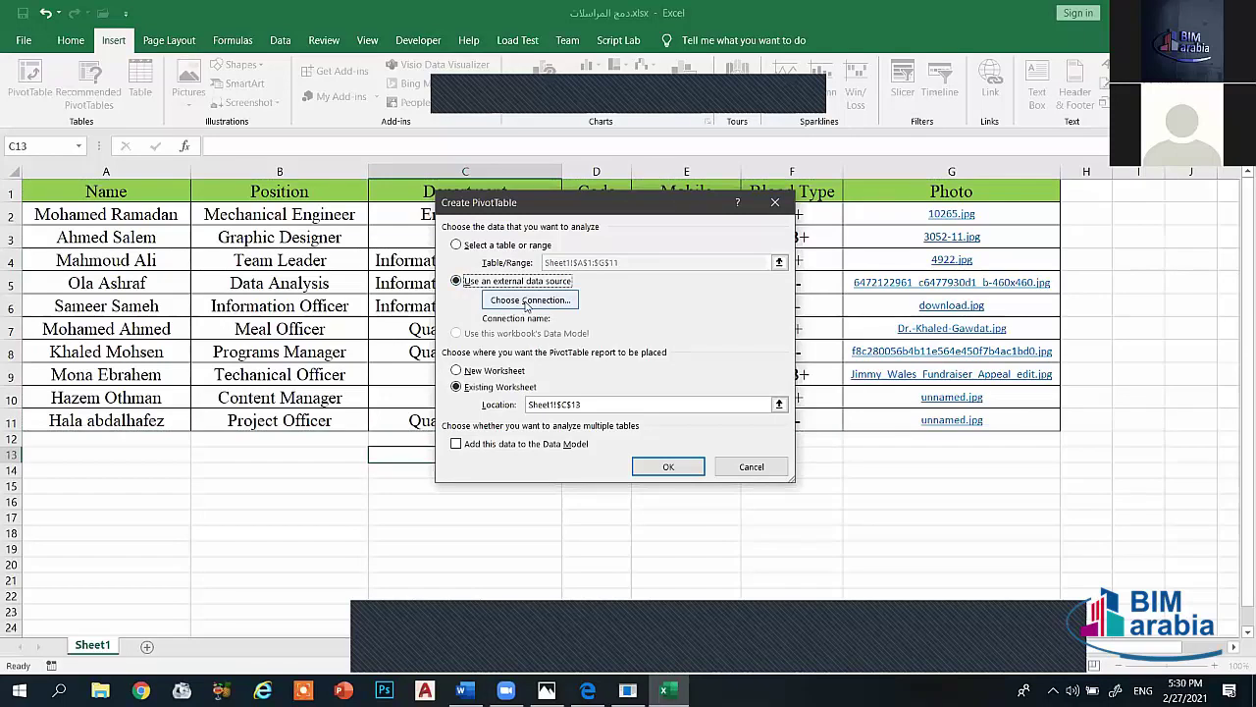
pyautogui.click(473, 246)
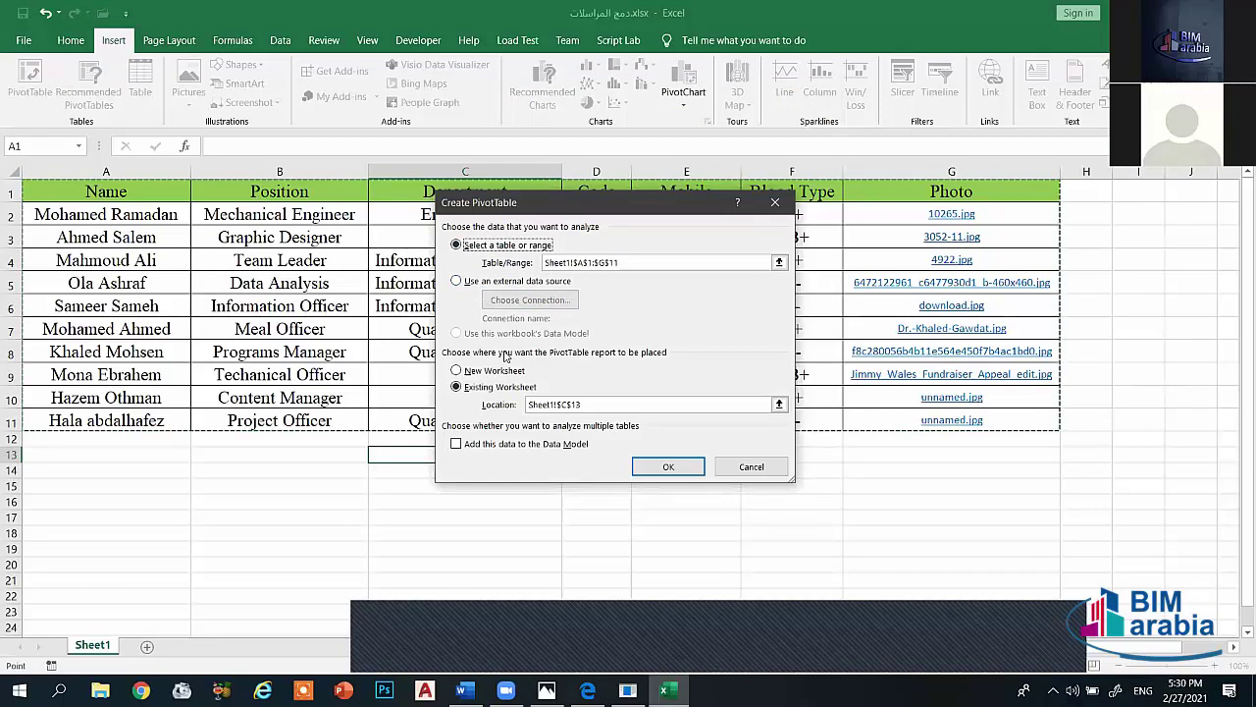
pyautogui.click(457, 371)
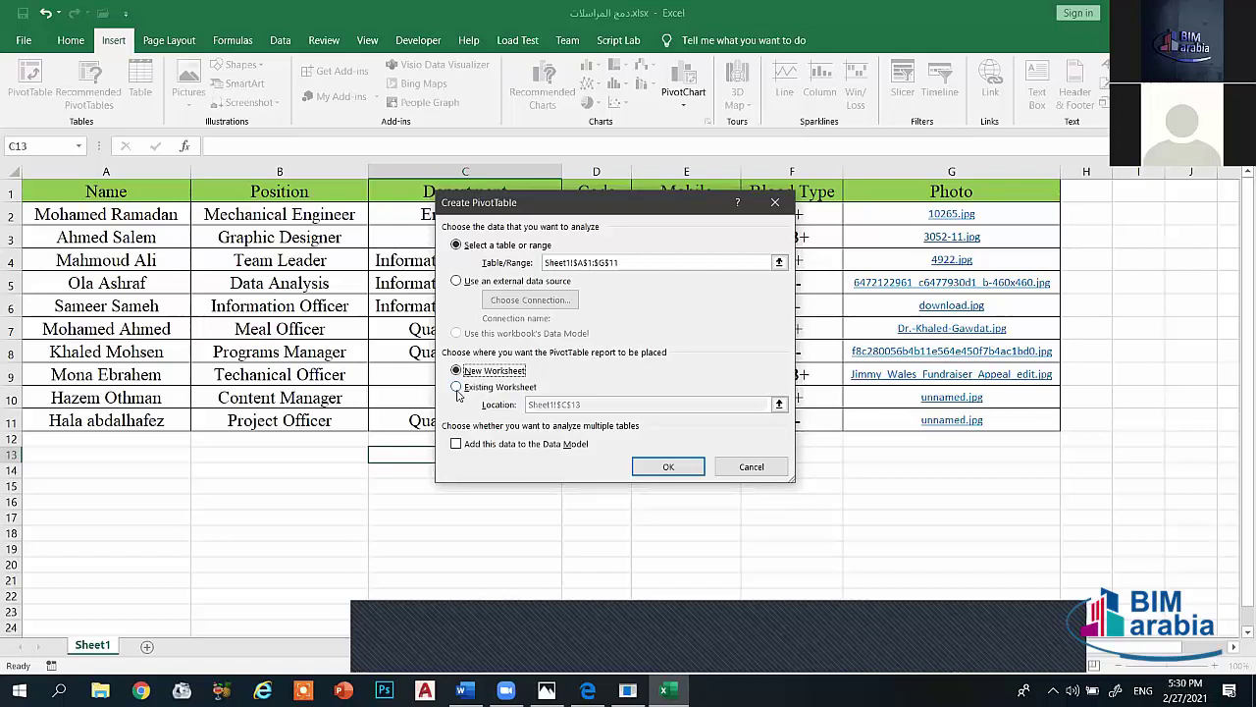
pyautogui.click(459, 388)
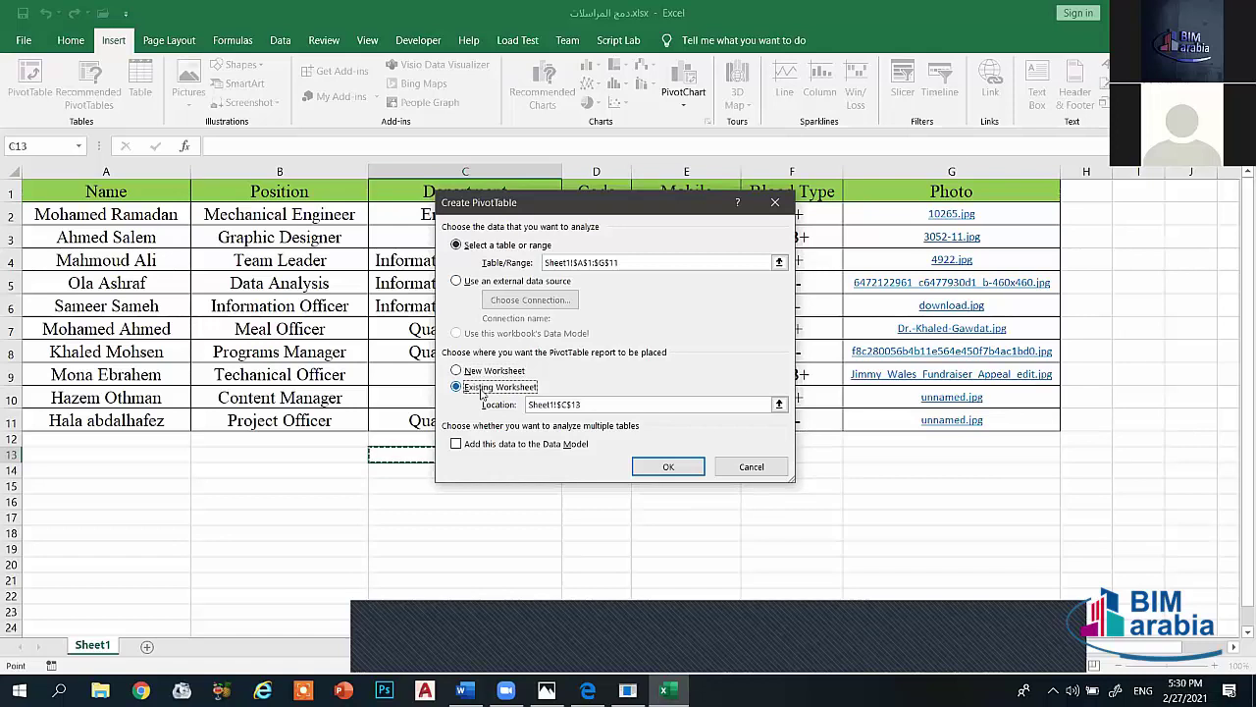
pyautogui.click(492, 372)
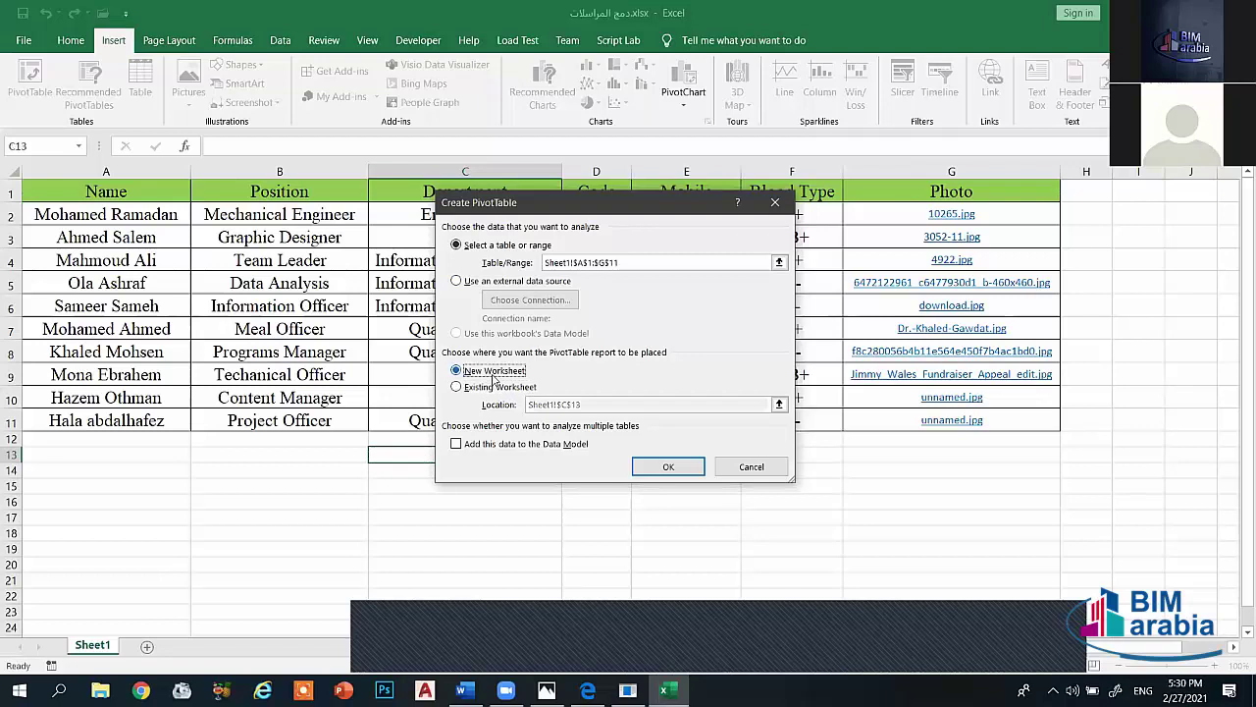
pyautogui.click(662, 466)
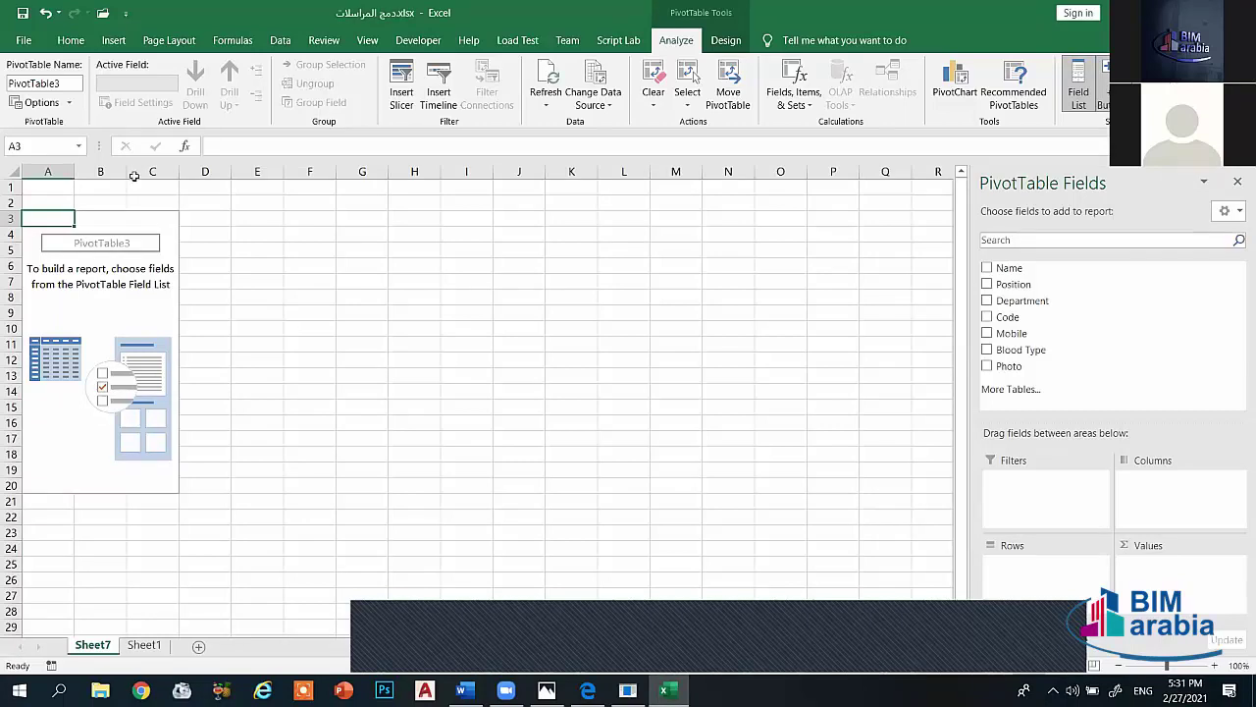
# - Begin renaming the Sheet7 PivotTable to قاعدة بيانات, then undo the change with Ctrl+Z
pyautogui.click(456, 332)
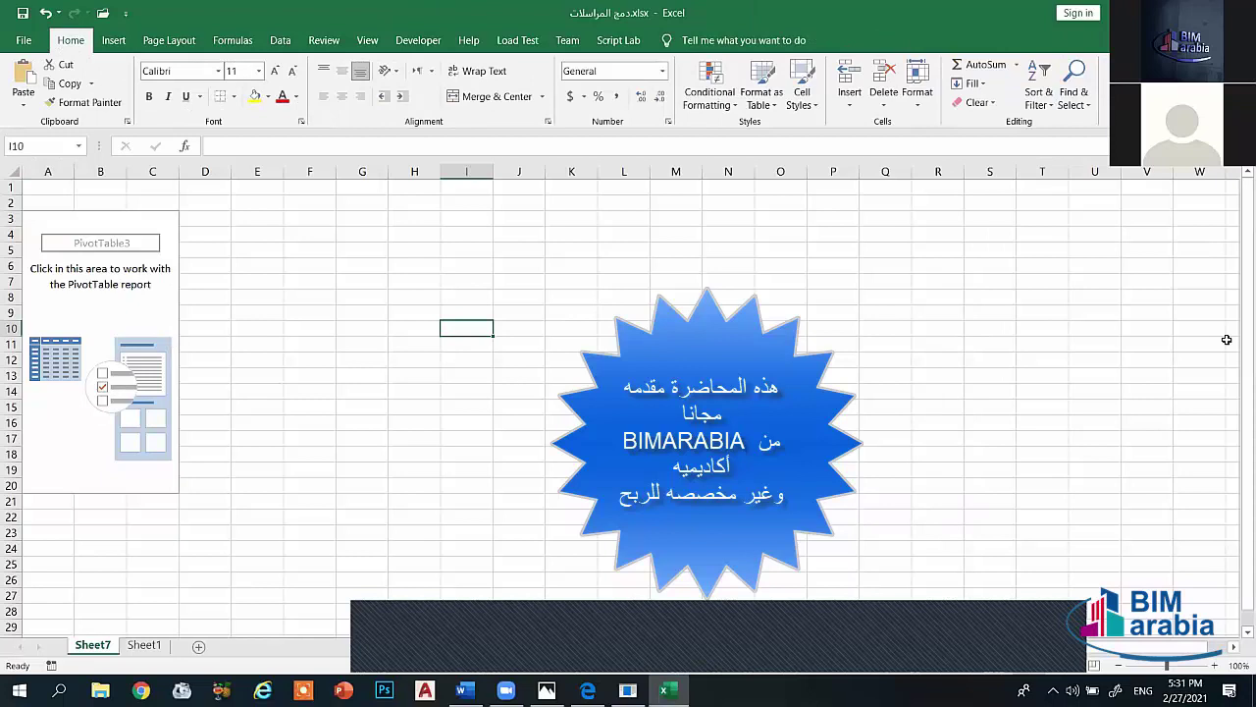
pyautogui.click(157, 313)
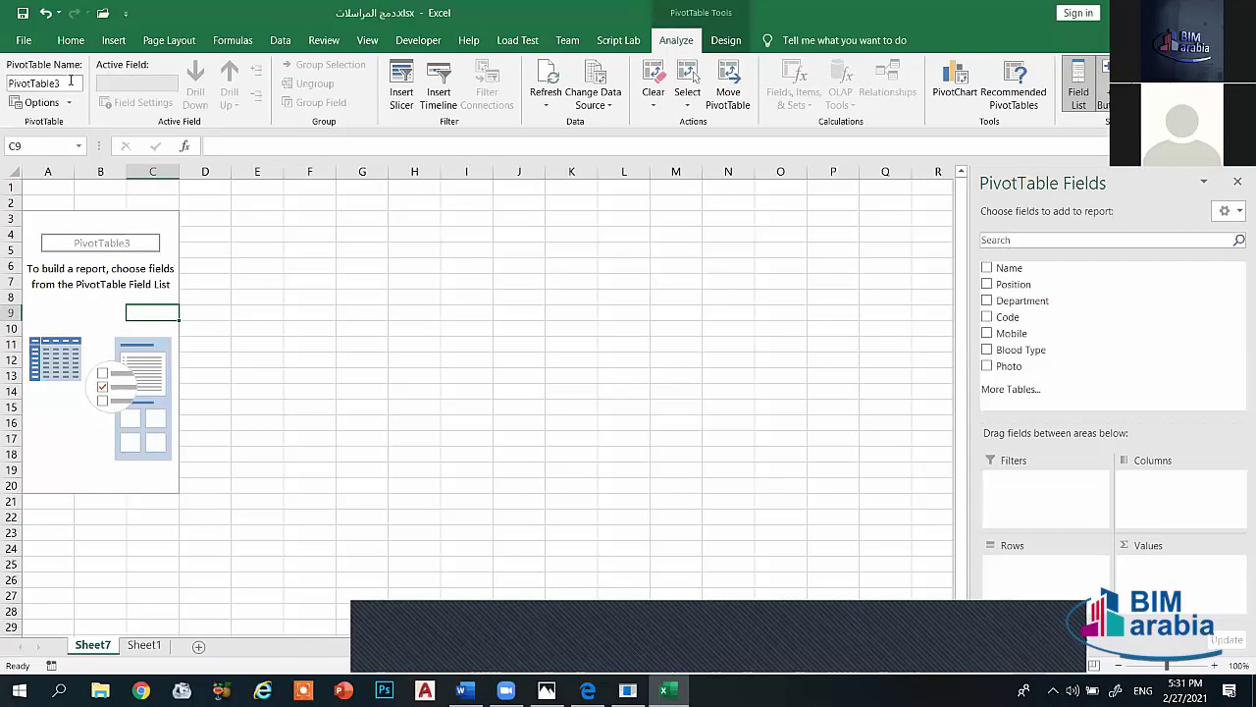
pyautogui.doubleClick(70, 82)
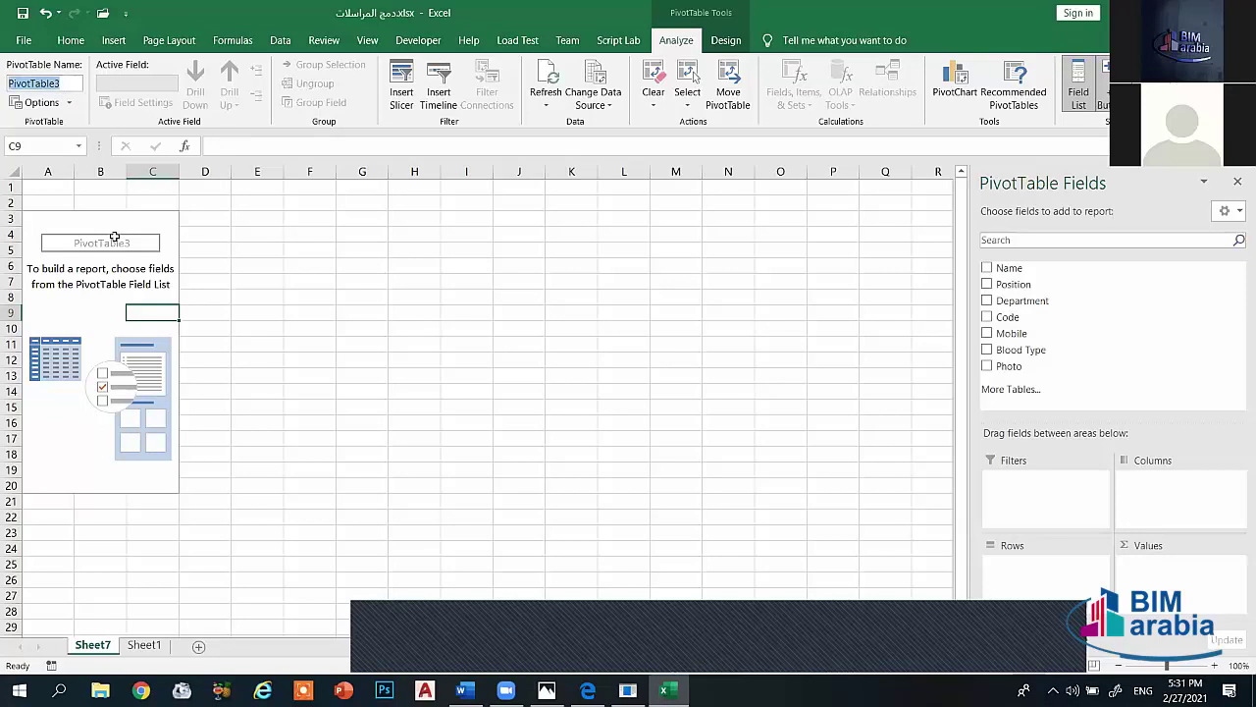
pyautogui.write('R')
pyautogui.hotkey('alt', 'shift')
pyautogui.write('قاعدة بيانات')
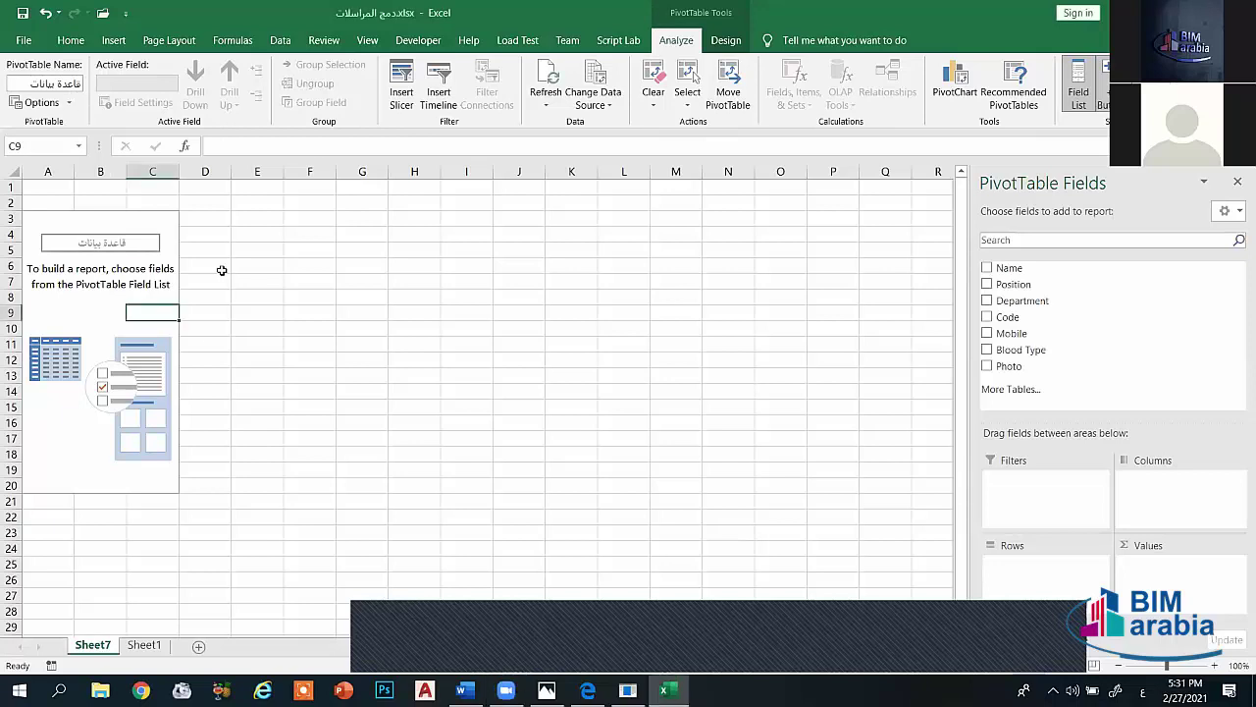
pyautogui.hotkey('ctrl', 'z')
pyautogui.hotkey('ctrl', 'z')
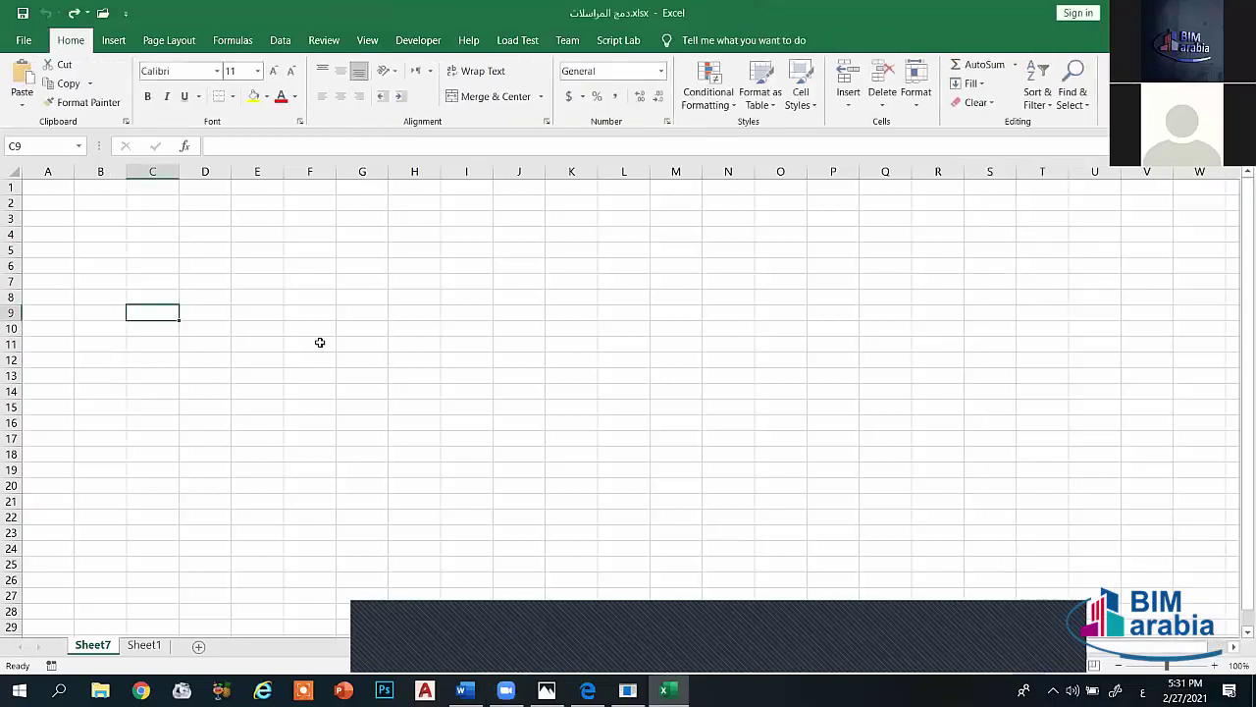
# - Delete the blank Sheet7 so Sheet1 with the employee table is the only sheet
pyautogui.click(387, 379)
pyautogui.rightClick(92, 648)
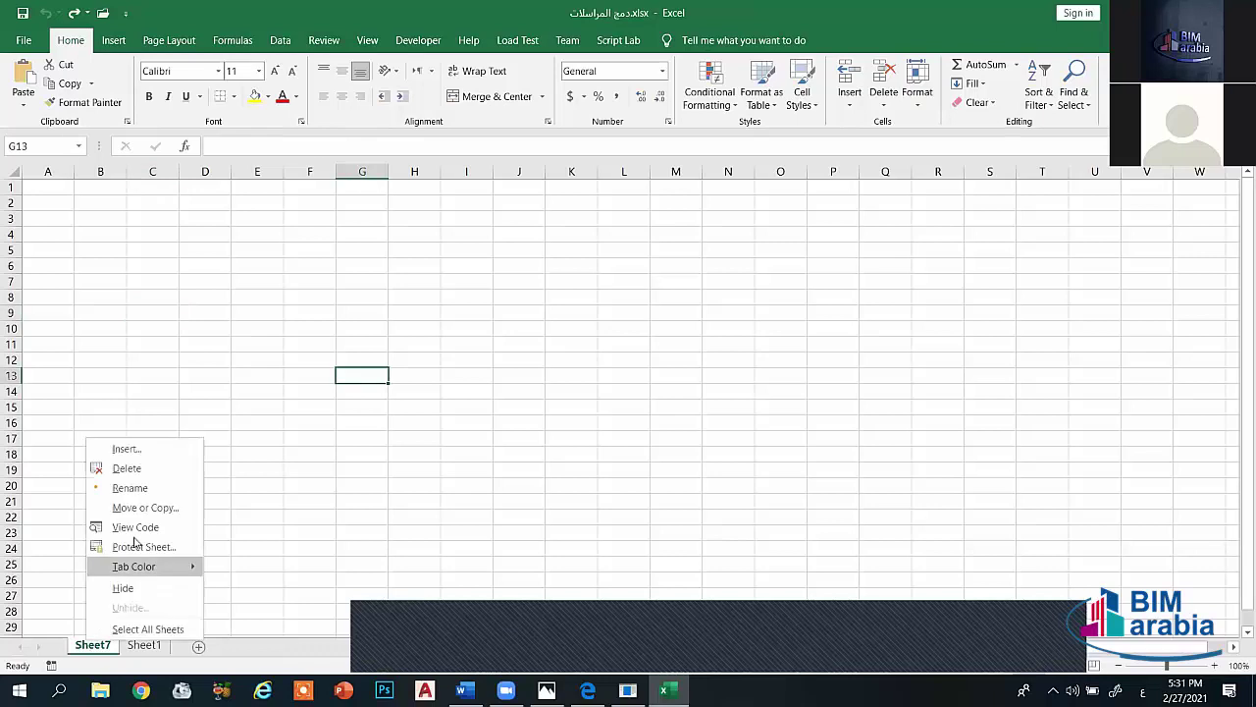
pyautogui.click(151, 472)
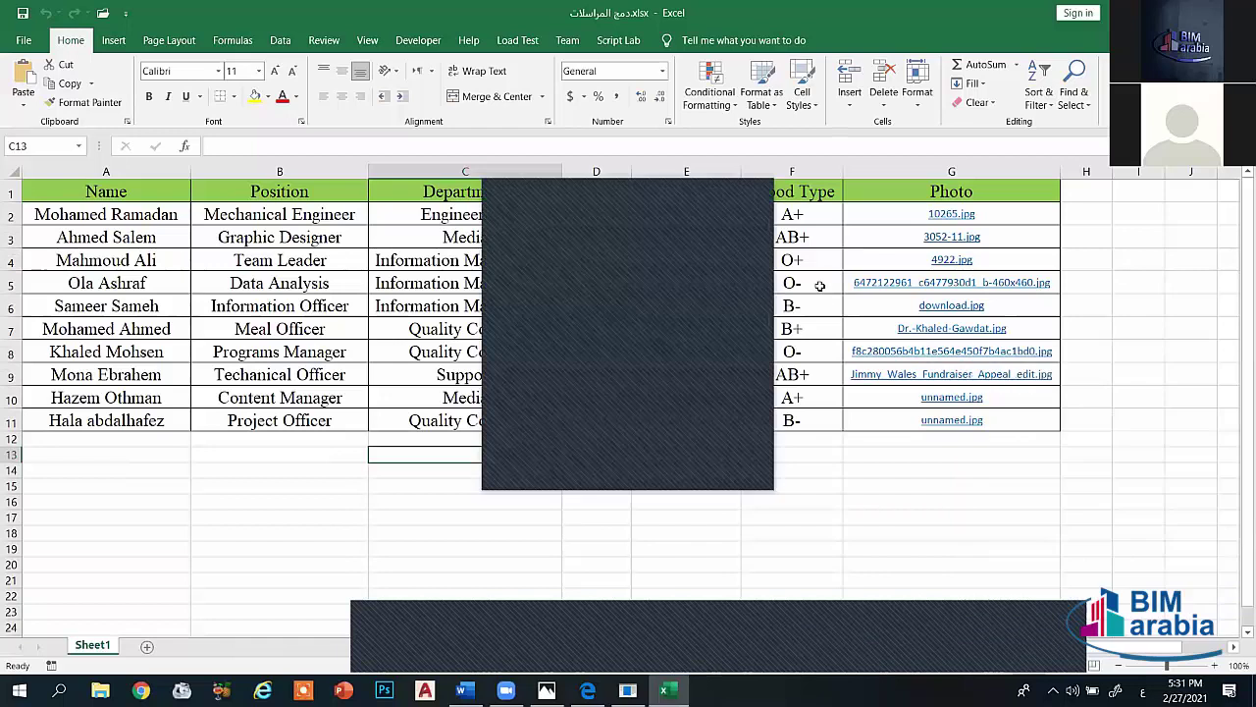
pyautogui.click(752, 202)
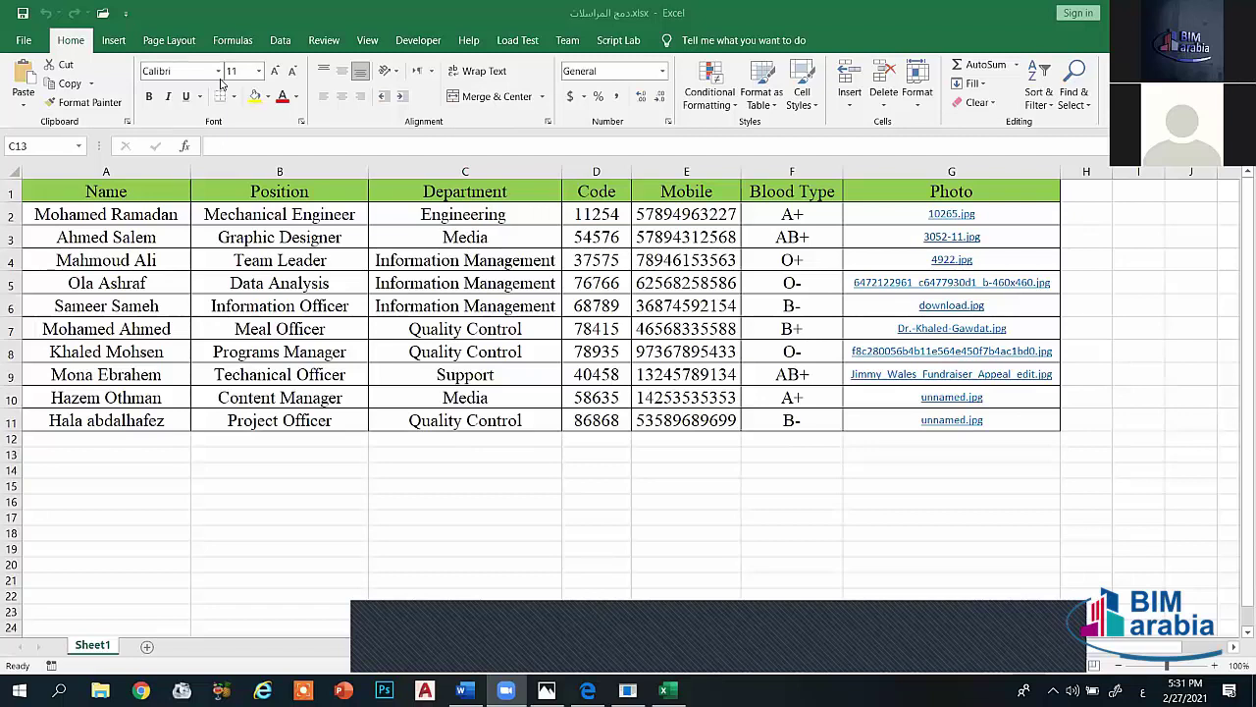
pyautogui.click(114, 41)
pyautogui.click(114, 40)
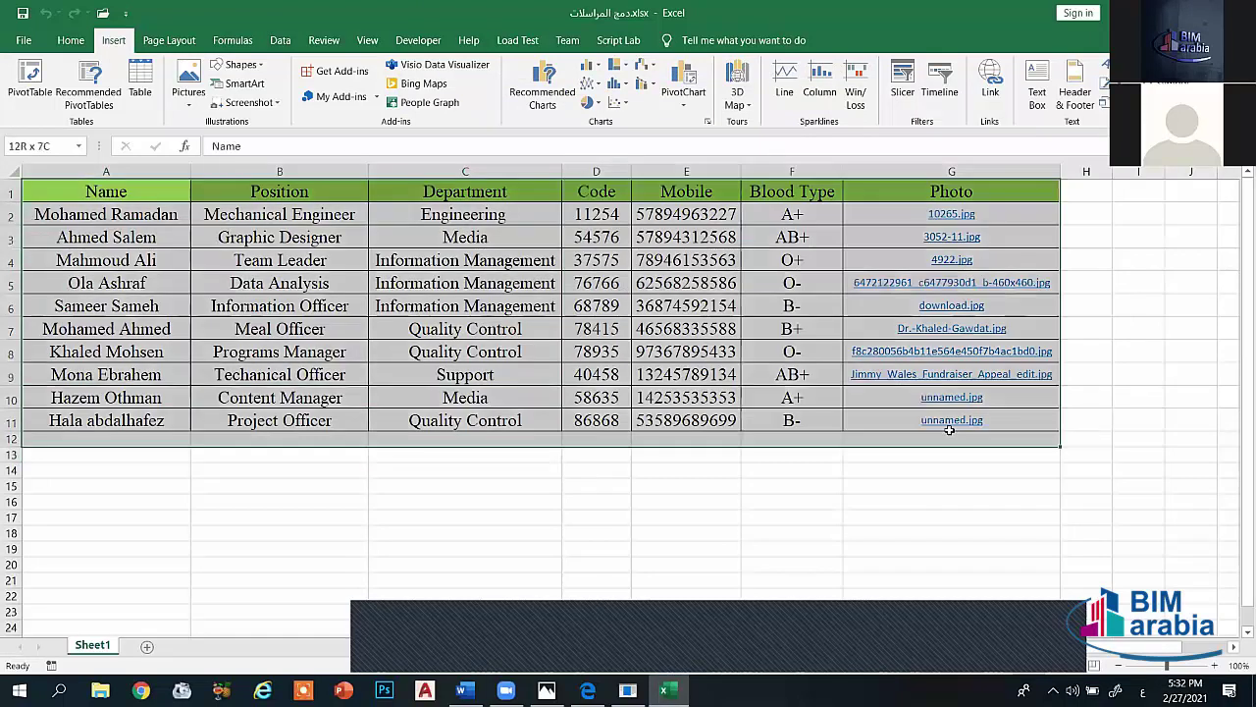
# - Create a PivotTable from Sheet1!$A$1:$G$11 and place it on a New Worksheet
pyautogui.moveTo(148, 193); pyautogui.dragTo(950, 427)
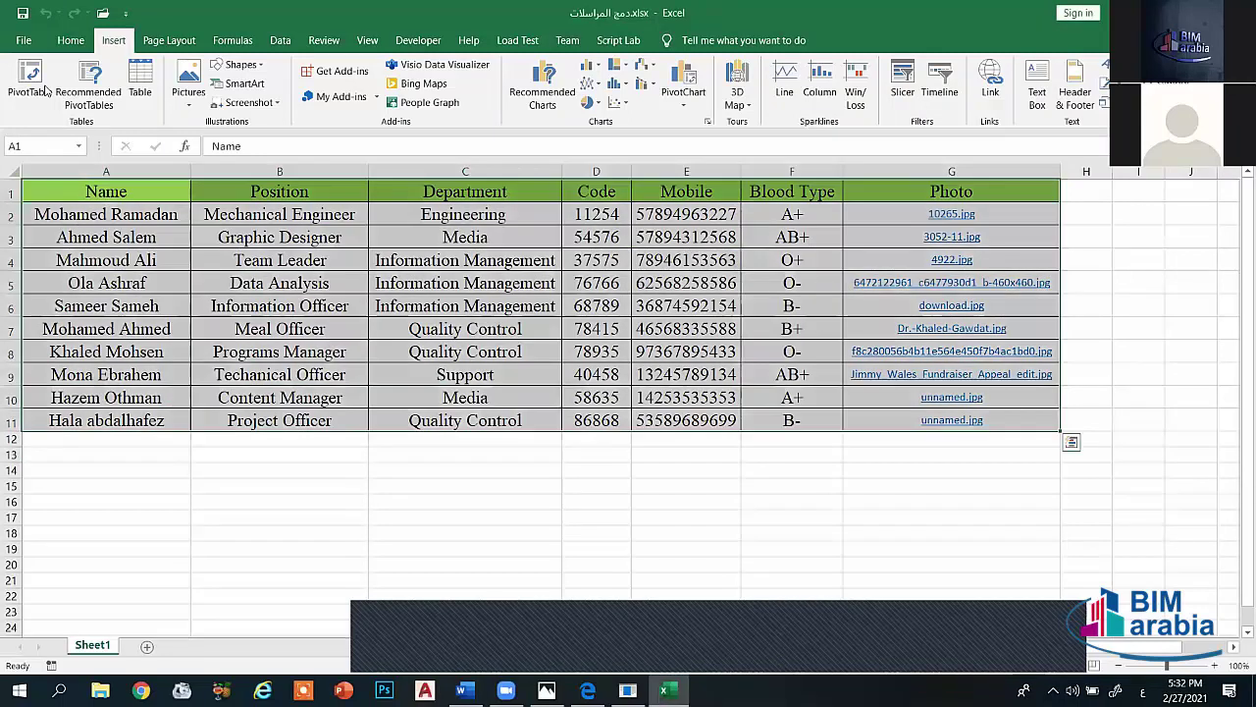
pyautogui.click(29, 84)
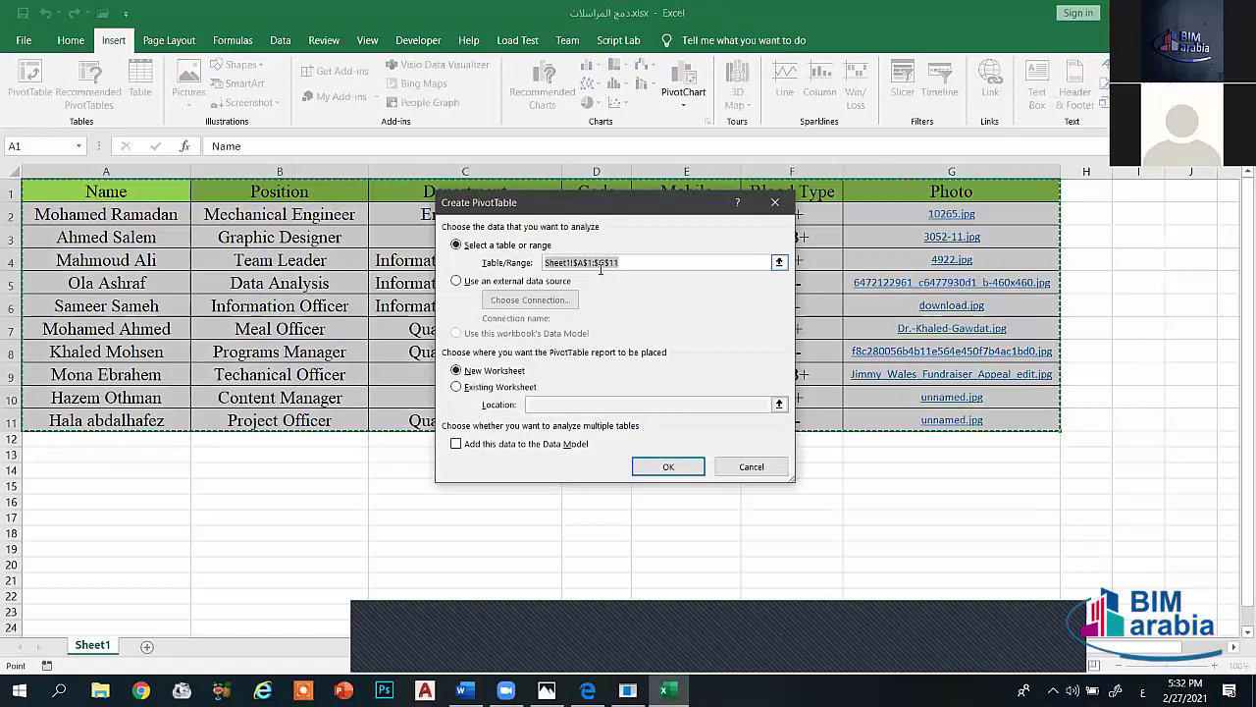
pyautogui.click(673, 263)
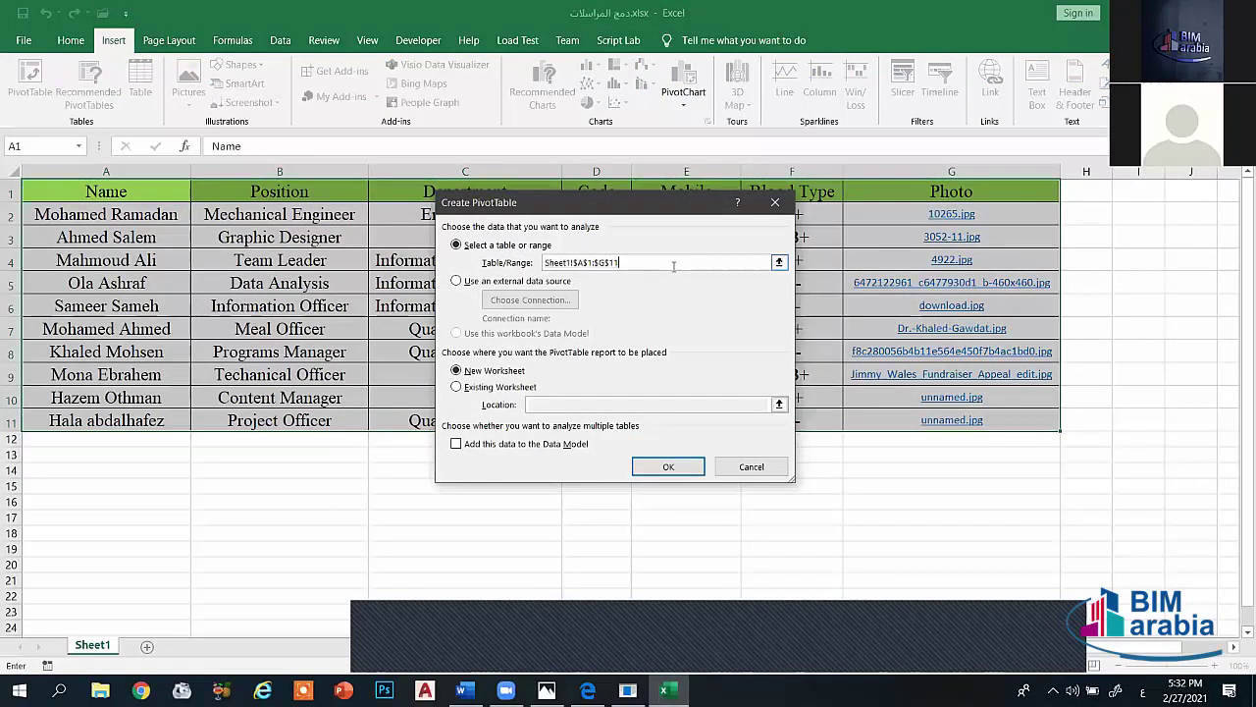
pyautogui.doubleClick(575, 258)
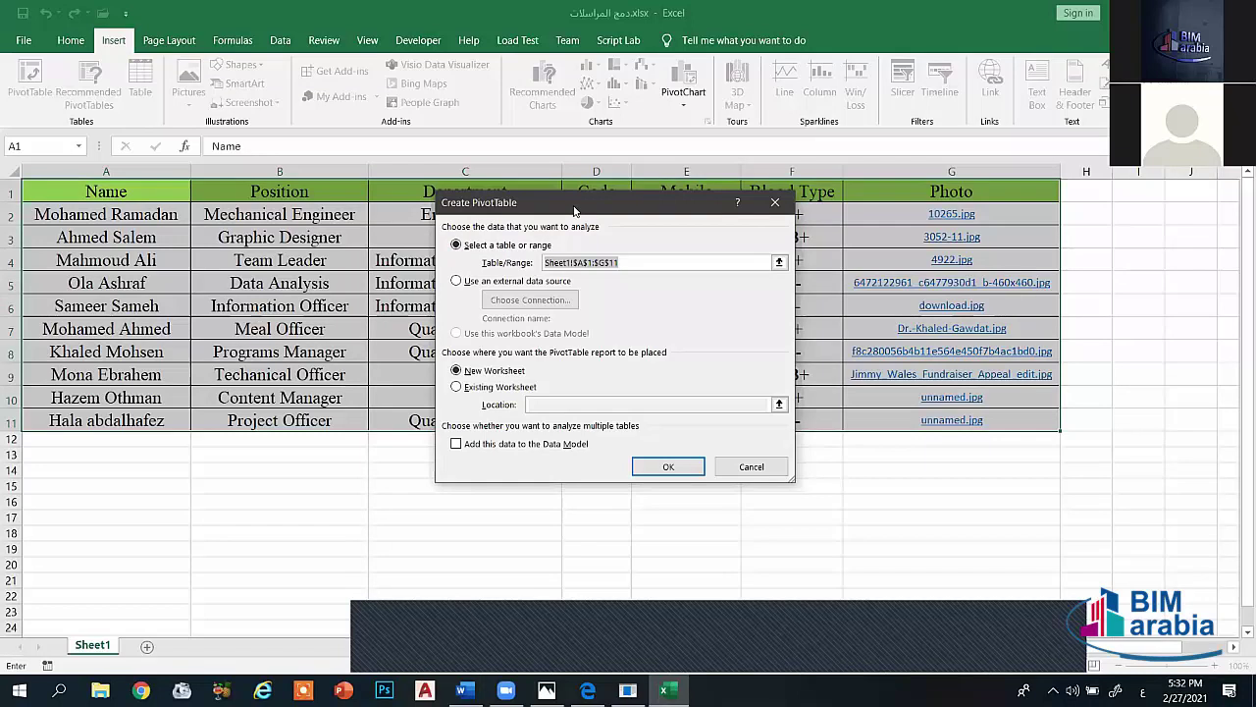
pyautogui.moveTo(575, 211); pyautogui.dragTo(610, 152)
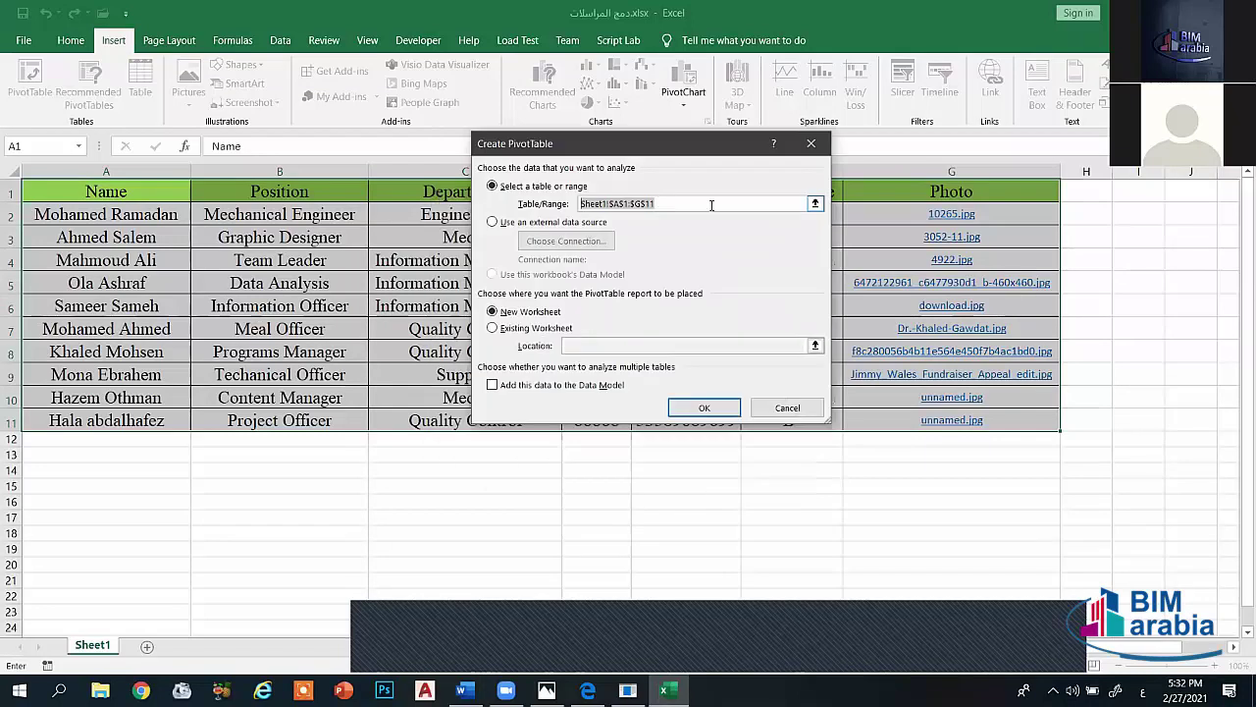
pyautogui.moveTo(678, 206); pyautogui.dragTo(572, 206)
pyautogui.click(492, 223)
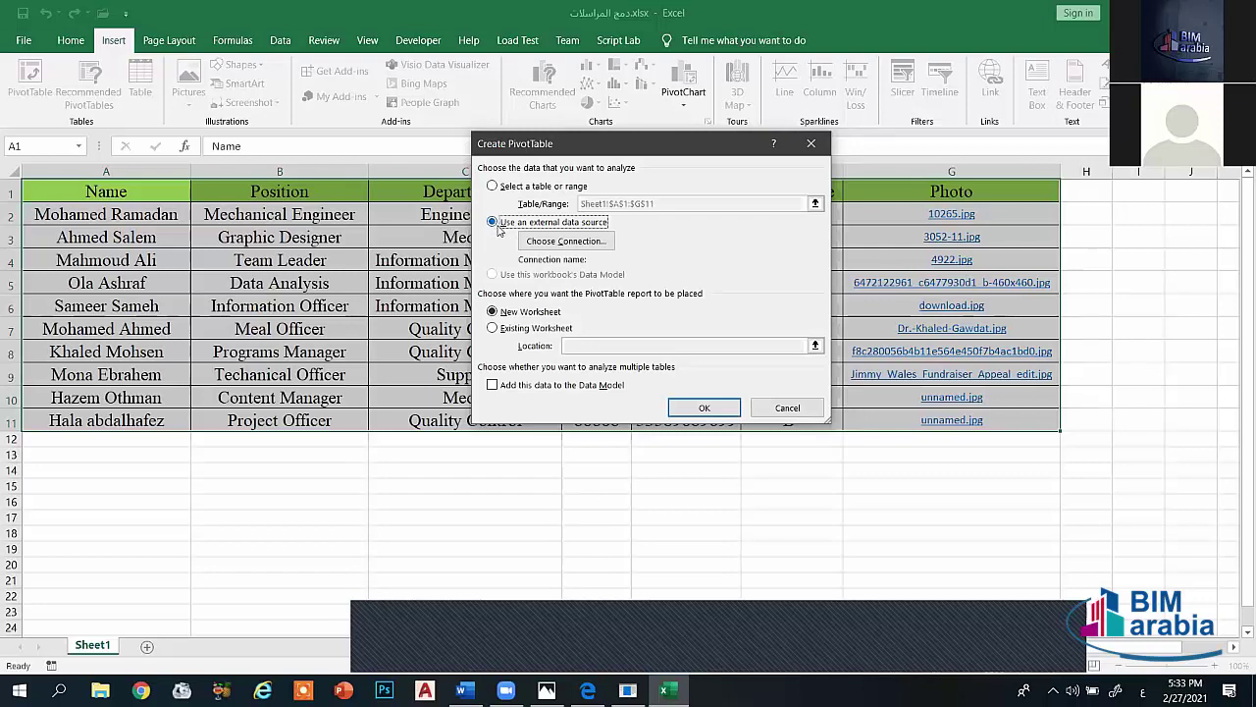
pyautogui.click(526, 187)
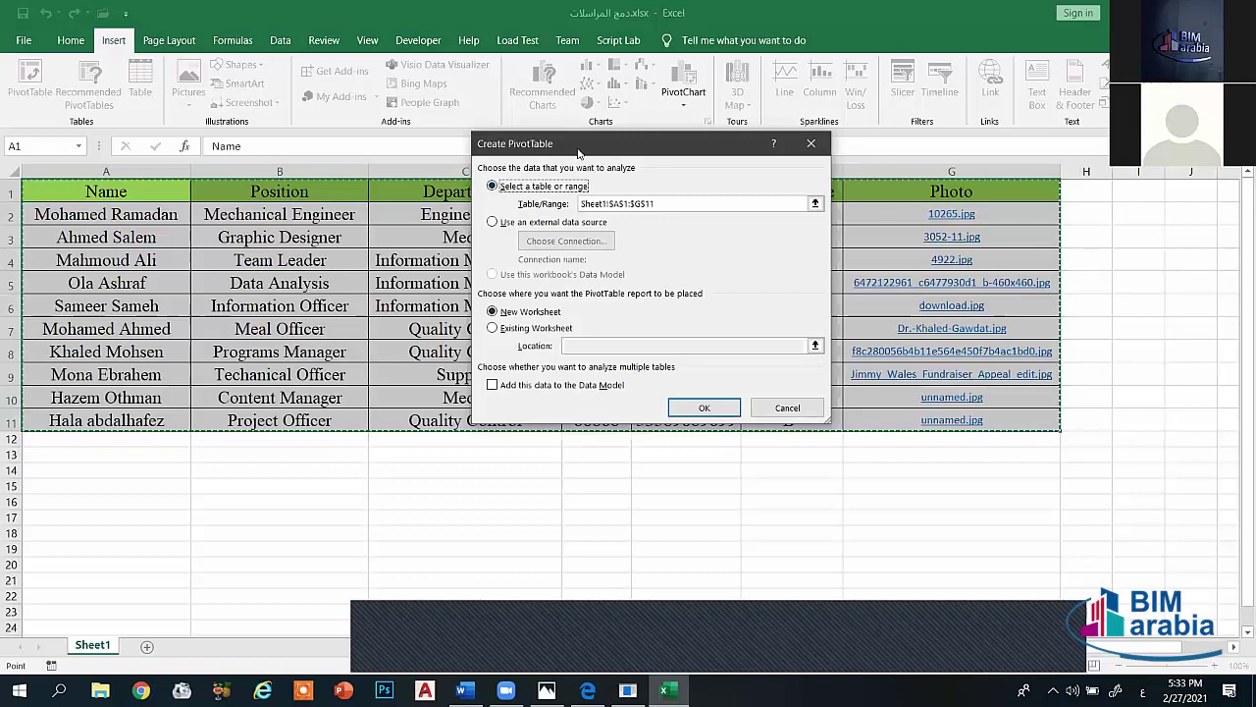
pyautogui.moveTo(572, 135); pyautogui.dragTo(565, 115)
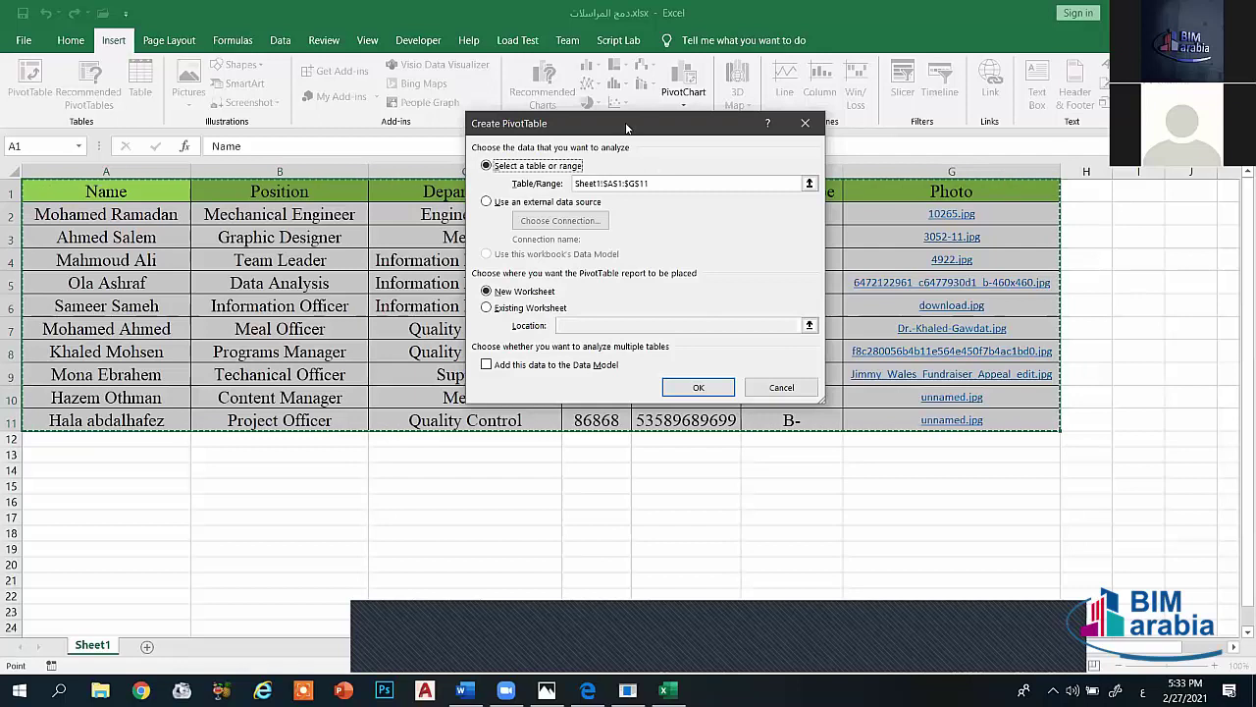
pyautogui.moveTo(626, 128); pyautogui.dragTo(608, 158)
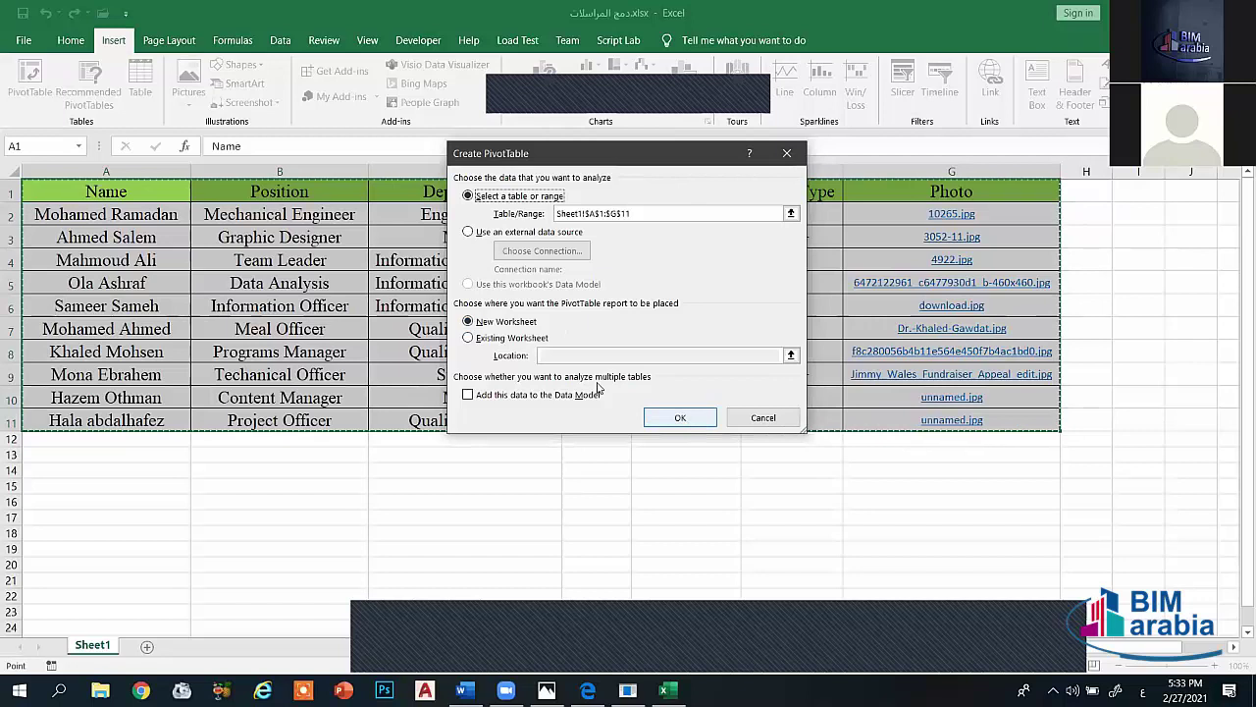
pyautogui.click(682, 419)
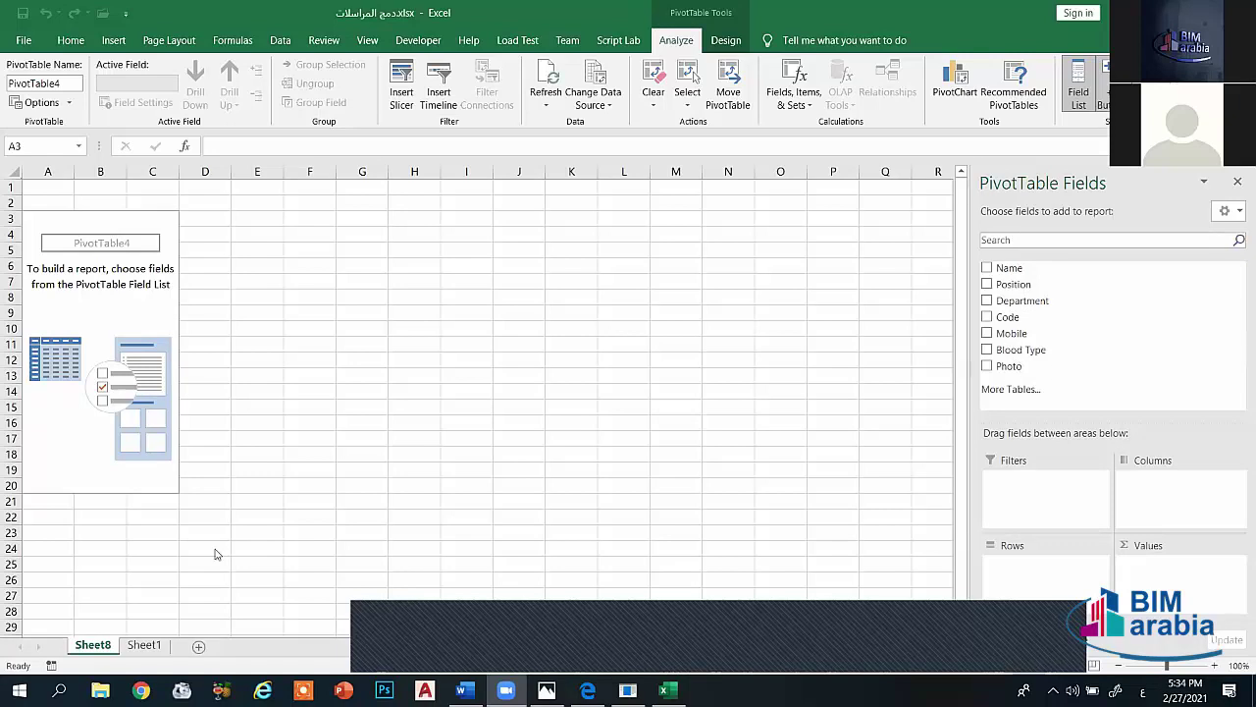
# - Return to Sheet1, select header row A1:G1, and go through the headers Name to Photo
pyautogui.click(137, 645)
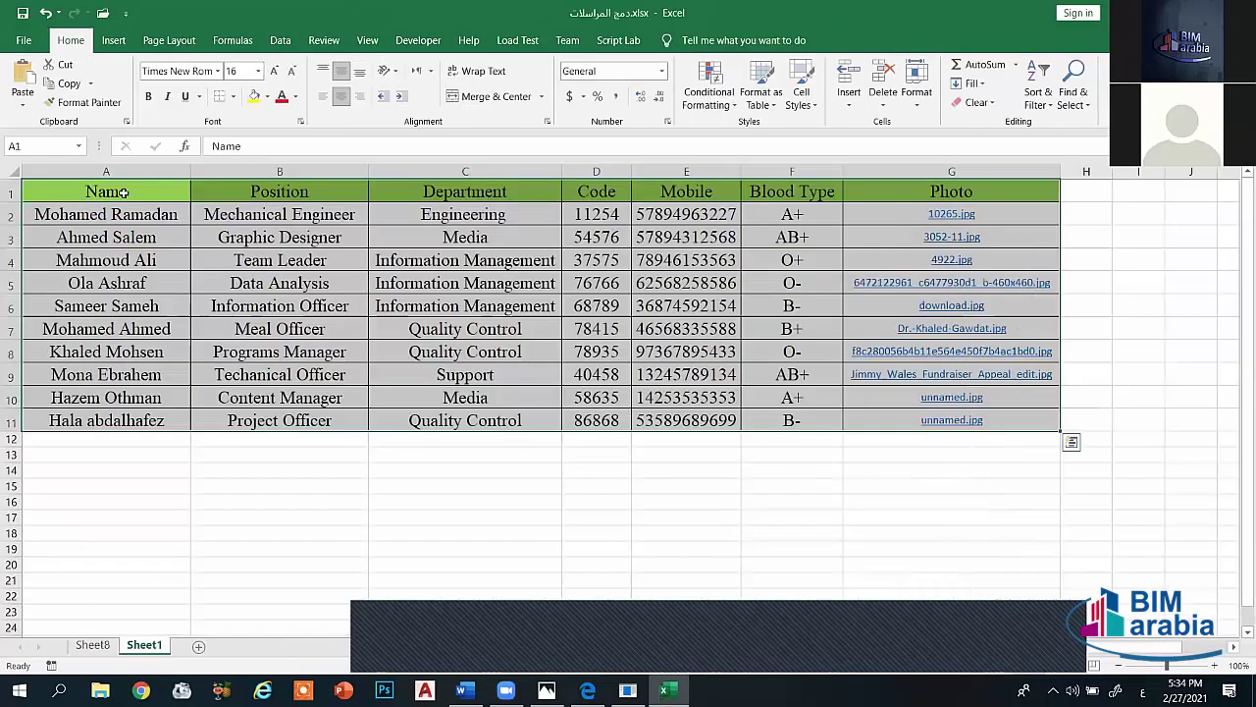
pyautogui.click(279, 193)
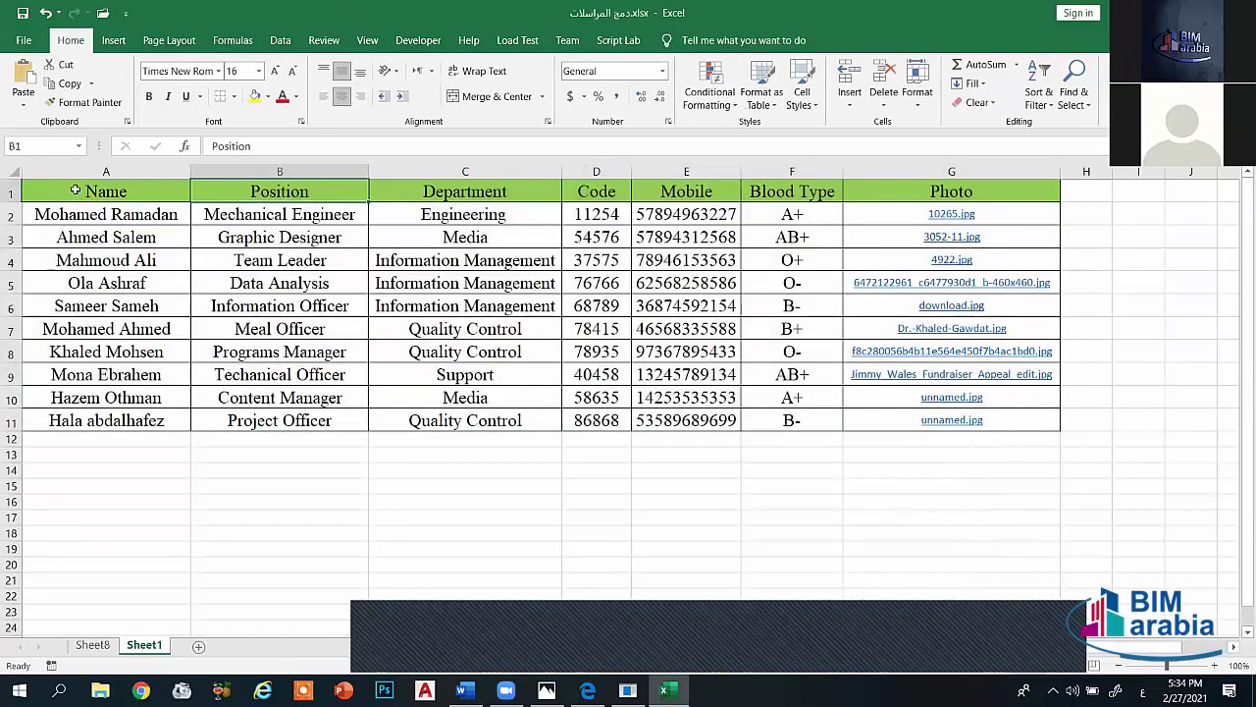
pyautogui.moveTo(74, 190); pyautogui.dragTo(942, 194)
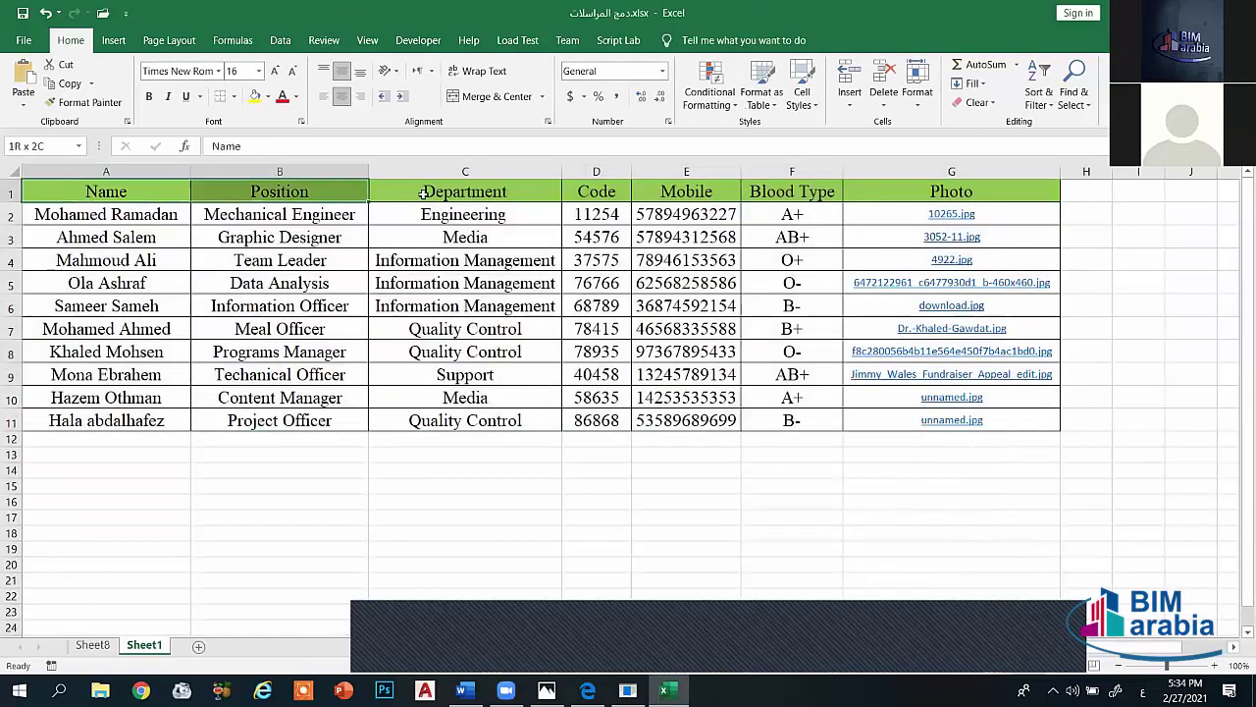
pyautogui.click(426, 253)
pyautogui.moveTo(130, 186); pyautogui.dragTo(942, 192)
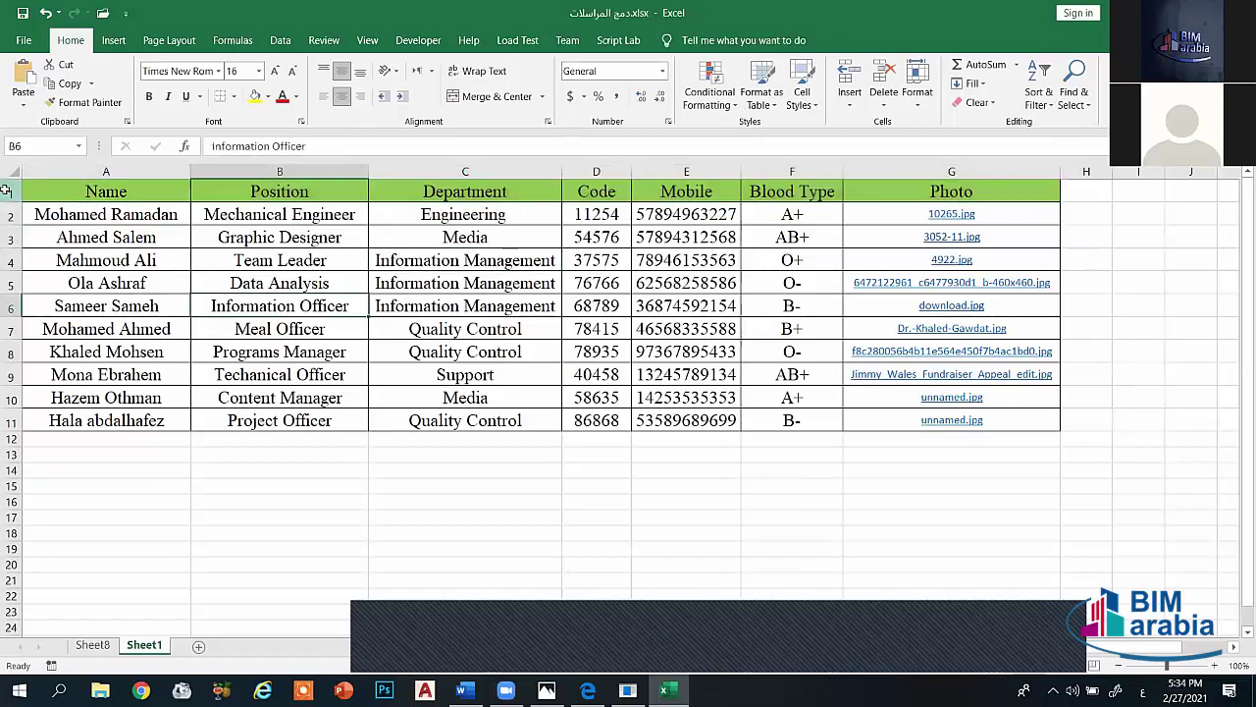
pyautogui.click(280, 260)
pyautogui.click(128, 198)
pyautogui.click(273, 189)
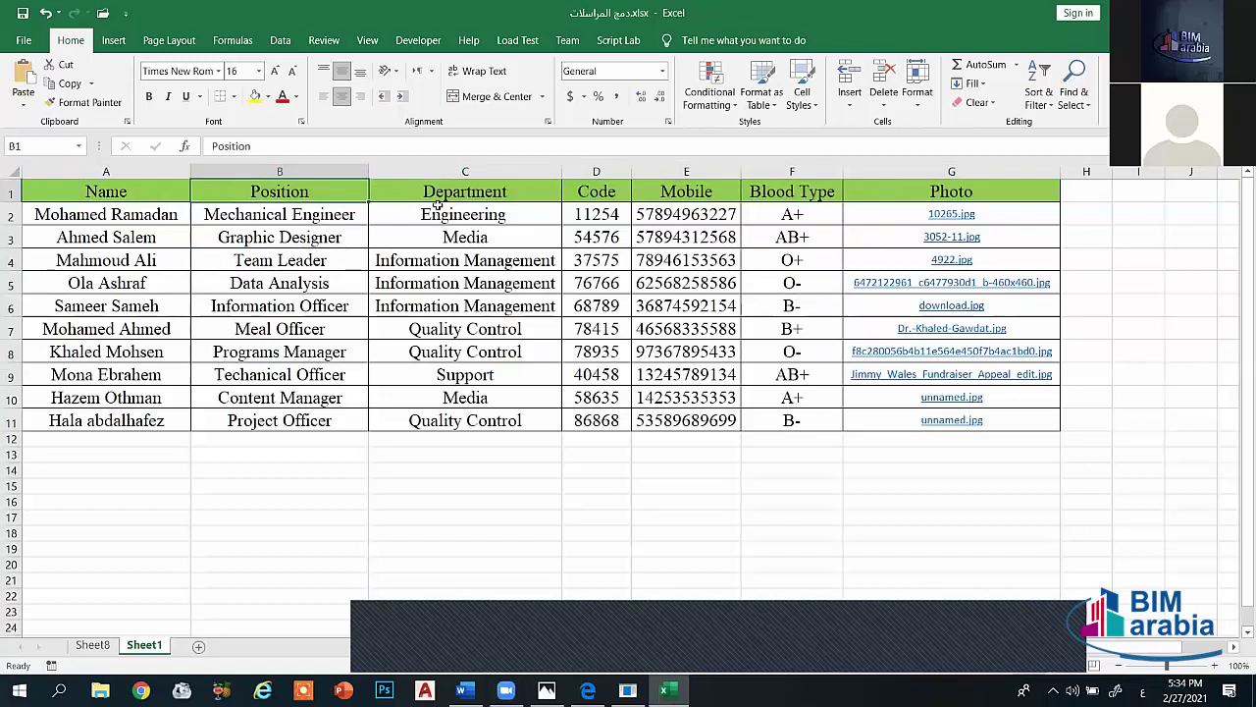
pyautogui.click(493, 202)
pyautogui.click(596, 196)
pyautogui.click(677, 193)
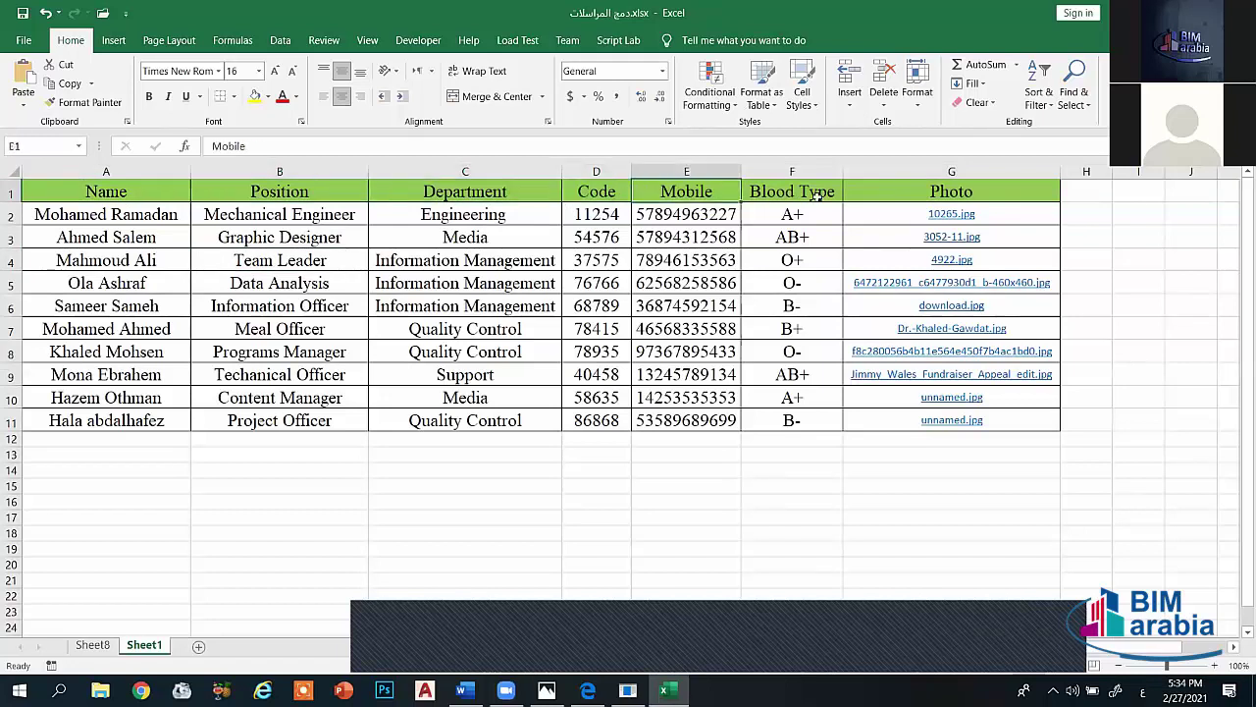
pyautogui.click(792, 193)
pyautogui.click(939, 191)
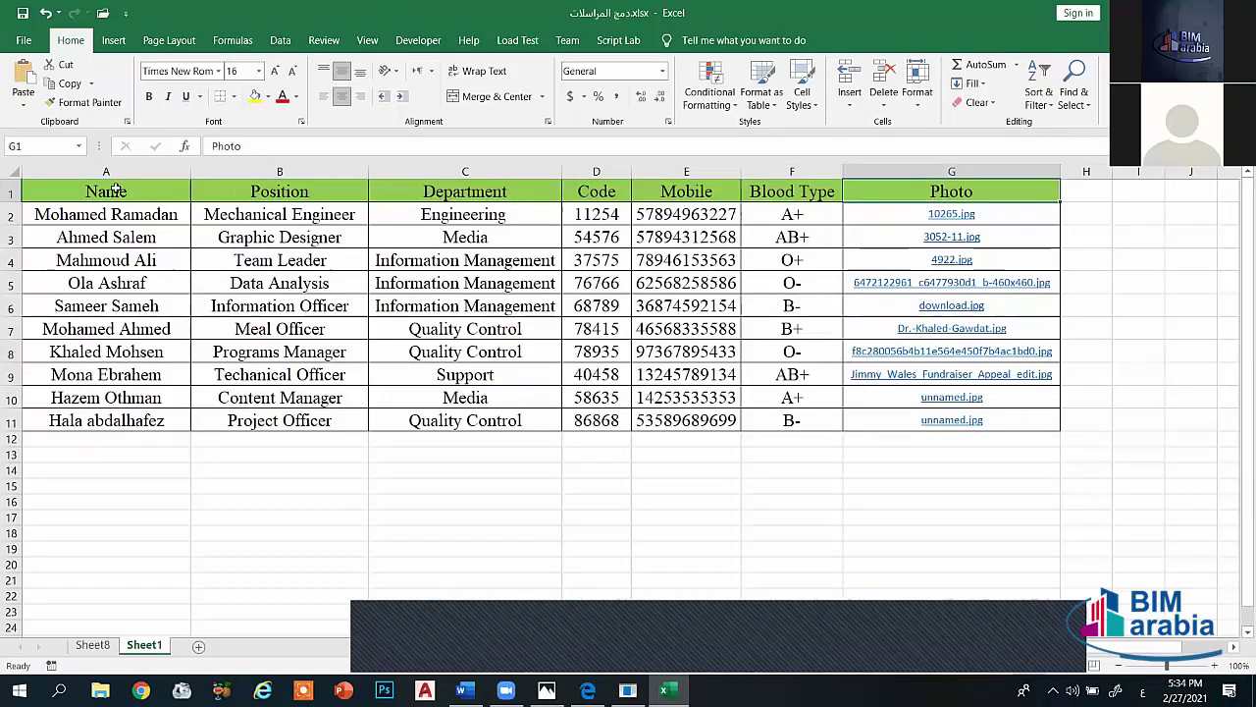
pyautogui.click(162, 191)
pyautogui.click(279, 187)
pyautogui.click(471, 193)
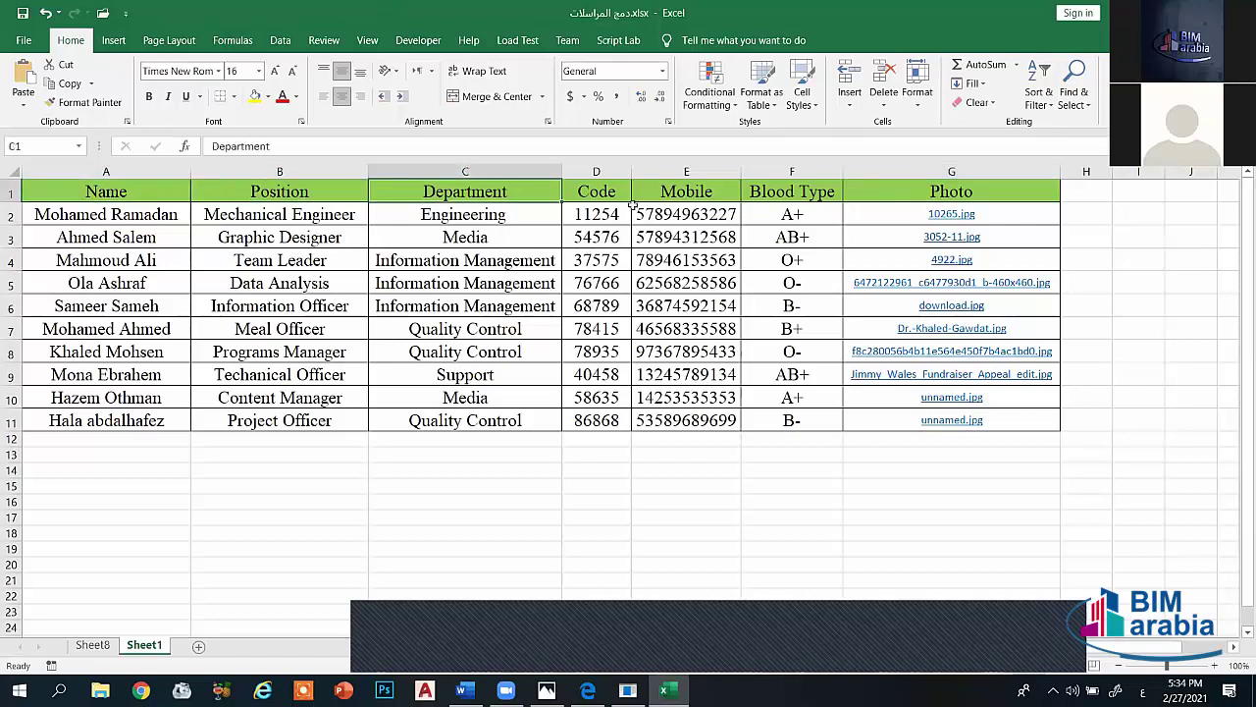
pyautogui.click(606, 192)
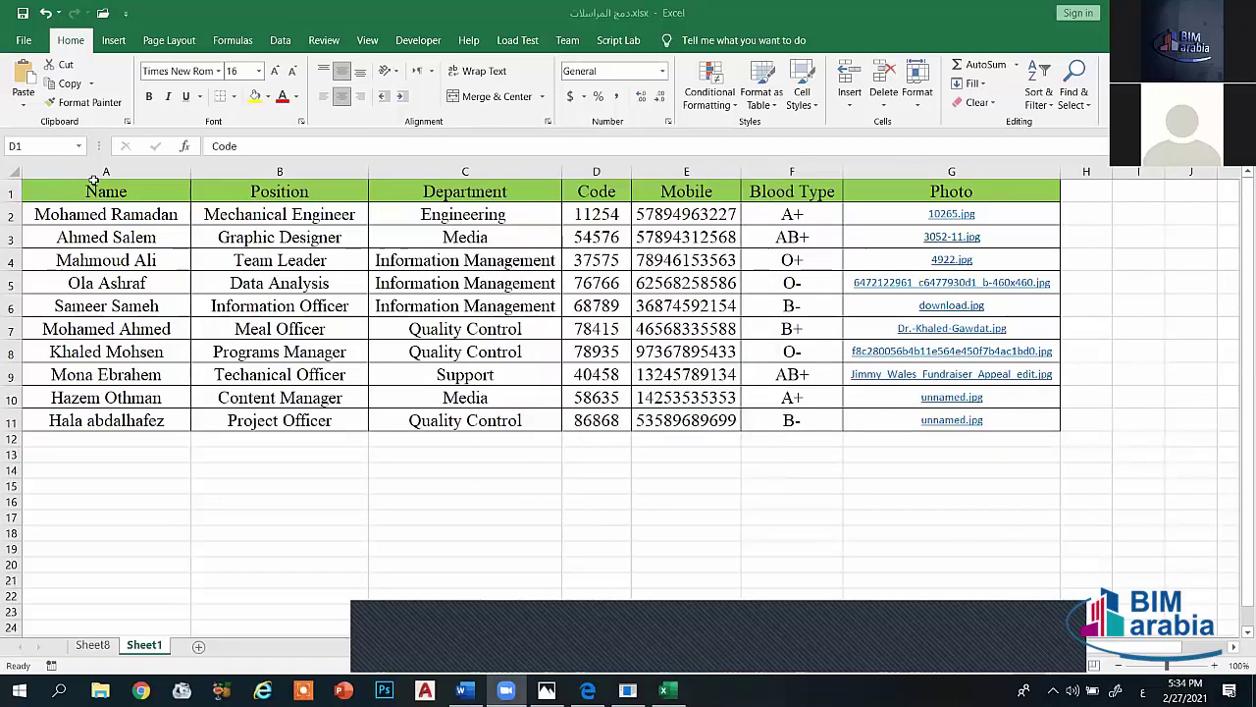
# - Go through the Name, Position, Department, Code, Mobile, Blood Type and Photo headers again
pyautogui.click(177, 196)
pyautogui.click(315, 201)
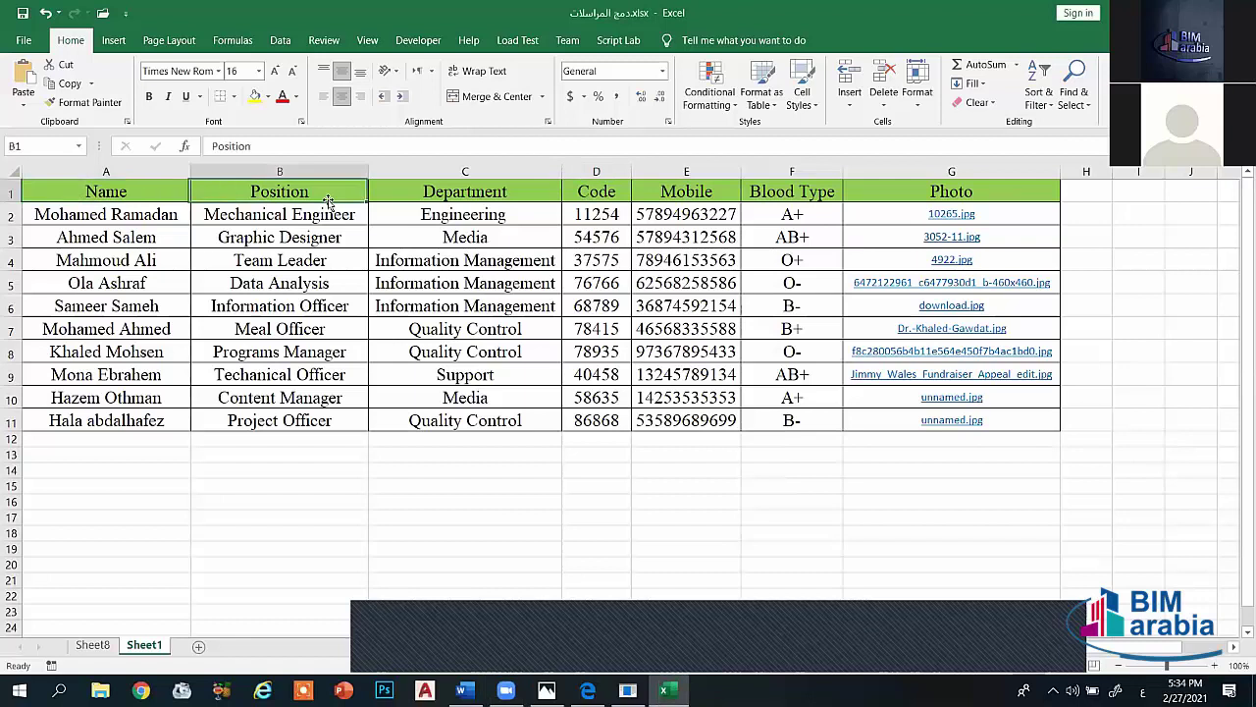
pyautogui.click(491, 202)
pyautogui.click(599, 197)
pyautogui.click(684, 191)
pyautogui.click(795, 193)
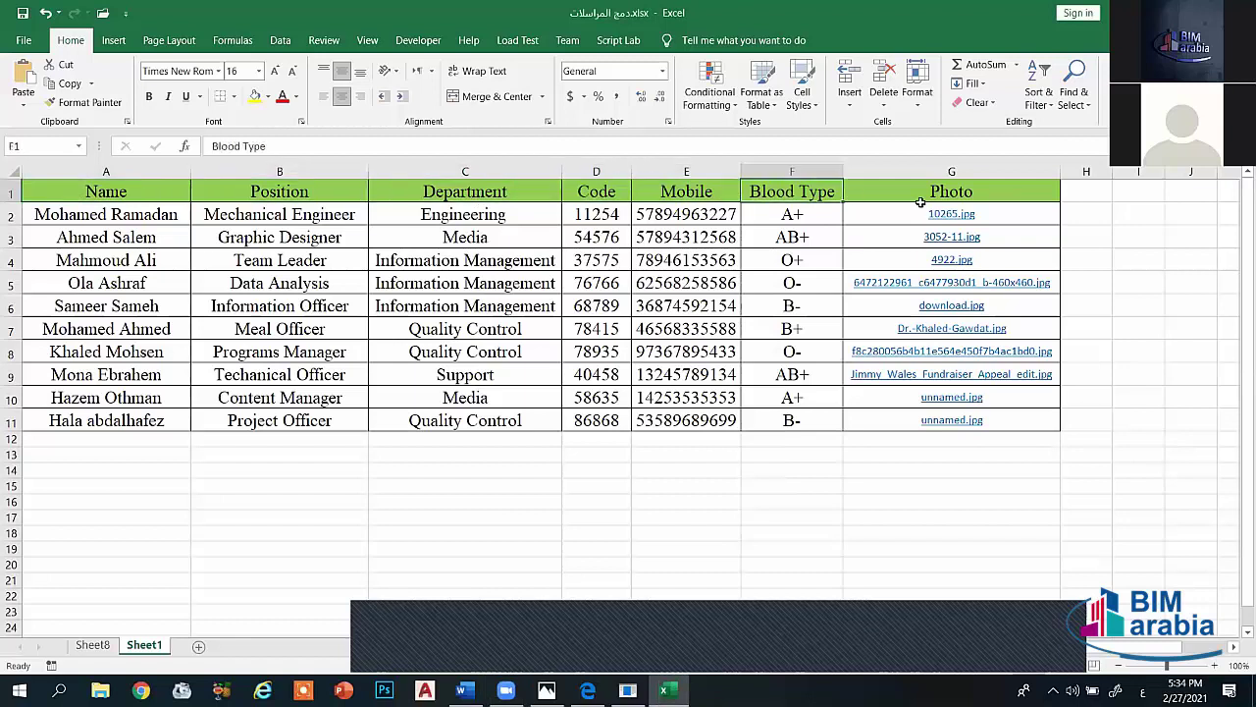
pyautogui.click(920, 205)
pyautogui.click(891, 193)
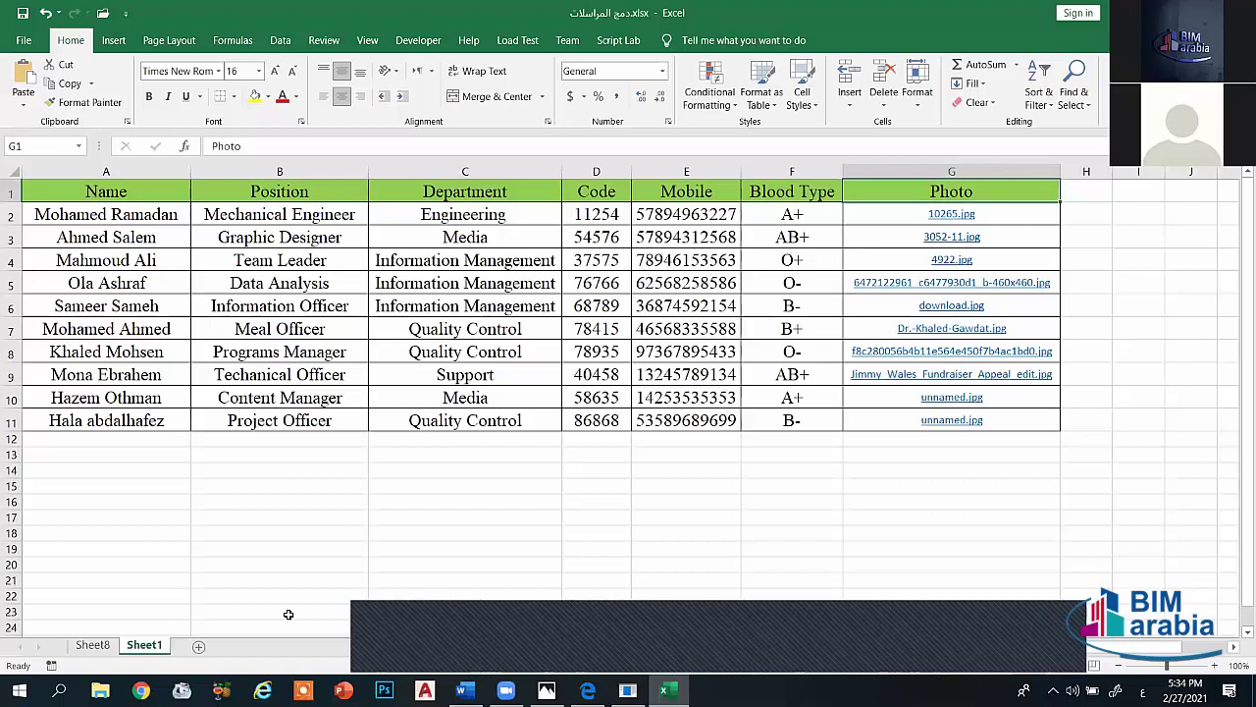
# - Glance at the Sheet8 PivotTable, then step through the first employee names on Sheet1
pyautogui.click(94, 645)
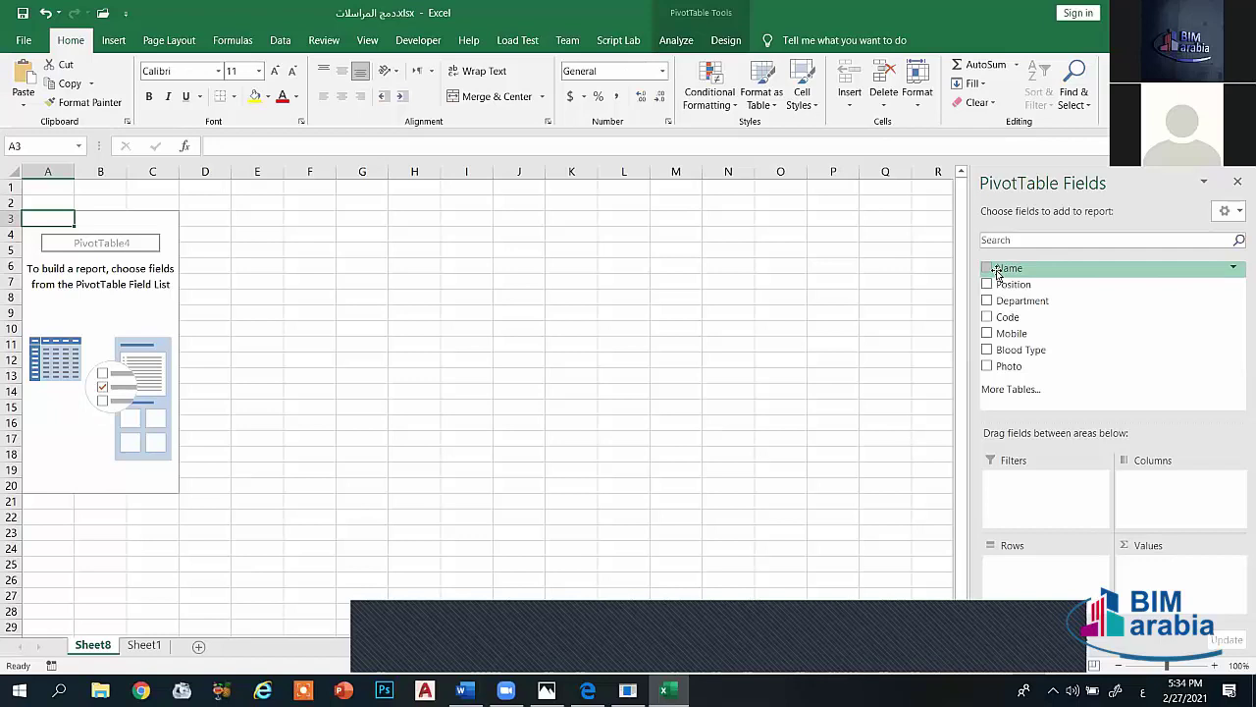
pyautogui.click(144, 644)
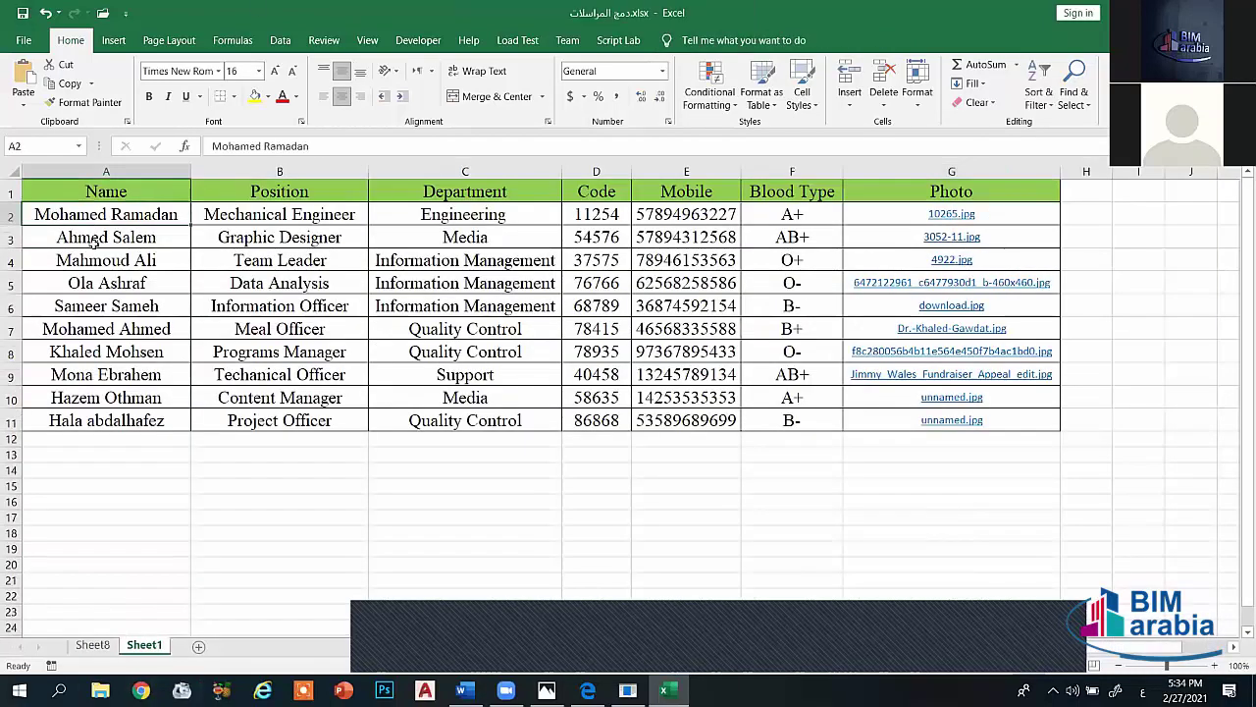
pyautogui.click(94, 238)
pyautogui.click(95, 261)
pyautogui.click(118, 291)
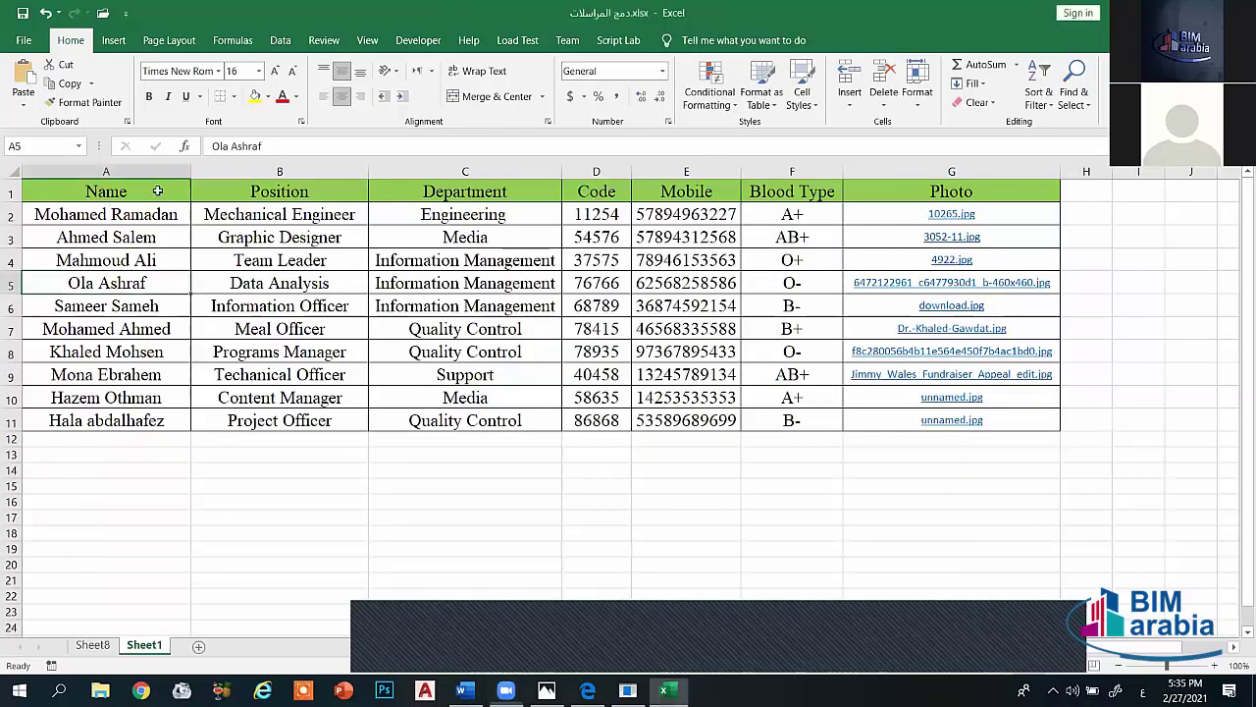
# - Review the column headers once more and select the full header row A1:G1
pyautogui.click(106, 191)
pyautogui.click(280, 191)
pyautogui.click(465, 191)
pyautogui.click(686, 191)
pyautogui.click(951, 192)
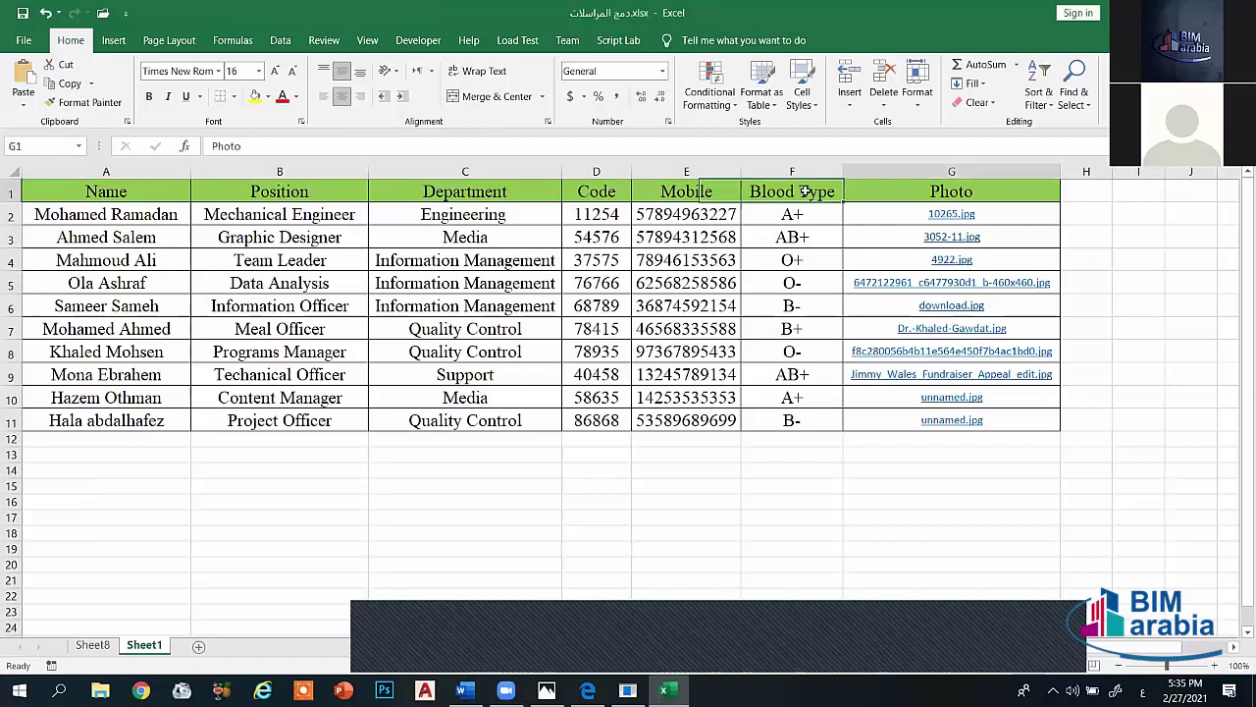
pyautogui.click(280, 191)
pyautogui.click(106, 192)
pyautogui.click(505, 199)
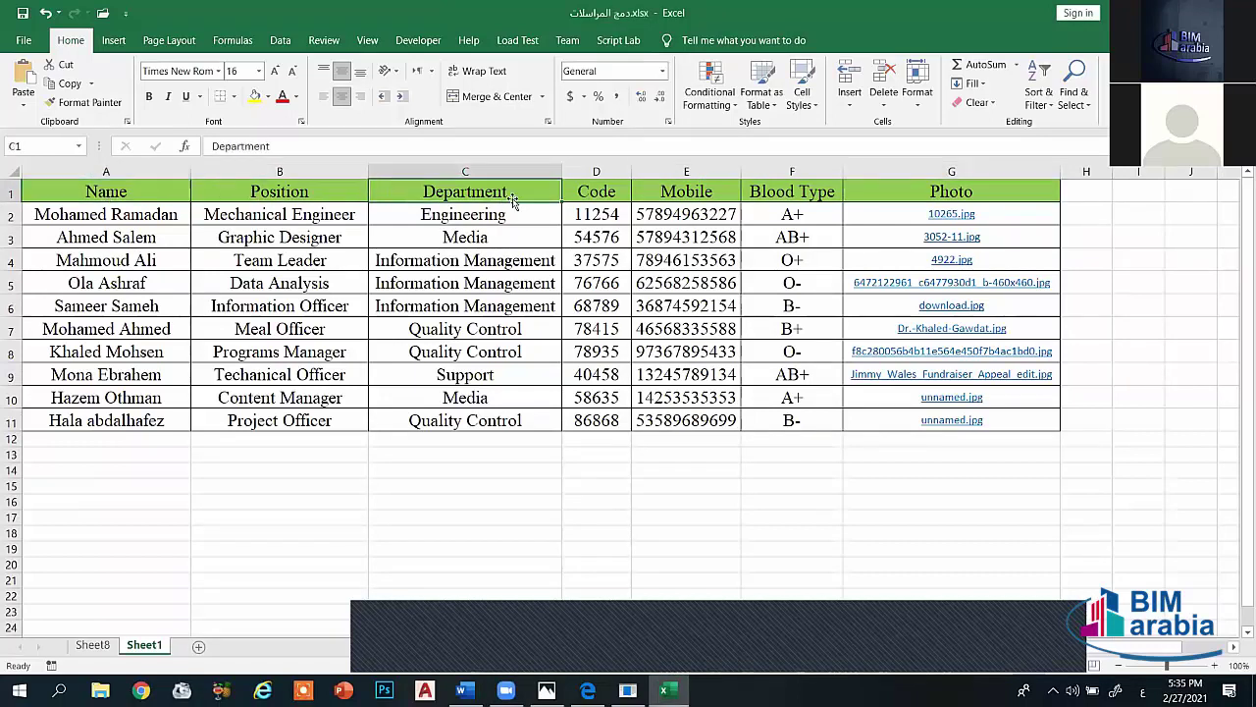
pyautogui.click(83, 190)
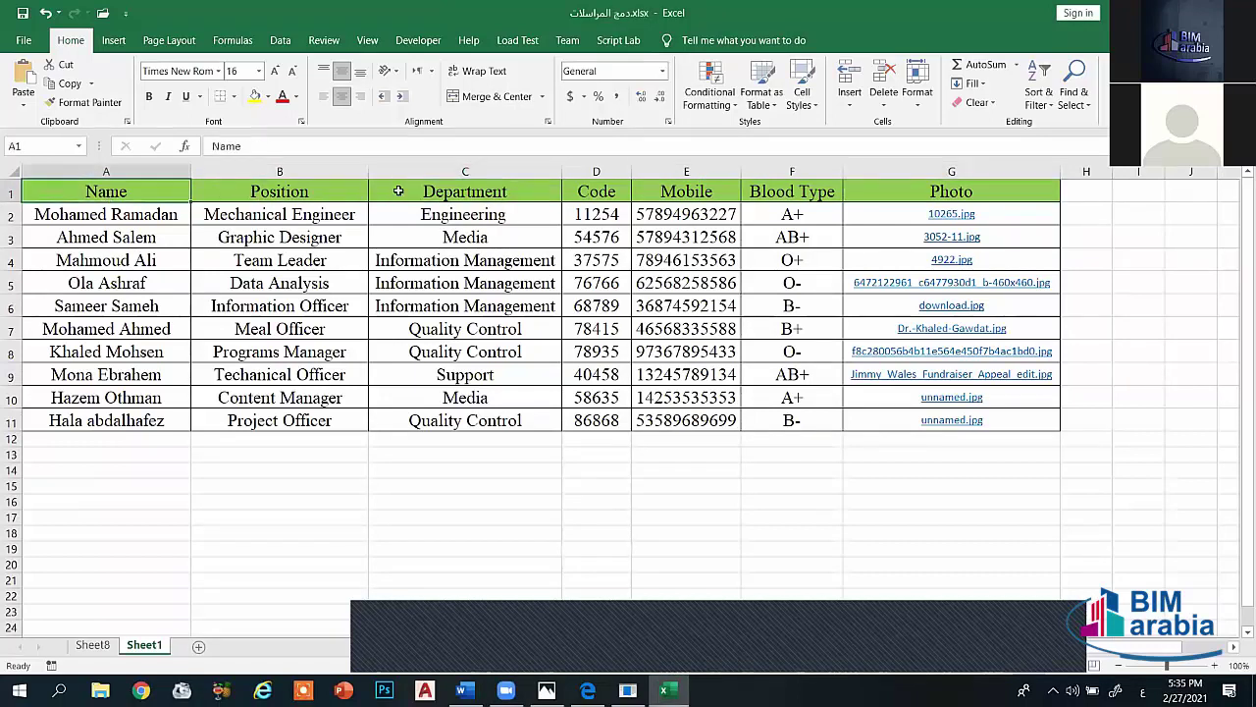
pyautogui.moveTo(106, 191); pyautogui.dragTo(951, 191)
pyautogui.click(270, 230)
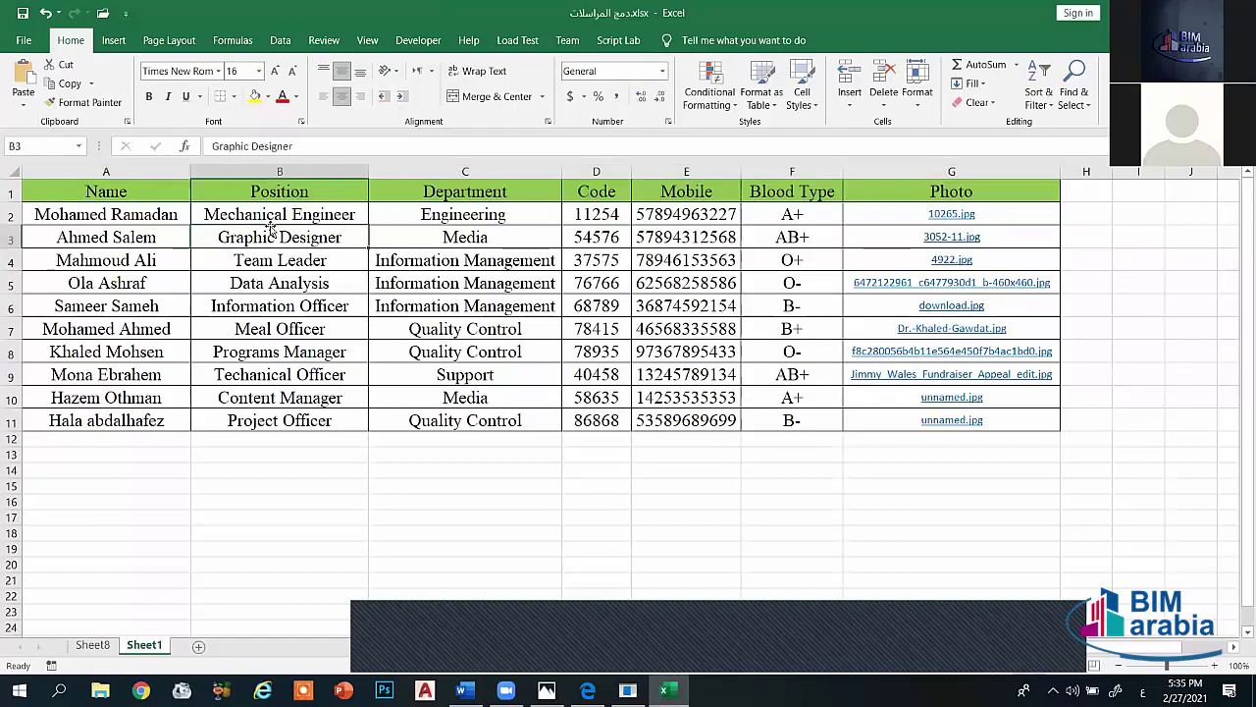
pyautogui.moveTo(45, 188); pyautogui.dragTo(922, 196)
pyautogui.click(426, 276)
# - Select the employee names in column A below the Name header
pyautogui.click(77, 193)
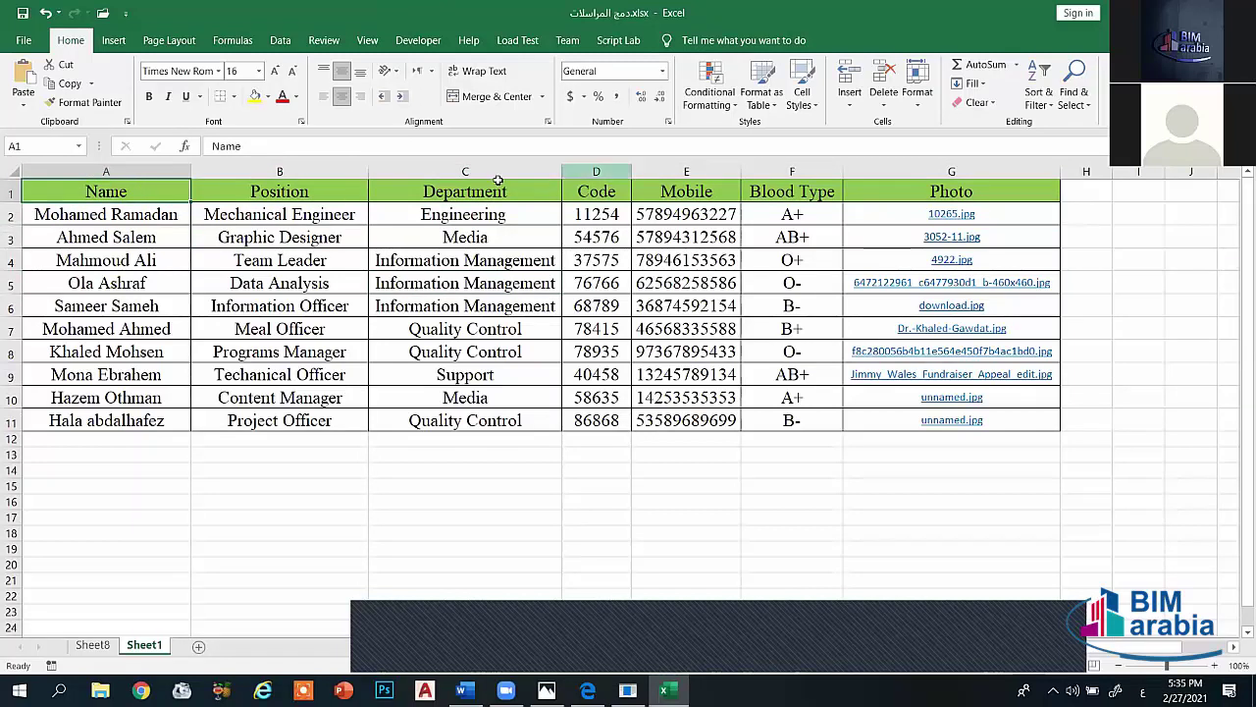
pyautogui.moveTo(110, 216); pyautogui.dragTo(106, 420)
pyautogui.click(106, 260)
pyautogui.click(98, 191)
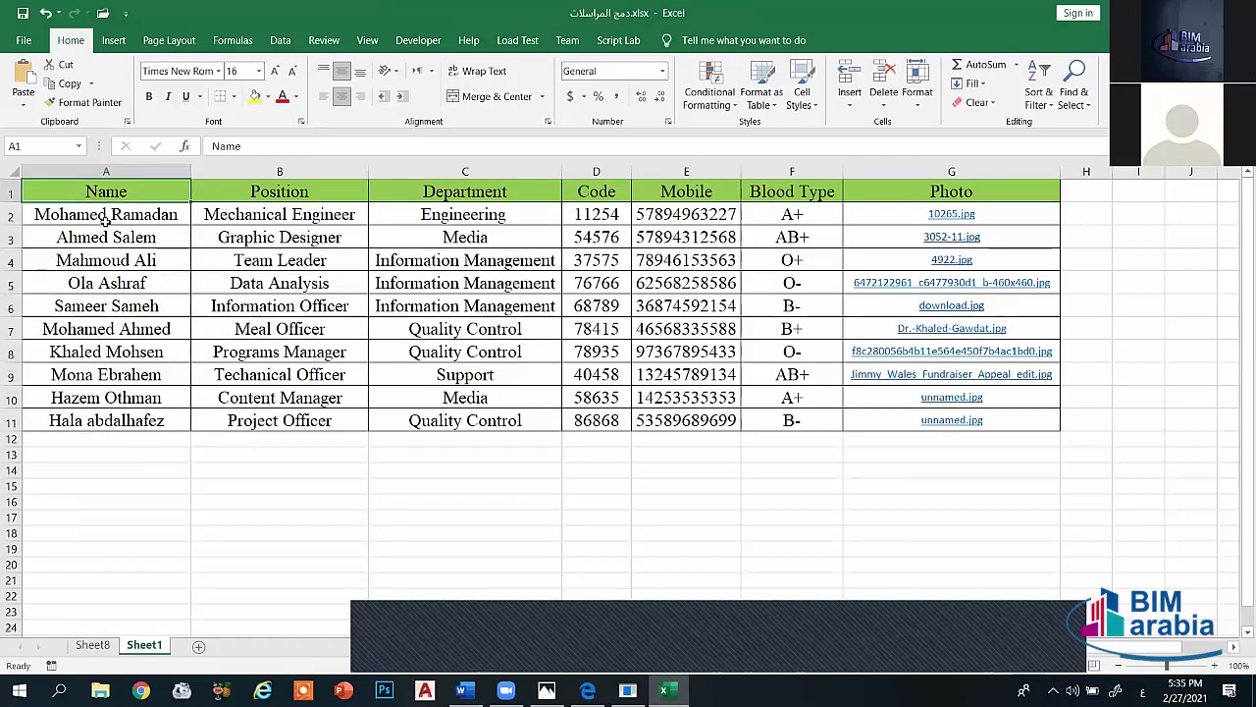
pyautogui.moveTo(106, 214); pyautogui.dragTo(106, 422)
pyautogui.click(251, 193)
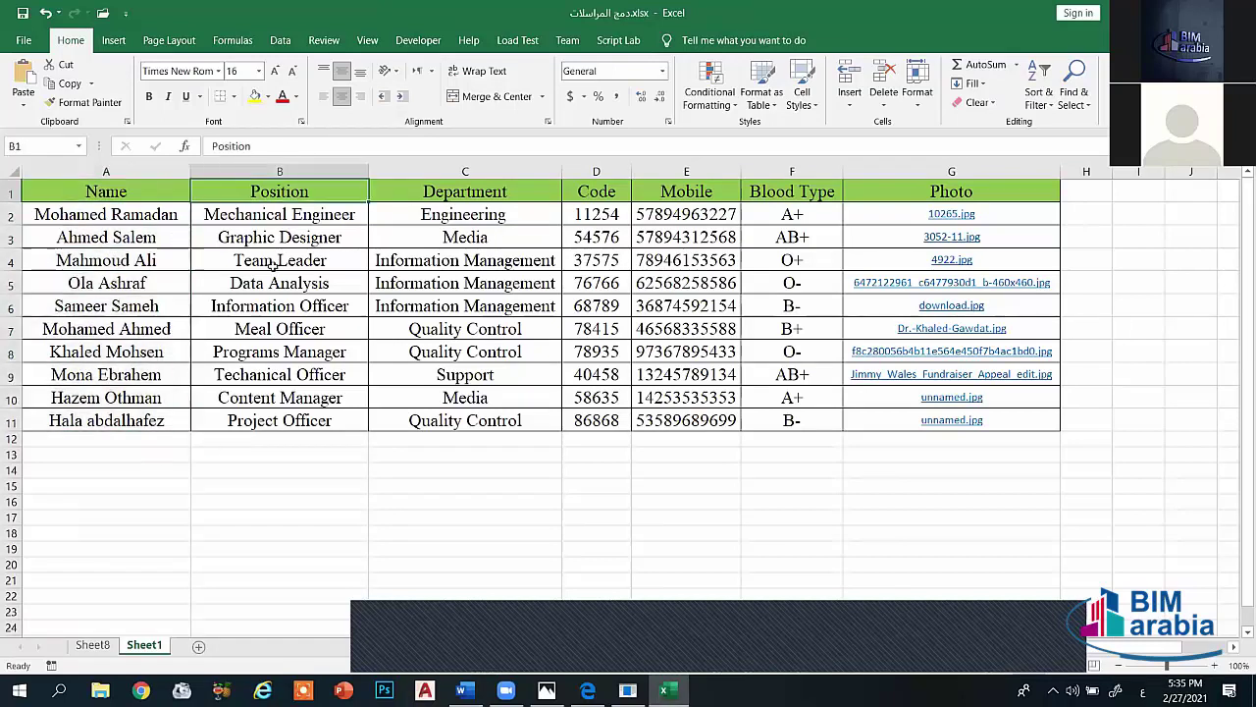
pyautogui.moveTo(280, 214); pyautogui.dragTo(285, 420)
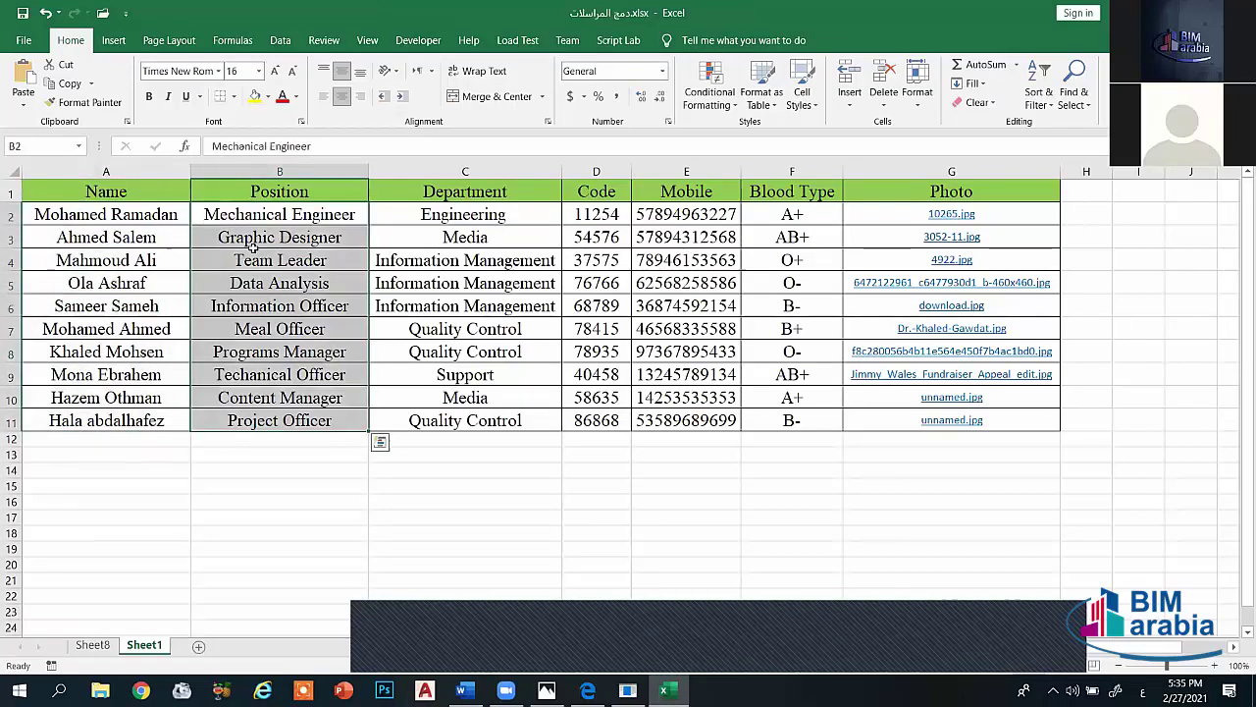
pyautogui.click(304, 222)
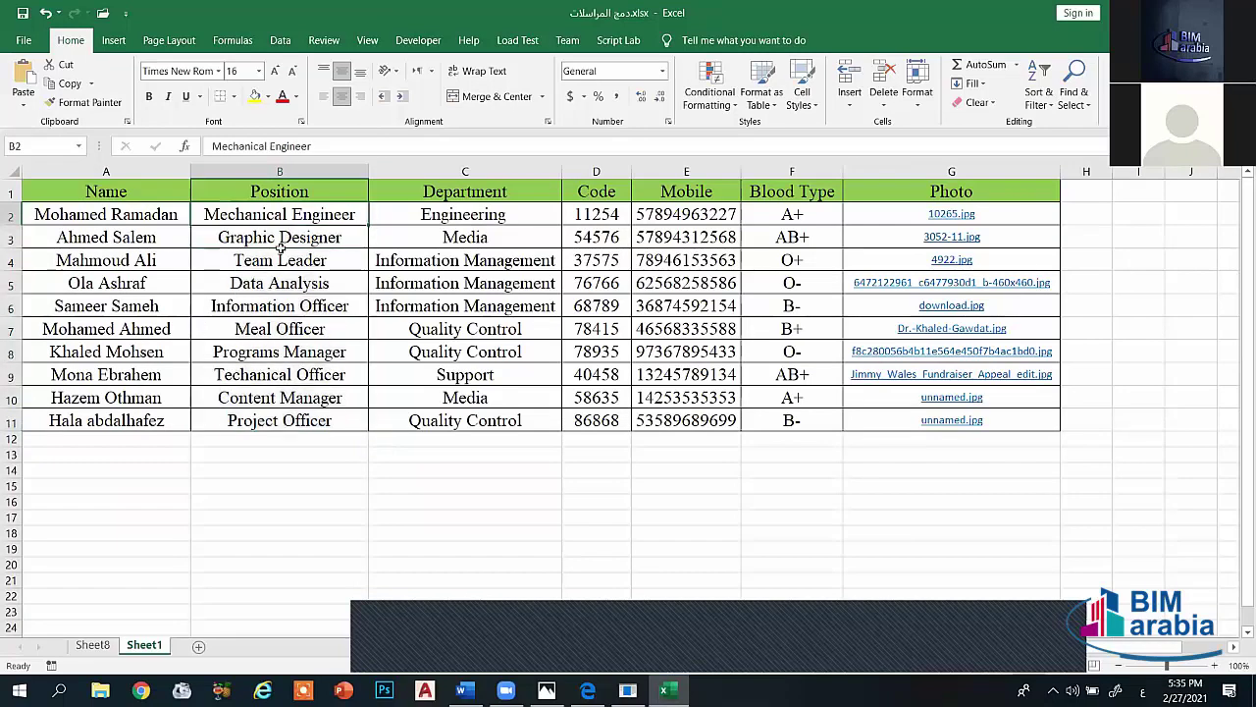
pyautogui.press('Return')
pyautogui.moveTo(461, 221); pyautogui.dragTo(479, 417)
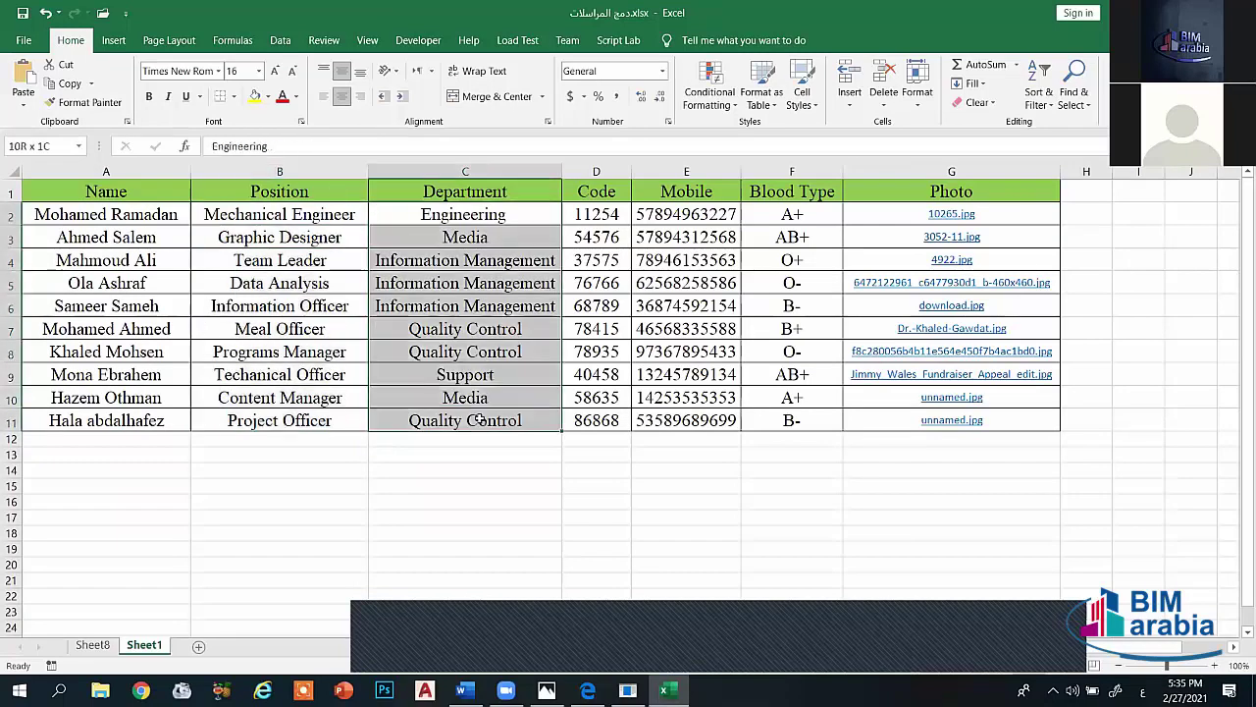
pyautogui.moveTo(592, 211); pyautogui.dragTo(608, 420)
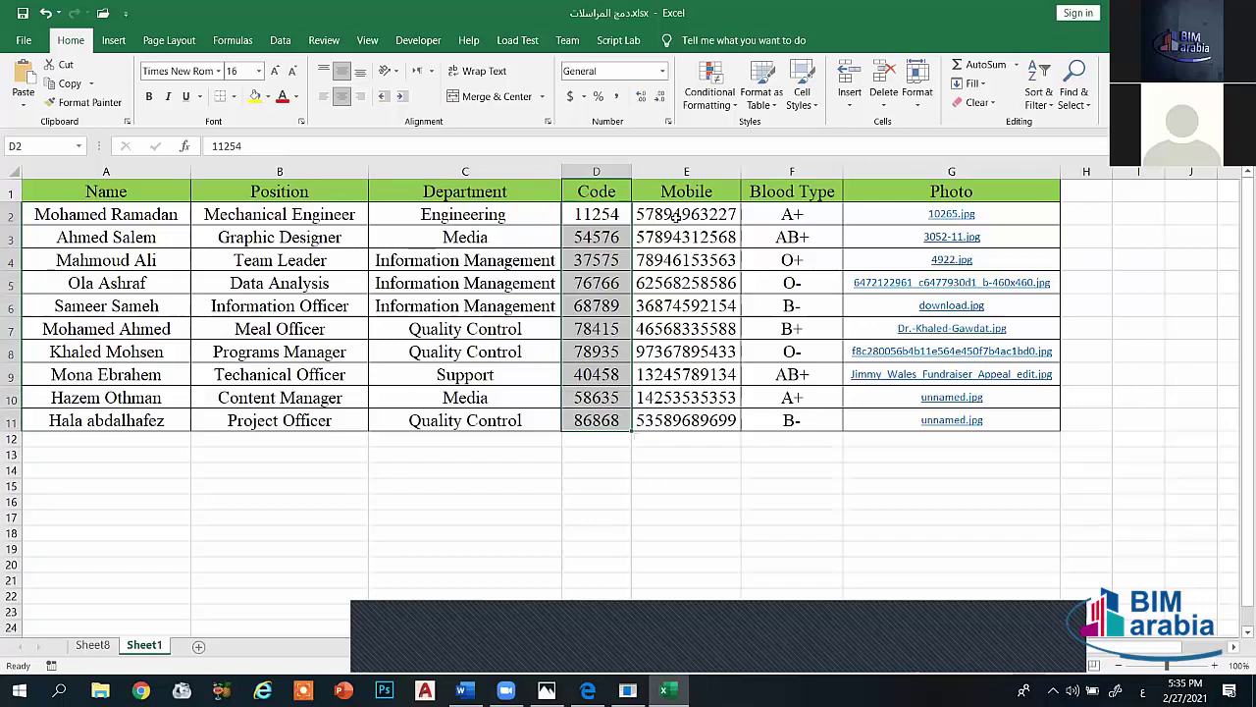
pyautogui.moveTo(673, 214); pyautogui.dragTo(719, 419)
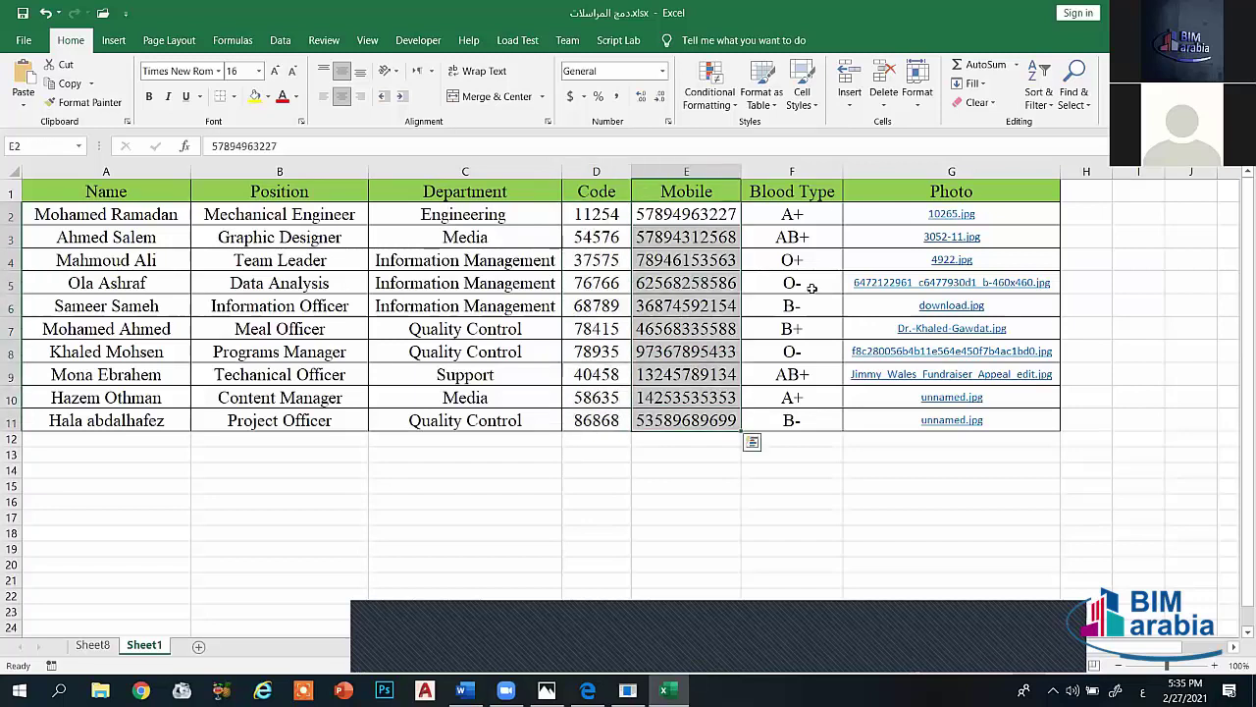
pyautogui.moveTo(790, 216); pyautogui.dragTo(820, 413)
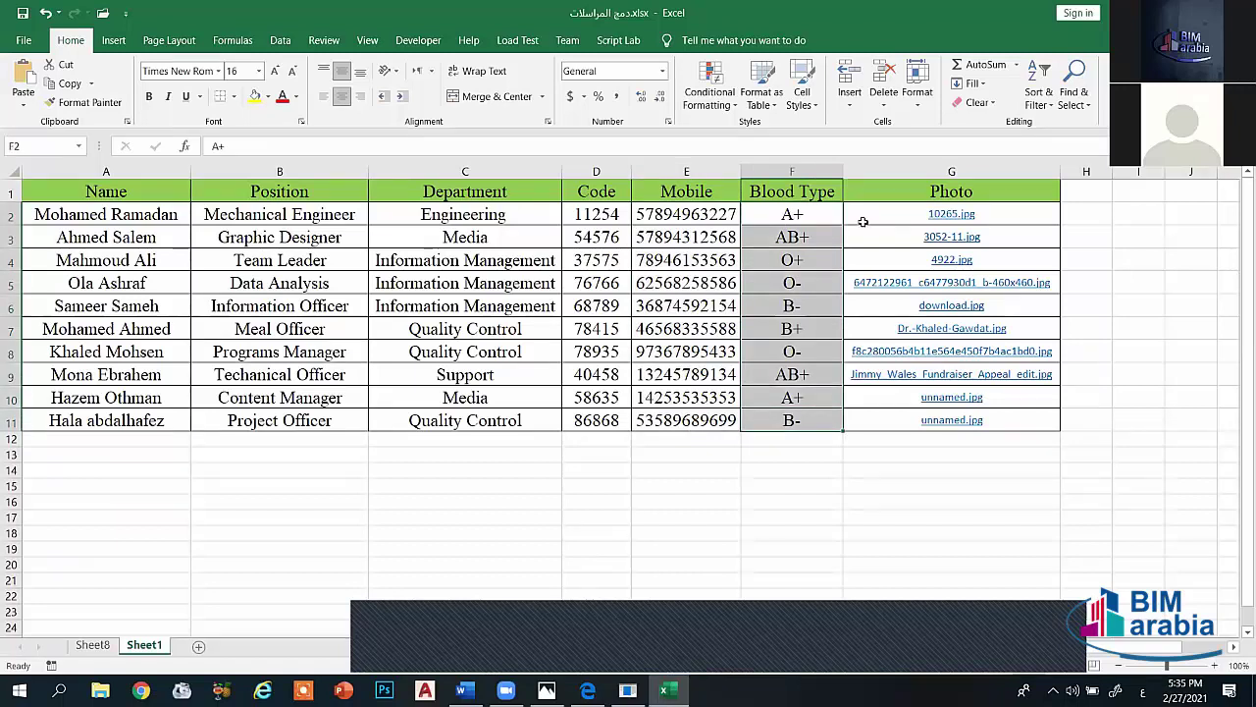
pyautogui.moveTo(864, 222); pyautogui.dragTo(906, 423)
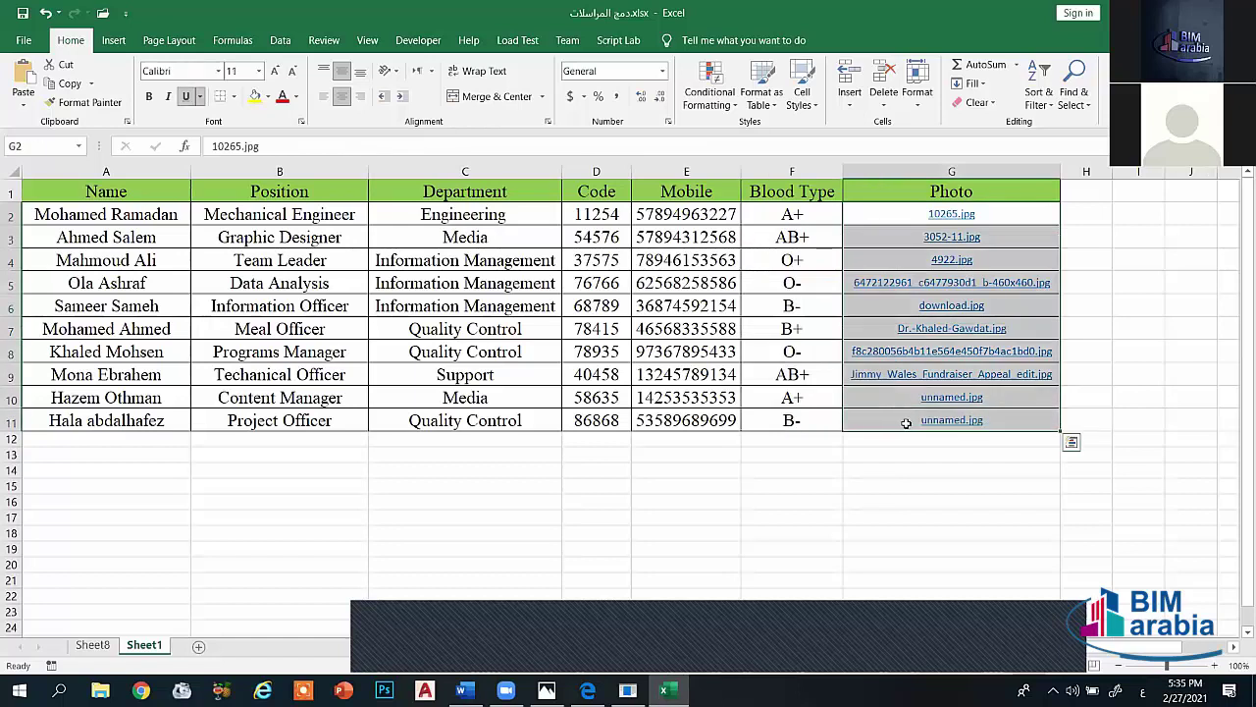
pyautogui.click(91, 296)
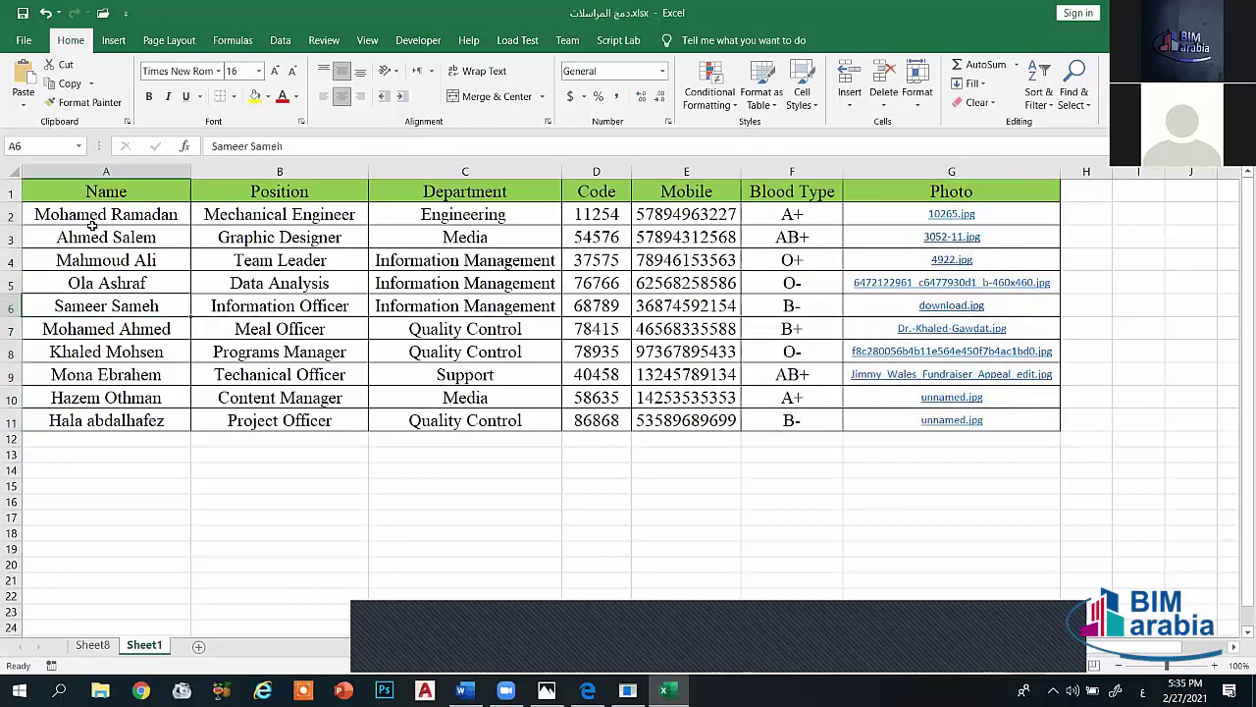
pyautogui.moveTo(42, 193); pyautogui.dragTo(974, 193)
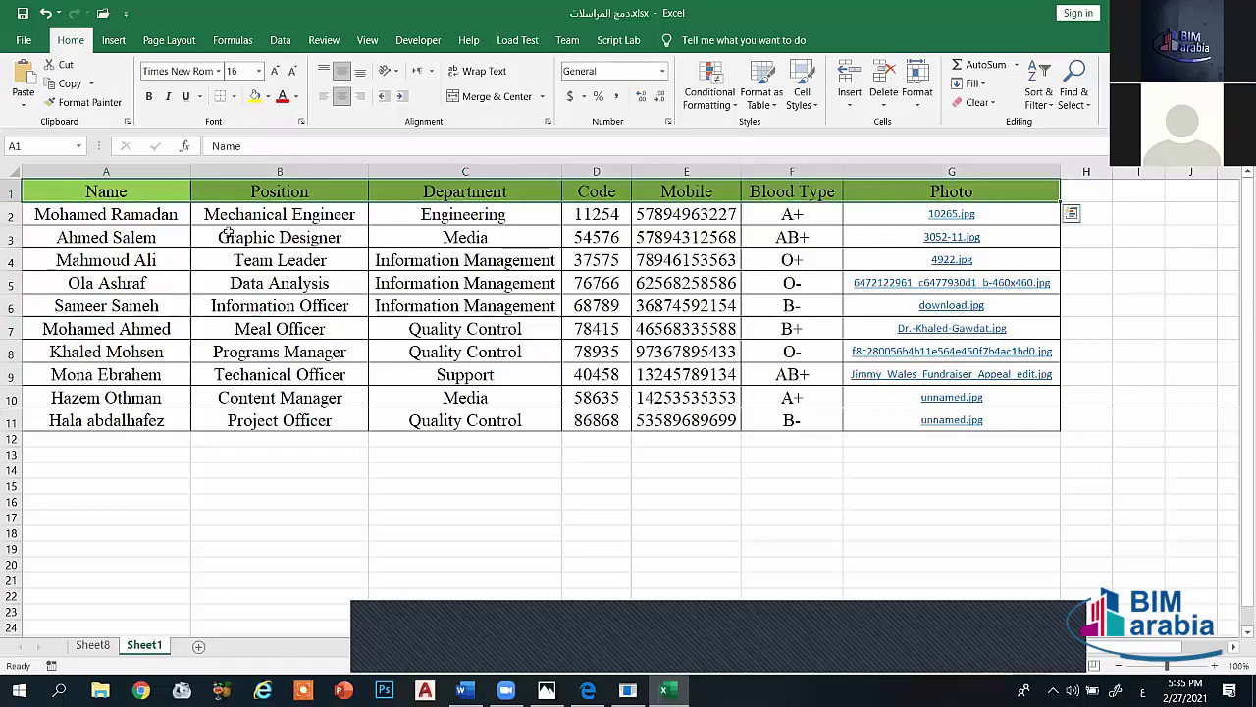
pyautogui.click(88, 213)
pyautogui.moveTo(106, 192); pyautogui.dragTo(1010, 194)
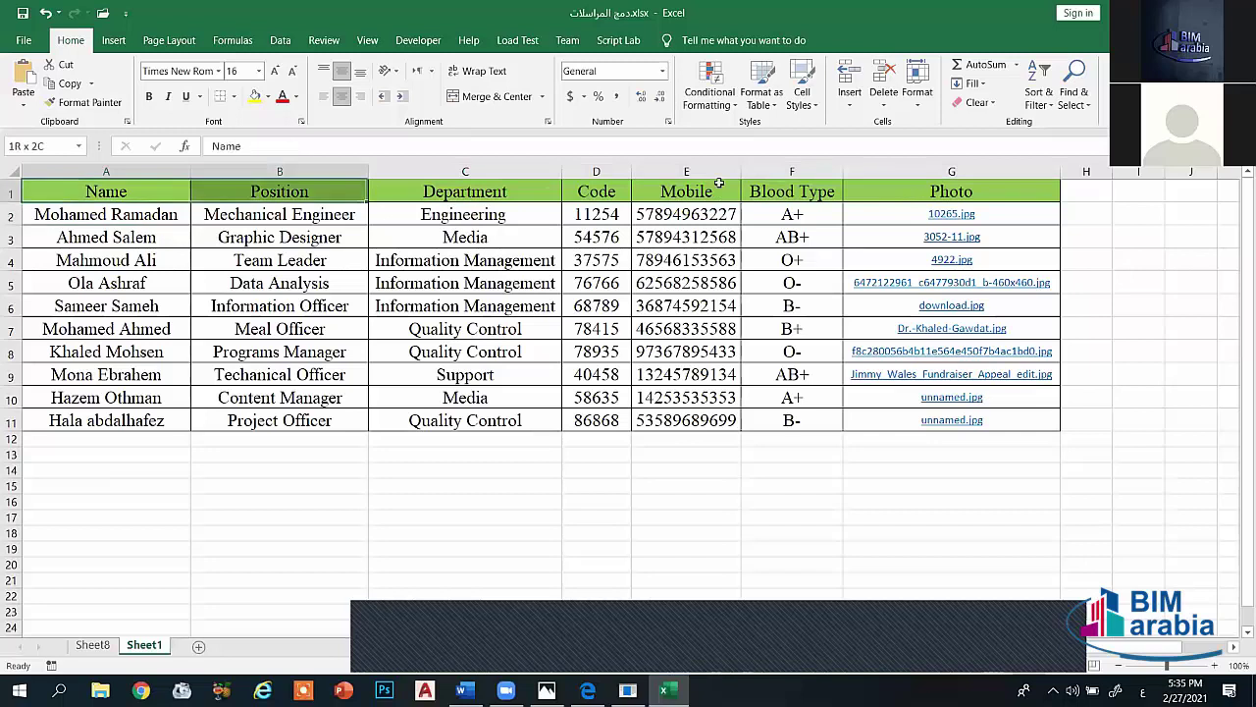
pyautogui.click(23, 213)
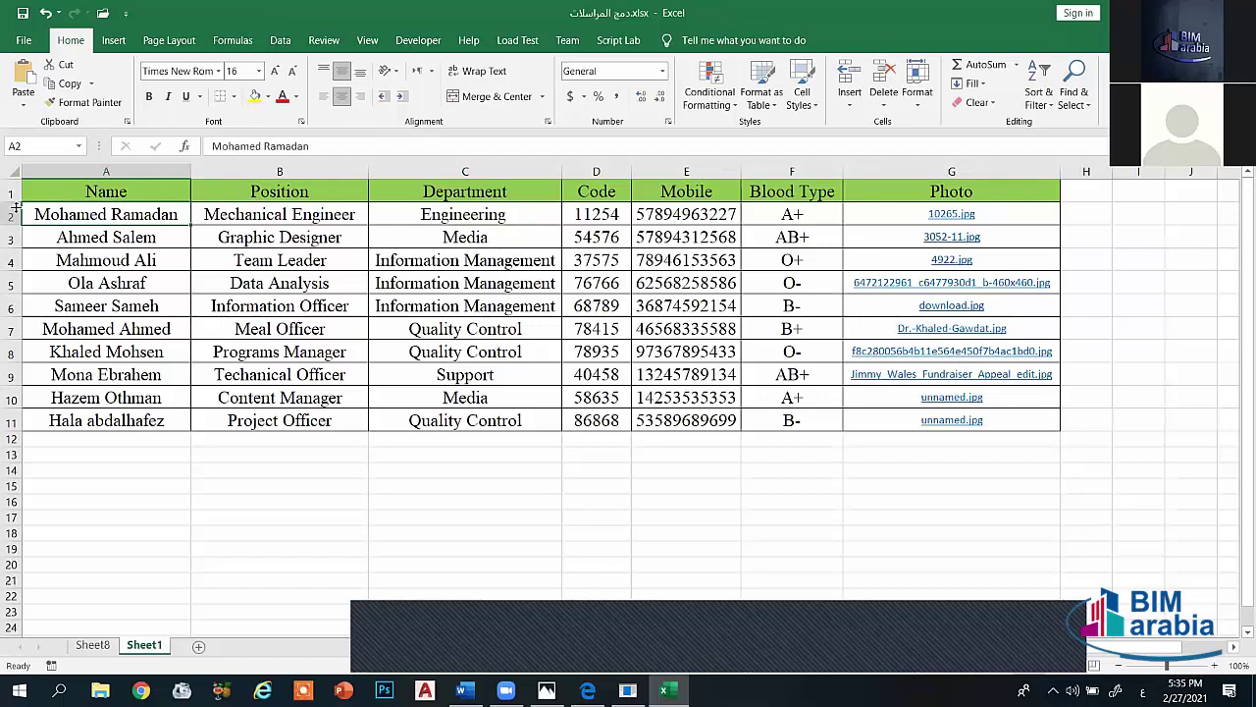
pyautogui.click(119, 196)
pyautogui.click(119, 208)
pyautogui.click(106, 193)
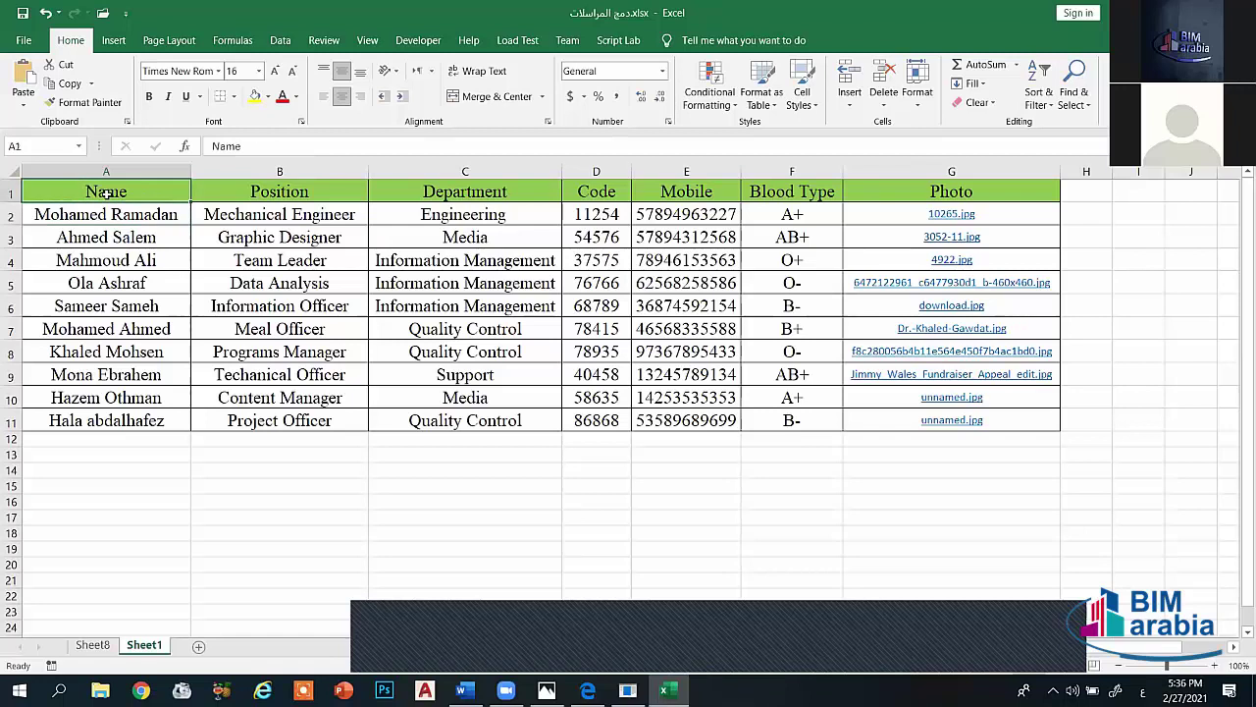
pyautogui.moveTo(119, 213); pyautogui.dragTo(118, 424)
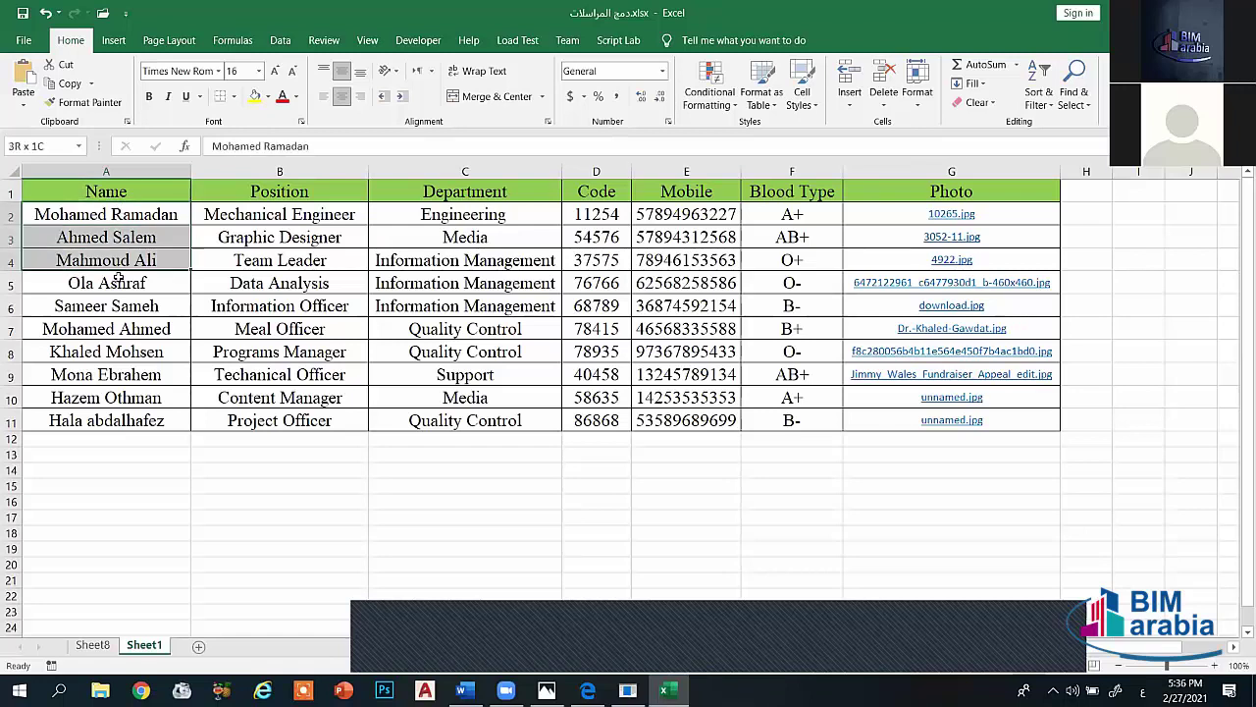
pyautogui.click(112, 351)
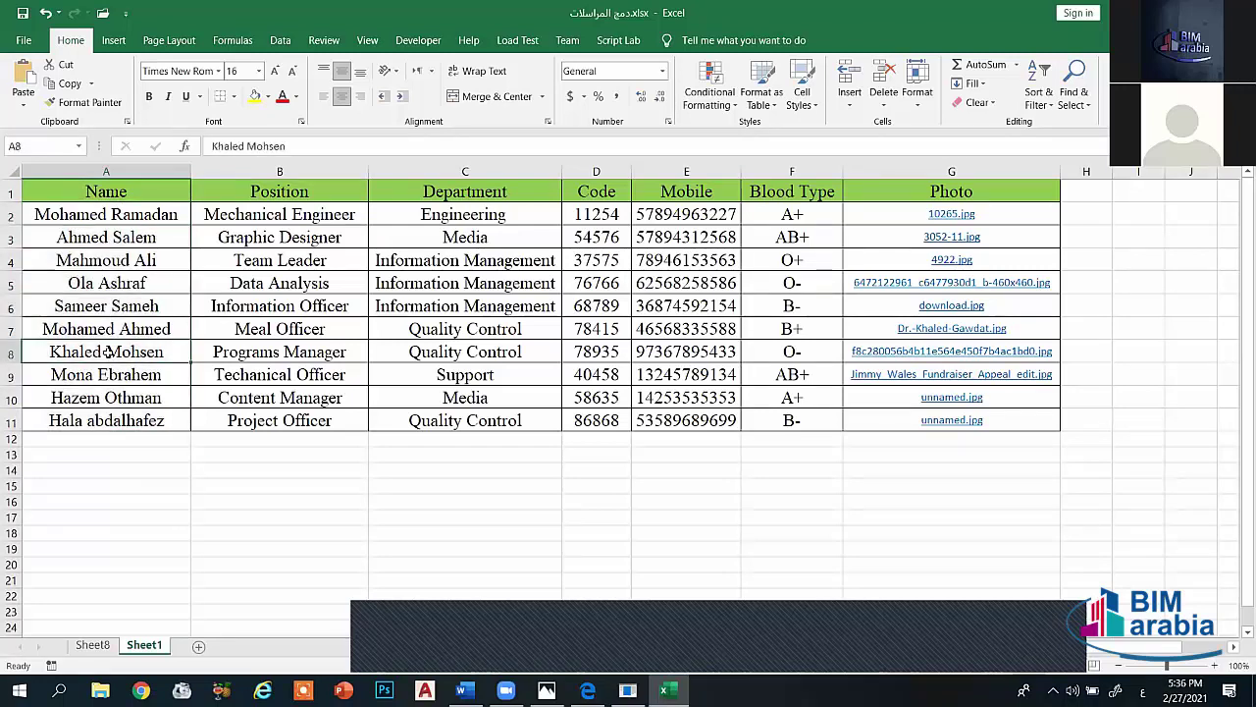
pyautogui.moveTo(93, 213); pyautogui.dragTo(115, 378)
pyautogui.click(93, 208)
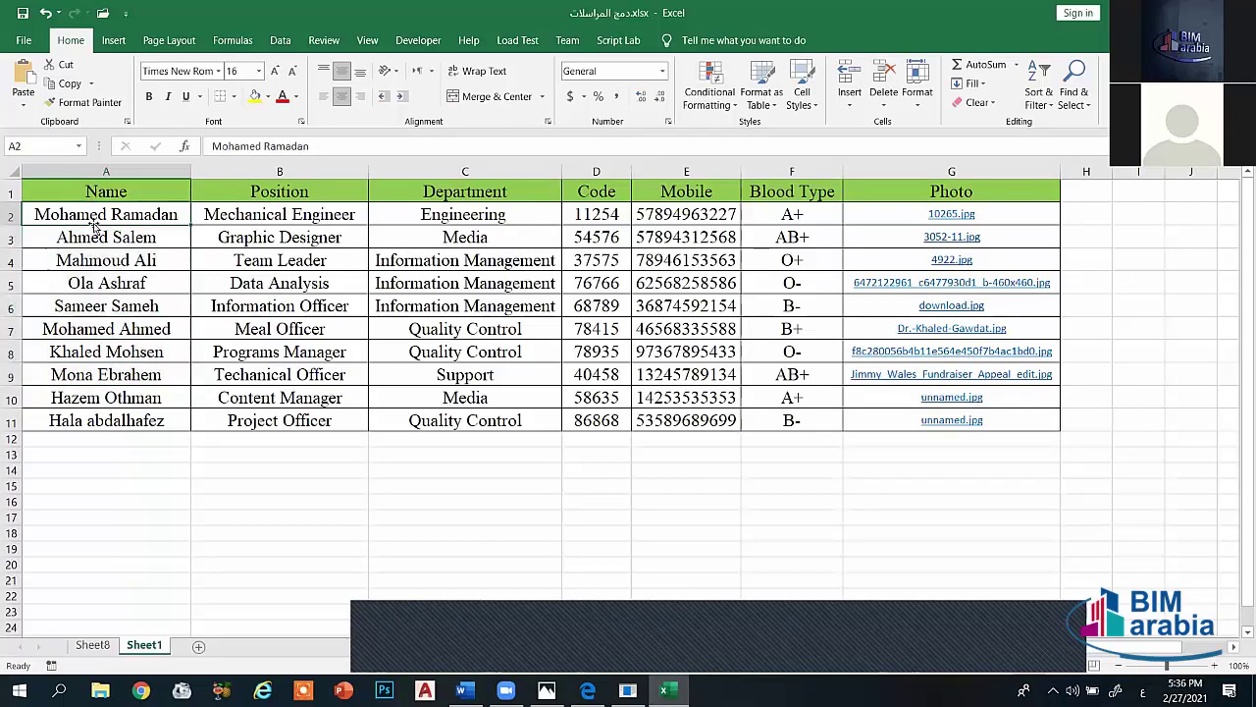
pyautogui.click(94, 234)
pyautogui.click(87, 261)
pyautogui.click(89, 291)
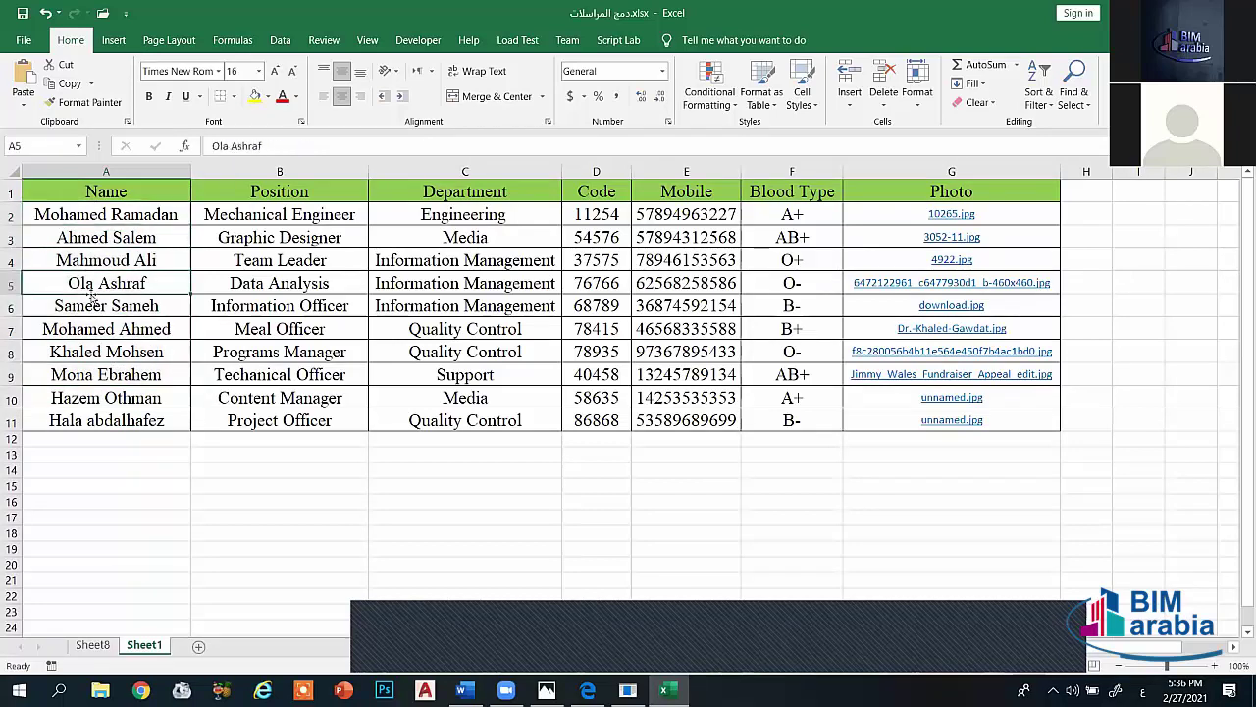
pyautogui.click(84, 312)
pyautogui.click(83, 331)
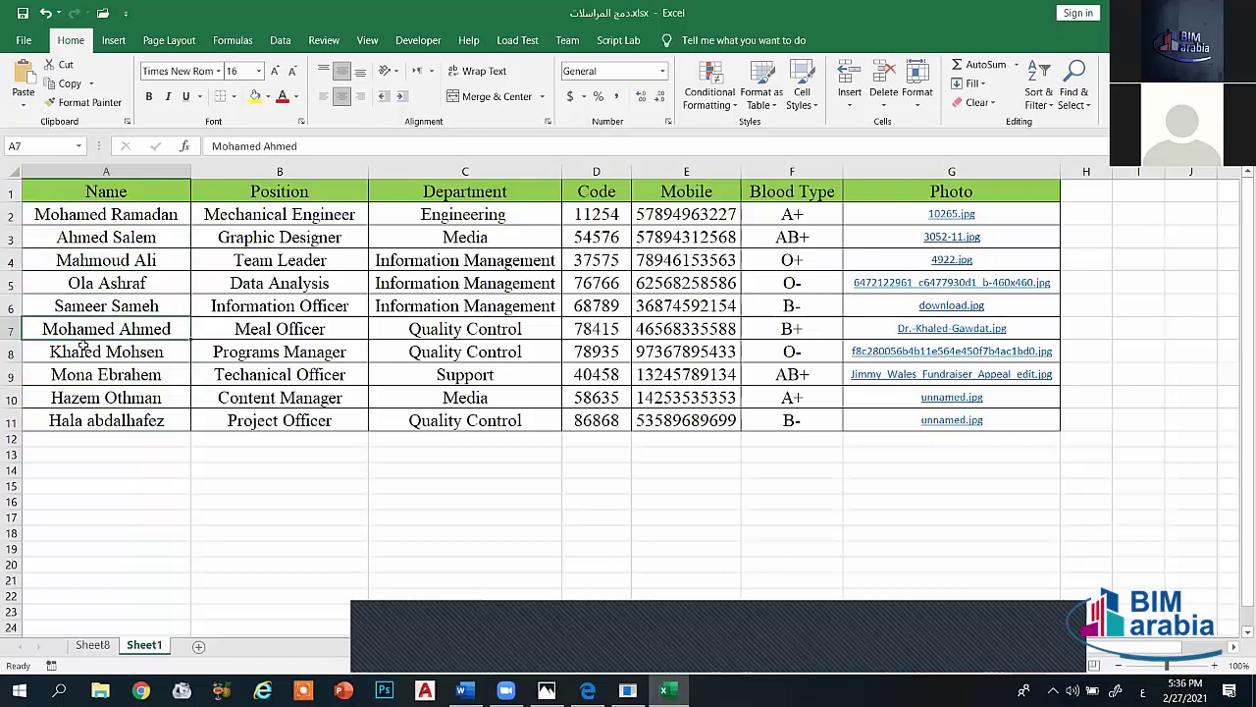
pyautogui.click(82, 352)
pyautogui.moveTo(92, 220); pyautogui.dragTo(98, 420)
pyautogui.click(135, 195)
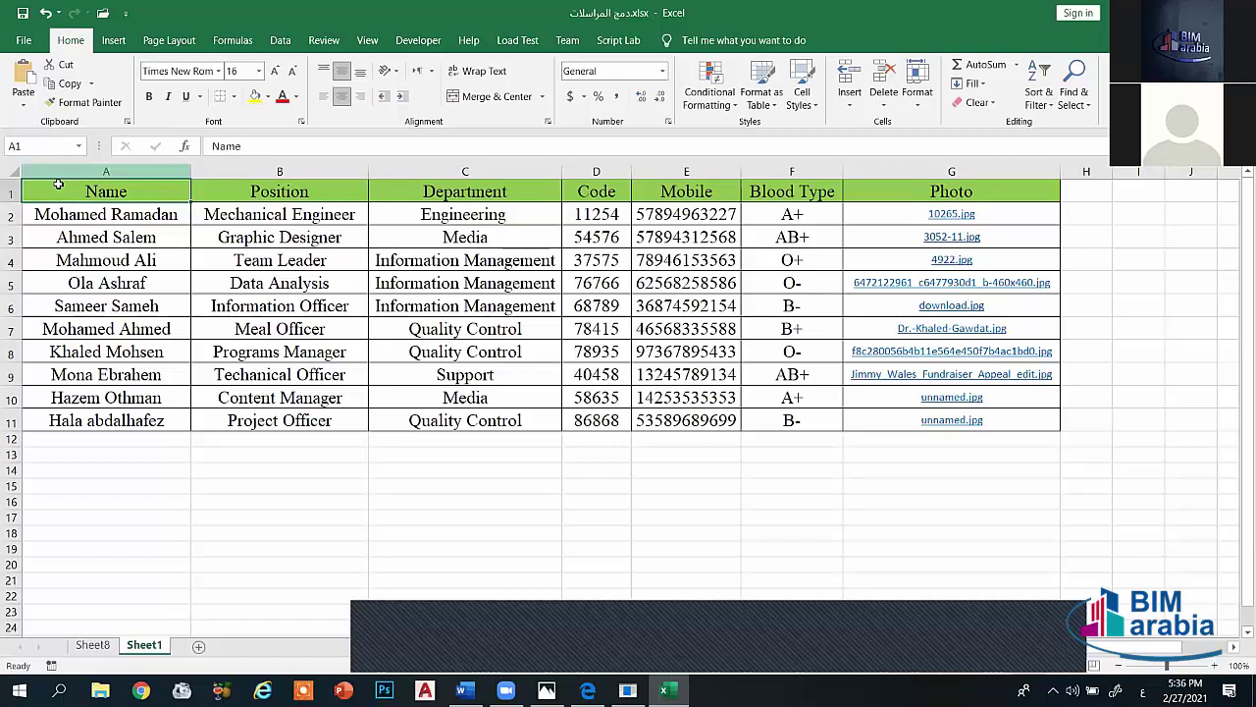
# - Format A1:G11 as a table with headers using a chosen table style
pyautogui.moveTo(58, 184); pyautogui.dragTo(1050, 420)
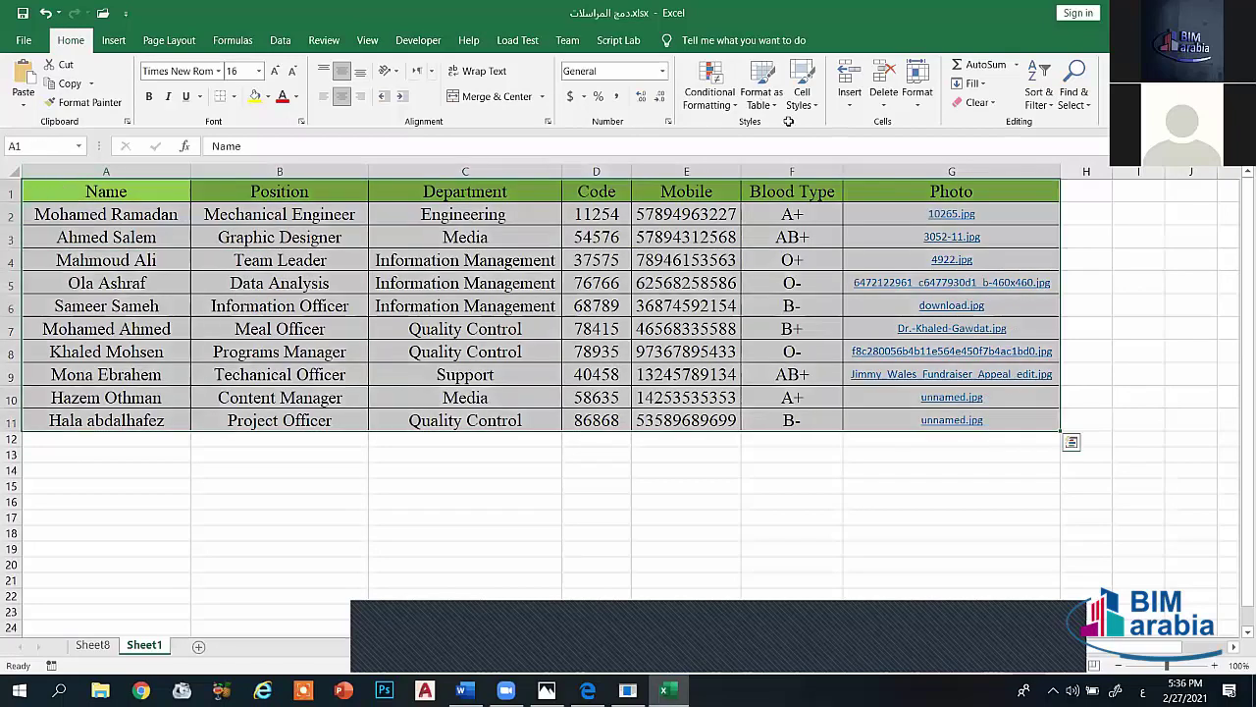
pyautogui.click(774, 87)
pyautogui.click(880, 241)
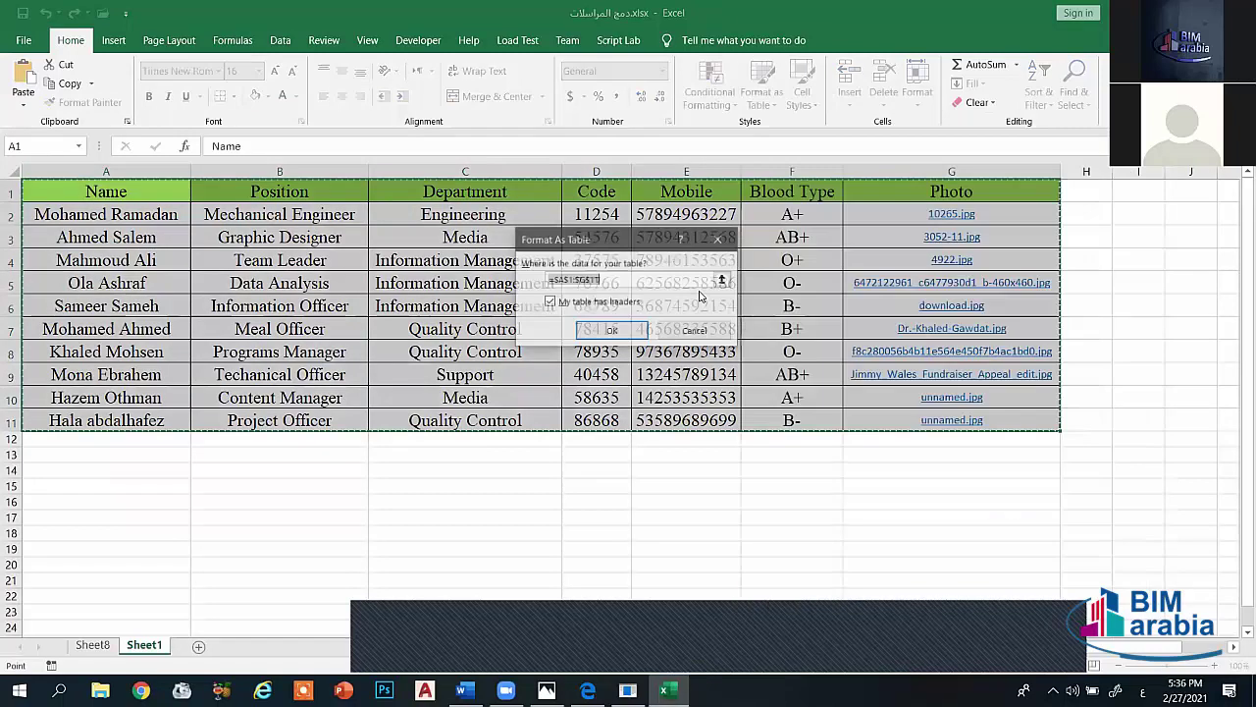
pyautogui.click(611, 329)
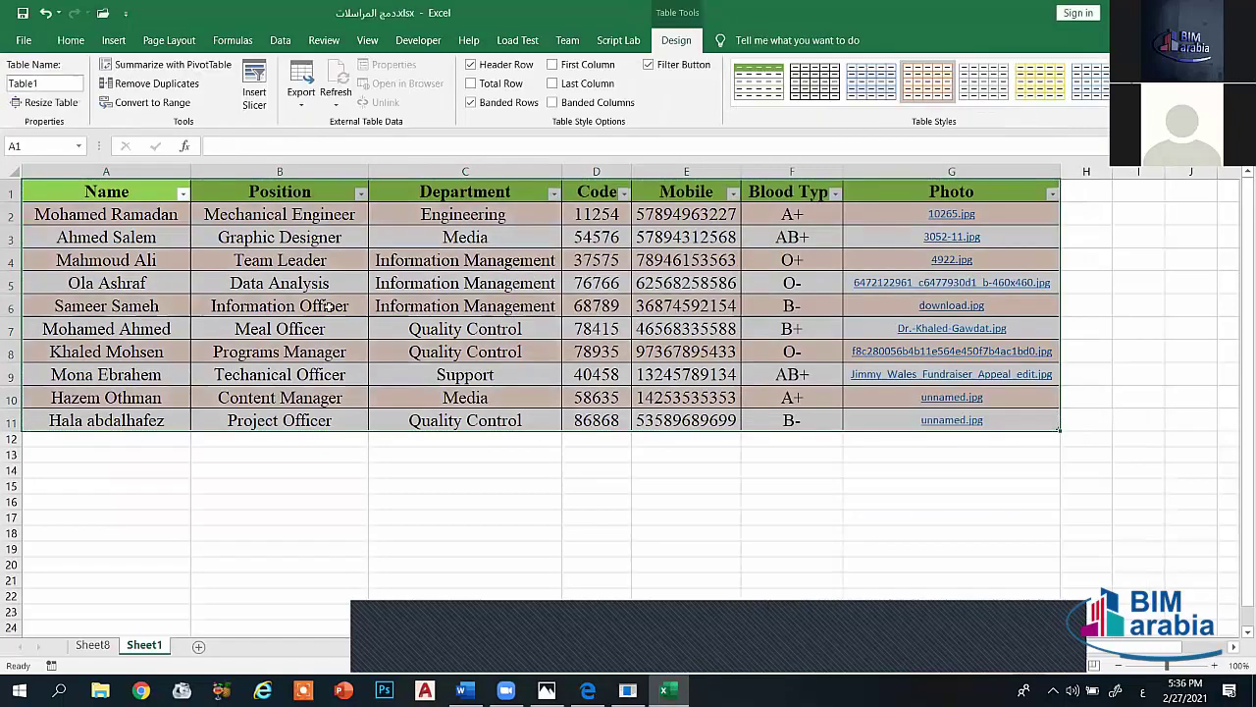
pyautogui.click(328, 305)
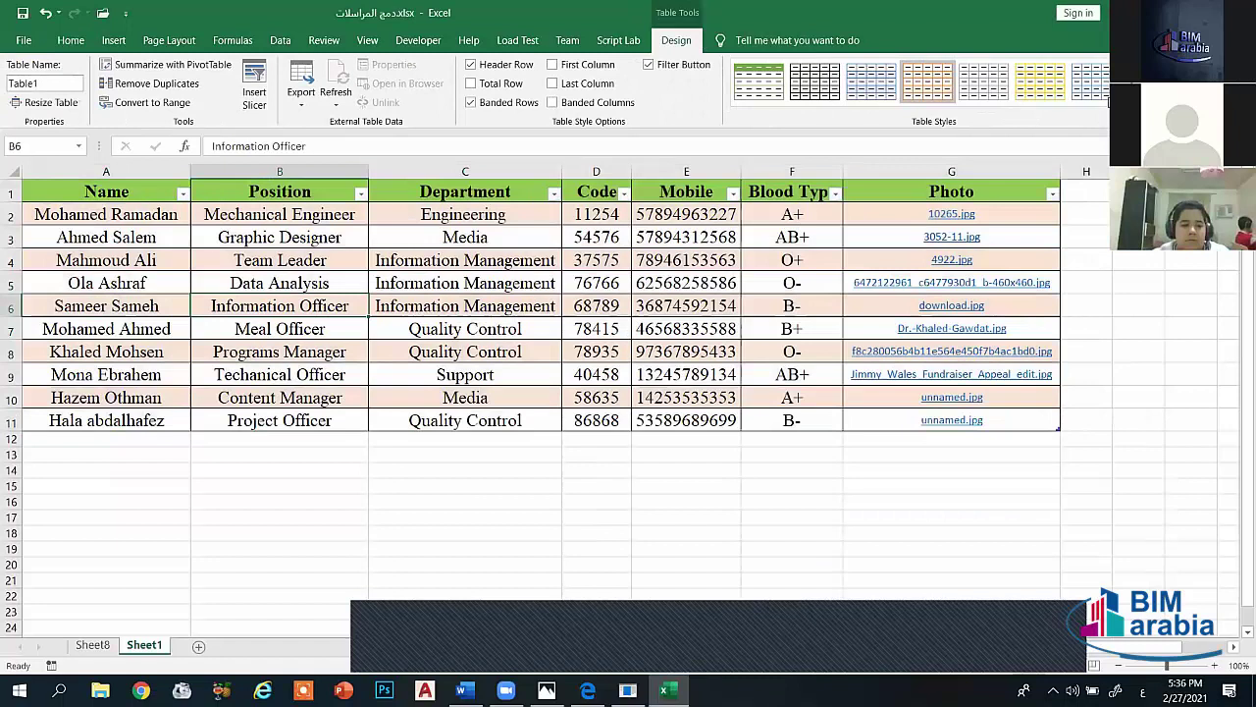
# - Check the Name filter button and the table's header row, then switch to Sheet8
pyautogui.click(183, 195)
pyautogui.press('Escape')
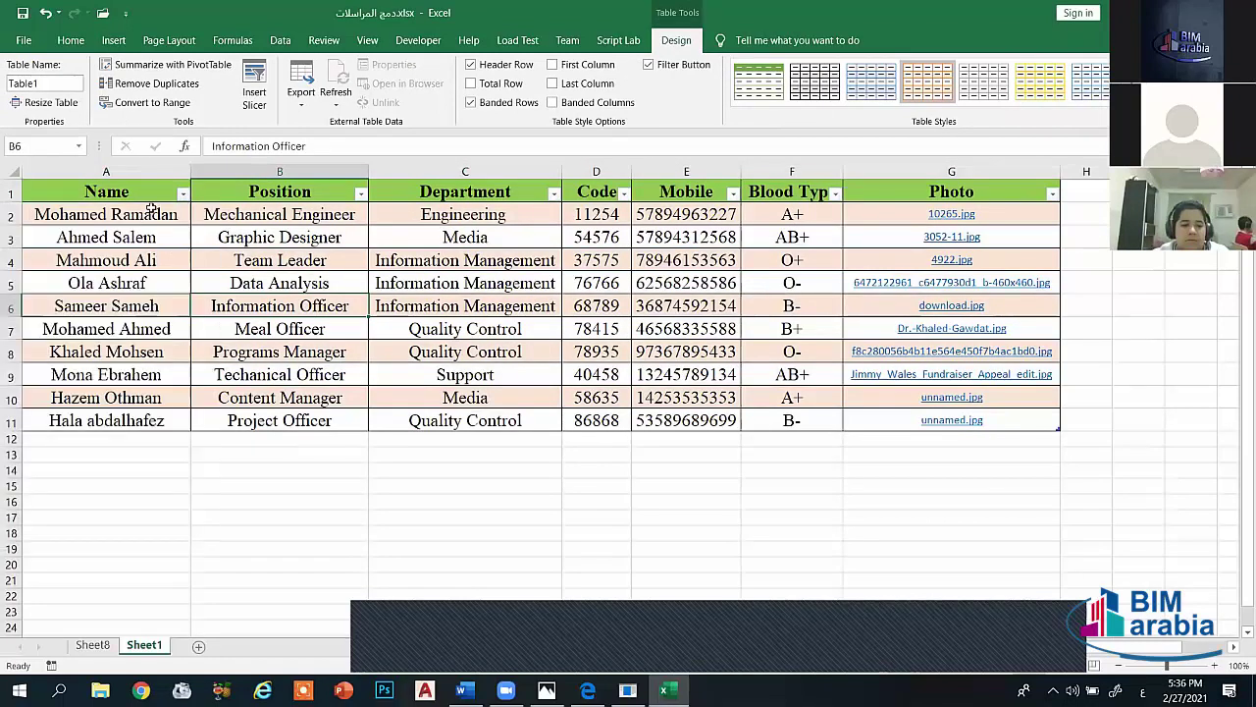
pyautogui.moveTo(91, 190); pyautogui.dragTo(995, 216)
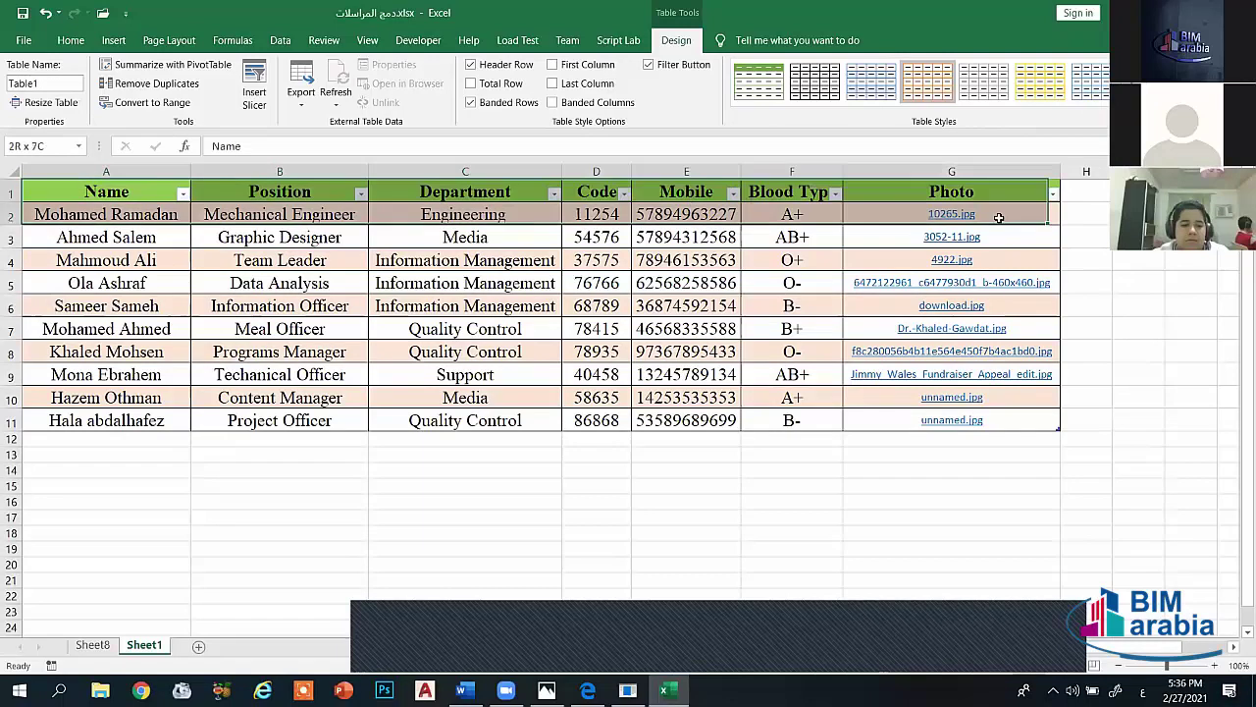
pyautogui.click(334, 284)
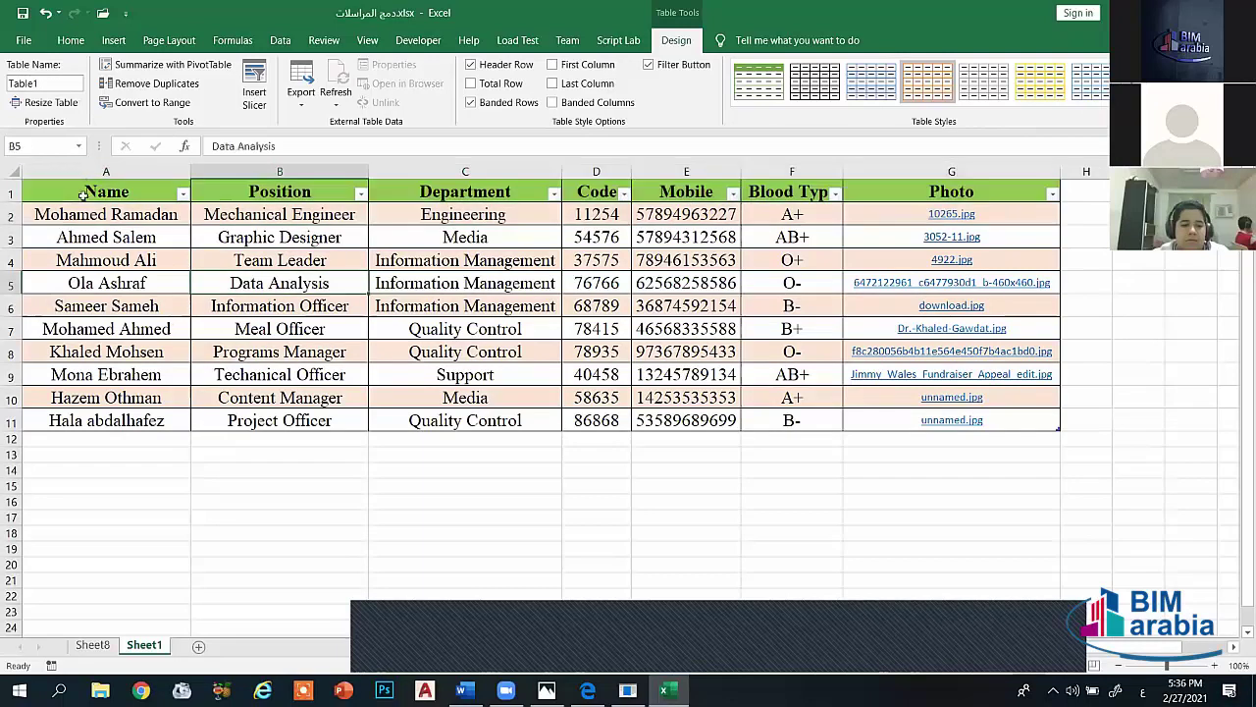
pyautogui.moveTo(106, 193); pyautogui.dragTo(961, 194)
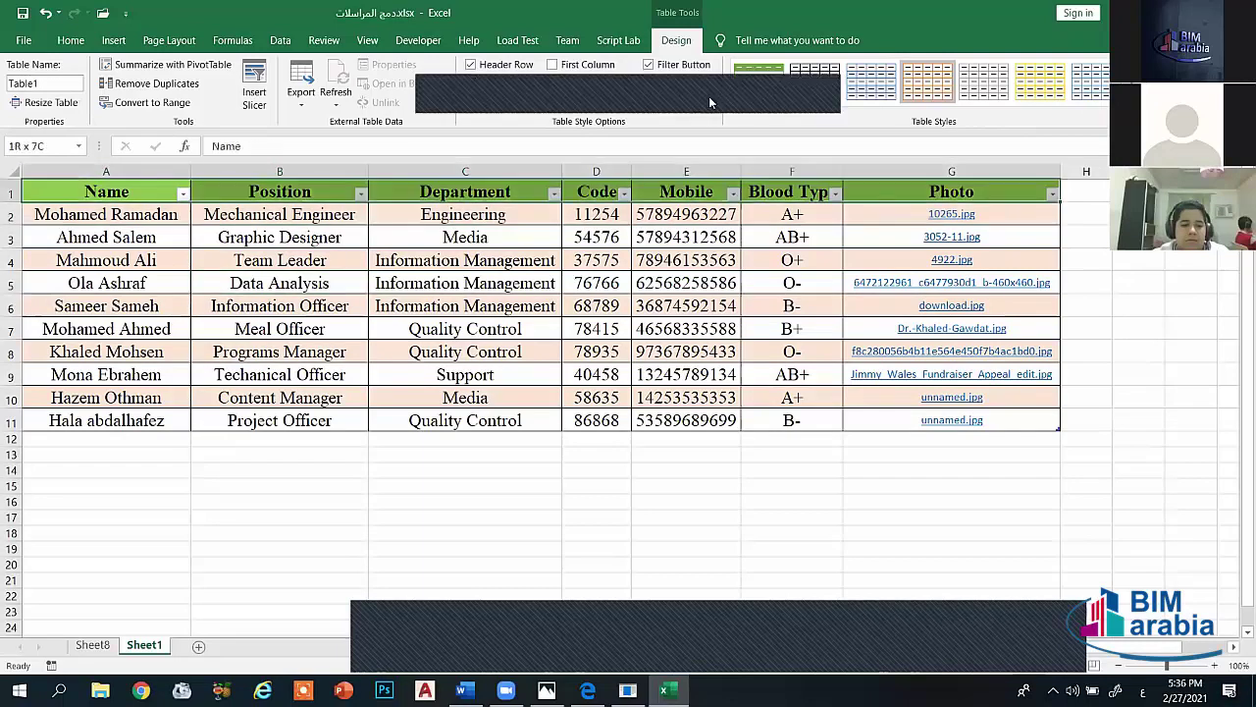
pyautogui.click(396, 276)
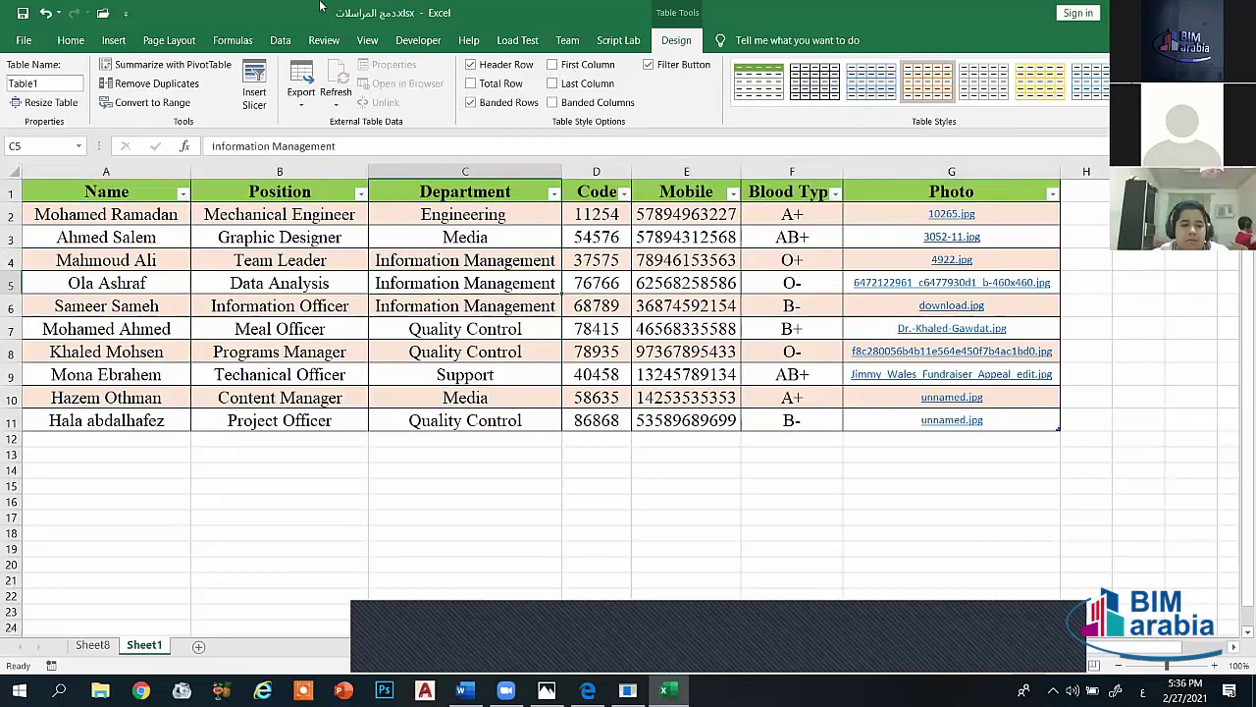
pyautogui.click(90, 645)
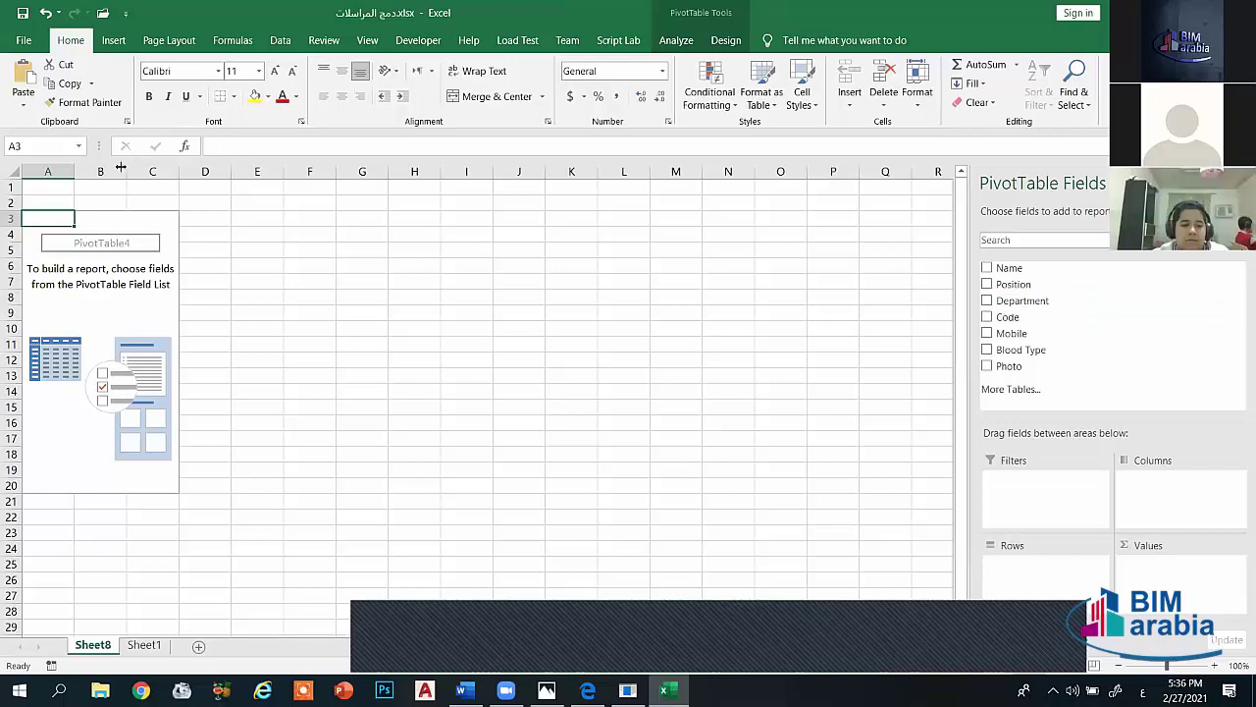
# - Replace the name PivotTable4 with قاعدة بيانات in the PivotTable Name box
pyautogui.click(676, 41)
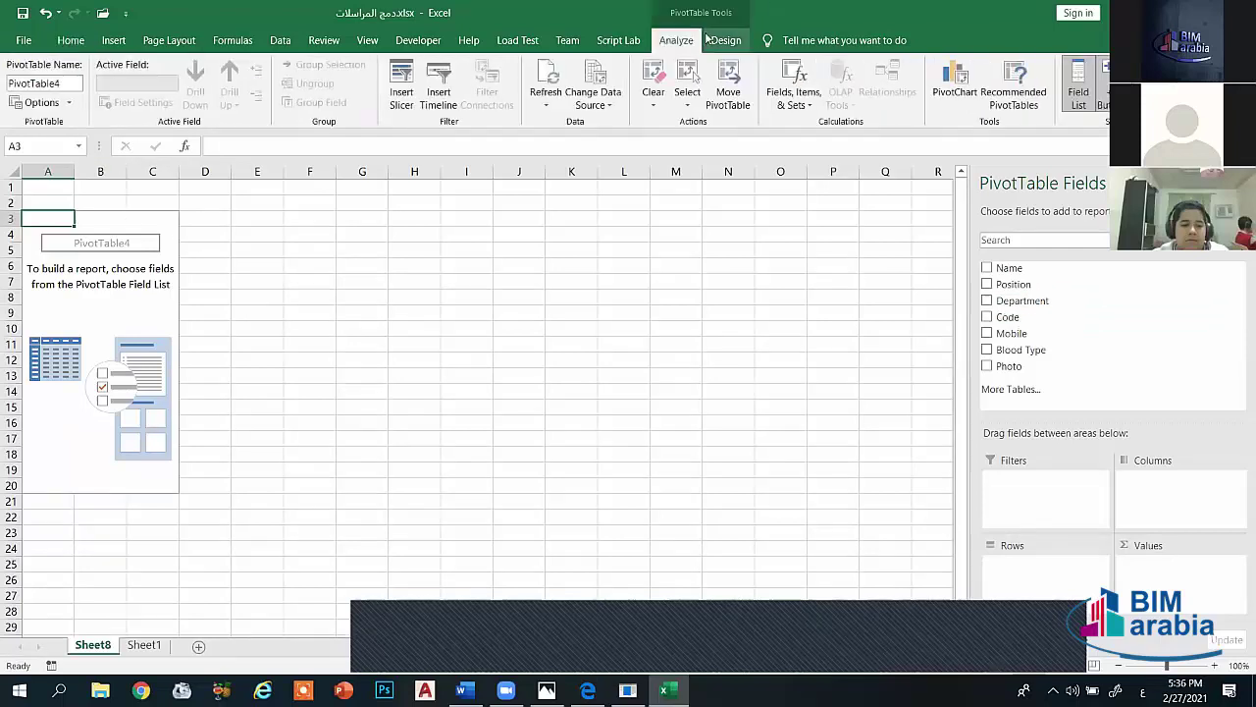
pyautogui.doubleClick(59, 84)
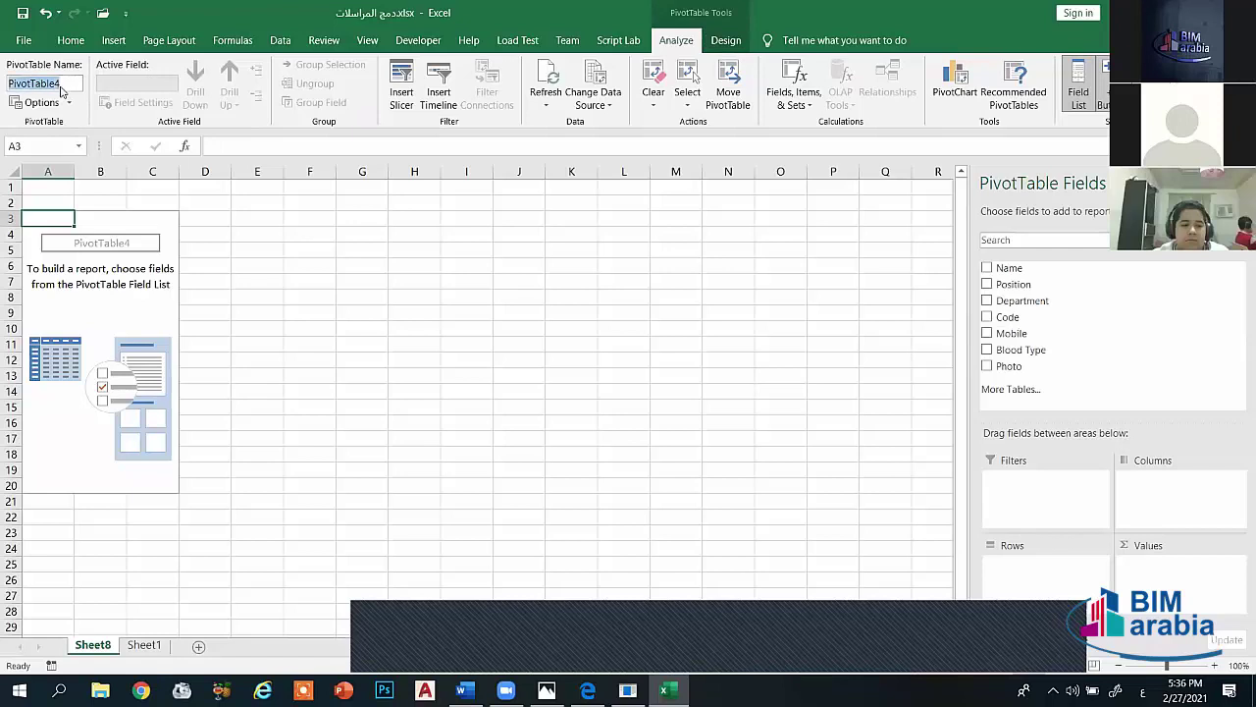
pyautogui.press('BackSpace')
pyautogui.write('قاعدة بيانات')
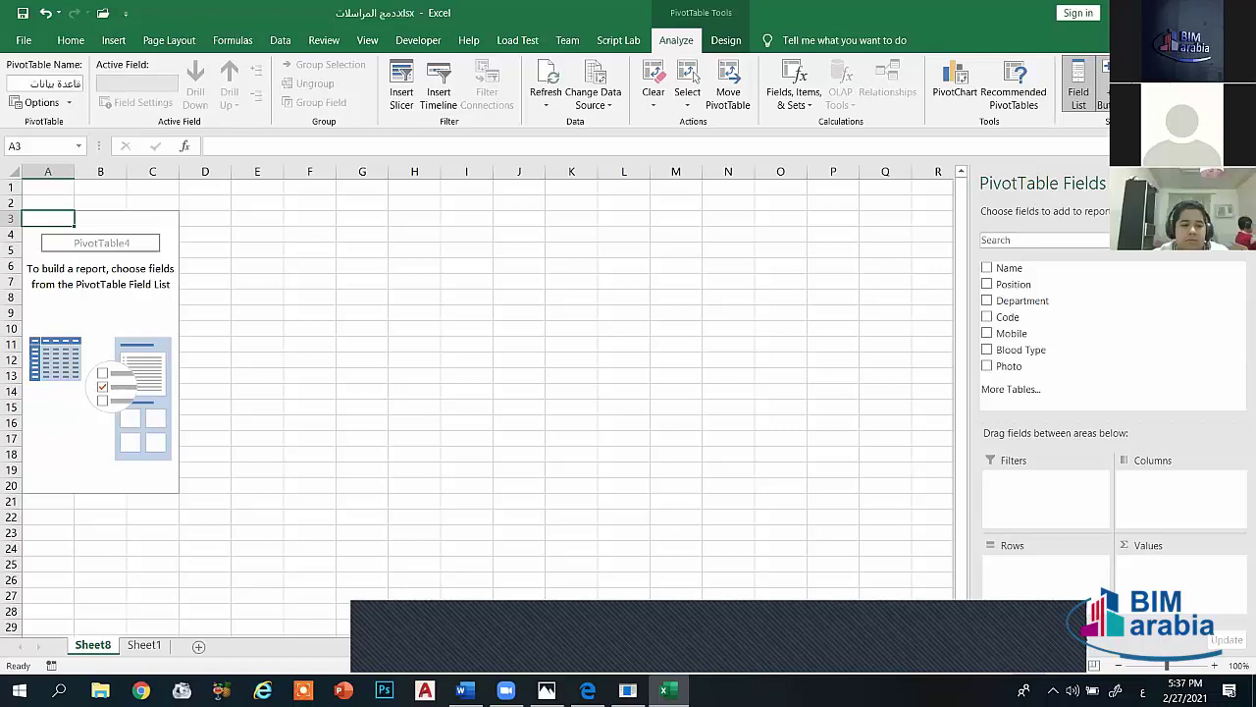
pyautogui.click(204, 251)
pyautogui.click(101, 246)
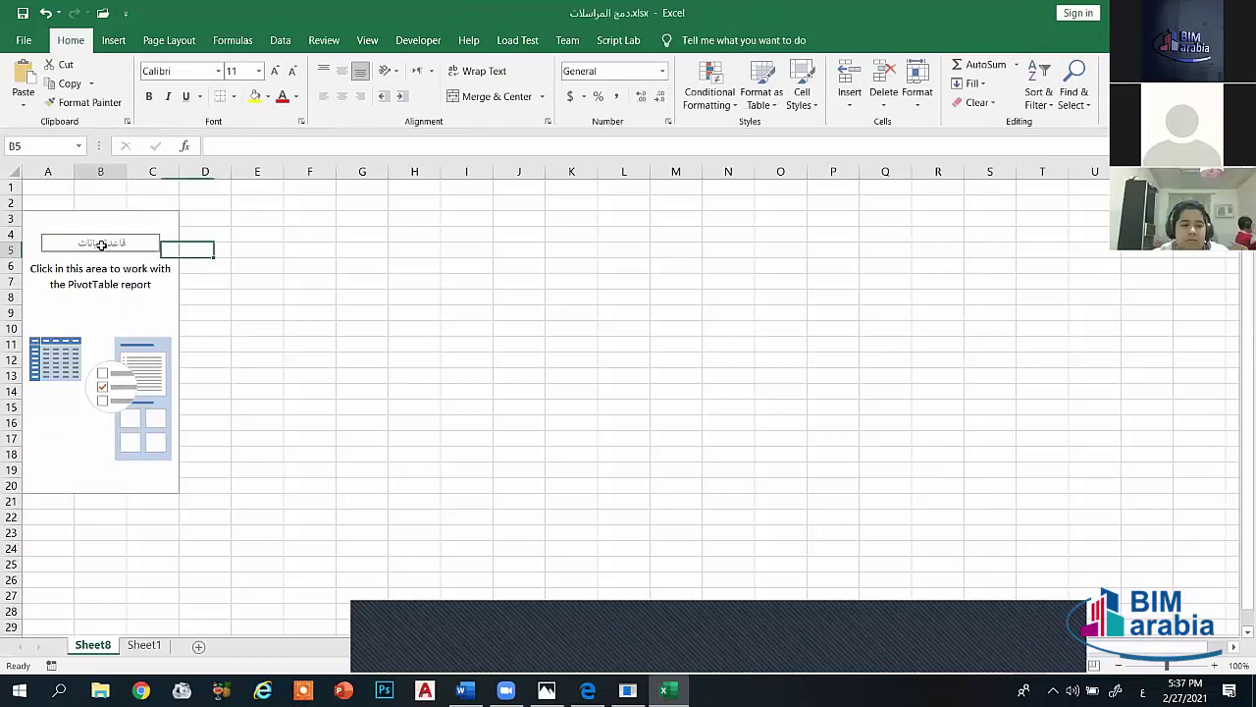
pyautogui.click(152, 236)
pyautogui.click(101, 236)
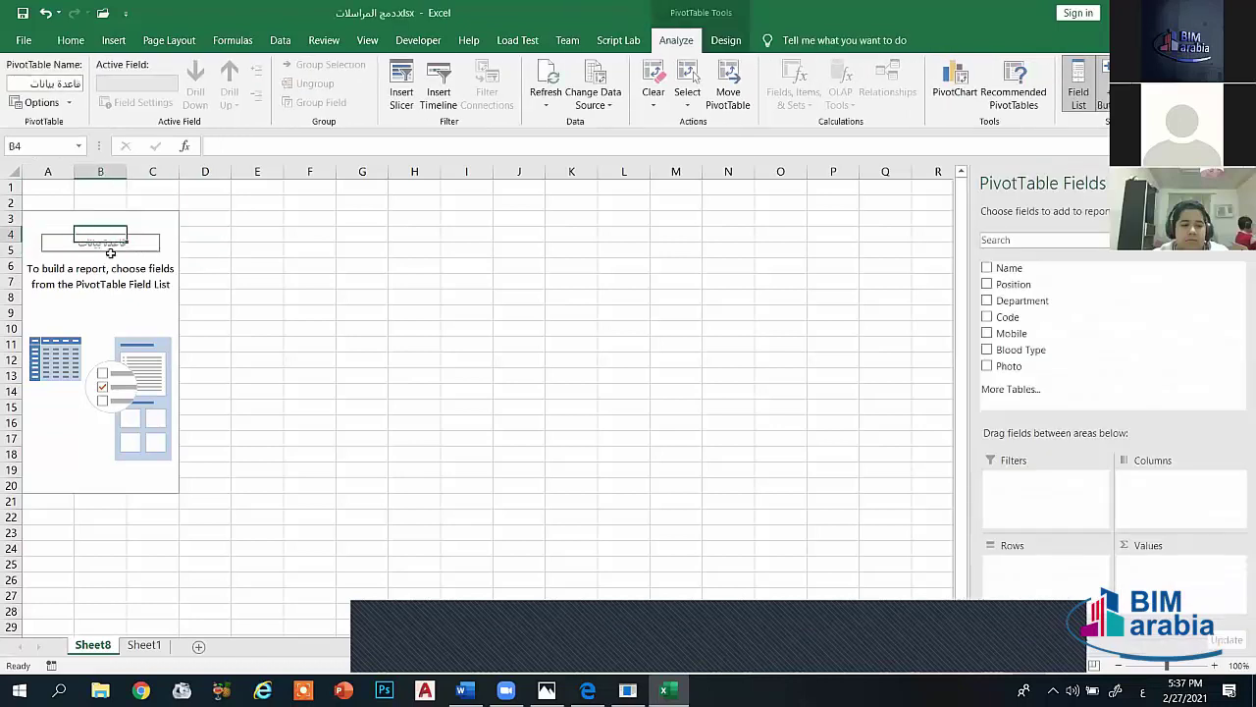
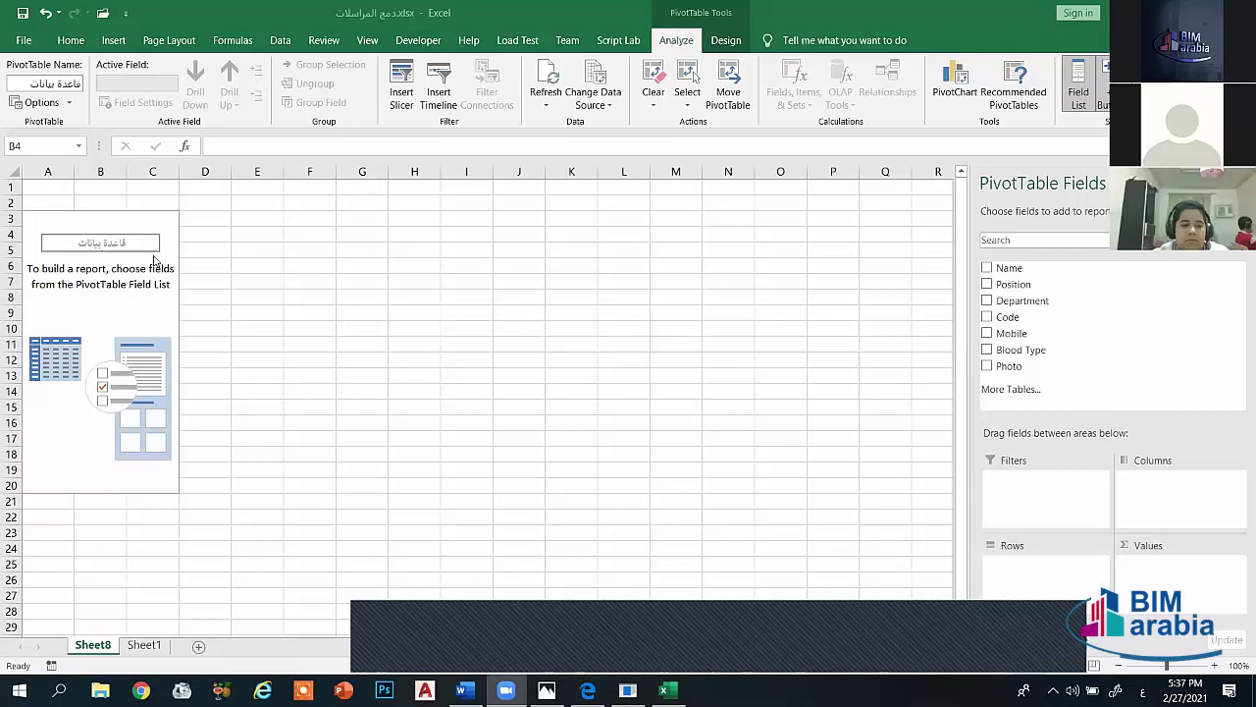
# - Search the PivotTable field list for 'name', then clear the search to show all fields
pyautogui.click(1000, 245)
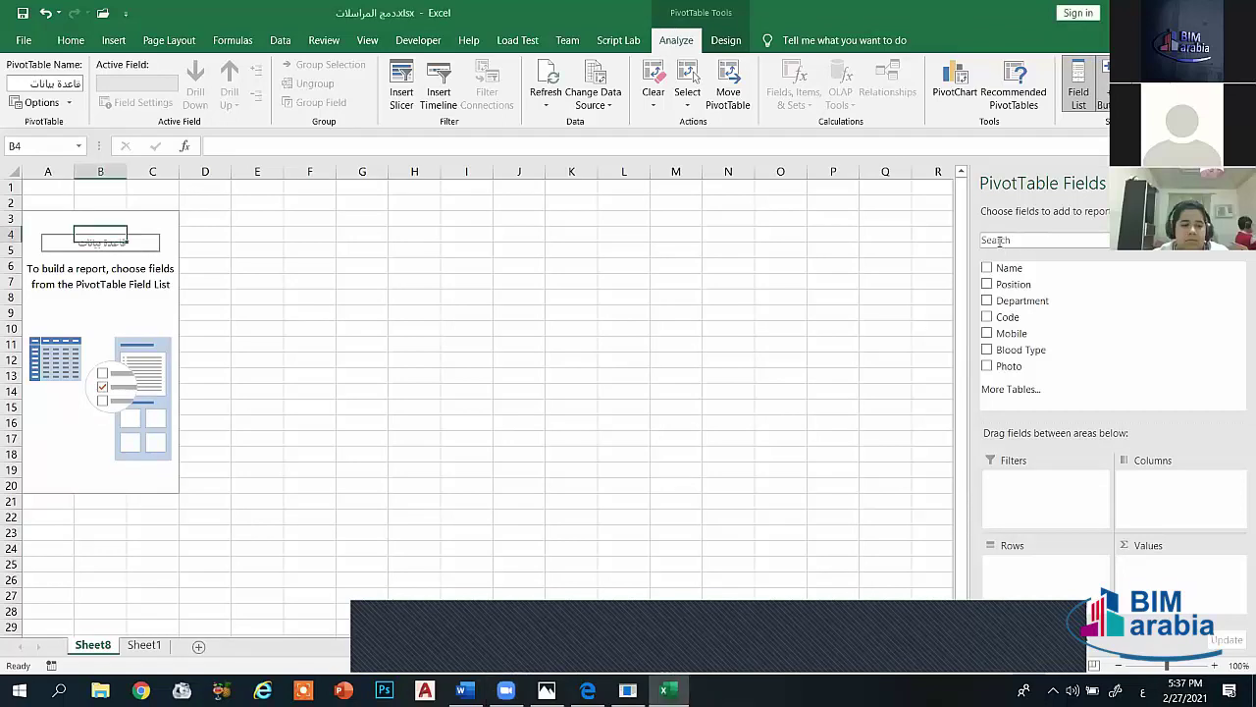
pyautogui.write('ا')
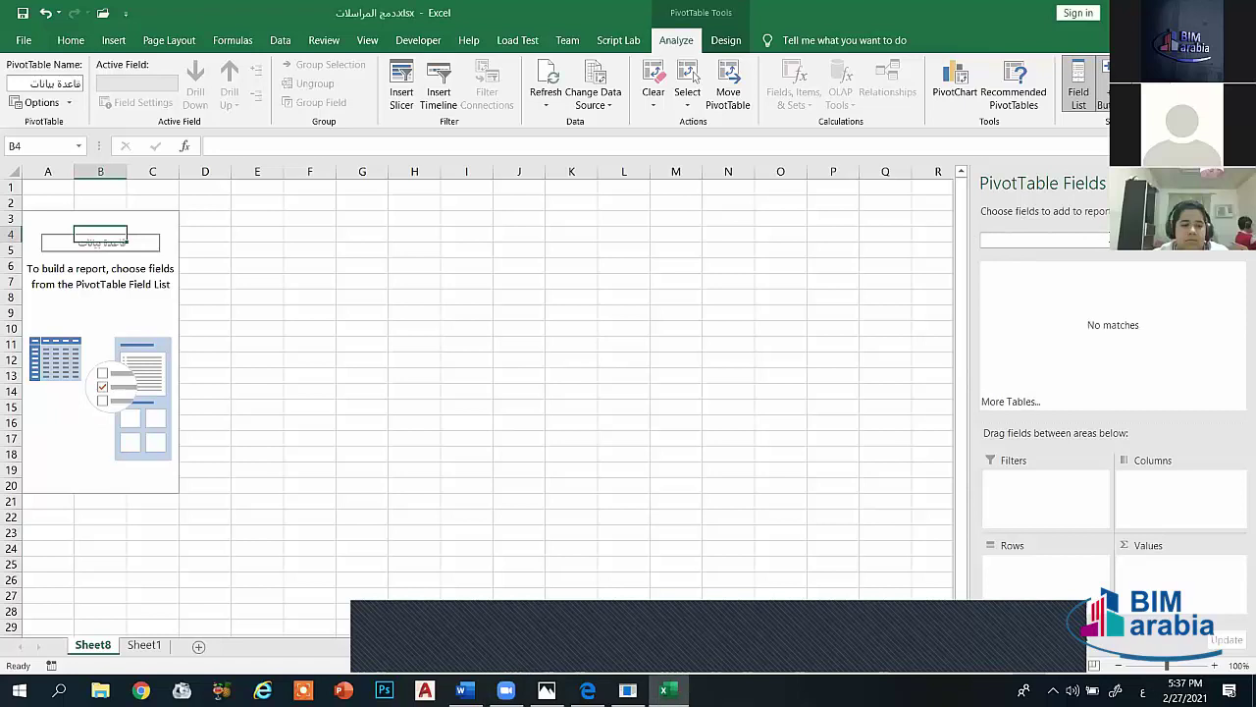
pyautogui.press('BackSpace')
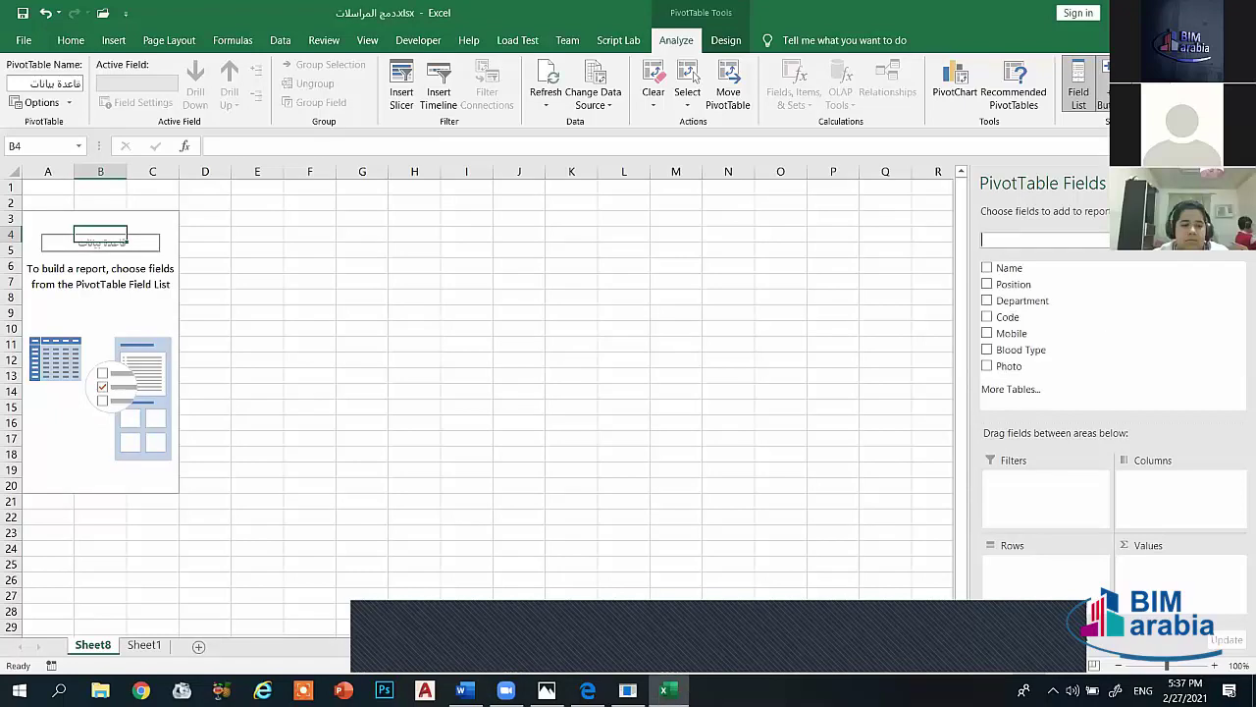
pyautogui.write('name')
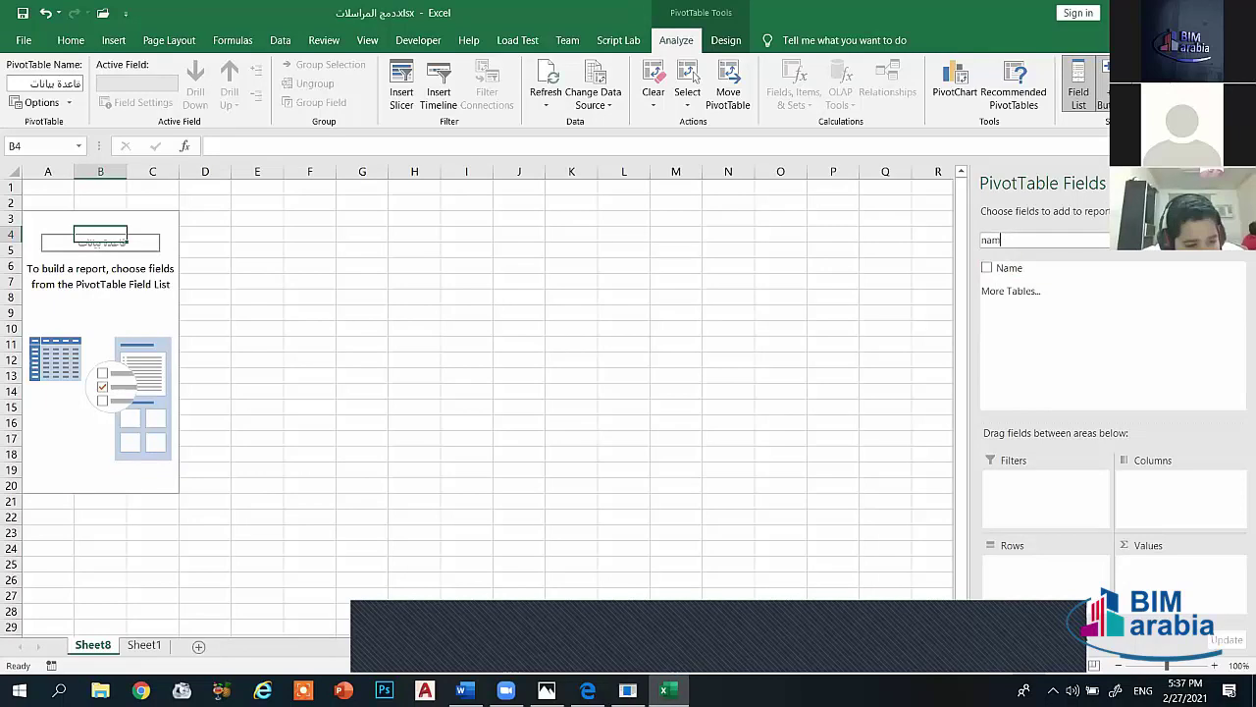
pyautogui.press('BackSpace')
pyautogui.press('BackSpace')
pyautogui.press('BackSpace')
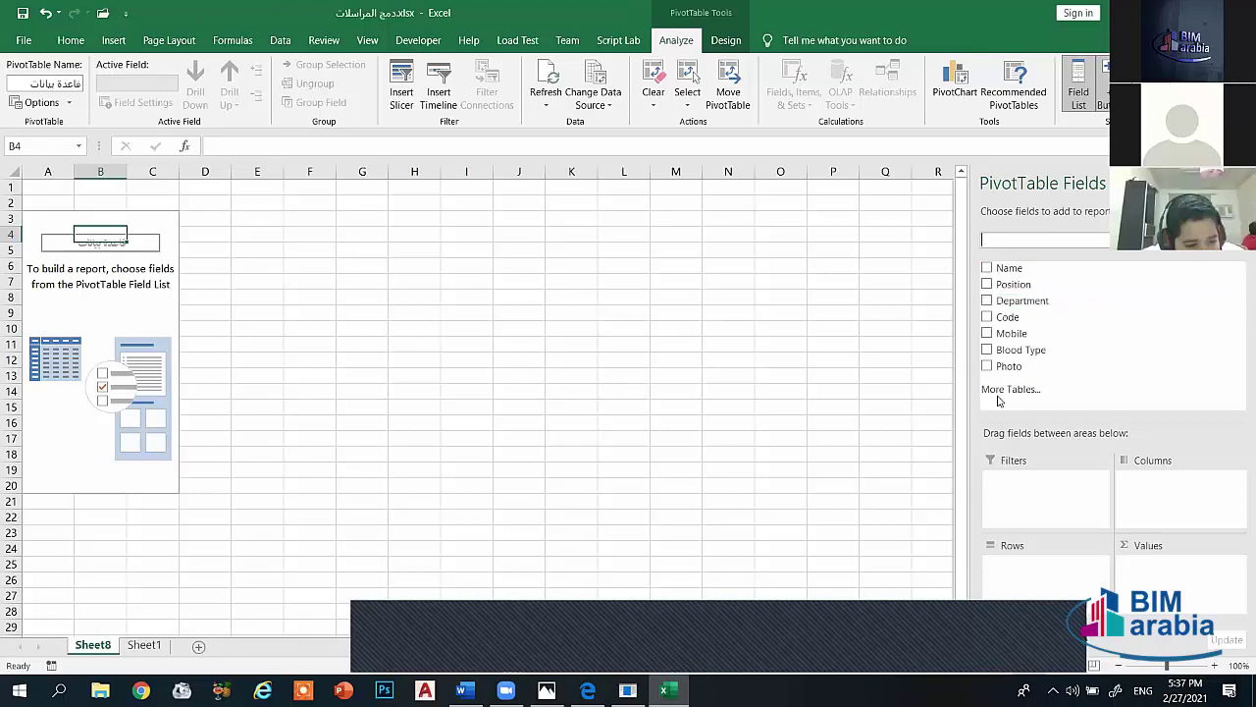
pyautogui.click(126, 242)
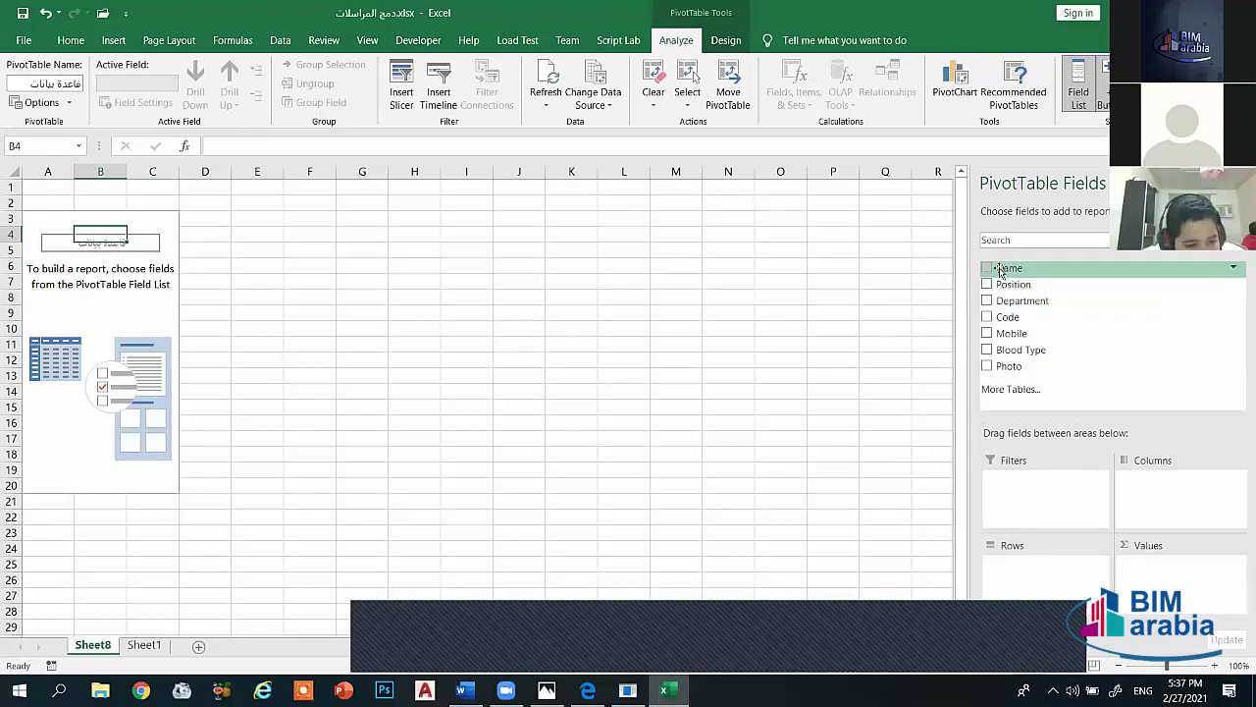
# - Tick Name, Mobile, Blood Type, Department, Position, Photo and Code to add them to the PivotTable
pyautogui.click(989, 268)
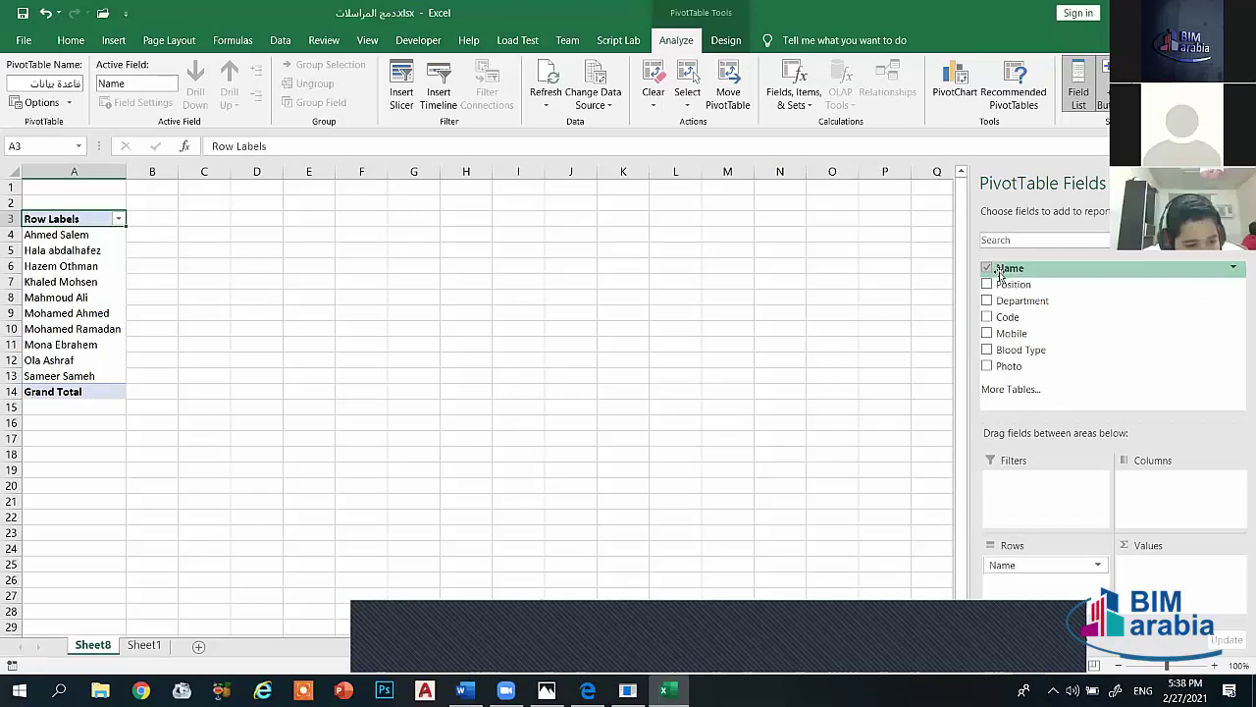
pyautogui.click(987, 334)
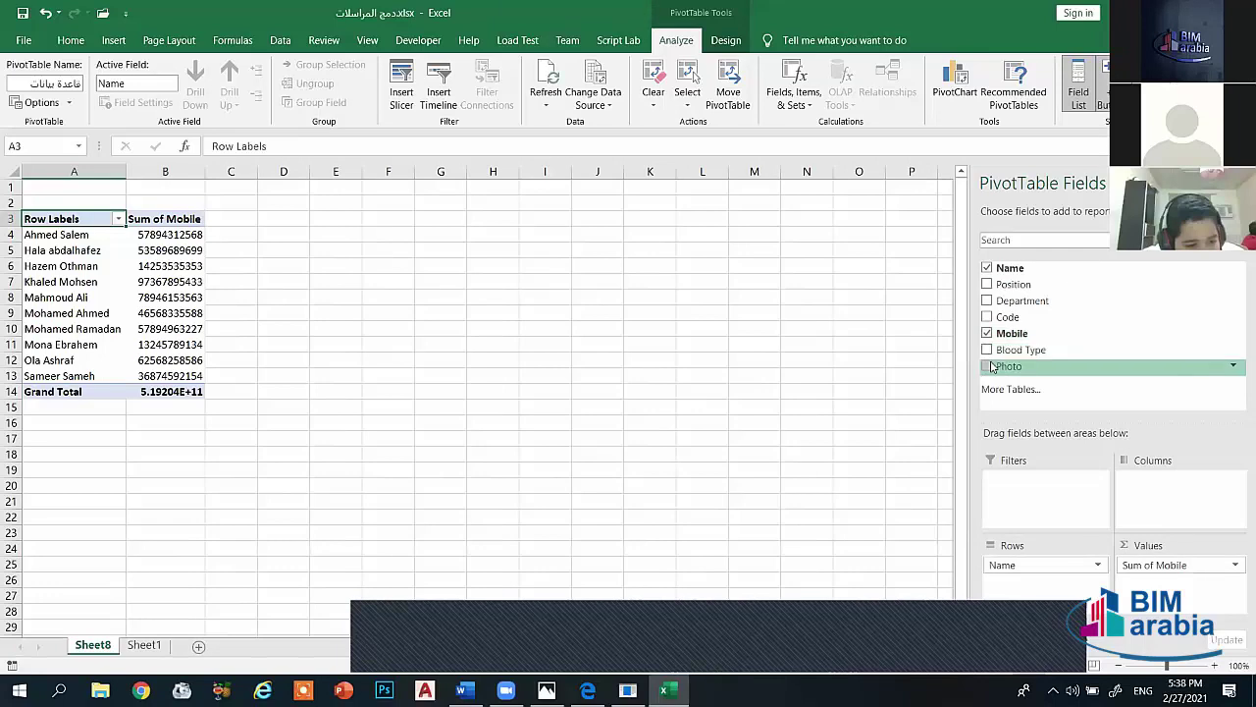
pyautogui.click(988, 350)
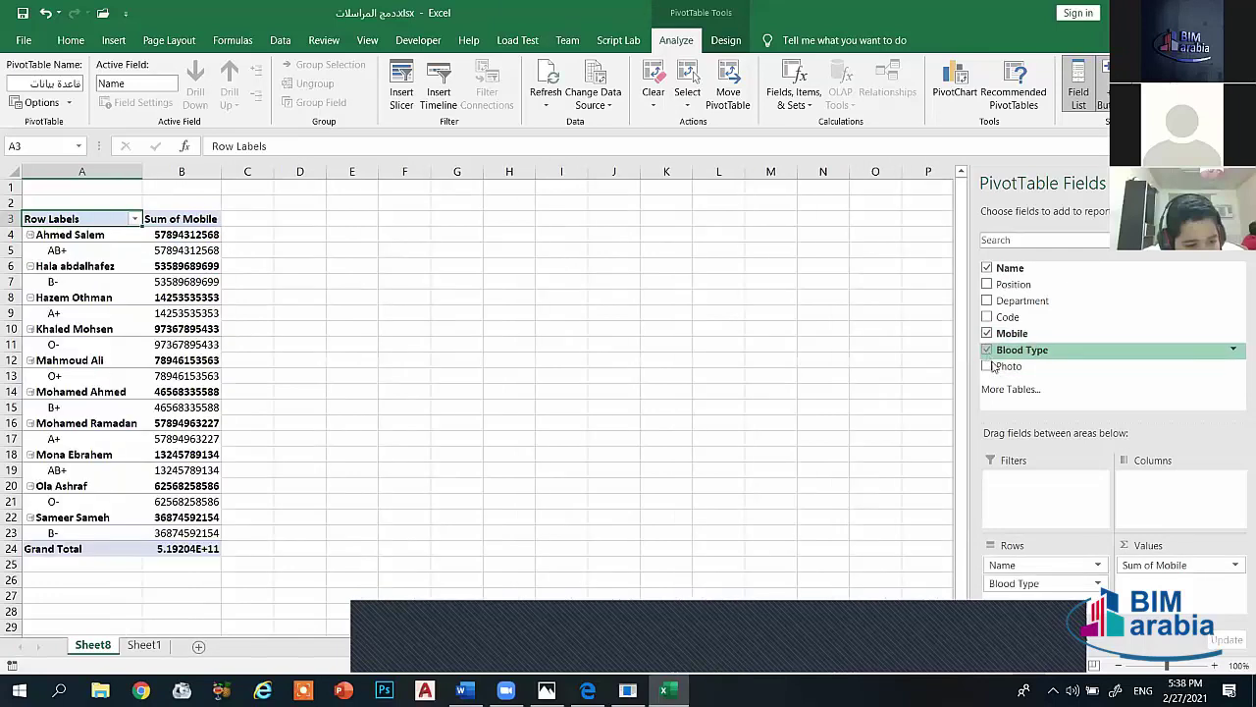
pyautogui.click(987, 301)
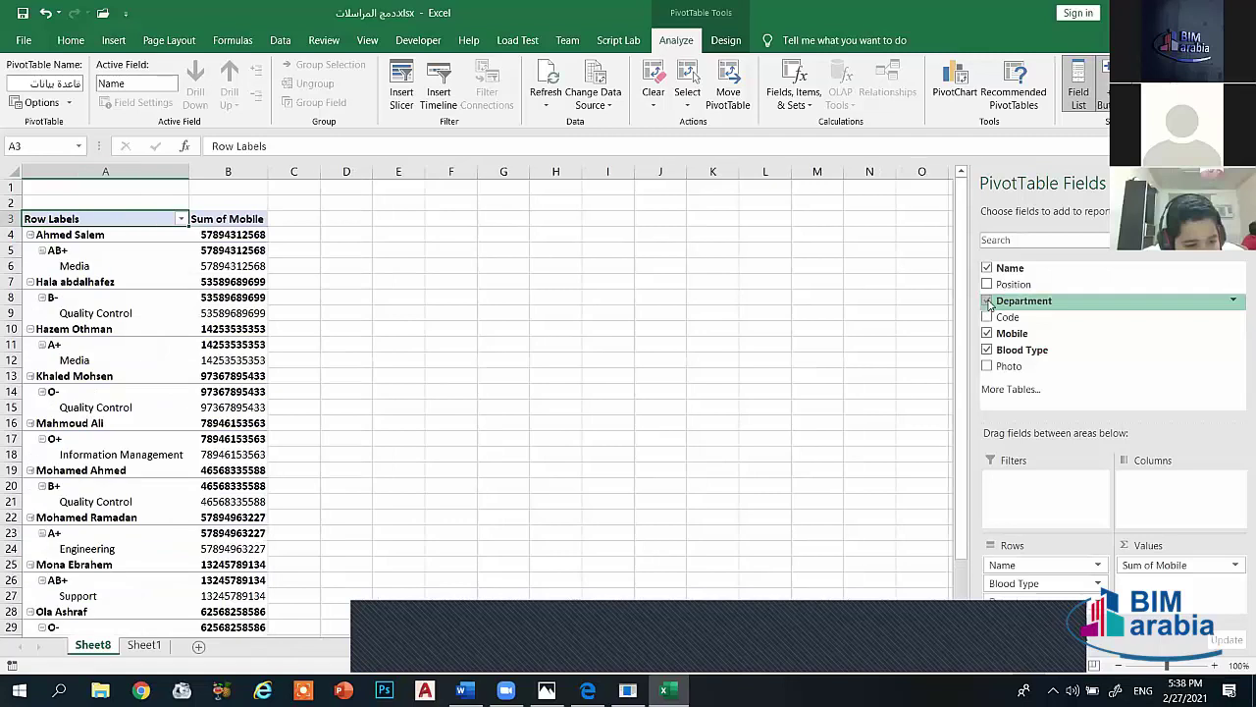
pyautogui.click(988, 284)
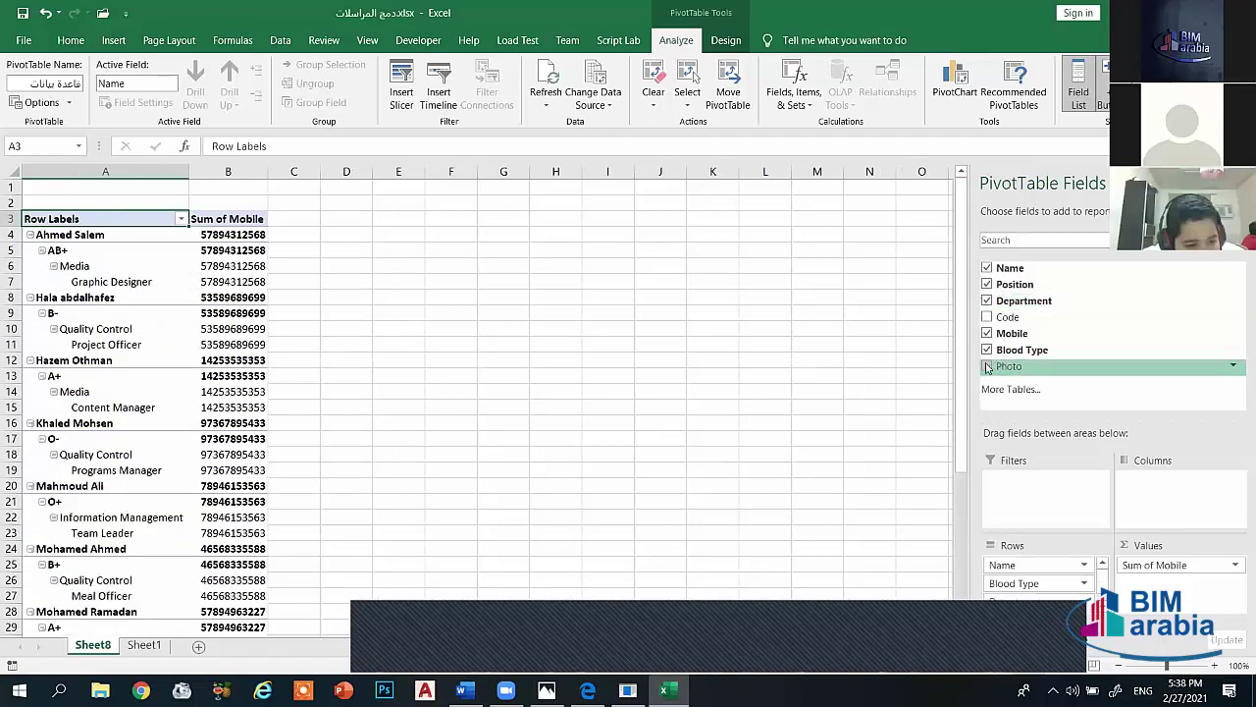
pyautogui.click(987, 367)
pyautogui.click(988, 317)
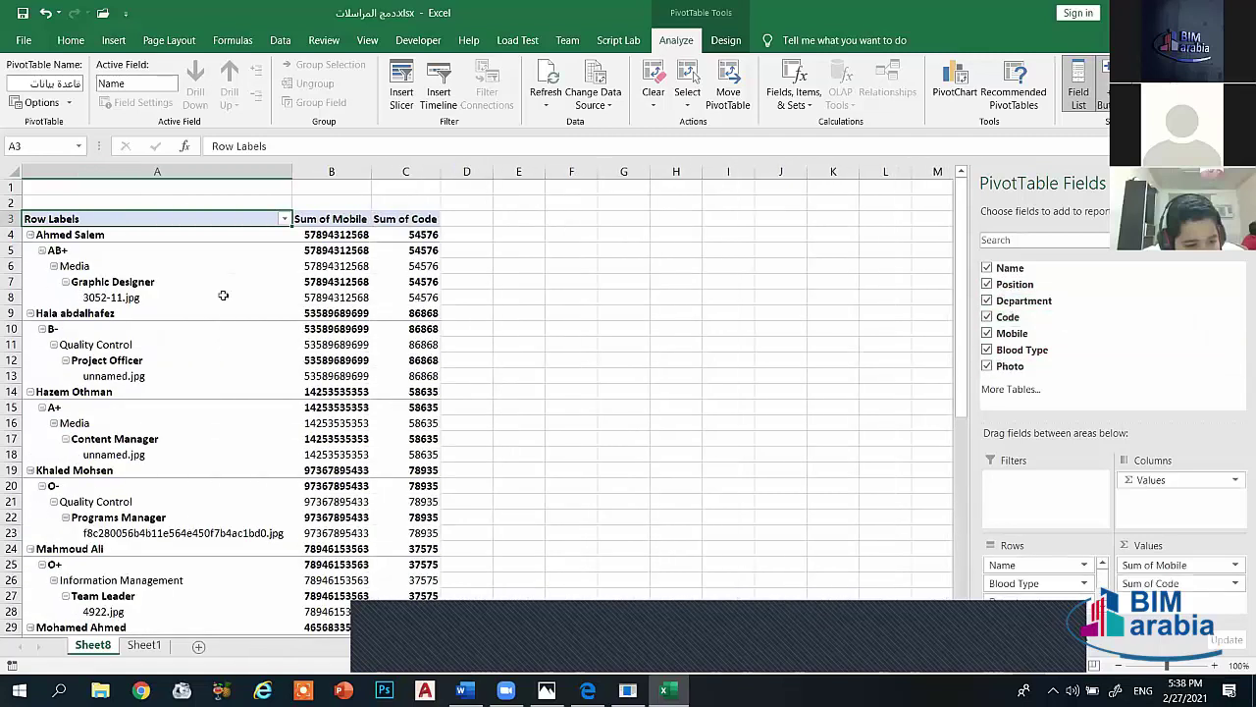
# - Untick all seven fields to empty the PivotTable again
pyautogui.scroll(-5, 223, 295)
pyautogui.scroll(-5, 256, 319)
pyautogui.scroll(-7, 292, 342)
pyautogui.scroll(8, 306, 346)
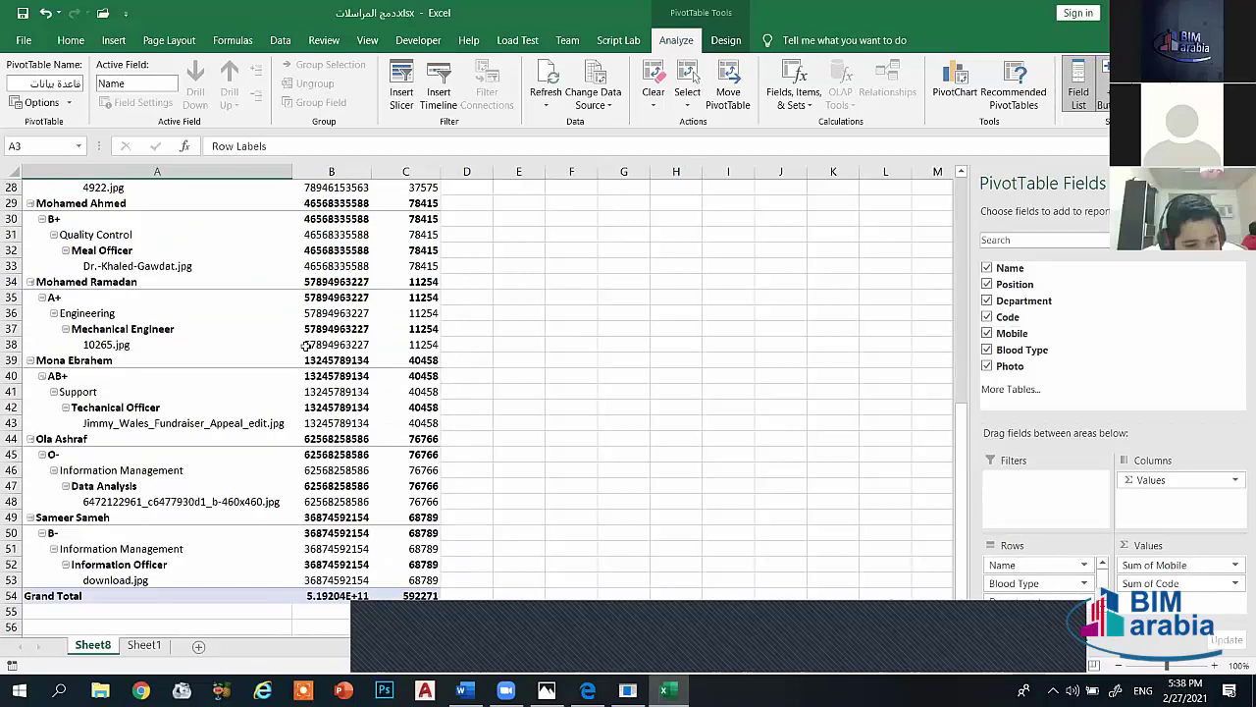
pyautogui.scroll(9, 334, 341)
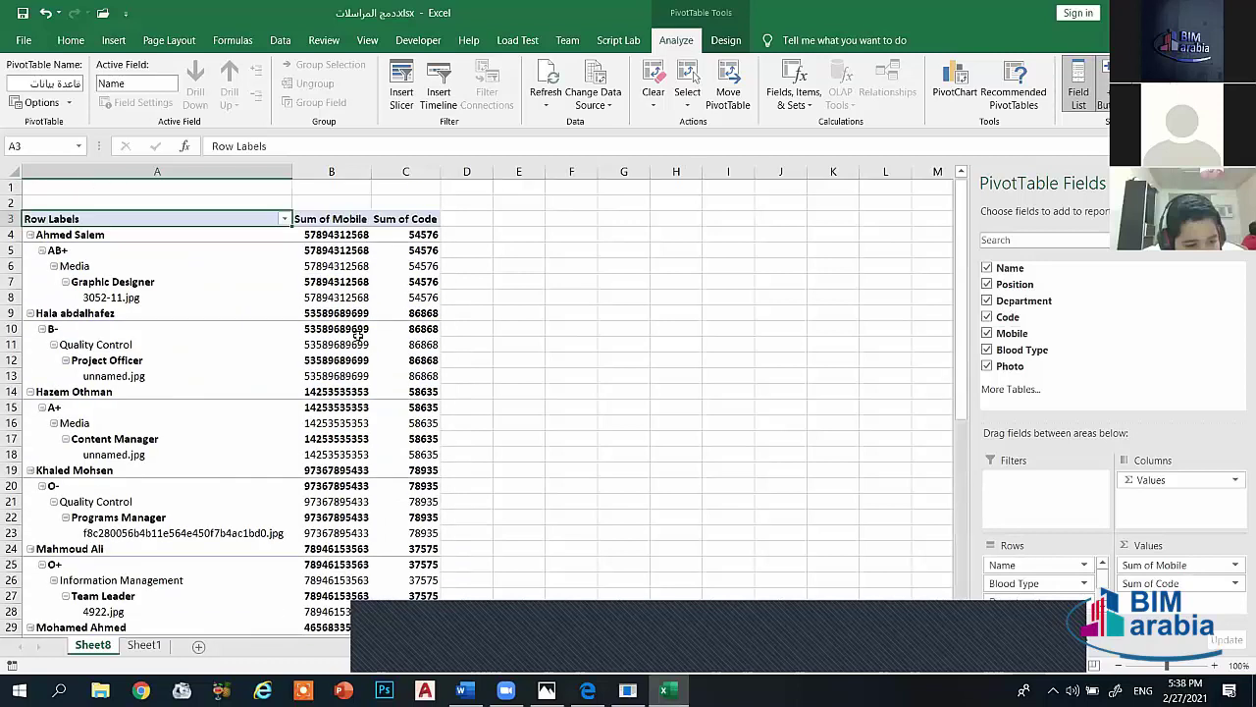
pyautogui.click(987, 366)
pyautogui.click(987, 350)
pyautogui.click(987, 333)
pyautogui.click(987, 301)
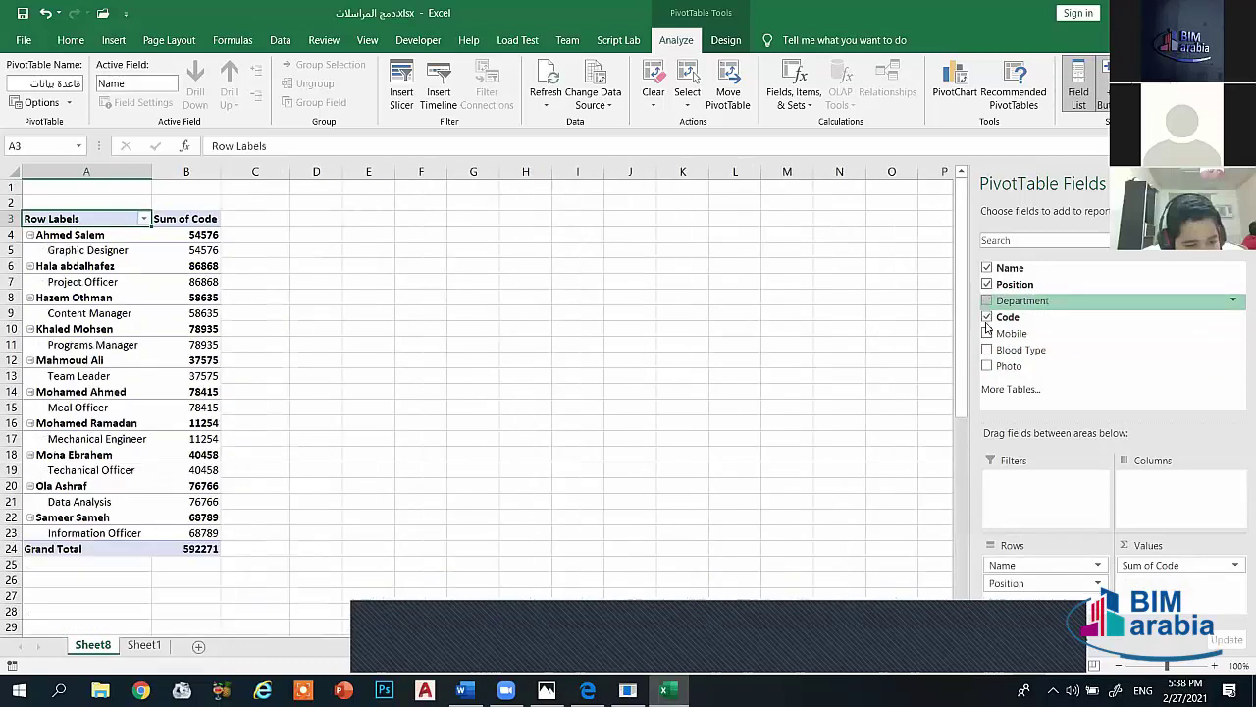
pyautogui.click(988, 317)
pyautogui.click(988, 284)
pyautogui.click(987, 268)
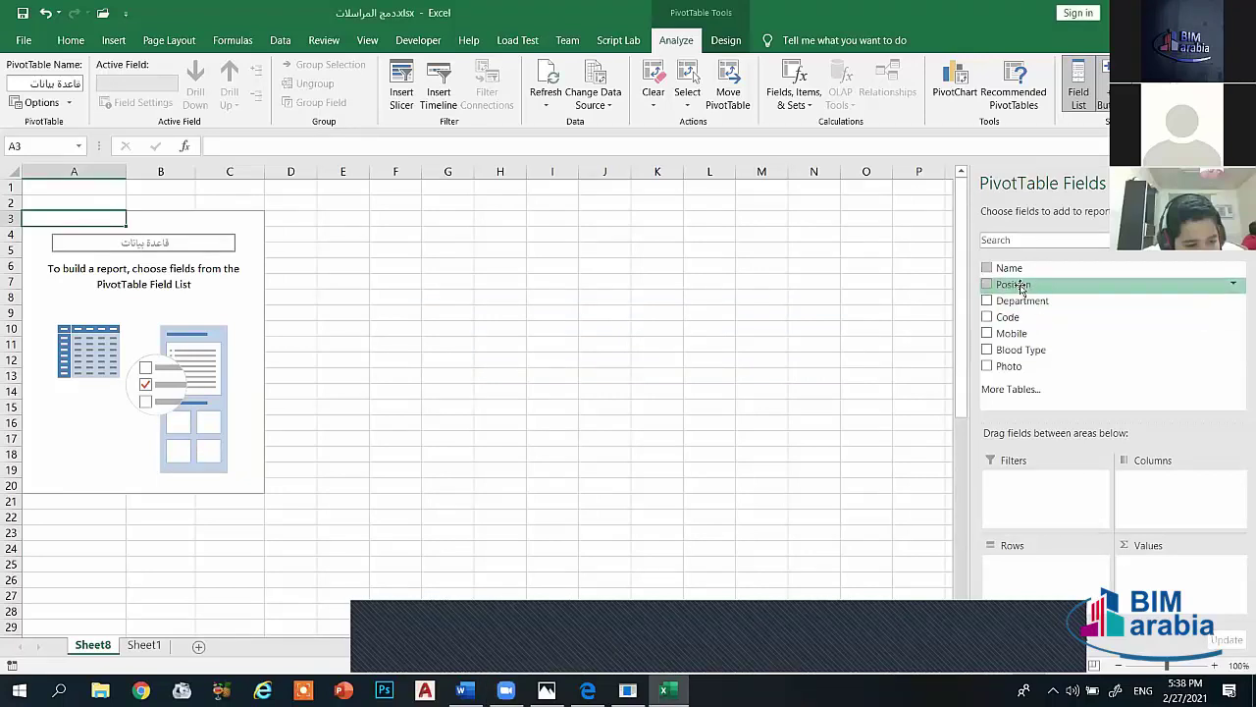
# - Drag Position and Name into Columns, Mobile and Code into Rows, and Department into Filters
pyautogui.moveTo(1015, 284); pyautogui.dragTo(1156, 492)
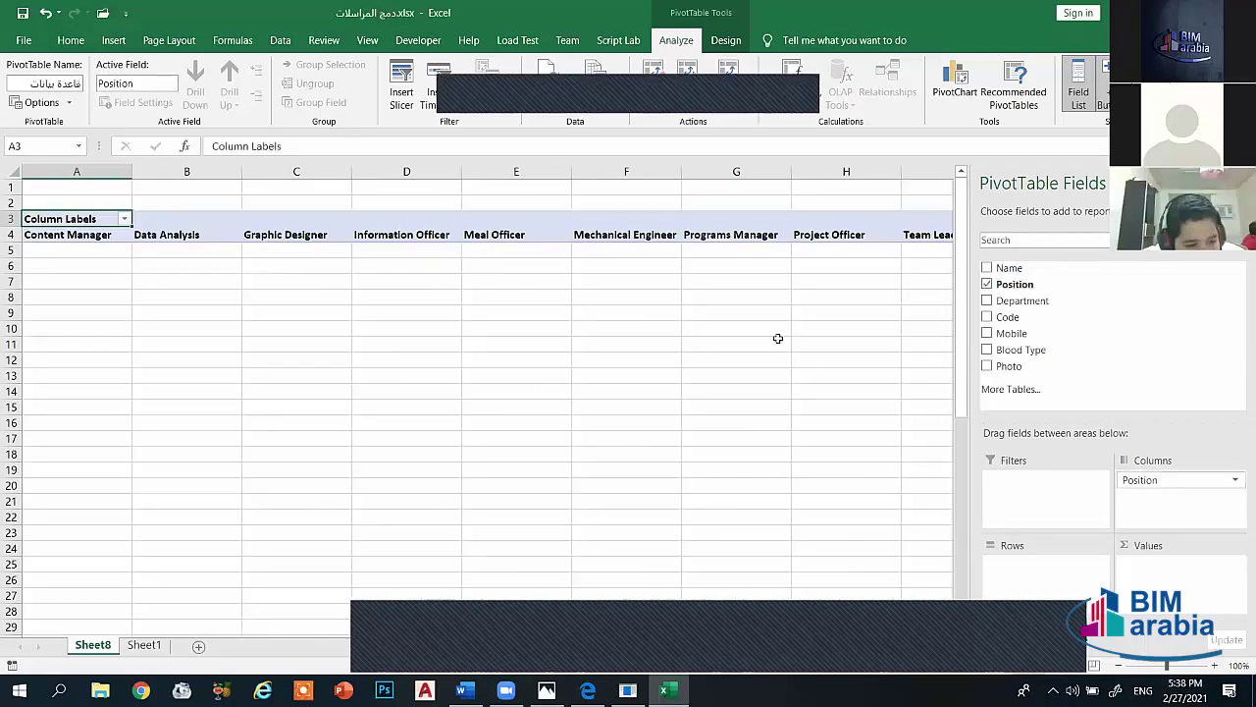
pyautogui.moveTo(1011, 268); pyautogui.dragTo(1192, 475)
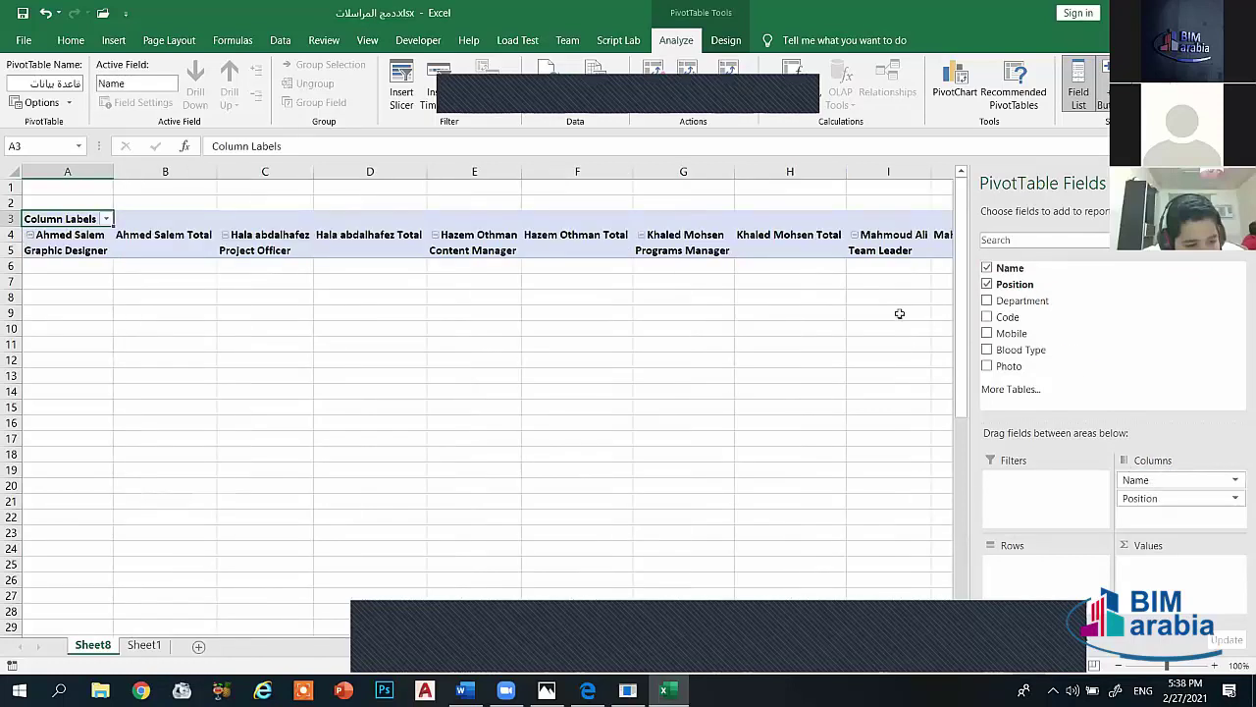
pyautogui.moveTo(1011, 333)
pyautogui.mouseDown()
pyautogui.moveTo(1116, 535)
pyautogui.moveTo(1042, 579)
pyautogui.mouseUp()
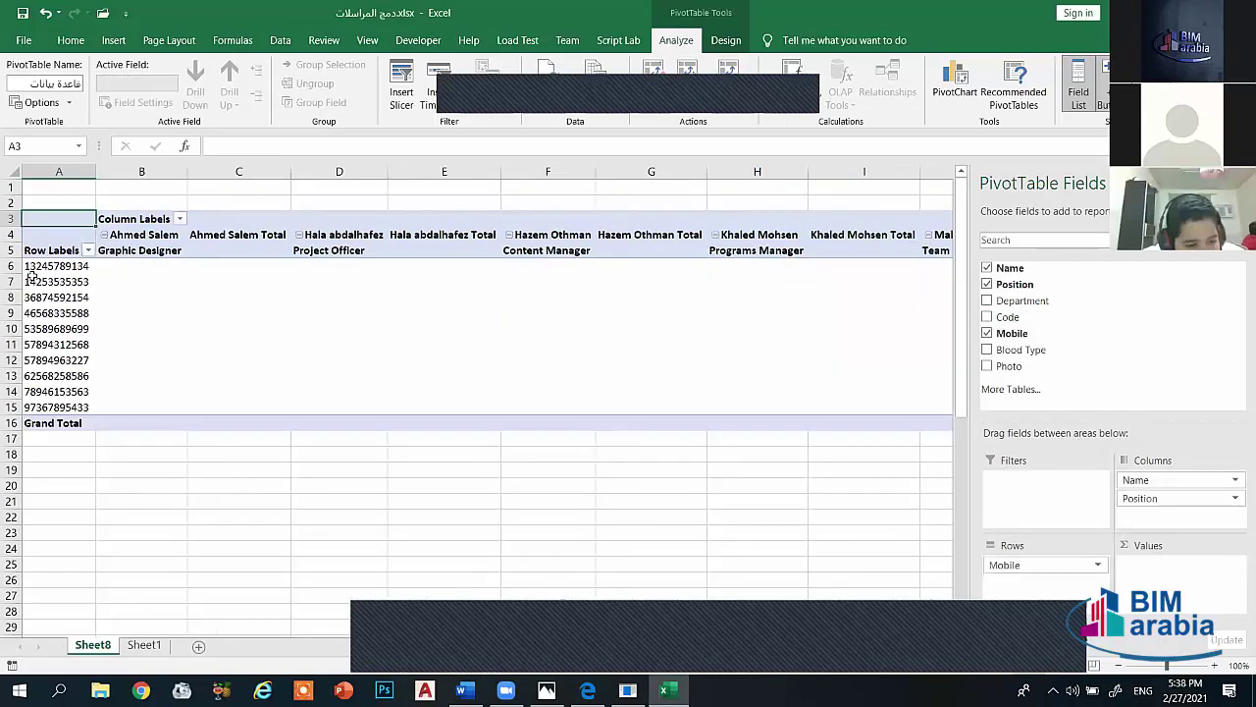
pyautogui.moveTo(1009, 317); pyautogui.dragTo(1052, 583)
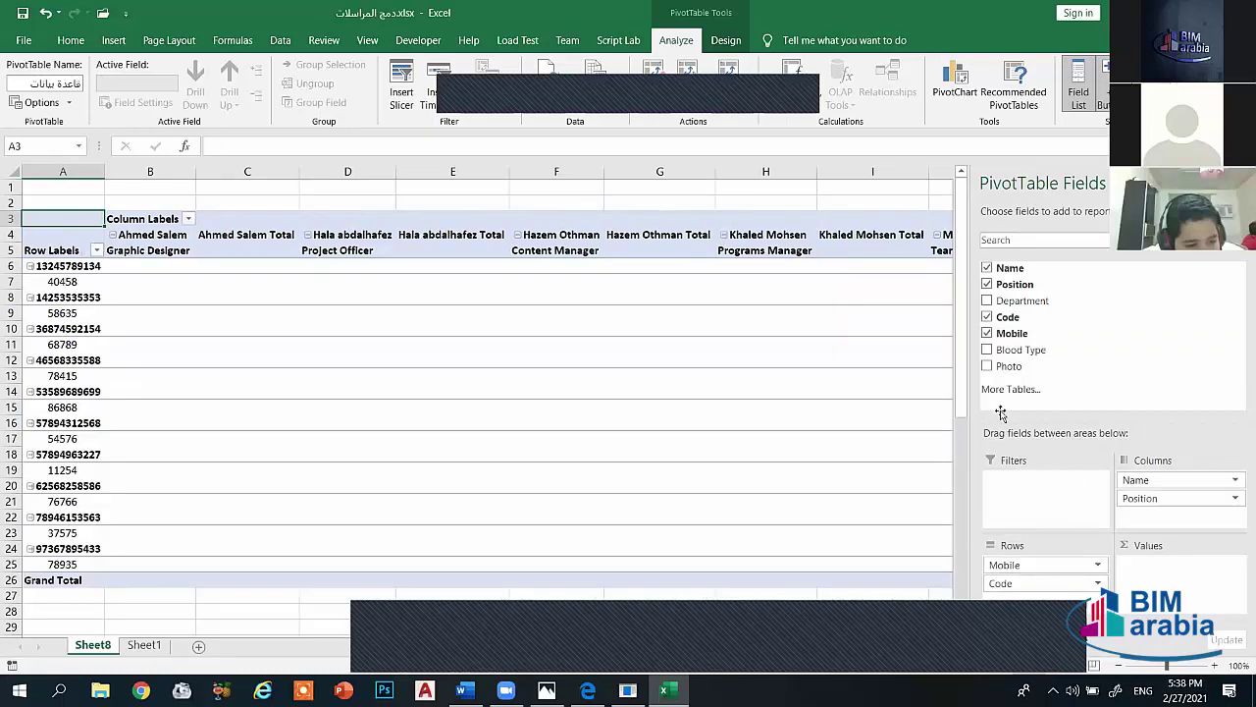
pyautogui.moveTo(1021, 301)
pyautogui.mouseDown()
pyautogui.moveTo(1046, 500)
pyautogui.moveTo(1029, 486)
pyautogui.mouseUp()
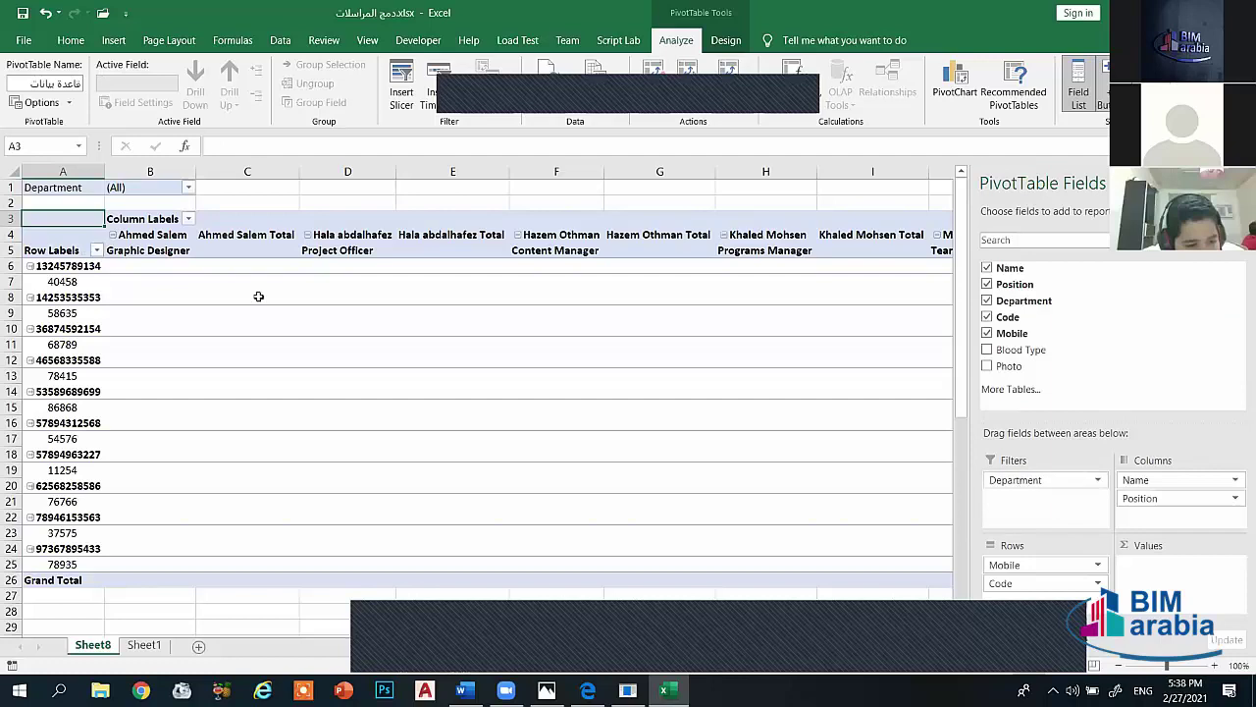
# - Browse the Column Labels and Department filters, trying Media and Support, then close them unapplied
pyautogui.click(189, 220)
pyautogui.click(188, 223)
pyautogui.click(188, 187)
pyautogui.click(35, 268)
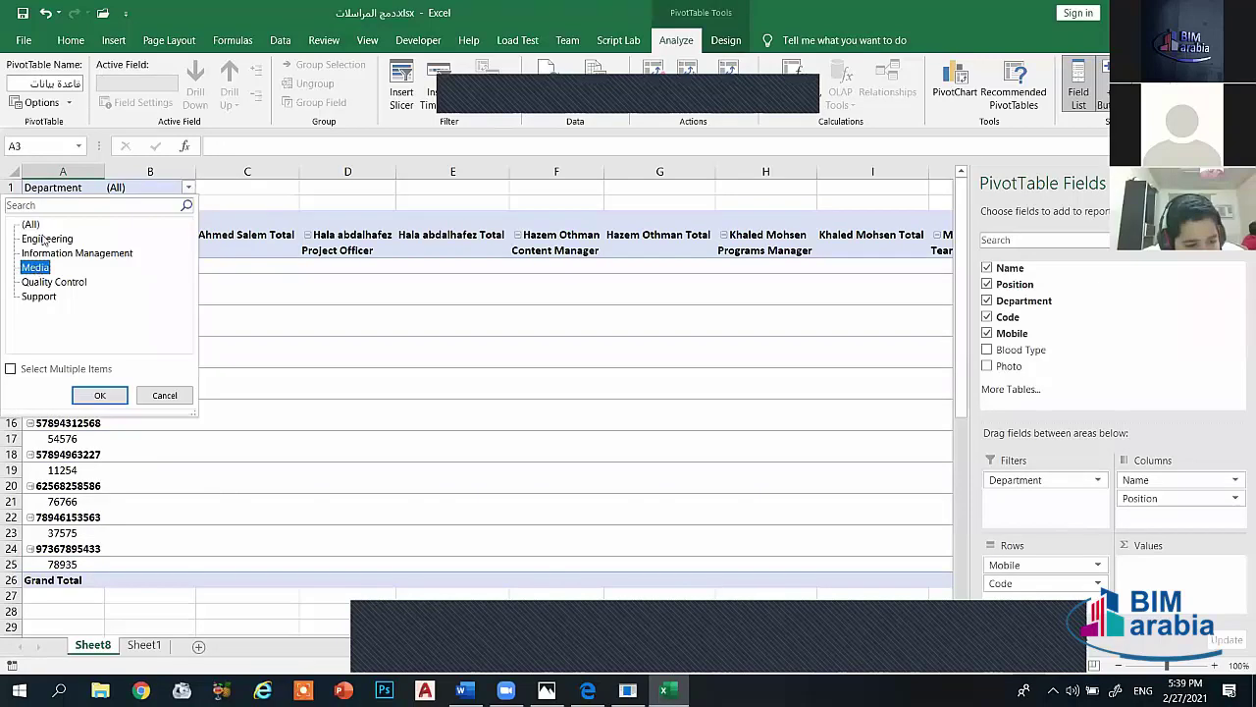
pyautogui.click(49, 253)
pyautogui.click(36, 267)
pyautogui.click(44, 281)
pyautogui.click(39, 296)
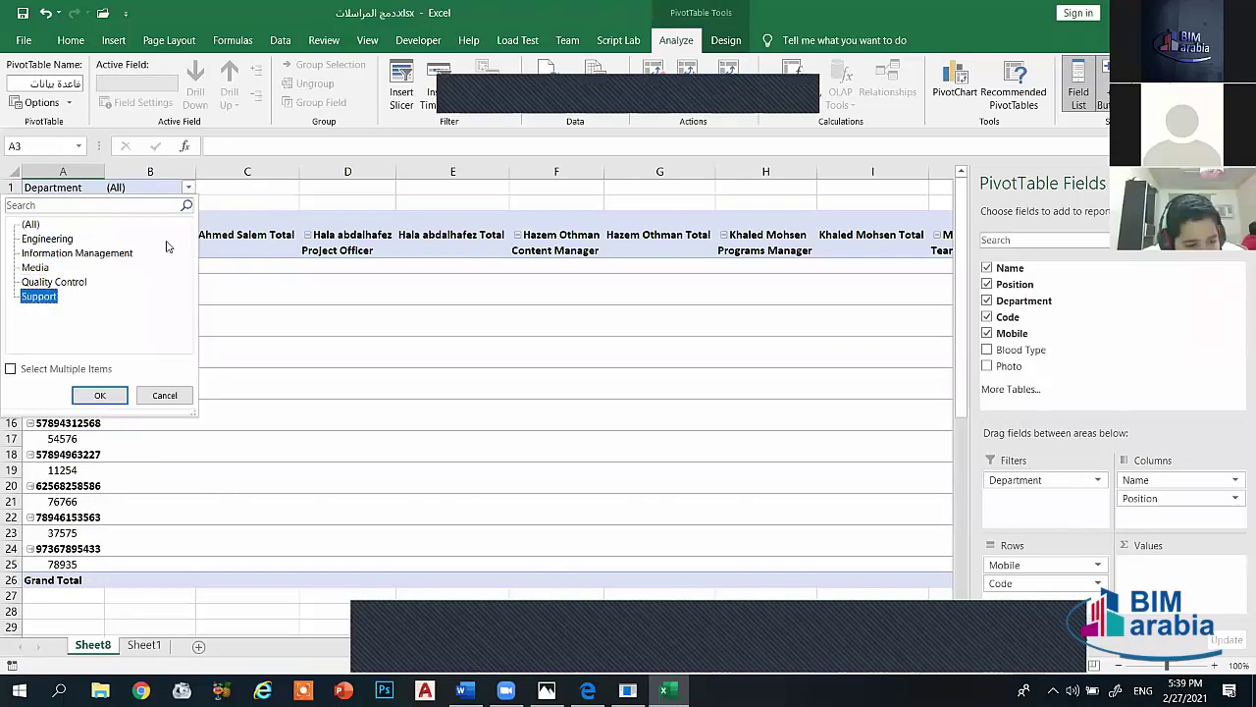
pyautogui.click(243, 297)
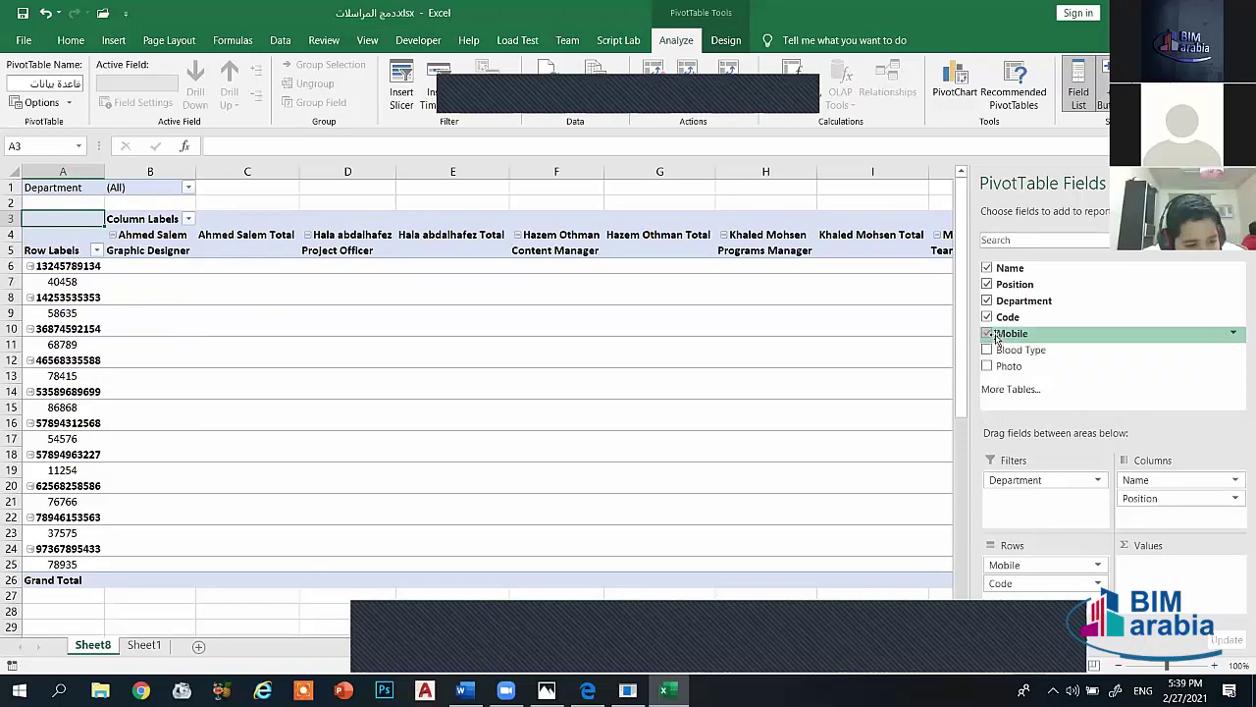
# - Move Mobile into Values and untick Code, Department, Position and Name, leaving only Sum of Mobile
pyautogui.moveTo(1005, 565); pyautogui.dragTo(1172, 568)
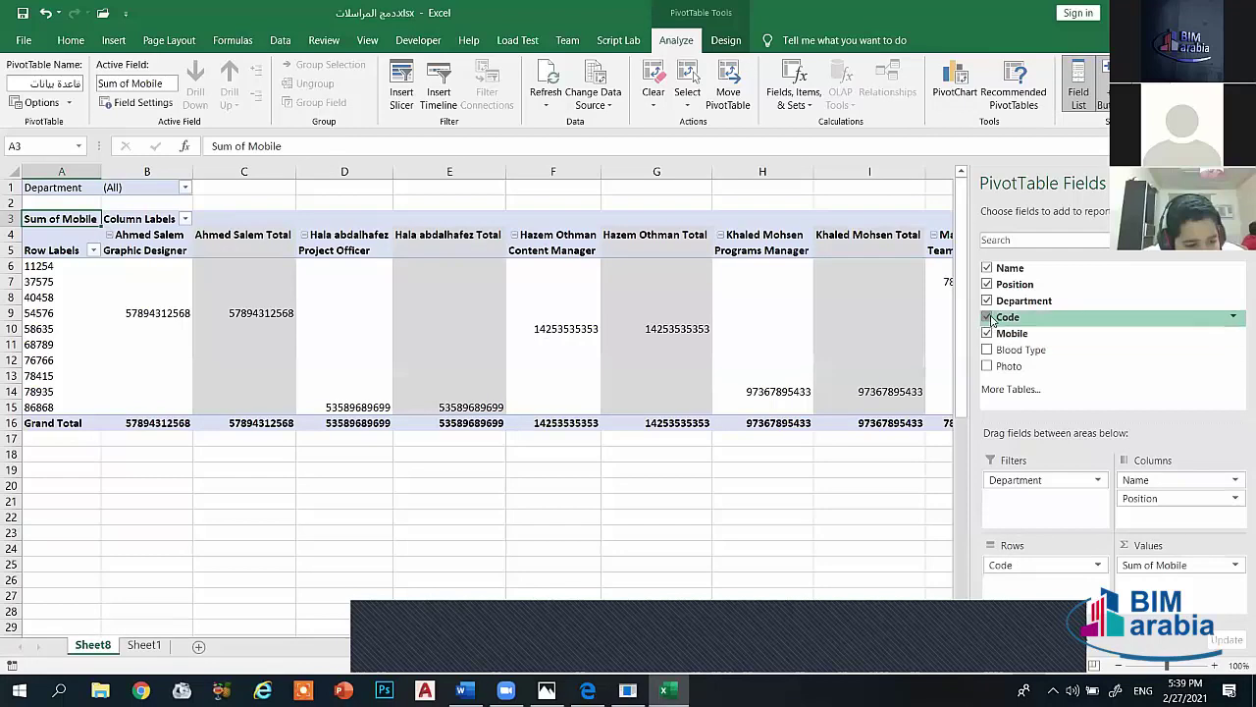
pyautogui.click(986, 316)
pyautogui.click(987, 301)
pyautogui.click(986, 284)
pyautogui.click(986, 267)
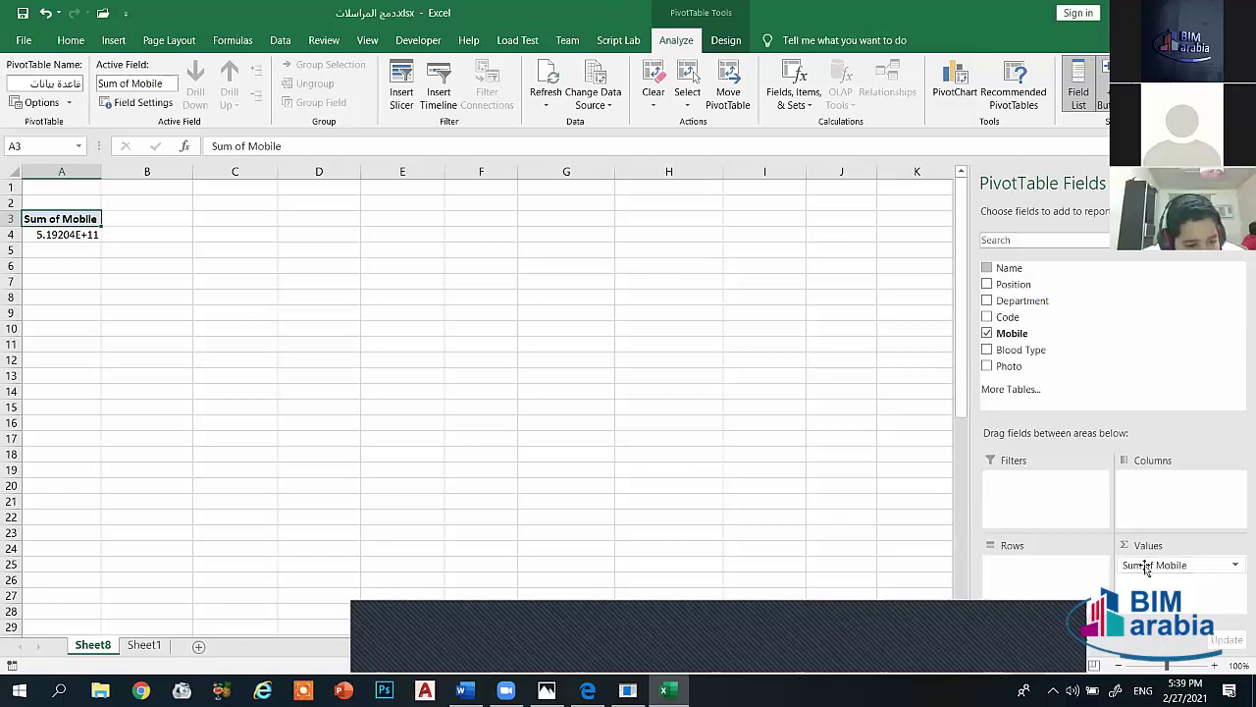
# - Re-add Mobile as Sum of Mobile, preview Min, Max and Average, then keep Sum
pyautogui.click(987, 334)
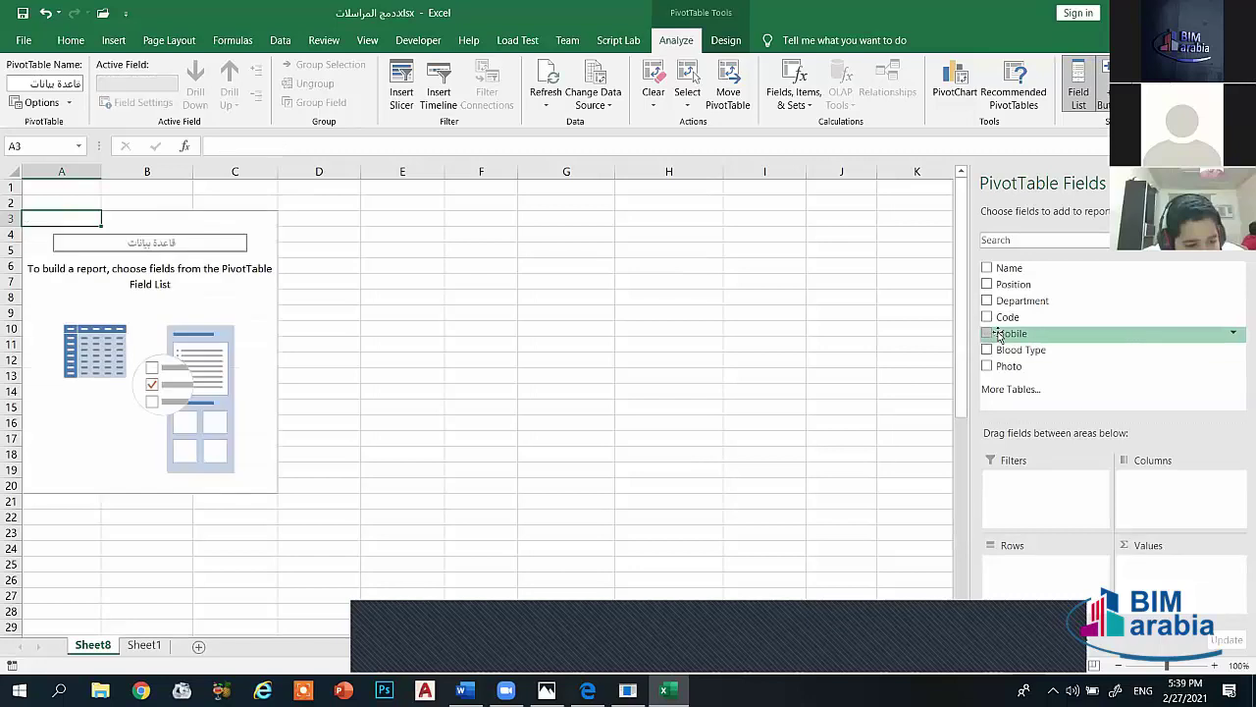
pyautogui.moveTo(996, 334); pyautogui.dragTo(1142, 561)
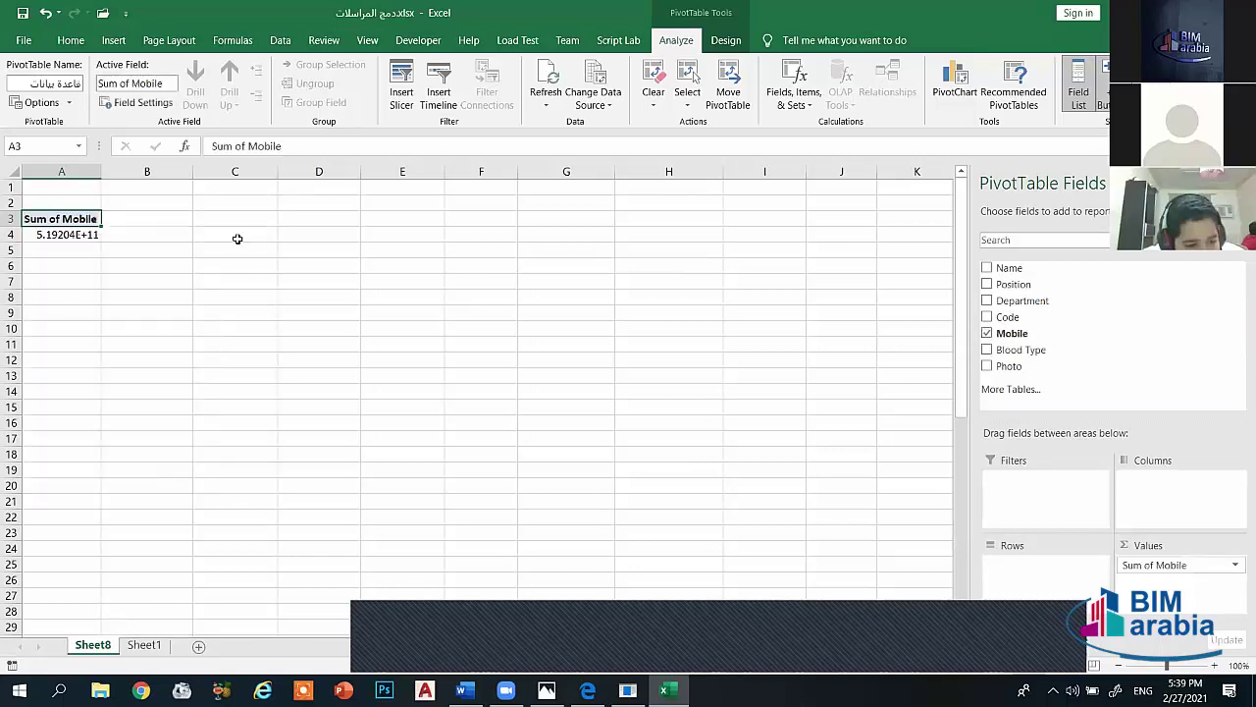
pyautogui.click(1236, 566)
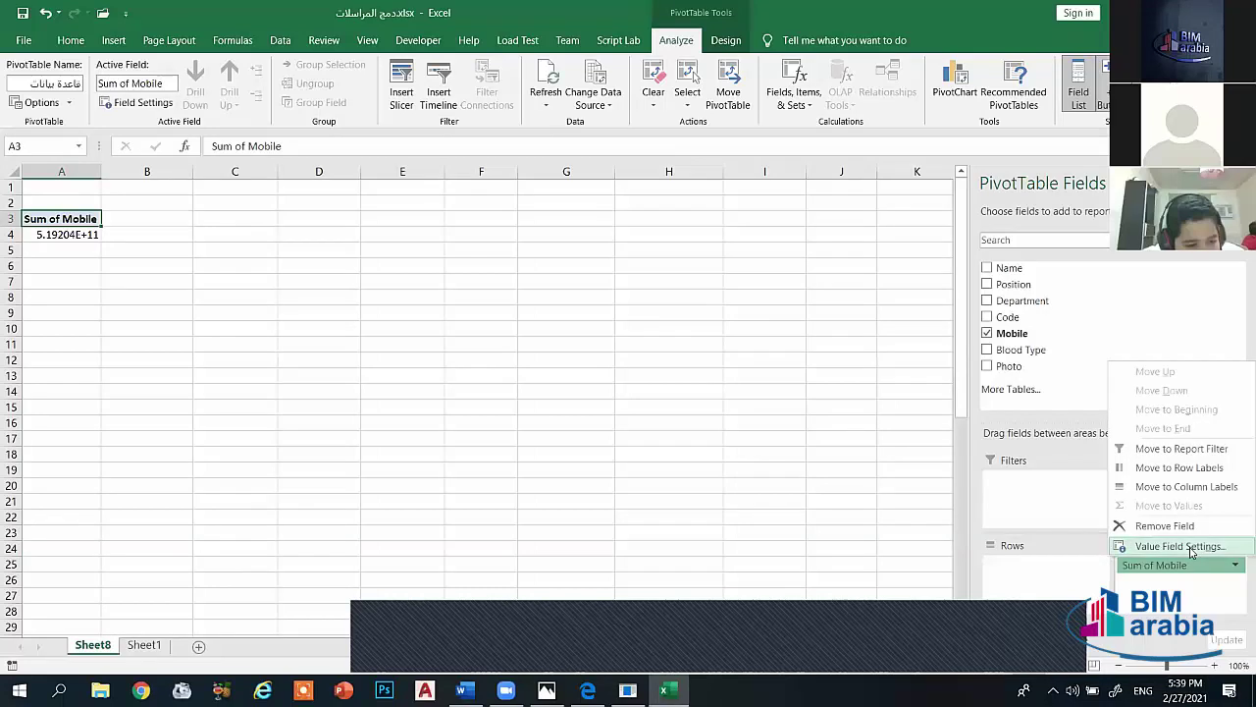
pyautogui.click(1181, 547)
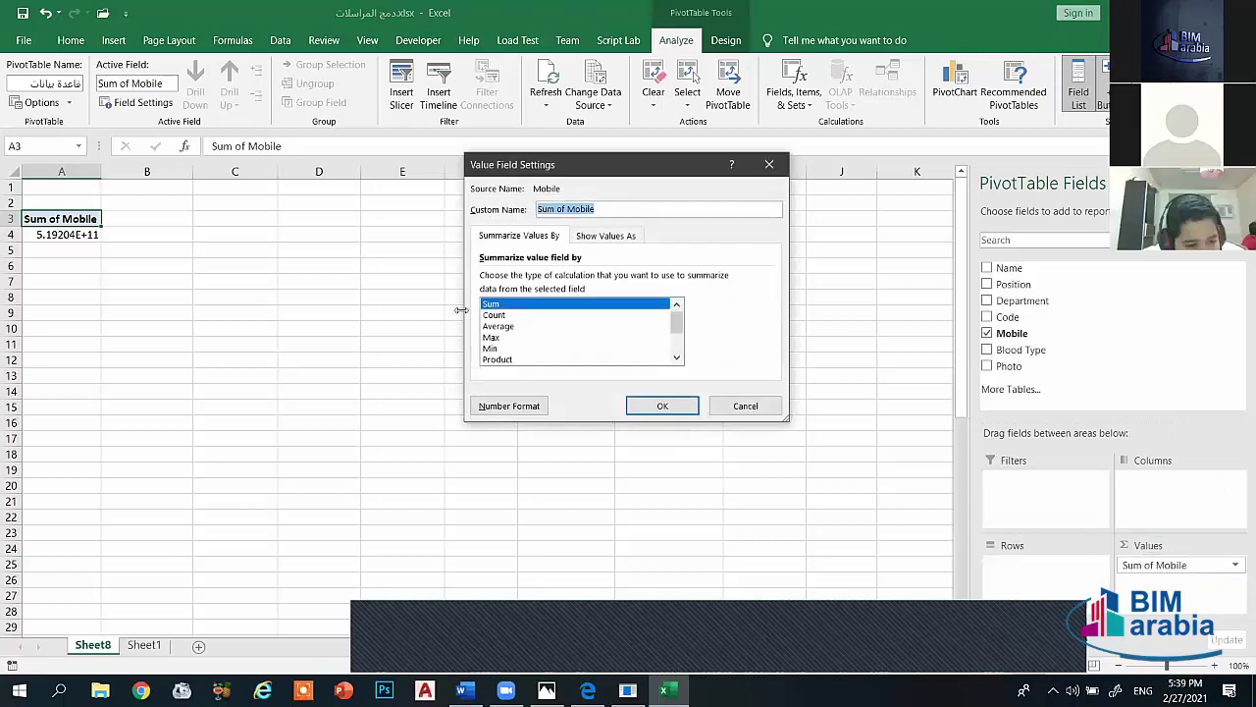
pyautogui.click(496, 349)
pyautogui.click(491, 338)
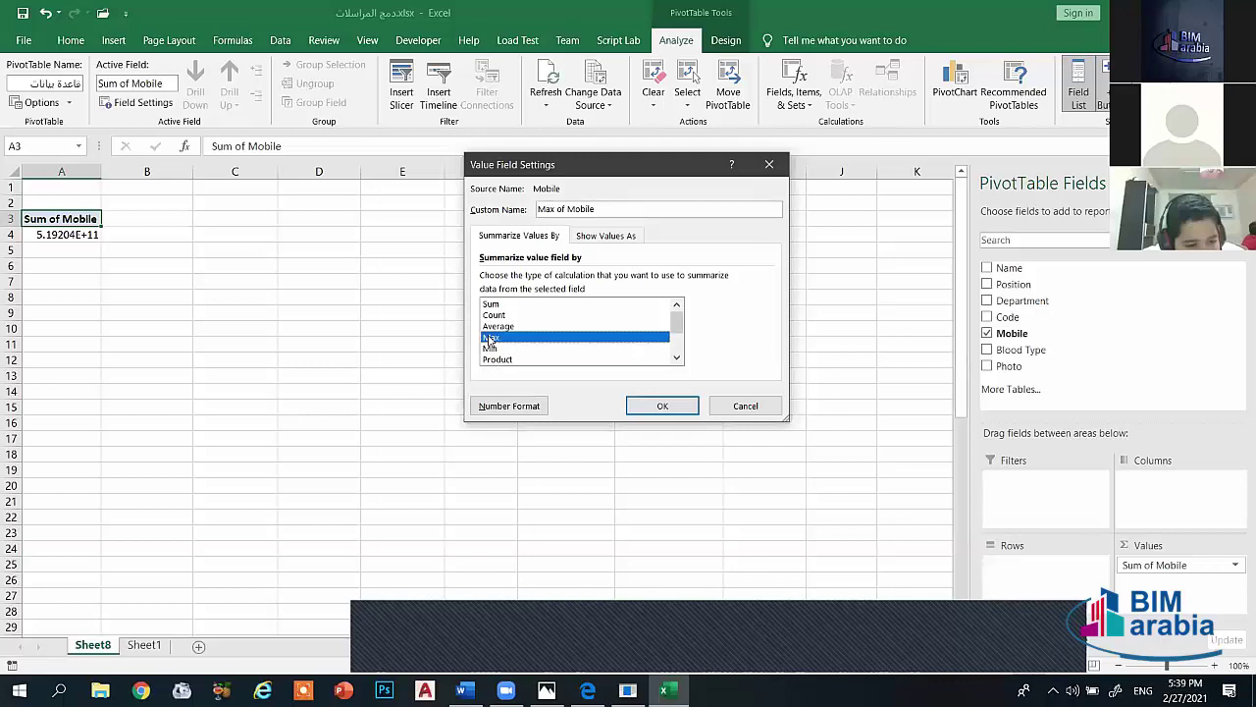
pyautogui.click(498, 326)
pyautogui.click(494, 305)
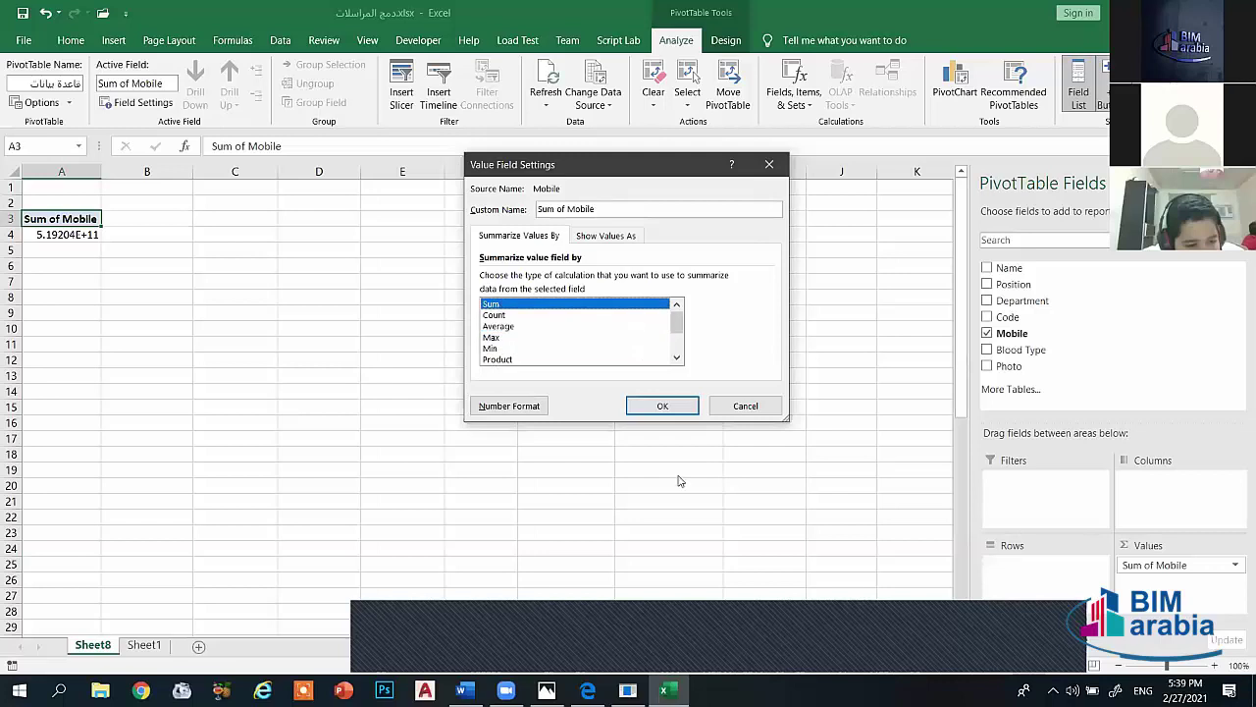
pyautogui.click(657, 408)
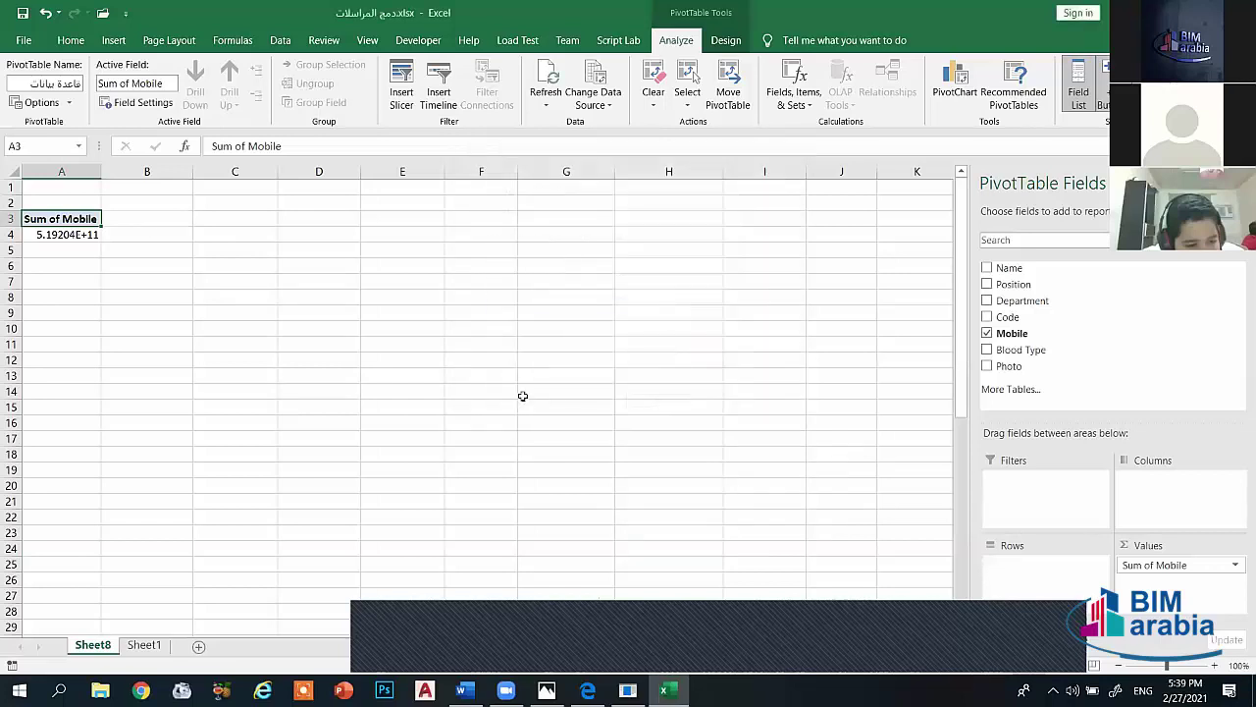
pyautogui.click(84, 234)
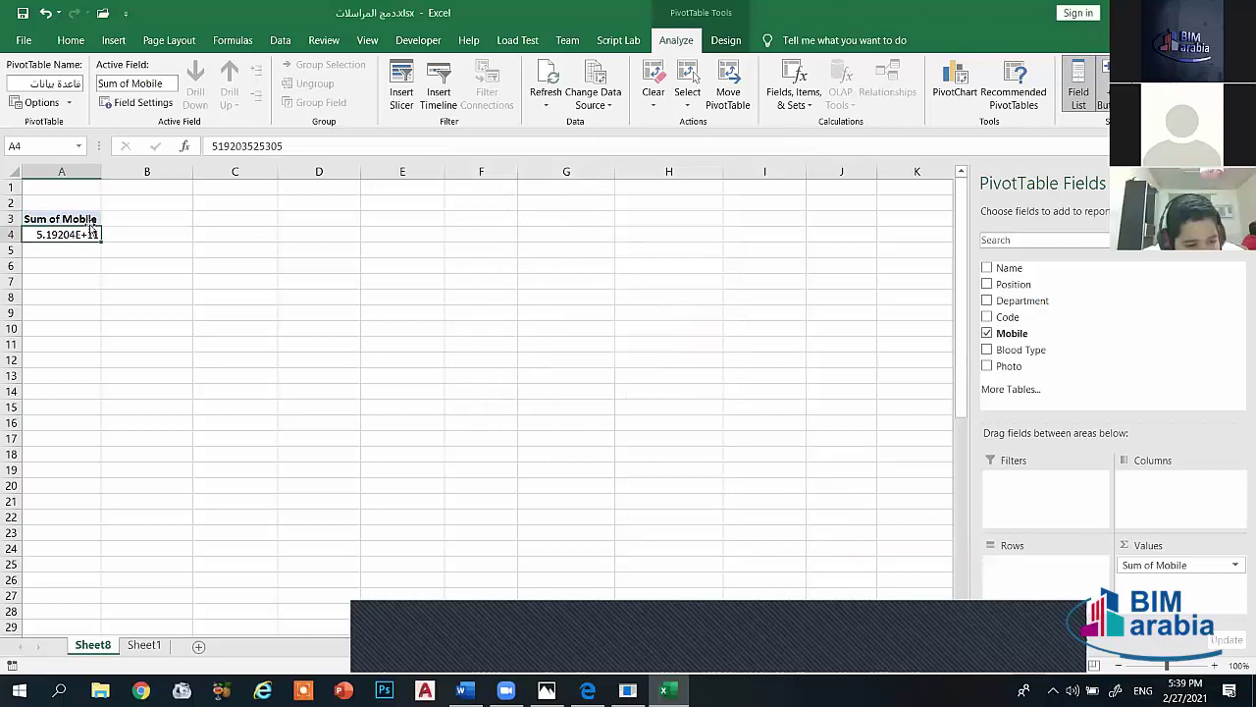
pyautogui.click(92, 216)
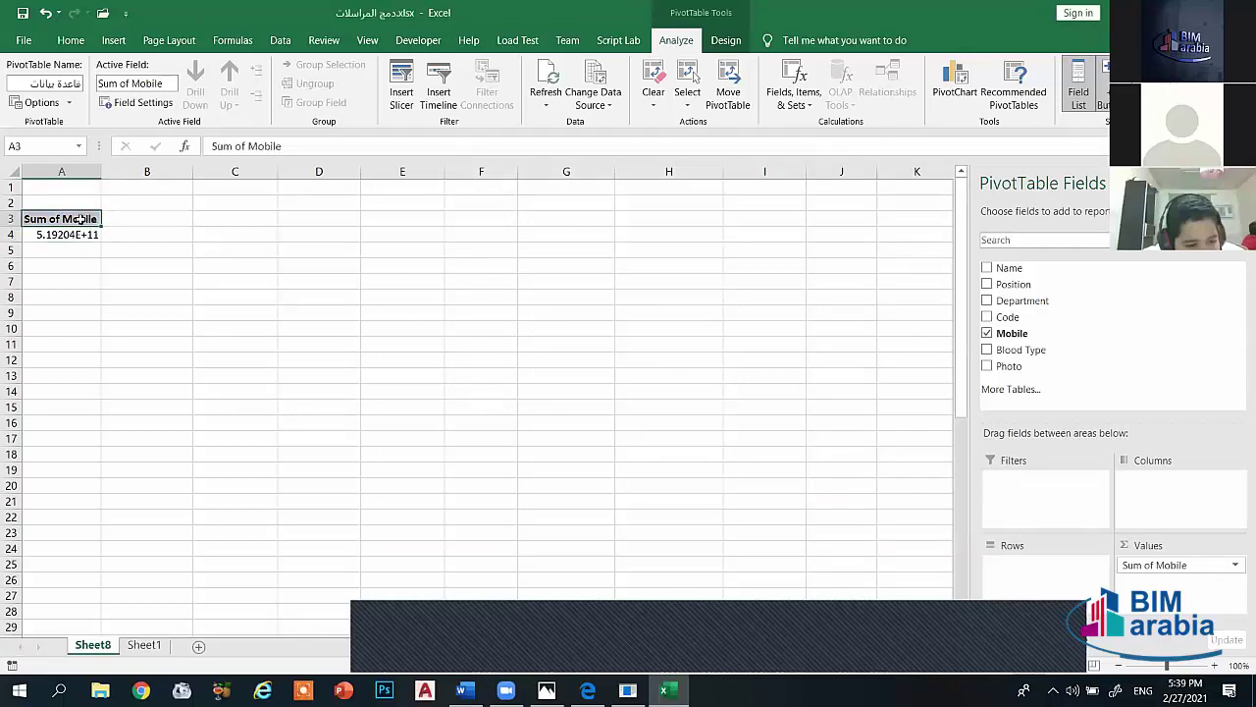
pyautogui.rightClick(80, 220)
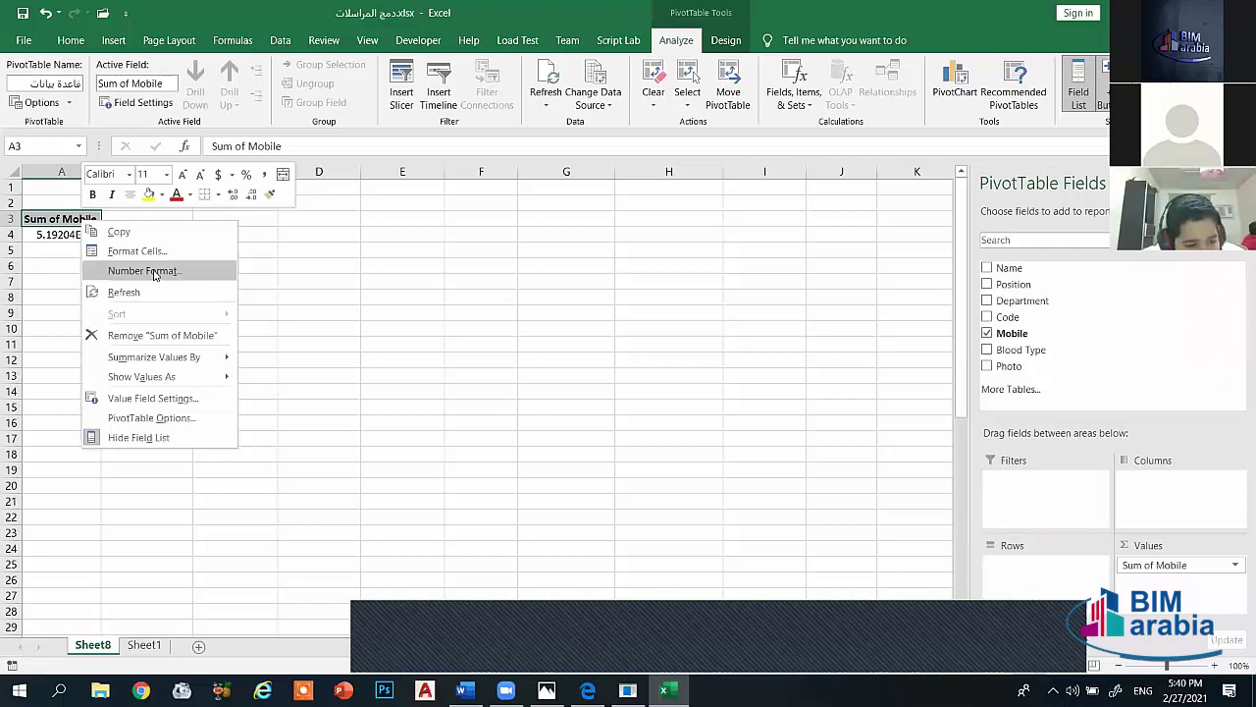
pyautogui.moveTo(197, 359)
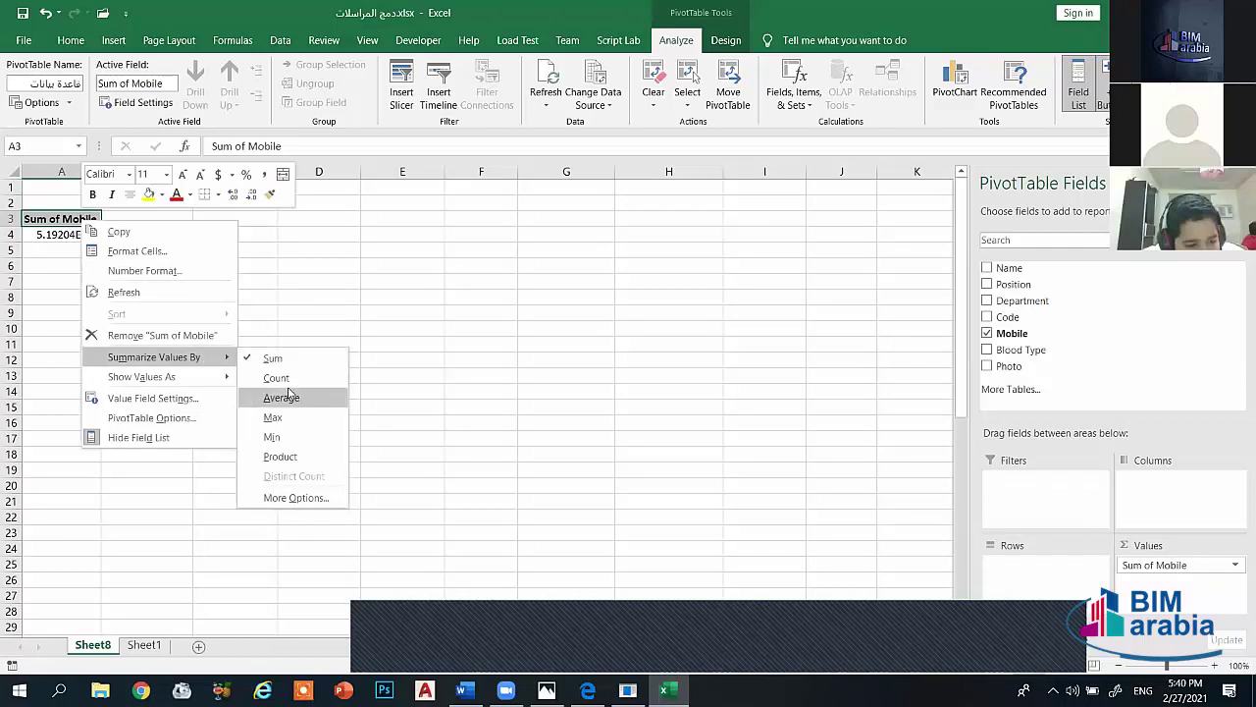
pyautogui.click(280, 417)
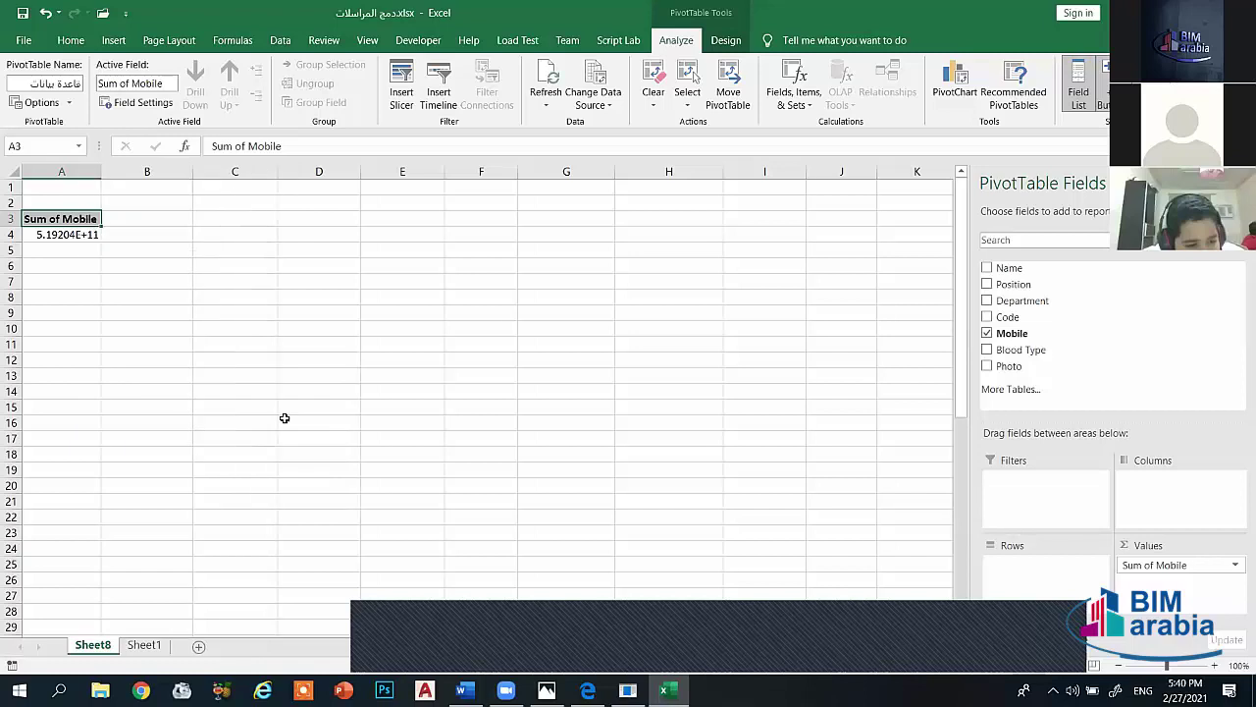
pyautogui.click(86, 236)
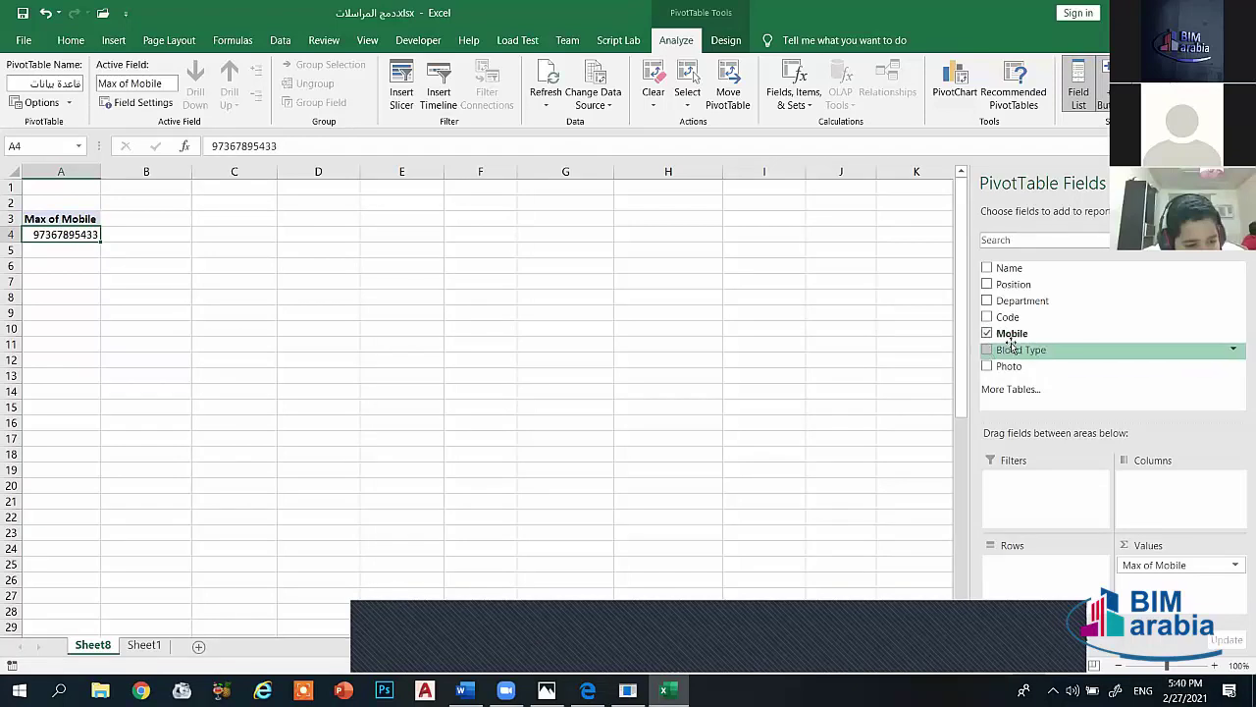
# - Add Mobile to the pivot rows and inspect the listed values and Grand Total
pyautogui.moveTo(1011, 333)
pyautogui.mouseDown()
pyautogui.moveTo(1060, 436)
pyautogui.moveTo(1024, 566)
pyautogui.mouseUp()
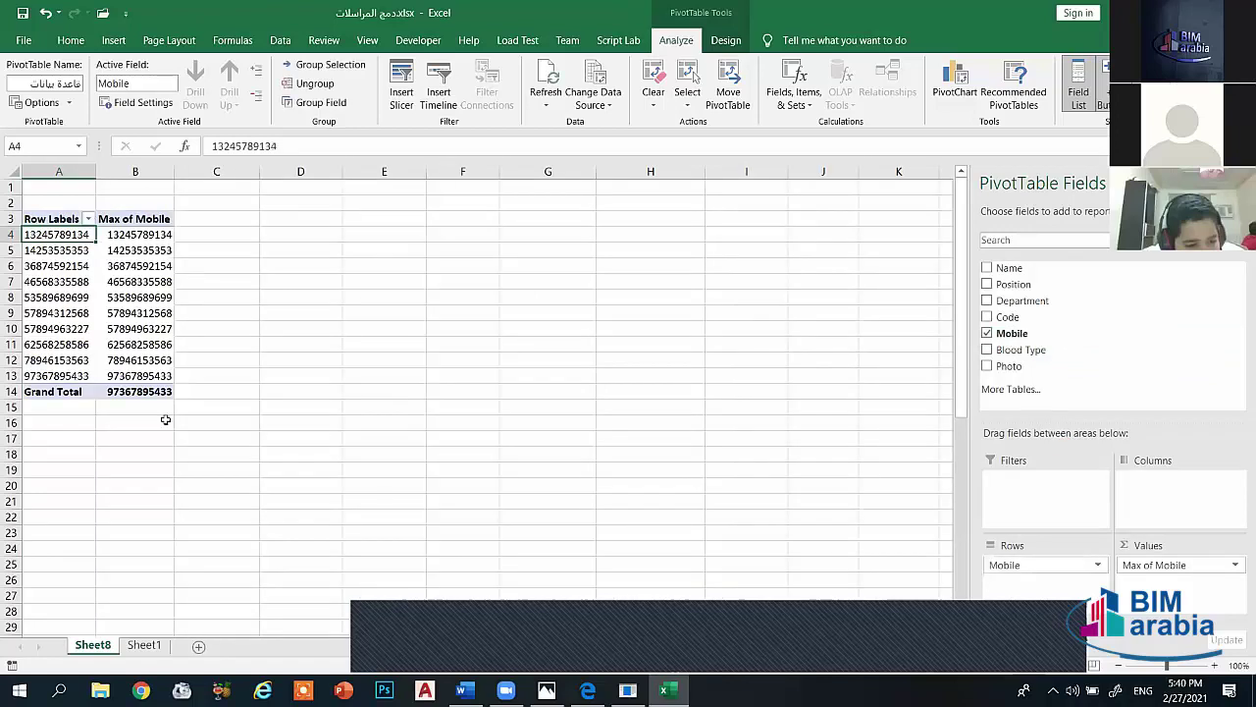
pyautogui.click(111, 392)
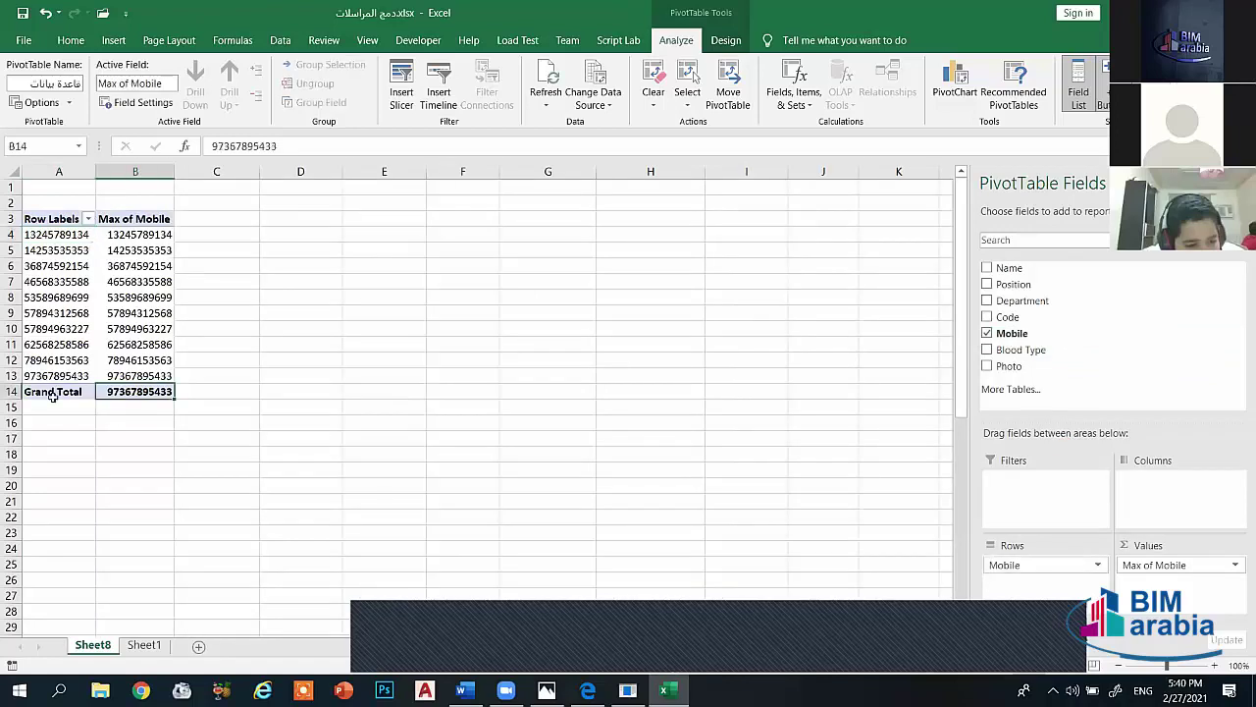
pyautogui.moveTo(145, 233); pyautogui.dragTo(152, 376)
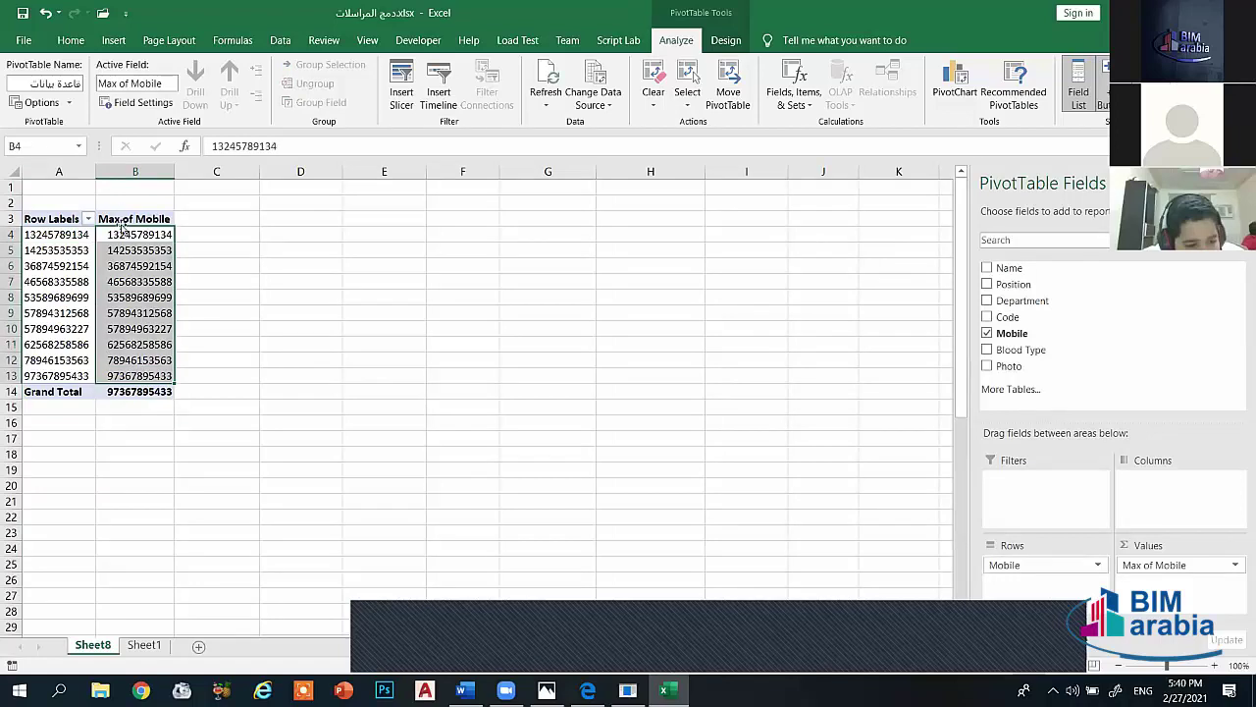
pyautogui.click(137, 395)
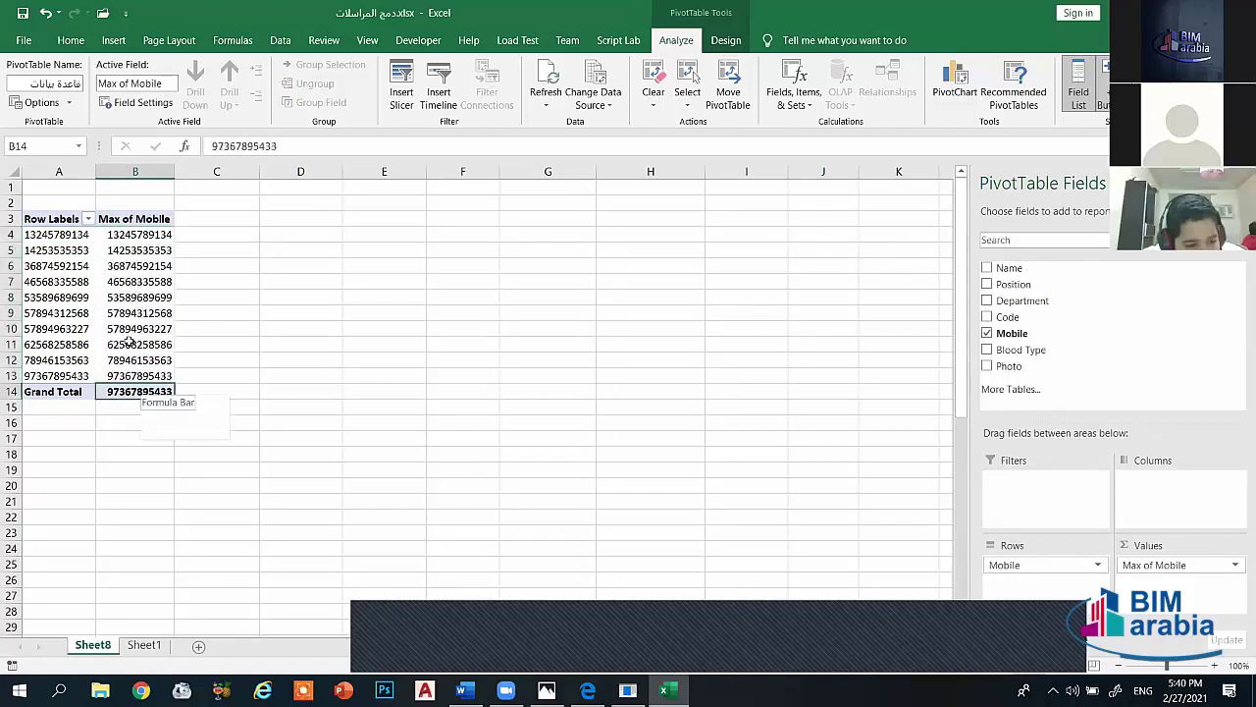
# - Switch the Max of Mobile summary back to Sum, giving a Grand Total of 5.19204E+11
pyautogui.click(129, 219)
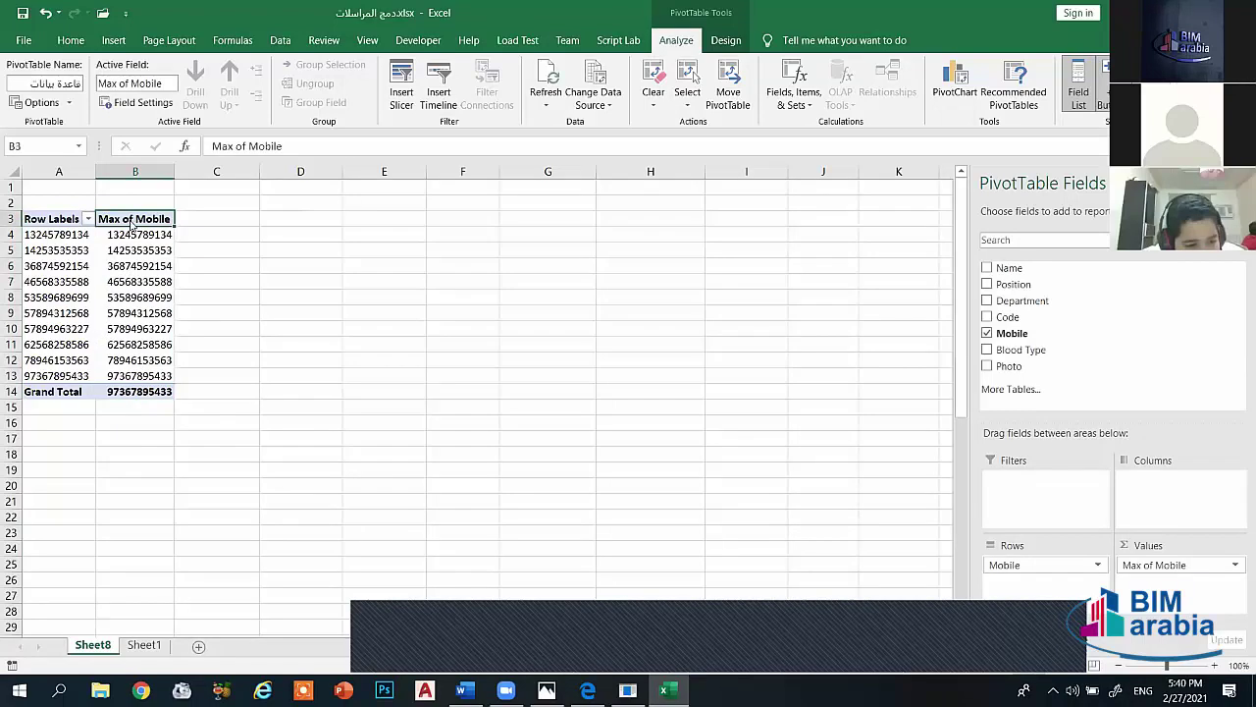
pyautogui.rightClick(131, 219)
pyautogui.moveTo(235, 356)
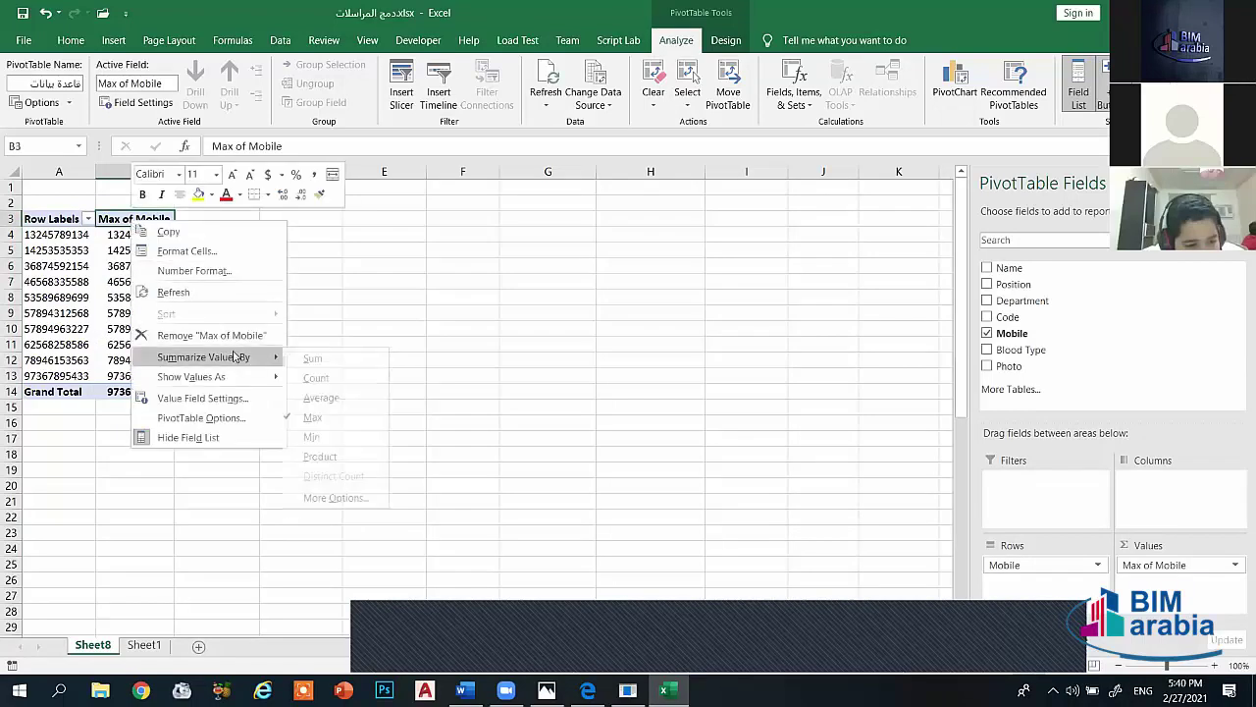
pyautogui.click(324, 357)
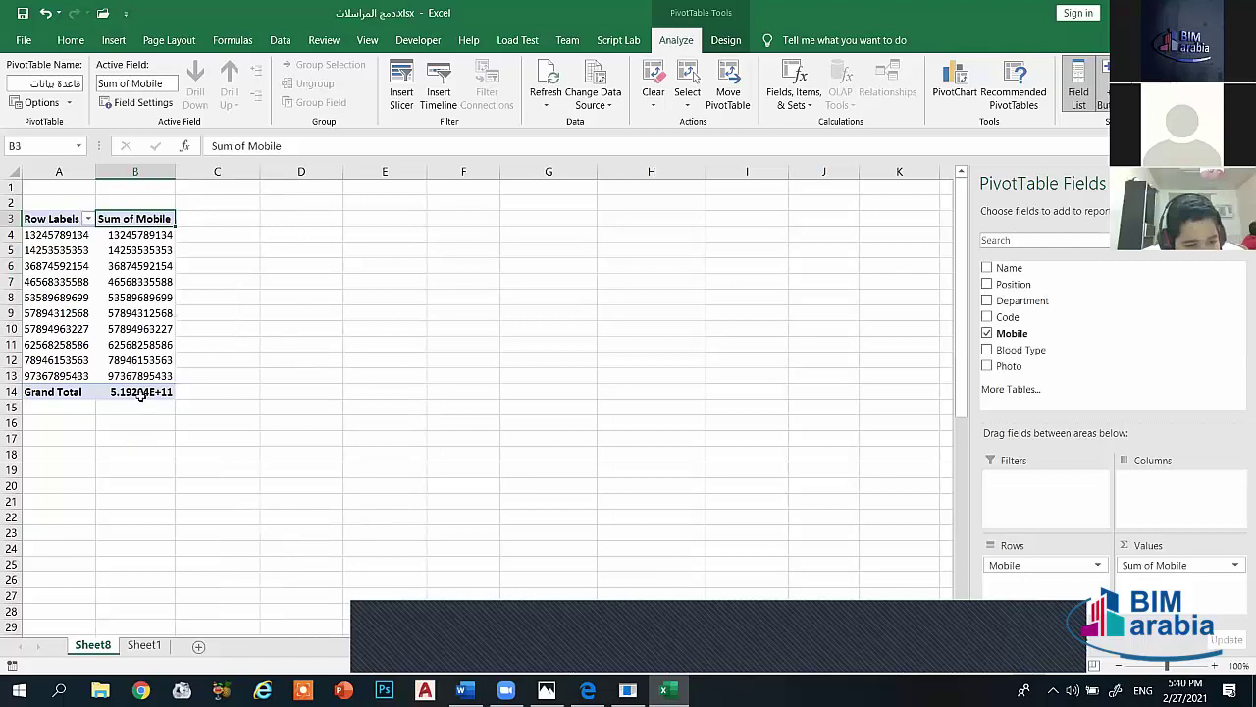
pyautogui.moveTo(141, 393); pyautogui.dragTo(153, 245)
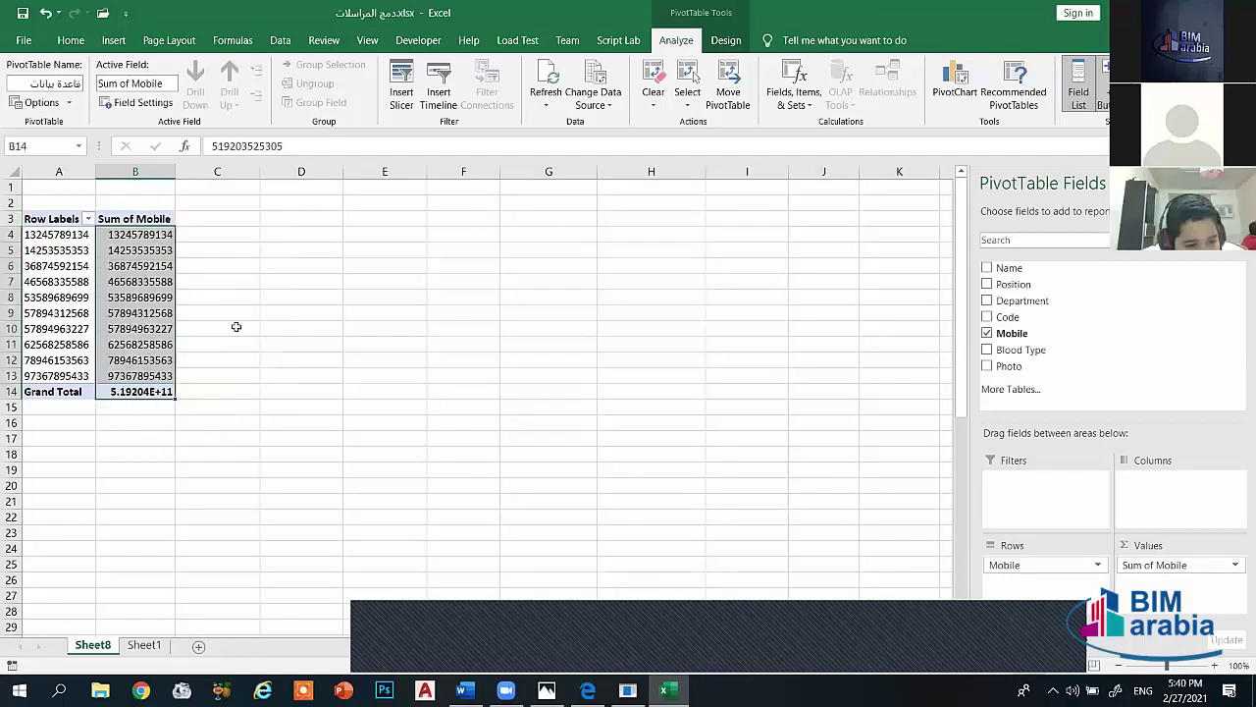
pyautogui.click(235, 325)
pyautogui.click(135, 357)
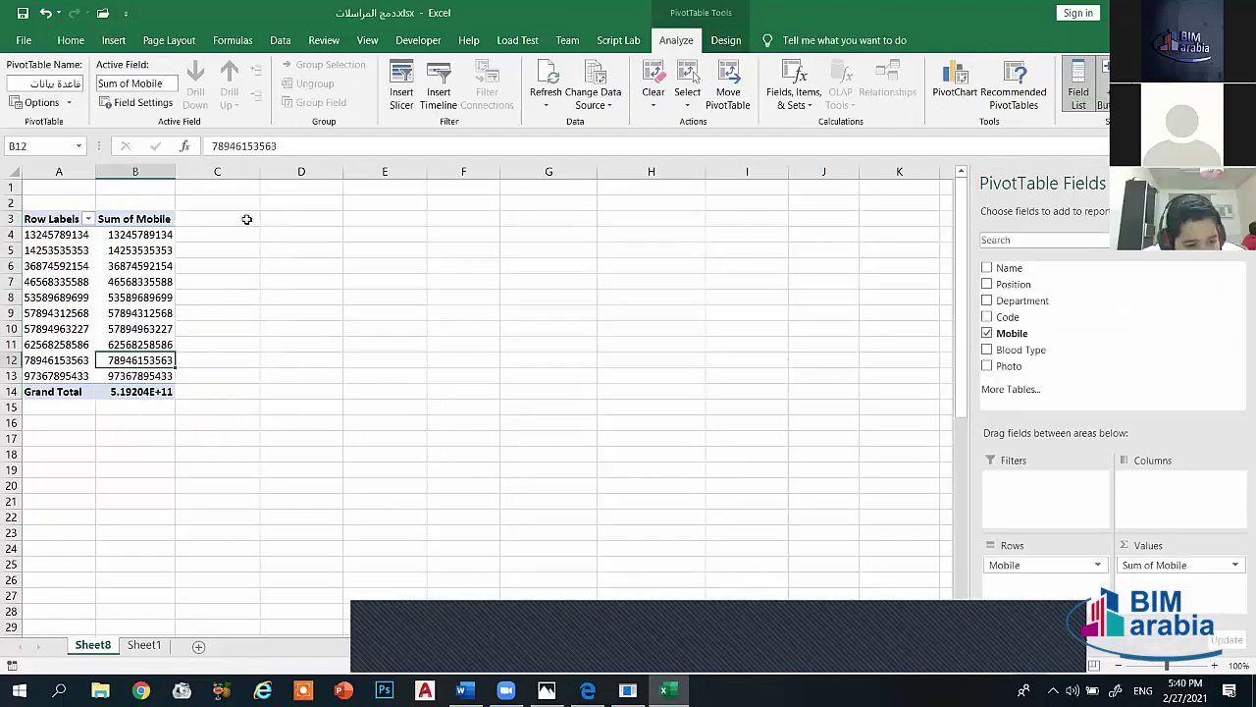
pyautogui.click(138, 218)
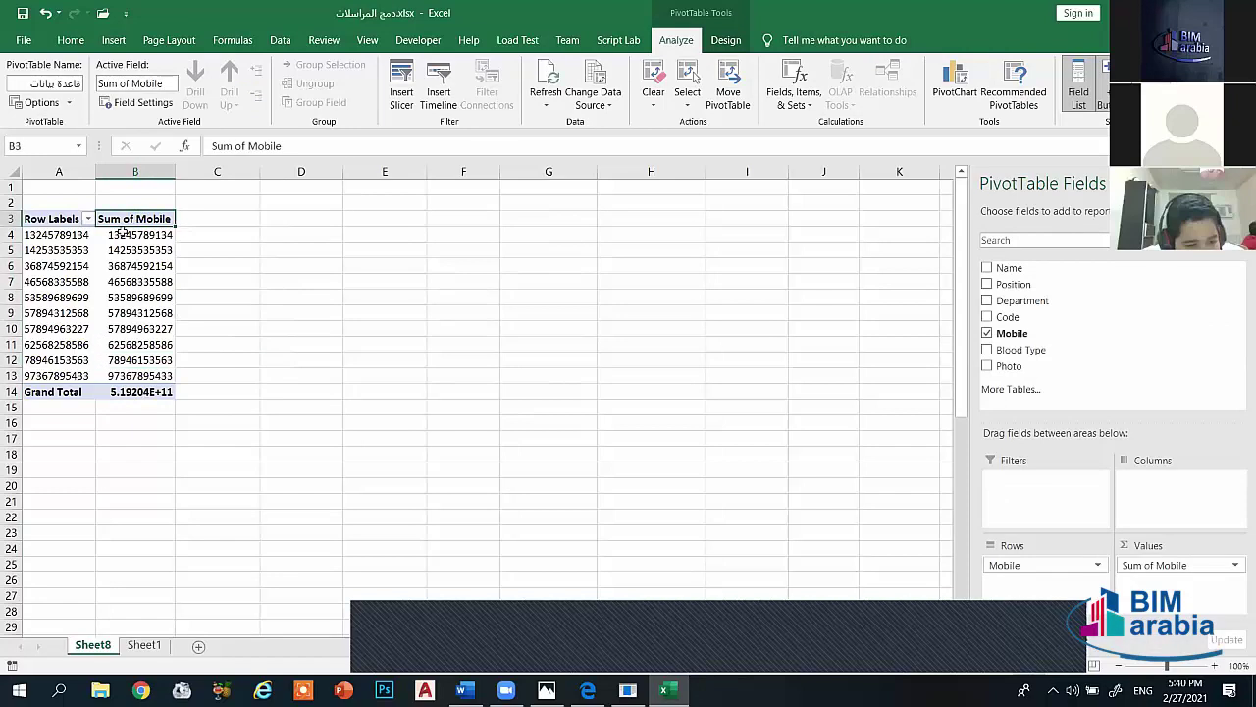
pyautogui.moveTo(149, 229)
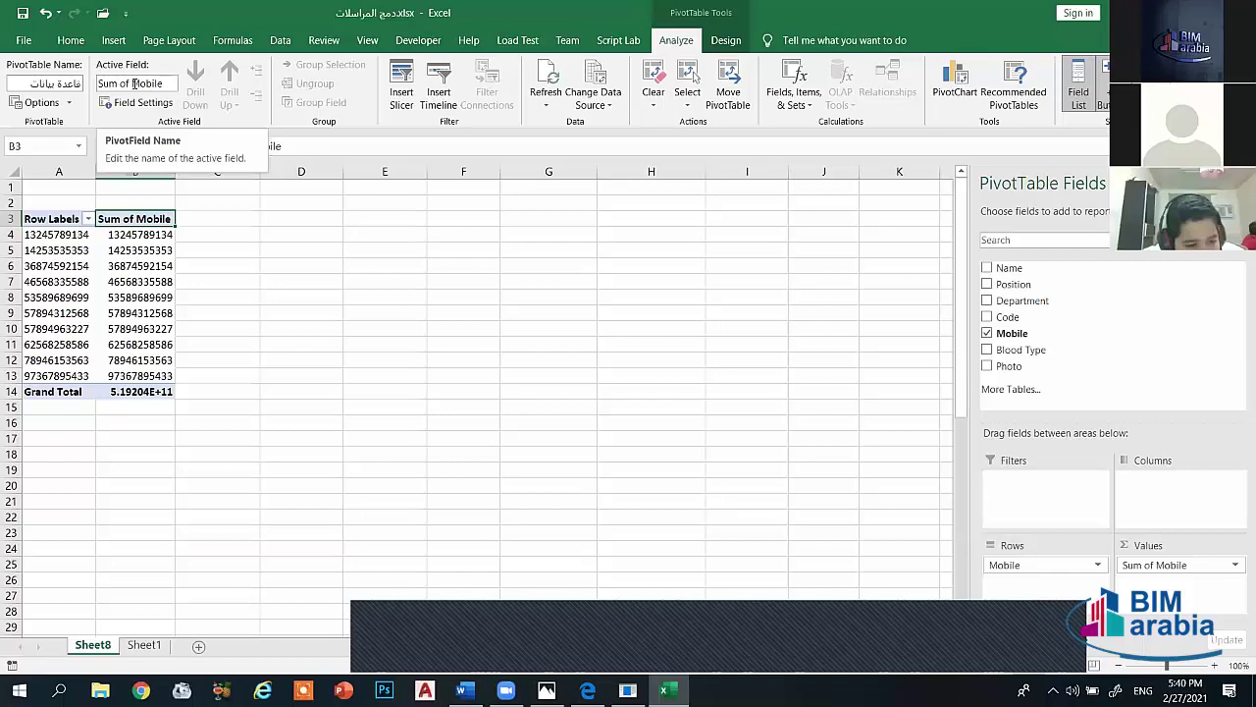
pyautogui.click(133, 83)
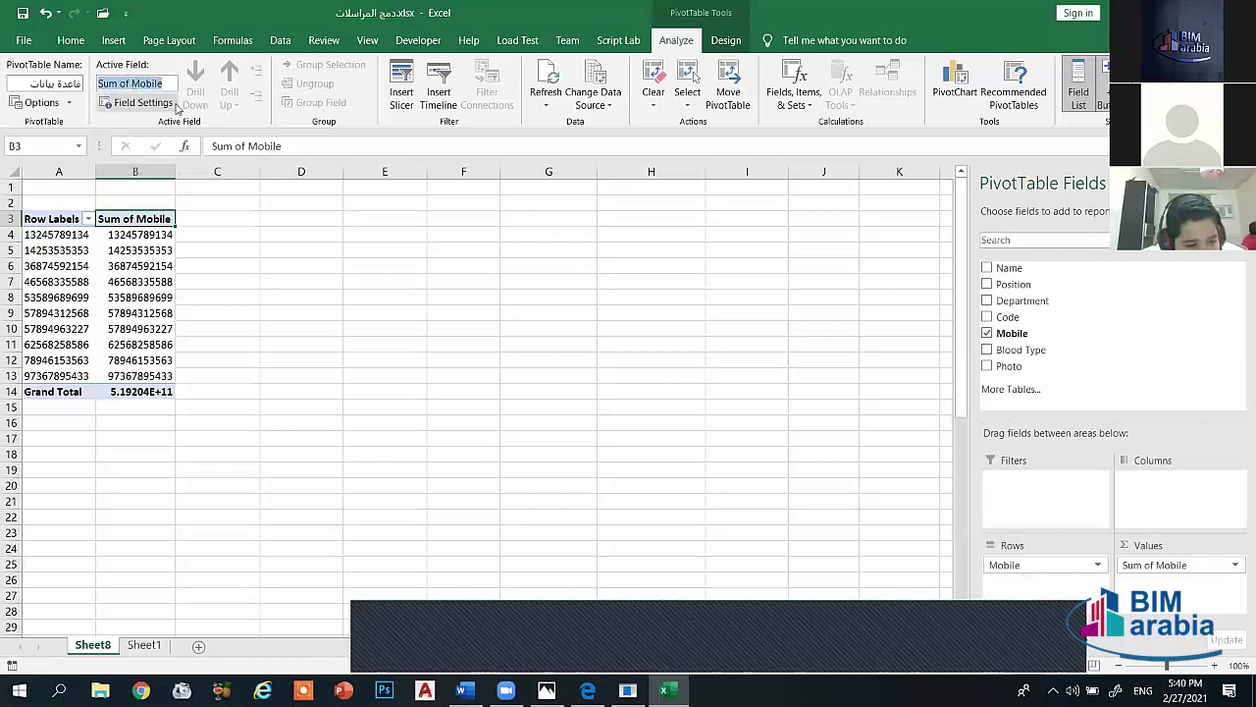
pyautogui.write('mo')
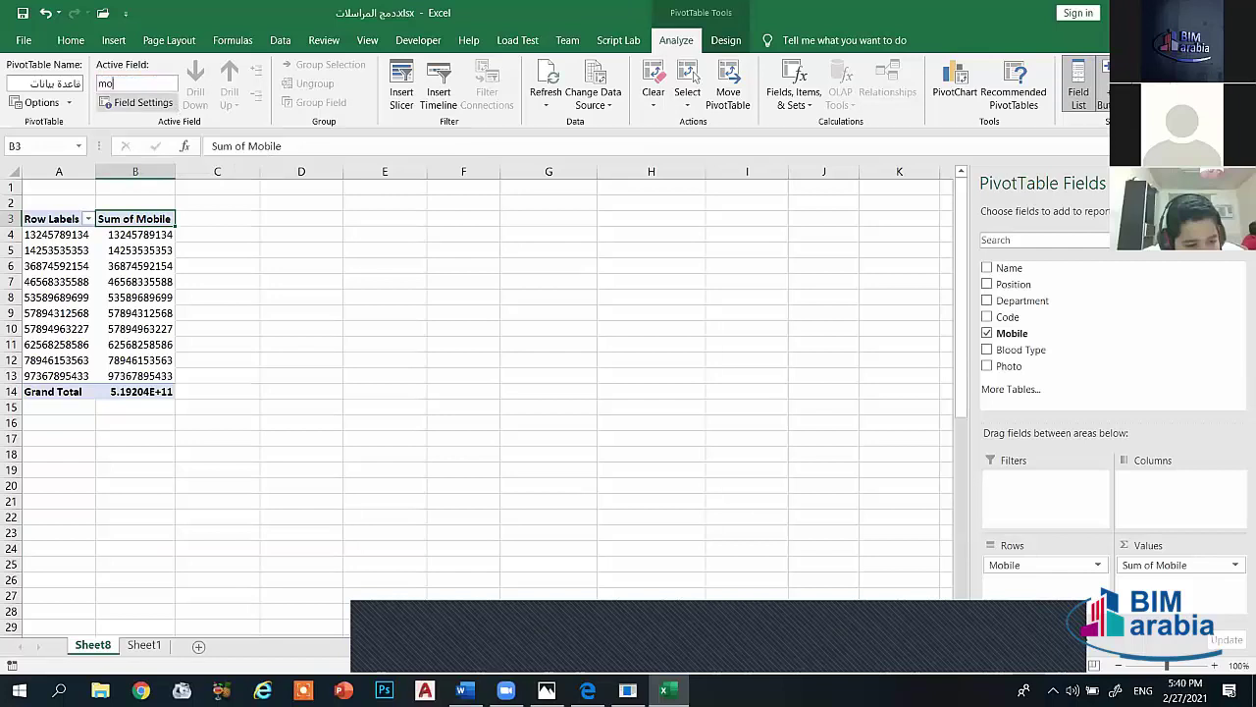
pyautogui.write('bile')
pyautogui.press('Escape')
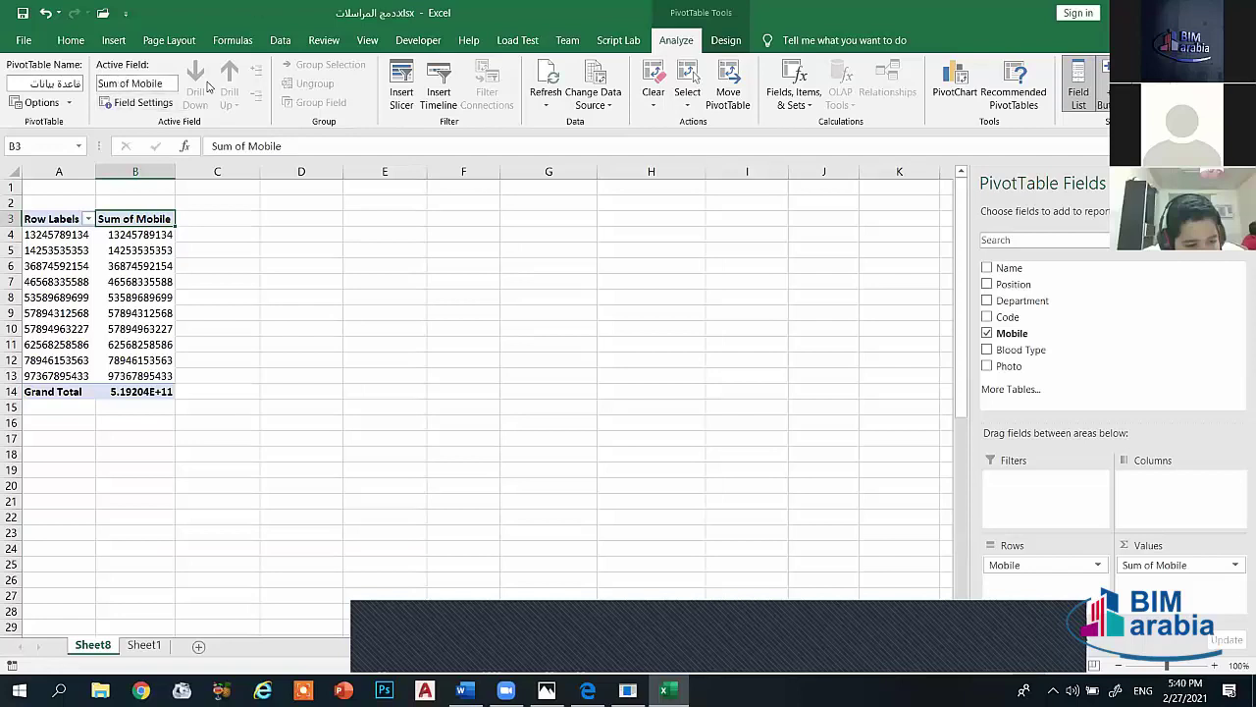
pyautogui.click(137, 83)
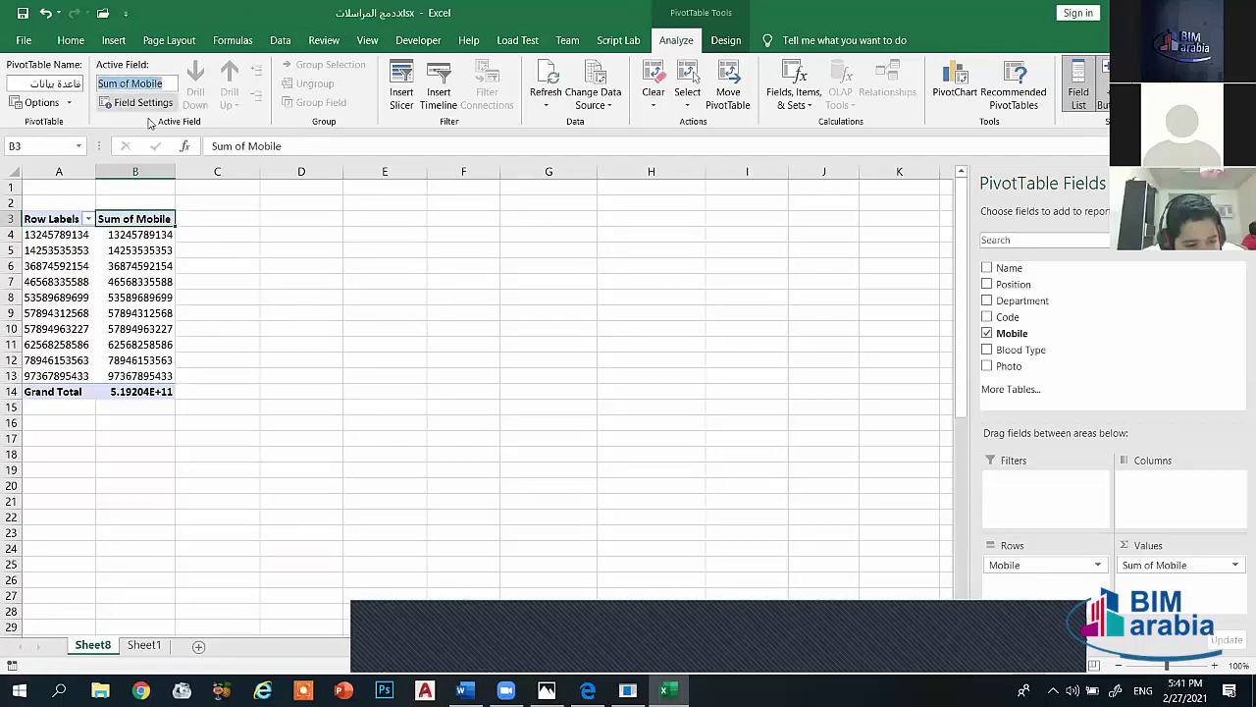
pyautogui.rightClick(161, 224)
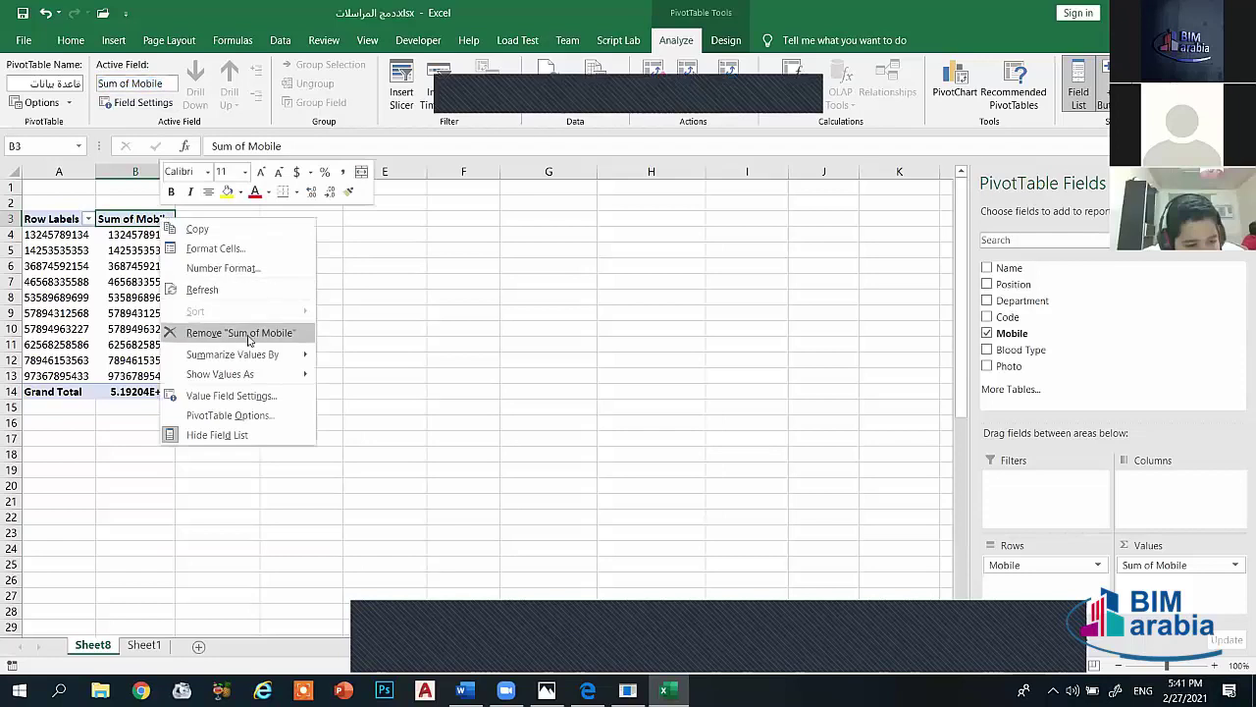
pyautogui.click(154, 83)
pyautogui.click(127, 82)
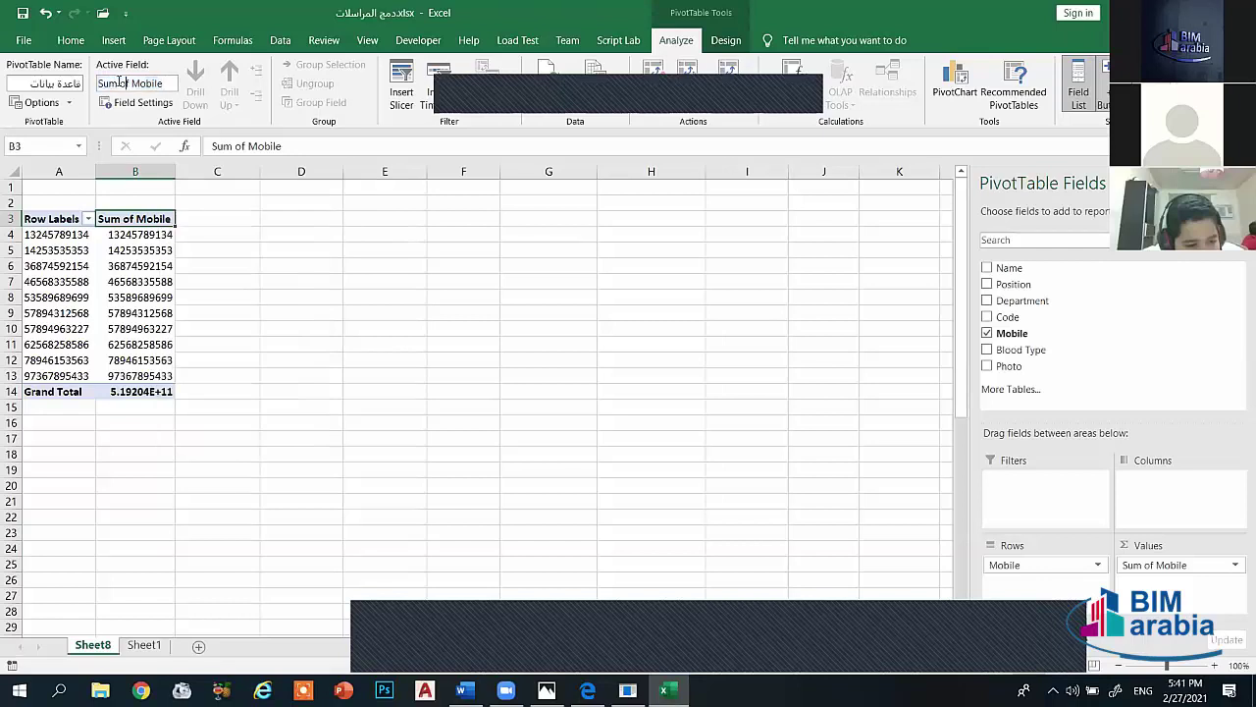
pyautogui.tripleClick(119, 83)
pyautogui.write('Mobile')
pyautogui.press('Return')
pyautogui.click(213, 265)
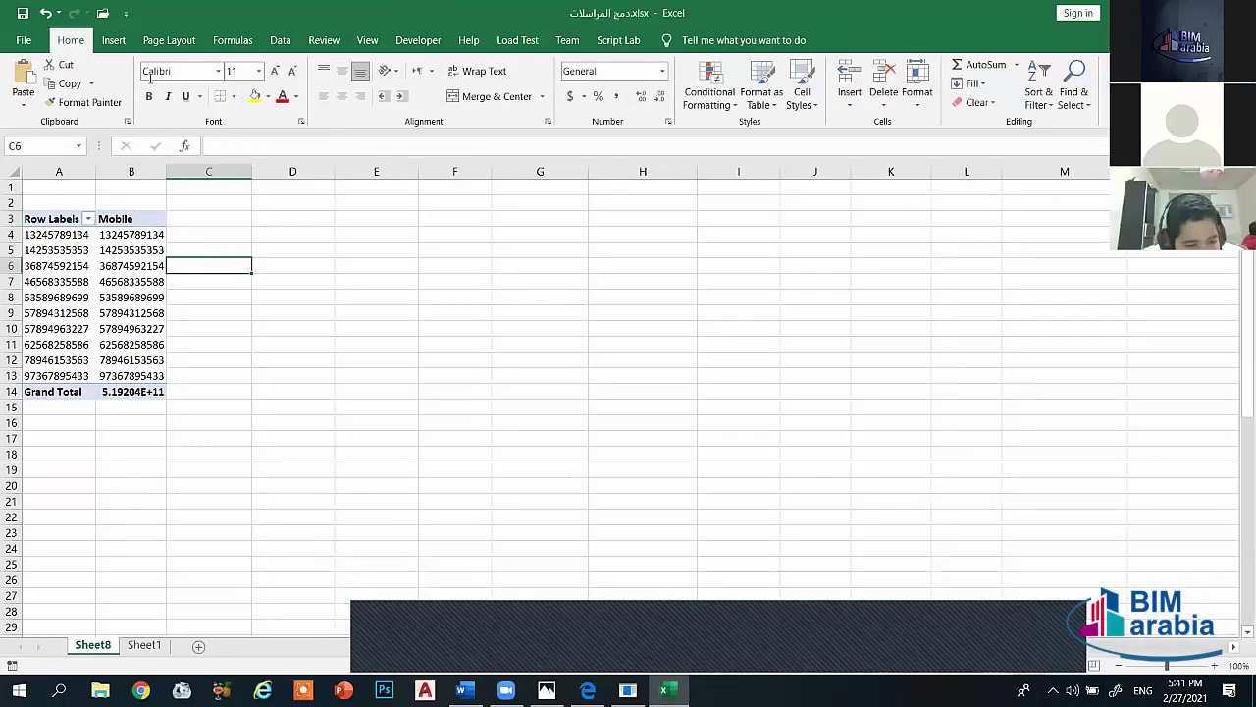
pyautogui.click(137, 218)
pyautogui.click(140, 83)
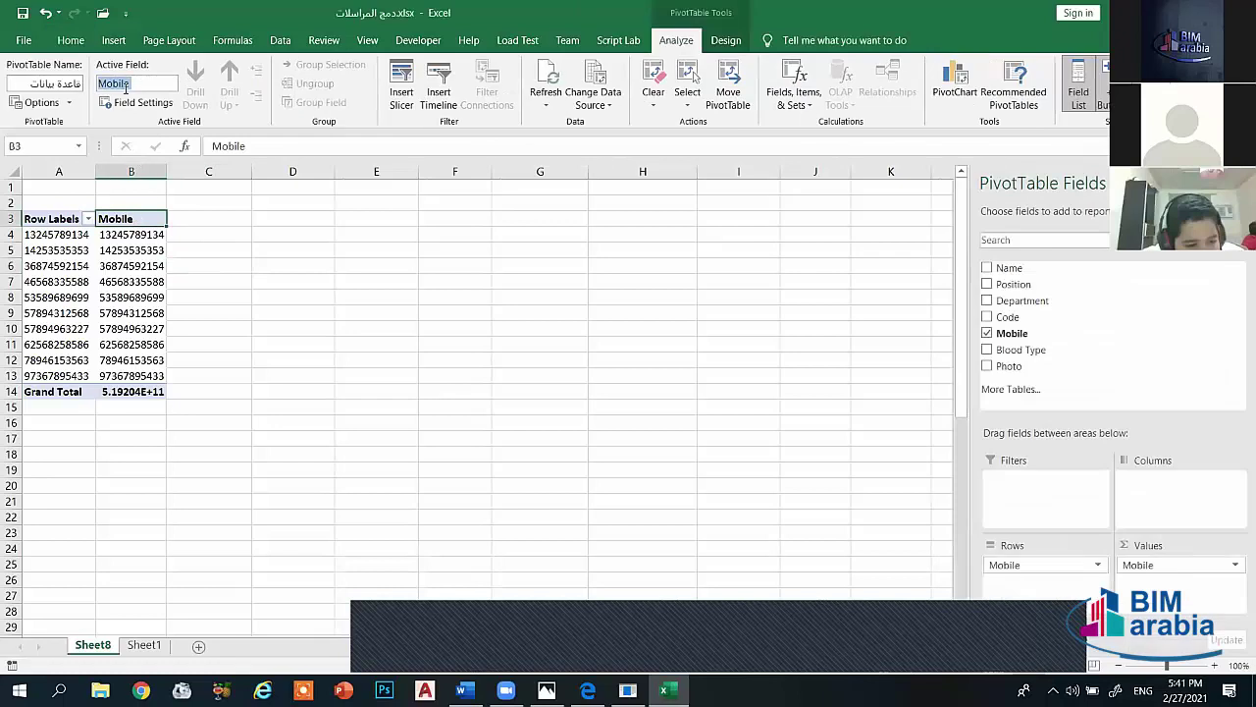
pyautogui.click(131, 83)
pyautogui.click(127, 234)
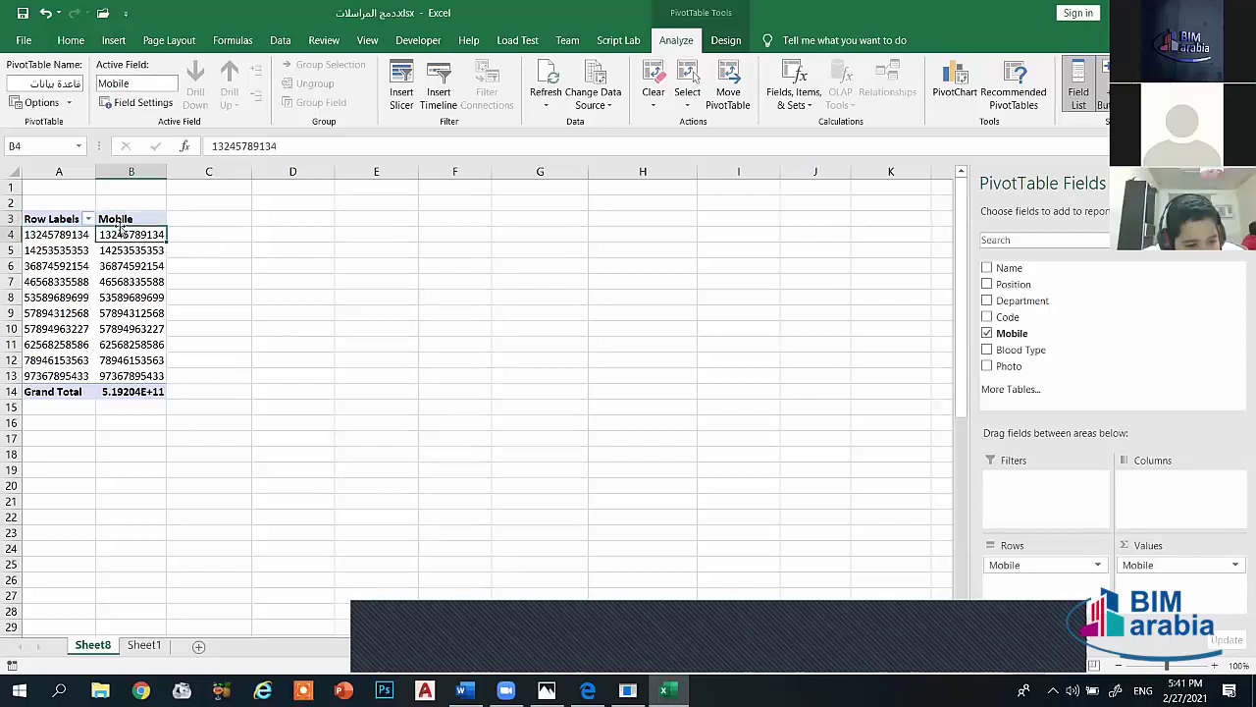
pyautogui.click(121, 220)
pyautogui.click(128, 235)
pyautogui.click(121, 281)
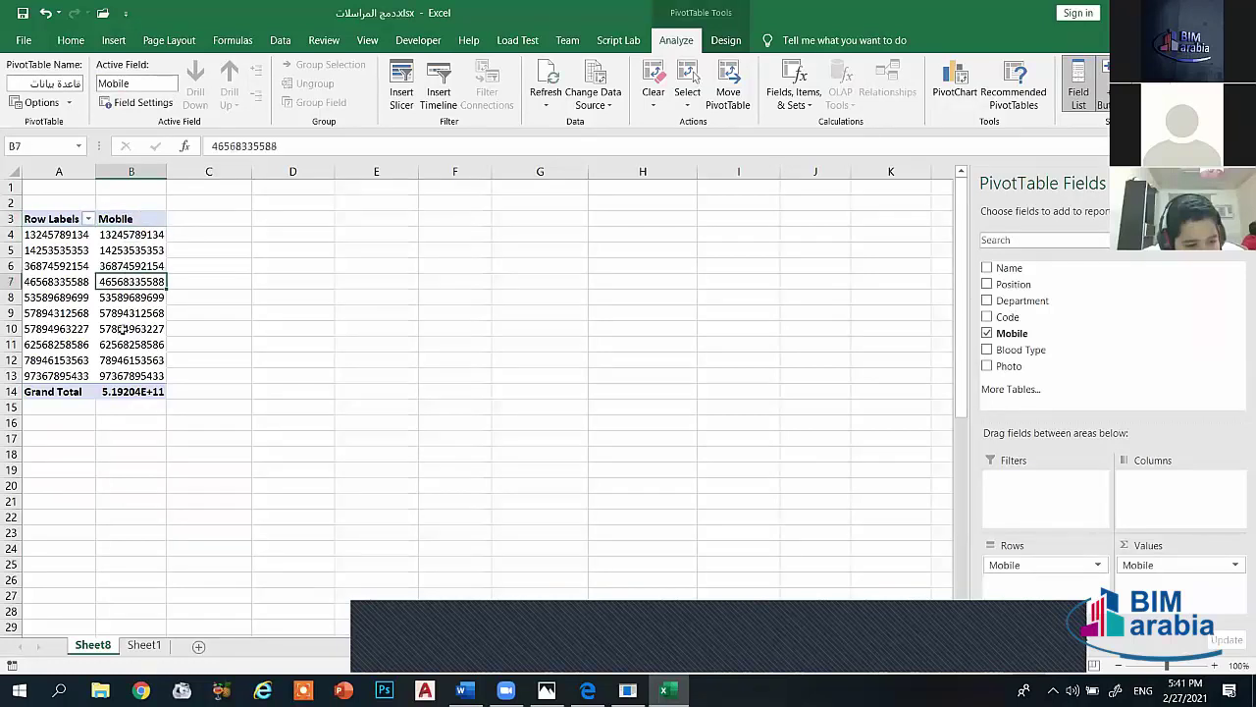
pyautogui.click(122, 329)
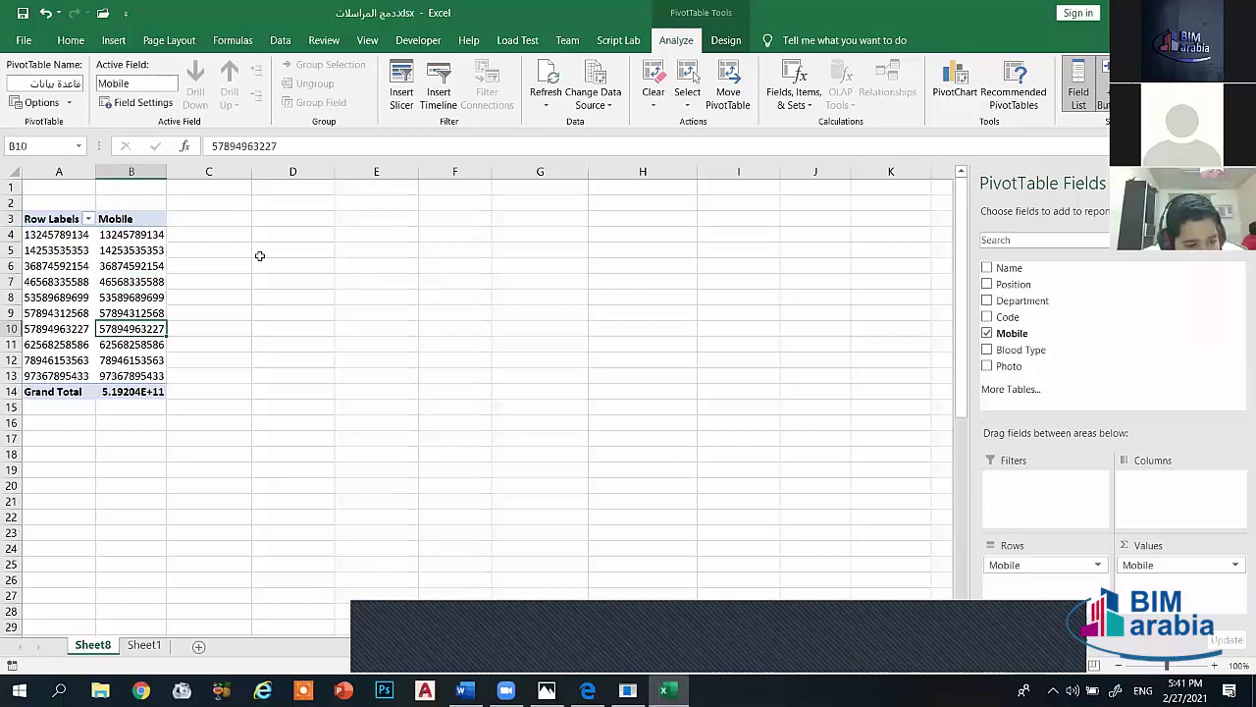
pyautogui.click(124, 224)
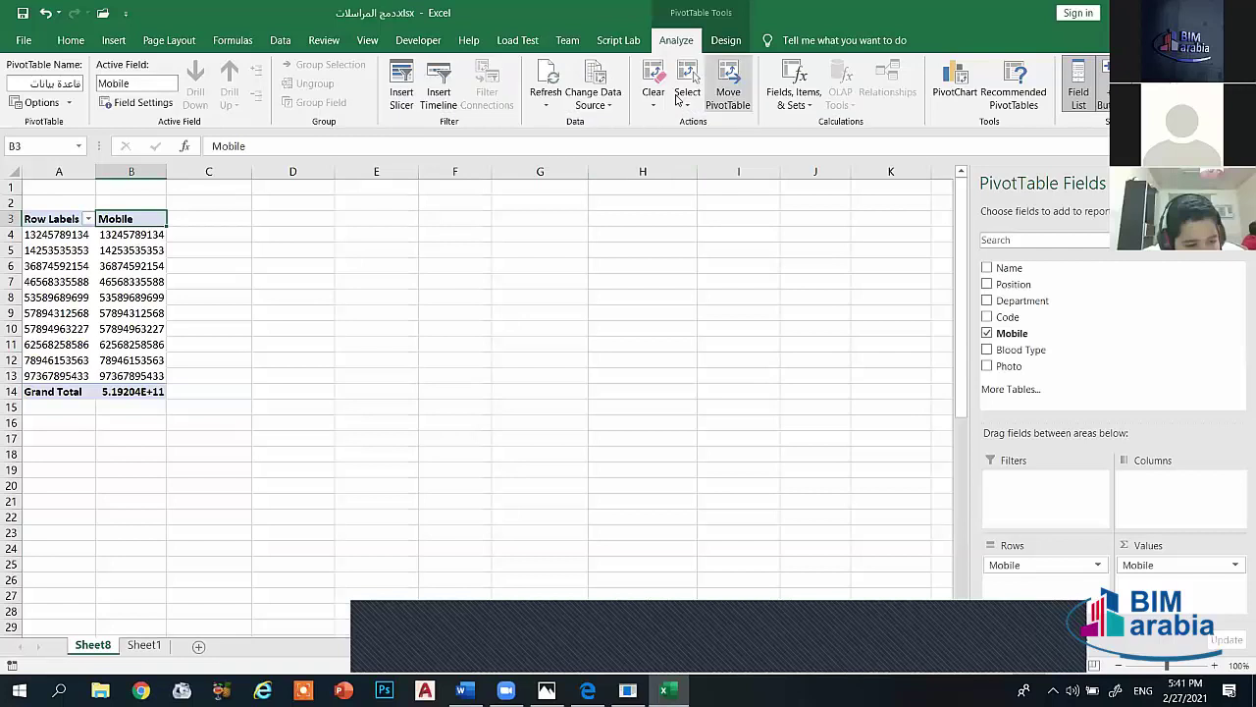
# - Open the PivotTable's Change Data Source dialog and close it without changes
pyautogui.click(592, 86)
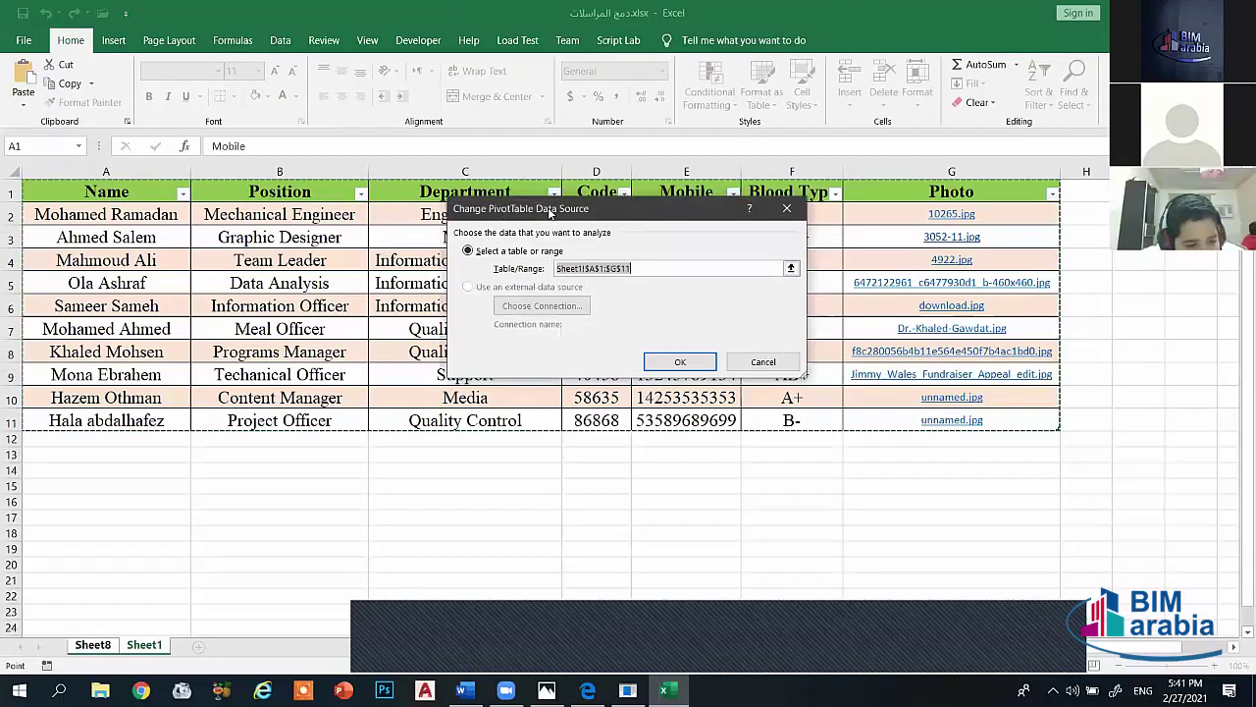
pyautogui.moveTo(550, 211); pyautogui.dragTo(532, 480)
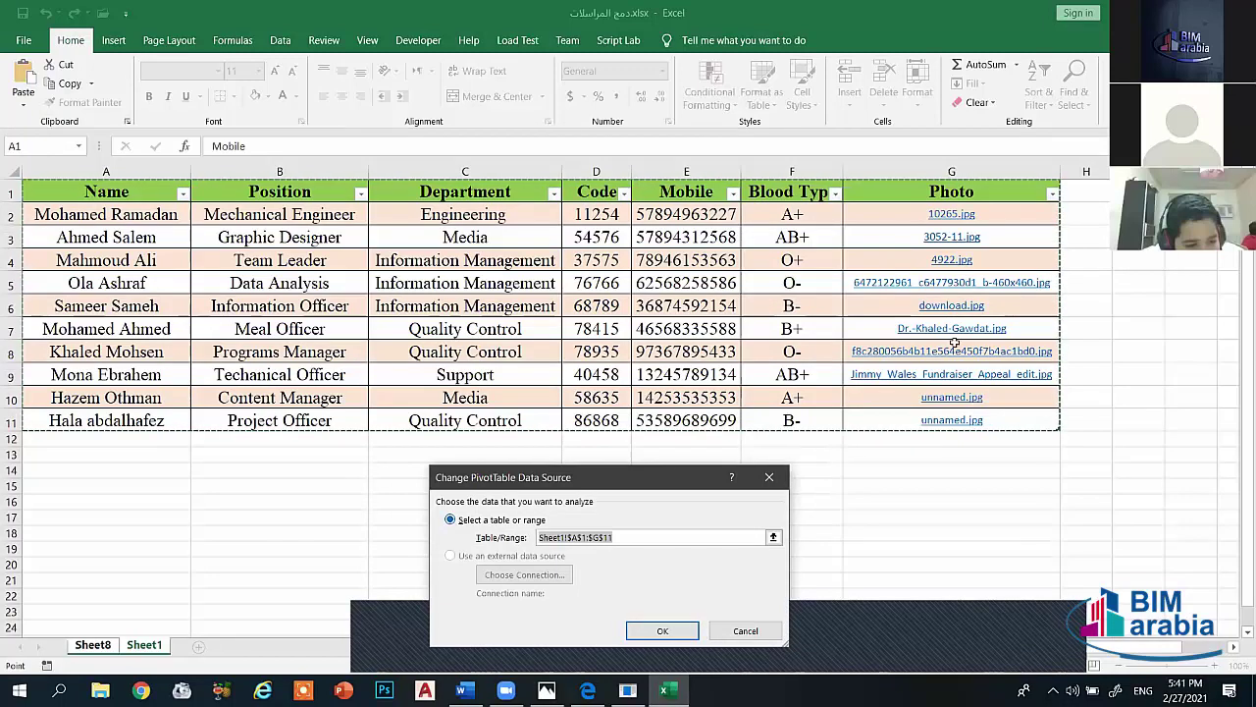
pyautogui.moveTo(660, 475)
pyautogui.mouseDown()
pyautogui.moveTo(655, 230)
pyautogui.moveTo(677, 481)
pyautogui.mouseUp()
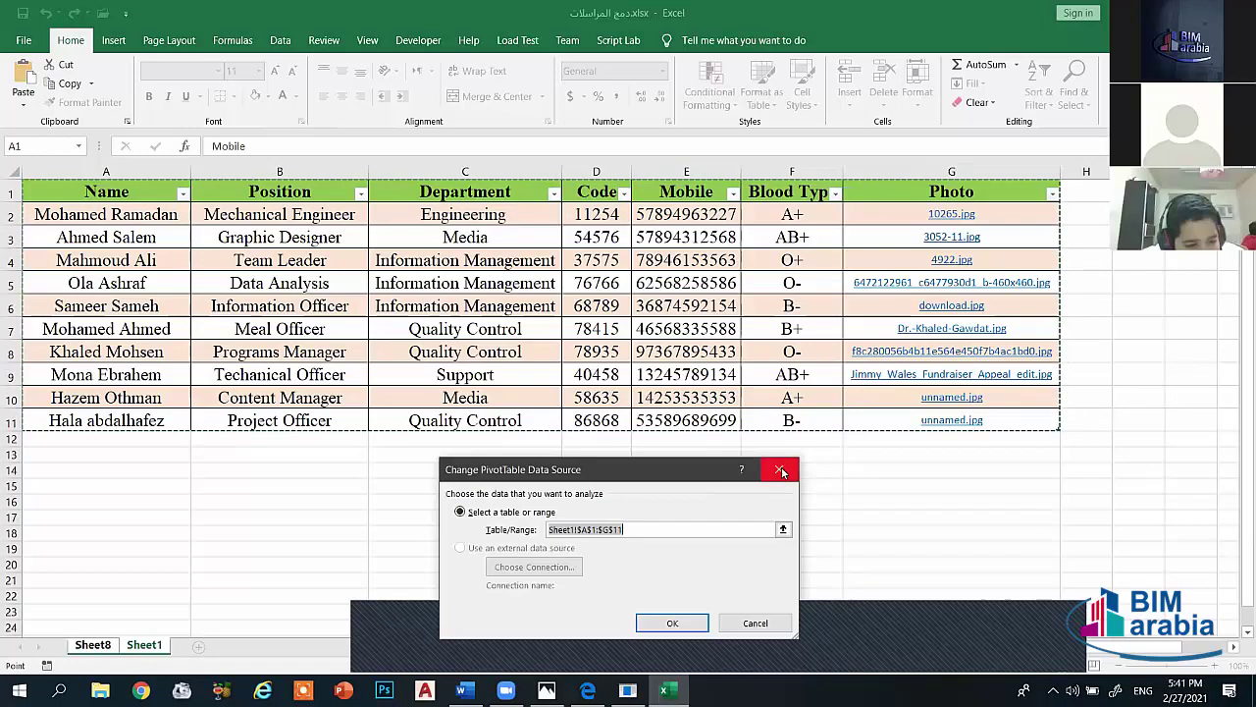
pyautogui.press('Return')
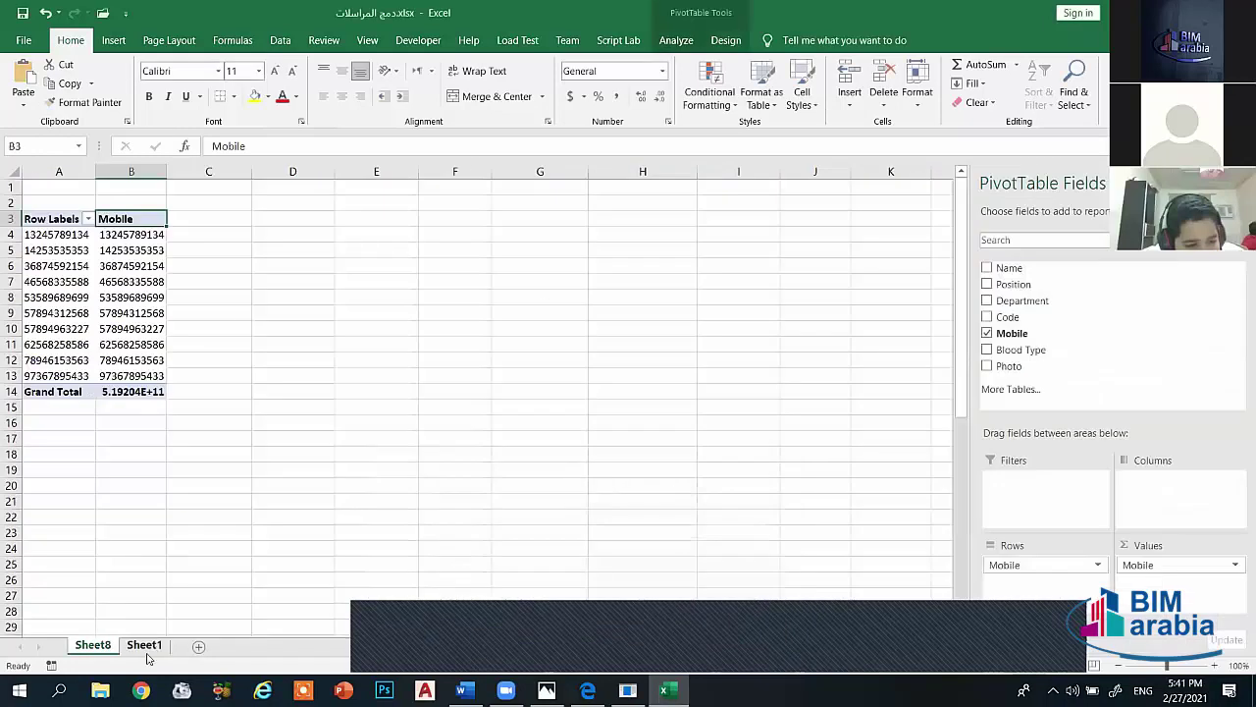
# - On Sheet1, set D8's code to 87985 and enter new mobile numbers in E8 and E9
pyautogui.click(145, 646)
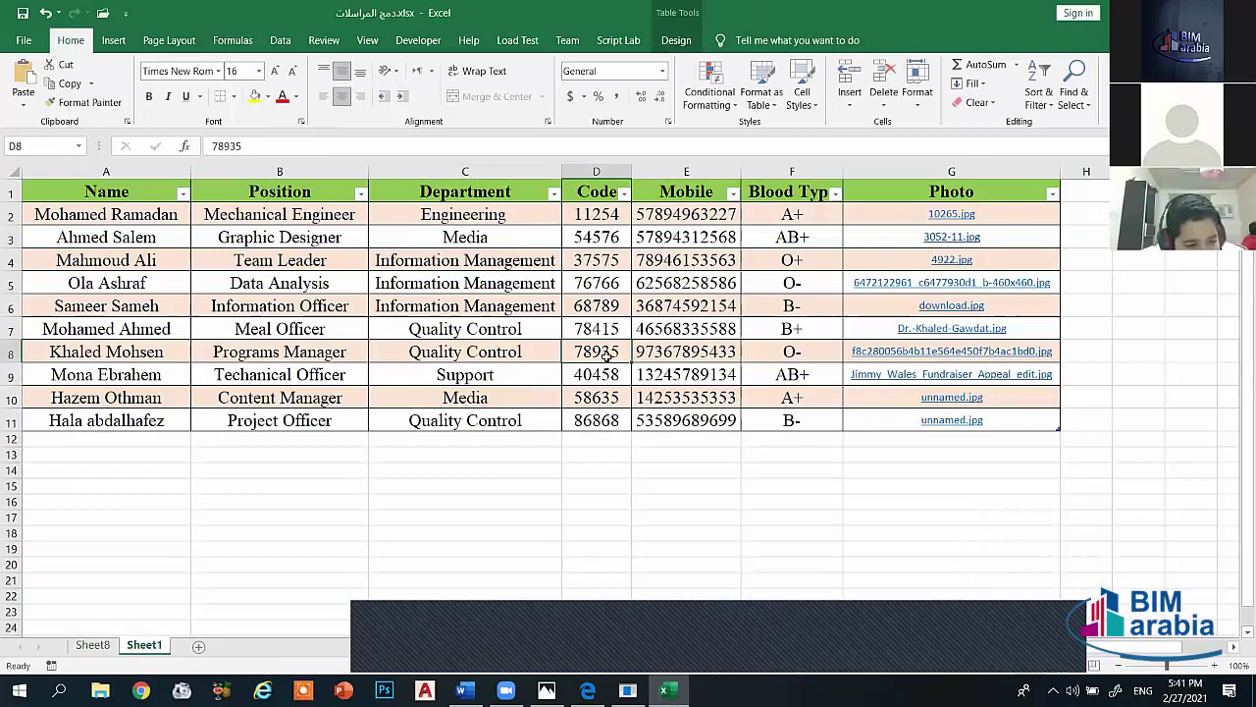
pyautogui.write('87985')
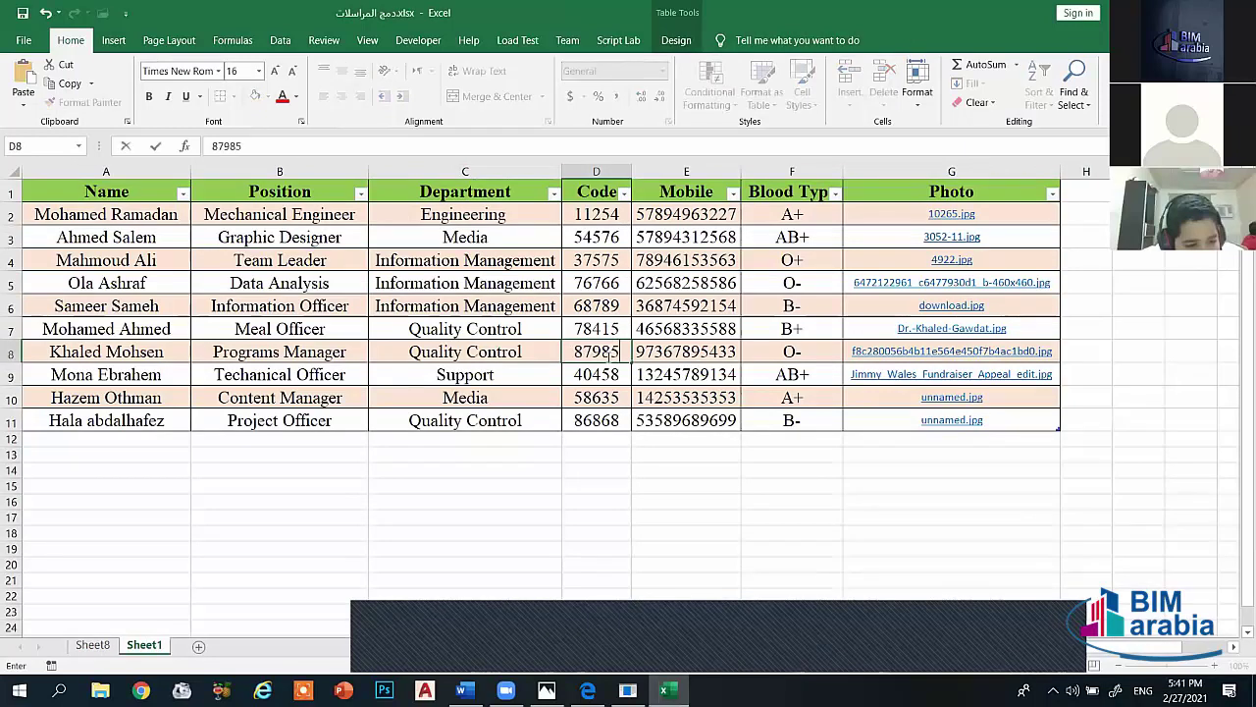
pyautogui.click(668, 351)
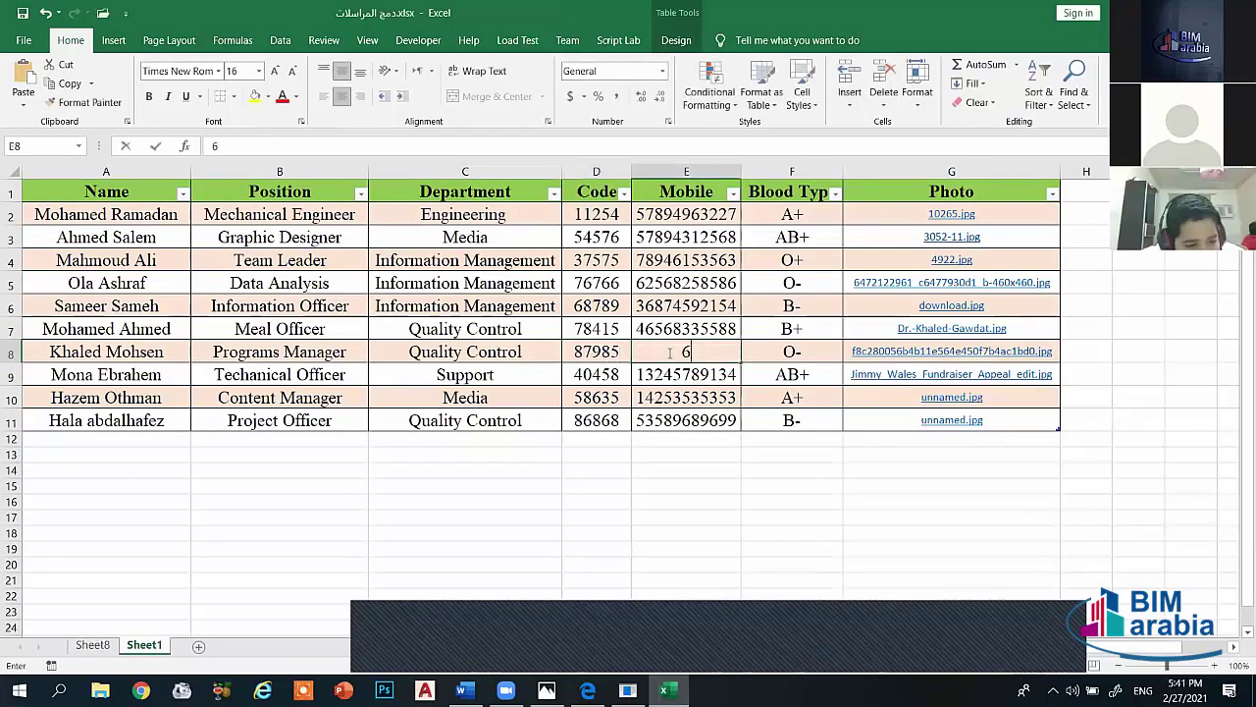
pyautogui.press('Return')
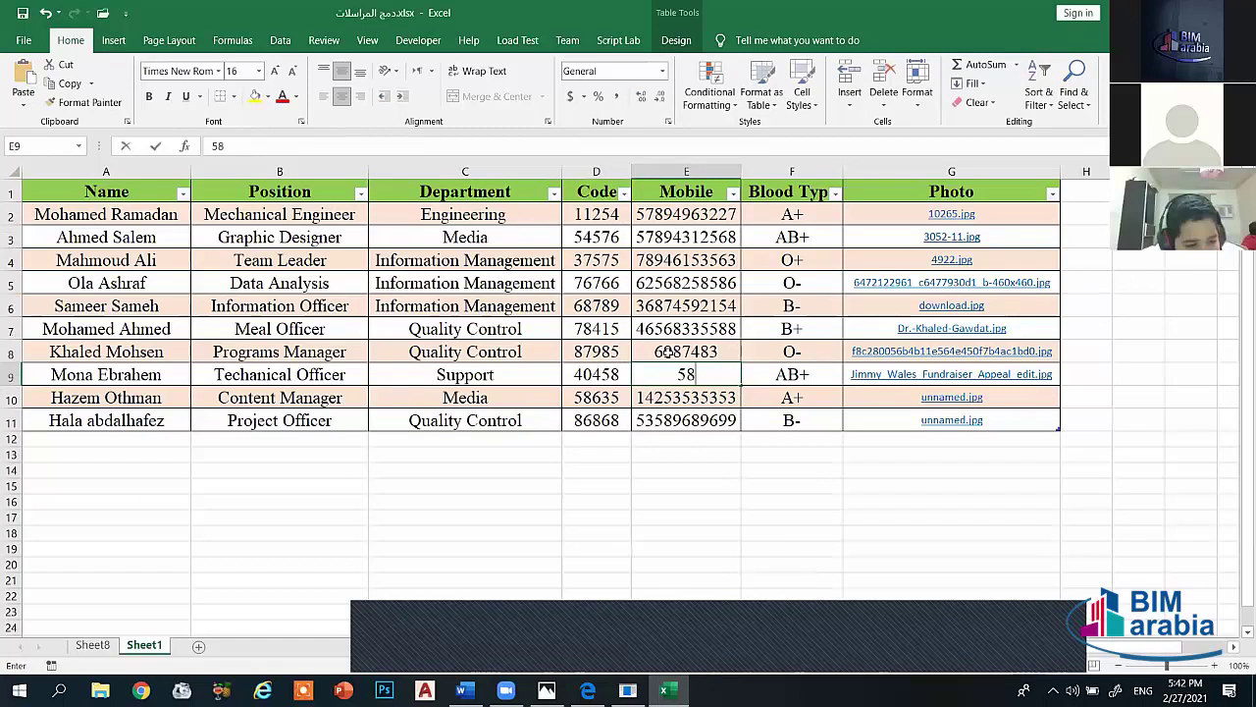
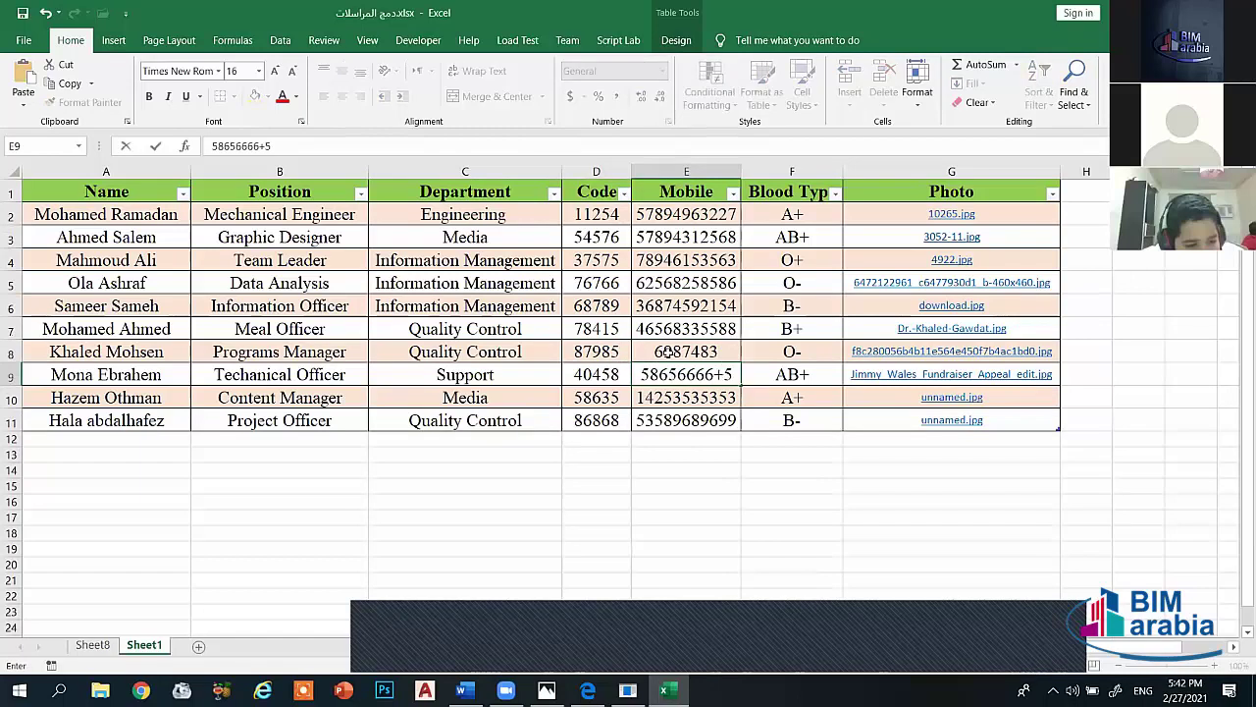
pyautogui.press('BackSpace')
pyautogui.press('BackSpace')
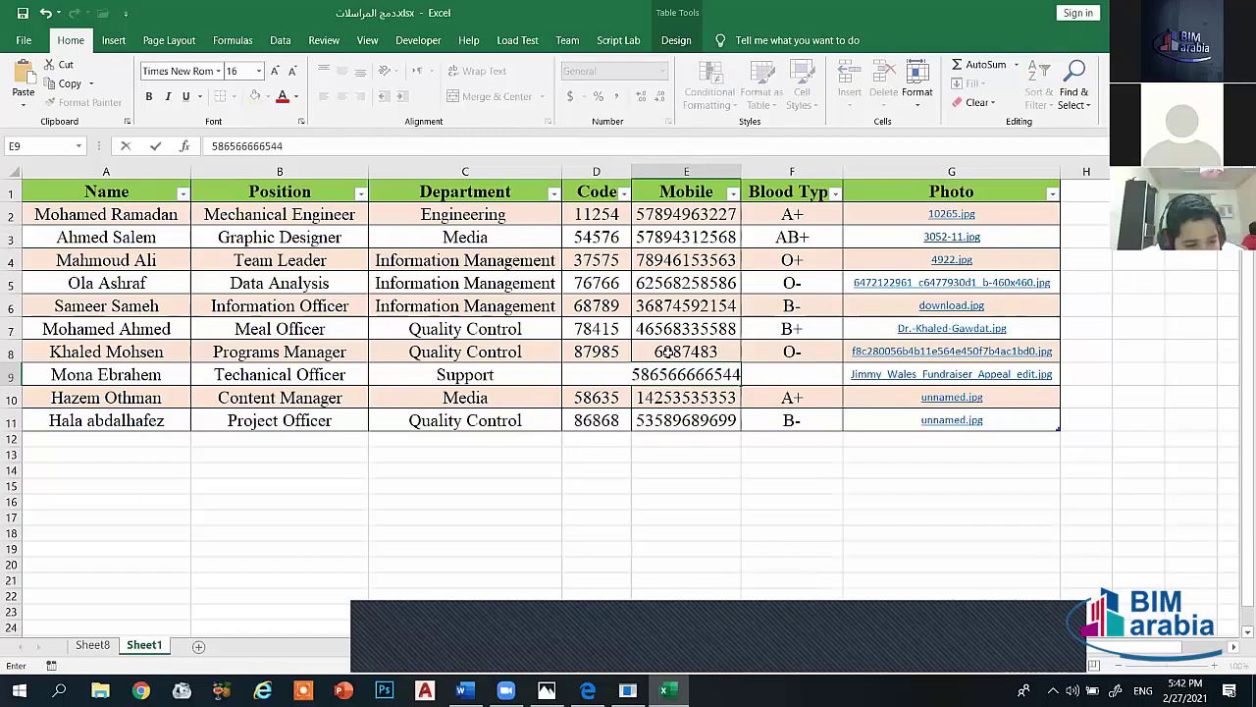
pyautogui.press('BackSpace')
pyautogui.click(666, 352)
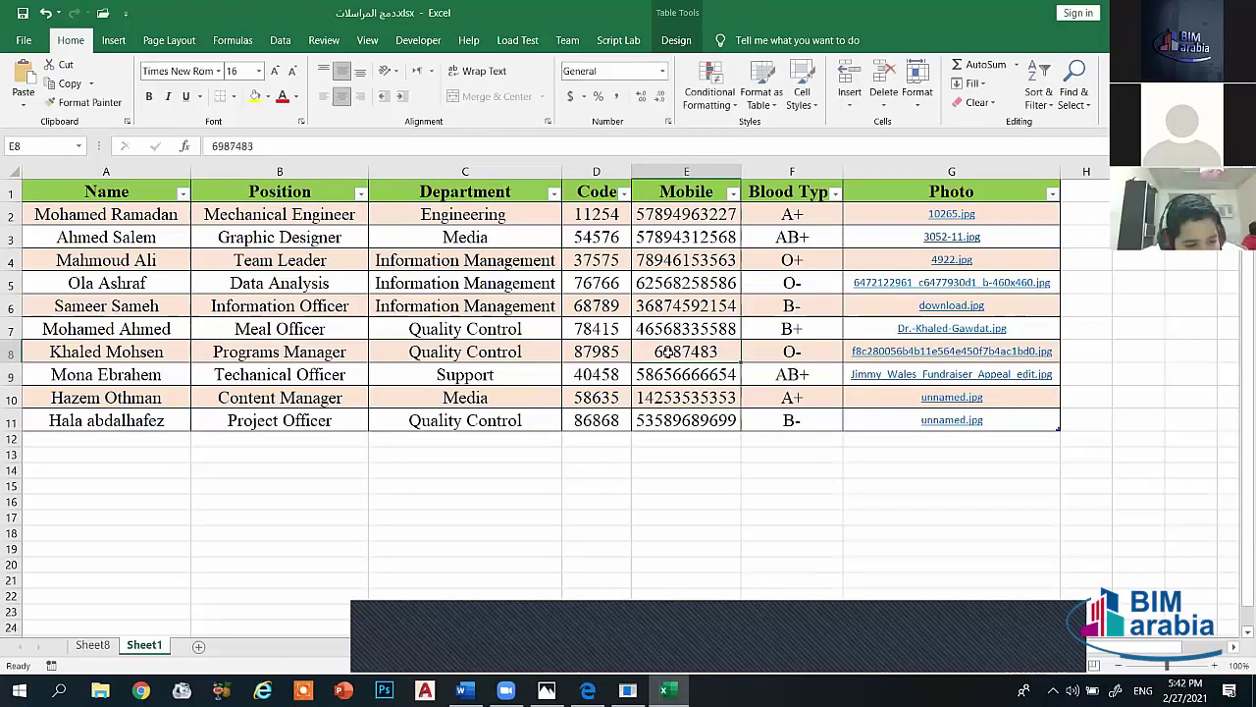
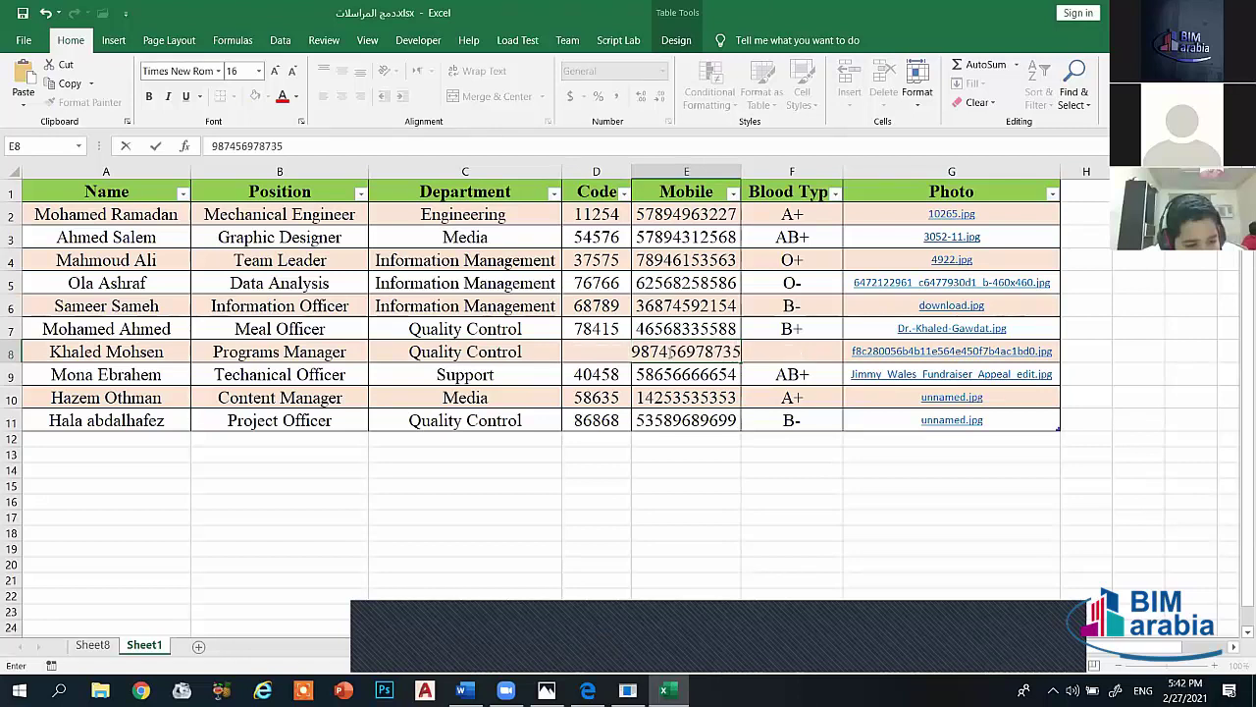
# - Retype the mobile number in E8, then return to the Sheet8 PivotTable
pyautogui.click(677, 416)
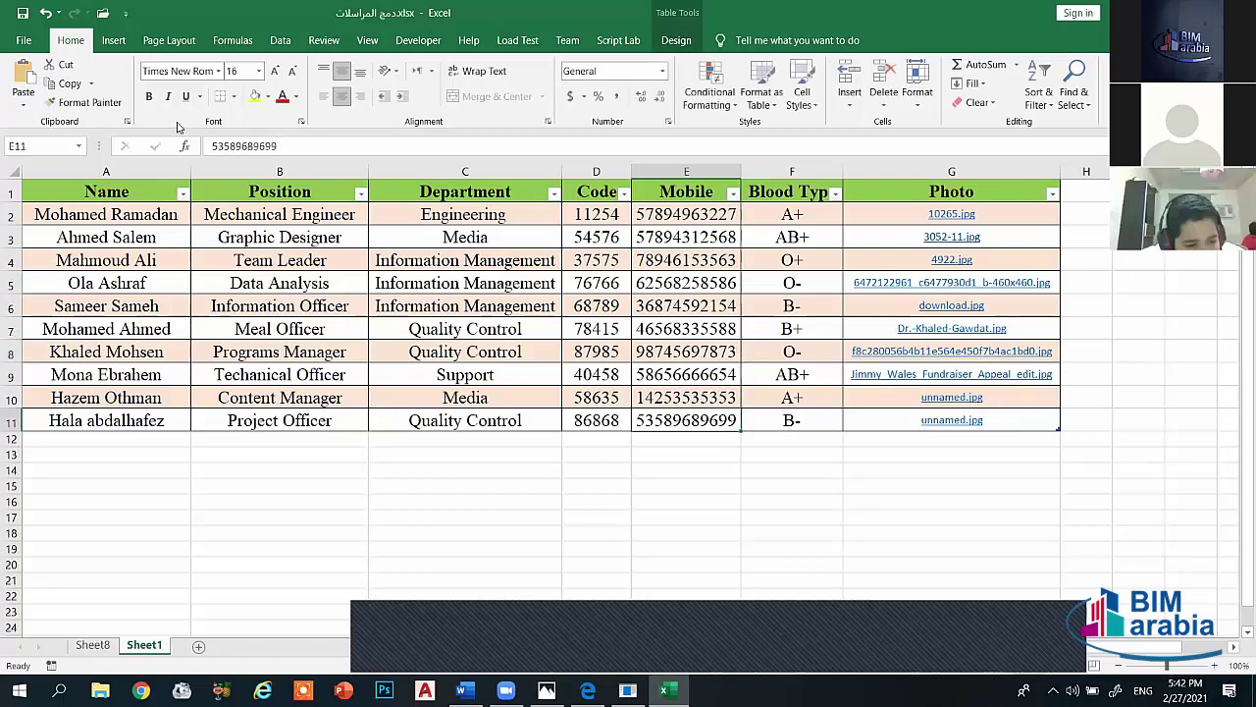
pyautogui.click(92, 645)
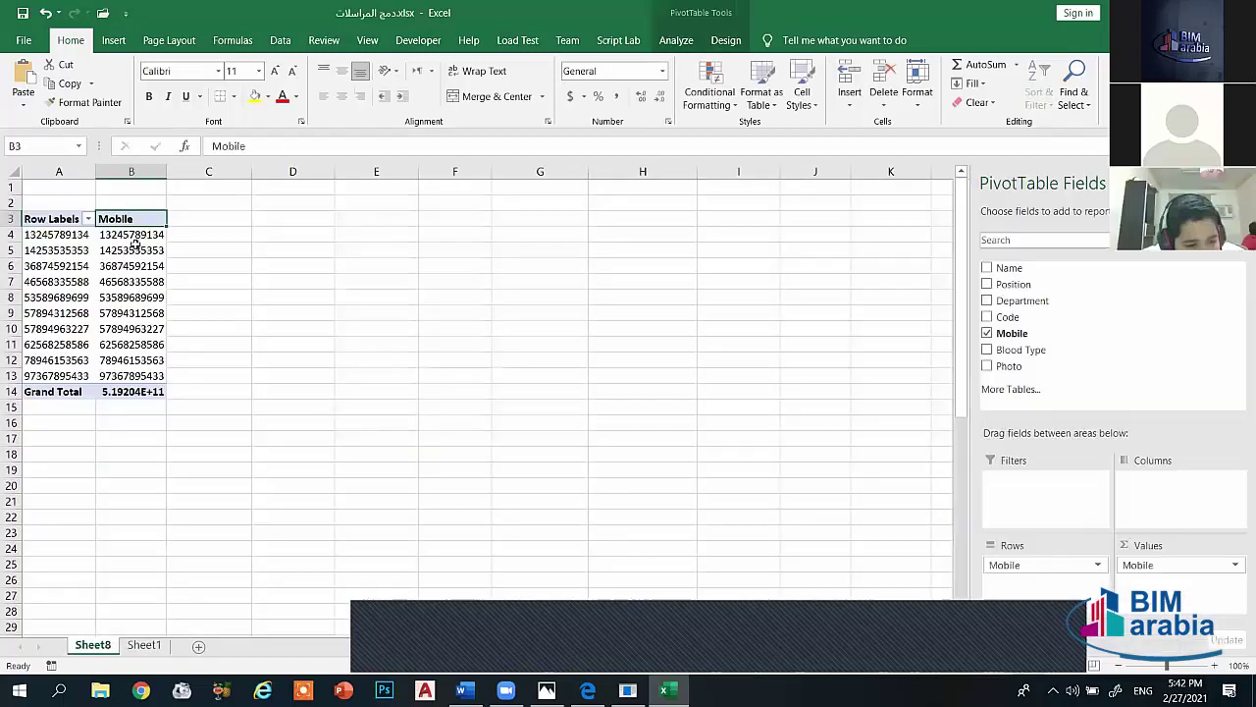
# - Reconfirm the Sheet1 table as the PivotTable's source in Change Data Source
pyautogui.click(135, 247)
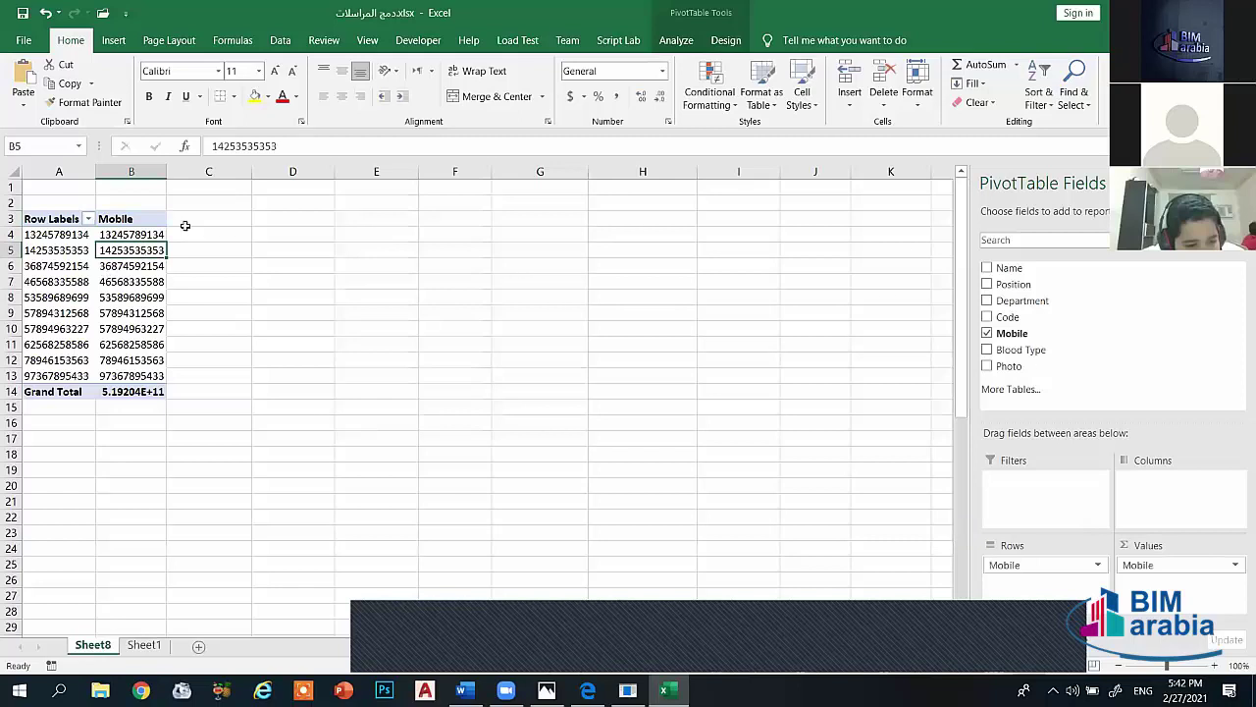
pyautogui.click(677, 40)
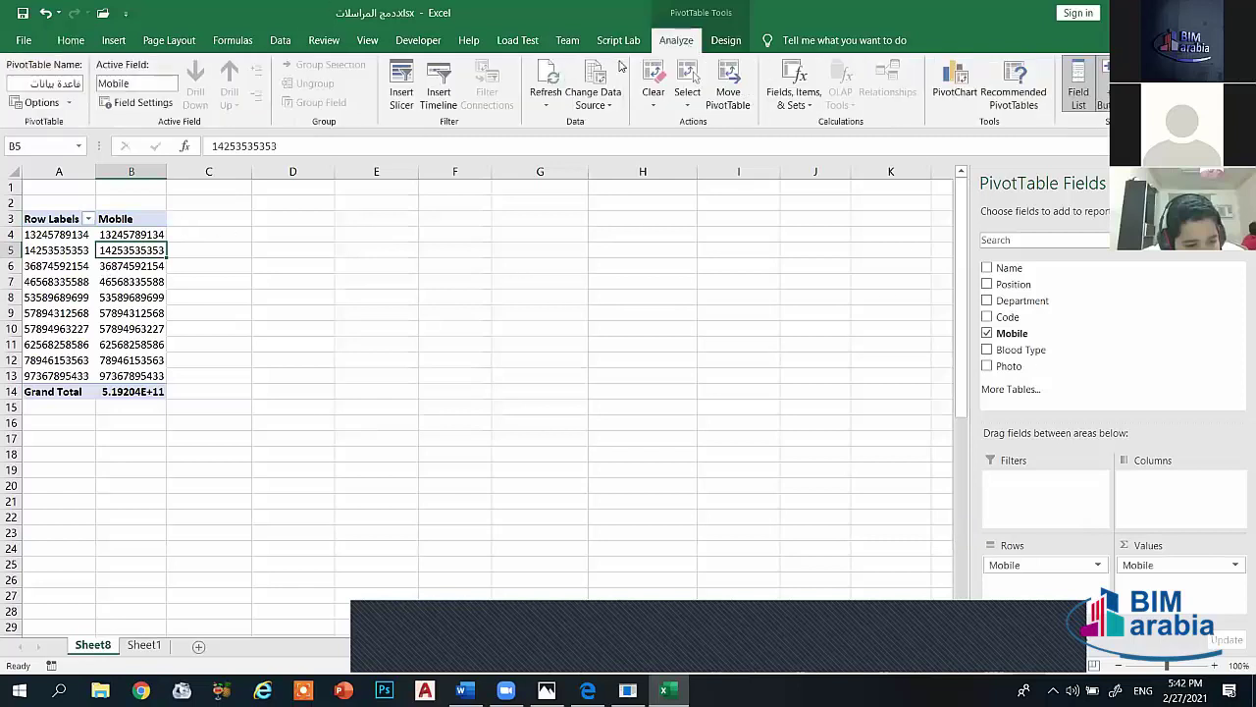
pyautogui.click(593, 79)
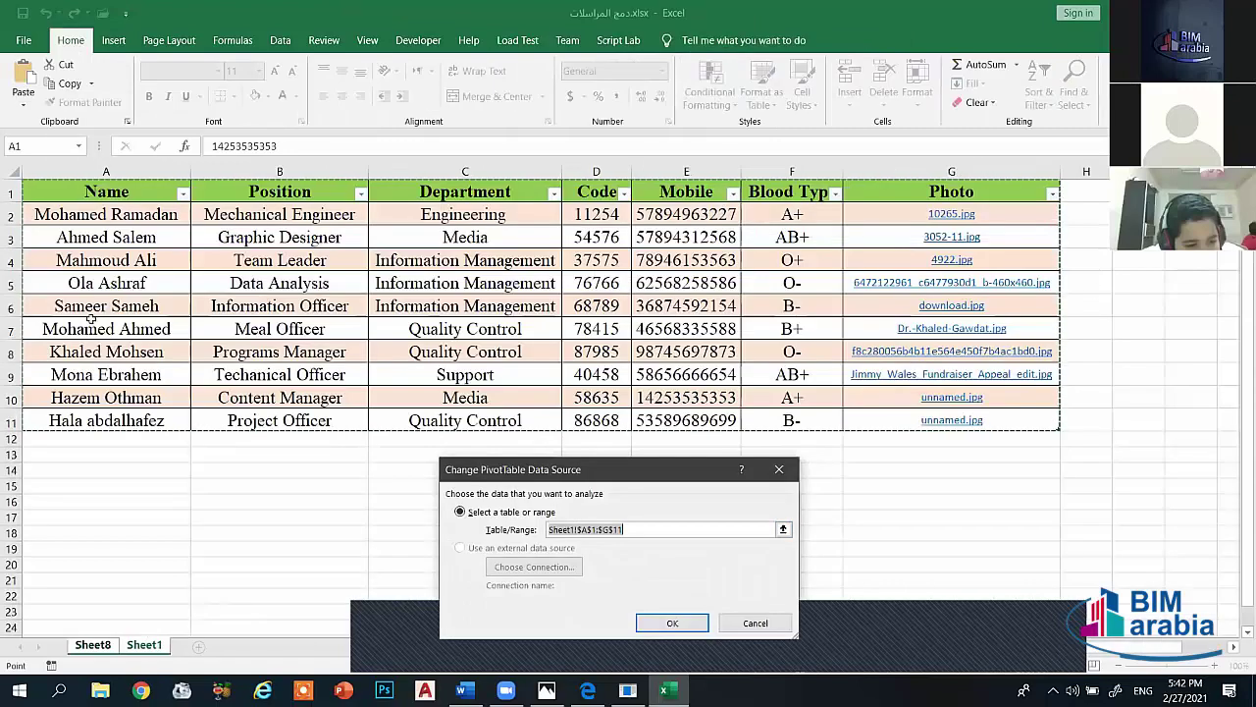
pyautogui.click(673, 620)
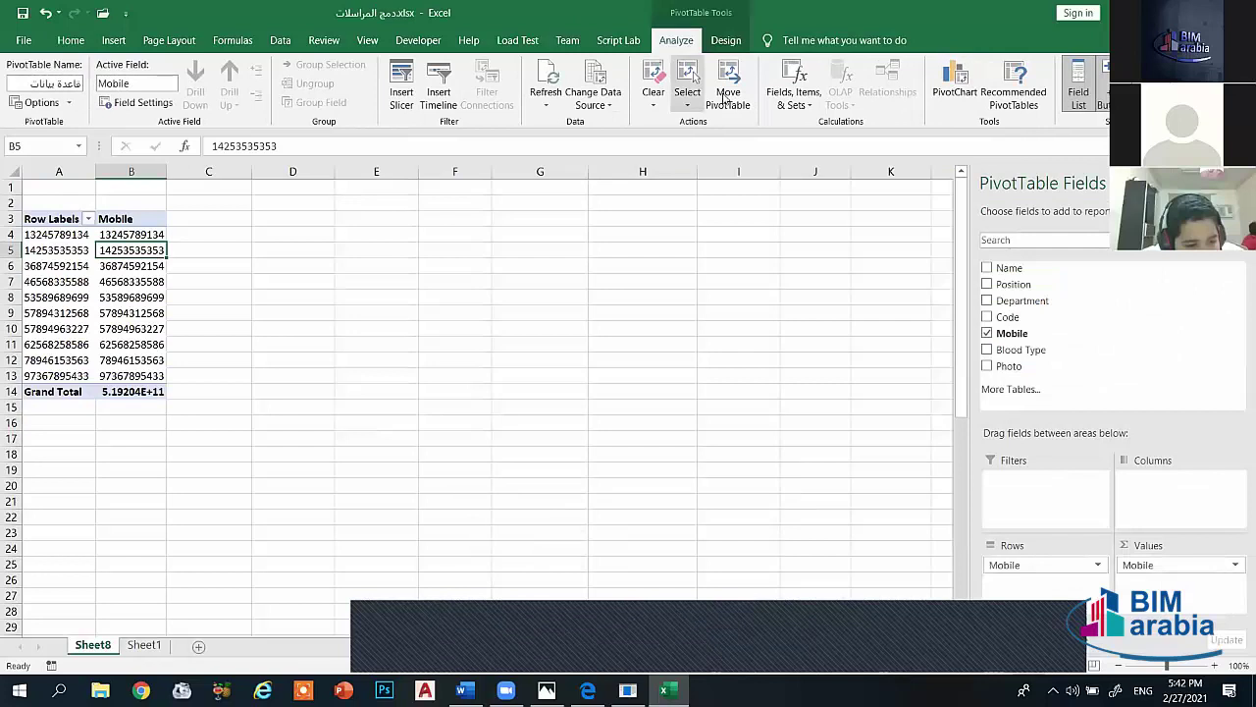
pyautogui.click(111, 346)
pyautogui.click(116, 376)
# - Refresh the PivotTable so the Grand Total updates to 5.65992E+11
pyautogui.click(117, 265)
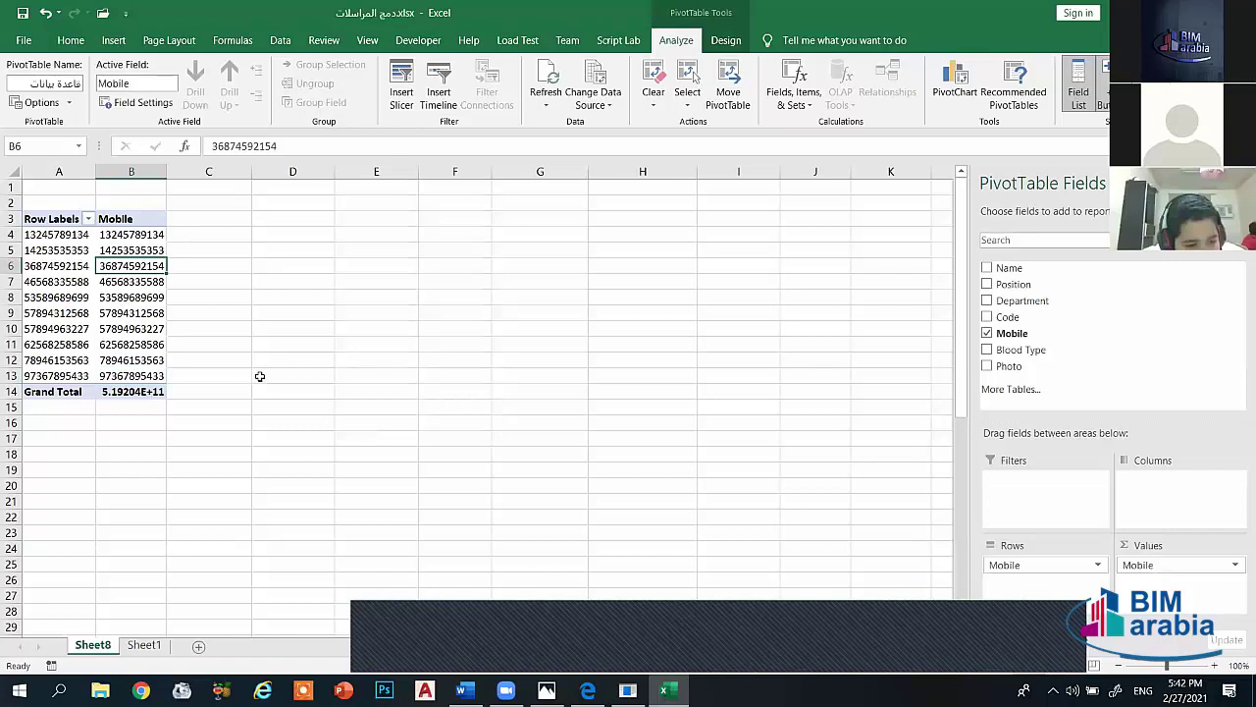
pyautogui.click(555, 75)
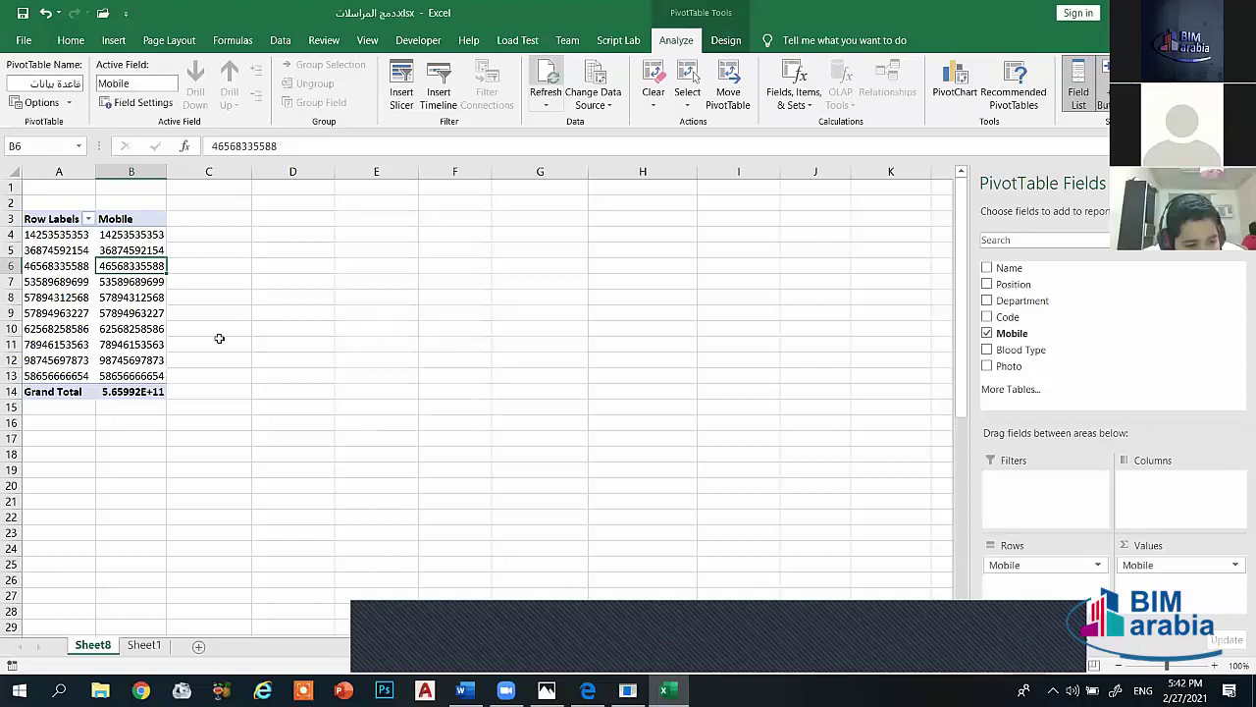
pyautogui.click(154, 360)
pyautogui.click(154, 376)
pyautogui.click(155, 297)
pyautogui.click(154, 265)
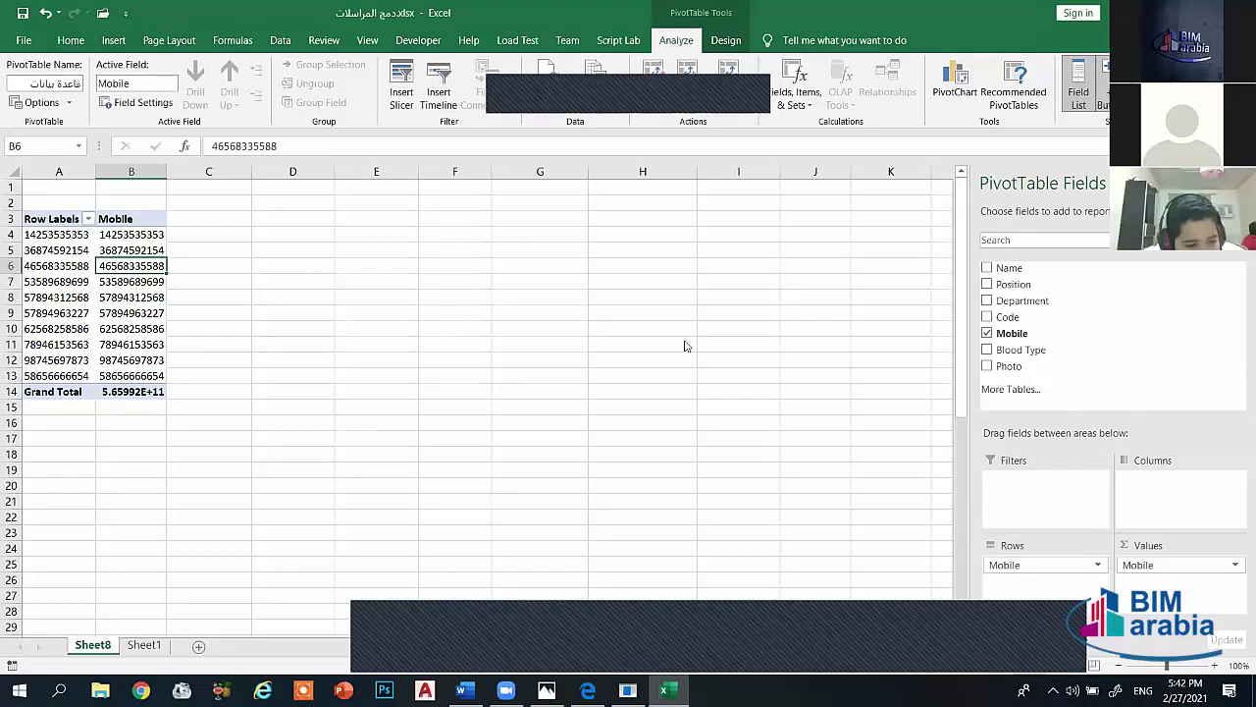
# - Browse PivotTable styles, Blank Rows and Report Layout options without changing the Mobile pivot
pyautogui.click(734, 40)
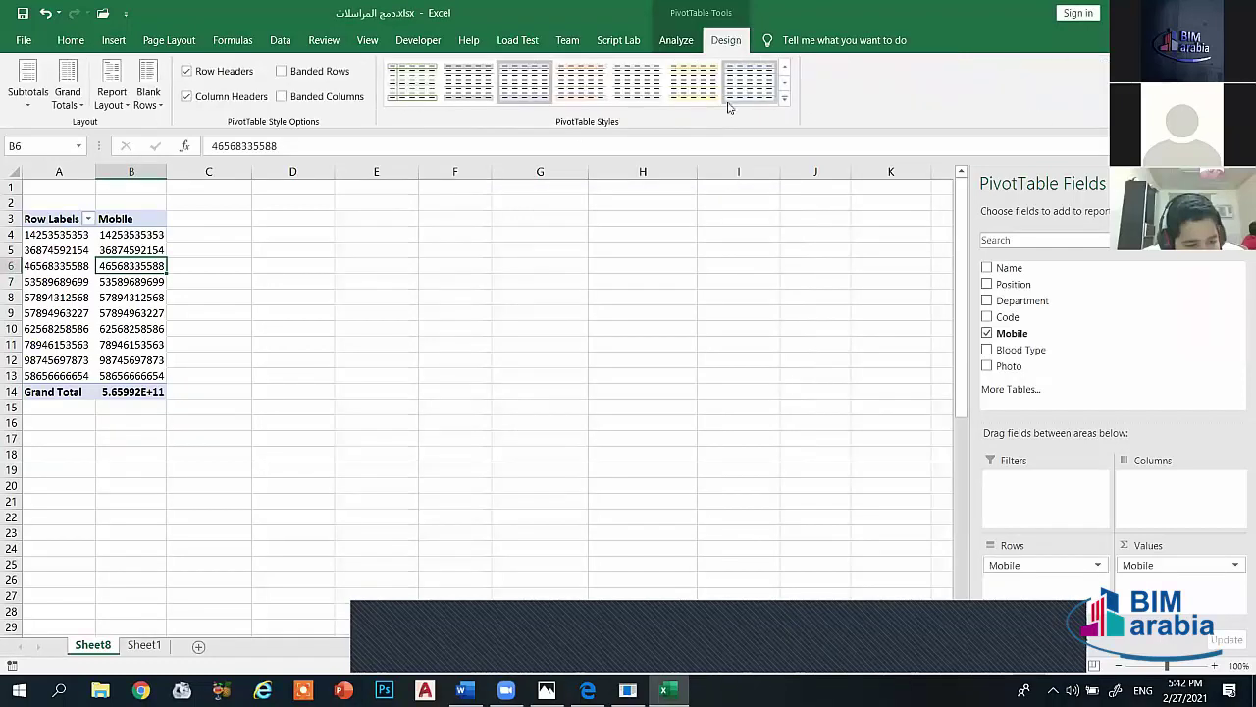
pyautogui.click(589, 88)
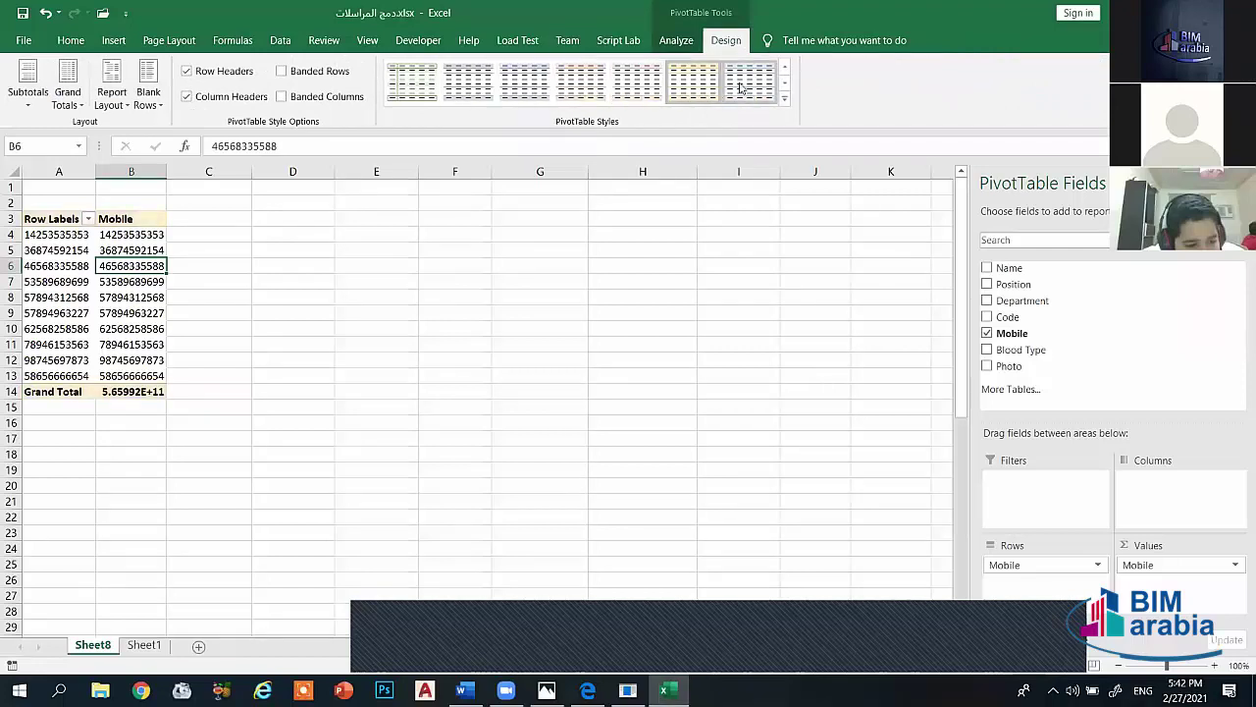
pyautogui.click(693, 84)
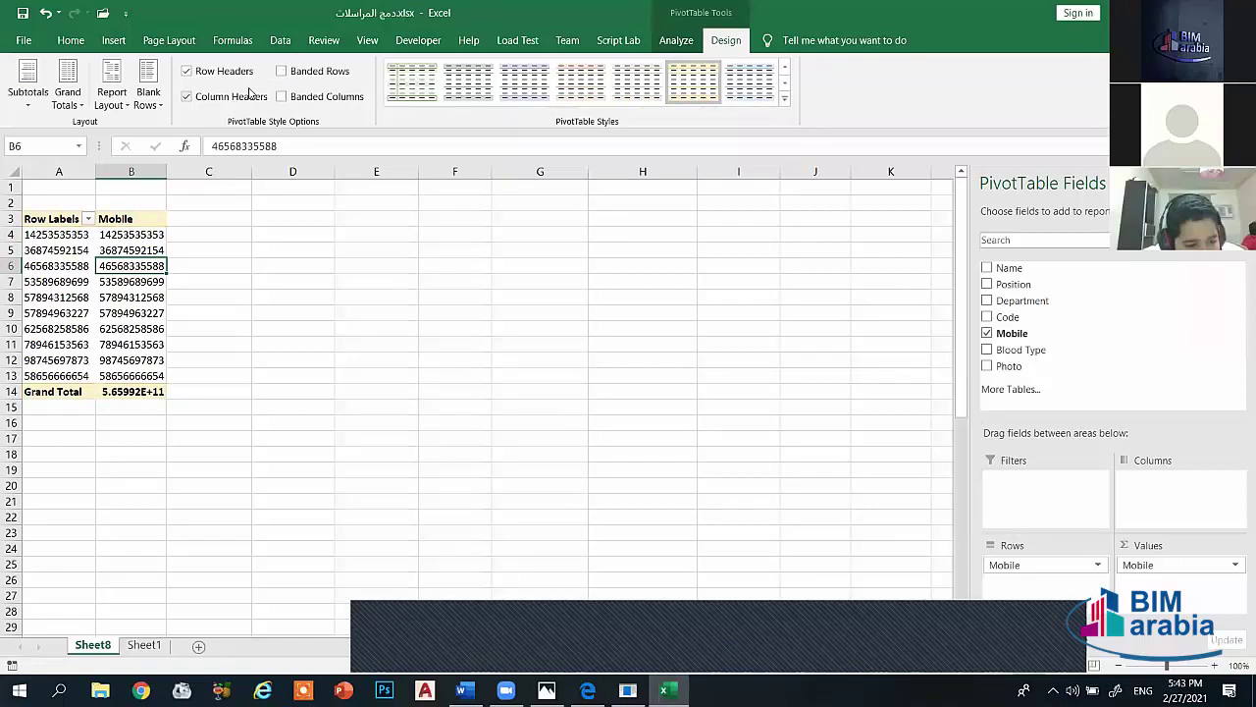
pyautogui.click(148, 98)
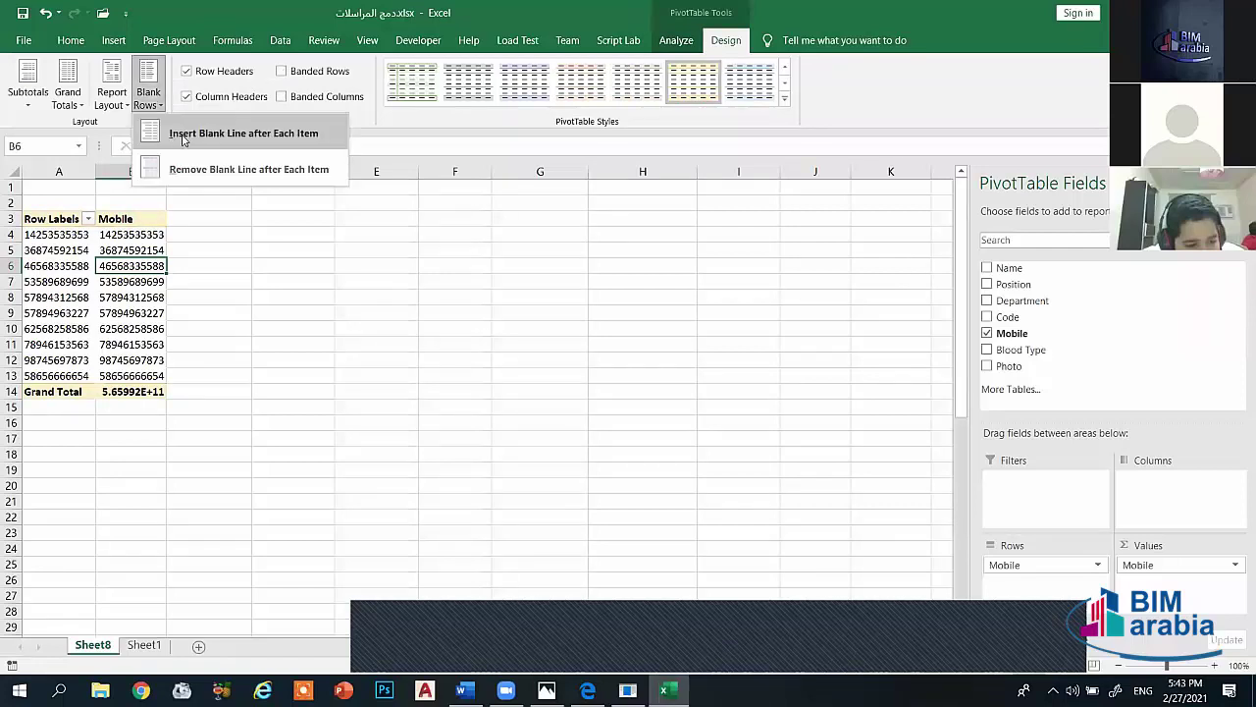
pyautogui.click(110, 98)
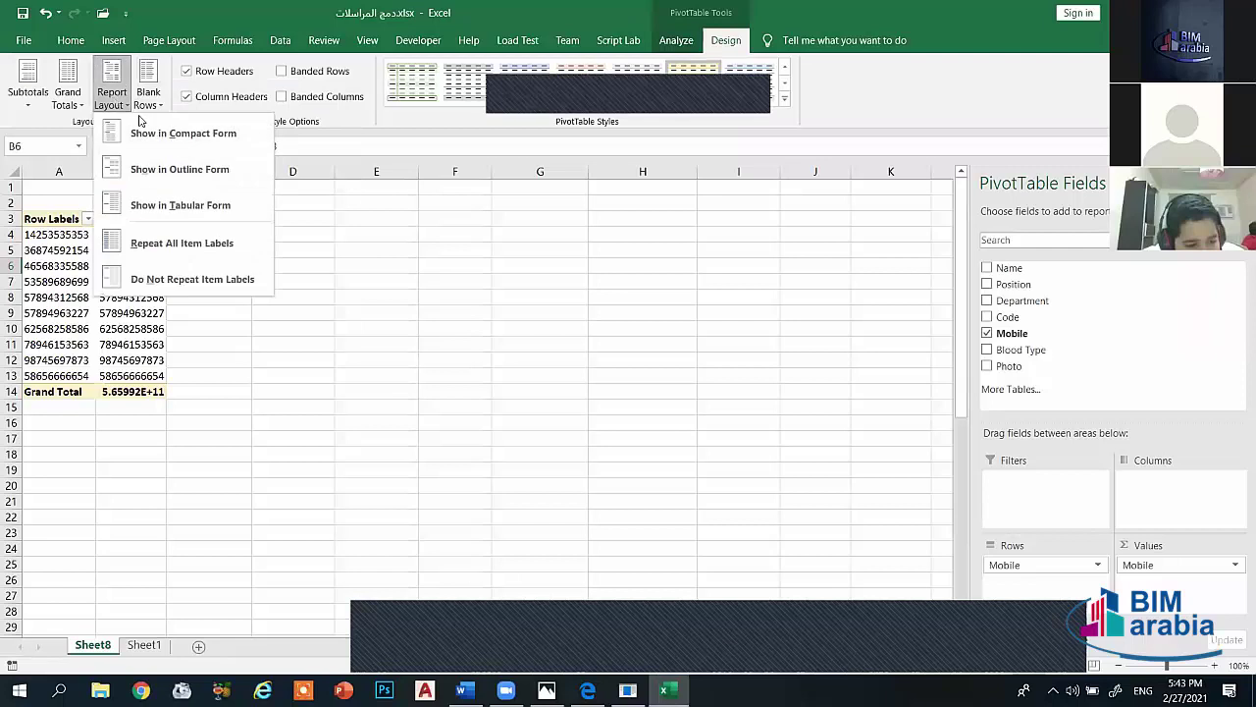
pyautogui.click(438, 266)
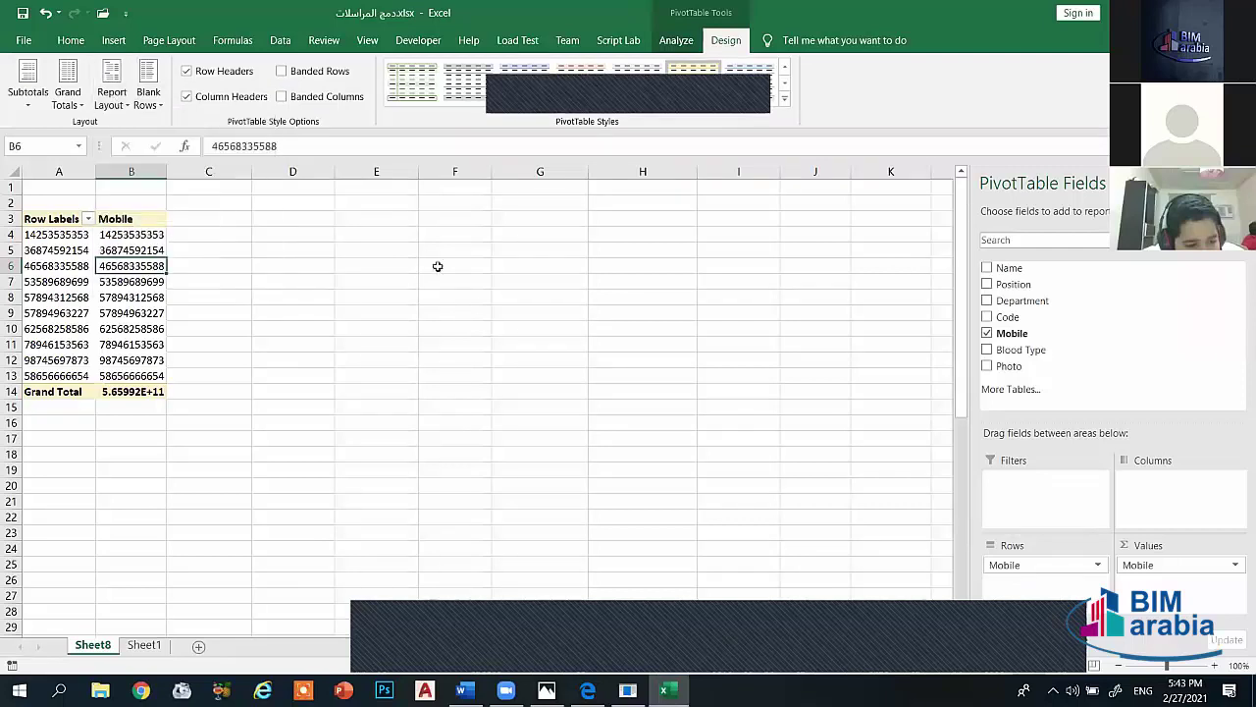
pyautogui.click(676, 41)
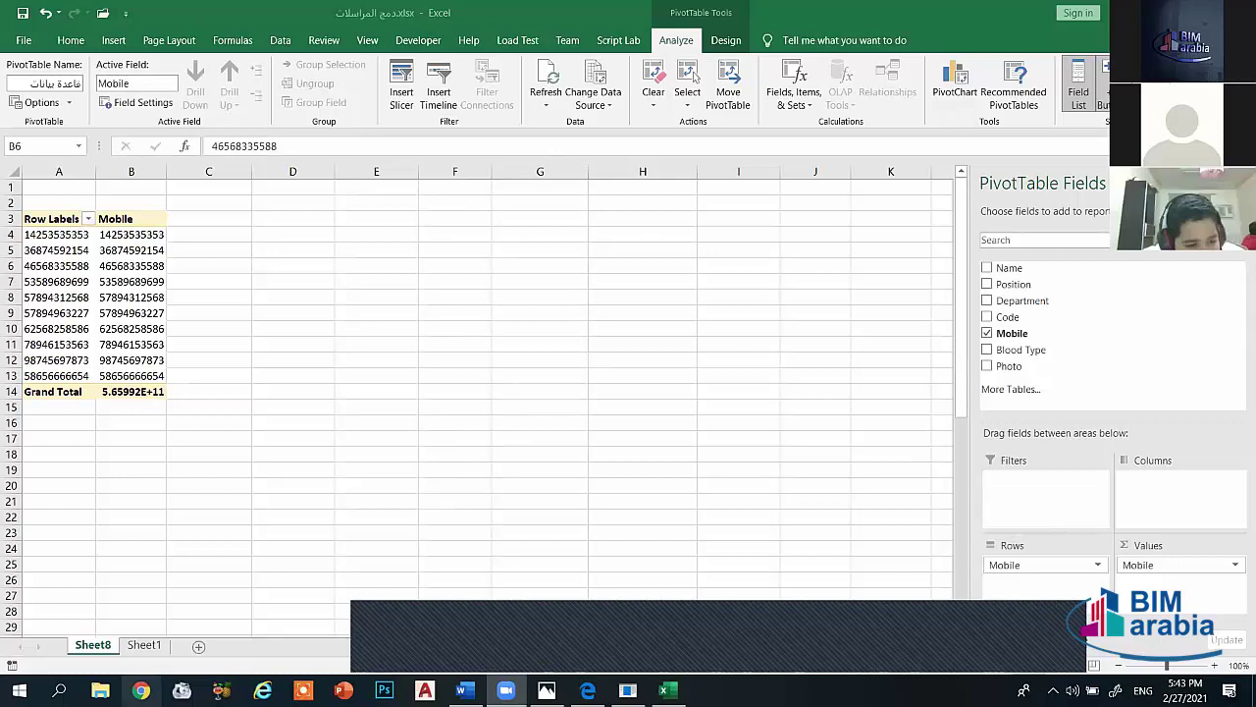
# - Select the employee table A1:G11 on Sheet1
pyautogui.click(147, 644)
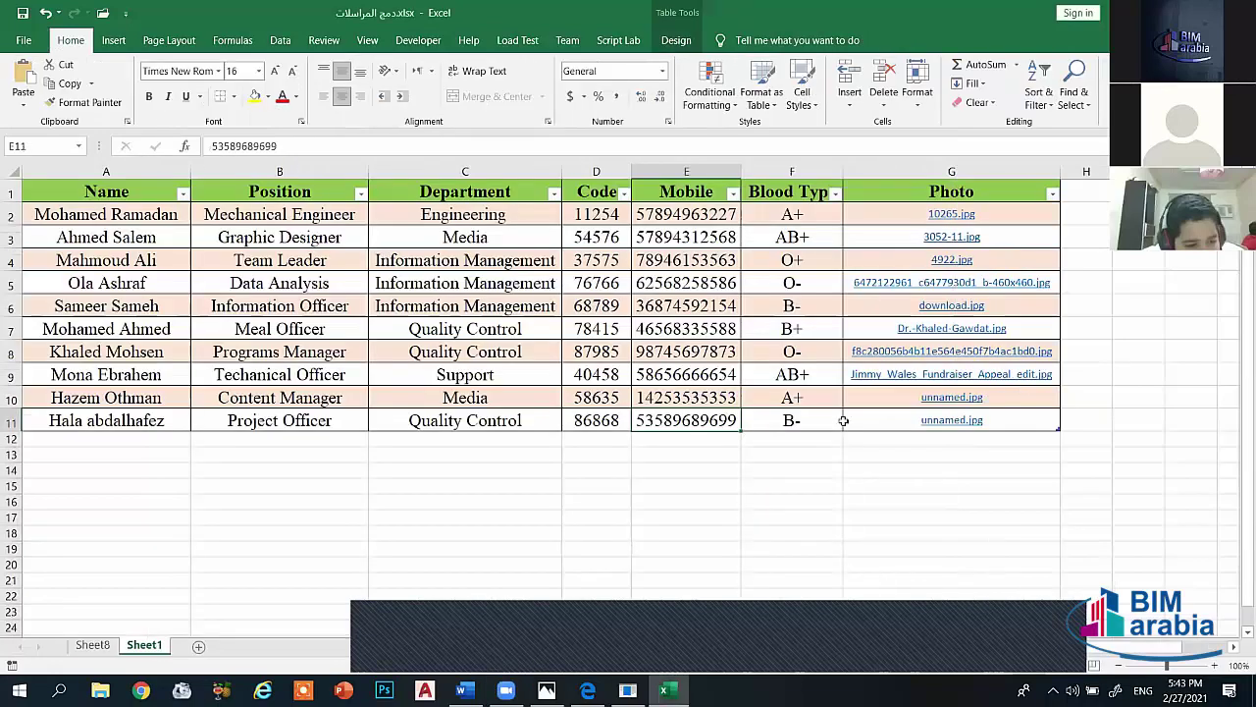
pyautogui.moveTo(952, 192); pyautogui.dragTo(106, 420)
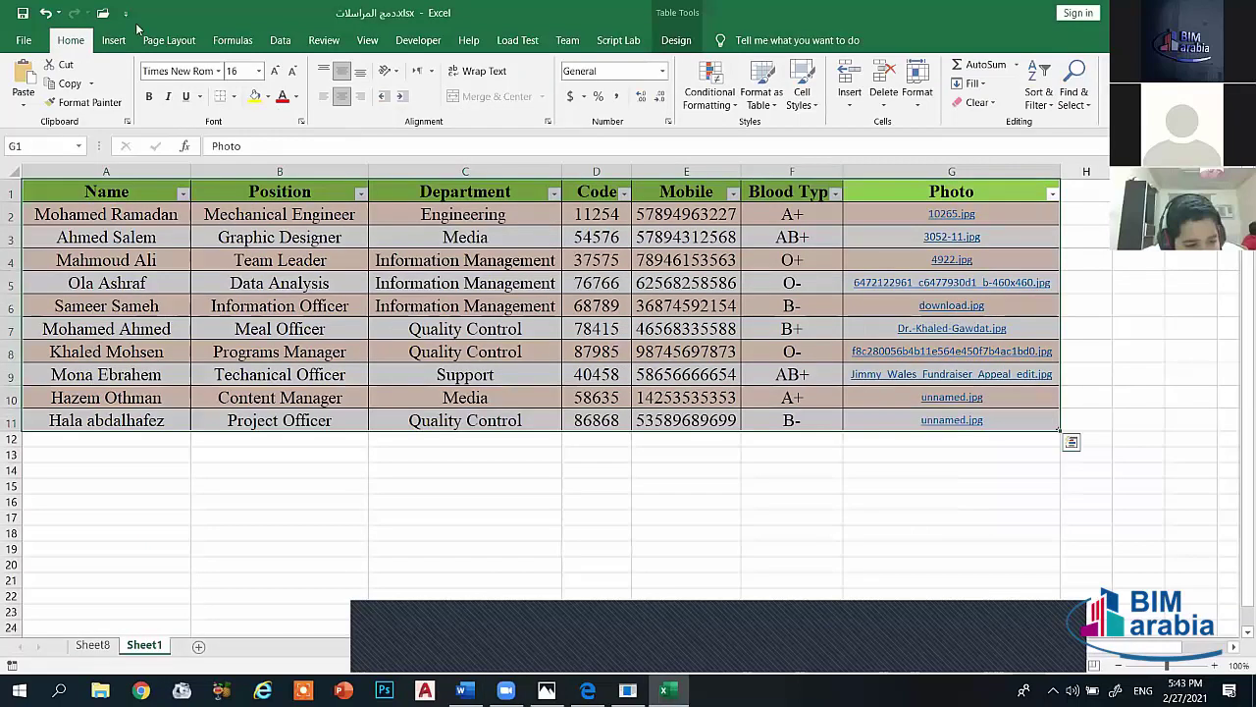
pyautogui.click(120, 41)
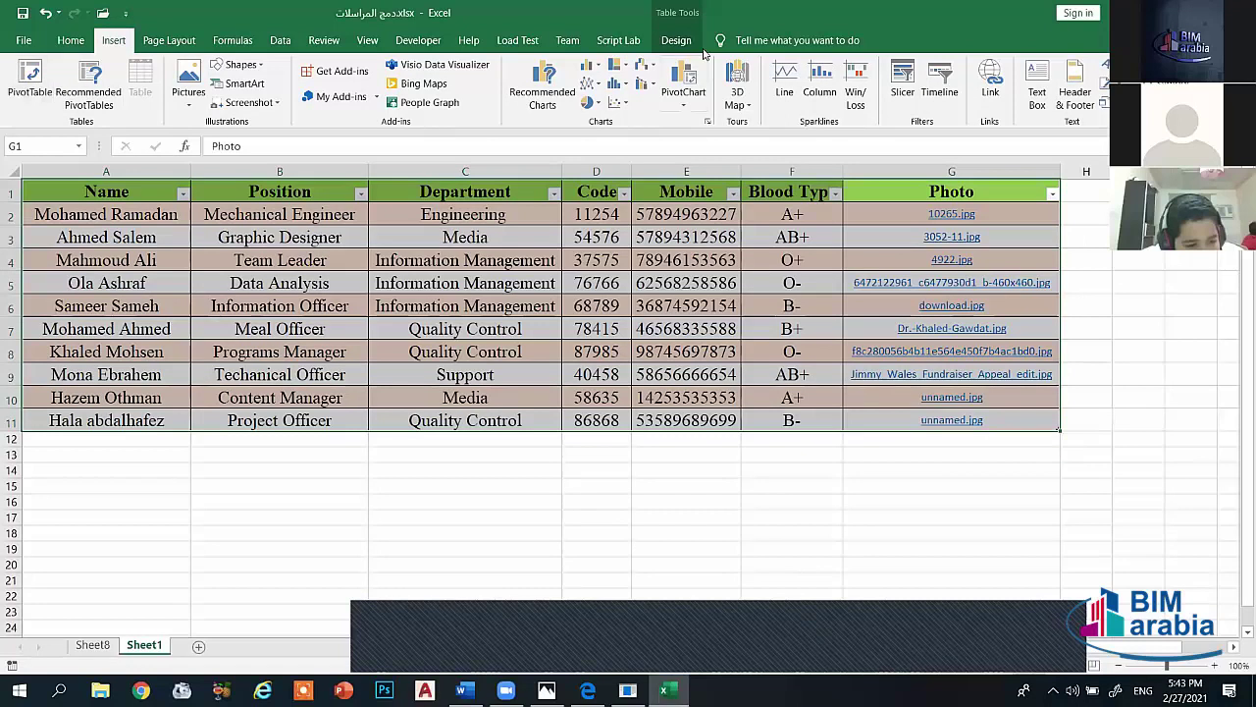
# - Insert a PivotChart from Table1 on a new worksheet, keeping the default settings
pyautogui.click(687, 77)
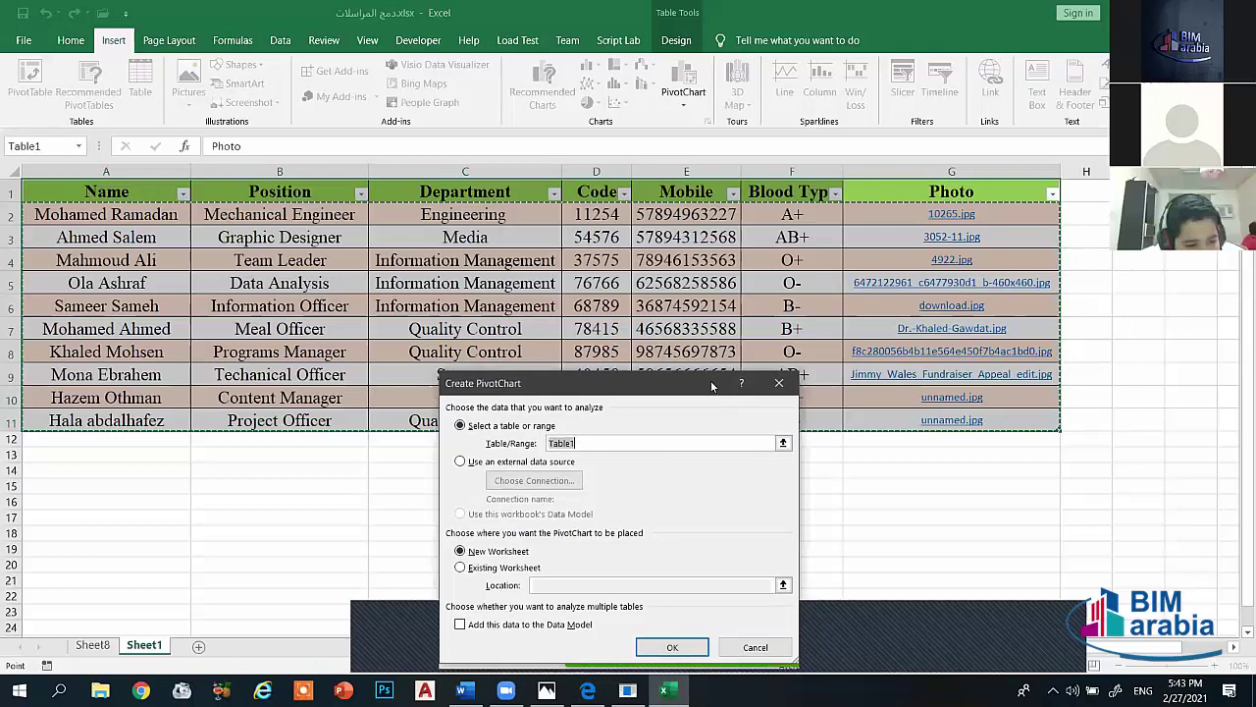
pyautogui.moveTo(715, 387); pyautogui.dragTo(741, 250)
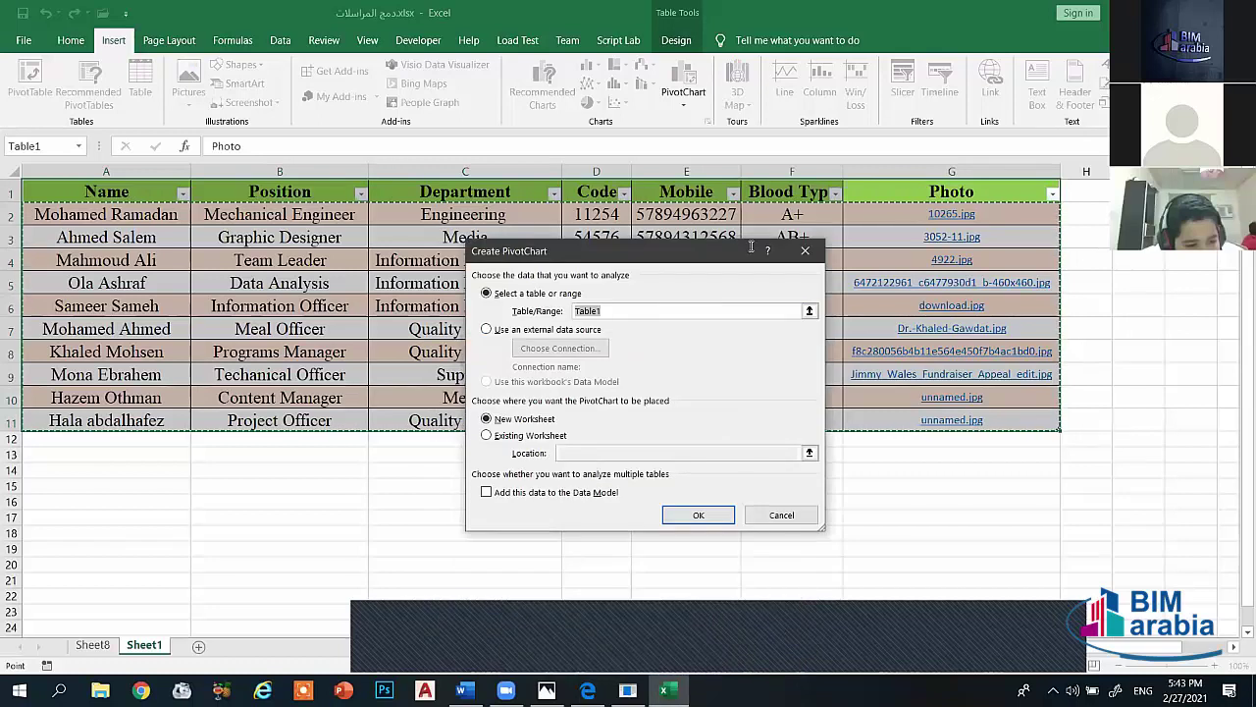
pyautogui.click(703, 517)
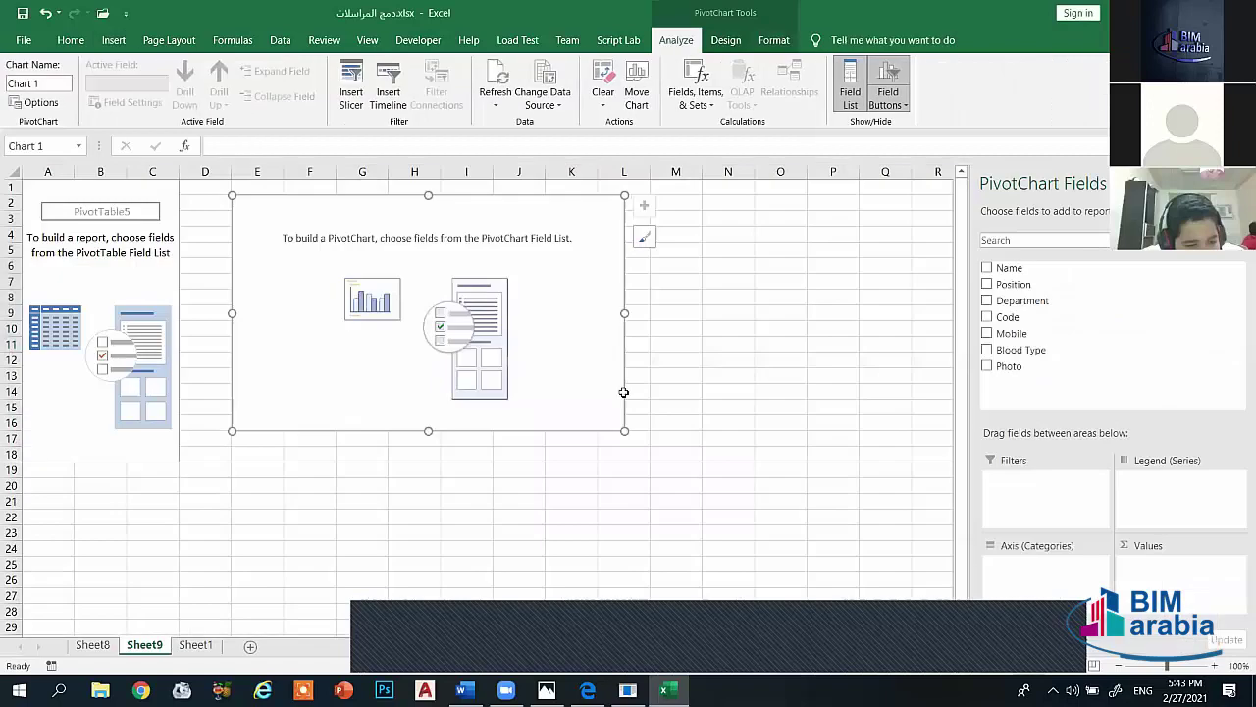
pyautogui.click(725, 40)
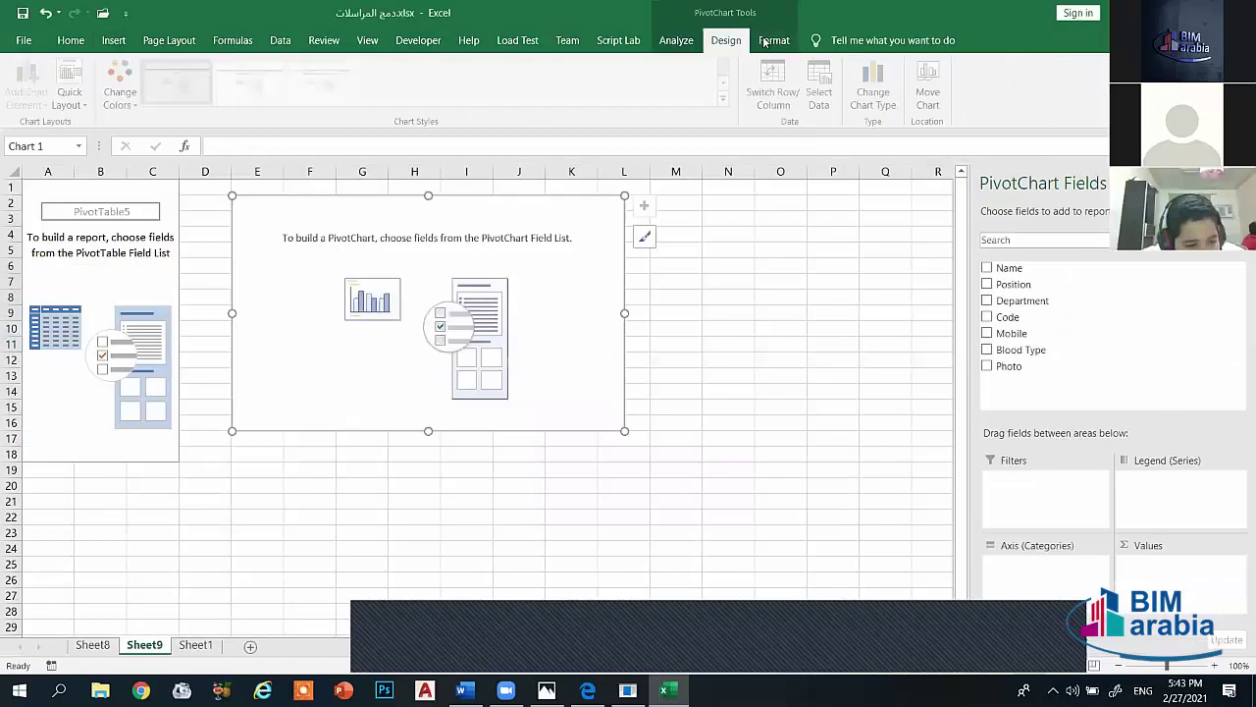
pyautogui.click(773, 40)
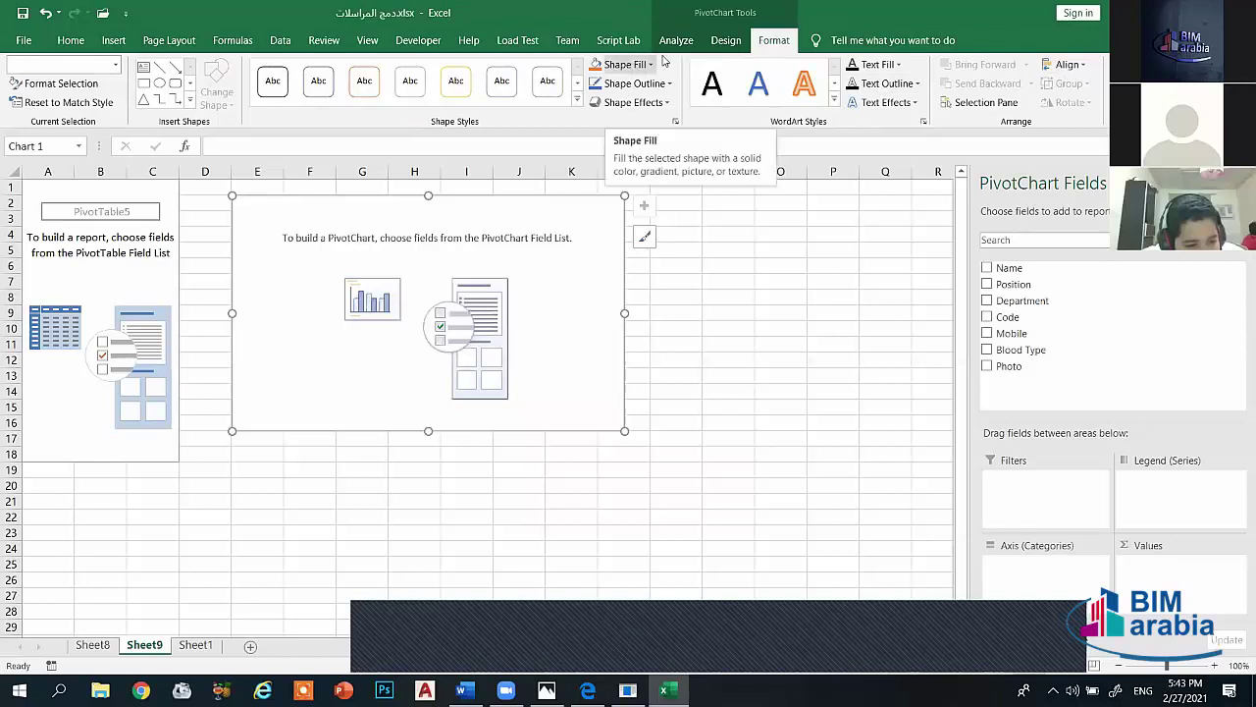
pyautogui.click(726, 41)
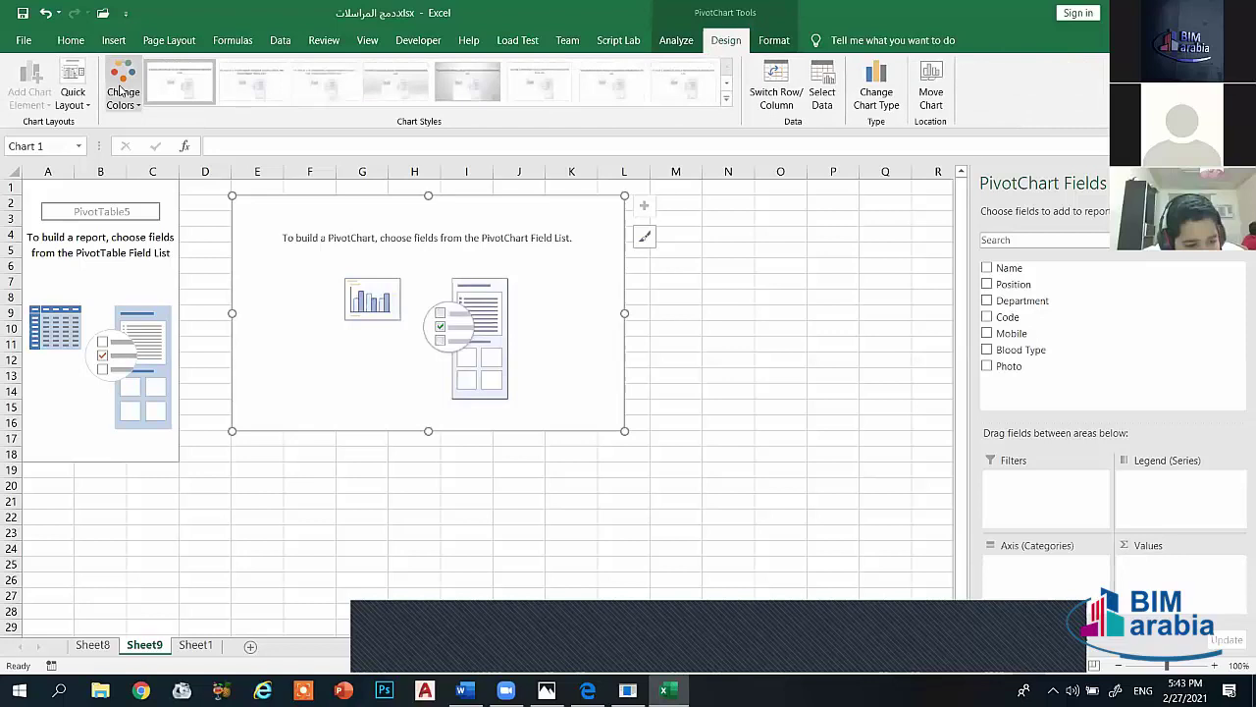
pyautogui.click(676, 40)
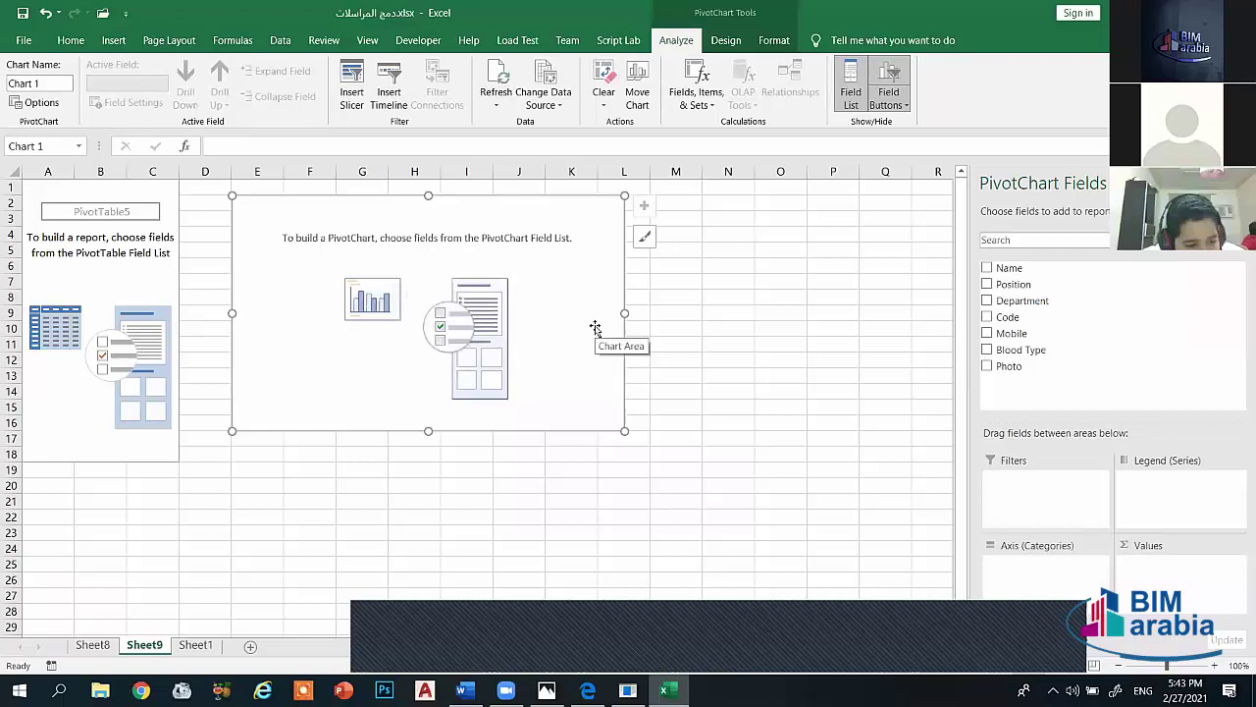
# - Tick the Name, Position, Department, Code, Mobile, Blood Type and Photo fields for the PivotChart
pyautogui.click(988, 268)
pyautogui.click(987, 284)
pyautogui.click(987, 301)
pyautogui.click(987, 316)
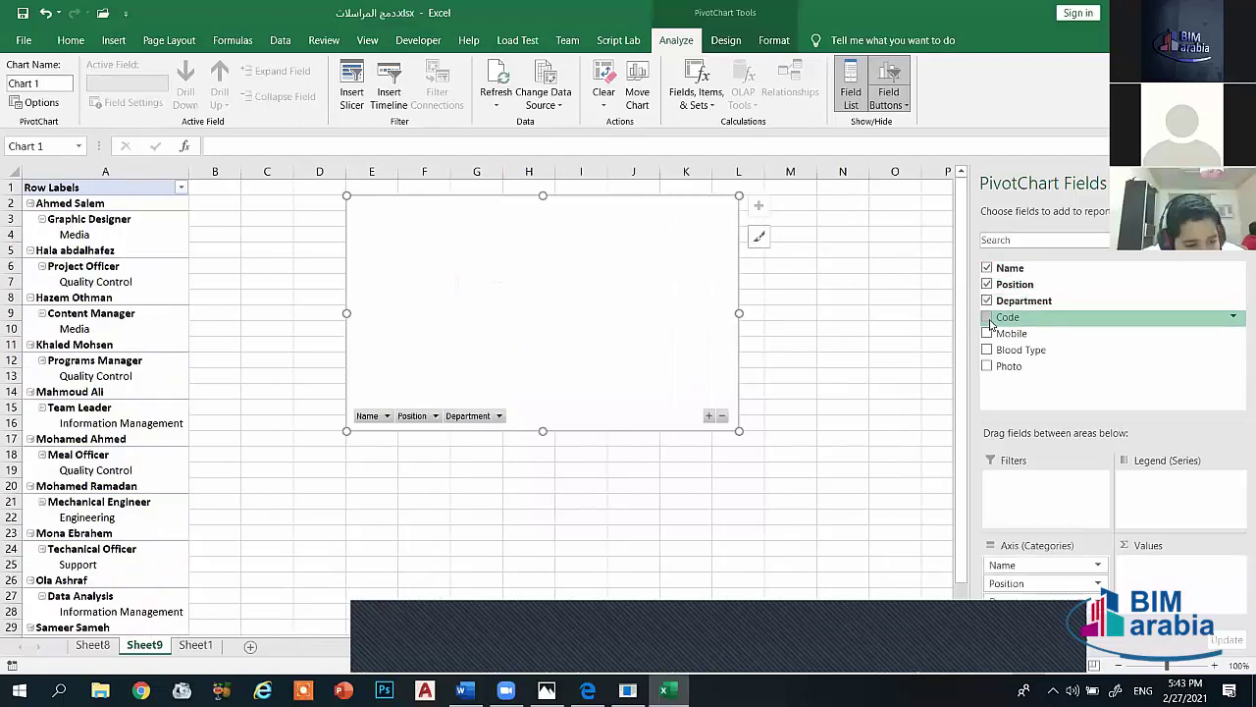
pyautogui.click(987, 334)
pyautogui.click(987, 349)
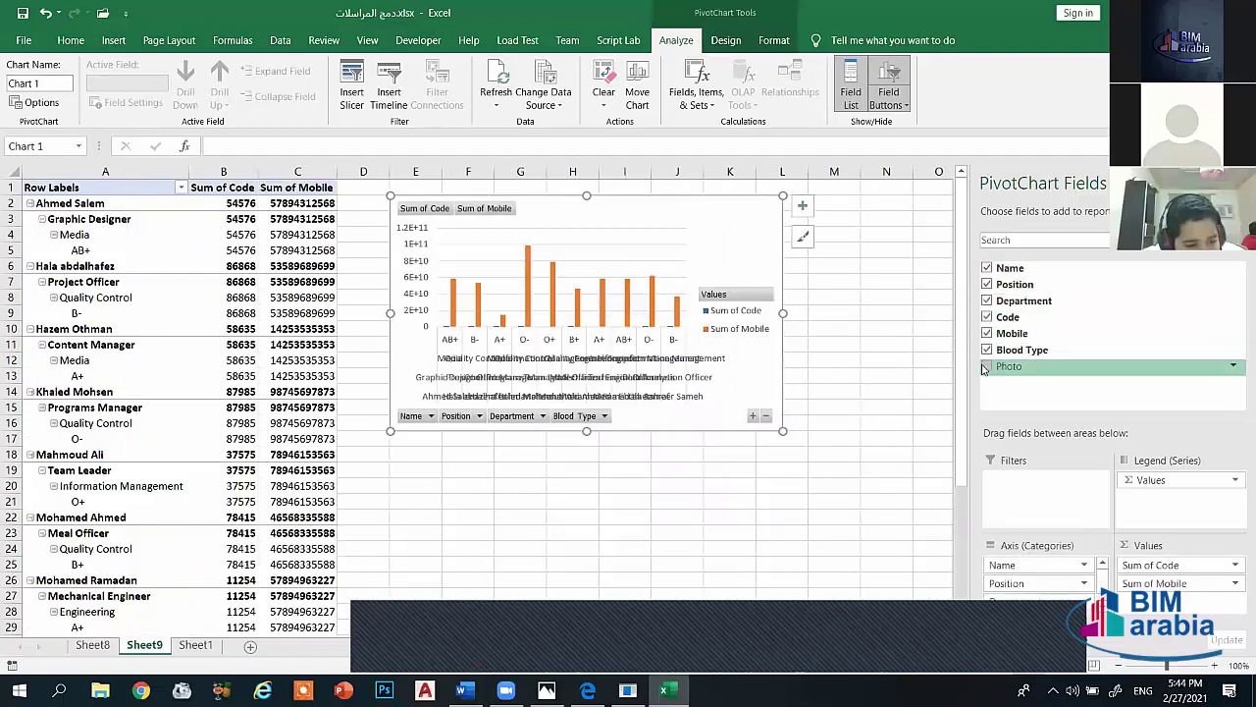
pyautogui.click(986, 366)
# - Untick Photo, Blood Type, Name and Position, leaving Department, Code and Mobile
pyautogui.click(986, 366)
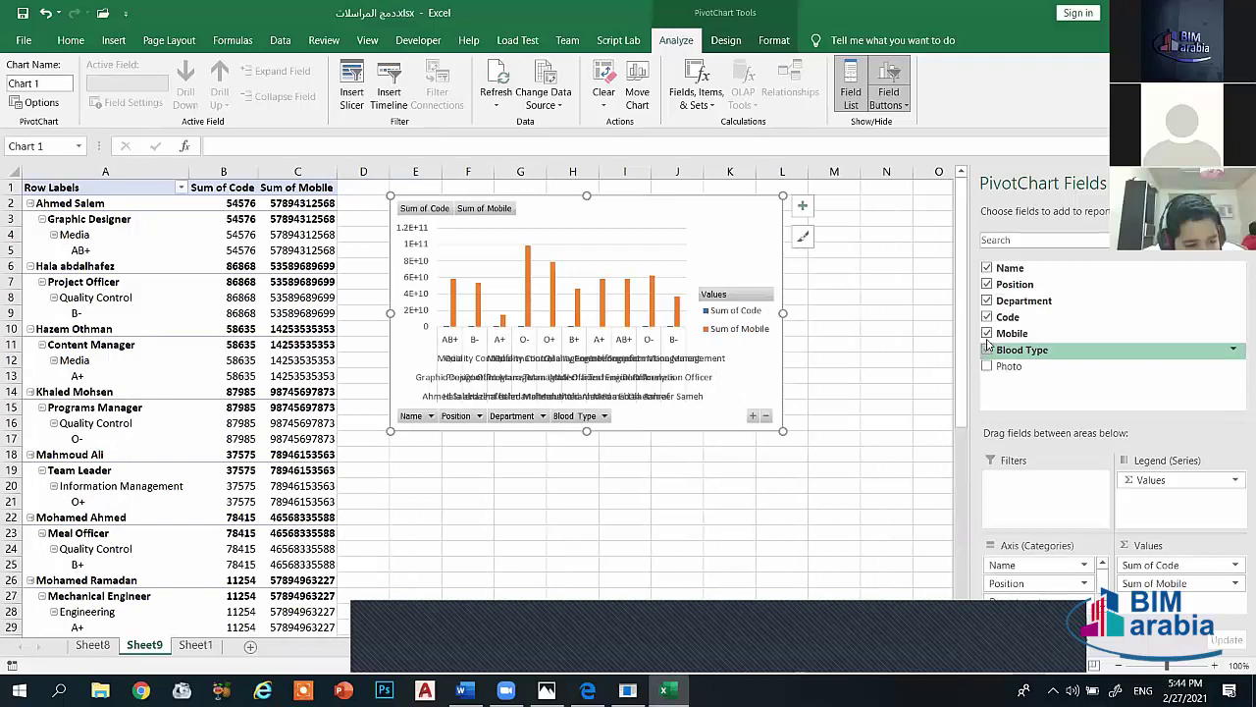
pyautogui.click(986, 349)
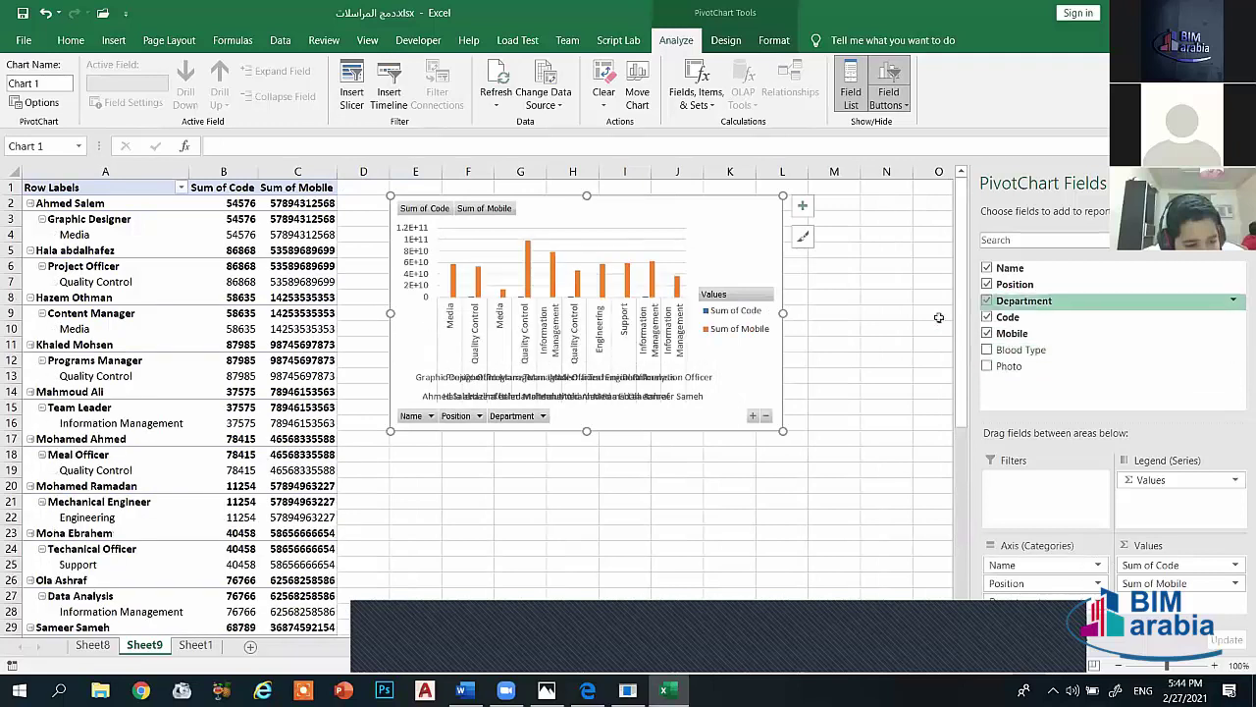
pyautogui.click(986, 268)
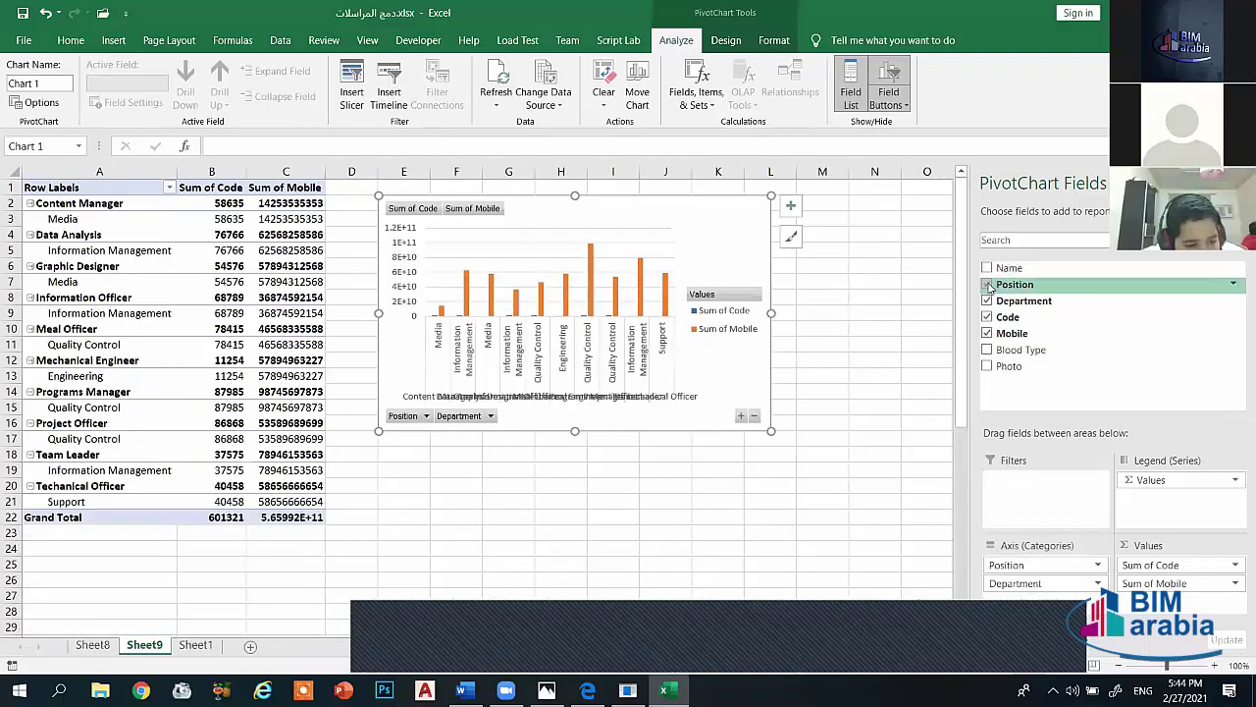
pyautogui.click(986, 283)
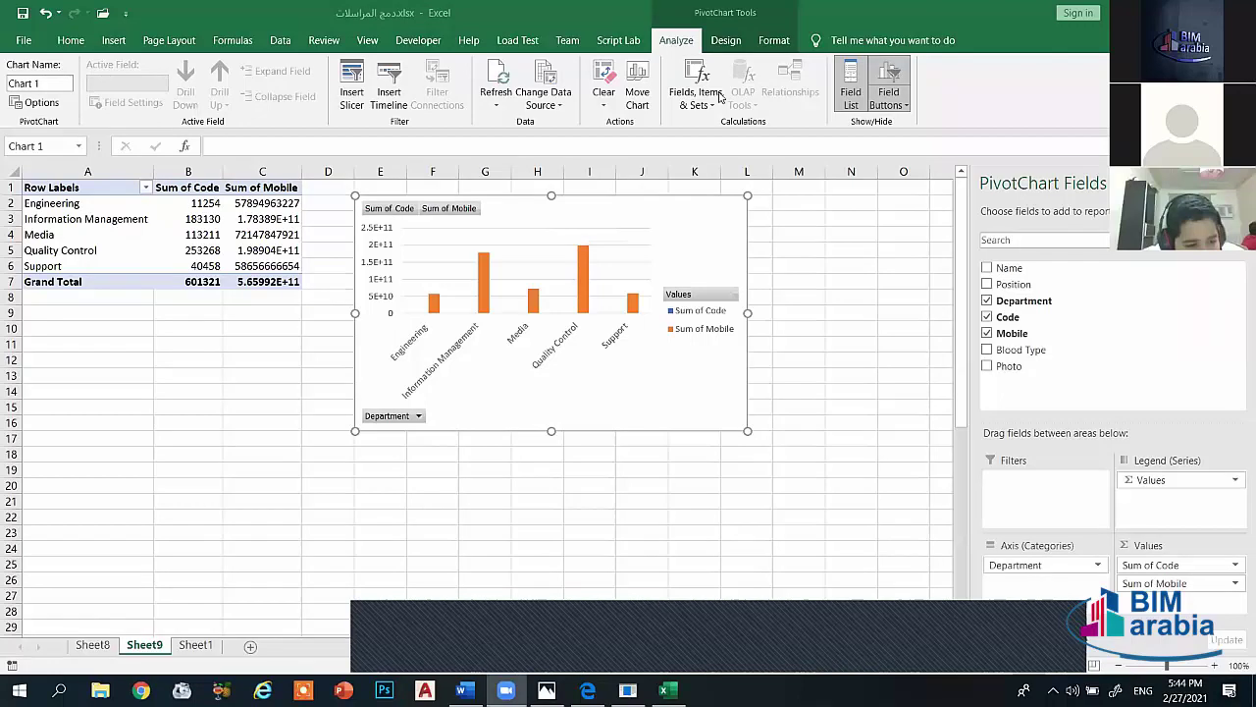
# - Show the PivotChart Design ribbon with its chart style and layout options
pyautogui.click(725, 39)
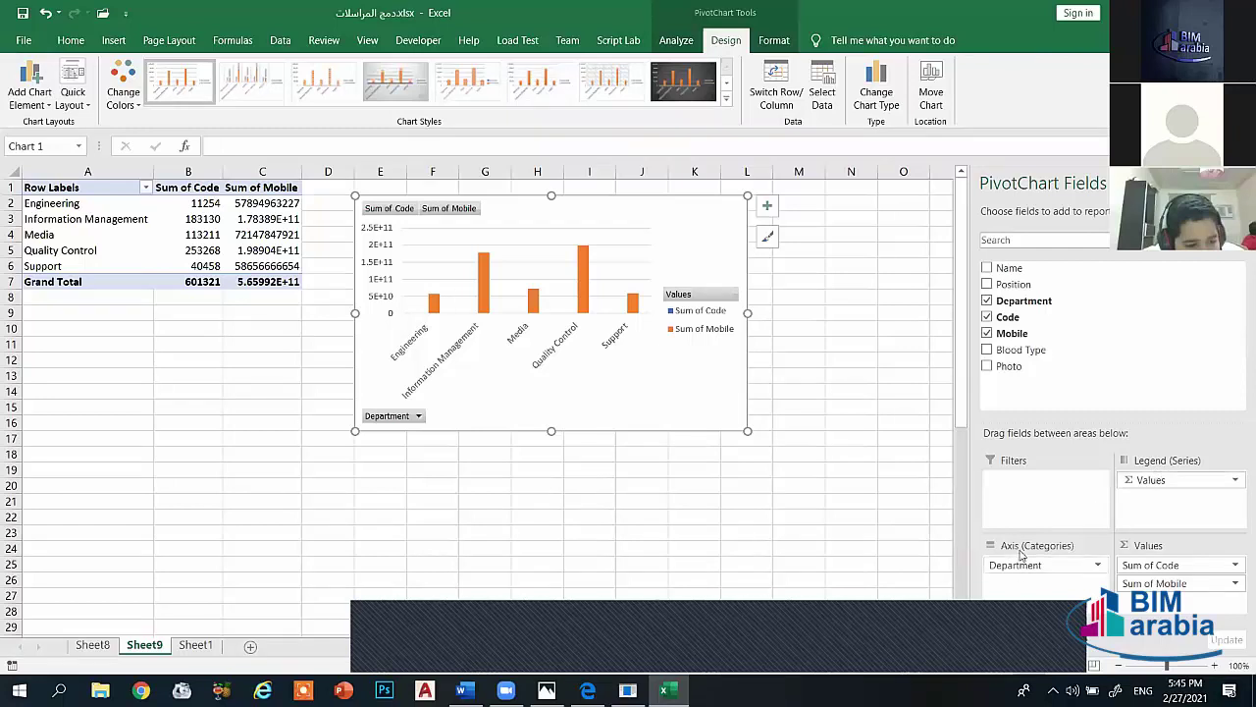
# - Switch to Sheet8, select cell B5 in the Mobile pivot table, and show the Insert ribbon
pyautogui.click(92, 645)
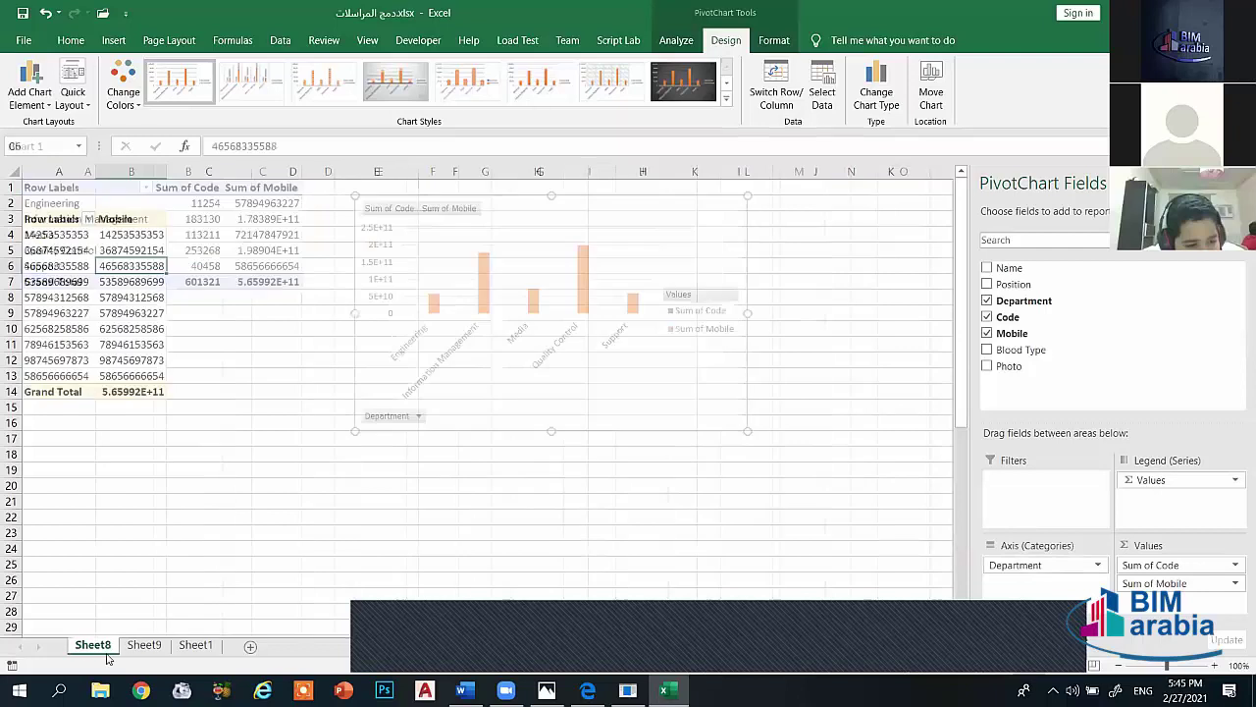
pyautogui.click(110, 251)
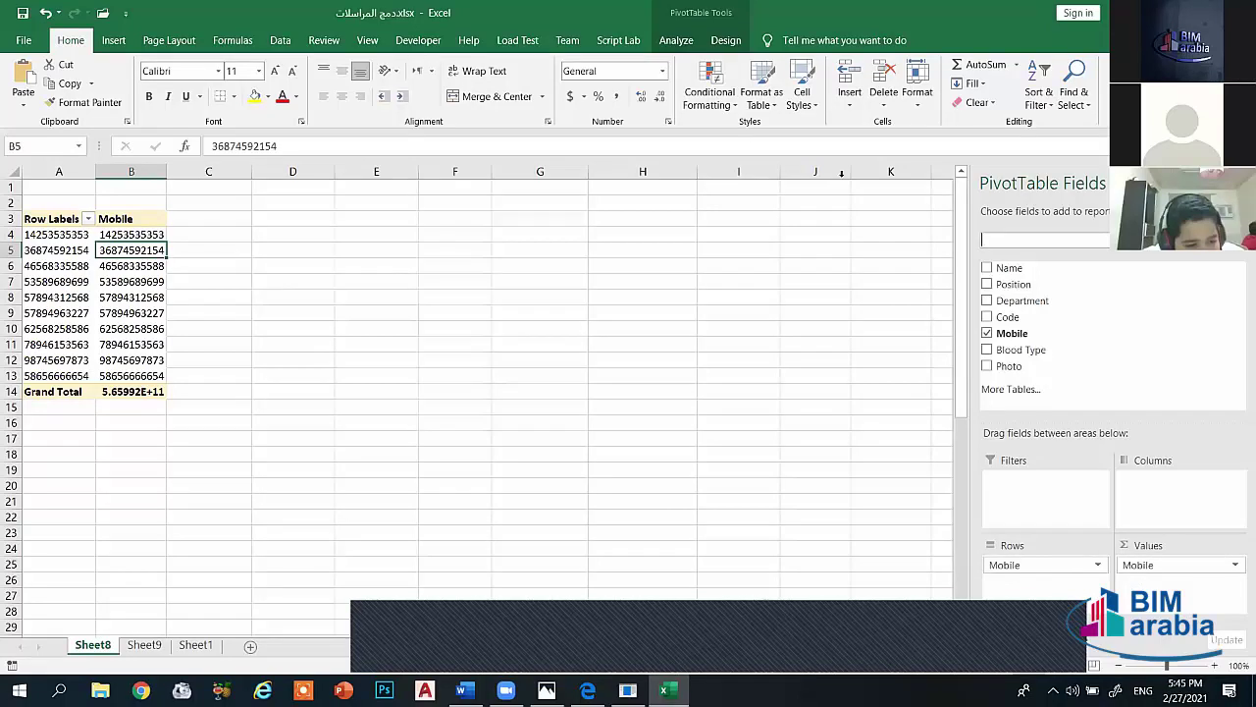
pyautogui.click(113, 40)
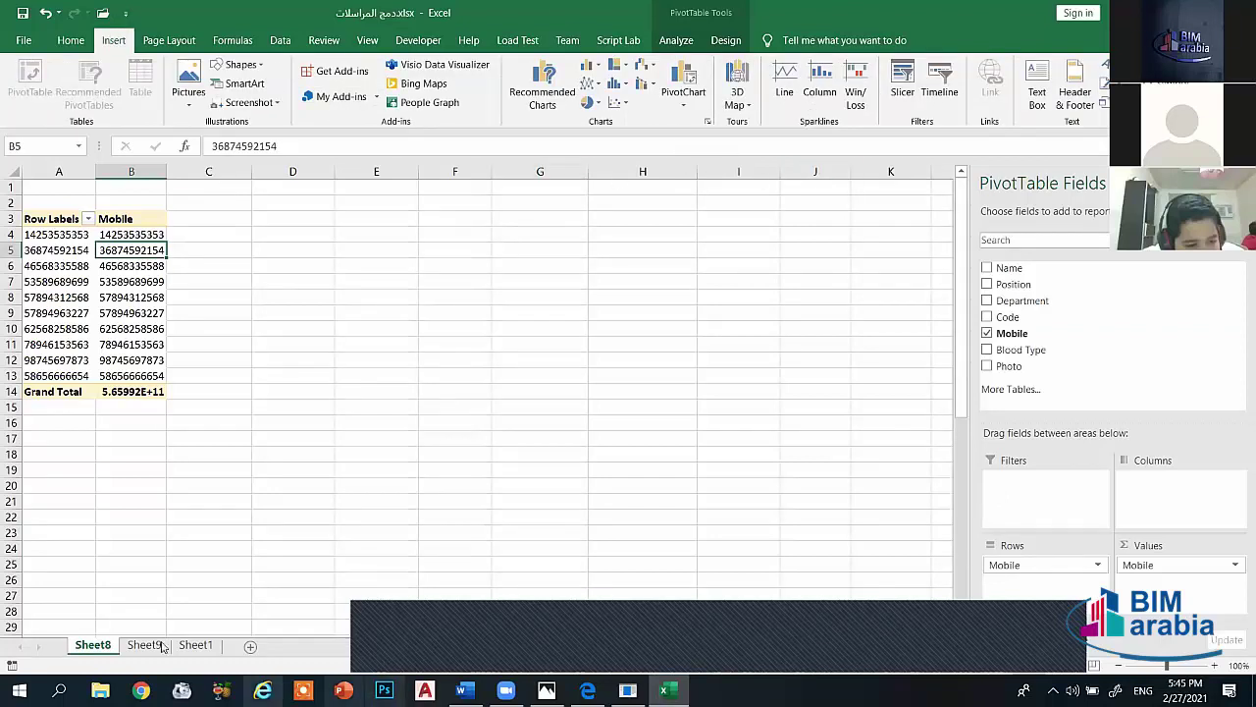
# - On Sheet1, try line sparklines for A1:G11, then cancel after the missing-location error
pyautogui.click(196, 645)
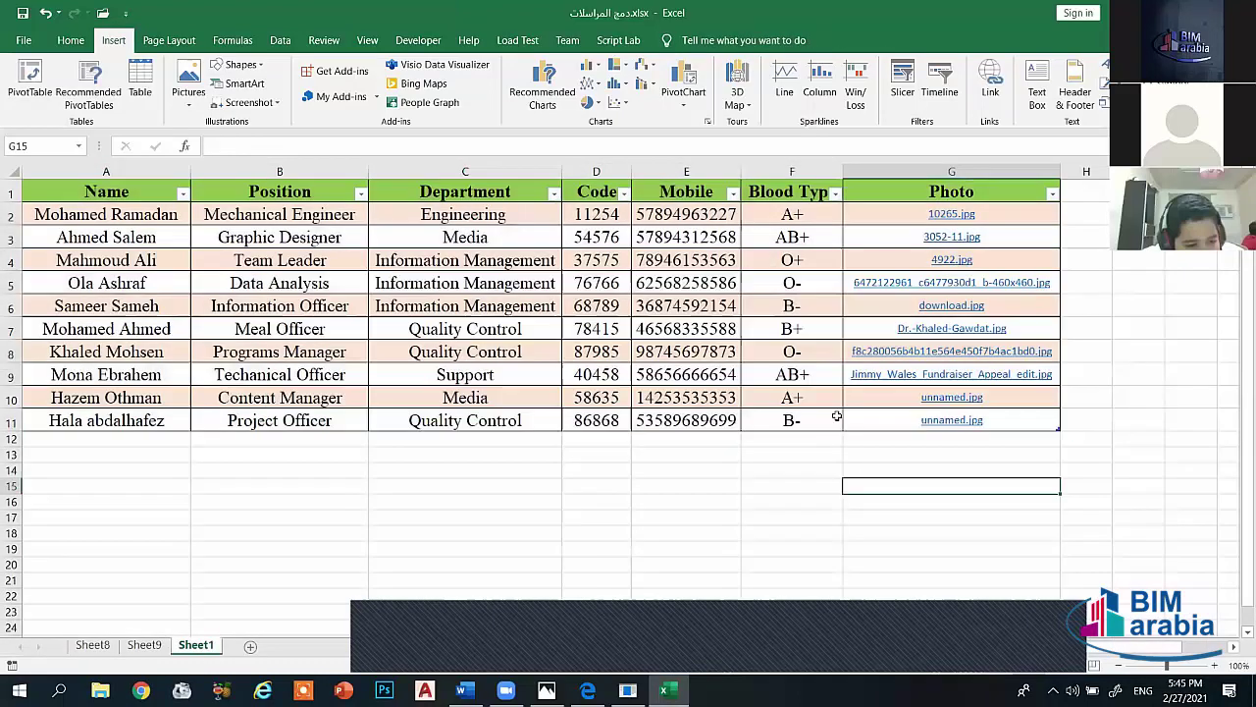
pyautogui.moveTo(836, 420); pyautogui.dragTo(29, 192)
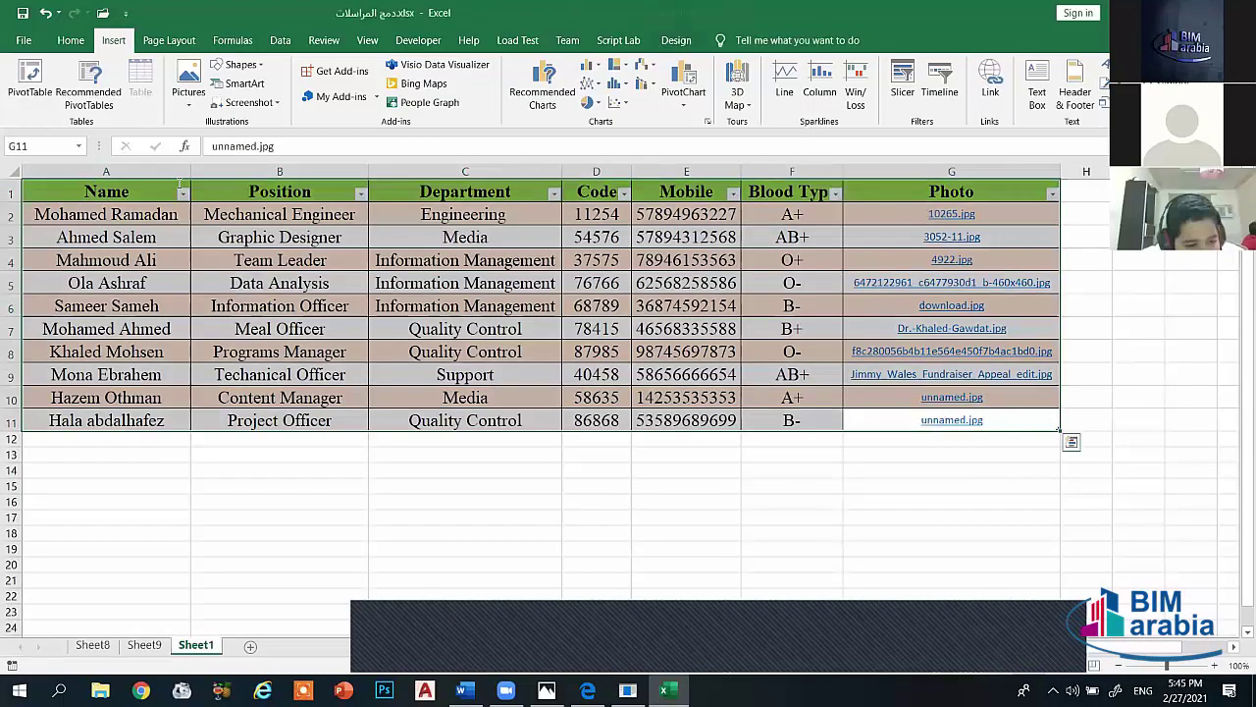
pyautogui.click(784, 81)
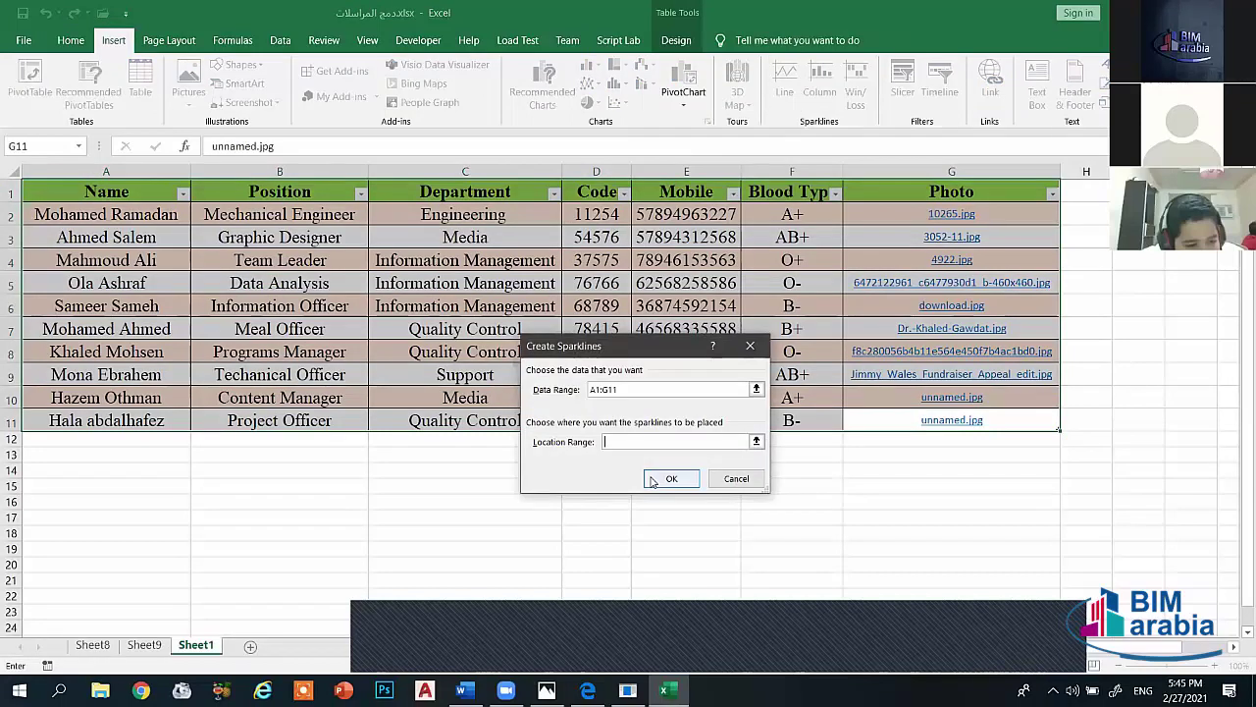
pyautogui.click(663, 478)
pyautogui.click(634, 391)
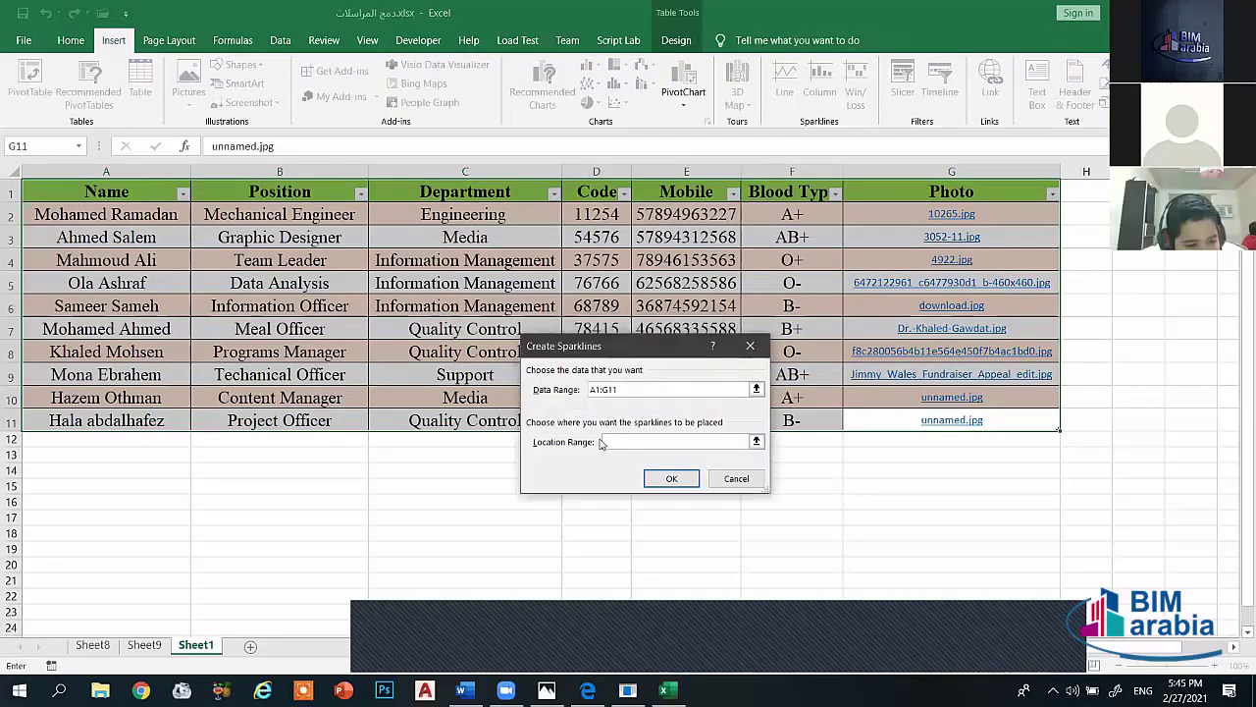
pyautogui.click(750, 346)
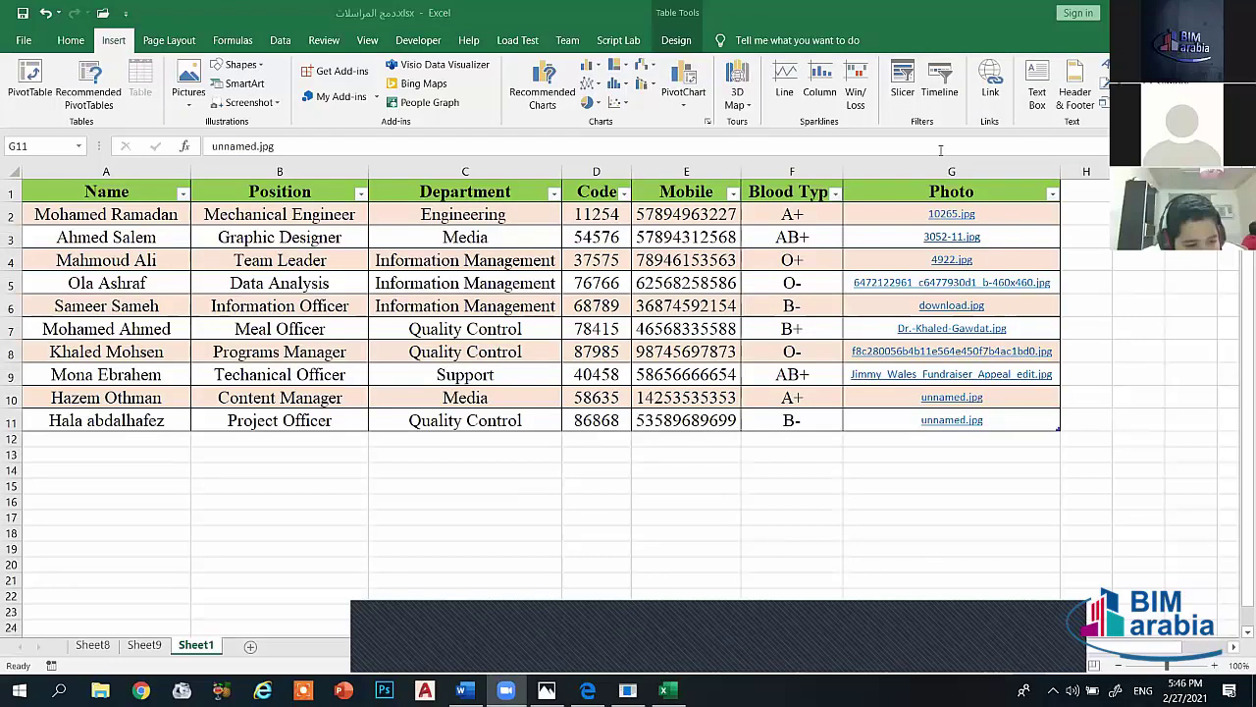
pyautogui.hotkey('ctrl', 'a')
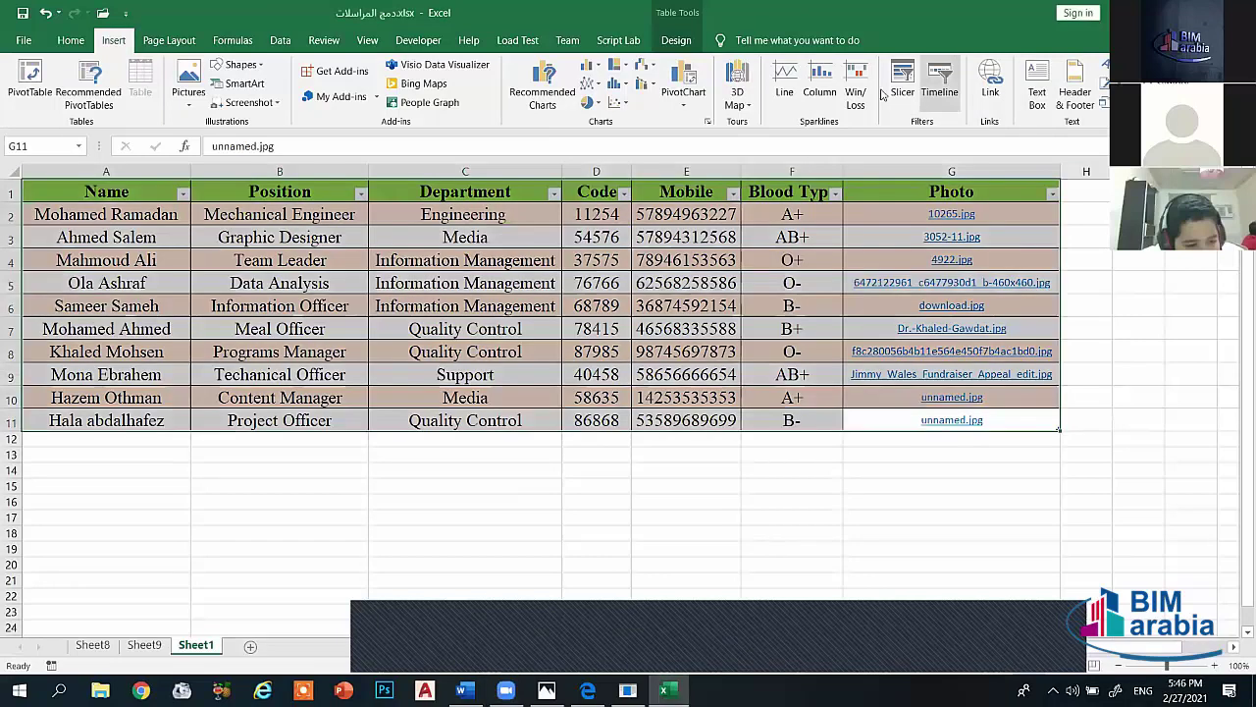
pyautogui.click(820, 78)
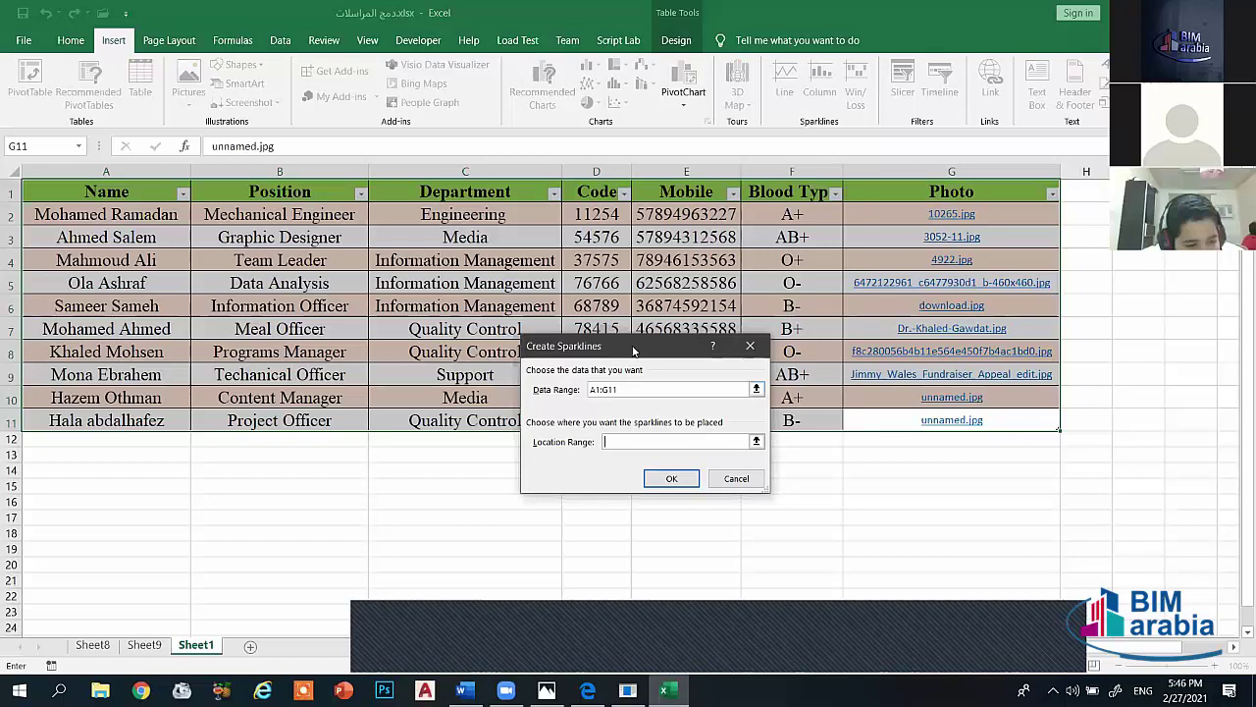
pyautogui.moveTo(645, 344); pyautogui.dragTo(600, 139)
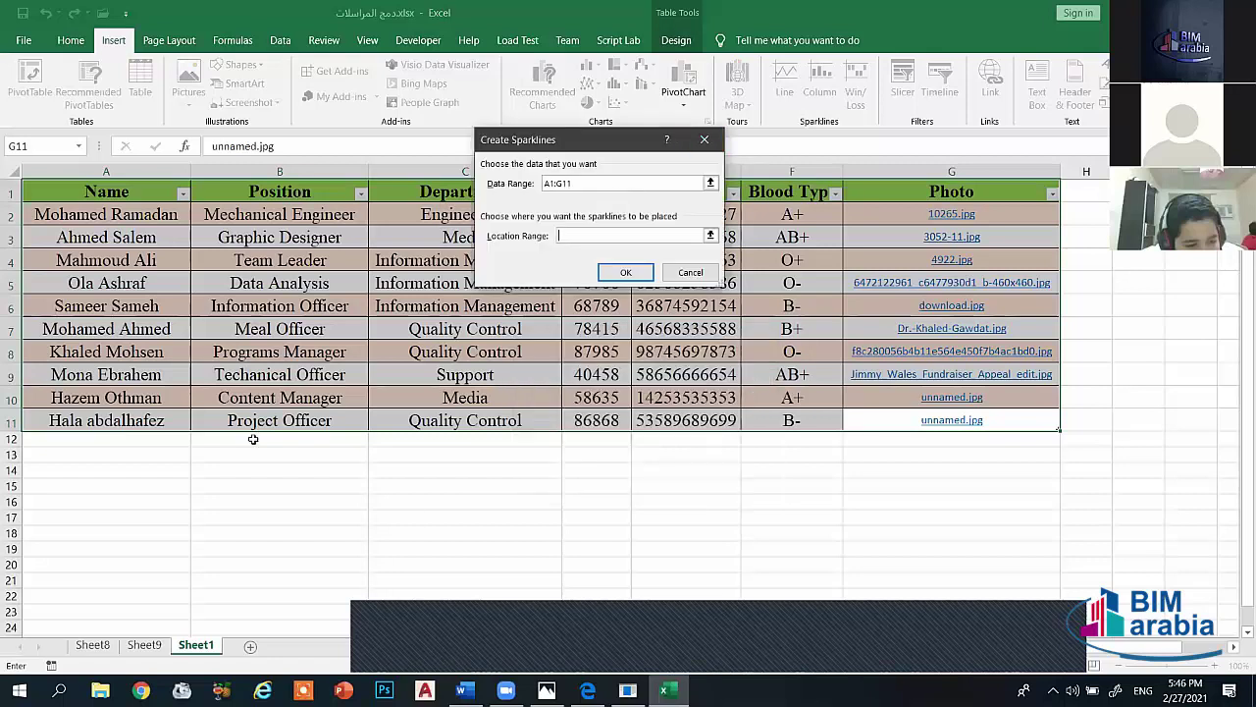
pyautogui.moveTo(63, 471)
pyautogui.mouseDown()
pyautogui.moveTo(99, 563)
pyautogui.moveTo(1048, 344)
pyautogui.moveTo(1026, 329)
pyautogui.mouseUp()
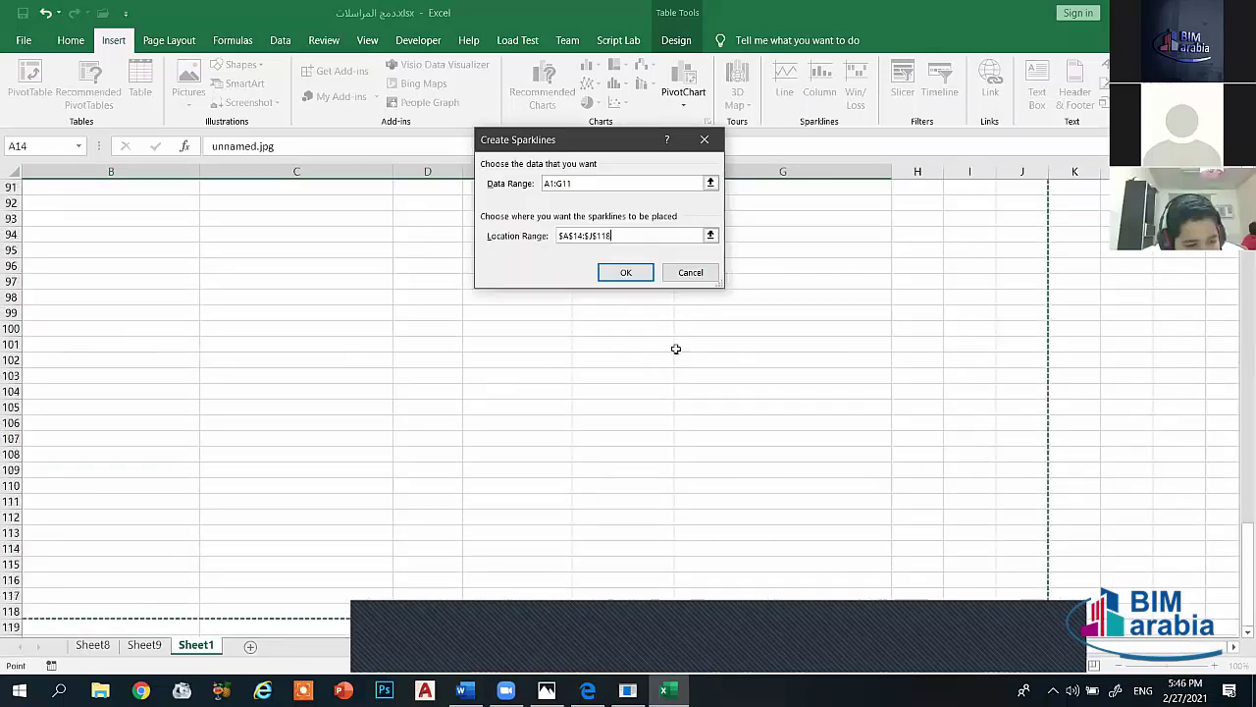
pyautogui.click(622, 273)
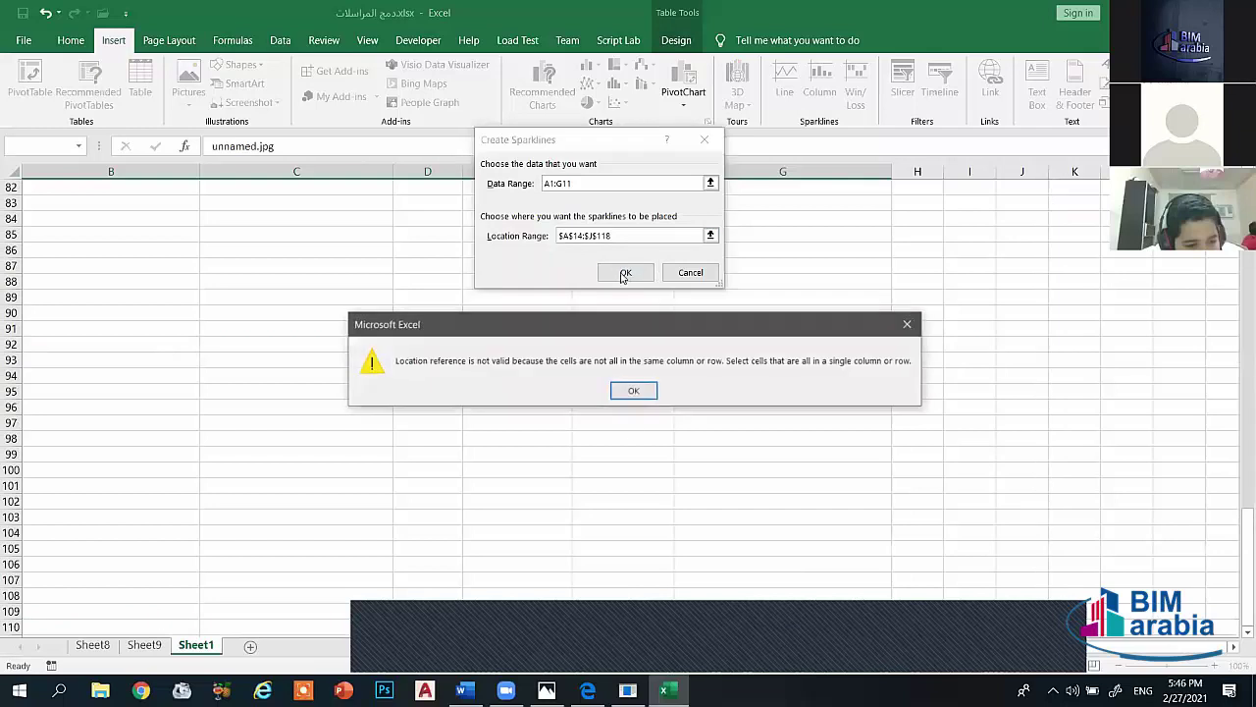
pyautogui.click(630, 395)
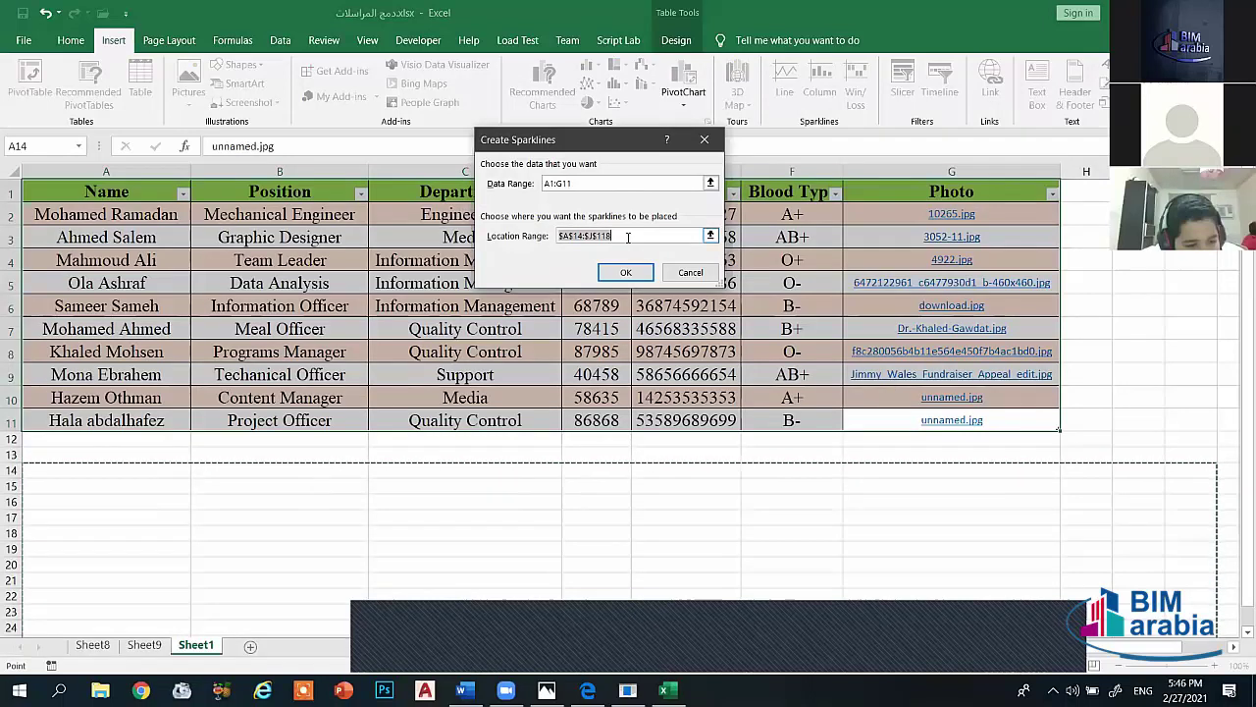
pyautogui.press('BackSpace')
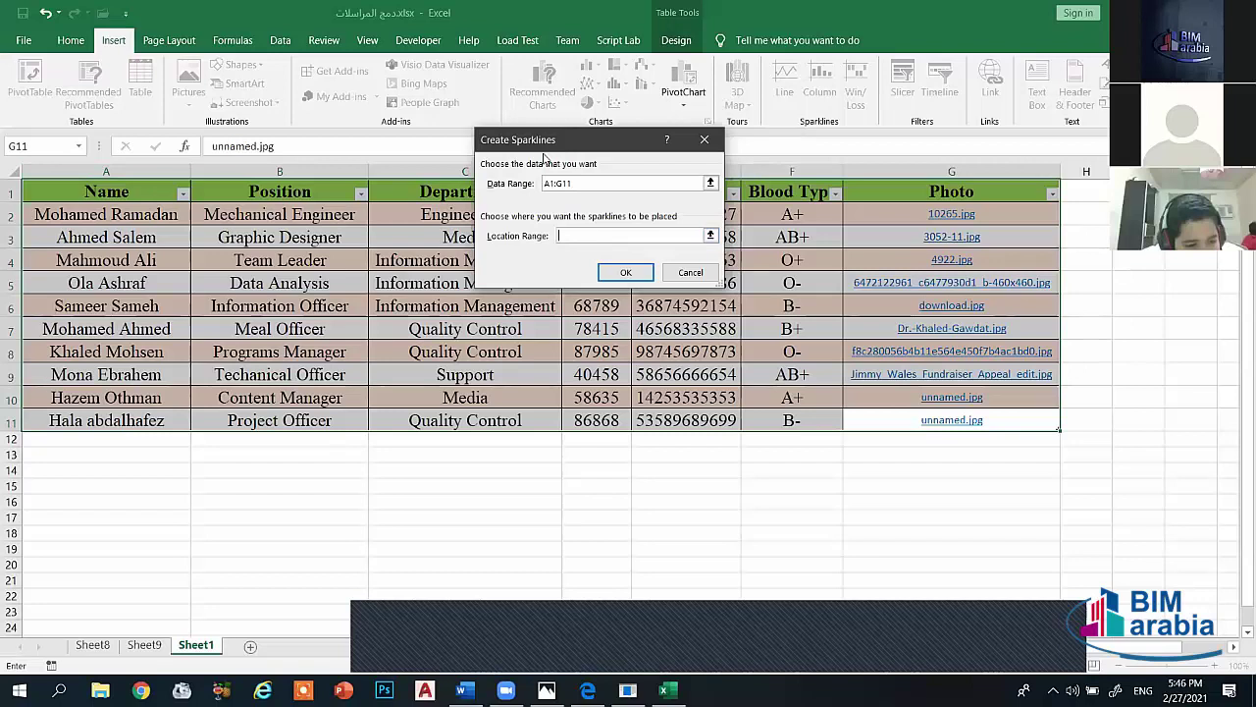
# - Try rows 12:22 as the sparkline Location Range, then clear that entry
pyautogui.moveTo(542, 142); pyautogui.dragTo(478, 116)
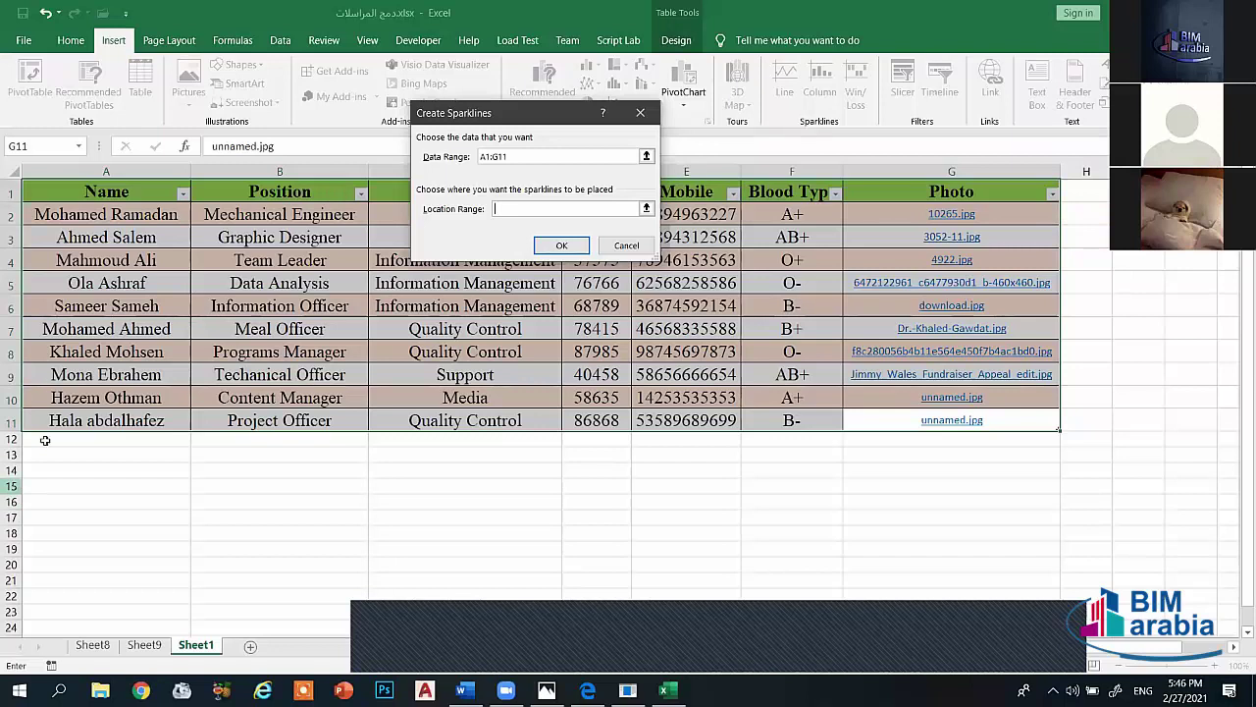
pyautogui.moveTo(15, 441)
pyautogui.mouseDown()
pyautogui.moveTo(18, 474)
pyautogui.moveTo(15, 414)
pyautogui.mouseUp()
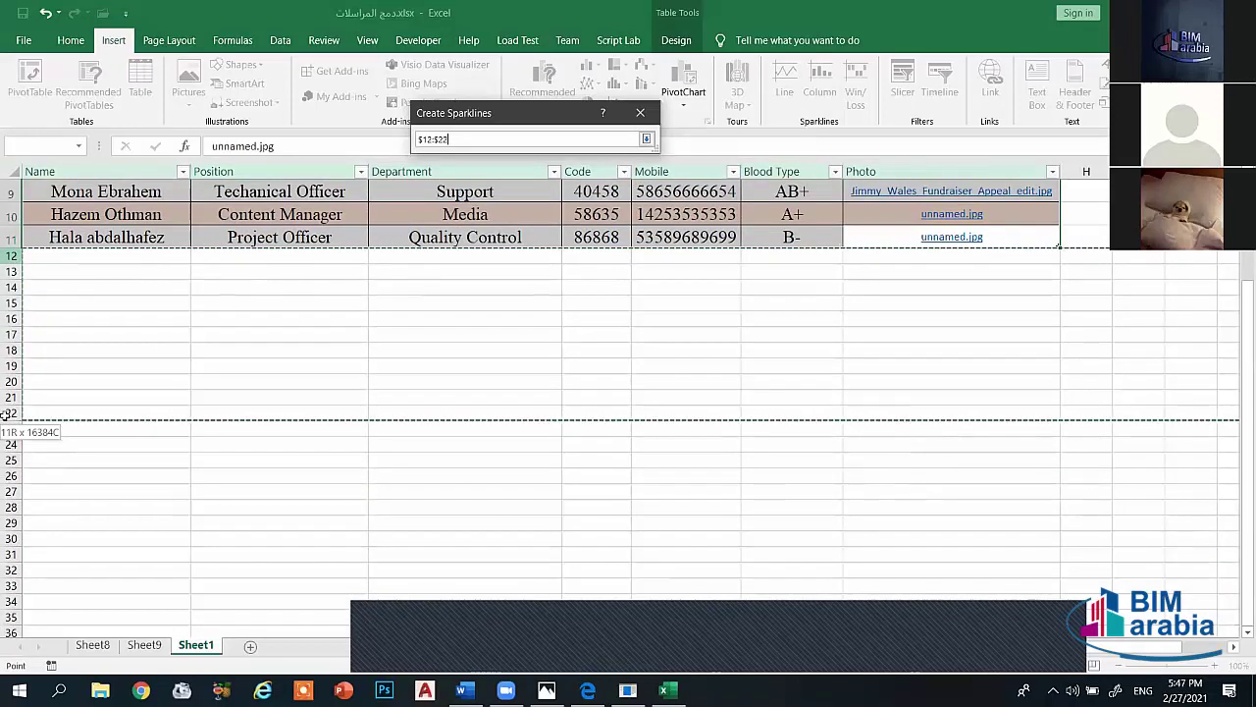
pyautogui.moveTo(16, 414); pyautogui.dragTo(6, 416)
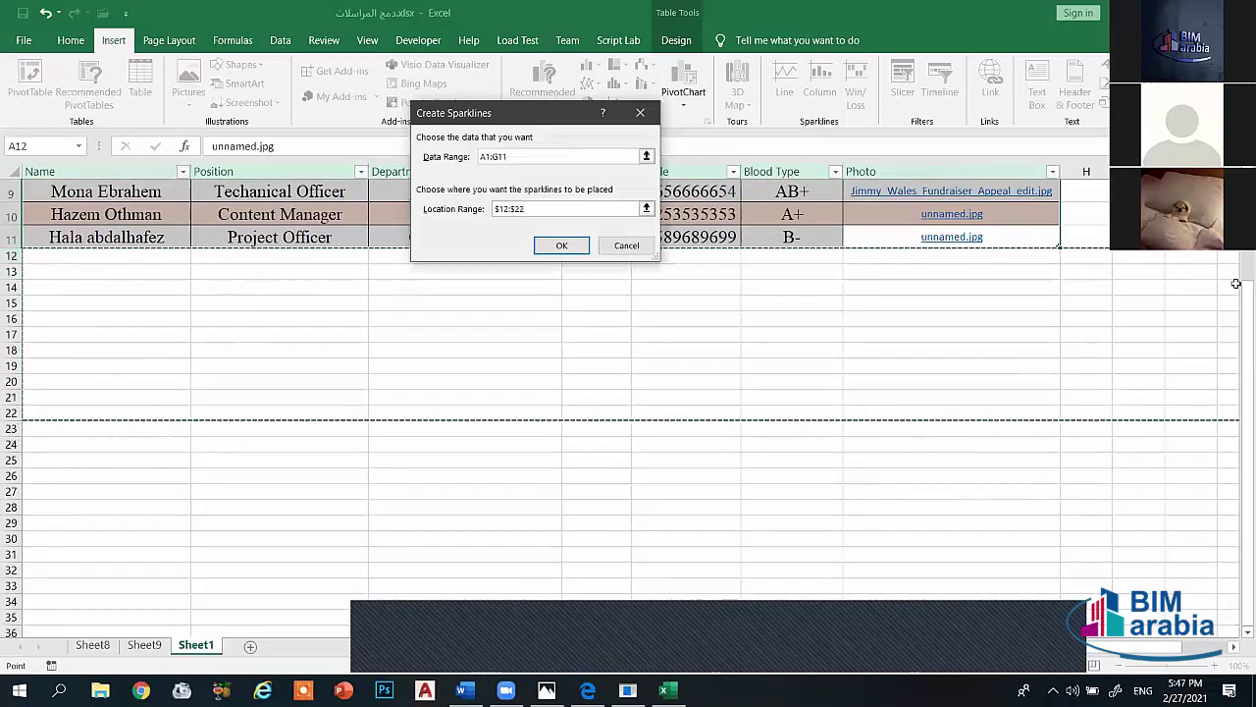
pyautogui.scroll(3, 1043, 274)
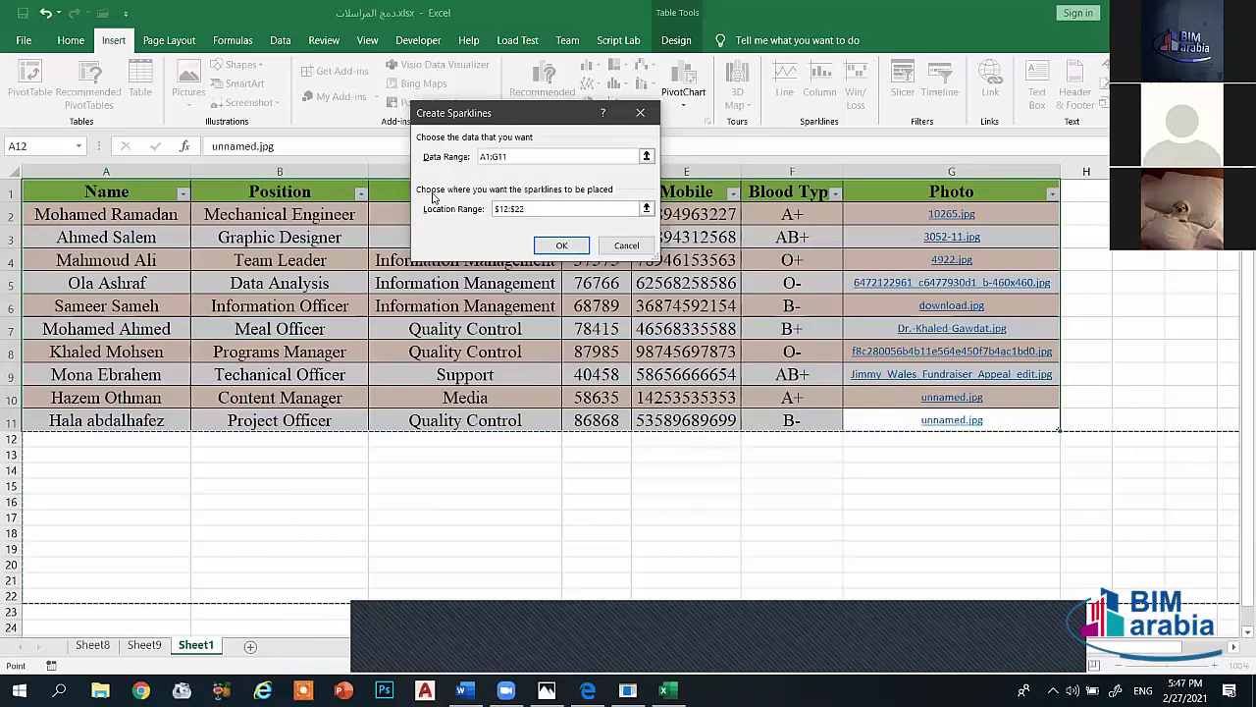
pyautogui.press('BackSpace')
pyautogui.press('BackSpace')
pyautogui.press('BackSpace')
pyautogui.press('BackSpace')
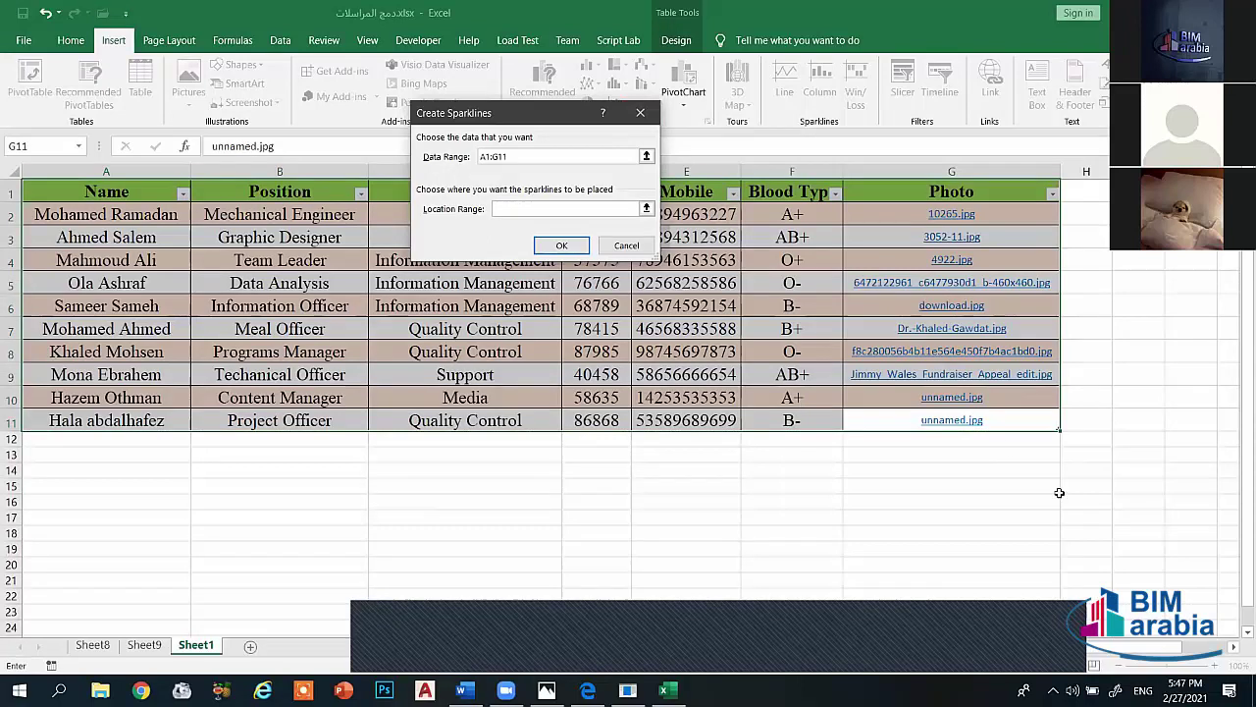
# - Try A12:G22 as the location, dismiss the invalid-location error, and cancel Create Sparklines
pyautogui.moveTo(958, 442); pyautogui.dragTo(105, 599)
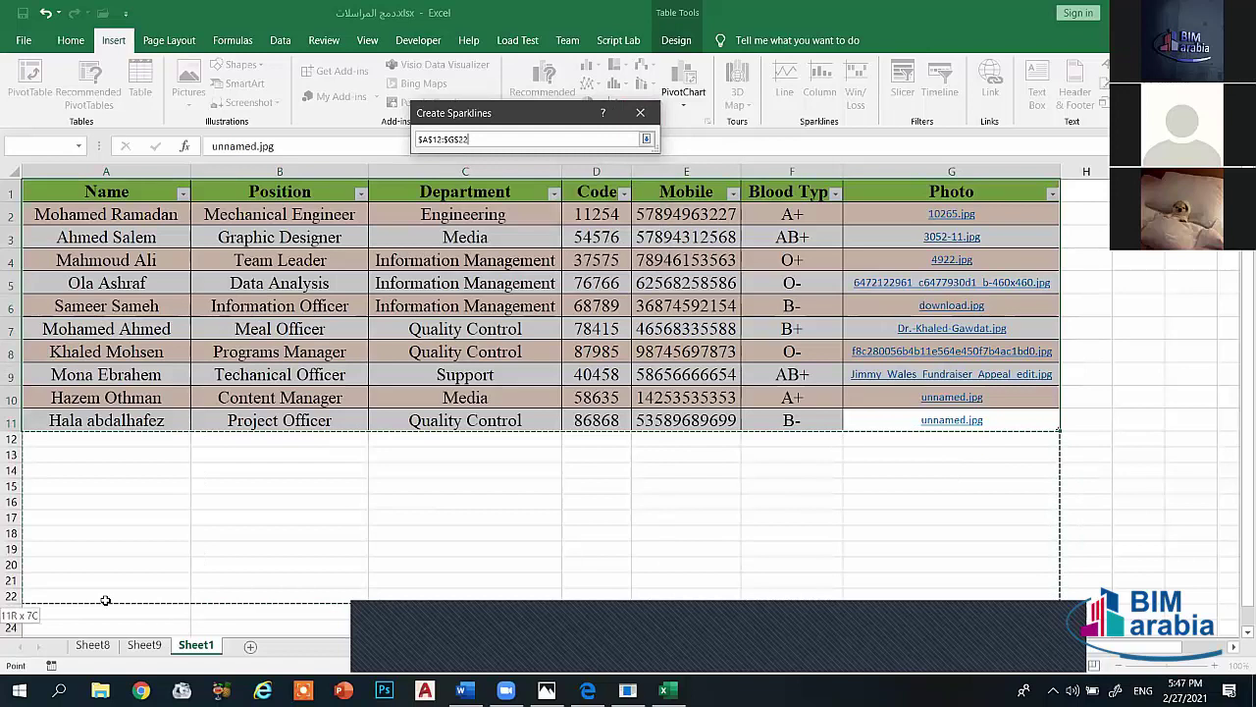
pyautogui.moveTo(105, 600); pyautogui.dragTo(105, 599)
pyautogui.click(563, 247)
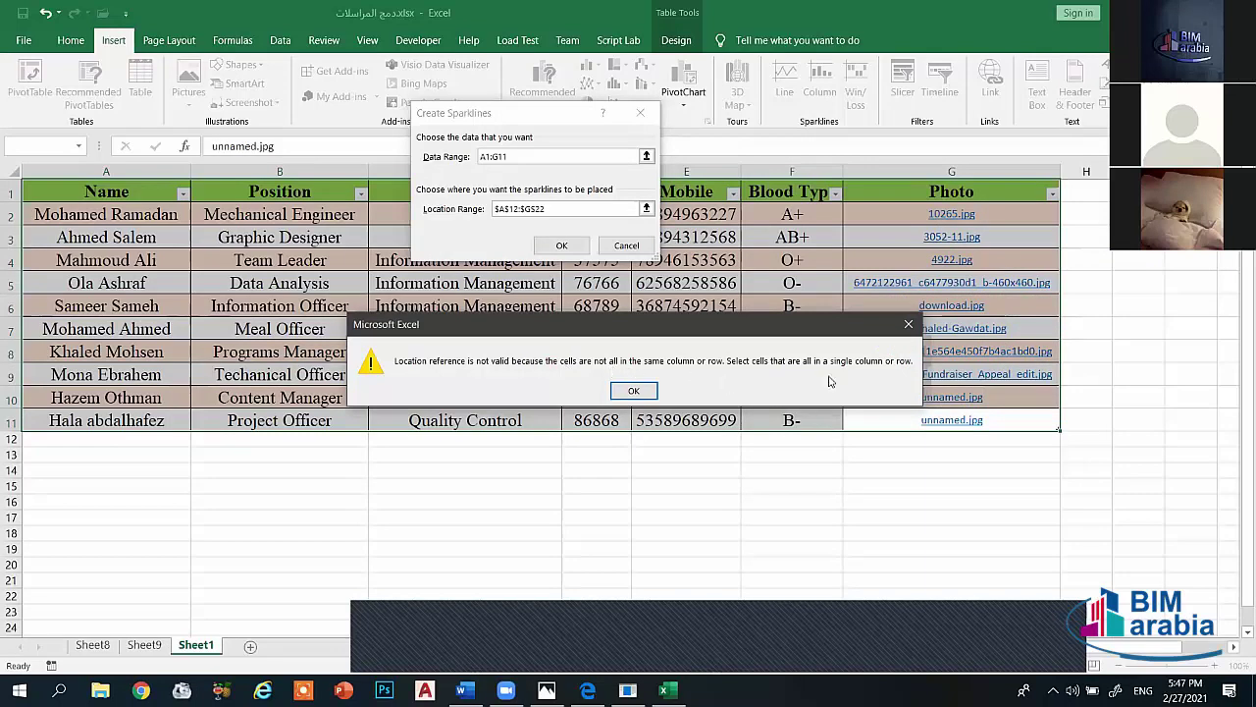
pyautogui.click(908, 325)
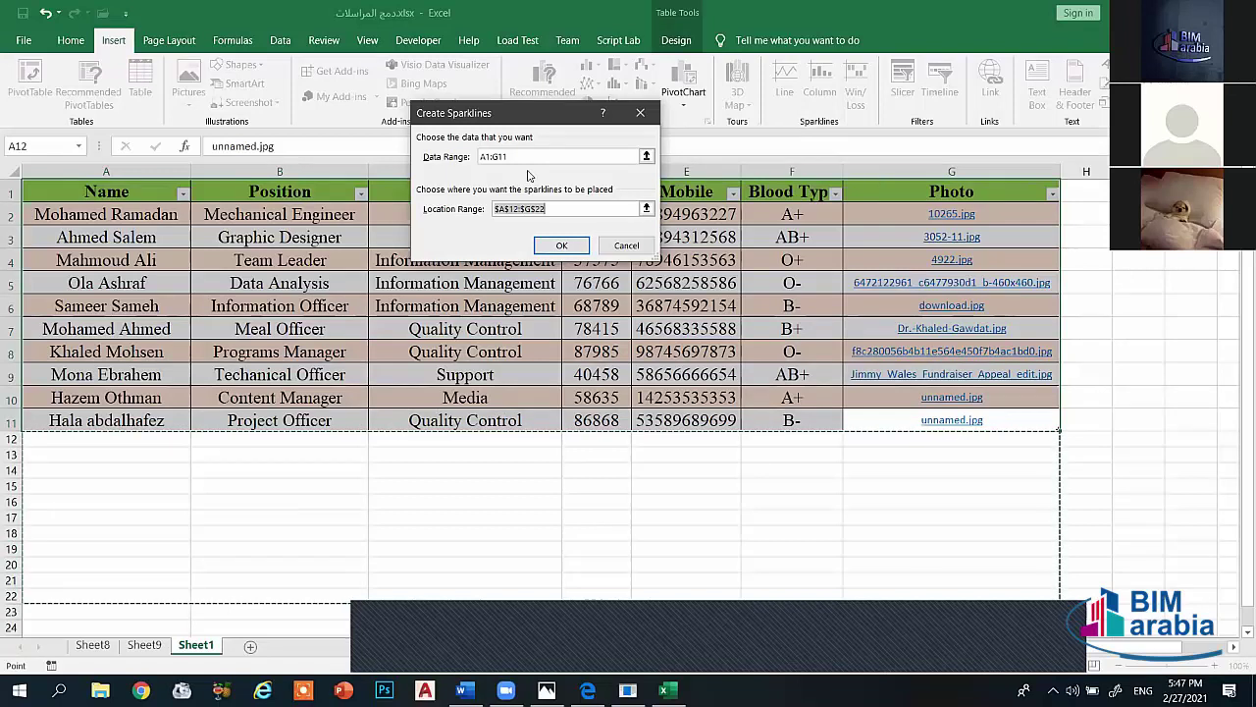
pyautogui.press('BackSpace')
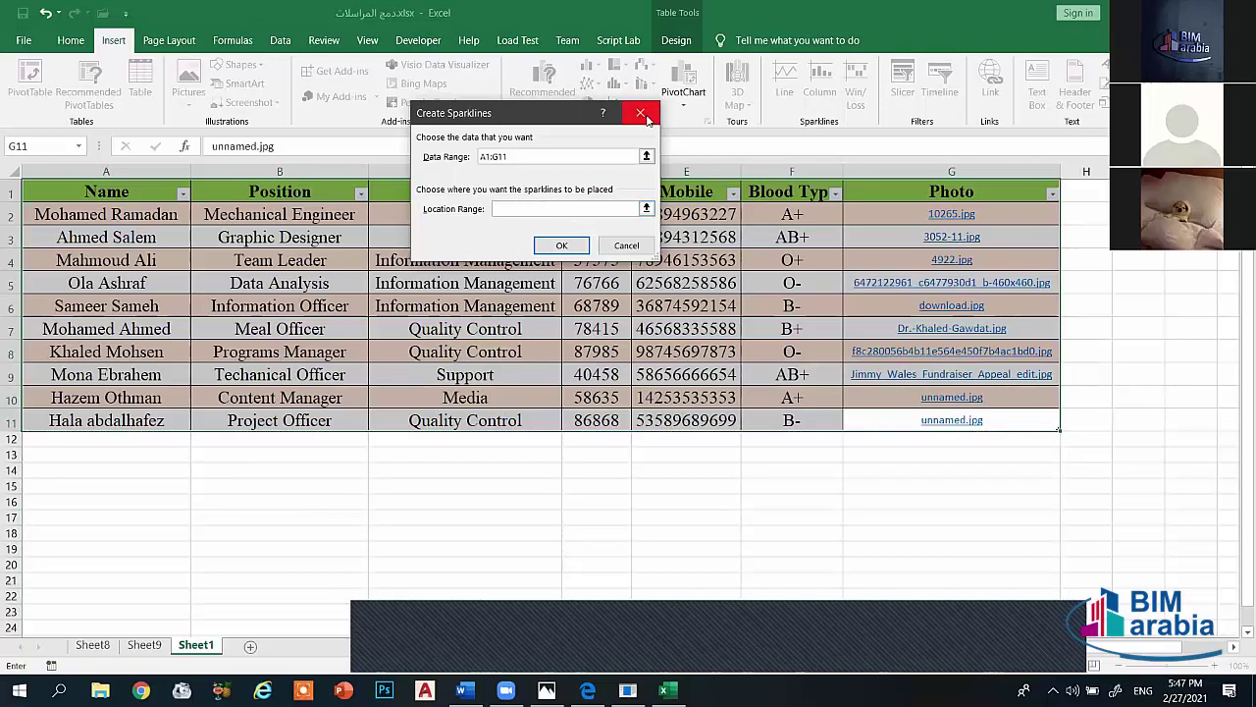
pyautogui.click(634, 244)
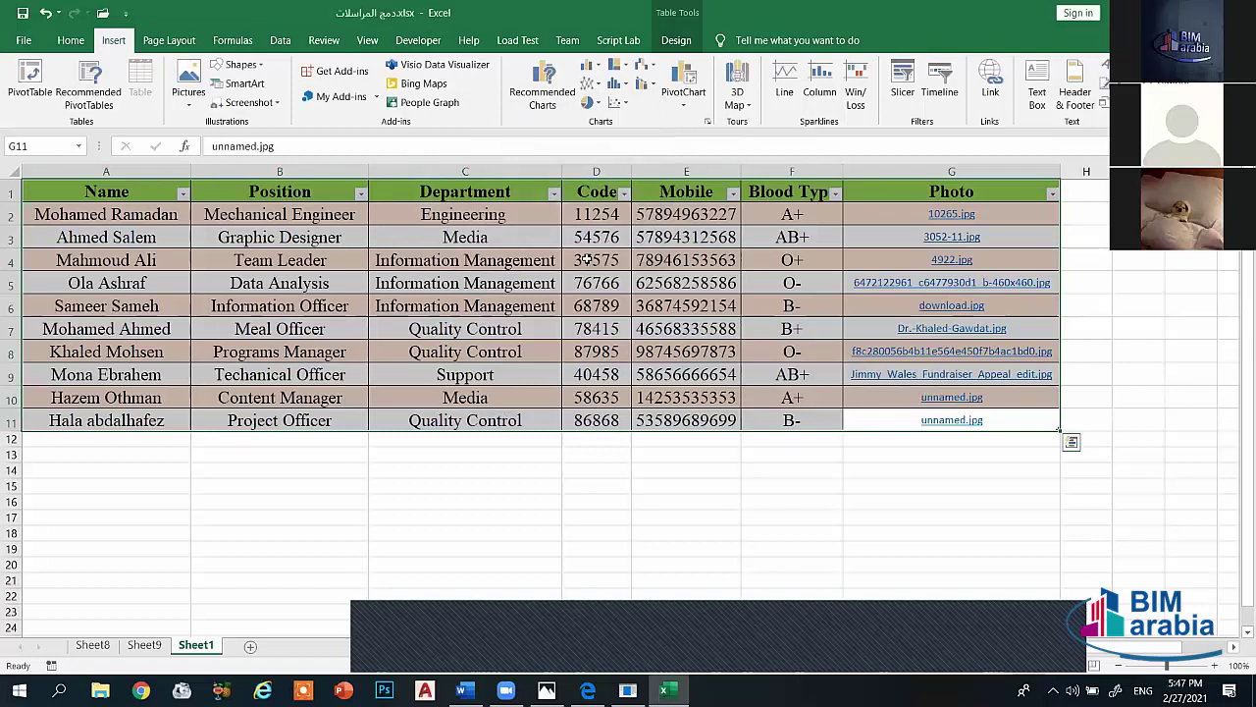
pyautogui.click(261, 479)
pyautogui.moveTo(49, 188)
pyautogui.mouseDown()
pyautogui.moveTo(936, 441)
pyautogui.moveTo(943, 426)
pyautogui.mouseUp()
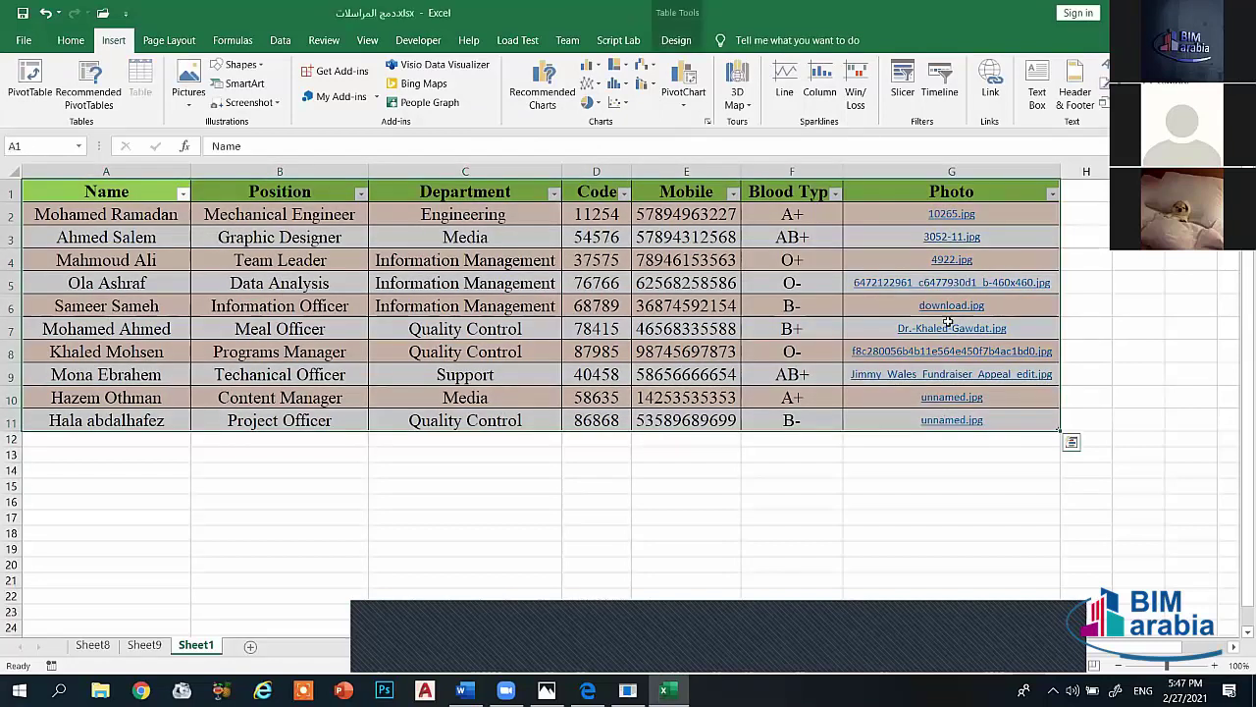
pyautogui.click(787, 79)
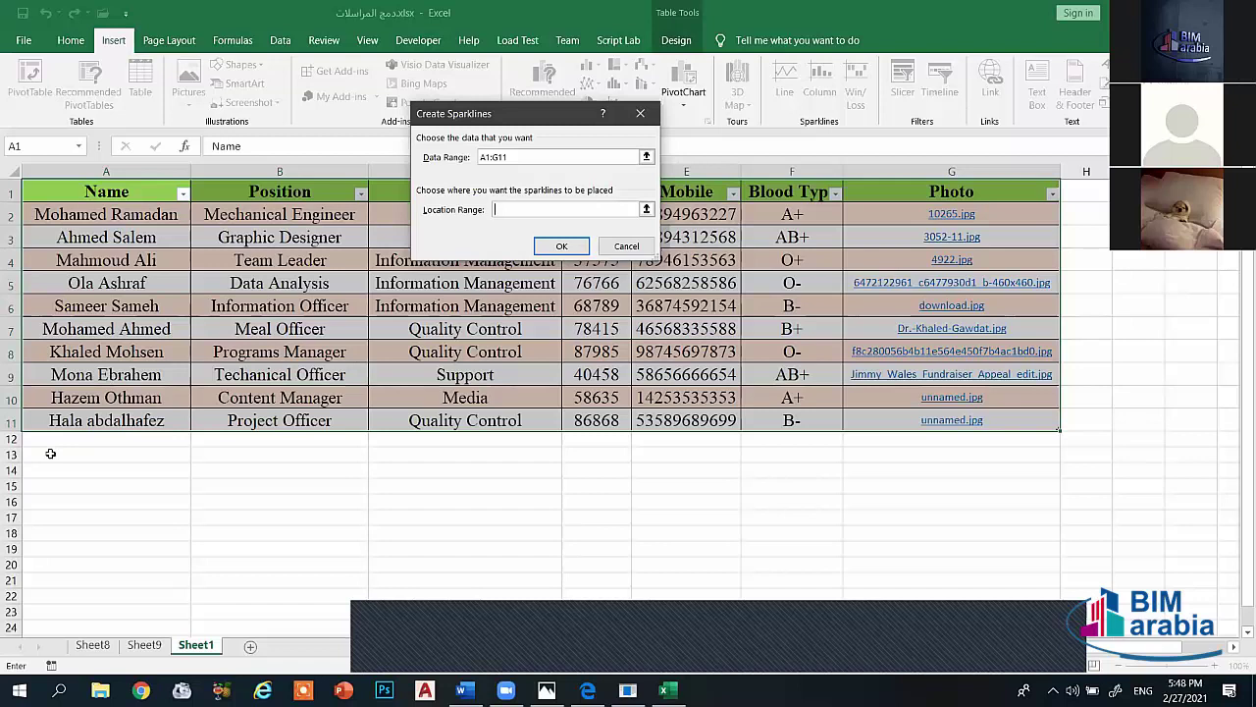
pyautogui.click(50, 454)
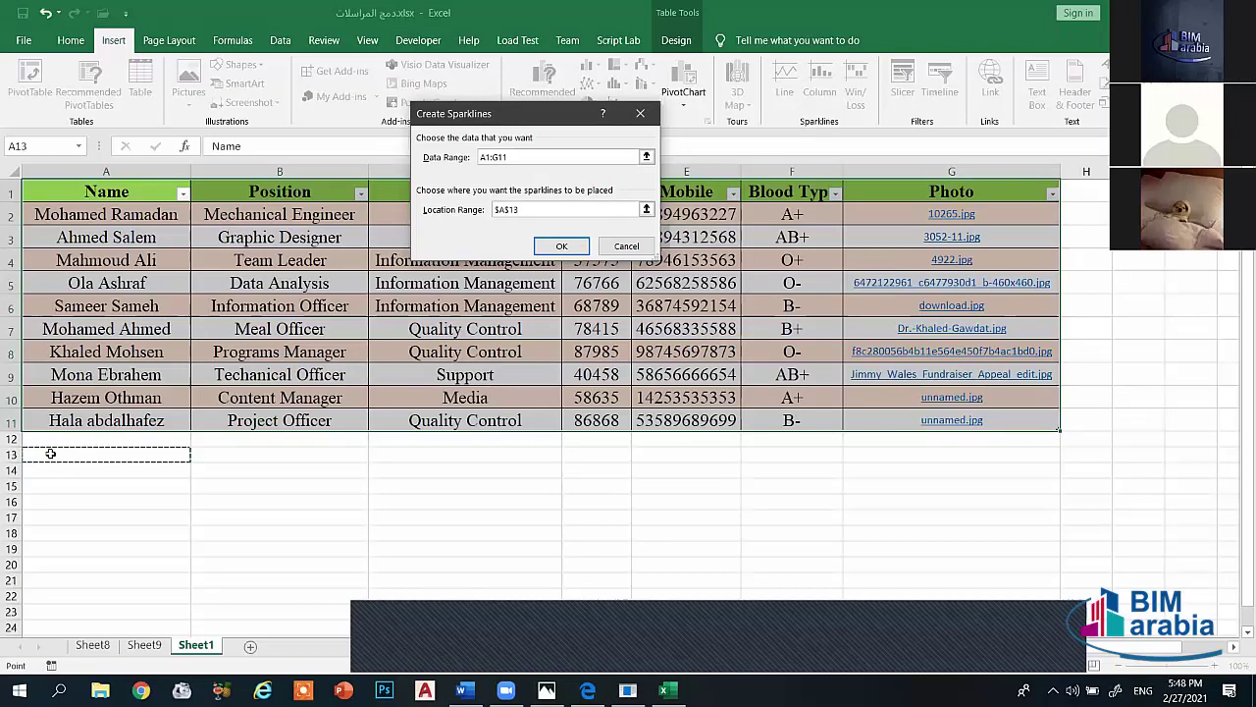
pyautogui.moveTo(50, 457); pyautogui.dragTo(50, 485)
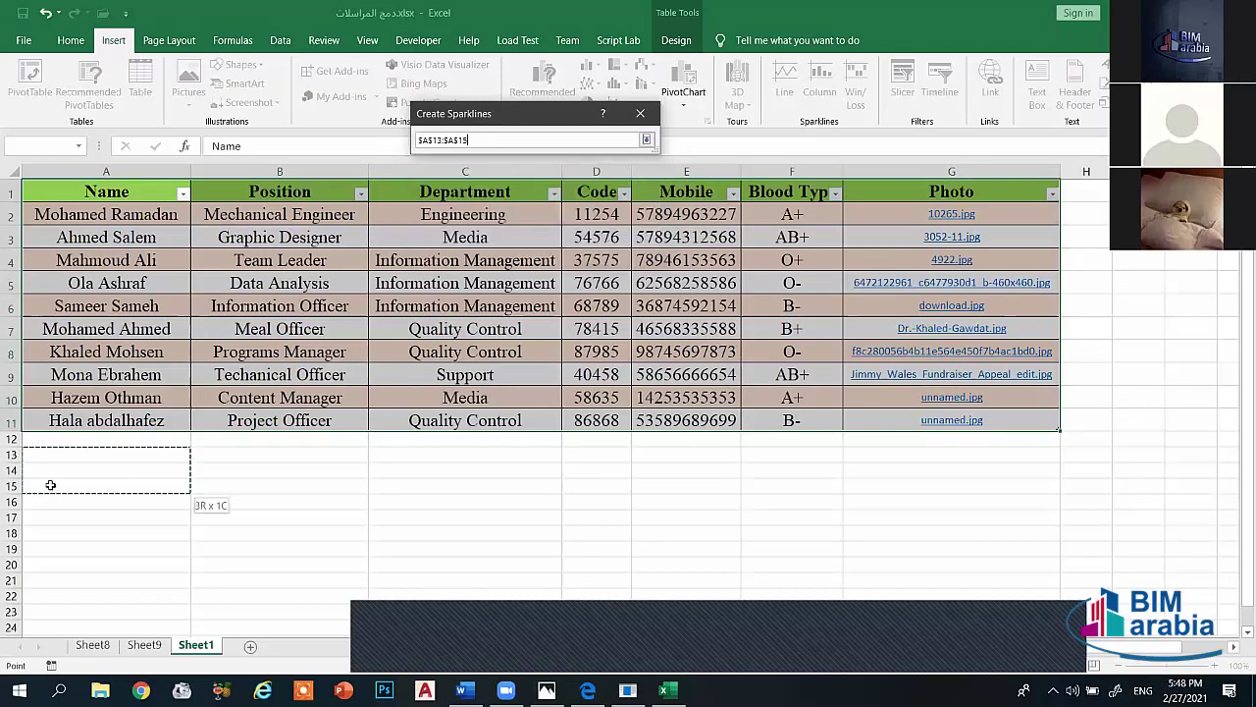
pyautogui.moveTo(50, 485); pyautogui.dragTo(50, 455)
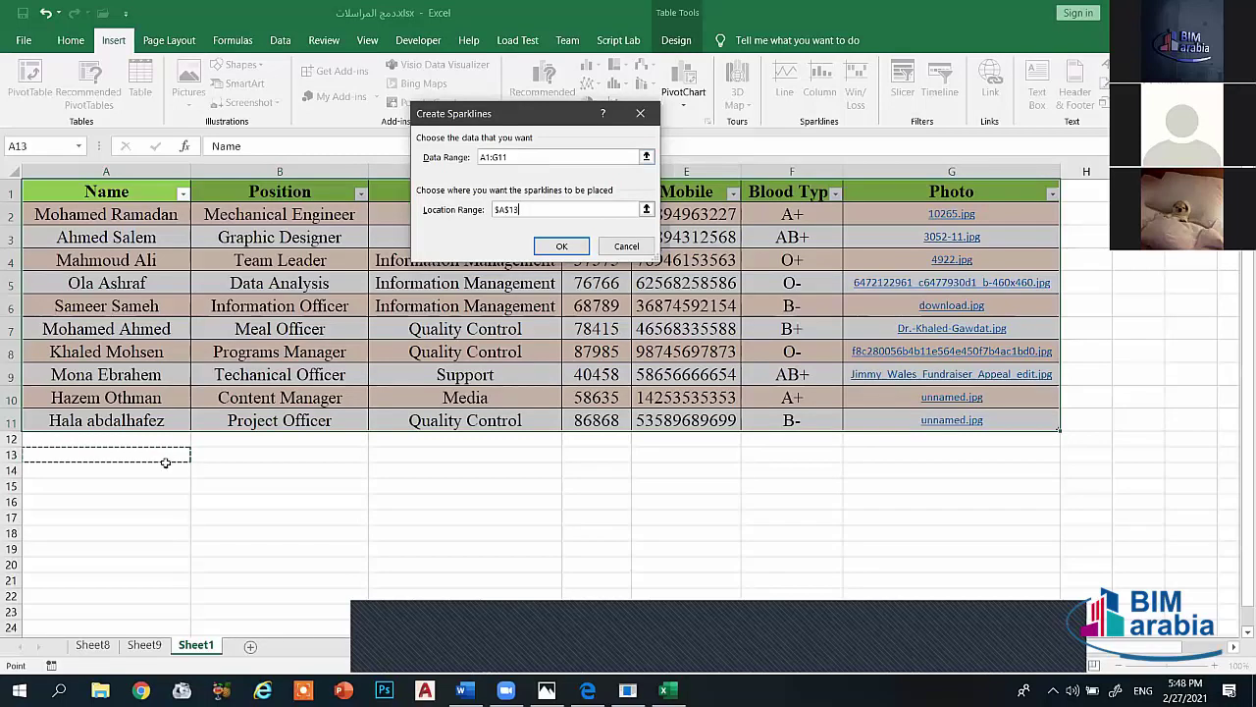
pyautogui.moveTo(165, 461)
pyautogui.mouseDown()
pyautogui.moveTo(383, 453)
pyautogui.moveTo(1007, 488)
pyautogui.moveTo(1006, 555)
pyautogui.mouseUp()
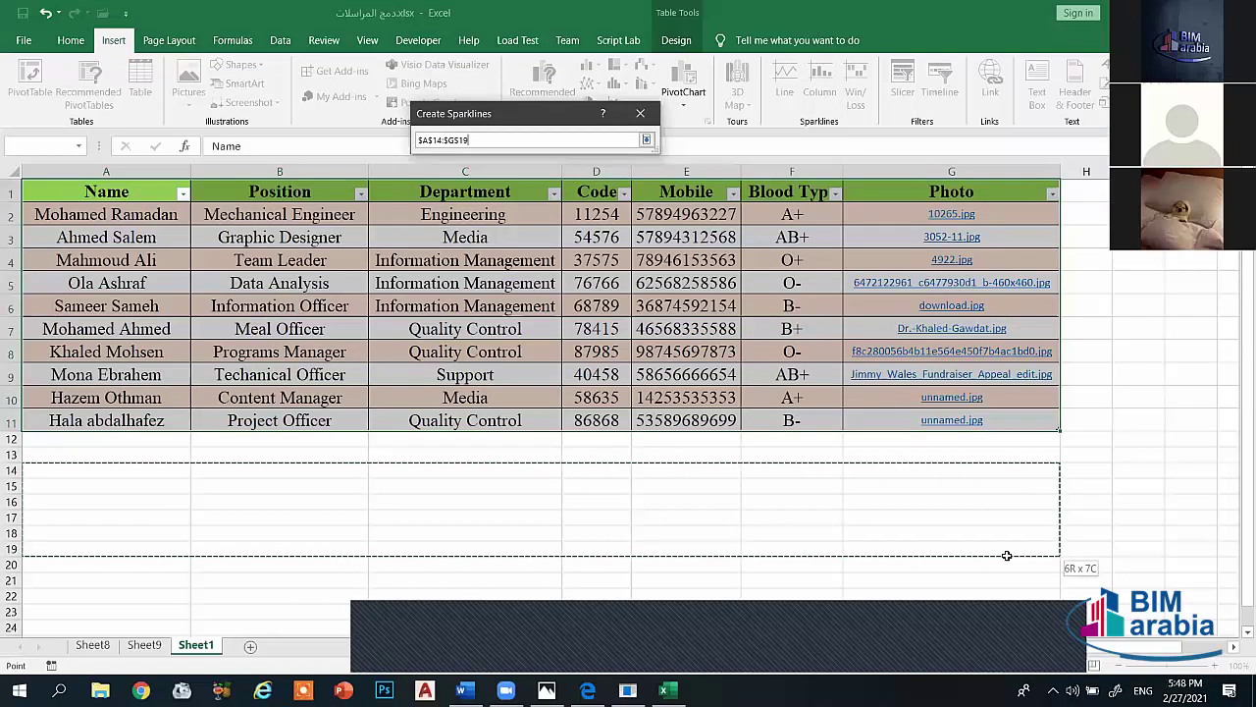
pyautogui.moveTo(1007, 556); pyautogui.dragTo(1037, 629)
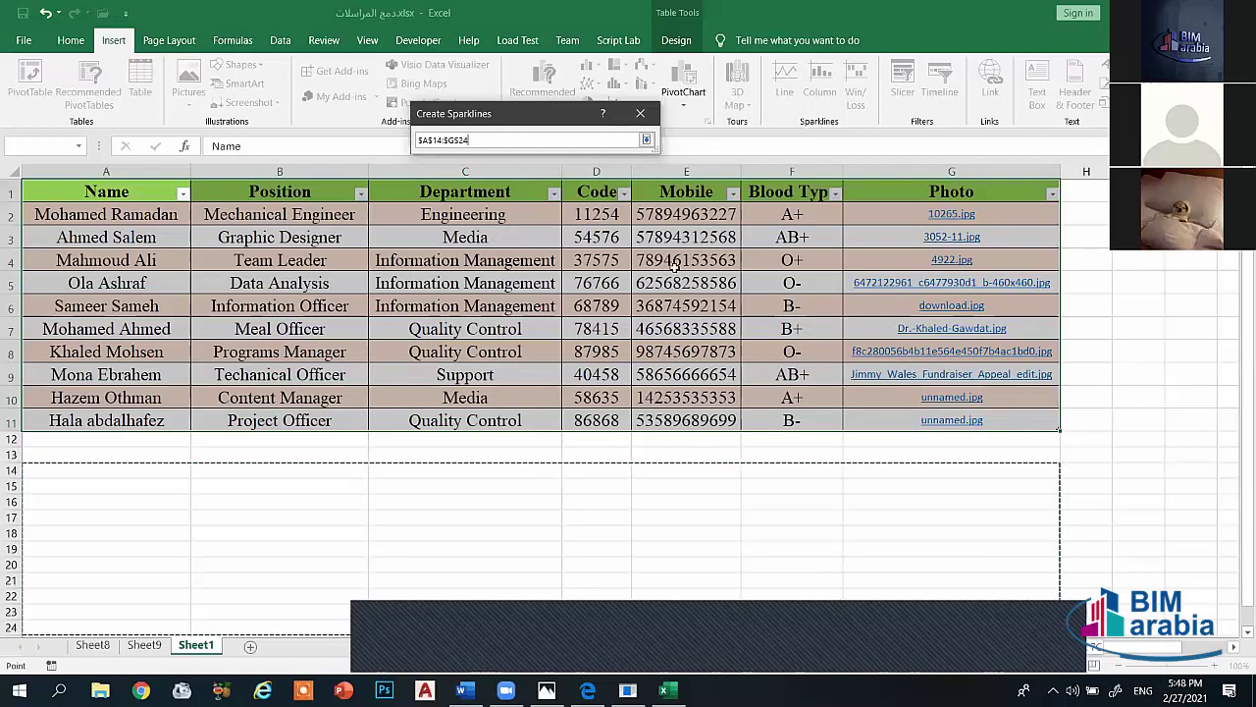
pyautogui.click(560, 247)
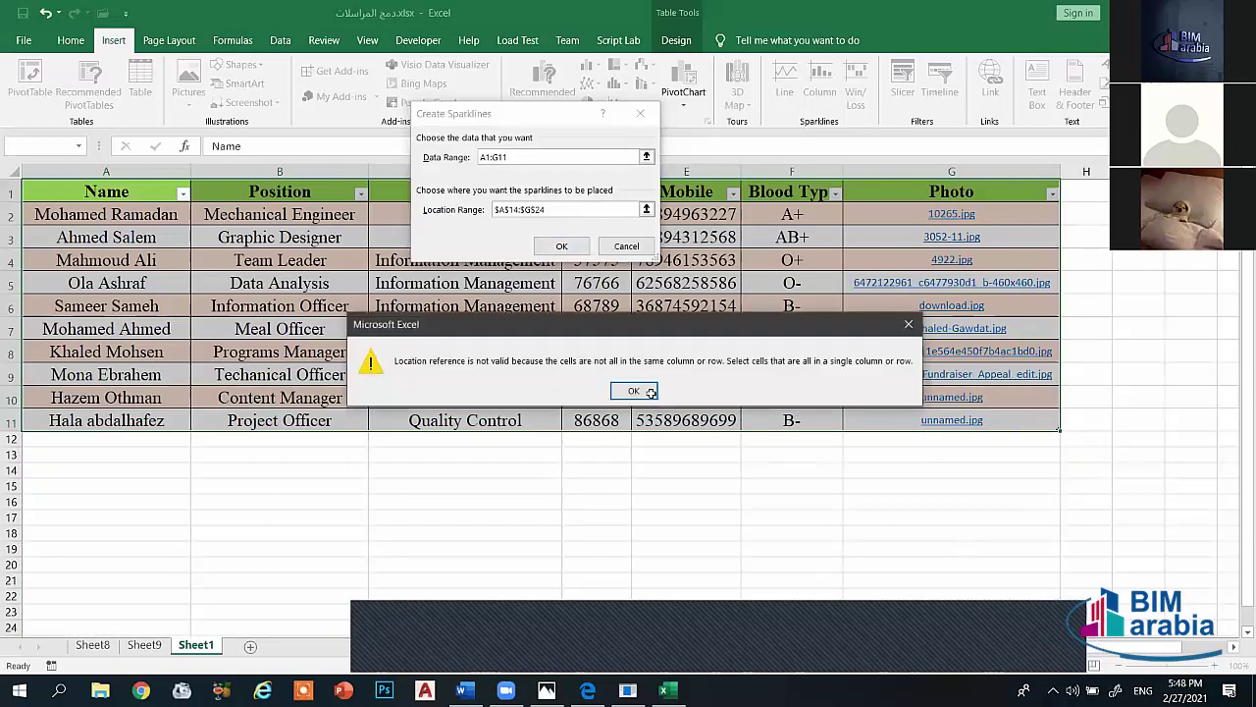
pyautogui.click(633, 390)
pyautogui.scroll(-3, 431, 483)
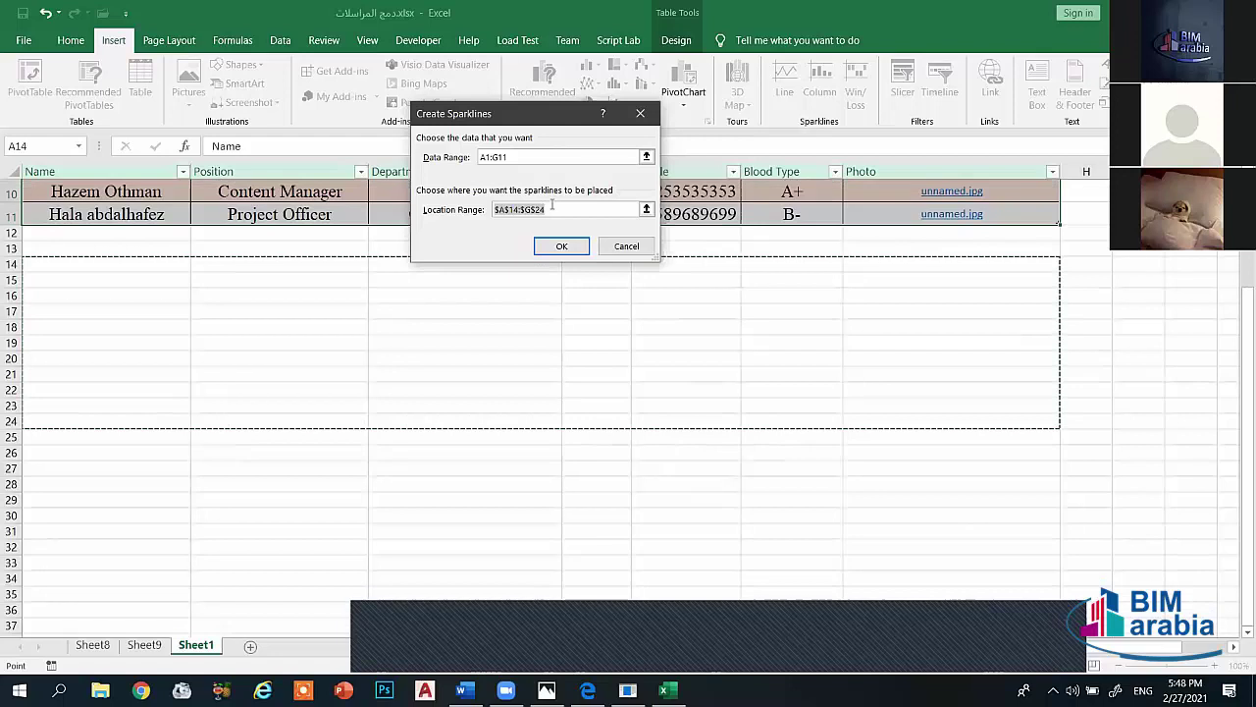
pyautogui.press('Delete')
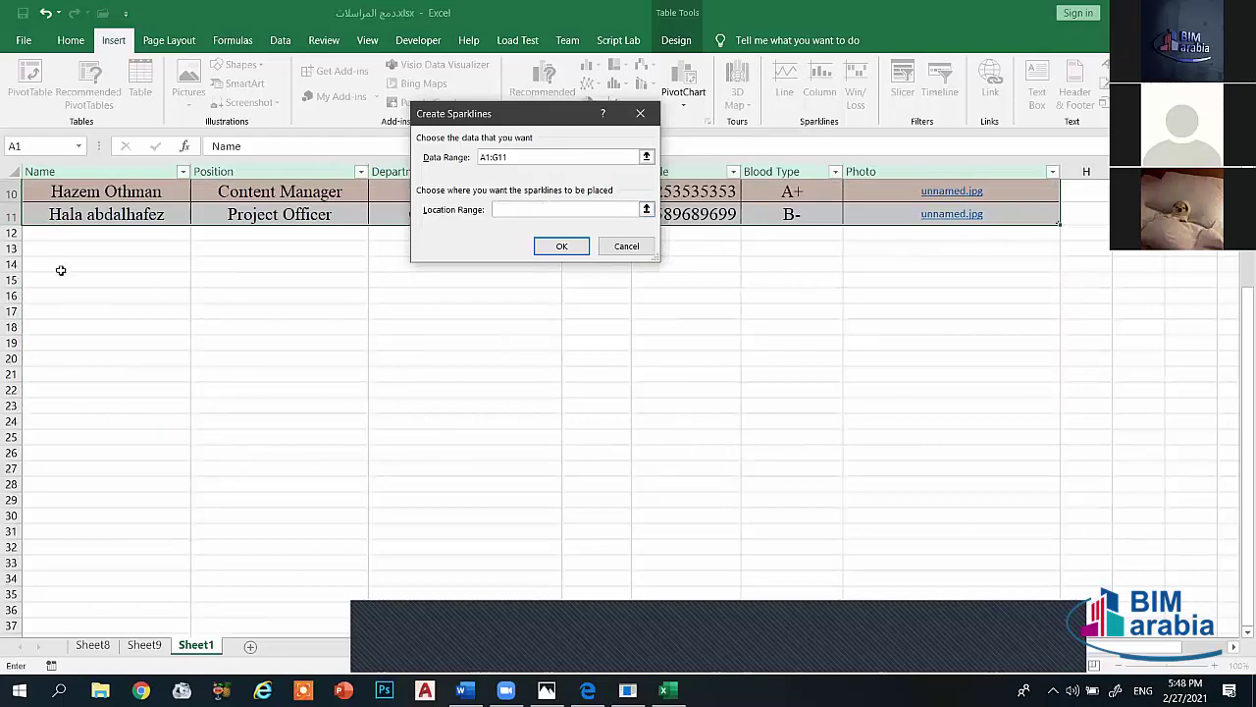
pyautogui.moveTo(60, 270); pyautogui.dragTo(926, 475)
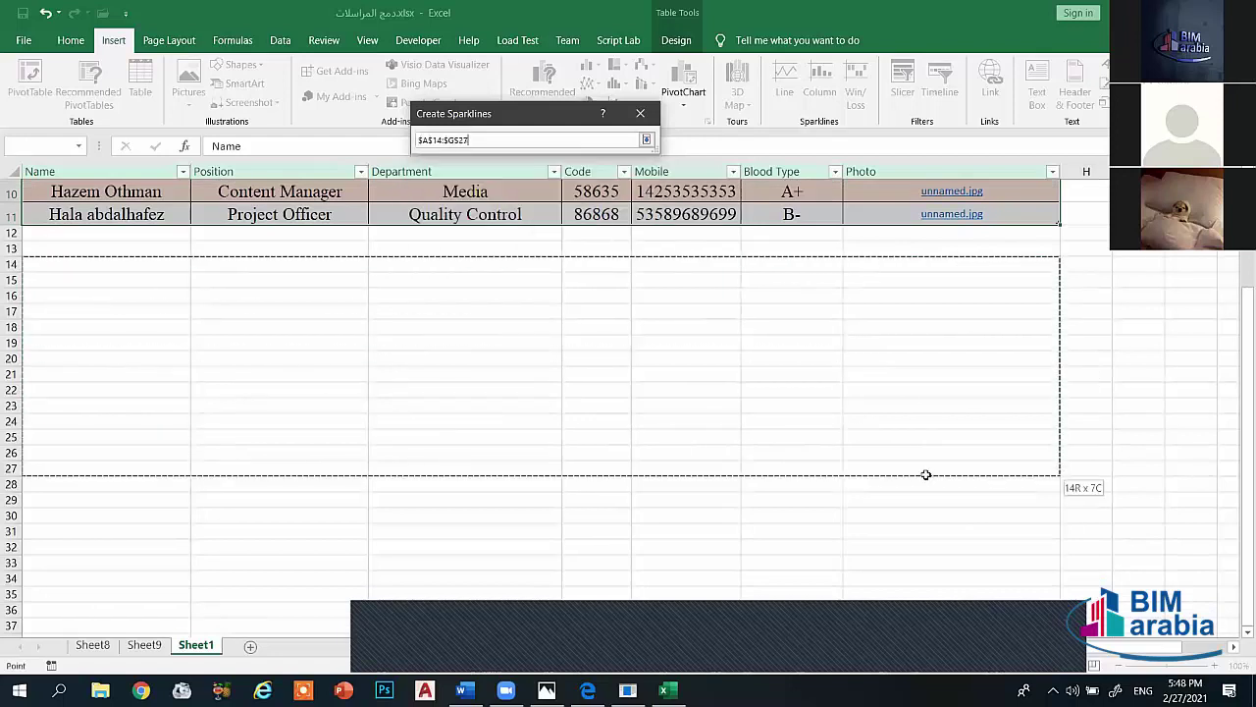
pyautogui.moveTo(925, 475); pyautogui.dragTo(923, 454)
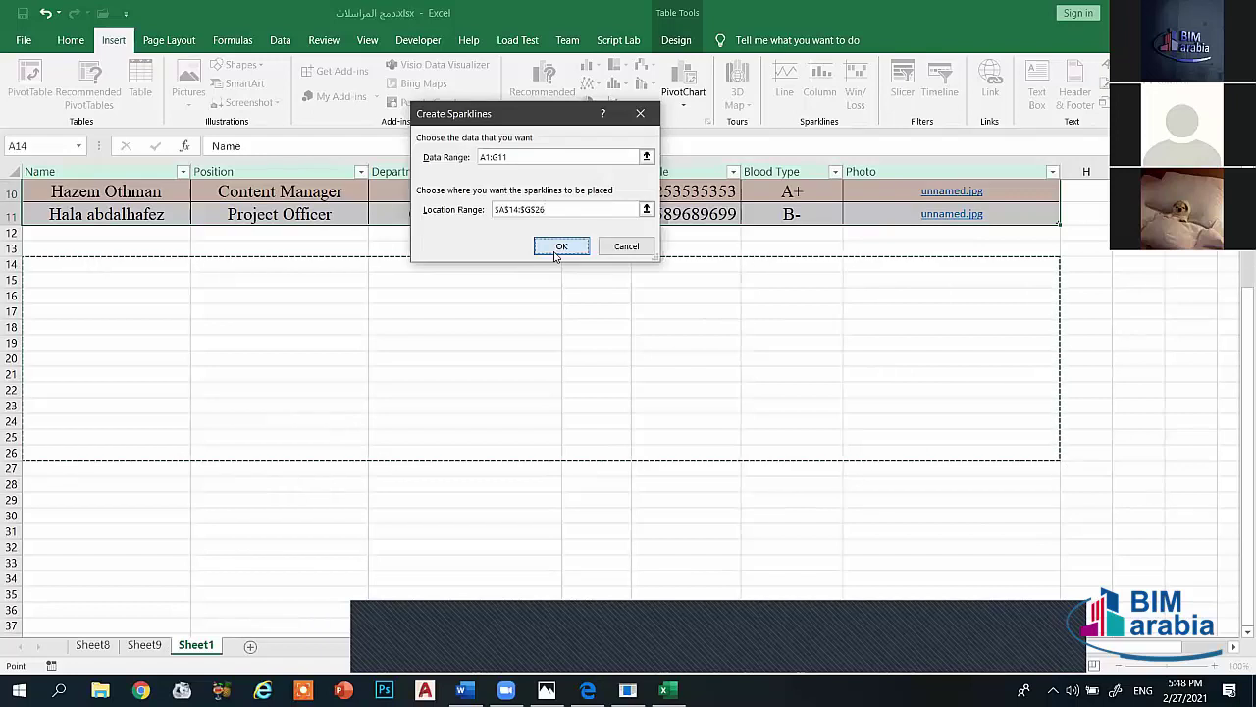
pyautogui.click(557, 252)
pyautogui.press('Return')
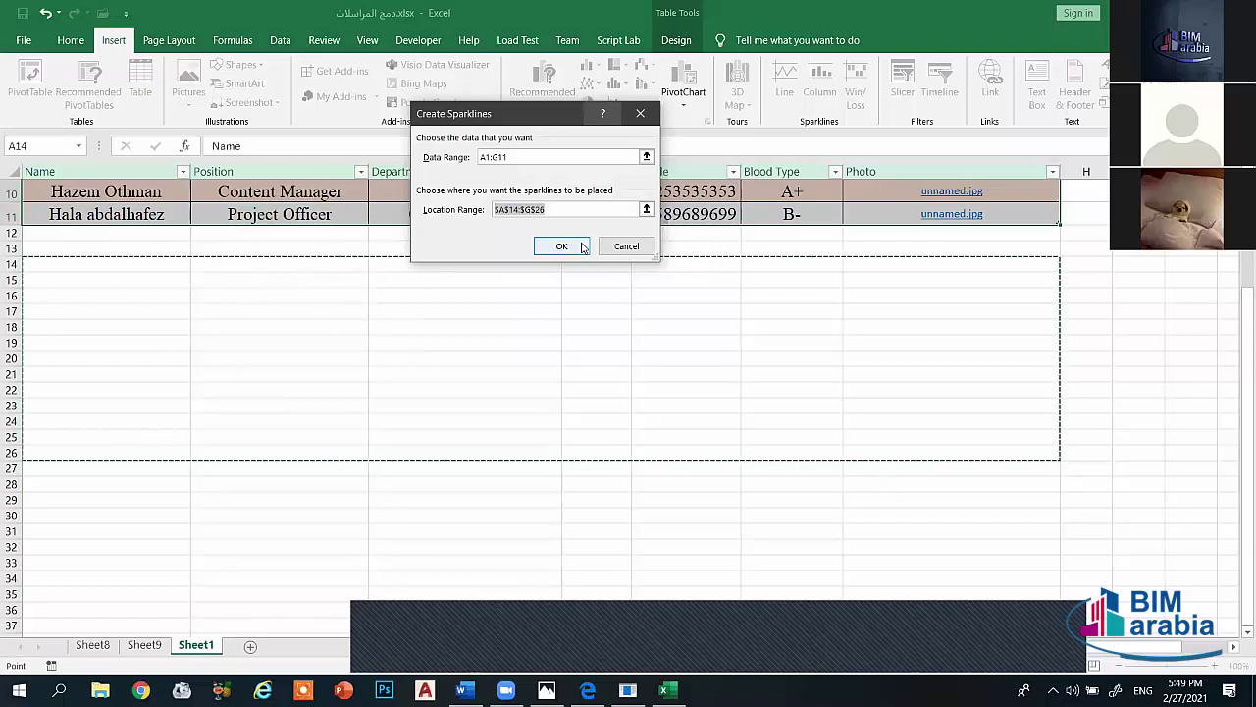
pyautogui.click(625, 245)
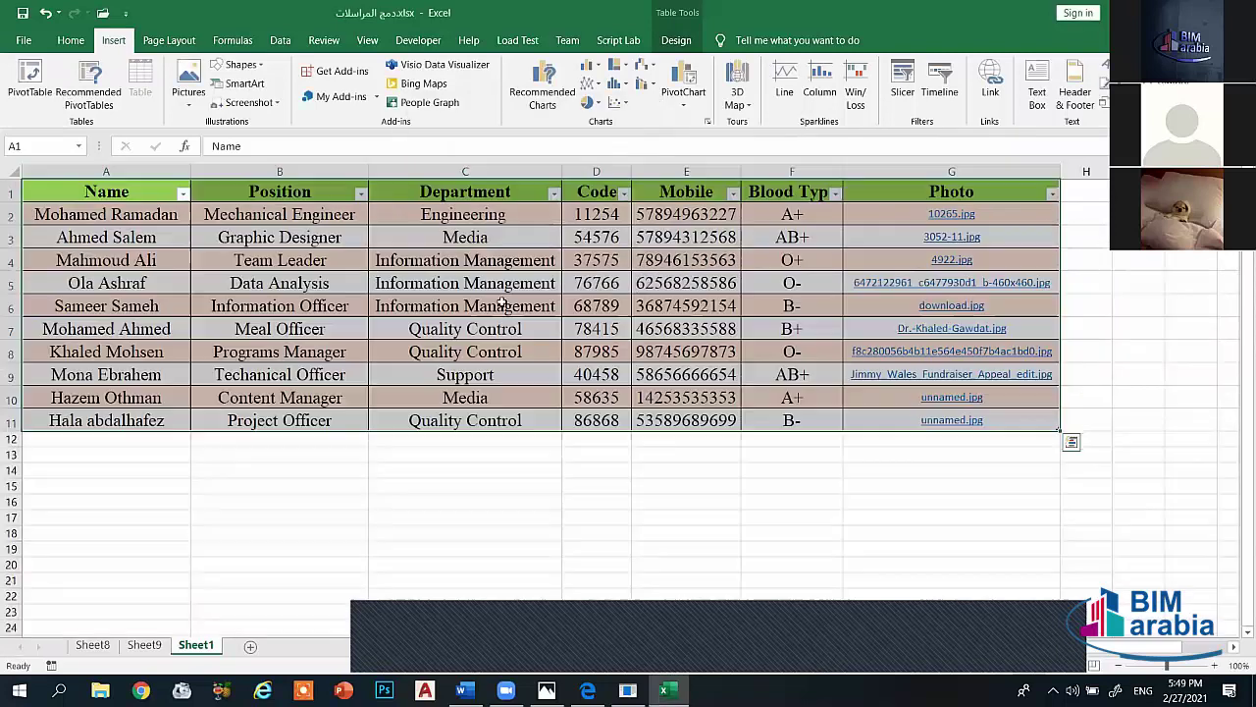
# - Repeatedly open and close the line and column sparkline dialogs without creating anything
pyautogui.click(785, 86)
pyautogui.click(640, 114)
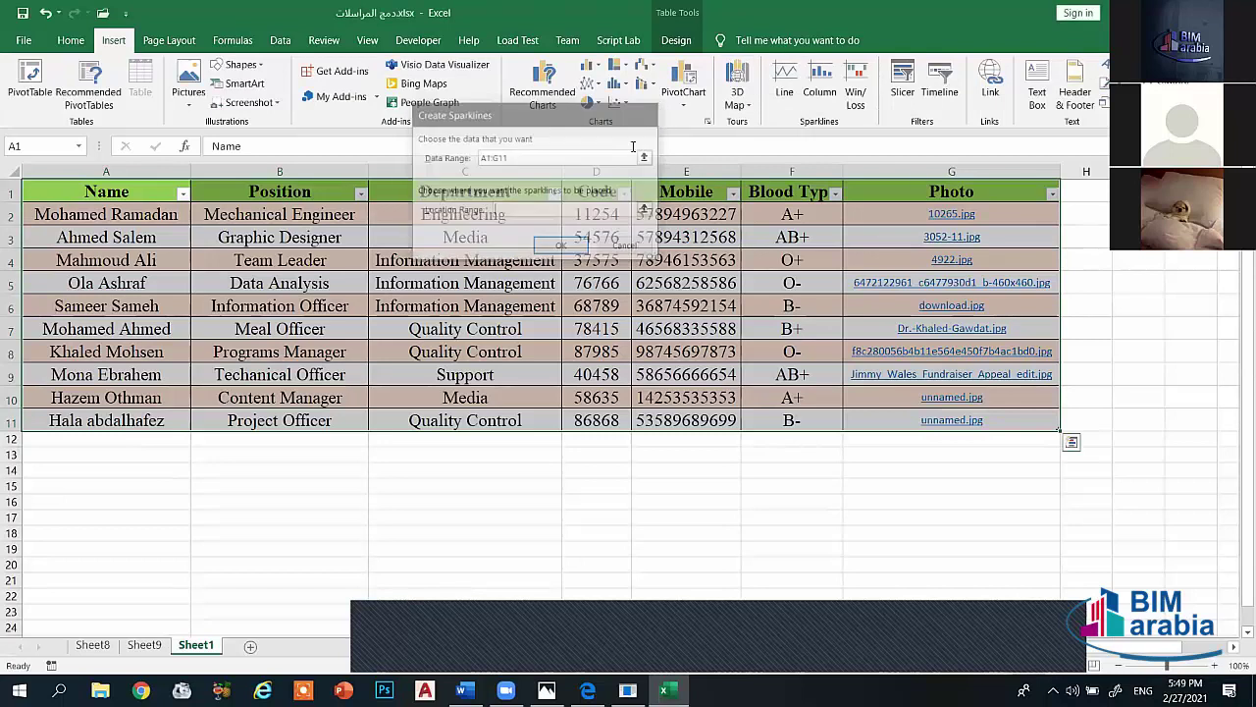
pyautogui.click(785, 86)
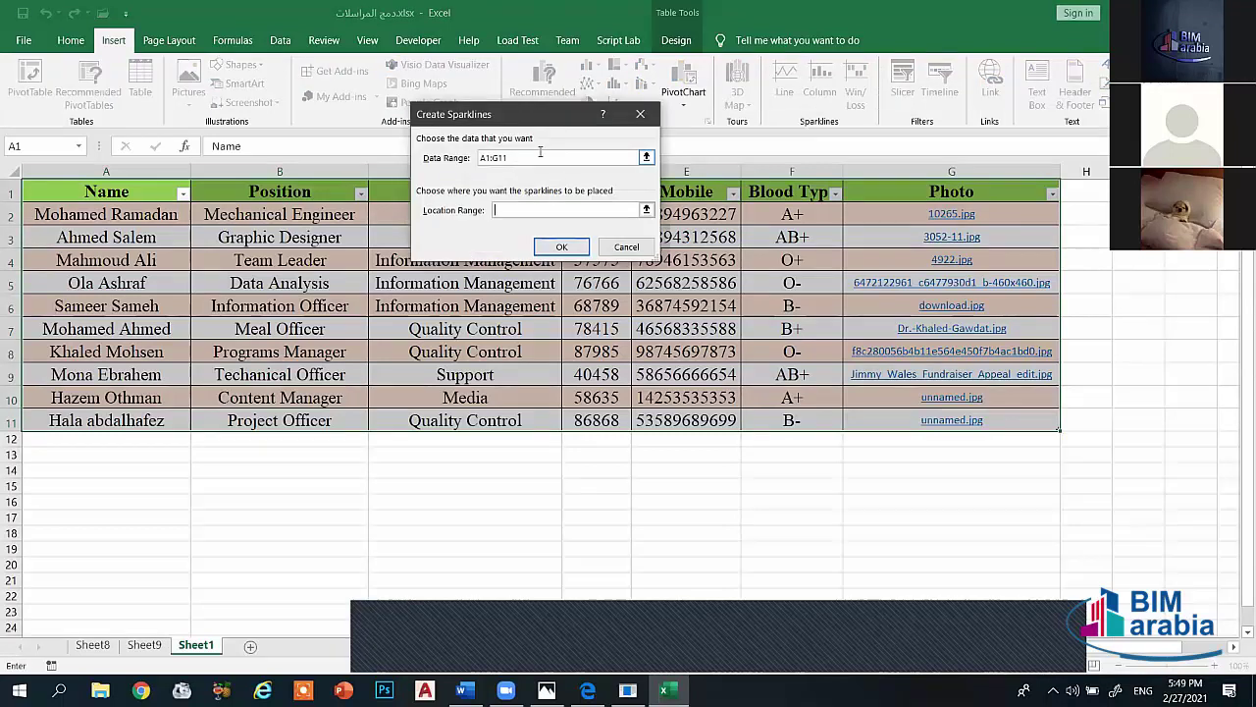
pyautogui.click(537, 157)
pyautogui.doubleClick(517, 157)
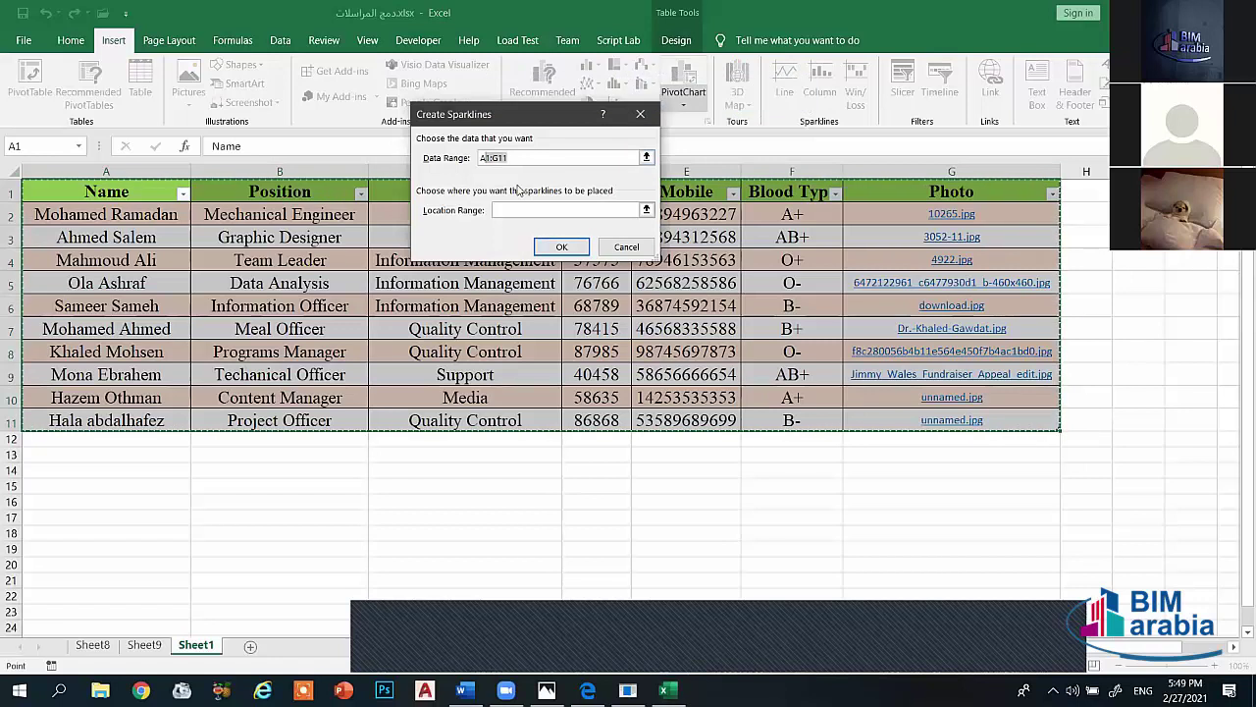
pyautogui.click(501, 210)
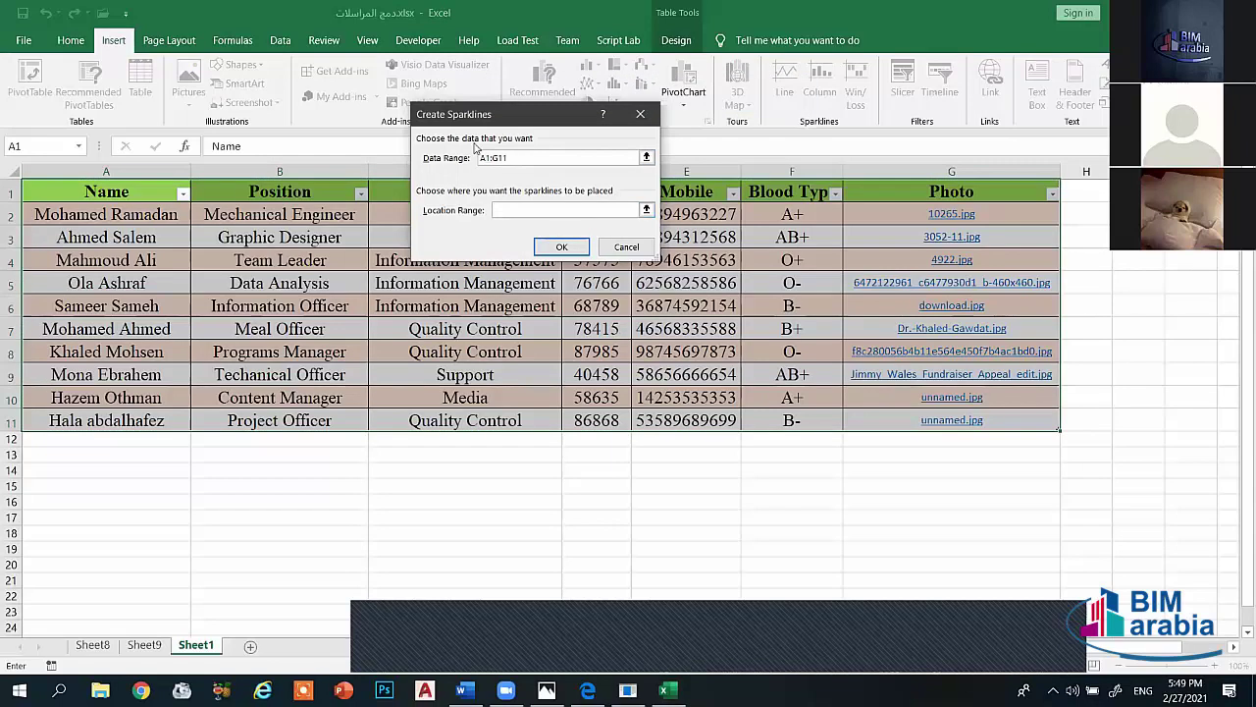
pyautogui.click(640, 114)
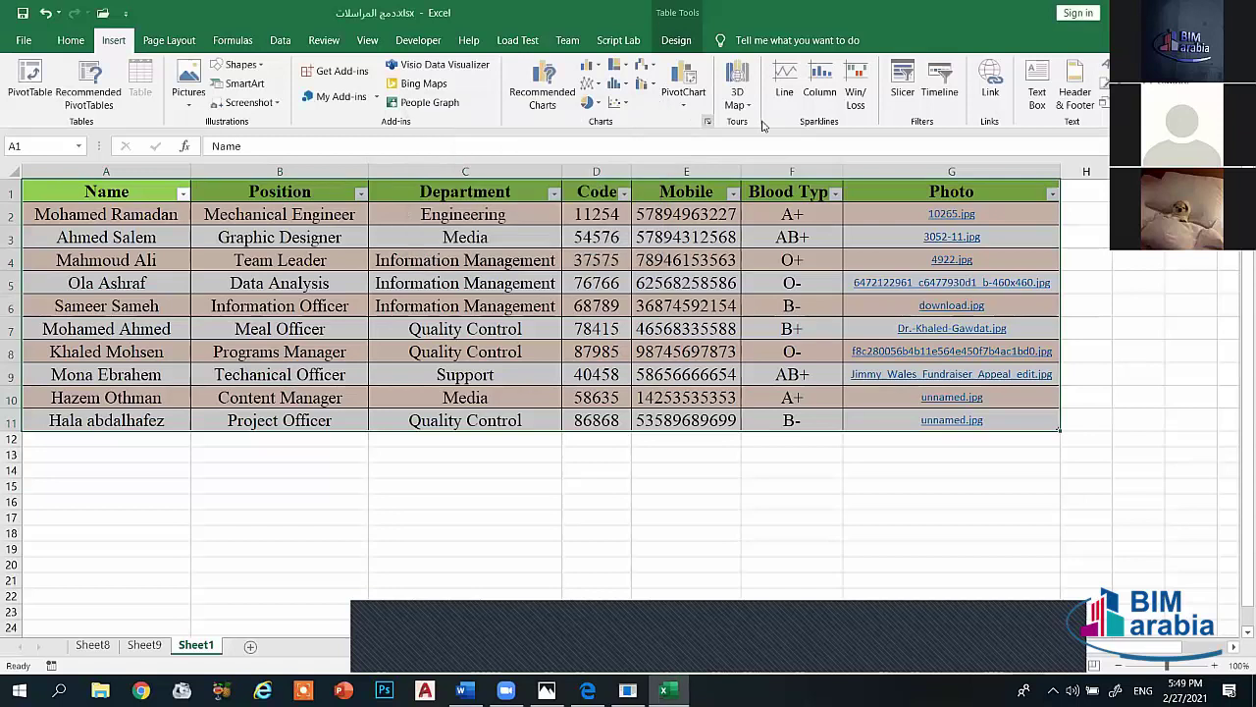
pyautogui.click(807, 90)
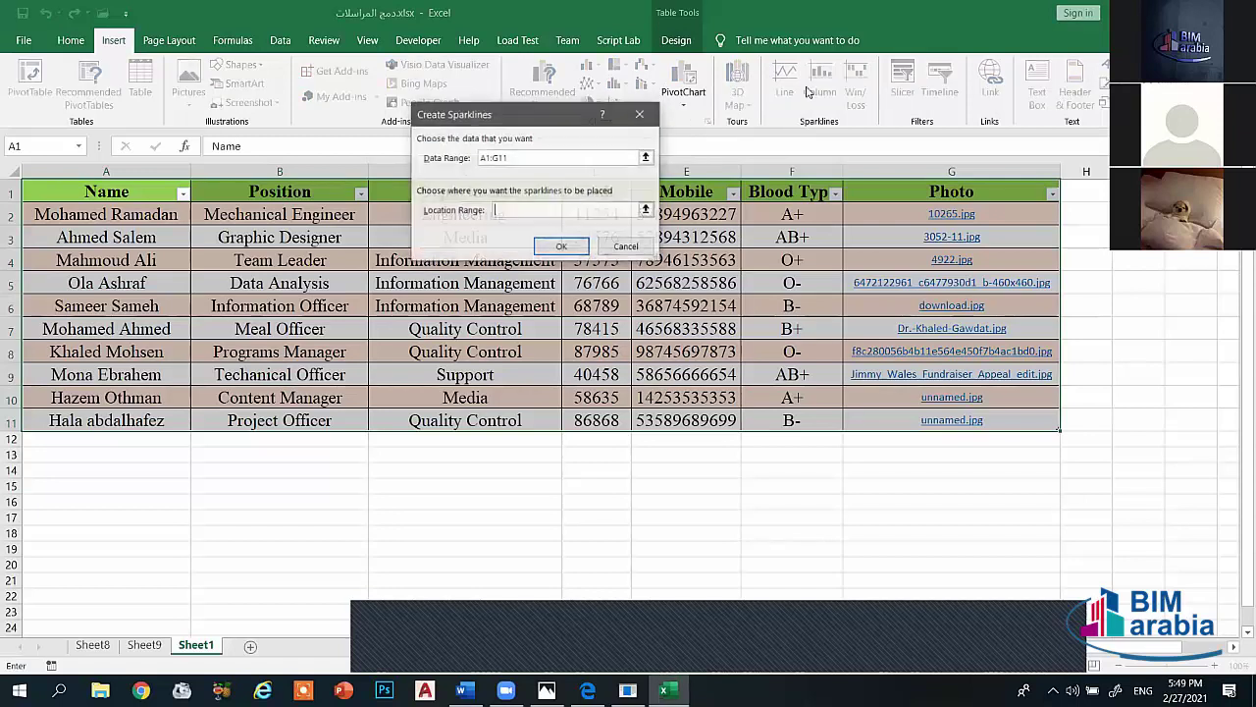
pyautogui.click(640, 114)
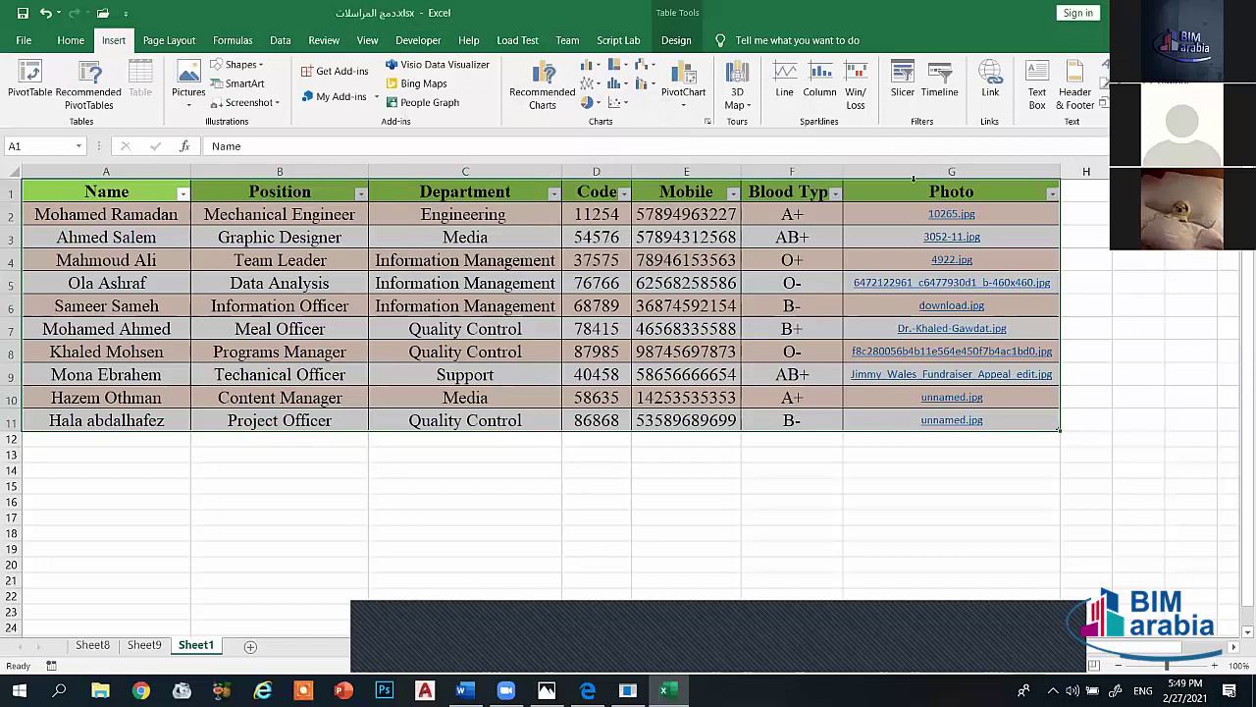
# - Select the employee table A1:G11 and open Create Sparklines for line sparklines
pyautogui.moveTo(901, 196); pyautogui.dragTo(141, 424)
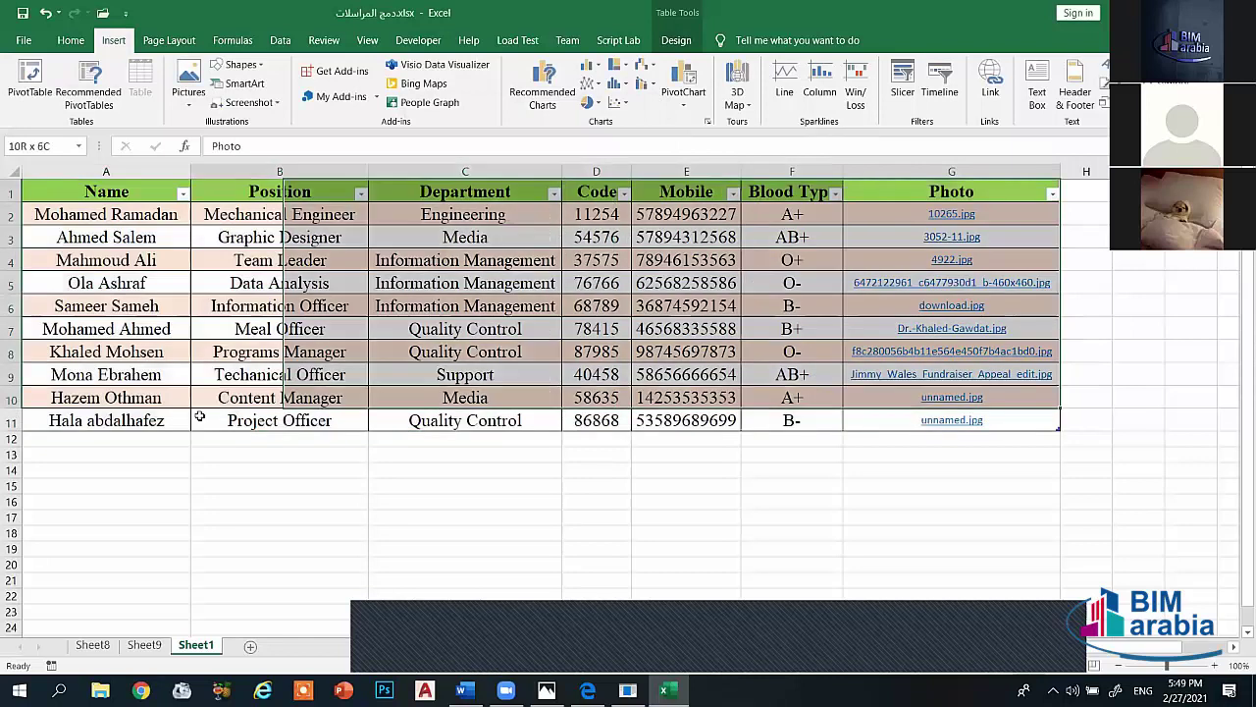
pyautogui.click(597, 485)
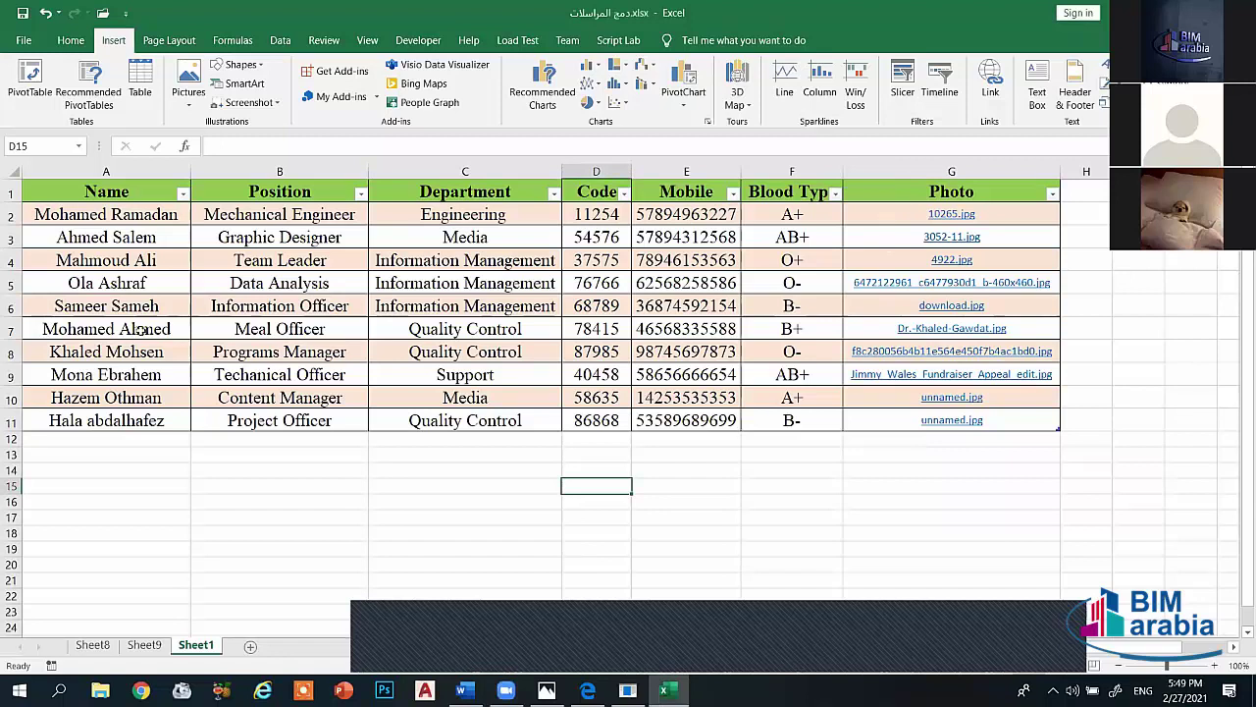
pyautogui.moveTo(78, 192)
pyautogui.mouseDown()
pyautogui.moveTo(951, 393)
pyautogui.moveTo(951, 420)
pyautogui.mouseUp()
pyautogui.click(790, 92)
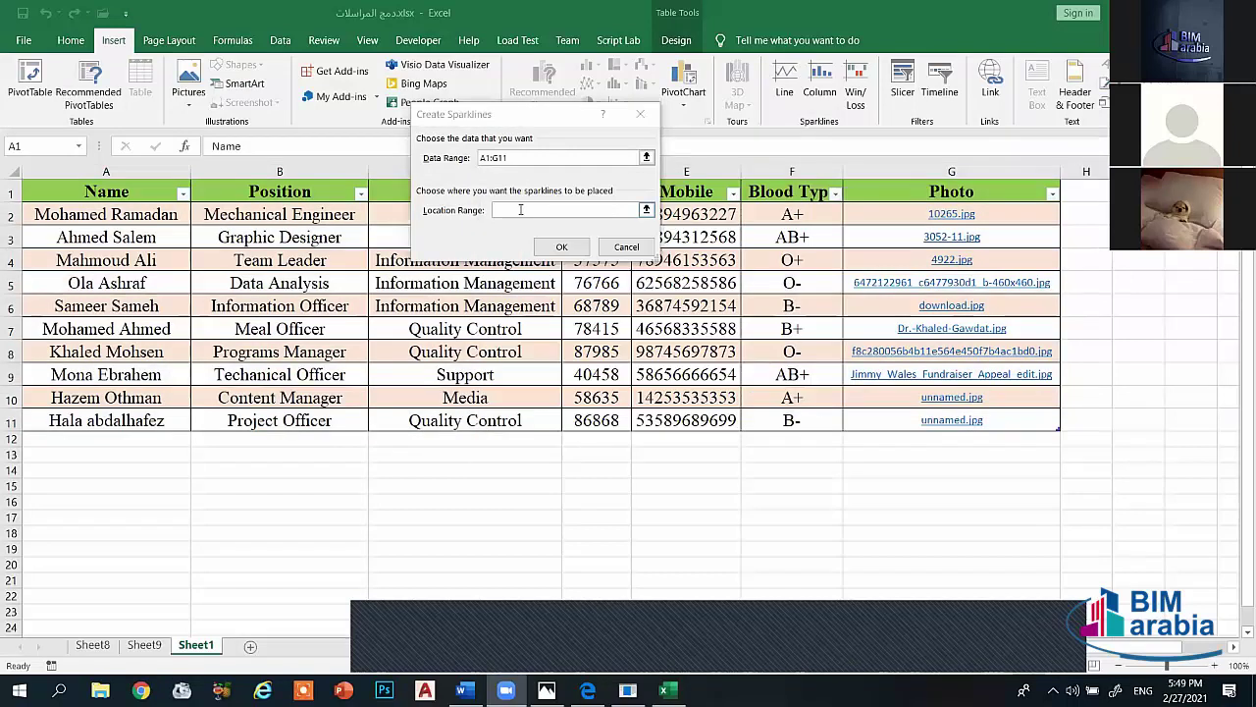
# - Try A12:G23 as the sparkline location, dismiss the error, clear it and cancel
pyautogui.moveTo(54, 440)
pyautogui.mouseDown()
pyautogui.moveTo(101, 582)
pyautogui.moveTo(129, 506)
pyautogui.moveTo(1025, 472)
pyautogui.moveTo(1025, 517)
pyautogui.mouseUp()
pyautogui.click(561, 247)
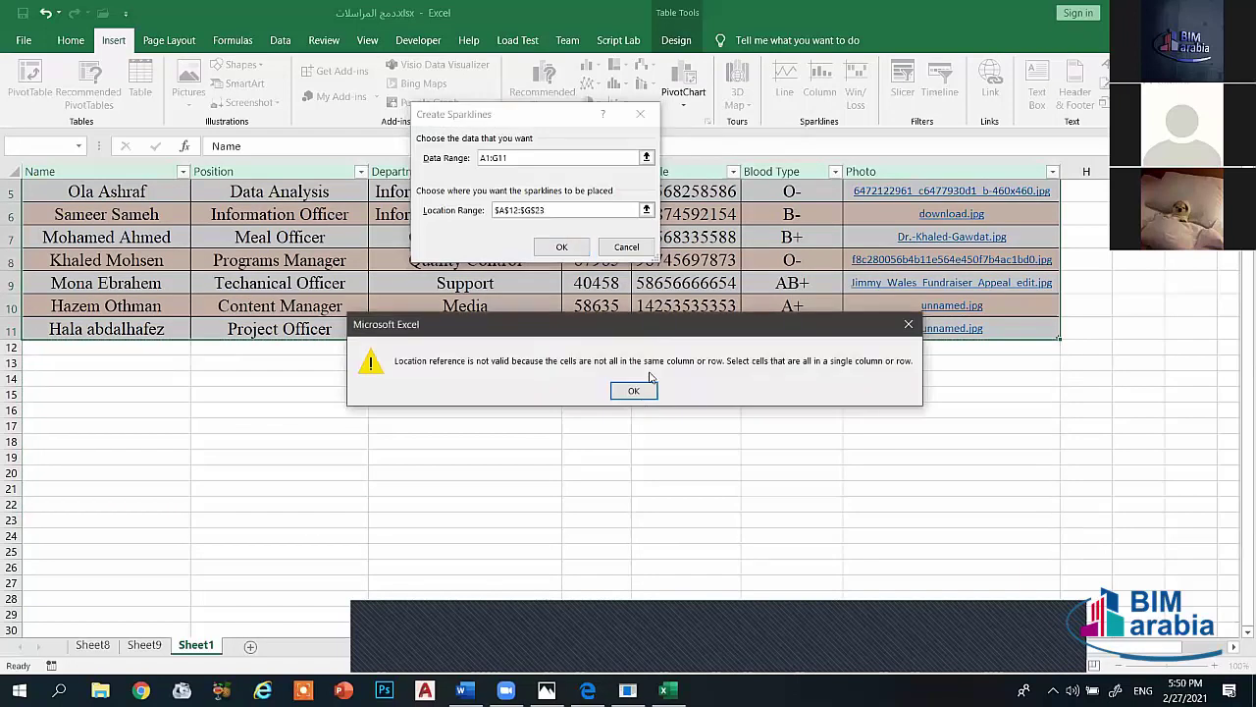
pyautogui.click(636, 390)
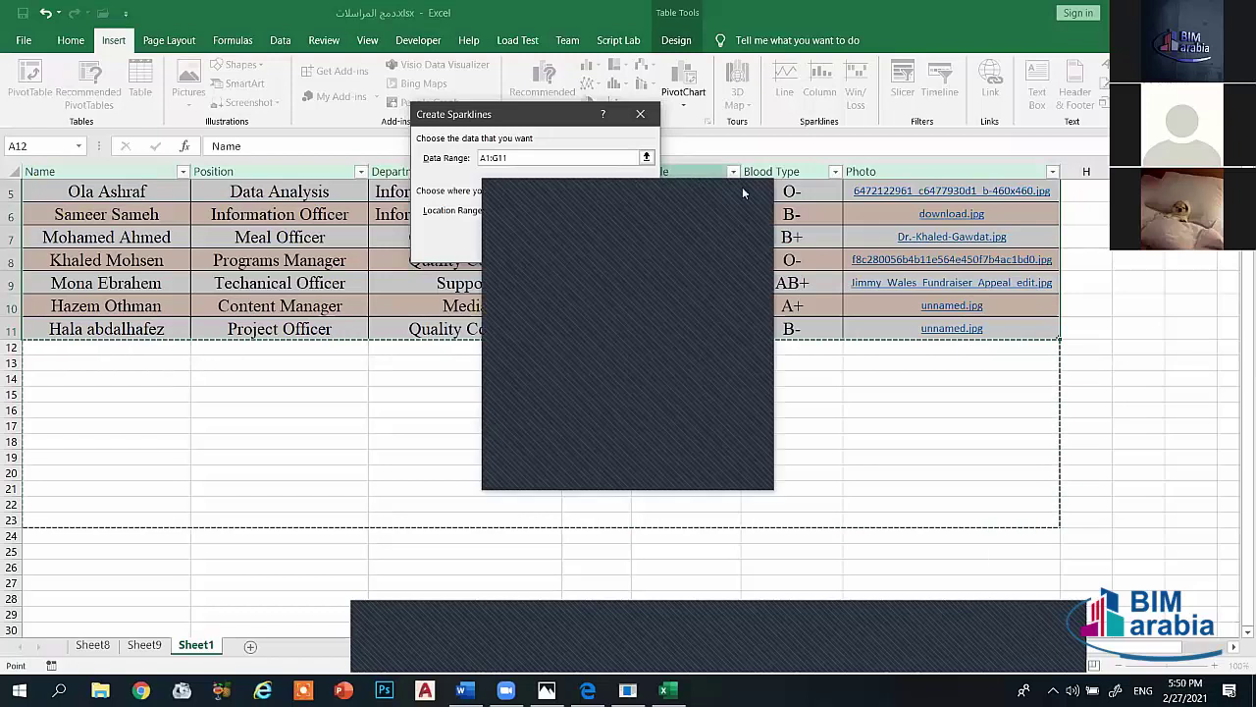
pyautogui.moveTo(573, 213); pyautogui.dragTo(491, 211)
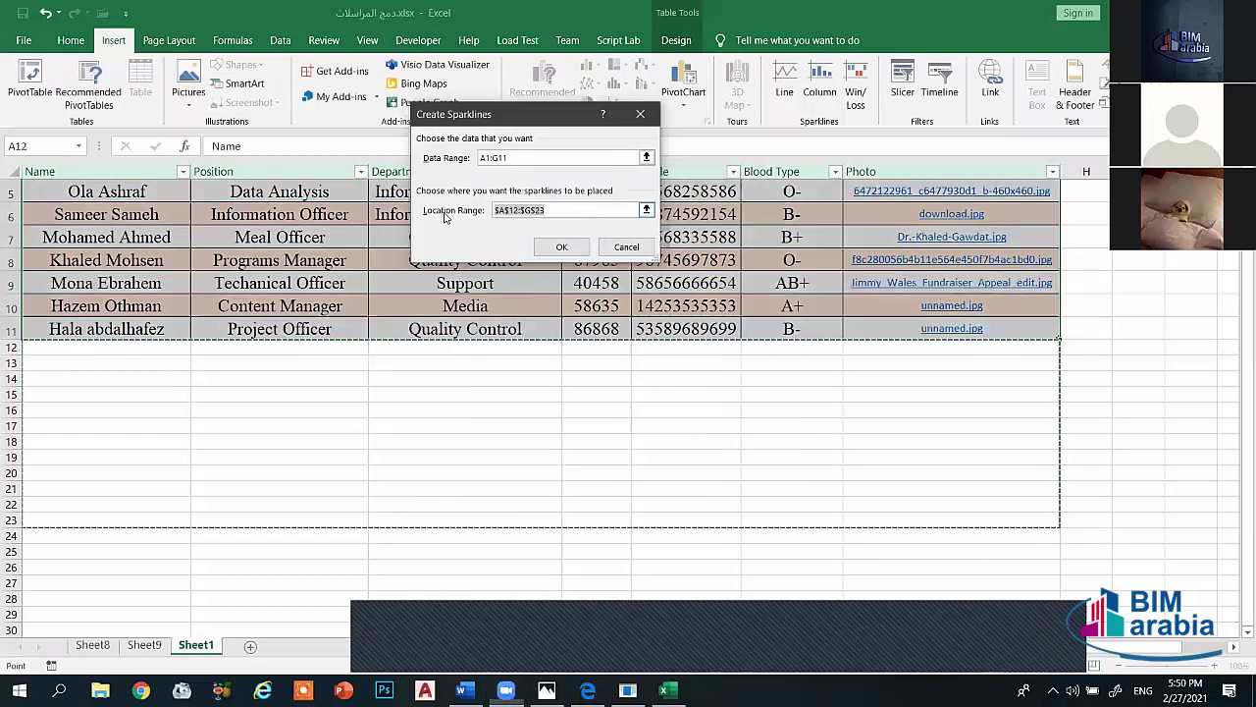
pyautogui.press('BackSpace')
pyautogui.click(622, 250)
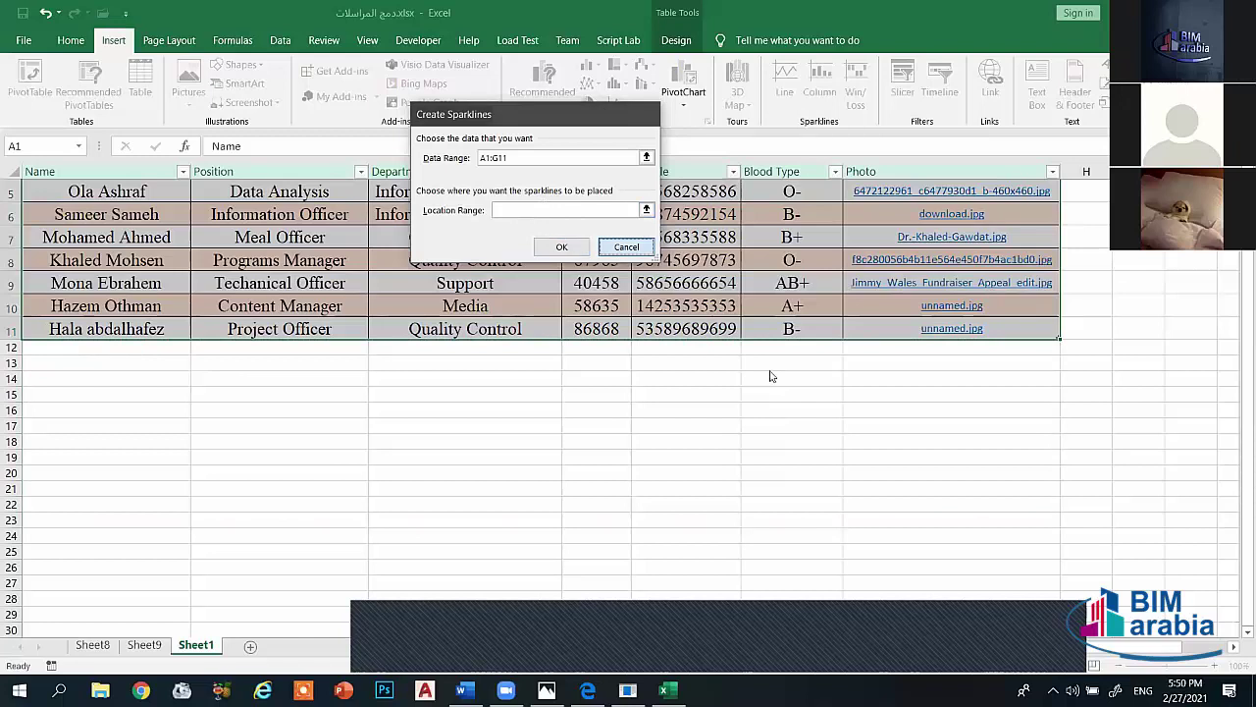
# - Reselect table cells, close the sparkline dialog again, and switch to the Word document
pyautogui.scroll(2, 658, 421)
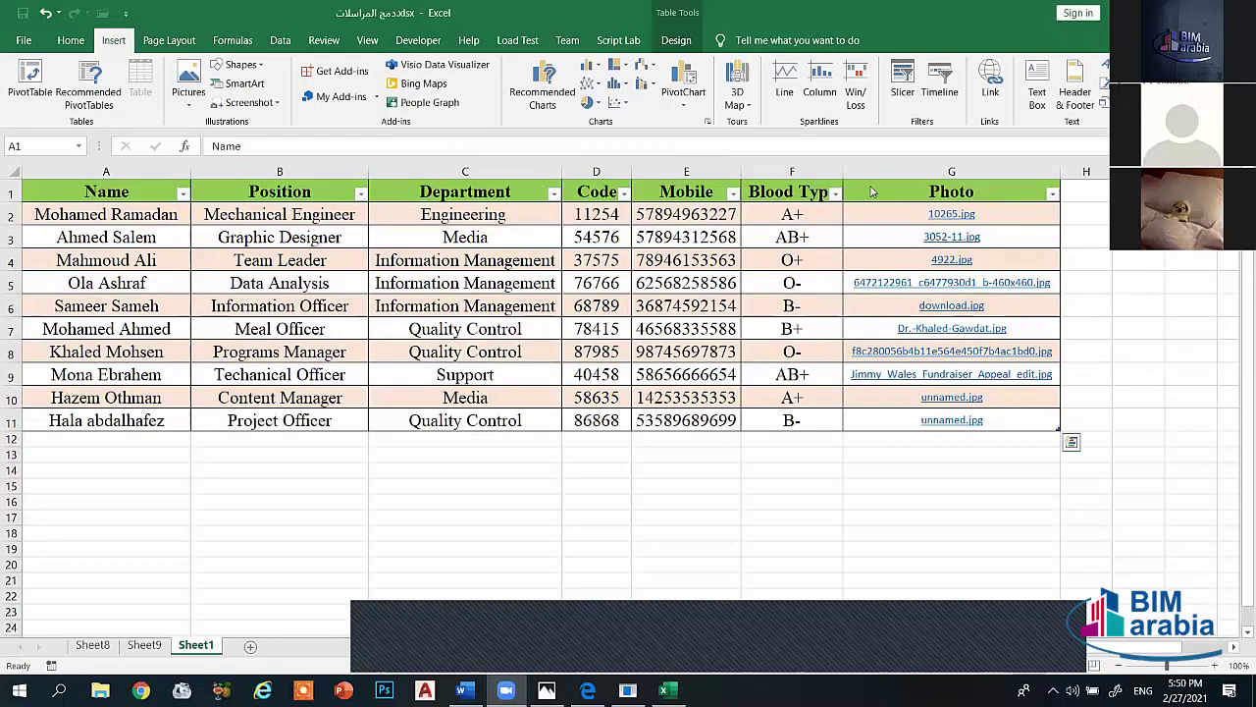
pyautogui.hotkey('ctrl', 'a')
pyautogui.click(681, 375)
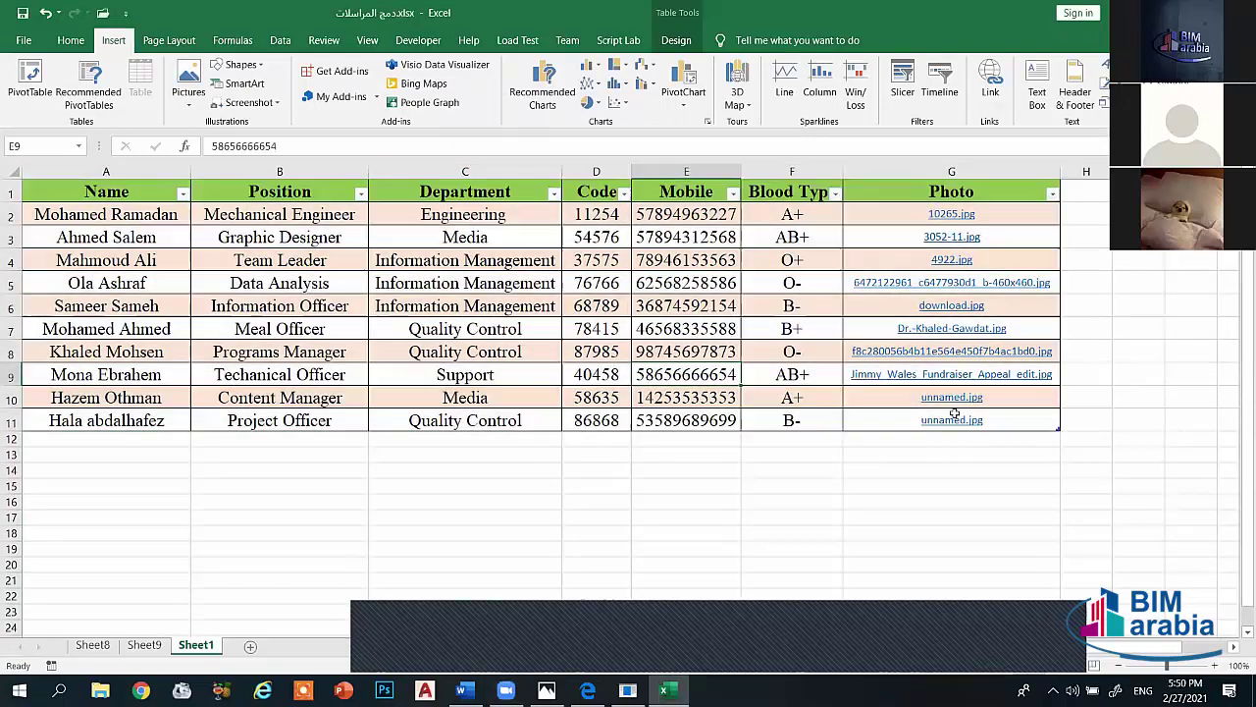
pyautogui.moveTo(888, 420); pyautogui.dragTo(265, 216)
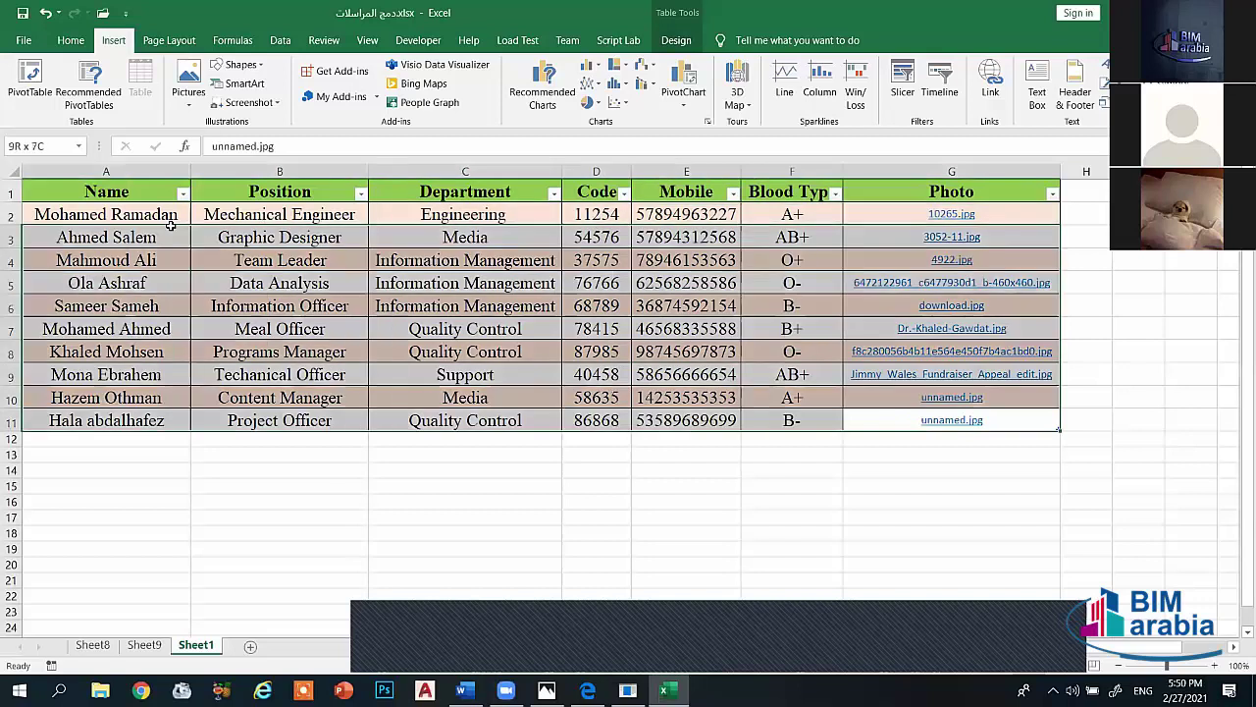
pyautogui.click(442, 481)
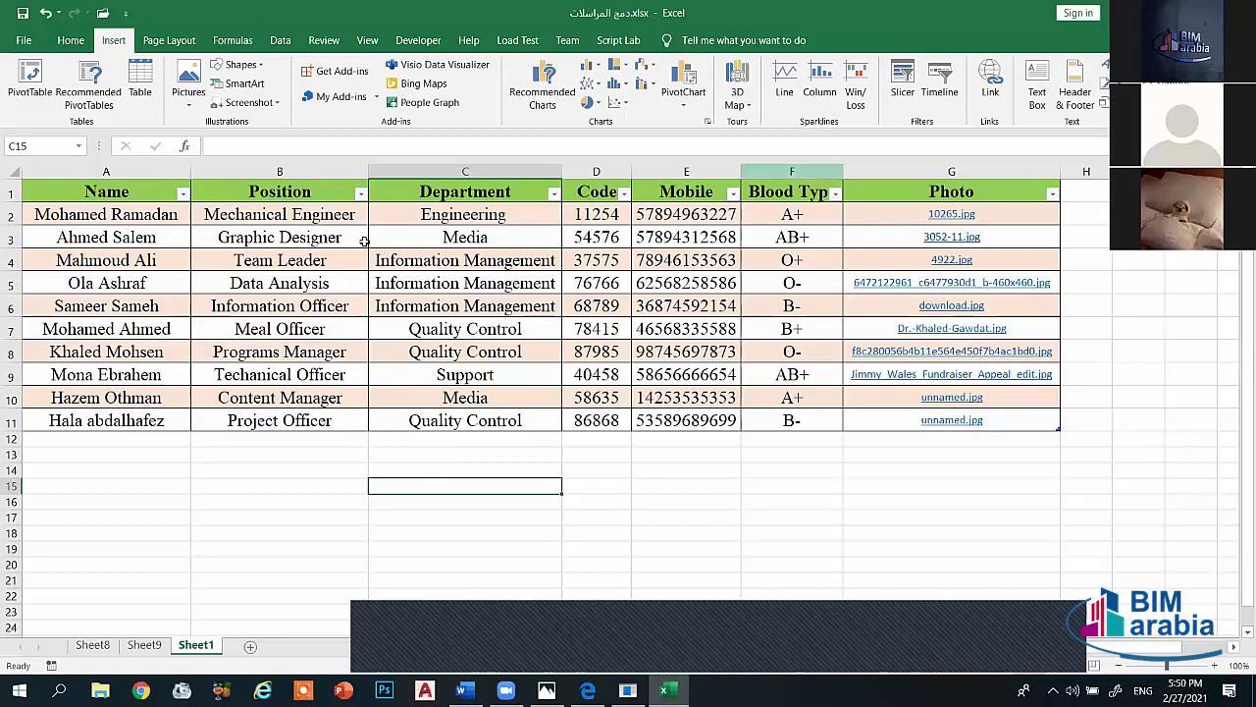
pyautogui.moveTo(83, 194)
pyautogui.mouseDown()
pyautogui.moveTo(721, 398)
pyautogui.moveTo(982, 420)
pyautogui.mouseUp()
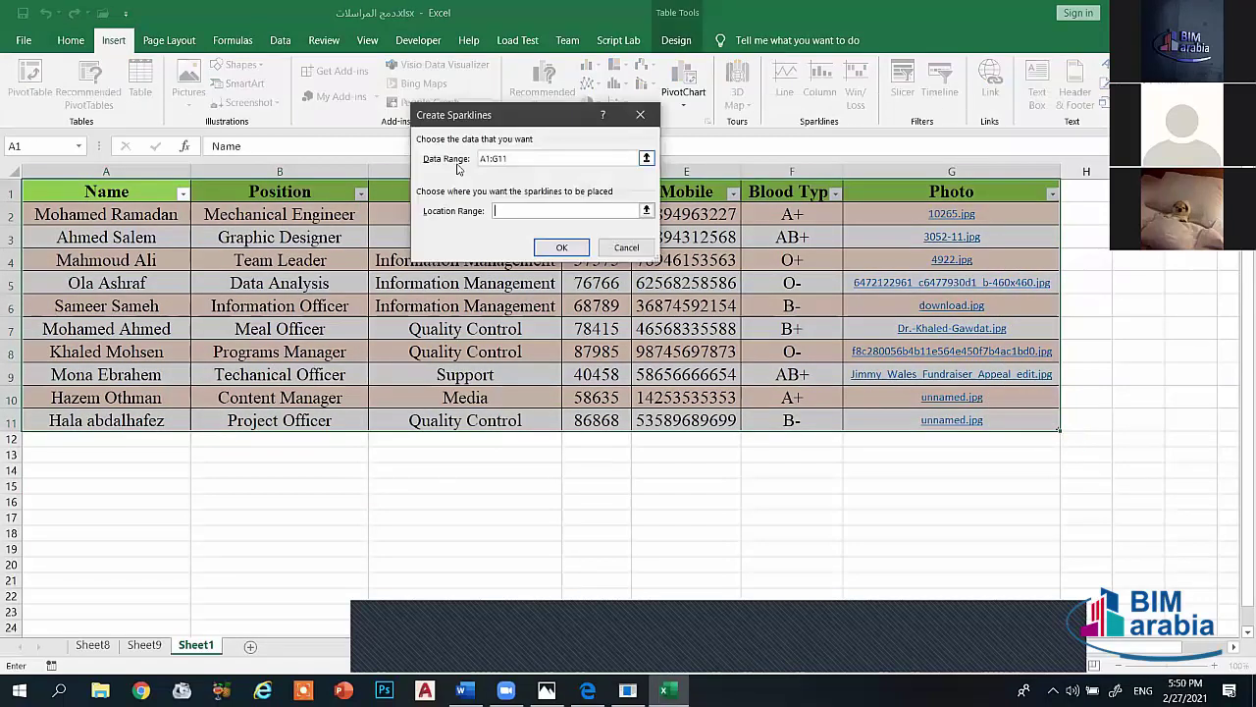
pyautogui.click(519, 158)
pyautogui.click(518, 212)
pyautogui.click(633, 115)
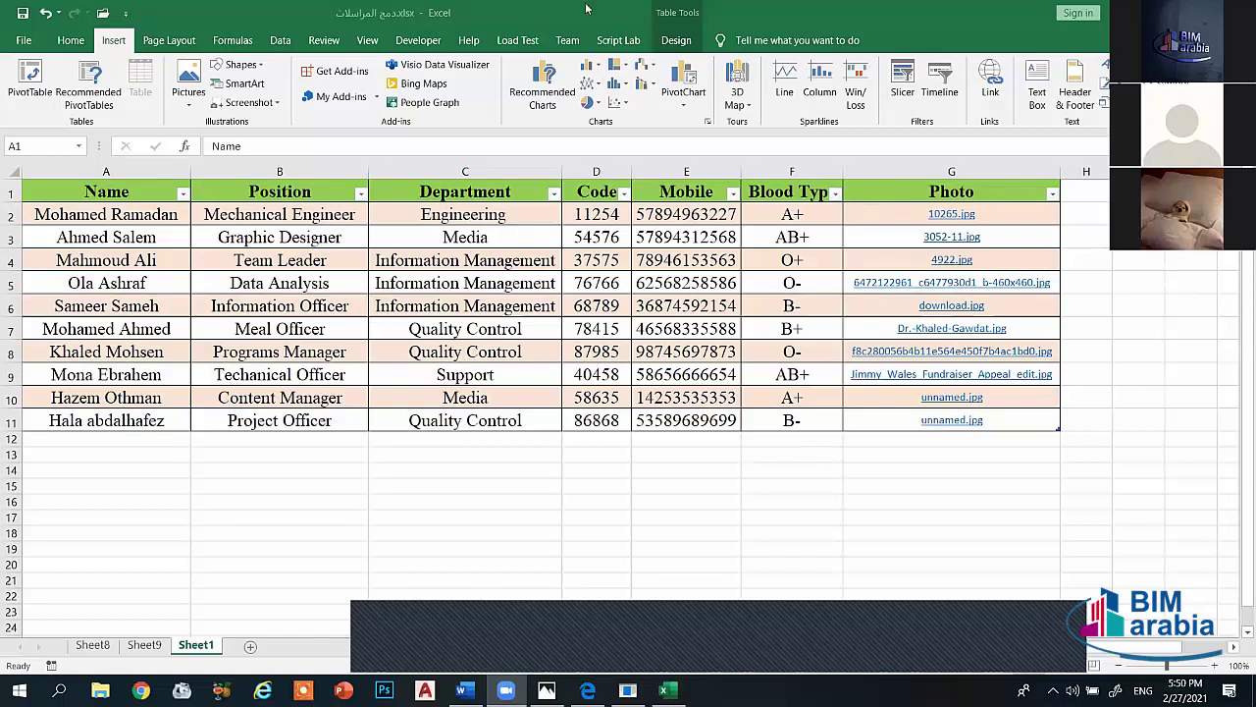
pyautogui.click(447, 86)
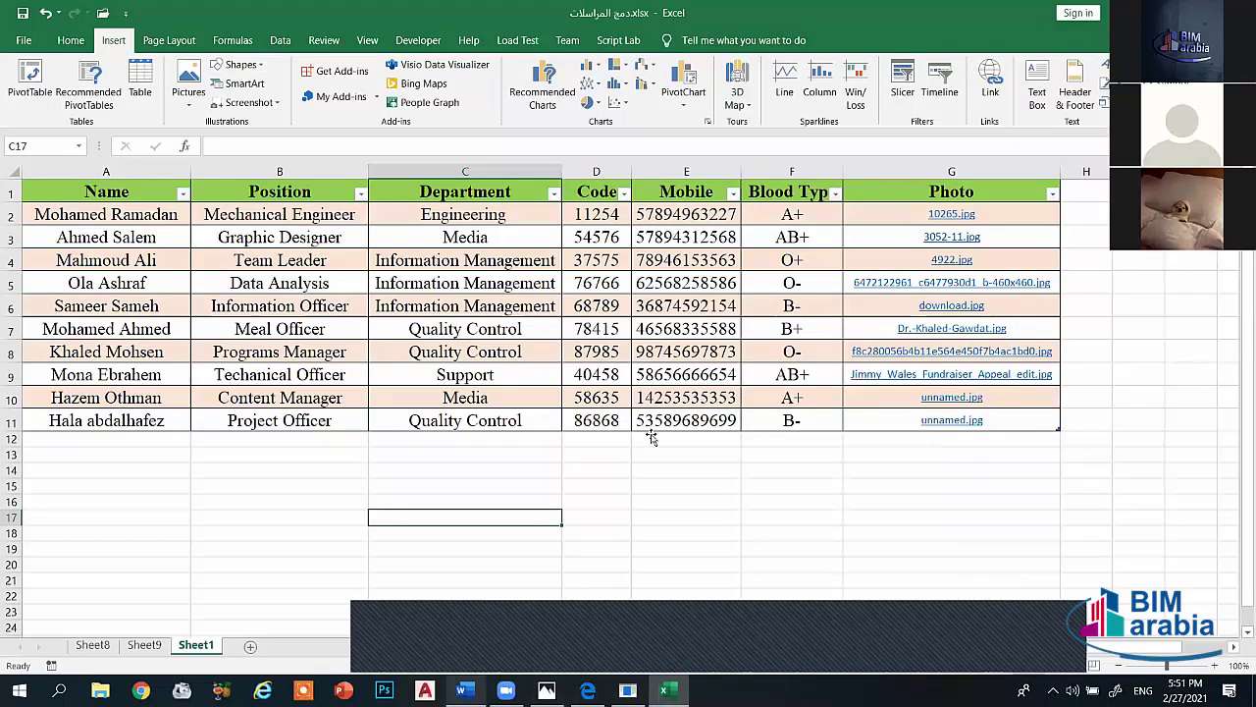
pyautogui.click(462, 690)
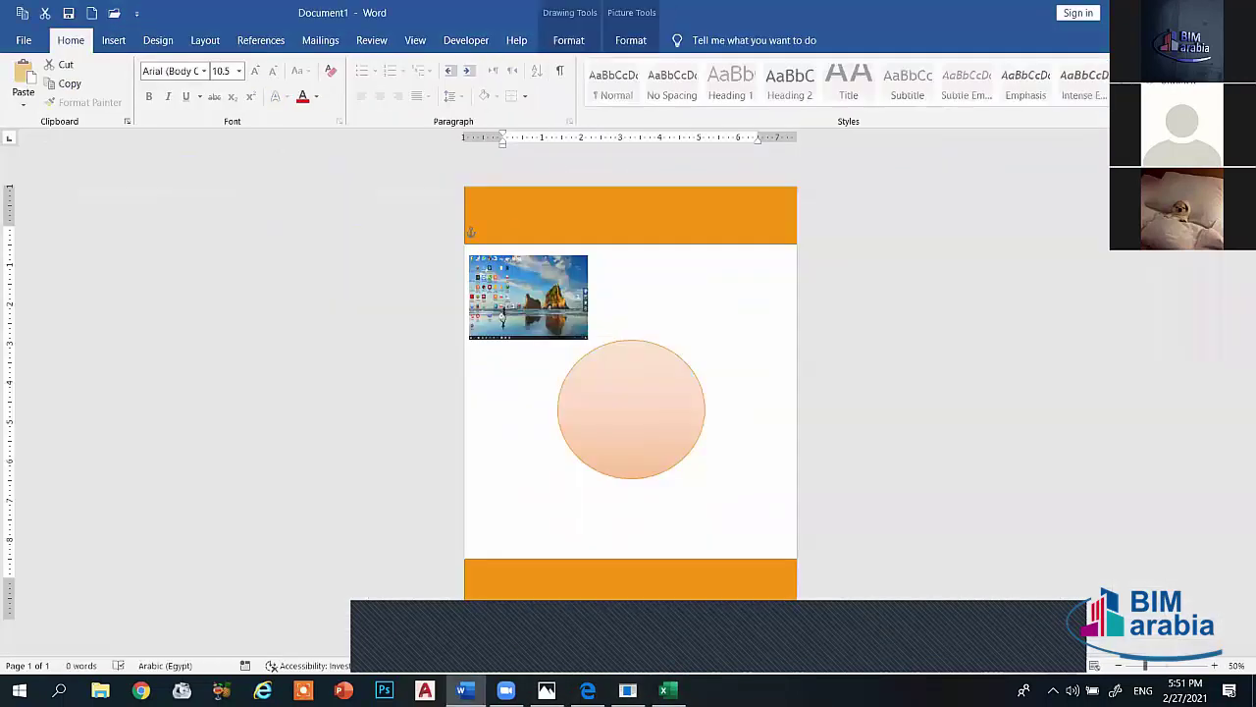
# - Open a new Word window from the taskbar and create a blank document
pyautogui.rightClick(464, 689)
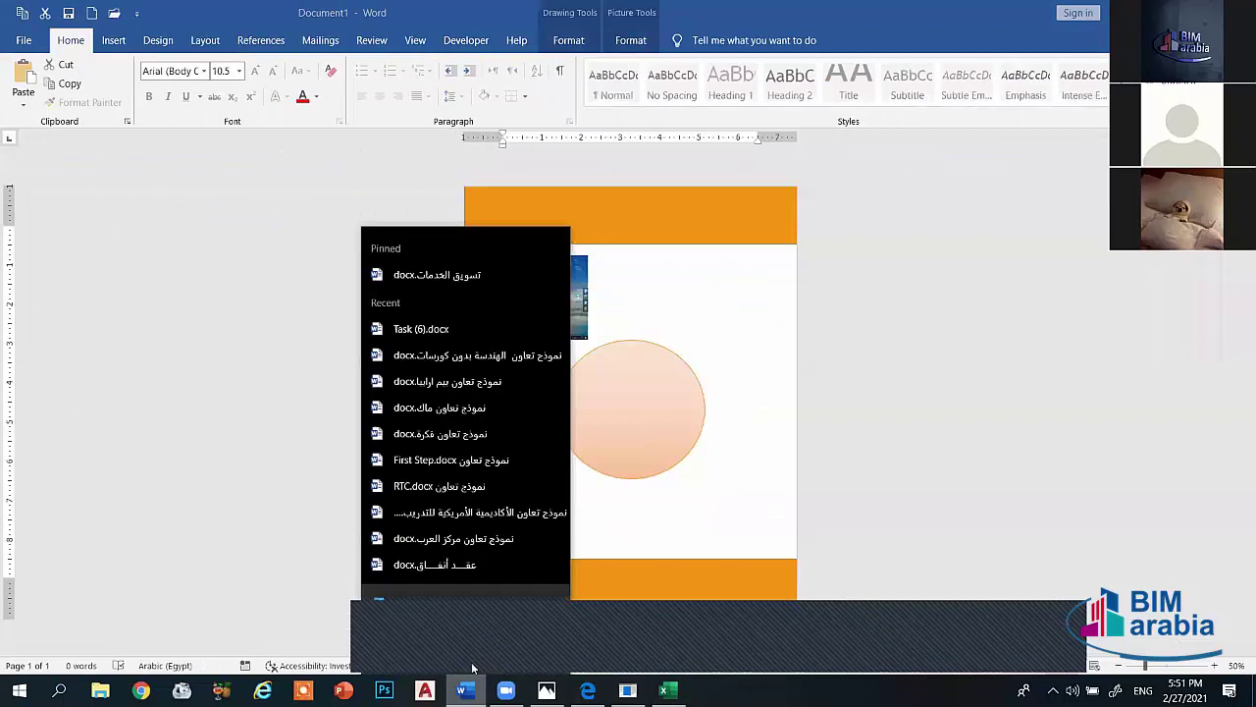
pyautogui.click(452, 604)
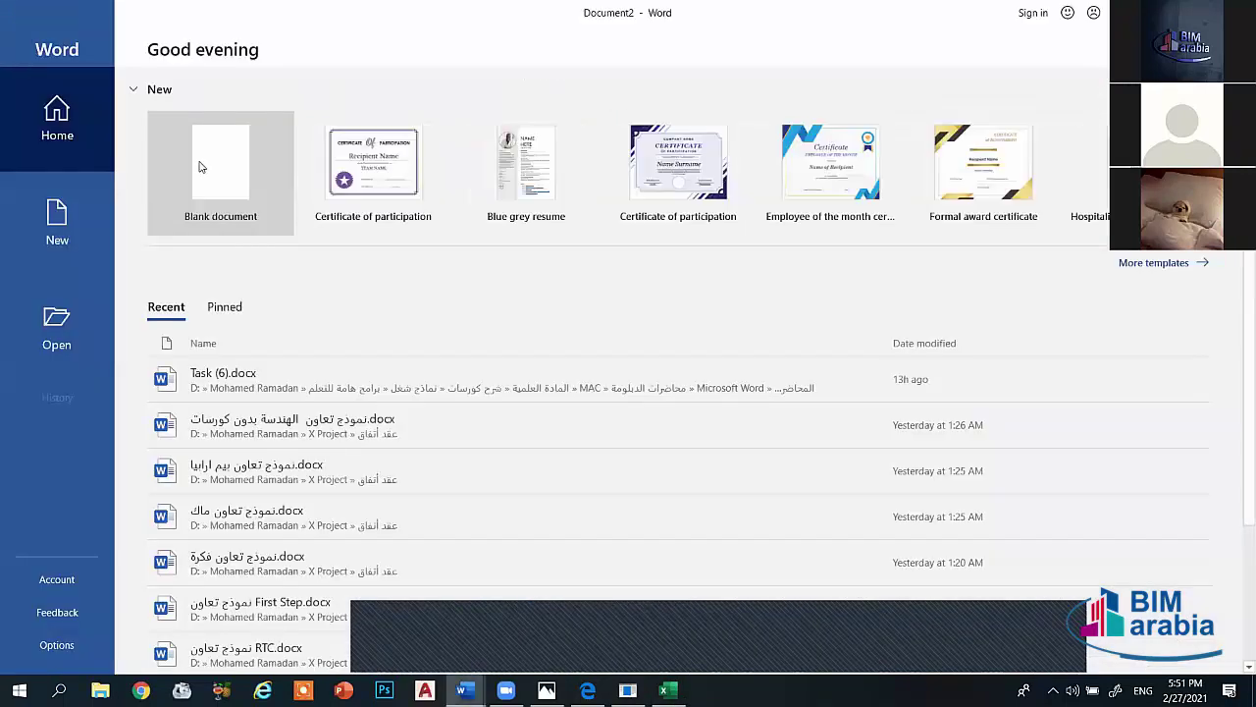
pyautogui.click(203, 168)
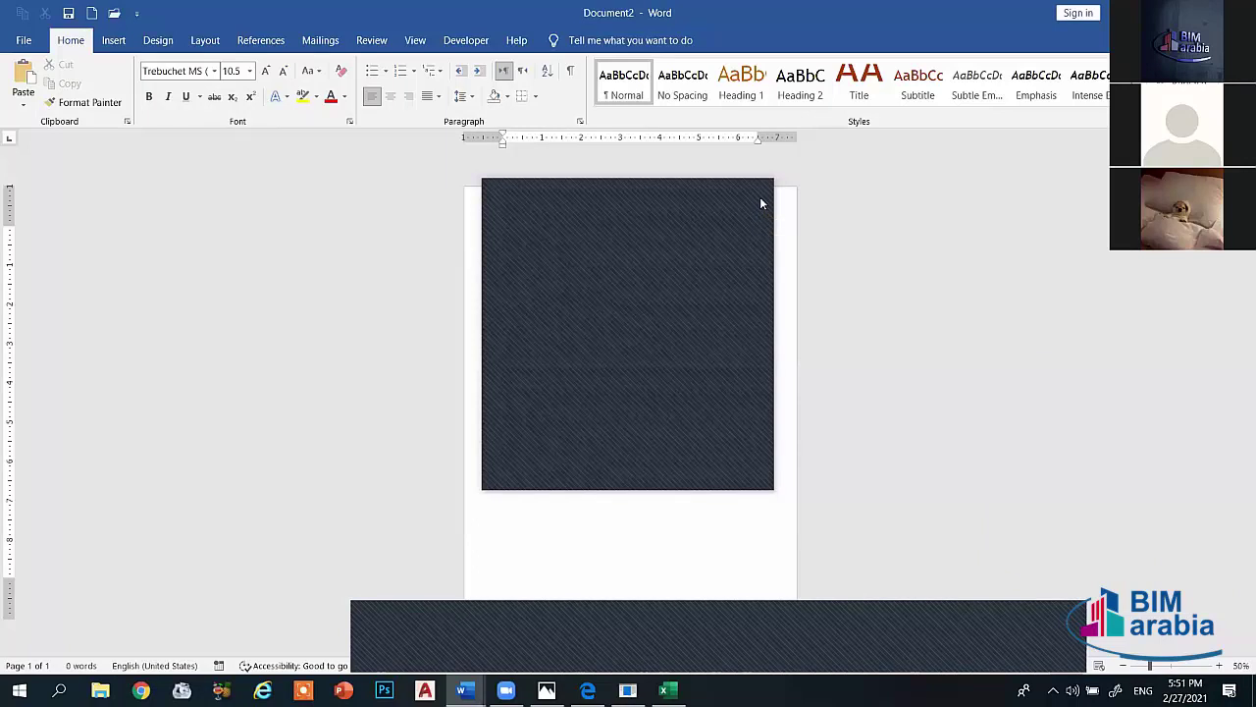
# - Zoom the blank Document2 page to 100% and bring up the Insert ribbon
pyautogui.click(760, 203)
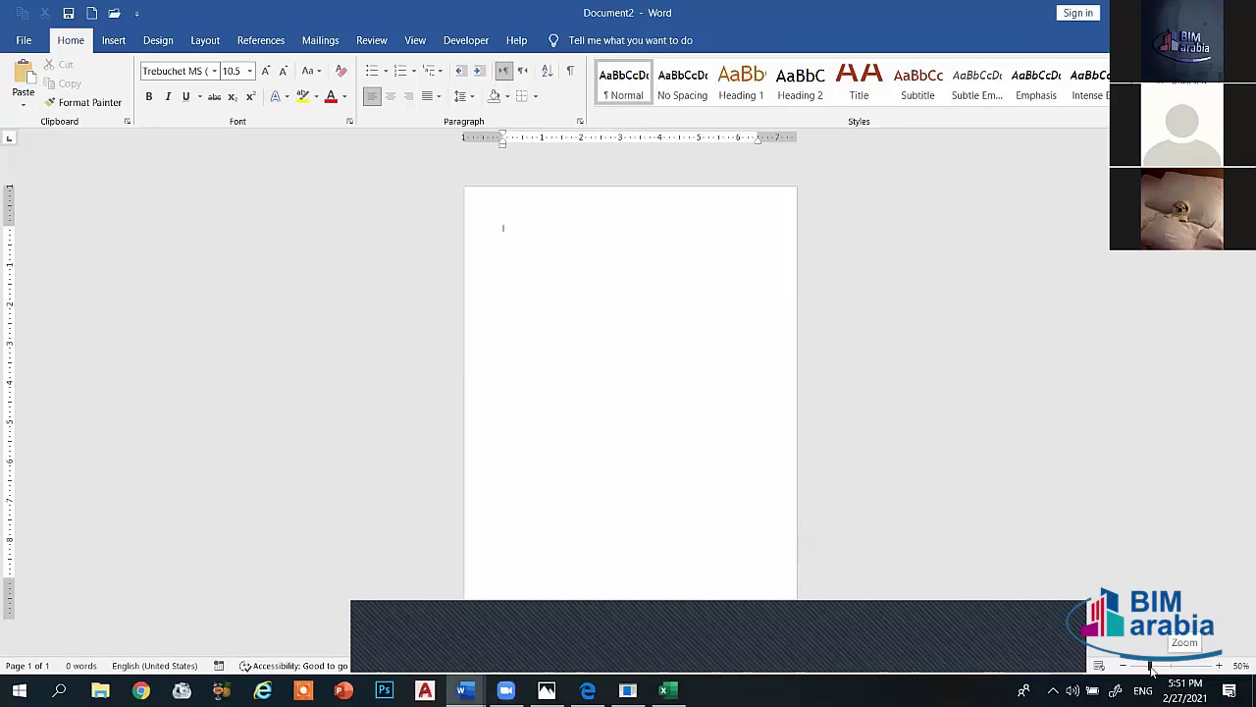
pyautogui.moveTo(1152, 668); pyautogui.dragTo(1167, 667)
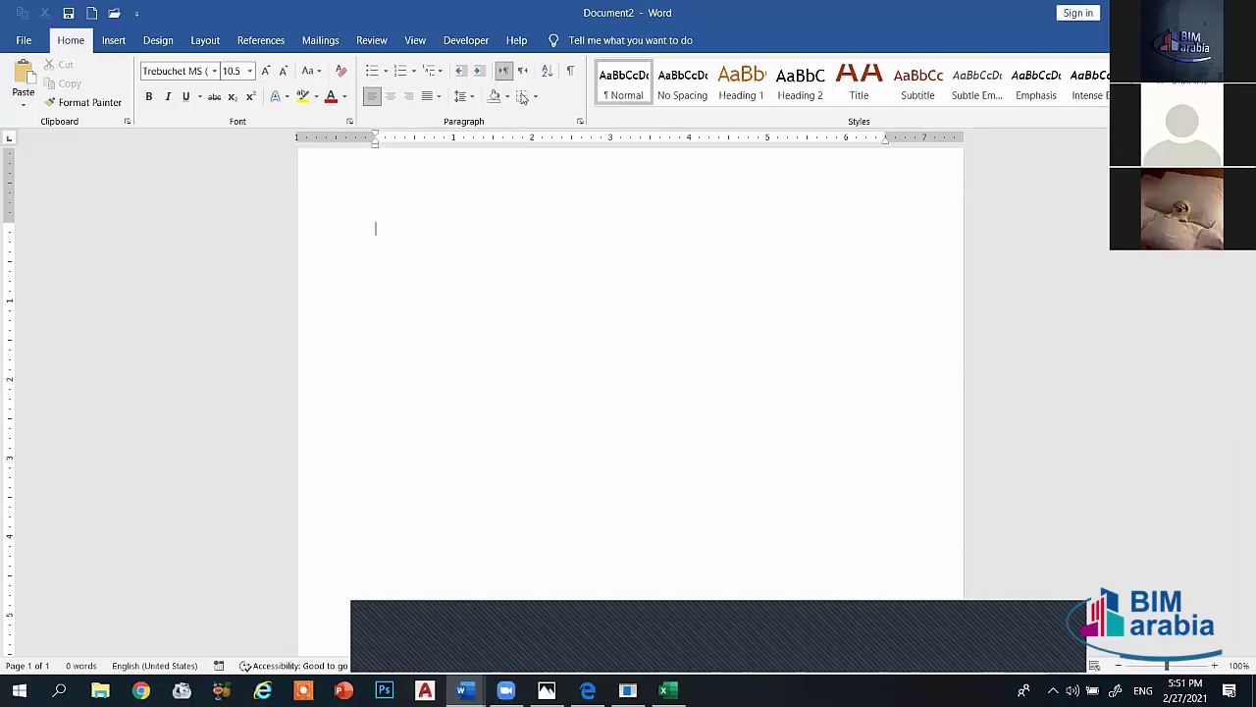
pyautogui.scroll(1, 634, 191)
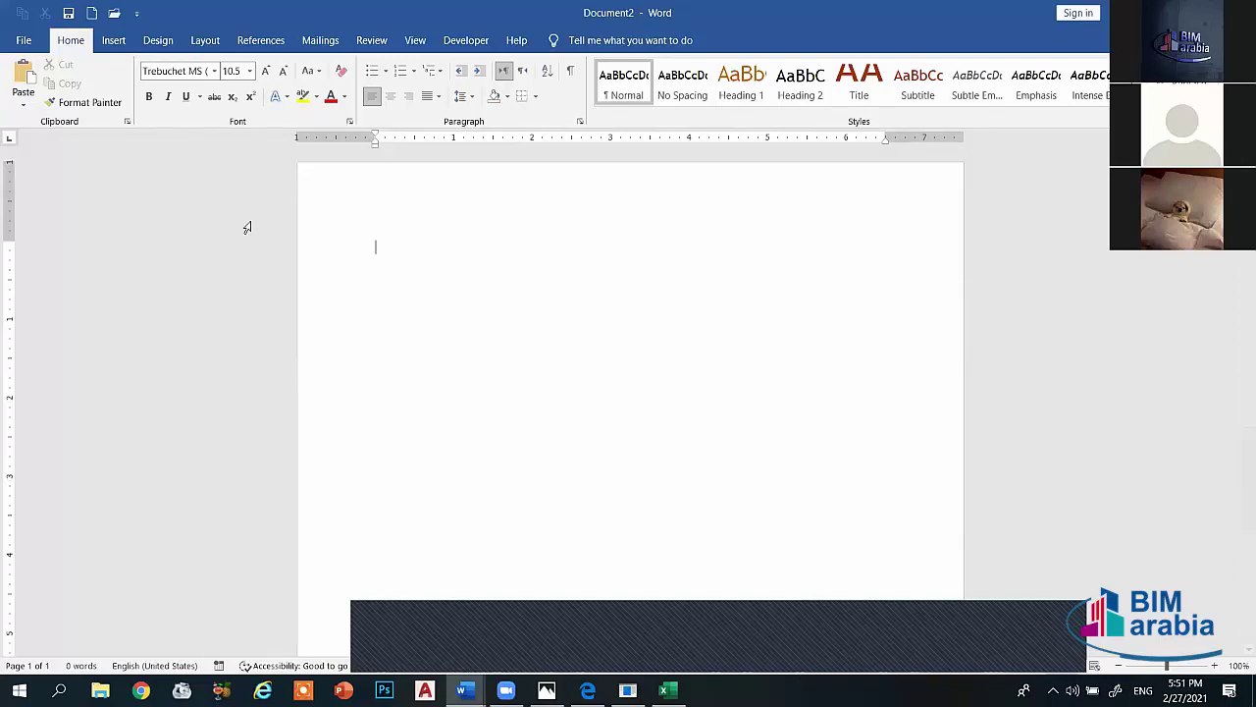
pyautogui.click(101, 41)
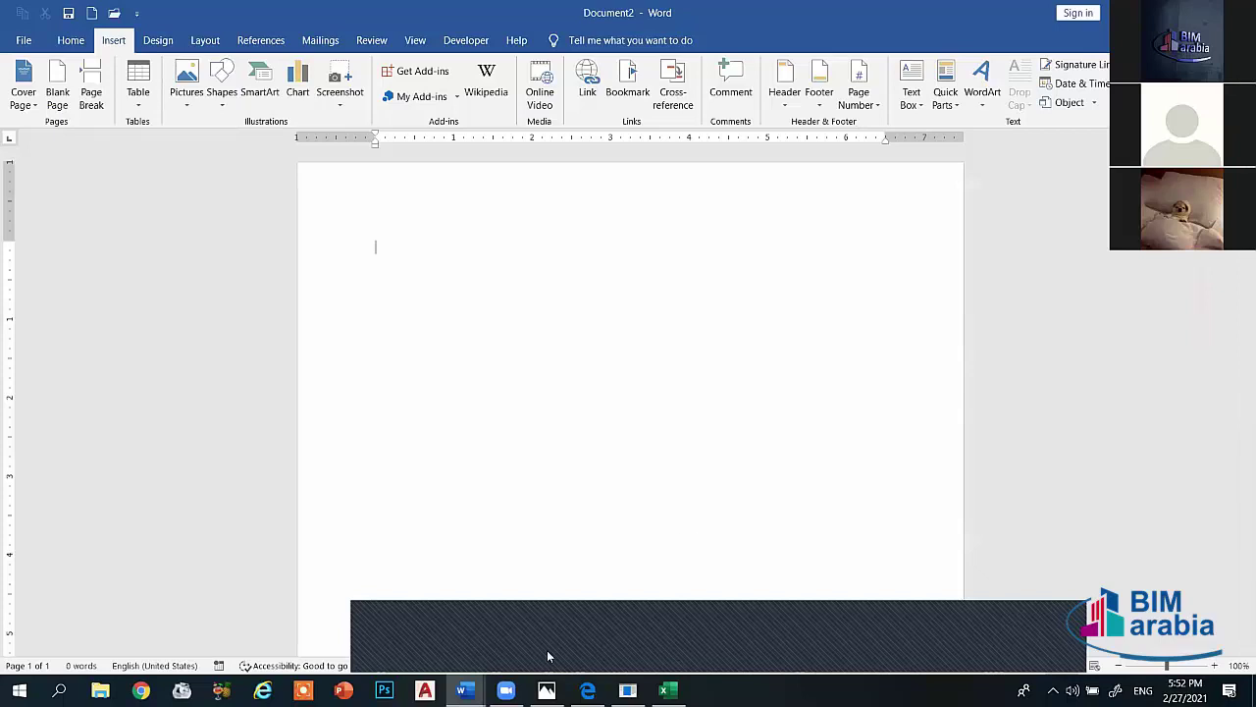
# - Close the Break Time 06:05 document with Alt+F4, choosing Don't Save
pyautogui.click(425, 600)
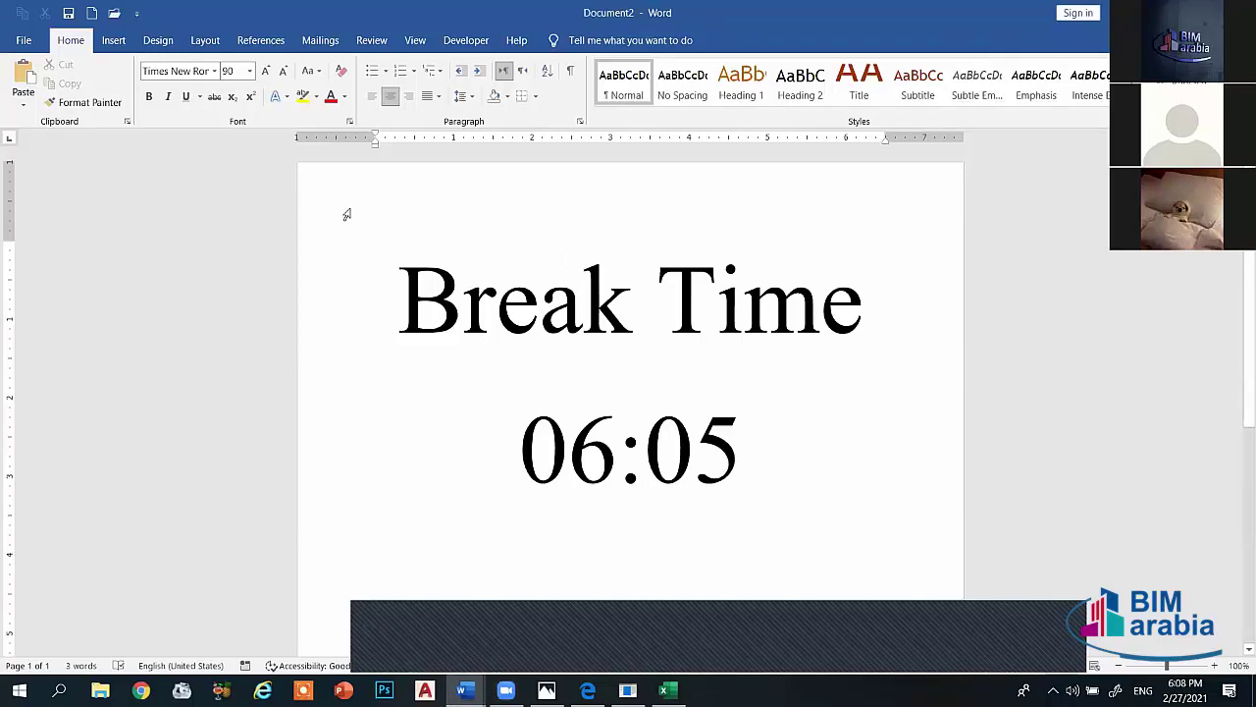
pyautogui.hotkey('alt', 'F4')
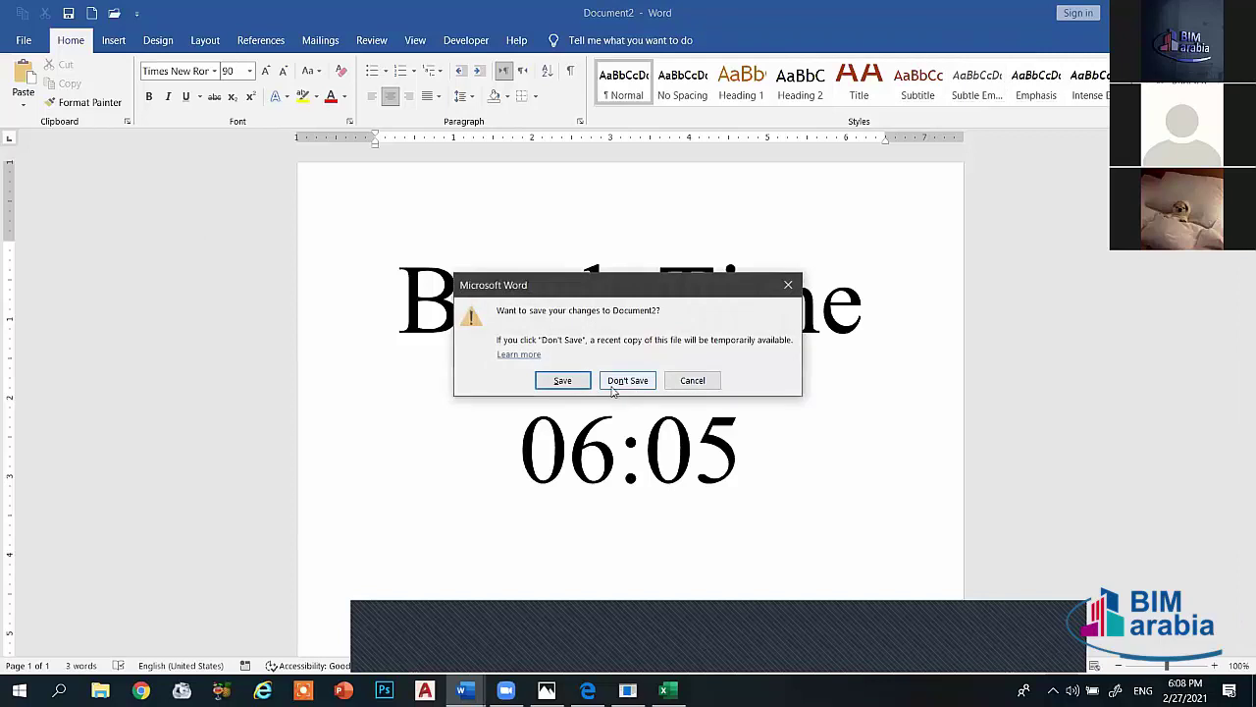
pyautogui.click(612, 384)
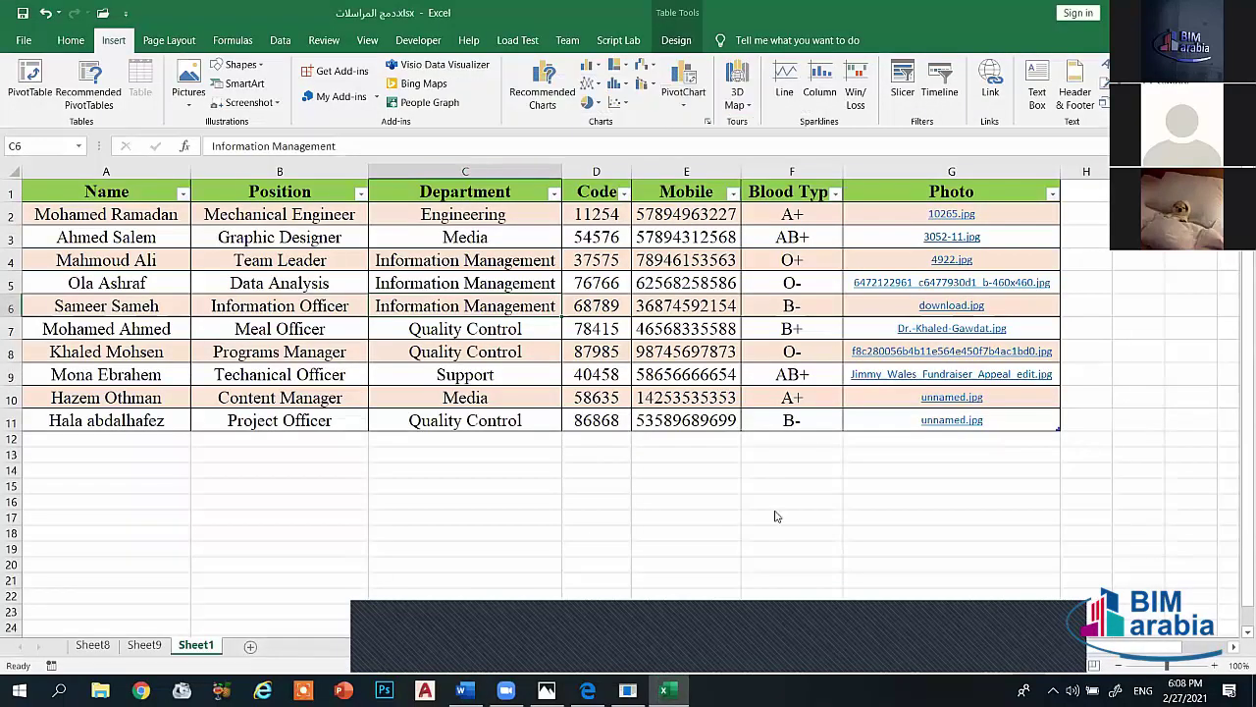
# - Select cell E16 and insert Screenshot (5).png from the Screenshots folder
pyautogui.click(692, 502)
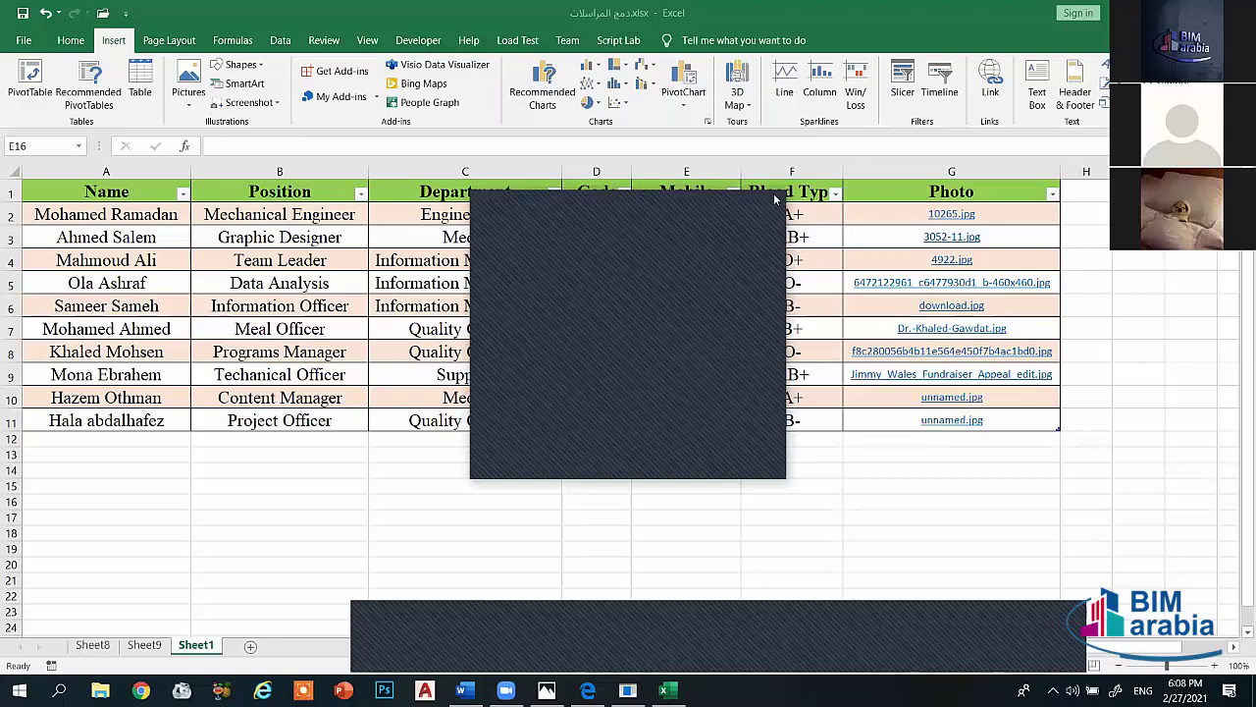
pyautogui.click(772, 199)
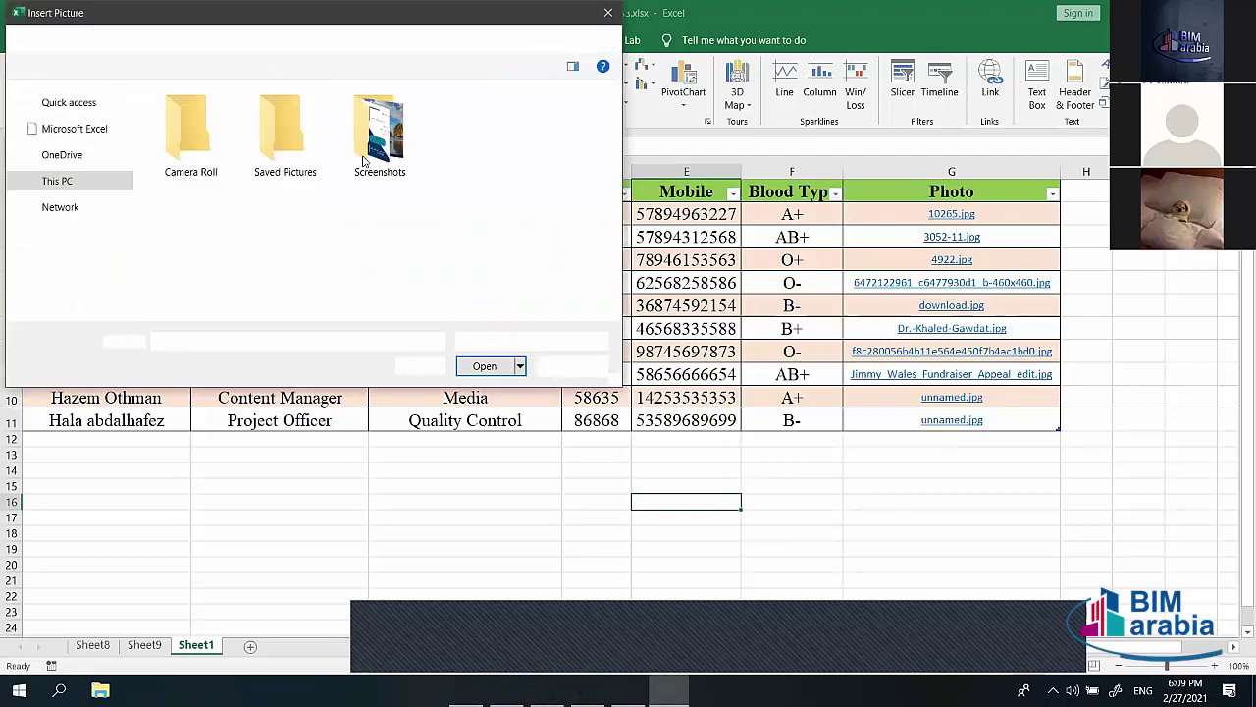
pyautogui.doubleClick(378, 123)
pyautogui.click(469, 121)
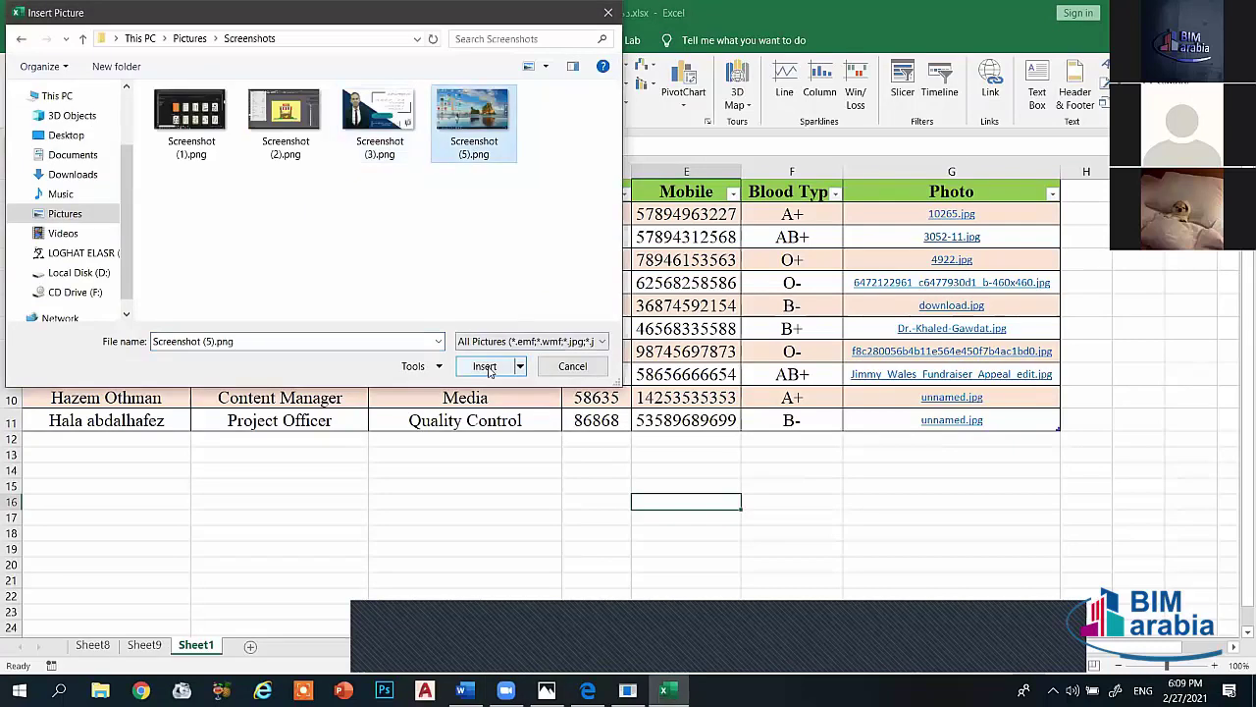
pyautogui.click(483, 365)
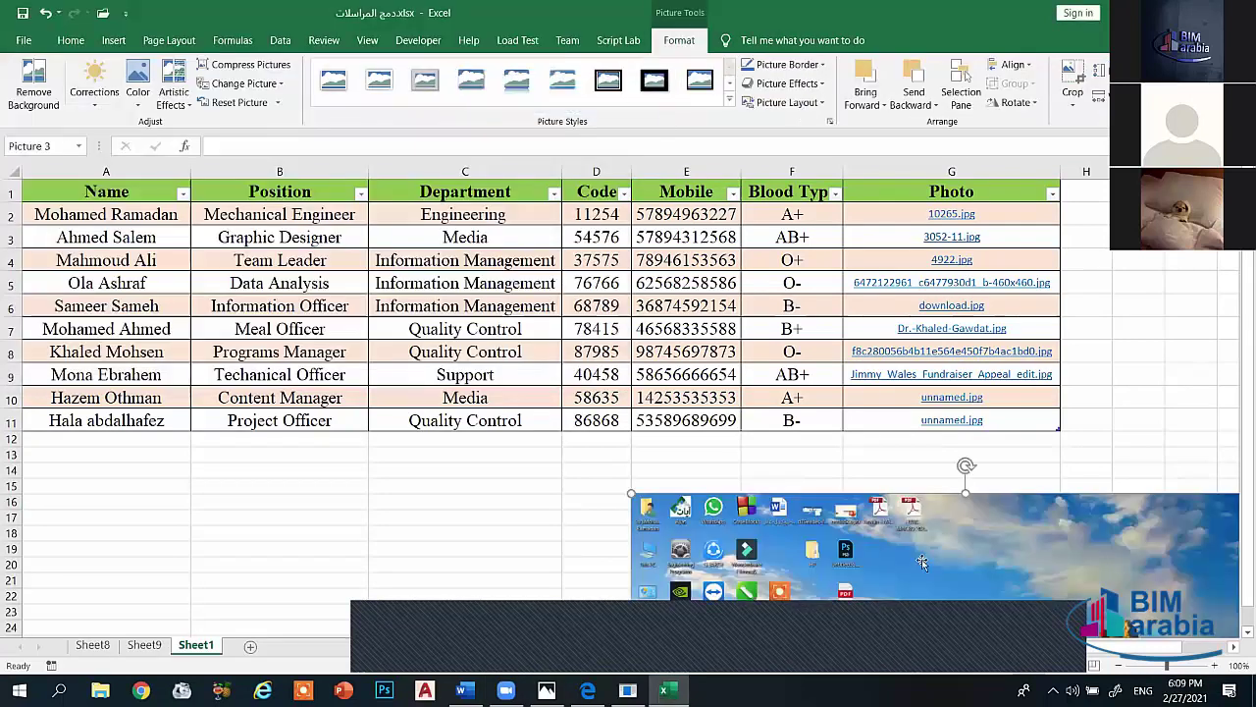
# - Move the screenshot up over the table and apply a rounded-corner picture style
pyautogui.moveTo(895, 540); pyautogui.dragTo(746, 301)
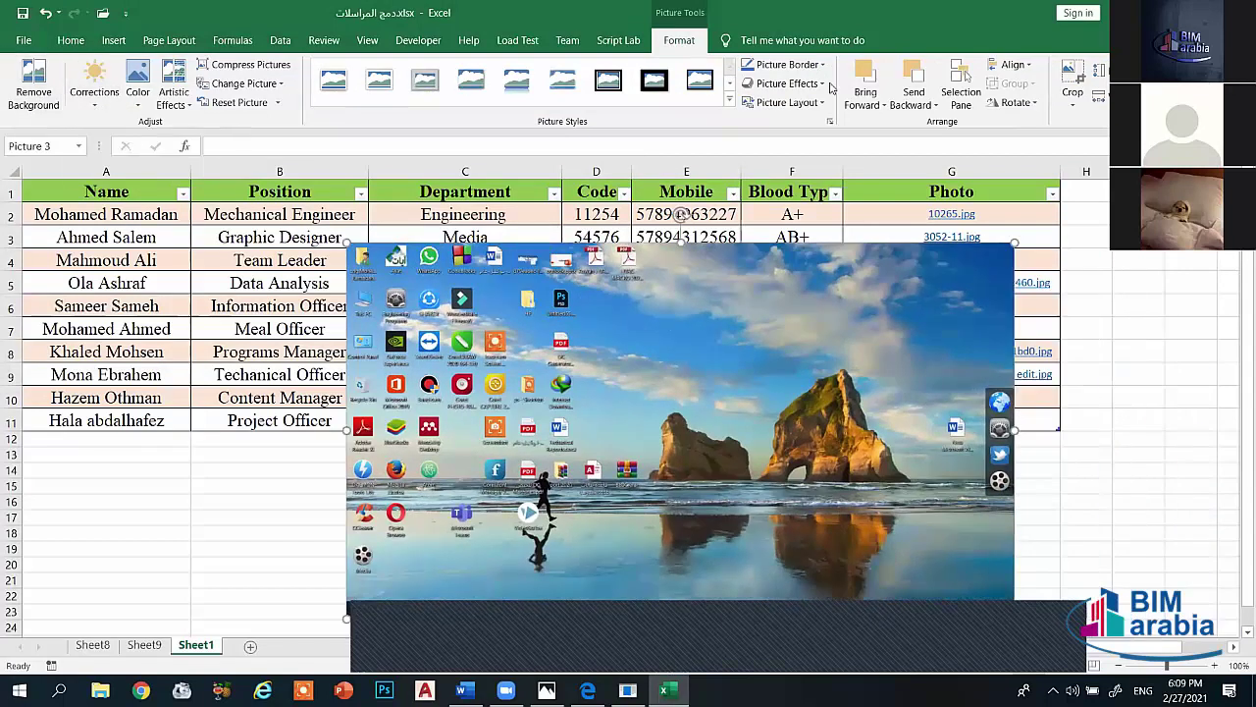
pyautogui.click(518, 84)
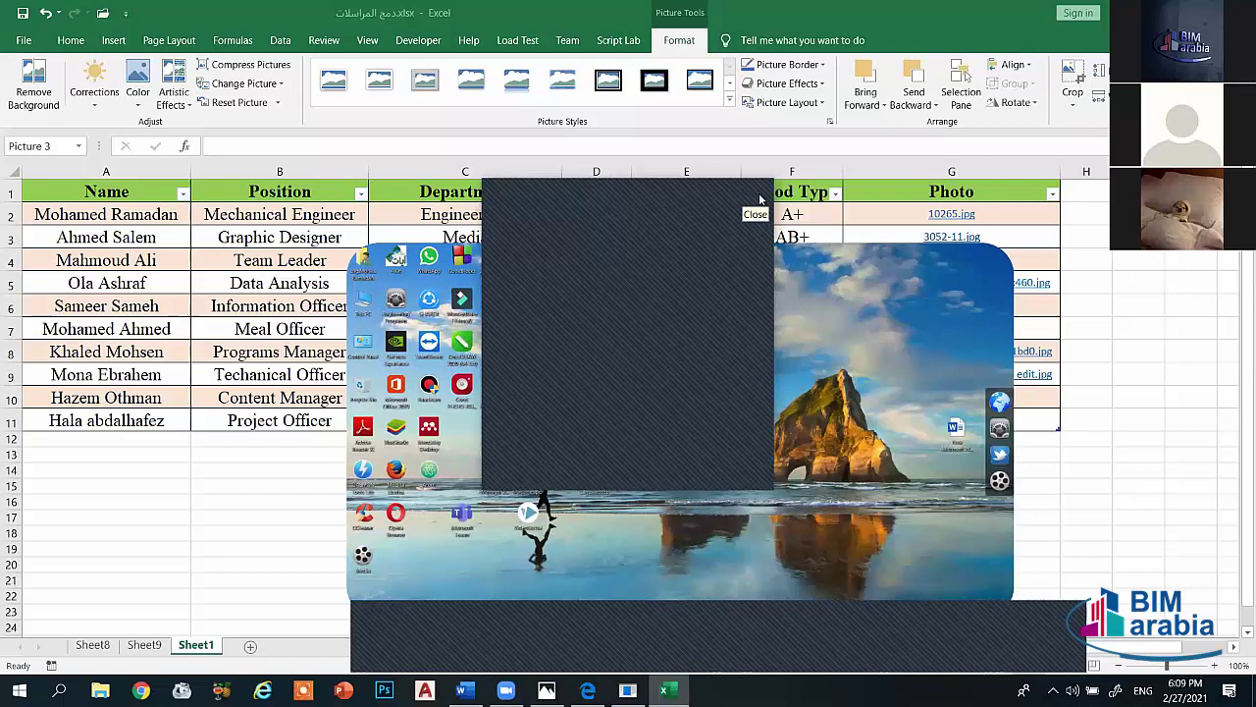
pyautogui.click(756, 195)
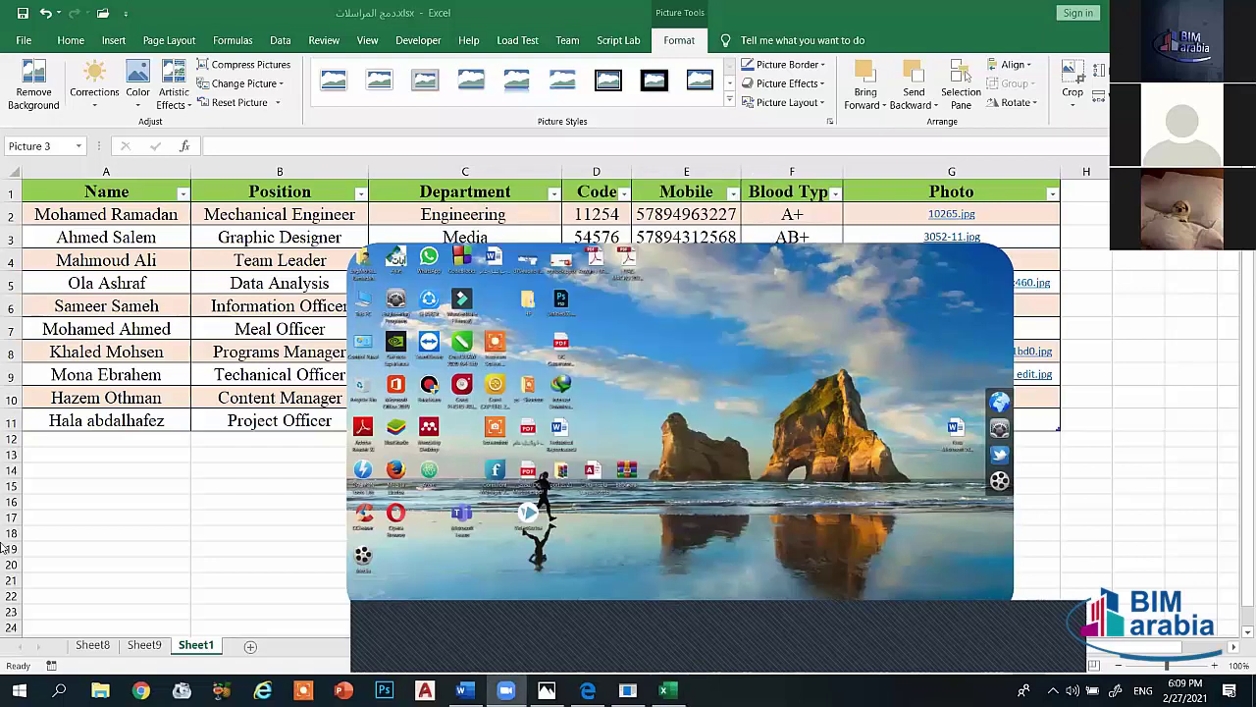
pyautogui.click(692, 447)
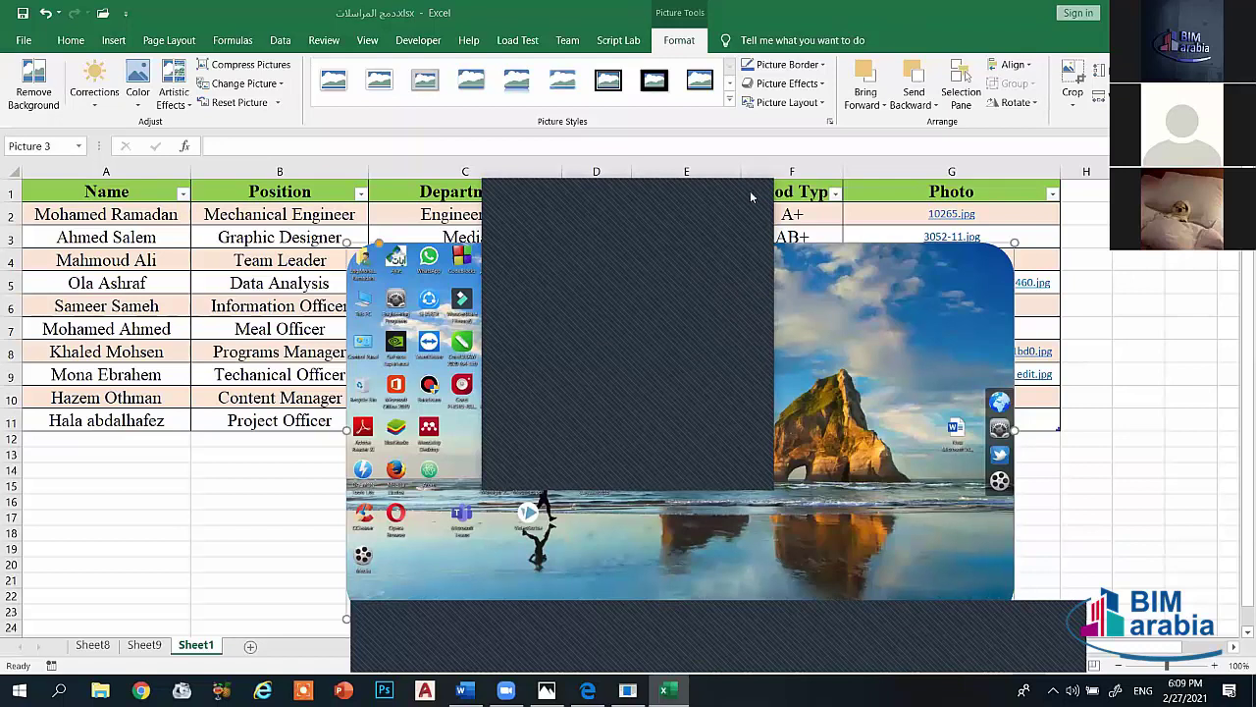
pyautogui.click(751, 197)
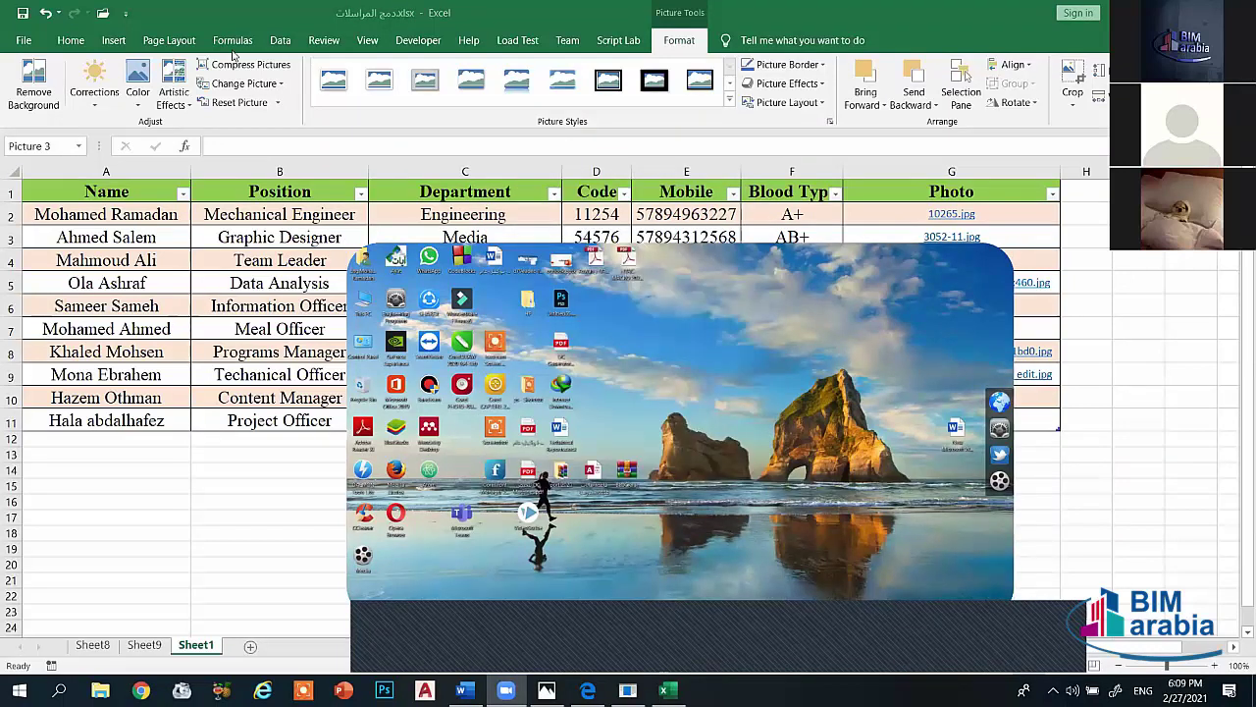
# - Shift the screenshot up and left over the table and give it a dark red outline
pyautogui.click(108, 40)
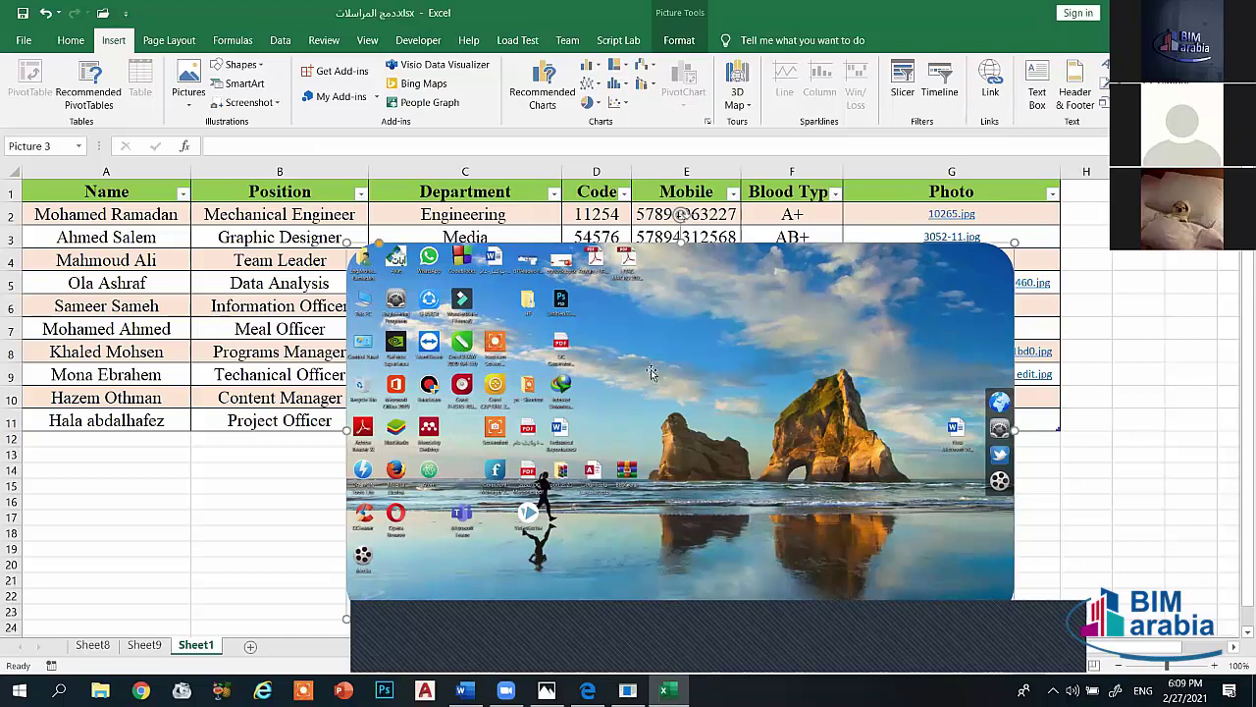
pyautogui.moveTo(782, 543)
pyautogui.mouseDown()
pyautogui.moveTo(713, 494)
pyautogui.moveTo(776, 541)
pyautogui.moveTo(818, 531)
pyautogui.mouseUp()
pyautogui.click(678, 40)
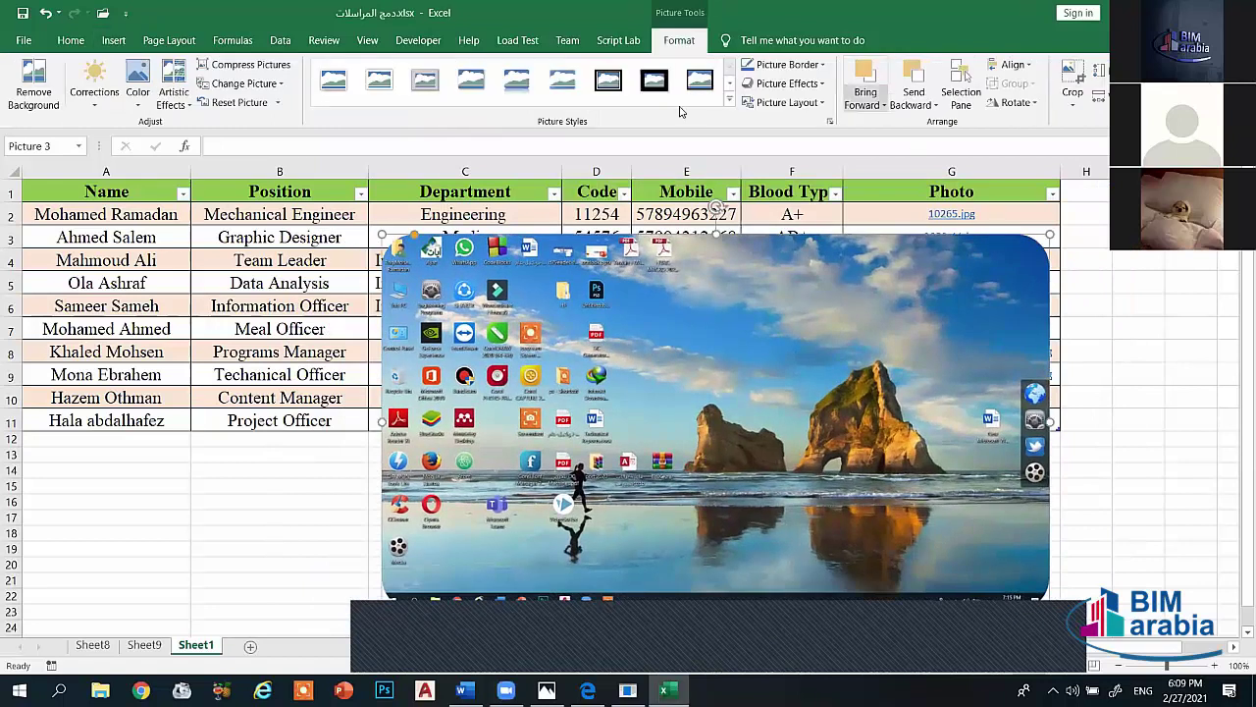
pyautogui.click(822, 64)
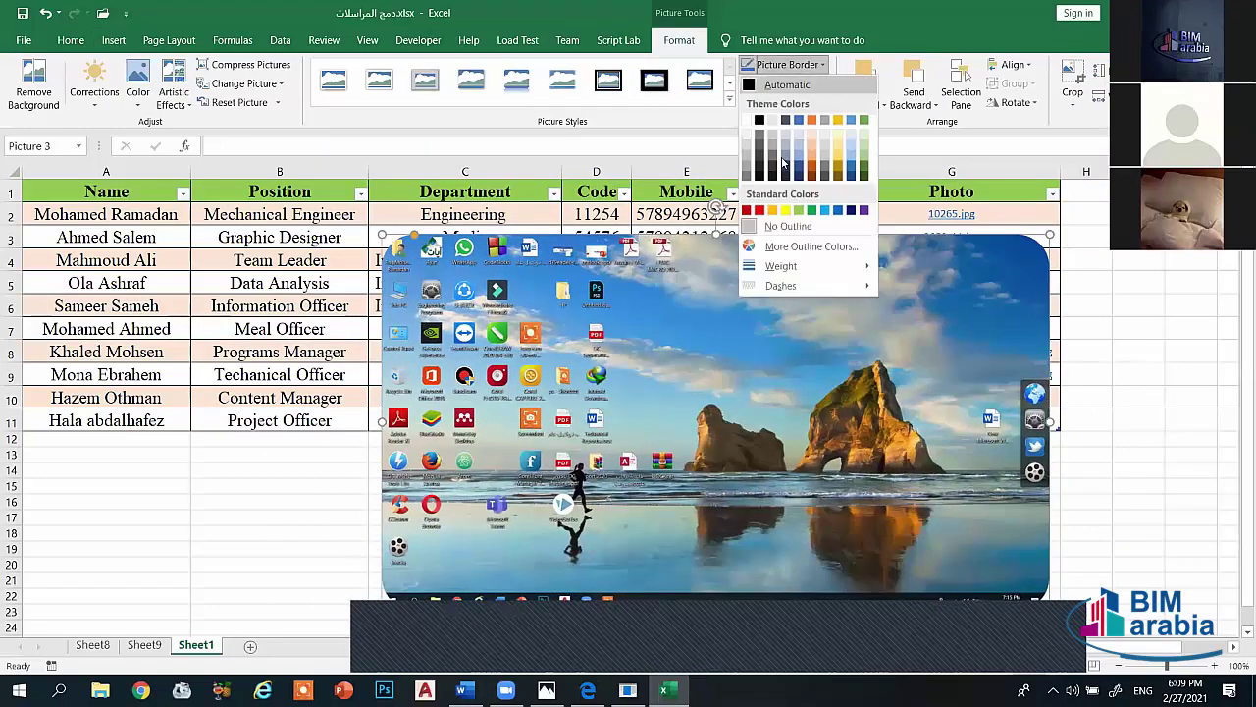
pyautogui.click(749, 210)
# - Browse the Picture Effects and Picture Layout lists without applying anything
pyautogui.click(785, 83)
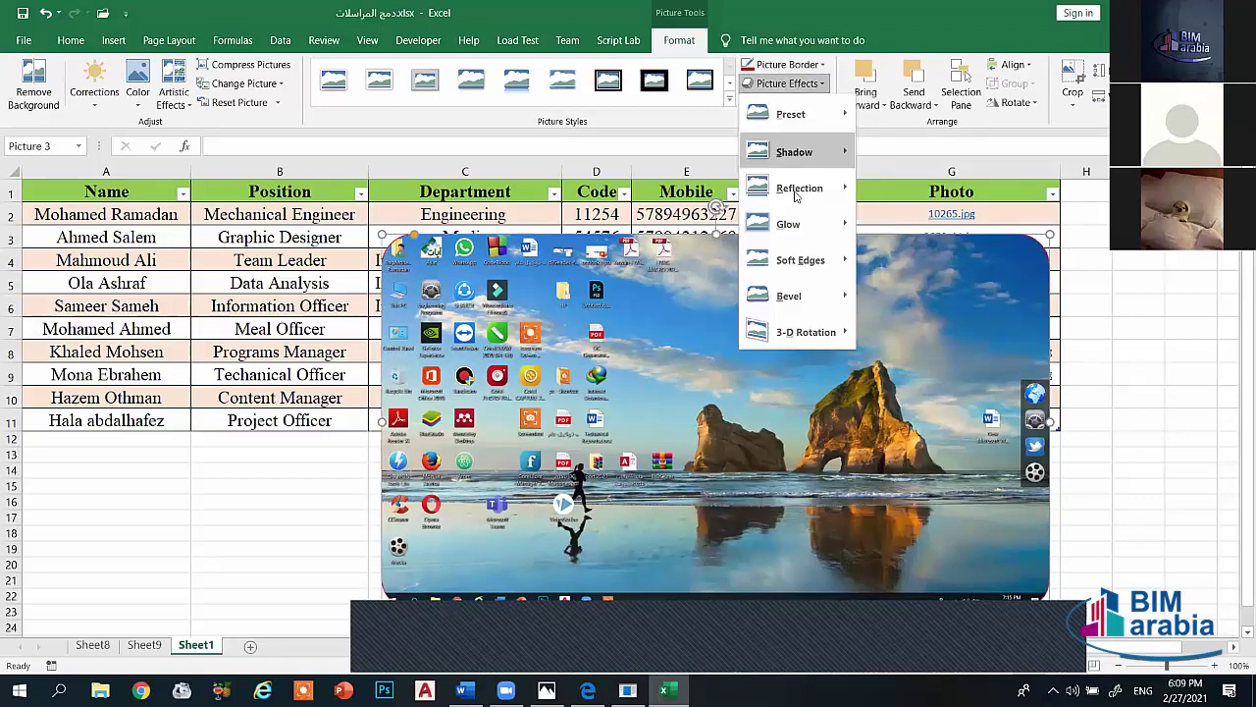
pyautogui.click(809, 147)
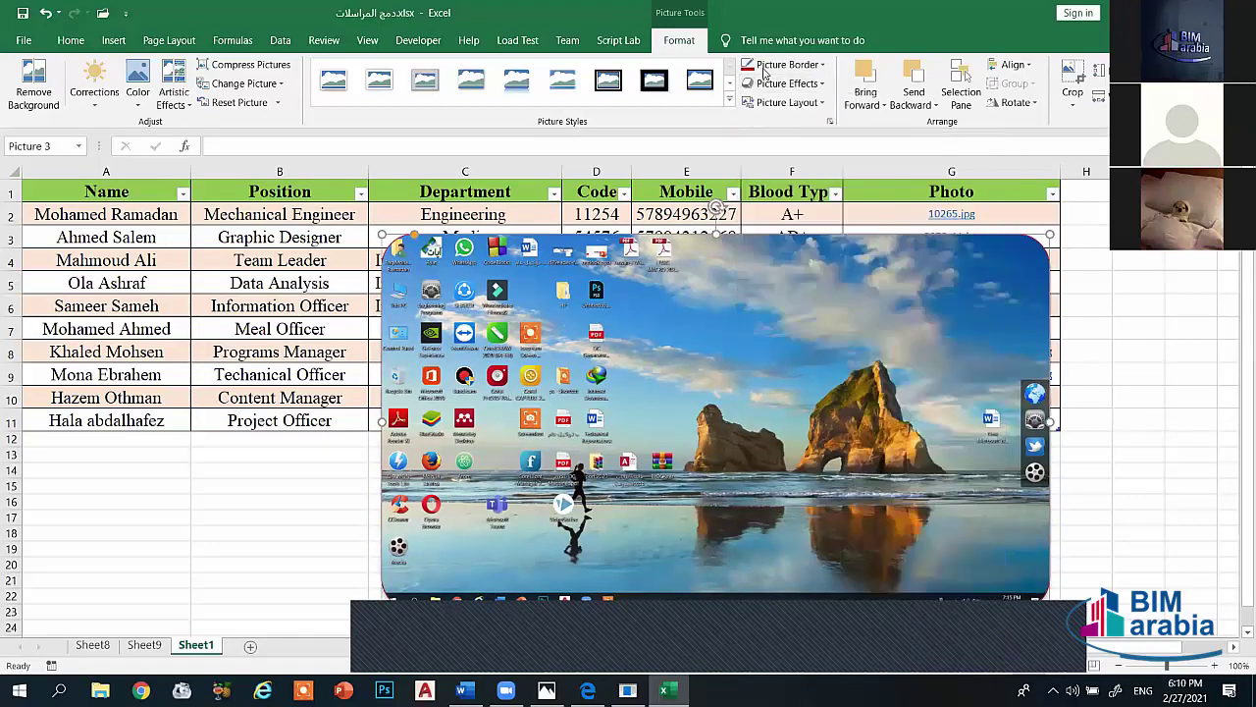
pyautogui.click(785, 102)
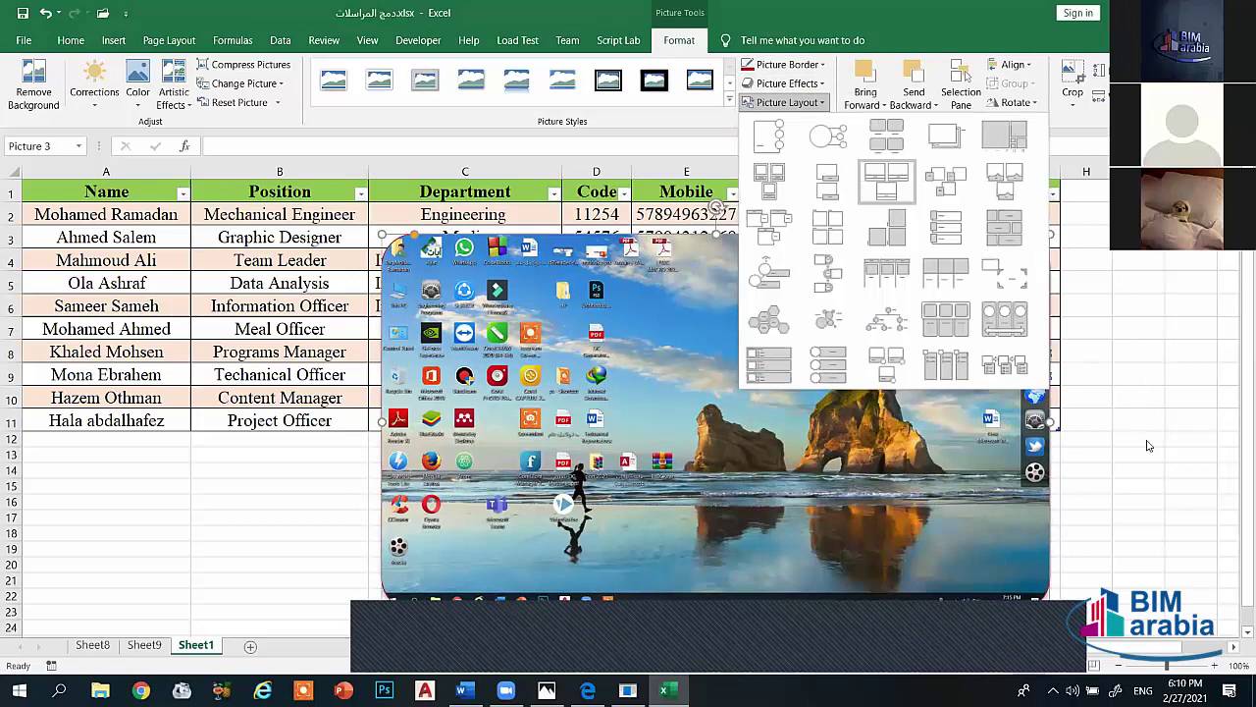
pyautogui.click(971, 452)
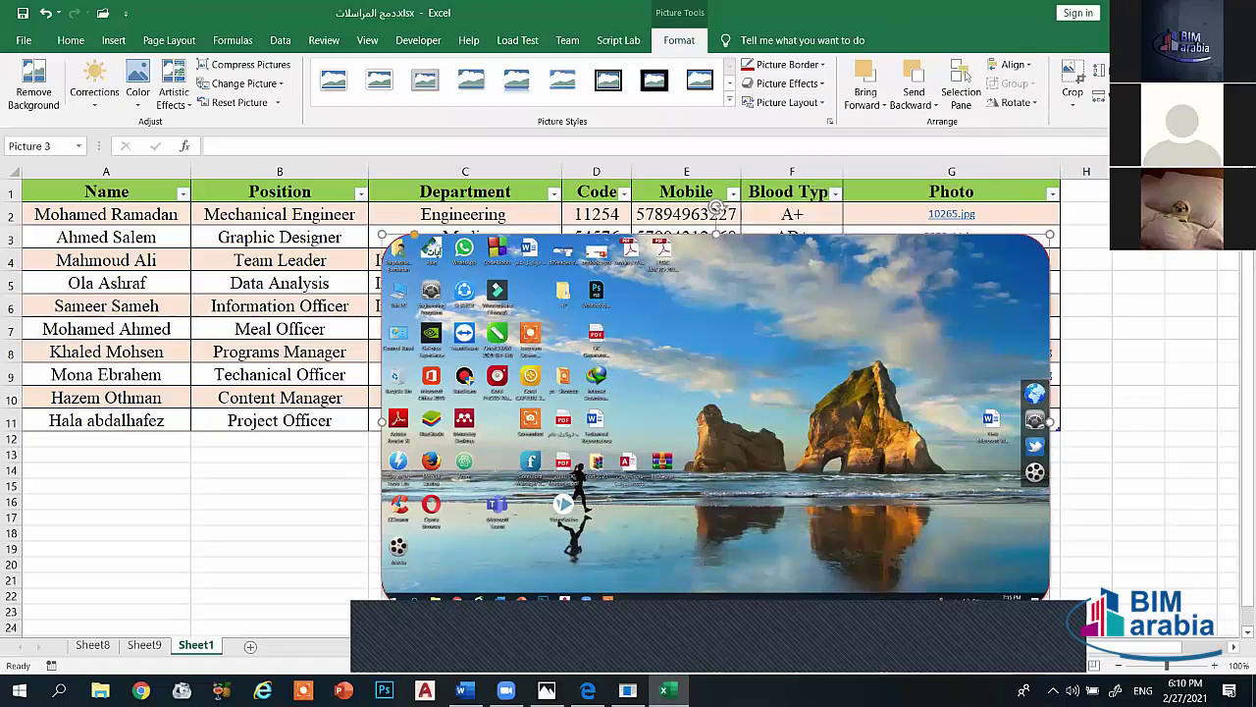
# - Apply the Glow Edges artistic effect to the screenshot, leaving Color and Corrections unchanged
pyautogui.click(137, 84)
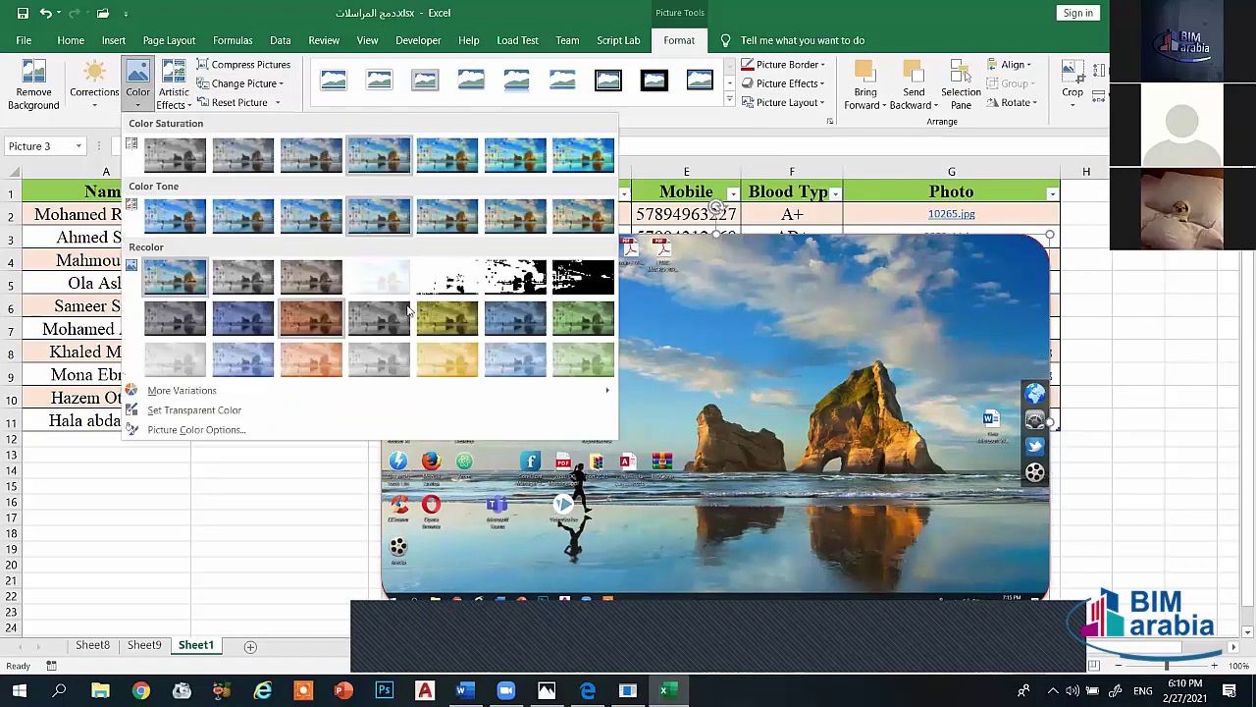
pyautogui.click(169, 98)
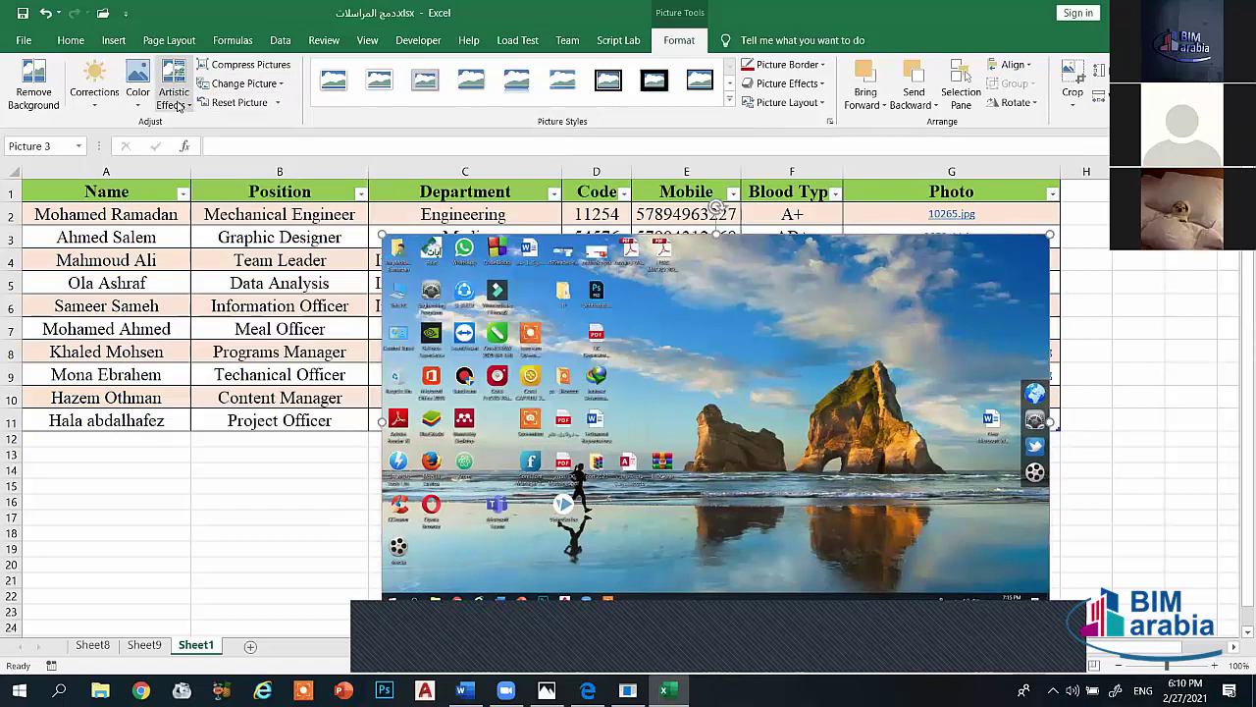
pyautogui.click(181, 103)
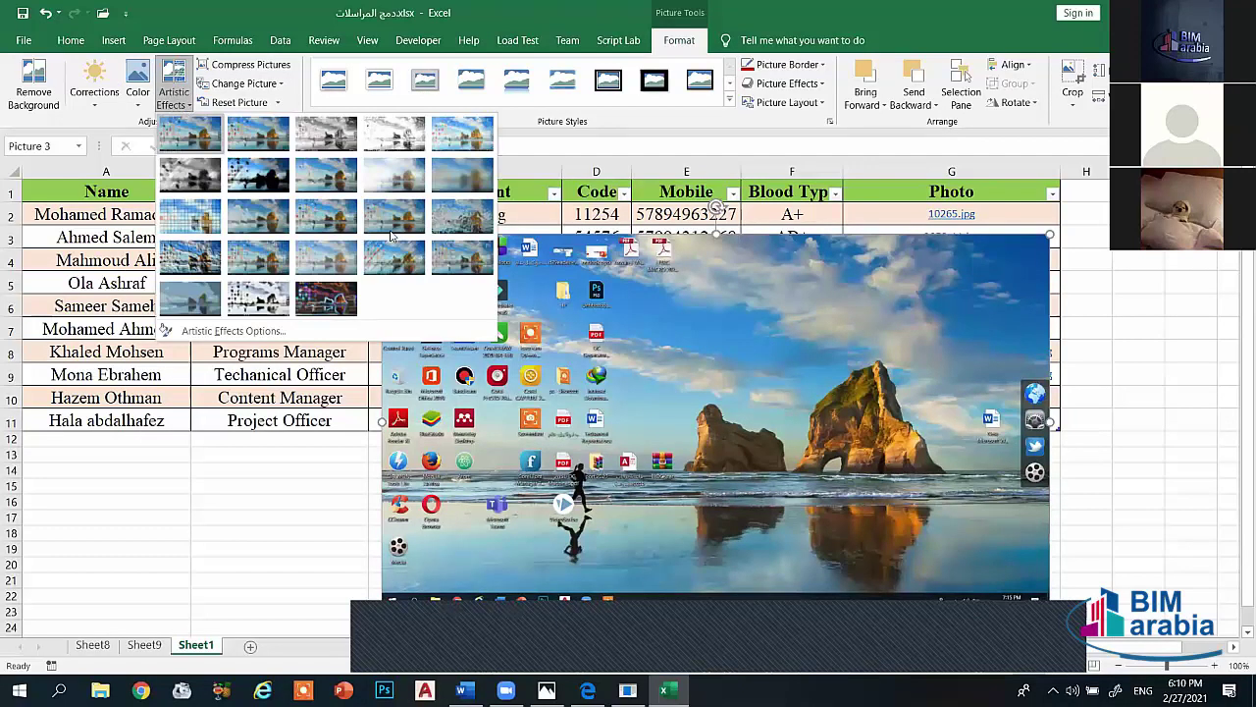
pyautogui.press('Escape')
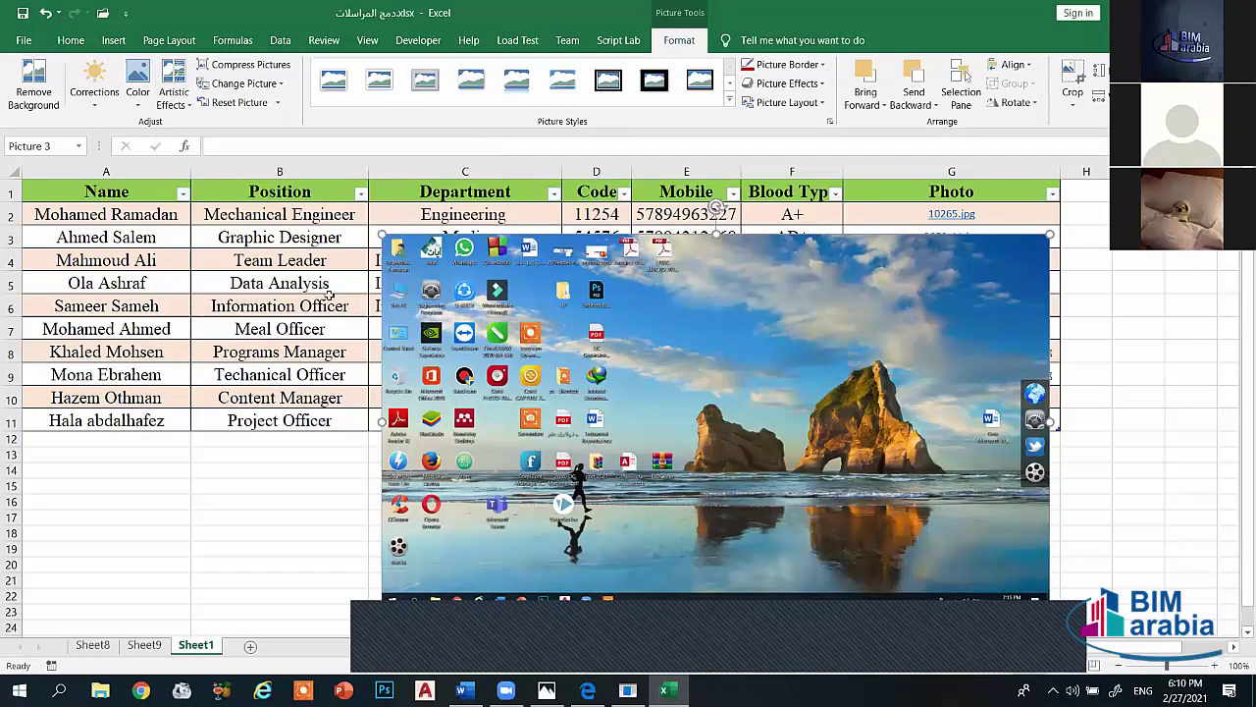
pyautogui.click(94, 86)
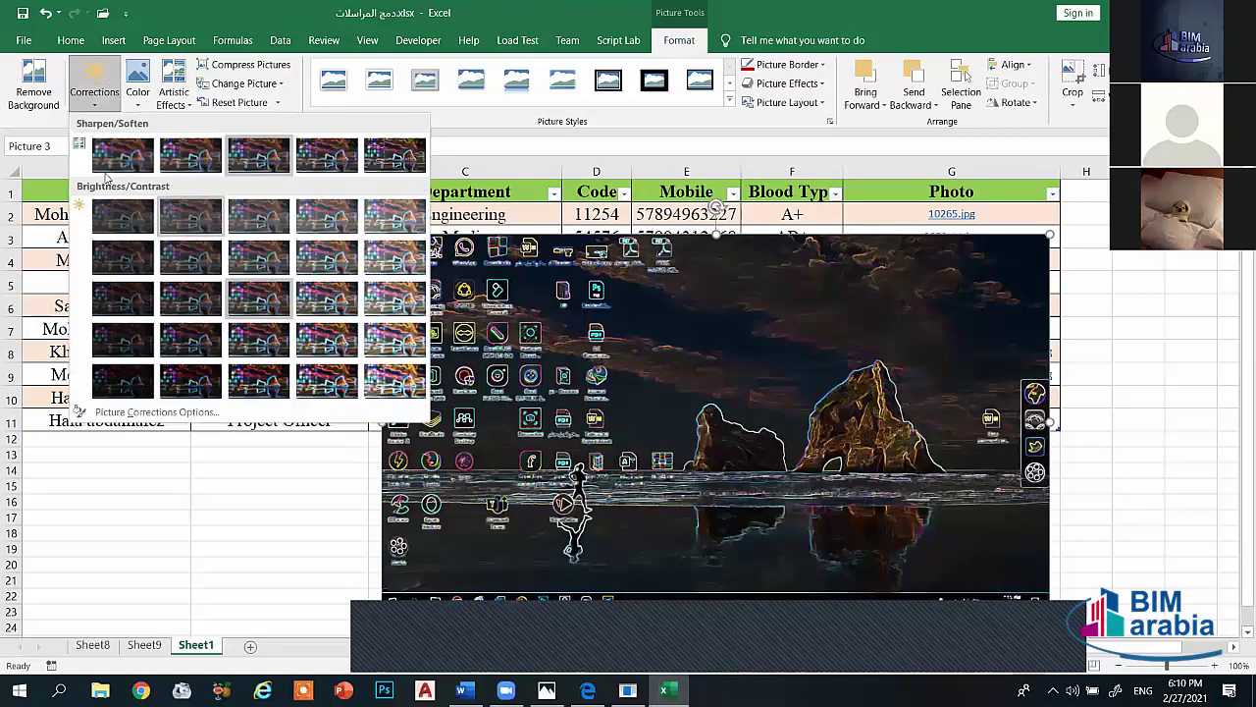
pyautogui.click(691, 353)
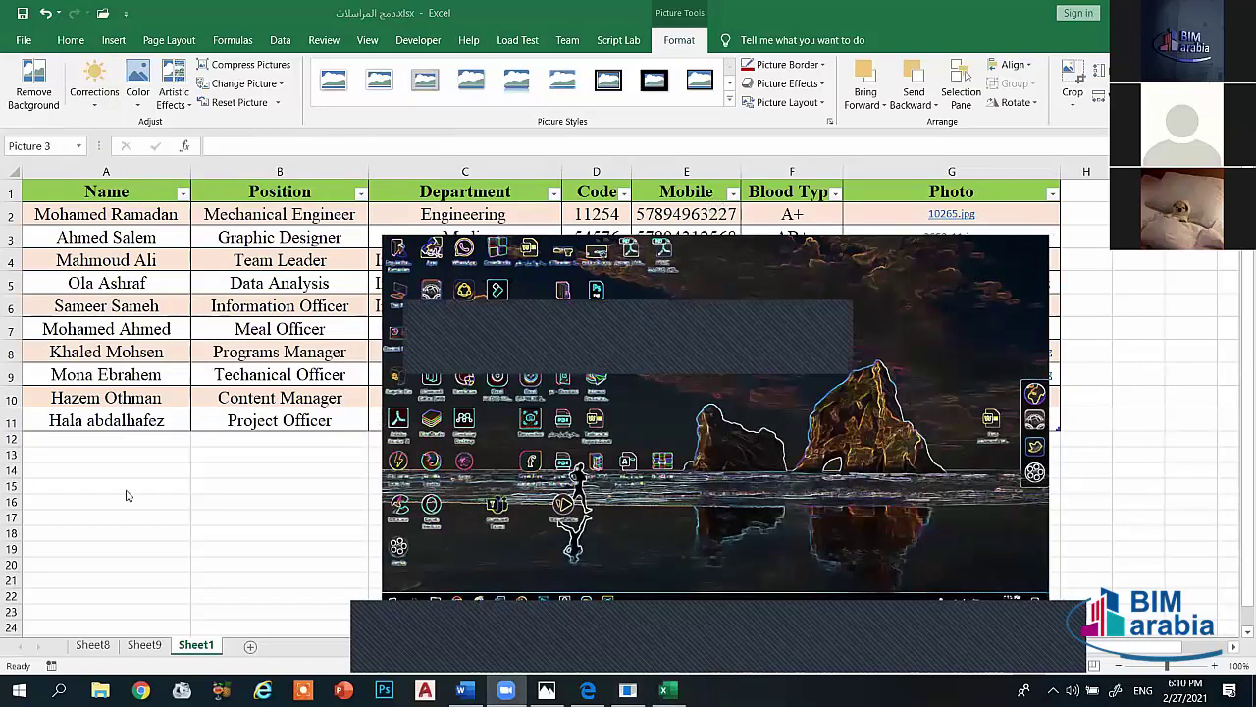
# - Move the screenshot left and up so it covers columns C to G
pyautogui.click(558, 504)
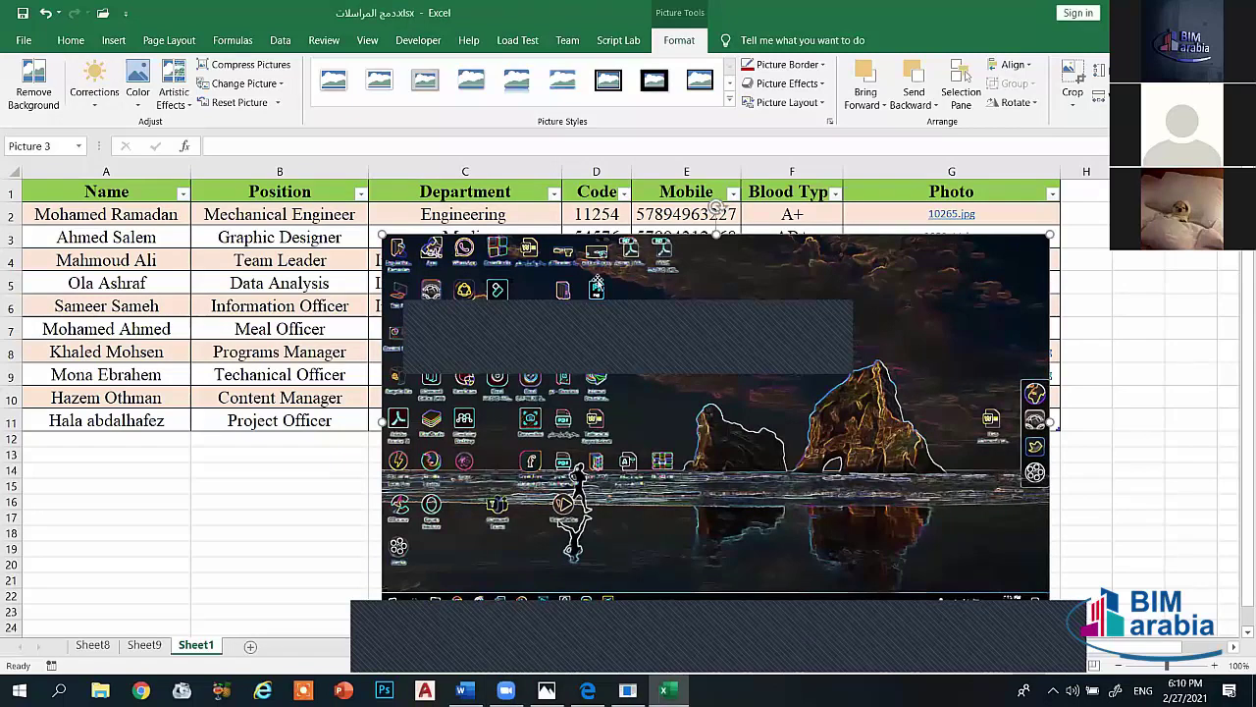
pyautogui.moveTo(597, 283); pyautogui.dragTo(526, 312)
pyautogui.moveTo(661, 399); pyautogui.dragTo(747, 316)
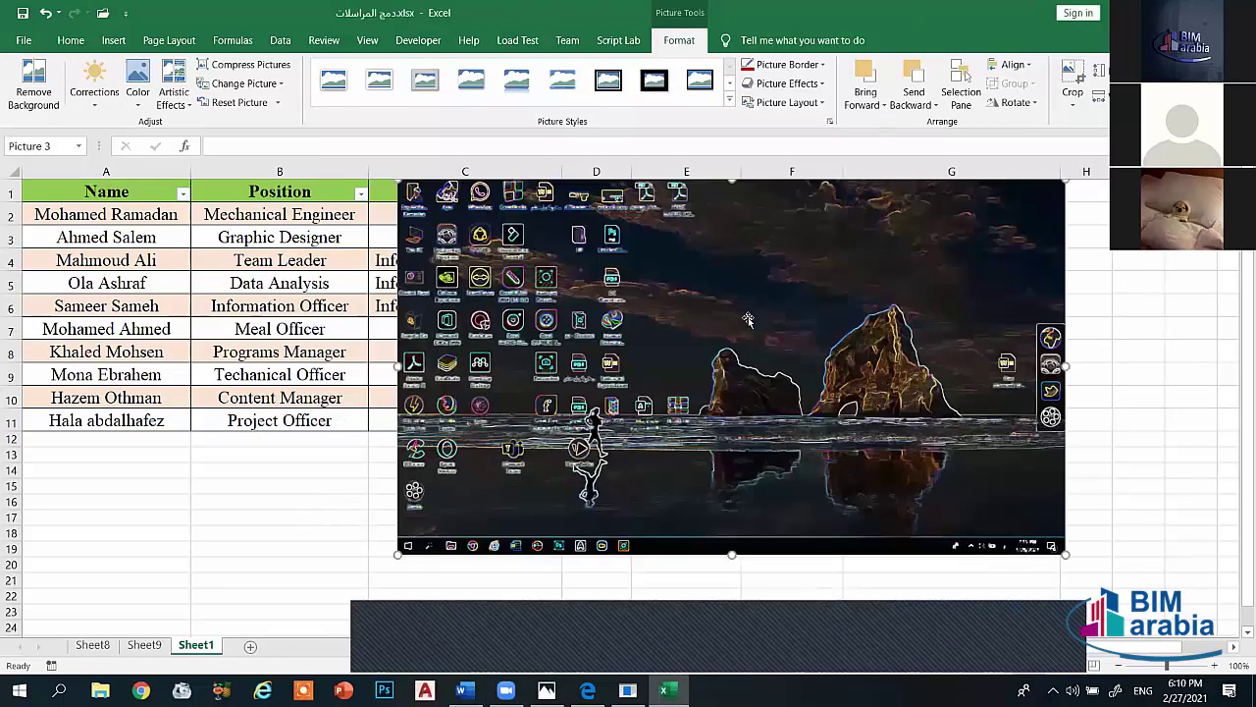
# - Delete the screenshot and draw a blue up arrow just below the employee table
pyautogui.press('Delete')
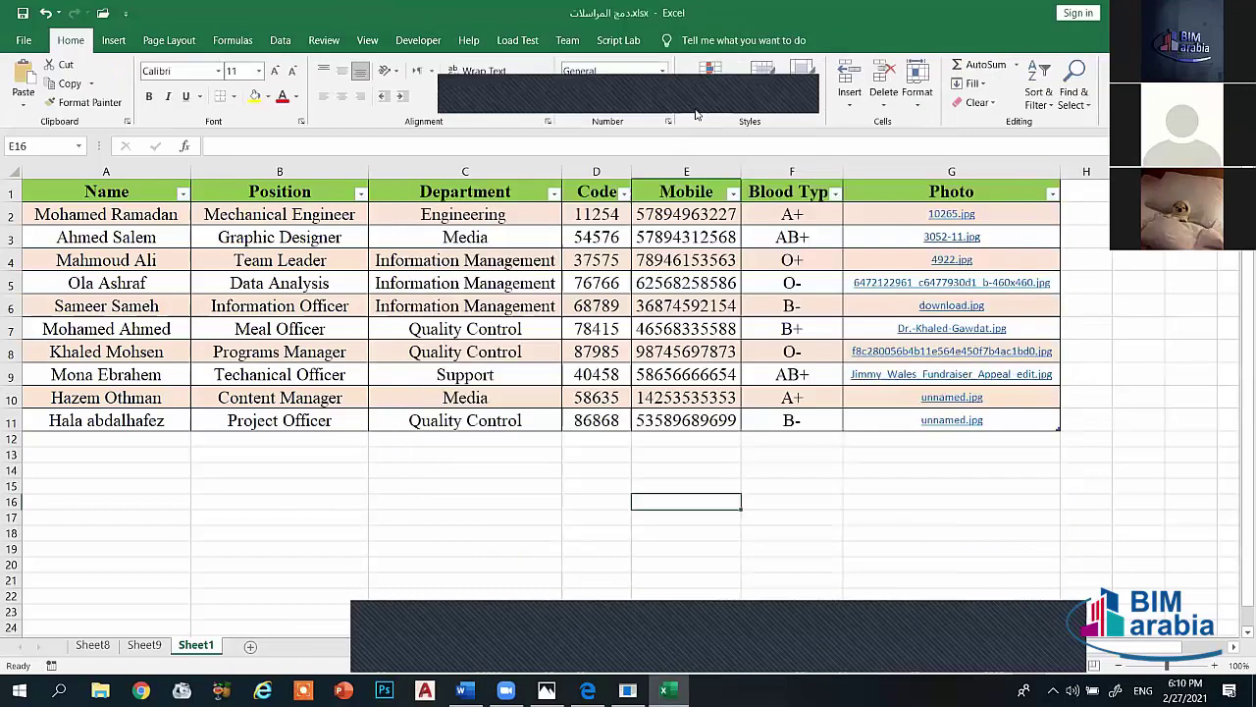
pyautogui.click(114, 40)
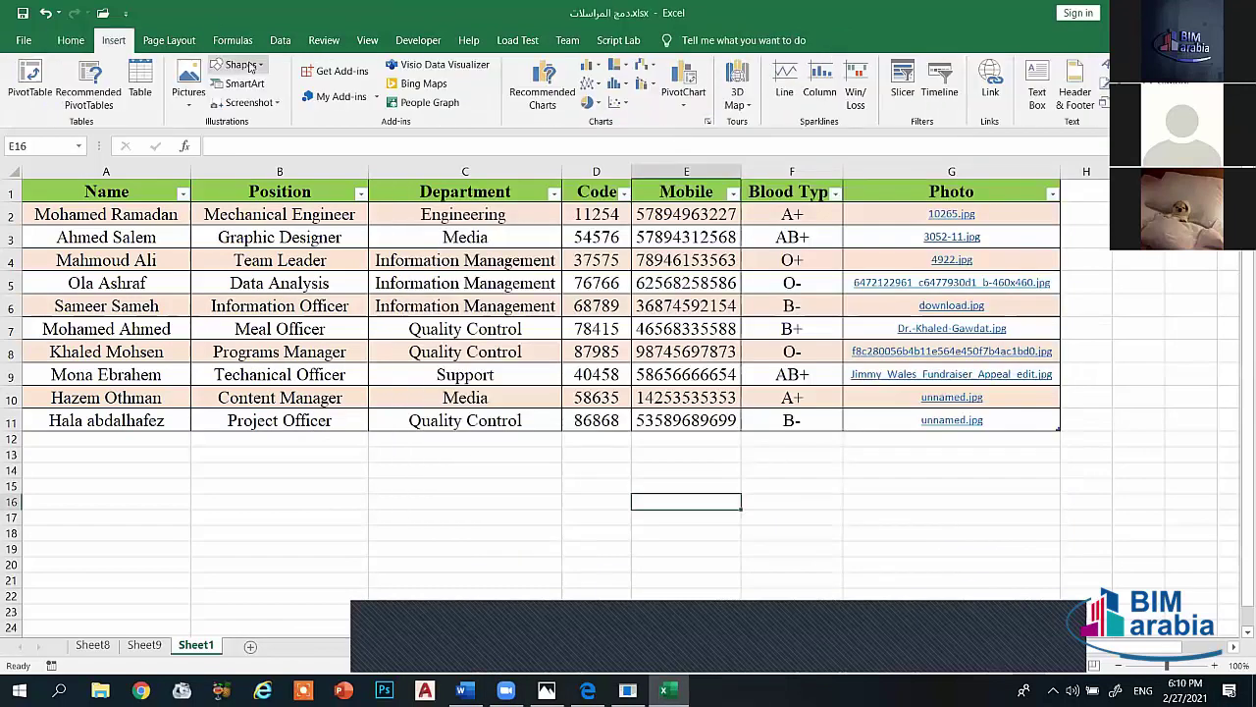
pyautogui.click(241, 65)
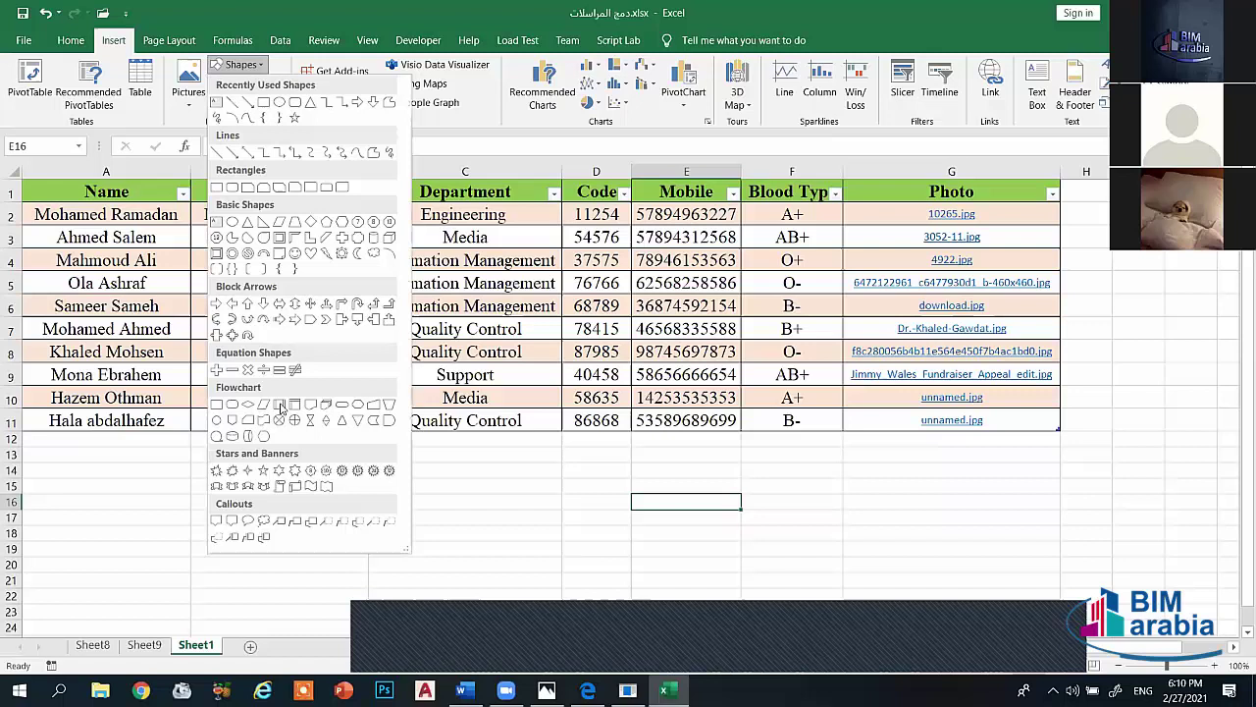
pyautogui.click(247, 308)
pyautogui.moveTo(475, 452); pyautogui.dragTo(577, 567)
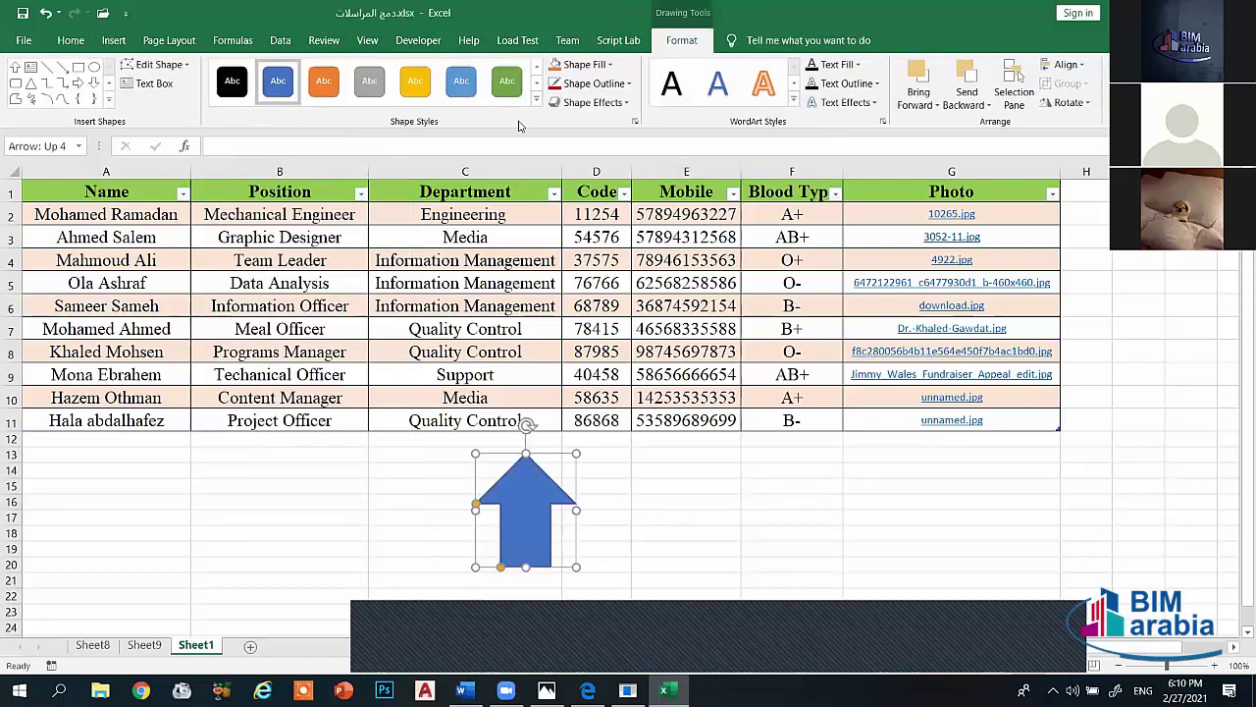
pyautogui.moveTo(525, 497); pyautogui.dragTo(488, 507)
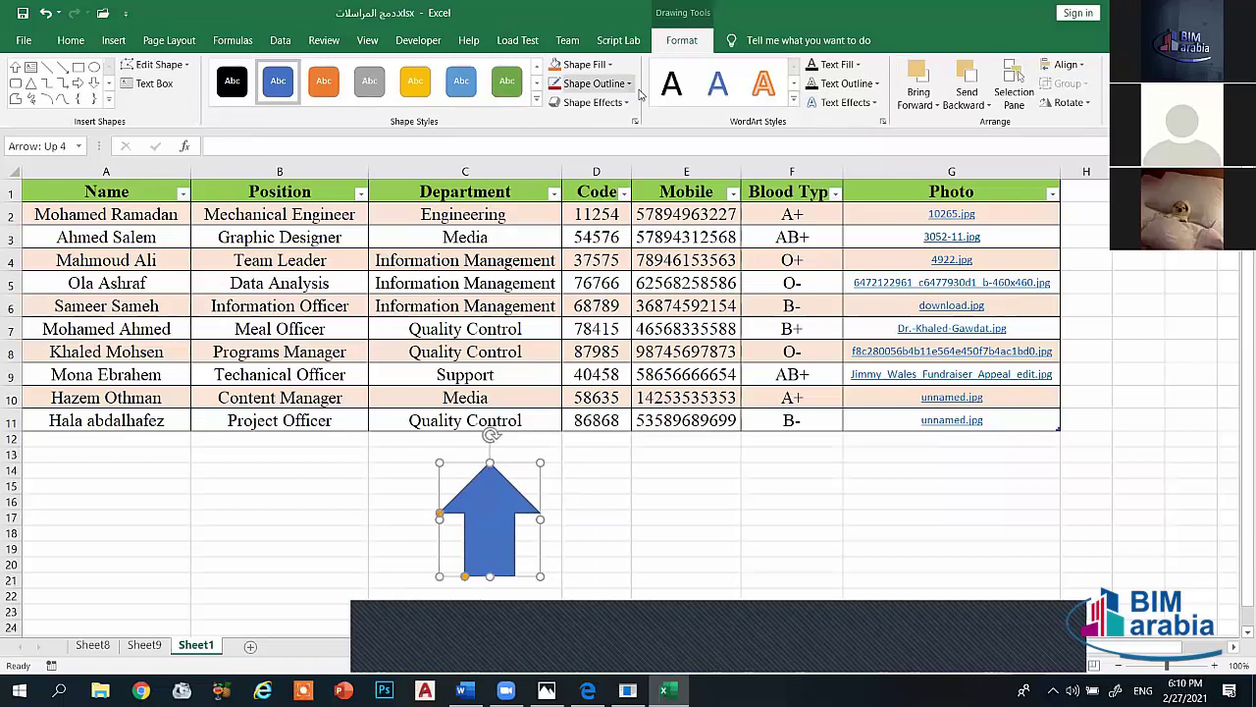
# - Select the blue up arrow shape so a link can be added
pyautogui.click(648, 497)
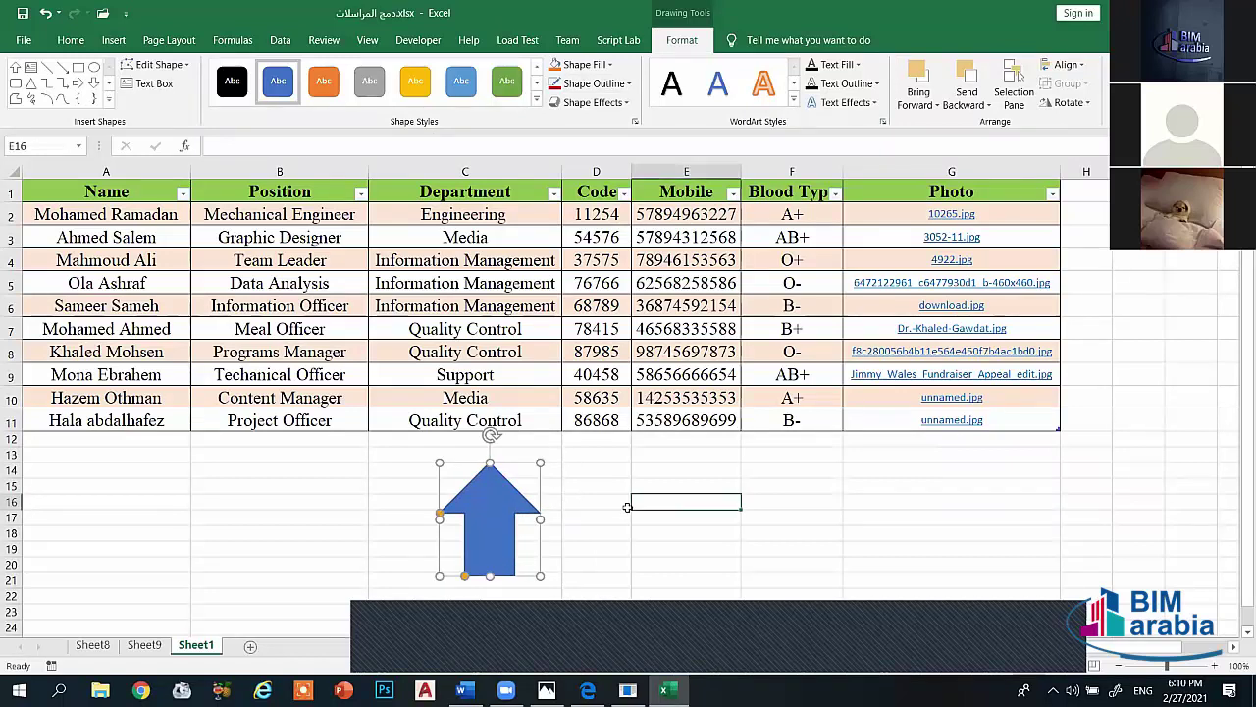
pyautogui.click(490, 505)
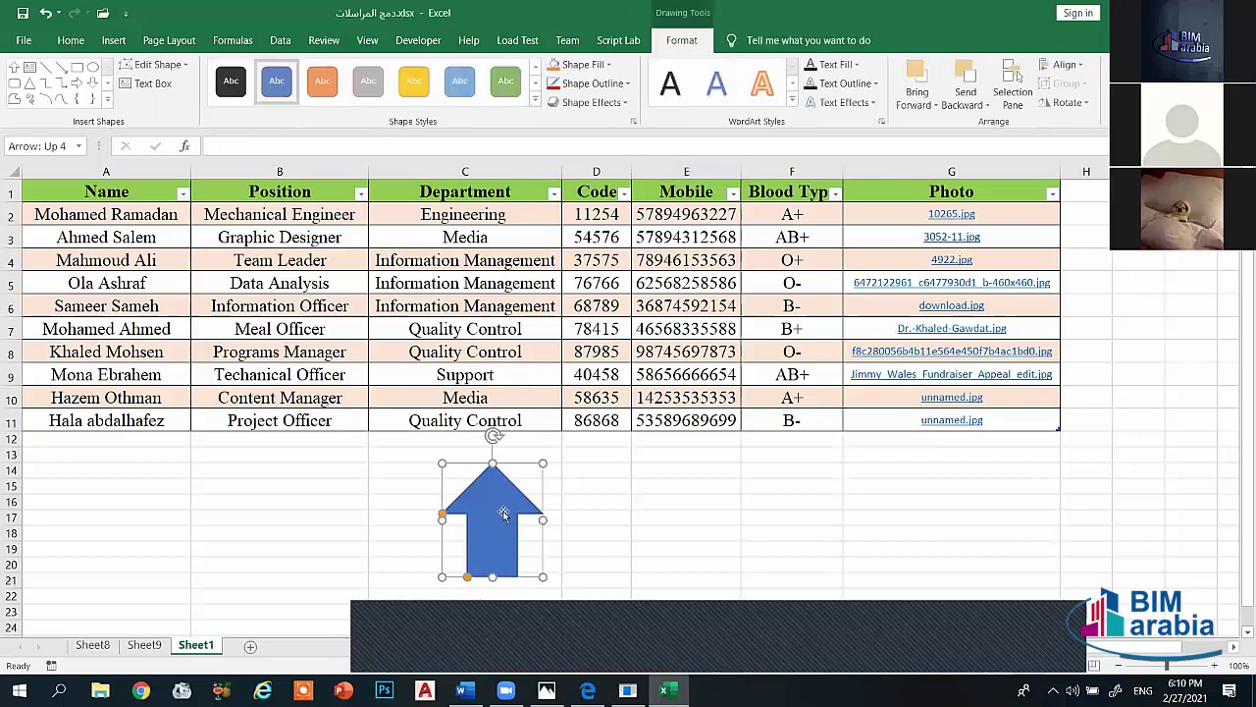
pyautogui.click(112, 44)
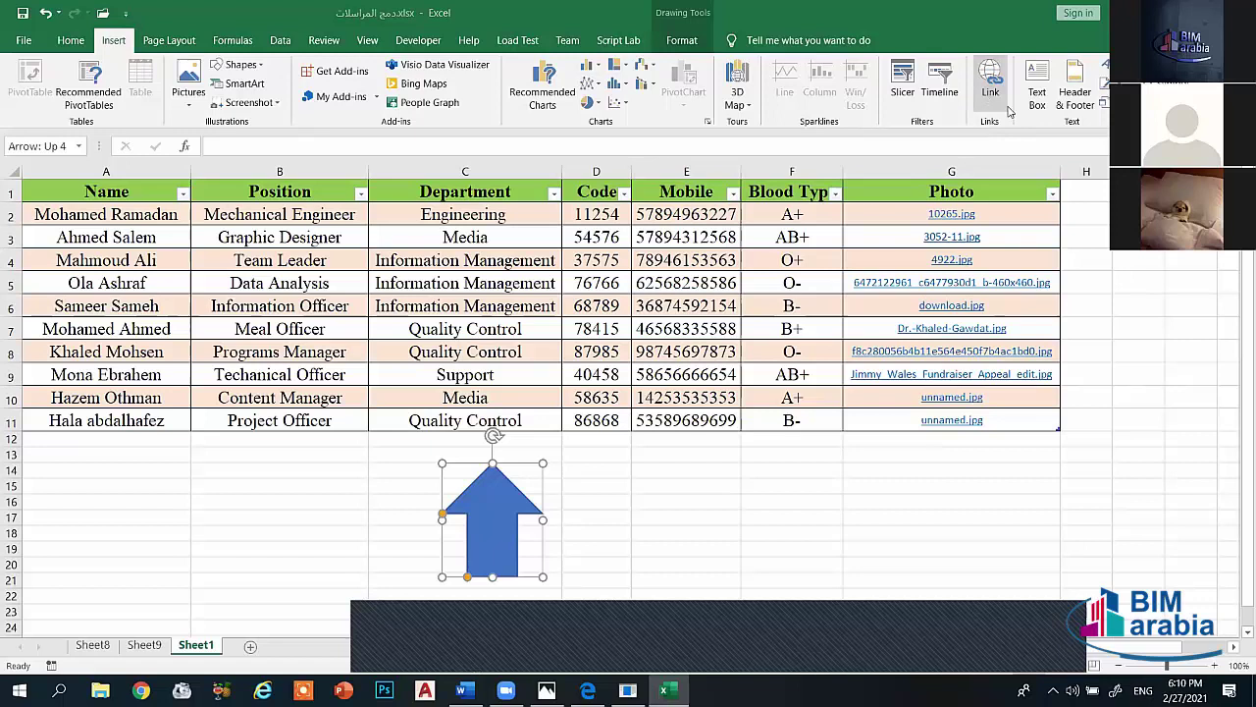
# - Hyperlink the up arrow to Sheet9 as a place in this document
pyautogui.click(991, 78)
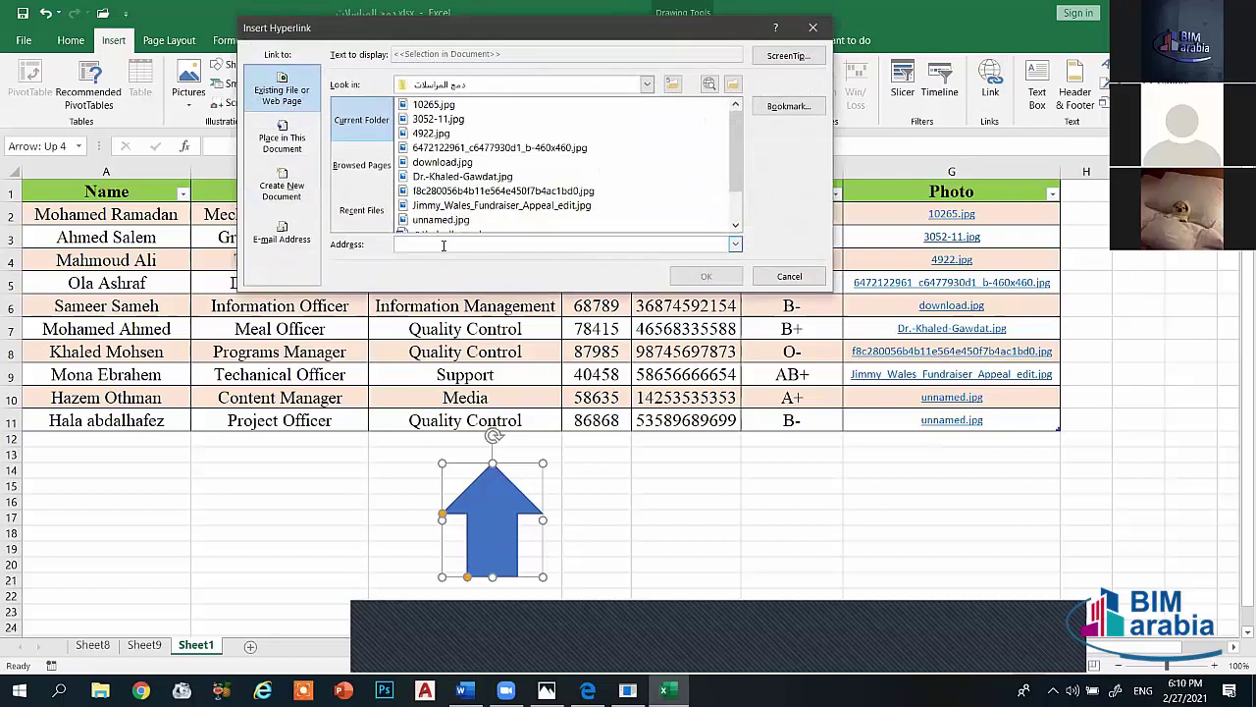
pyautogui.click(363, 165)
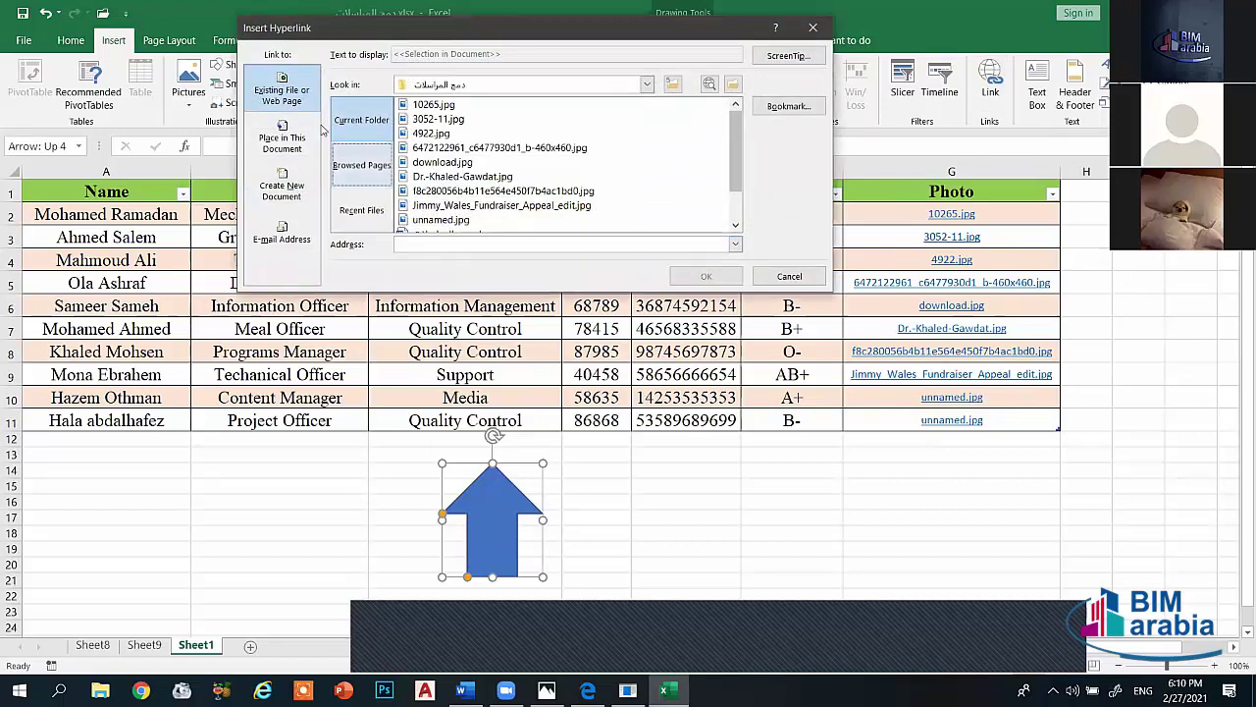
pyautogui.click(297, 136)
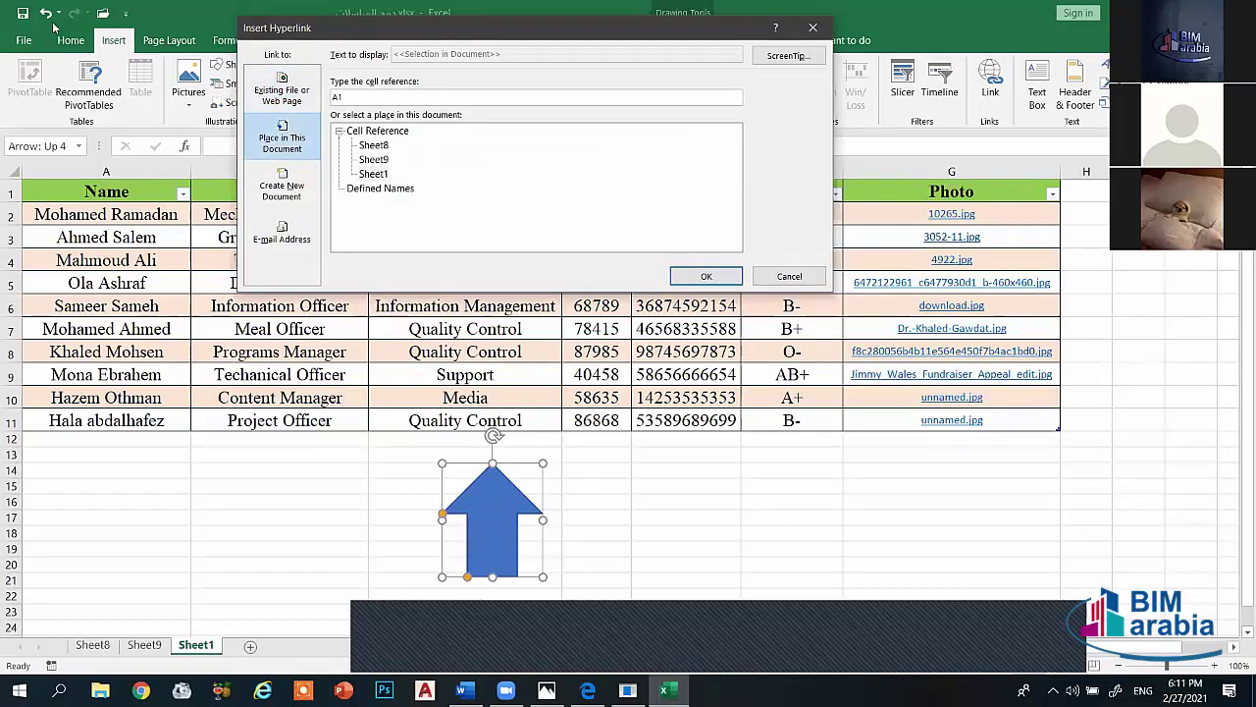
pyautogui.click(371, 161)
pyautogui.click(705, 275)
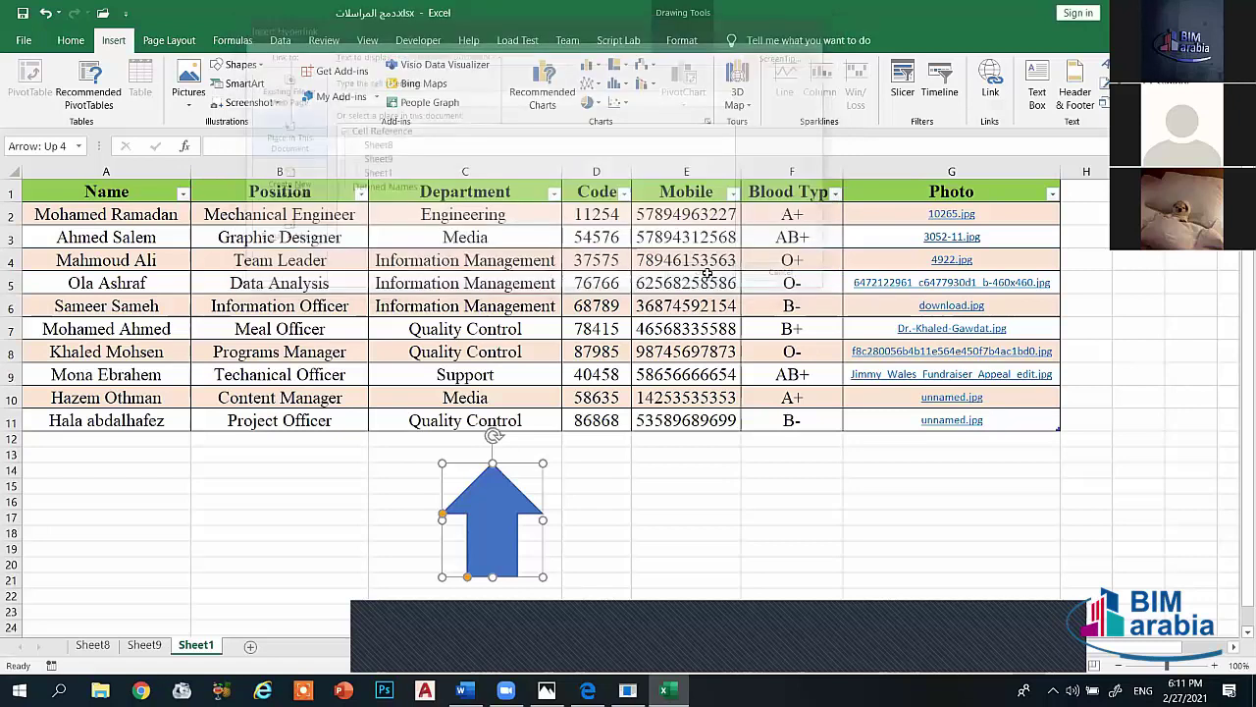
# - Test that the arrow jumps to Sheet9, then return to Sheet1
pyautogui.click(686, 517)
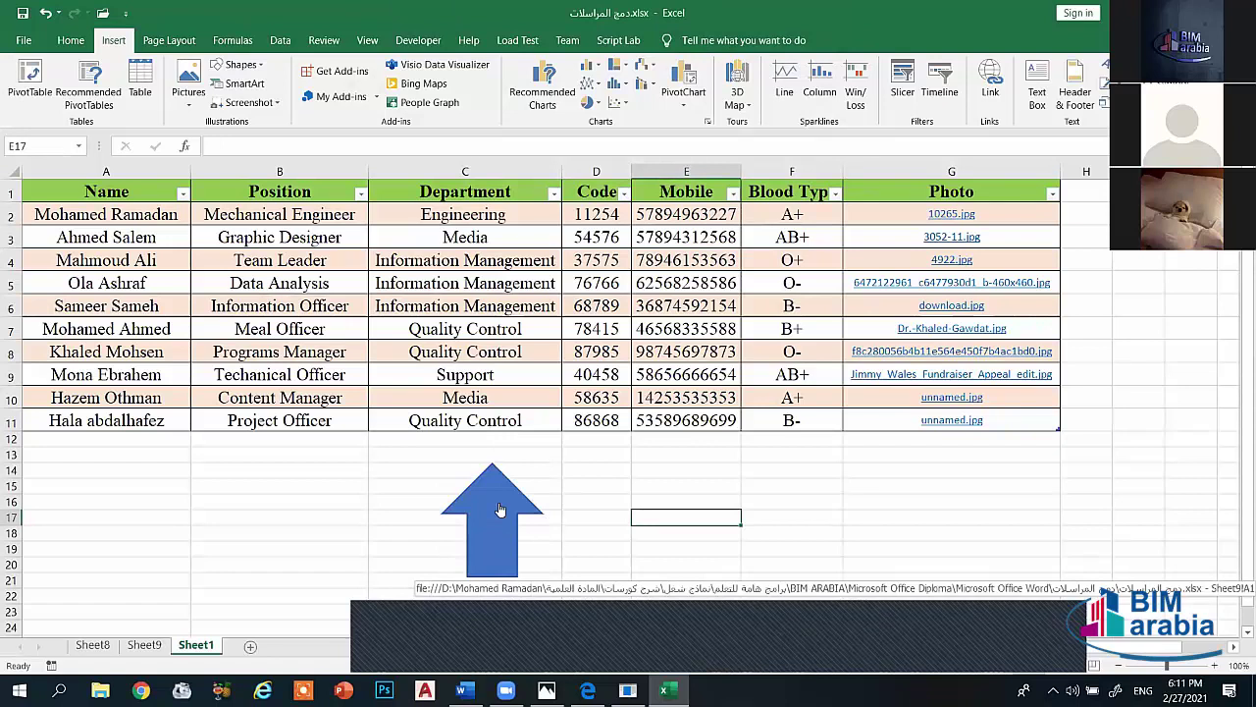
pyautogui.click(494, 511)
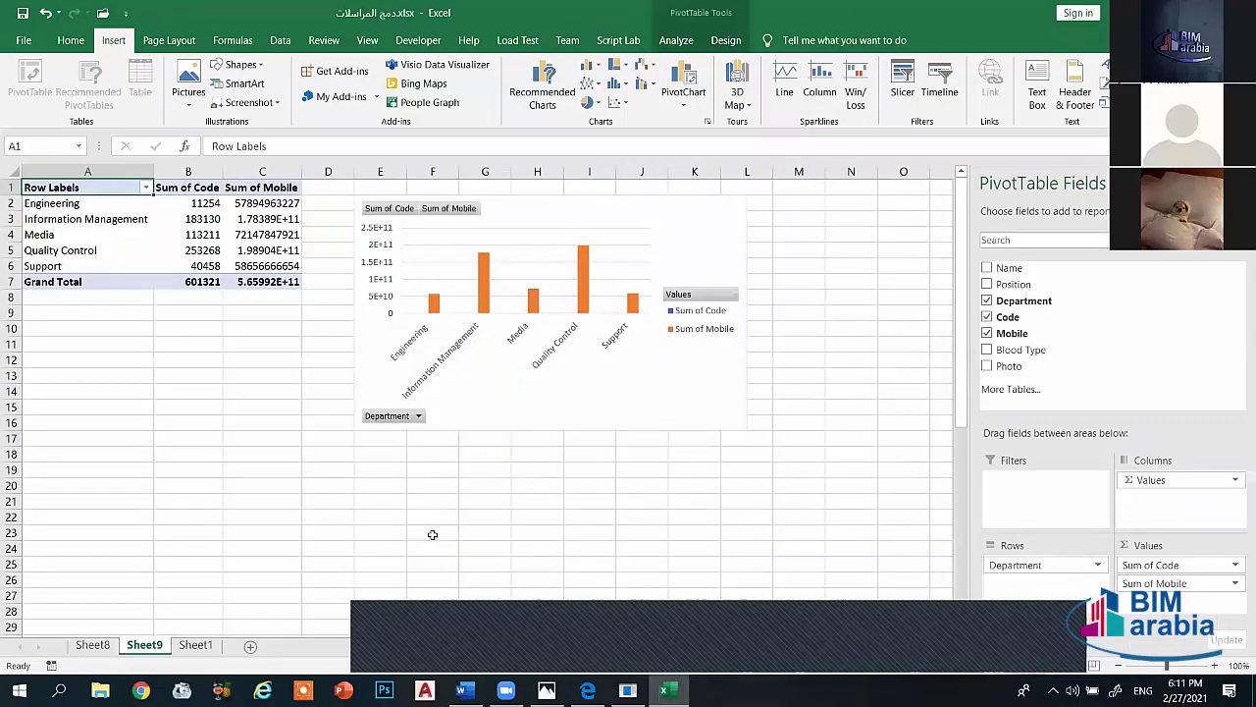
pyautogui.click(195, 644)
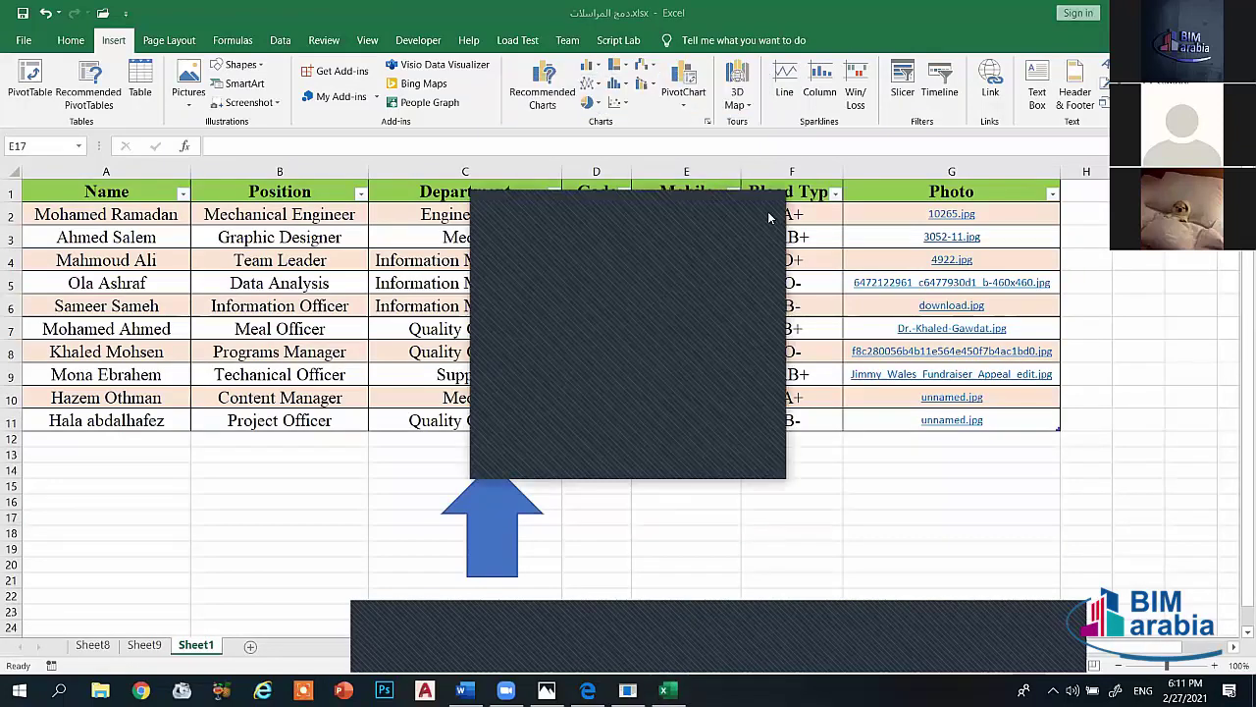
pyautogui.click(224, 66)
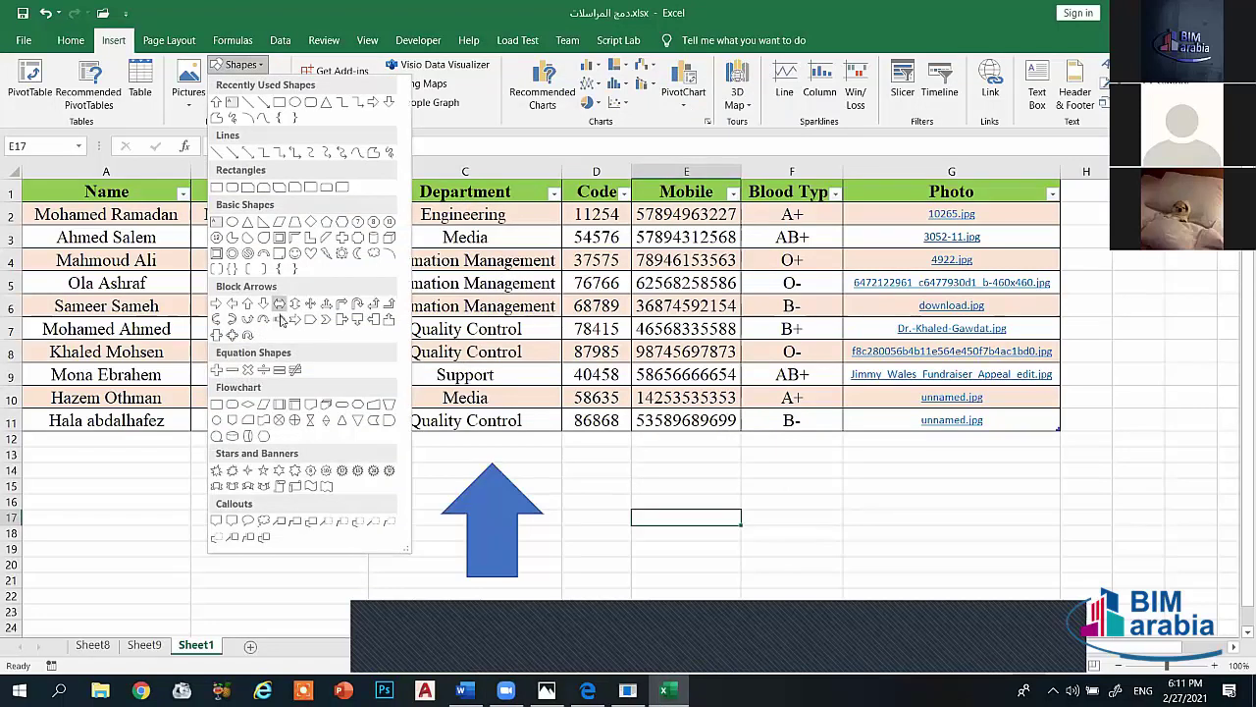
# - Draw a second blue up arrow right of the first and hyperlink it to Sheet8
pyautogui.click(251, 304)
pyautogui.moveTo(803, 452); pyautogui.dragTo(920, 591)
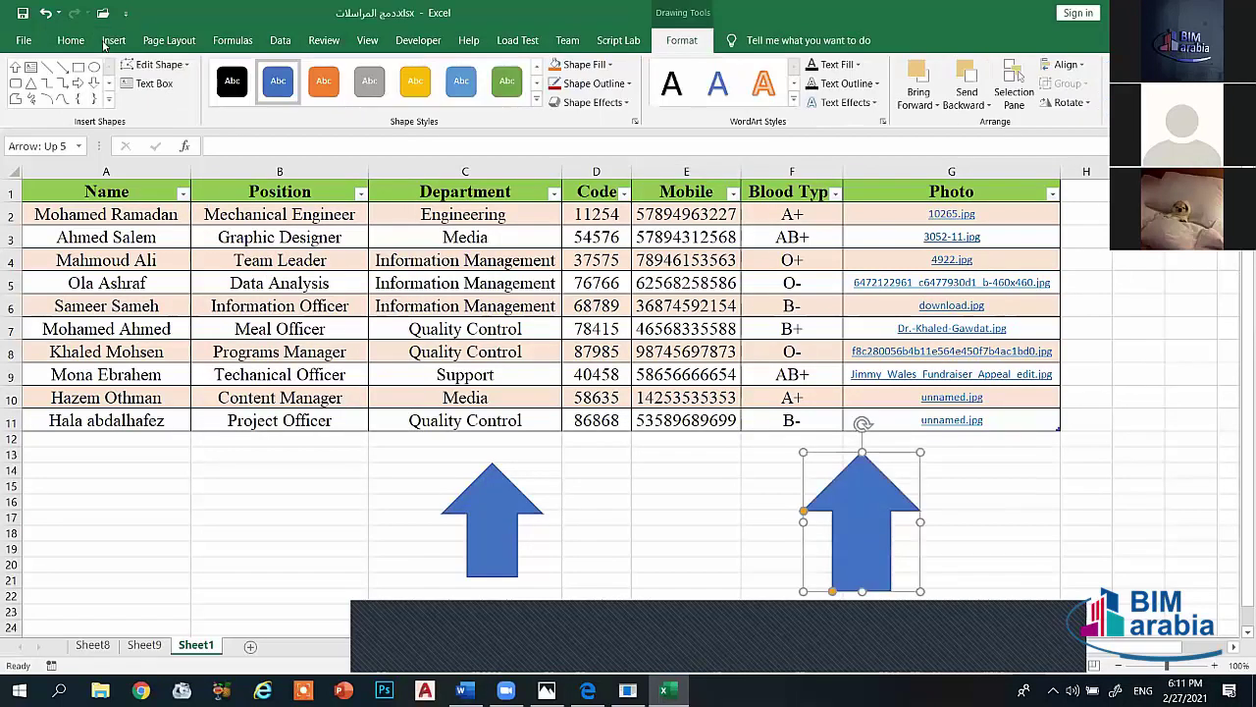
pyautogui.click(113, 41)
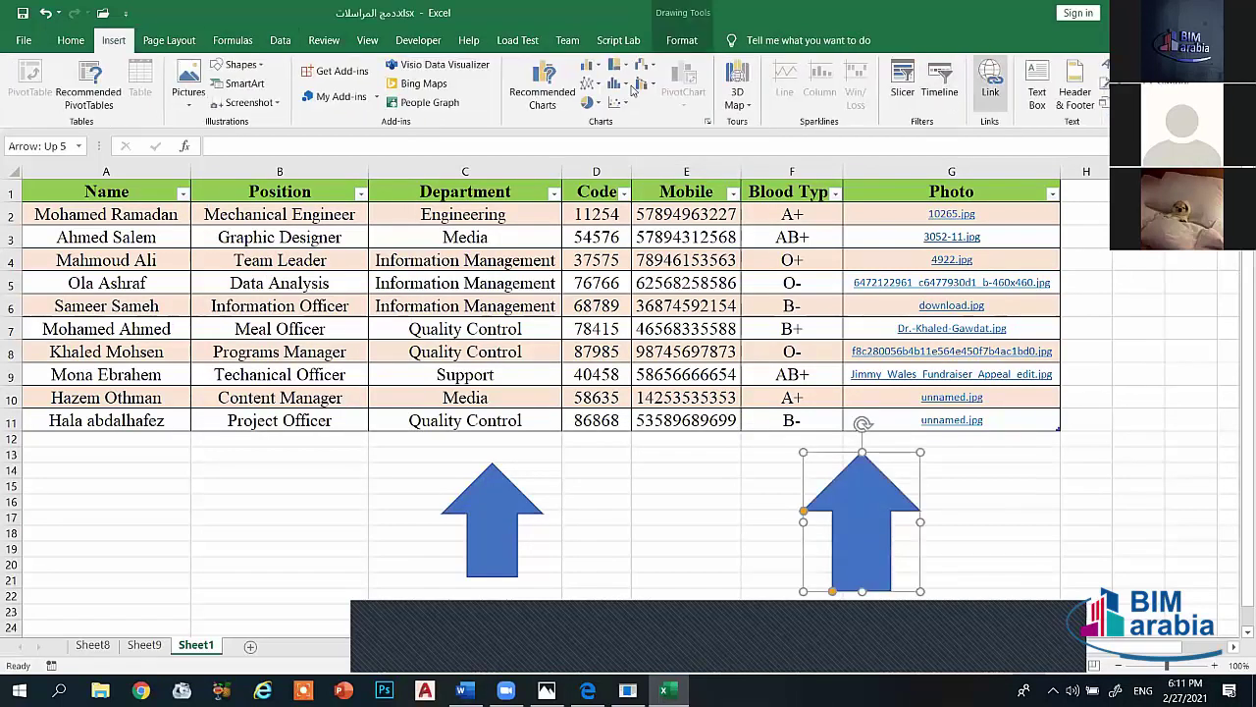
pyautogui.click(990, 79)
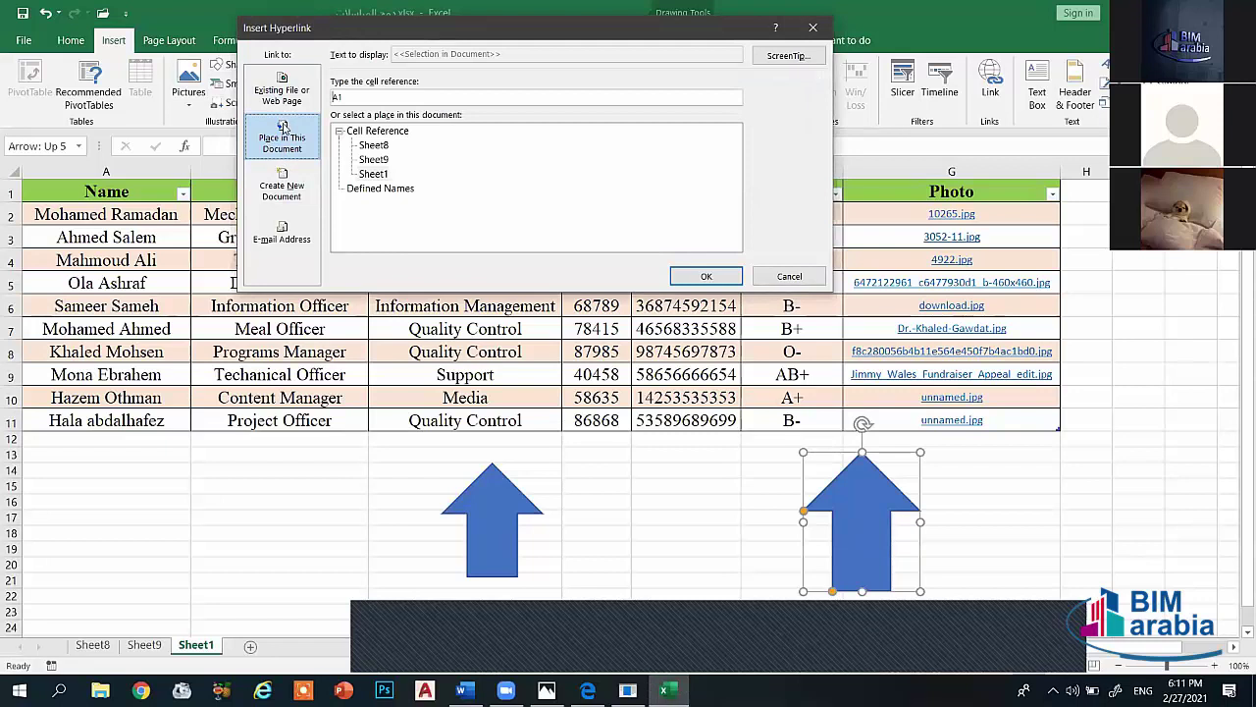
pyautogui.click(369, 160)
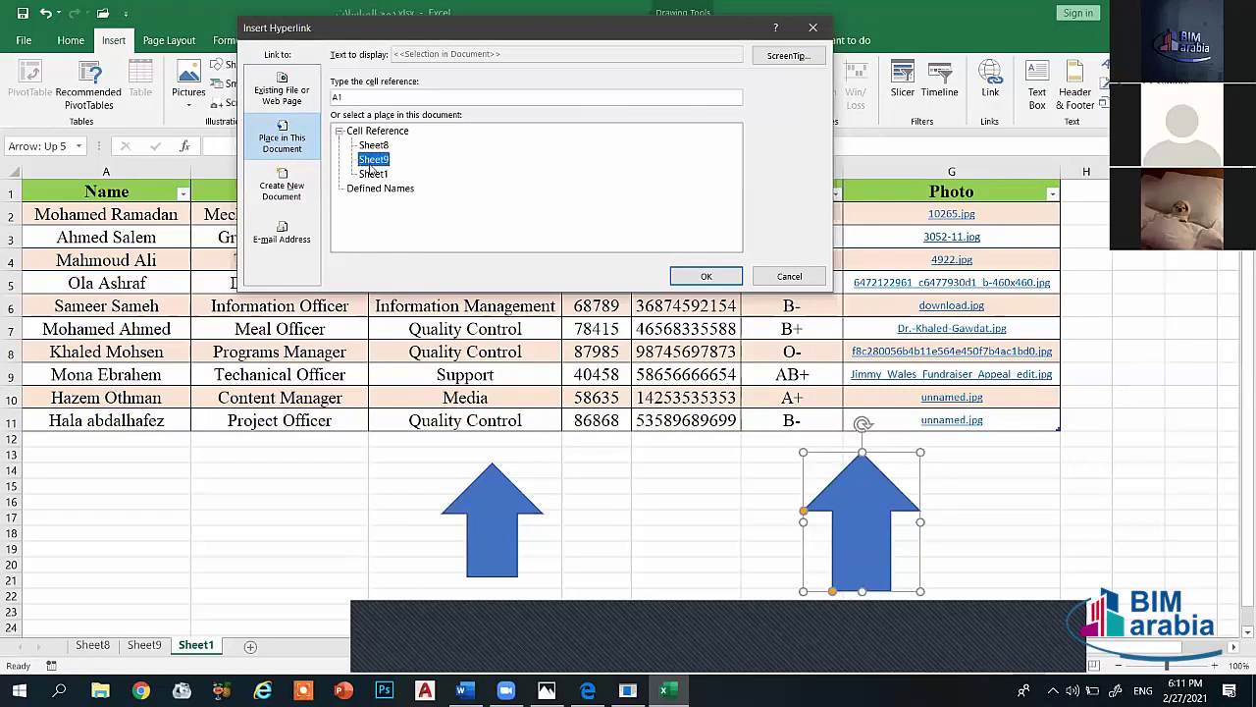
pyautogui.press('Up')
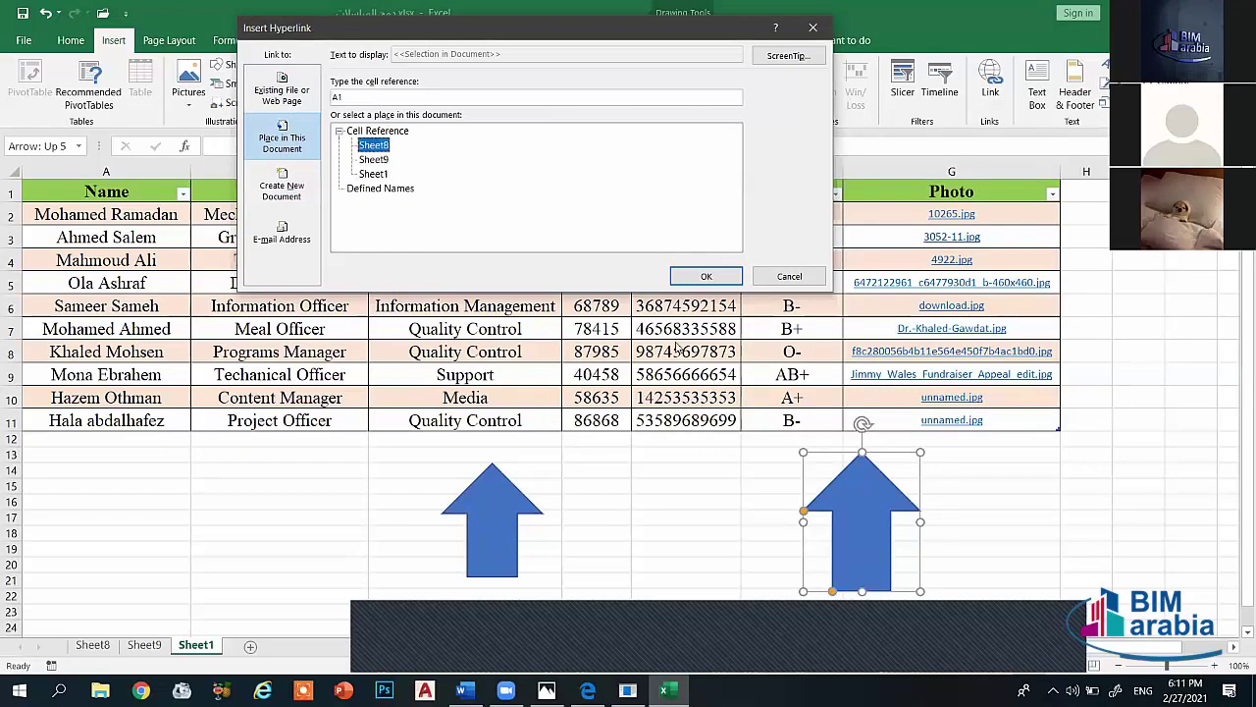
pyautogui.click(703, 278)
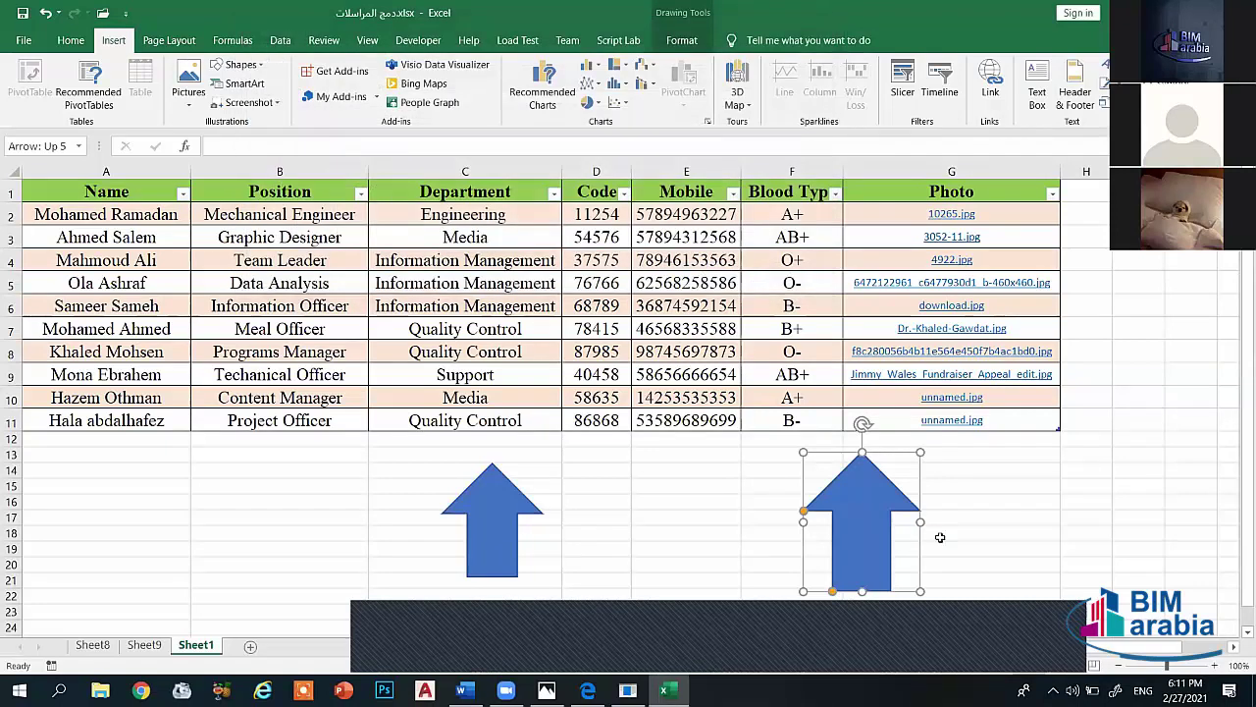
# - Test both arrows: right jumps to Sheet8, left to Sheet9, returning to Sheet1 each time
pyautogui.click(1000, 520)
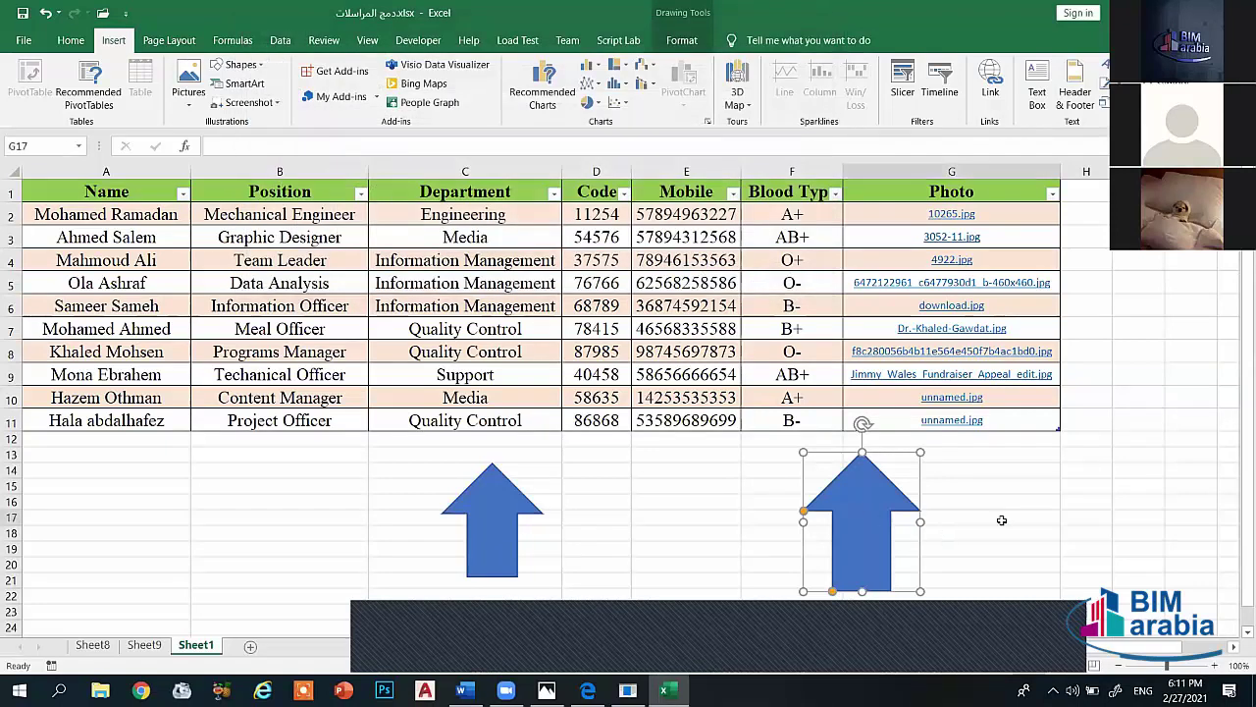
pyautogui.click(862, 500)
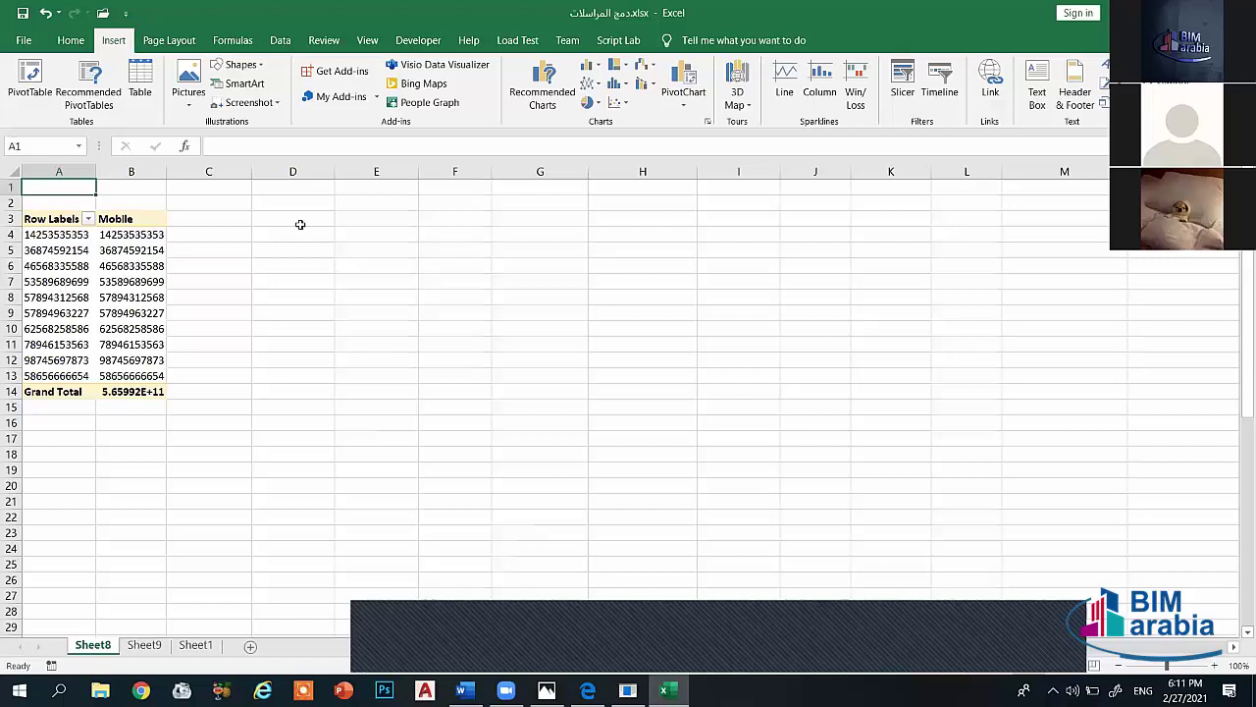
pyautogui.click(195, 648)
pyautogui.click(499, 486)
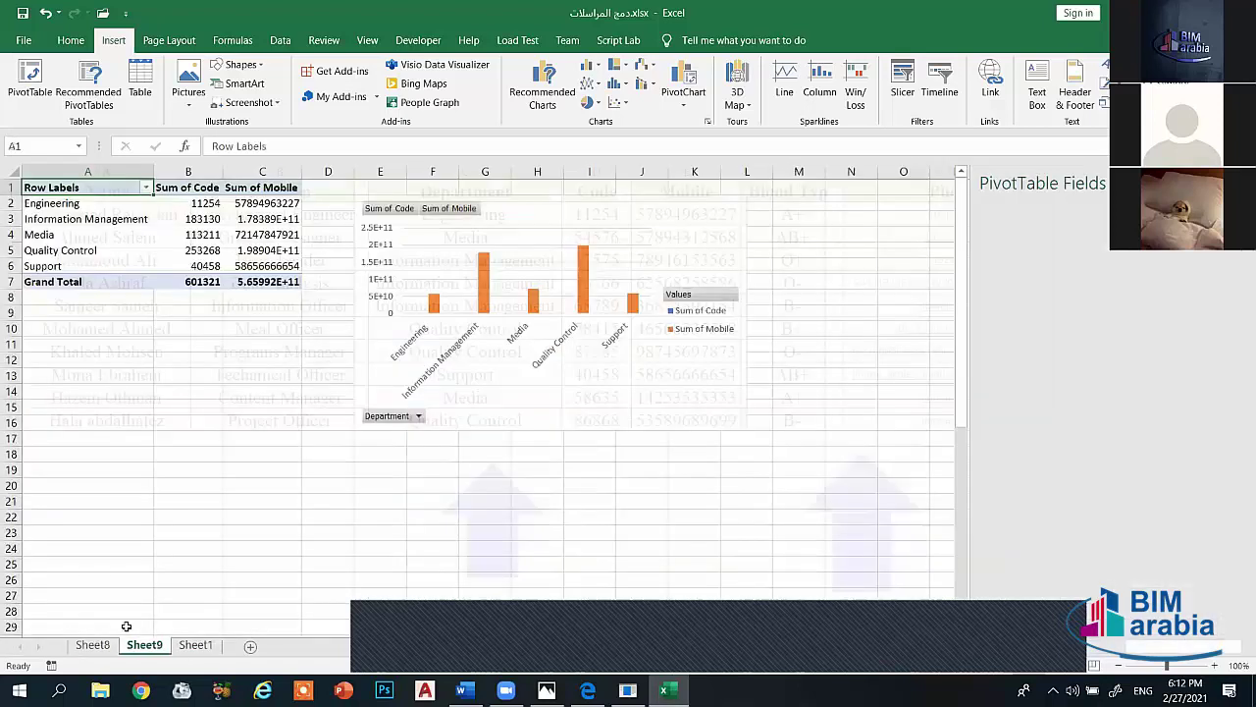
pyautogui.click(195, 645)
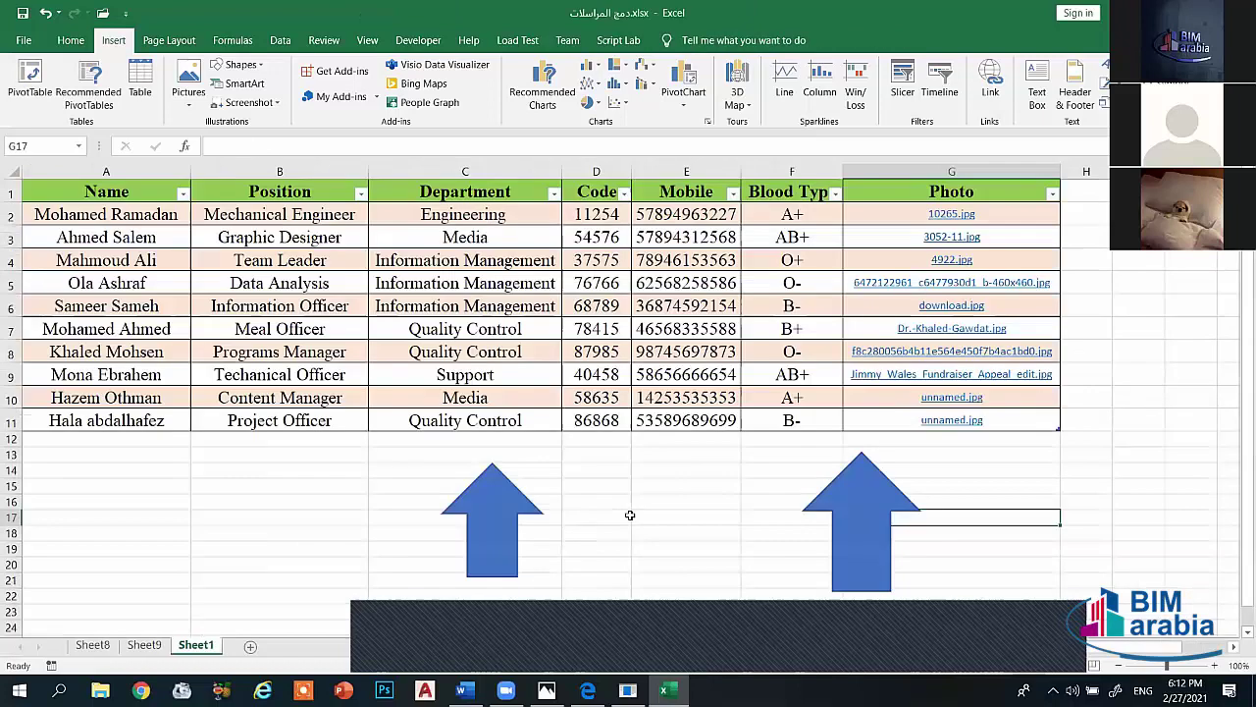
pyautogui.click(492, 491)
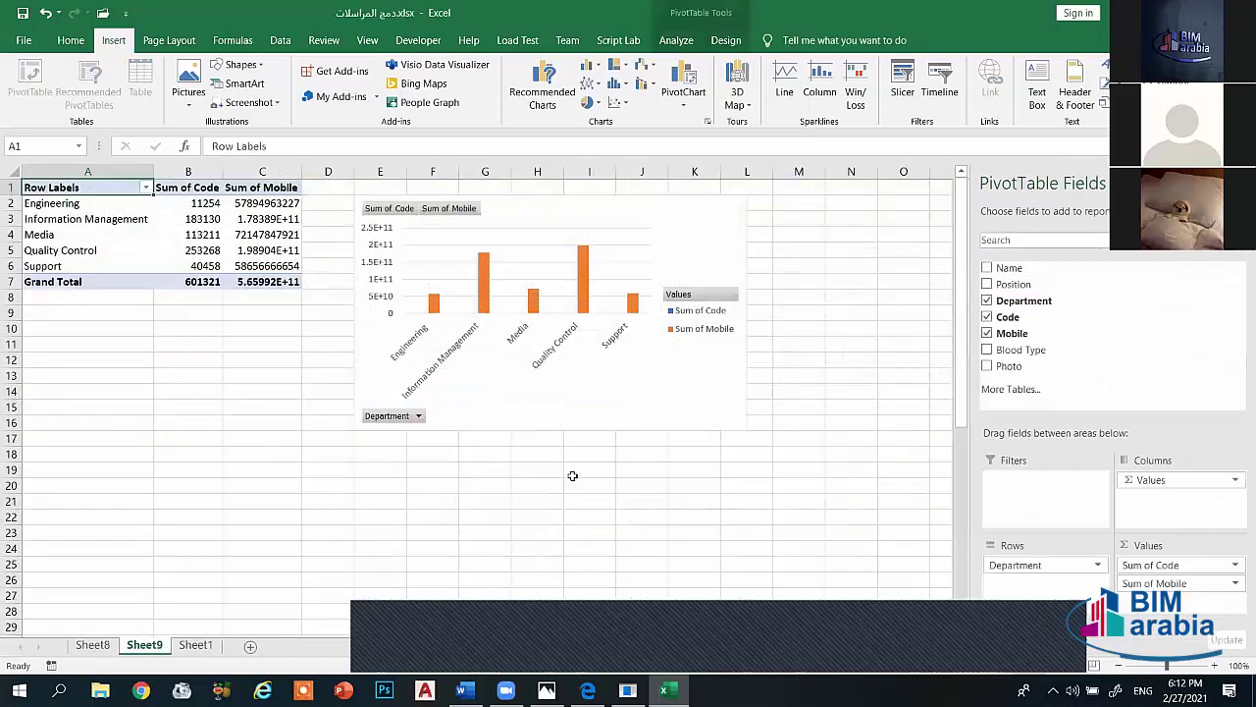
pyautogui.click(195, 645)
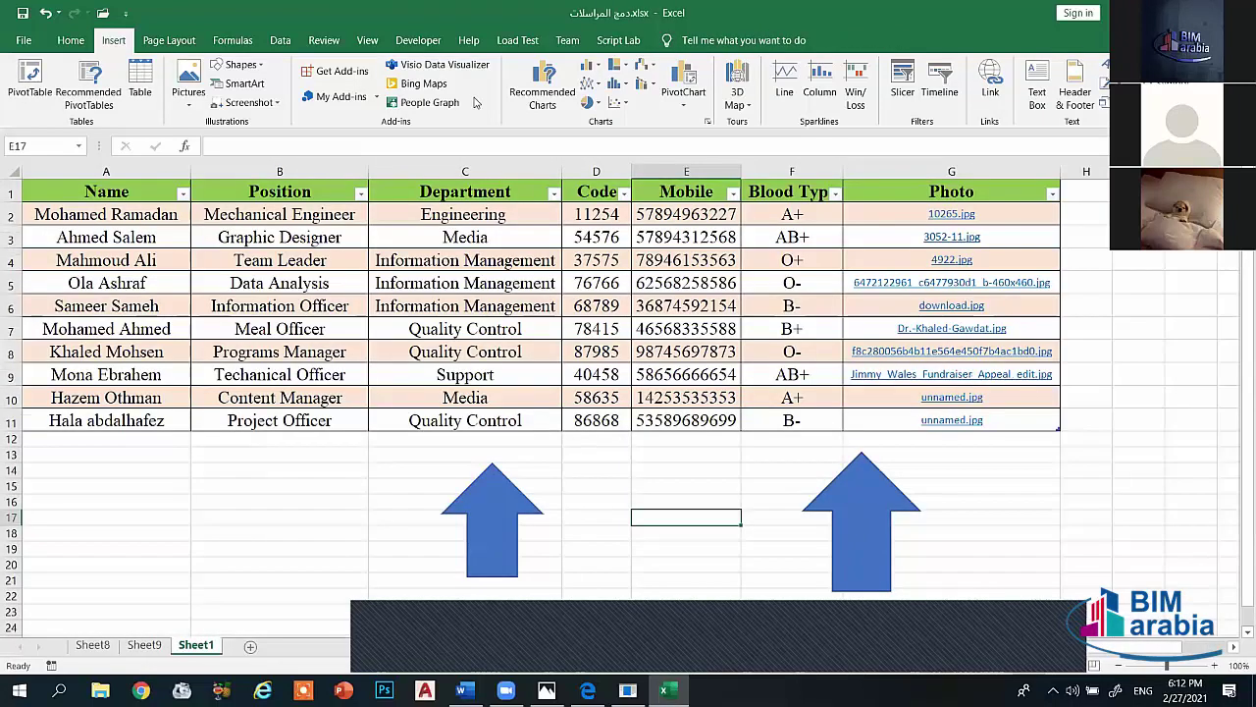
# - Insert an Alternating Hexagons SmartArt graphic and apply the first Colorful colour scheme
pyautogui.click(240, 83)
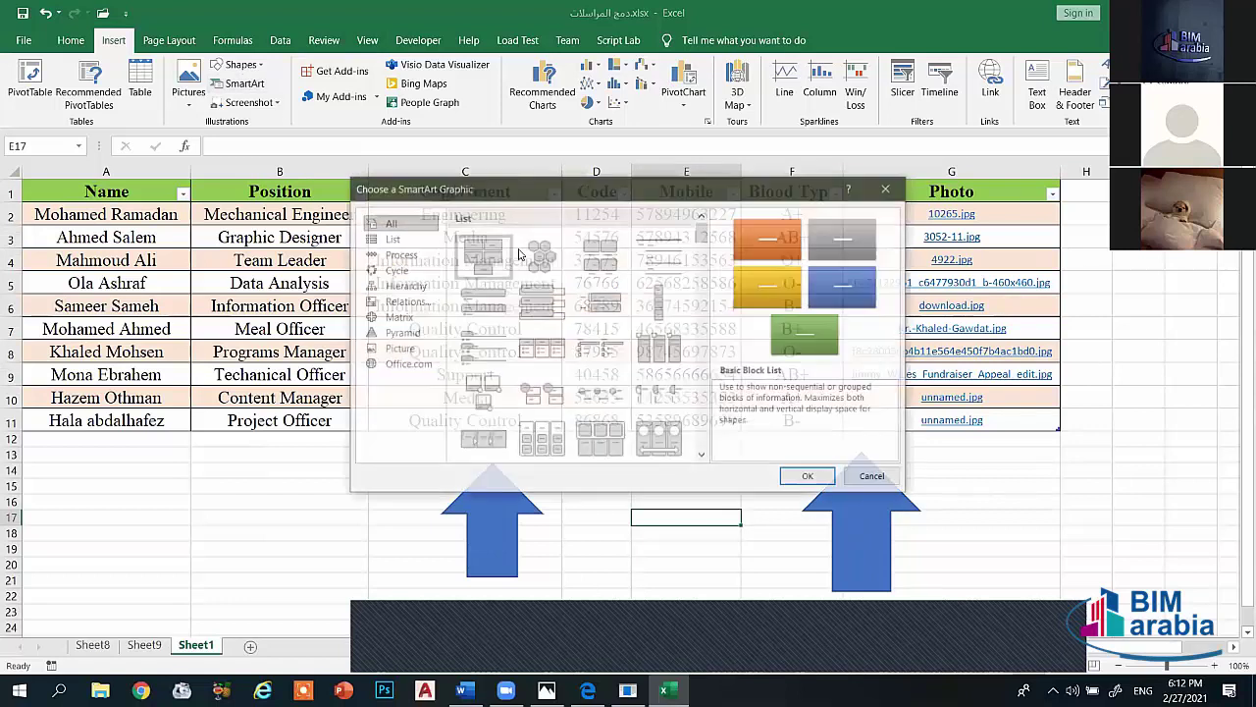
pyautogui.click(809, 477)
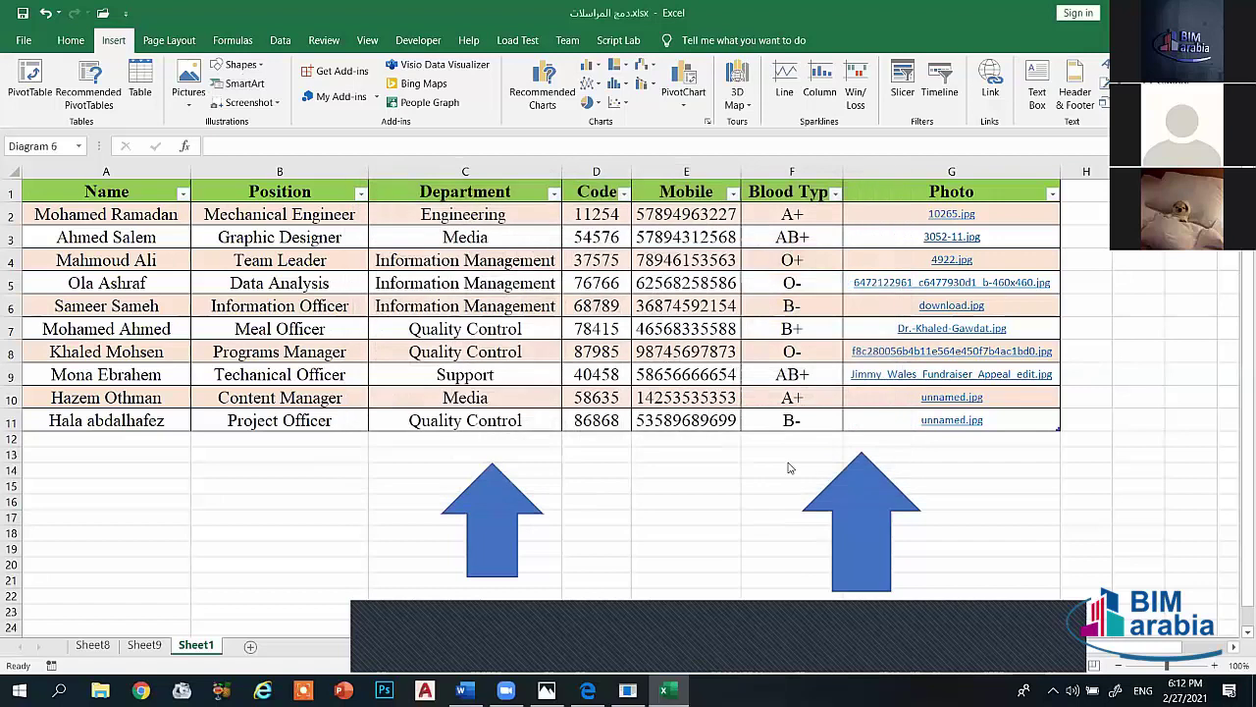
pyautogui.click(598, 91)
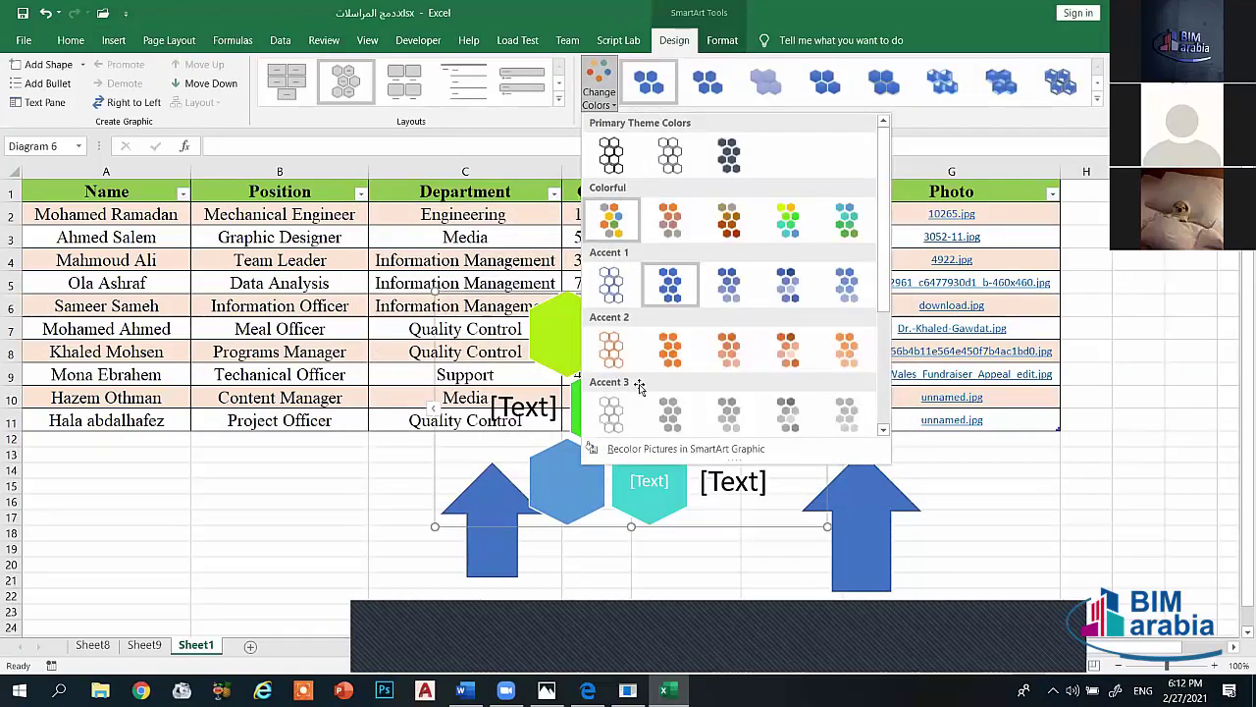
pyautogui.click(610, 220)
pyautogui.click(732, 527)
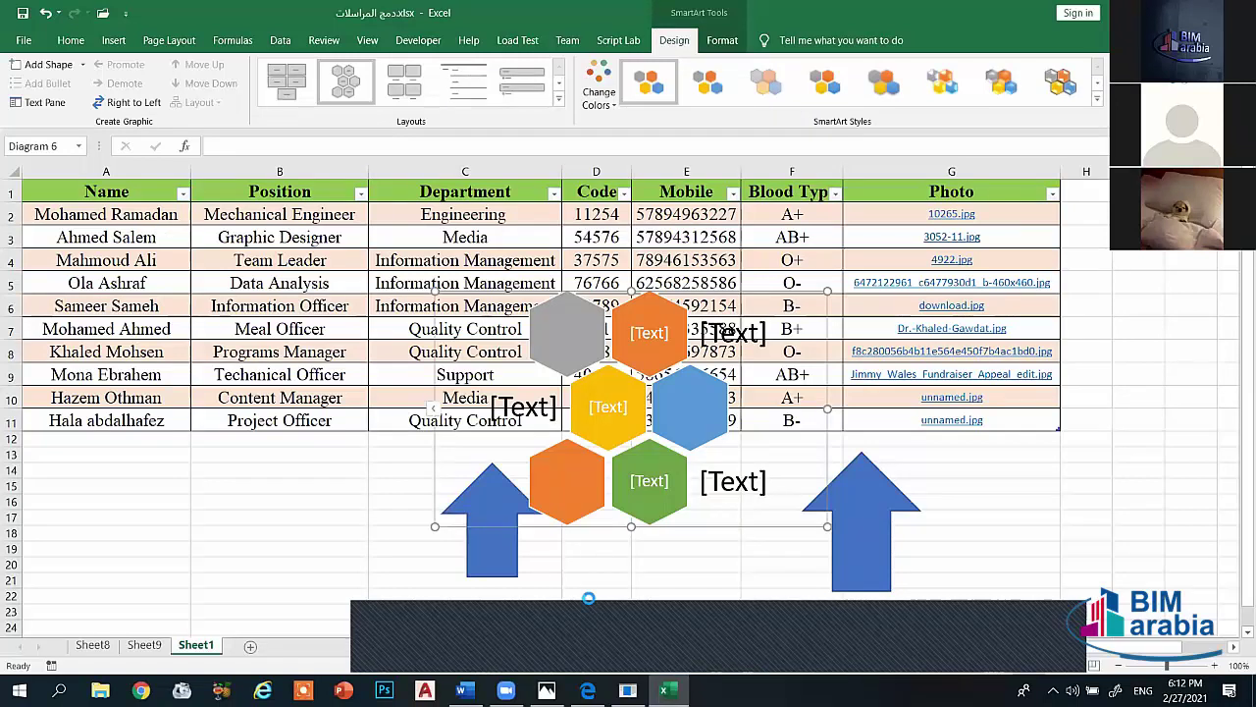
# - Delete the hexagon SmartArt and insert Screenshot (5).png over the employee table
pyautogui.press('Delete')
pyautogui.click(686, 565)
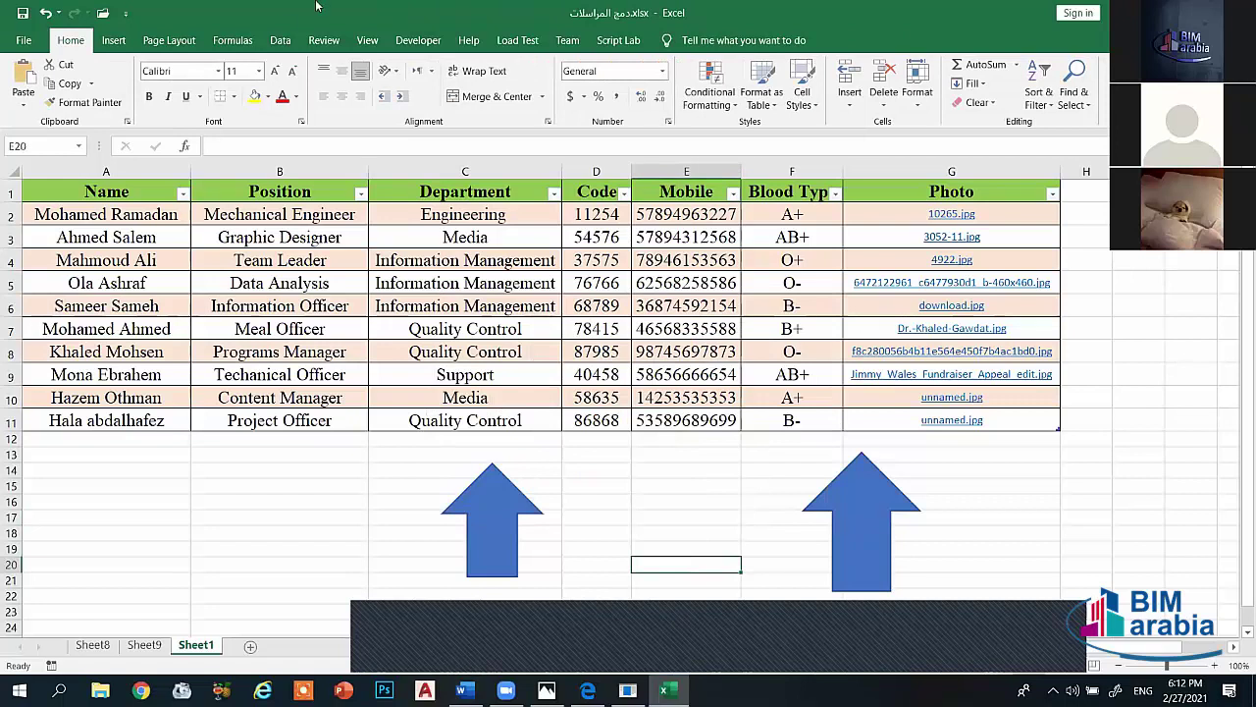
pyautogui.click(114, 40)
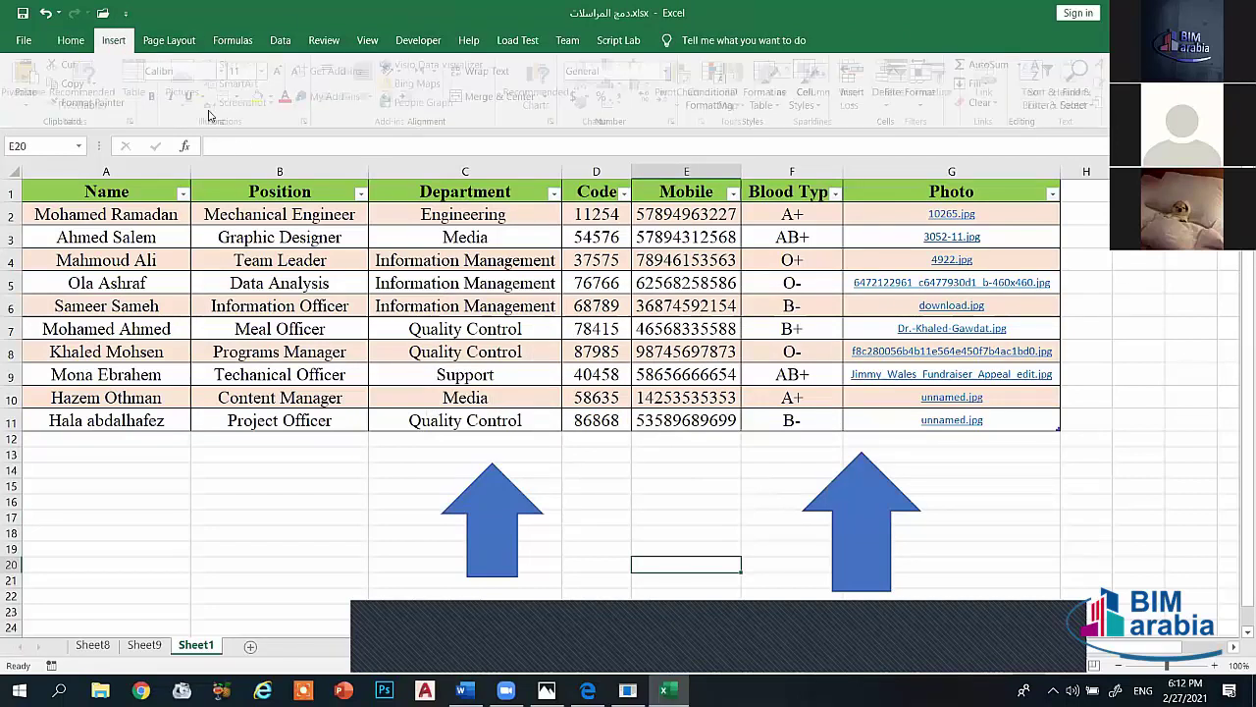
pyautogui.click(183, 89)
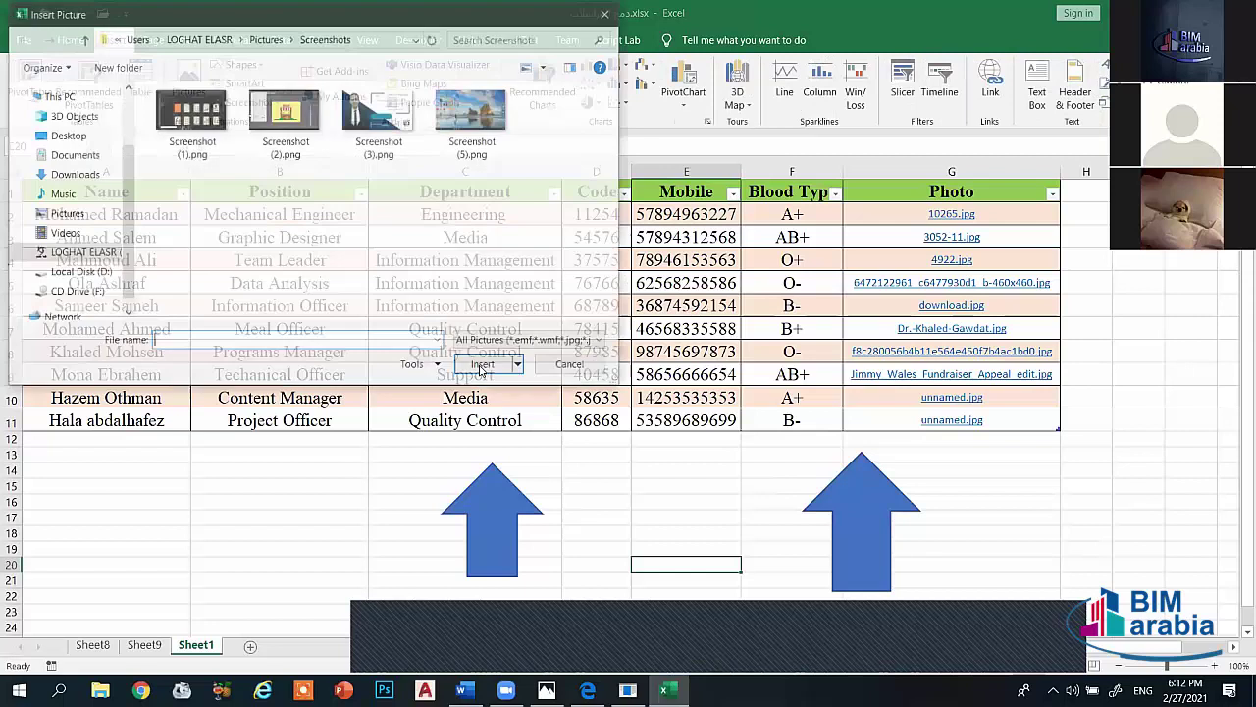
pyautogui.click(482, 365)
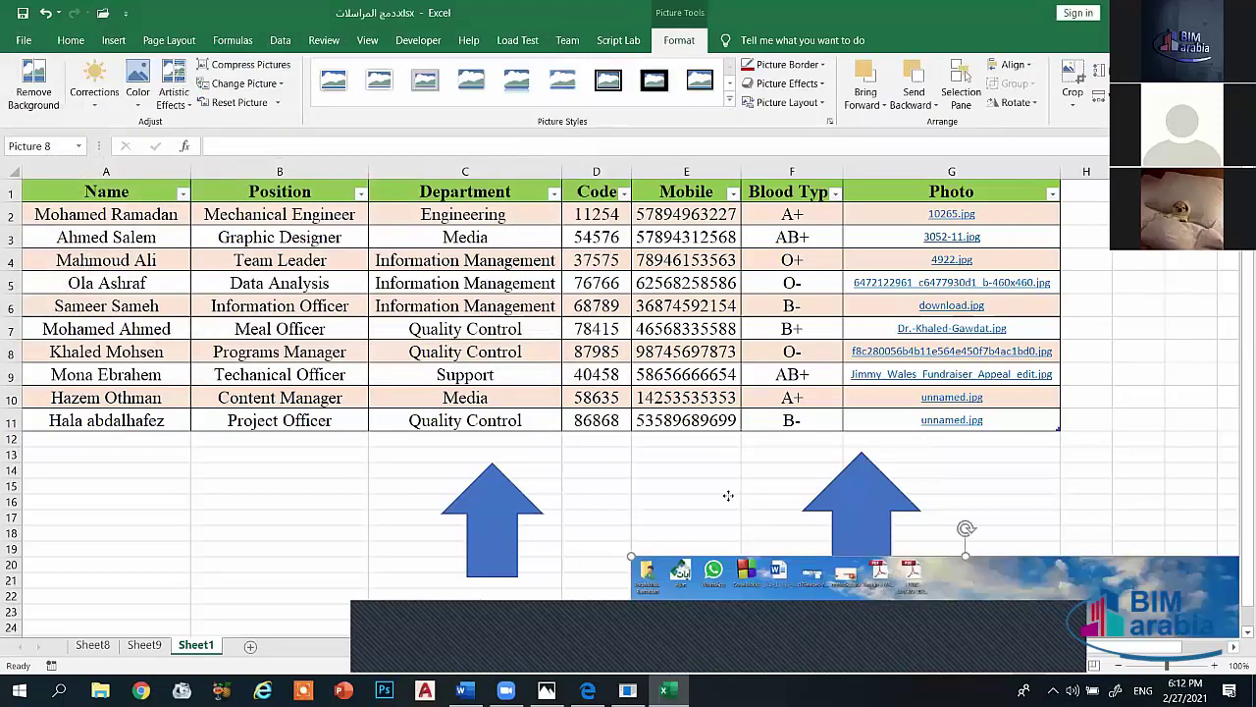
pyautogui.moveTo(727, 579); pyautogui.dragTo(430, 241)
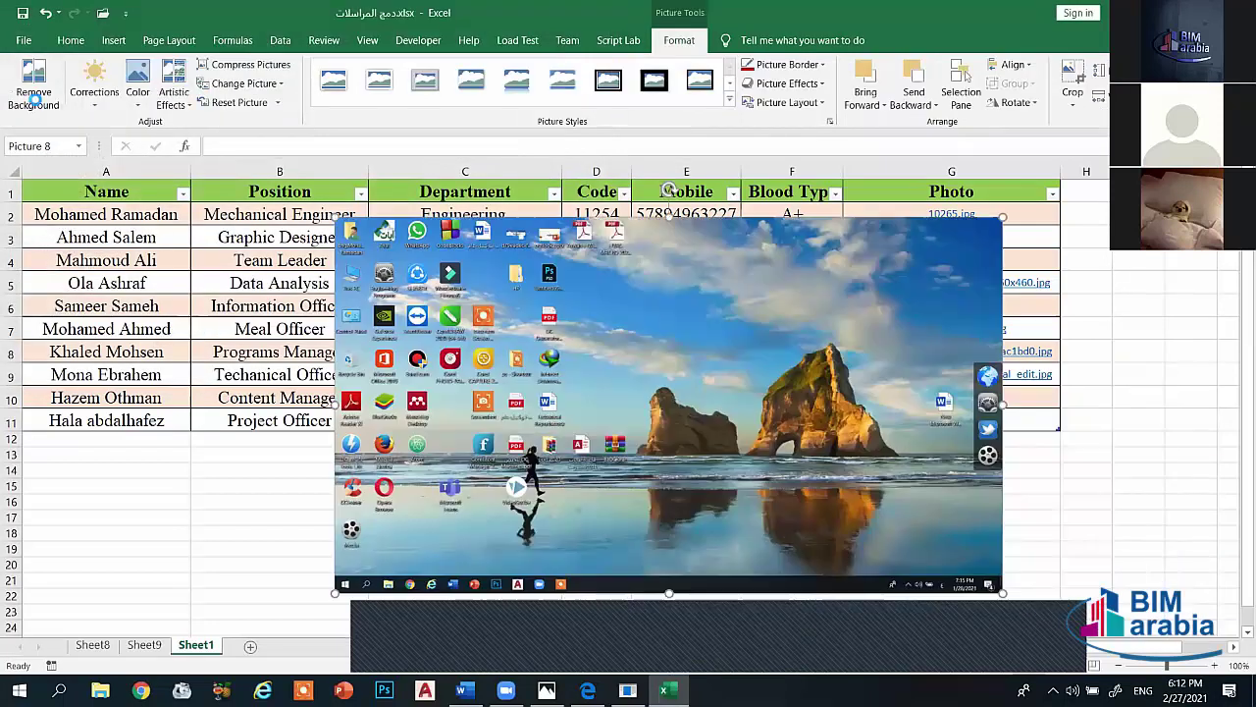
# - Start background removal on the screenshot and widen the kept area to its left edge
pyautogui.click(33, 93)
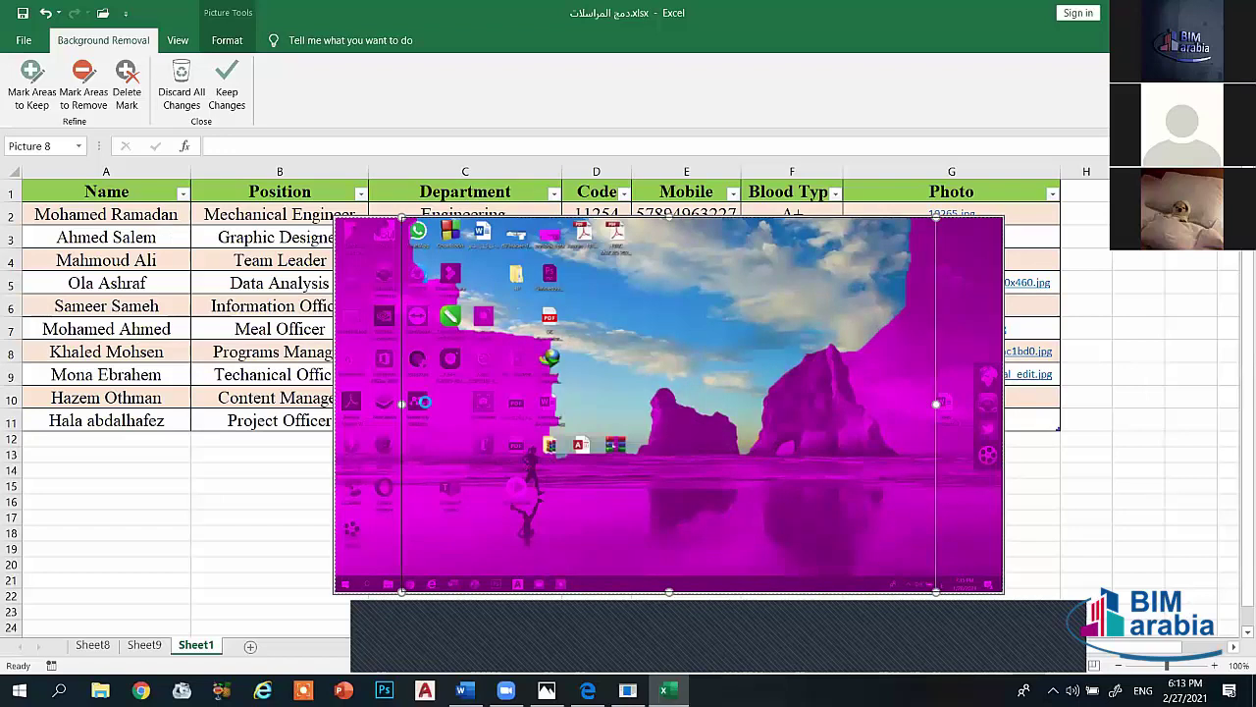
pyautogui.moveTo(397, 402); pyautogui.dragTo(335, 404)
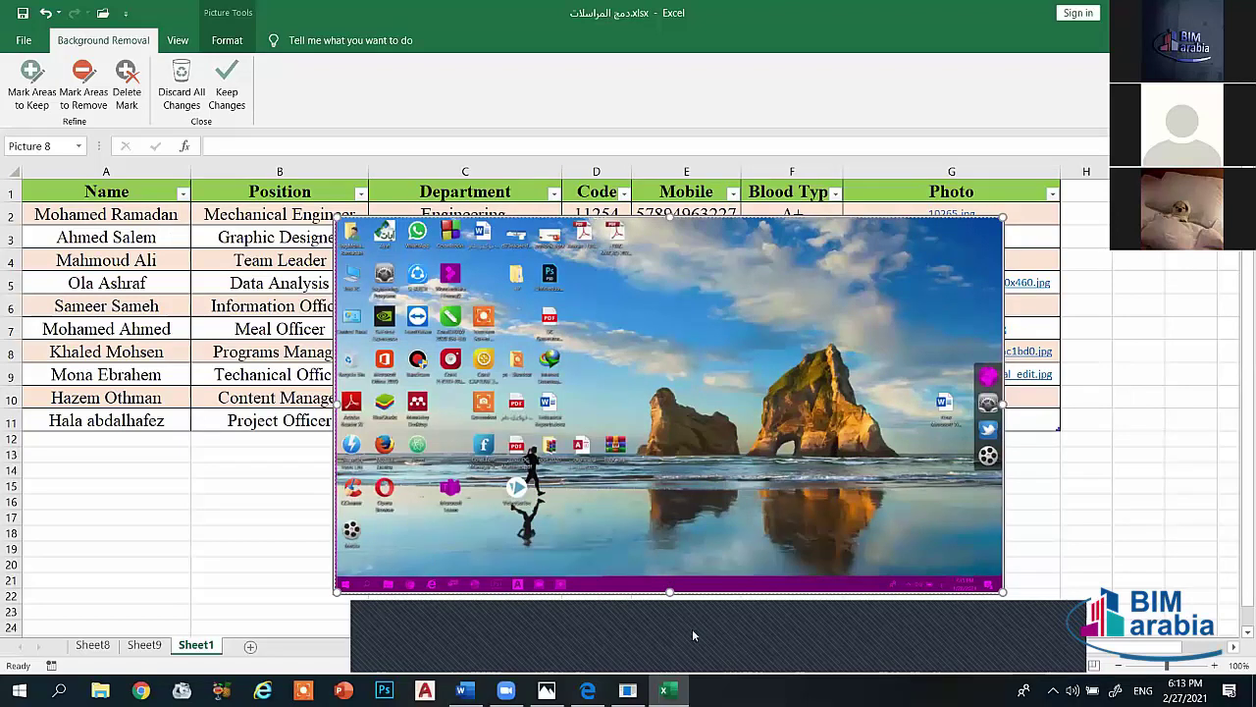
pyautogui.click(32, 77)
pyautogui.click(33, 76)
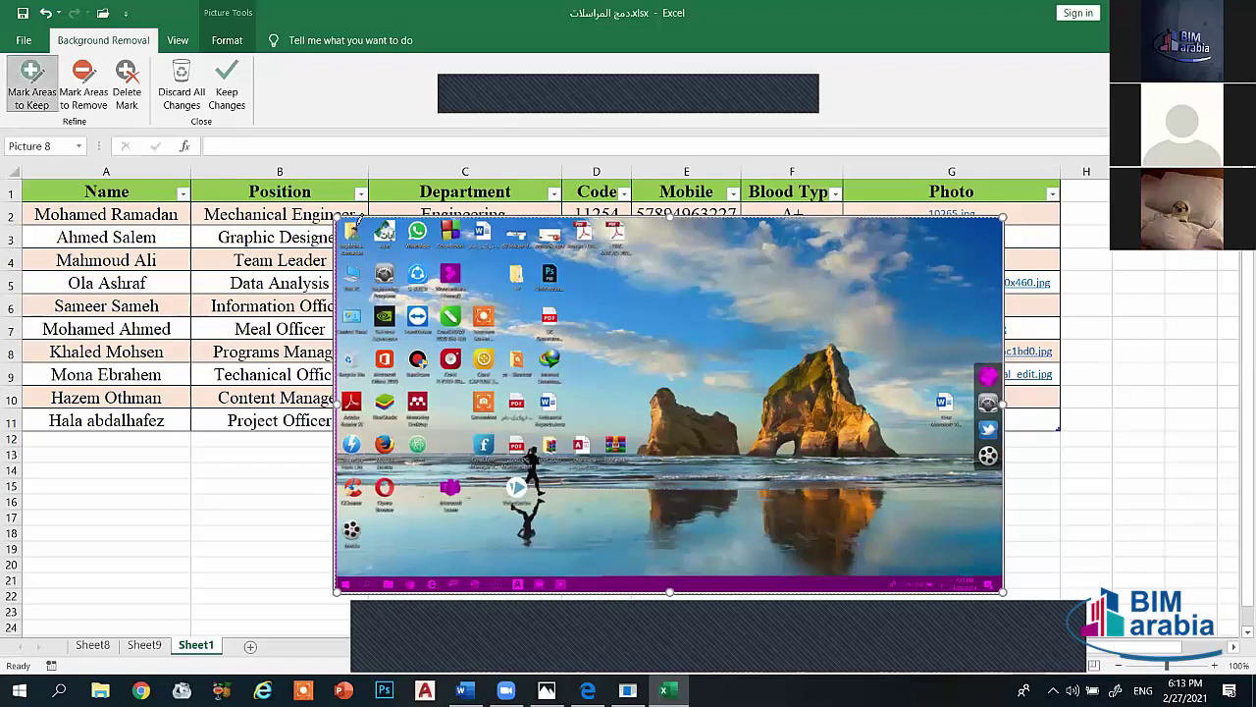
# - Mark the desktop icons column and the whole taskbar strip as areas to keep
pyautogui.moveTo(441, 499); pyautogui.dragTo(444, 543)
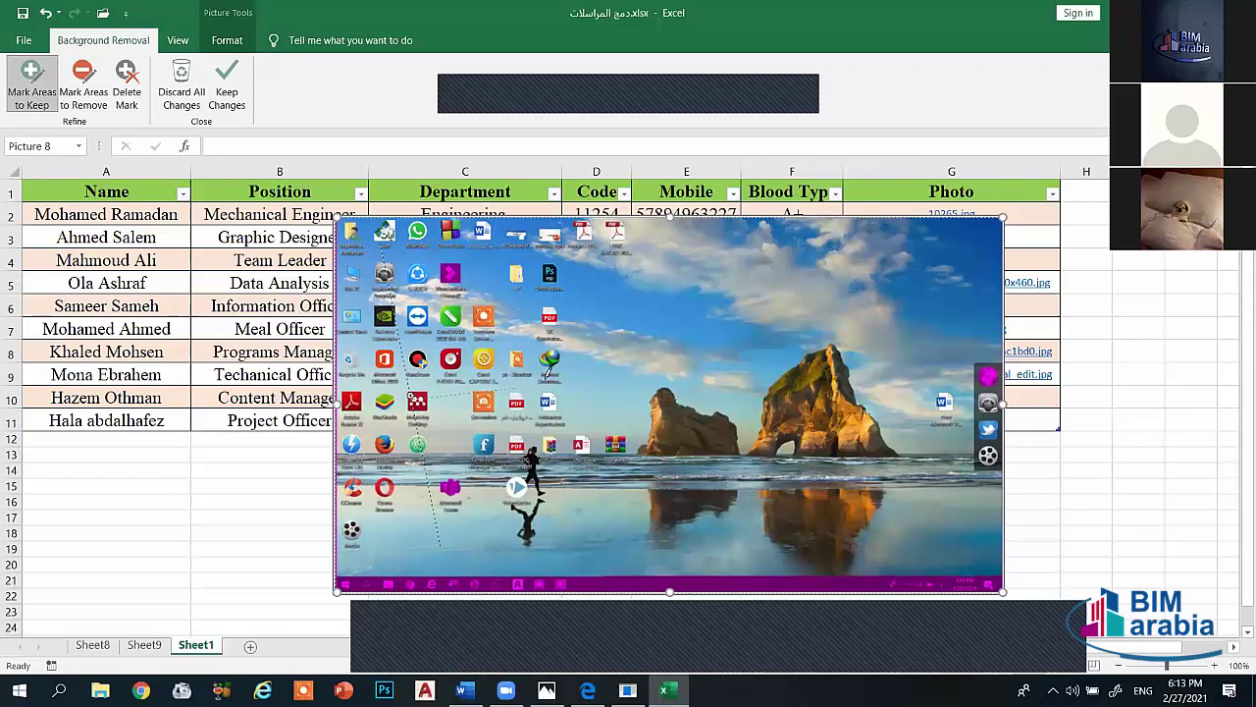
pyautogui.moveTo(665, 317); pyautogui.dragTo(678, 321)
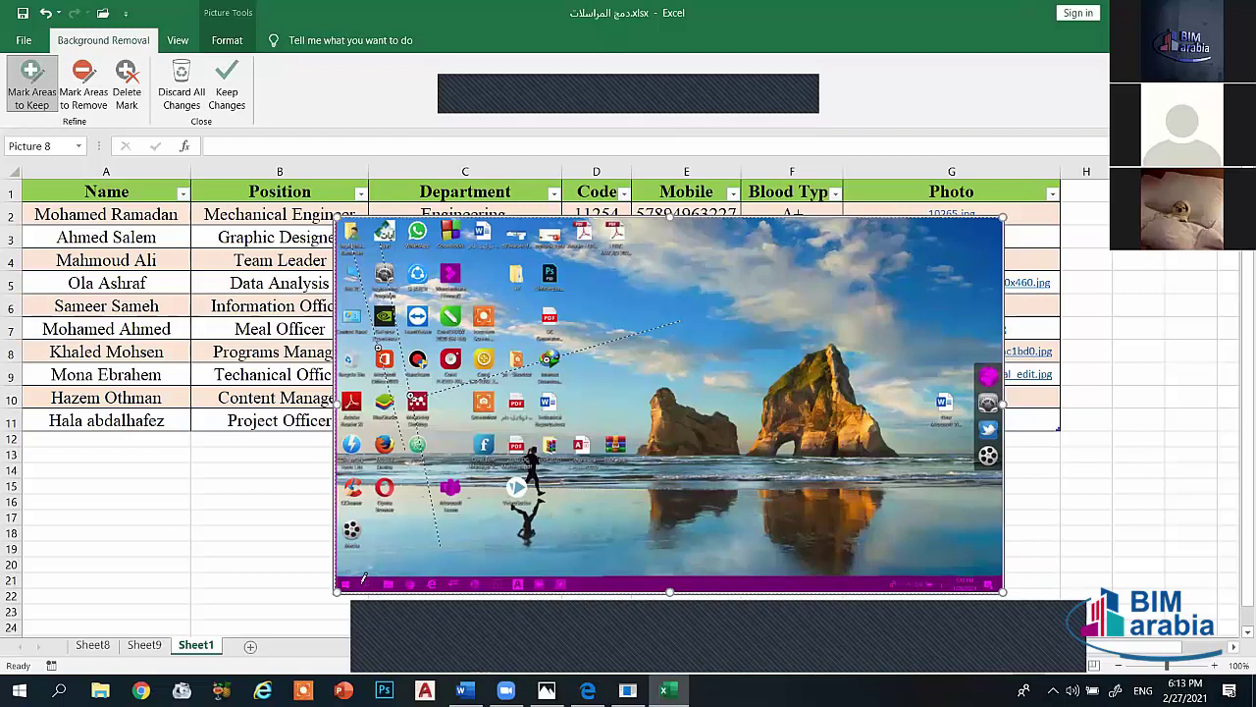
pyautogui.moveTo(363, 581); pyautogui.dragTo(404, 583)
pyautogui.moveTo(711, 587); pyautogui.dragTo(977, 583)
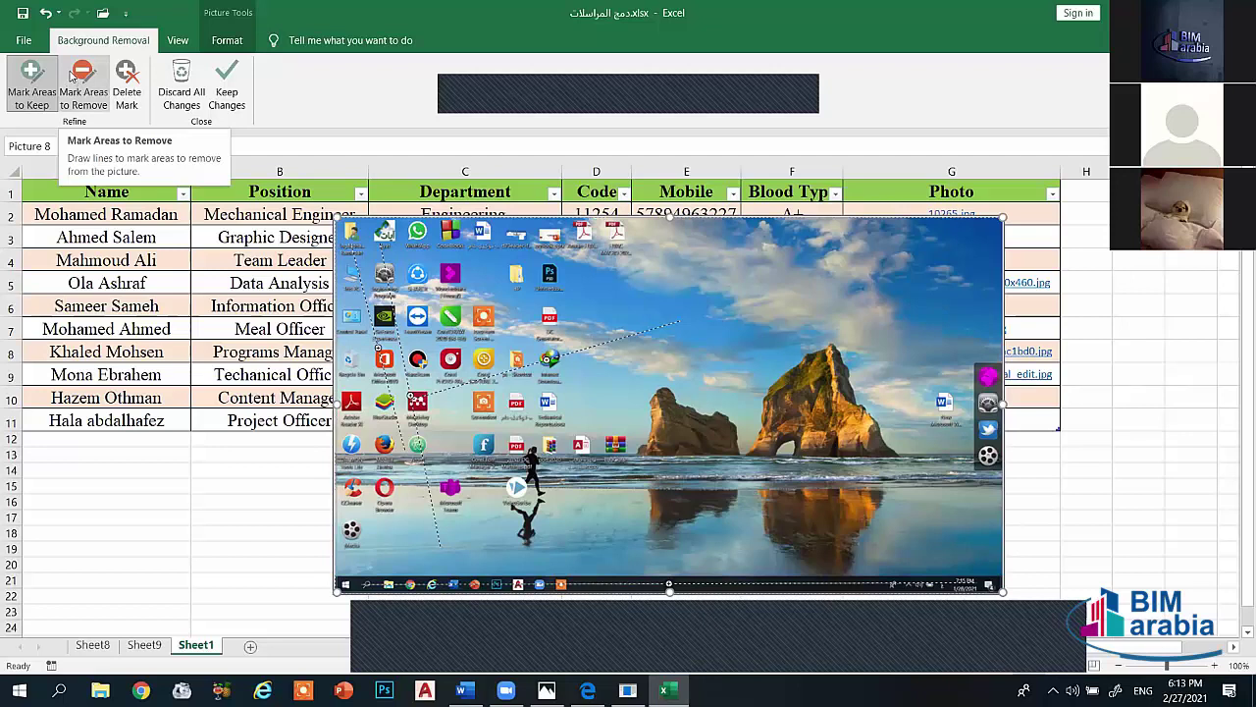
# - Mark the middle band, the sky and the right side of the screenshot for removal
pyautogui.click(74, 79)
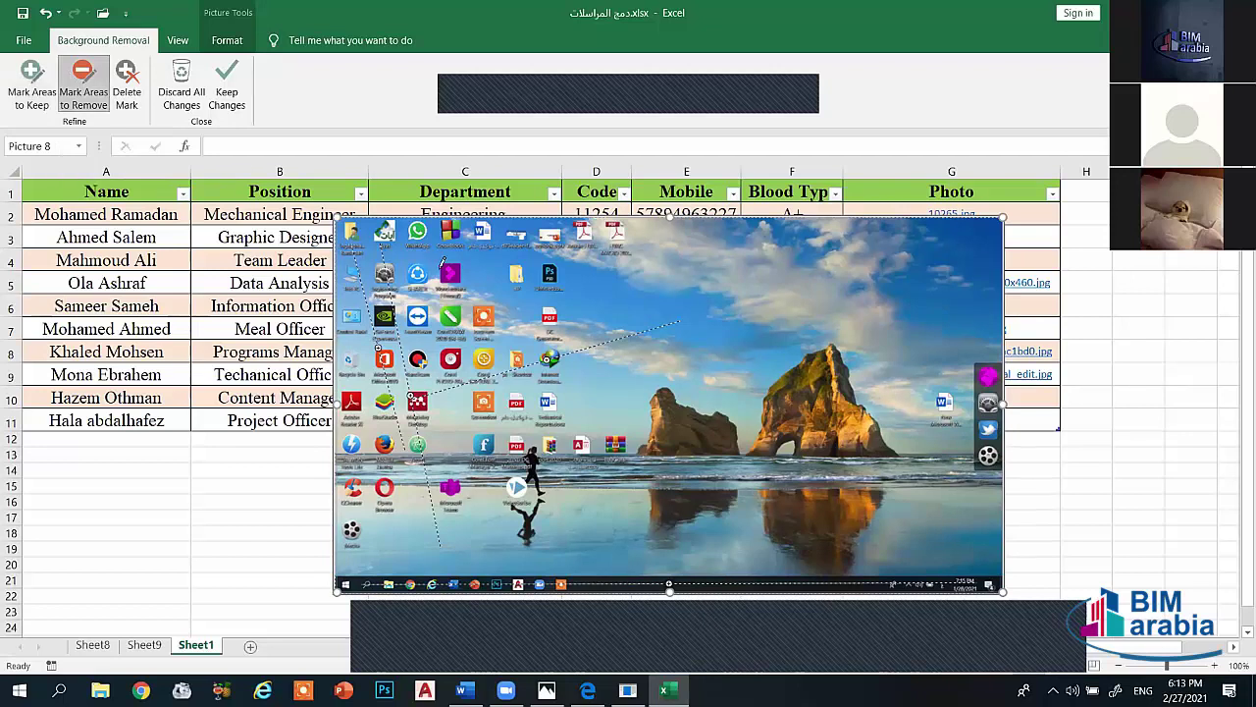
pyautogui.moveTo(644, 222); pyautogui.dragTo(650, 601)
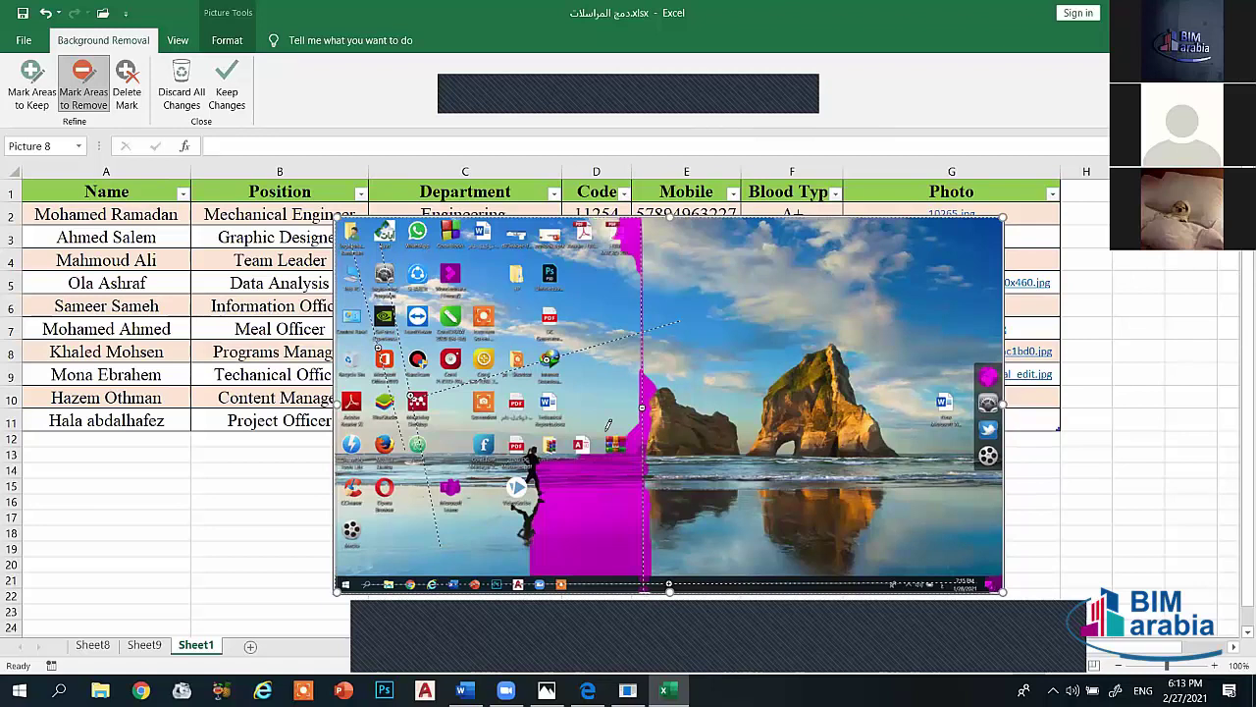
pyautogui.moveTo(636, 336); pyautogui.dragTo(556, 339)
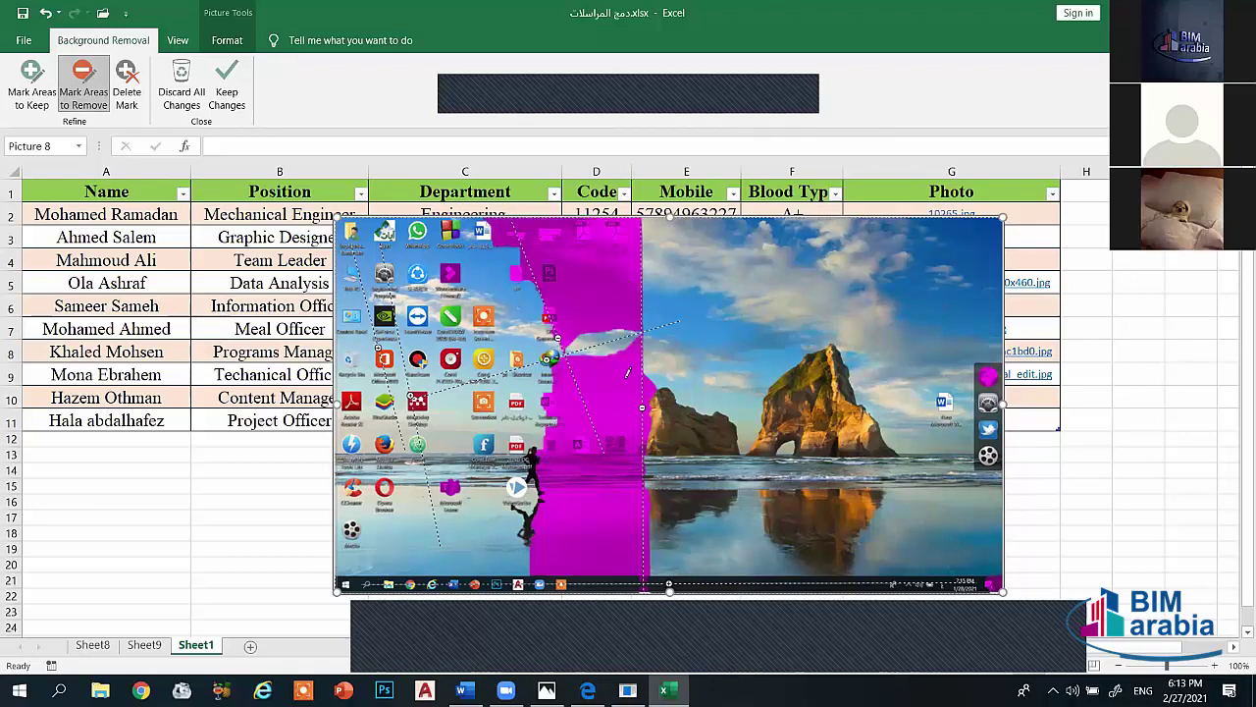
pyautogui.moveTo(849, 297); pyautogui.dragTo(1014, 272)
pyautogui.moveTo(564, 325); pyautogui.dragTo(653, 314)
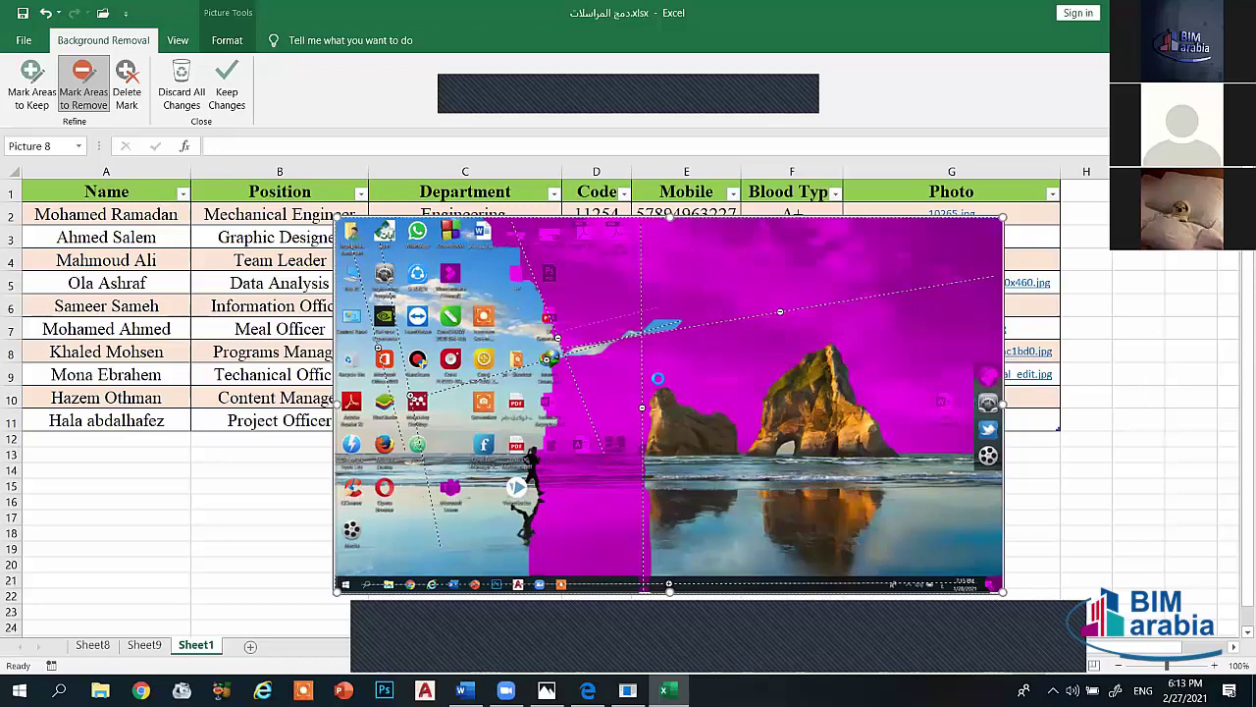
pyautogui.click(664, 331)
pyautogui.moveTo(586, 346); pyautogui.dragTo(609, 357)
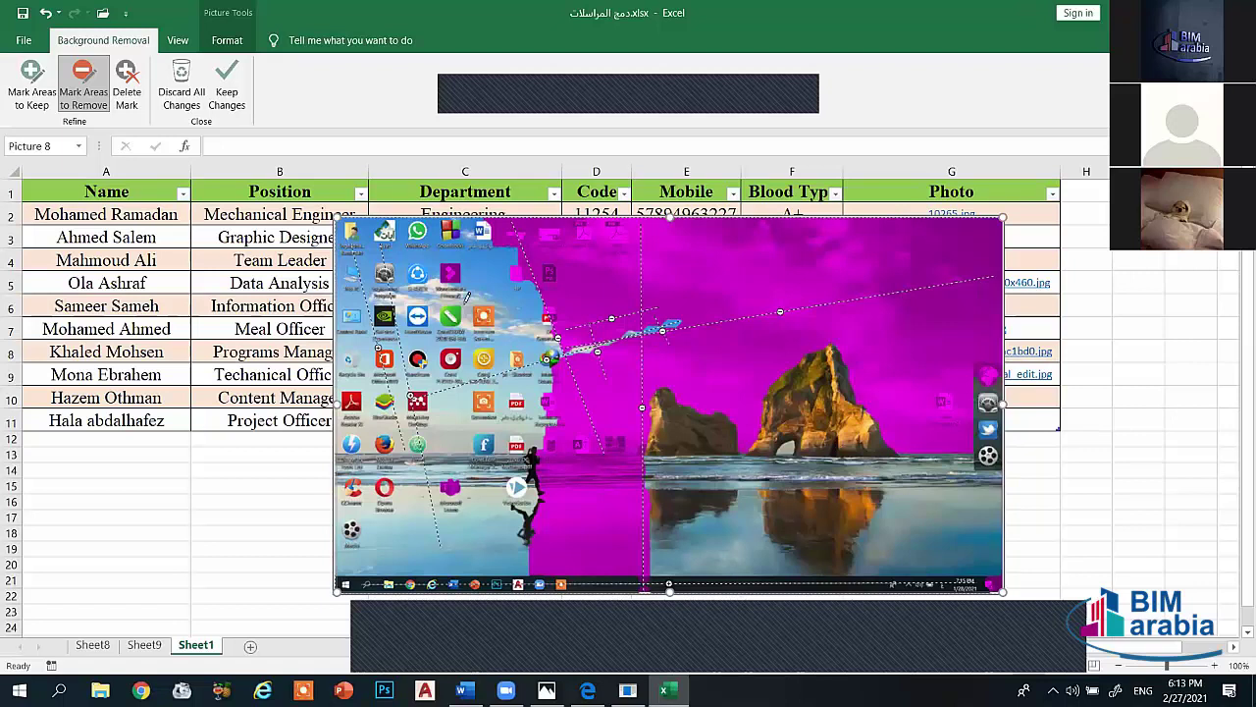
# - Delete three stray marks on the sky and close Background Removal
pyautogui.click(128, 76)
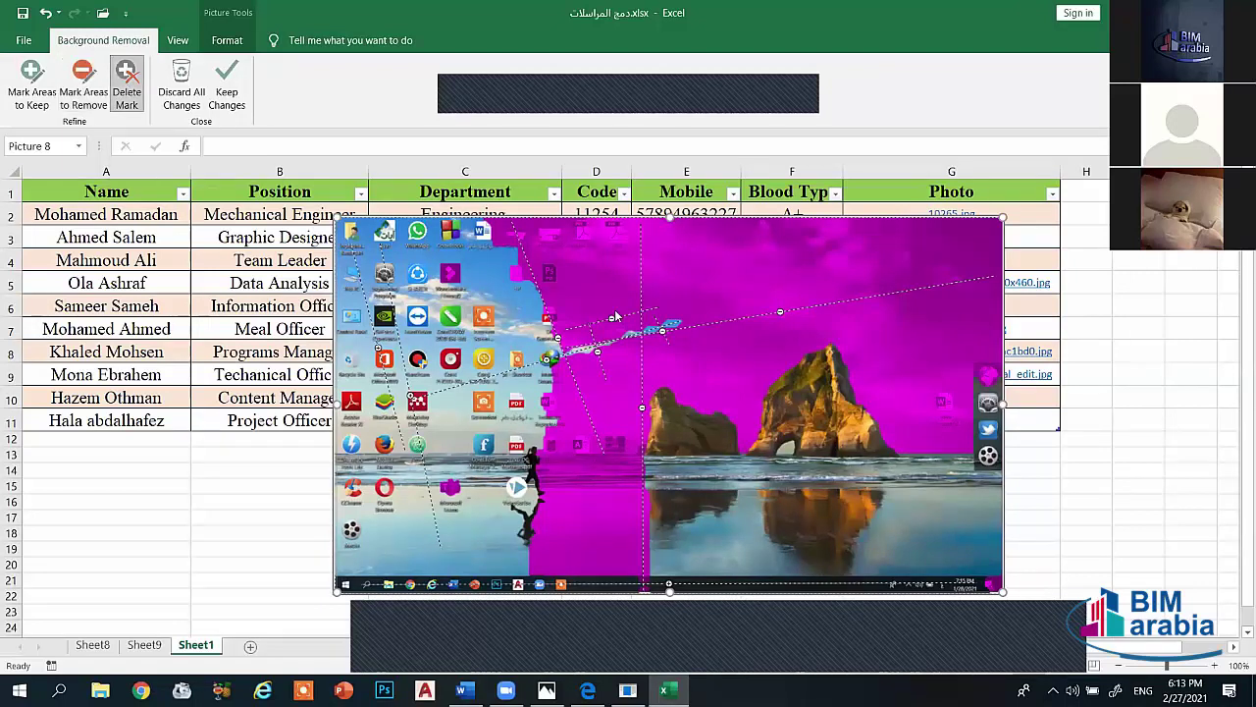
pyautogui.click(612, 317)
pyautogui.click(596, 351)
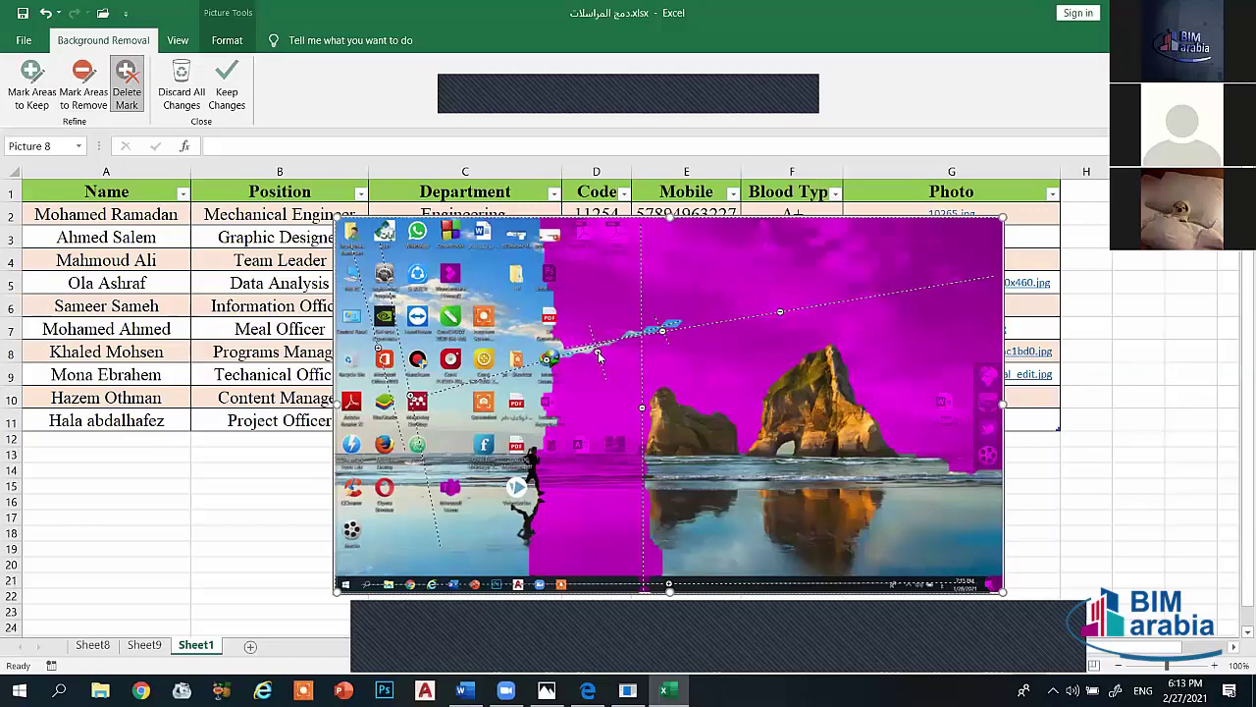
pyautogui.click(598, 355)
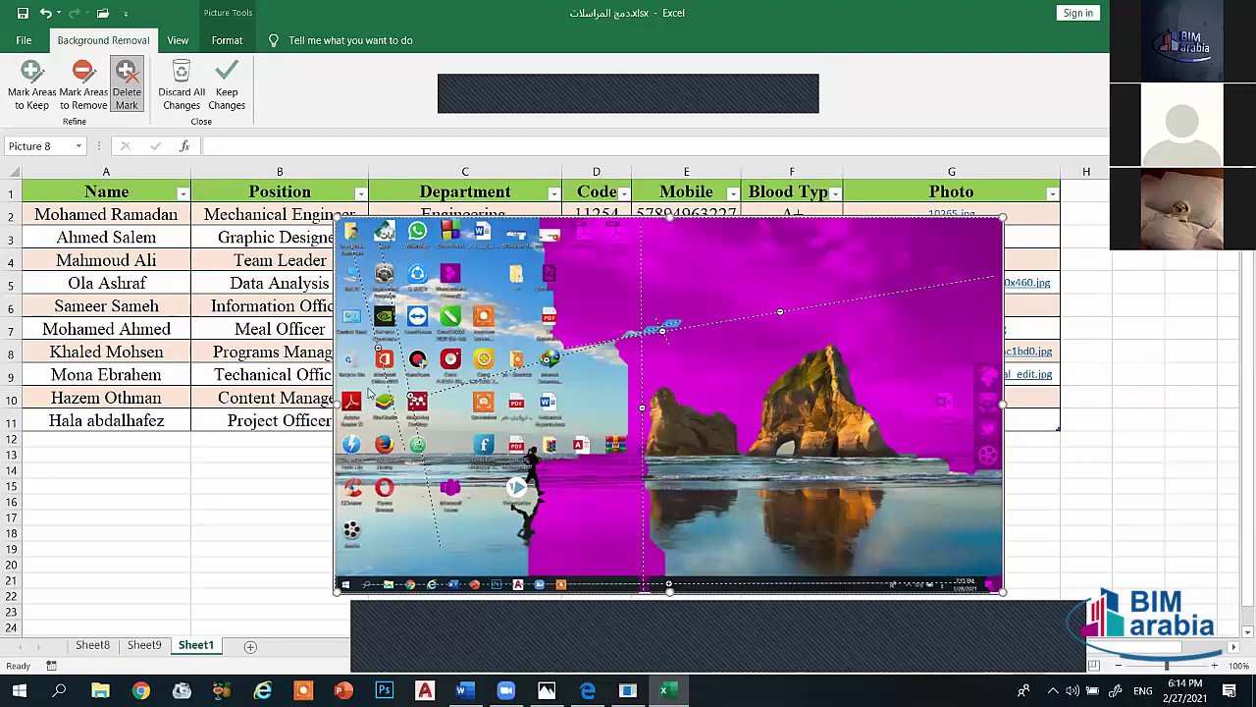
pyautogui.click(181, 90)
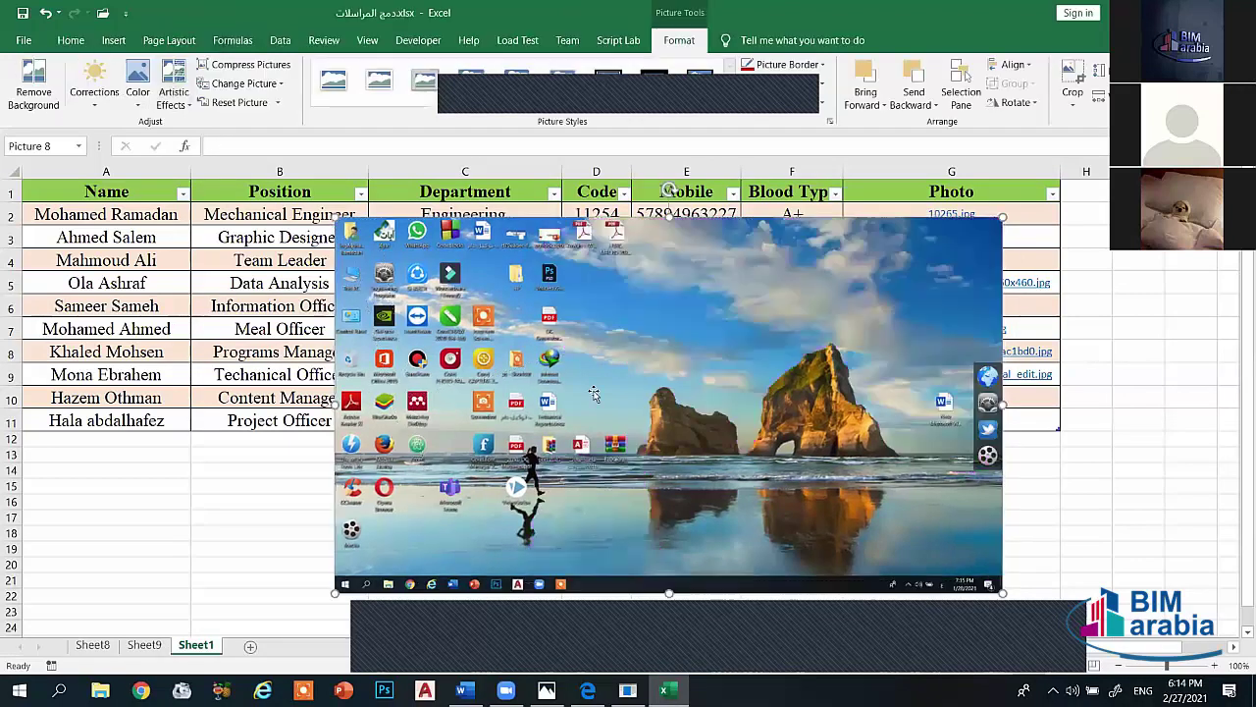
# - Keep the background removal and move the cut-out over the Department and Code columns
pyautogui.click(855, 446)
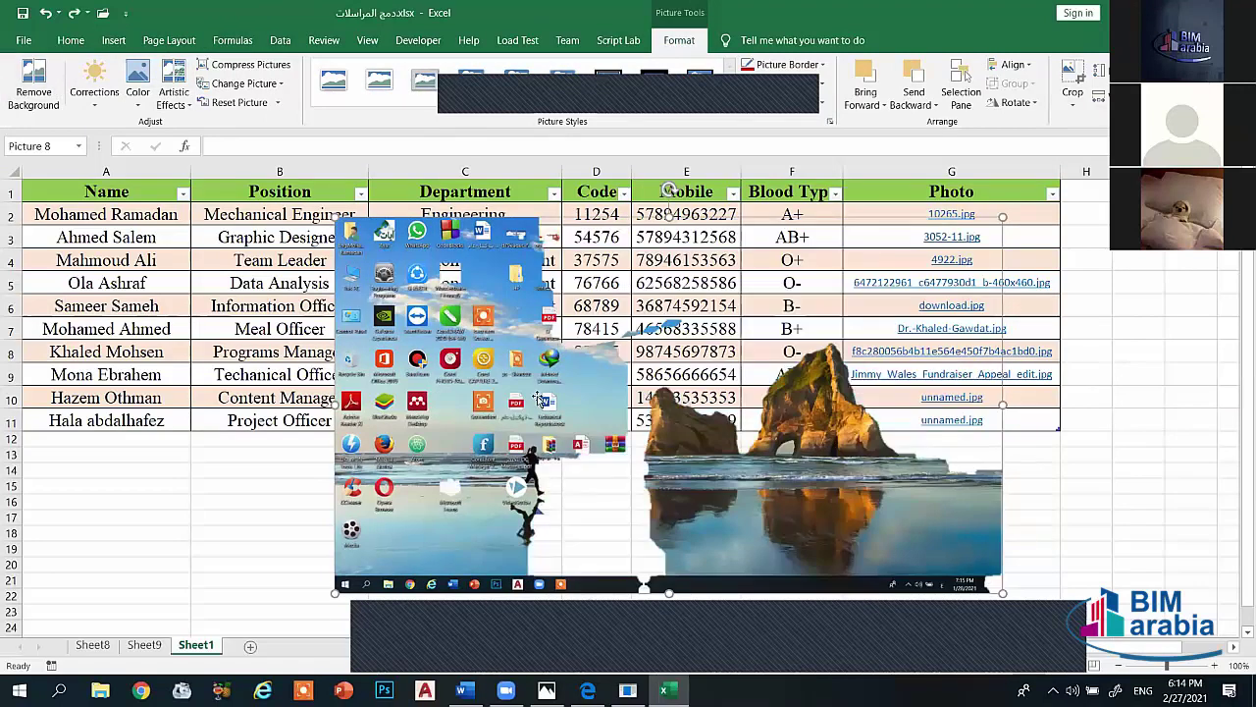
pyautogui.click(33, 88)
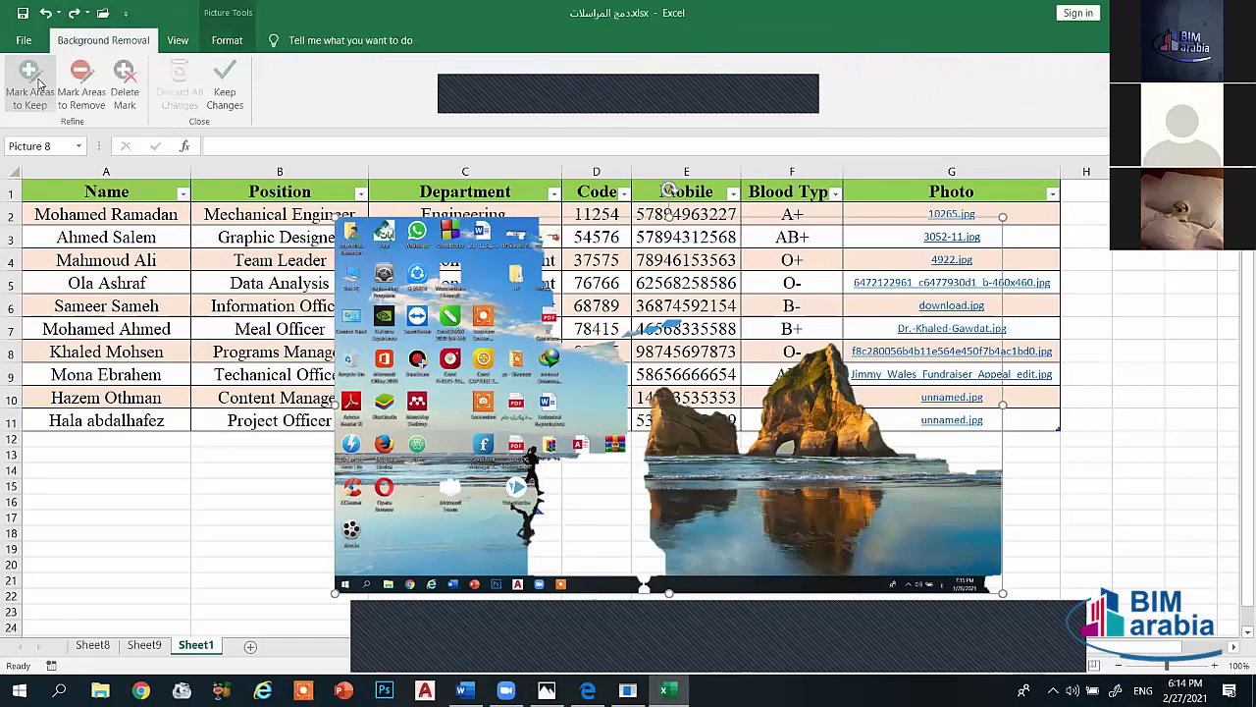
pyautogui.click(227, 93)
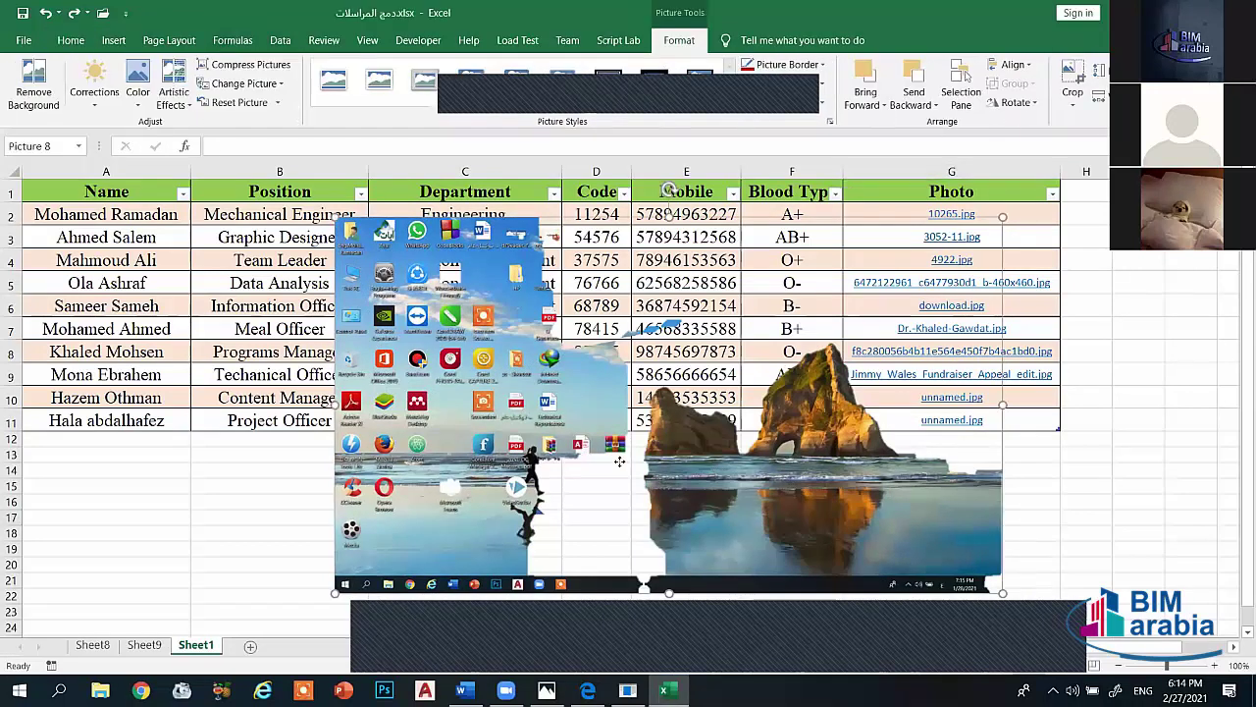
pyautogui.moveTo(793, 487); pyautogui.dragTo(584, 449)
pyautogui.moveTo(403, 528); pyautogui.dragTo(462, 528)
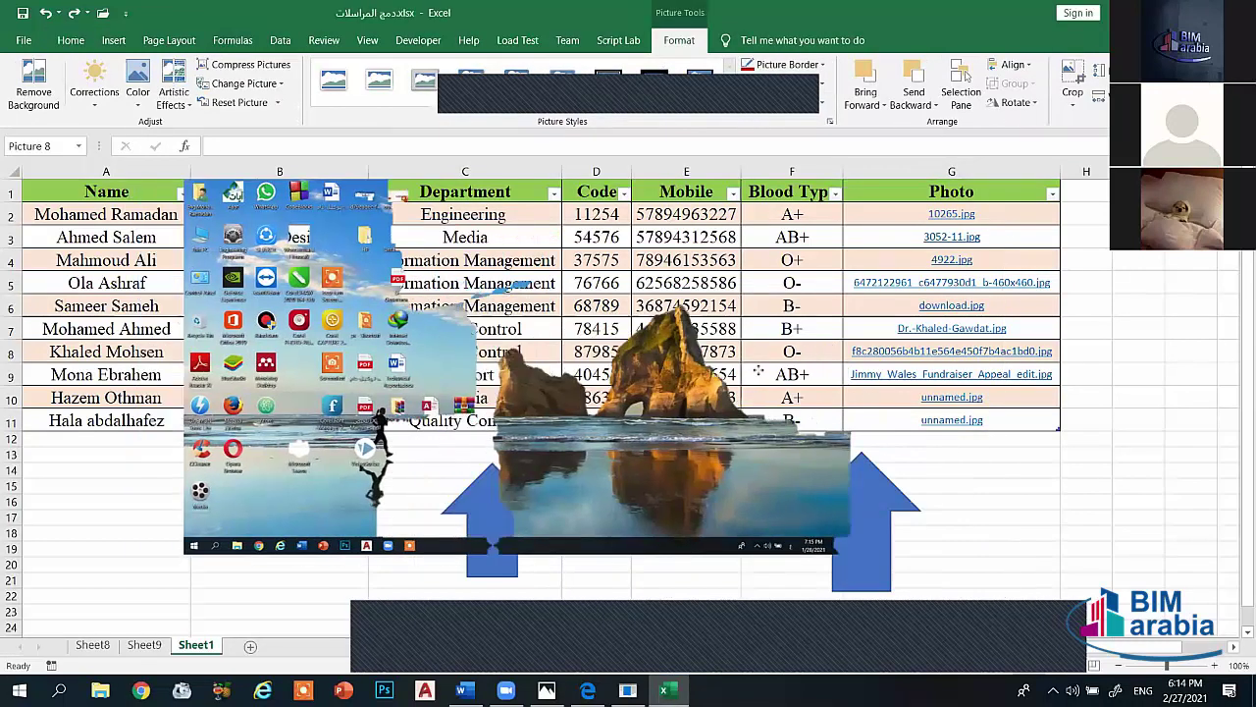
pyautogui.moveTo(759, 371)
pyautogui.mouseDown()
pyautogui.moveTo(538, 432)
pyautogui.moveTo(529, 471)
pyautogui.mouseUp()
# - Discard all background removal changes and open the Corrections presets
pyautogui.click(33, 86)
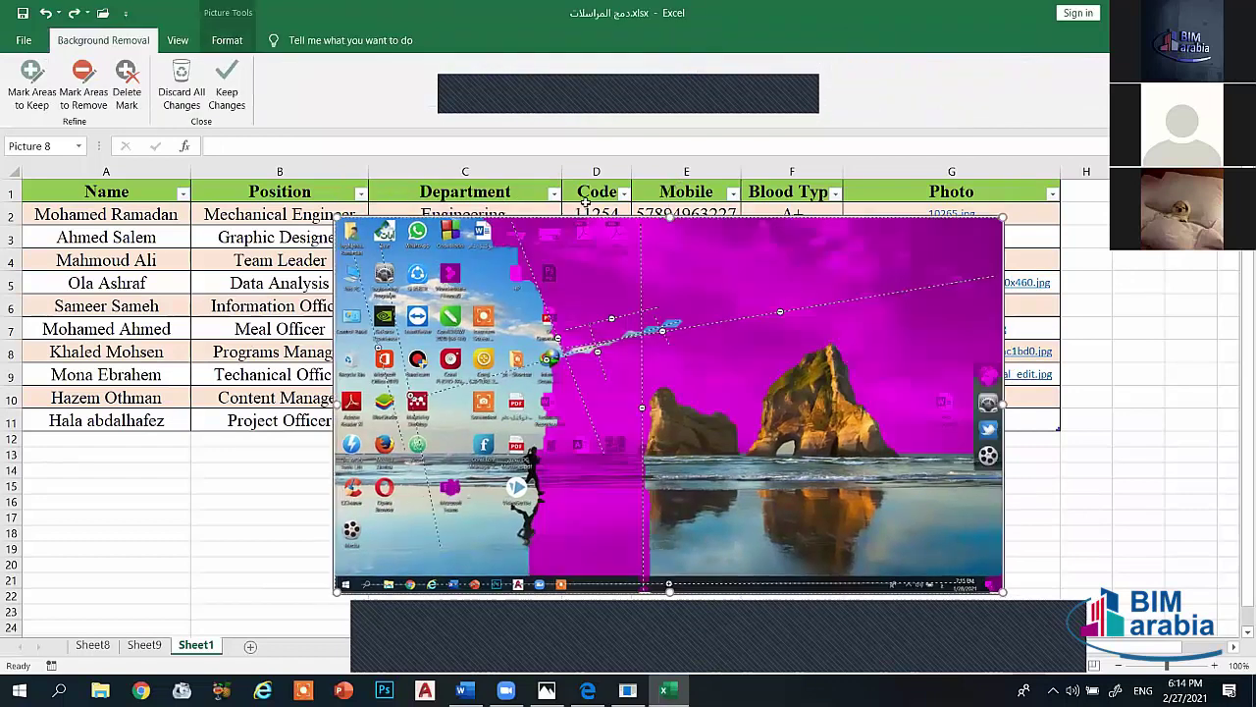
pyautogui.click(182, 84)
pyautogui.click(71, 40)
pyautogui.click(678, 40)
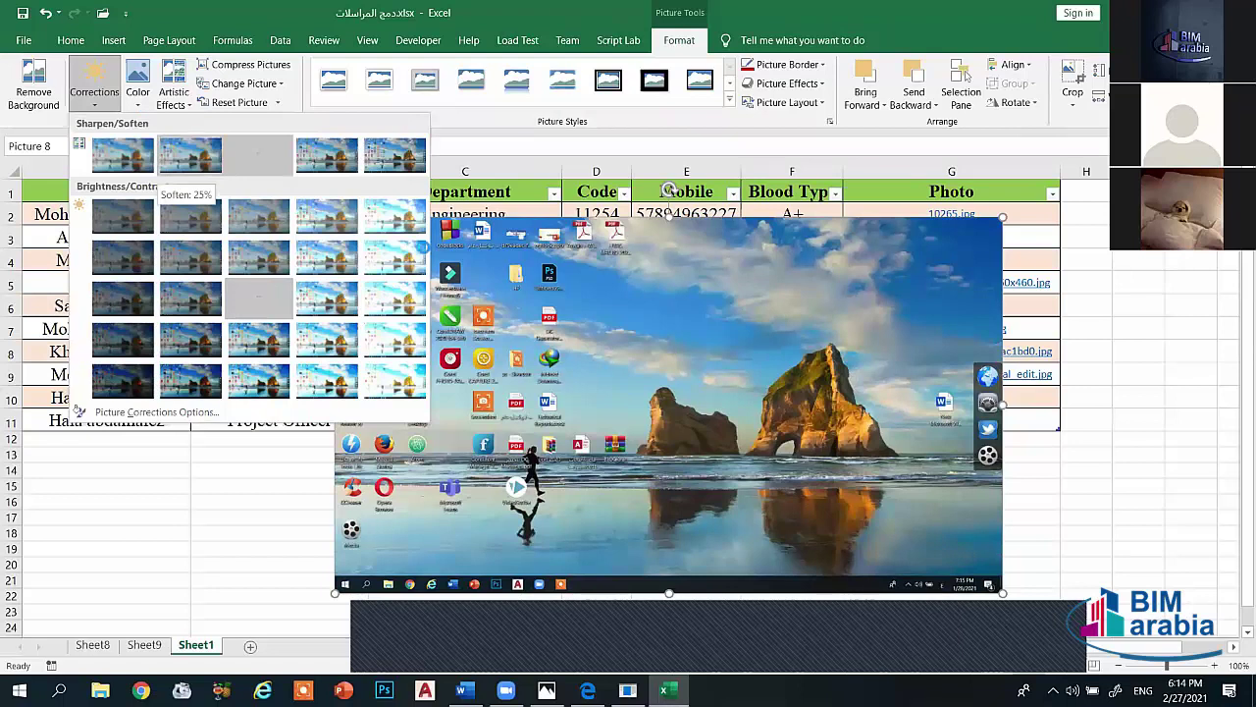
# - Try the Washout colour preset, revert to original colours, and browse artistic effects unapplied
pyautogui.click(137, 93)
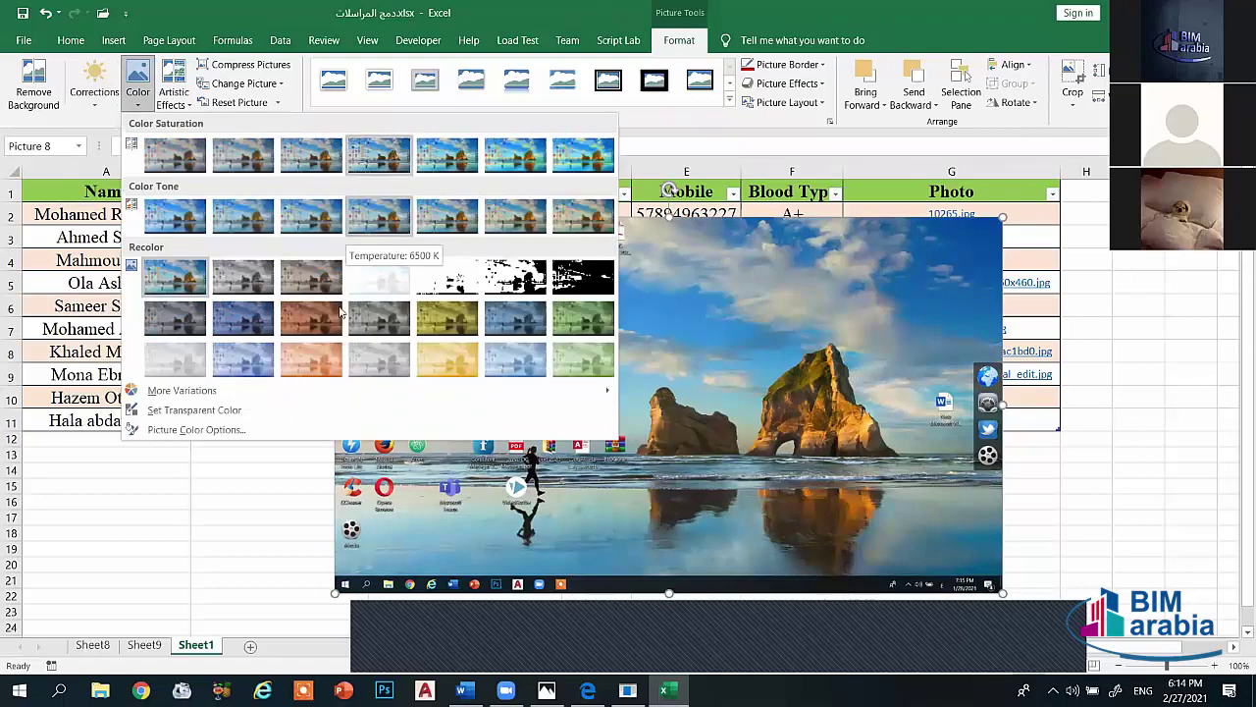
pyautogui.click(395, 286)
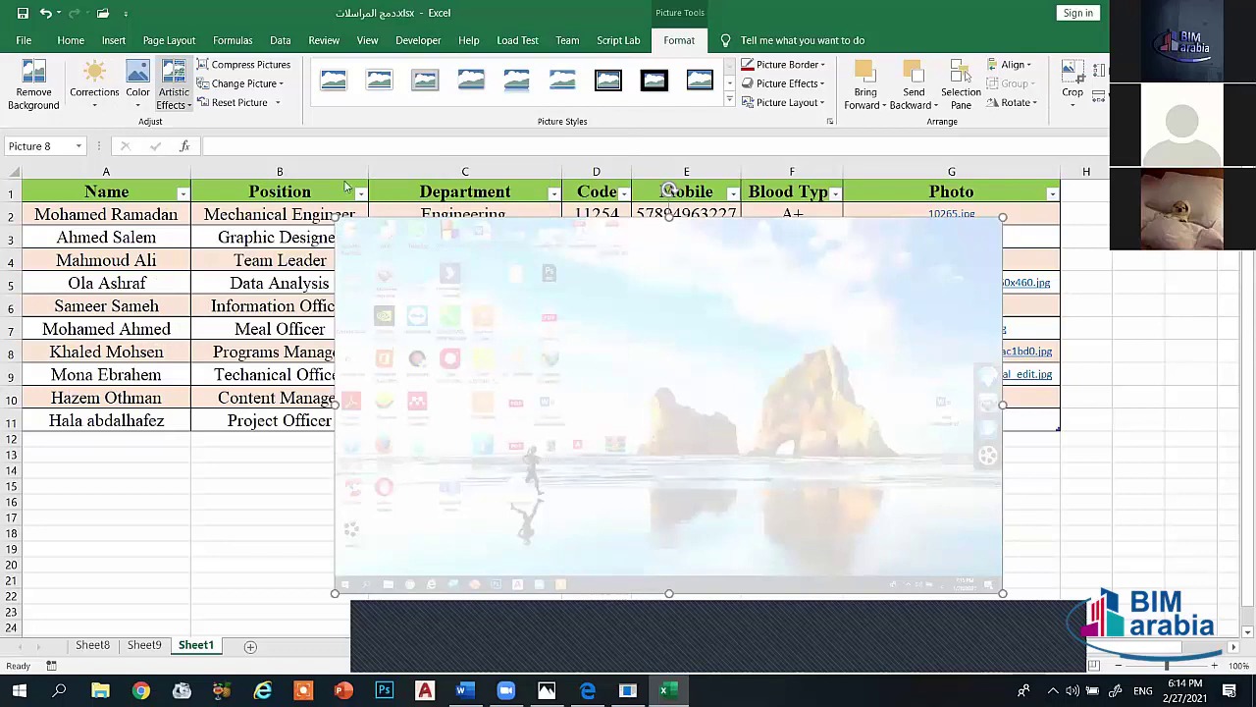
pyautogui.click(138, 84)
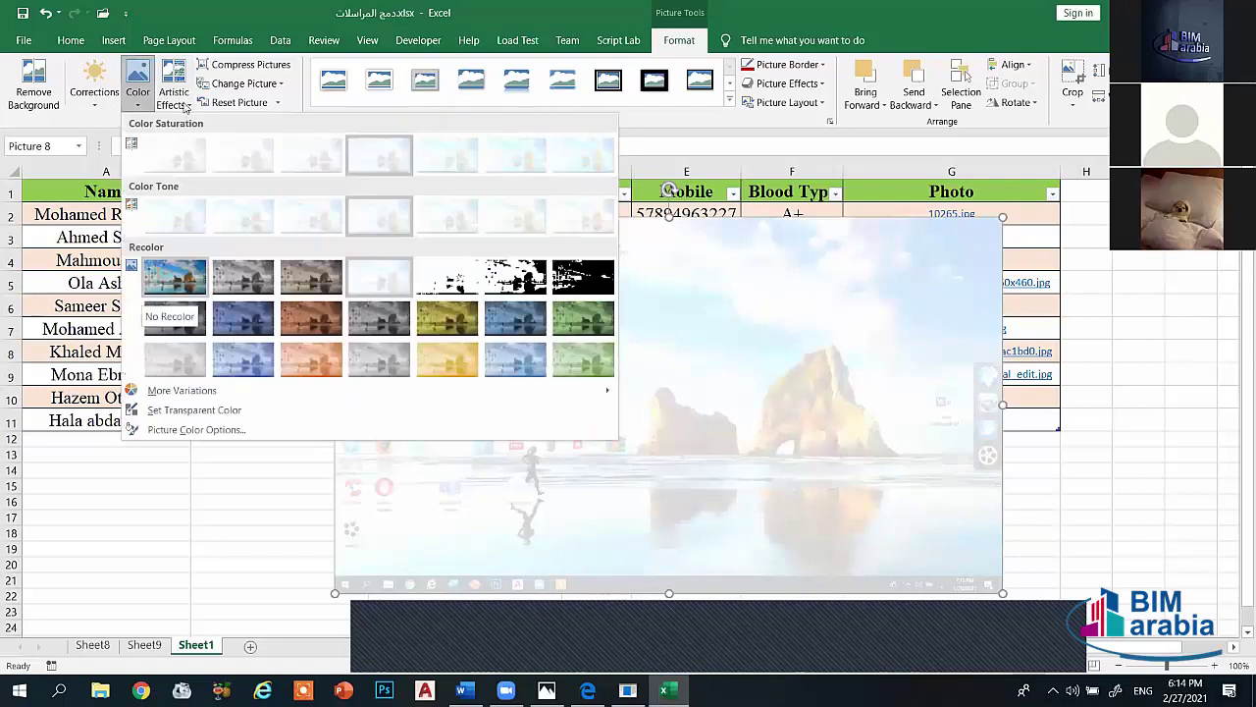
pyautogui.click(175, 275)
pyautogui.click(182, 103)
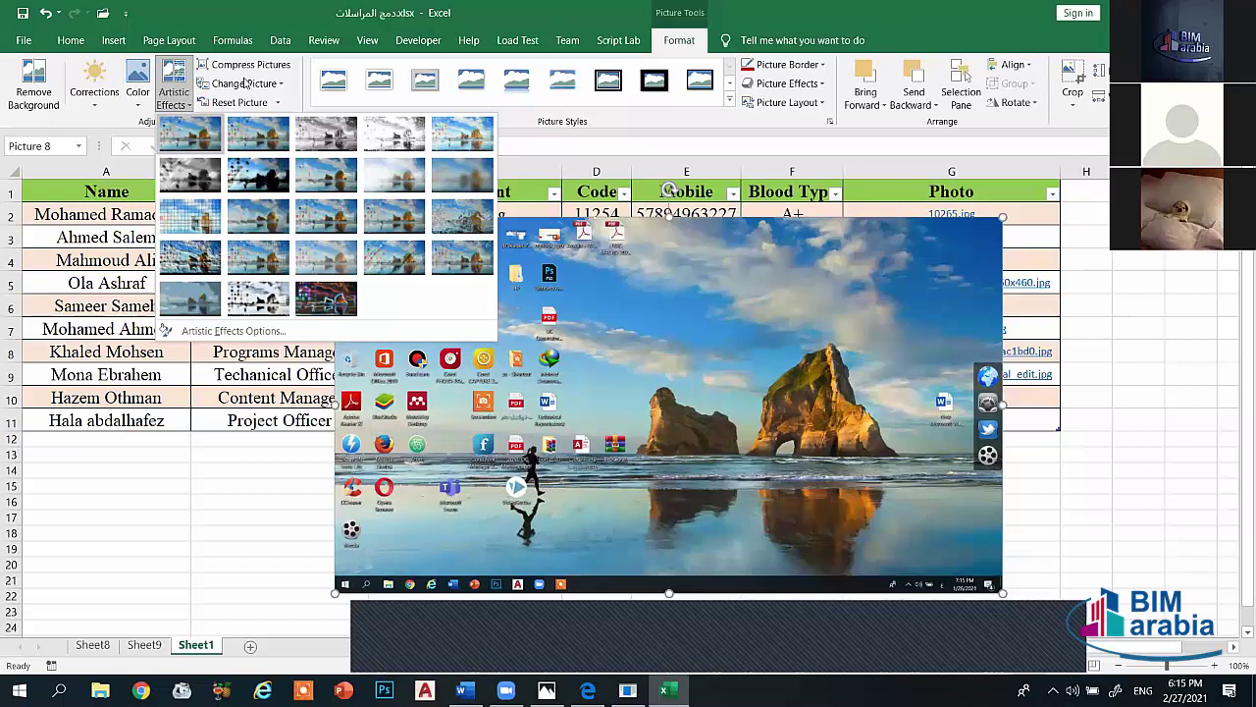
pyautogui.click(583, 390)
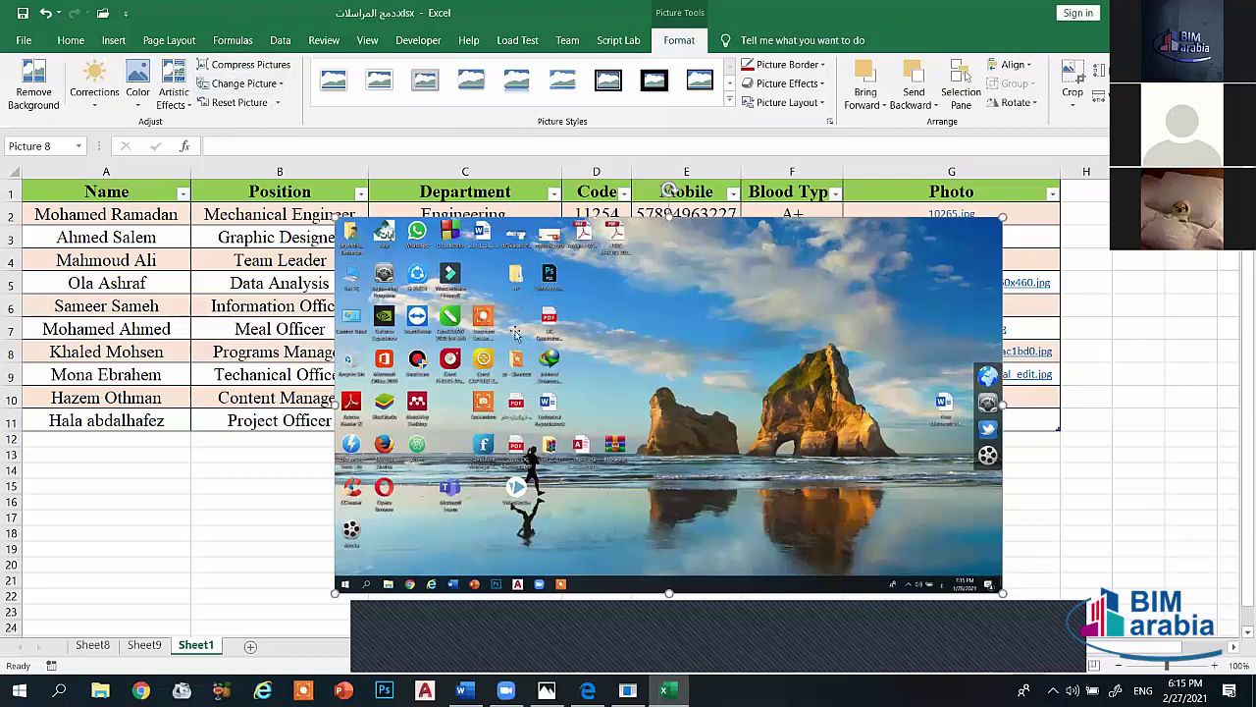
# - Apply the rounded metal frame style, then reset the picture to its plain original
pyautogui.click(425, 79)
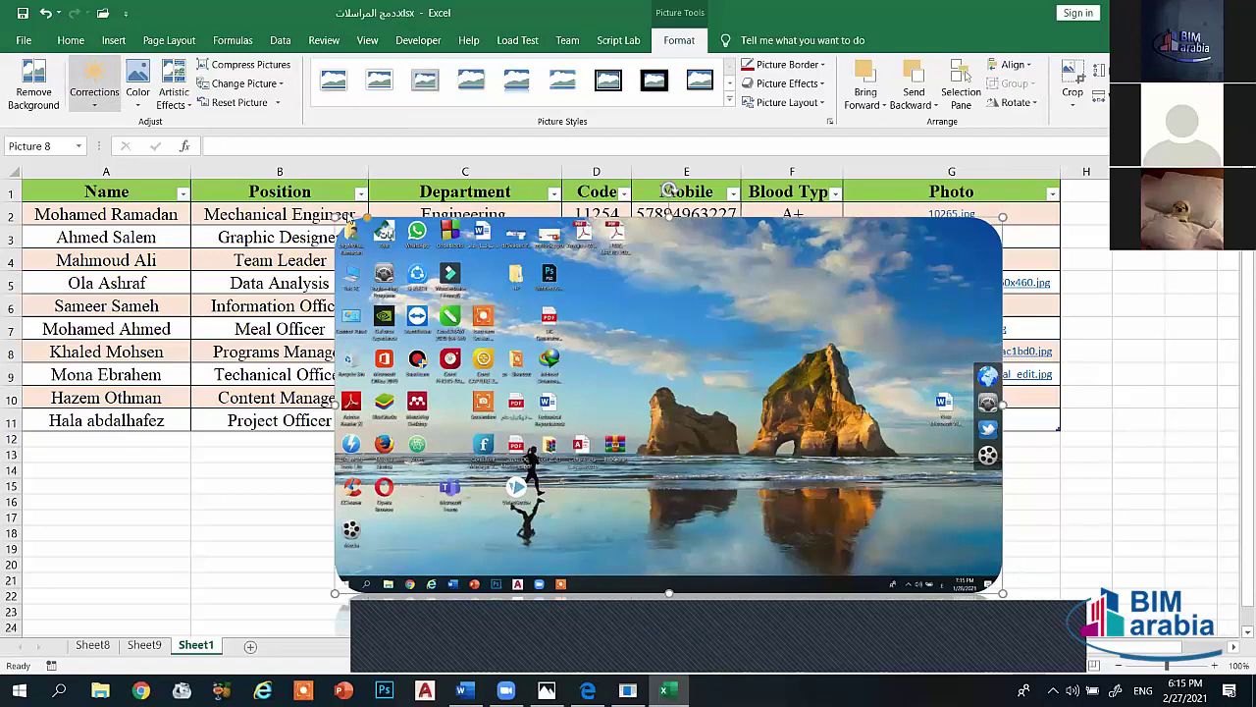
pyautogui.click(94, 88)
pyautogui.press('Escape')
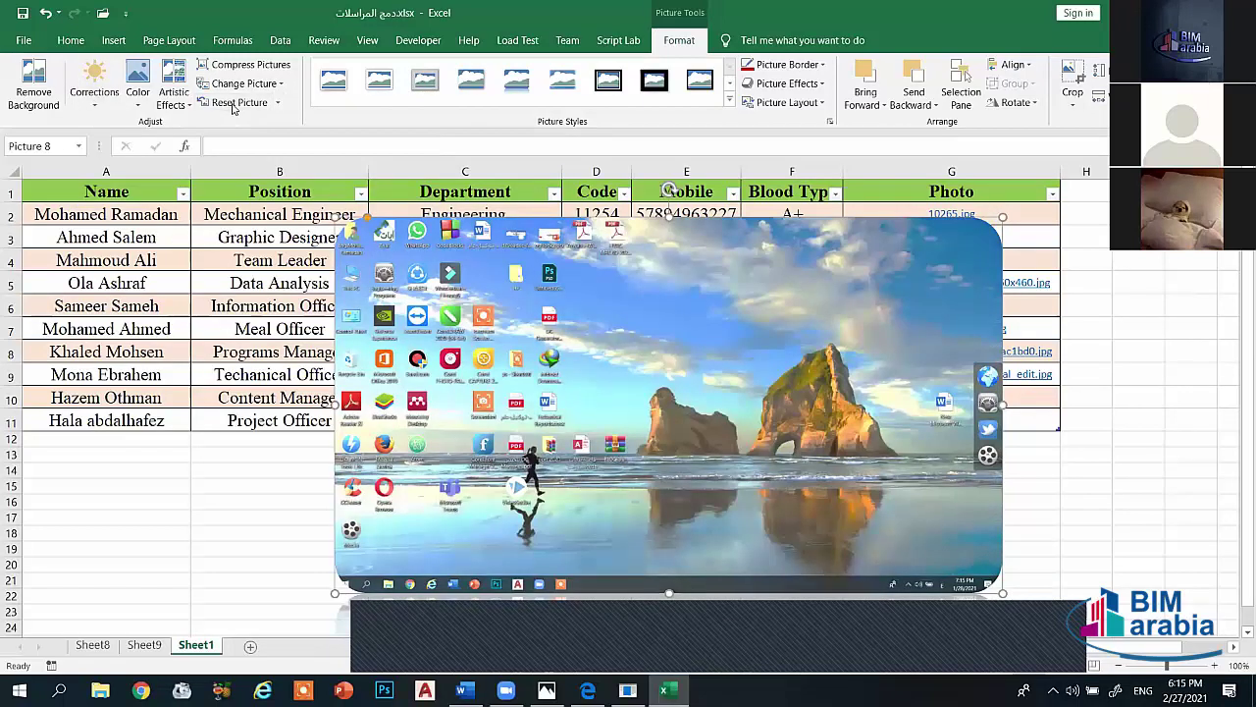
pyautogui.click(232, 104)
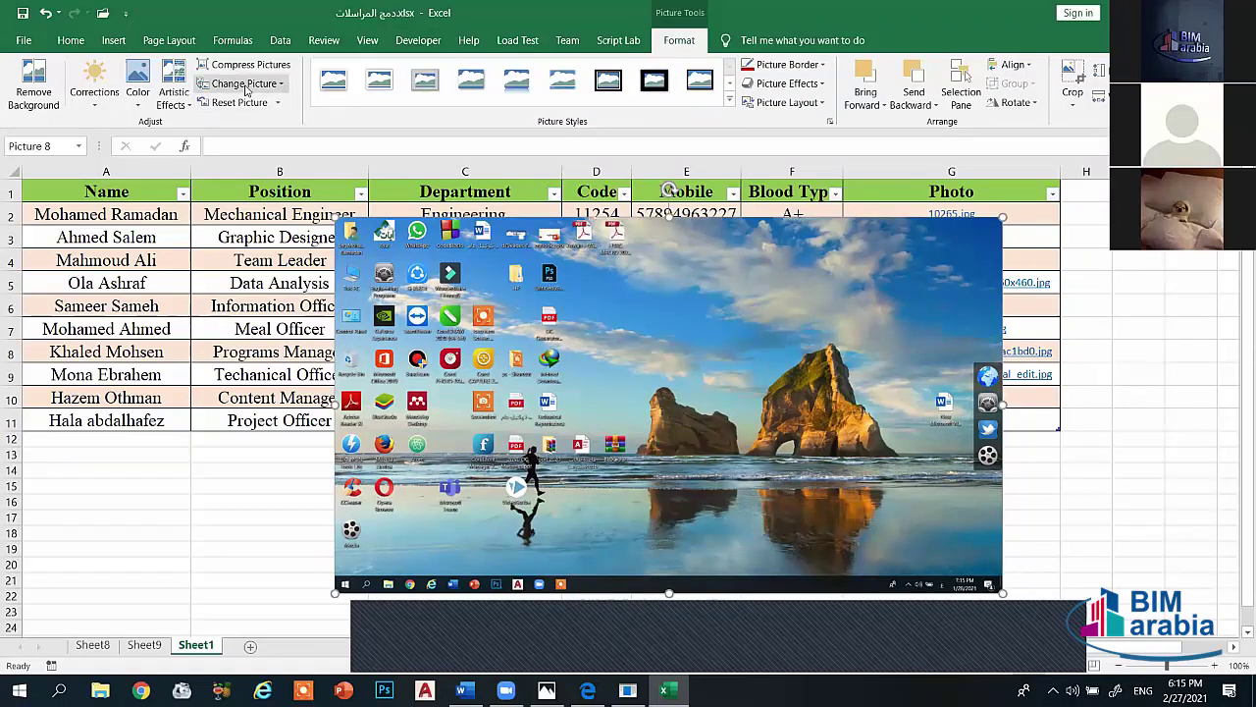
# - Replace the desktop picture with Screenshot (2) and move it up over the table
pyautogui.click(245, 87)
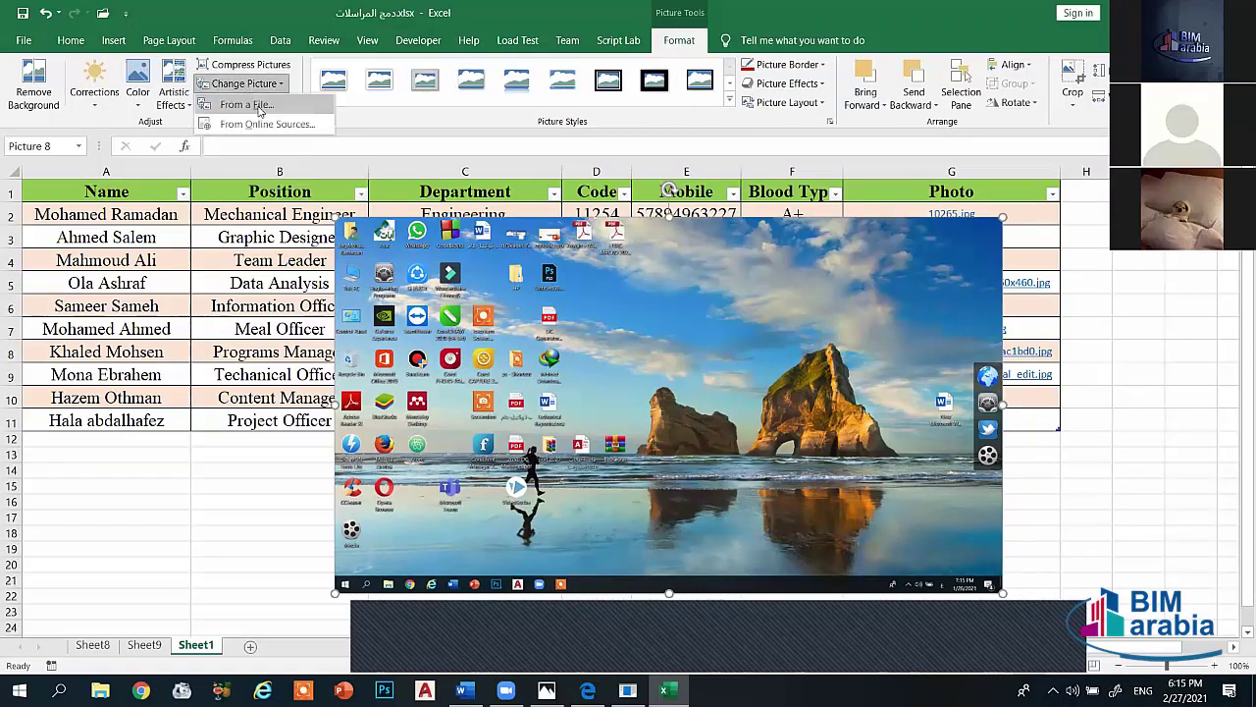
pyautogui.click(247, 104)
pyautogui.click(285, 118)
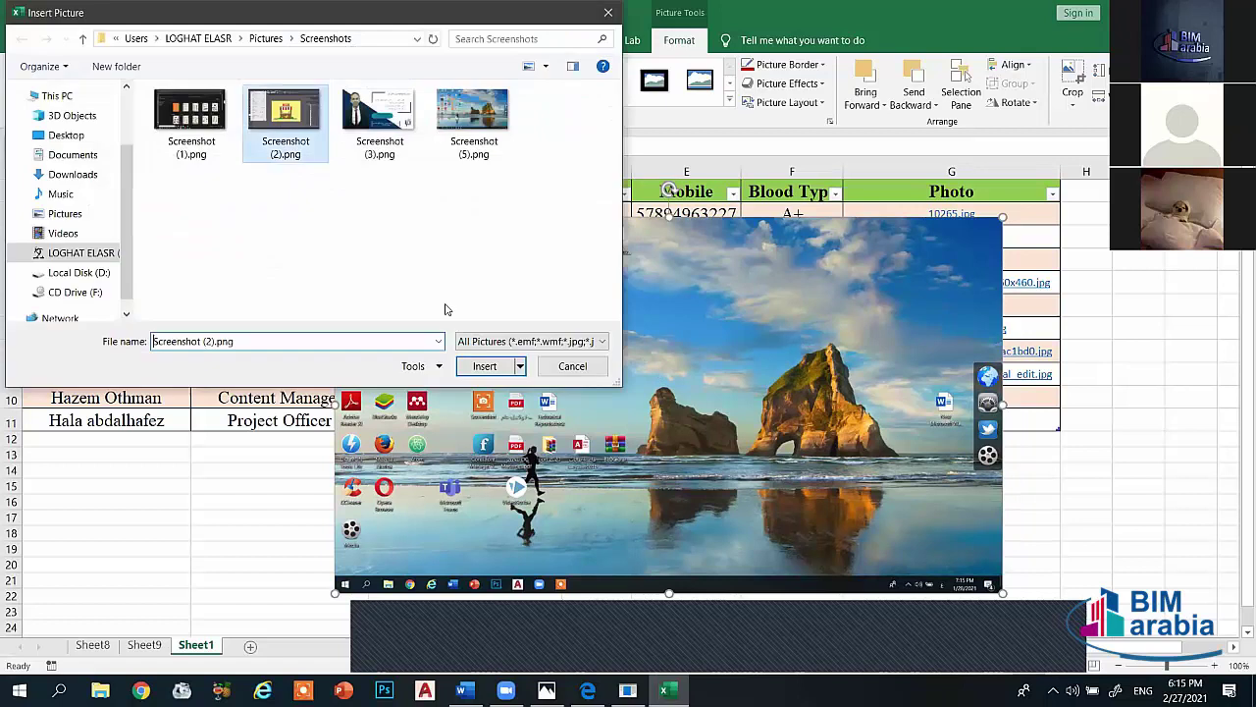
pyautogui.press('Return')
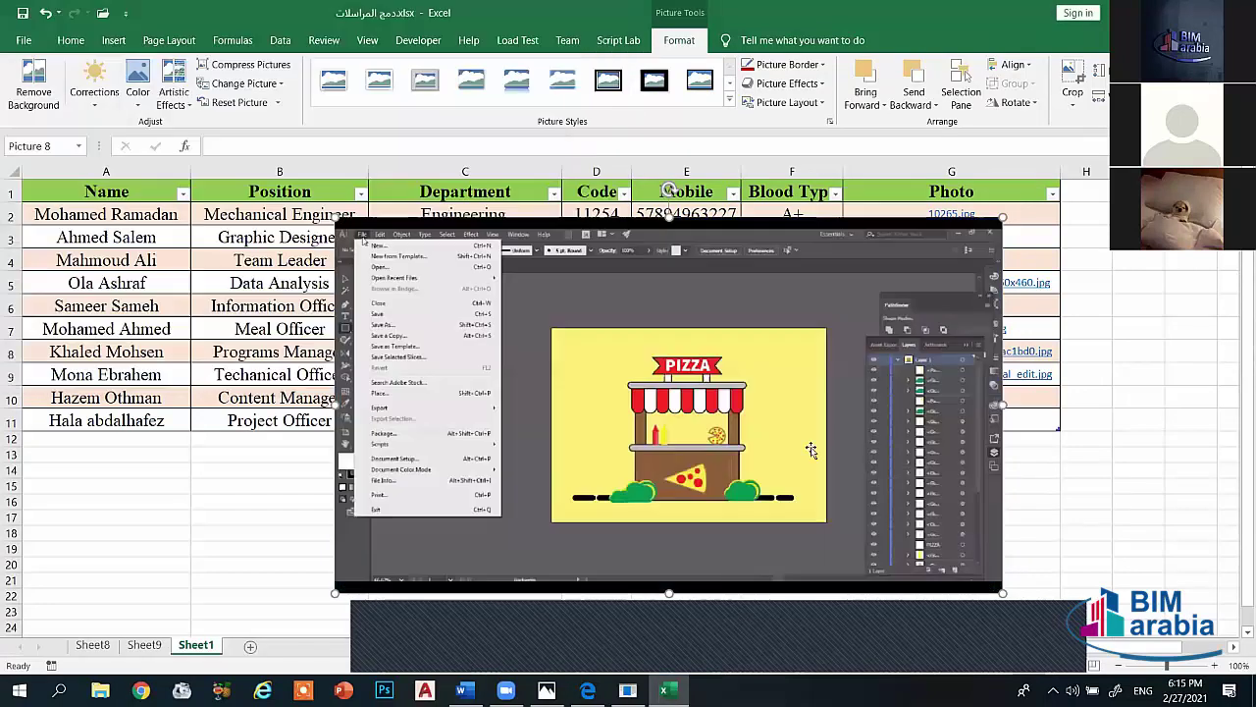
pyautogui.moveTo(842, 635)
pyautogui.mouseDown()
pyautogui.moveTo(802, 350)
pyautogui.moveTo(752, 379)
pyautogui.mouseUp()
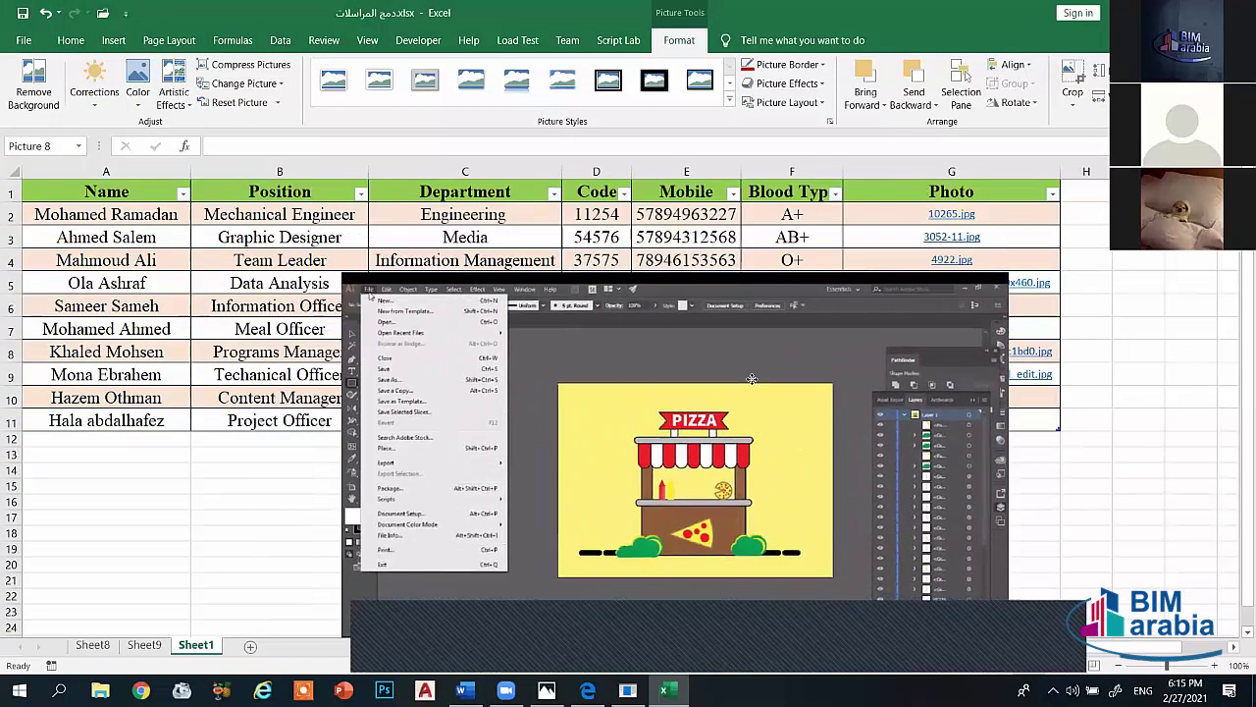
pyautogui.moveTo(613, 303); pyautogui.dragTo(589, 241)
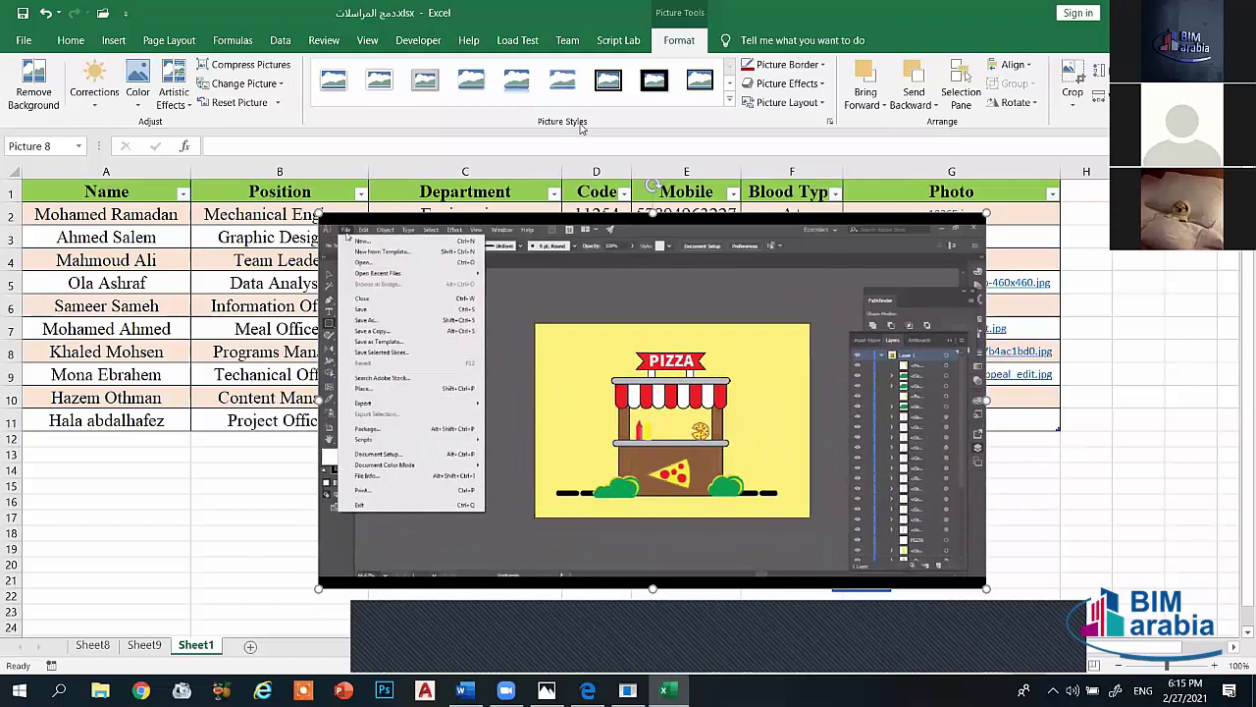
# - Give the Illustrator picture the oval picture style and a red border
pyautogui.click(730, 99)
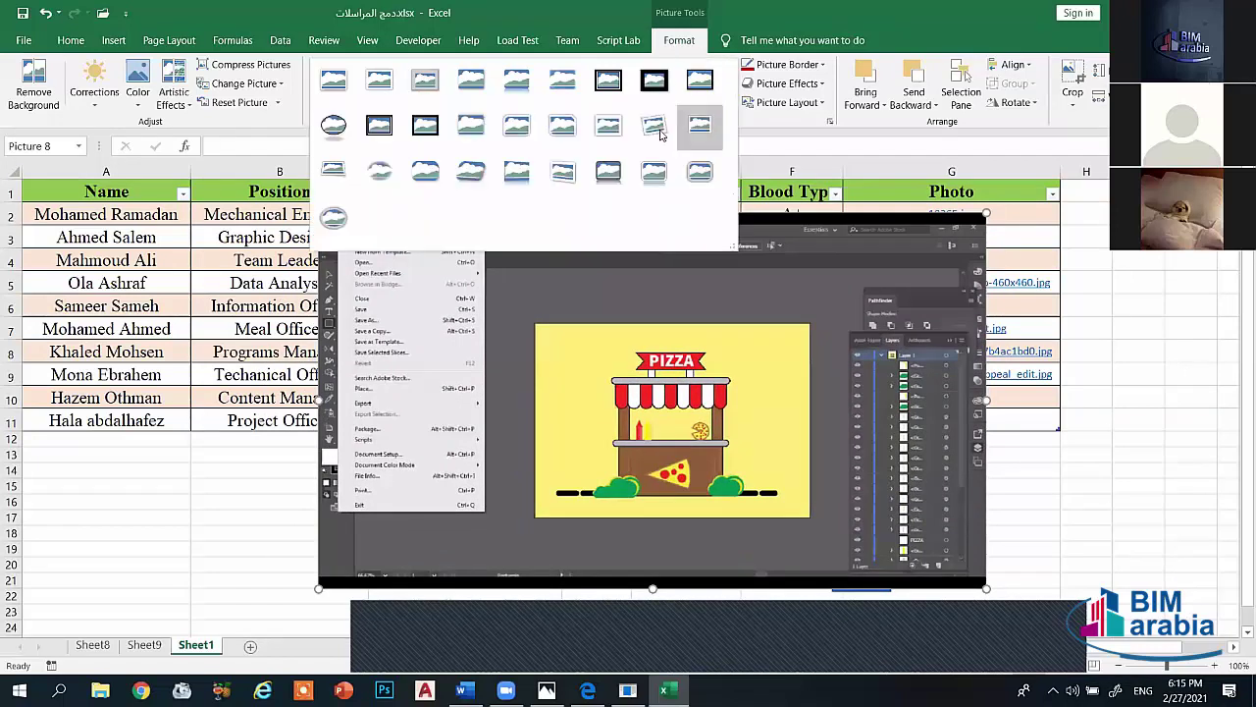
pyautogui.click(339, 133)
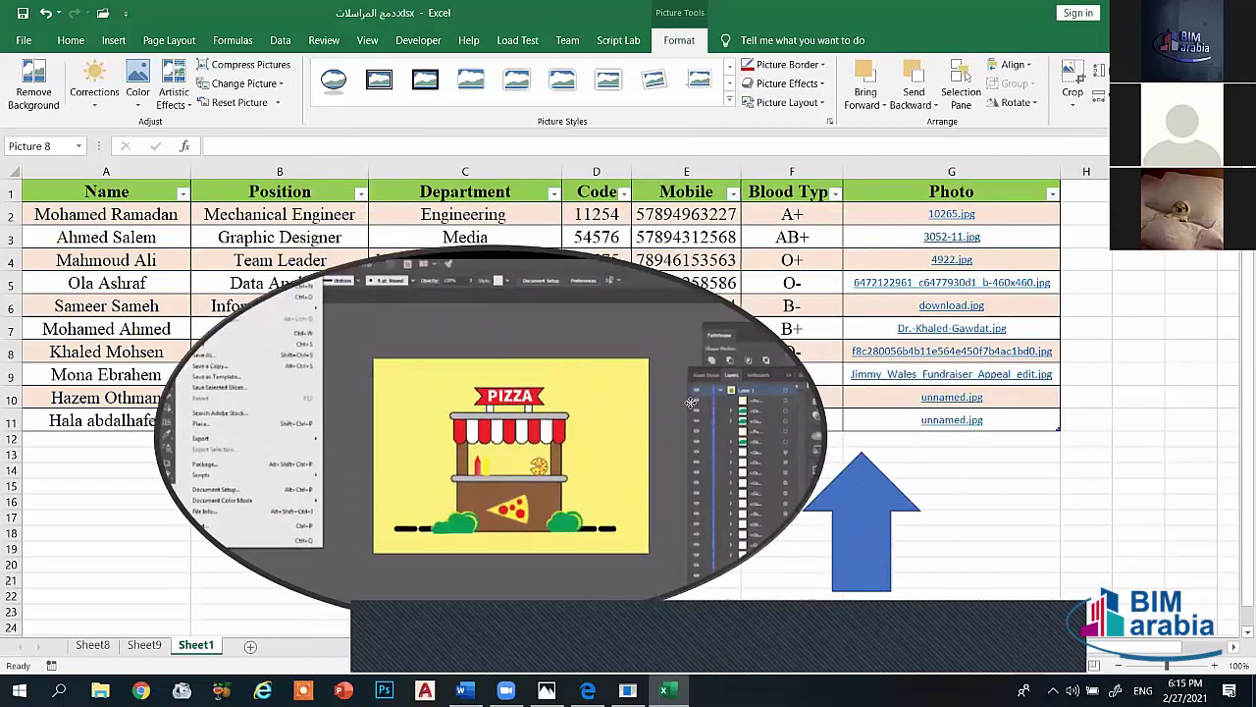
pyautogui.moveTo(712, 458); pyautogui.dragTo(694, 424)
pyautogui.moveTo(837, 92); pyautogui.dragTo(822, 64)
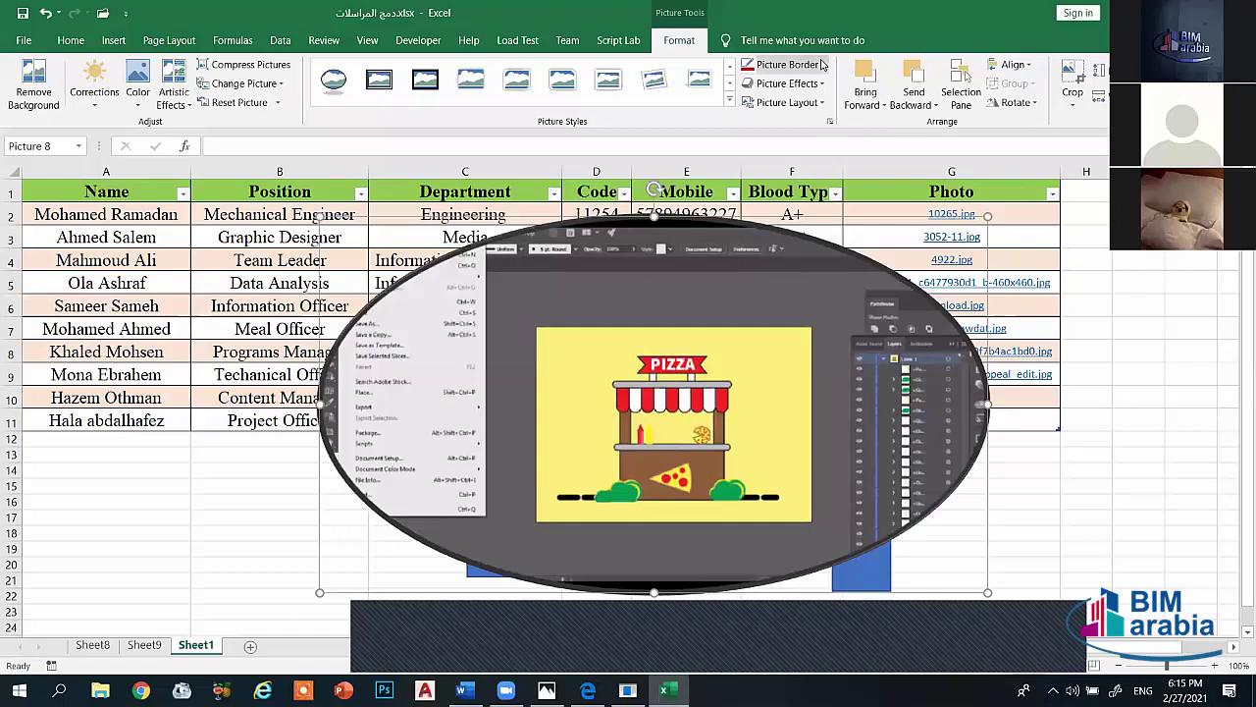
pyautogui.click(822, 64)
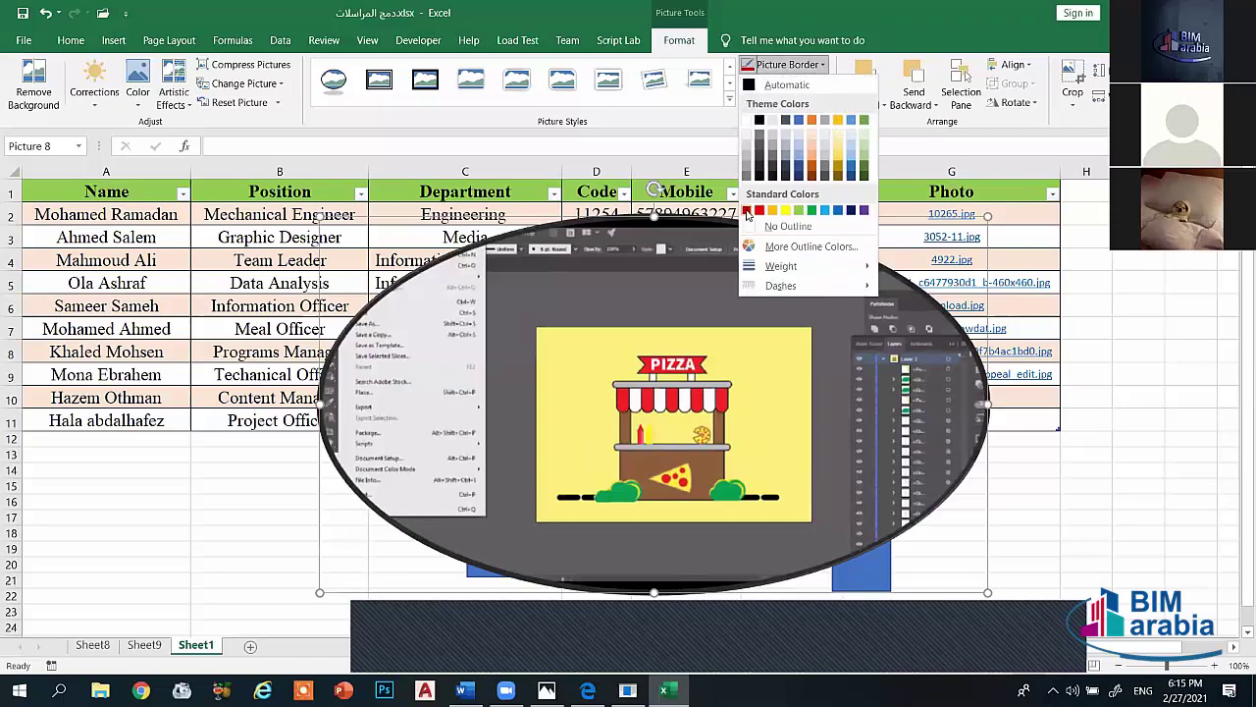
pyautogui.click(746, 211)
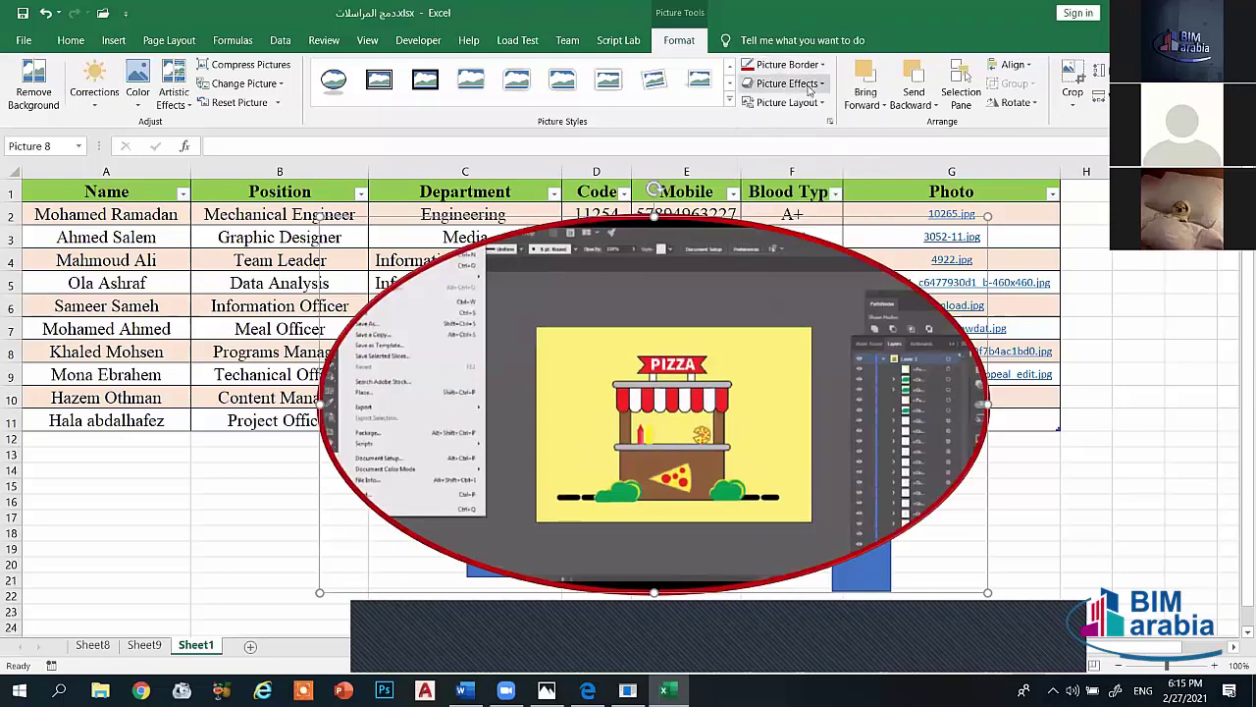
pyautogui.click(808, 87)
pyautogui.moveTo(846, 117)
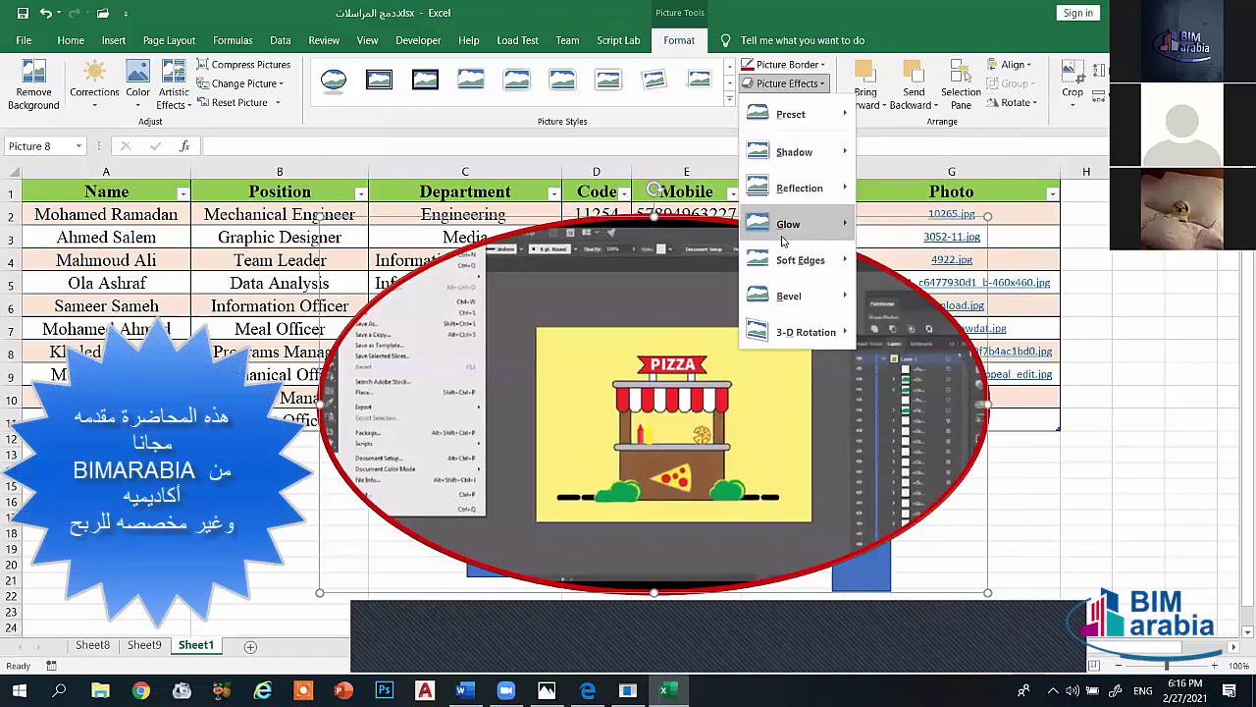
# - Preview Reflection, Glow, Bevel and 3-D Rotation effects without applying any, then open Picture Layout
pyautogui.moveTo(797, 189)
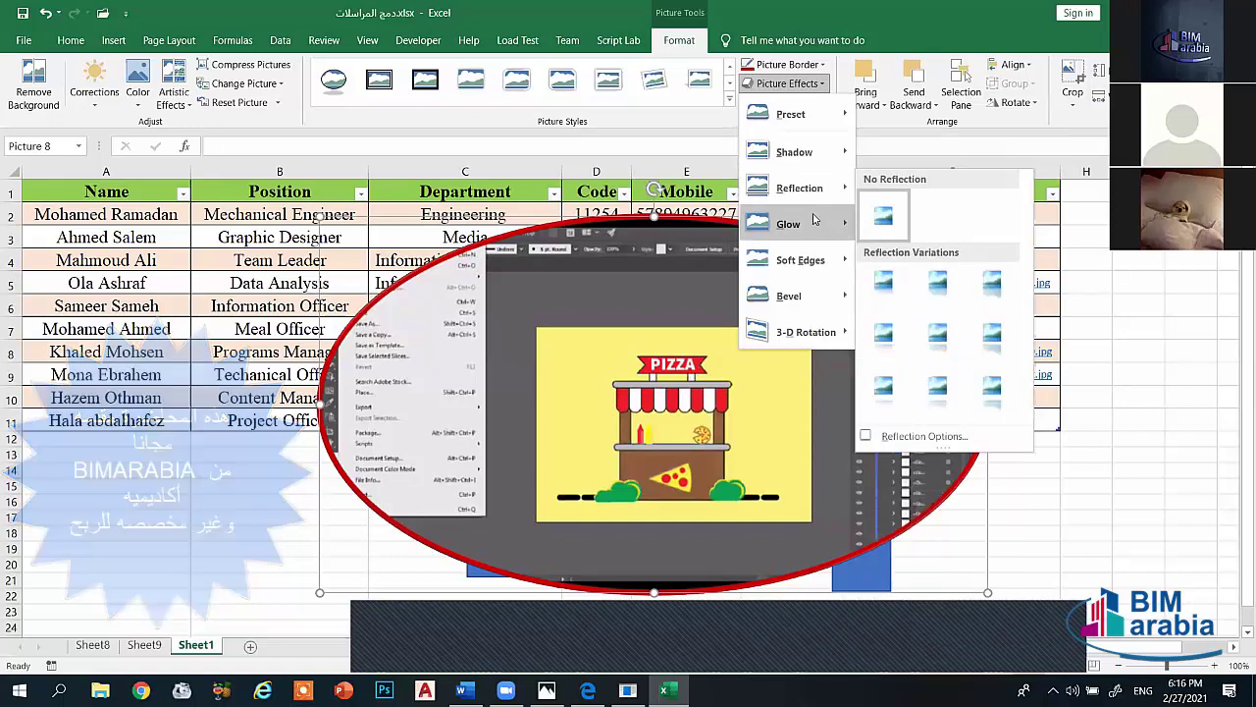
pyautogui.moveTo(812, 222)
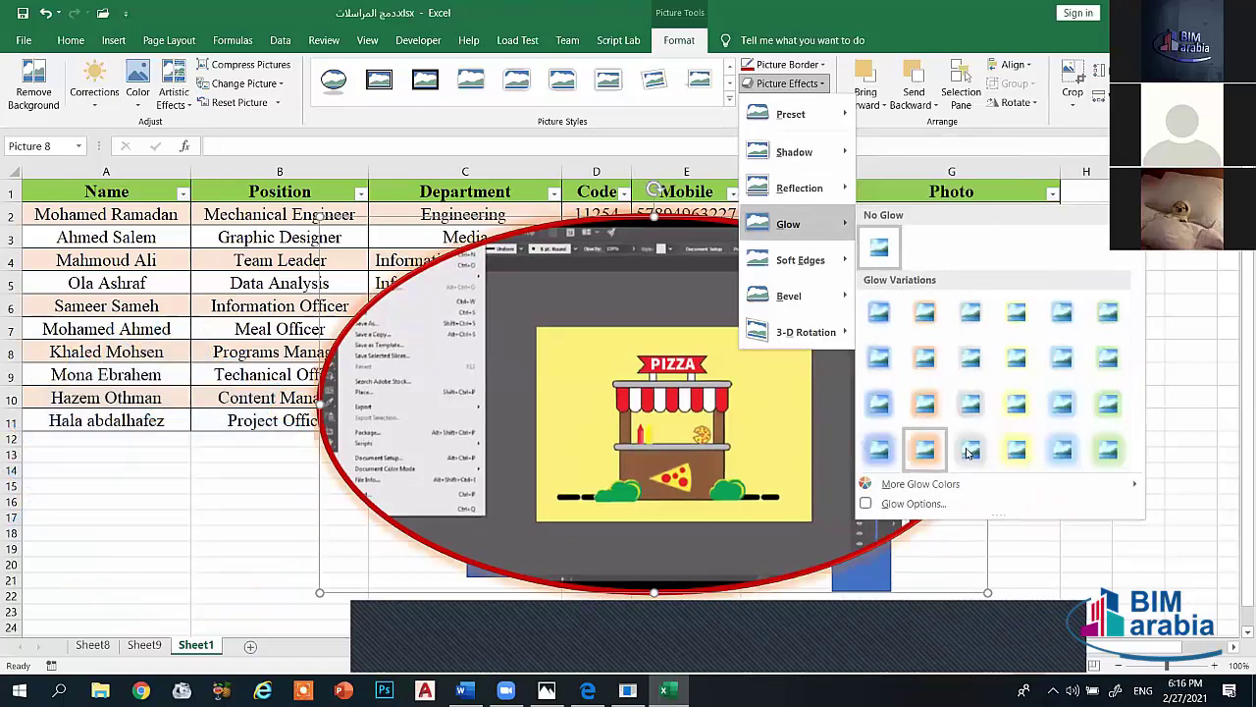
pyautogui.moveTo(799, 260)
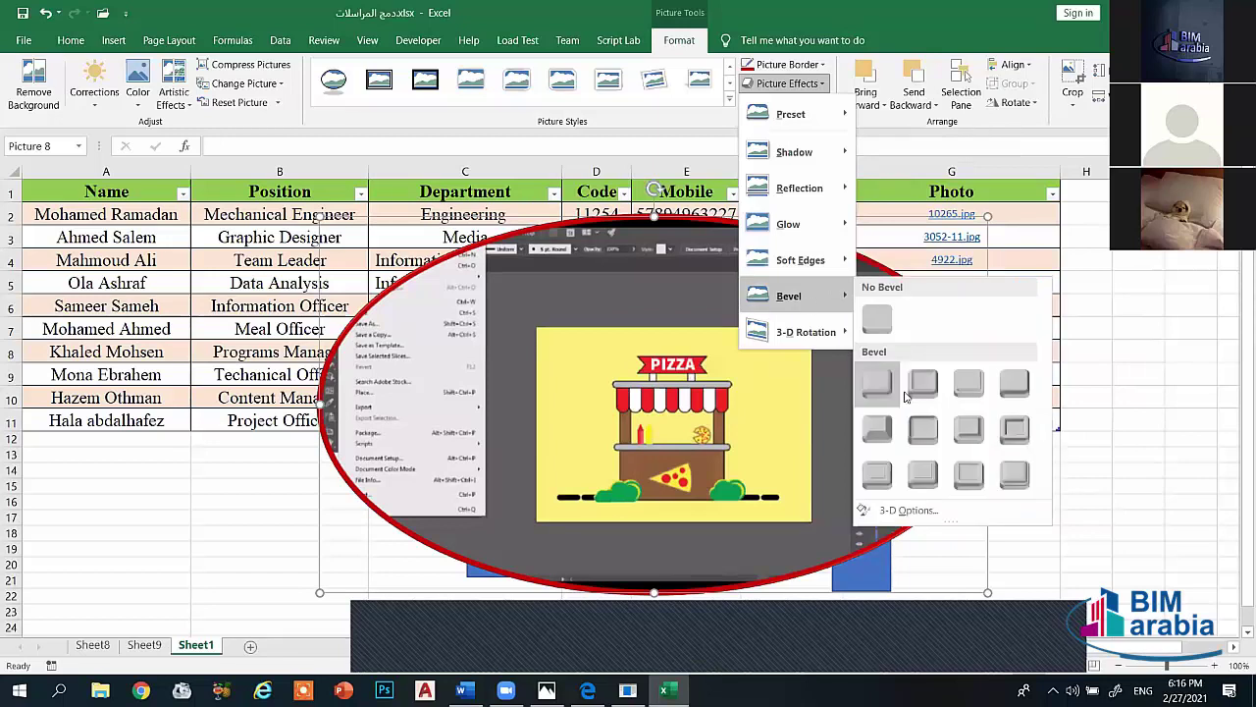
pyautogui.moveTo(810, 331)
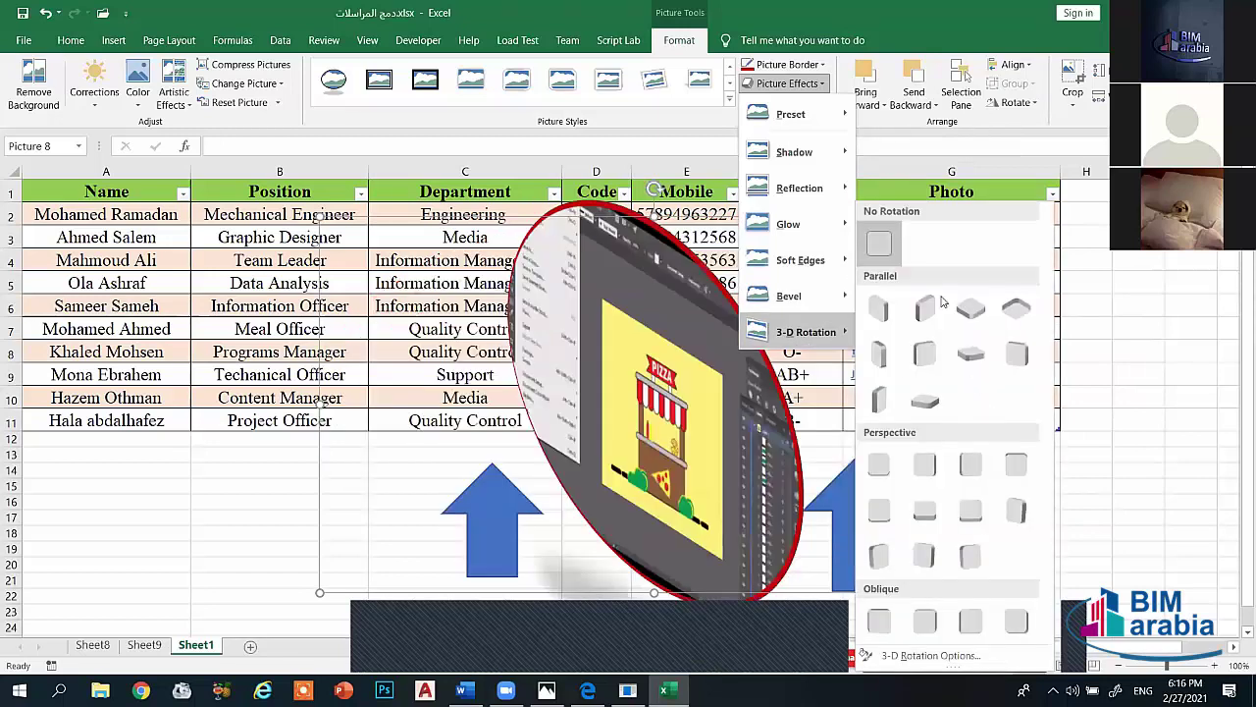
pyautogui.press('Escape')
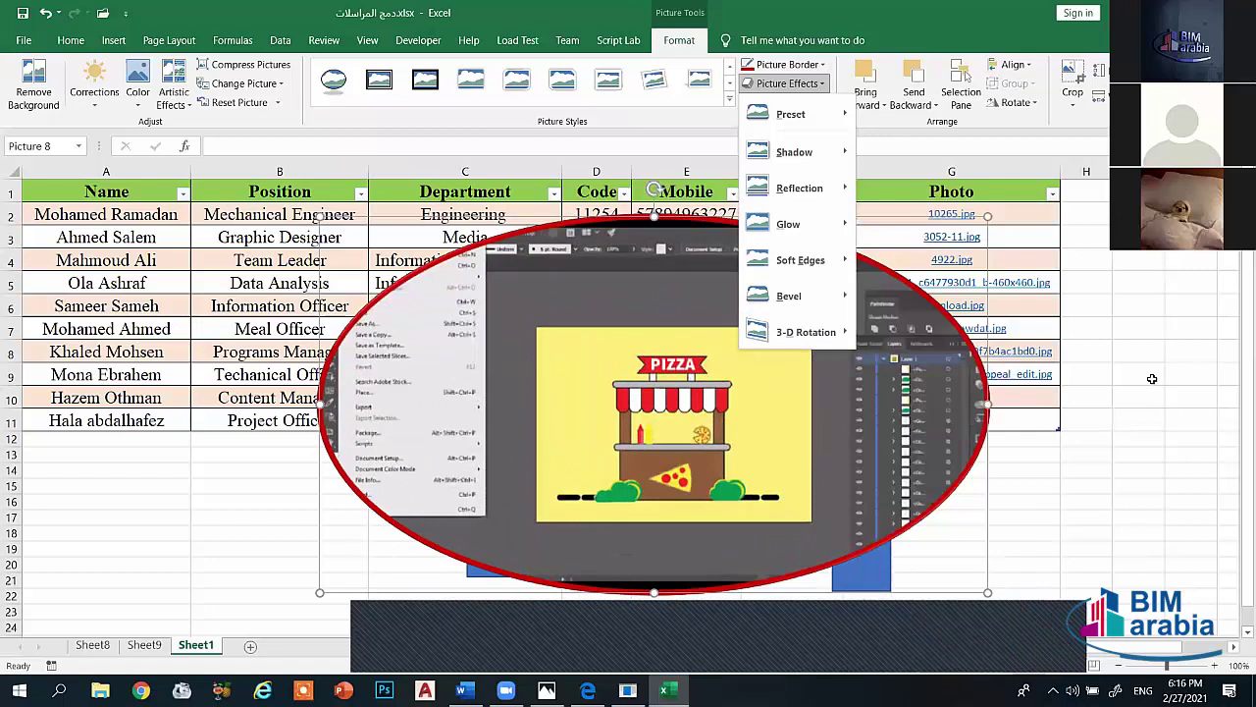
pyautogui.press('Escape')
pyautogui.click(817, 103)
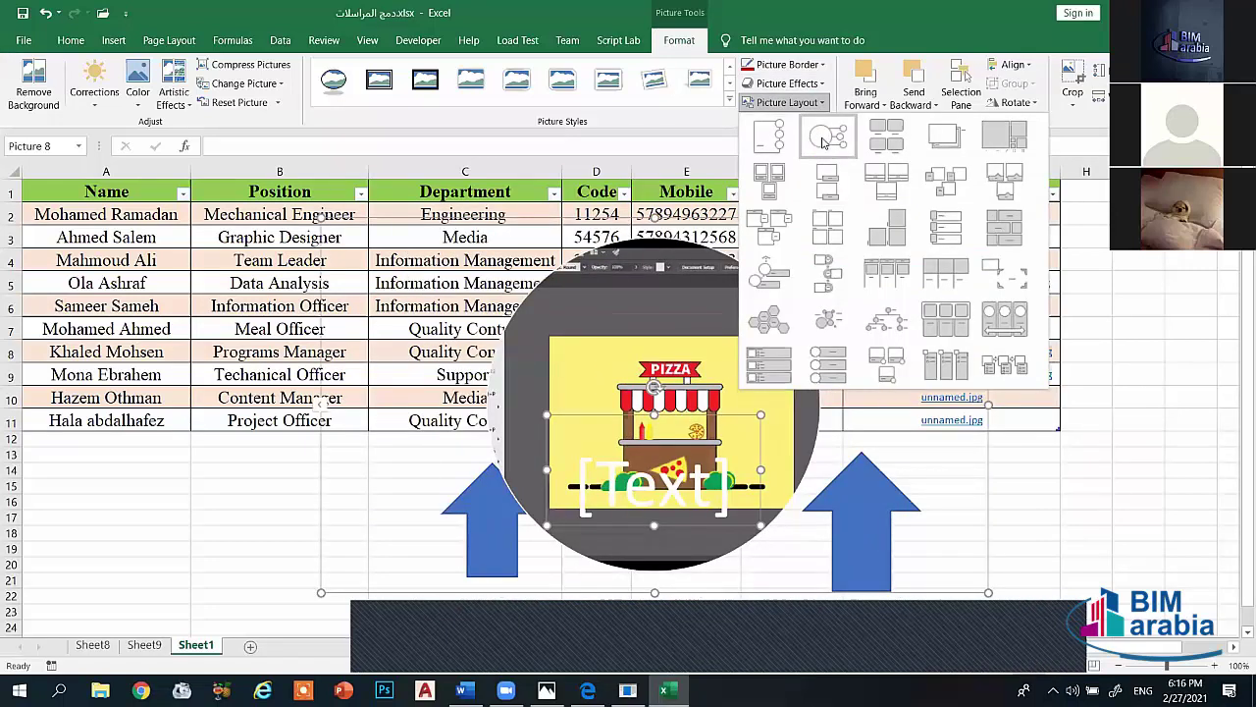
# - Close the layout gallery and review the picture's rotation, height and width without changes
pyautogui.click(1146, 291)
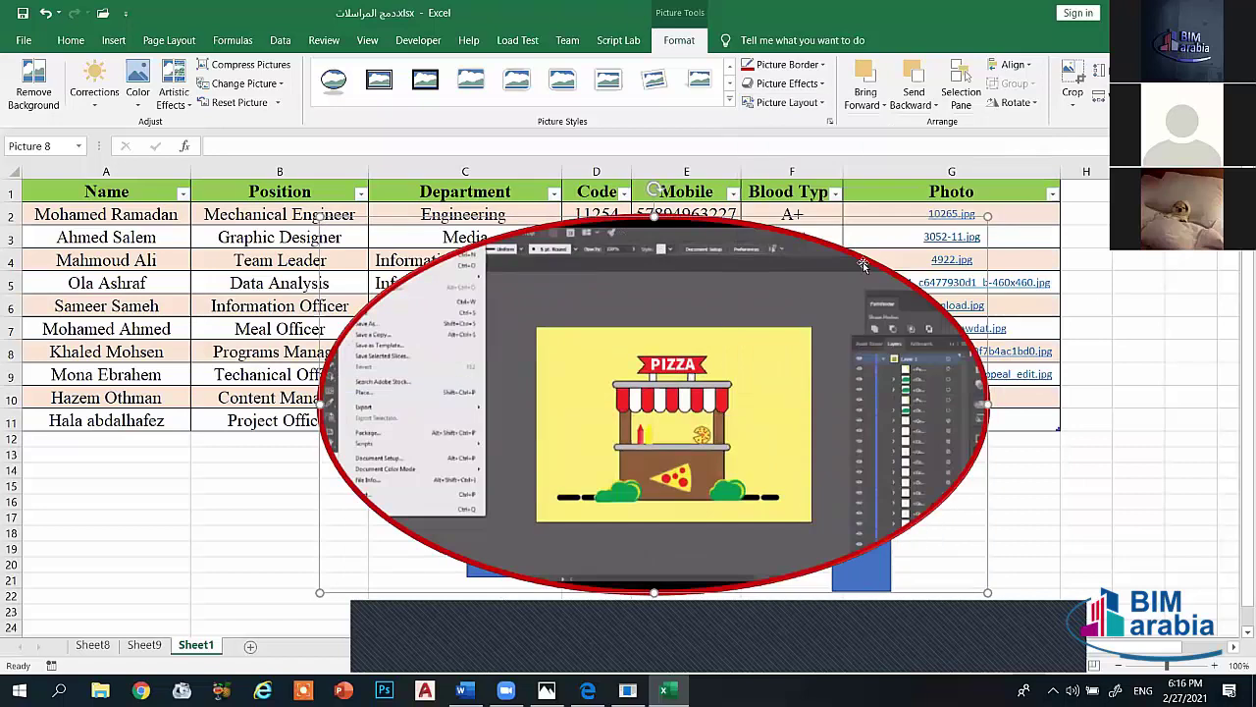
pyautogui.click(1022, 104)
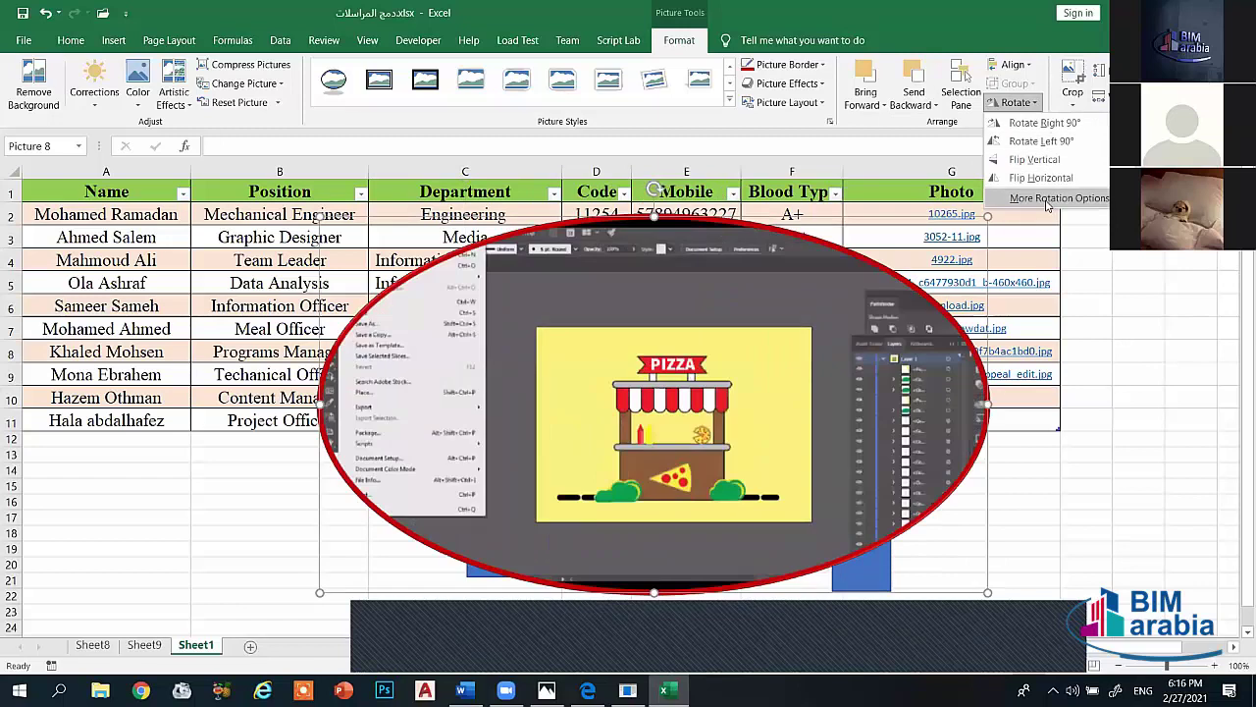
pyautogui.click(1047, 202)
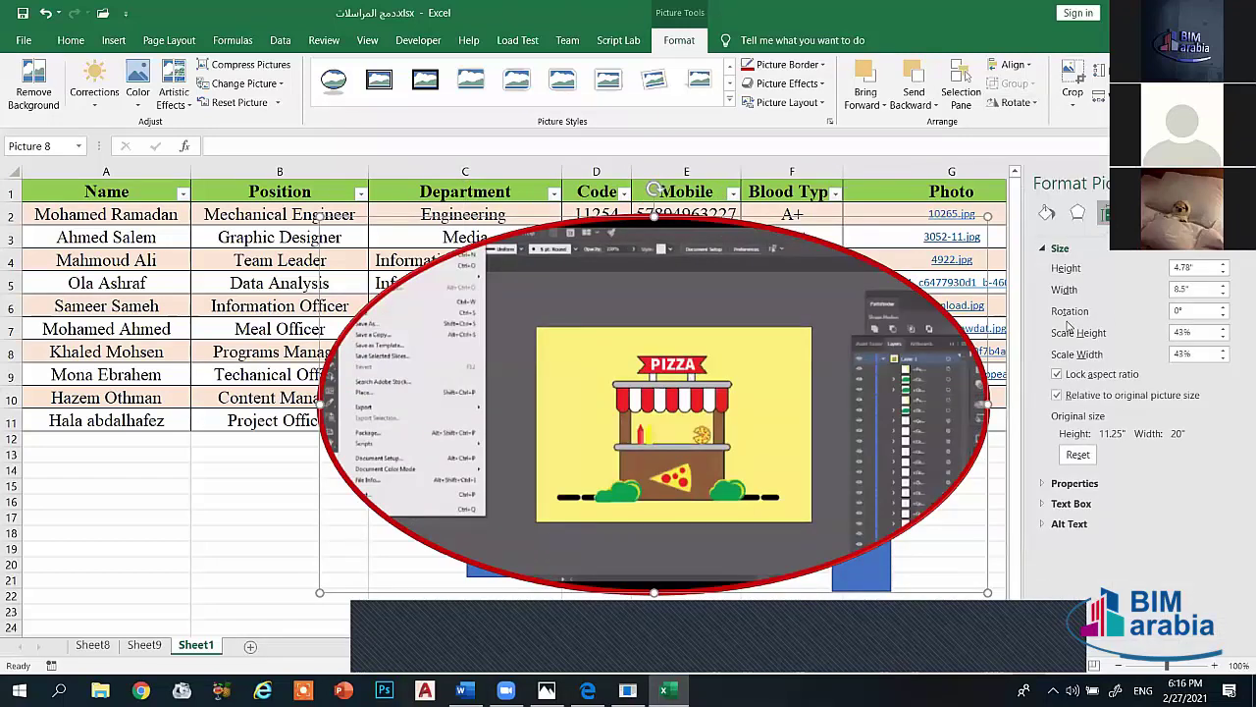
pyautogui.click(1188, 312)
pyautogui.click(1190, 266)
pyautogui.click(1180, 290)
pyautogui.click(1244, 182)
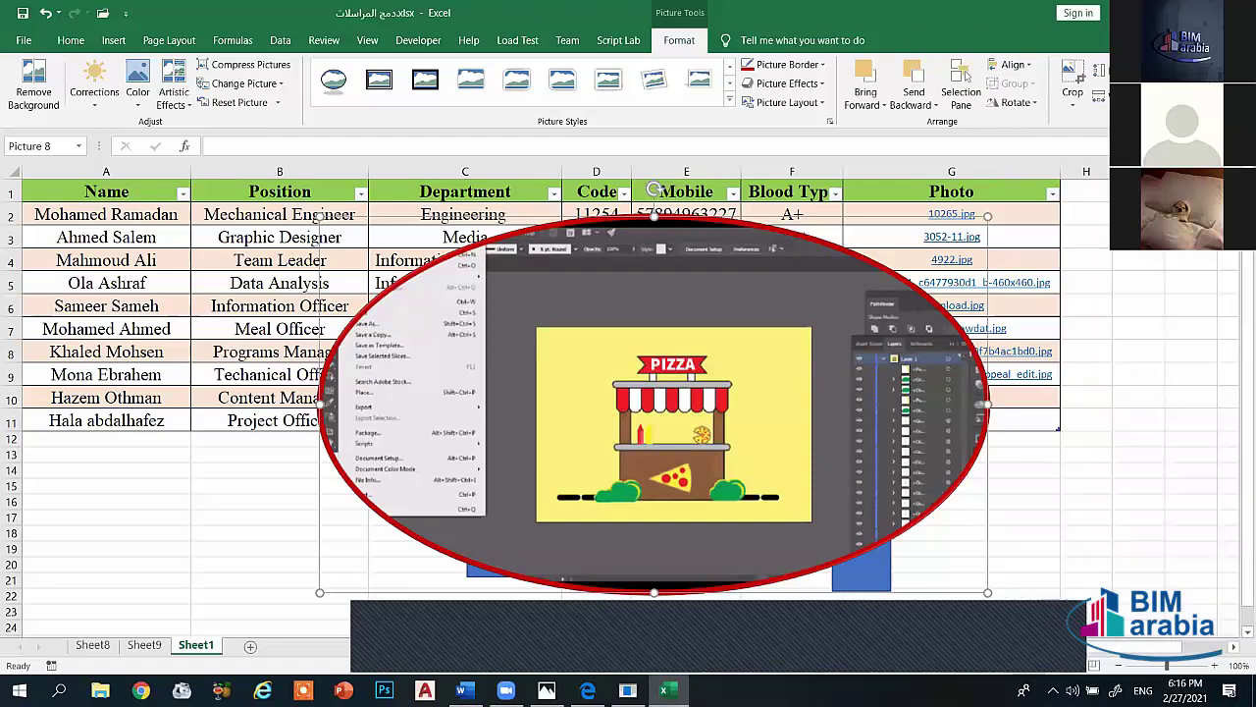
# - Crop the right side off the oval pizza picture and move it right over columns C–G
pyautogui.click(1073, 104)
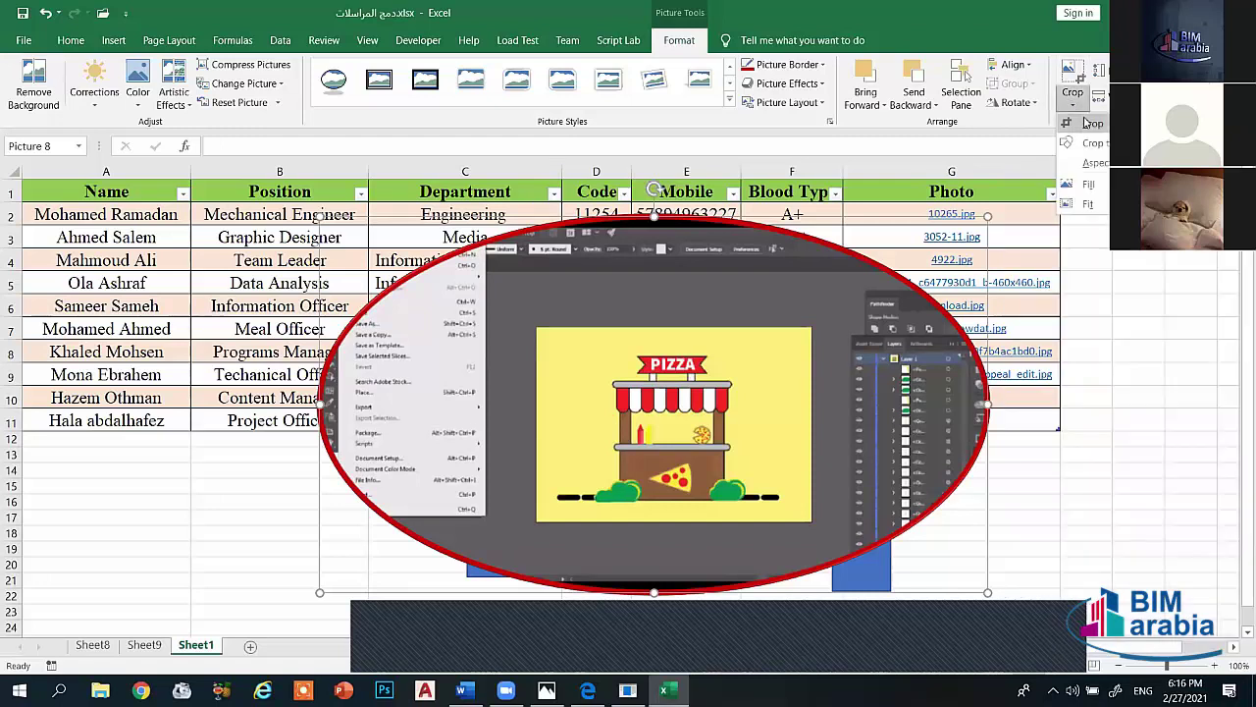
pyautogui.click(1090, 122)
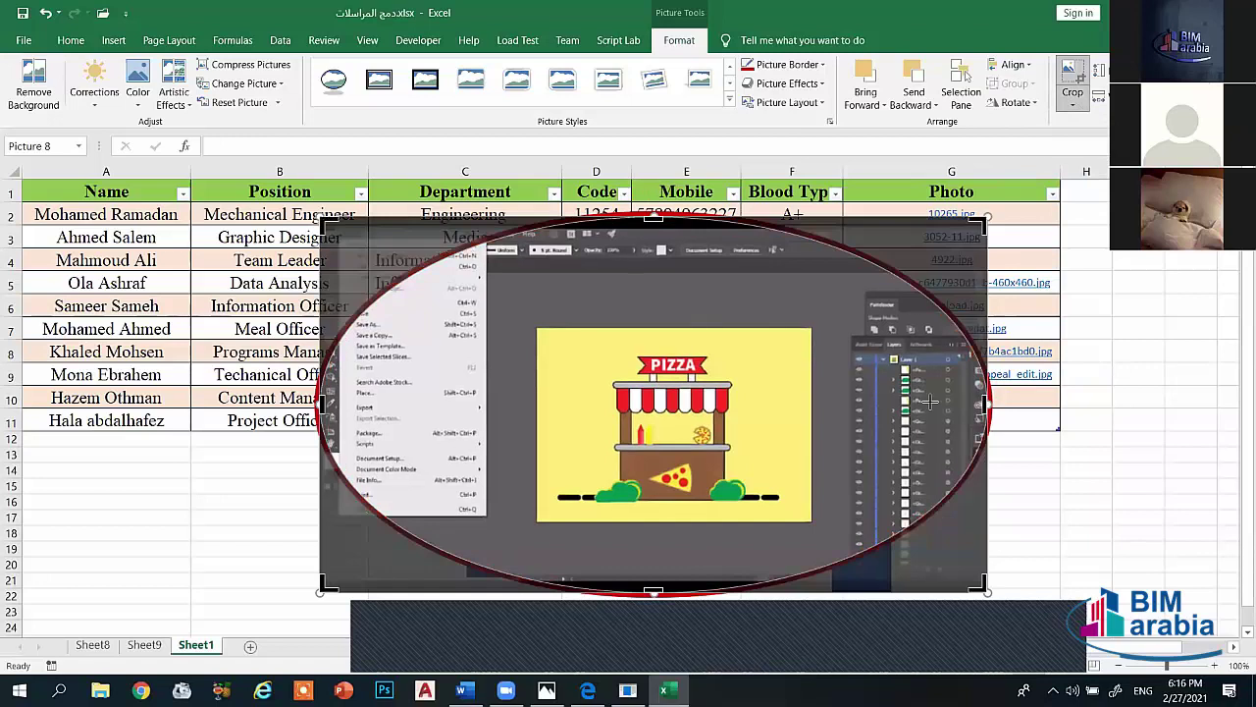
pyautogui.moveTo(984, 403); pyautogui.dragTo(809, 402)
pyautogui.click(1058, 518)
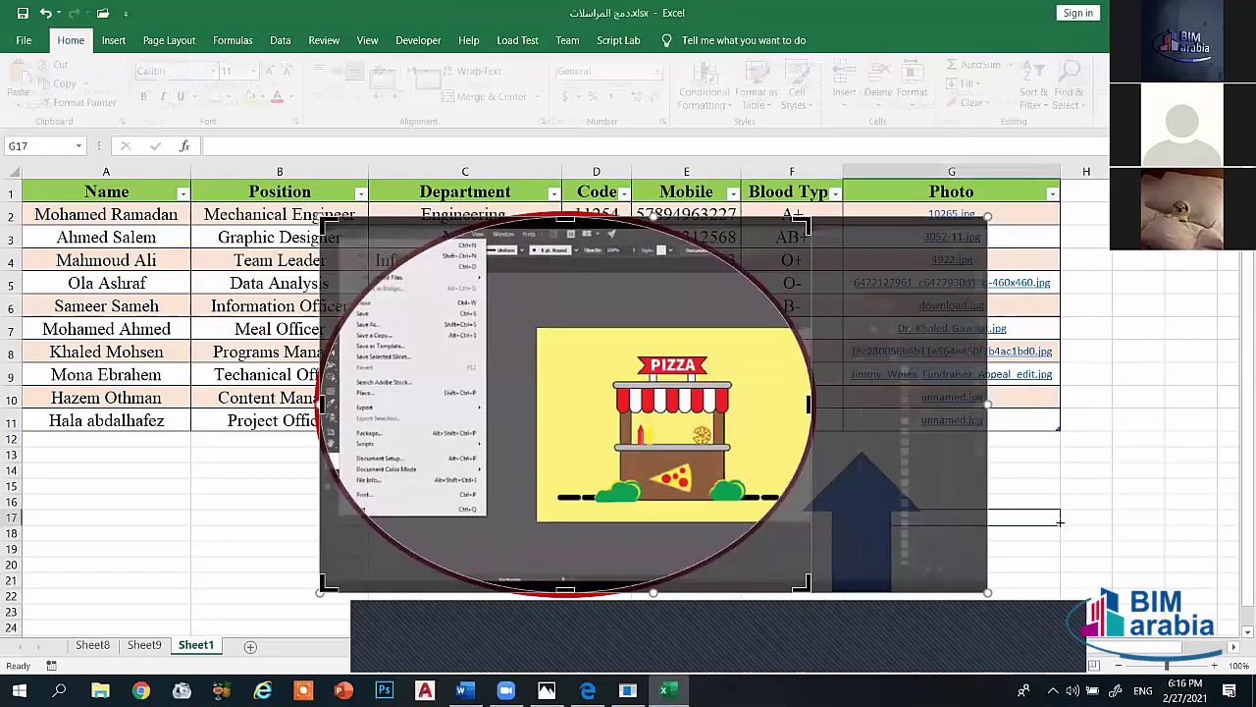
pyautogui.moveTo(683, 401); pyautogui.dragTo(814, 377)
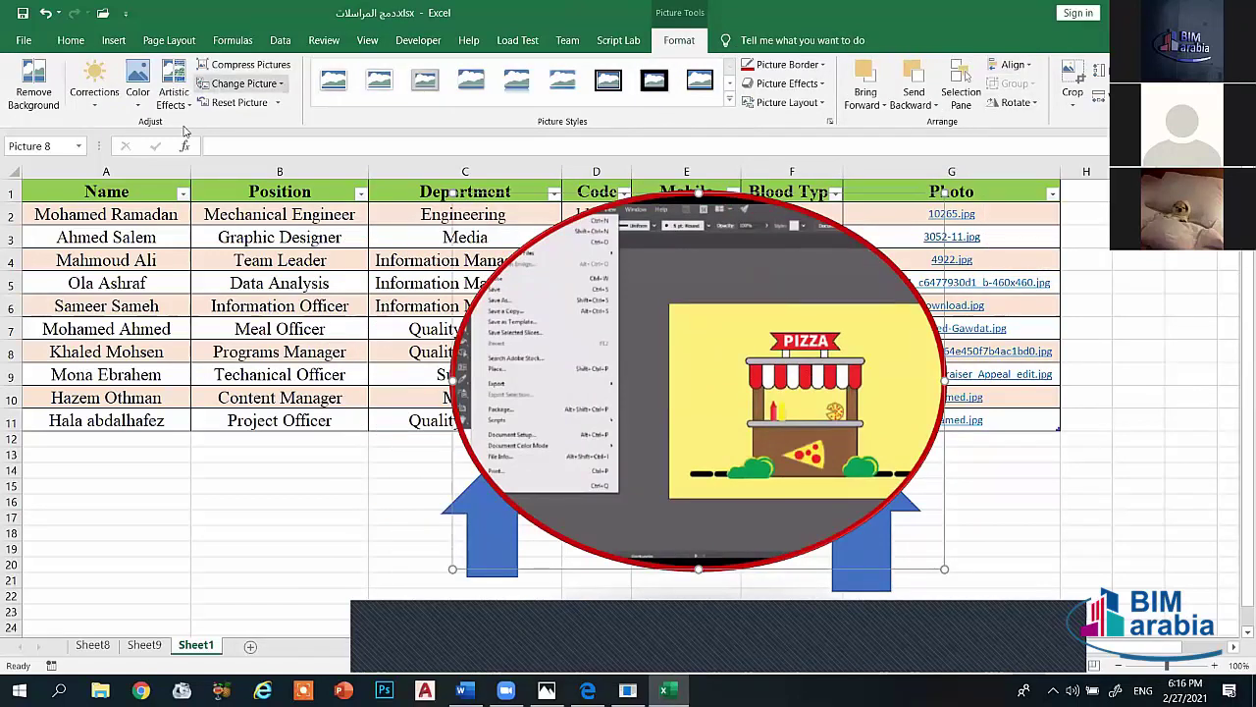
pyautogui.press('Escape')
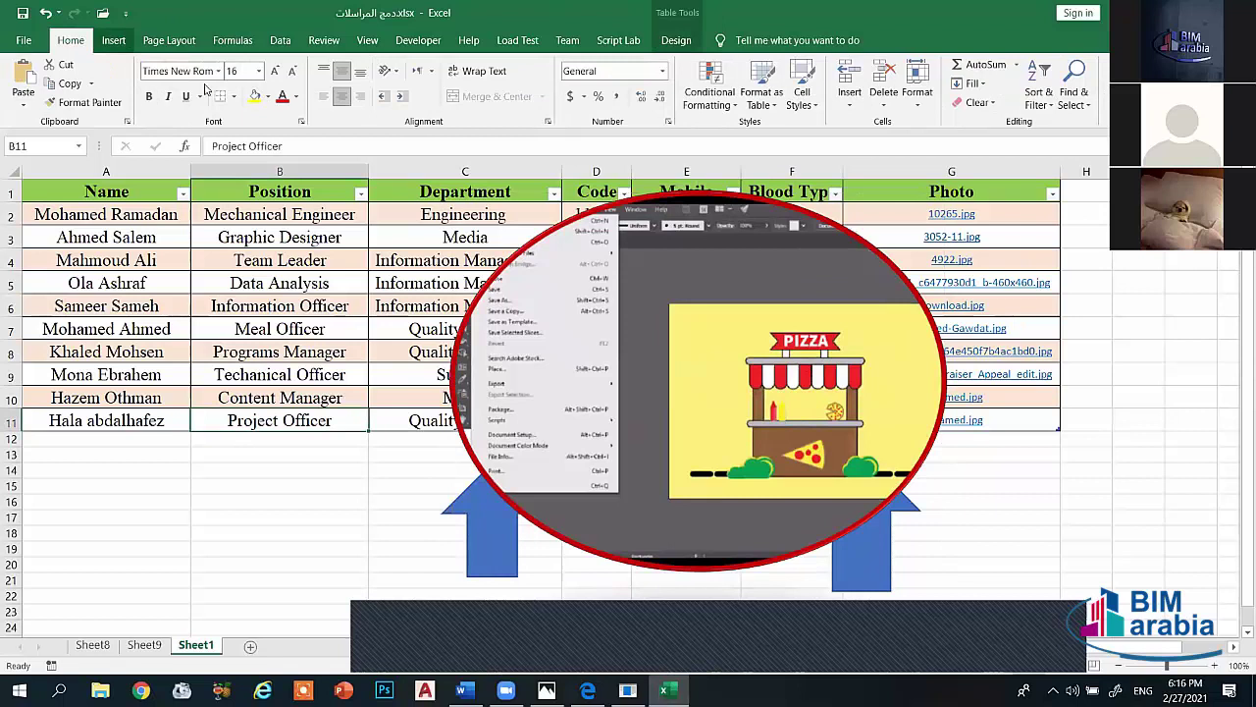
# - Insert Screenshot (5) again and nudge it slightly up and right
pyautogui.click(113, 40)
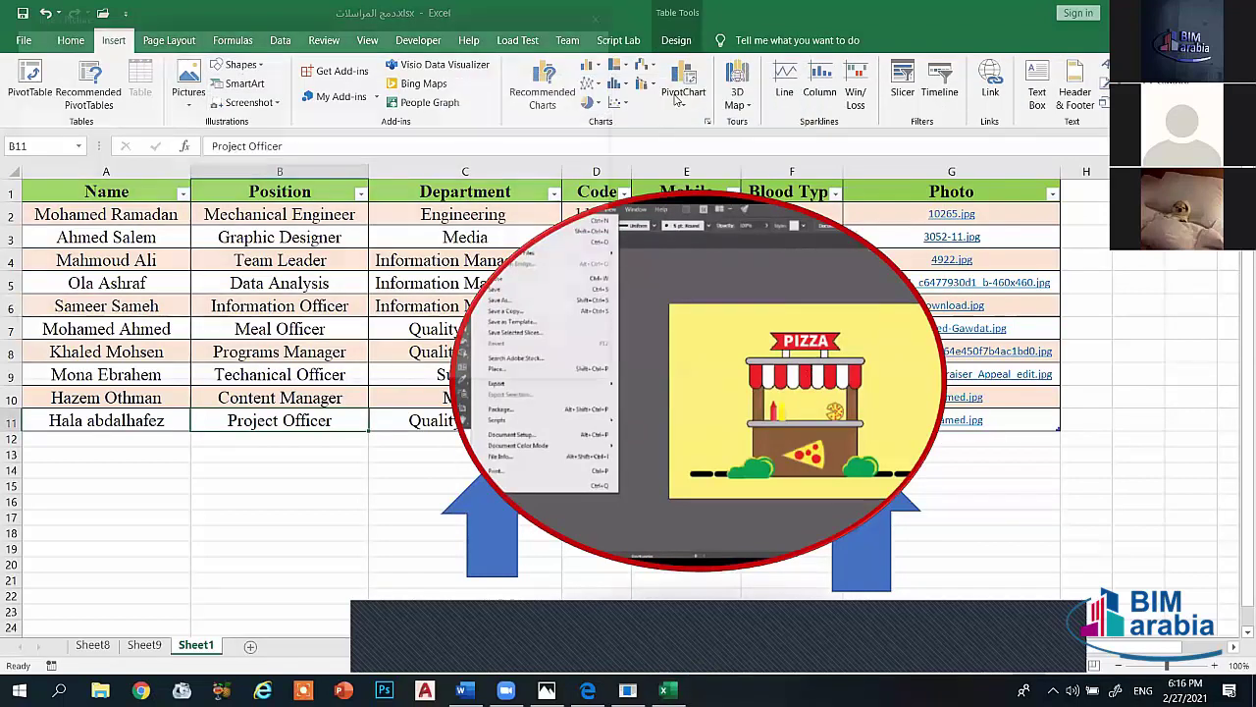
pyautogui.click(475, 123)
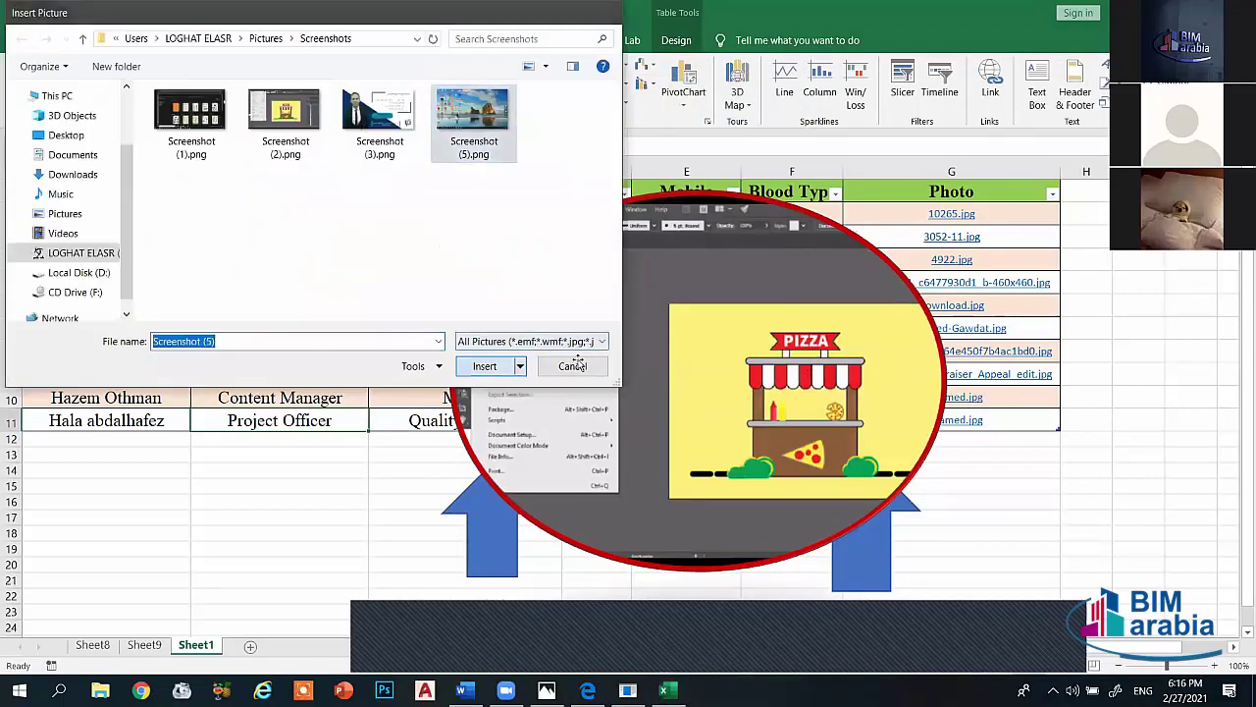
pyautogui.press('Return')
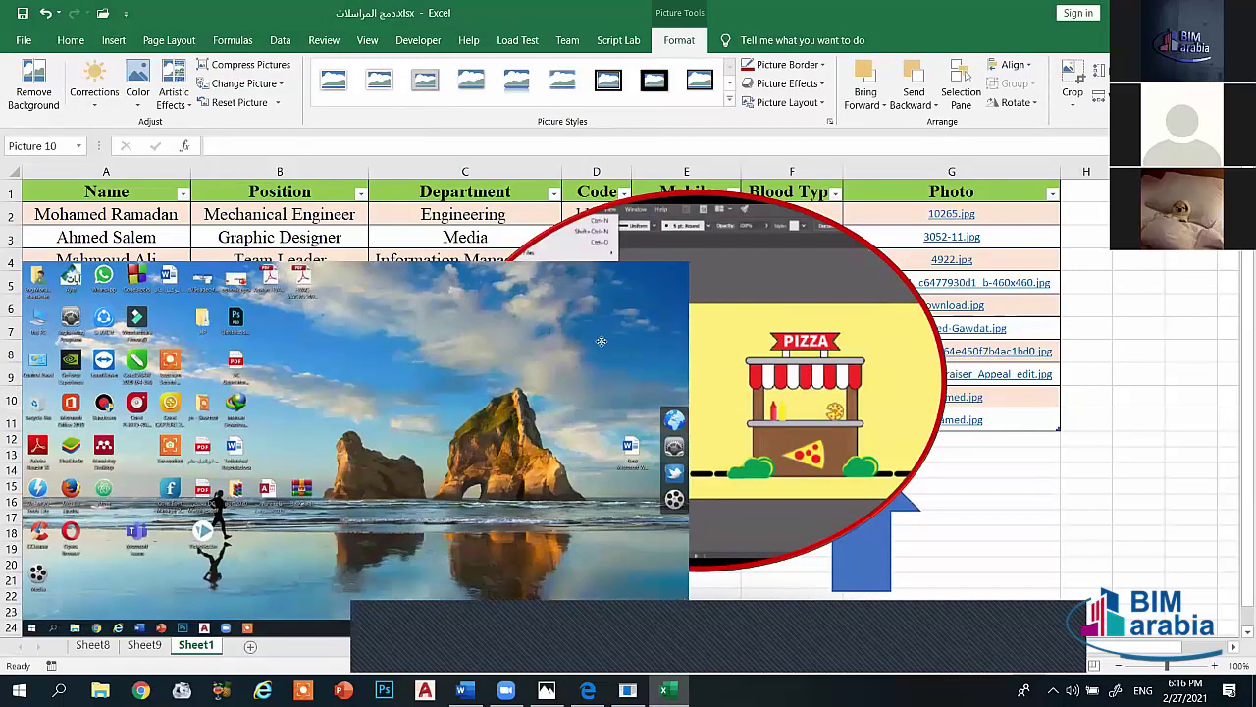
pyautogui.moveTo(602, 340); pyautogui.dragTo(628, 319)
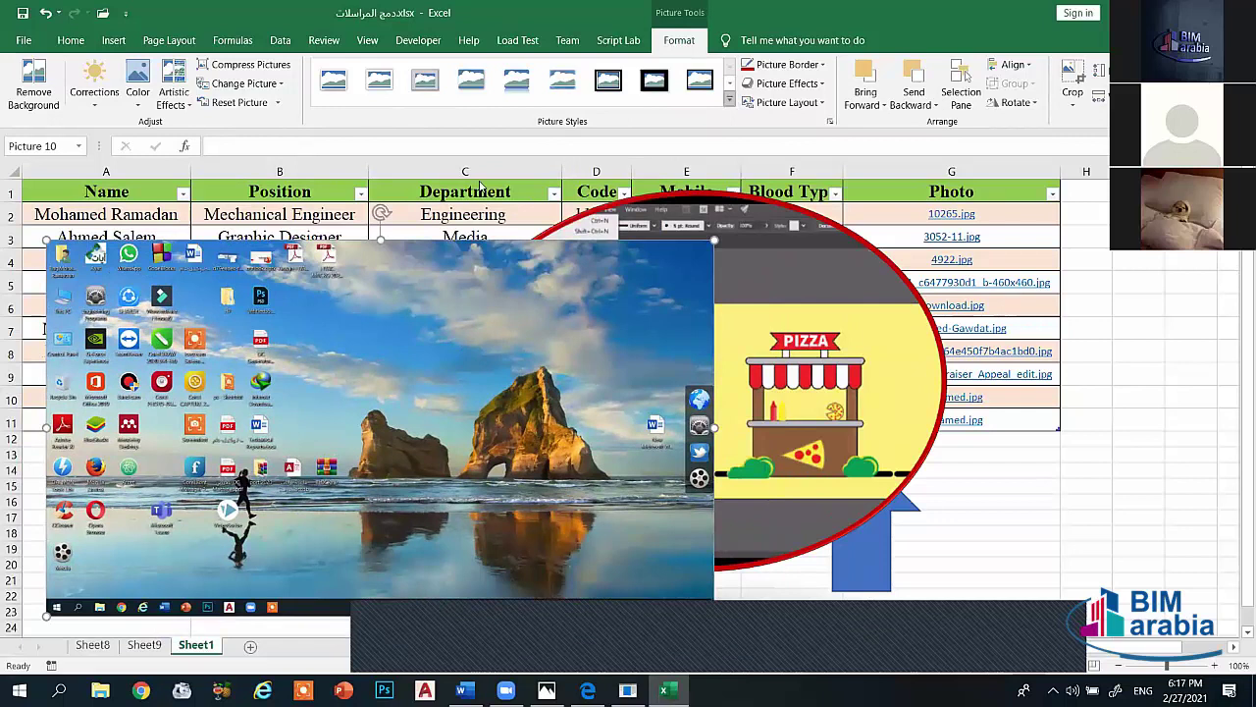
# - Make the desktop picture an oval, crop it into a circle, and place it beside the pizza picture
pyautogui.click(729, 100)
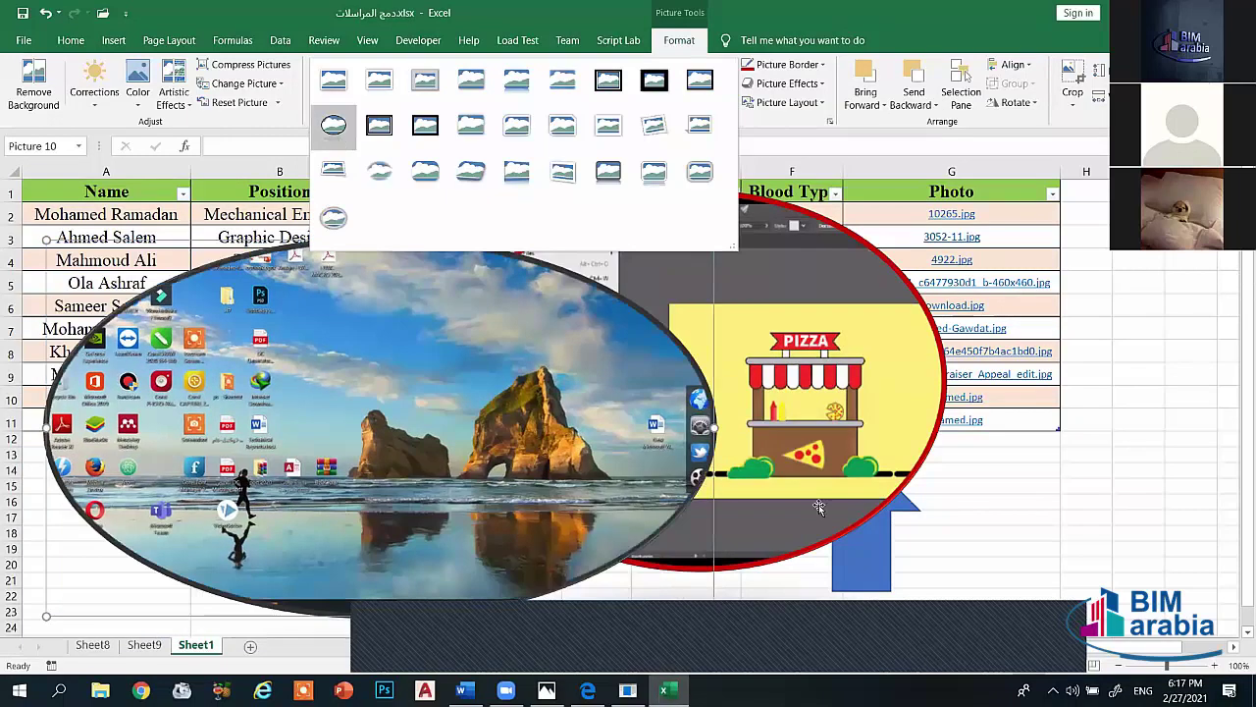
pyautogui.press('Escape')
pyautogui.moveTo(671, 381); pyautogui.dragTo(671, 381)
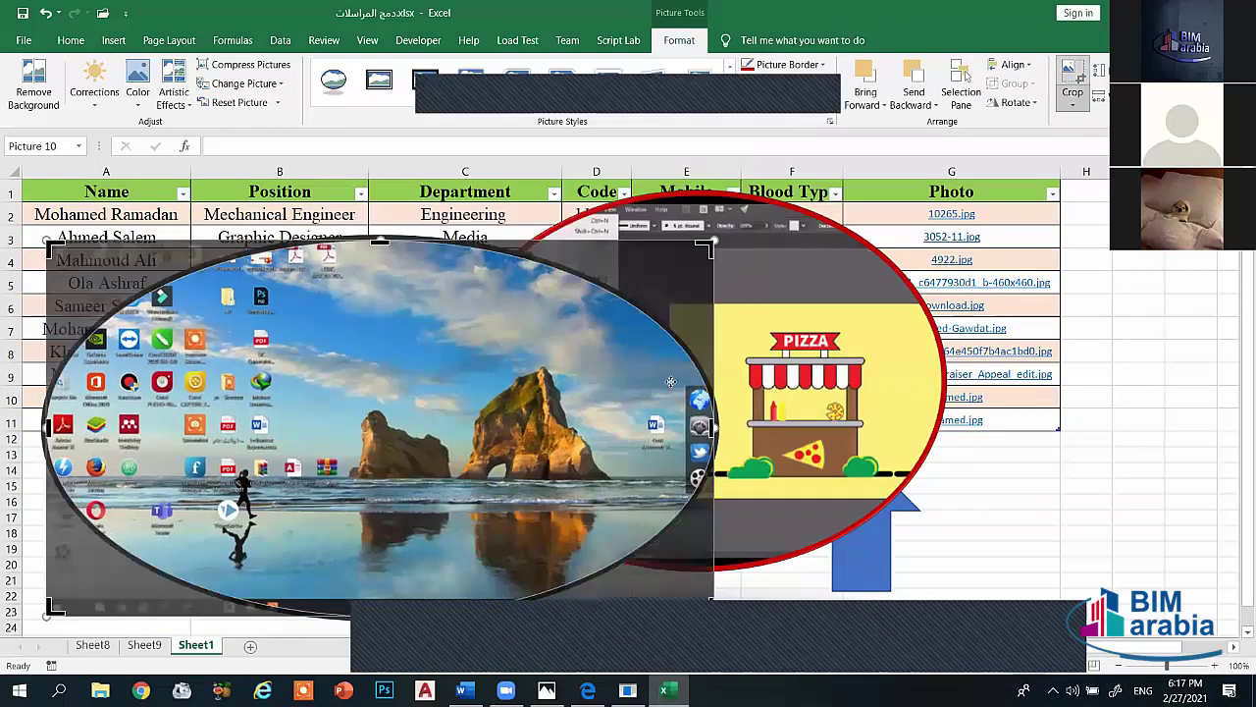
pyautogui.moveTo(719, 426); pyautogui.dragTo(437, 426)
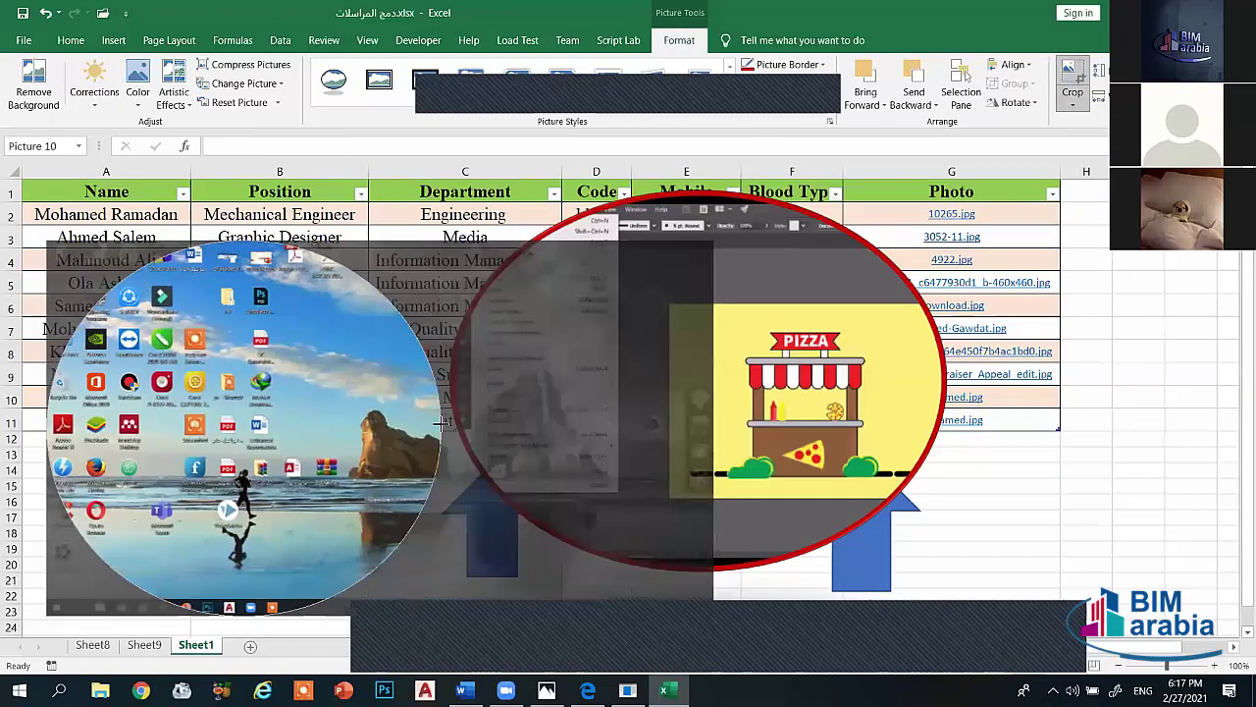
pyautogui.press('Escape')
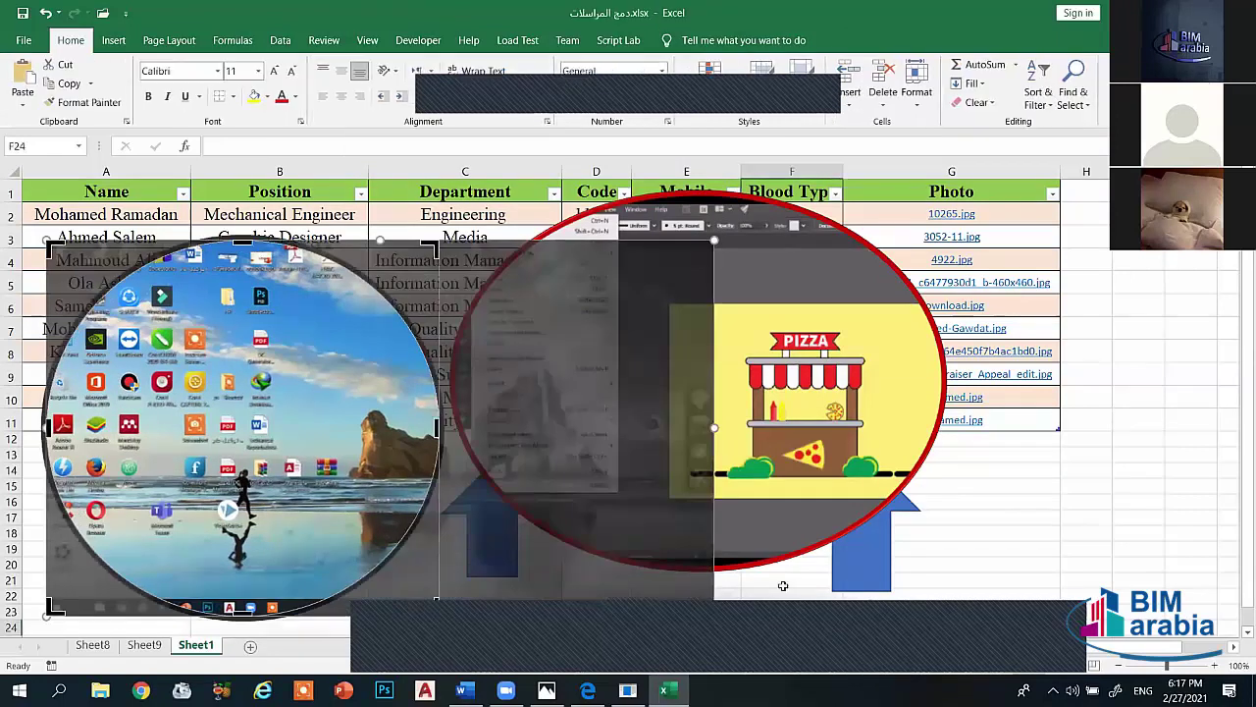
pyautogui.moveTo(278, 430); pyautogui.dragTo(292, 383)
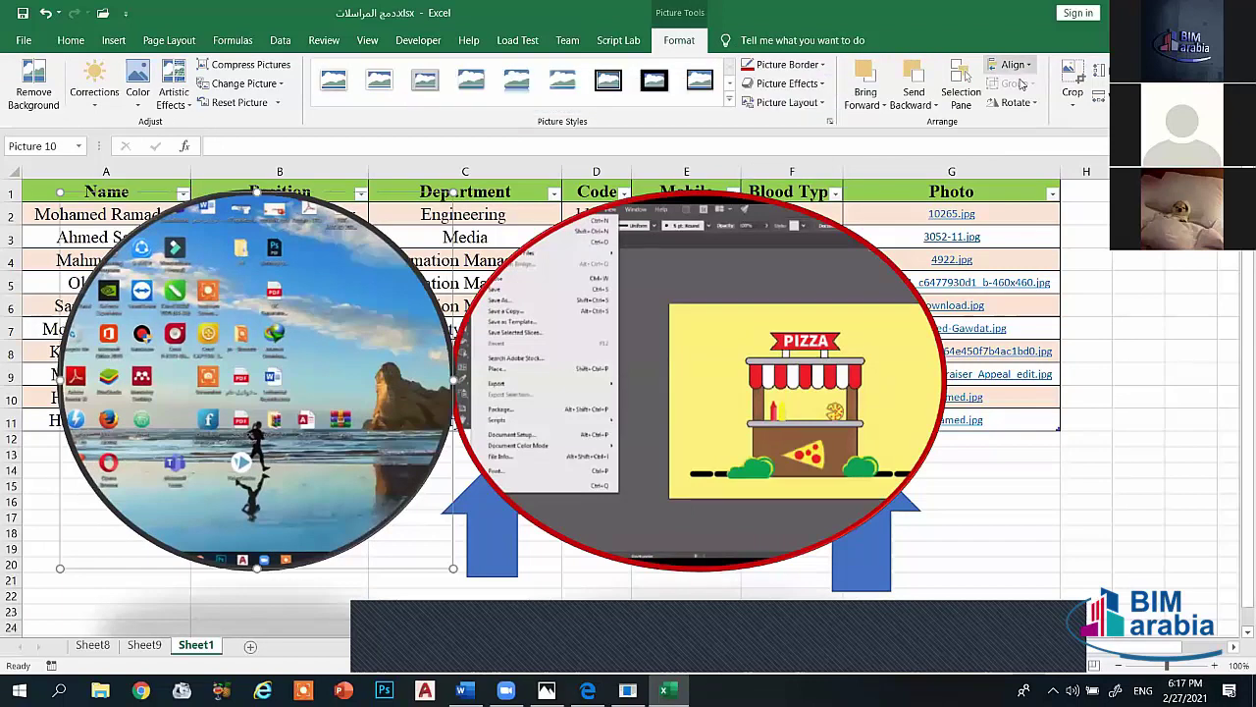
pyautogui.click(594, 337)
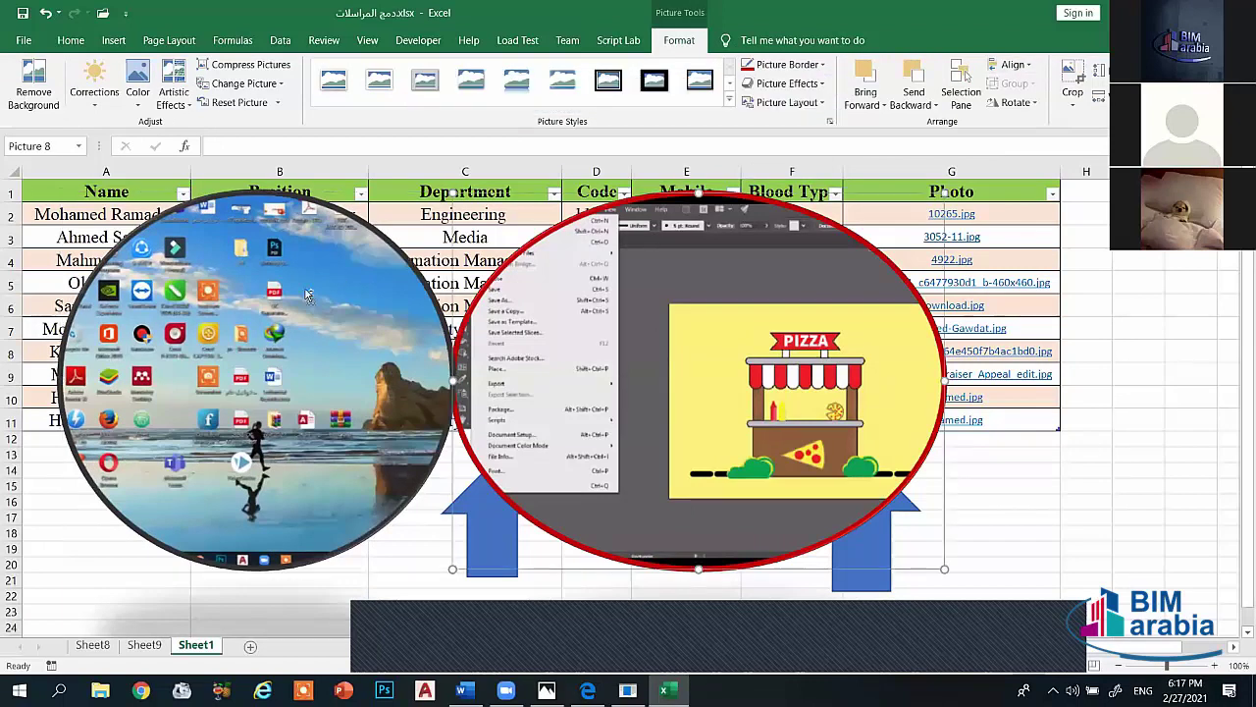
# - Group the desktop and pizza circles and shift the group off the employee names
pyautogui.keyDown('ctrl'); pyautogui.click(307, 294); pyautogui.keyUp('ctrl')
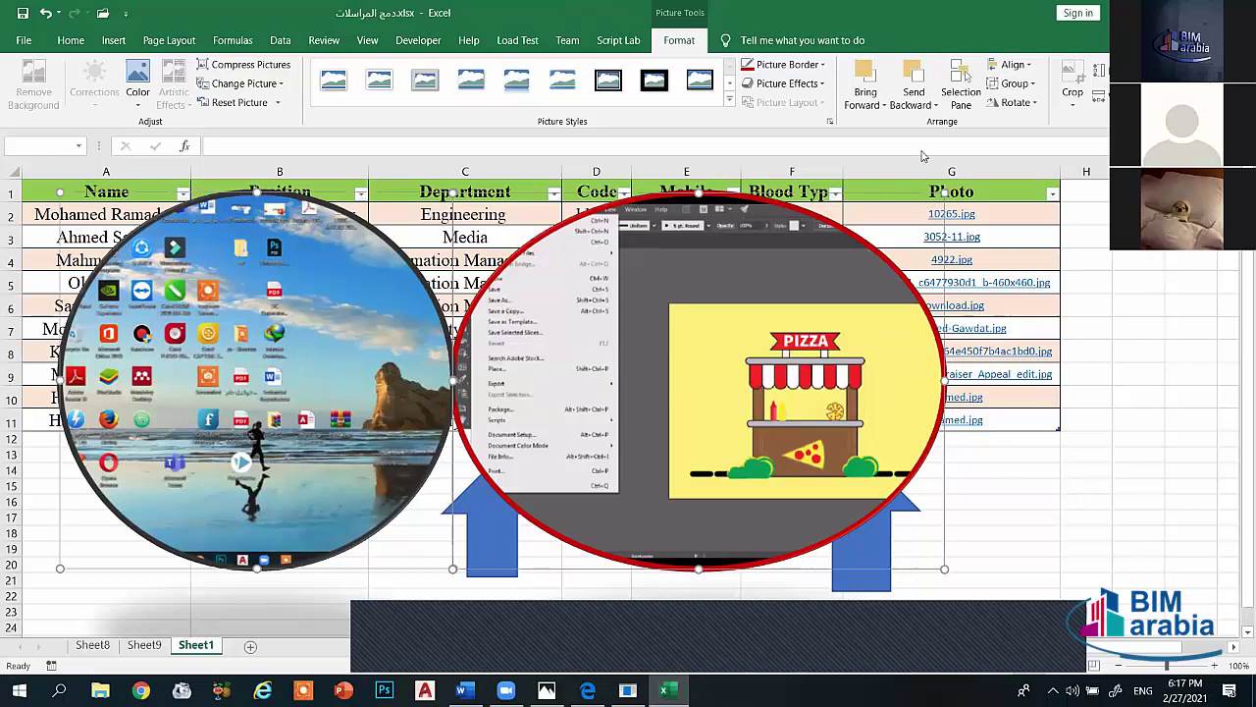
pyautogui.click(1018, 83)
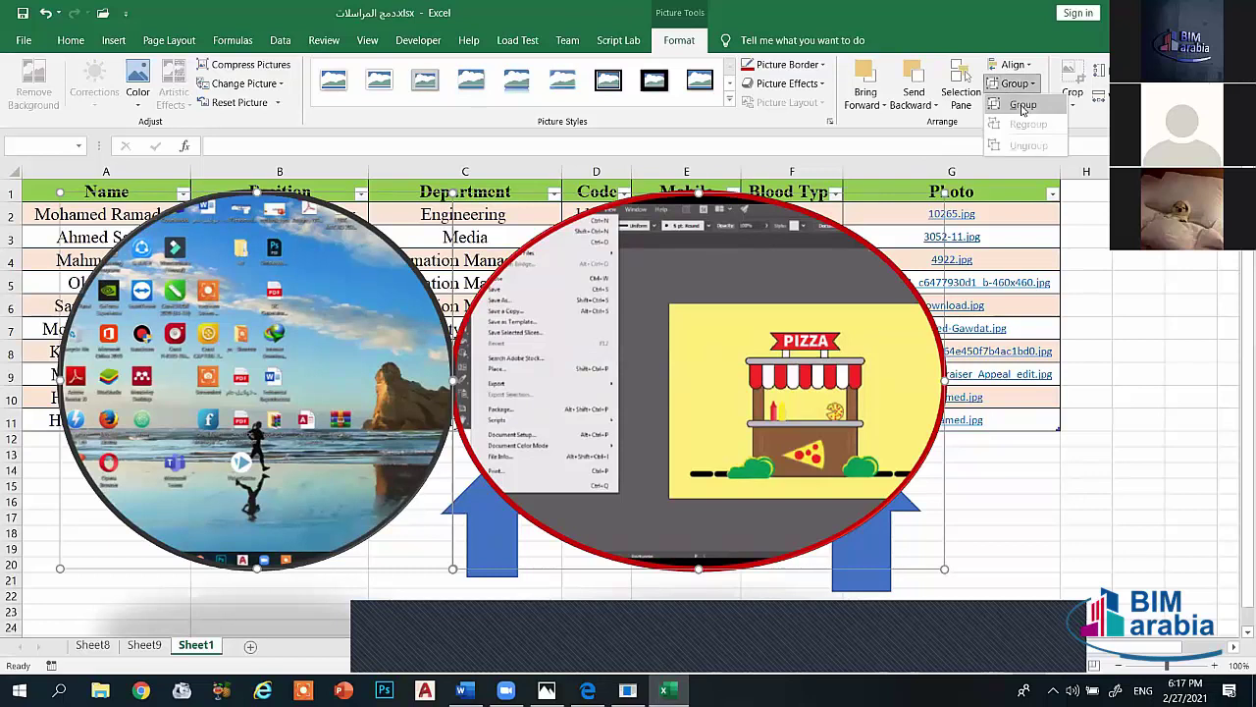
pyautogui.click(1023, 105)
pyautogui.moveTo(402, 356); pyautogui.dragTo(832, 362)
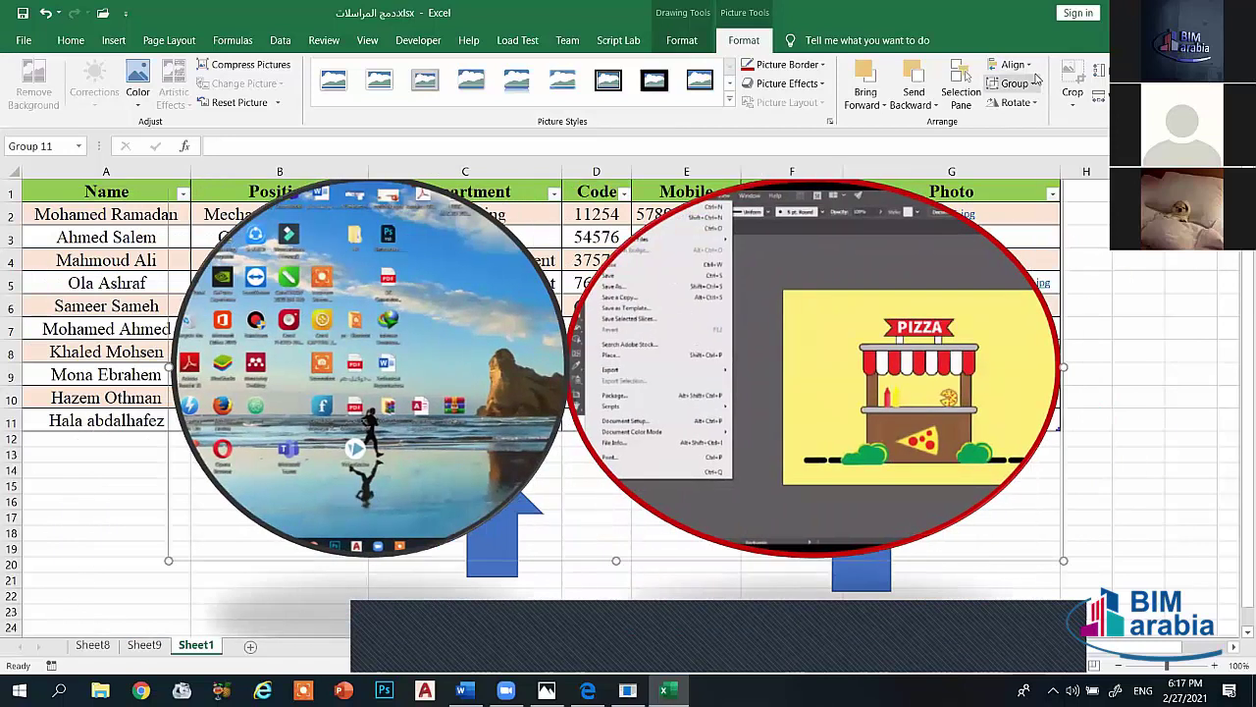
# - Ungroup the two circular pictures, then regroup them
pyautogui.click(1032, 83)
pyautogui.click(1028, 145)
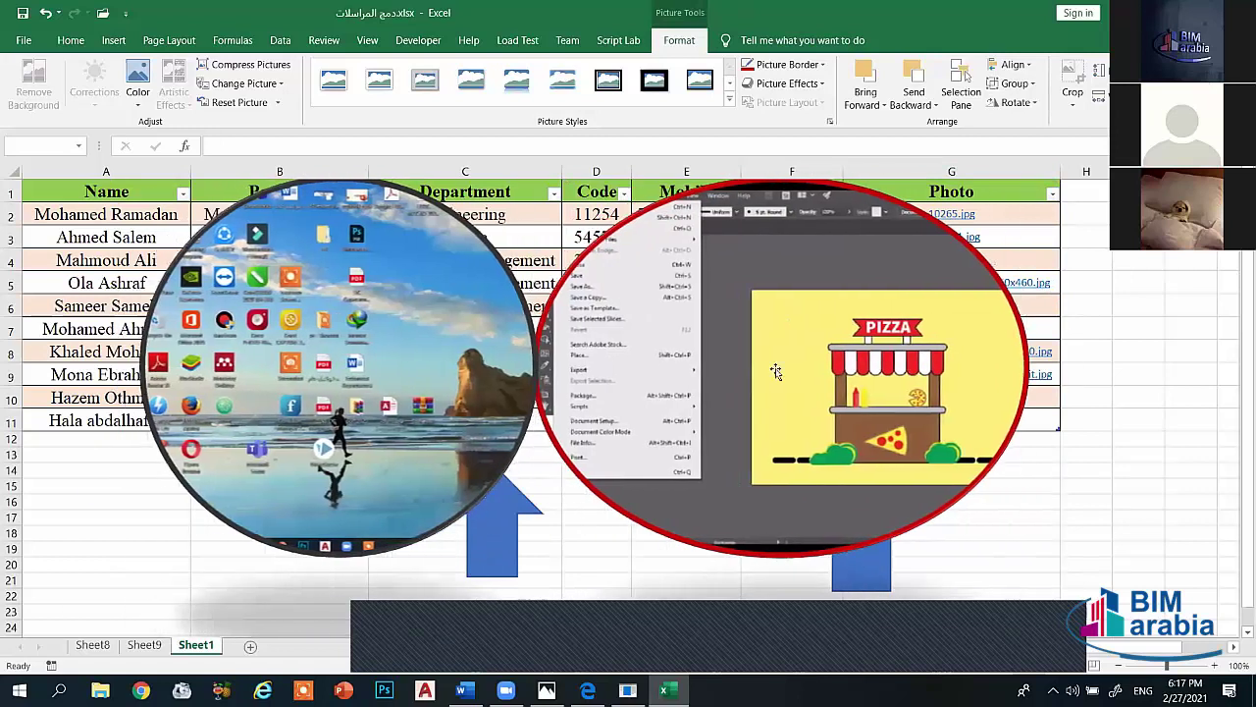
pyautogui.click(1016, 83)
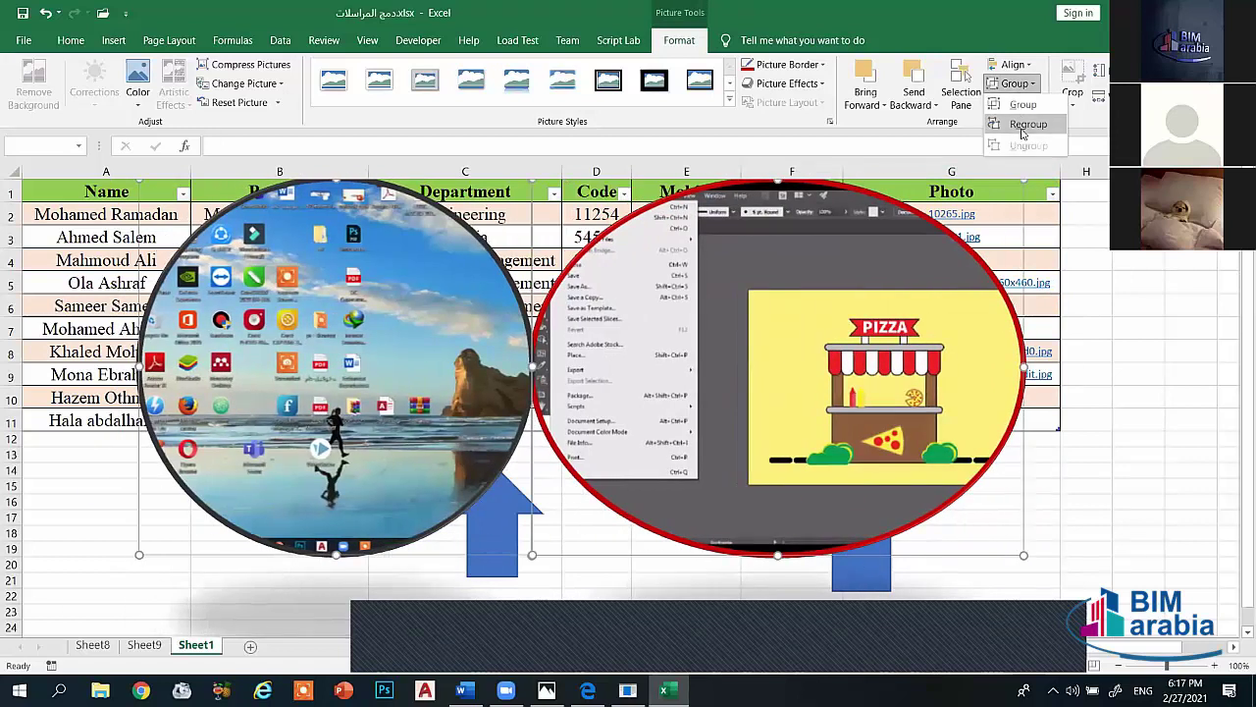
pyautogui.click(1025, 125)
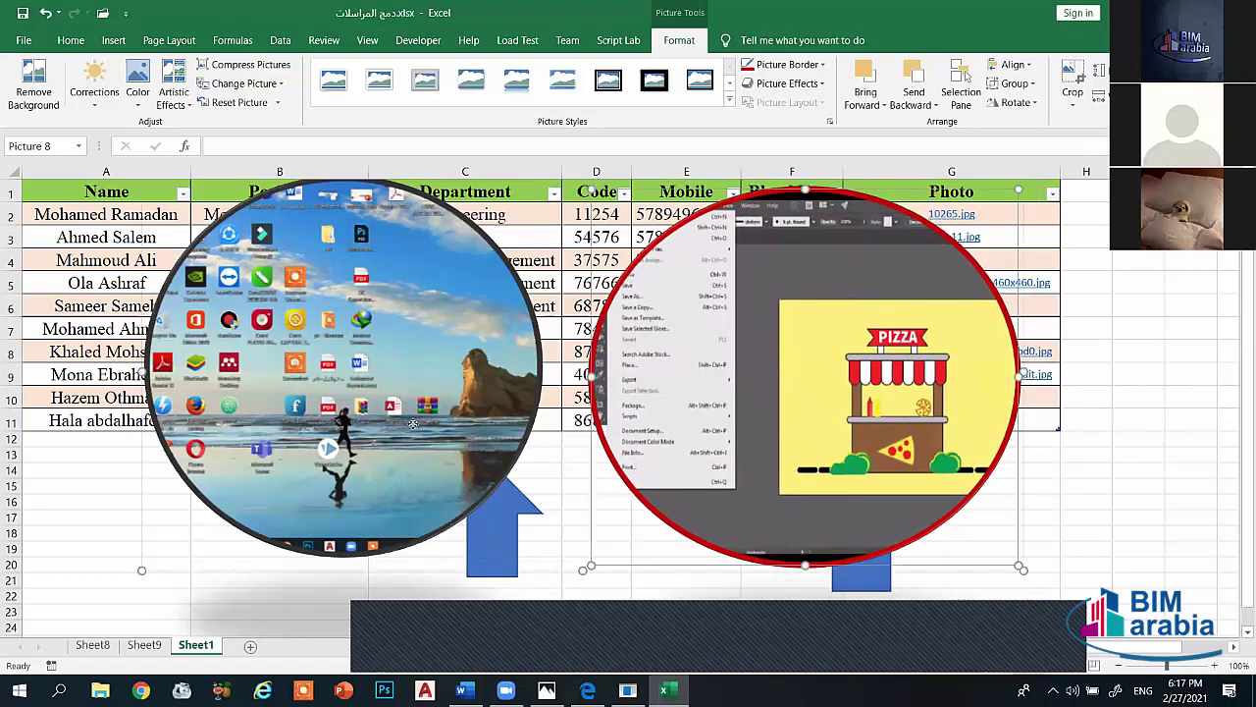
# - Slide the pizza picture over the desktop circle and layer it behind that circle
pyautogui.moveTo(742, 307); pyautogui.dragTo(528, 307)
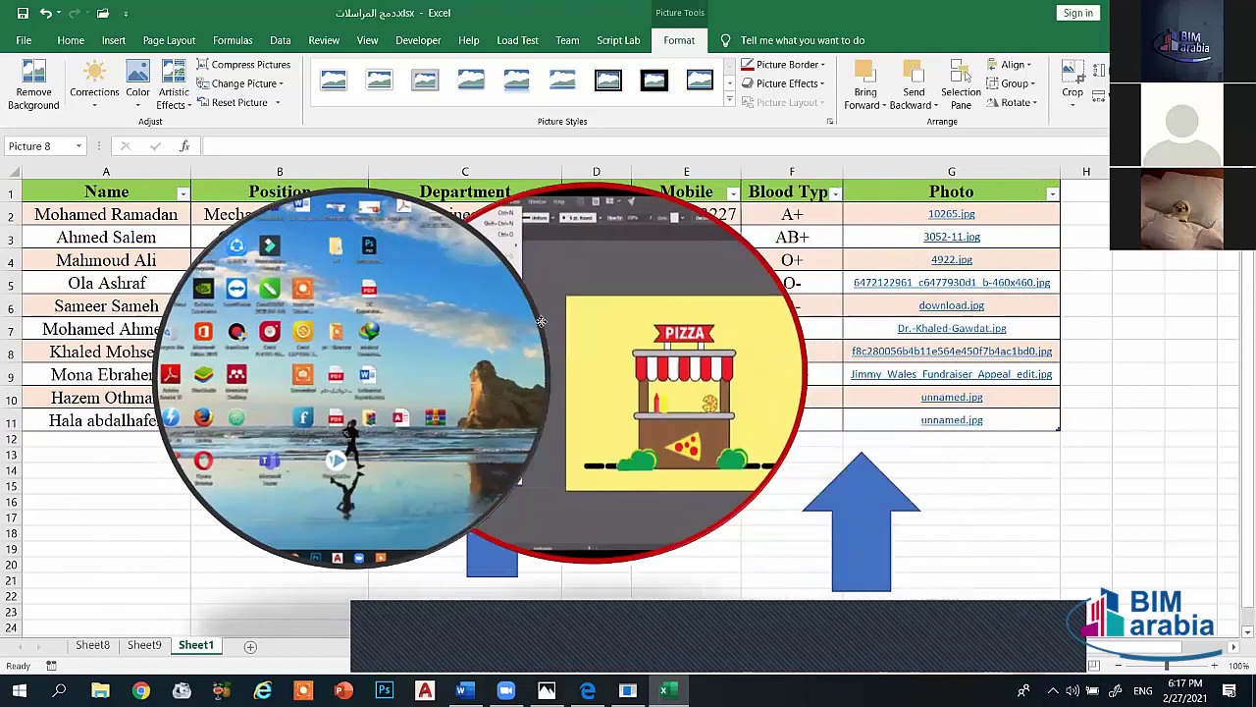
pyautogui.click(869, 105)
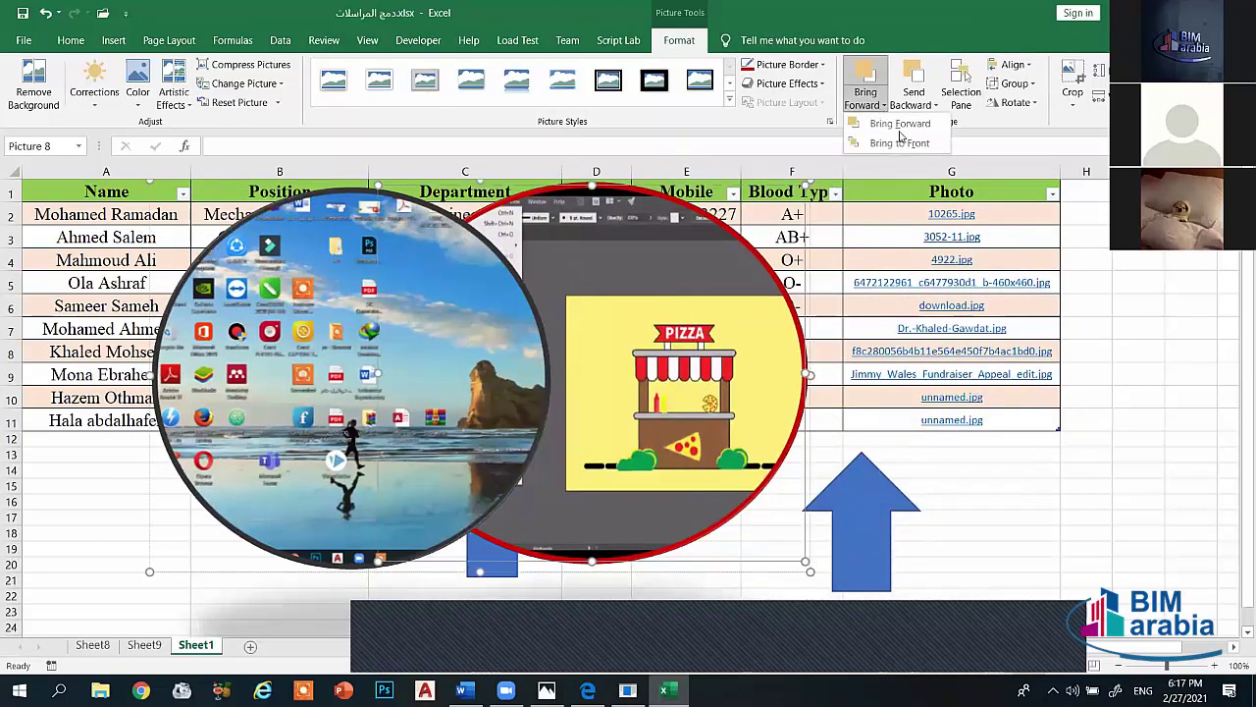
pyautogui.click(907, 141)
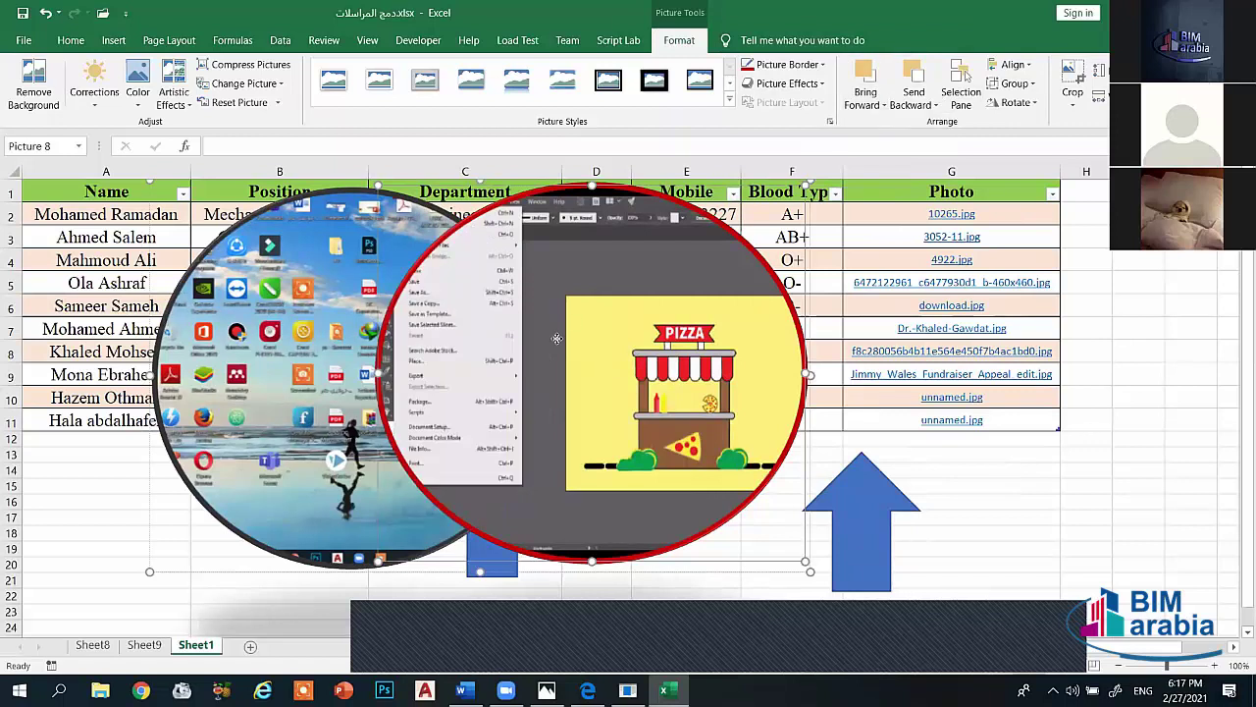
pyautogui.moveTo(556, 338); pyautogui.dragTo(542, 362)
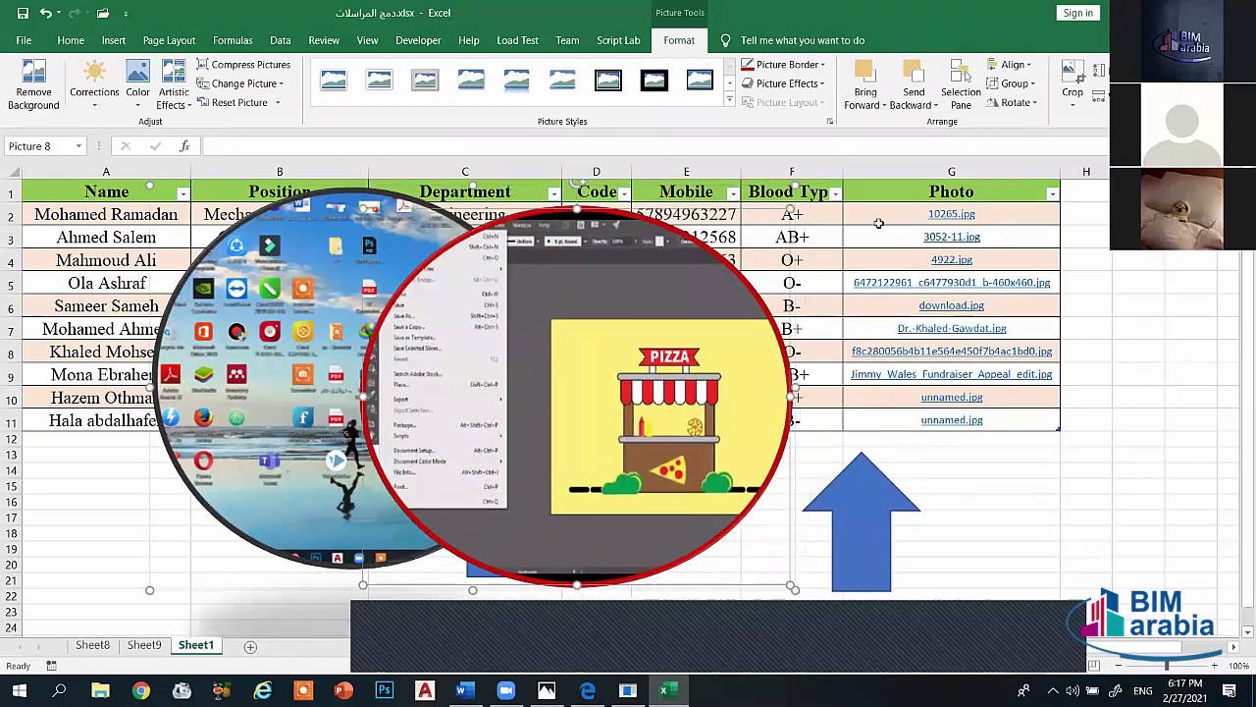
pyautogui.click(918, 108)
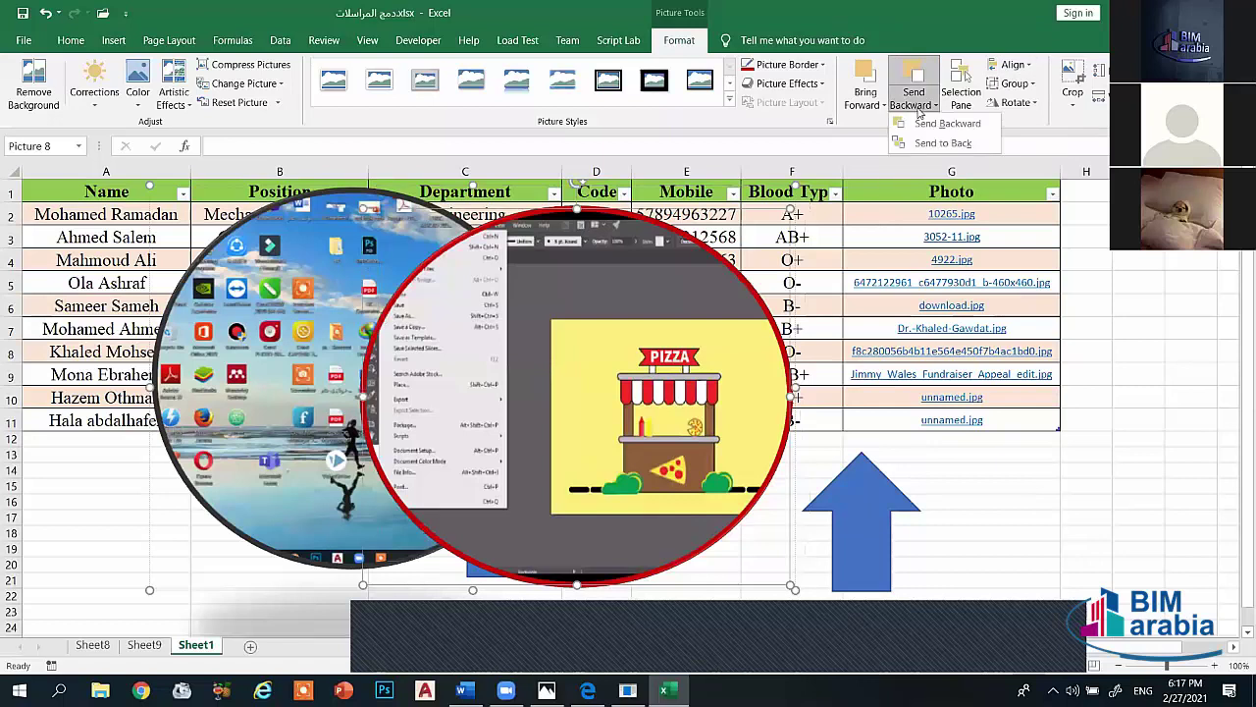
pyautogui.click(928, 142)
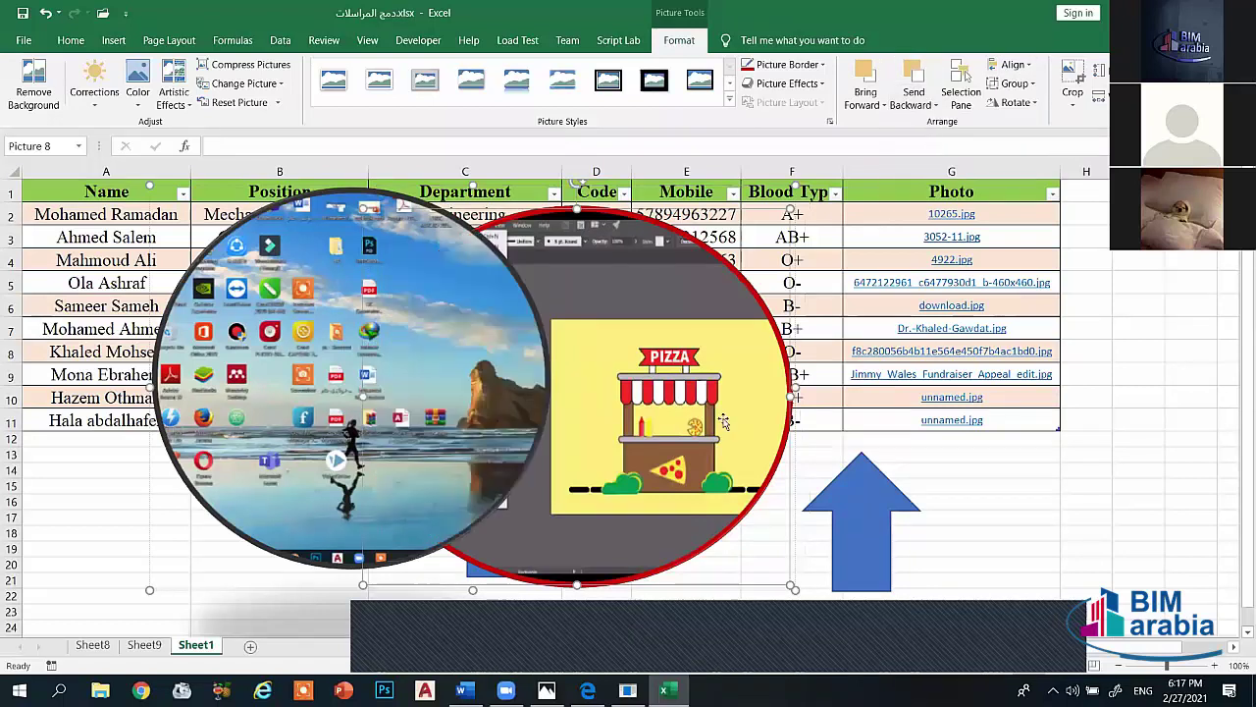
# - Toggle the visibility of Picture 10 and Picture 8 in the Selection Pane, then delete both circular pictures
pyautogui.click(961, 93)
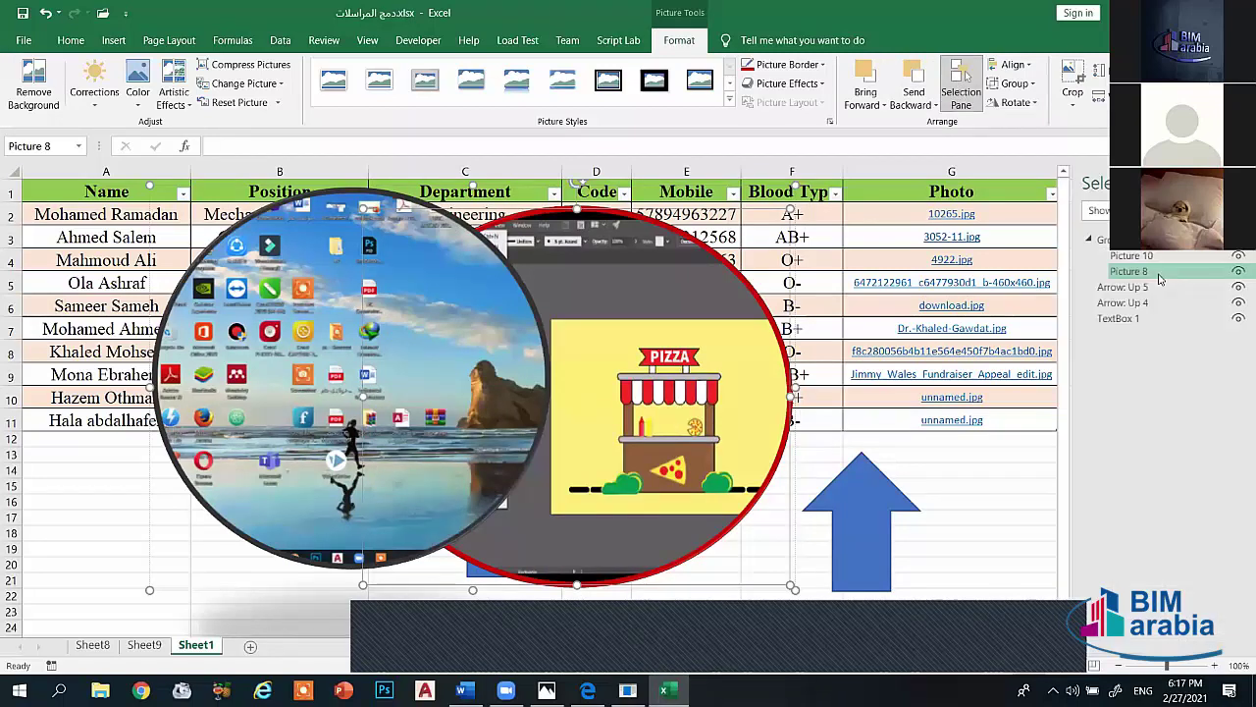
pyautogui.click(1218, 255)
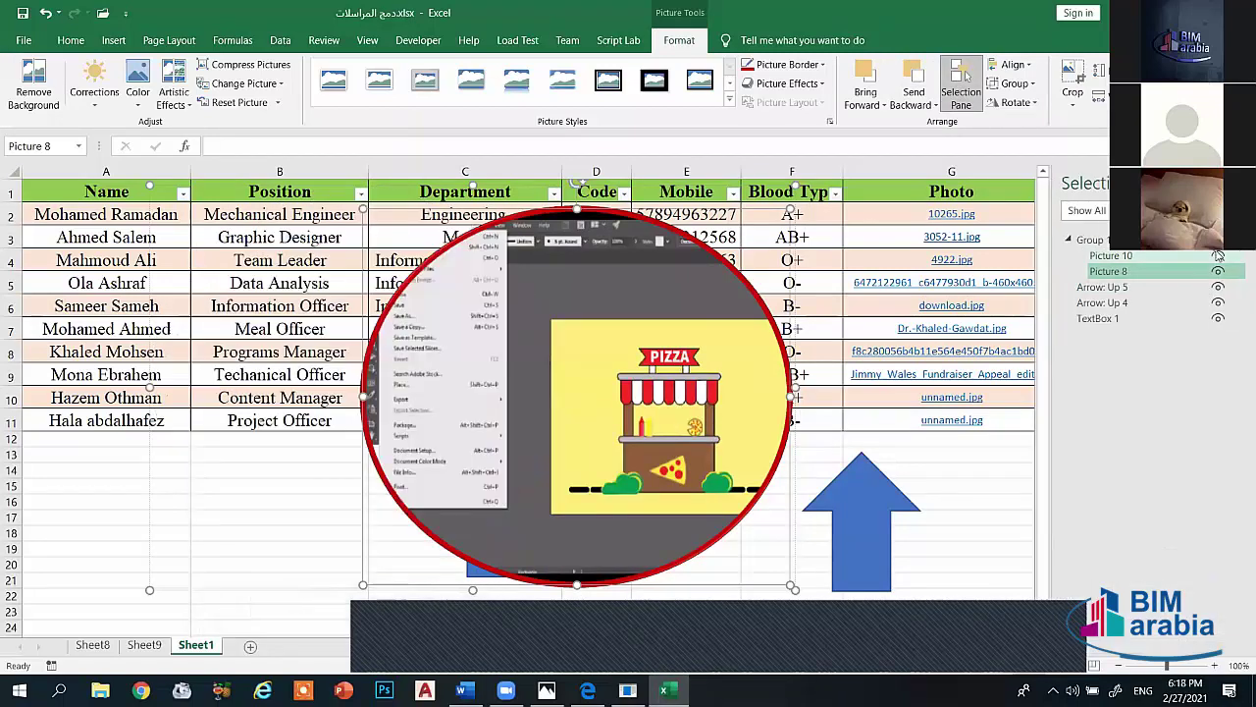
pyautogui.click(1218, 271)
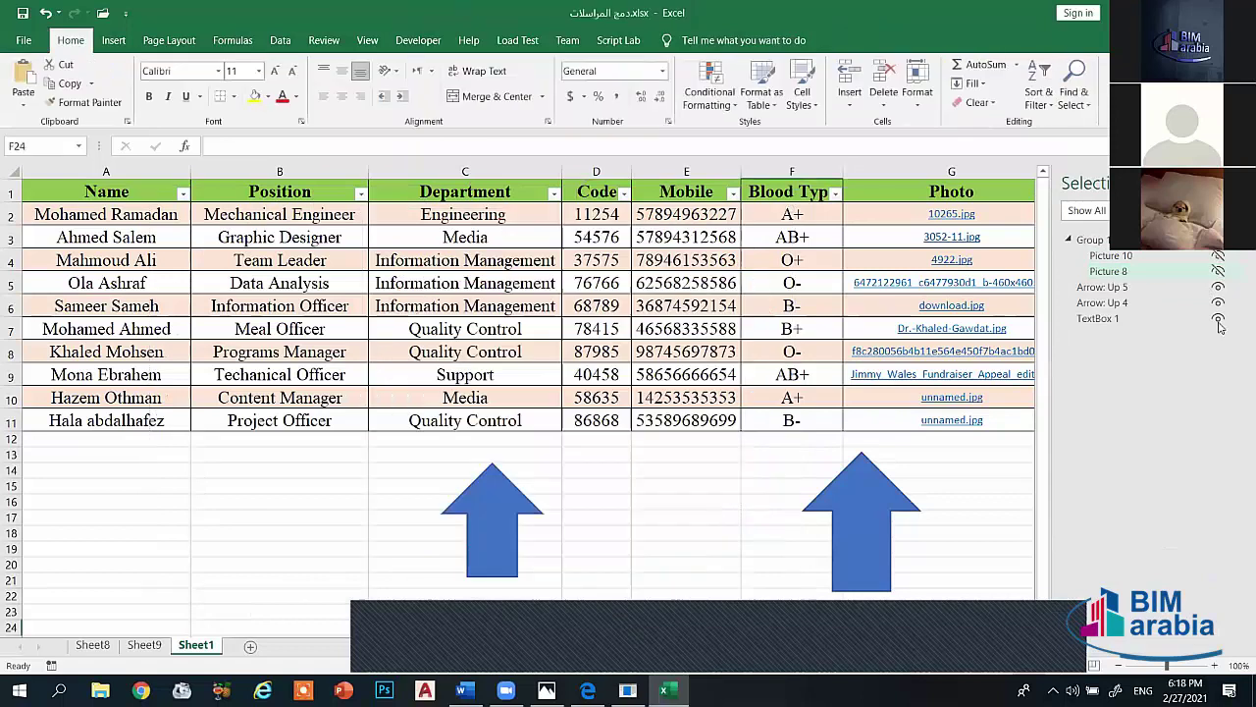
pyautogui.click(1218, 272)
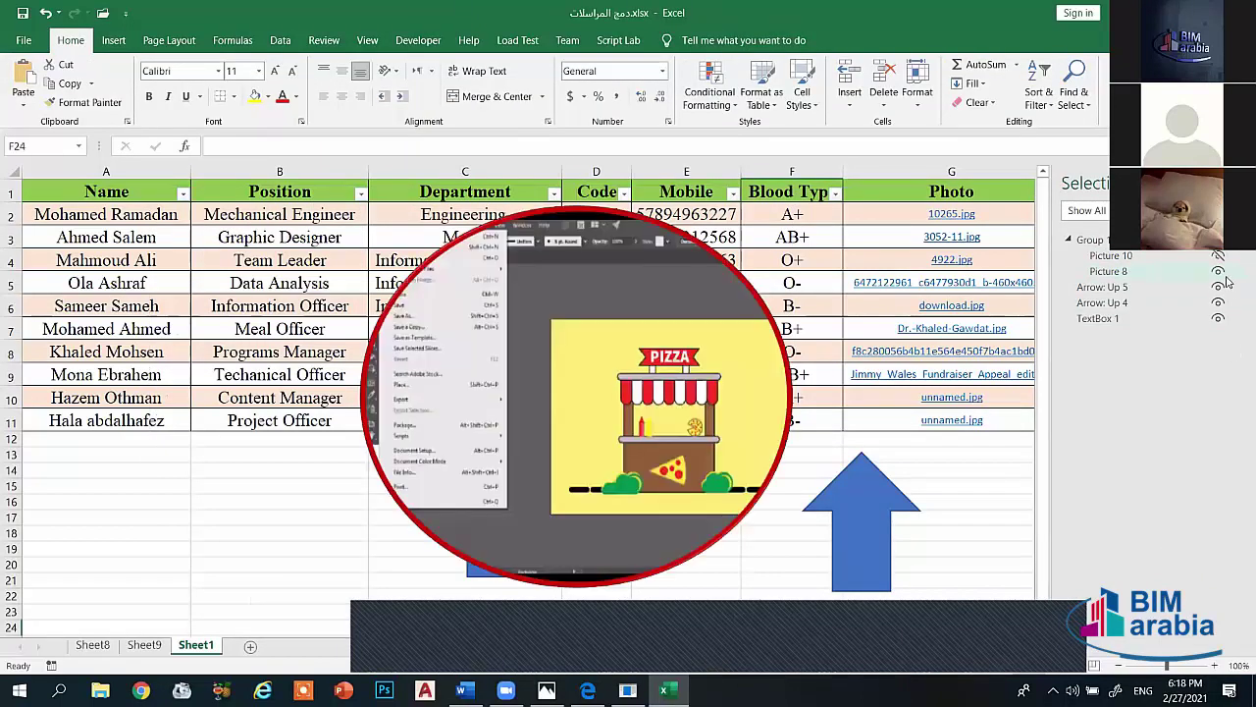
pyautogui.click(1218, 272)
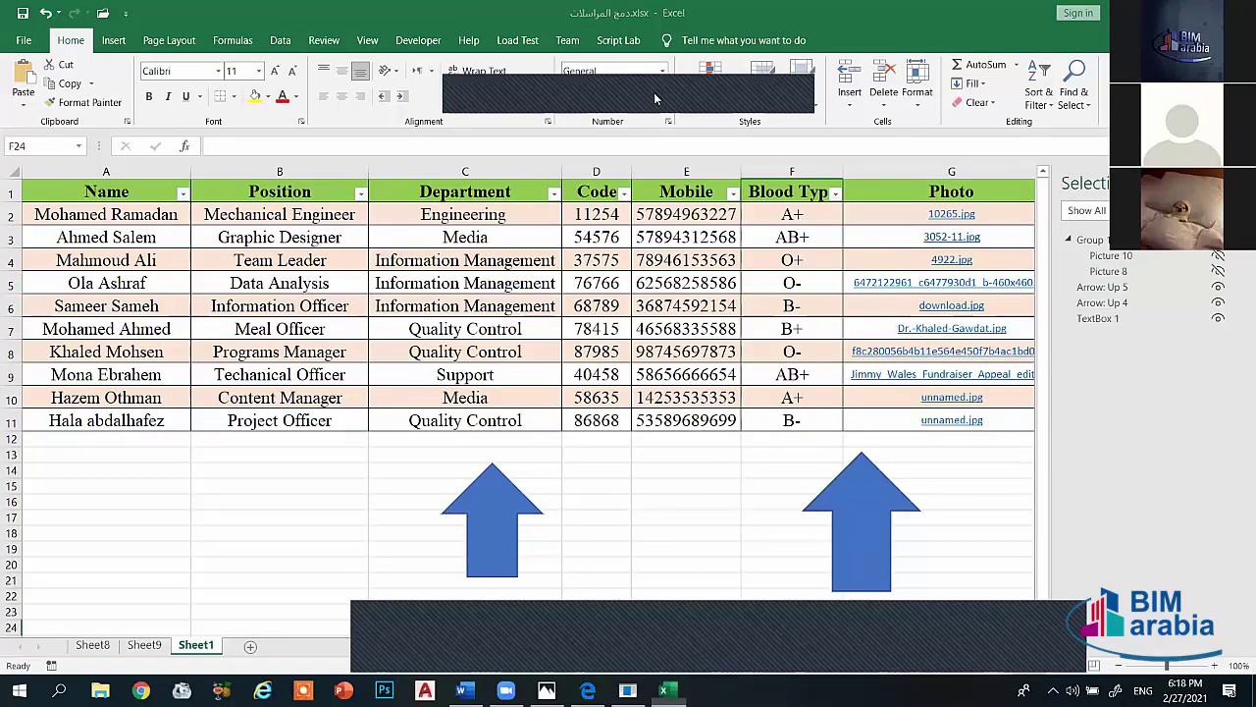
pyautogui.click(1218, 272)
pyautogui.click(1218, 256)
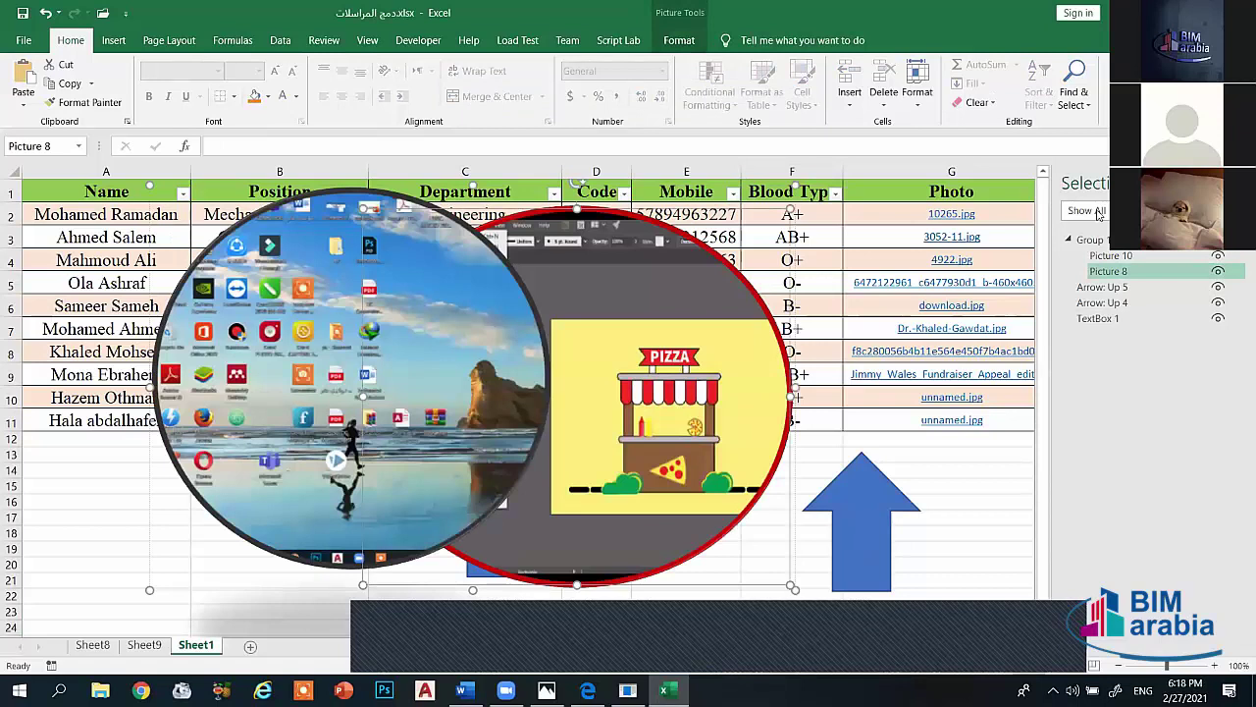
pyautogui.hotkey('alt', 'F10')
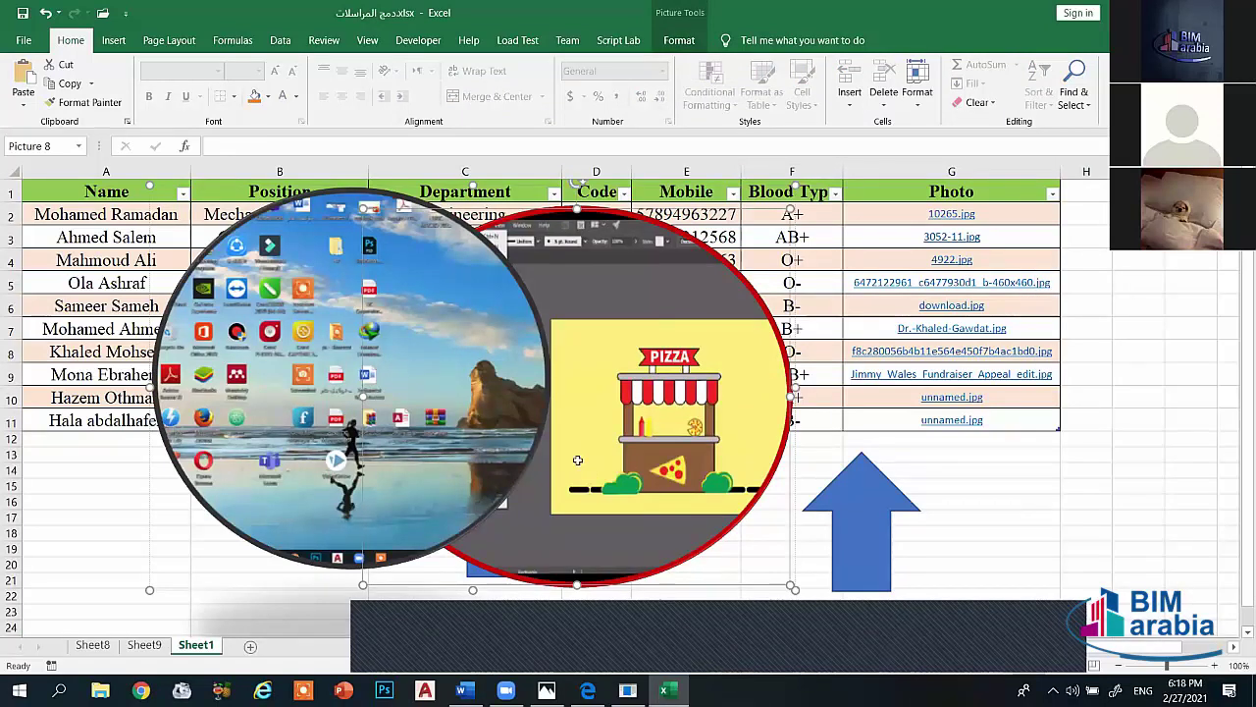
pyautogui.press('Delete')
pyautogui.press('Delete')
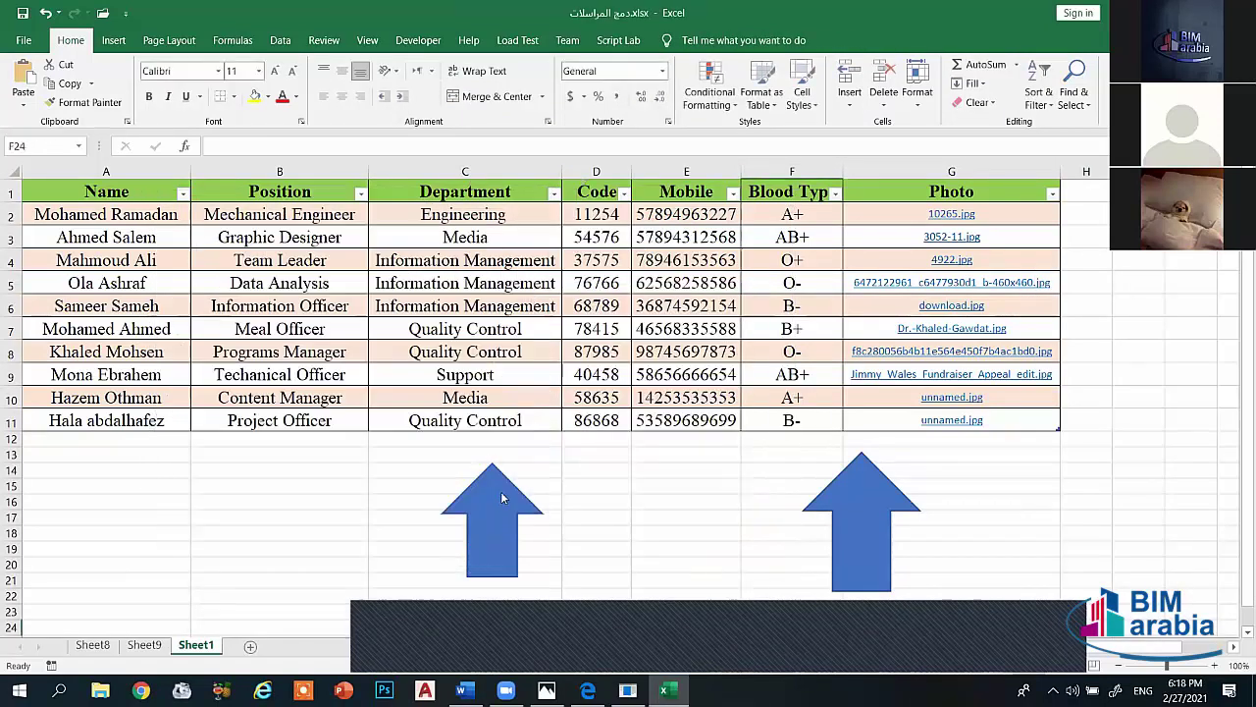
# - Back on Sheet1, draw two blue partial circles: one below the table, one beside the left arrow
pyautogui.click(500, 497)
pyautogui.click(195, 645)
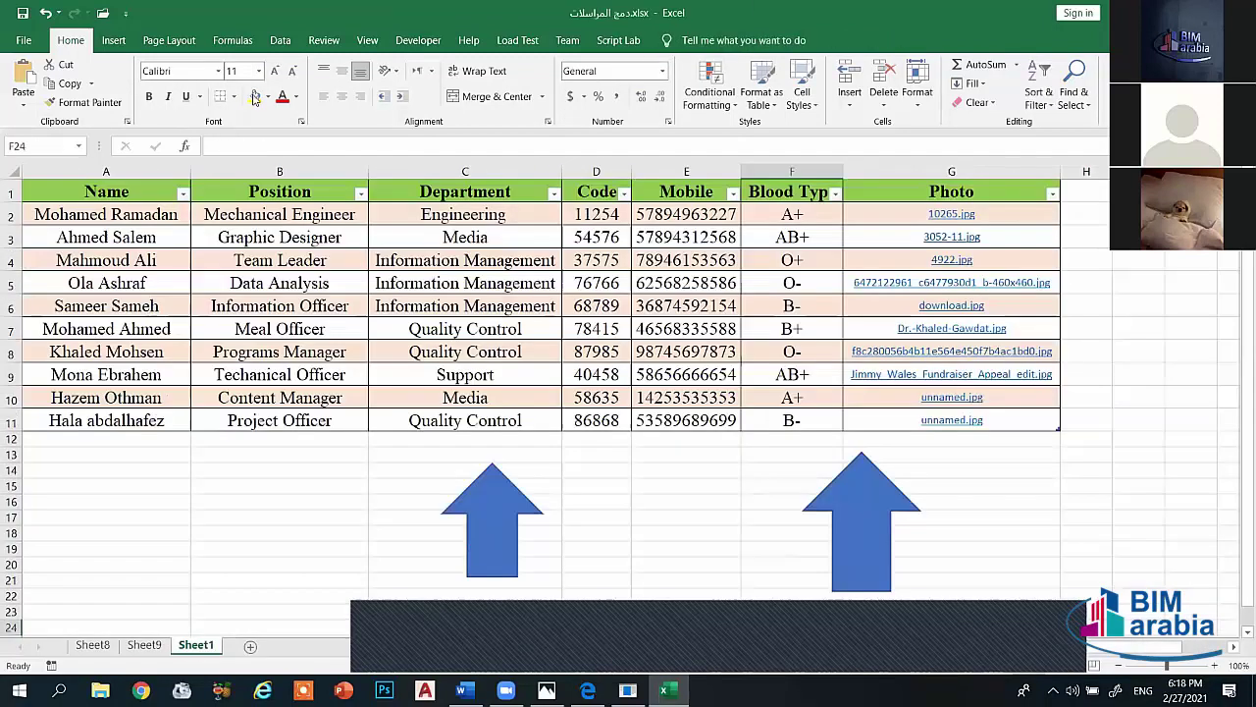
pyautogui.click(113, 40)
pyautogui.click(240, 65)
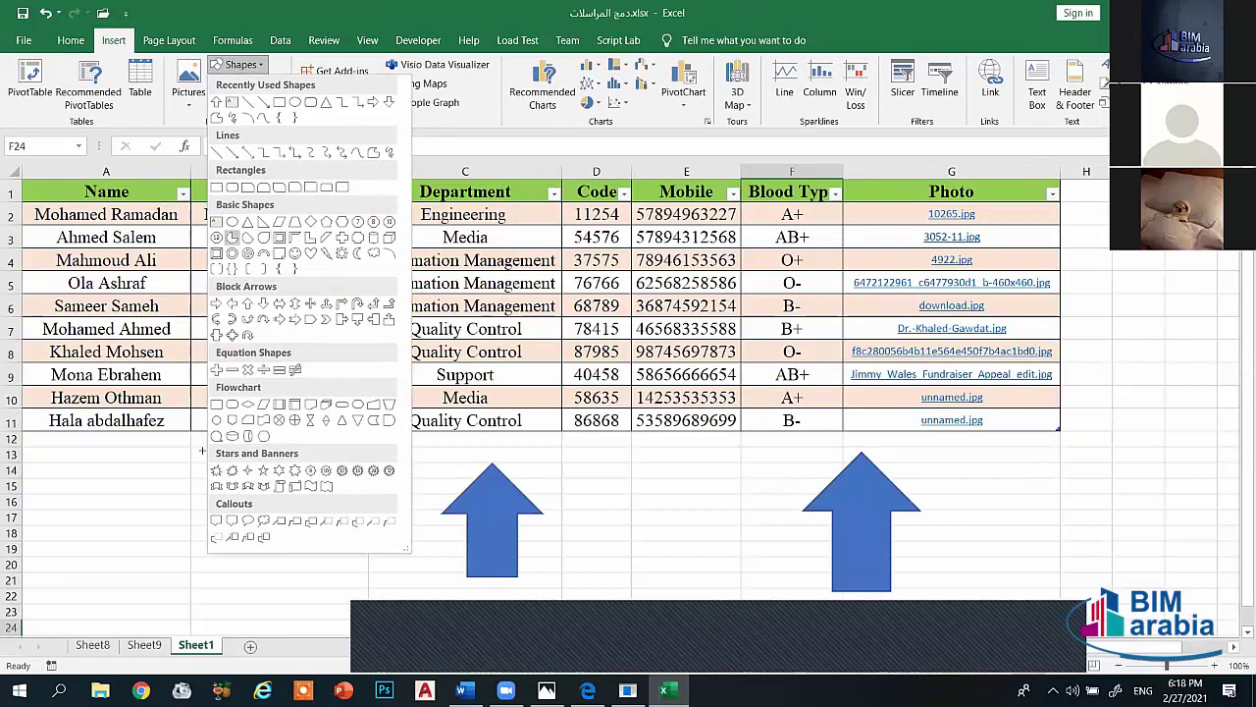
pyautogui.click(232, 238)
pyautogui.moveTo(122, 472); pyautogui.dragTo(344, 593)
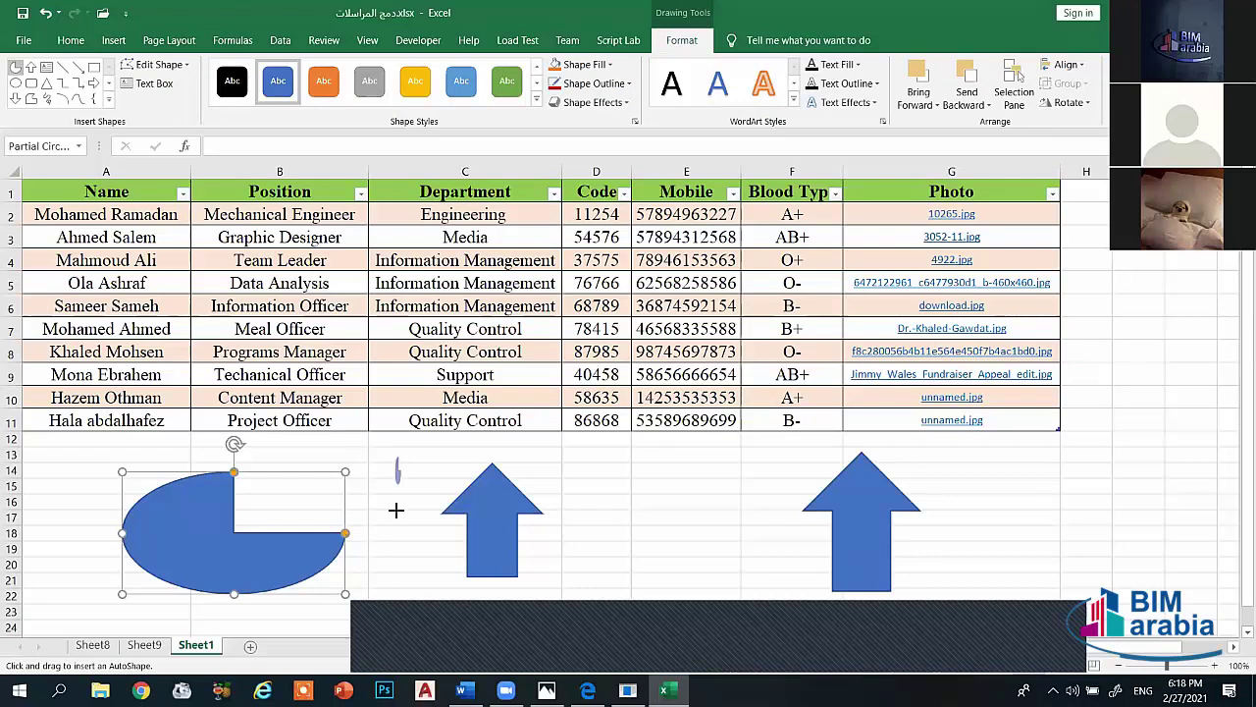
pyautogui.moveTo(395, 509); pyautogui.dragTo(464, 289)
# - Turn on Edit Points for the large partial circle below the table
pyautogui.scroll(2, 477, 317)
pyautogui.scroll(4, 386, 277)
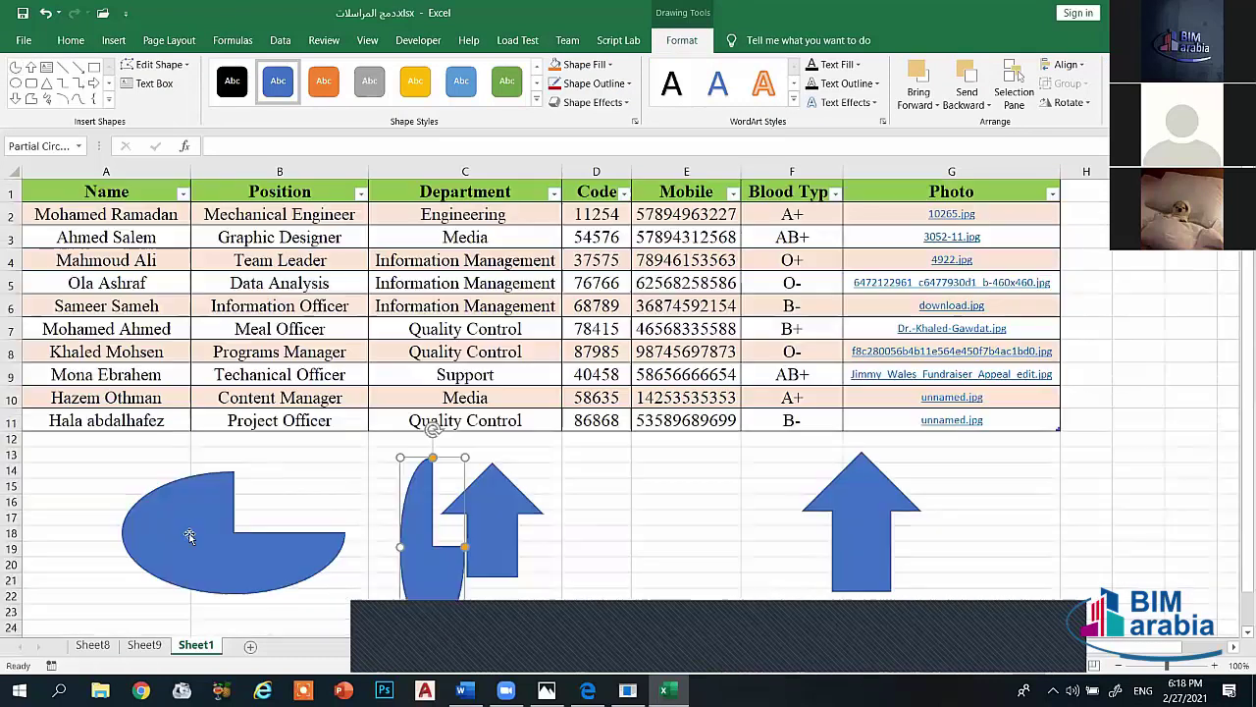
pyautogui.click(189, 536)
pyautogui.click(159, 64)
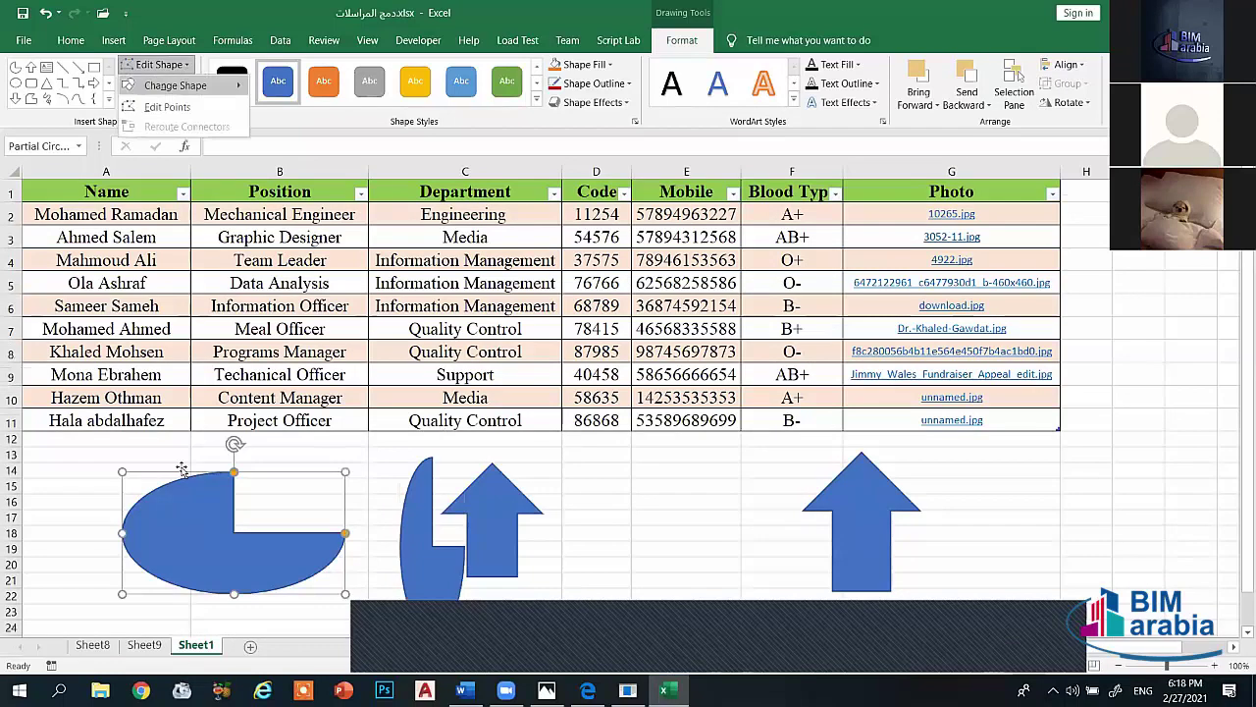
pyautogui.rightClick(209, 538)
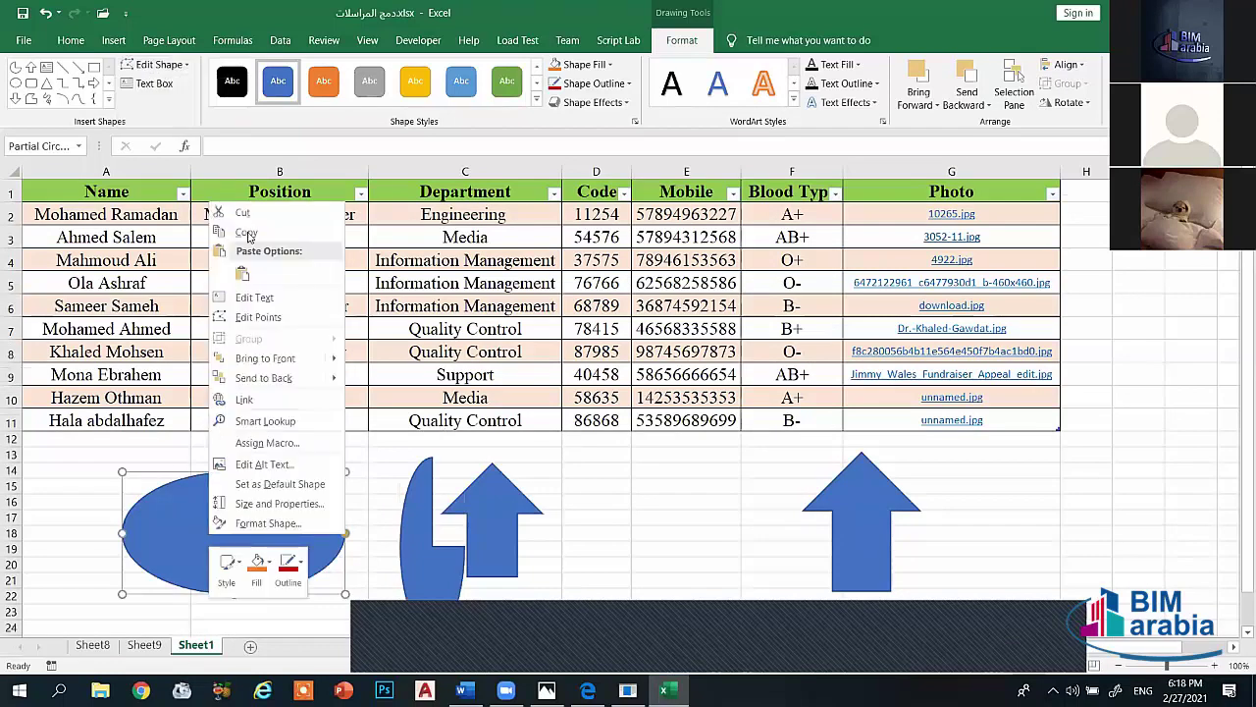
pyautogui.click(258, 317)
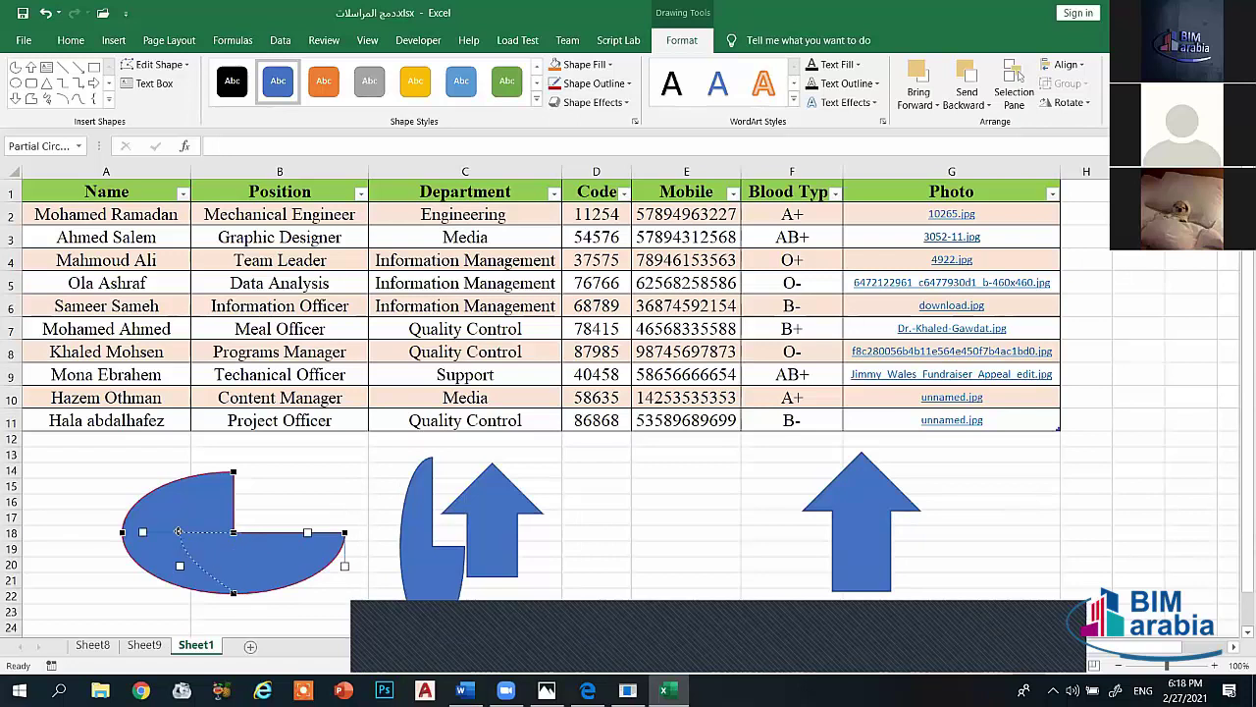
# - Pull a vertex of the partial circle to bend it into a notched crescent
pyautogui.moveTo(177, 531); pyautogui.dragTo(176, 522)
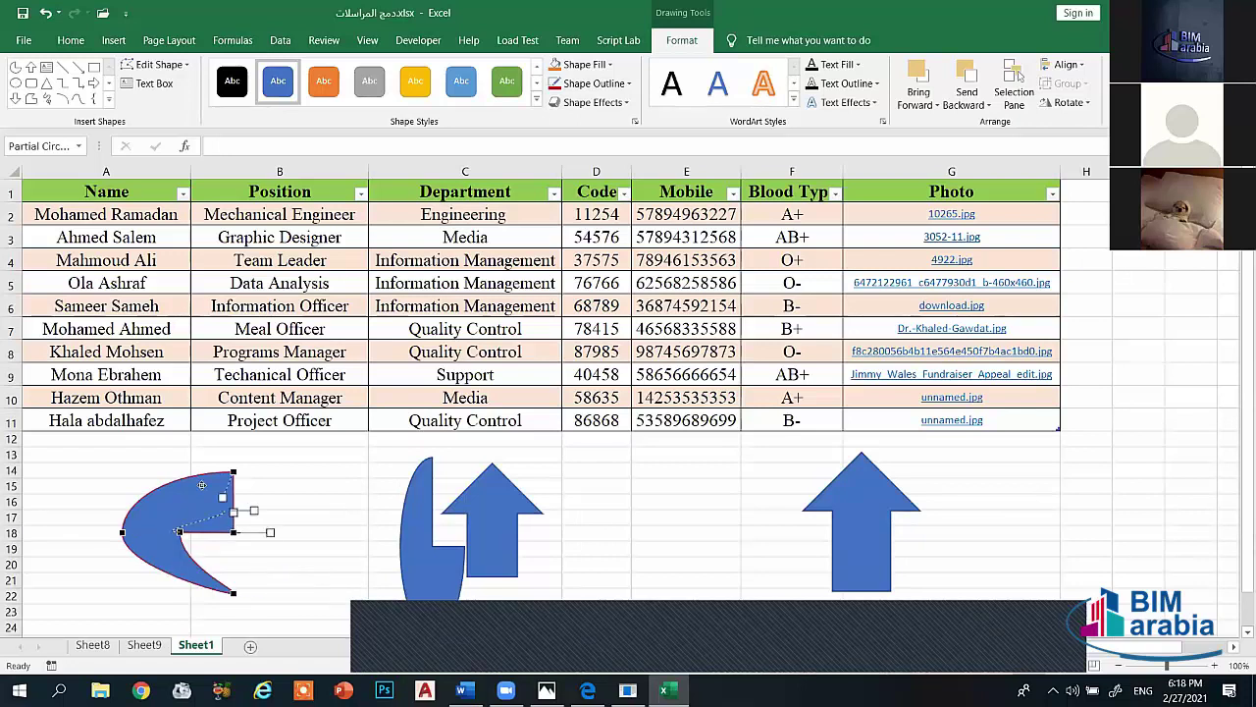
pyautogui.click(294, 517)
pyautogui.click(164, 517)
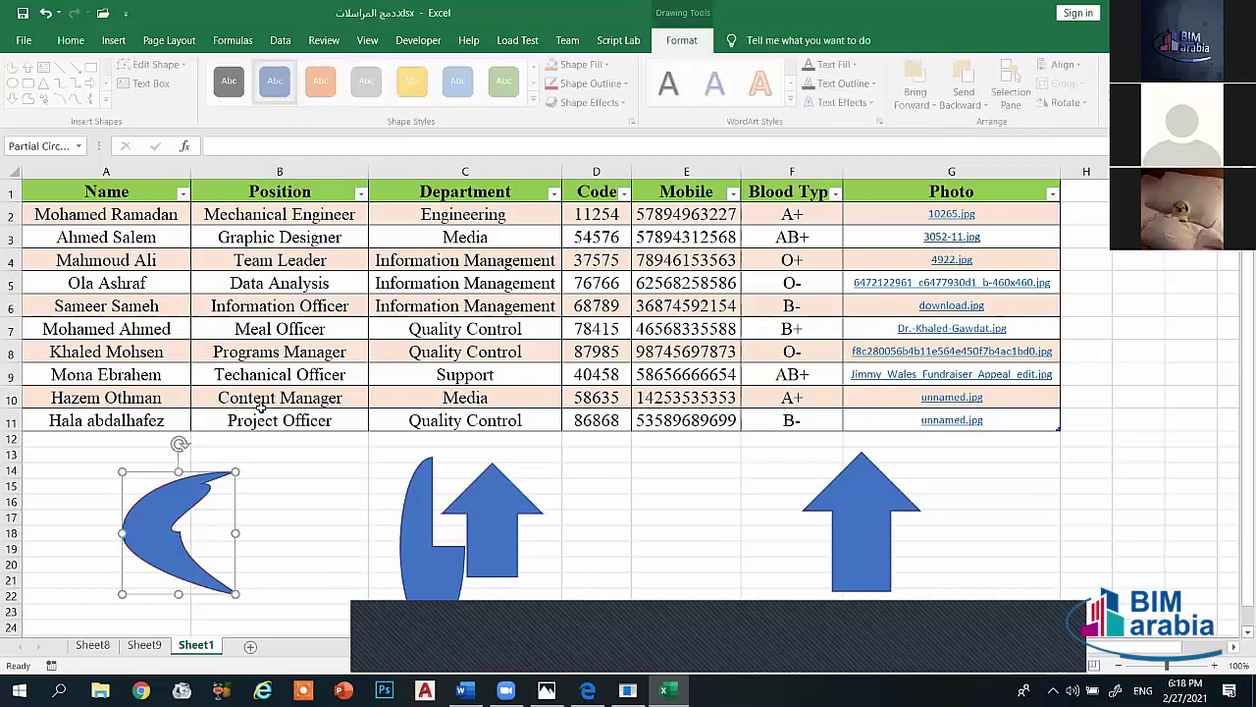
pyautogui.rightClick(189, 478)
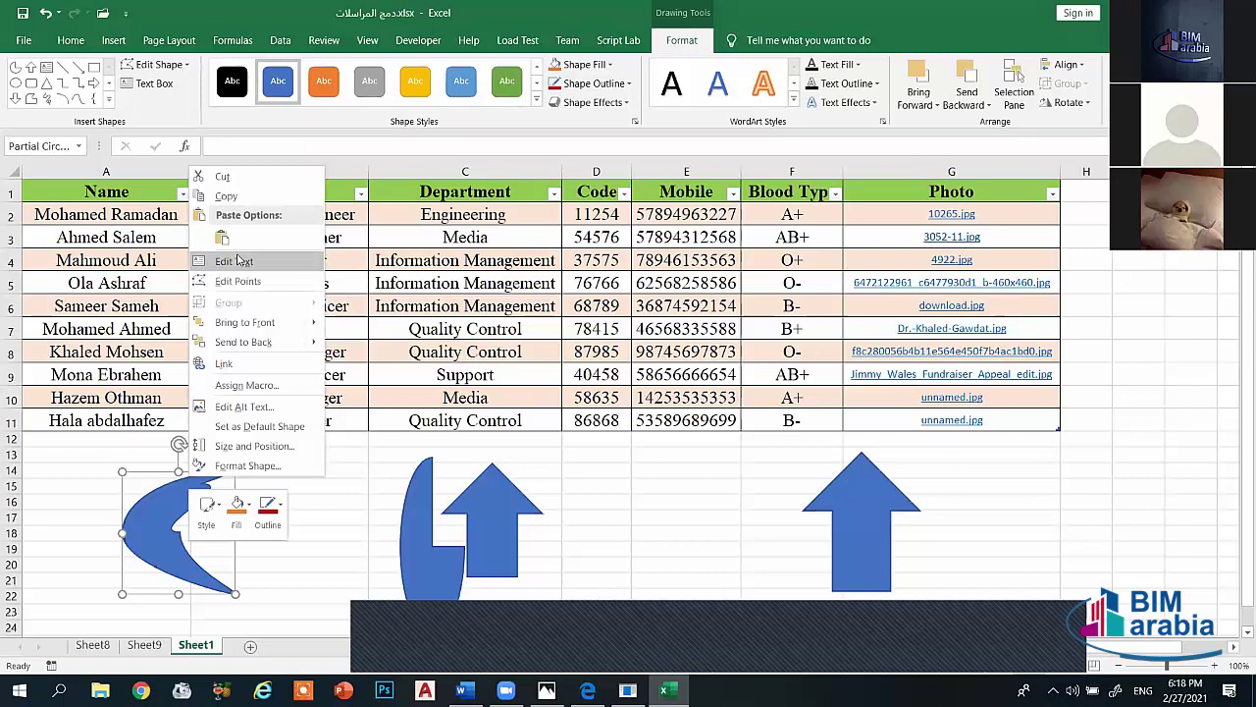
pyautogui.click(173, 534)
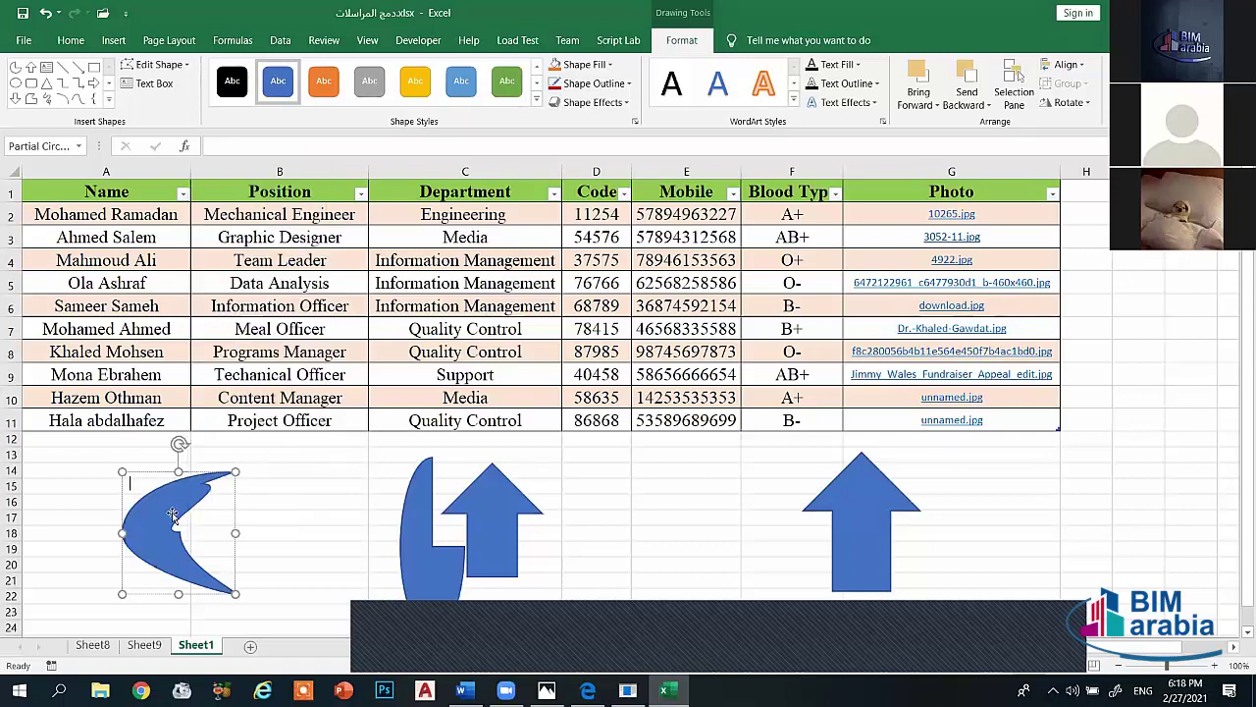
pyautogui.click(245, 518)
# - Draw a test text box beside the crescent, undo it, and reselect the crescent
pyautogui.click(147, 530)
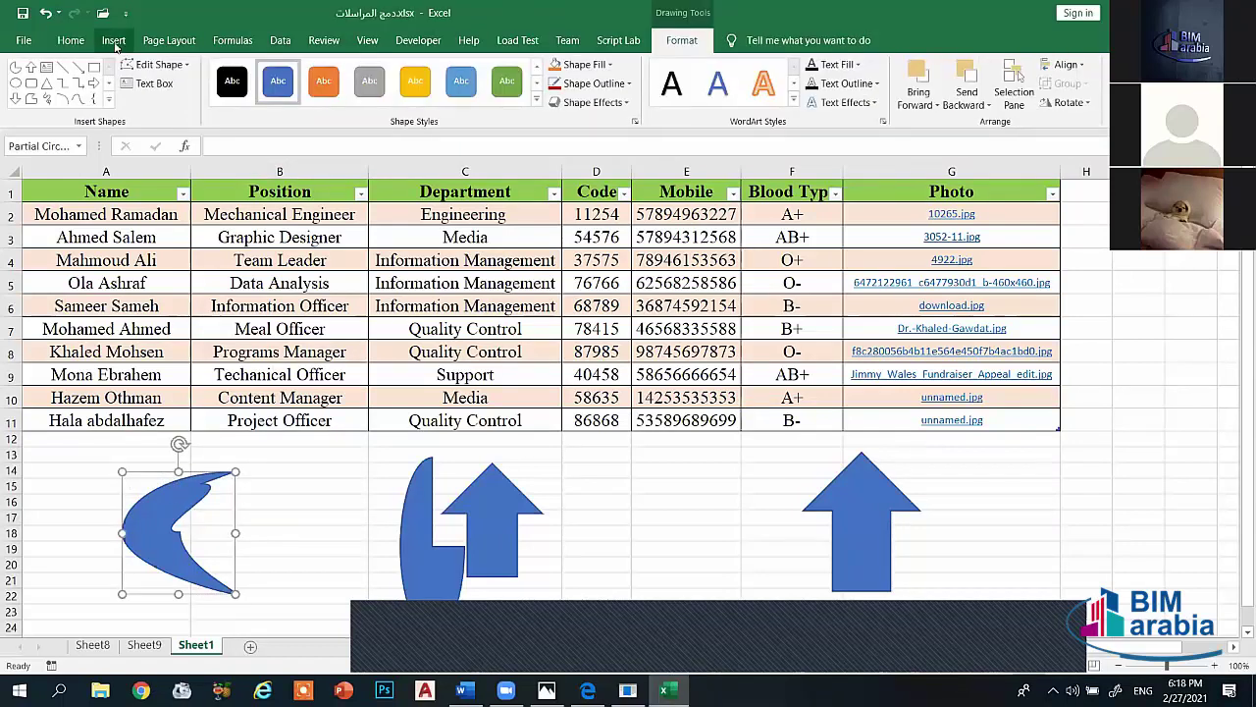
pyautogui.click(154, 84)
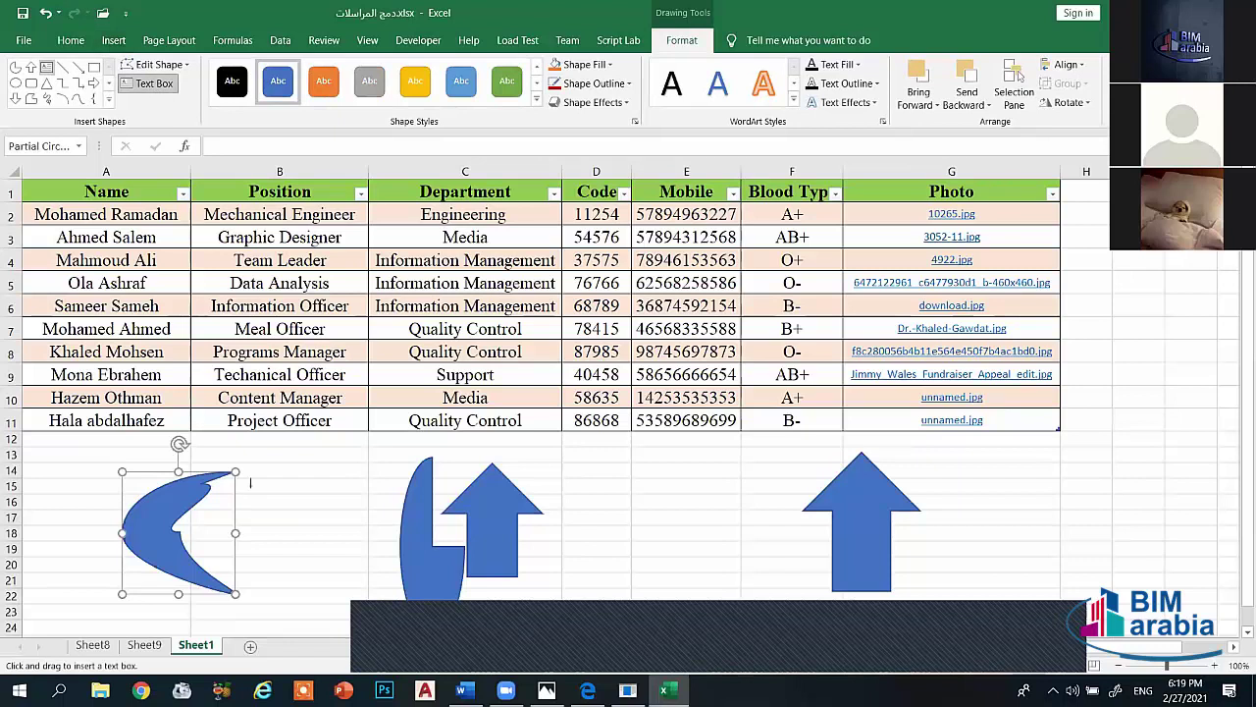
pyautogui.moveTo(252, 480); pyautogui.dragTo(406, 559)
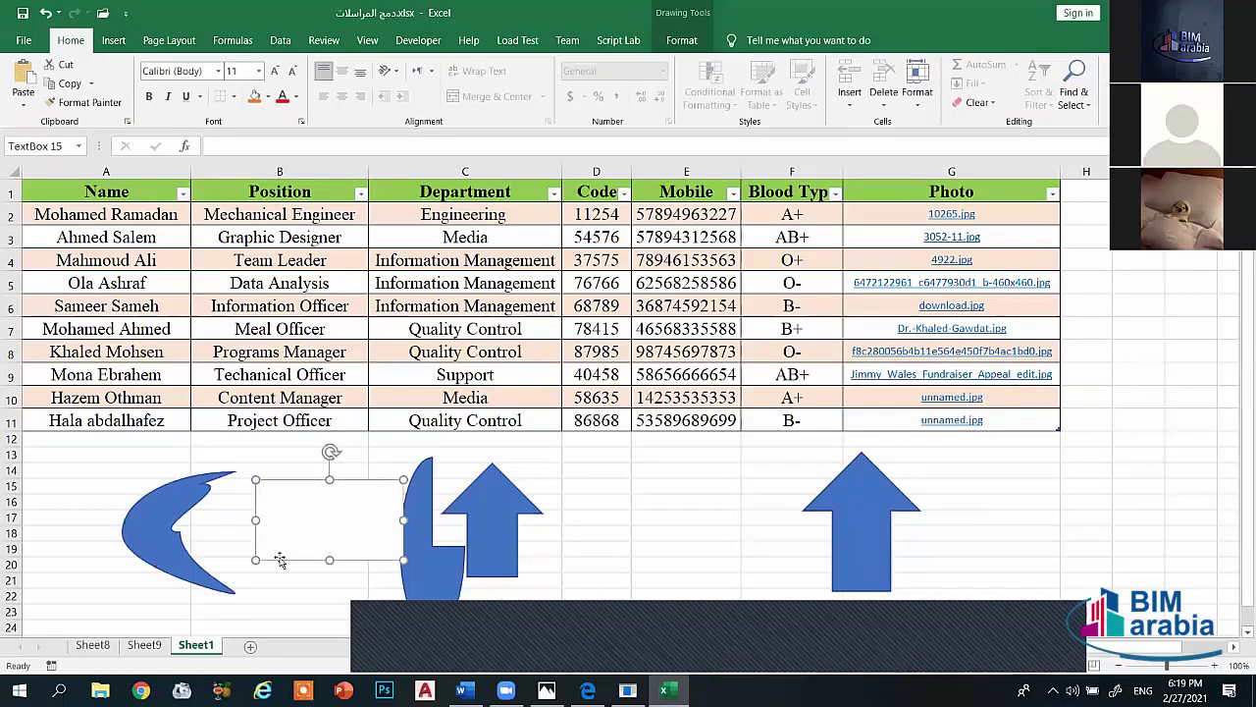
pyautogui.hotkey('ctrl', 'z')
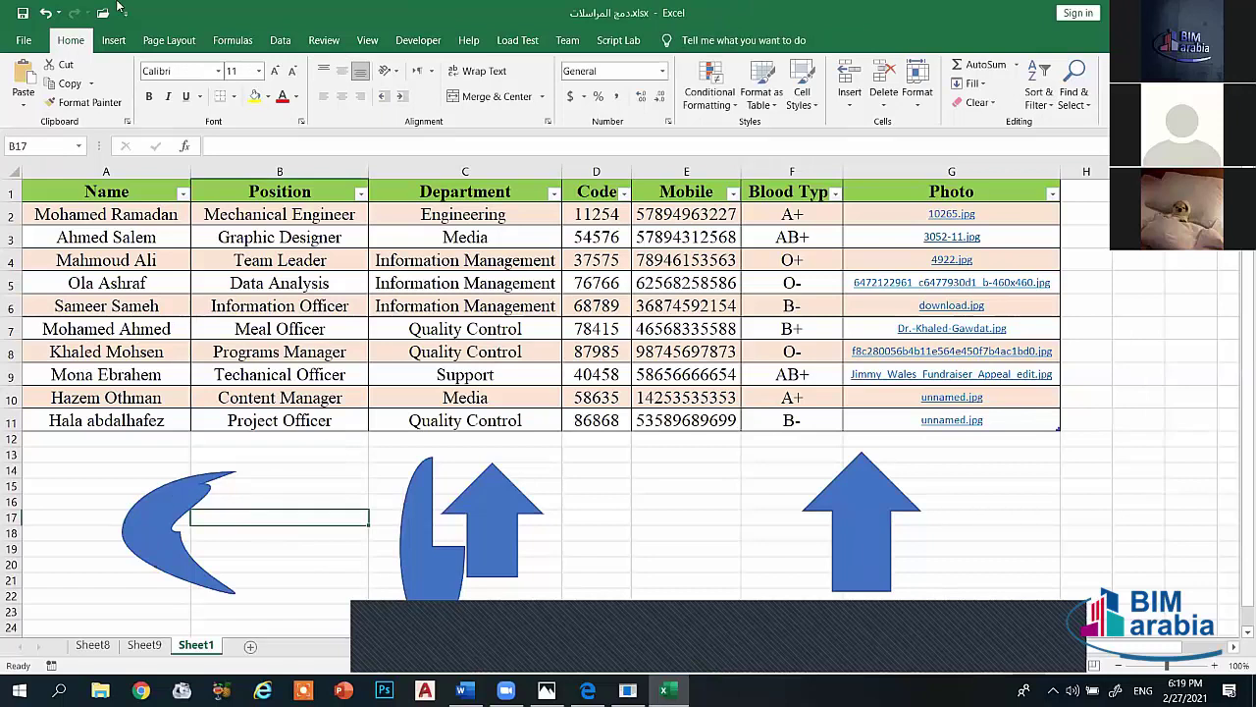
pyautogui.click(178, 498)
pyautogui.click(113, 40)
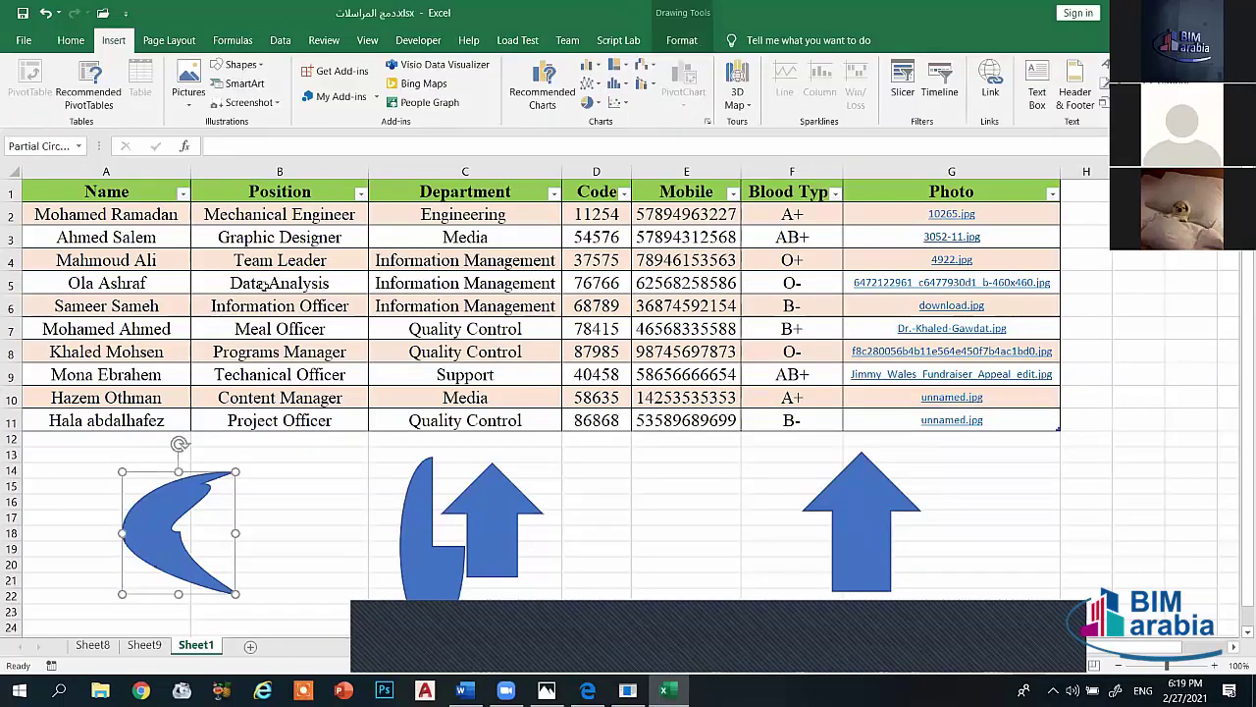
# - Apply the light orange Subtle Effect shape style to the crescent
pyautogui.click(673, 44)
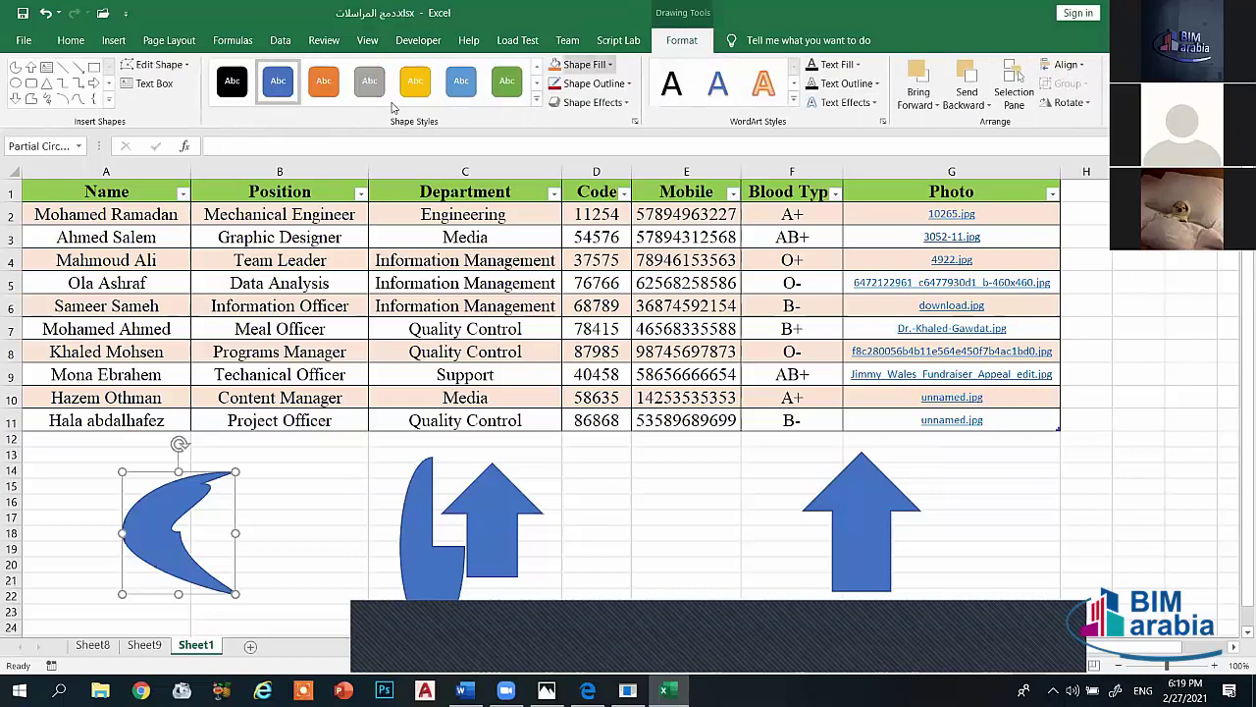
pyautogui.click(536, 102)
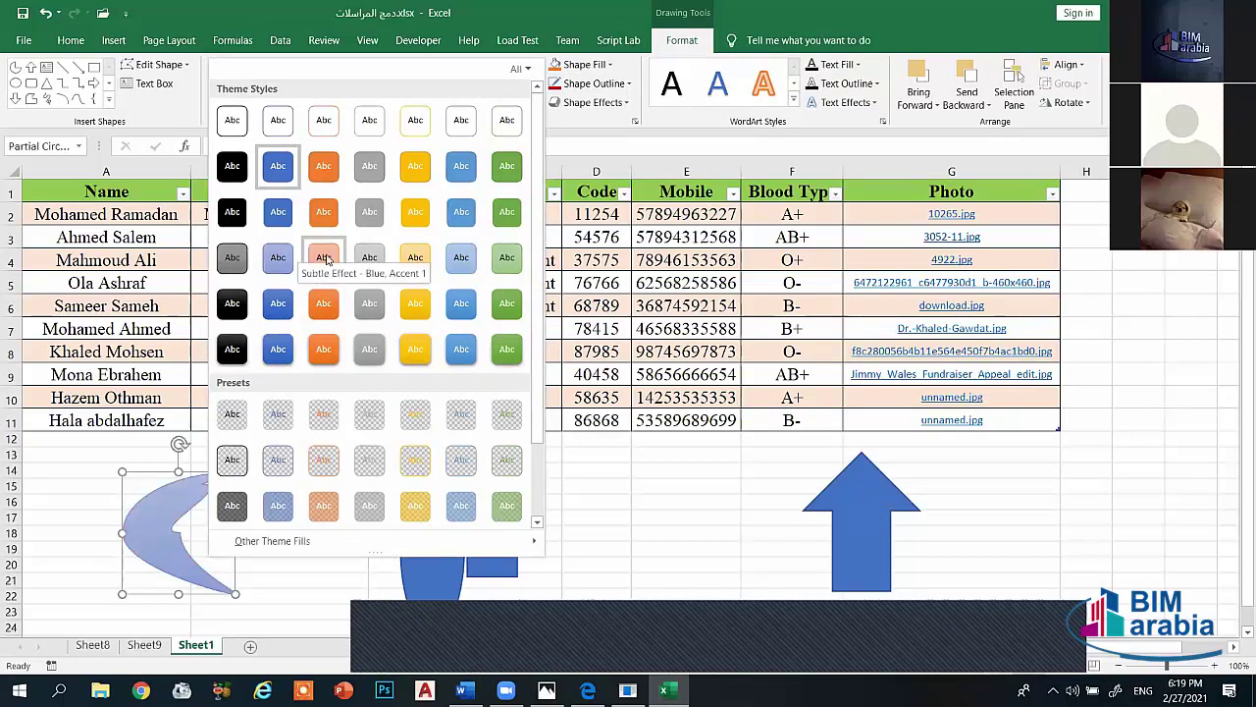
pyautogui.click(324, 257)
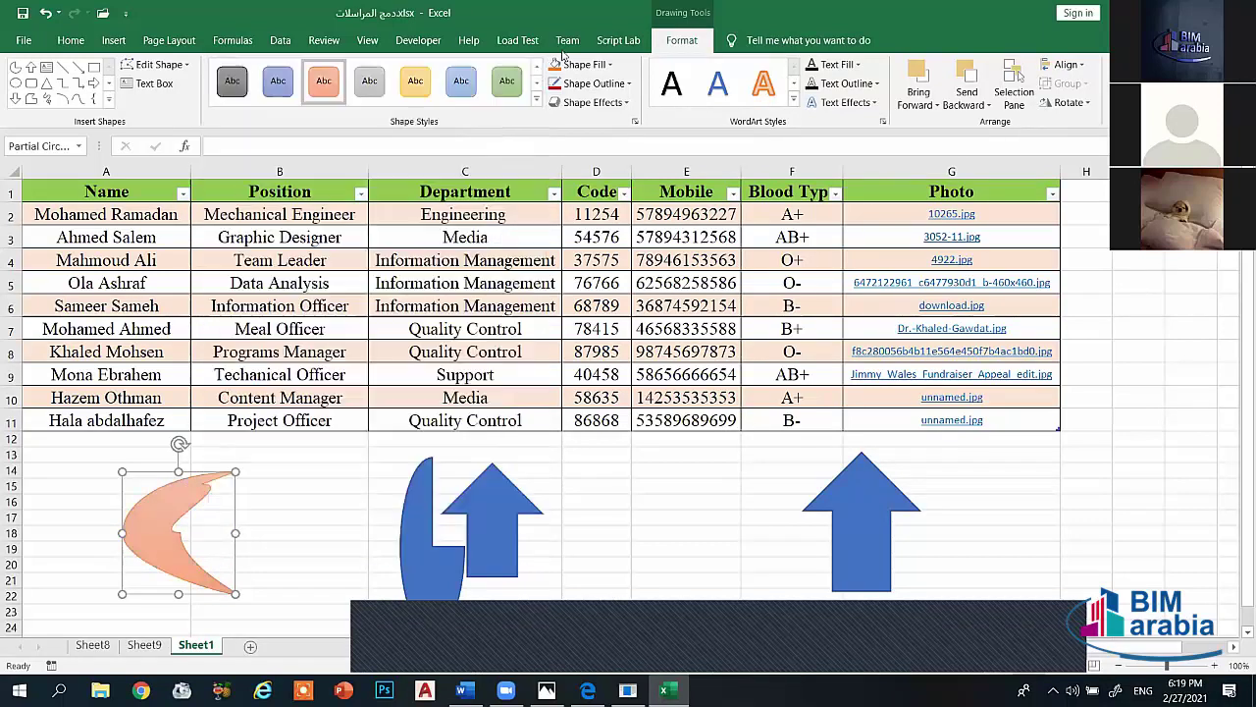
pyautogui.click(609, 65)
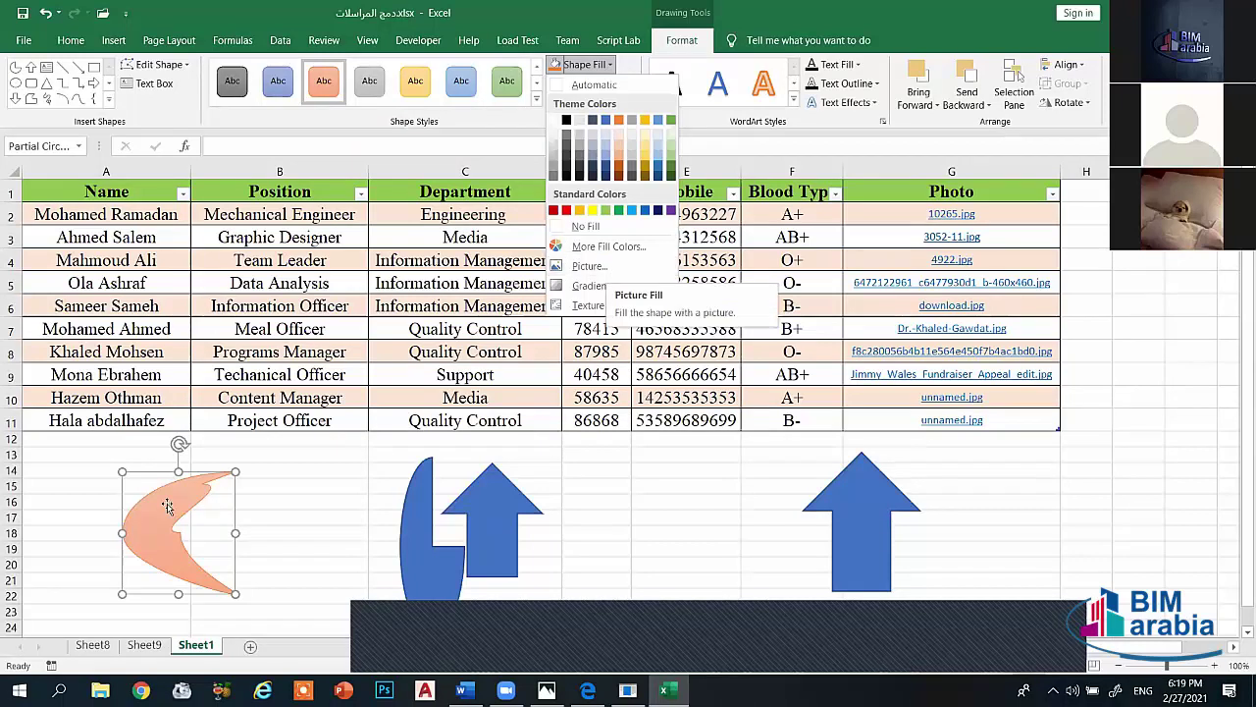
pyautogui.press('Escape')
# - Browse Sheet9 and Sheet8, then return to Sheet1's Shapes gallery
pyautogui.hotkey('ctrl', 'pageup')
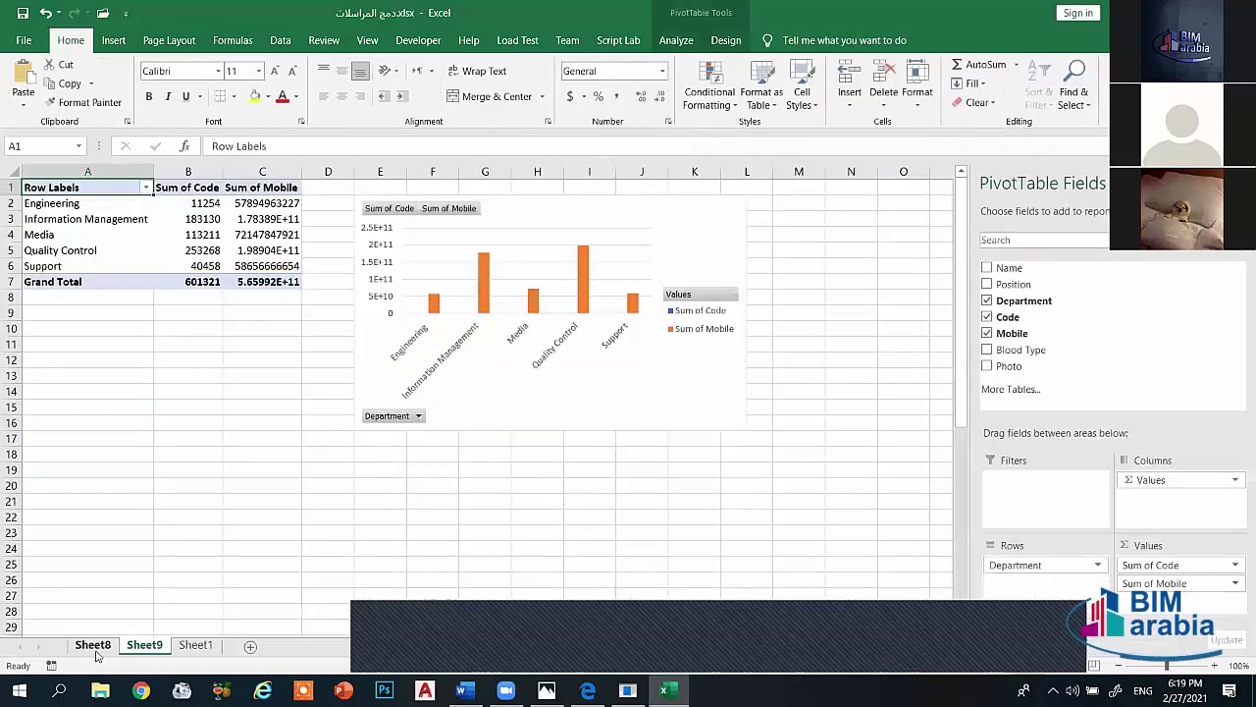
pyautogui.click(95, 648)
pyautogui.click(199, 648)
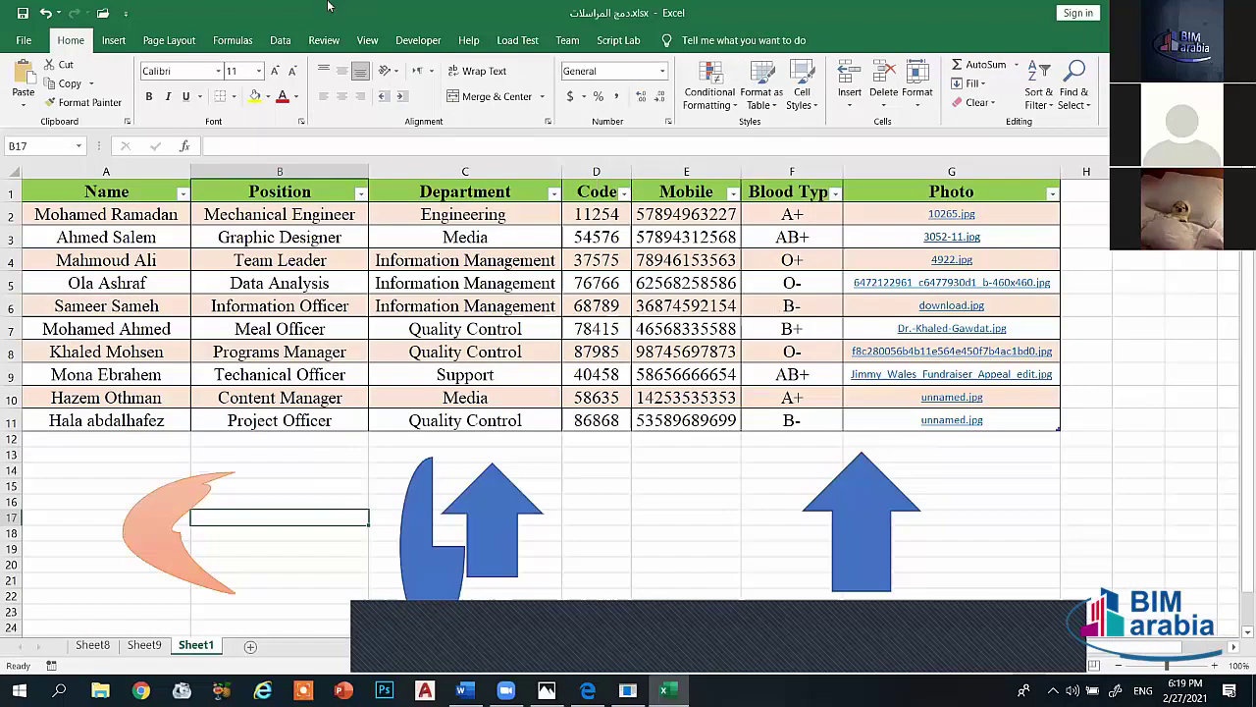
pyautogui.click(114, 40)
pyautogui.click(241, 65)
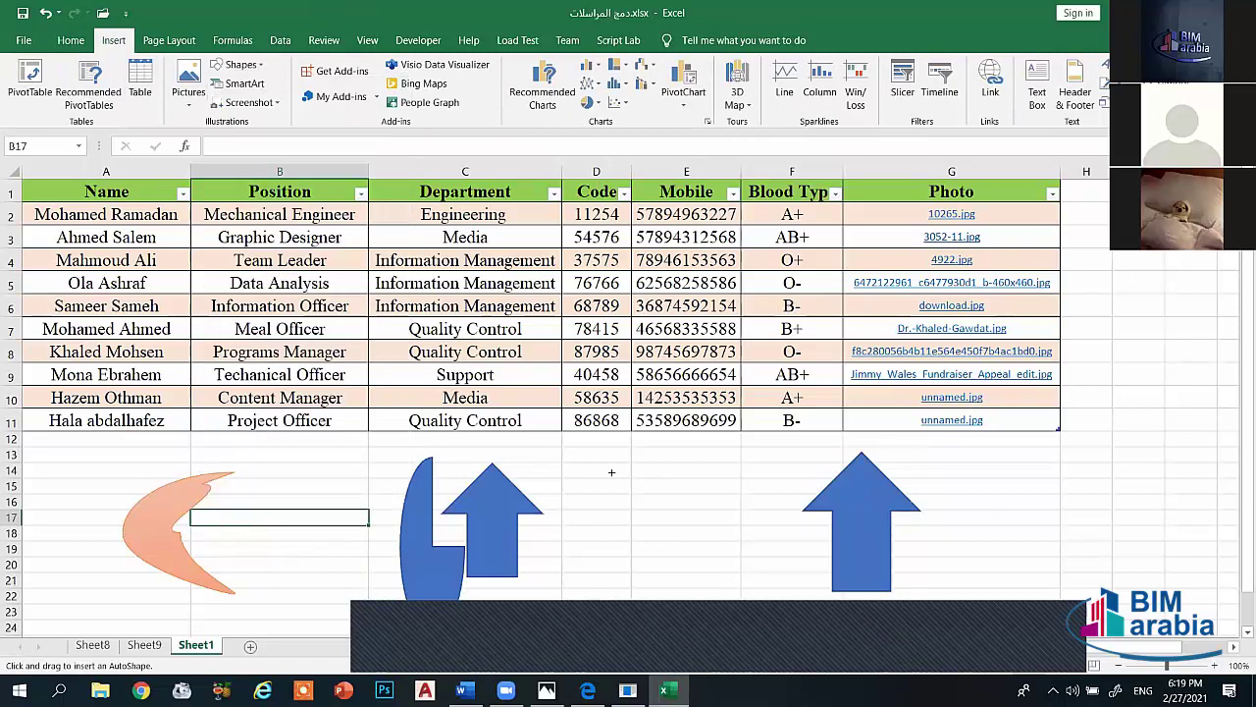
# - Draw an up arrow below the table and fill it with the Screenshot (5).png picture
pyautogui.moveTo(610, 472); pyautogui.dragTo(791, 609)
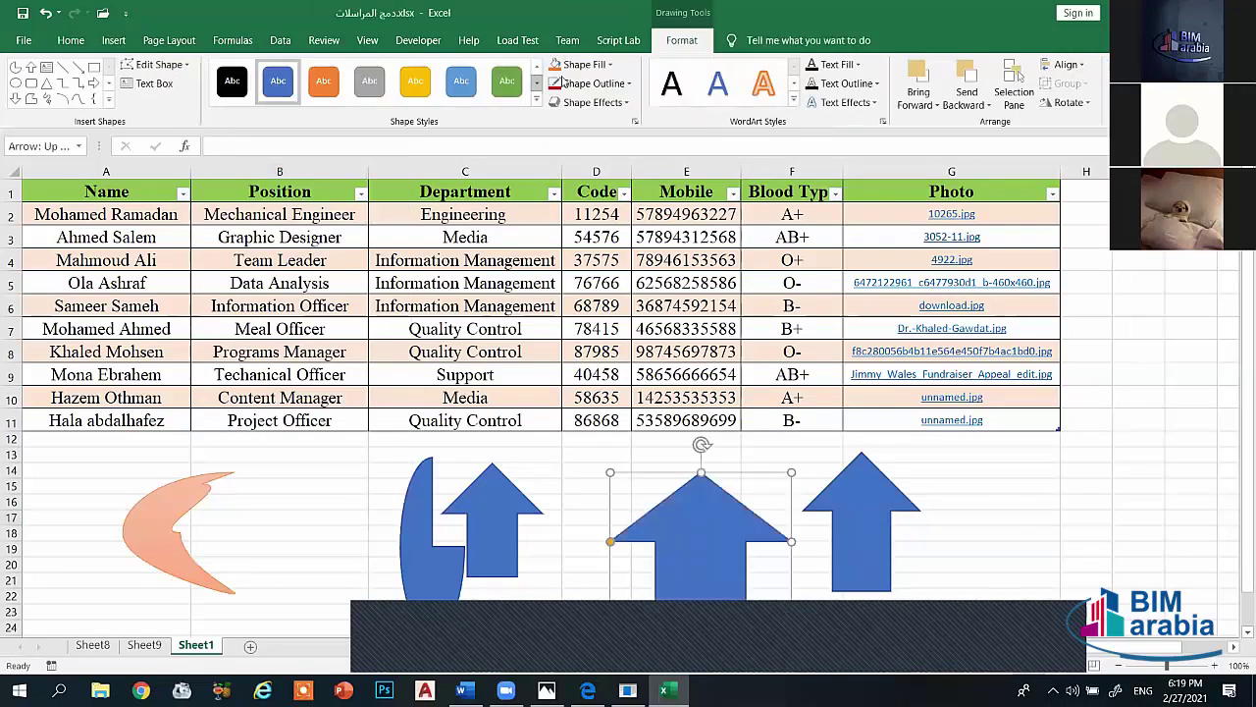
pyautogui.click(607, 65)
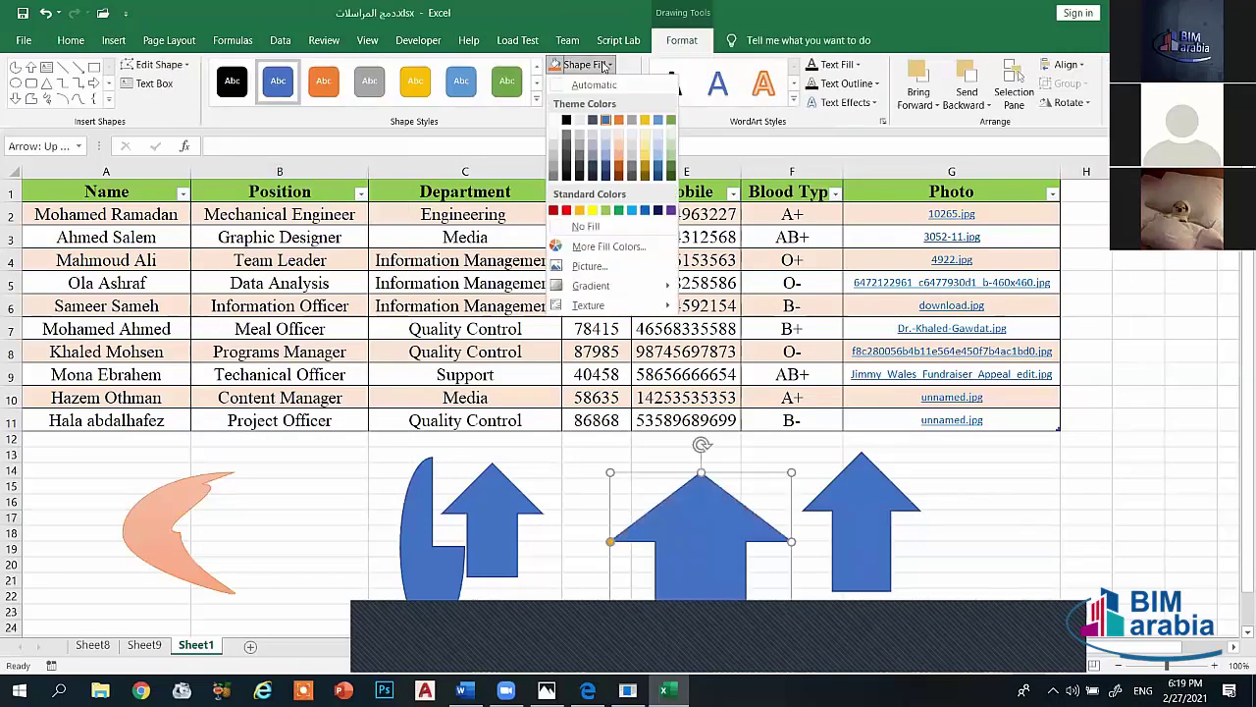
pyautogui.click(585, 269)
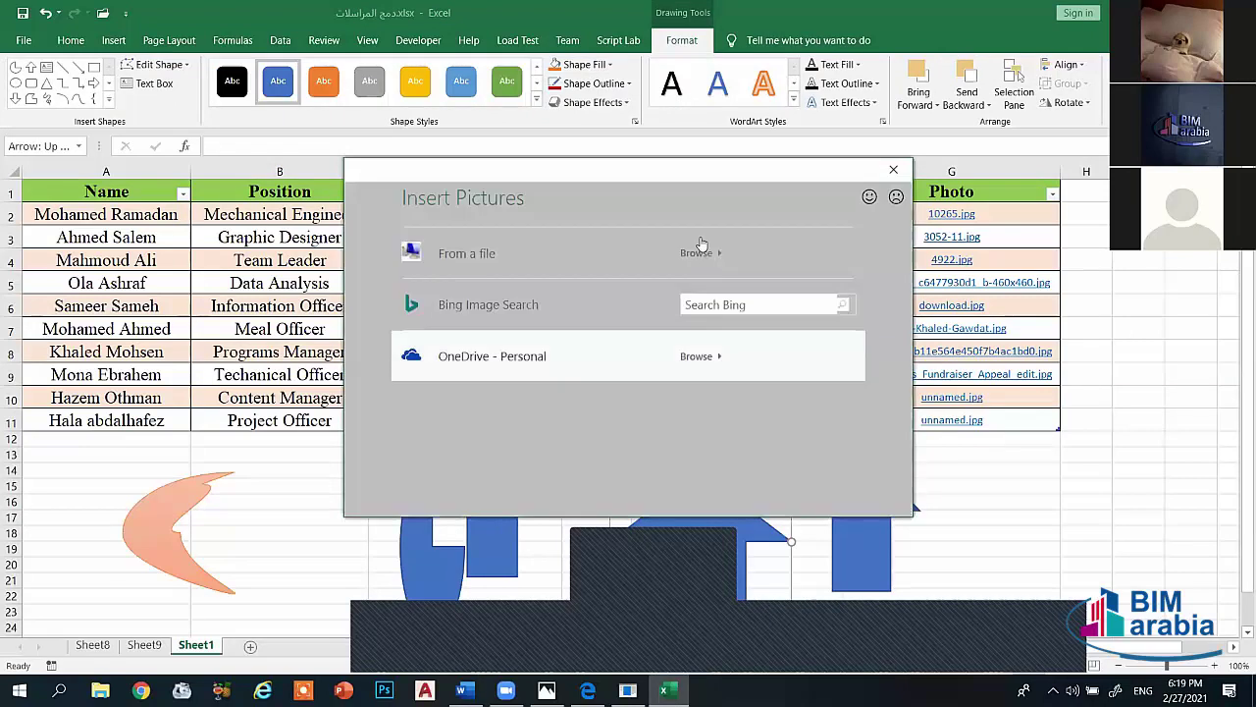
pyautogui.click(698, 252)
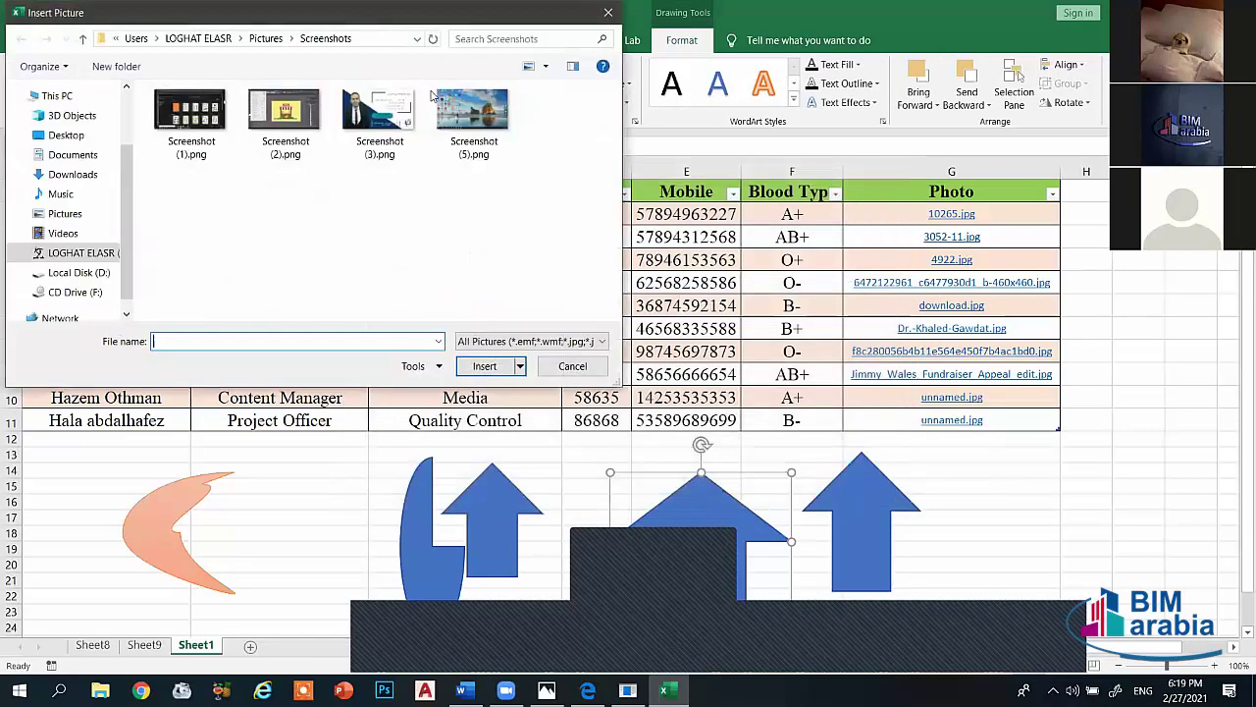
pyautogui.click(470, 110)
pyautogui.click(503, 376)
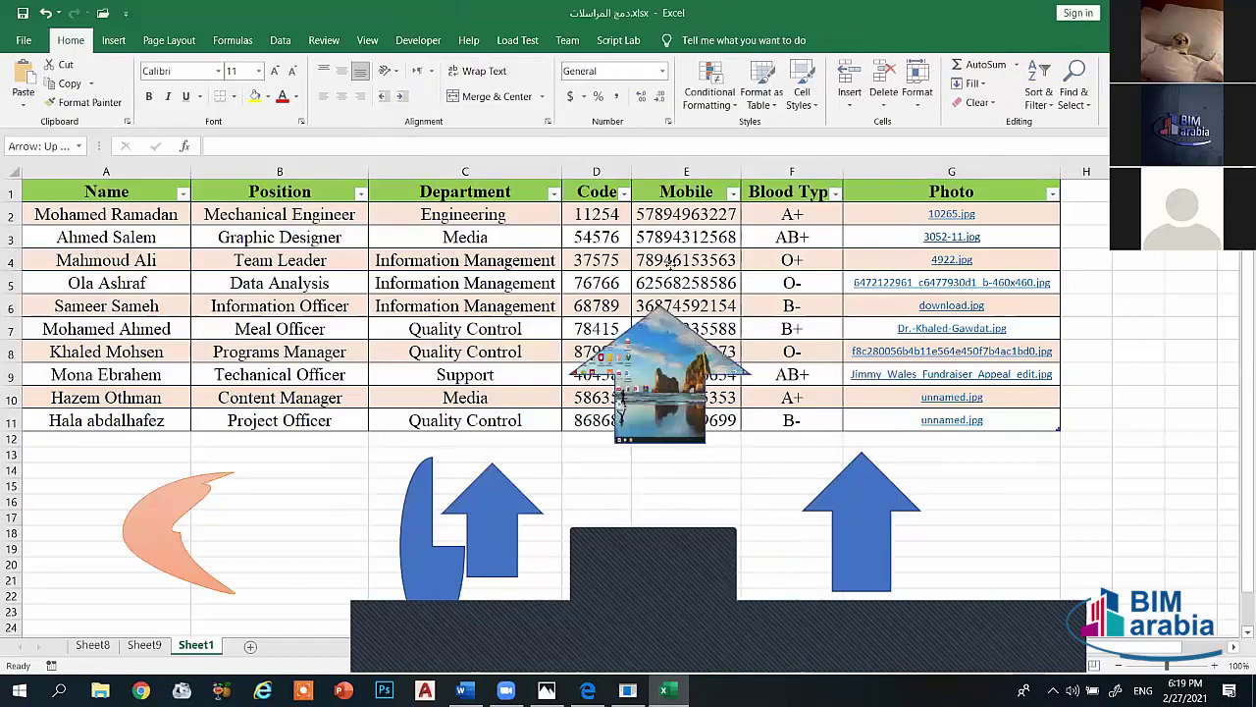
pyautogui.moveTo(710, 494); pyautogui.dragTo(651, 285)
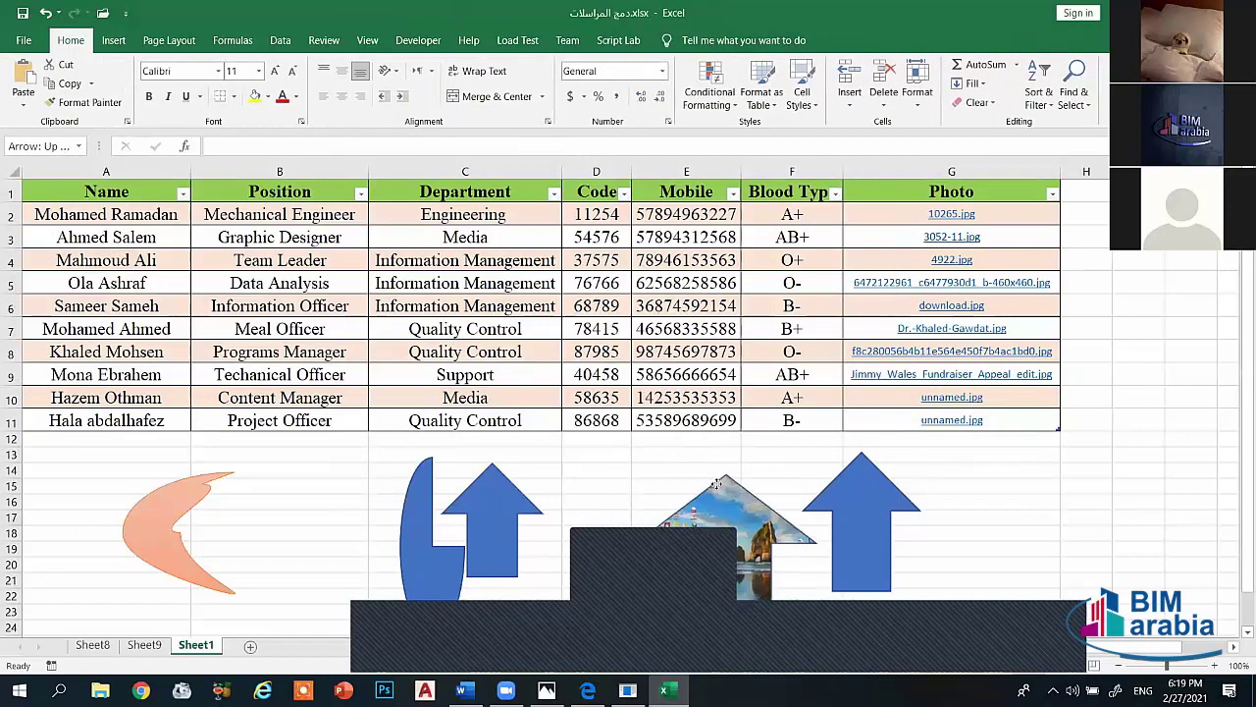
pyautogui.moveTo(758, 521); pyautogui.dragTo(704, 596)
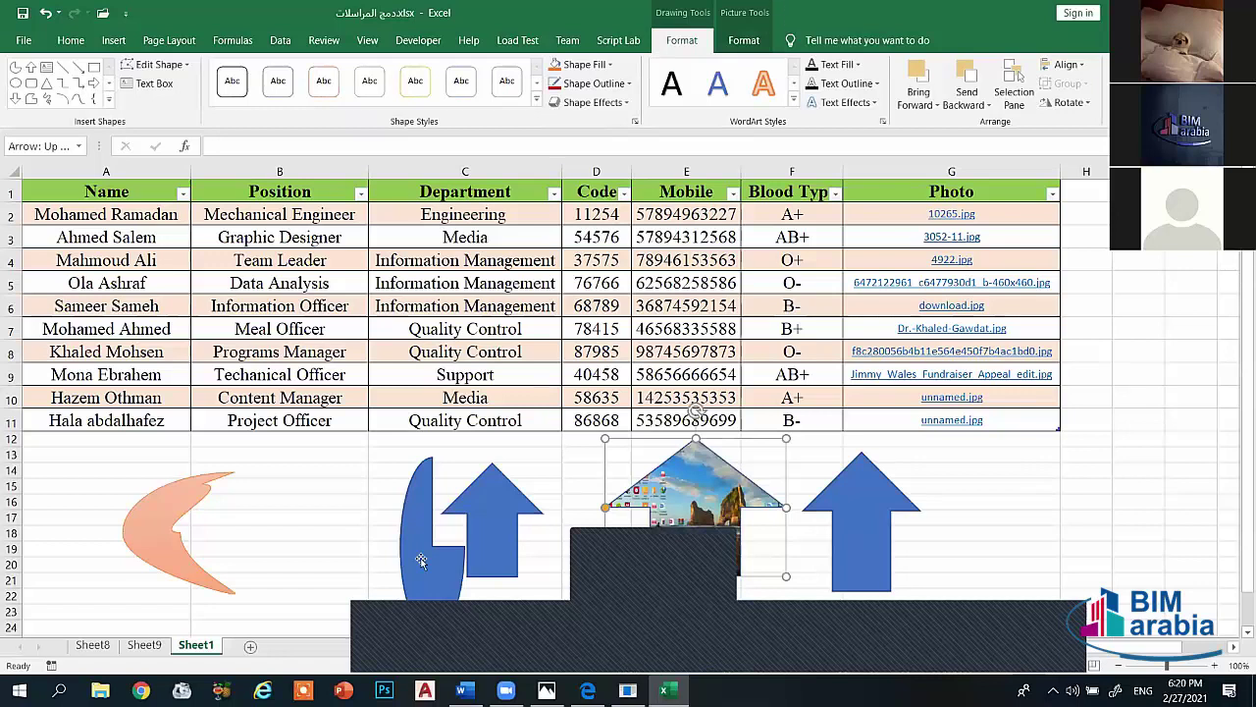
pyautogui.click(179, 502)
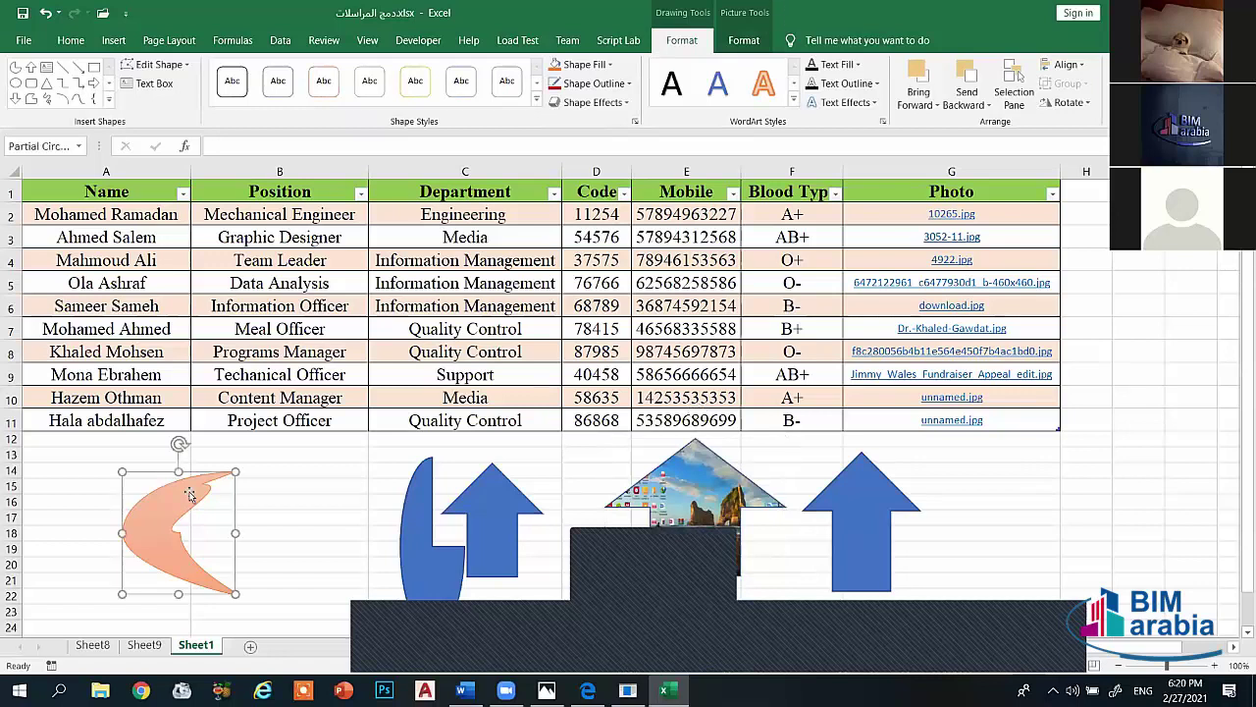
# - Give the crescent a dark-red 4½ pt outline and shift it slightly left
pyautogui.click(596, 86)
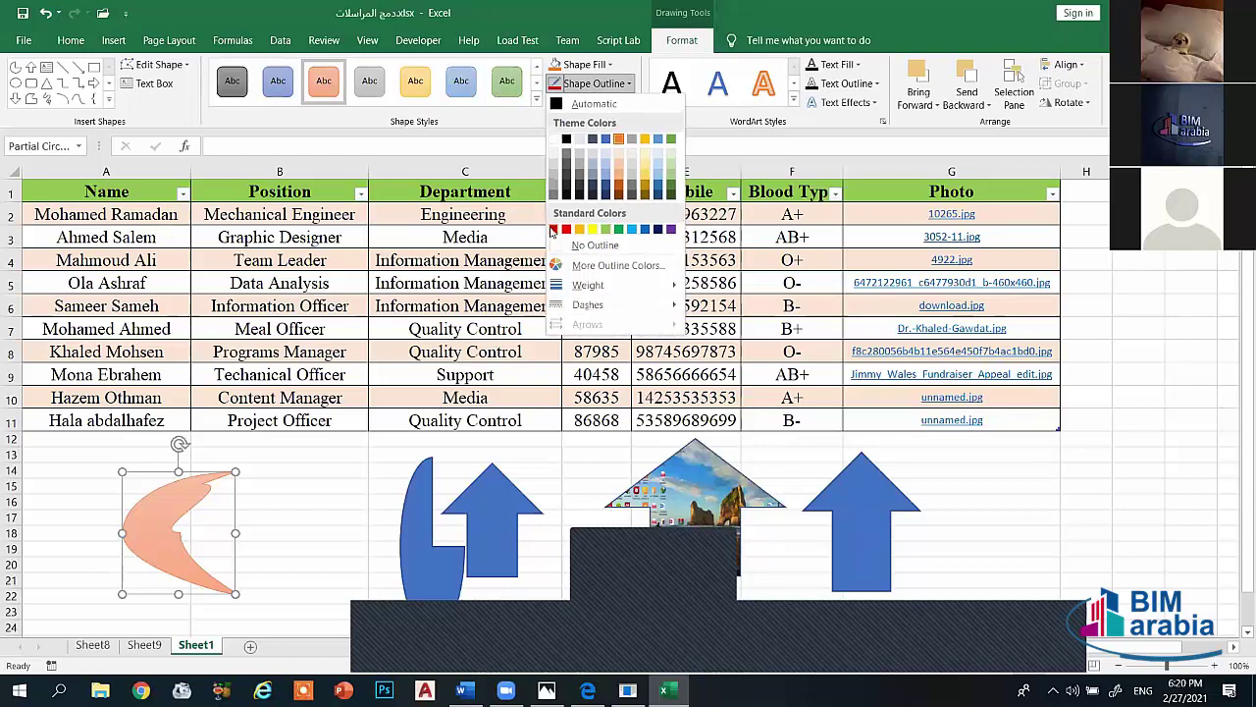
pyautogui.click(552, 228)
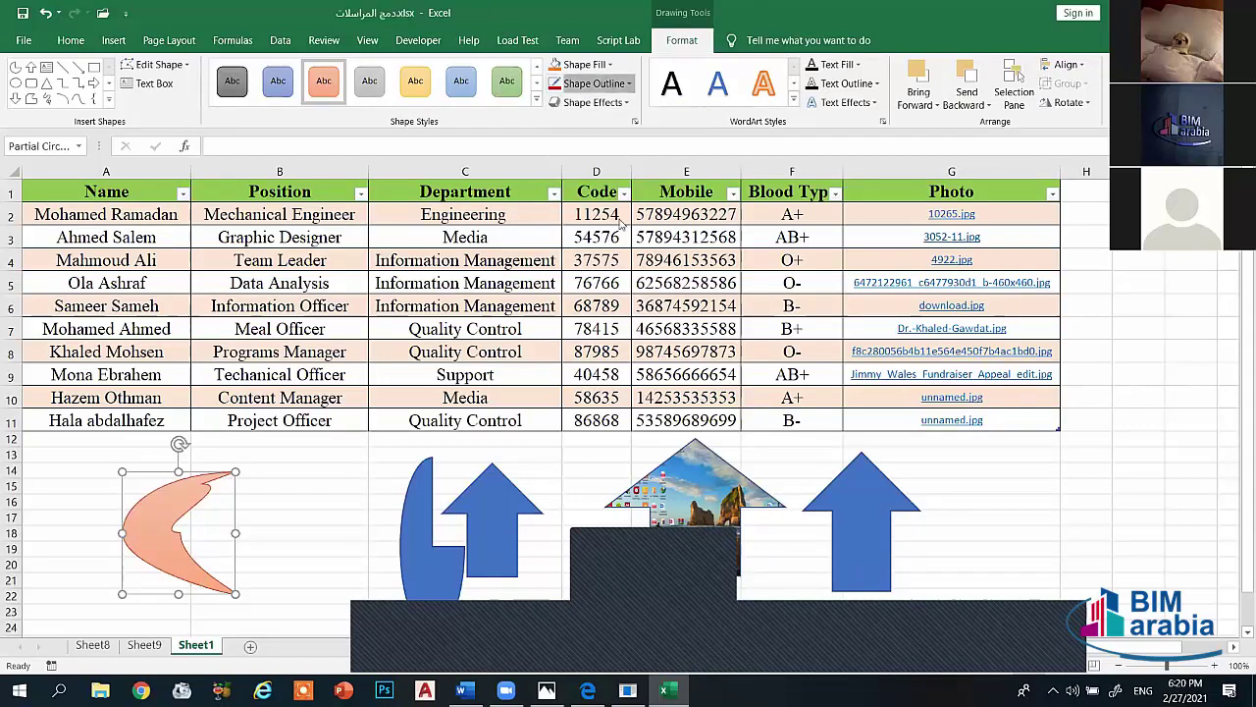
pyautogui.click(611, 84)
pyautogui.moveTo(633, 285)
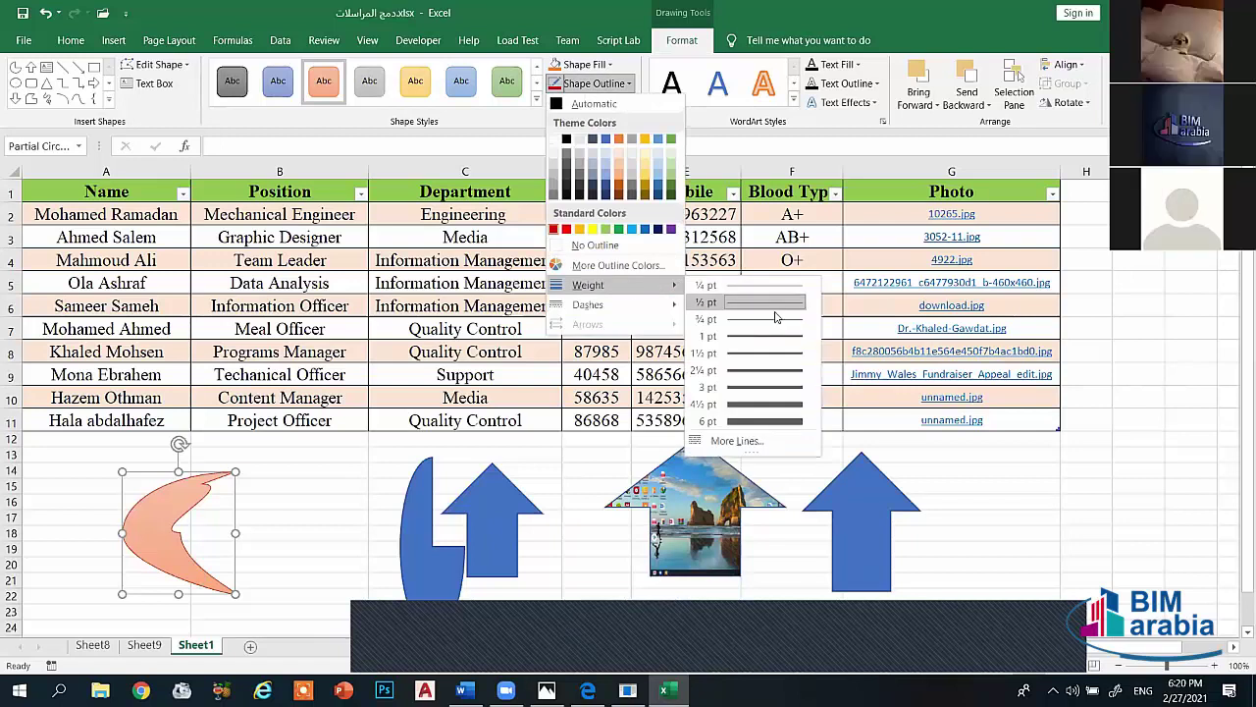
pyautogui.click(768, 407)
pyautogui.moveTo(186, 479)
pyautogui.mouseDown()
pyautogui.moveTo(211, 438)
pyautogui.moveTo(150, 503)
pyautogui.mouseUp()
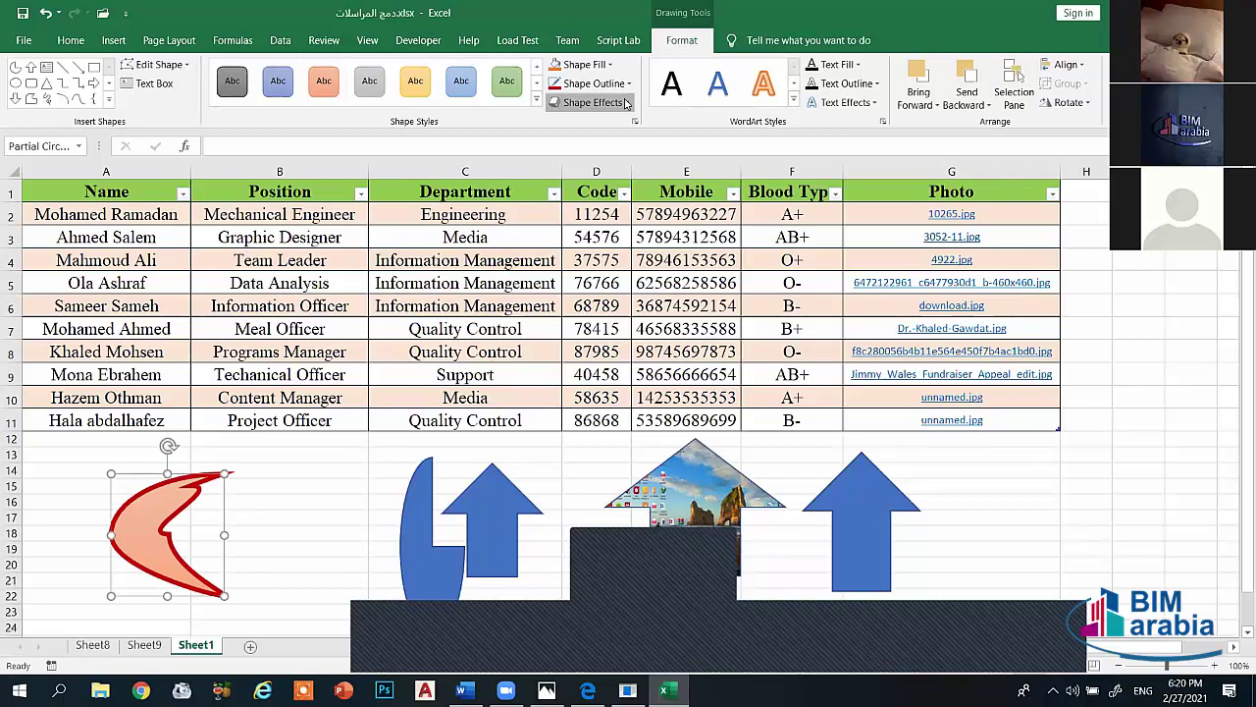
# - Add a soft blue glow effect around the crescent
pyautogui.click(591, 102)
pyautogui.moveTo(628, 241)
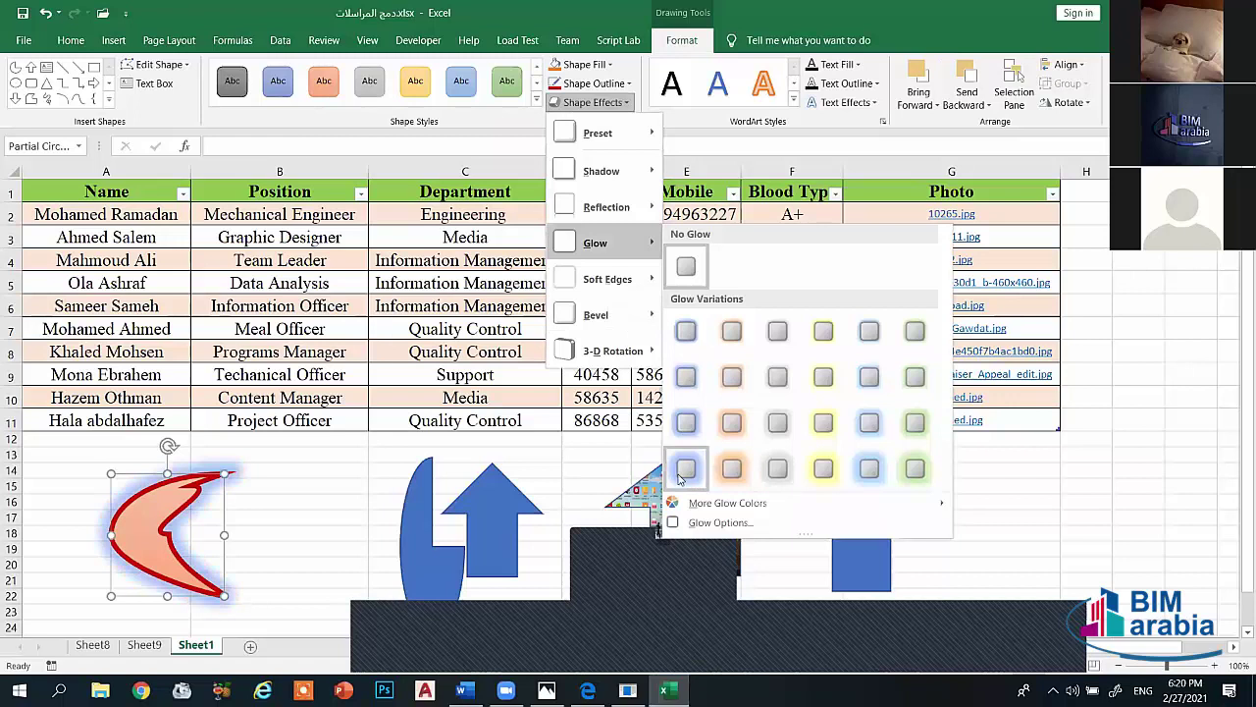
pyautogui.click(682, 471)
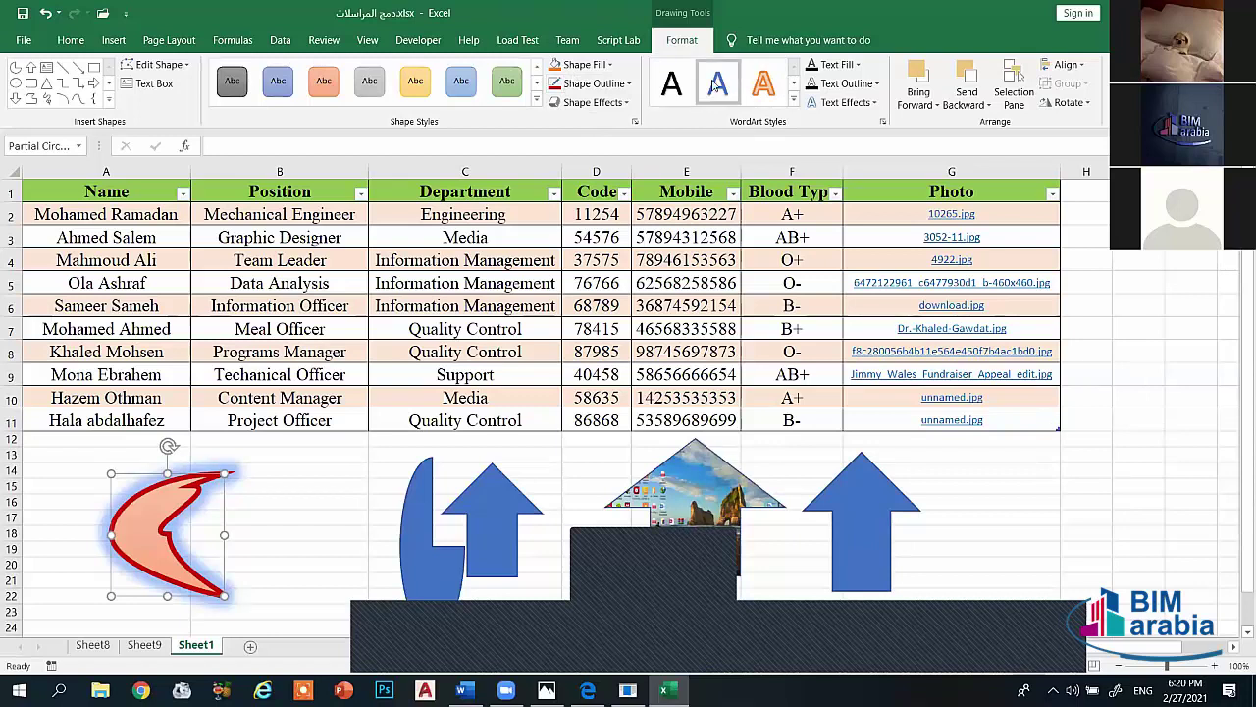
pyautogui.press('Escape')
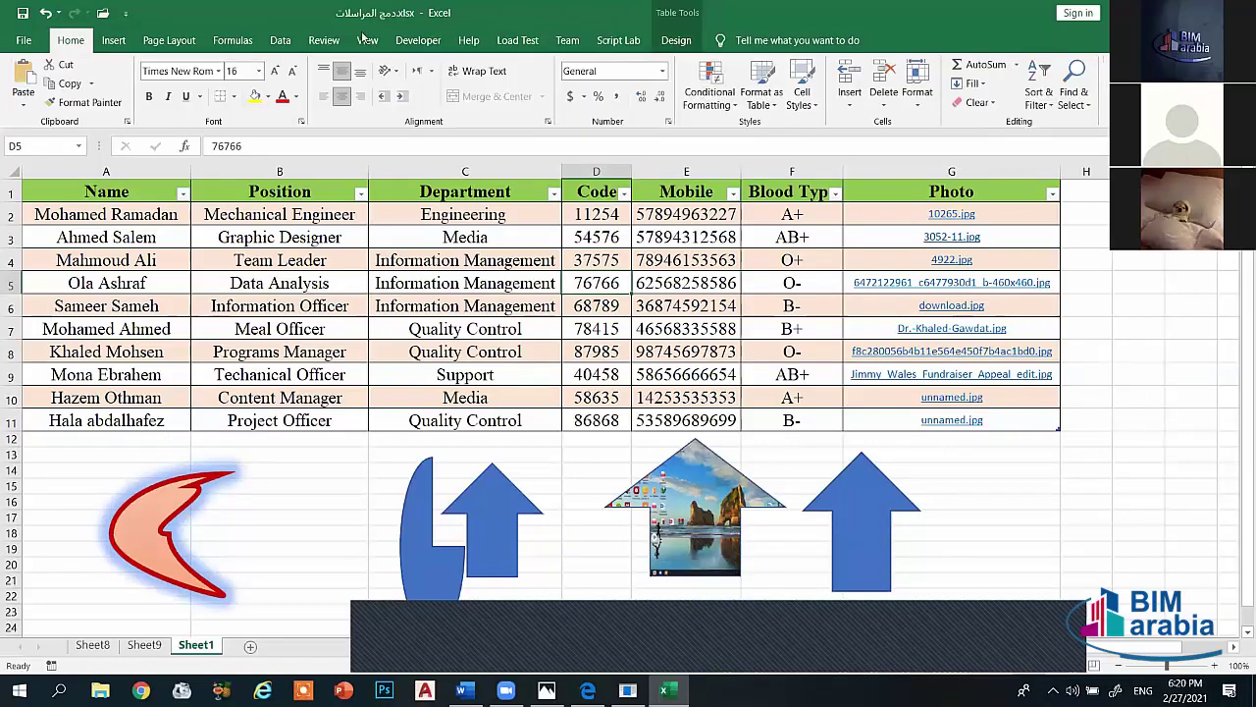
# - Type a person's name inside the moon shape
pyautogui.click(113, 40)
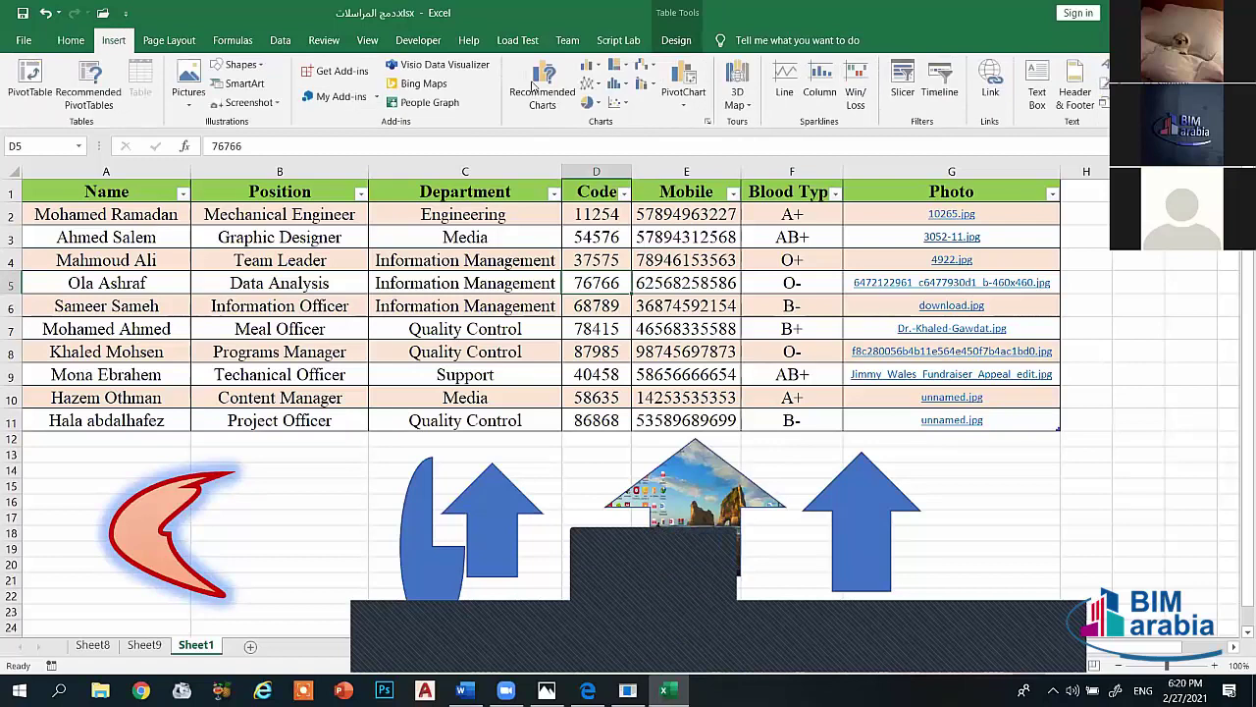
pyautogui.click(676, 40)
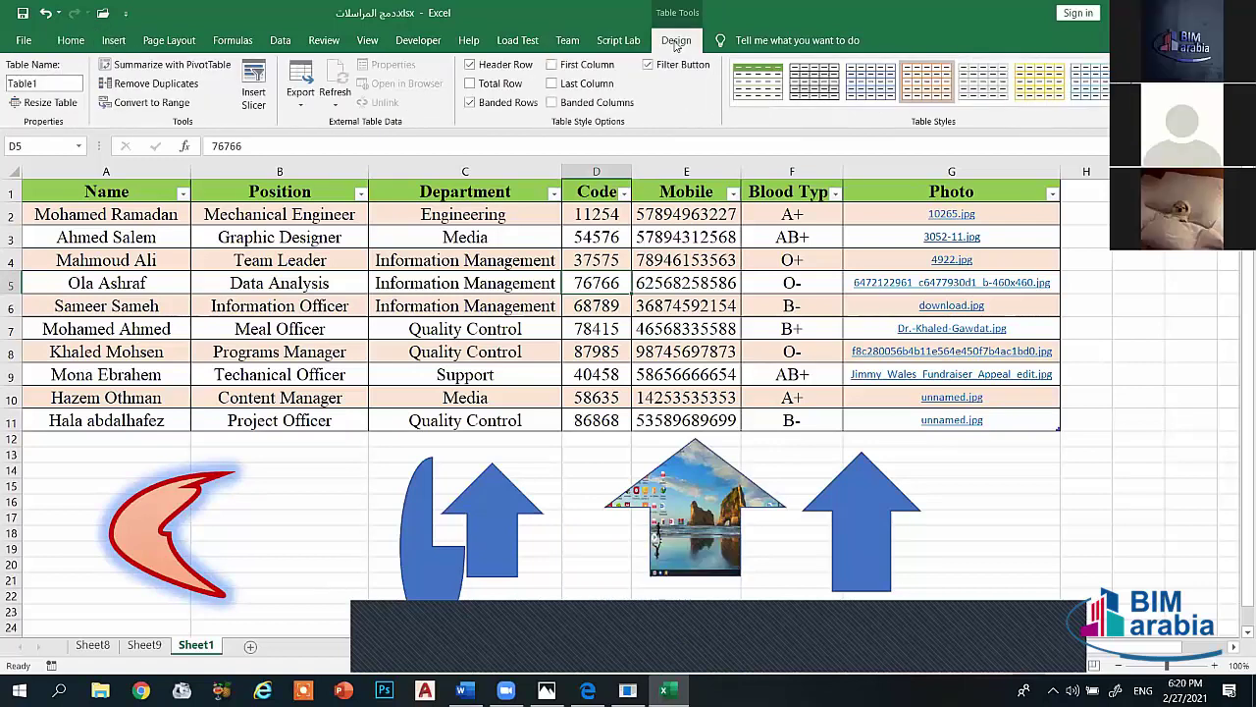
pyautogui.click(195, 482)
pyautogui.write('m')
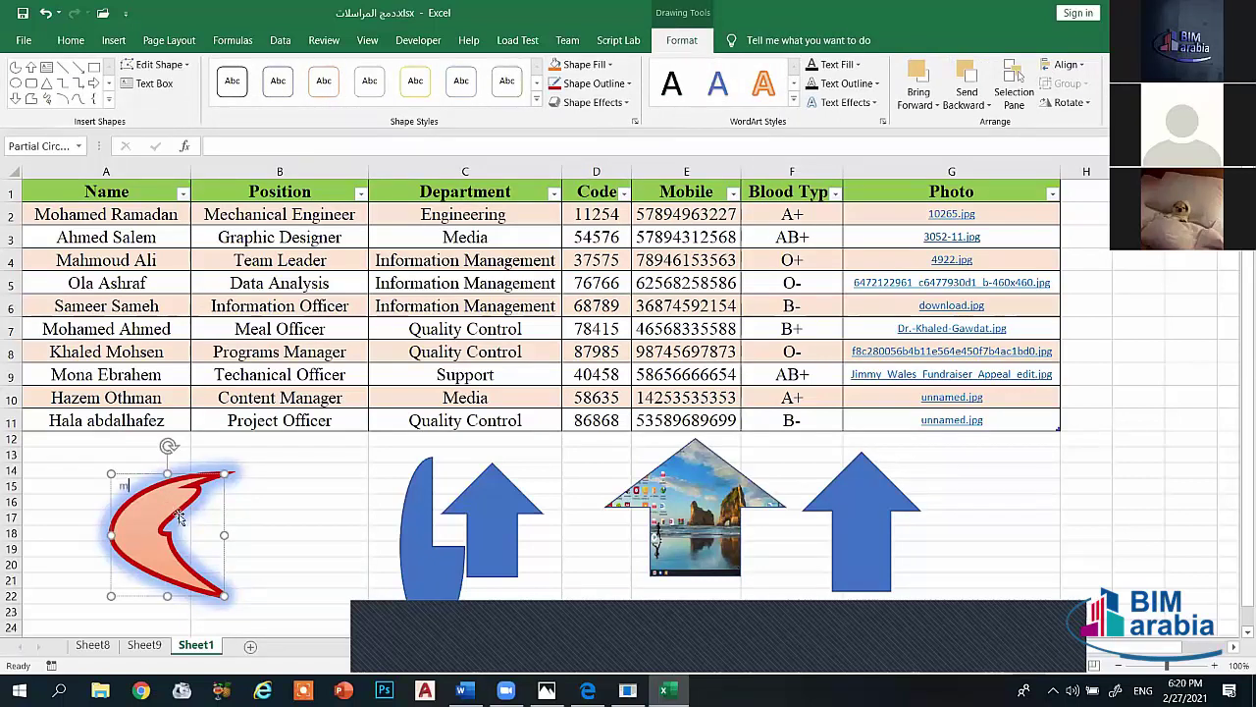
pyautogui.write('oham')
pyautogui.write('ed')
# - Style the name as orange WordArt with a new text fill and dark-orange outline
pyautogui.doubleClick(144, 485)
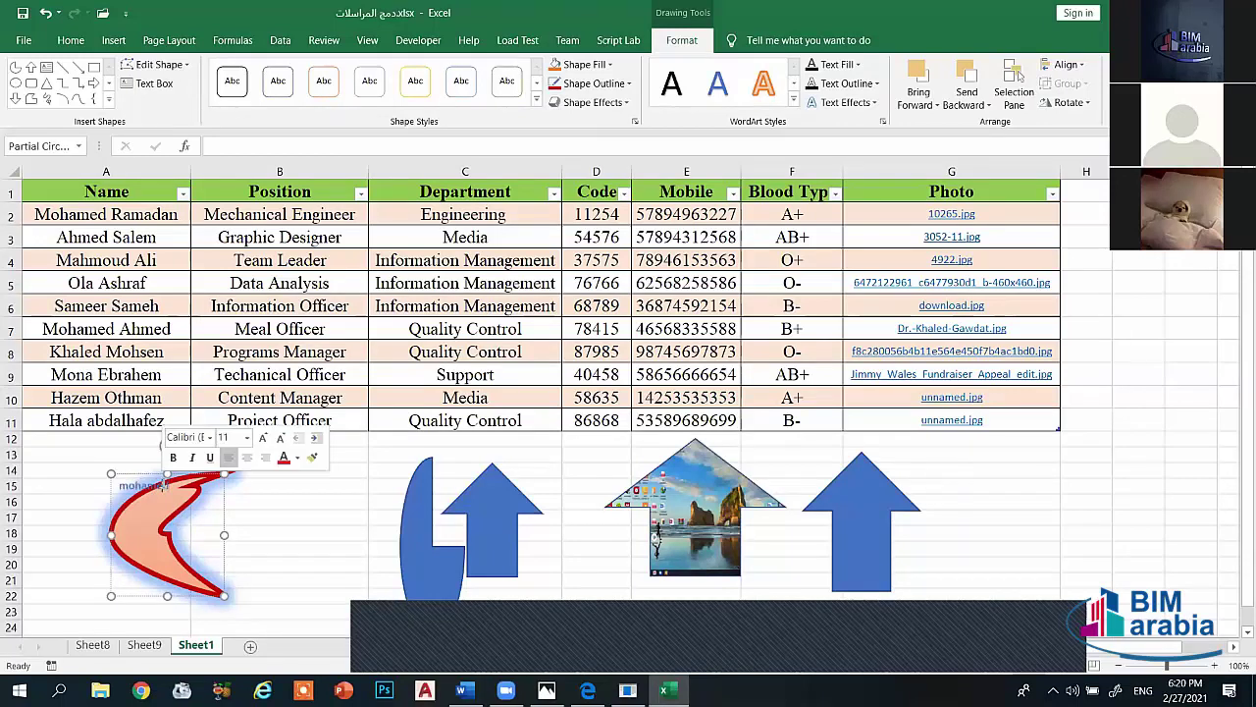
pyautogui.click(763, 84)
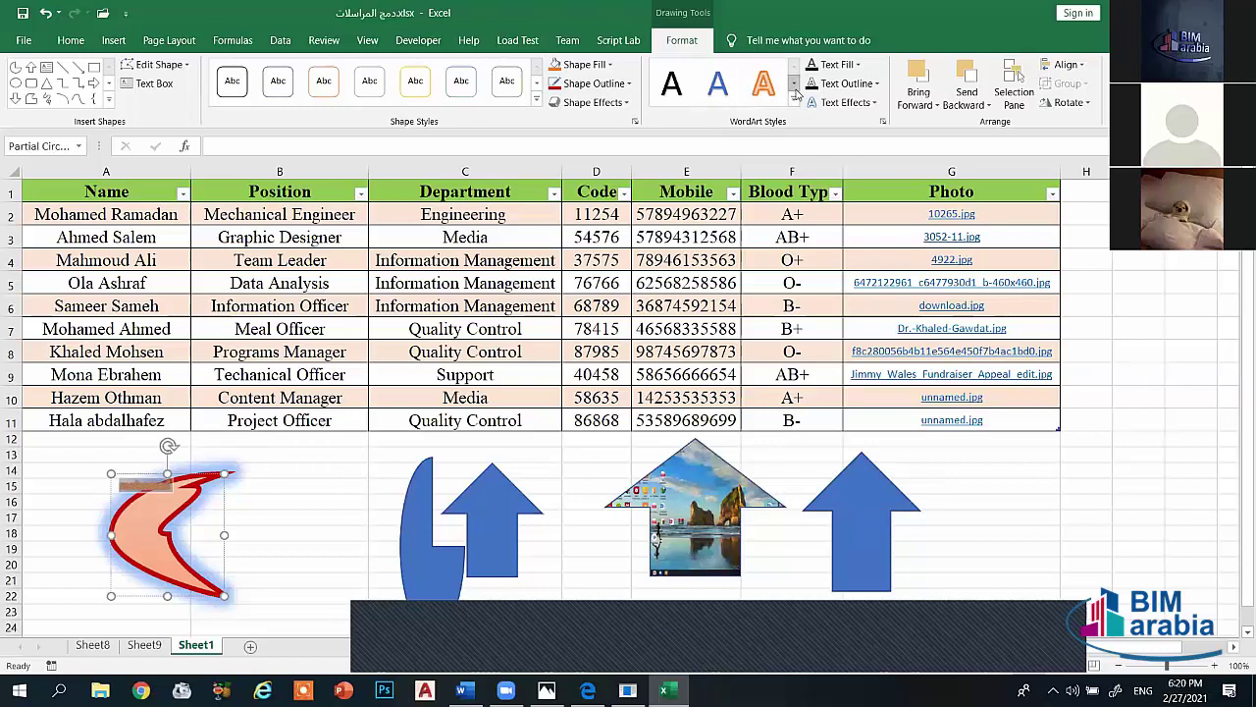
pyautogui.click(858, 64)
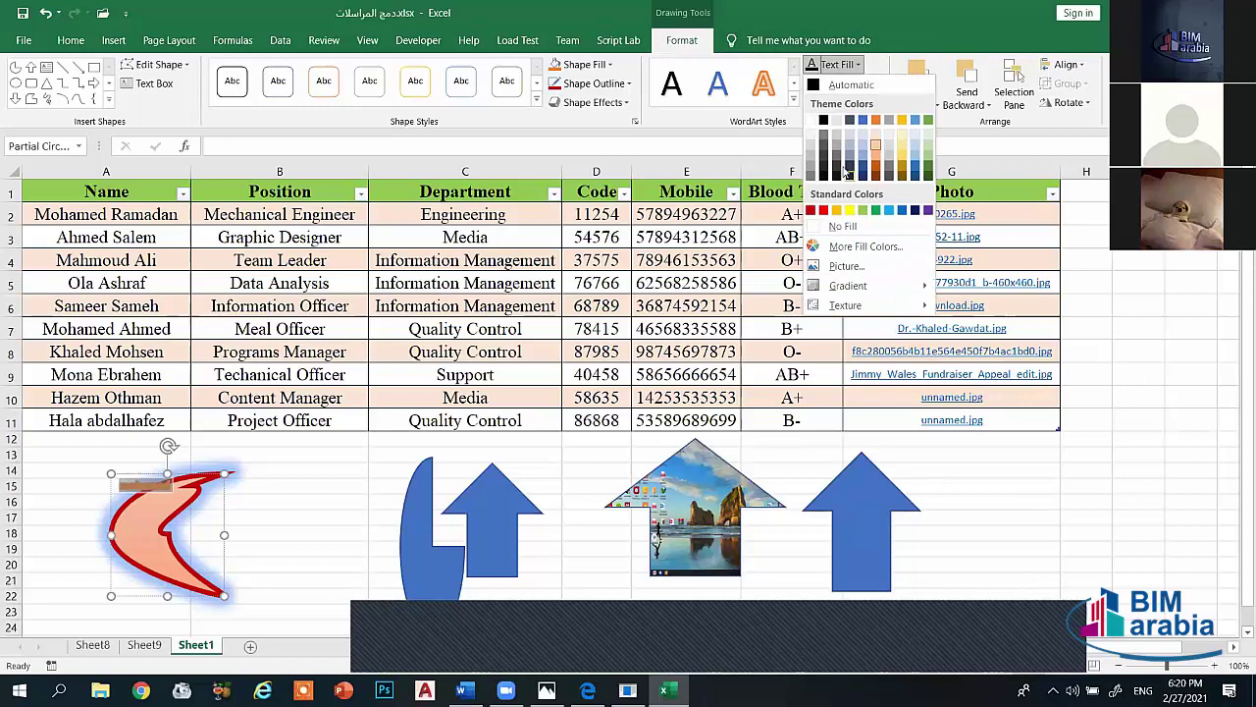
pyautogui.click(891, 135)
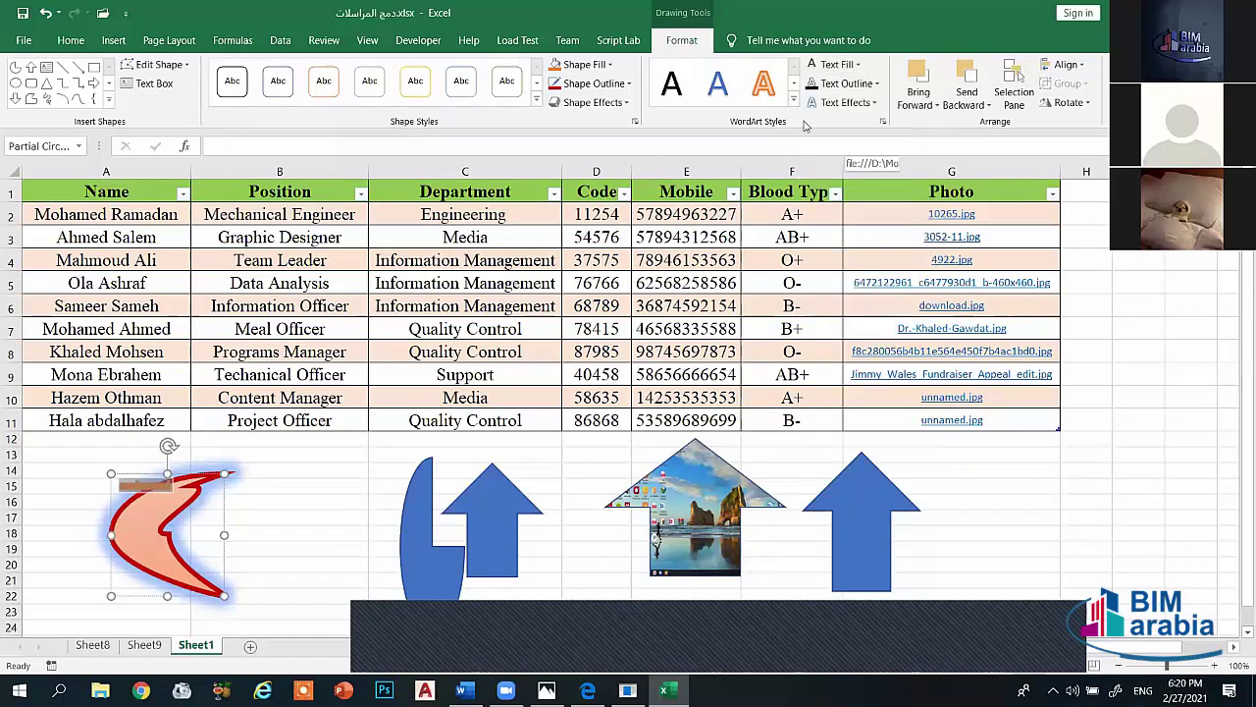
pyautogui.click(846, 83)
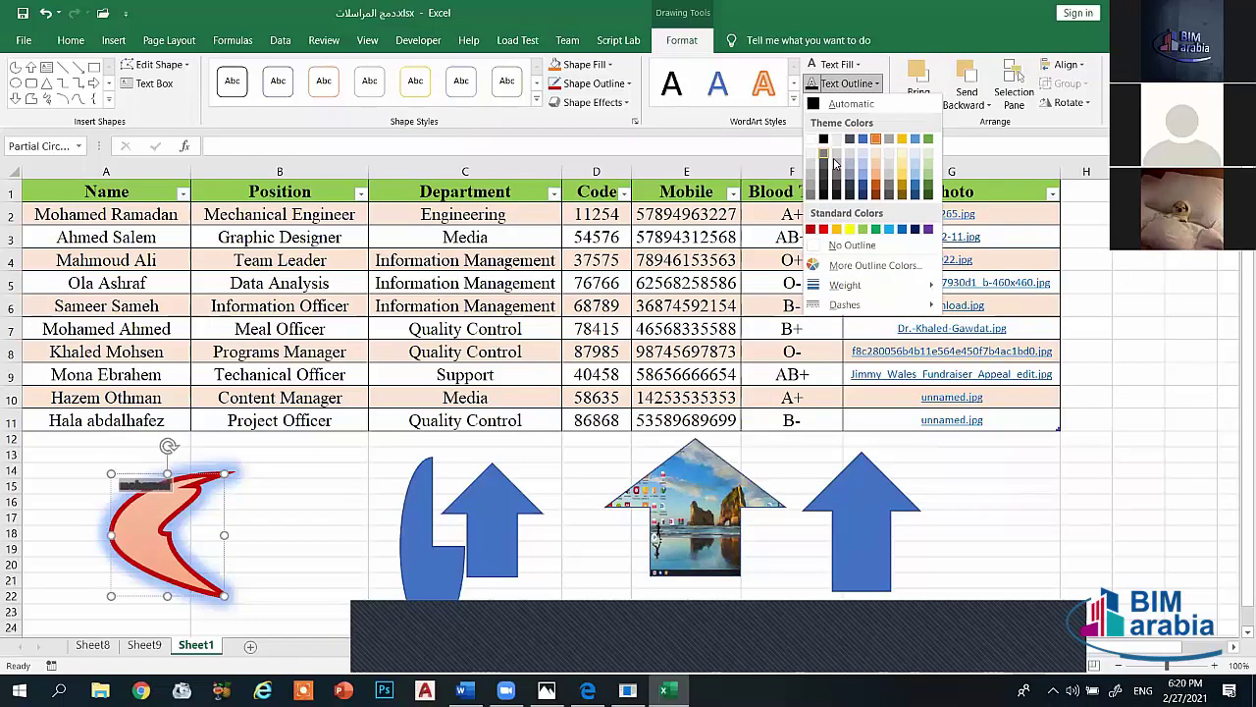
pyautogui.click(875, 194)
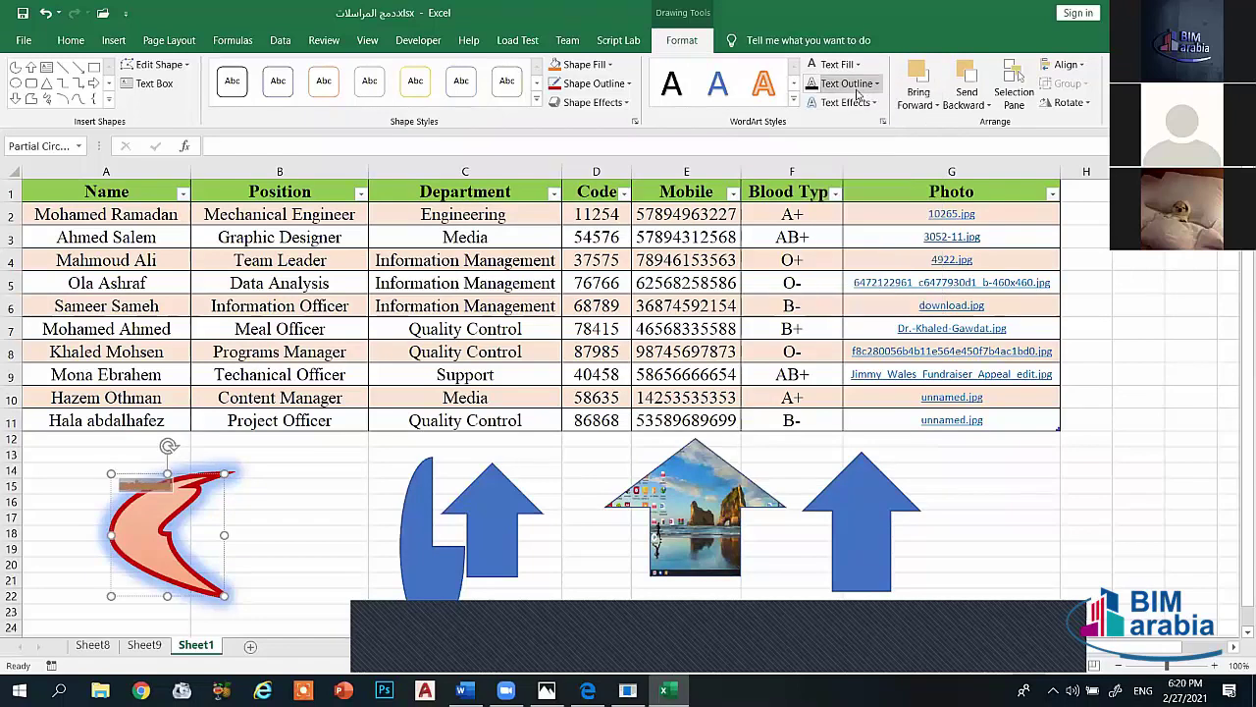
# - Browse the Text Effects Transform options for the name, then reselect the moon shape
pyautogui.click(845, 102)
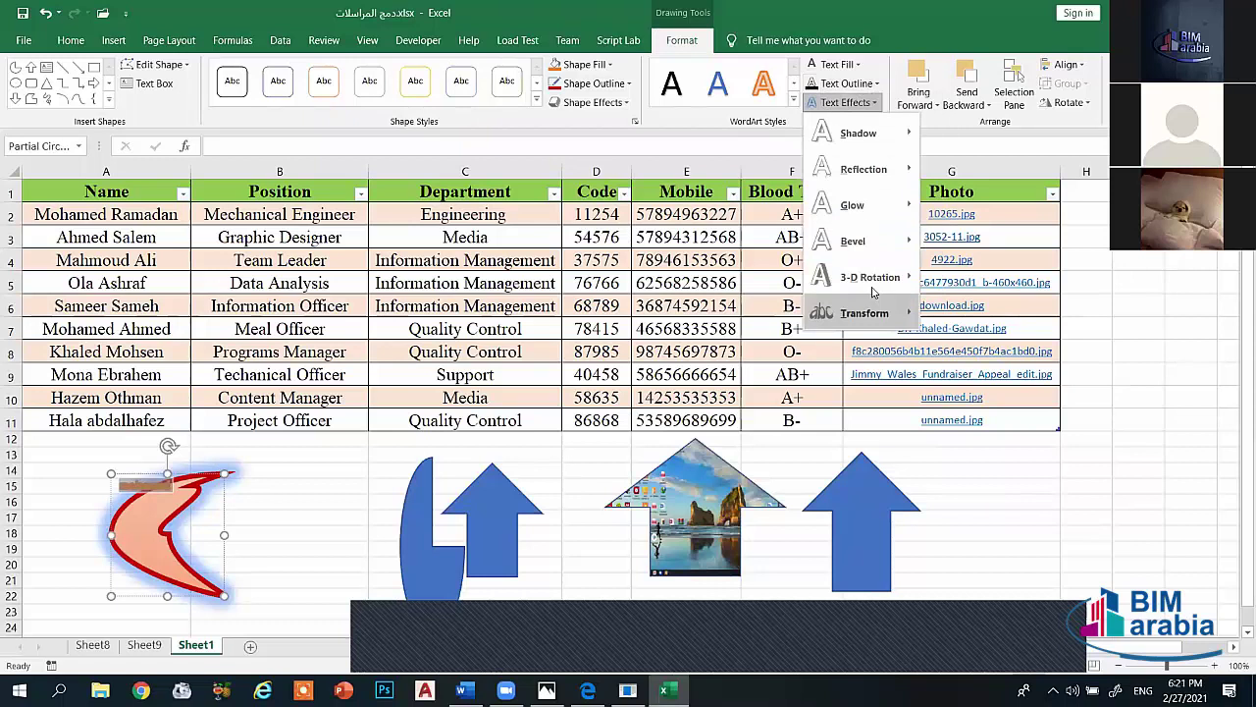
pyautogui.moveTo(863, 312)
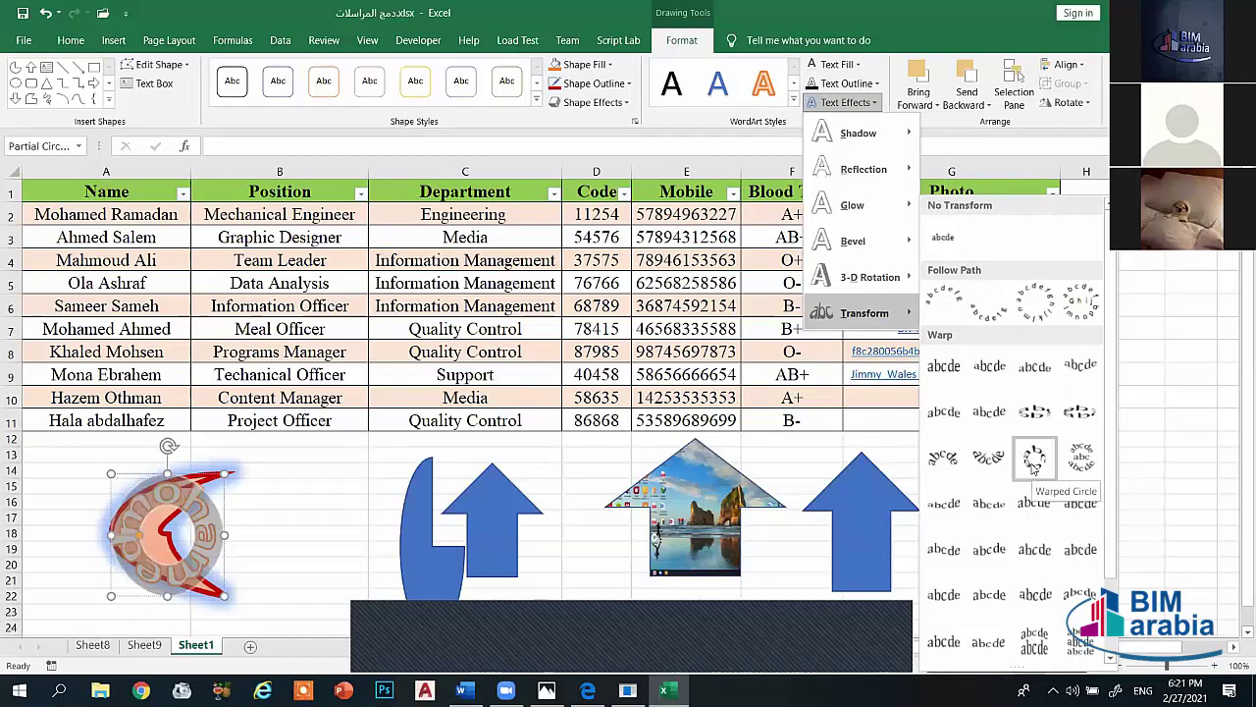
pyautogui.click(189, 500)
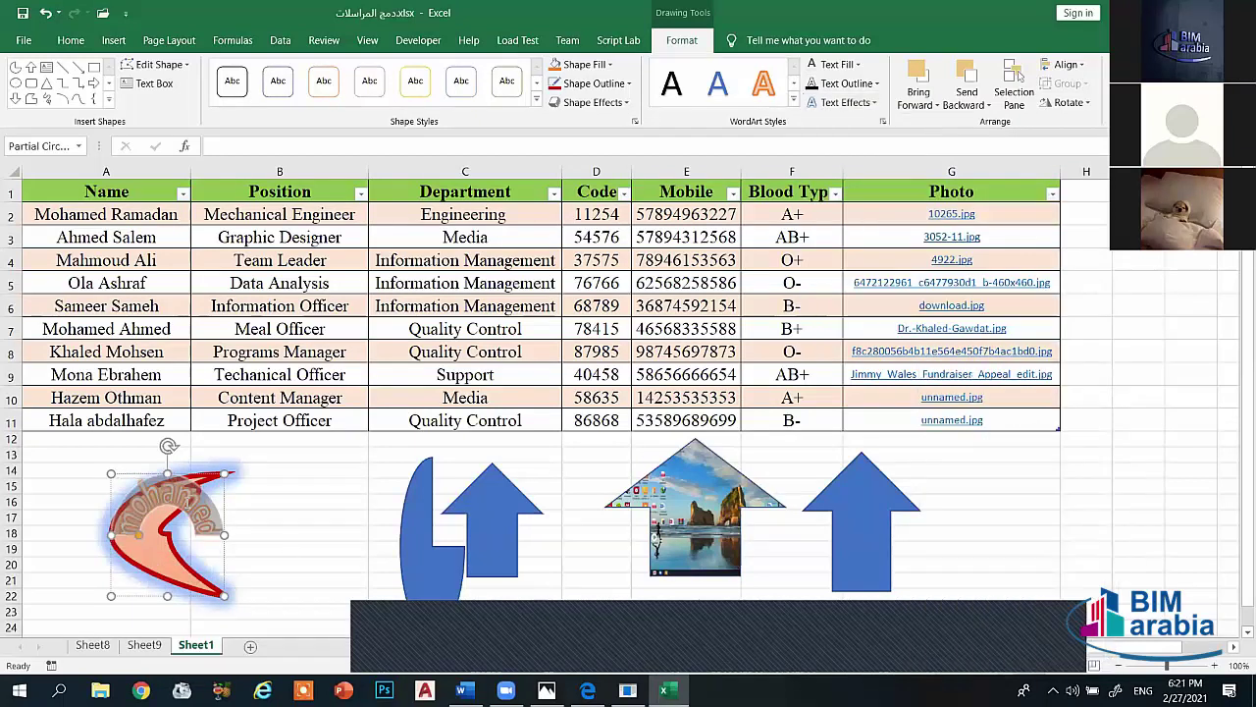
pyautogui.press('Escape')
pyautogui.click(138, 540)
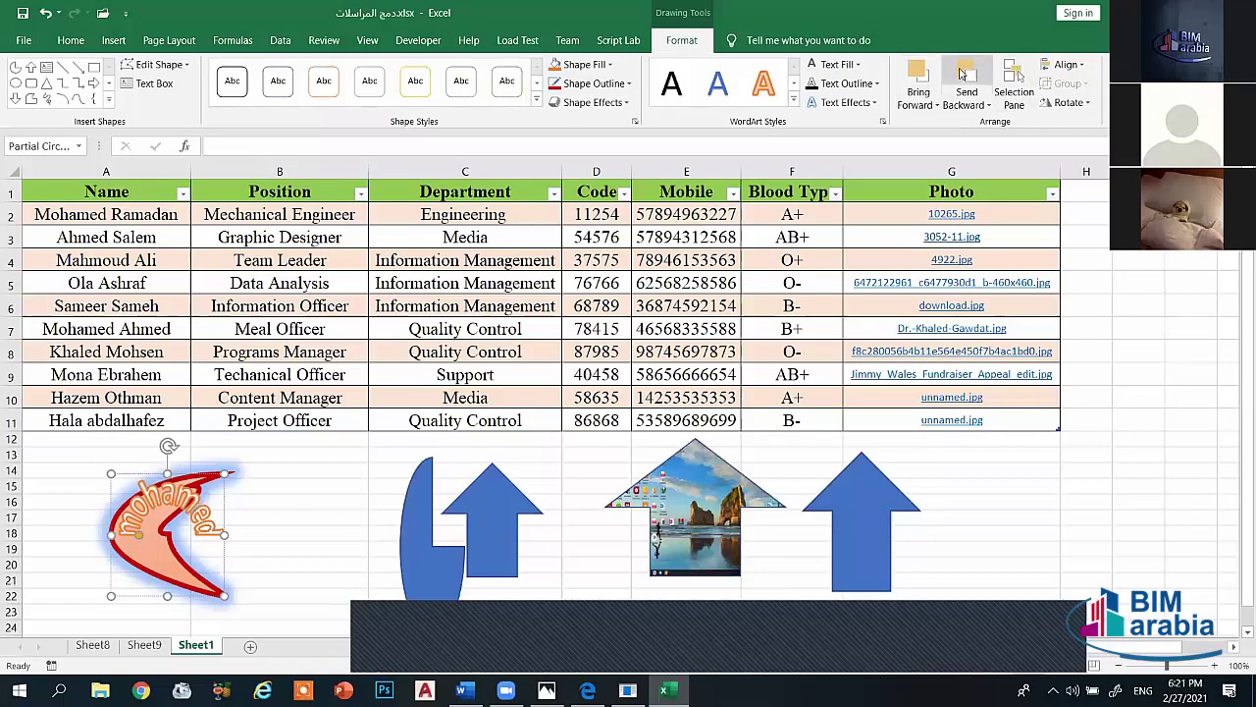
# - Insert an Alternating Hexagons SmartArt diagram over the table
pyautogui.click(114, 40)
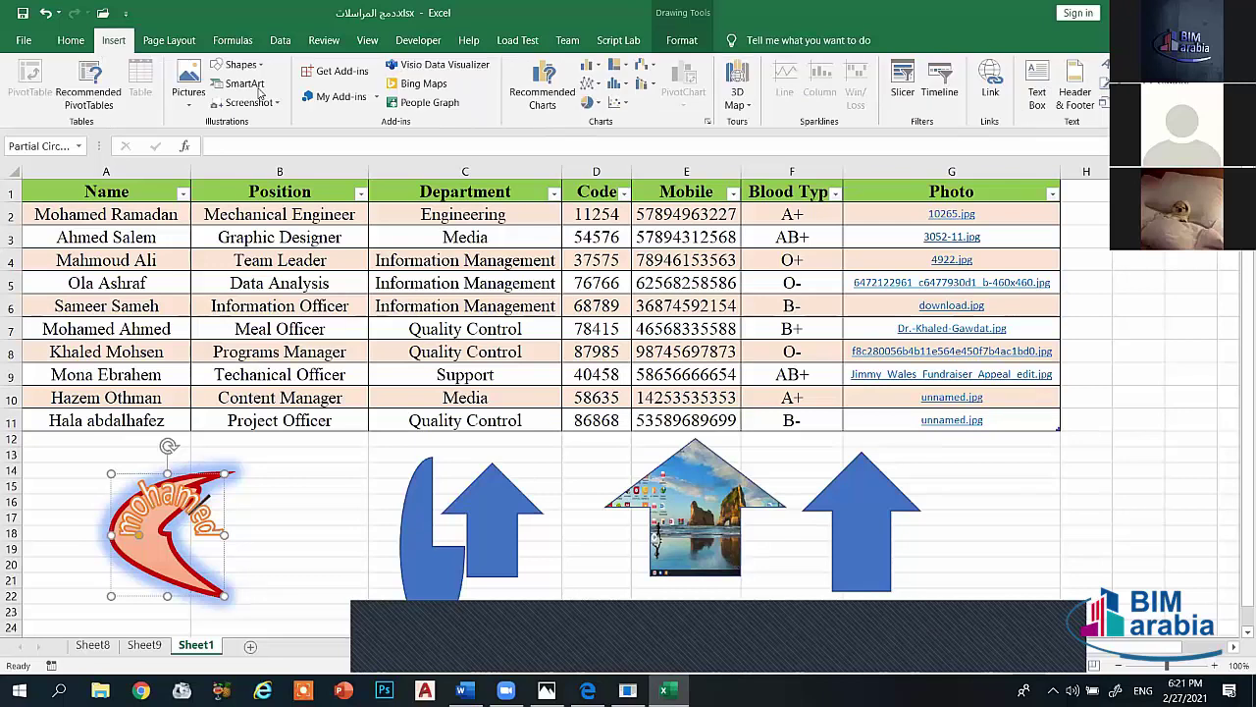
pyautogui.click(235, 85)
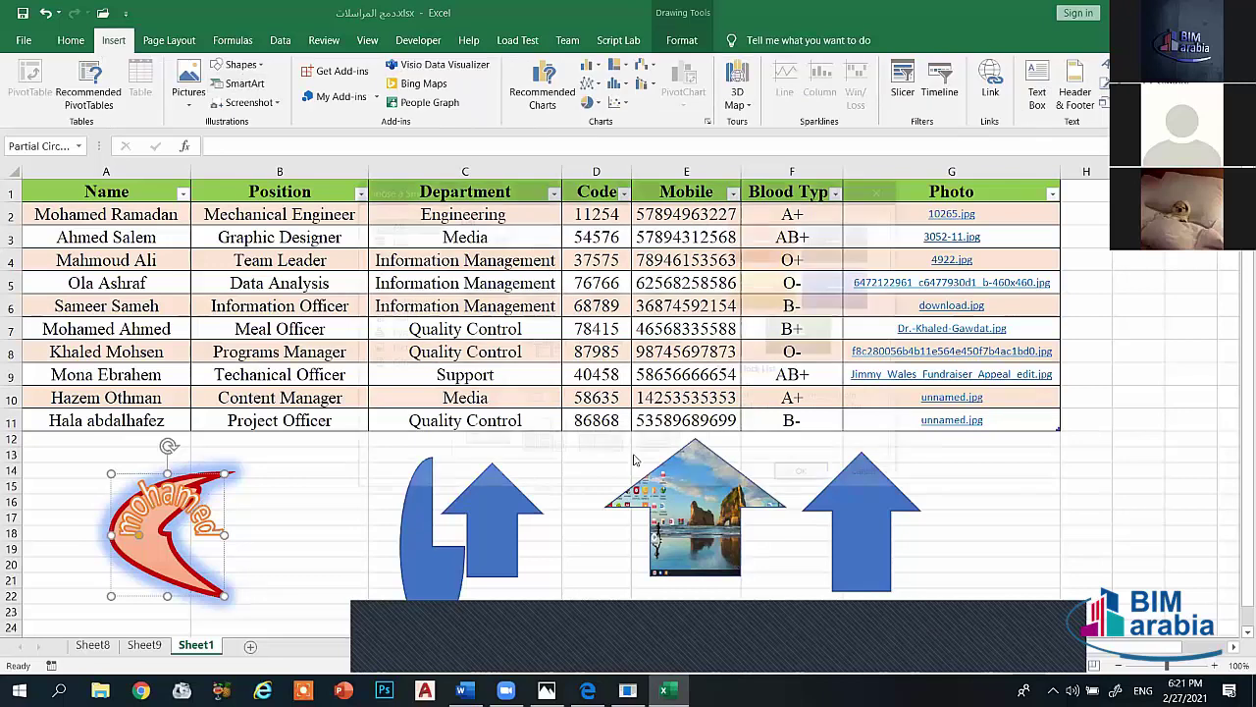
pyautogui.click(525, 250)
pyautogui.click(811, 477)
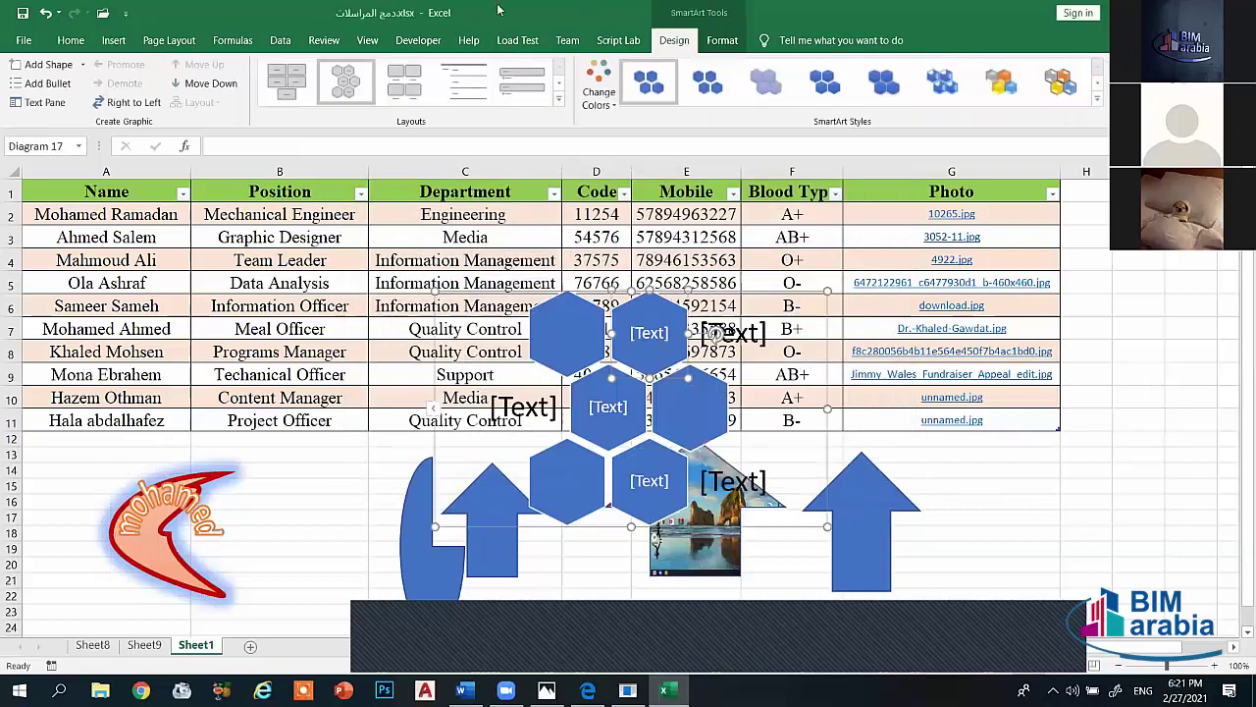
# - Recolour the hexagons Colorful, apply a 3-D SmartArt style, and try a stacked bar list layout
pyautogui.click(595, 98)
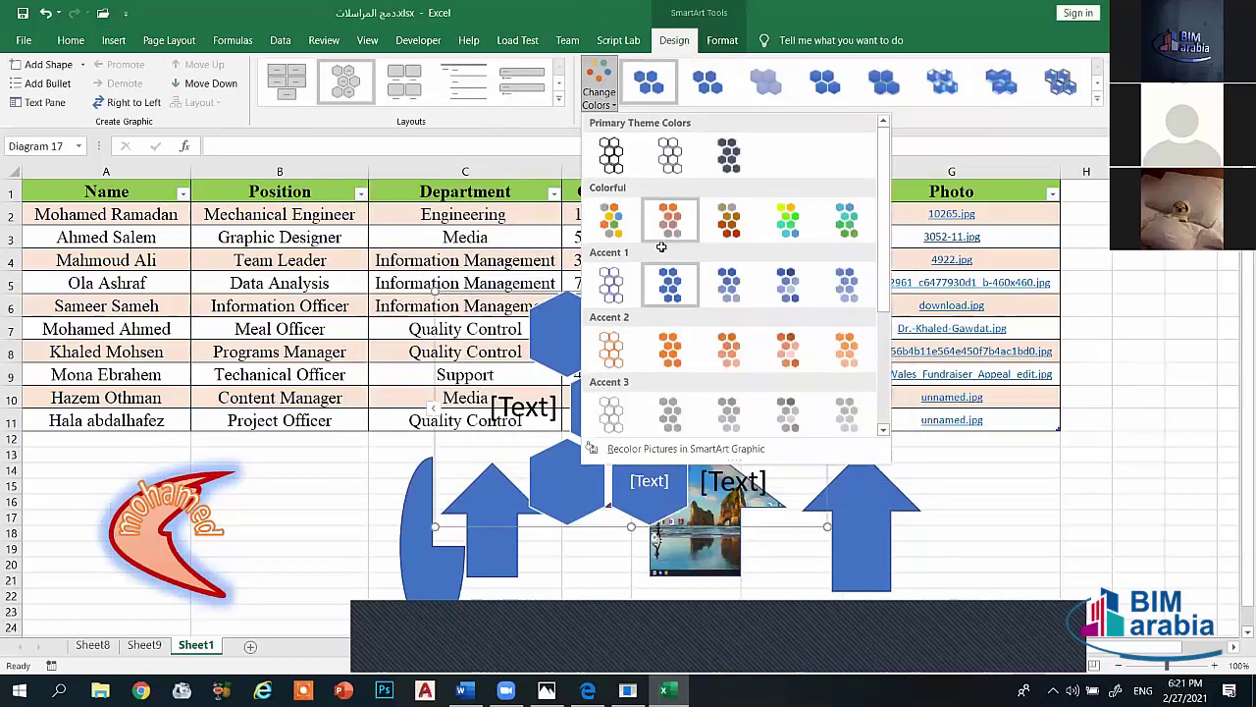
pyautogui.click(667, 224)
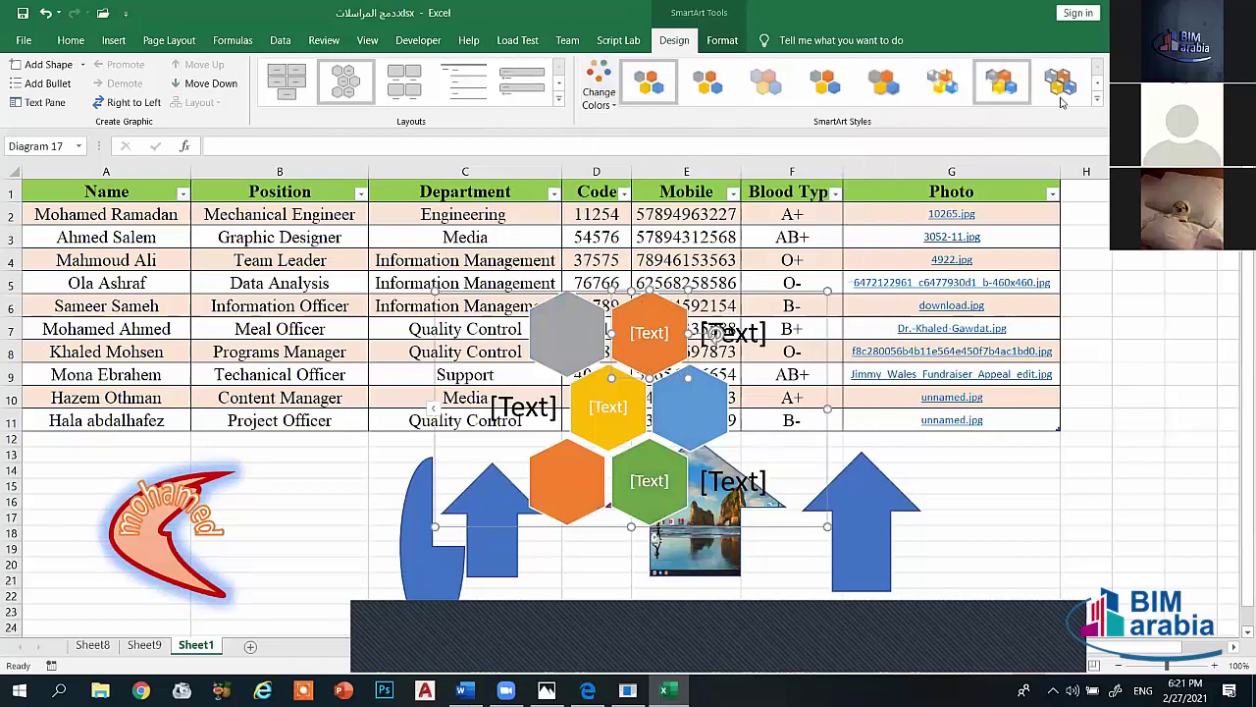
pyautogui.click(1097, 98)
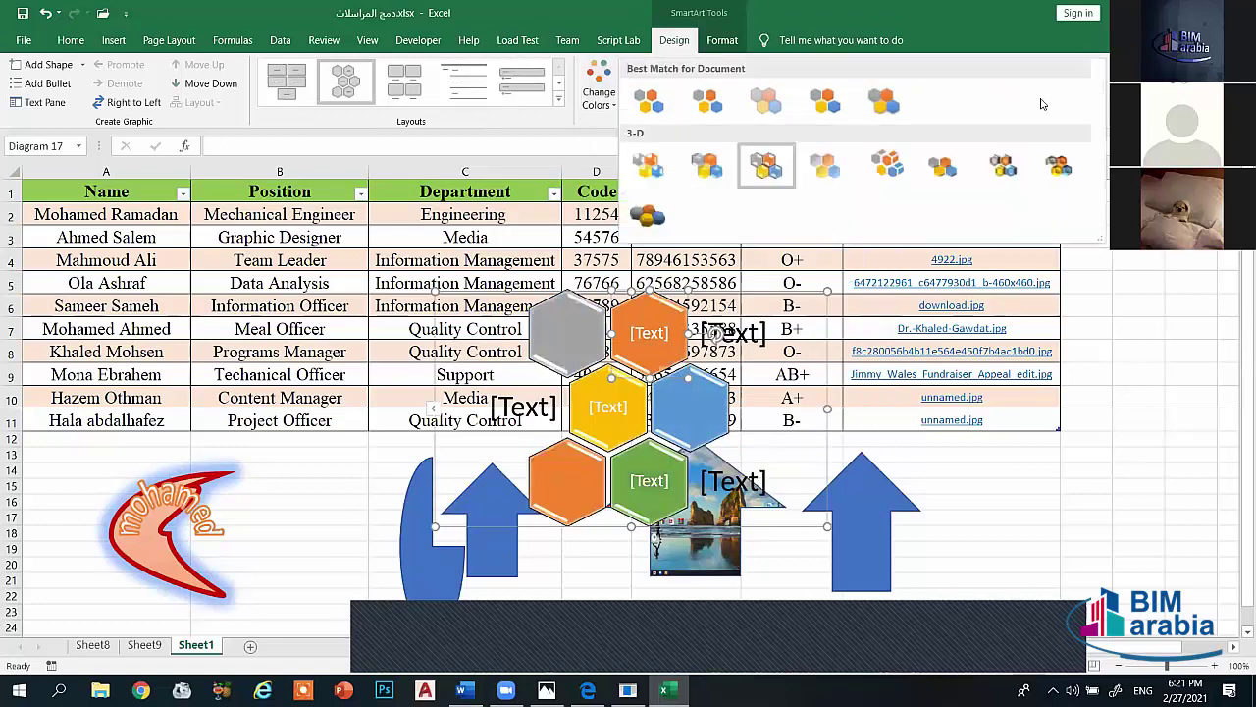
pyautogui.click(648, 214)
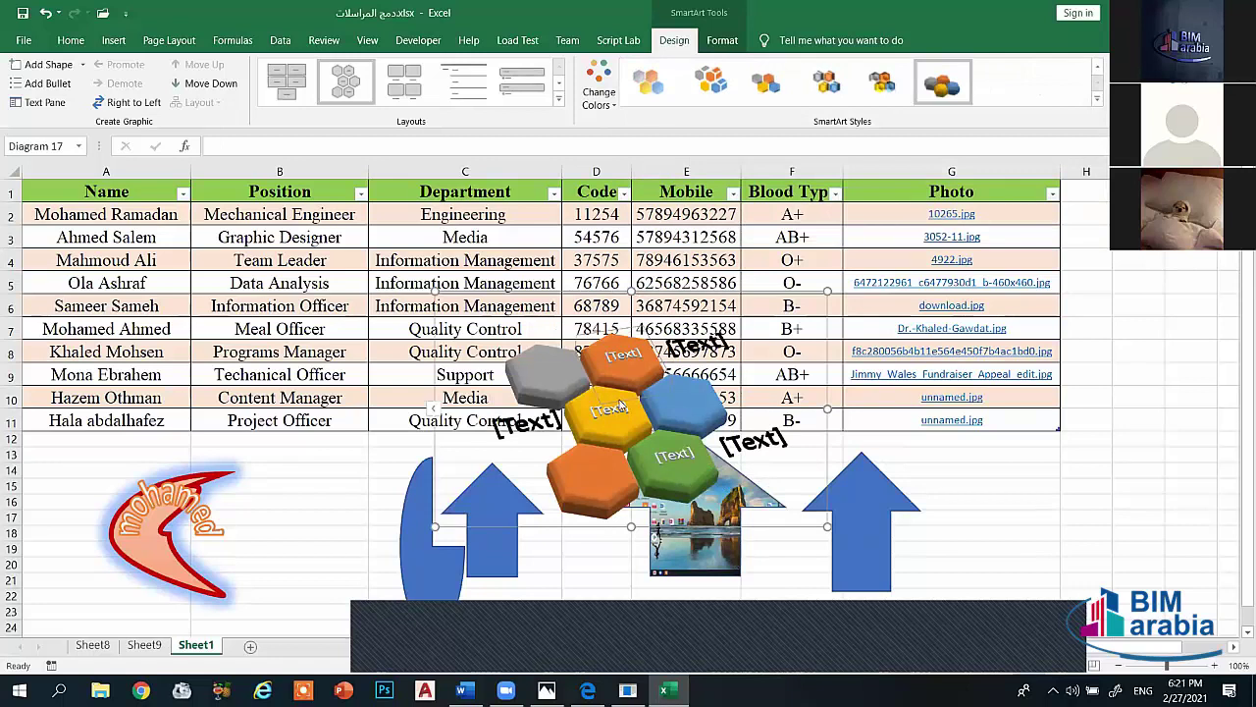
pyautogui.click(511, 90)
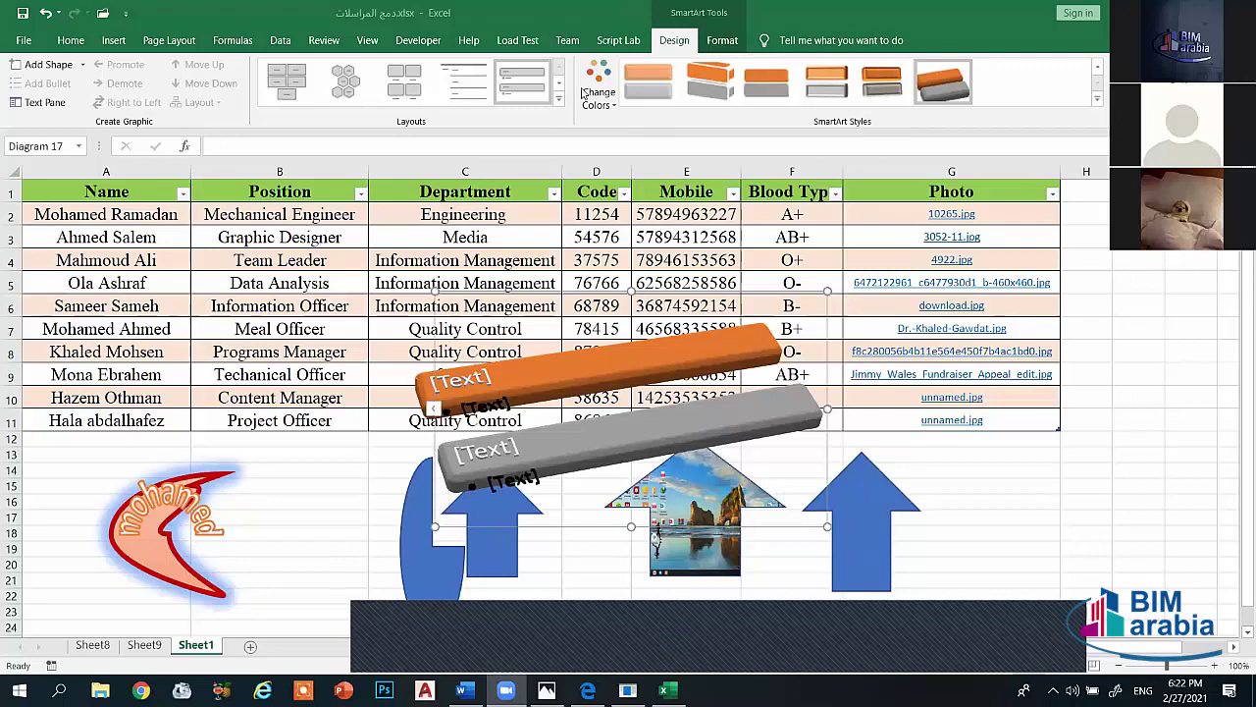
# - Try a three-bar list layout, then switch the diagram back to Alternating Hexagons
pyautogui.click(559, 66)
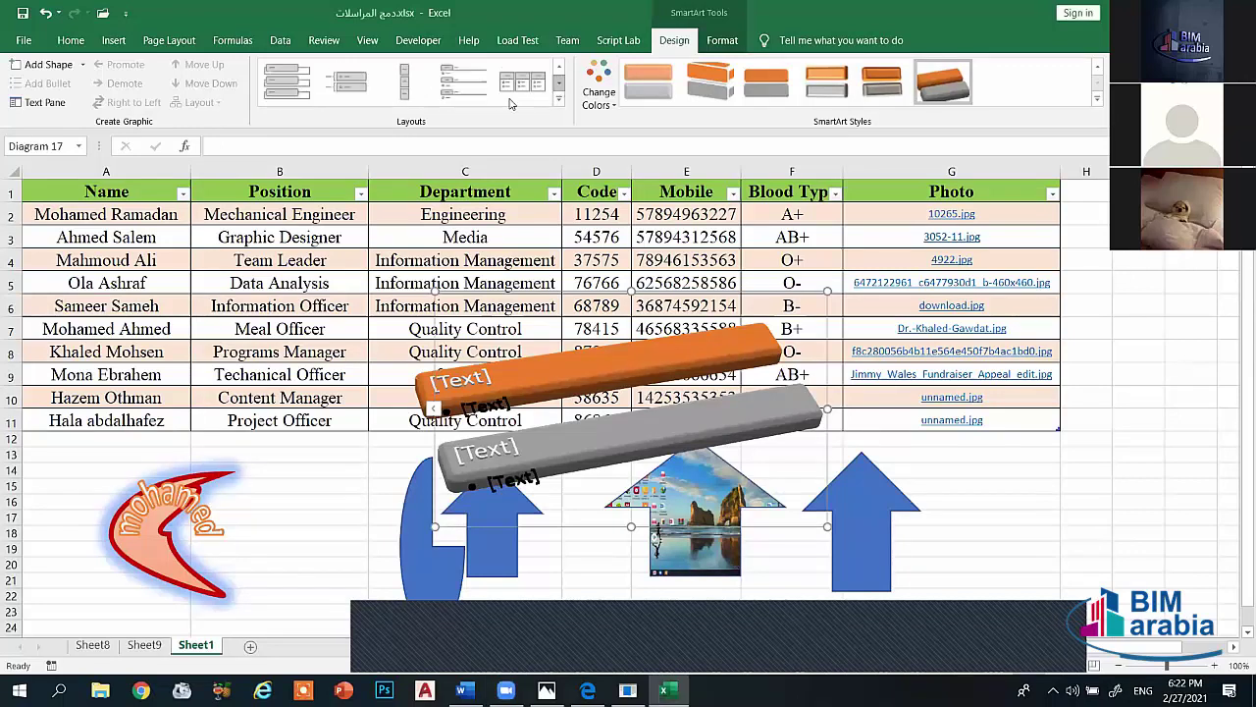
pyautogui.click(278, 81)
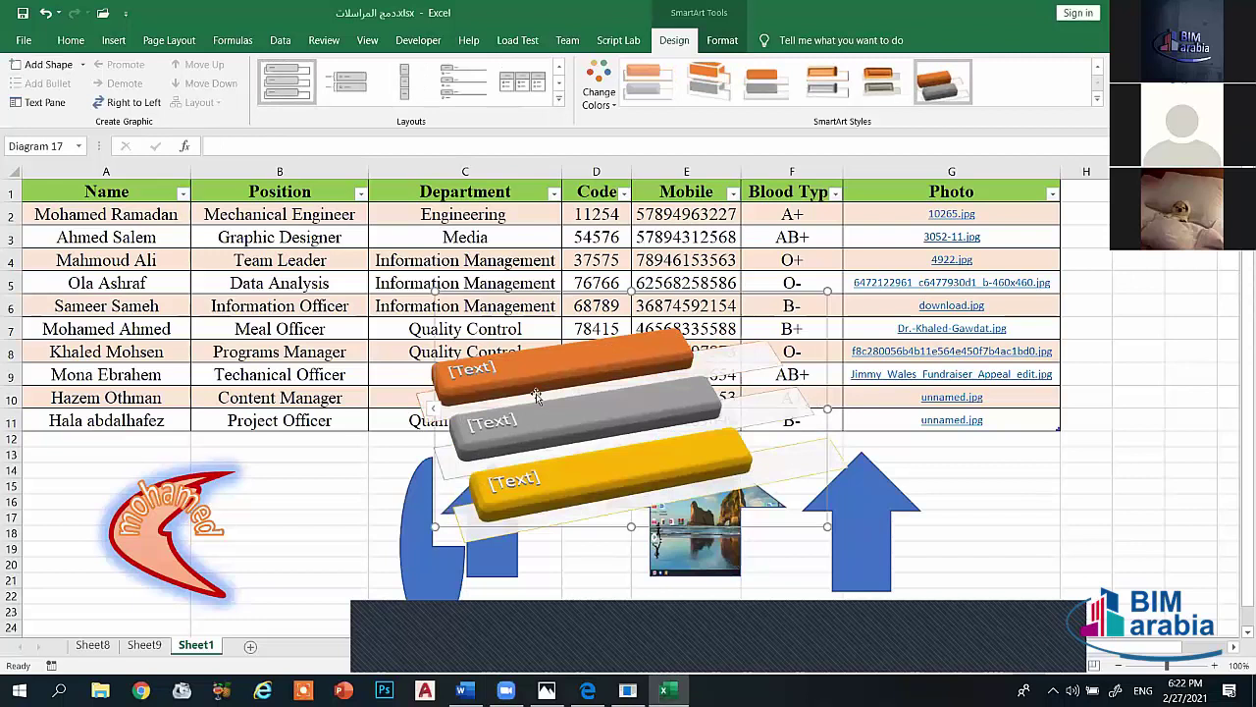
pyautogui.click(558, 81)
pyautogui.click(346, 80)
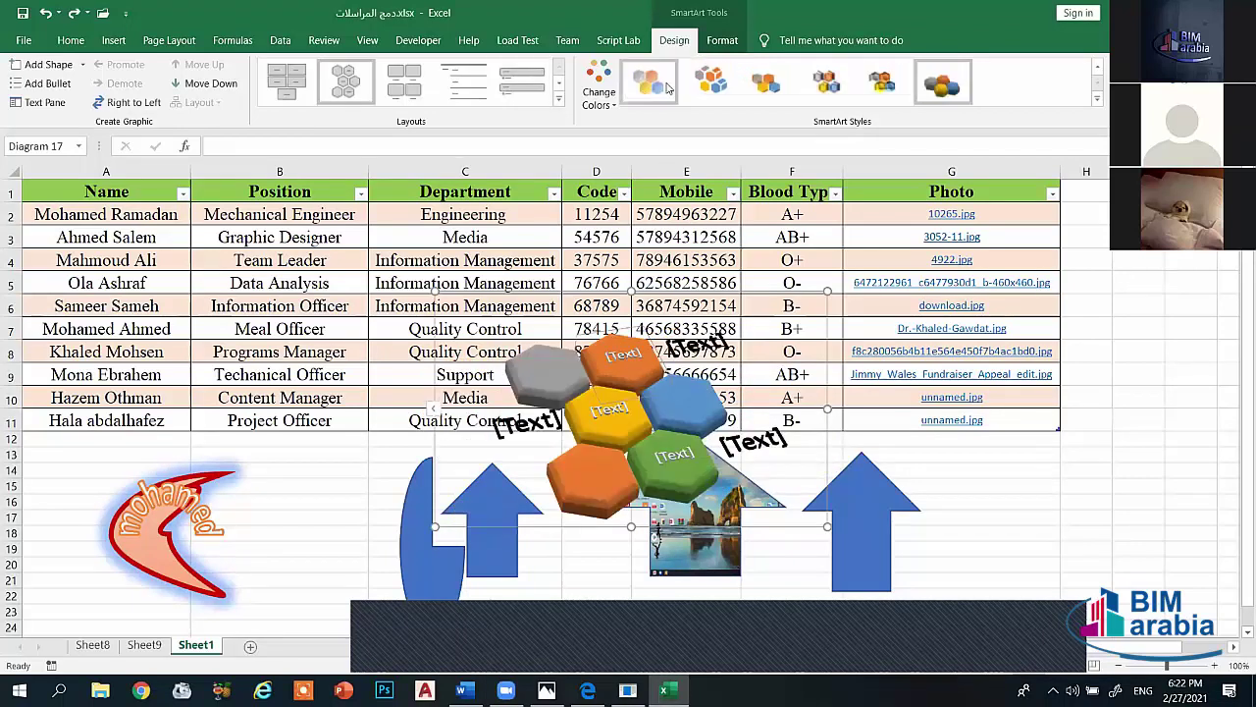
# - Try several SmartArt Styles on the hexagons, ending with a flatter look
pyautogui.click(708, 83)
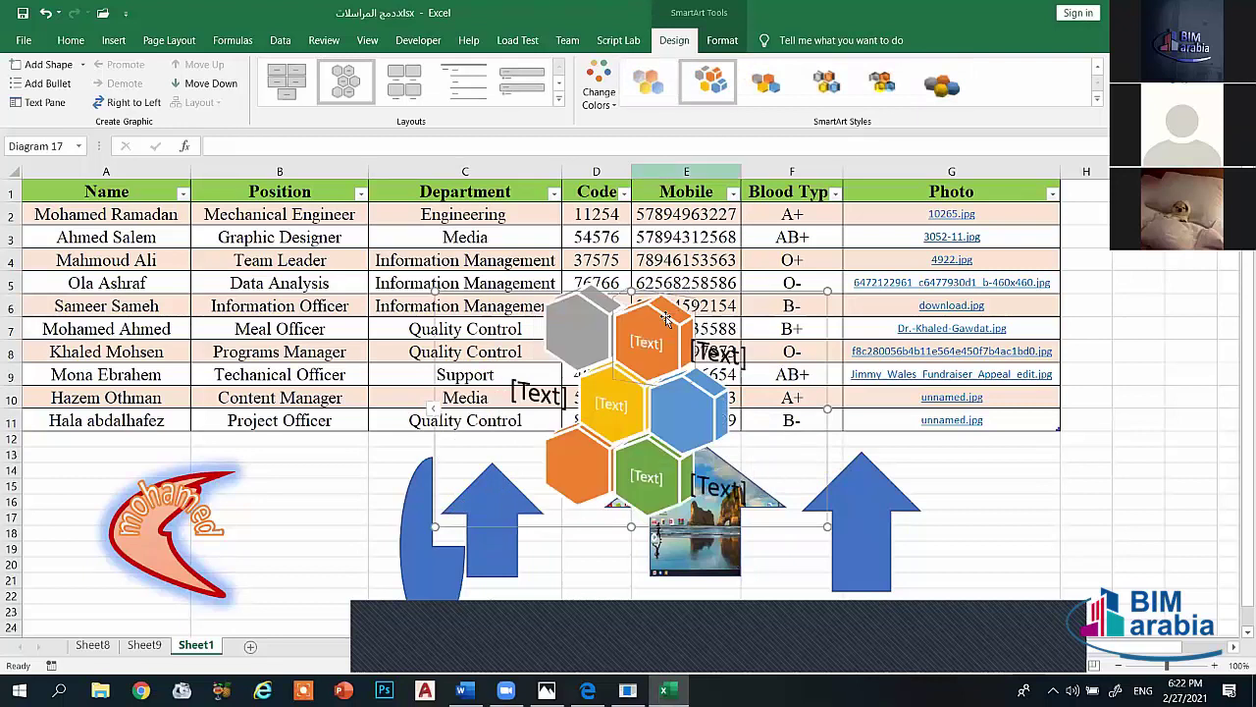
pyautogui.click(766, 83)
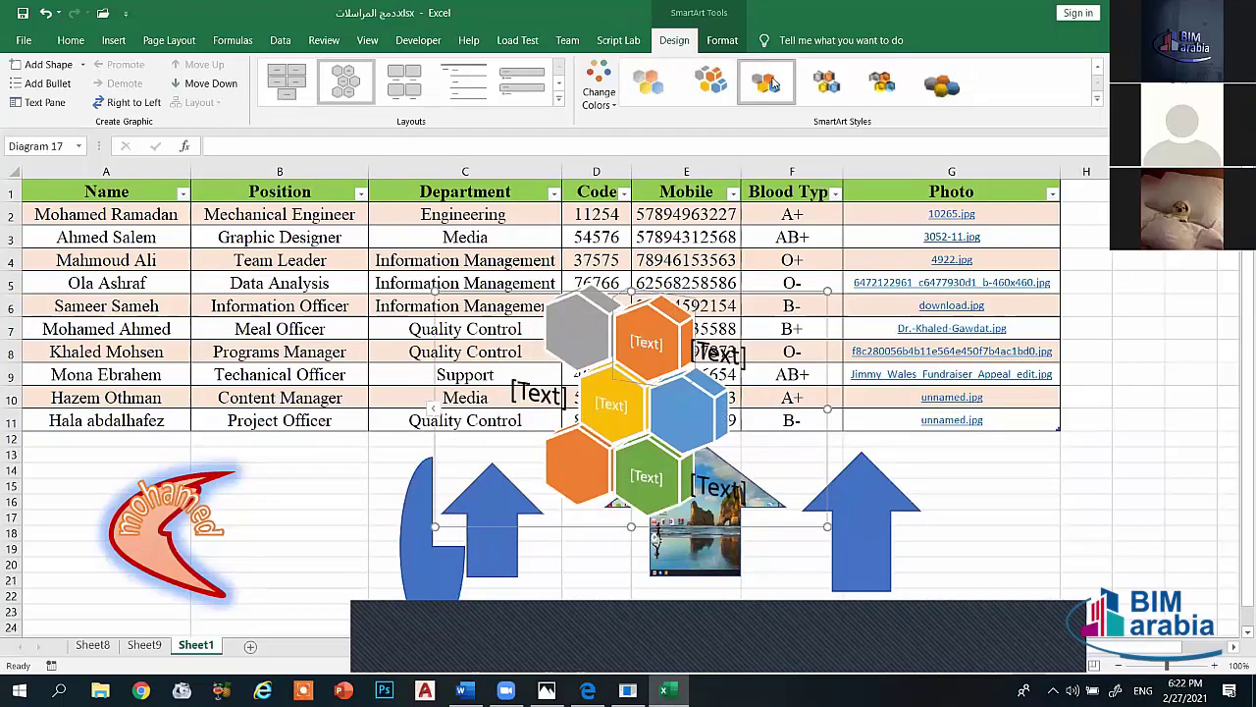
pyautogui.click(1097, 86)
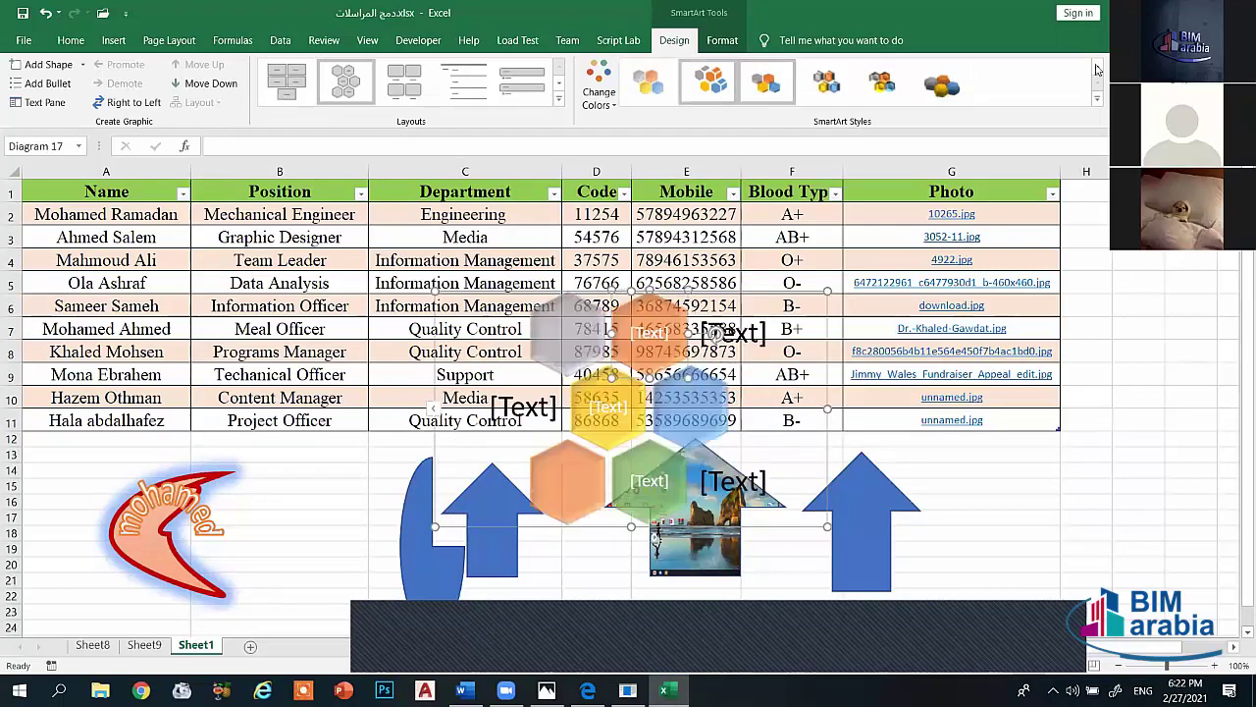
pyautogui.click(883, 82)
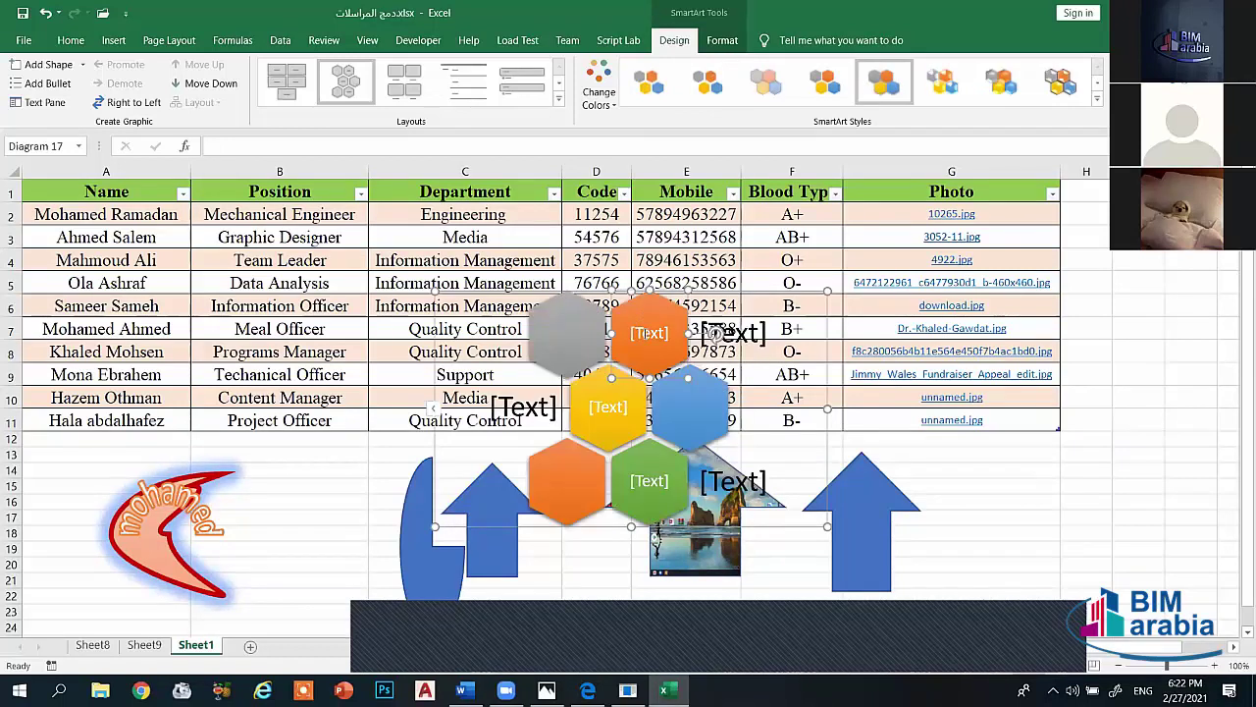
# - Try the add-shape and add-bullet options on the hexagon diagram, then select the blue hexagon
pyautogui.click(48, 65)
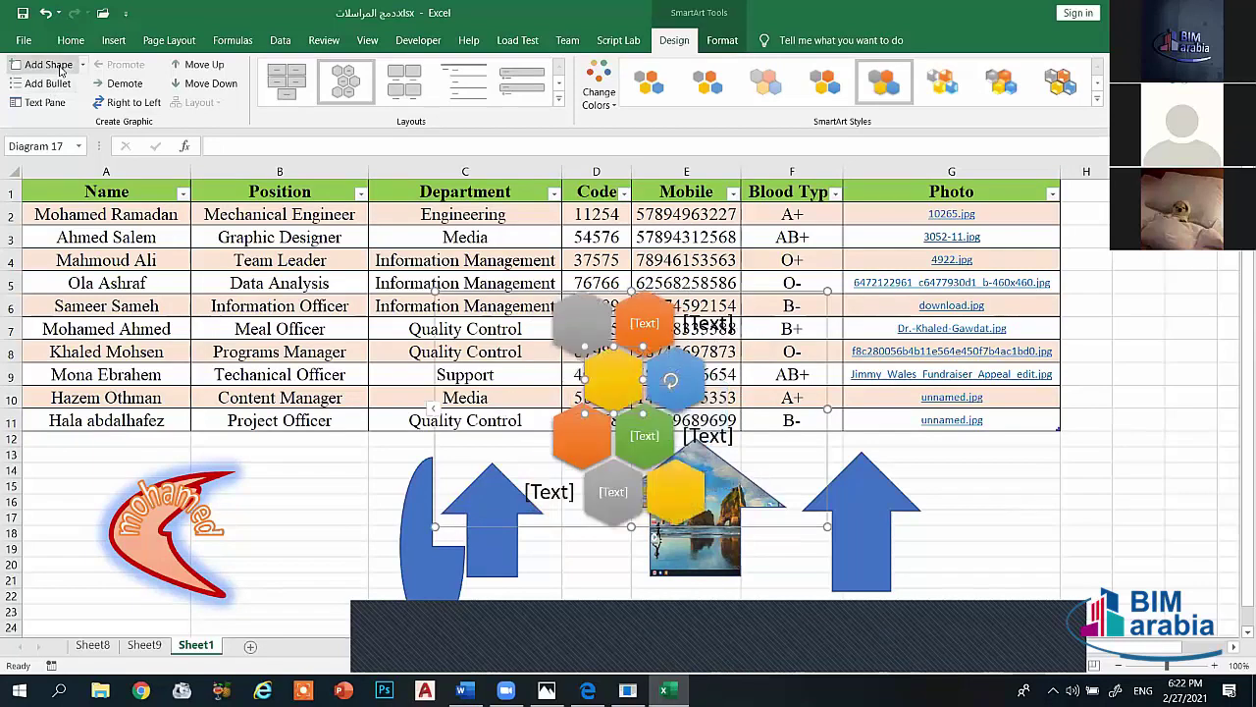
pyautogui.click(82, 65)
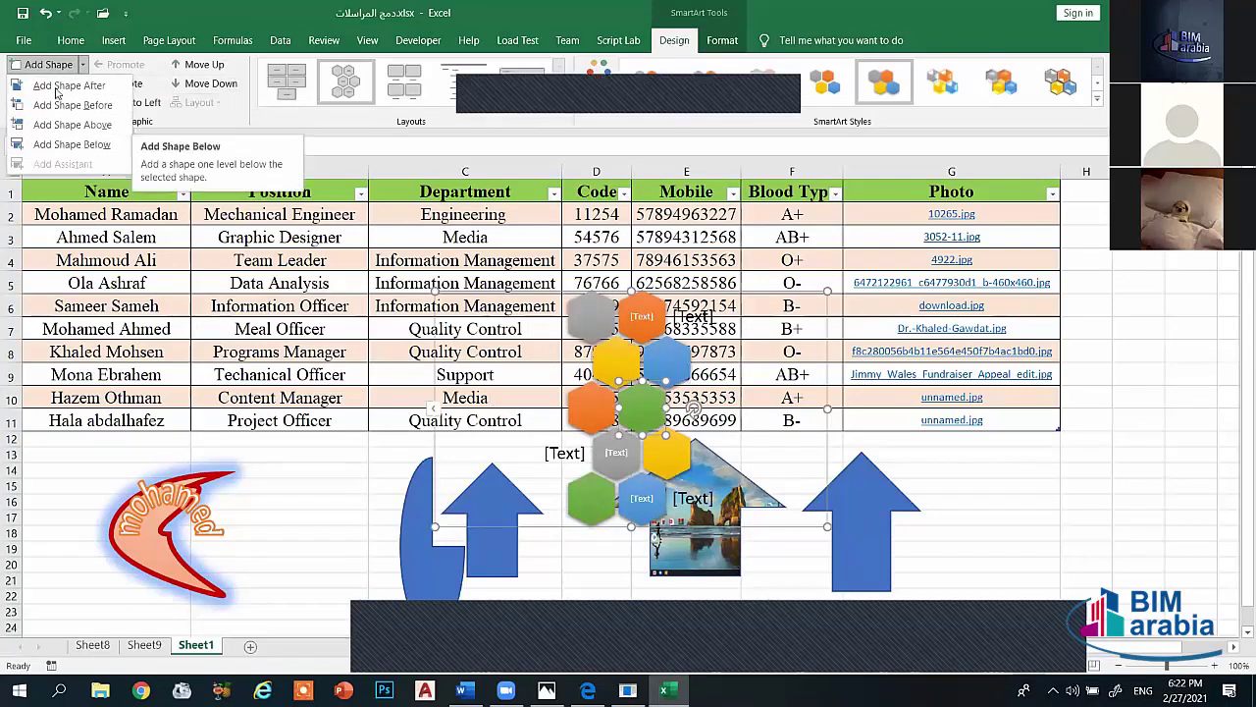
pyautogui.click(361, 301)
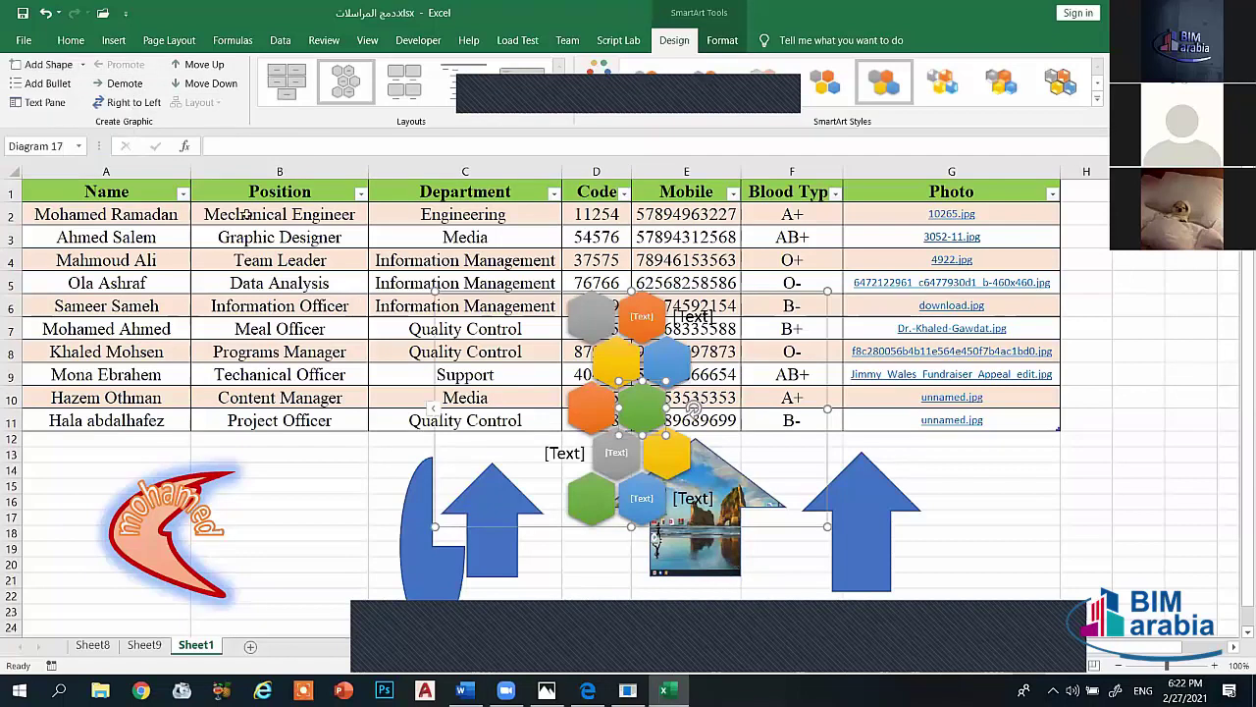
pyautogui.click(47, 86)
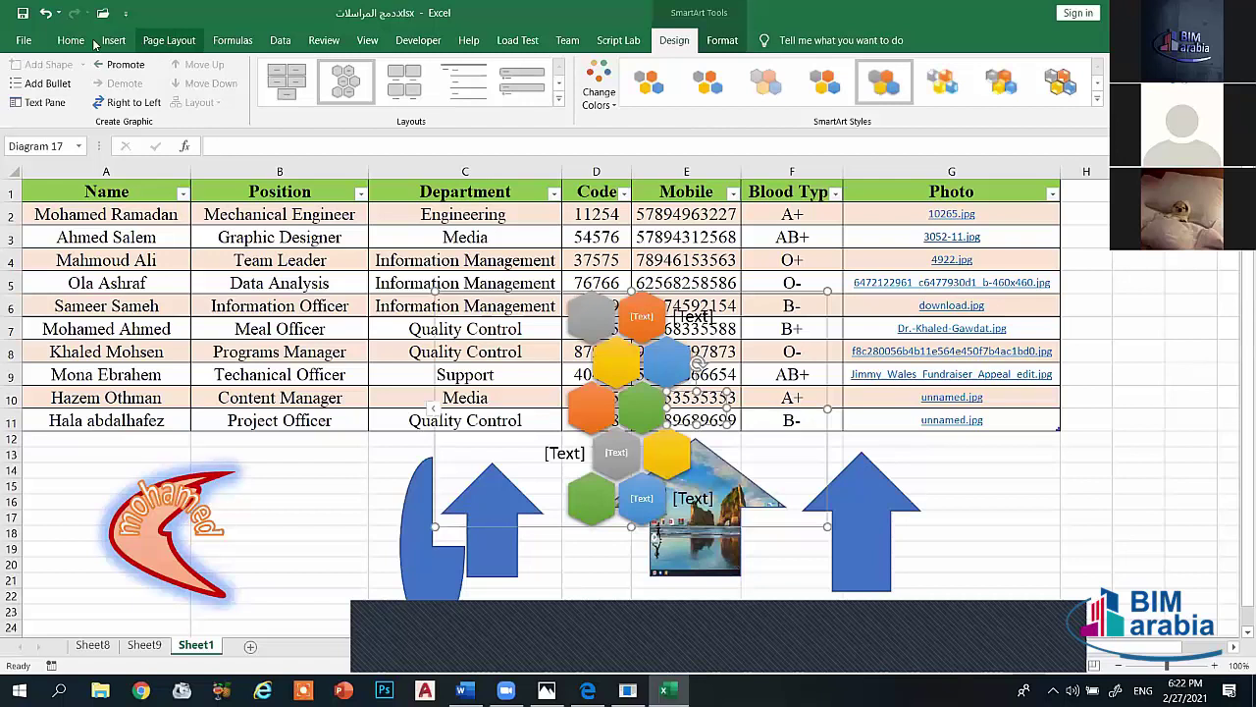
pyautogui.press('Tab')
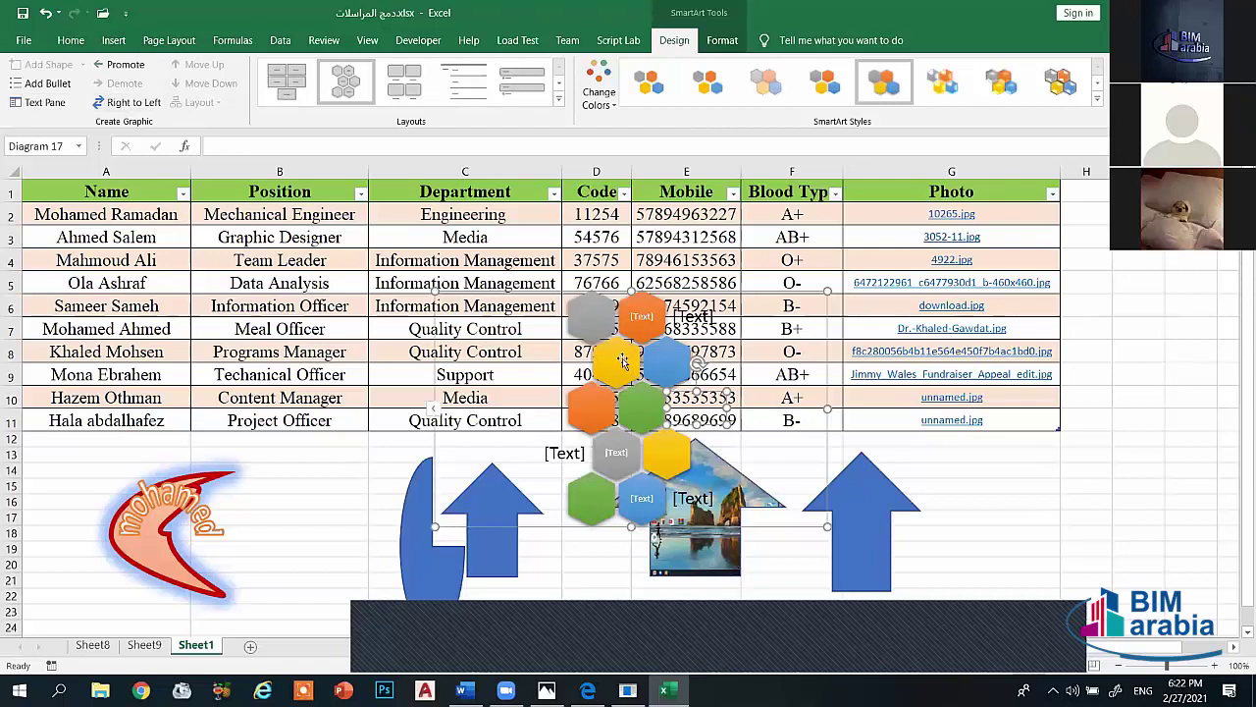
# - Toggle the diagram's Right to Left direction several times, ending on the original direction
pyautogui.click(134, 104)
pyautogui.click(134, 104)
pyautogui.click(133, 104)
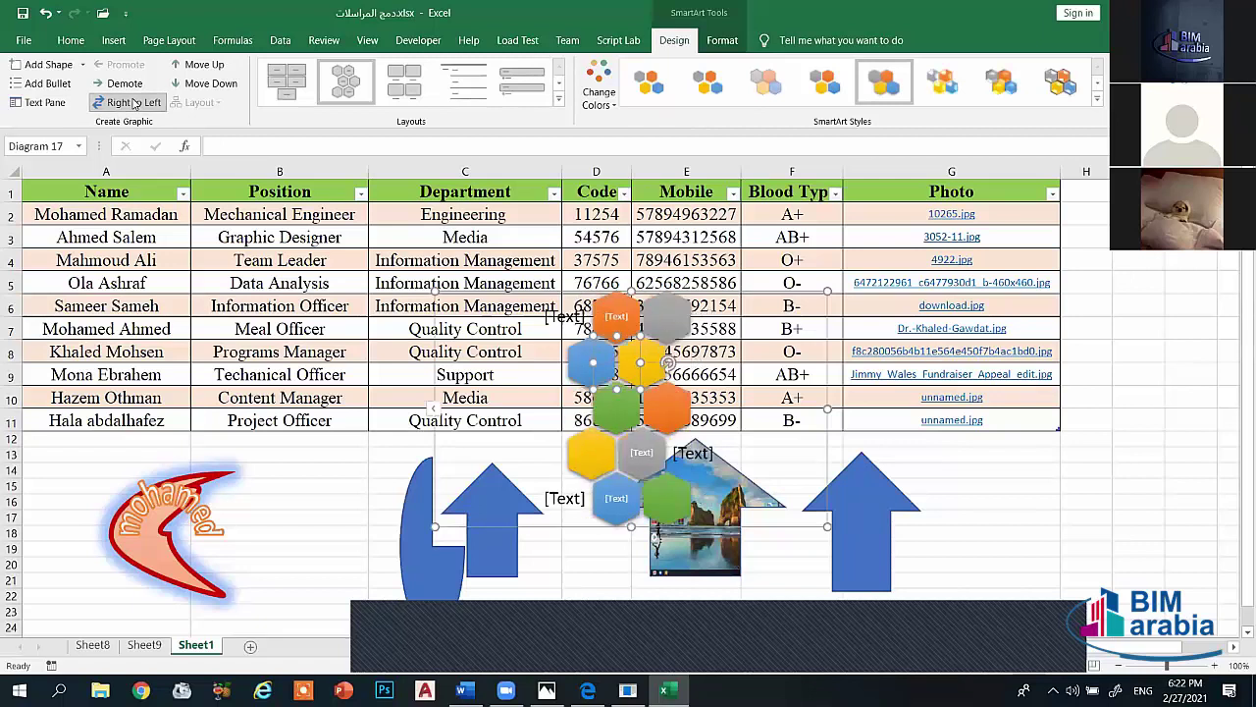
pyautogui.click(133, 104)
pyautogui.click(134, 104)
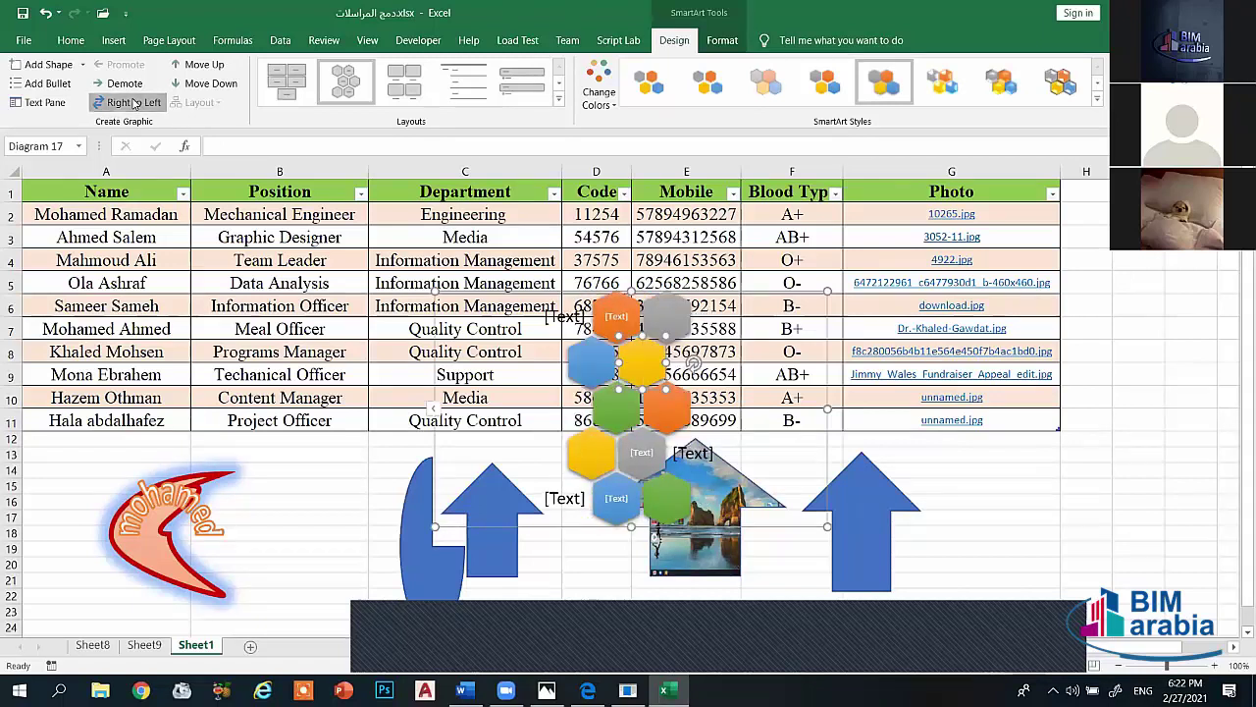
pyautogui.click(137, 105)
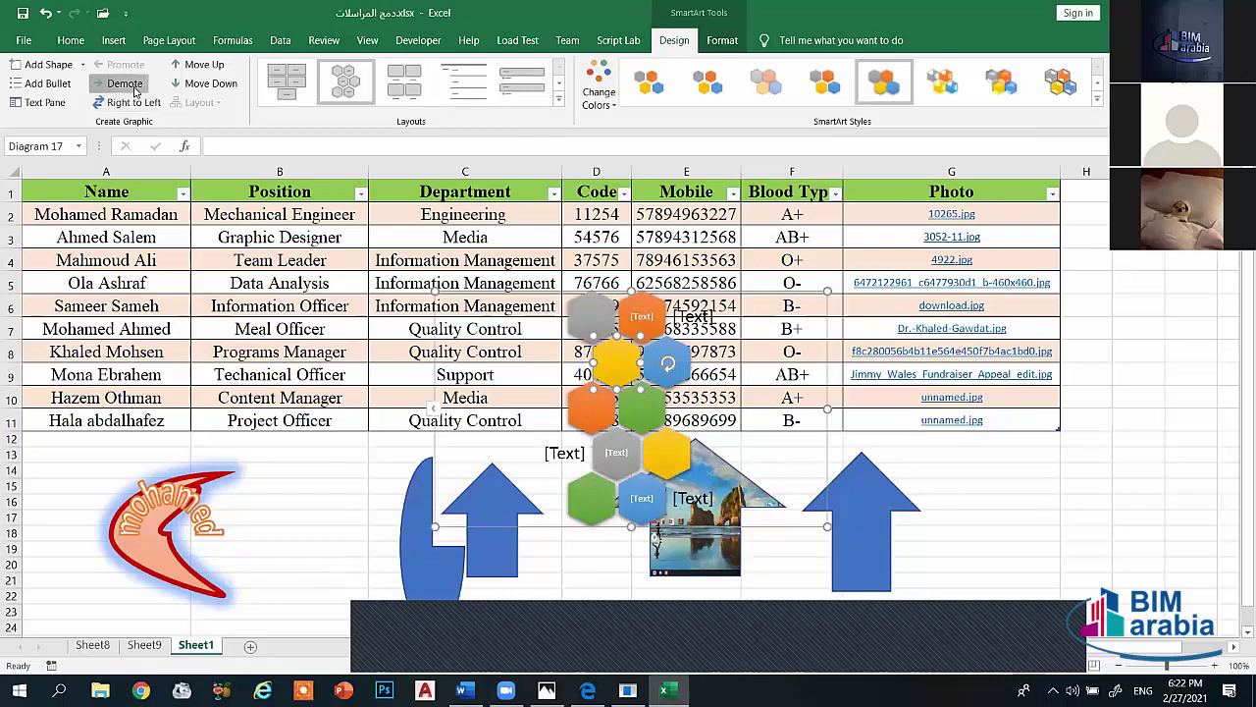
# - Demote the blue and yellow hexagons to sub-items, leaving six larger hexagons
pyautogui.click(140, 83)
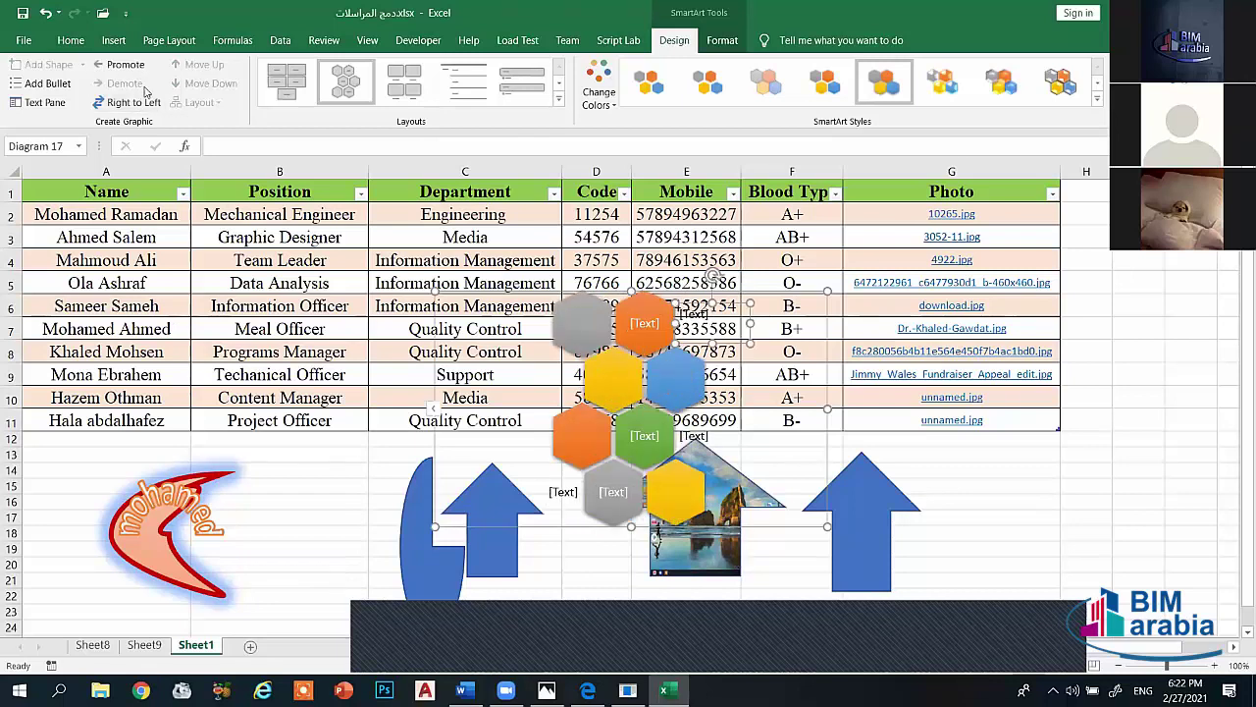
pyautogui.click(638, 376)
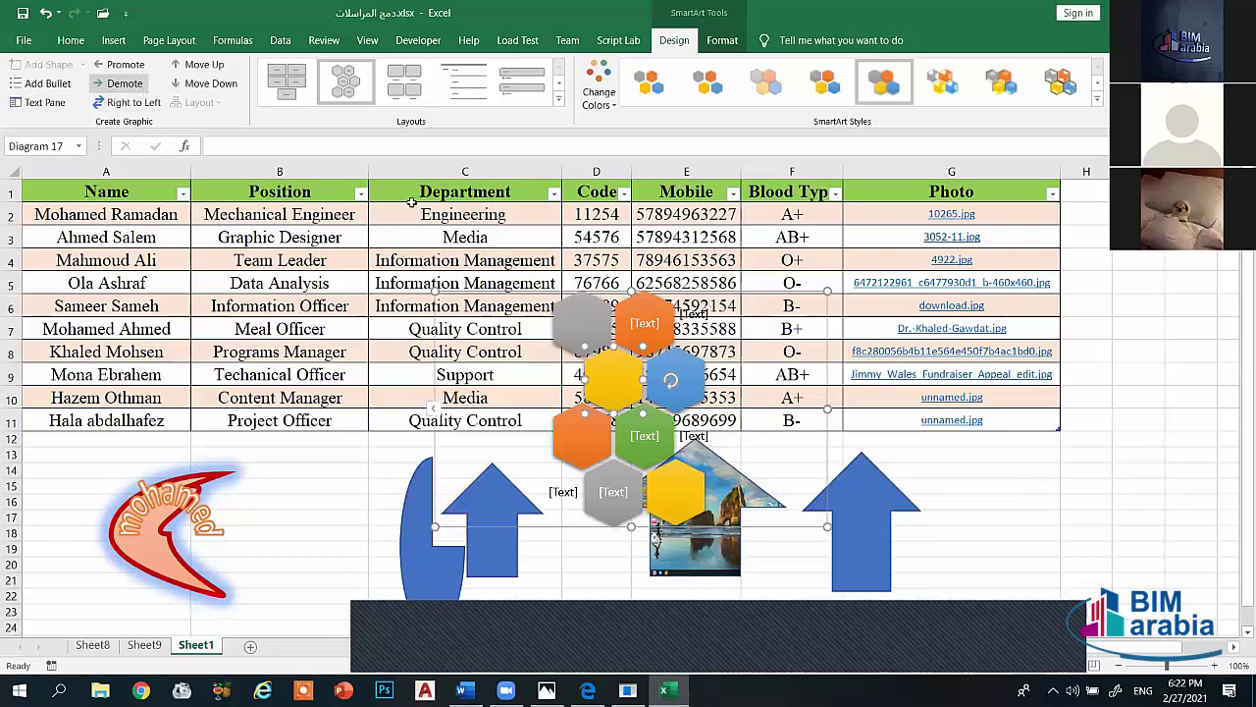
pyautogui.click(120, 83)
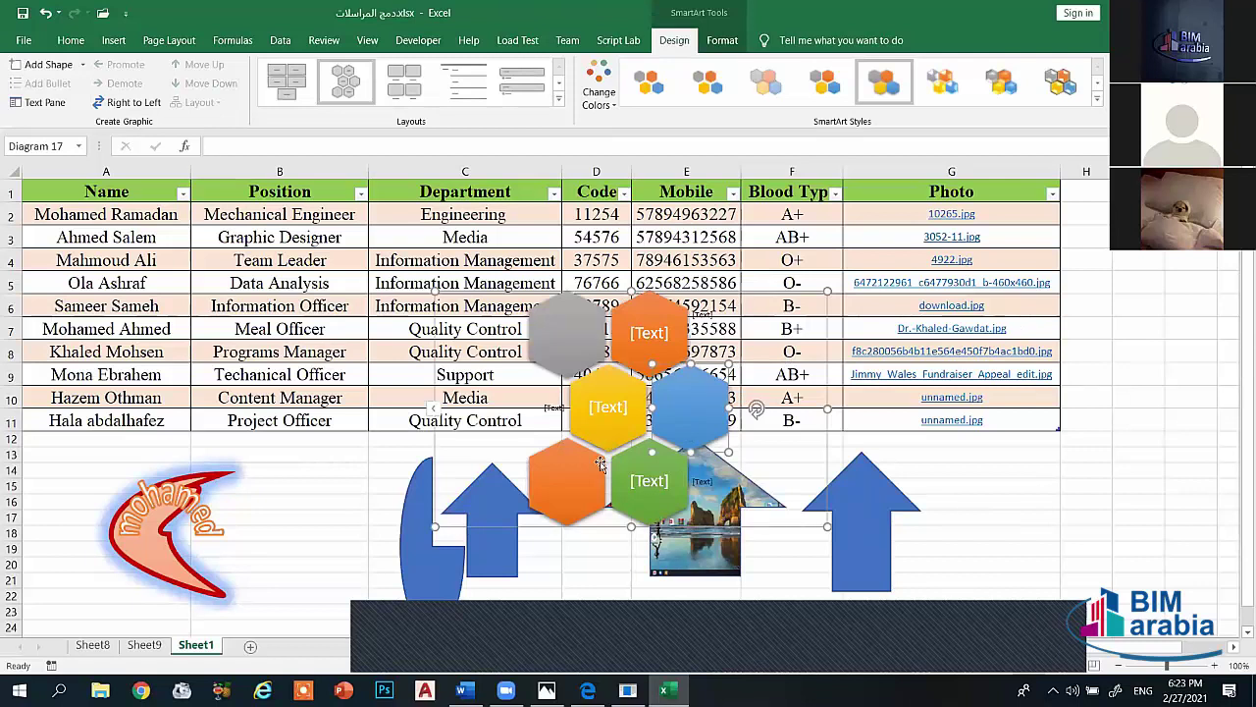
# - Reposition the yellow hexagon in the diagram using Move Up and Move Down
pyautogui.click(608, 413)
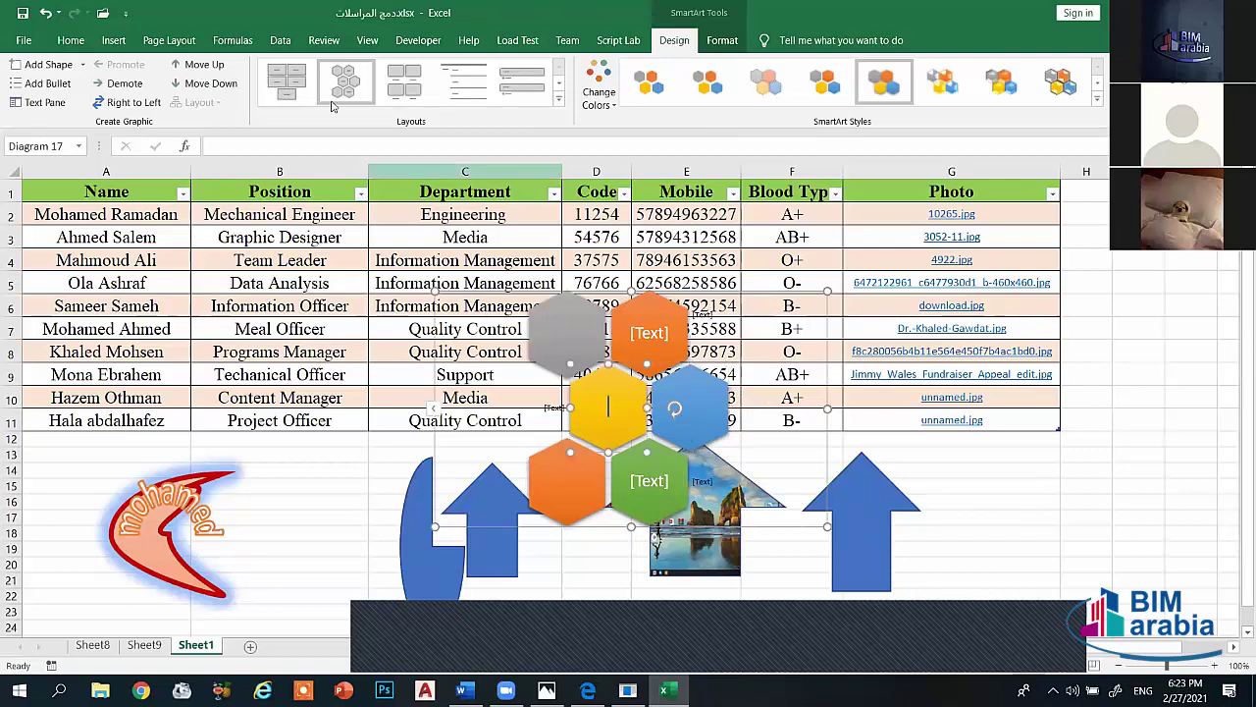
pyautogui.click(186, 71)
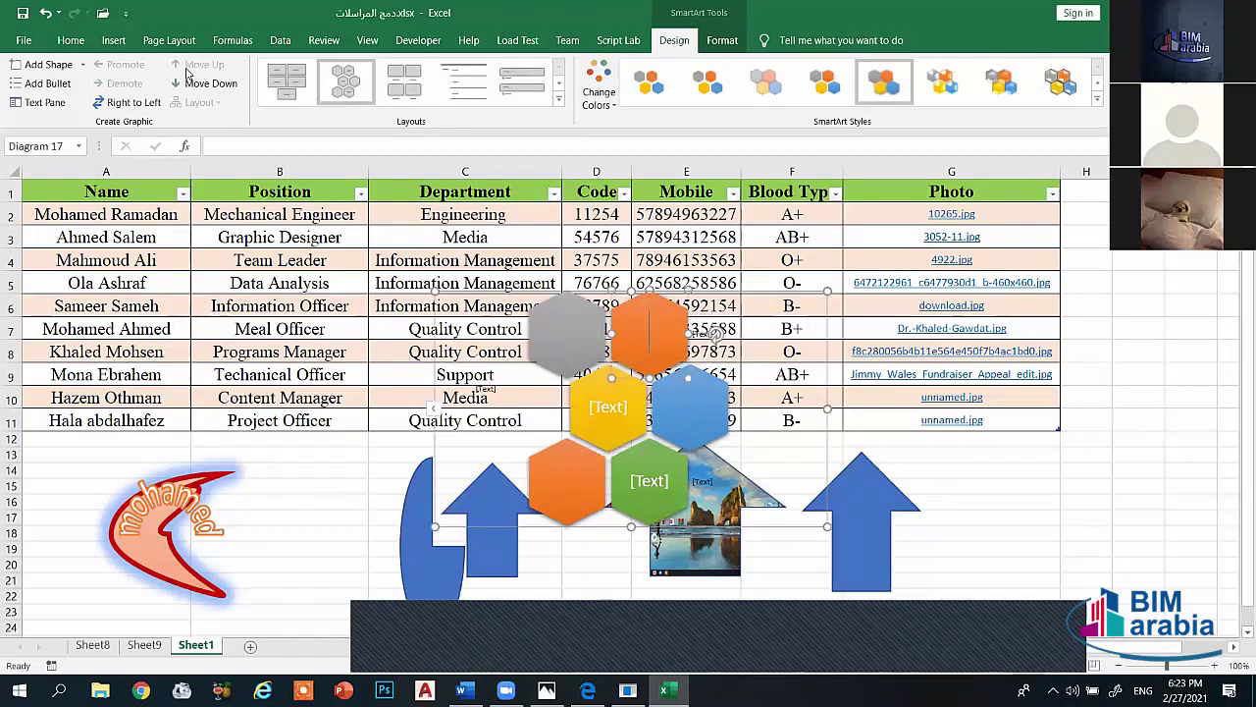
pyautogui.click(203, 83)
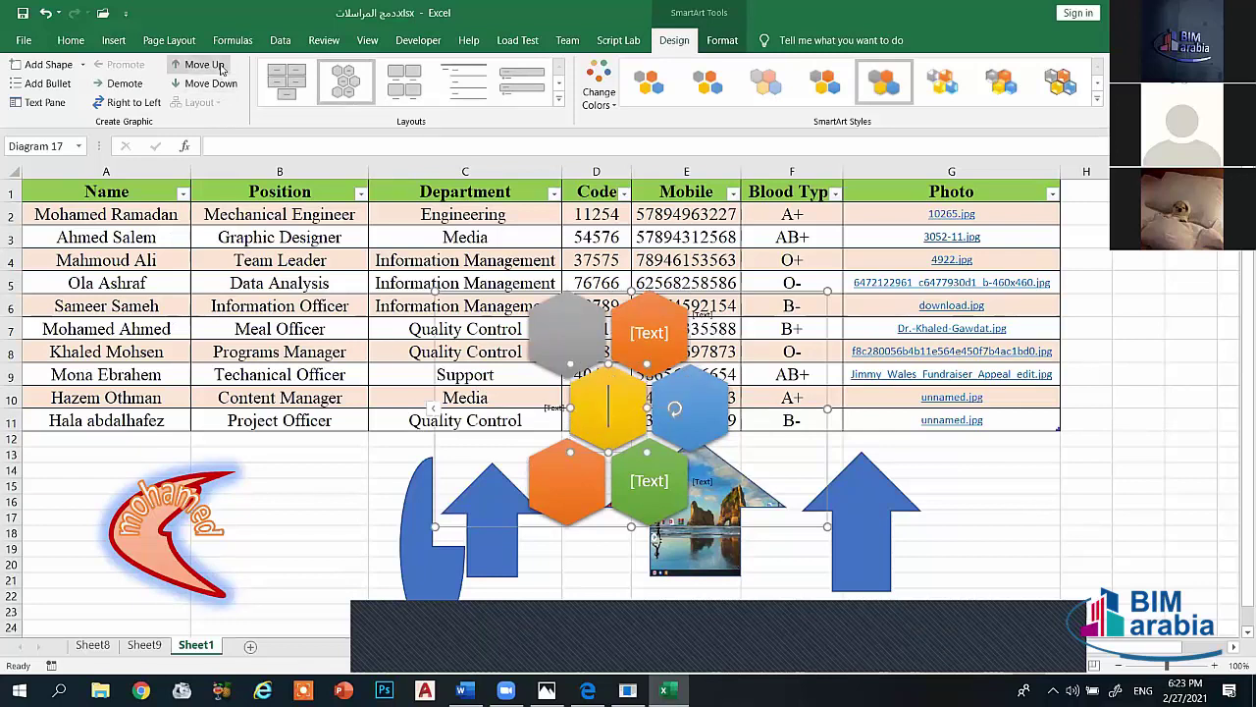
pyautogui.click(219, 67)
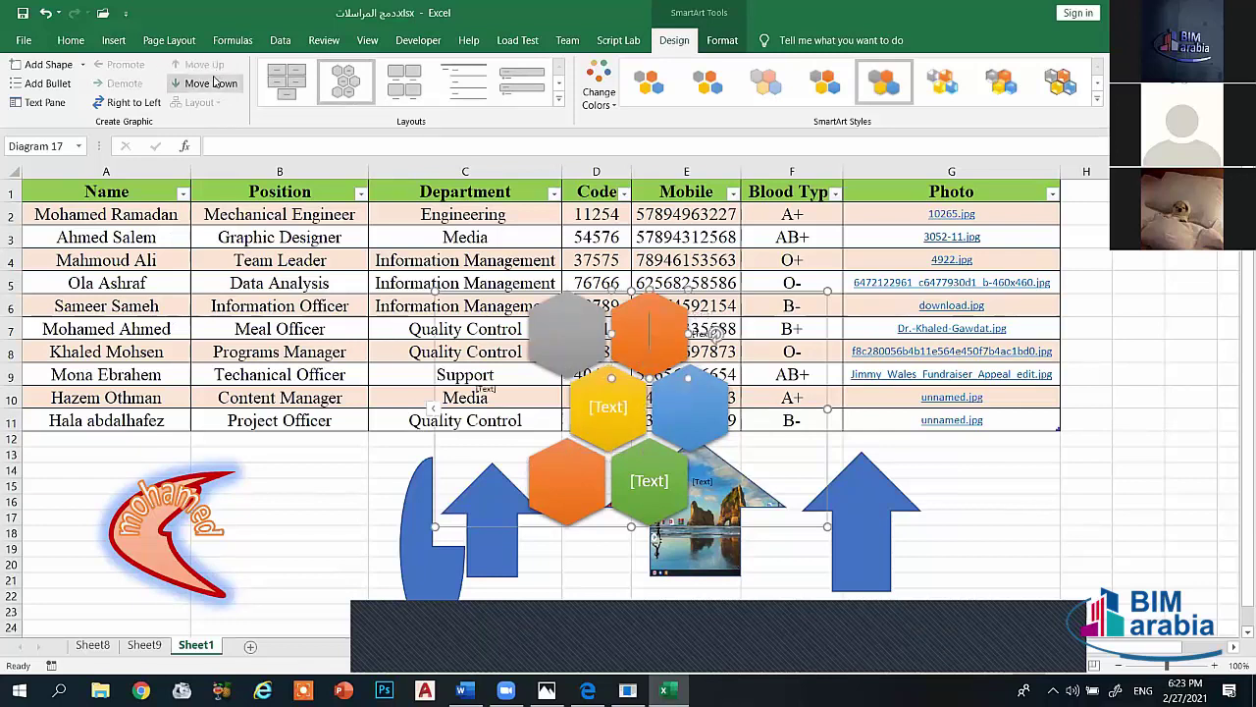
pyautogui.click(608, 405)
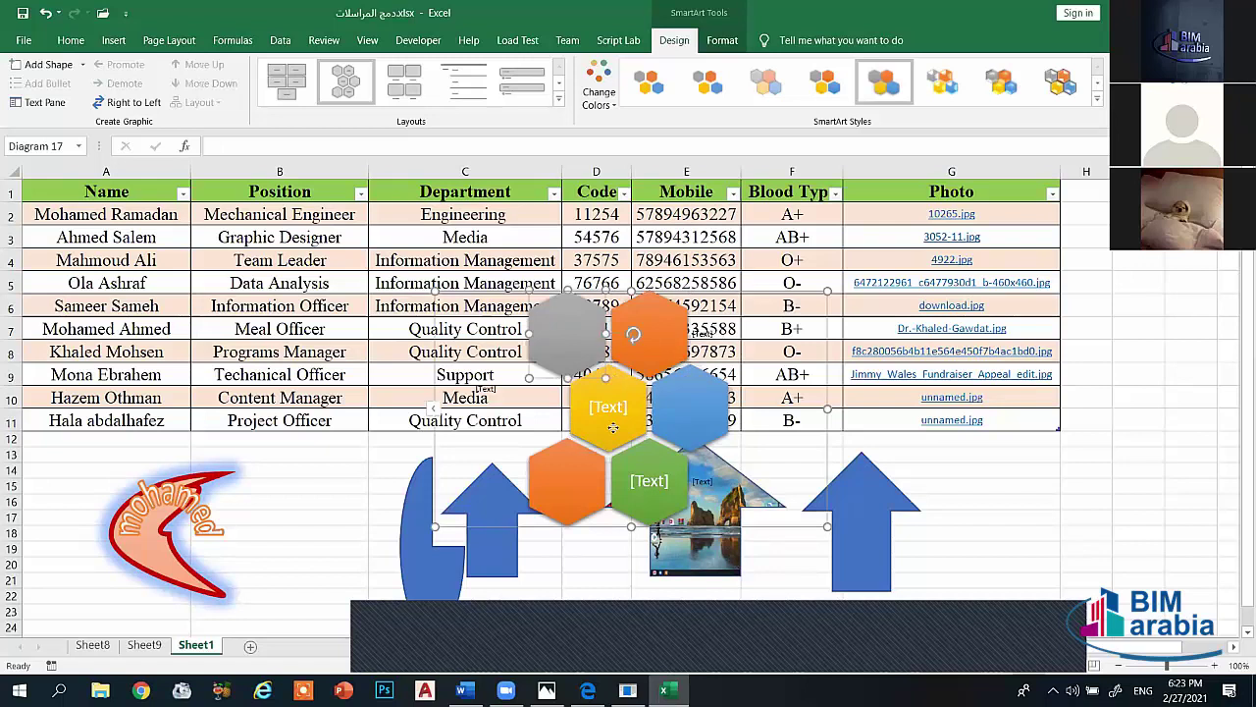
pyautogui.click(229, 83)
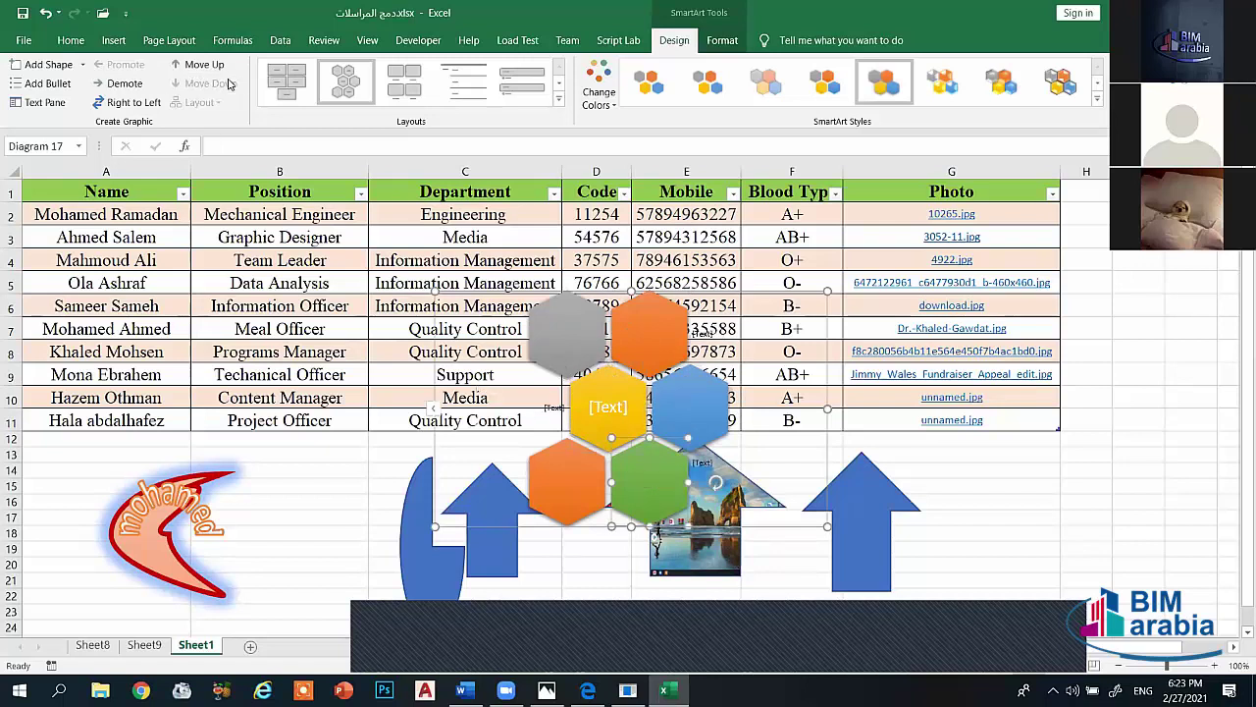
pyautogui.click(201, 65)
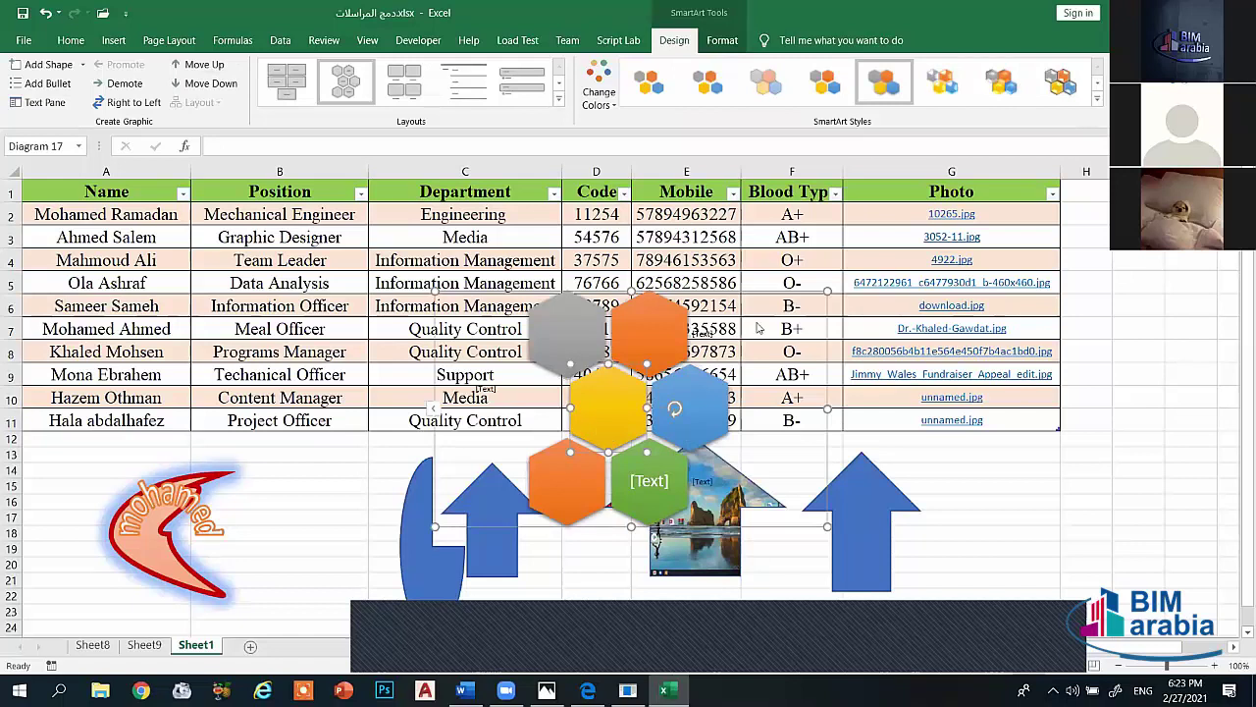
# - Undo the grey hexagon drags, then convert the diagram to a grouped set of blue shapes
pyautogui.moveTo(556, 322); pyautogui.dragTo(594, 351)
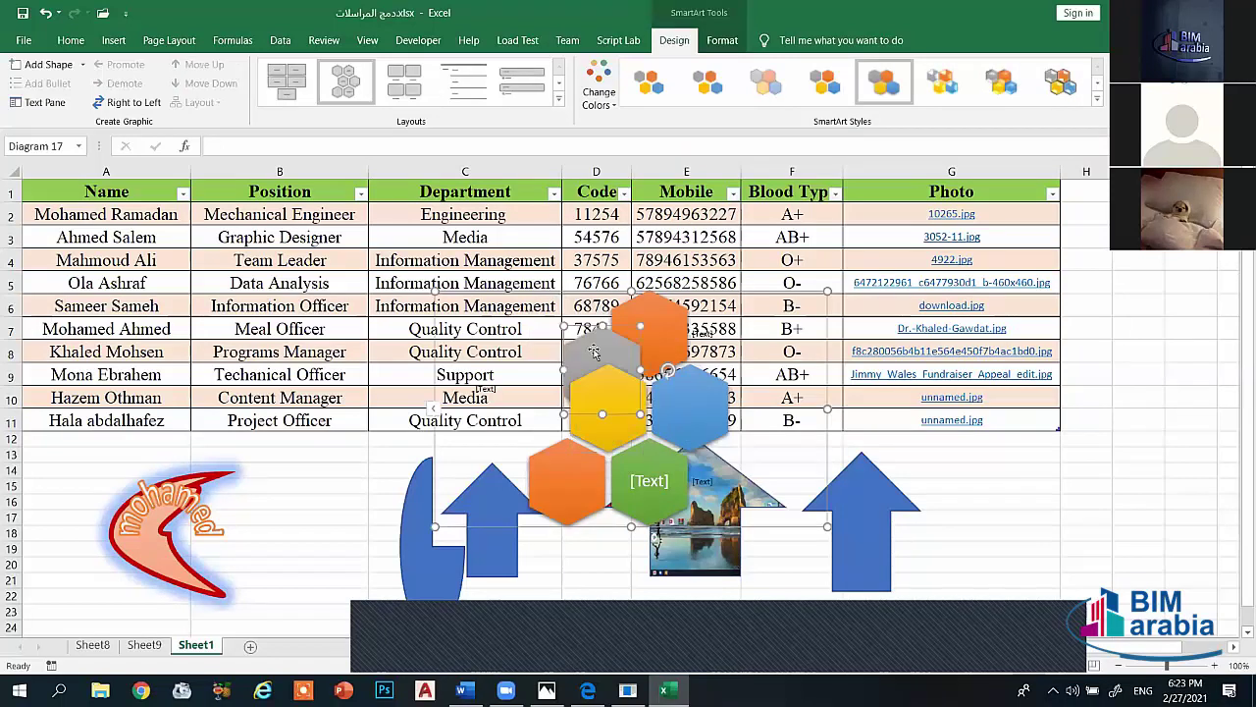
pyautogui.hotkey('ctrl', 'z')
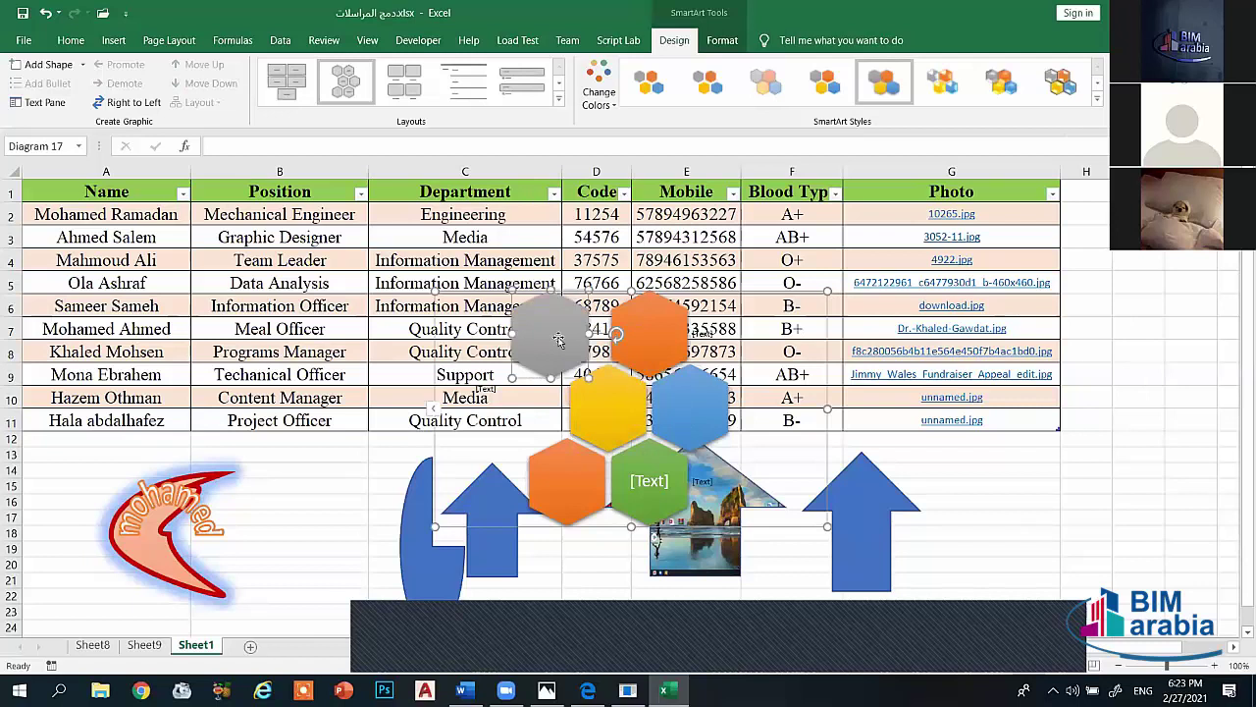
pyautogui.moveTo(584, 346); pyautogui.dragTo(599, 348)
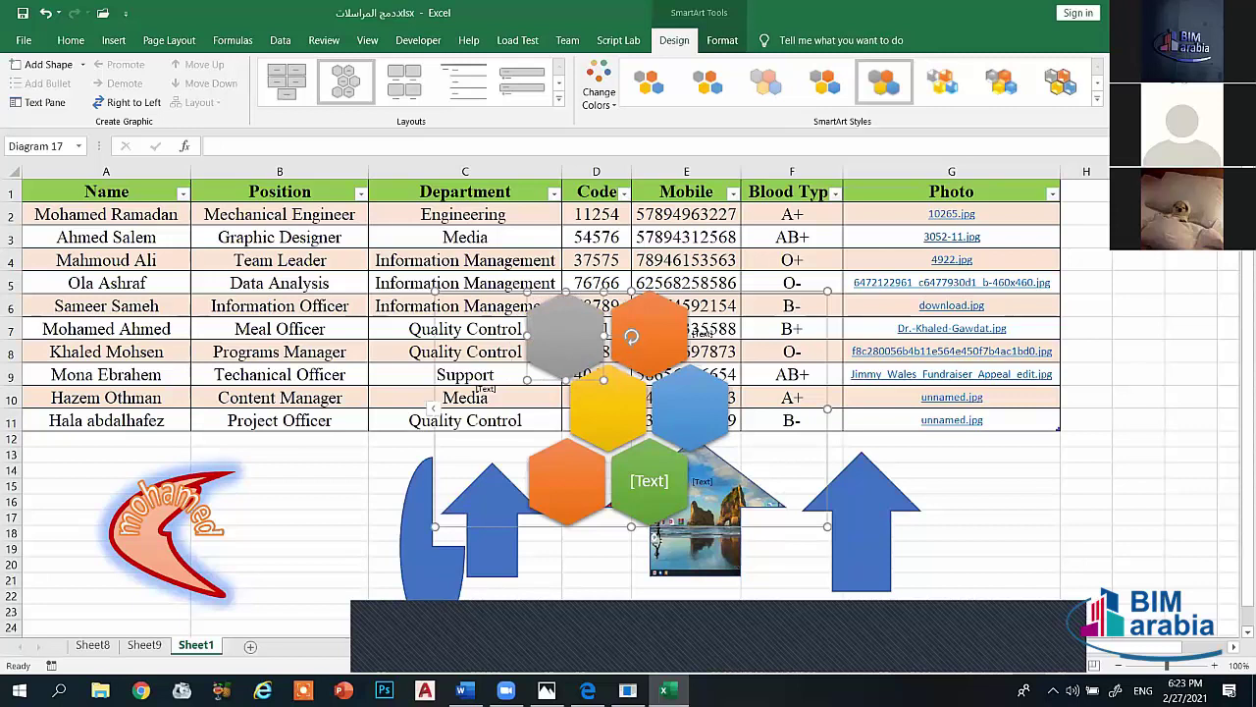
pyautogui.hotkey('ctrl', 'z')
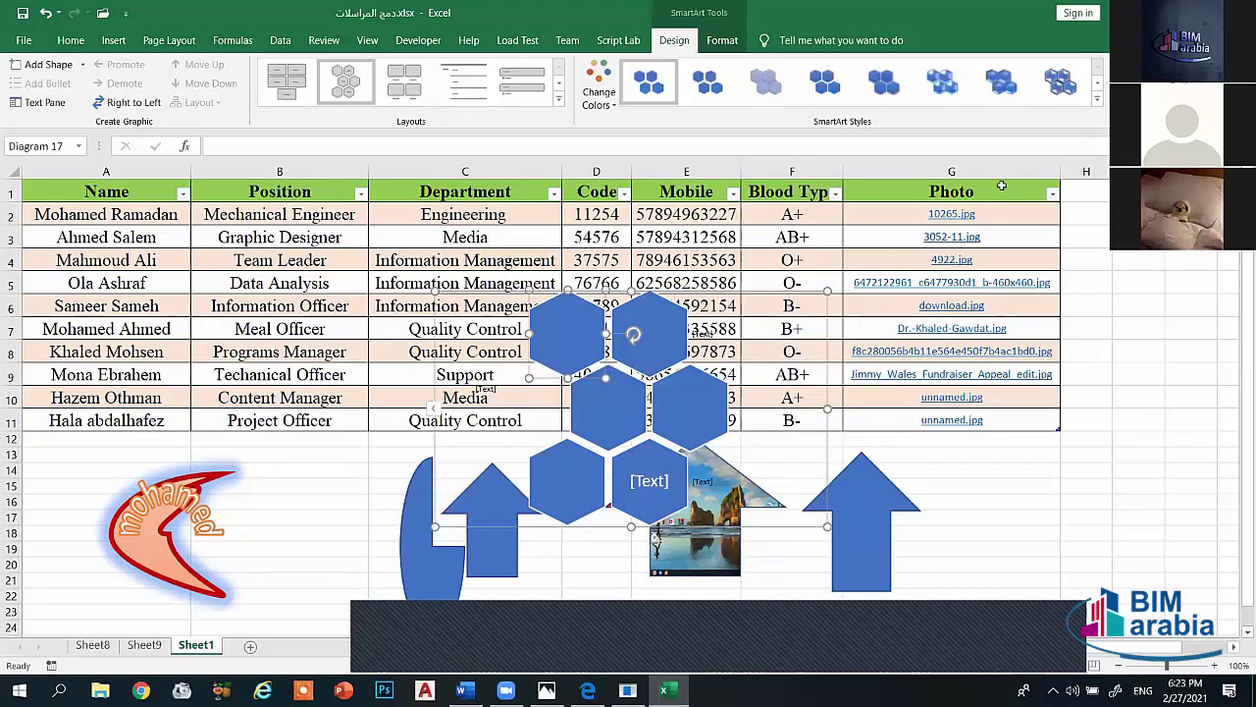
pyautogui.click(633, 335)
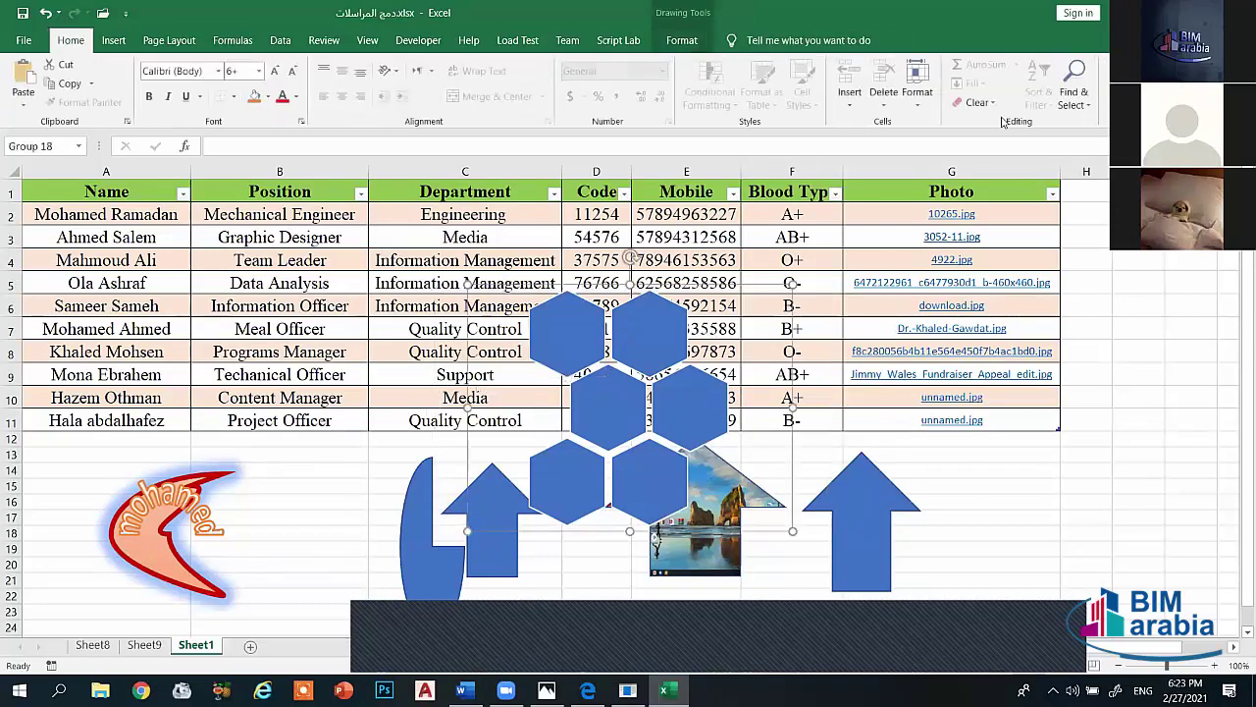
pyautogui.click(682, 41)
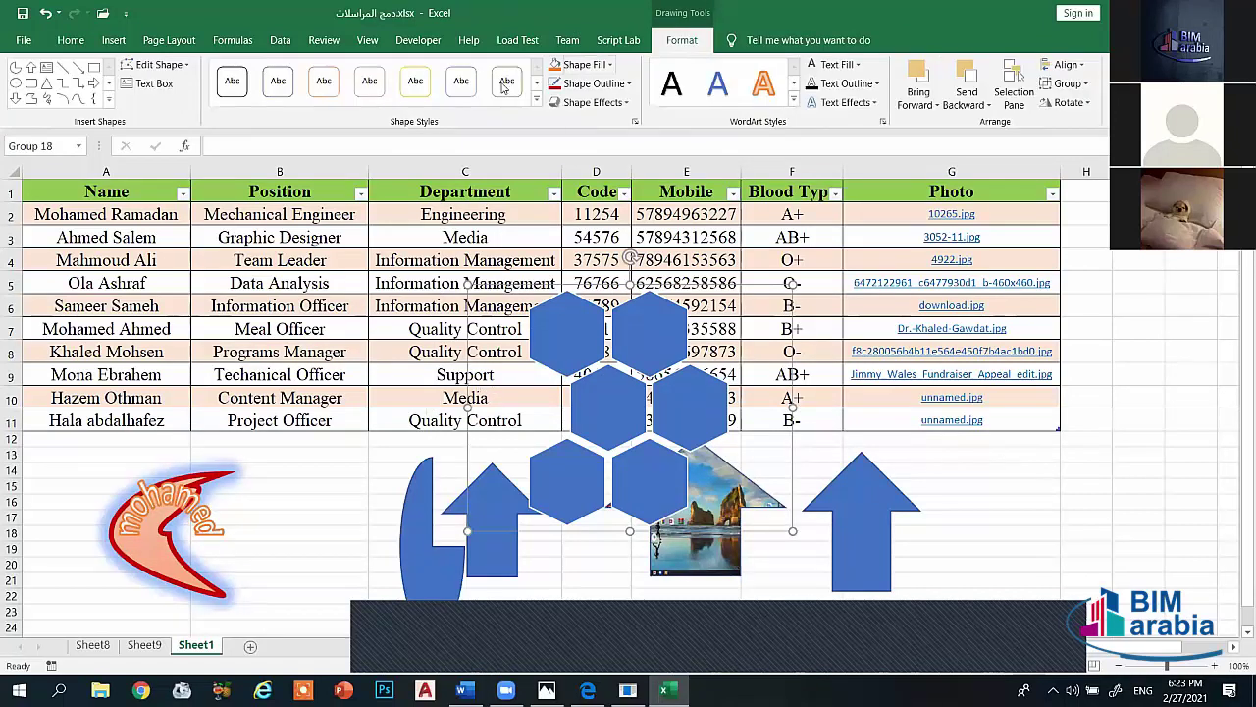
# - Undo the shape conversion to bring back the coloured hexagon SmartArt
pyautogui.click(587, 64)
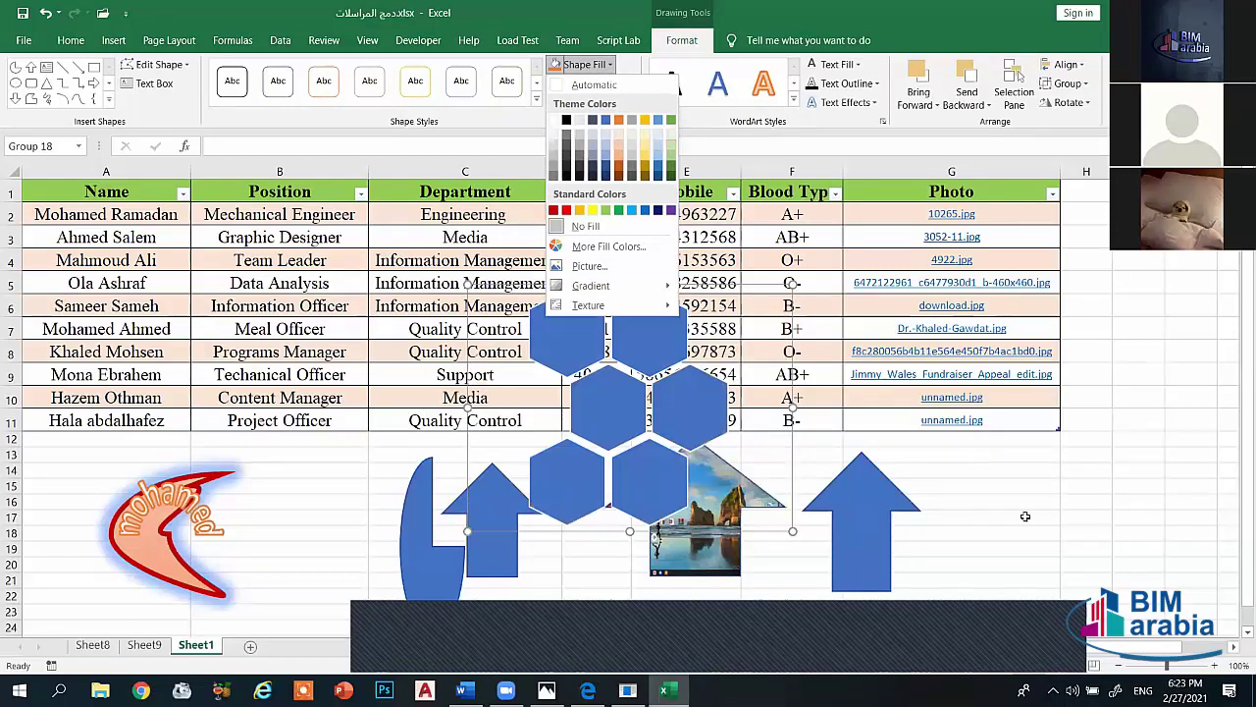
pyautogui.click(717, 424)
pyautogui.hotkey('ctrl', 'z')
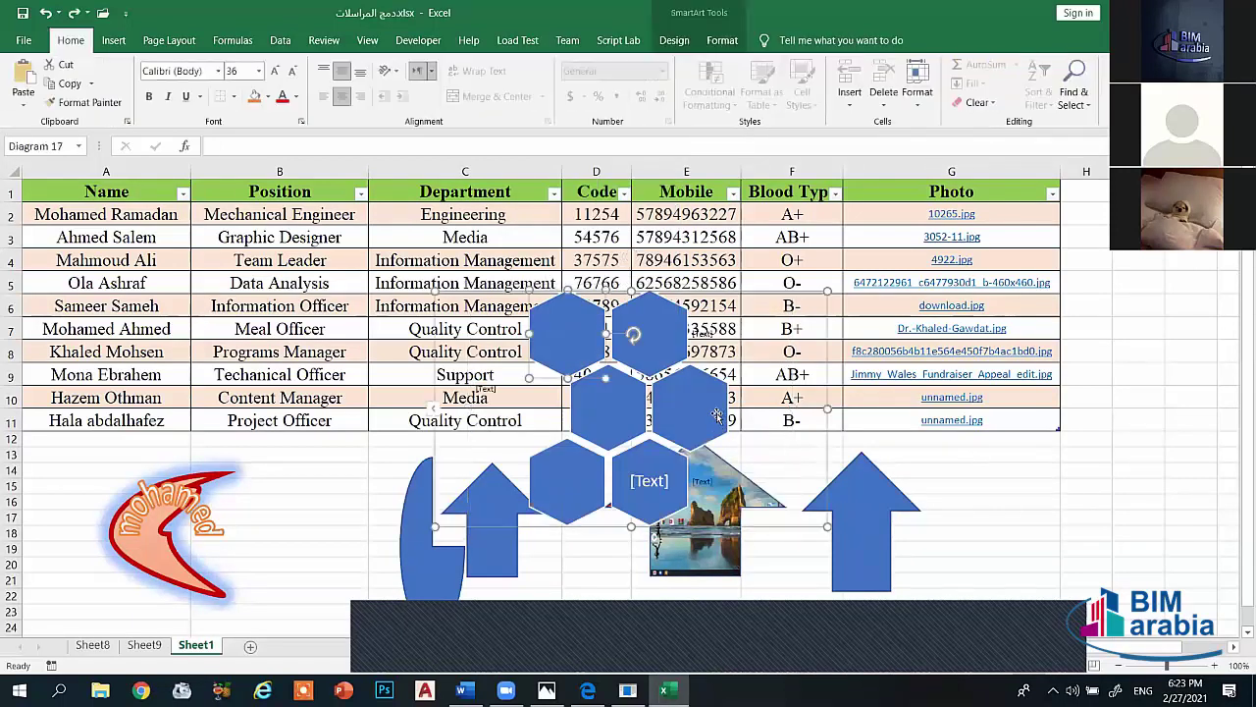
pyautogui.click(674, 40)
pyautogui.click(727, 41)
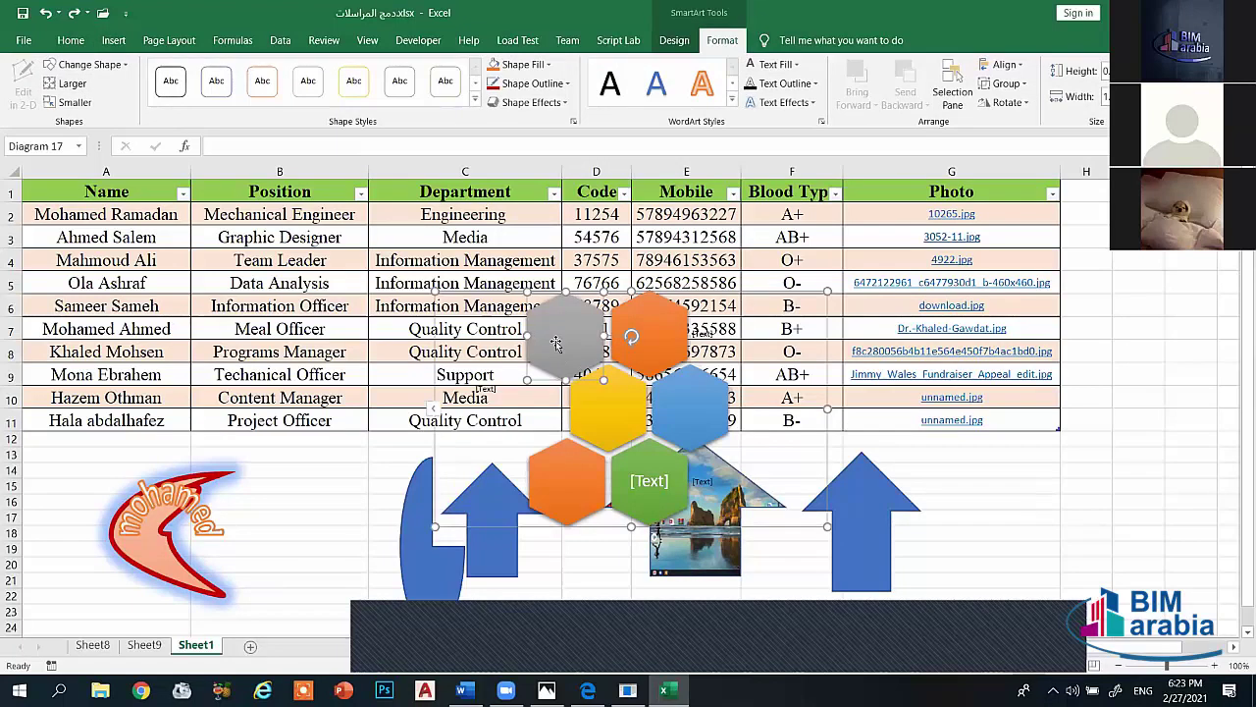
# - Resize the grey hexagon with Larger and Smaller, then change it to a rounder shape
pyautogui.click(85, 87)
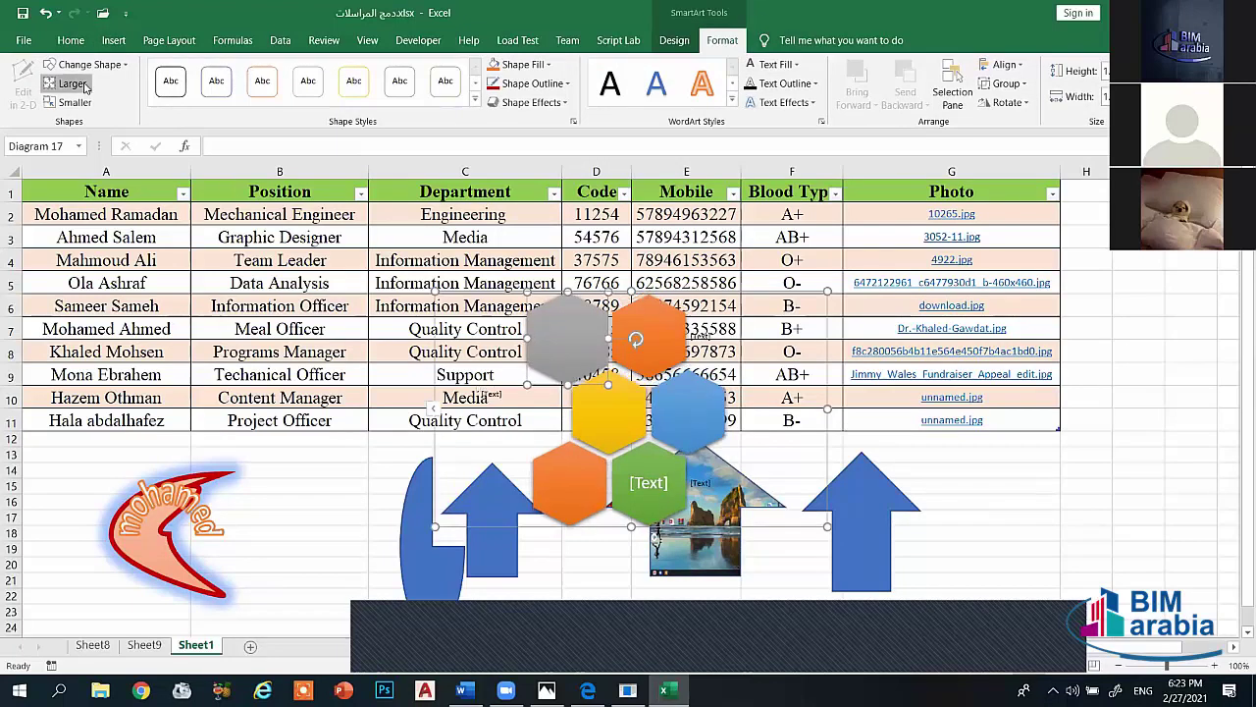
pyautogui.click(78, 104)
pyautogui.click(78, 104)
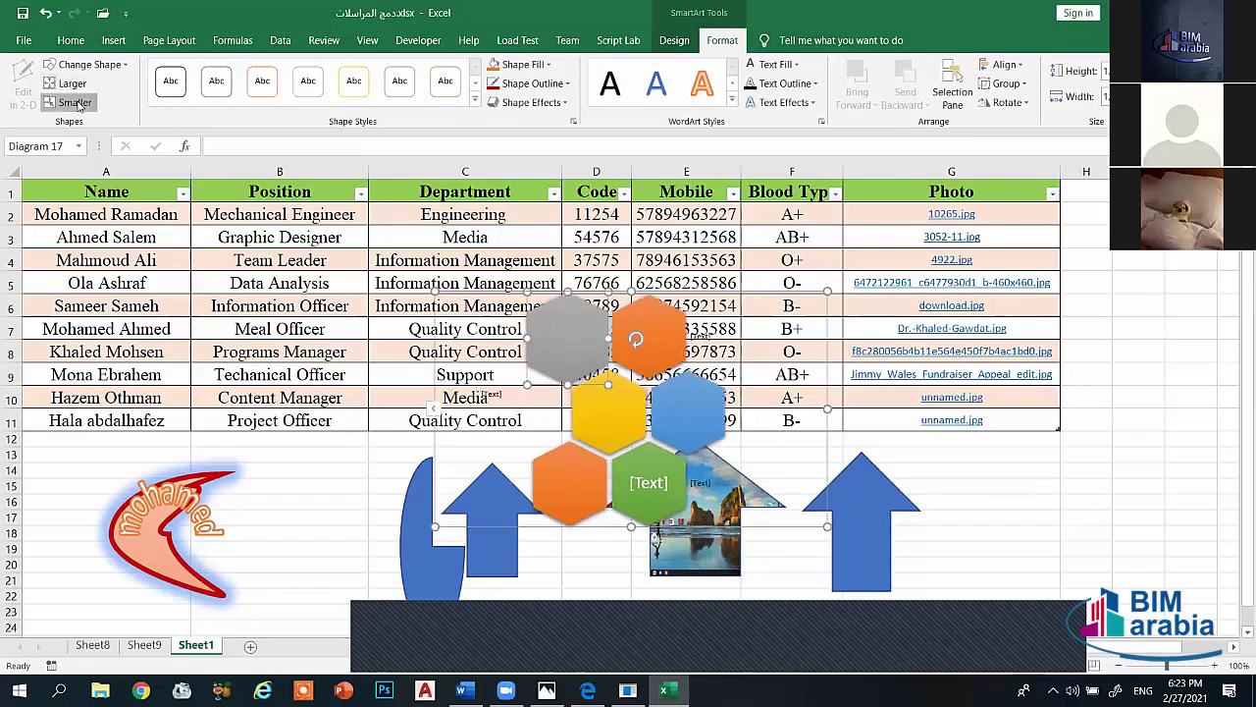
pyautogui.click(79, 104)
pyautogui.click(100, 64)
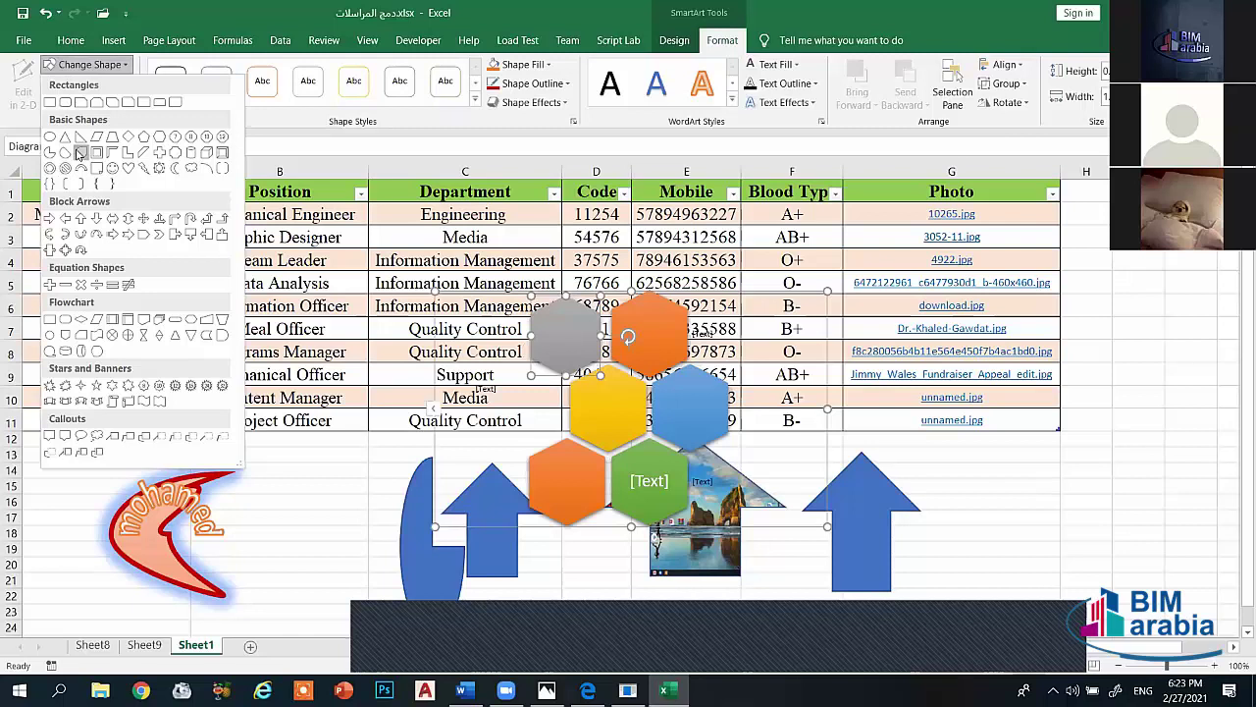
pyautogui.click(81, 154)
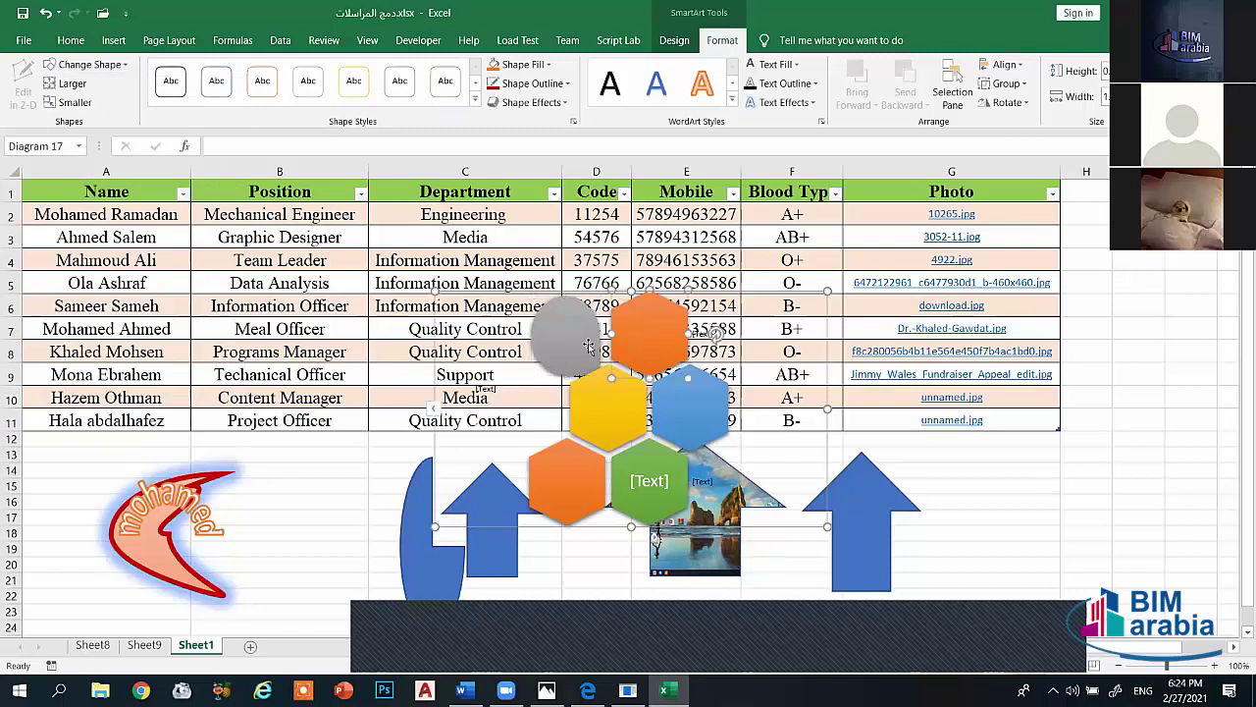
# - Deselect the diagram by selecting cell D22 and show the Insert options
pyautogui.click(631, 428)
pyautogui.click(589, 592)
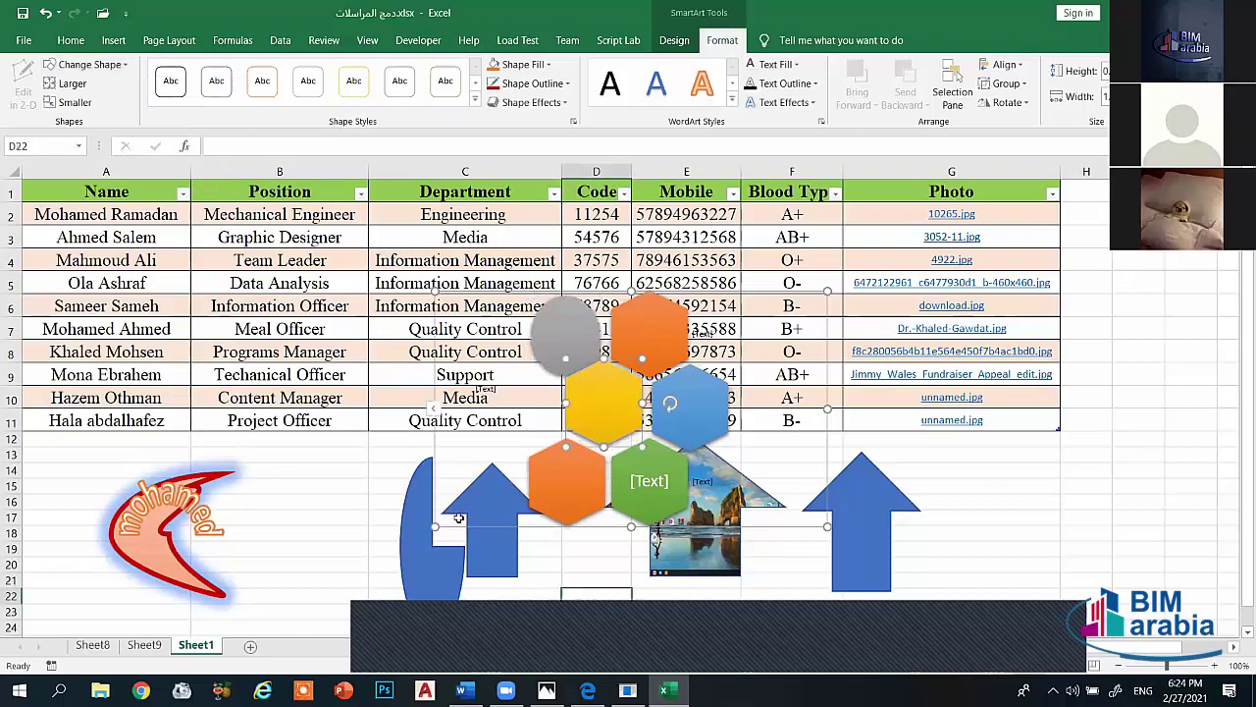
pyautogui.click(118, 43)
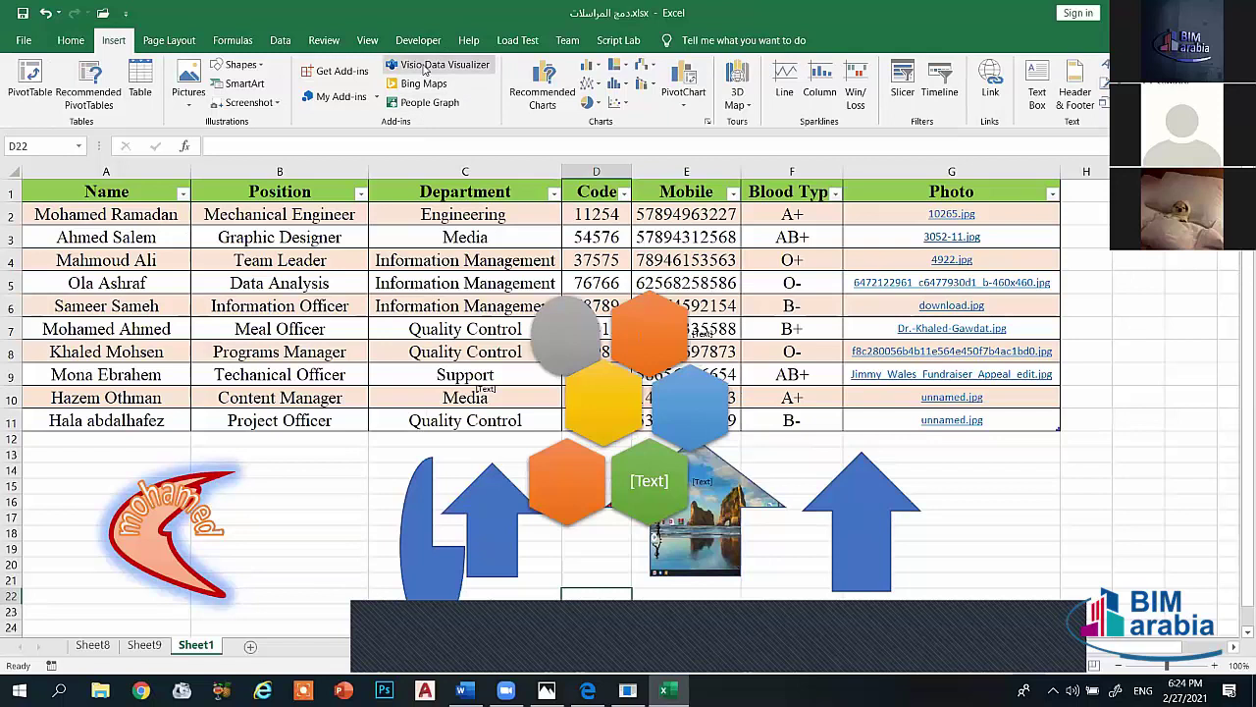
pyautogui.click(424, 65)
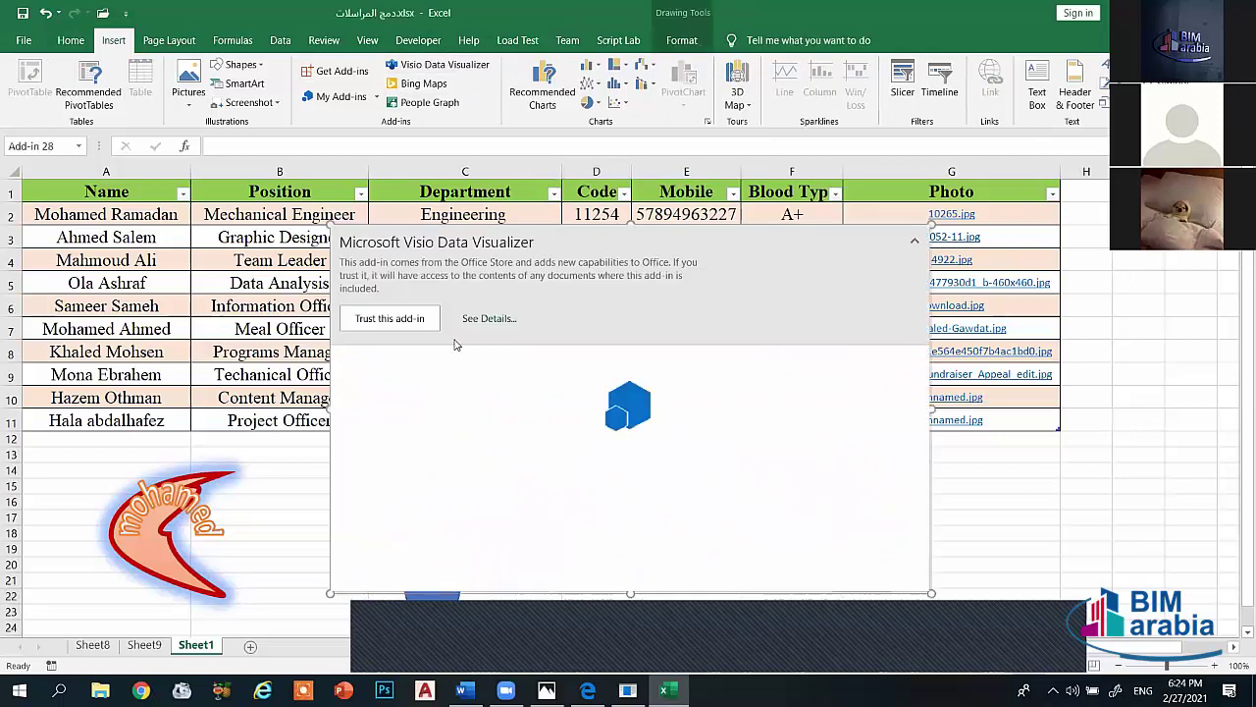
pyautogui.click(408, 326)
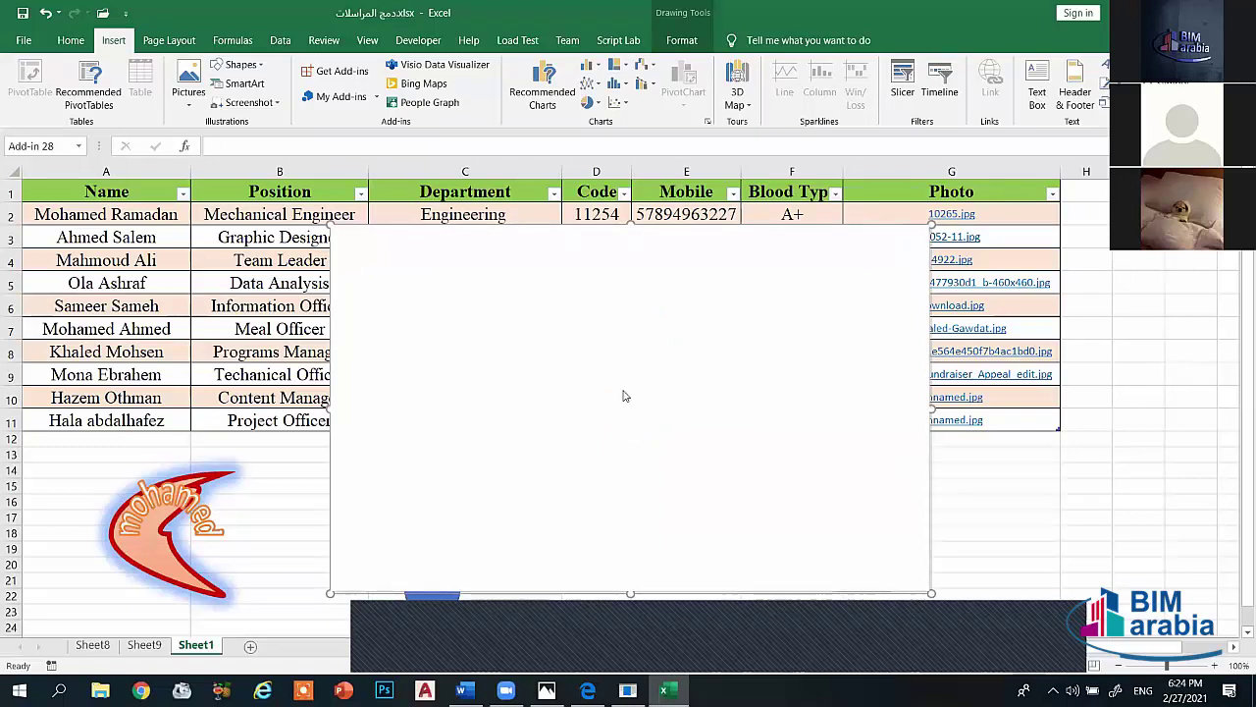
pyautogui.click(984, 491)
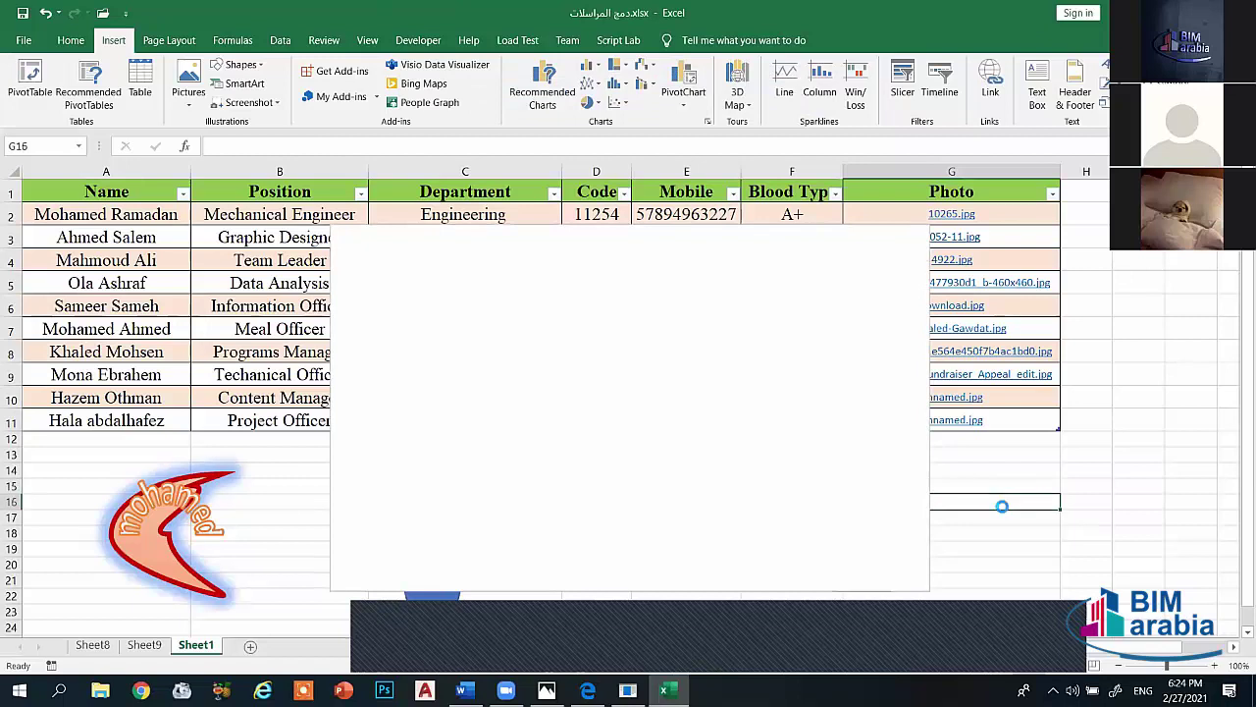
pyautogui.click(746, 314)
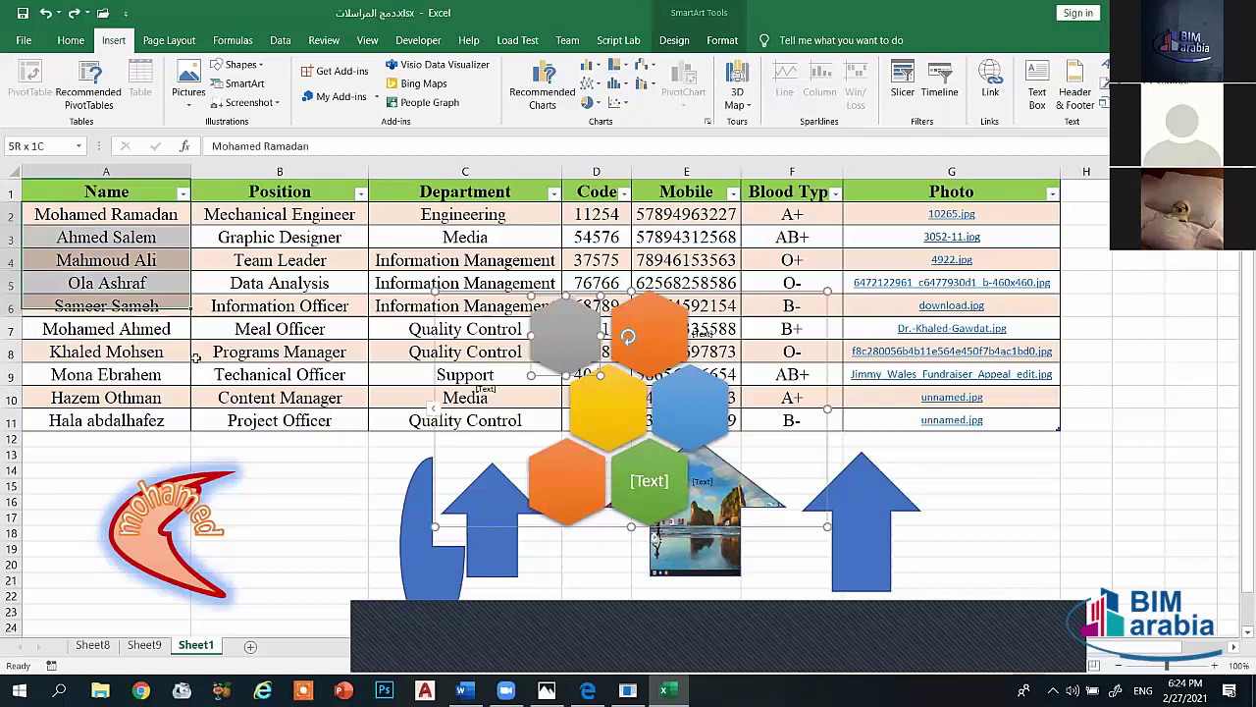
pyautogui.moveTo(102, 218); pyautogui.dragTo(491, 422)
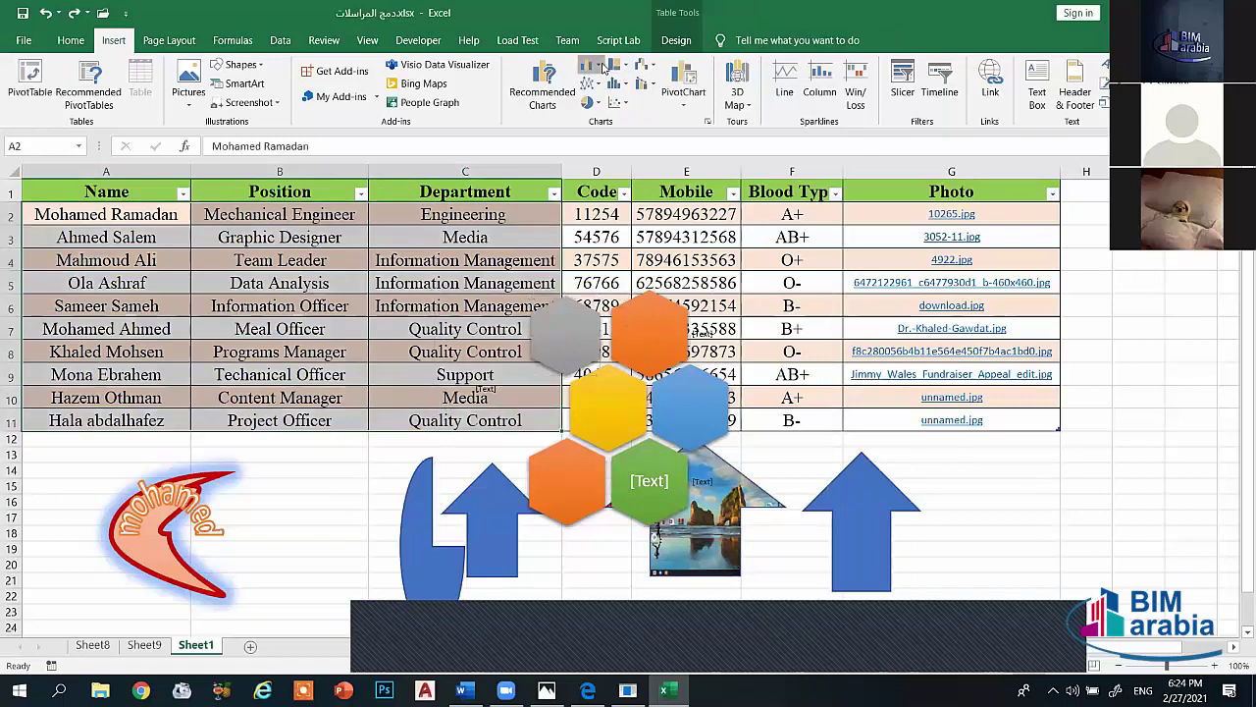
pyautogui.click(599, 67)
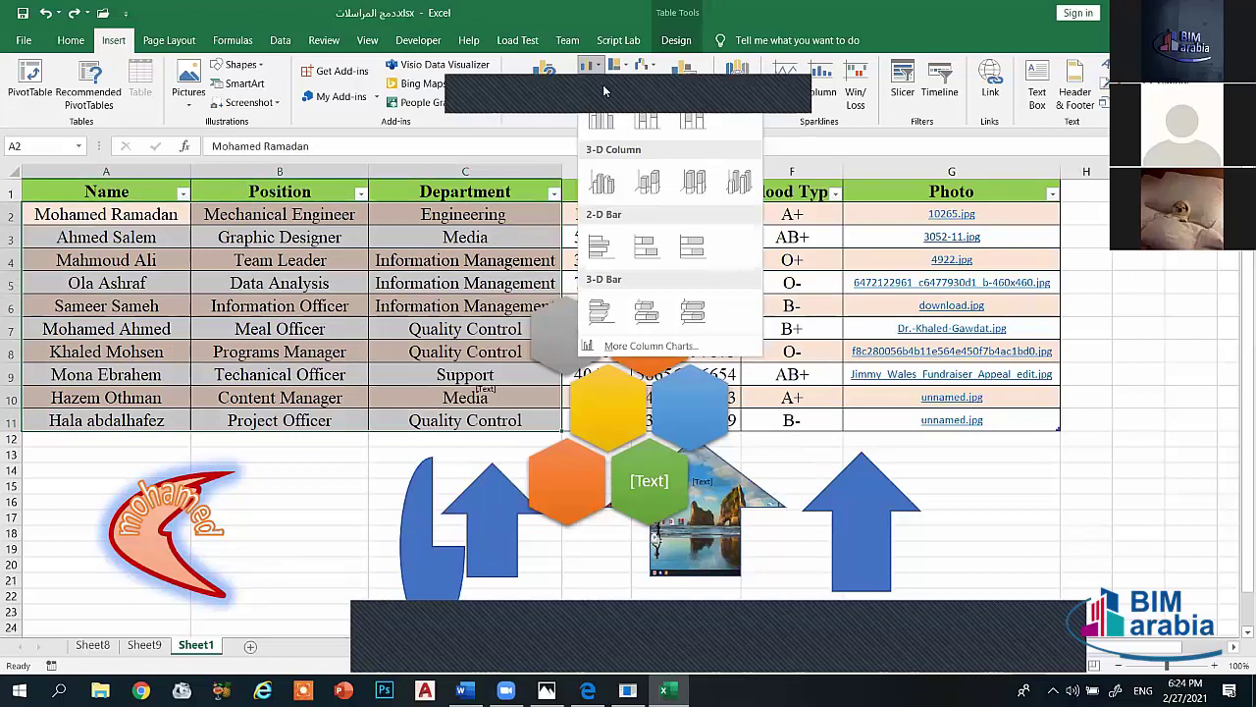
pyautogui.press('Escape')
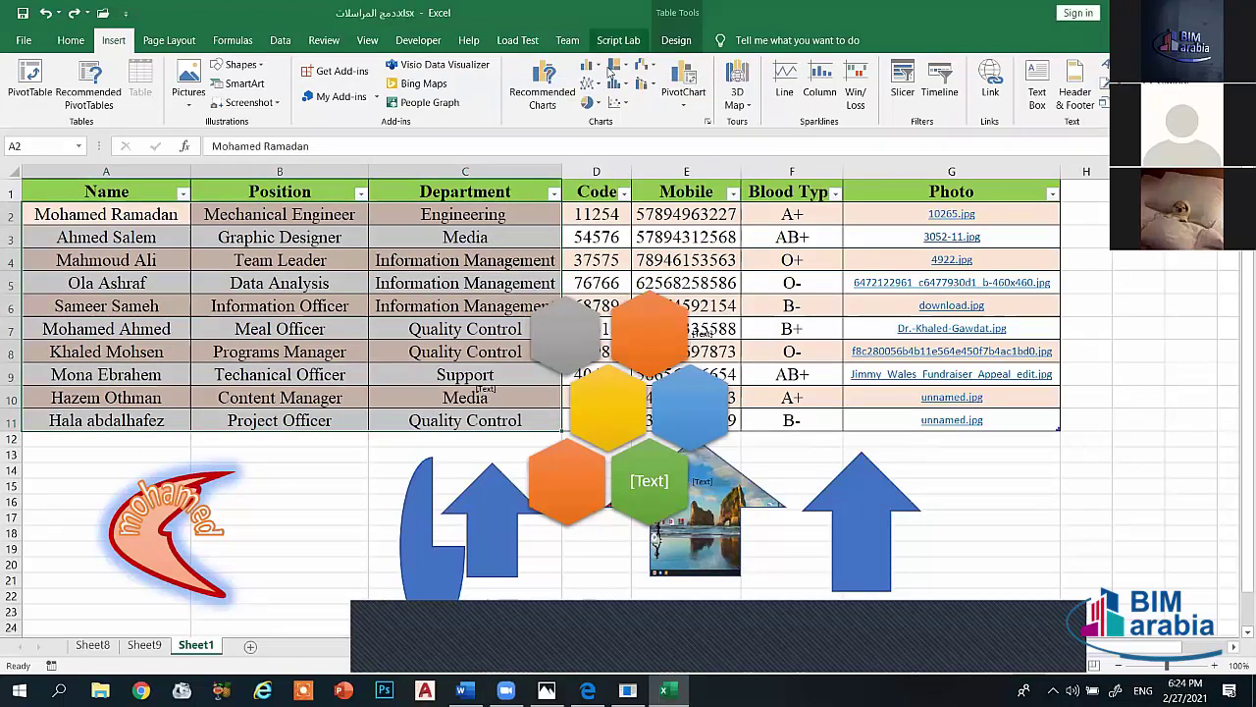
pyautogui.click(592, 102)
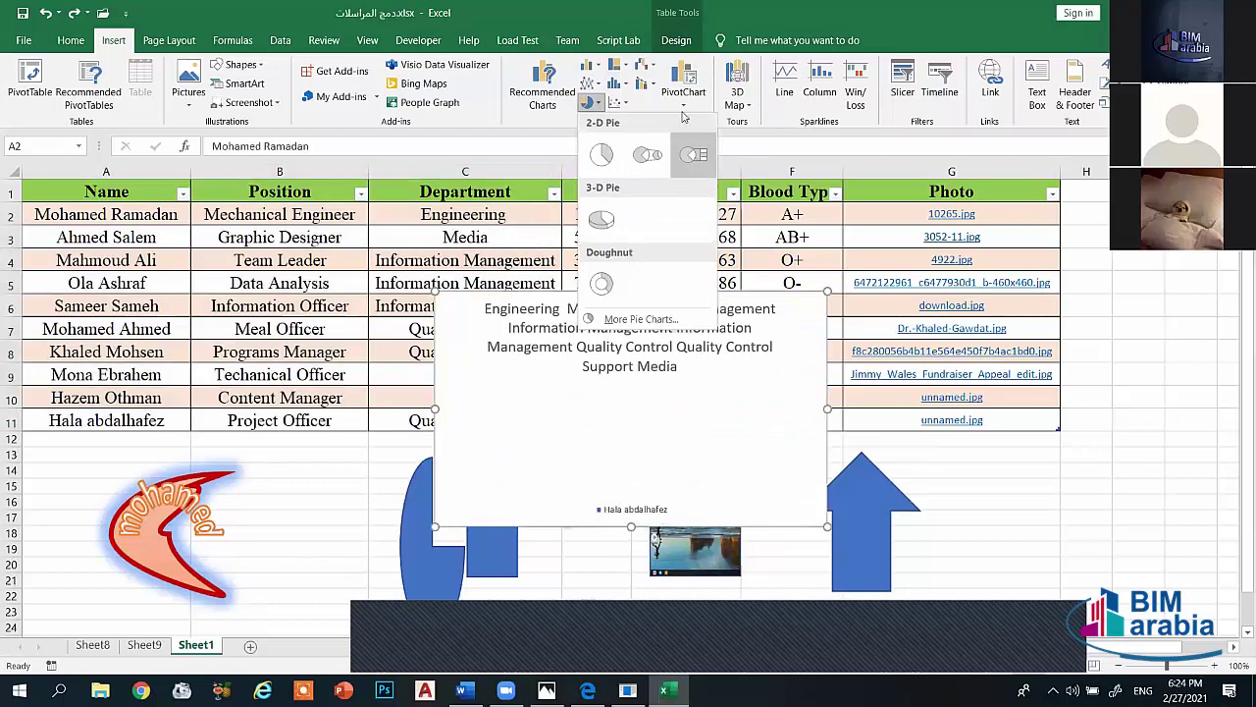
pyautogui.click(616, 116)
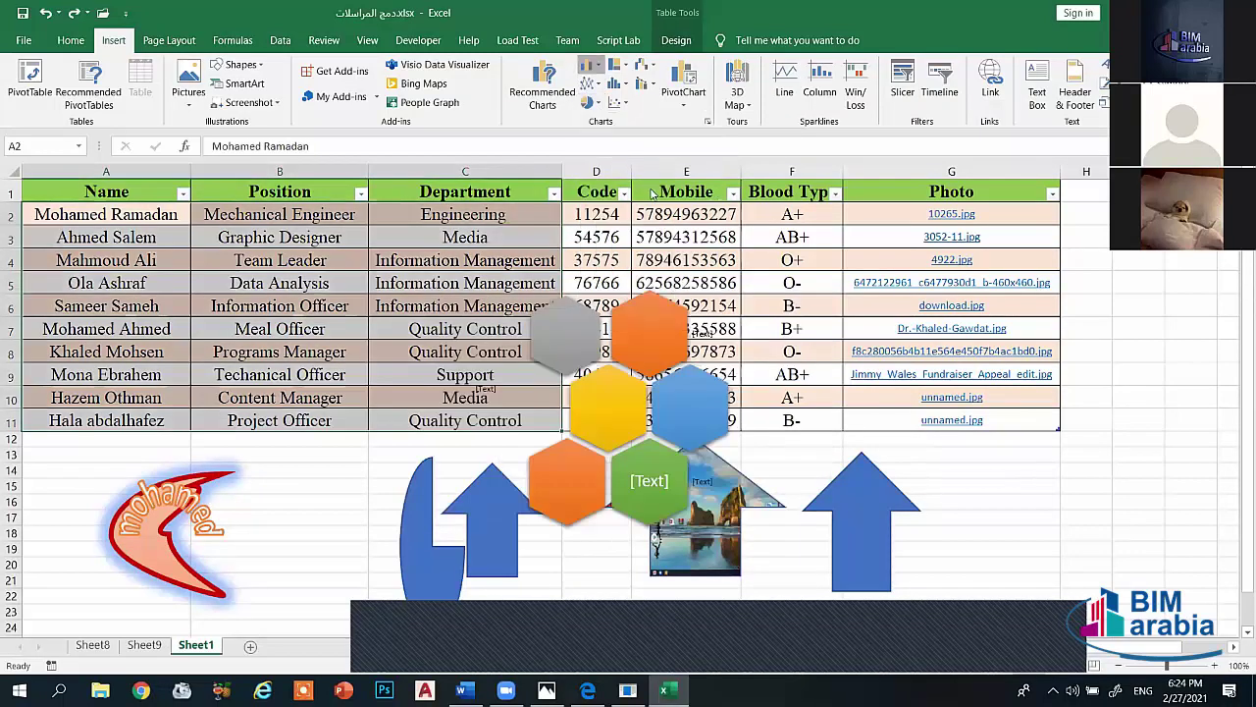
pyautogui.click(590, 64)
pyautogui.click(740, 182)
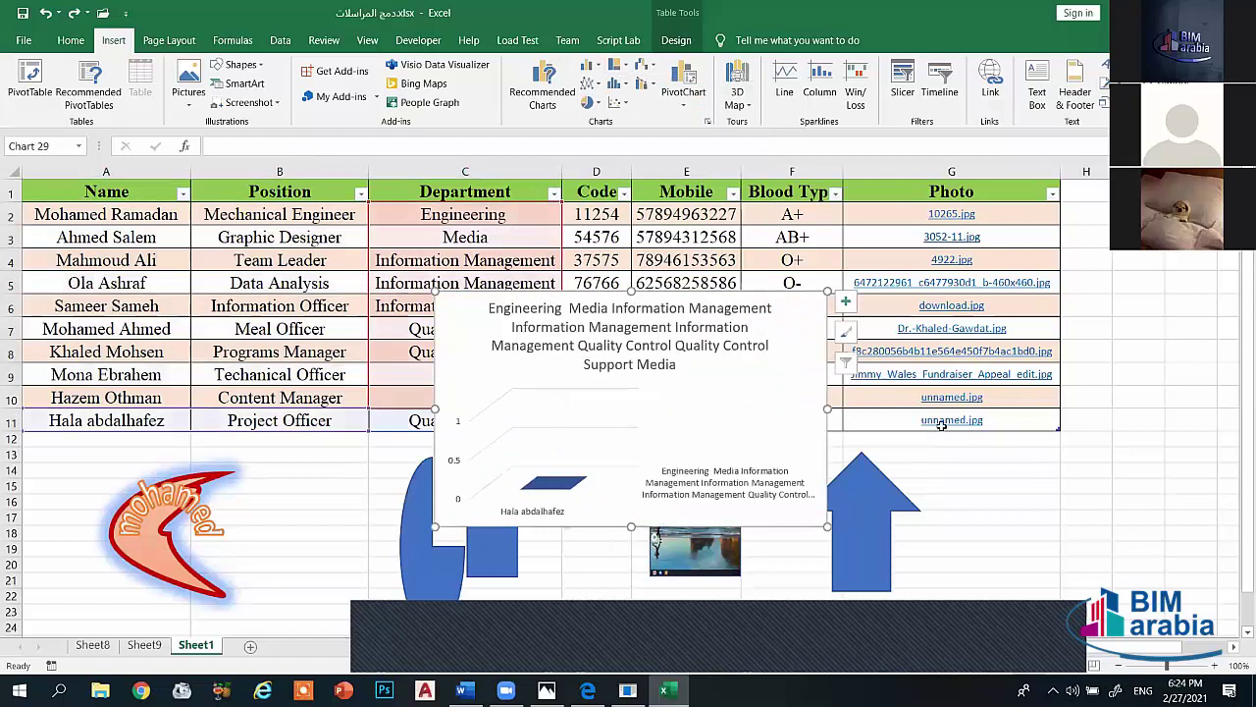
pyautogui.click(1031, 471)
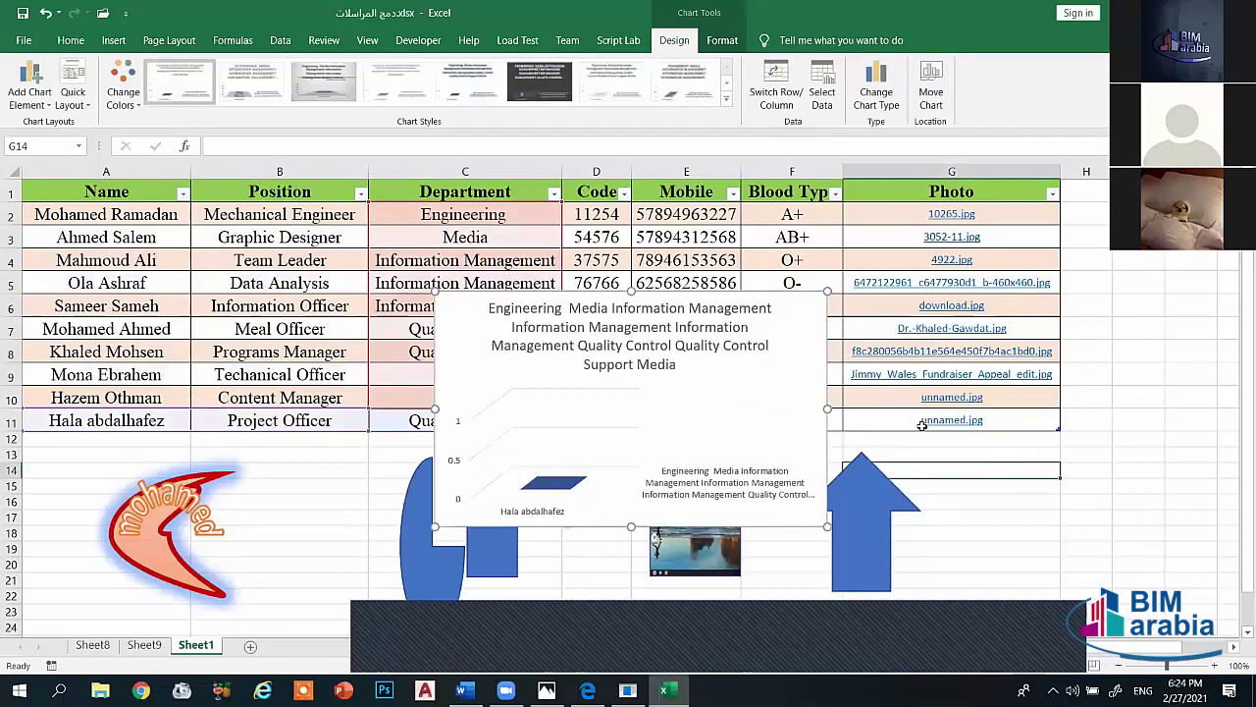
pyautogui.click(471, 442)
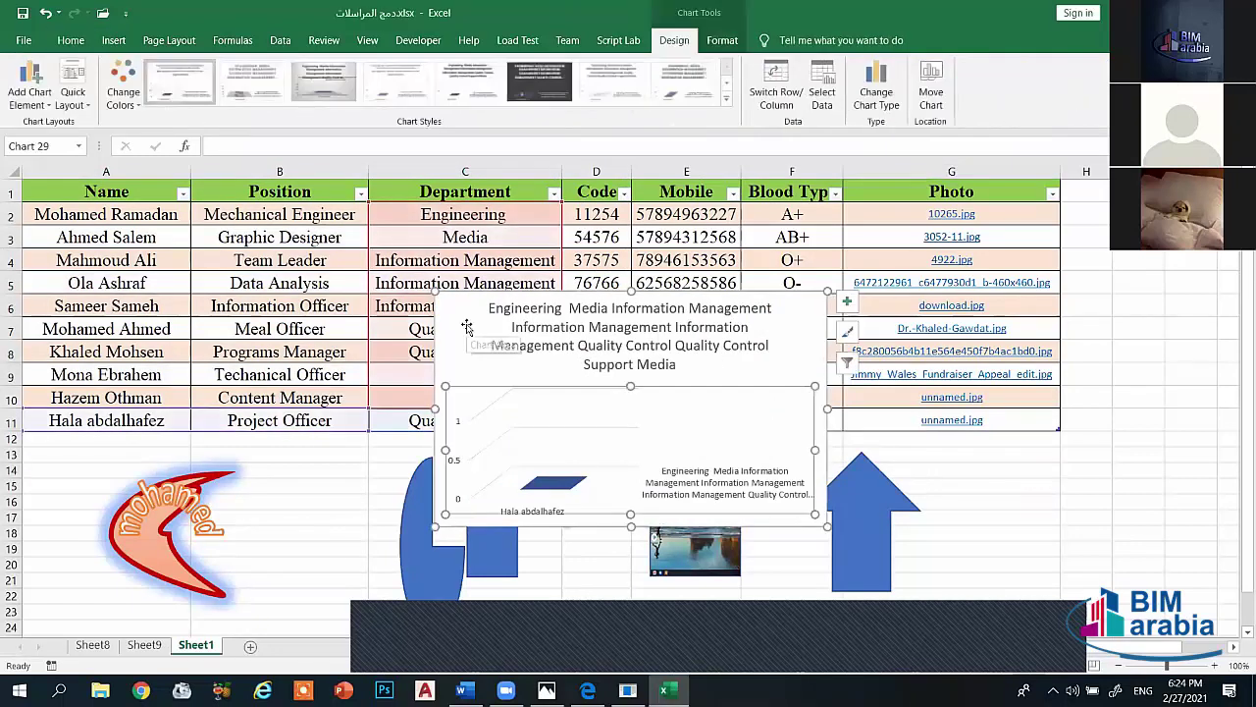
pyautogui.press('Delete')
pyautogui.click(179, 558)
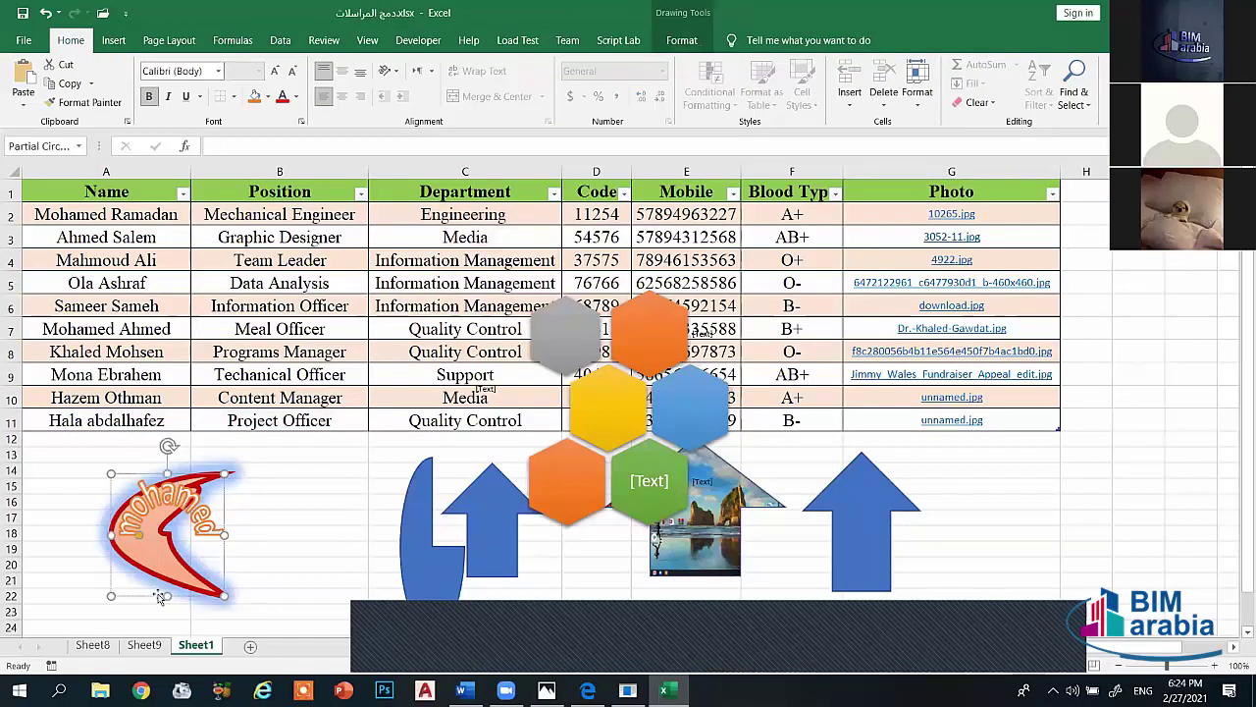
# - Delete the two crescent shapes and go back to Sheet1
pyautogui.press('Delete')
pyautogui.click(428, 589)
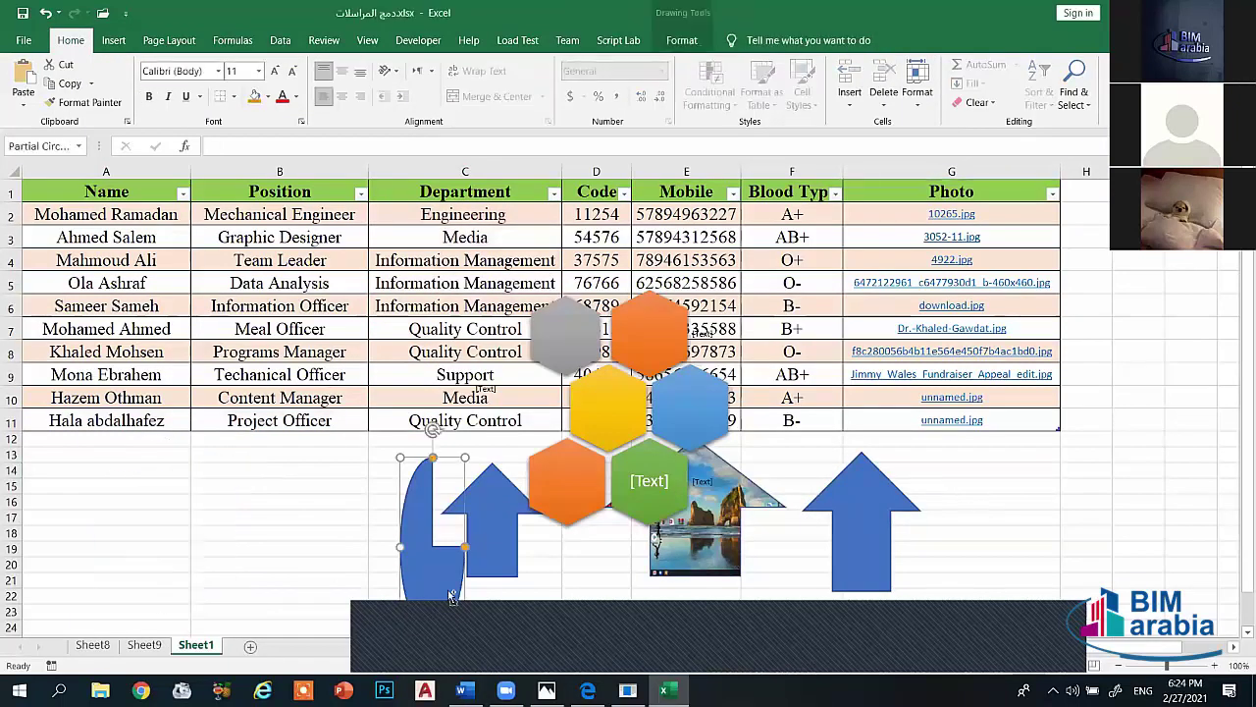
pyautogui.press('Delete')
pyautogui.hotkey('ctrl', 'pageup')
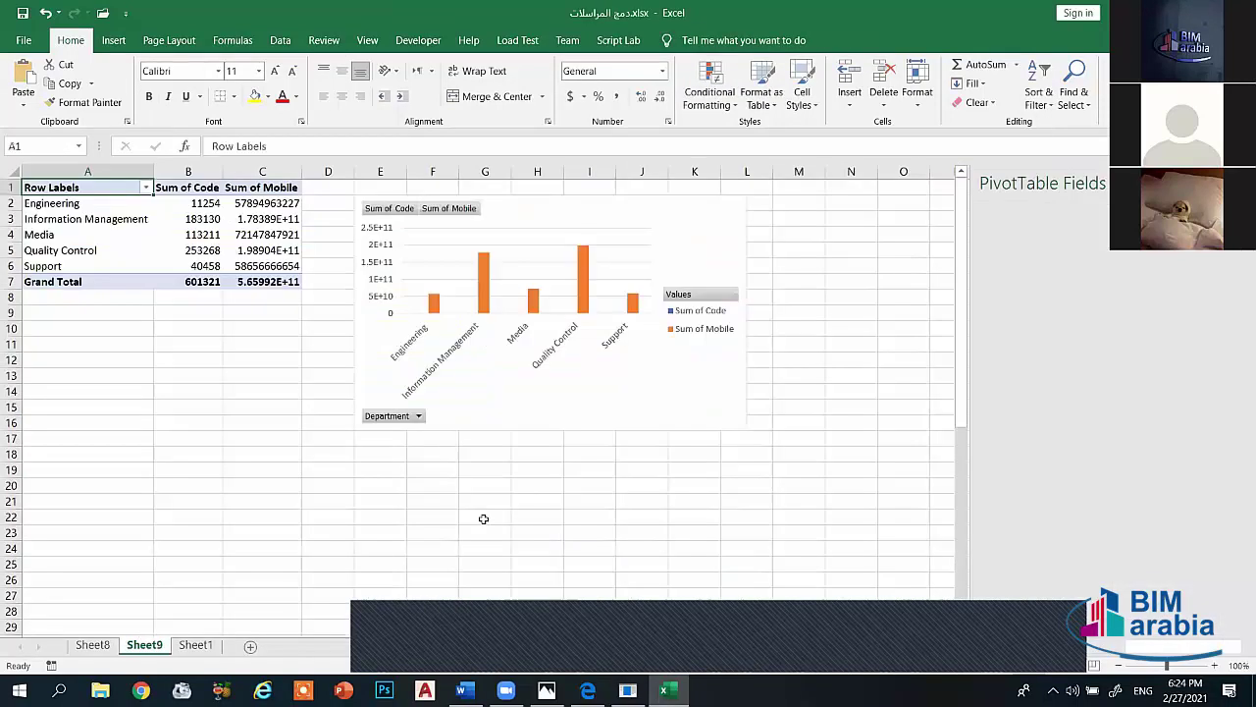
pyautogui.hotkey('ctrl', 'c')
pyautogui.click(199, 645)
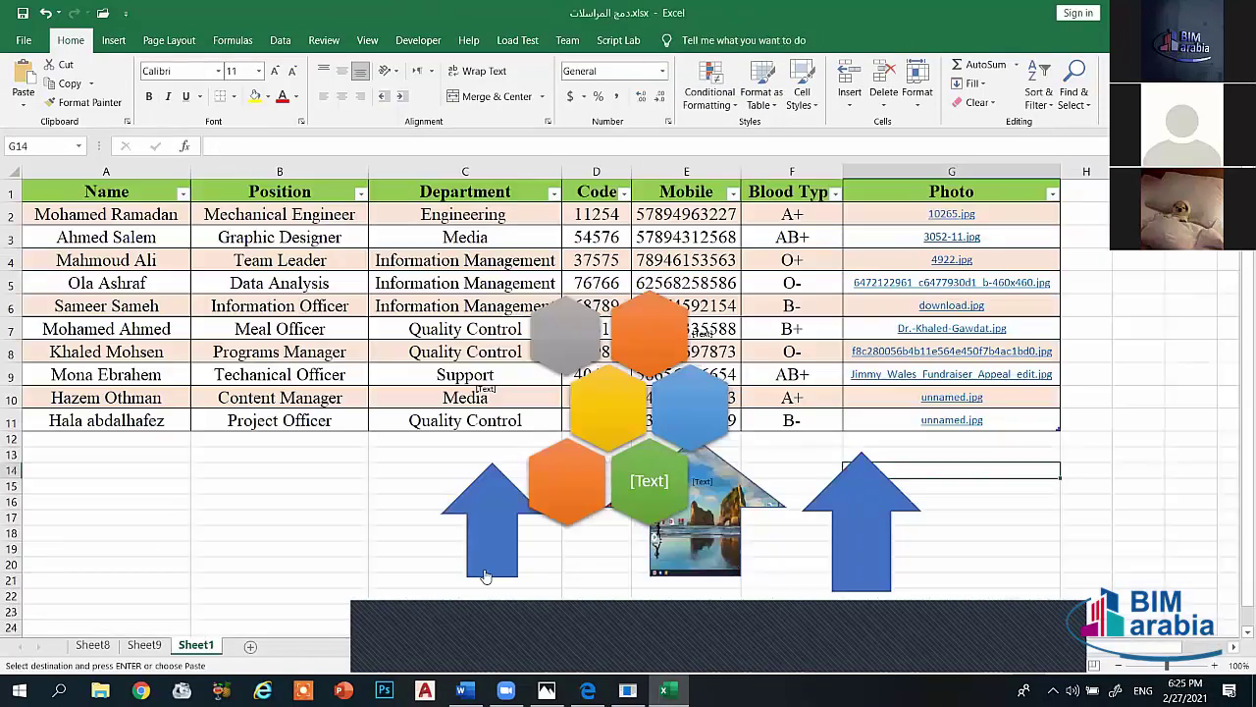
# - Delete the left and right blue up arrows and the screenshot picture with its triangle
pyautogui.click(481, 564)
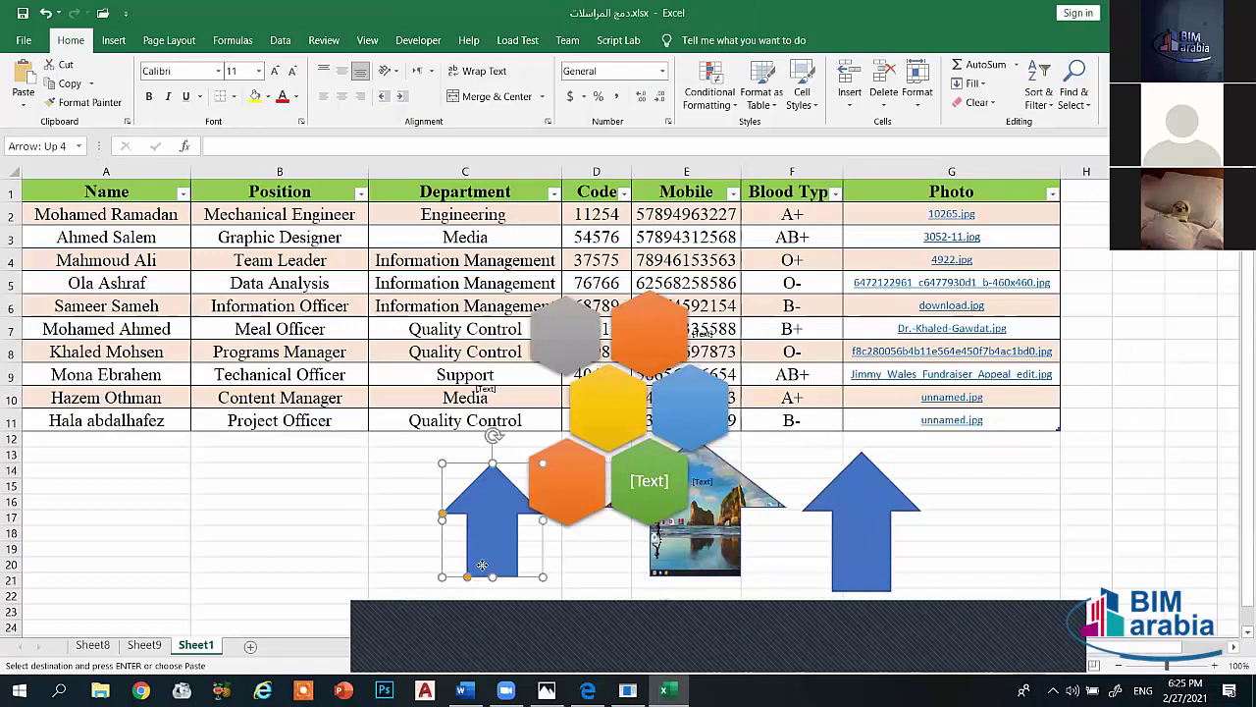
pyautogui.press('Delete')
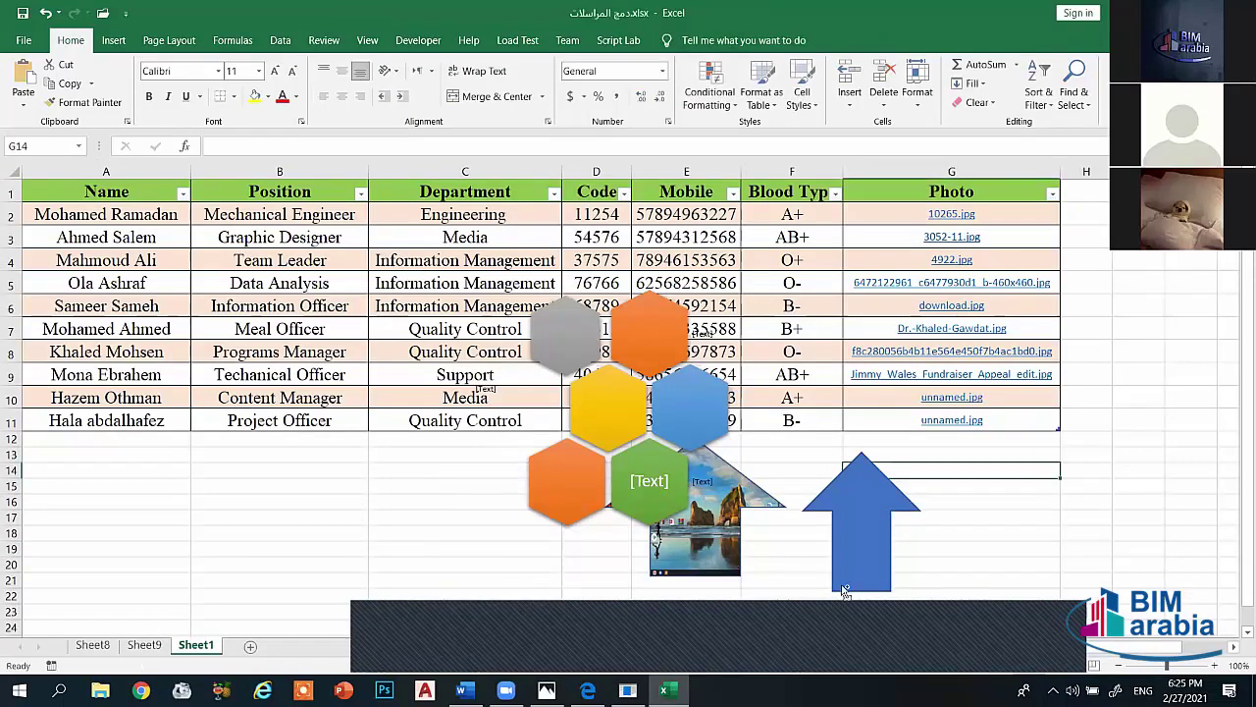
pyautogui.click(844, 587)
pyautogui.press('Delete')
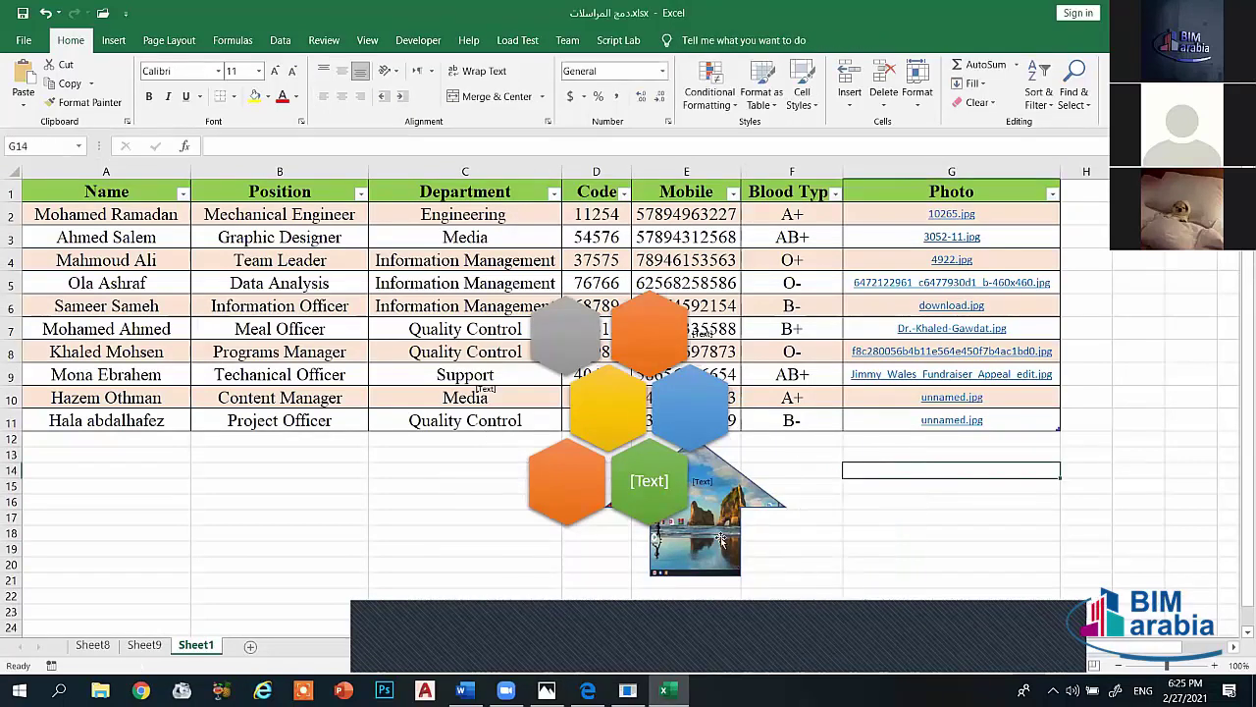
pyautogui.click(720, 538)
pyautogui.press('Delete')
pyautogui.click(719, 536)
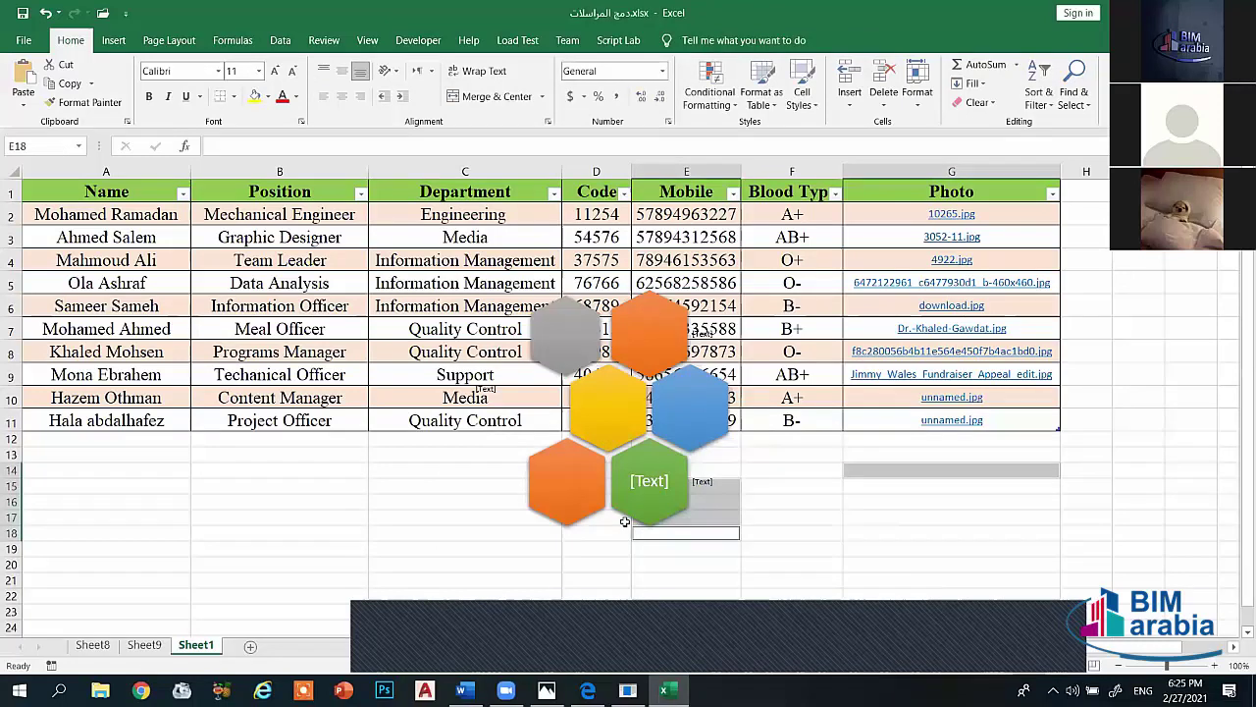
# - Delete the hexagon SmartArt and select cell D18
pyautogui.click(583, 491)
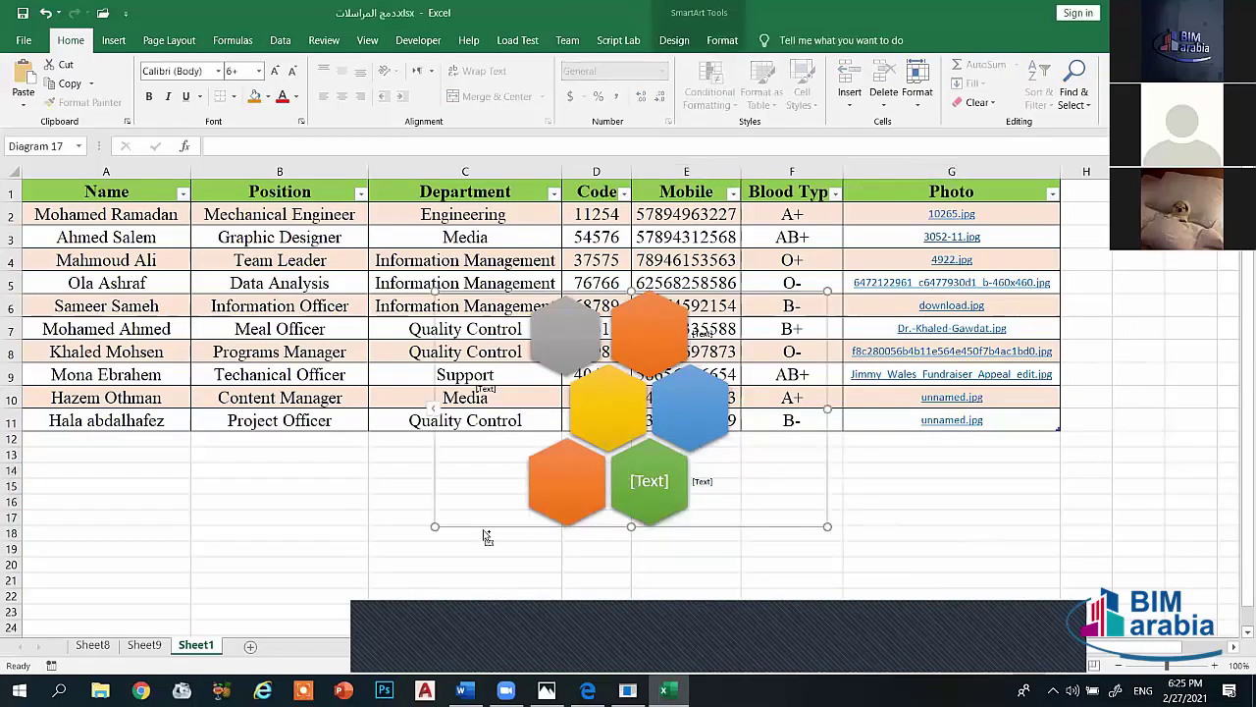
pyautogui.press('Delete')
pyautogui.click(569, 538)
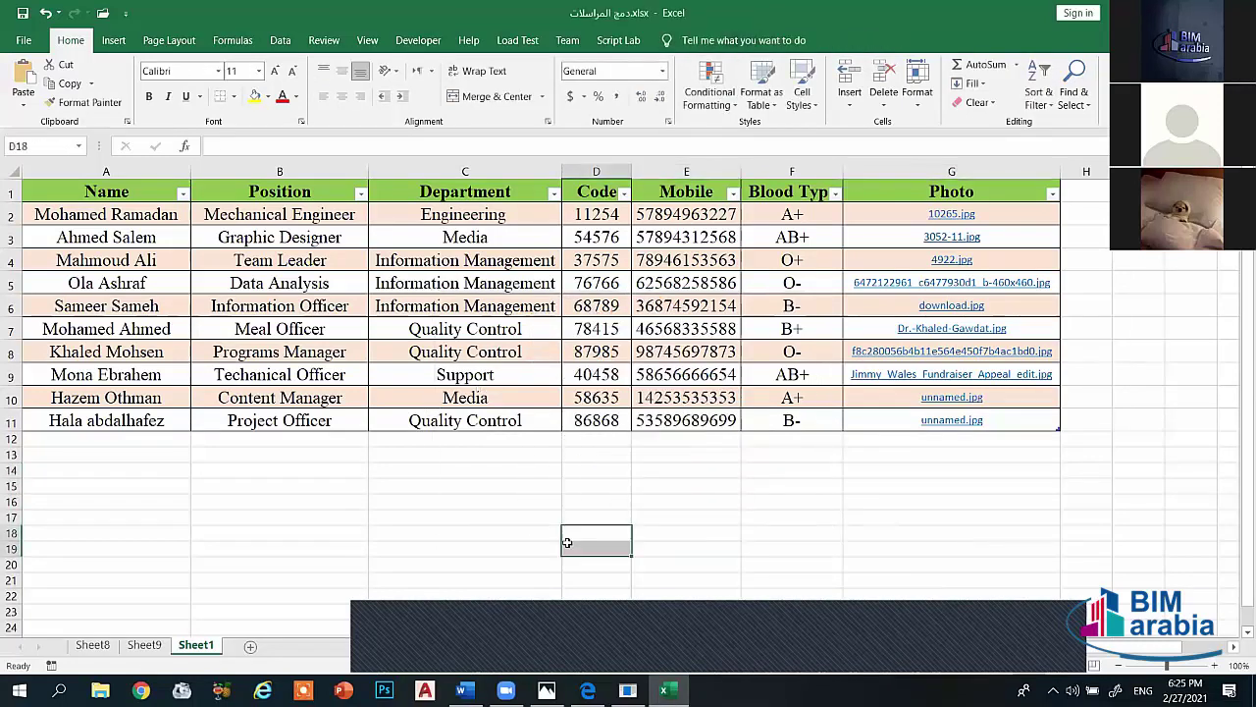
# - Insert the Wingdings mailbox symbol (code 44) into cell D18
pyautogui.click(114, 41)
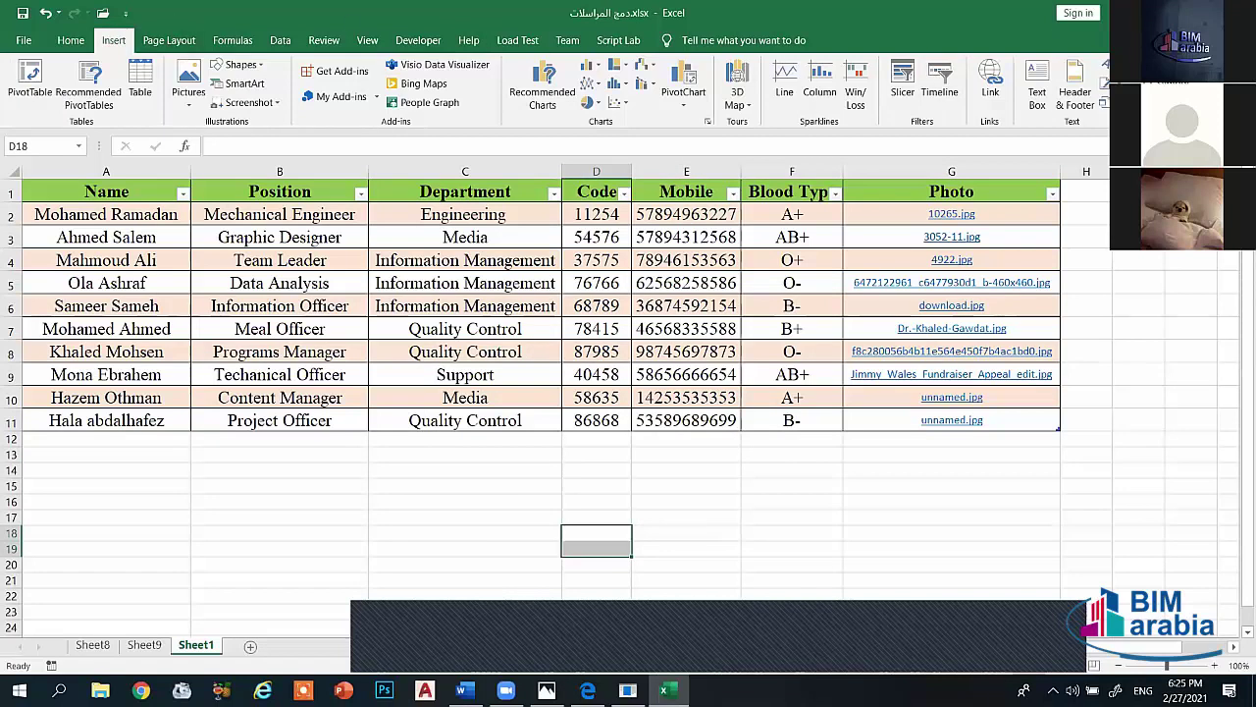
pyautogui.click(1207, 104)
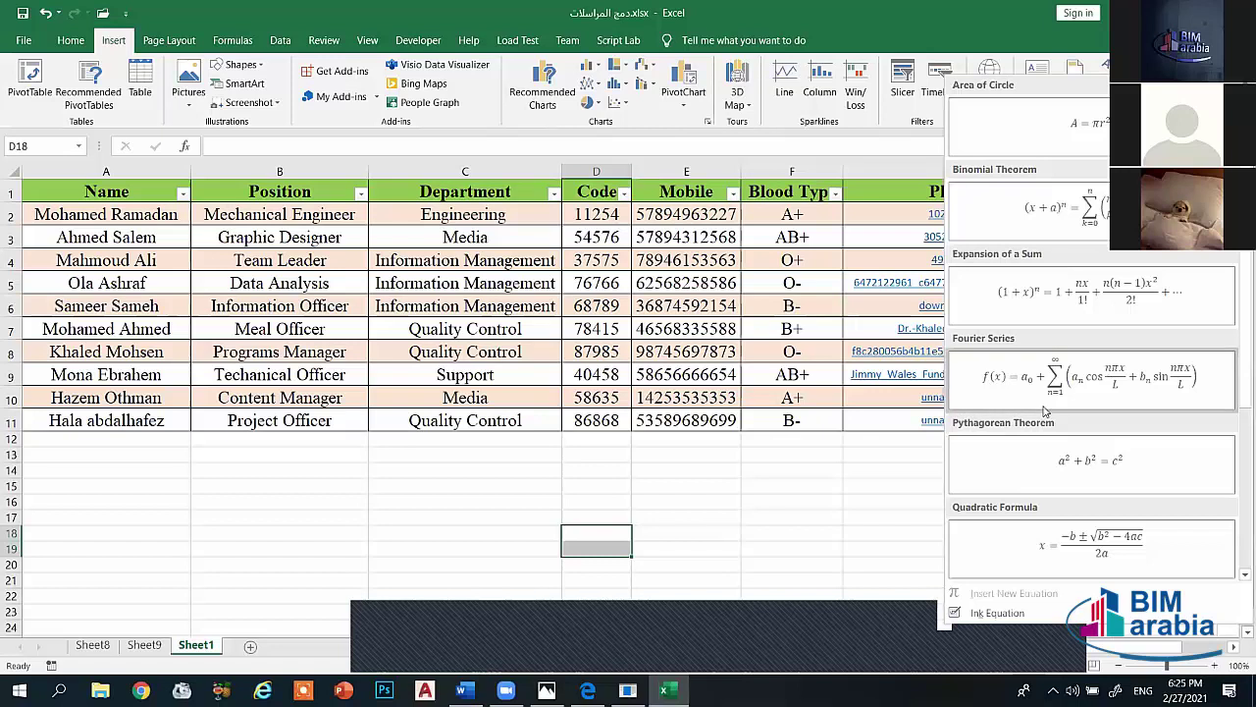
pyautogui.click(1231, 98)
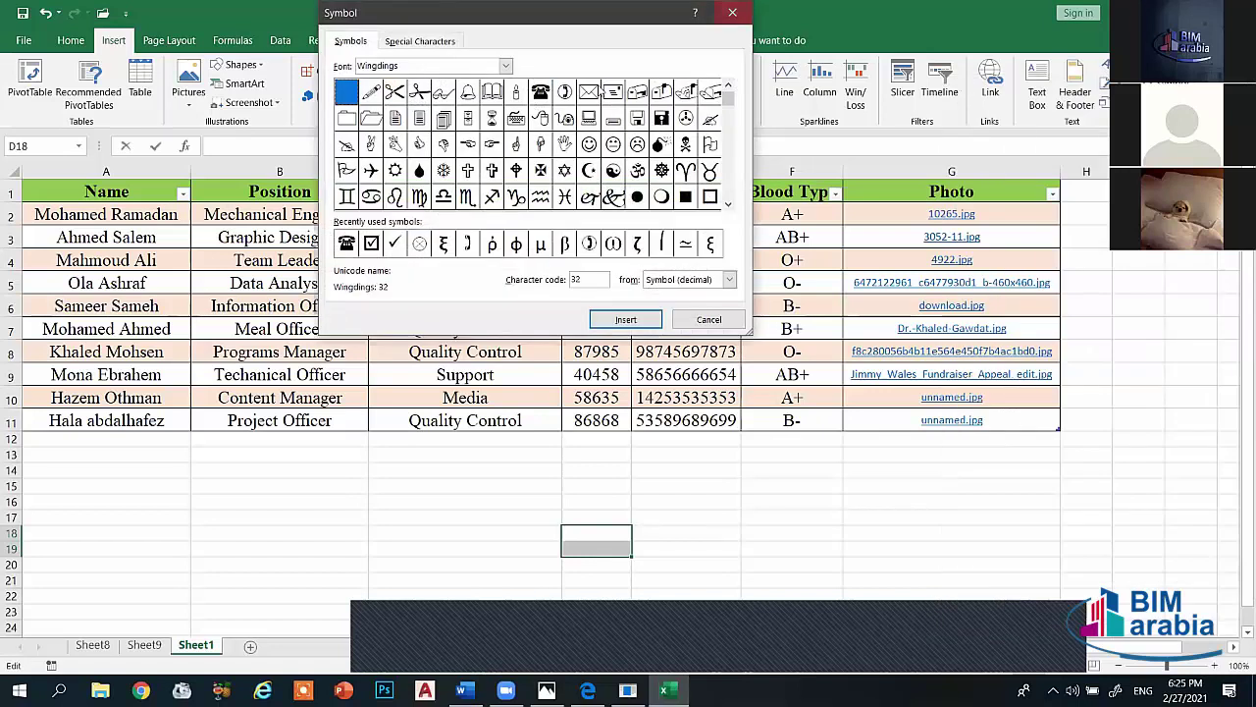
pyautogui.click(640, 92)
pyautogui.click(626, 319)
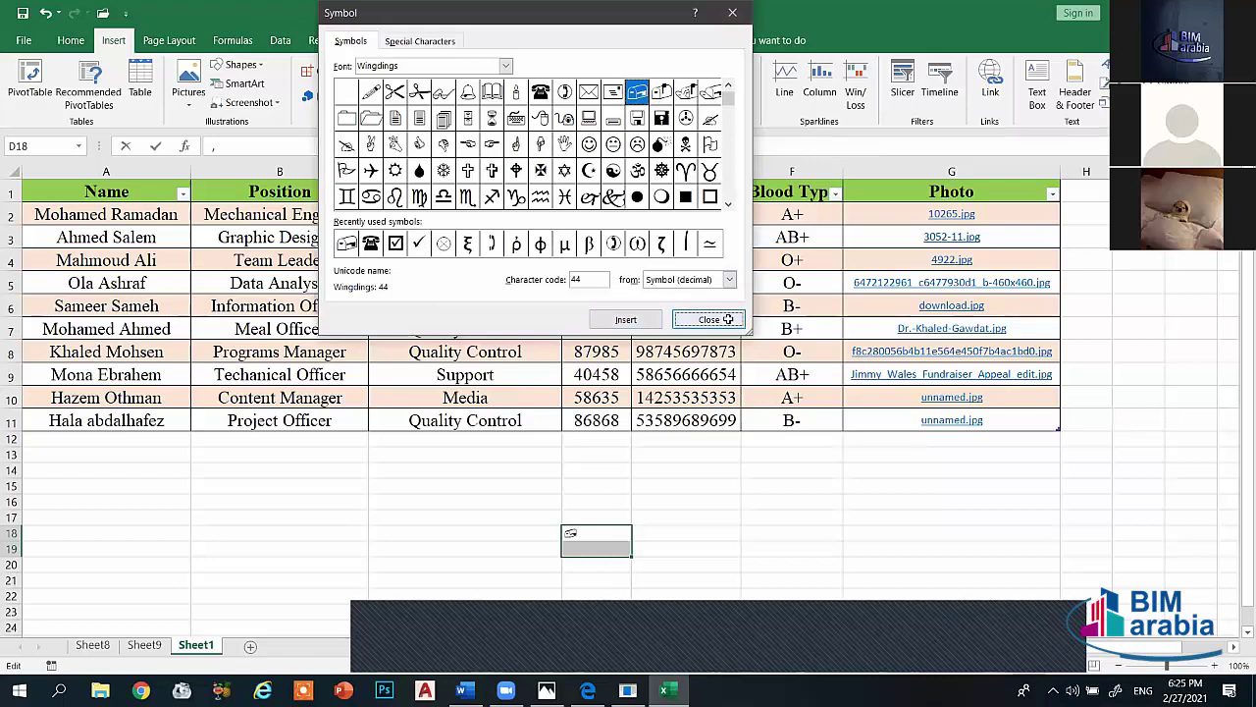
pyautogui.click(706, 319)
pyautogui.press('Return')
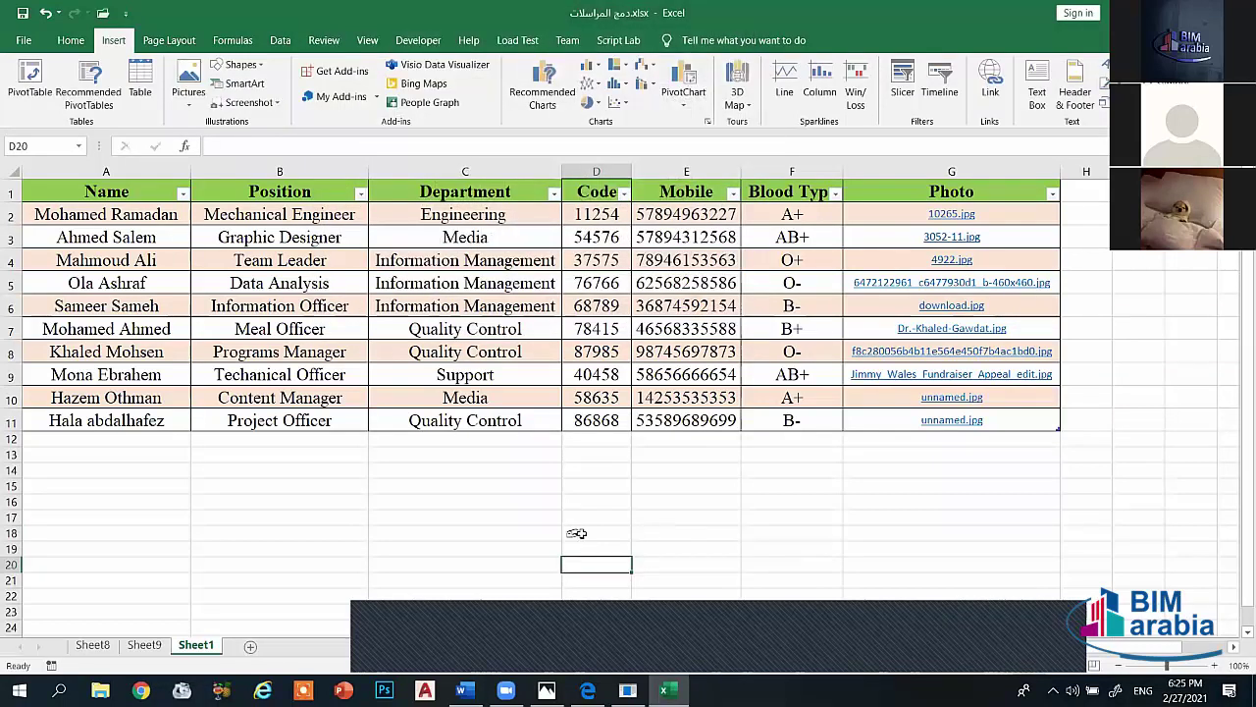
# - Increase cell D18's font size to 28
pyautogui.click(587, 536)
pyautogui.click(71, 41)
pyautogui.click(274, 71)
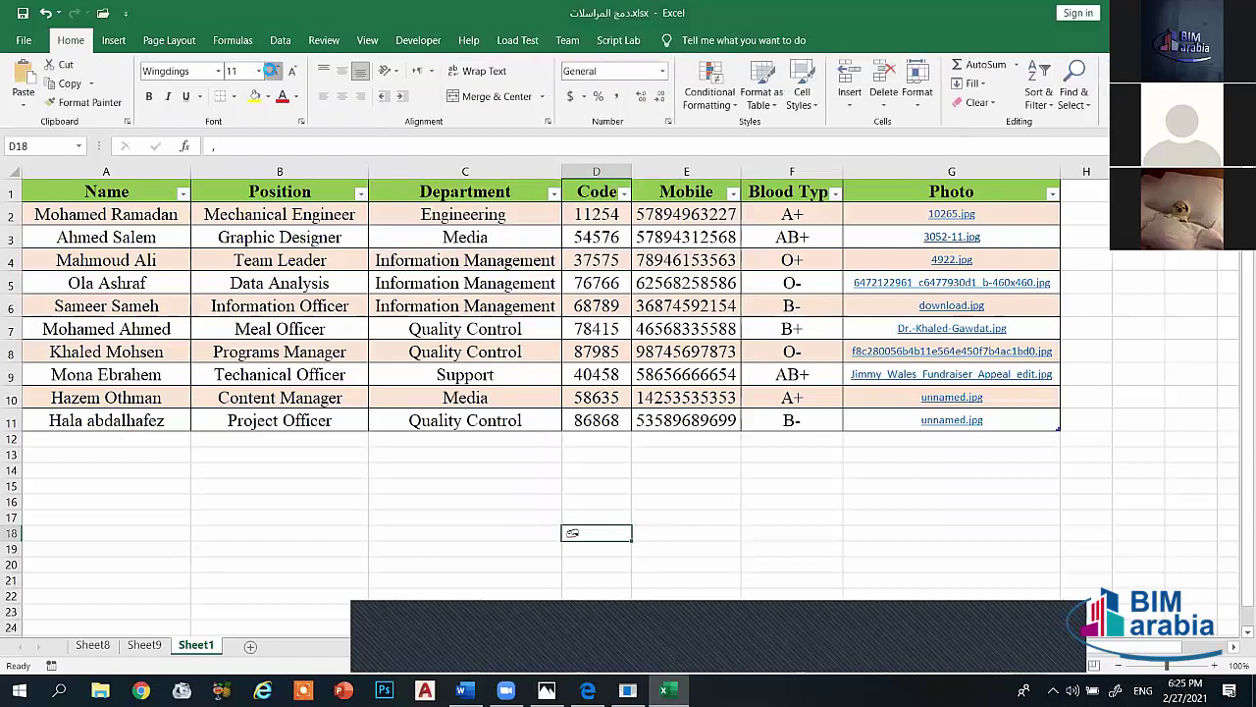
pyautogui.click(274, 71)
pyautogui.click(273, 71)
pyautogui.click(274, 71)
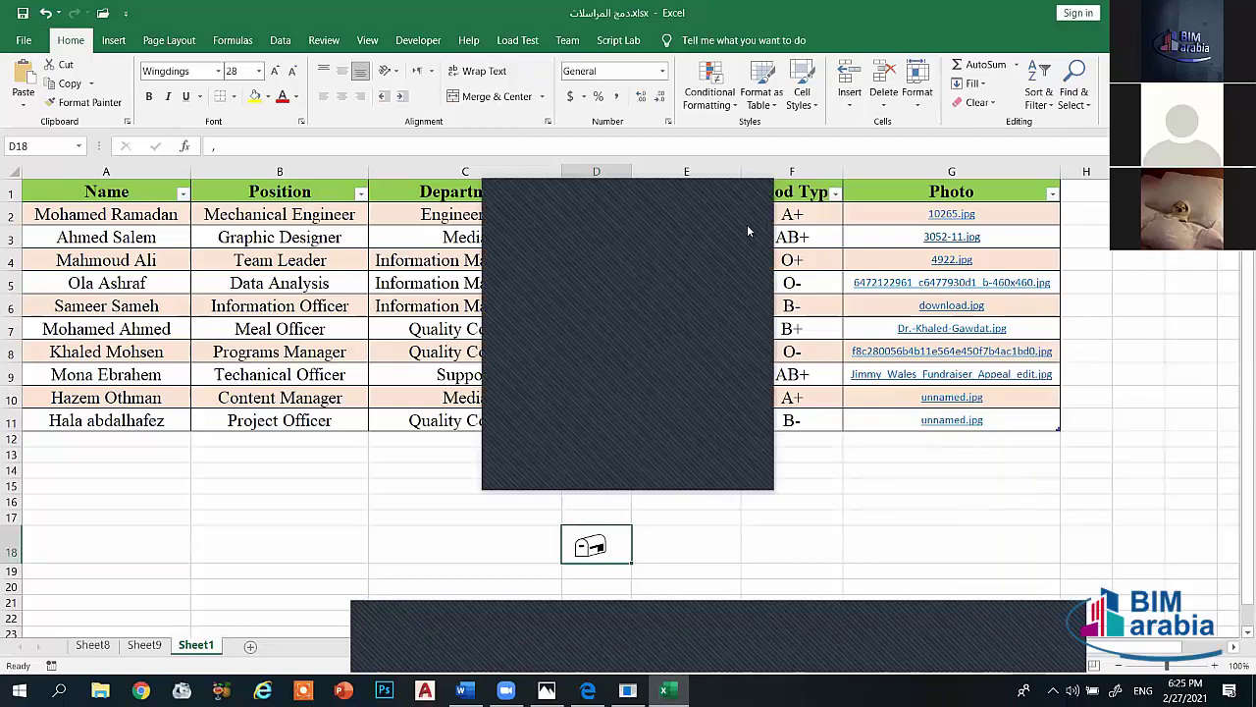
pyautogui.click(758, 188)
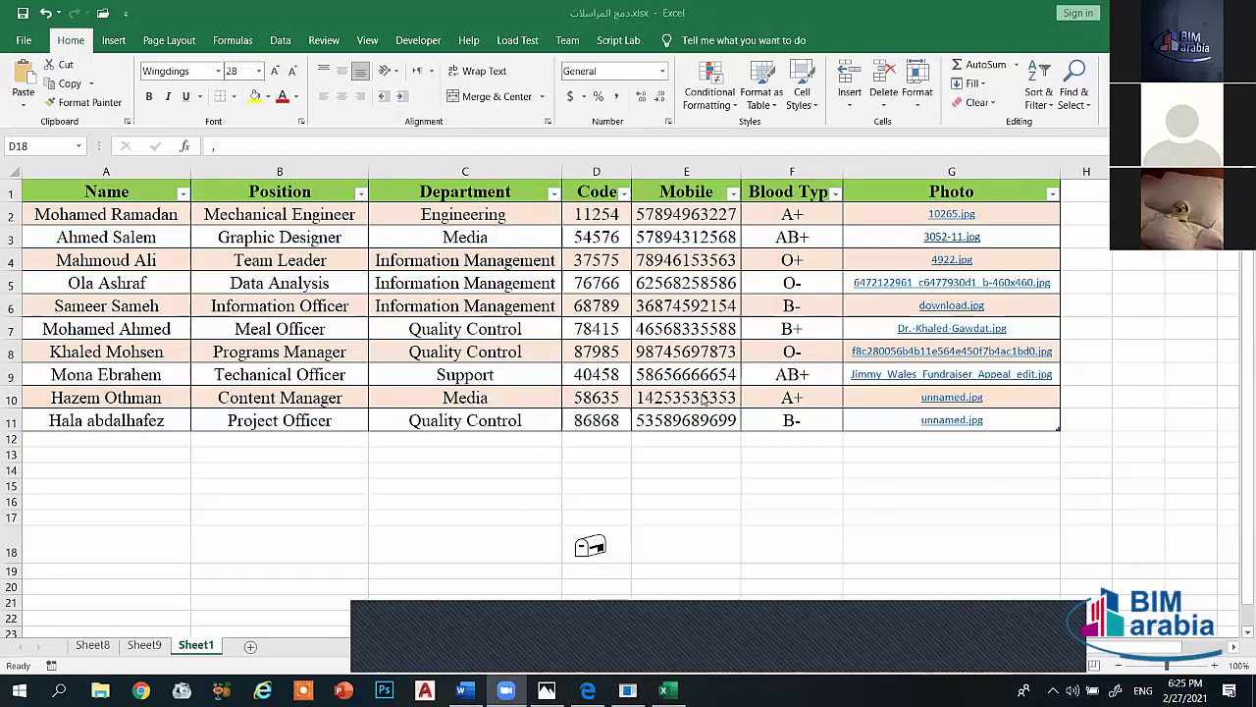
# - Dismiss the multiple-selection warning and reselect only cell D18
pyautogui.click(599, 542)
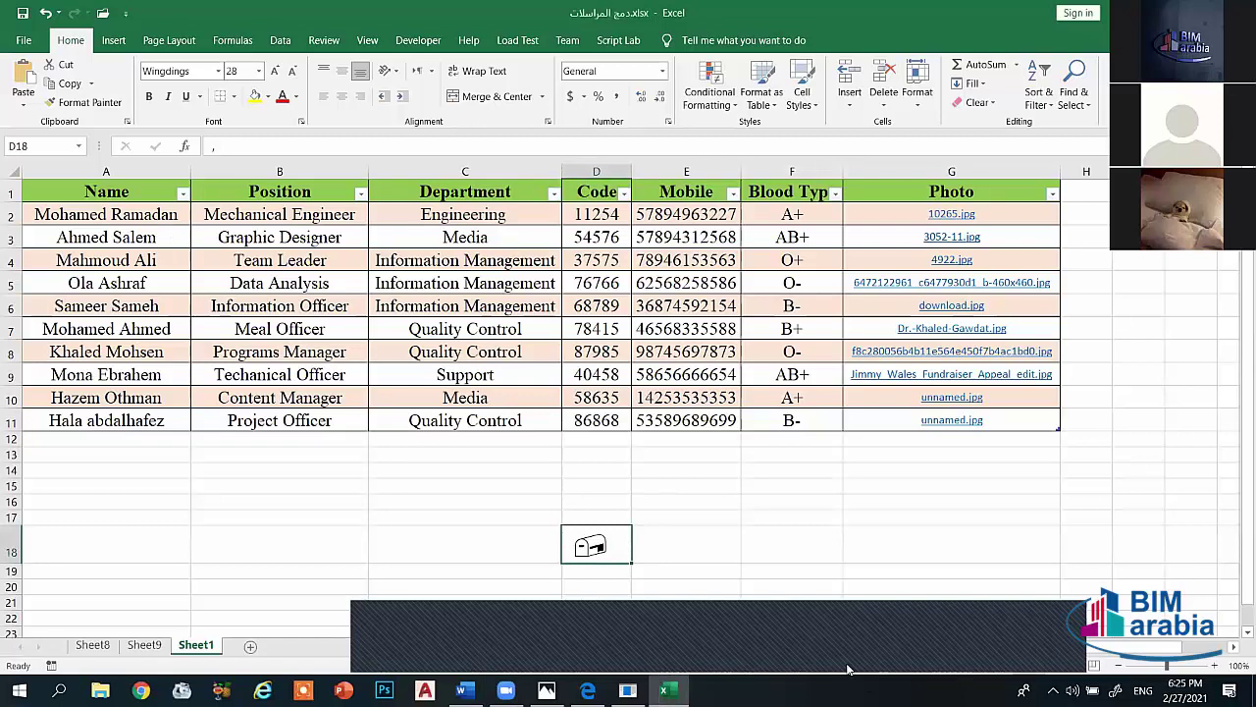
pyautogui.keyDown('ctrl'); pyautogui.click(638, 554); pyautogui.keyUp('ctrl')
pyautogui.press('Return')
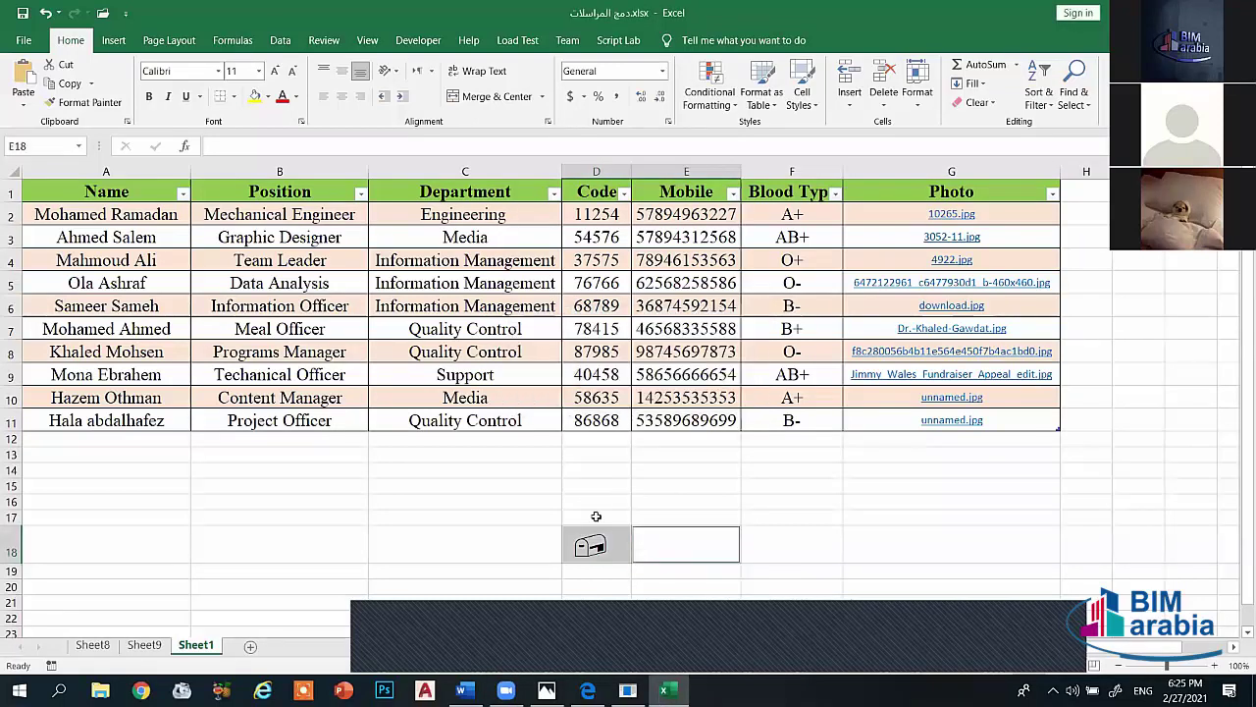
pyautogui.click(594, 540)
pyautogui.click(113, 40)
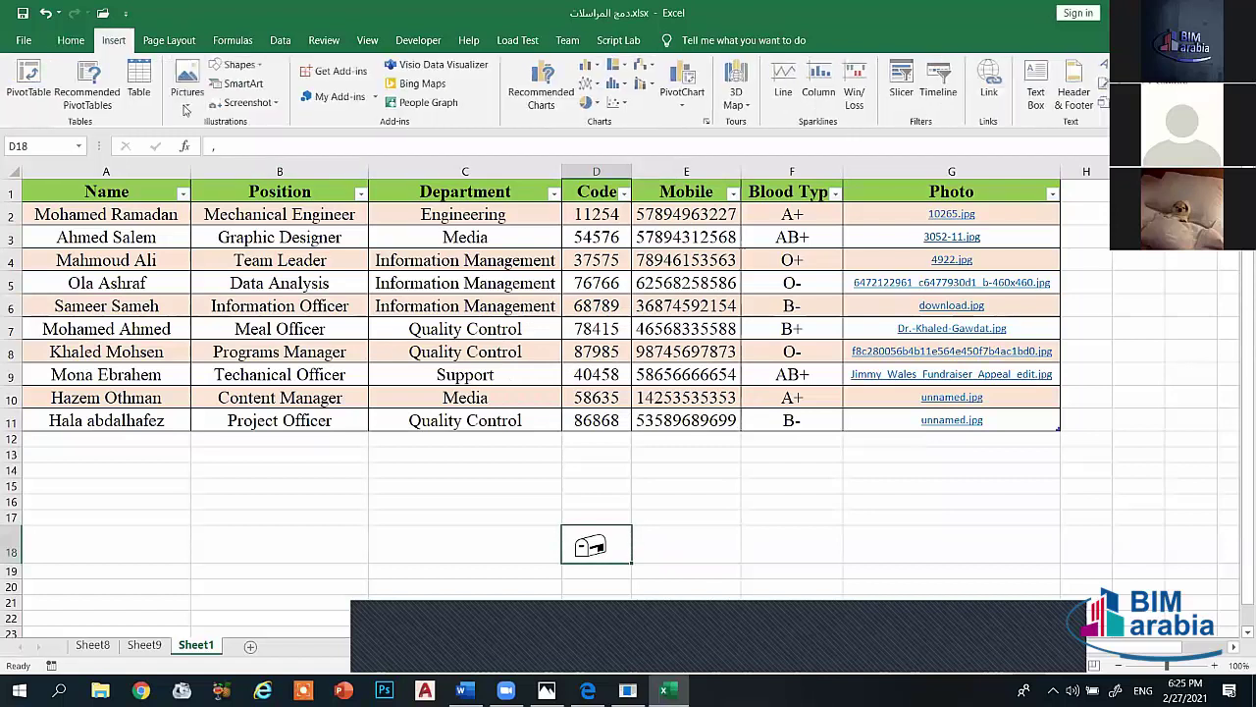
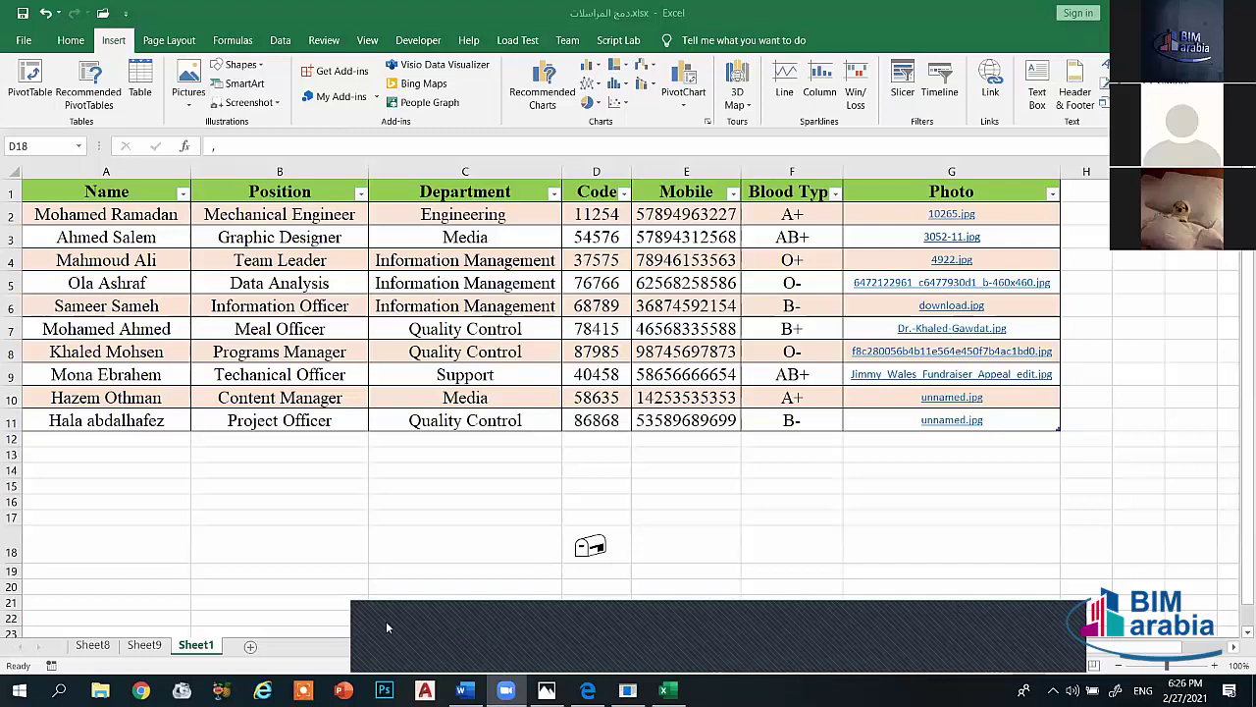
# - Select cells in and around the employee table and show the Table Design options
pyautogui.click(611, 542)
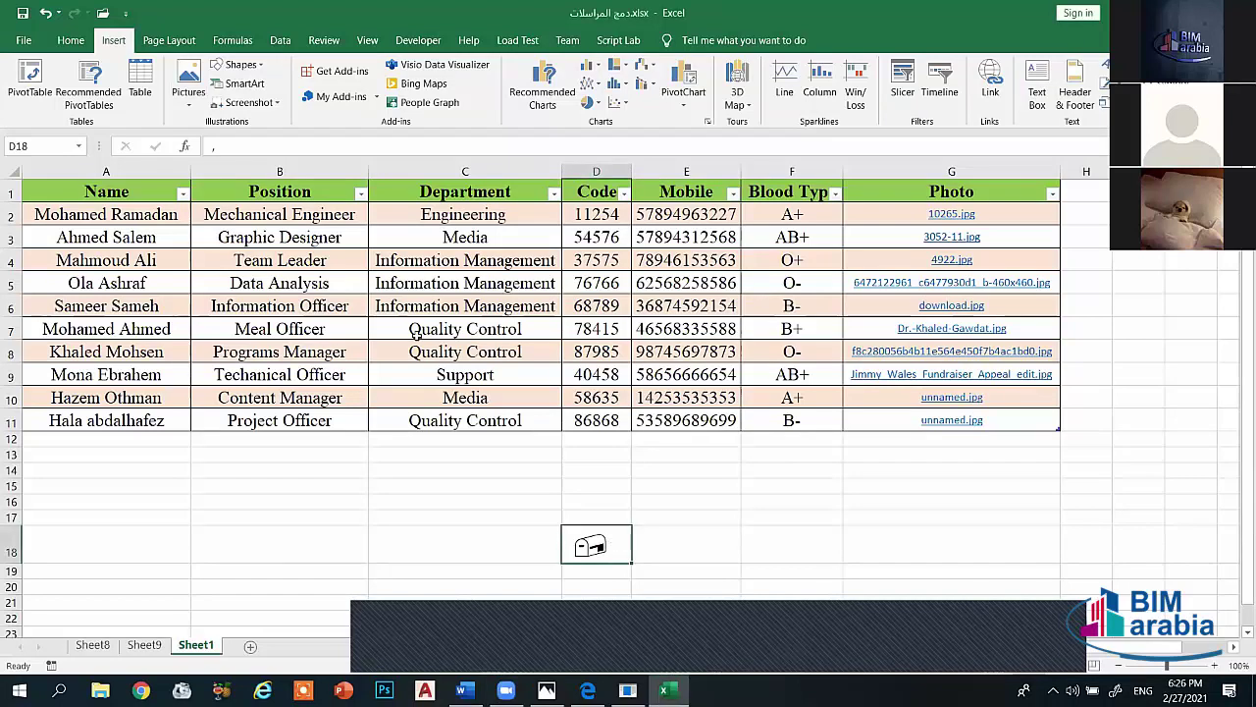
pyautogui.click(485, 488)
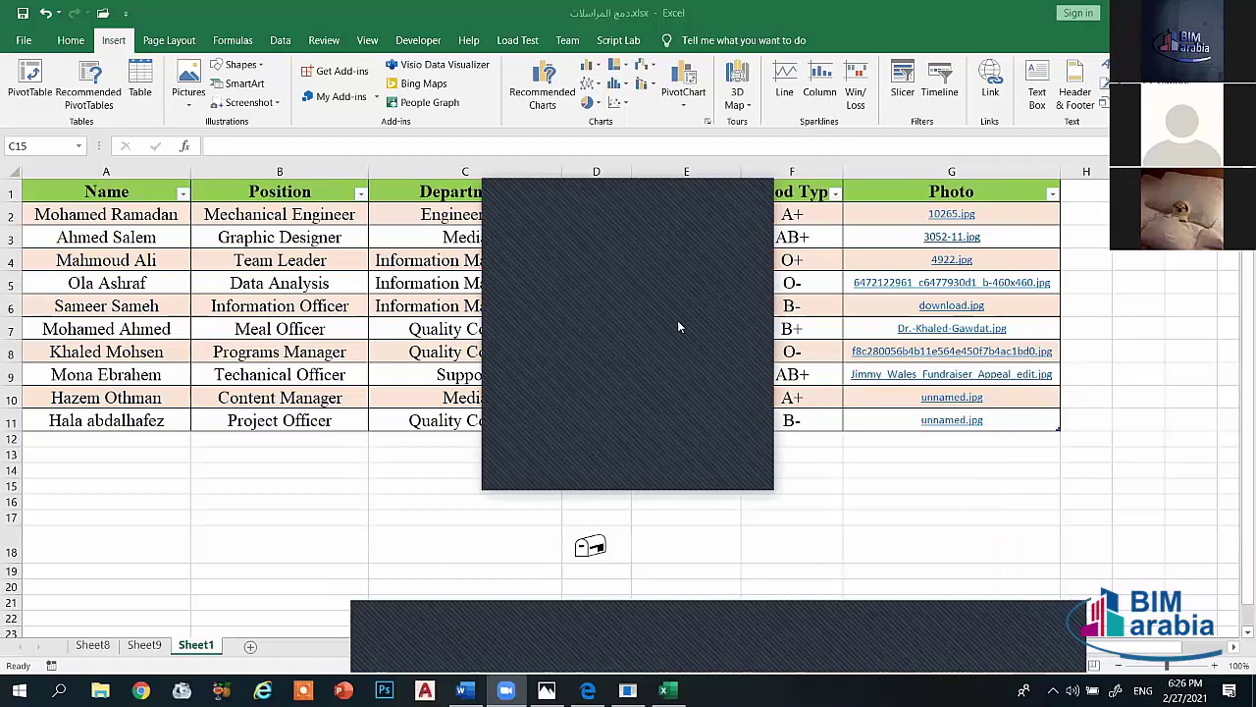
pyautogui.click(742, 200)
pyautogui.click(742, 201)
pyautogui.click(557, 362)
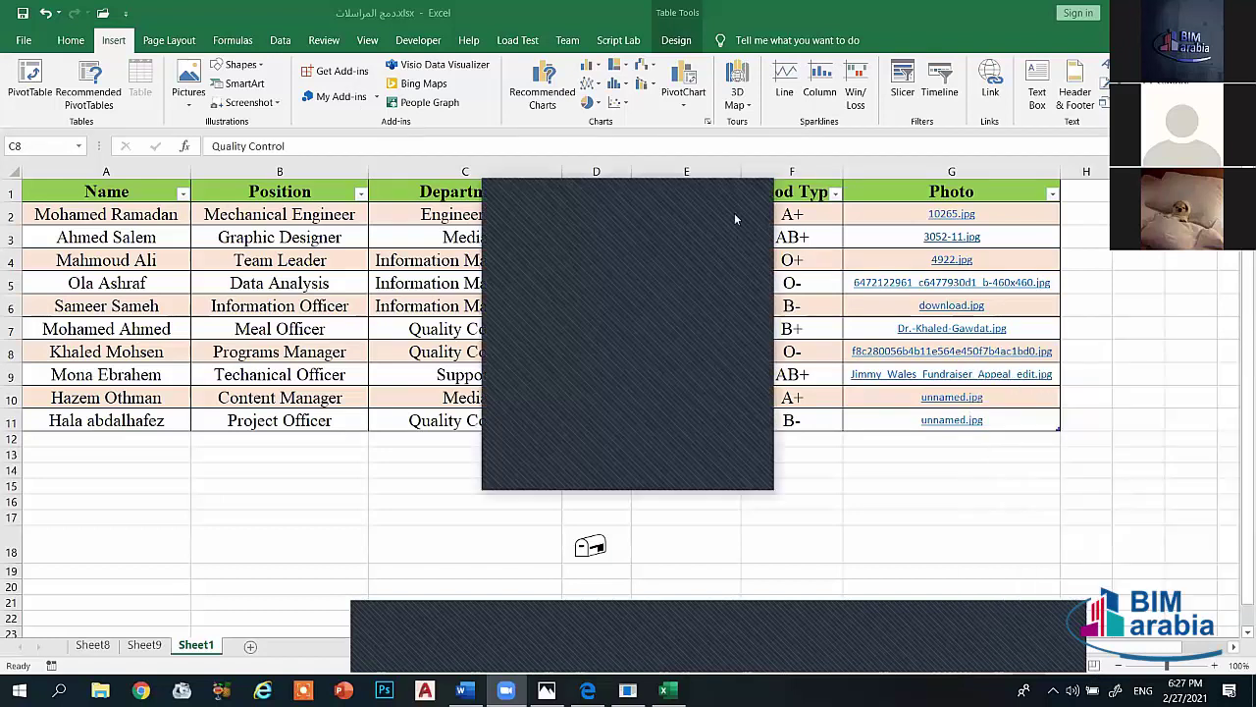
pyautogui.click(749, 196)
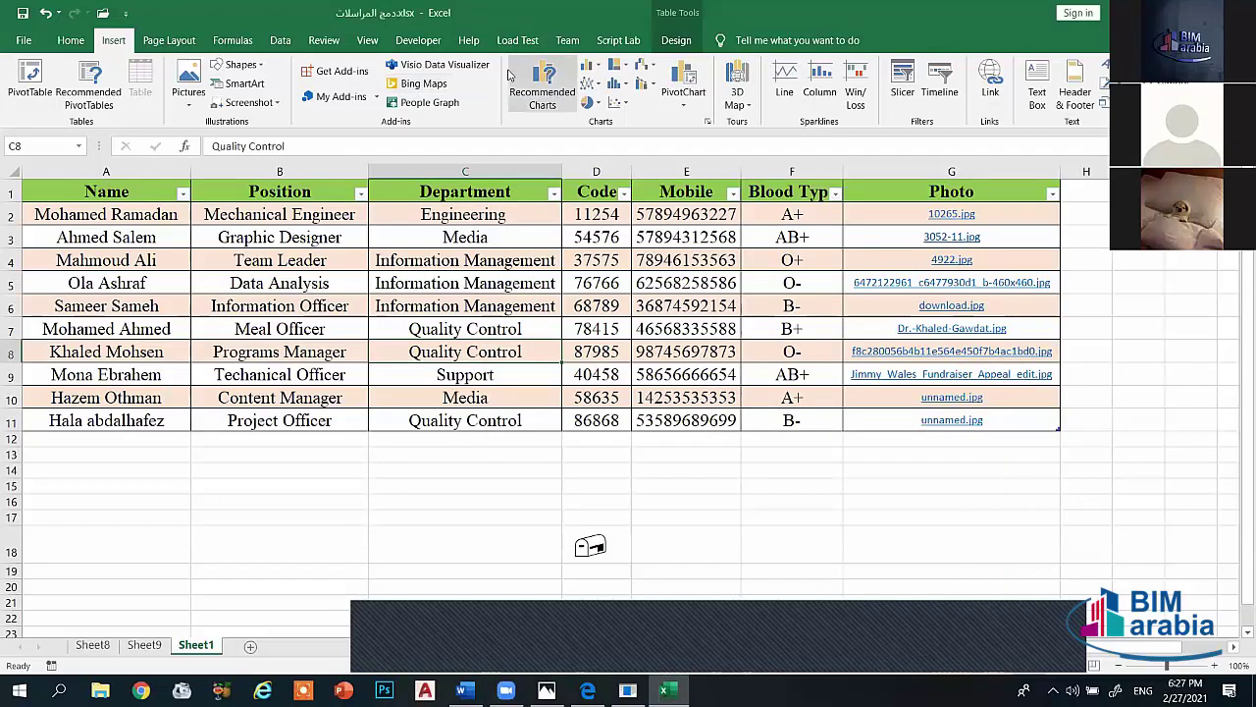
pyautogui.click(676, 42)
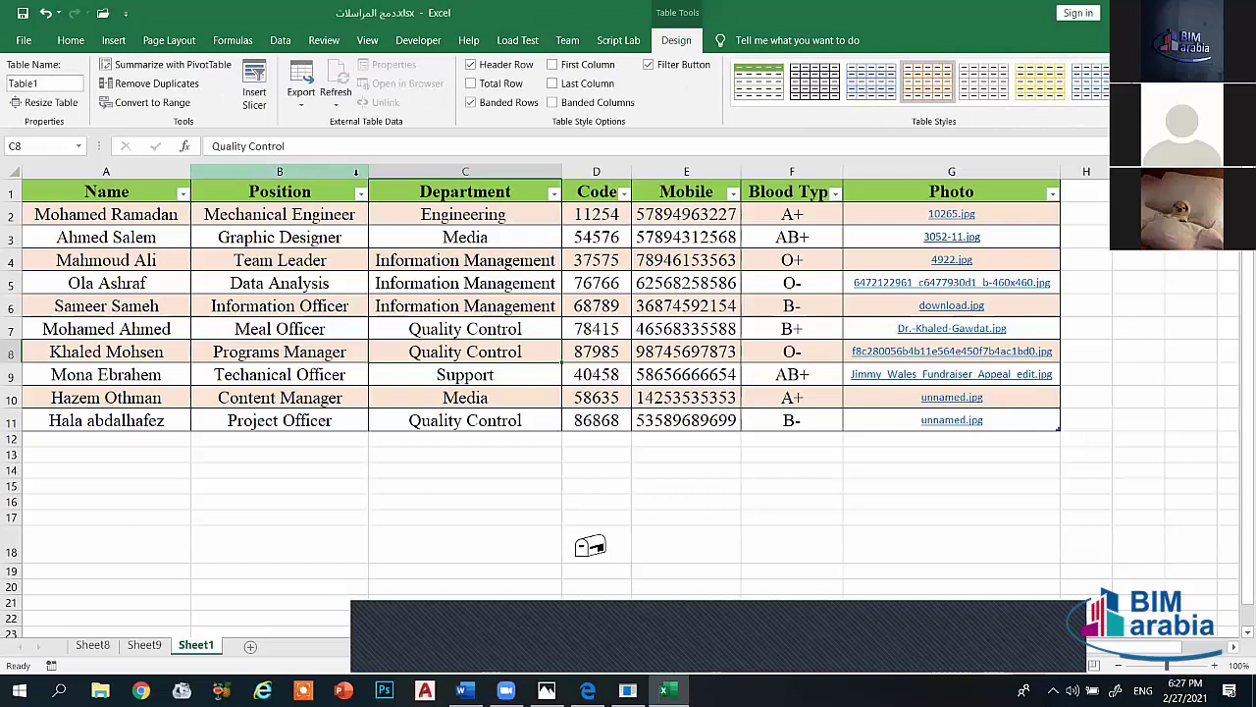
pyautogui.click(452, 282)
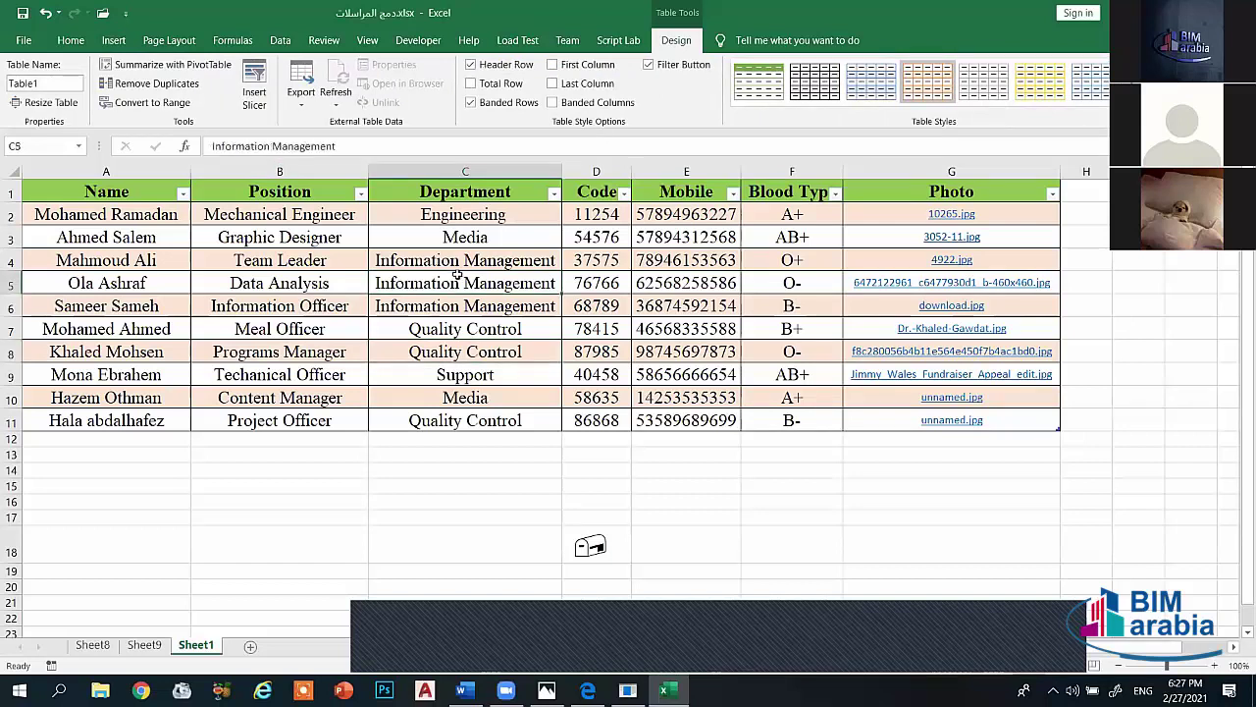
pyautogui.click(279, 282)
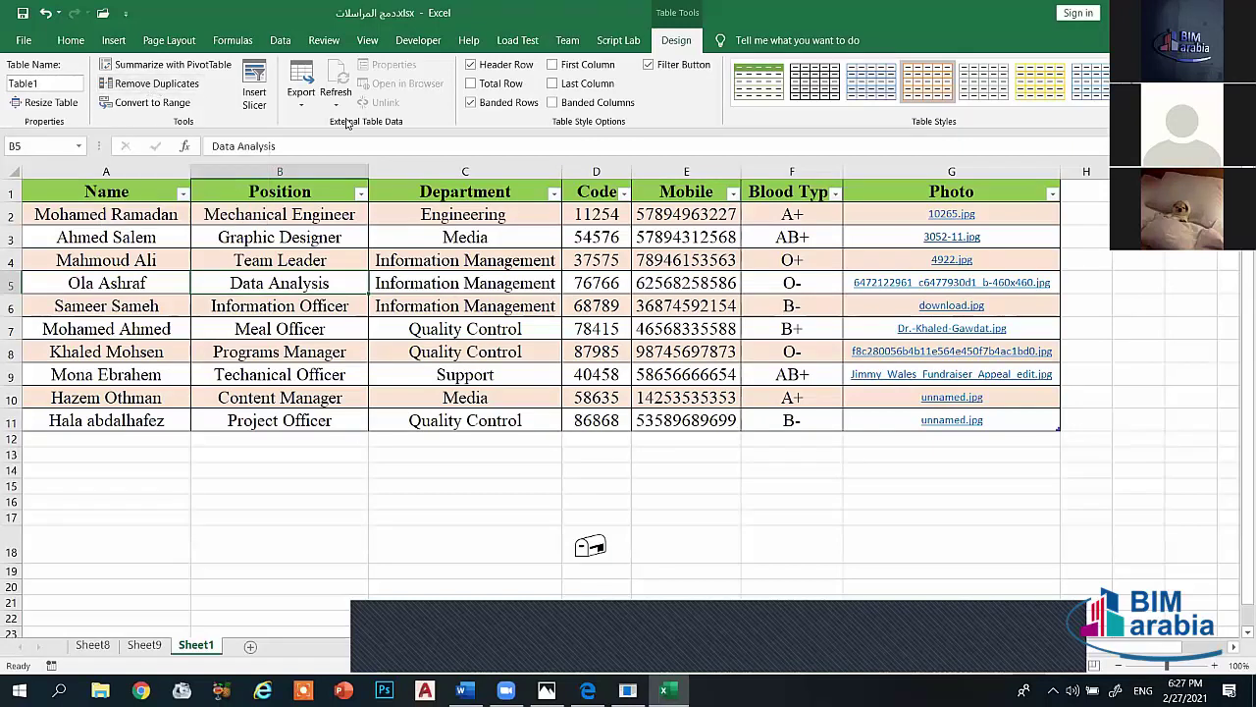
# - View the table's Export dropdown options twice, closing it without exporting and selecting B4
pyautogui.click(301, 93)
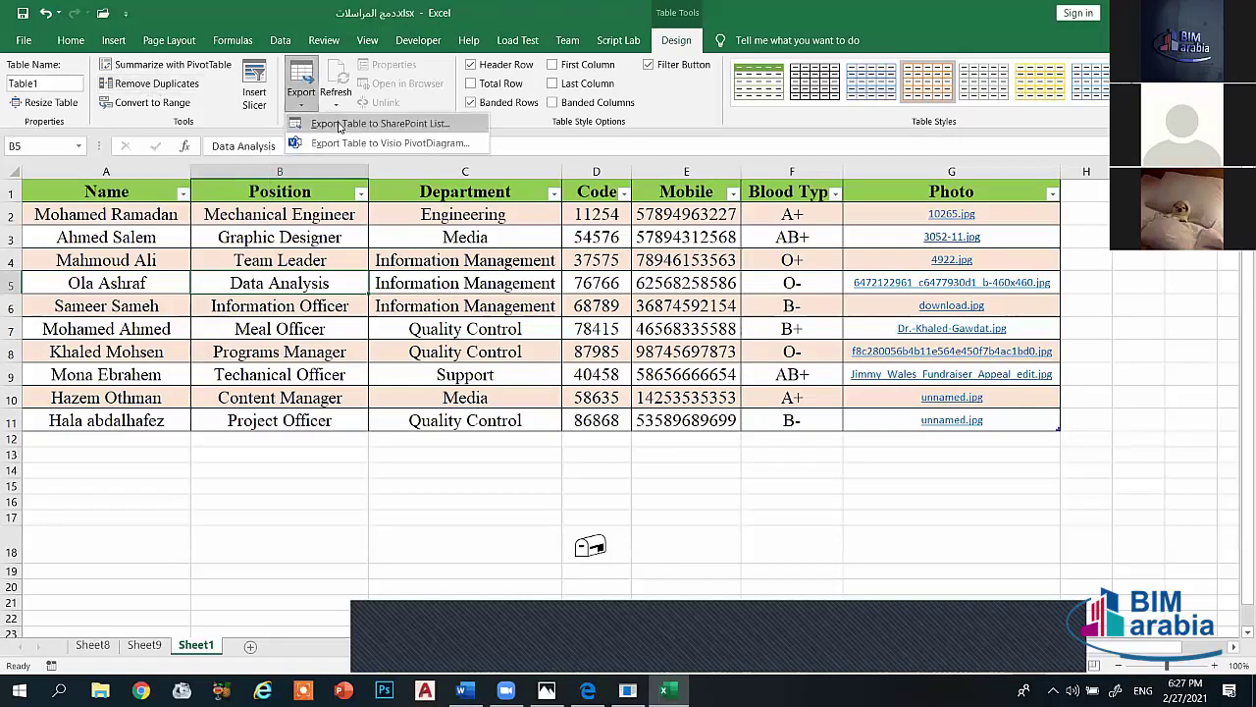
pyautogui.click(460, 440)
pyautogui.click(302, 93)
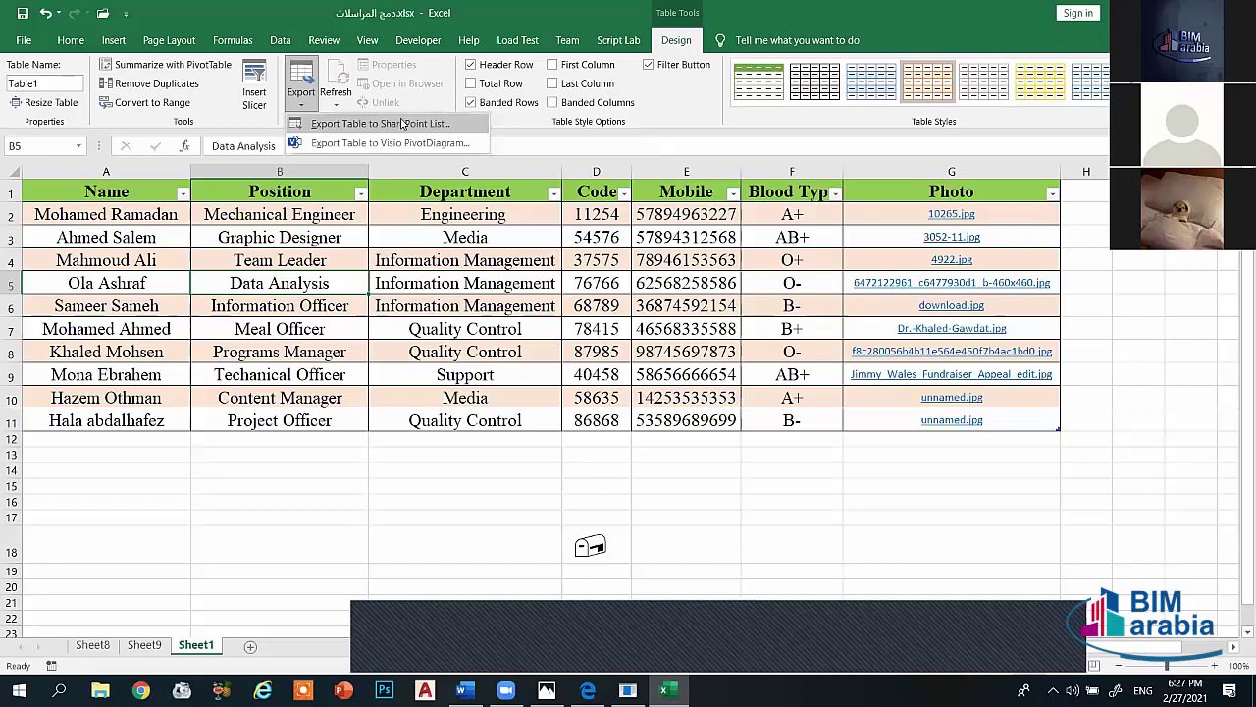
pyautogui.click(457, 312)
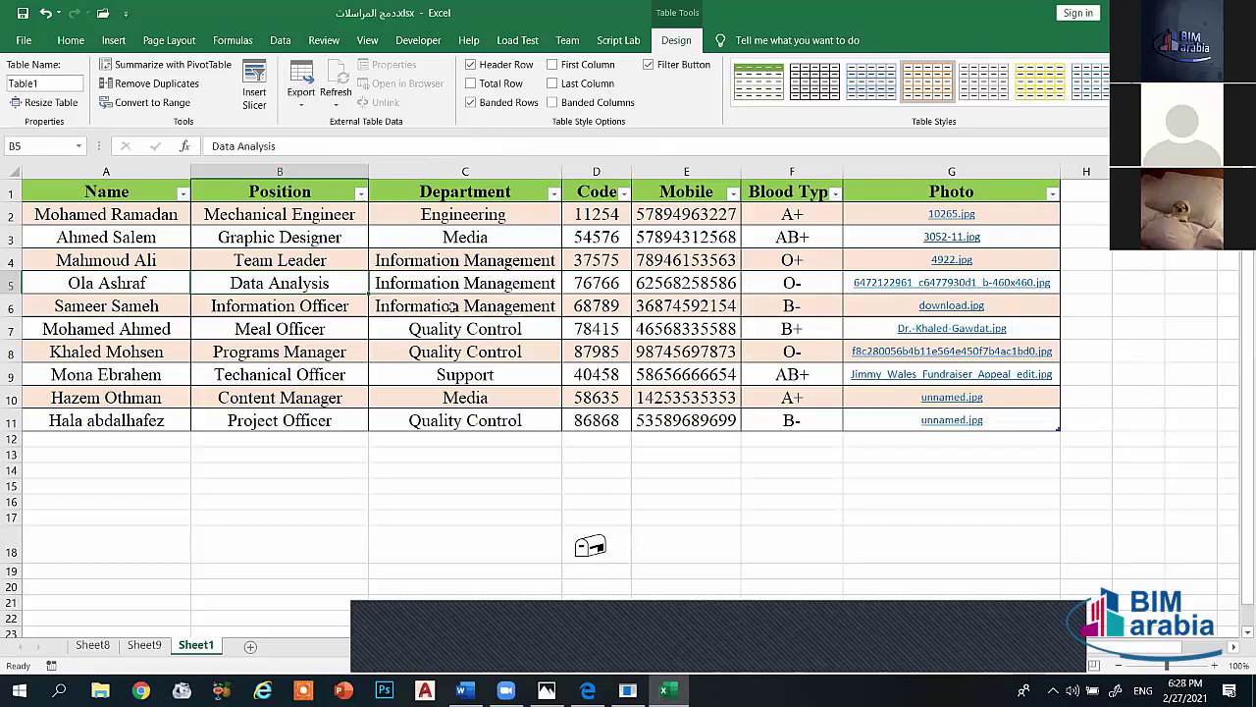
pyautogui.click(475, 328)
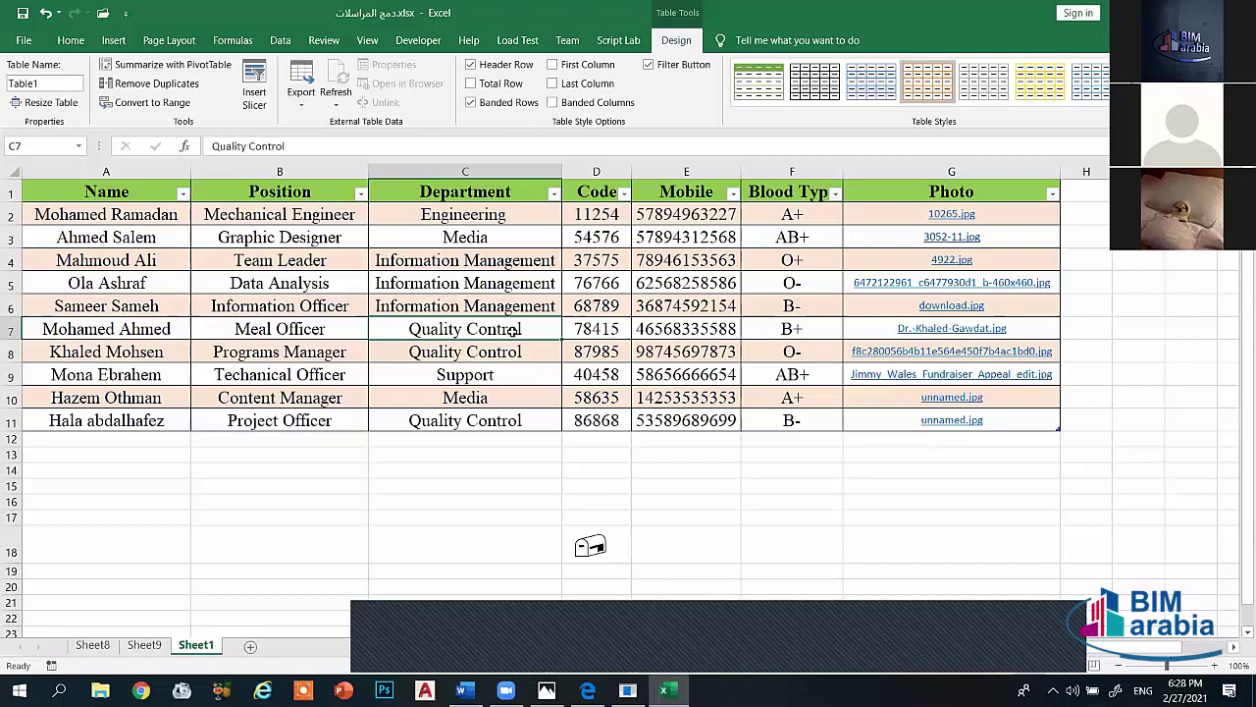
pyautogui.click(301, 91)
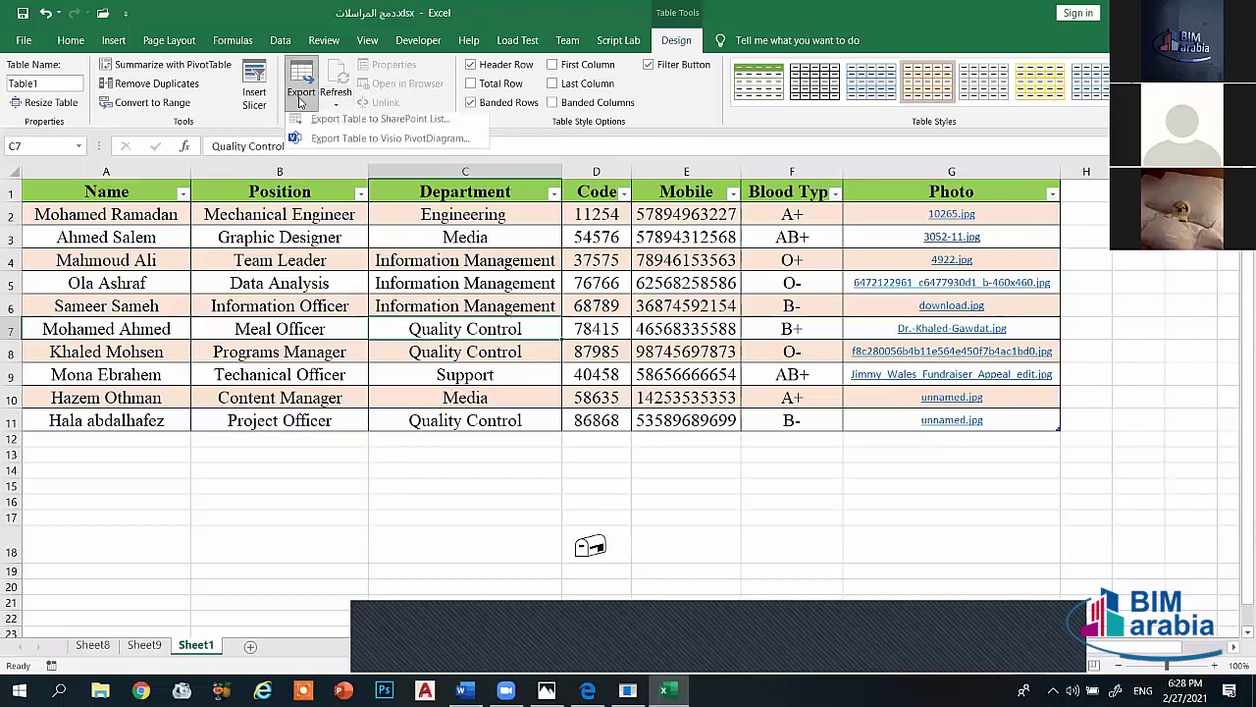
pyautogui.click(439, 260)
pyautogui.click(422, 265)
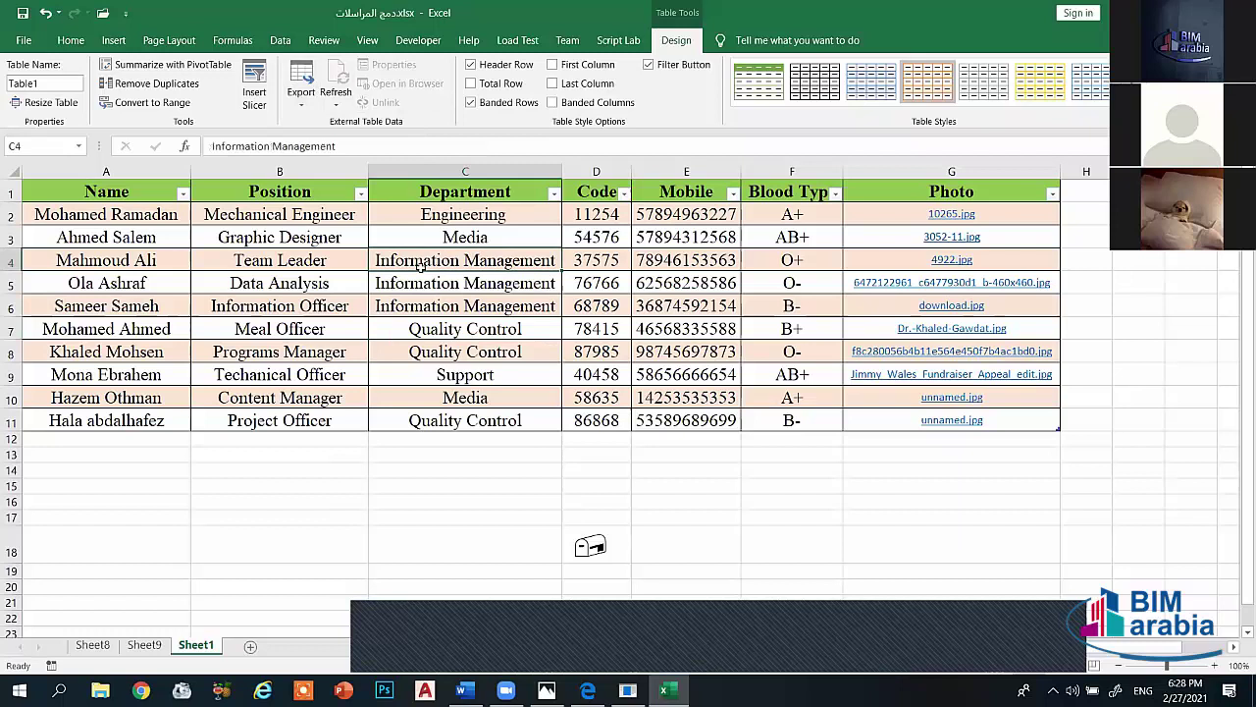
pyautogui.click(298, 260)
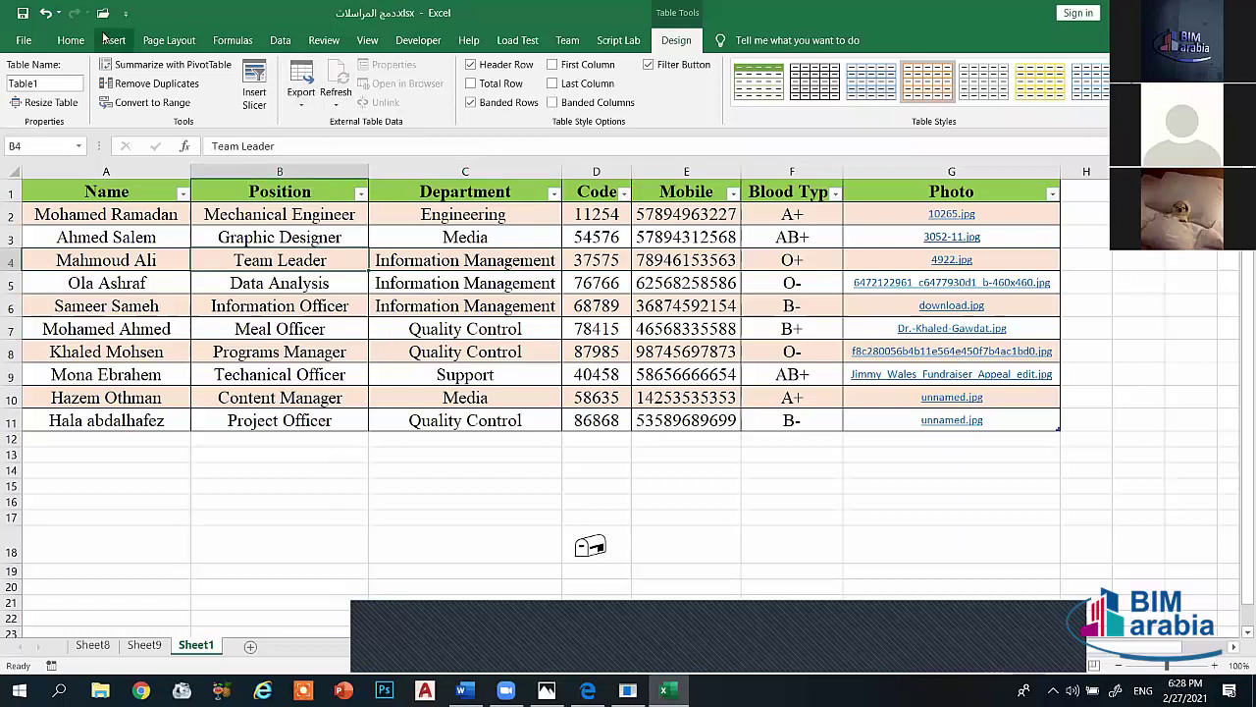
pyautogui.click(75, 43)
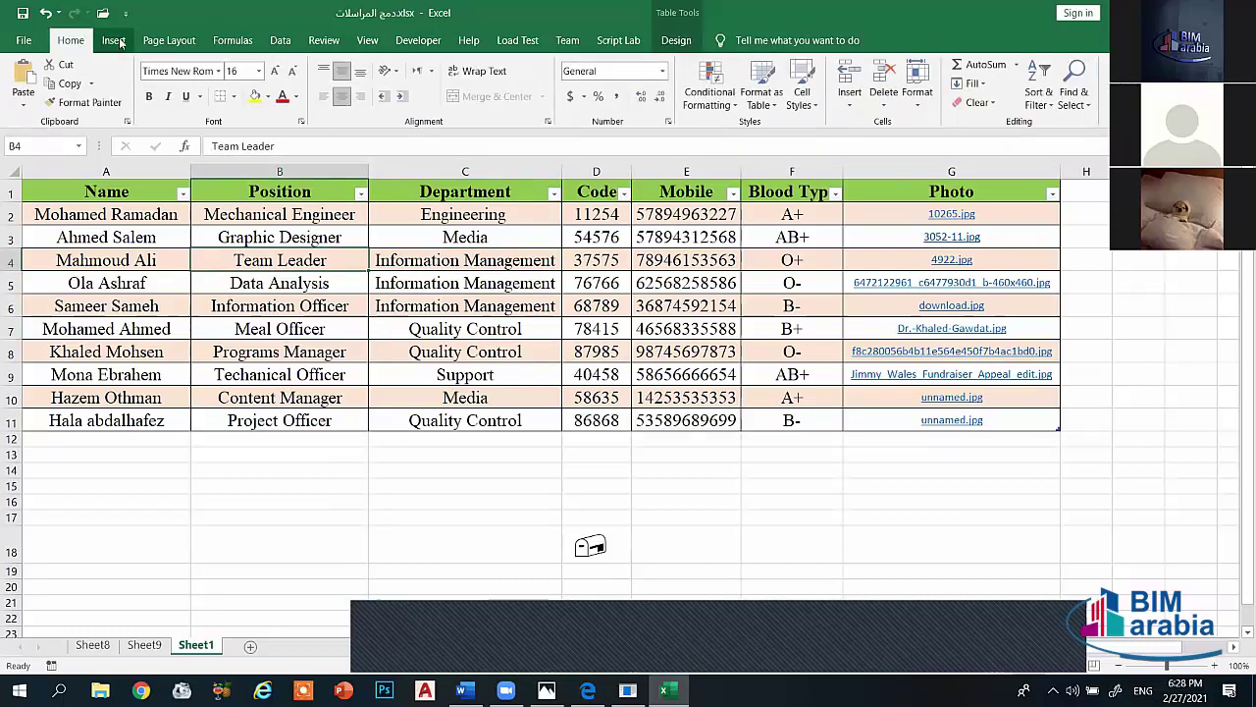
pyautogui.click(113, 40)
pyautogui.click(436, 261)
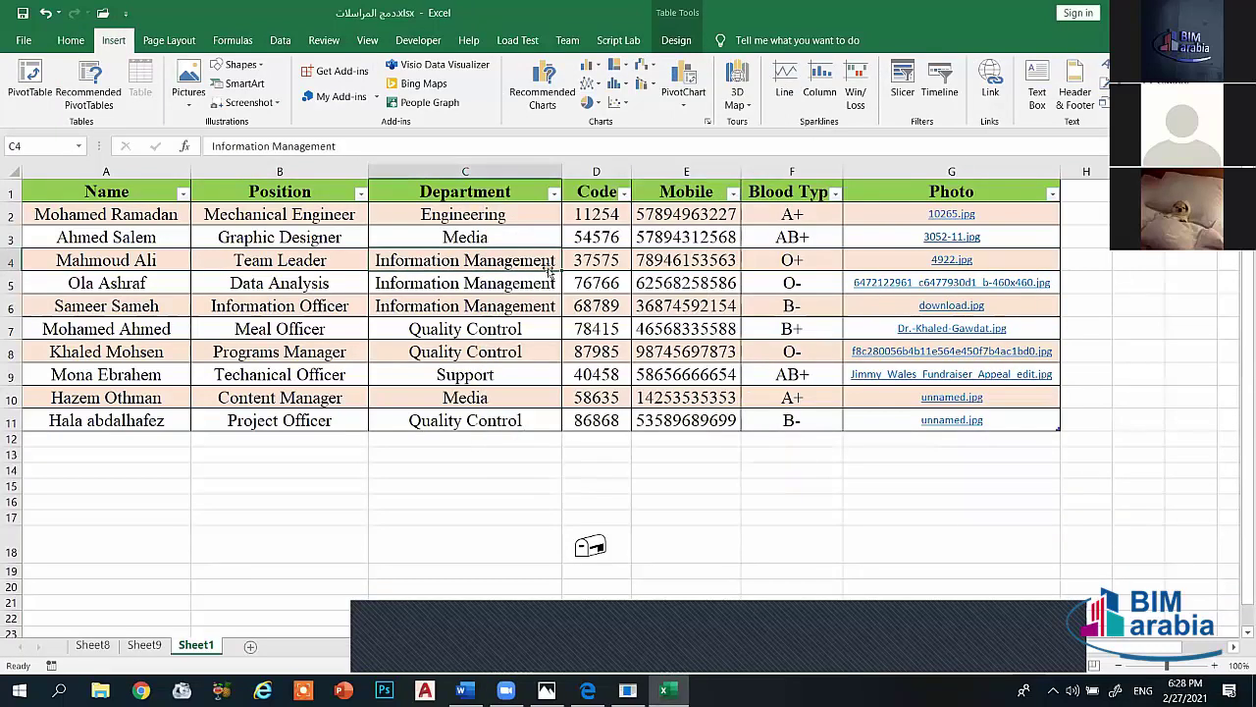
pyautogui.click(544, 282)
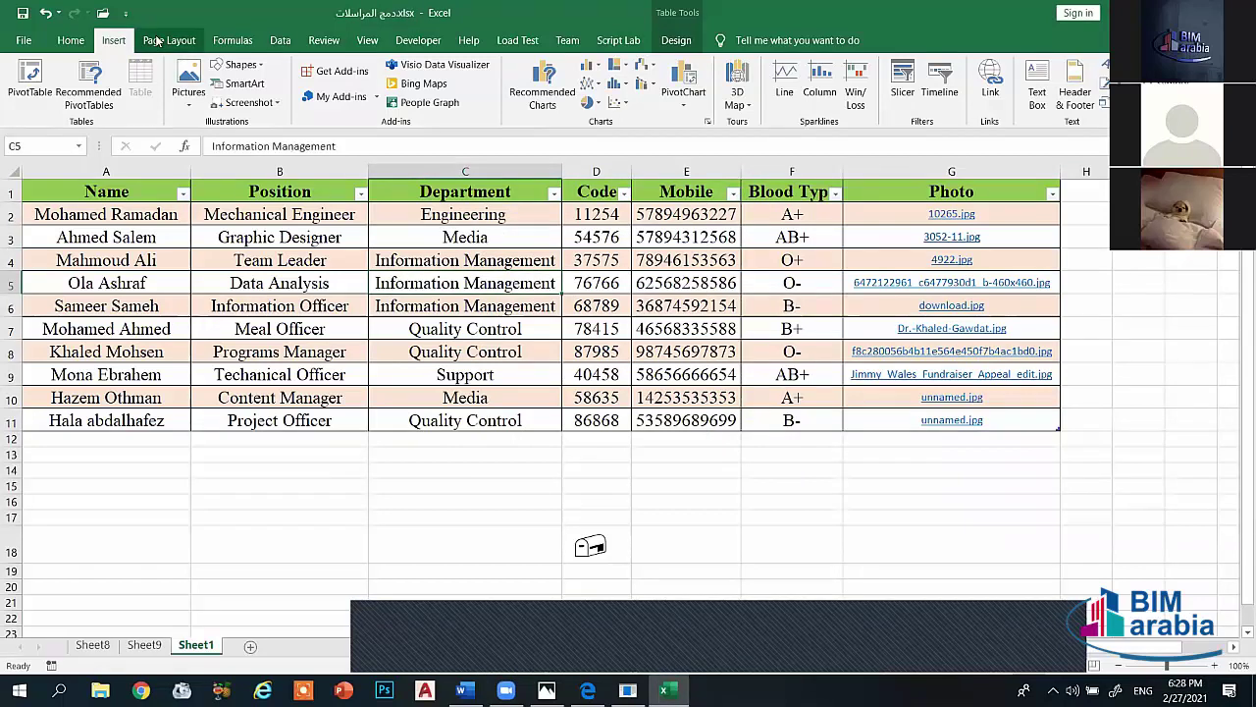
pyautogui.click(157, 40)
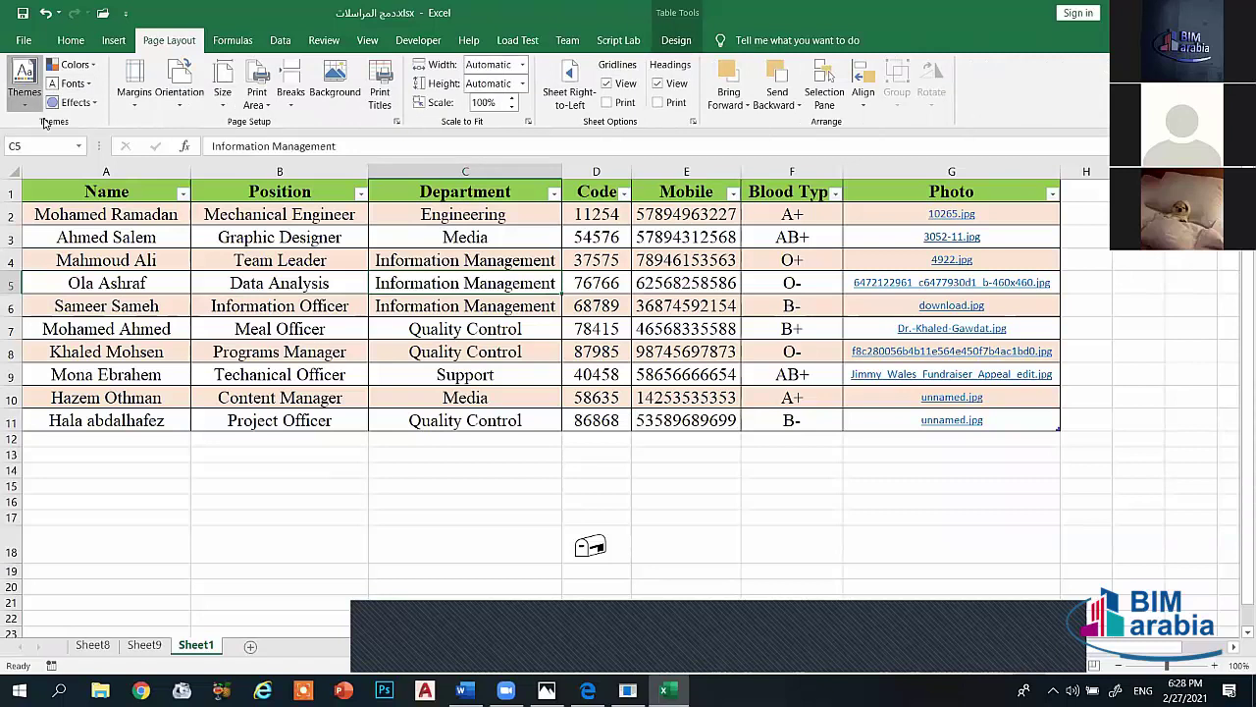
pyautogui.click(25, 83)
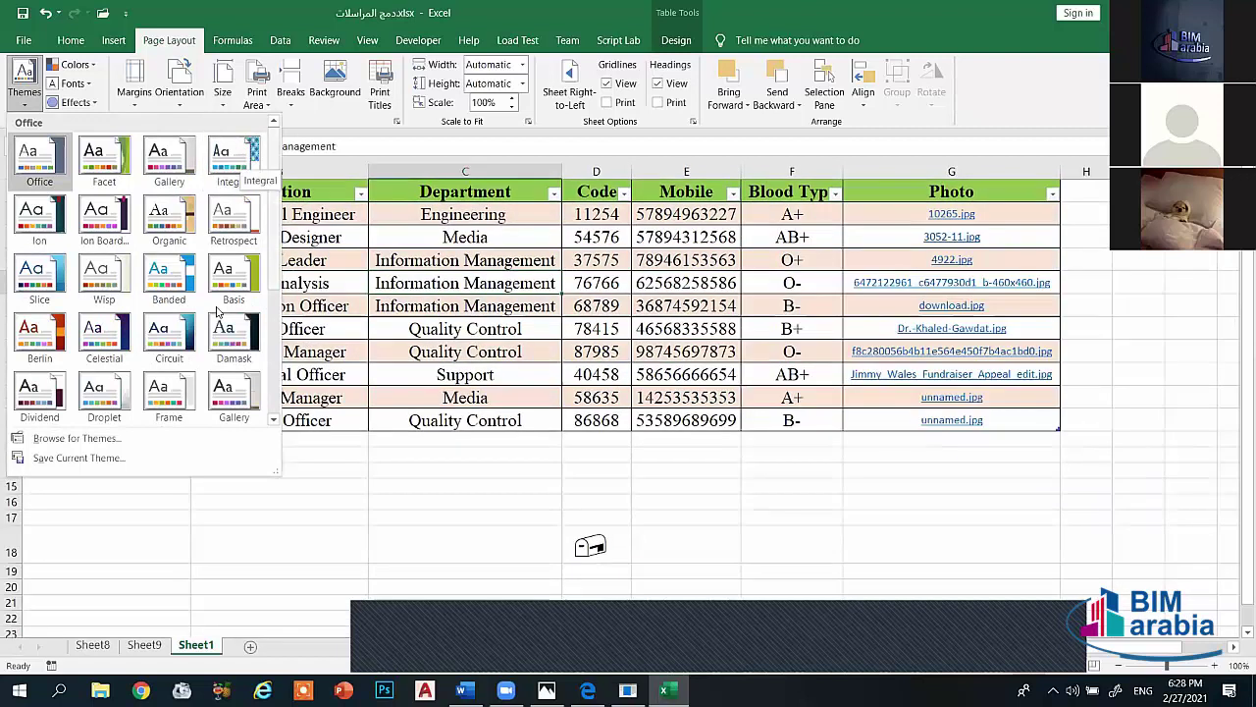
pyautogui.click(195, 207)
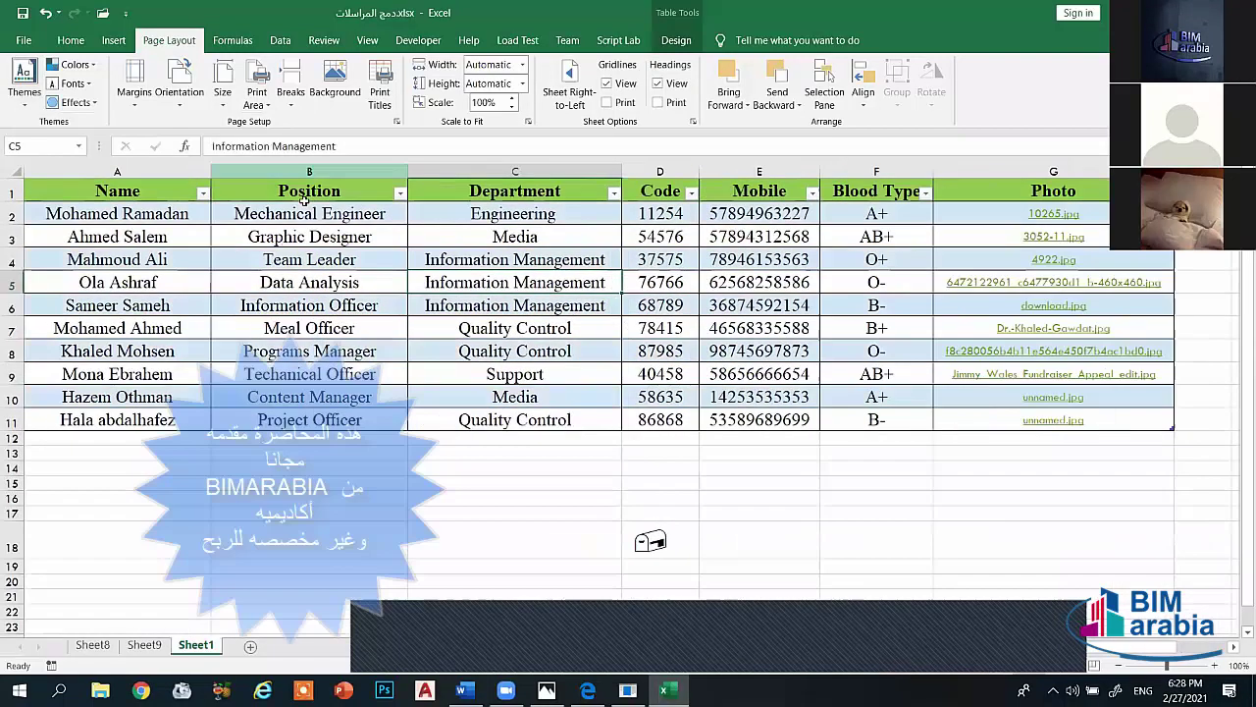
pyautogui.click(74, 42)
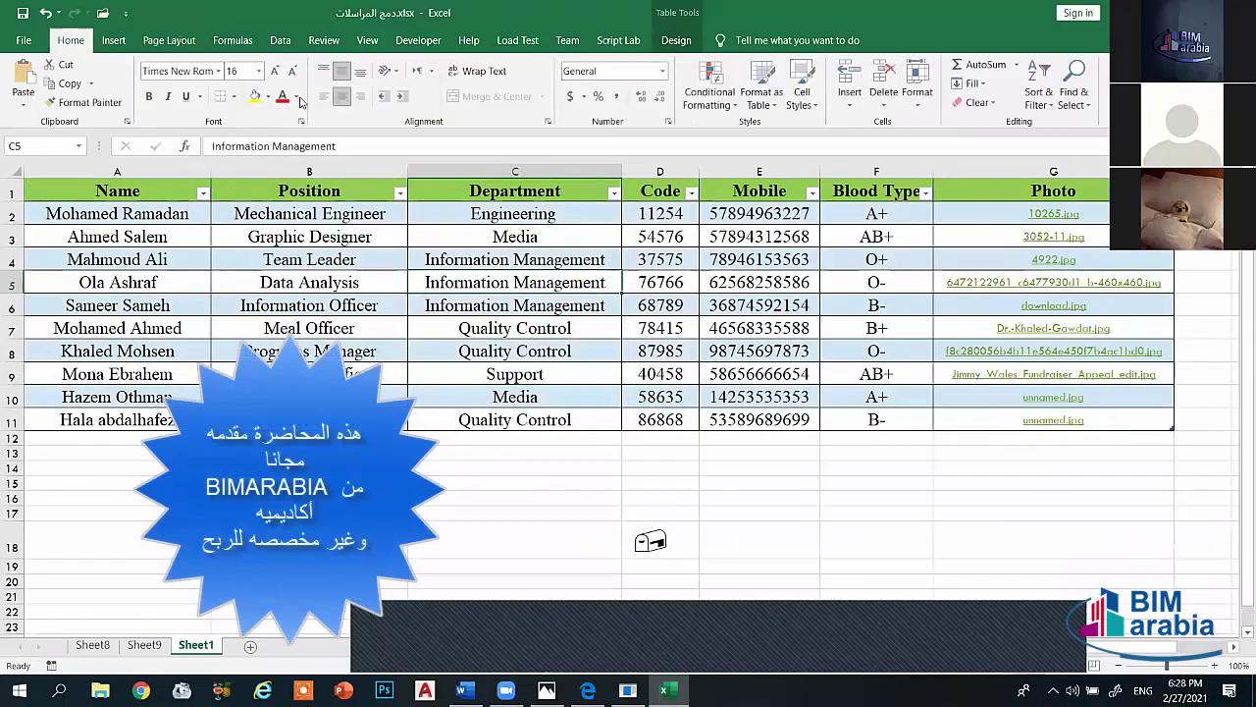
pyautogui.click(296, 96)
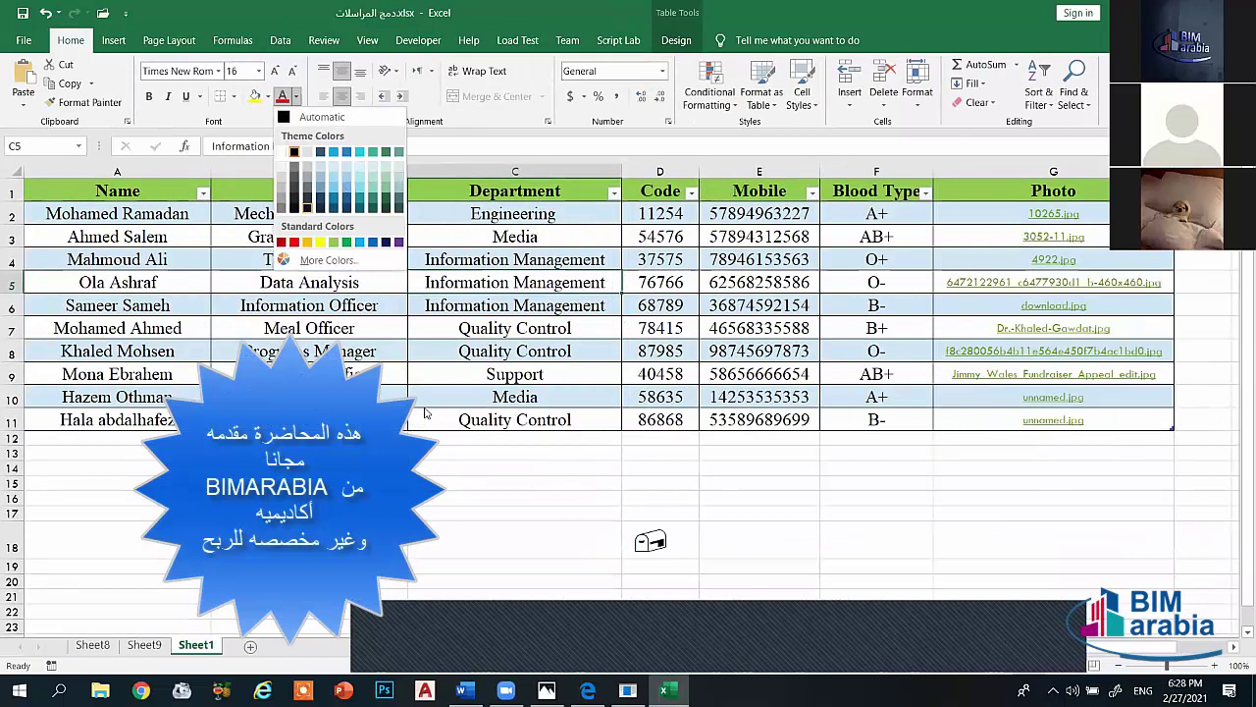
pyautogui.press('Escape')
pyautogui.click(169, 40)
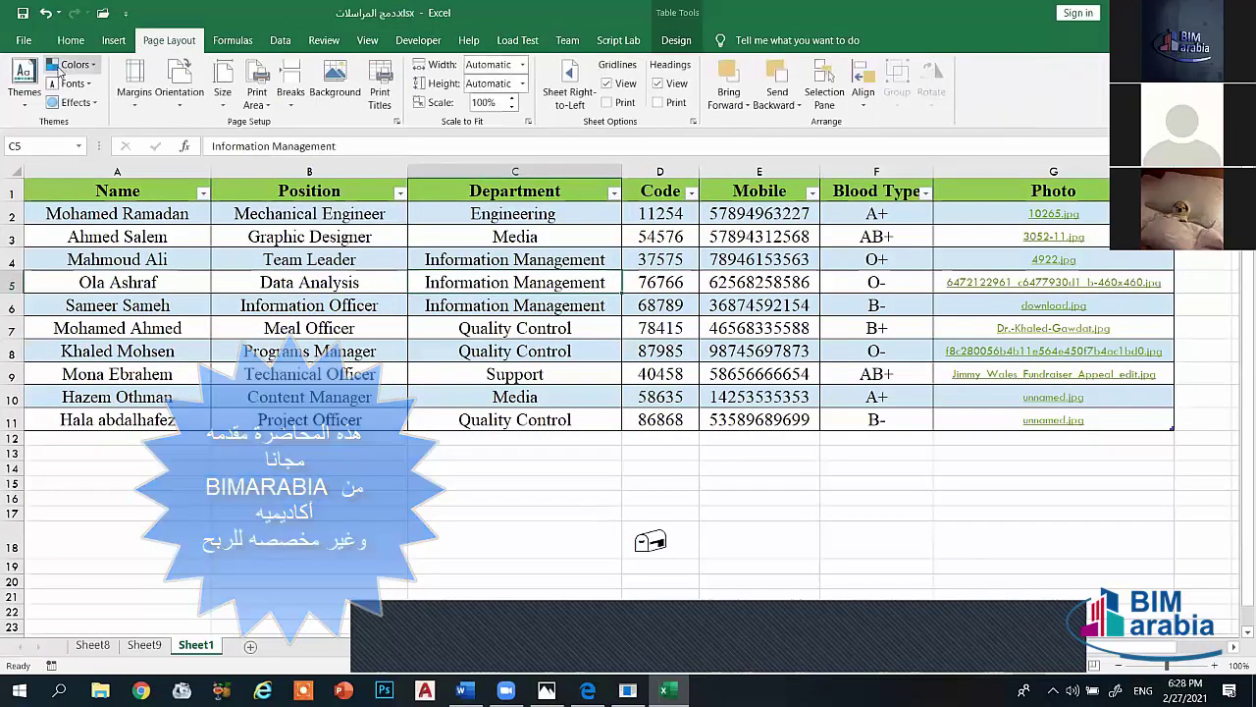
pyautogui.click(25, 81)
pyautogui.click(39, 334)
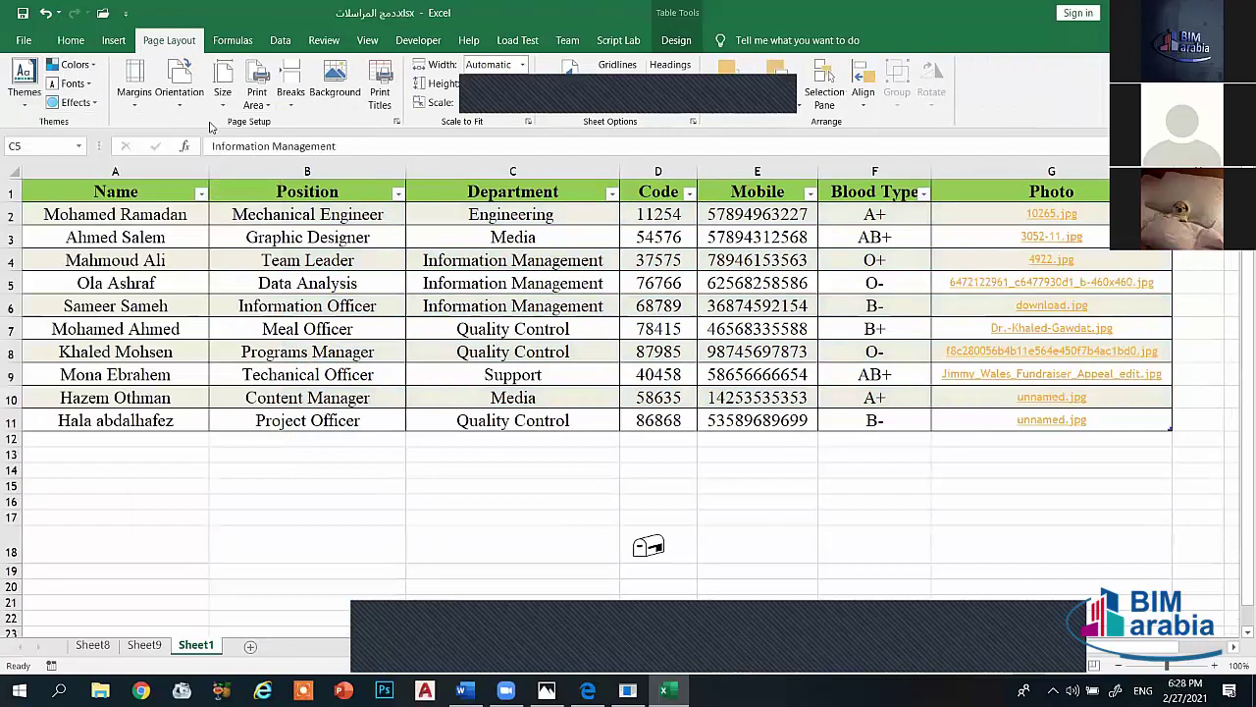
pyautogui.click(70, 40)
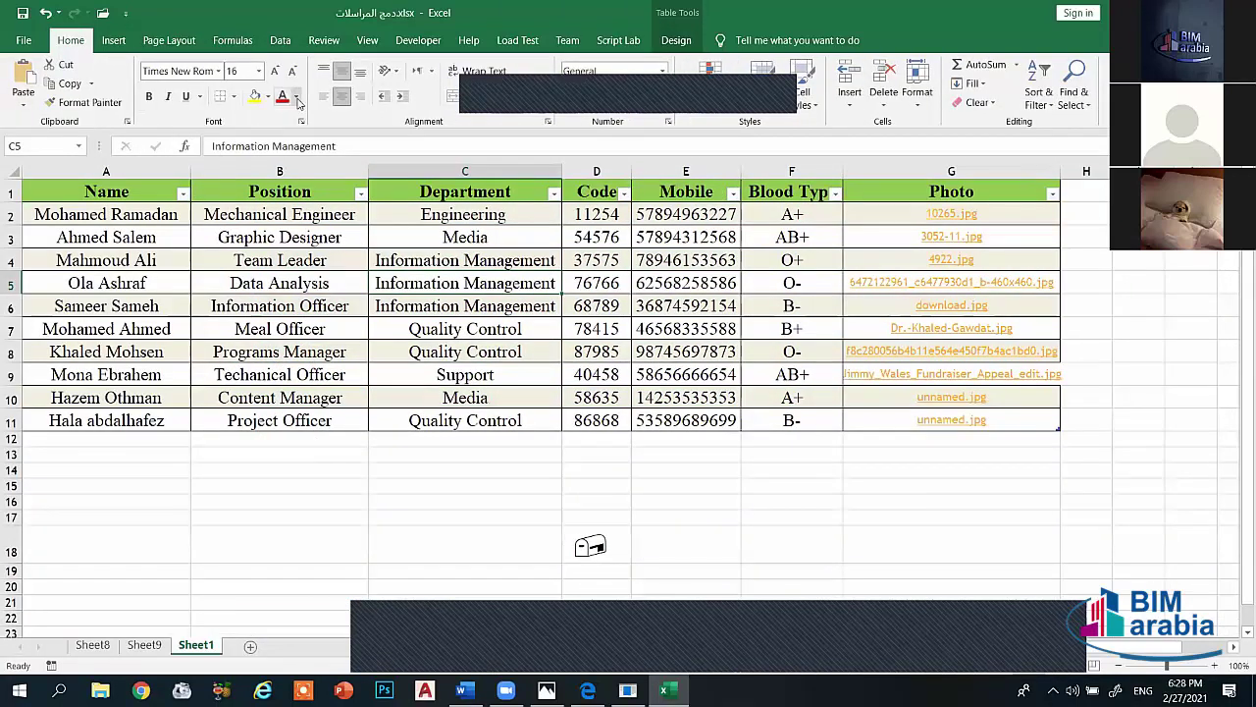
pyautogui.click(295, 97)
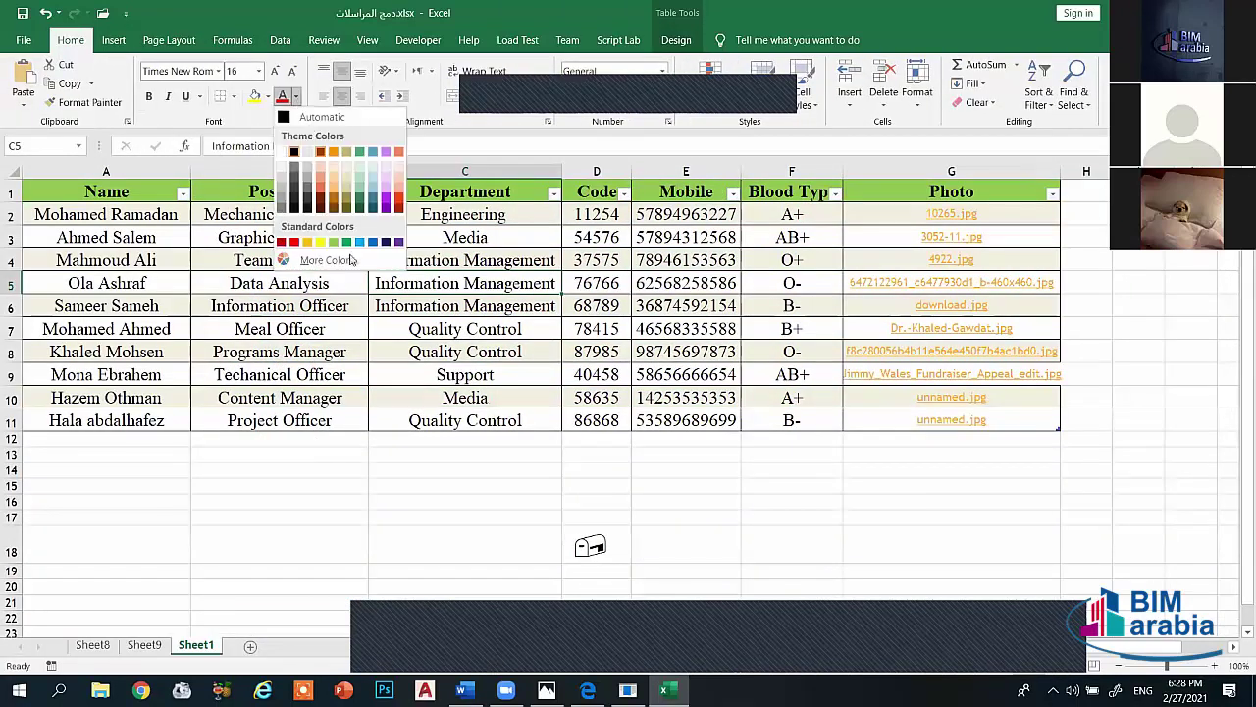
pyautogui.click(288, 378)
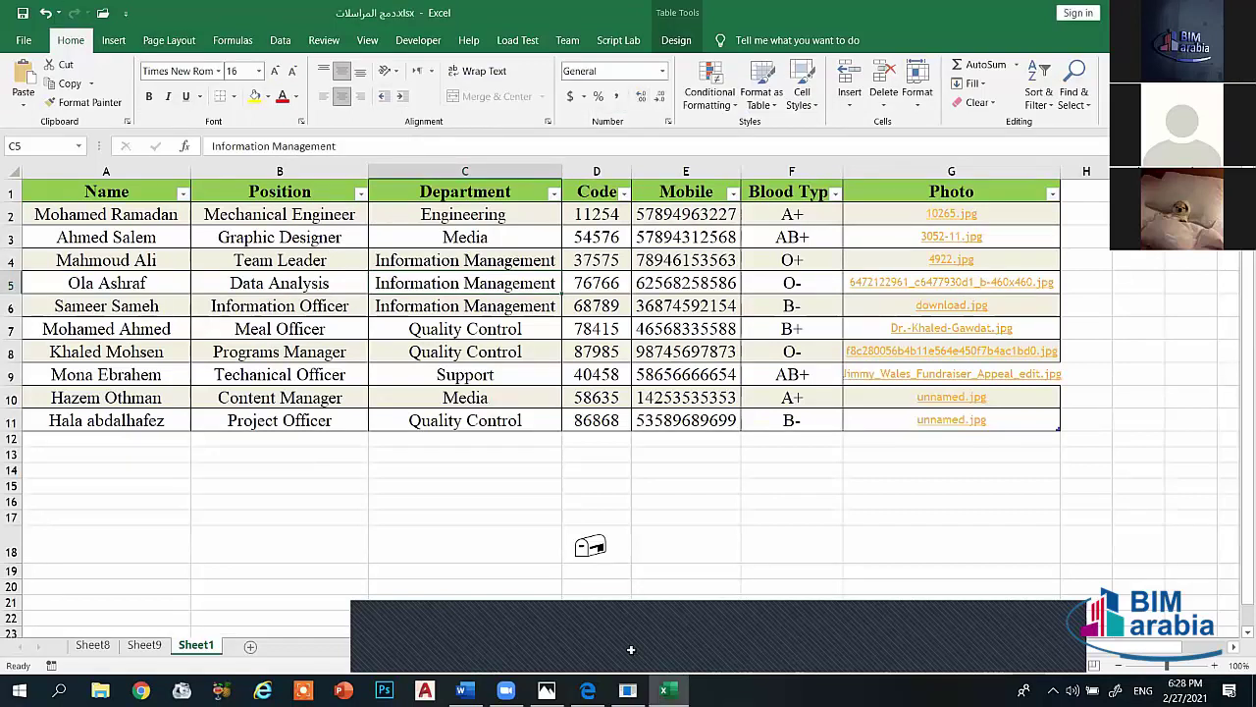
pyautogui.click(111, 42)
pyautogui.click(169, 40)
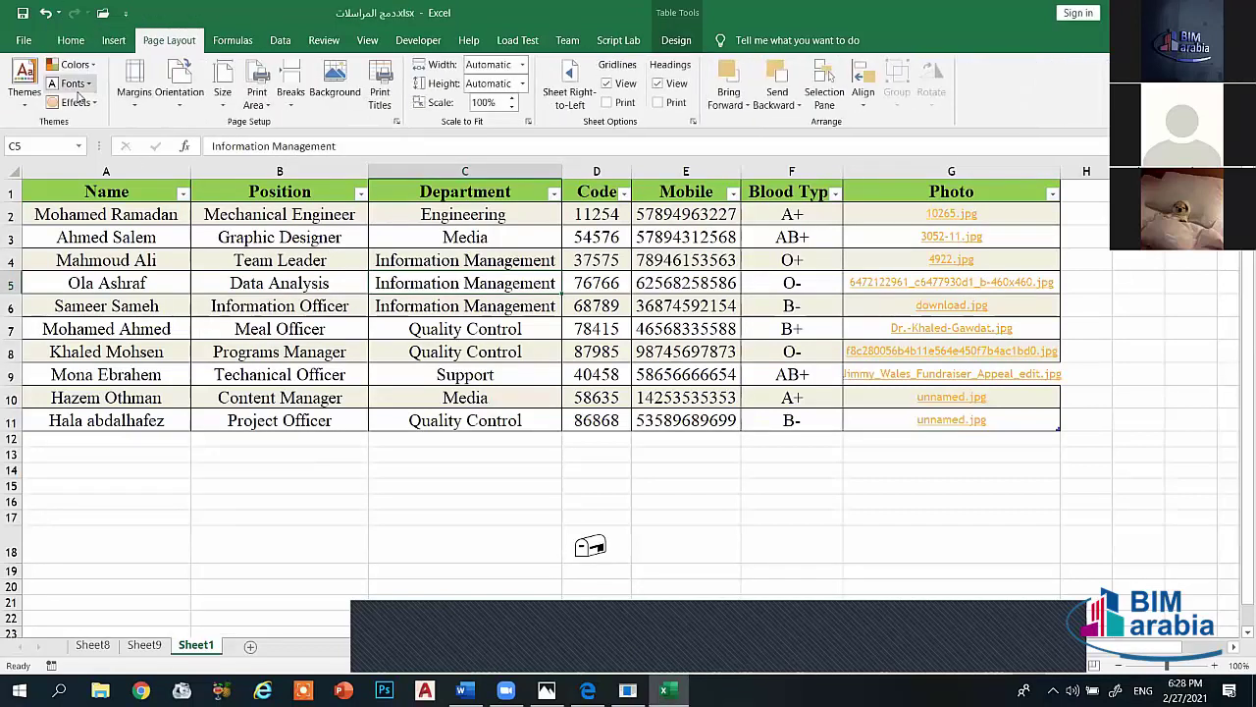
pyautogui.click(25, 83)
pyautogui.click(52, 162)
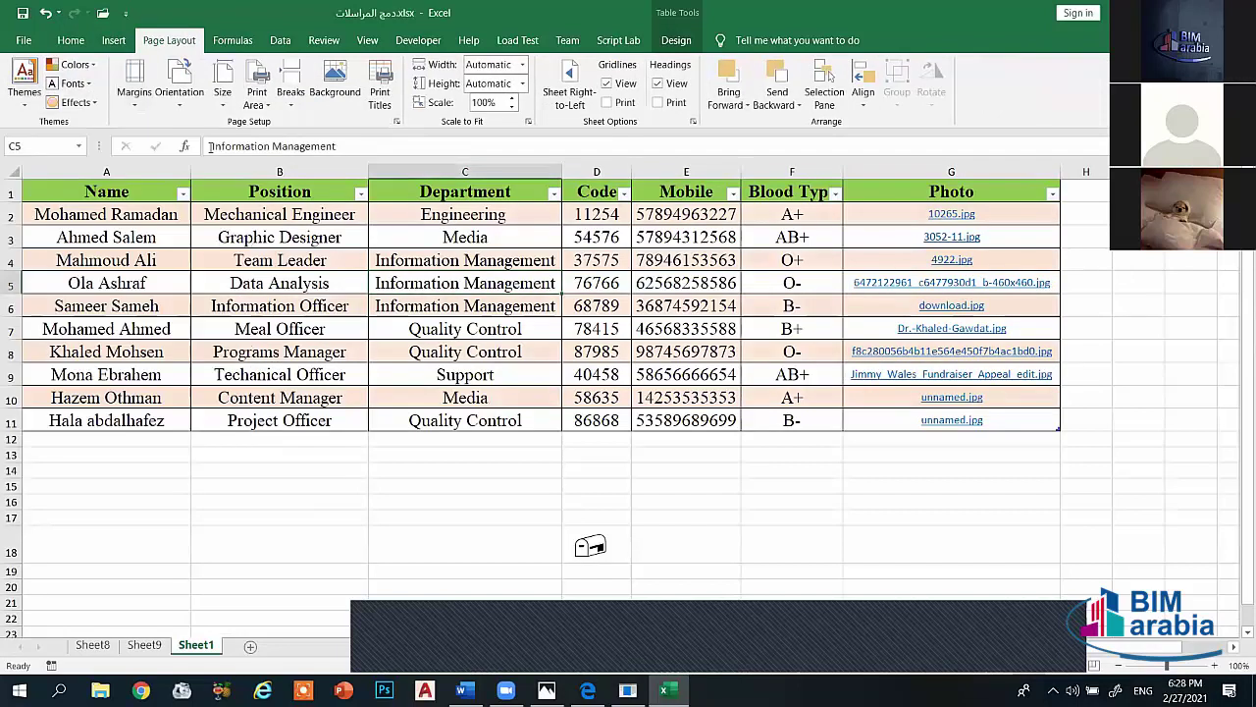
pyautogui.click(75, 65)
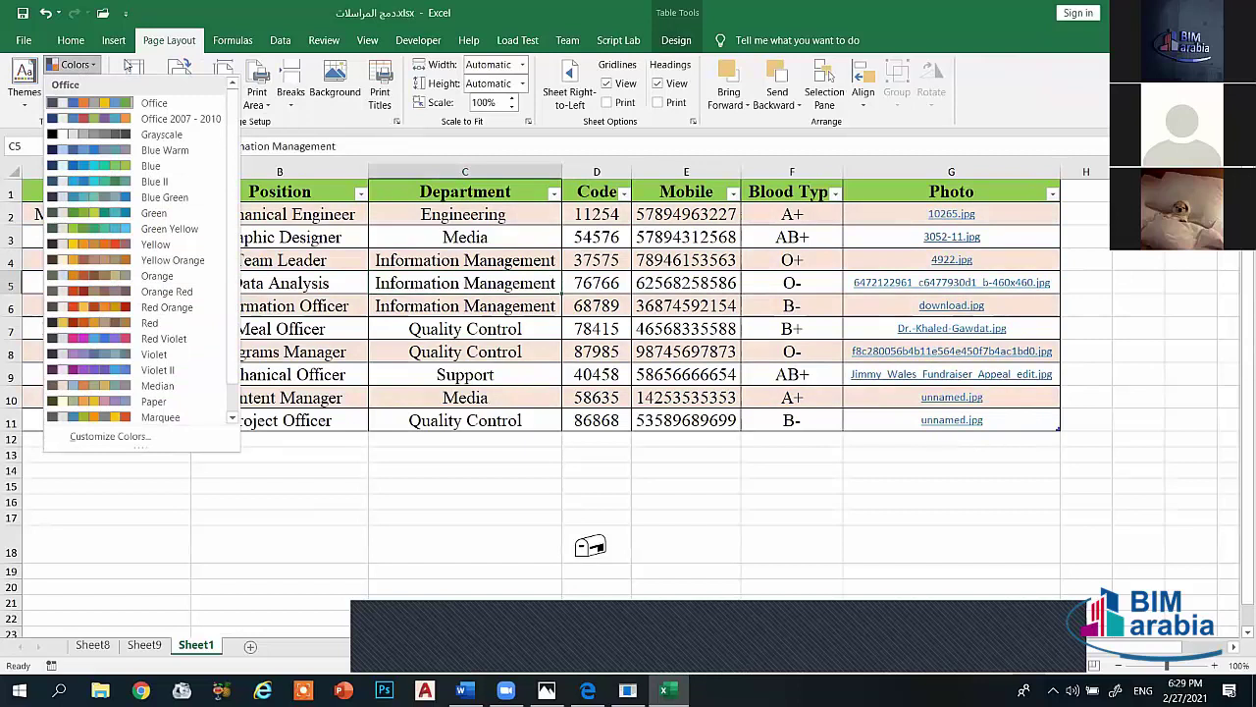
pyautogui.click(97, 65)
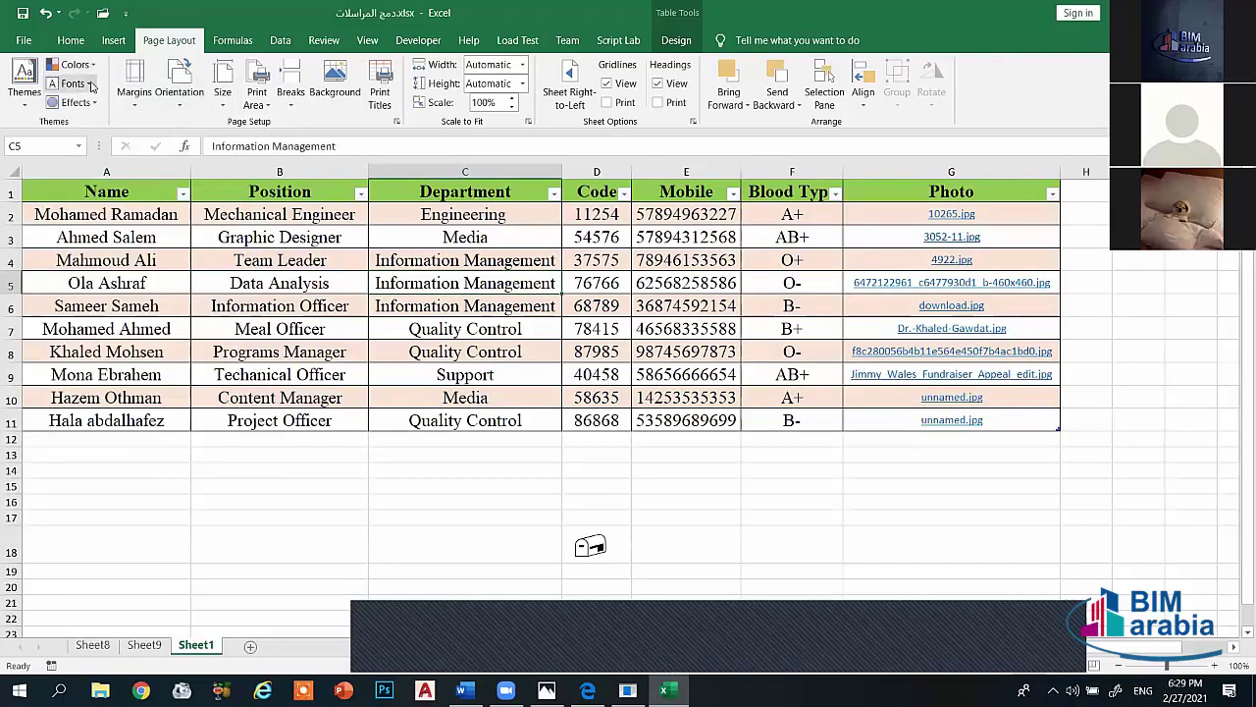
pyautogui.click(72, 83)
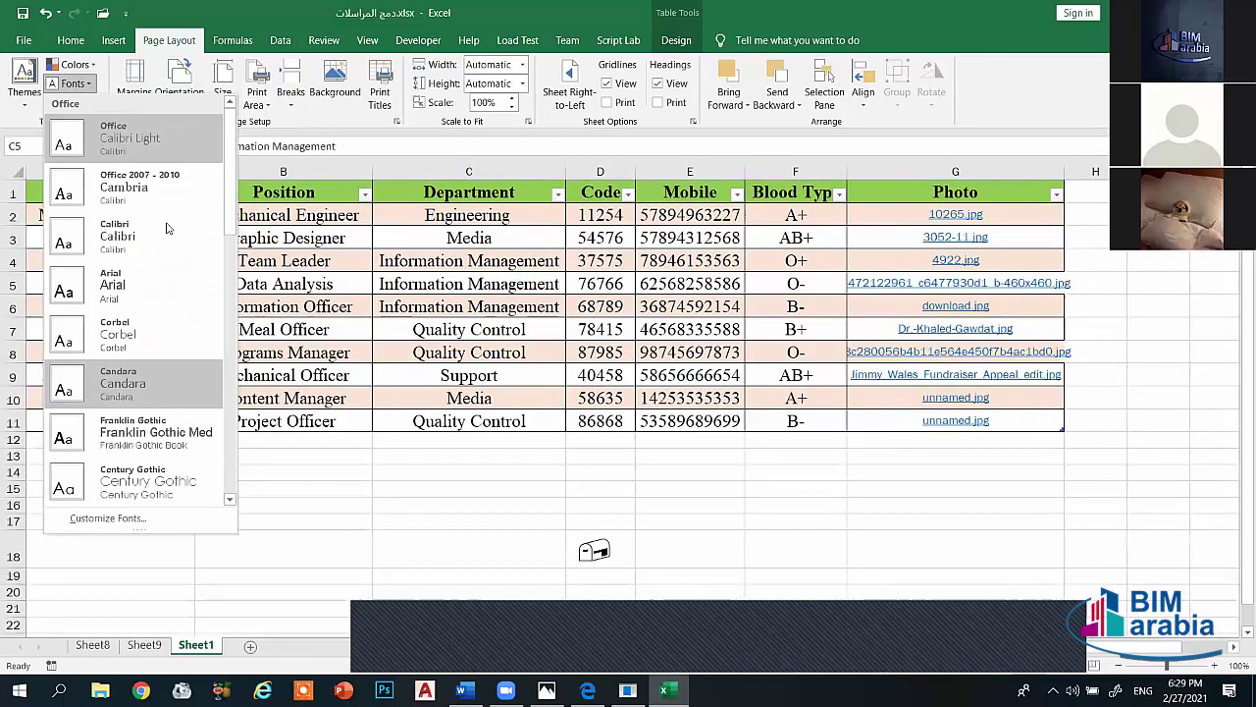
pyautogui.click(118, 126)
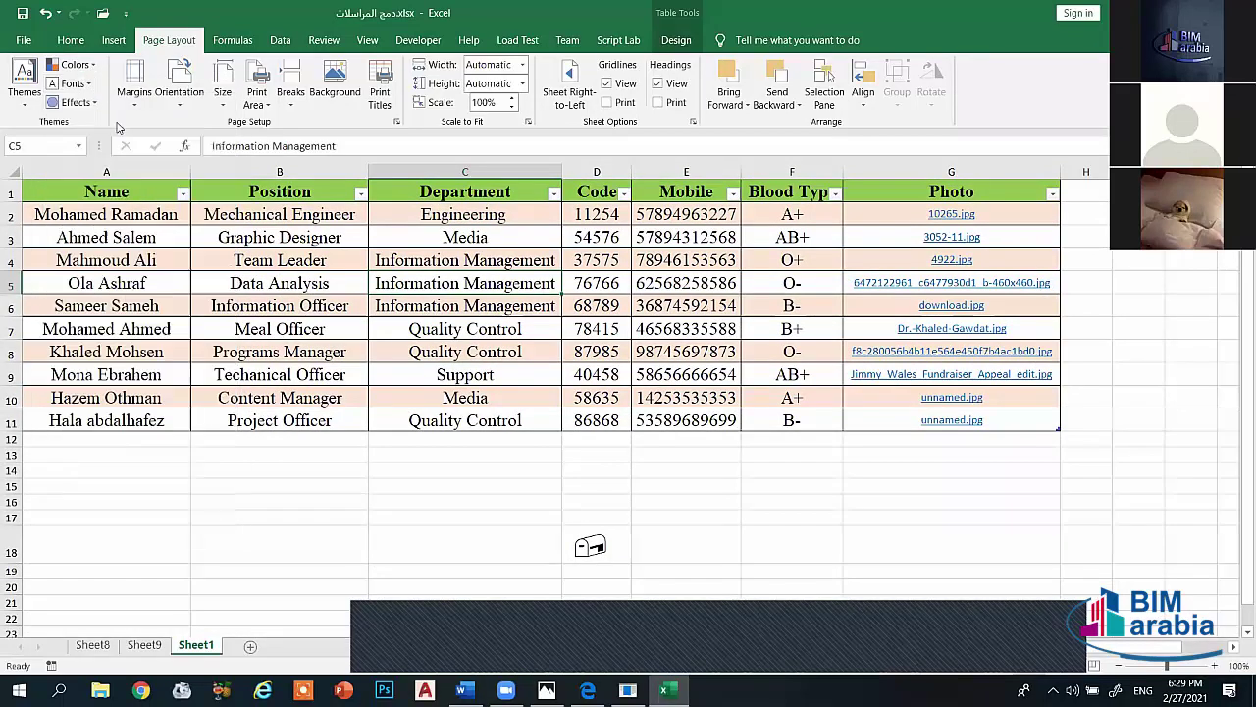
pyautogui.click(76, 102)
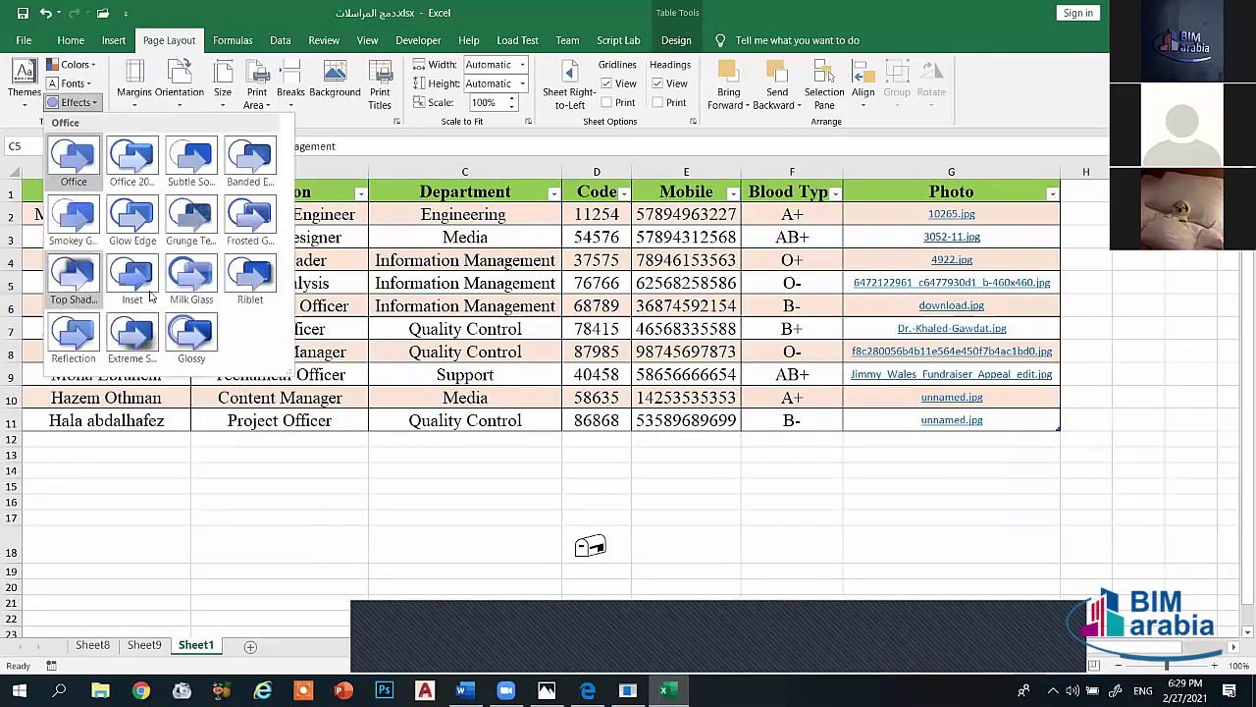
pyautogui.click(357, 525)
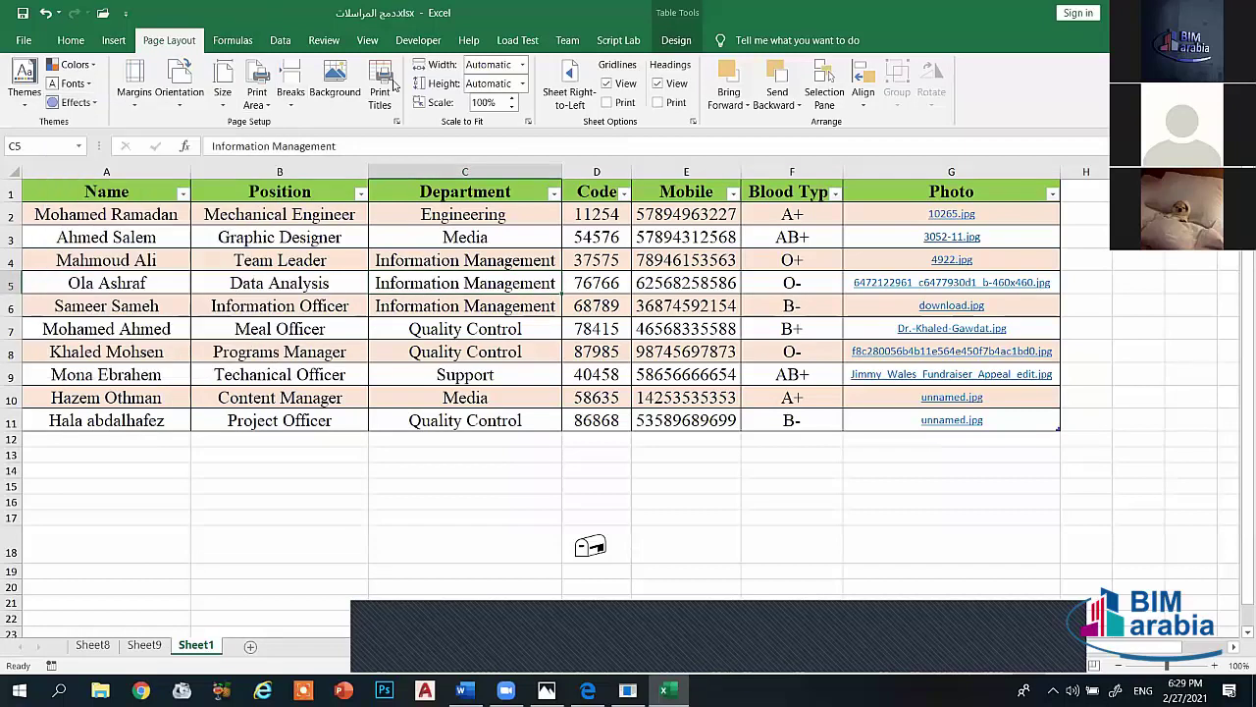
# - Check the left, top, right, bottom, header and footer values in Custom Margins, then open the Page tab
pyautogui.click(135, 98)
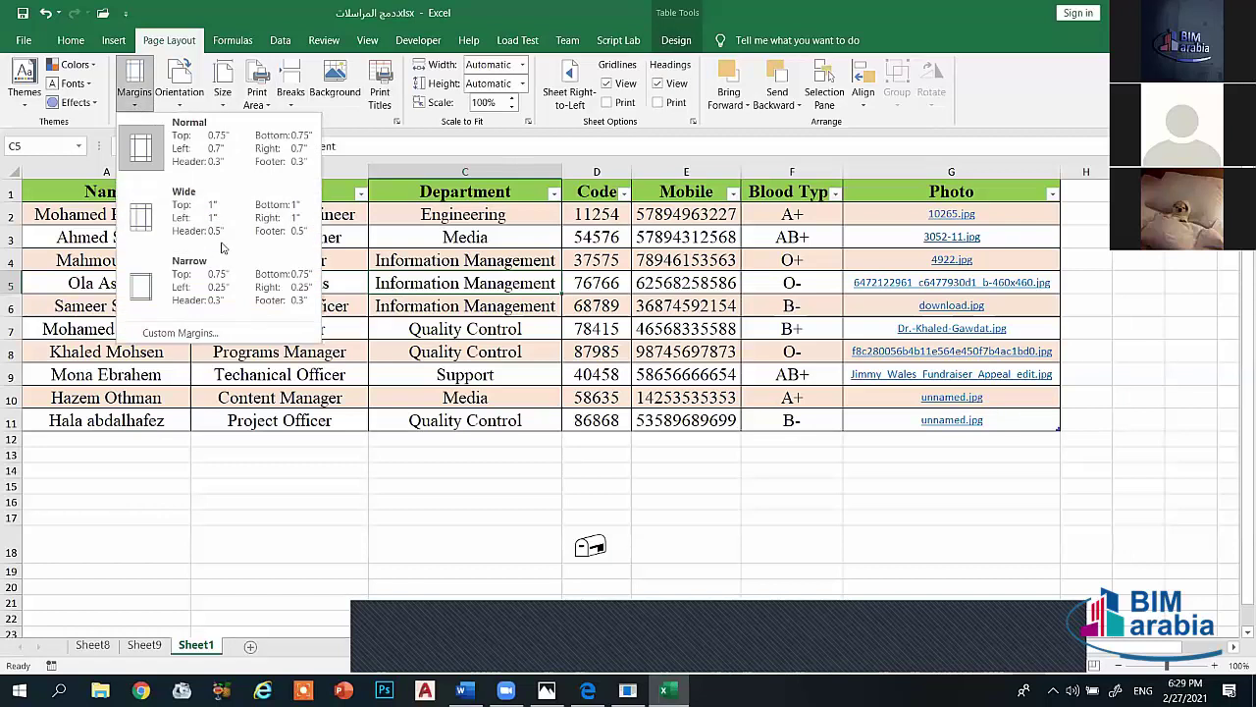
pyautogui.click(201, 333)
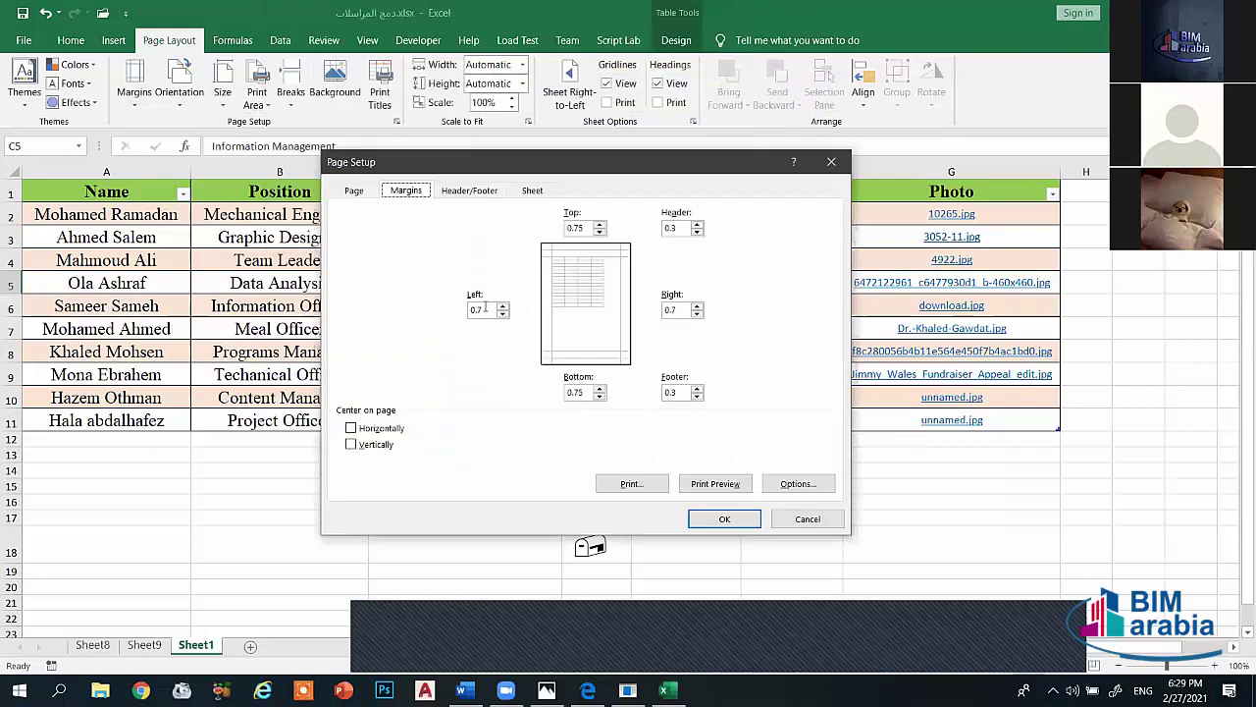
pyautogui.click(485, 308)
pyautogui.click(587, 228)
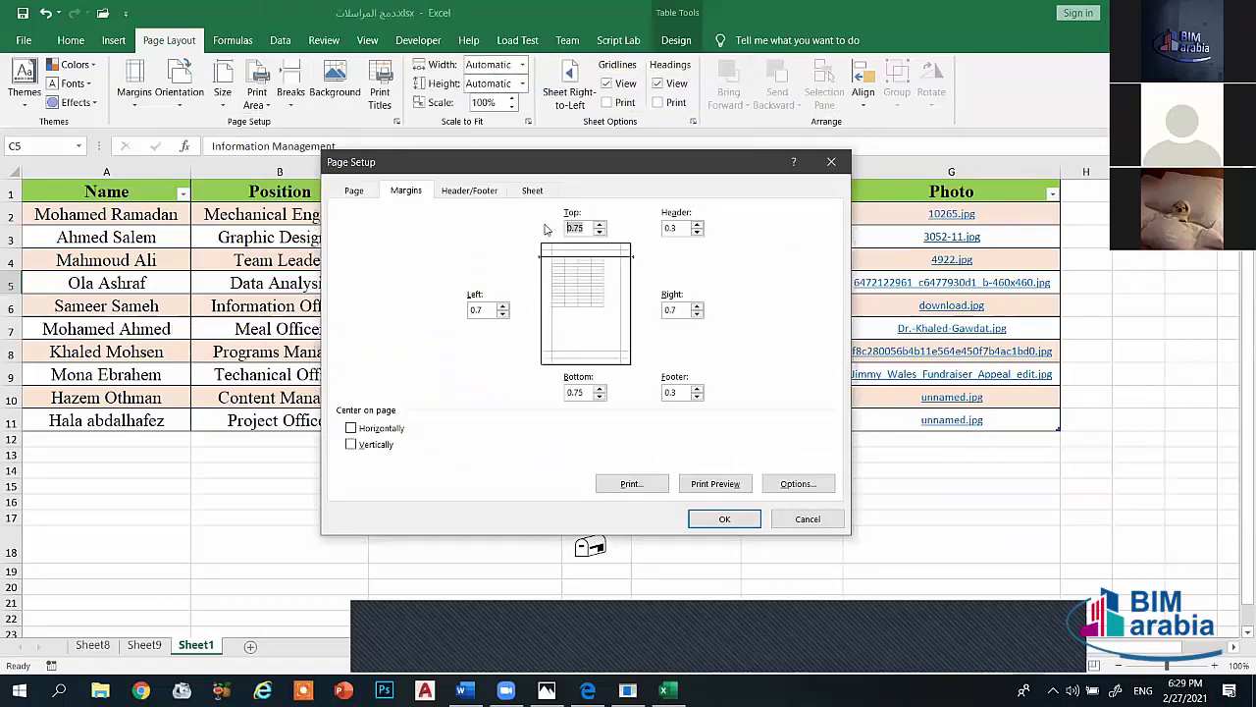
pyautogui.click(676, 227)
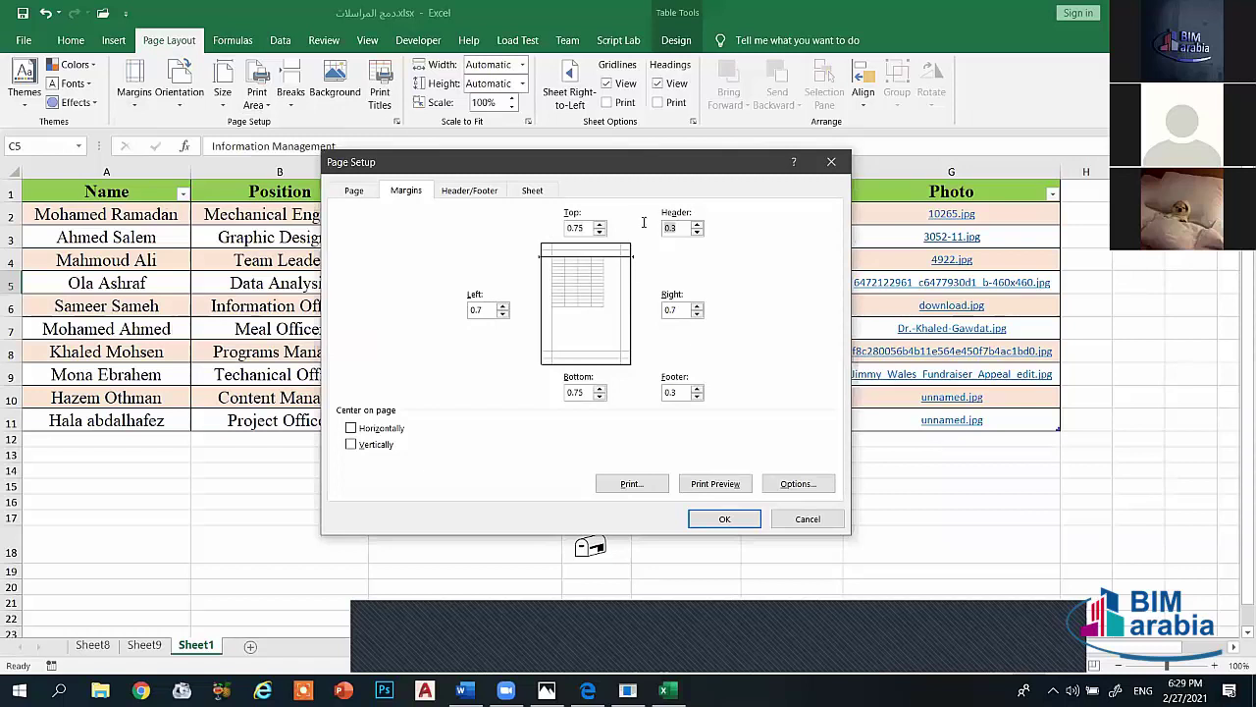
pyautogui.click(687, 308)
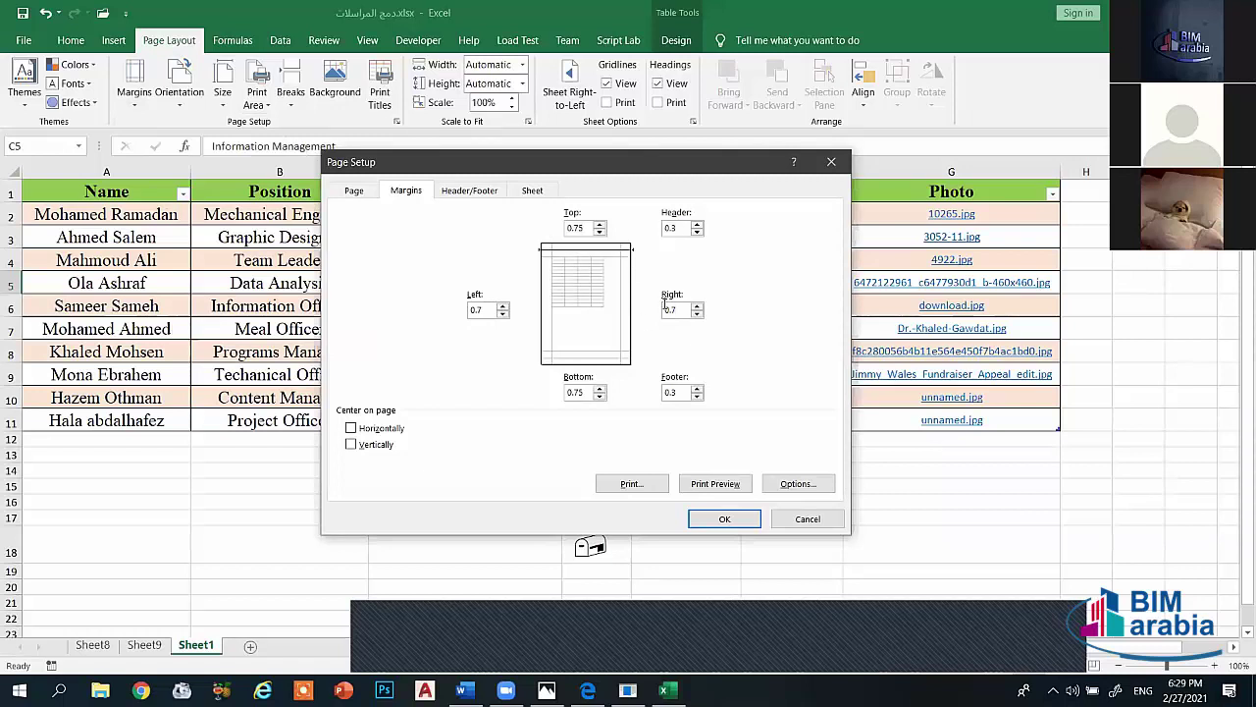
pyautogui.click(583, 391)
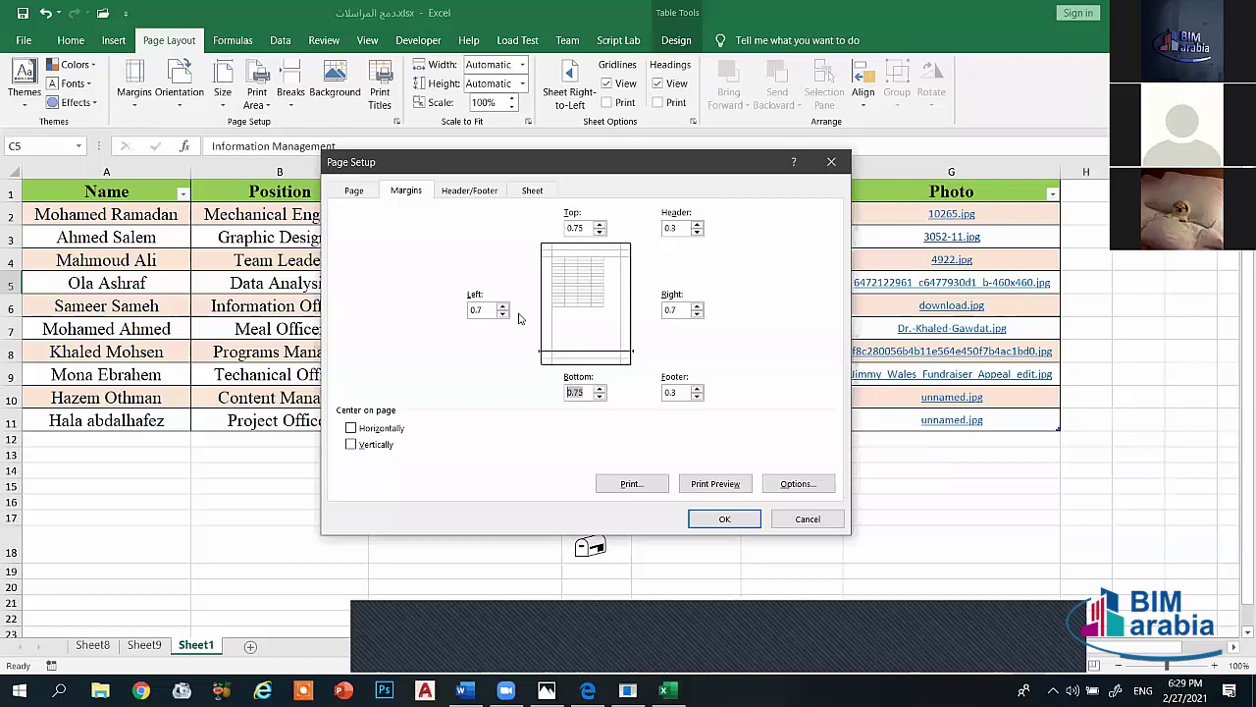
pyautogui.click(677, 227)
pyautogui.click(668, 392)
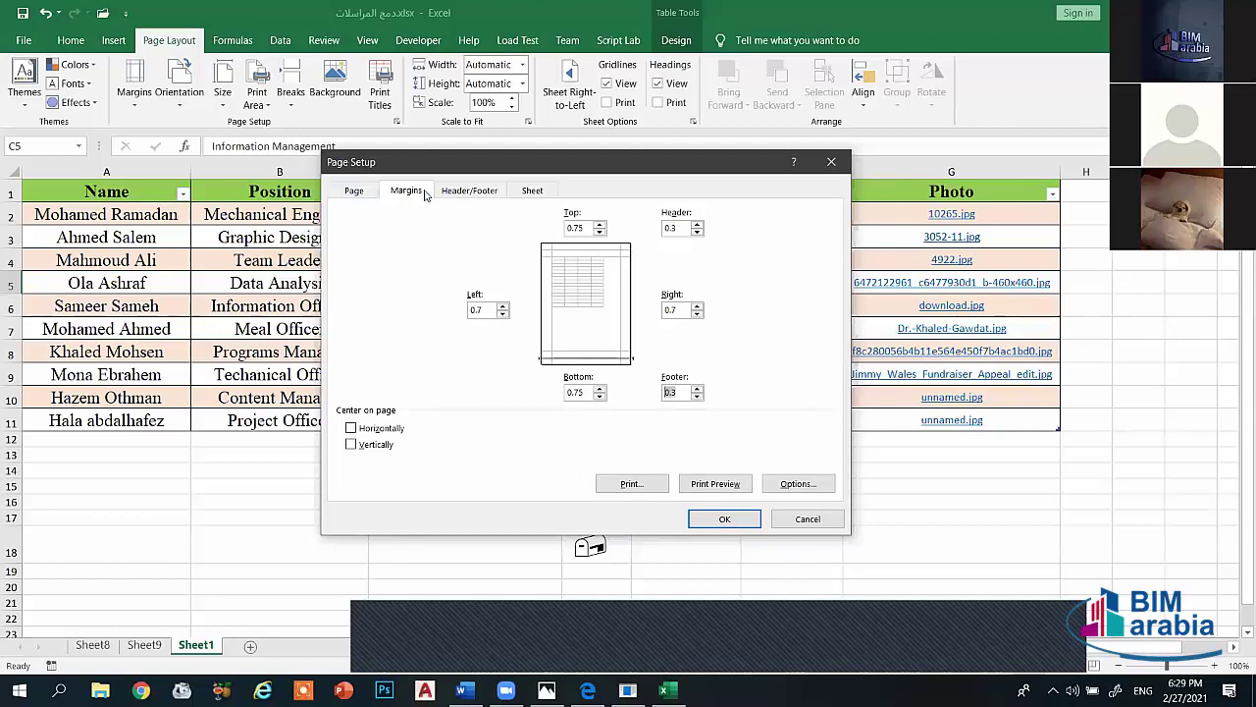
pyautogui.click(353, 191)
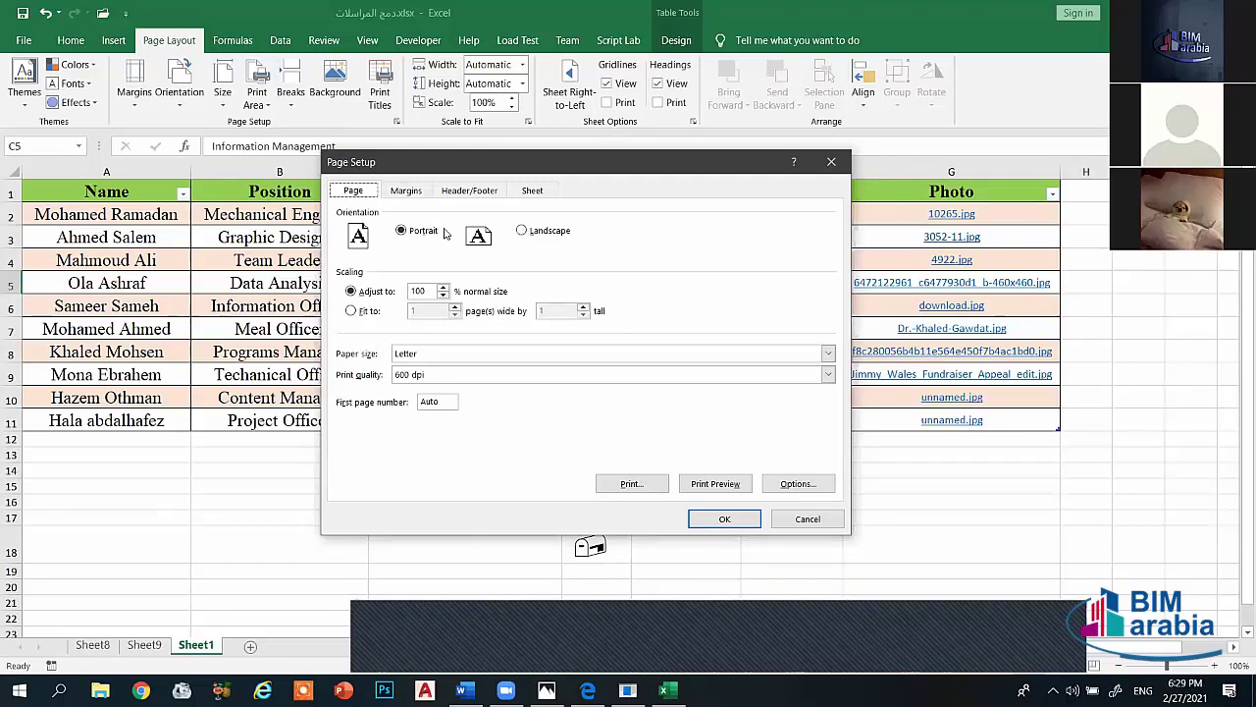
# - Toggle orientation to Landscape and back, leaving the page Portrait
pyautogui.click(523, 232)
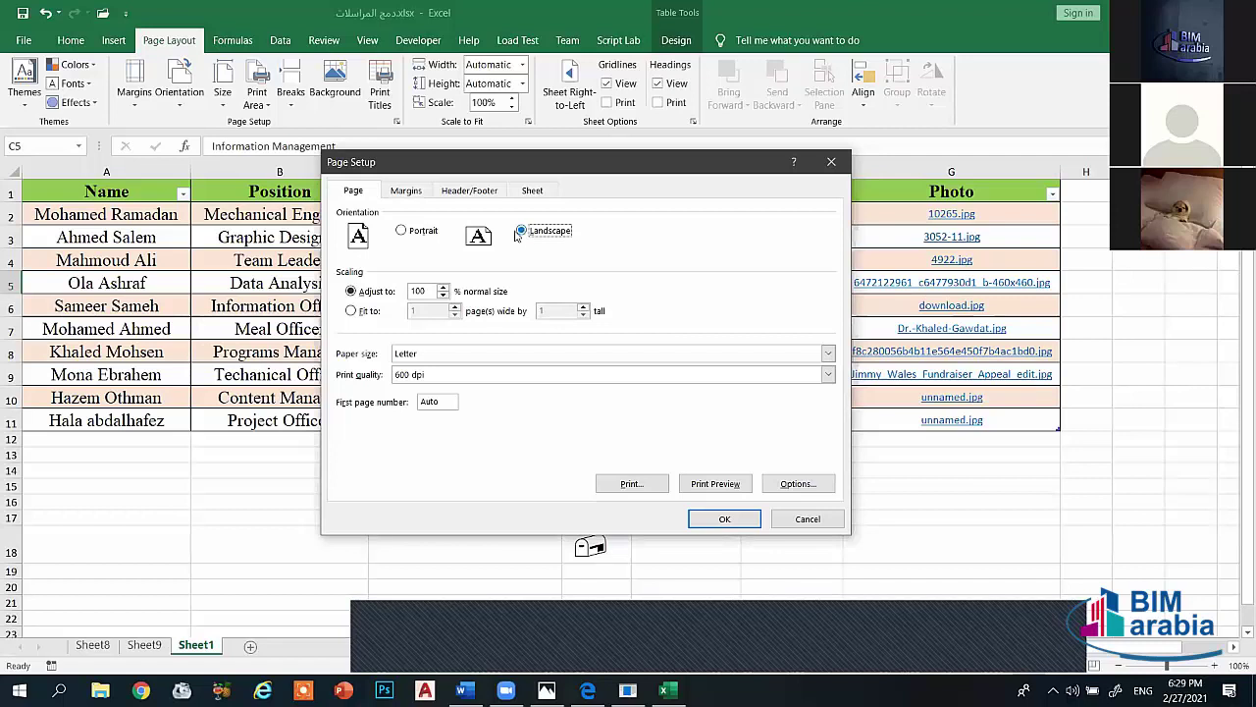
pyautogui.click(403, 232)
pyautogui.click(523, 232)
pyautogui.click(403, 233)
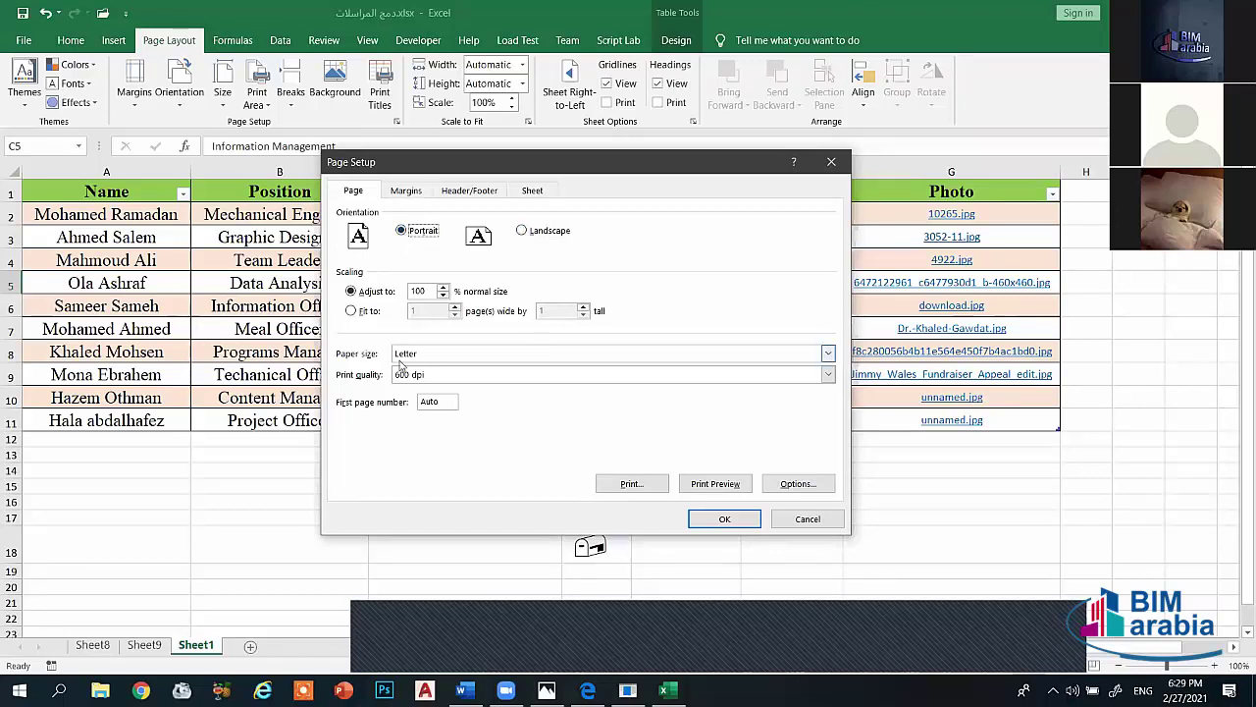
# - Keep Letter paper and 600 dpi print quality, and set scaling back to 100% normal size
pyautogui.click(444, 355)
pyautogui.click(444, 355)
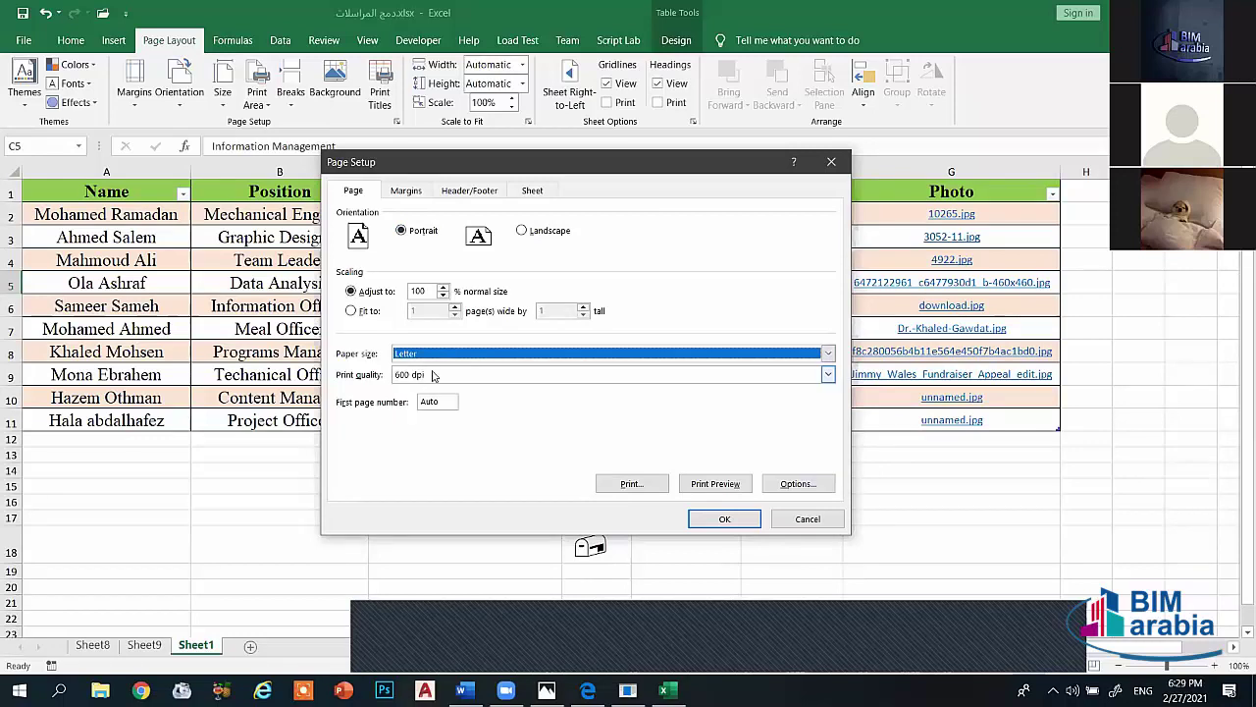
pyautogui.click(433, 375)
pyautogui.click(433, 375)
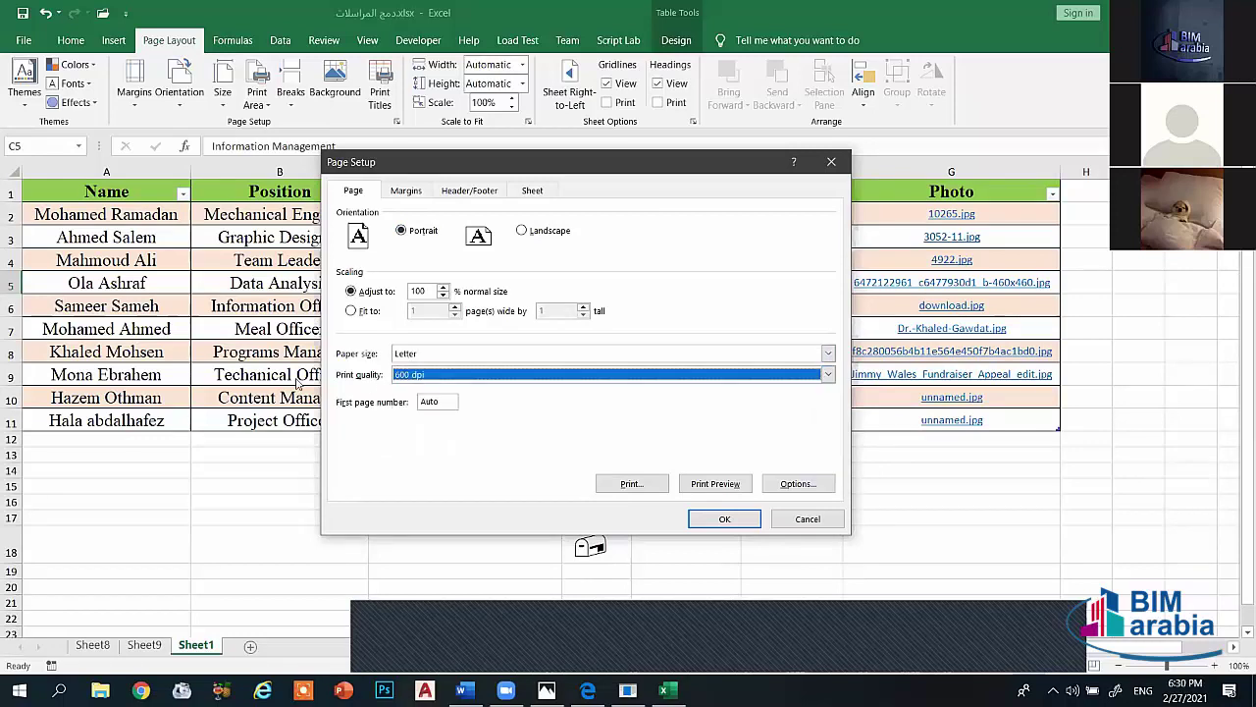
pyautogui.click(449, 377)
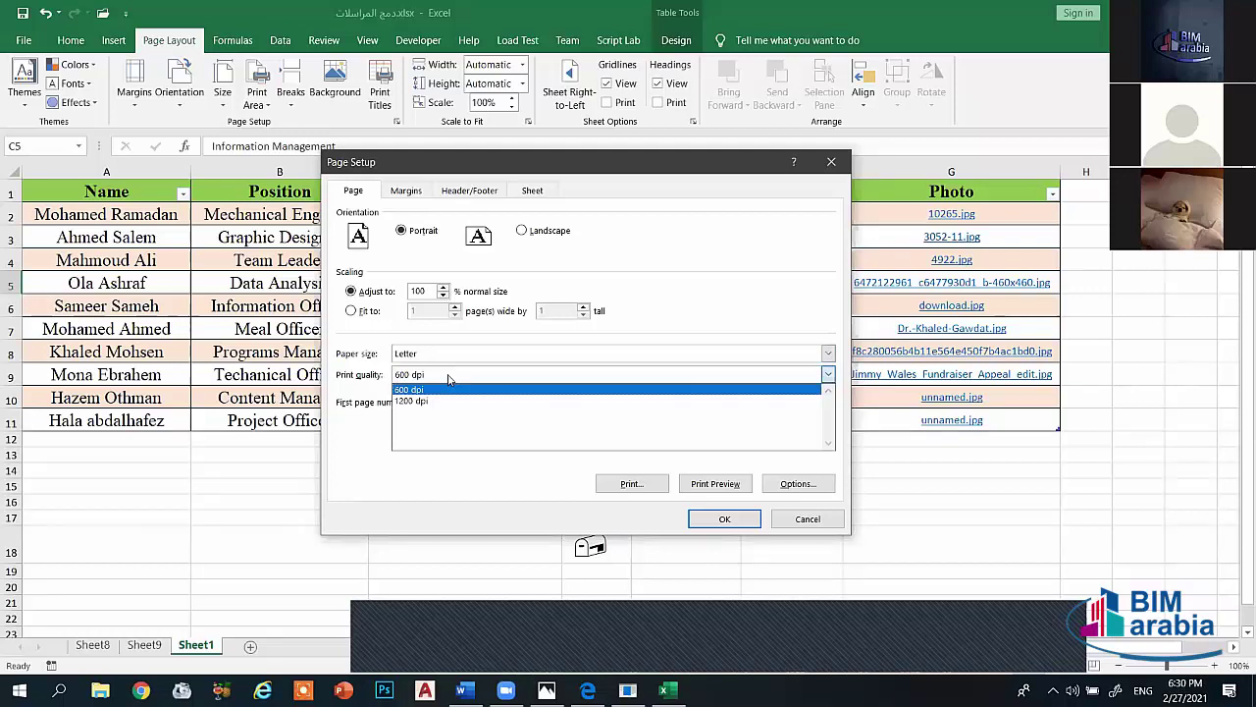
pyautogui.click(449, 378)
pyautogui.click(378, 312)
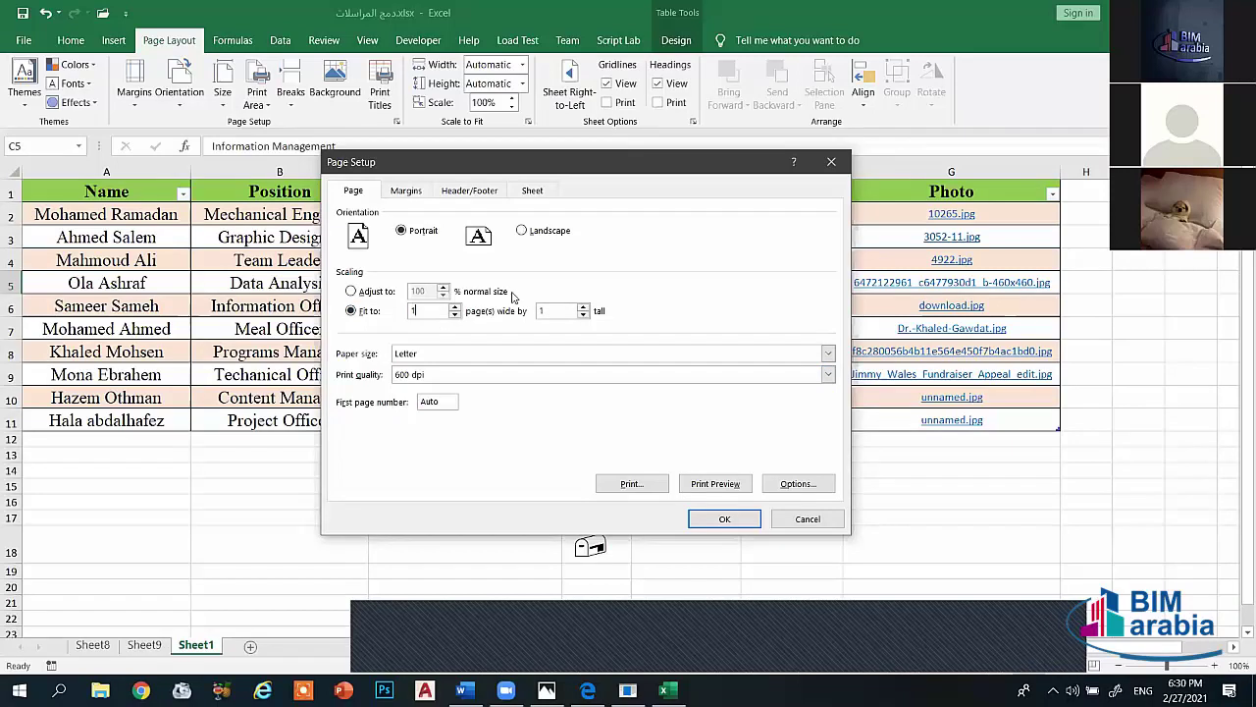
pyautogui.click(379, 295)
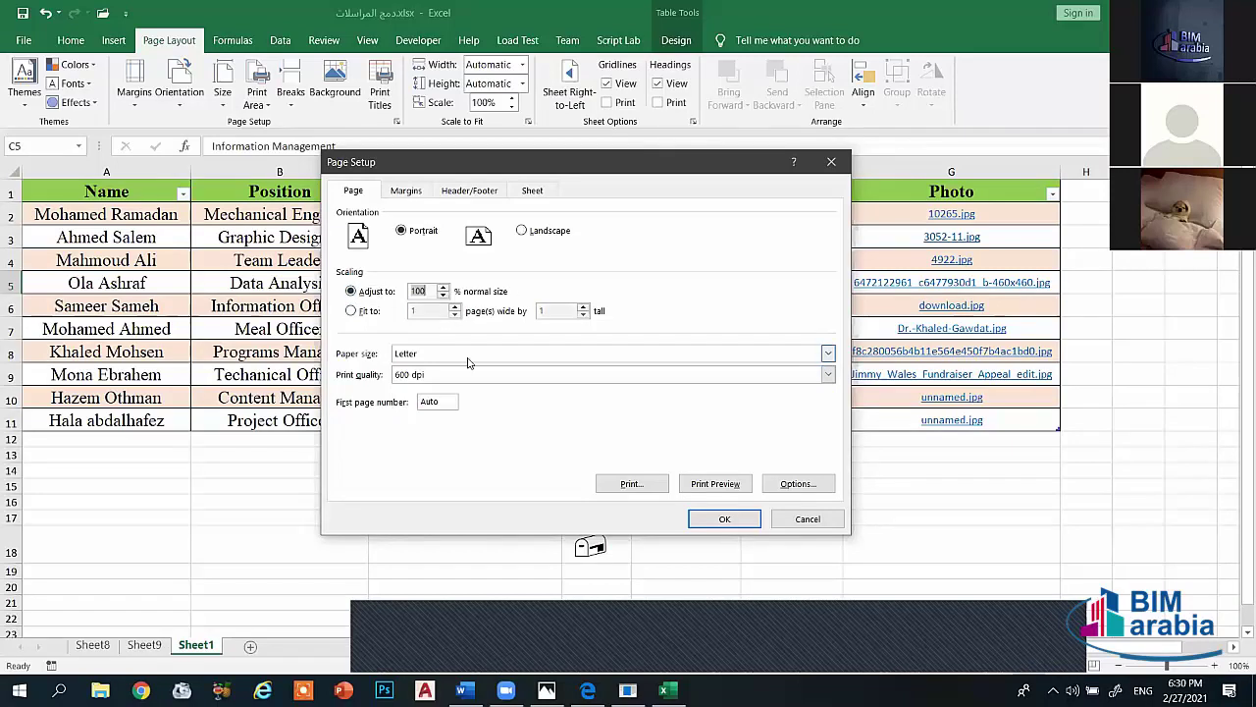
# - Open the Custom Header editor on the Header/Footer tab, cancel it, then cancel Page Setup
pyautogui.click(426, 194)
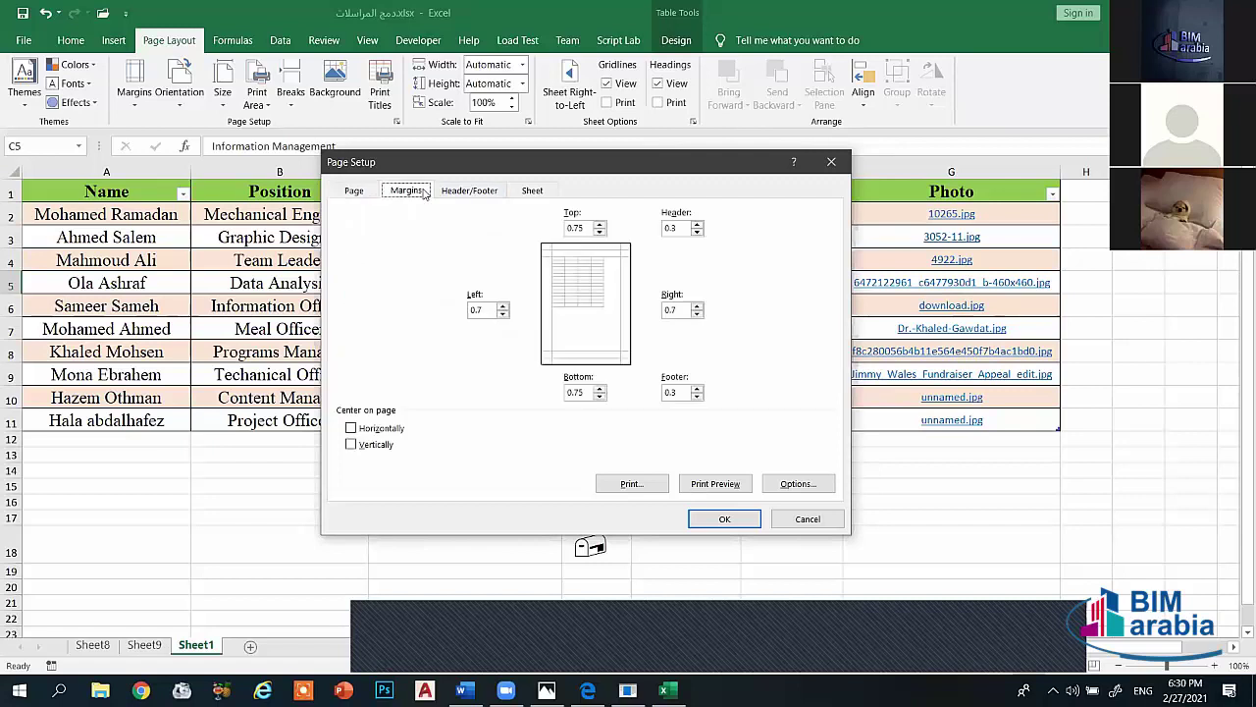
pyautogui.click(481, 192)
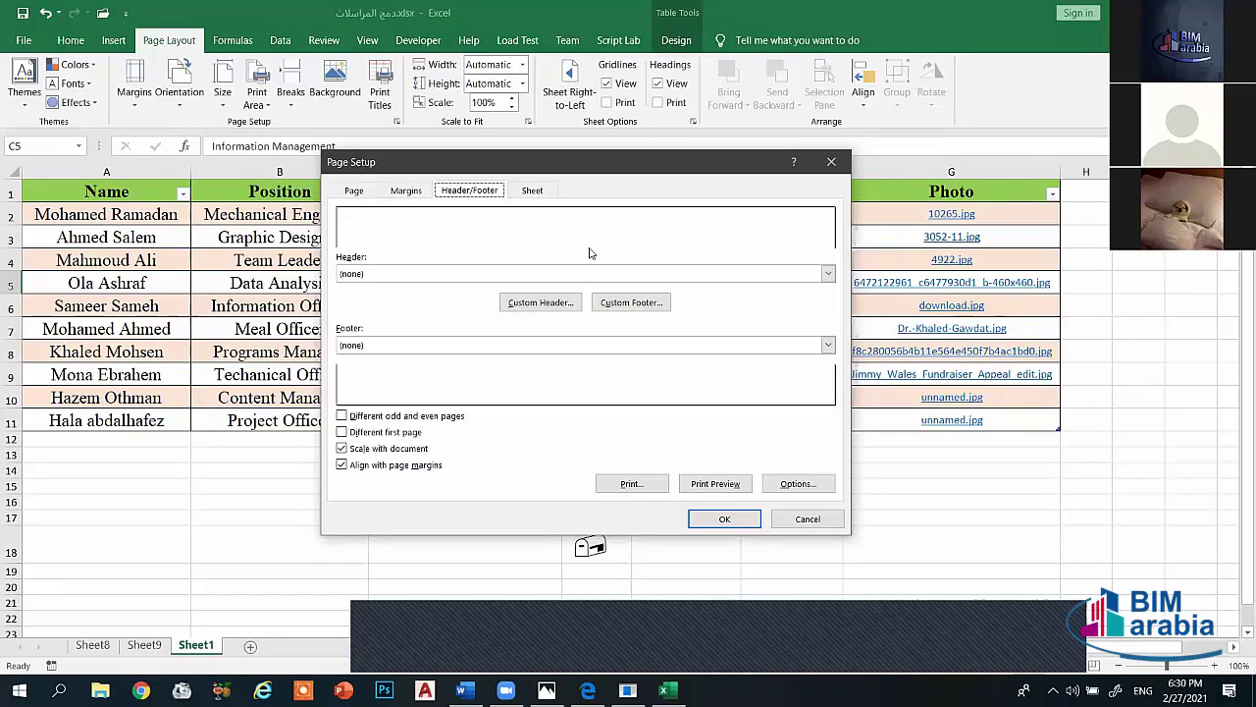
pyautogui.click(561, 309)
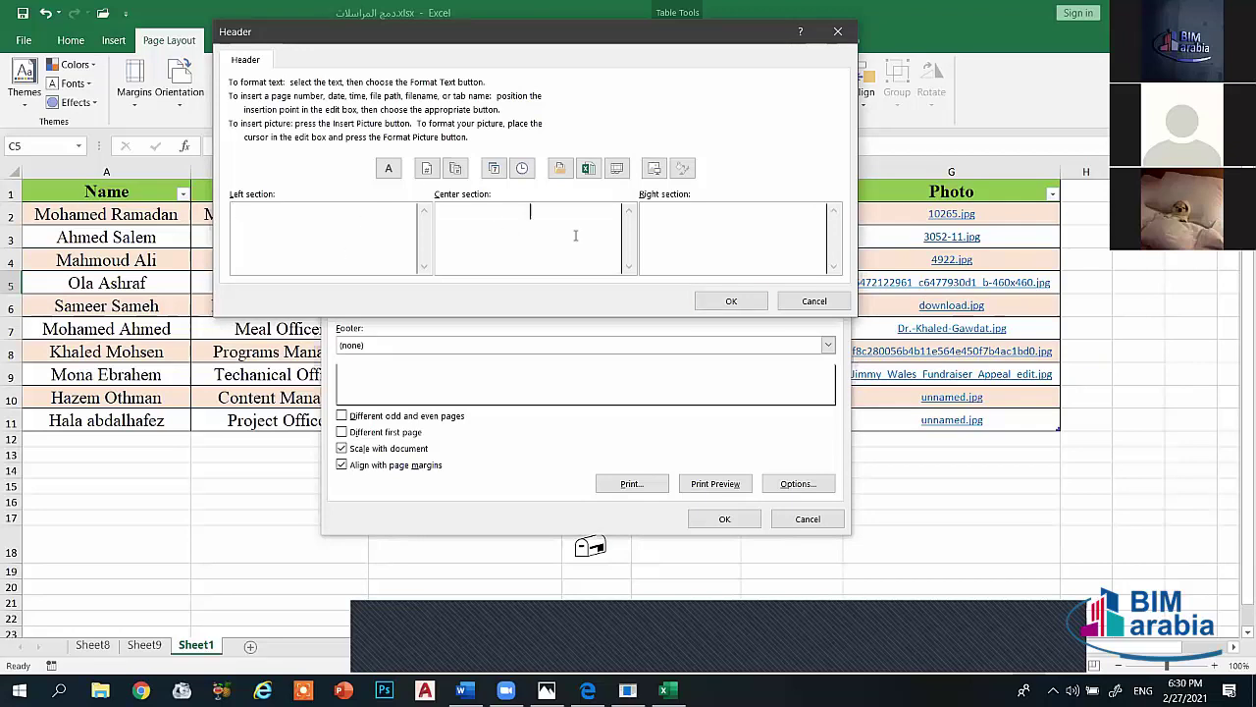
pyautogui.click(823, 303)
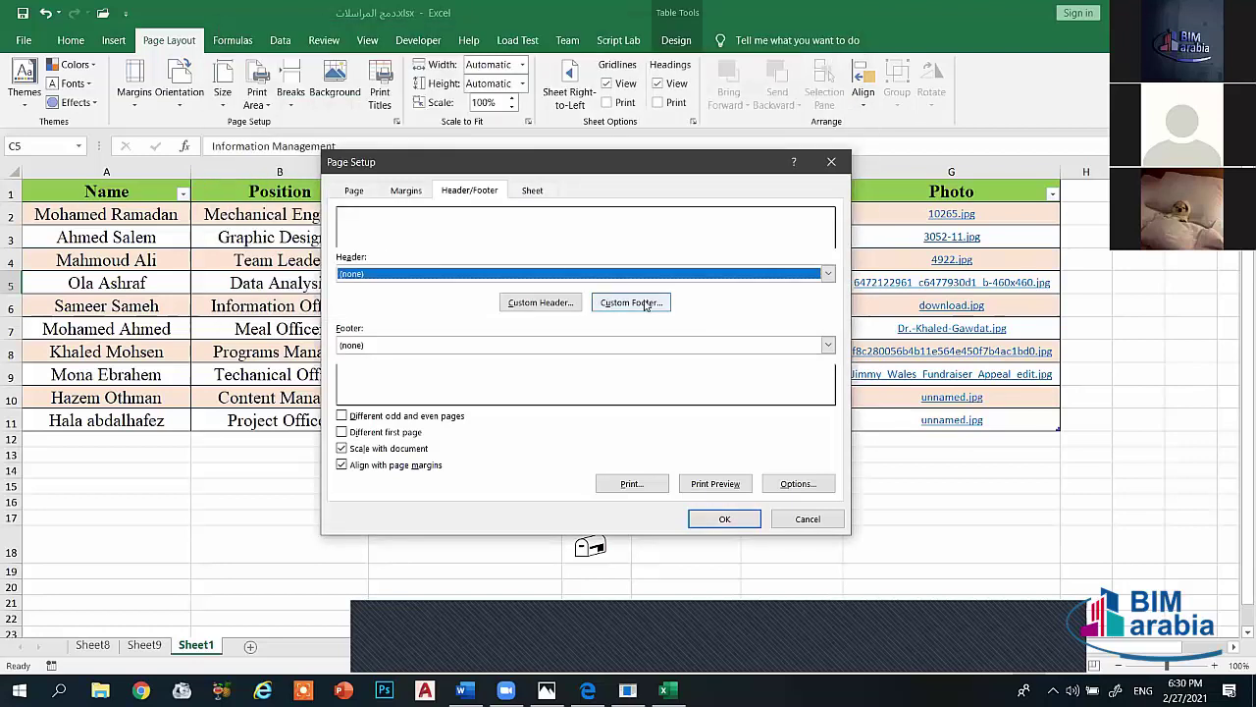
pyautogui.click(791, 518)
# - Keep Portrait orientation, then open Page Setup through Size > More Paper Sizes
pyautogui.click(179, 93)
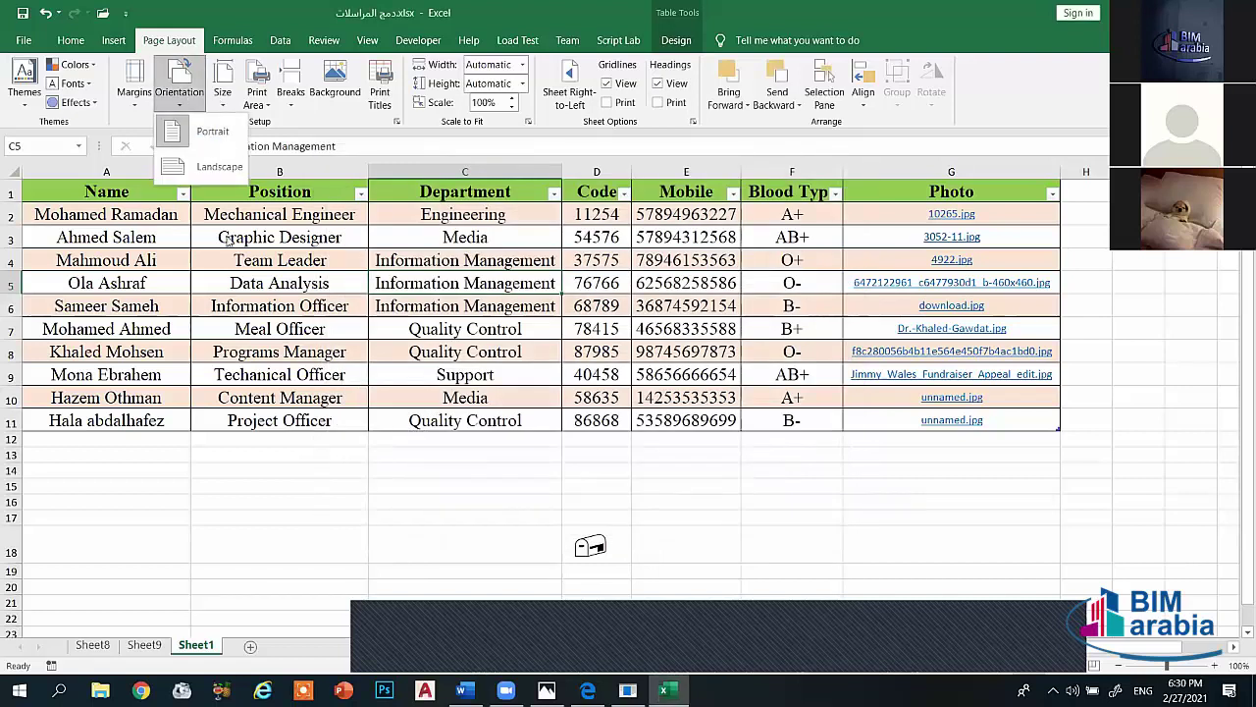
pyautogui.click(218, 169)
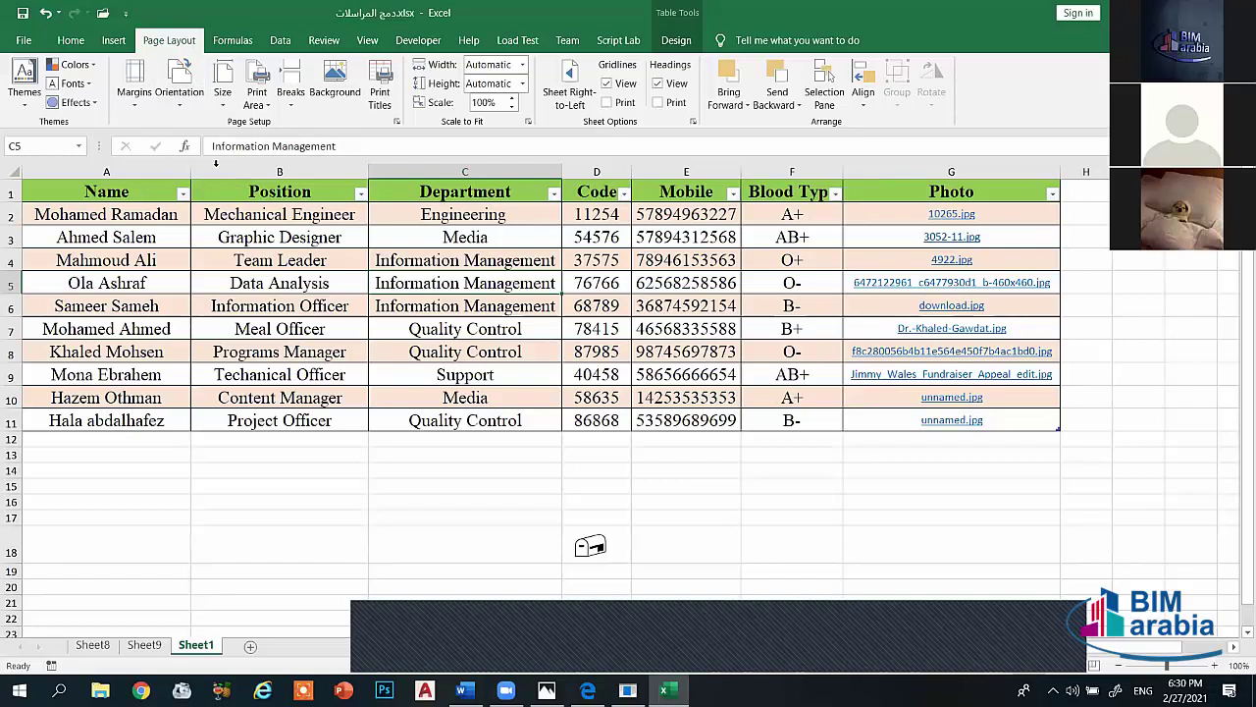
pyautogui.click(196, 103)
pyautogui.click(205, 125)
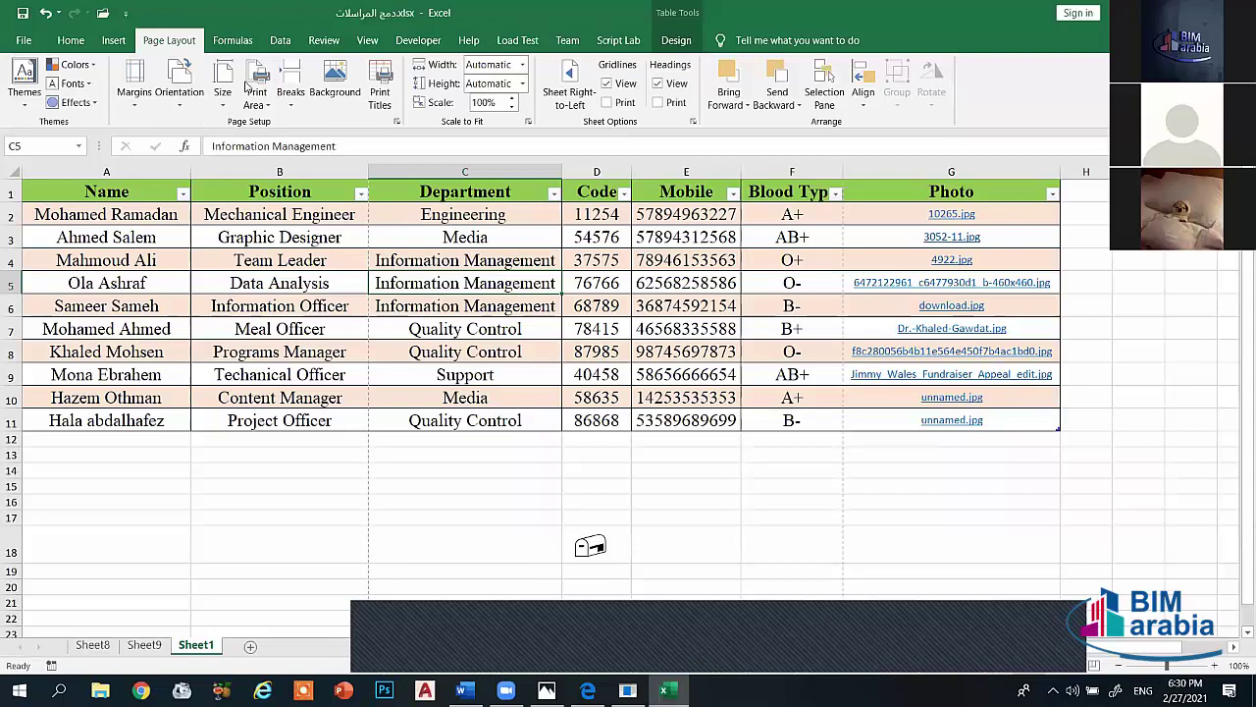
pyautogui.click(223, 98)
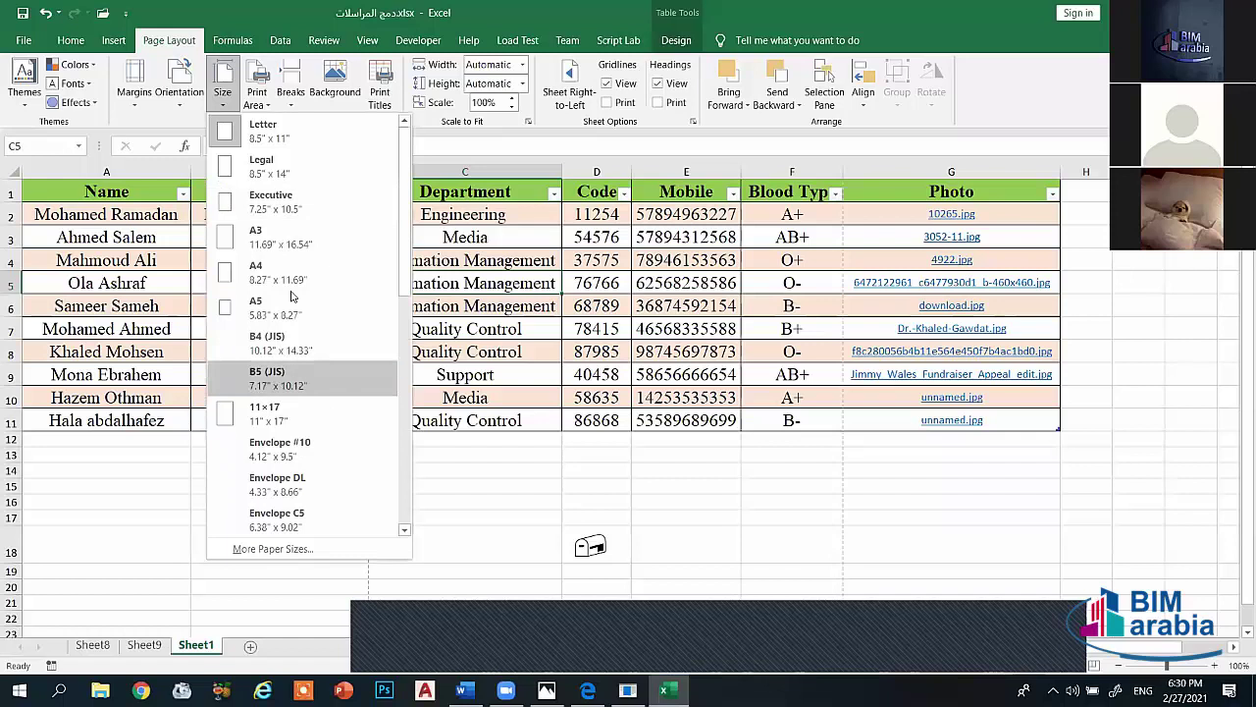
pyautogui.click(265, 550)
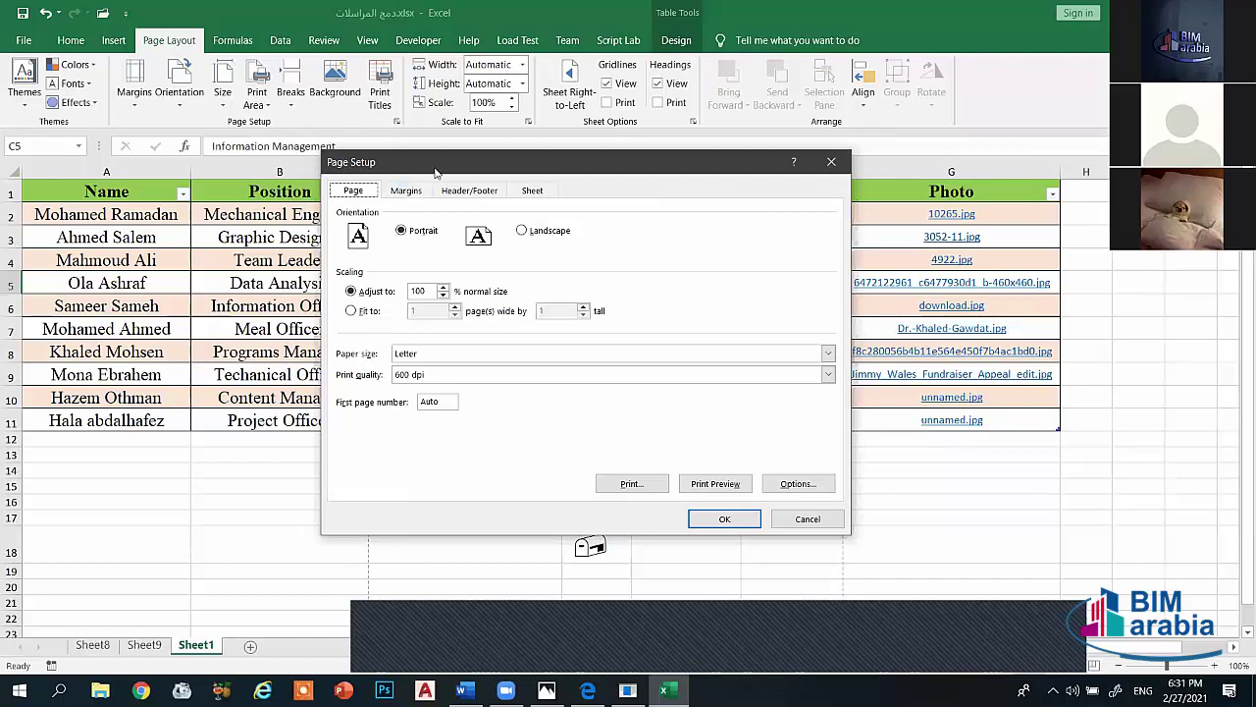
# - Review the print quality and paper size lists, then switch scaling to Fit to 1 page wide by 1 tall
pyautogui.moveTo(436, 172); pyautogui.dragTo(375, 167)
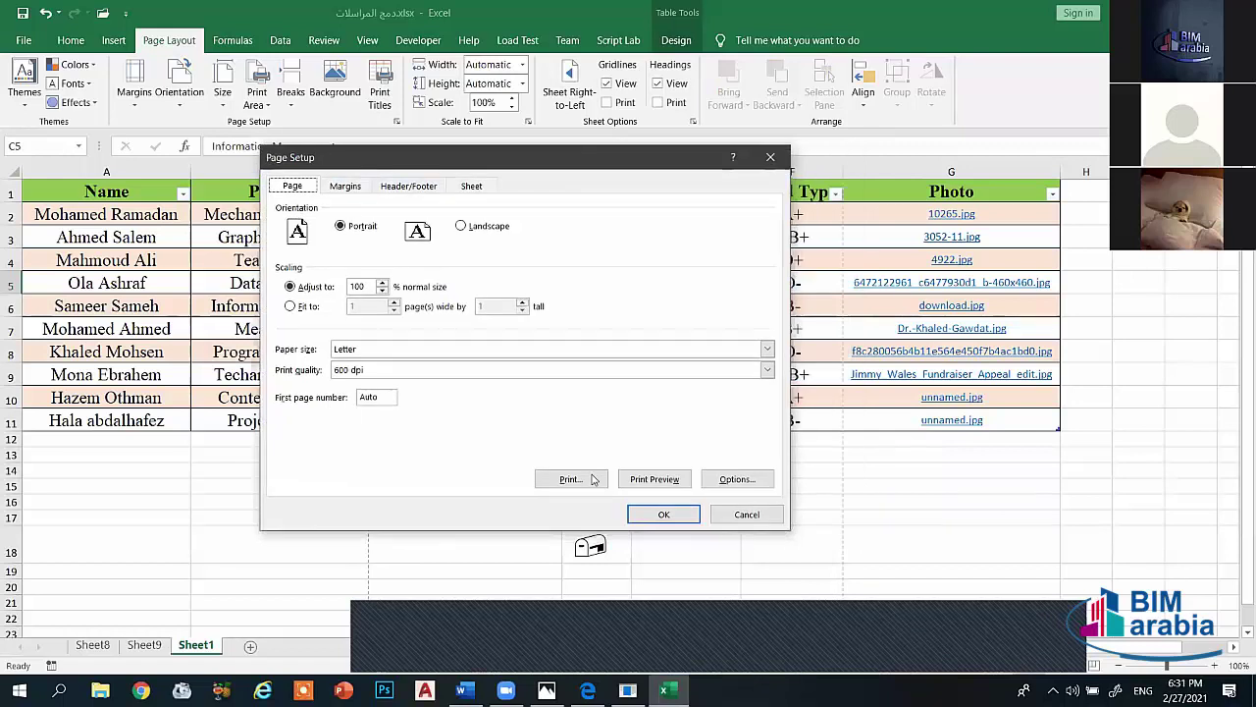
pyautogui.click(374, 370)
pyautogui.click(374, 370)
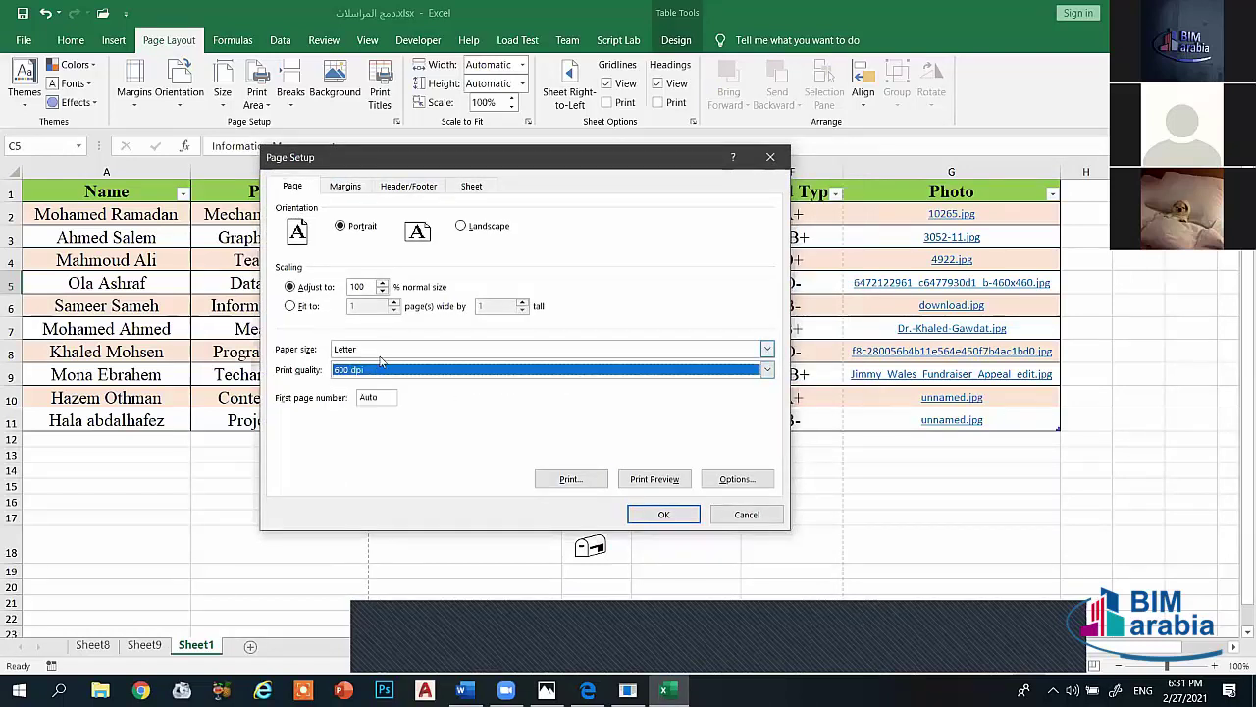
pyautogui.click(379, 352)
pyautogui.scroll(-10, 392, 406)
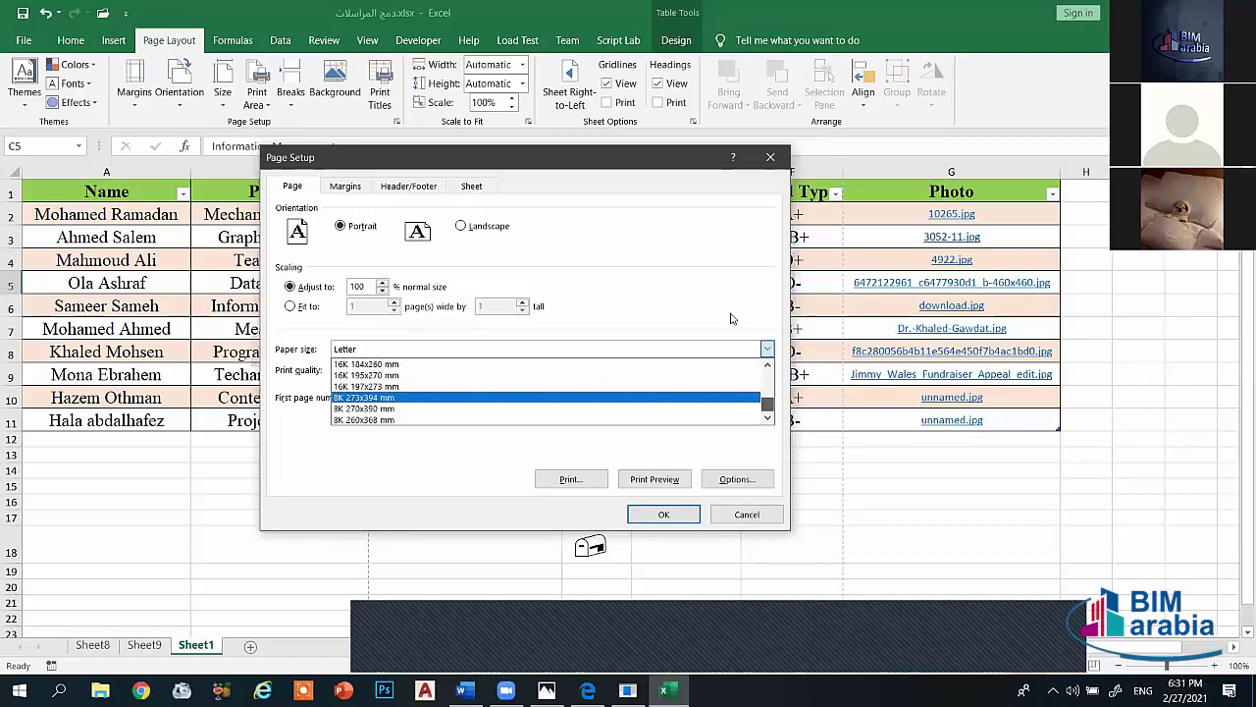
pyautogui.click(302, 307)
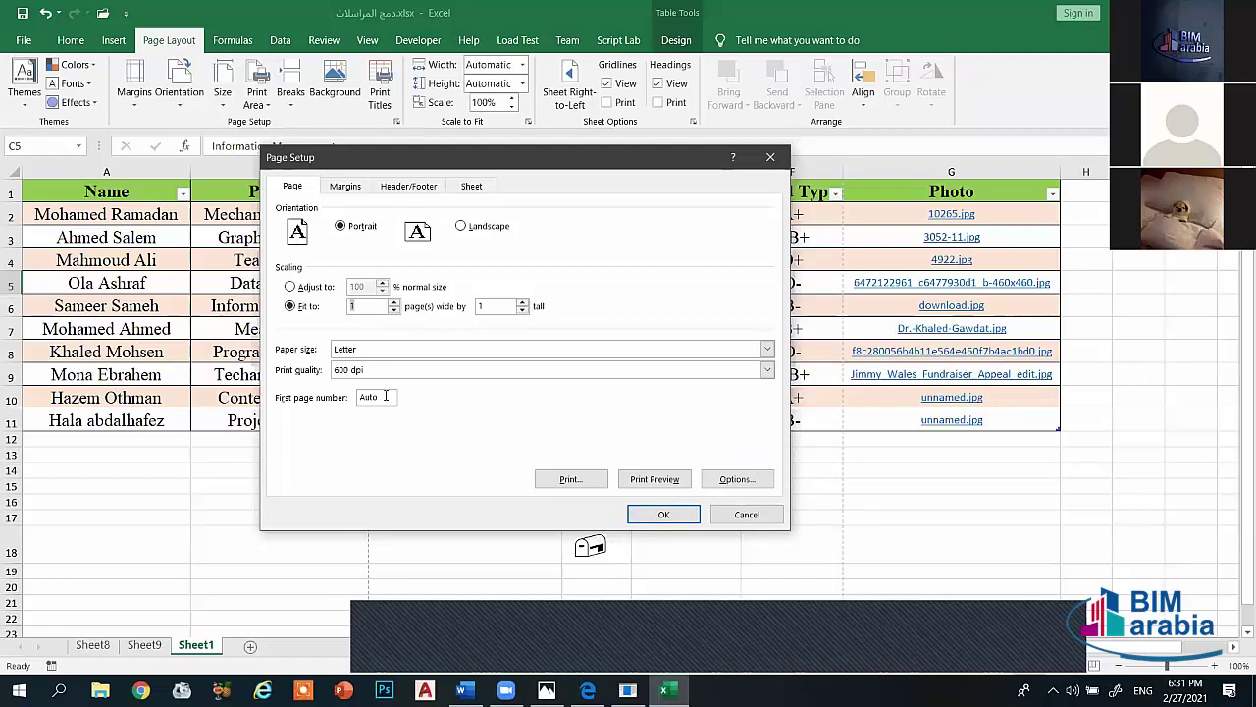
pyautogui.press('Escape')
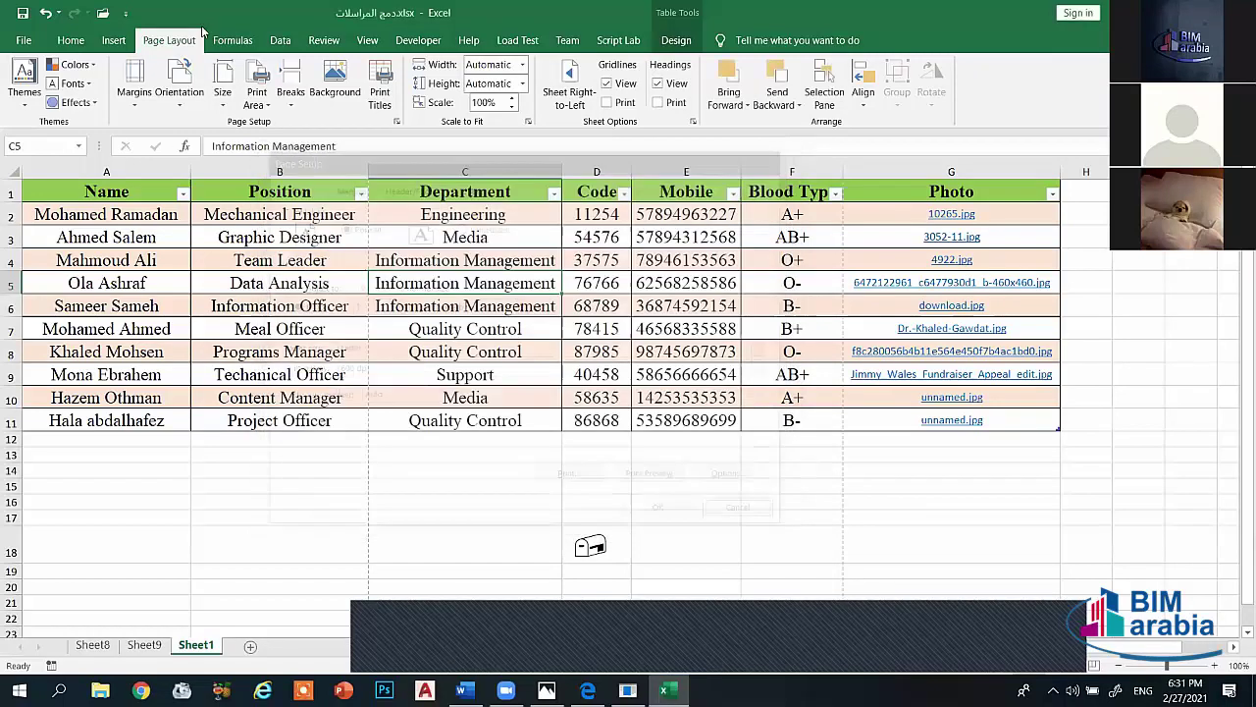
pyautogui.click(257, 98)
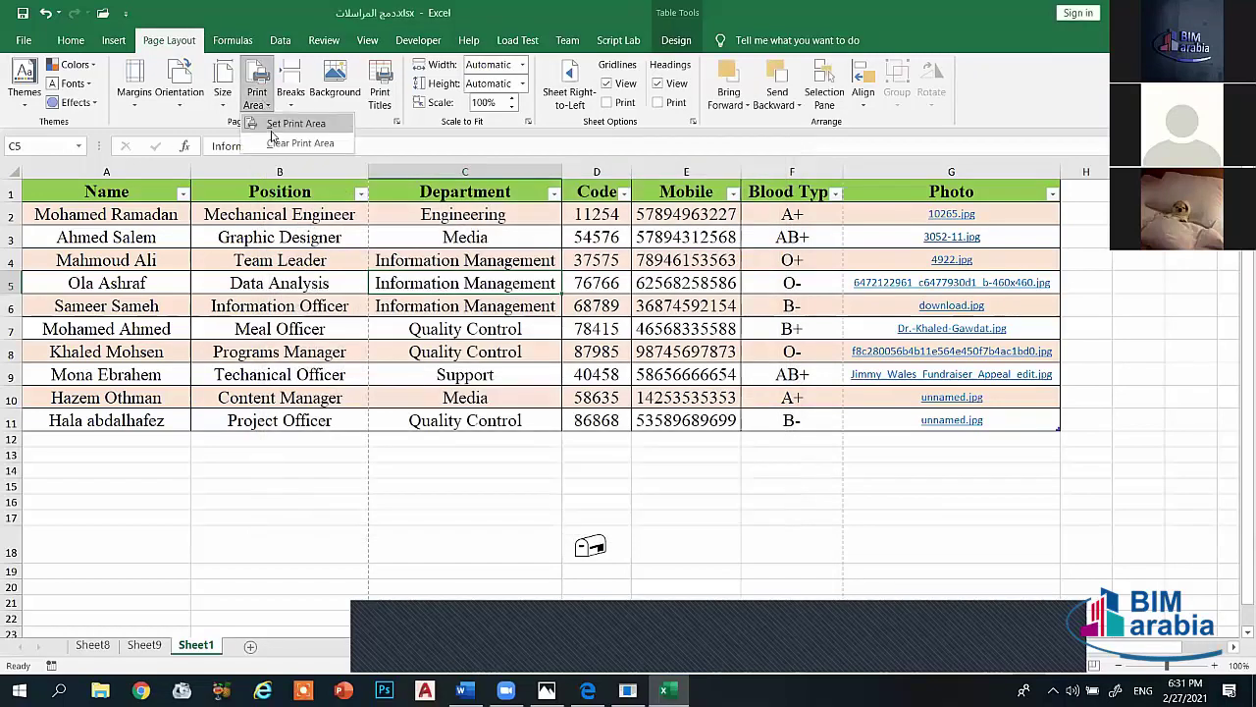
pyautogui.click(272, 222)
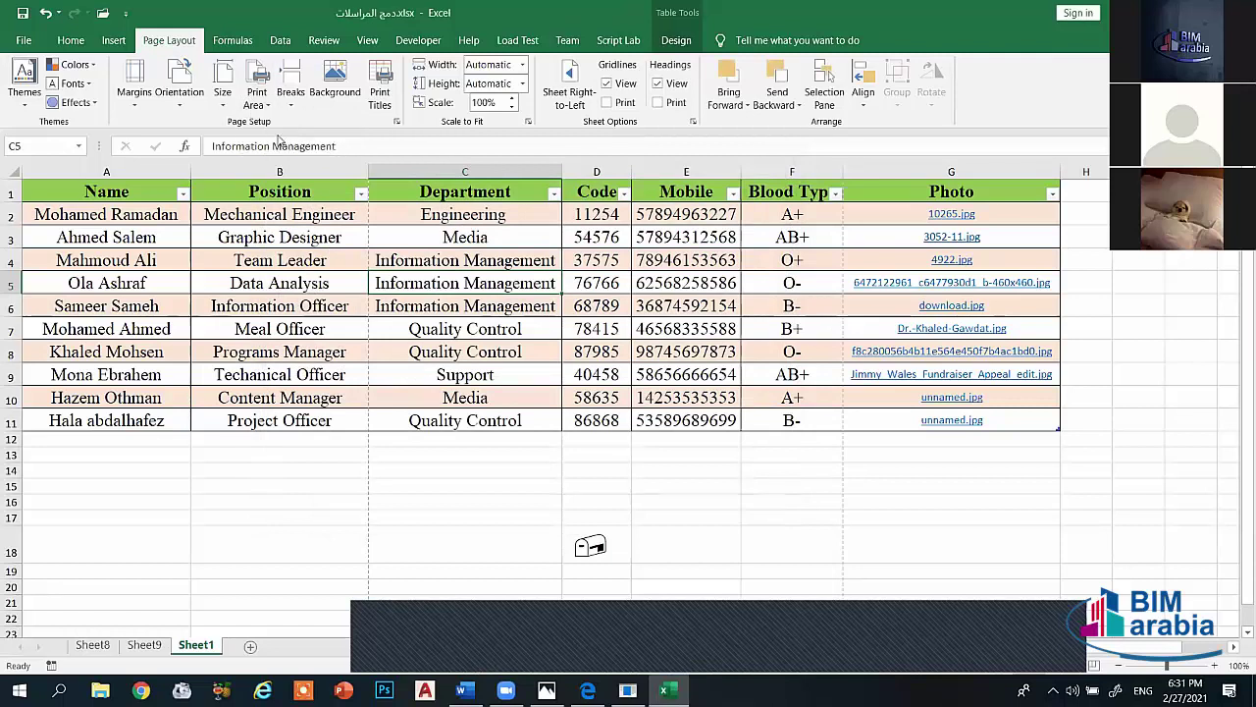
pyautogui.click(291, 98)
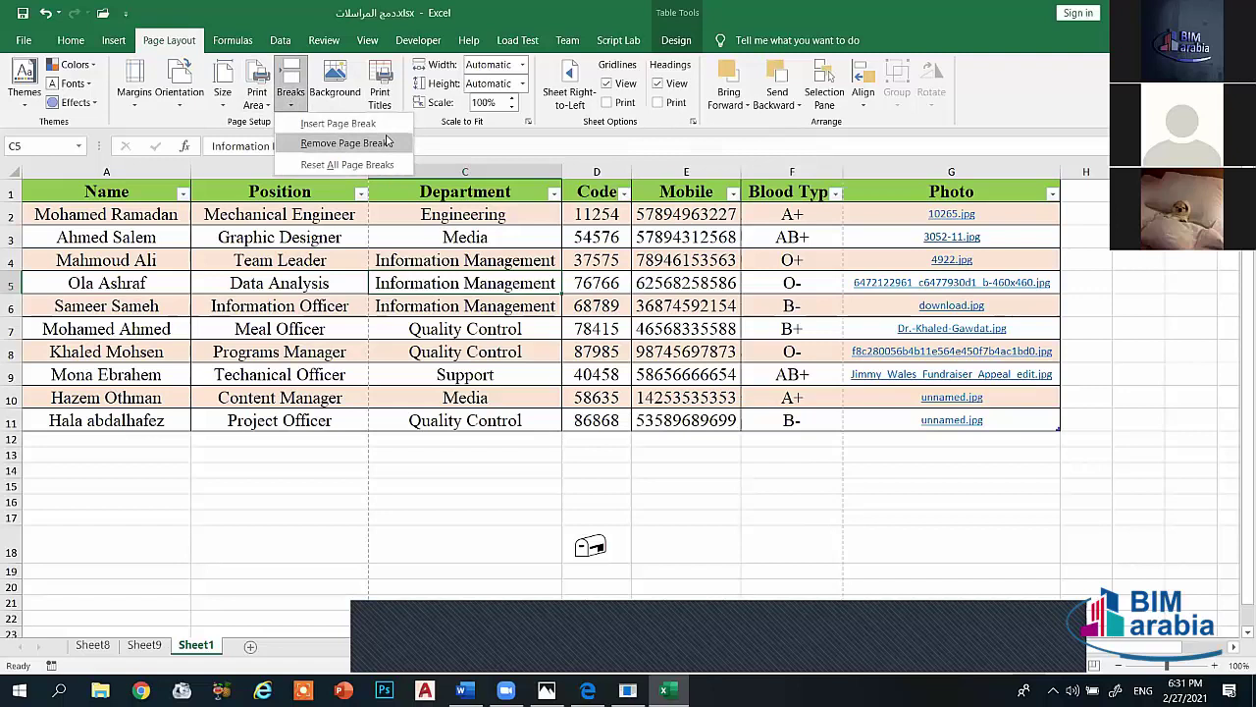
pyautogui.click(337, 122)
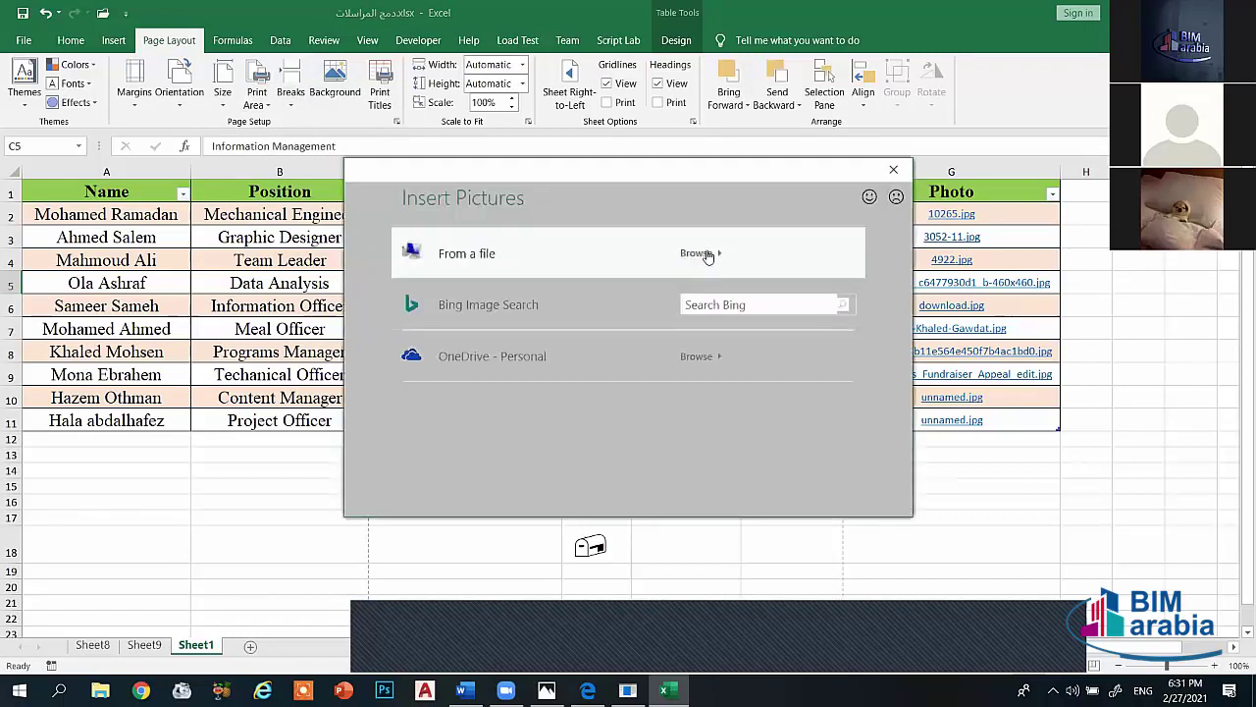
pyautogui.click(708, 253)
pyautogui.click(473, 120)
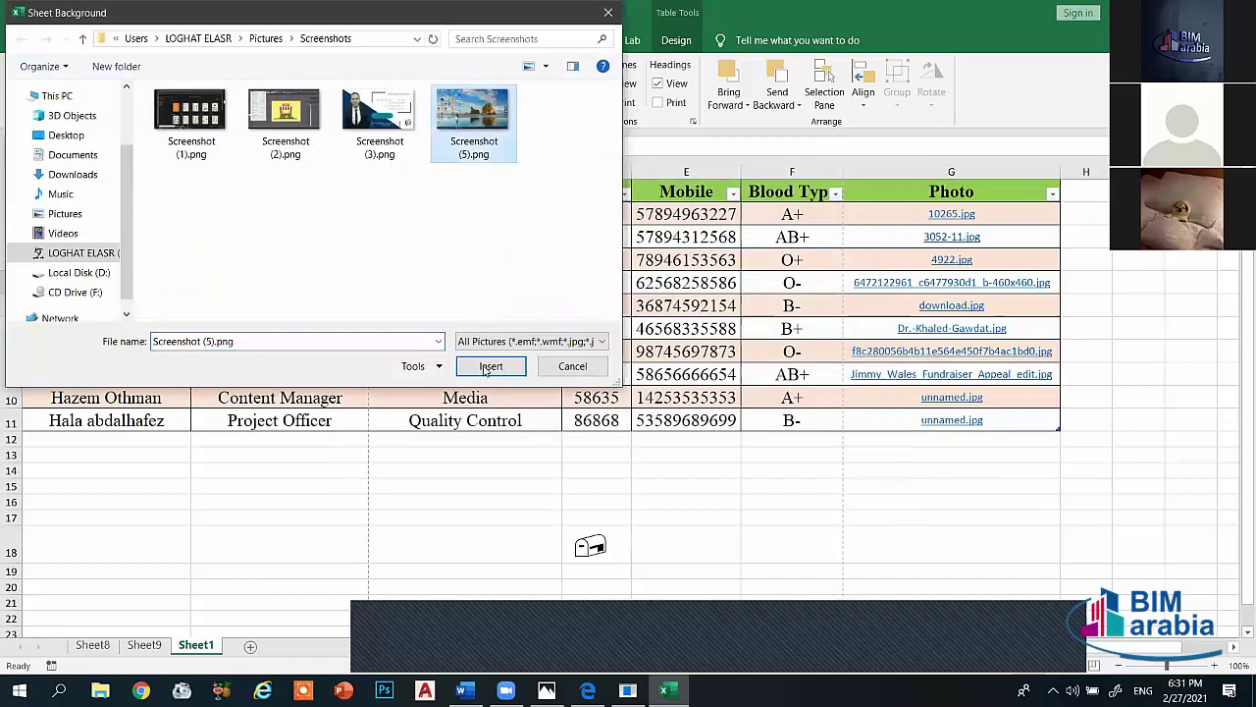
pyautogui.click(491, 366)
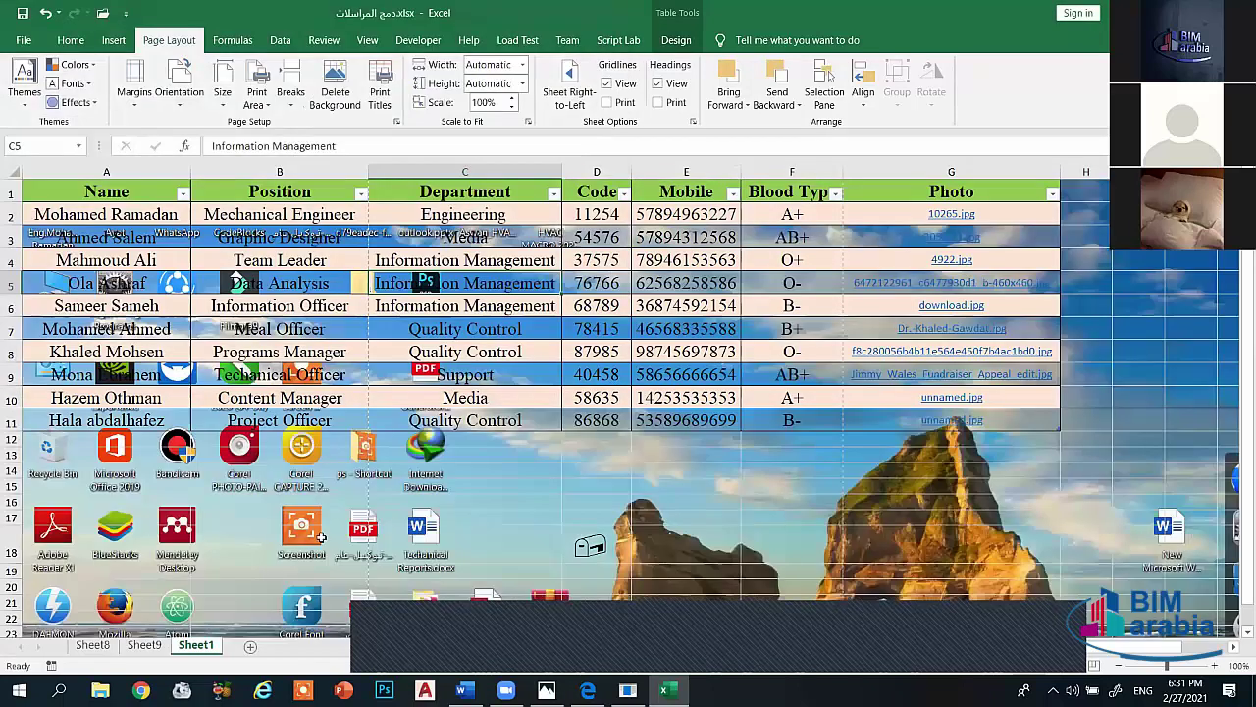
pyautogui.click(314, 487)
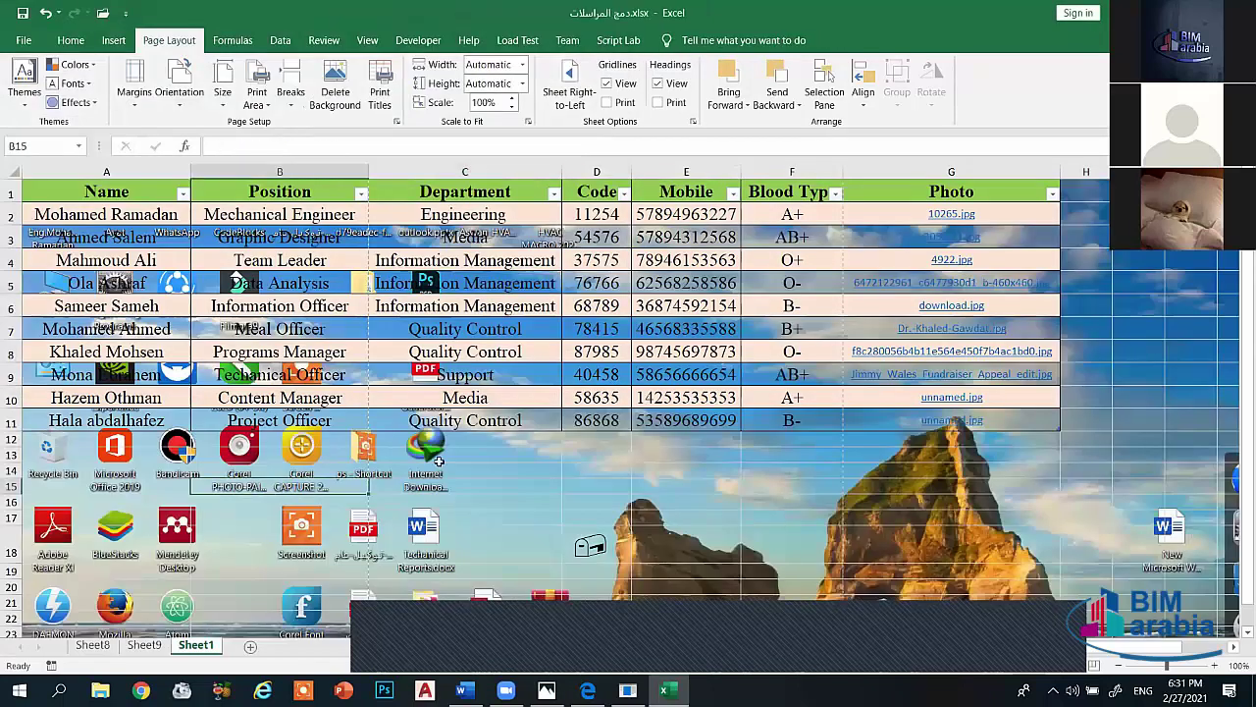
pyautogui.click(606, 469)
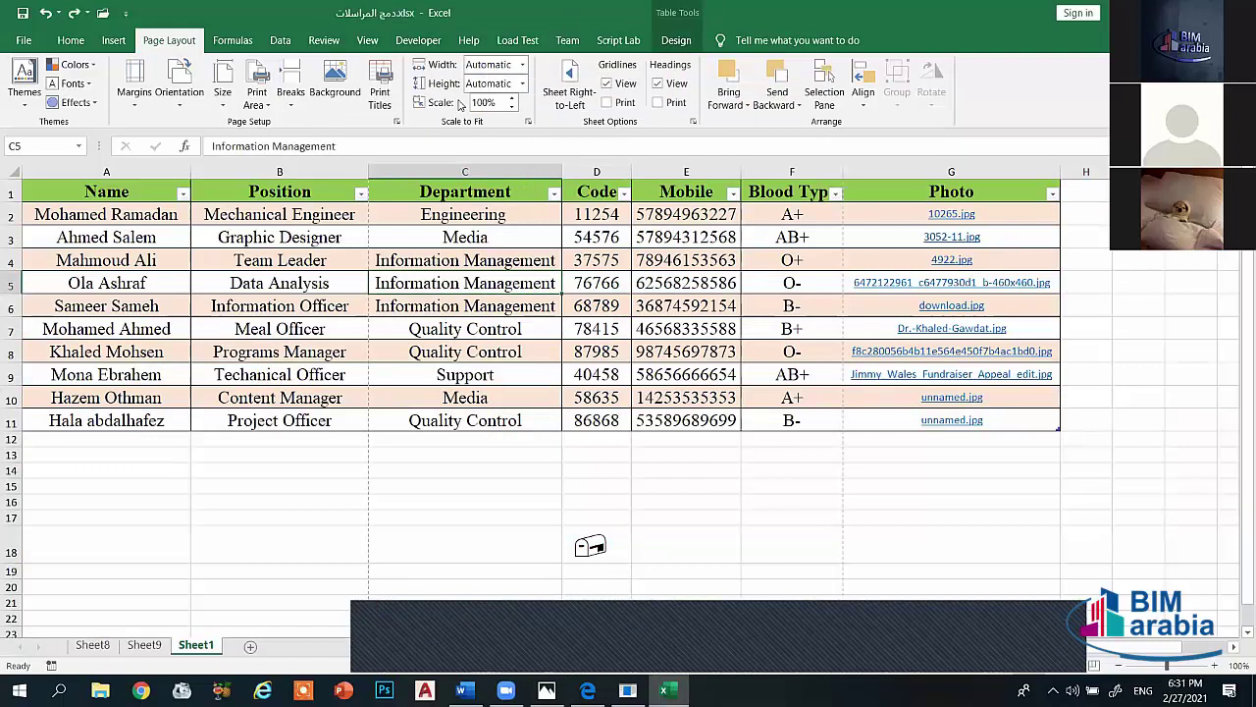
pyautogui.click(382, 99)
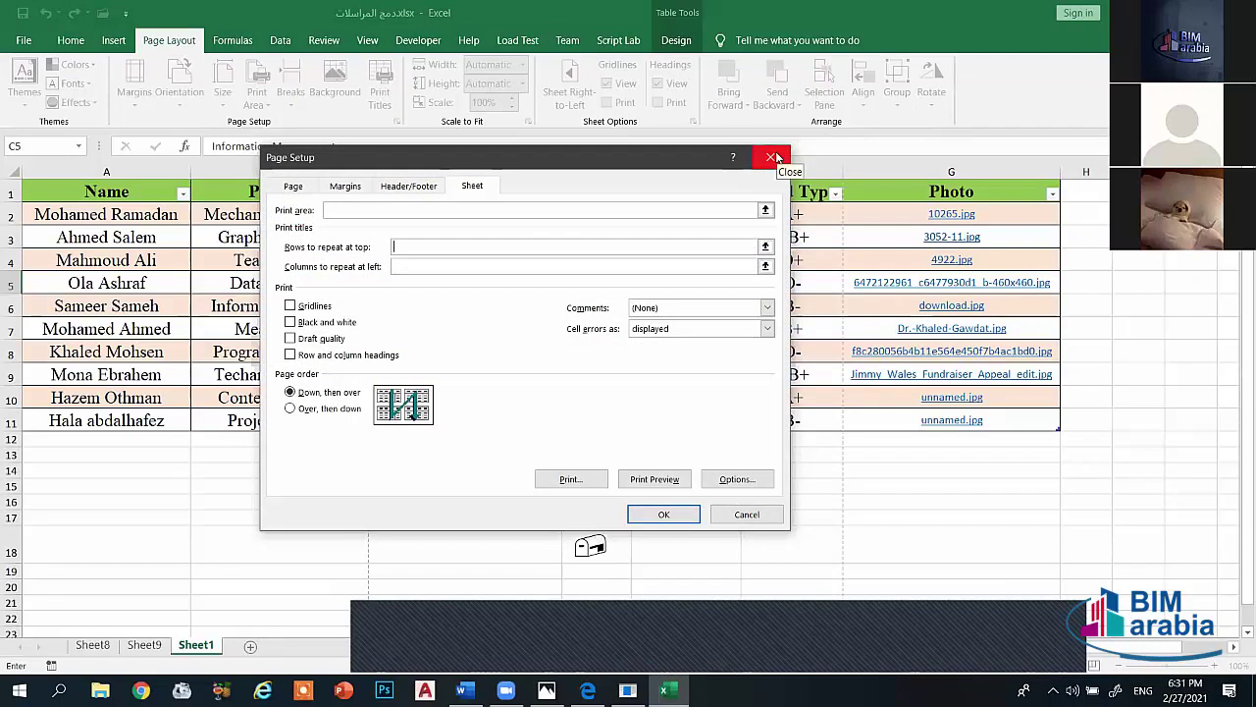
pyautogui.click(774, 157)
pyautogui.moveTo(895, 193); pyautogui.dragTo(91, 194)
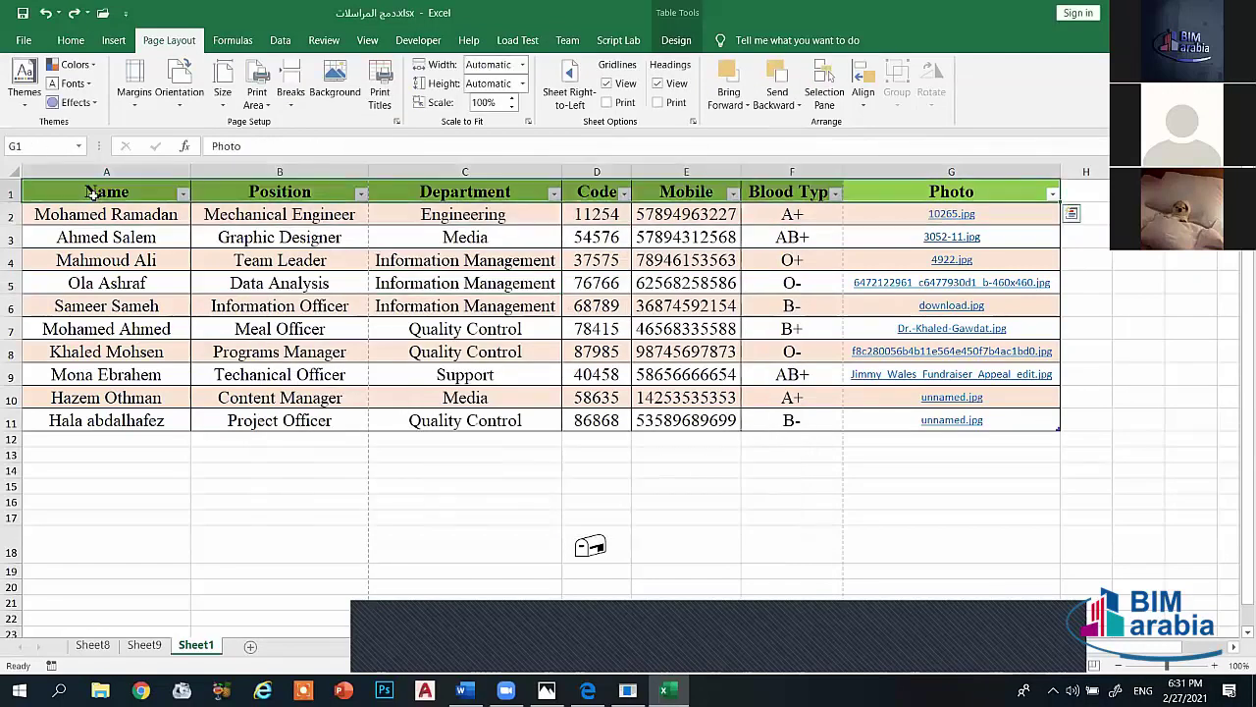
pyautogui.click(225, 350)
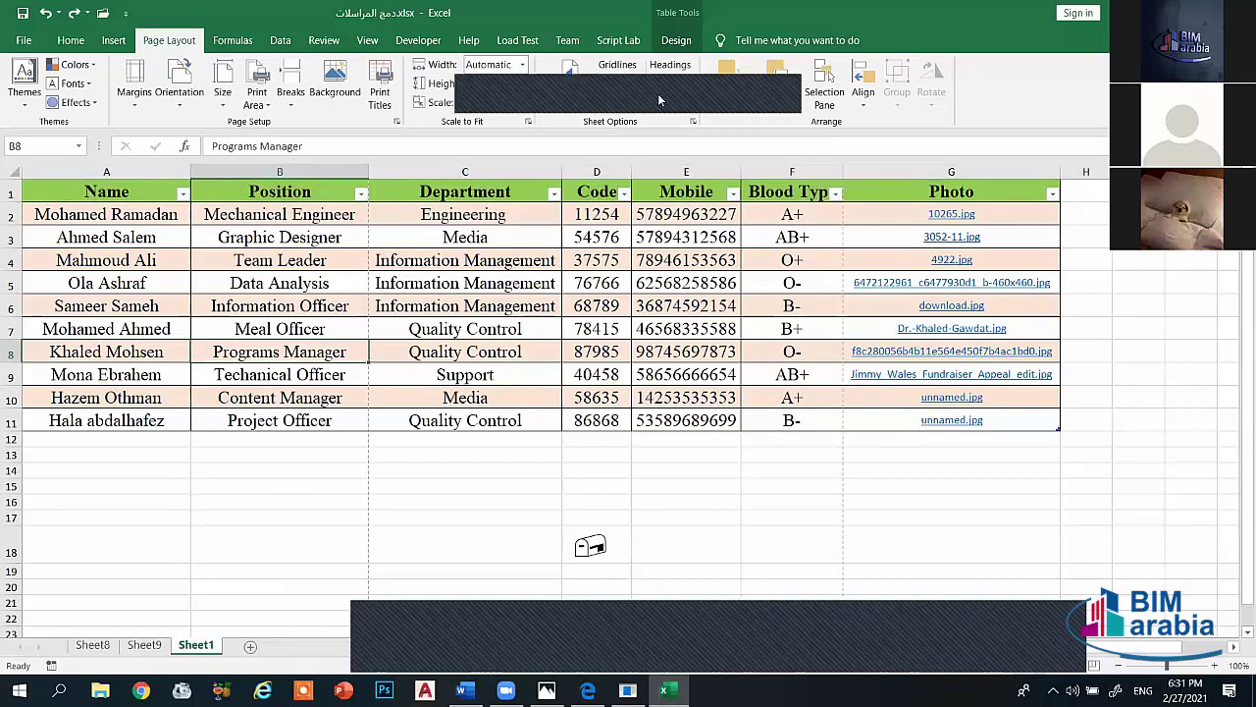
pyautogui.moveTo(142, 191); pyautogui.dragTo(914, 419)
pyautogui.moveTo(475, 481); pyautogui.dragTo(478, 499)
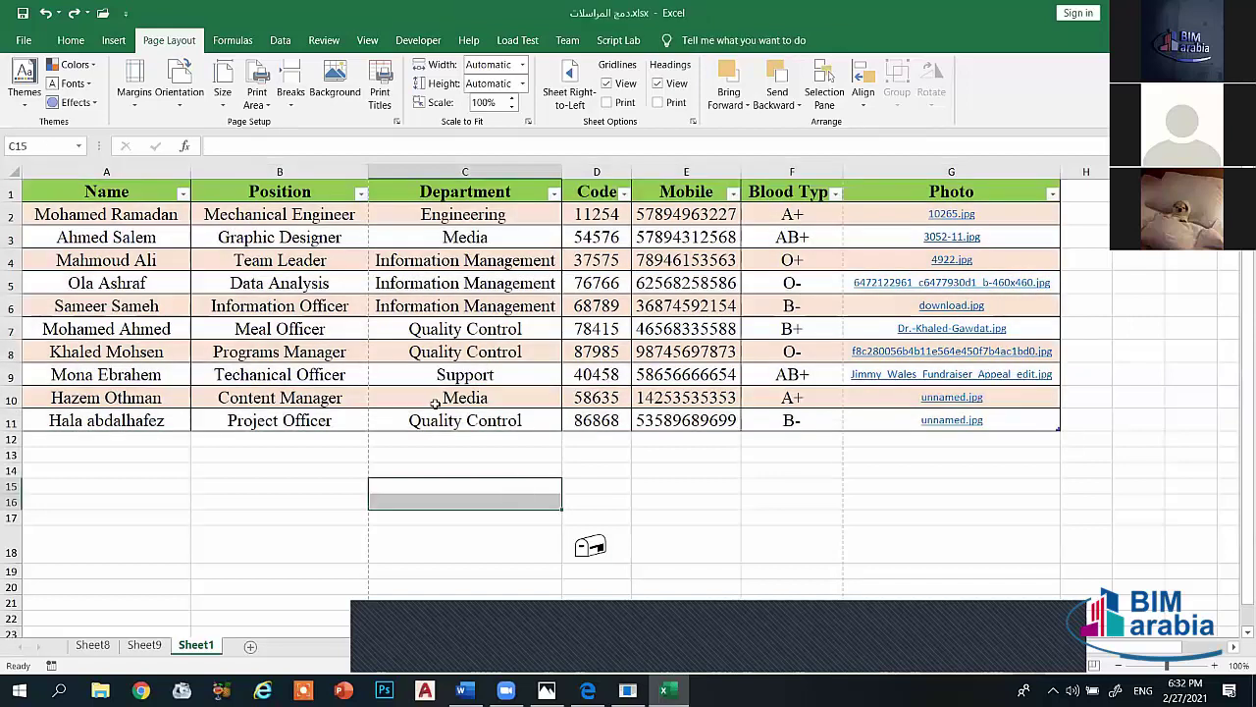
pyautogui.click(457, 455)
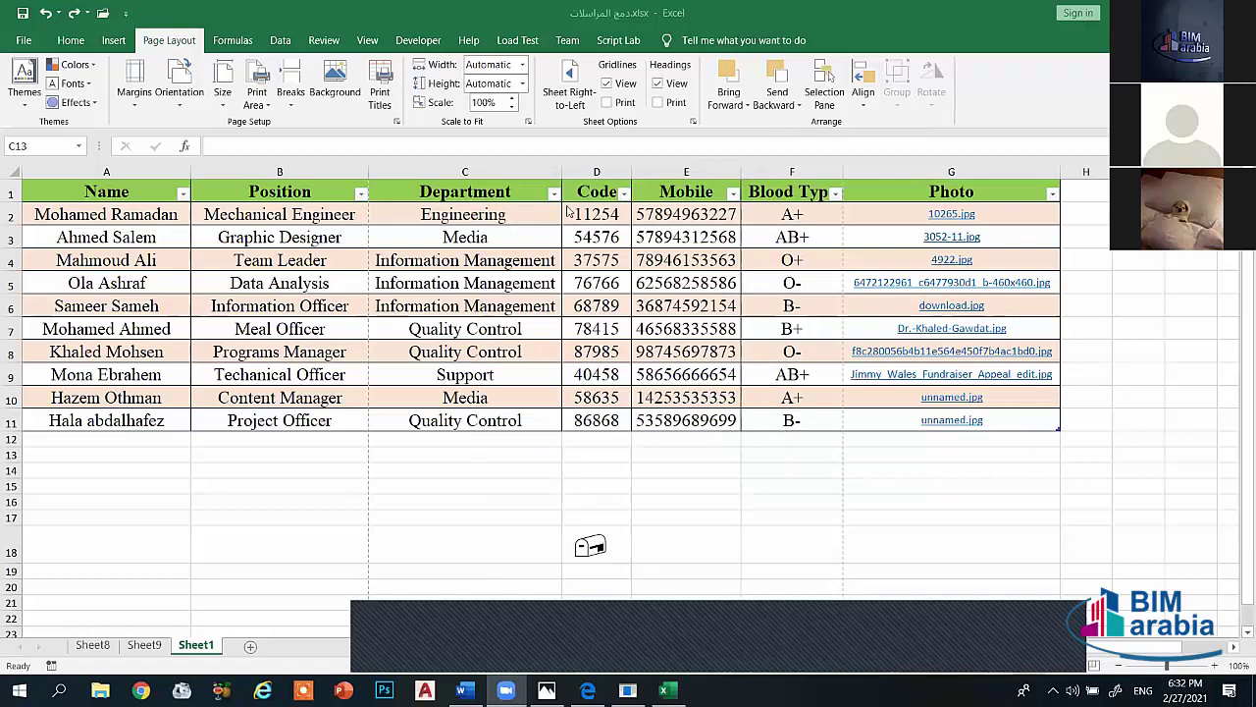
# - Turn on Header & Footer editing in Page Layout view and move between the left and centre header sections
pyautogui.click(115, 39)
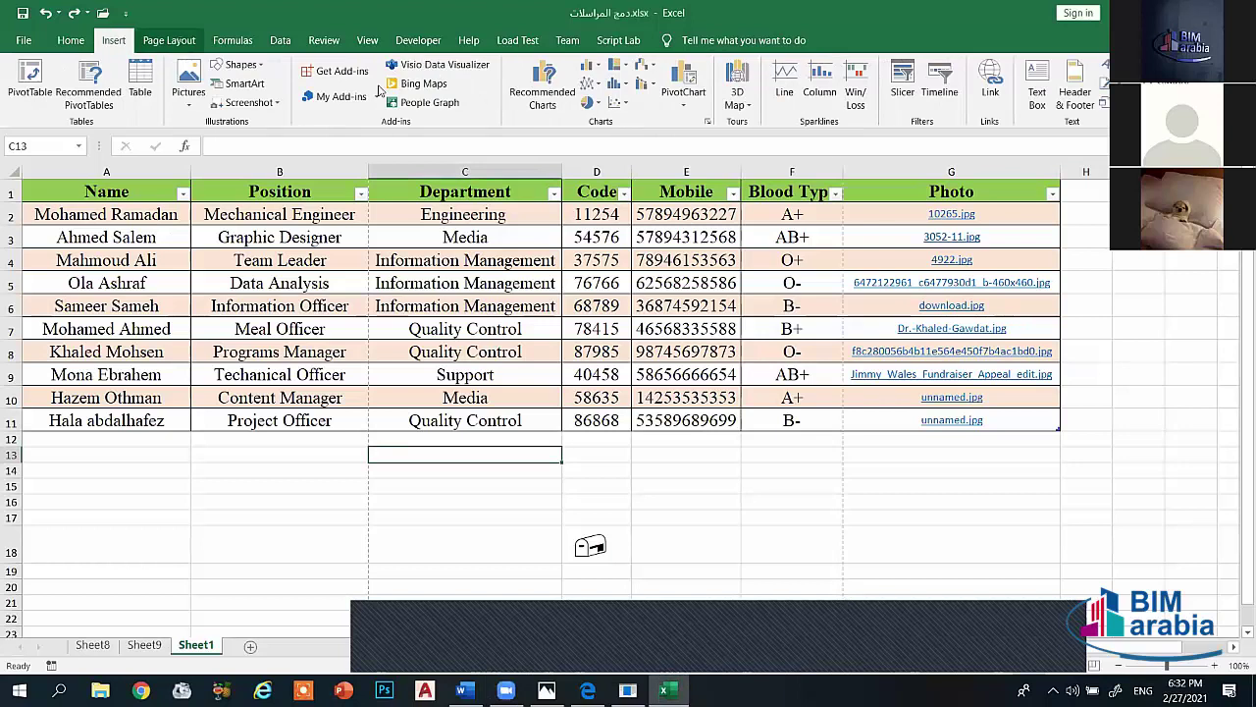
pyautogui.click(1077, 102)
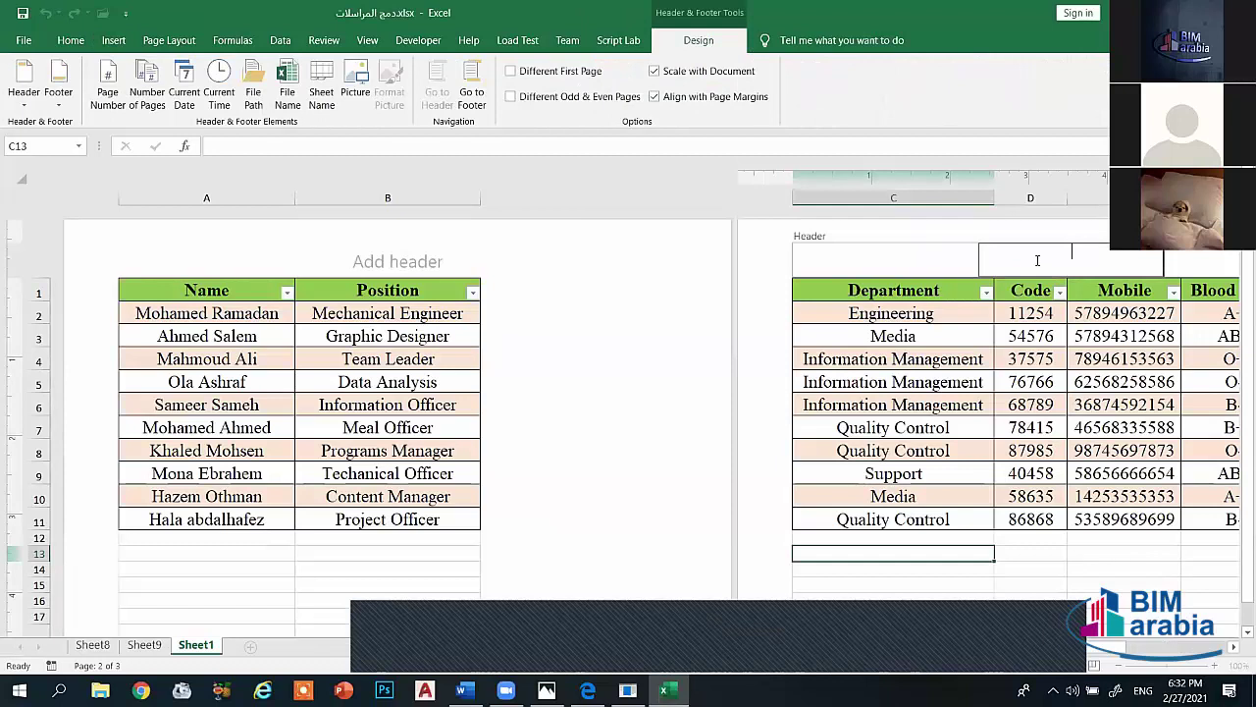
pyautogui.click(881, 265)
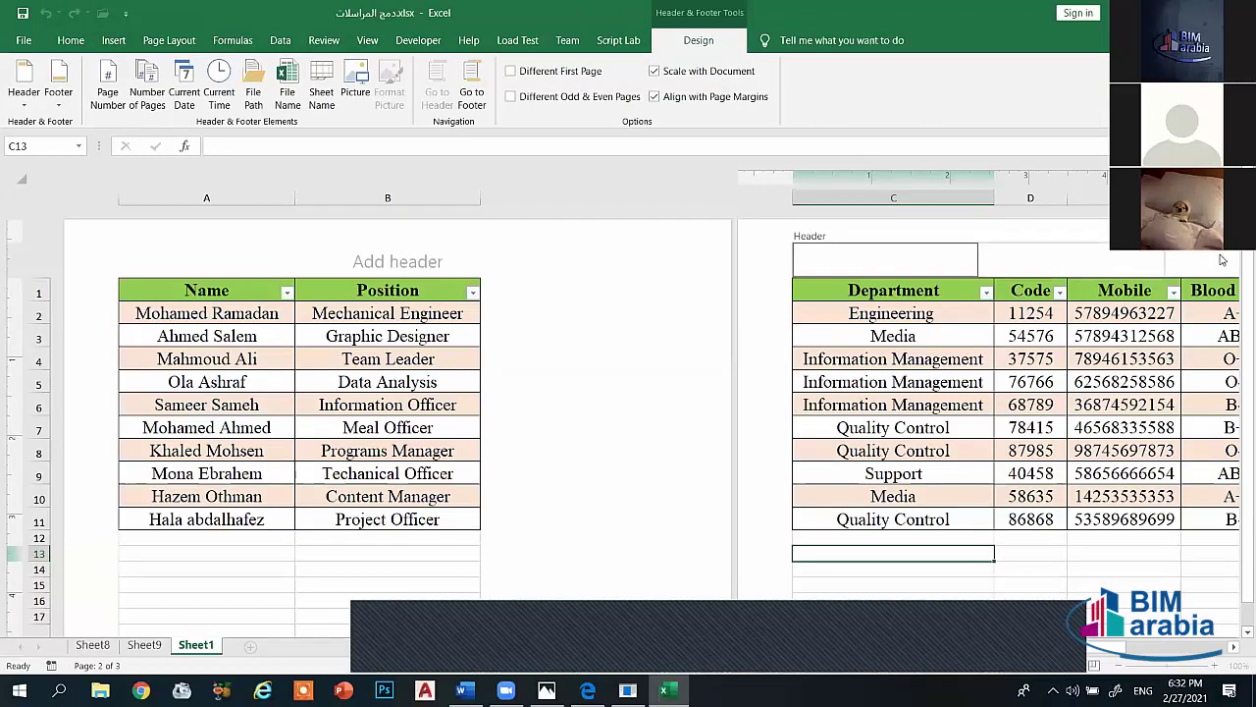
pyautogui.click(1061, 262)
pyautogui.click(877, 267)
pyautogui.click(1043, 255)
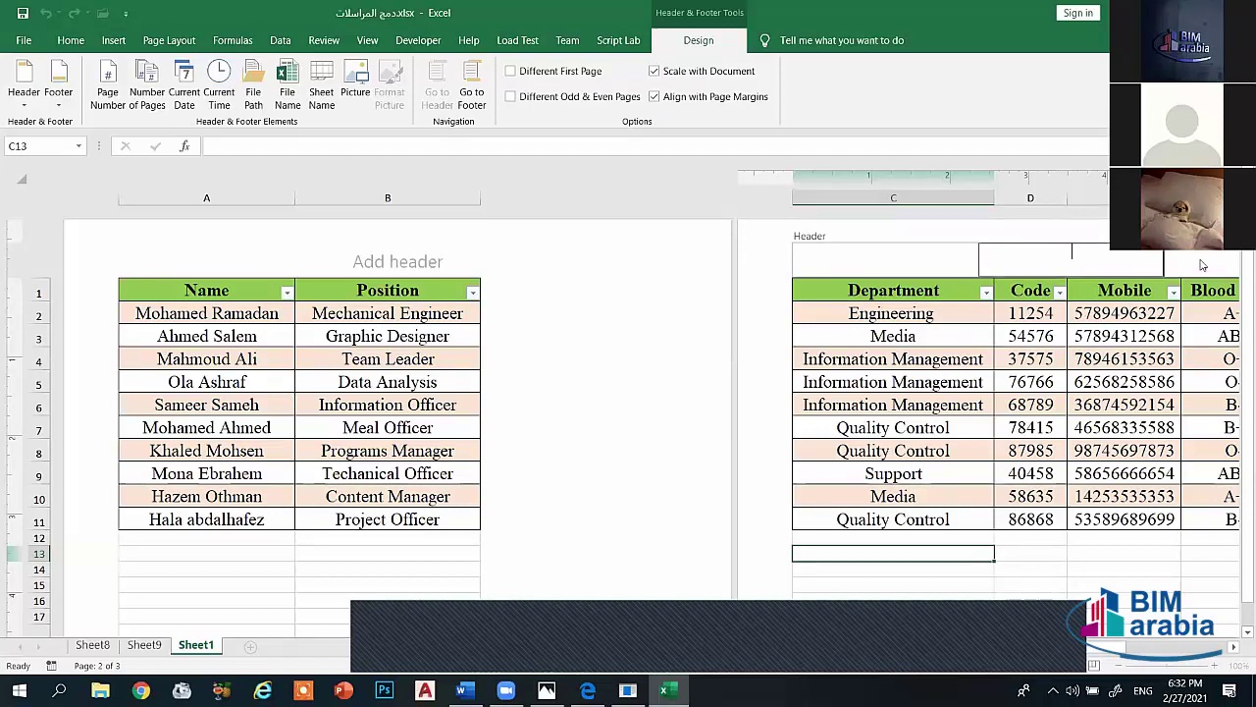
pyautogui.click(967, 261)
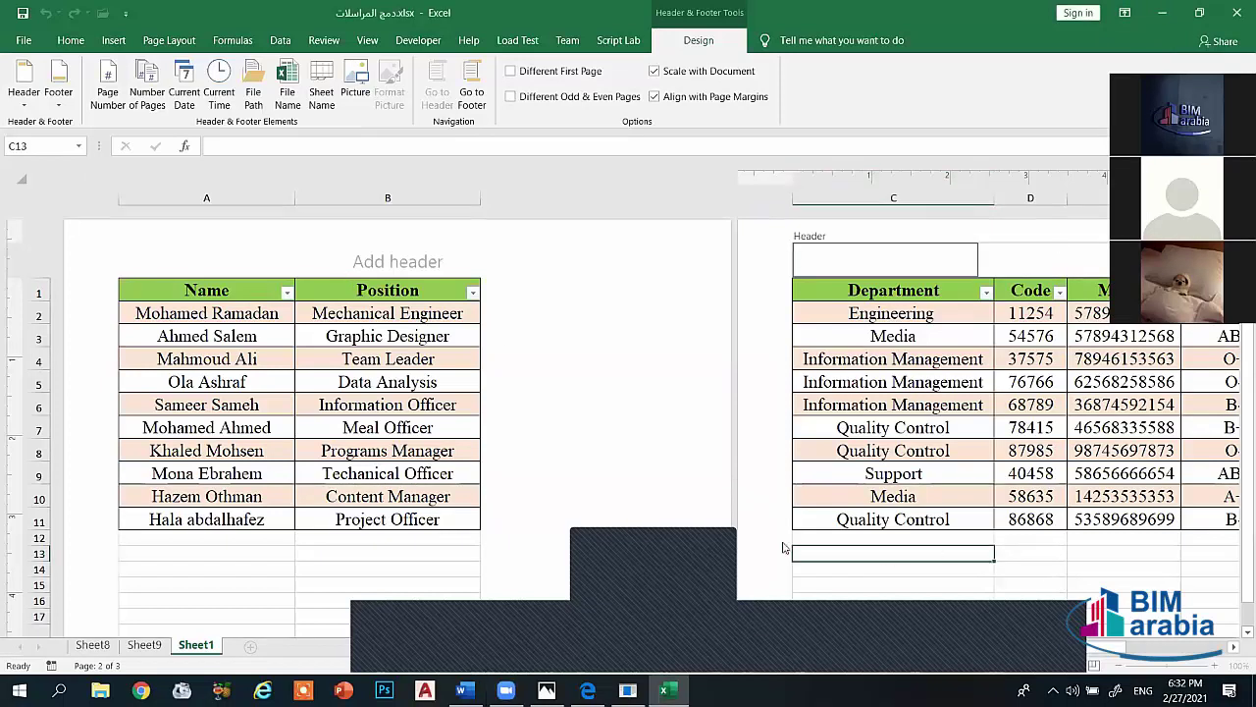
pyautogui.click(157, 645)
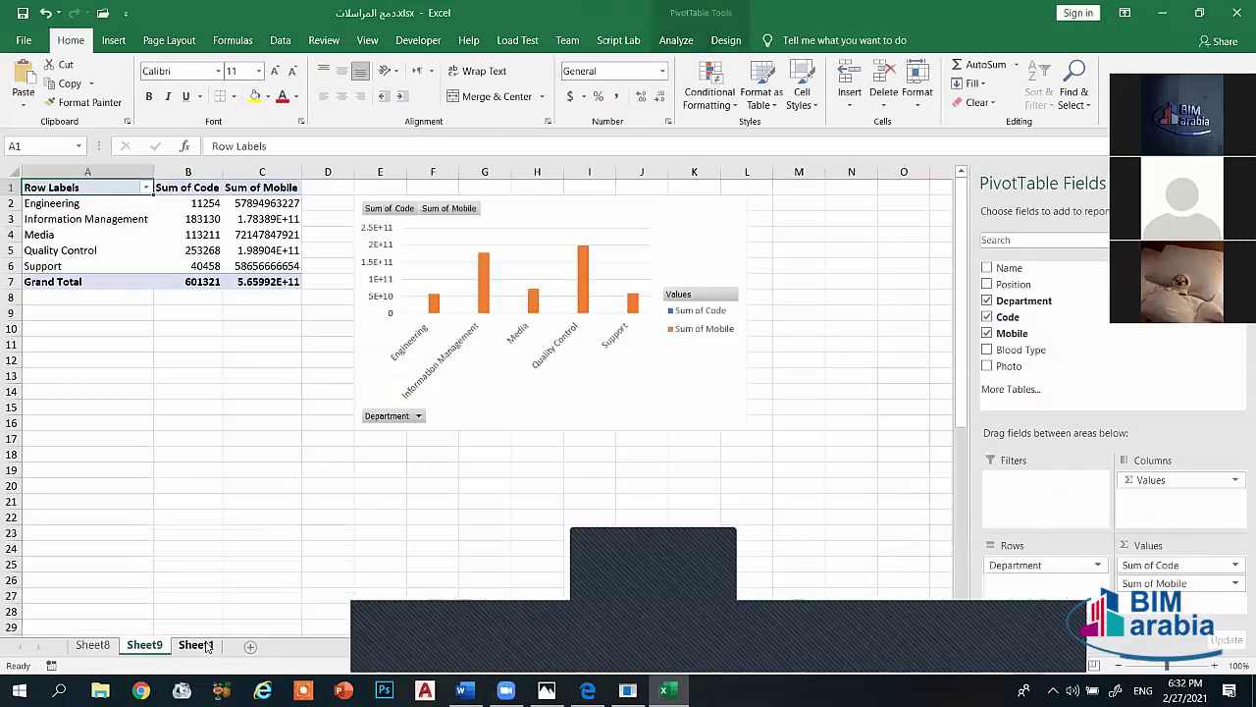
# - Back on Sheet1, leave the header empty and return to Normal view with cell F16 selected
pyautogui.click(197, 645)
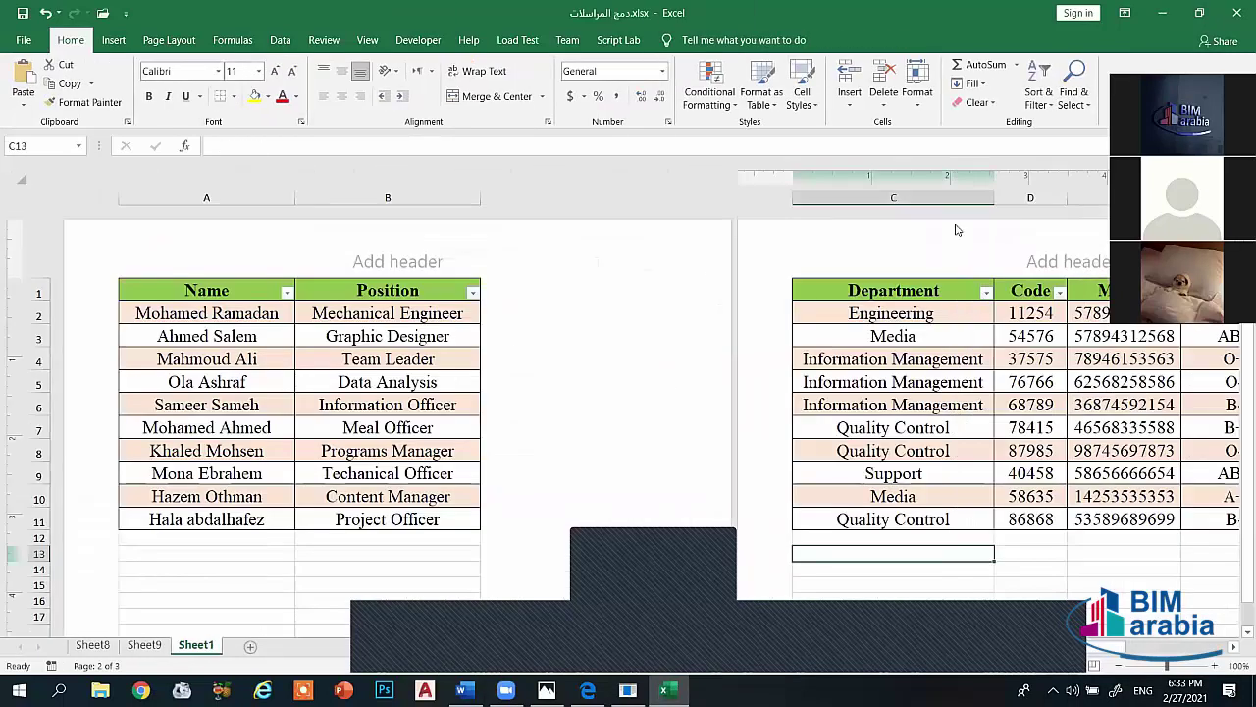
pyautogui.click(1029, 258)
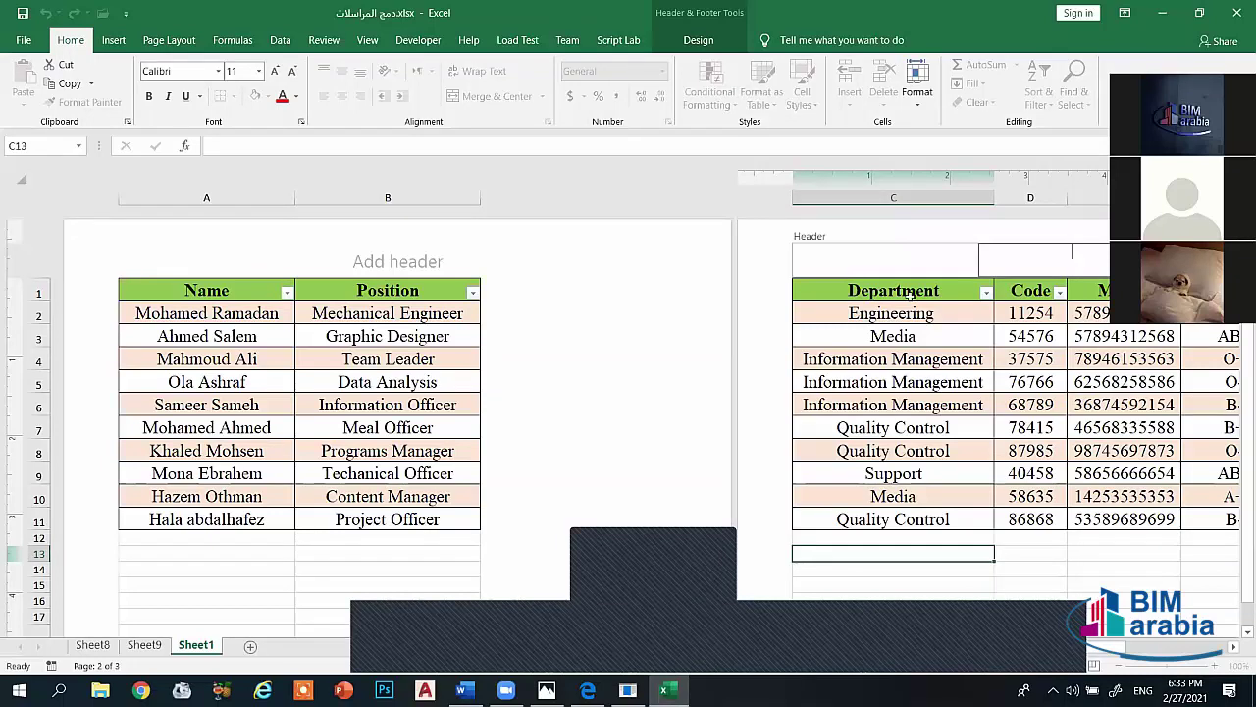
pyautogui.click(749, 319)
pyautogui.hotkey('alt', 'w')
pyautogui.press('l')
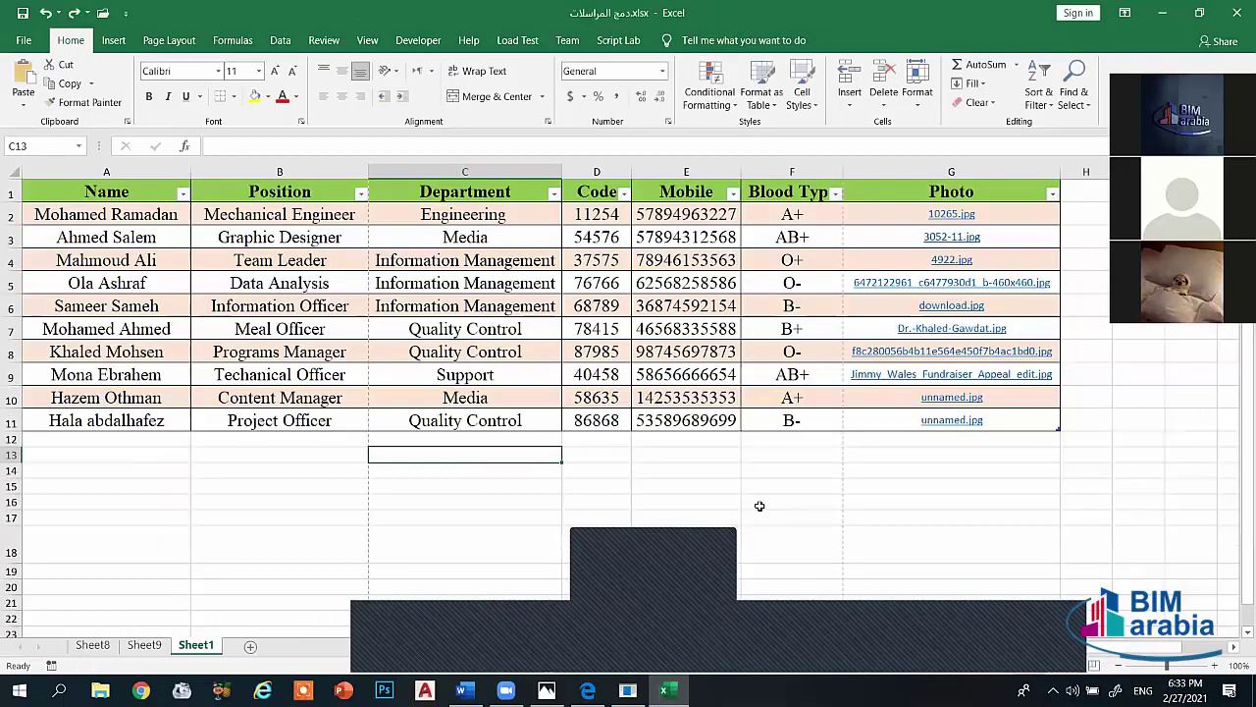
pyautogui.click(827, 512)
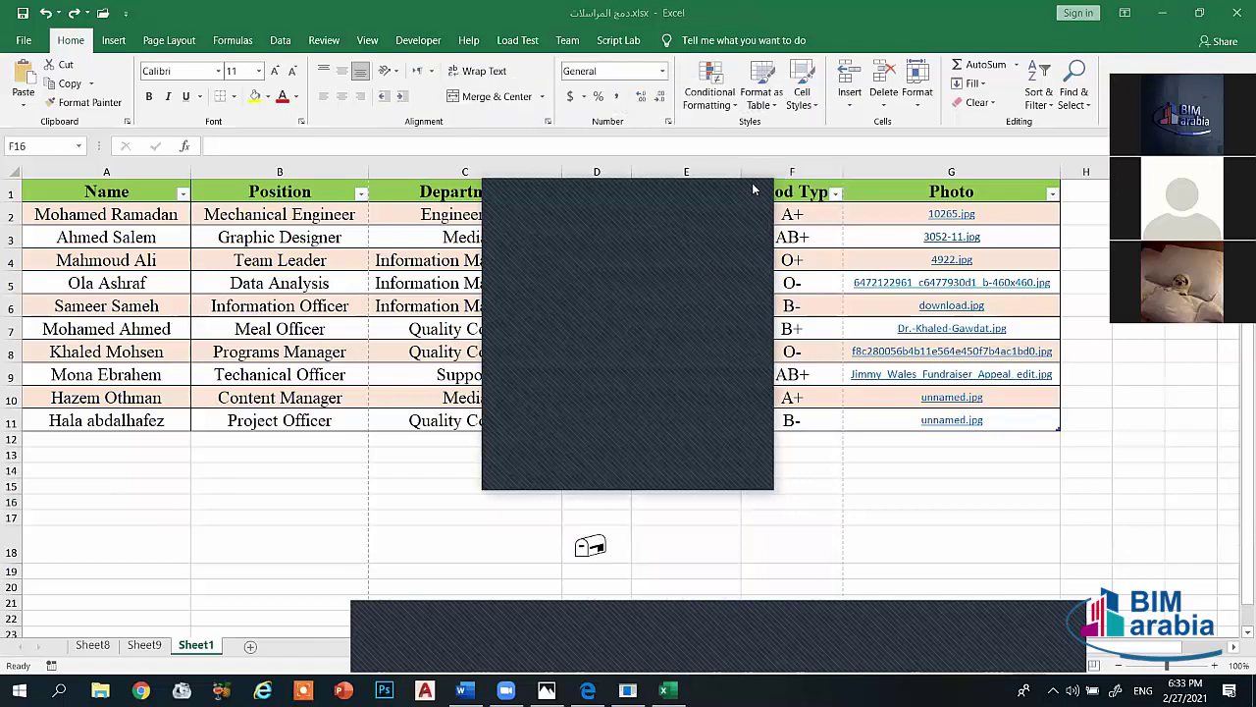
# - Reopen header editing and try Page Number and Number of Pages fields in the header
pyautogui.click(114, 43)
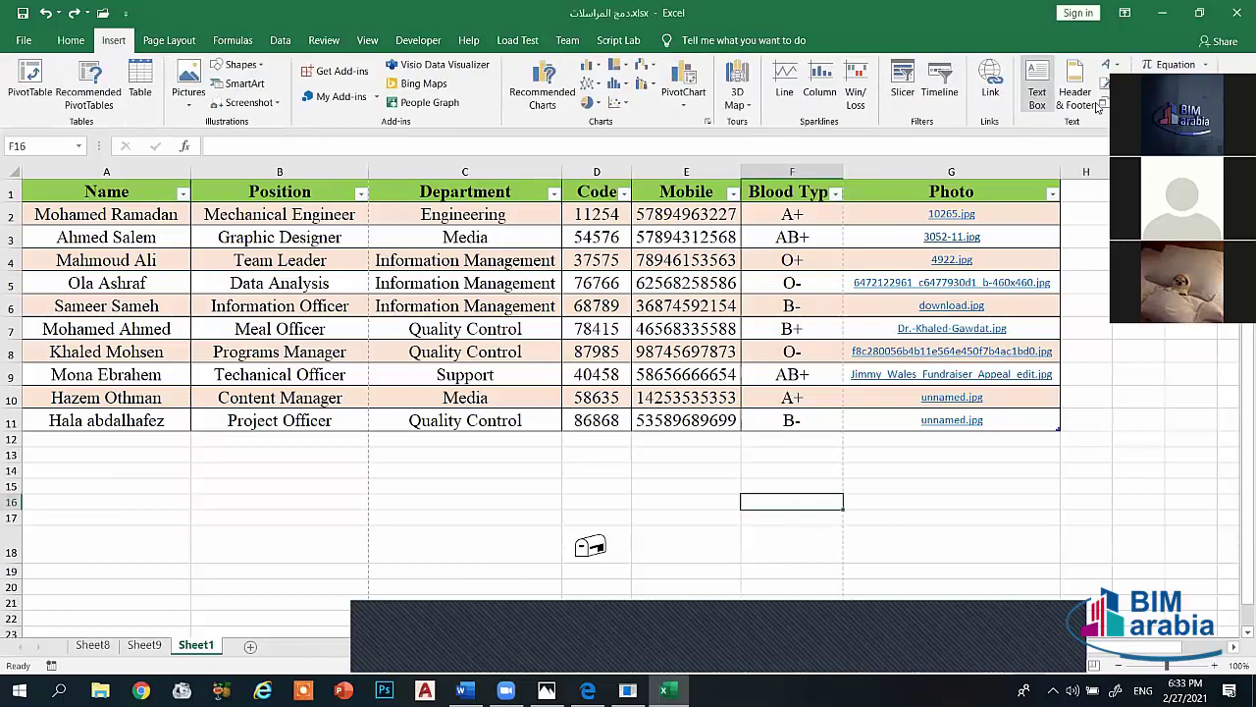
pyautogui.click(1094, 104)
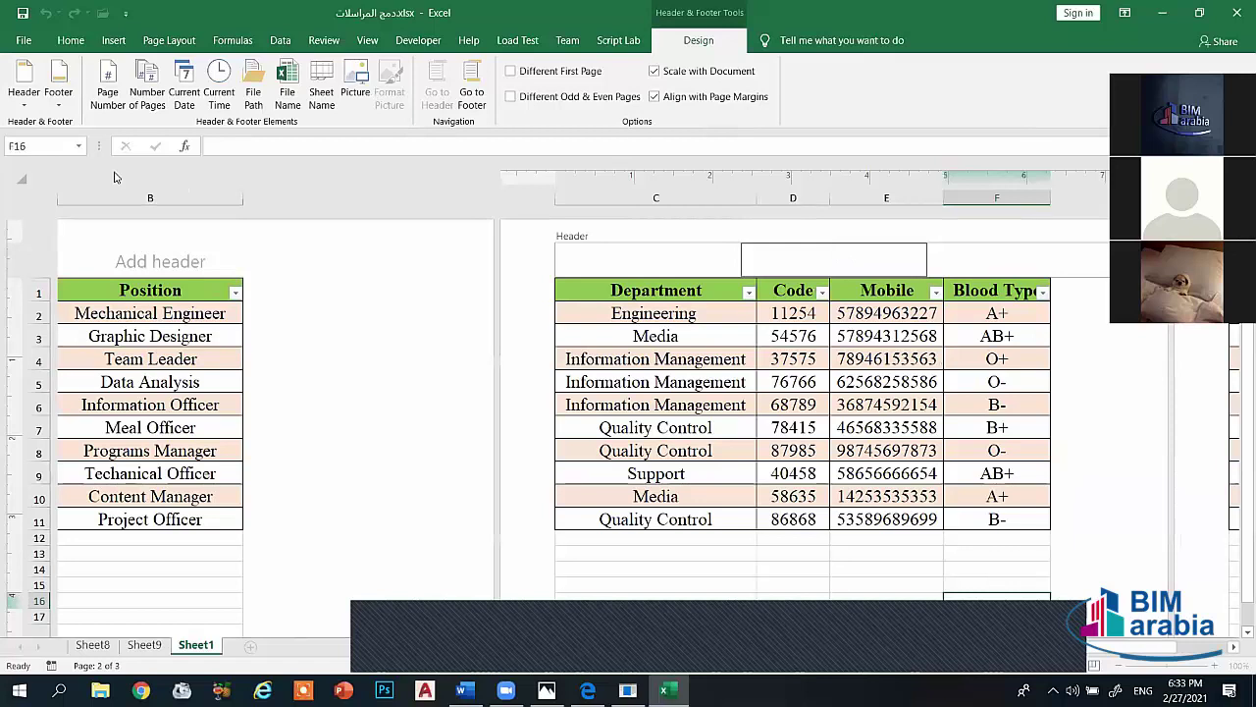
pyautogui.click(109, 87)
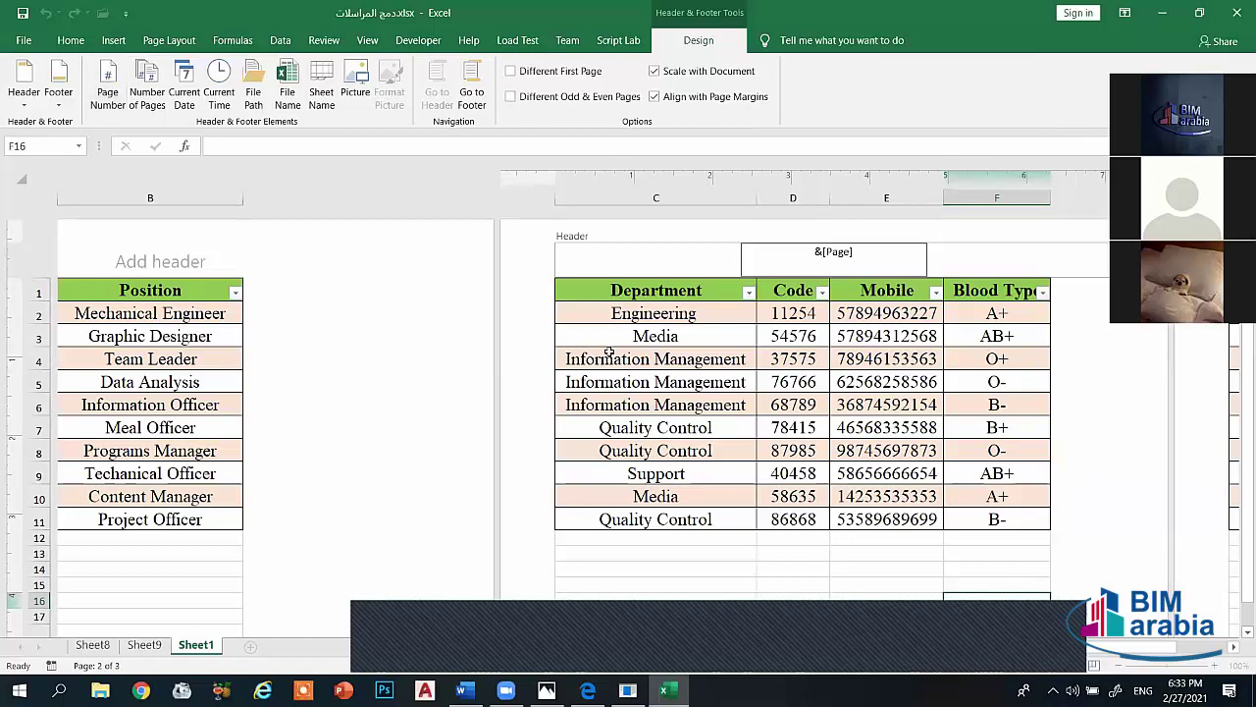
pyautogui.press('BackSpace')
pyautogui.press('BackSpace')
pyautogui.press('BackSpace')
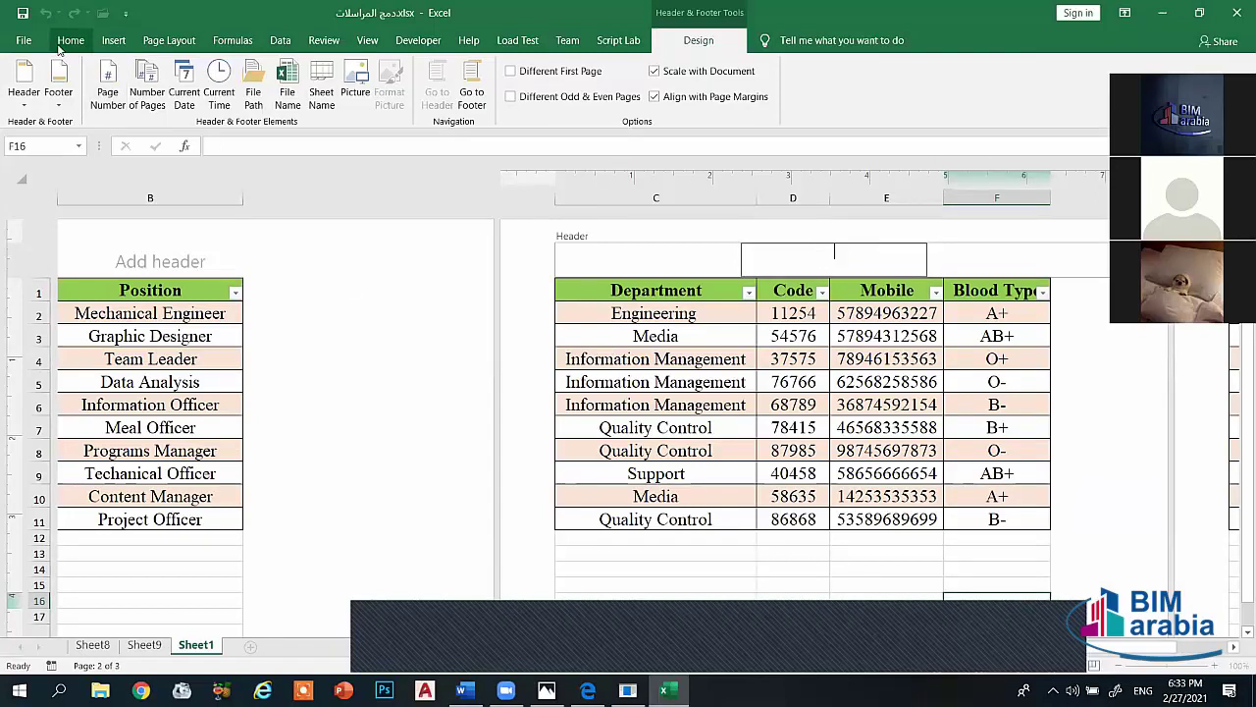
pyautogui.click(150, 83)
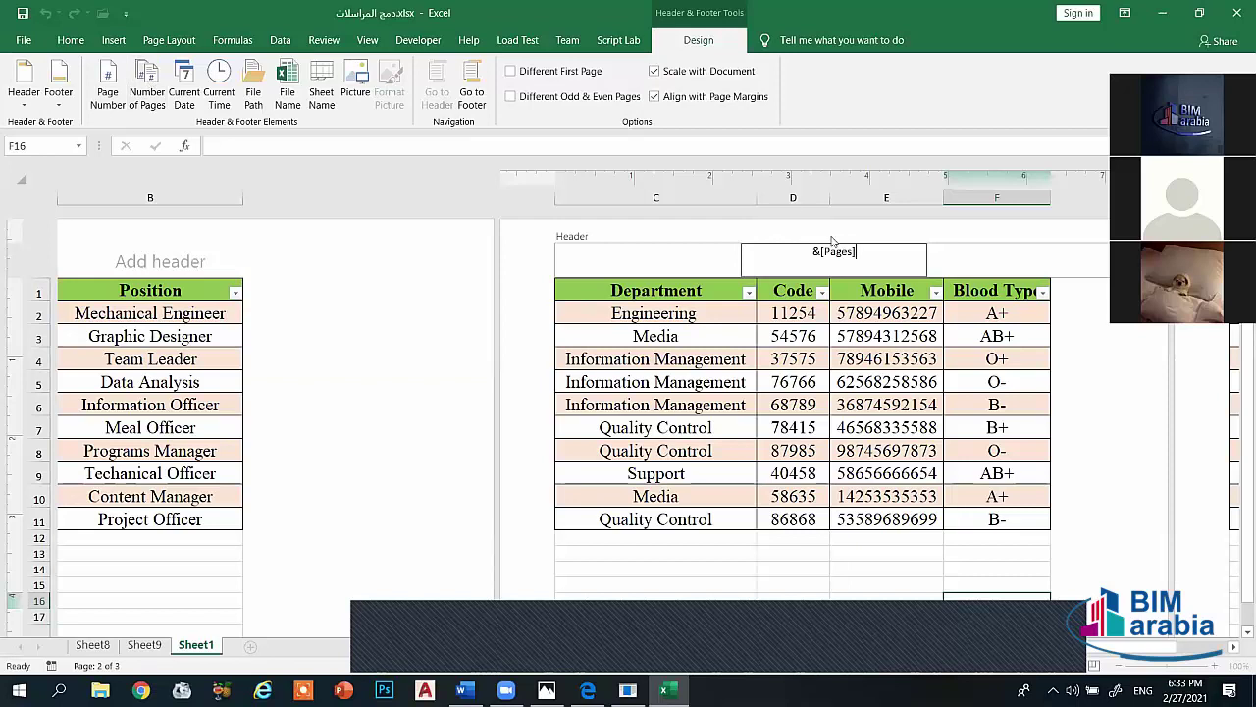
pyautogui.click(832, 240)
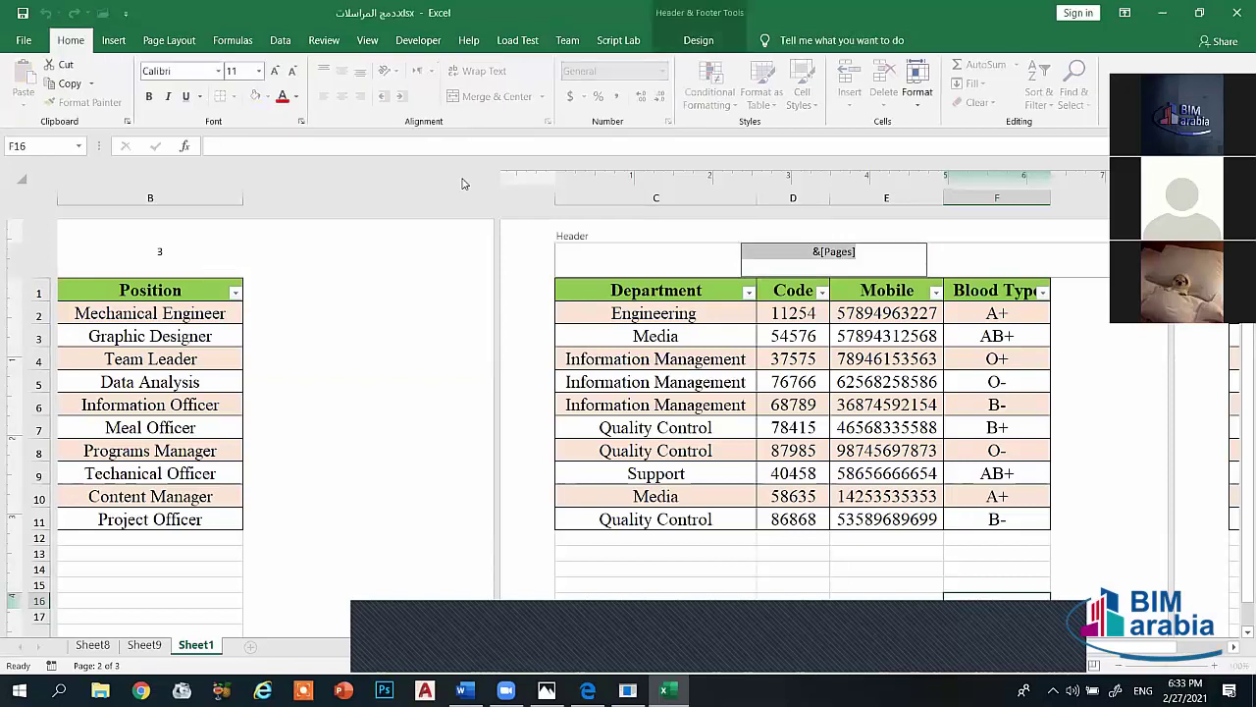
pyautogui.click(698, 41)
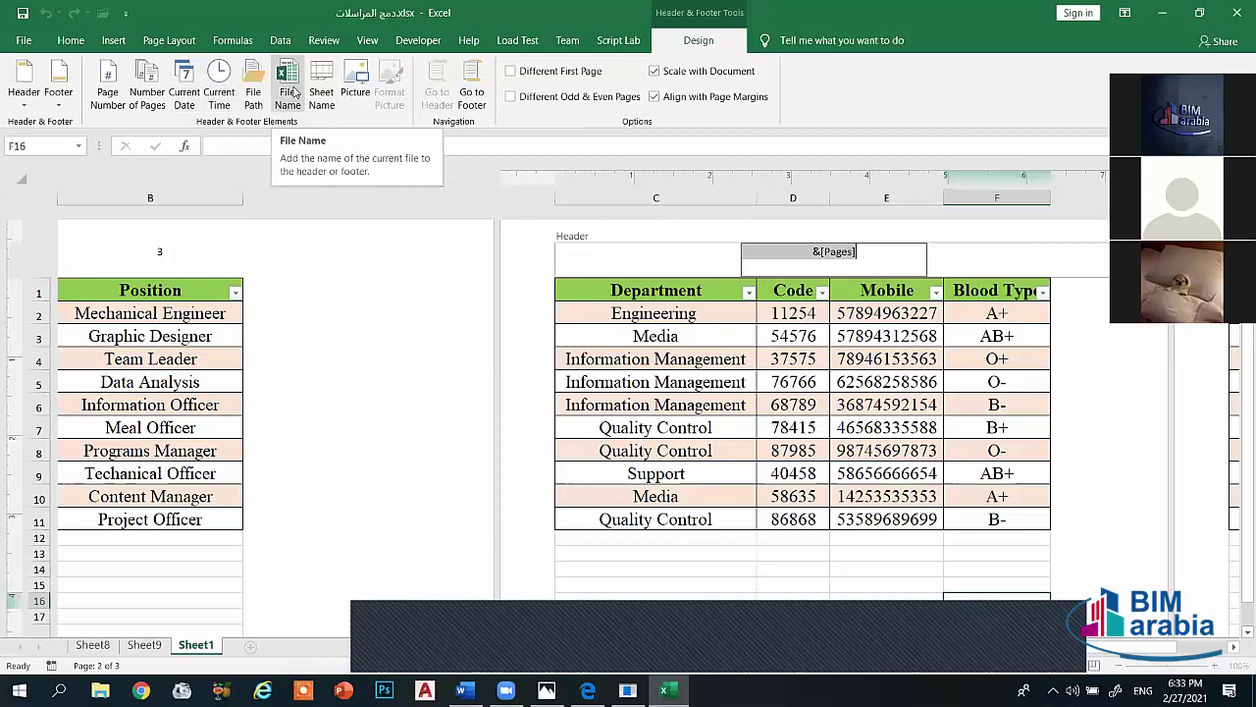
# - Insert File Name and Sheet Name fields, dismiss the Picture dialog, then delete both codes
pyautogui.click(294, 91)
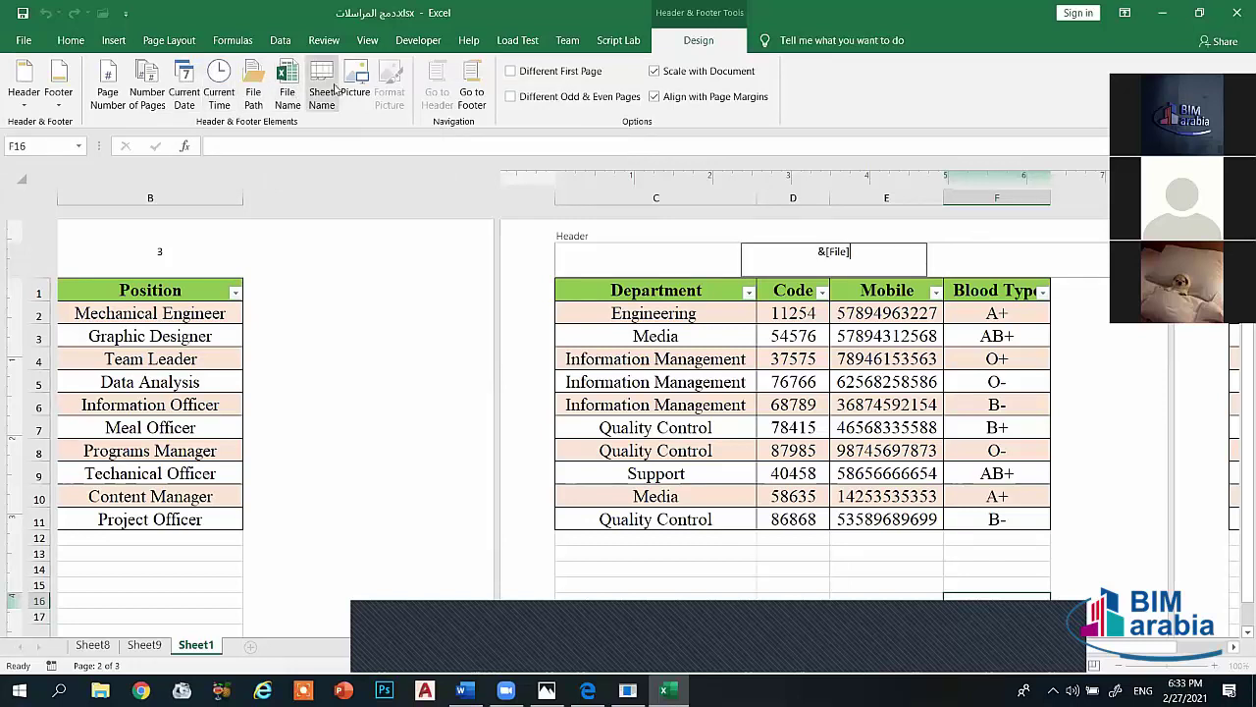
pyautogui.click(332, 86)
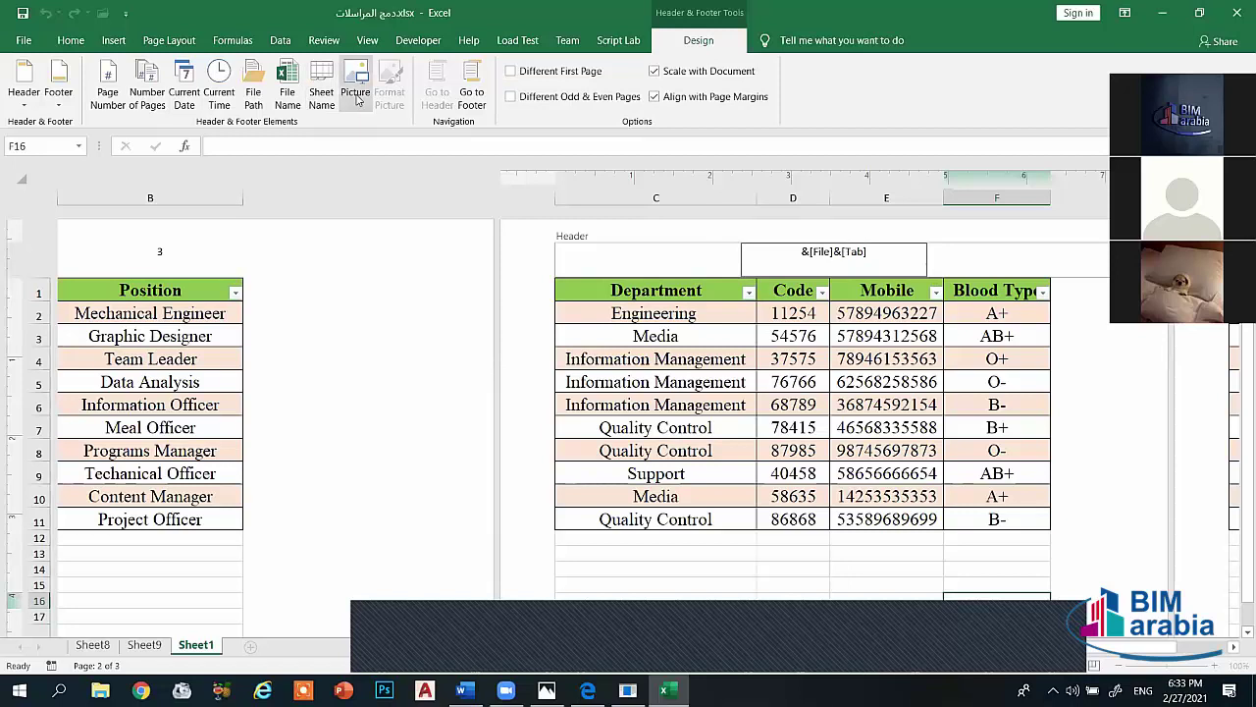
pyautogui.click(349, 86)
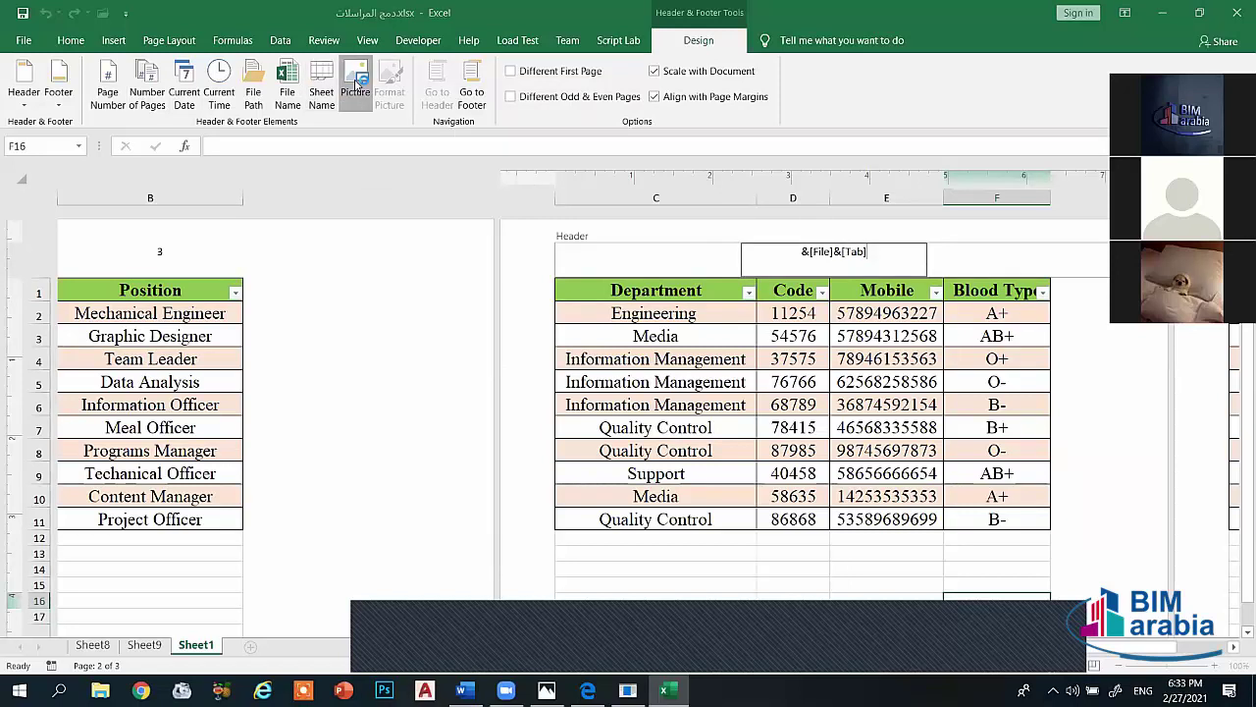
pyautogui.click(893, 170)
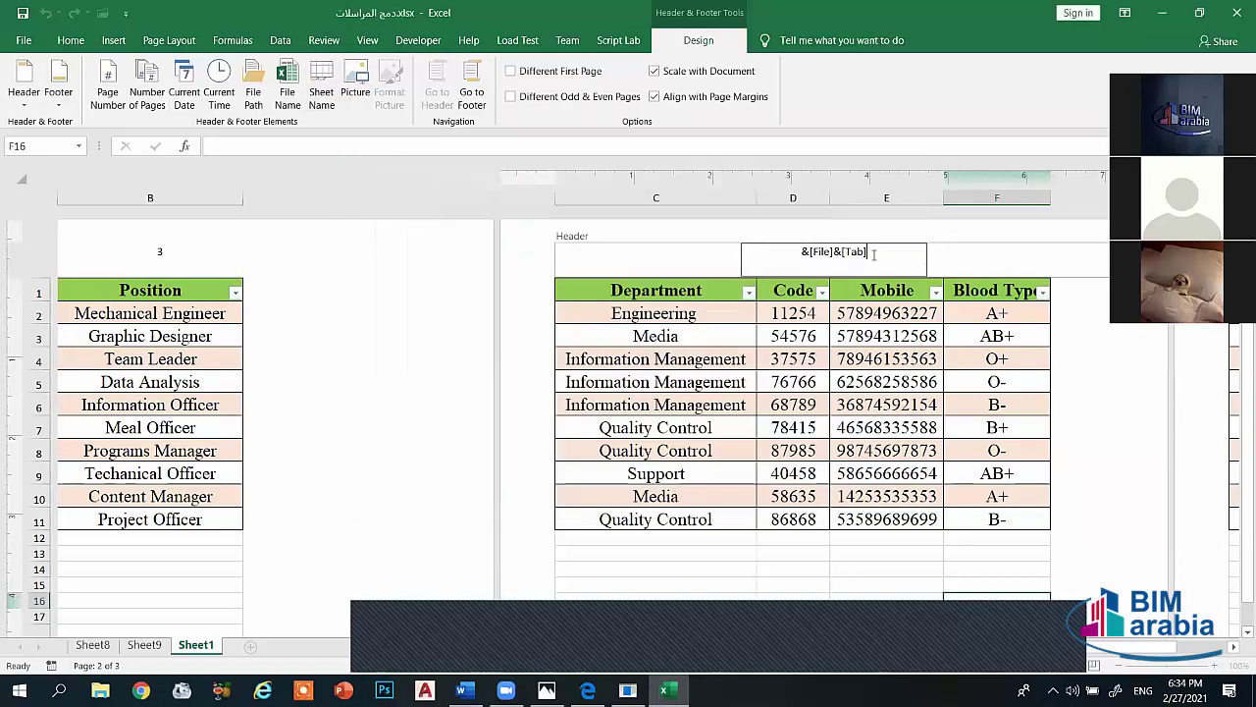
pyautogui.moveTo(871, 253); pyautogui.dragTo(744, 254)
pyautogui.press('Delete')
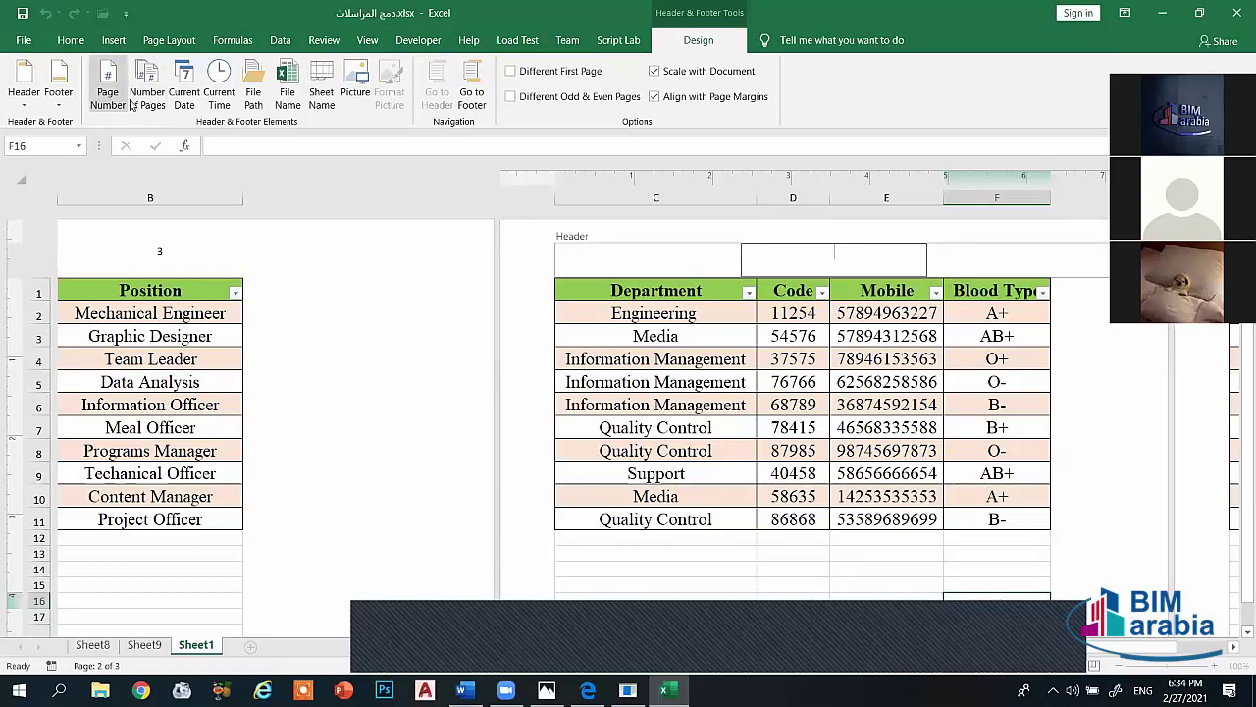
# - Insert and delete a page number, then Current Date and Current Time, leaving the centre header empty
pyautogui.click(105, 90)
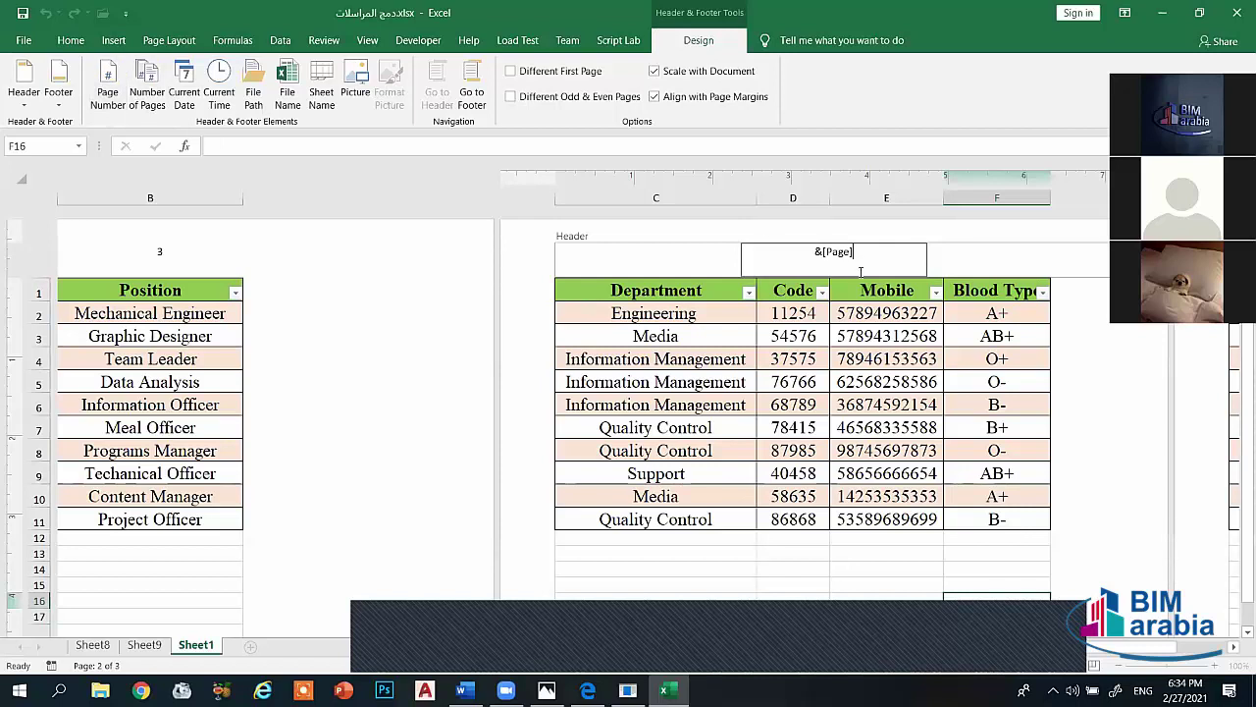
pyautogui.moveTo(854, 252); pyautogui.dragTo(743, 252)
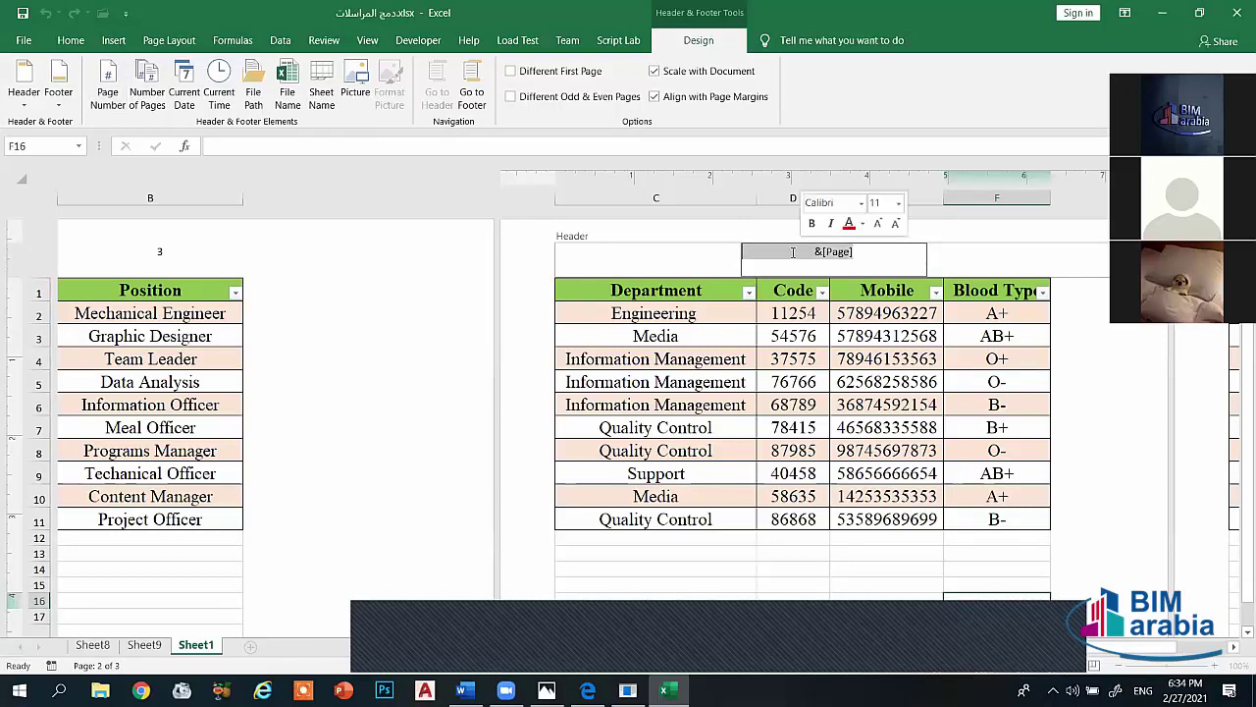
pyautogui.press('Delete')
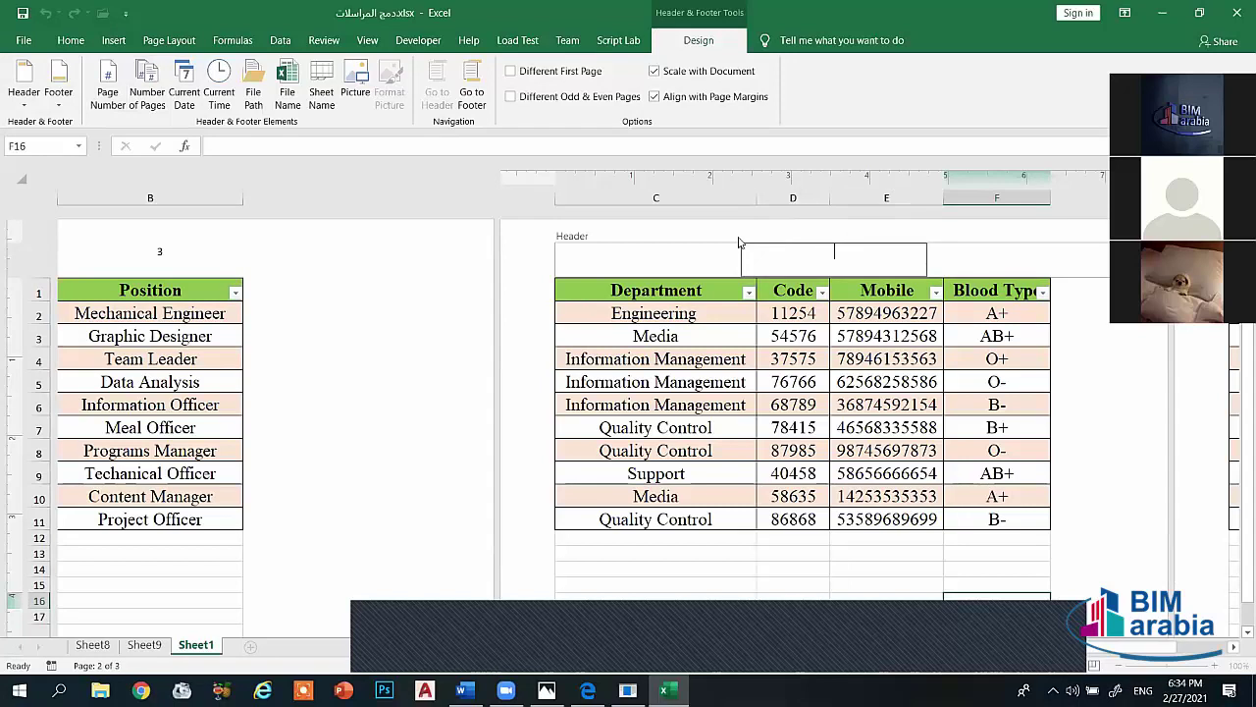
pyautogui.click(186, 79)
pyautogui.click(222, 78)
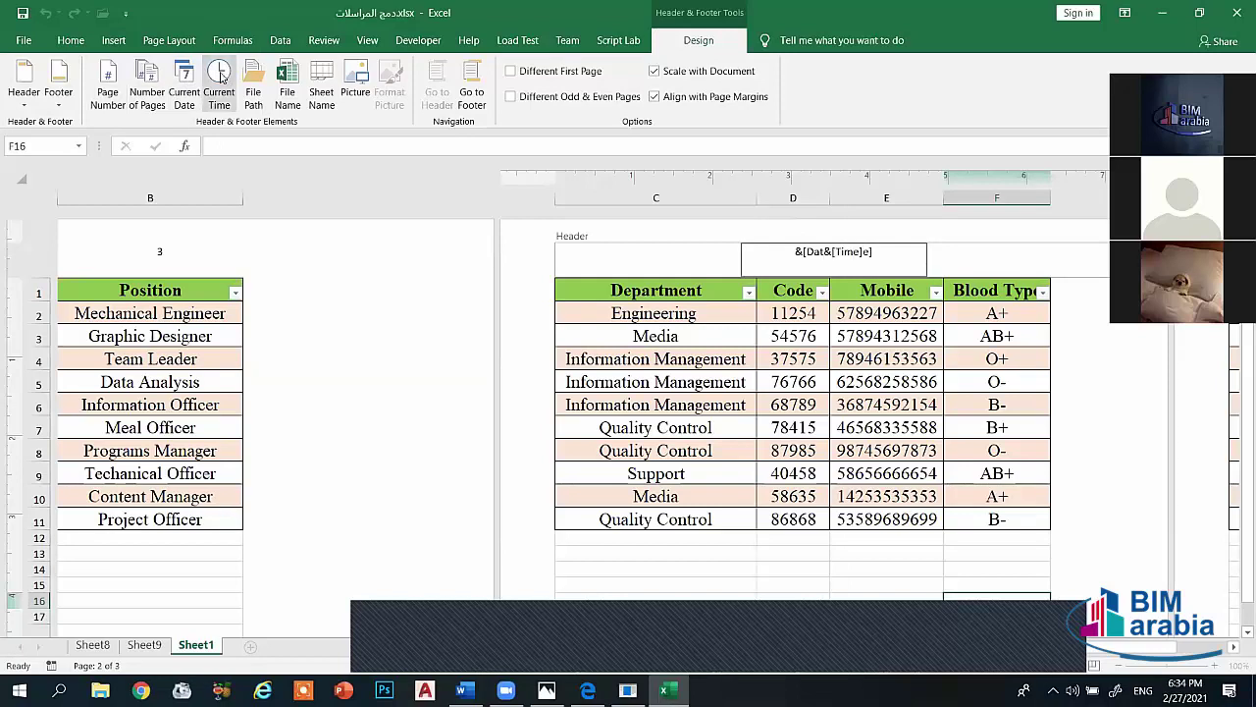
pyautogui.tripleClick(826, 253)
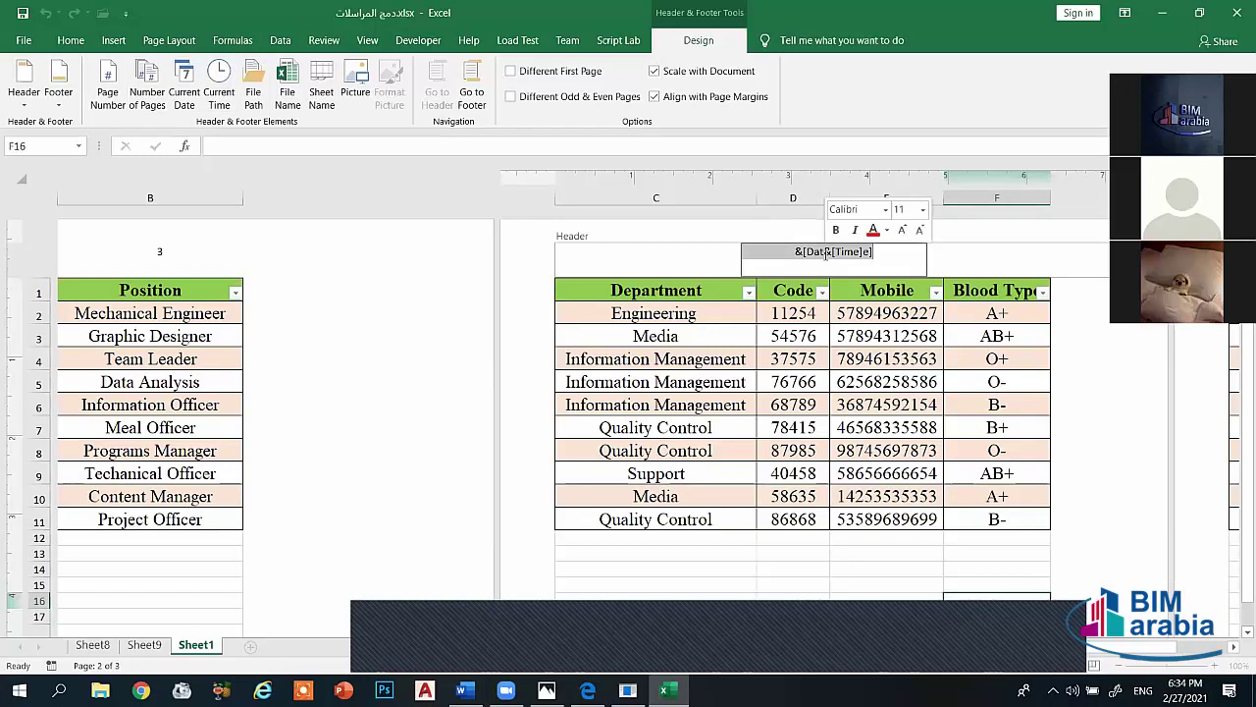
pyautogui.press('Delete')
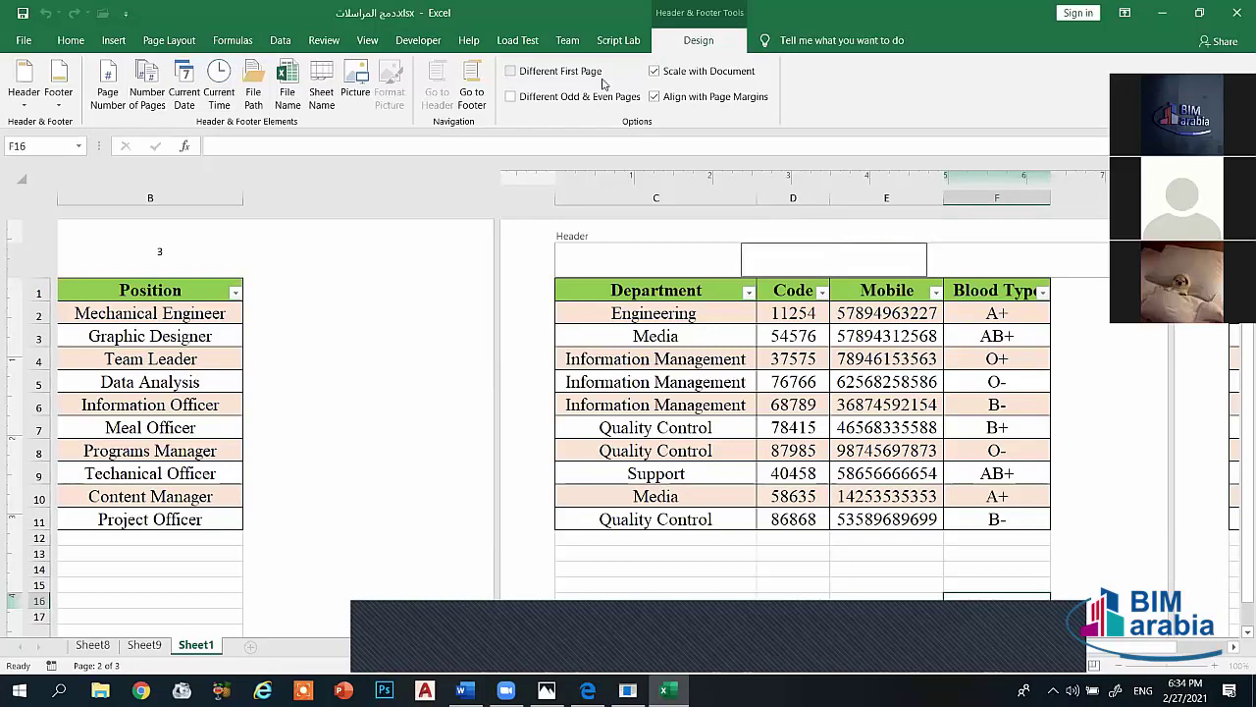
# - Browse the Insert, Page Layout, Formulas, Data and Home tabs, then exit header editing with headers empty
pyautogui.click(116, 41)
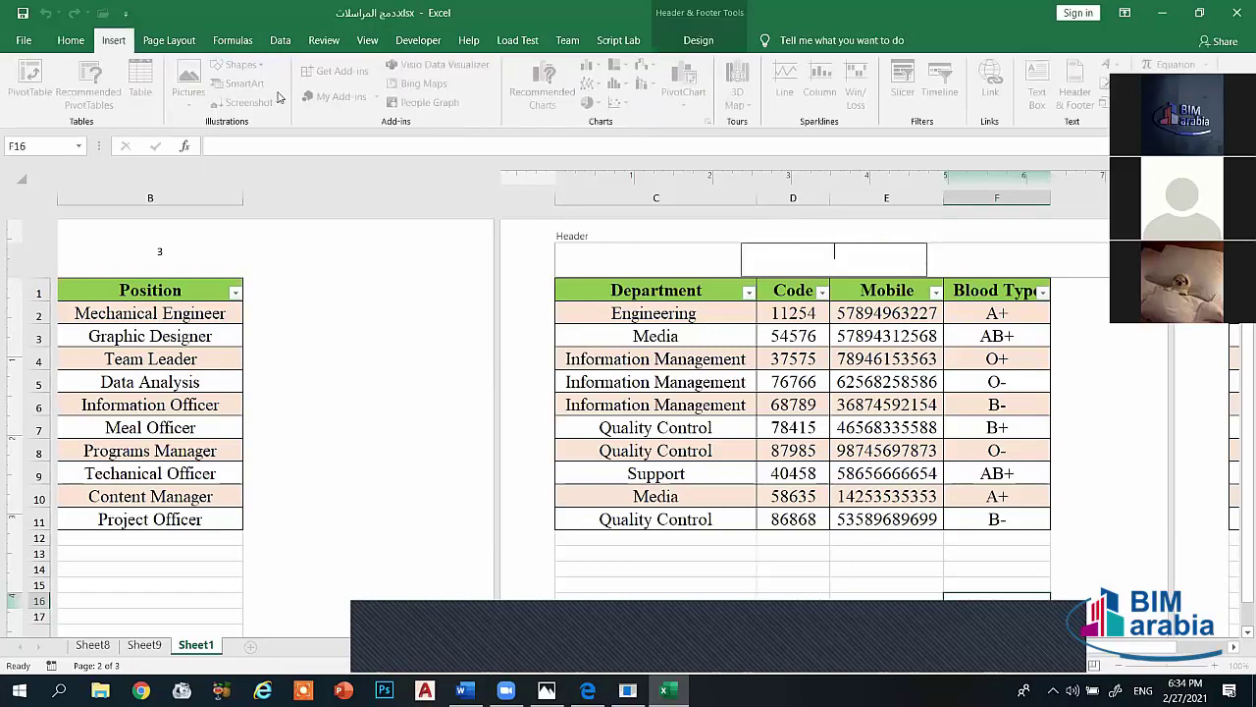
pyautogui.click(193, 43)
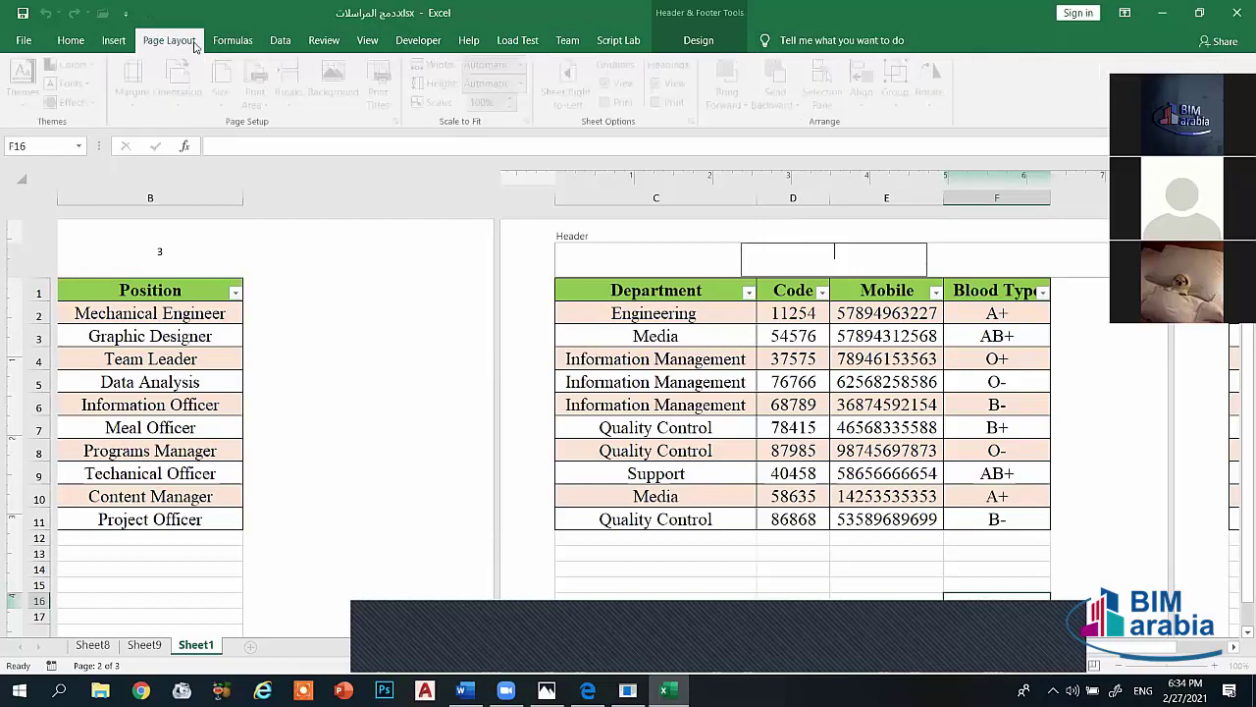
pyautogui.click(234, 42)
pyautogui.click(280, 41)
pyautogui.scroll(-1, 355, 41)
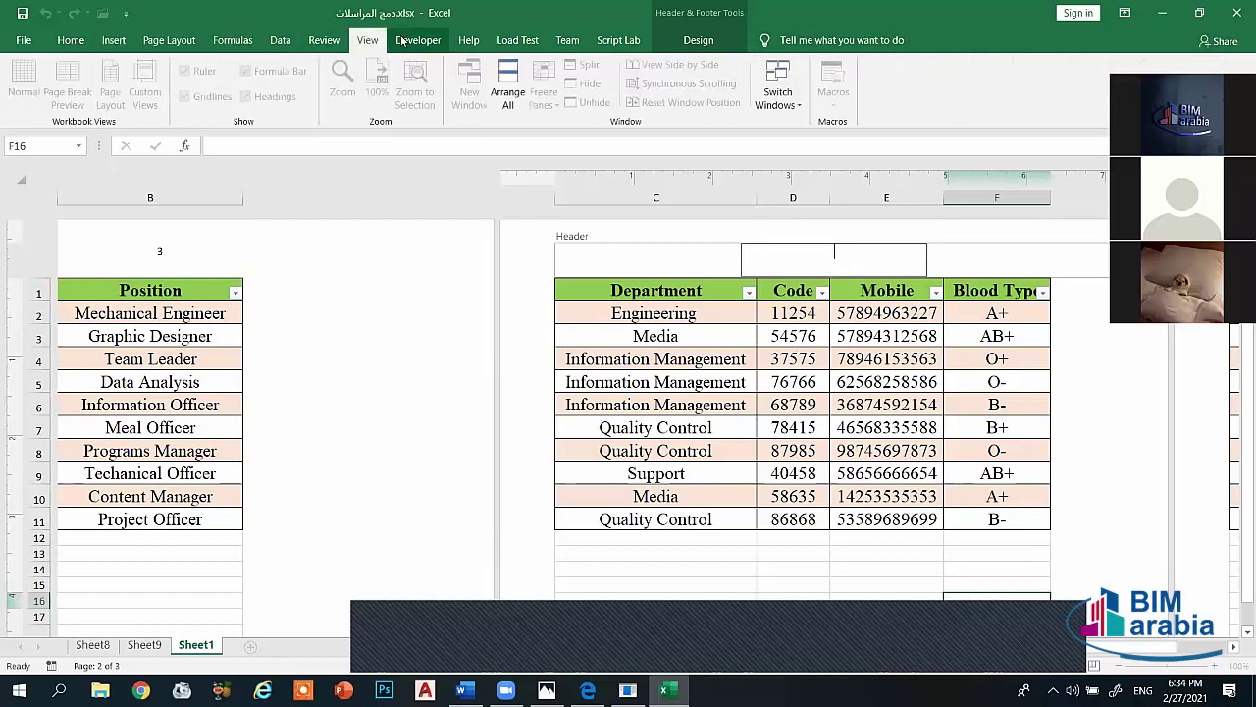
pyautogui.scroll(-1, 245, 42)
pyautogui.scroll(-1, 80, 45)
pyautogui.click(73, 39)
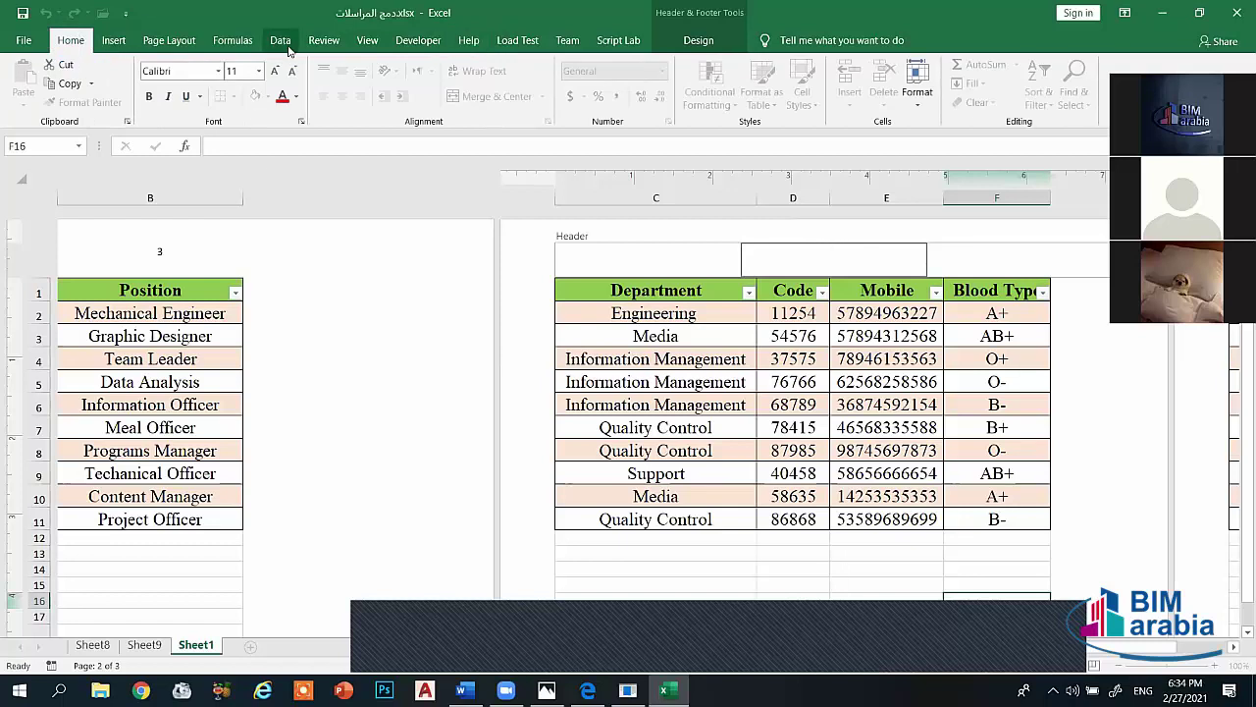
pyautogui.click(731, 41)
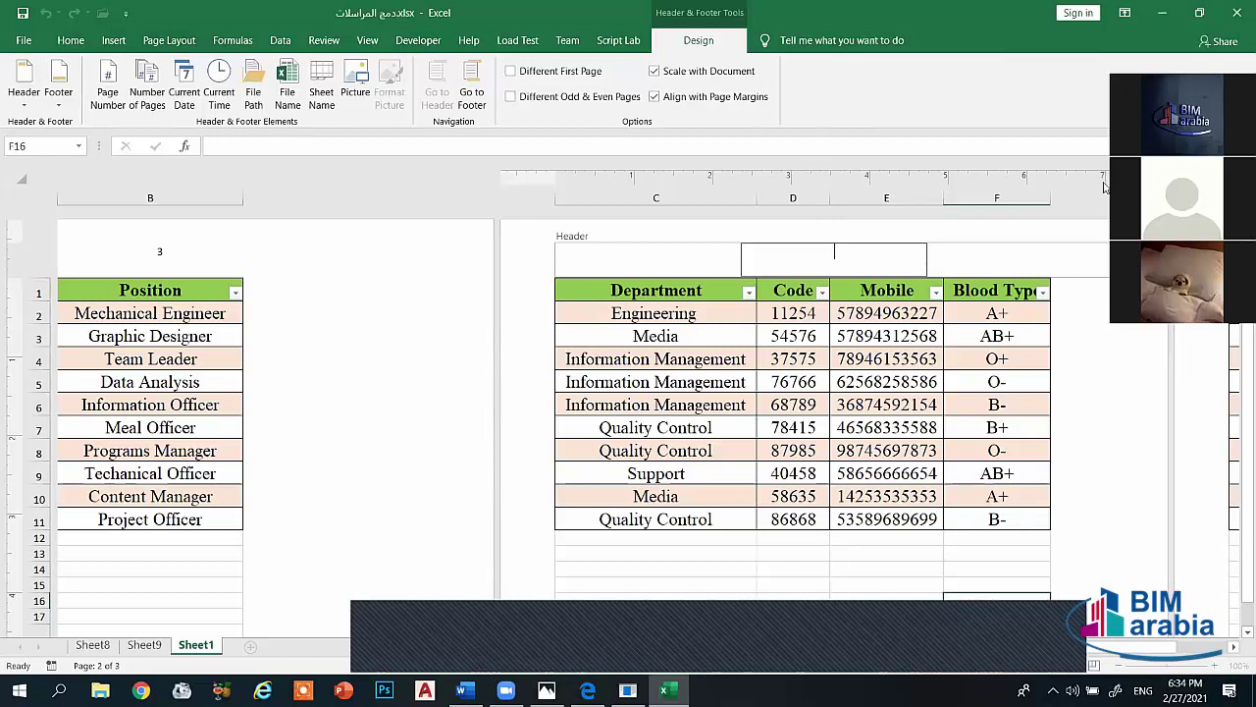
pyautogui.click(1083, 339)
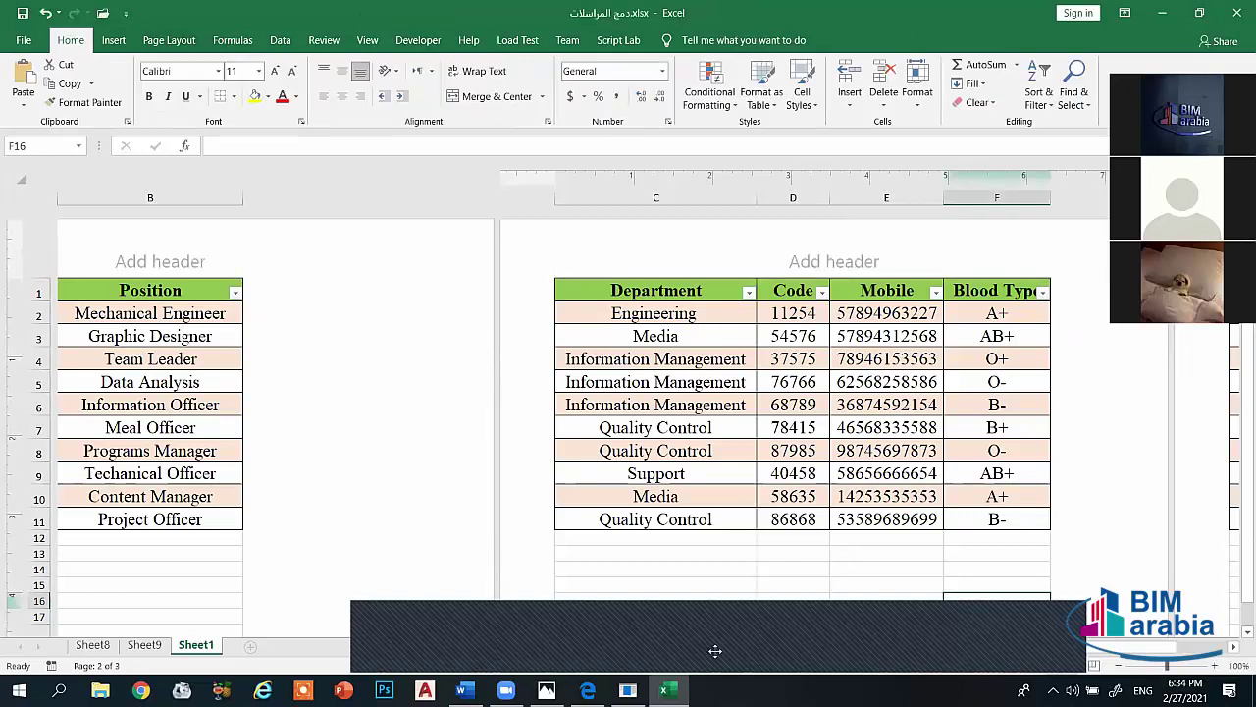
# - Switch the employee sheet back to Normal view with Alt+W, L
pyautogui.hotkey('alt', 'w')
pyautogui.press('l')
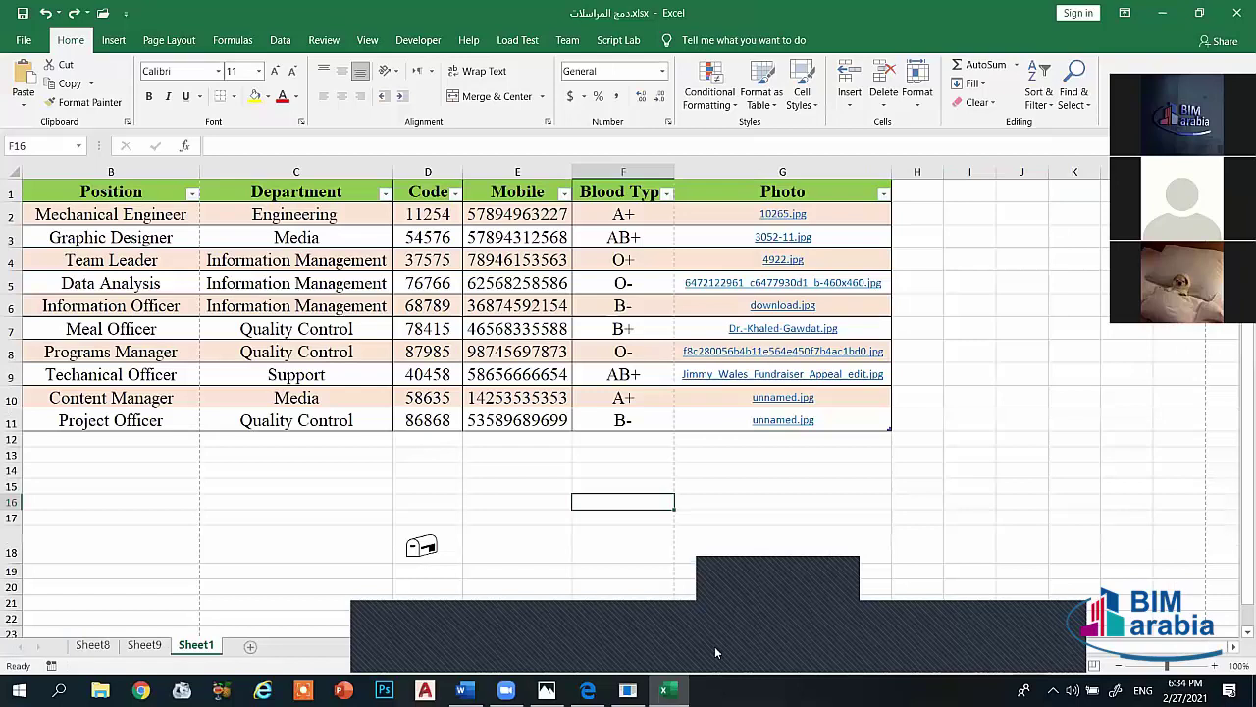
pyautogui.click(664, 457)
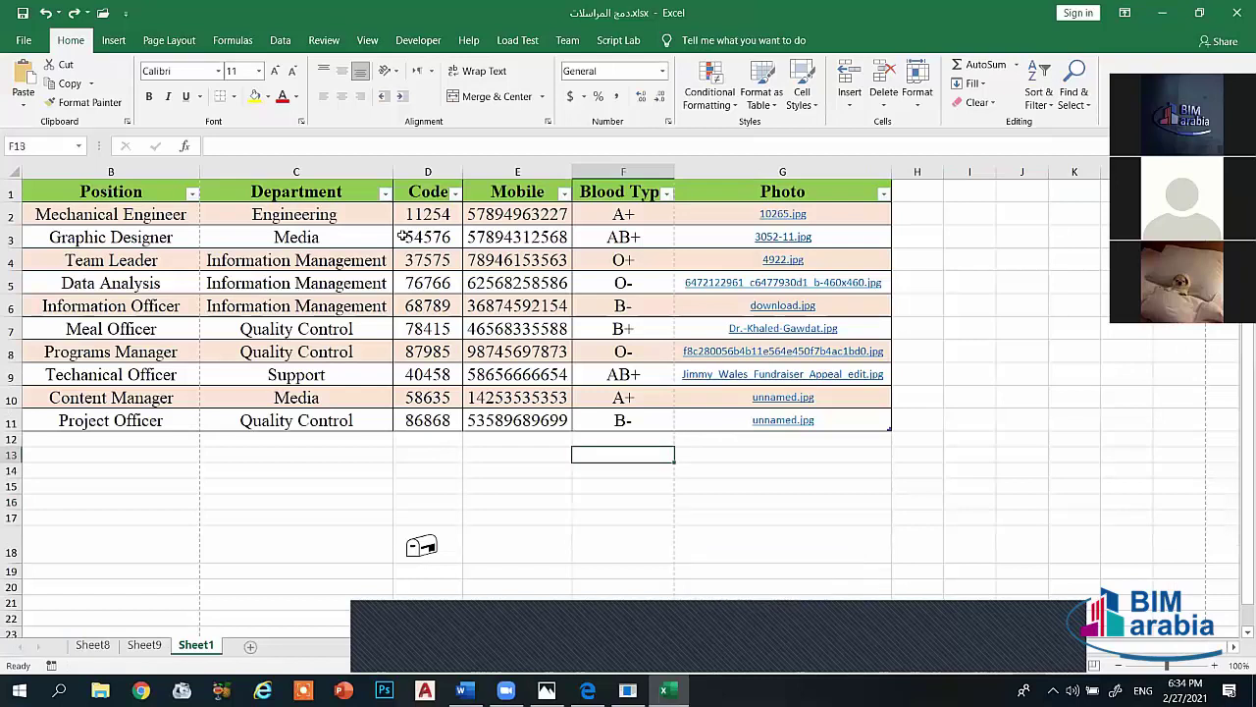
# - Flip the sheet to right-to-left and back to left-to-right twice from Page Layout
pyautogui.click(114, 40)
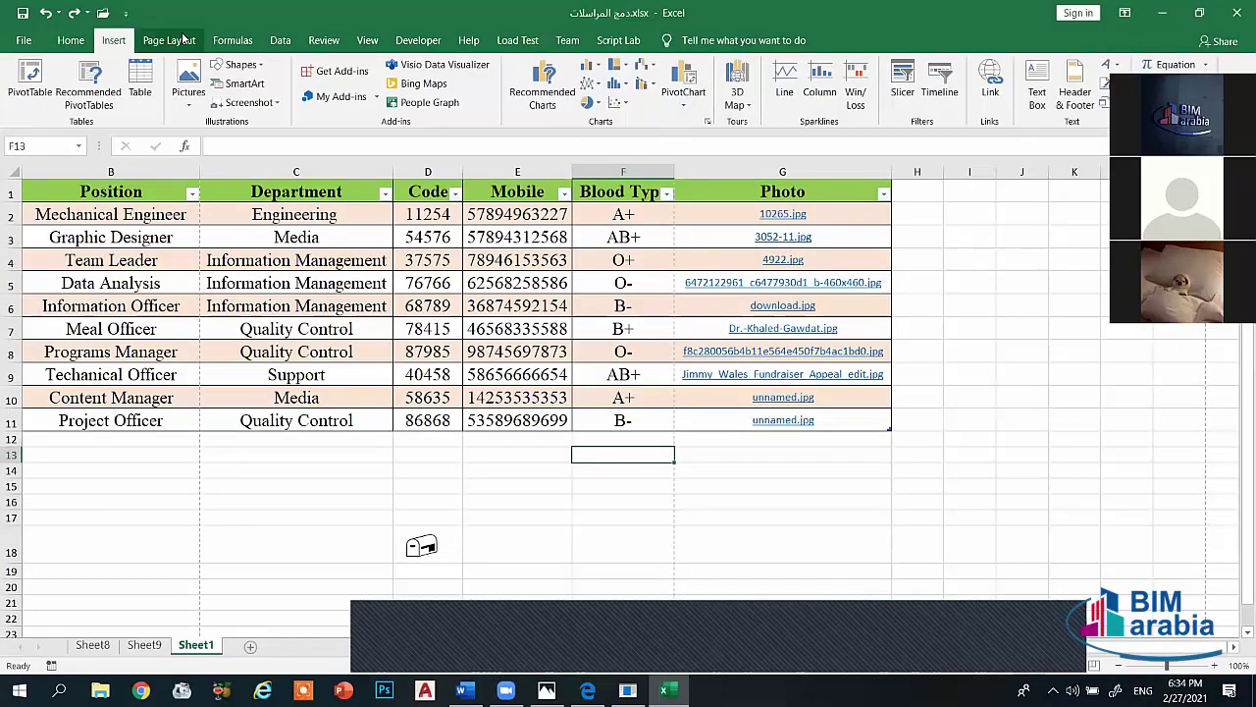
pyautogui.click(169, 40)
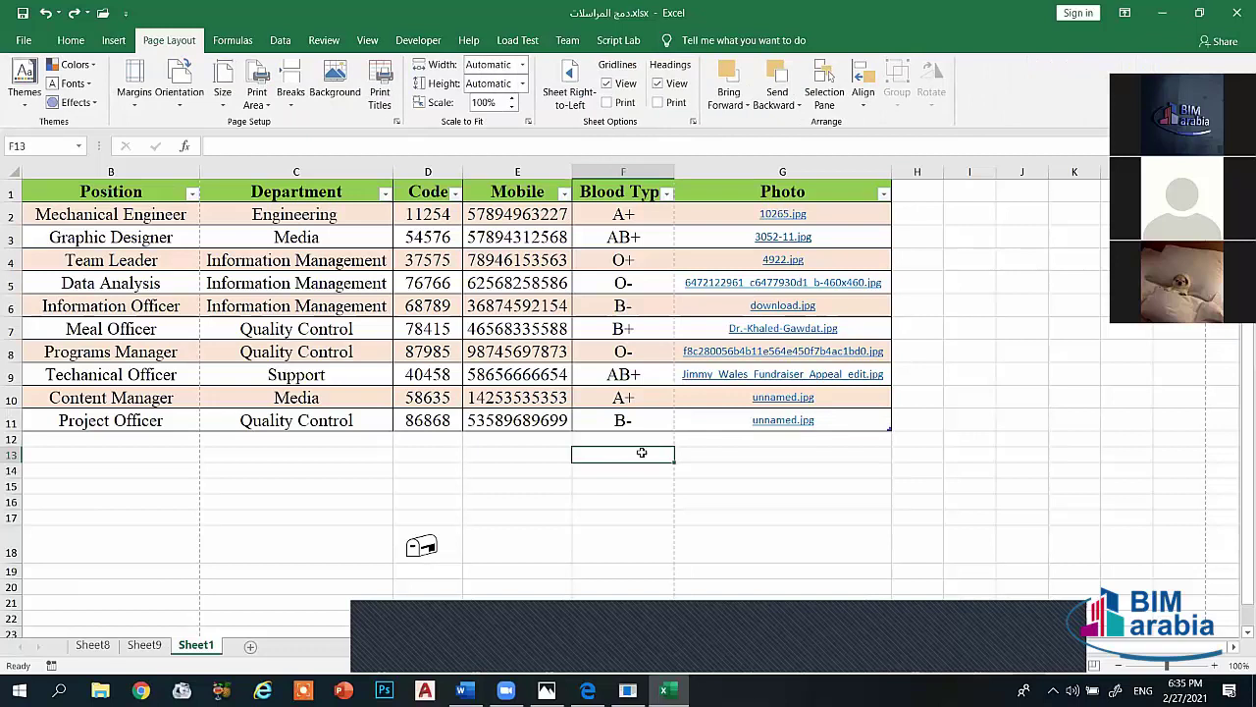
pyautogui.click(61, 201)
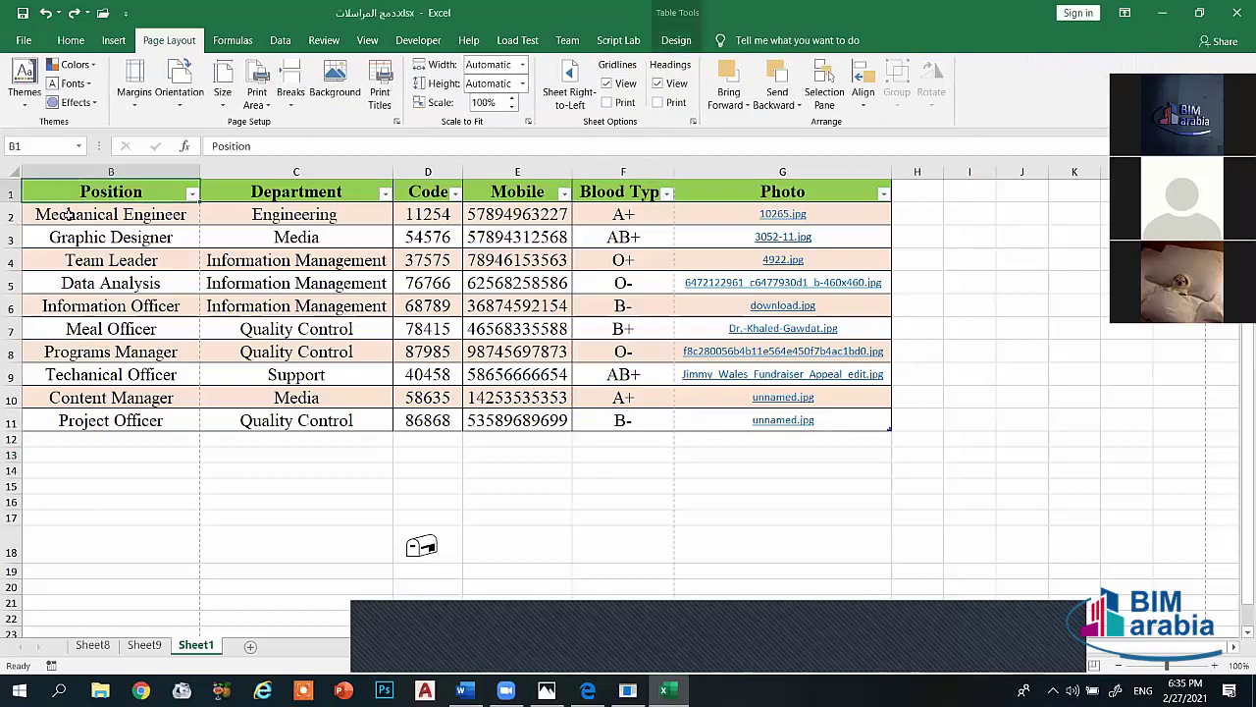
pyautogui.click(577, 77)
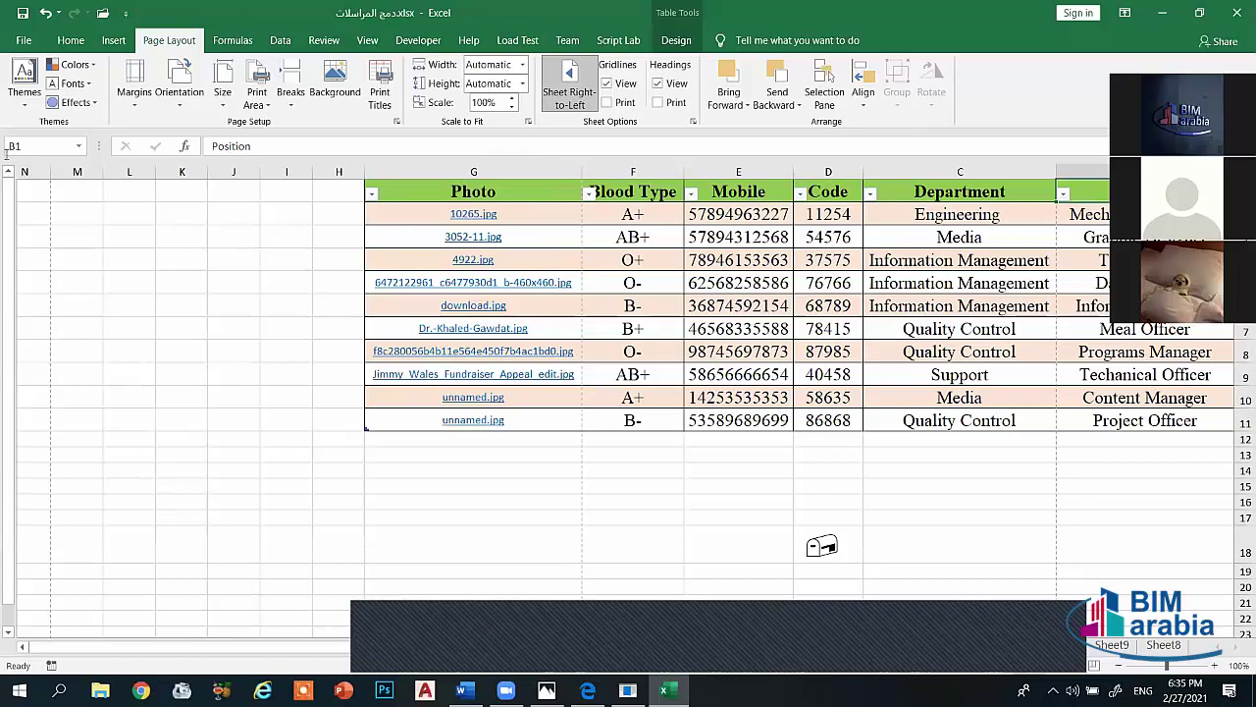
pyautogui.click(570, 74)
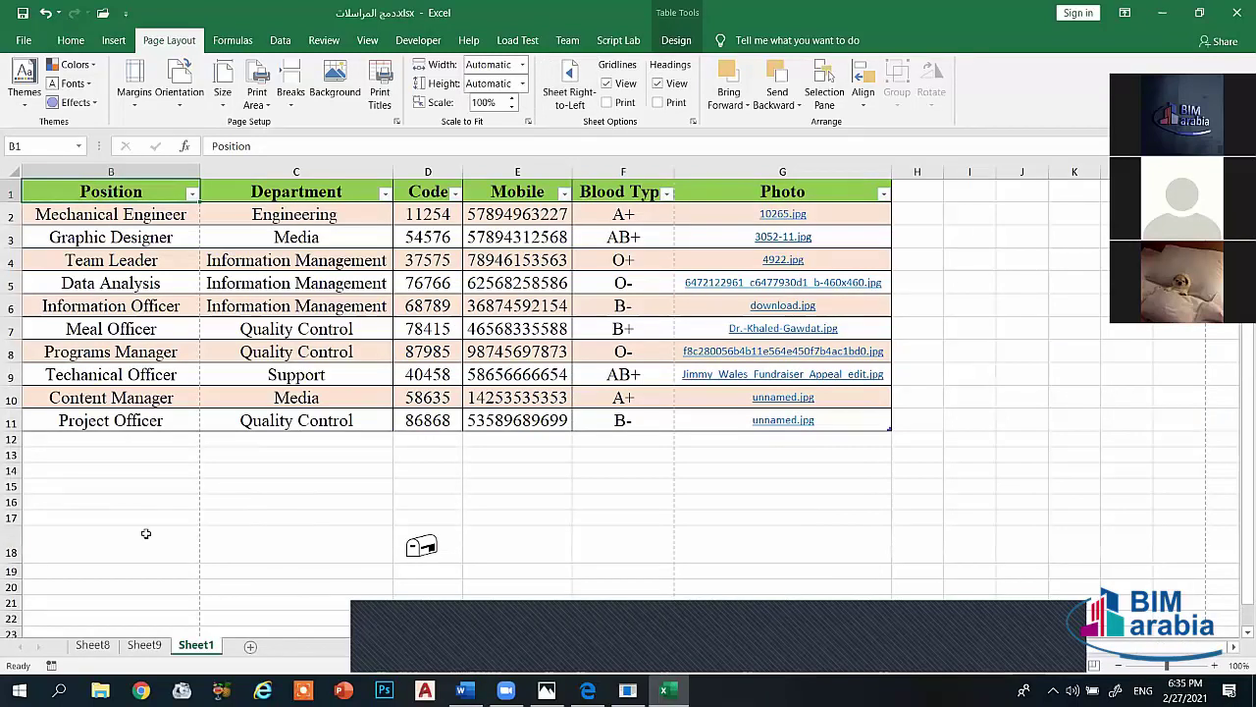
pyautogui.scroll(-2, 190, 343)
pyautogui.scroll(2, 268, 293)
pyautogui.click(569, 91)
pyautogui.click(570, 91)
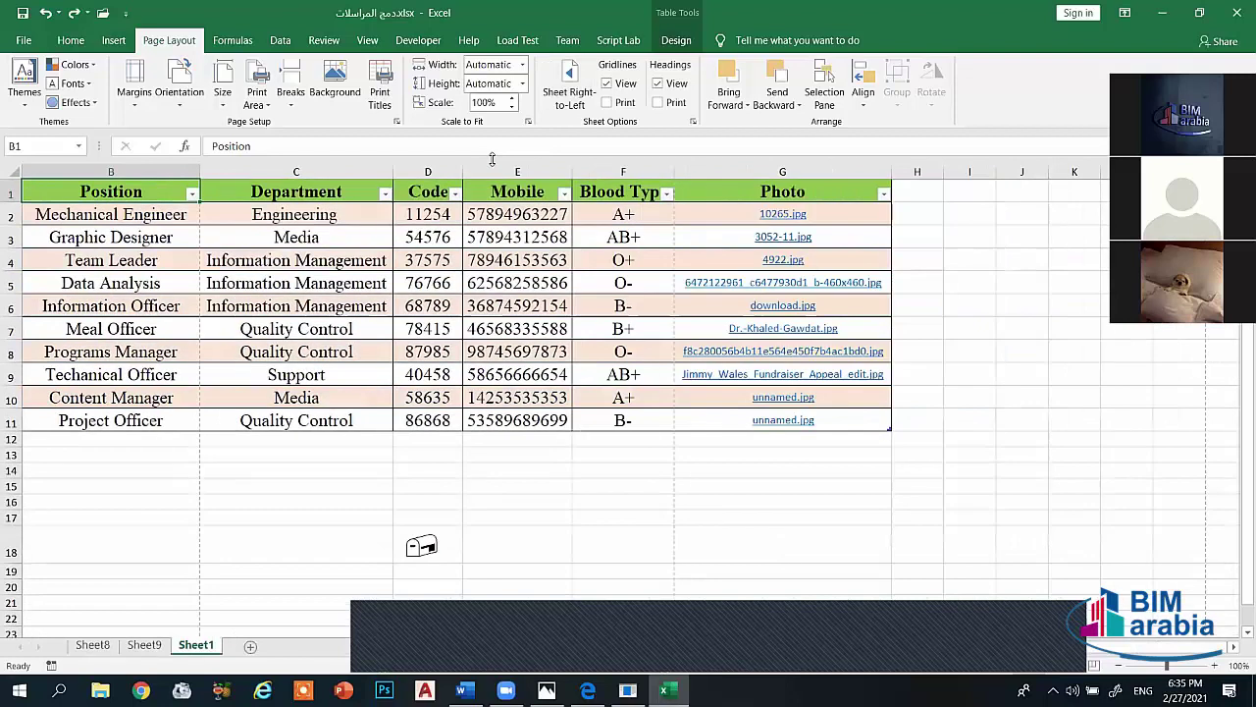
# - Undo the recent shape edits to bring back the circular pictures
pyautogui.click(417, 542)
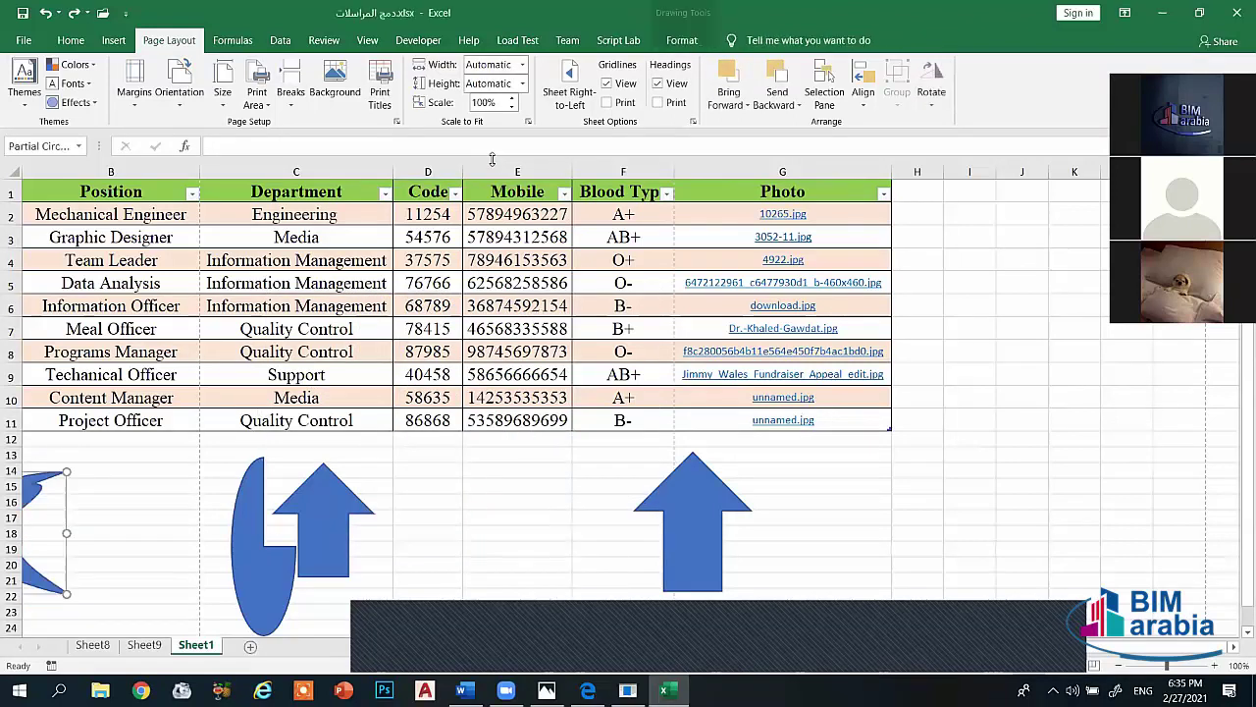
pyautogui.hotkey('ctrl', 'z')
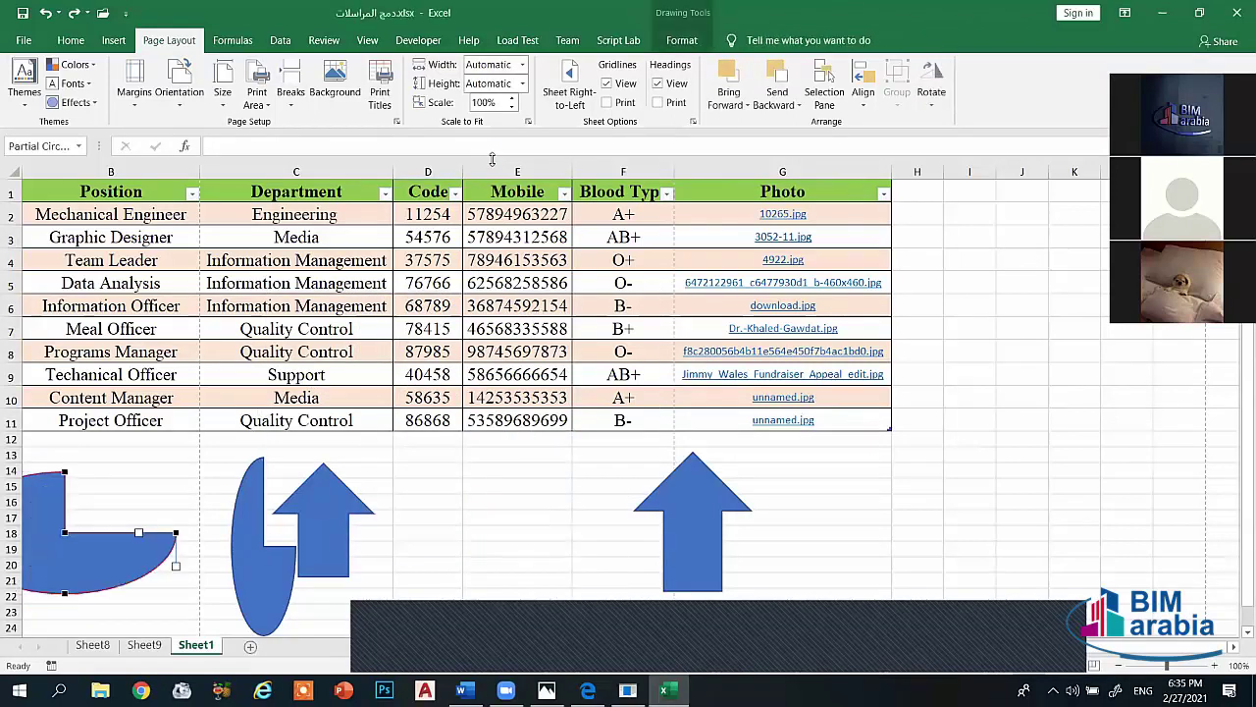
pyautogui.hotkey('ctrl', 'z')
pyautogui.hotkey('ctrl', 'z')
pyautogui.hotkey('ctrl', 'z')
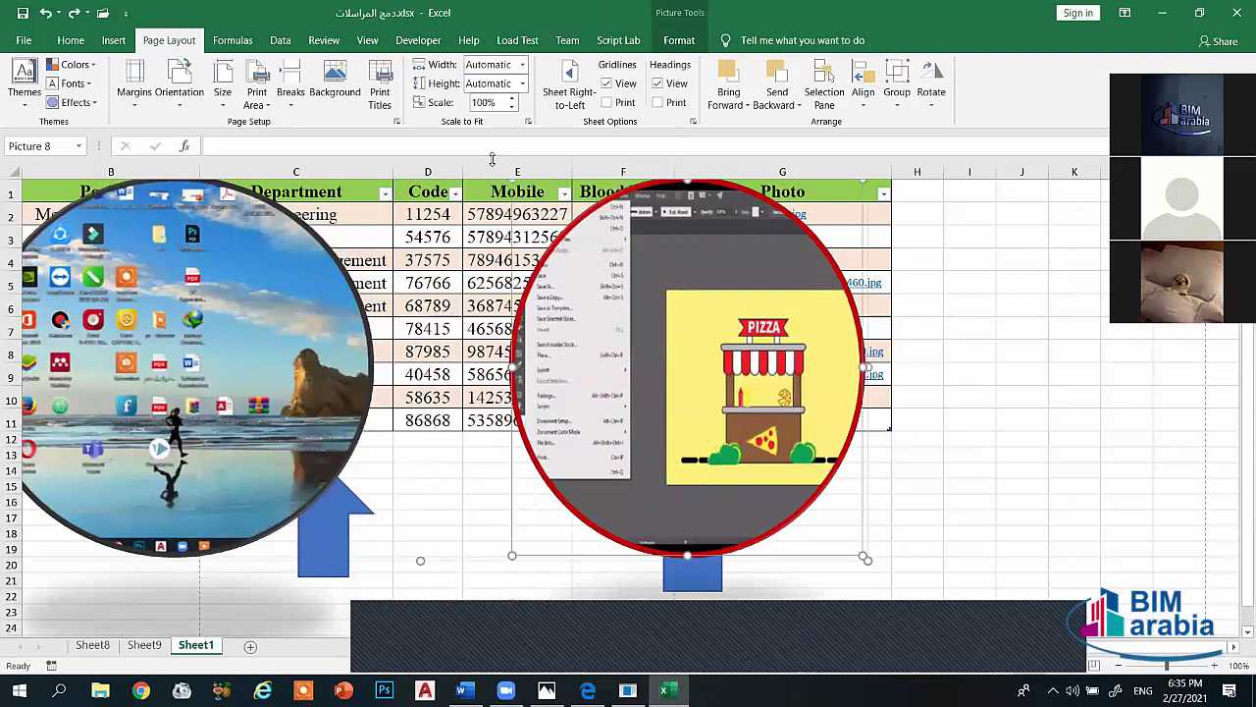
pyautogui.hotkey('ctrl', 'z')
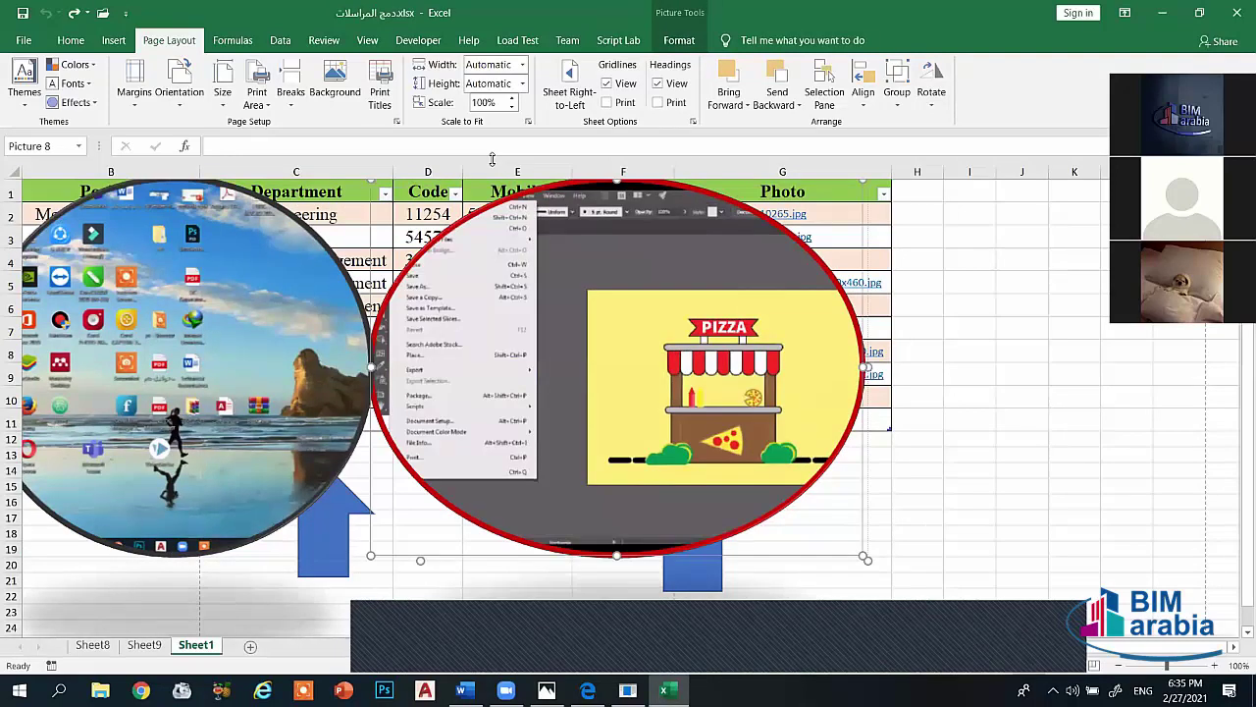
pyautogui.hotkey('ctrl', 'z')
pyautogui.hotkey('ctrl', 'z')
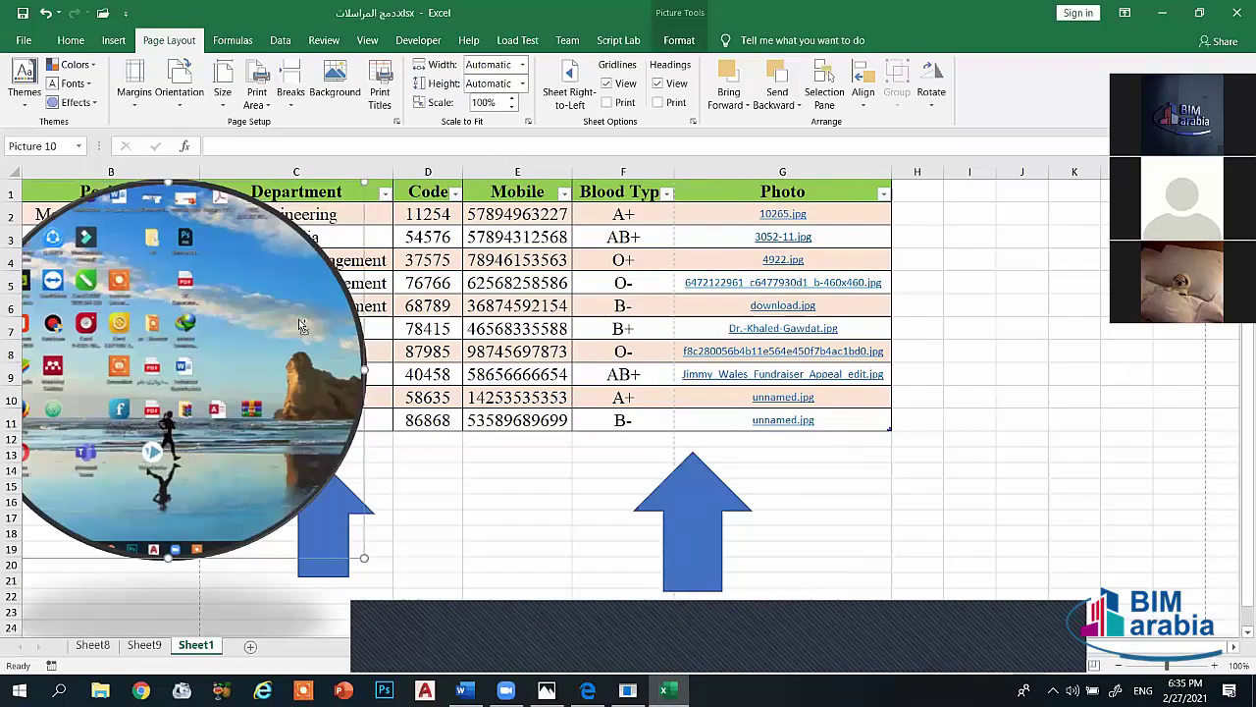
pyautogui.hotkey('ctrl', 'z')
# - Delete the two blue arrow shapes below the employee table
pyautogui.moveTo(332, 520)
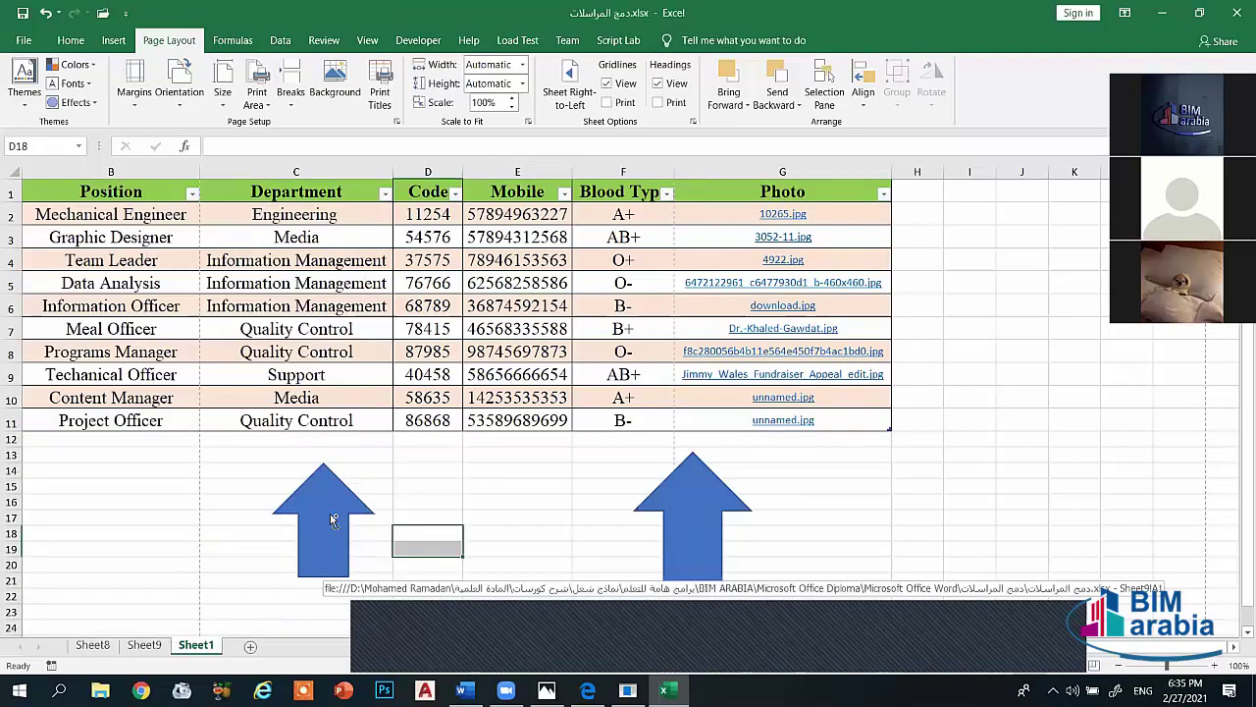
pyautogui.keyDown('ctrl'); pyautogui.click(340, 569); pyautogui.keyUp('ctrl')
pyautogui.press('Delete')
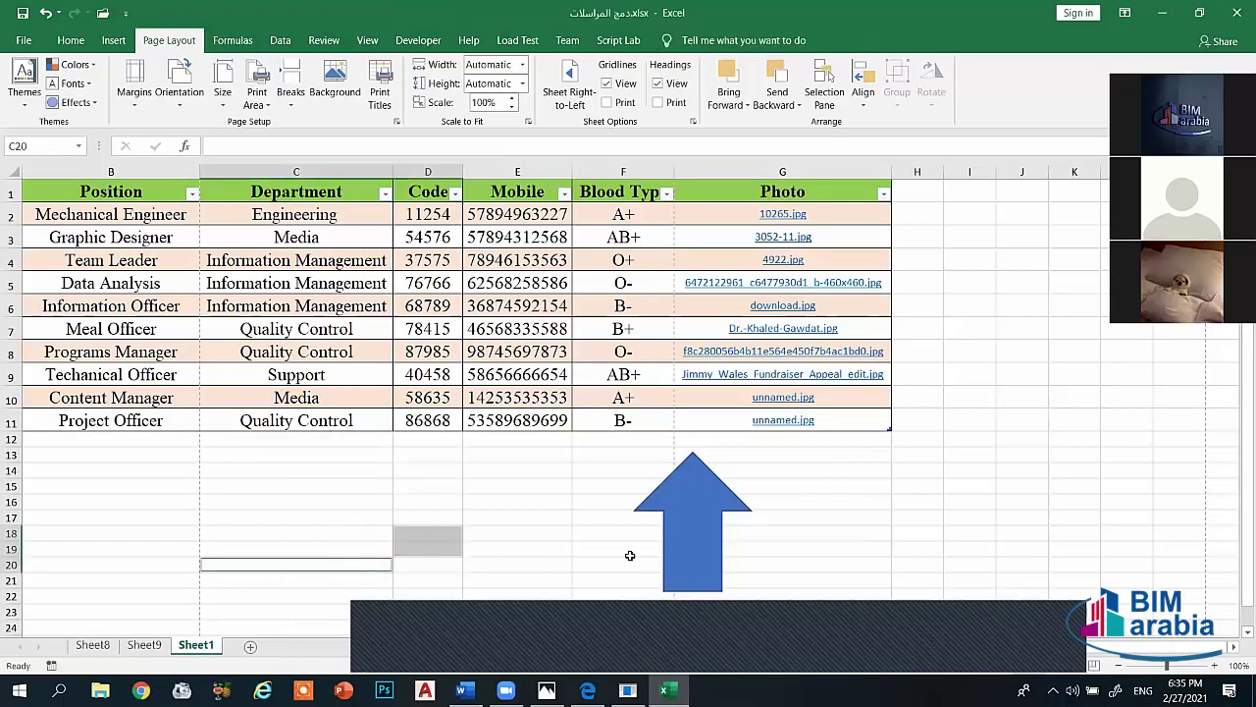
pyautogui.keyDown('ctrl'); pyautogui.click(671, 583); pyautogui.keyUp('ctrl')
pyautogui.press('Delete')
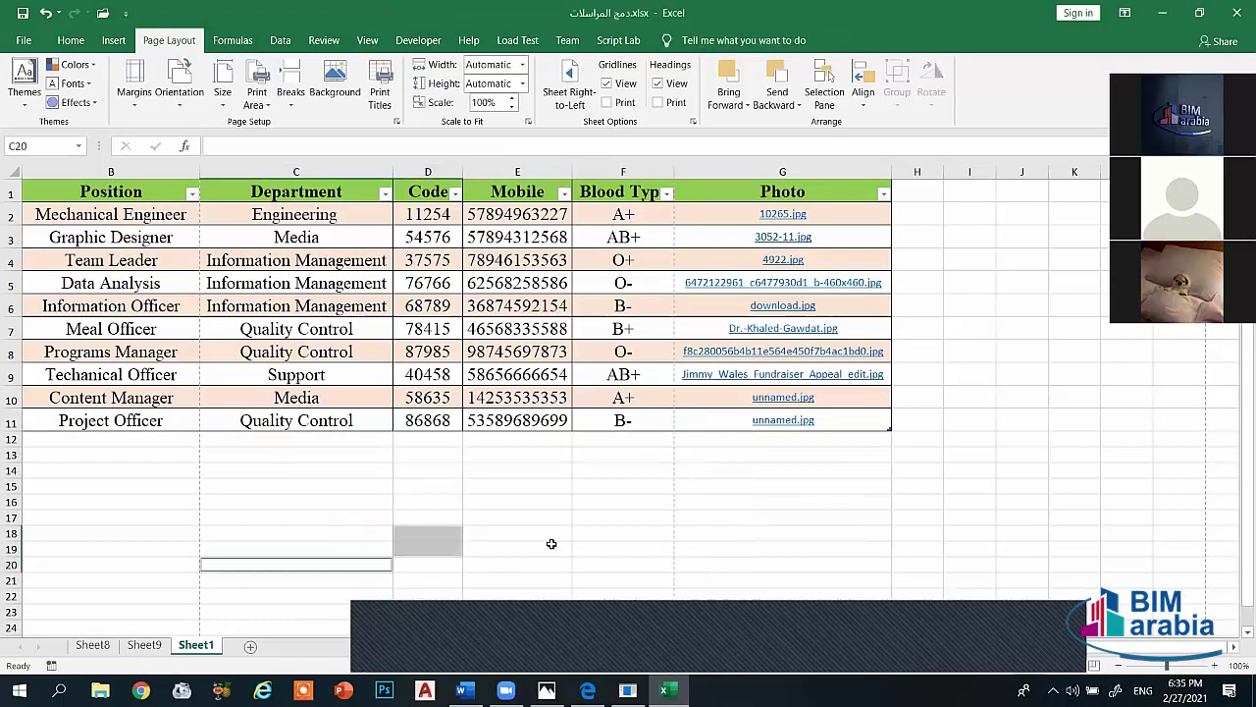
pyautogui.click(424, 547)
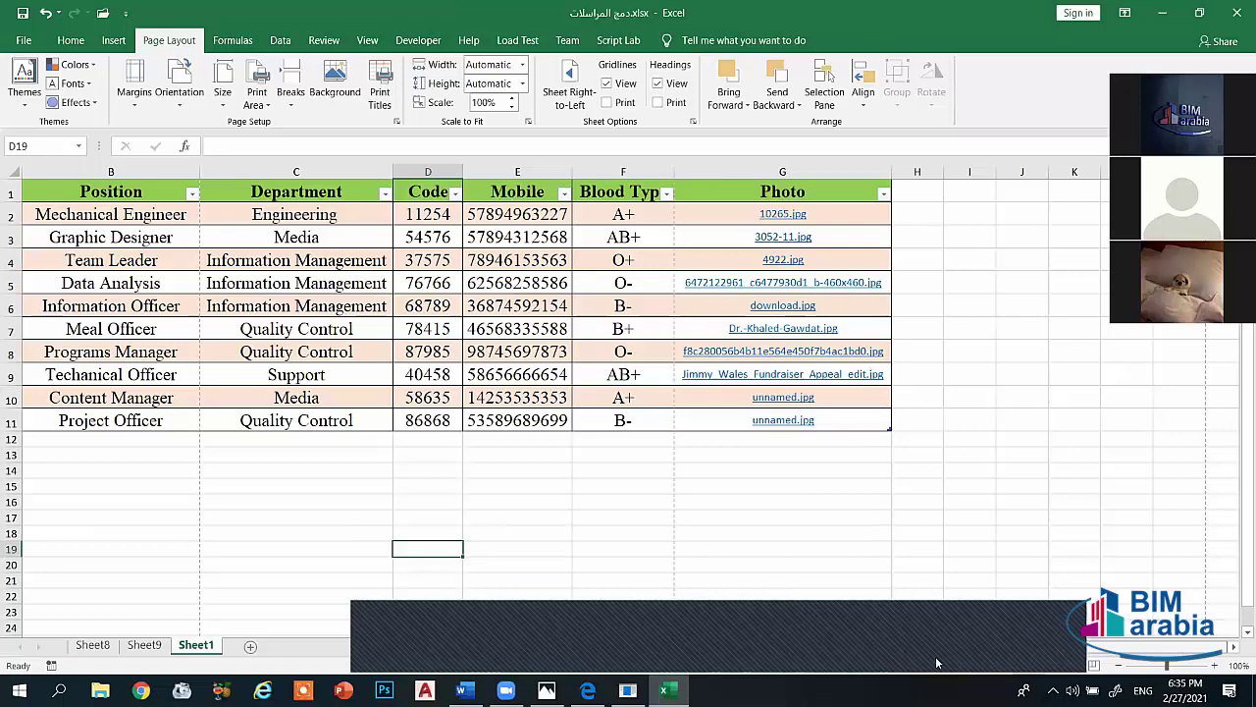
pyautogui.hscroll(-1, 620, 420)
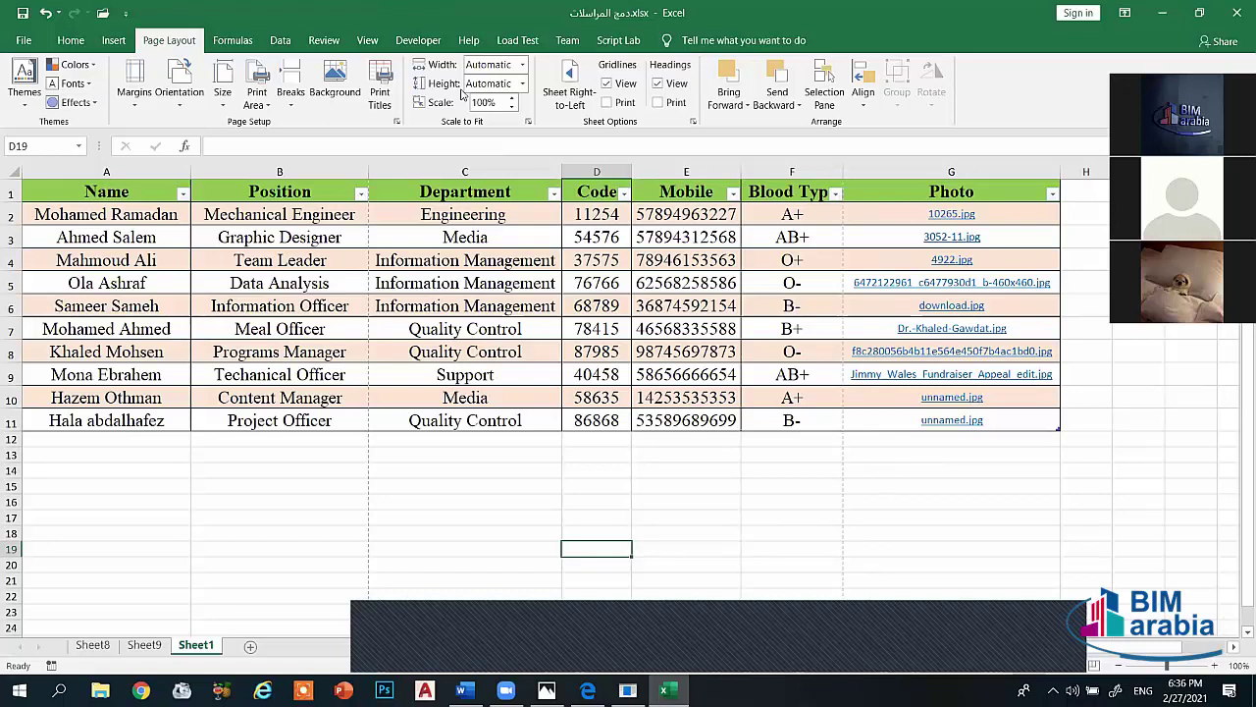
pyautogui.click(579, 76)
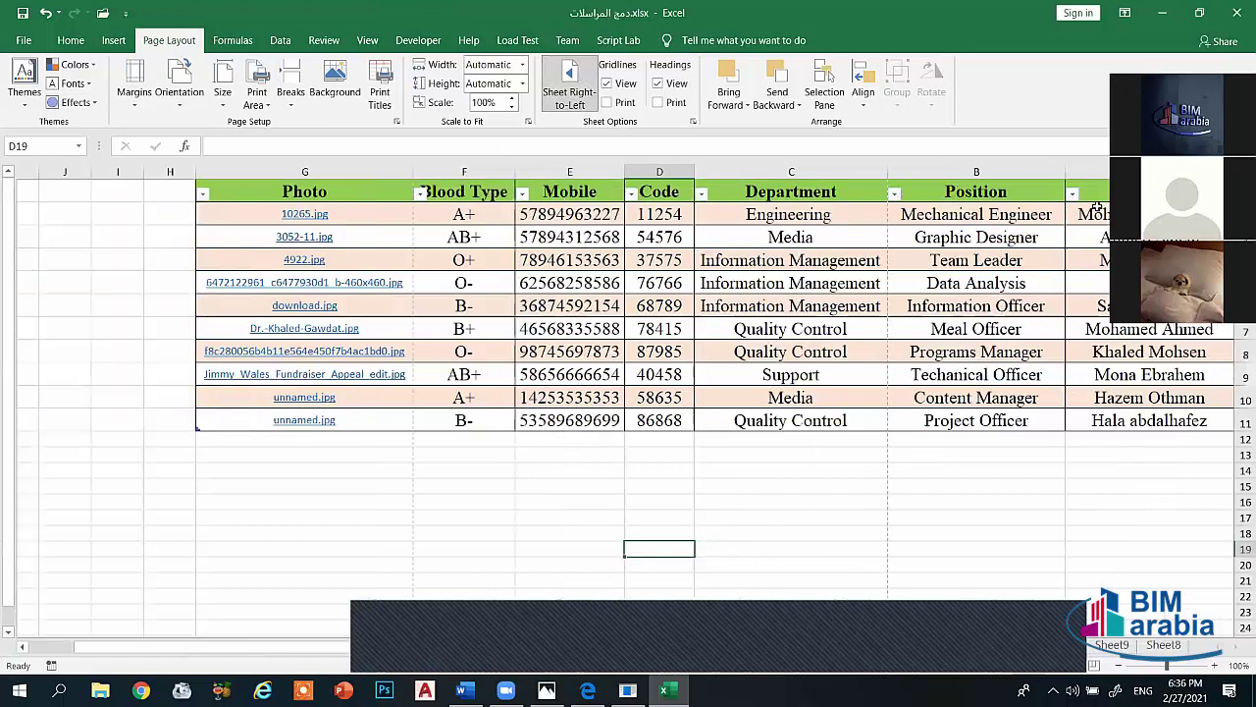
pyautogui.click(550, 101)
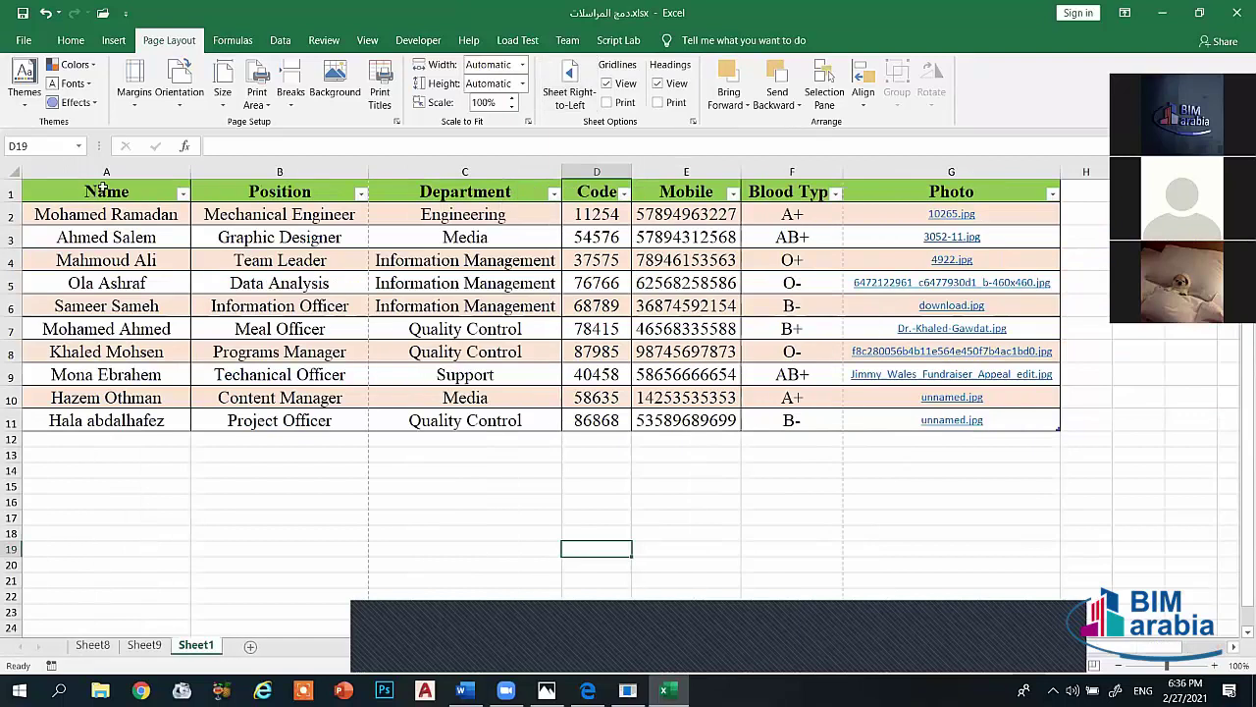
pyautogui.moveTo(106, 192)
pyautogui.mouseDown()
pyautogui.moveTo(437, 418)
pyautogui.moveTo(1050, 420)
pyautogui.mouseUp()
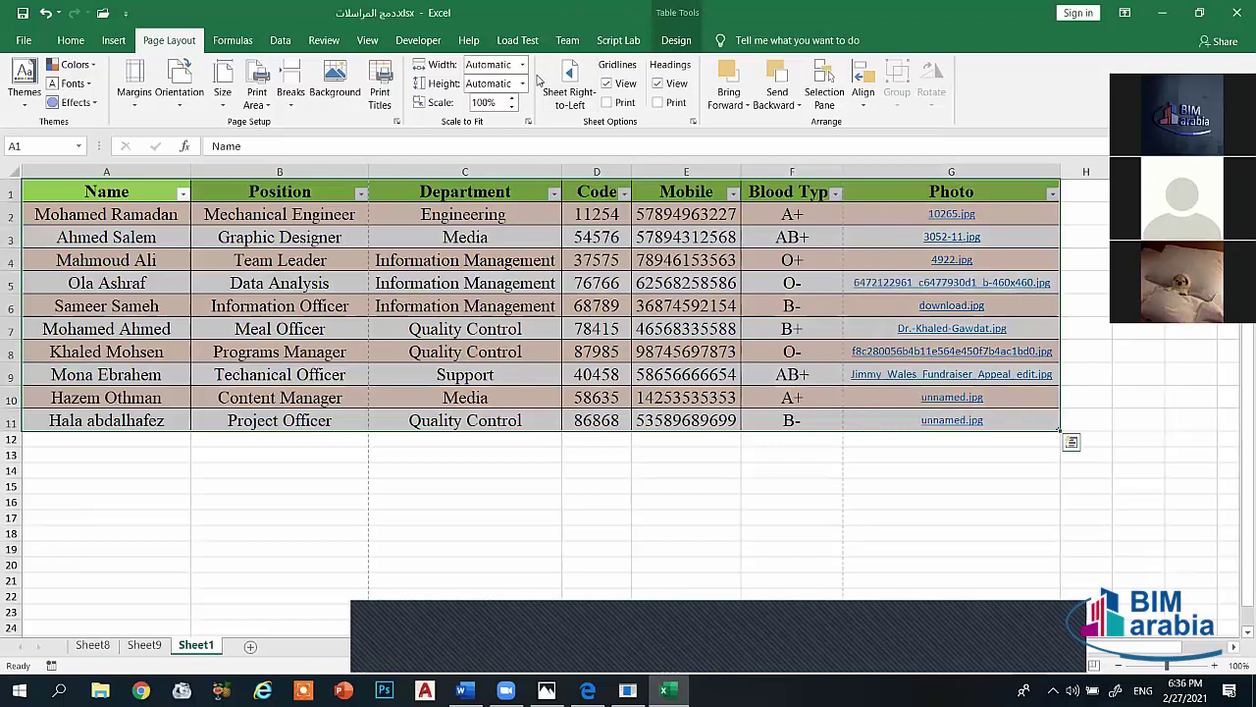
pyautogui.click(570, 91)
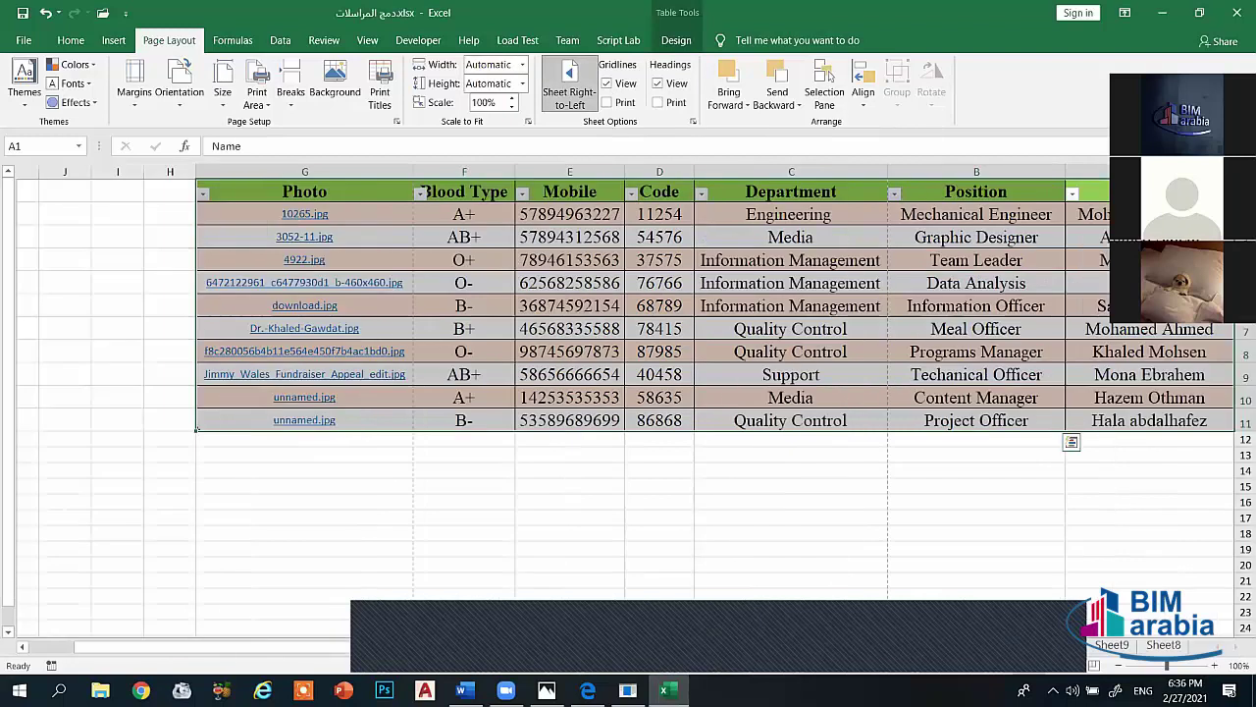
pyautogui.click(196, 429)
pyautogui.click(805, 192)
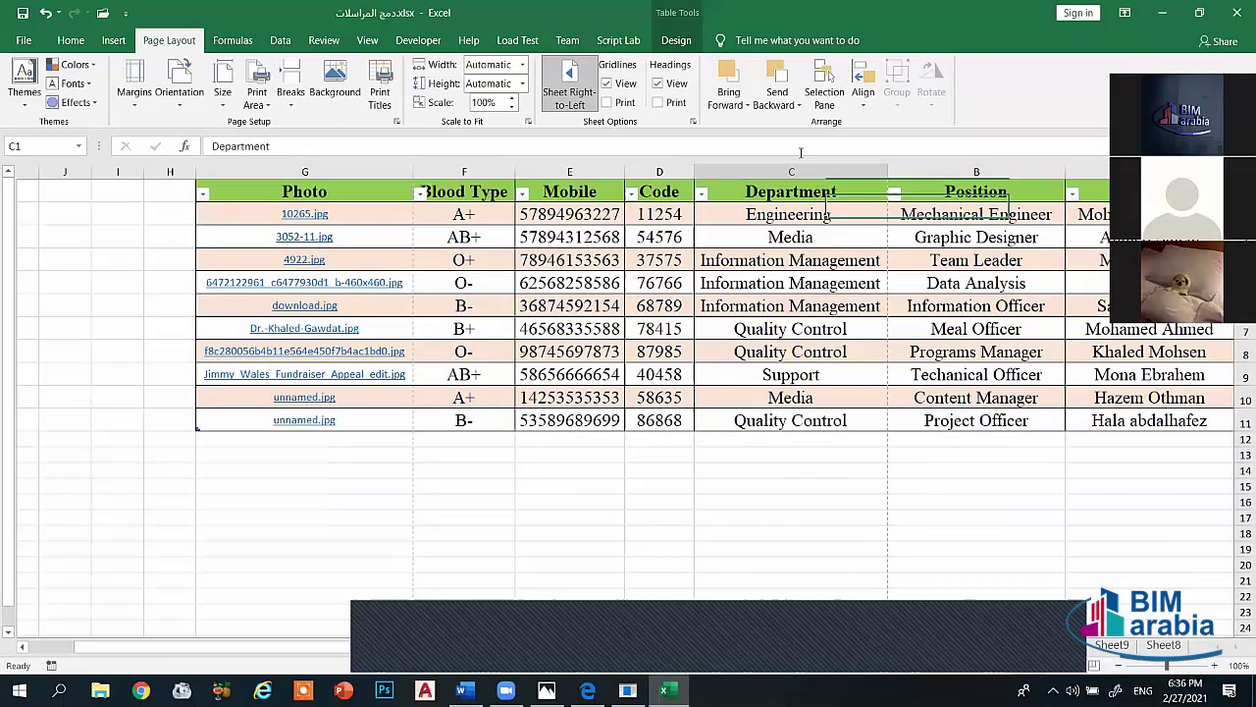
pyautogui.click(567, 88)
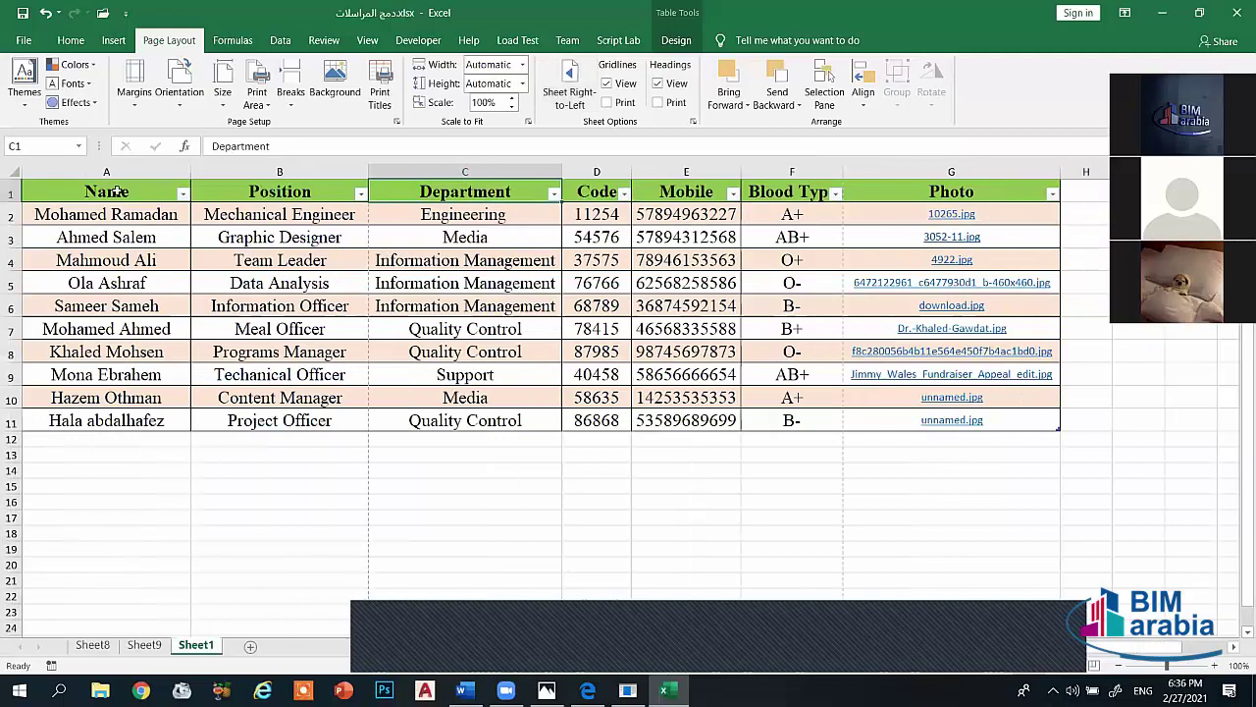
pyautogui.moveTo(116, 191); pyautogui.dragTo(995, 412)
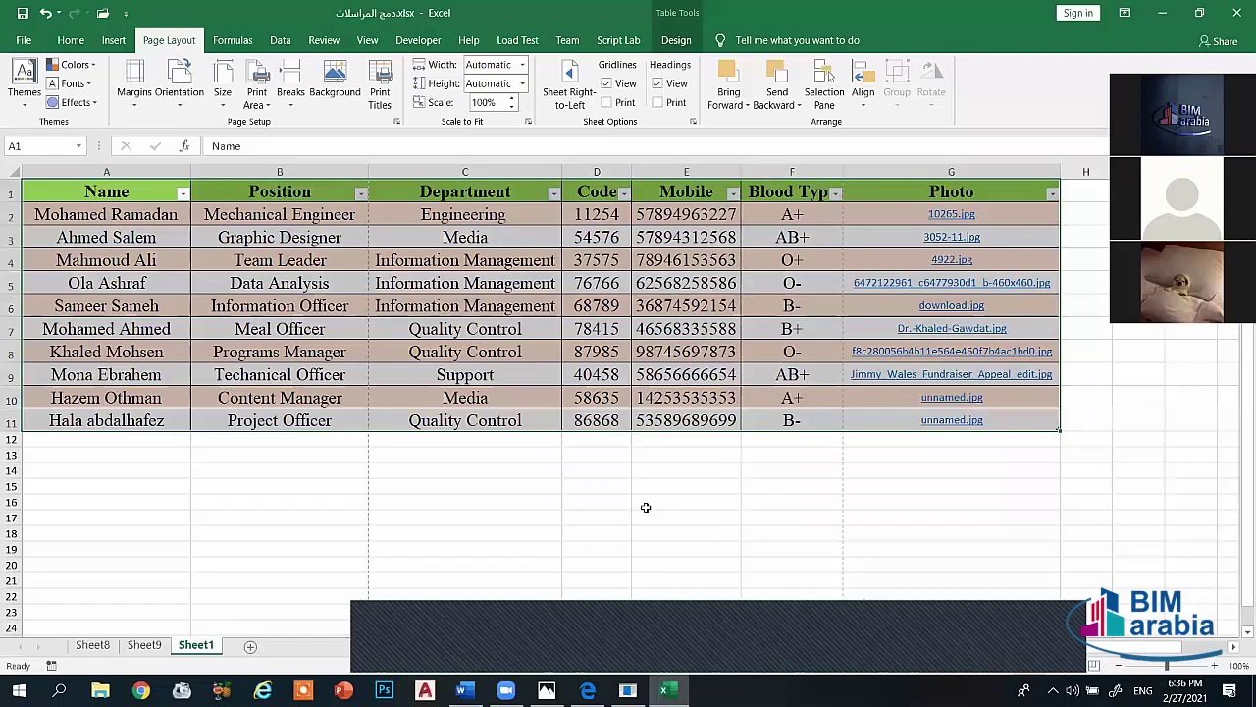
pyautogui.click(461, 533)
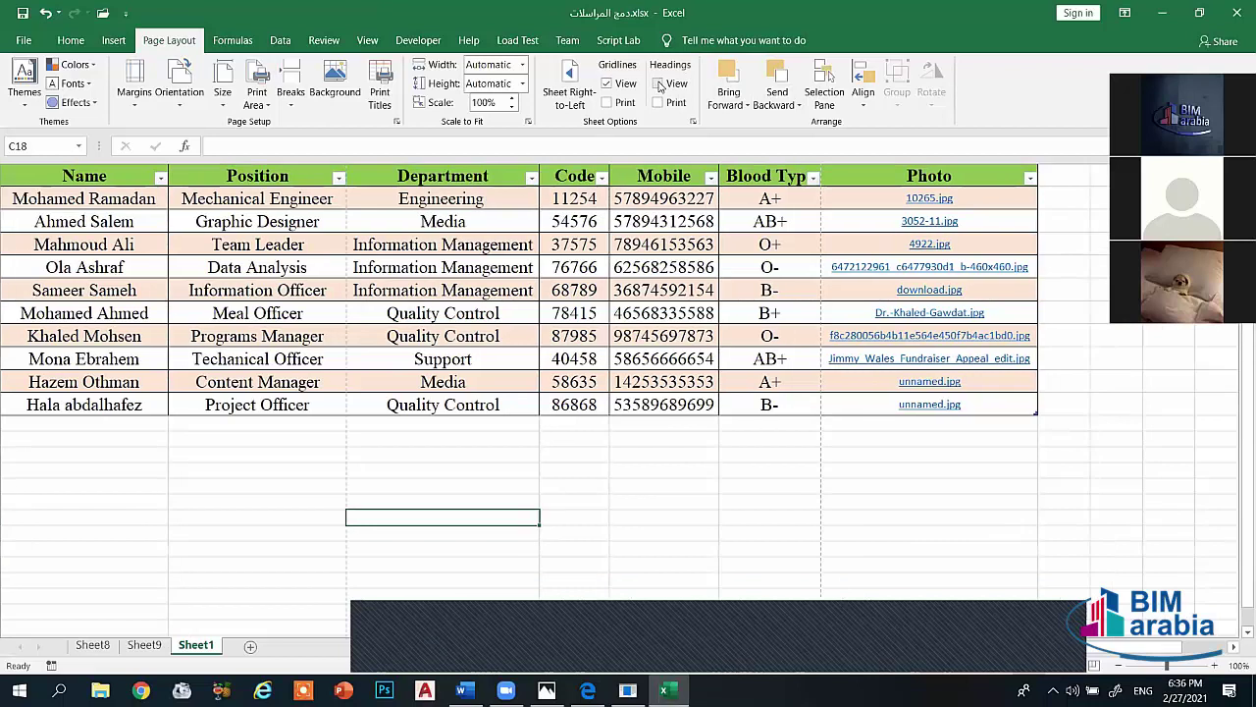
pyautogui.click(658, 83)
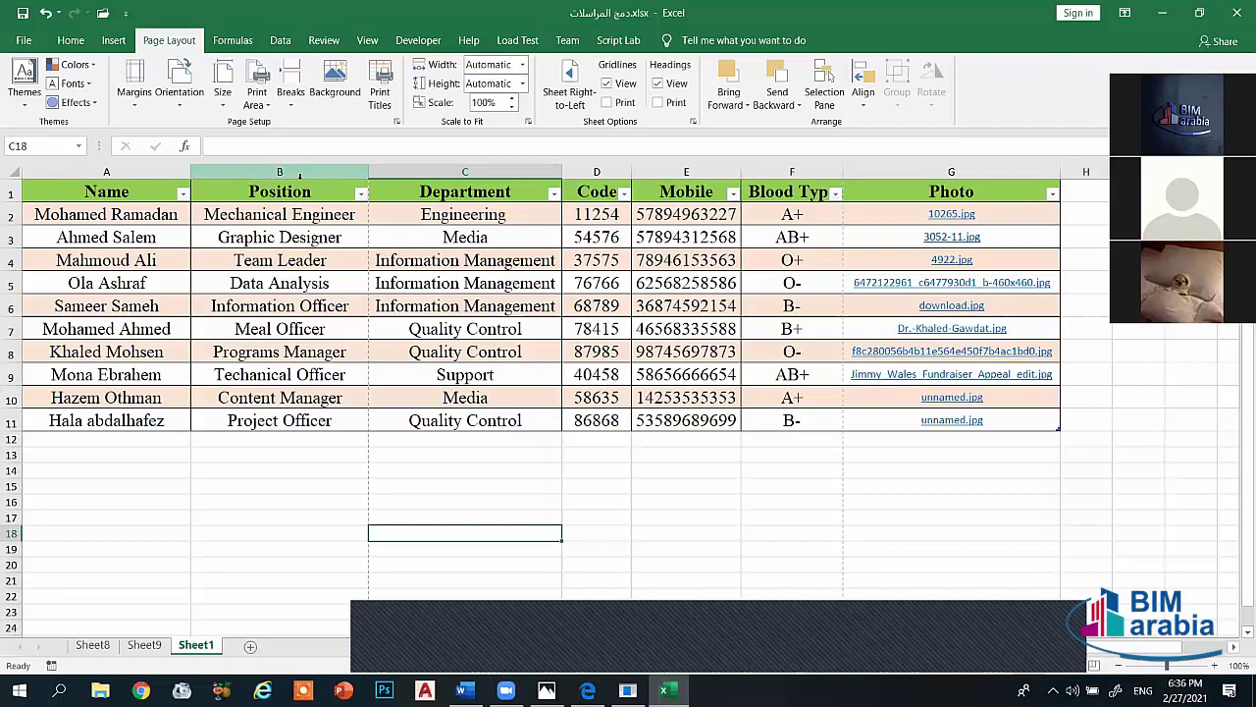
pyautogui.click(433, 501)
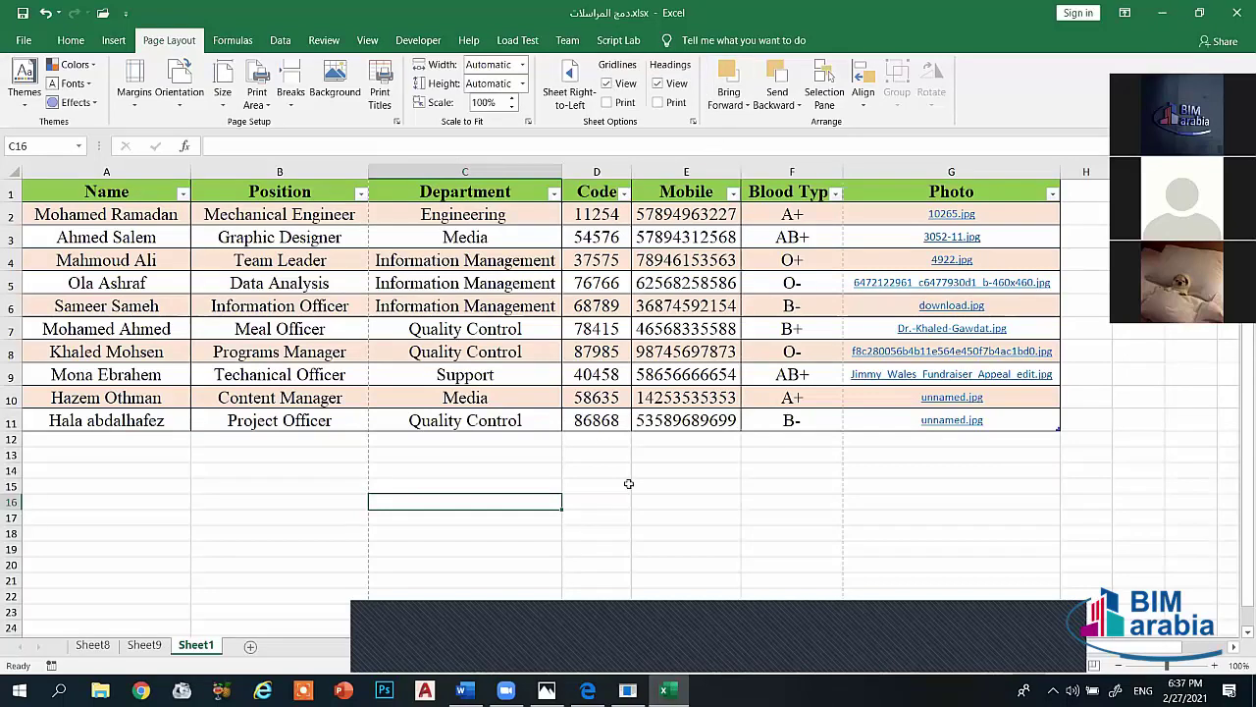
pyautogui.click(834, 500)
pyautogui.click(658, 549)
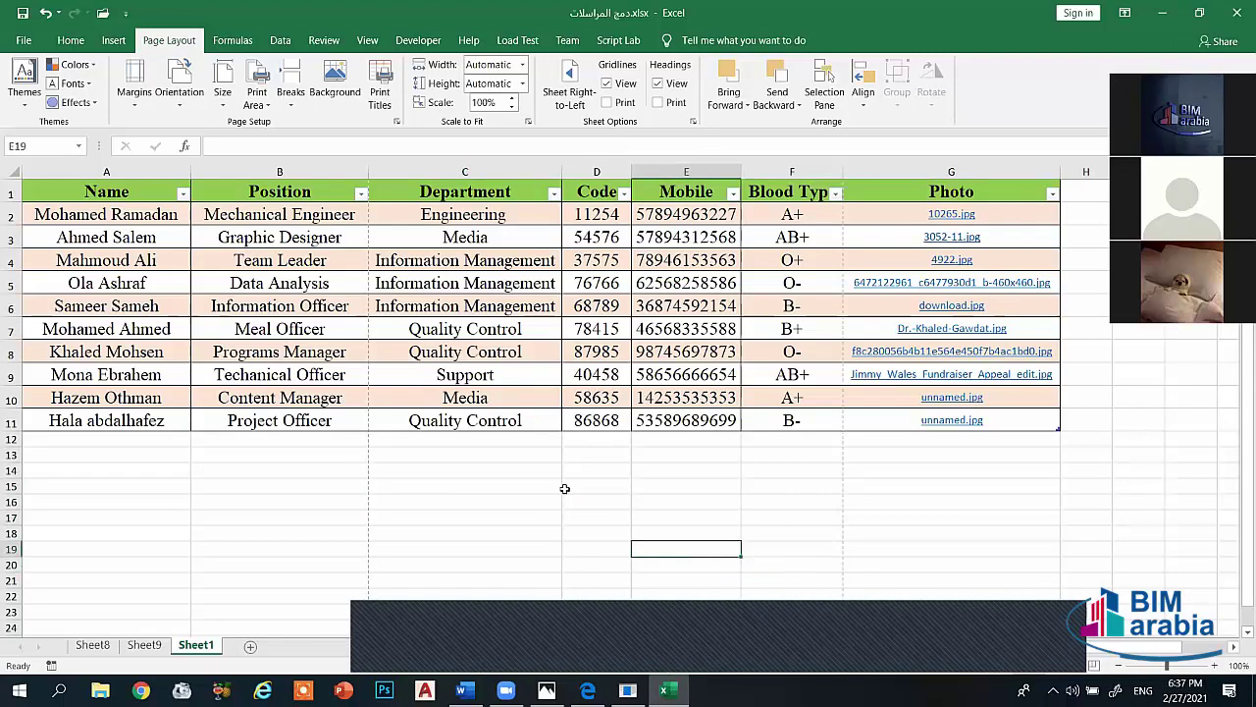
pyautogui.click(565, 488)
pyautogui.click(610, 89)
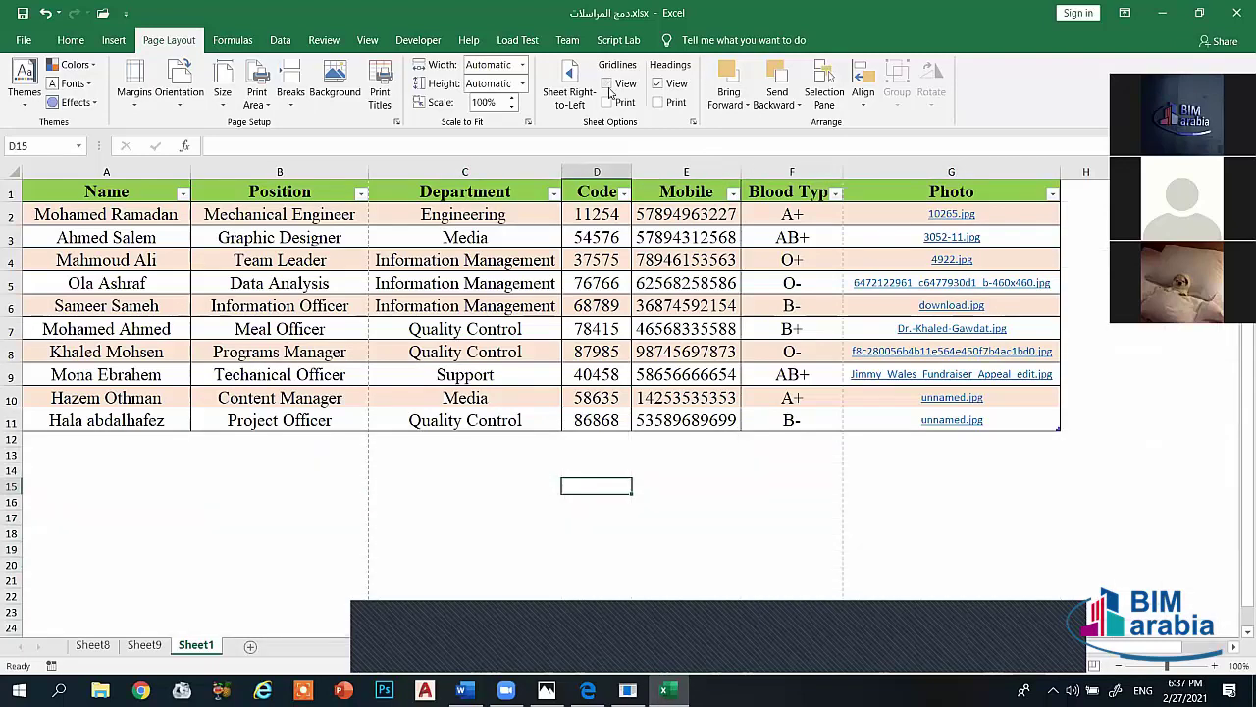
pyautogui.click(607, 85)
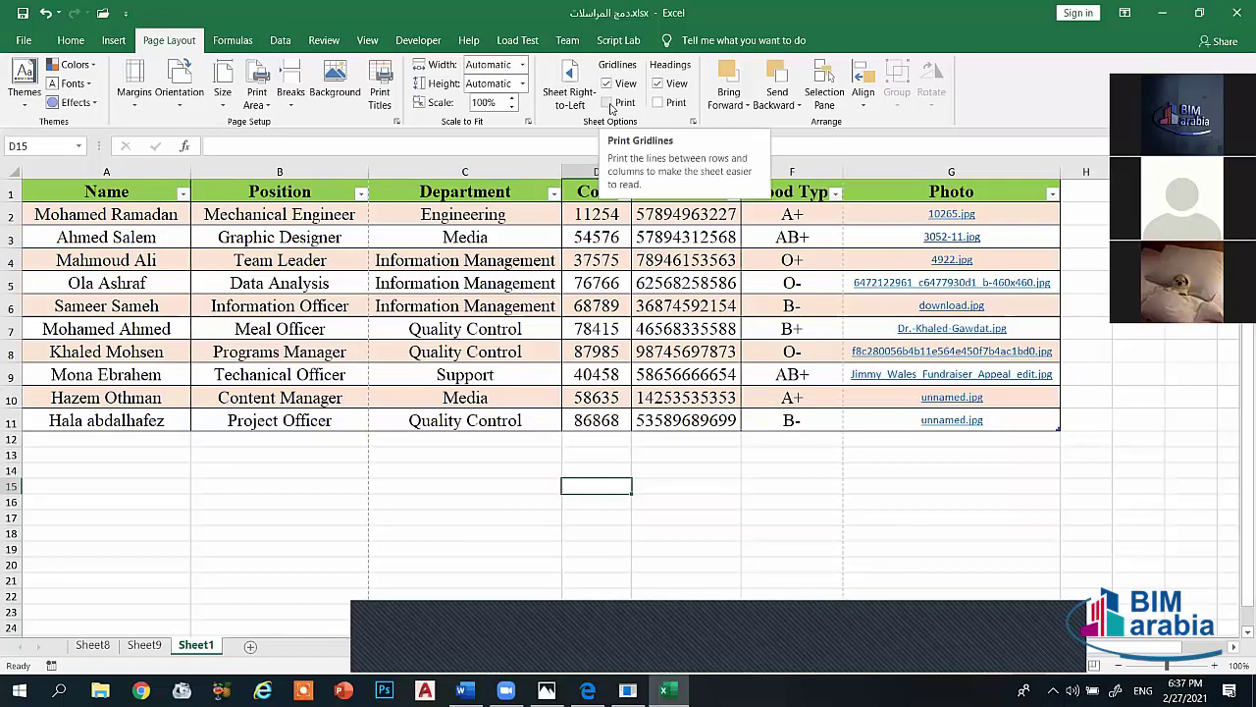
pyautogui.click(607, 102)
pyautogui.click(608, 105)
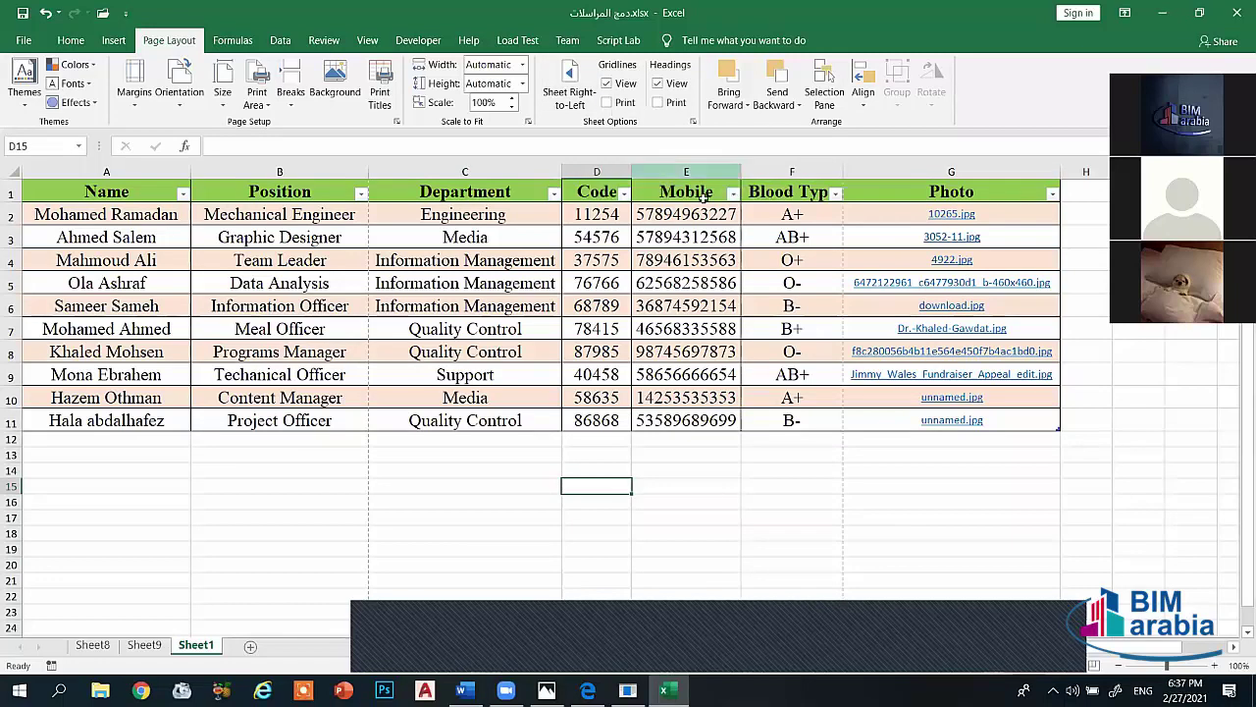
pyautogui.click(657, 83)
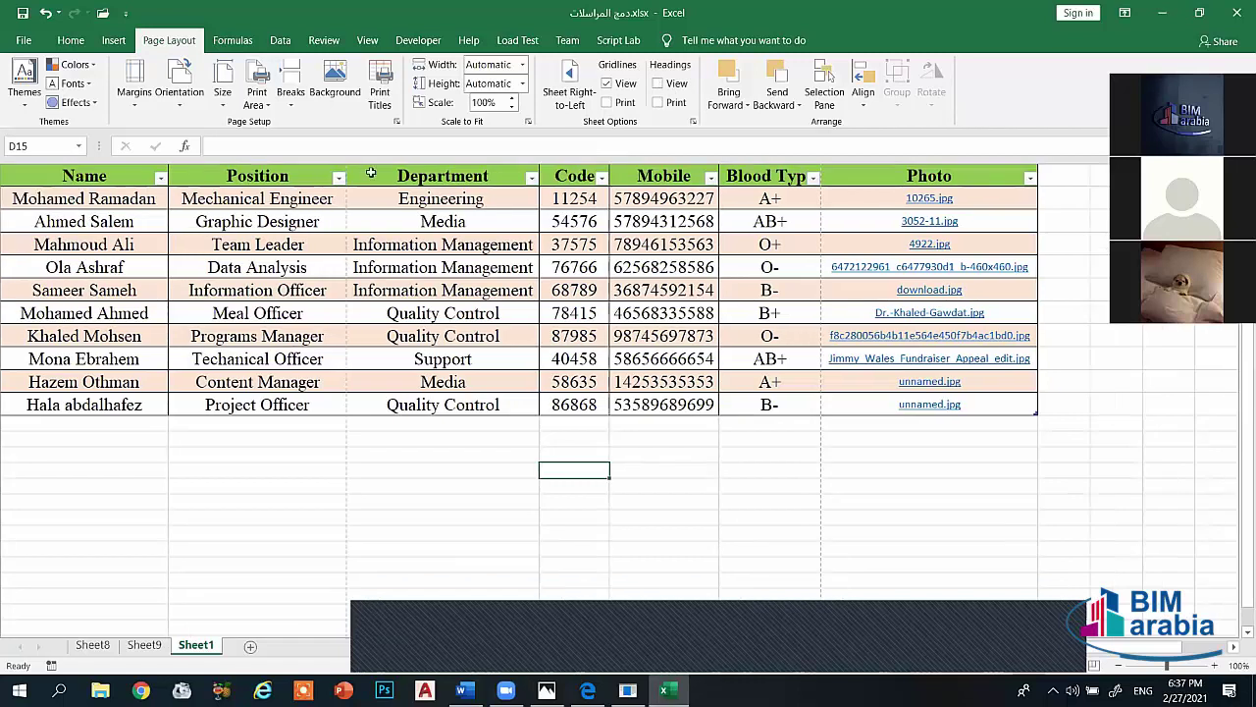
pyautogui.click(658, 83)
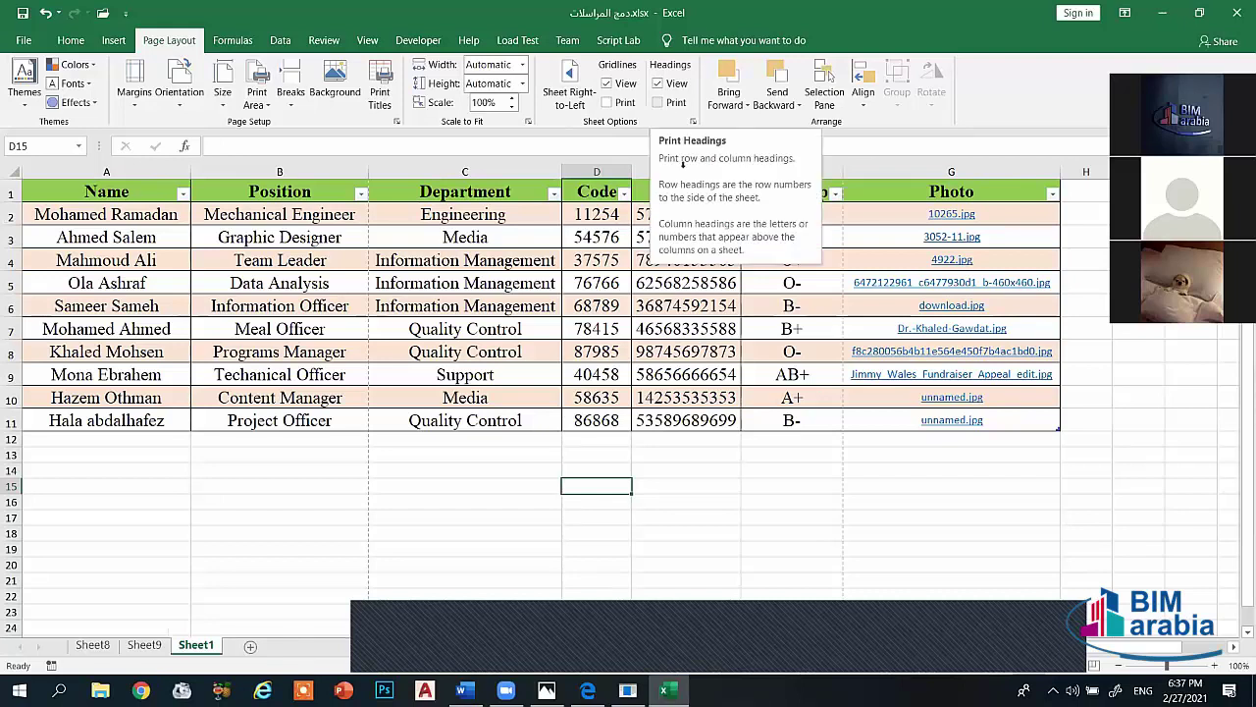
pyautogui.click(659, 100)
pyautogui.click(659, 104)
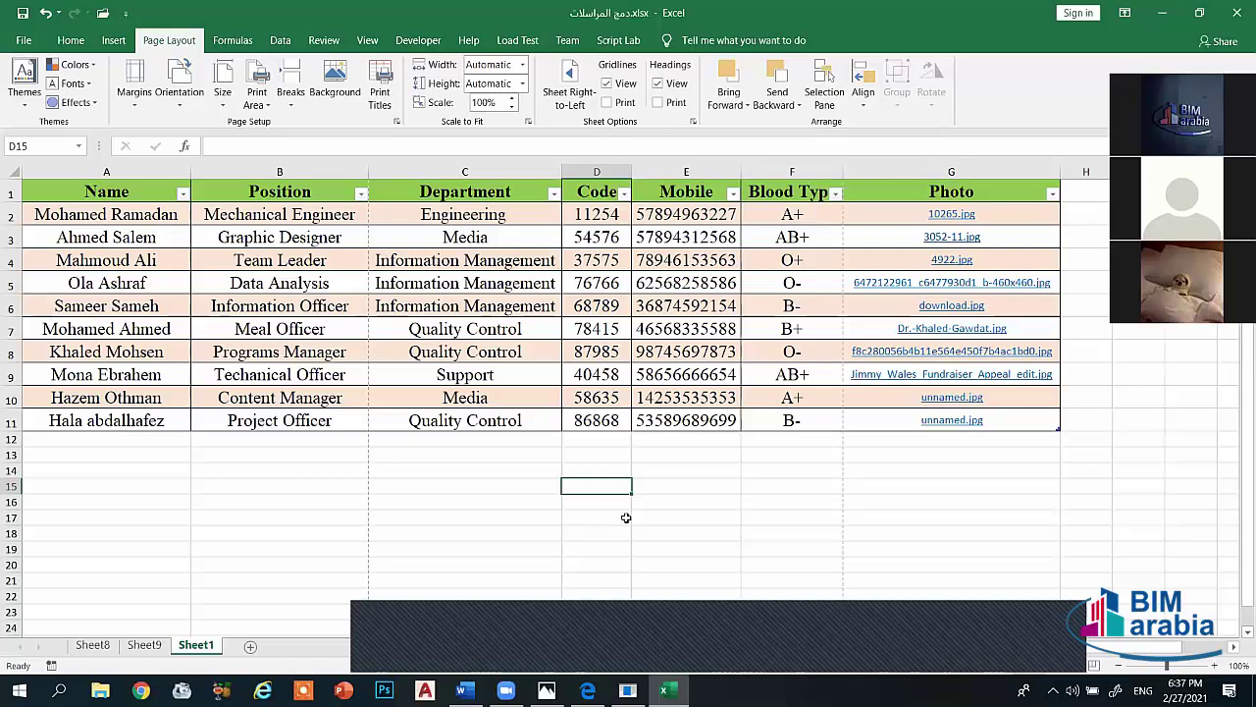
# - Try fitting the printed width to 6 pages, then reset it to Automatic
pyautogui.click(522, 64)
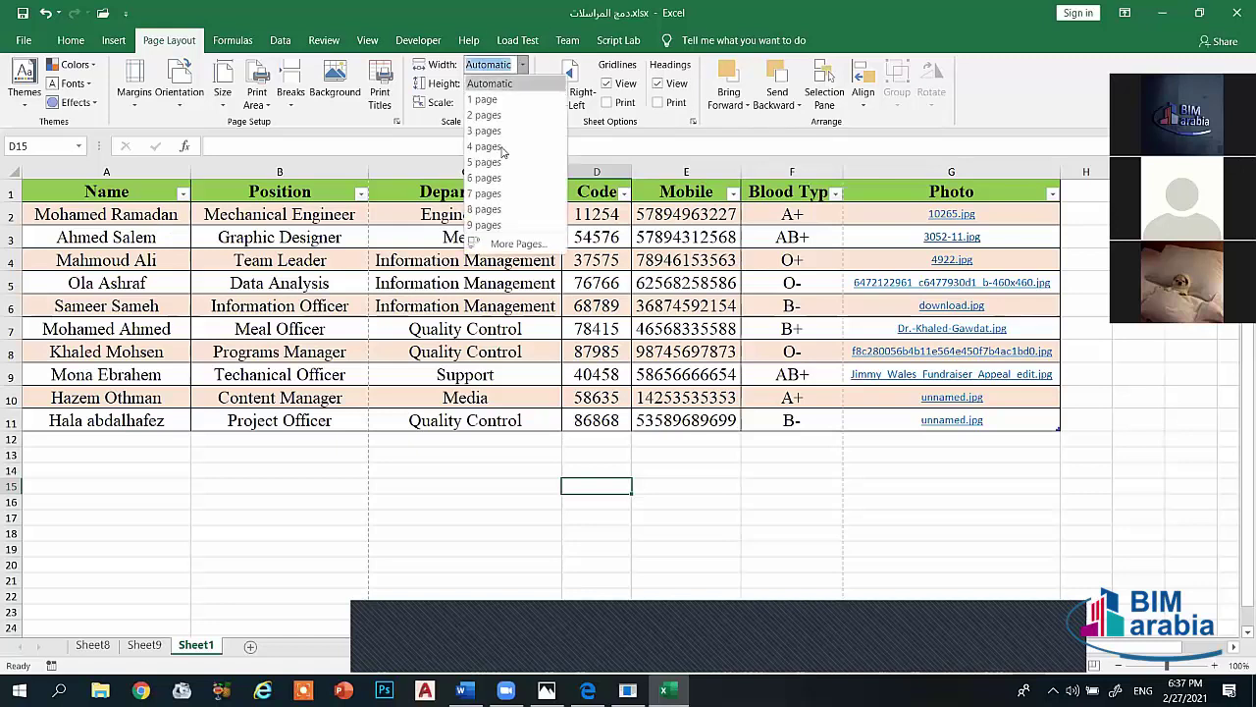
pyautogui.click(484, 178)
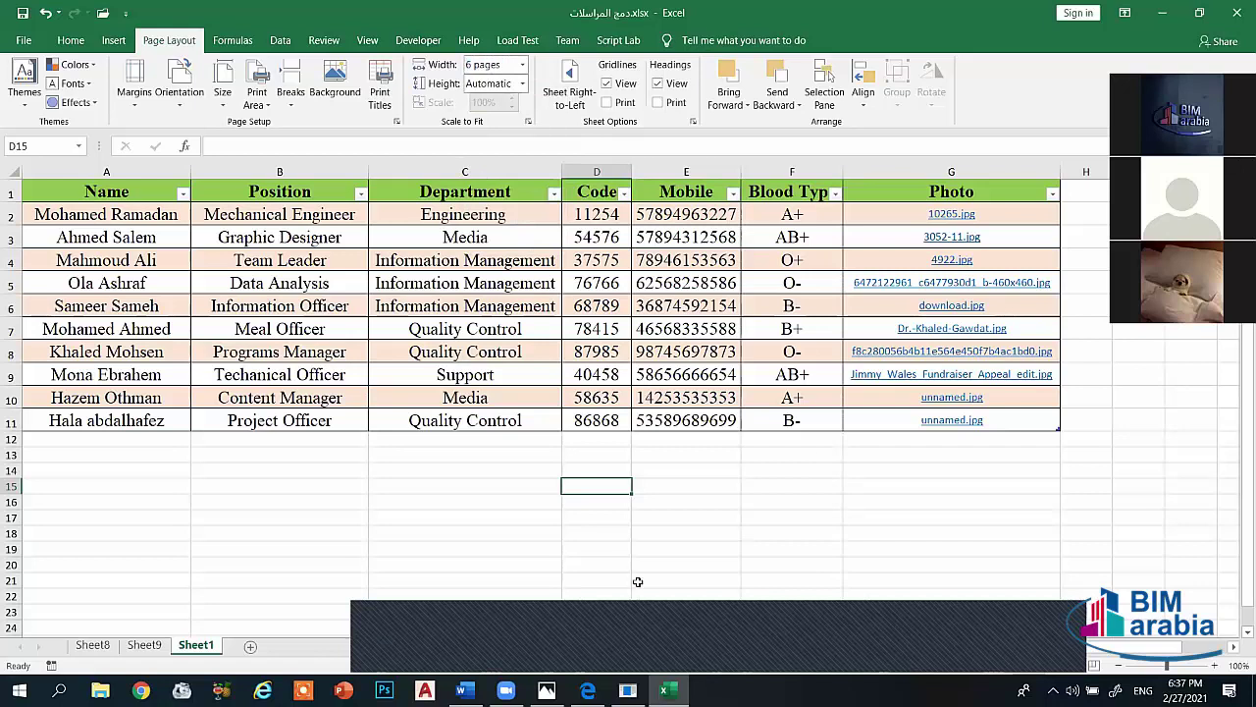
pyautogui.click(894, 499)
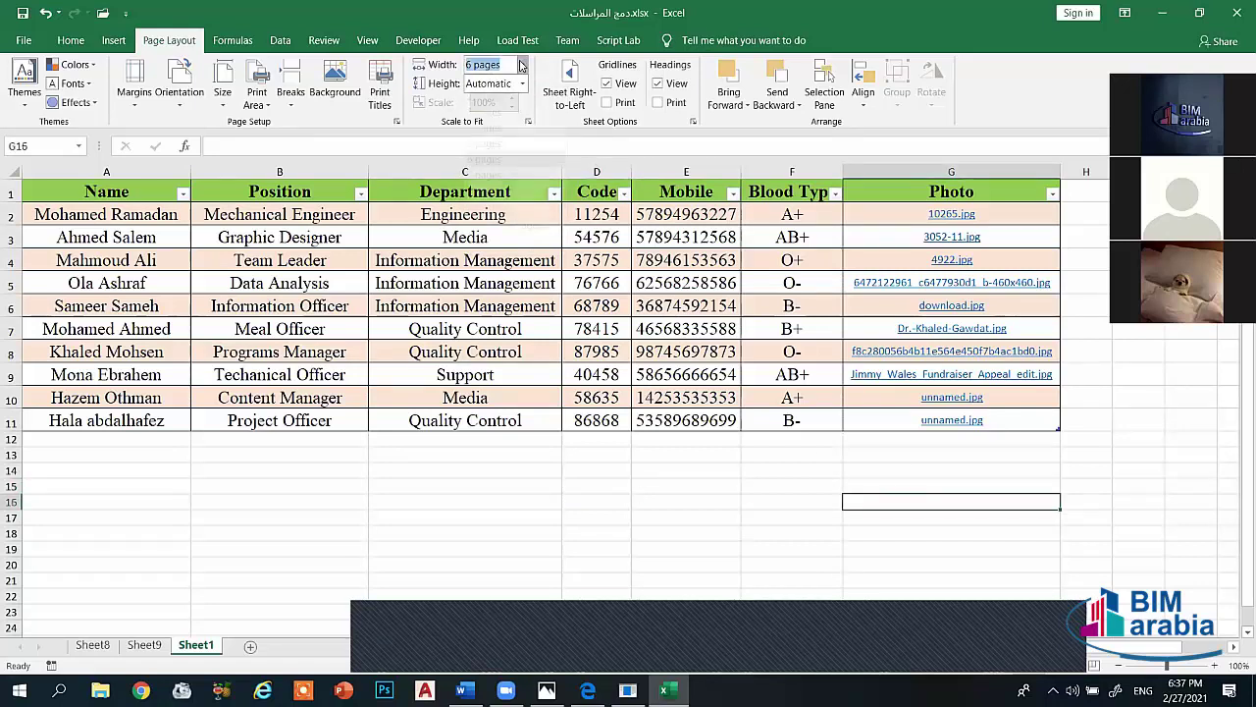
pyautogui.click(522, 64)
pyautogui.click(505, 87)
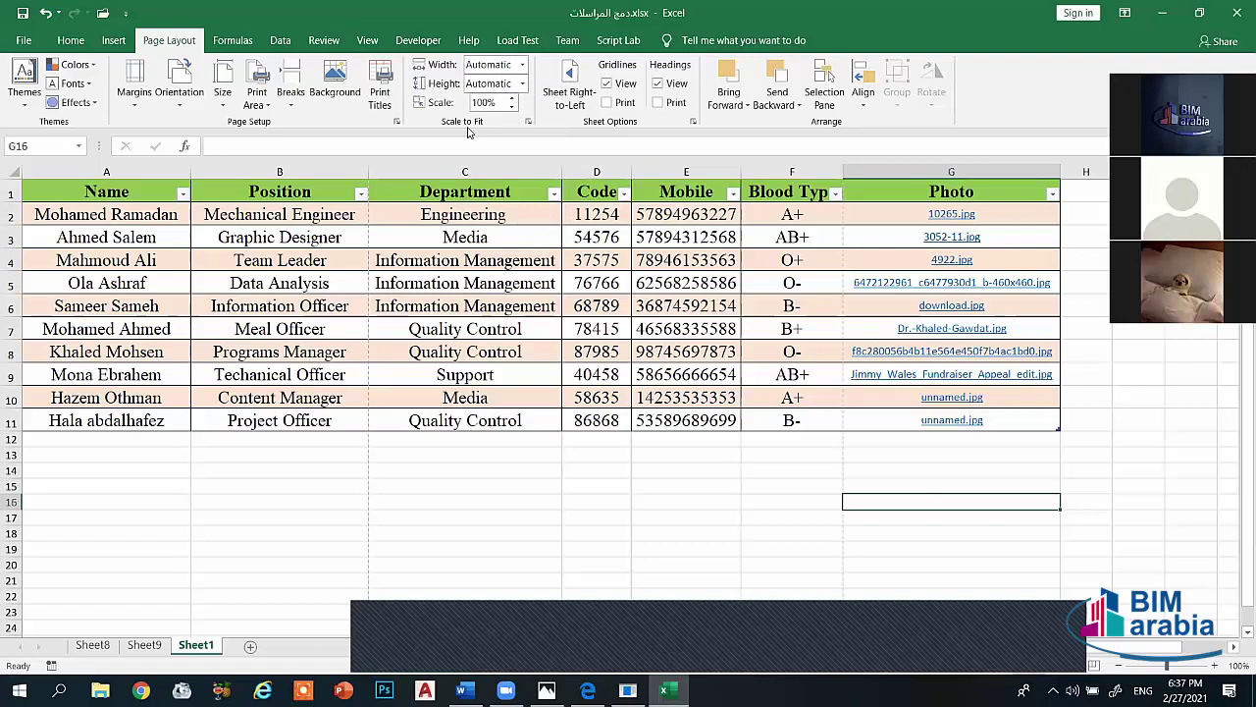
# - Try a 5-page printed height, then set the height back to Automatic
pyautogui.click(523, 86)
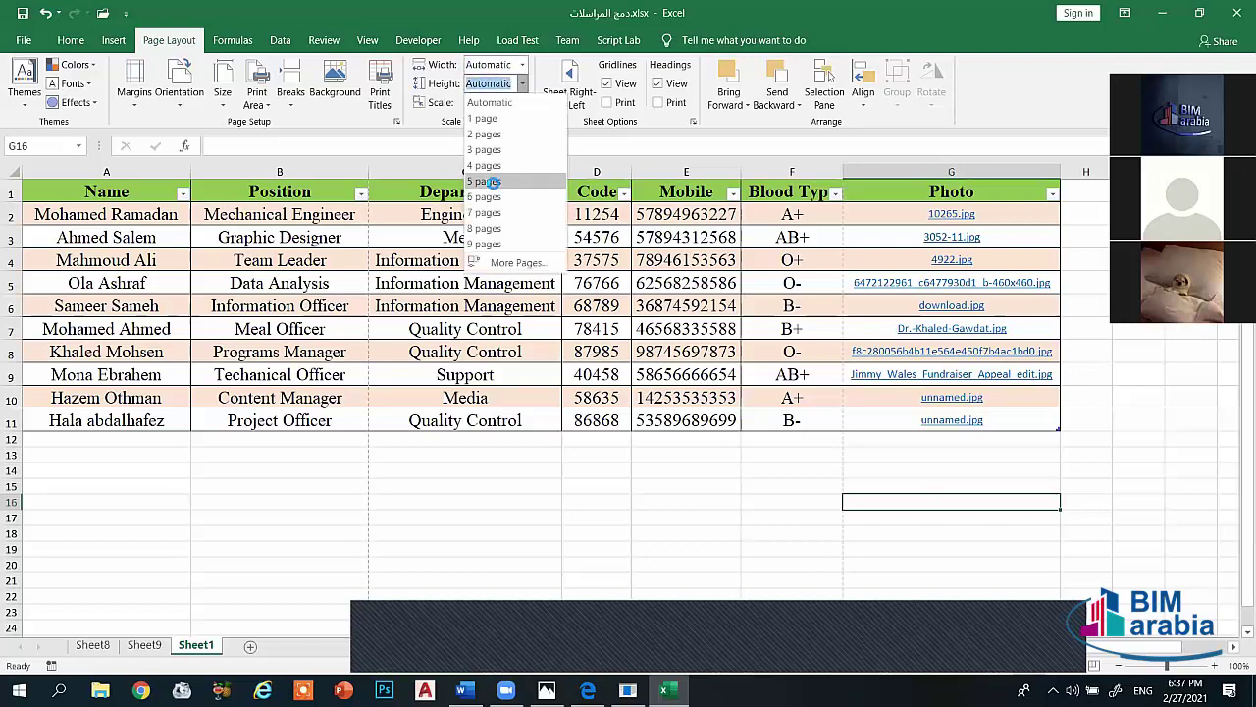
pyautogui.click(490, 182)
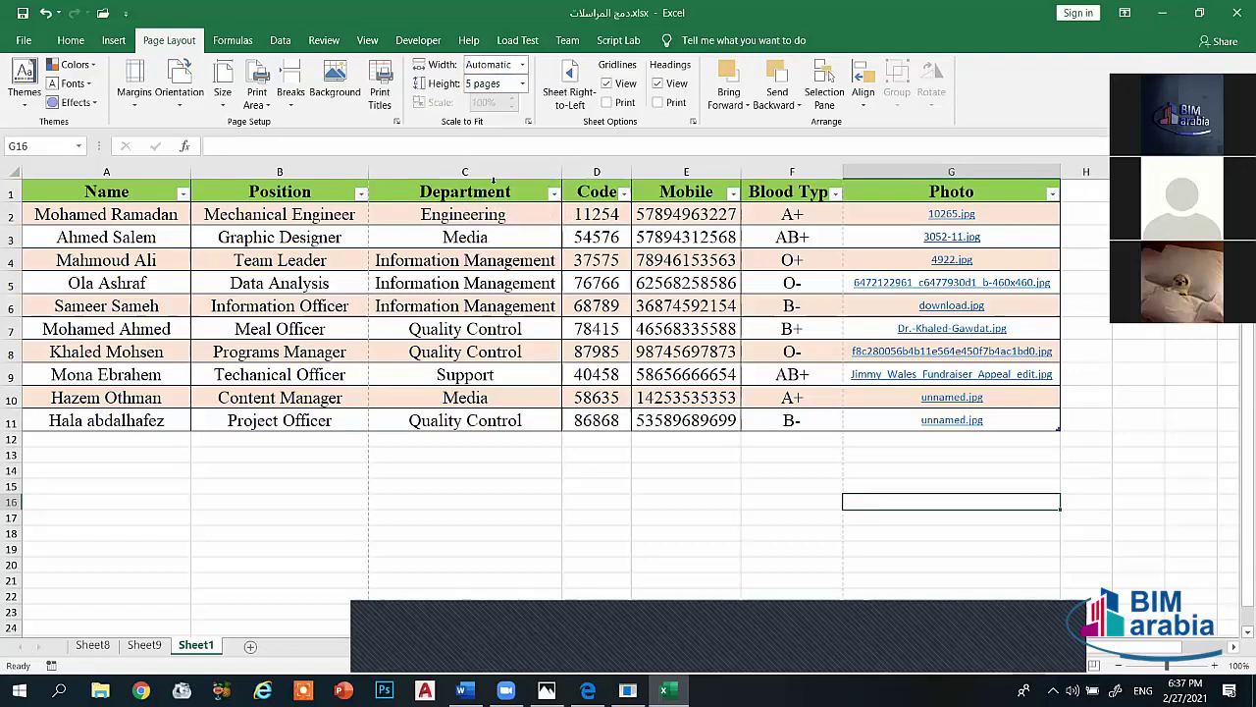
pyautogui.click(522, 83)
pyautogui.click(486, 100)
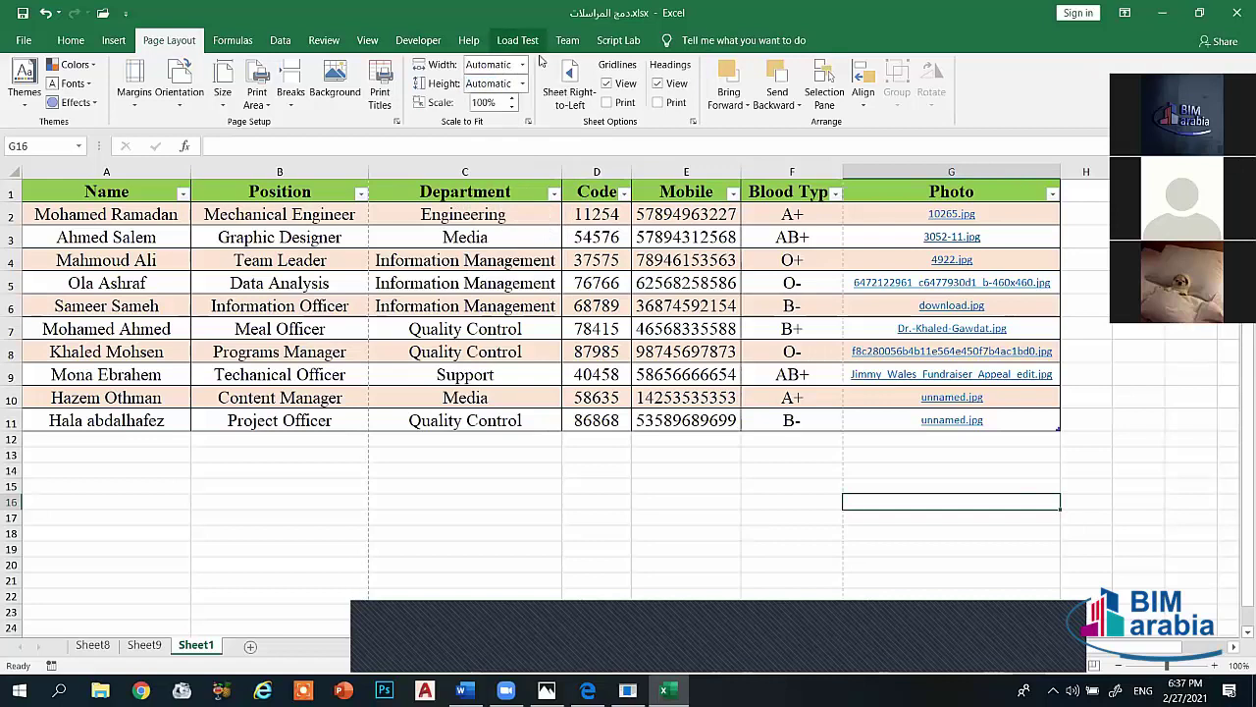
# - Set the printed width to fit 7 pages
pyautogui.click(500, 64)
pyautogui.click(524, 65)
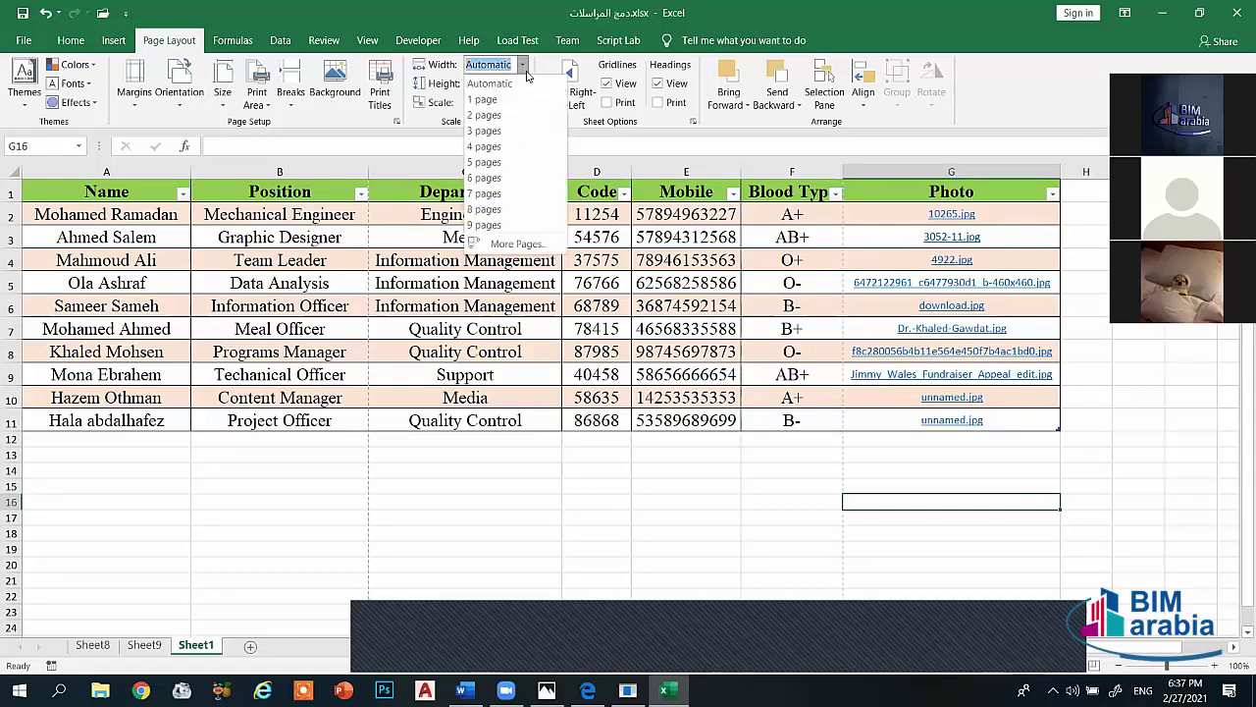
pyautogui.click(483, 193)
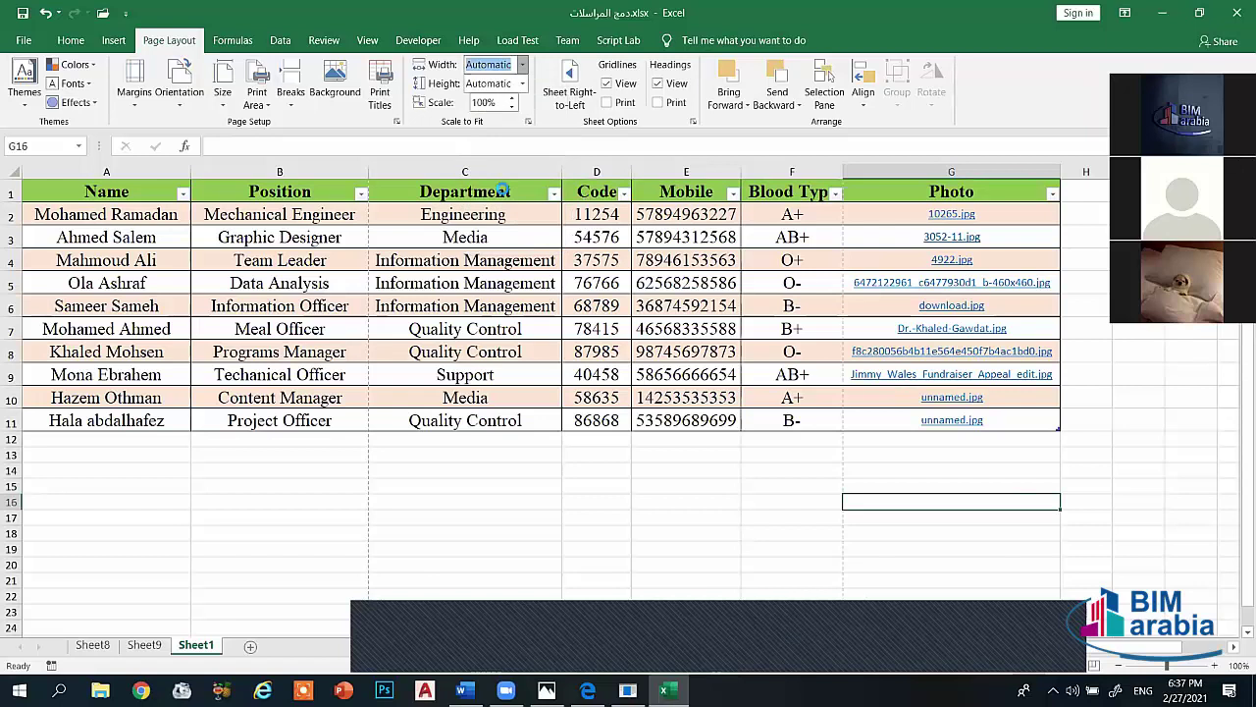
pyautogui.click(712, 532)
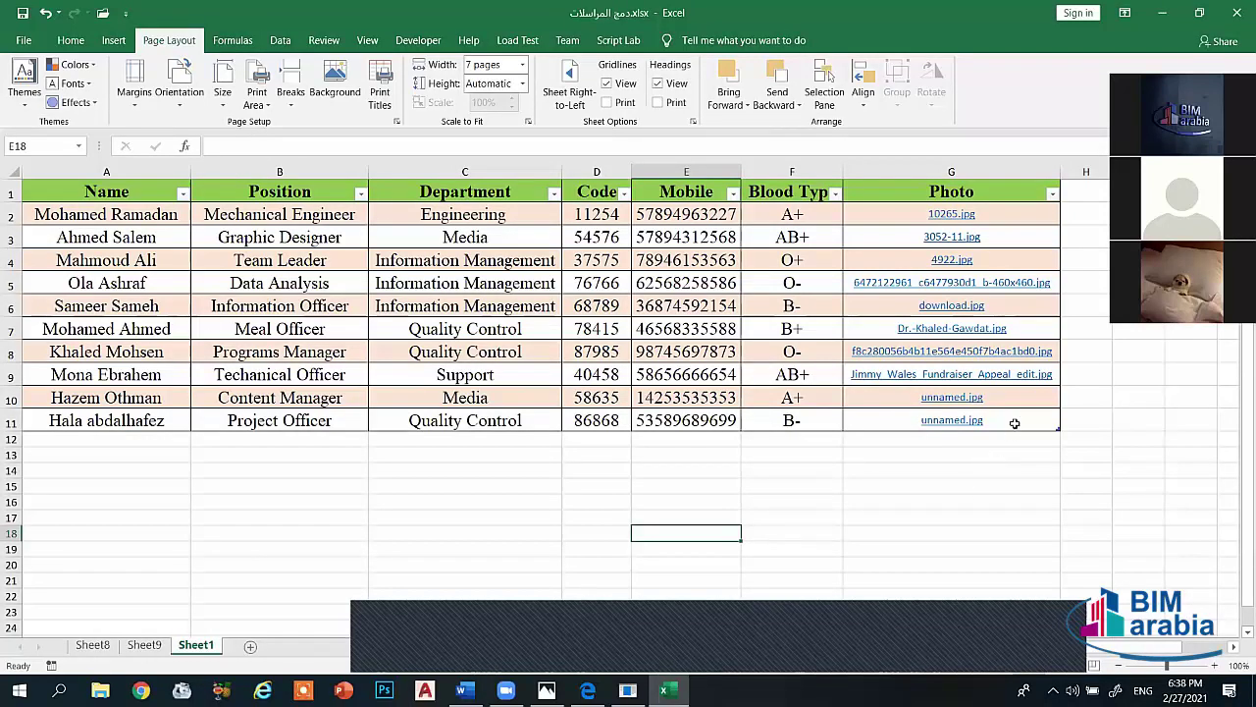
pyautogui.moveTo(1015, 423); pyautogui.dragTo(420, 362)
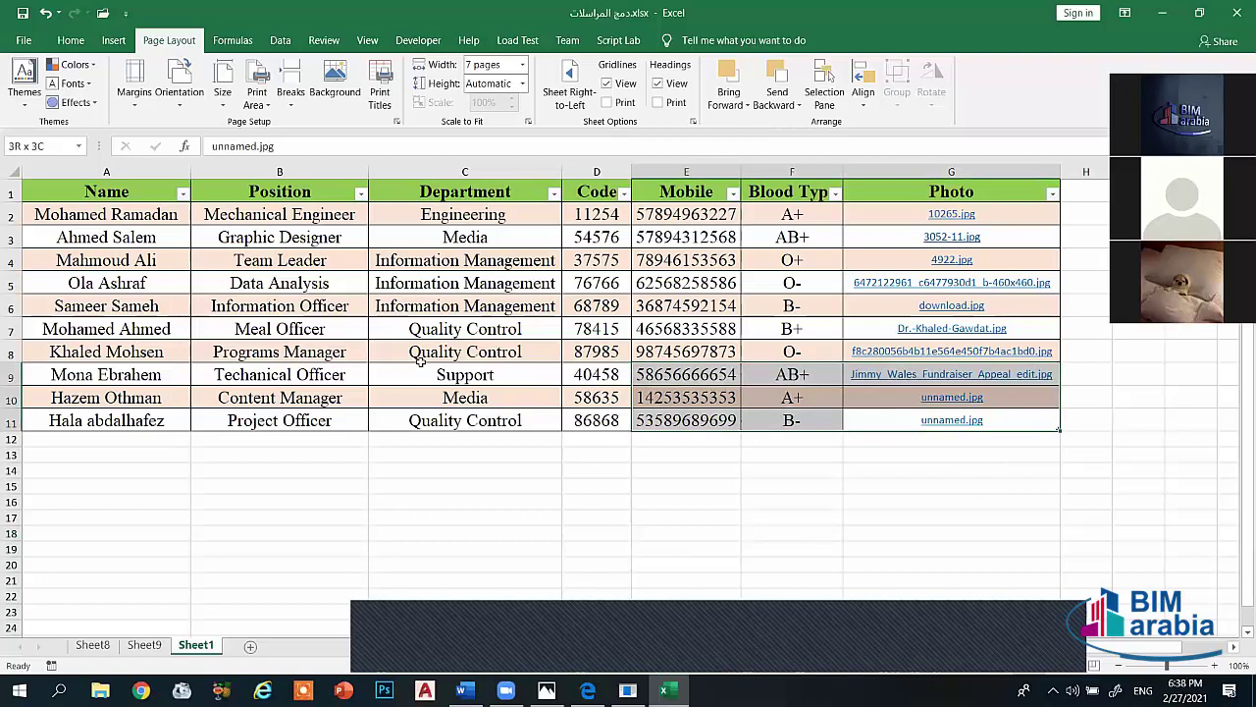
pyautogui.moveTo(420, 361); pyautogui.dragTo(308, 355)
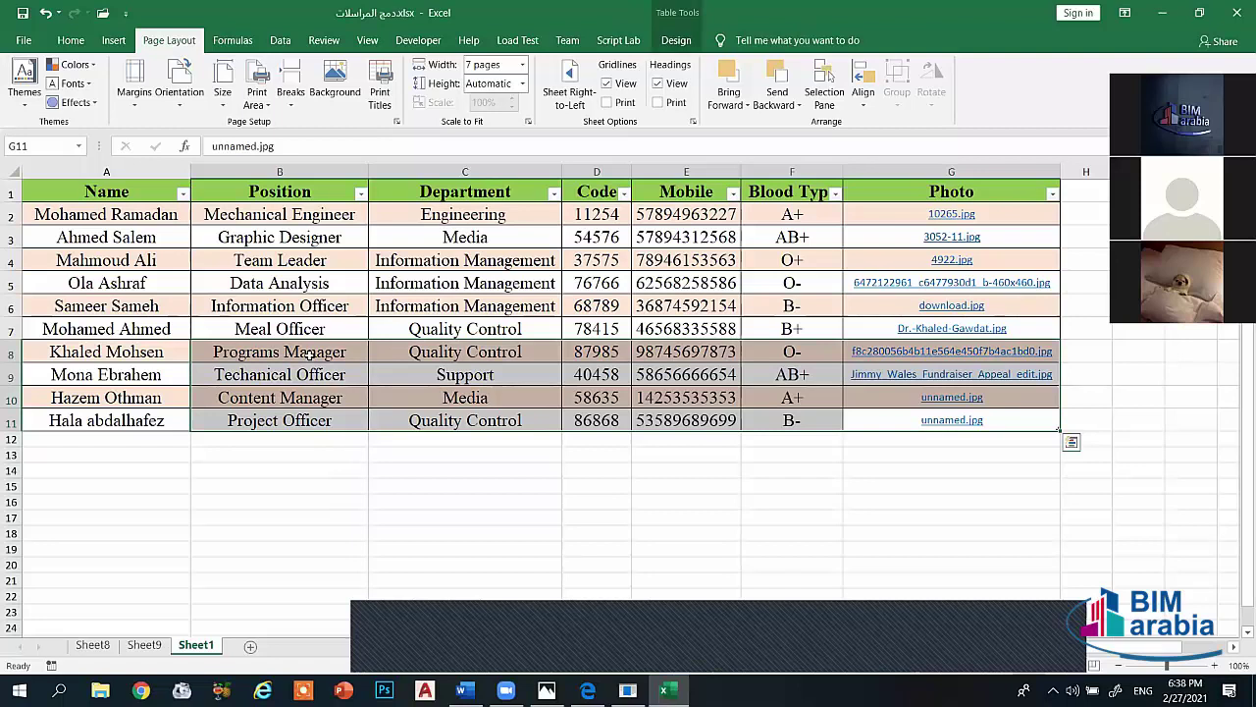
pyautogui.click(771, 529)
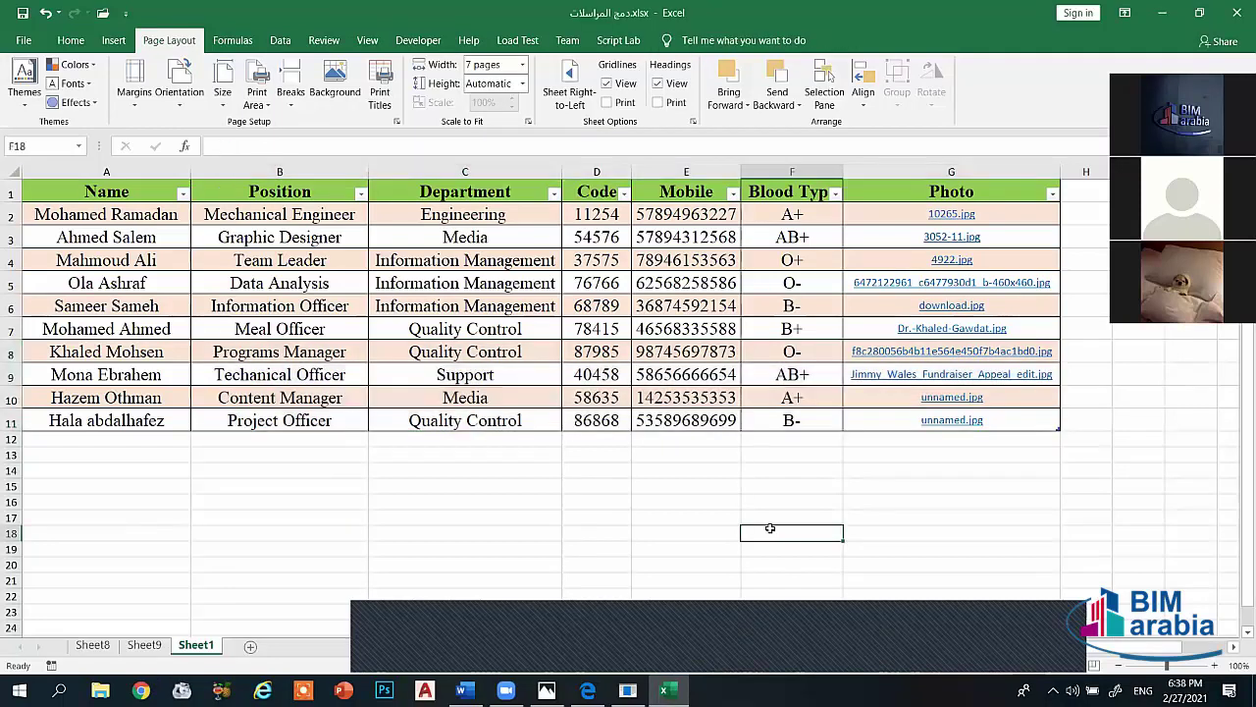
pyautogui.hotkey('ctrl', 'p')
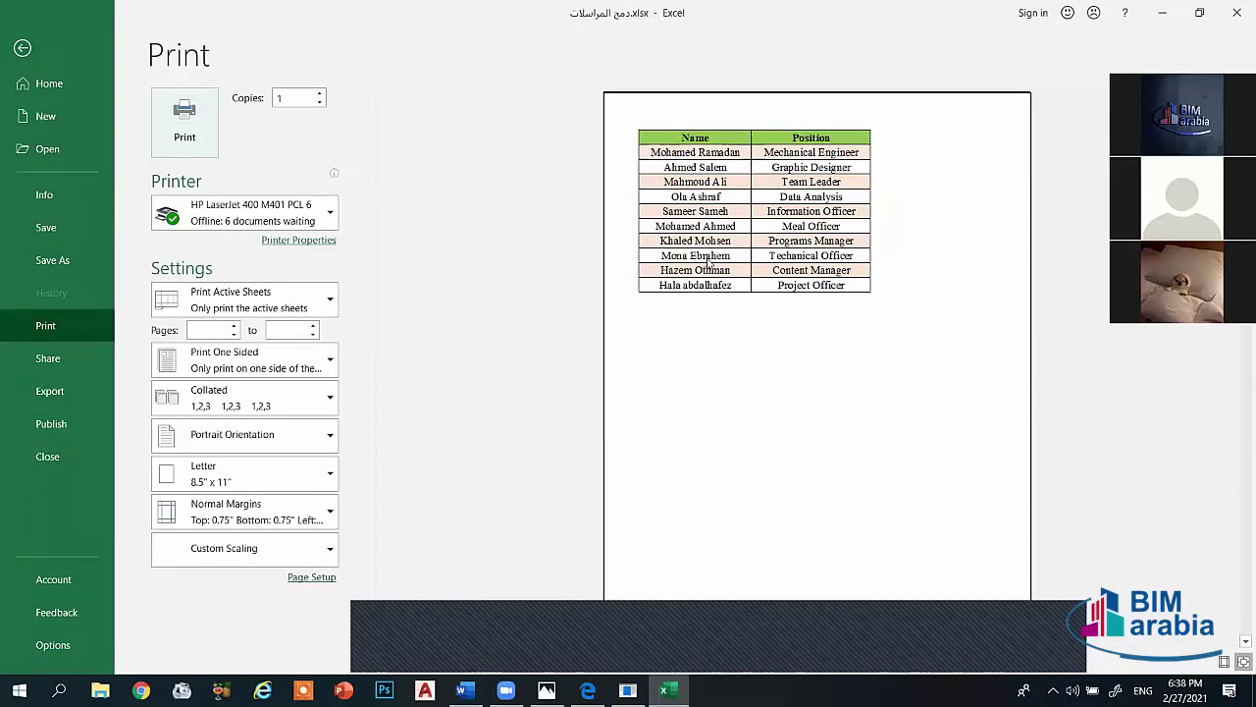
pyautogui.press('Escape')
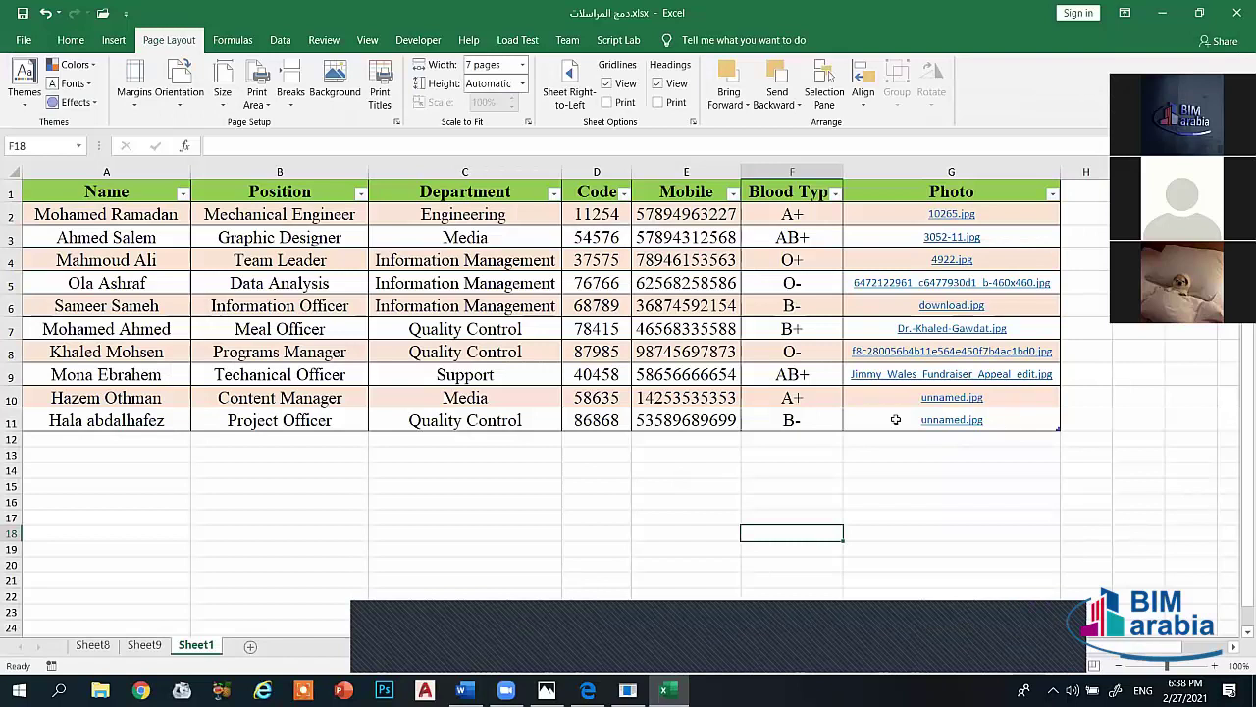
pyautogui.moveTo(896, 420); pyautogui.dragTo(113, 192)
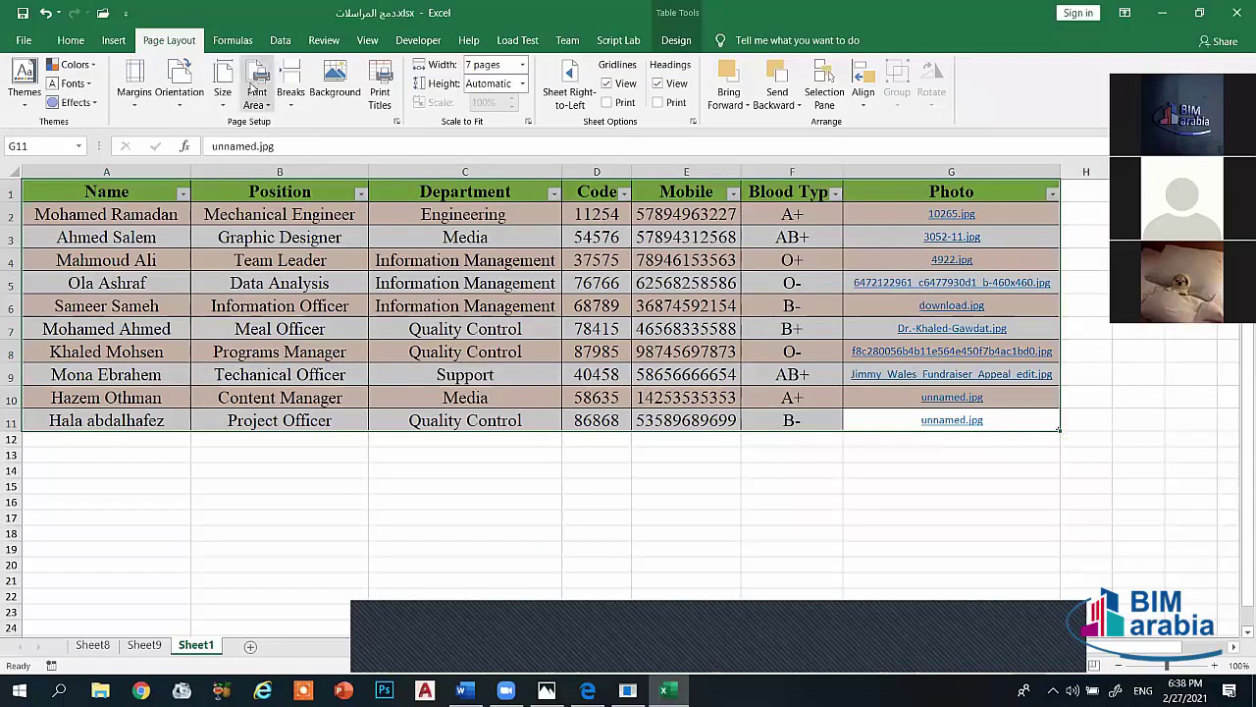
# - Set the selected table A1:G11 as the print area
pyautogui.click(256, 86)
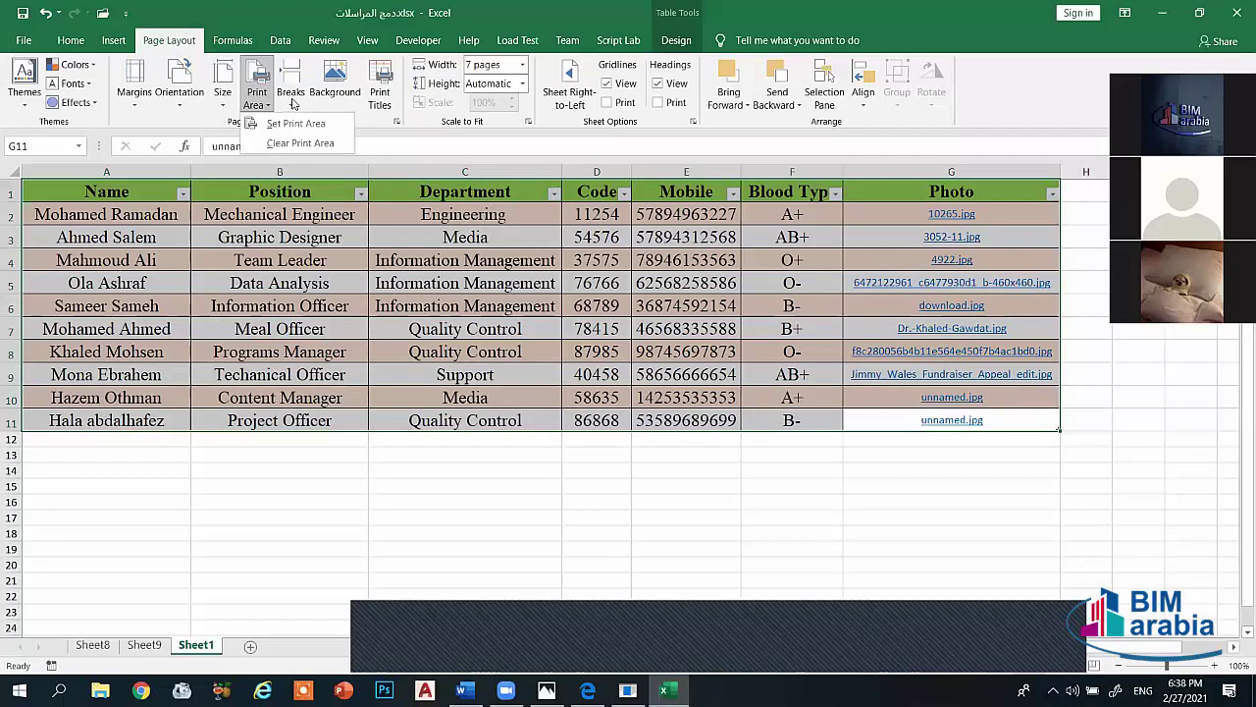
pyautogui.click(256, 79)
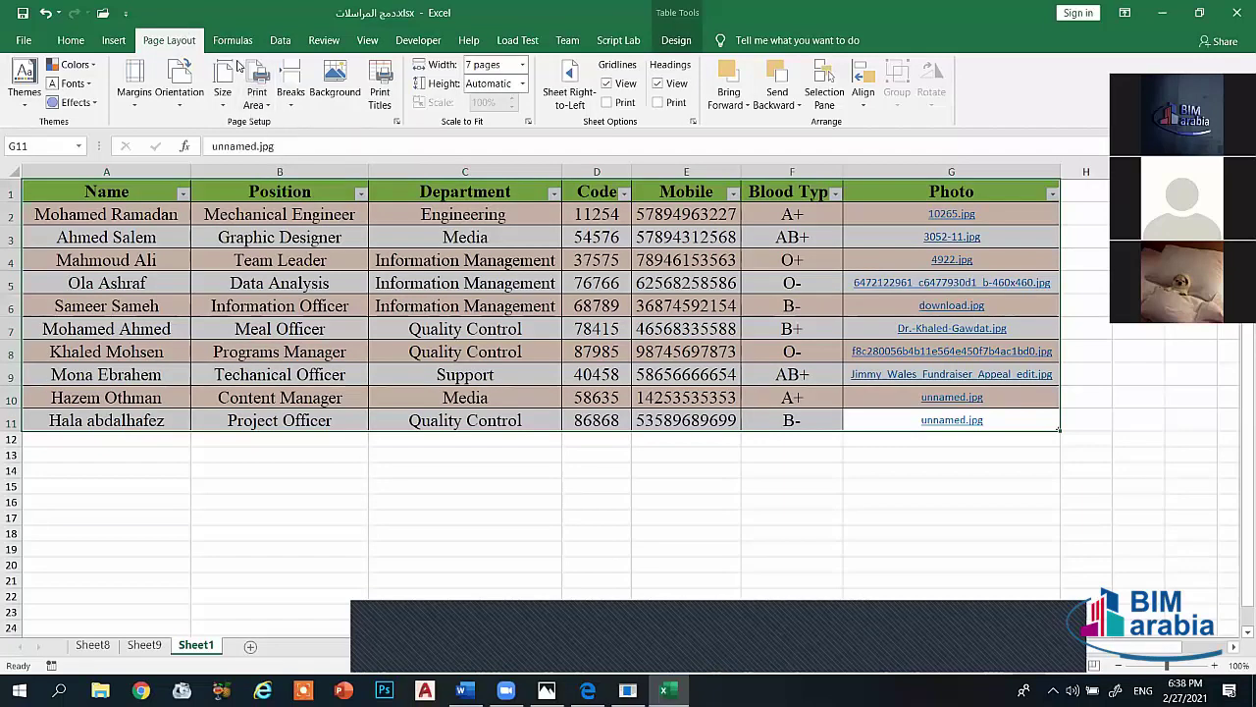
pyautogui.click(253, 74)
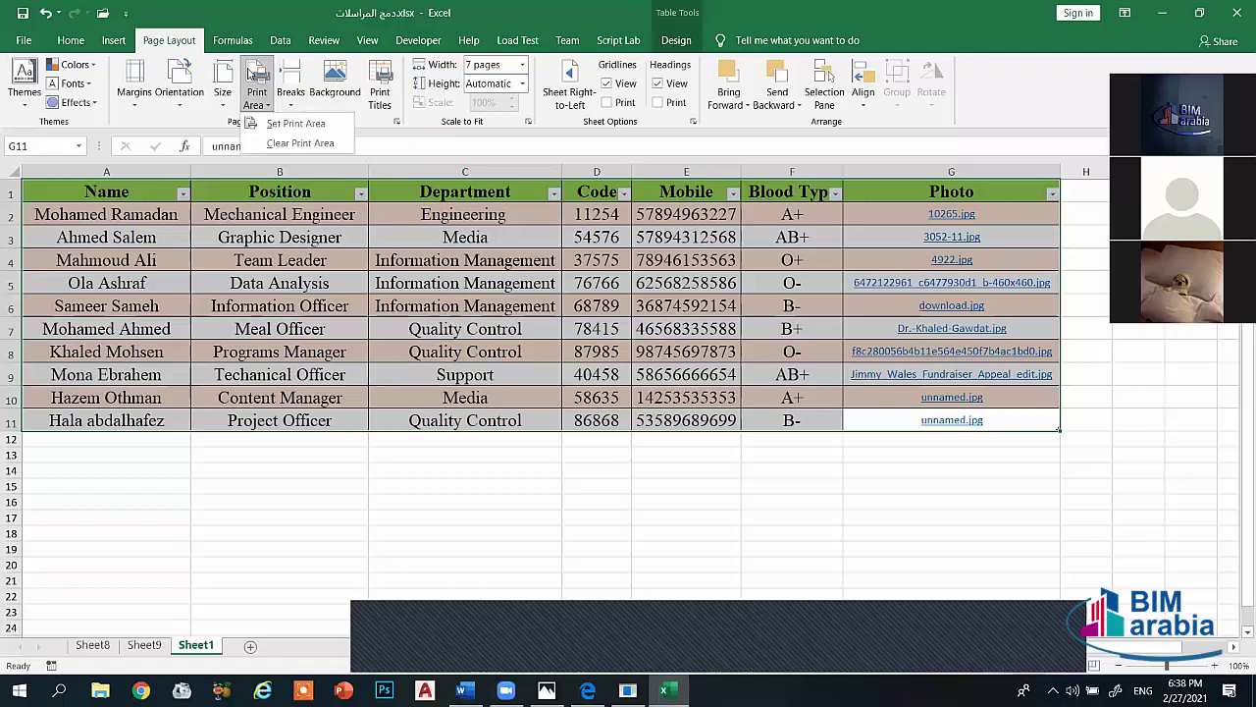
pyautogui.click(288, 125)
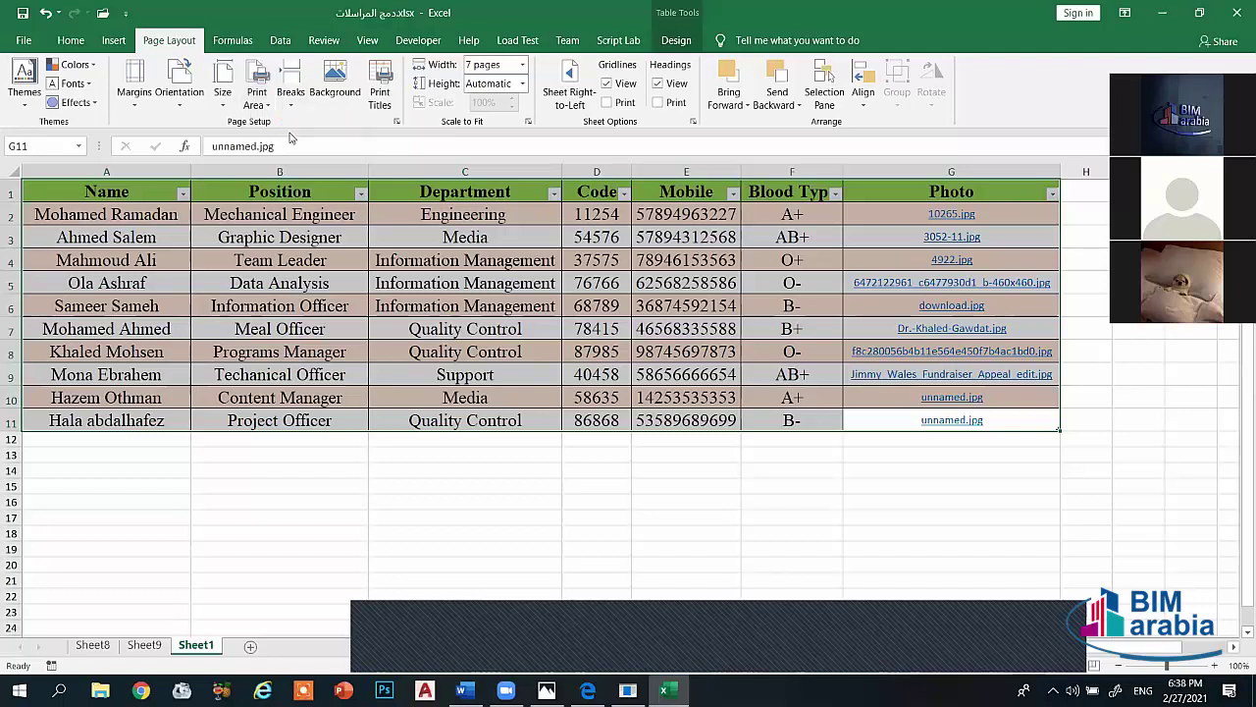
pyautogui.click(303, 366)
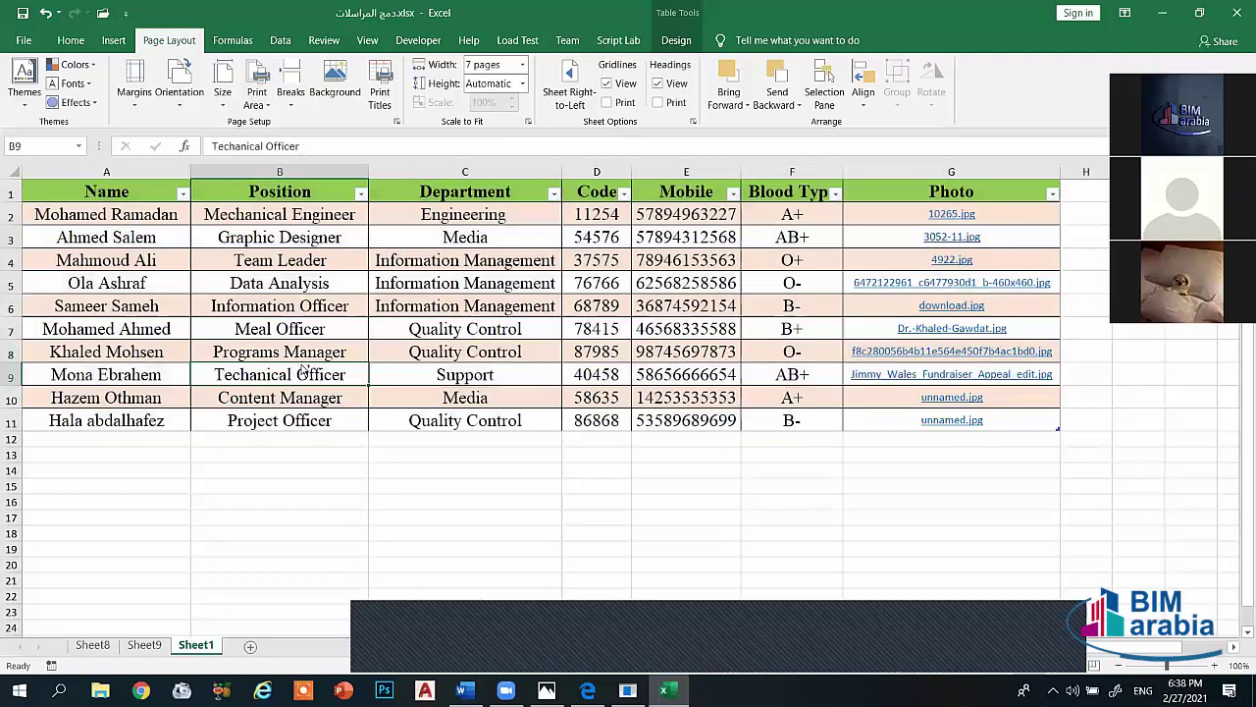
# - Preview the printout, then reselect the whole table with Ctrl+End and Ctrl+Shift+Home
pyautogui.hotkey('ctrl', 'p')
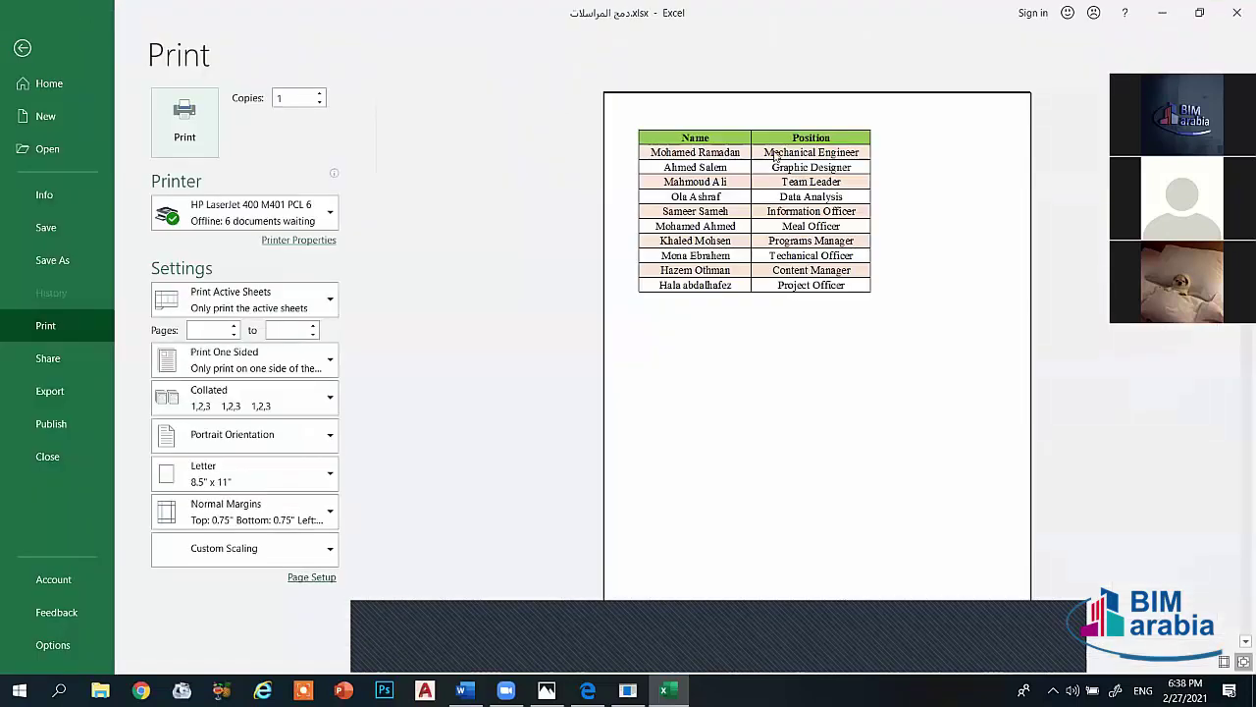
pyautogui.press('Escape')
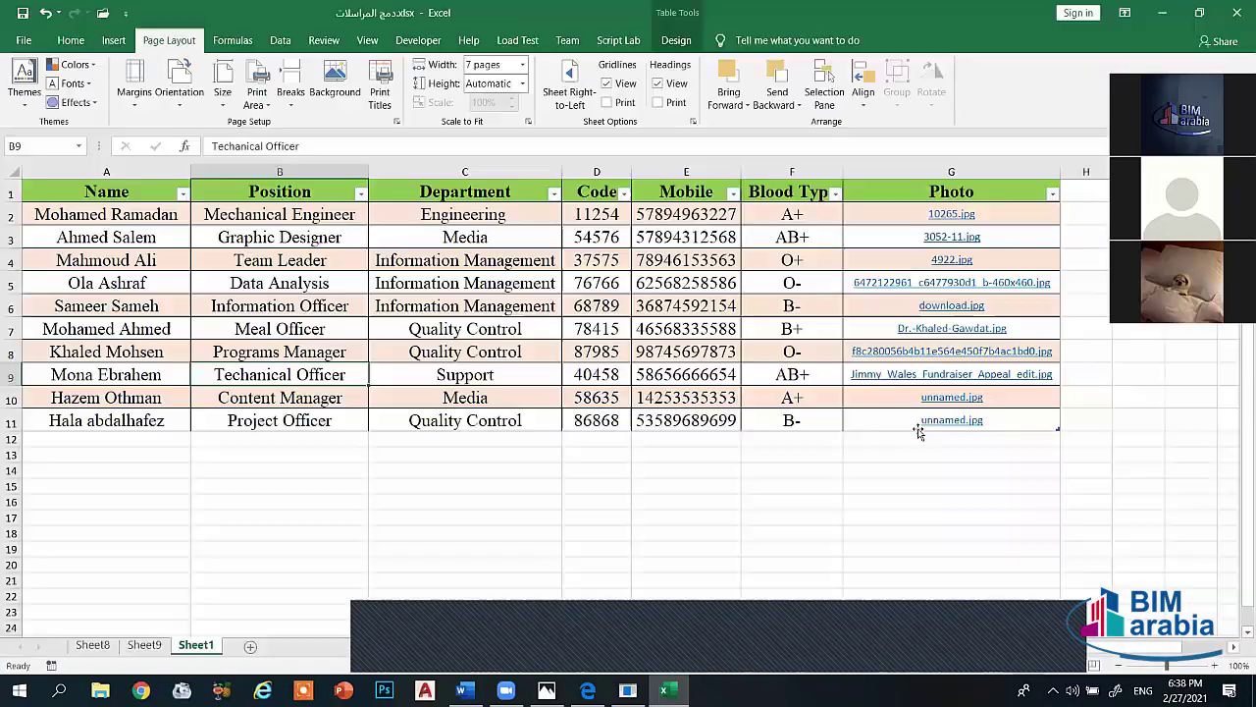
pyautogui.hotkey('ctrl', 'End')
pyautogui.hotkey('ctrl', 'shift', 'Home')
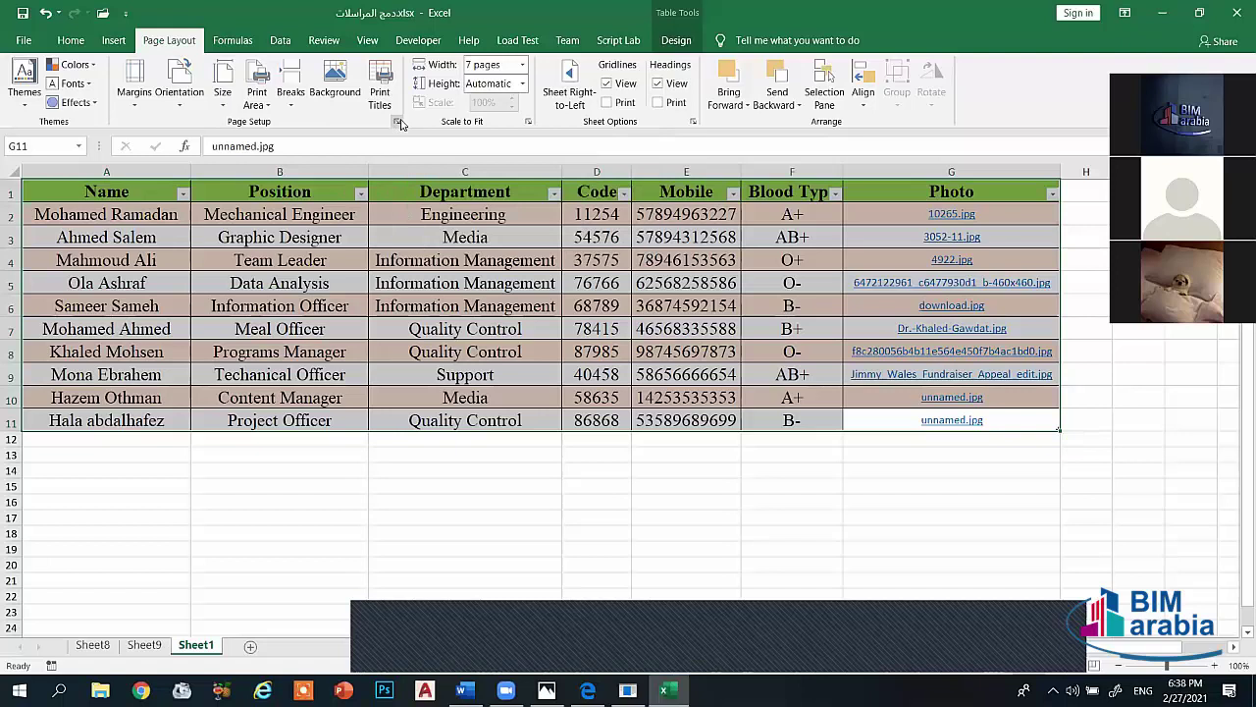
# - Change Page Setup's Fit to from 7 pages wide to 1 and preview the printout
pyautogui.click(398, 121)
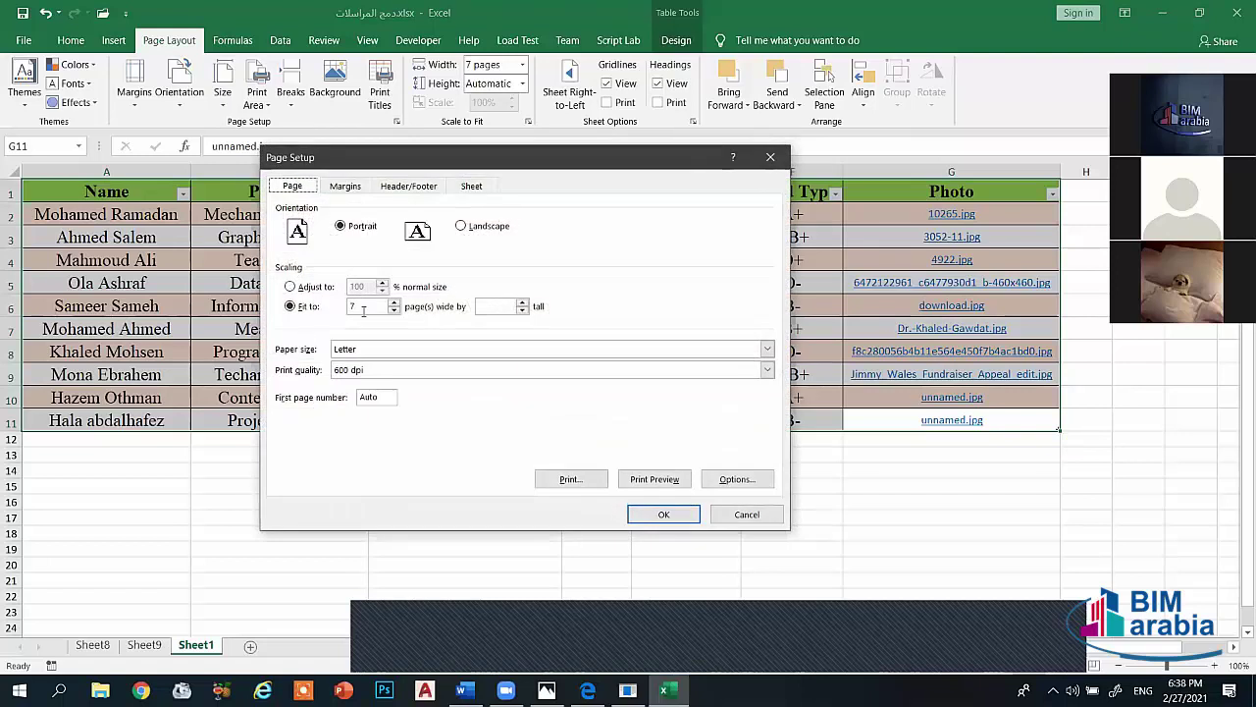
pyautogui.click(304, 307)
pyautogui.write('1')
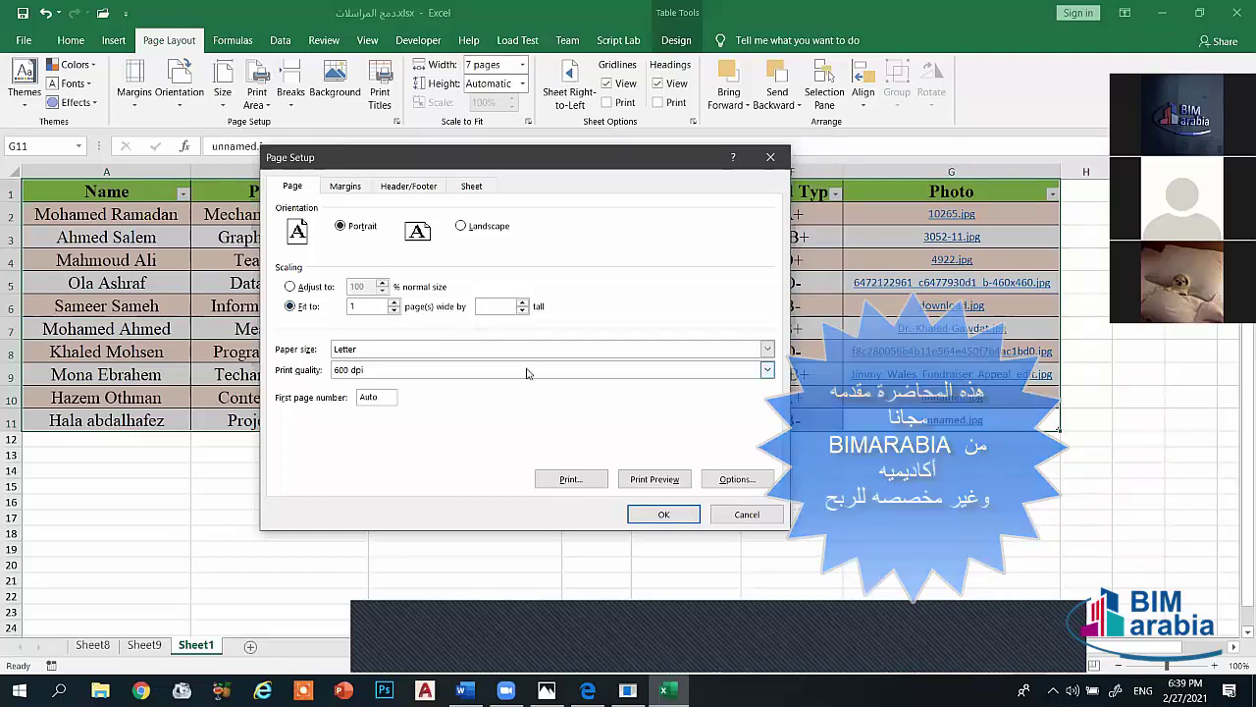
pyautogui.click(640, 514)
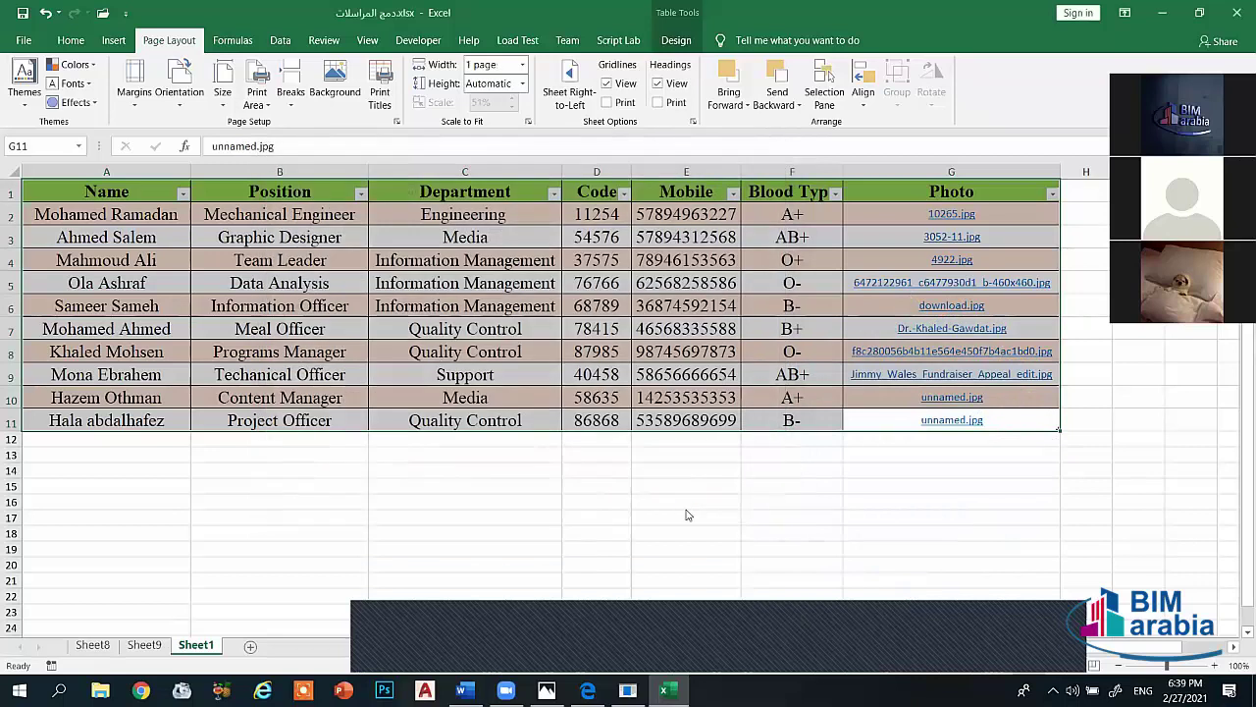
pyautogui.hotkey('ctrl', 'p')
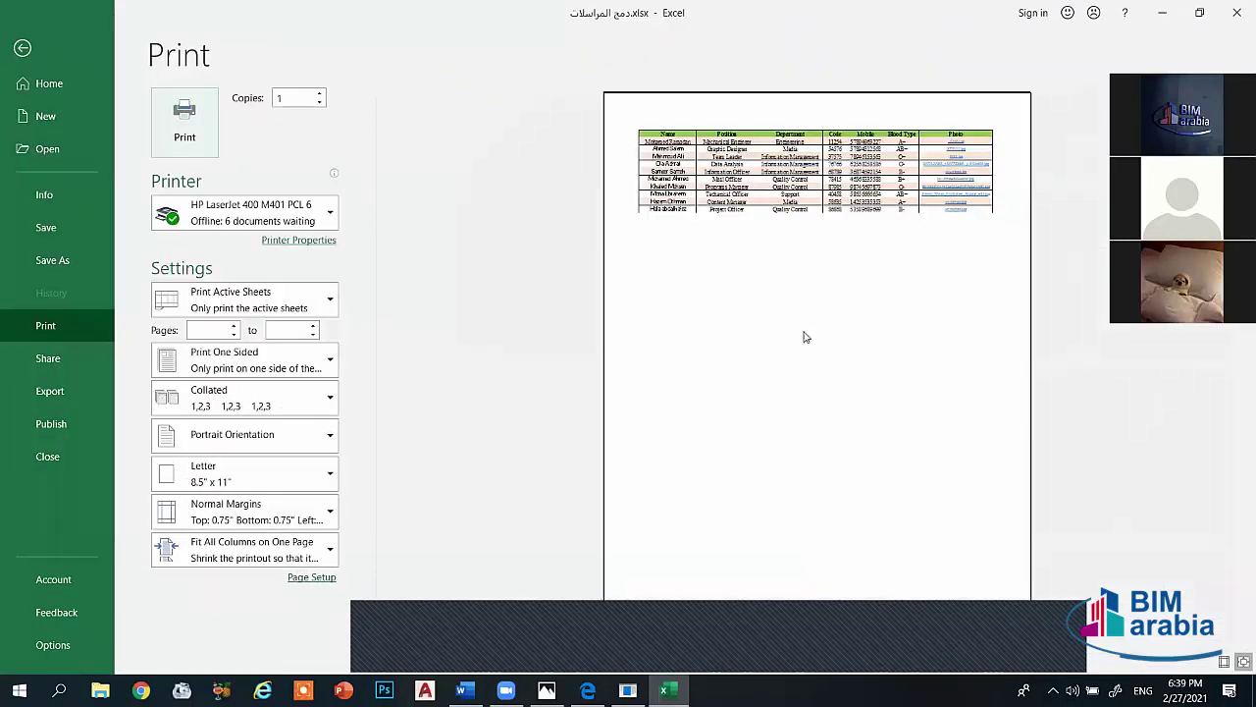
pyautogui.press('Escape')
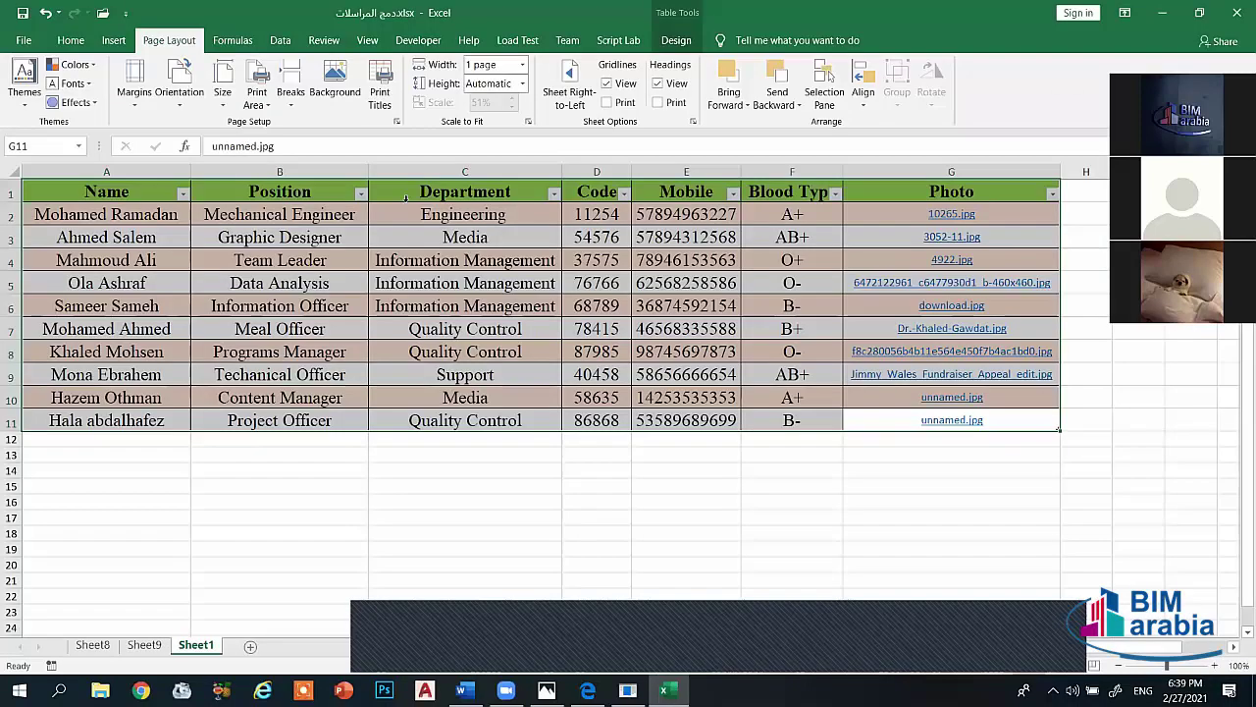
pyautogui.click(261, 104)
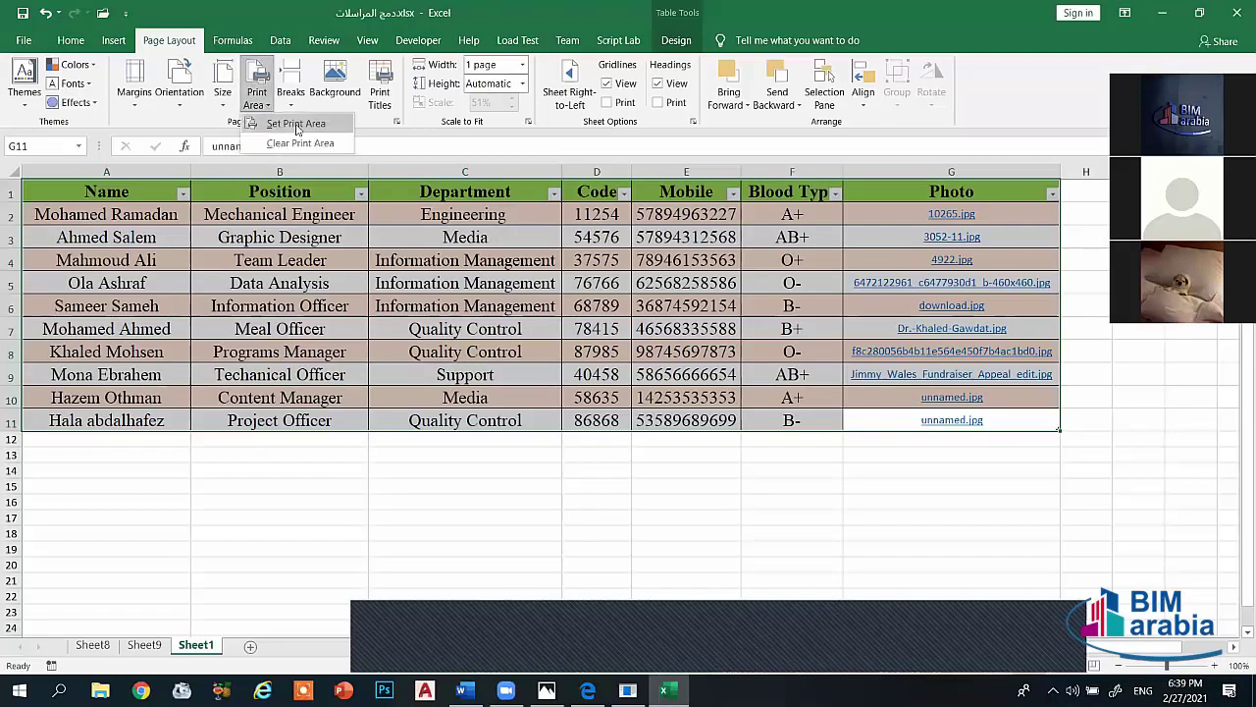
pyautogui.click(398, 122)
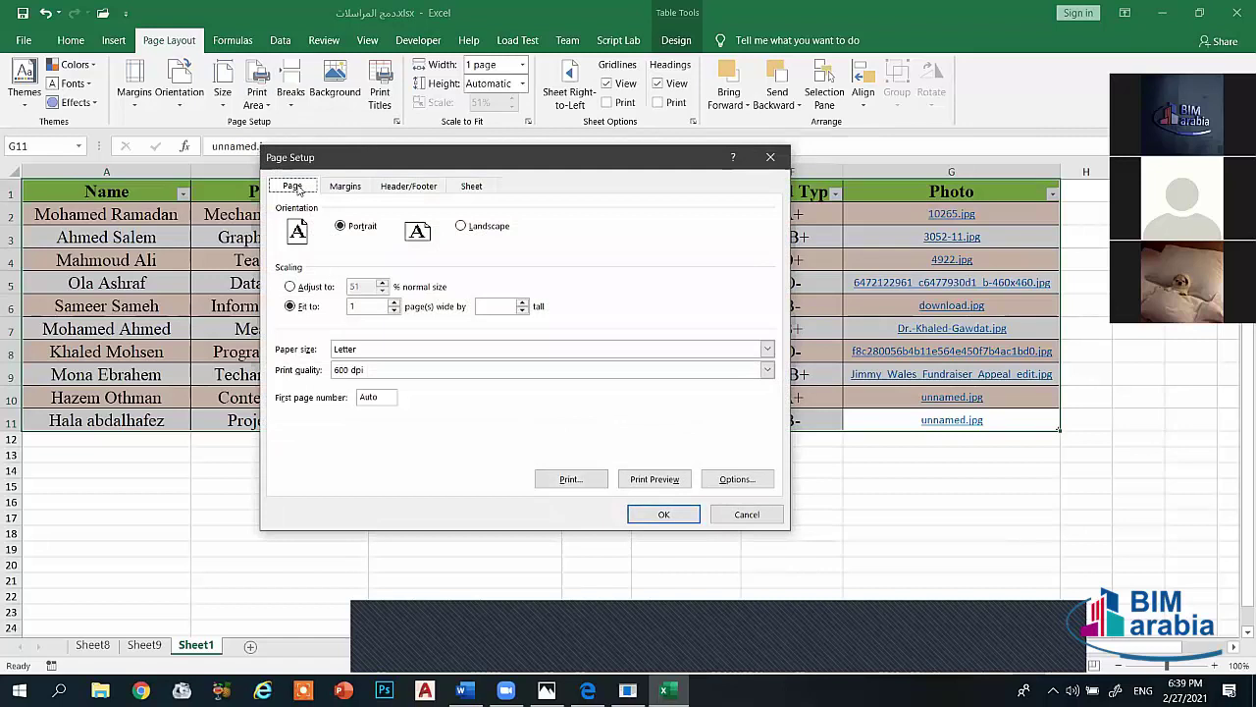
pyautogui.click(352, 304)
pyautogui.write('1')
pyautogui.click(367, 306)
pyautogui.doubleClick(371, 306)
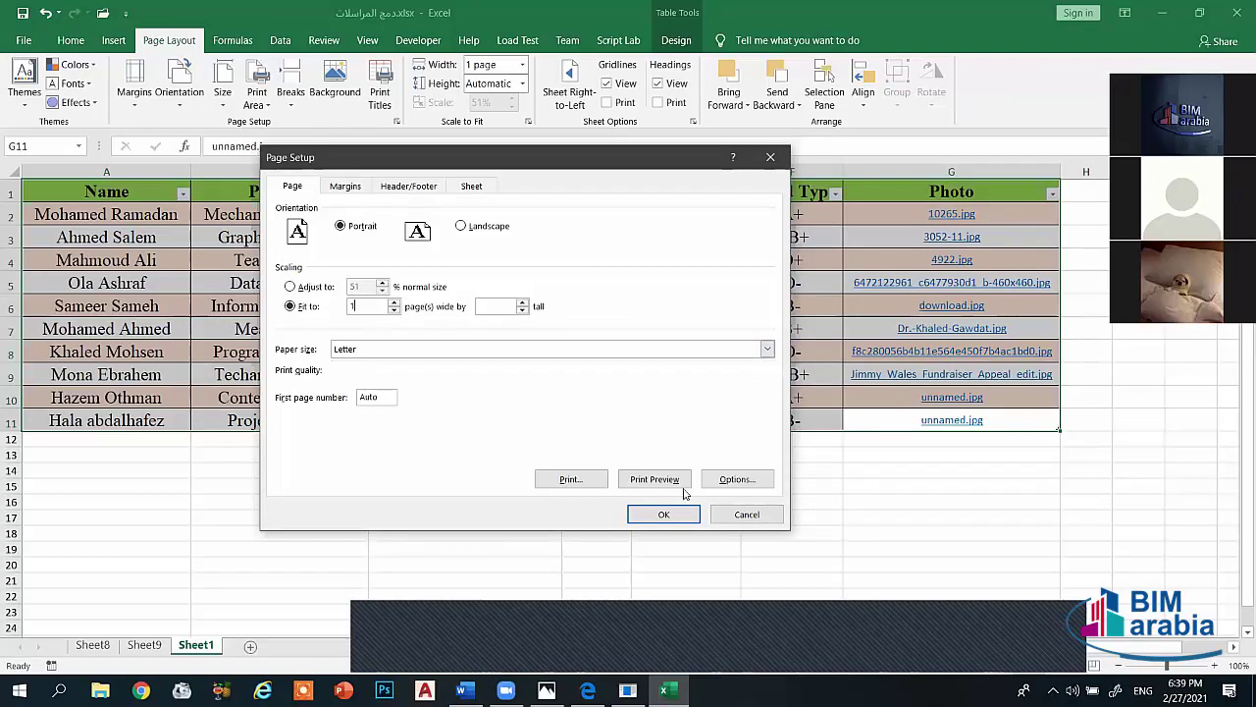
pyautogui.click(738, 513)
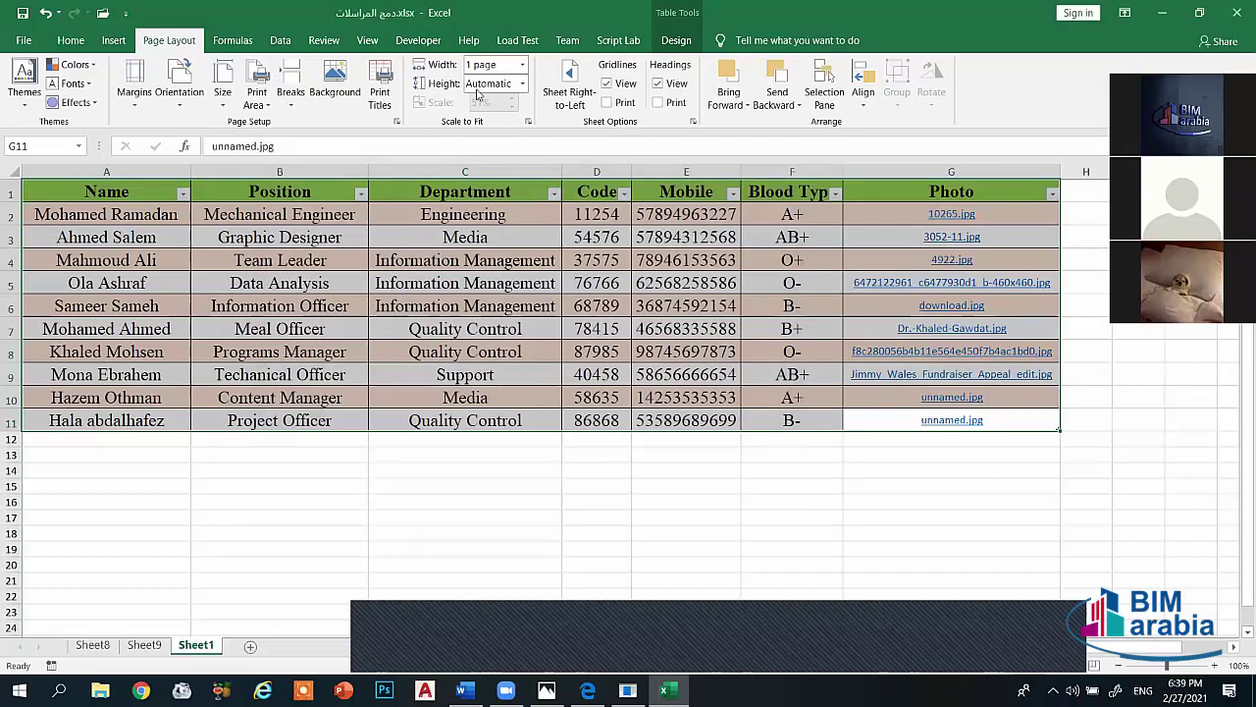
pyautogui.click(523, 65)
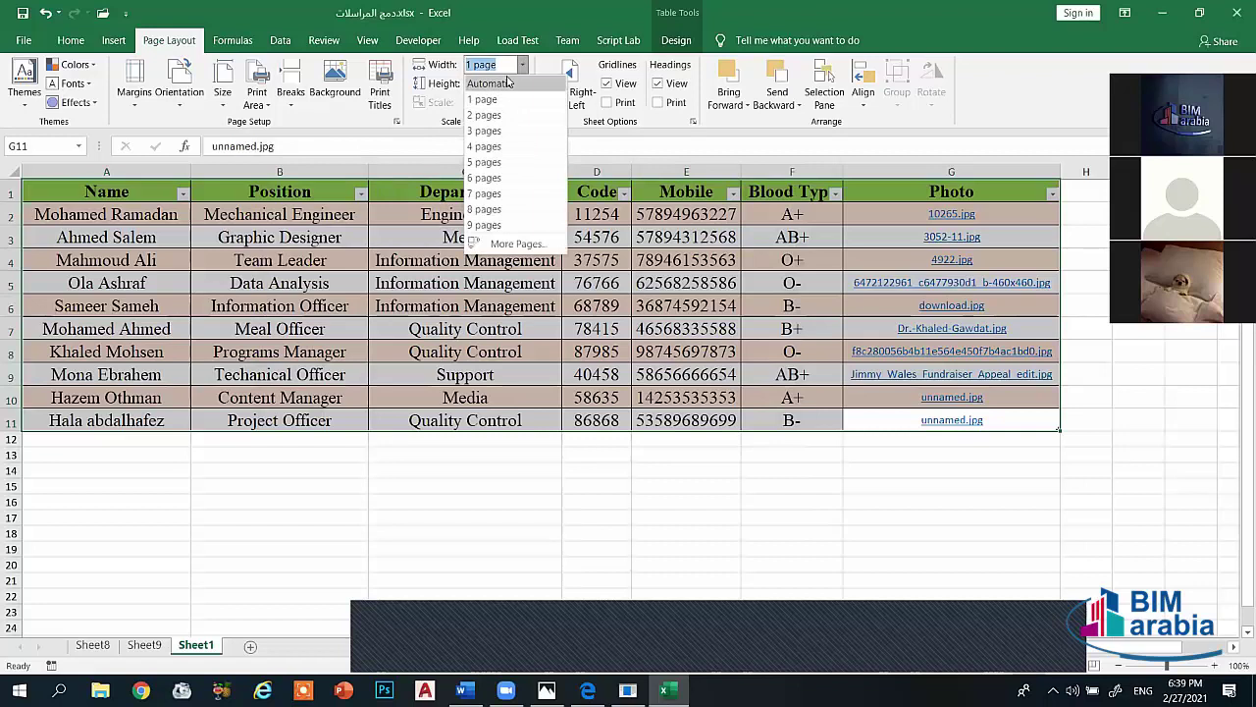
pyautogui.click(490, 83)
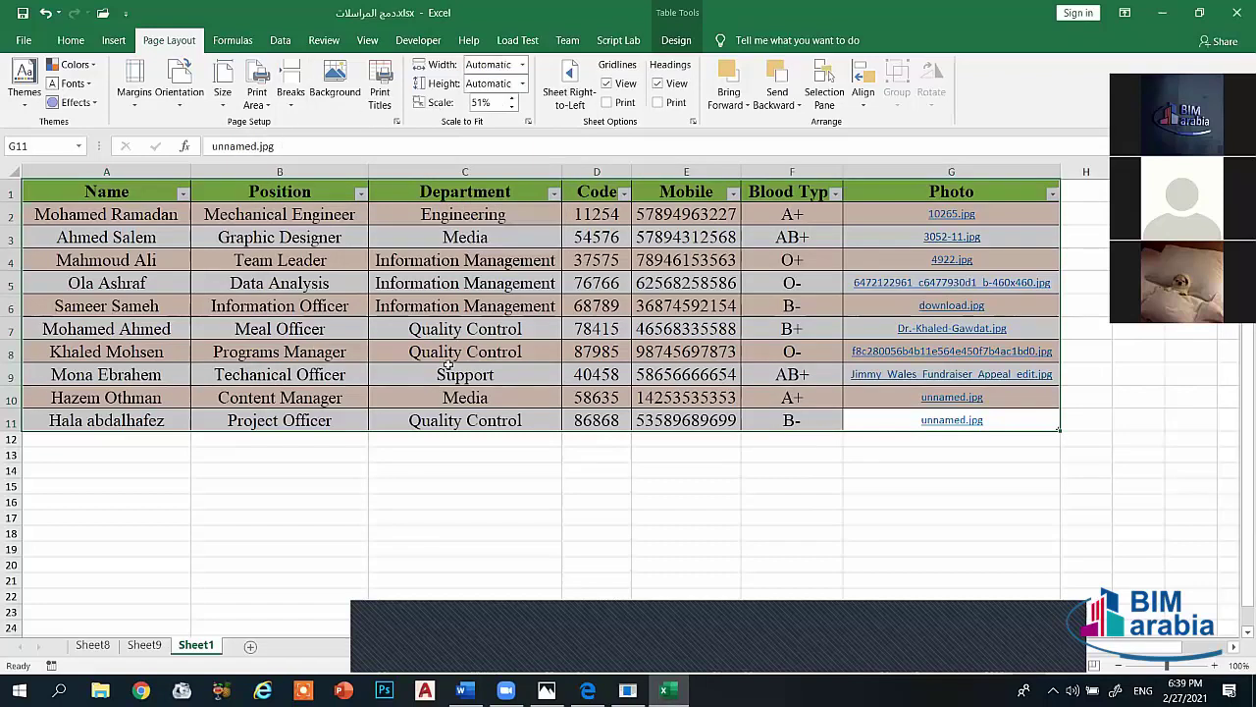
pyautogui.click(785, 392)
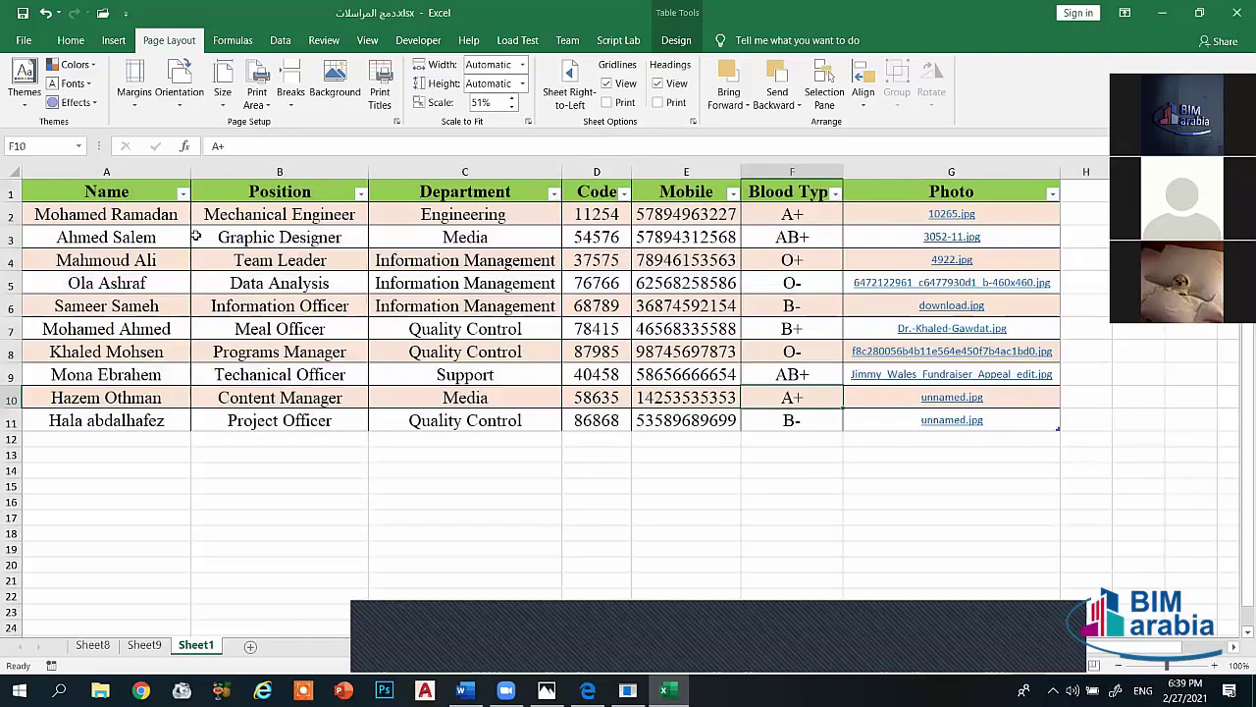
pyautogui.click(59, 596)
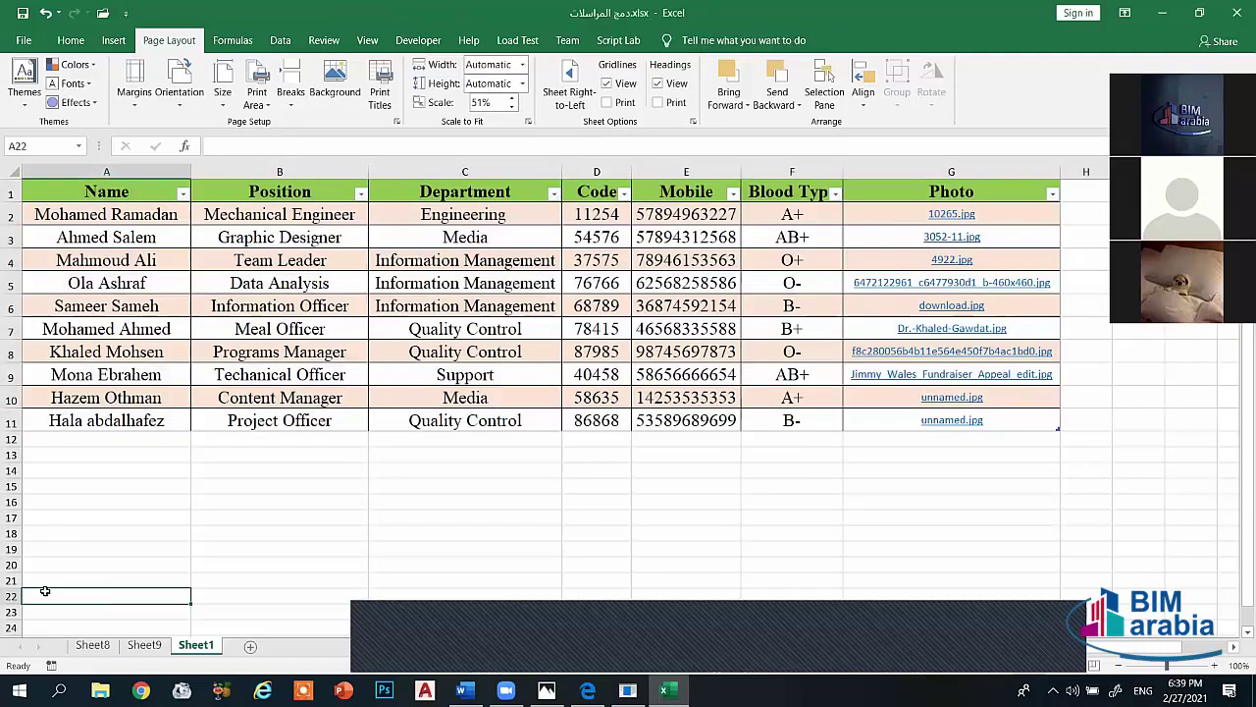
pyautogui.click(39, 580)
pyautogui.click(39, 564)
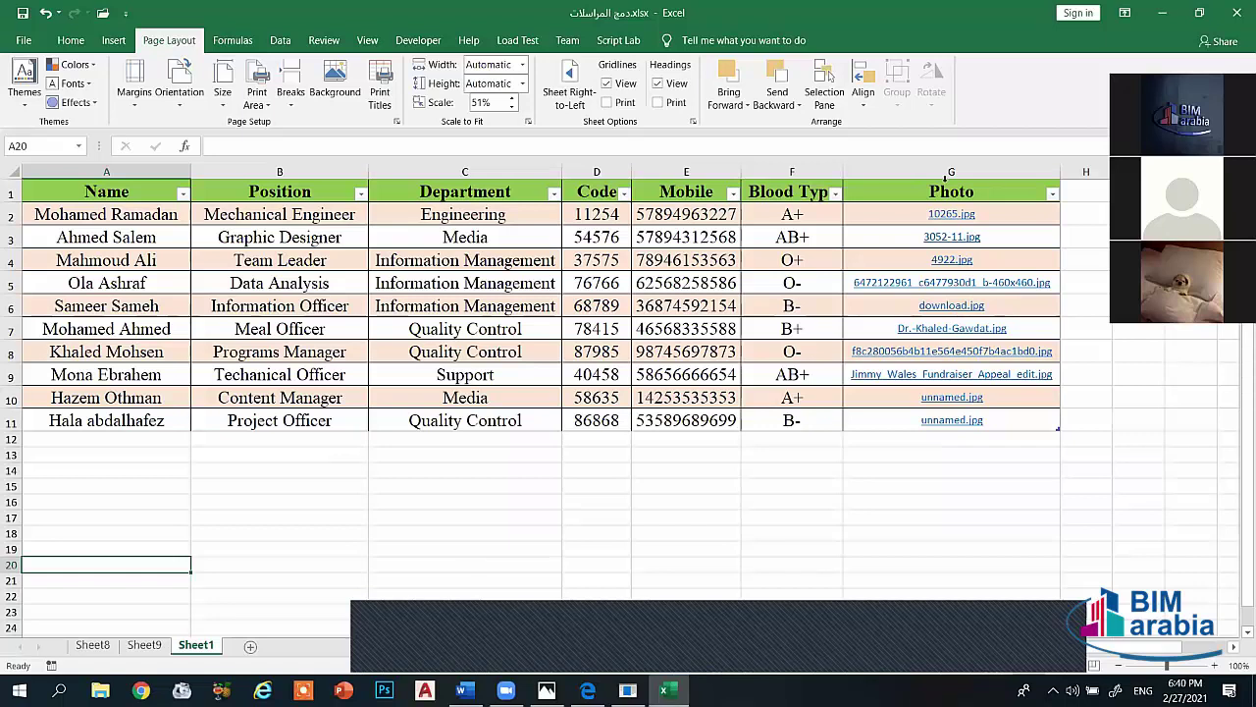
pyautogui.moveTo(947, 191); pyautogui.dragTo(60, 193)
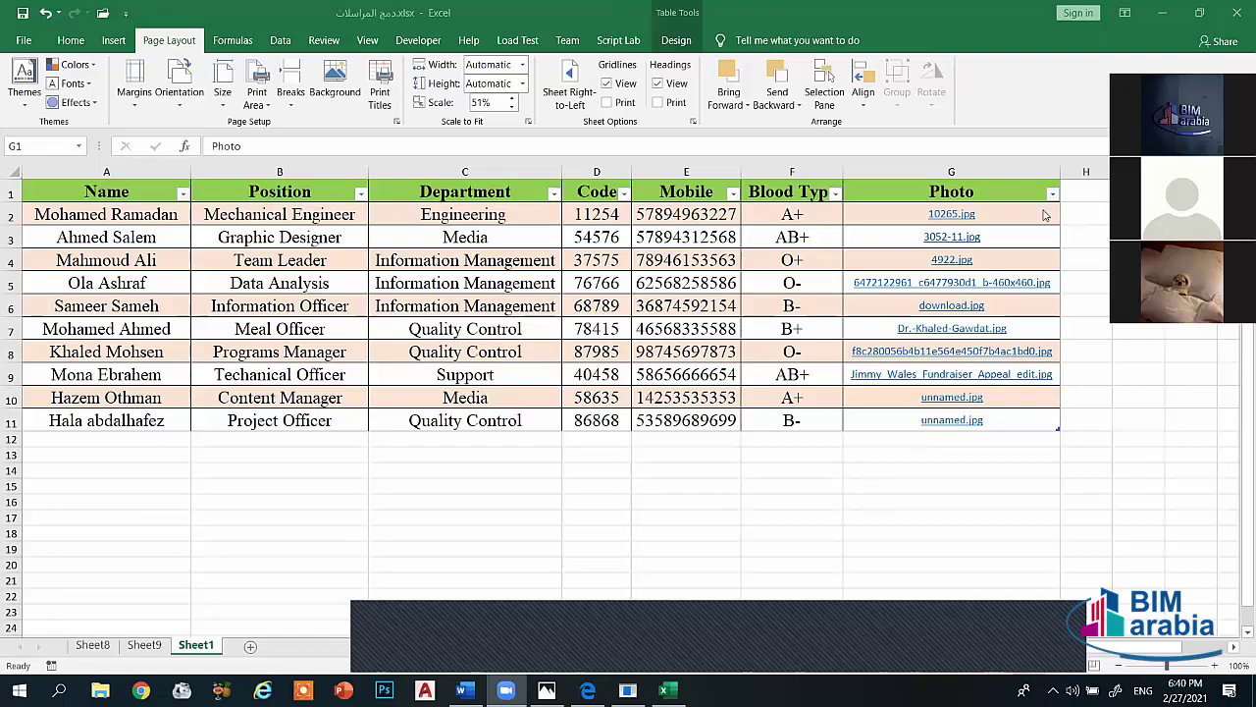
pyautogui.hotkey('shift', 'space')
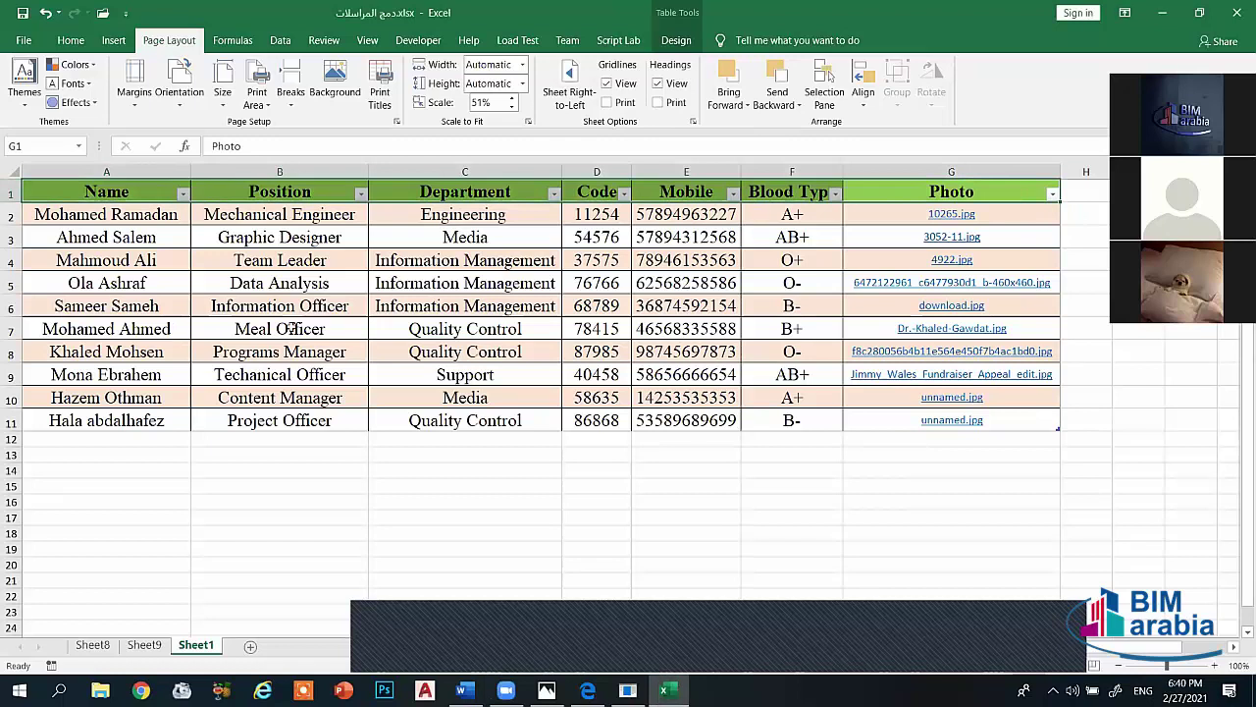
pyautogui.click(450, 502)
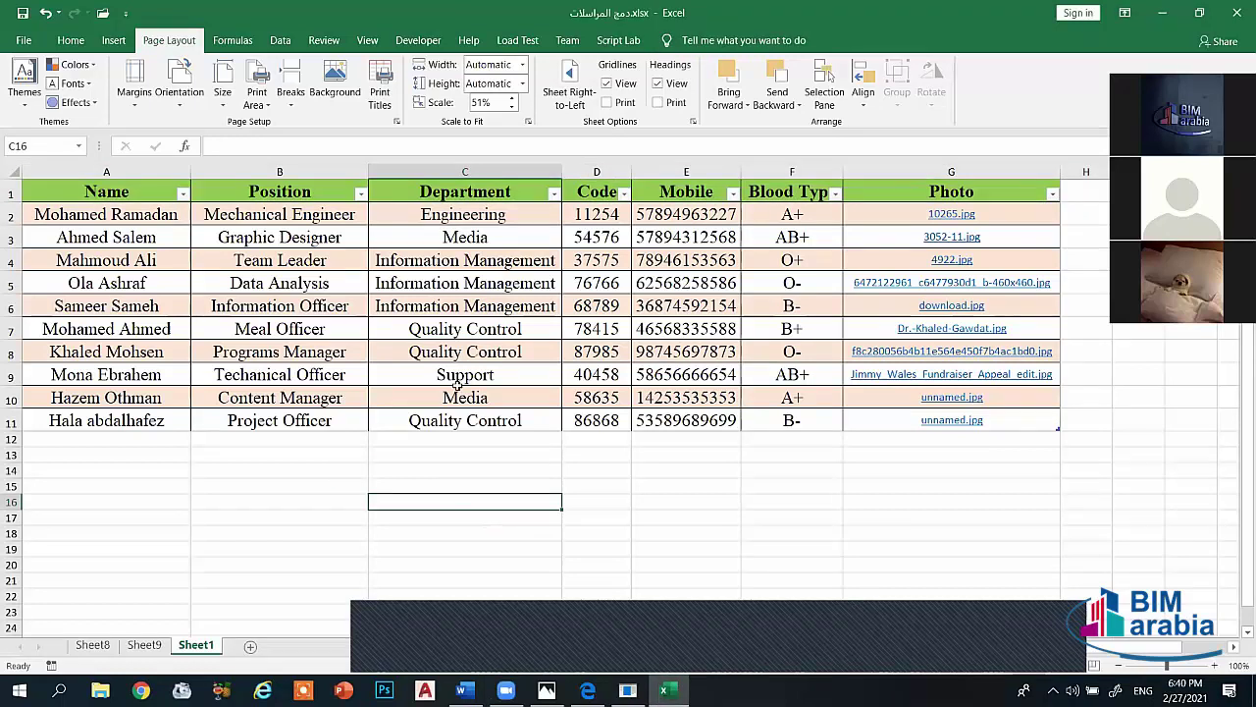
# - Set Rows to repeat at top to $1:$1 in Print Titles and preview the printout
pyautogui.click(397, 124)
pyautogui.click(472, 186)
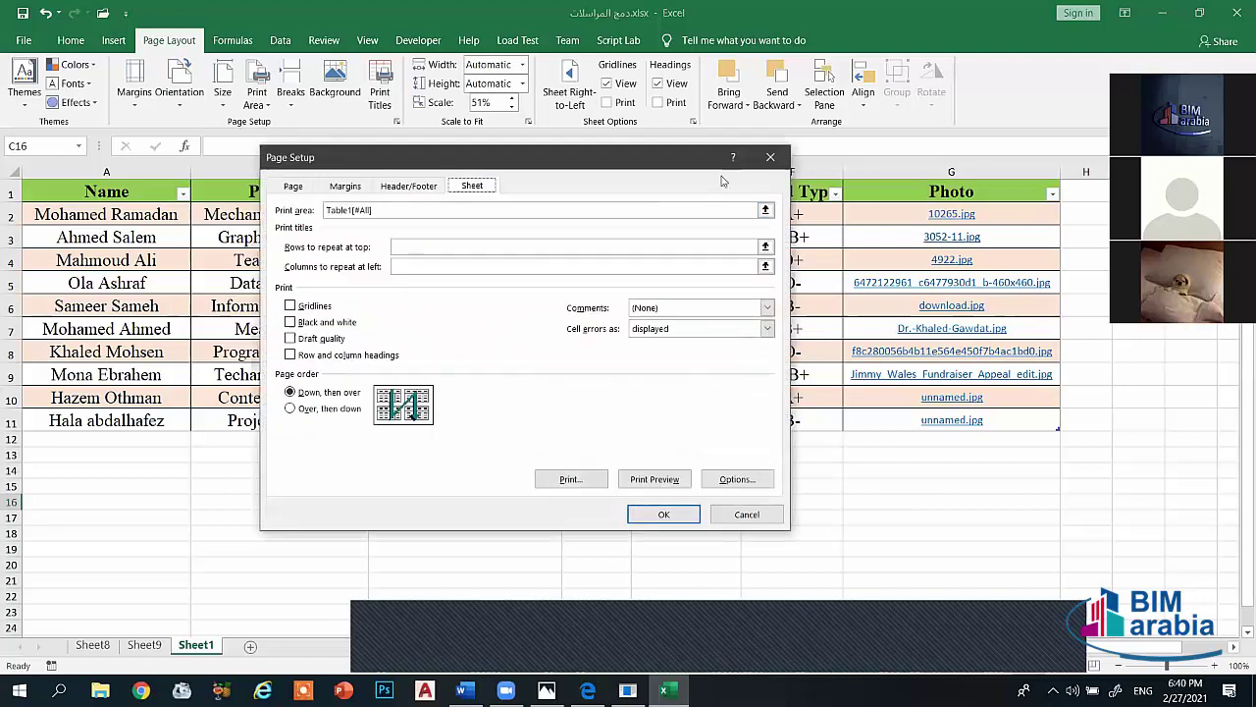
pyautogui.click(771, 157)
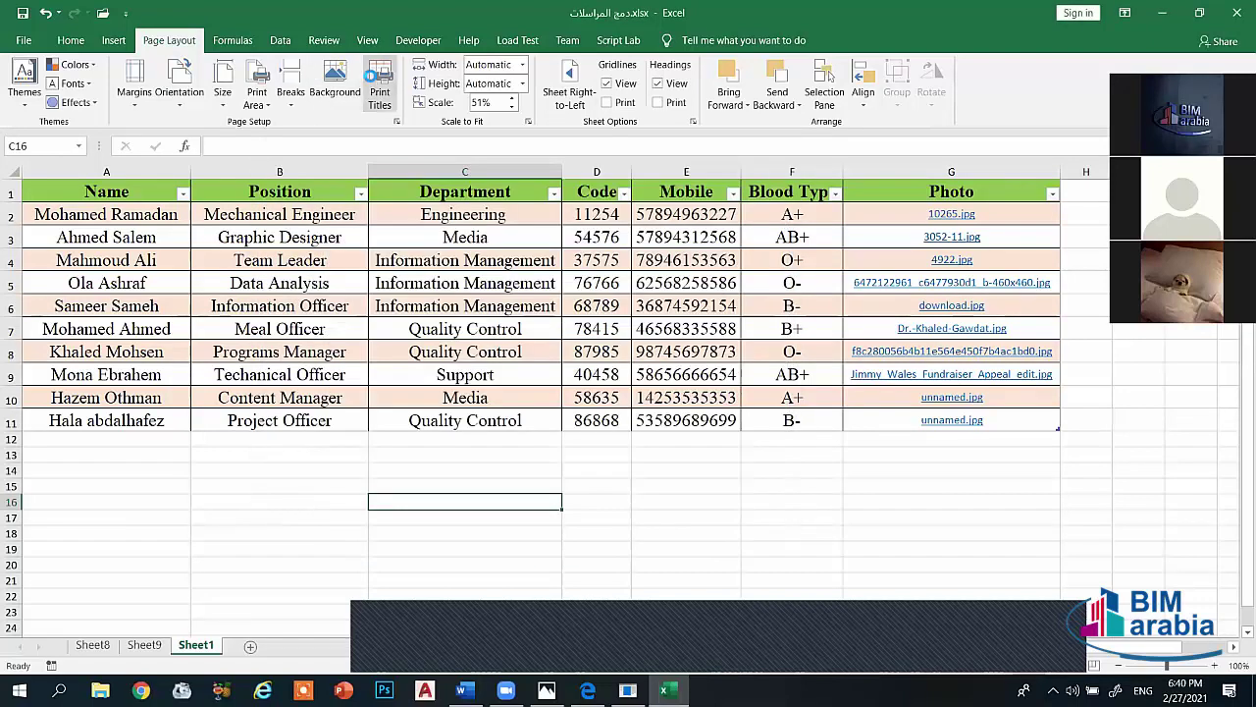
pyautogui.click(378, 86)
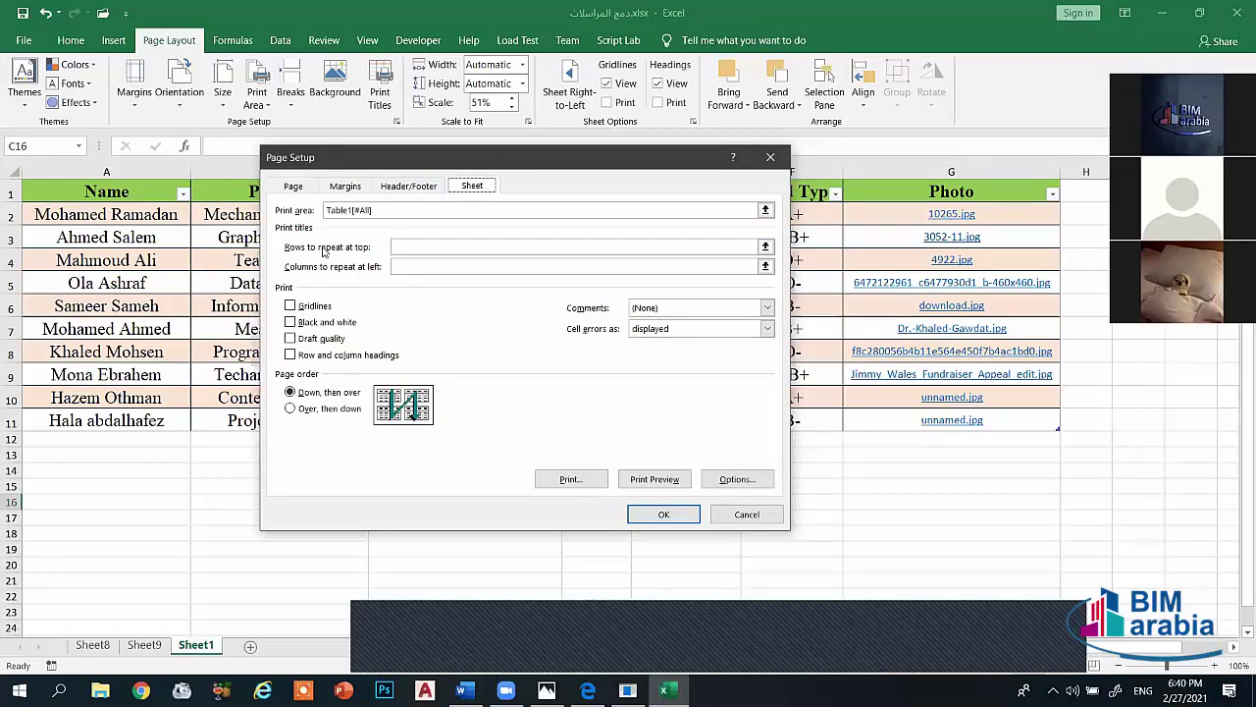
pyautogui.click(404, 247)
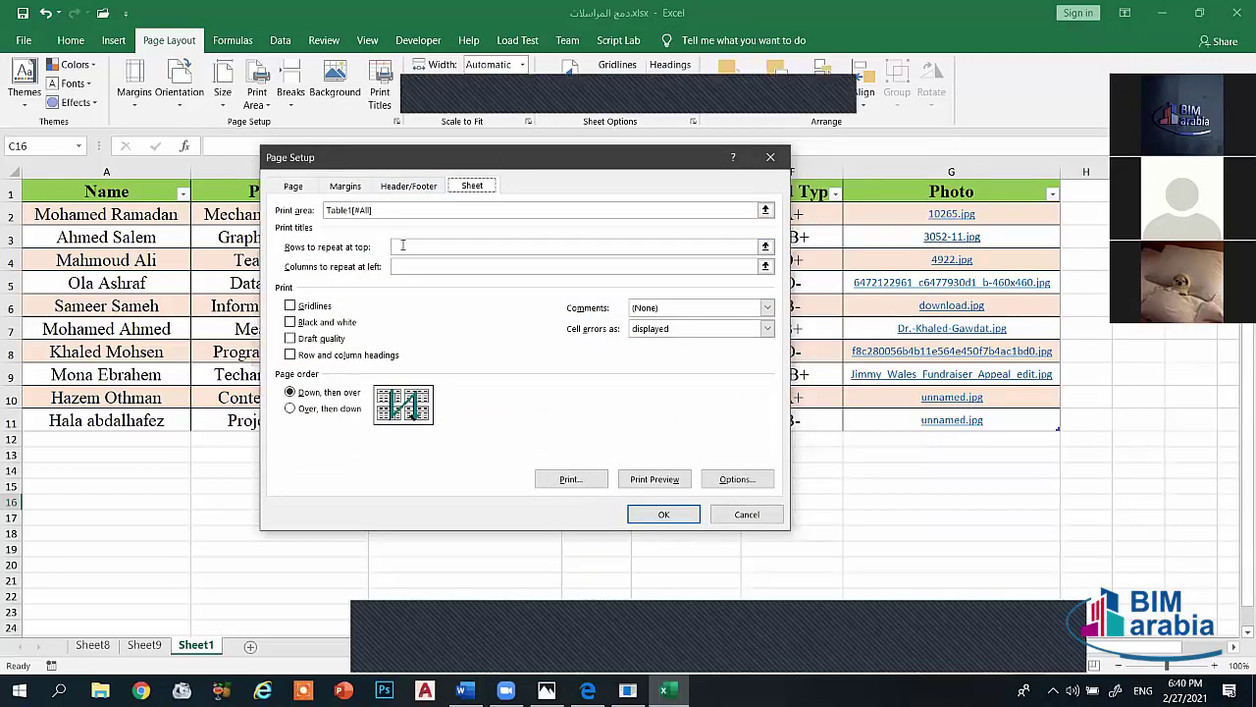
pyautogui.click(453, 264)
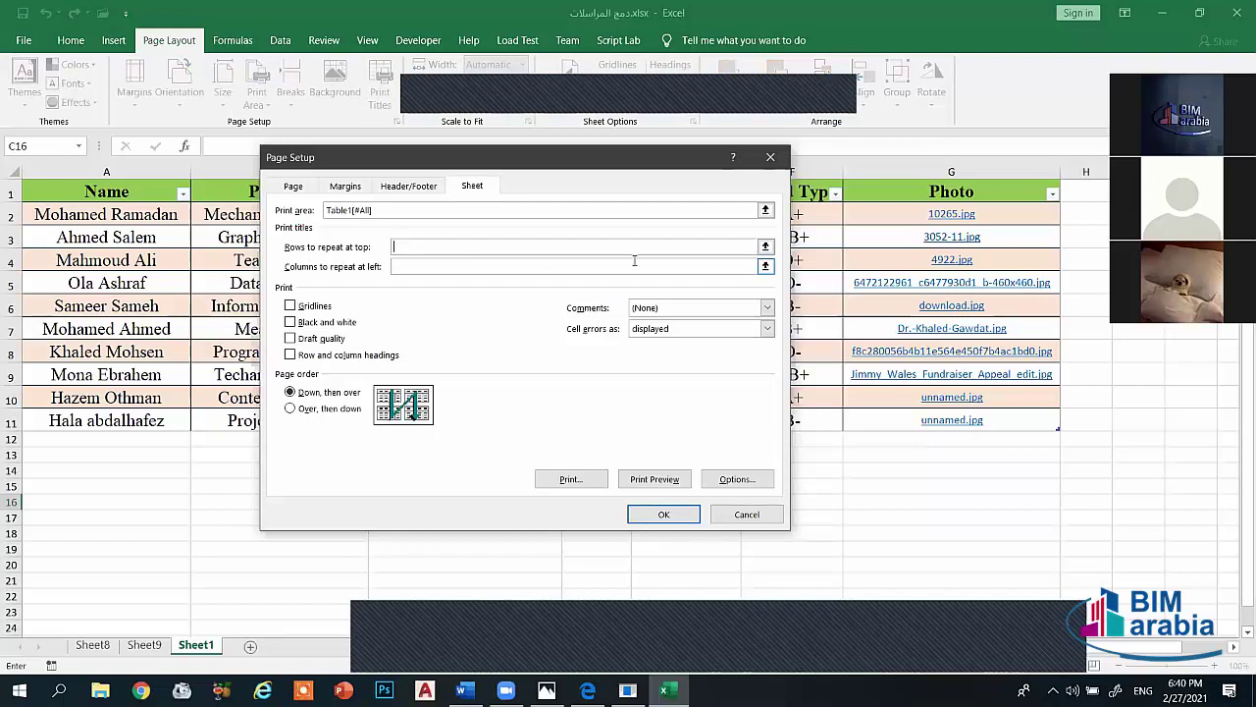
pyautogui.moveTo(539, 159); pyautogui.dragTo(567, 369)
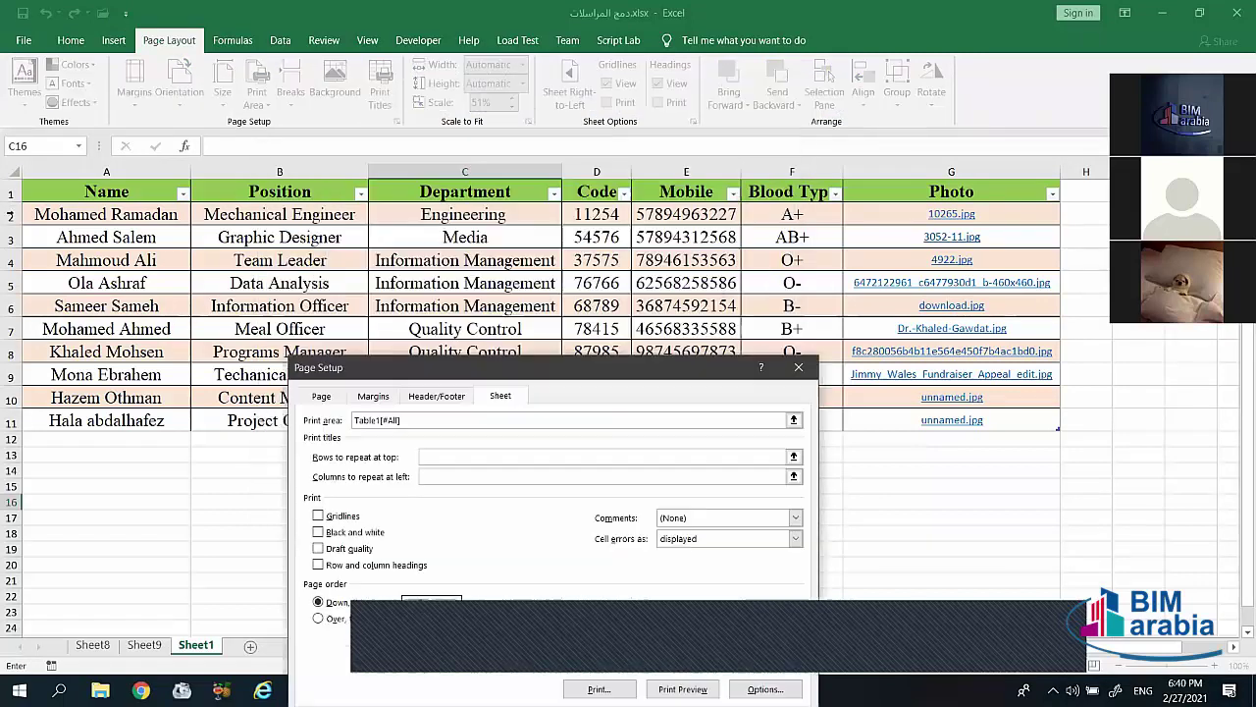
pyautogui.click(12, 192)
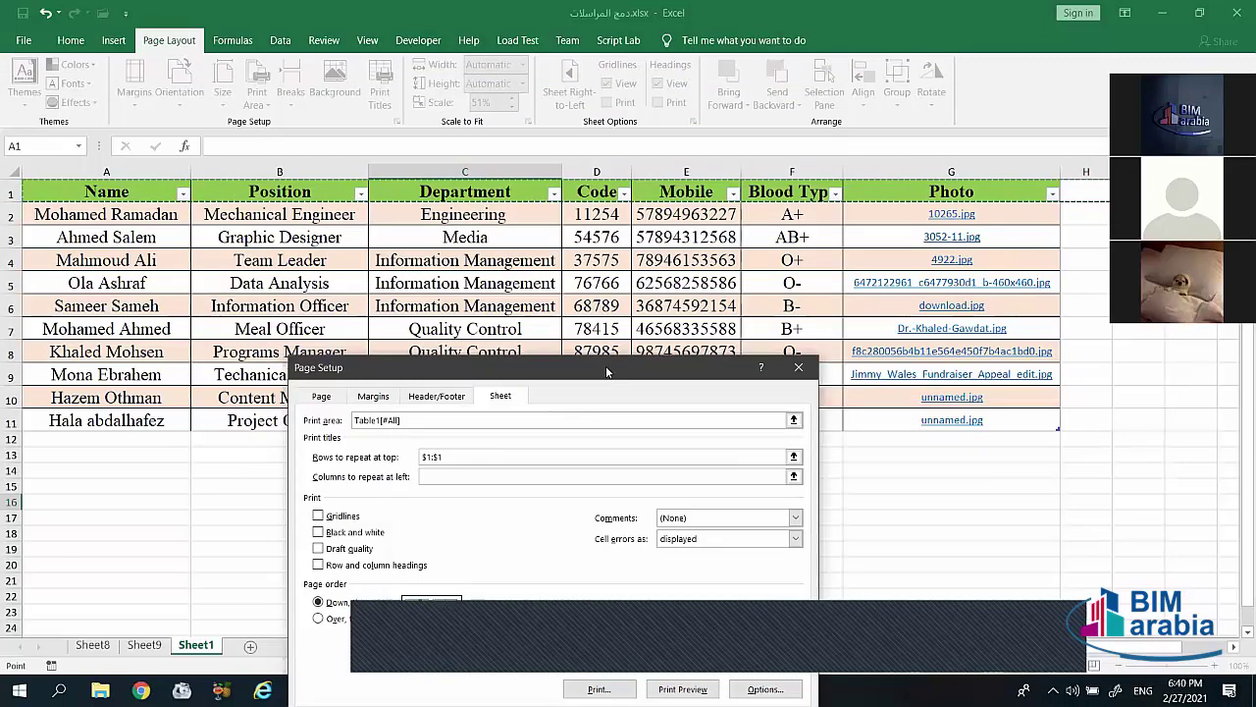
pyautogui.moveTo(607, 371); pyautogui.dragTo(563, 147)
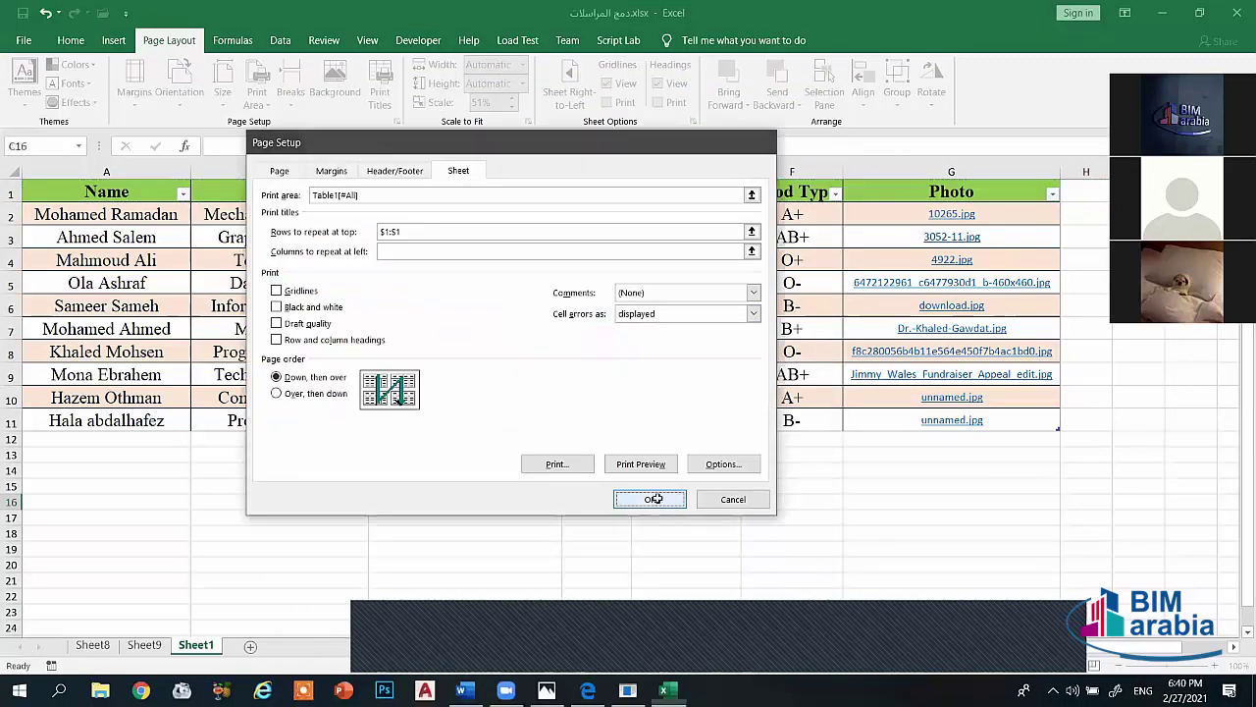
pyautogui.click(652, 498)
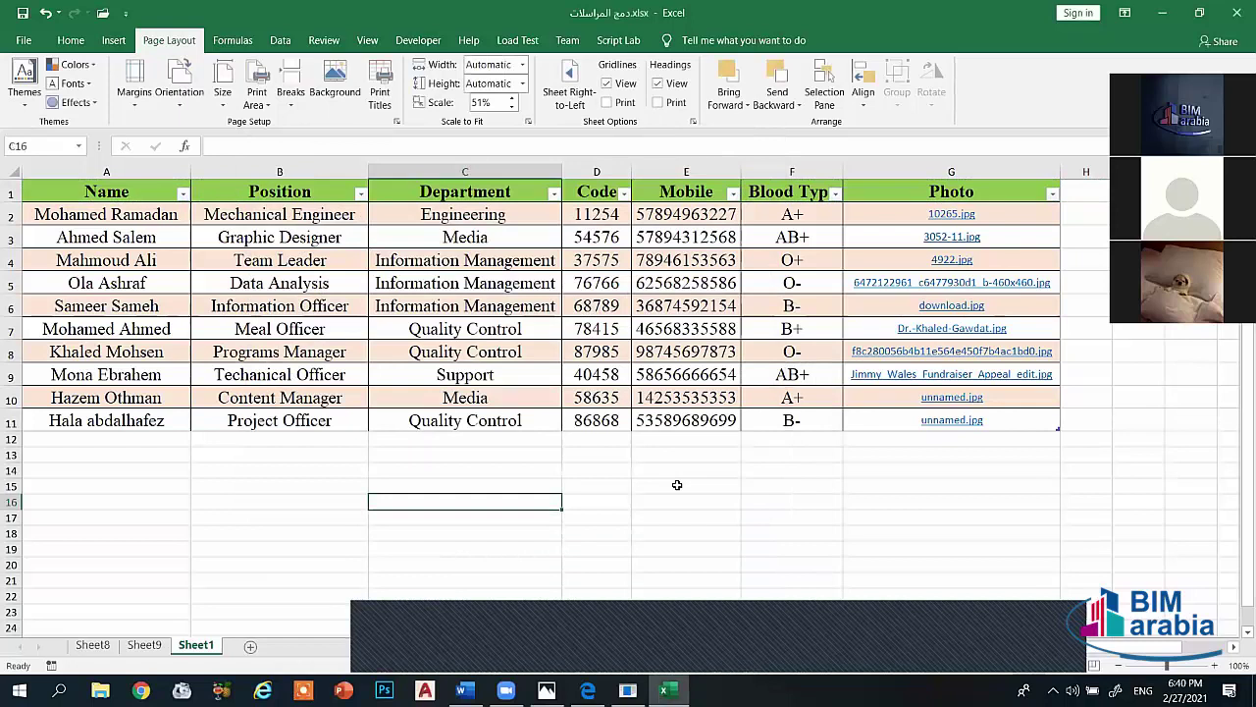
pyautogui.hotkey('ctrl', 'p')
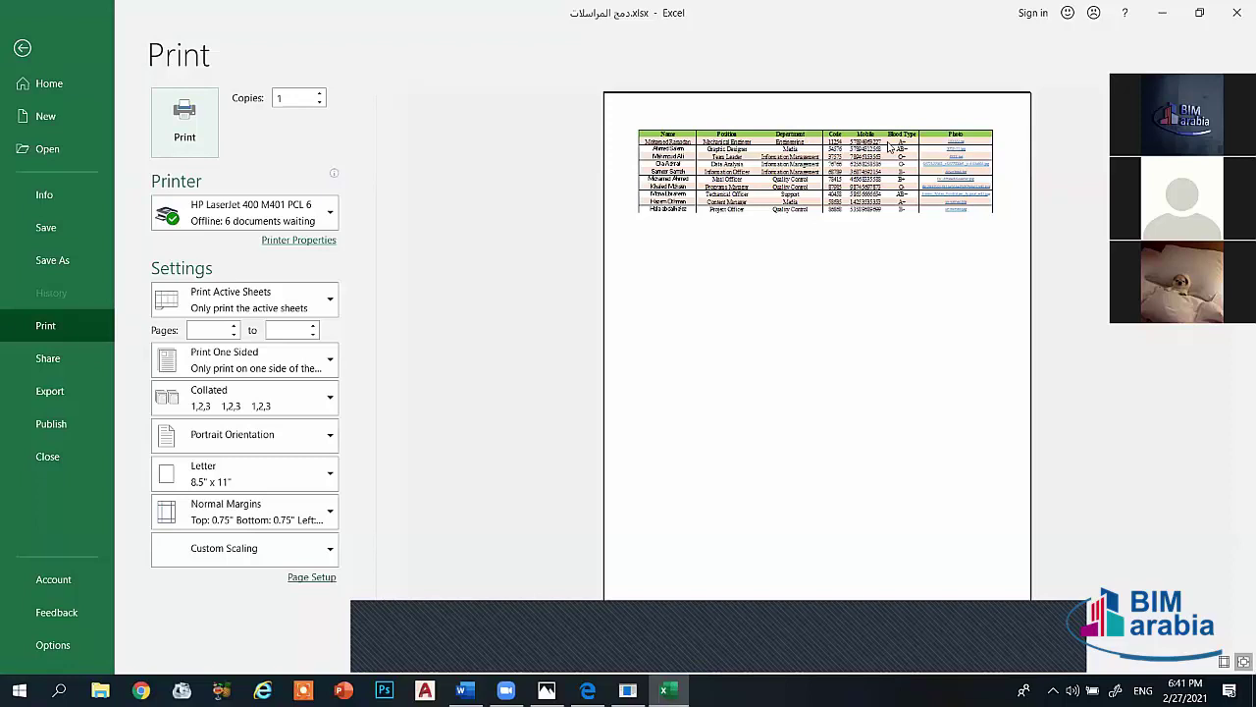
pyautogui.press('Escape')
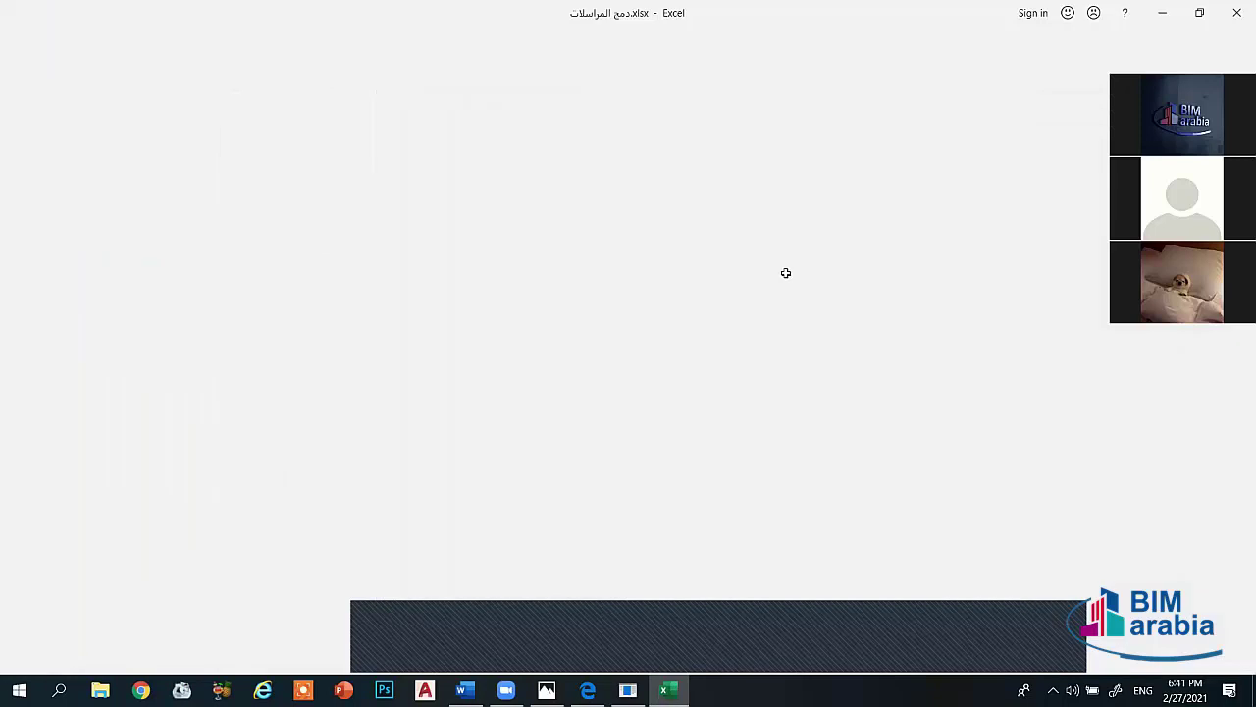
pyautogui.scroll(-4, 718, 353)
pyautogui.scroll(3, 718, 353)
pyautogui.scroll(1, 707, 350)
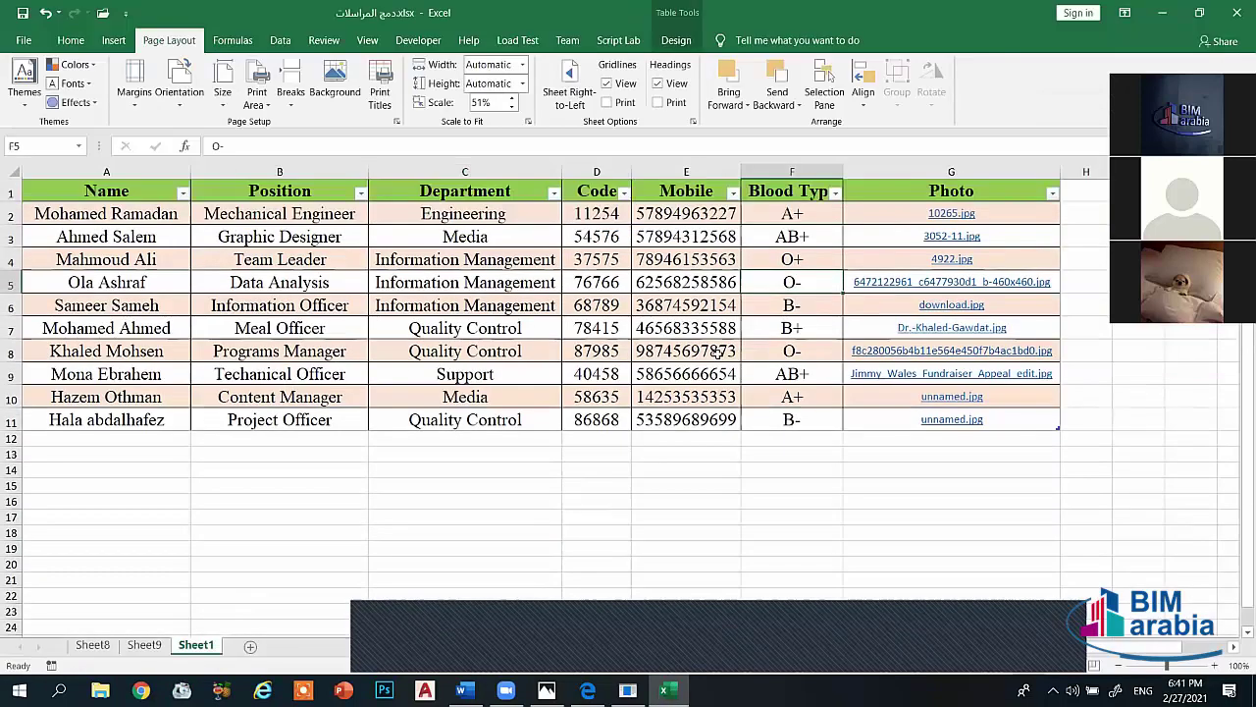
pyautogui.scroll(-1, 702, 348)
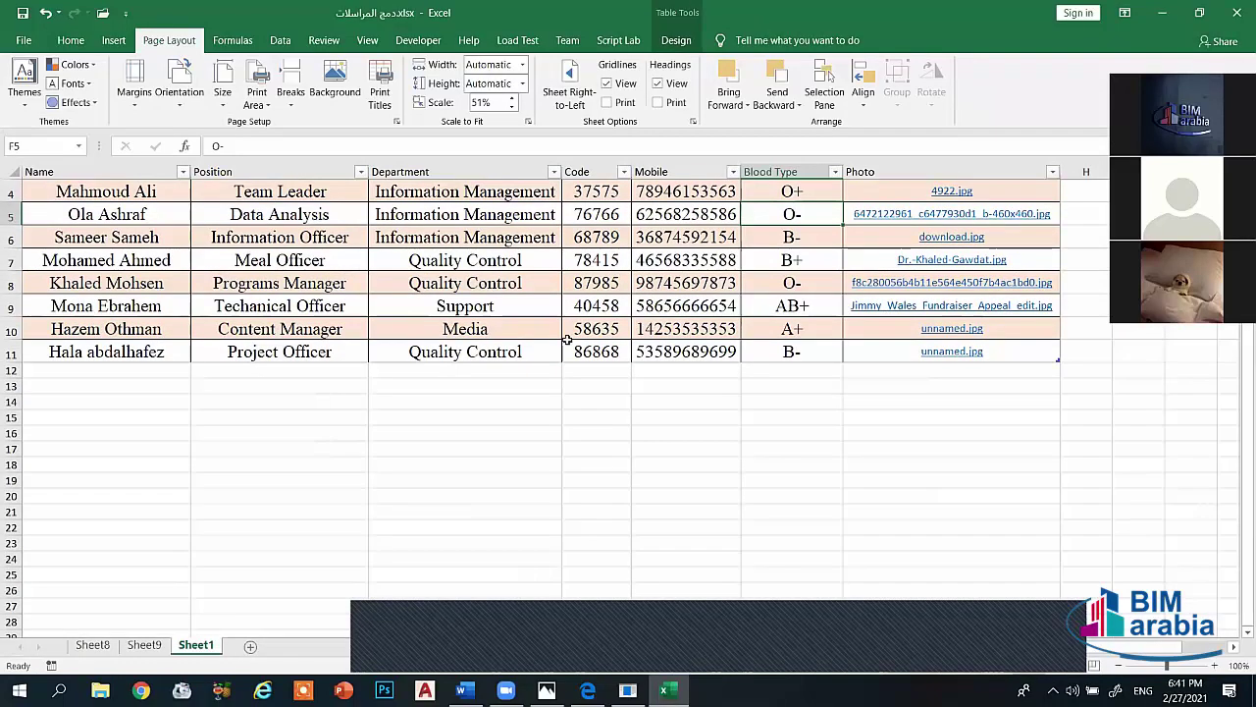
pyautogui.scroll(-1, 567, 339)
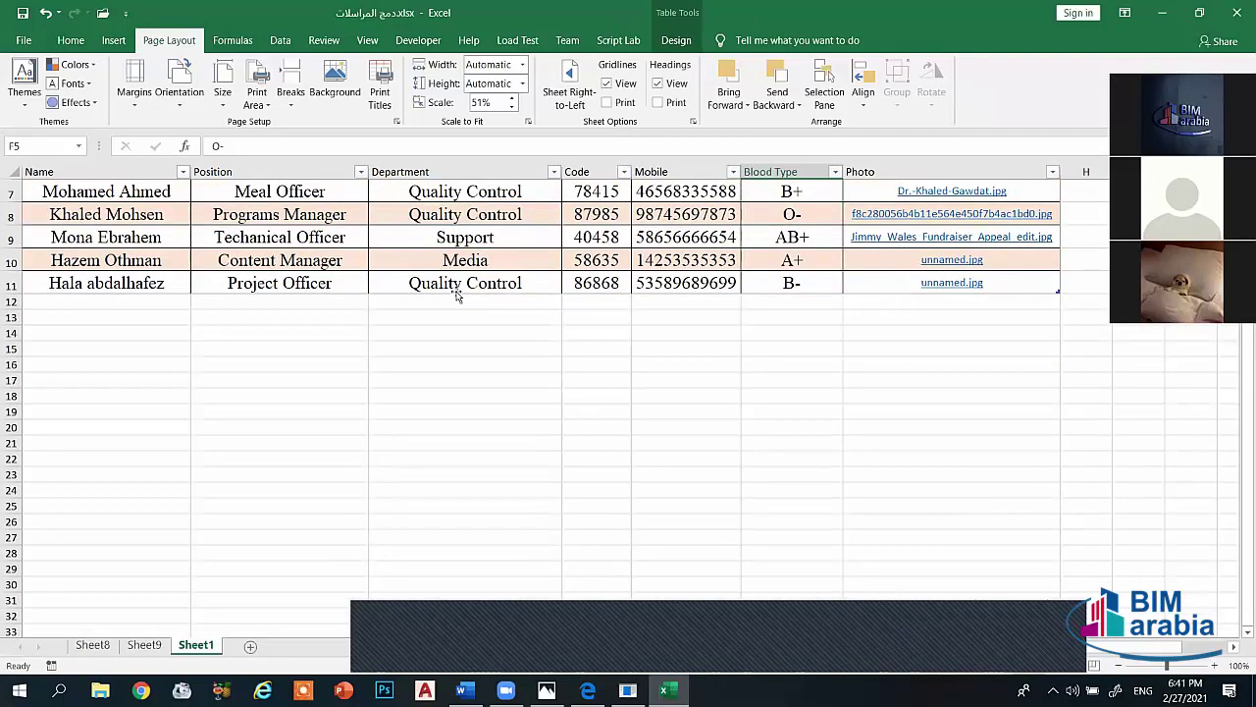
pyautogui.click(429, 292)
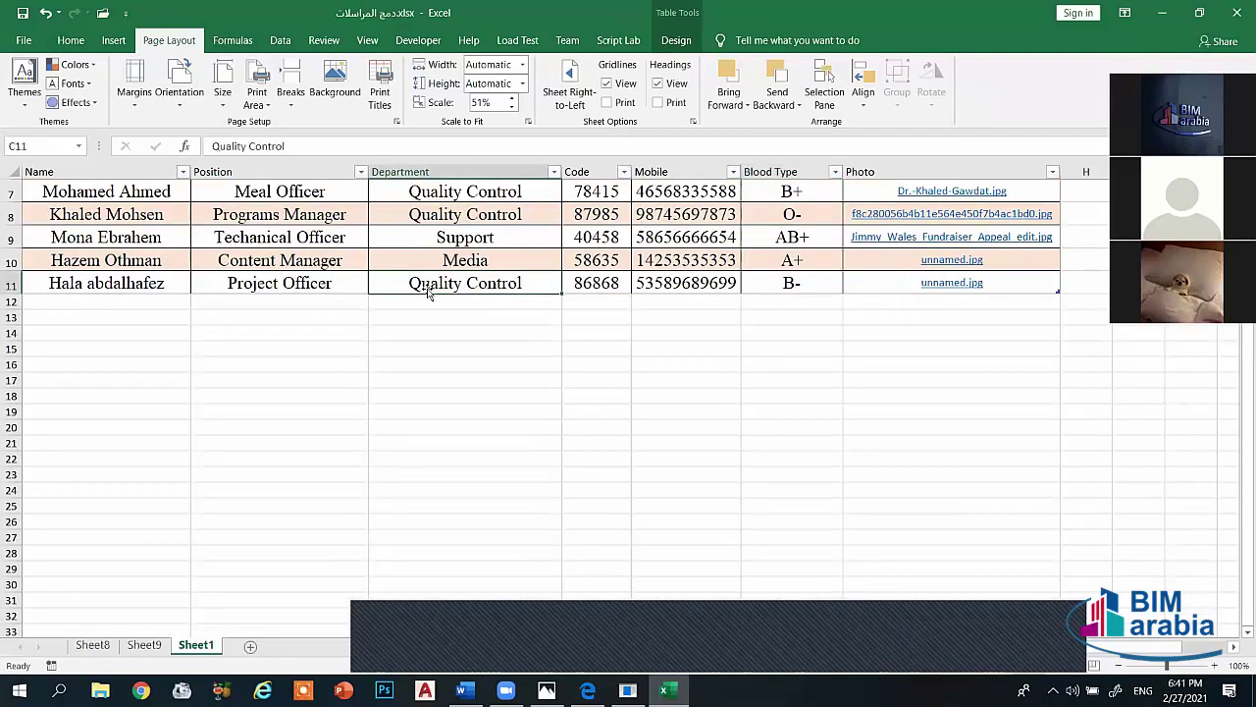
pyautogui.click(319, 285)
pyautogui.click(464, 283)
pyautogui.scroll(2, 518, 300)
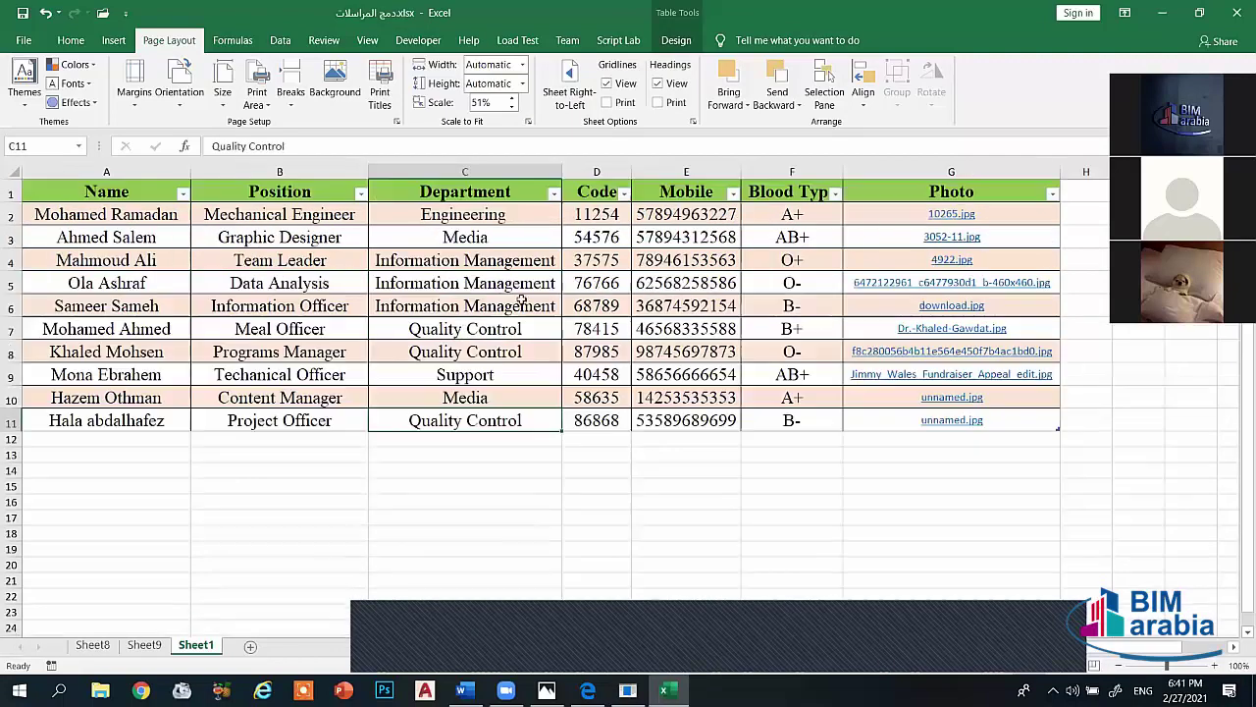
# - Select row 1 and apply Freeze Top Row from the View tab's Freeze Panes
pyautogui.click(10, 193)
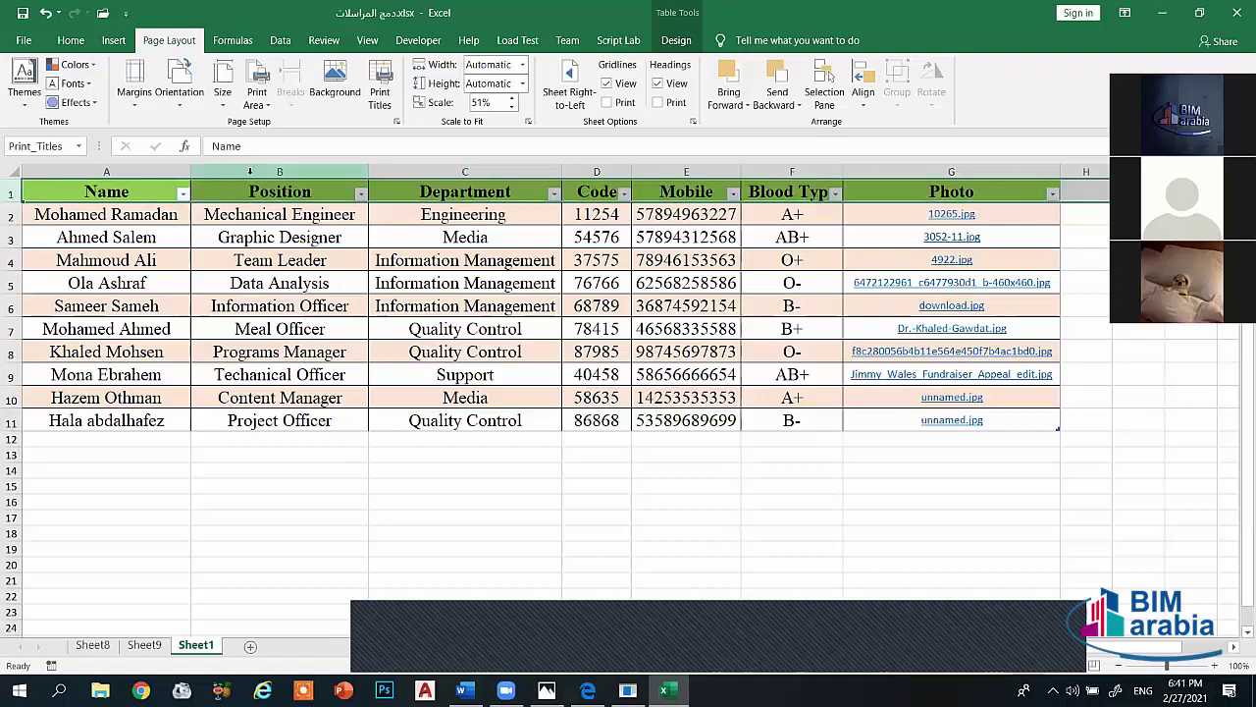
pyautogui.click(332, 41)
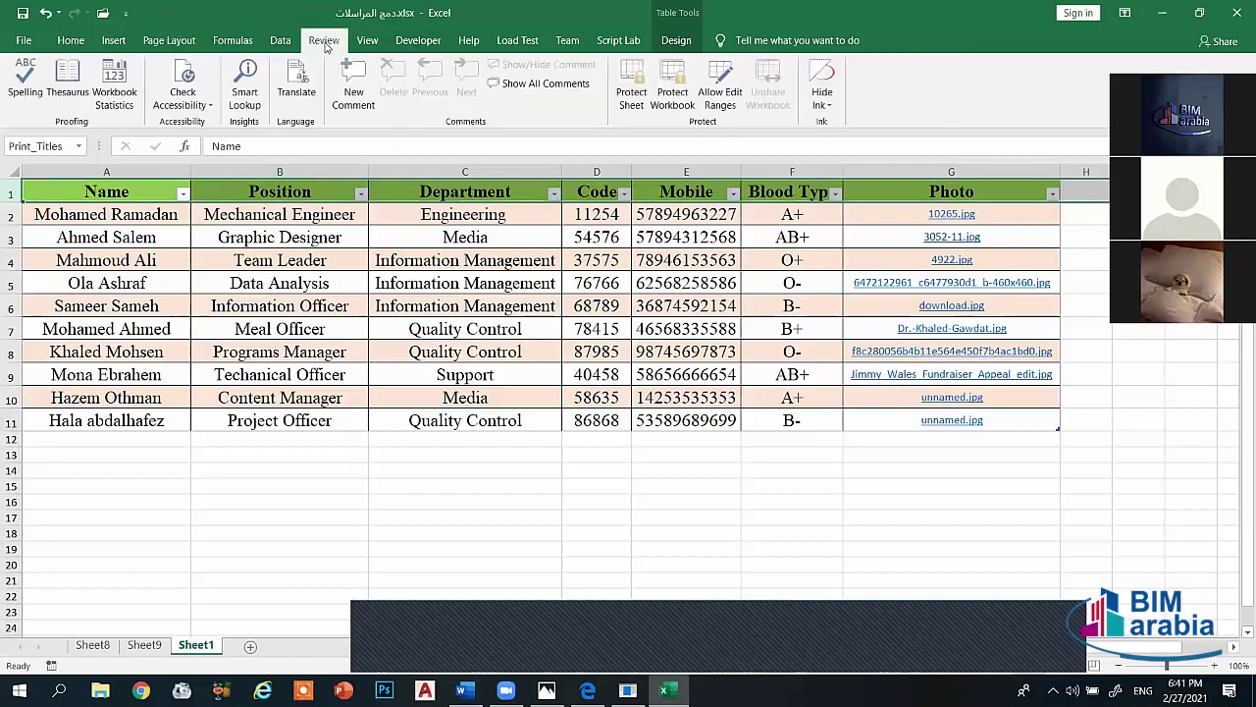
pyautogui.click(366, 41)
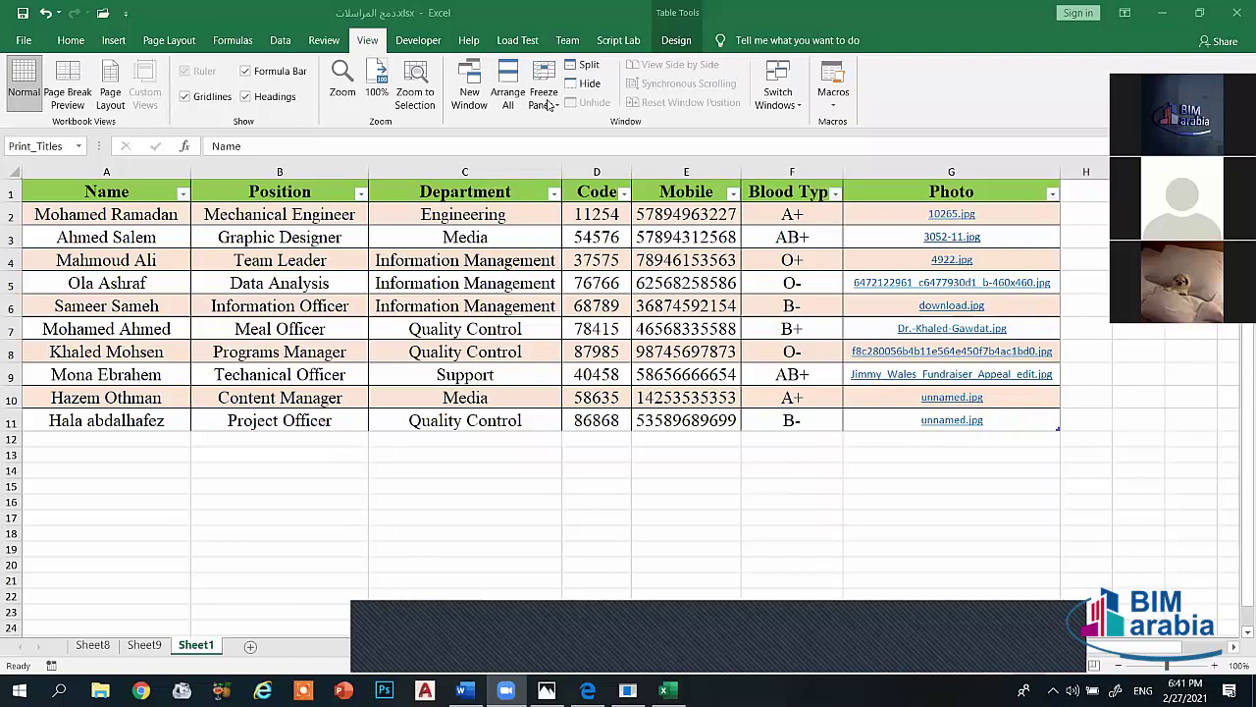
pyautogui.click(547, 102)
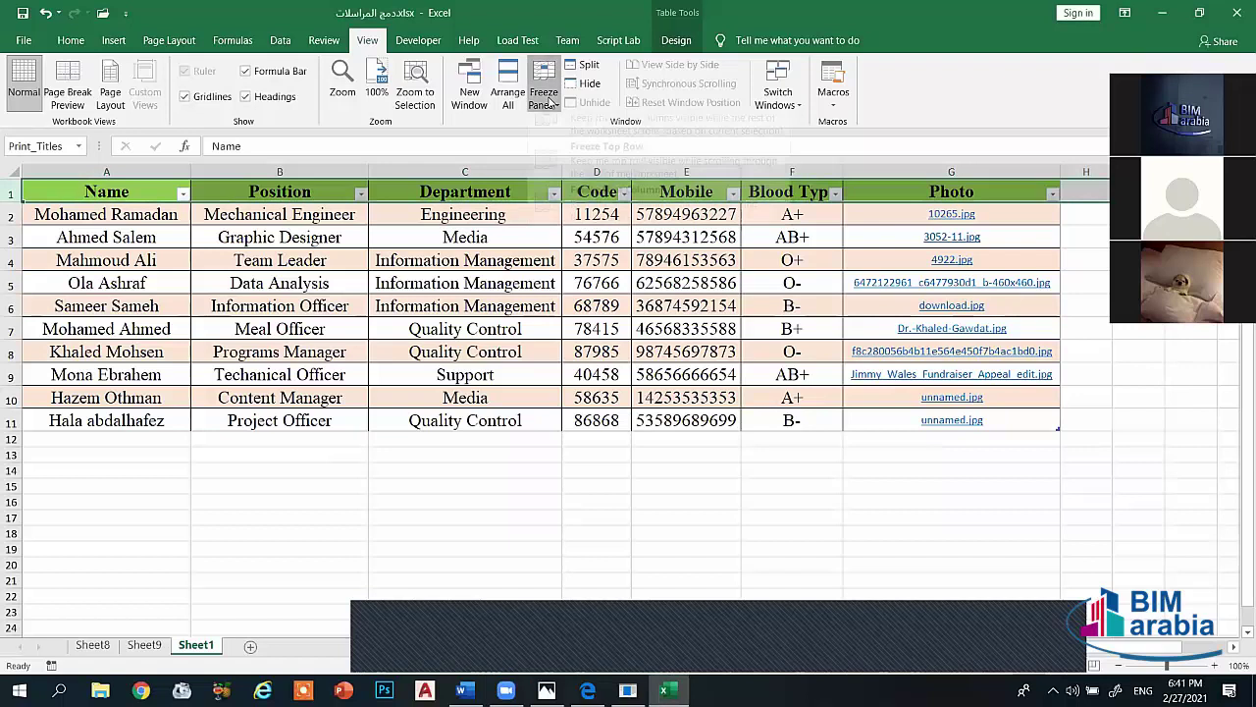
pyautogui.click(552, 102)
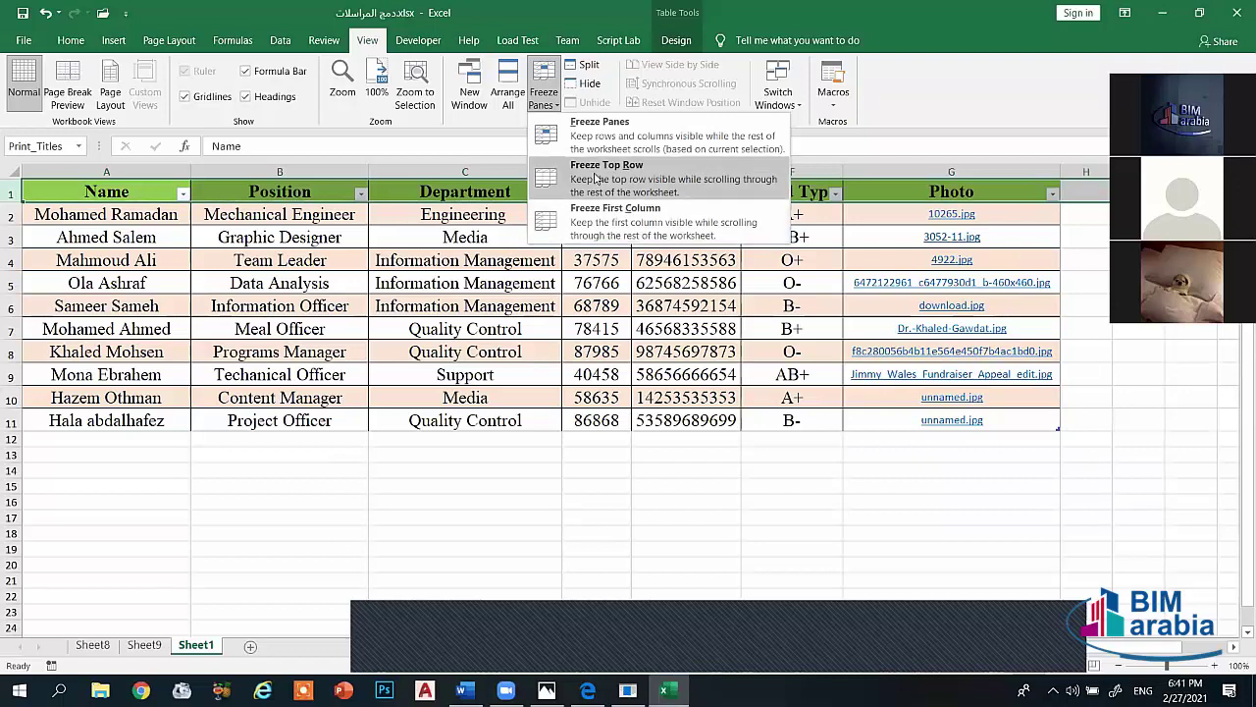
pyautogui.click(605, 174)
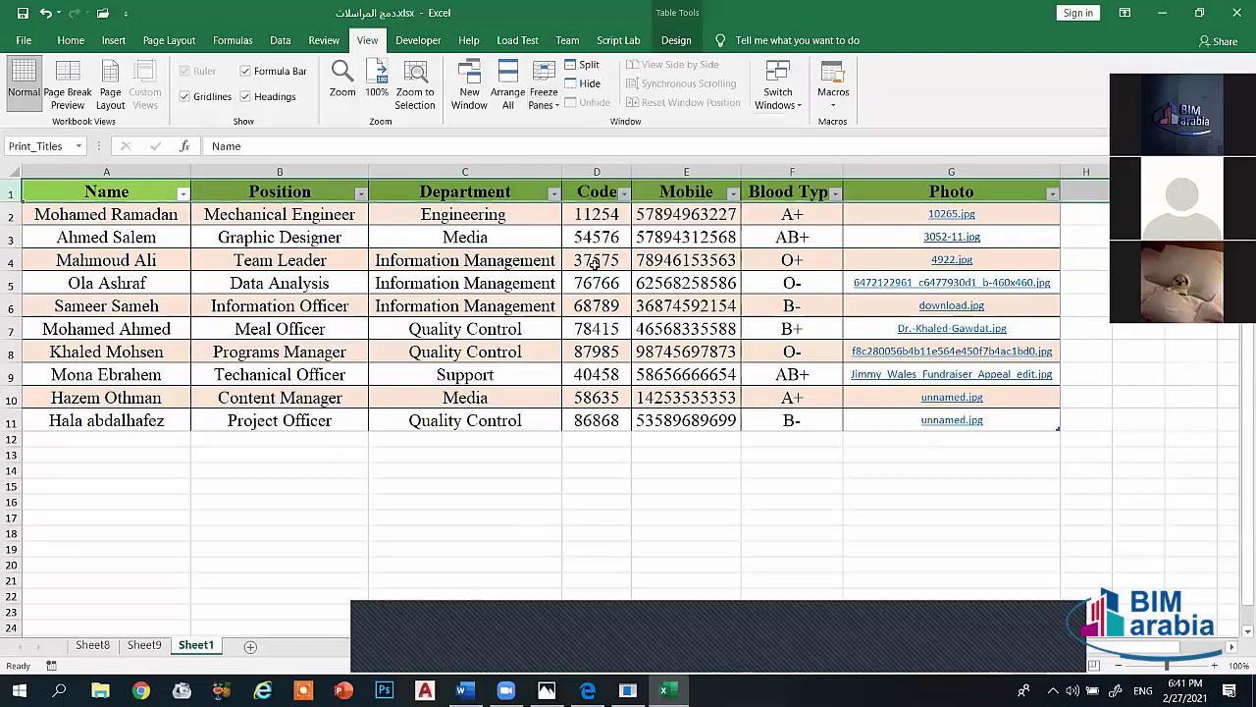
# - Scroll to check the frozen header row, then unfreeze the panes
pyautogui.click(640, 470)
pyautogui.scroll(-2, 641, 452)
pyautogui.scroll(-3, 641, 453)
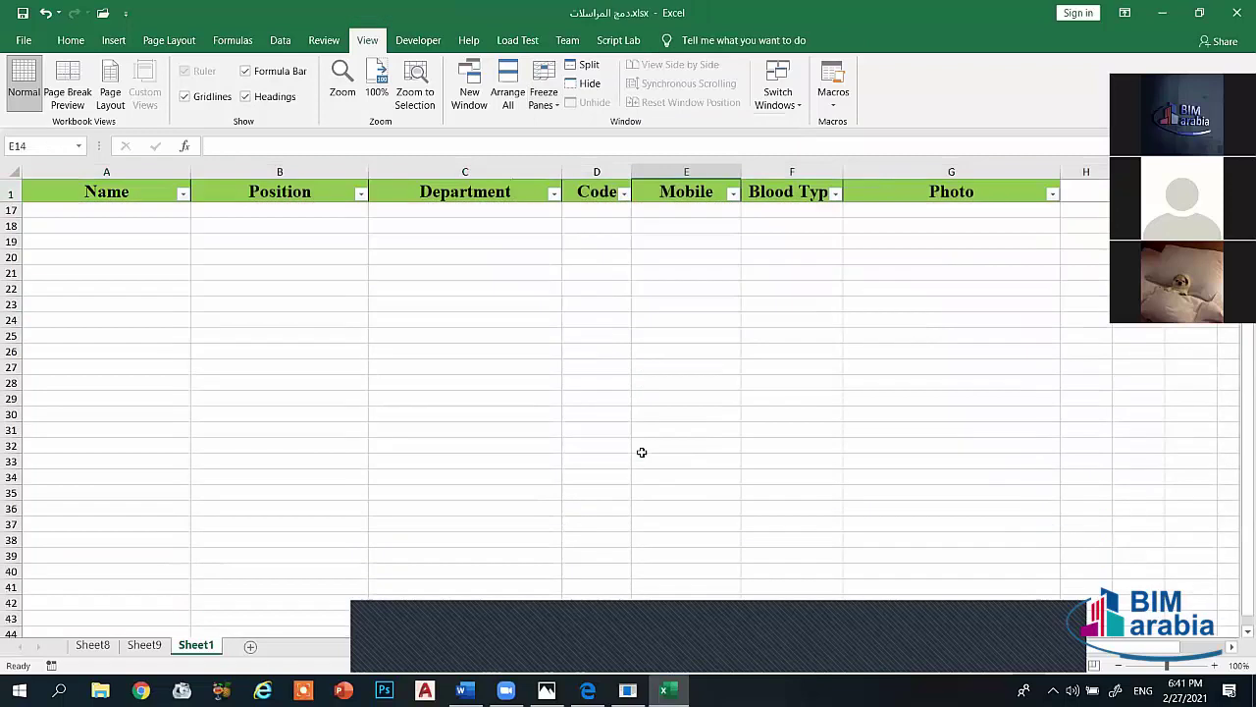
pyautogui.scroll(-7, 641, 451)
pyautogui.scroll(-1, 643, 450)
pyautogui.scroll(-2, 642, 449)
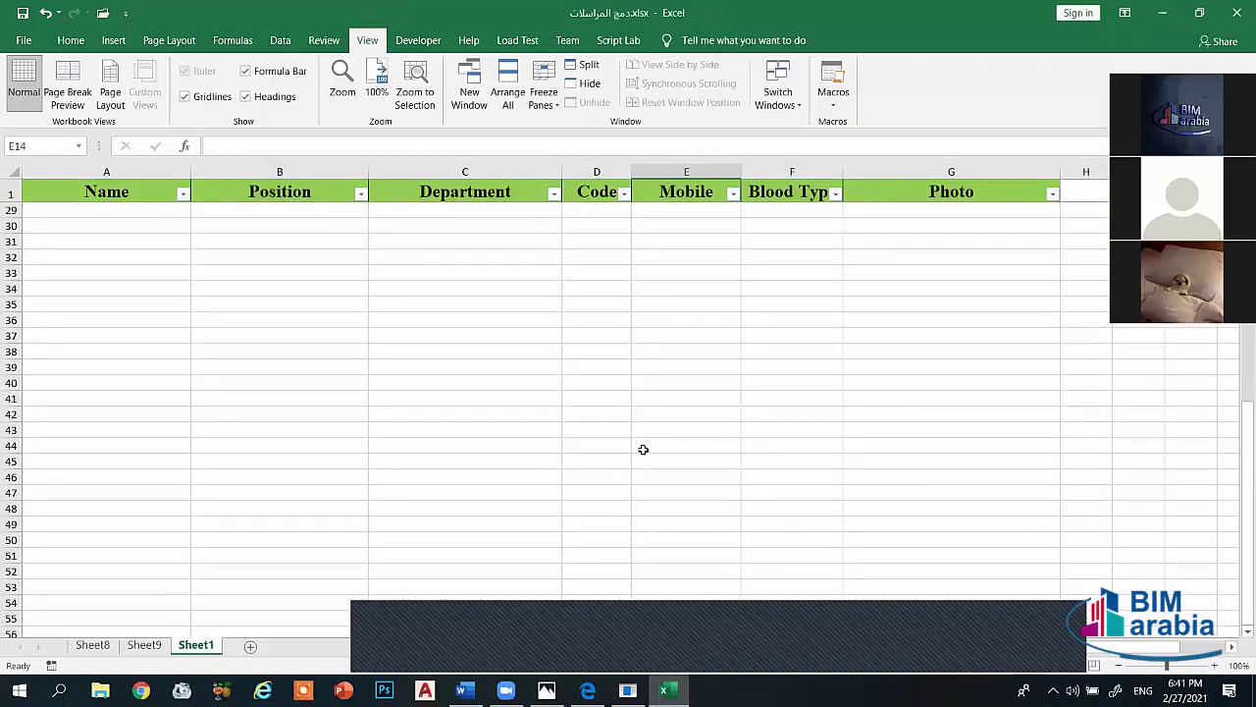
pyautogui.scroll(12, 643, 447)
pyautogui.scroll(3, 643, 447)
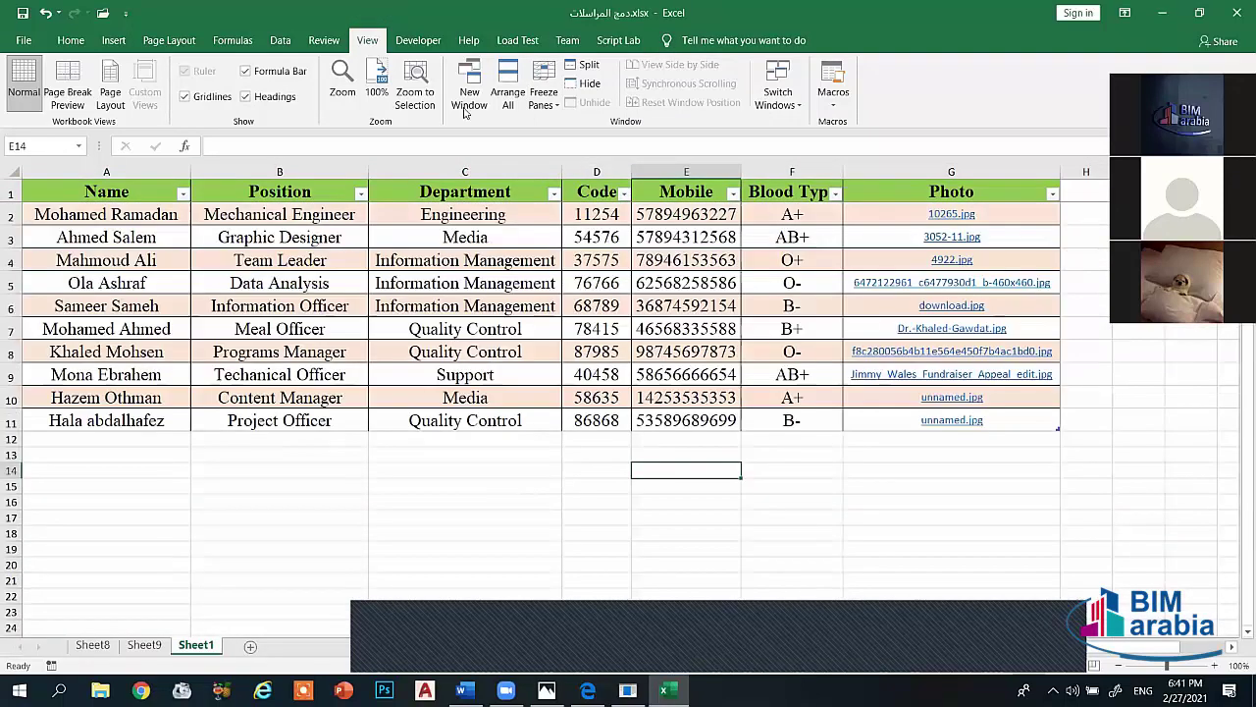
pyautogui.click(543, 98)
pyautogui.click(599, 138)
# - Freeze the first column (Name) and scroll sideways to check it stays visible
pyautogui.scroll(-1, 599, 295)
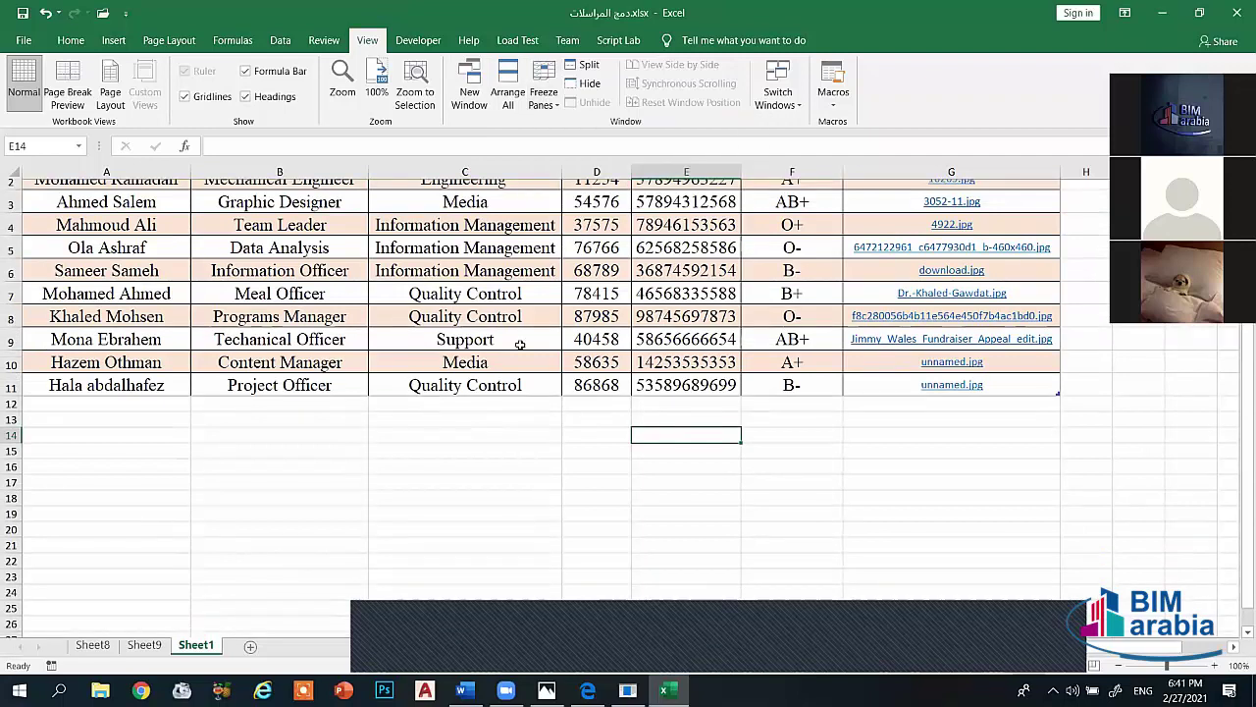
pyautogui.scroll(2, 599, 294)
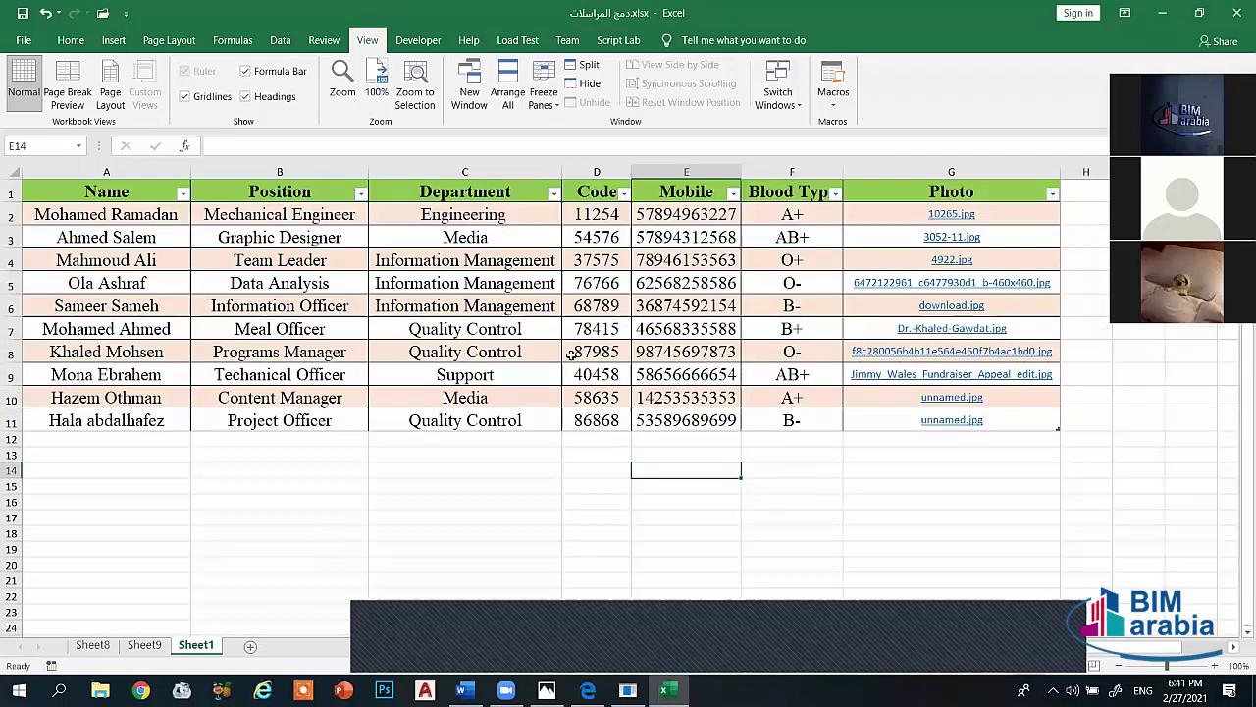
pyautogui.click(553, 108)
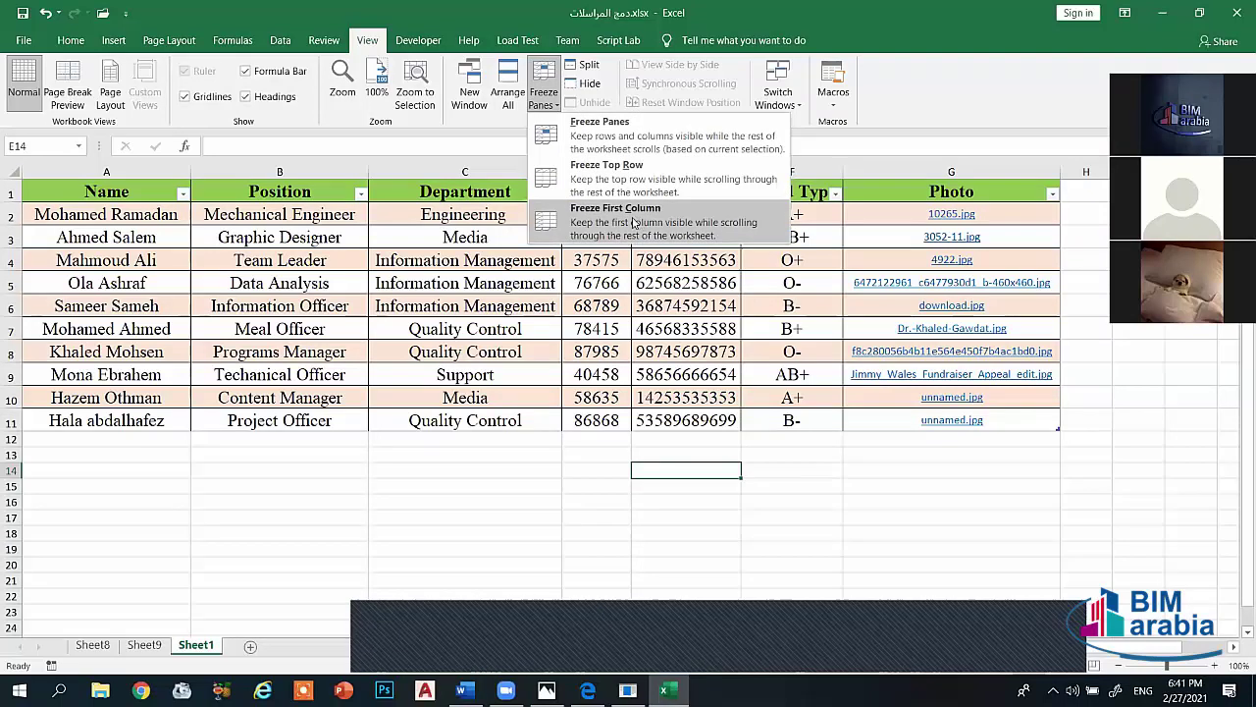
pyautogui.click(634, 222)
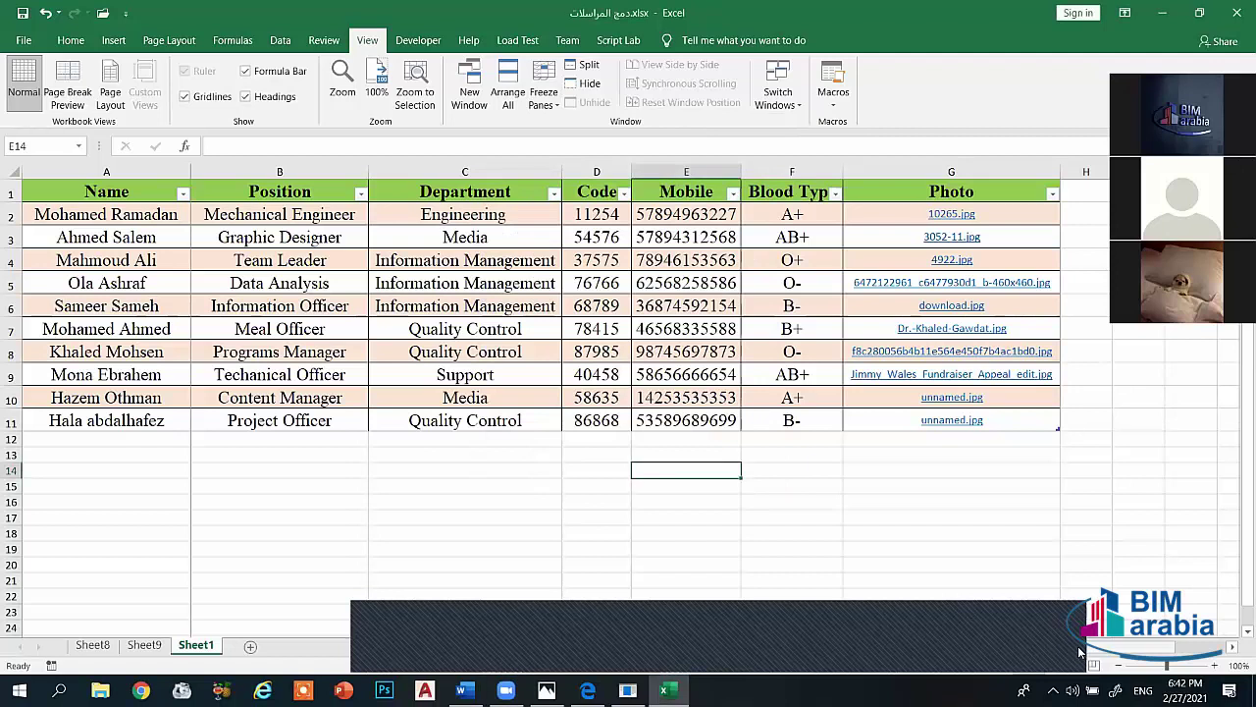
pyautogui.moveTo(1092, 647)
pyautogui.mouseDown()
pyautogui.moveTo(1156, 647)
pyautogui.moveTo(876, 656)
pyautogui.moveTo(691, 611)
pyautogui.moveTo(568, 598)
pyautogui.mouseUp()
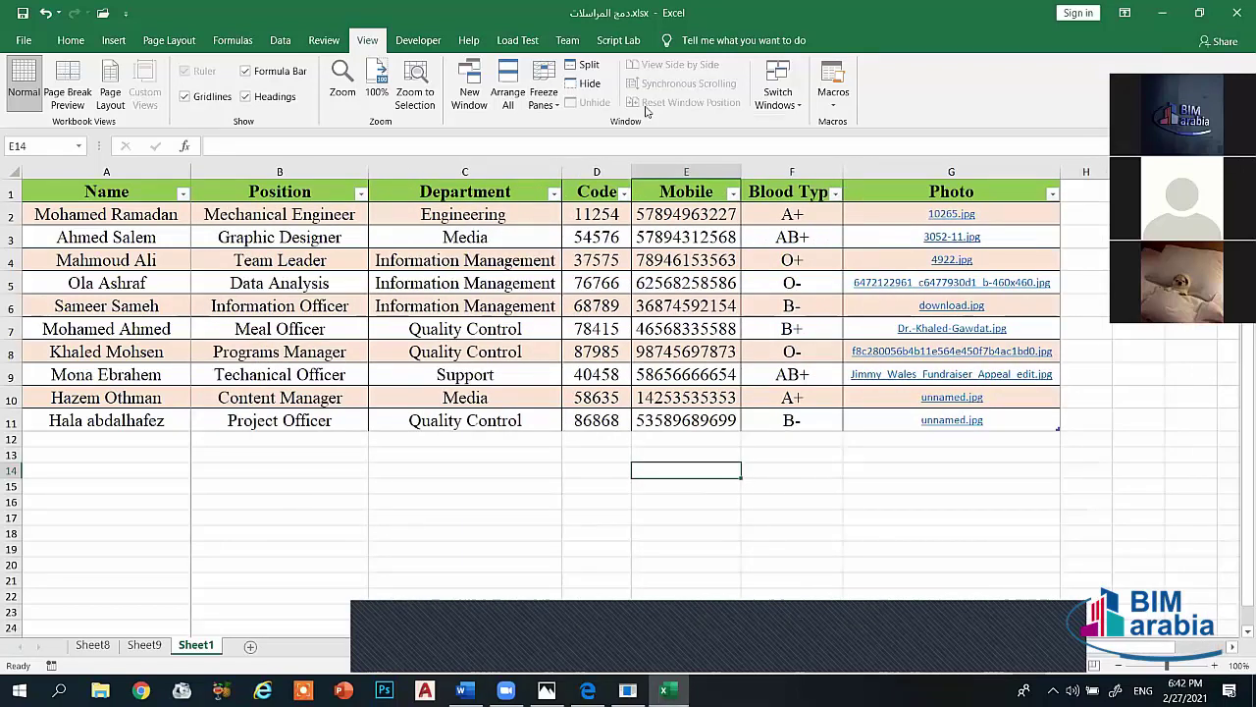
pyautogui.click(543, 95)
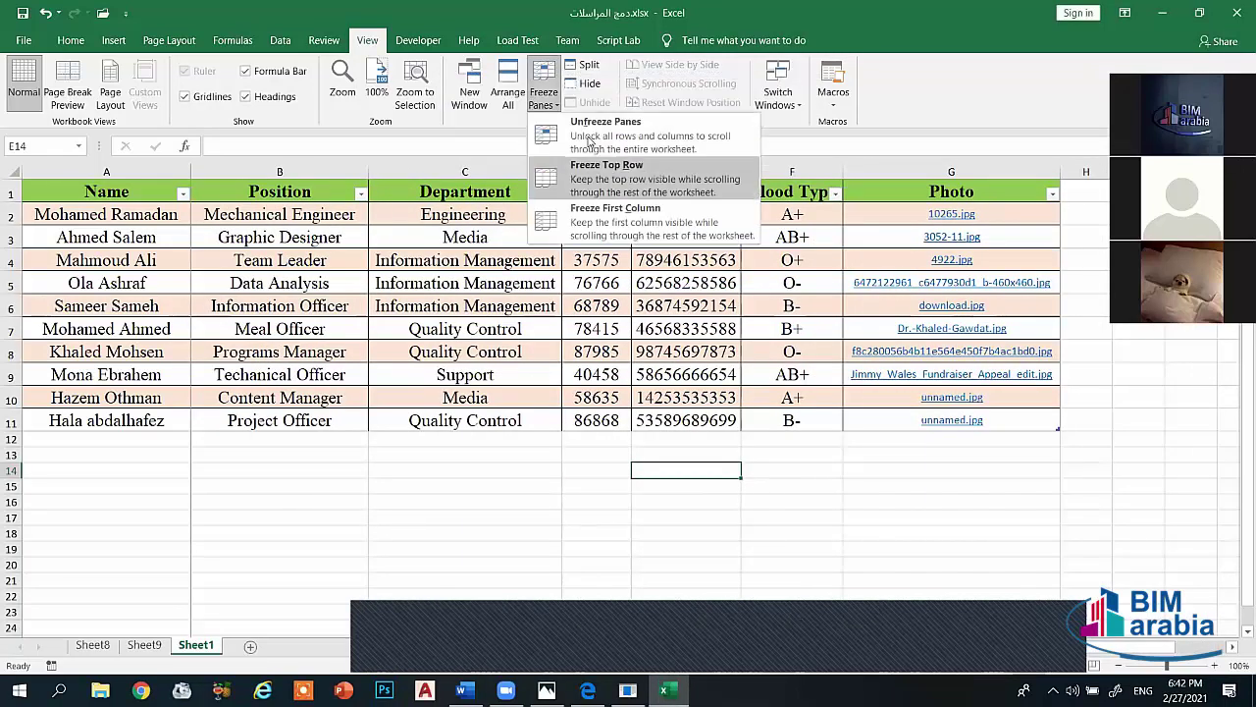
# - Show the Page Layout tab, then bring Word forward and hide it from the taskbar
pyautogui.click(589, 203)
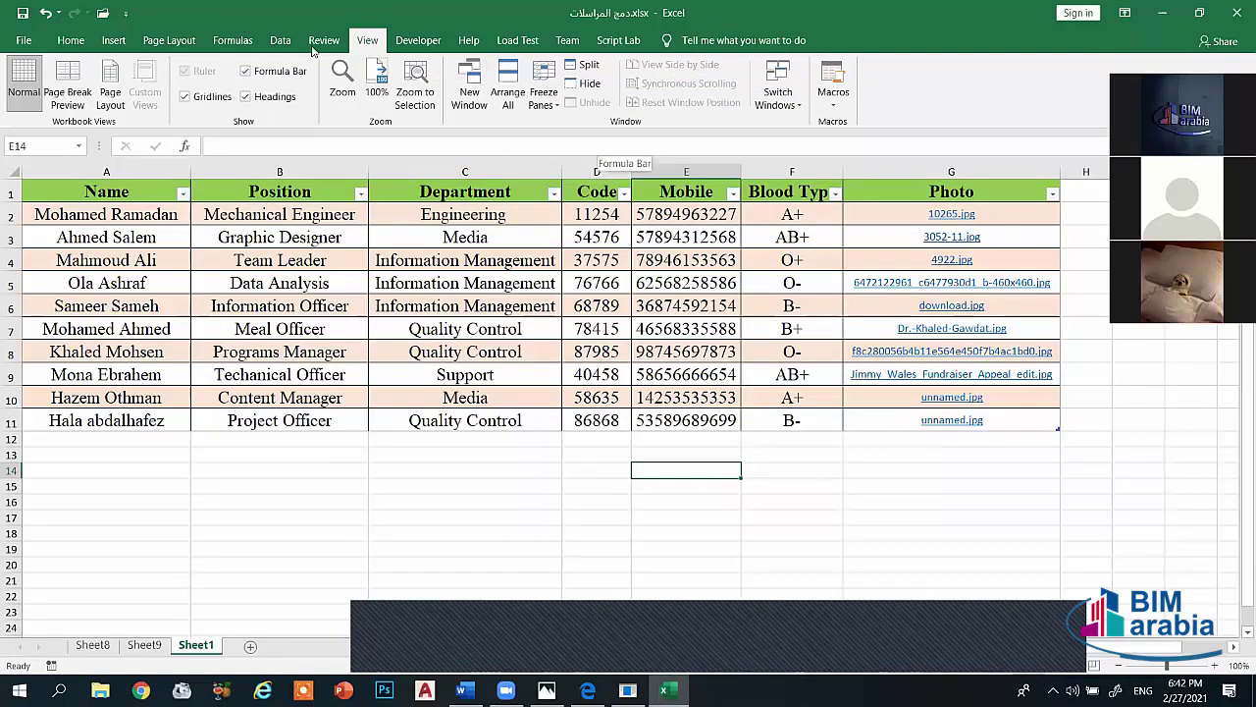
pyautogui.scroll(1, 314, 45)
pyautogui.scroll(2, 195, 44)
pyautogui.click(196, 43)
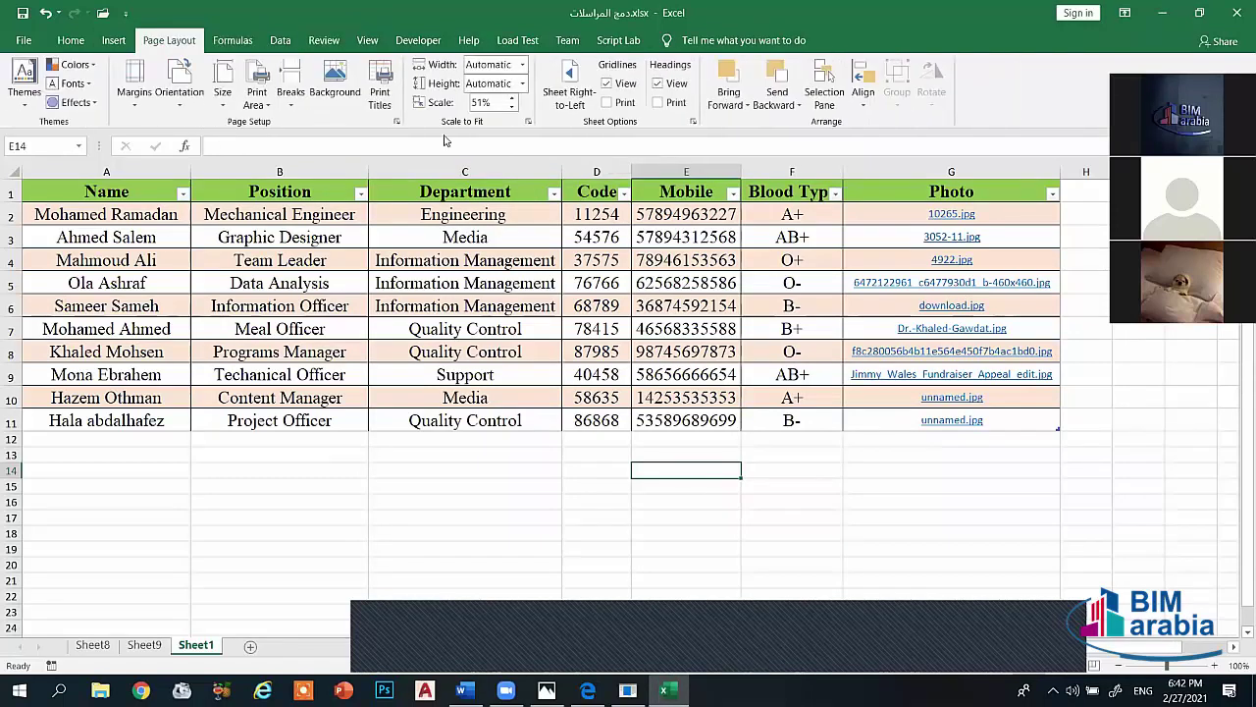
pyautogui.click(731, 423)
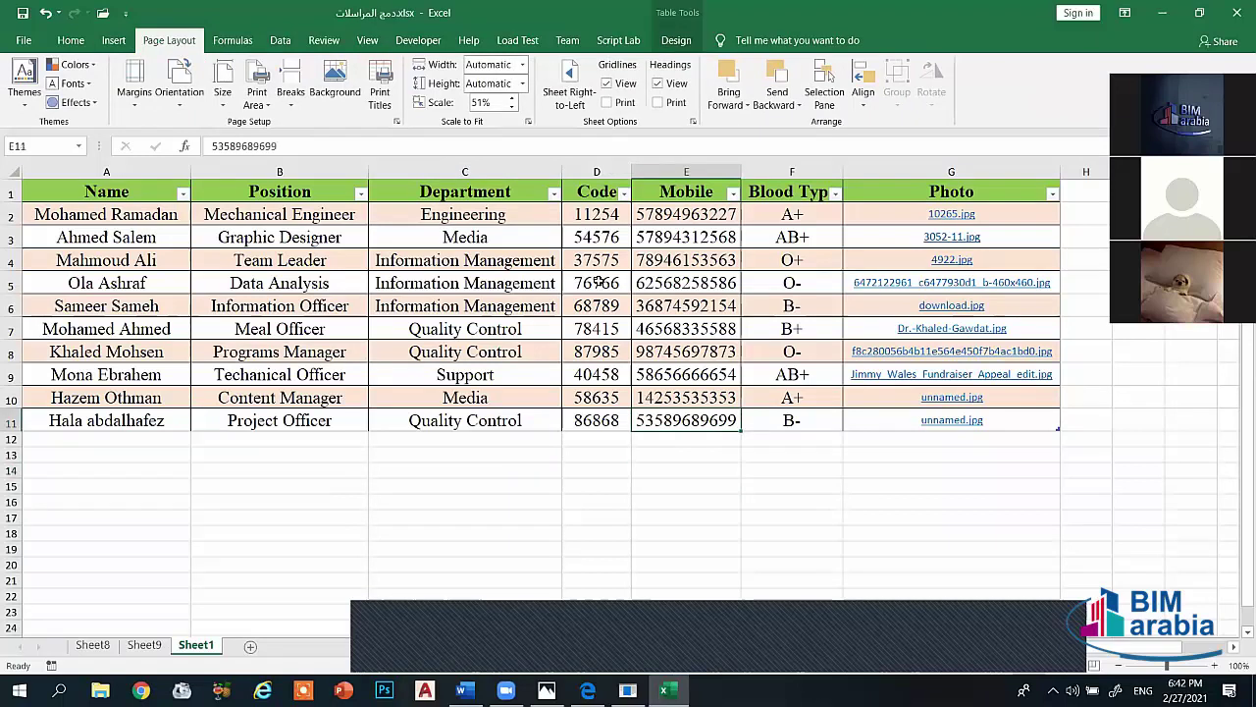
pyautogui.click(774, 513)
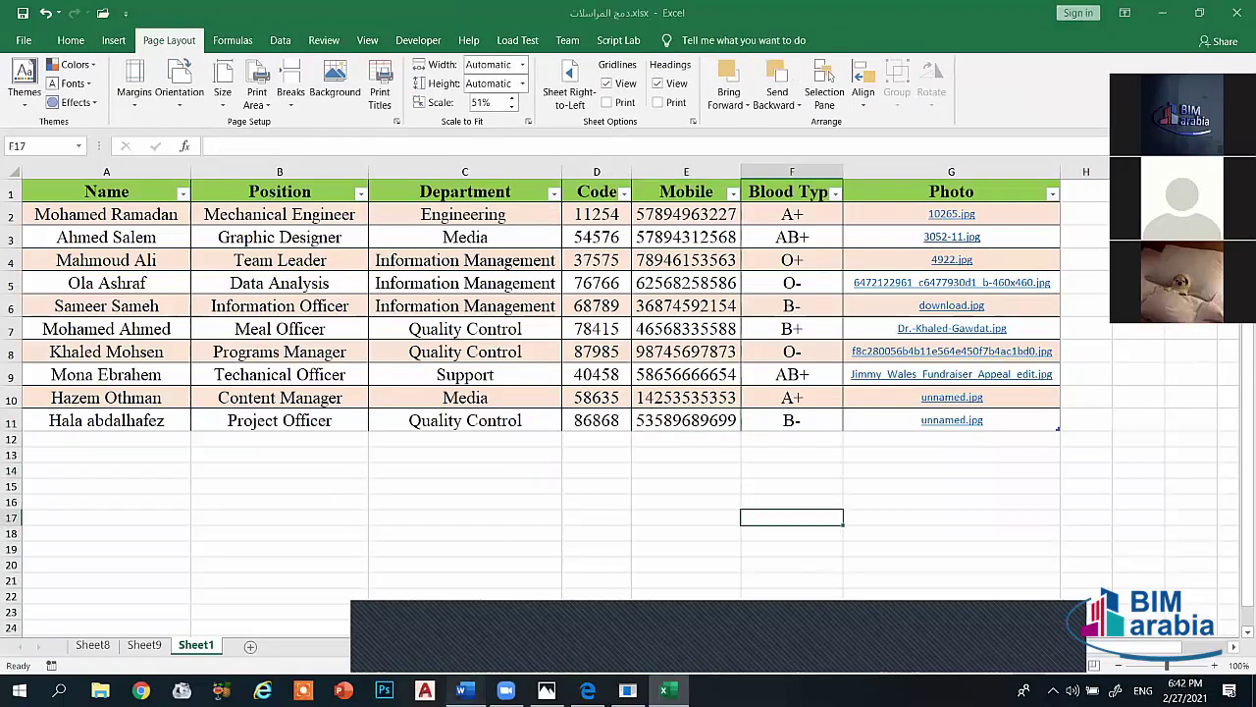
pyautogui.click(464, 690)
pyautogui.click(464, 690)
# - Start a new blank Word document from the jump list, then switch back to Excel
pyautogui.rightClick(464, 690)
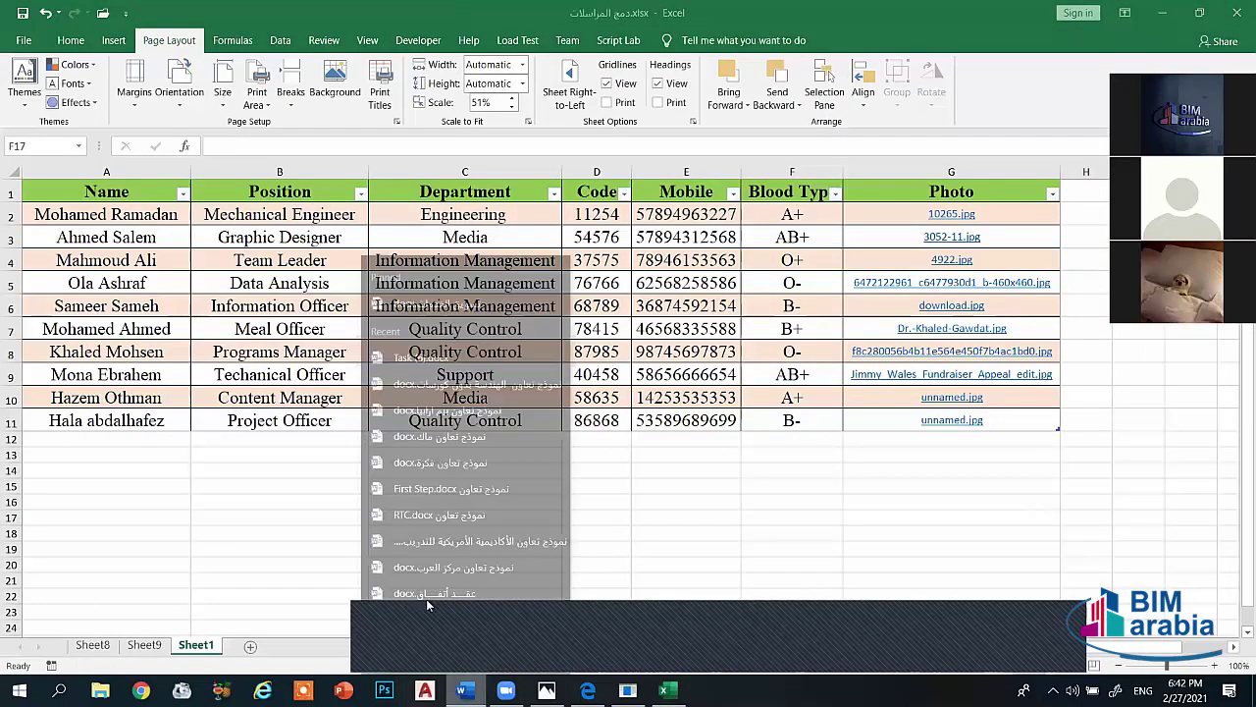
pyautogui.click(432, 601)
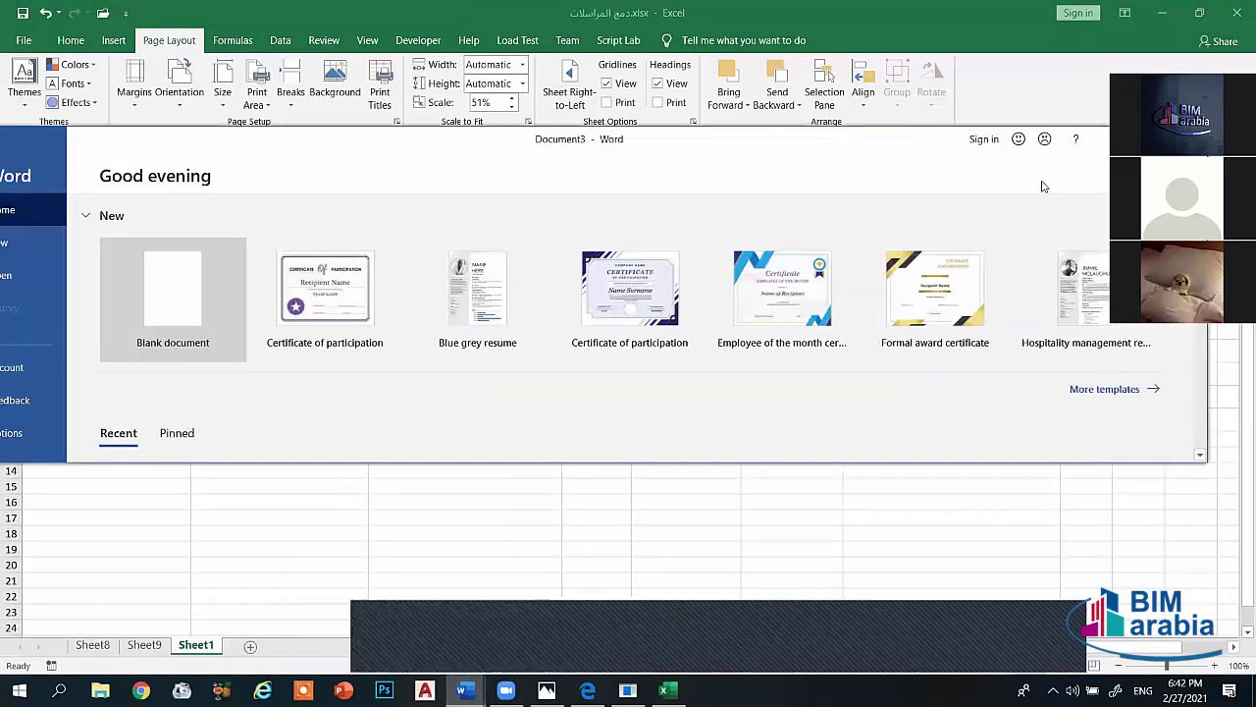
pyautogui.press('Escape')
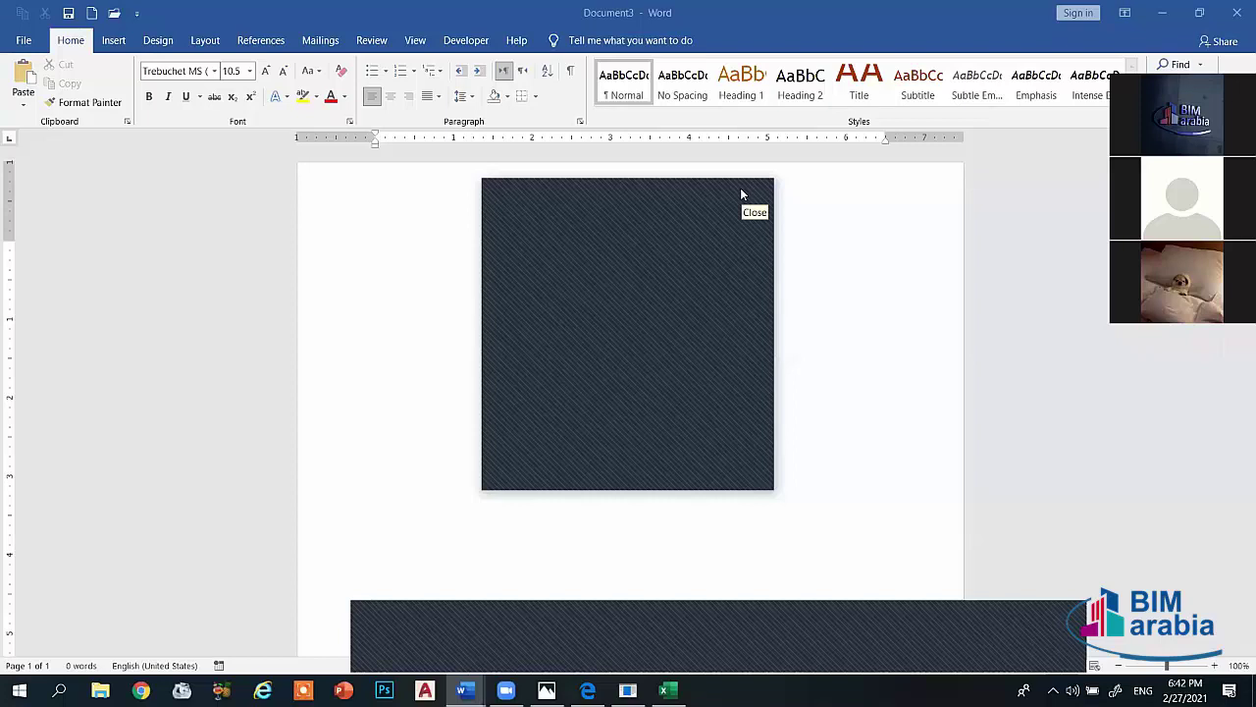
pyautogui.click(741, 197)
pyautogui.click(667, 690)
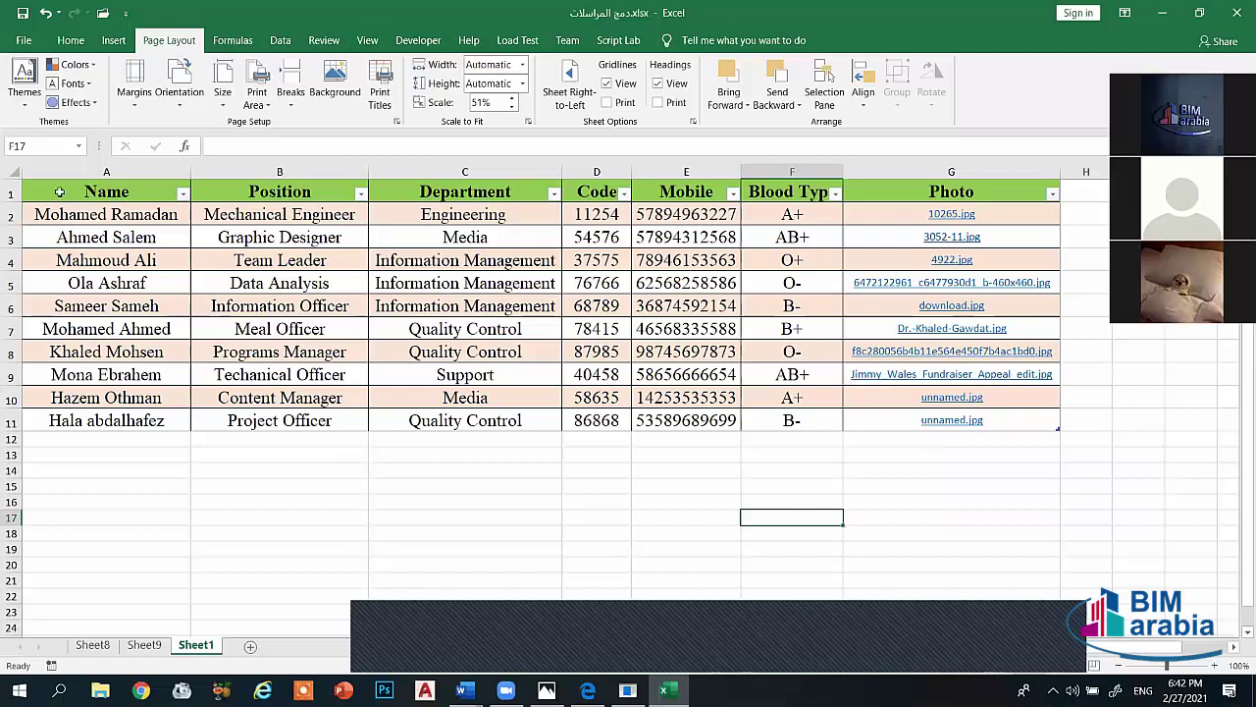
# - Freeze panes so rows 1–10 and columns A–D stay visible on Sheet1
pyautogui.click(9, 193)
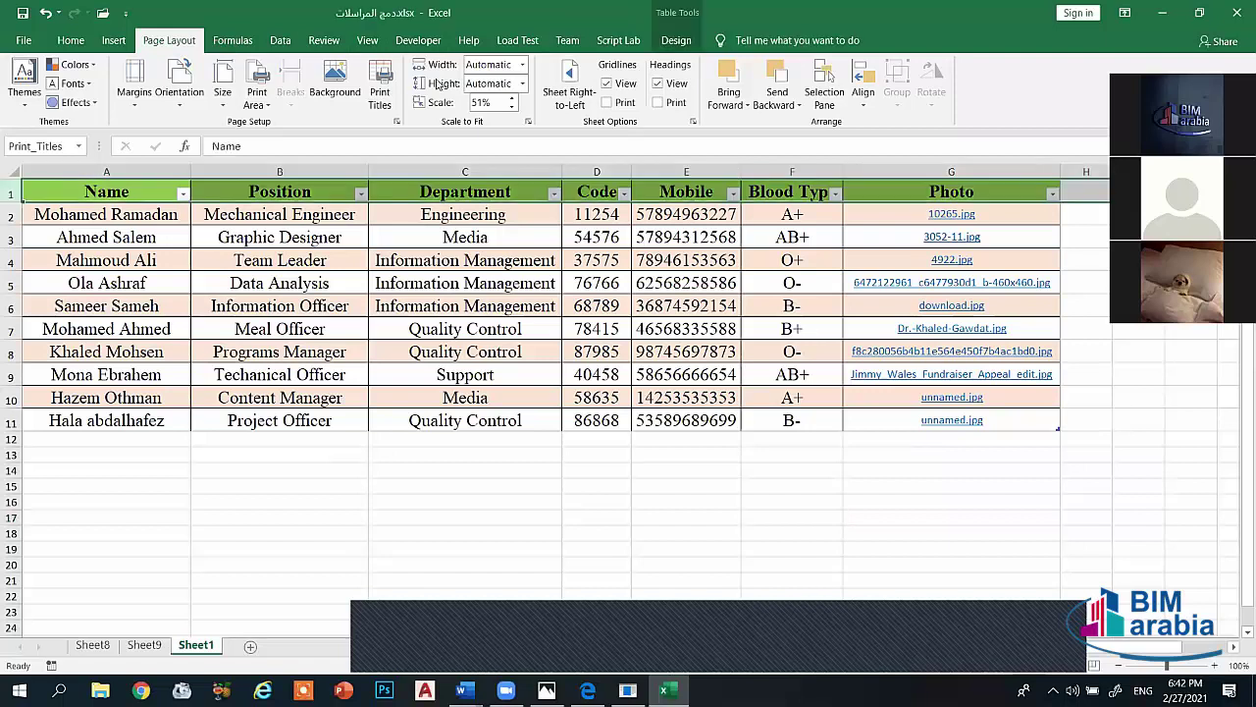
pyautogui.click(91, 168)
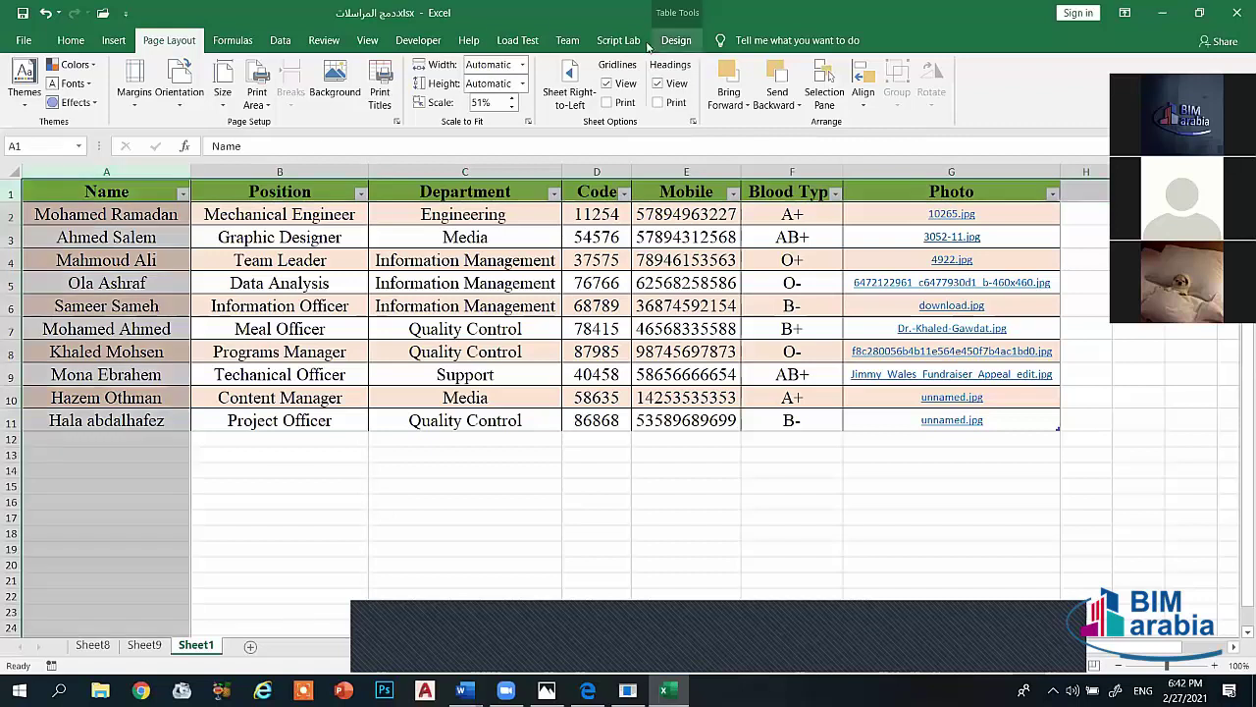
pyautogui.click(395, 44)
pyautogui.click(379, 44)
pyautogui.click(542, 98)
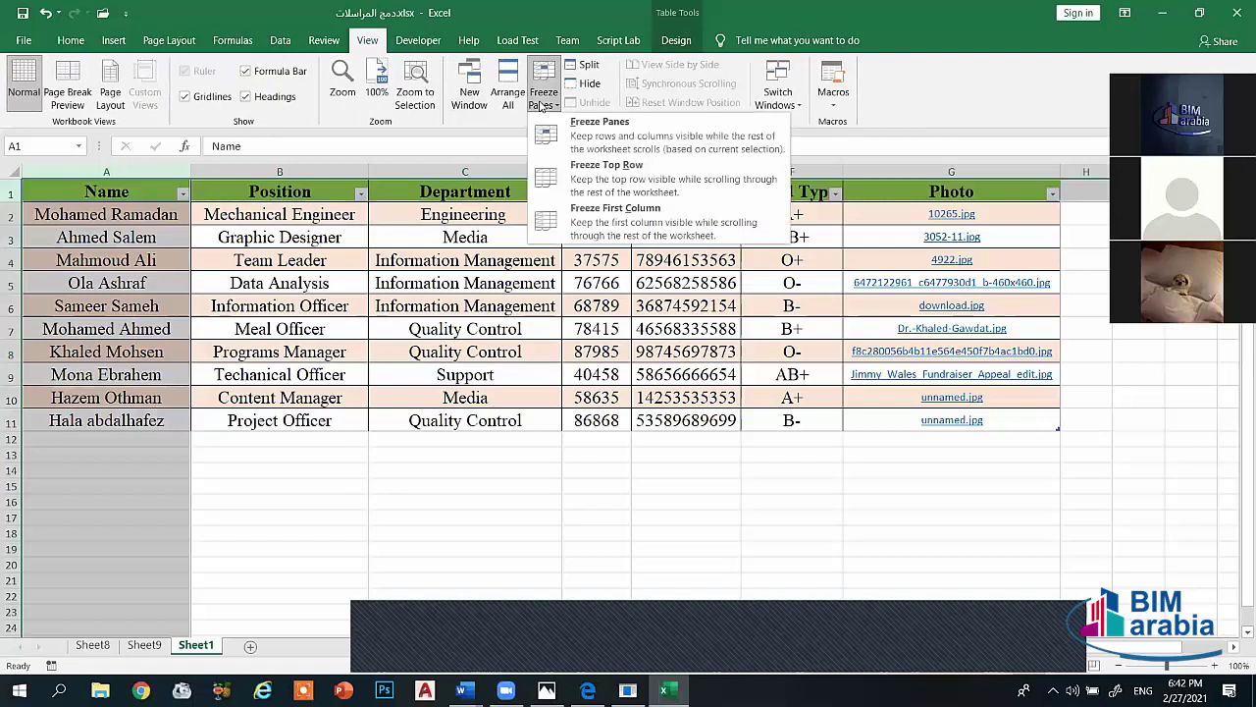
pyautogui.click(600, 128)
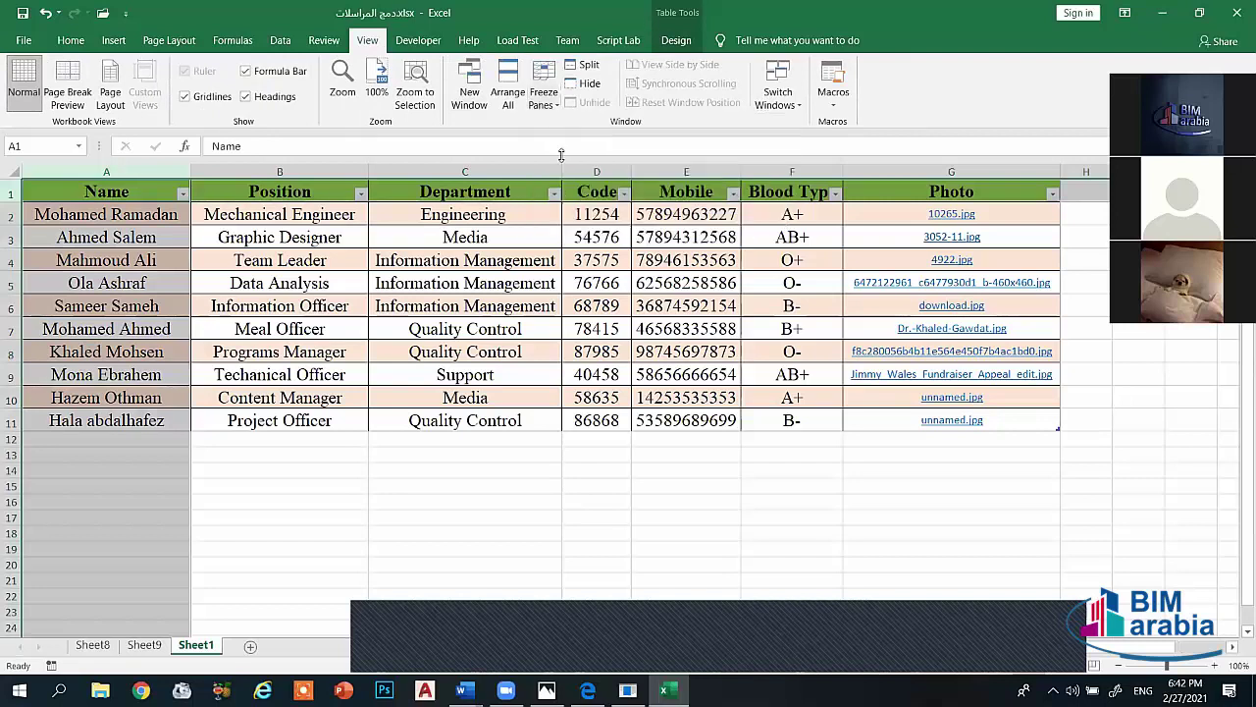
# - Select cell C20 and scroll the table to check the frozen rows and columns stay put
pyautogui.click(416, 563)
pyautogui.moveTo(821, 641)
pyautogui.mouseDown()
pyautogui.moveTo(782, 640)
pyautogui.moveTo(782, 662)
pyautogui.moveTo(541, 608)
pyautogui.mouseUp()
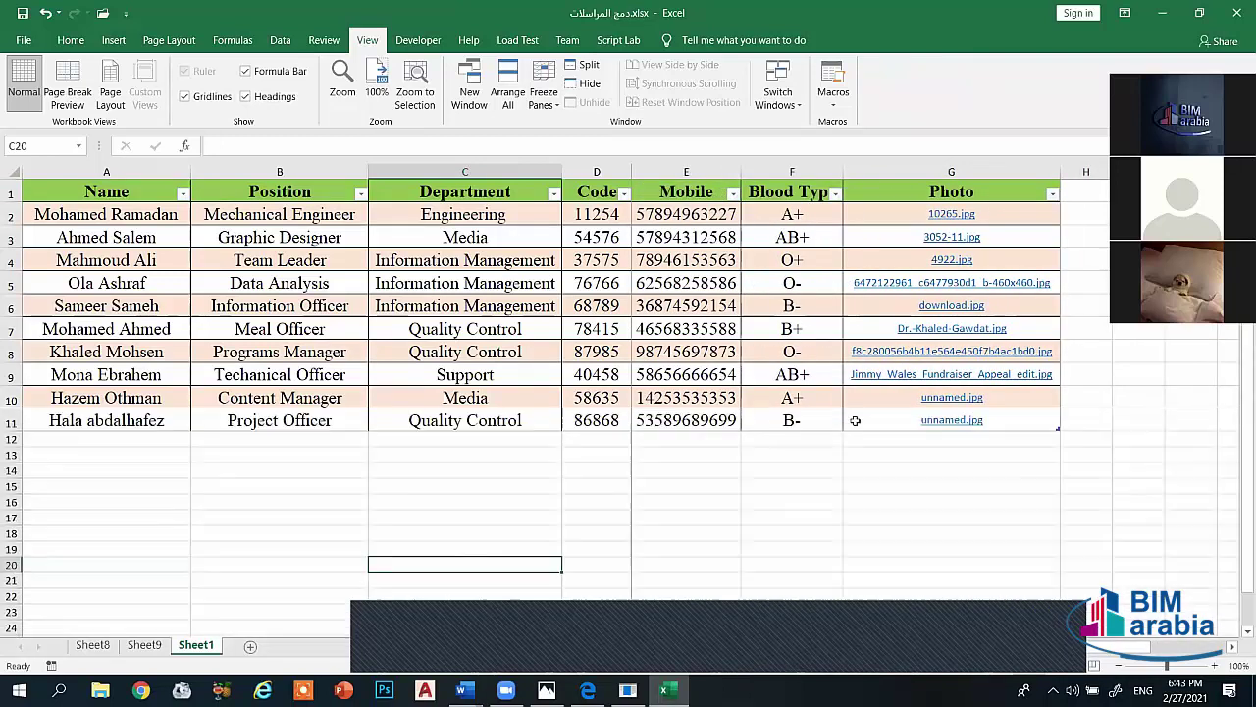
pyautogui.scroll(-5, 855, 420)
pyautogui.scroll(-7, 855, 420)
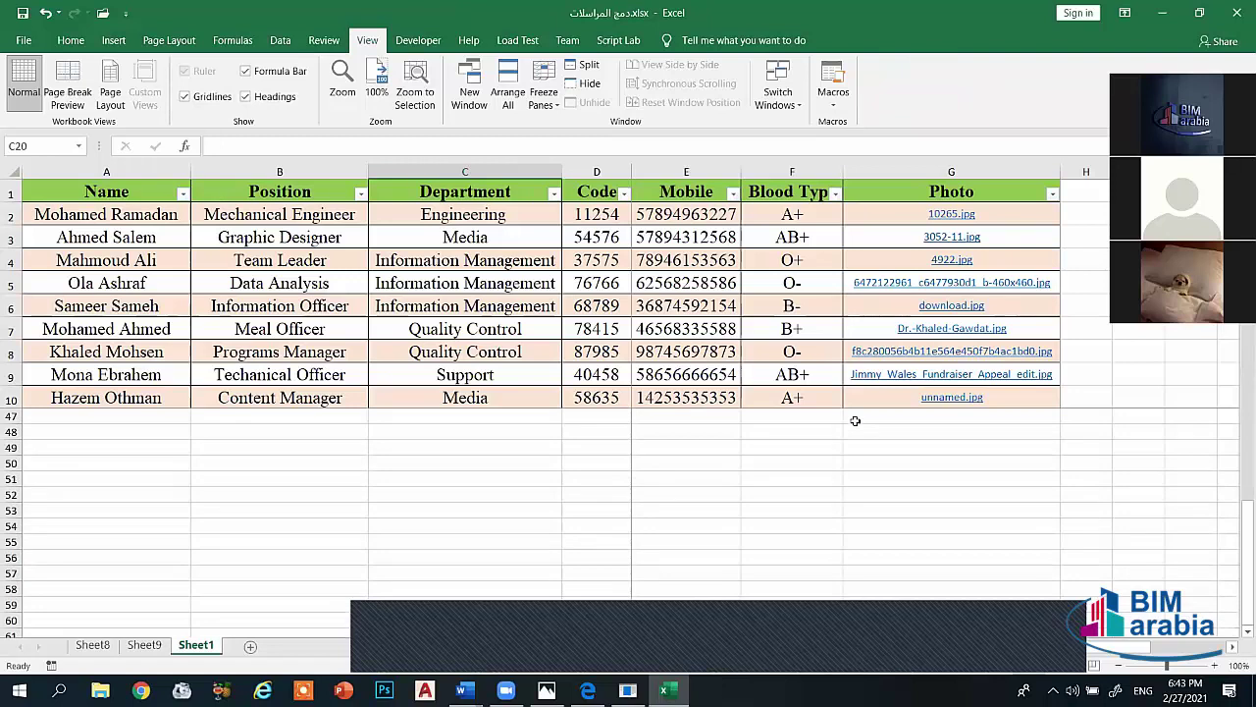
pyautogui.scroll(12, 855, 420)
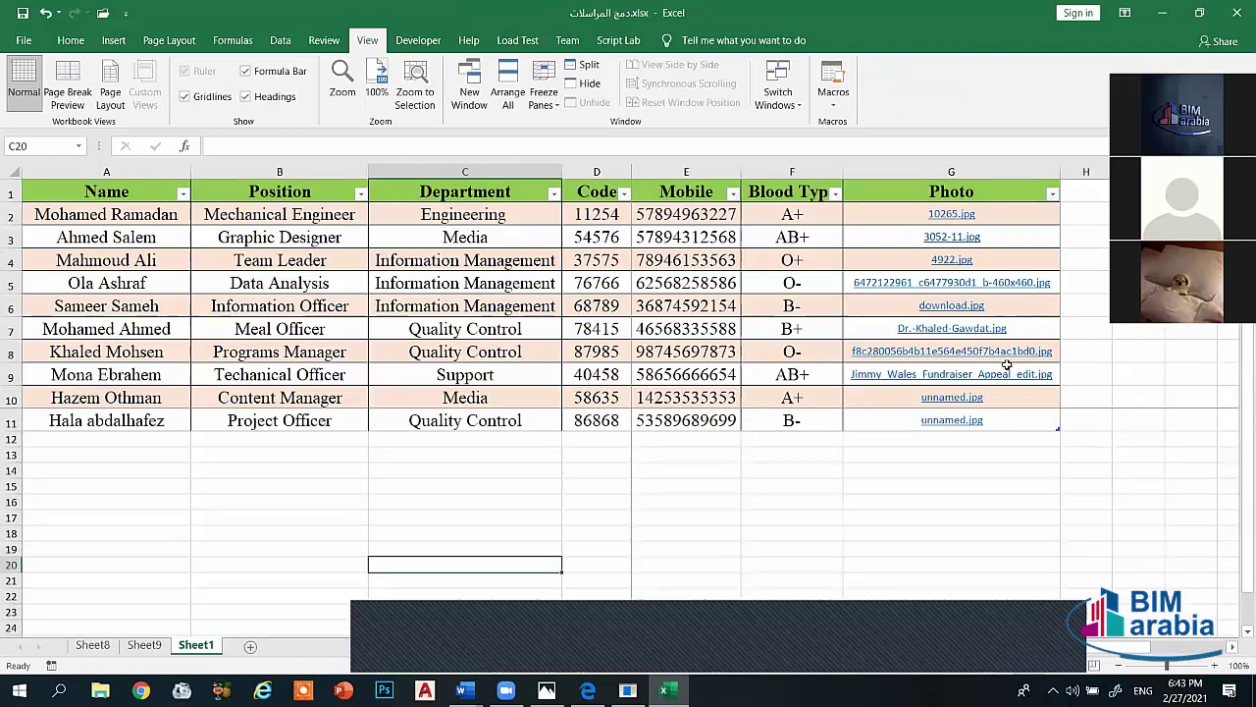
# - Unfreeze the panes, then refreeze them above and left of cell C20
pyautogui.click(542, 93)
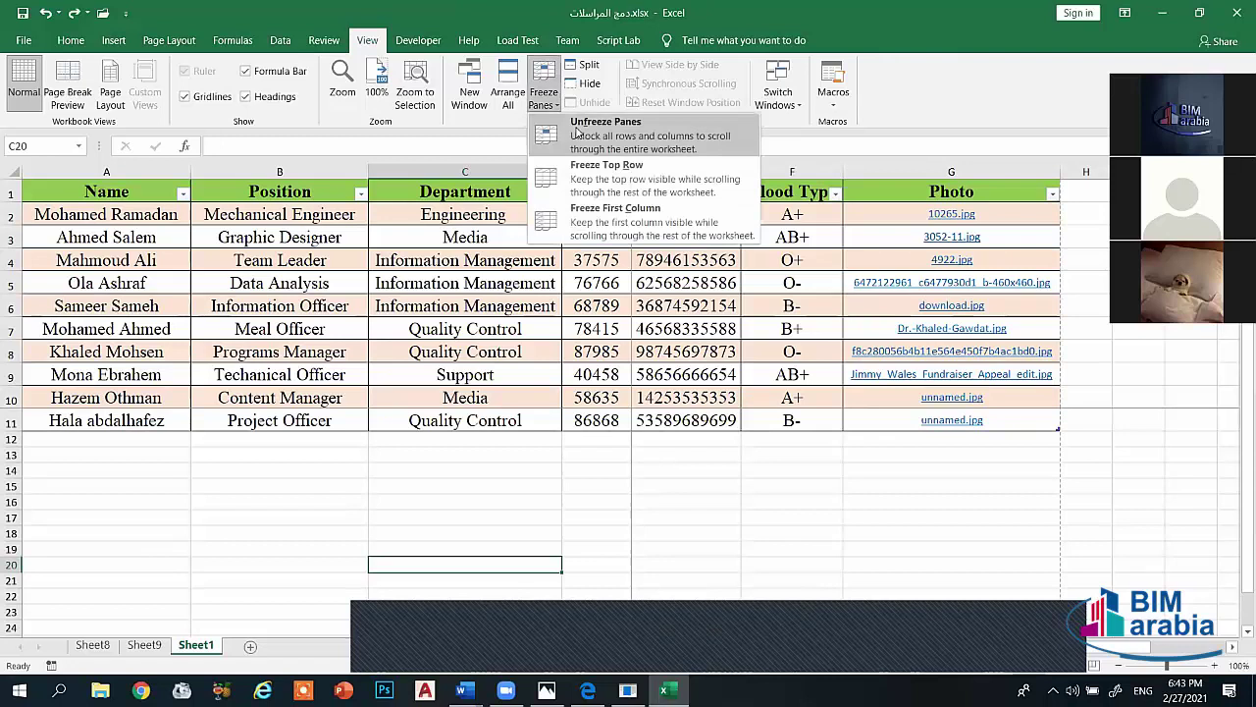
pyautogui.click(577, 131)
pyautogui.click(543, 88)
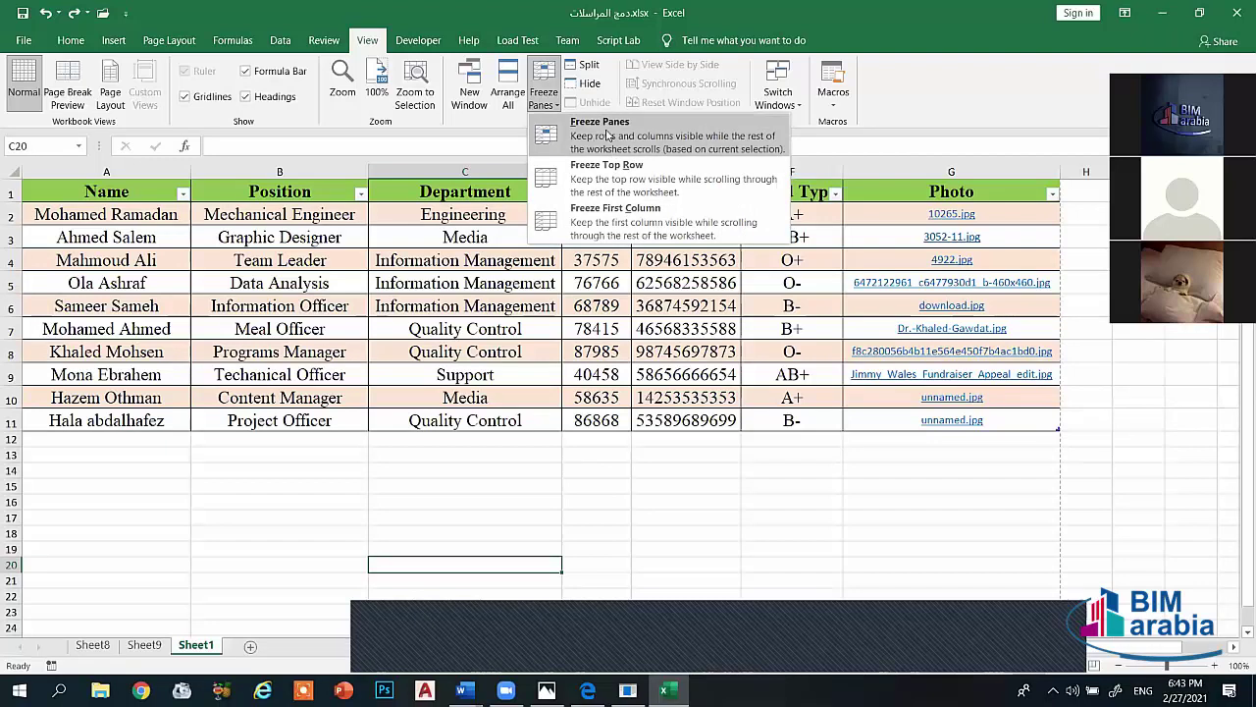
pyautogui.click(605, 128)
# - Scroll to test the C20 freeze, unfreeze all panes, and bring up the Page Layout commands
pyautogui.scroll(-19, 964, 478)
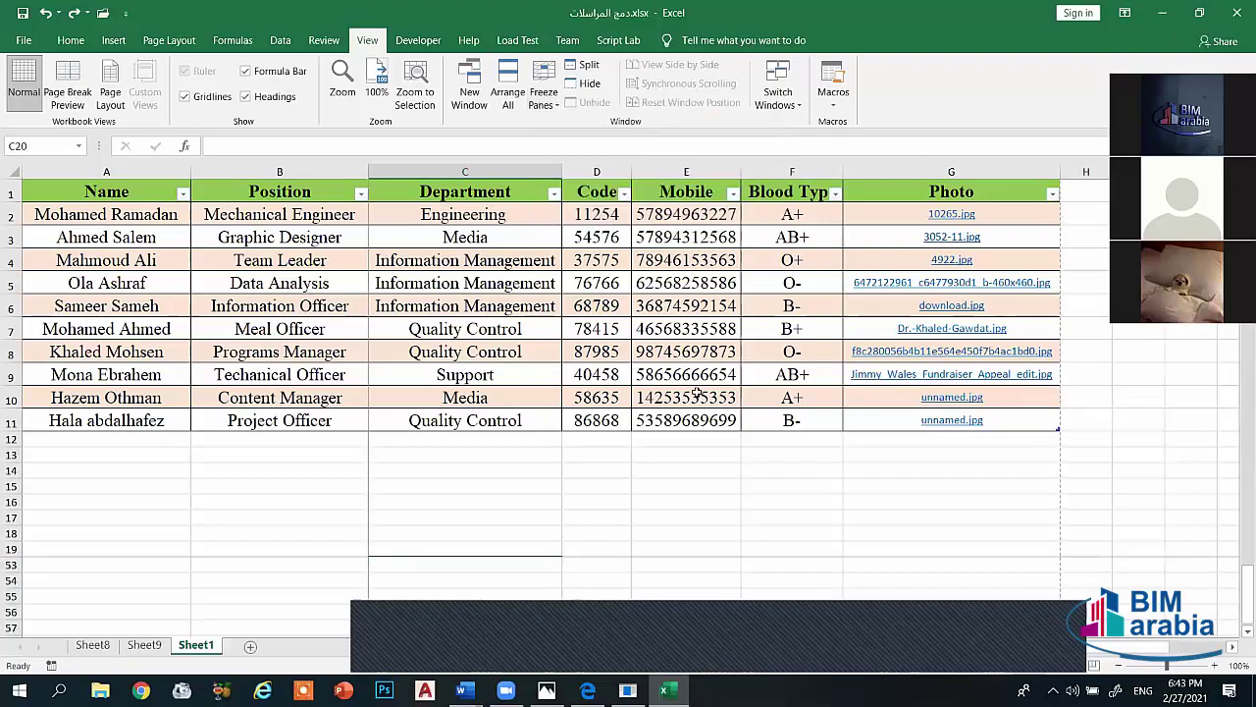
pyautogui.moveTo(1239, 600); pyautogui.dragTo(1239, 570)
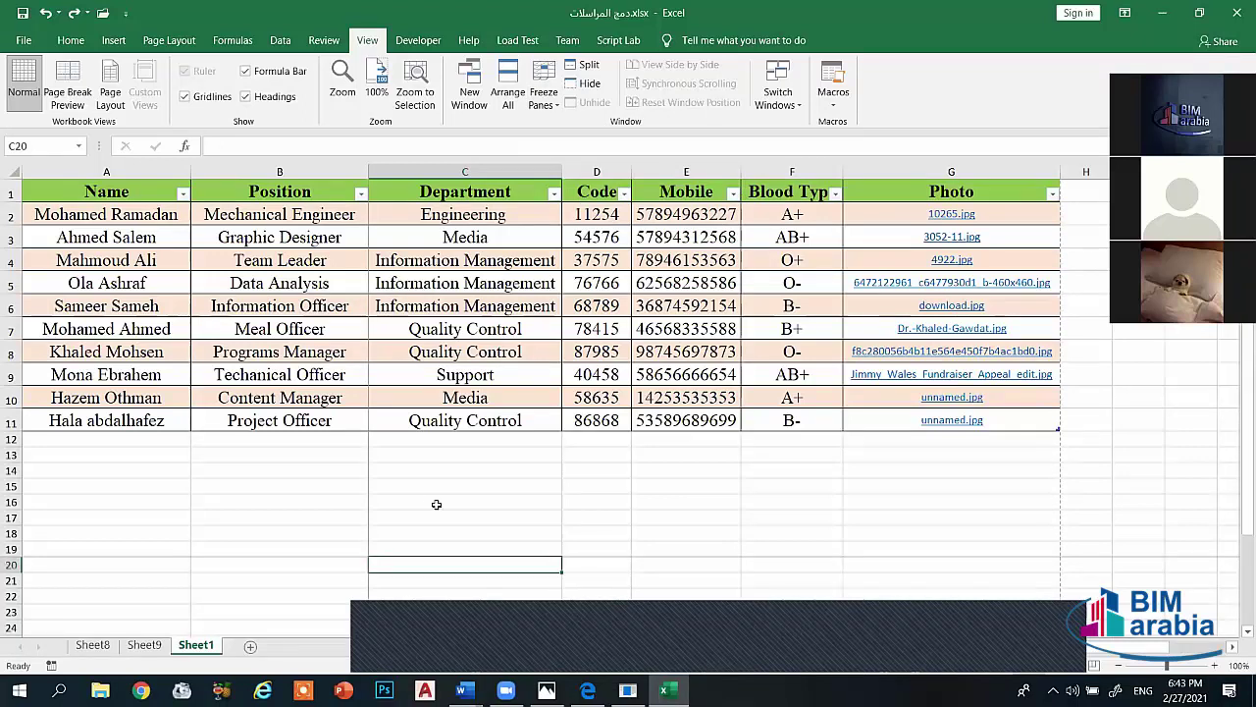
pyautogui.click(557, 104)
pyautogui.click(601, 133)
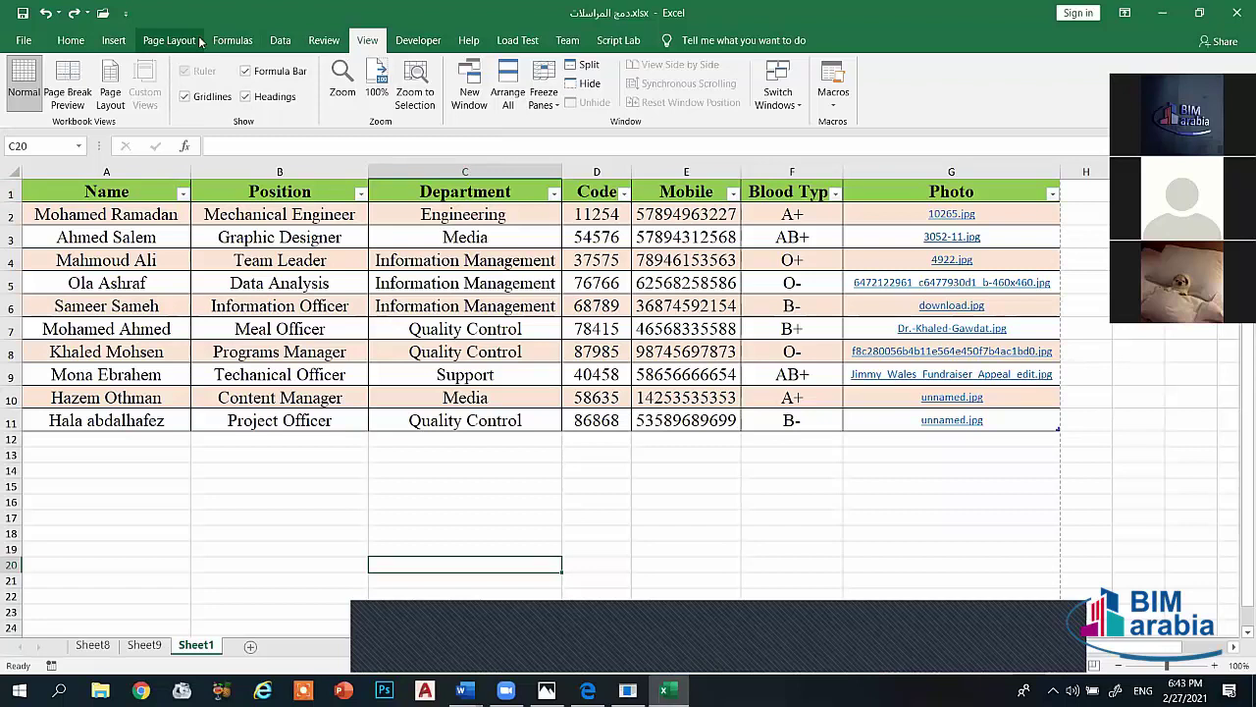
pyautogui.click(169, 40)
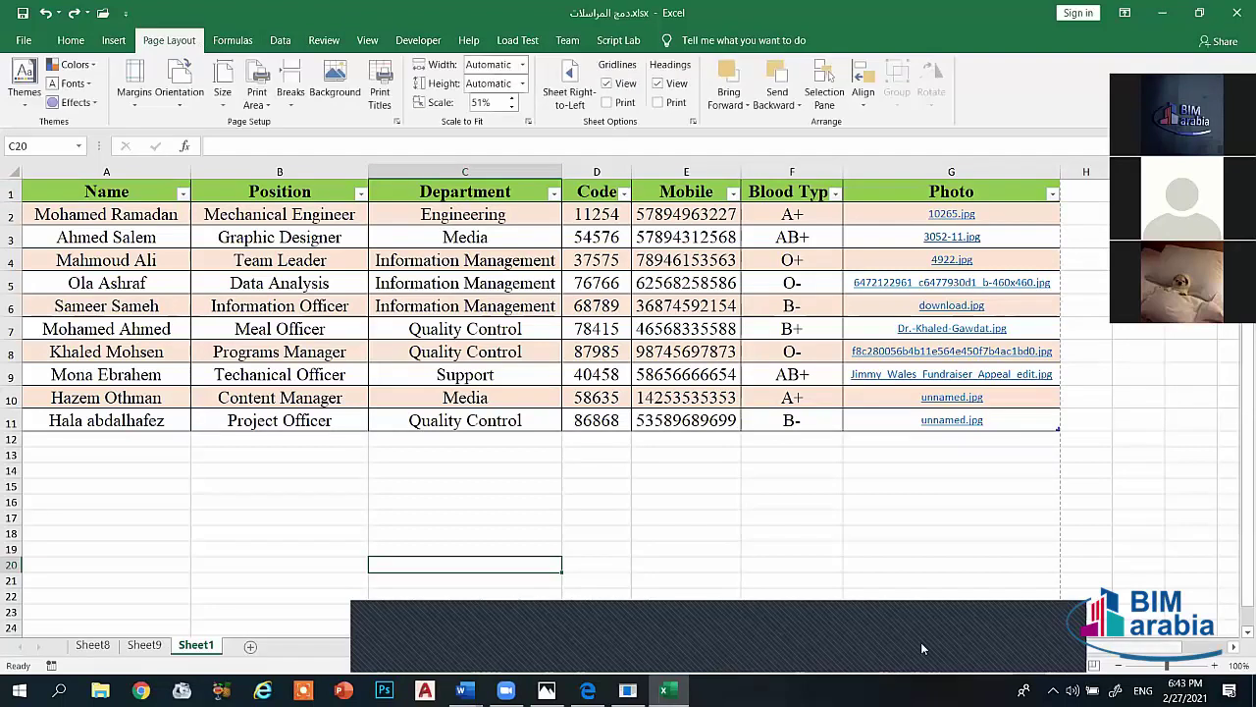
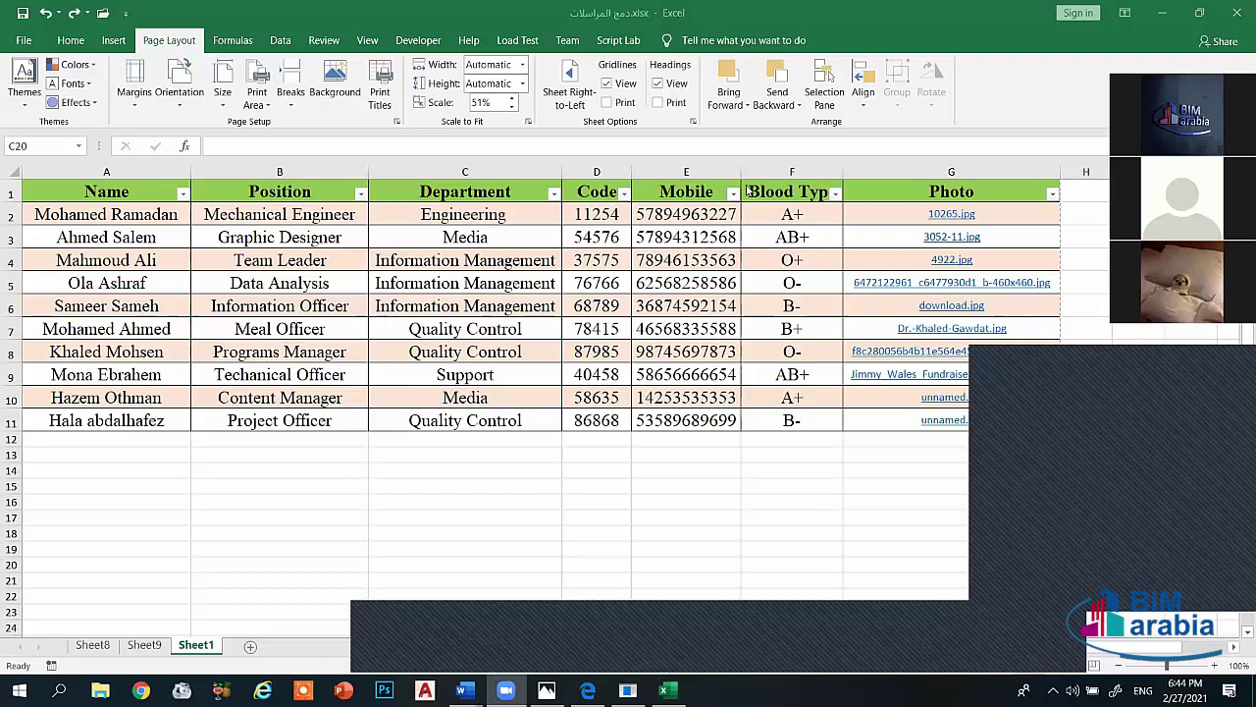
# - Start header and footer editing in page layout and set the footer preset to (none)
pyautogui.click(108, 40)
pyautogui.click(1075, 90)
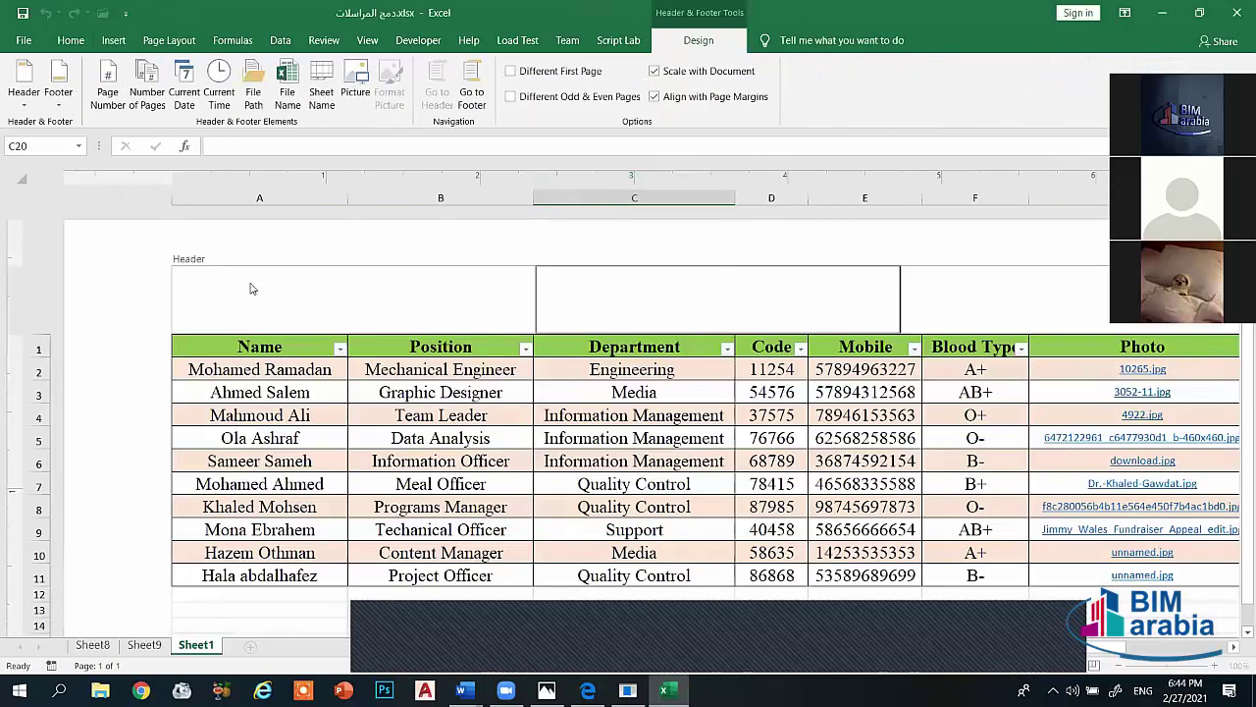
pyautogui.click(69, 89)
pyautogui.click(57, 76)
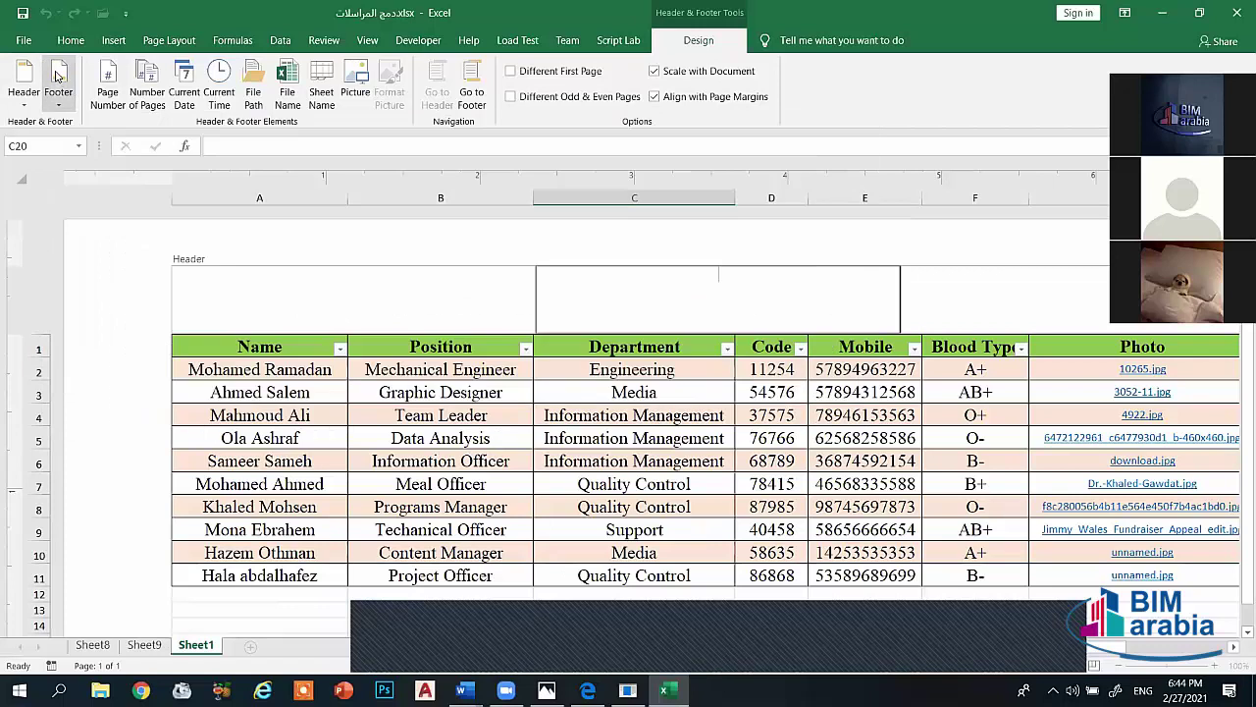
pyautogui.click(58, 101)
pyautogui.click(83, 127)
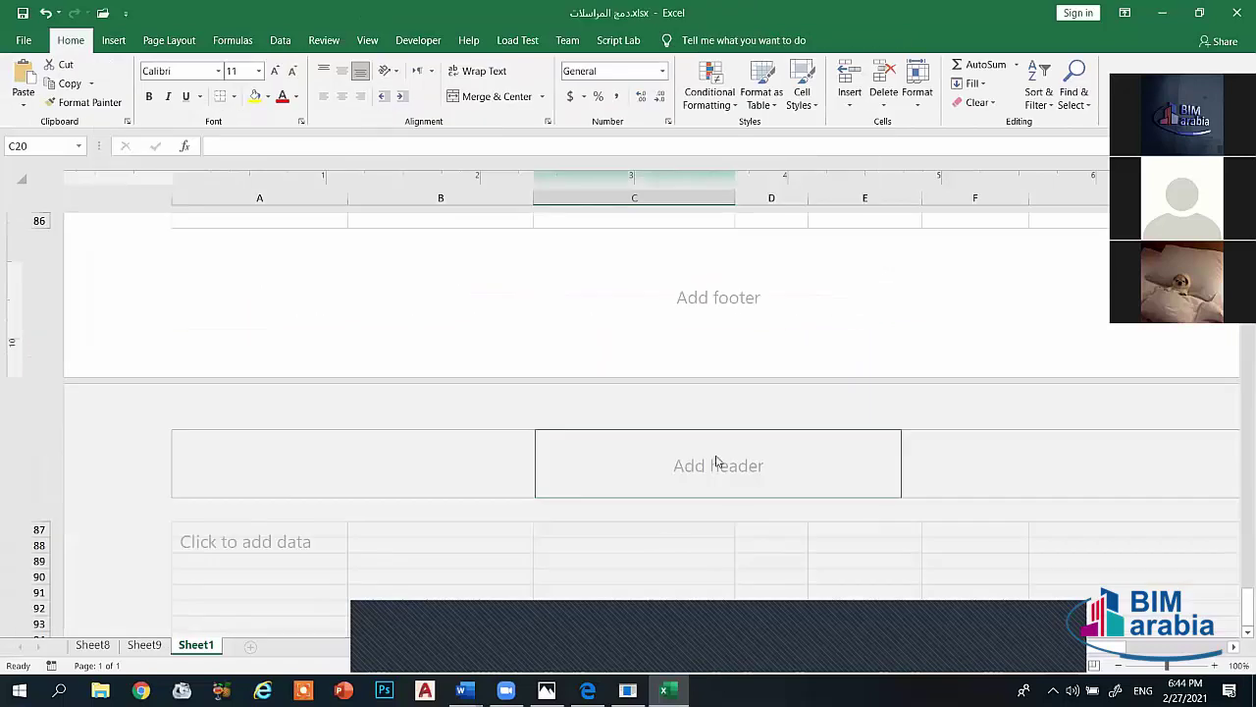
# - Return to the worksheet cells, dismiss the popup, and scroll to the footer area below the table
pyautogui.click(265, 536)
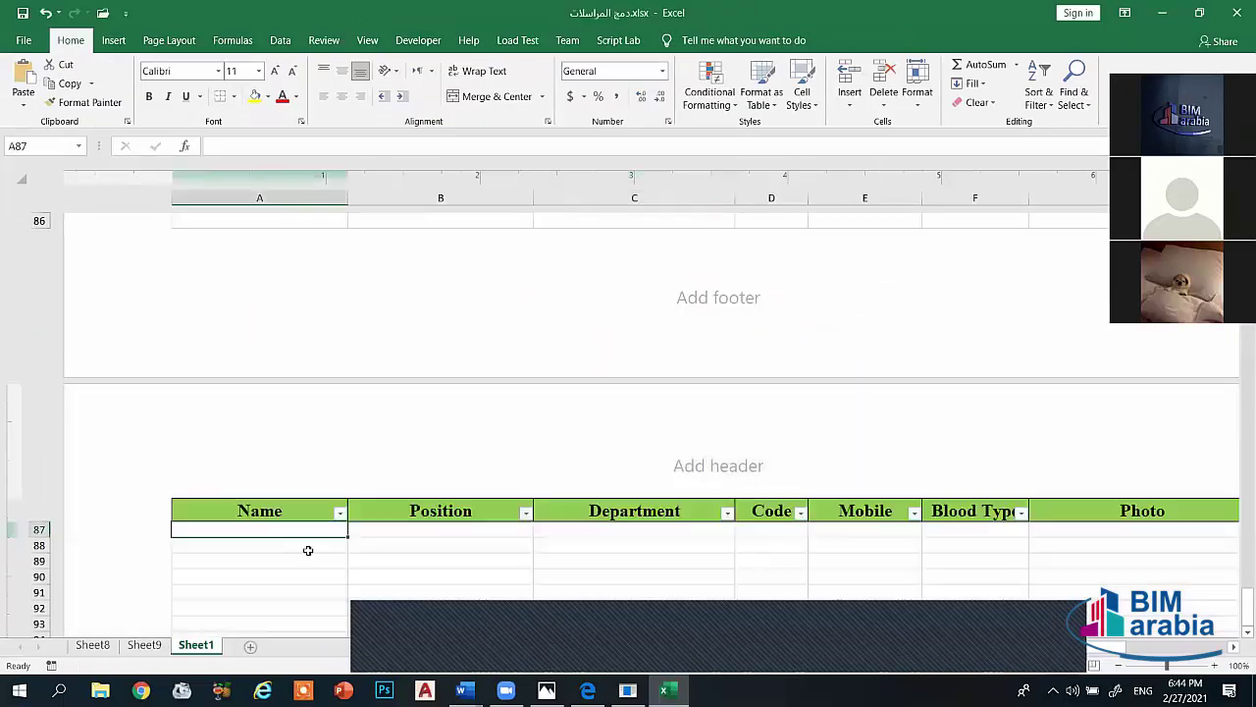
pyautogui.click(308, 550)
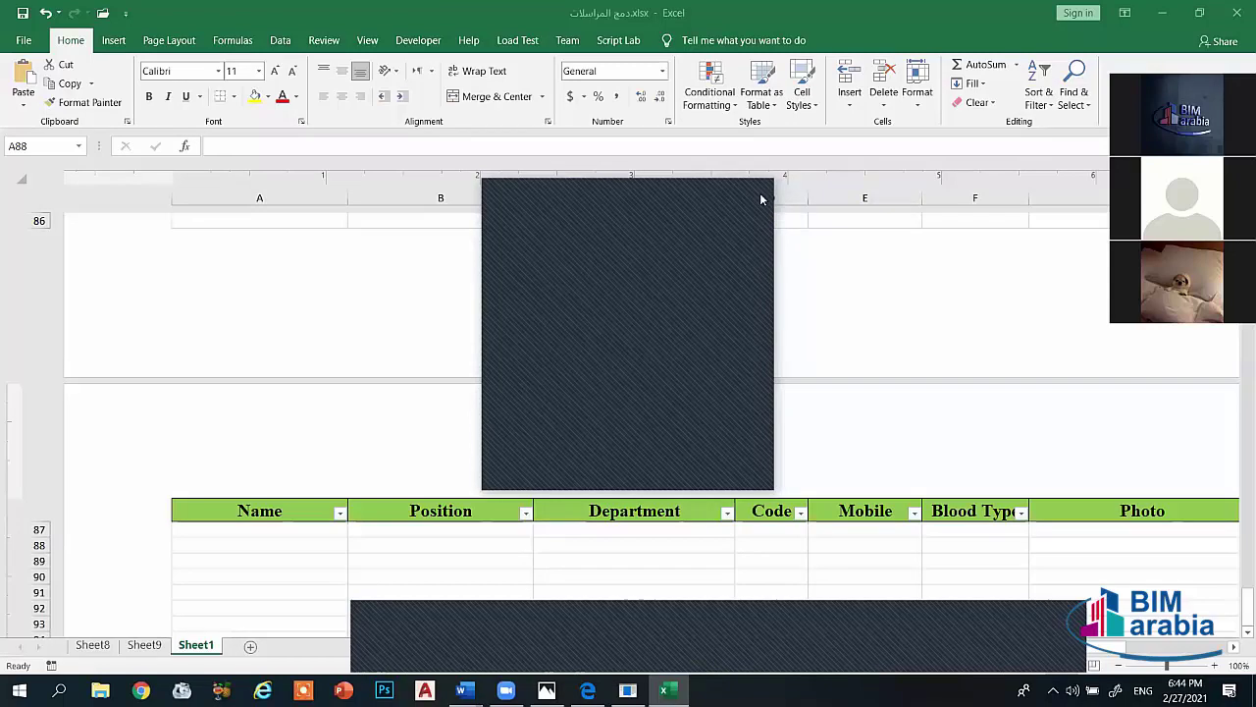
pyautogui.click(761, 198)
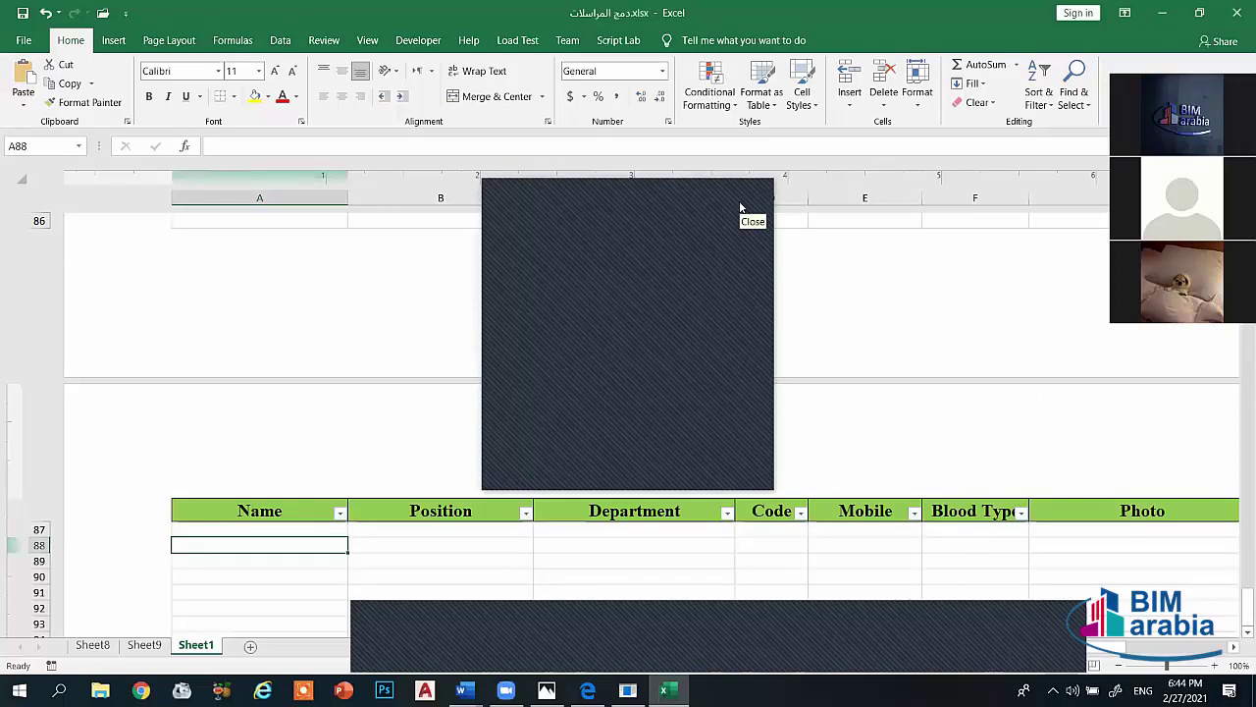
pyautogui.click(741, 207)
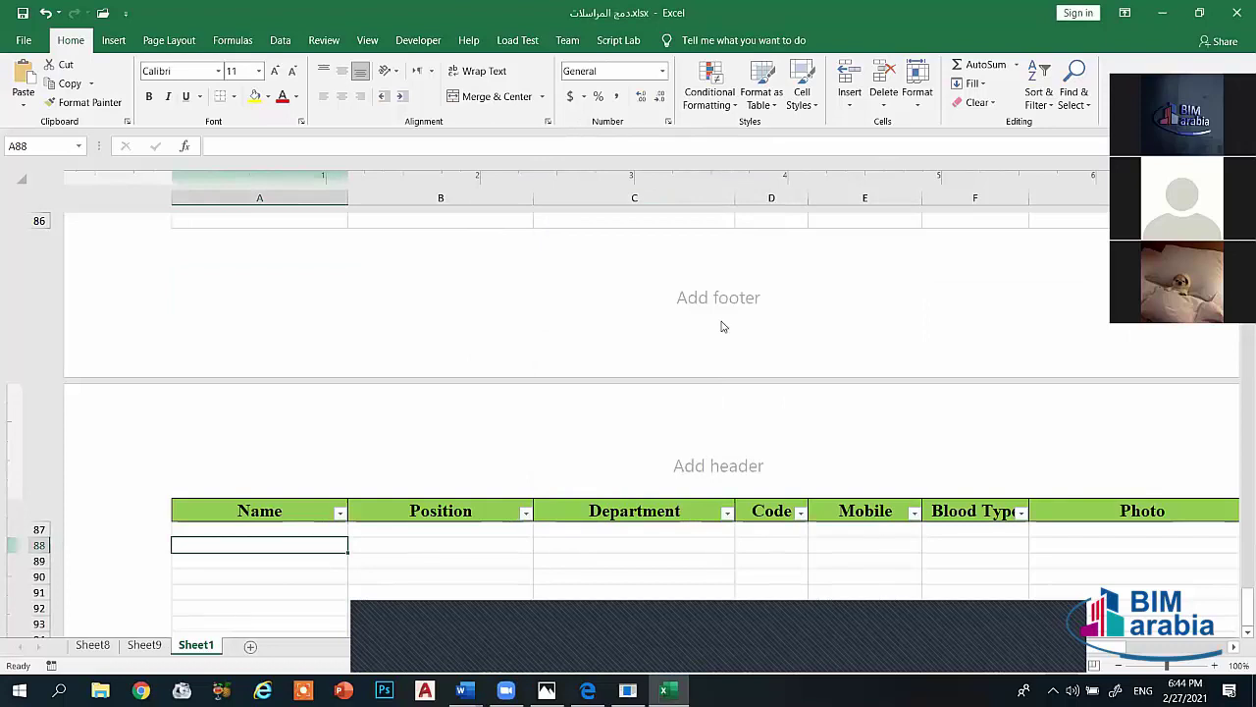
pyautogui.scroll(-10, 667, 491)
pyautogui.scroll(-4, 670, 493)
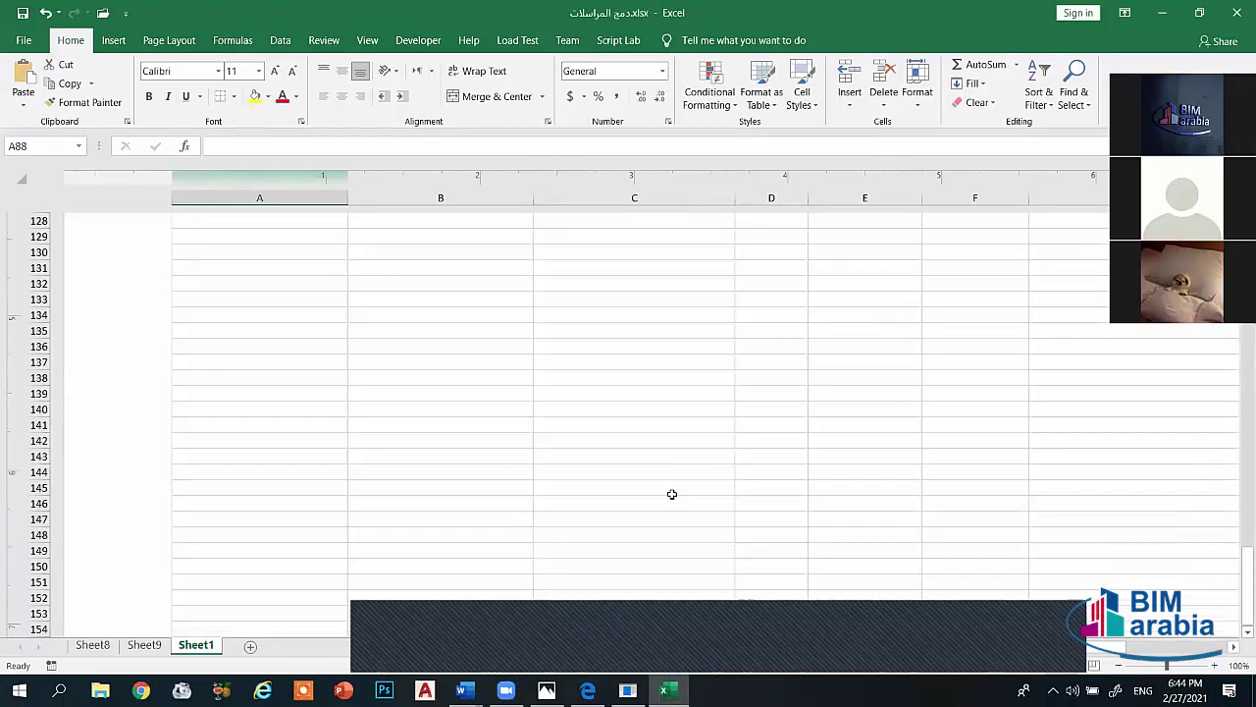
pyautogui.scroll(7, 704, 491)
pyautogui.scroll(8, 713, 495)
pyautogui.scroll(5, 712, 496)
pyautogui.scroll(-5, 704, 507)
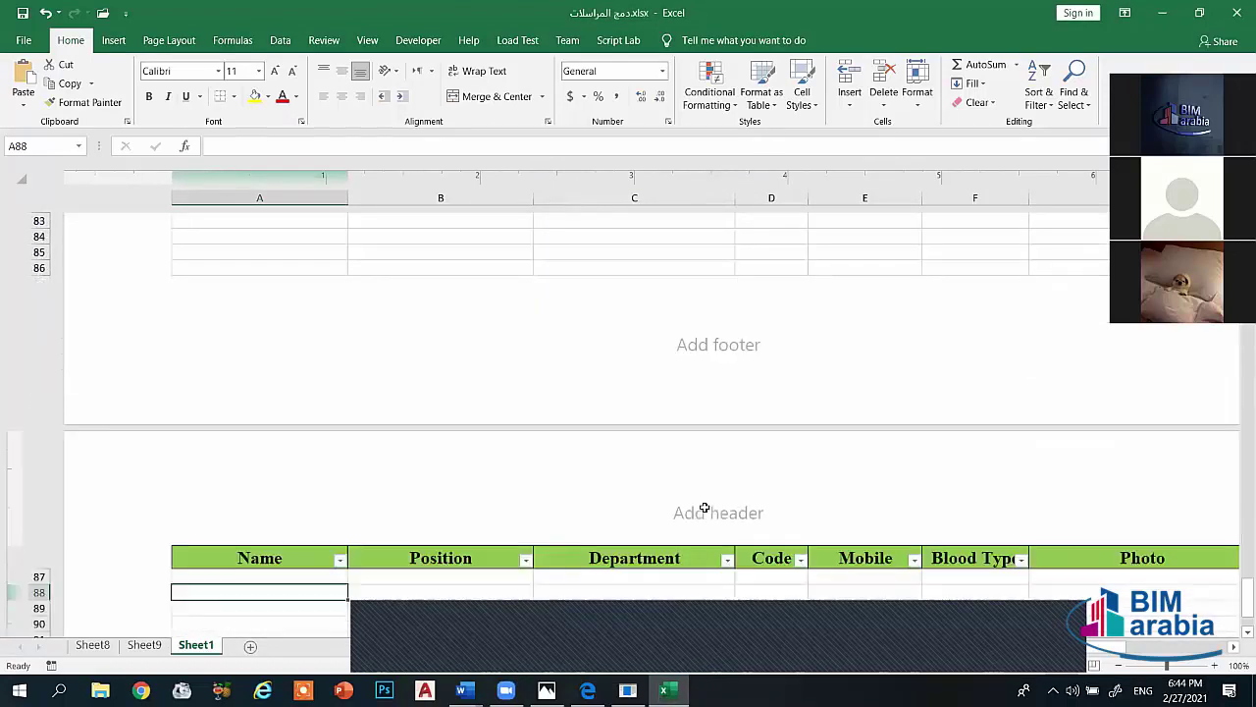
pyautogui.scroll(4, 703, 507)
# - Try the left, centre and right footer sections, inserting the sheet name into the centre and then erasing it
pyautogui.scroll(-1, 707, 500)
pyautogui.click(706, 501)
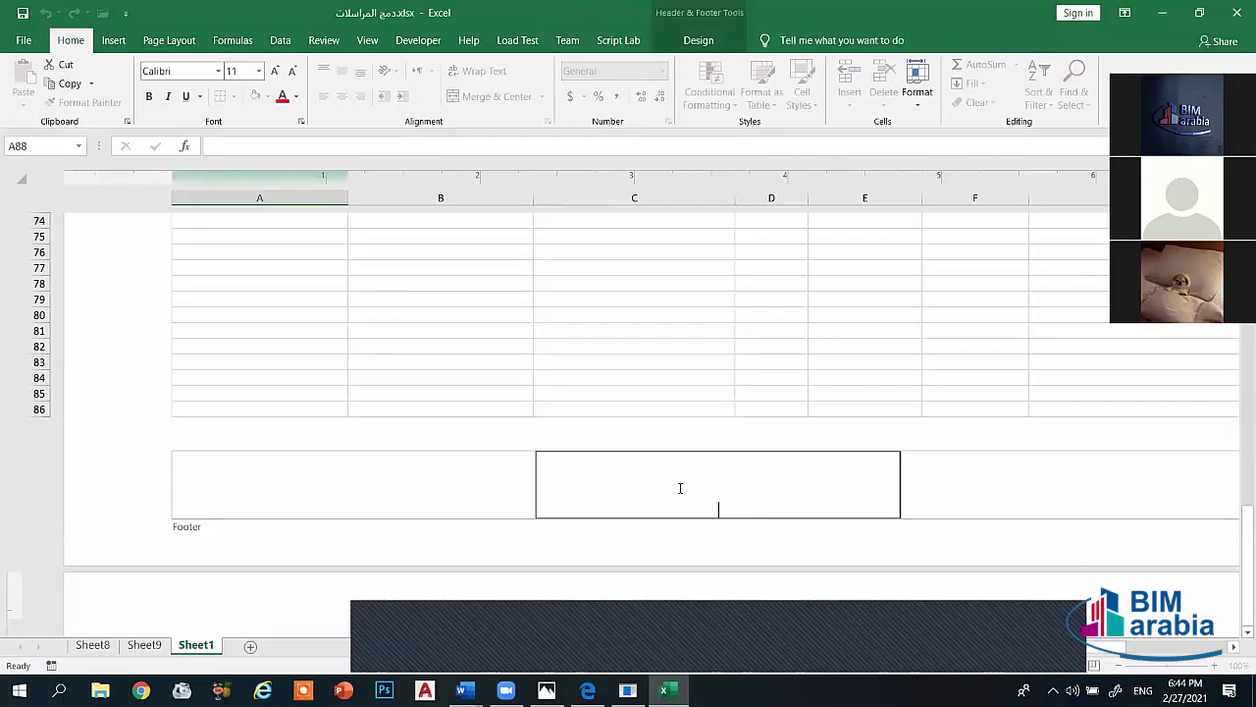
pyautogui.click(263, 488)
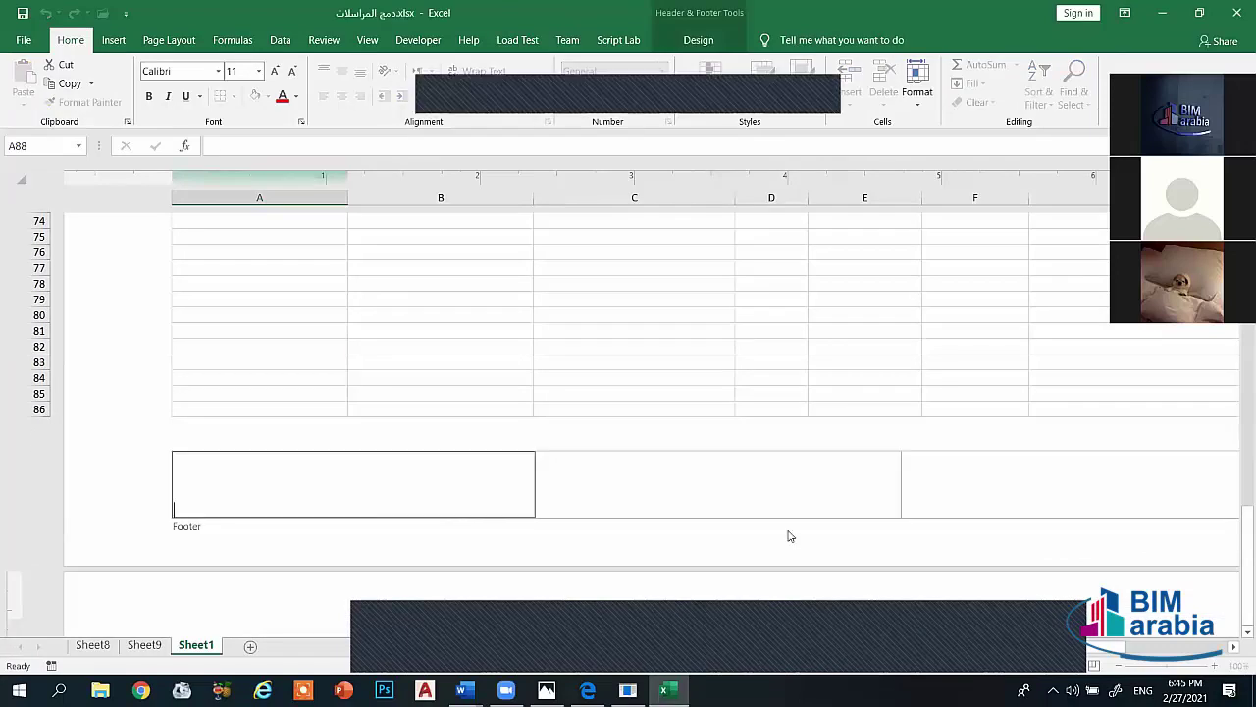
pyautogui.click(633, 508)
pyautogui.click(953, 480)
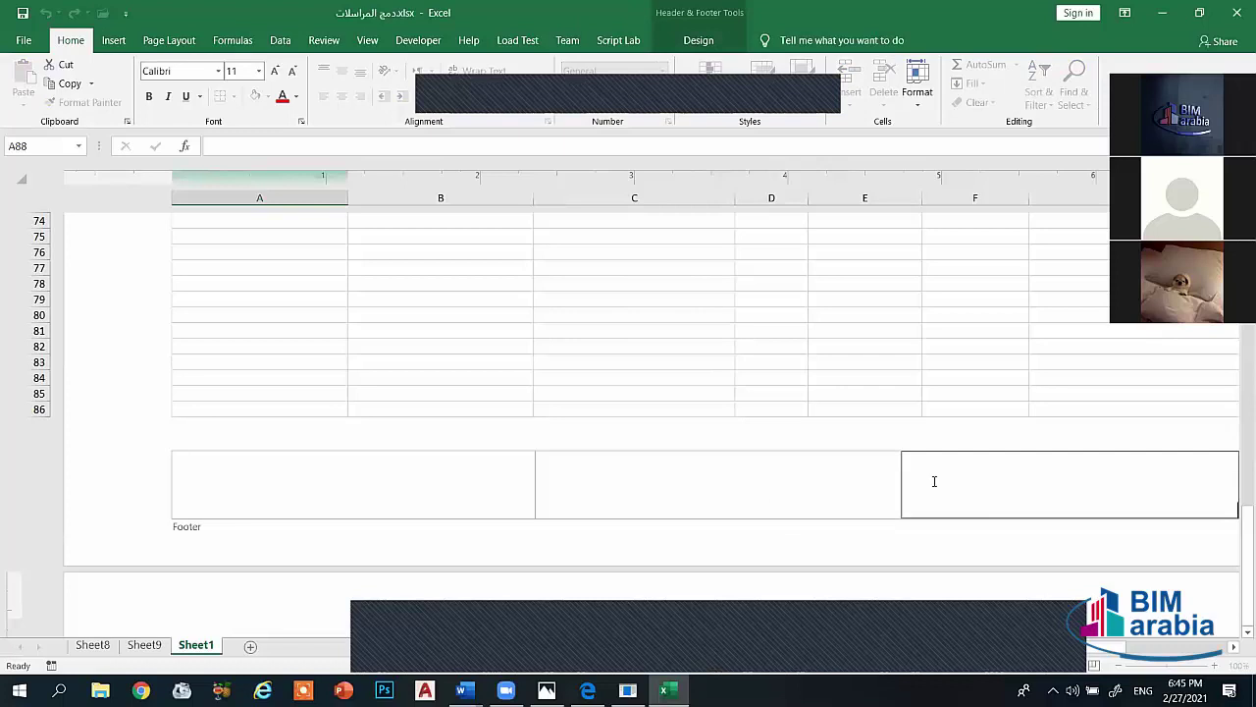
pyautogui.click(756, 500)
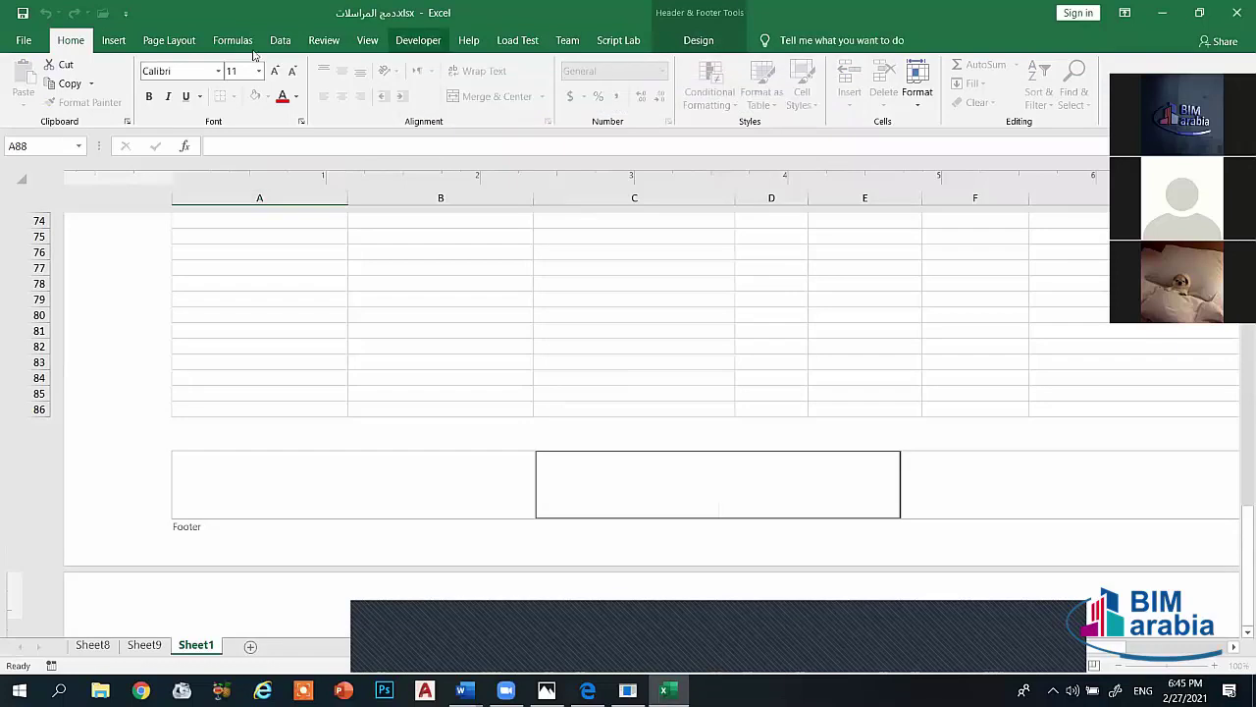
pyautogui.click(720, 38)
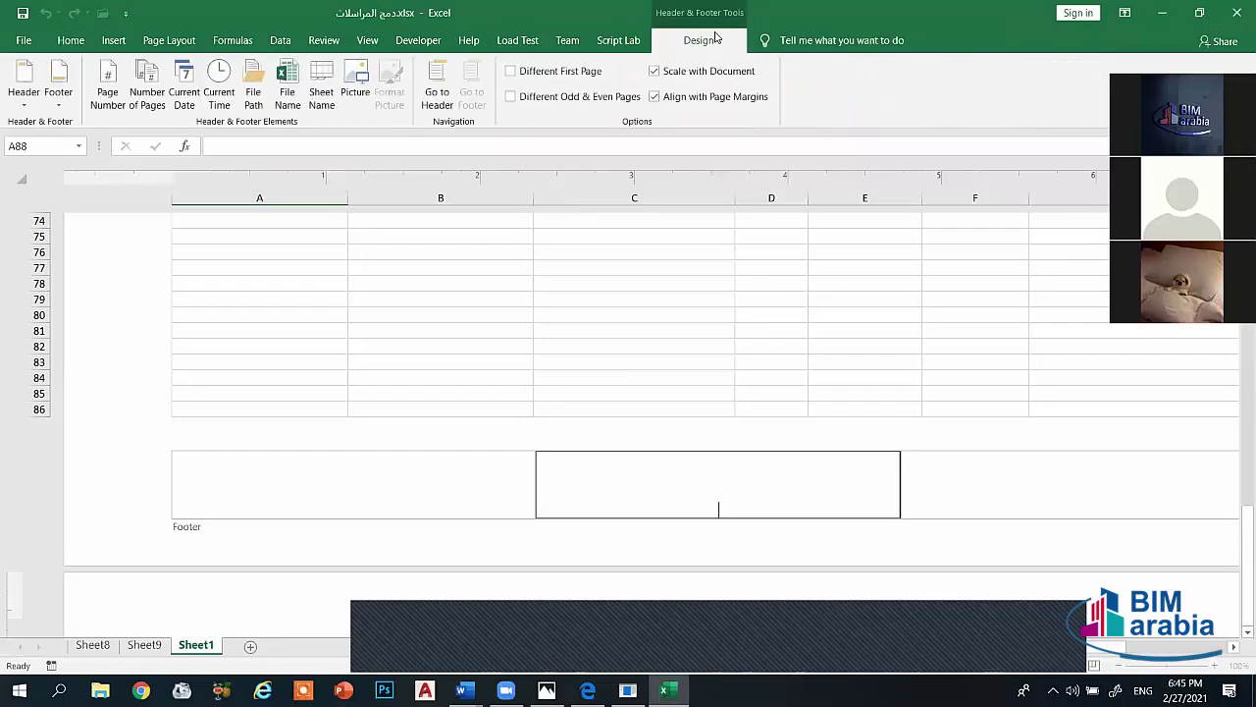
pyautogui.scroll(11, 715, 37)
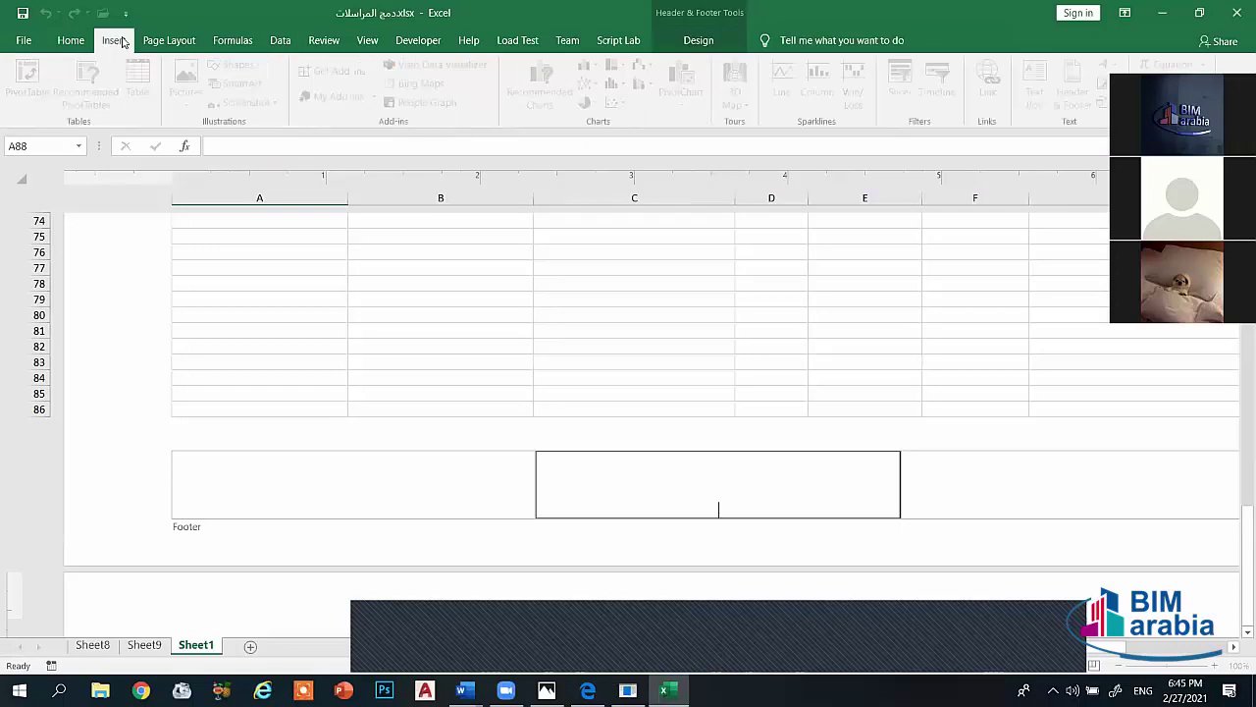
pyautogui.click(572, 432)
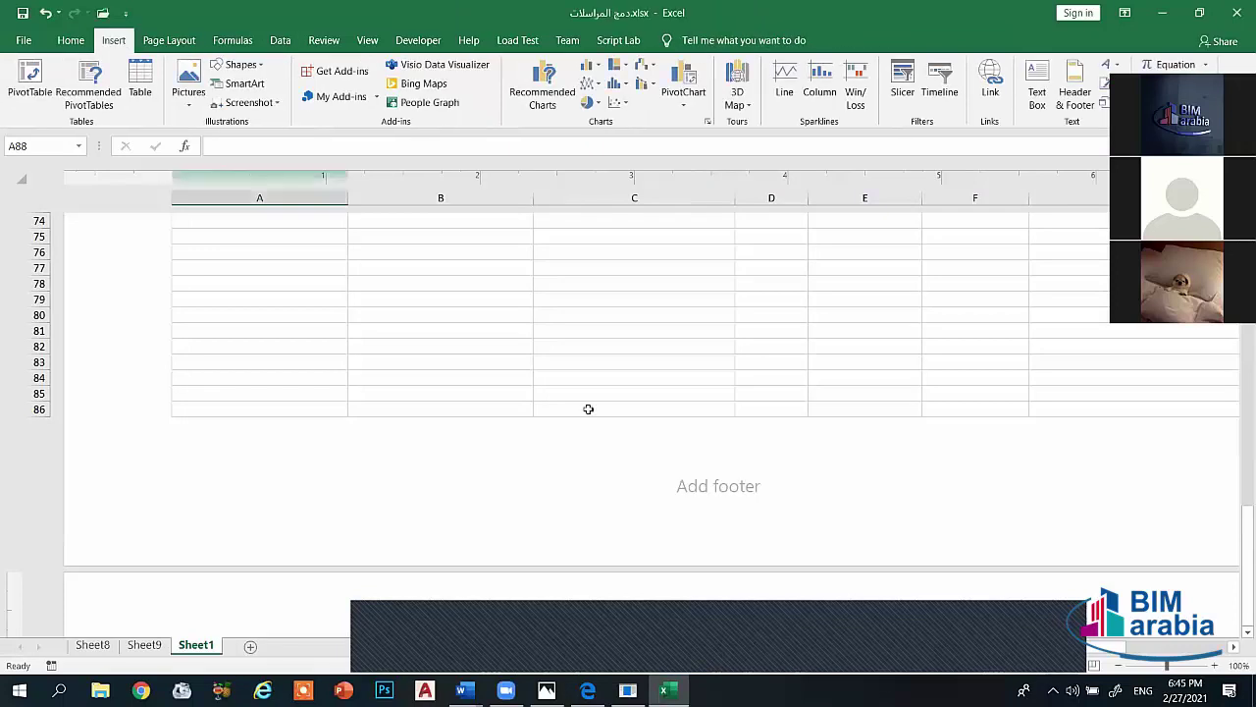
pyautogui.click(692, 495)
pyautogui.click(693, 31)
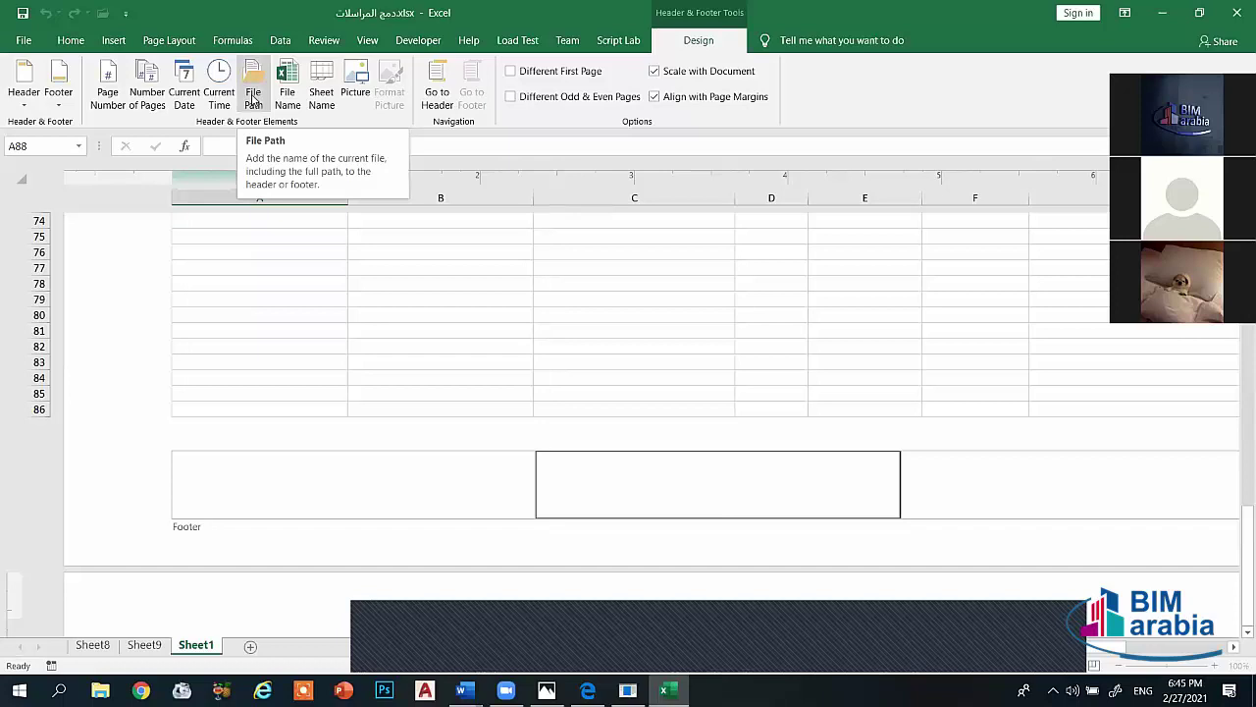
pyautogui.click(319, 83)
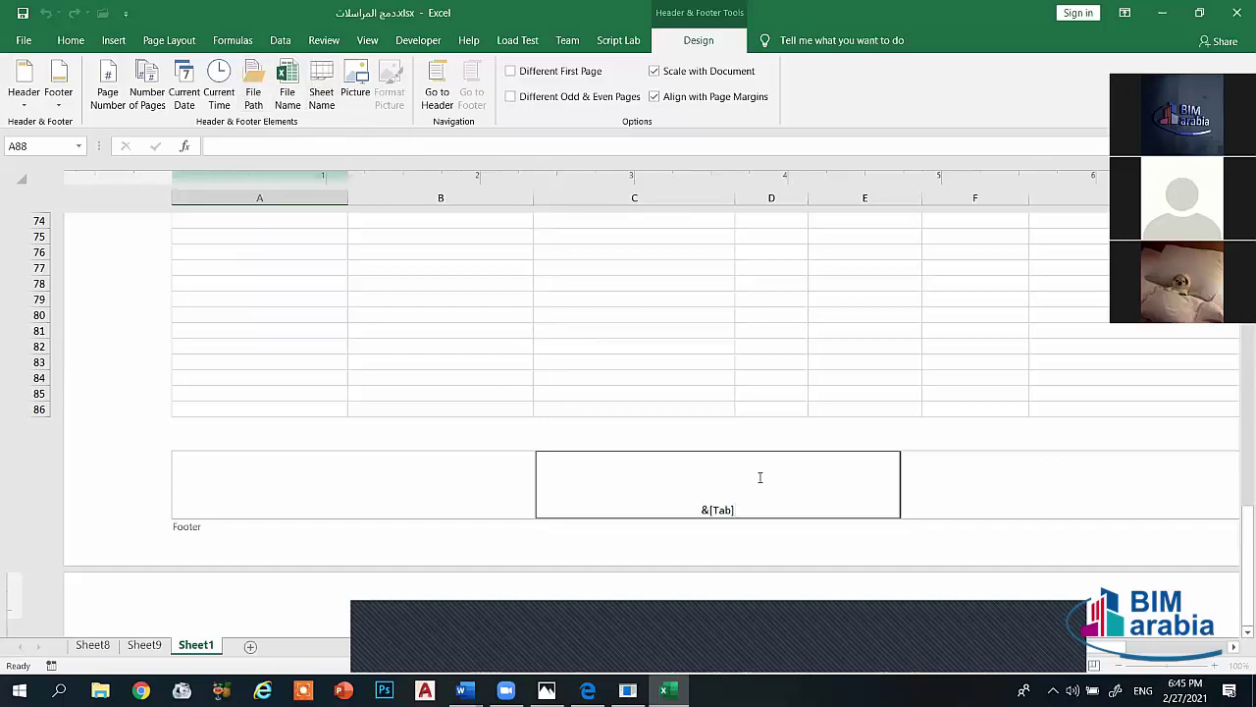
pyautogui.press('BackSpace')
pyautogui.press('BackSpace')
pyautogui.press('BackSpace')
pyautogui.press('BackSpace')
pyautogui.press('BackSpace')
# - Enter a name in the centre footer and 2021 in the right footer, then finish editing
pyautogui.click(989, 498)
pyautogui.click(681, 488)
pyautogui.write('moh')
pyautogui.write('amed')
pyautogui.click(383, 503)
pyautogui.write('mohamed')
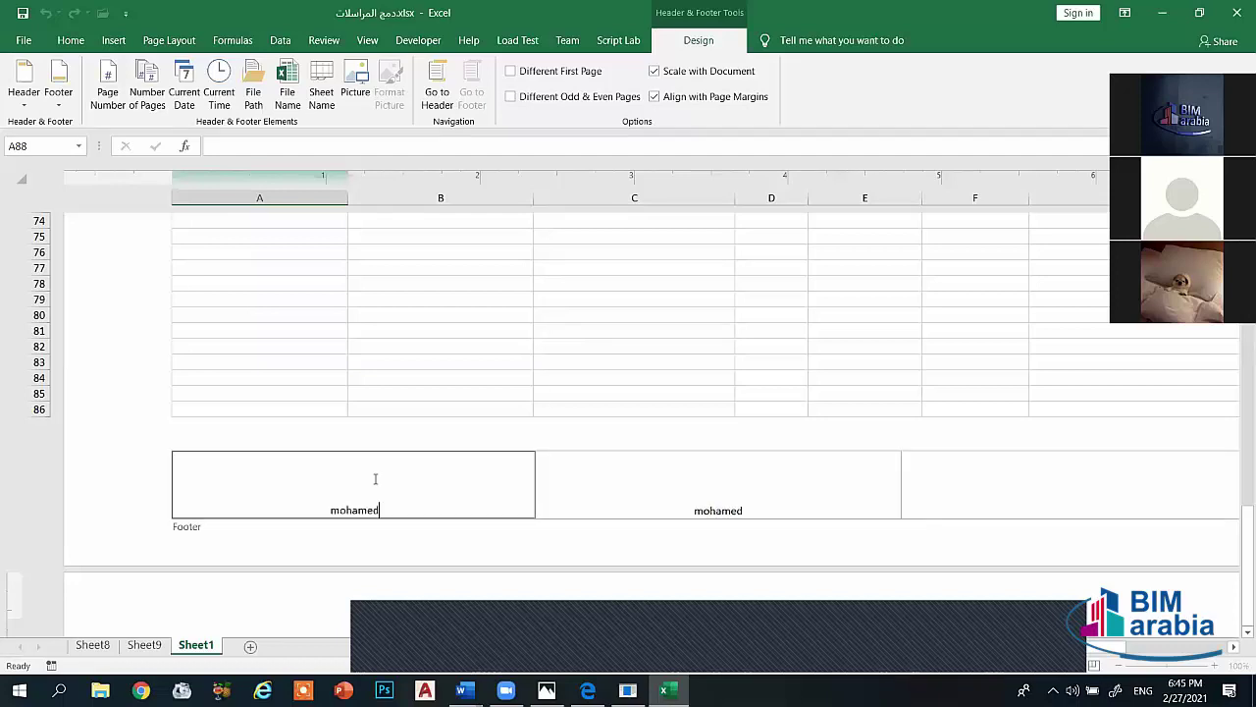
pyautogui.hotkey('ctrl', 'z')
pyautogui.click(1066, 502)
pyautogui.write('2021')
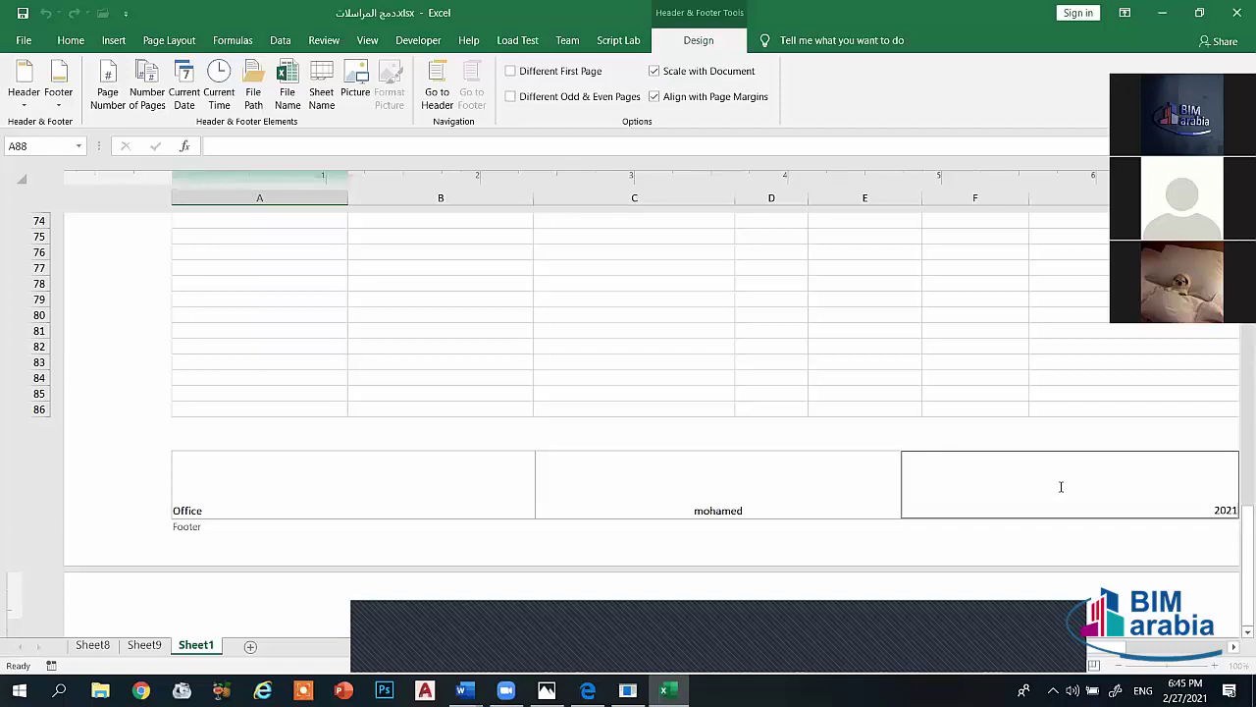
pyautogui.click(895, 408)
# - Reopen the footer and delete the year from the right footer section
pyautogui.scroll(4, 897, 432)
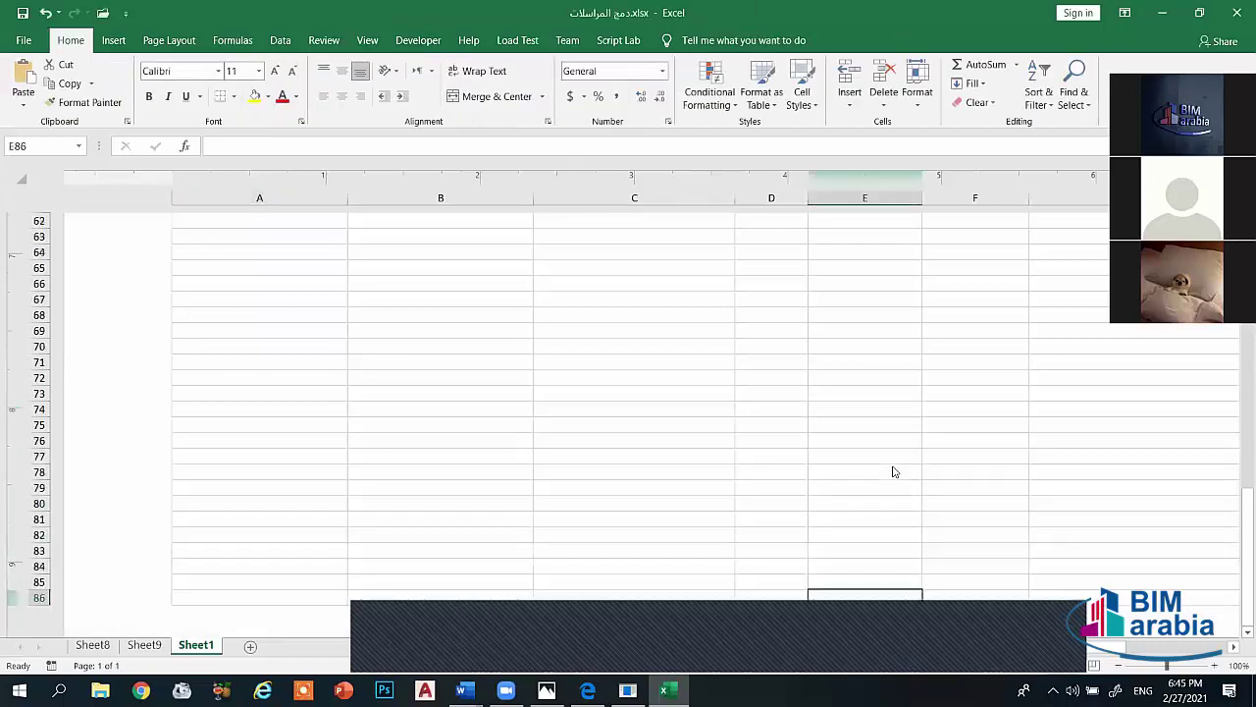
pyautogui.scroll(8, 900, 466)
pyautogui.scroll(-8, 900, 465)
pyautogui.scroll(-5, 896, 471)
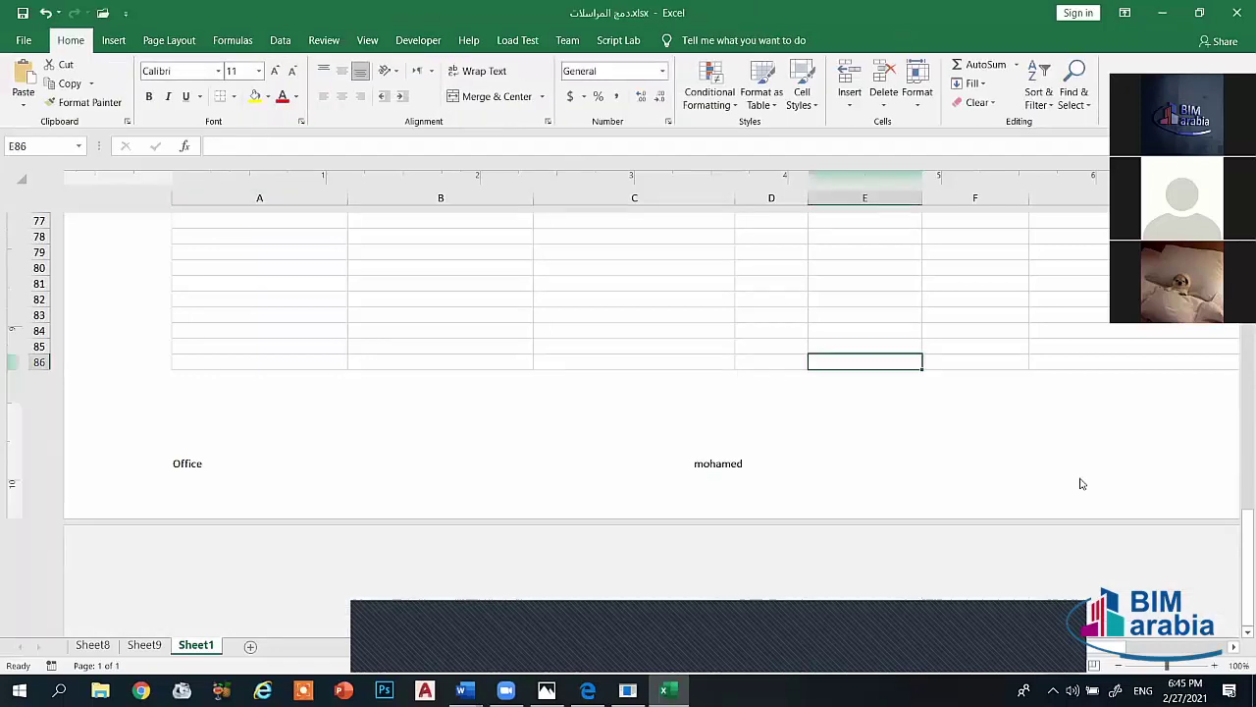
pyautogui.click(1072, 449)
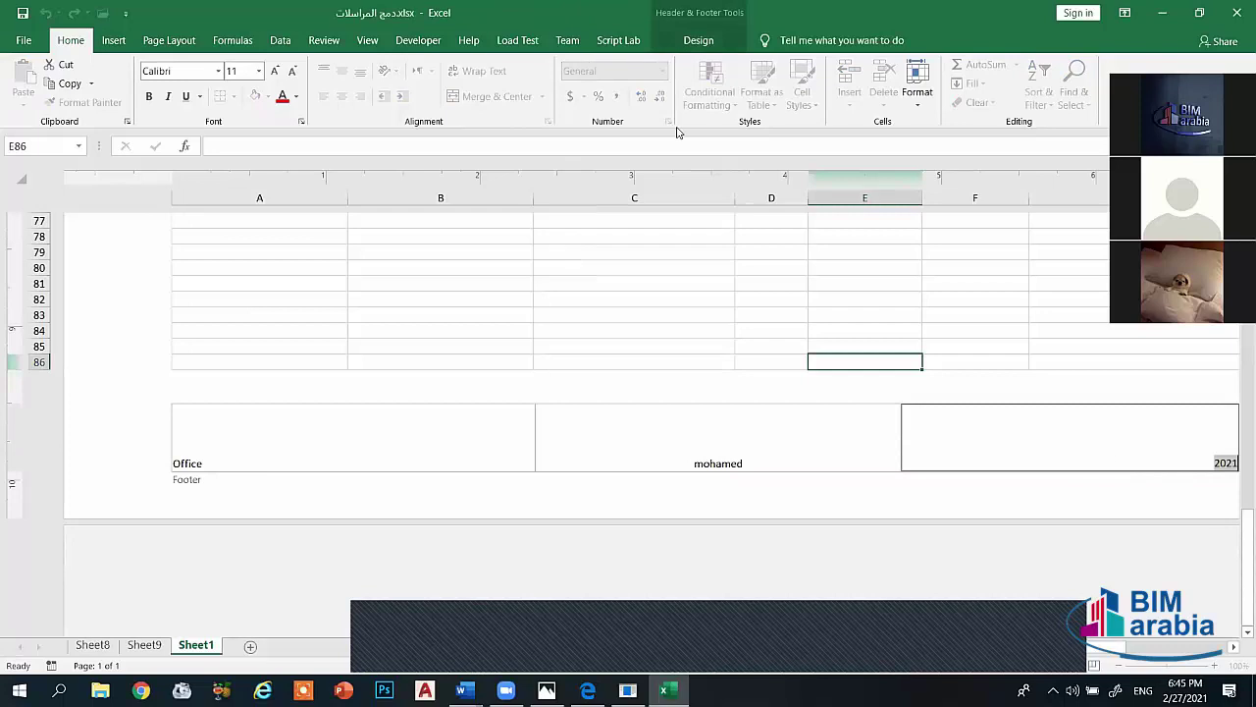
pyautogui.click(698, 40)
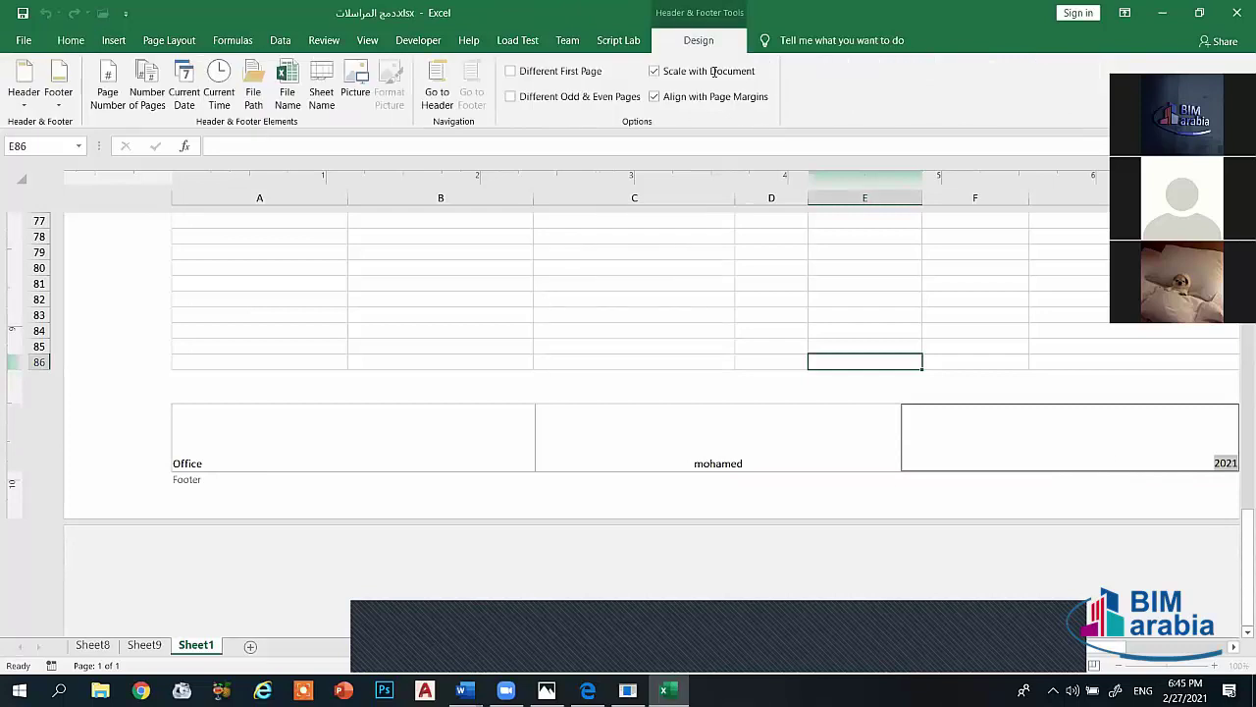
pyautogui.click(1013, 605)
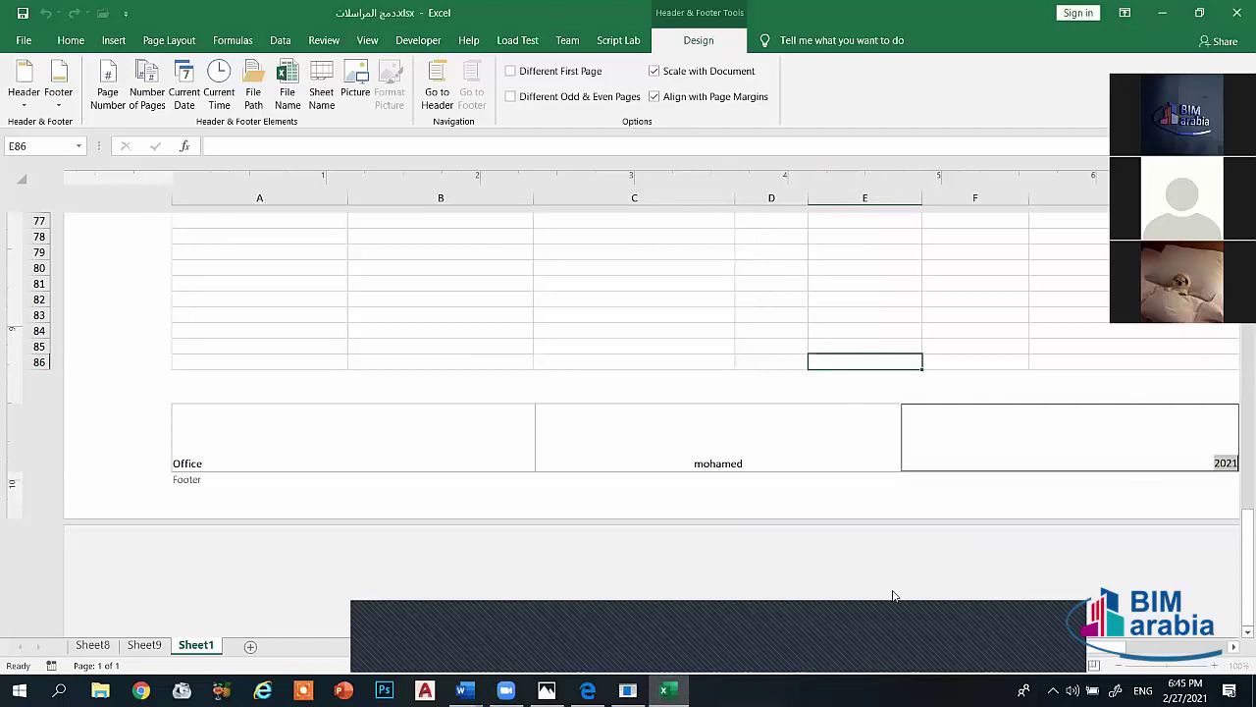
pyautogui.click(715, 444)
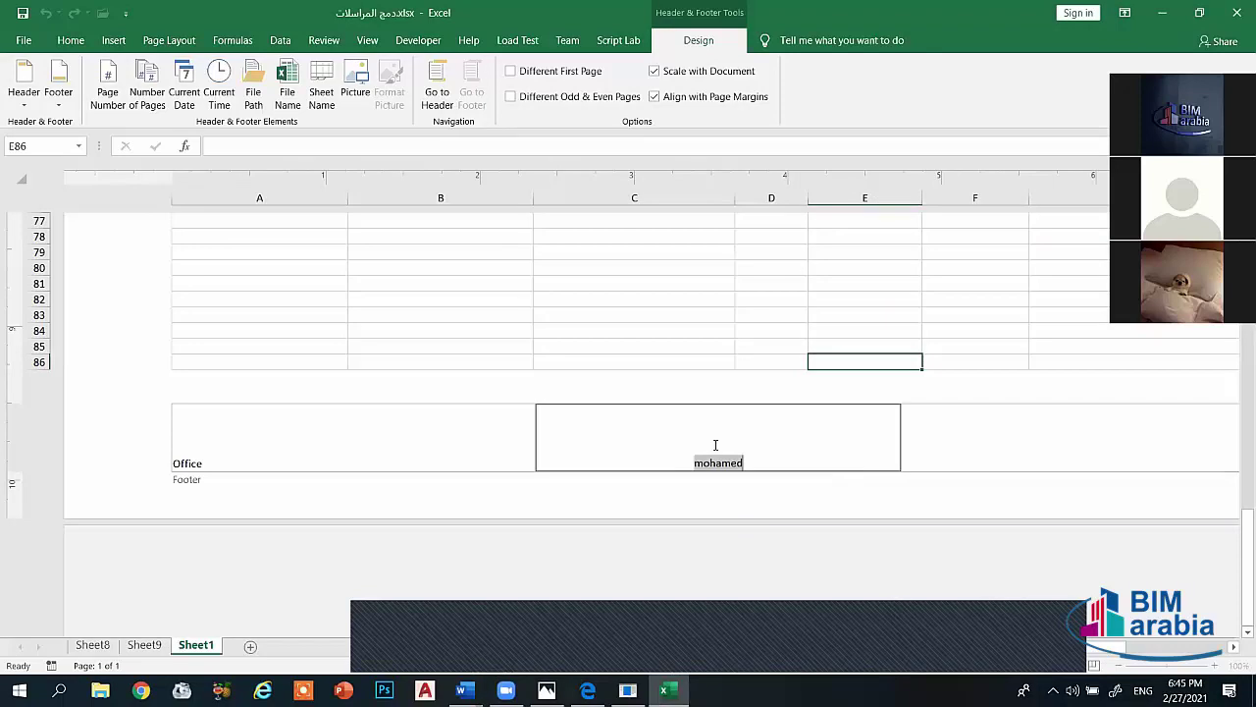
pyautogui.click(1006, 457)
pyautogui.write('2021')
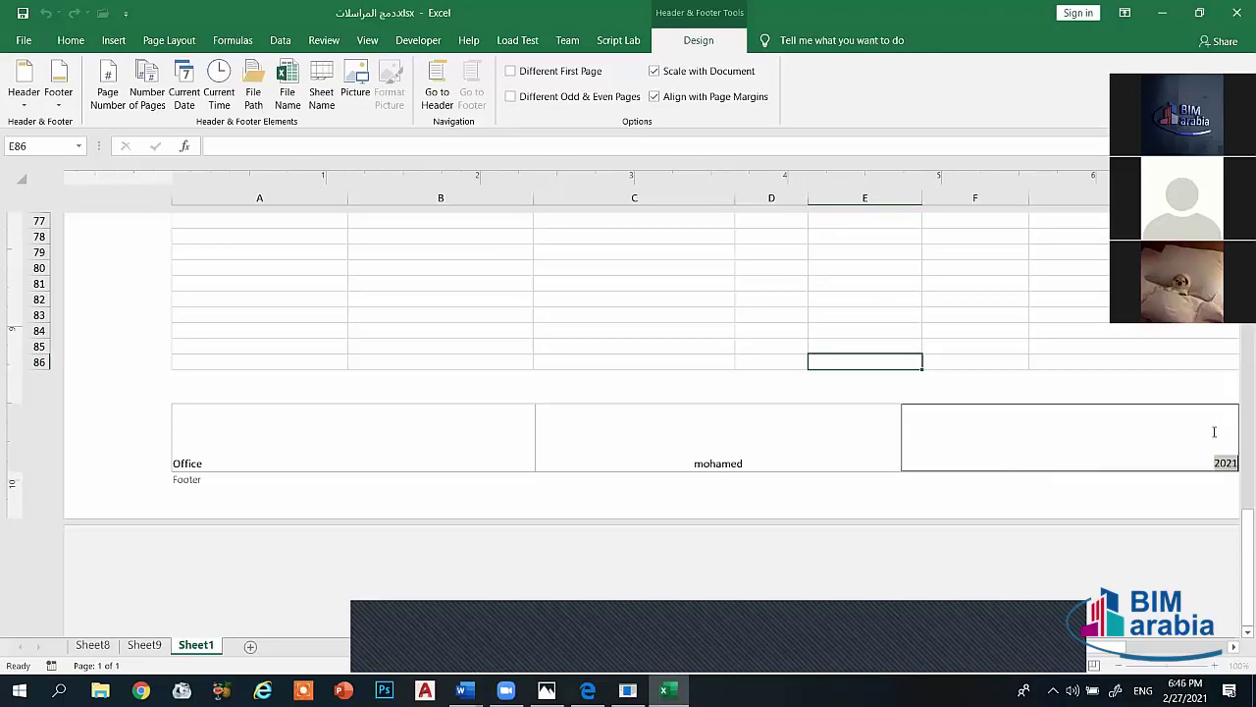
pyautogui.press('Delete')
pyautogui.click(1237, 567)
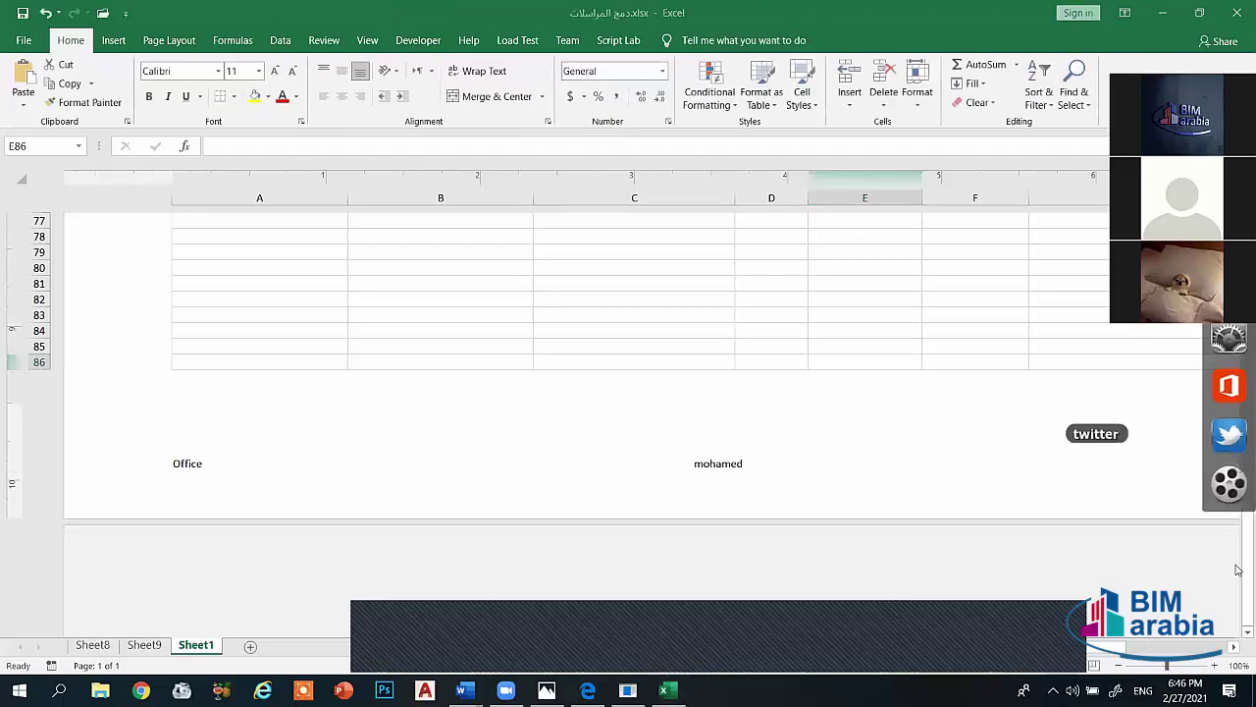
# - Scroll back up through the sheet and switch it to Normal view
pyautogui.moveTo(1245, 567); pyautogui.dragTo(1246, 354)
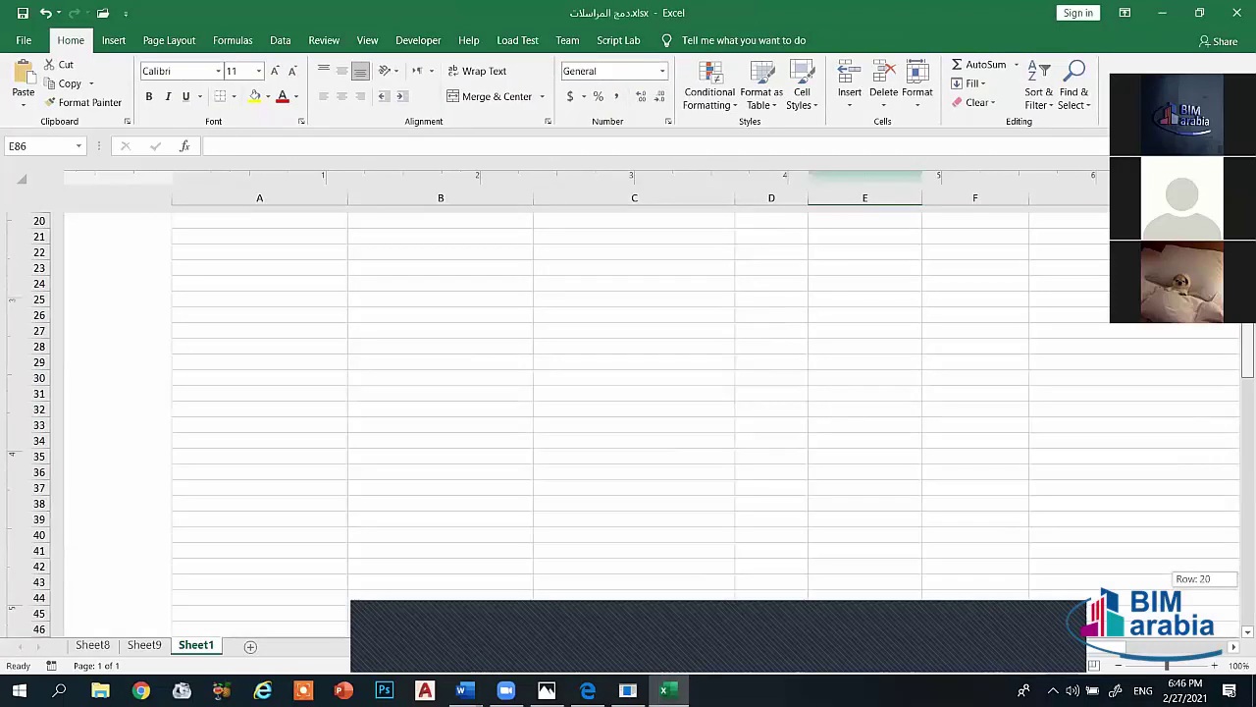
pyautogui.moveTo(1246, 353)
pyautogui.mouseDown()
pyautogui.moveTo(1246, 365)
pyautogui.moveTo(1246, 231)
pyautogui.mouseUp()
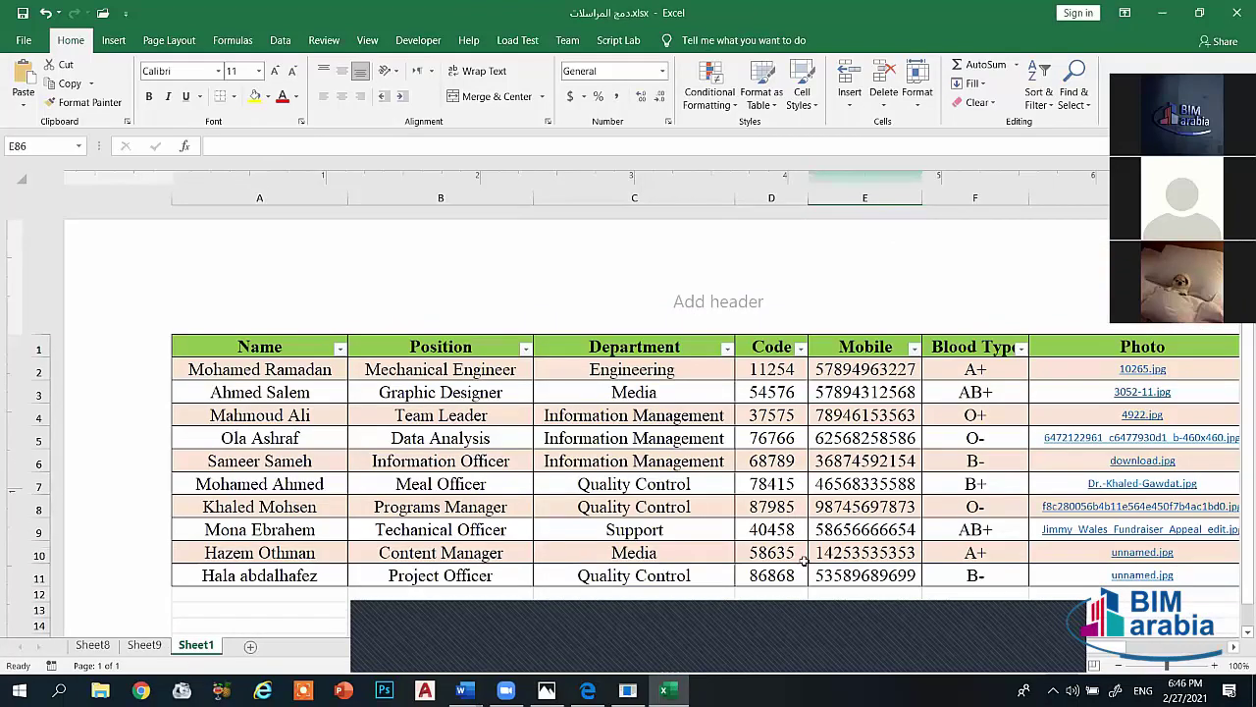
pyautogui.scroll(-2, 802, 560)
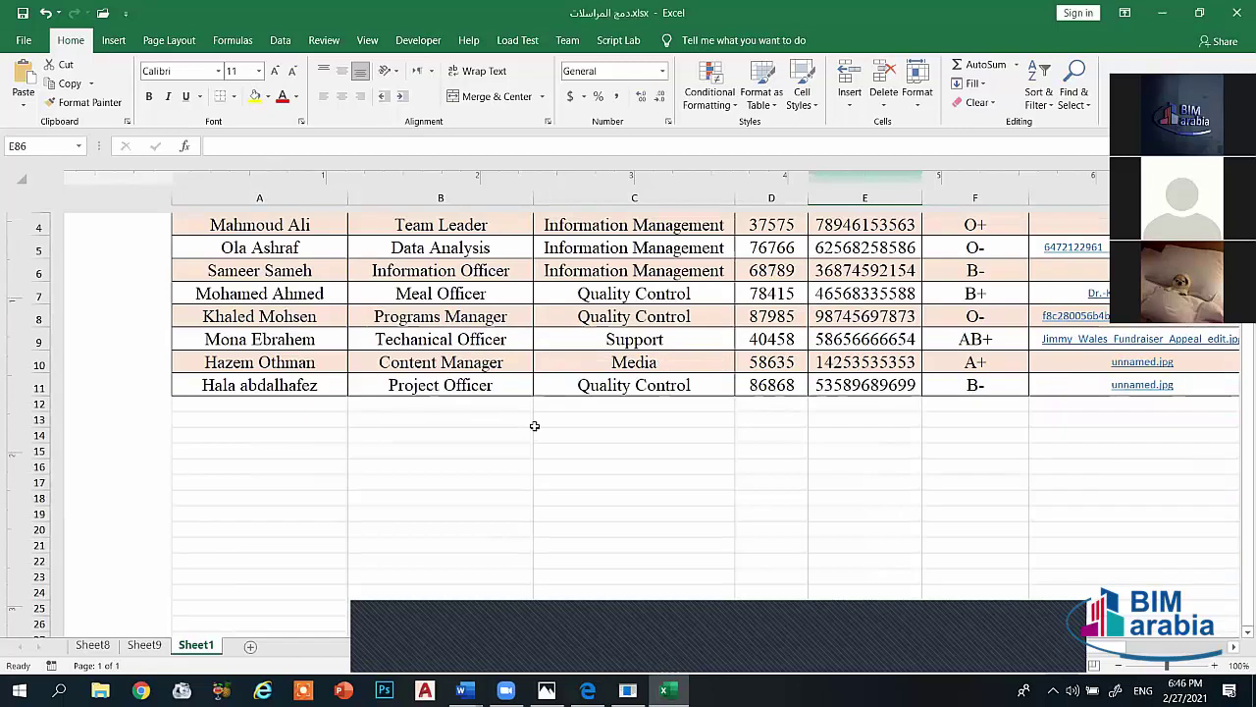
pyautogui.scroll(2, 533, 533)
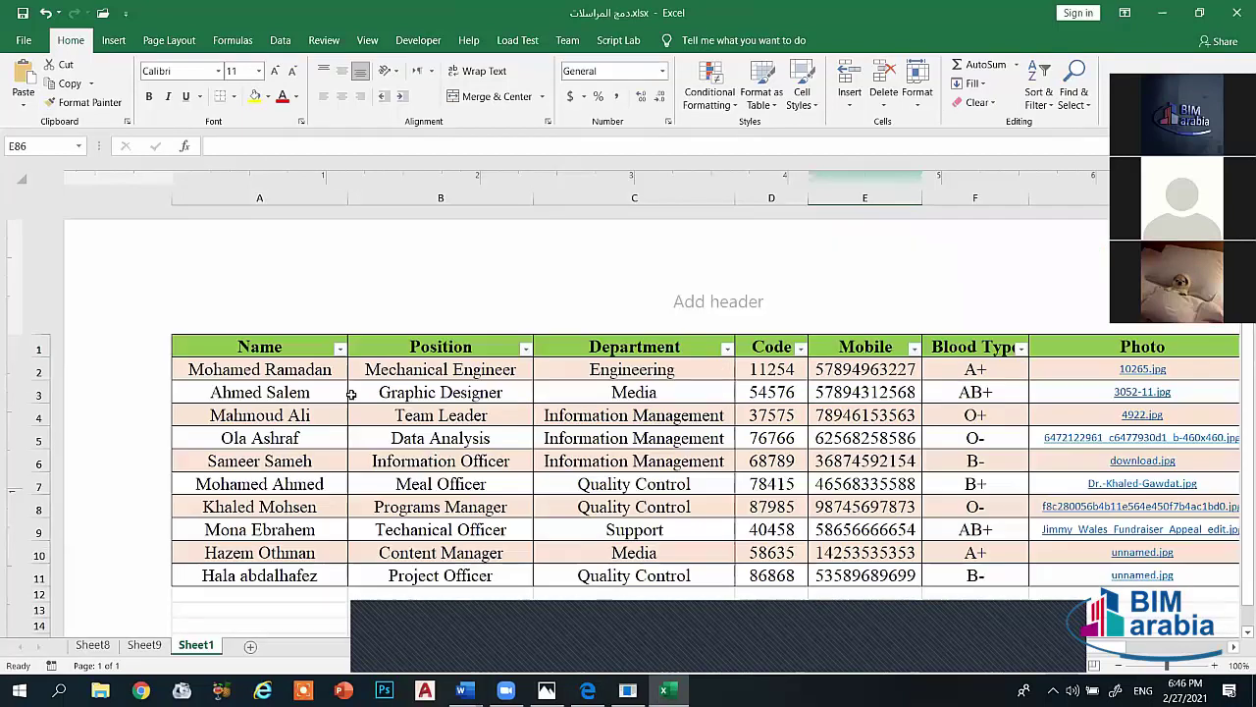
pyautogui.click(296, 613)
# - Switch to Normal view with Alt+W, L, then toggle the sheet to right-to-left and back
pyautogui.hotkey('alt', 'w')
pyautogui.press('l')
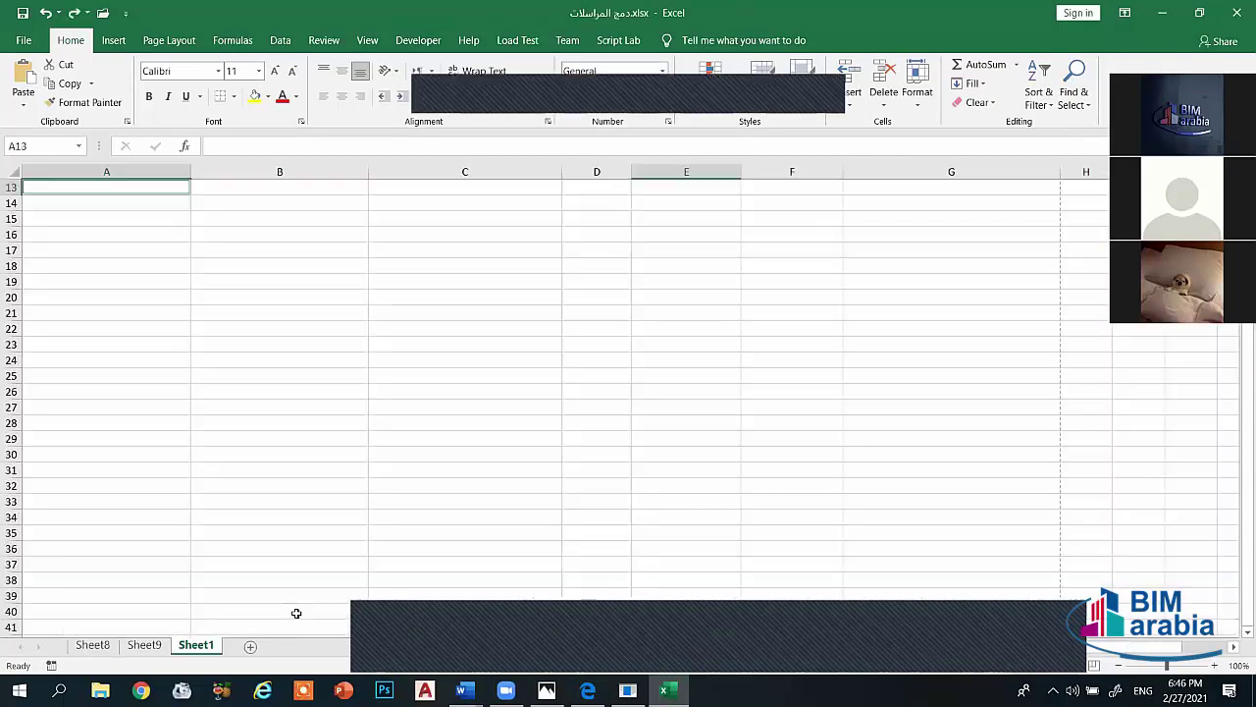
pyautogui.hotkey('alt', 'p')
pyautogui.press('s')
pyautogui.press('r')
pyautogui.hotkey('alt', 'p')
pyautogui.press('s')
pyautogui.press('r')
# - Jump back to cell A1 so the table shows, with the View ribbon tab open
pyautogui.click(241, 589)
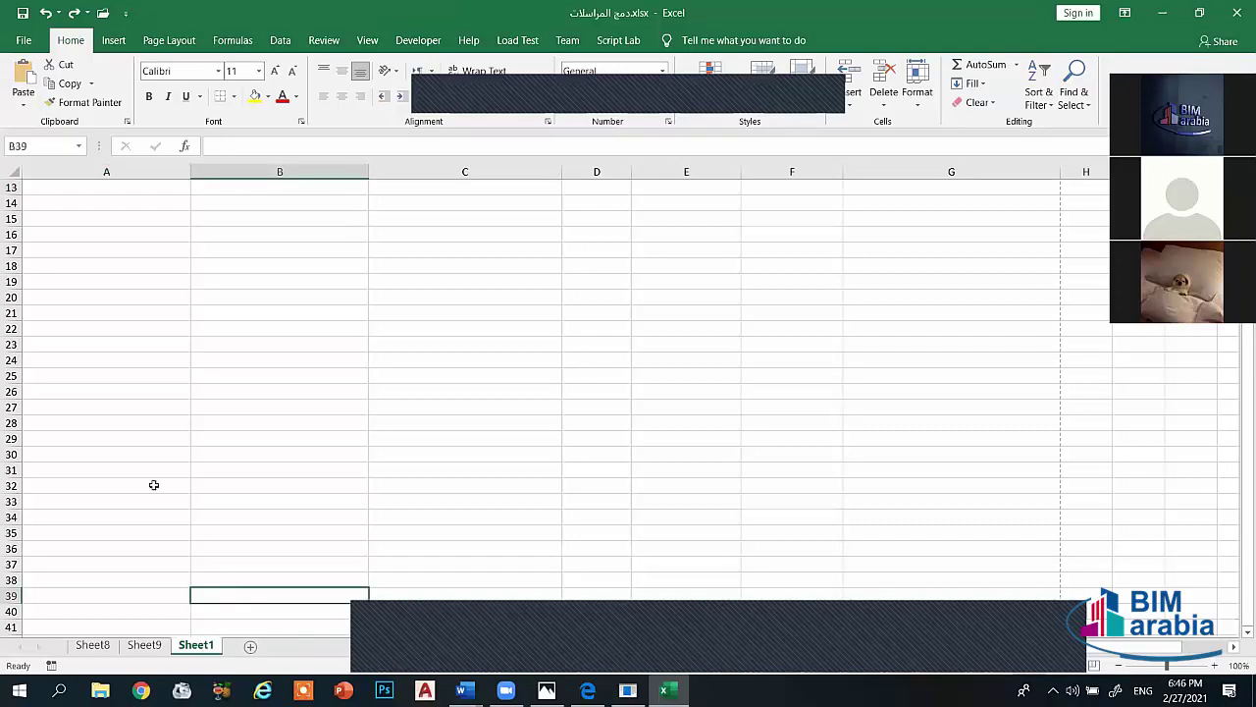
pyautogui.scroll(1, 103, 226)
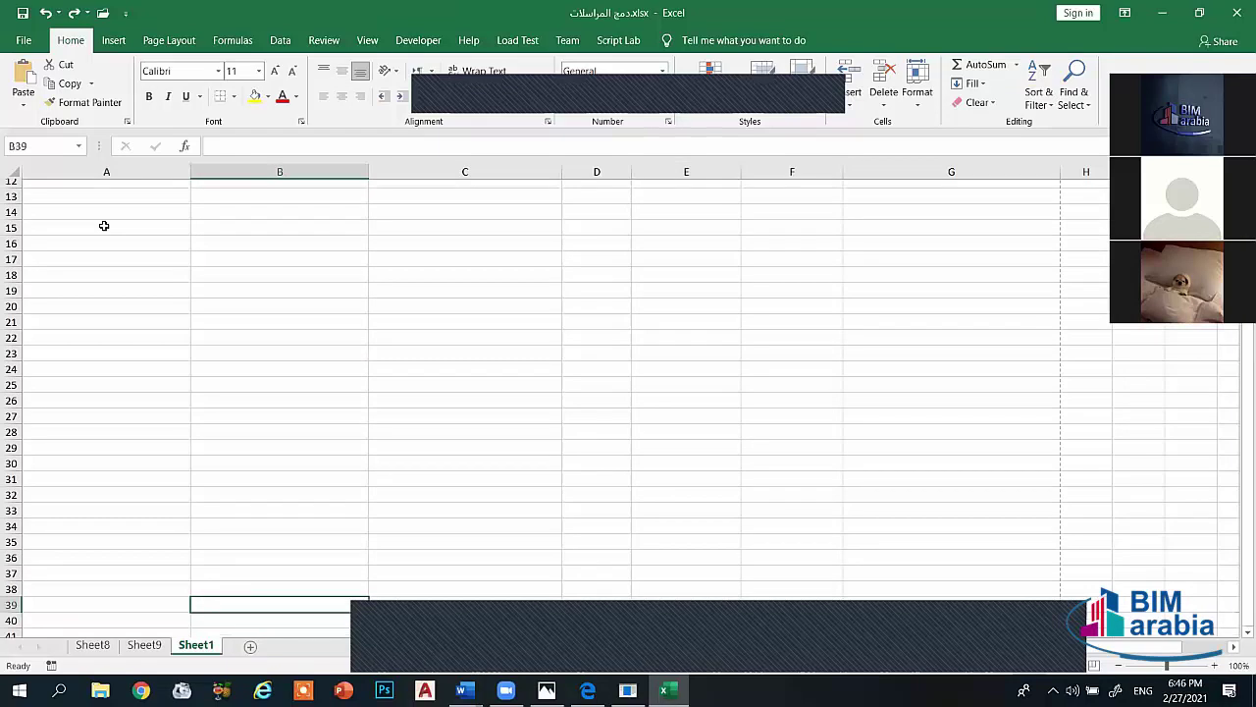
pyautogui.scroll(4, 104, 225)
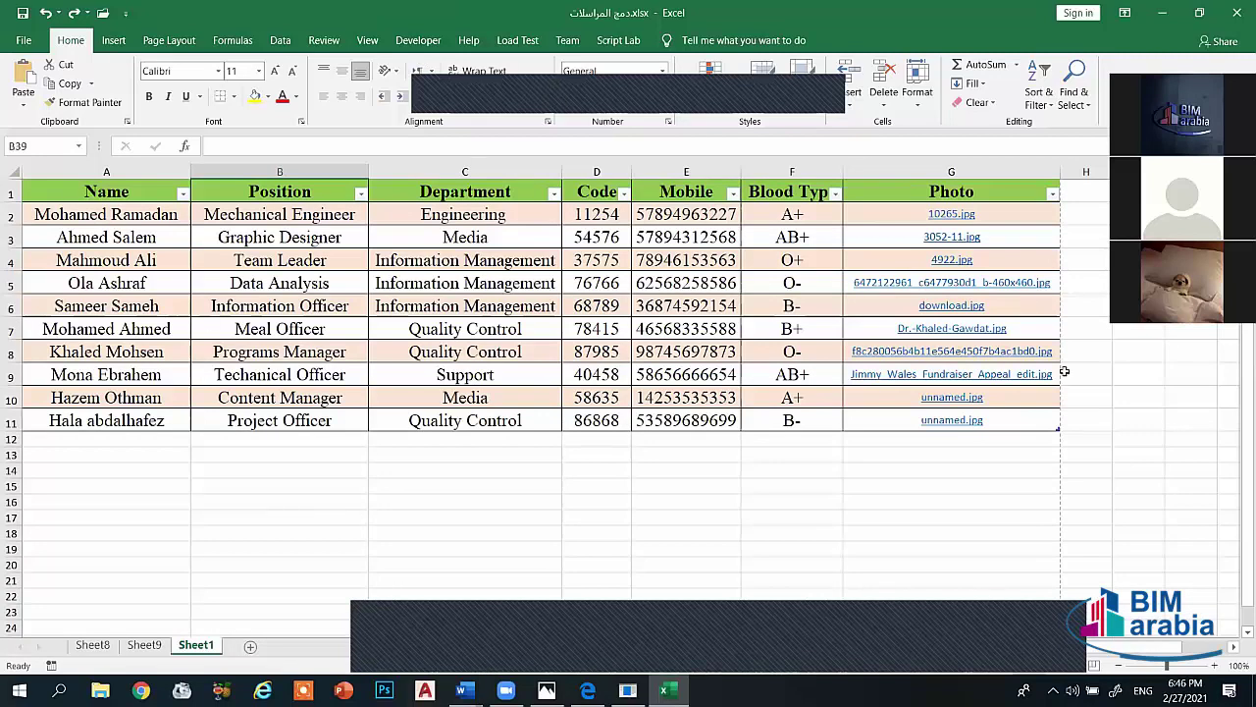
pyautogui.hotkey('ctrl', 'Home')
pyautogui.hotkey('alt', 'w')
pyautogui.click(1148, 477)
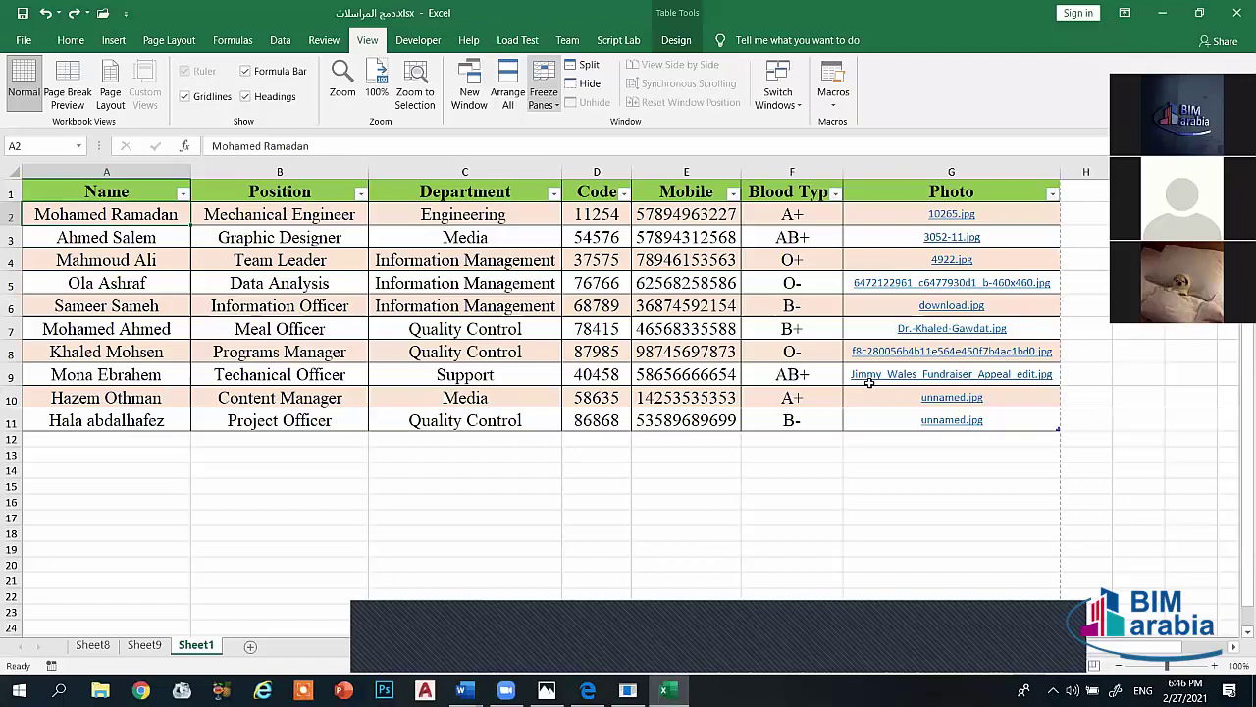
# - Clear any existing frozen panes and try selecting cells in and below the table
pyautogui.click(108, 192)
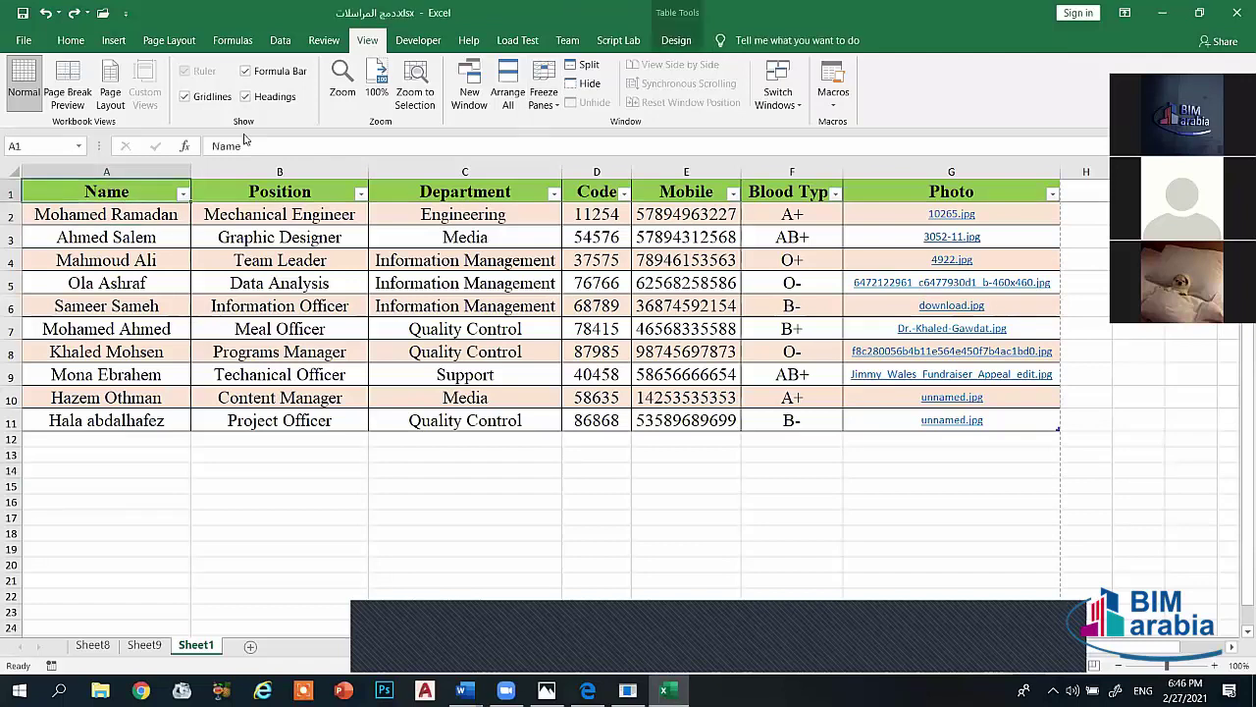
pyautogui.click(541, 104)
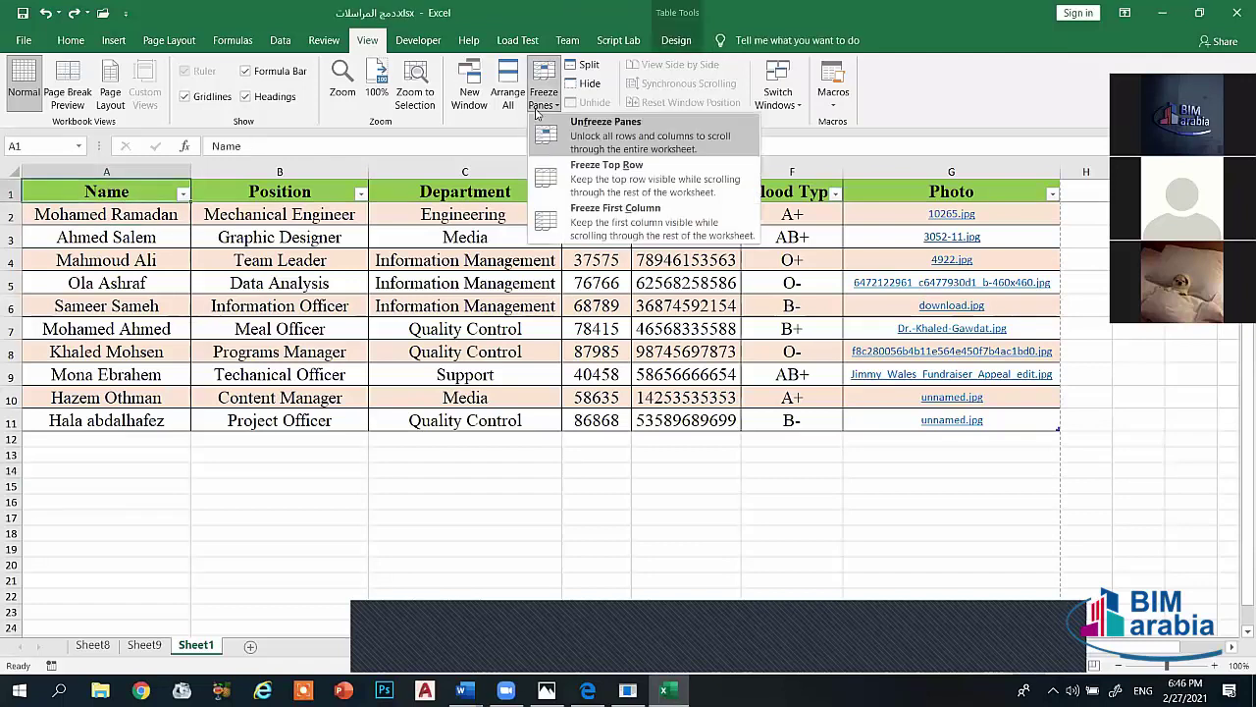
pyautogui.click(576, 142)
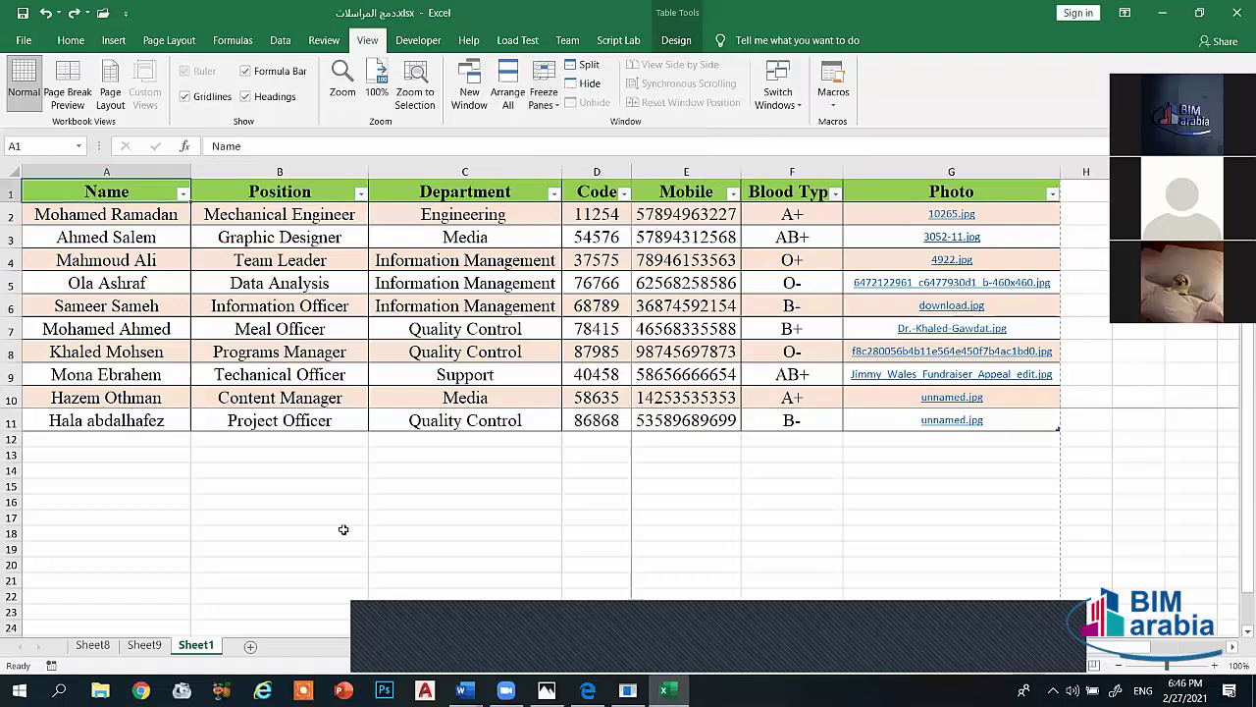
pyautogui.scroll(-5, 422, 527)
pyautogui.click(422, 527)
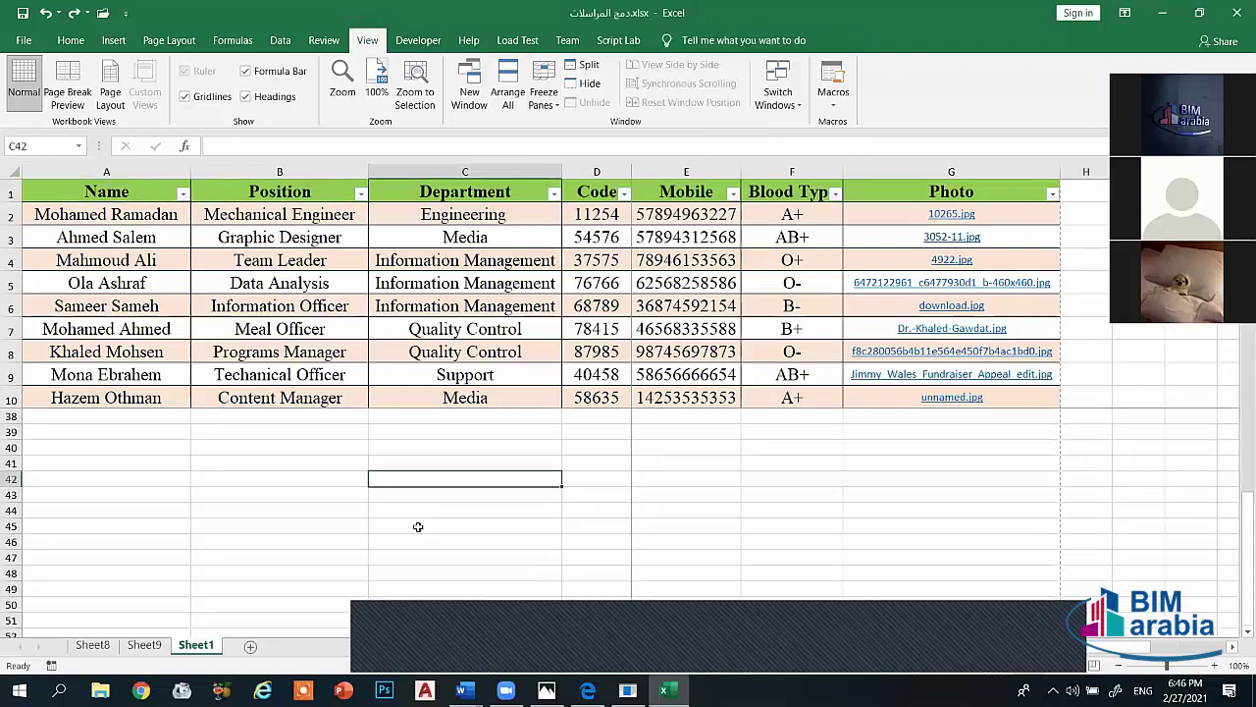
pyautogui.scroll(5, 422, 525)
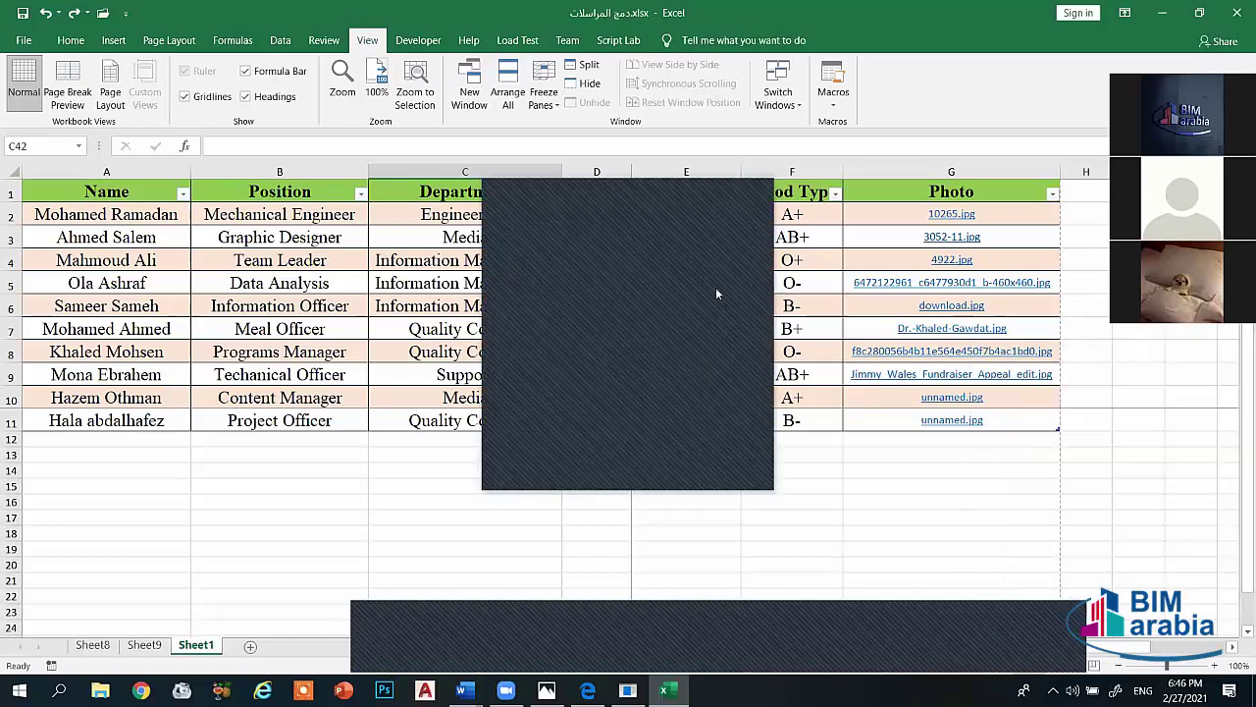
pyautogui.click(580, 518)
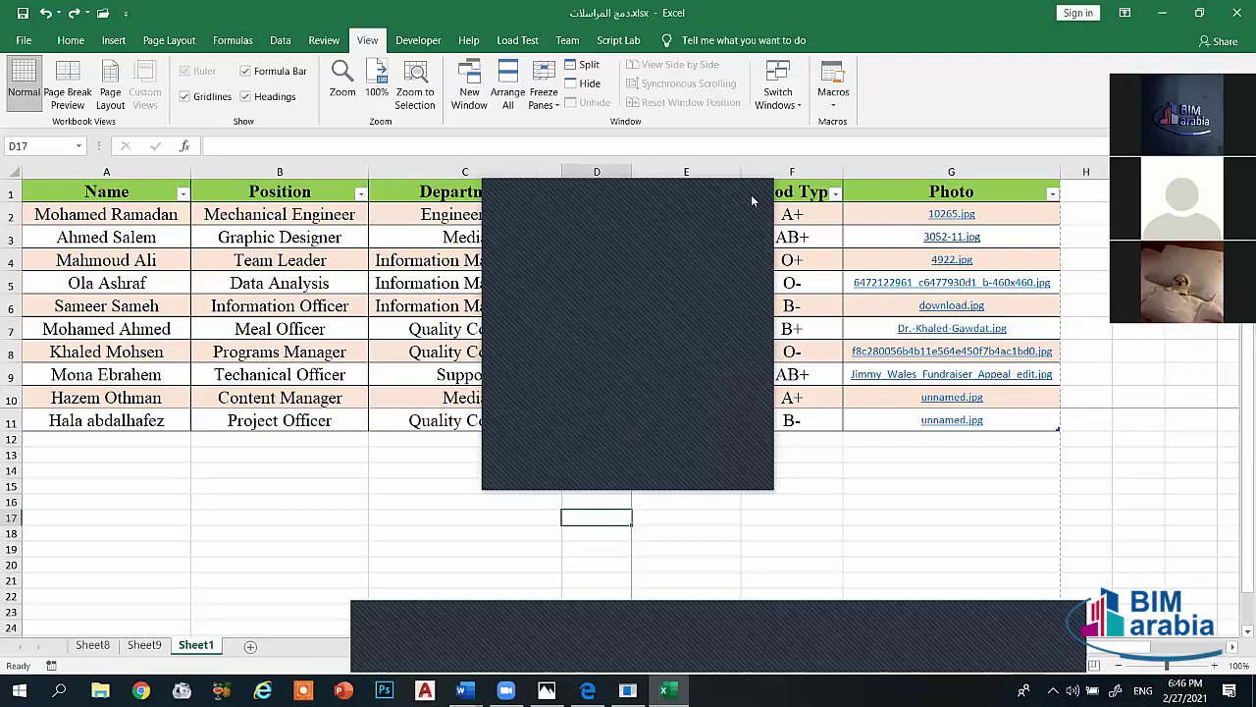
pyautogui.click(460, 471)
pyautogui.click(550, 98)
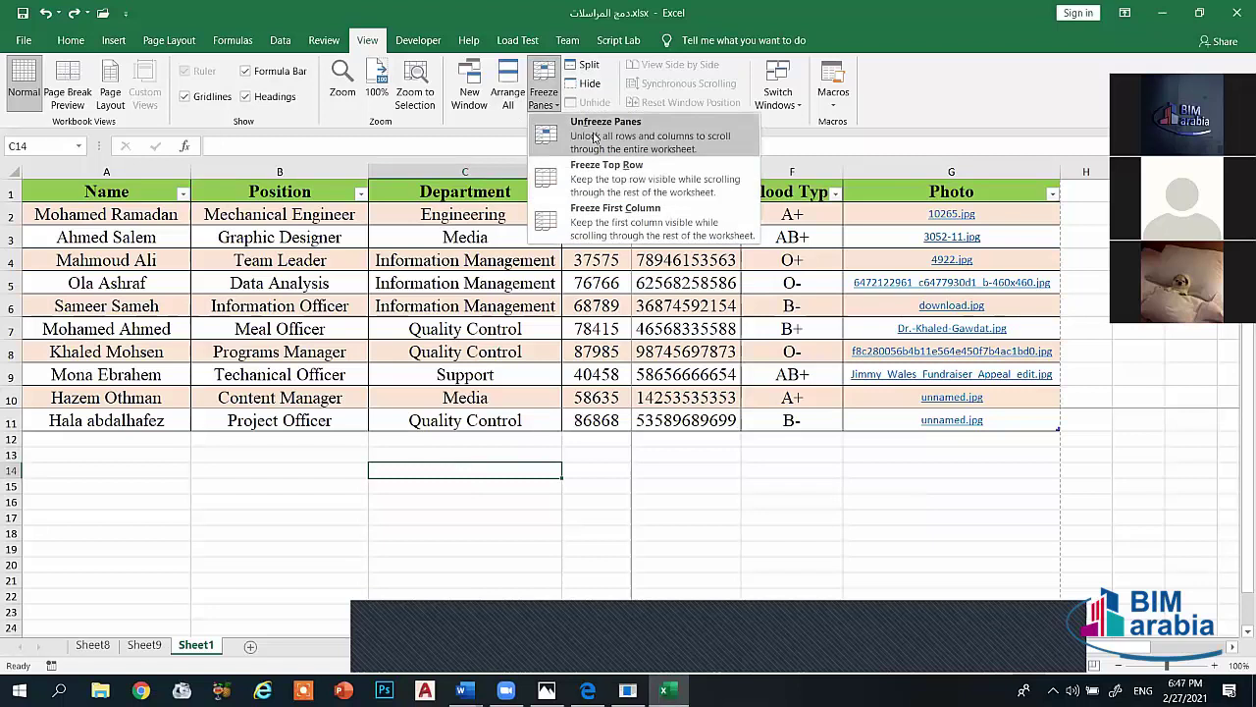
pyautogui.click(437, 517)
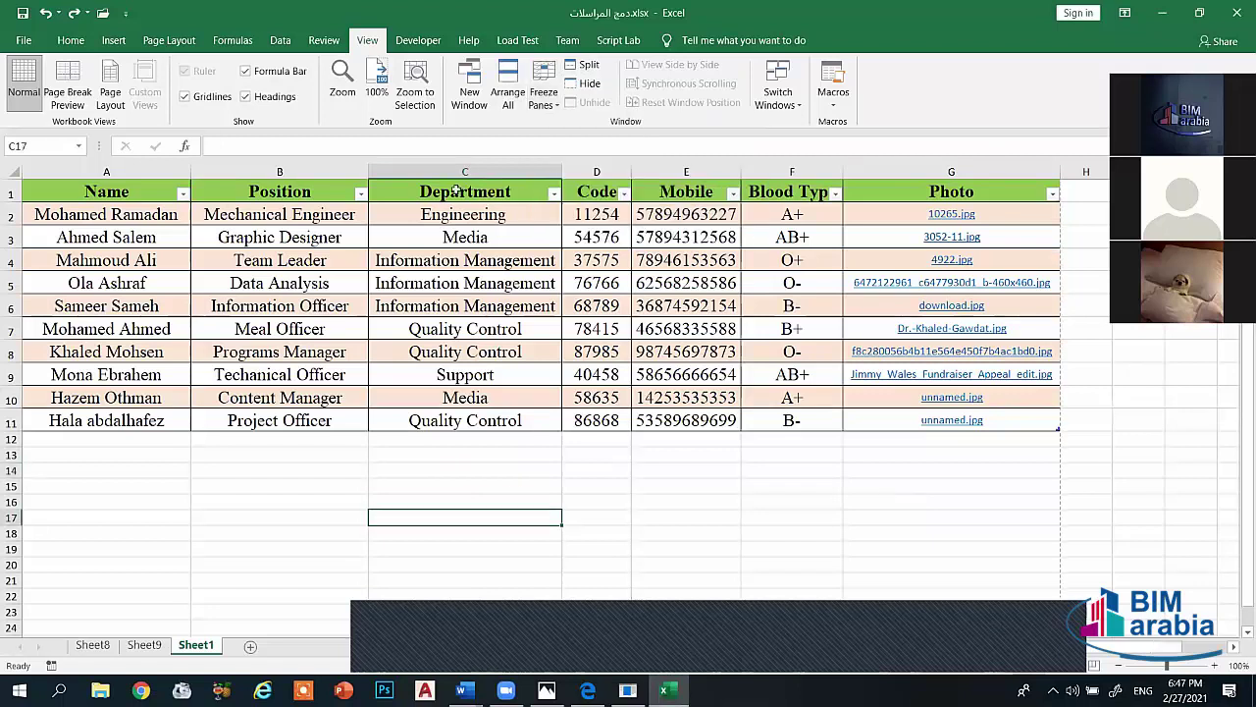
# - Freeze columns A and B at cell C1, test by scrolling, then unfreeze them
pyautogui.click(470, 192)
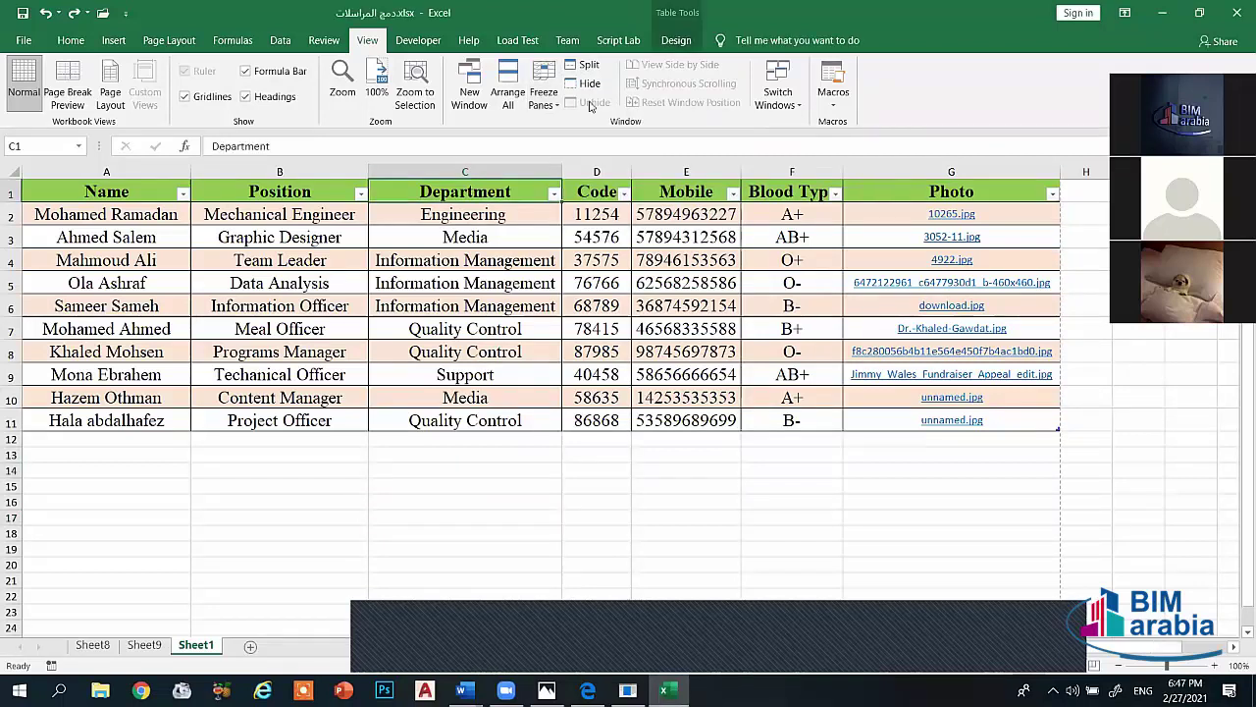
pyautogui.click(545, 99)
pyautogui.click(589, 128)
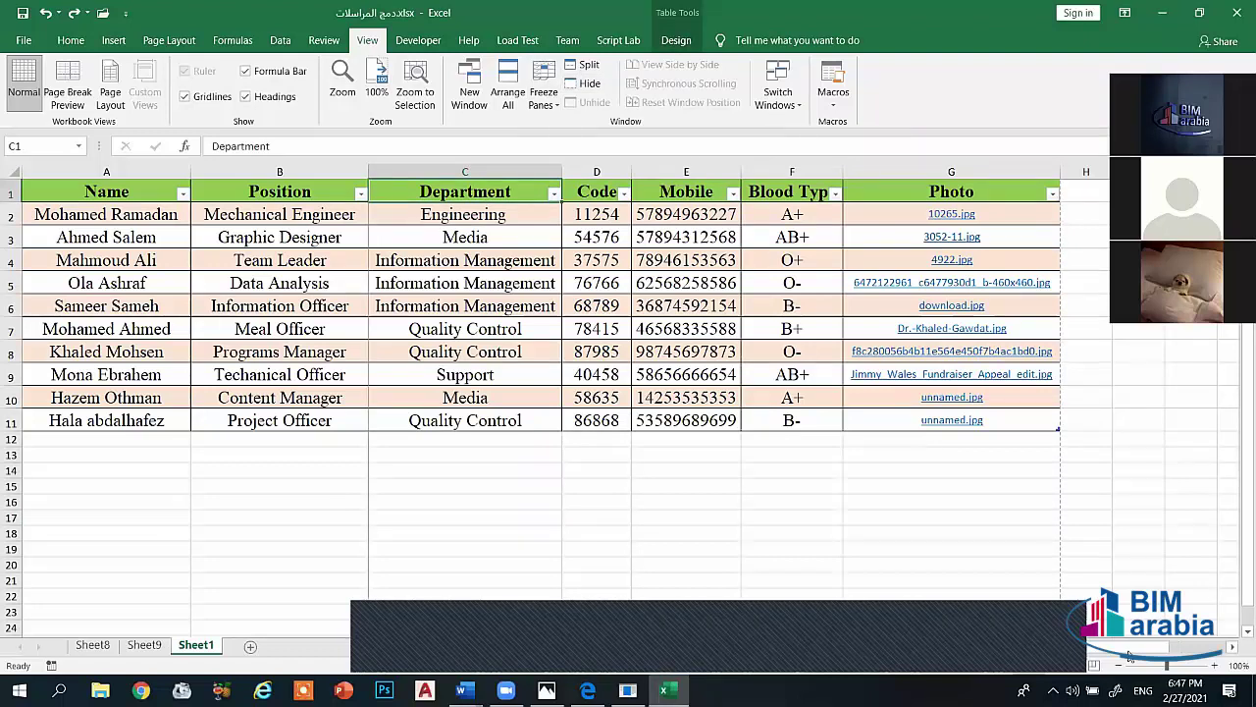
pyautogui.hscroll(3, 1015, 648)
pyautogui.hscroll(-3, 1016, 648)
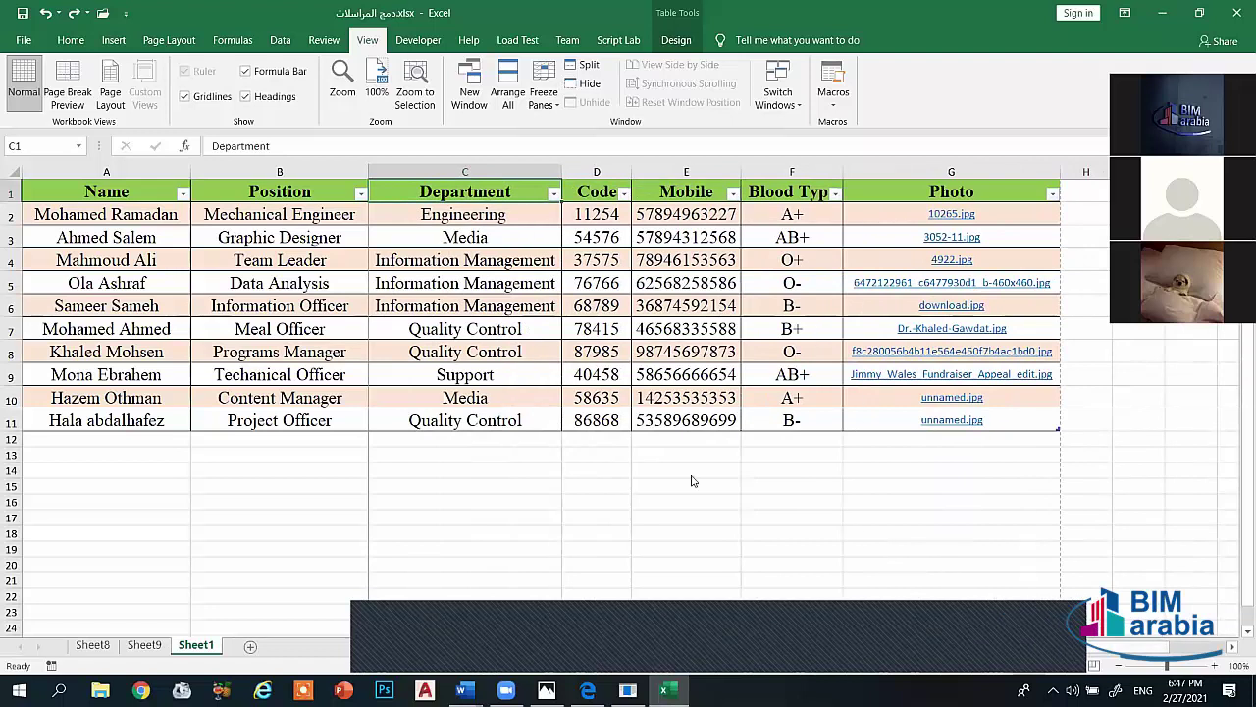
pyautogui.scroll(-3, 746, 471)
pyautogui.scroll(3, 810, 460)
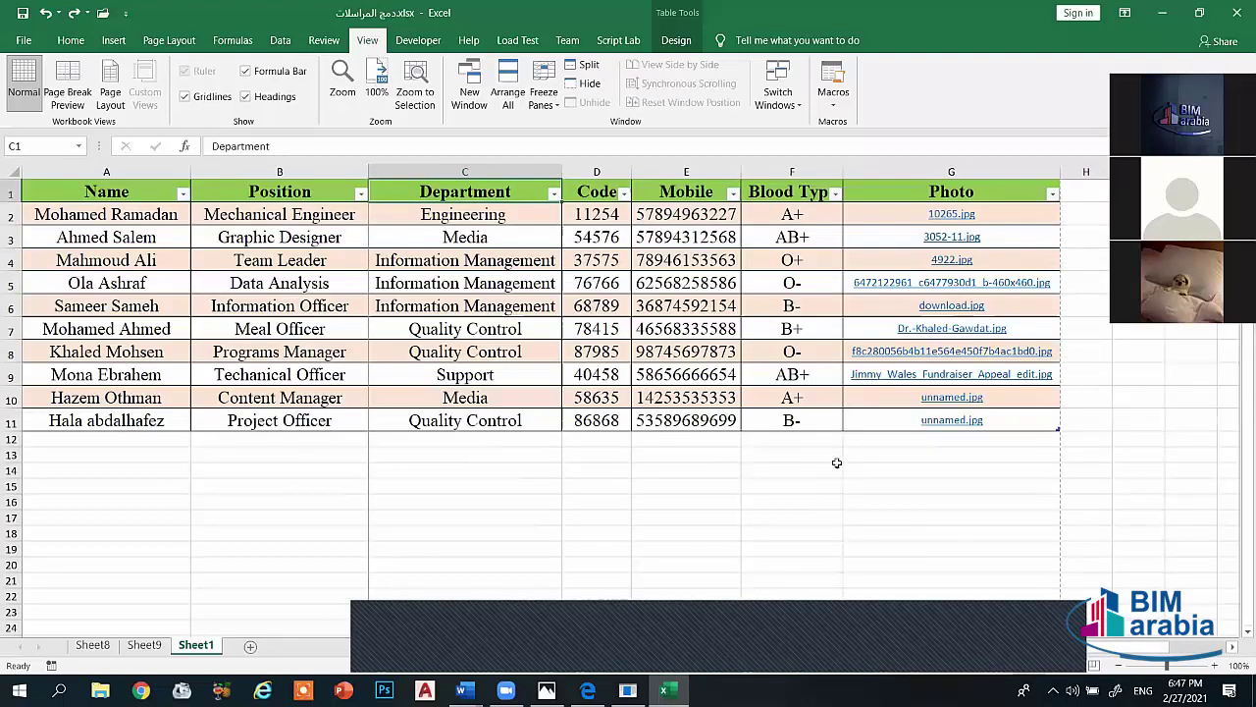
pyautogui.click(544, 99)
pyautogui.click(616, 147)
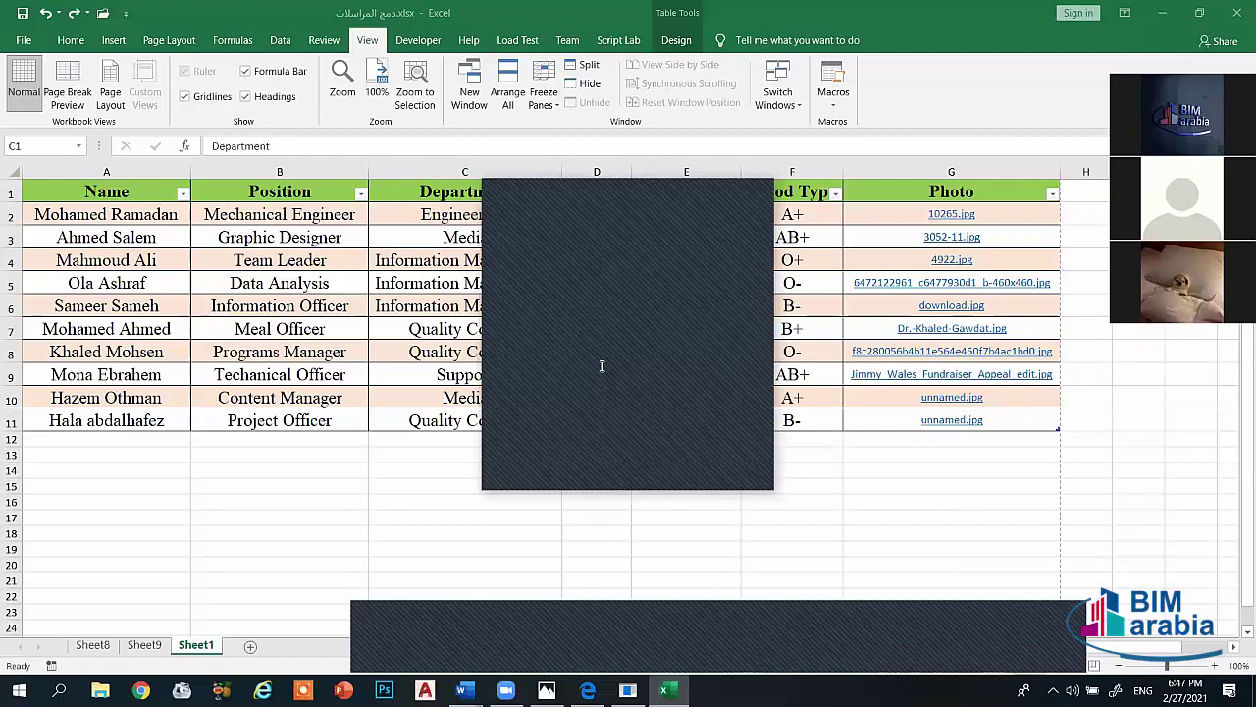
pyautogui.click(754, 187)
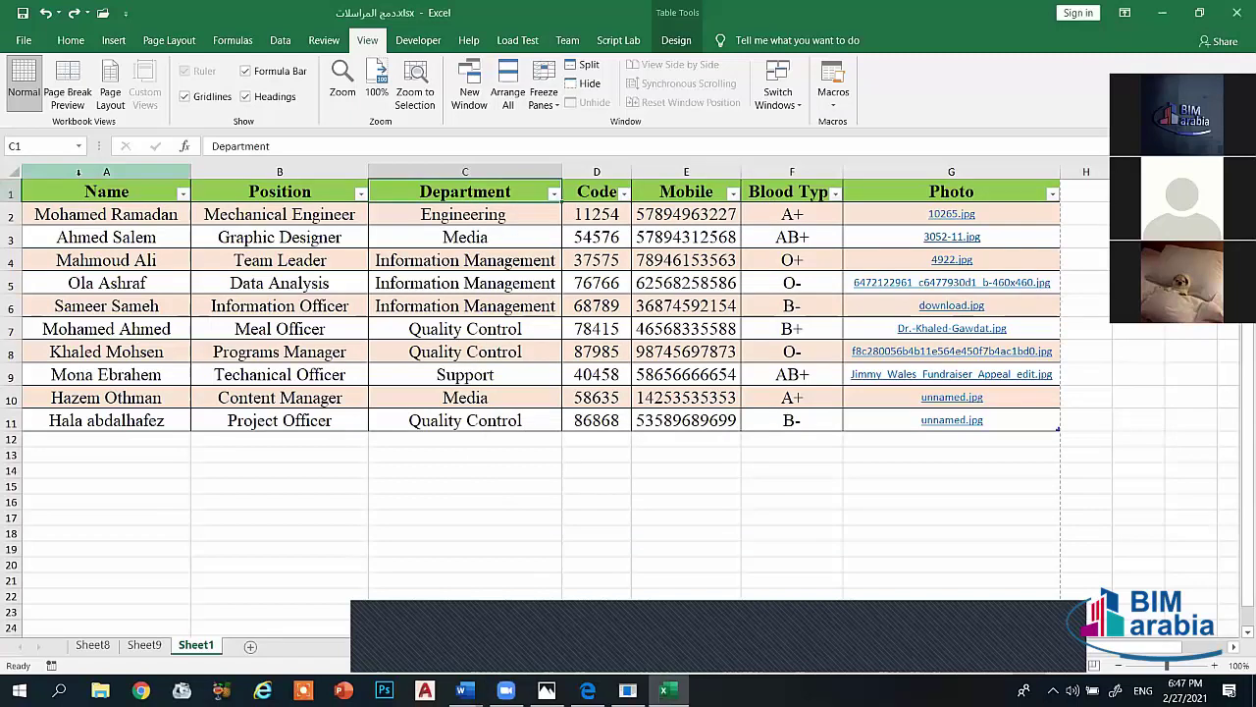
# - Freeze the first ten rows of the table and scroll to check that they stay fixed
pyautogui.click(107, 170)
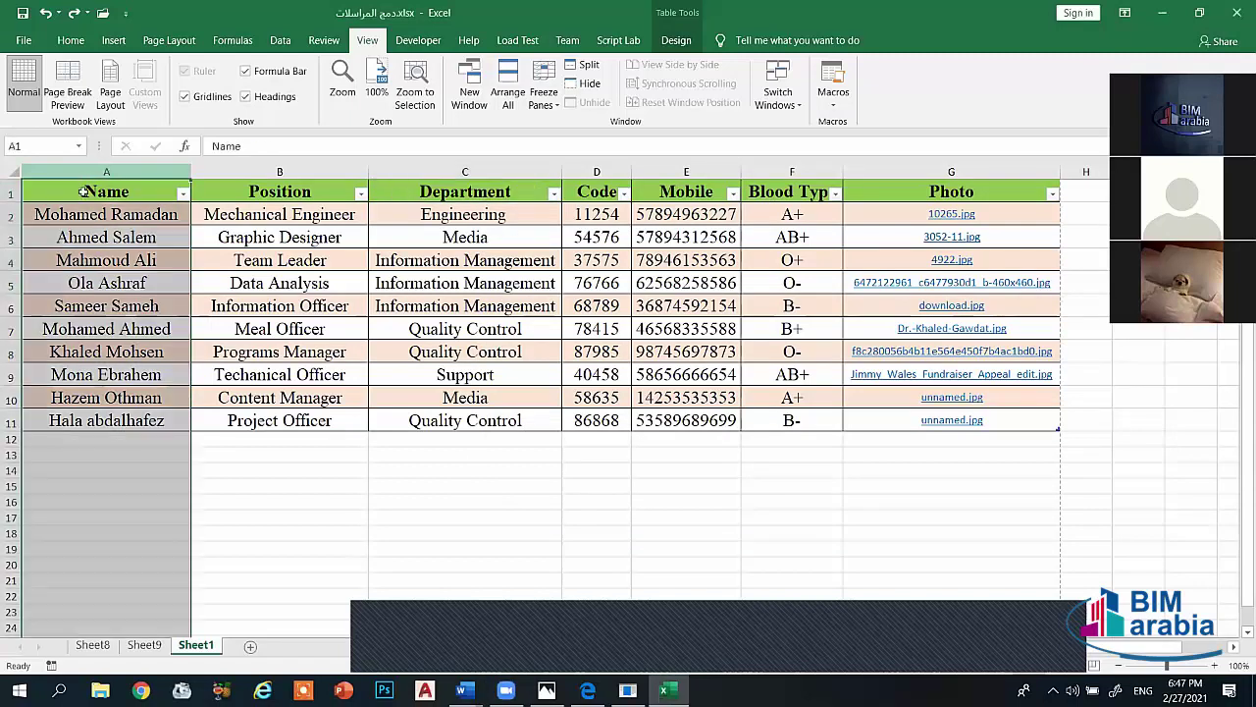
pyautogui.click(85, 193)
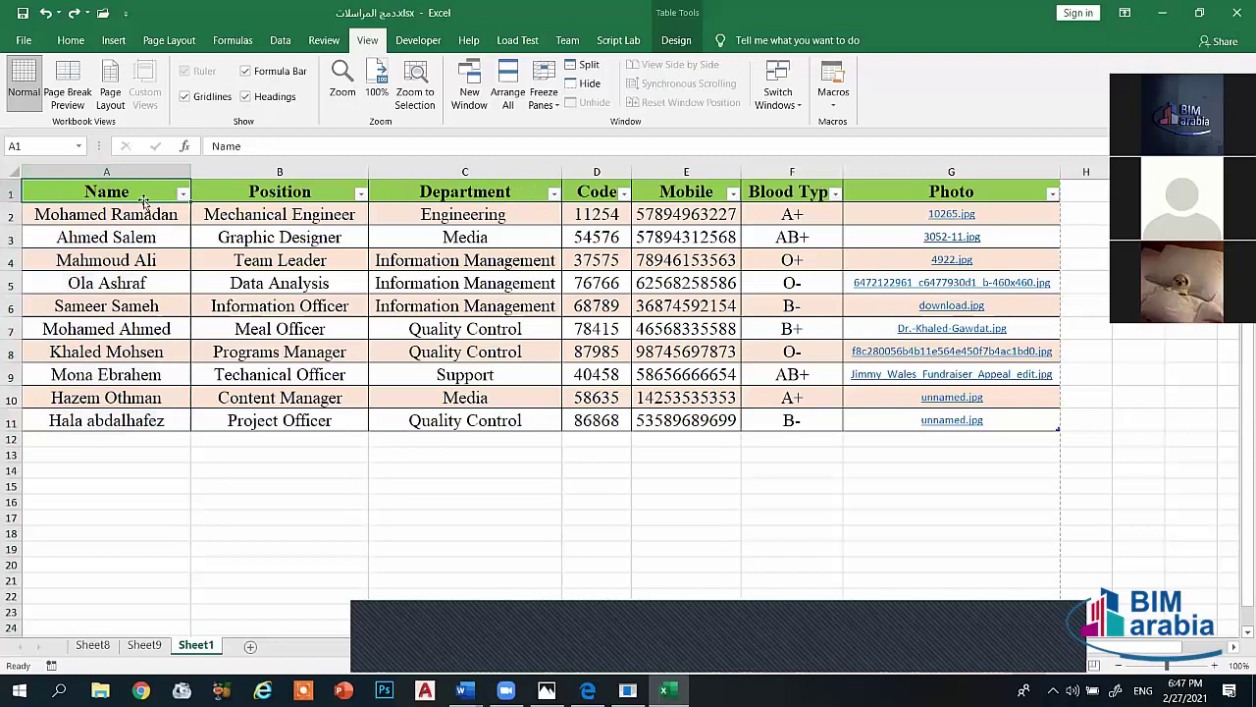
pyautogui.click(548, 102)
pyautogui.click(597, 128)
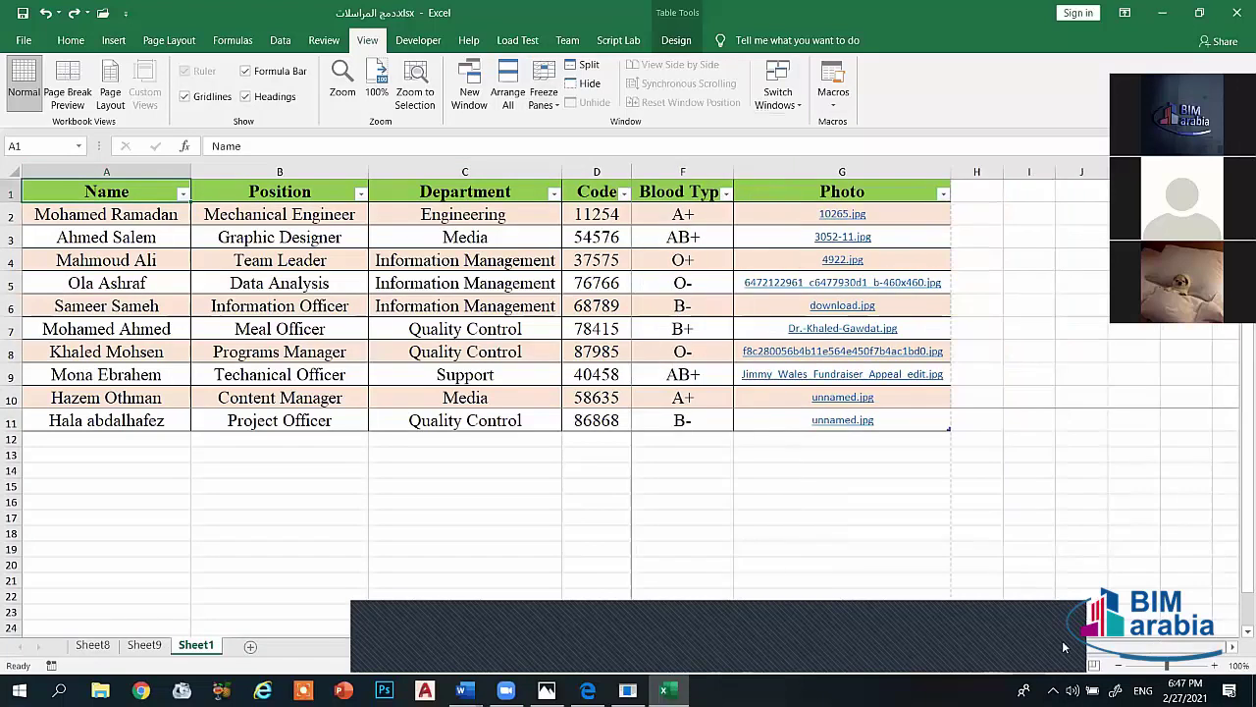
pyautogui.scroll(-8, 724, 429)
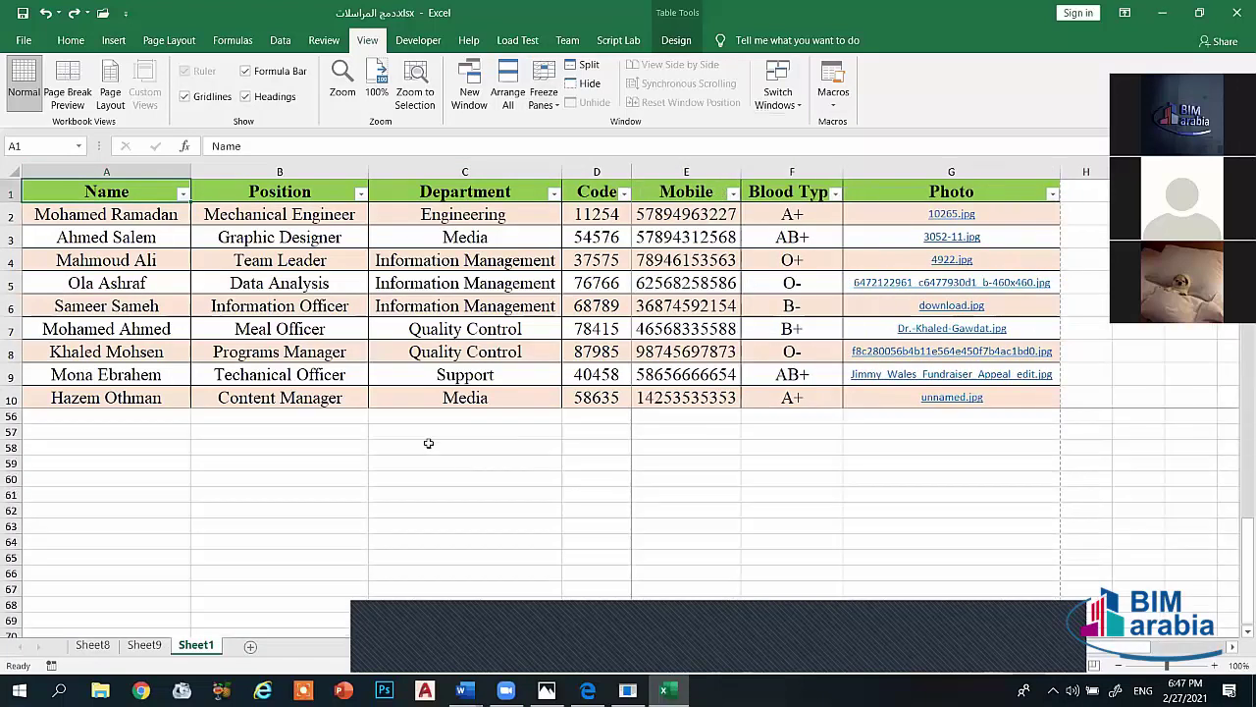
pyautogui.scroll(3, 442, 443)
pyautogui.scroll(3, 461, 444)
pyautogui.scroll(2, 477, 445)
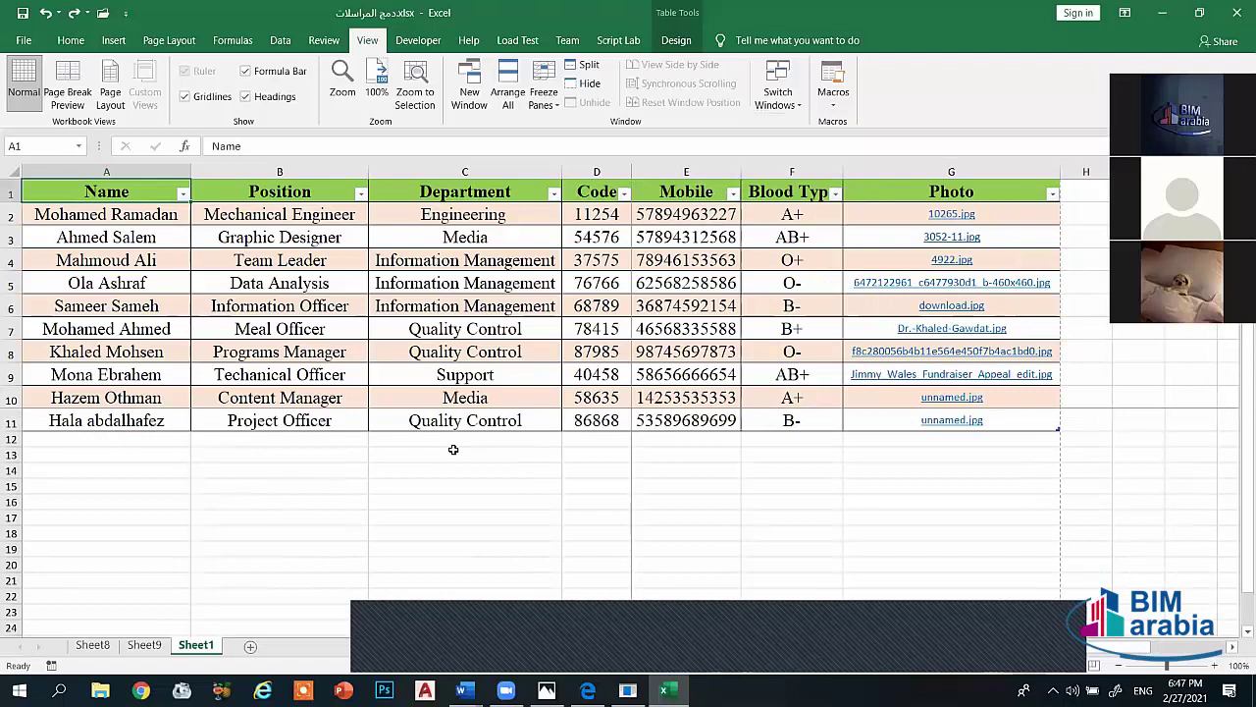
pyautogui.click(544, 98)
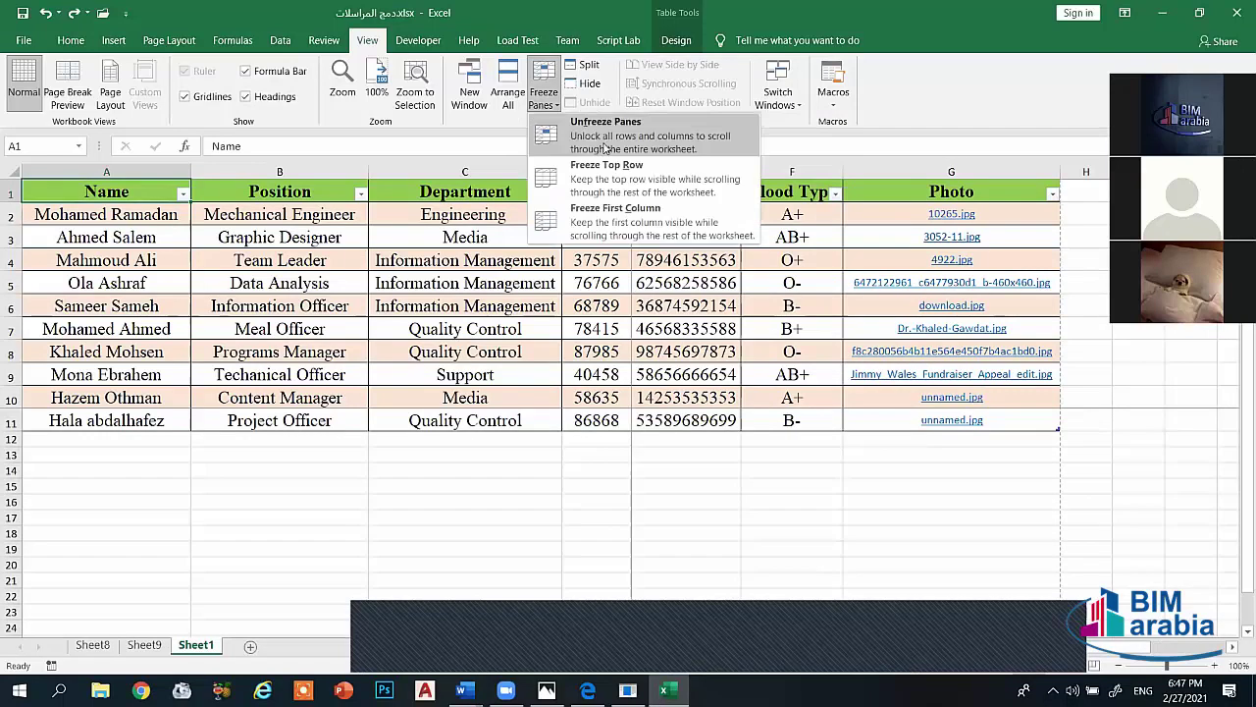
# - Unfreeze the rows, then freeze panes at cell B2 to hold the header row and Name column
pyautogui.click(595, 140)
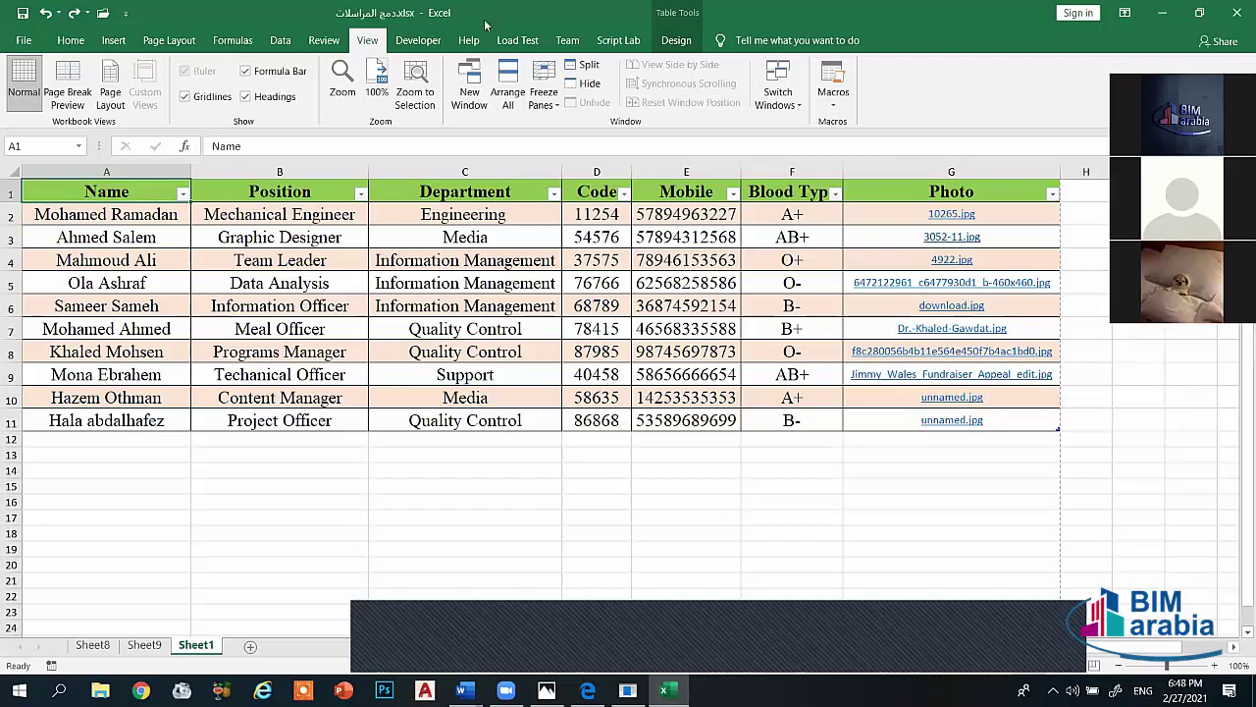
pyautogui.click(342, 361)
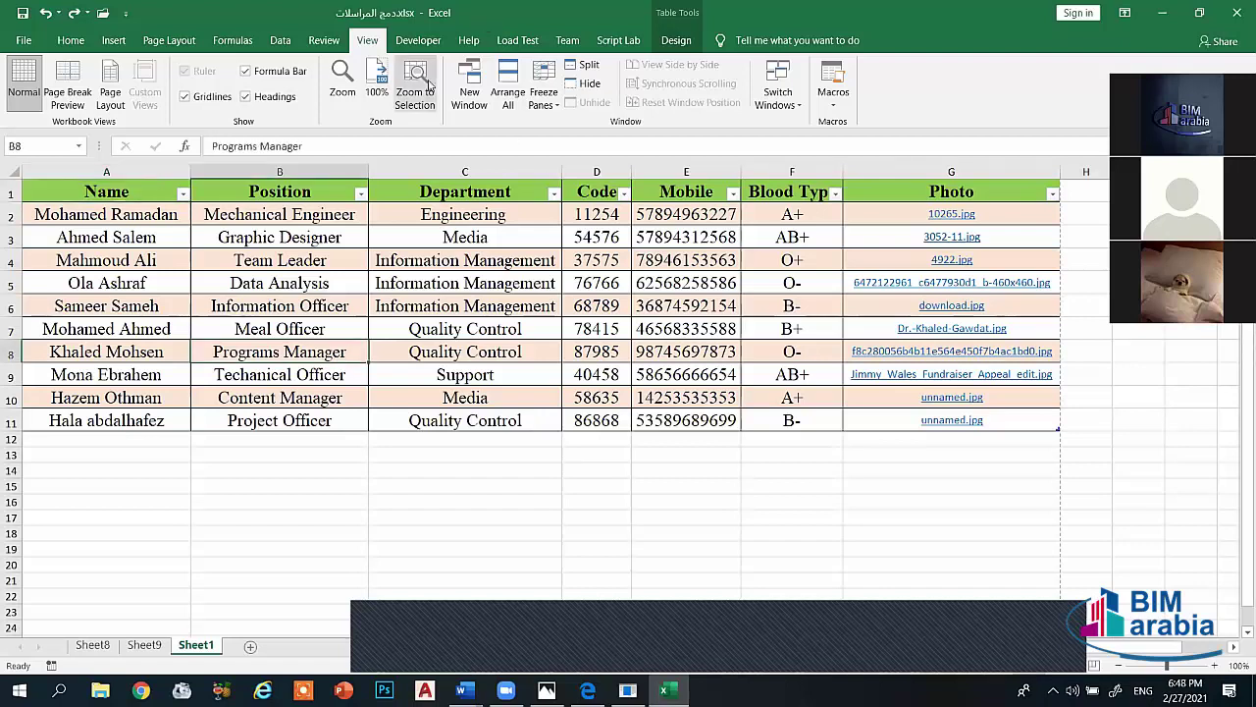
pyautogui.click(719, 415)
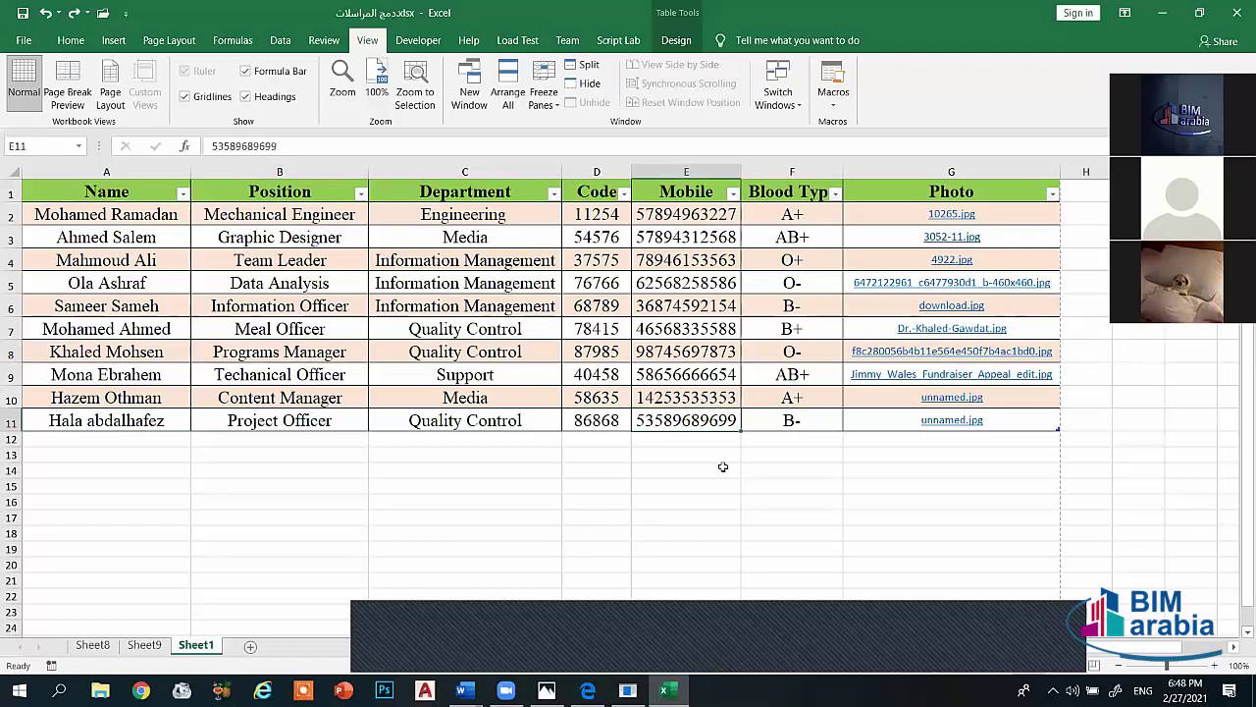
pyautogui.moveTo(465, 690)
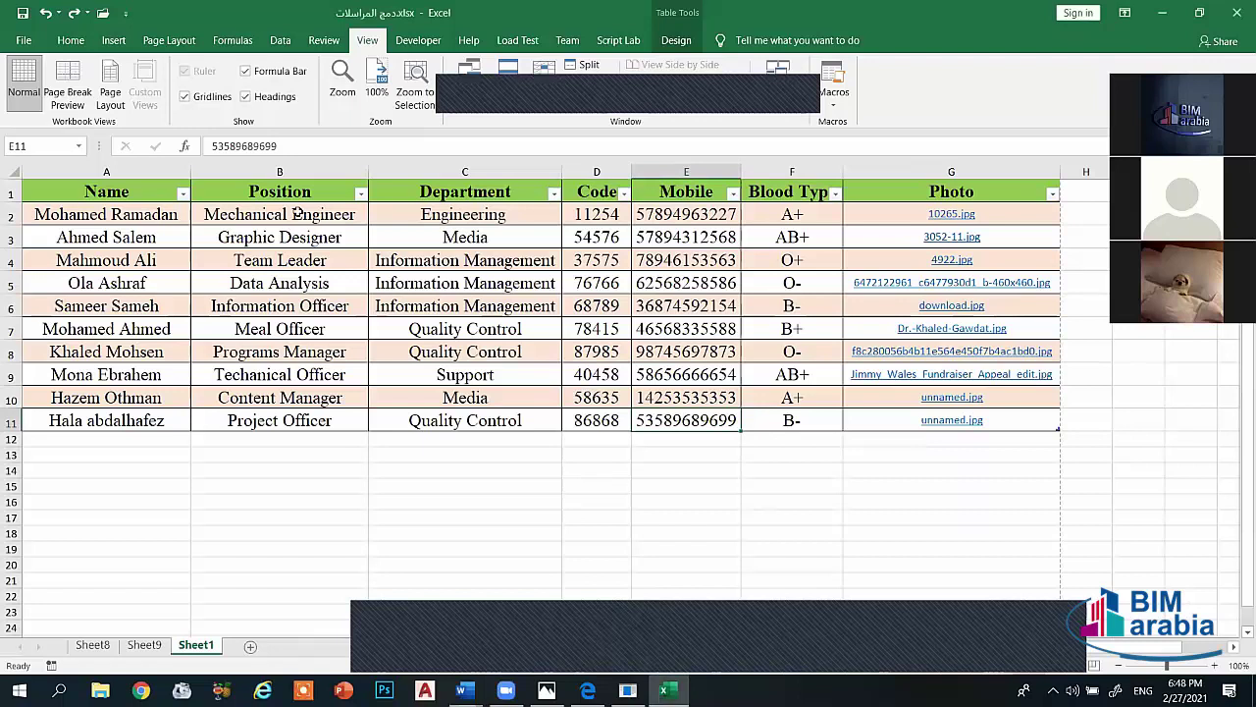
pyautogui.click(297, 213)
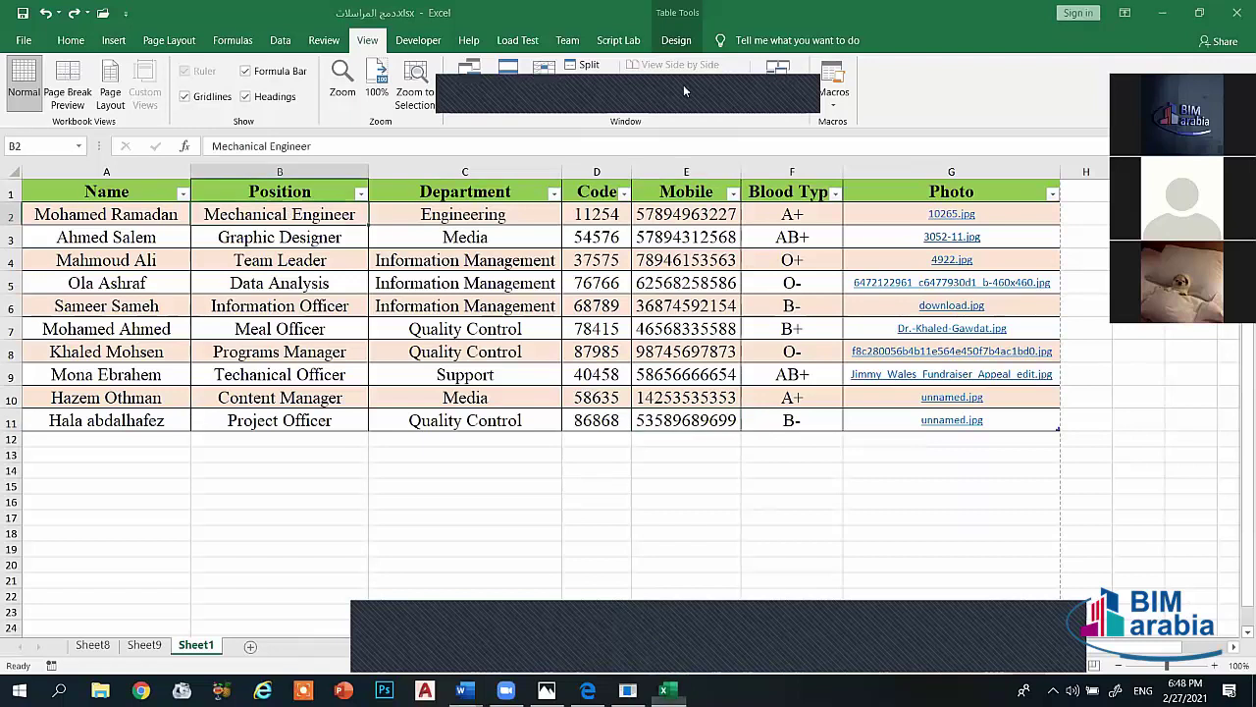
pyautogui.click(543, 90)
pyautogui.click(579, 131)
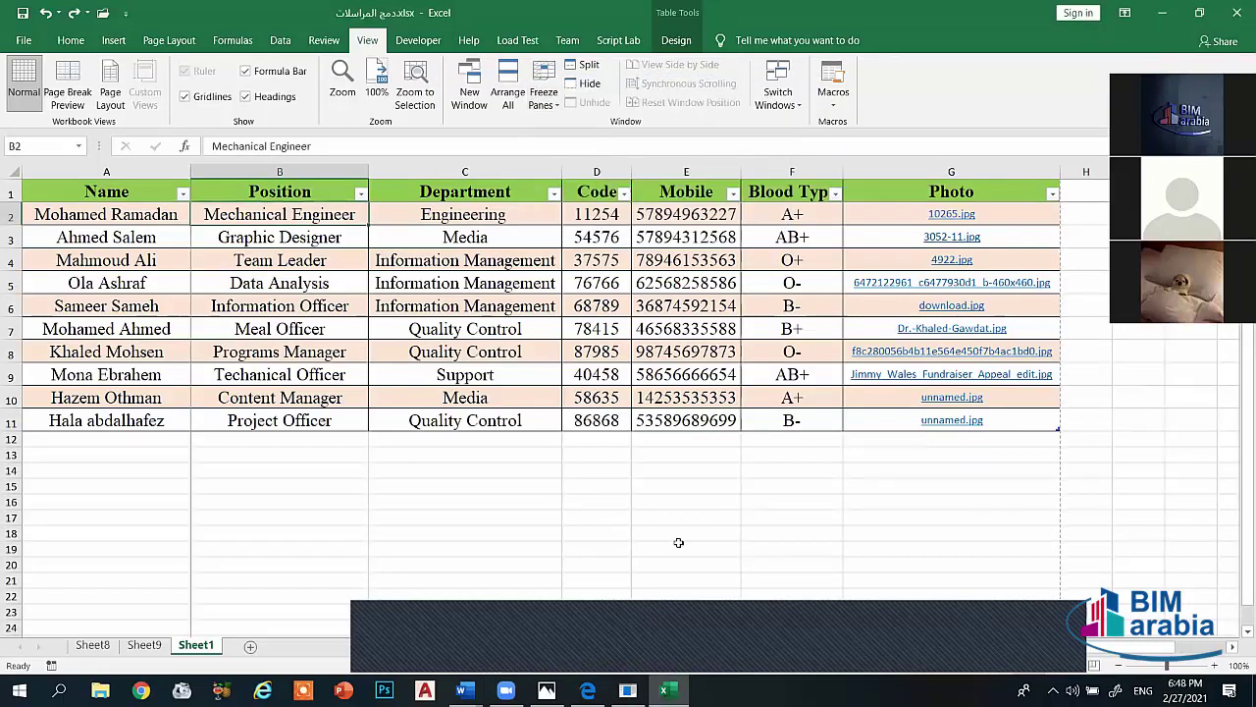
pyautogui.scroll(-3, 652, 543)
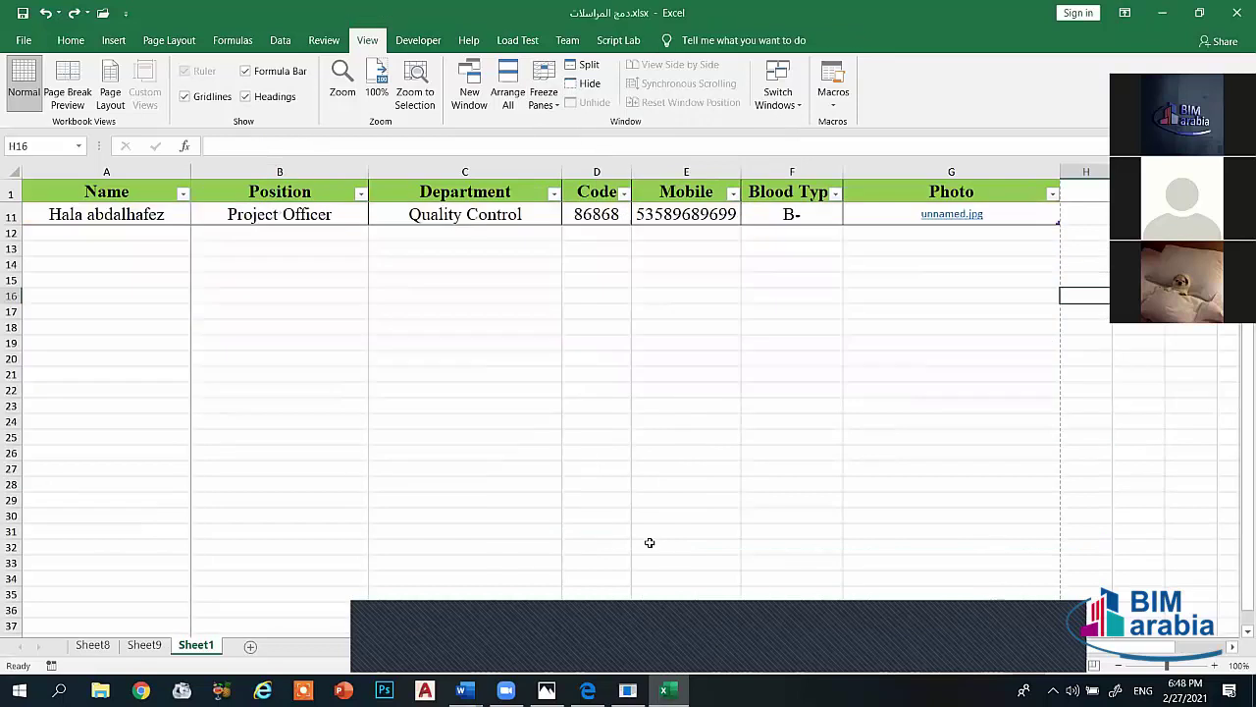
pyautogui.scroll(3, 654, 540)
# - Remove the header-row freeze and reselect cell B2 as the freeze point
pyautogui.click(302, 215)
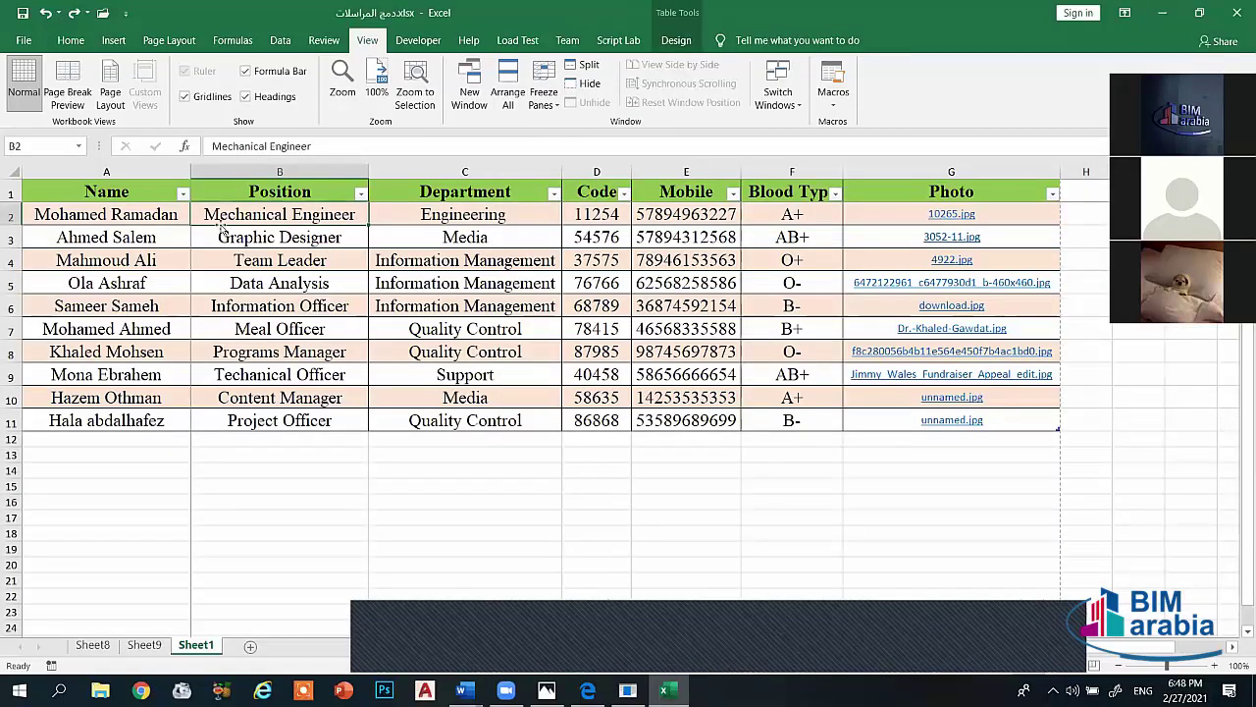
pyautogui.click(543, 97)
pyautogui.click(598, 127)
pyautogui.click(317, 229)
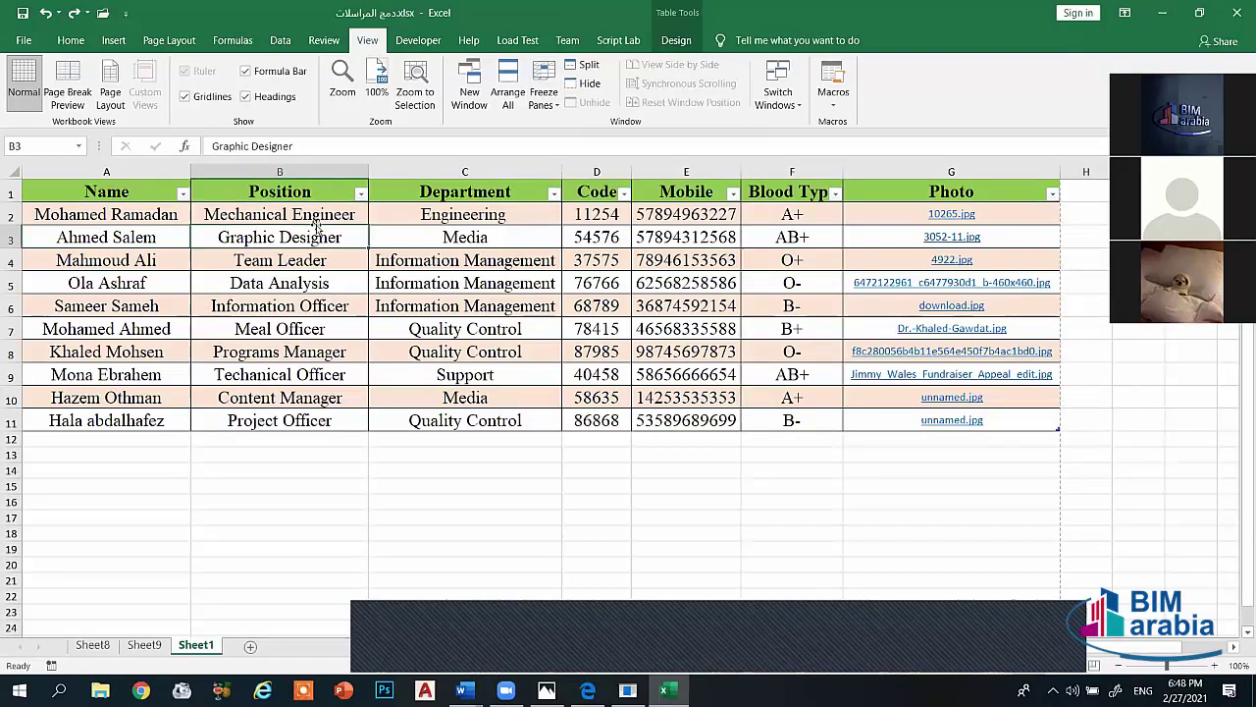
pyautogui.click(312, 216)
# - Freeze panes at B2, then scroll down and sideways to check the header row and Name column stay fixed
pyautogui.click(543, 93)
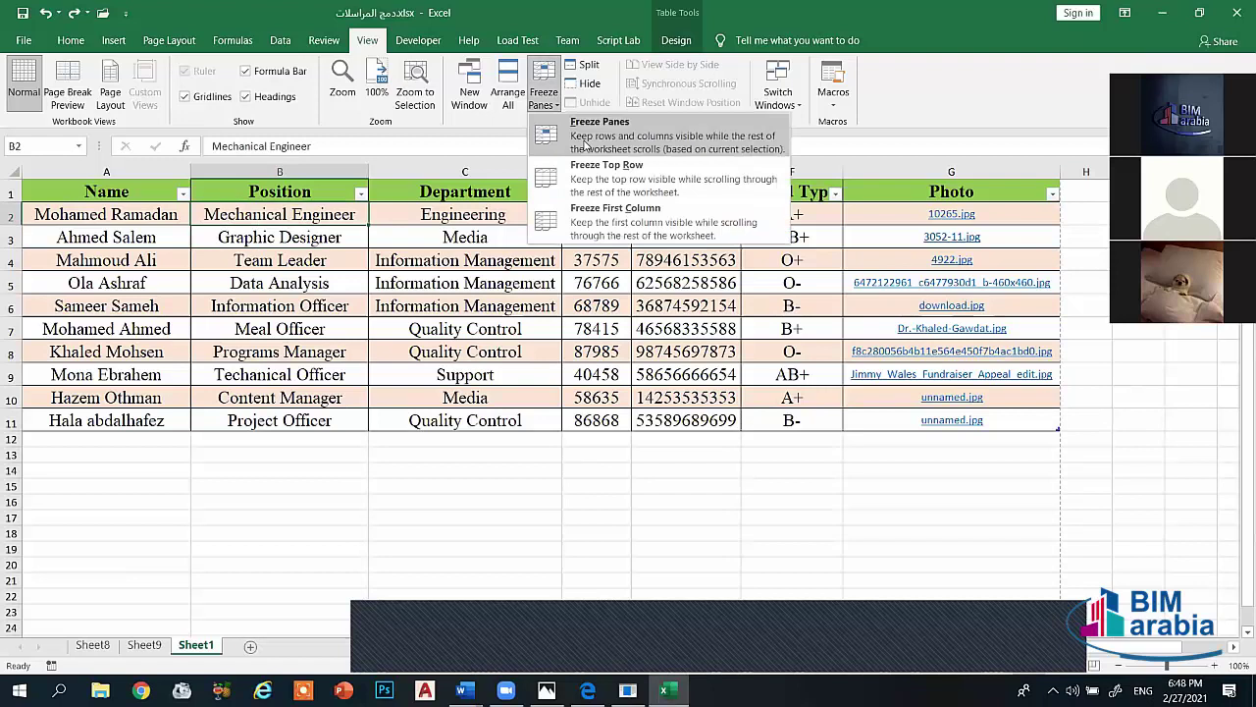
pyautogui.click(586, 144)
pyautogui.click(565, 528)
pyautogui.scroll(-4, 567, 520)
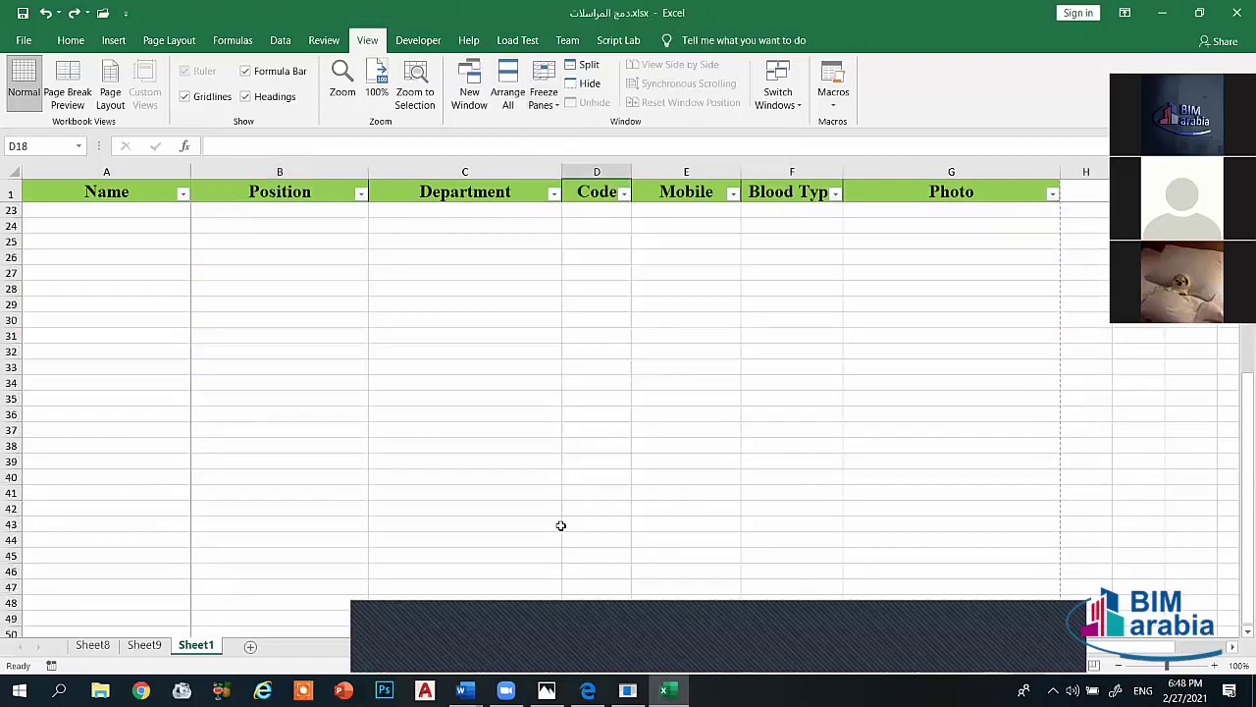
pyautogui.scroll(4, 572, 505)
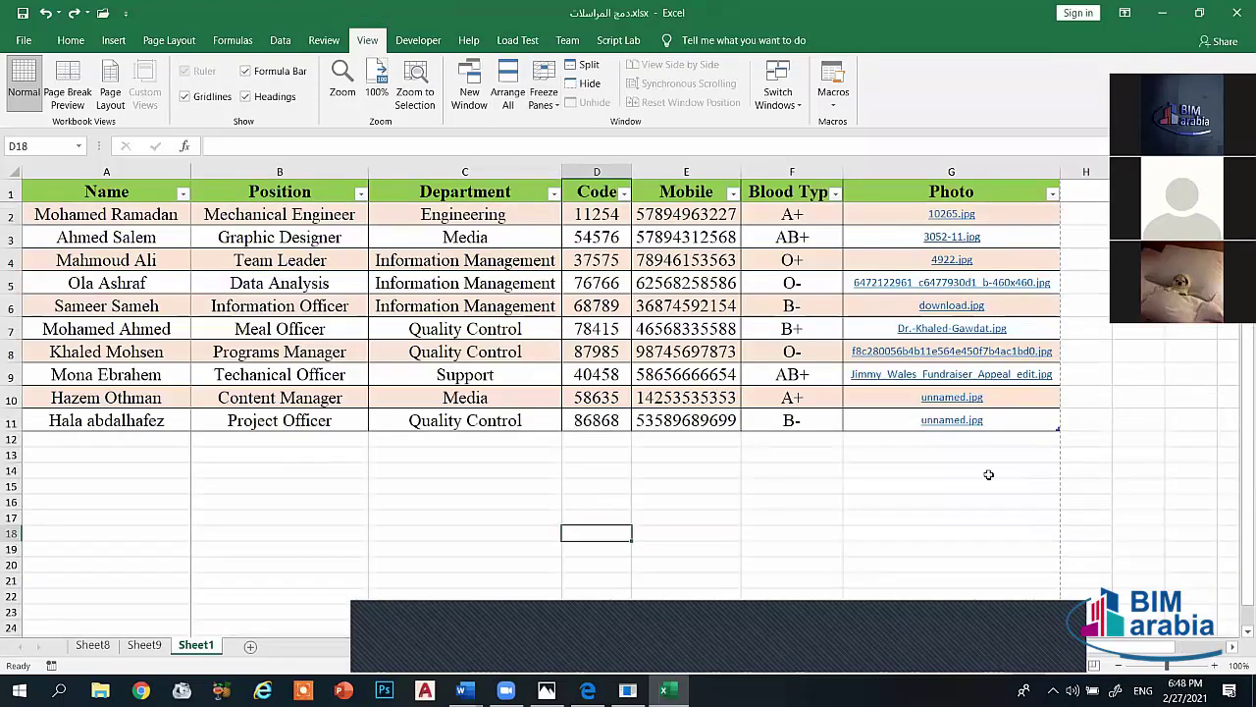
pyautogui.hscroll(2, 926, 650)
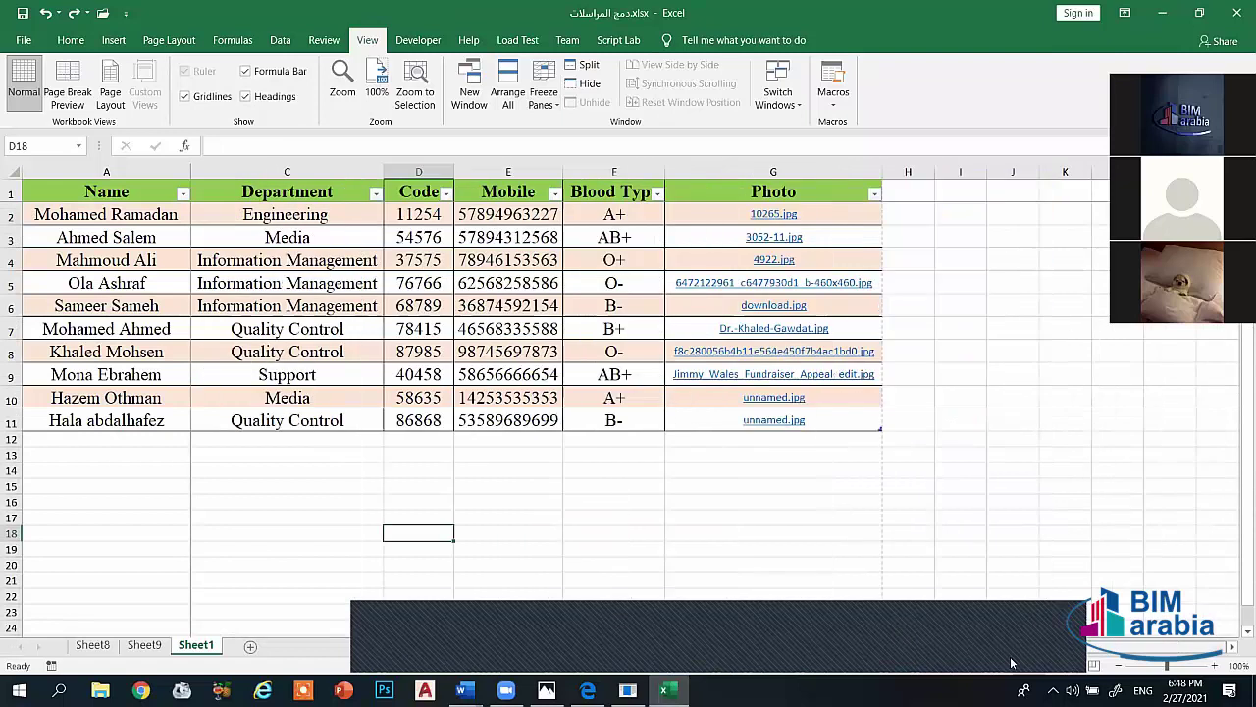
pyautogui.hscroll(-2, 794, 651)
pyautogui.hscroll(1, 1112, 636)
pyautogui.hscroll(1, 1112, 636)
pyautogui.hscroll(-2, 931, 637)
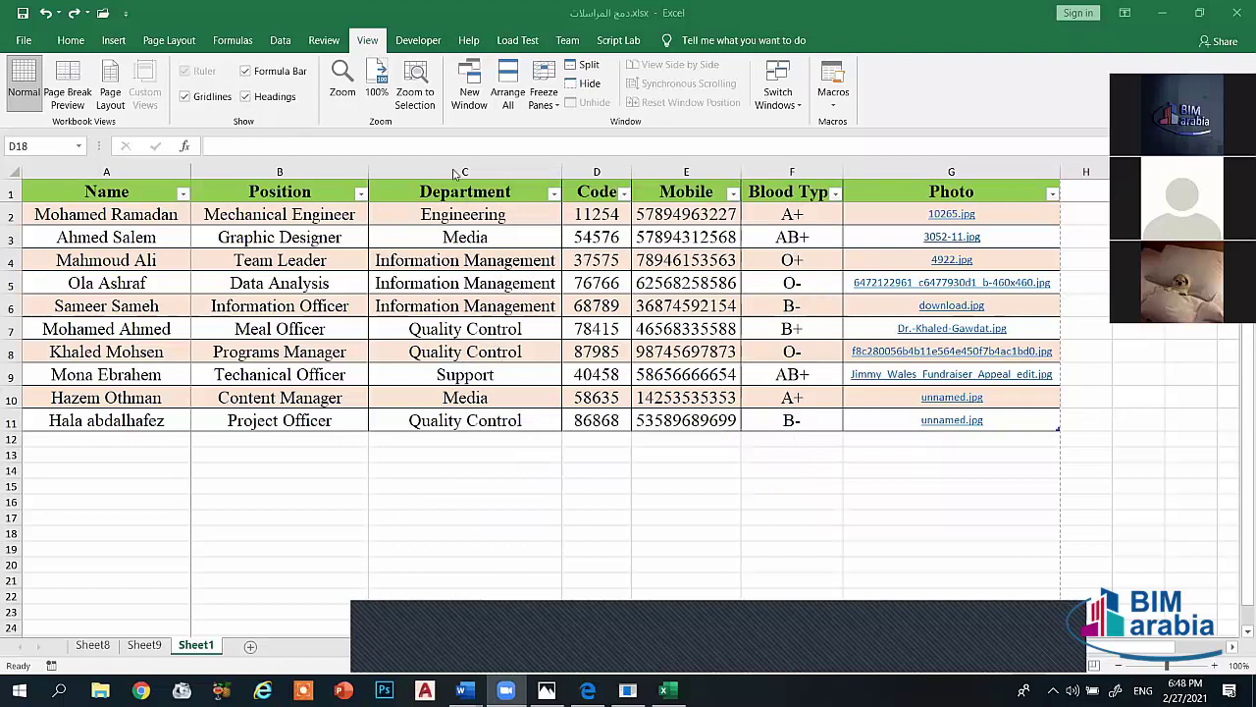
pyautogui.click(309, 215)
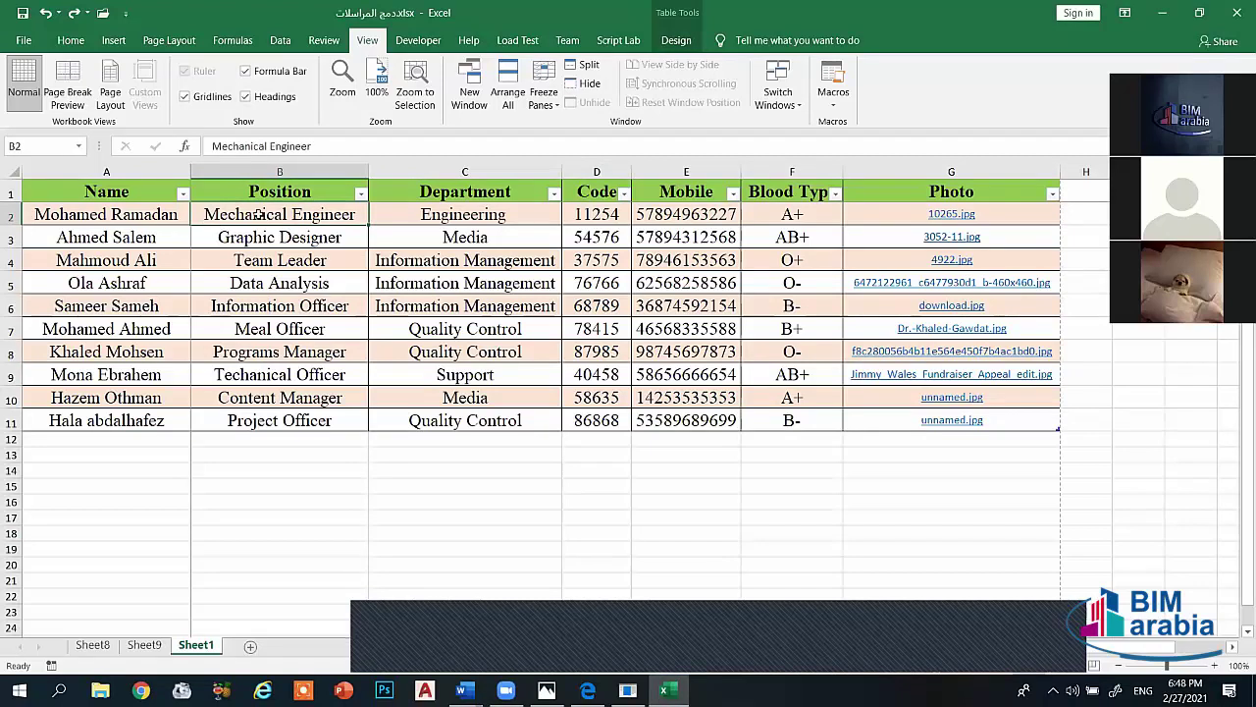
# - Unfreeze, refreeze at B2, and scroll right and down to confirm row 1 and column A stay put
pyautogui.click(543, 94)
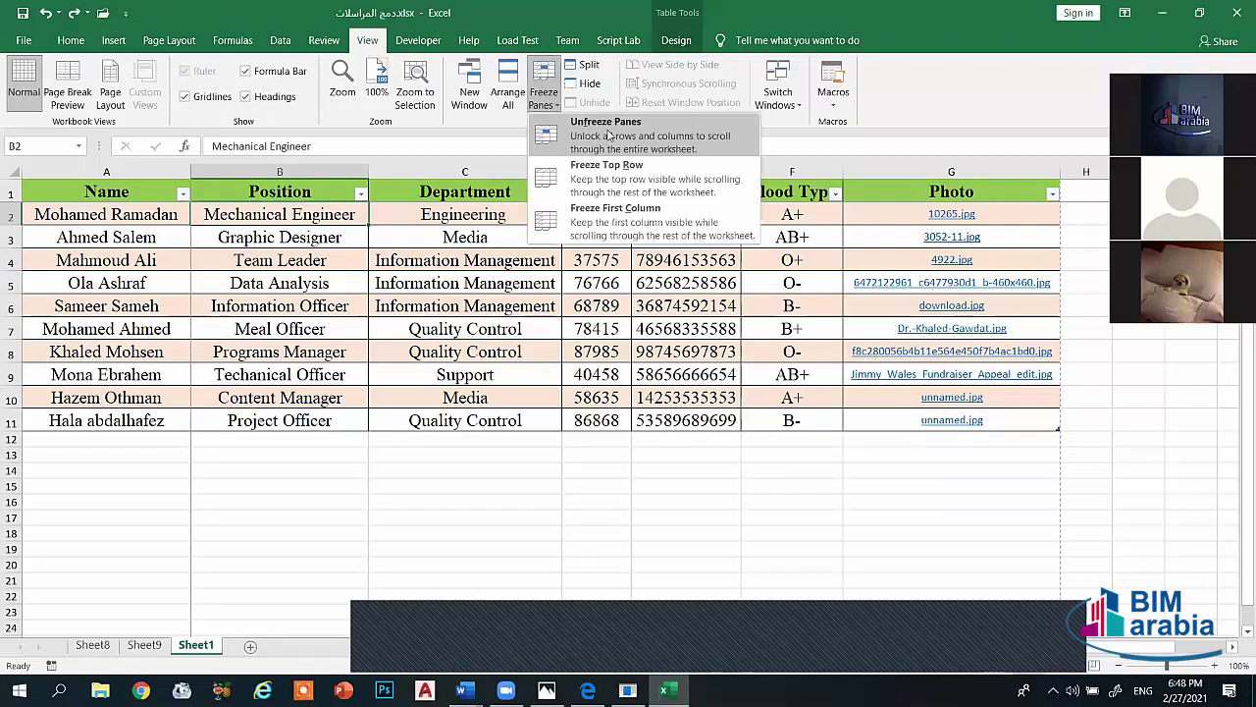
pyautogui.click(599, 169)
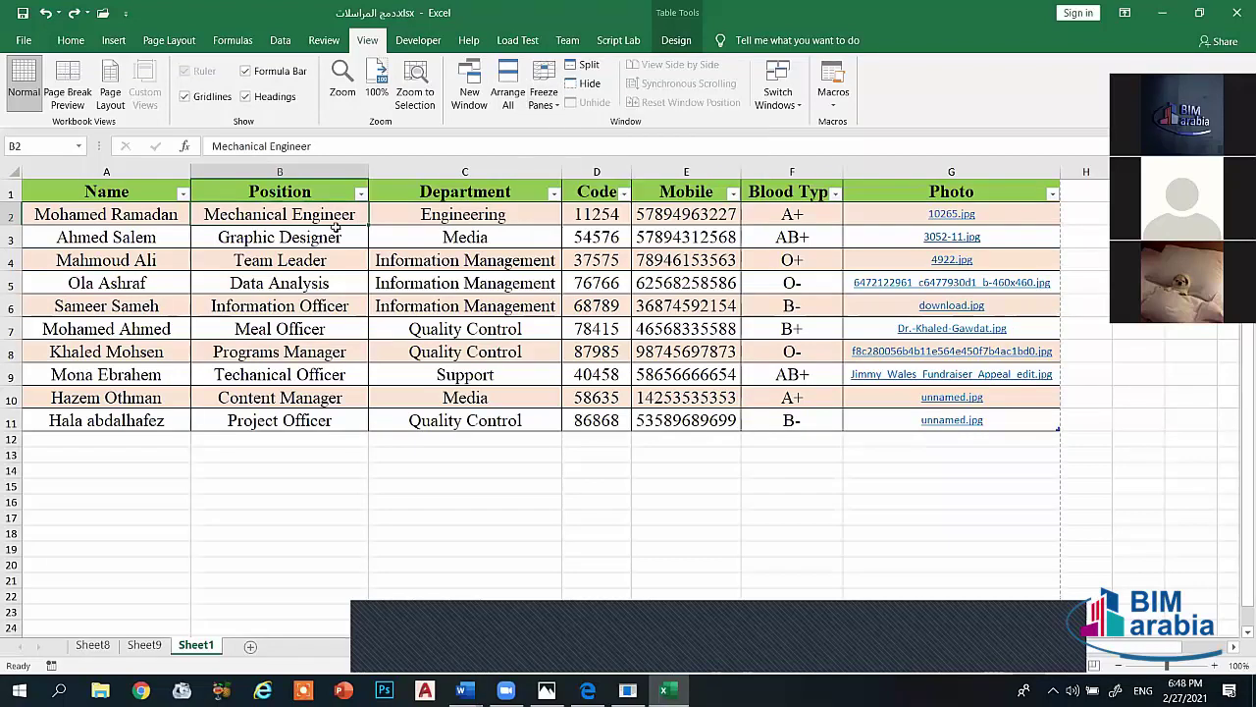
pyautogui.click(543, 95)
pyautogui.click(590, 135)
pyautogui.hscroll(1, 981, 643)
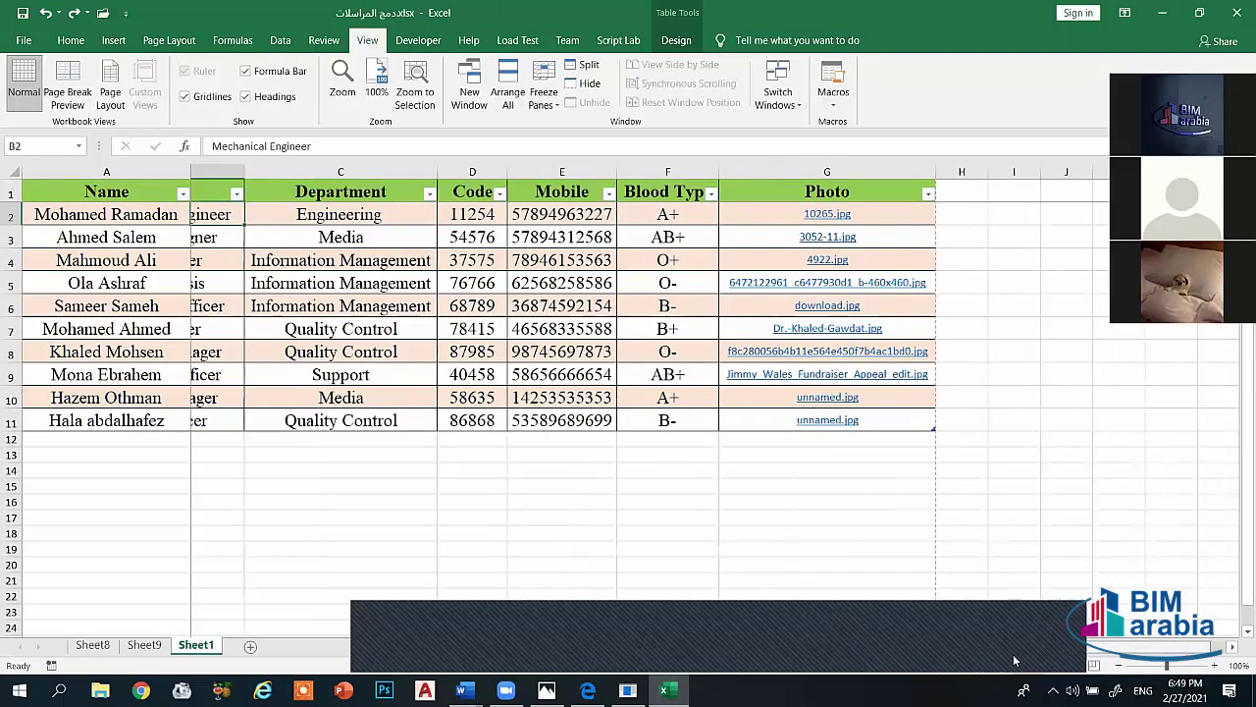
pyautogui.hscroll(-1, 1079, 643)
pyautogui.hscroll(1, 1168, 641)
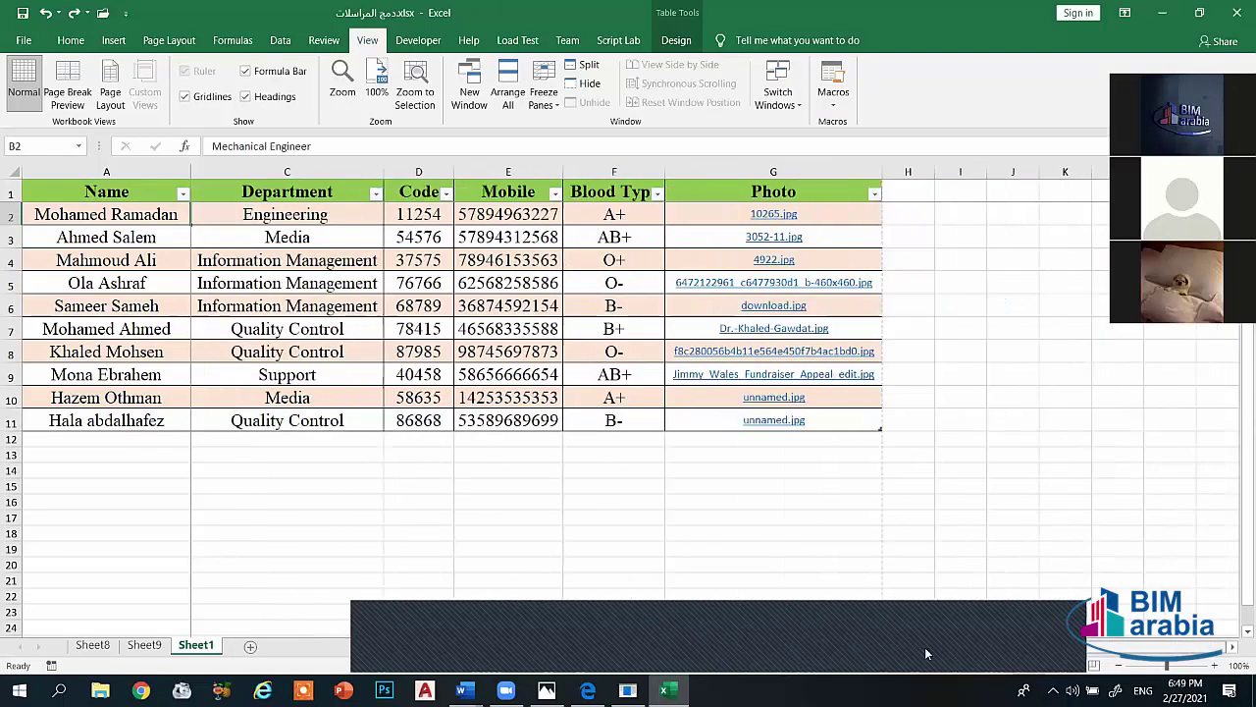
pyautogui.hscroll(-1, 707, 510)
pyautogui.click(677, 534)
pyautogui.scroll(-4, 678, 535)
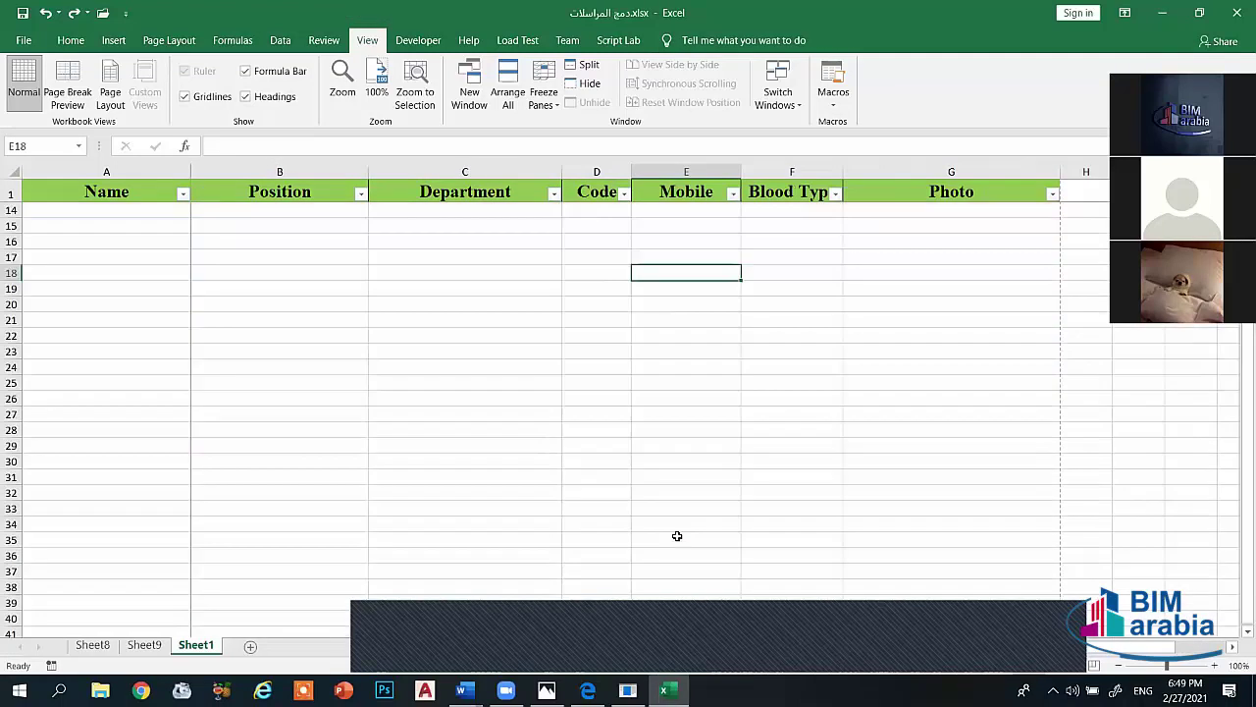
pyautogui.scroll(-12, 677, 535)
pyautogui.scroll(4, 677, 535)
pyautogui.scroll(12, 677, 535)
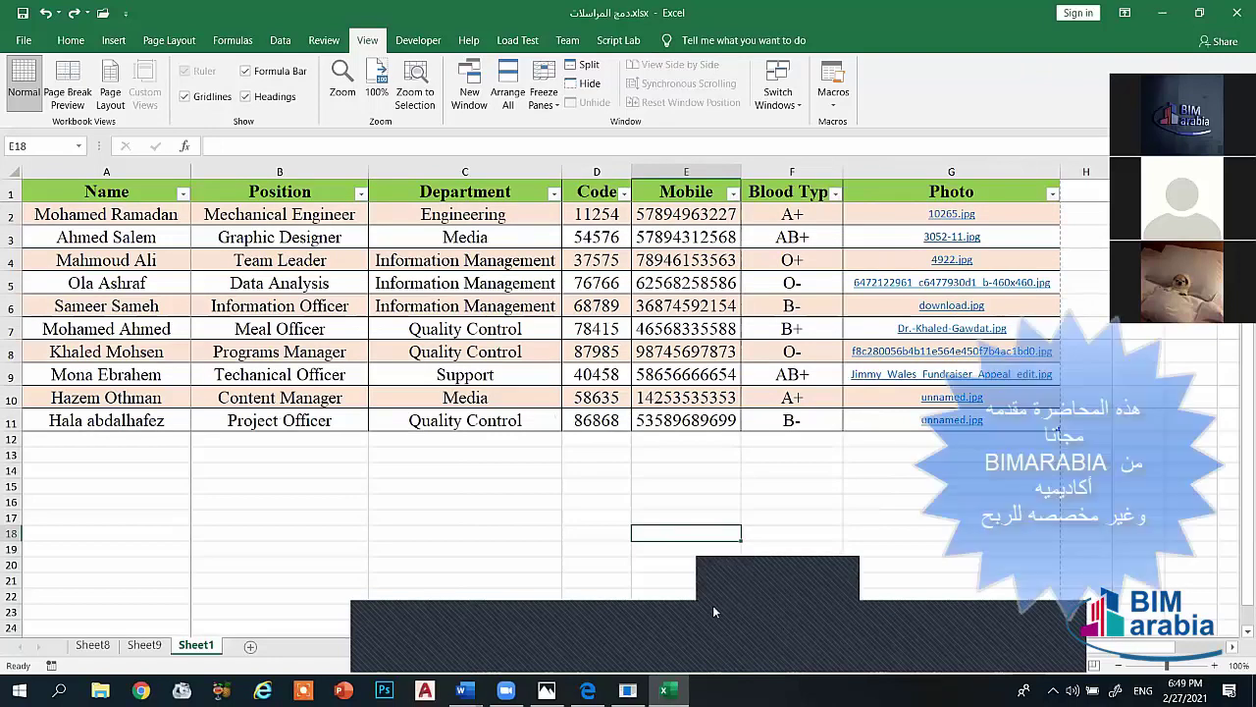
pyautogui.click(543, 93)
pyautogui.click(592, 138)
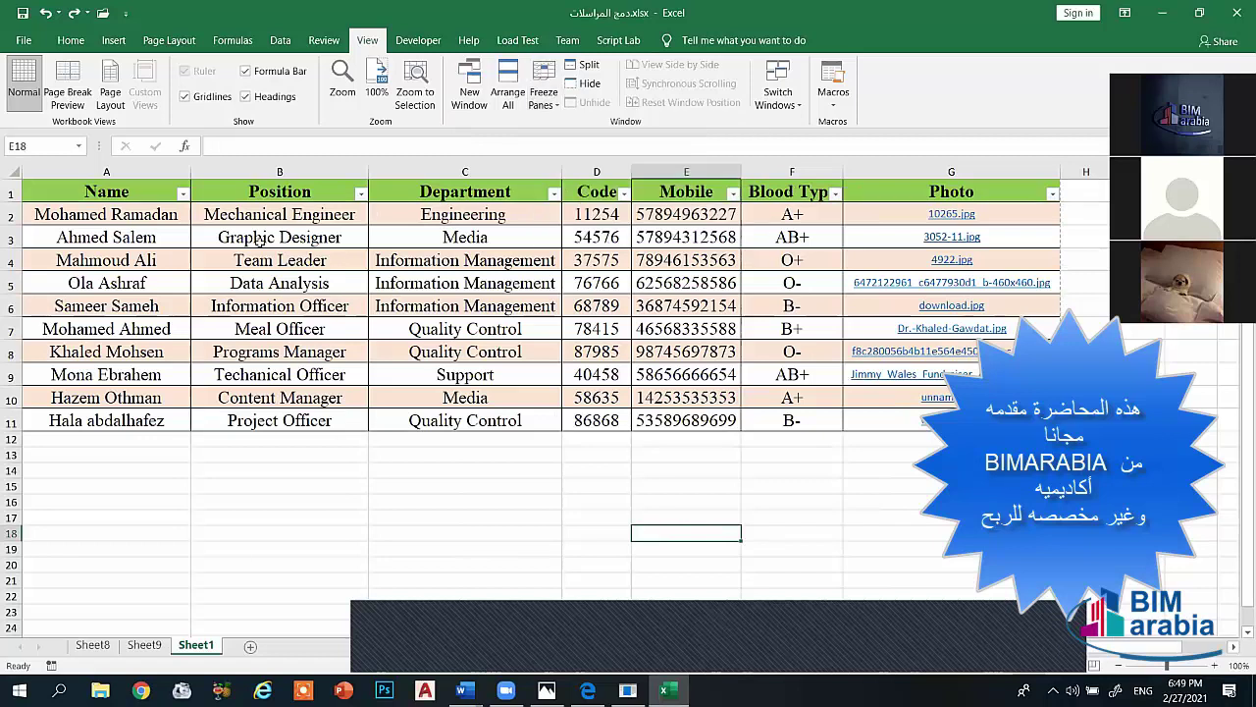
pyautogui.click(257, 240)
pyautogui.moveTo(98, 191); pyautogui.dragTo(84, 454)
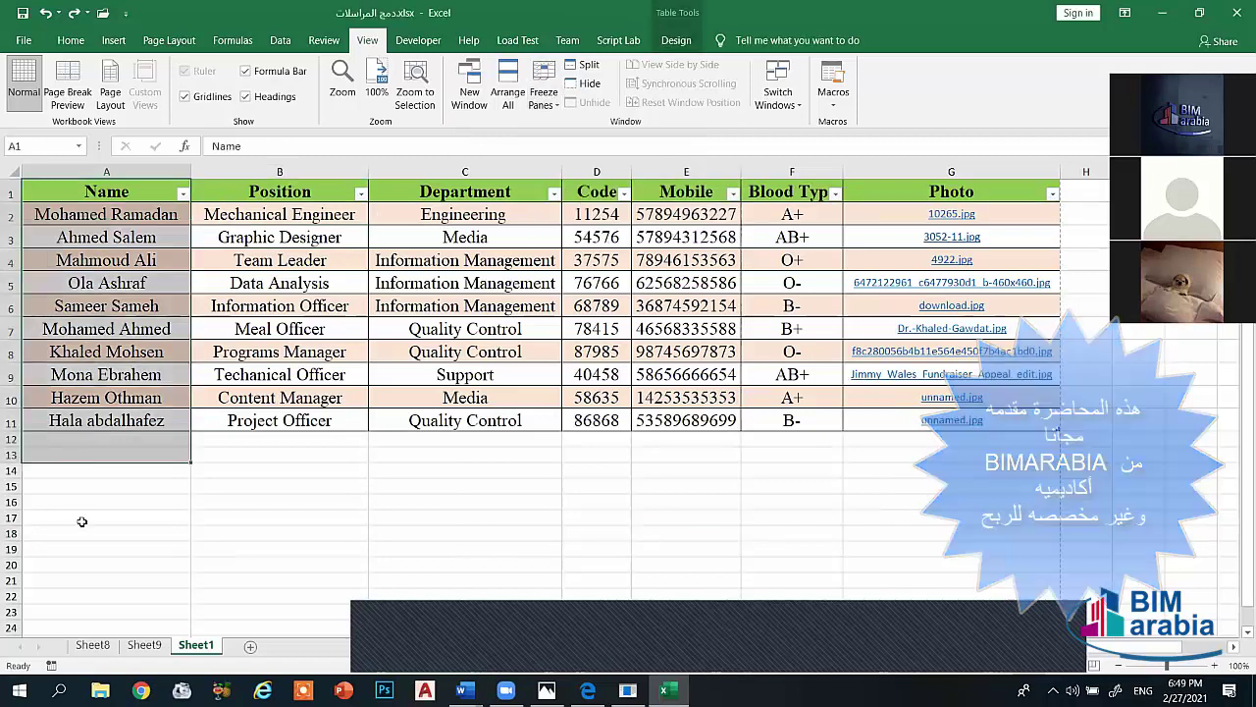
pyautogui.click(82, 521)
pyautogui.click(10, 194)
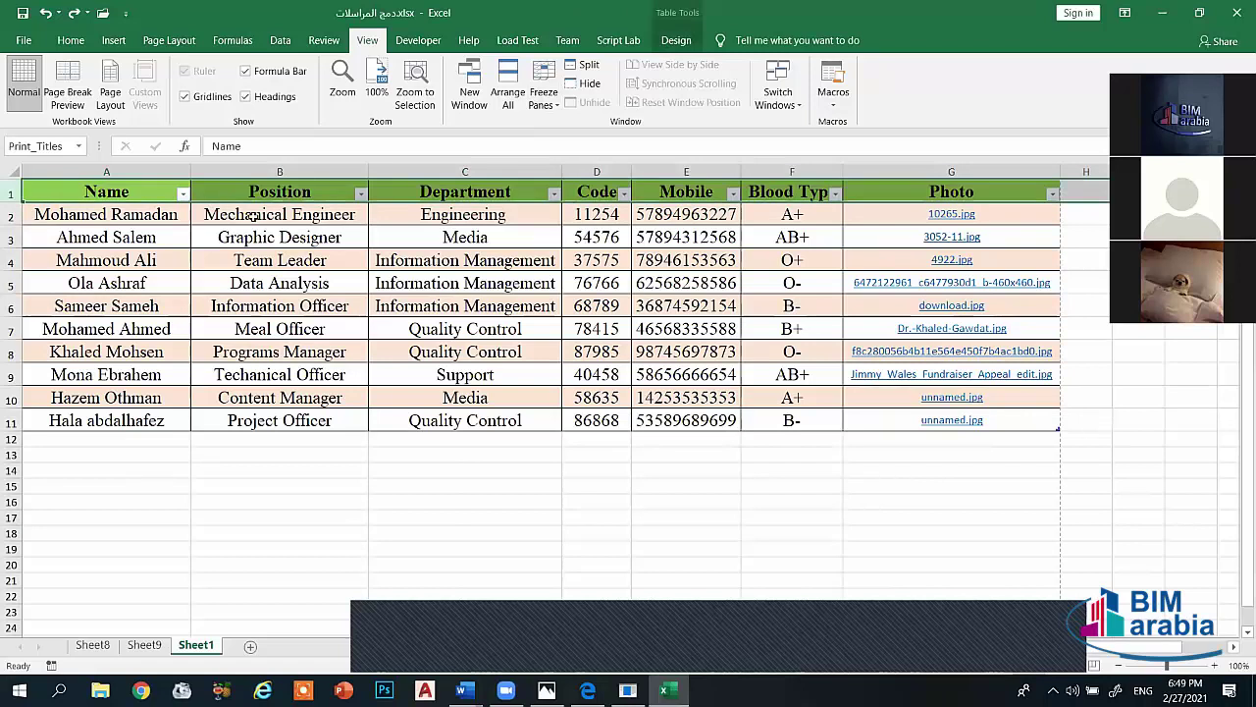
pyautogui.click(253, 208)
pyautogui.moveTo(104, 194); pyautogui.dragTo(951, 193)
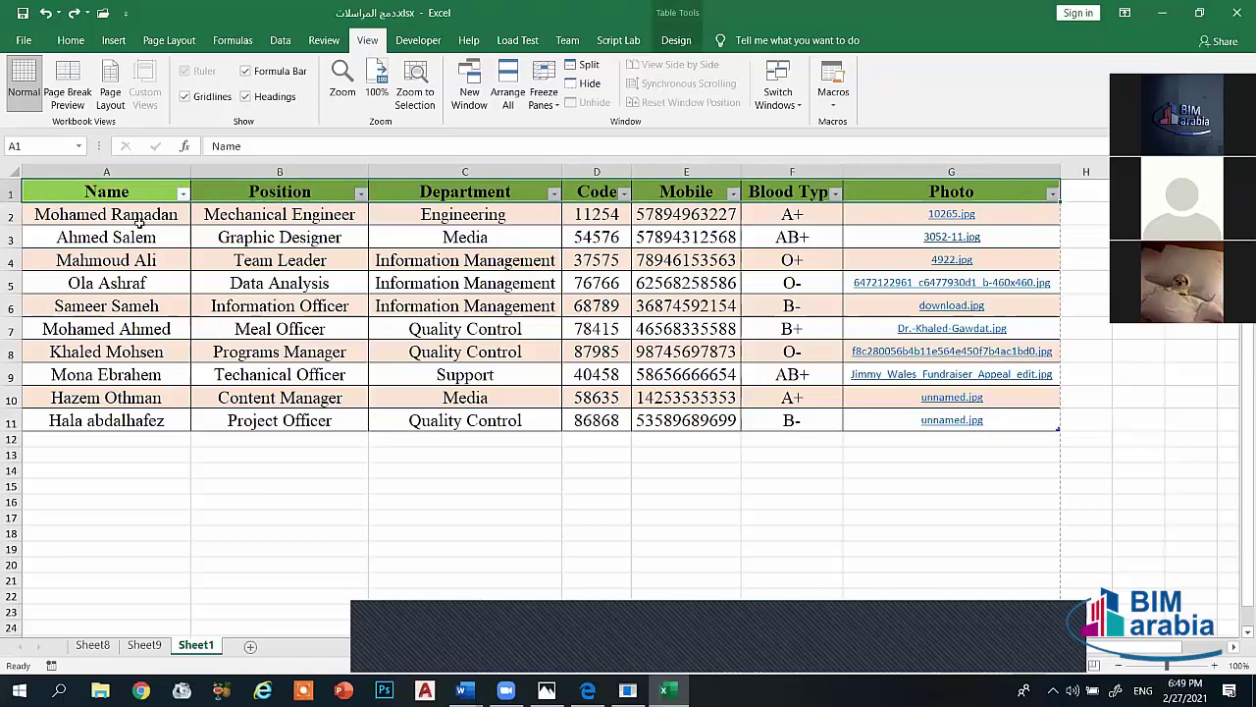
pyautogui.click(279, 329)
pyautogui.click(11, 192)
pyautogui.click(344, 235)
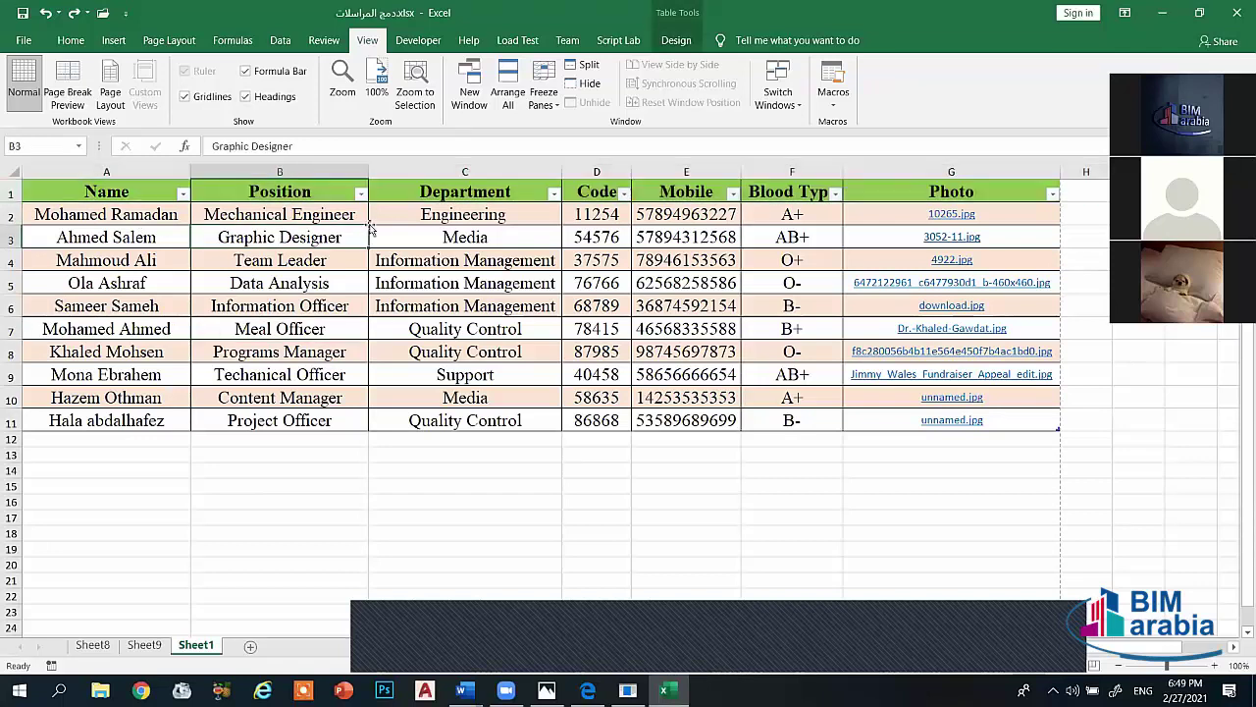
pyautogui.click(133, 174)
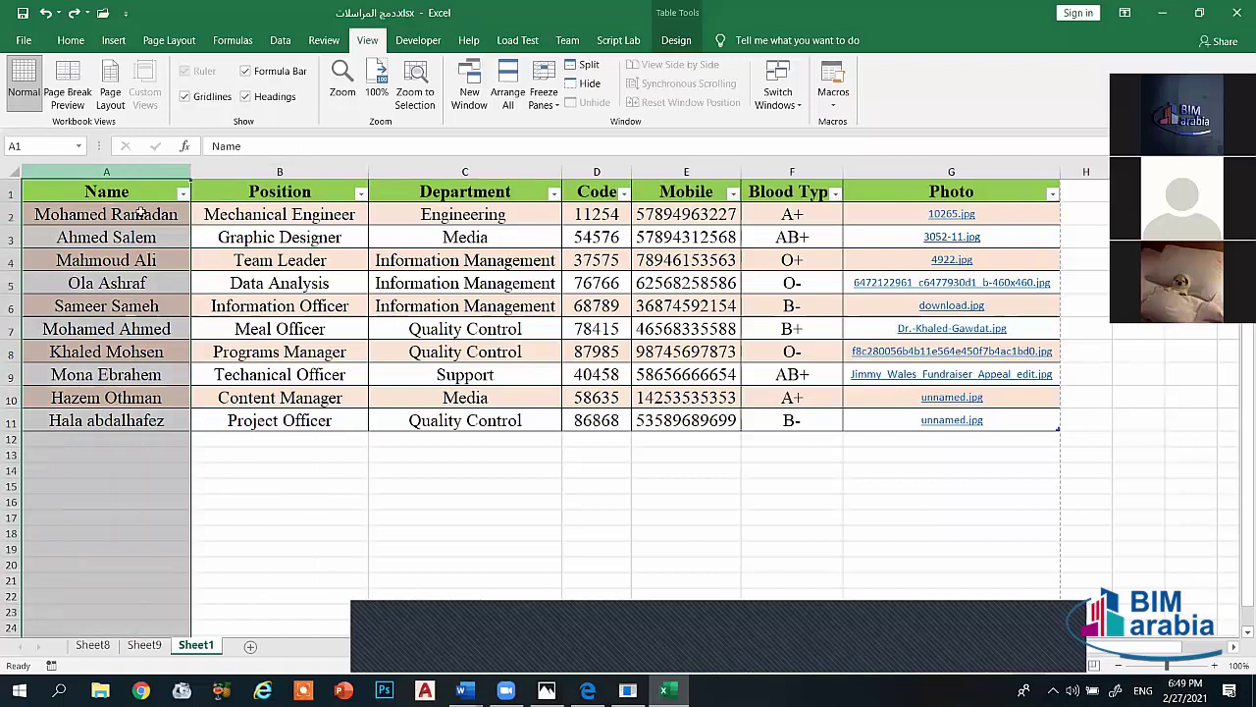
pyautogui.click(247, 263)
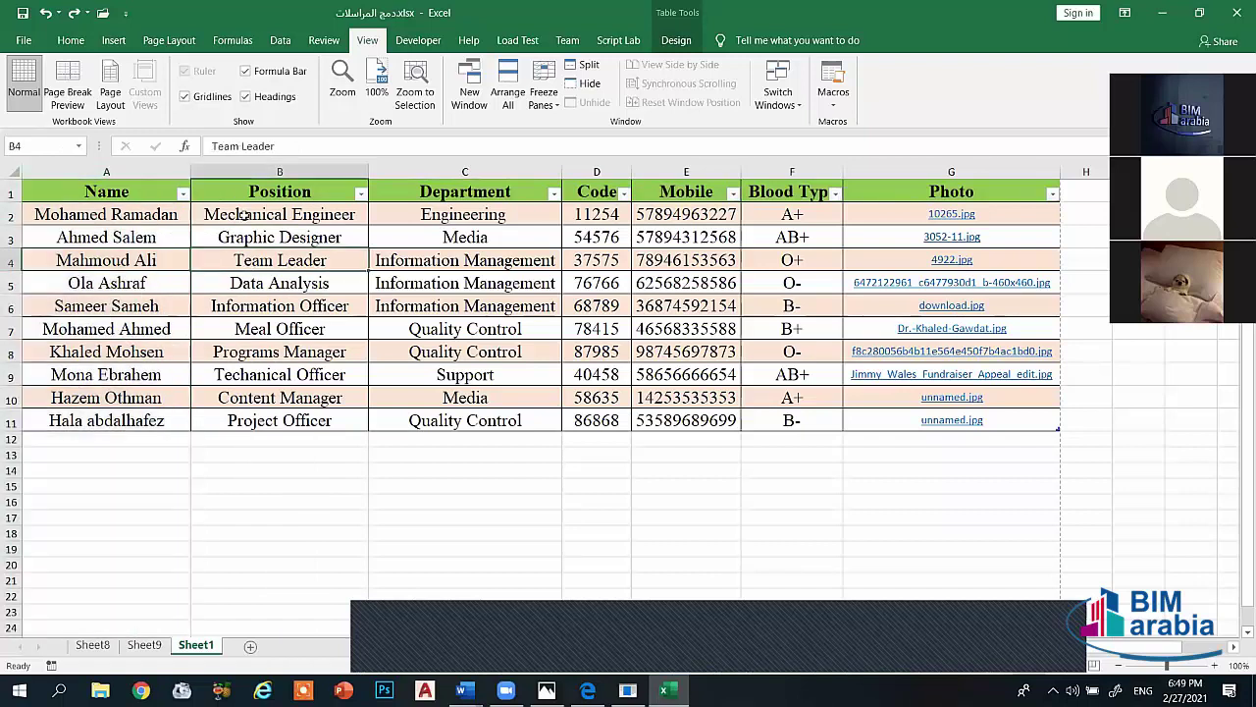
pyautogui.click(245, 214)
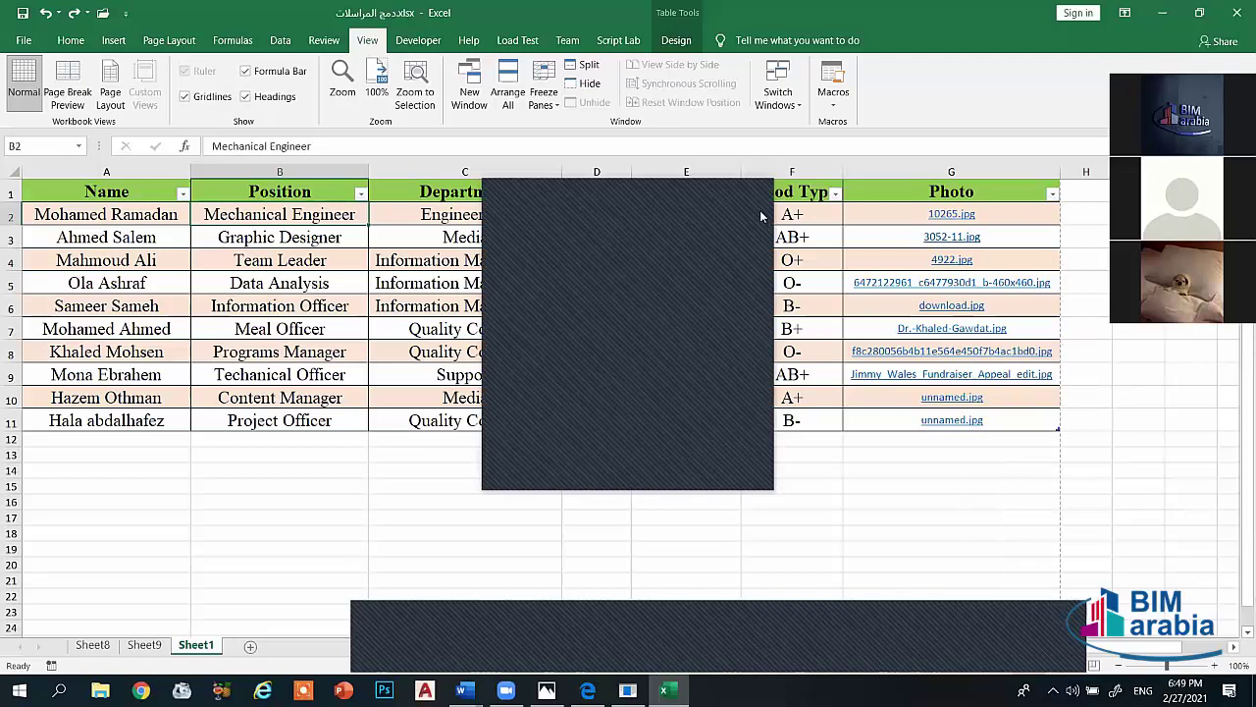
pyautogui.click(293, 218)
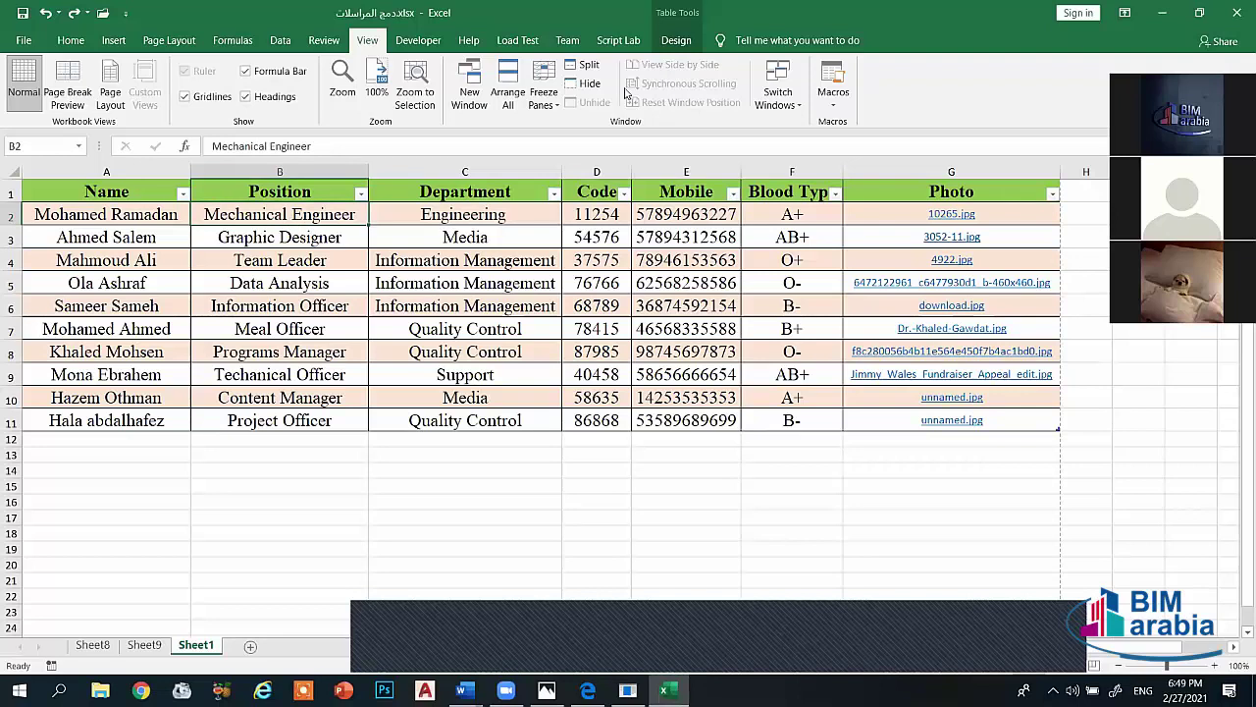
pyautogui.click(544, 93)
pyautogui.click(574, 133)
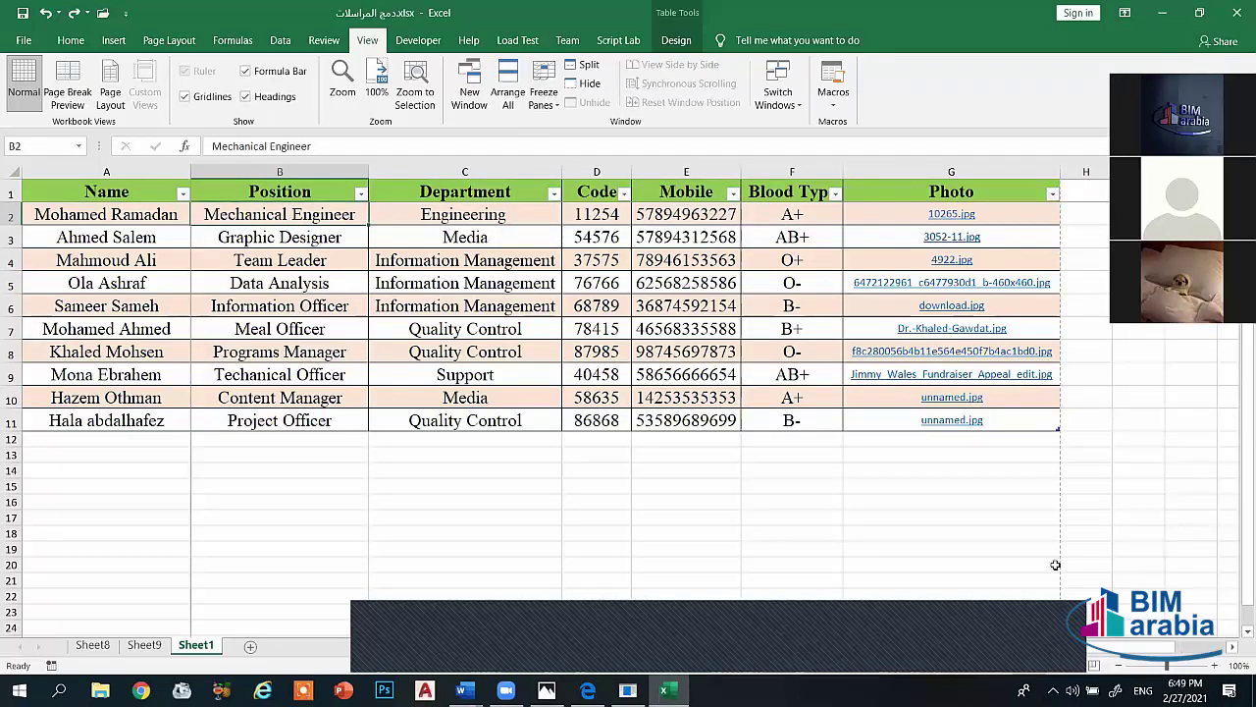
pyautogui.hscroll(3, 1036, 635)
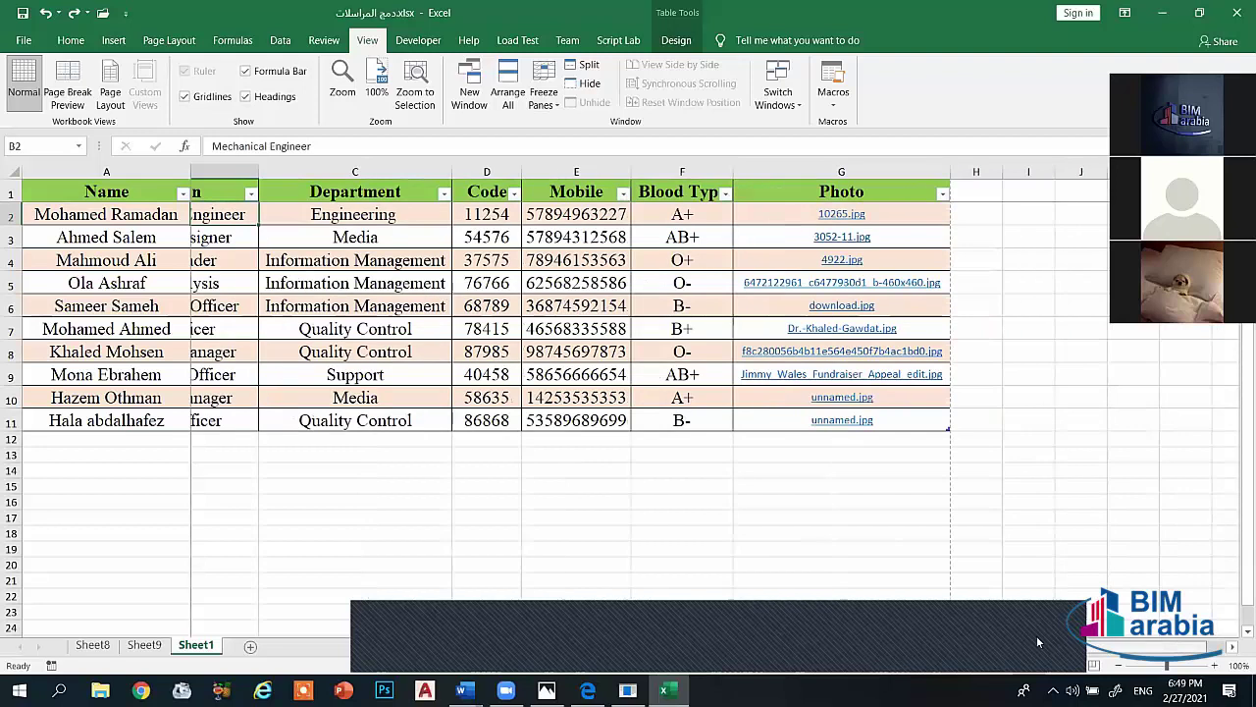
pyautogui.hscroll(-3, 739, 632)
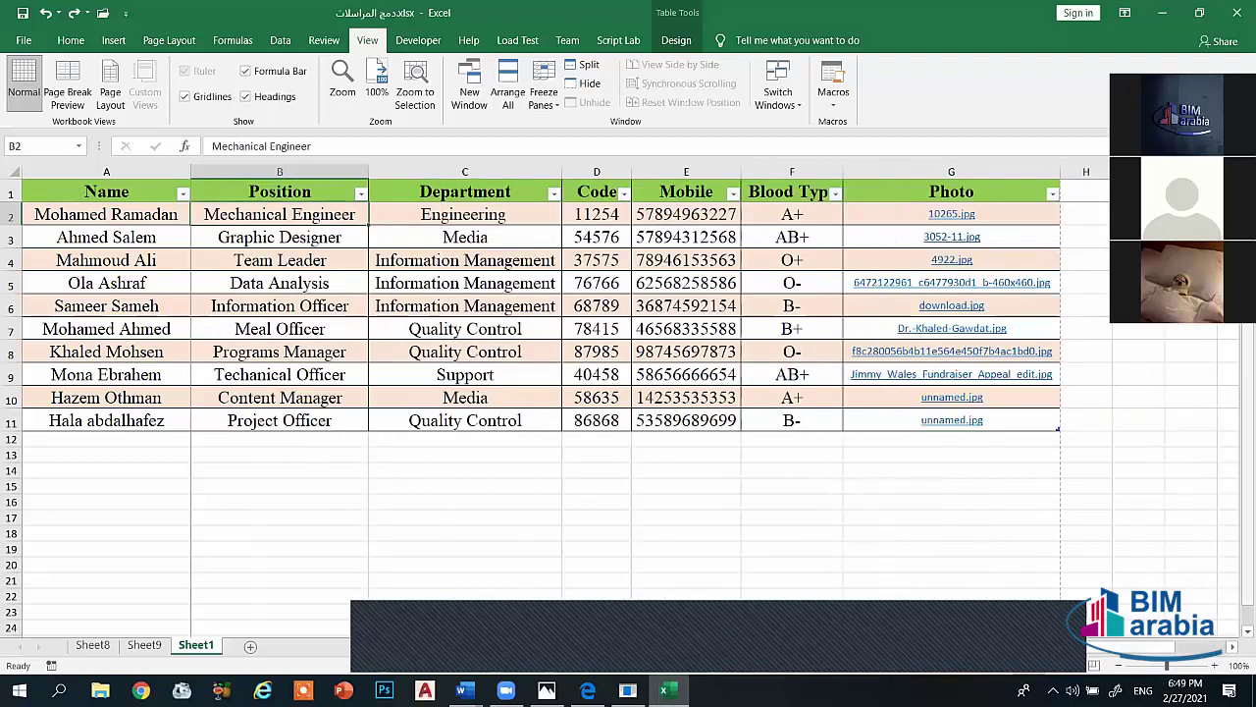
pyautogui.scroll(-1, 1236, 451)
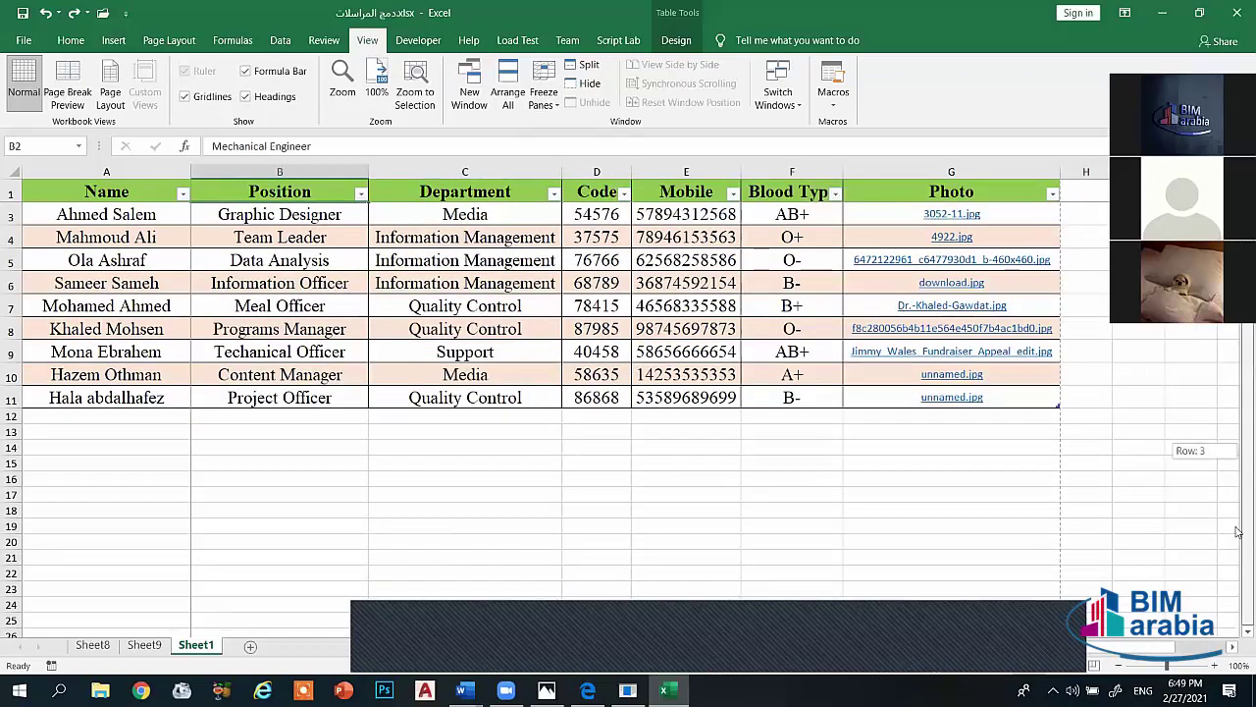
pyautogui.click(855, 530)
pyautogui.scroll(-5, 854, 533)
pyautogui.scroll(-4, 850, 532)
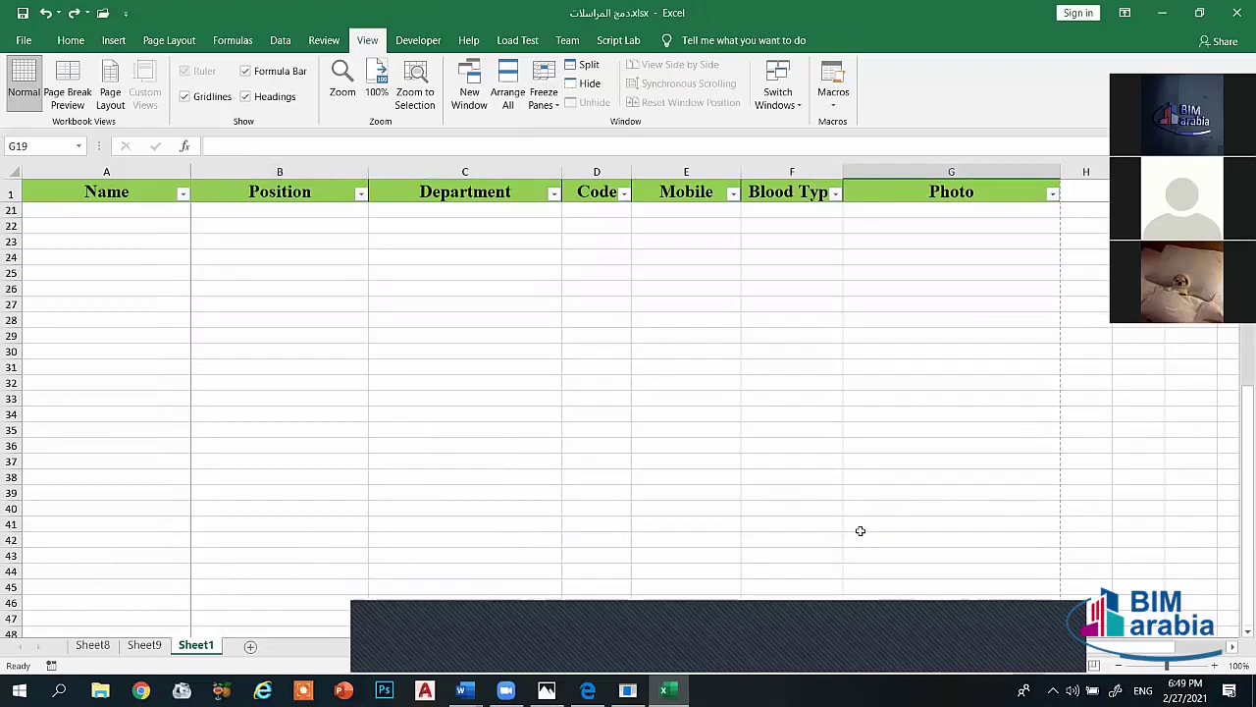
pyautogui.scroll(9, 854, 531)
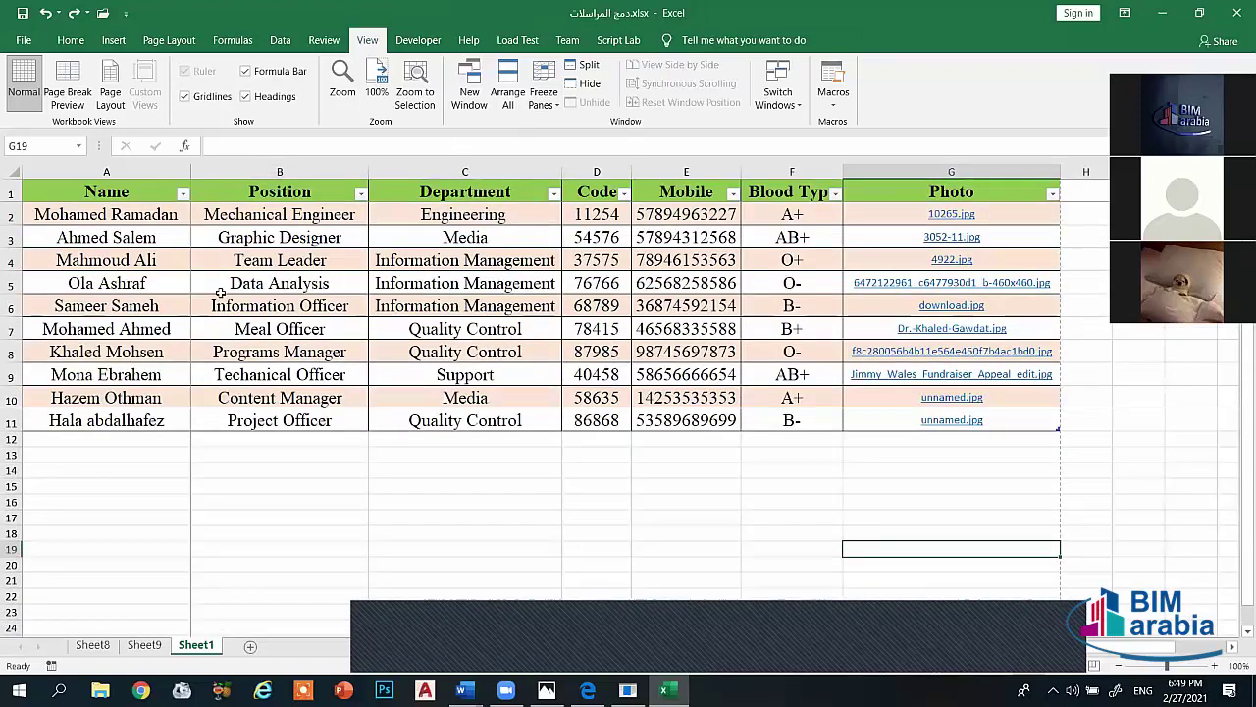
pyautogui.hscroll(1, 1191, 645)
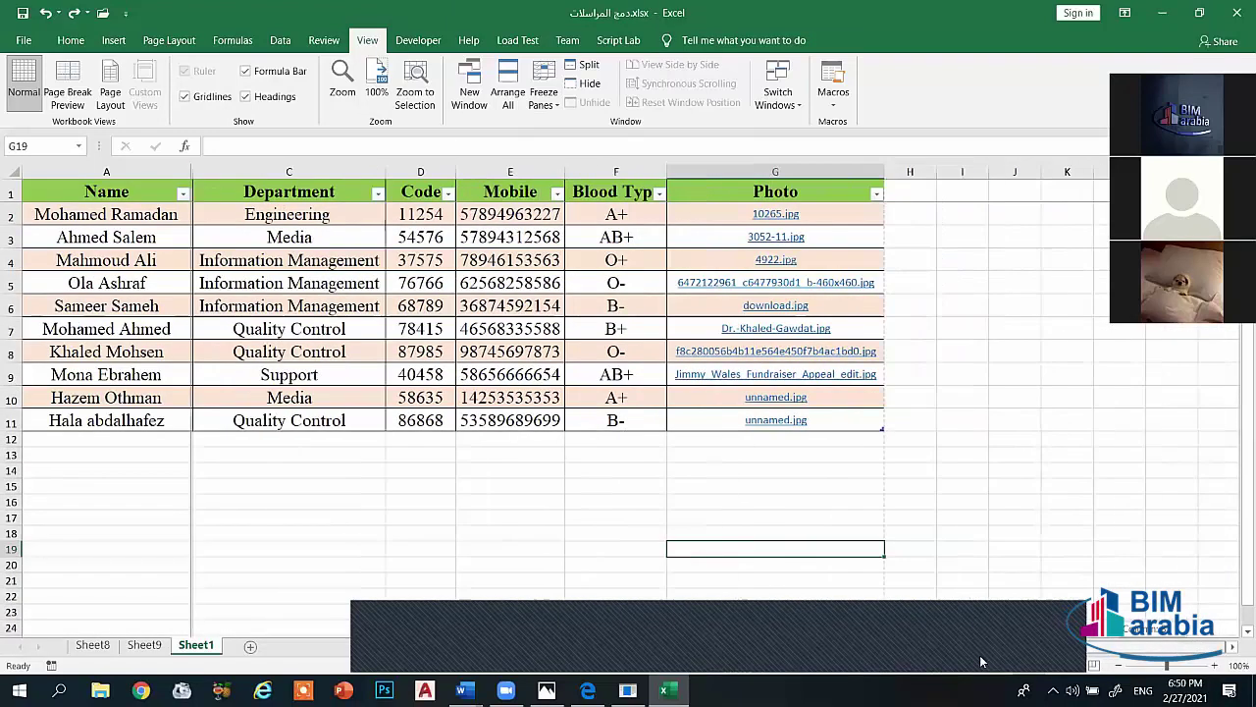
pyautogui.hscroll(-1, 1112, 659)
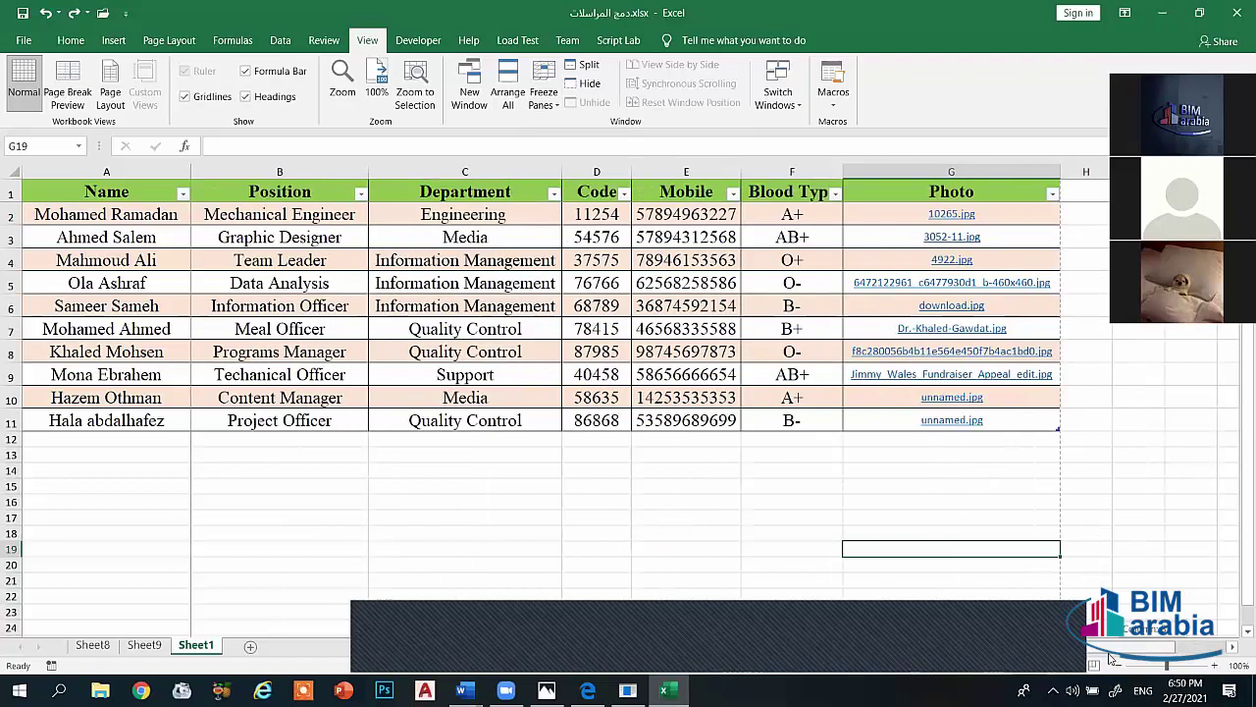
pyautogui.click(262, 223)
pyautogui.click(543, 98)
pyautogui.click(571, 129)
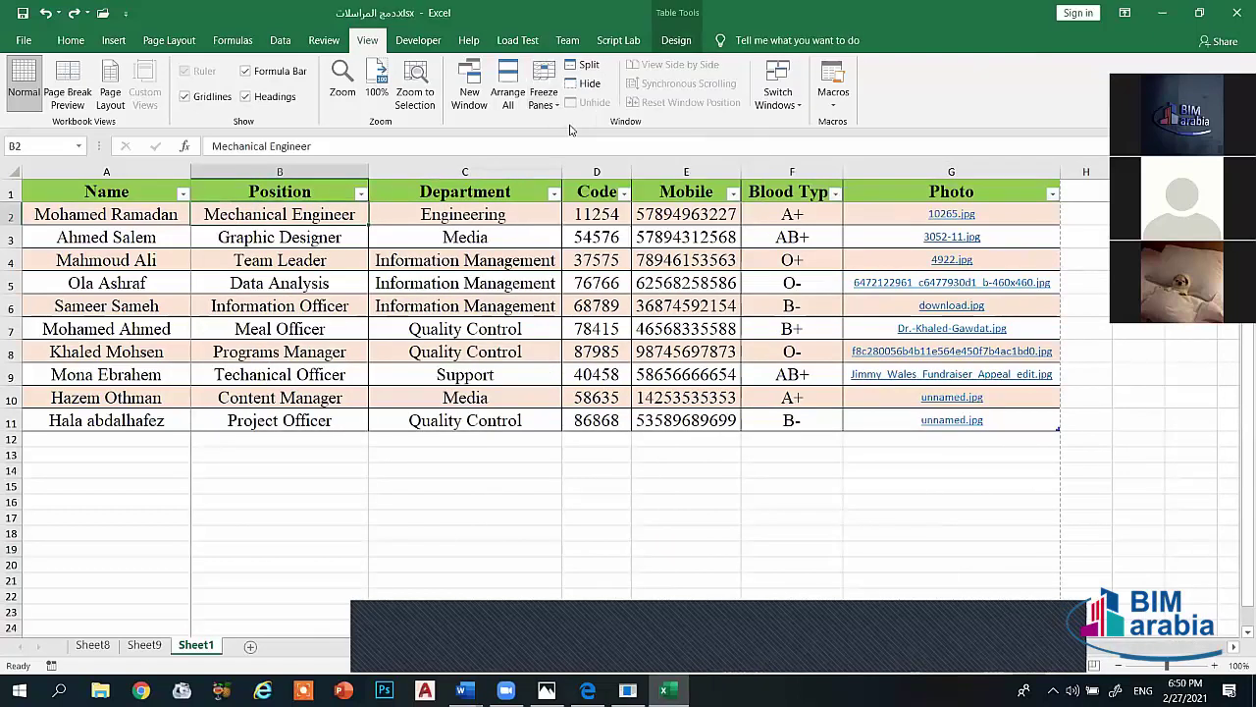
pyautogui.click(443, 219)
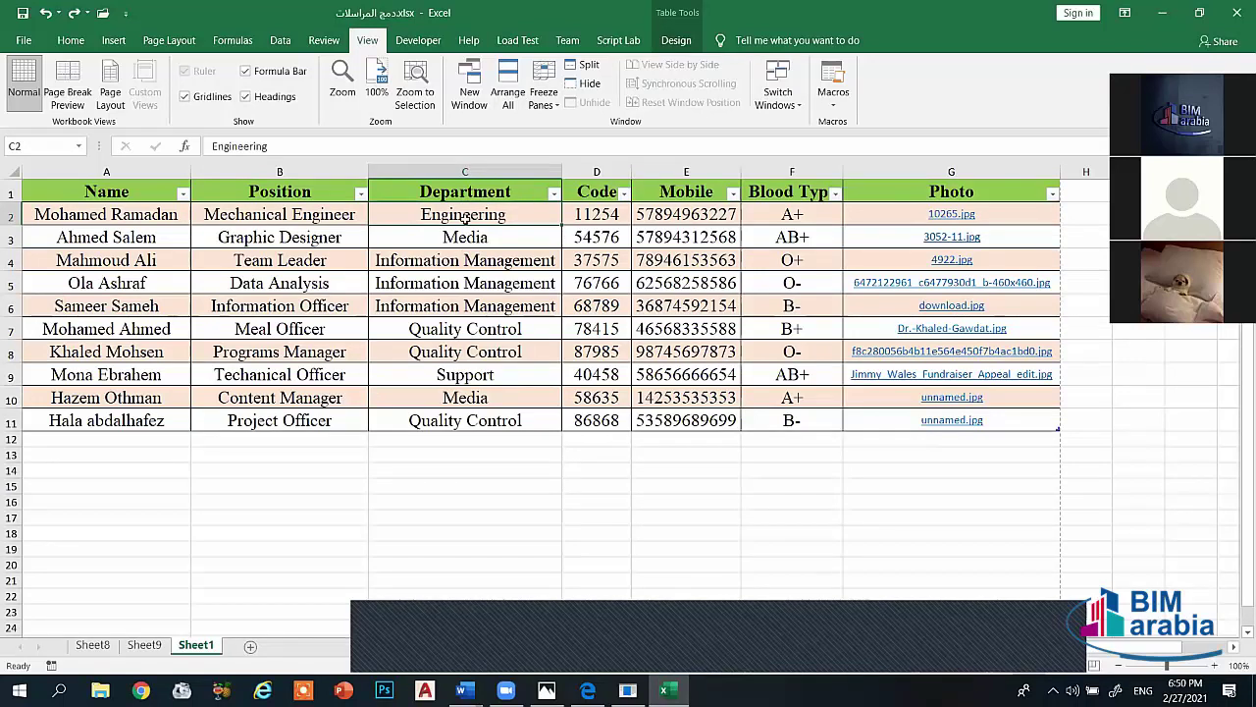
pyautogui.click(543, 90)
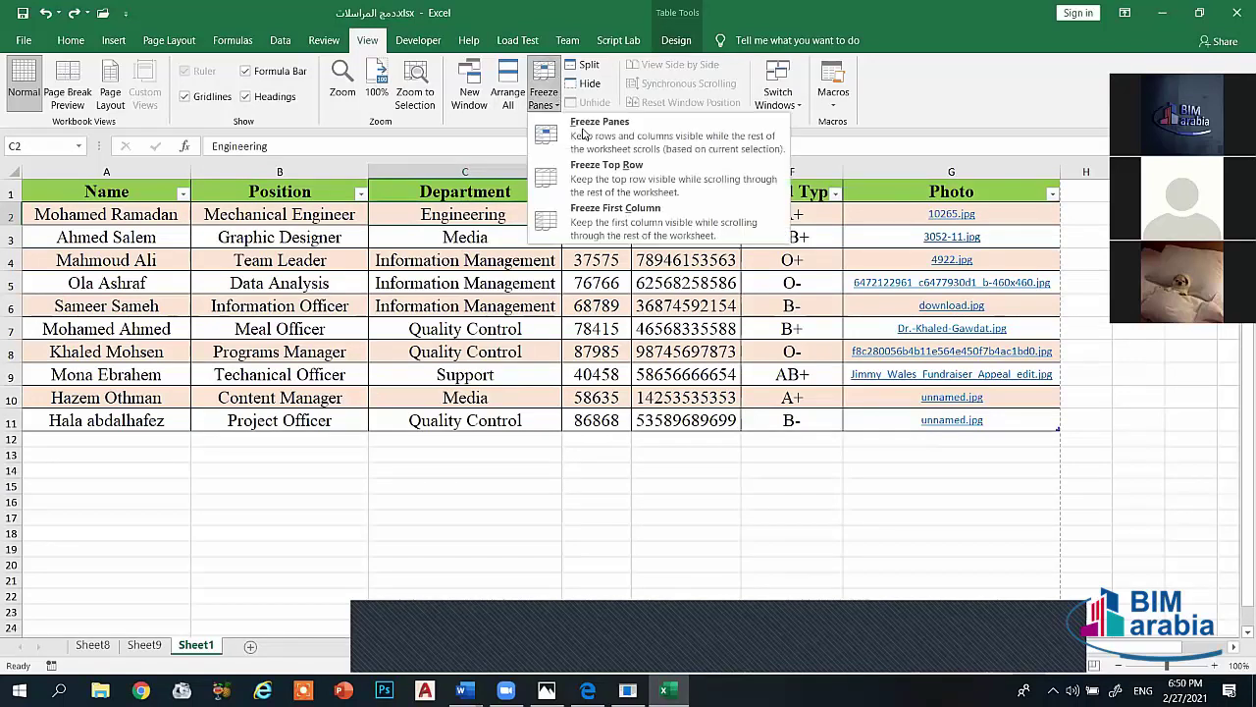
pyautogui.click(584, 133)
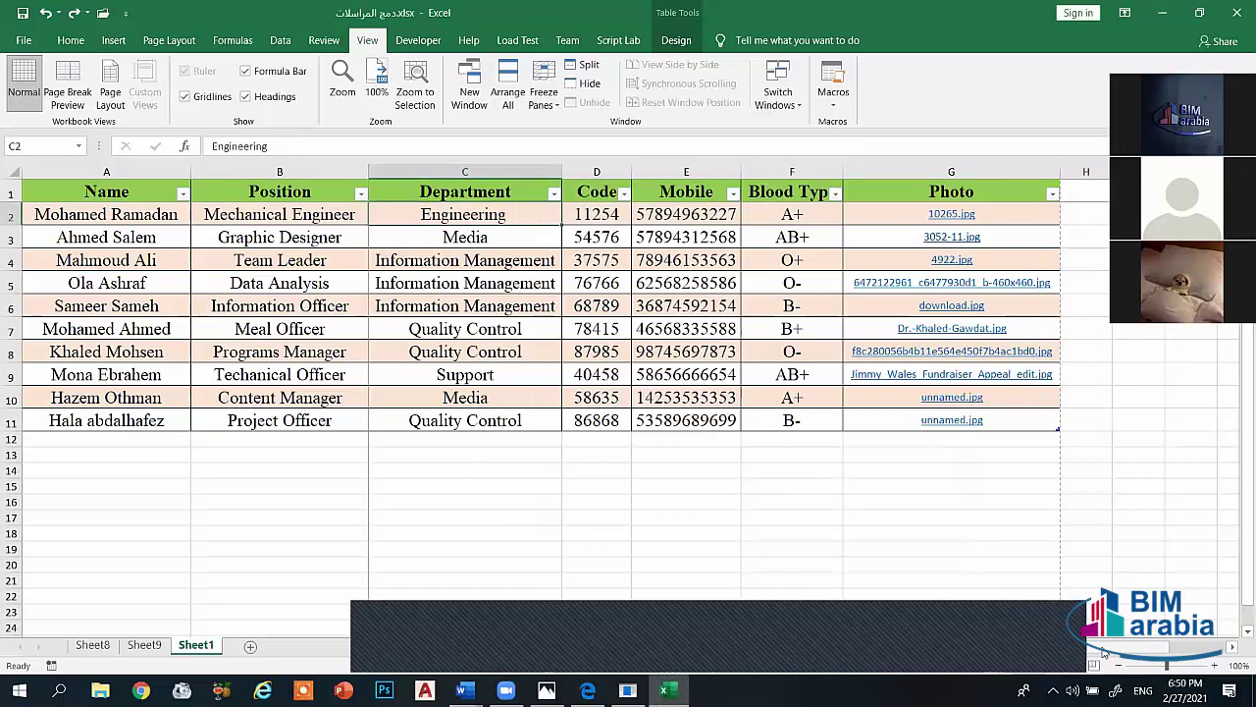
pyautogui.hscroll(1, 1104, 652)
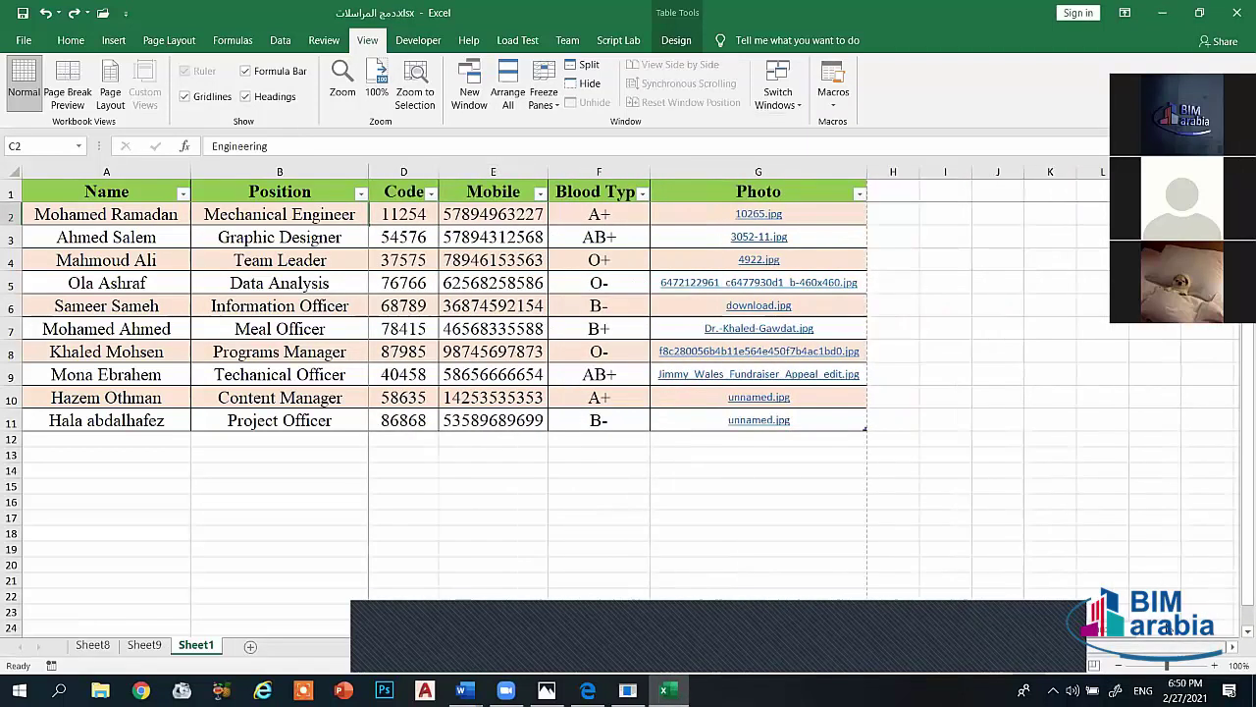
pyautogui.hscroll(-1, 861, 621)
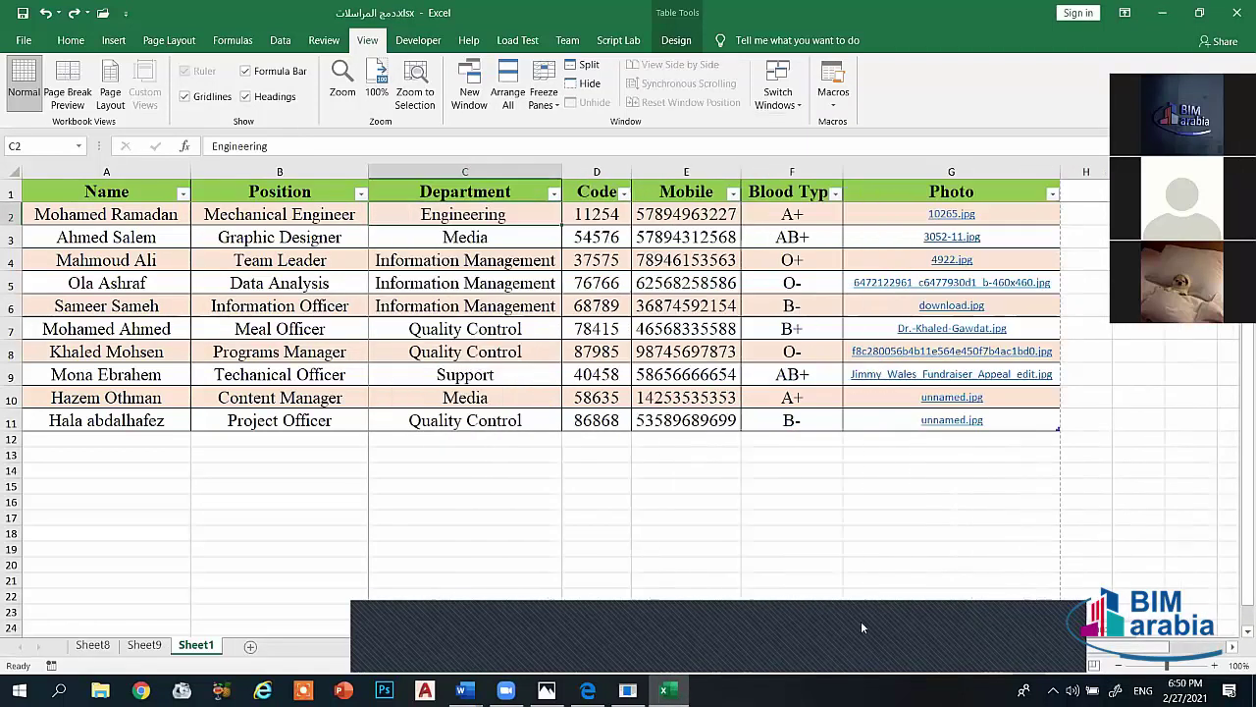
pyautogui.click(541, 536)
pyautogui.scroll(-6, 541, 533)
pyautogui.scroll(5, 572, 515)
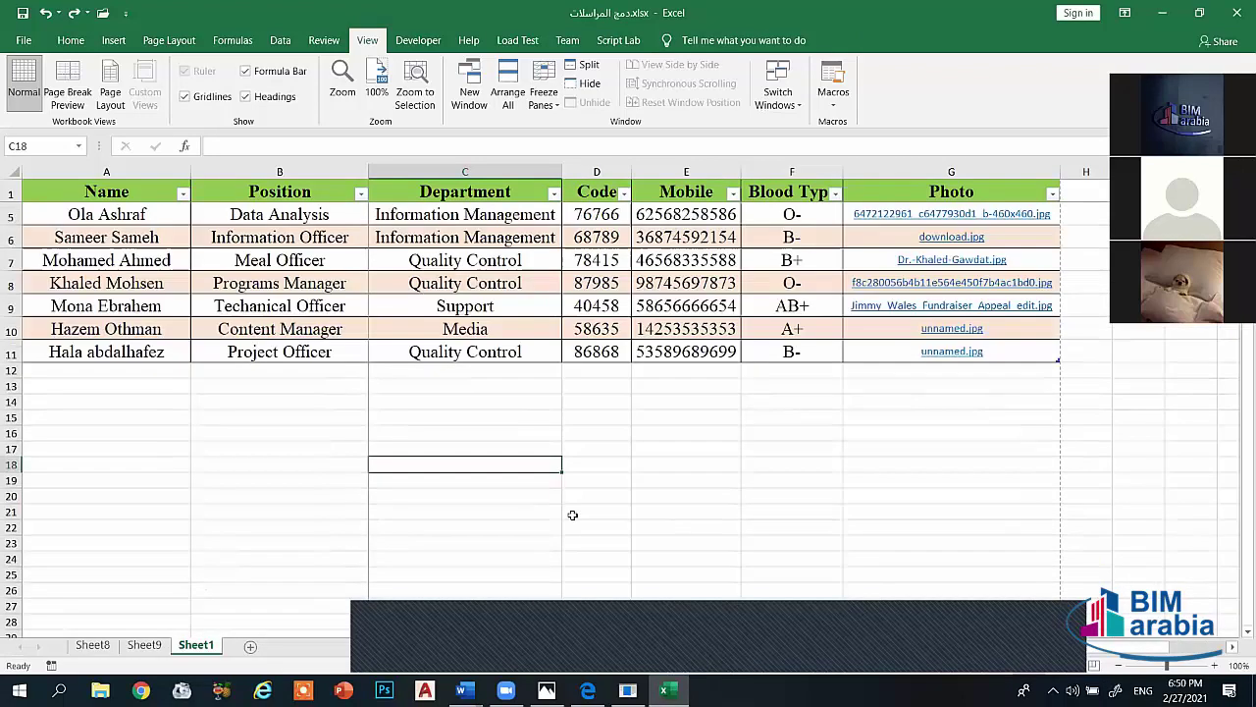
pyautogui.scroll(1, 572, 514)
pyautogui.click(402, 214)
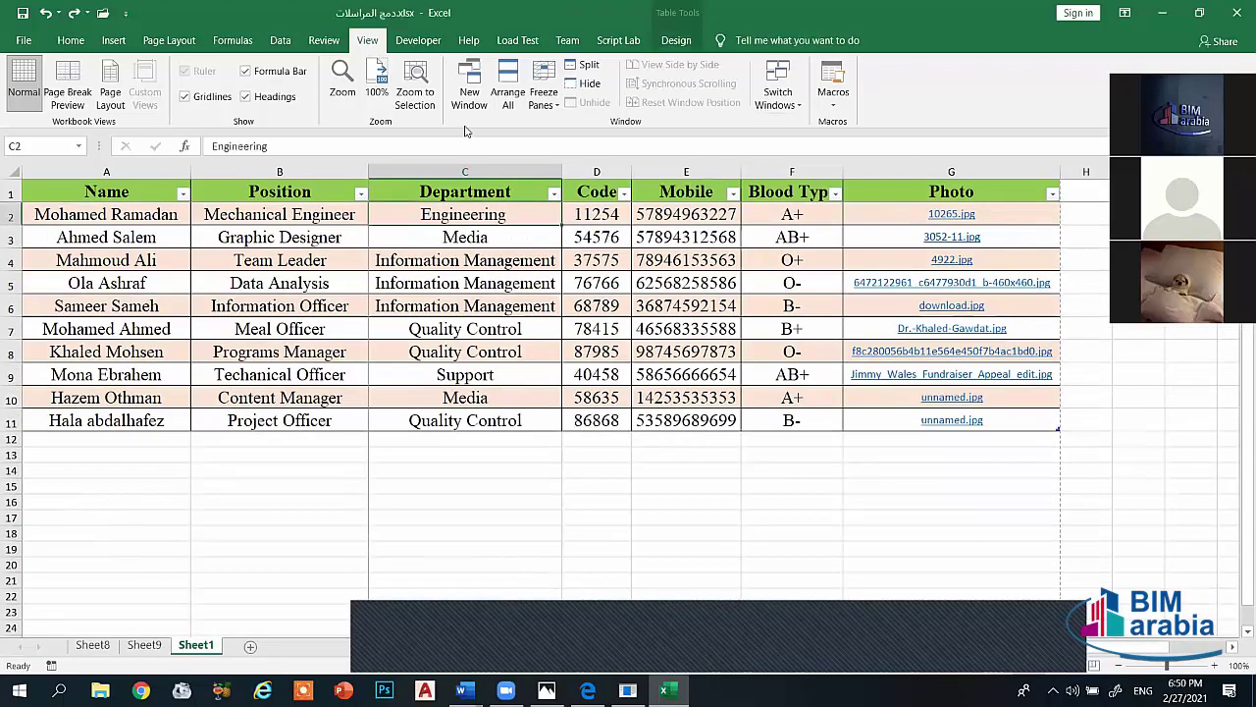
pyautogui.click(544, 93)
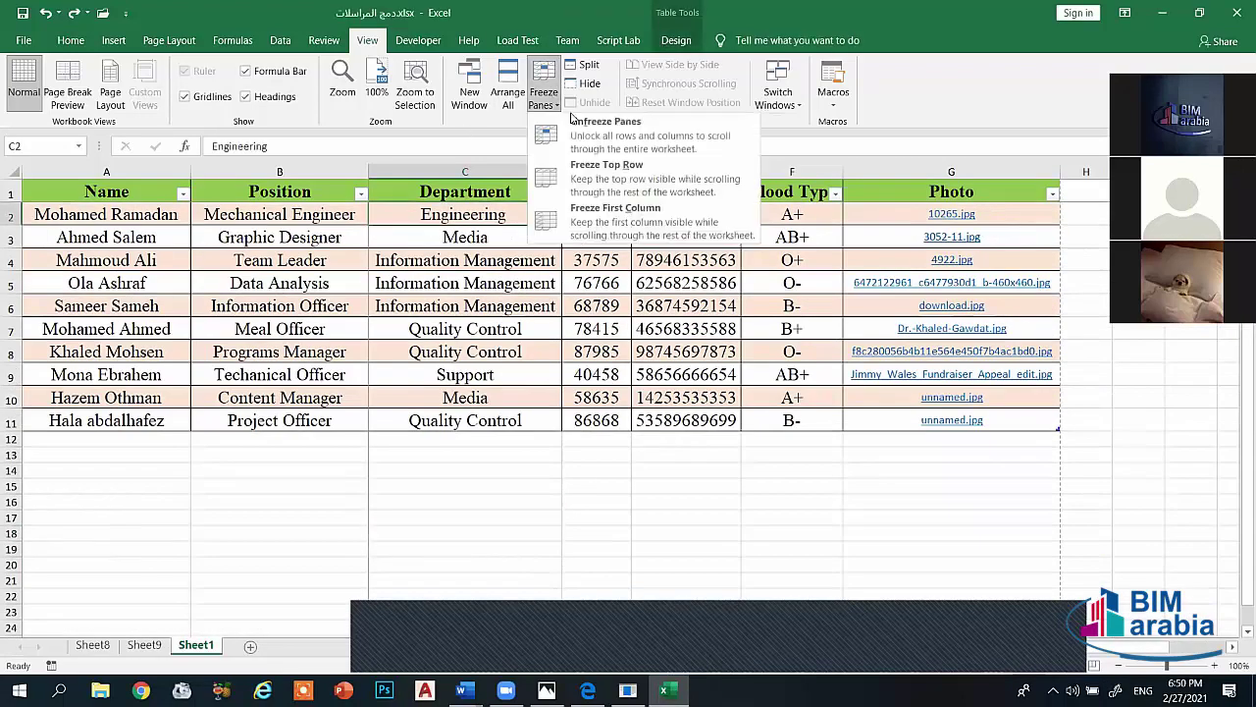
pyautogui.click(598, 222)
pyautogui.click(596, 222)
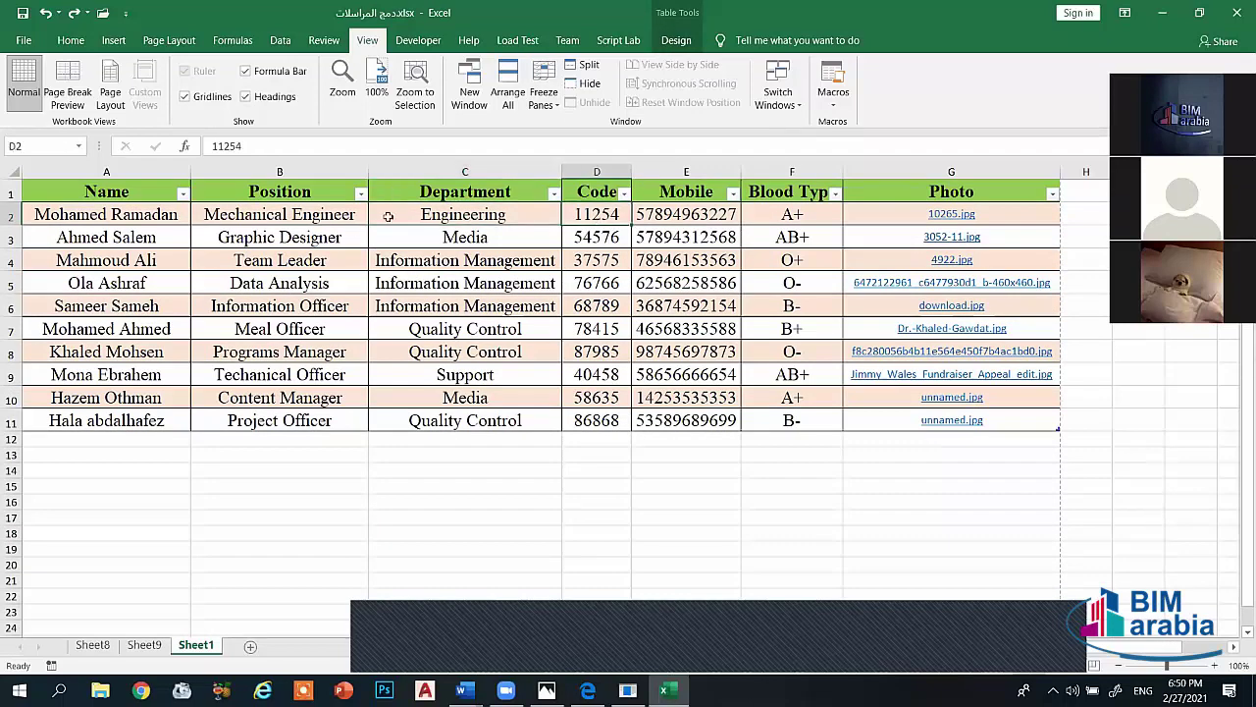
pyautogui.click(544, 94)
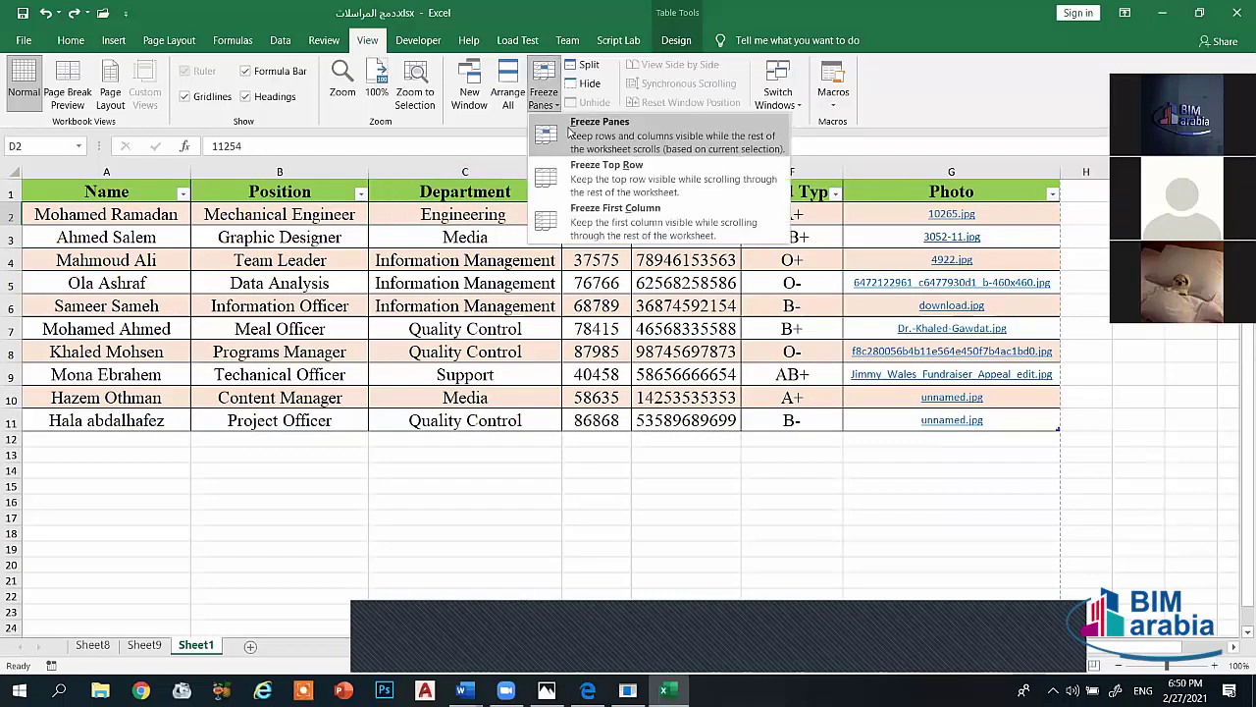
pyautogui.click(589, 142)
pyautogui.hscroll(1, 911, 641)
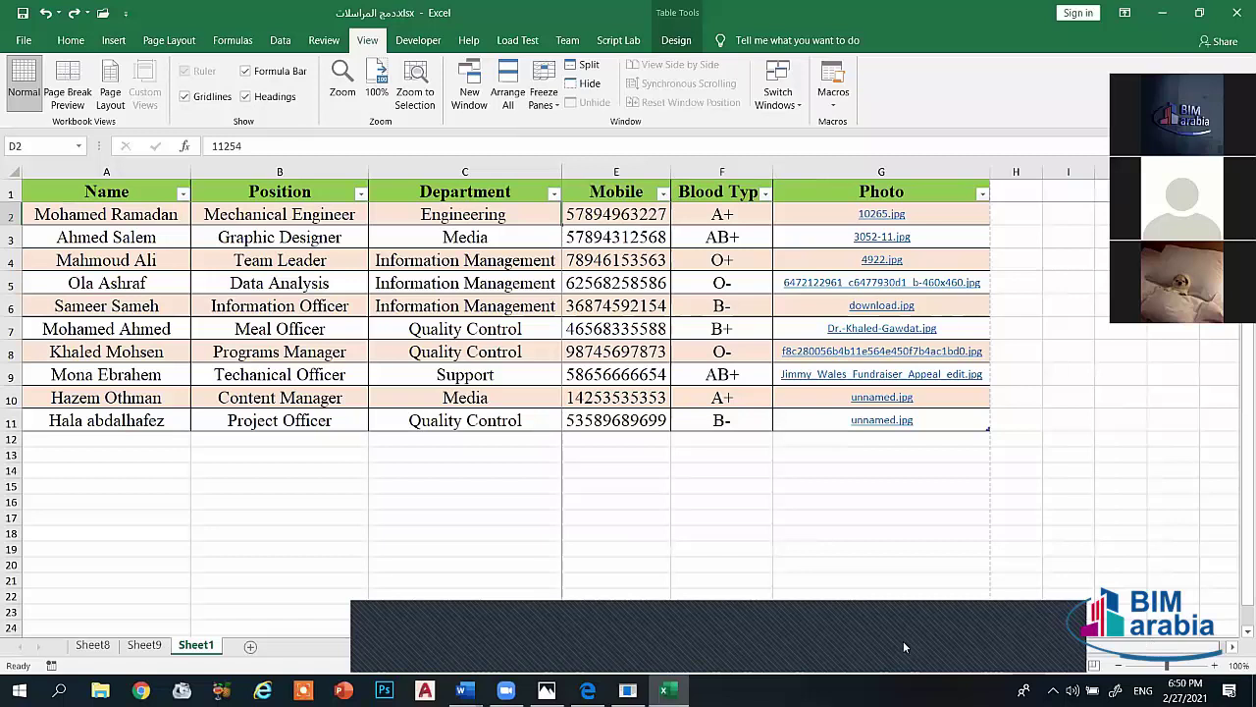
pyautogui.hscroll(-1, 961, 646)
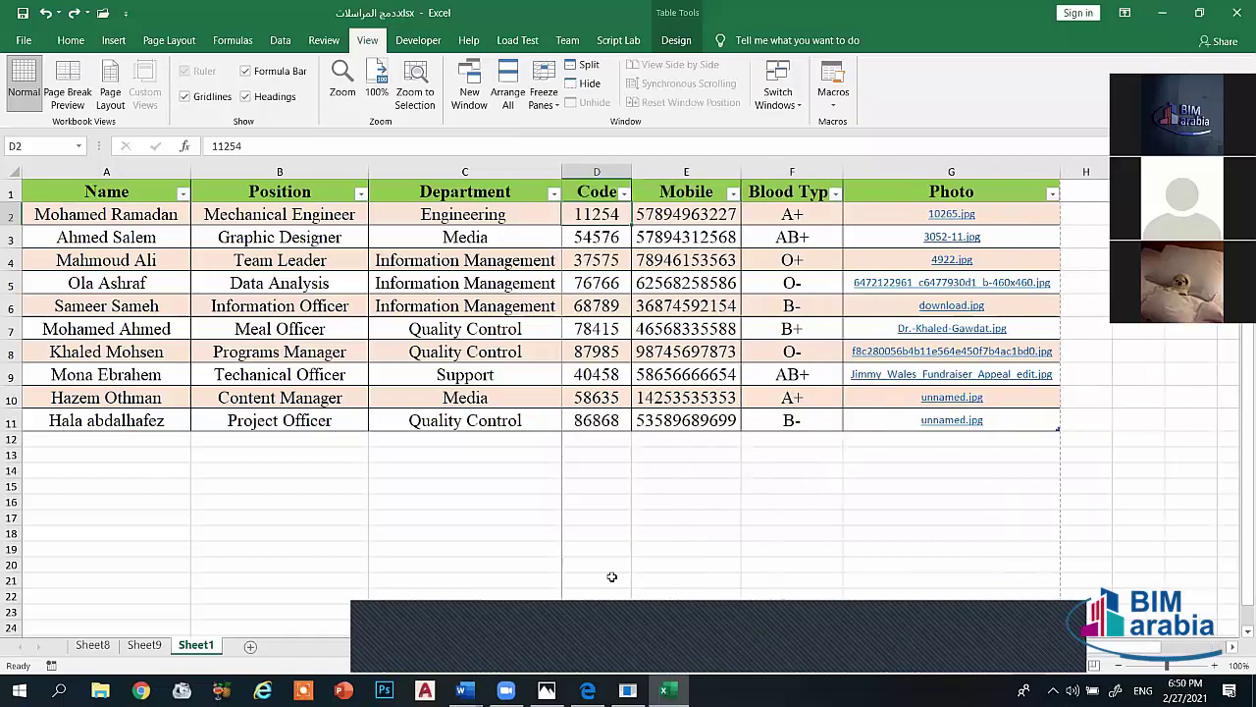
pyautogui.click(487, 506)
pyautogui.scroll(-6, 500, 505)
pyautogui.scroll(6, 512, 502)
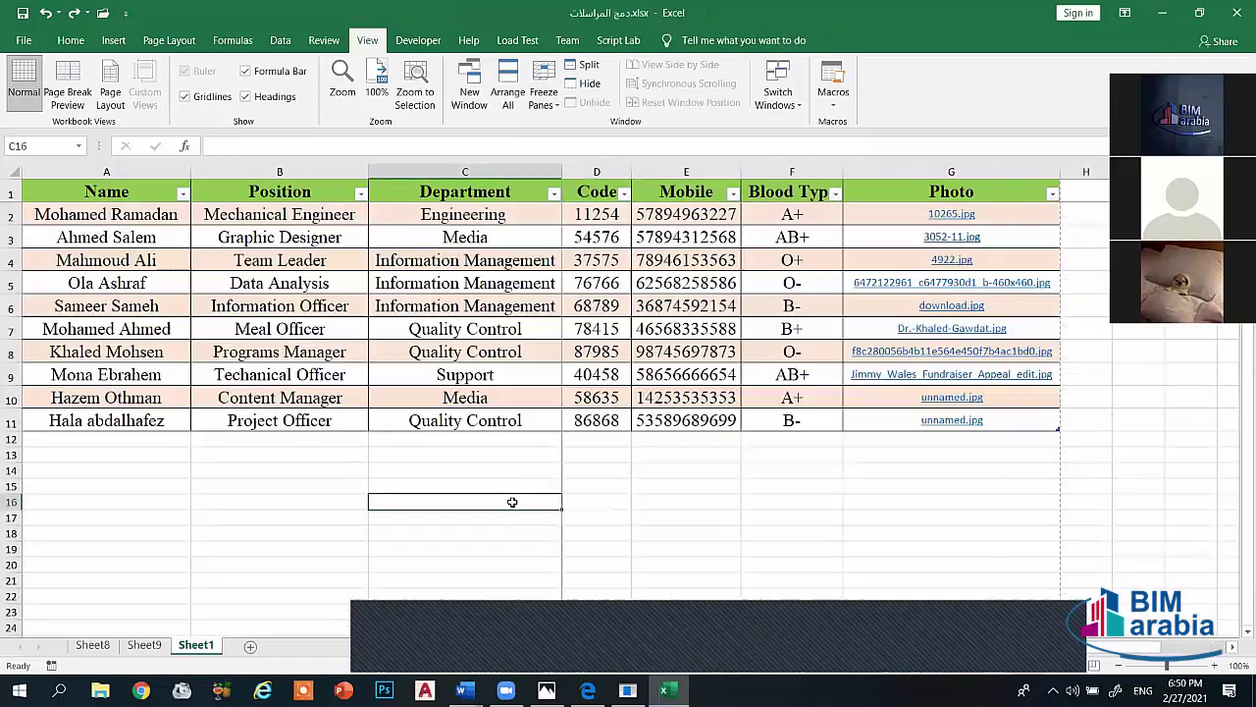
pyautogui.click(595, 214)
pyautogui.click(544, 93)
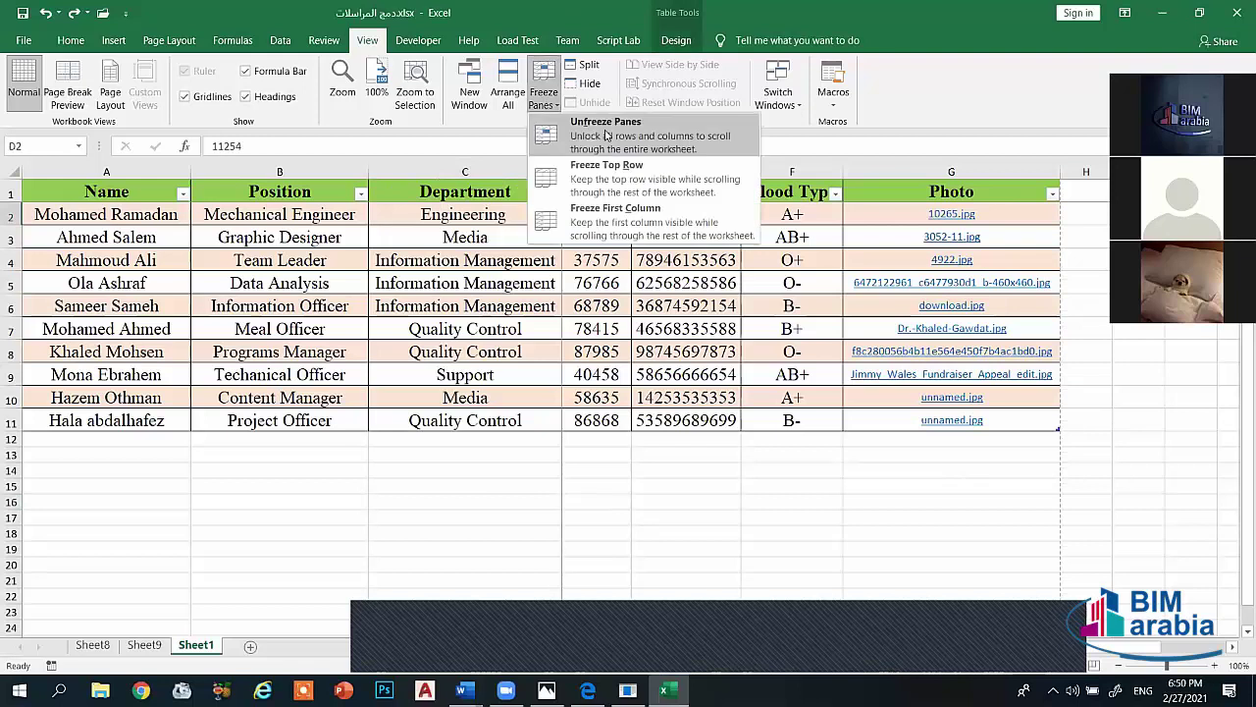
pyautogui.click(605, 127)
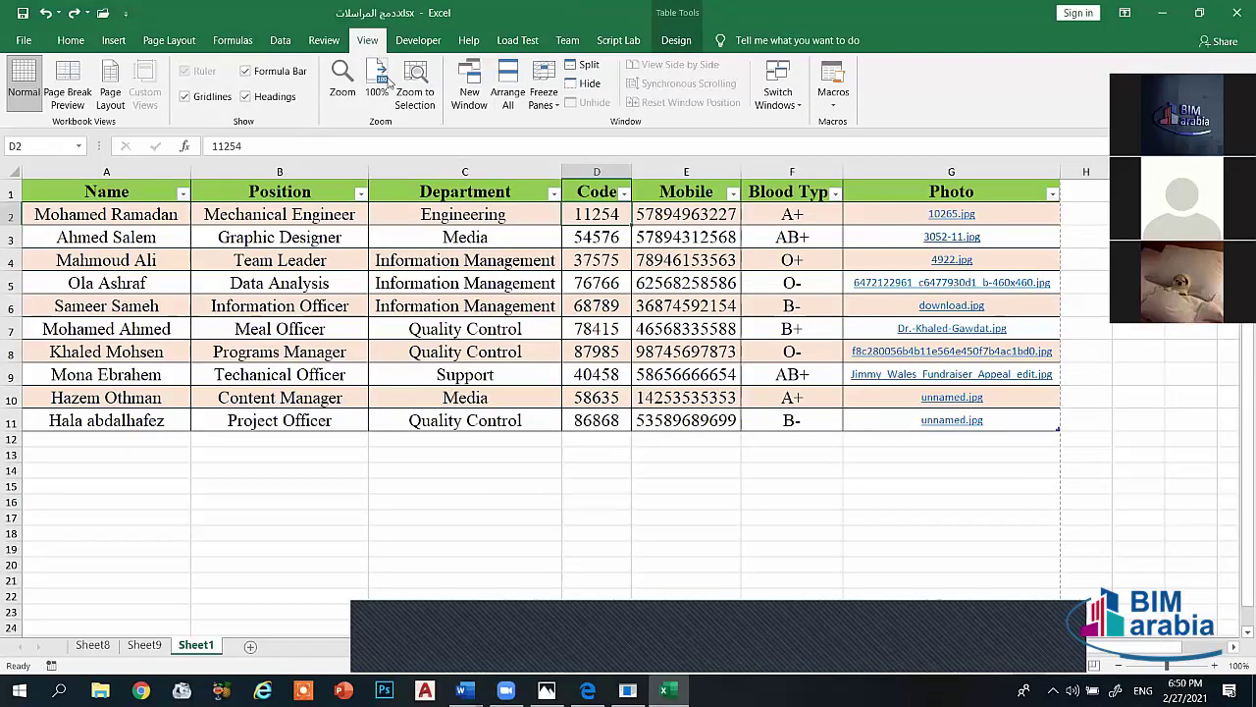
# - Scroll to the top of the staff table and browse the Page Layout, Insert and Formulas ribbons
pyautogui.scroll(1, 324, 44)
pyautogui.scroll(1, 339, 59)
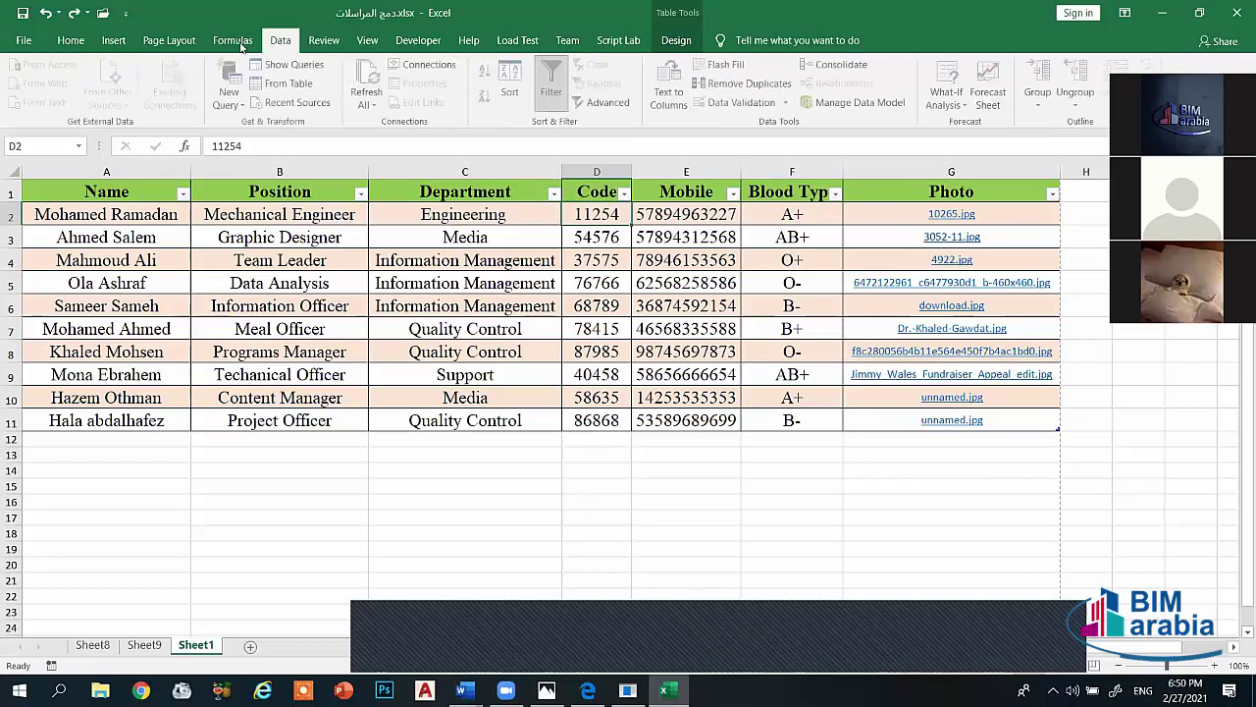
pyautogui.scroll(1, 351, 69)
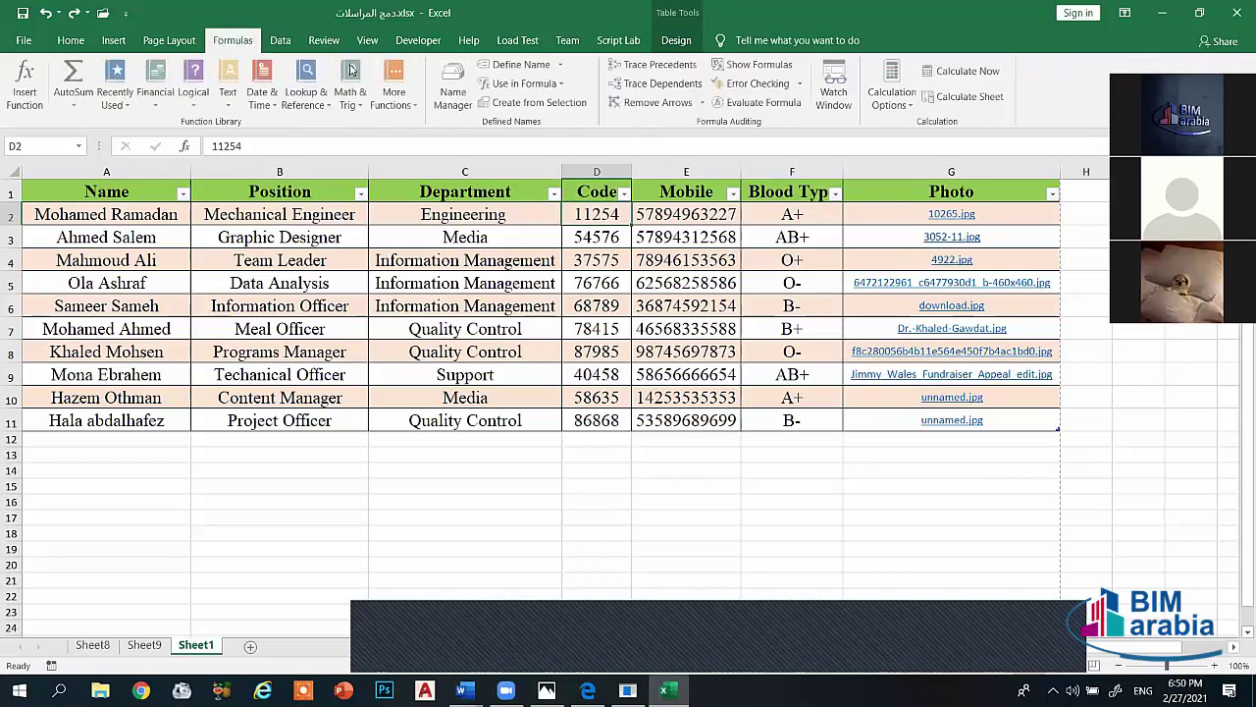
pyautogui.click(186, 40)
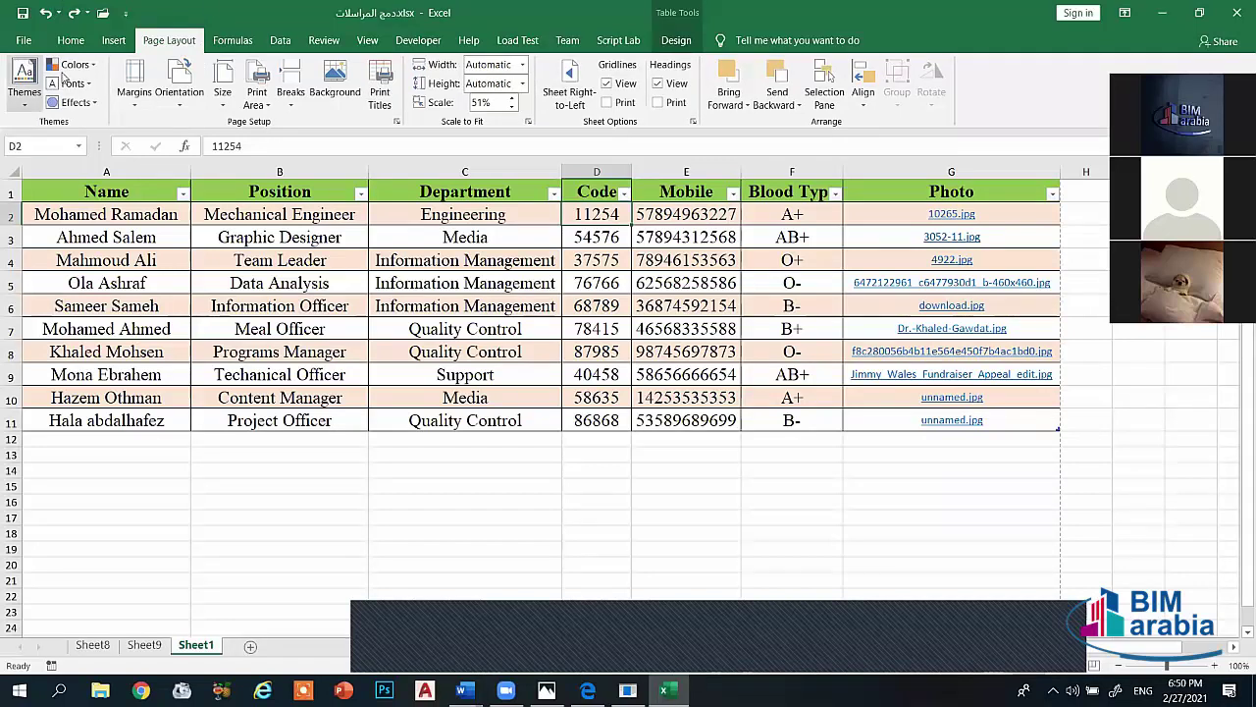
pyautogui.click(114, 40)
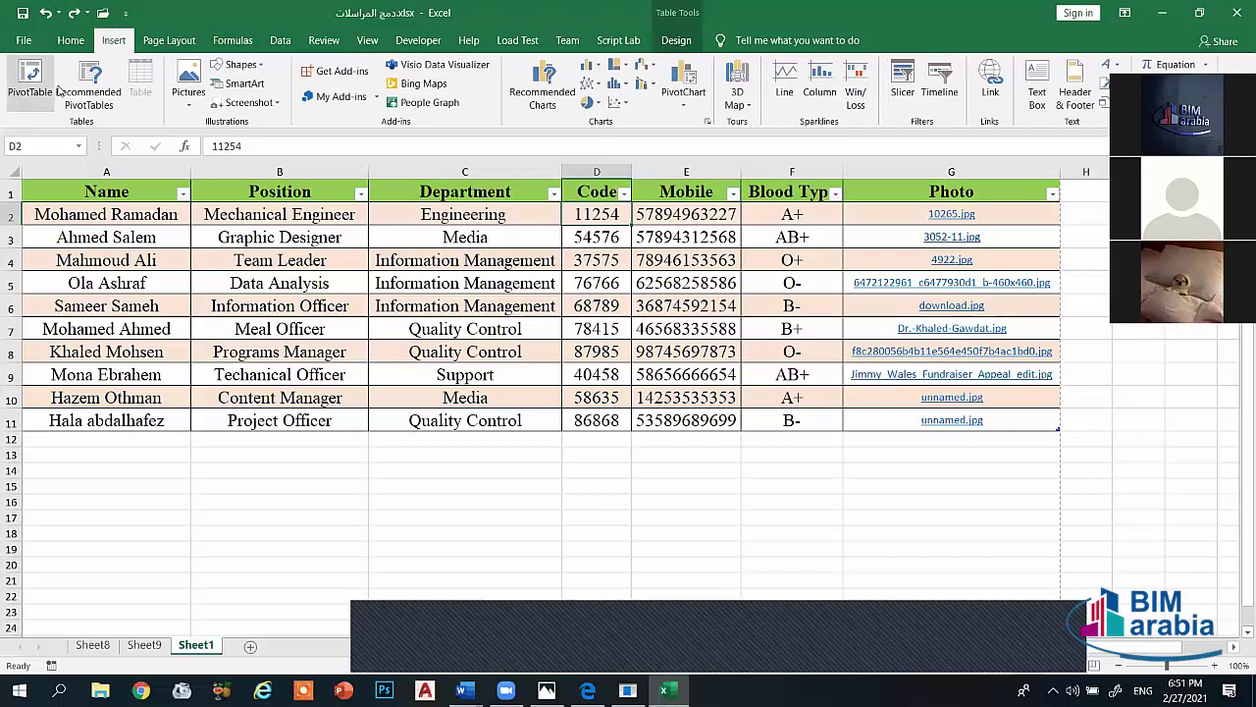
pyautogui.click(233, 40)
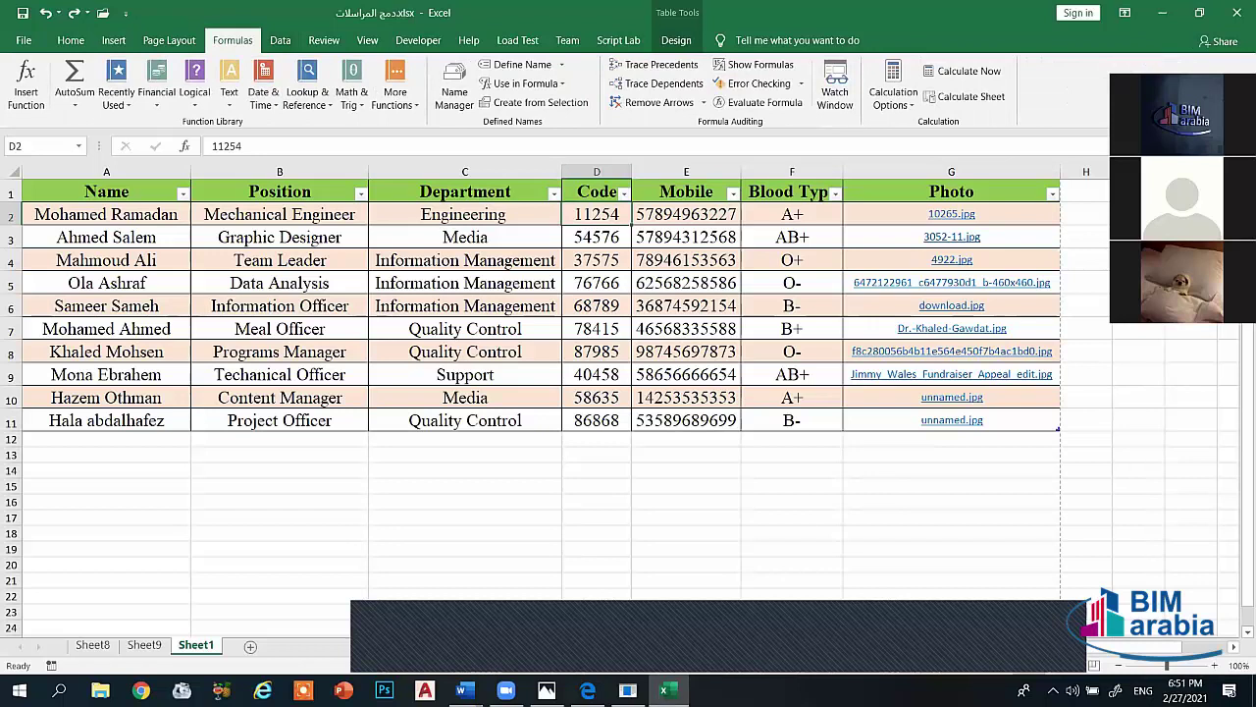
# - In the blank Document3, apply a thick solid box border around the page
pyautogui.moveTo(464, 690)
pyautogui.click(554, 618)
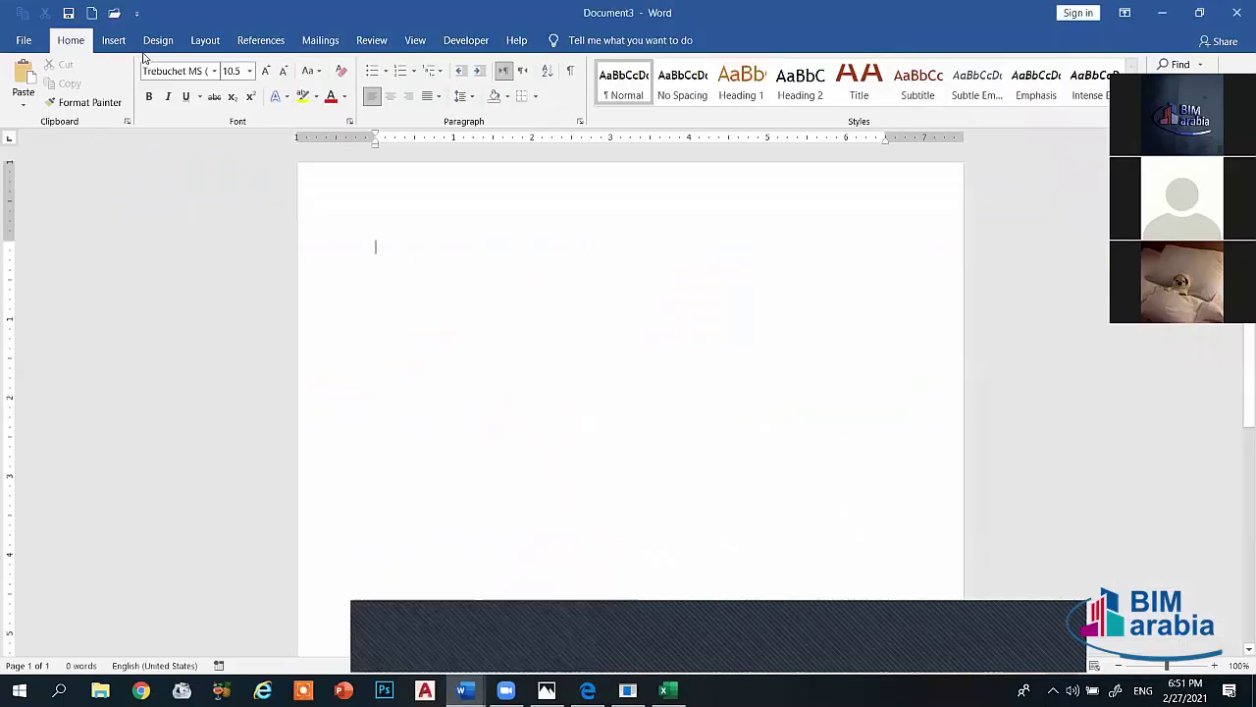
pyautogui.click(158, 40)
pyautogui.click(1181, 69)
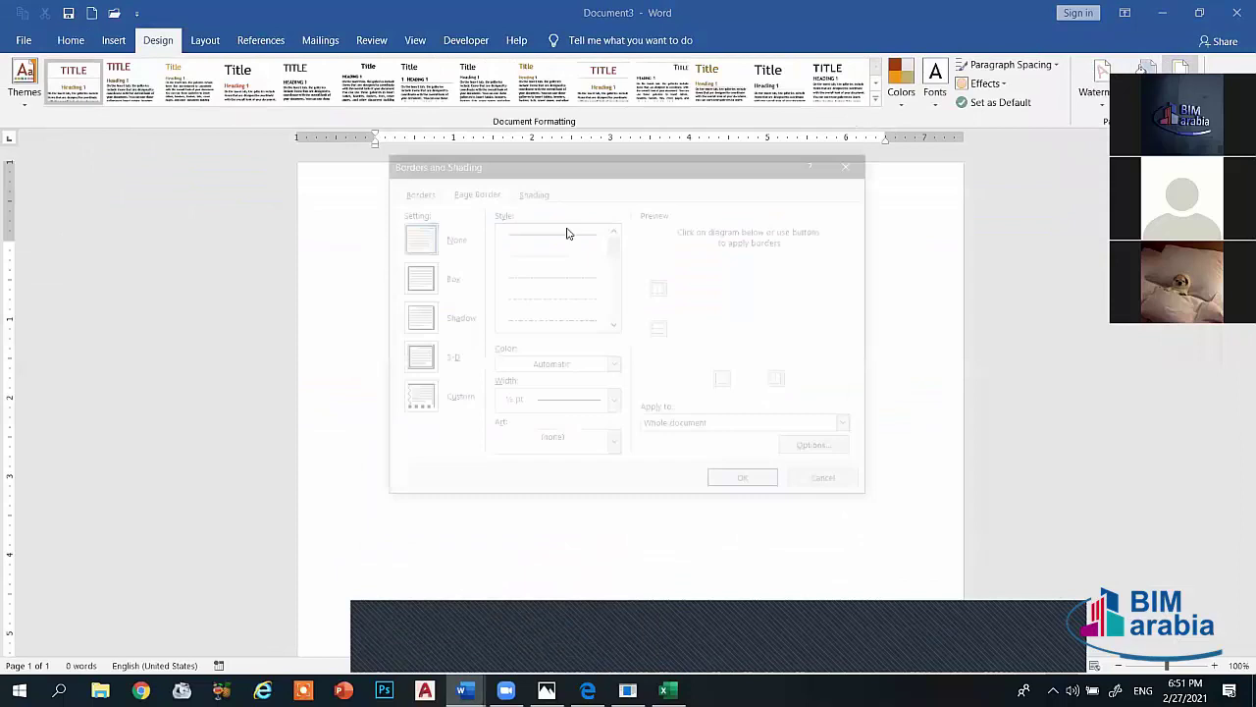
pyautogui.click(425, 281)
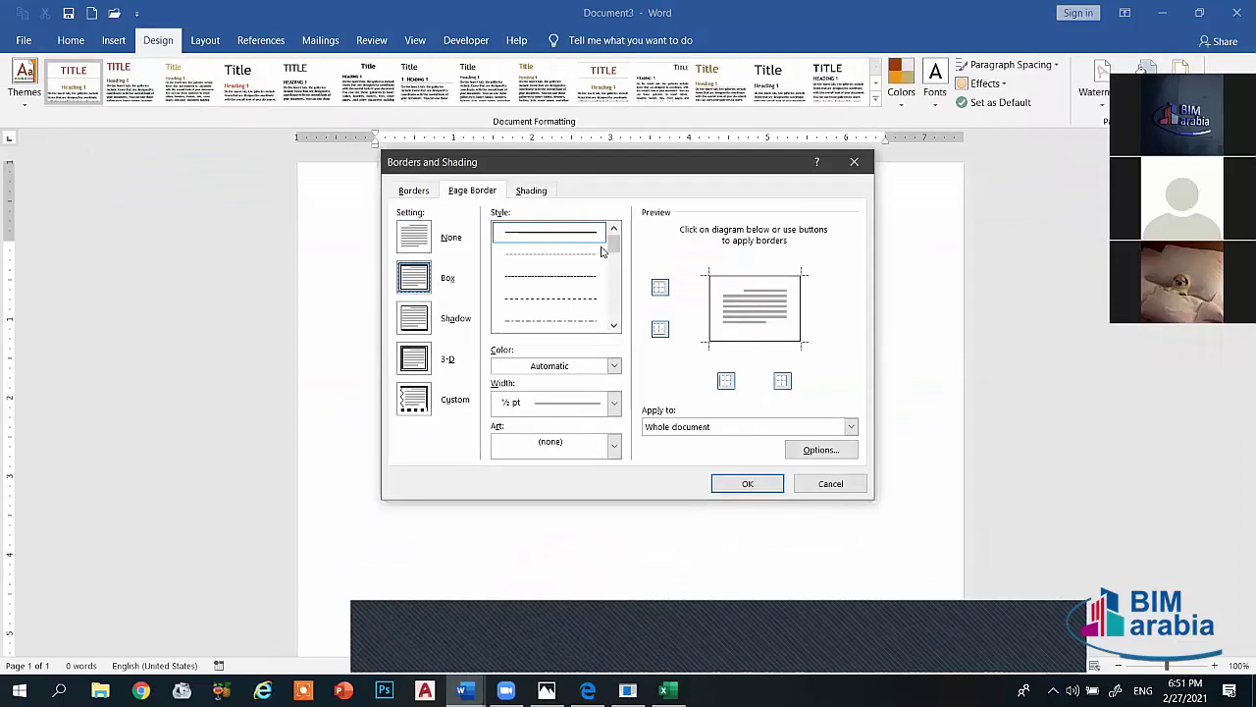
pyautogui.scroll(-3, 602, 252)
pyautogui.click(570, 321)
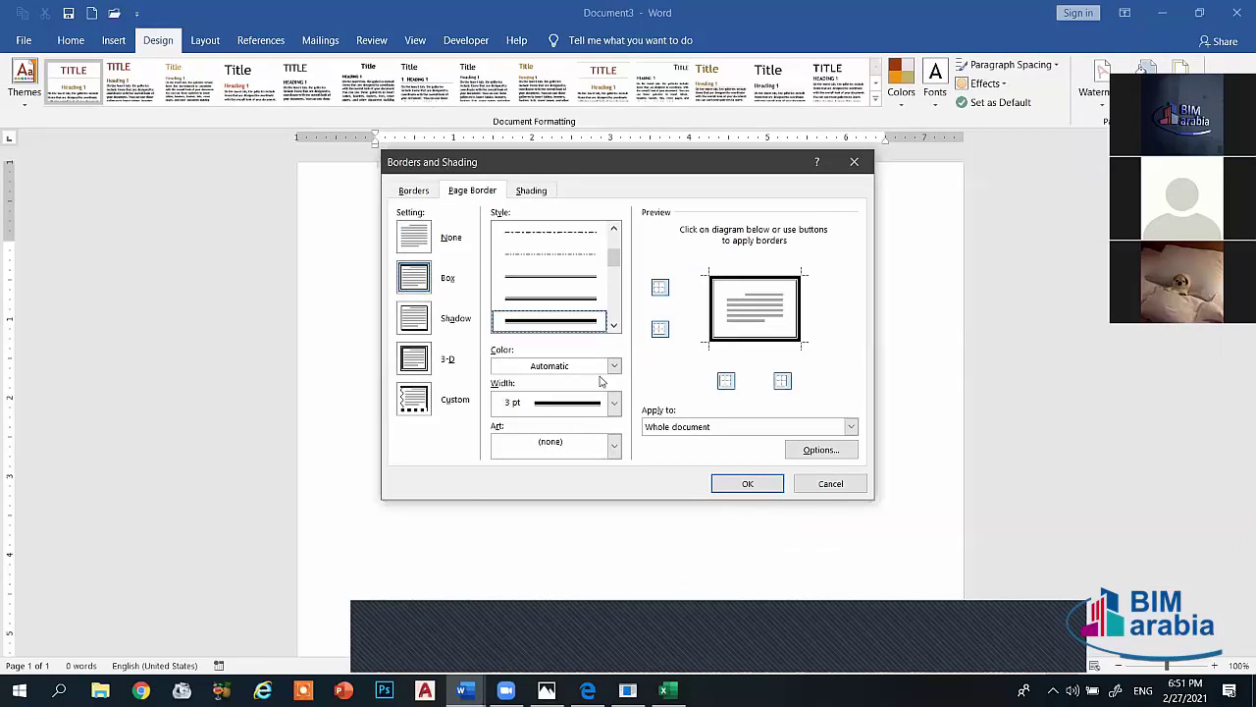
pyautogui.click(735, 483)
# - Centre the first line and set it to Times New Roman at an enlarged size
pyautogui.click(71, 41)
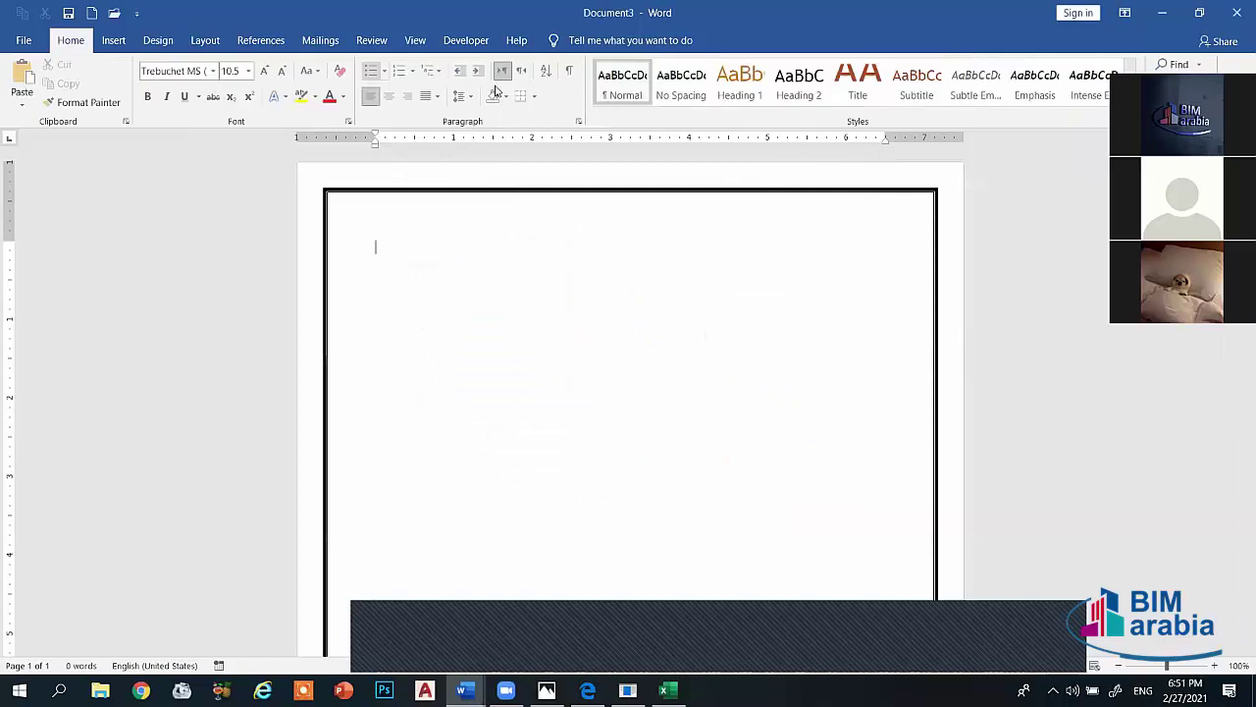
pyautogui.click(388, 97)
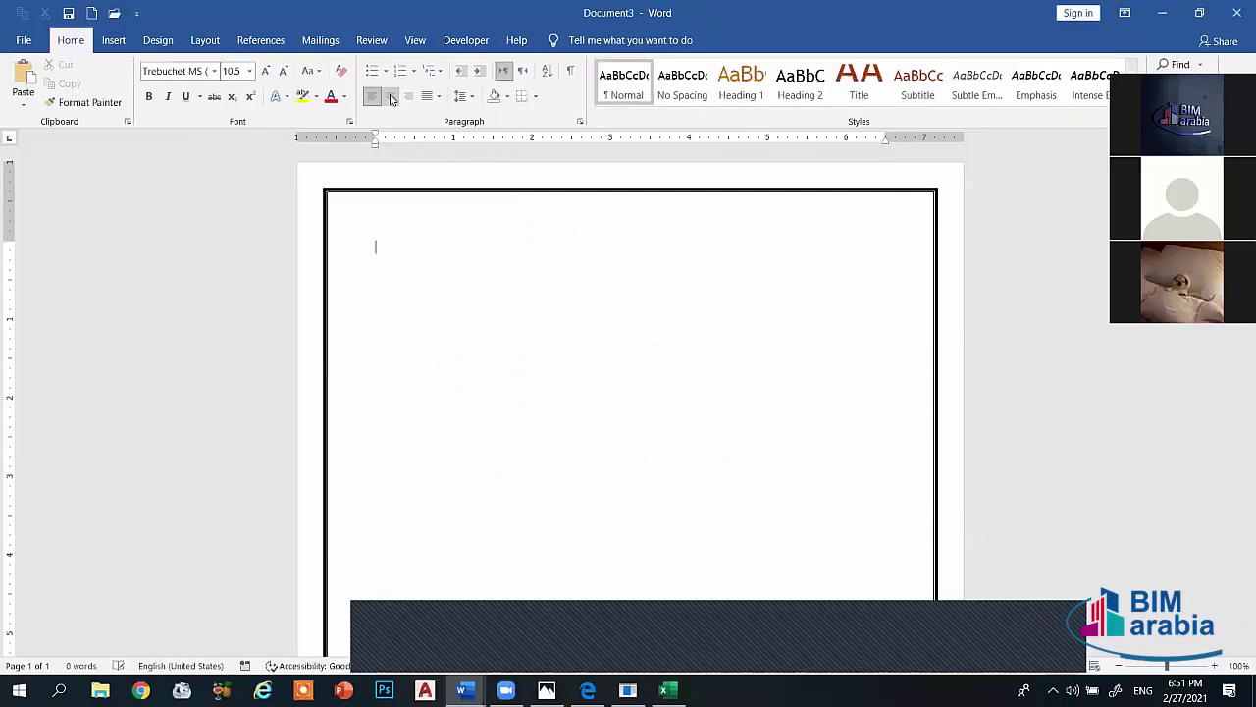
pyautogui.click(392, 99)
pyautogui.click(214, 71)
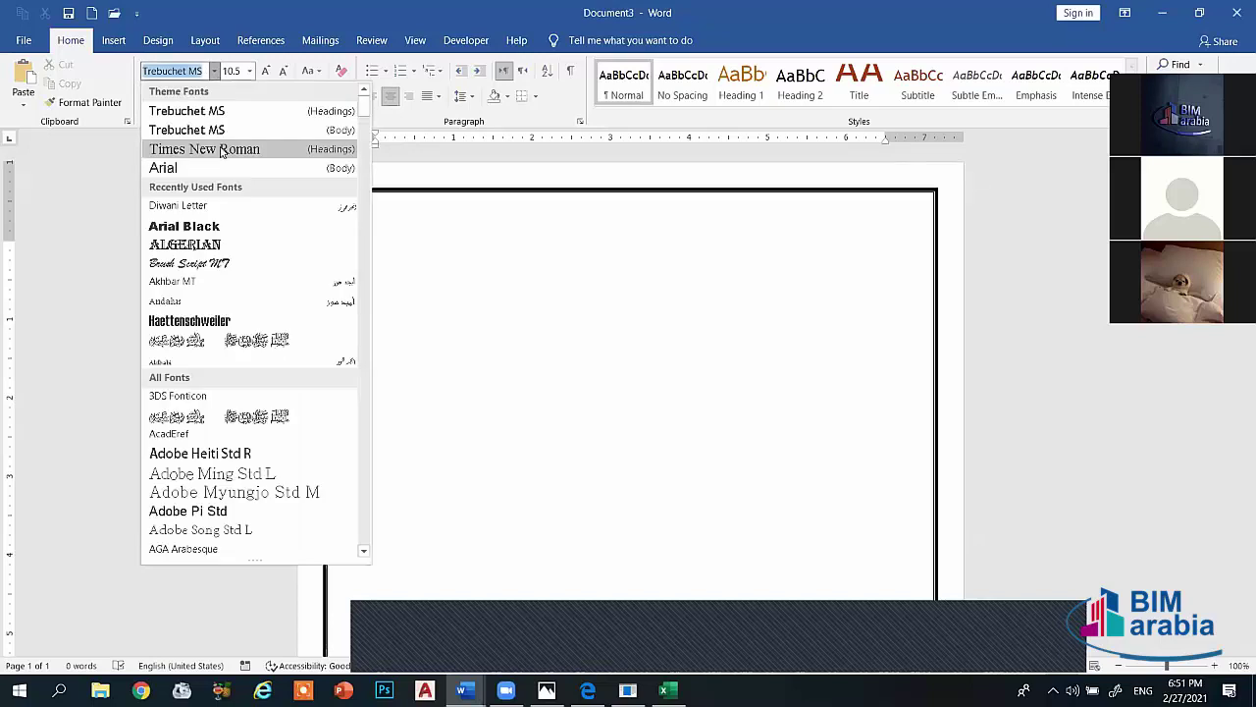
pyautogui.click(207, 149)
pyautogui.click(265, 73)
pyautogui.click(265, 73)
pyautogui.click(265, 72)
pyautogui.click(265, 73)
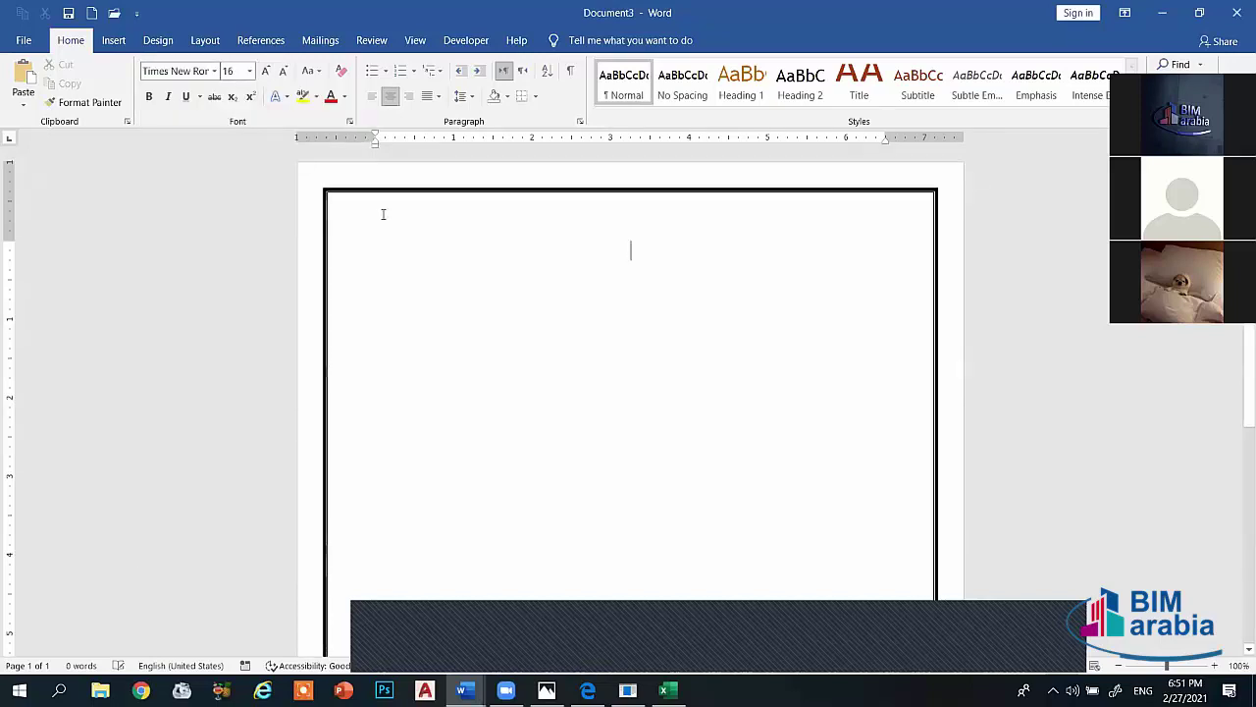
# - Type the Arabic title 'المعادلات في الأكسيل' and make it bold and red
pyautogui.write('h')
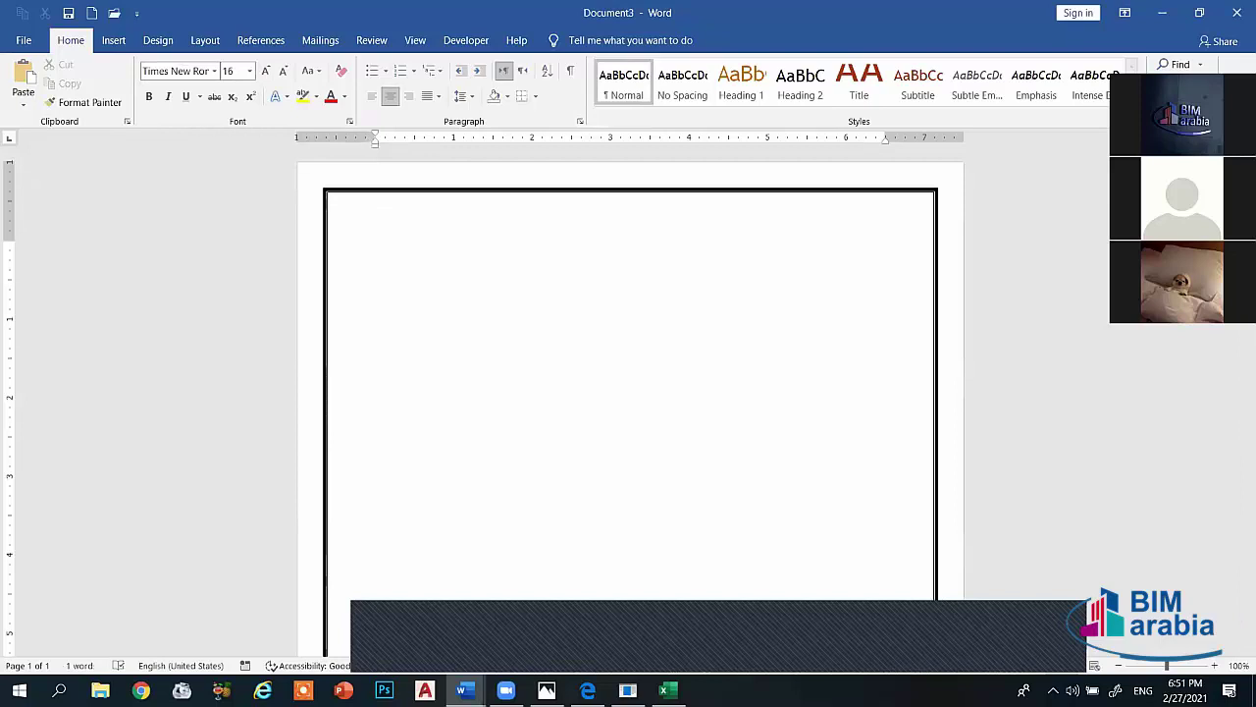
pyautogui.hotkey('alt', 'shift')
pyautogui.write('المعادلات')
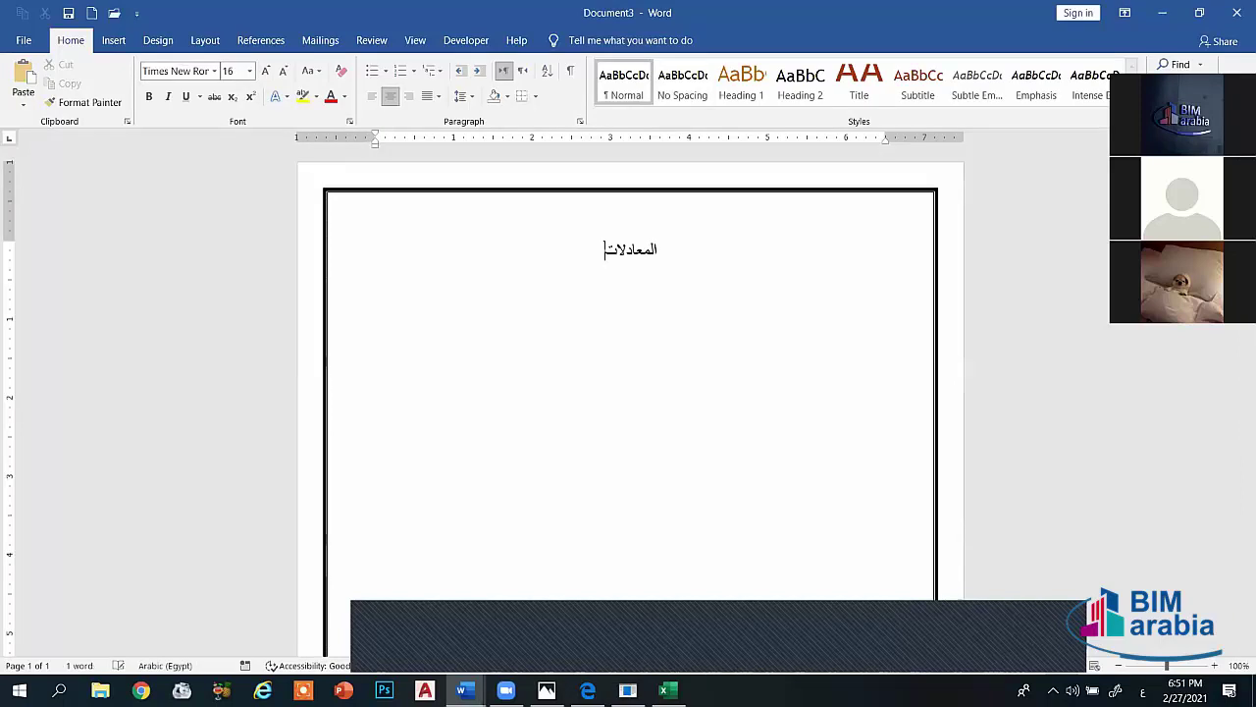
pyautogui.write(' في الأ')
pyautogui.write('كسيل')
pyautogui.hotkey('ctrl', 'a')
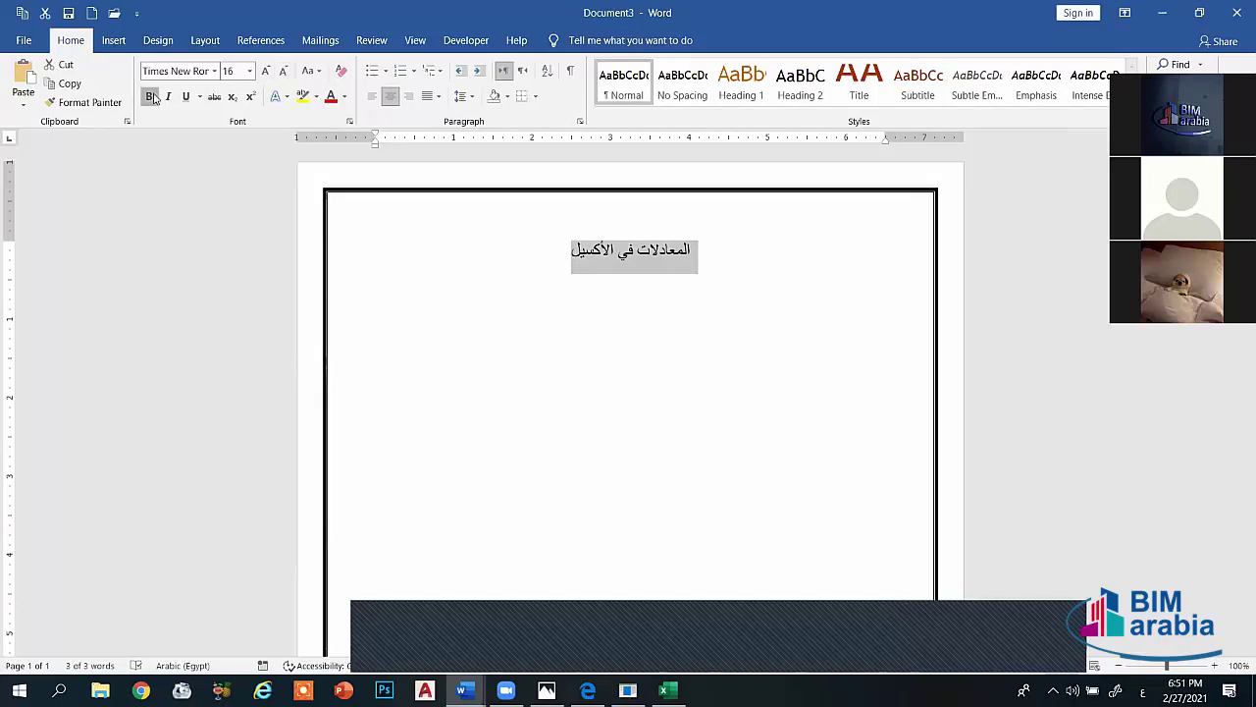
pyautogui.click(150, 96)
pyautogui.click(331, 96)
# - Set the font colour of the empty line below the title to green
pyautogui.click(536, 246)
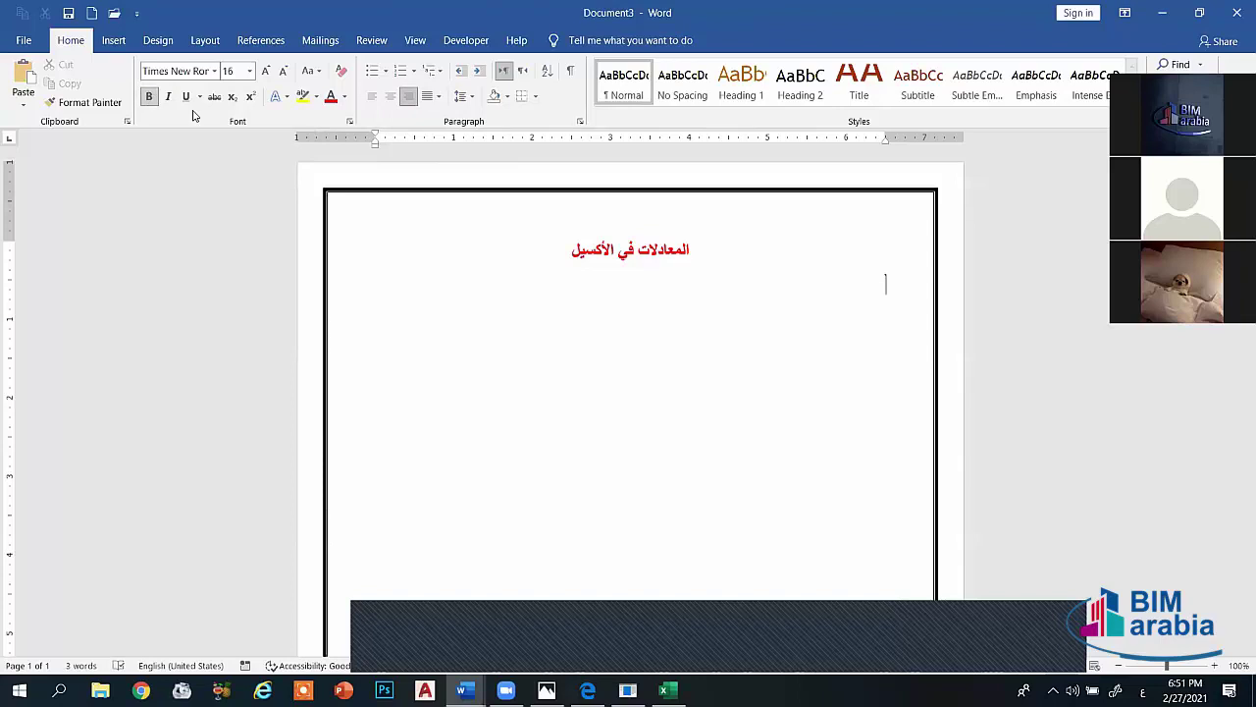
pyautogui.click(345, 96)
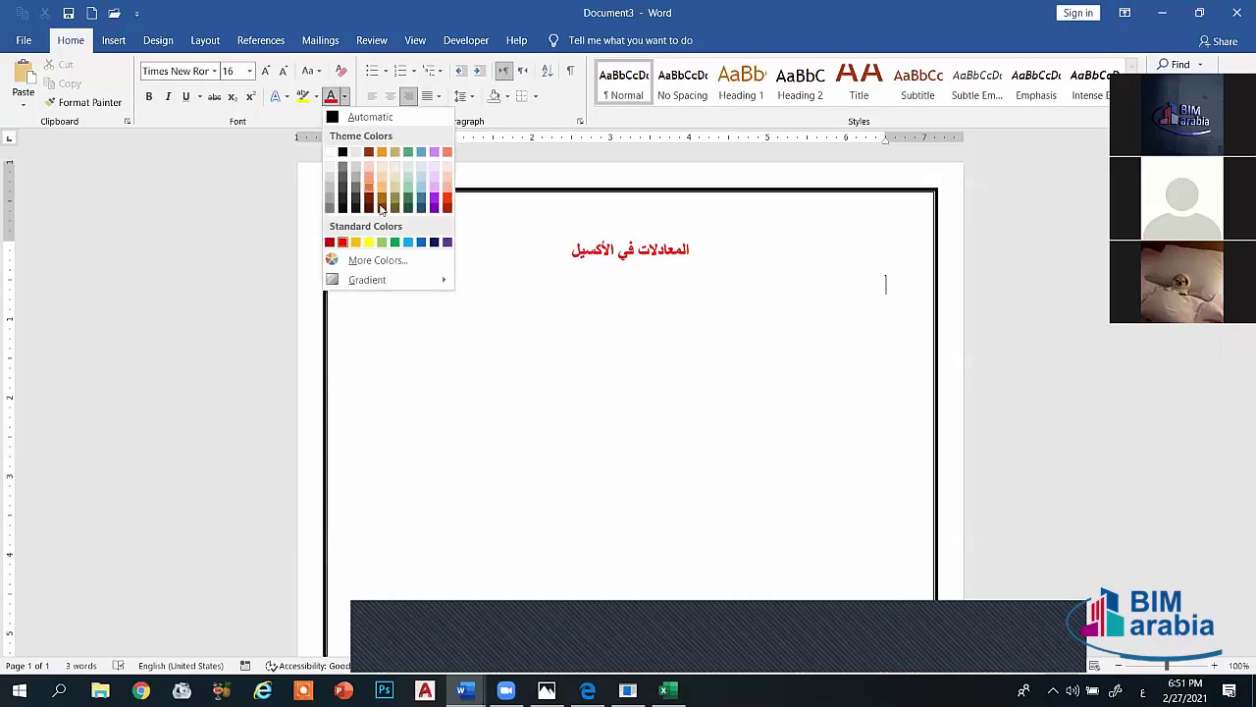
pyautogui.click(595, 292)
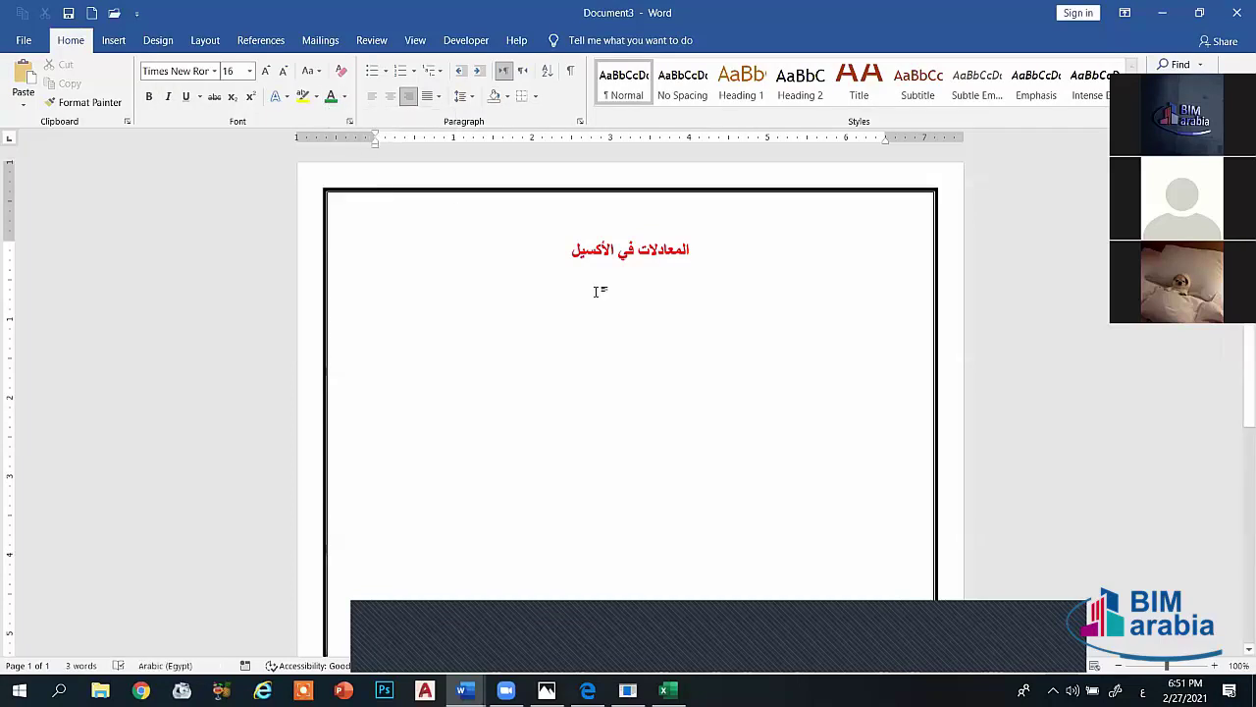
# - Start auto-numbered item (1), right-aligned, with heading text 'شروط كتابة المعادلة'
pyautogui.write('(1')
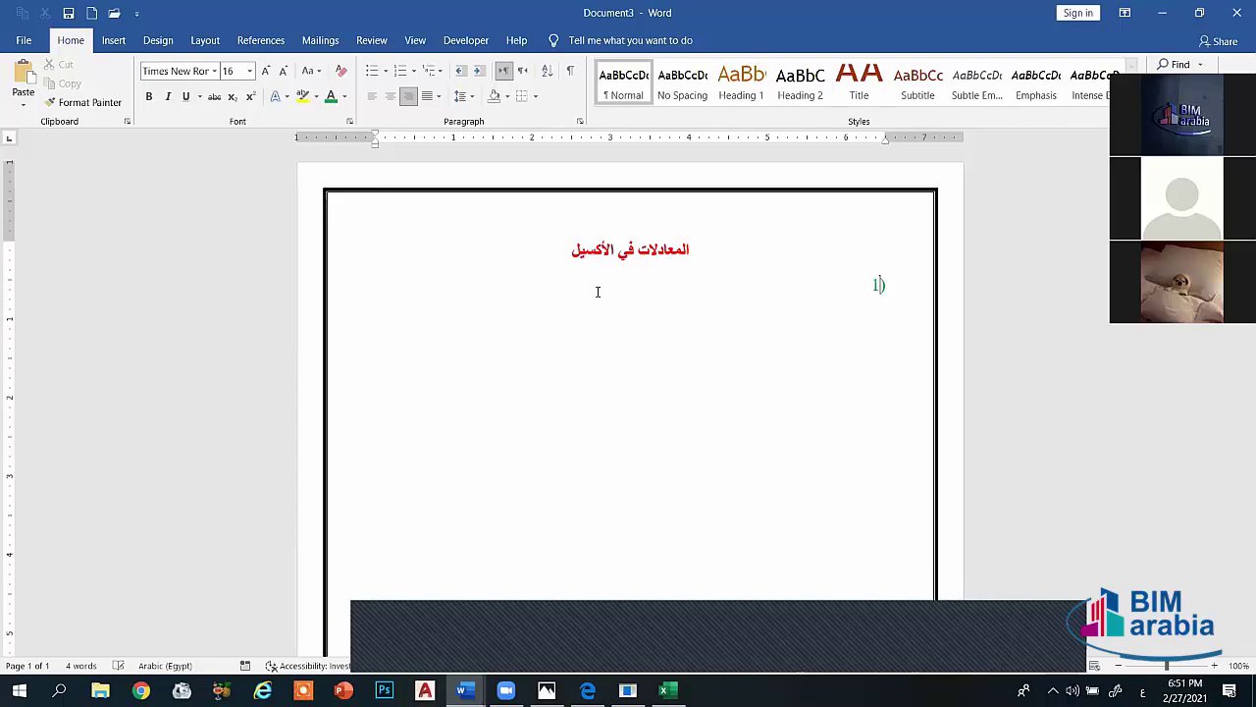
pyautogui.press('space')
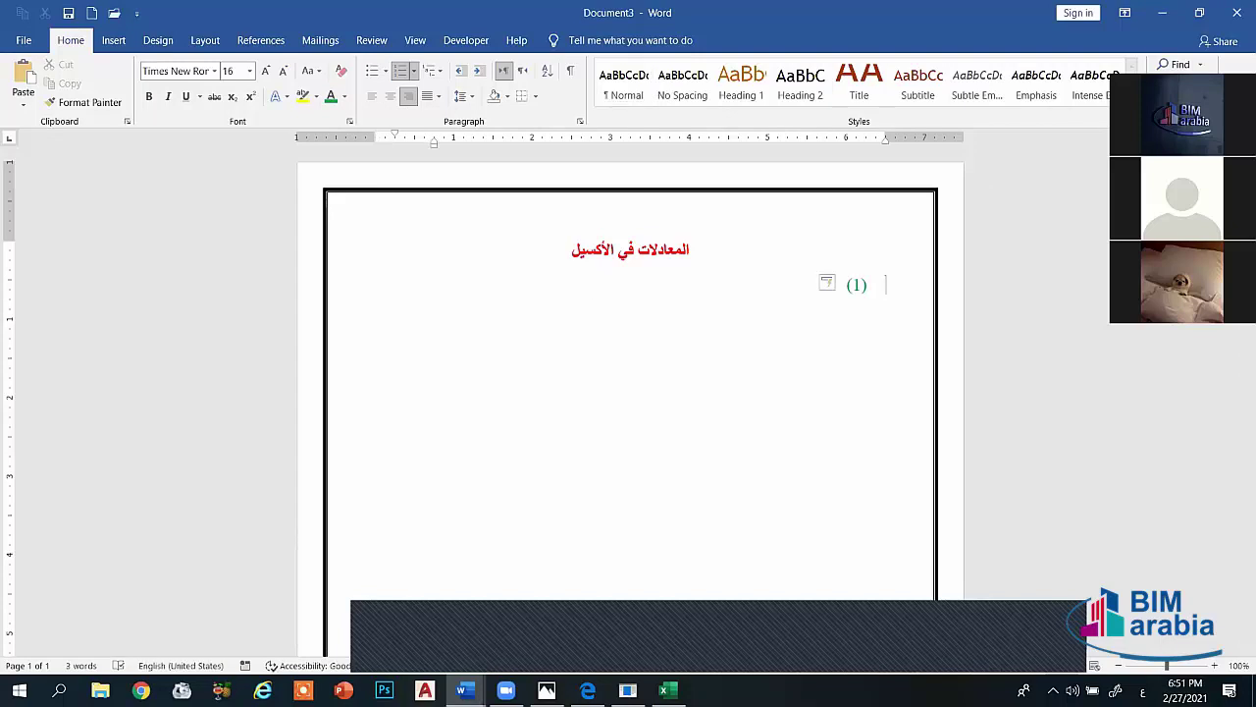
pyautogui.click(522, 70)
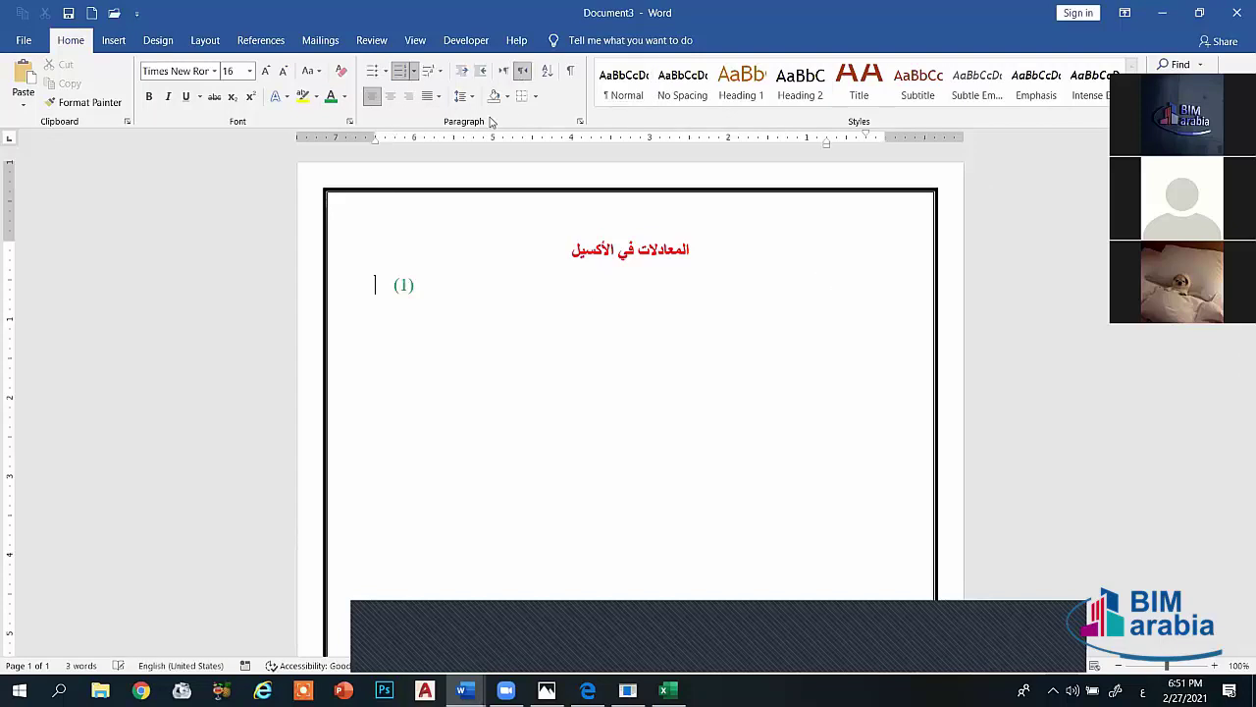
pyautogui.click(408, 95)
pyautogui.write('ش')
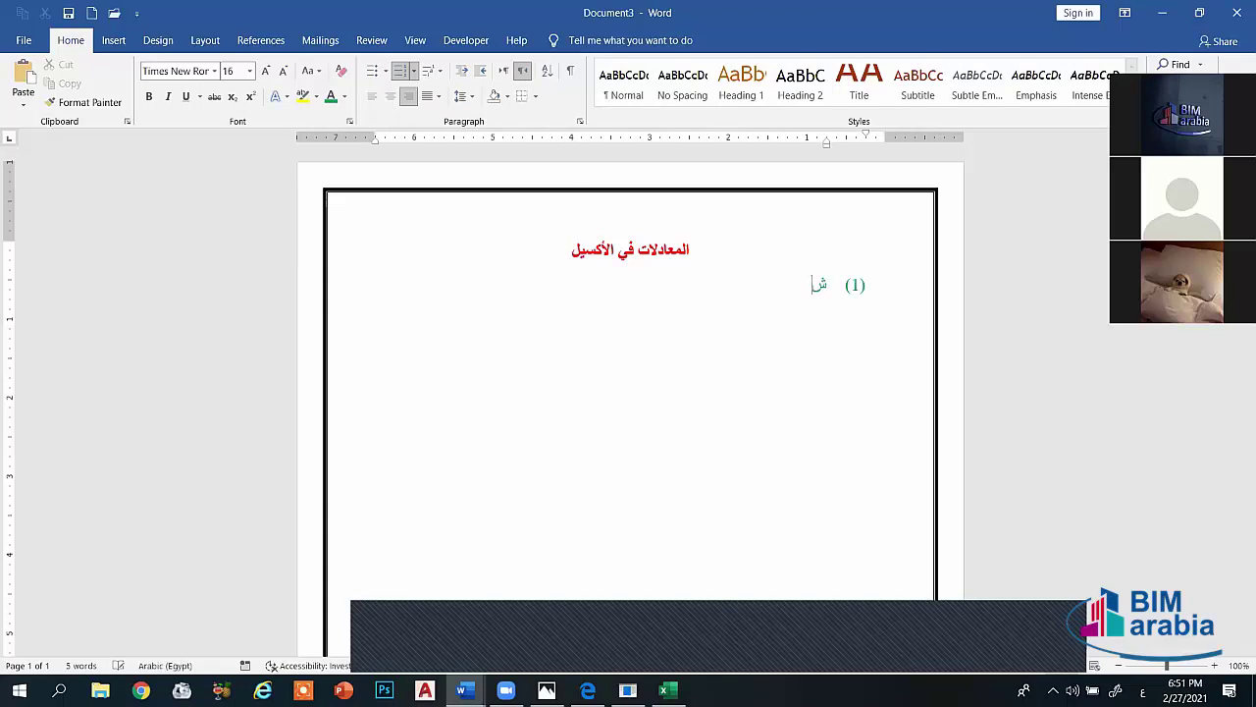
pyautogui.write('روط')
pyautogui.write(' كتابة ا')
pyautogui.write('لمعادلة :')
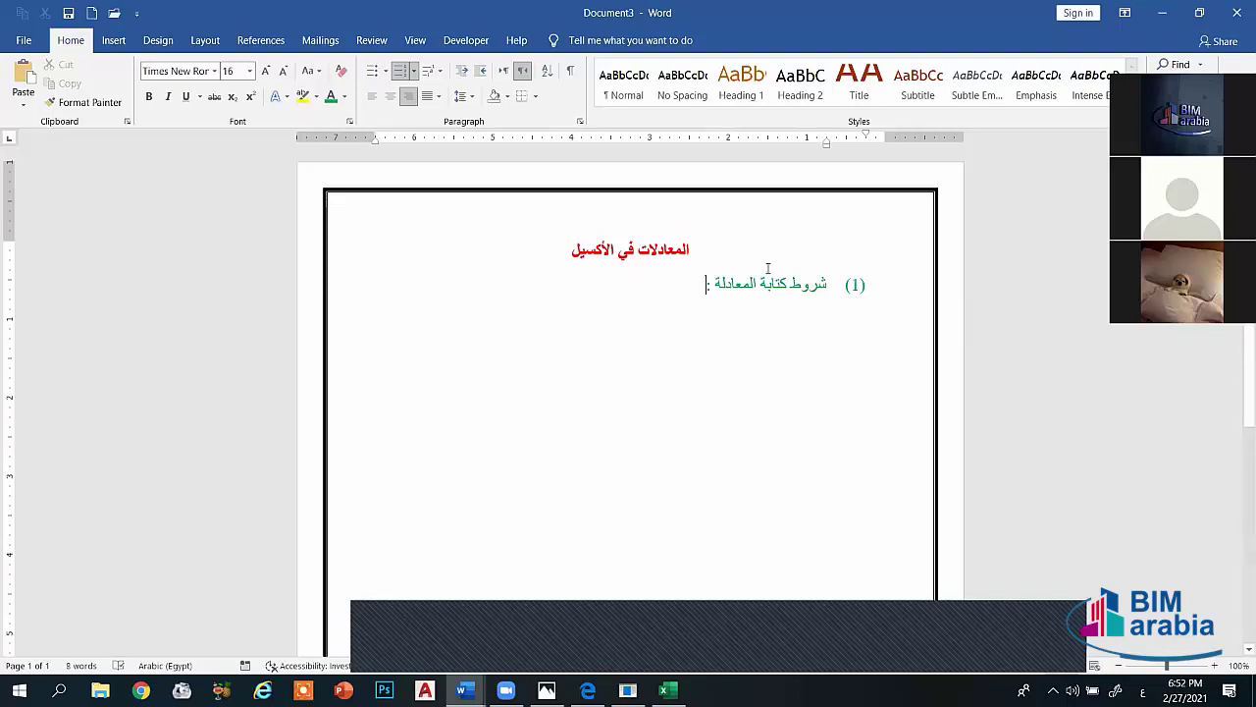
# - Make the heading's number followed by a space instead of a tab, and bold the heading
pyautogui.click(832, 285)
pyautogui.press('BackSpace')
pyautogui.rightClick(832, 286)
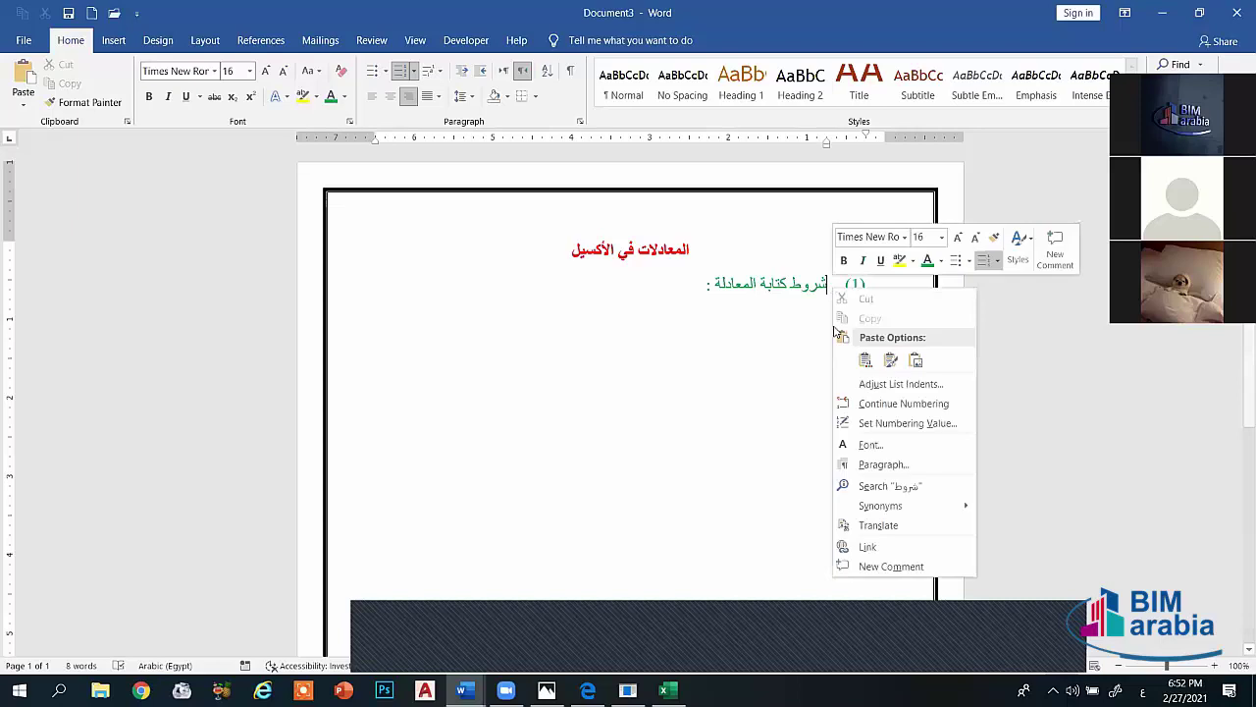
pyautogui.click(856, 385)
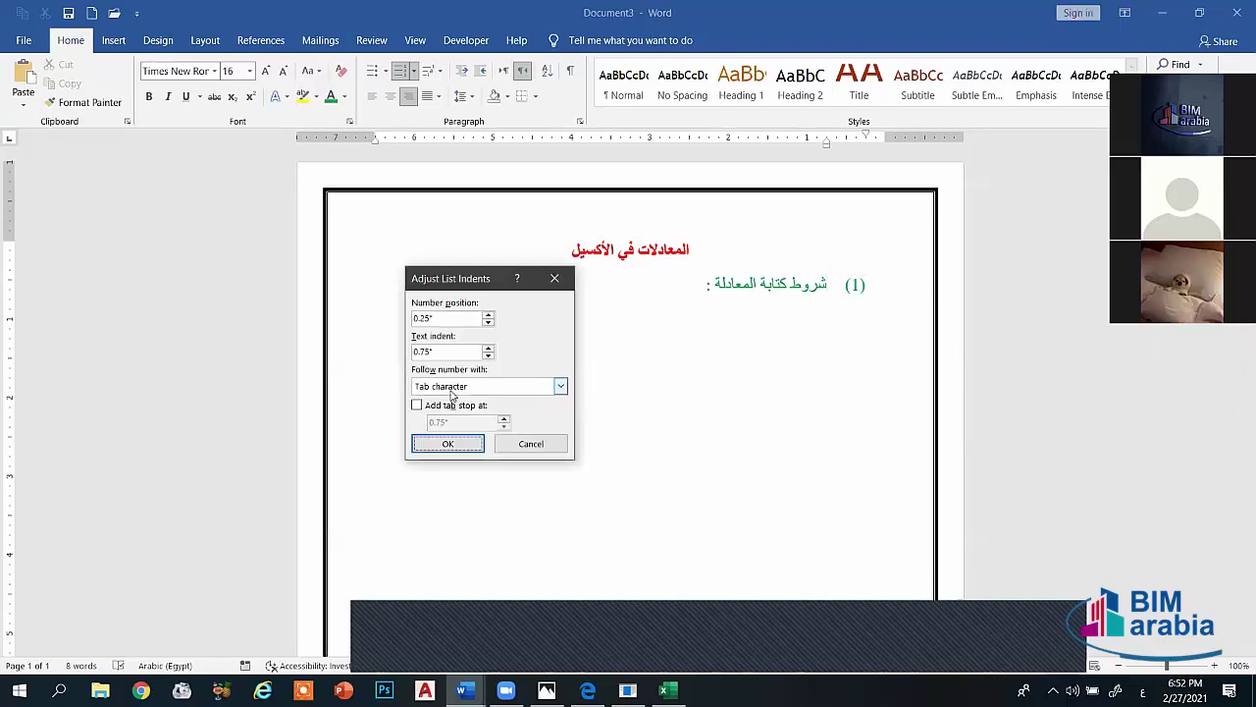
pyautogui.click(560, 386)
pyautogui.click(466, 441)
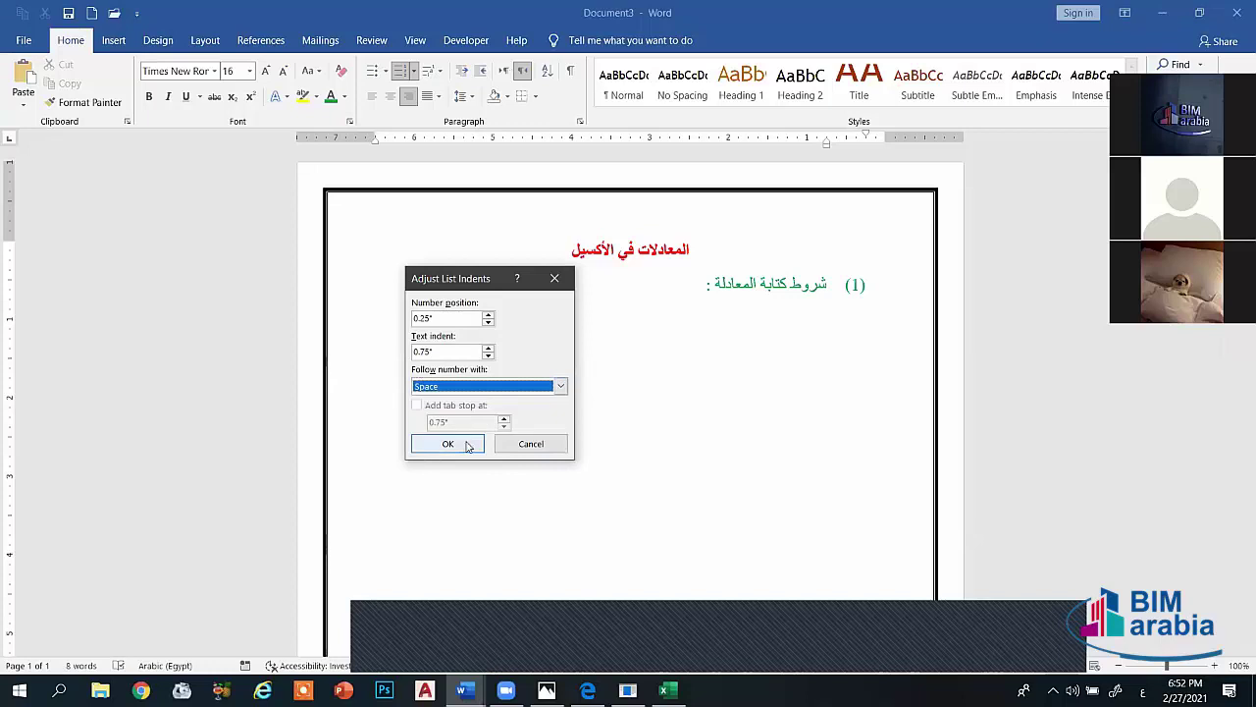
pyautogui.click(467, 442)
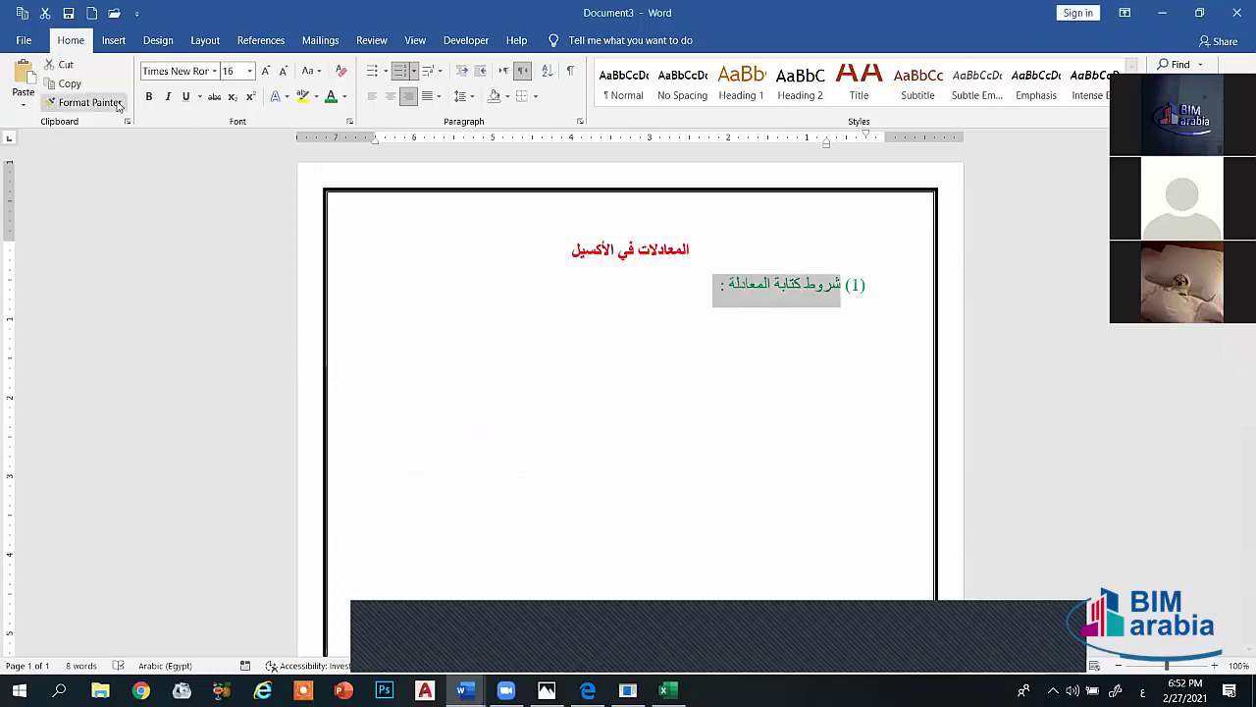
pyautogui.click(149, 96)
# - Add an empty line below the heading without the automatic (2) numbering
pyautogui.click(599, 296)
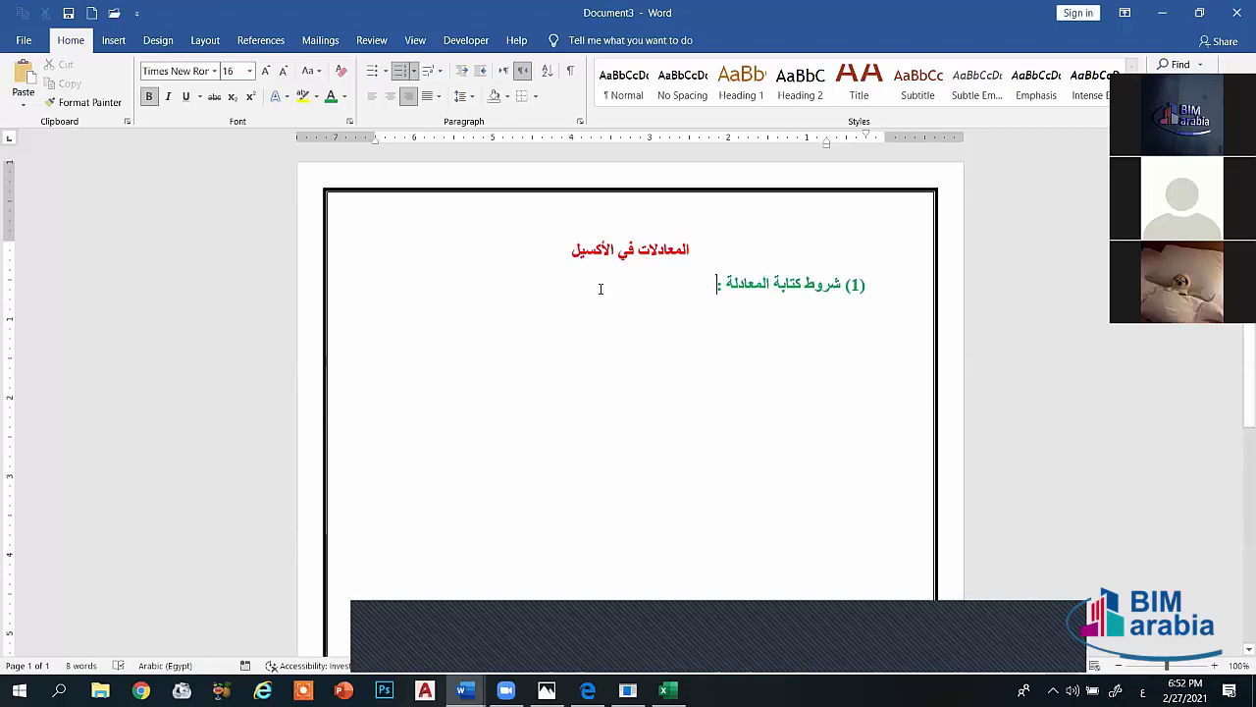
pyautogui.press('Return')
pyautogui.press('BackSpace')
pyautogui.press('BackSpace')
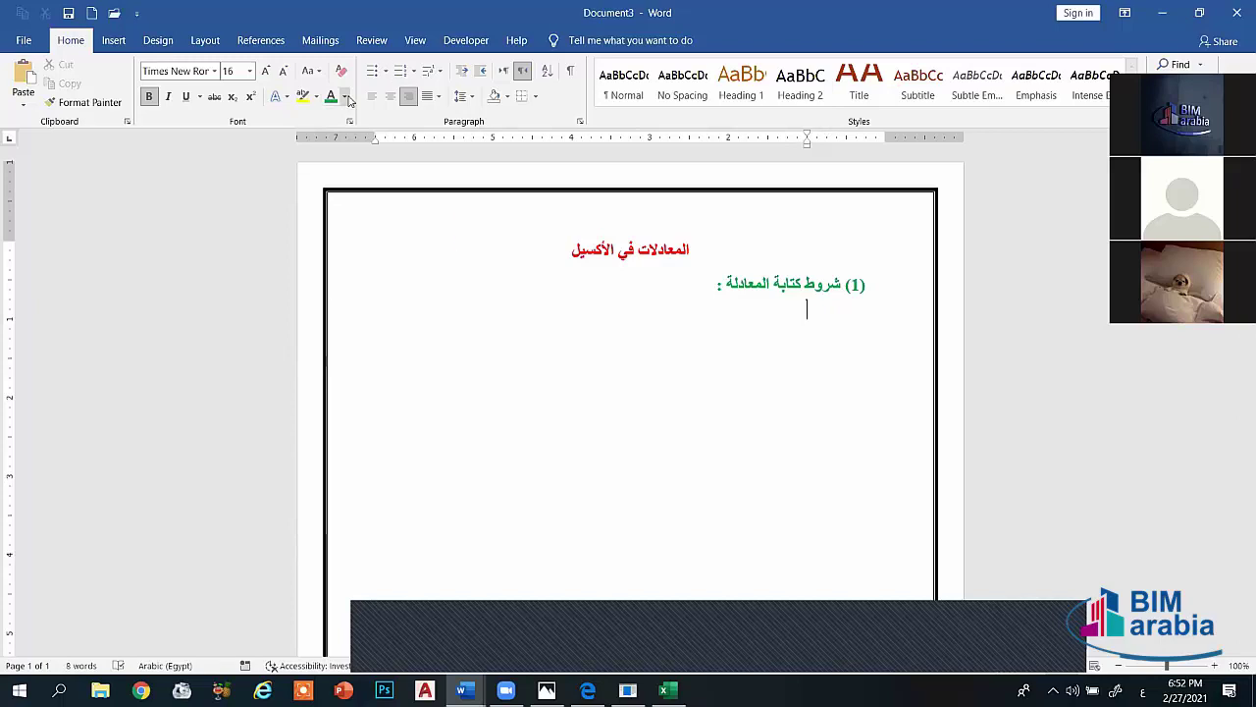
# - Remove the indent from the empty line, add a paragraph and paste the copied numbered line
pyautogui.click(344, 96)
pyautogui.press('Escape')
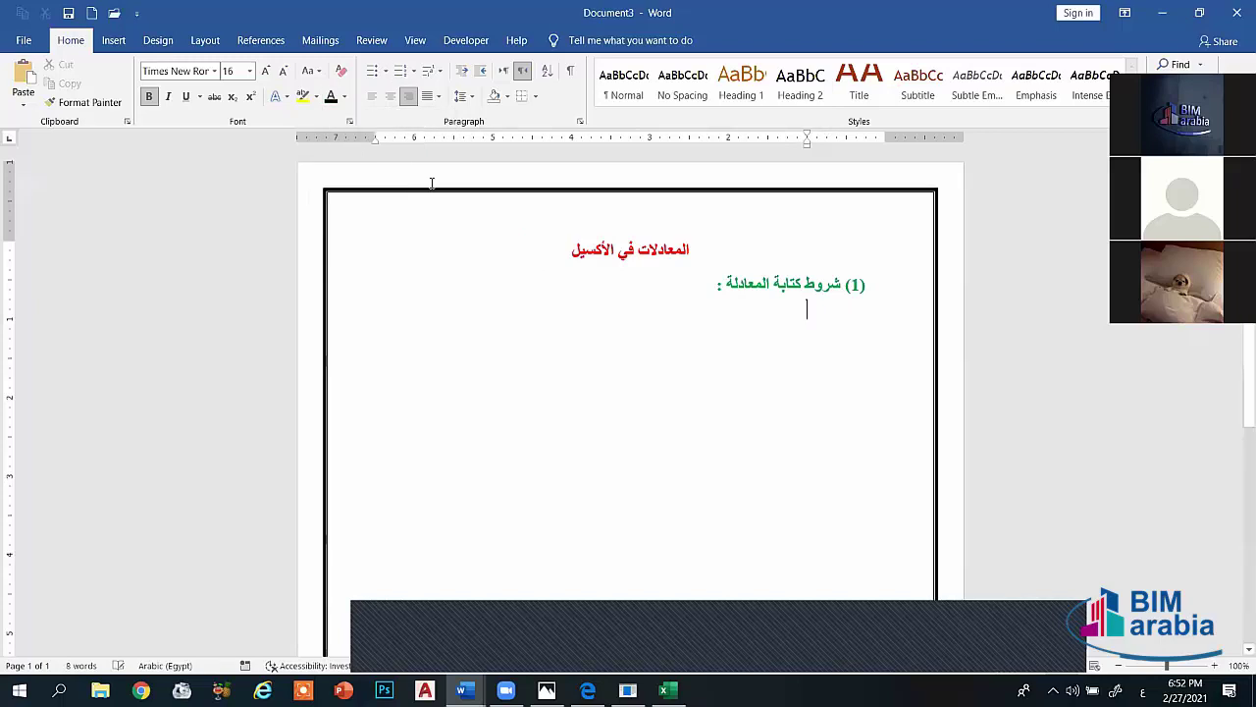
pyautogui.press('BackSpace')
pyautogui.press('Return')
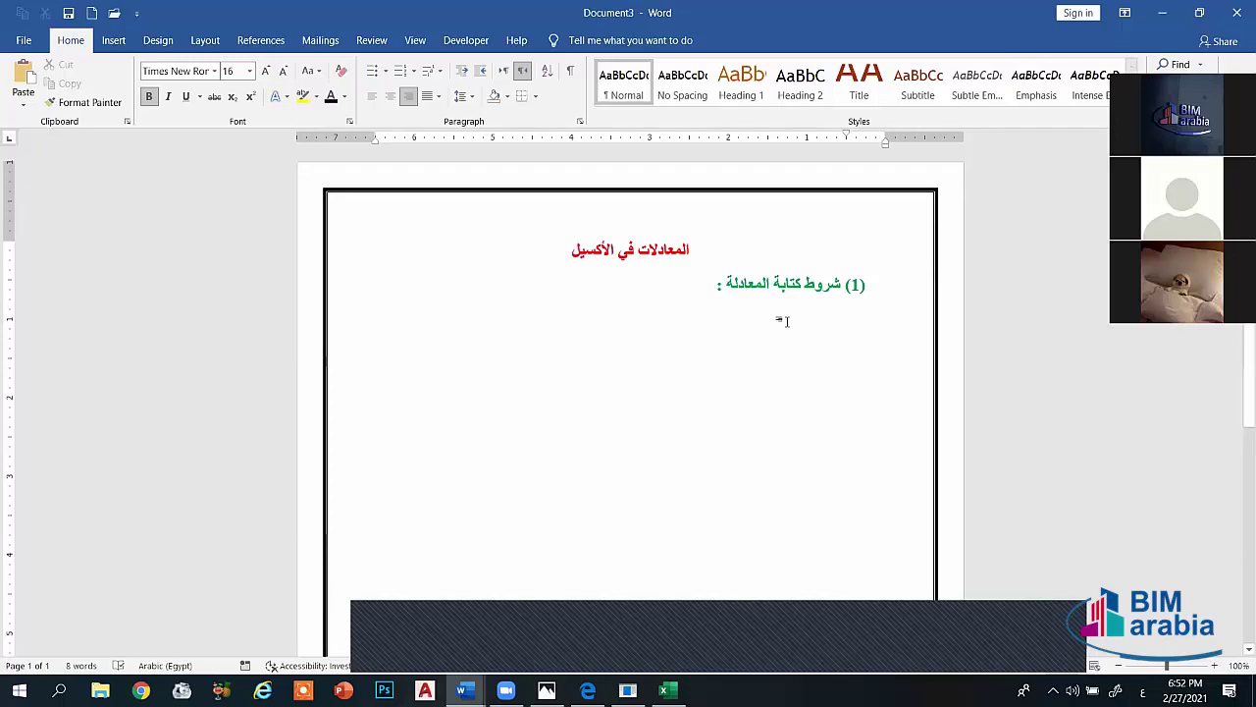
pyautogui.hotkey('ctrl', 'v')
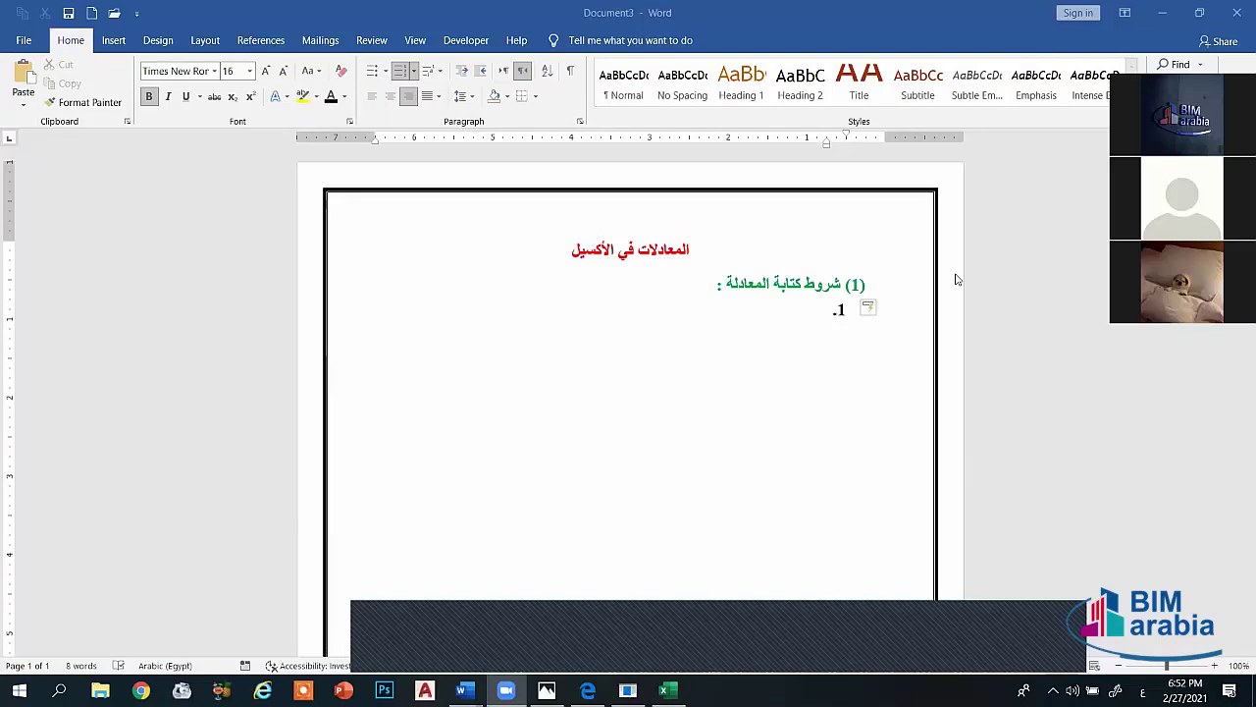
# - Enter list items 'وضع علامة يساوي =' and 'كتابة الصيغة الصحيحة للمعادلة' and start item 3
pyautogui.click(830, 318)
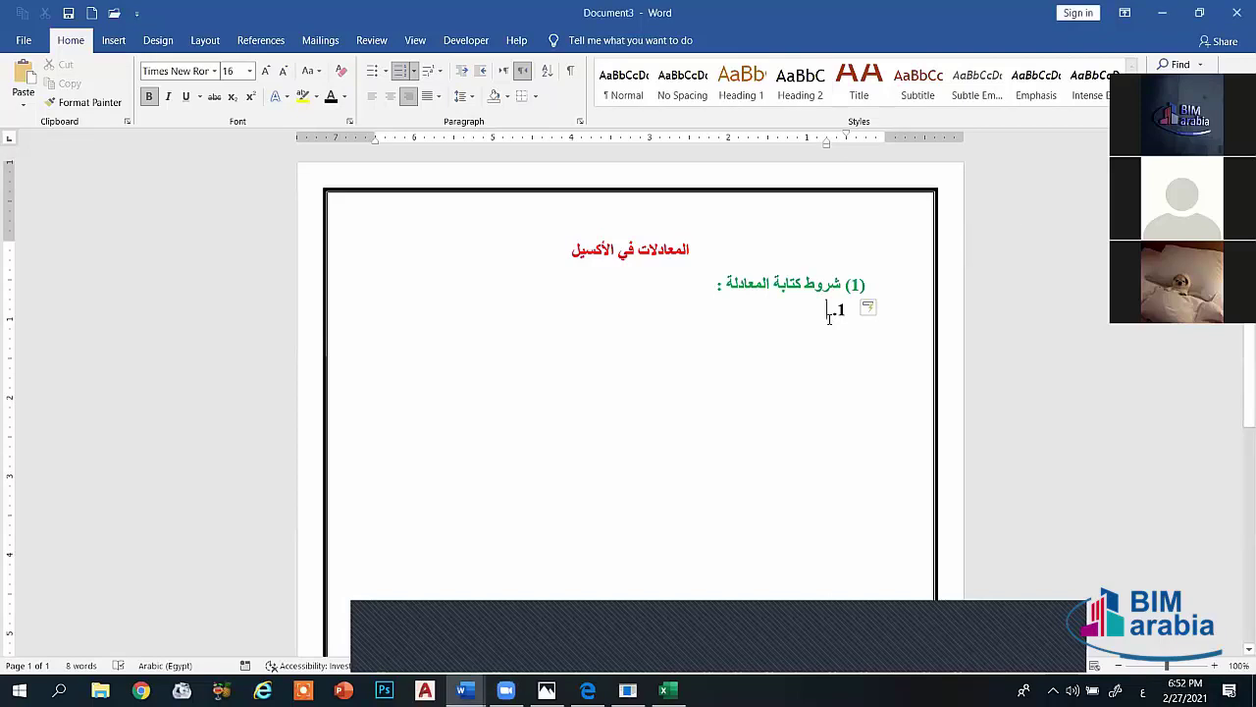
pyautogui.write('و')
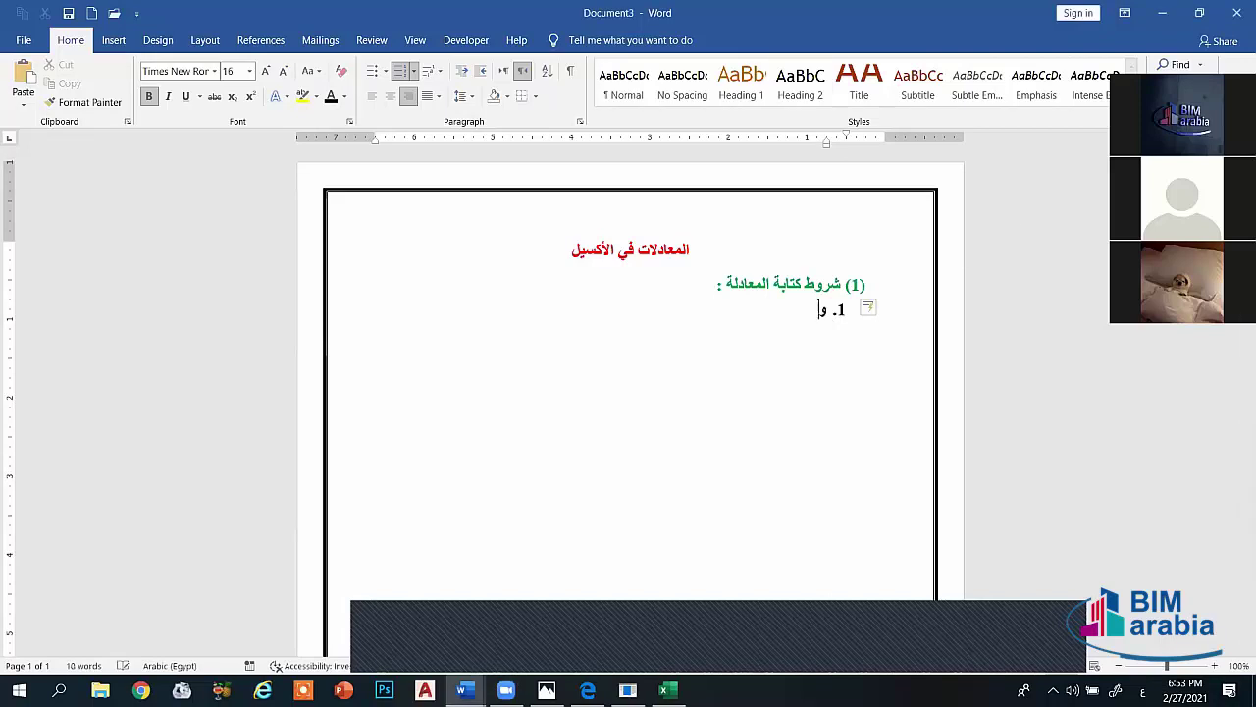
pyautogui.write('ضع عل')
pyautogui.write('امة يساوي')
pyautogui.write(' =')
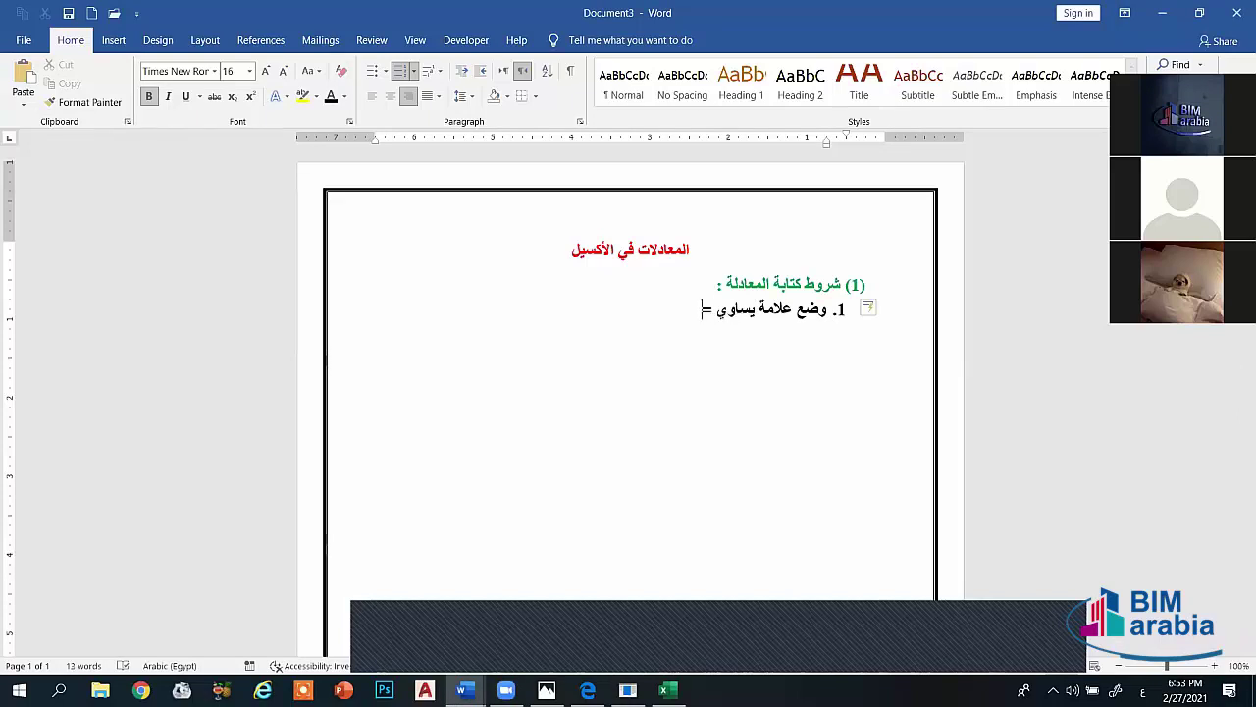
pyautogui.press('Return')
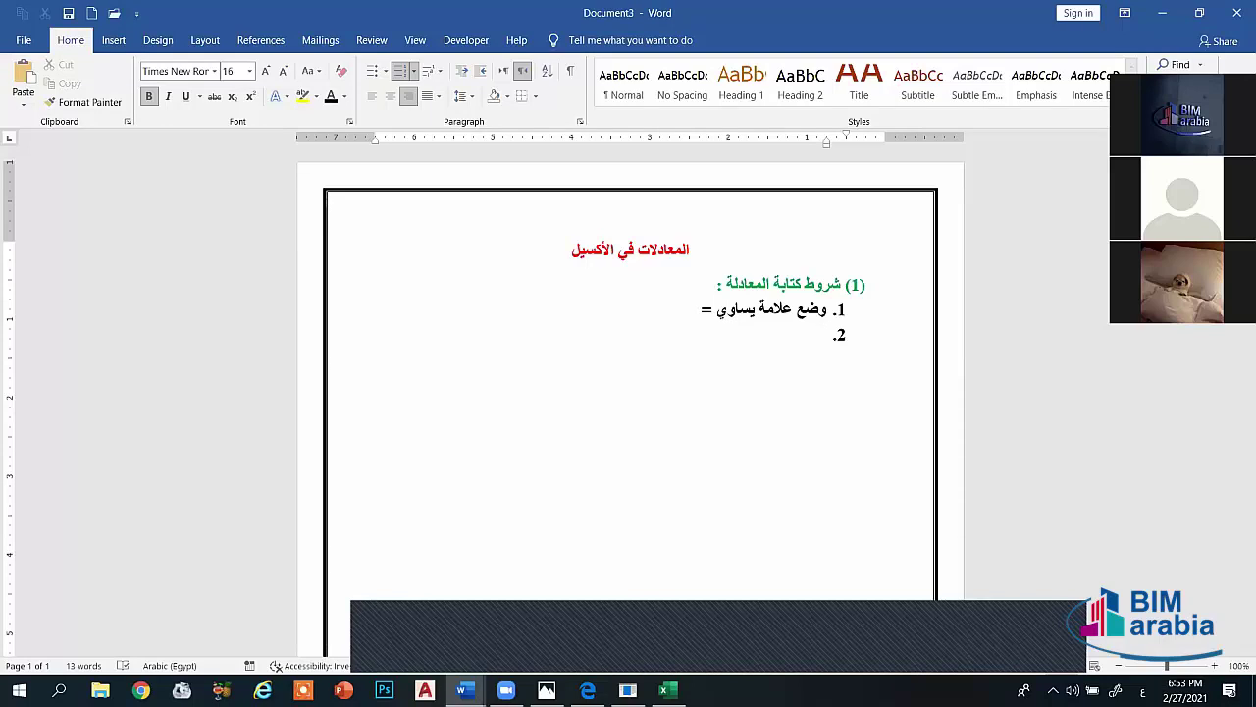
pyautogui.write('كتاب')
pyautogui.write('ة الصيغة')
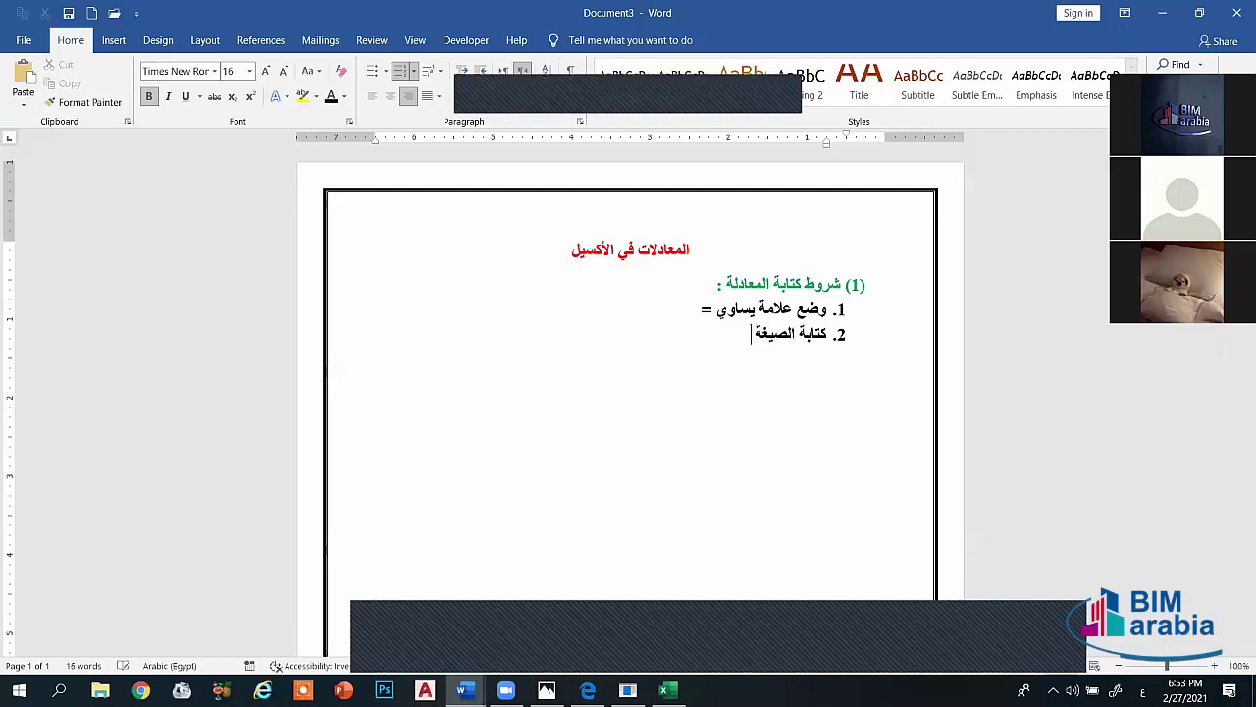
pyautogui.write(' الصحيحة لل')
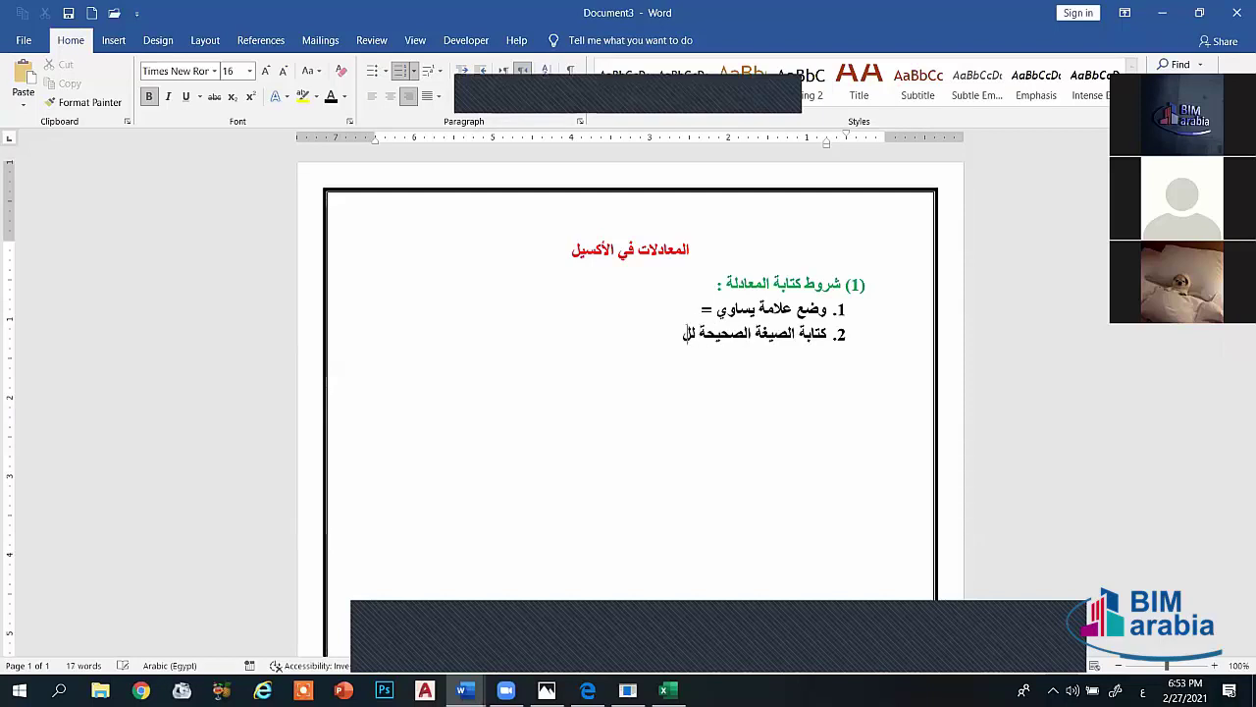
pyautogui.write('معادلة.')
pyautogui.press('Return')
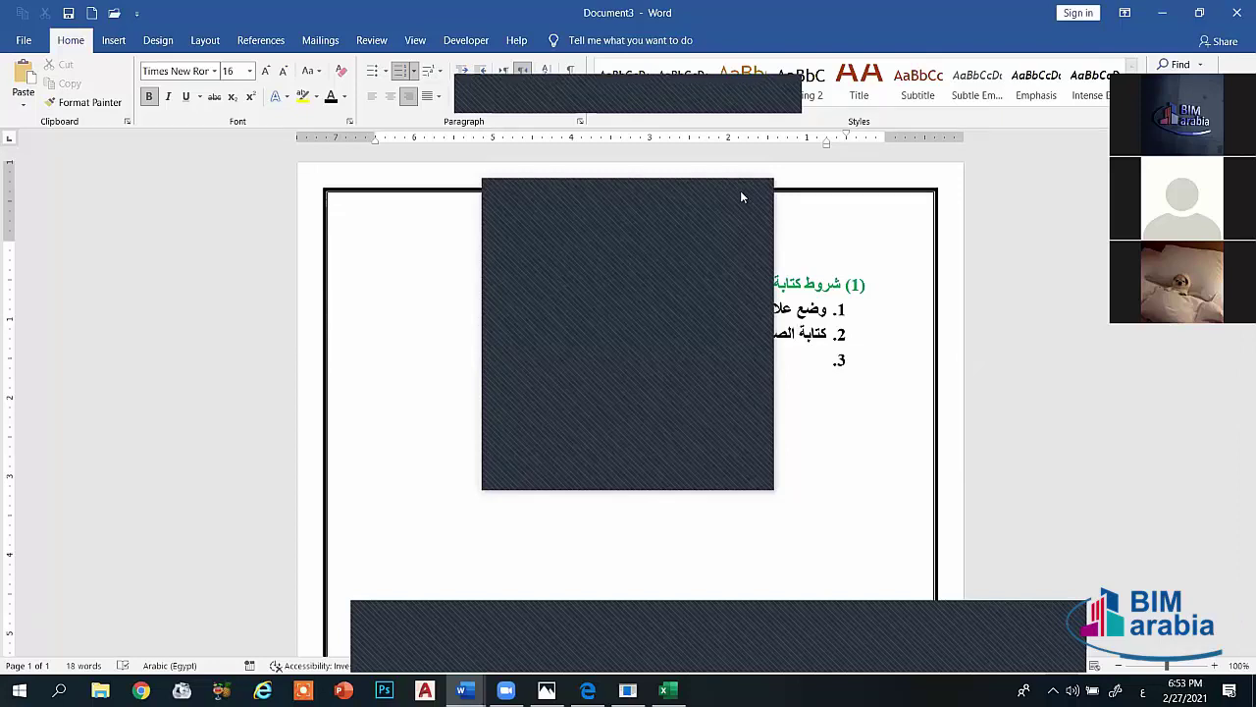
pyautogui.click(811, 367)
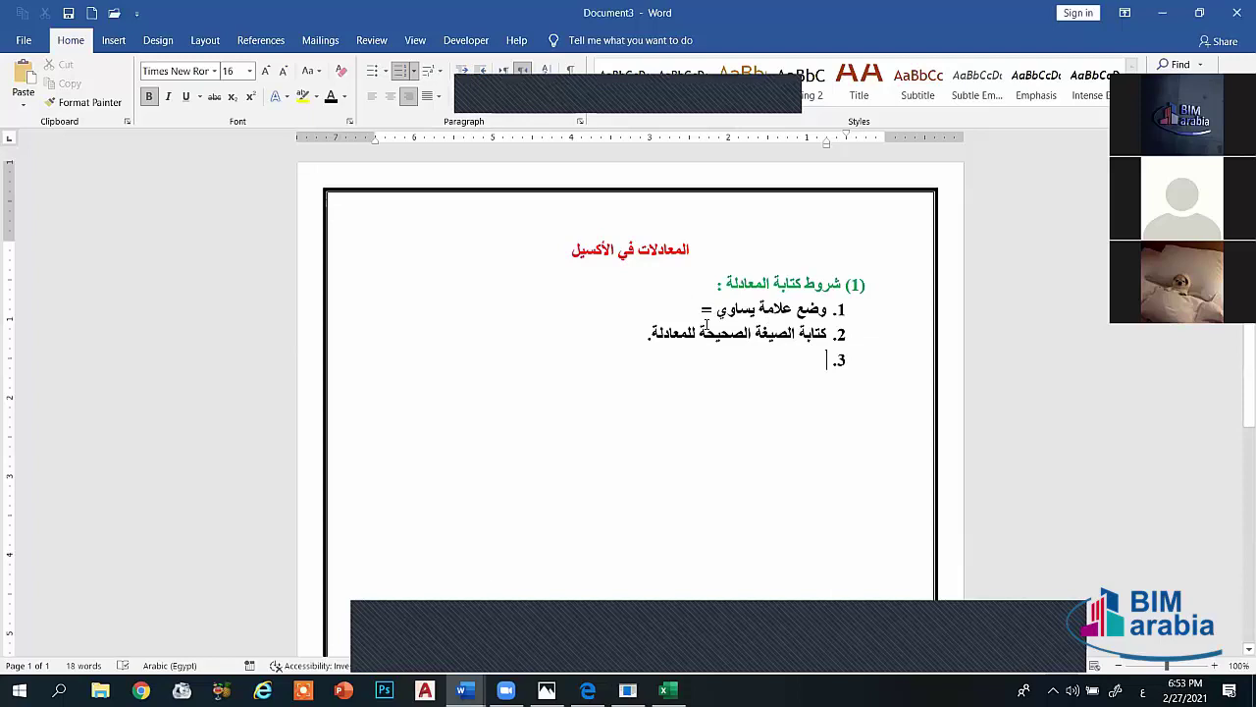
# - In Excel, start a trial =sum formula in cell C14, then erase it
pyautogui.hotkey('alt', 'Tab')
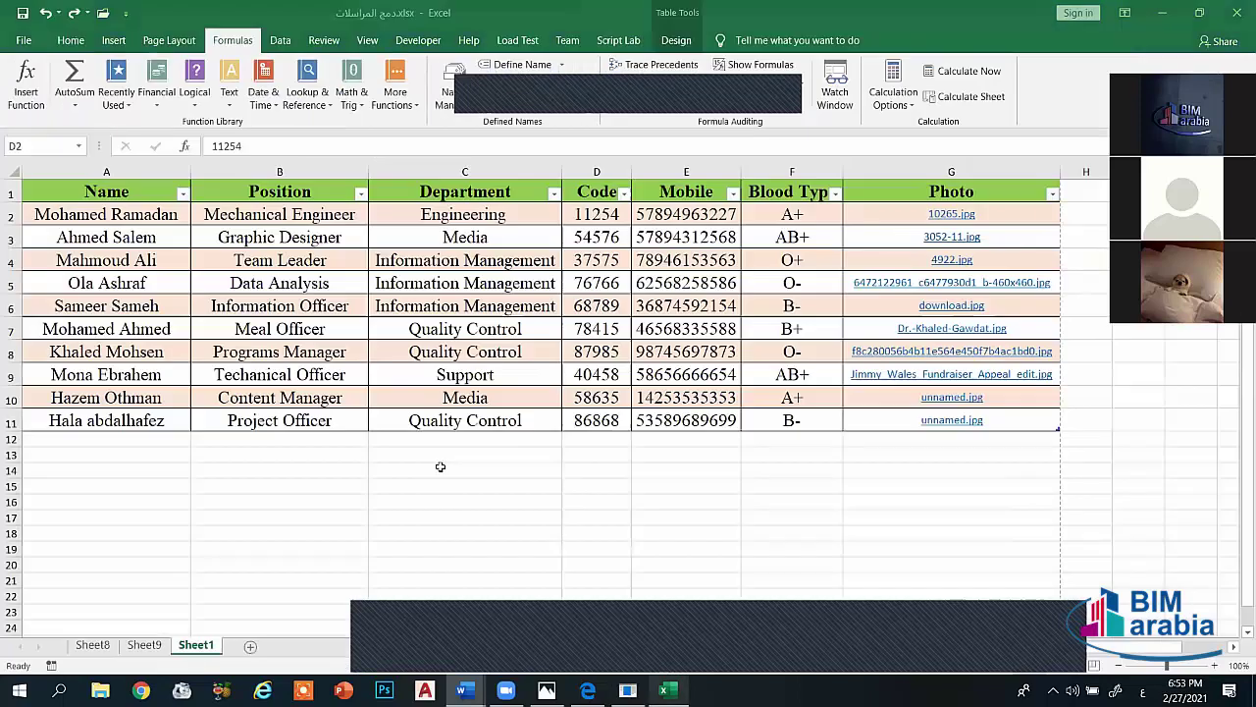
pyautogui.click(442, 466)
pyautogui.write('=')
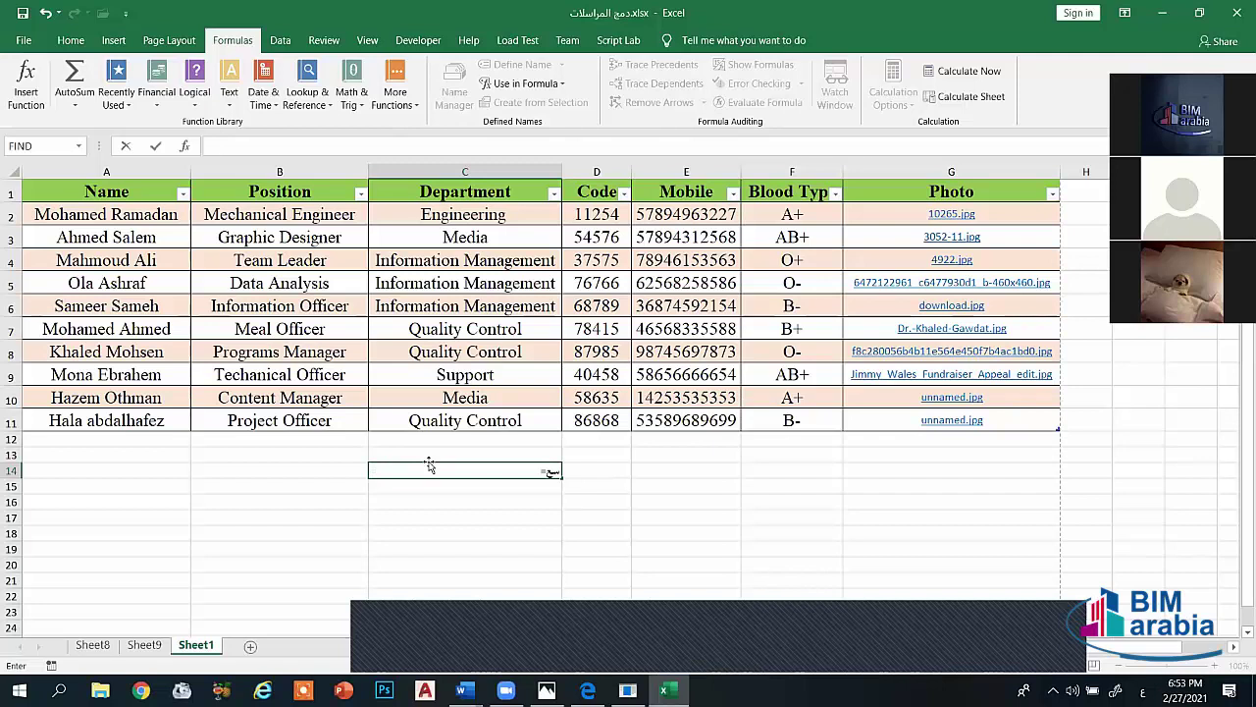
pyautogui.write('su')
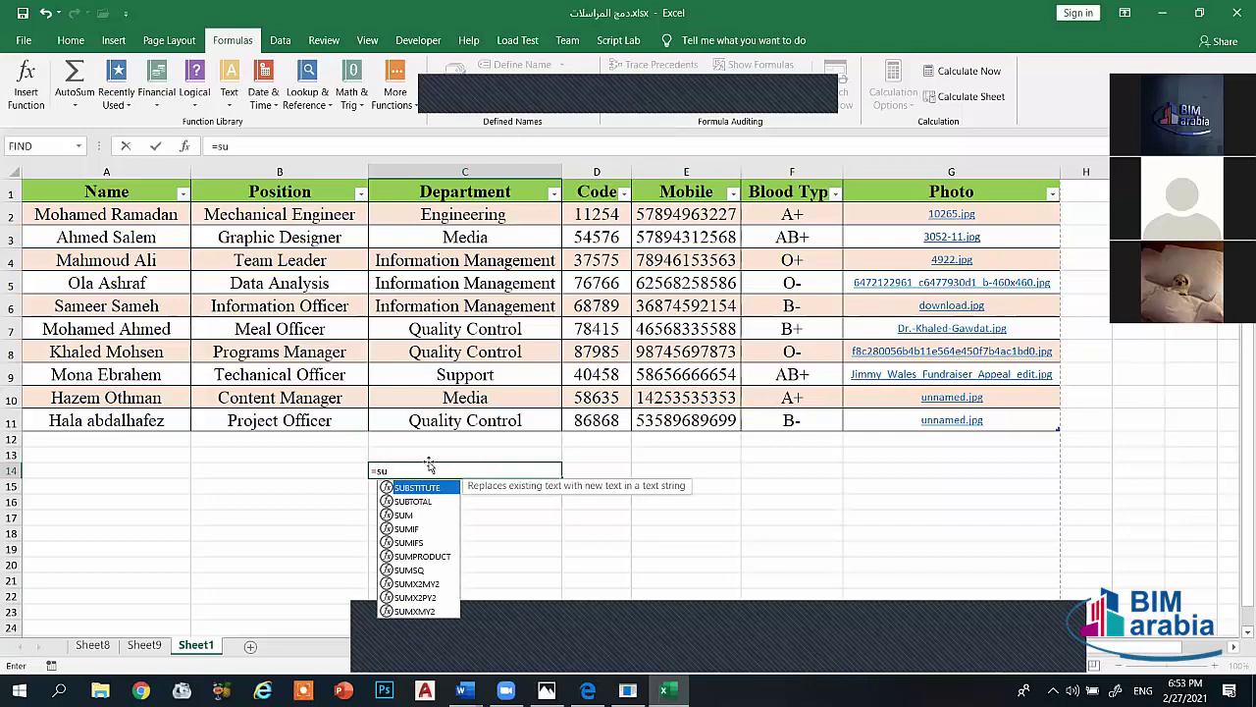
pyautogui.write('(')
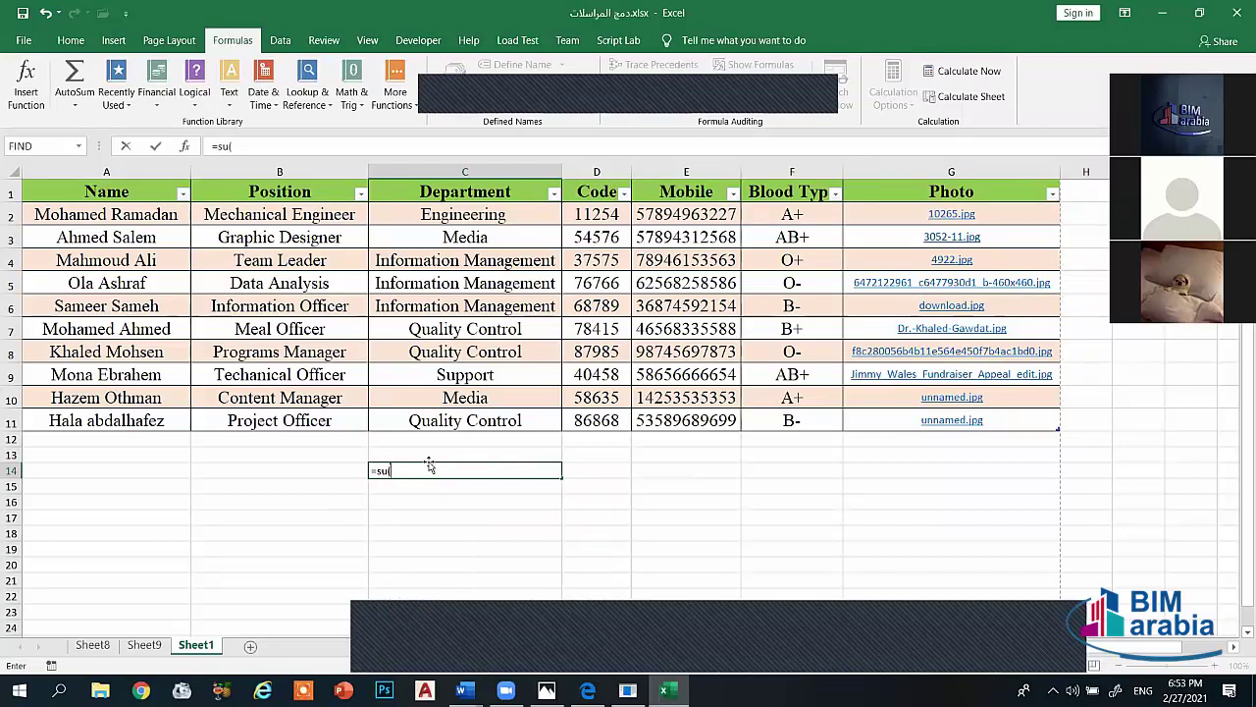
pyautogui.press('BackSpace')
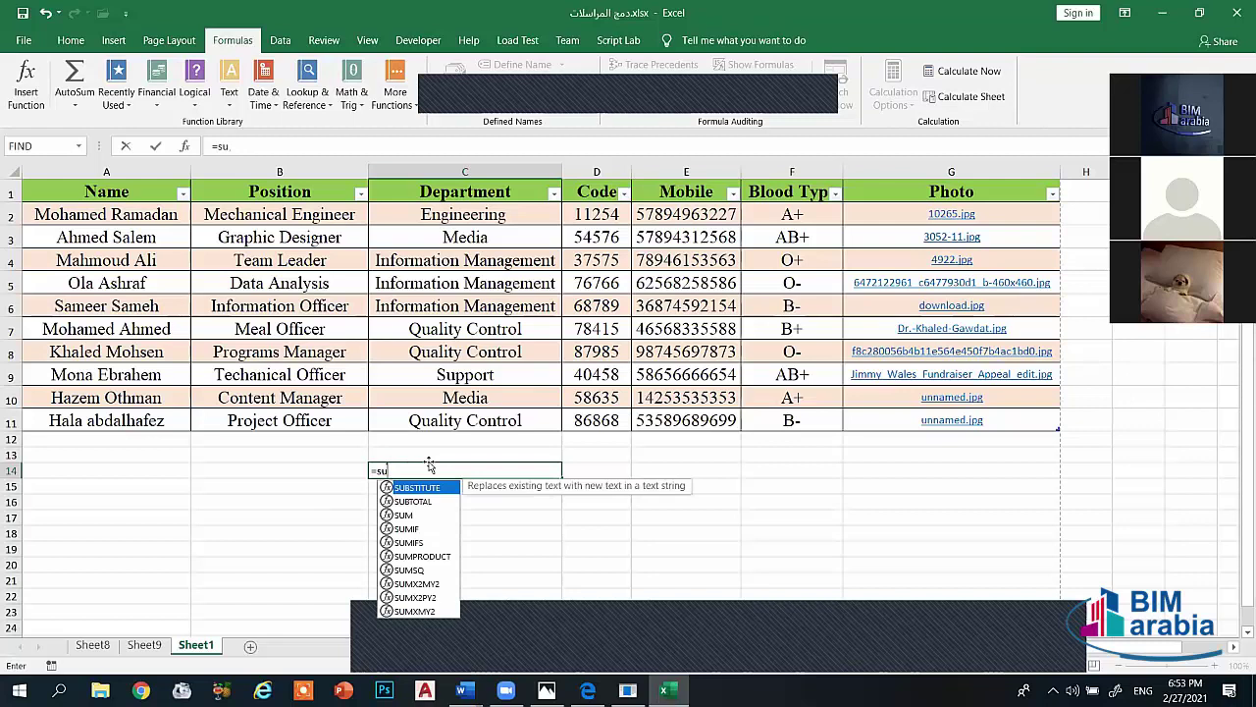
pyautogui.write('m')
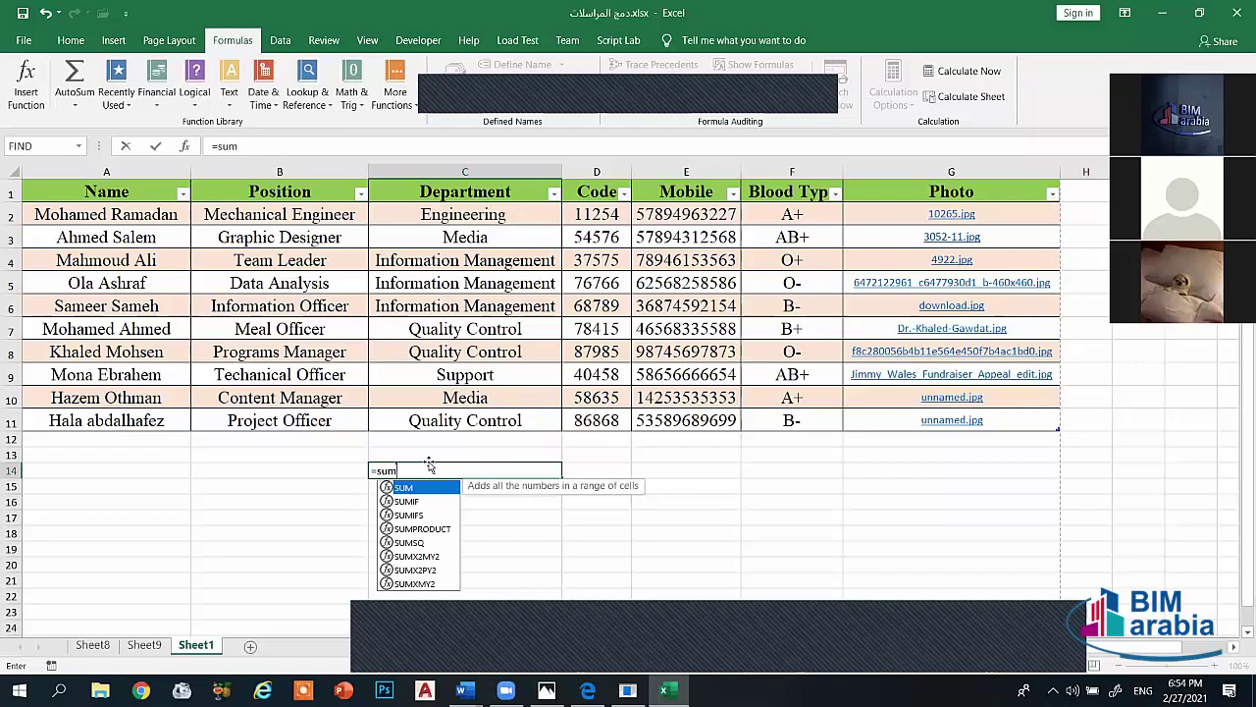
pyautogui.press('BackSpace')
pyautogui.press('BackSpace')
pyautogui.press('BackSpace')
pyautogui.press('BackSpace')
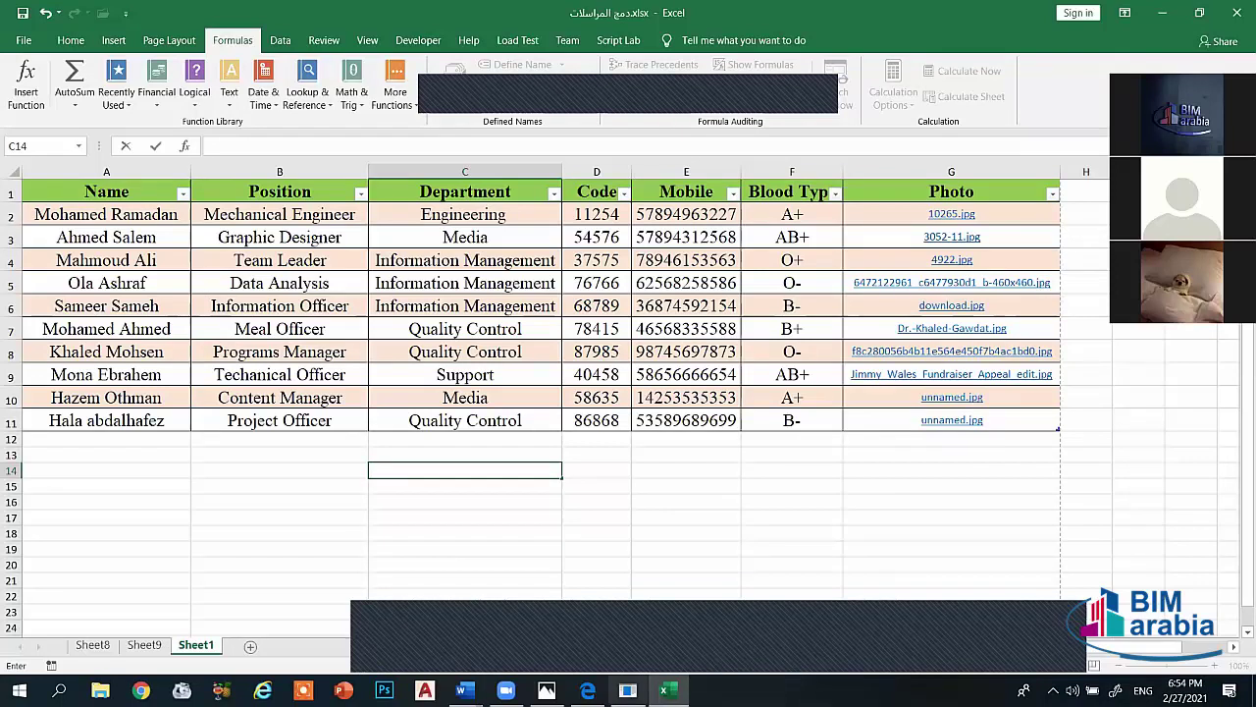
pyautogui.click(506, 690)
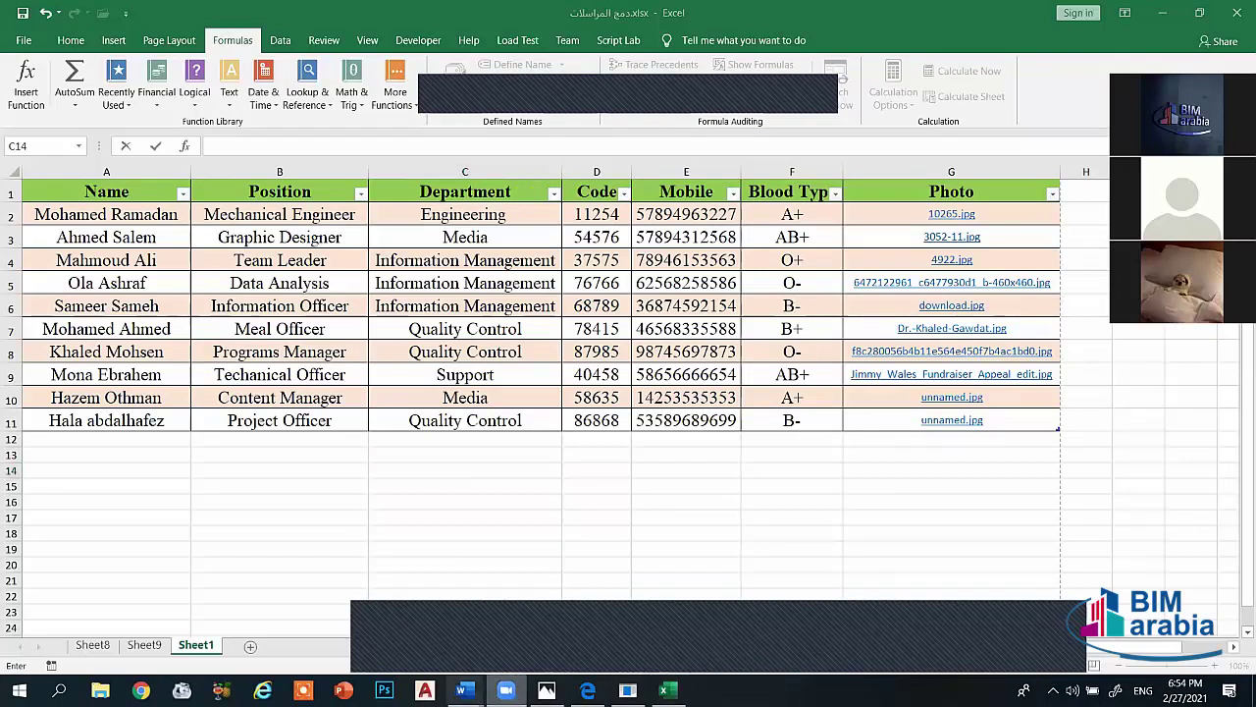
# - In Document3, add list items 'مراعاة شروط المعادلة' and 'الأقواس.' in Arabic, starting item 5
pyautogui.moveTo(464, 690)
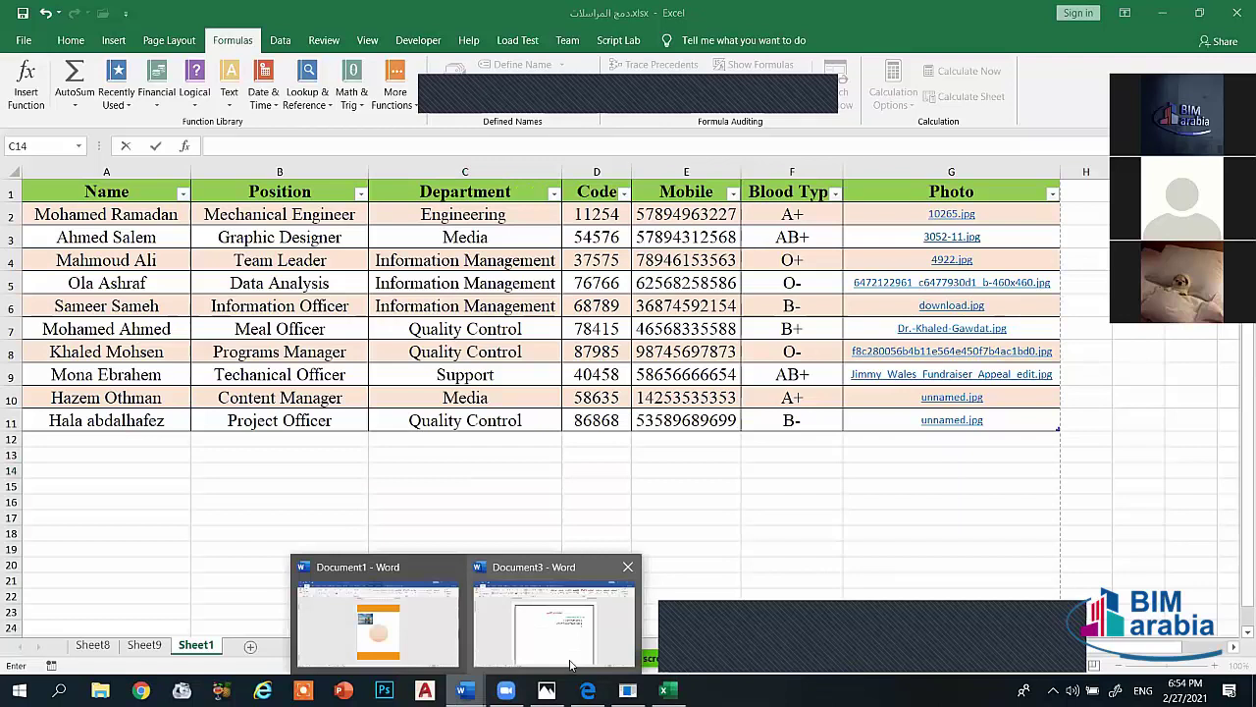
pyautogui.click(570, 665)
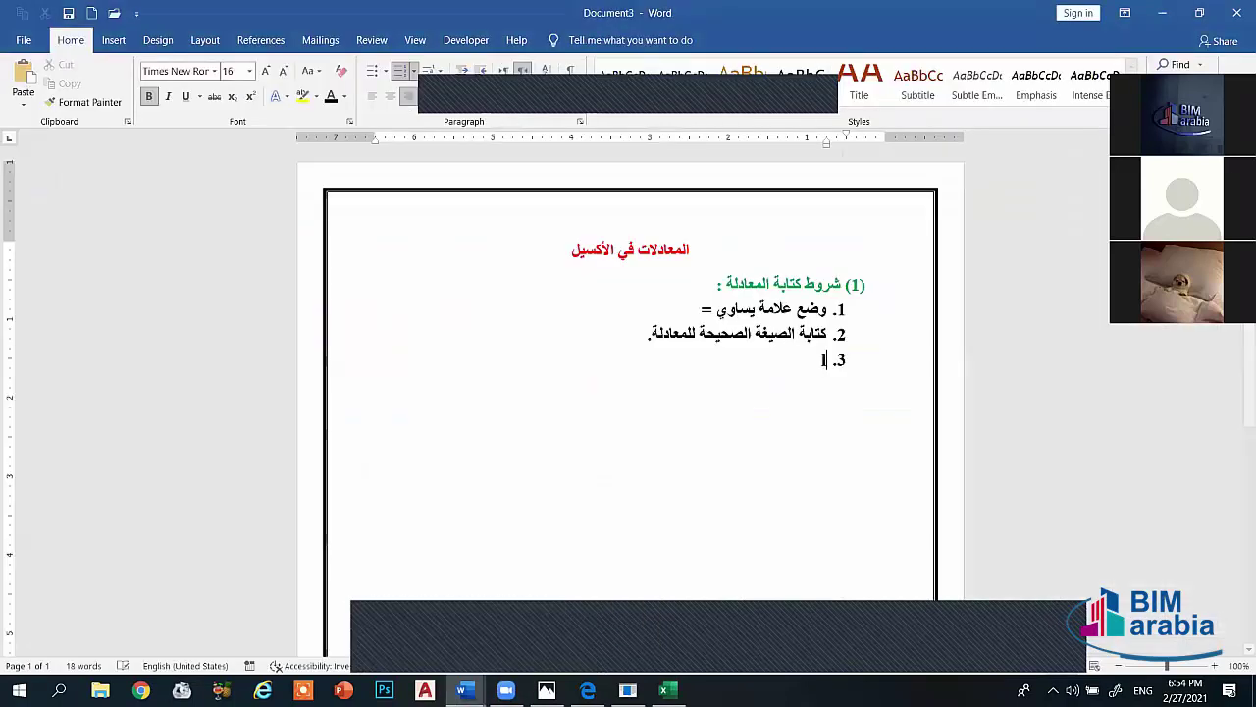
pyautogui.write('vhuhm')
pyautogui.press('BackSpace')
pyautogui.press('BackSpace')
pyautogui.press('BackSpace')
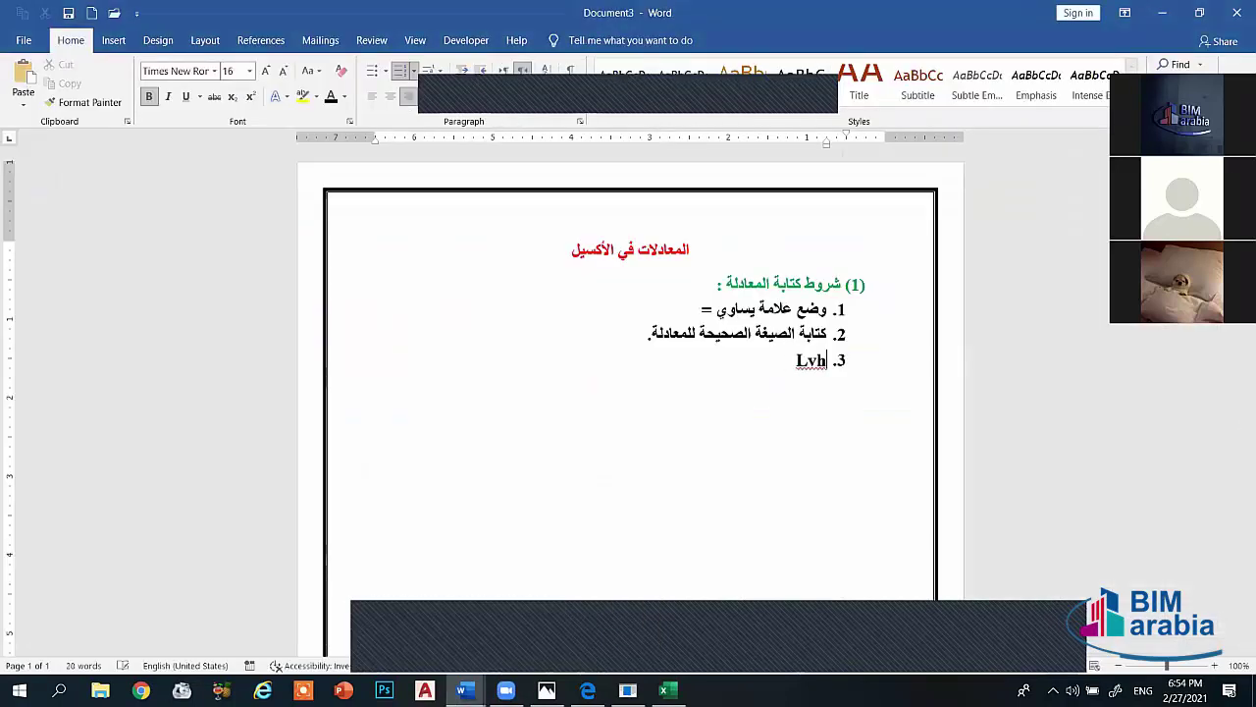
pyautogui.press('BackSpace')
pyautogui.press('BackSpace')
pyautogui.press('BackSpace')
pyautogui.hotkey('alt', 'shift')
pyautogui.write('مرا')
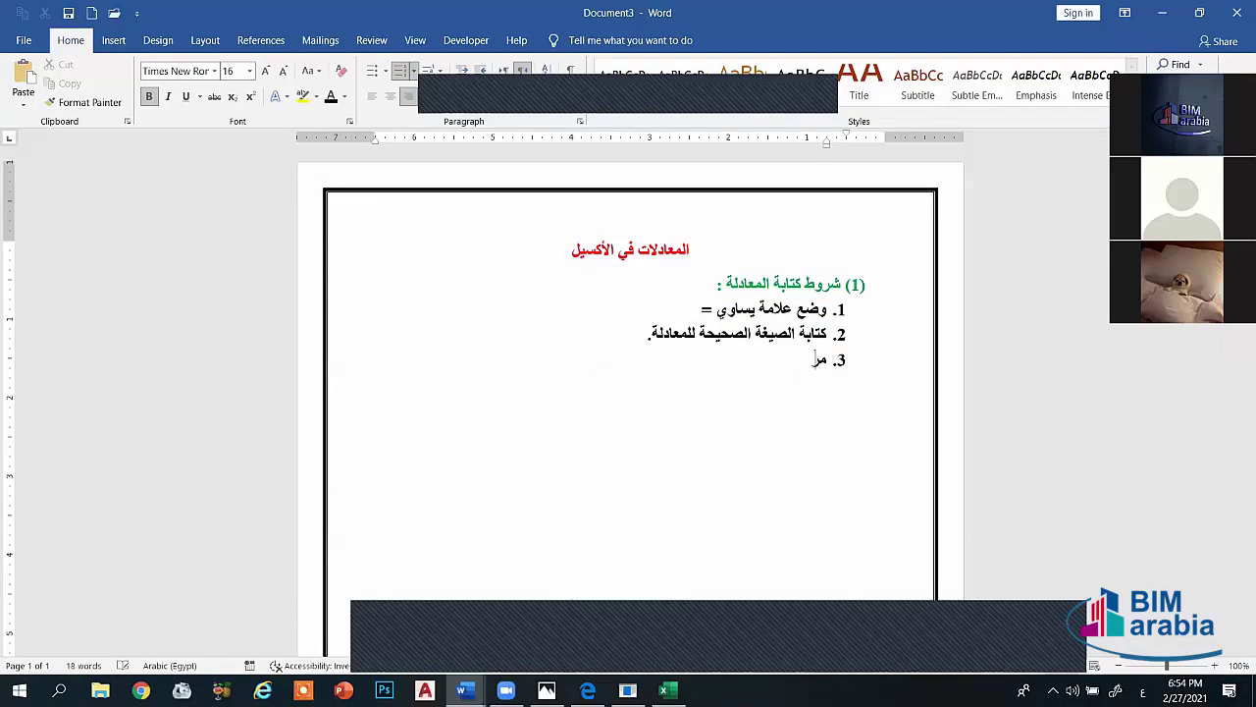
pyautogui.write('عاة شرو')
pyautogui.write('ط المعادلة.')
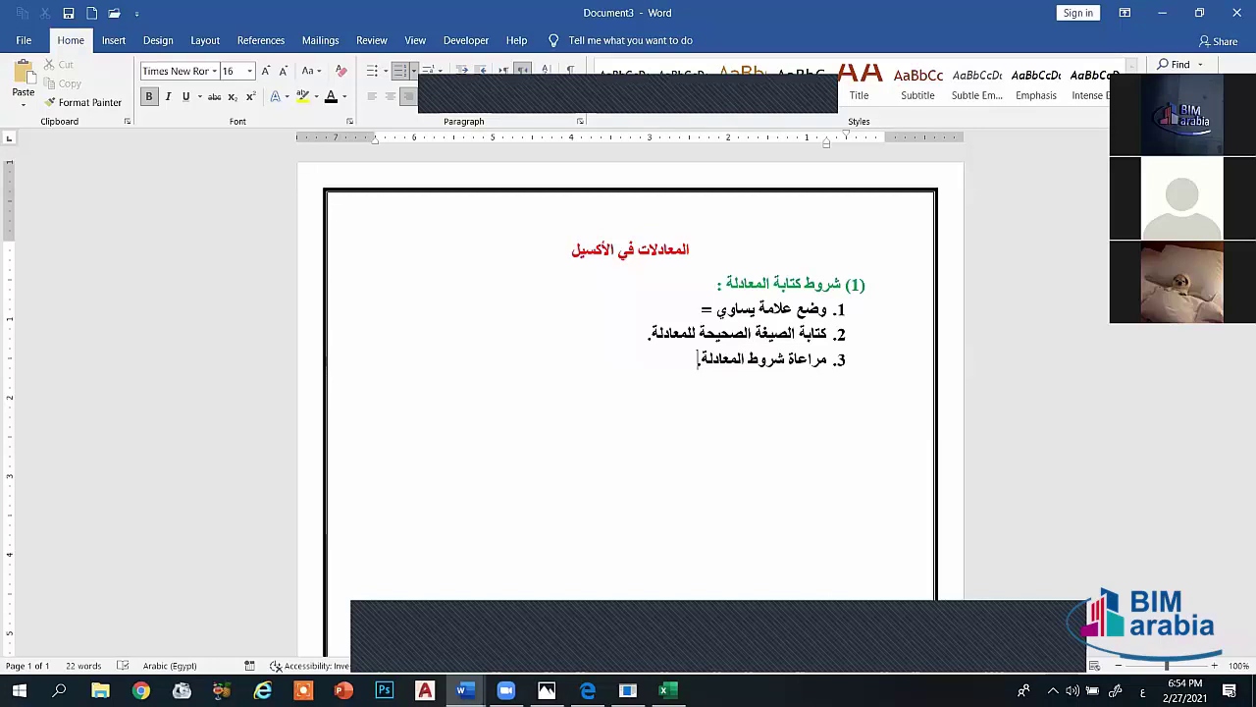
pyautogui.press('Return')
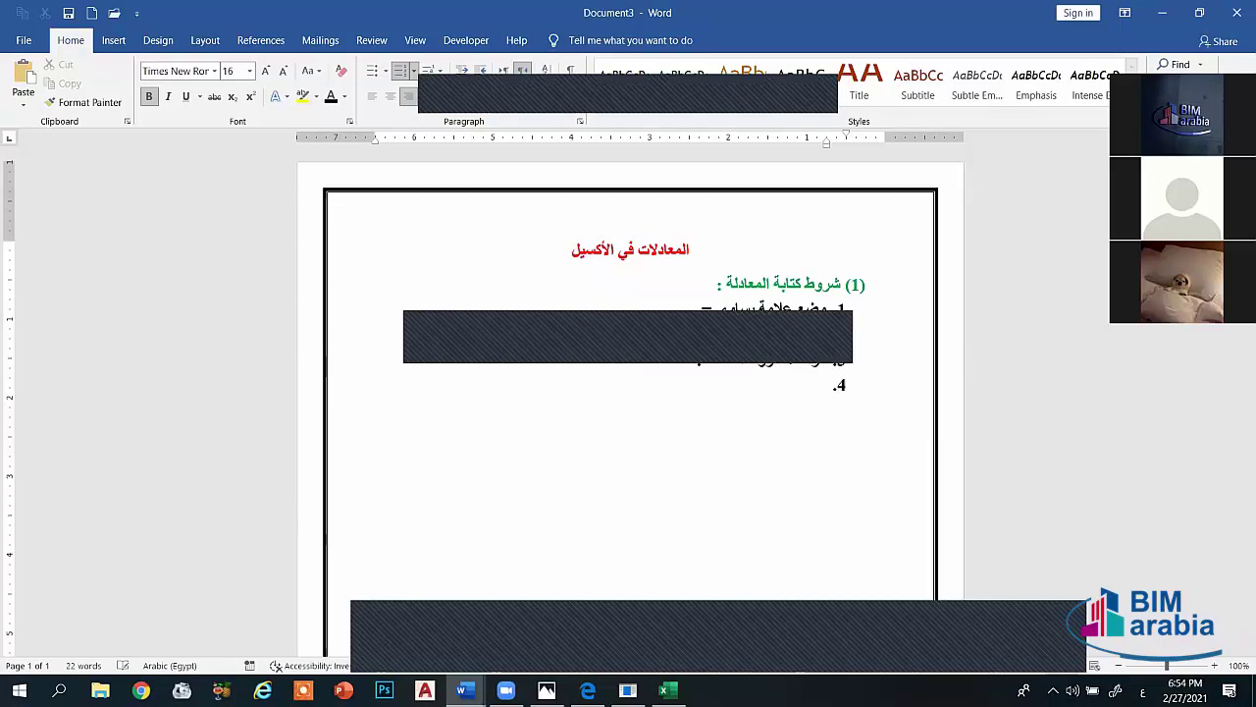
pyautogui.write('الأقواس.')
pyautogui.press('Return')
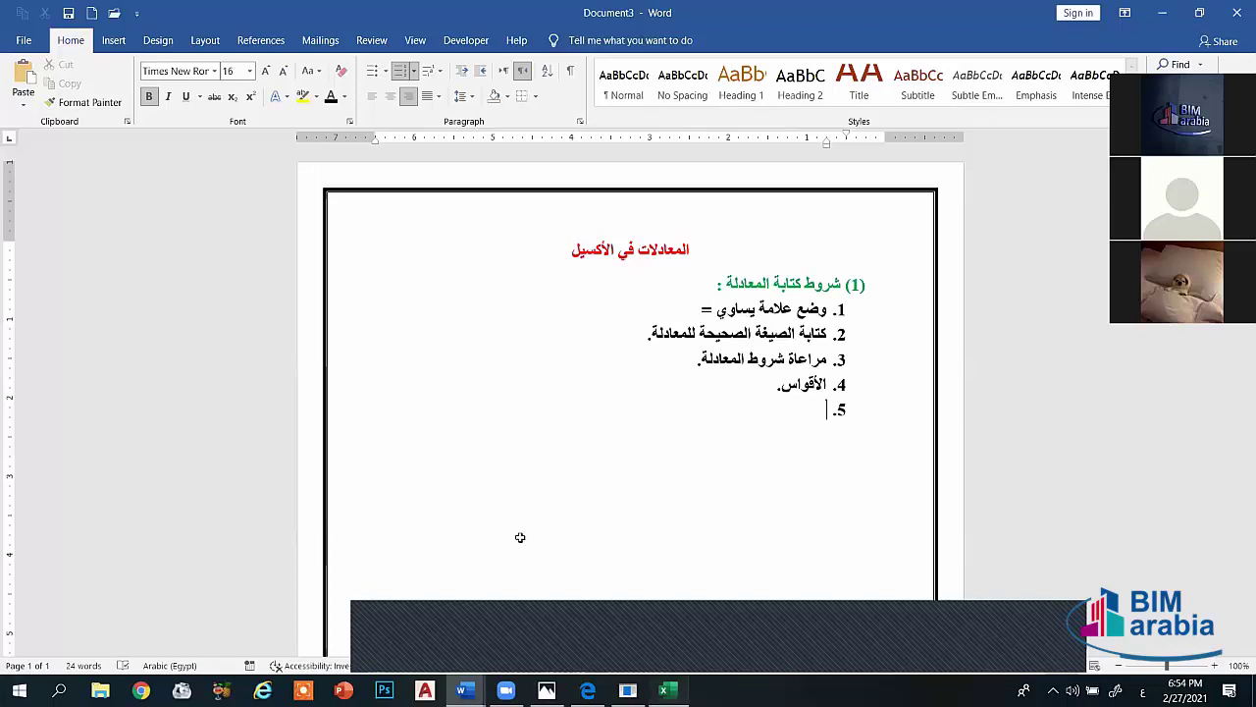
pyautogui.hotkey('alt', 'Tab')
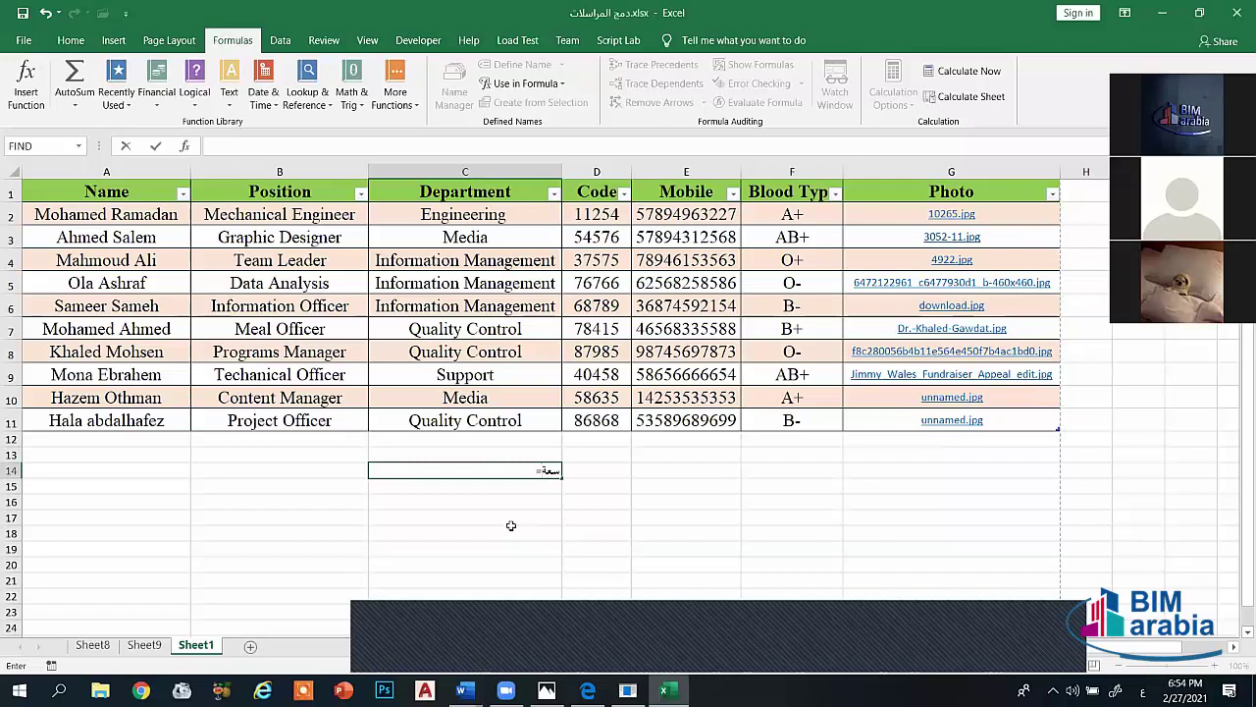
# - Type =sum( in Excel cell C14, then cancel it so C14 stays empty
pyautogui.write('=')
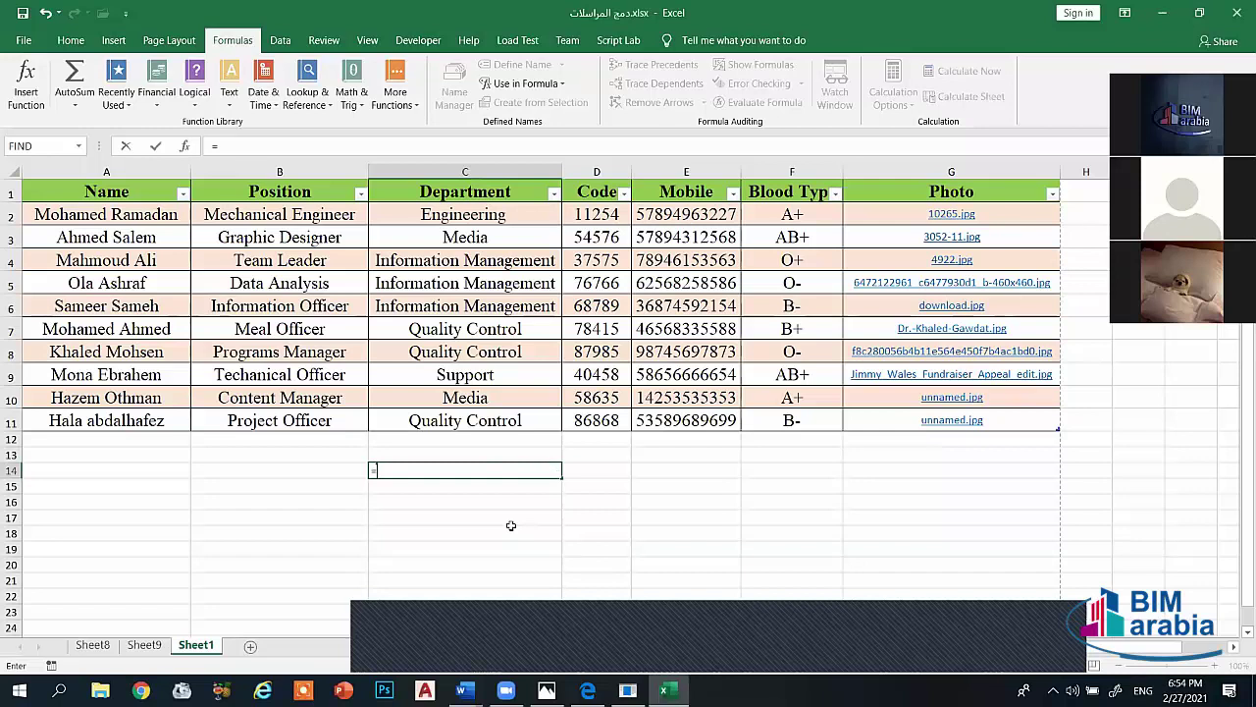
pyautogui.write('sum')
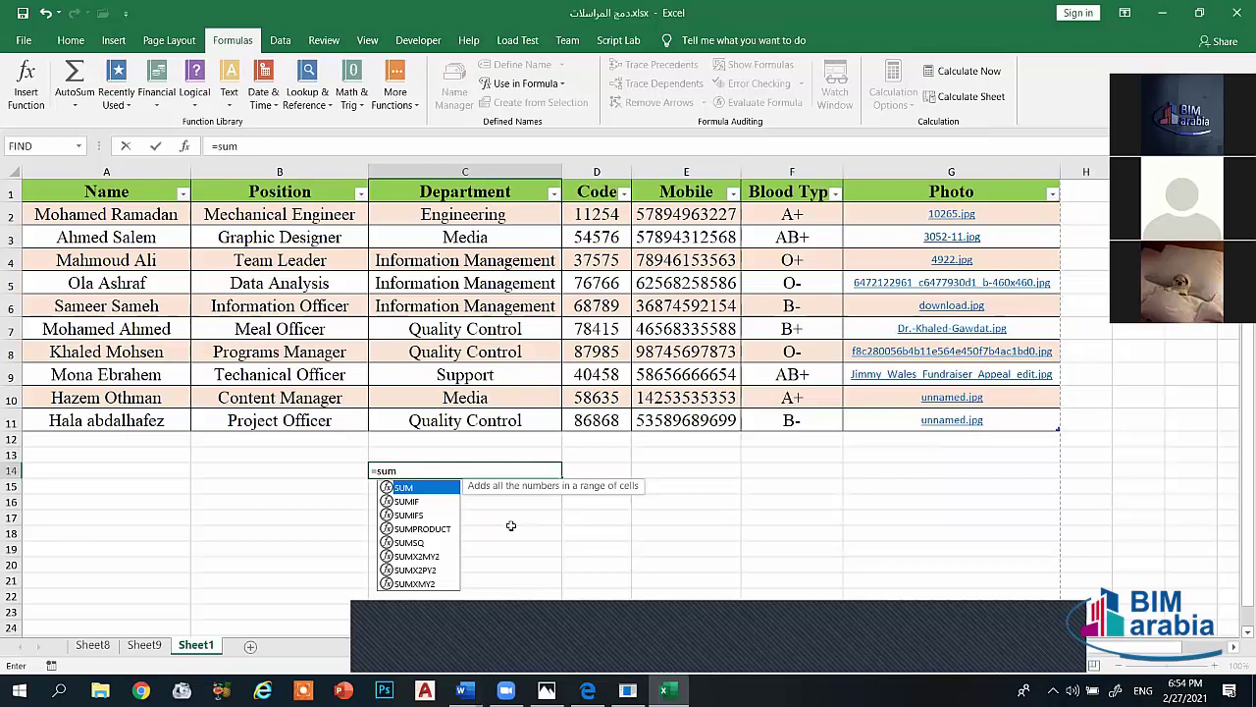
pyautogui.write('(')
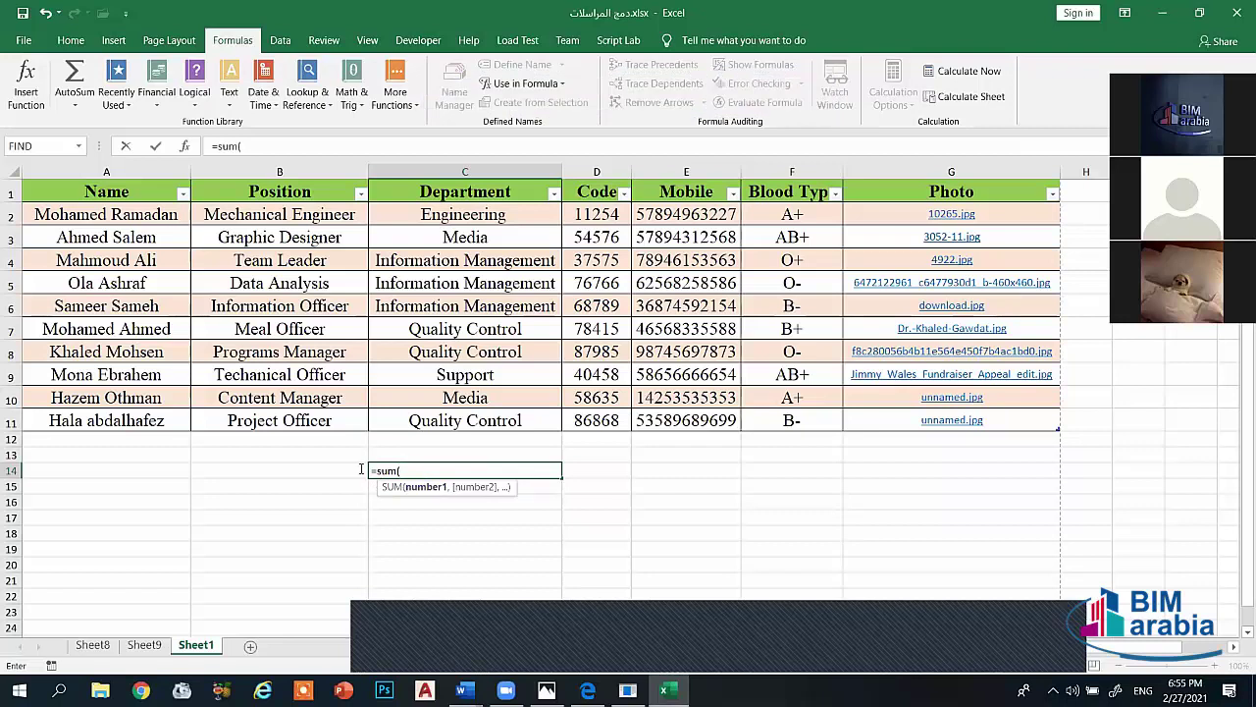
pyautogui.press('F2')
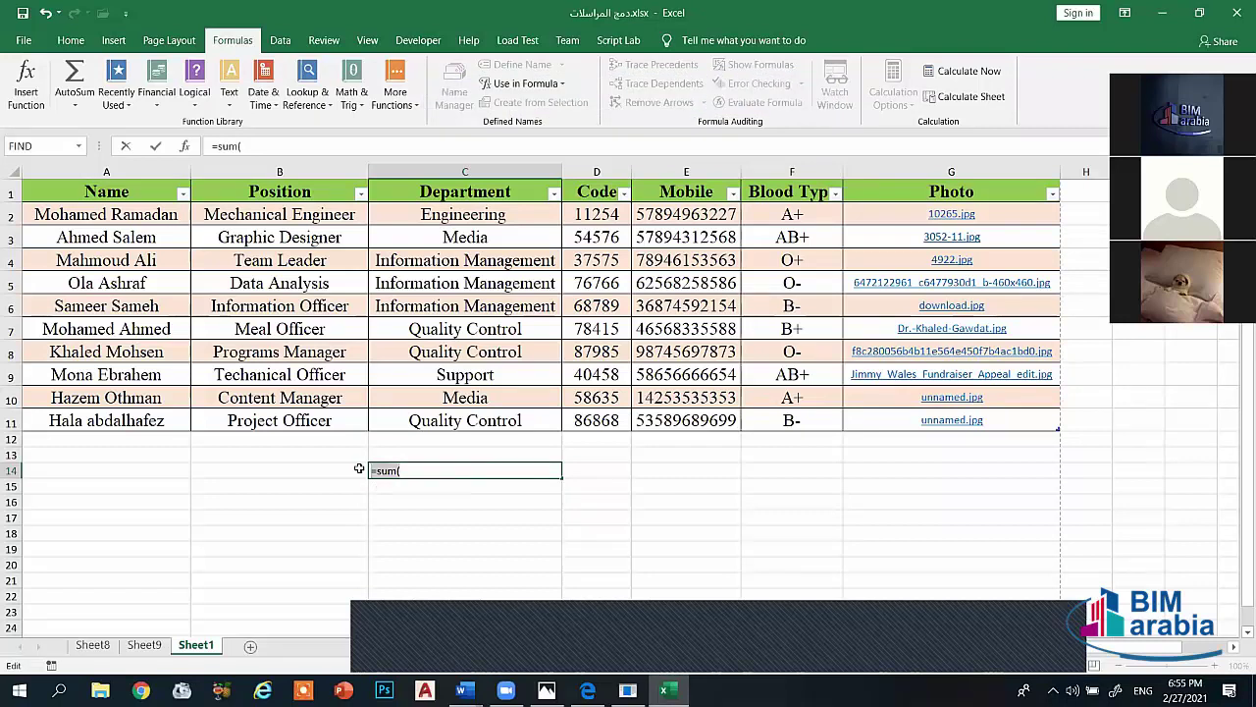
pyautogui.press('Escape')
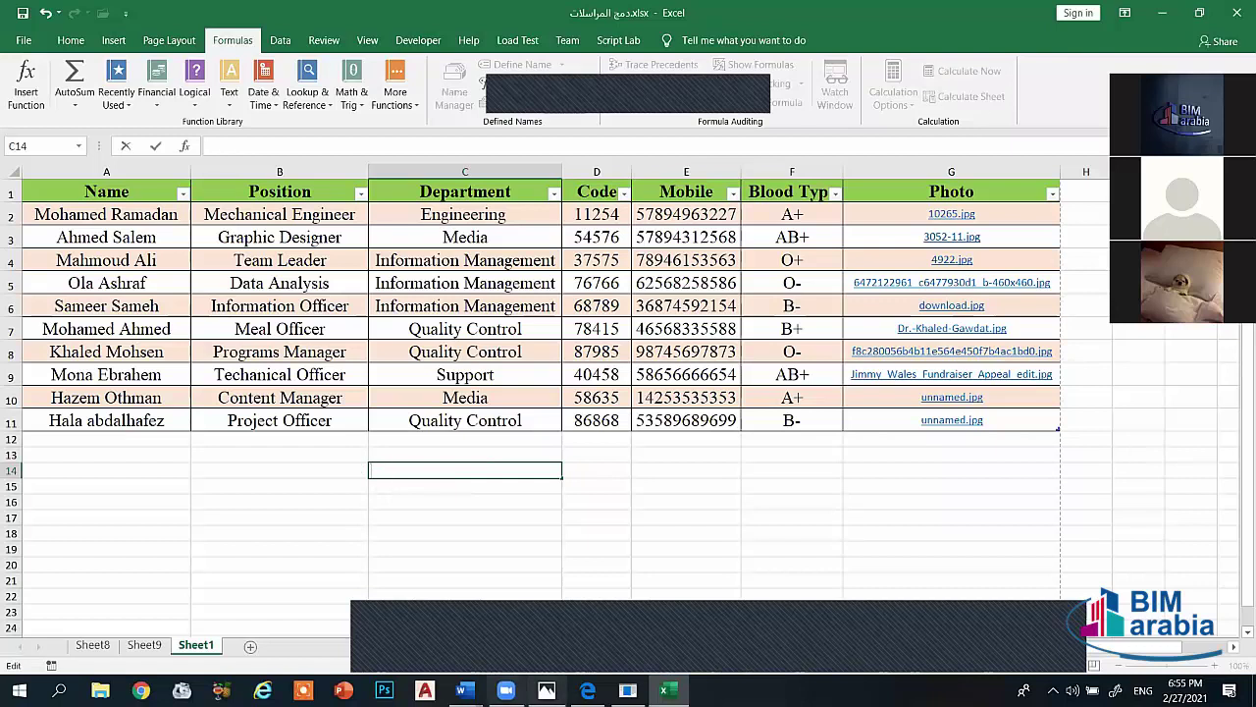
pyautogui.click(463, 690)
# - Type list item 5 'ممنوع أستخدام مسافات.' in Arabic in Document3, then return to Excel
pyautogui.click(557, 604)
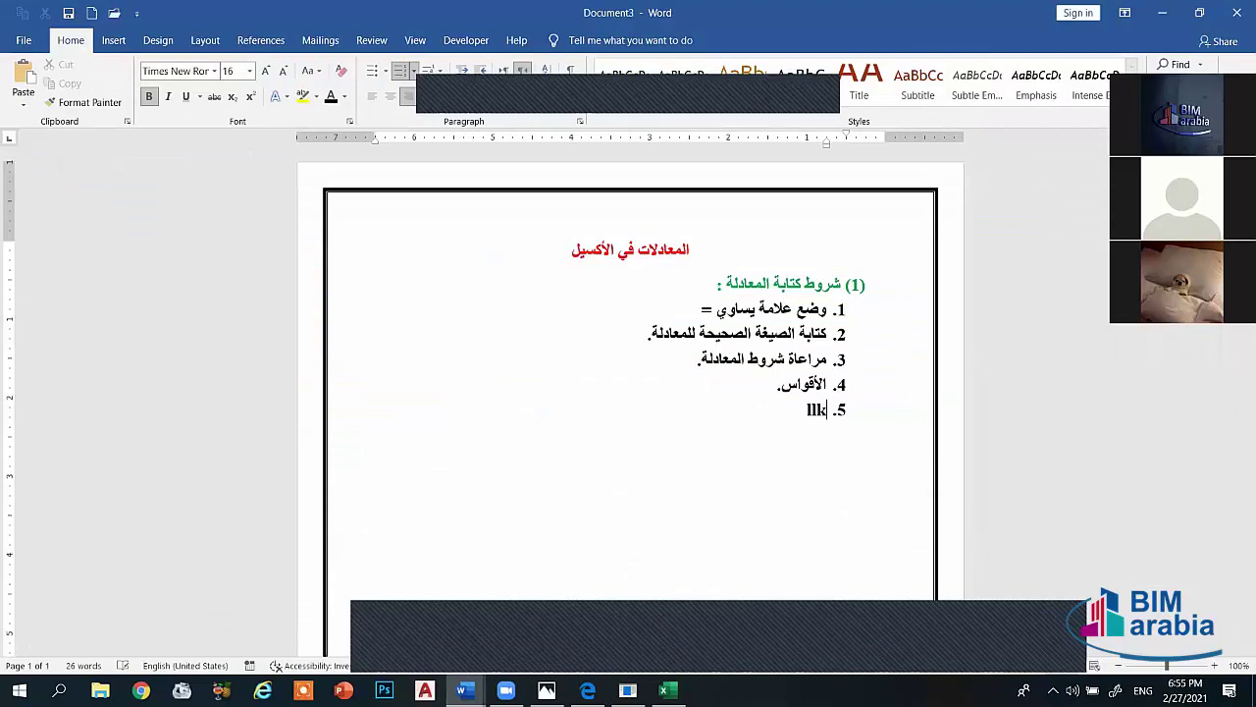
pyautogui.hotkey('alt', 'shift')
pyautogui.write('ممنوع ')
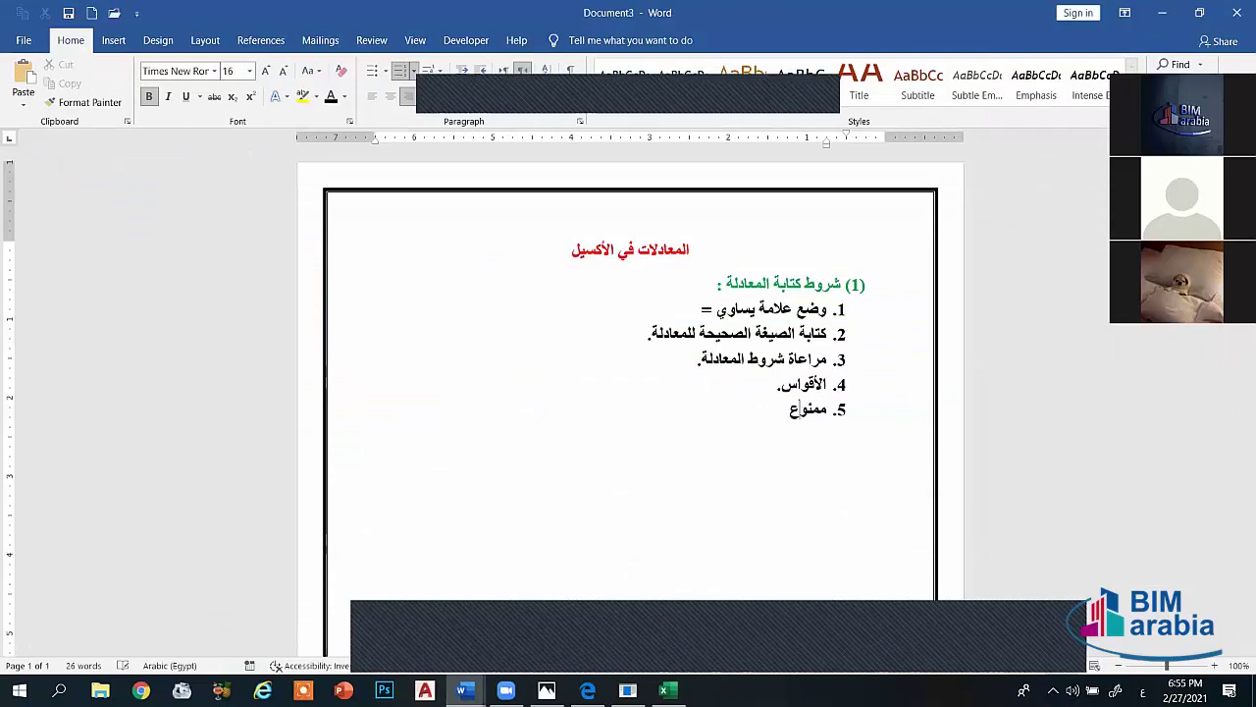
pyautogui.write('أستخ')
pyautogui.write('دام مس')
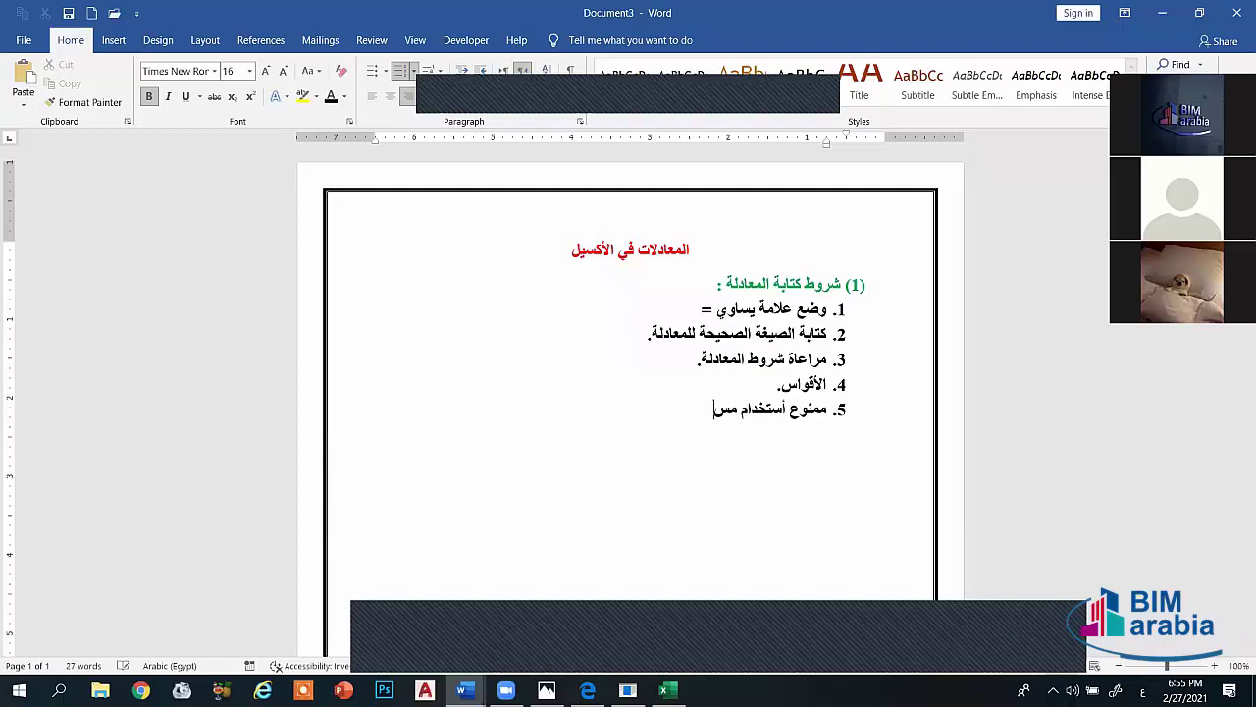
pyautogui.write('افات.')
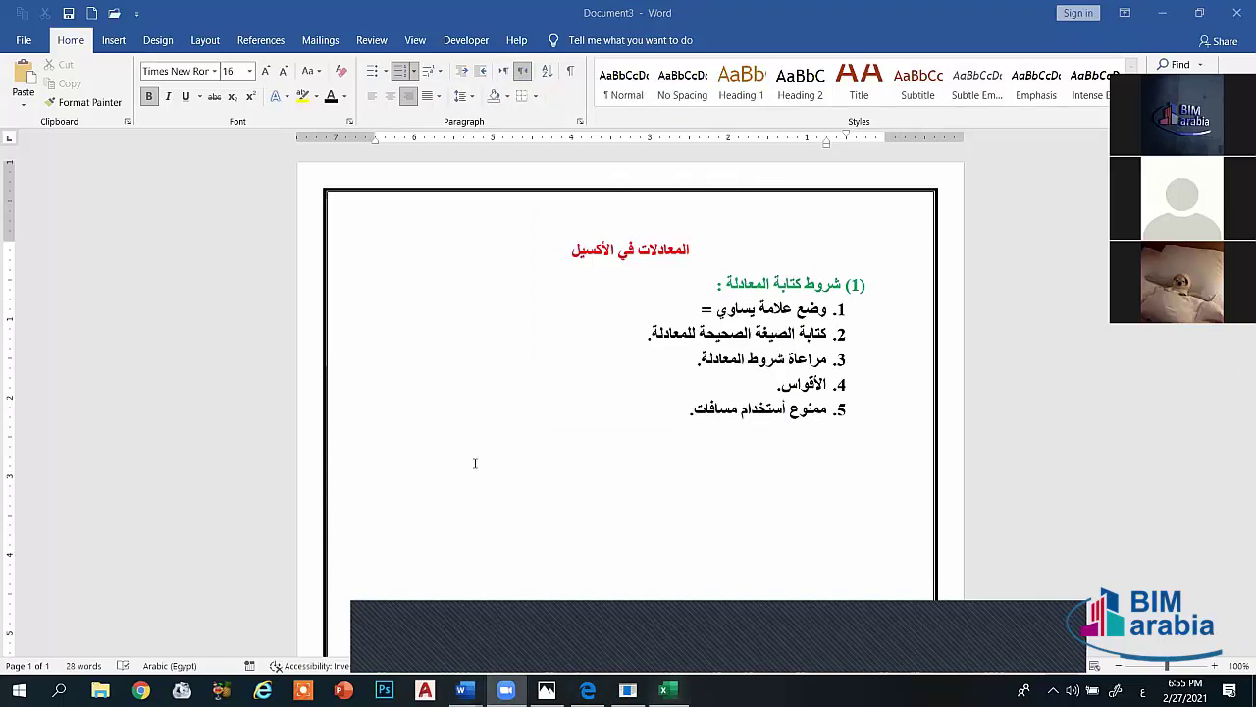
pyautogui.hotkey('alt', 'Tab')
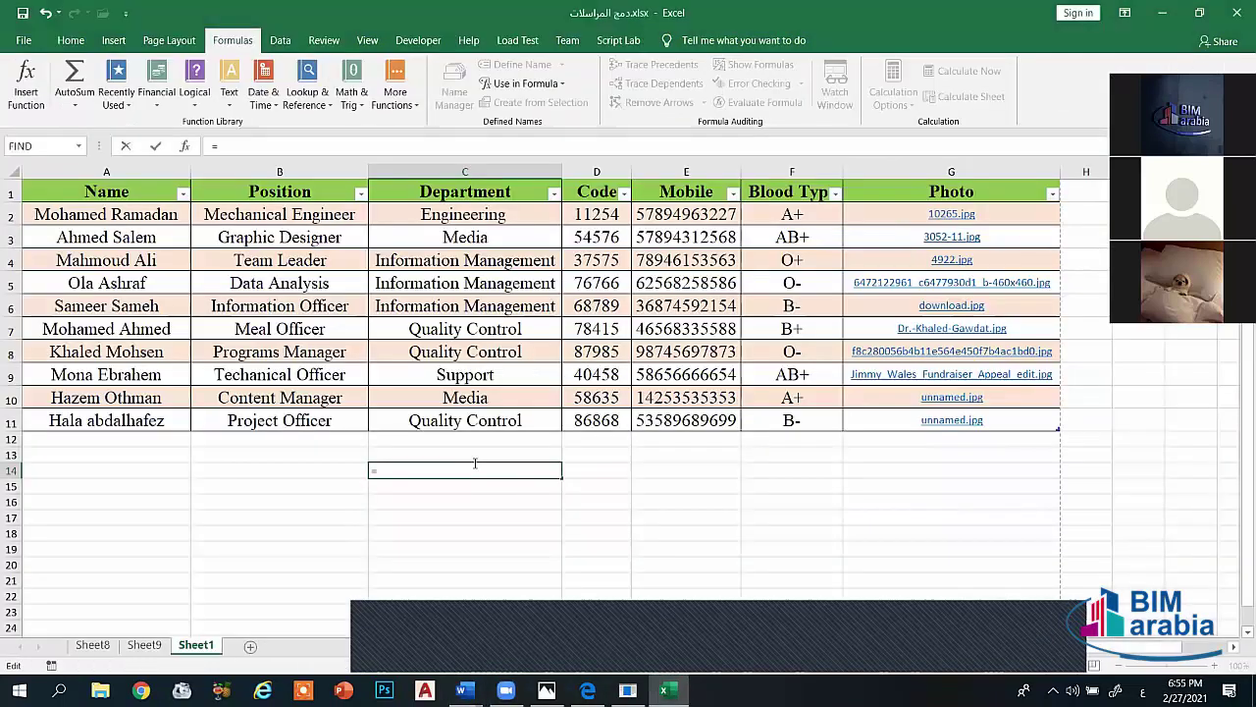
# - Try entering a =countblank formula in cell C14, then cancel it
pyautogui.write('=ؤخ')
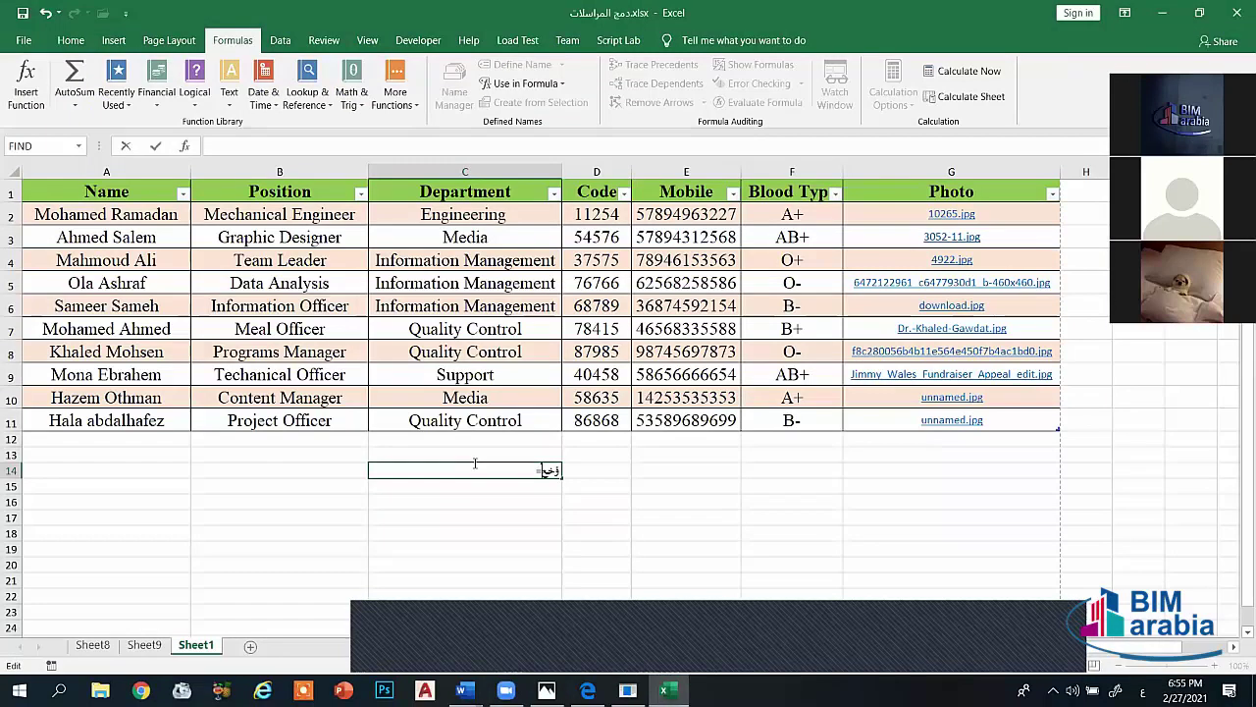
pyautogui.press('BackSpace')
pyautogui.press('BackSpace')
pyautogui.hotkey('alt', 'shift')
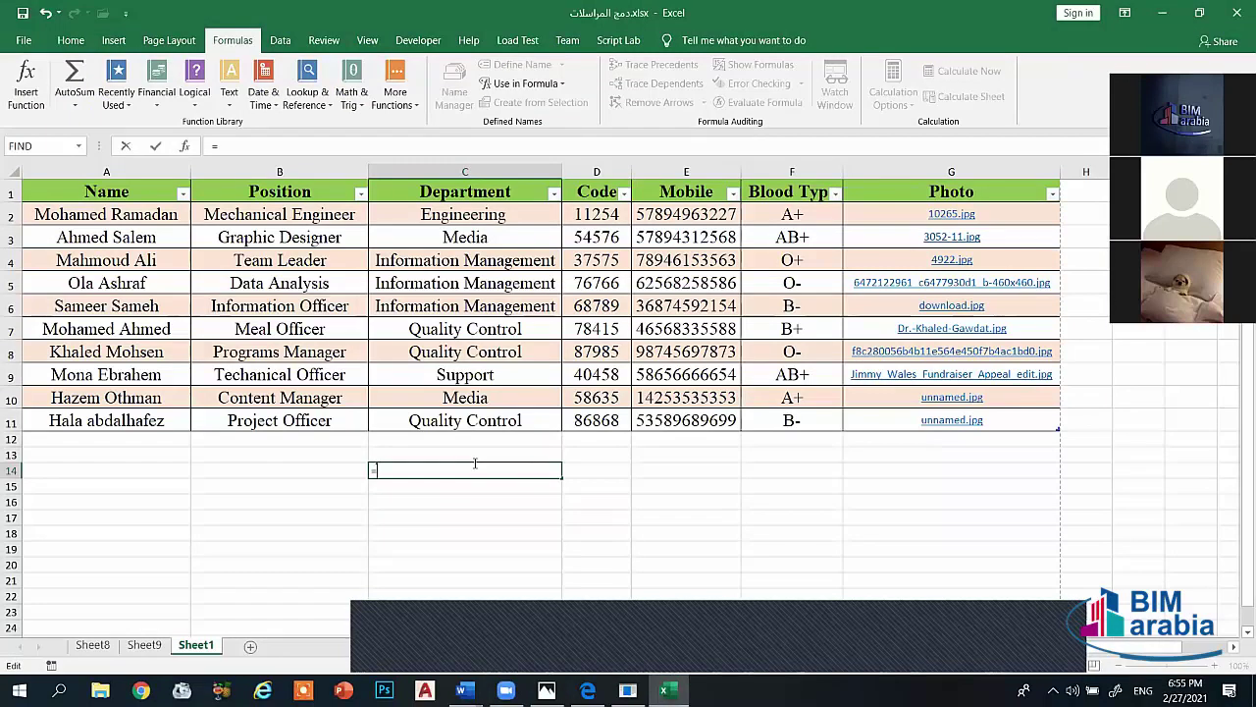
pyautogui.write('count')
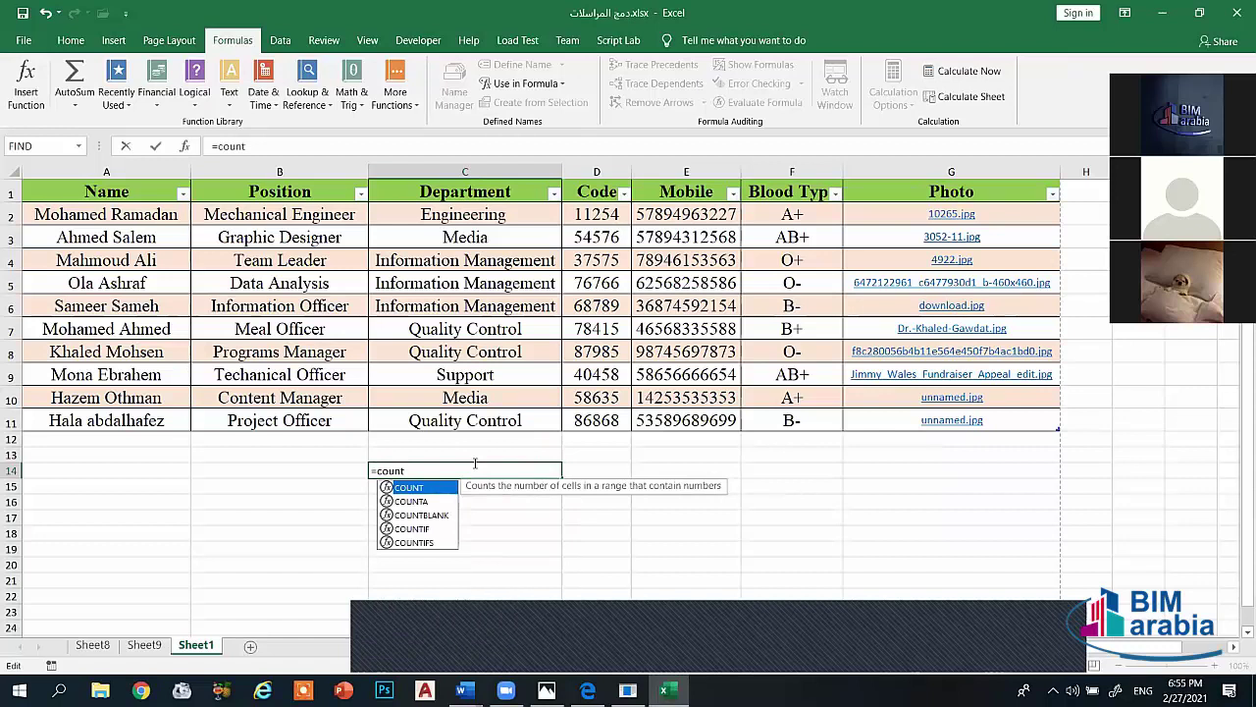
pyautogui.write('bla')
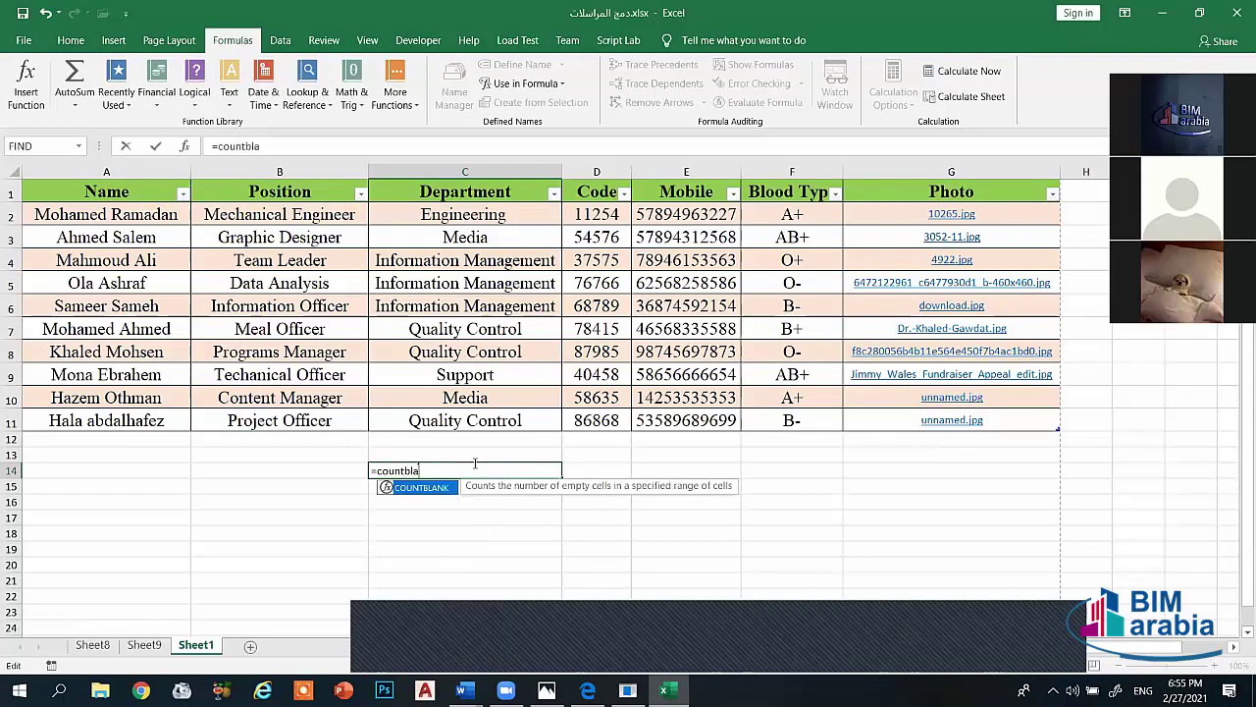
pyautogui.write('nk')
pyautogui.click(407, 472)
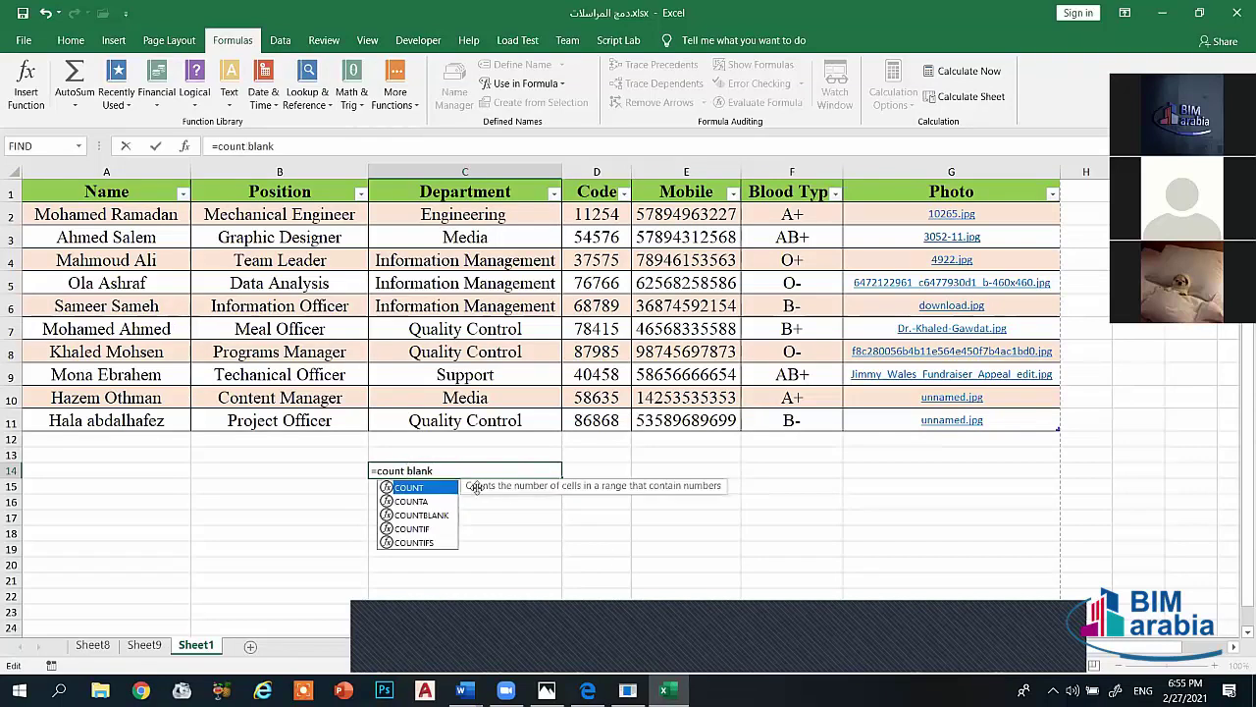
pyautogui.click(407, 471)
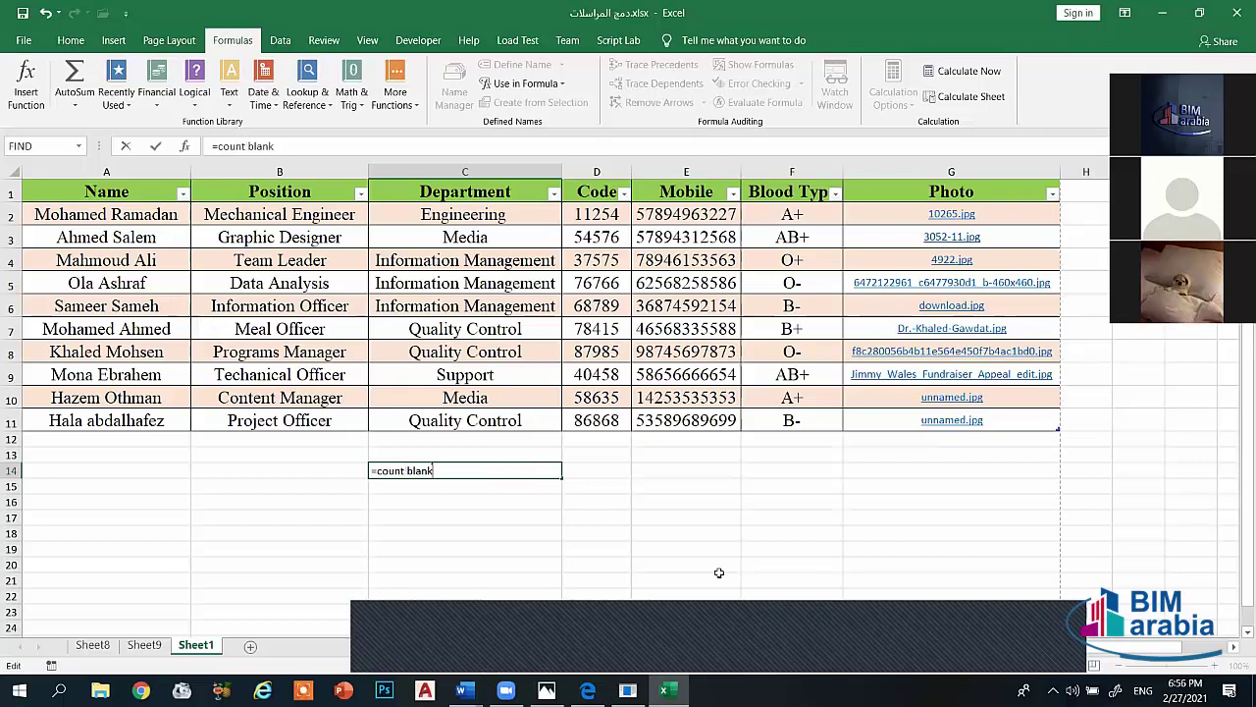
pyautogui.press('BackSpace')
pyautogui.press('BackSpace')
pyautogui.press('BackSpace')
pyautogui.press('BackSpace')
pyautogui.press('BackSpace')
pyautogui.press('BackSpace')
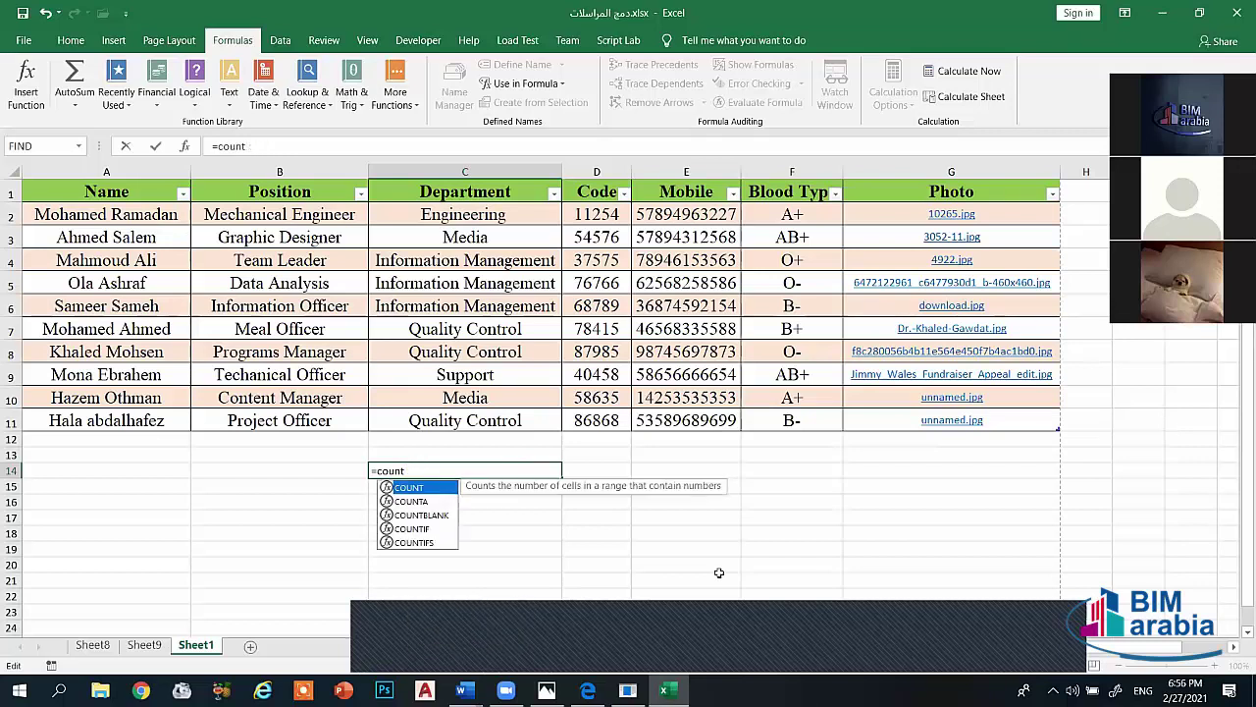
pyautogui.write('bl')
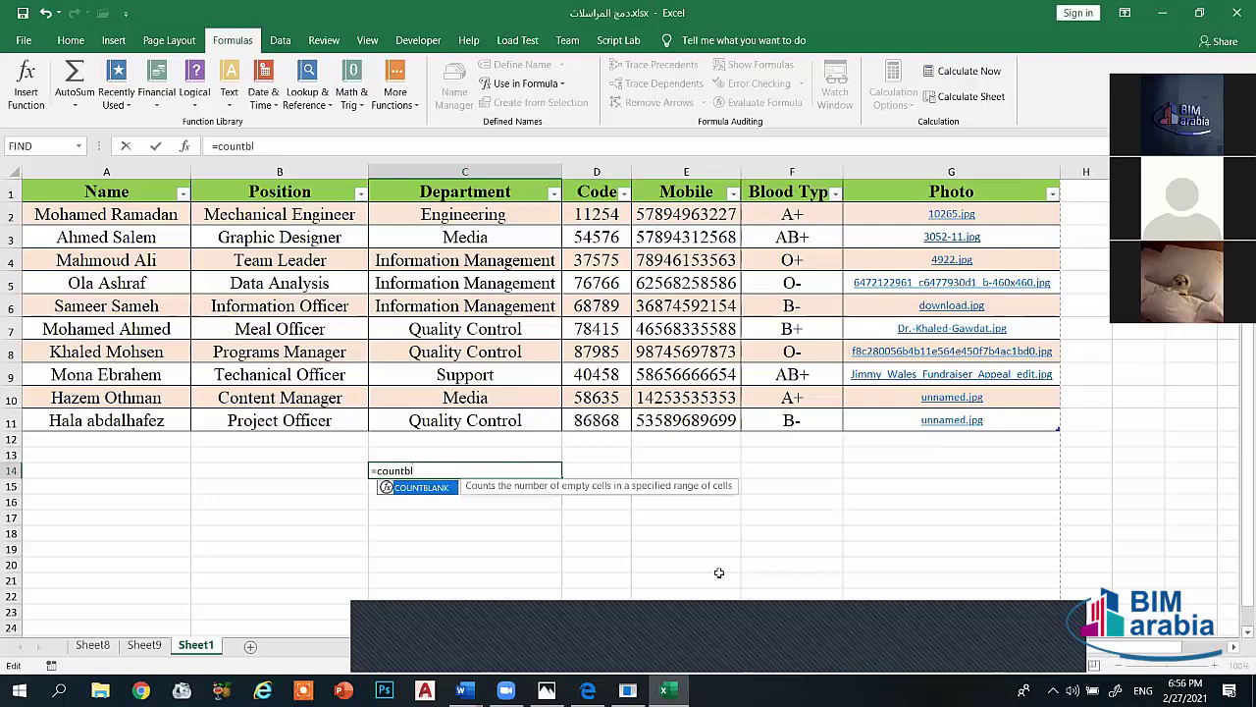
pyautogui.write('ank')
pyautogui.press('Escape')
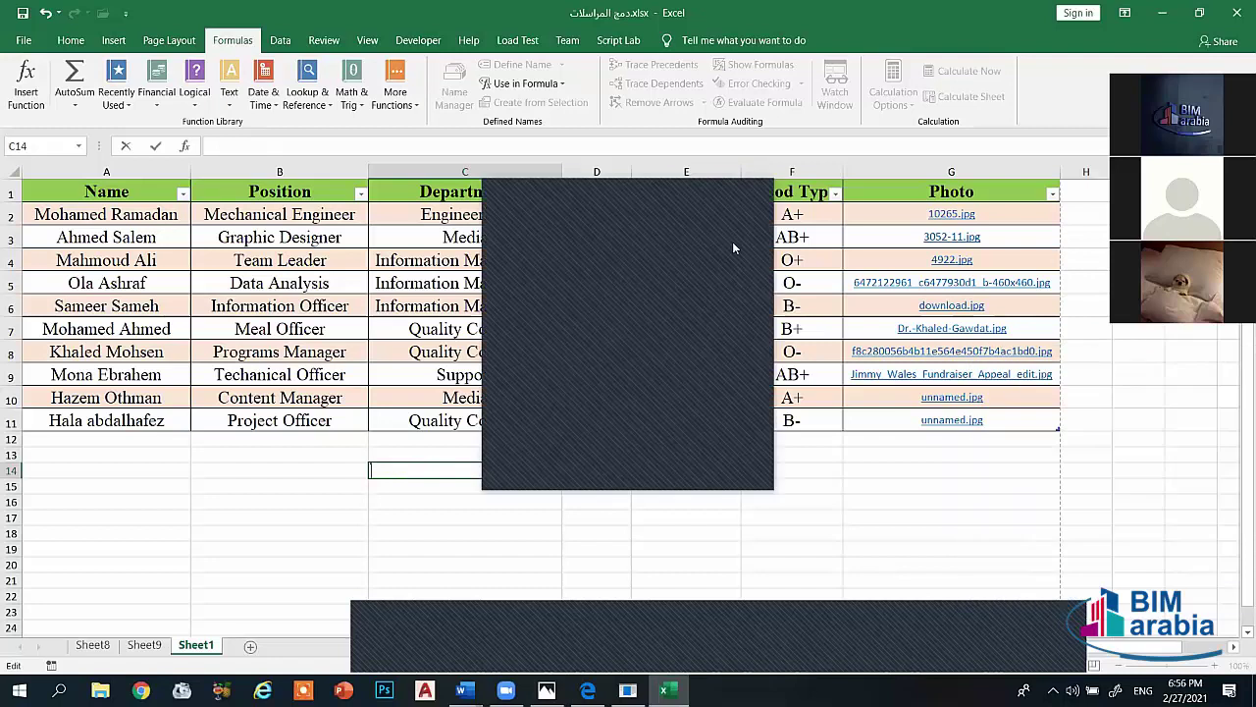
# - Close the panel covering the table and move along row 14 to column F
pyautogui.click(763, 188)
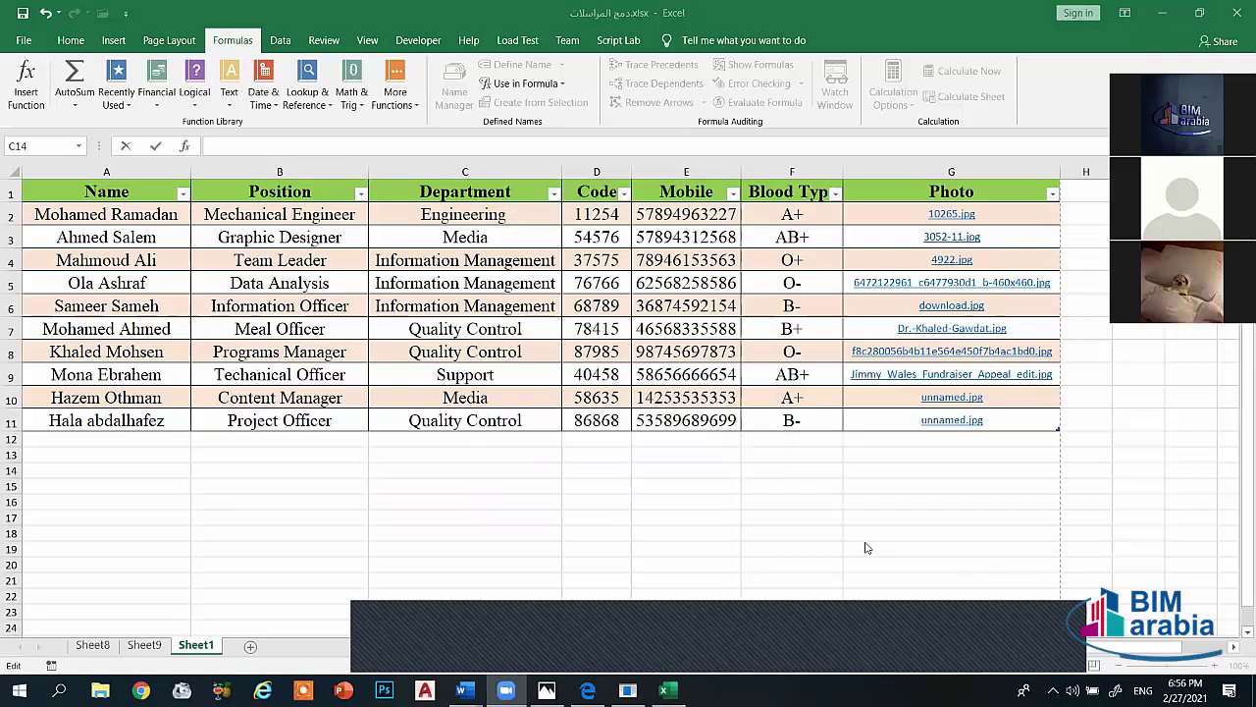
pyautogui.click(477, 469)
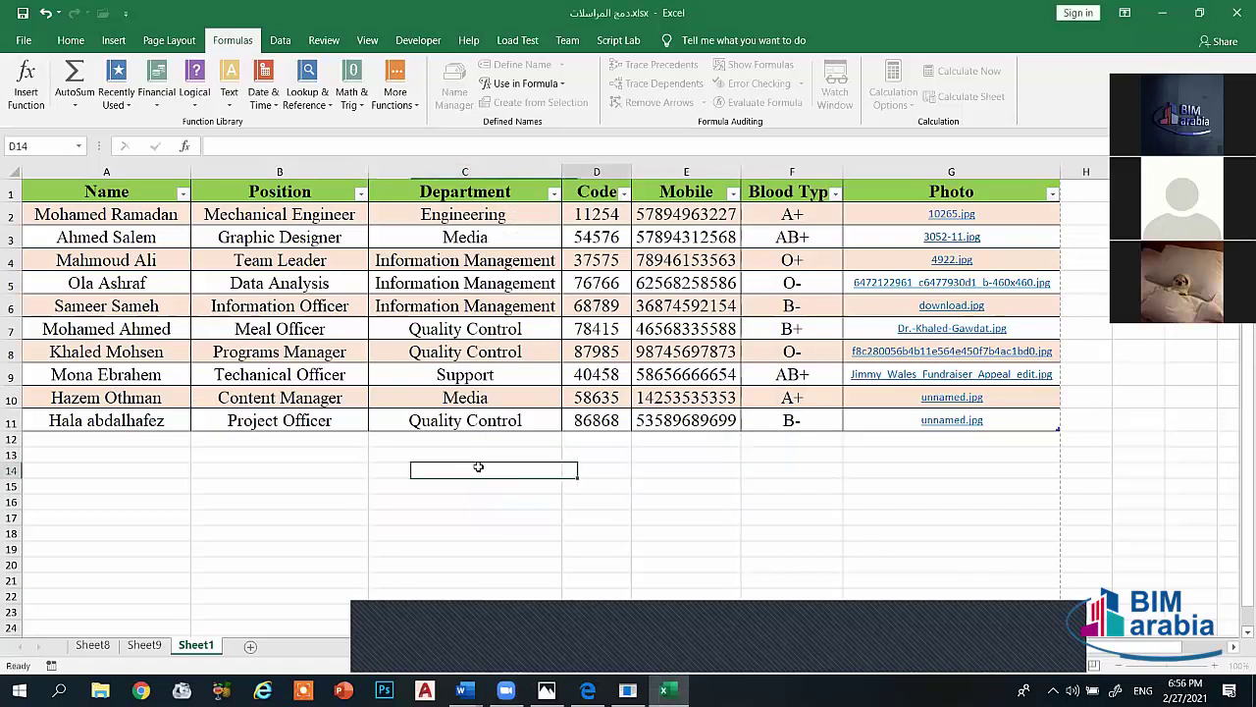
pyautogui.press('Right')
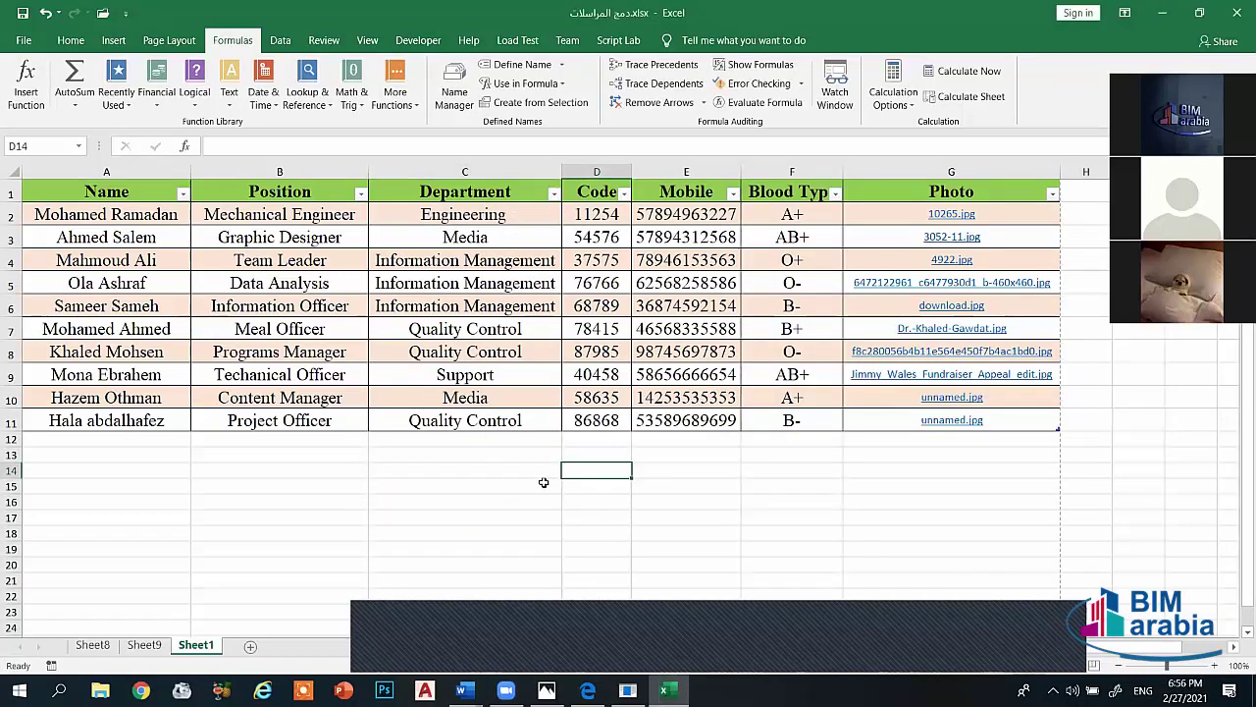
pyautogui.moveTo(592, 476); pyautogui.dragTo(513, 471)
pyautogui.click(589, 473)
pyautogui.press('Right')
pyautogui.press('Right')
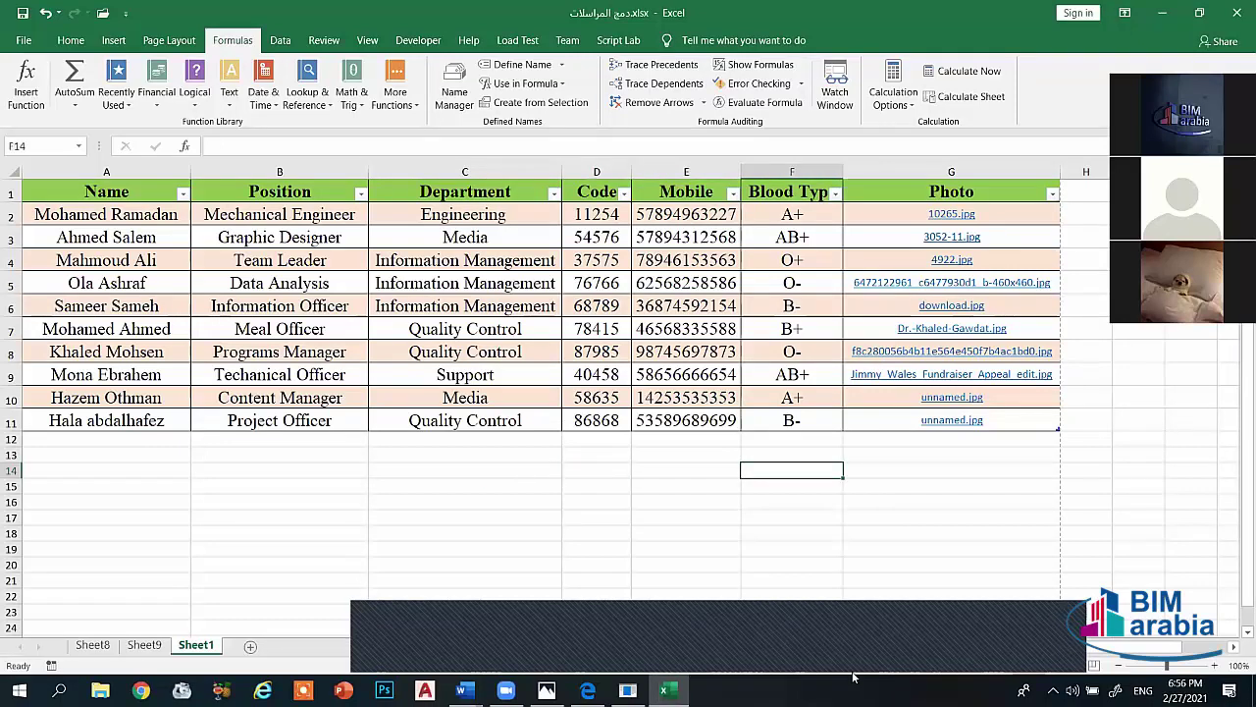
pyautogui.click(464, 690)
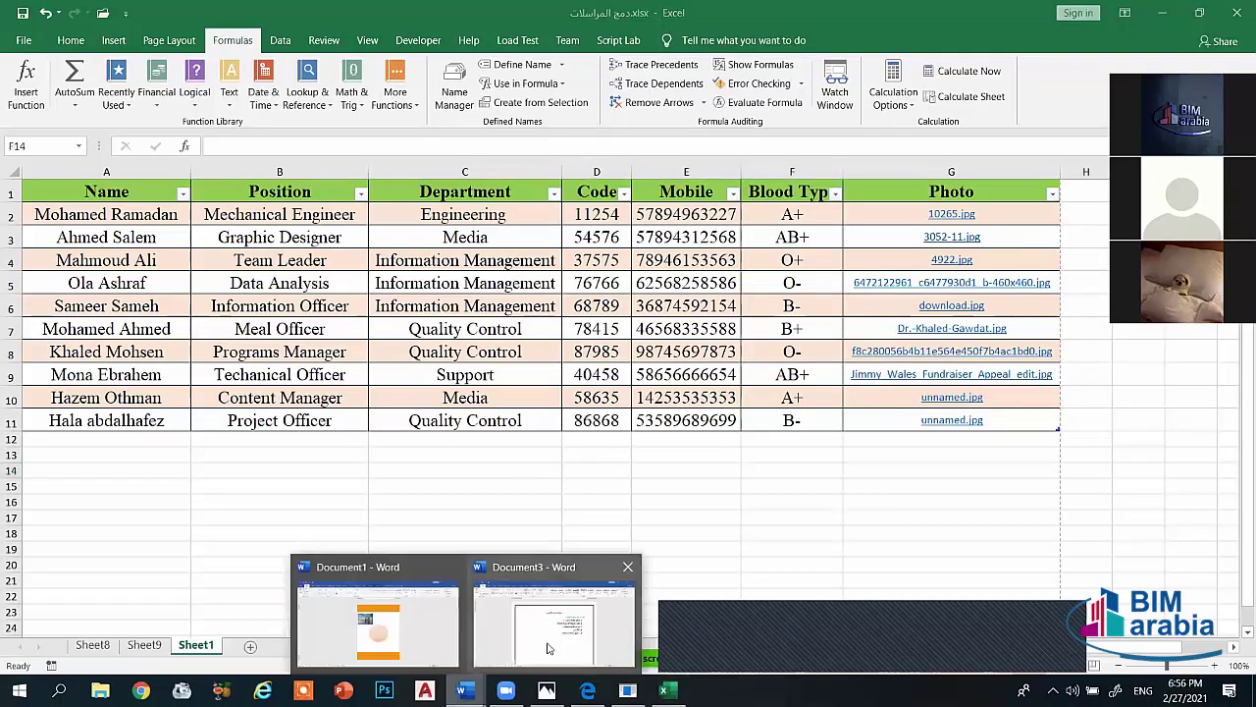
# - In Document3, copy heading (1) together with its five list items
pyautogui.hotkey('alt', 'Tab')
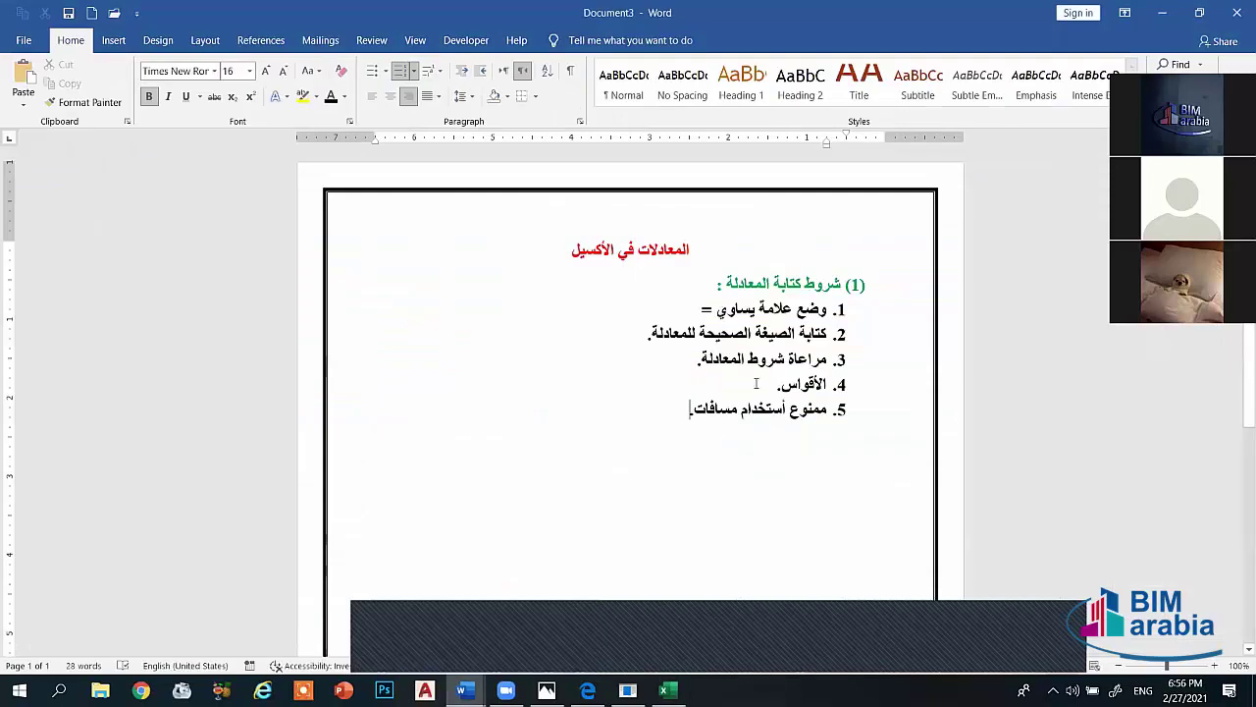
pyautogui.keyDown('shift'); pyautogui.click(868, 287); pyautogui.keyUp('shift')
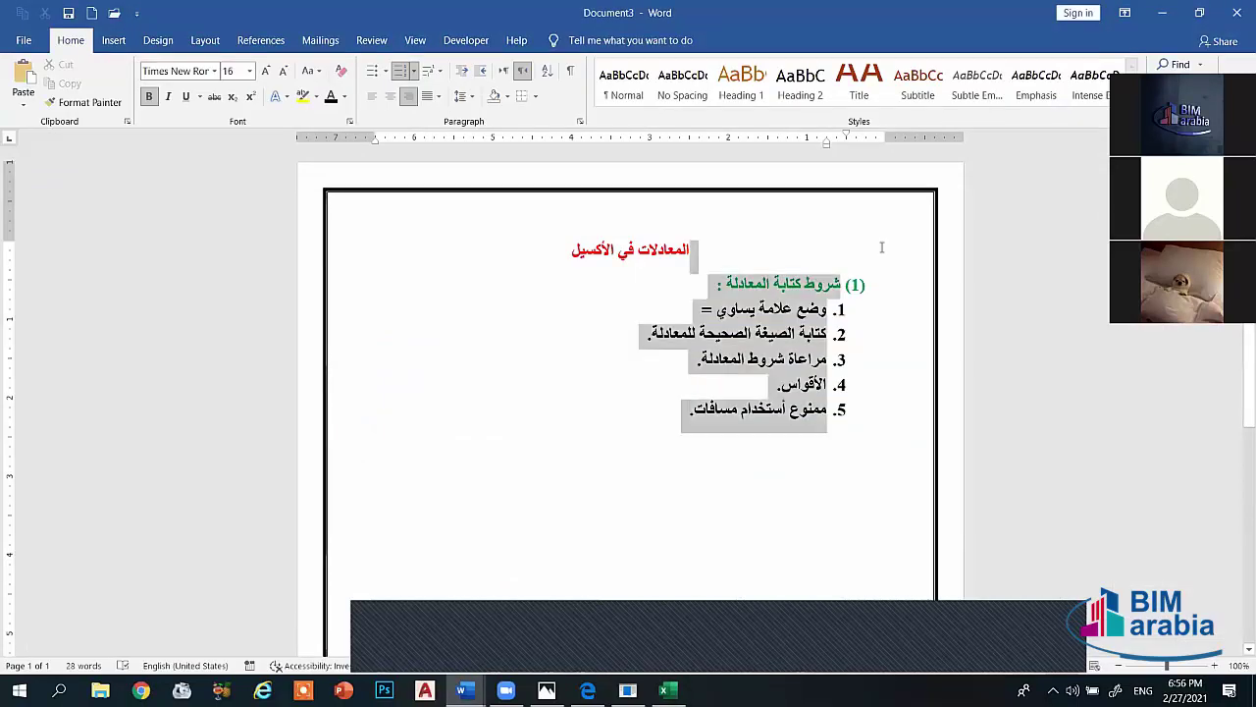
pyautogui.rightClick(867, 295)
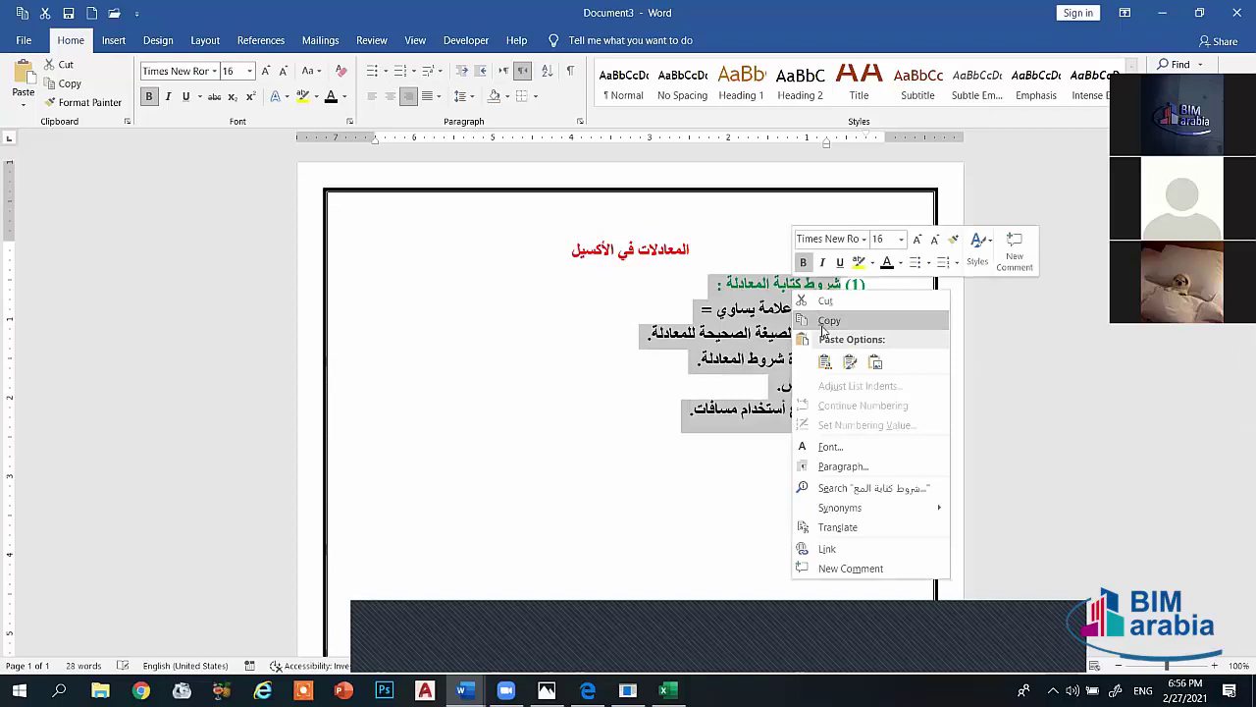
pyautogui.click(816, 321)
pyautogui.click(659, 429)
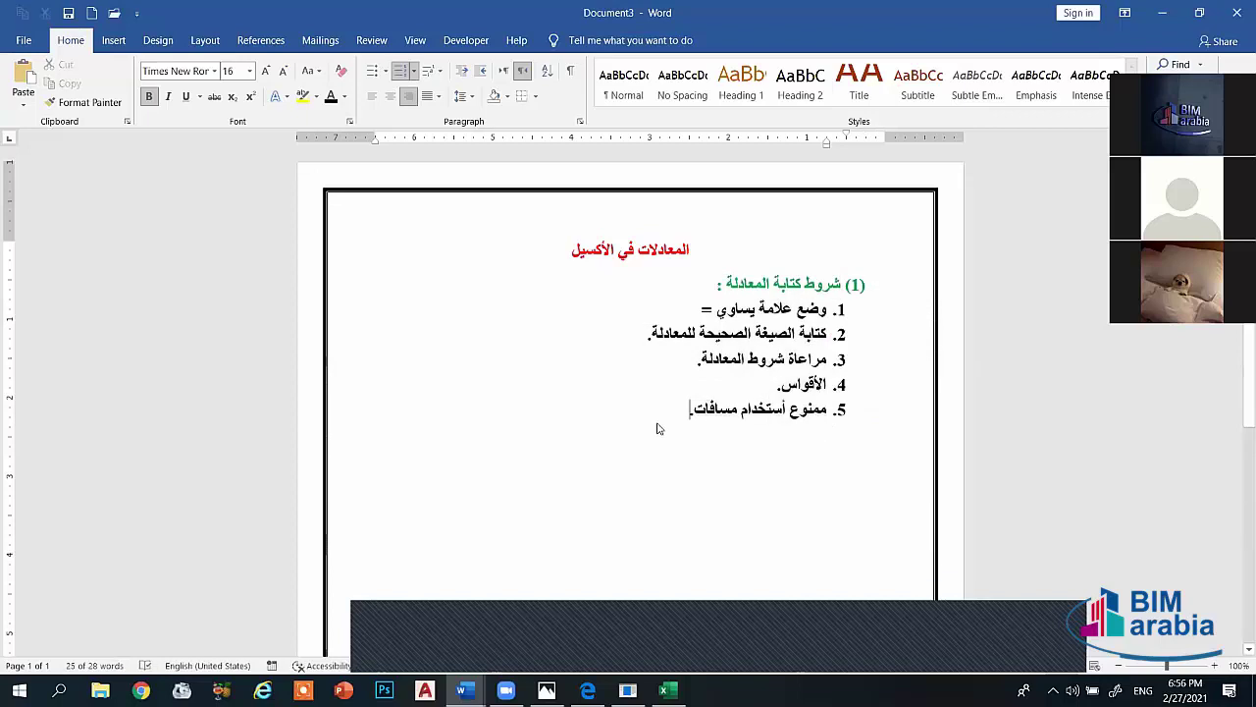
# - Paste the copy below item 5 with source formatting, creating heading (2) with items 6–10
pyautogui.doubleClick(828, 444)
pyautogui.rightClick(832, 453)
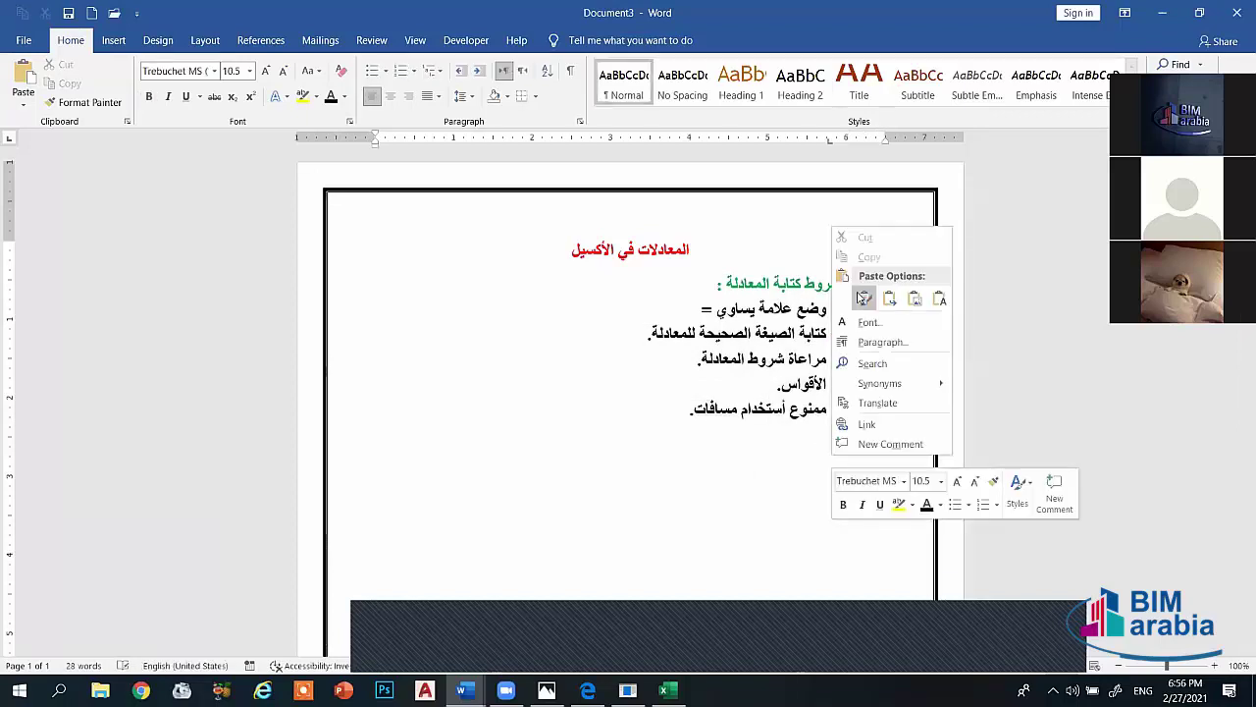
pyautogui.click(862, 298)
pyautogui.click(860, 297)
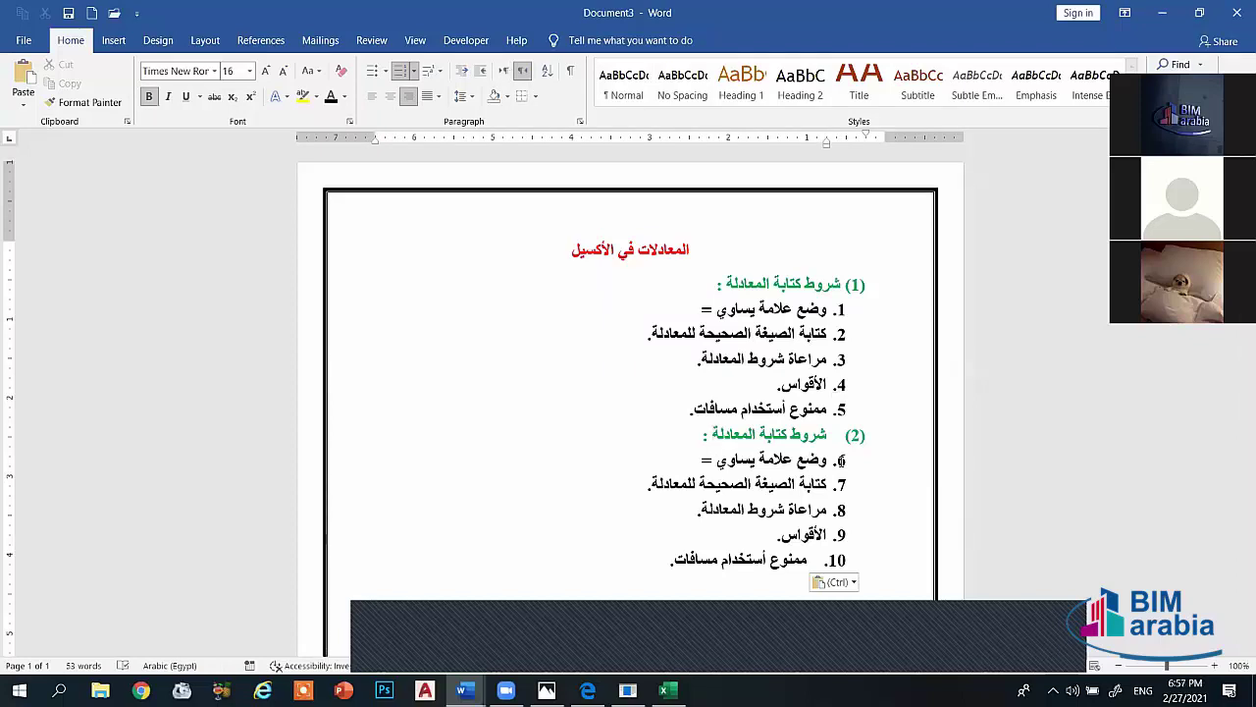
# - Replace heading (2)'s old wording with the Arabic title الأخطاء الشائعة التي تظهر في المعادلات
pyautogui.press('BackSpace')
pyautogui.press('BackSpace')
pyautogui.press('BackSpace')
pyautogui.press('BackSpace')
pyautogui.press('BackSpace')
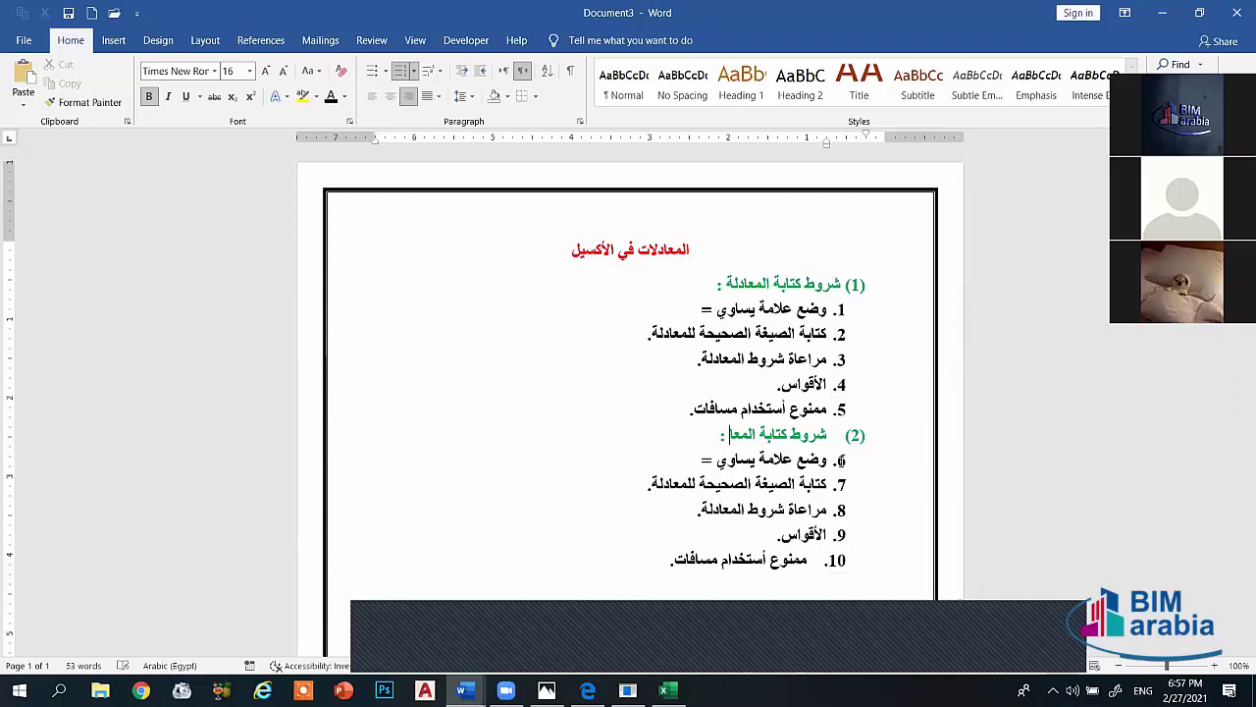
pyautogui.press('BackSpace')
pyautogui.press('BackSpace')
pyautogui.press('BackSpace')
pyautogui.press('BackSpace')
pyautogui.press('BackSpace')
pyautogui.press('BackSpace')
pyautogui.press('BackSpace')
pyautogui.press('BackSpace')
pyautogui.press('BackSpace')
pyautogui.press('BackSpace')
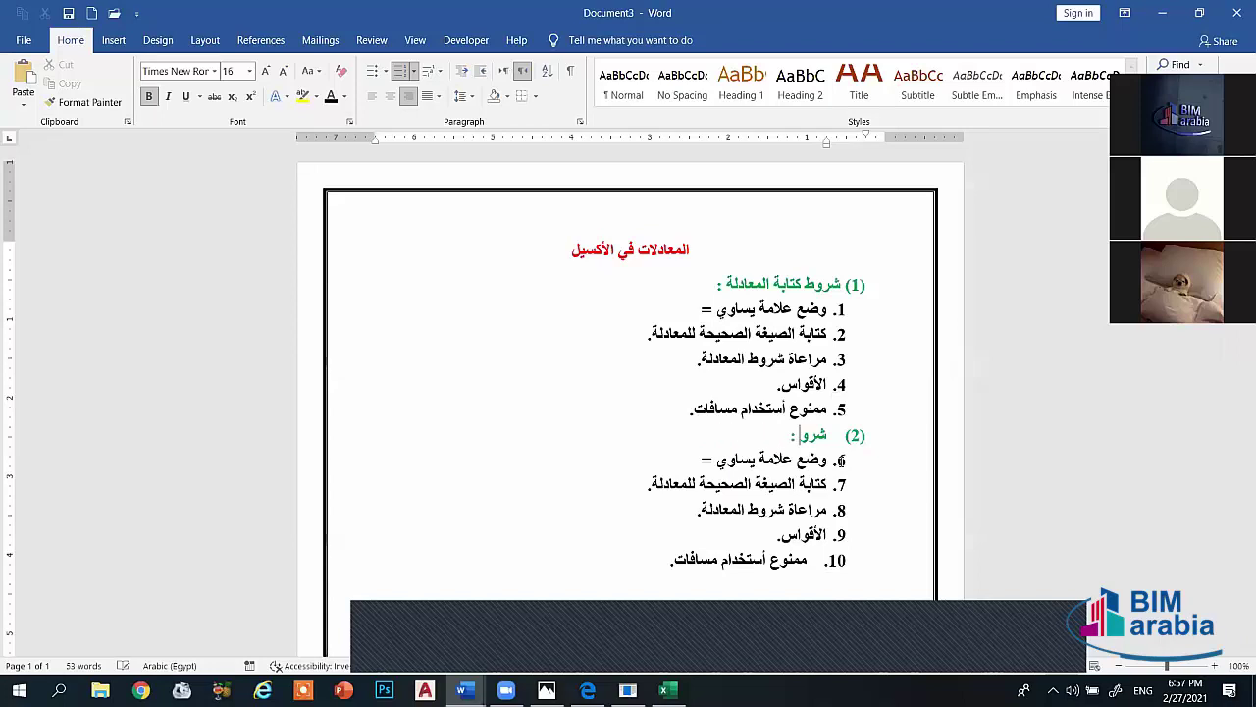
pyautogui.press('BackSpace')
pyautogui.press('BackSpace')
pyautogui.press('BackSpace')
pyautogui.hotkey('alt', 'shift')
pyautogui.write('H')
pyautogui.press('BackSpace')
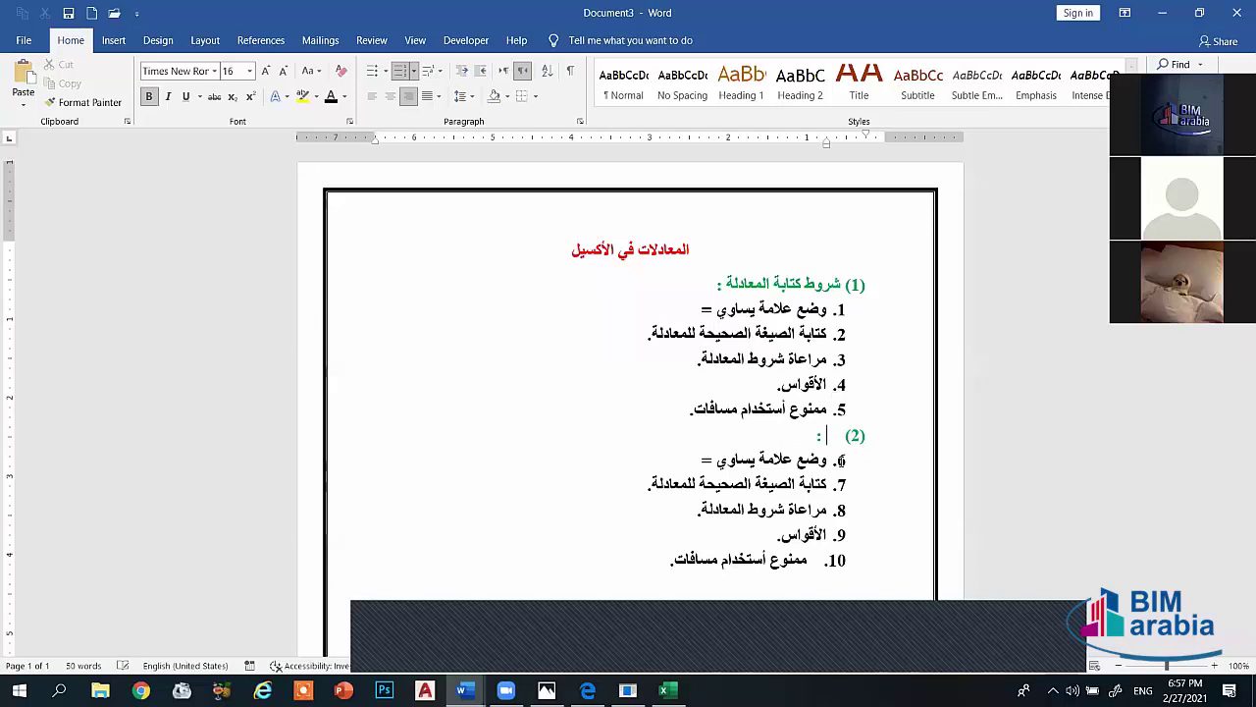
pyautogui.hotkey('alt', 'shift')
pyautogui.write('الأ ')
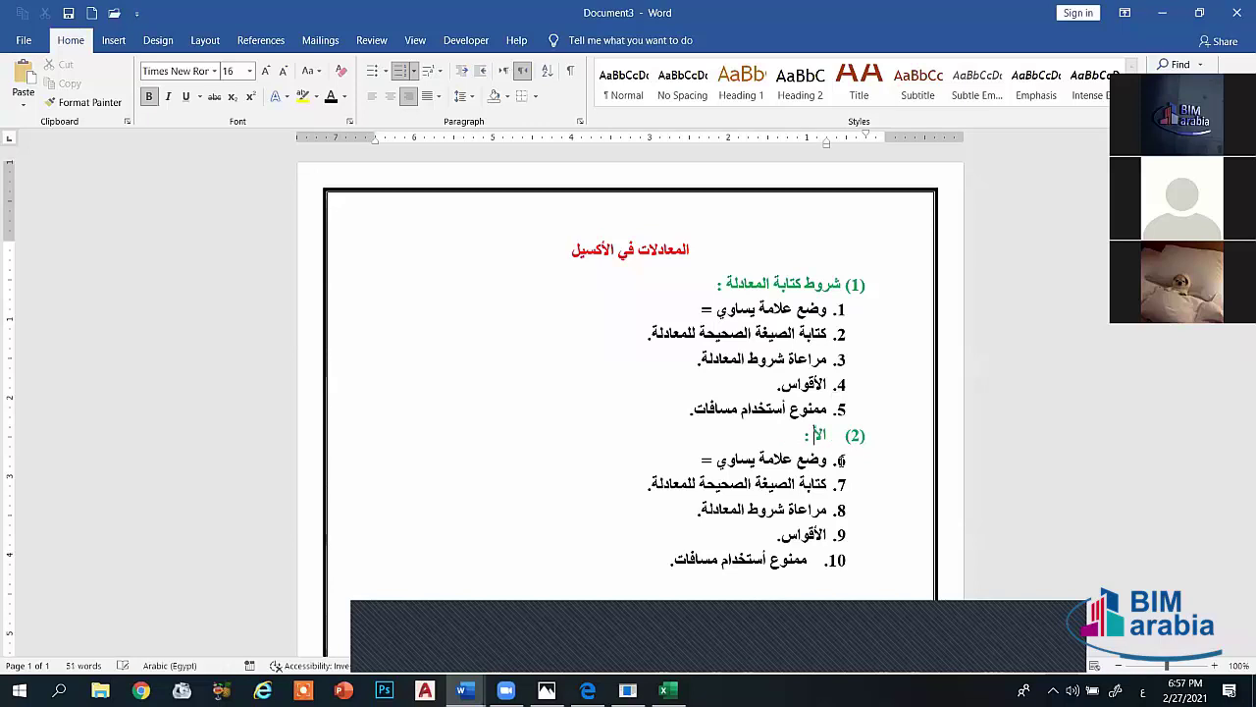
pyautogui.write('م')
pyautogui.write('خط')
pyautogui.write('اء الش')
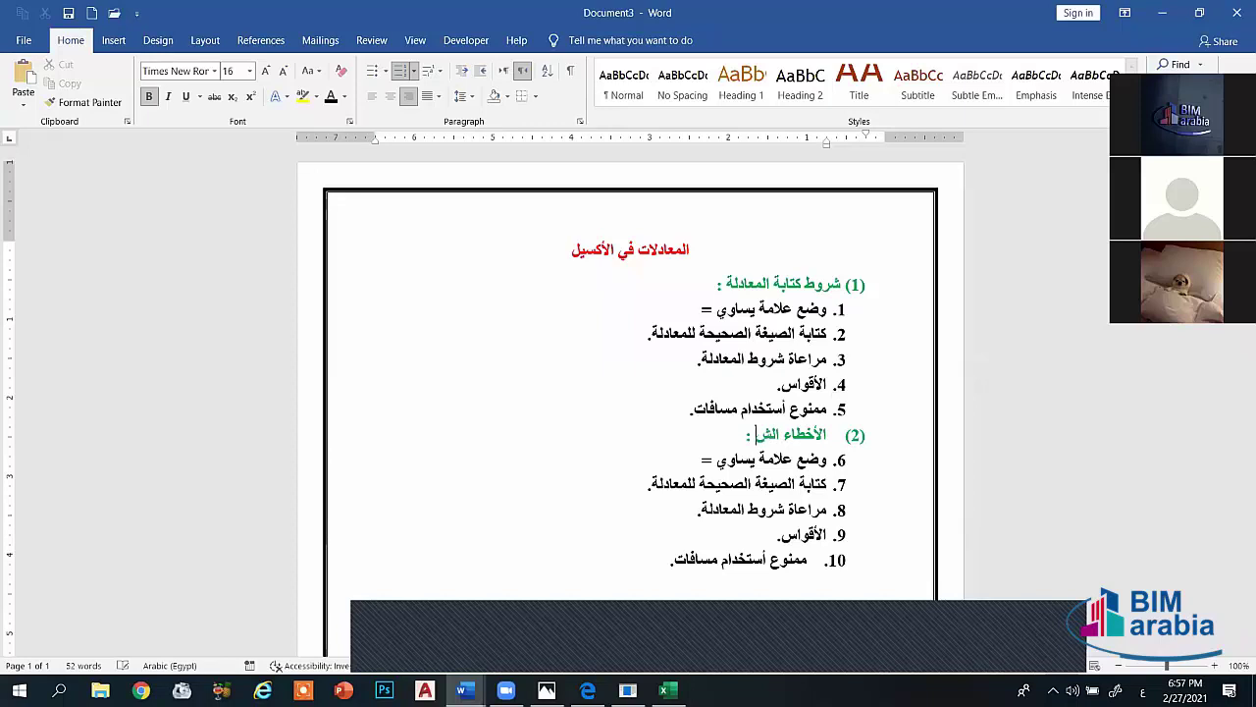
pyautogui.write('ئعة')
pyautogui.write(' التي ت')
pyautogui.write('ظهر في')
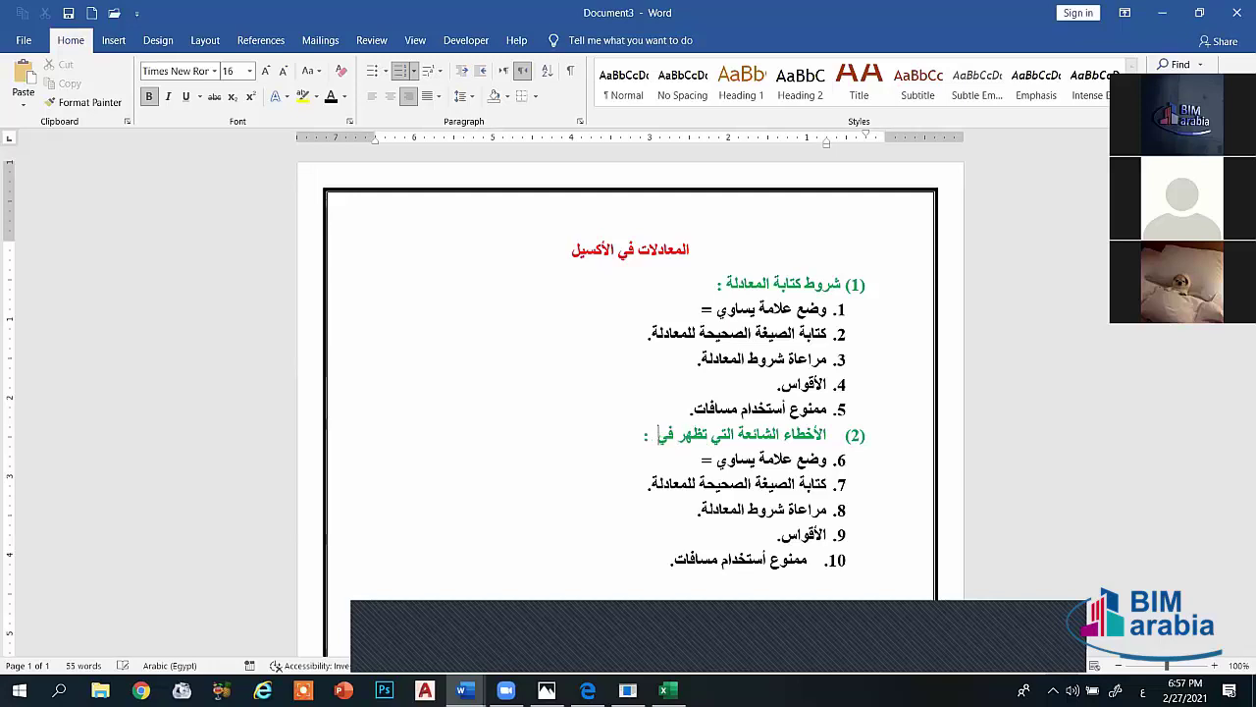
pyautogui.write(' المعا')
pyautogui.write('دلات')
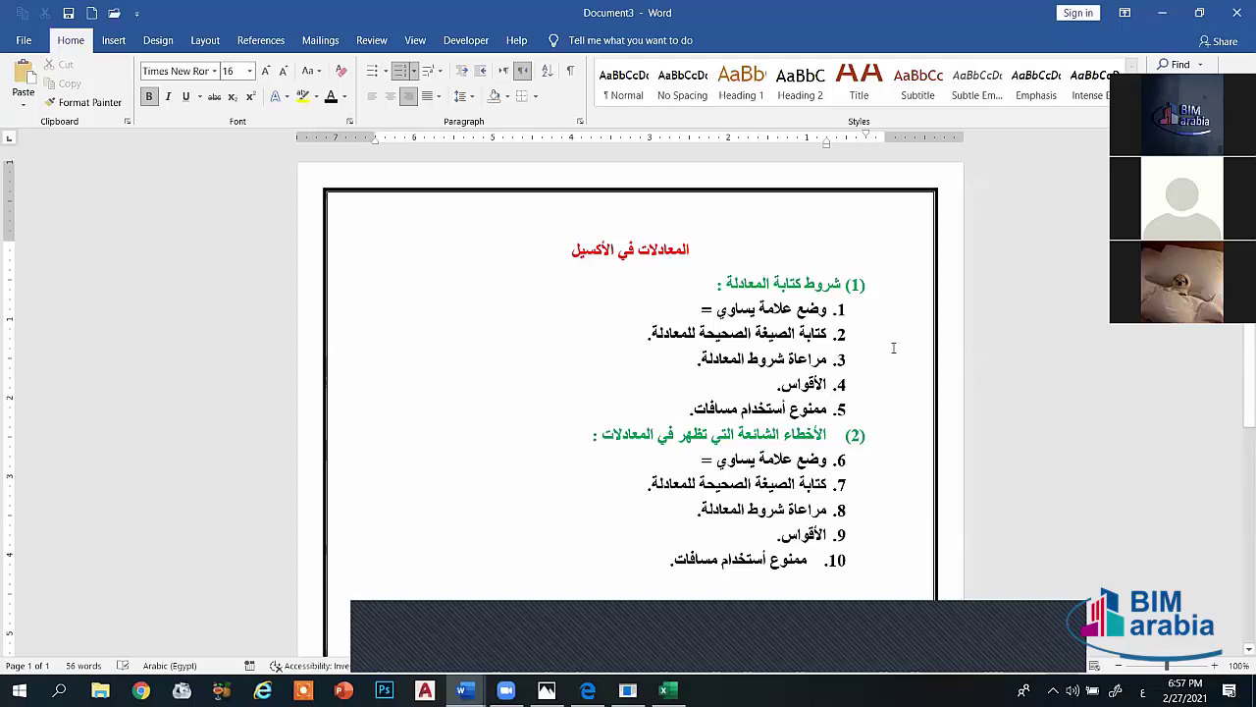
# - Delete items 6–10 and paste a formatted copy of list items 1–5 under heading (2)
pyautogui.moveTo(666, 590); pyautogui.dragTo(824, 461)
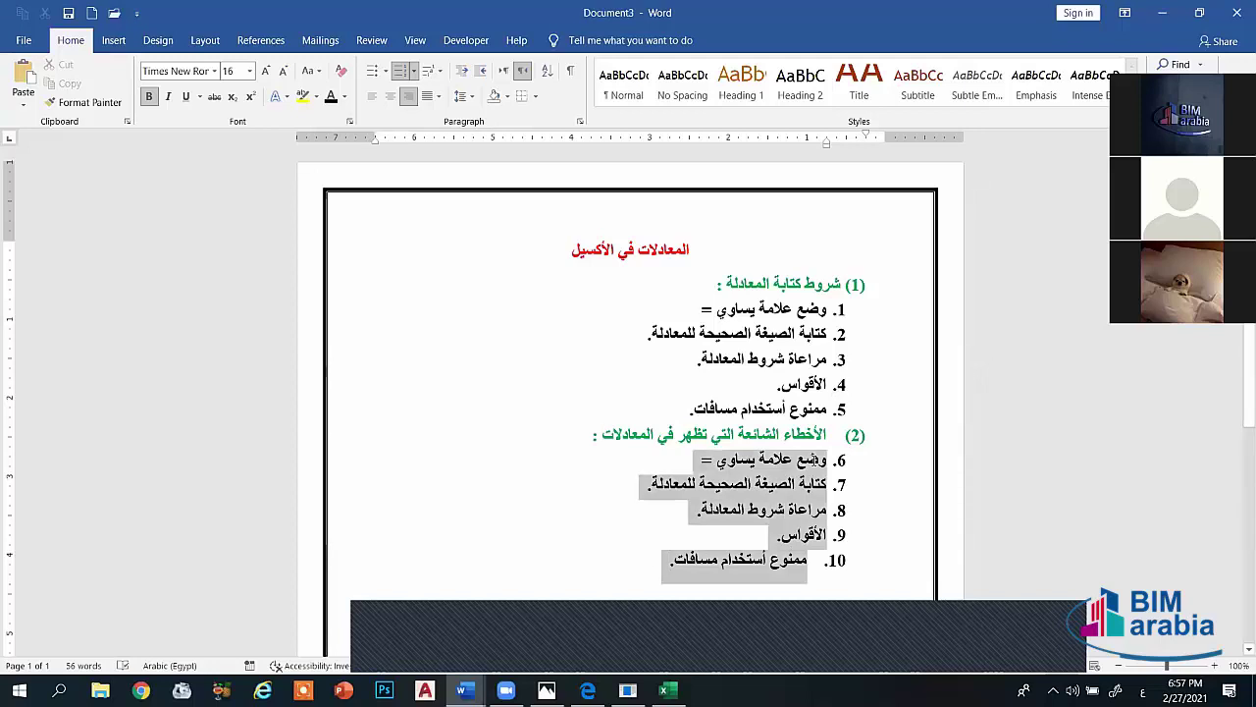
pyautogui.press('Delete')
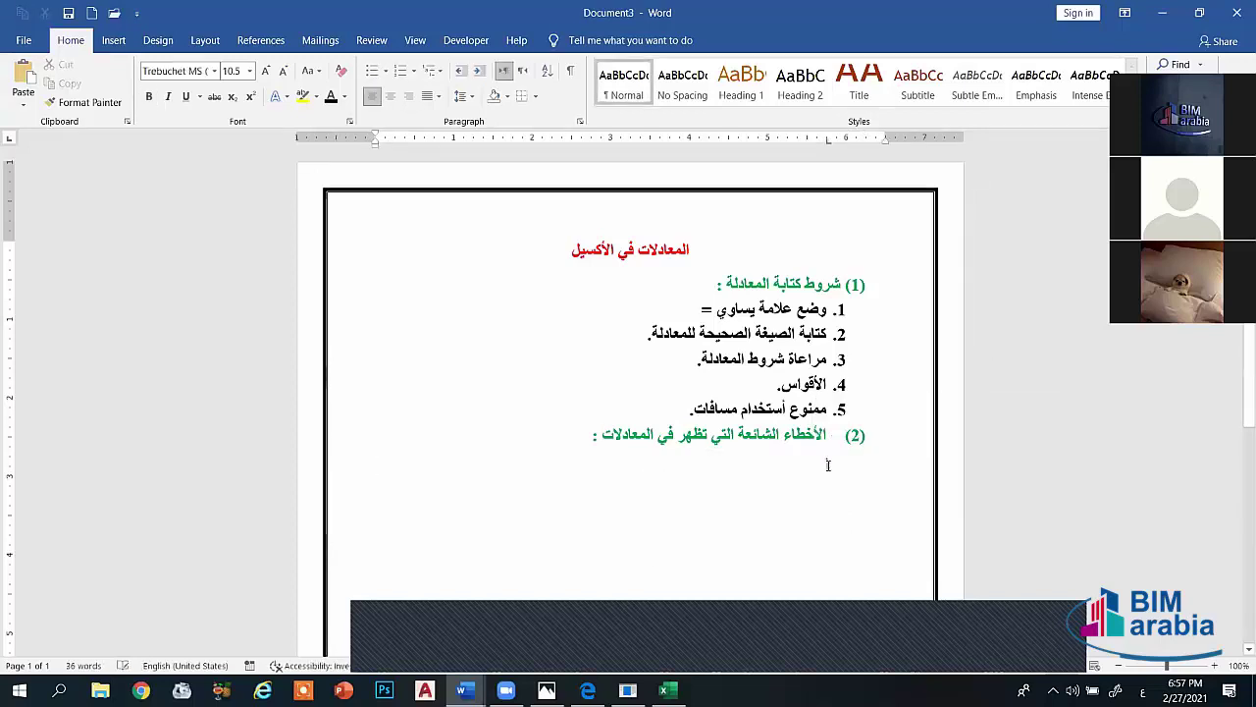
pyautogui.click(846, 468)
pyautogui.moveTo(684, 411); pyautogui.dragTo(805, 312)
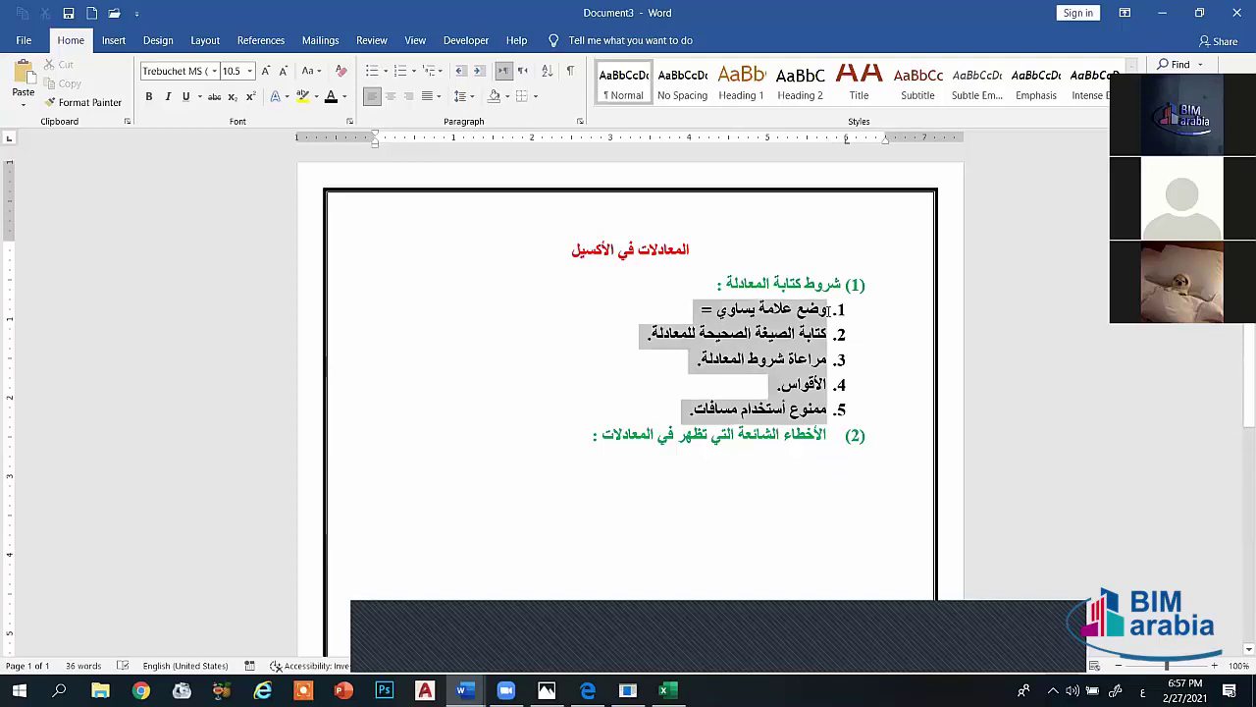
pyautogui.rightClick(804, 314)
pyautogui.click(830, 349)
pyautogui.click(836, 468)
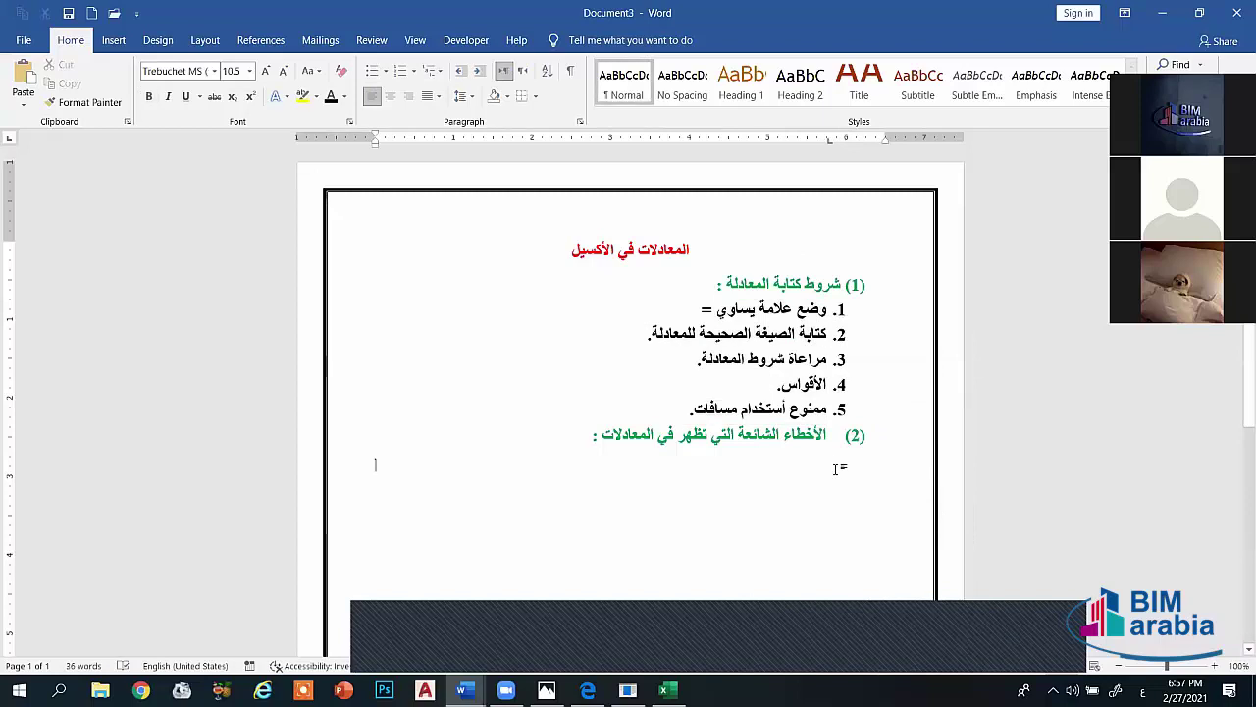
pyautogui.rightClick(836, 468)
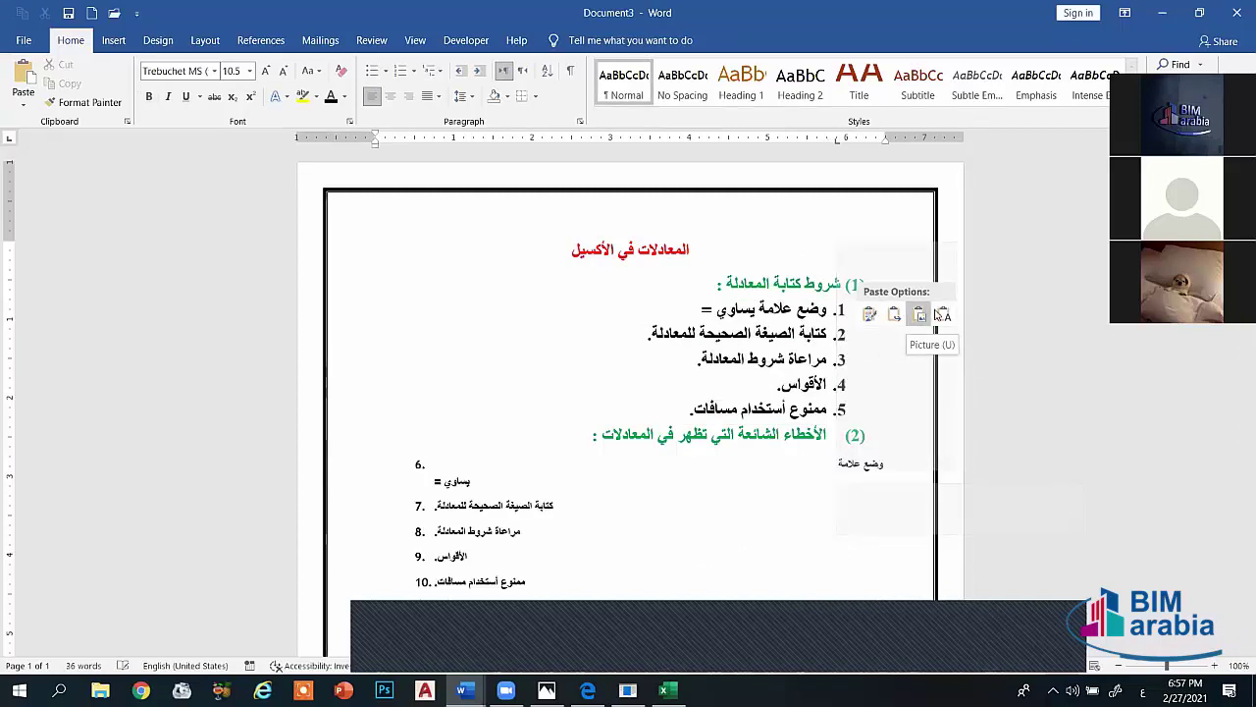
pyautogui.click(869, 314)
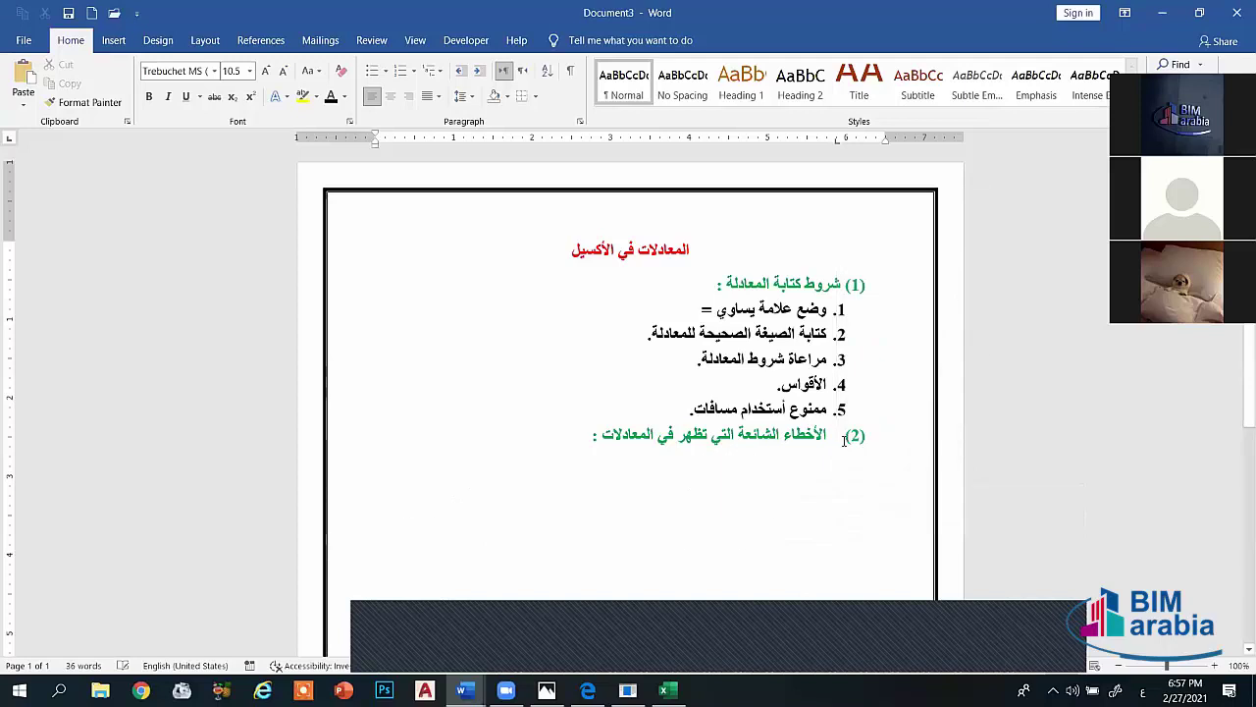
# - Keep only one pasted item and set its number to be followed by a space
pyautogui.moveTo(793, 533); pyautogui.dragTo(811, 469)
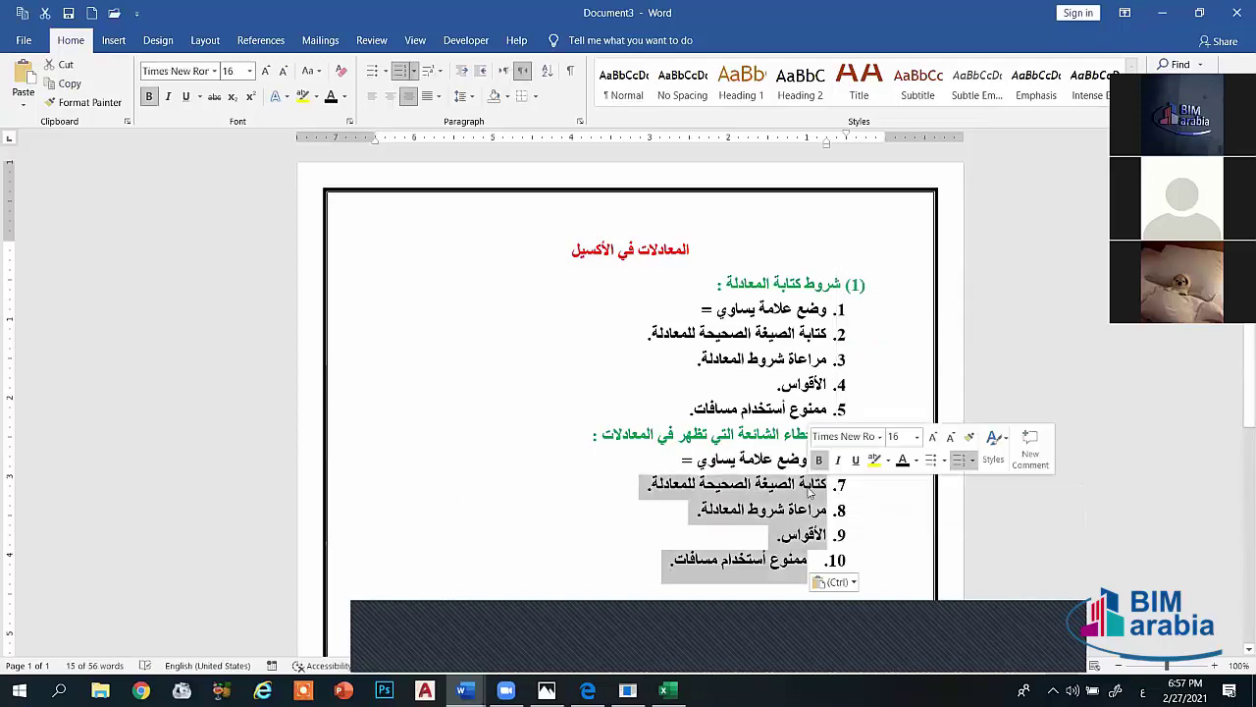
pyautogui.press('Delete')
pyautogui.rightClick(820, 463)
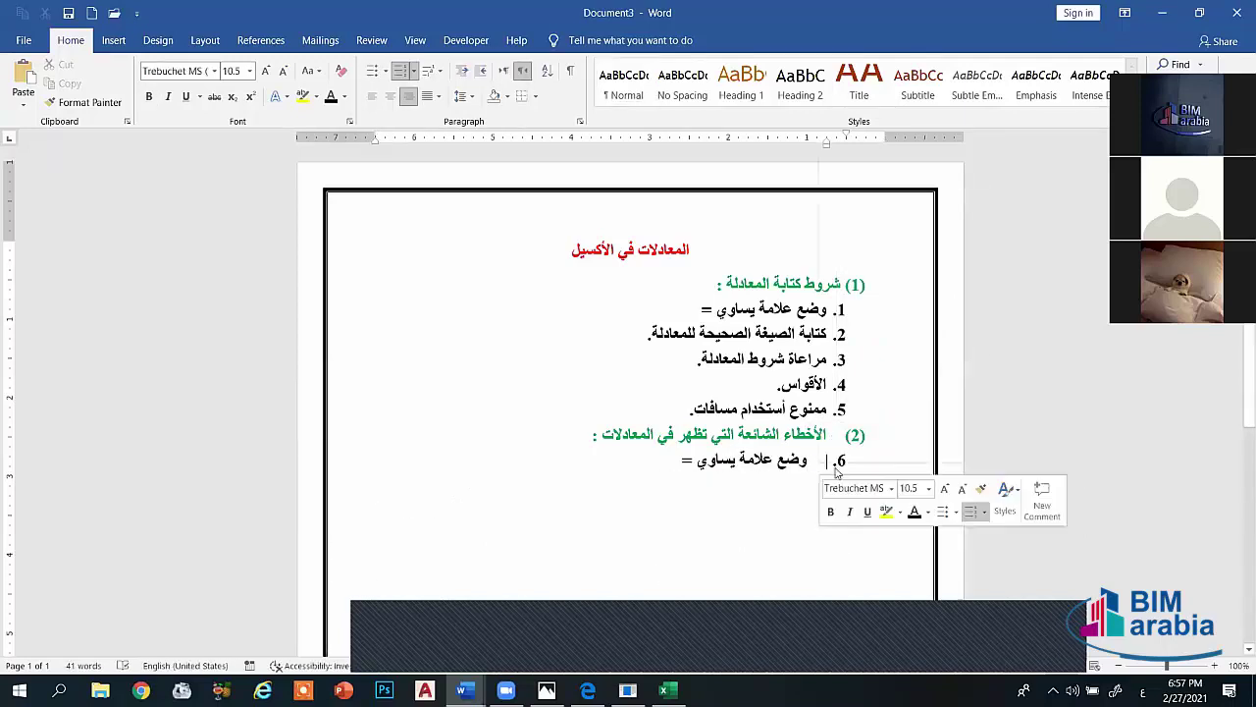
pyautogui.click(853, 249)
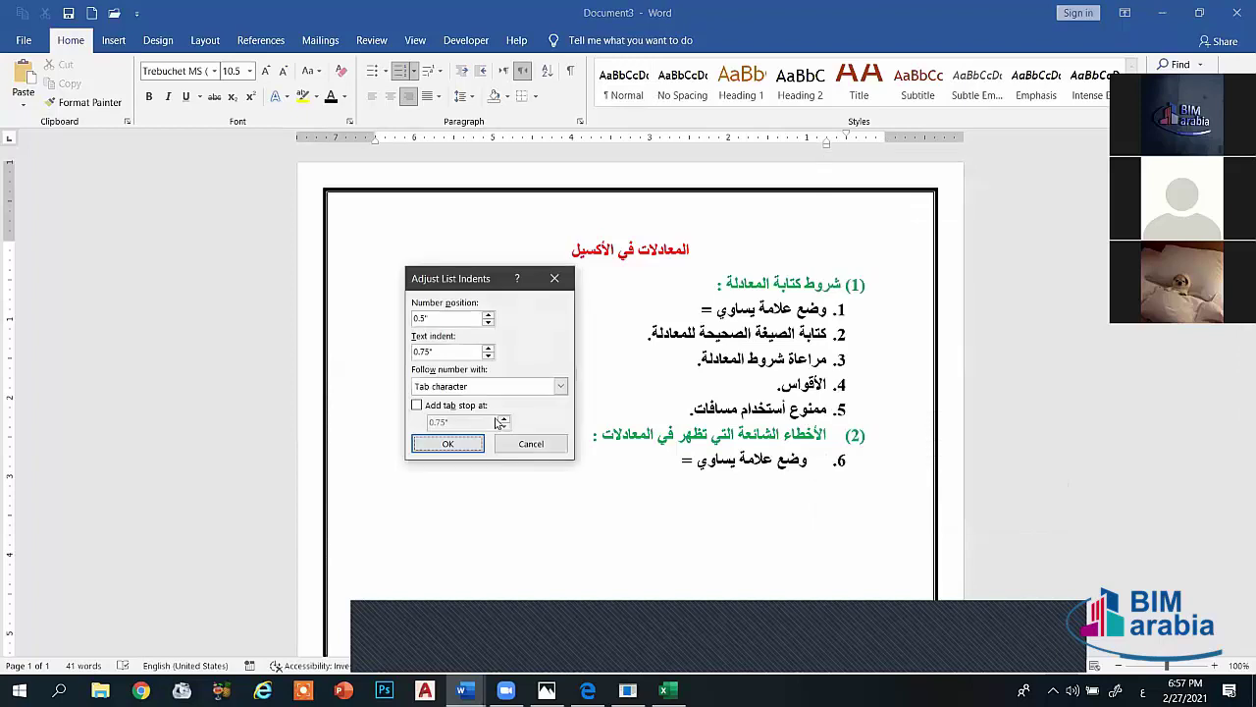
pyautogui.click(481, 386)
pyautogui.click(456, 411)
pyautogui.click(447, 442)
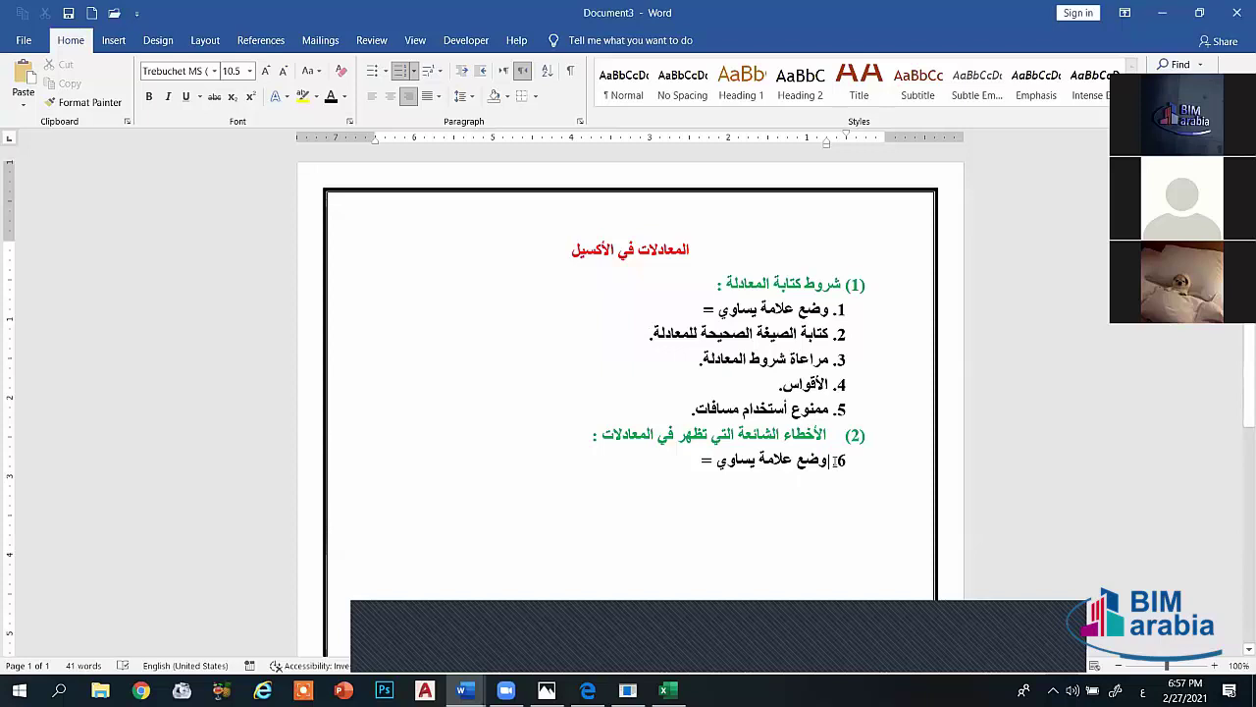
# - Restart the new list at number 1 and tighten the spacing after the number
pyautogui.press('BackSpace')
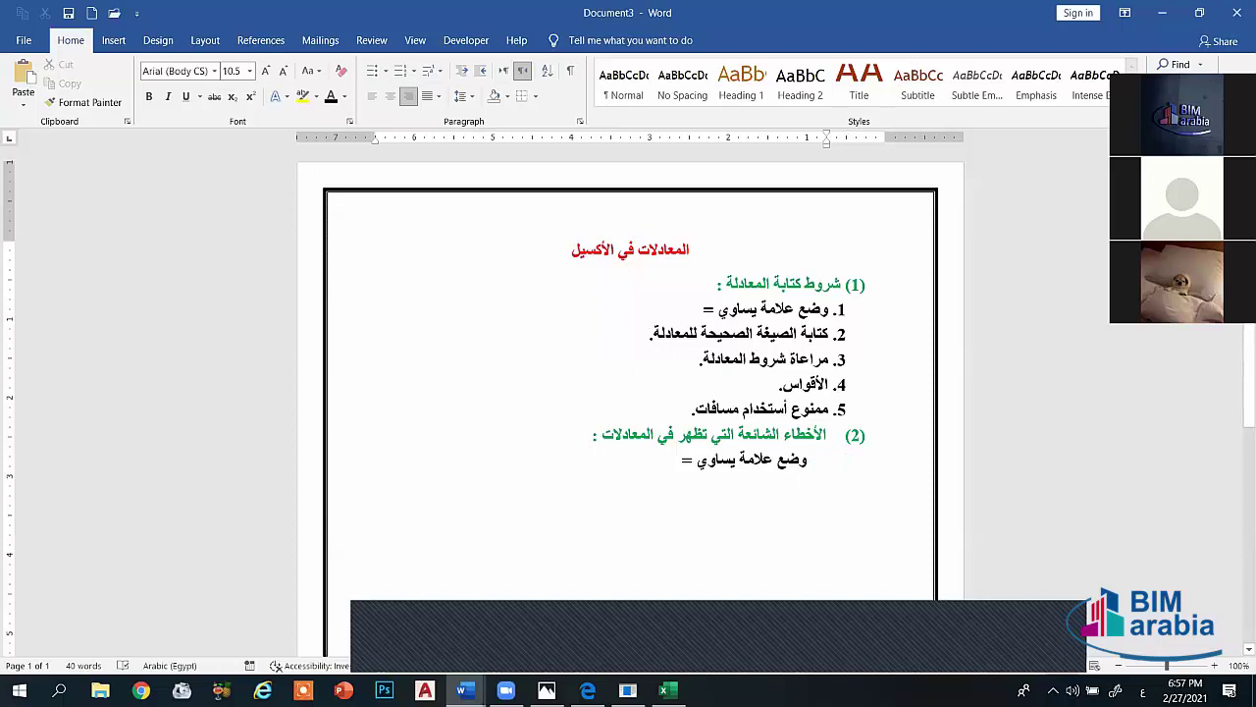
pyautogui.write('1.')
pyautogui.press('Tab')
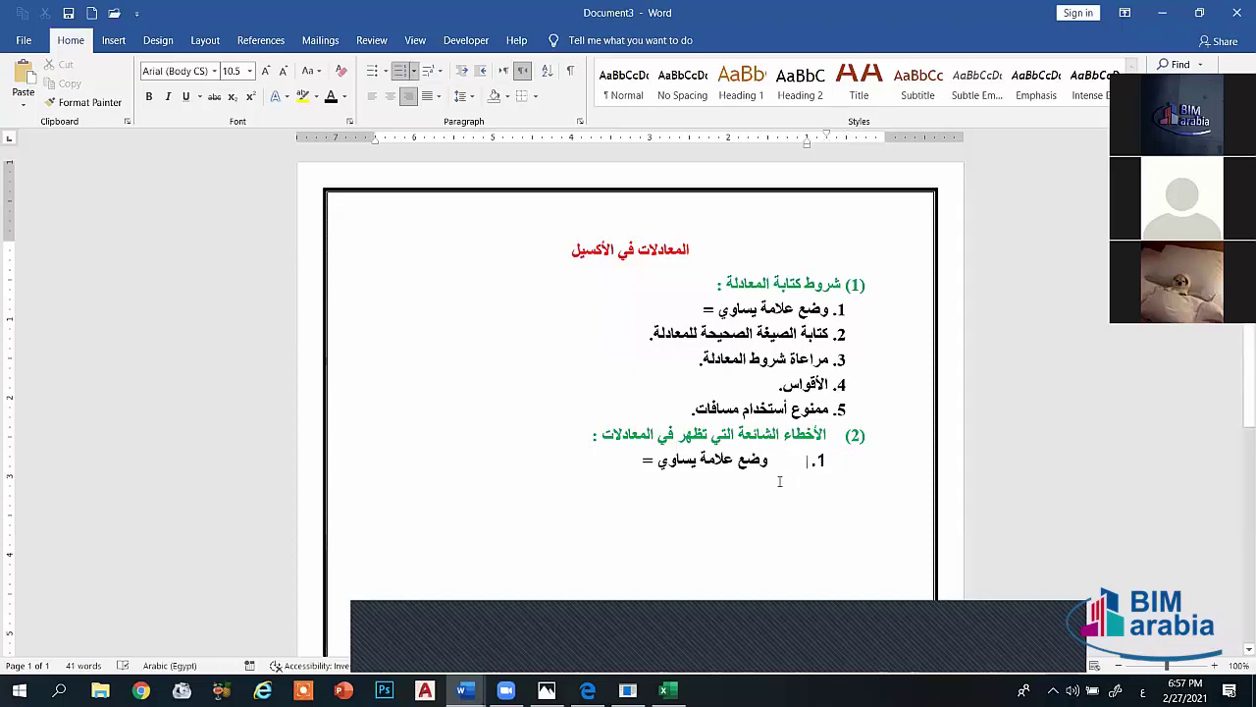
pyautogui.rightClick(791, 462)
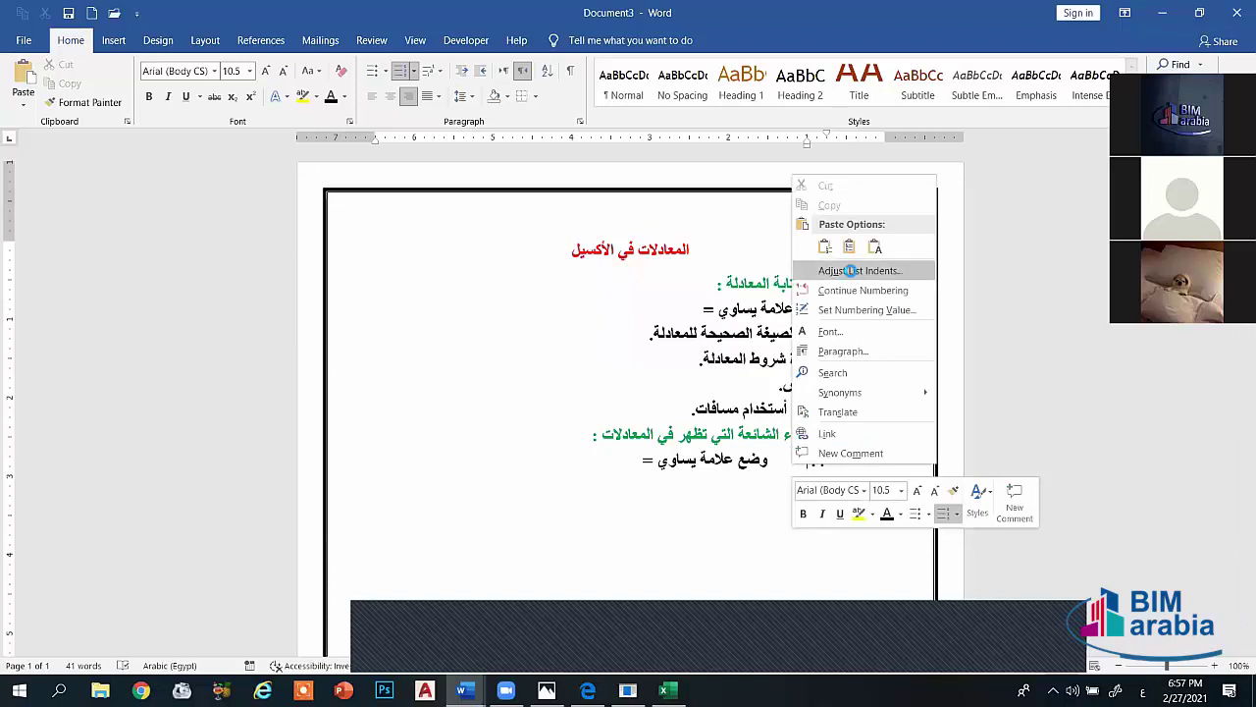
pyautogui.click(850, 272)
pyautogui.click(518, 389)
pyautogui.click(447, 443)
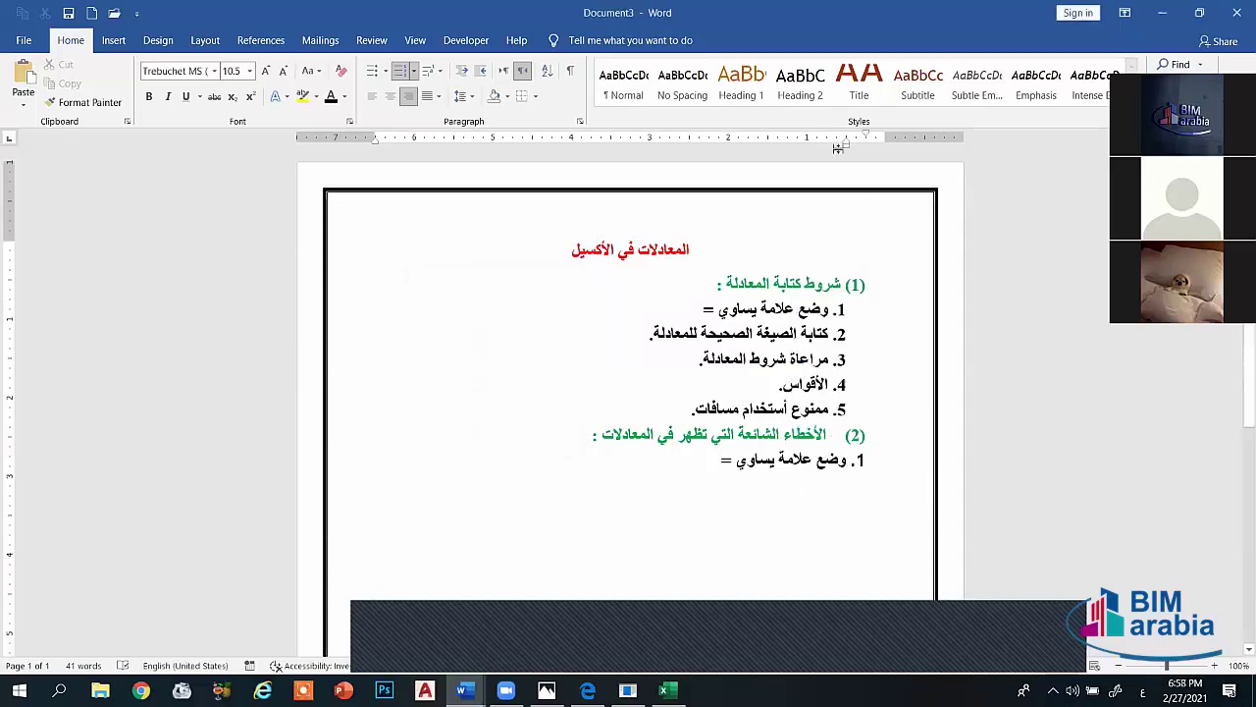
# - Align the new item 1 with the first list's indent and clear its copied text
pyautogui.moveTo(845, 146); pyautogui.dragTo(828, 149)
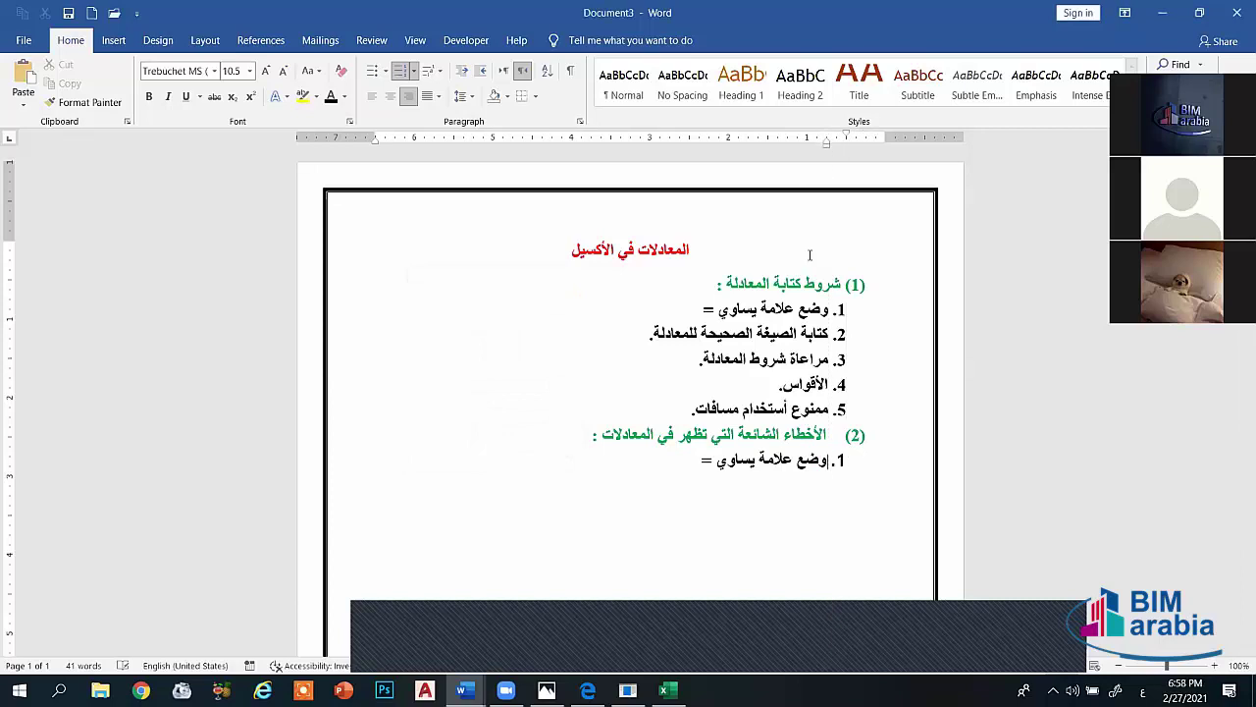
pyautogui.click(706, 460)
pyautogui.press('BackSpace')
pyautogui.press('BackSpace')
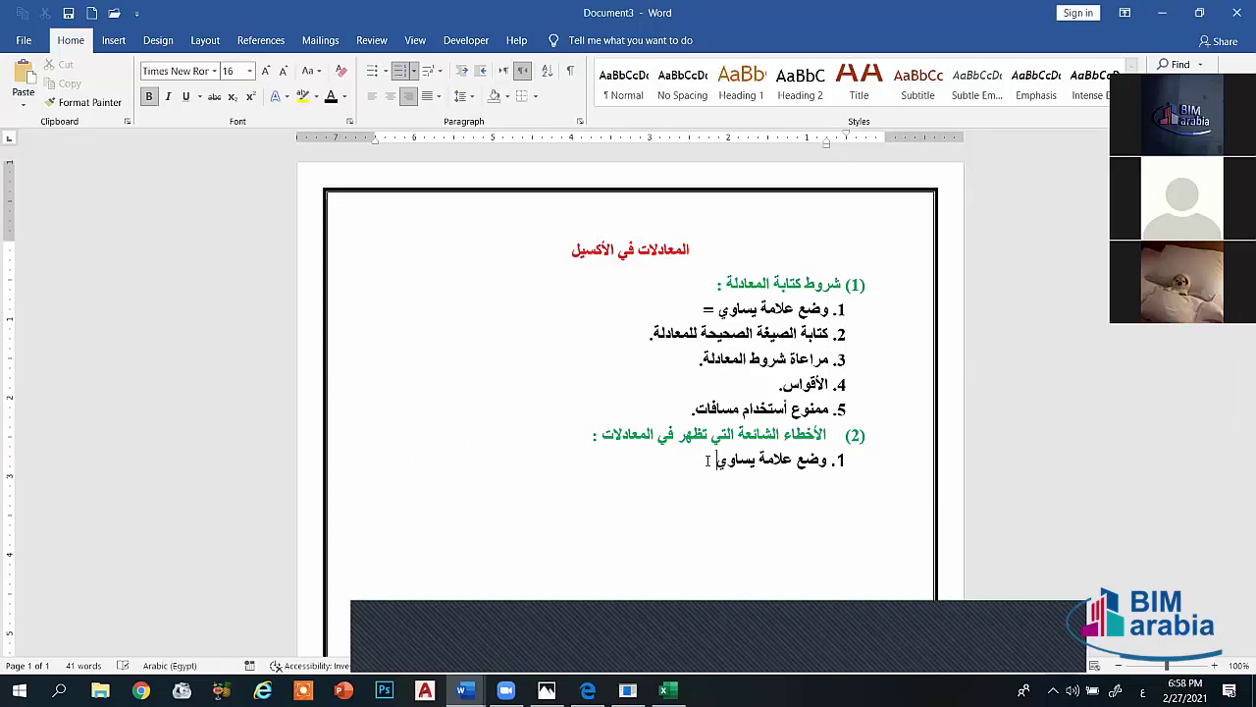
pyautogui.press('BackSpace')
pyautogui.press('BackSpace')
pyautogui.press('BackSpace')
pyautogui.press('BackSpace')
pyautogui.press('BackSpace')
pyautogui.press('BackSpace')
pyautogui.press('BackSpace')
pyautogui.press('BackSpace')
pyautogui.press('BackSpace')
pyautogui.press('BackSpace')
pyautogui.press('BackSpace')
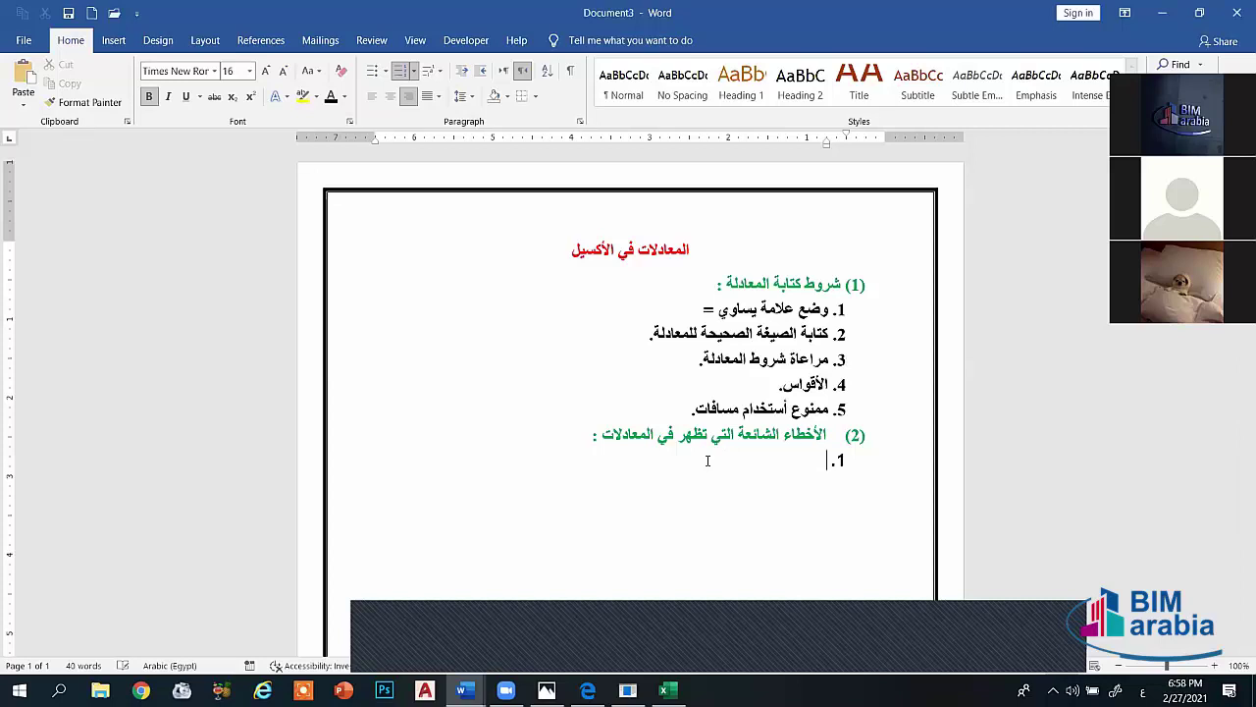
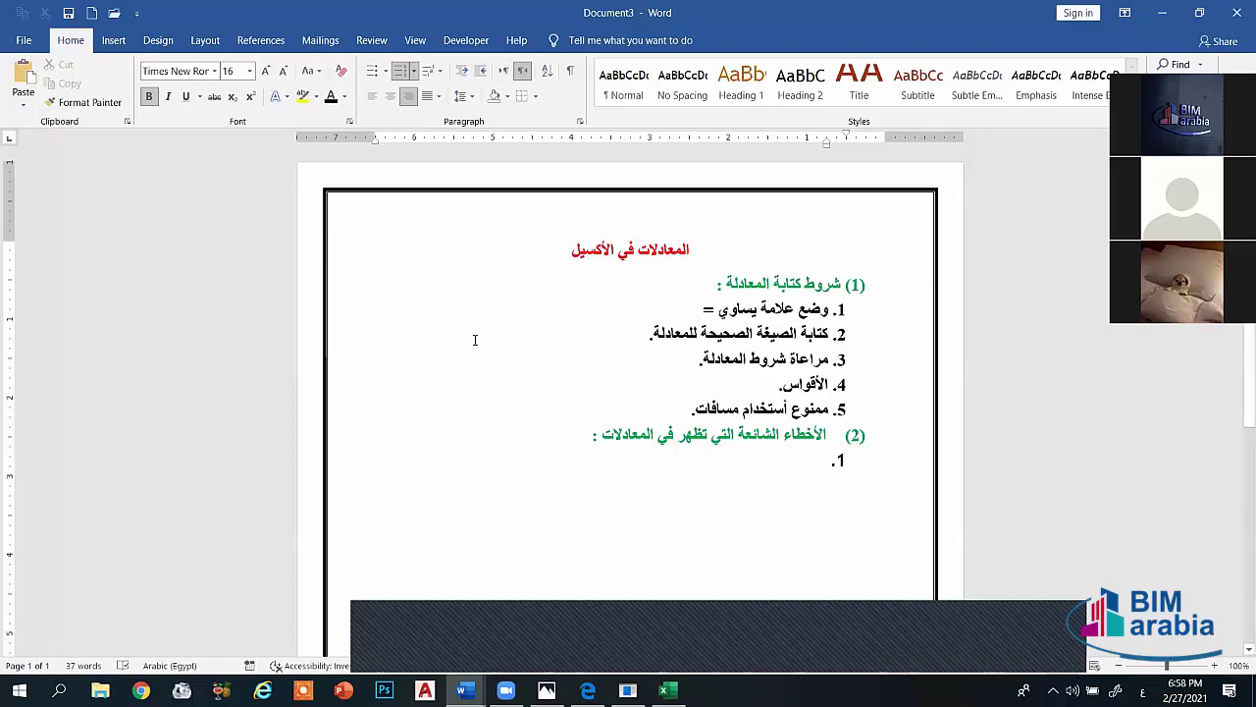
# - Enter 'DIV/0' as item 1, followed by 'معناه انه تم قسم المعادلة علي صفر.'
pyautogui.write('ب')
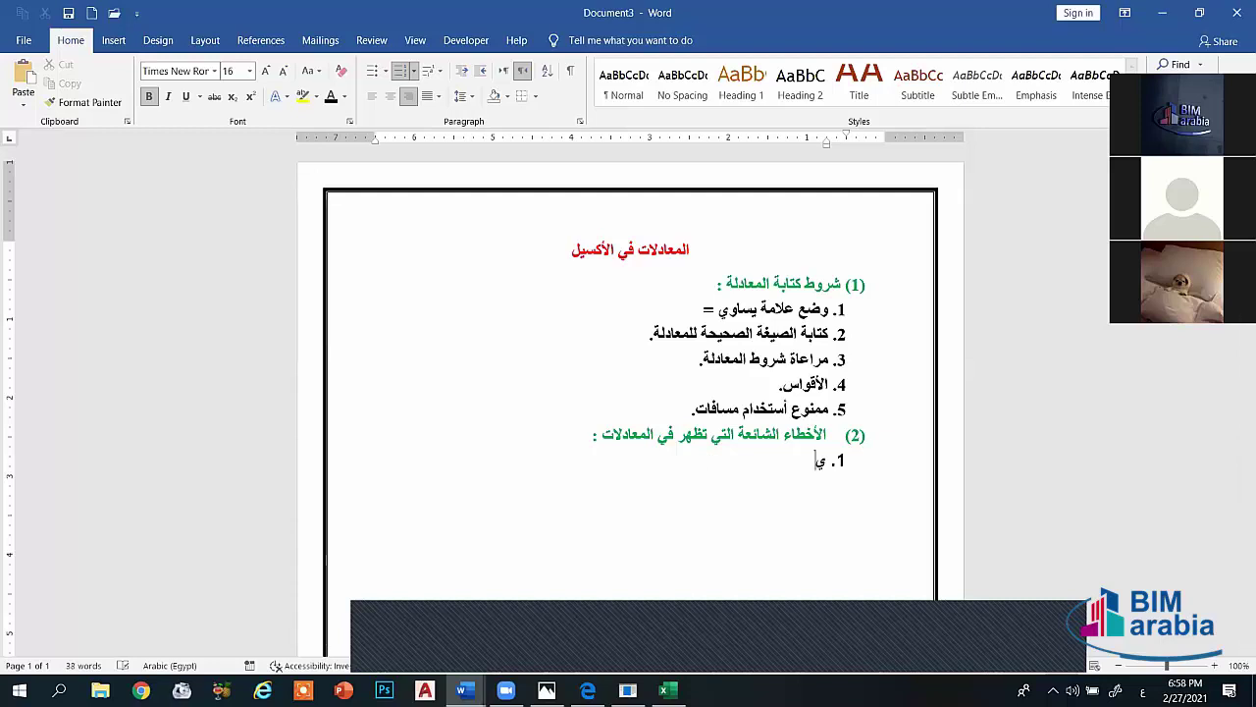
pyautogui.press('BackSpace')
pyautogui.hotkey('alt', 'shift')
pyautogui.write('DI')
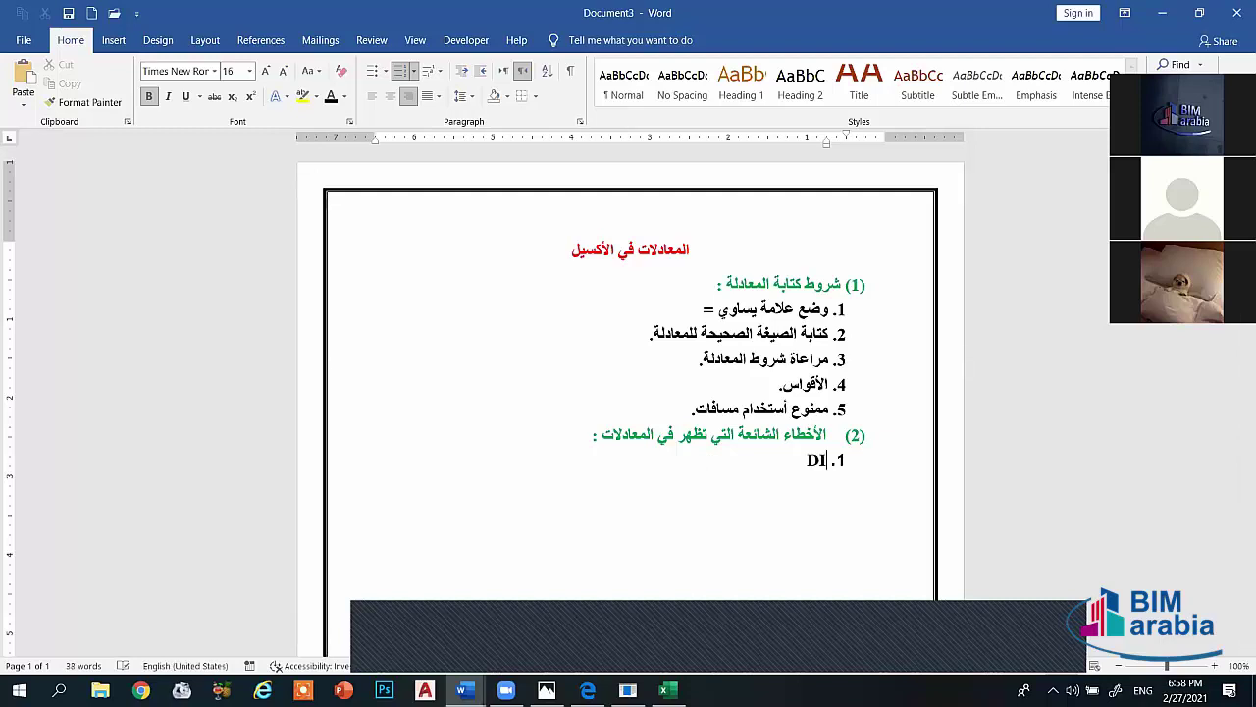
pyautogui.write('V/0')
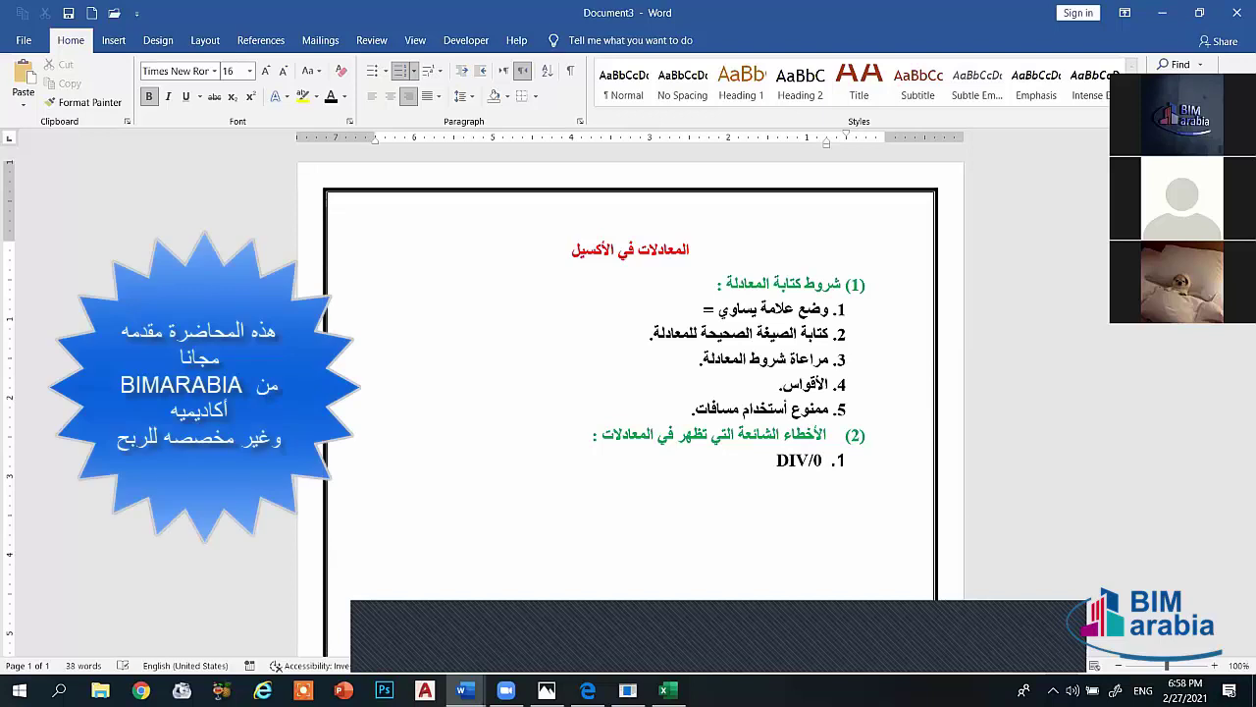
pyautogui.press('BackSpace')
pyautogui.hotkey('alt', 'shift')
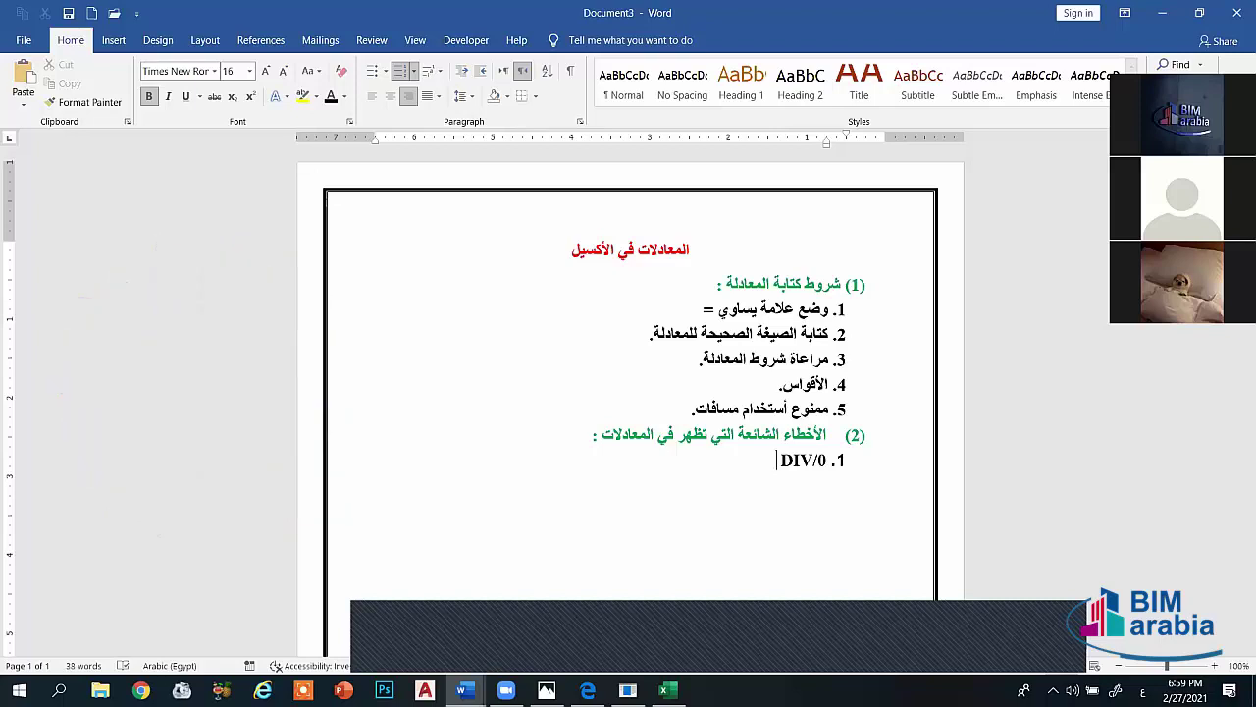
pyautogui.write('مع')
pyautogui.write('ناه انه')
pyautogui.write(' تم قسم')
pyautogui.write(' المعادل')
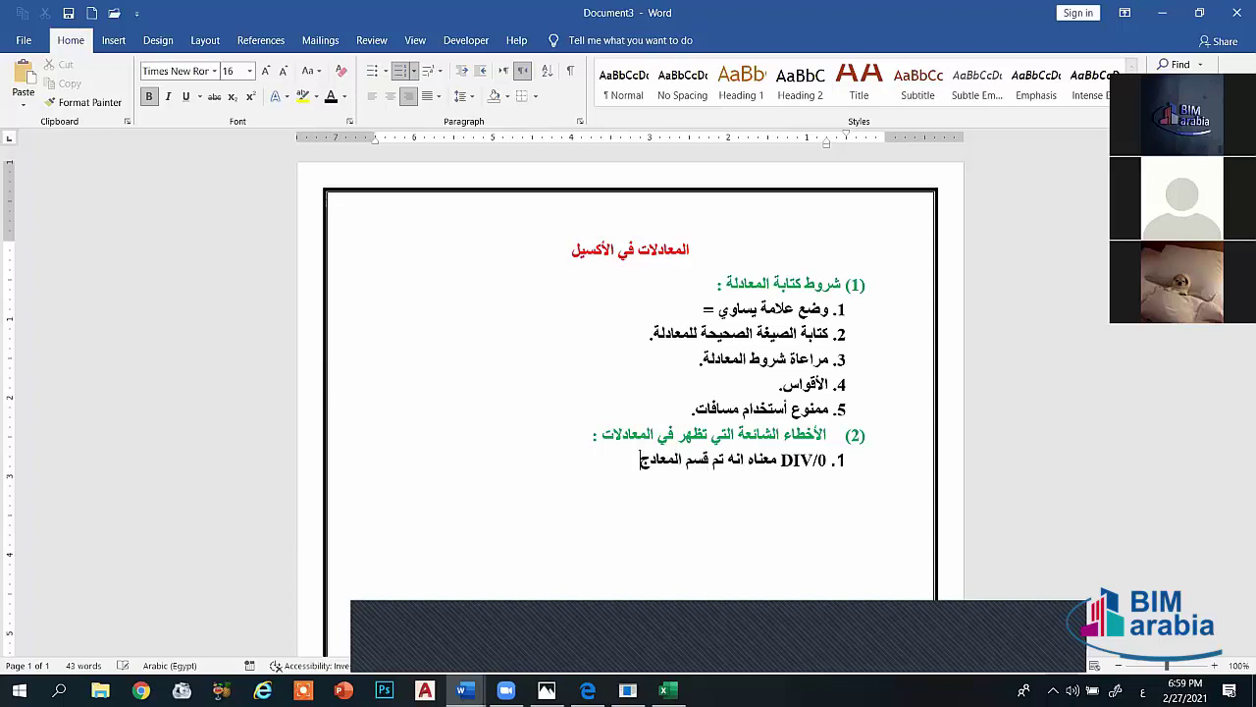
pyautogui.write('ة ع')
pyautogui.write('لي صف')
pyautogui.write('ر.')
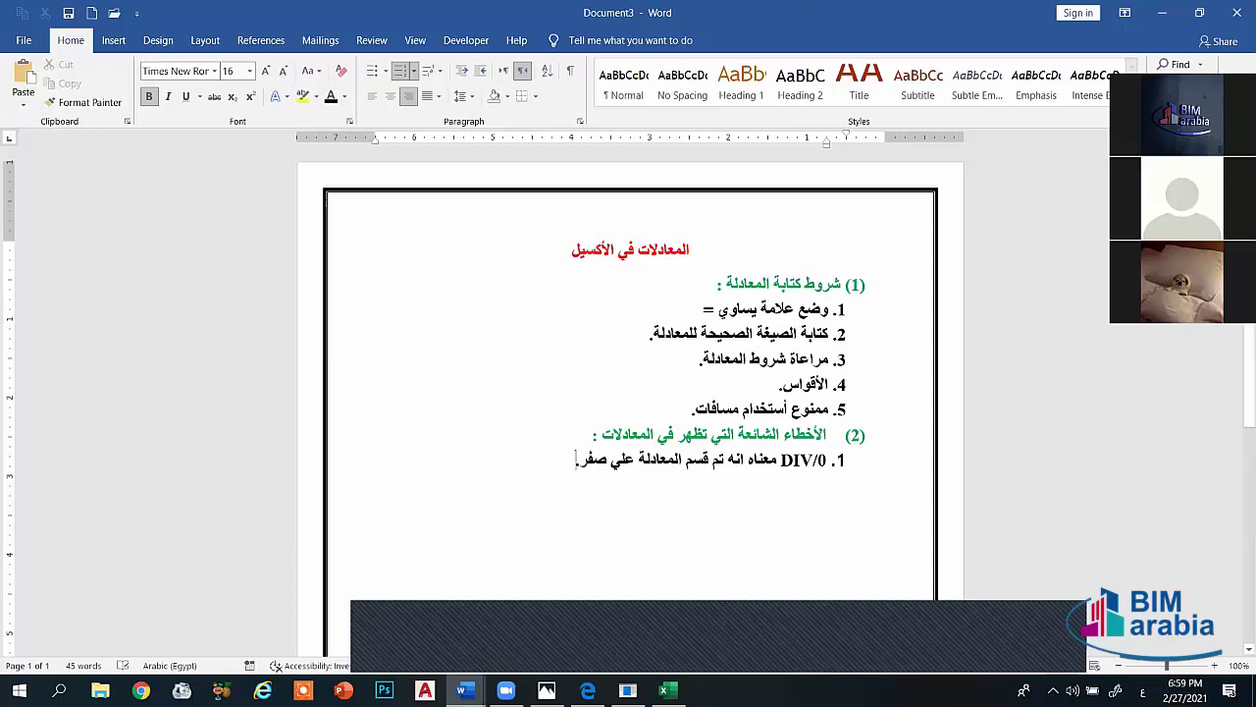
# - In Excel, enter 8/0 in cell D15 as a test entry
pyautogui.hotkey('alt', 'Tab')
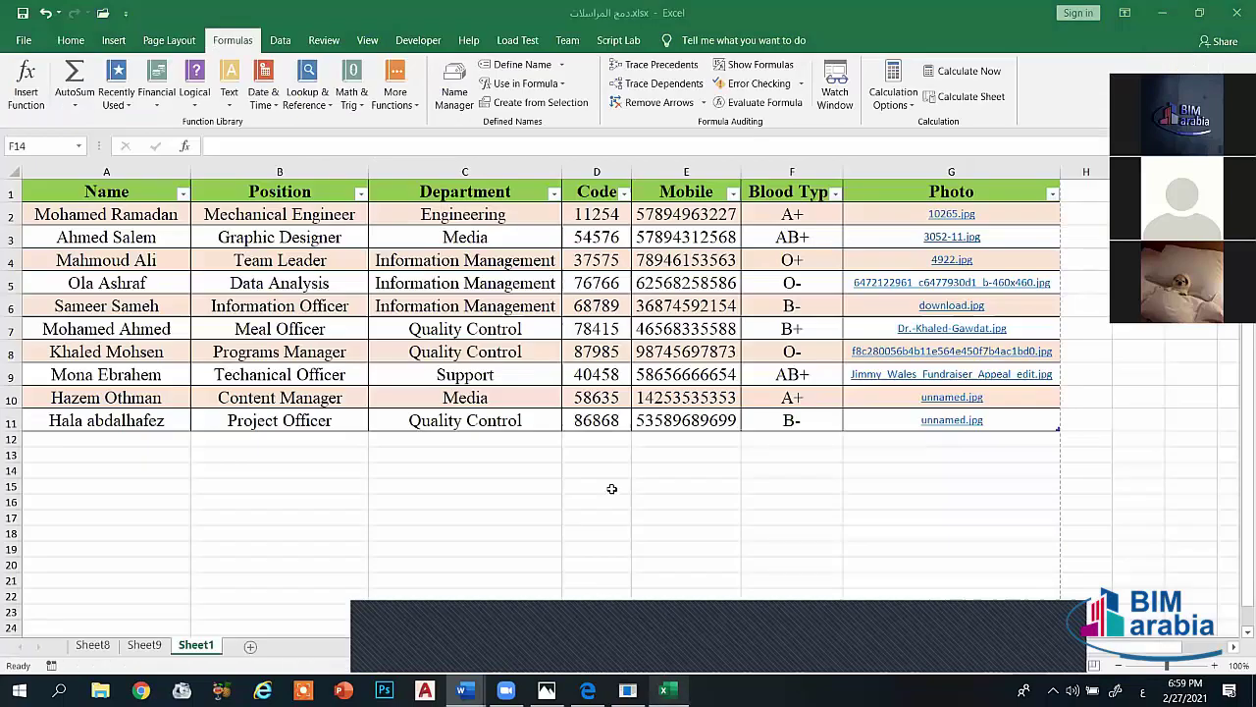
pyautogui.click(609, 488)
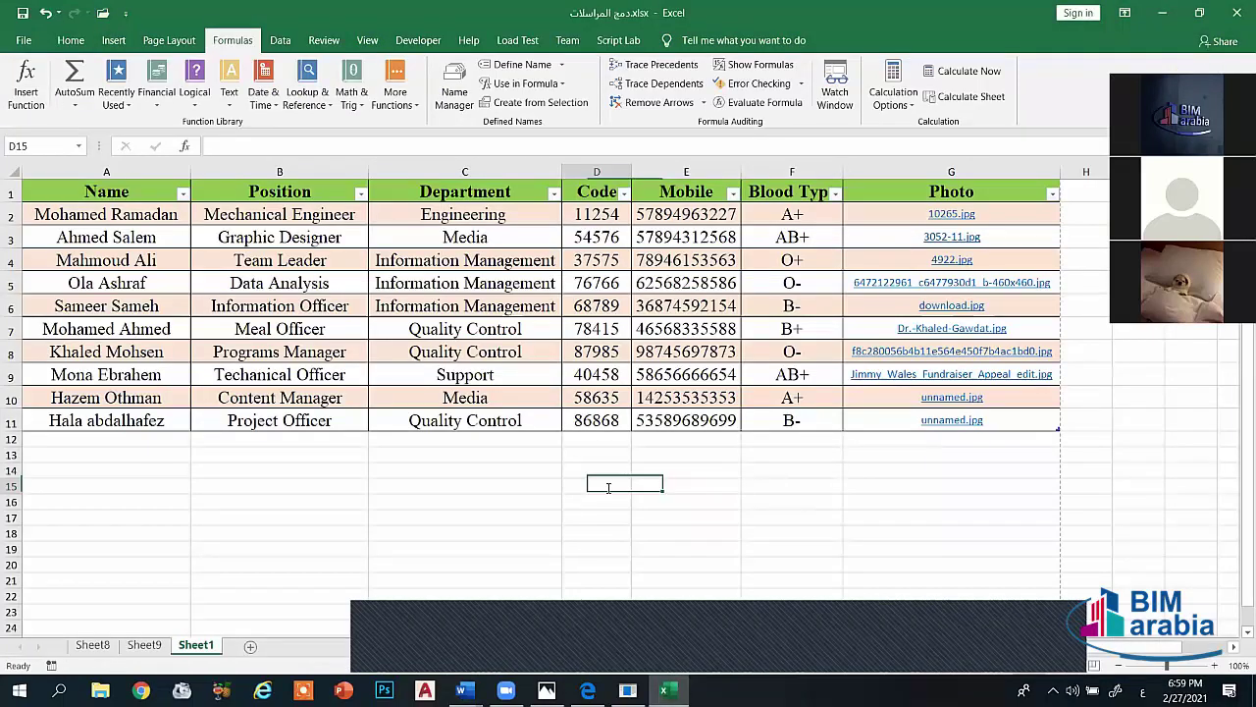
pyautogui.write('8/0')
pyautogui.press('Return')
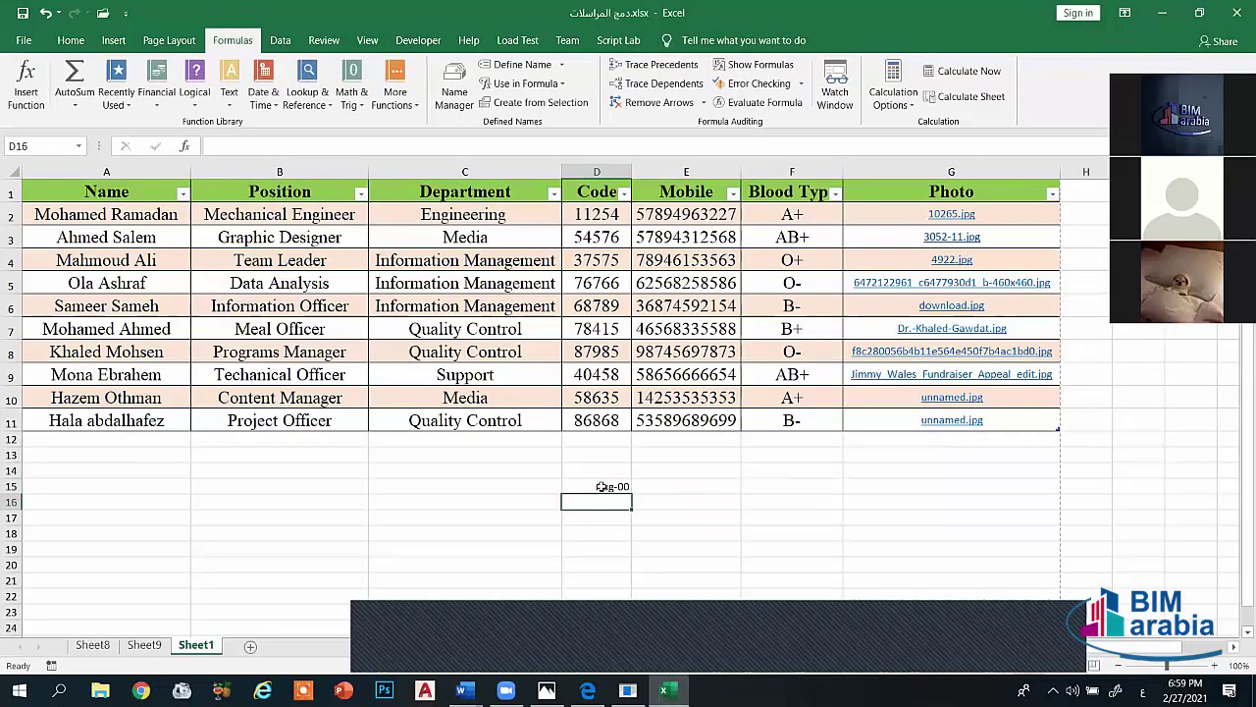
pyautogui.click(628, 489)
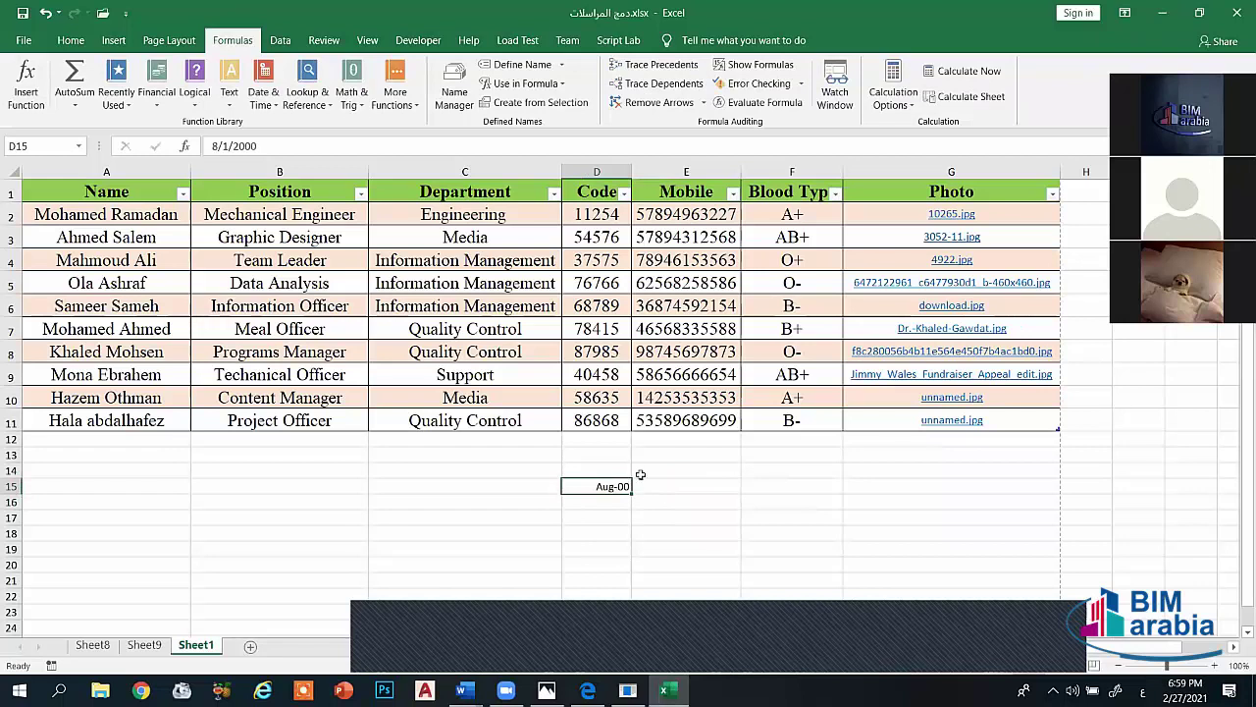
# - Enter the formula =7/0 in cell C16 so it shows the #DIV/0! error
pyautogui.click(506, 502)
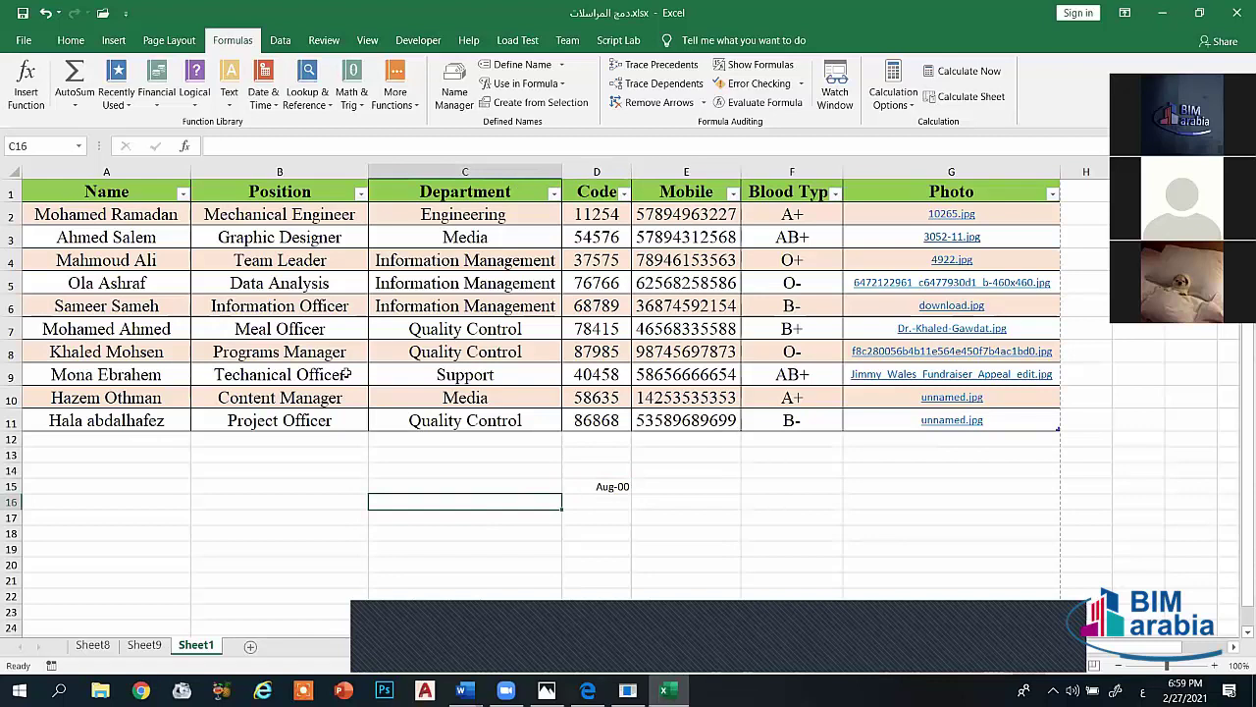
pyautogui.write('=')
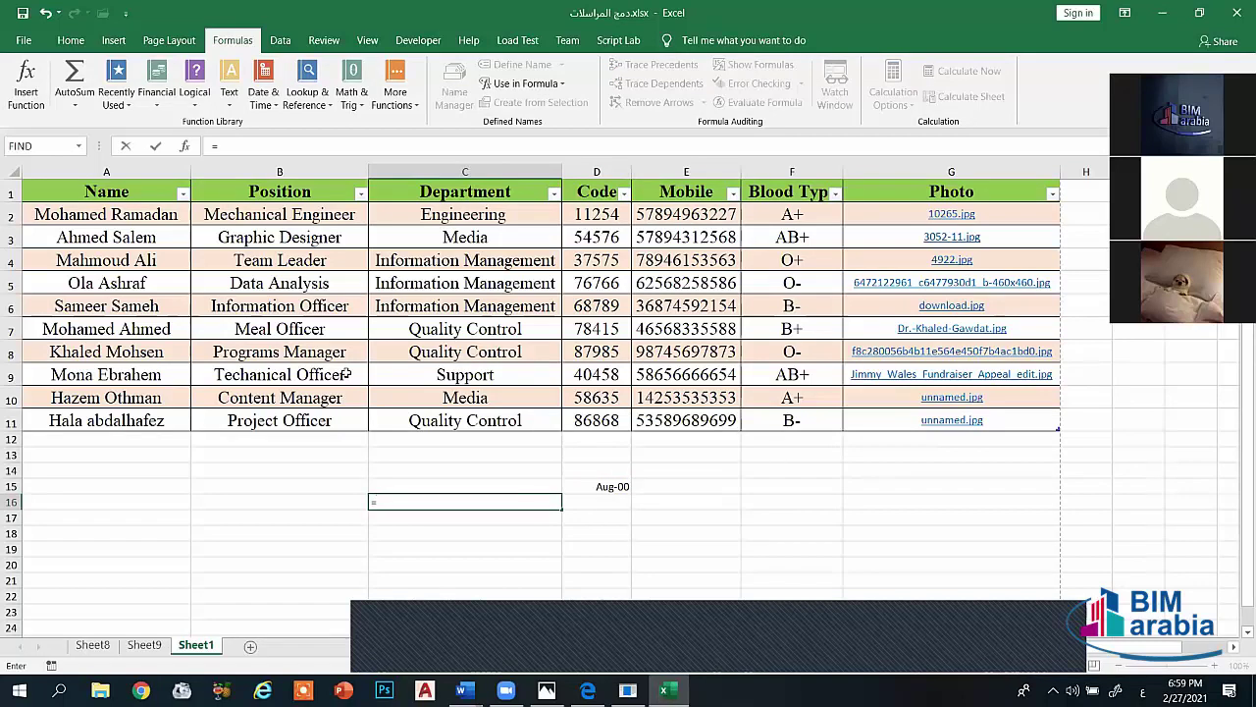
pyautogui.write('7/0')
pyautogui.press('Return')
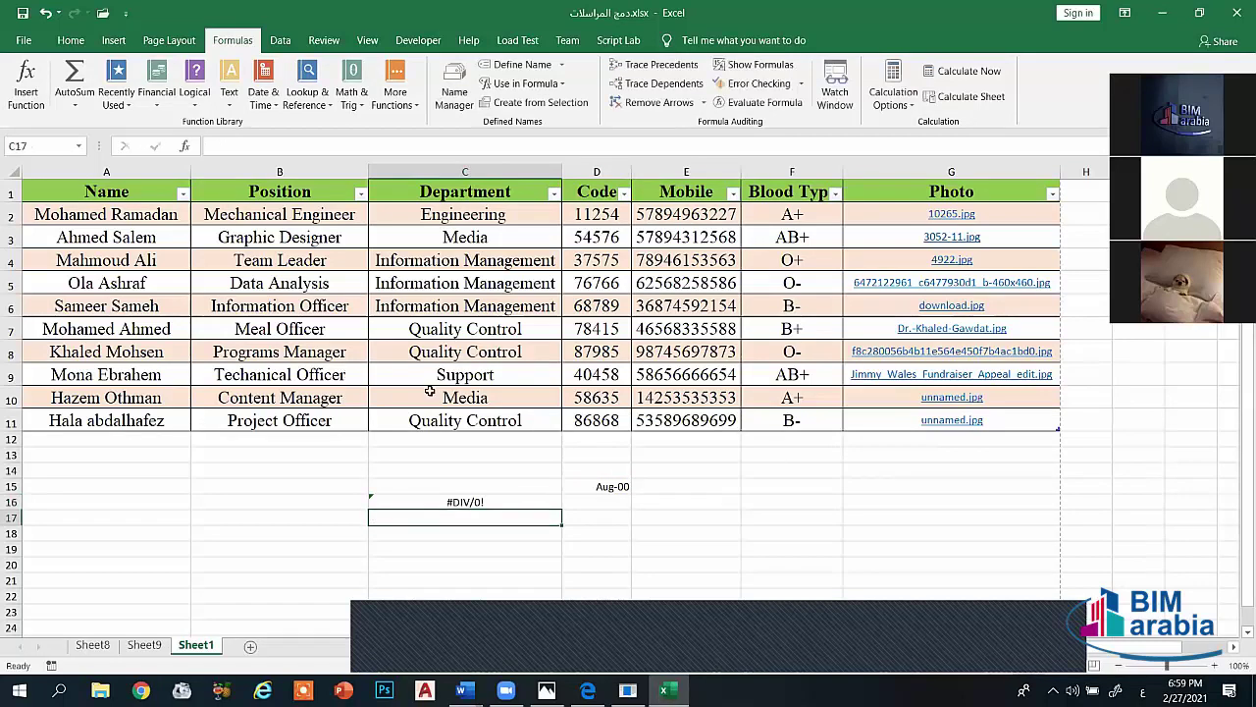
pyautogui.click(474, 501)
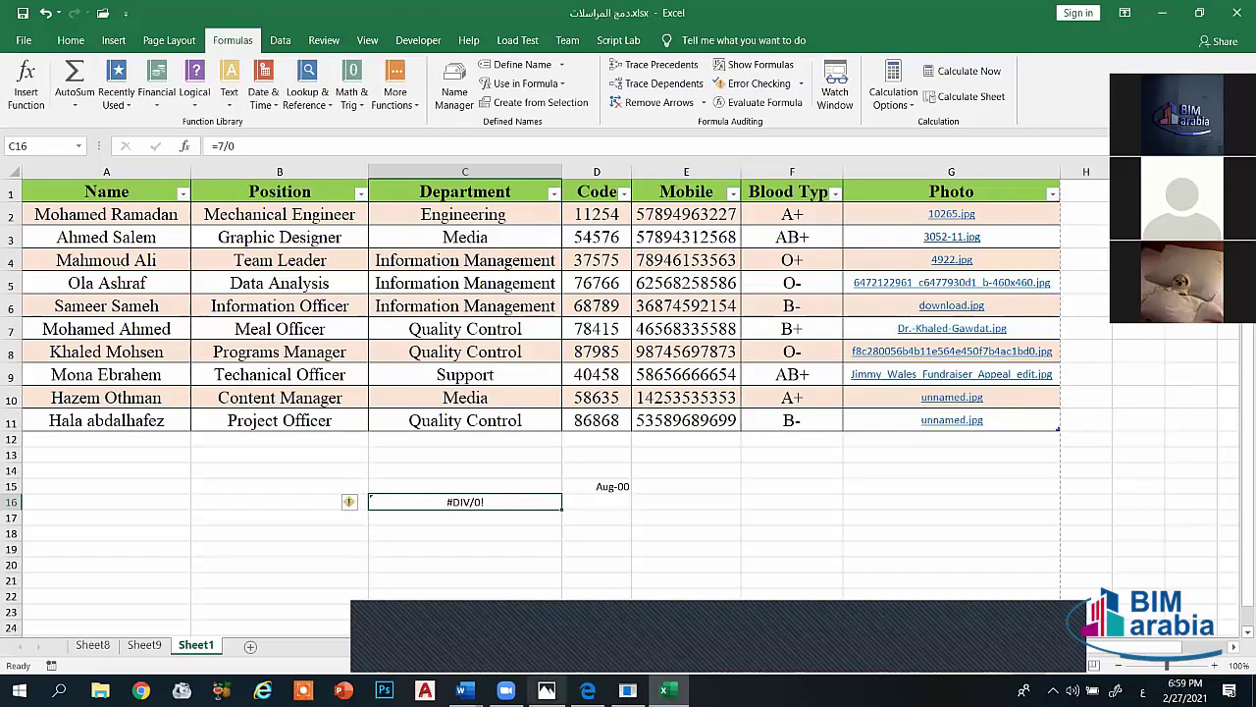
pyautogui.click(462, 690)
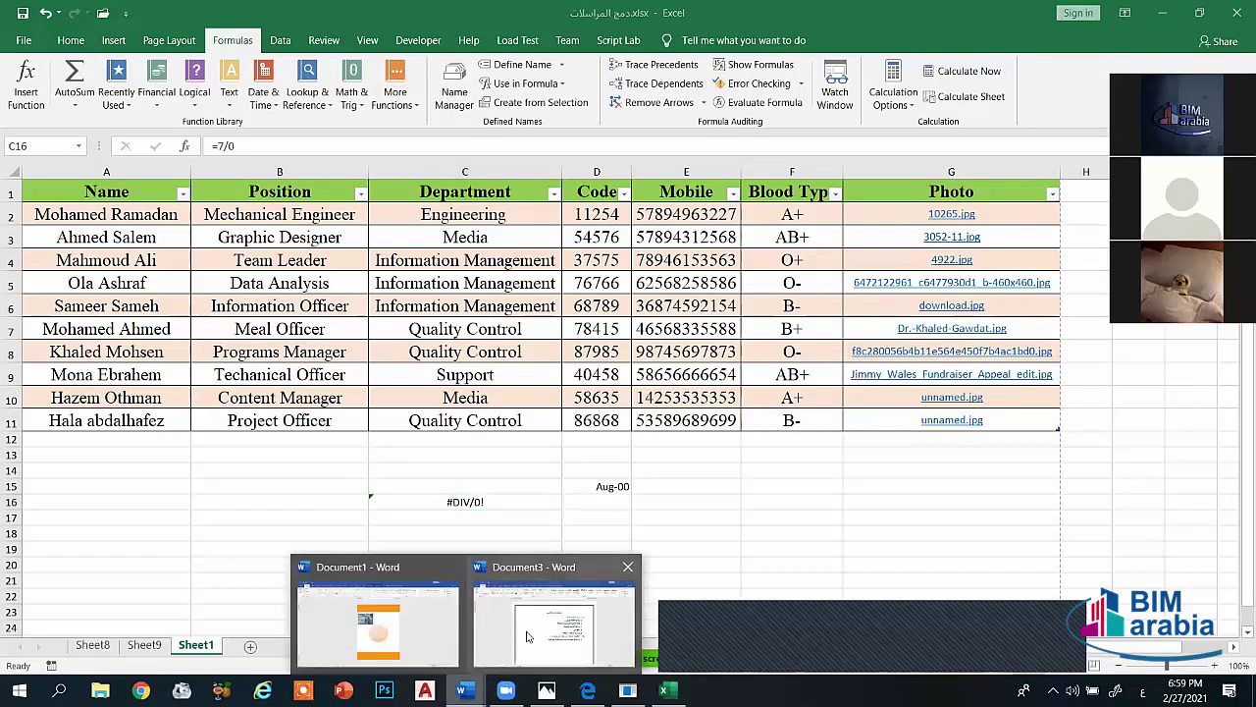
# - In Word, try starting a second error item with #Name, then delete the garbled attempt
pyautogui.click(526, 636)
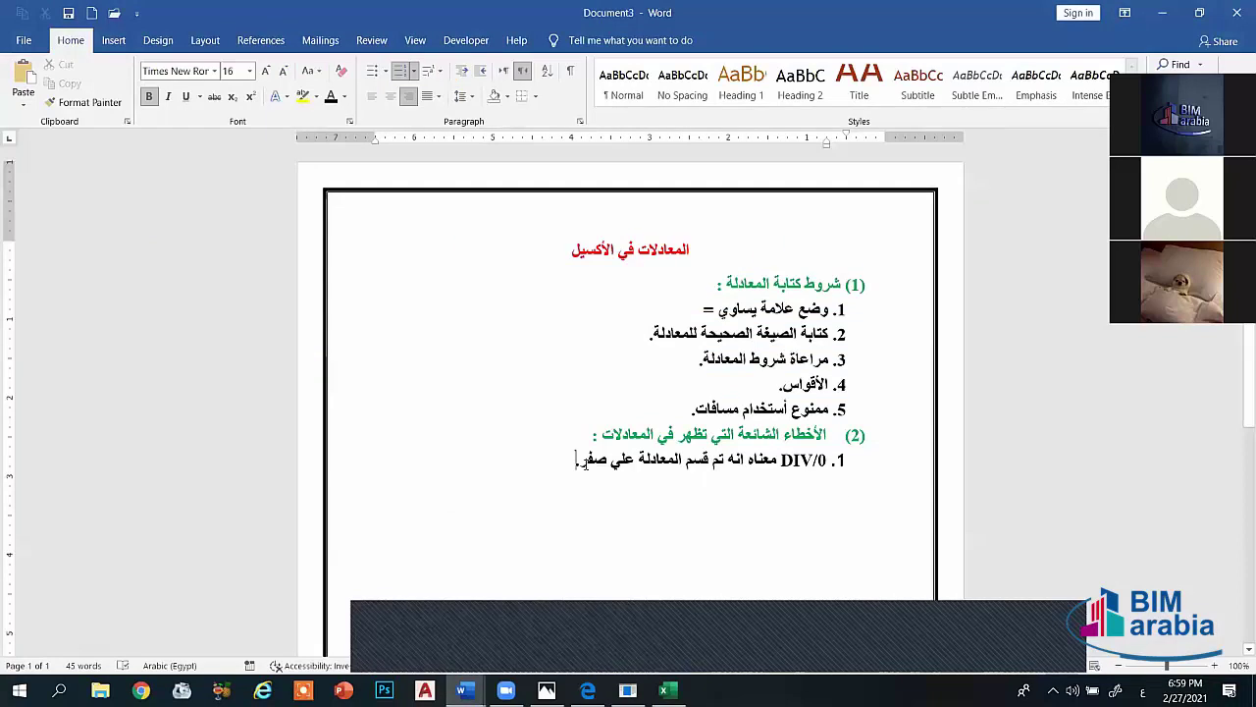
pyautogui.press('Return')
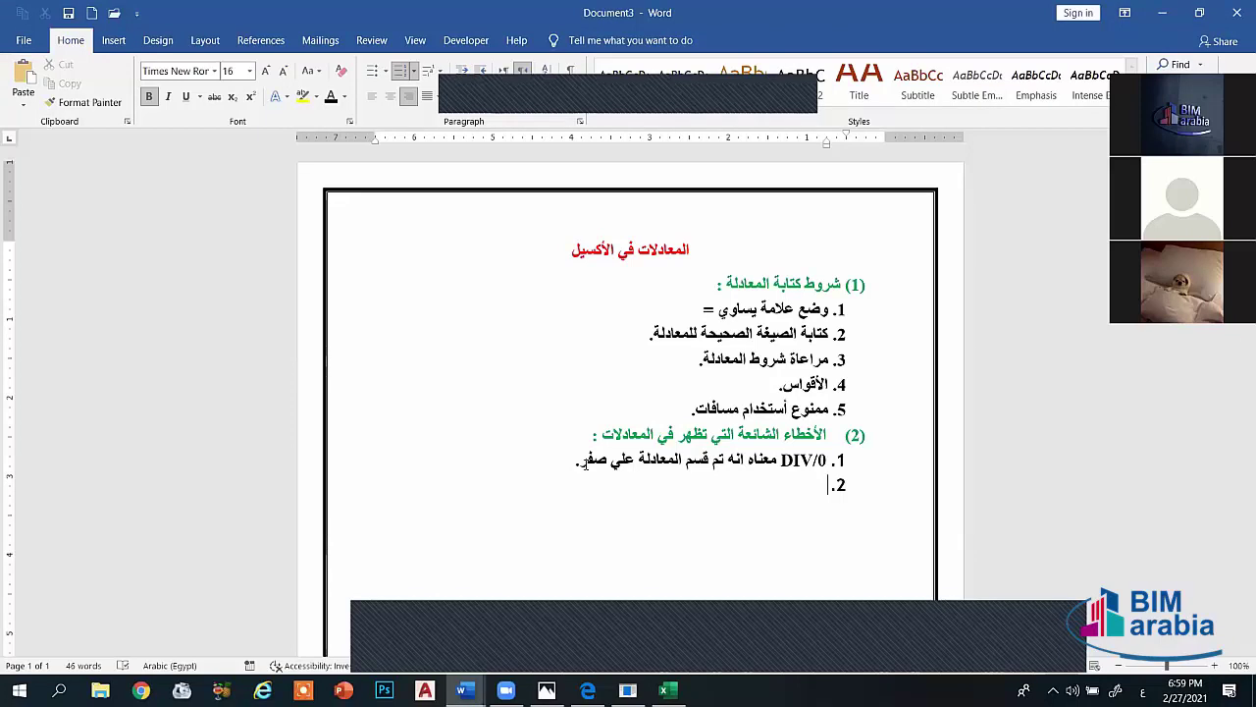
pyautogui.write('#')
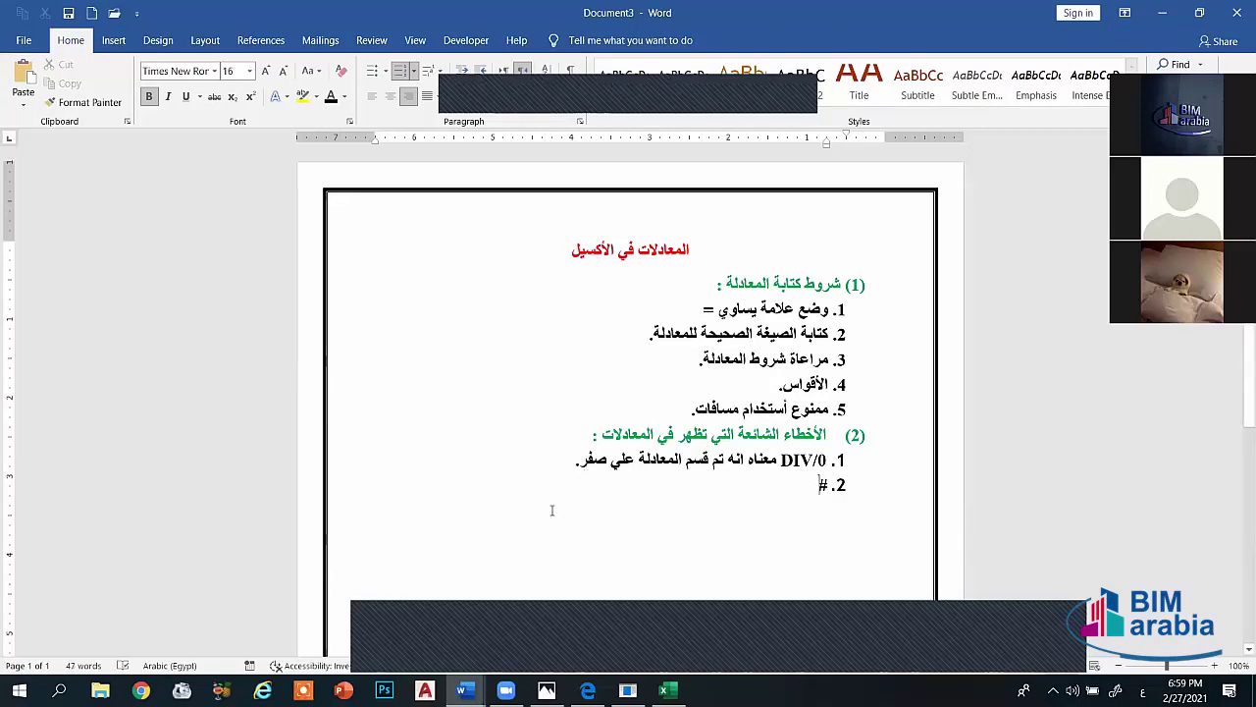
pyautogui.write('ى')
pyautogui.press('BackSpace')
pyautogui.hotkey('alt', 'shift')
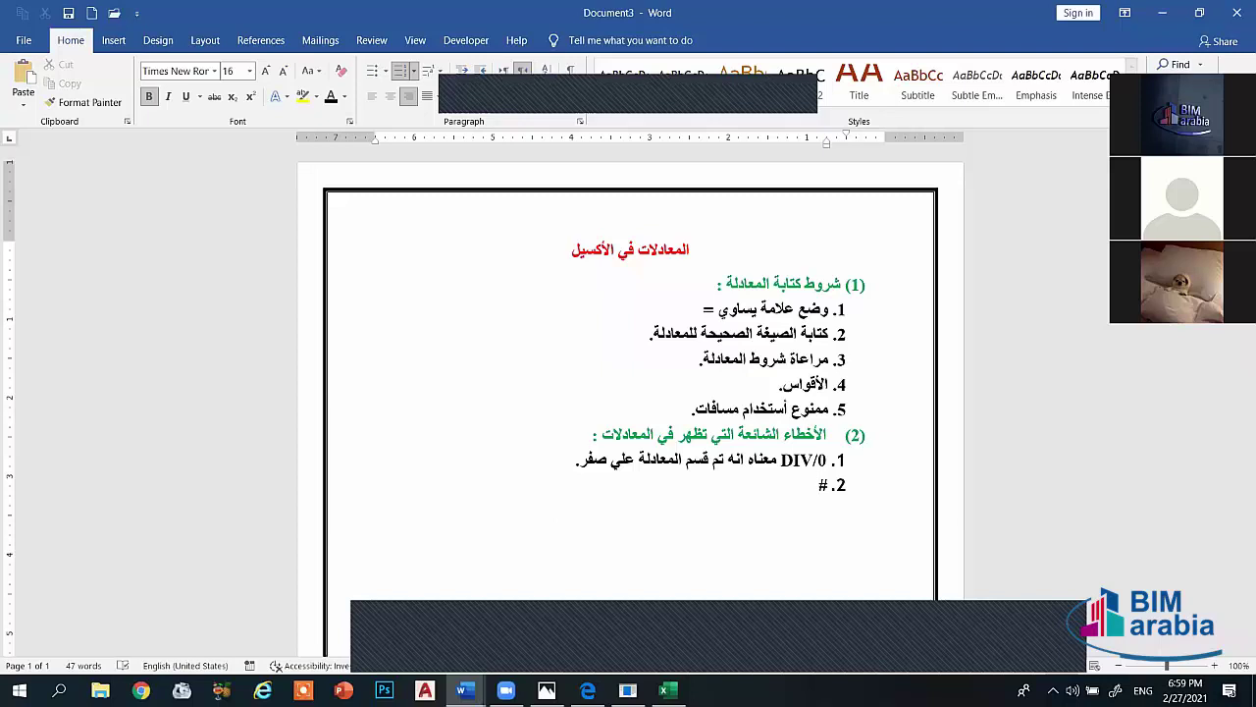
pyautogui.write('Nam')
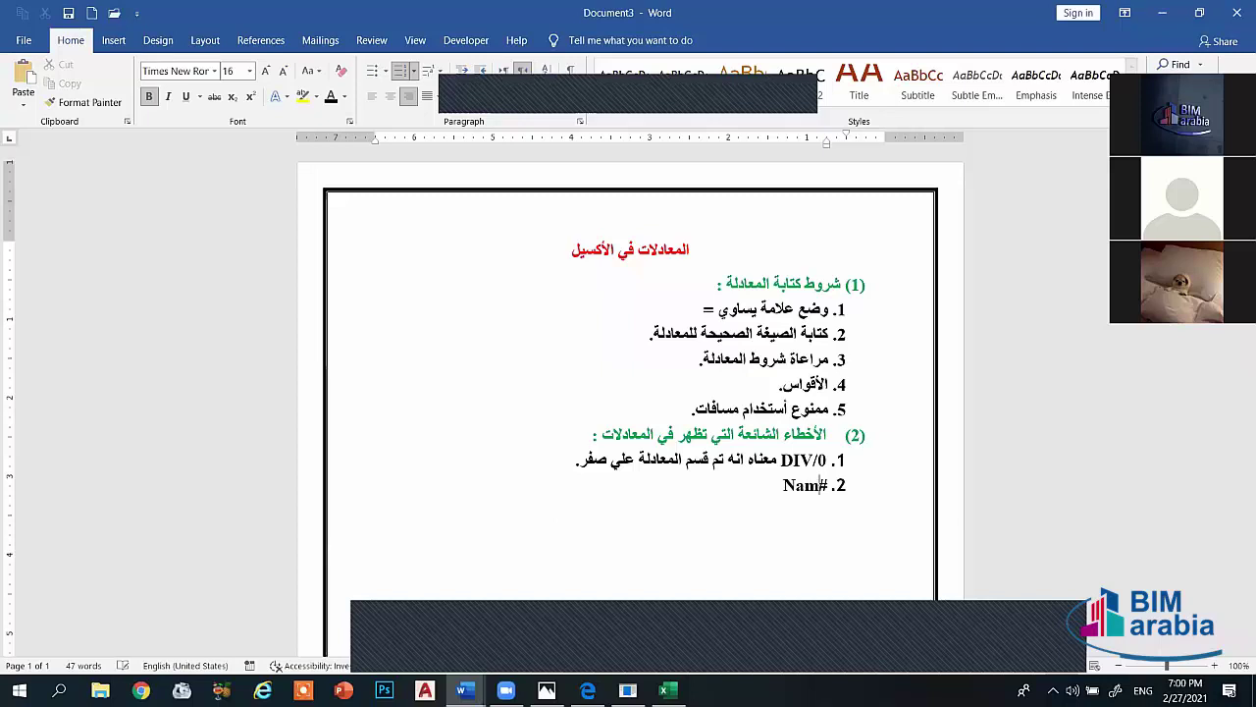
pyautogui.write('e')
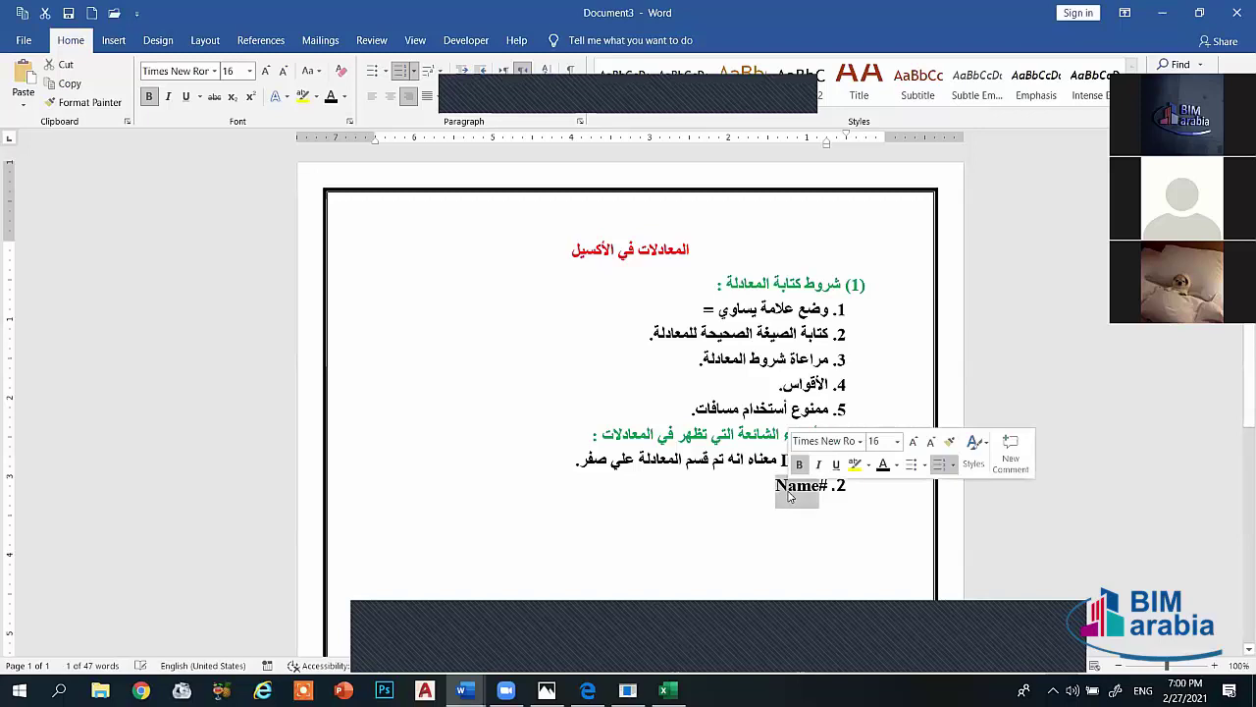
pyautogui.moveTo(783, 483); pyautogui.dragTo(825, 490)
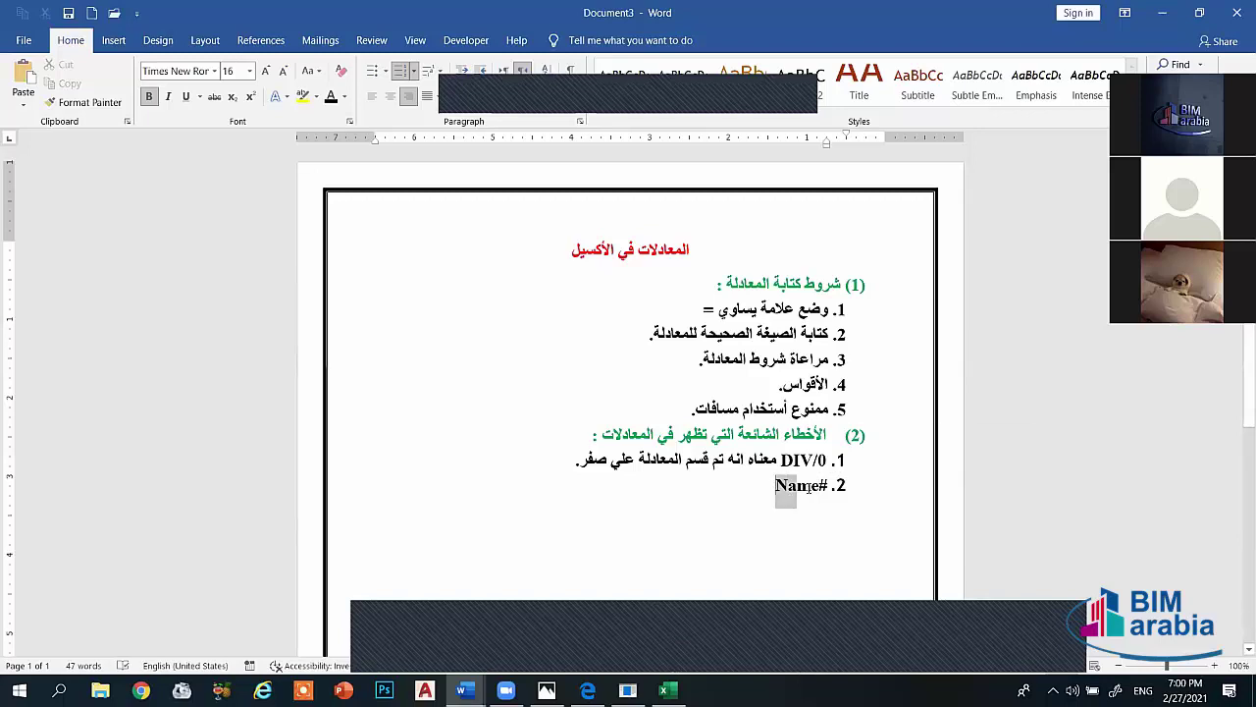
pyautogui.press('BackSpace')
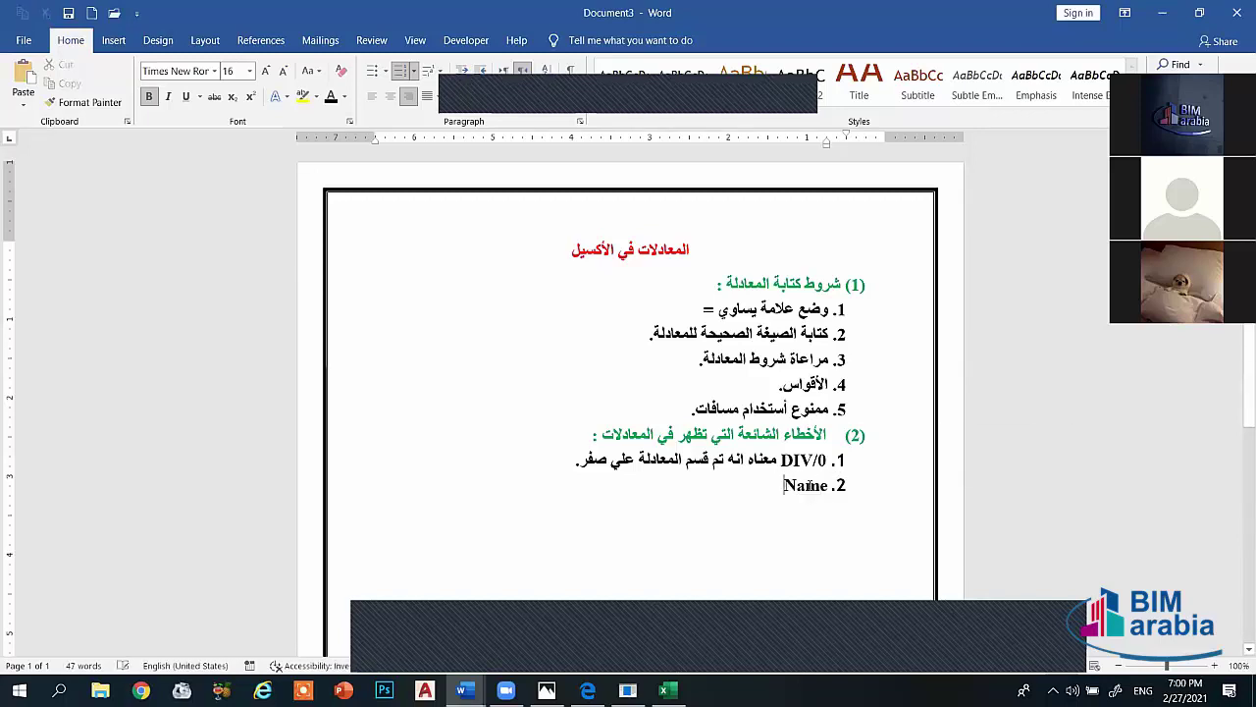
pyautogui.moveTo(799, 488); pyautogui.dragTo(820, 488)
pyautogui.press('BackSpace')
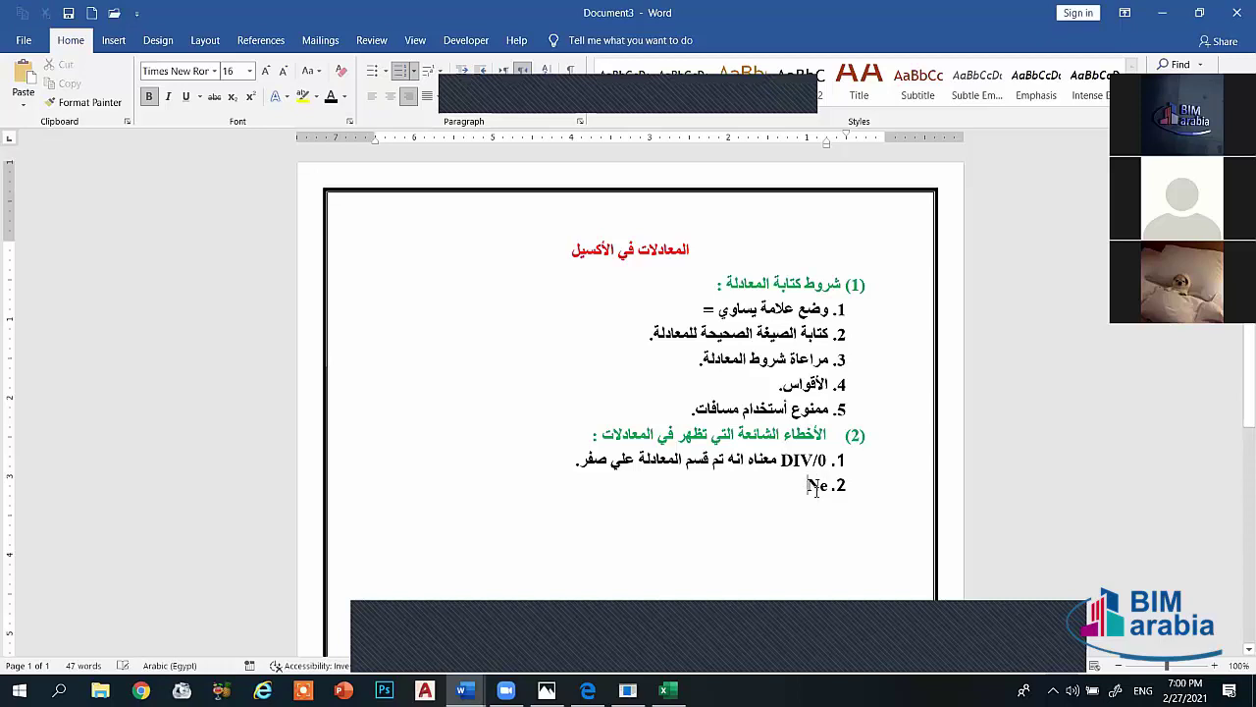
pyautogui.doubleClick(811, 485)
pyautogui.press('BackSpace')
pyautogui.press('BackSpace')
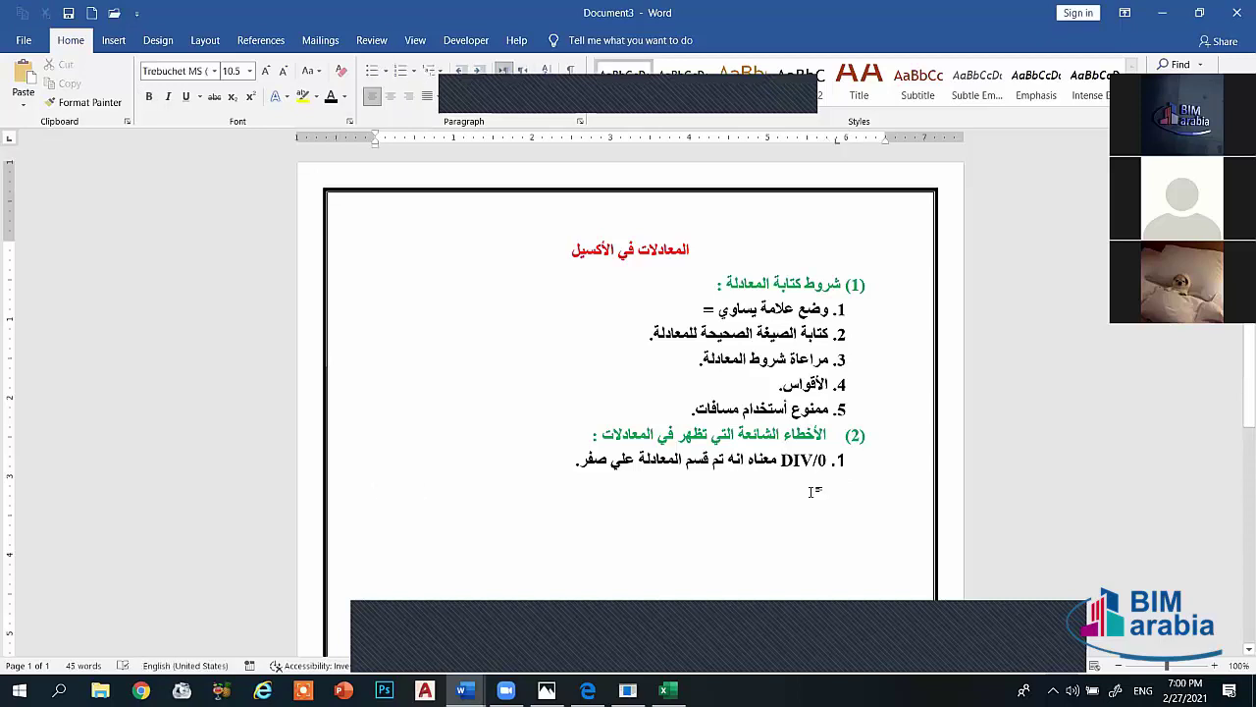
# - Add item 2 '#Name', explained as 'معناه خطأ في كتابة المعادلة.', and start item 3
pyautogui.click(566, 460)
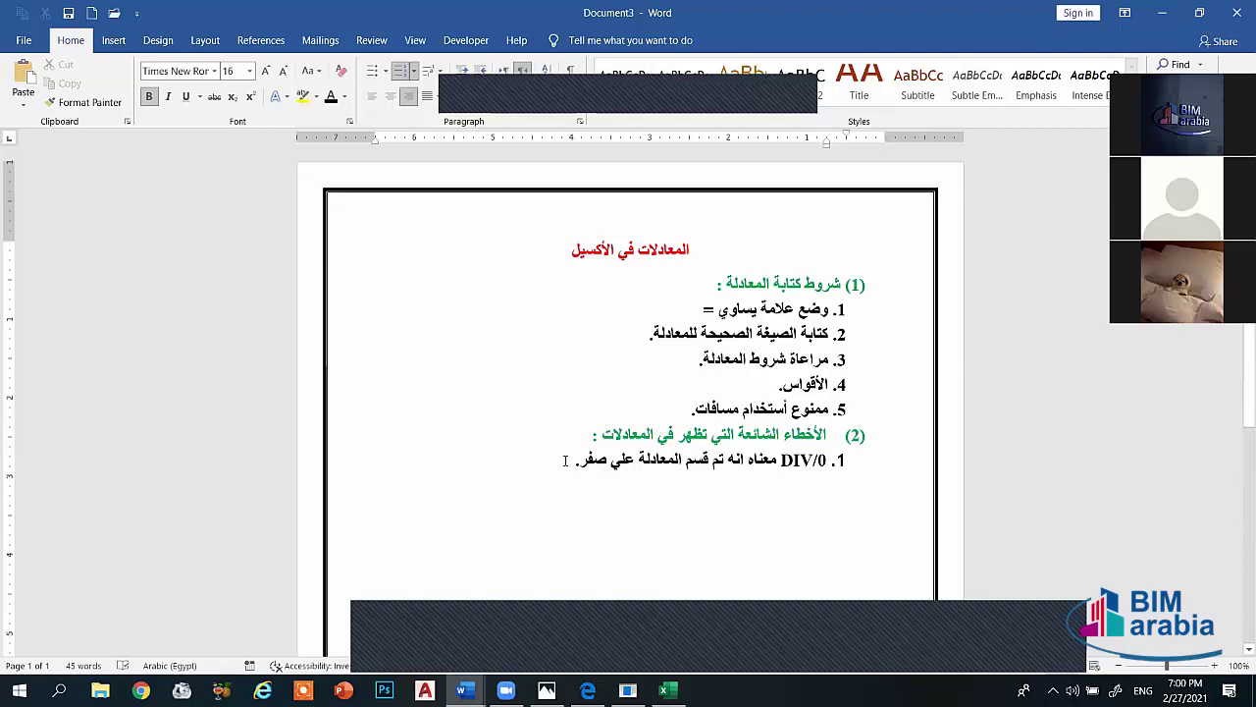
pyautogui.press('Return')
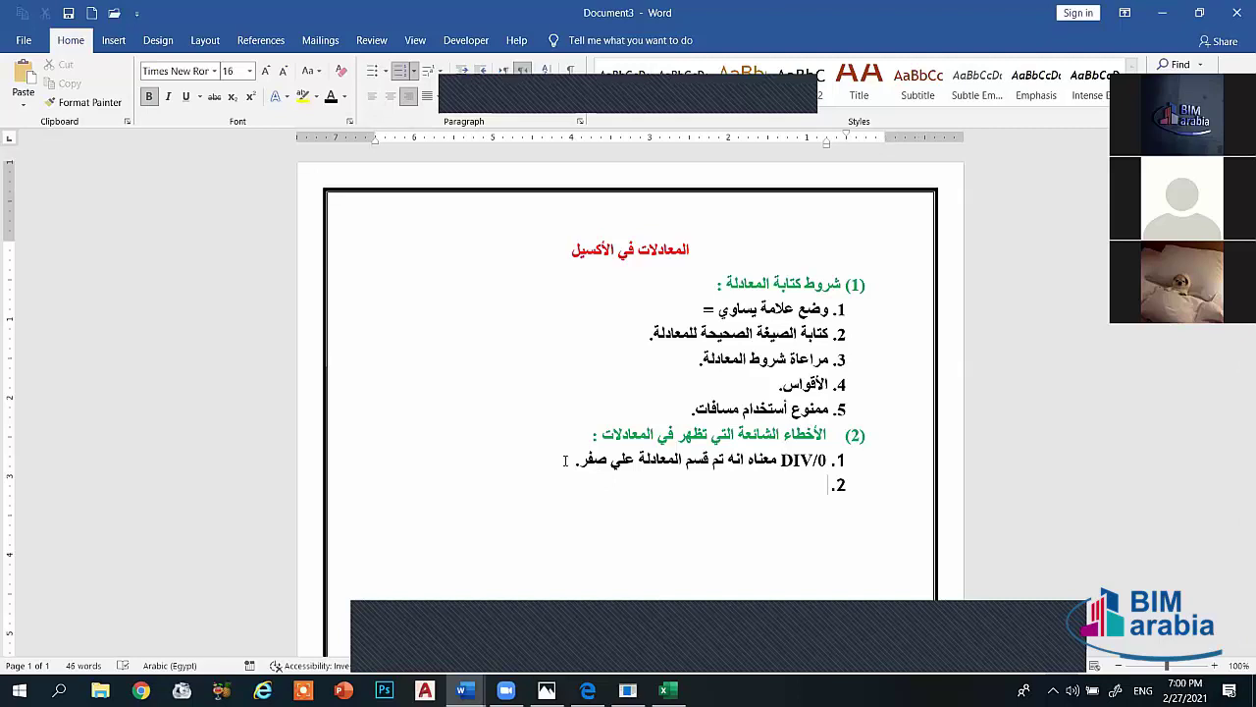
pyautogui.write('#N')
pyautogui.write('ame')
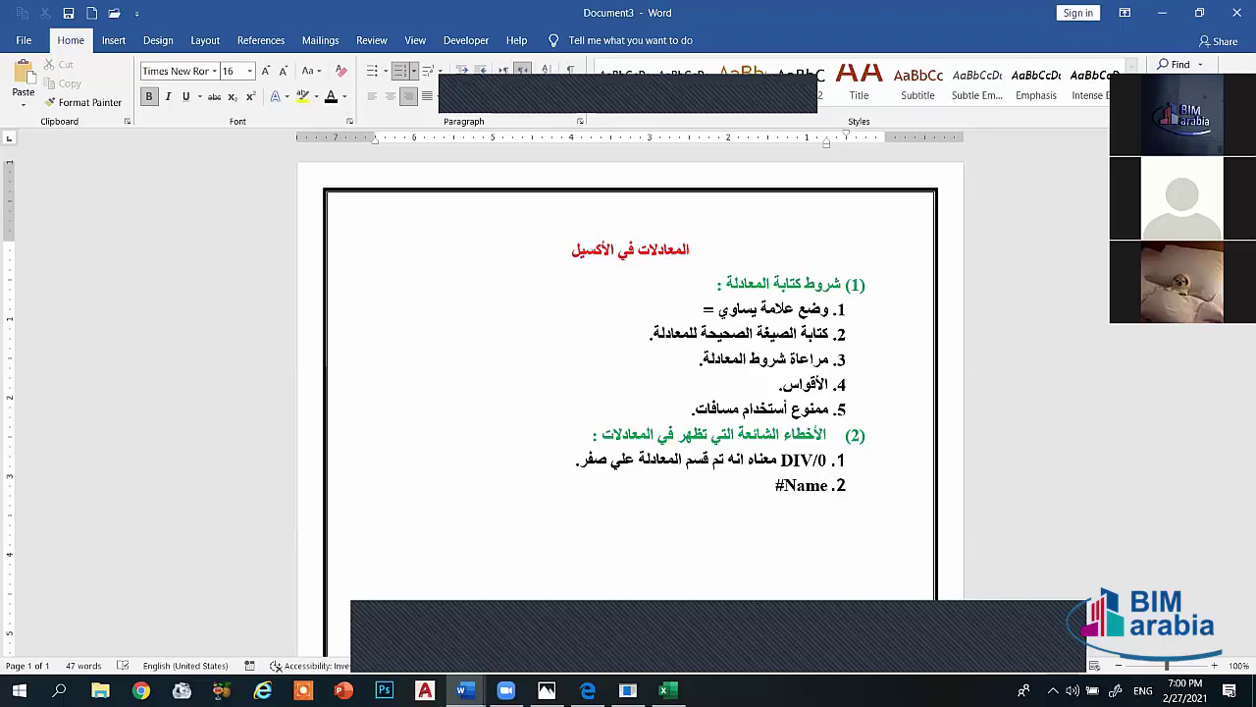
pyautogui.hotkey('alt', 'shift')
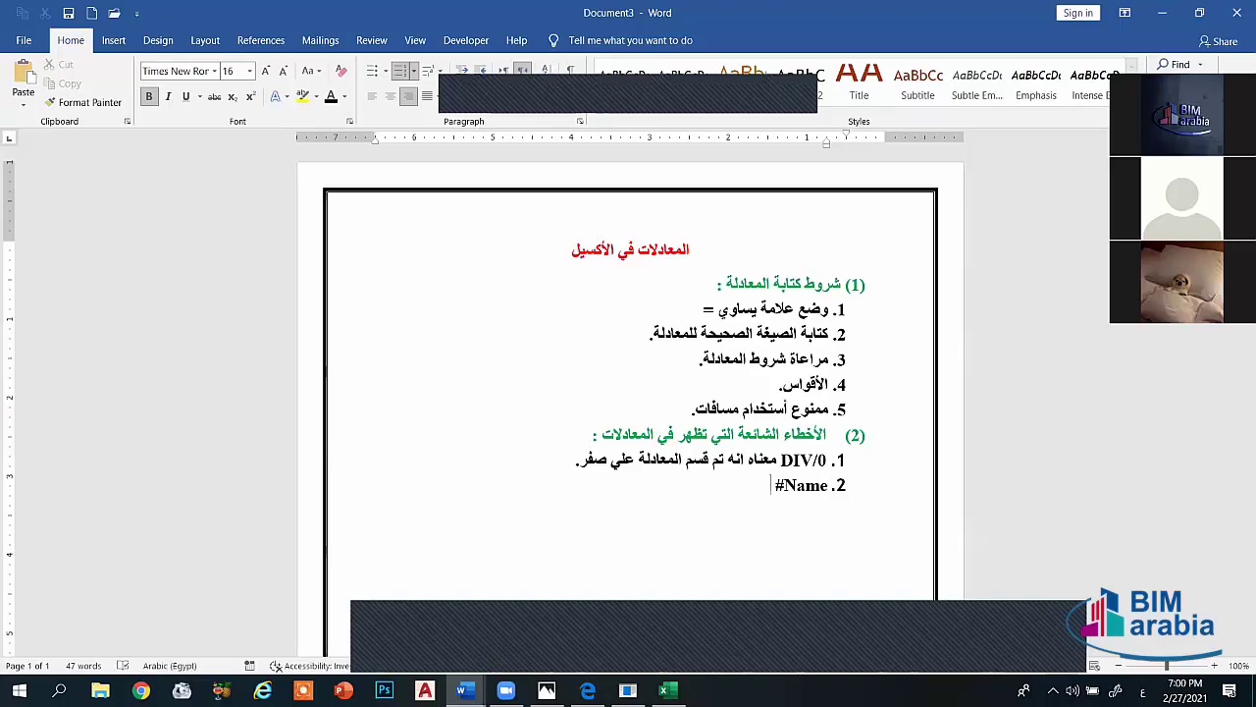
pyautogui.write('معان')
pyautogui.press('BackSpace')
pyautogui.press('BackSpace')
pyautogui.write('ناه ان')
pyautogui.write('ه')
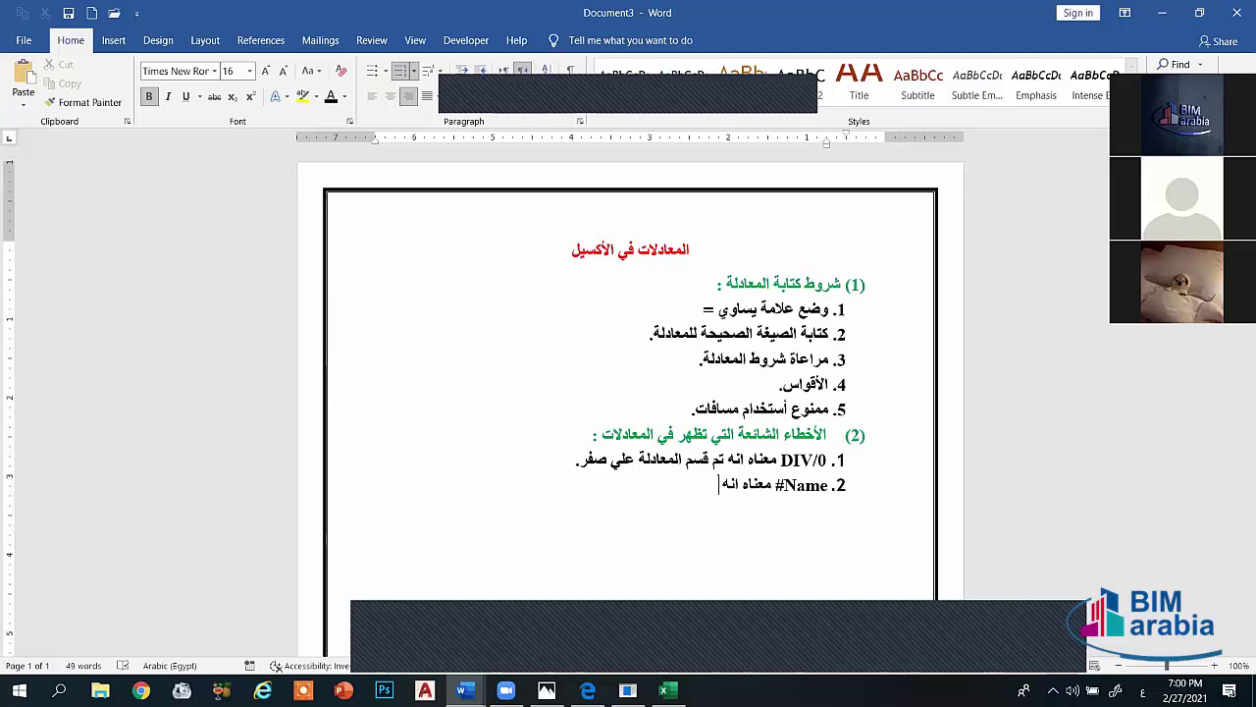
pyautogui.press('BackSpace')
pyautogui.press('BackSpace')
pyautogui.press('BackSpace')
pyautogui.press('BackSpace')
pyautogui.write('خطأ في')
pyautogui.write(' كتابة ال')
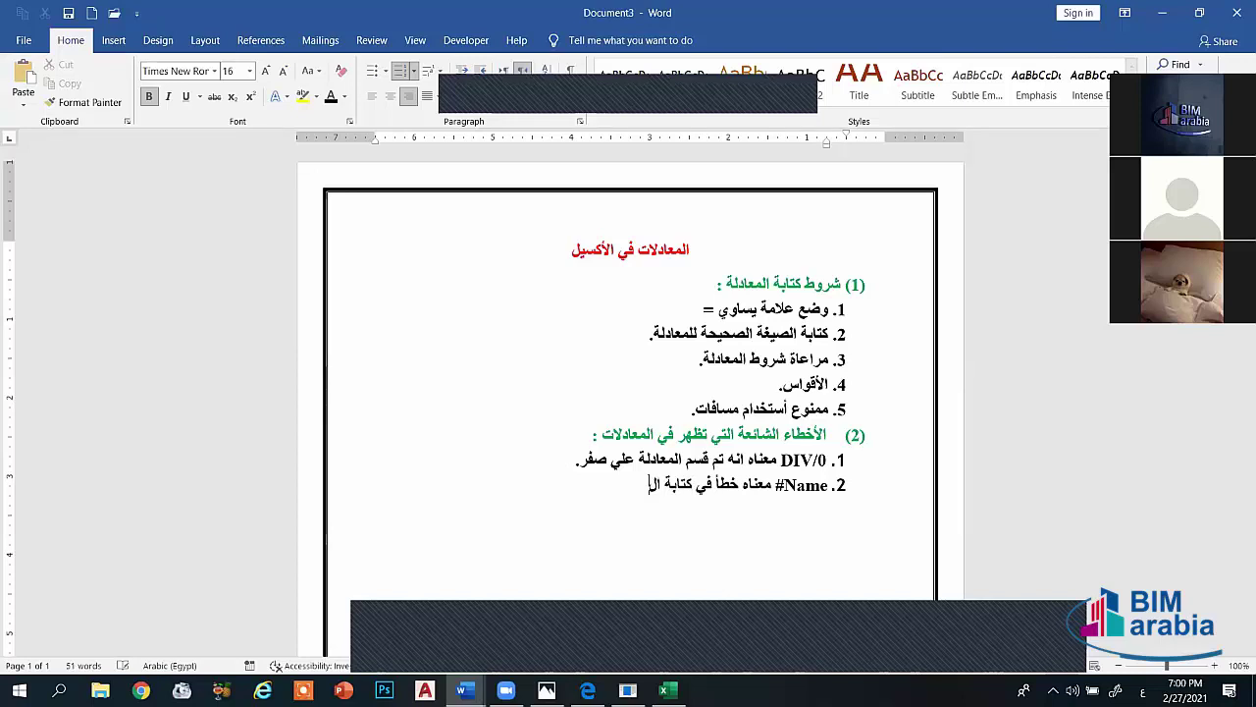
pyautogui.write('معادل')
pyautogui.write('ة')
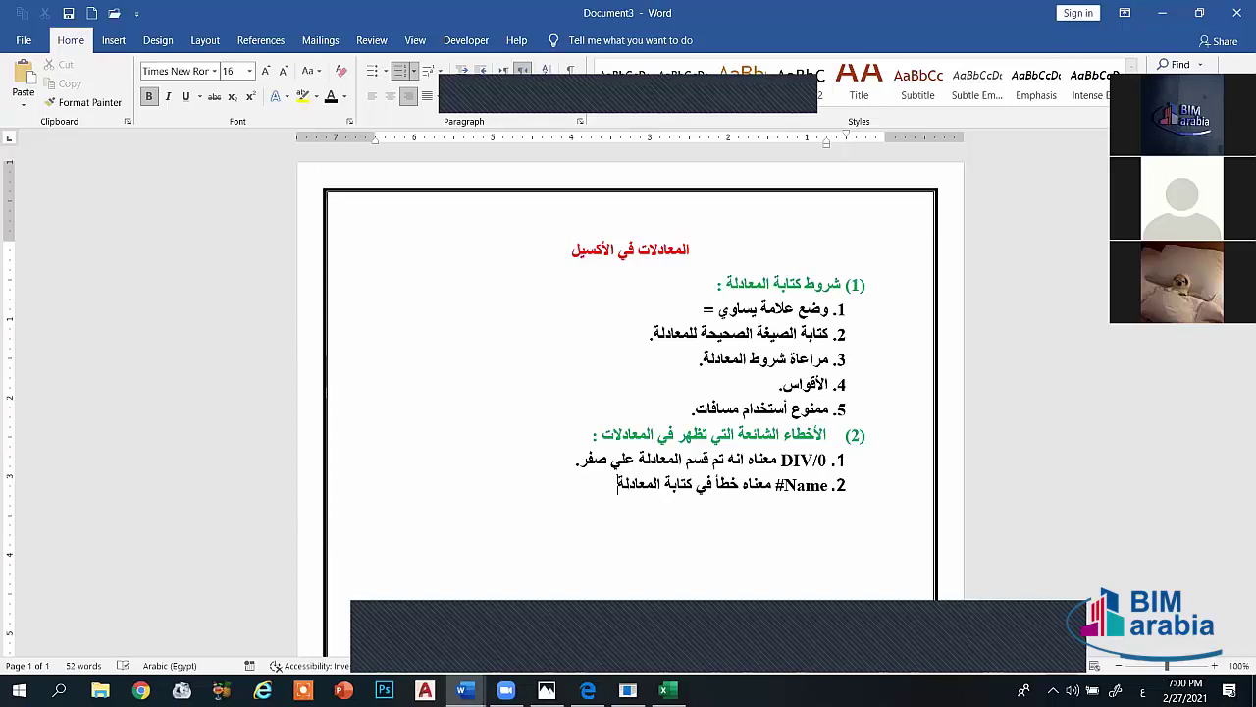
pyautogui.write('.')
pyautogui.press('Return')
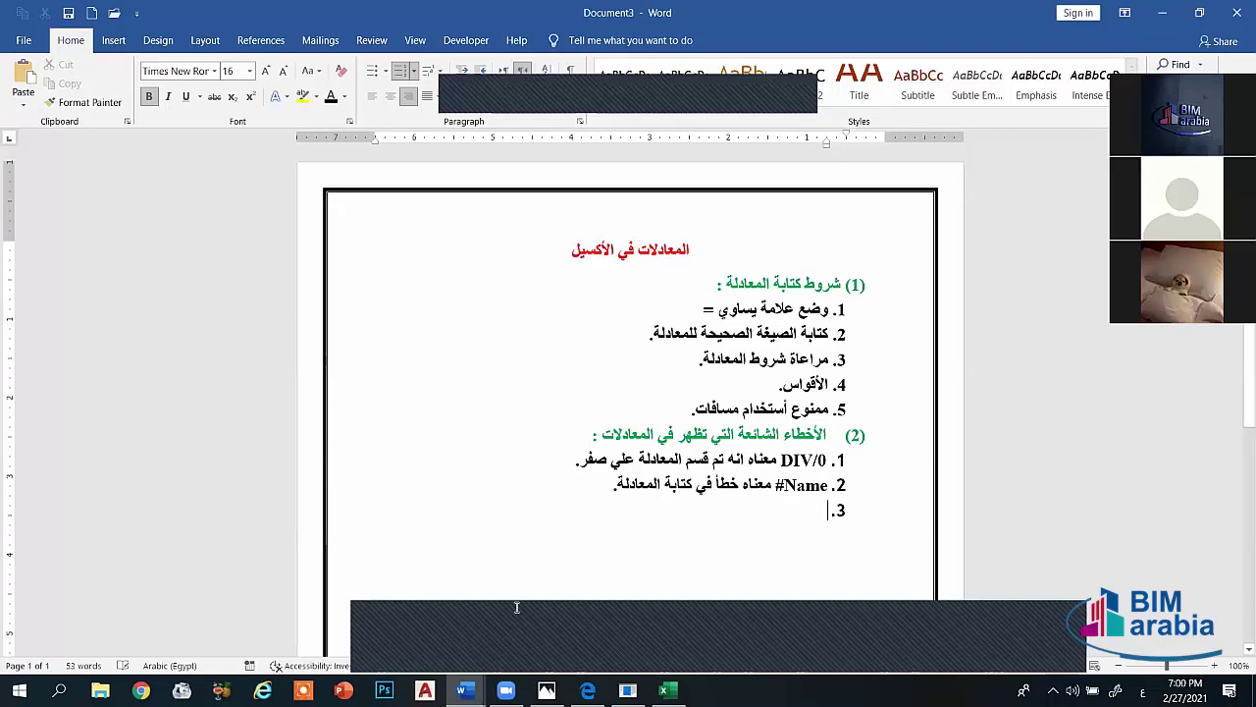
pyautogui.hotkey('alt', 'Tab')
# - Enter =sum in C20 and =su in C19, then compare their #NAME? results
pyautogui.click(447, 564)
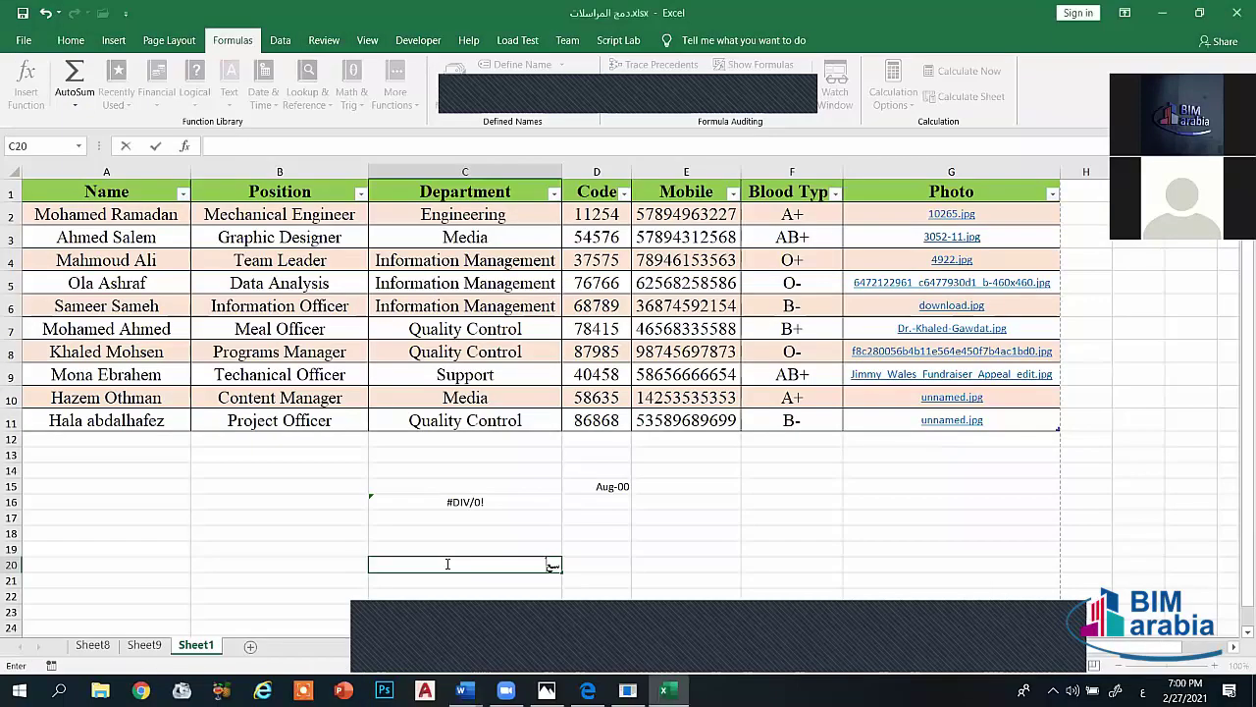
pyautogui.write('=')
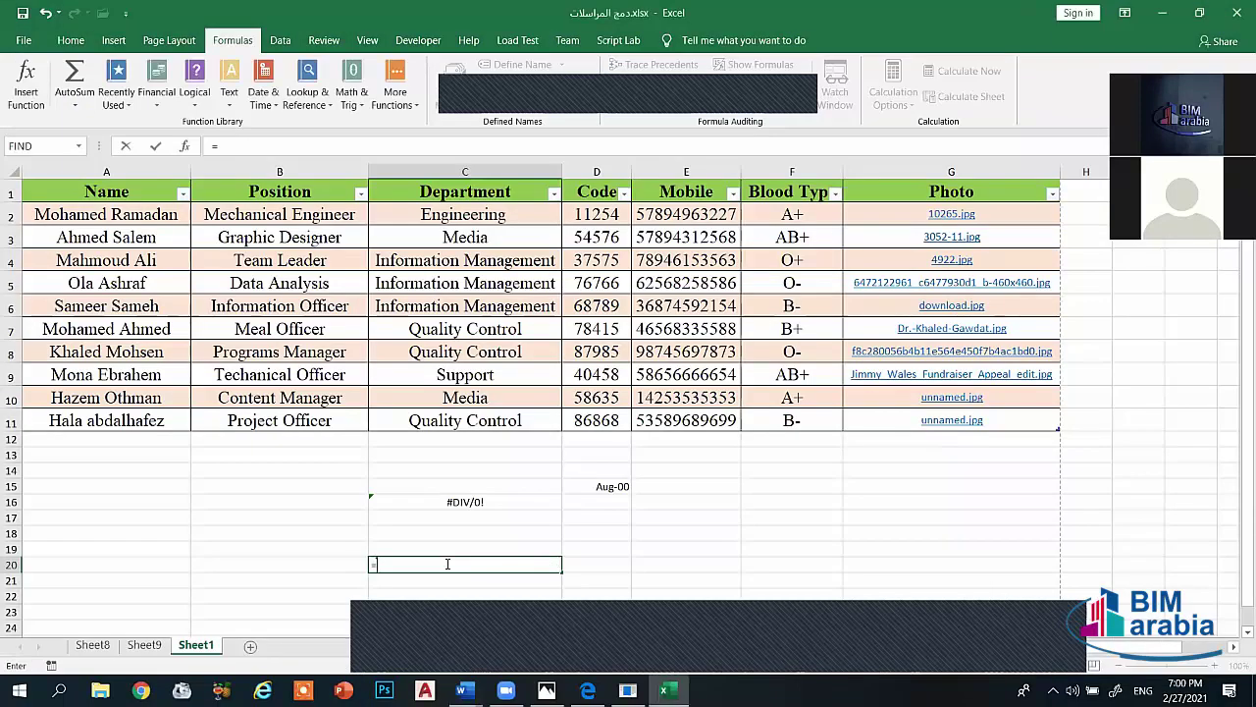
pyautogui.write('sum')
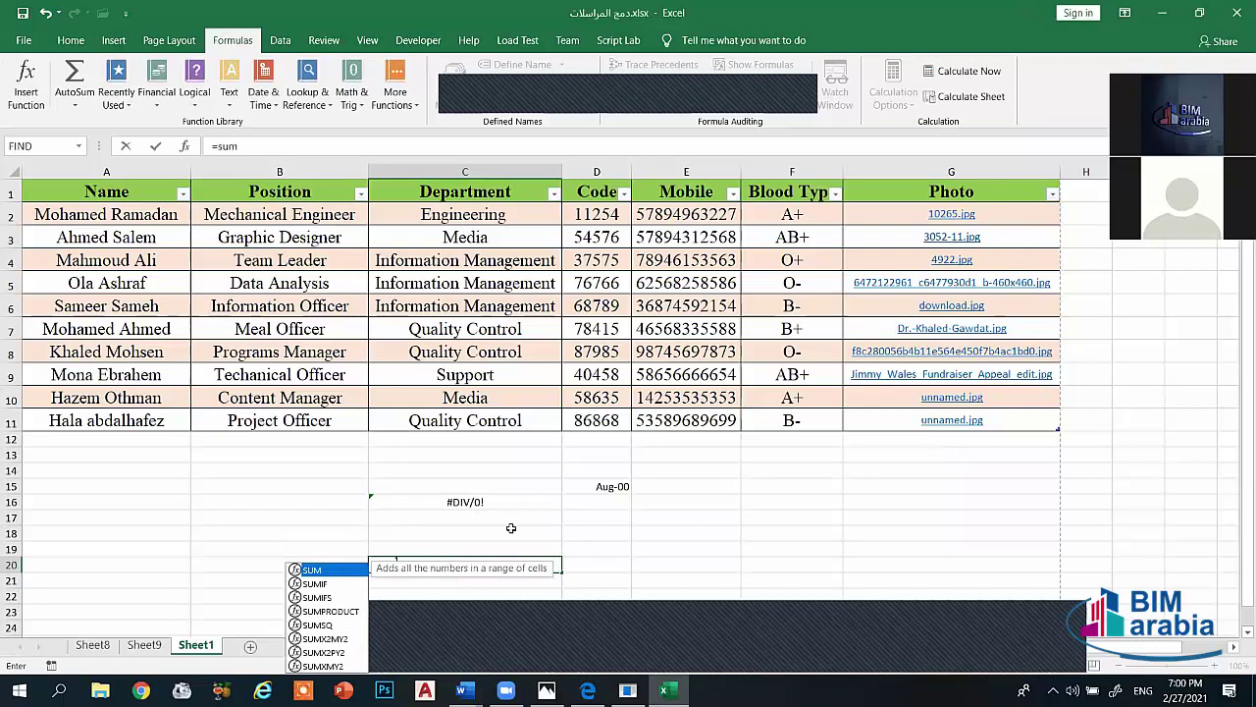
pyautogui.hotkey('ctrl', 'Return')
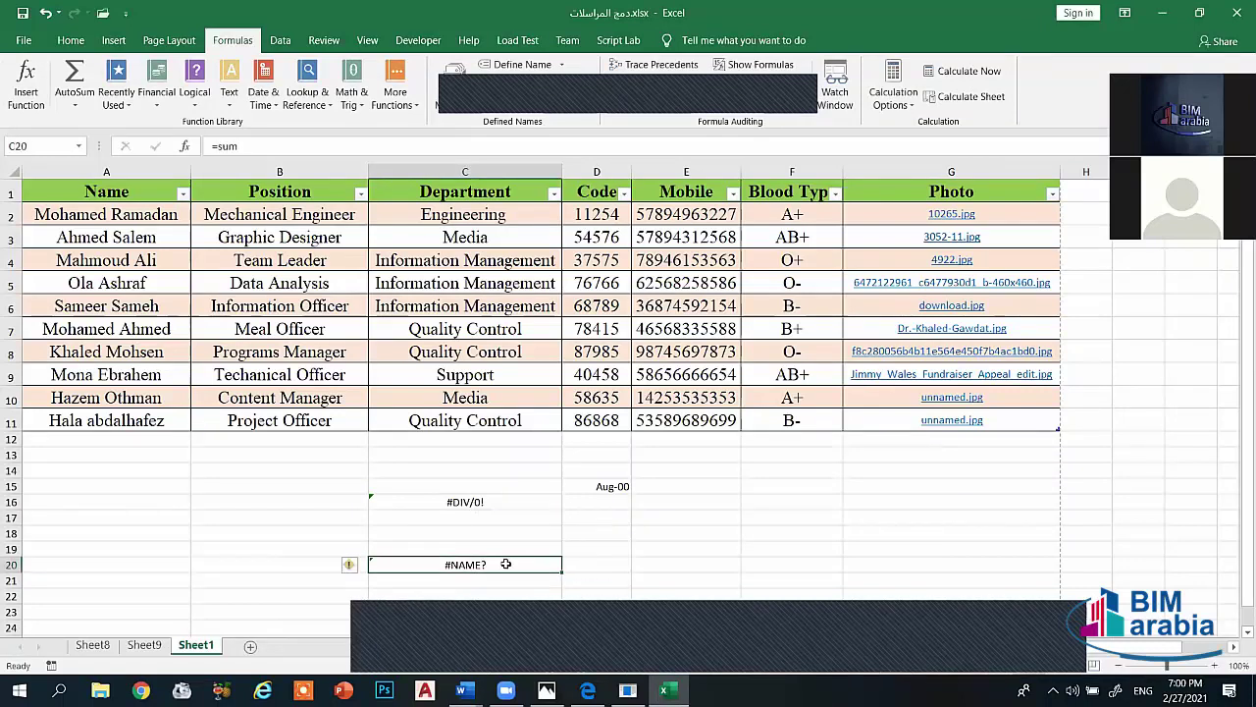
pyautogui.click(501, 548)
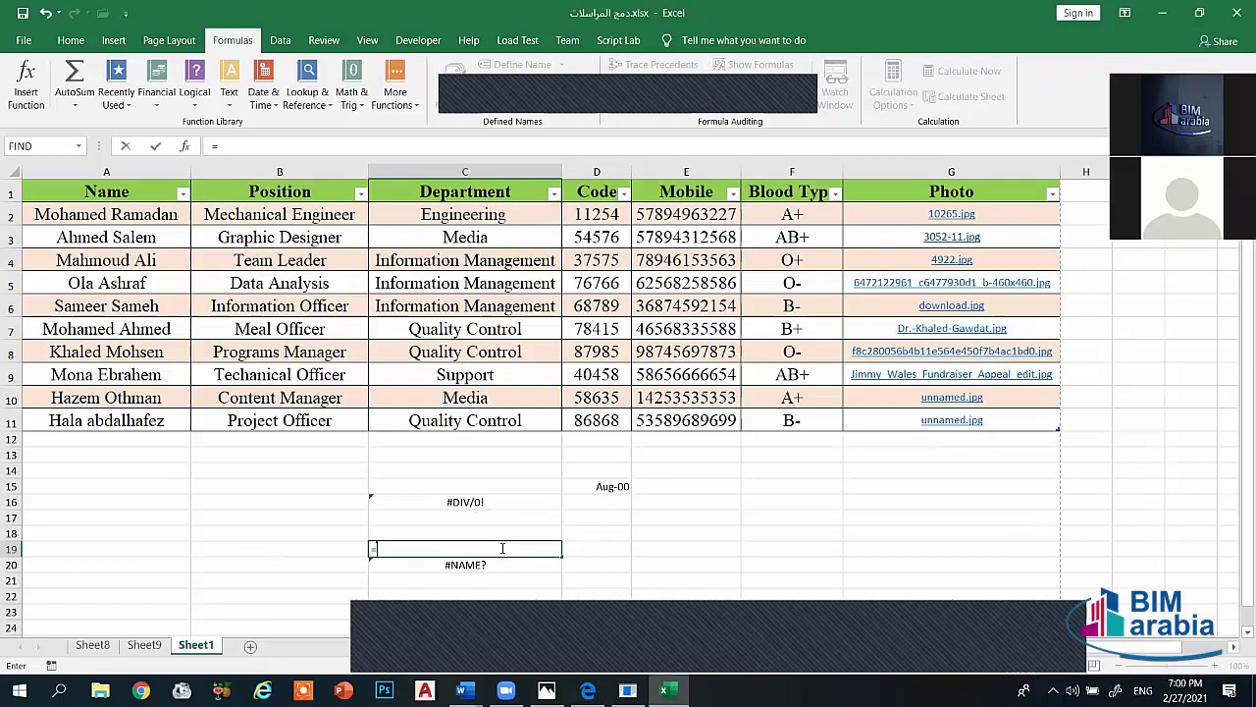
pyautogui.write('=su')
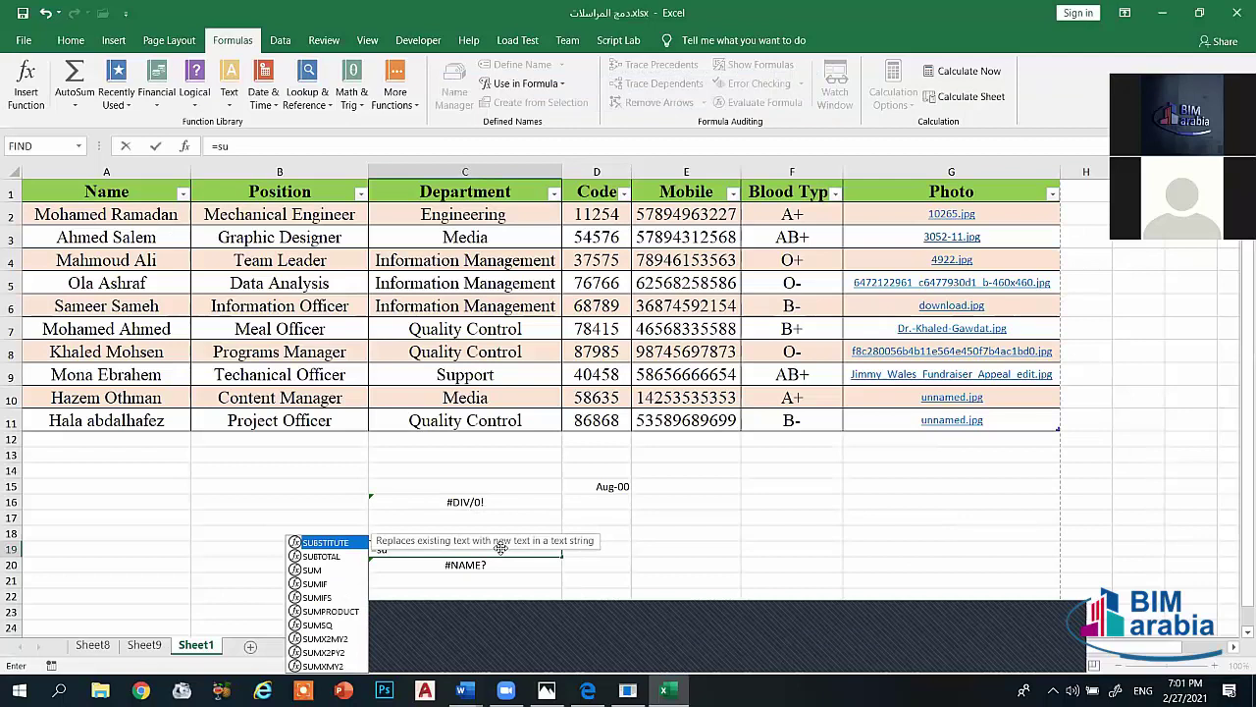
pyautogui.press('Return')
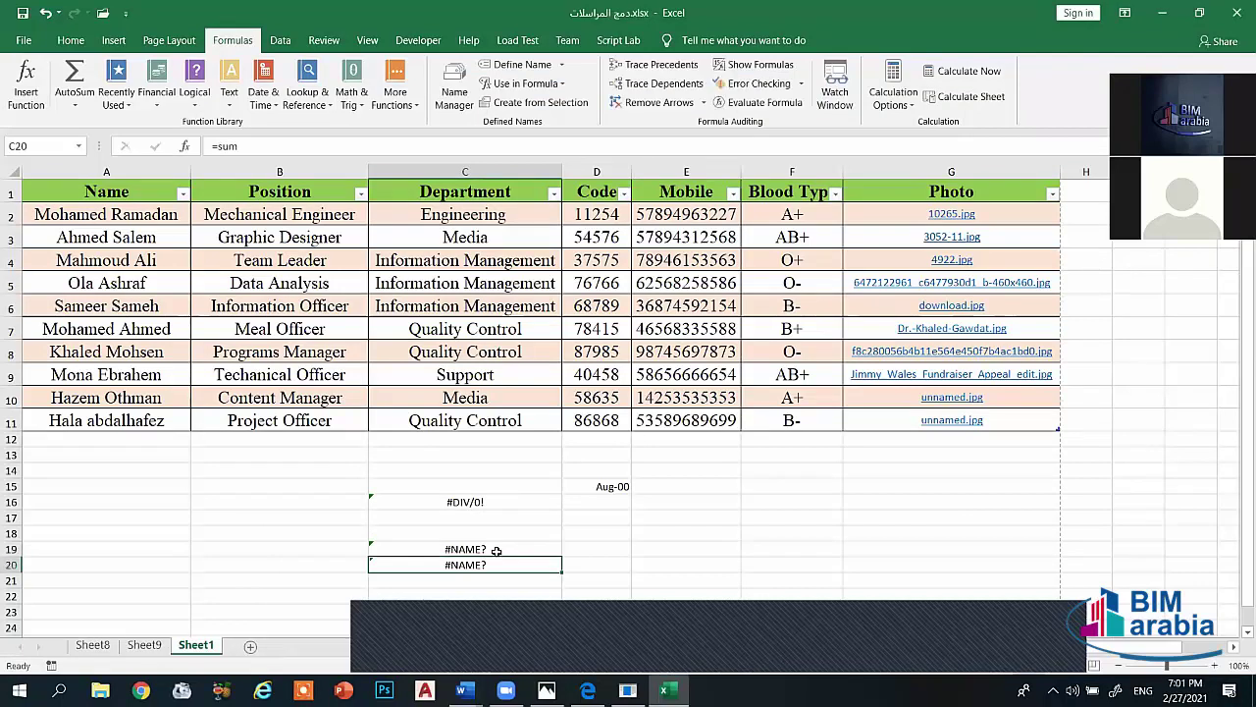
pyautogui.click(424, 555)
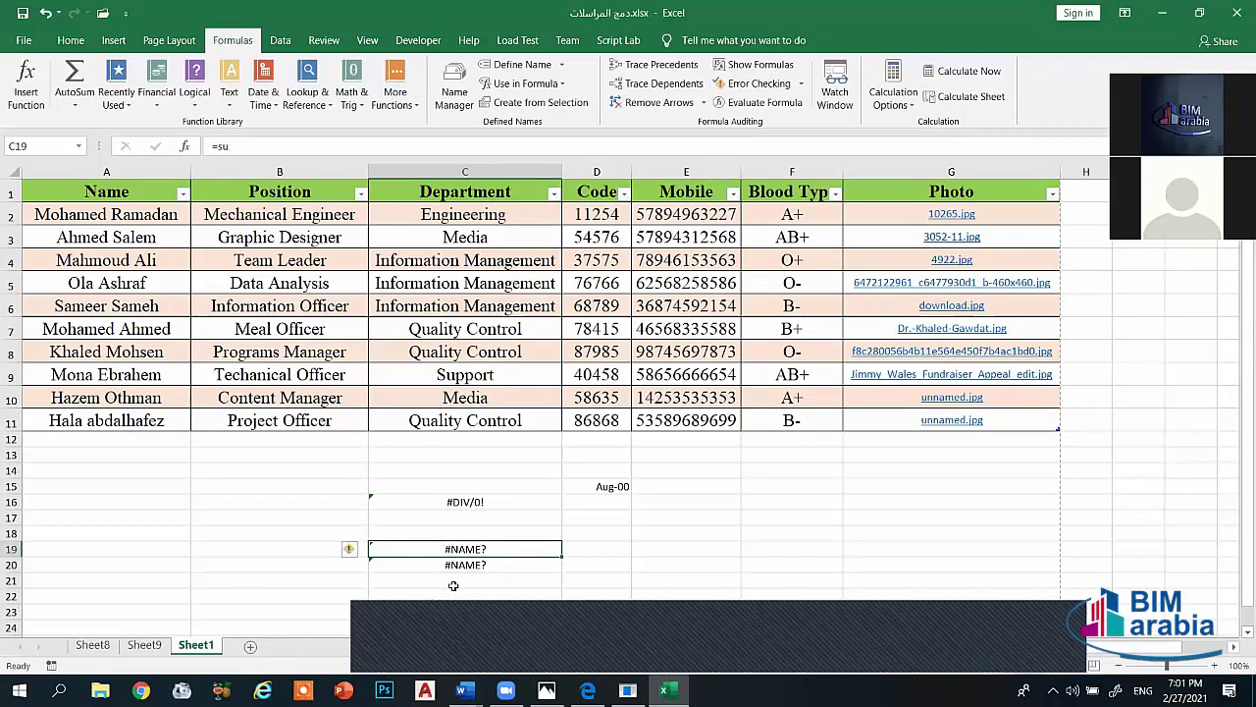
pyautogui.click(450, 564)
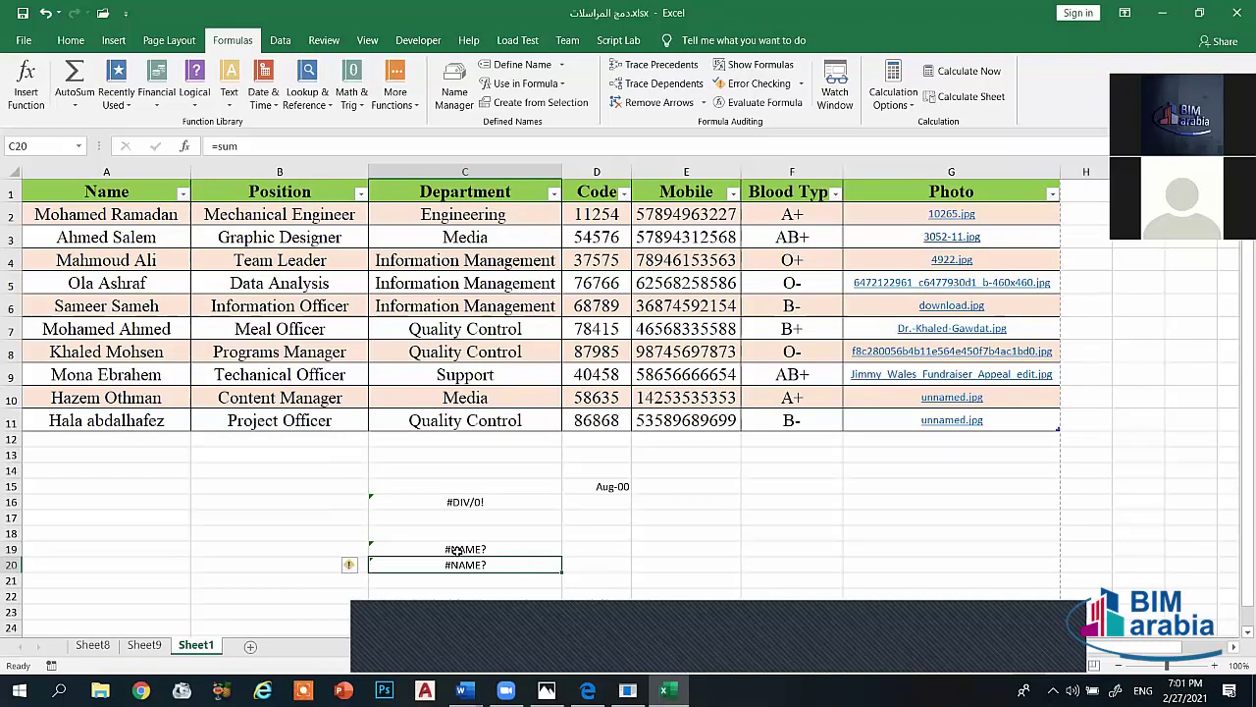
pyautogui.click(463, 553)
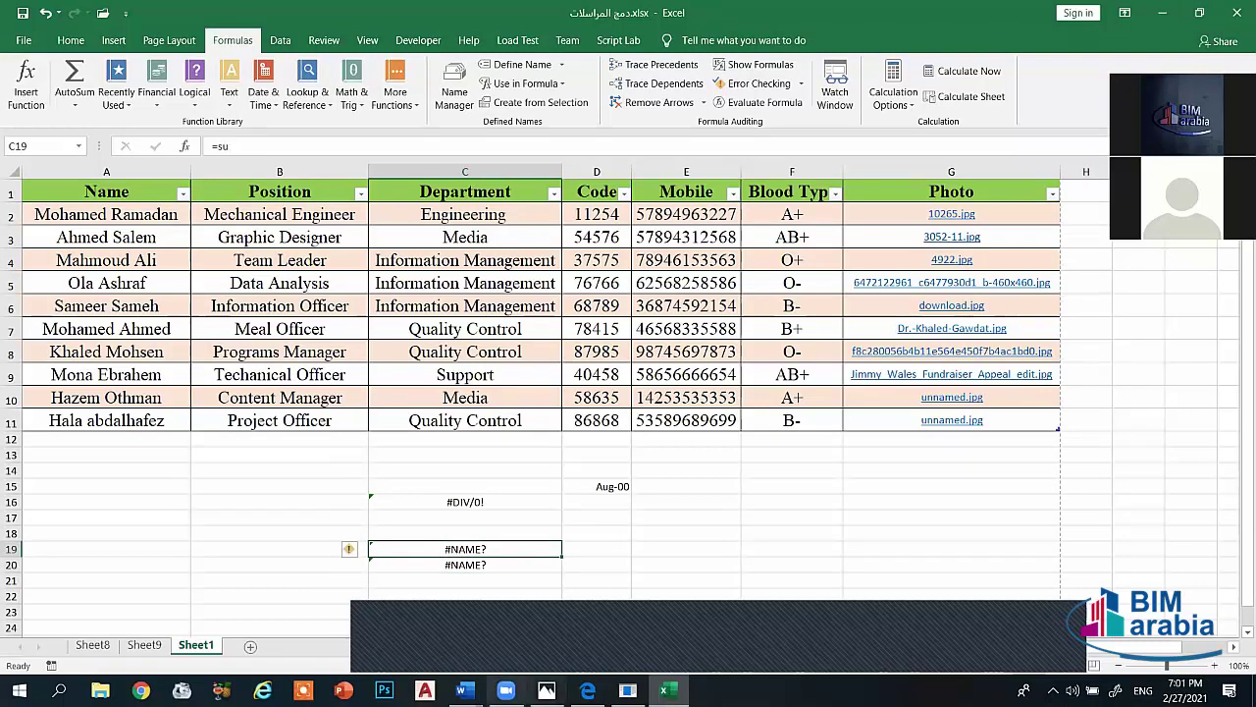
pyautogui.moveTo(463, 690)
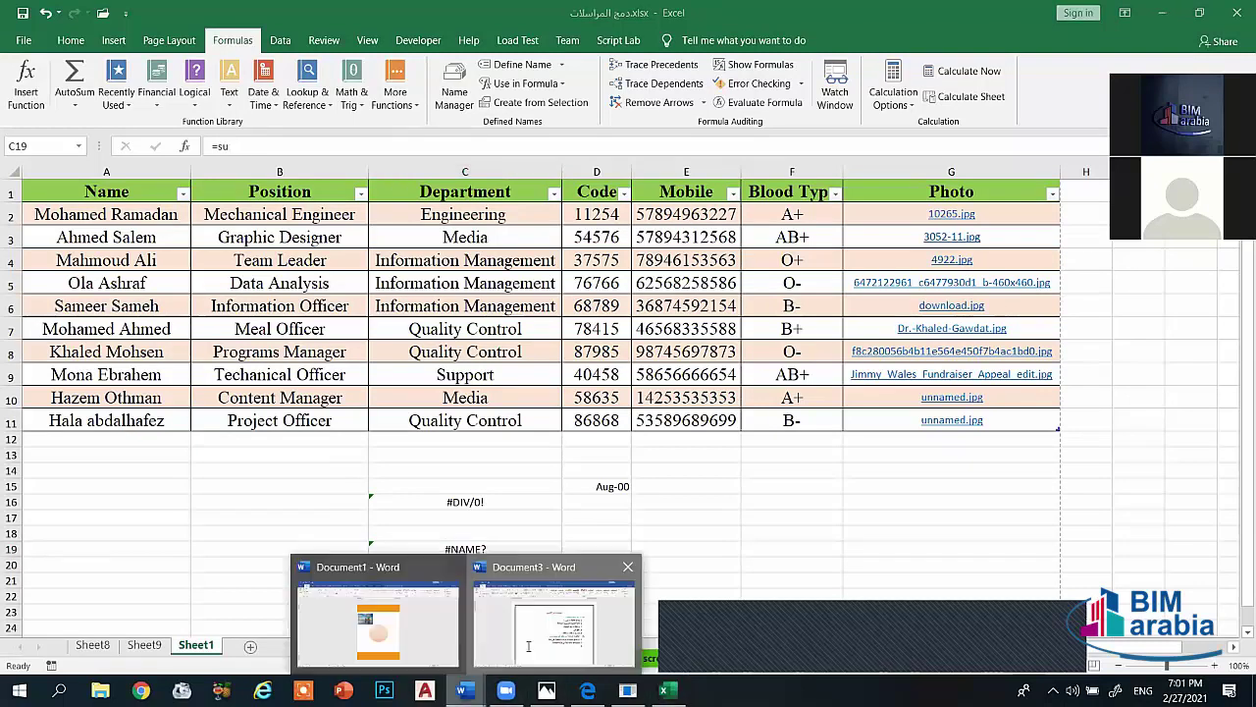
pyautogui.click(528, 646)
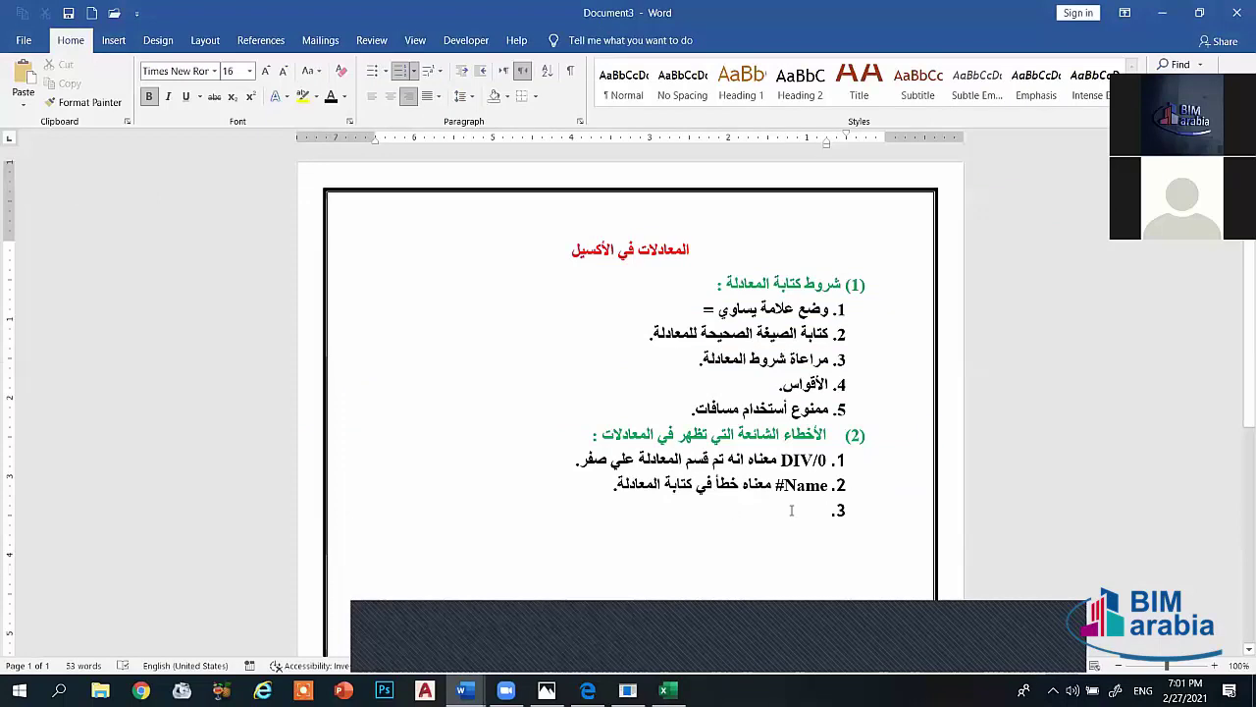
# - Type '#N/A' on item 3, followed by the Arabic explanation 'معانه أن القيمة غير موجودة.'
pyautogui.hotkey('alt', 'shift')
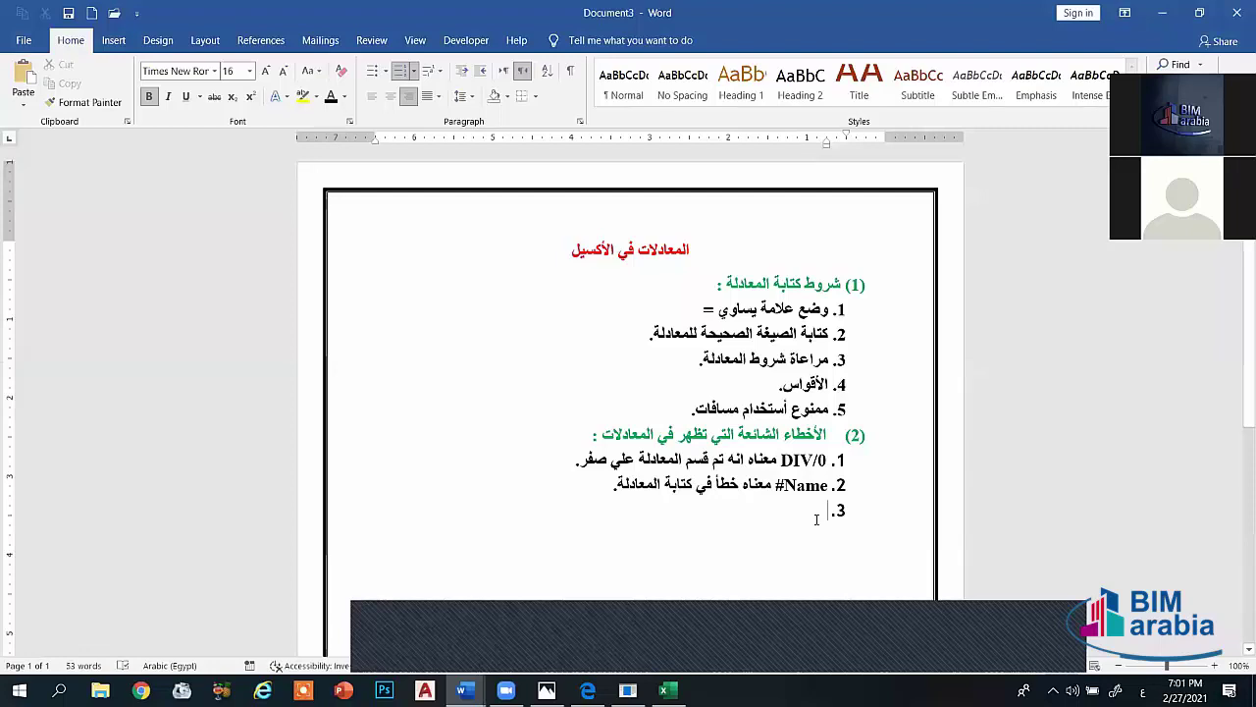
pyautogui.write('#')
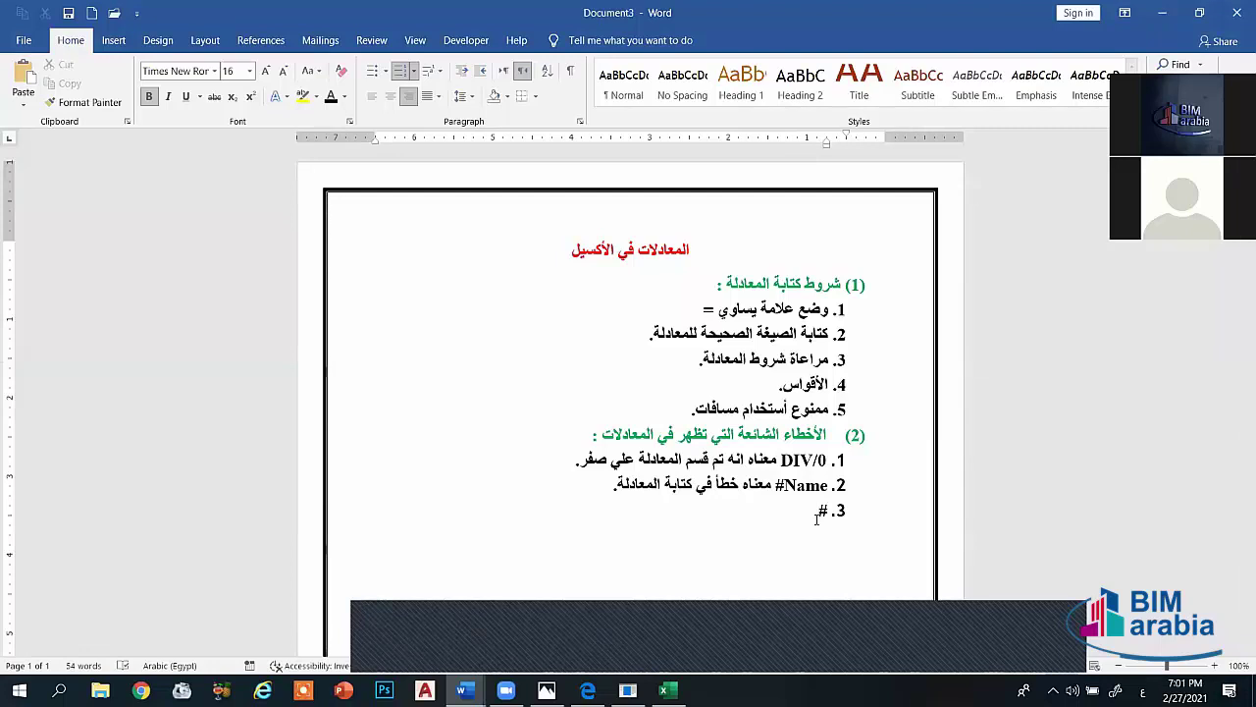
pyautogui.write('ة')
pyautogui.press('BackSpace')
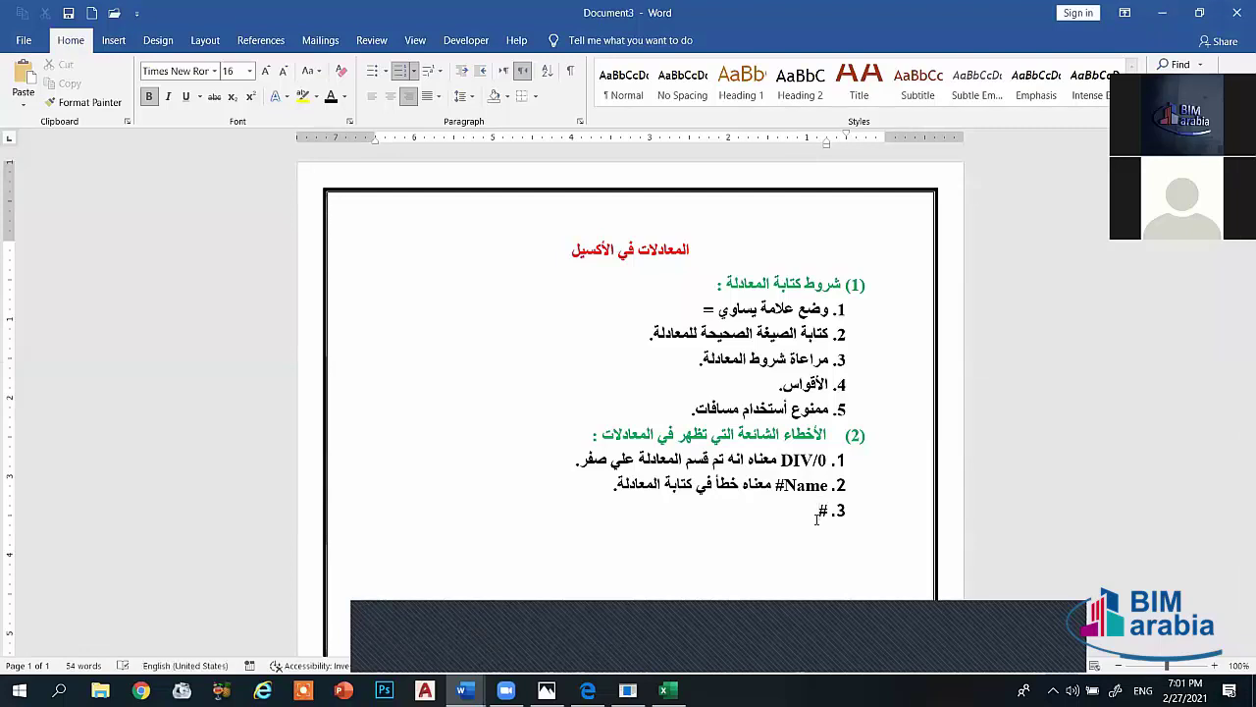
pyautogui.press('BackSpace')
pyautogui.write('#')
pyautogui.hotkey('alt', 'shift')
pyautogui.write('N/')
pyautogui.write('A')
pyautogui.hotkey('alt', 'shift')
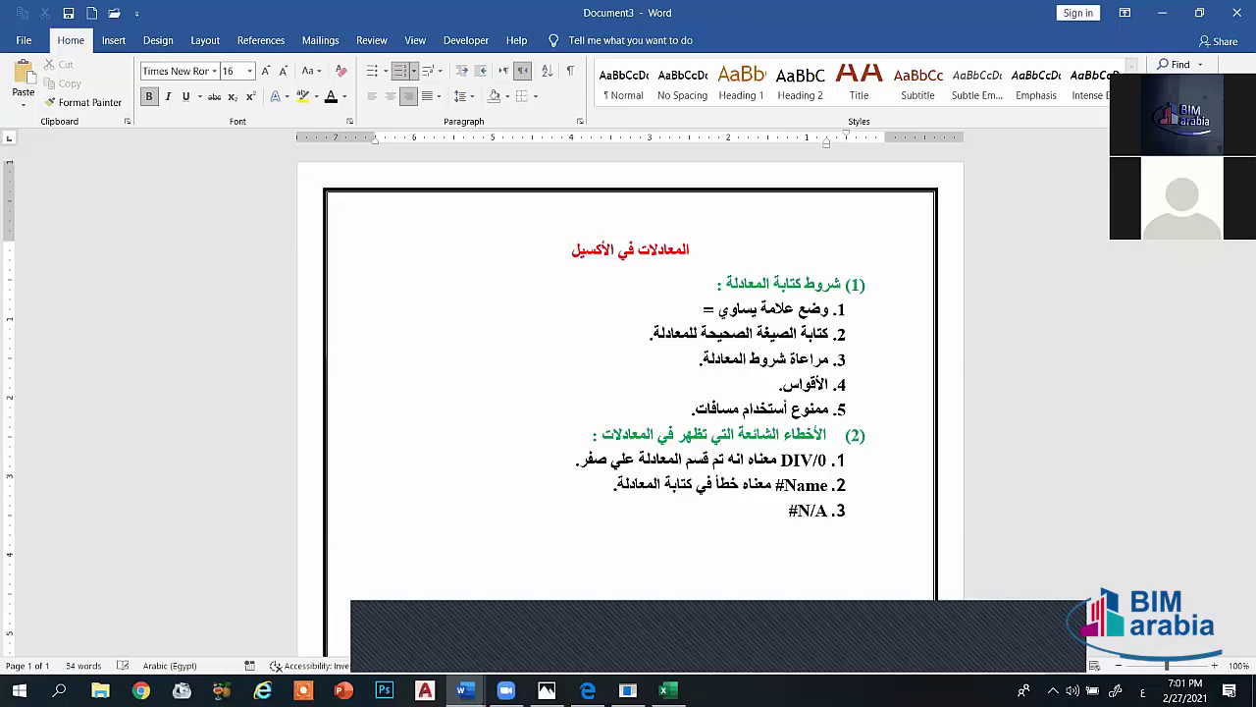
pyautogui.write('معناه ')
pyautogui.write('ان')
pyautogui.write('ه أن ا')
pyautogui.write('لقيمة غير ')
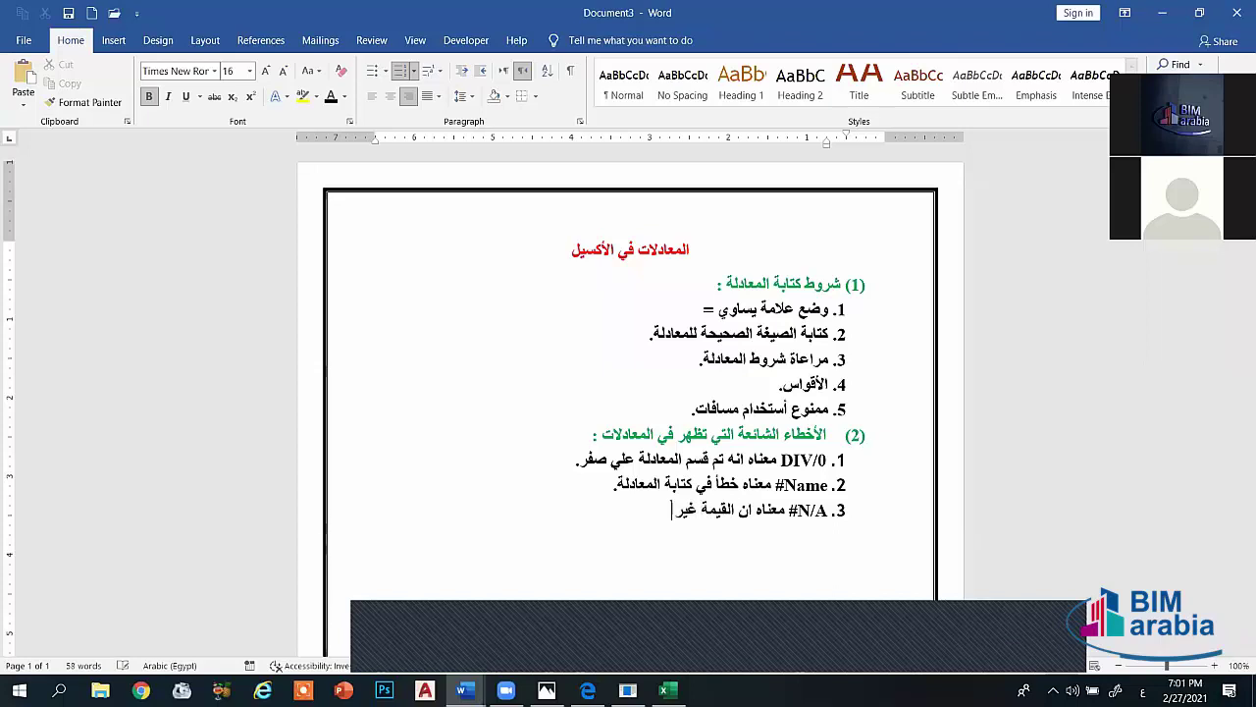
pyautogui.write('موجودة')
pyautogui.write('.')
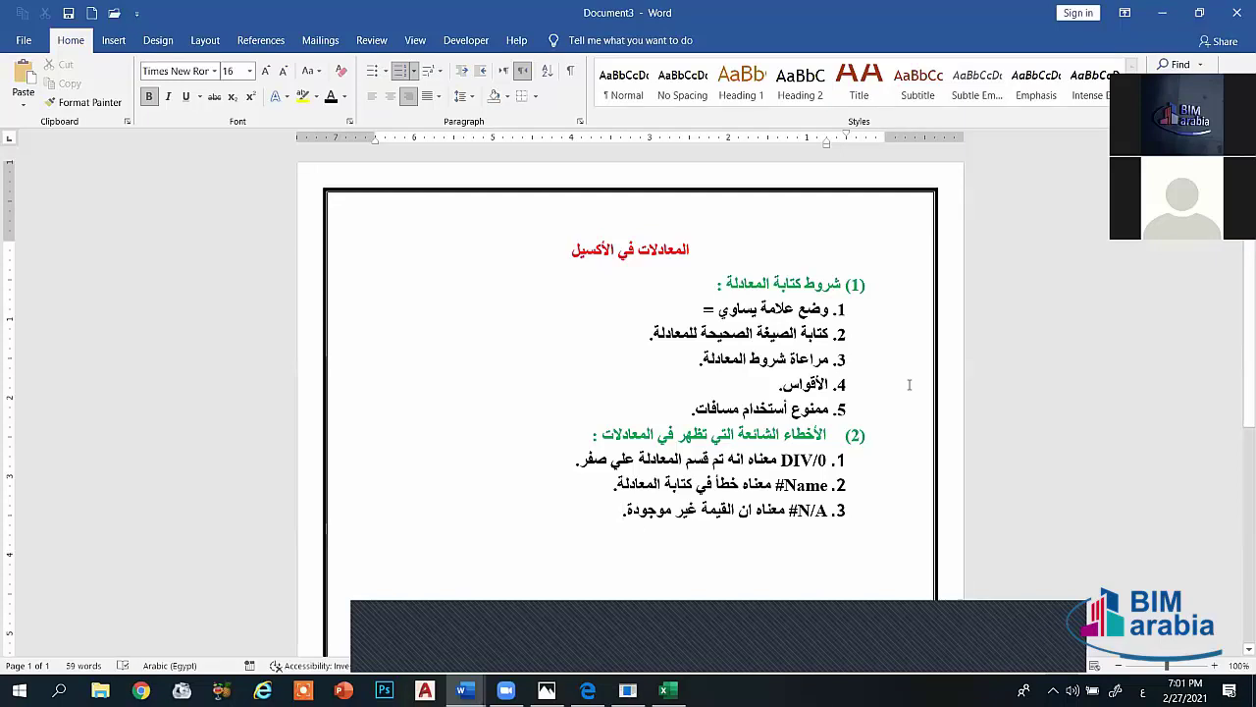
# - Start numbered item 4 and type '#Value' in English
pyautogui.press('Return')
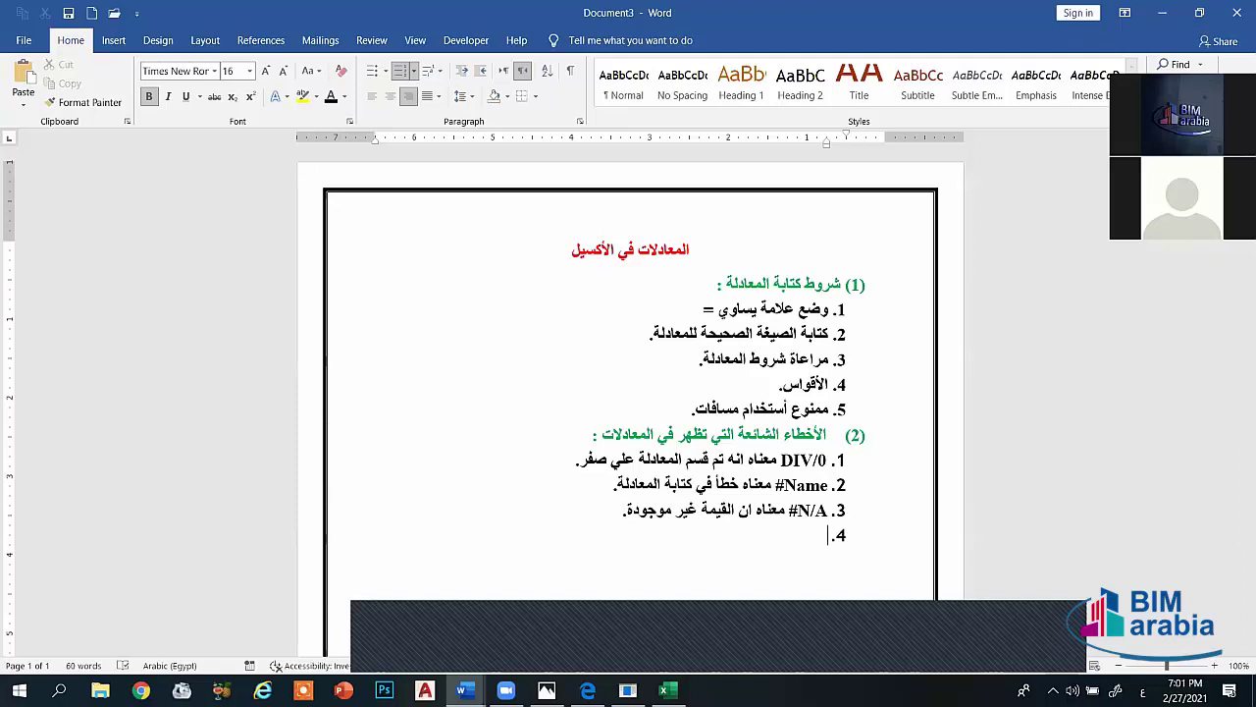
pyautogui.hotkey('alt', 'space')
pyautogui.hotkey('alt', 'shift')
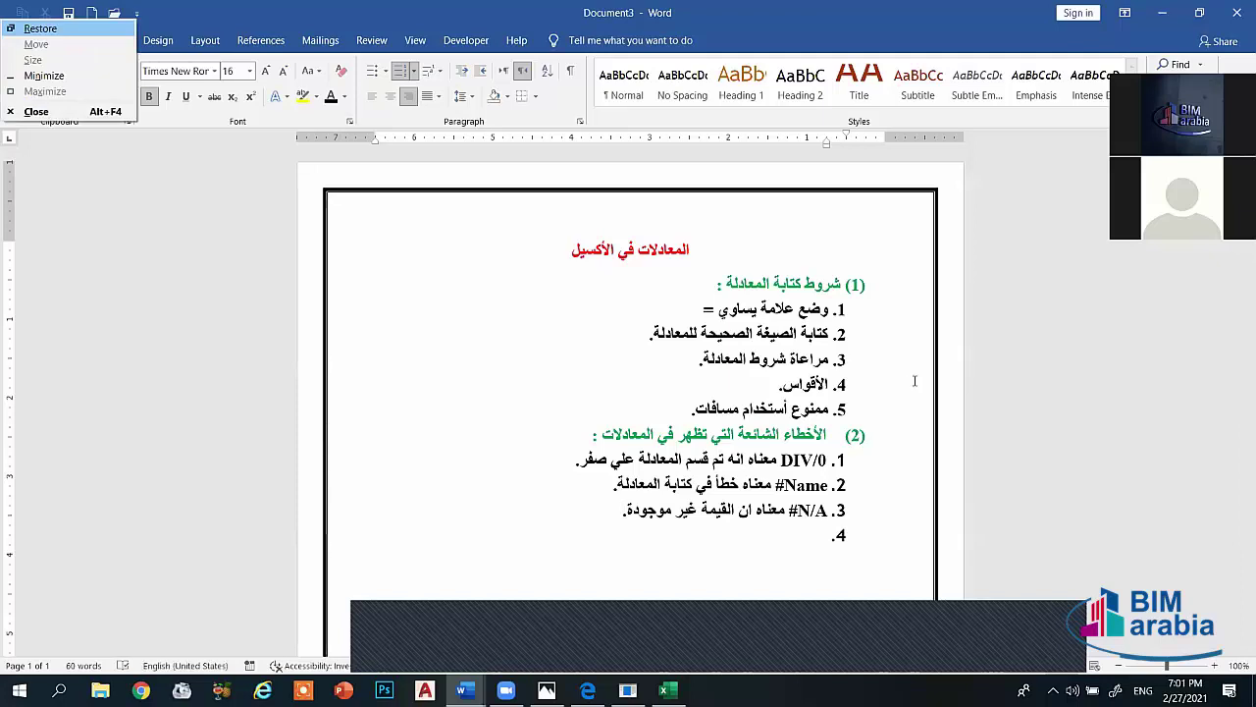
pyautogui.click(768, 538)
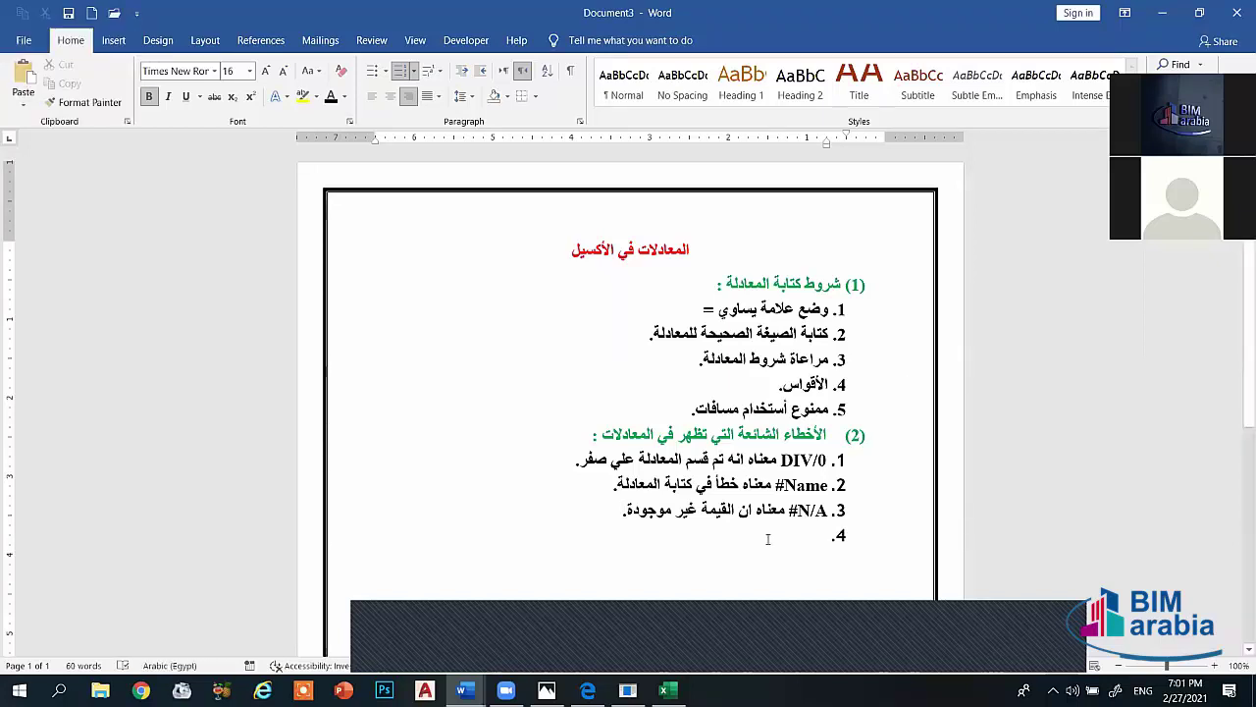
pyautogui.hotkey('alt', 'shift')
pyautogui.write('ر')
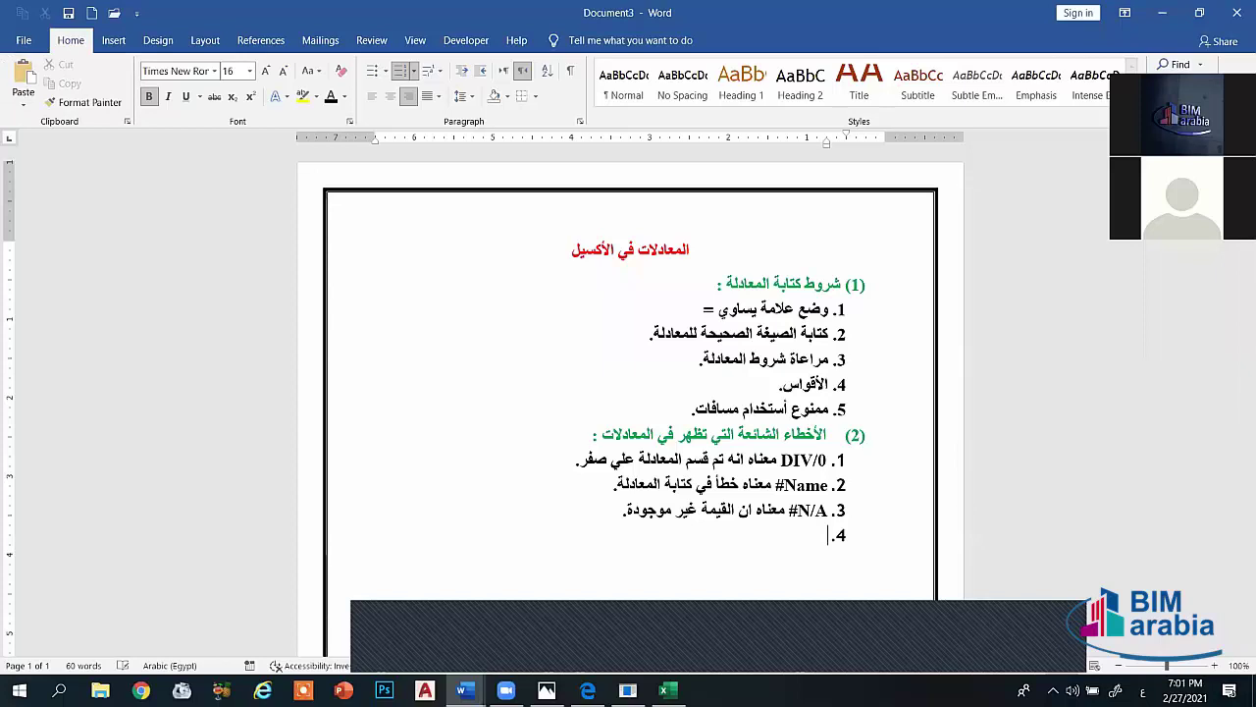
pyautogui.hotkey('alt', 'shift')
pyautogui.write('#')
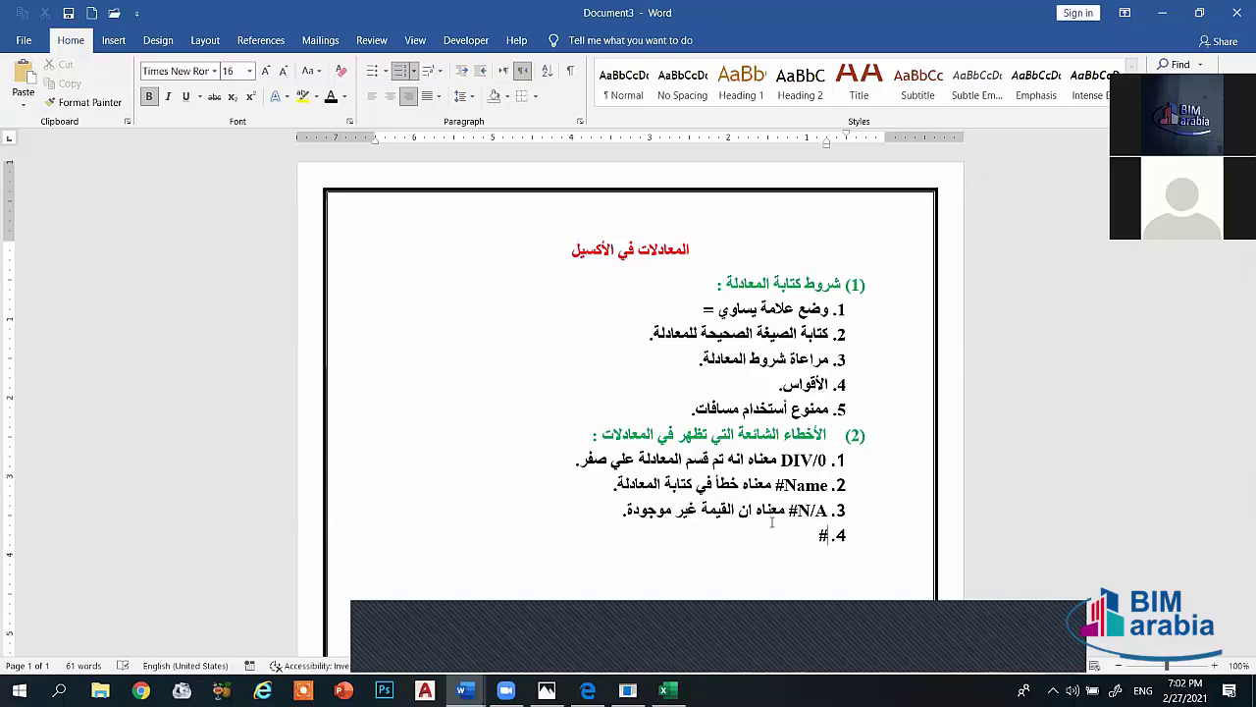
pyautogui.write('Value')
# - Explain #Value as 'معناه خطأ في إدخال القيمة.' and start item 5
pyautogui.hotkey('alt', 'shift')
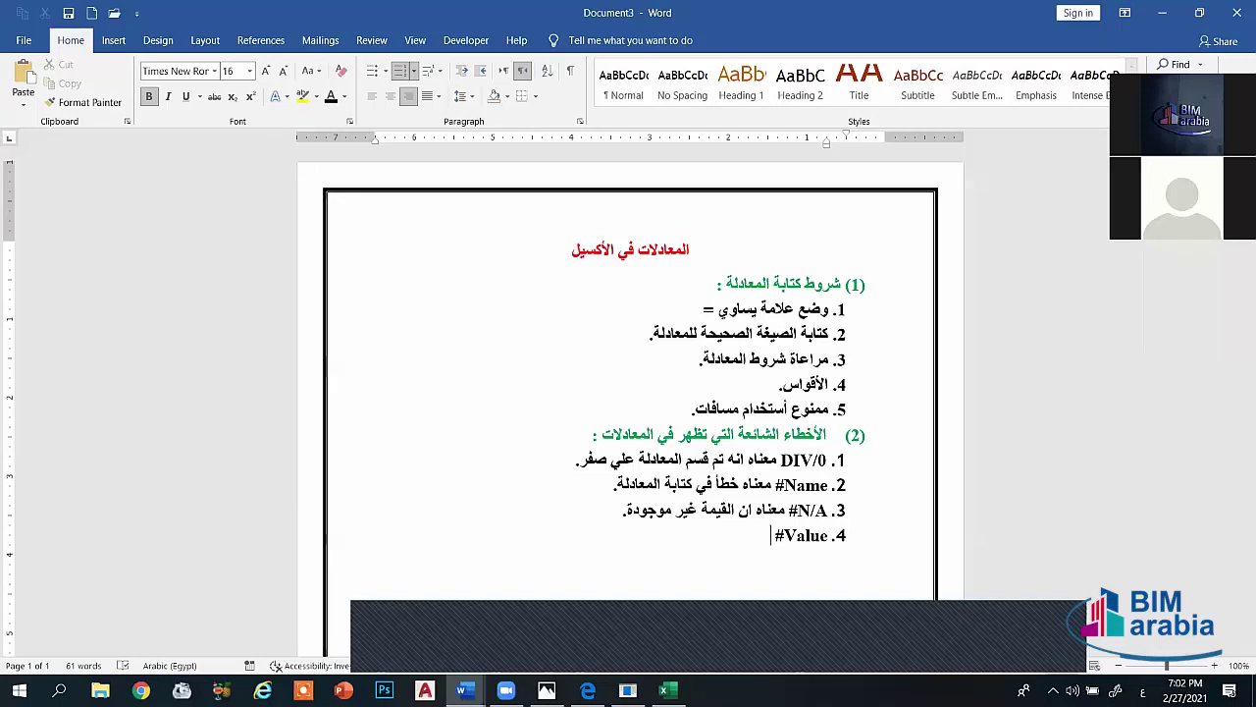
pyautogui.write('ع')
pyautogui.press('BackSpace')
pyautogui.write('معنا')
pyautogui.write('ه في')
pyautogui.press('BackSpace')
pyautogui.press('BackSpace')
pyautogui.write('خ')
pyautogui.write('طأ في ')
pyautogui.write('إدخال ال')
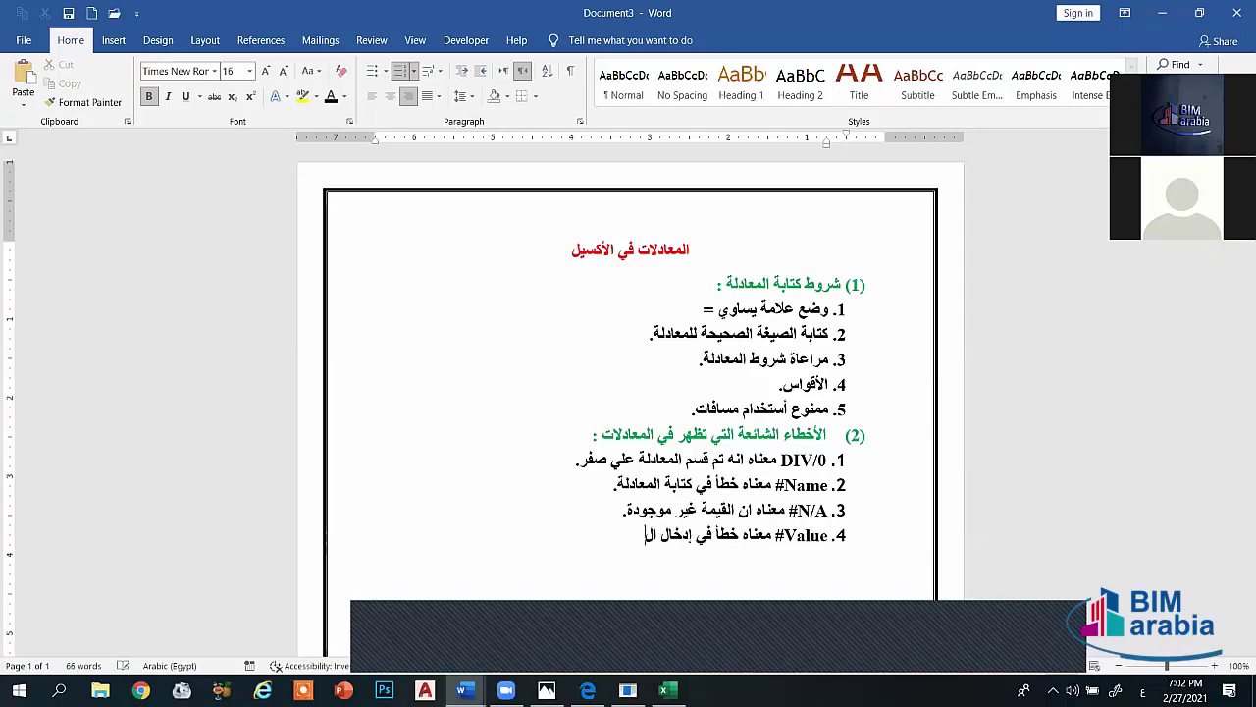
pyautogui.write('قيمة')
pyautogui.write('.')
pyautogui.press('Return')
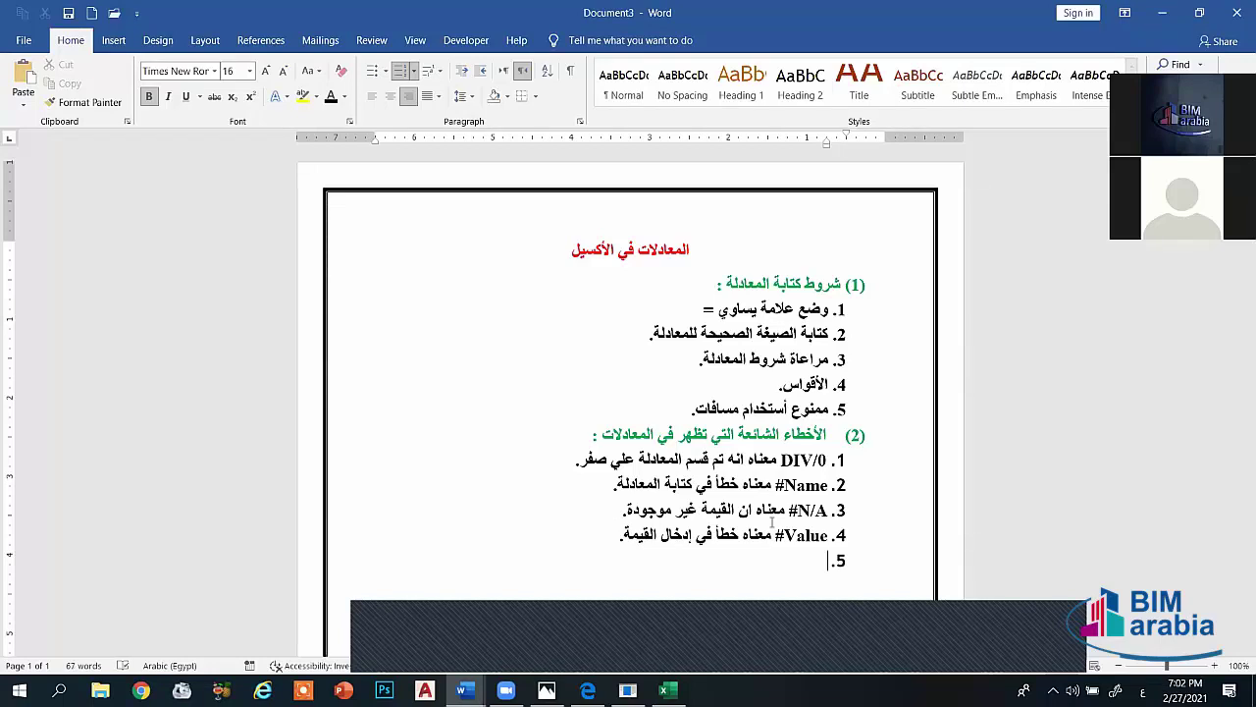
# - Type '#Ref' on item 5 with 'معناه أن المعادلة تحتوي علي مرجع خاطئ.', then start item 6
pyautogui.hotkey('alt', 'shift')
pyautogui.write('#')
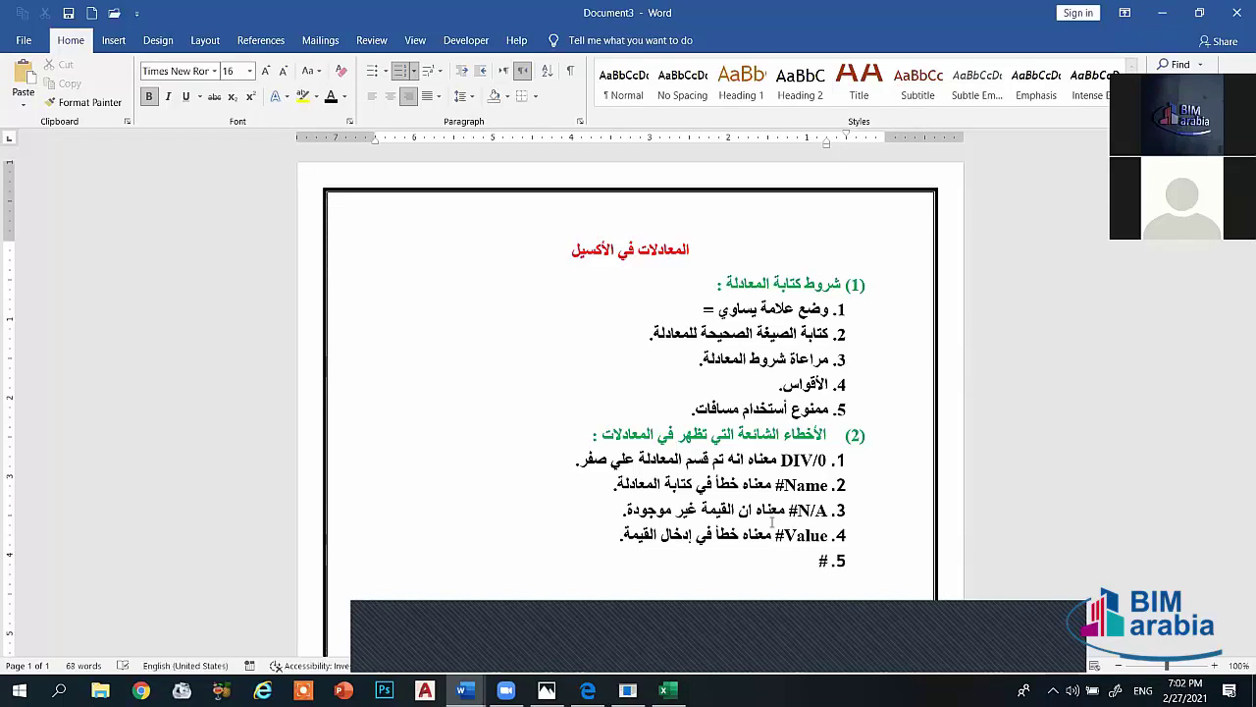
pyautogui.write('R')
pyautogui.write('ef')
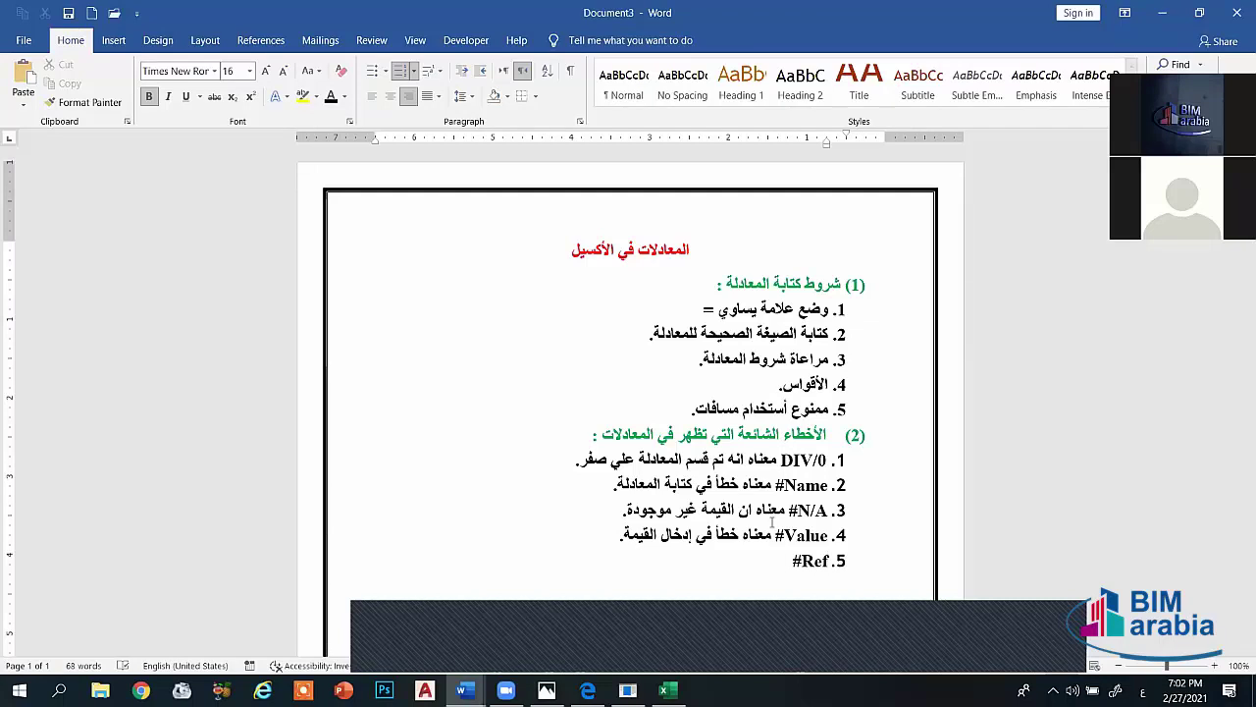
pyautogui.hotkey('alt', 'shift')
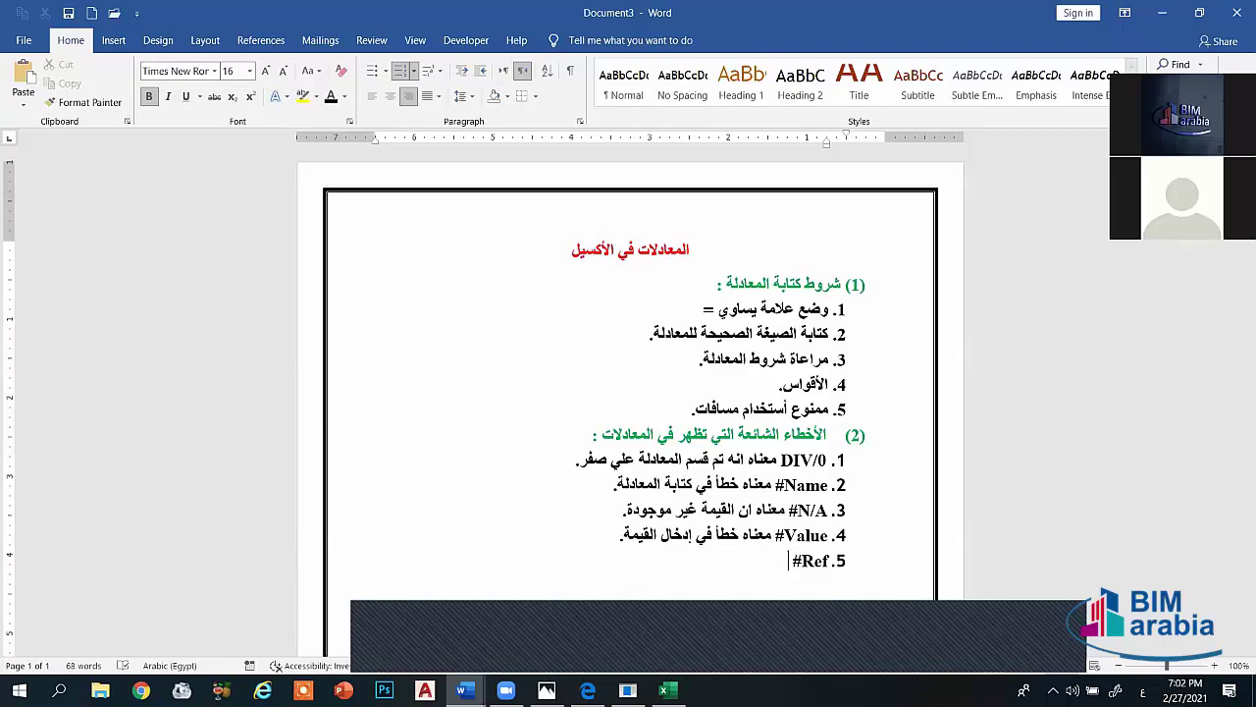
pyautogui.write('معن')
pyautogui.write('اه أن')
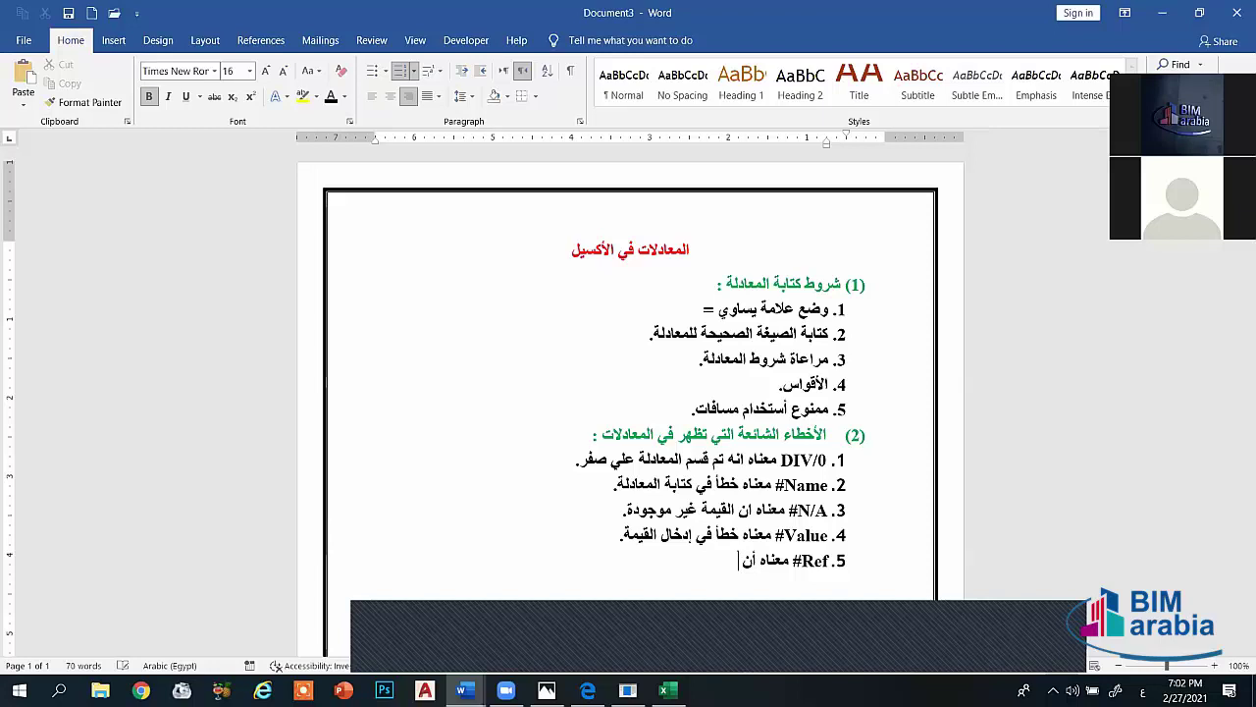
pyautogui.write(' الم')
pyautogui.press('BackSpace')
pyautogui.write('ع')
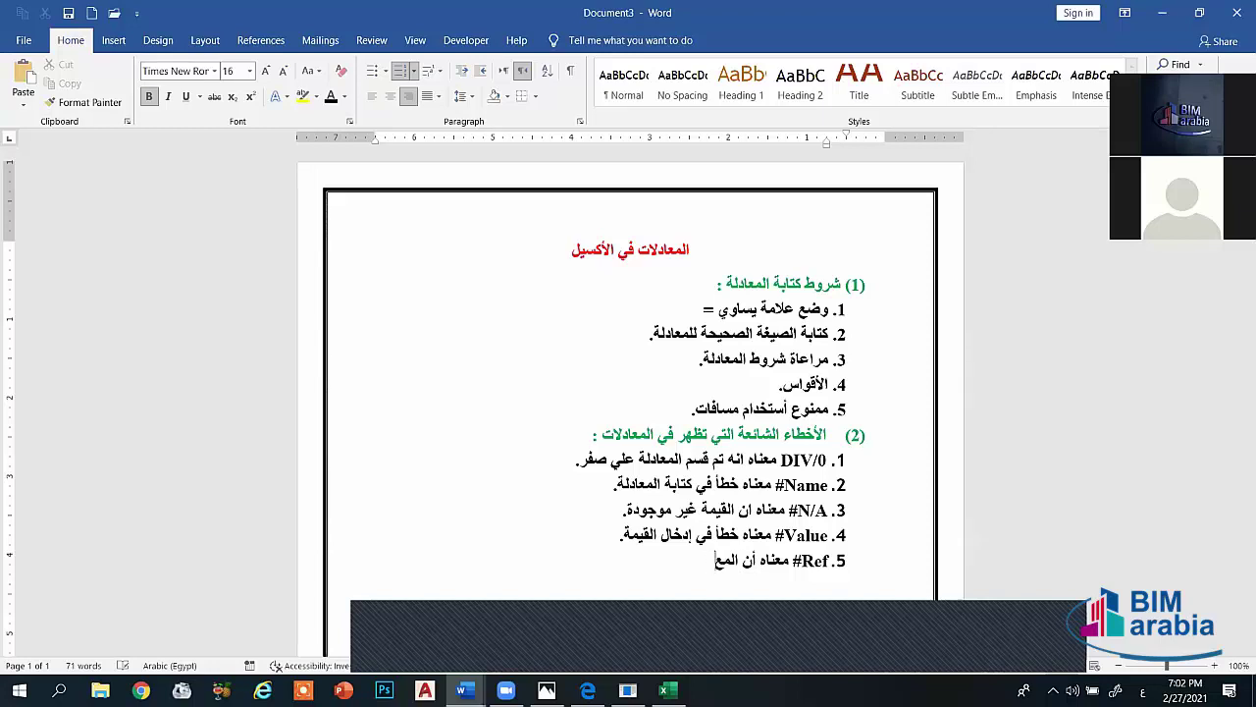
pyautogui.write('ادلة تحت')
pyautogui.write('وي علي م')
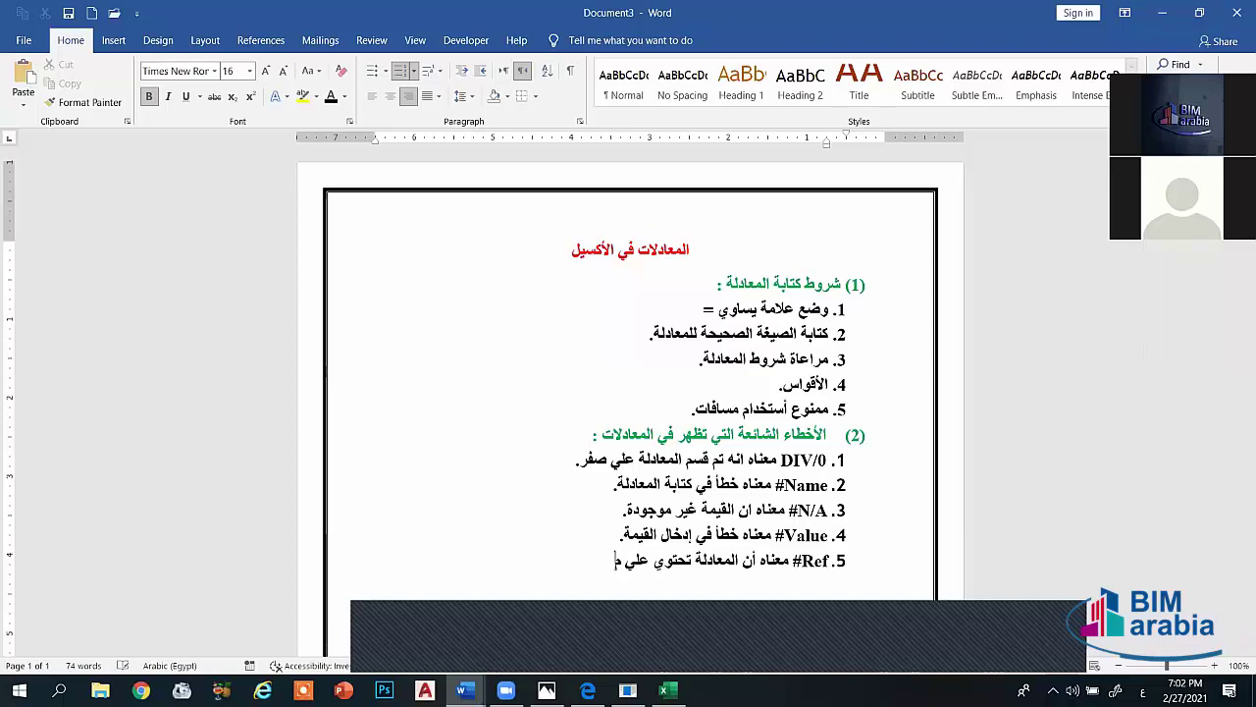
pyautogui.write('رجع')
pyautogui.write(' خا')
pyautogui.write('ط')
pyautogui.write('ئ')
pyautogui.write('.')
pyautogui.press('Return')
pyautogui.hotkey('alt', 'shift')
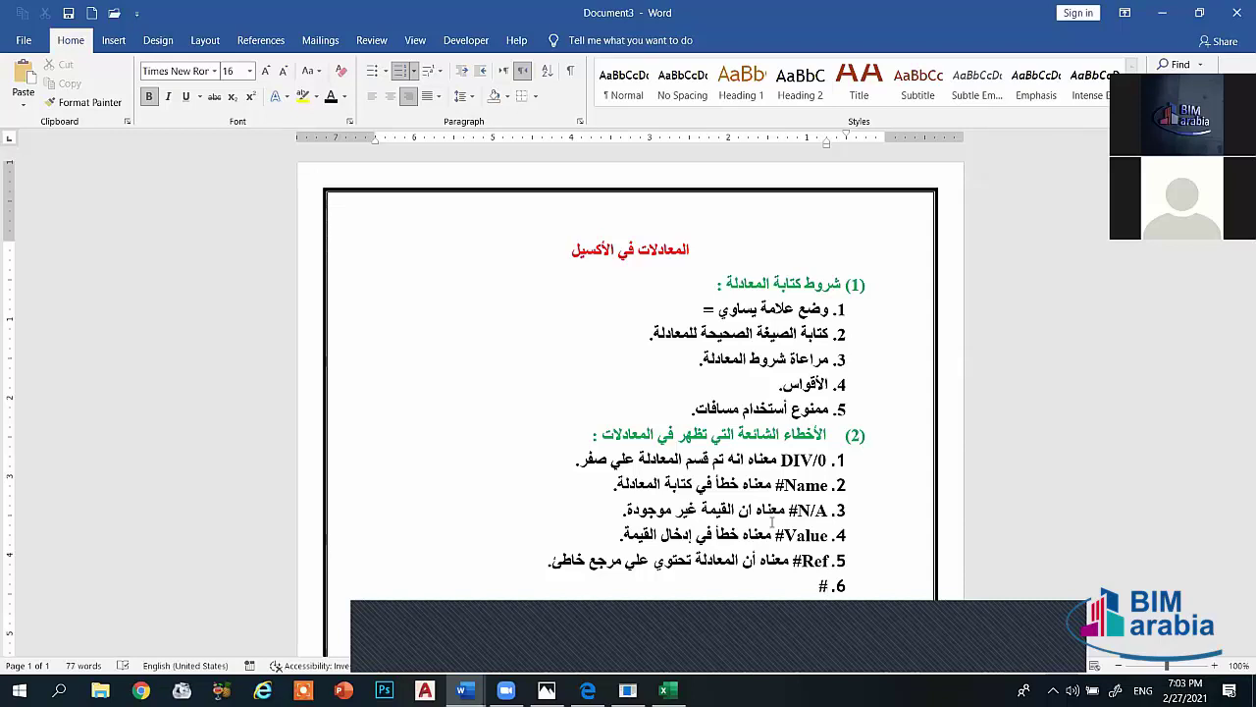
# - Type '#Num' on item 6, explained as 'معناه رقم تم إدخاله خطأ.'
pyautogui.write('#Num')
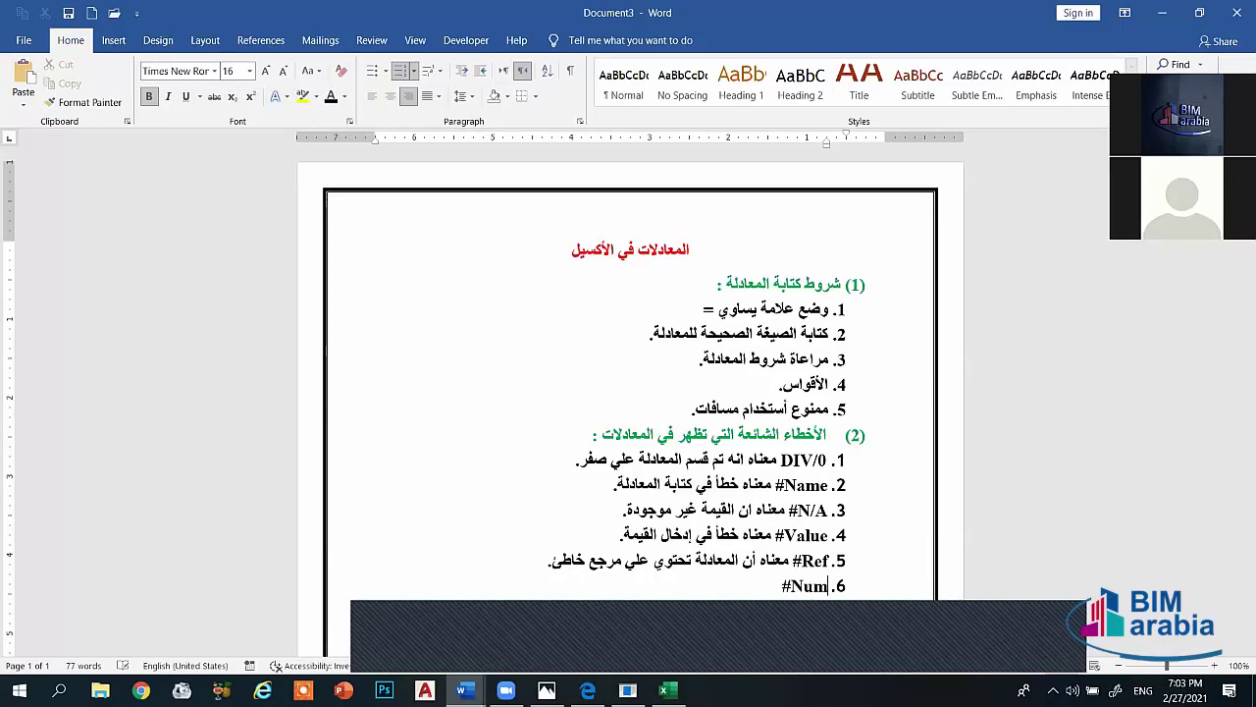
pyautogui.hotkey('alt', 'shift')
pyautogui.write('معناه ر')
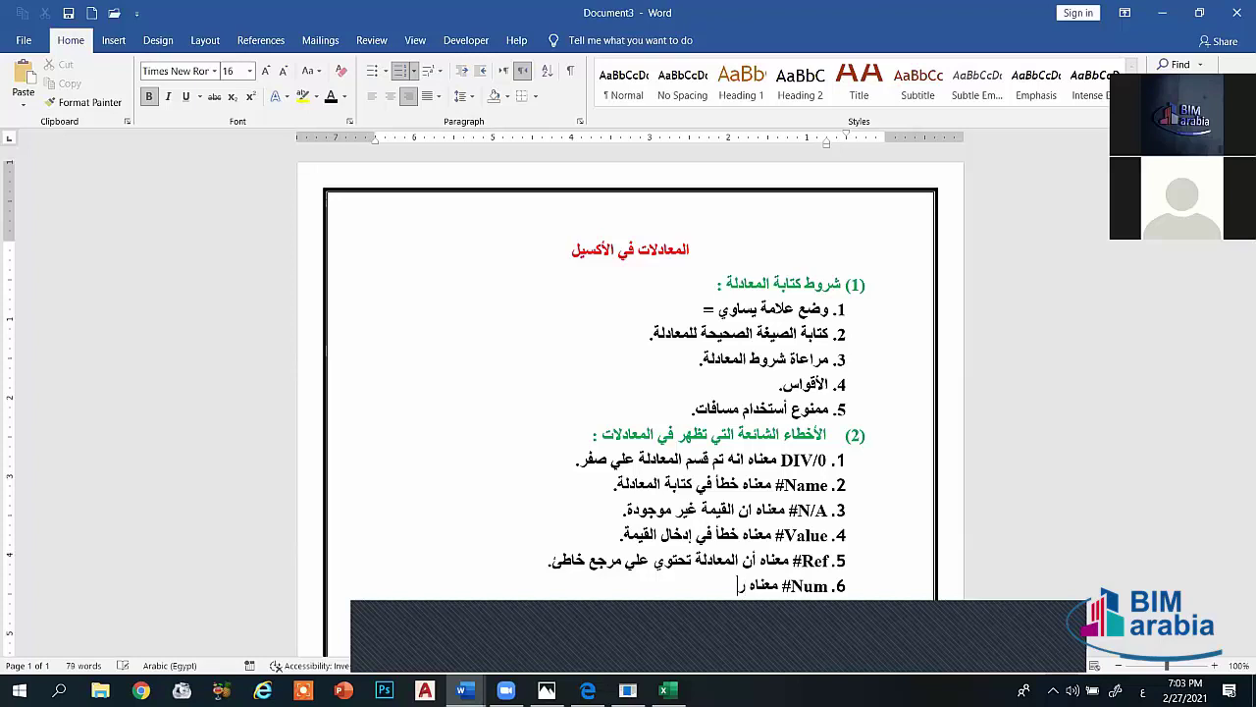
pyautogui.write('قم ت')
pyautogui.write('م إد')
pyautogui.write('خاله خطأ.')
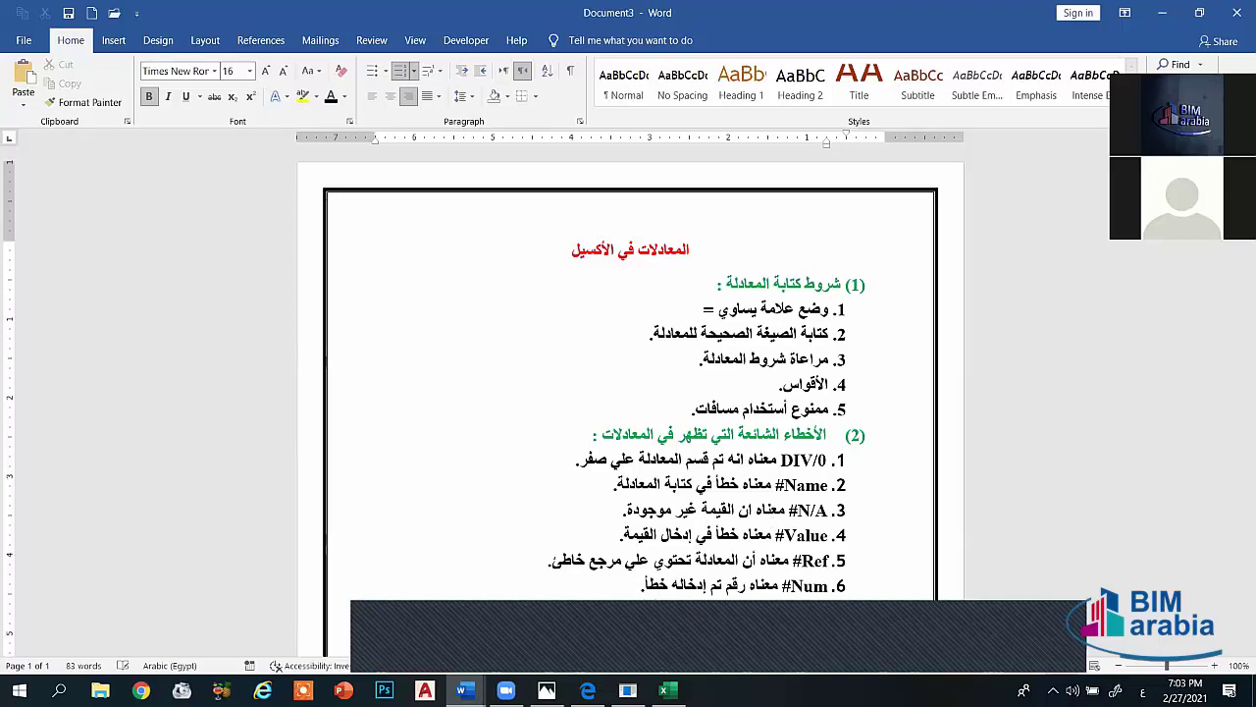
pyautogui.hotkey('alt', 'shift')
pyautogui.write('.')
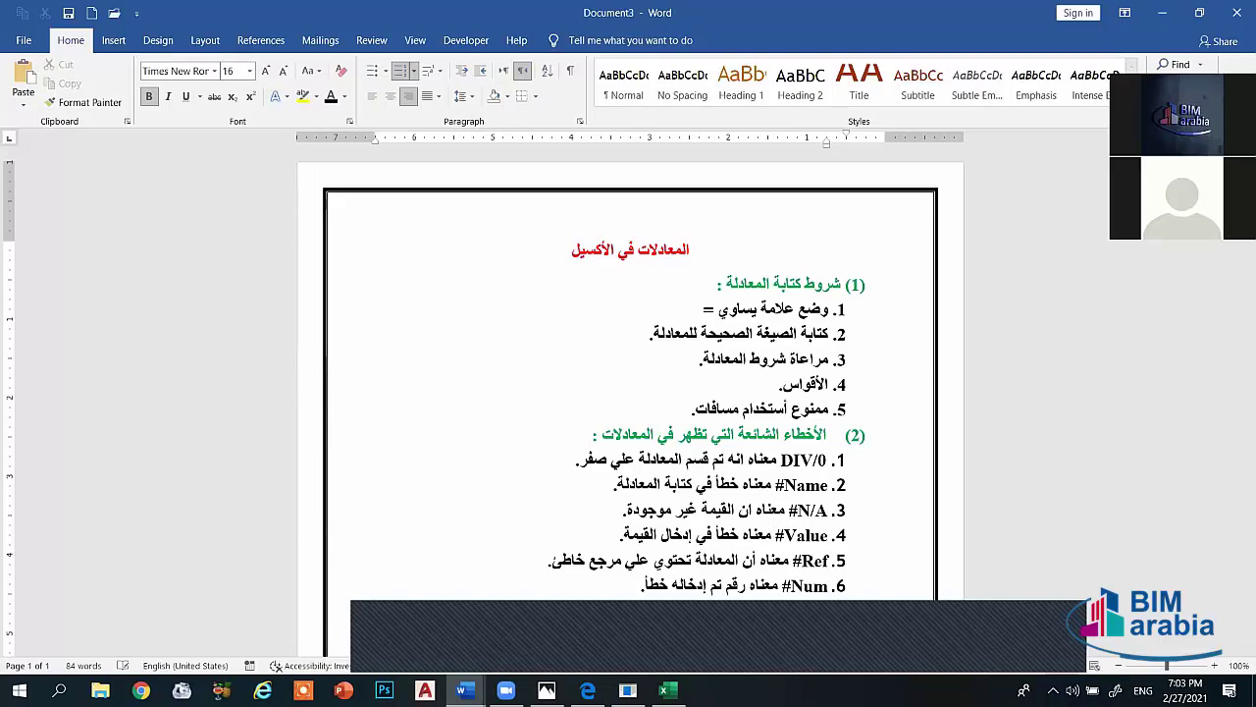
pyautogui.hotkey('alt', 'shift')
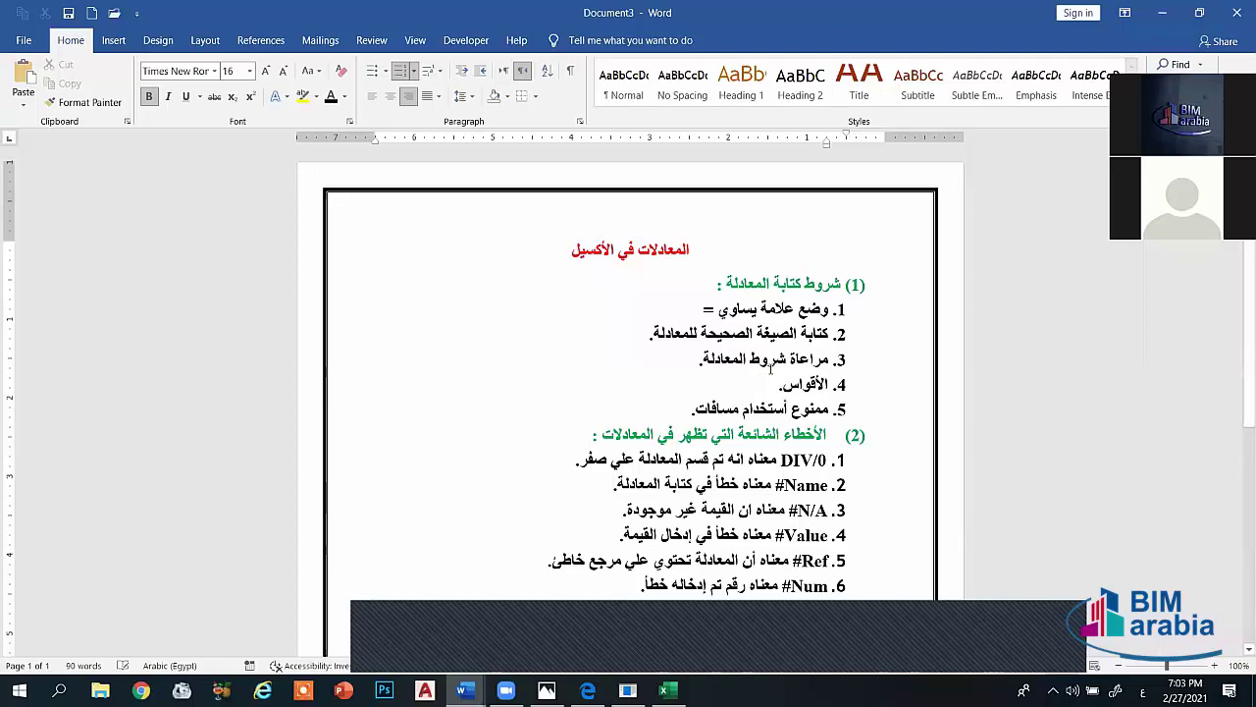
# - Use Adjust List Indents to have heading (2)'s number followed by a tab character
pyautogui.scroll(-2, 687, 343)
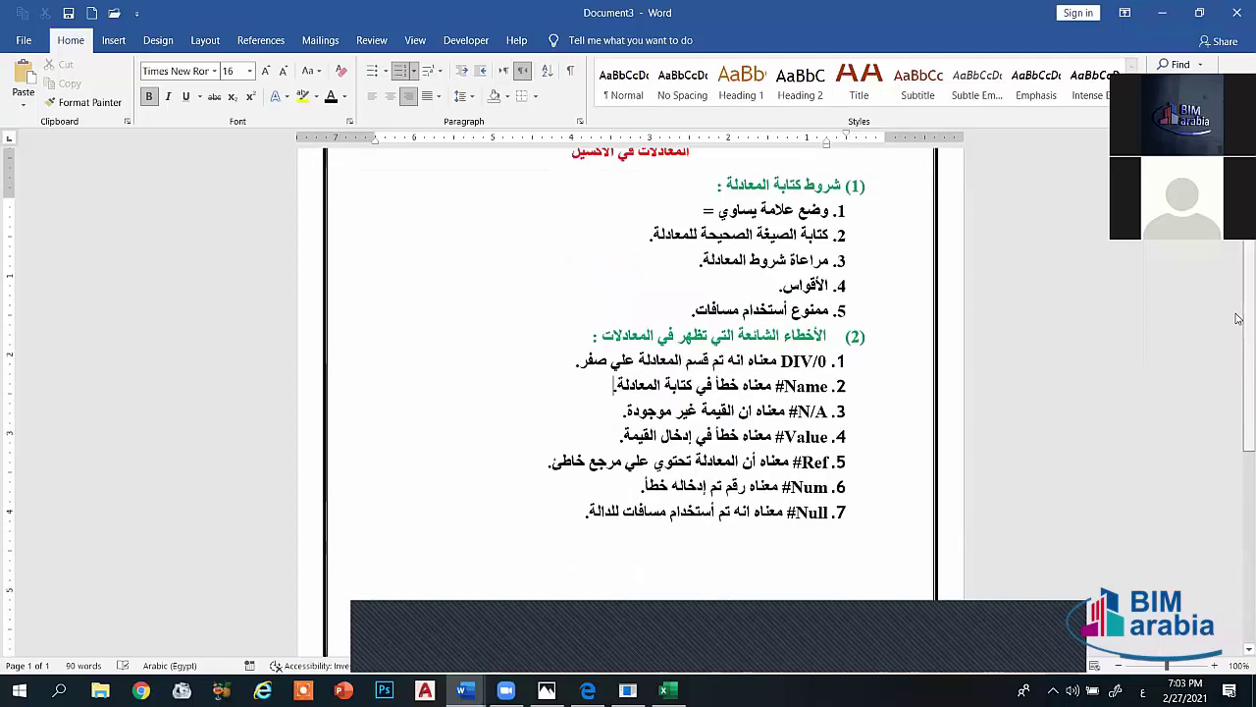
pyautogui.scroll(2, 687, 344)
pyautogui.click(681, 314)
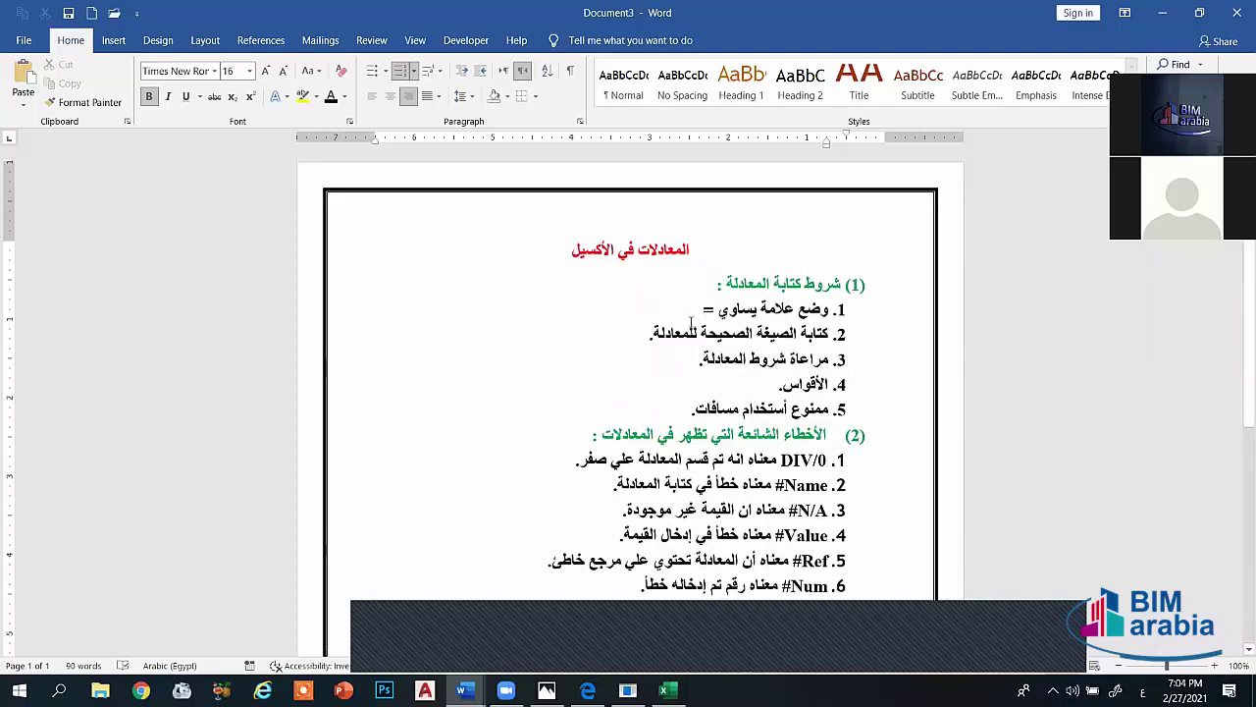
pyautogui.click(770, 383)
pyautogui.scroll(-3, 739, 425)
pyautogui.scroll(2, 917, 368)
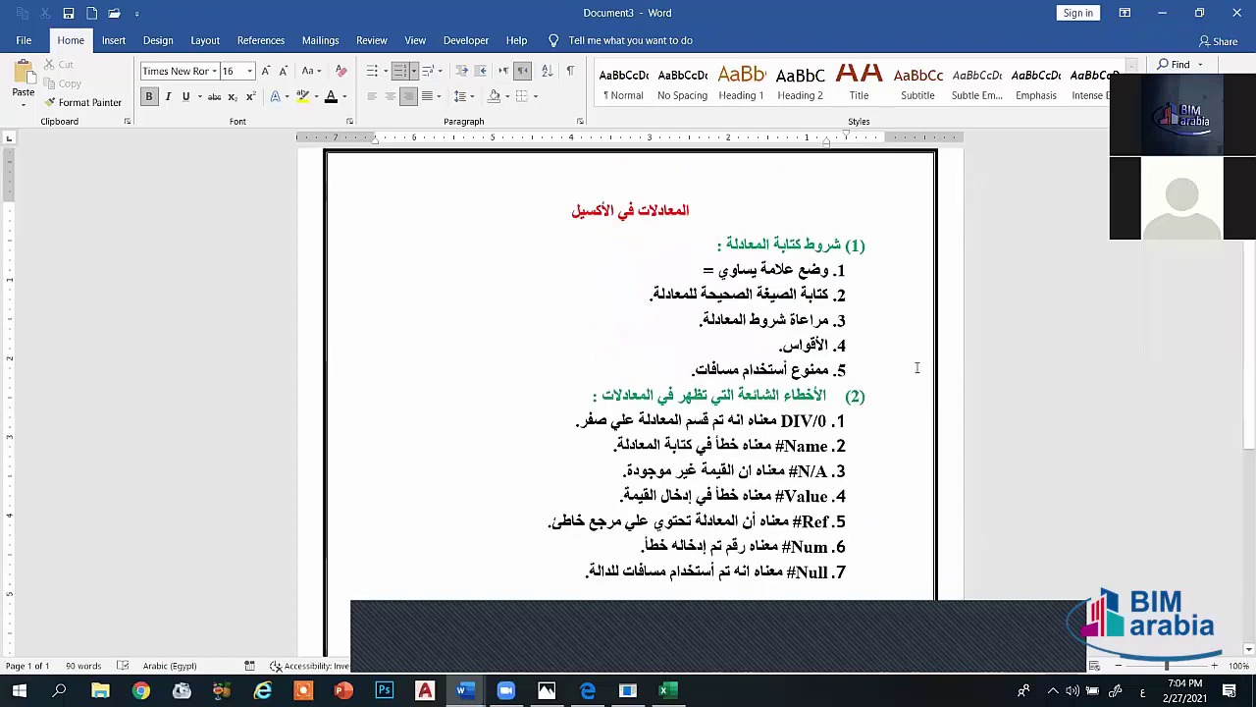
pyautogui.click(830, 397)
pyautogui.rightClick(834, 399)
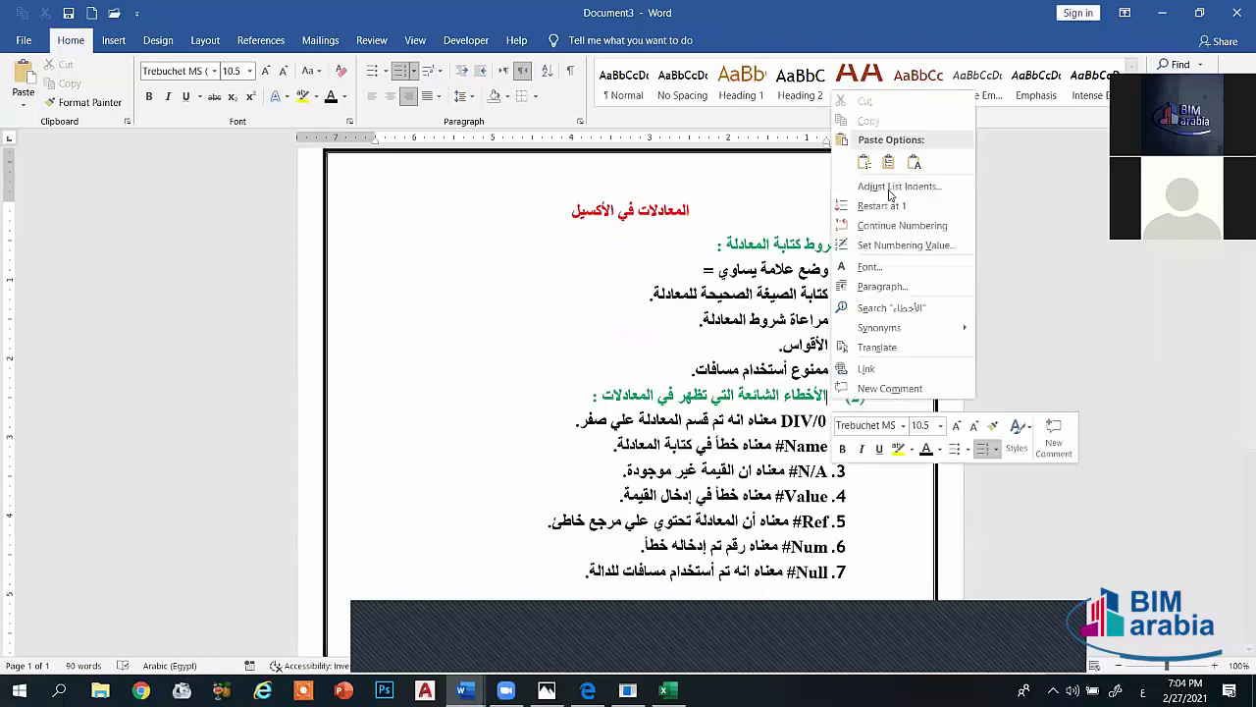
pyautogui.click(889, 186)
pyautogui.click(441, 386)
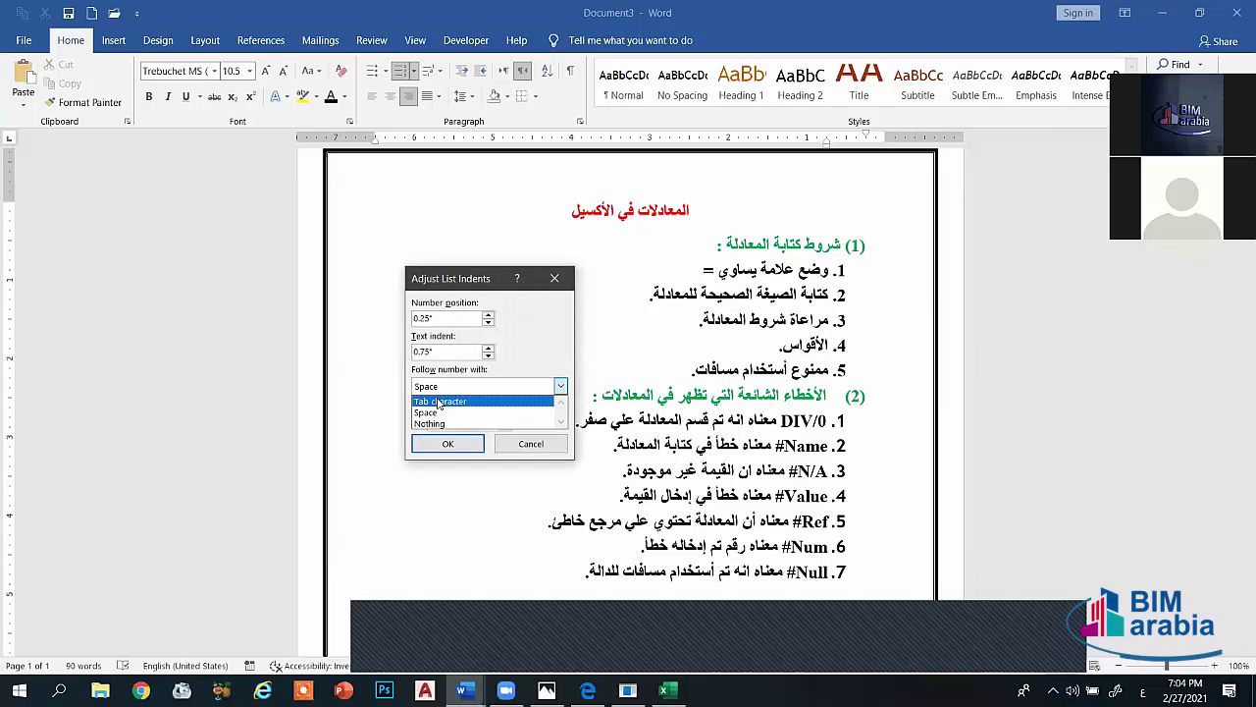
pyautogui.click(439, 402)
pyautogui.click(452, 445)
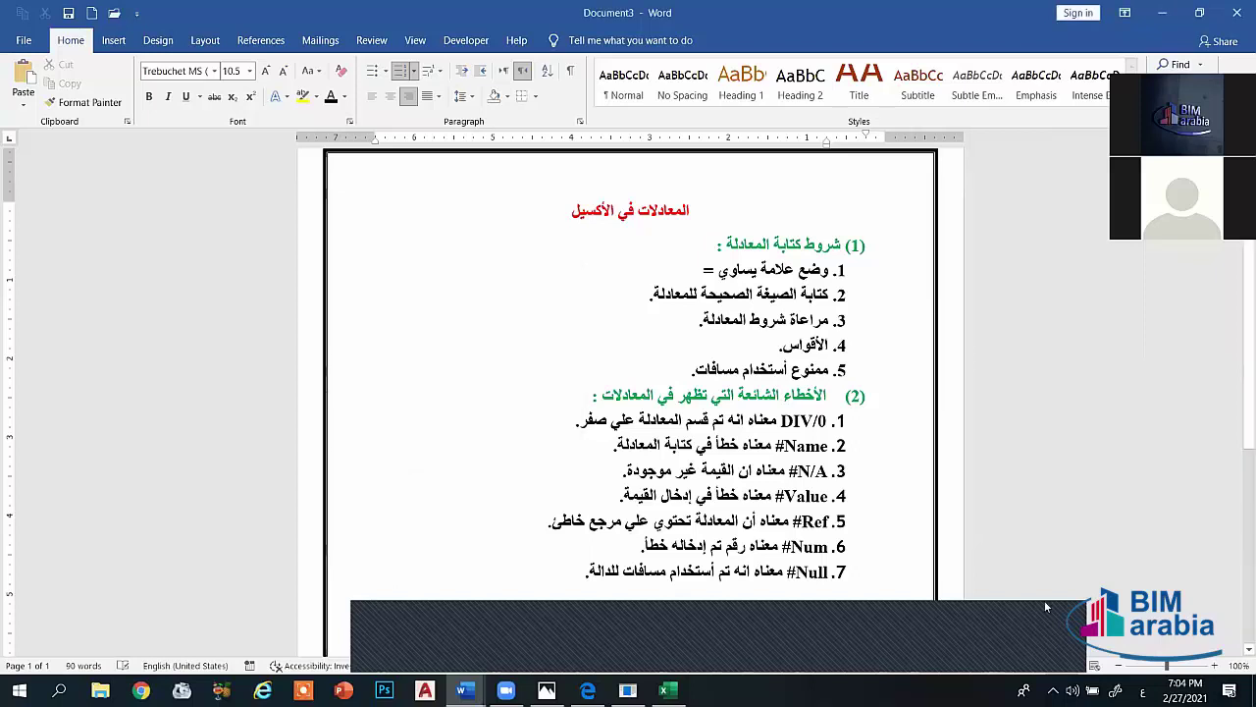
# - Return to the Word notes and review the numbered error items
pyautogui.click(759, 190)
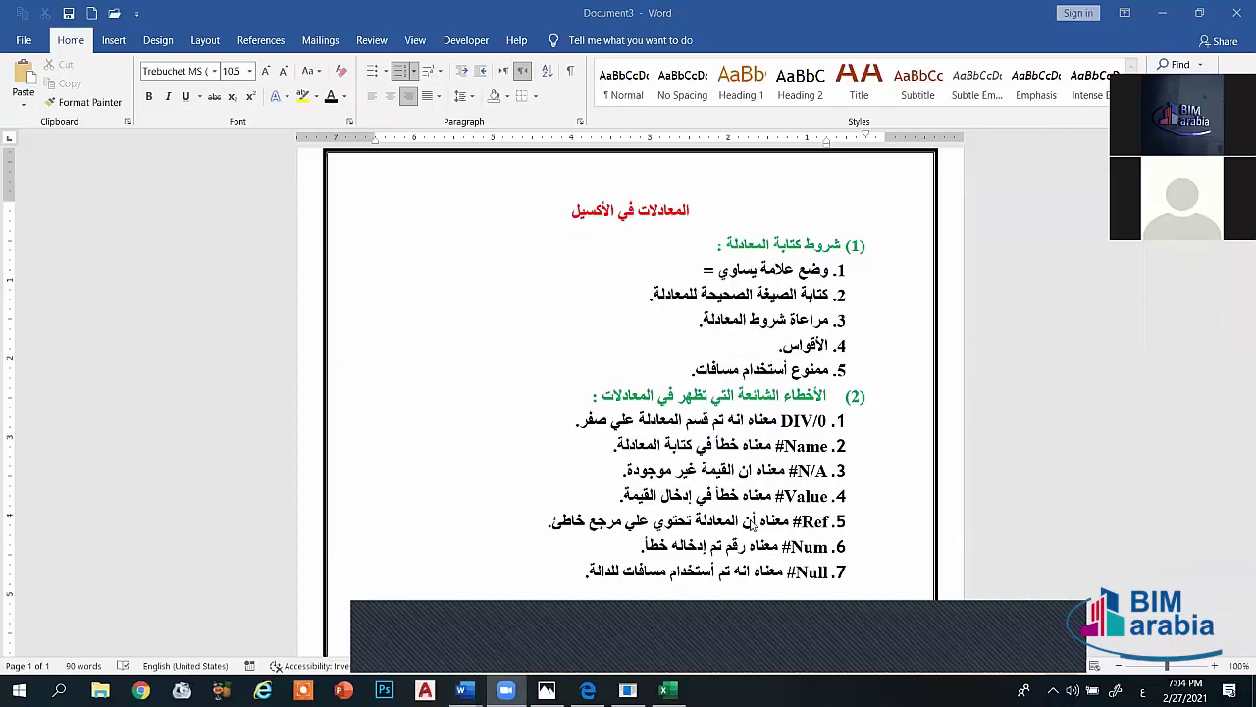
pyautogui.hotkey('alt', 'Tab')
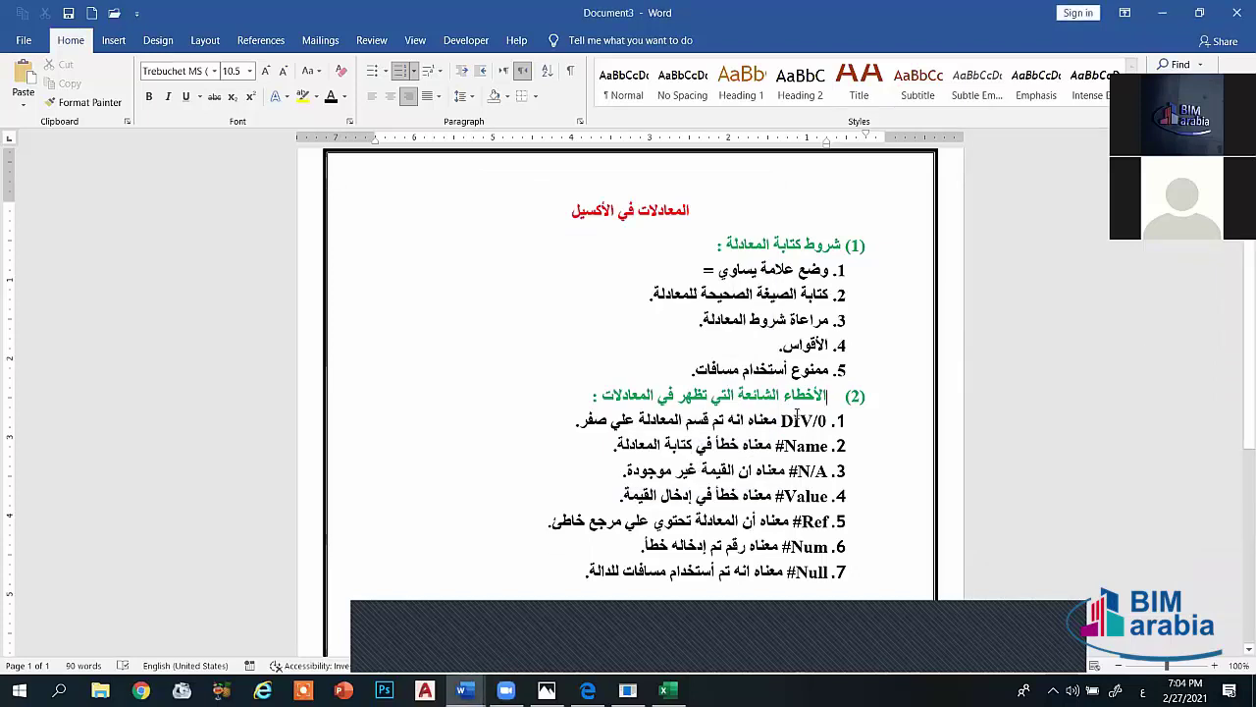
pyautogui.click(799, 421)
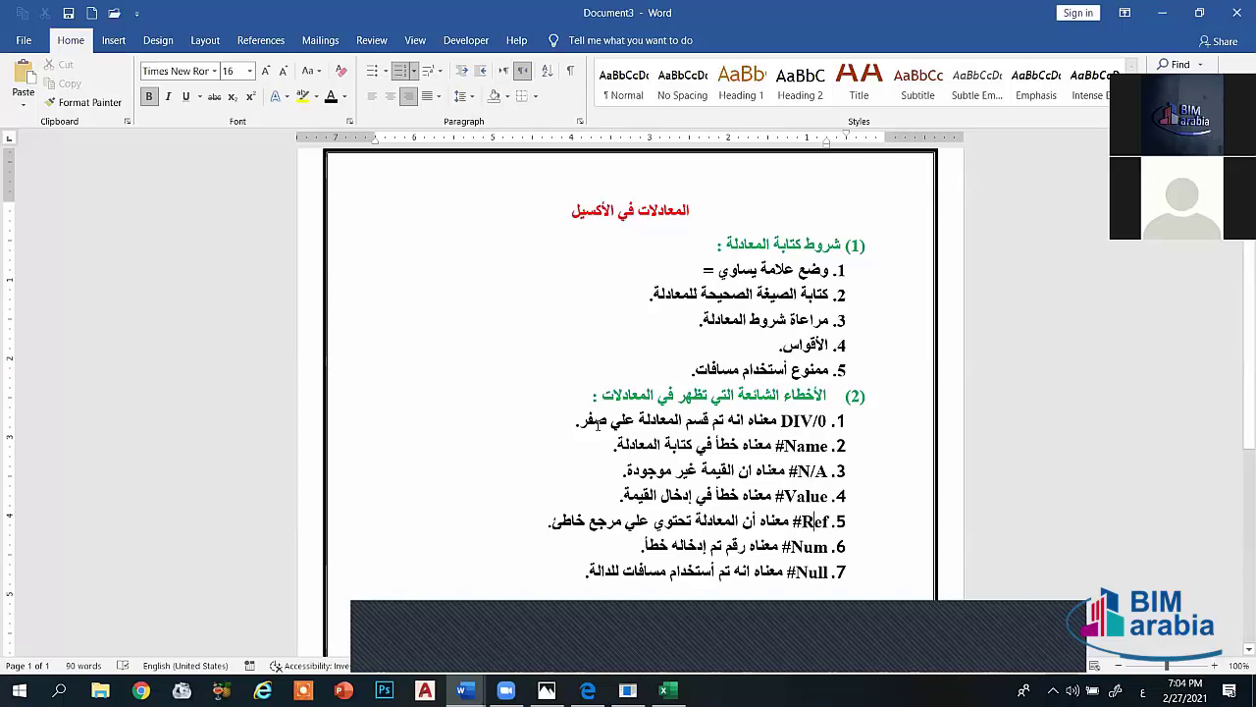
pyautogui.click(595, 422)
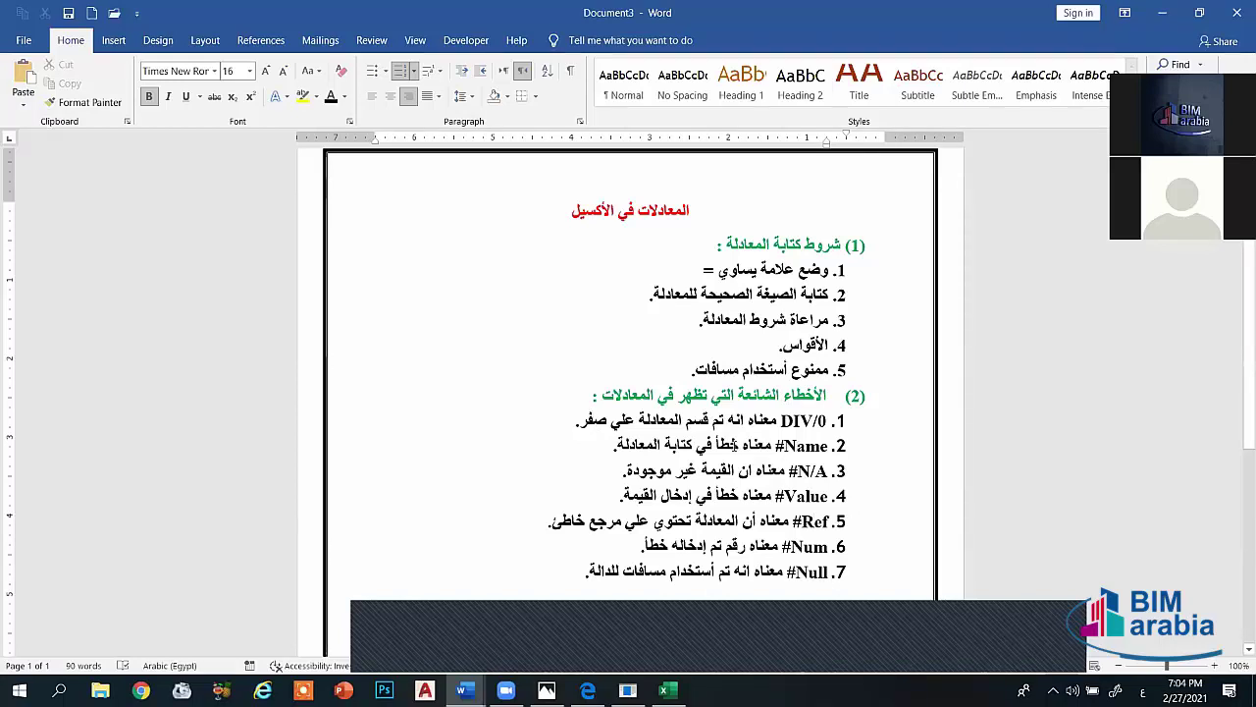
pyautogui.click(649, 348)
# - Insert 'أسم' between كتابة and المعادلة in item 2, then review the remaining items
pyautogui.click(665, 445)
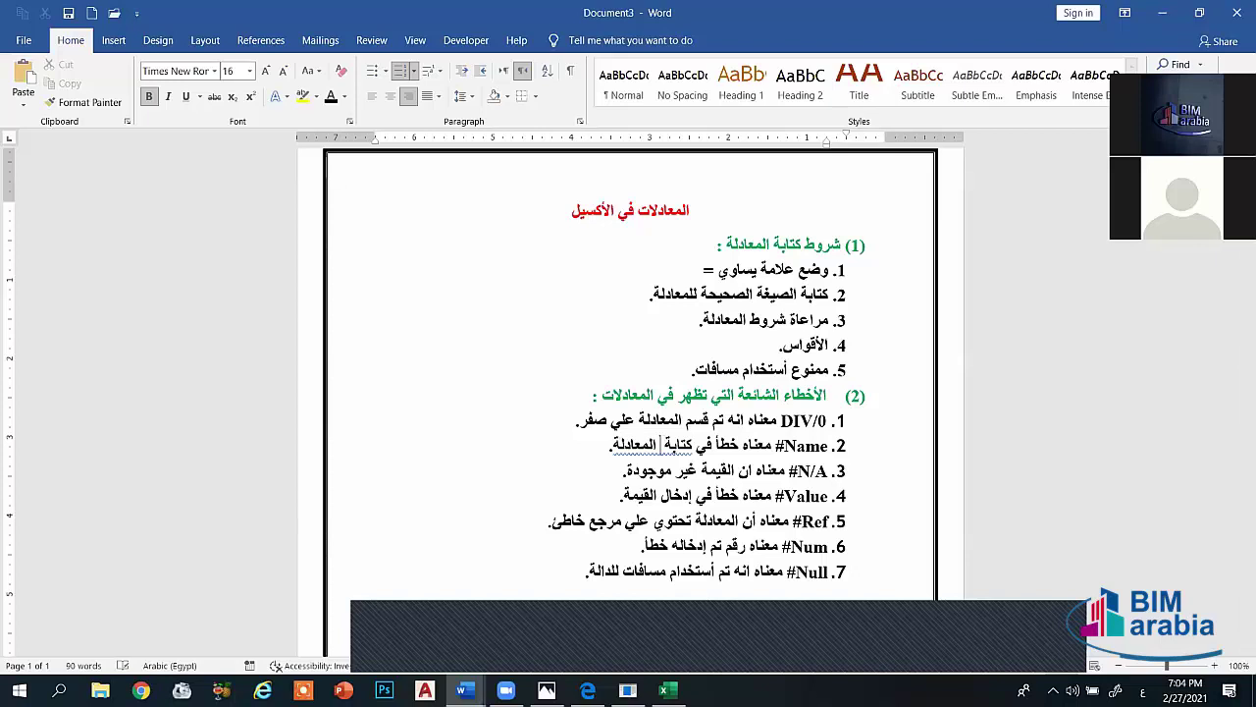
pyautogui.write('أسم')
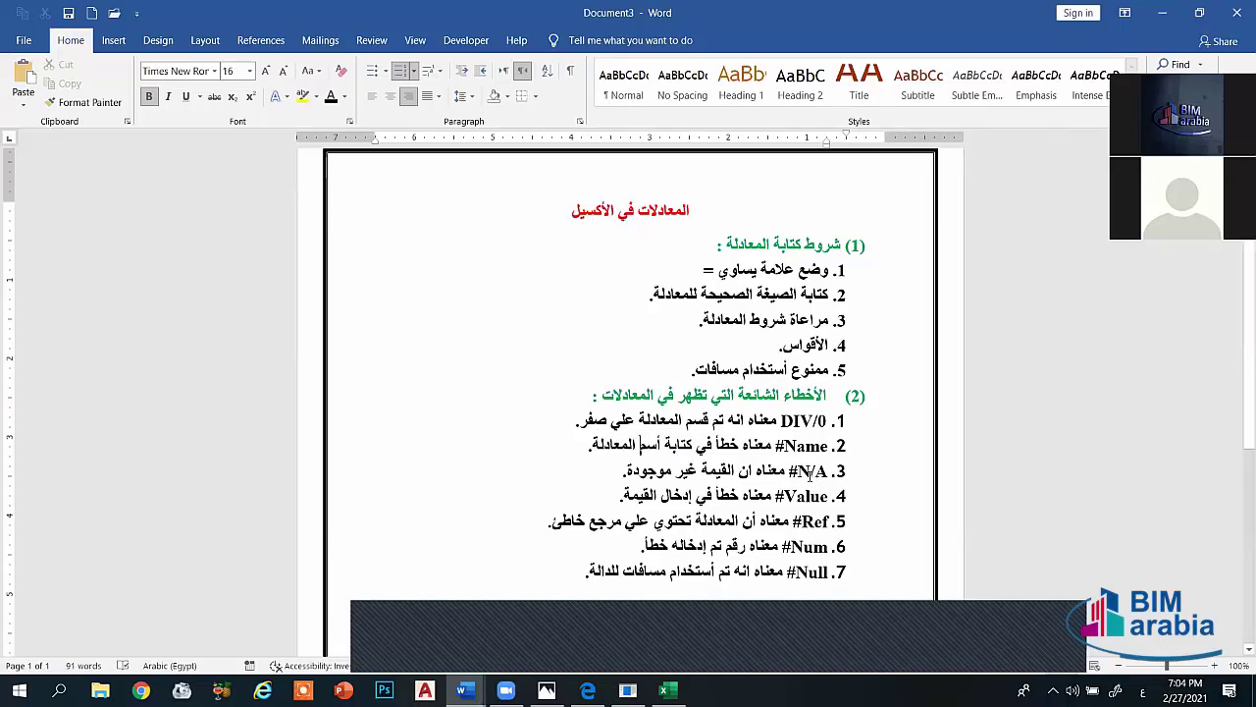
pyautogui.click(624, 471)
pyautogui.click(621, 495)
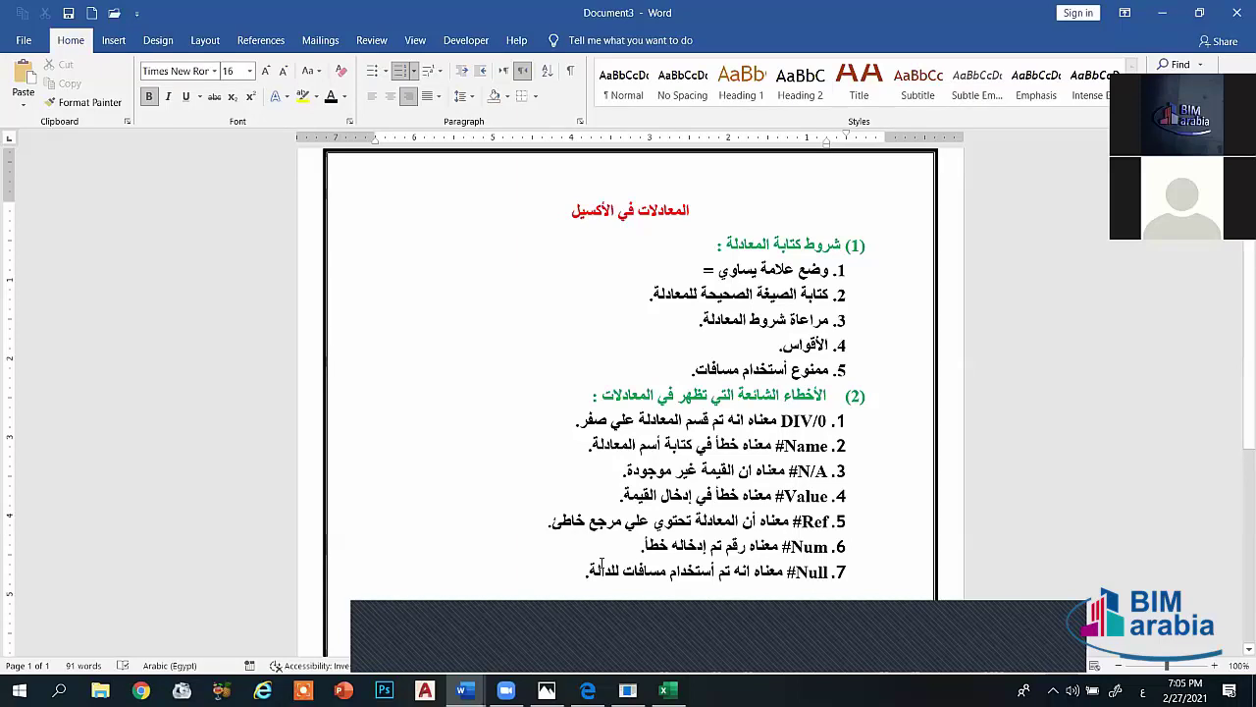
pyautogui.click(532, 556)
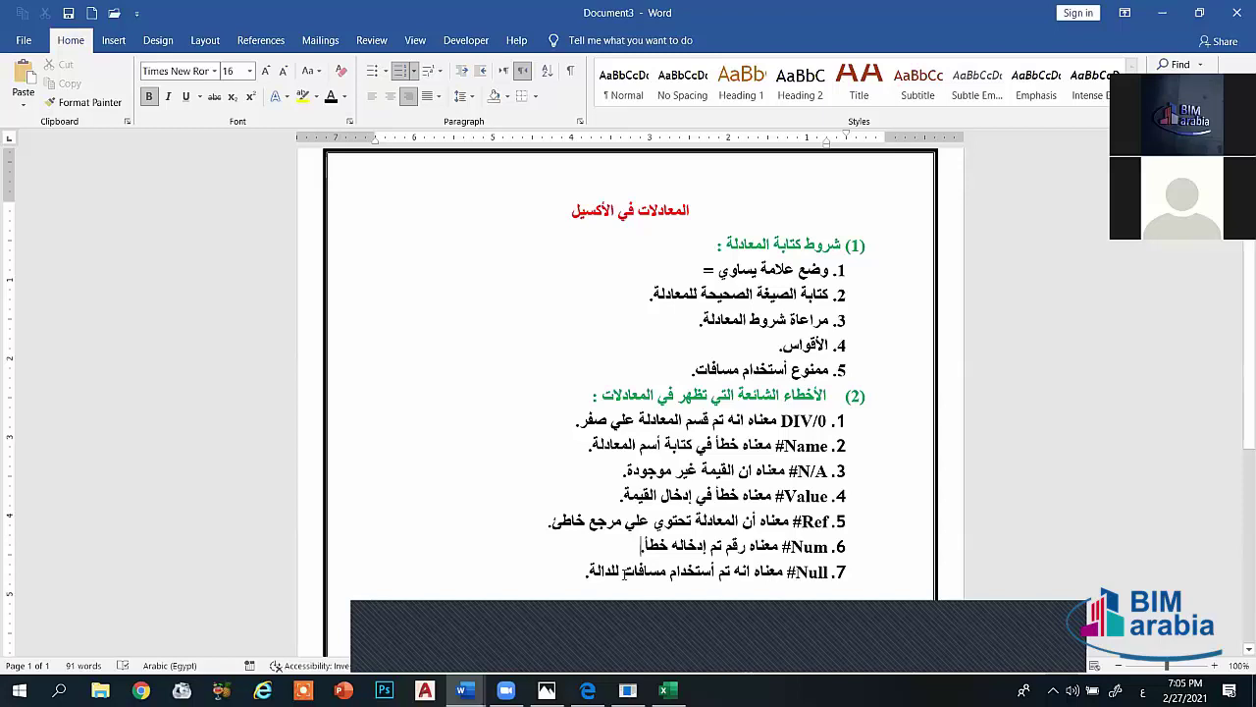
pyautogui.scroll(-1, 751, 496)
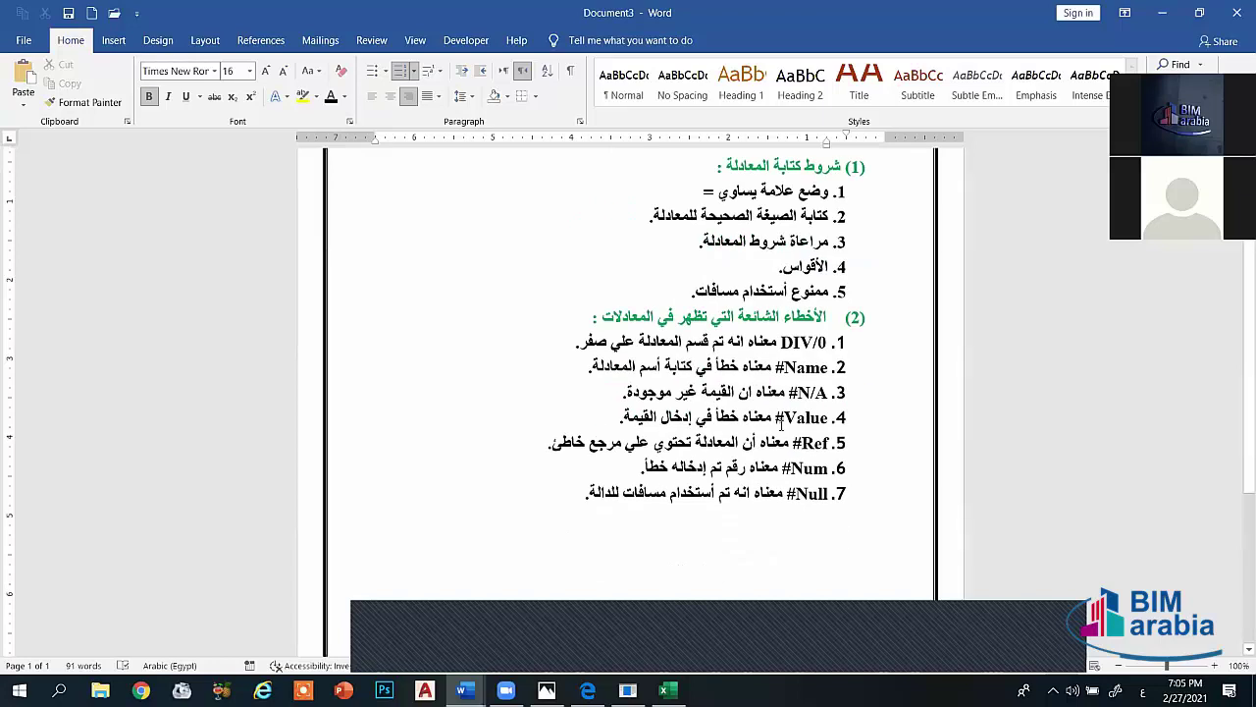
pyautogui.scroll(1, 744, 442)
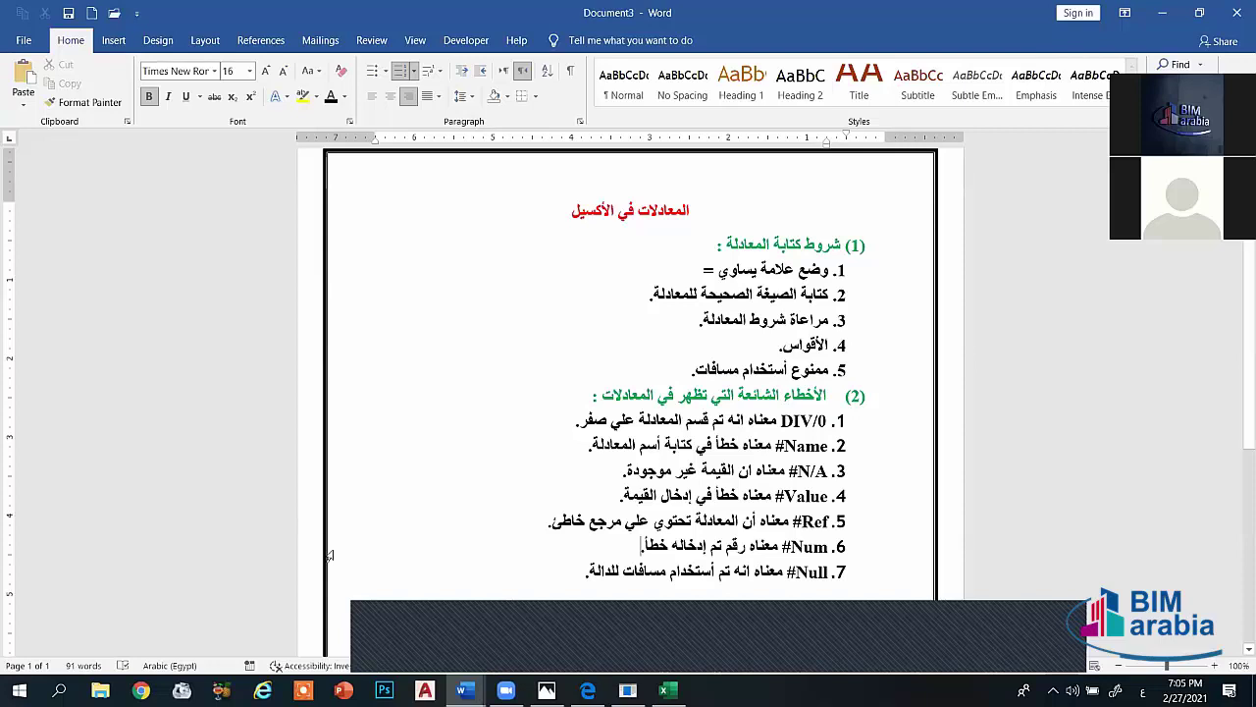
pyautogui.scroll(-1, 471, 559)
# - Copy heading (2) with error items 1–7 and paste it below the list with Keep Source Formatting
pyautogui.click(562, 502)
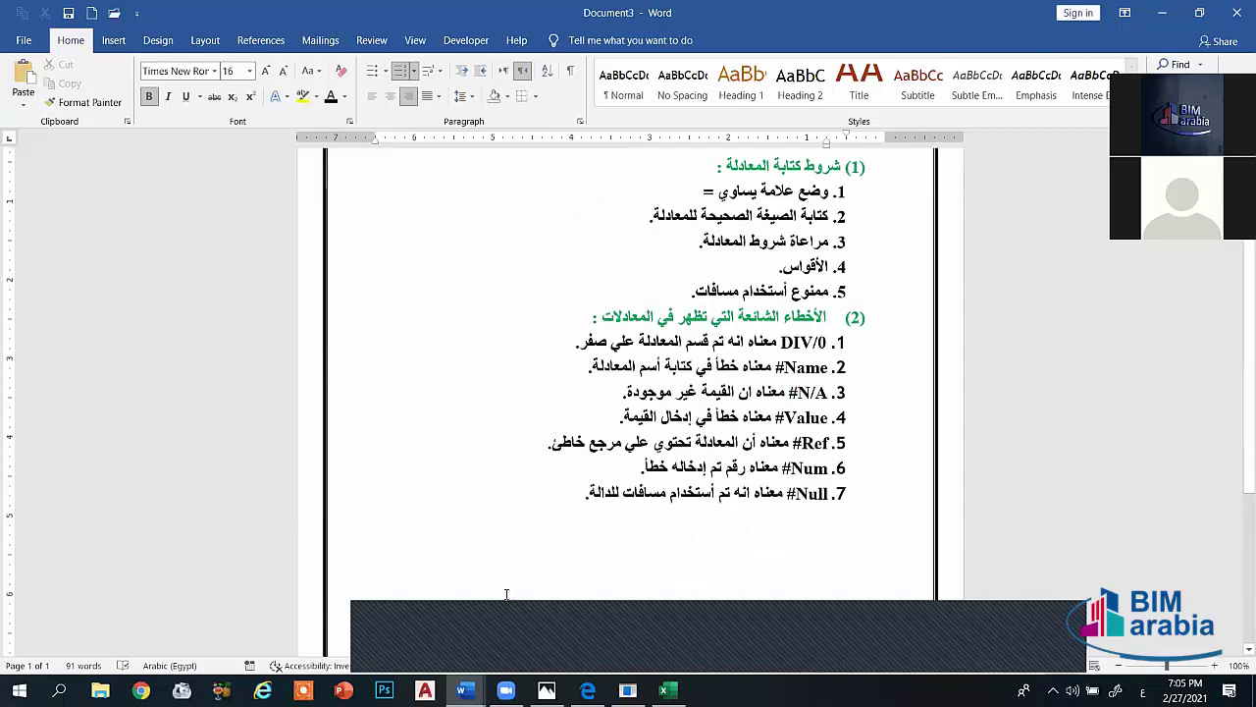
pyautogui.moveTo(516, 513); pyautogui.dragTo(917, 321)
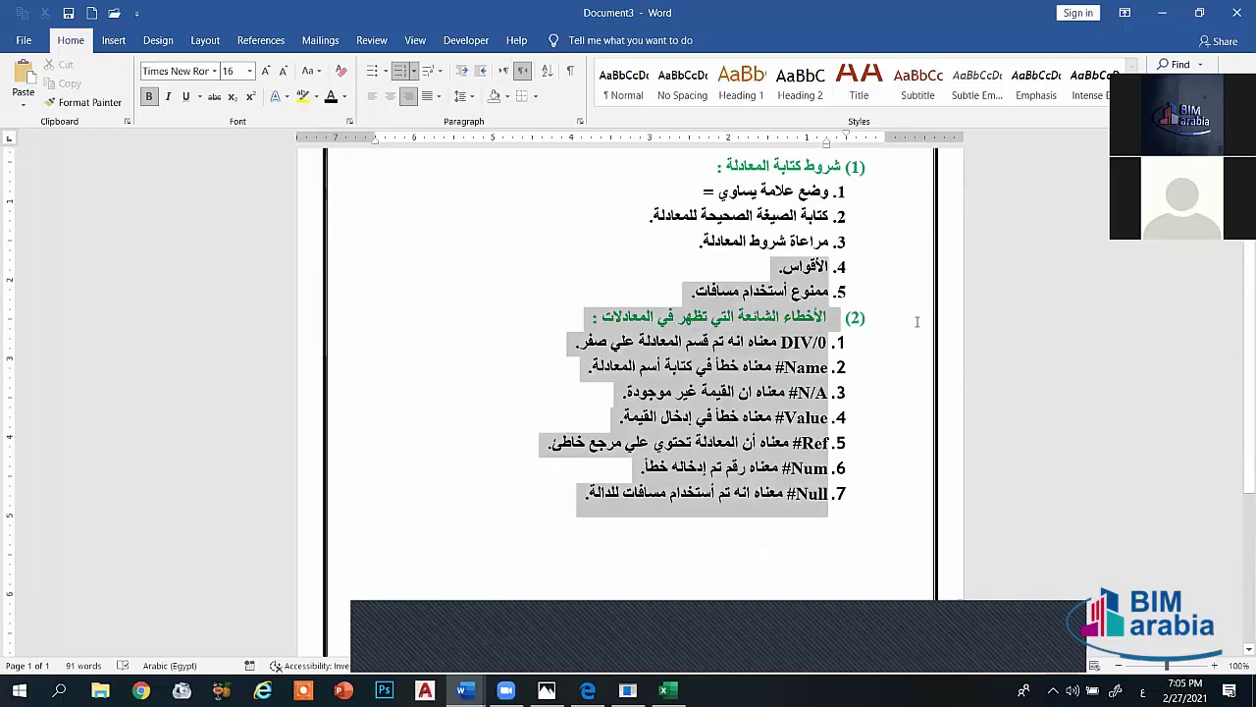
pyautogui.moveTo(815, 331); pyautogui.dragTo(804, 330)
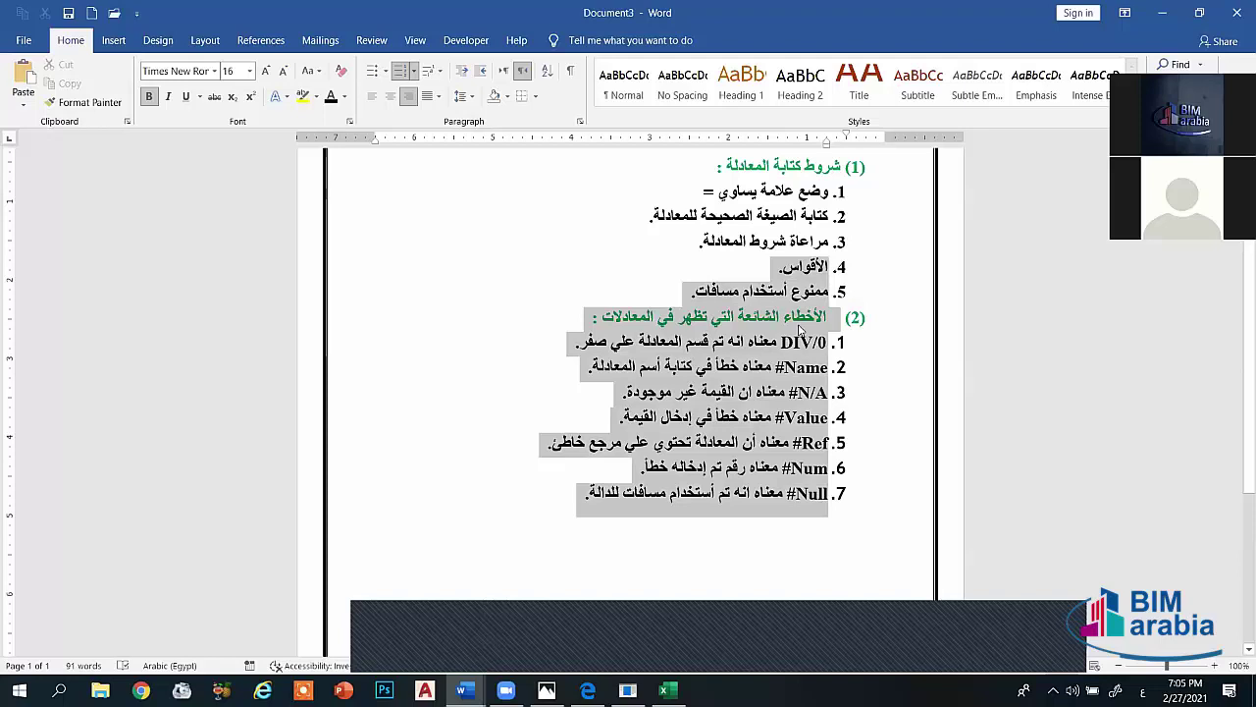
pyautogui.click(786, 531)
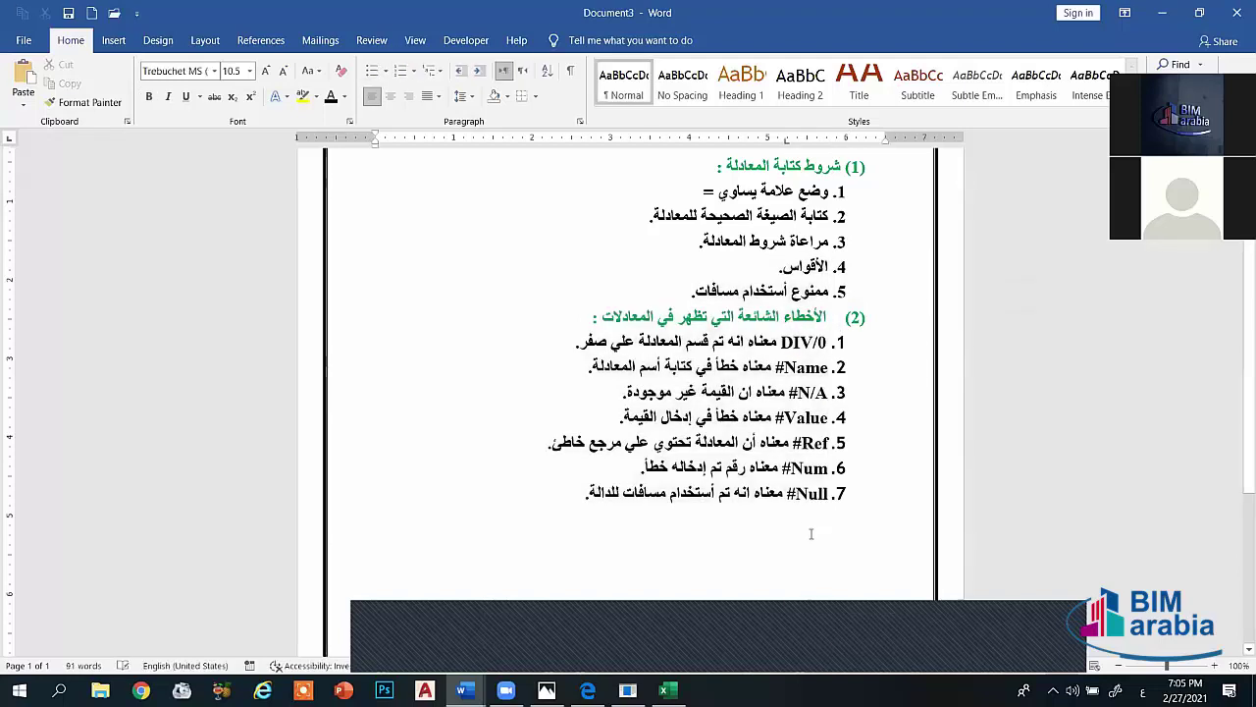
pyautogui.rightClick(809, 534)
pyautogui.click(835, 373)
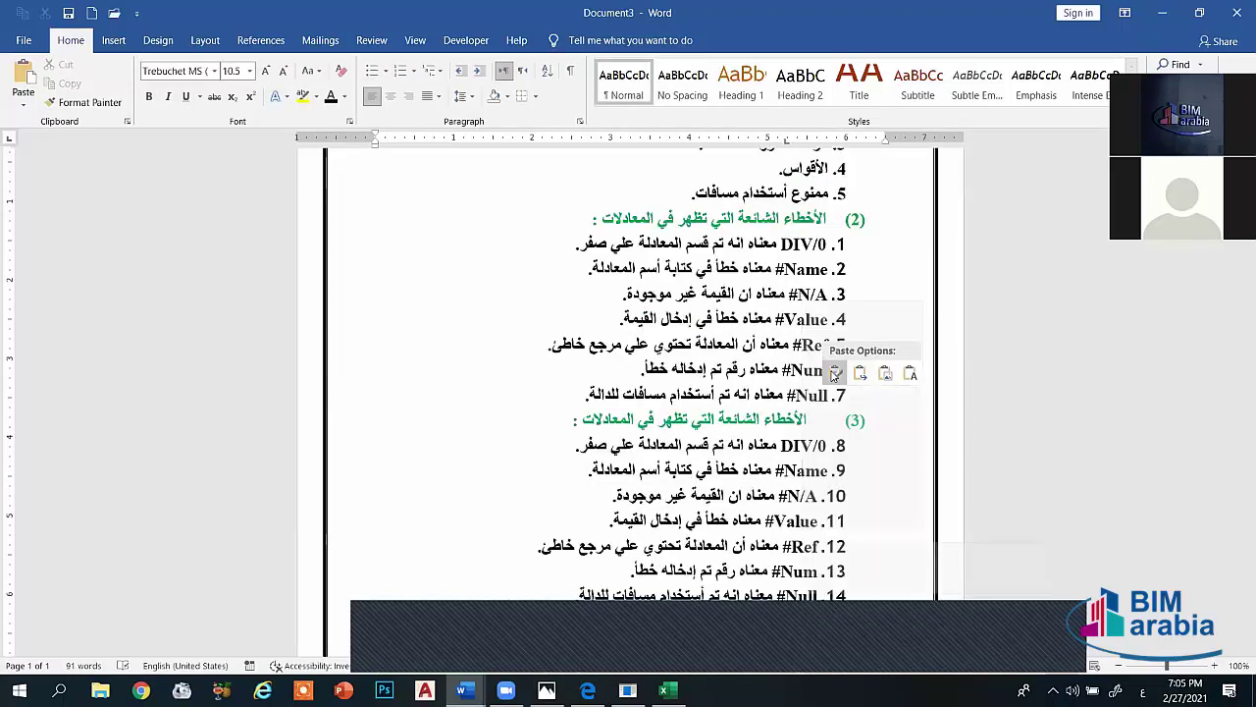
pyautogui.click(835, 373)
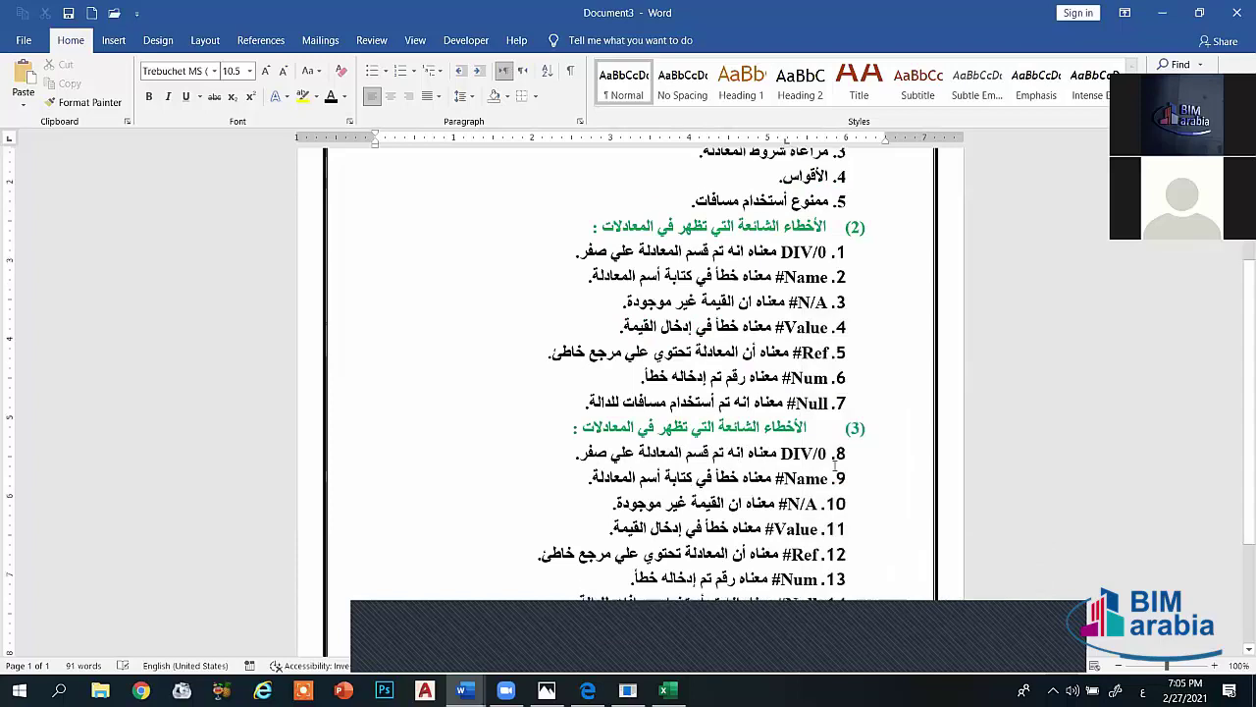
# - Retitle heading (3) as 'هناك دوال تبحث عن الأخطاء' and delete the copied items 9–14
pyautogui.moveTo(807, 419); pyautogui.dragTo(583, 419)
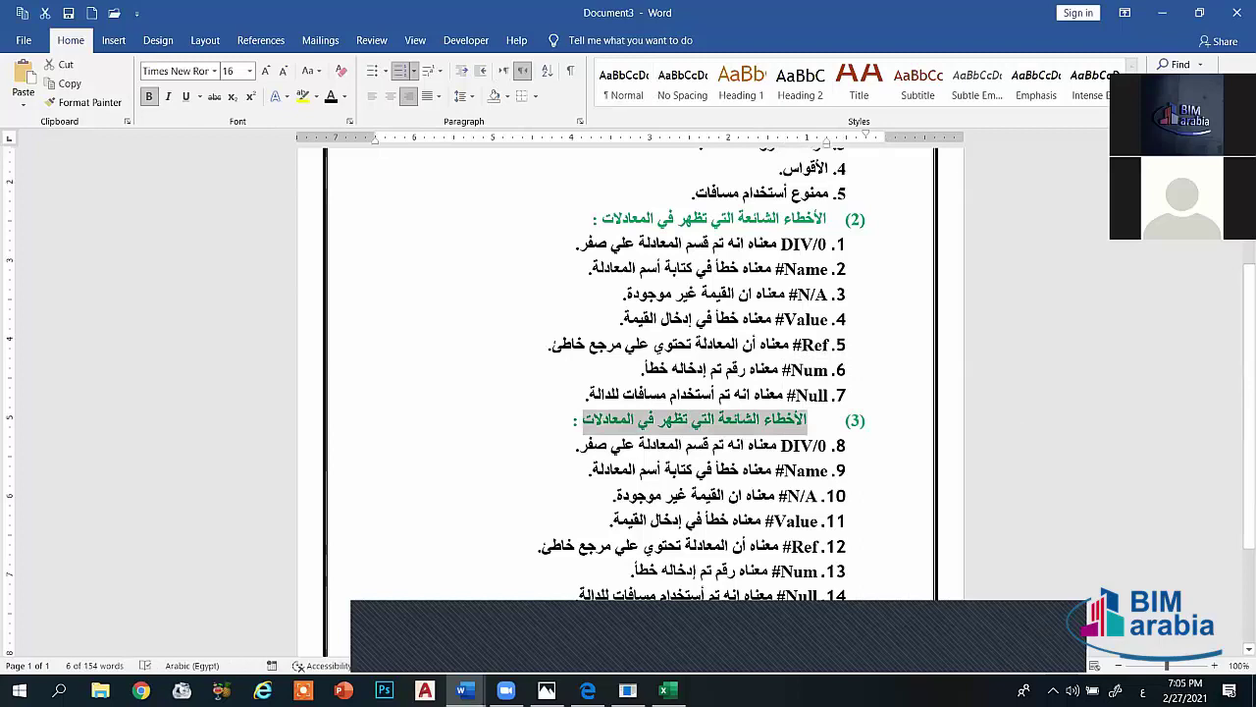
pyautogui.write('هناك دوال تب')
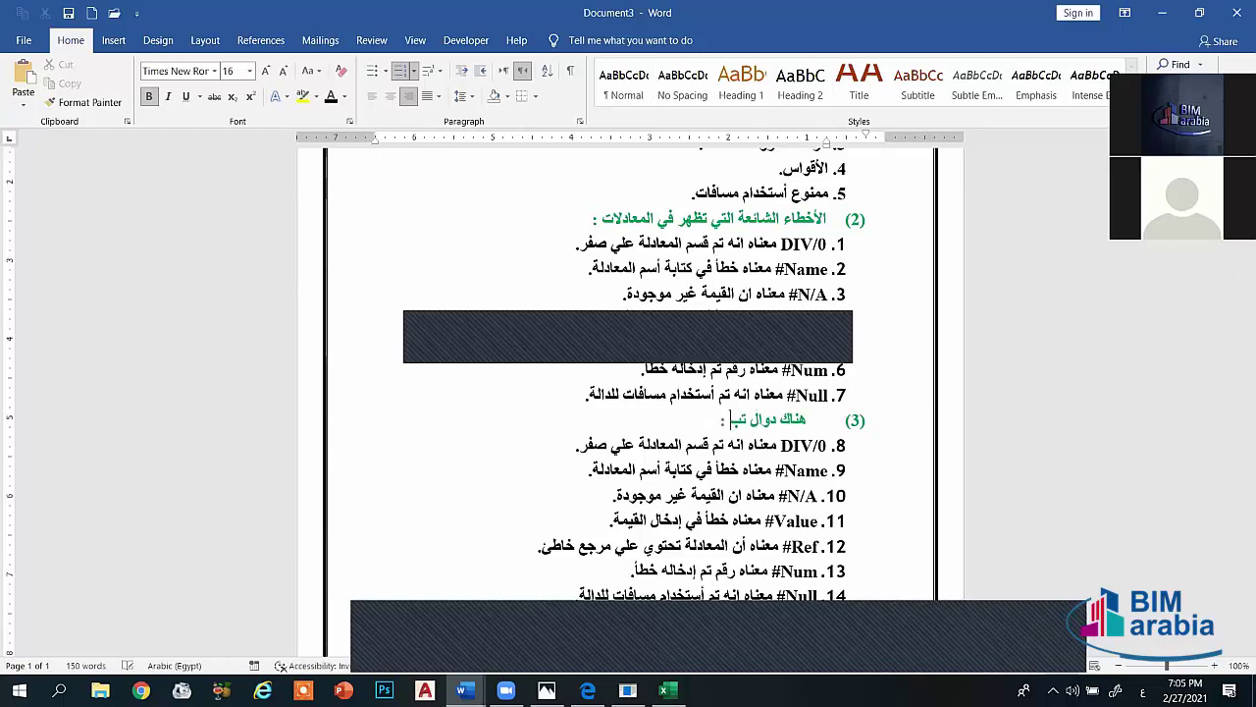
pyautogui.write('حث عن ')
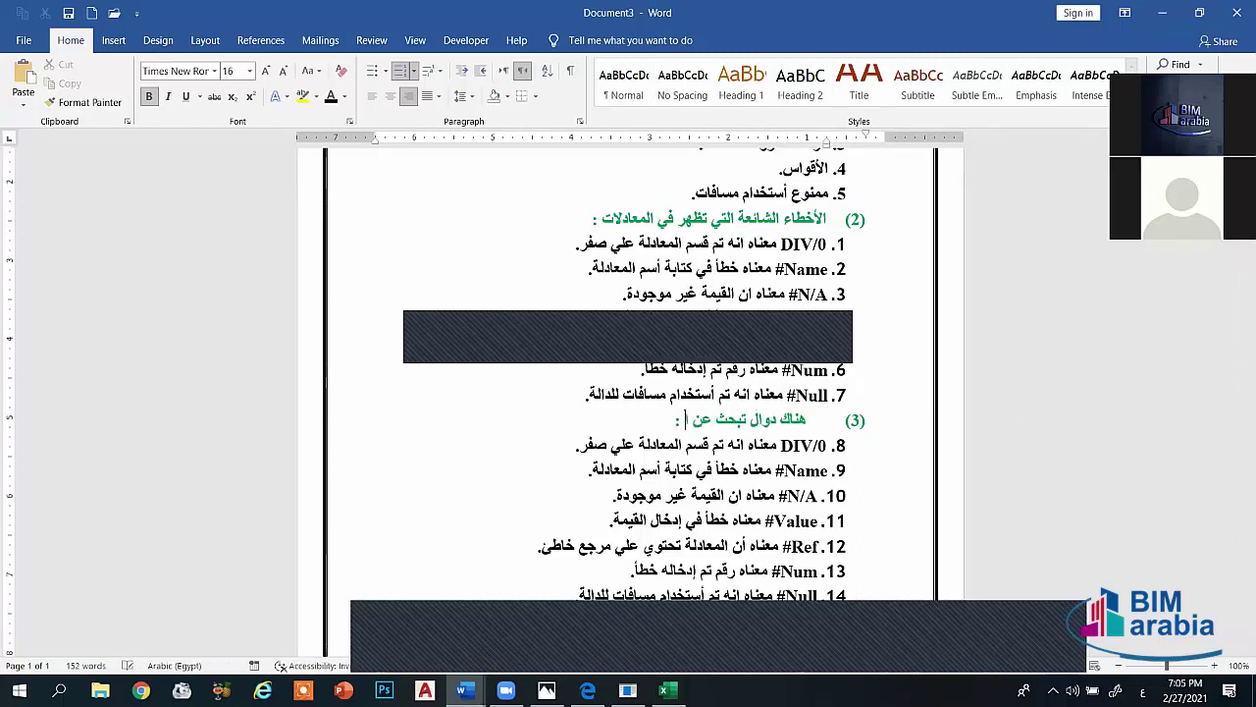
pyautogui.write('الأخطاء')
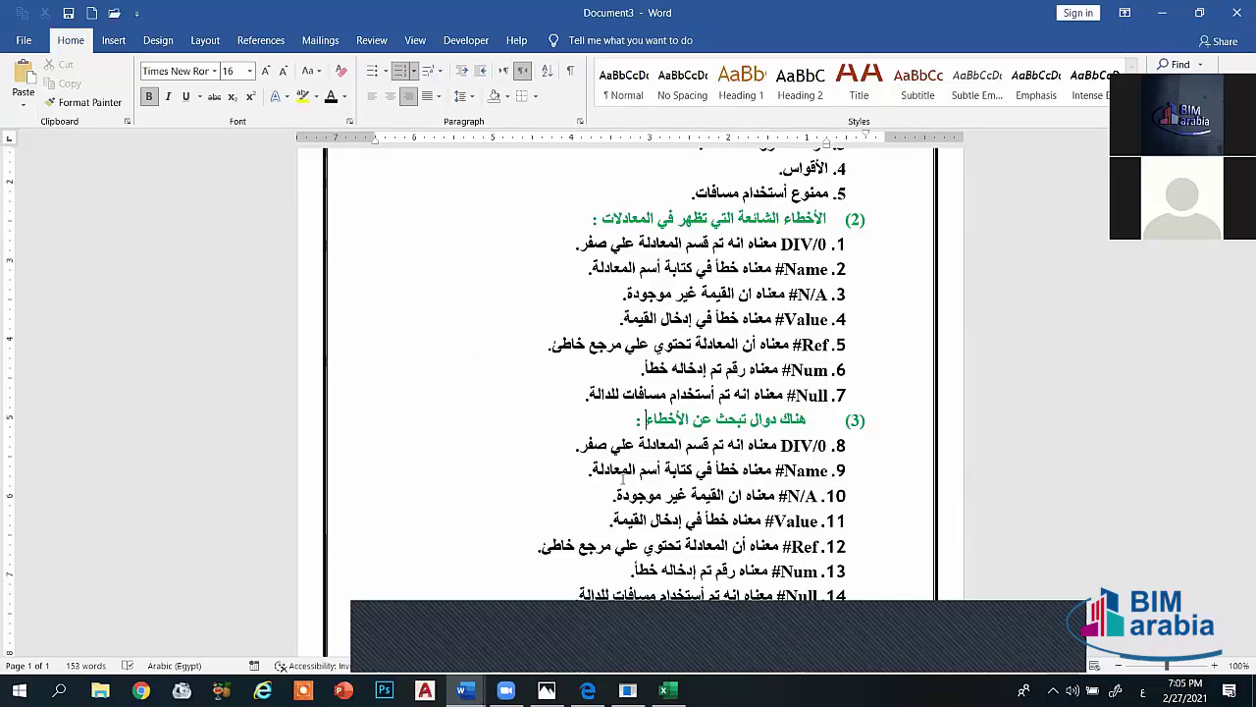
pyautogui.moveTo(562, 601)
pyautogui.mouseDown()
pyautogui.moveTo(832, 518)
pyautogui.moveTo(775, 474)
pyautogui.mouseUp()
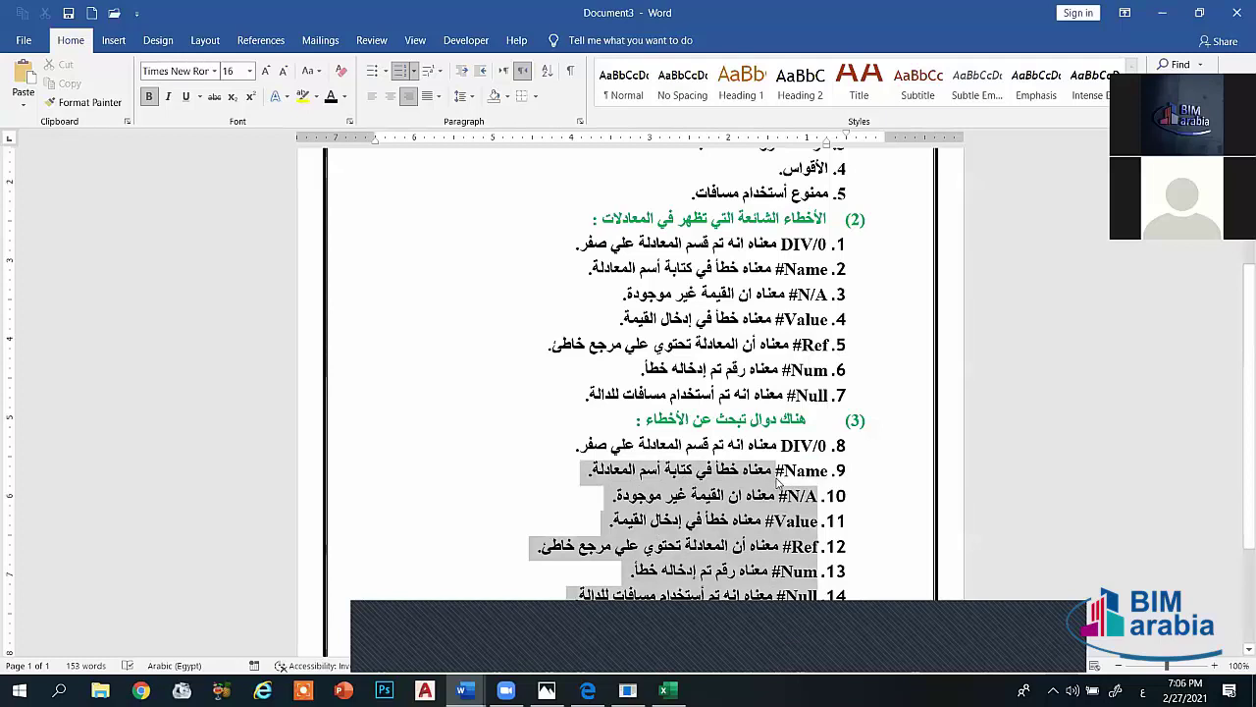
pyautogui.press('Delete')
# - Renumber the remaining item as '1.' and clear its leftover DIV/0 explanation
pyautogui.click(837, 451)
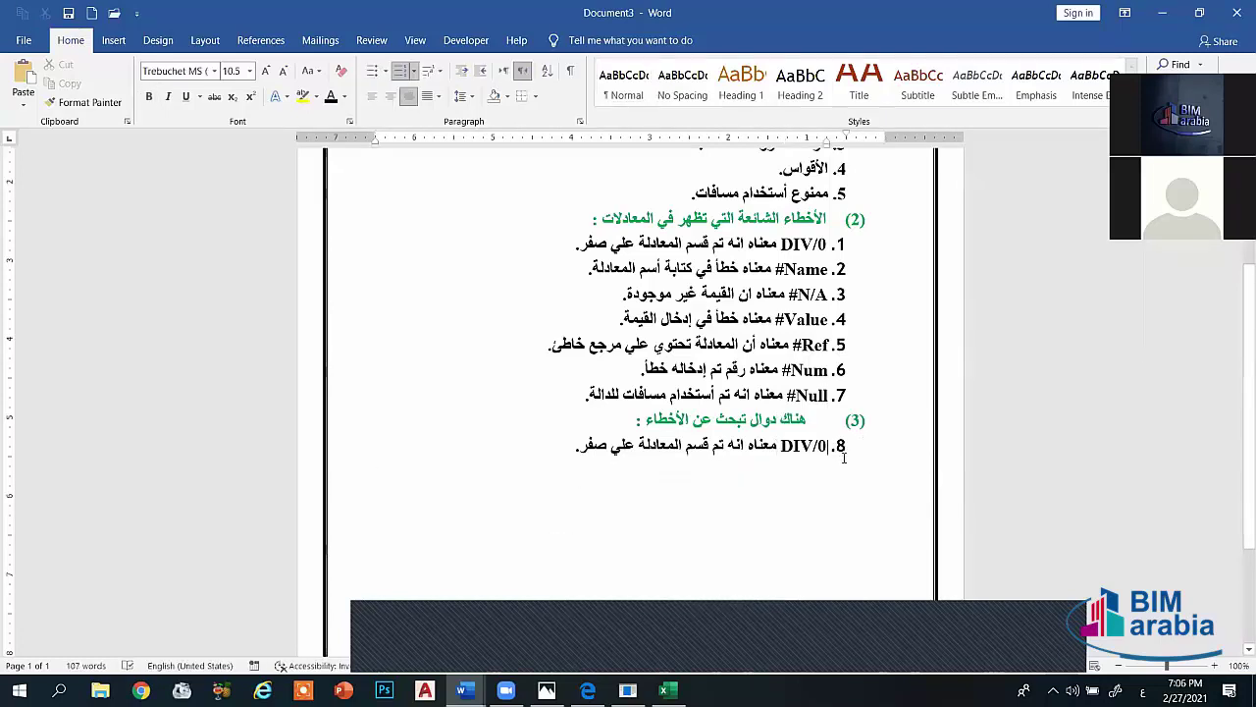
pyautogui.press('BackSpace')
pyautogui.write('1.')
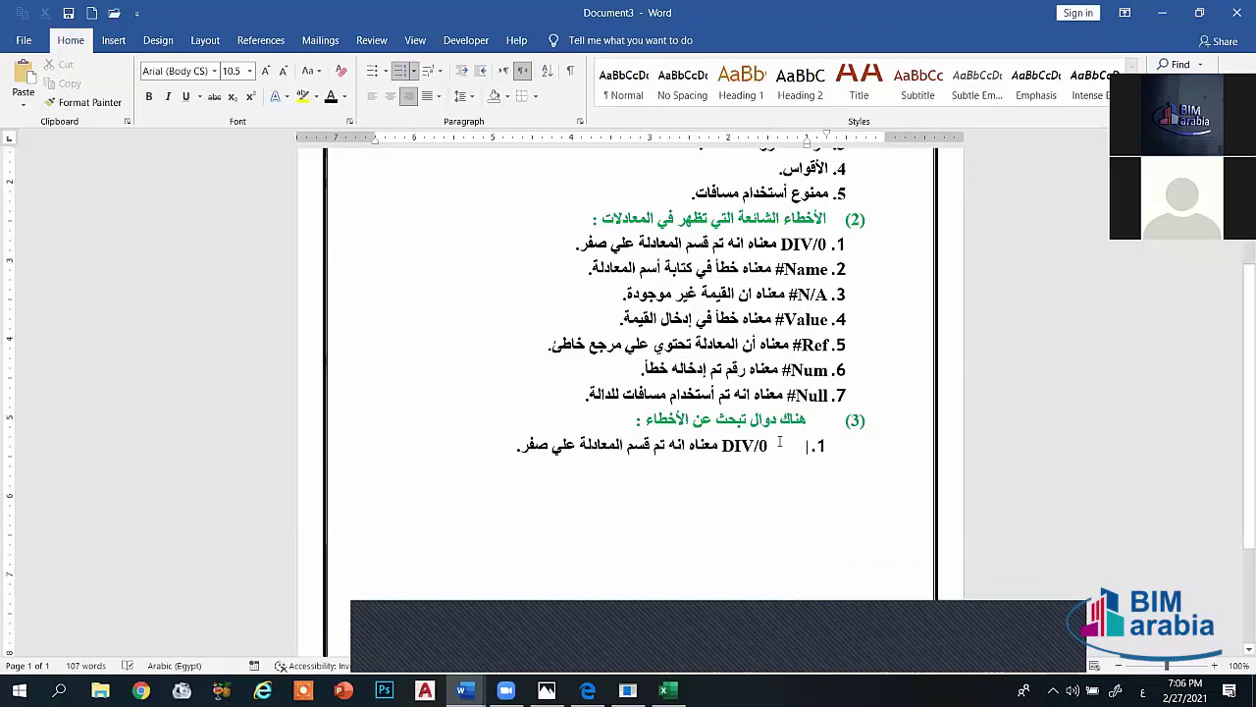
pyautogui.tripleClick(780, 443)
pyautogui.press('Delete')
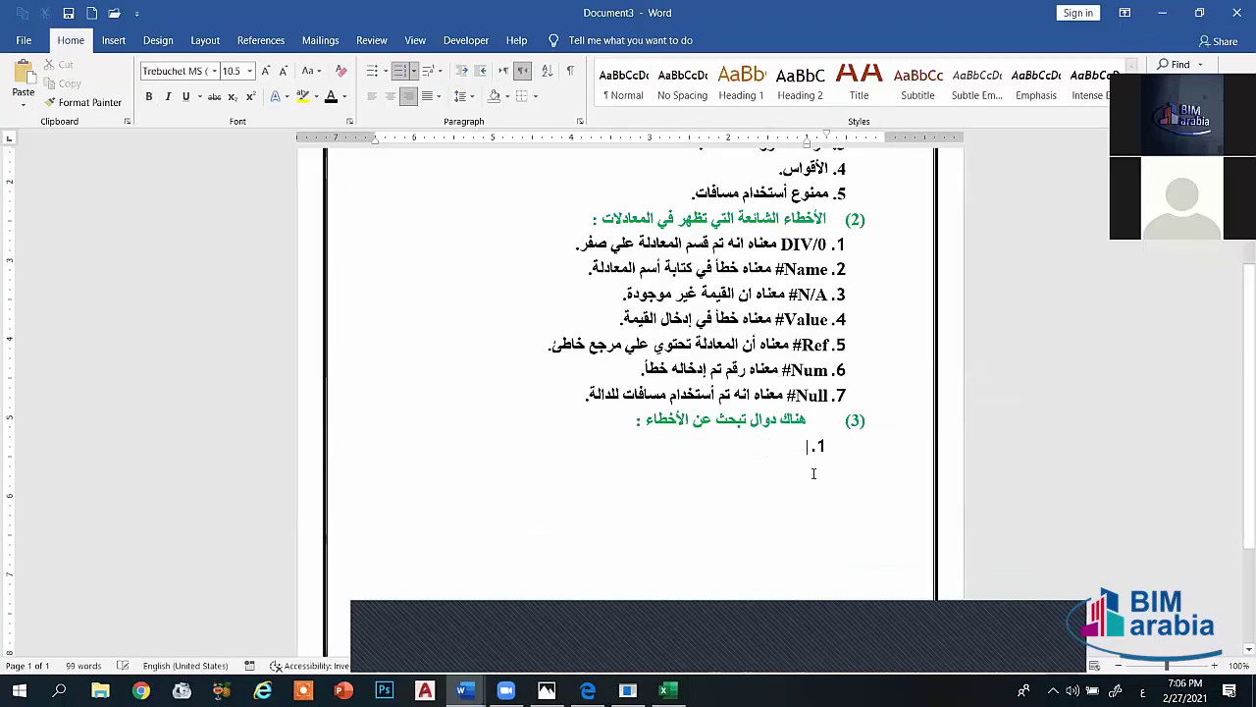
# - Check heading (3)'s list indent settings, close the gap after (2), and return to empty item 1
pyautogui.click(816, 425)
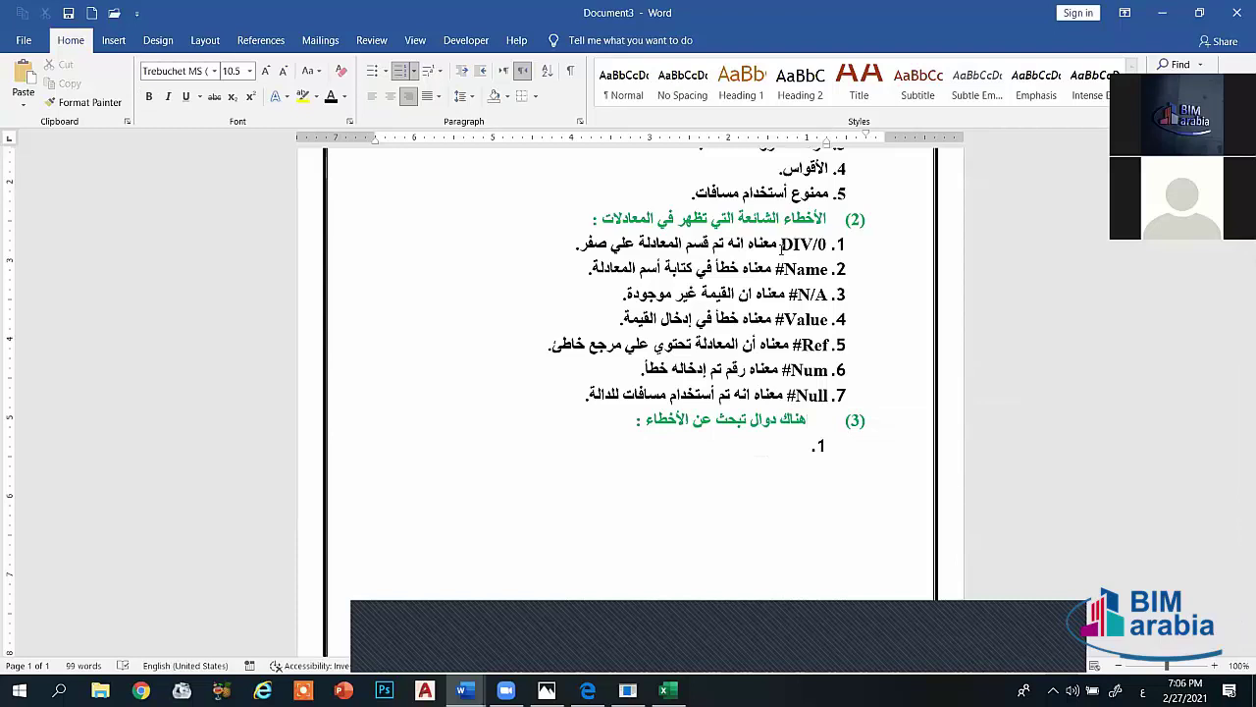
pyautogui.rightClick(813, 426)
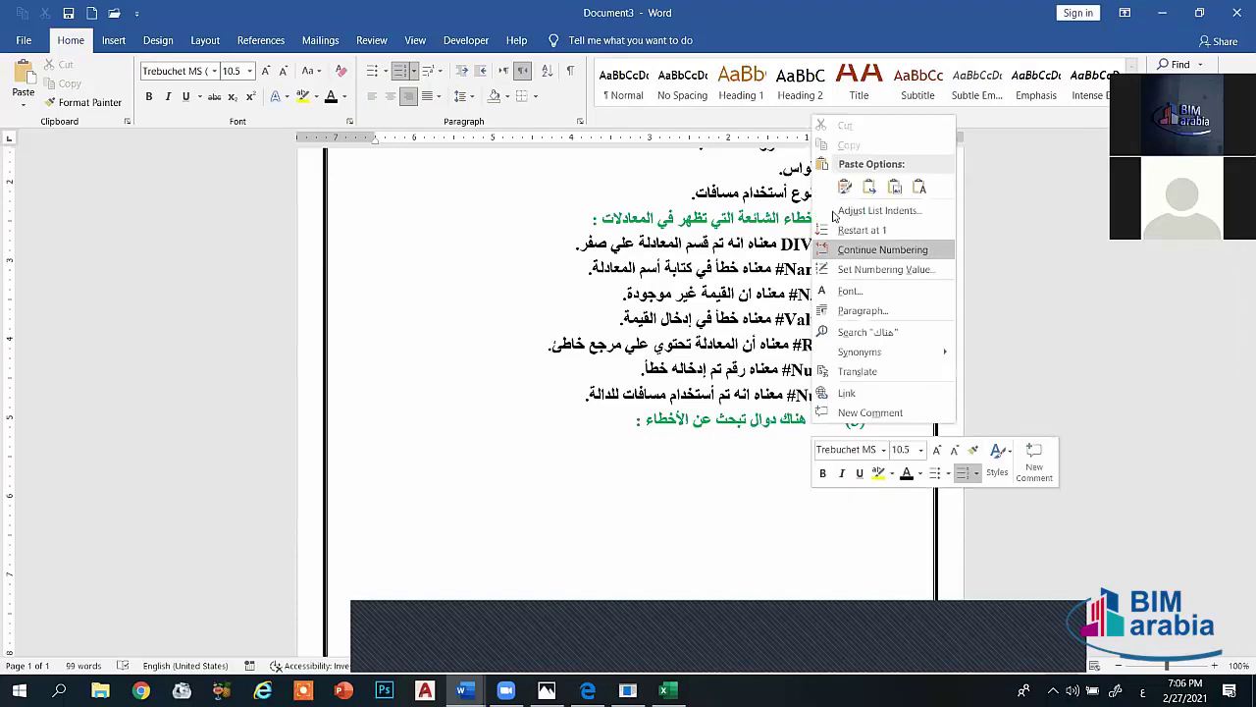
pyautogui.press('Up')
pyautogui.press('Return')
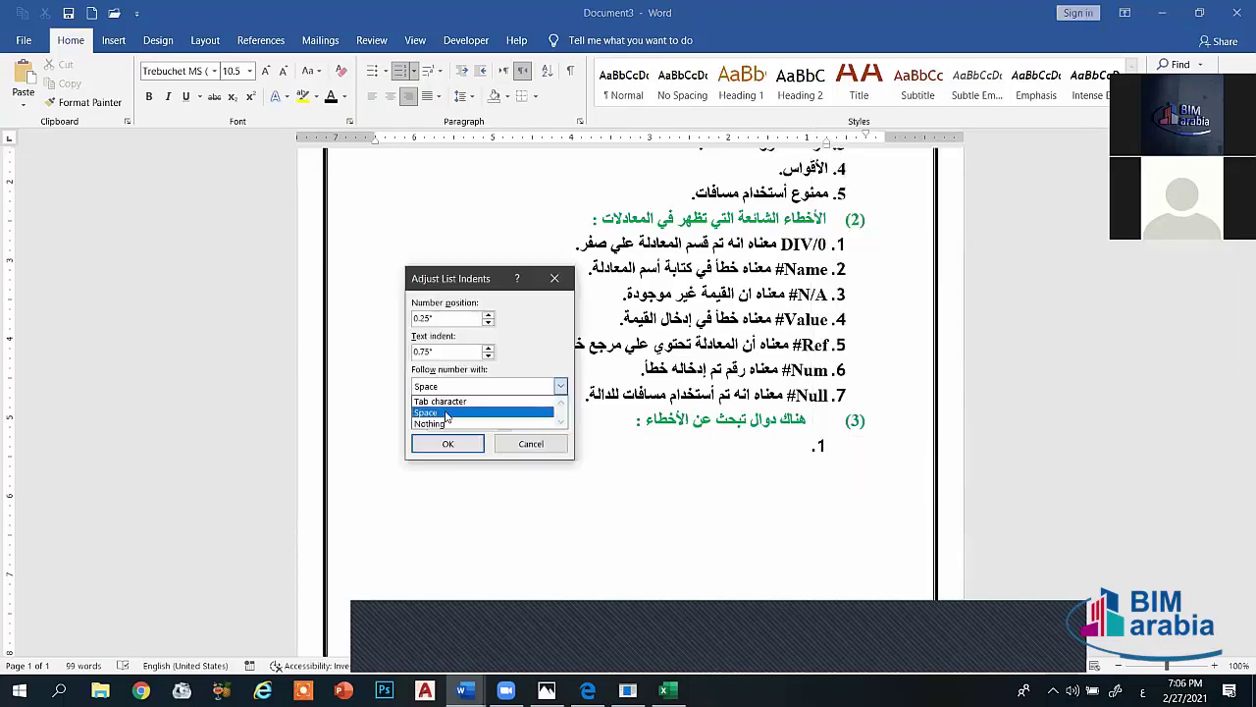
pyautogui.click(530, 444)
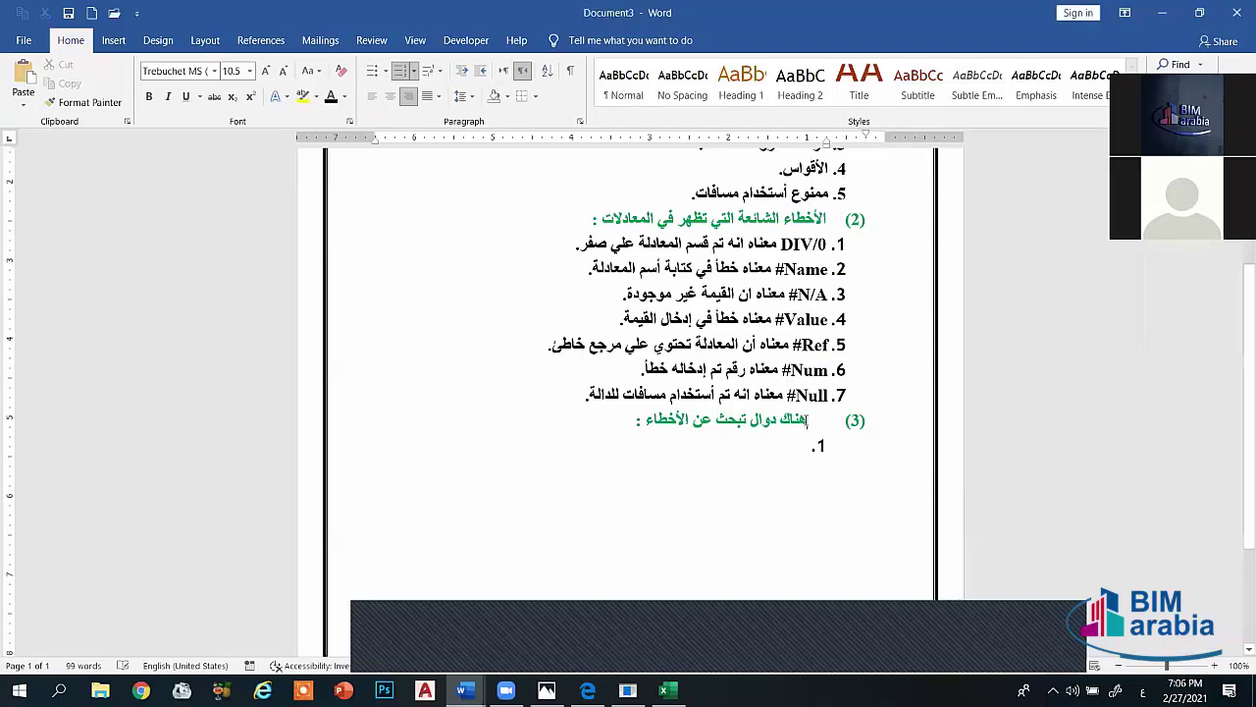
pyautogui.click(828, 223)
pyautogui.press('BackSpace')
pyautogui.click(797, 455)
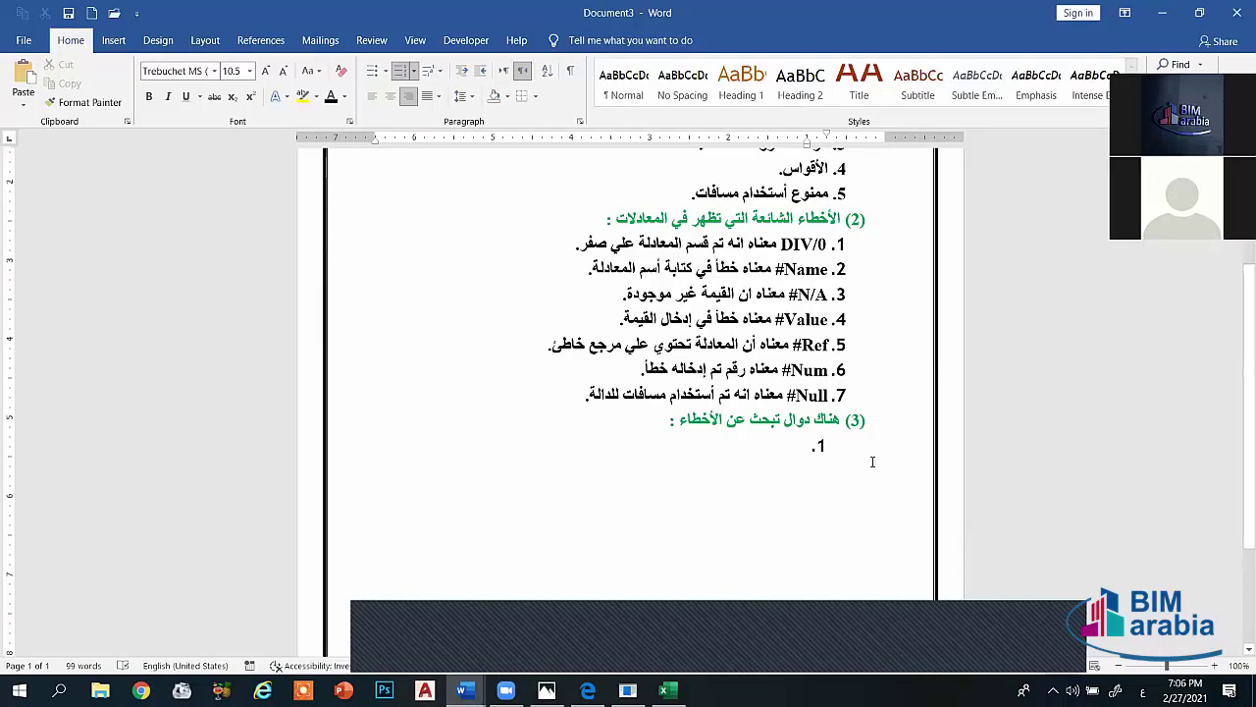
pyautogui.hotkey('alt', 'shift')
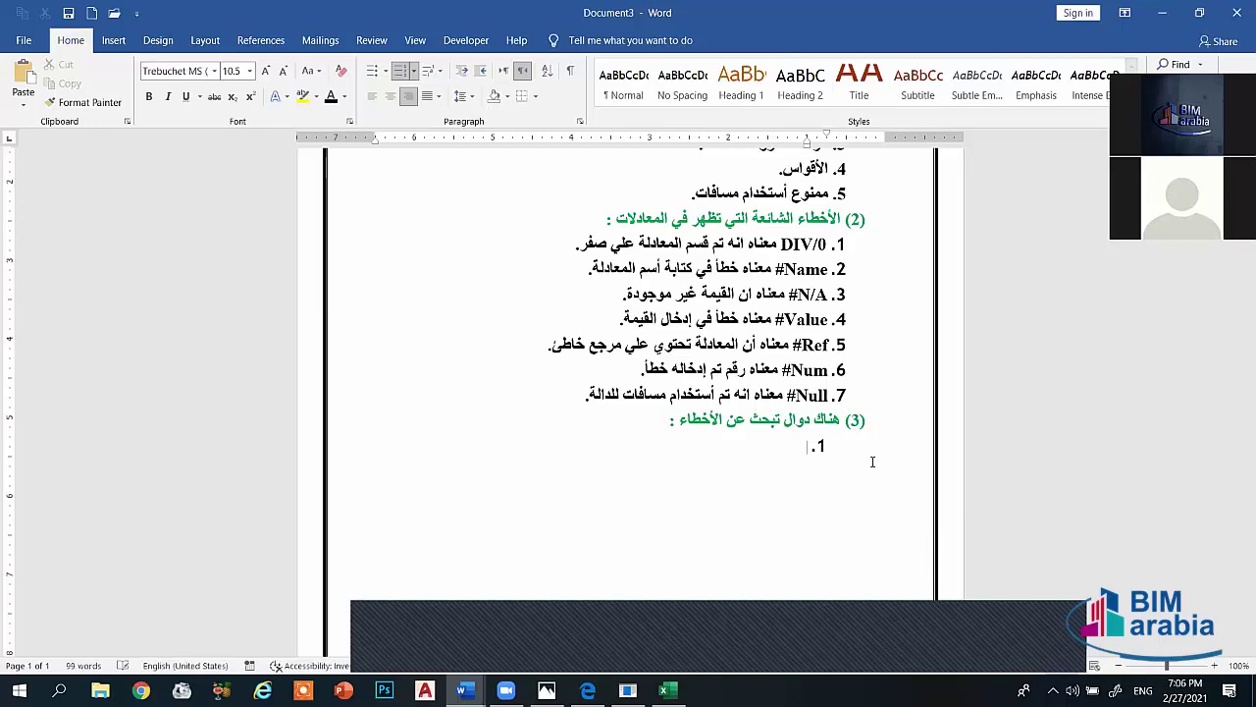
# - Type ISERROR in item 1 and format it Times New Roman, 16 pt, bold
pyautogui.write('ISERROR')
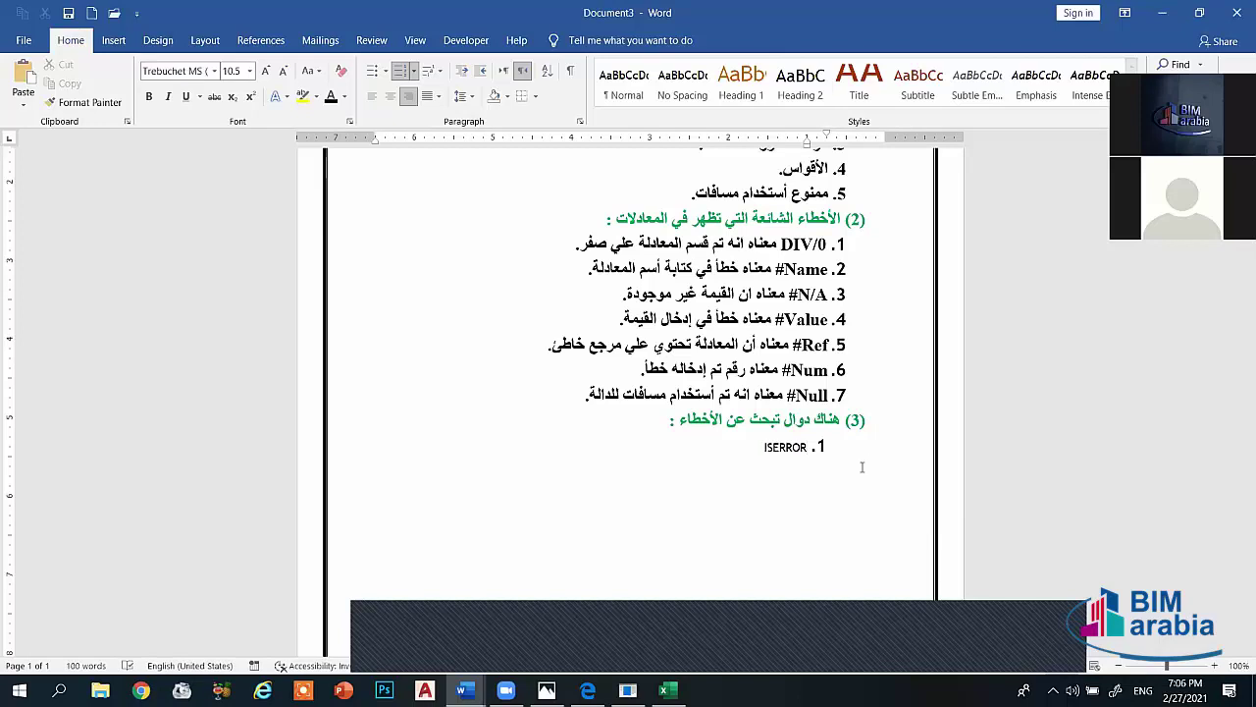
pyautogui.scroll(-1, 854, 456)
pyautogui.hotkey('alt', 'shift')
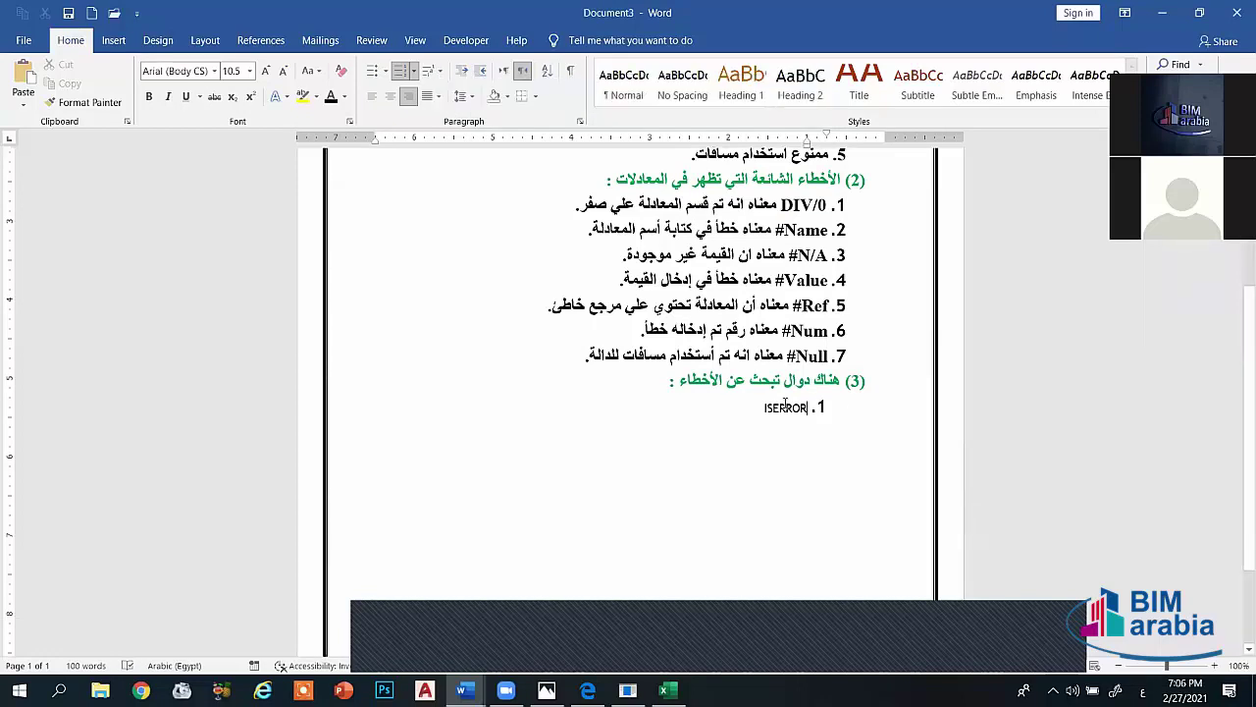
pyautogui.doubleClick(786, 407)
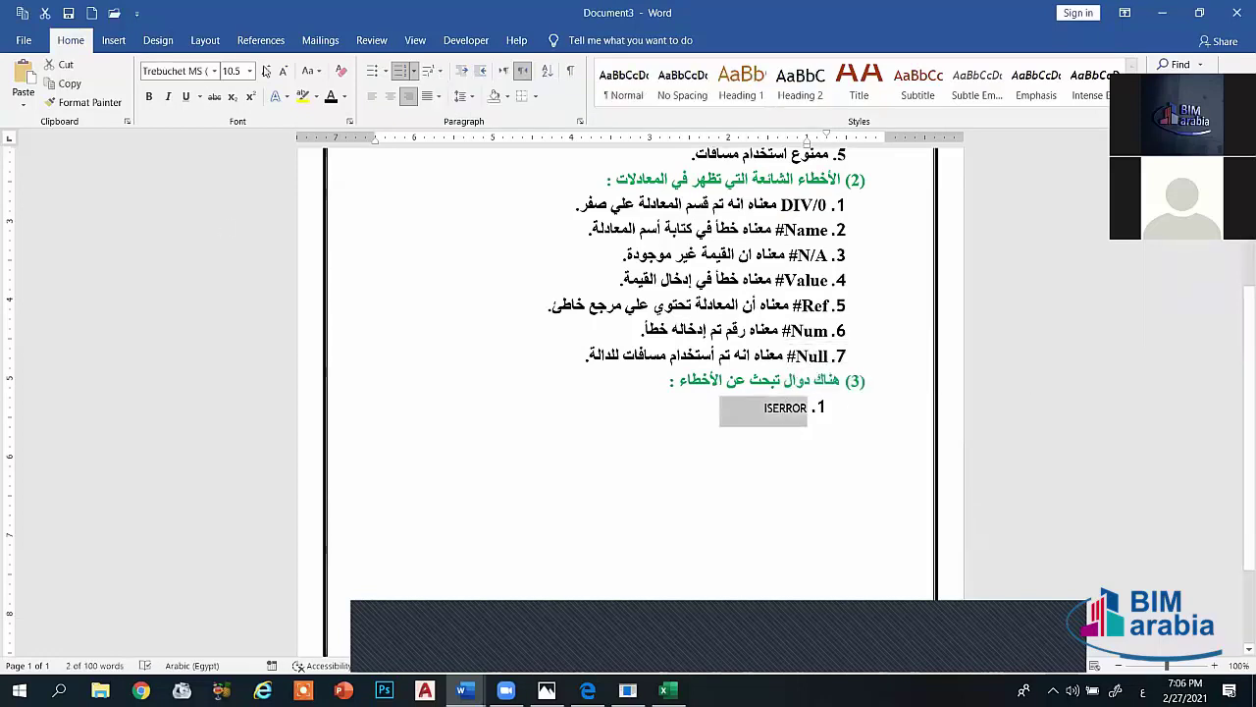
pyautogui.click(663, 378)
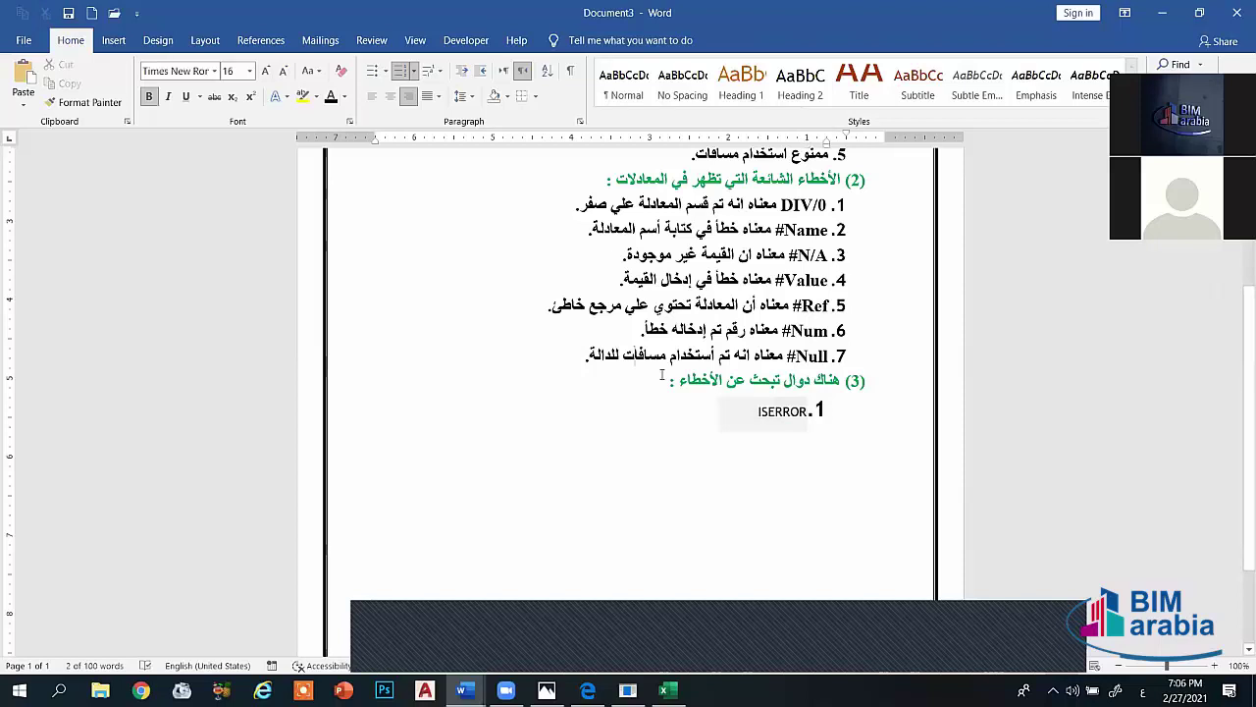
pyautogui.doubleClick(785, 411)
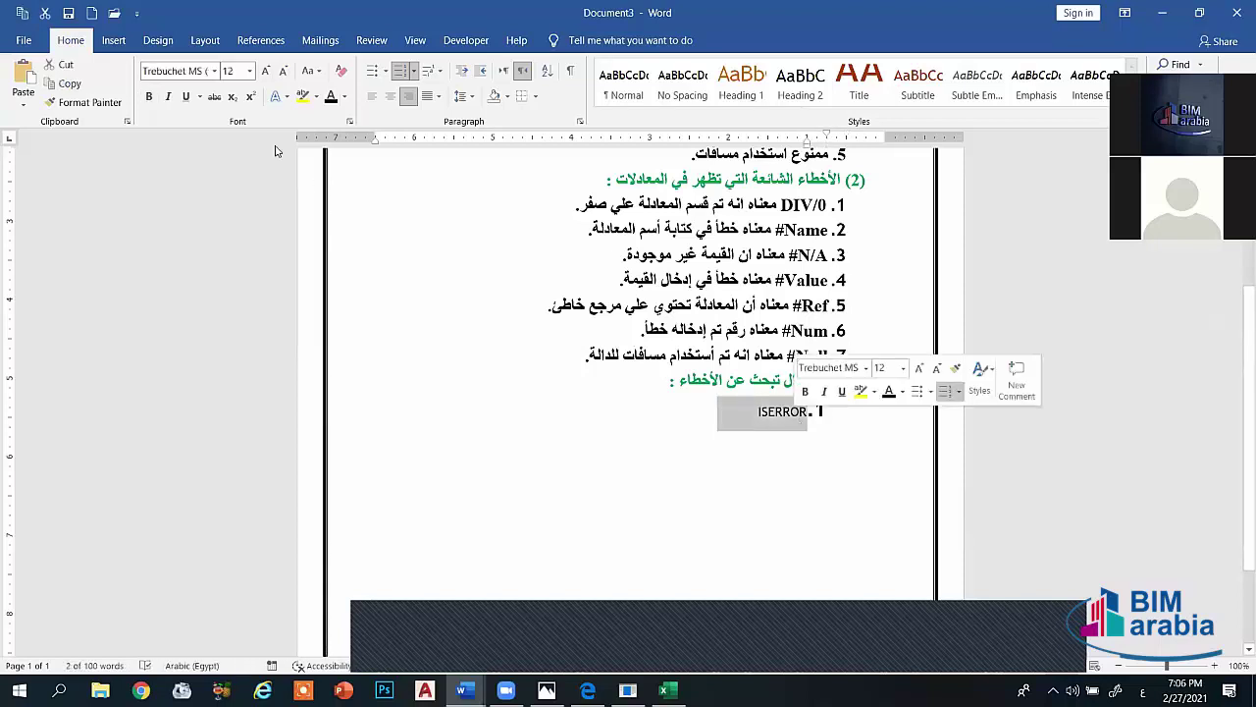
pyautogui.click(214, 71)
pyautogui.click(172, 145)
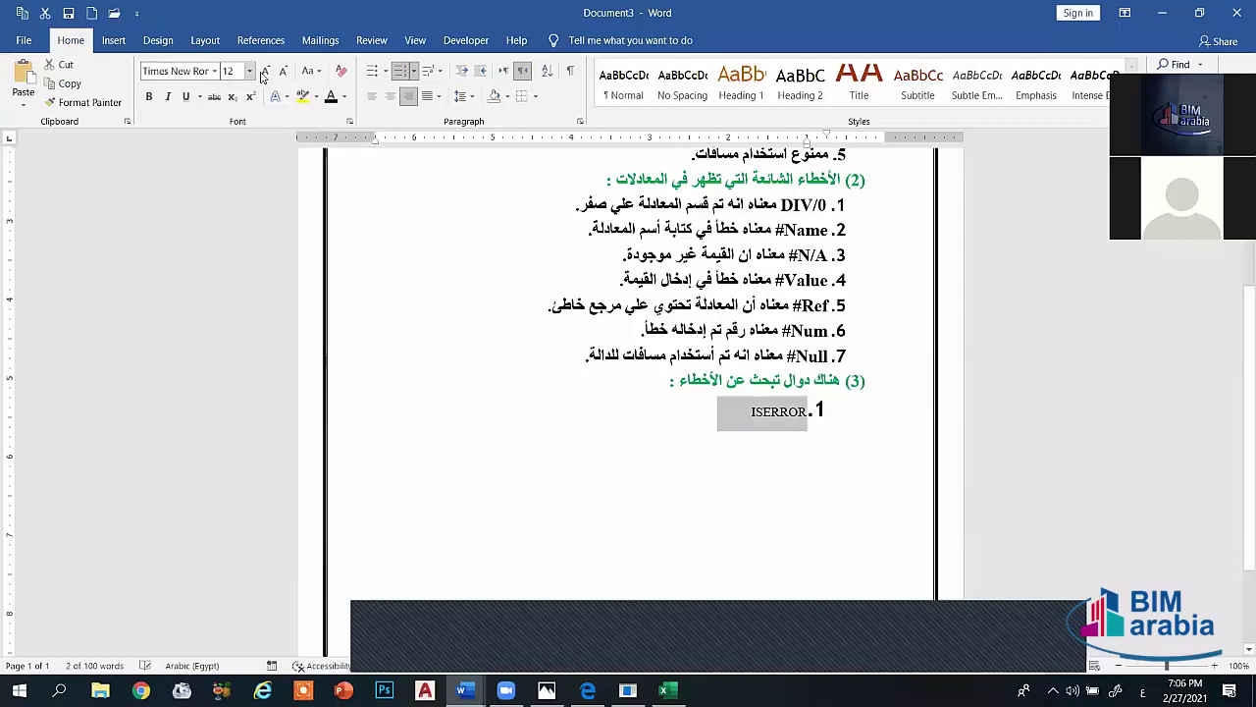
pyautogui.click(265, 71)
pyautogui.click(265, 71)
pyautogui.click(807, 417)
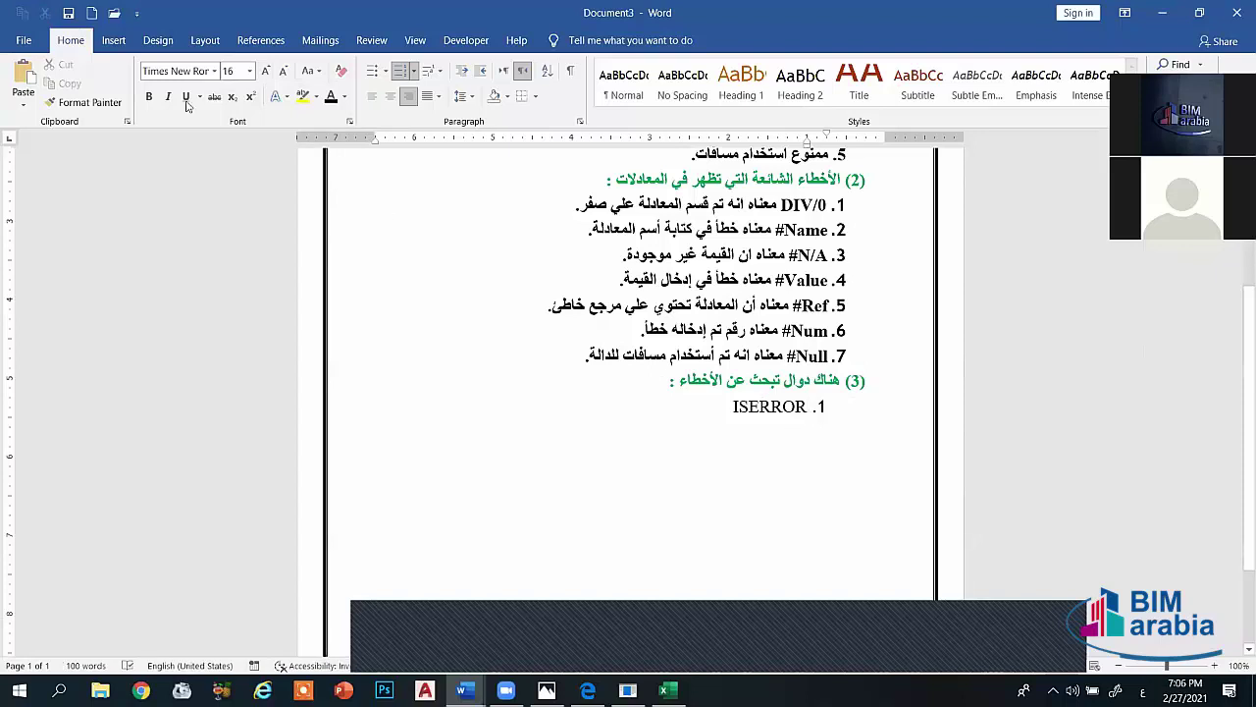
pyautogui.hotkey('ctrl', 'shift', 'Left')
pyautogui.click(148, 96)
# - Remove the stray character and extra space between the number and ISERROR
pyautogui.click(690, 410)
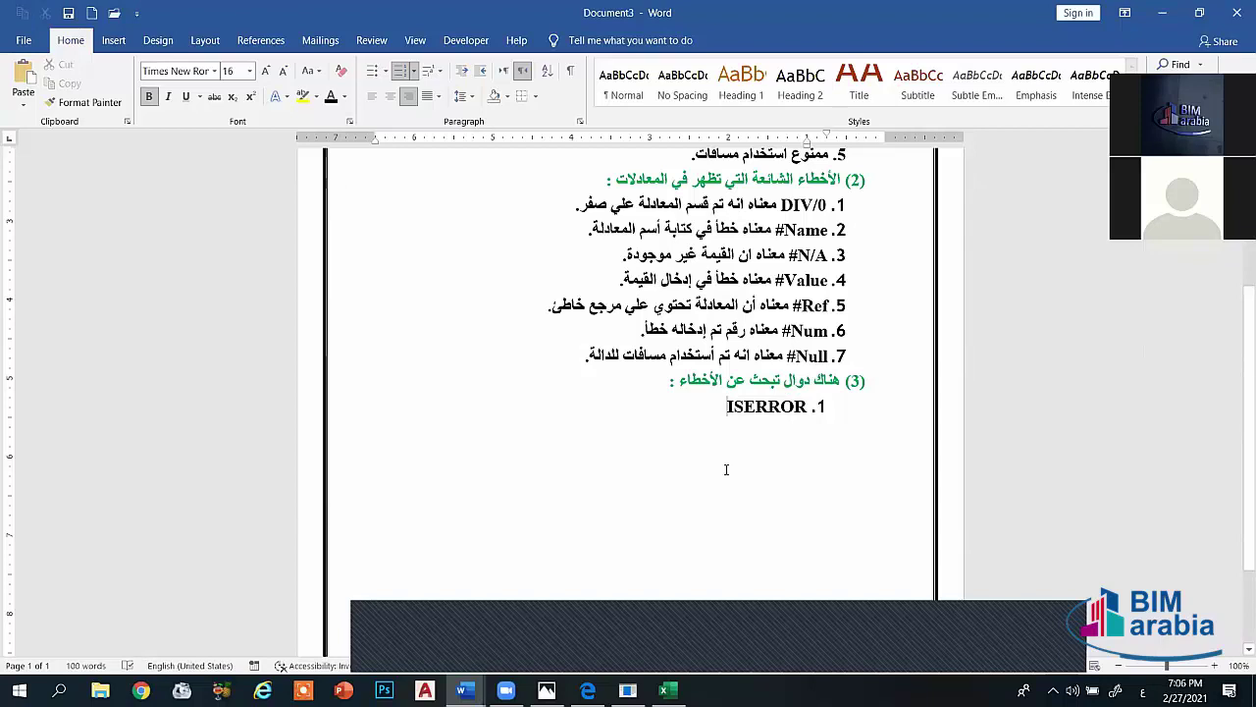
pyautogui.hotkey('alt', 'shift')
pyautogui.write('C')
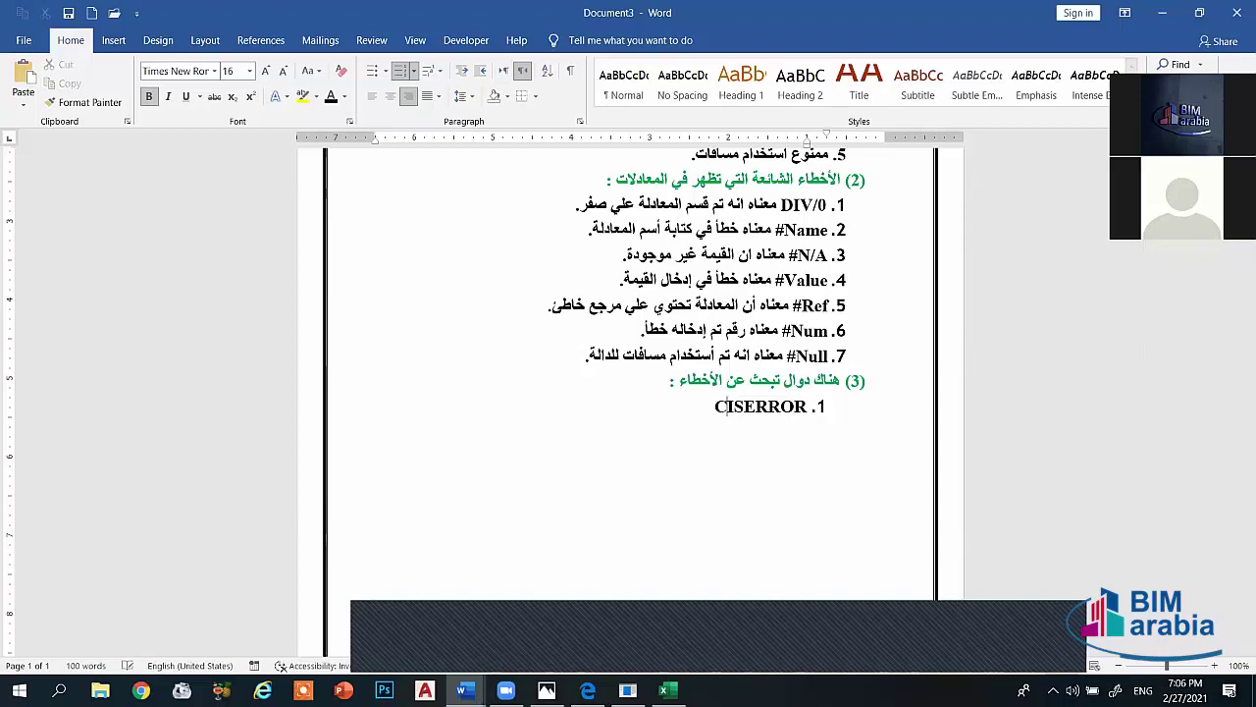
pyautogui.press('BackSpace')
pyautogui.hotkey('alt', 'shift')
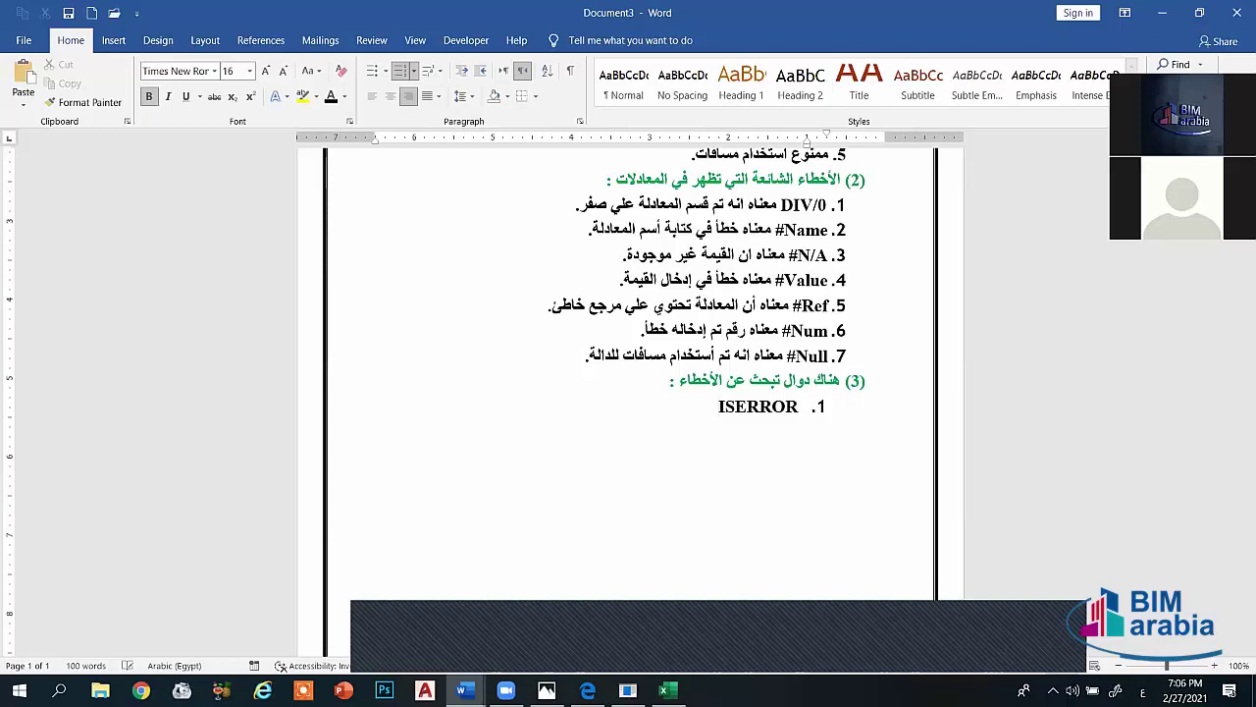
pyautogui.press('BackSpace')
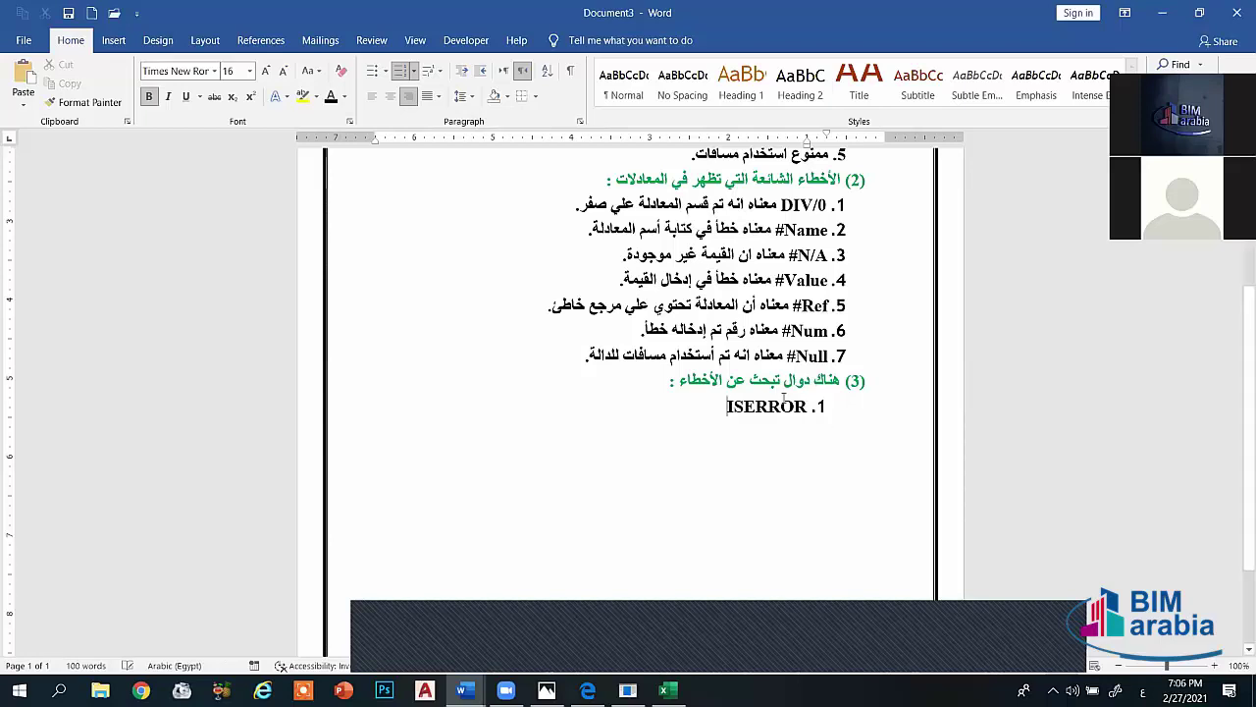
# - Retype ISERROR and add the explanation ': تبحث عن أي نوع من الأخطاء.'
pyautogui.doubleClick(746, 408)
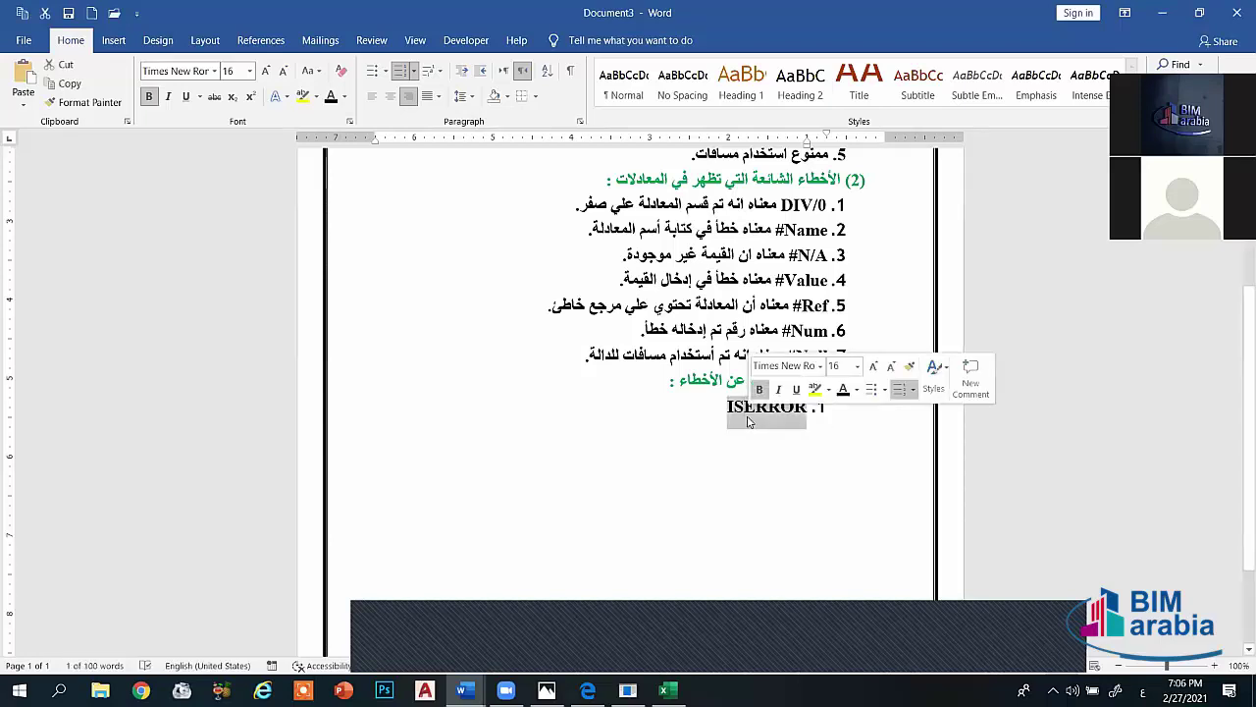
pyautogui.write('هسثققخق')
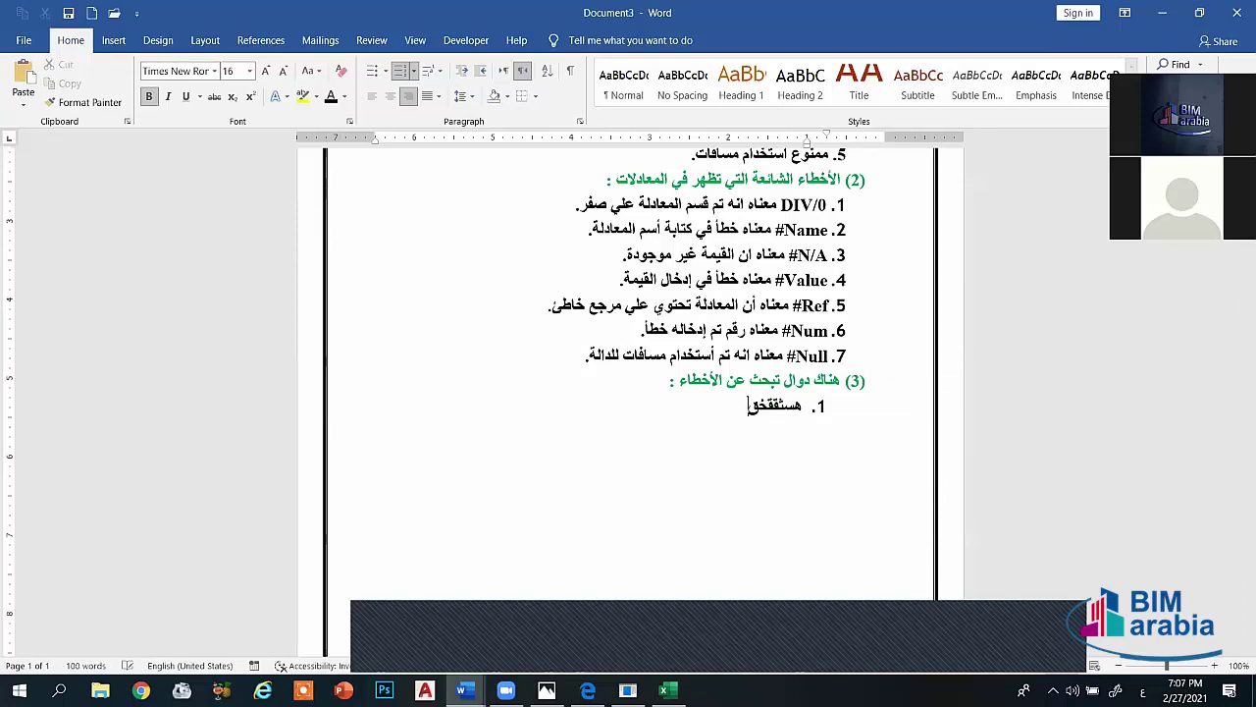
pyautogui.press('BackSpace')
pyautogui.press('BackSpace')
pyautogui.press('BackSpace')
pyautogui.press('BackSpace')
pyautogui.press('BackSpace')
pyautogui.press('BackSpace')
pyautogui.press('BackSpace')
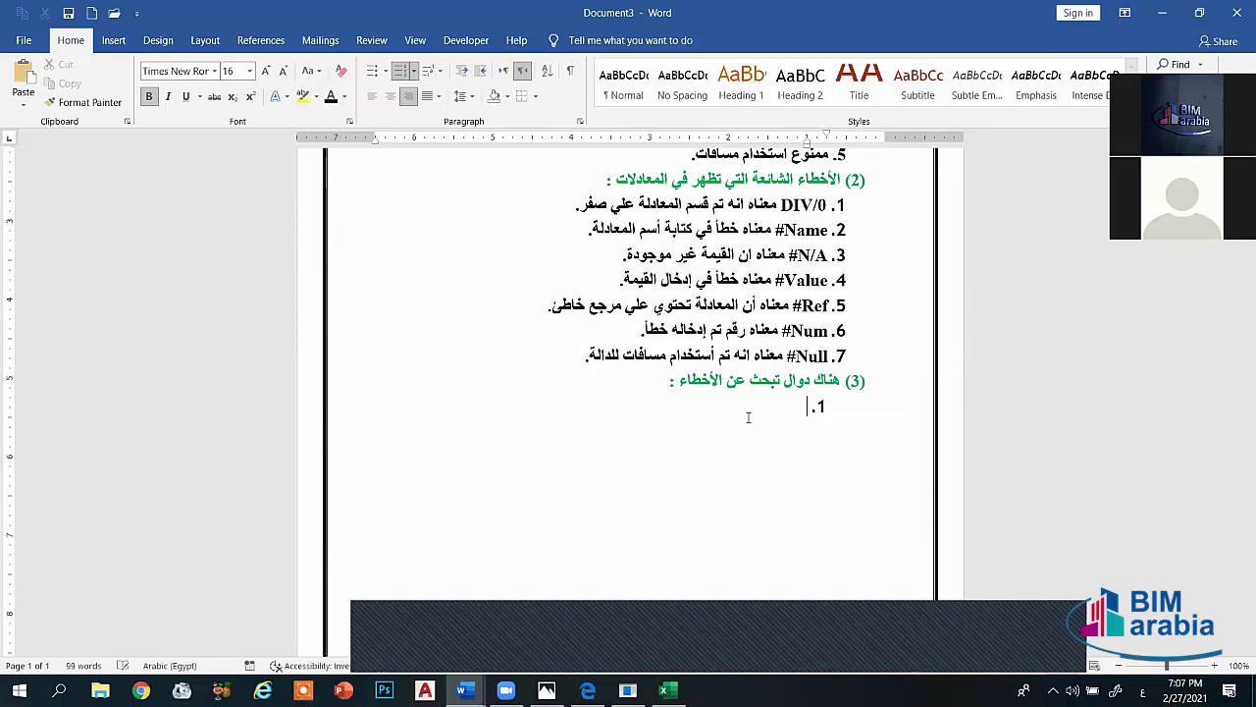
pyautogui.hotkey('alt', 'shift')
pyautogui.write('ISERROR')
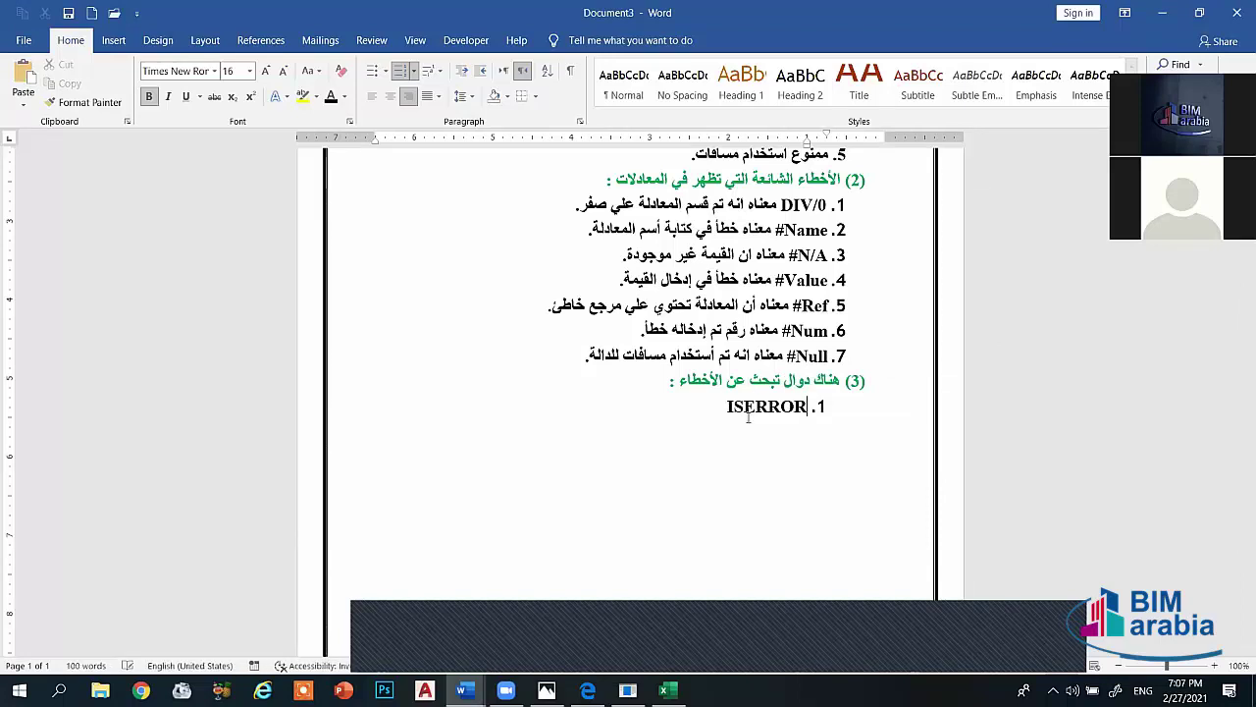
pyautogui.hotkey('alt', 'shift')
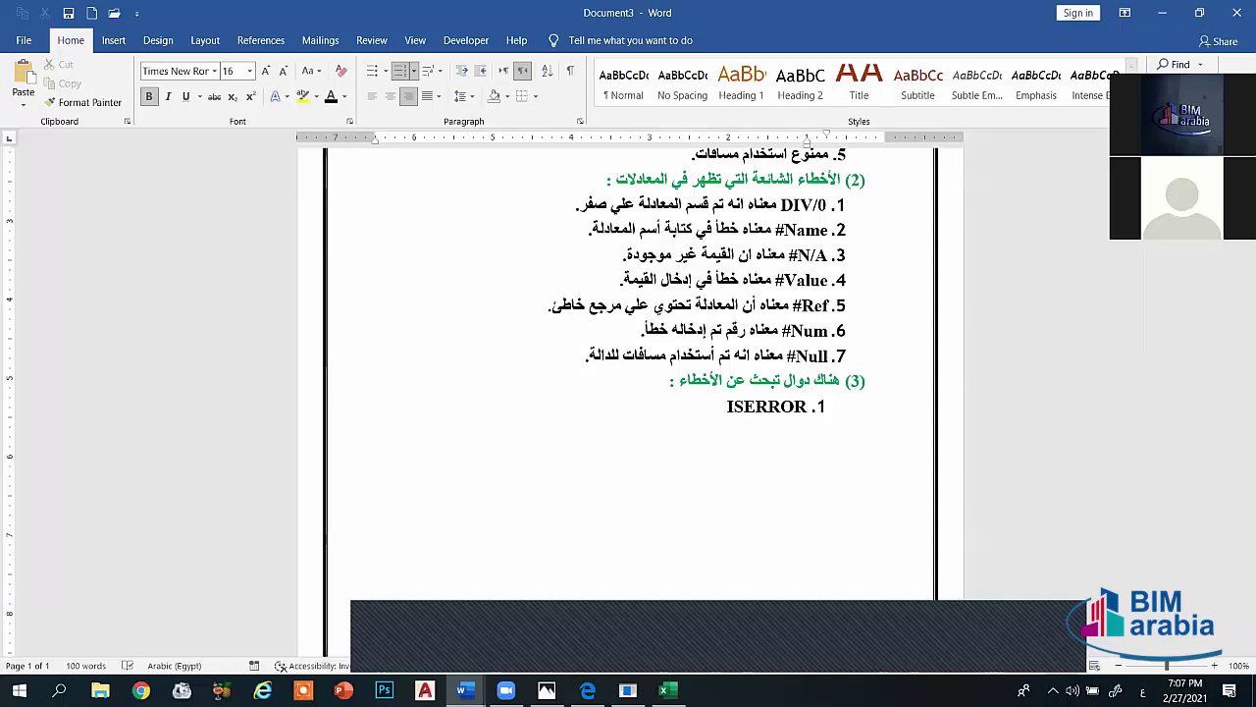
pyautogui.write(':')
pyautogui.write(' تب')
pyautogui.write('حث عن ')
pyautogui.write('أي نوع')
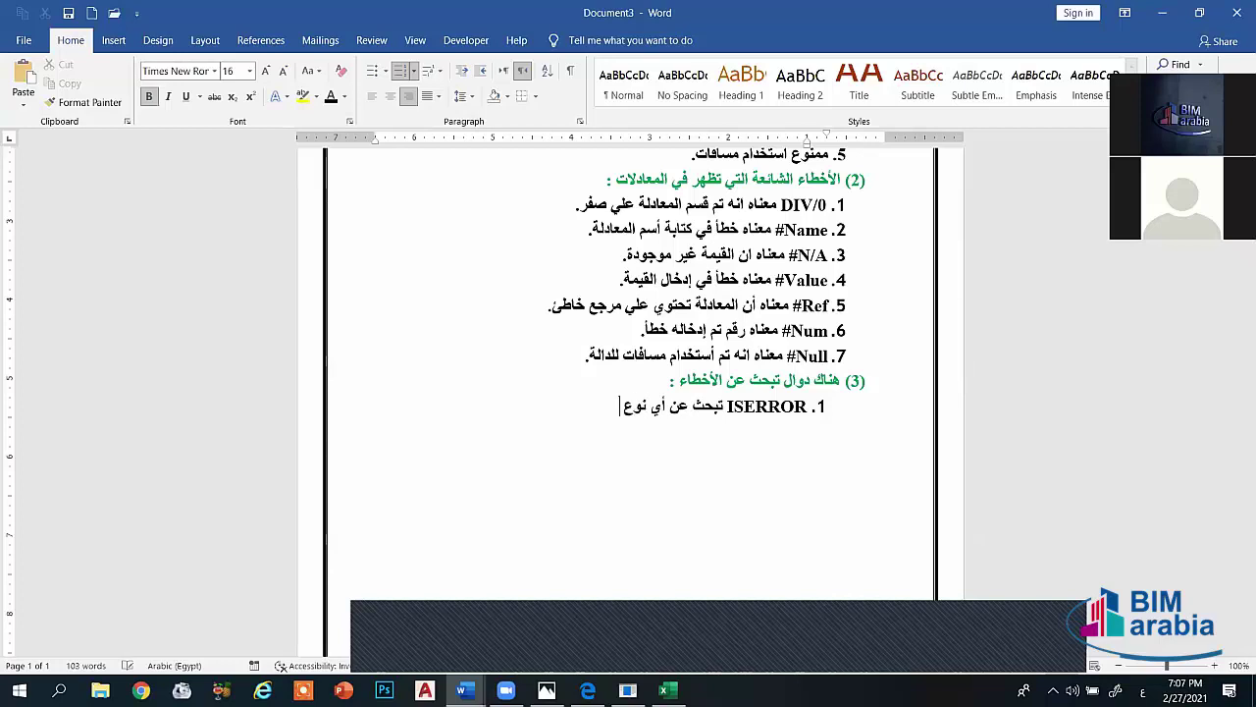
pyautogui.write(' من الأخط')
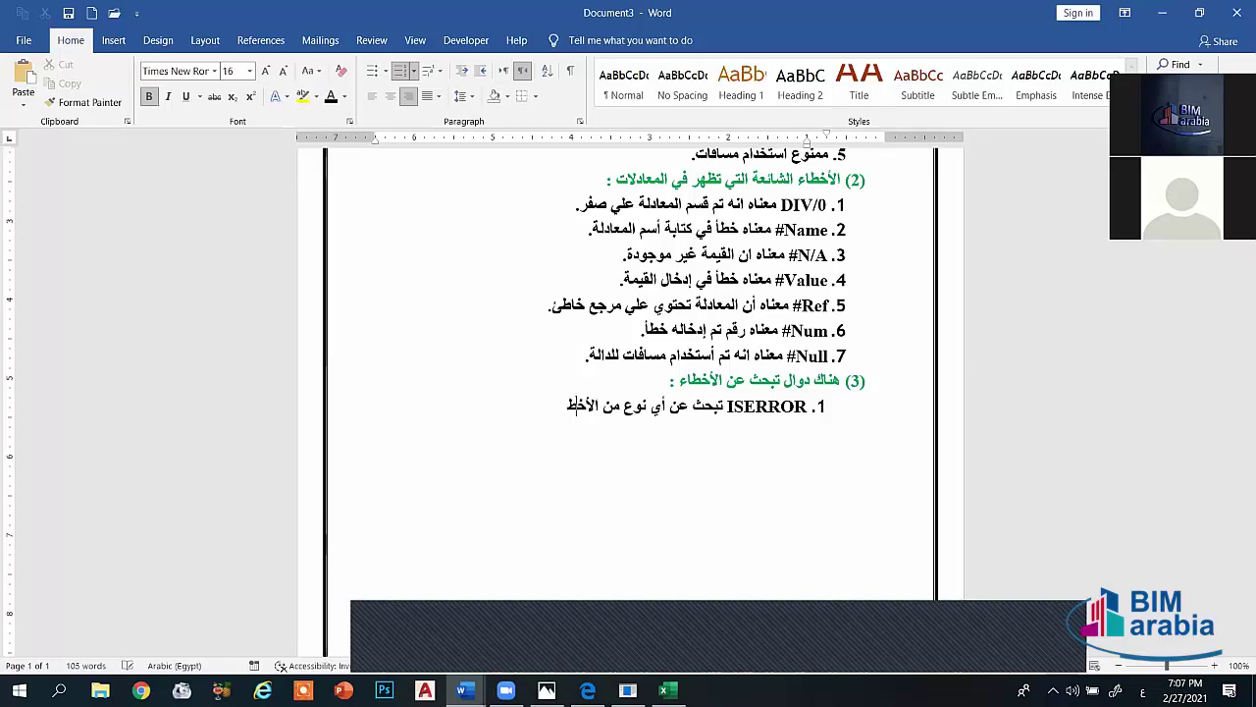
pyautogui.write('اء.')
pyautogui.scroll(3, 829, 270)
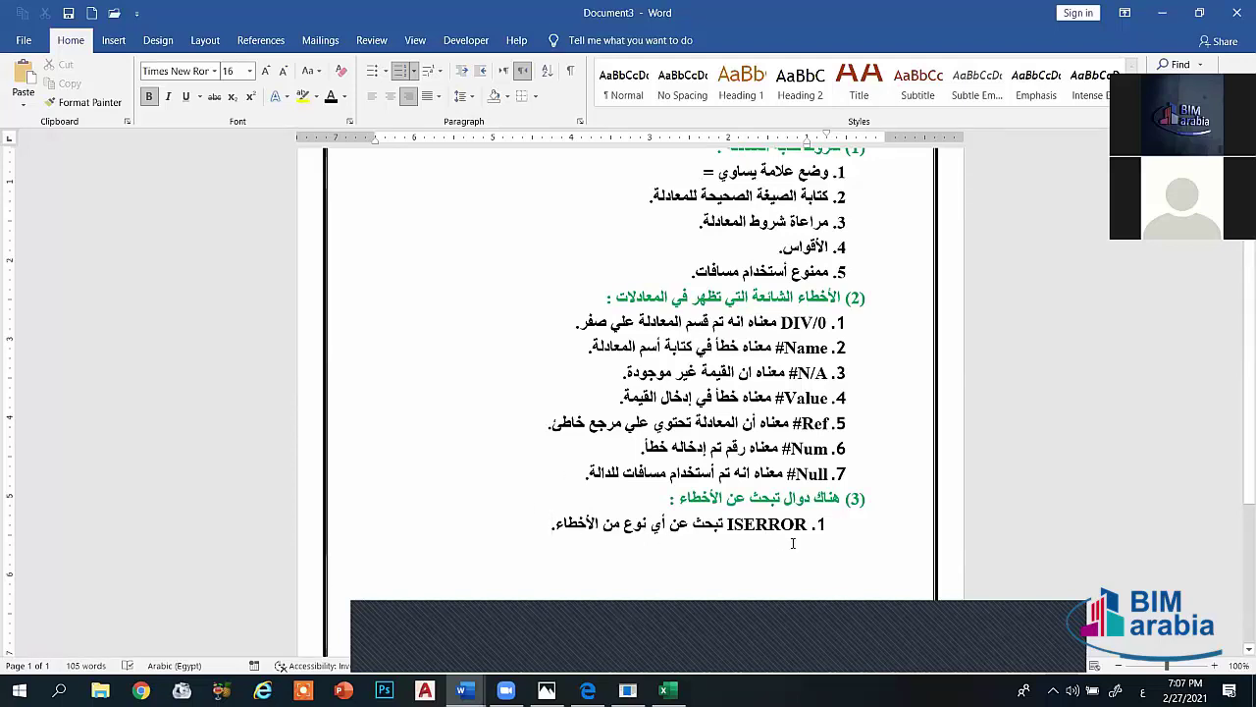
# - Add item 2: ISERR 'تبحث عن اي نوع من الأخطاء بإستثناء #N/A'
pyautogui.press('Return')
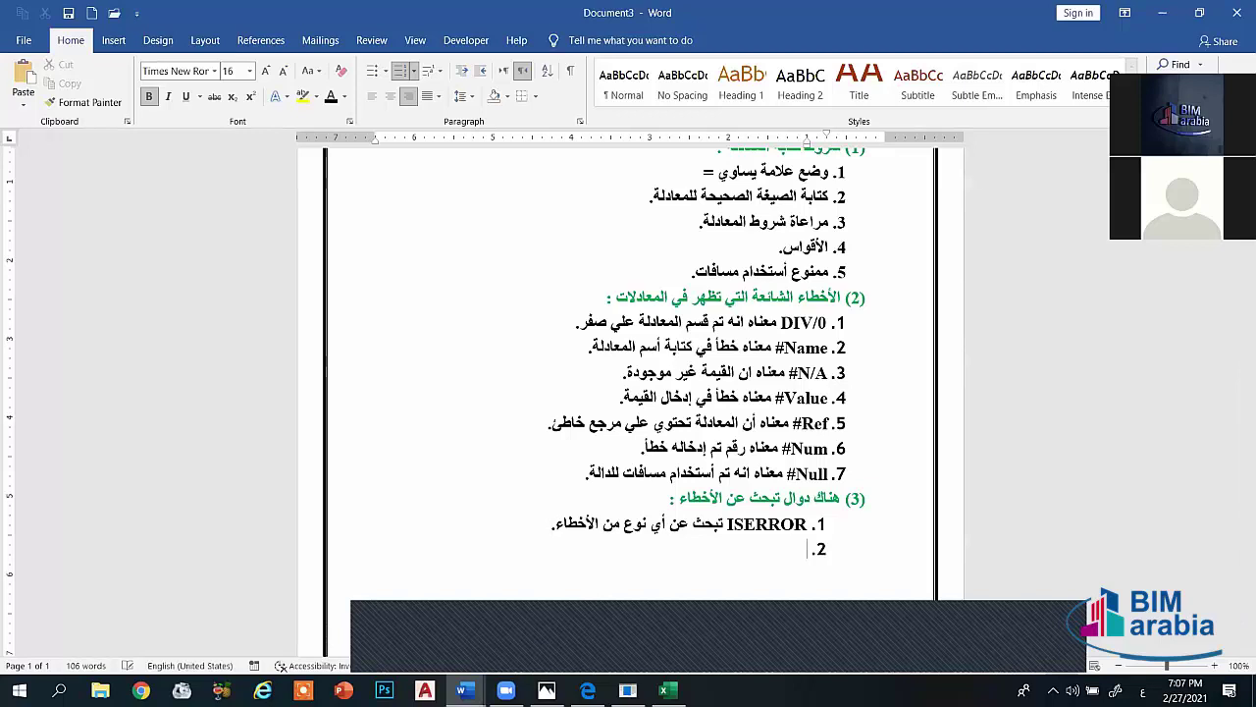
pyautogui.write('IS')
pyautogui.write('ERR')
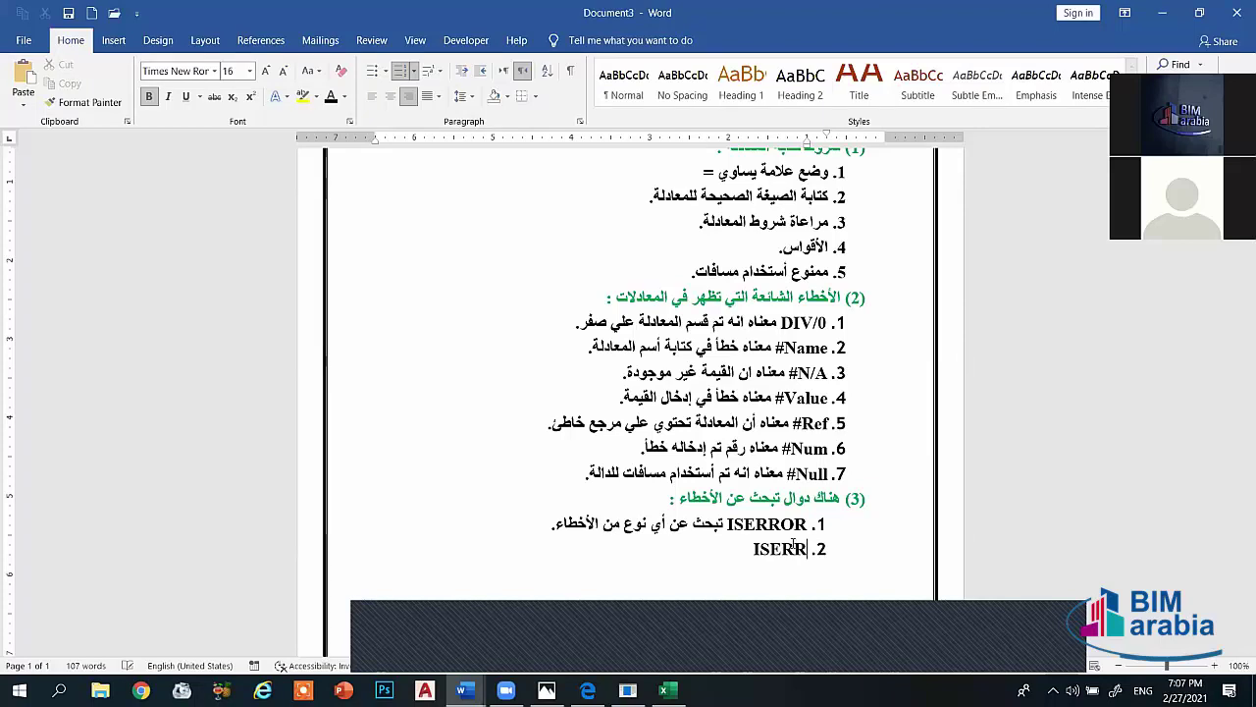
pyautogui.hotkey('alt', 'shift')
pyautogui.write('ت')
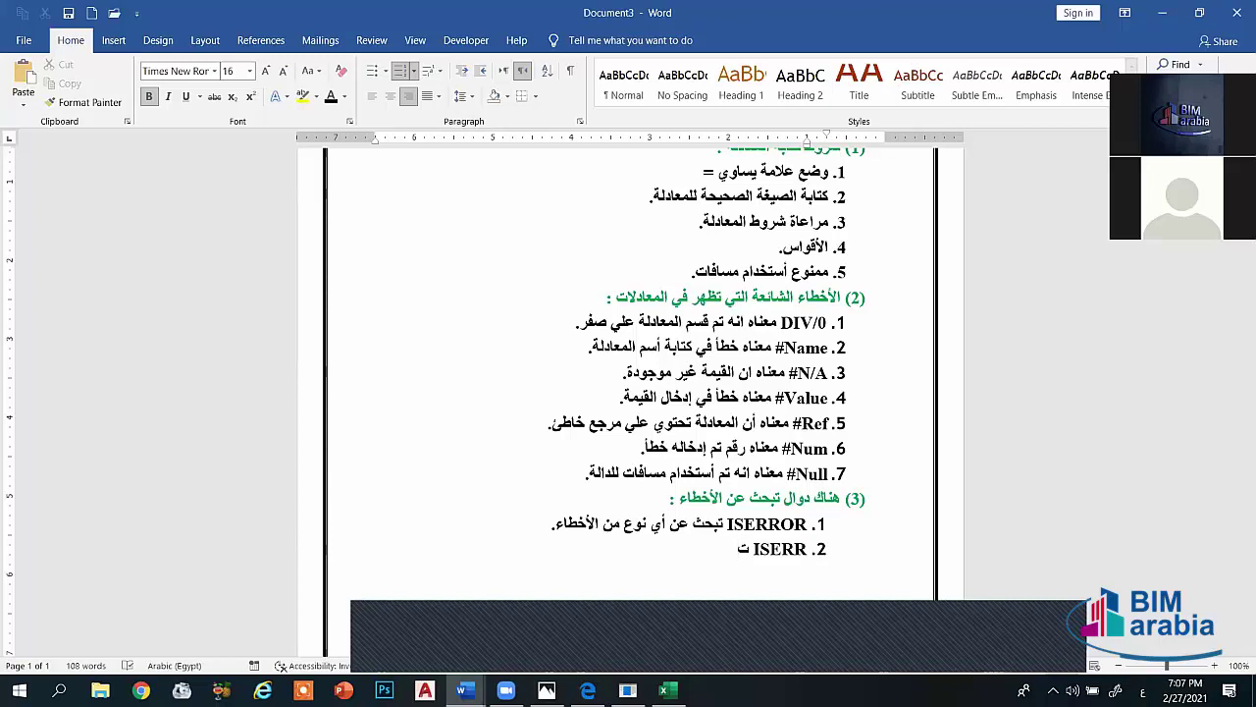
pyautogui.write('بحث عن')
pyautogui.write(' اي ن')
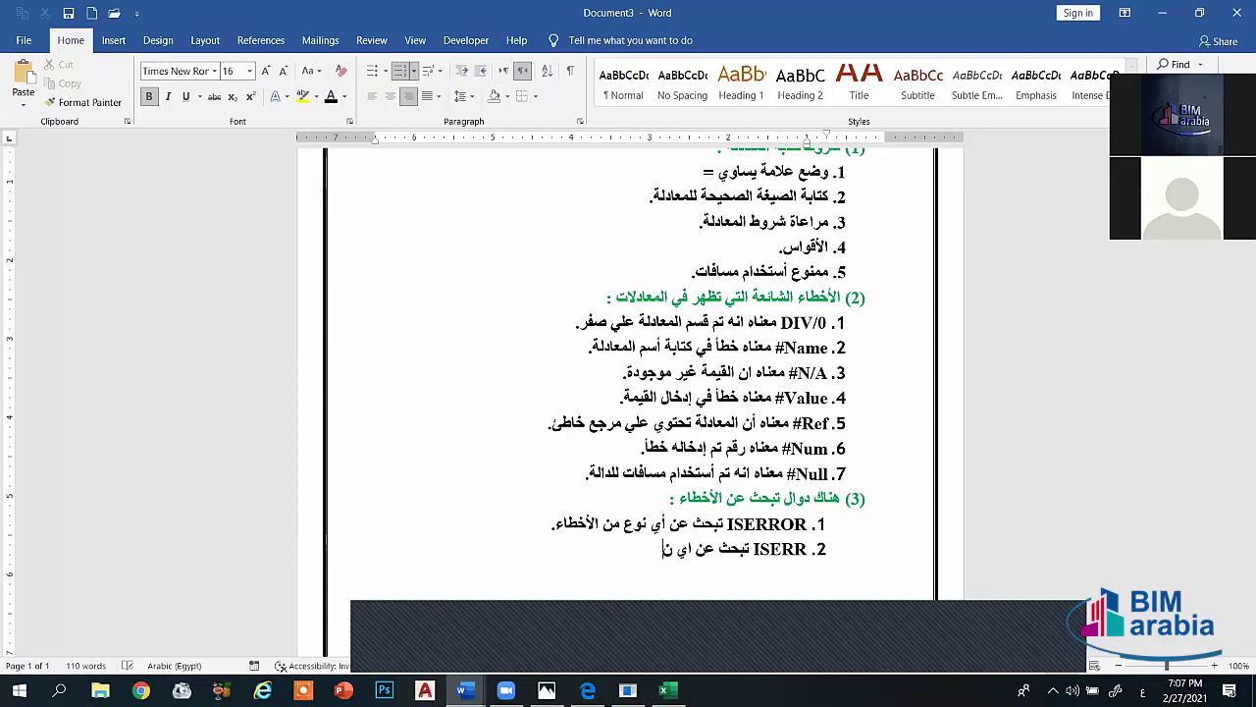
pyautogui.write('وع من الأ')
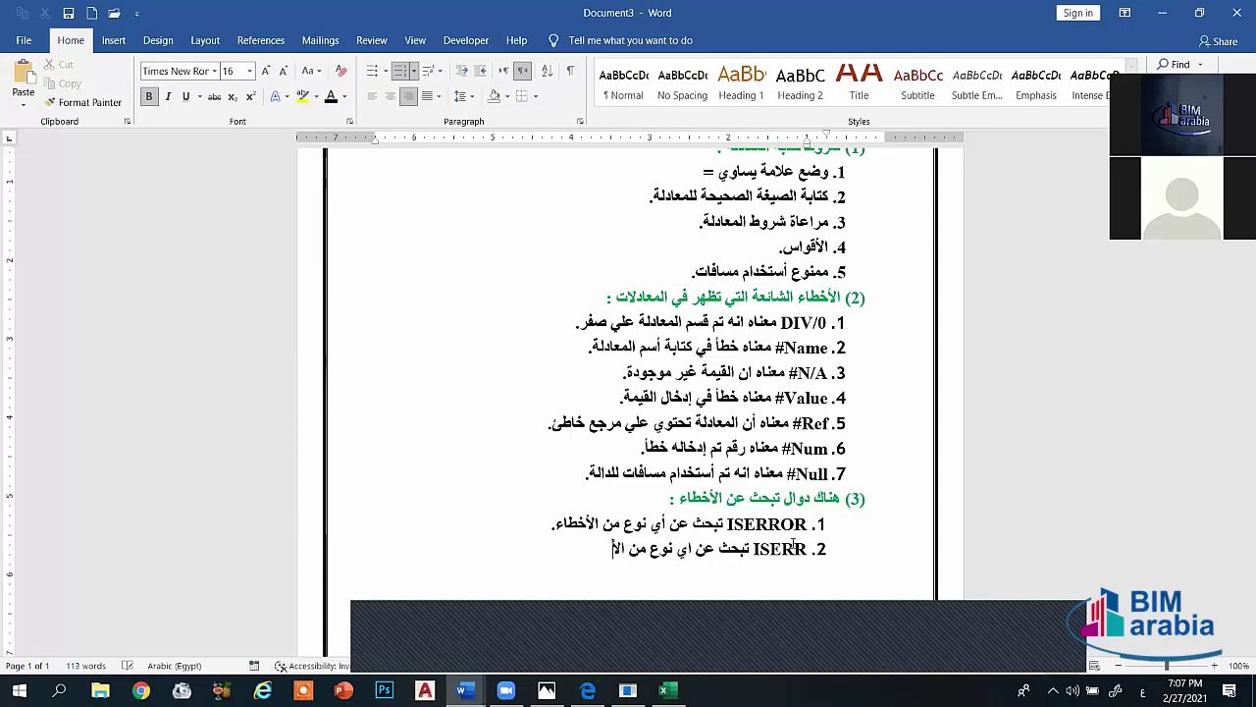
pyautogui.write('خط')
pyautogui.write('اء ب')
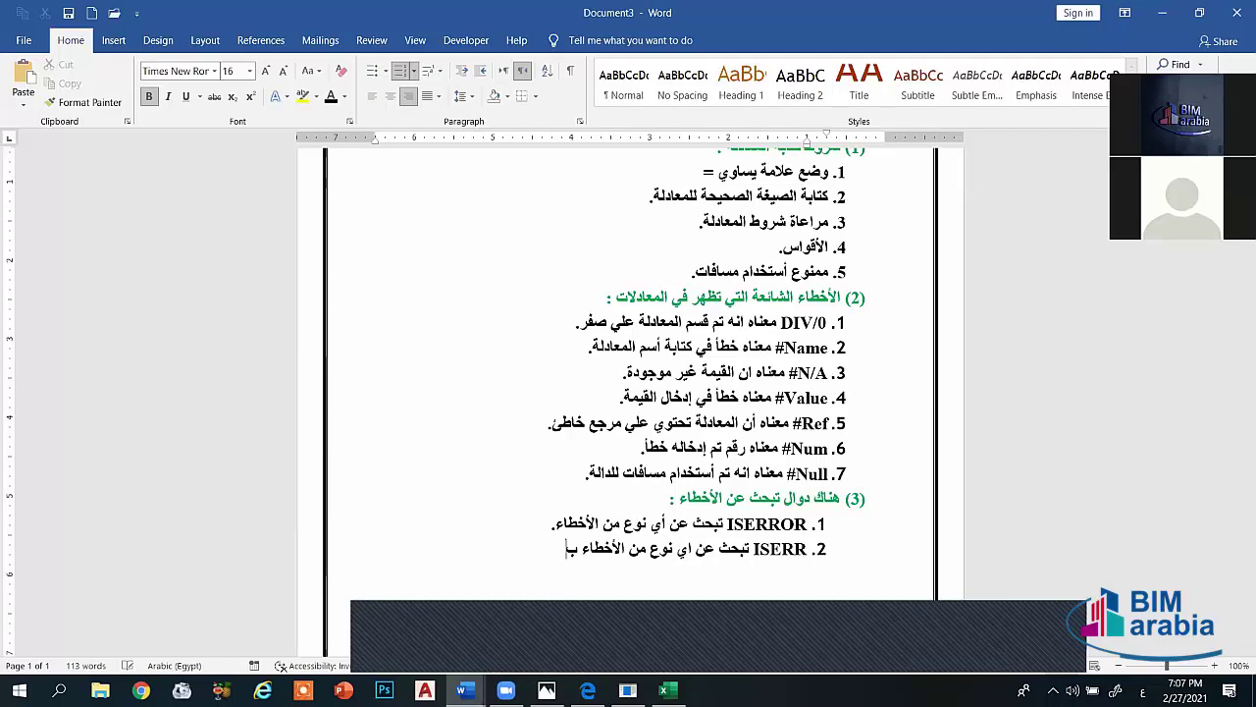
pyautogui.write('إستث')
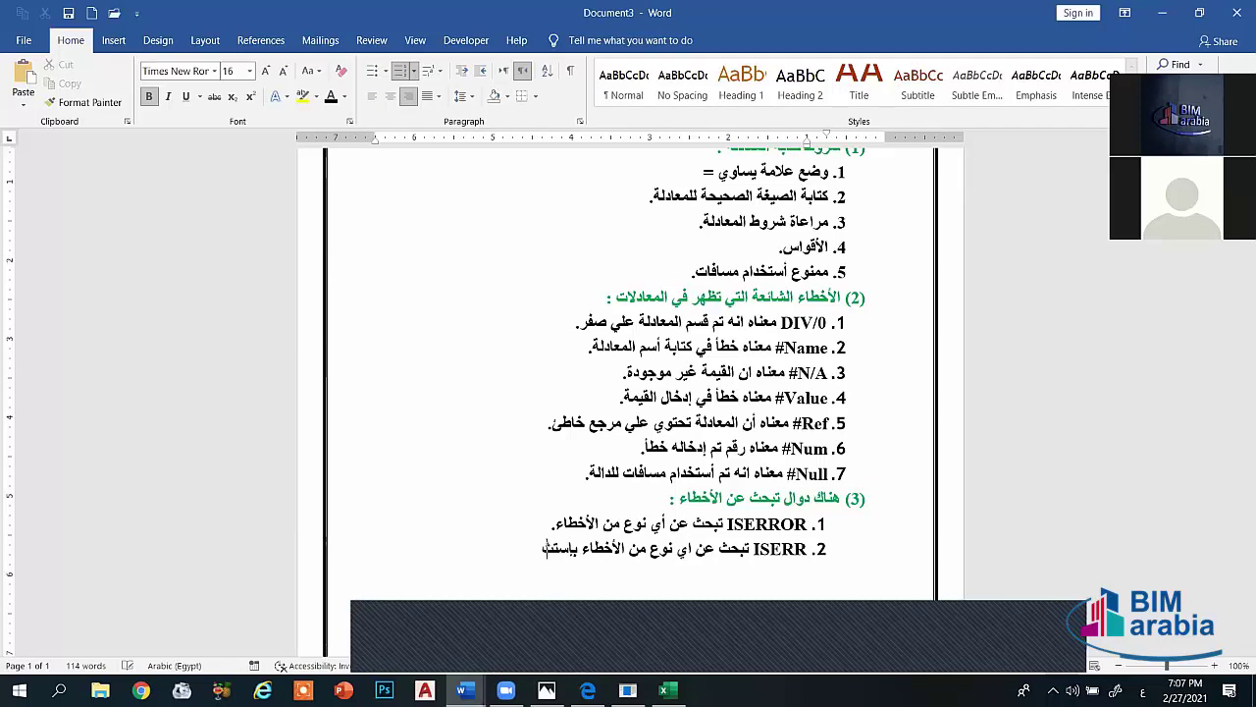
pyautogui.write('ناء')
pyautogui.hotkey('alt', 'shift')
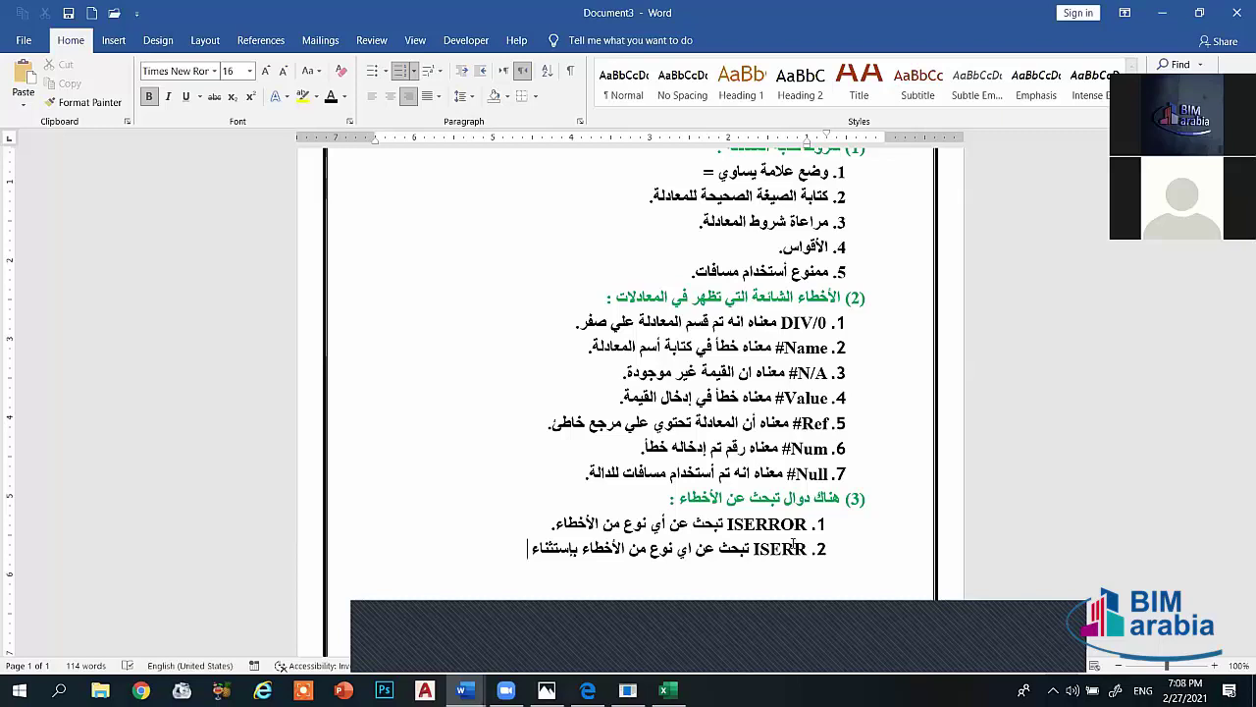
pyautogui.write('#N')
pyautogui.write('/A')
pyautogui.hotkey('alt', 'shift')
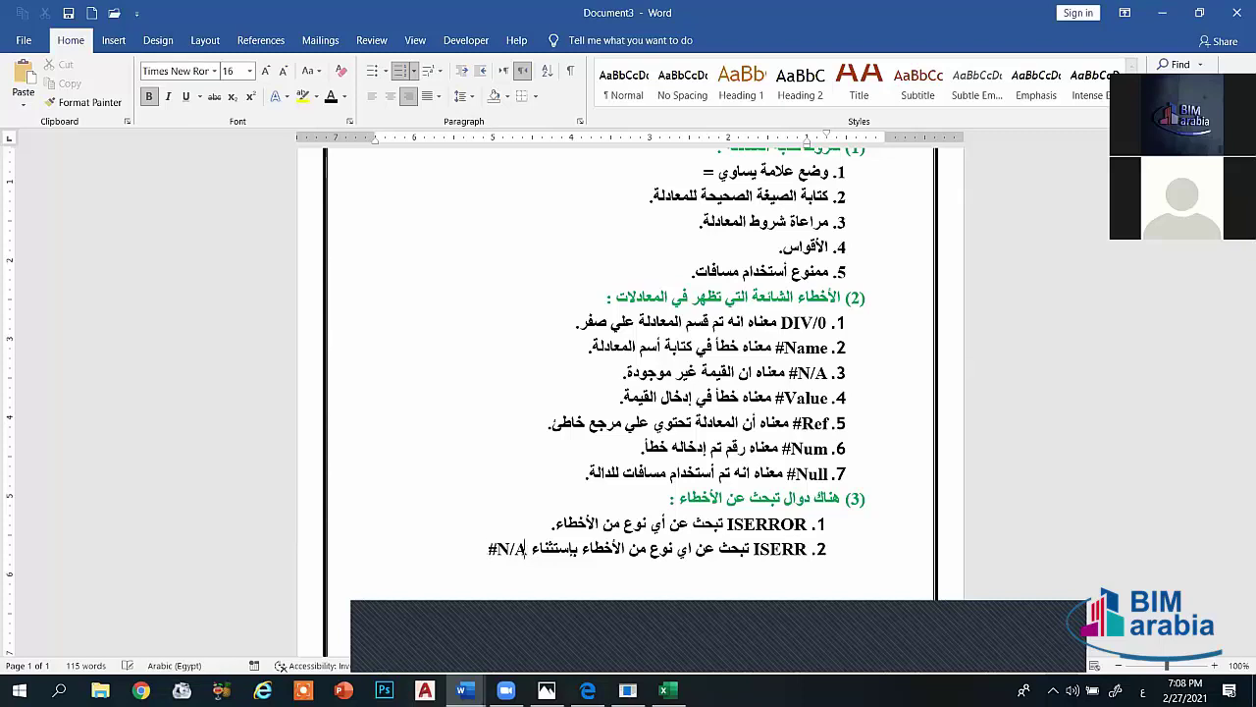
# - Add item 3: ISNA 'تبحث عن الخلية التي تحتوي علي خطا #N/A'
pyautogui.press('Return')
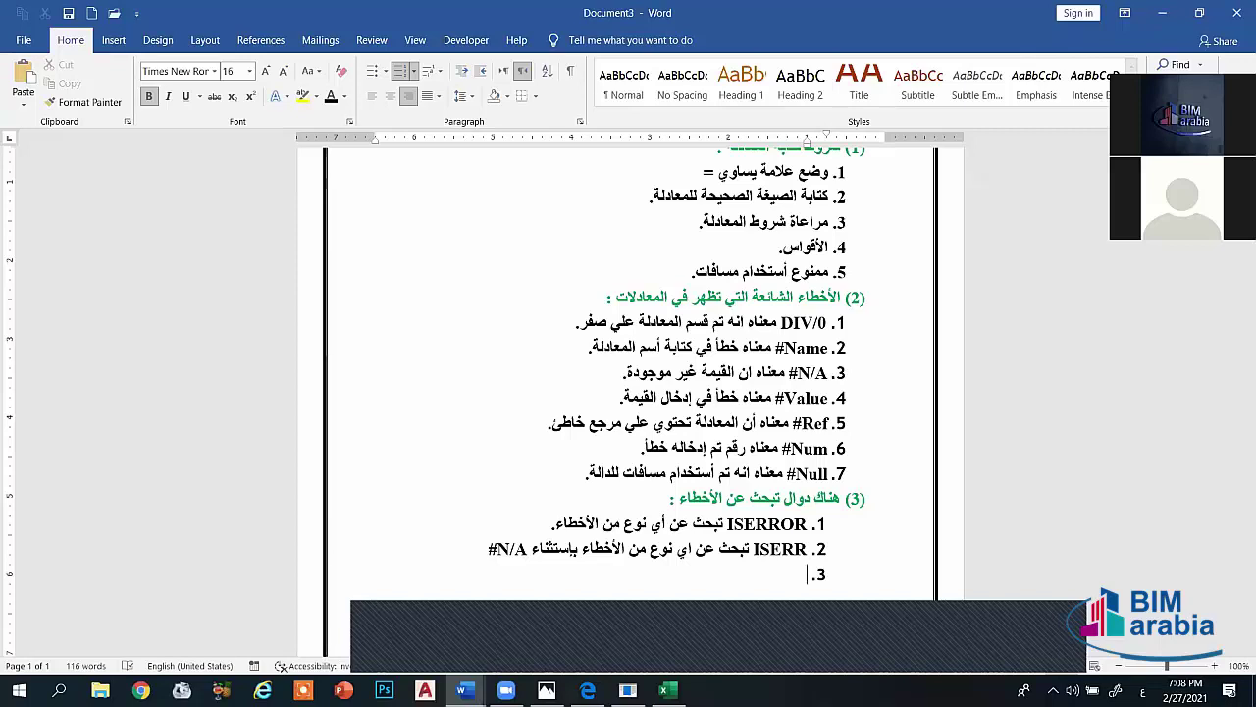
pyautogui.hotkey('alt', 'shift')
pyautogui.write('ISNA')
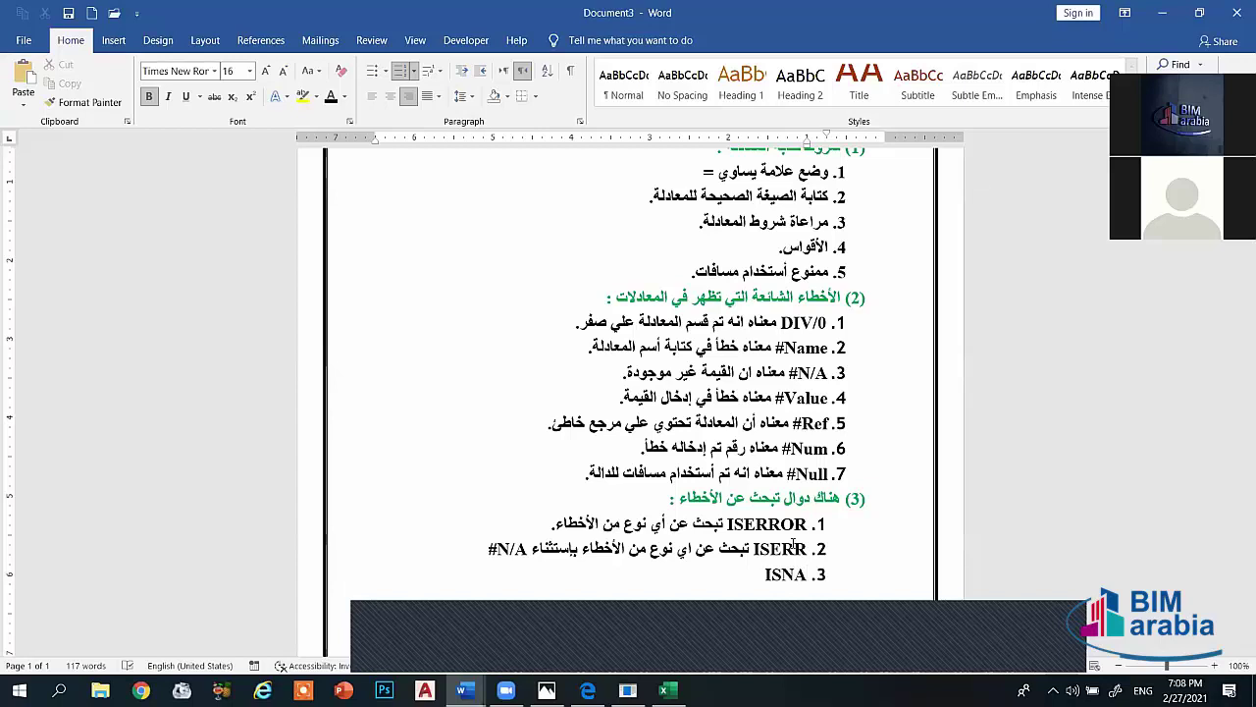
pyautogui.hotkey('alt', 'shift')
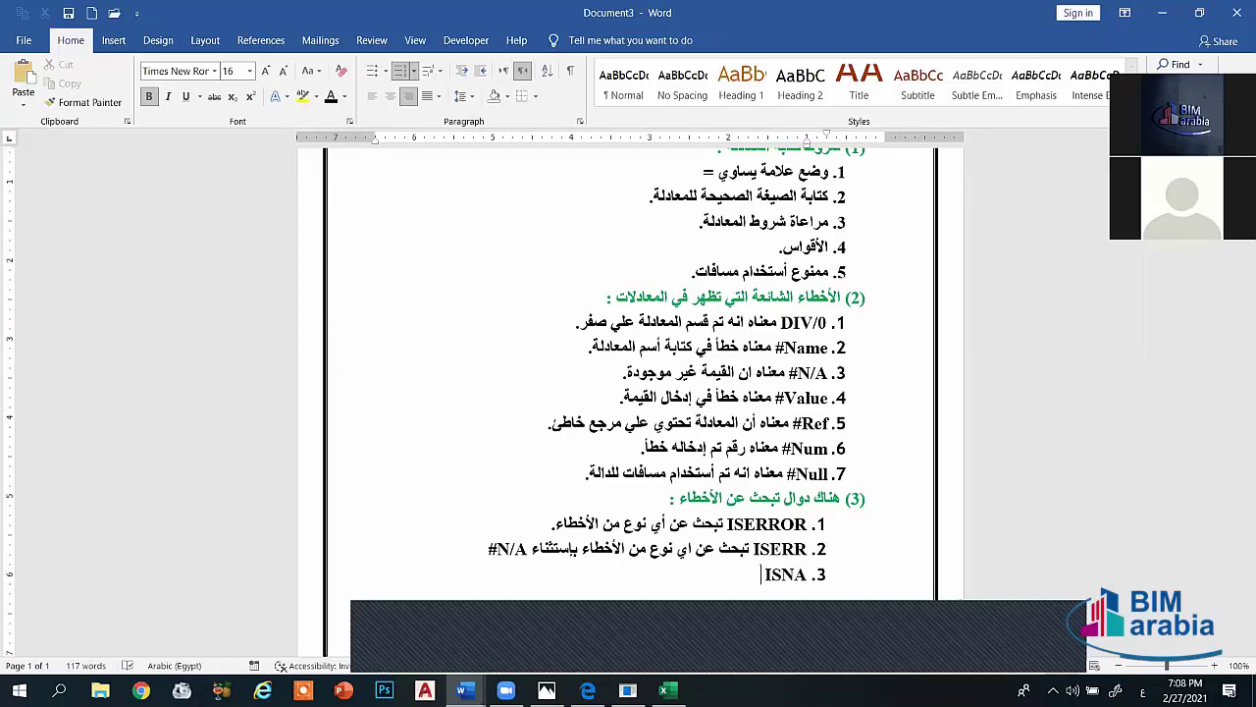
pyautogui.write('تبحث')
pyautogui.write(' عن الخلي')
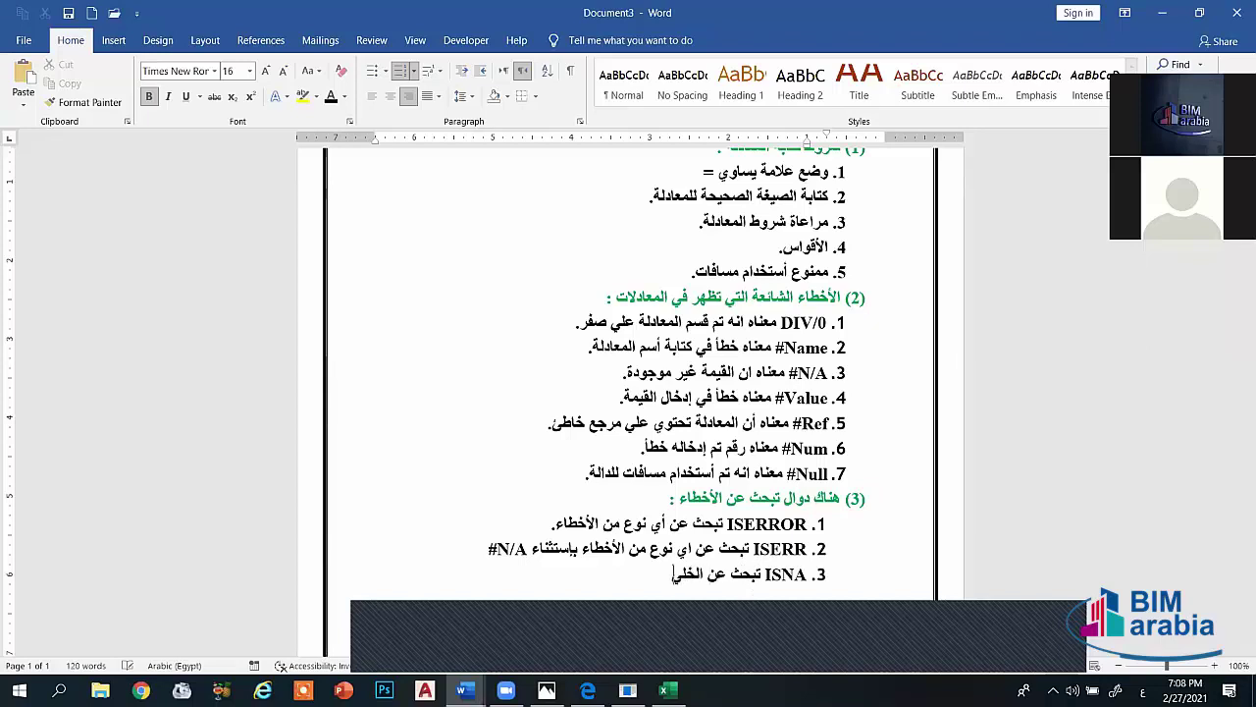
pyautogui.write('ة التي تح')
pyautogui.write('توي علي')
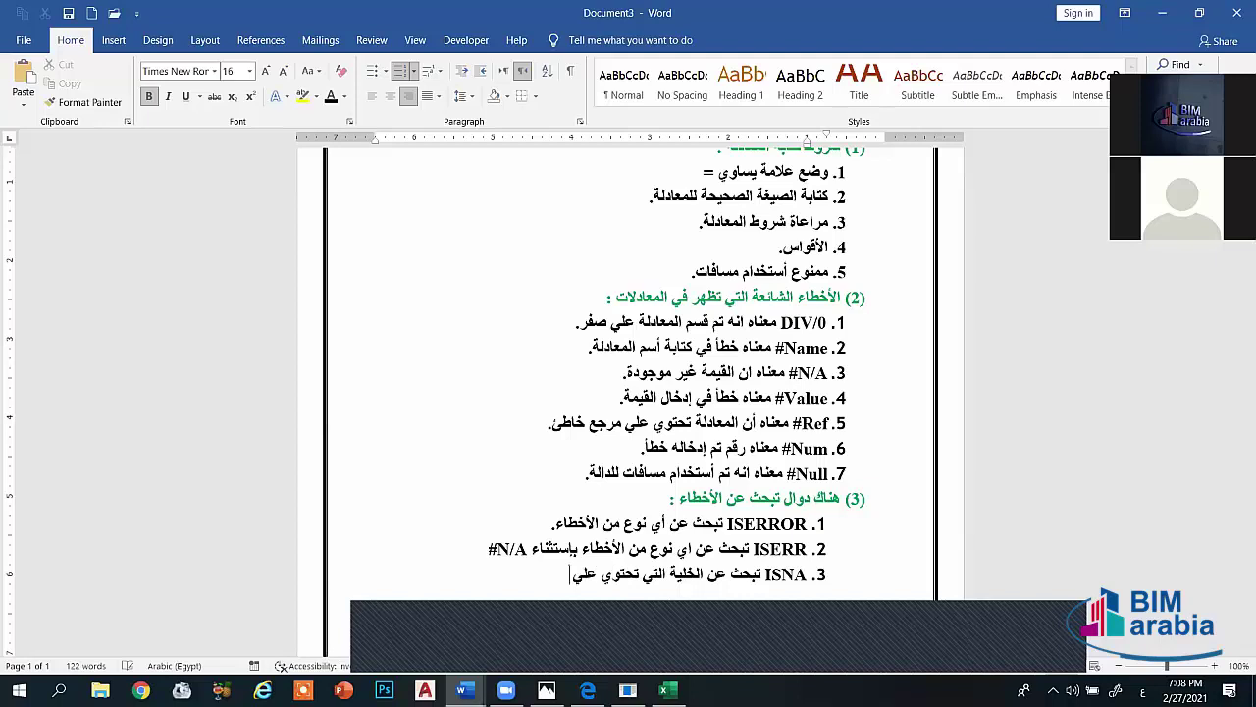
pyautogui.write(' خطا')
pyautogui.hotkey('alt', 'shift')
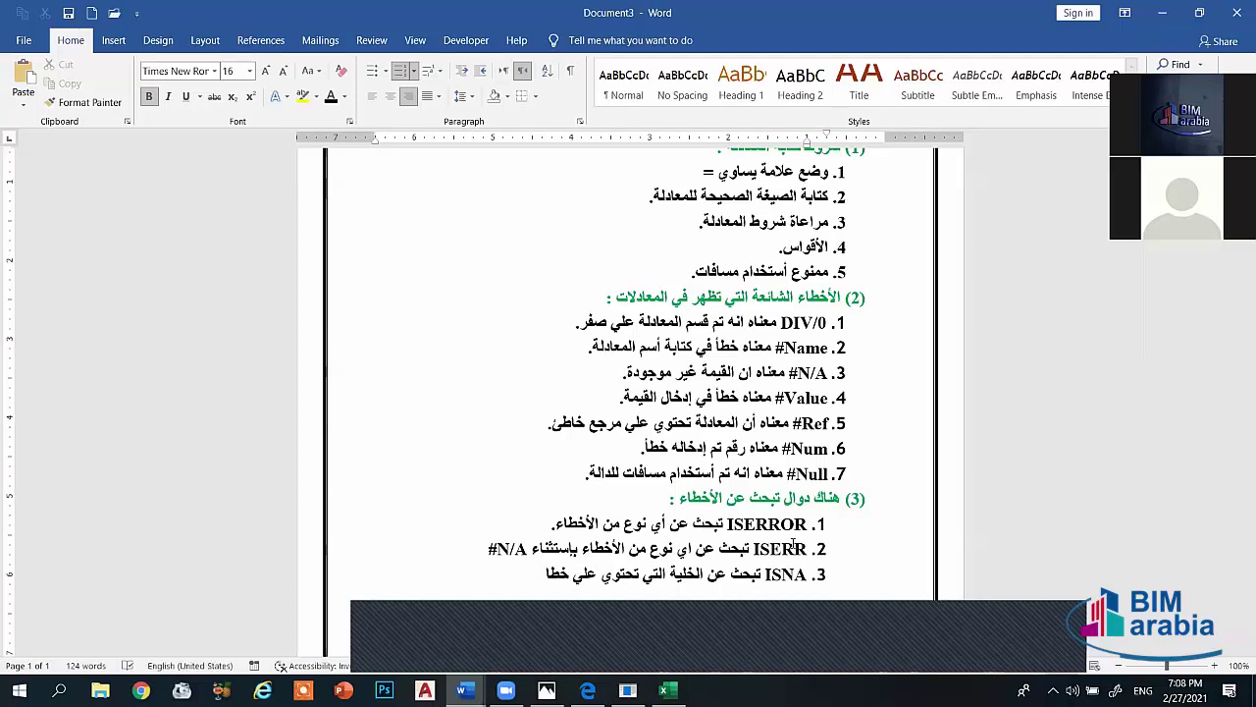
pyautogui.write('#N')
pyautogui.write('/A')
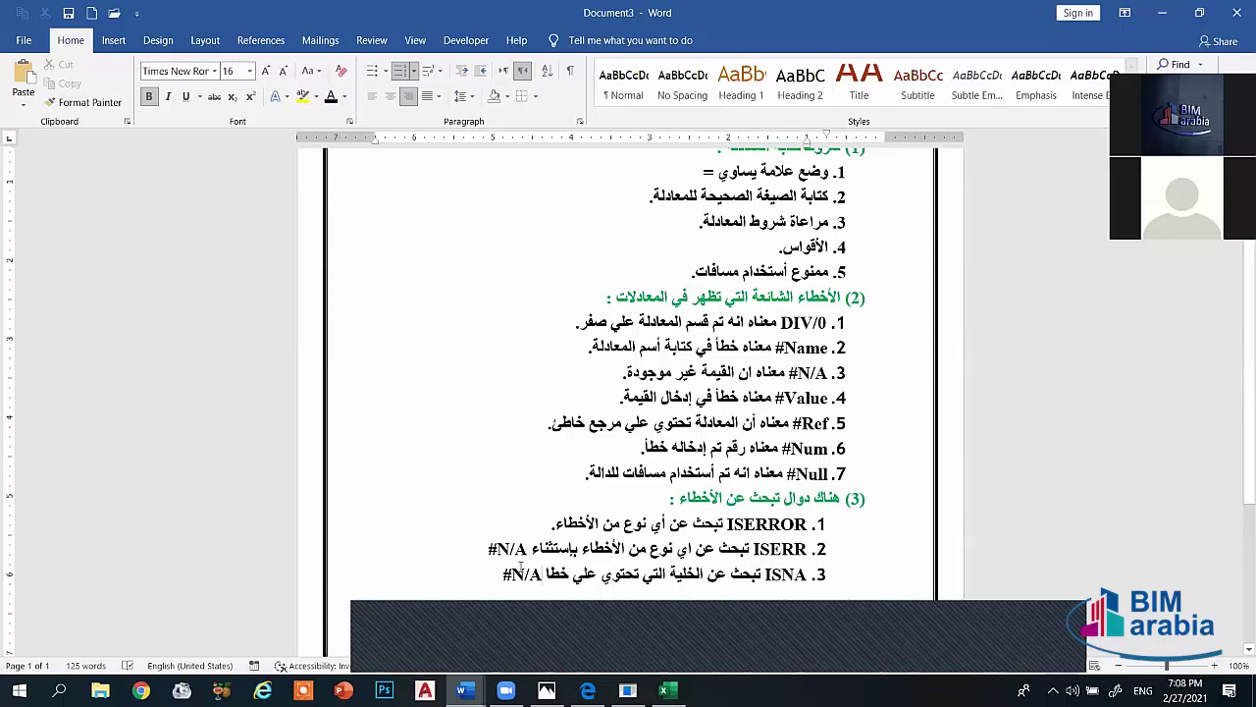
# - Add item 4: ISREF 'بحث عن الخلية التي تحتوي علي خطأ Ref', then begin item 5
pyautogui.press('Return')
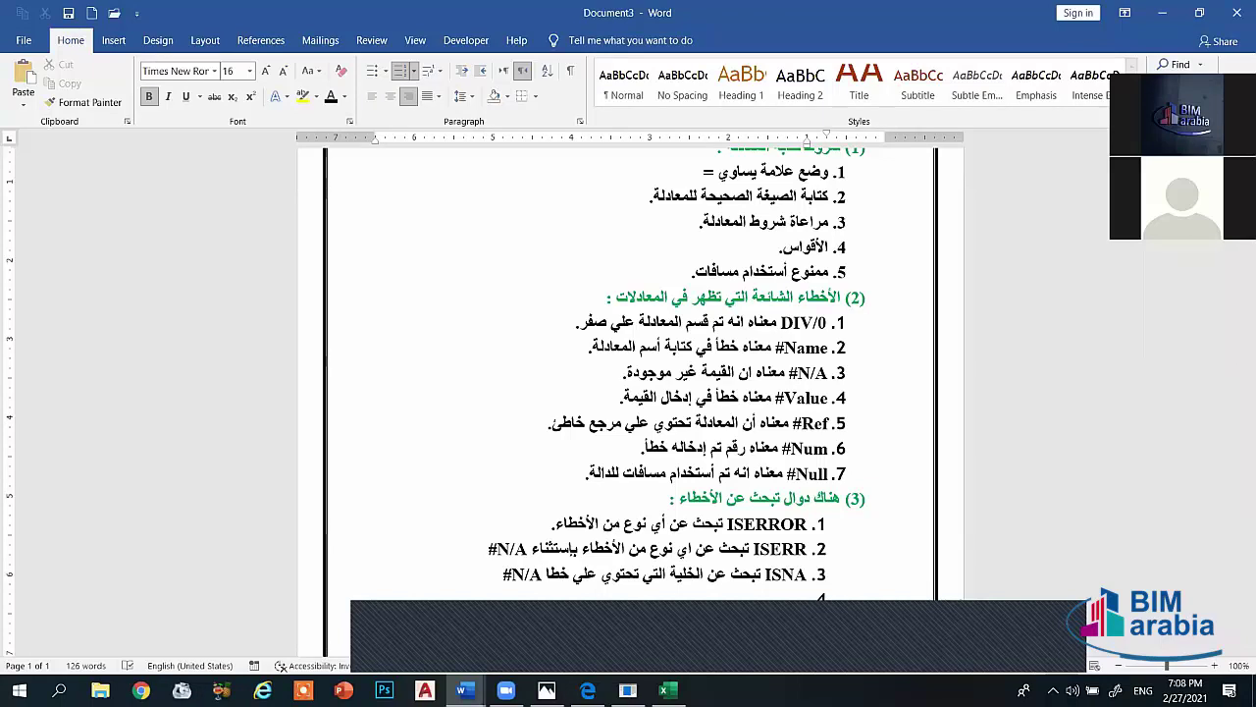
pyautogui.hotkey('alt', 'shift')
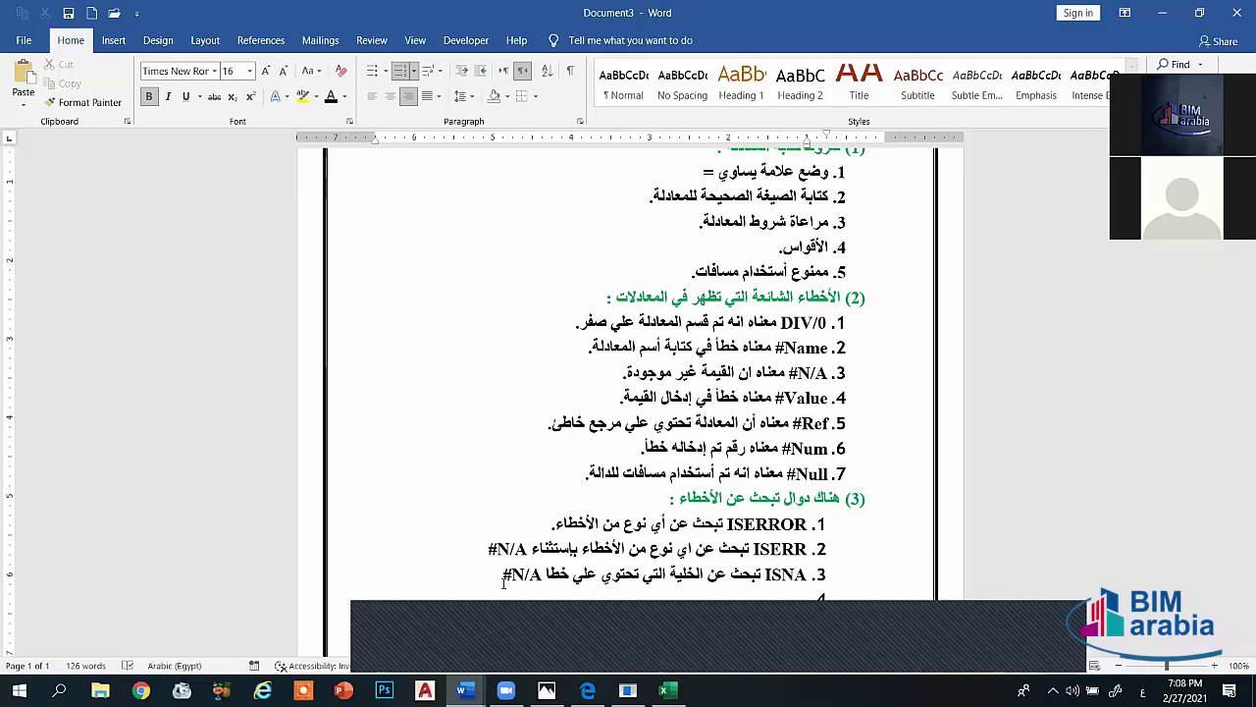
pyautogui.hotkey('alt', 'shift')
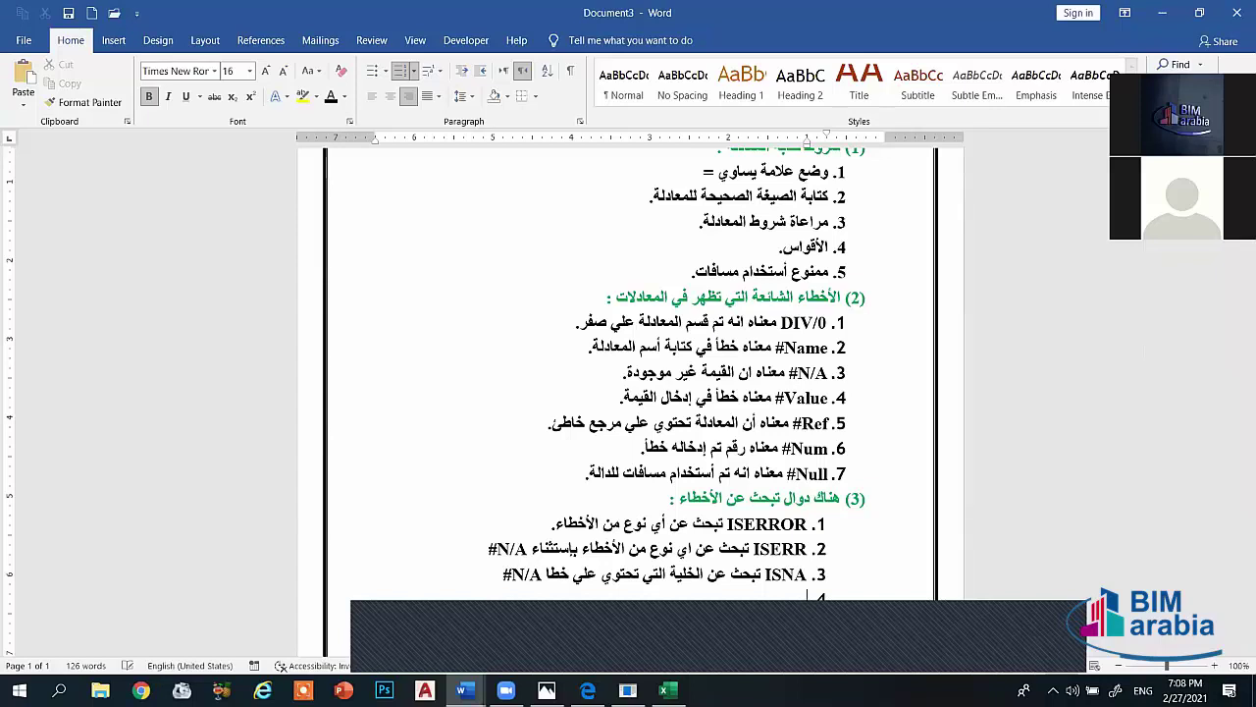
pyautogui.write('ISREF')
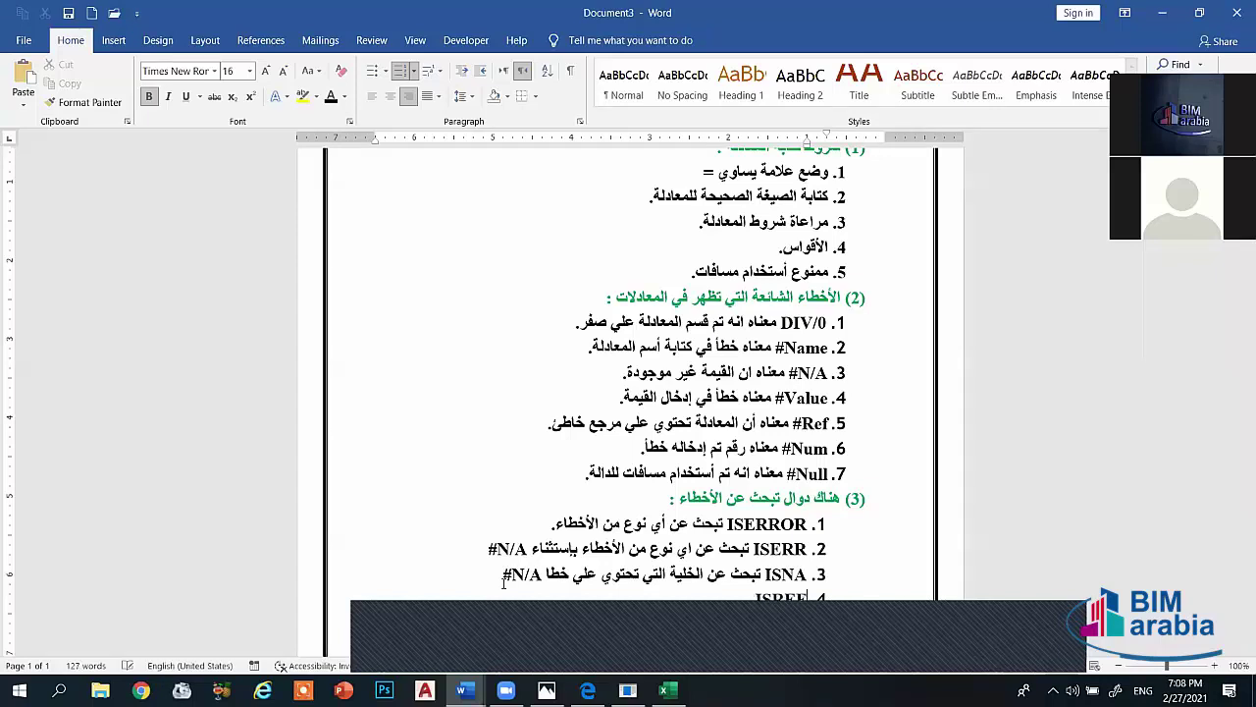
pyautogui.hotkey('alt', 'shift')
pyautogui.write('ب')
pyautogui.write('حث عن')
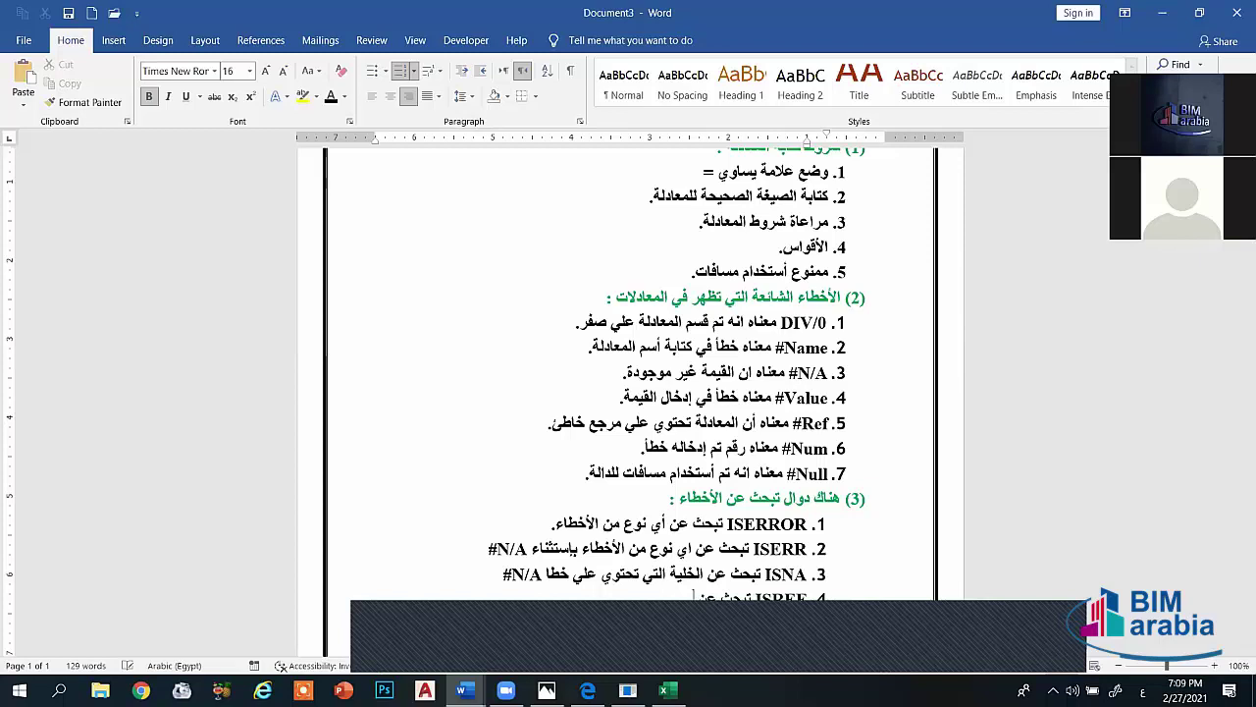
pyautogui.write(' الخلية')
pyautogui.write(' التي تحتوي ع')
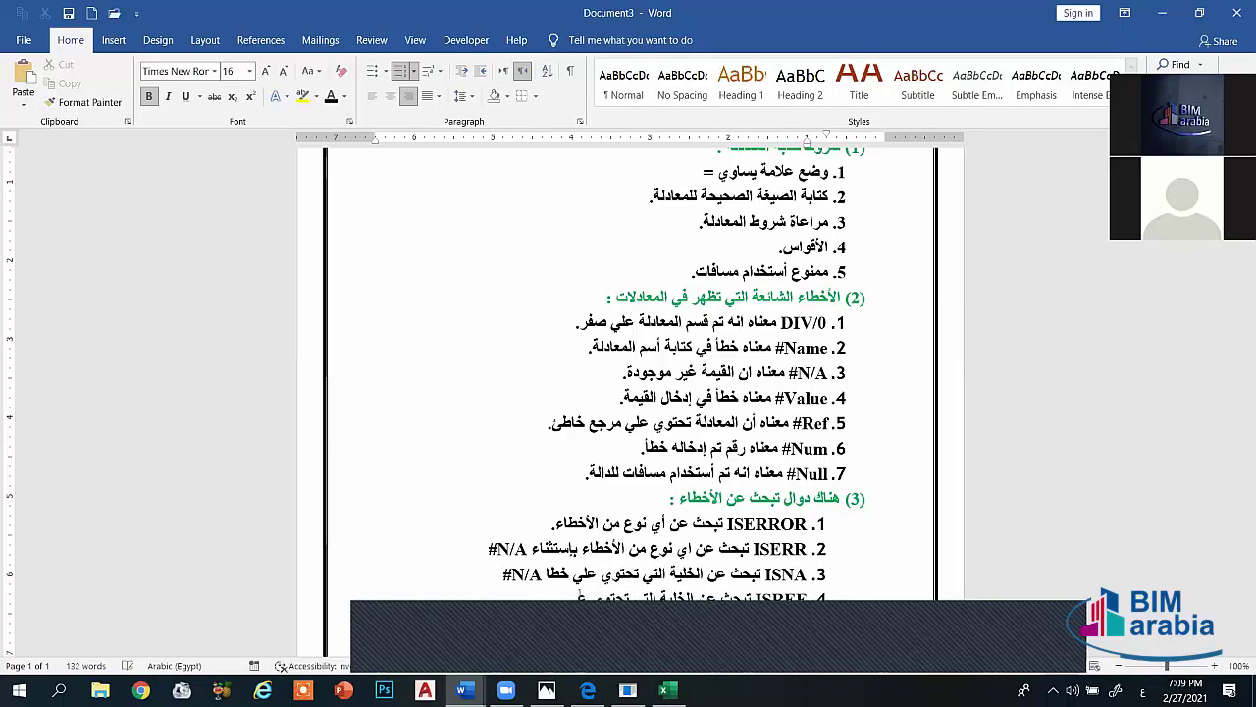
pyautogui.write('لي خ')
pyautogui.write('طأ')
pyautogui.hotkey('alt', 'shift')
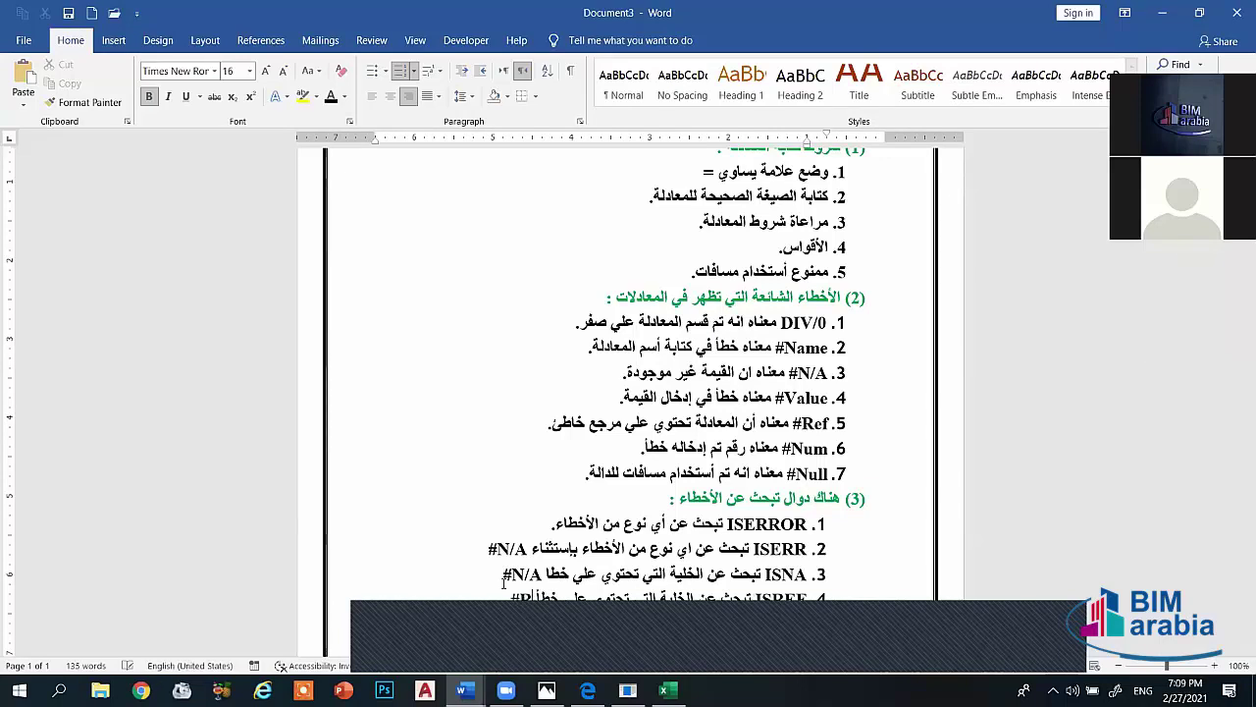
pyautogui.write('Ref')
pyautogui.hotkey('alt', 'shift')
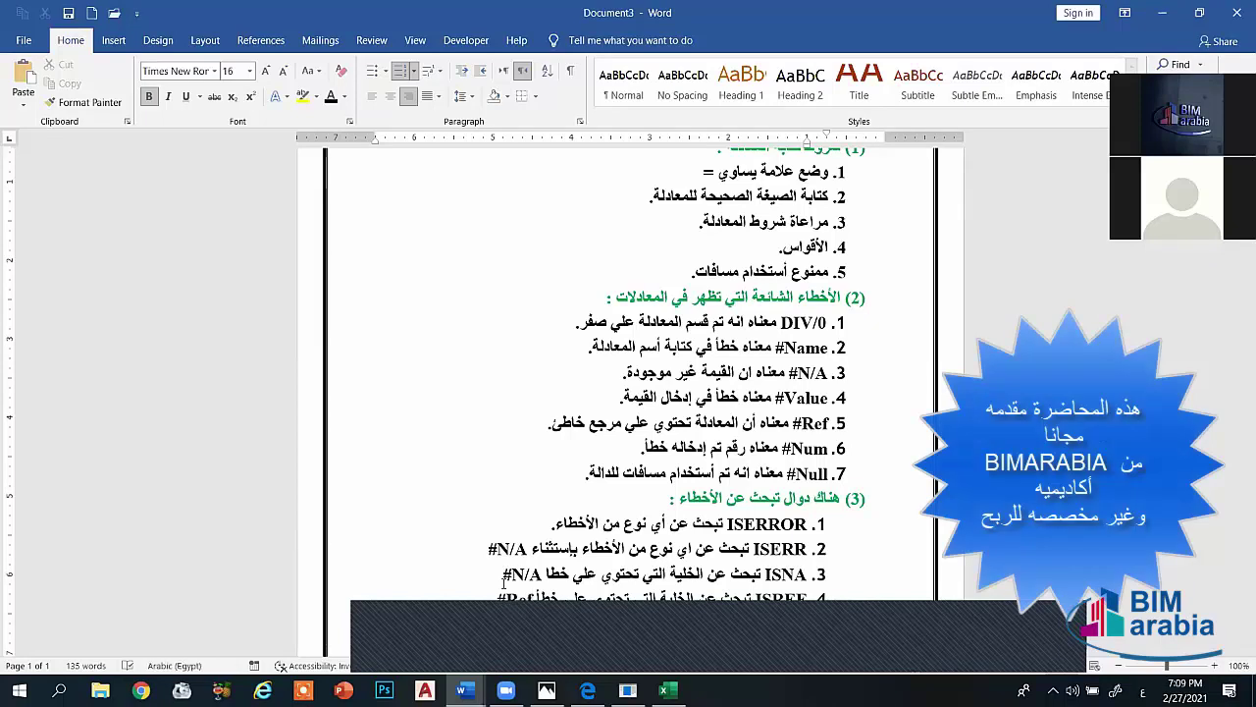
pyautogui.hotkey('alt', 'shift')
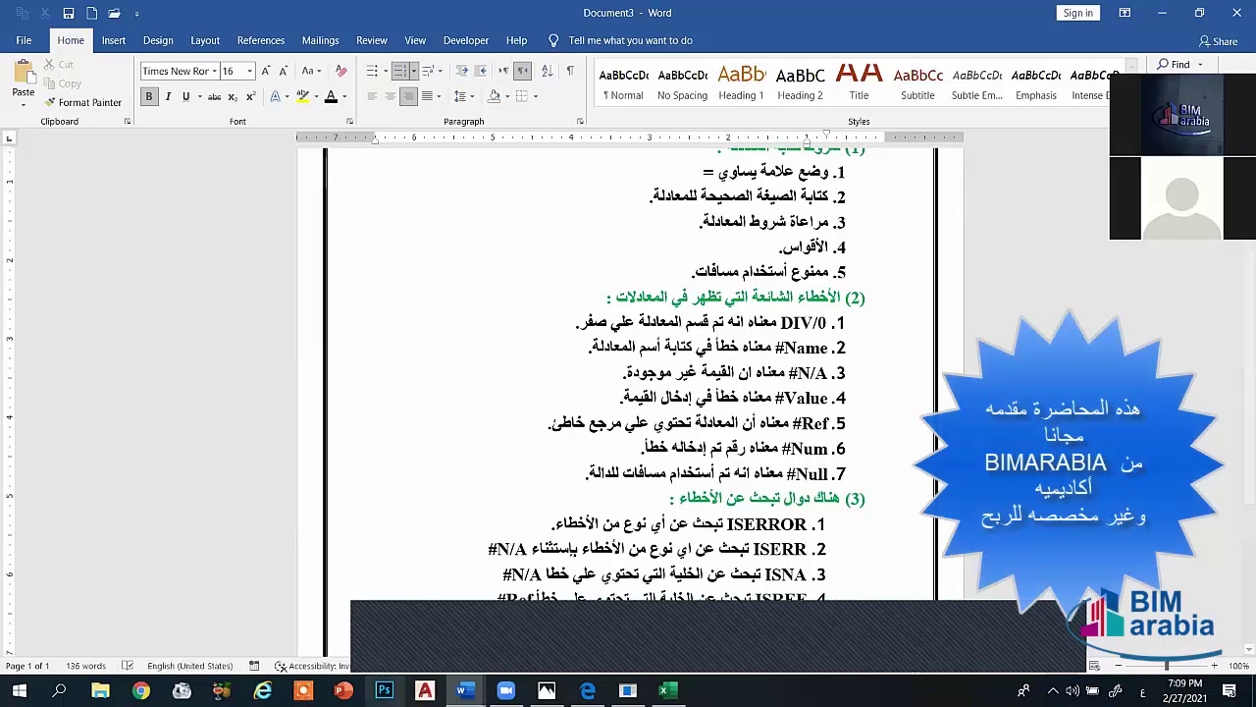
pyautogui.press('Return')
# - Fill item 5: ISNUMBER 'تبحث عن الخلية التي تحتوي علي خطأ رقمي.'
pyautogui.scroll(-1, 642, 554)
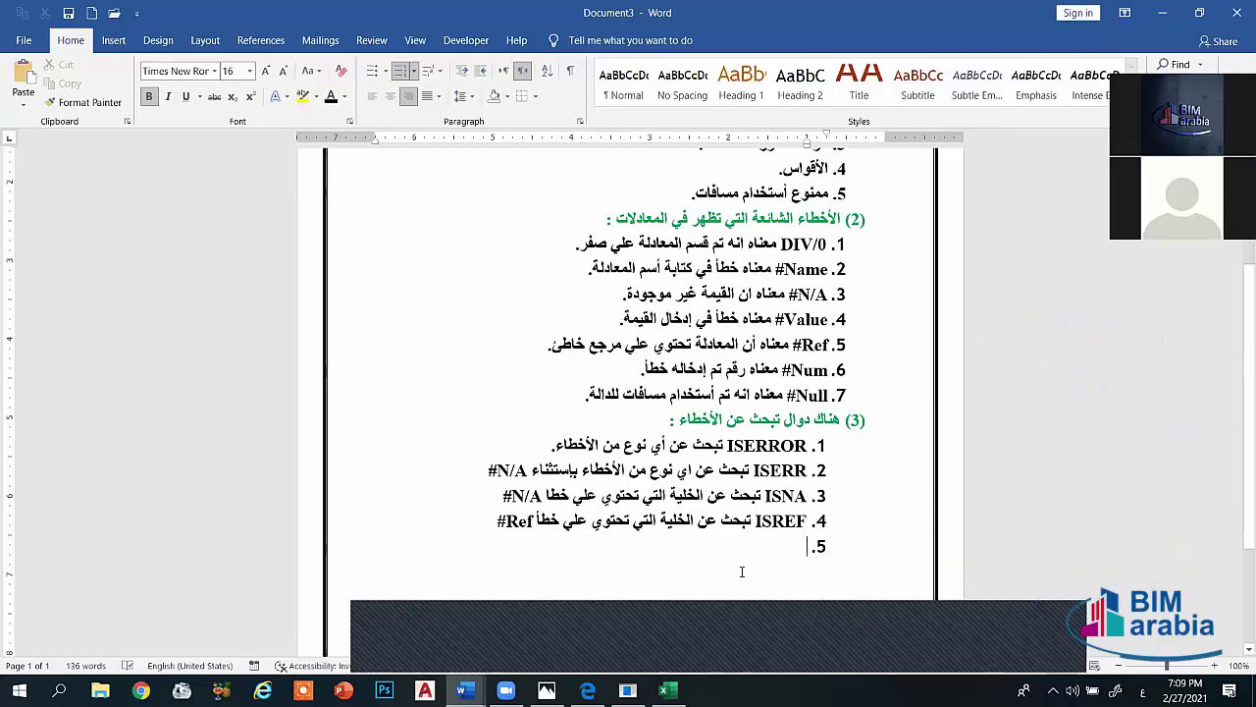
pyautogui.write('م')
pyautogui.hotkey('alt', 'shift')
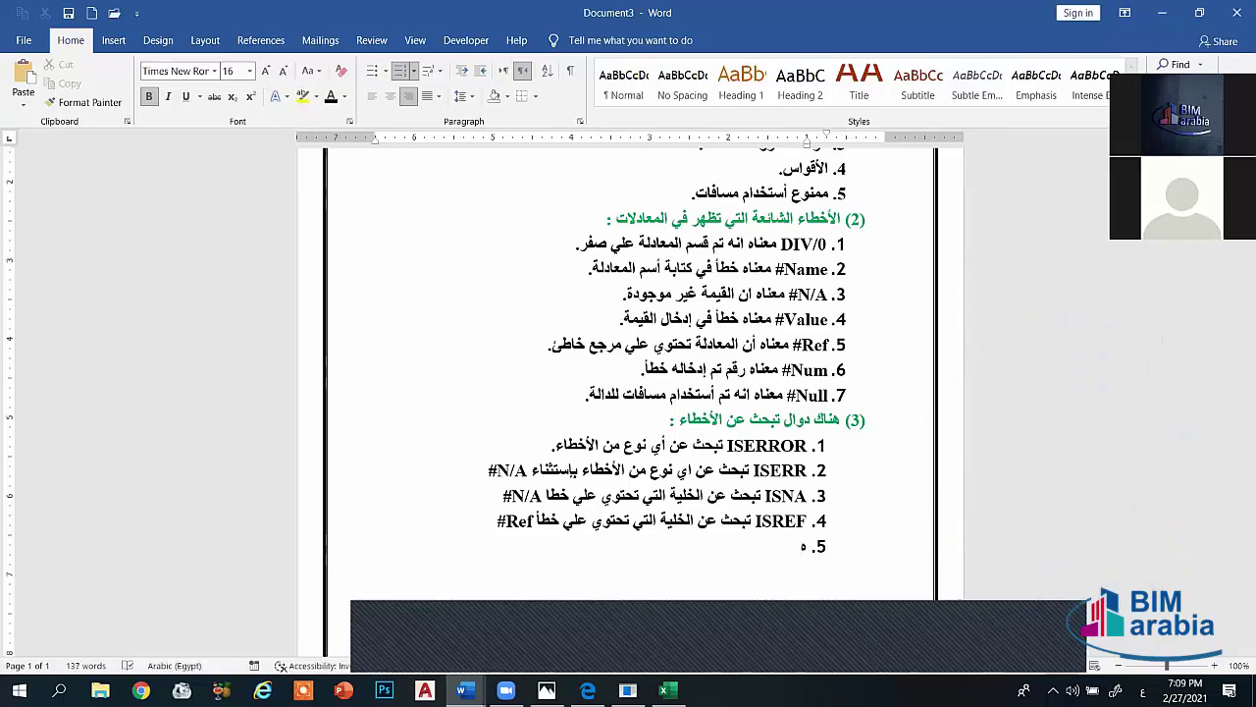
pyautogui.hotkey('alt', 'shift')
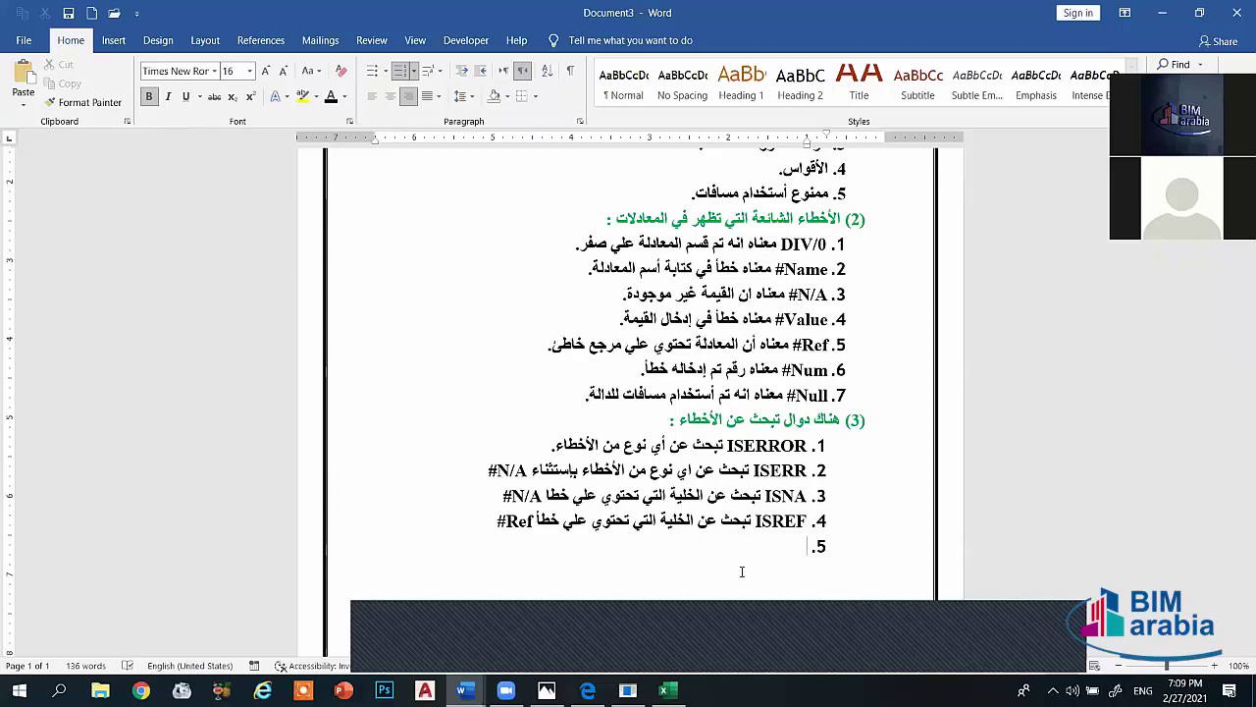
pyautogui.write('ISNUMB')
pyautogui.write('ER')
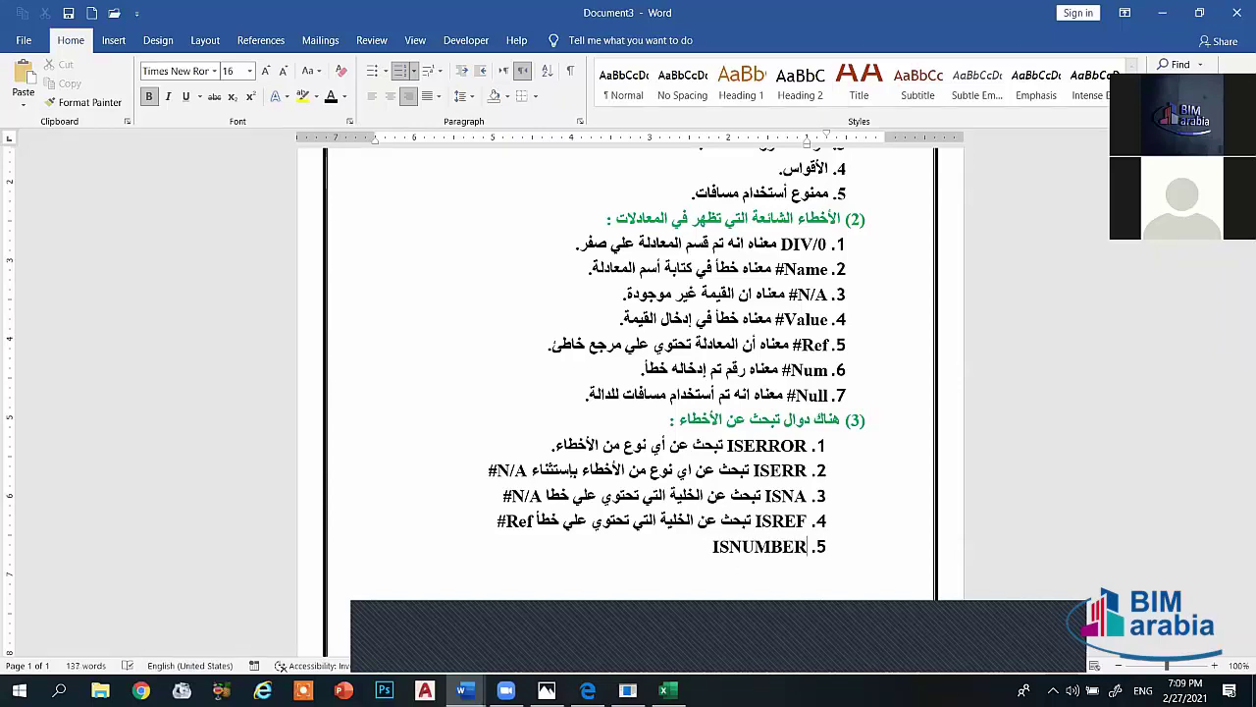
pyautogui.hotkey('alt', 'shift')
pyautogui.write('تبحث عن')
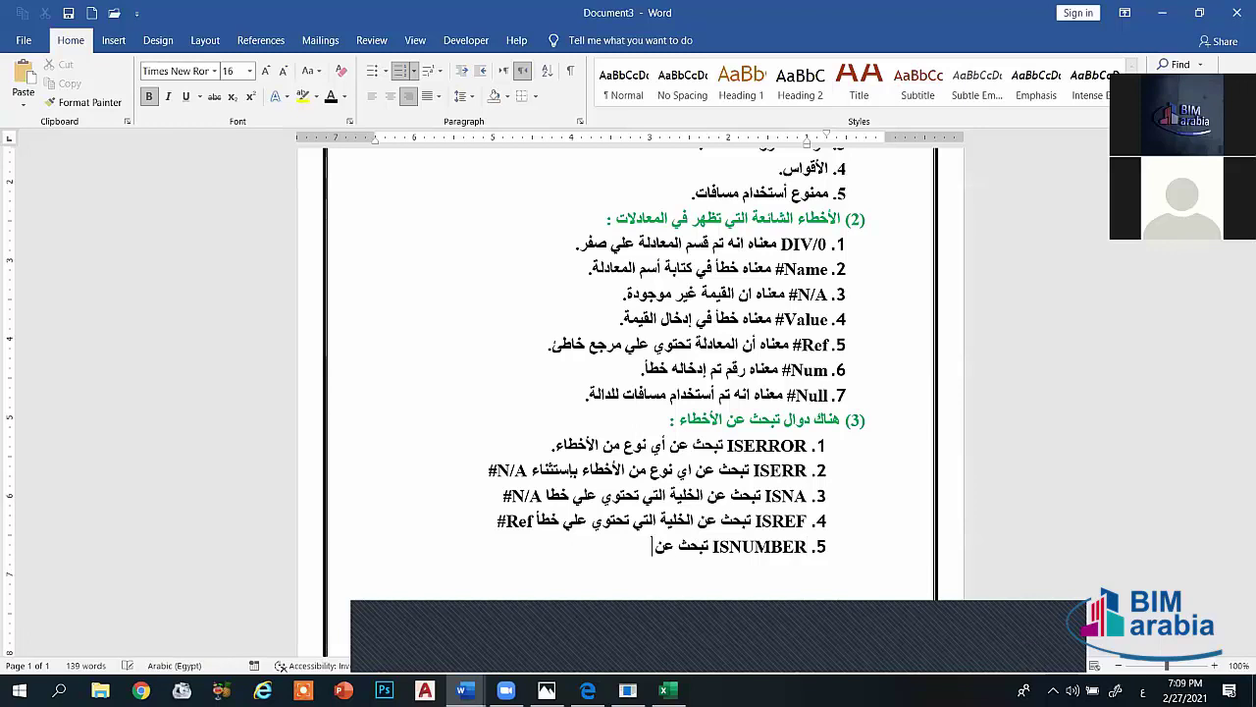
pyautogui.write(' الخلية')
pyautogui.write(' التي')
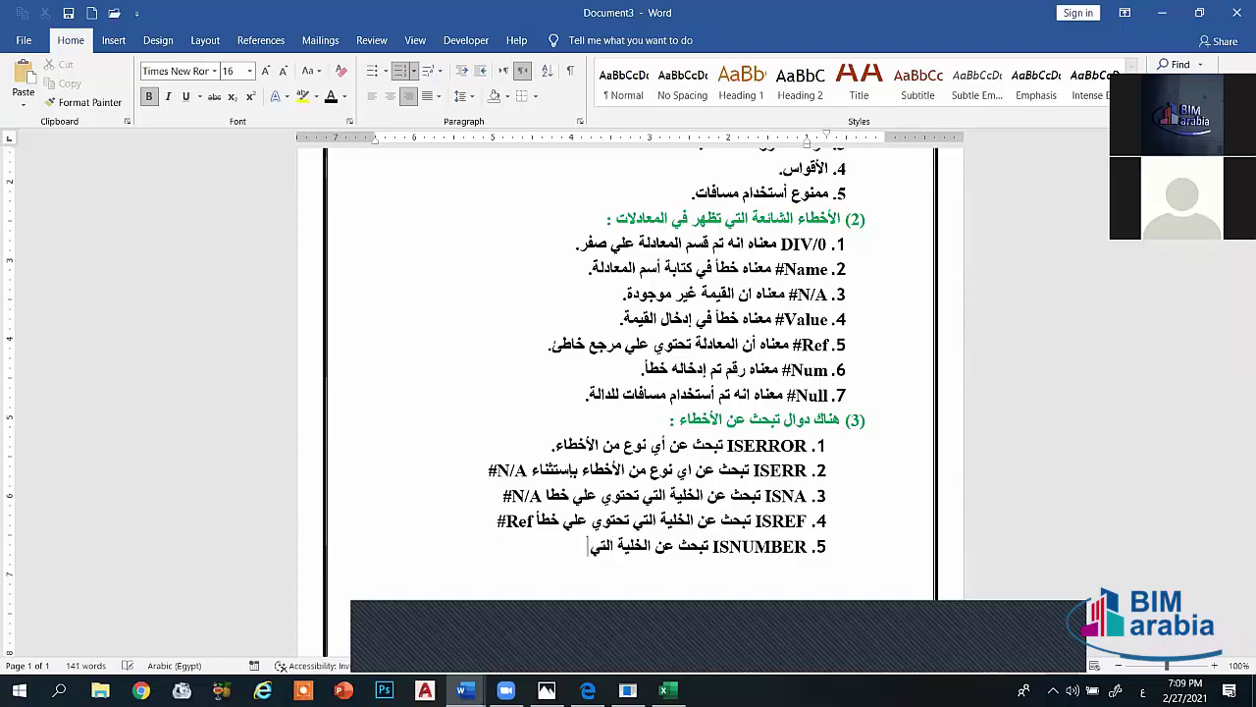
pyautogui.write(' تحتوي ')
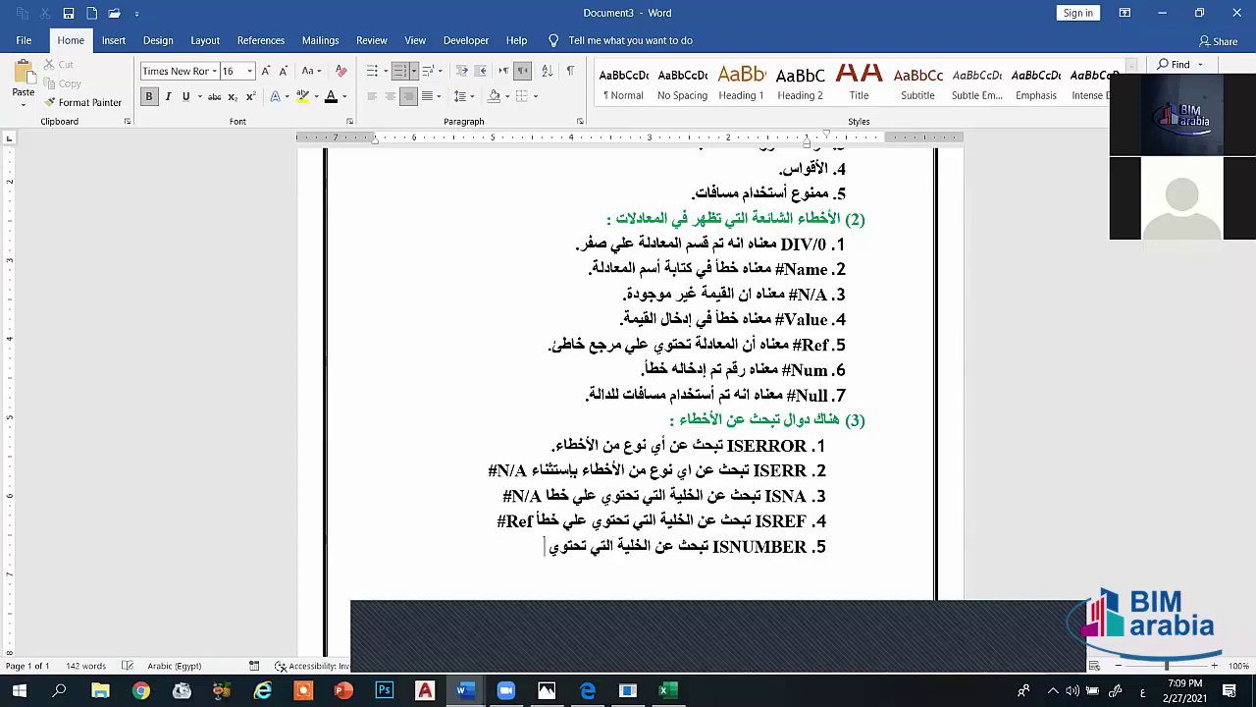
pyautogui.write('علي خ')
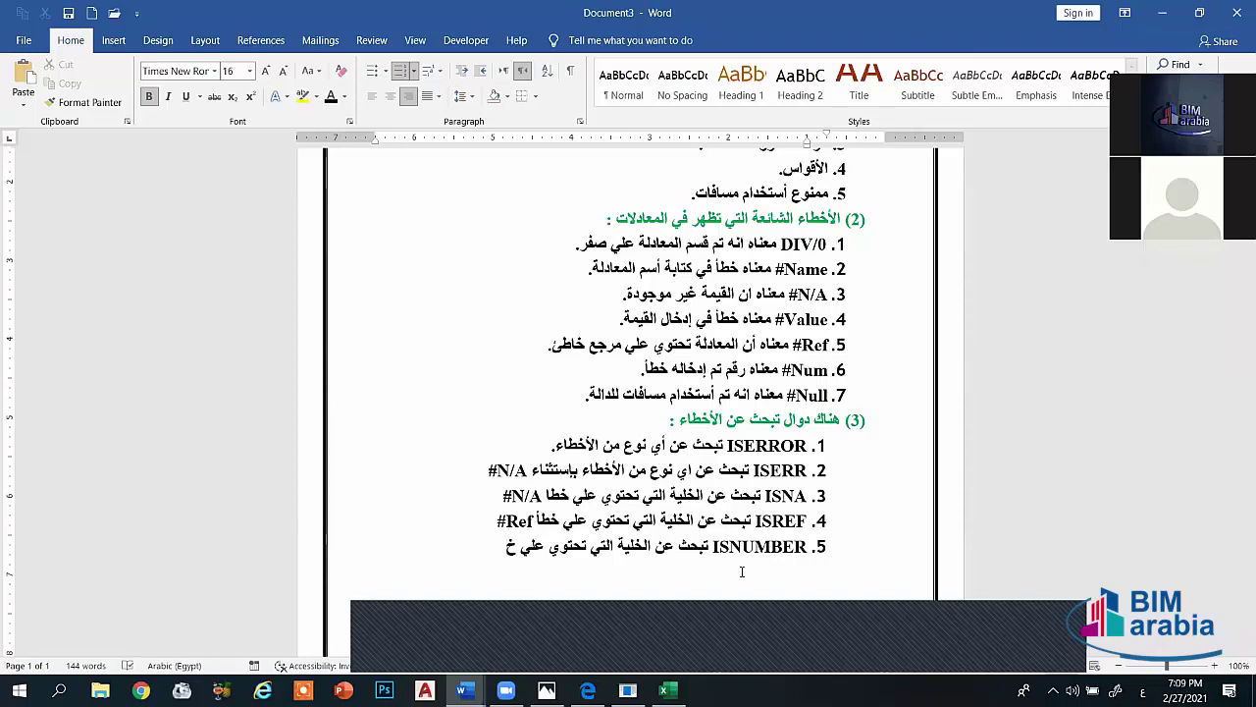
pyautogui.write('طأ رقمي')
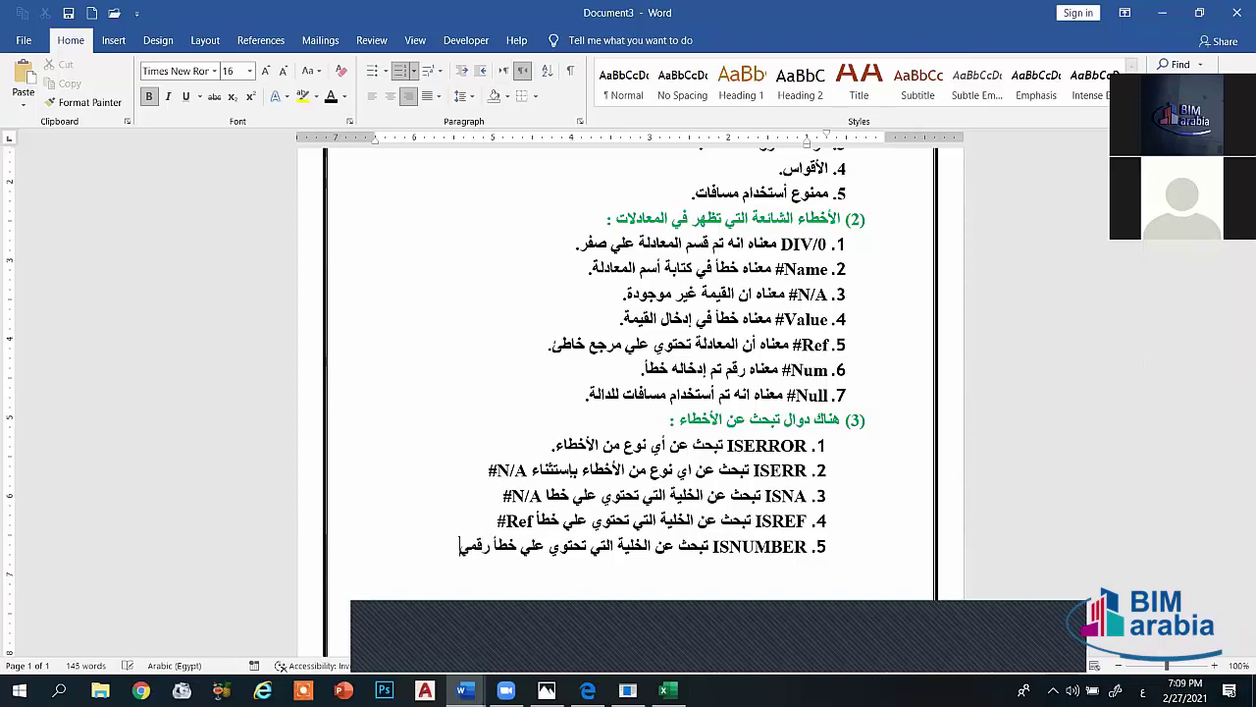
pyautogui.write('.')
# - Add item 6: ISTEXT 'تبحث عن الخلية التي تحتوي علي خطأ نصي.' and begin item 7
pyautogui.press('Return')
pyautogui.hotkey('alt', 'shift')
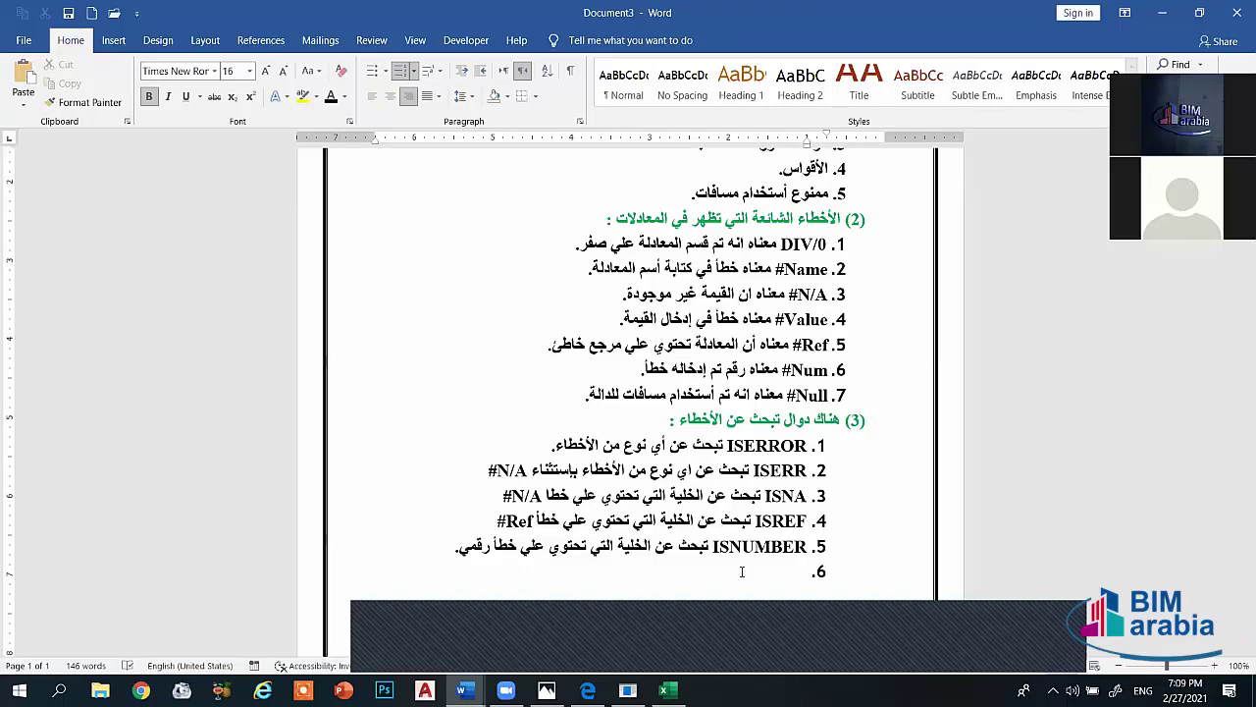
pyautogui.write('ISTEXT')
pyautogui.hotkey('alt', 'shift')
pyautogui.write('ت')
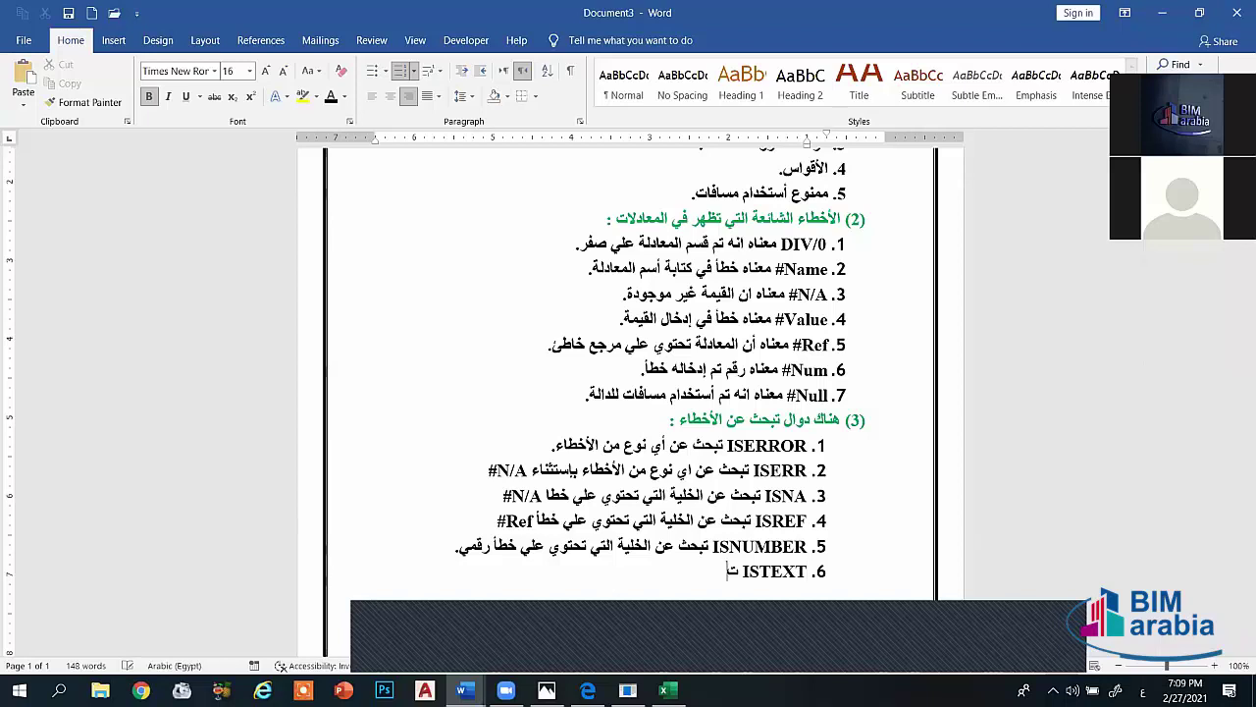
pyautogui.write('بحث عن ')
pyautogui.write('الخلية الت')
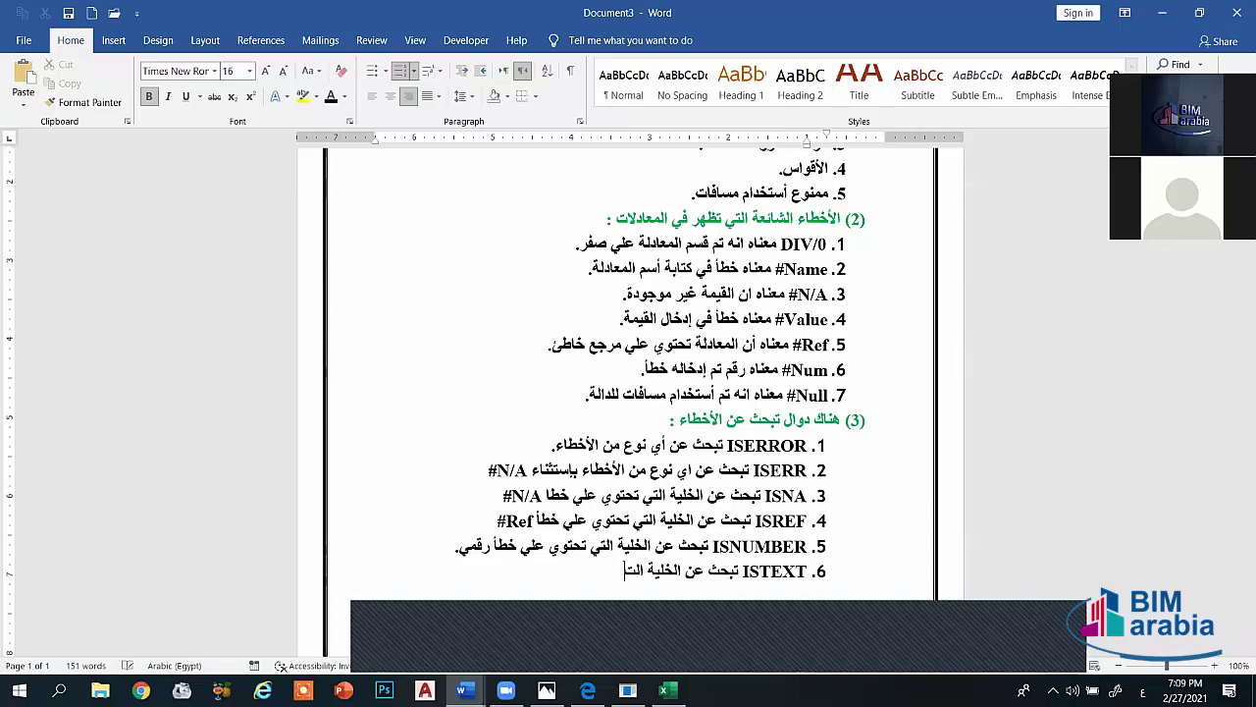
pyautogui.write('ي تحتوي')
pyautogui.write(' علي')
pyautogui.write(' خطأ')
pyautogui.write(' نصي')
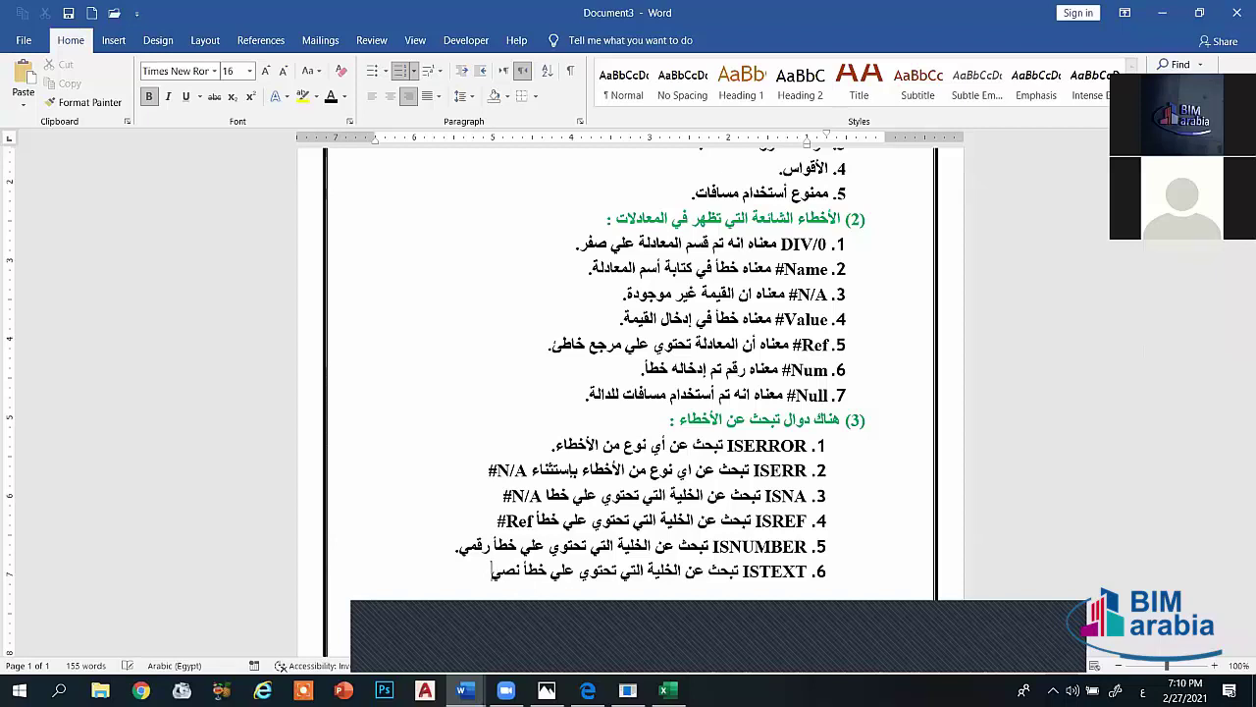
pyautogui.write('.')
pyautogui.press('Return')
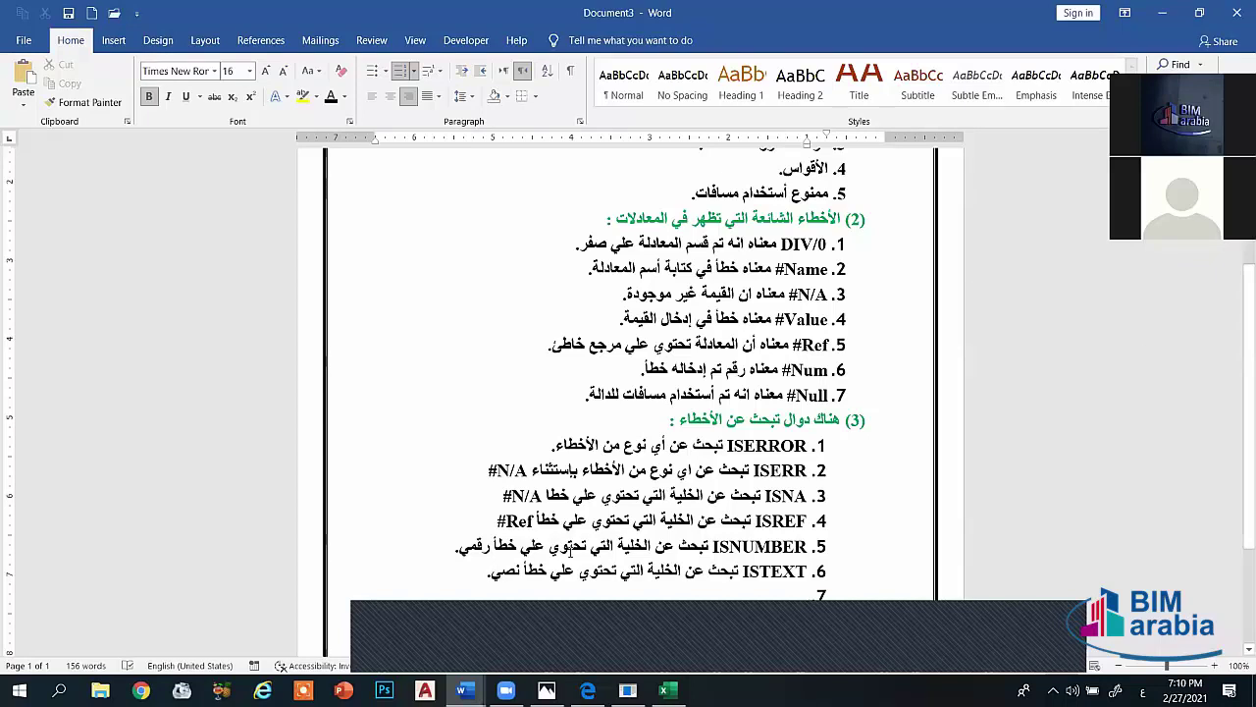
pyautogui.scroll(-3, 648, 520)
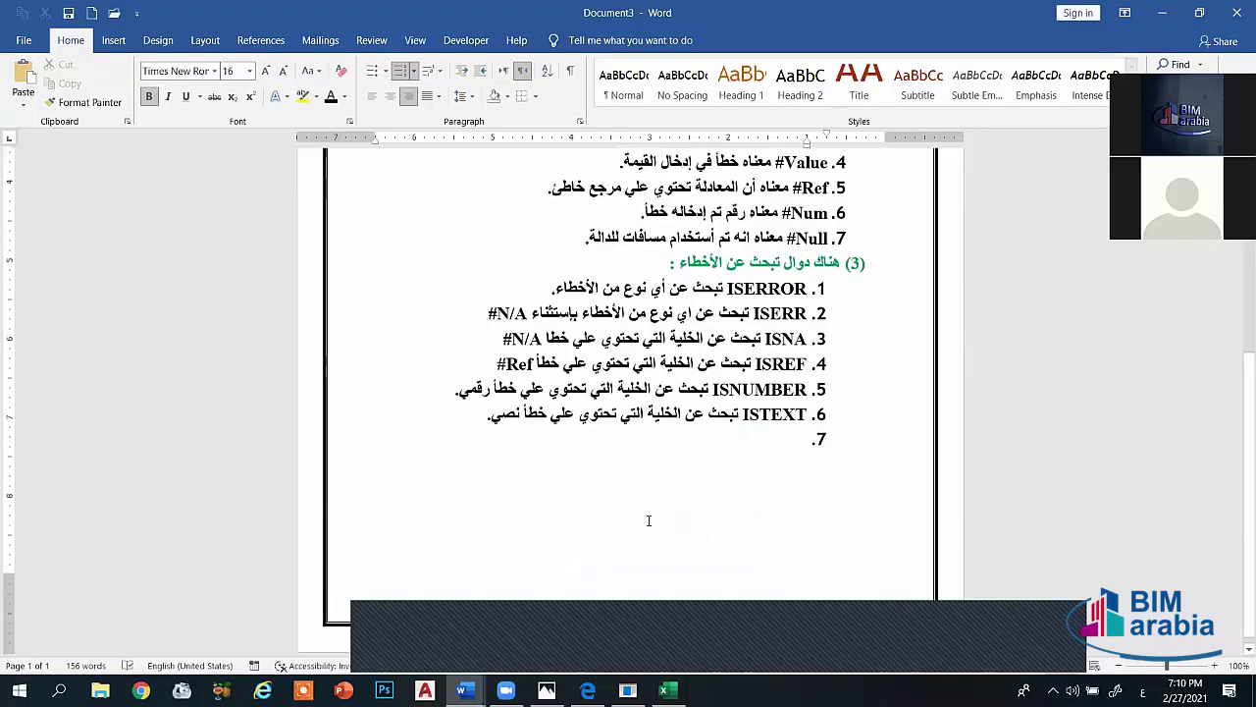
# - Fill item 7: ISLOGICAL 'تبحث عن الخلية التي تحتوي علي True - False.'
pyautogui.hotkey('alt', 'shift')
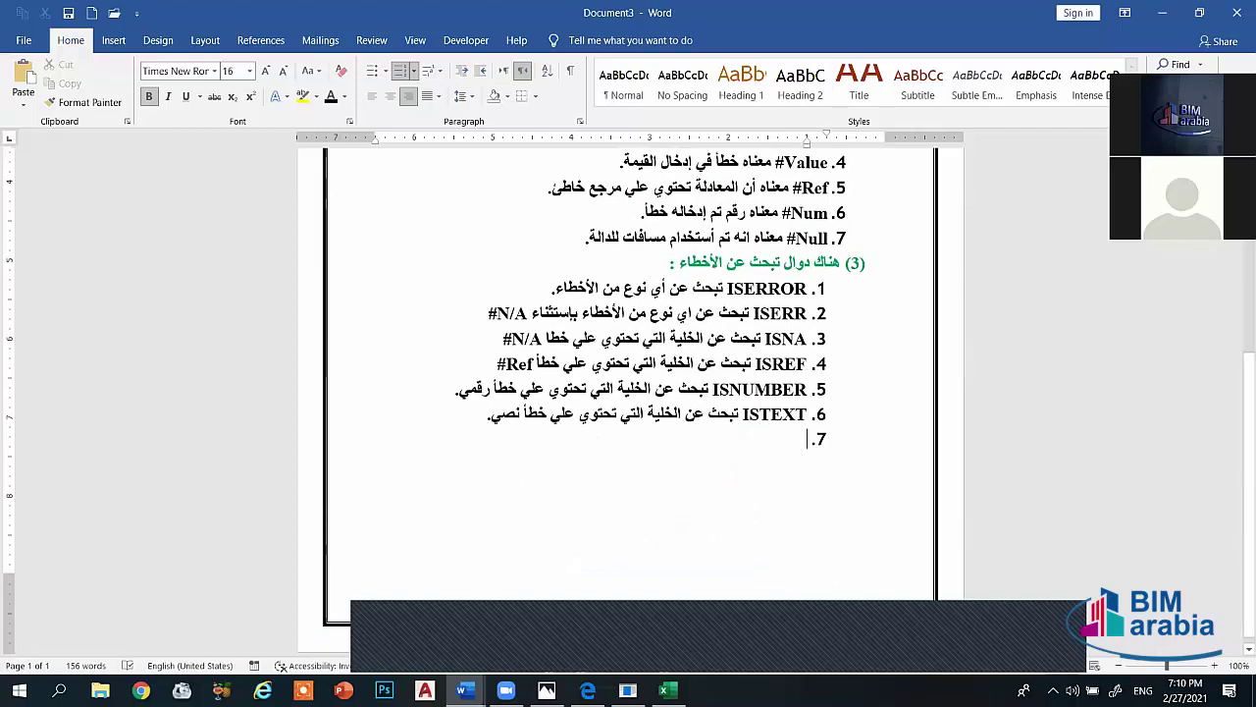
pyautogui.write('ISL')
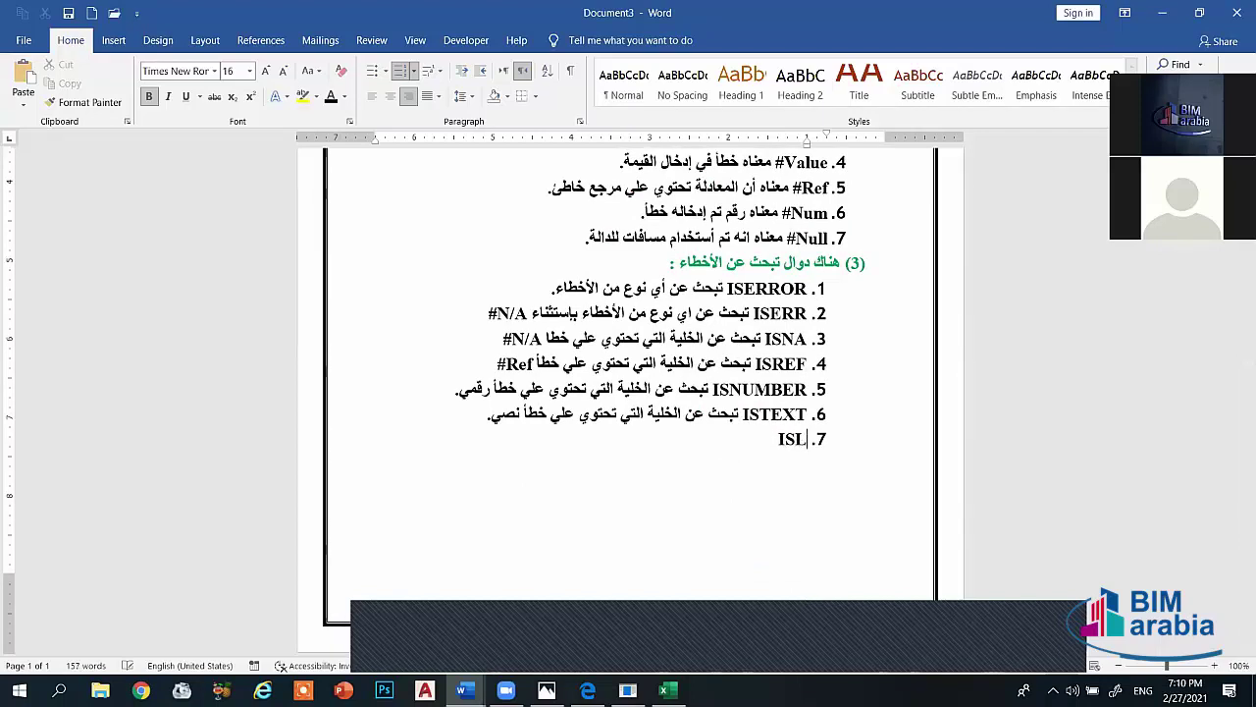
pyautogui.write('OGICAL')
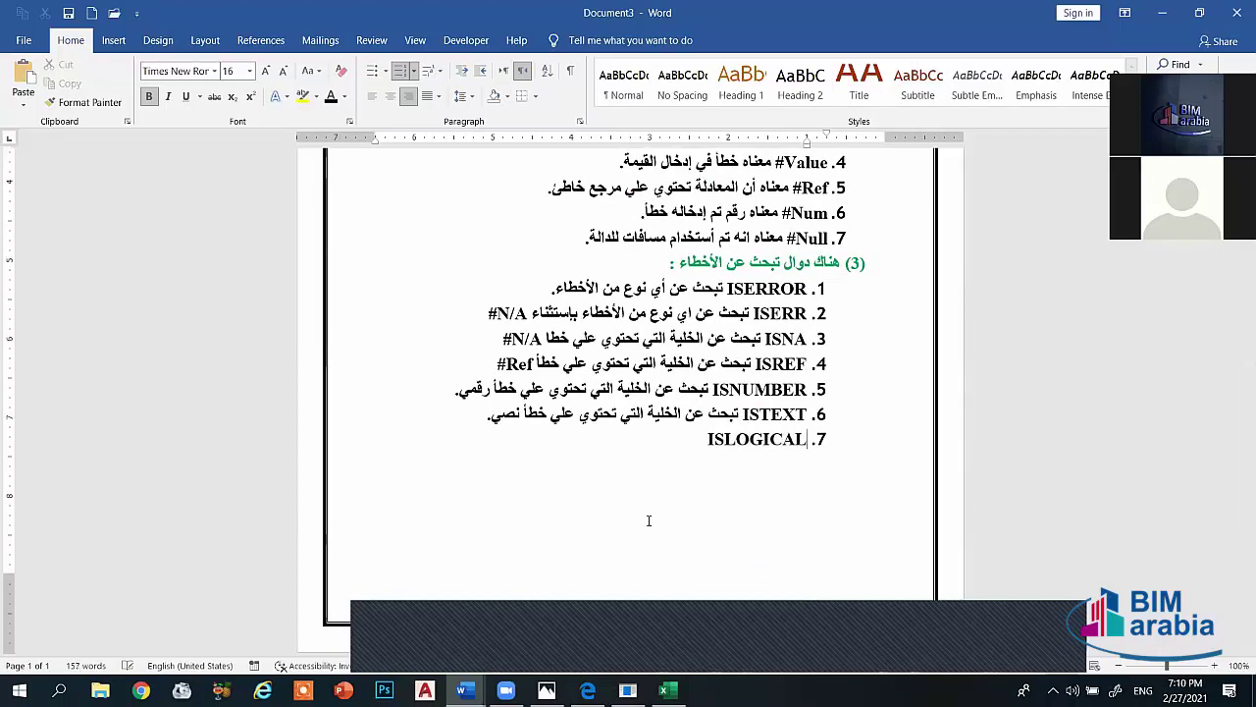
pyautogui.hotkey('alt', 'shift')
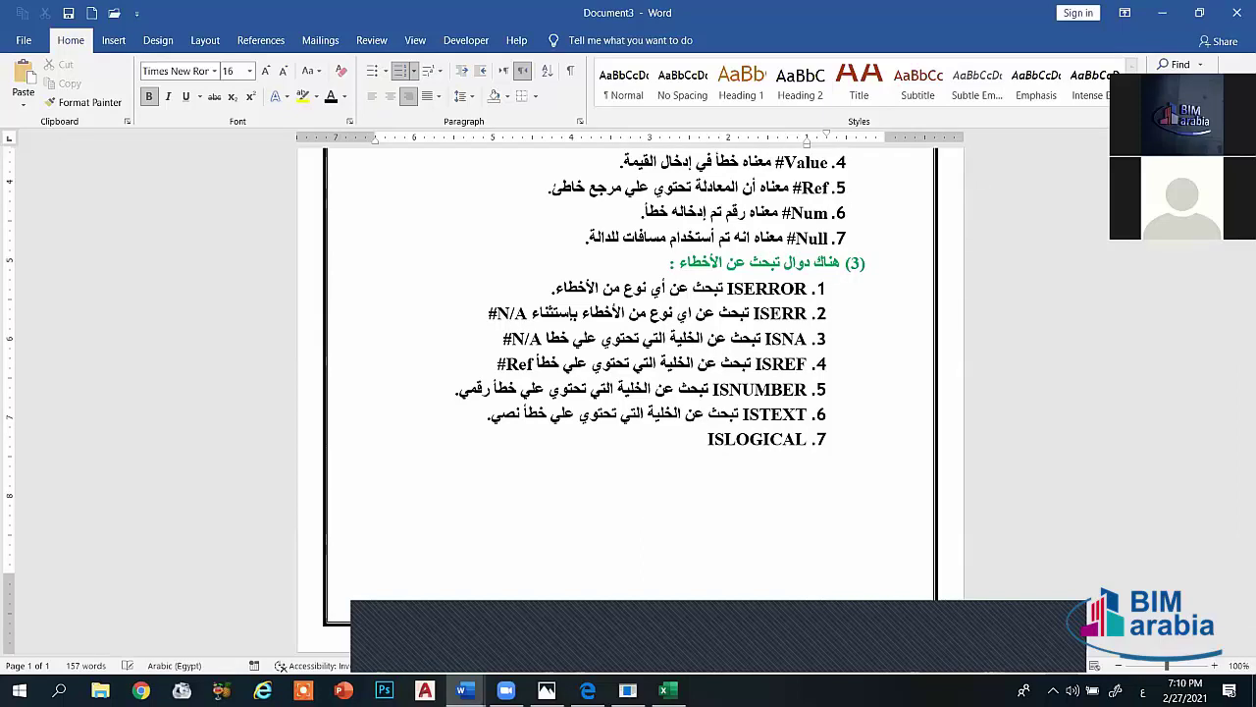
pyautogui.write('تبحث')
pyautogui.write(' عن')
pyautogui.write(' الخ')
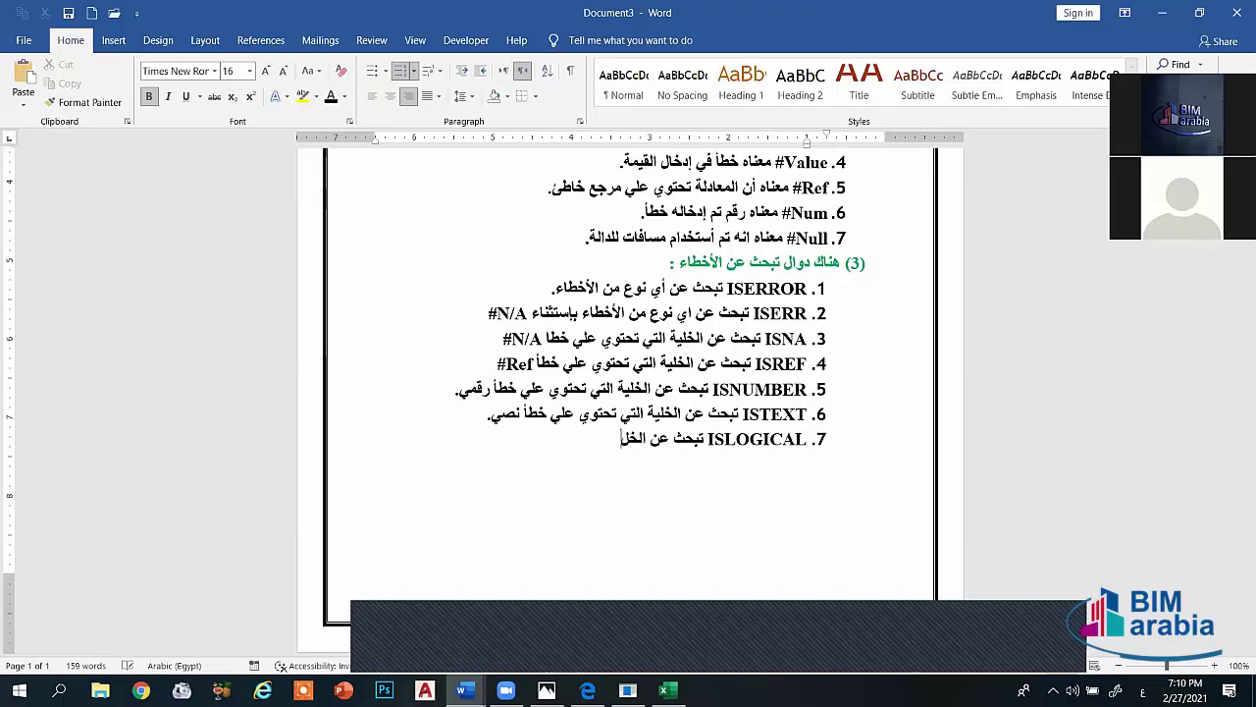
pyautogui.write('لية التي تح')
pyautogui.write('توي')
pyautogui.write(' علي')
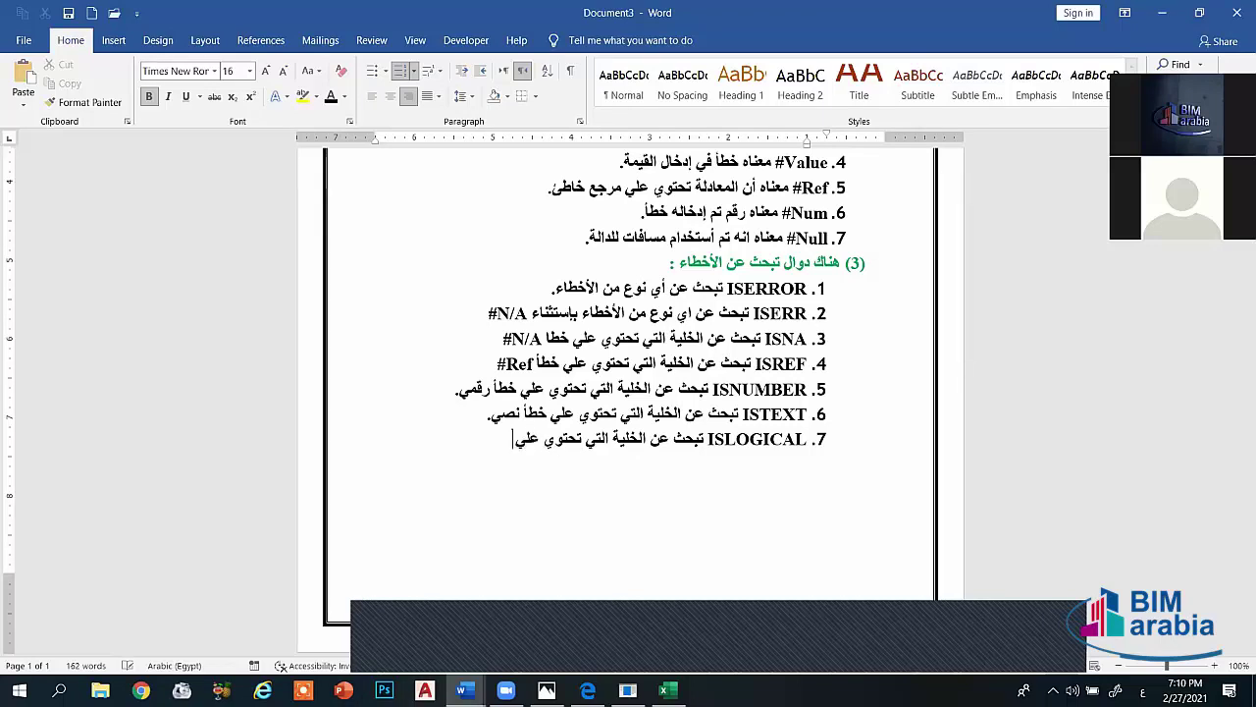
pyautogui.hotkey('alt', 'shift')
pyautogui.write('T')
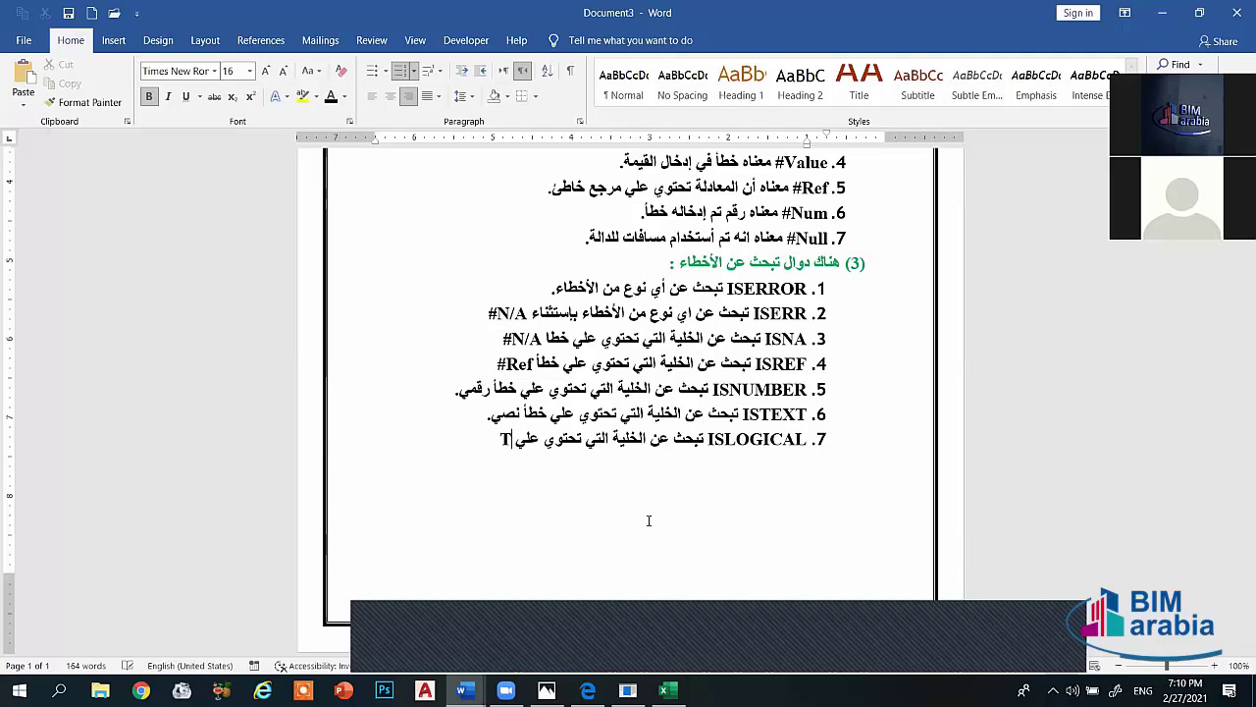
pyautogui.write('rue')
pyautogui.write(' - ')
pyautogui.write('False')
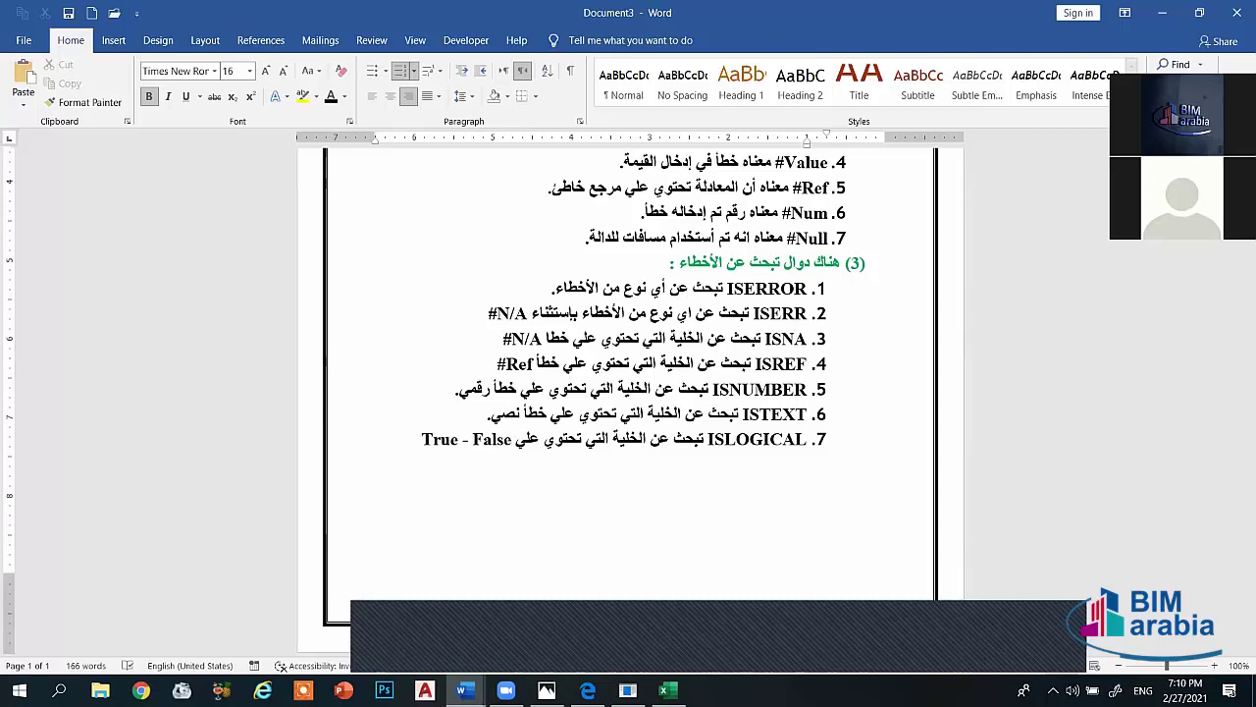
pyautogui.hotkey('alt', 'shift')
pyautogui.write('.')
pyautogui.press('Return')
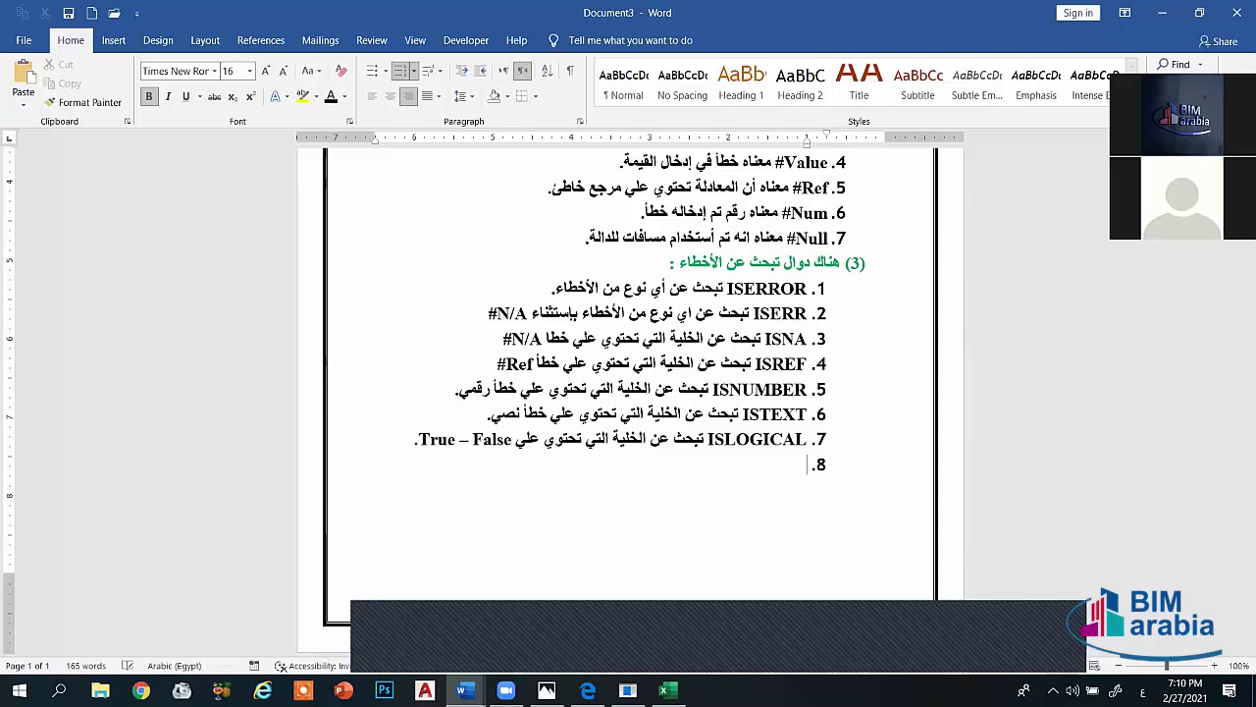
# - Add item 8: ISNONTEXT 'تفحص الخطأ الغير نصي.'
pyautogui.hotkey('alt', 'shift')
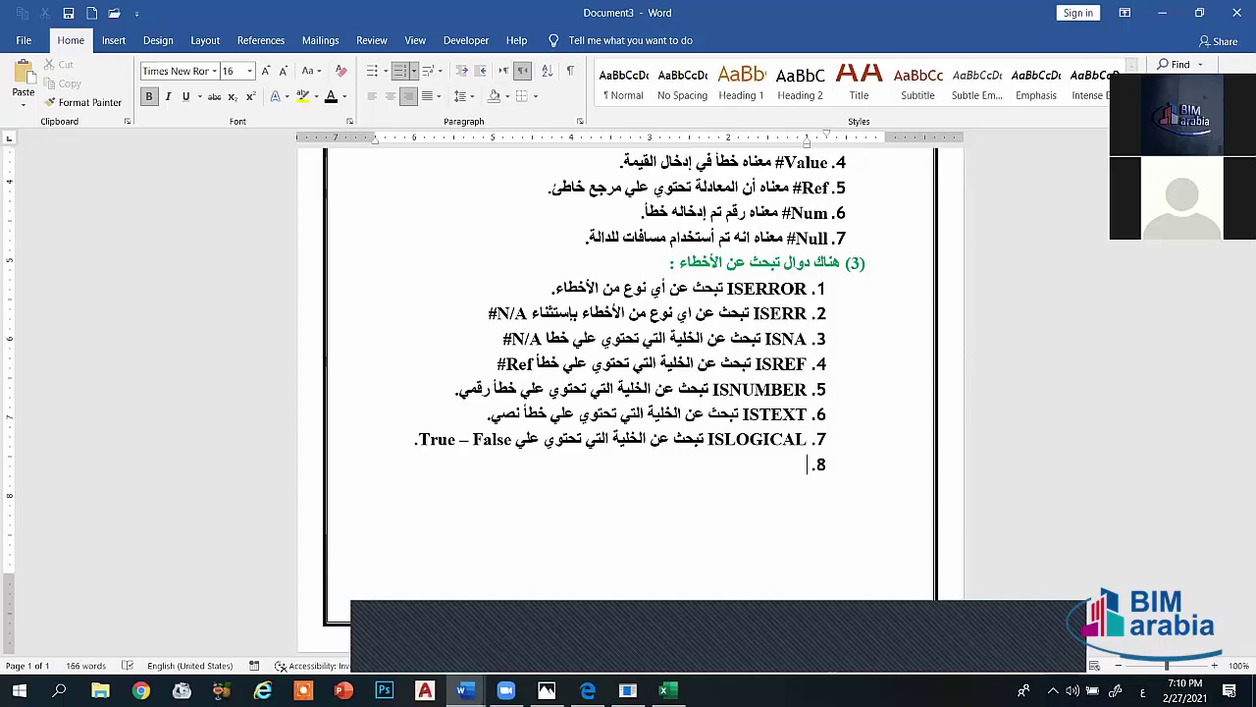
pyautogui.hotkey('alt', 'shift')
pyautogui.write('ه')
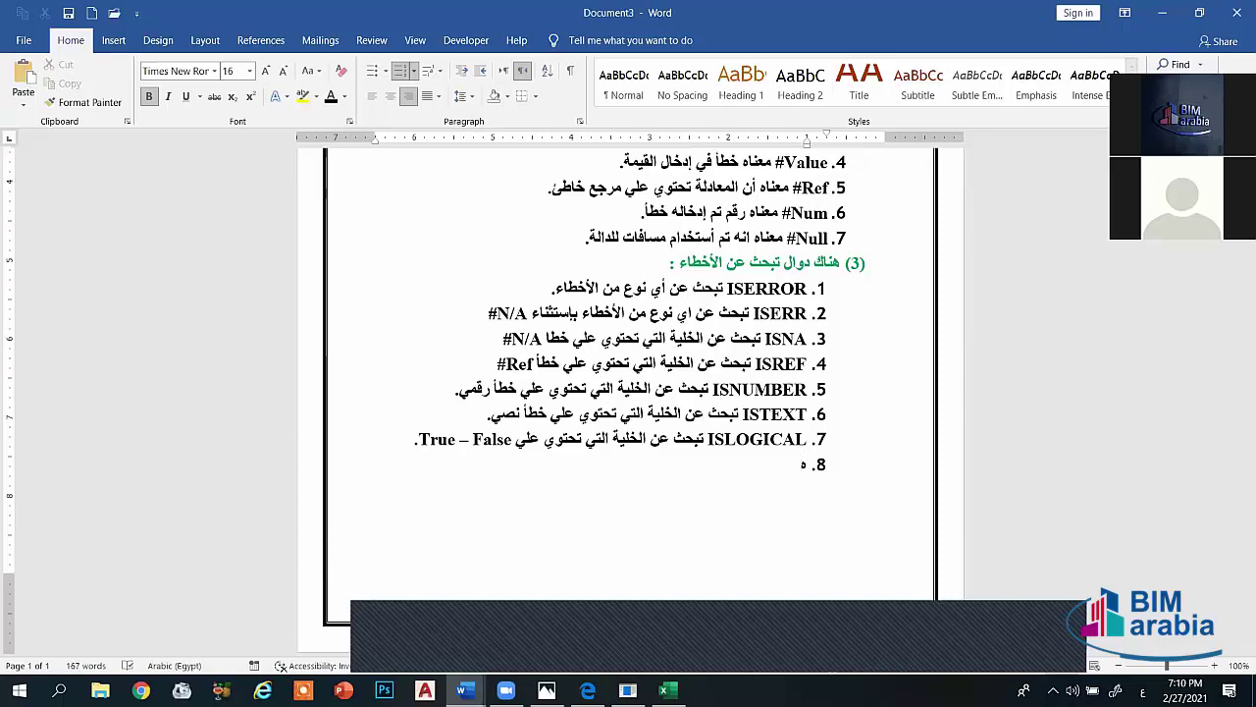
pyautogui.press('BackSpace')
pyautogui.hotkey('alt', 'shift')
pyautogui.write('ISN')
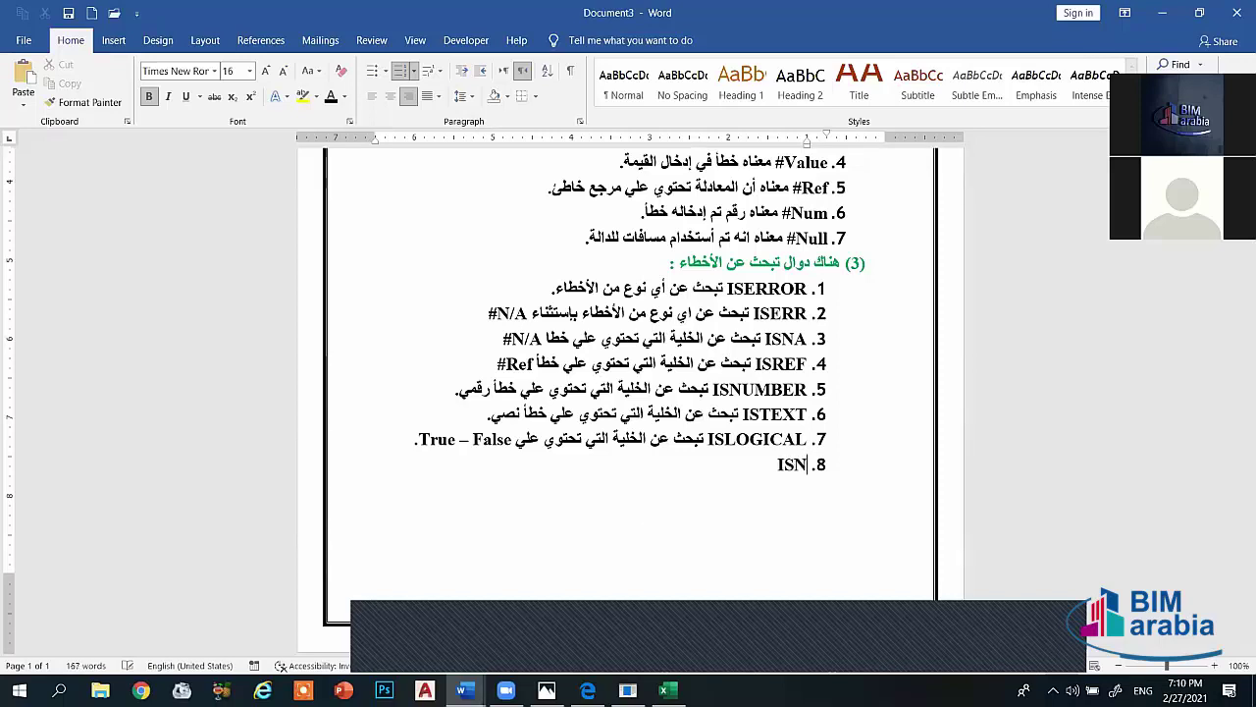
pyautogui.write('ONTE')
pyautogui.write('XT')
pyautogui.hotkey('alt', 'shift')
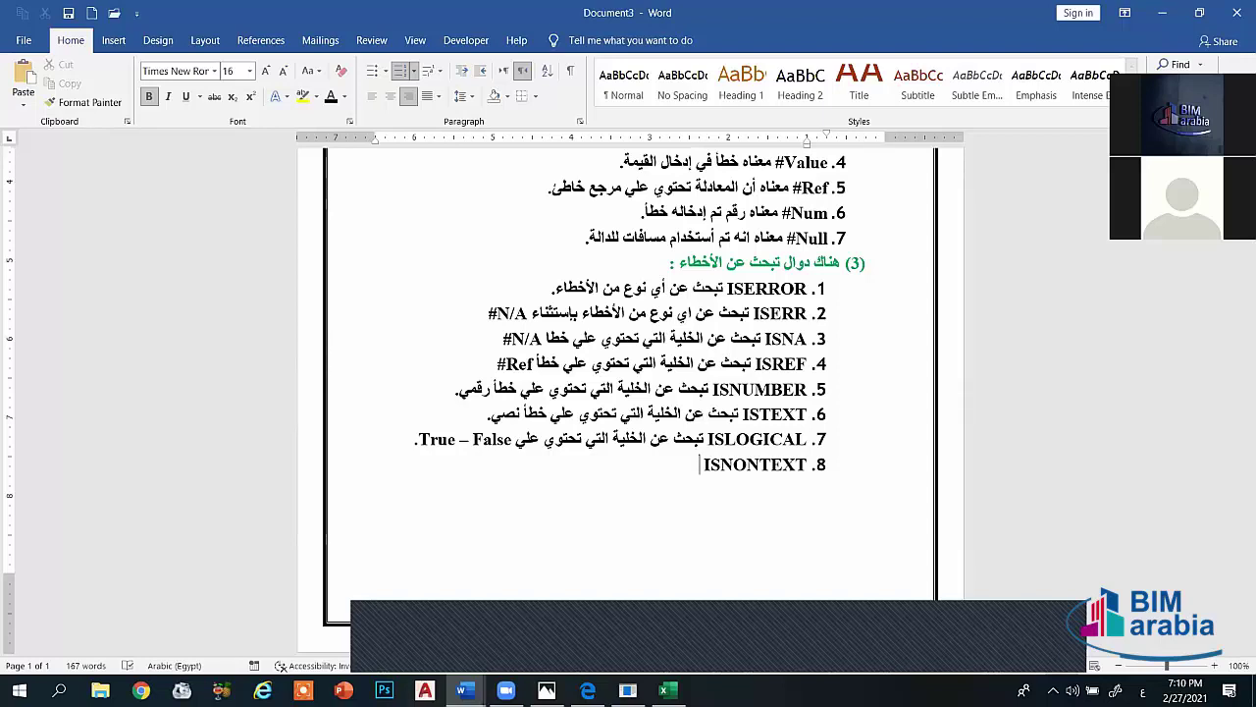
pyautogui.write('تفحص ال')
pyautogui.write('خطأ ا')
pyautogui.write('لغير نصي.')
# - Add item 9: ISBLANK 'تبحث عن الخلايا الفارغة.', review the list, and begin item 10
pyautogui.press('Return')
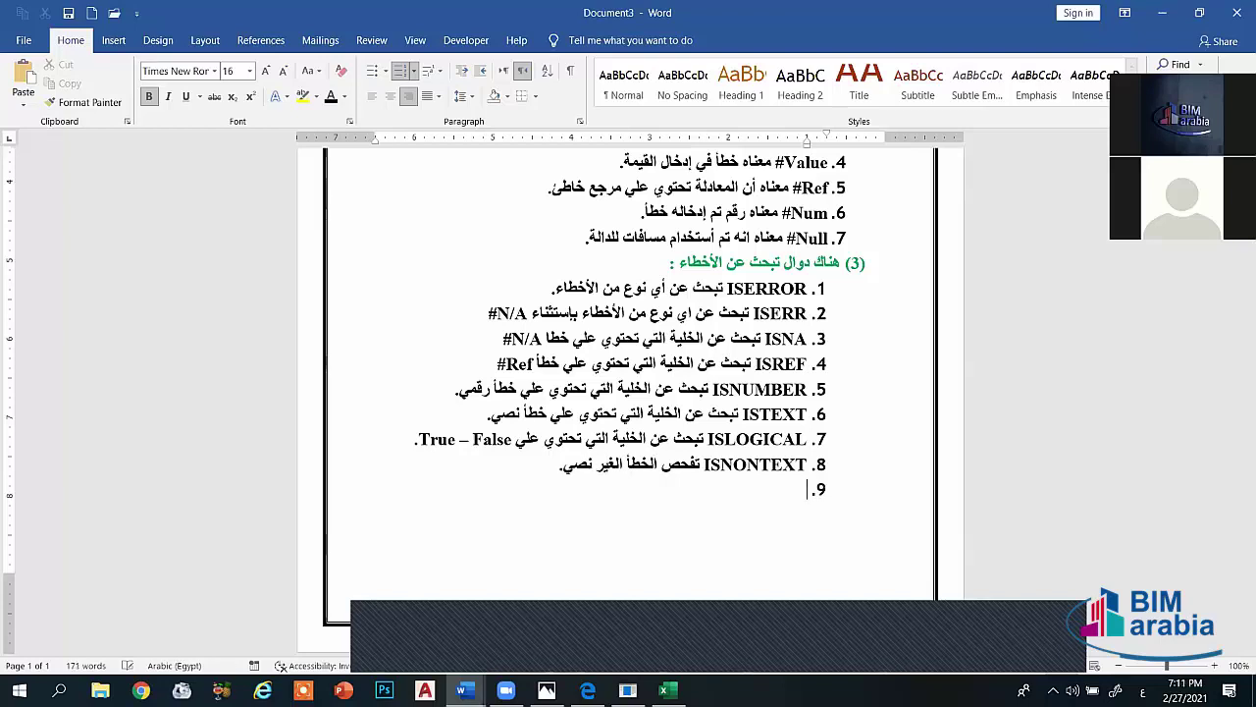
pyautogui.hotkey('alt', 'shift')
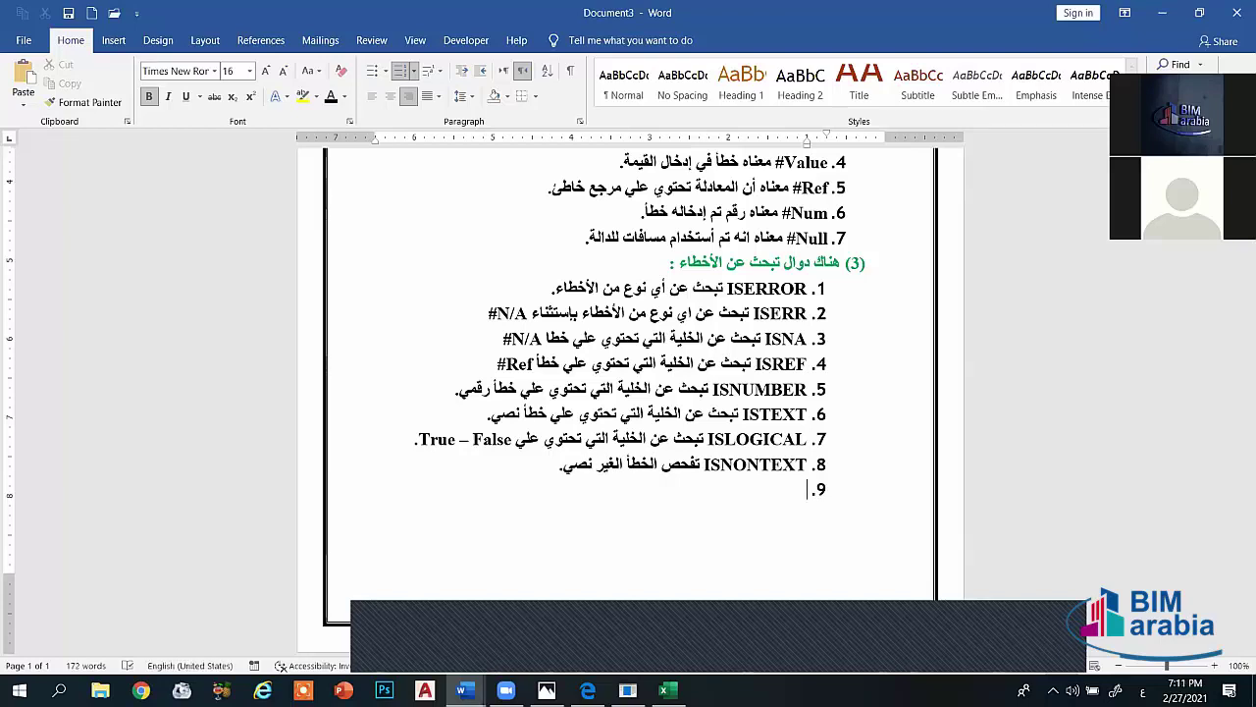
pyautogui.write('I')
pyautogui.write('SBL')
pyautogui.write('ANK')
pyautogui.hotkey('alt', 'shift')
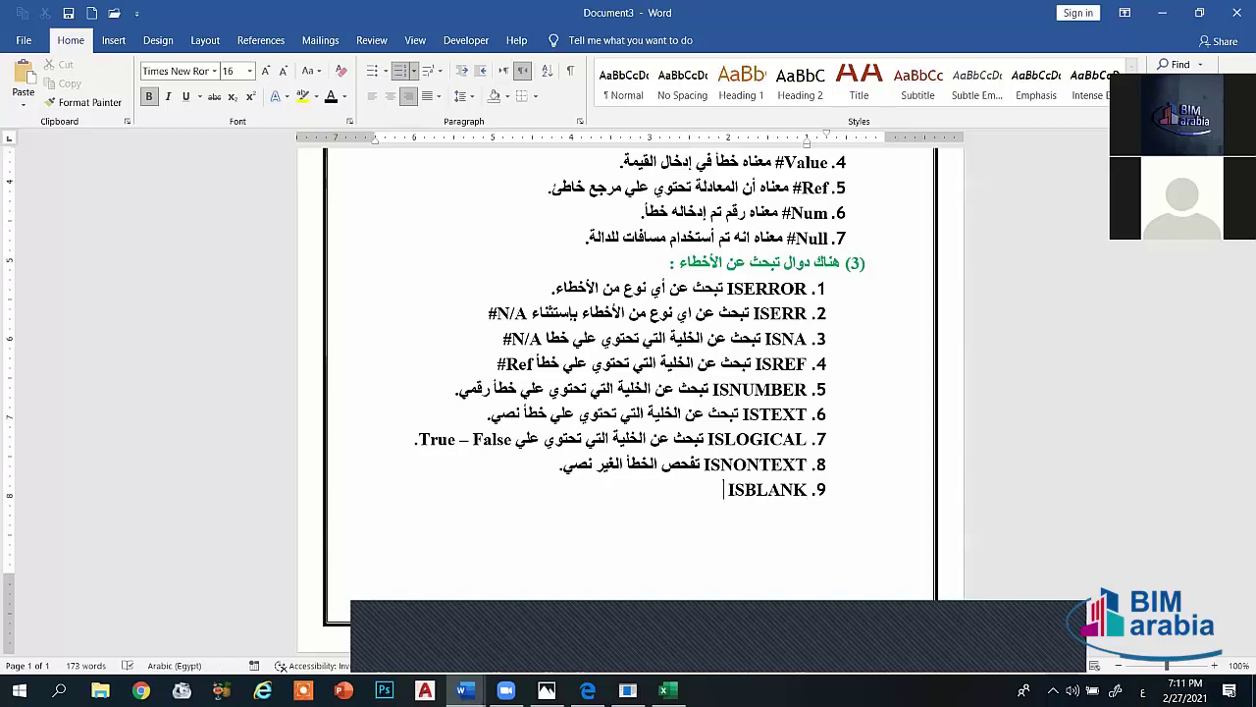
pyautogui.write('تبحث')
pyautogui.write(' عن ال')
pyautogui.write('خلايا الفا')
pyautogui.write('رغ')
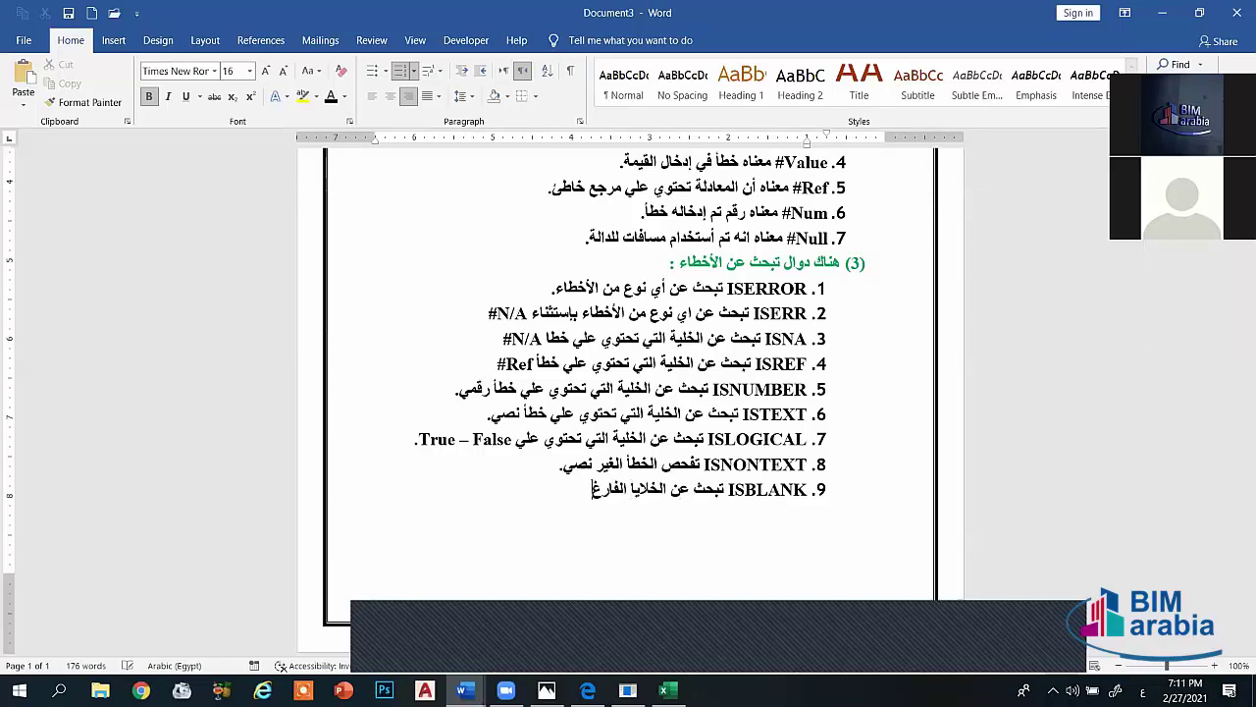
pyautogui.write('ة.')
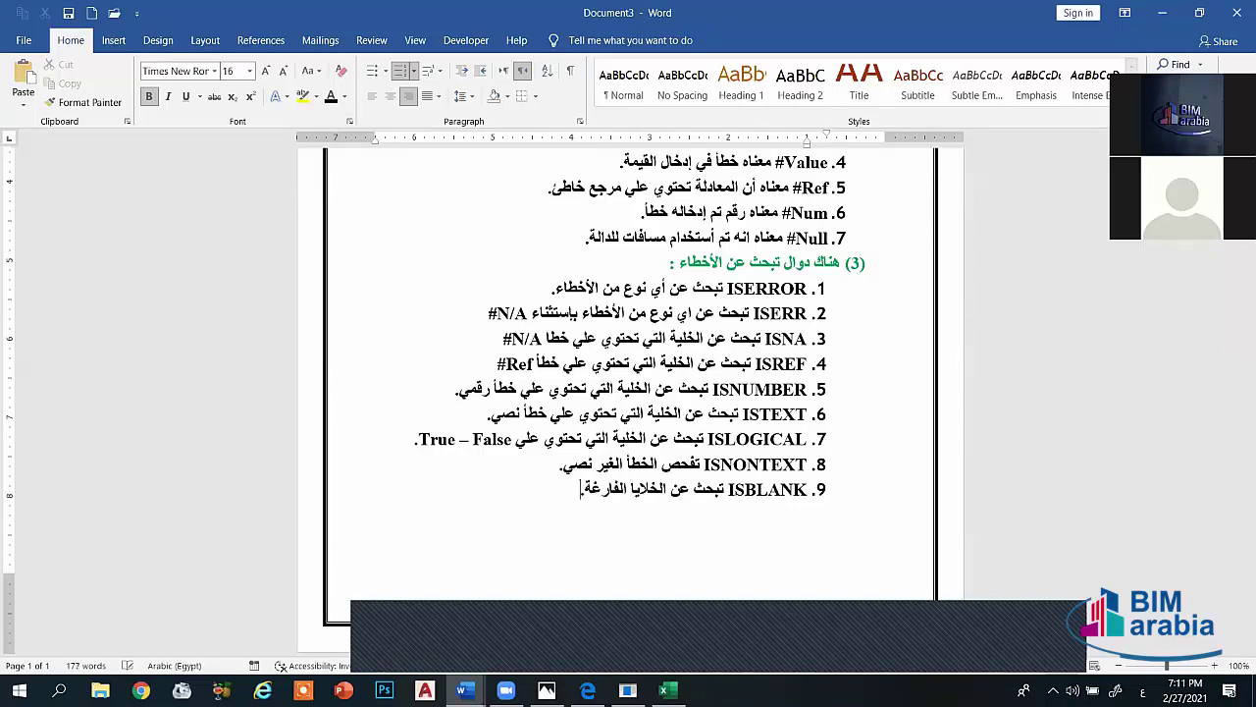
pyautogui.scroll(2, 629, 488)
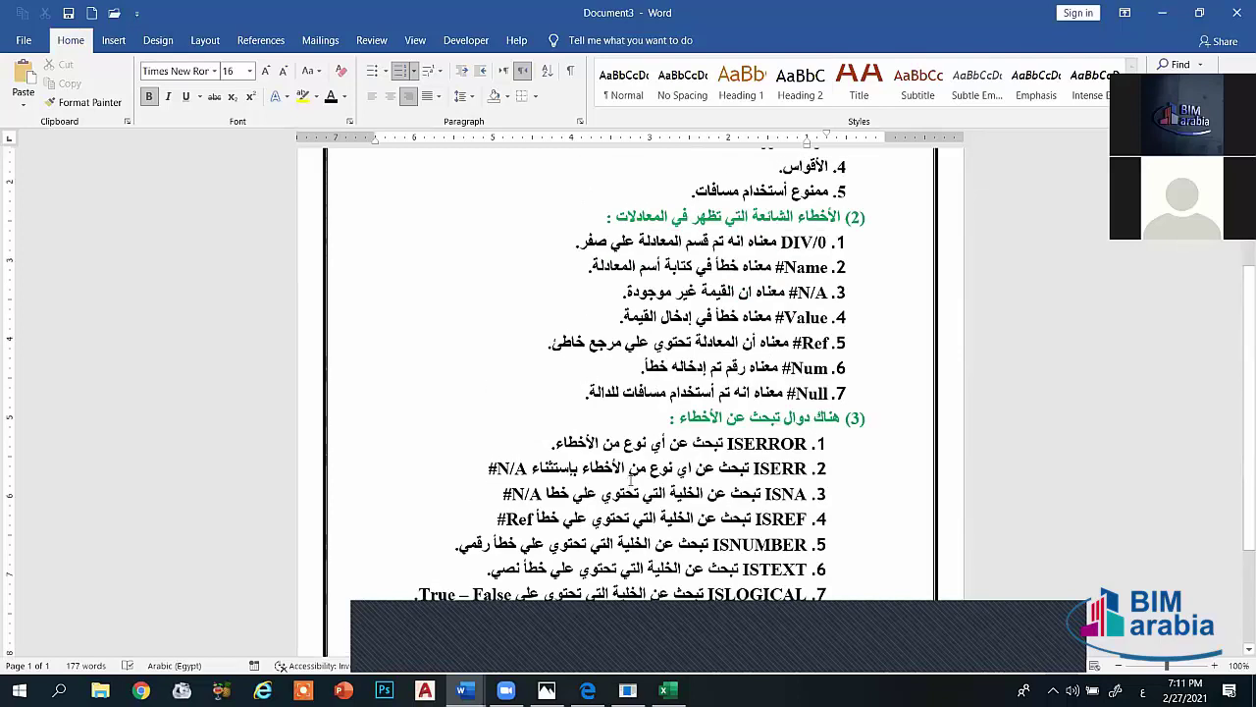
pyautogui.scroll(2, 631, 479)
pyautogui.scroll(-1, 589, 495)
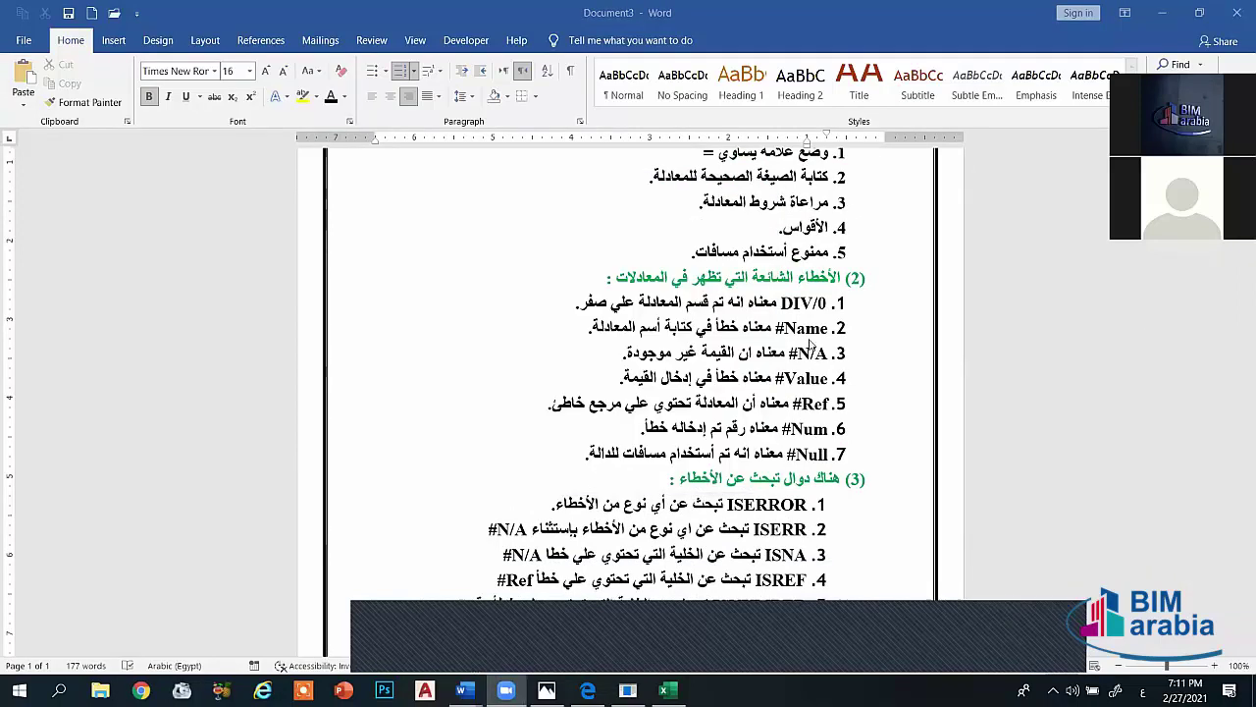
pyautogui.scroll(-3, 811, 344)
pyautogui.scroll(-1, 727, 412)
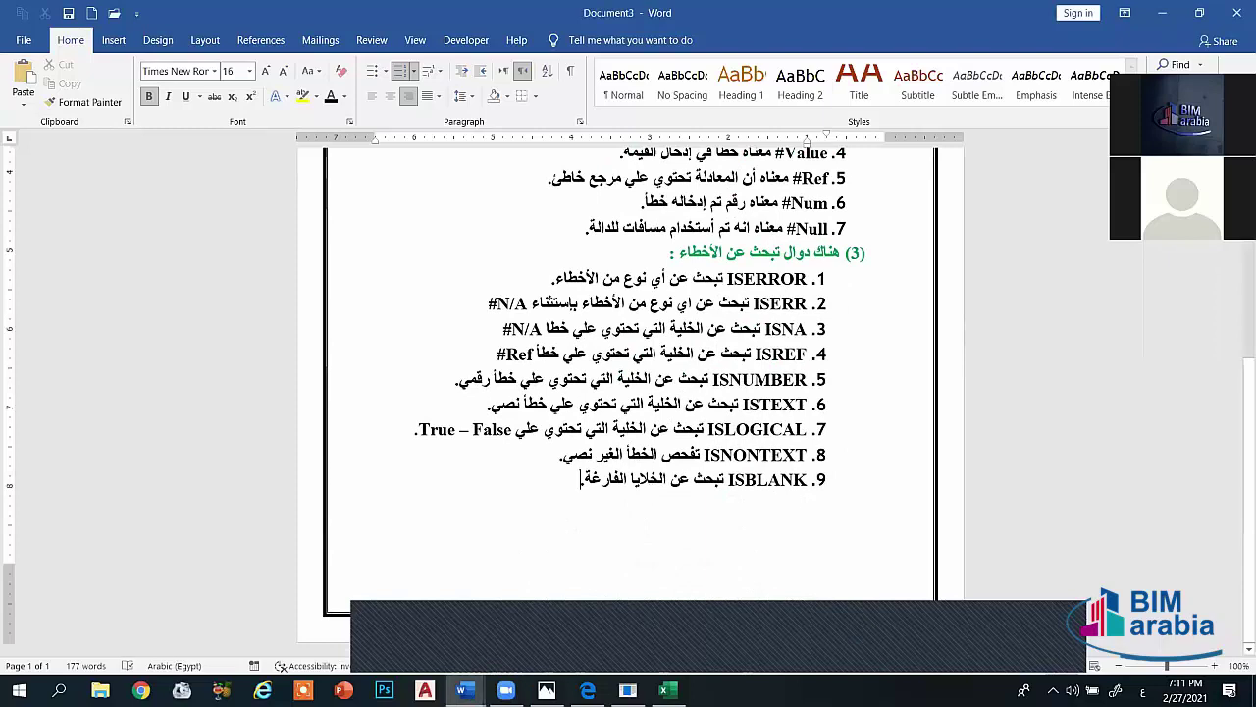
pyautogui.press('Return')
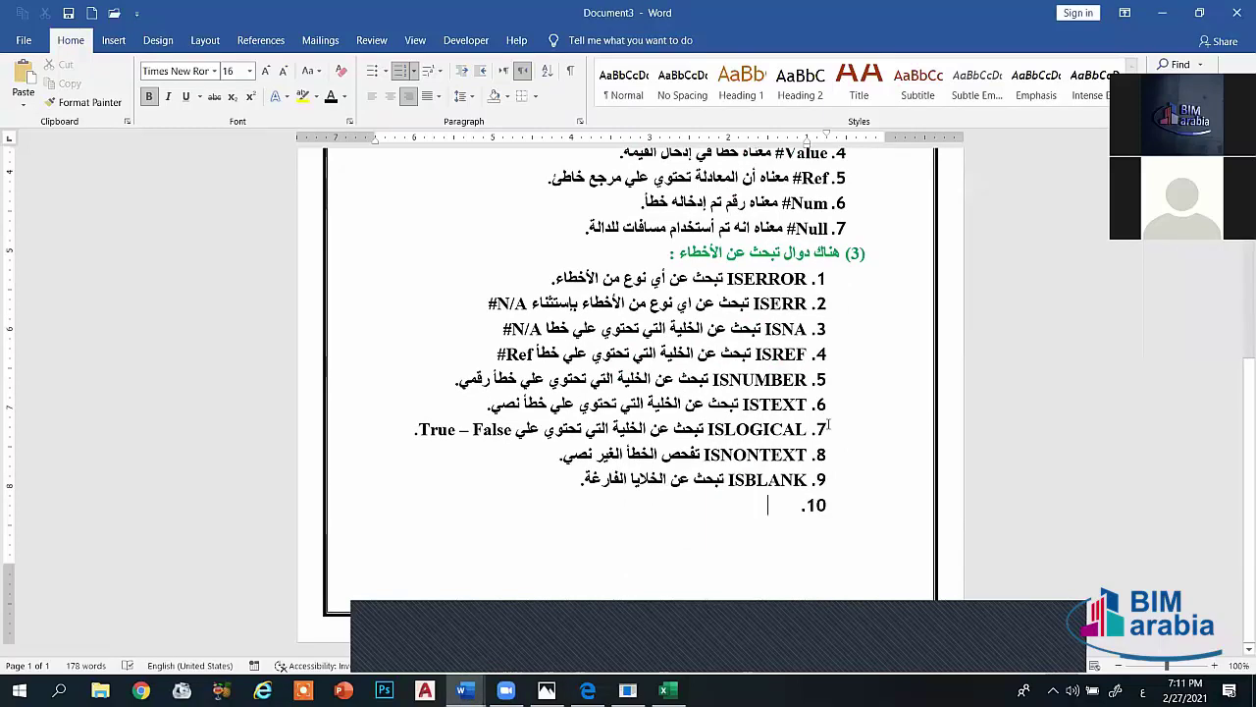
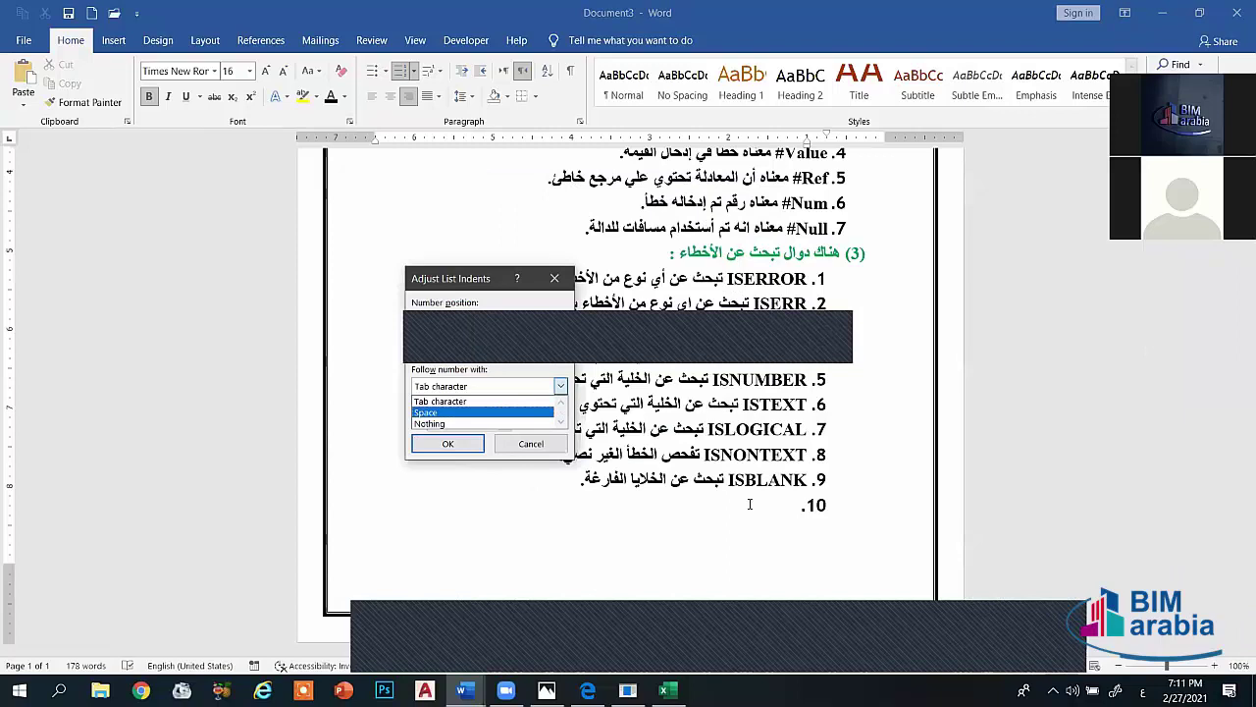
# - Add item 10 'ISODD' with the Arabic description 'فحص الخلية التي تحتوي علي رقم زوجي'
pyautogui.press('Return')
pyautogui.press('Return')
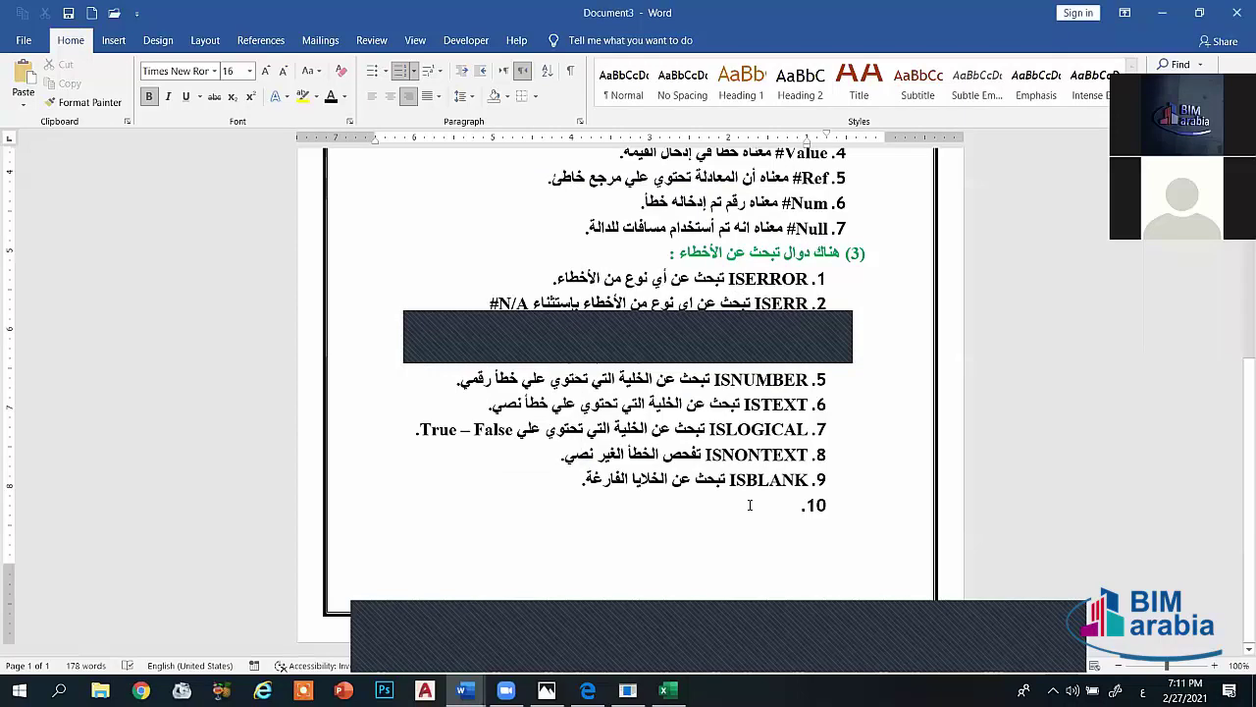
pyautogui.write('م')
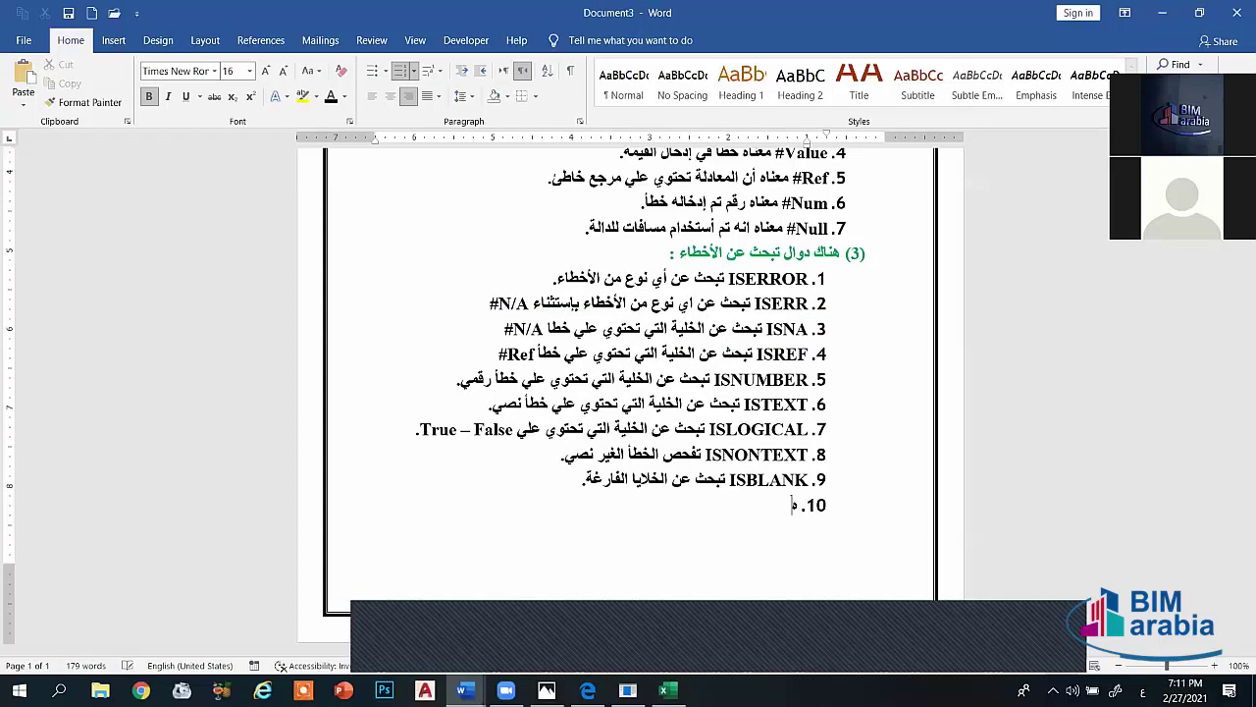
pyautogui.press('BackSpace')
pyautogui.hotkey('alt', 'shift')
pyautogui.write('ISODD')
pyautogui.hotkey('alt', 'shift')
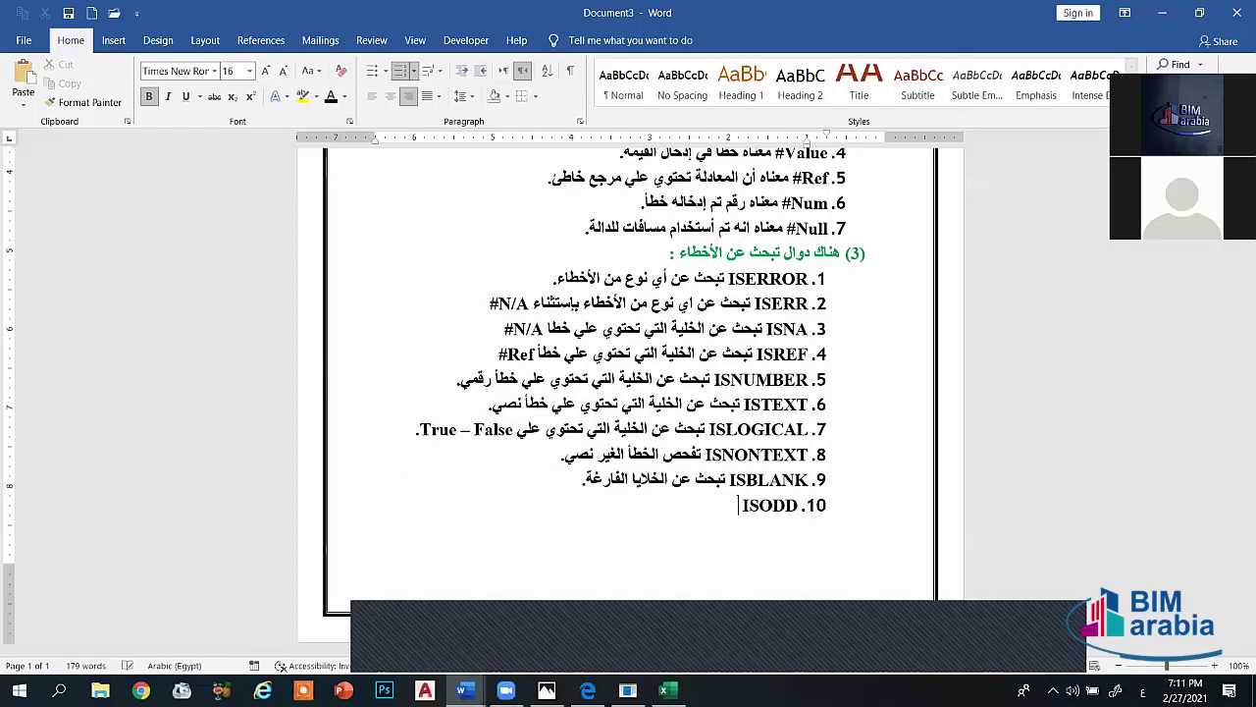
pyautogui.write('تبحث')
pyautogui.press('BackSpace')
pyautogui.press('BackSpace')
pyautogui.press('BackSpace')
pyautogui.write('فحص ال')
pyautogui.write('خلية التي')
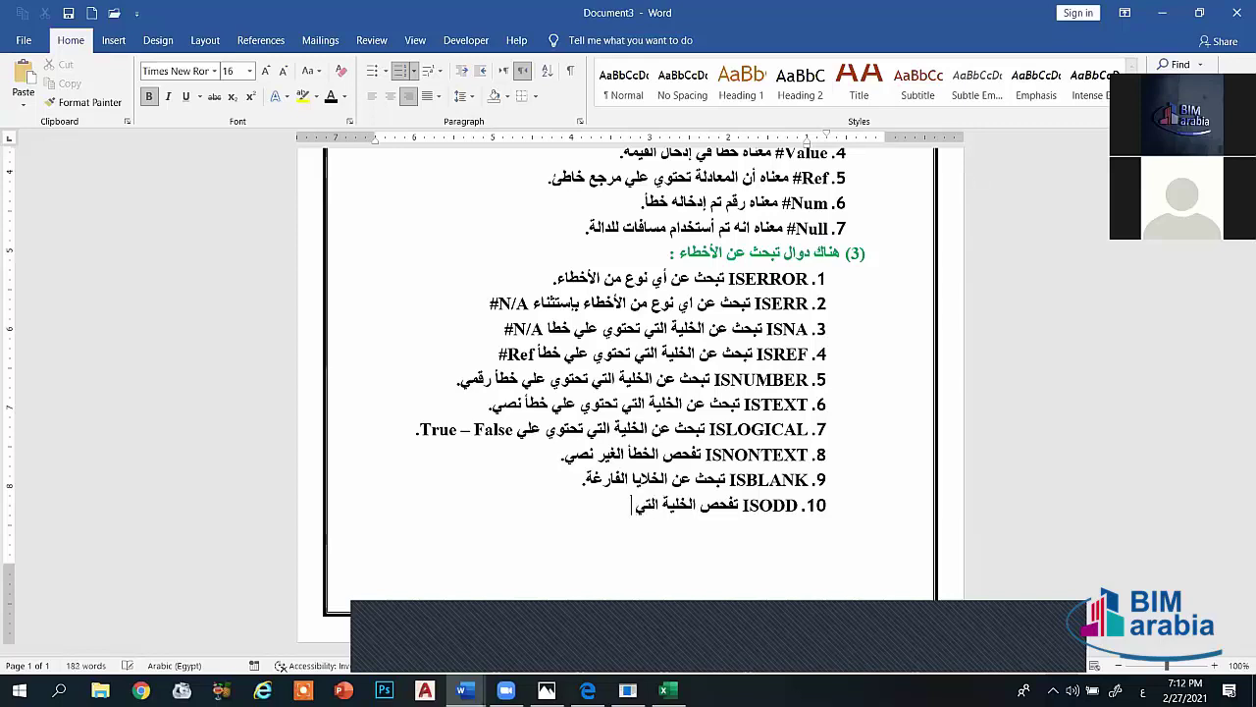
pyautogui.write(' تحنت')
pyautogui.press('BackSpace')
pyautogui.press('BackSpace')
pyautogui.write('توي عل')
pyautogui.write('ي رقم')
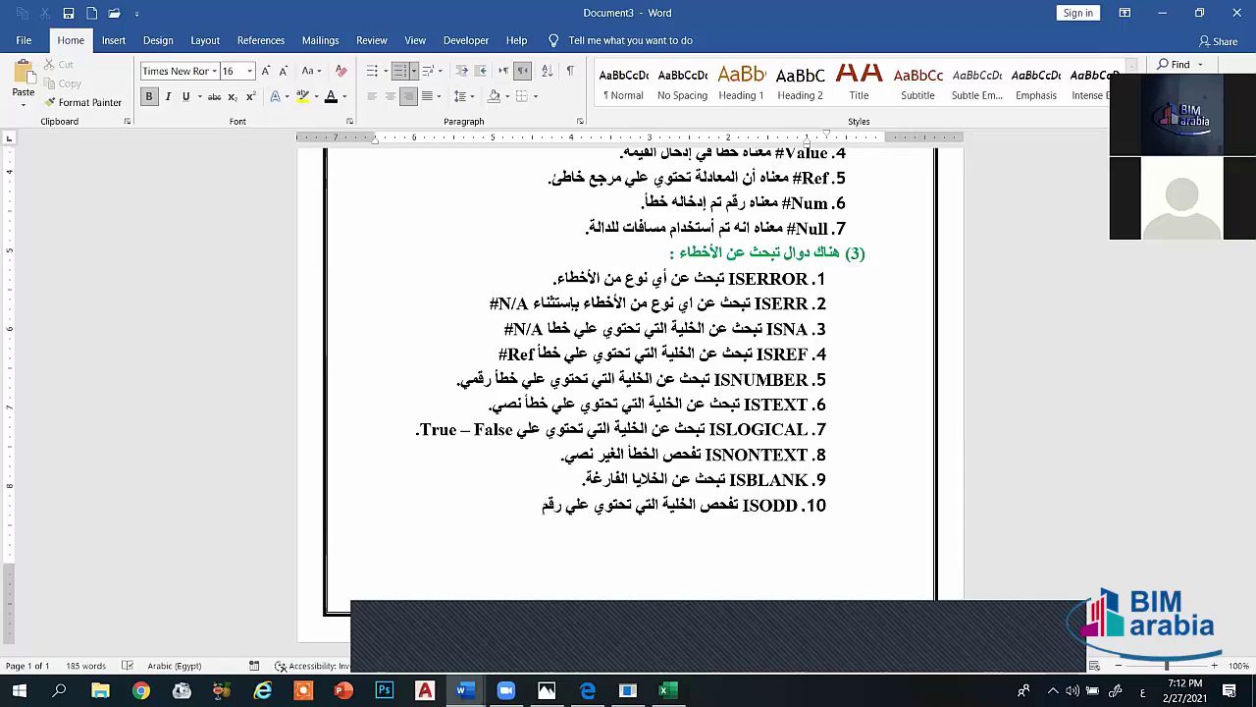
pyautogui.write(' زوج')
pyautogui.write('ي.')
# - Add item 11 'ISEVEN' with the Arabic description 'تفحص الخلية التي تحتوي علي رقم فردي.'
pyautogui.press('Return')
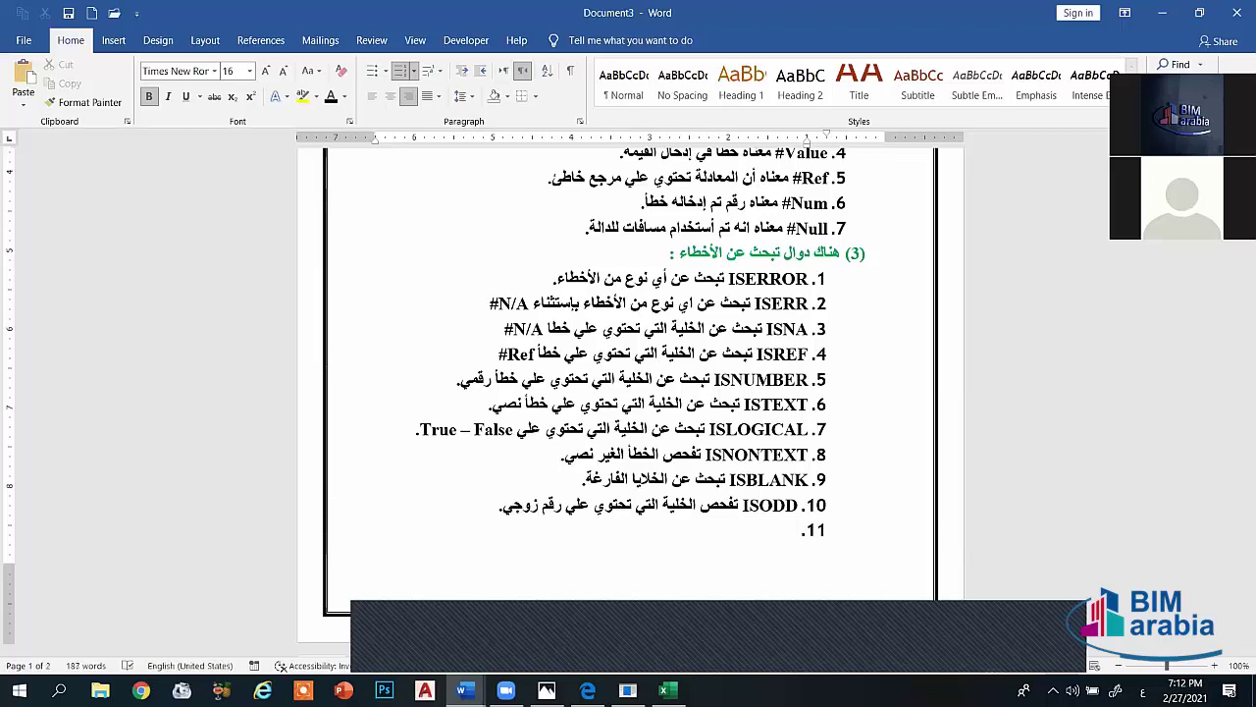
pyautogui.write('هس')
pyautogui.press('BackSpace')
pyautogui.press('BackSpace')
pyautogui.hotkey('alt', 'shift')
pyautogui.write('ISE')
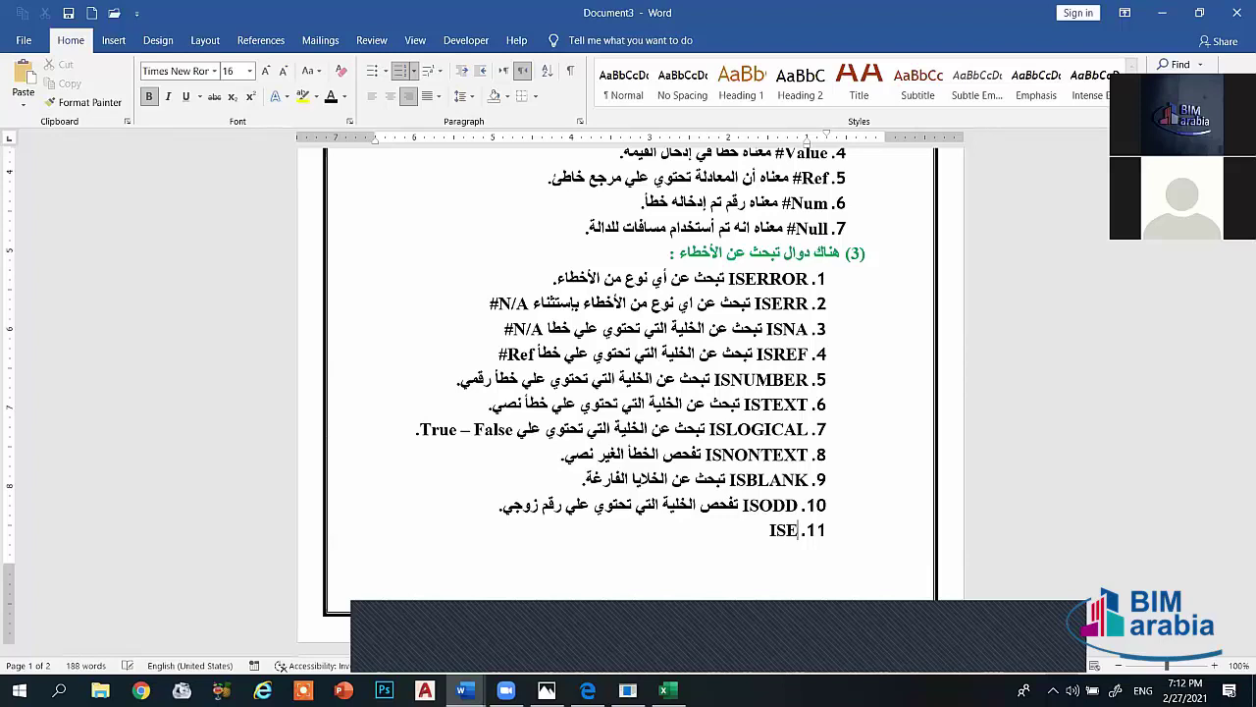
pyautogui.write('VEN')
pyautogui.hotkey('alt', 'shift')
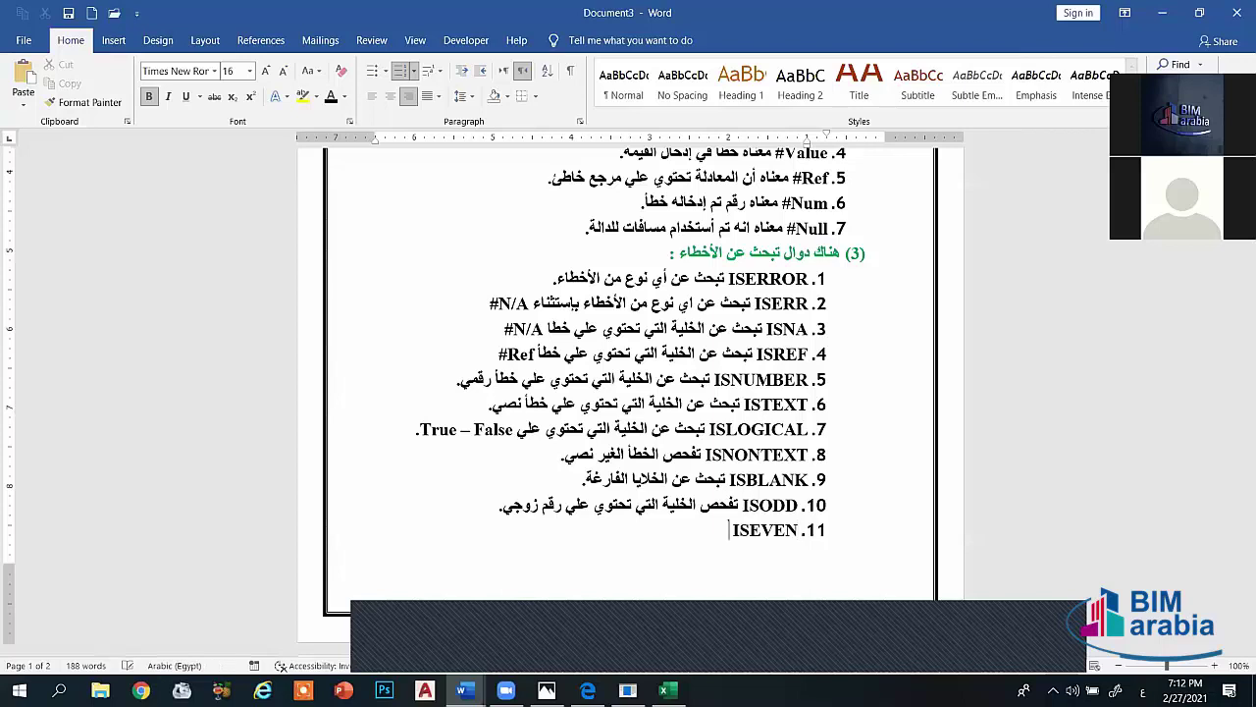
pyautogui.write('تفحص الخ')
pyautogui.write('لية التي')
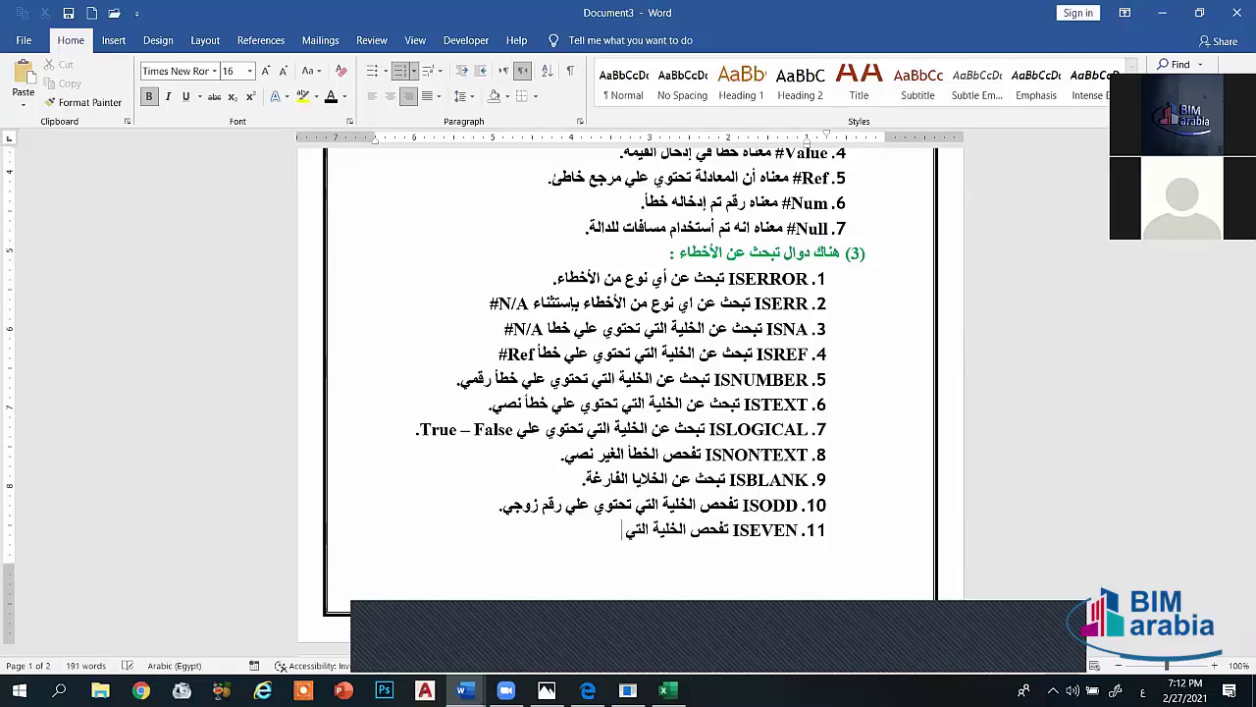
pyautogui.write(' تحتوي علي رق')
pyautogui.write('م فردي.')
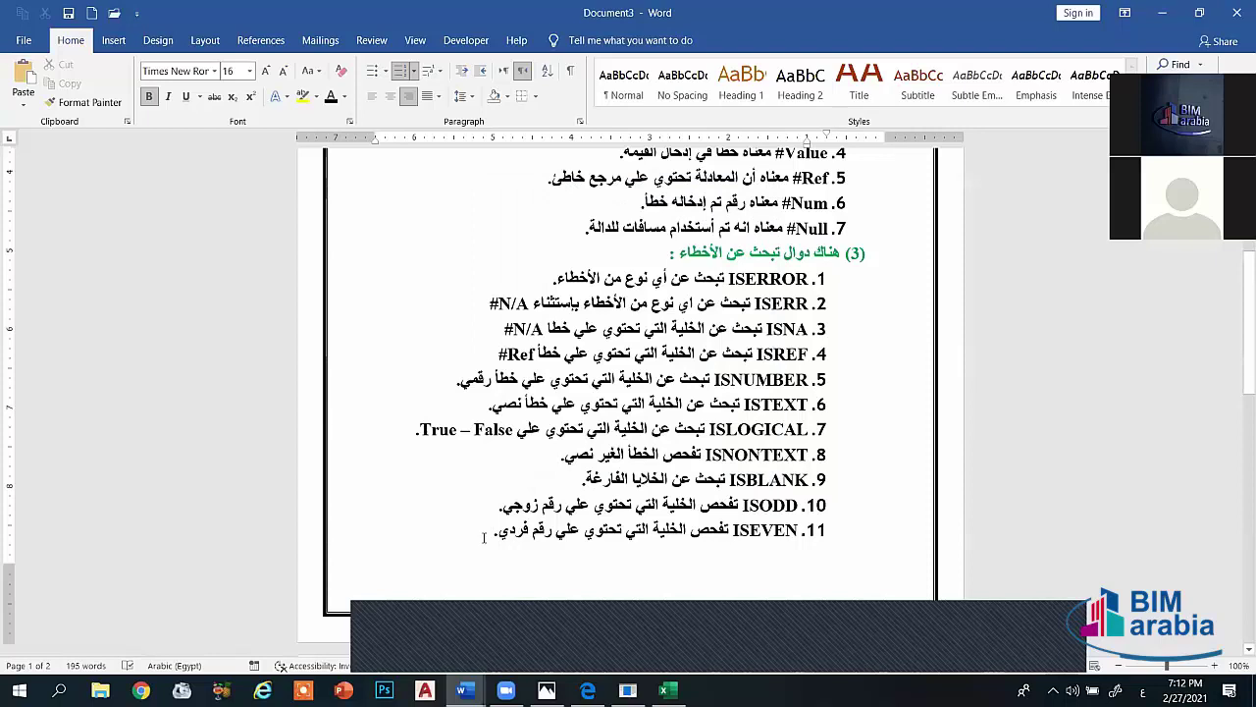
# - Scroll to item 12 on page 2 and clear the stray letters typed after 'IS'
pyautogui.scroll(-1, 629, 373)
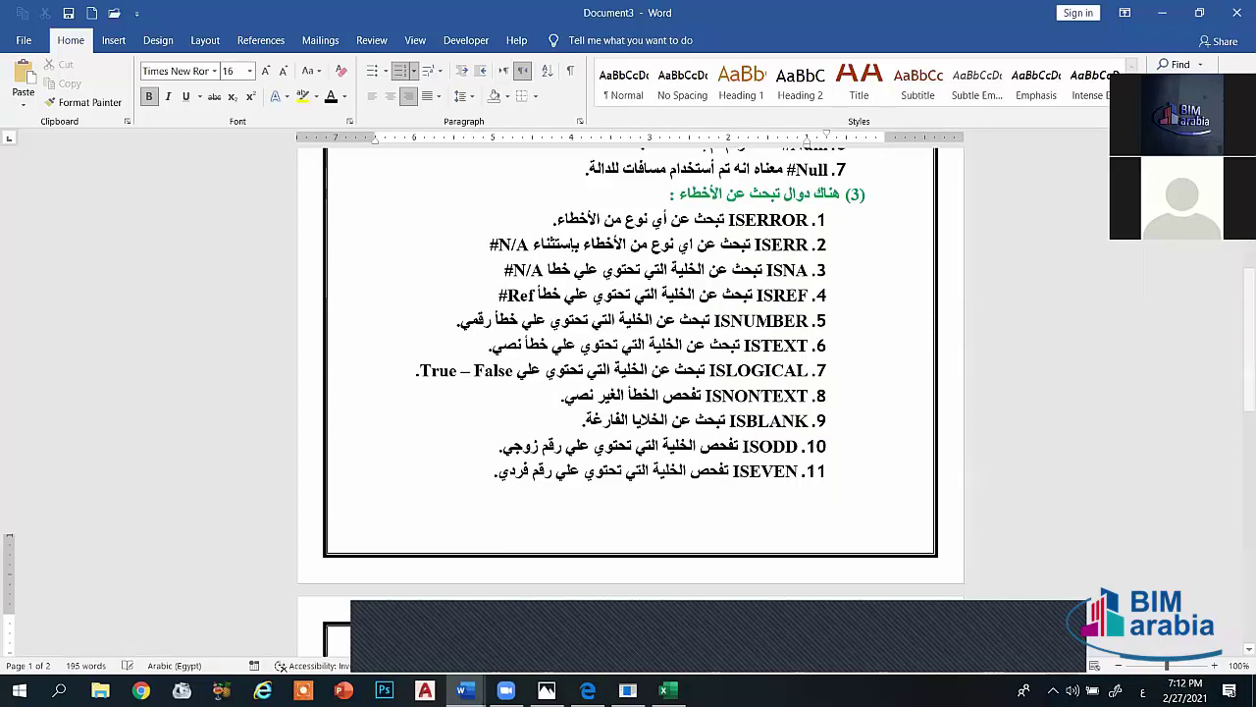
pyautogui.scroll(-1, 483, 538)
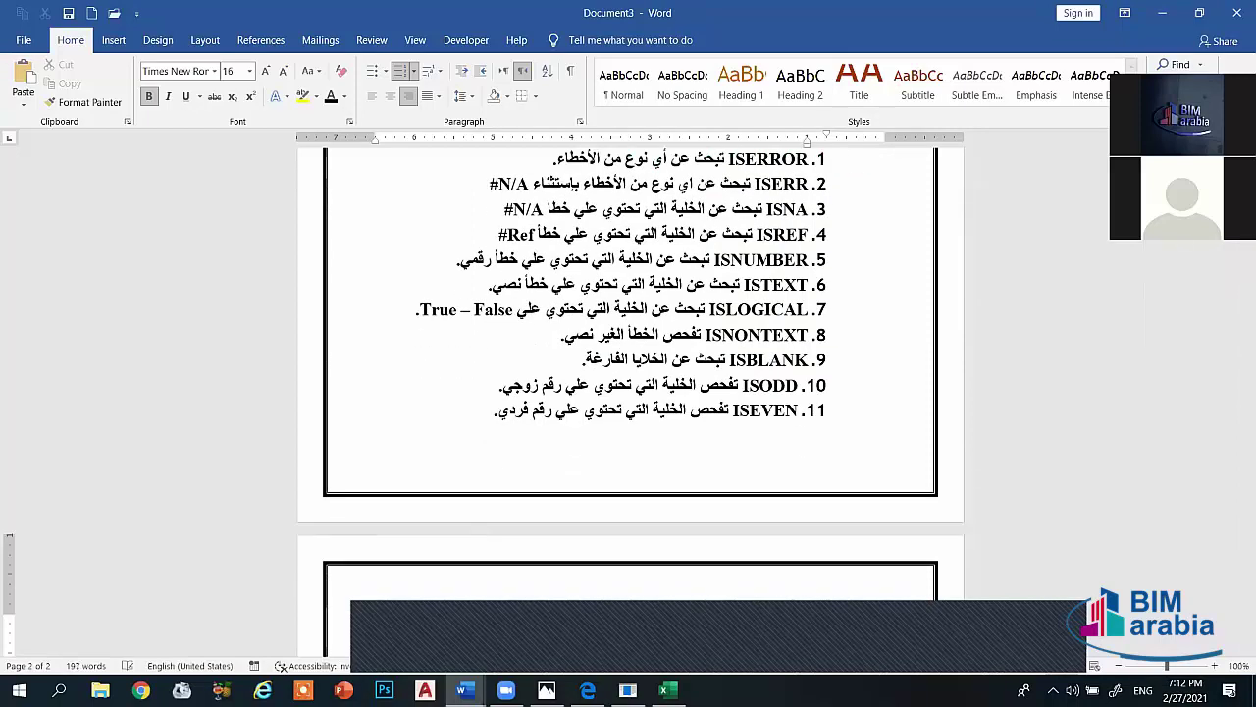
pyautogui.scroll(-2, 864, 461)
pyautogui.scroll(-1, 863, 432)
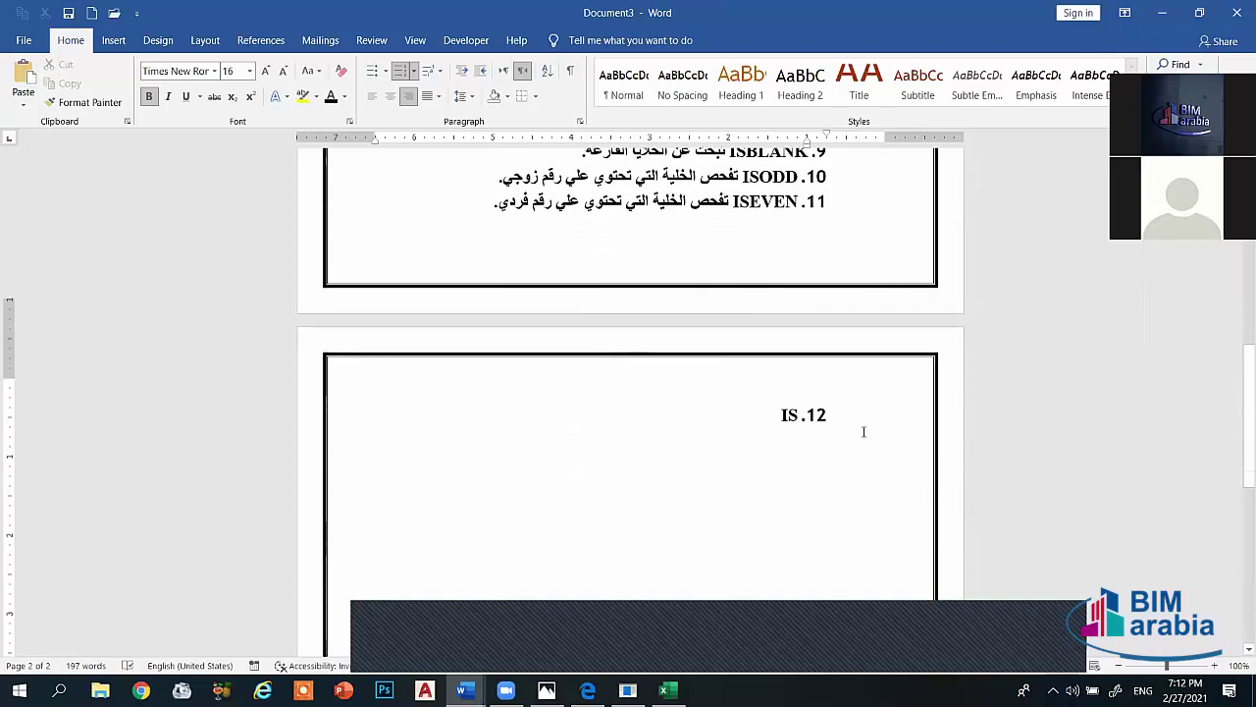
pyautogui.scroll(-2, 795, 398)
pyautogui.write('For')
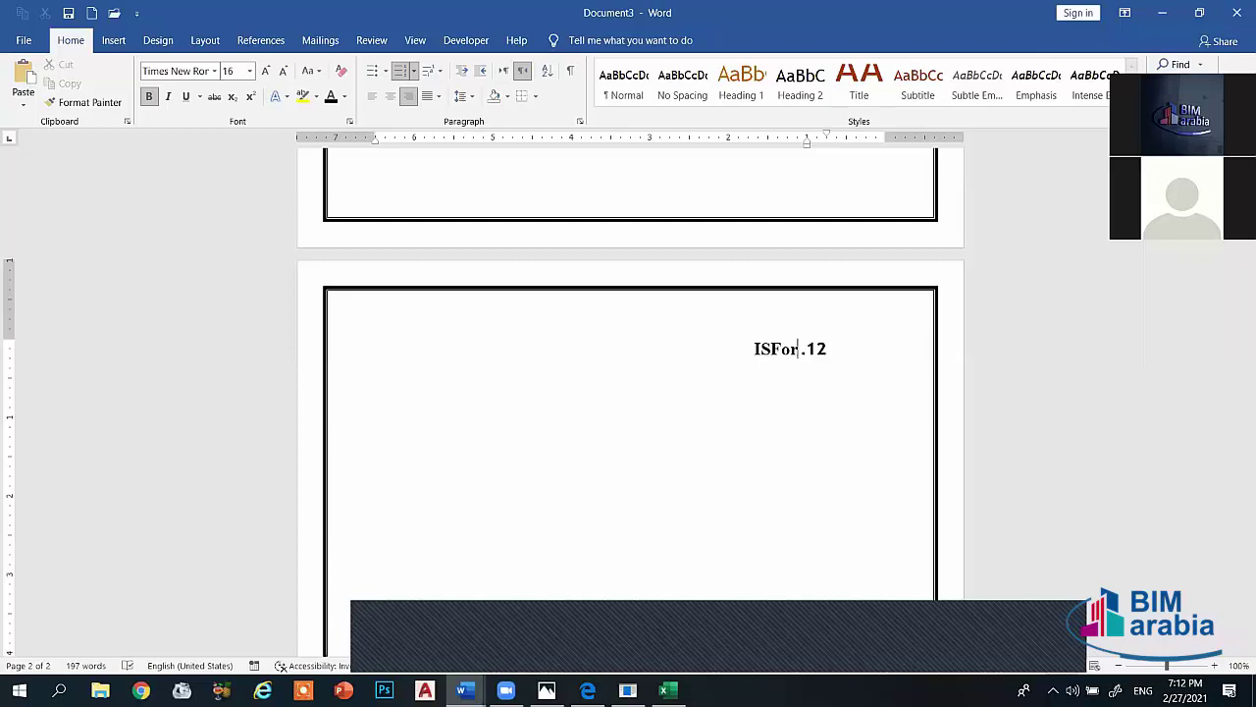
pyautogui.press('BackSpace')
pyautogui.press('BackSpace')
pyautogui.write('O')
pyautogui.write('R')
pyautogui.press('BackSpace')
pyautogui.press('BackSpace')
pyautogui.press('BackSpace')
pyautogui.press('Right')
pyautogui.press('Right')
pyautogui.press('Delete')
pyautogui.press('Delete')
# - Complete the name ISFORMULA and add the Arabic description 'تفحص الخلية الناتجة عن معادلات'
pyautogui.write('F')
pyautogui.press('BackSpace')
pyautogui.write('ORMULA')
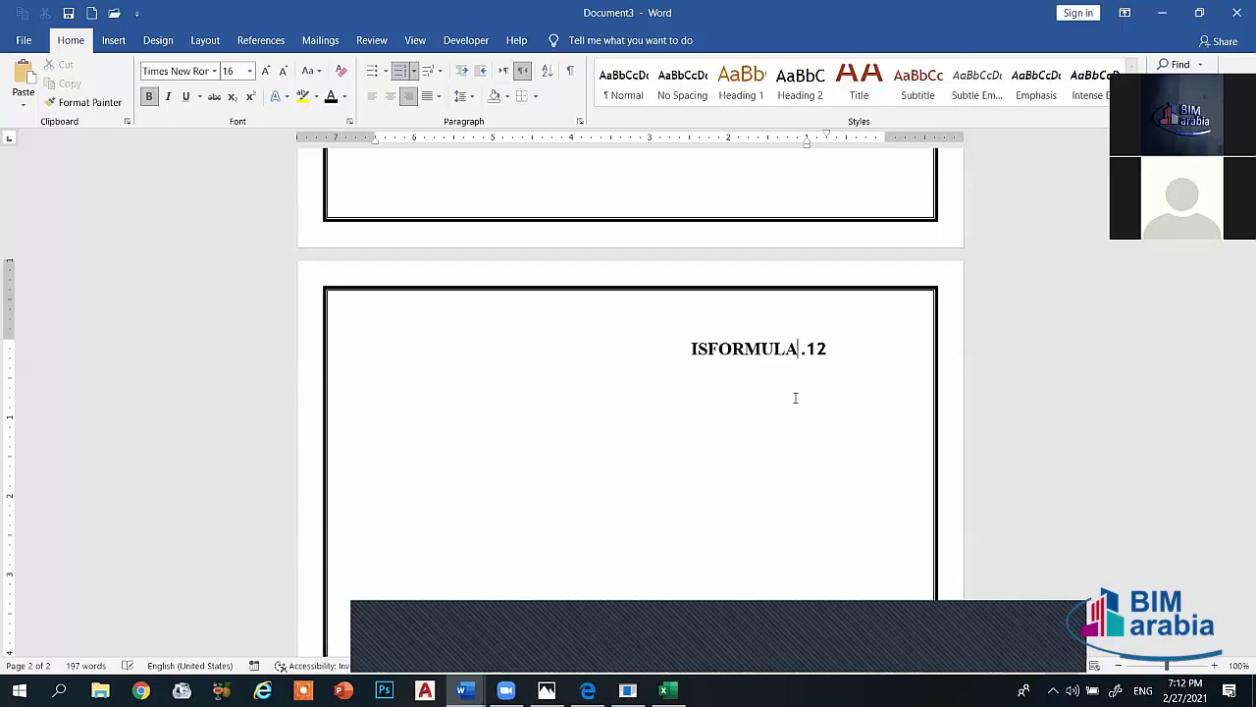
pyautogui.hotkey('alt', 'shift')
pyautogui.write('ت')
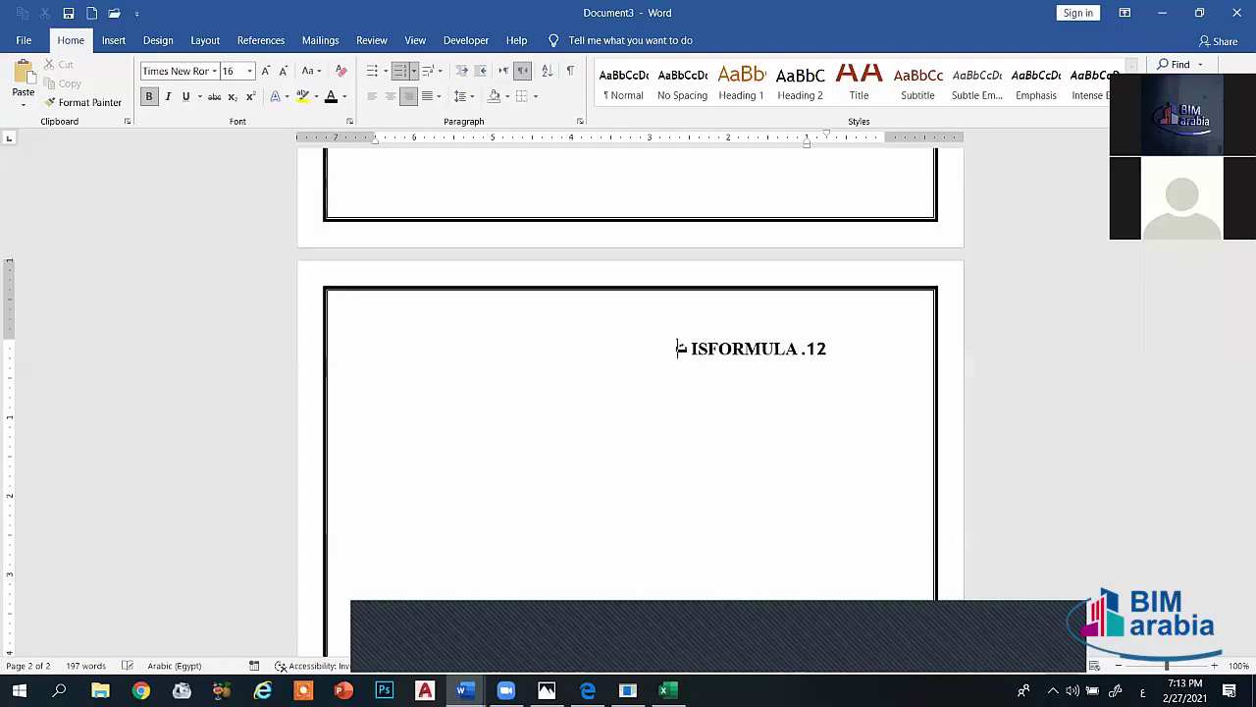
pyautogui.write('فحص ال')
pyautogui.write('خلي')
pyautogui.write('ة الناتج')
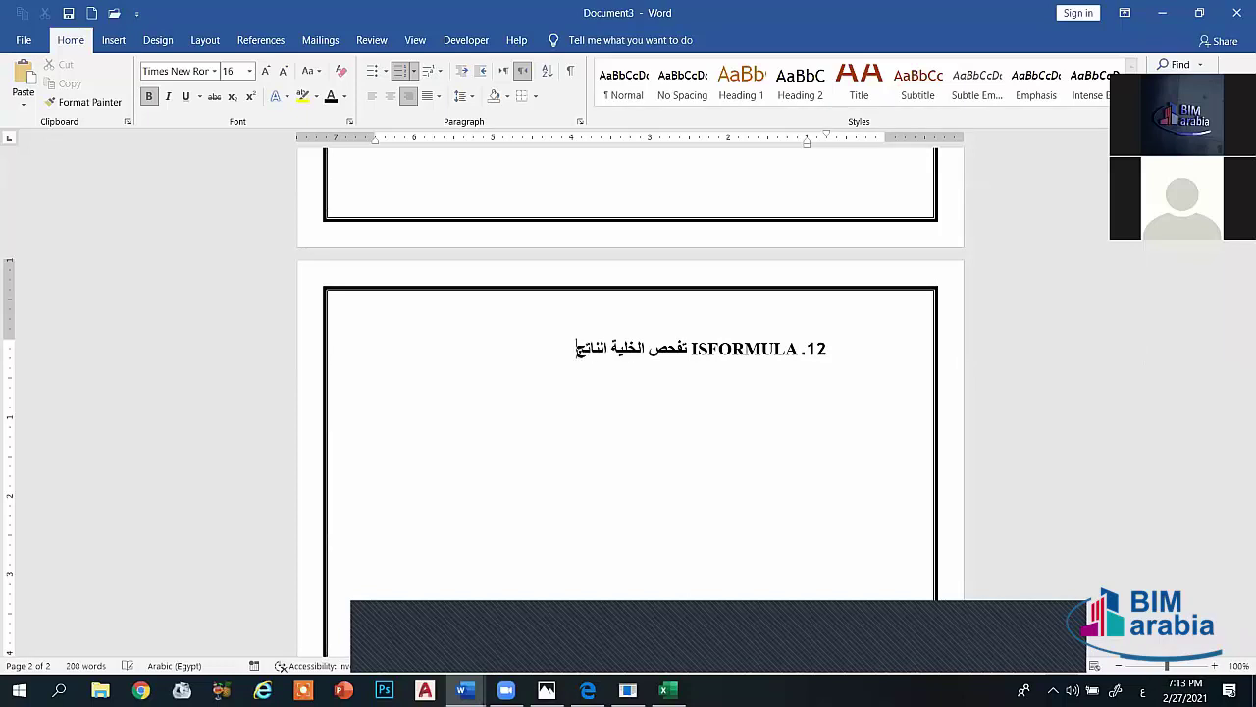
pyautogui.write('ة عن م')
pyautogui.write('عادلات.')
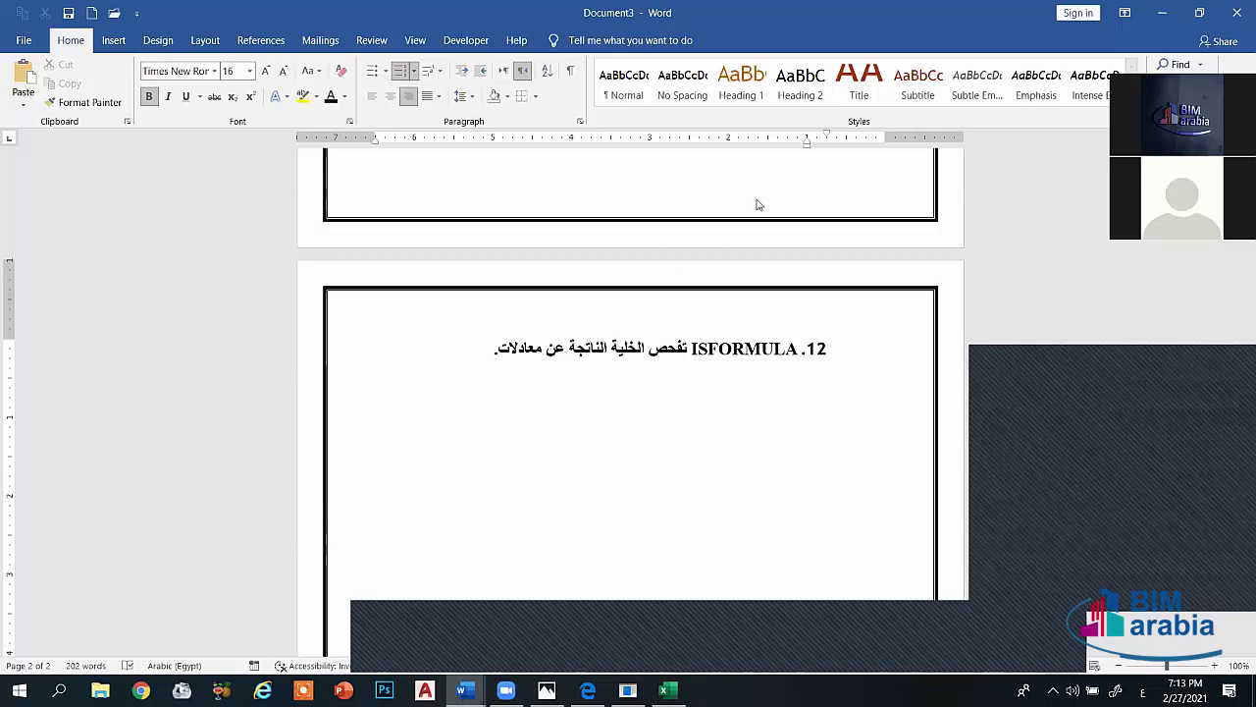
# - Replace زوجي with فردي in item 10 and فردي with زوجي in item 11
pyautogui.scroll(3, 755, 197)
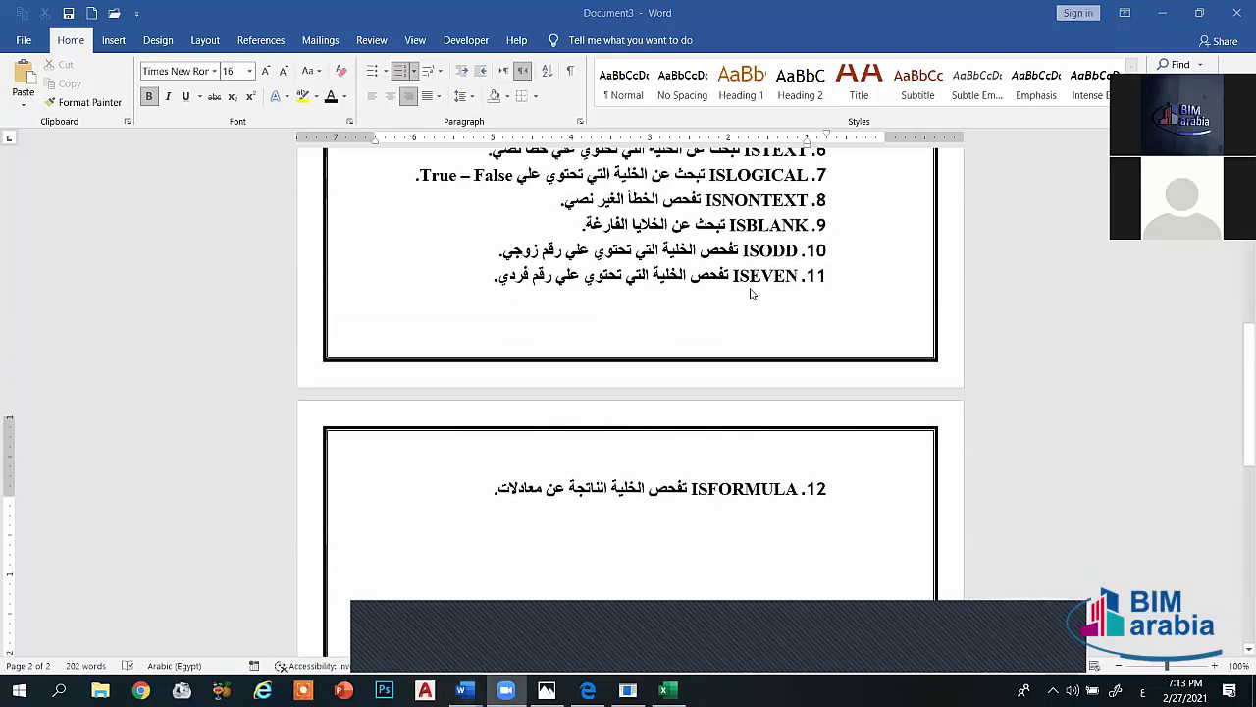
pyautogui.scroll(1, 754, 305)
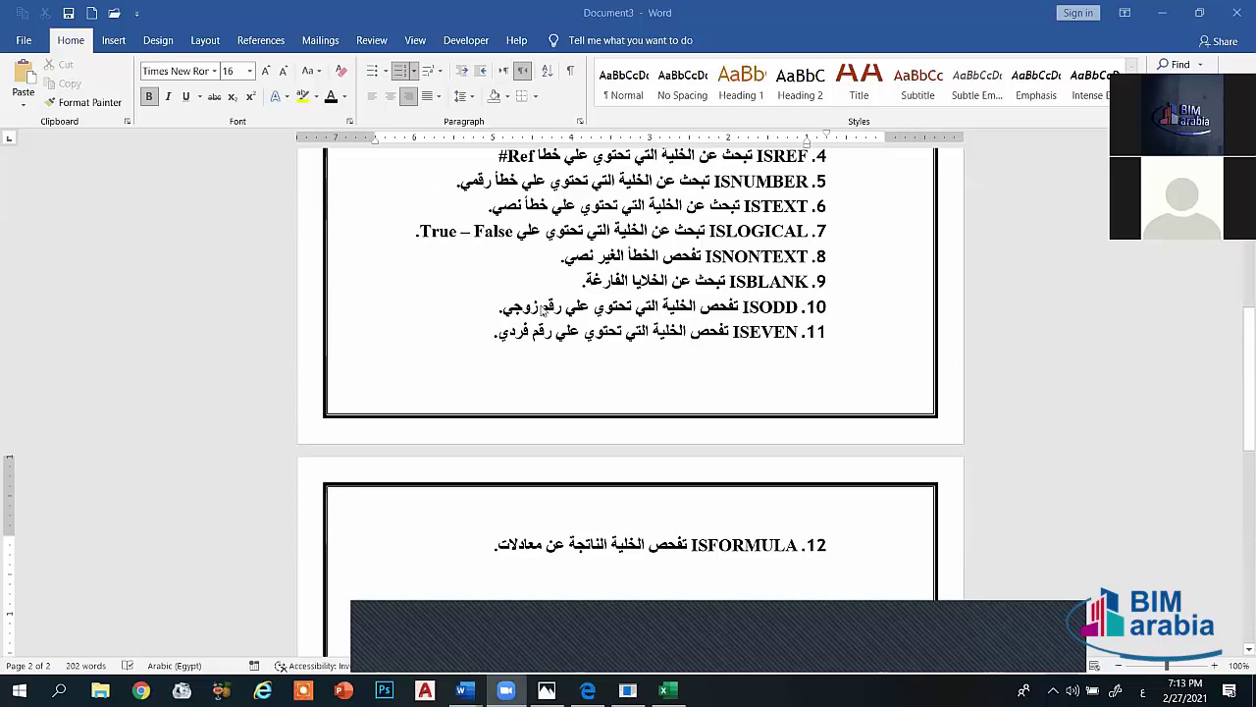
pyautogui.moveTo(502, 311); pyautogui.dragTo(541, 312)
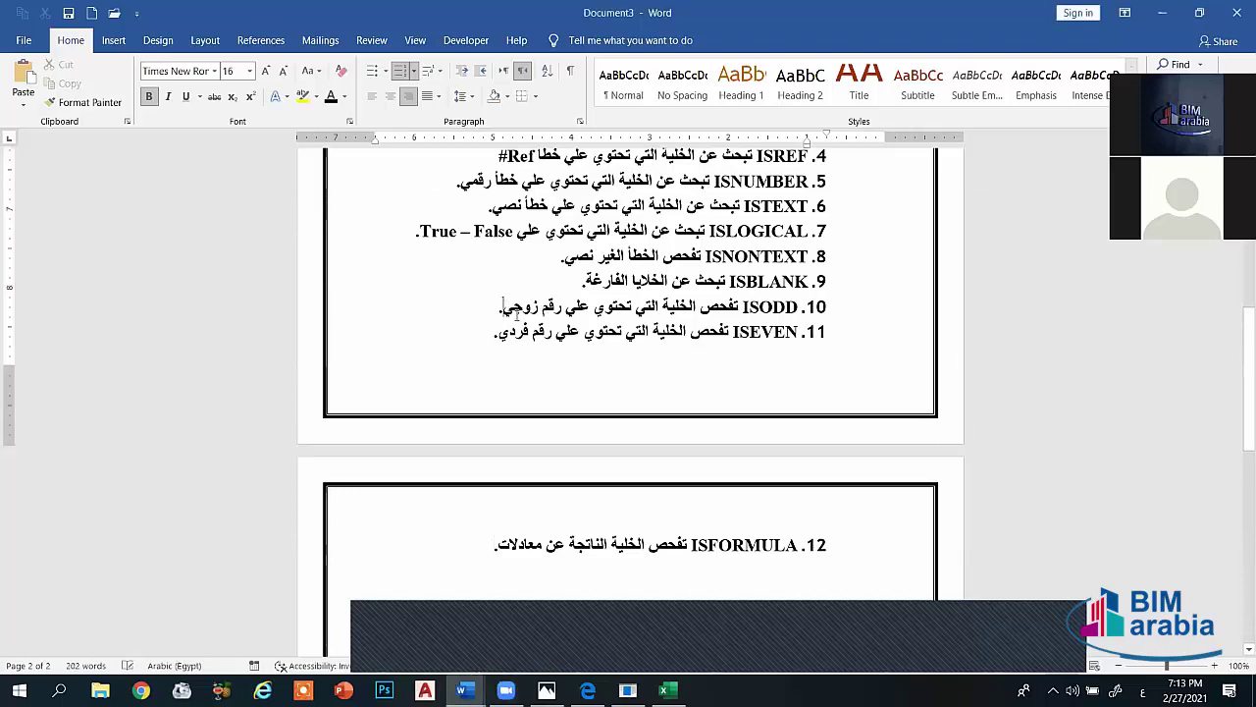
pyautogui.write('فردي')
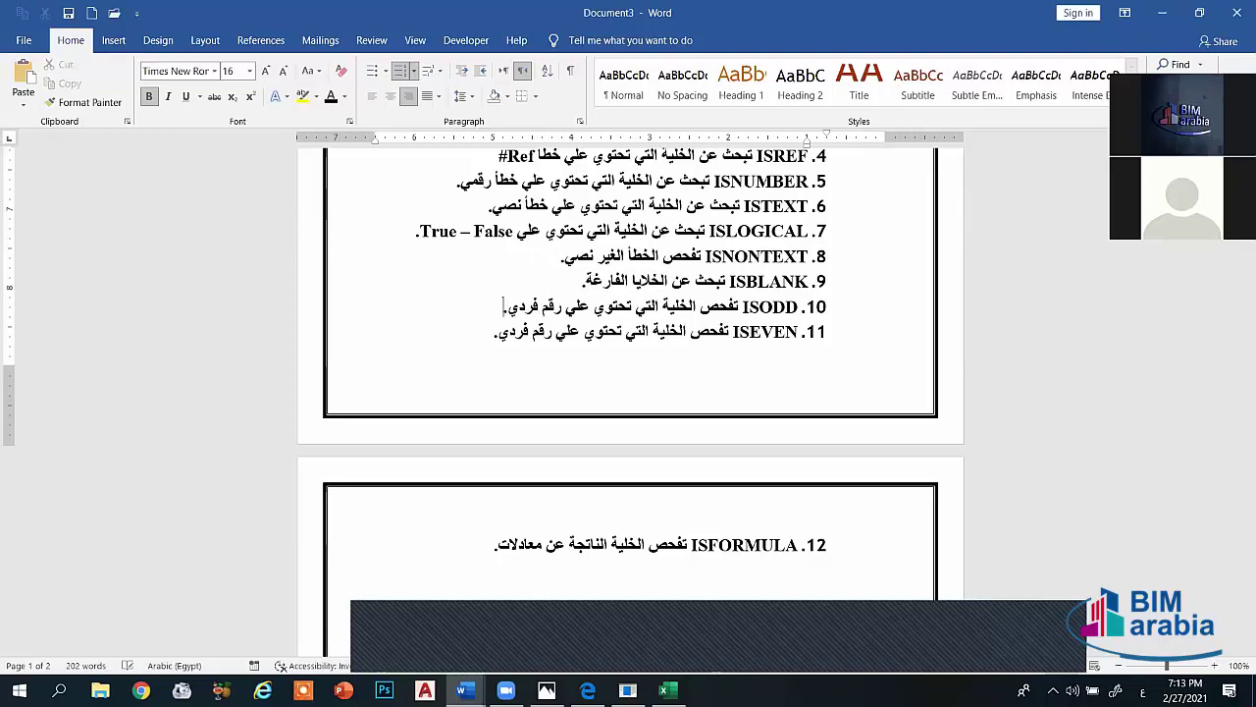
pyautogui.moveTo(500, 334); pyautogui.dragTo(531, 341)
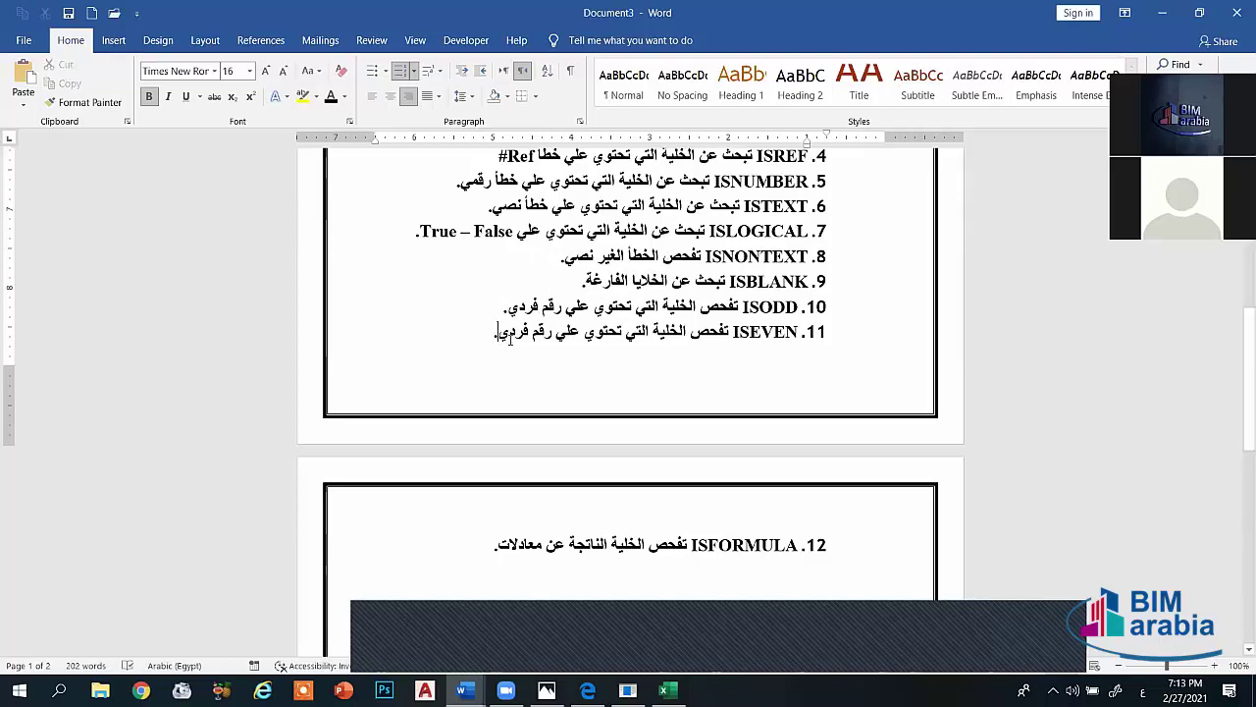
pyautogui.write('زوجي')
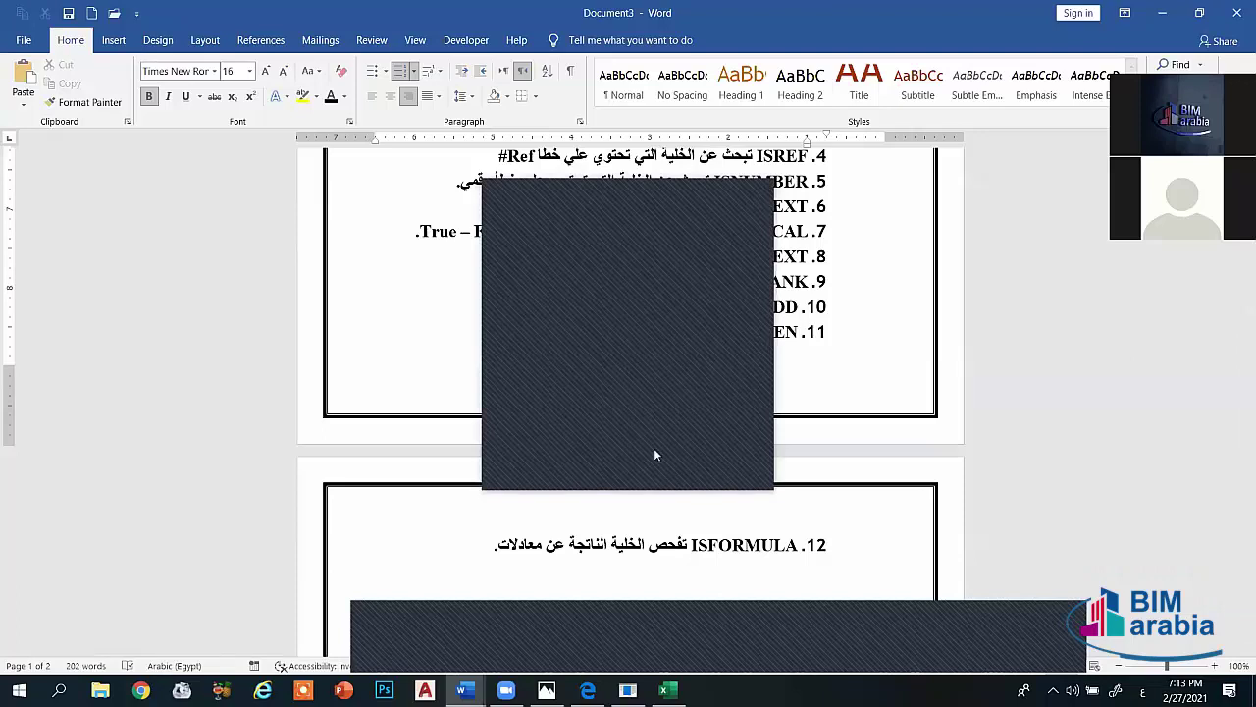
# - Apply Outside Borders to the title 'المعادلات في الأكسيل'
pyautogui.scroll(4, 434, 400)
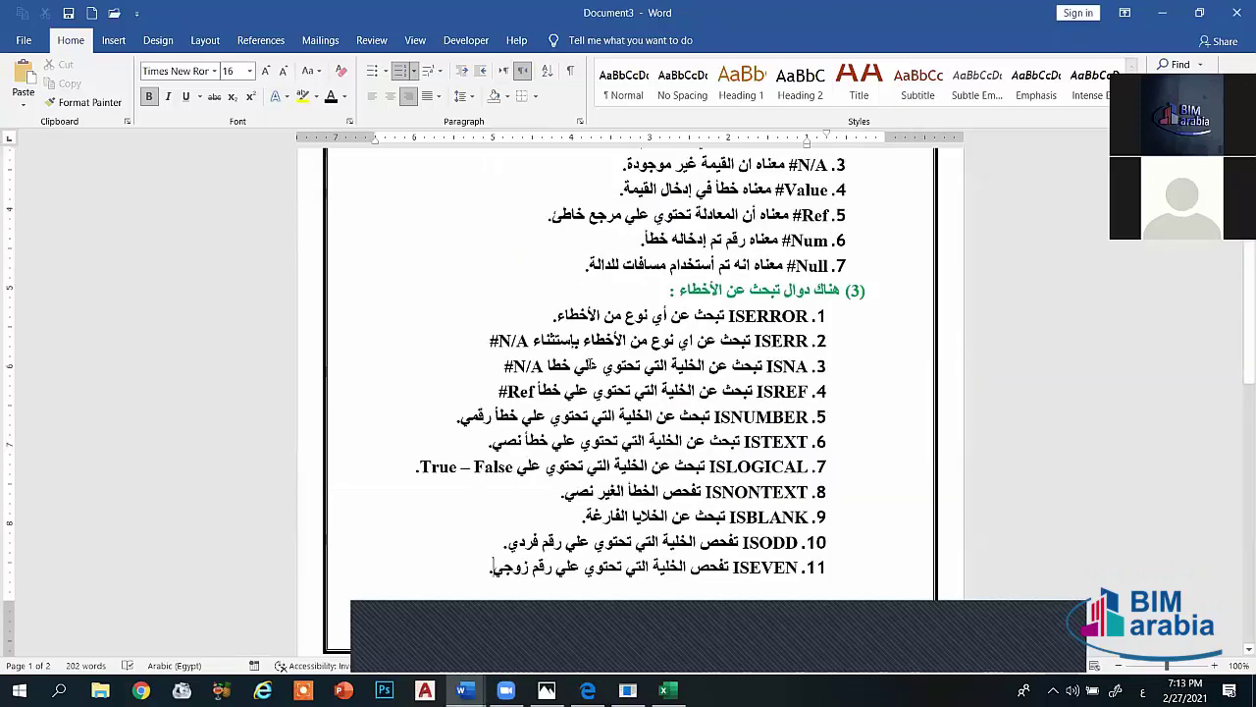
pyautogui.scroll(5, 713, 265)
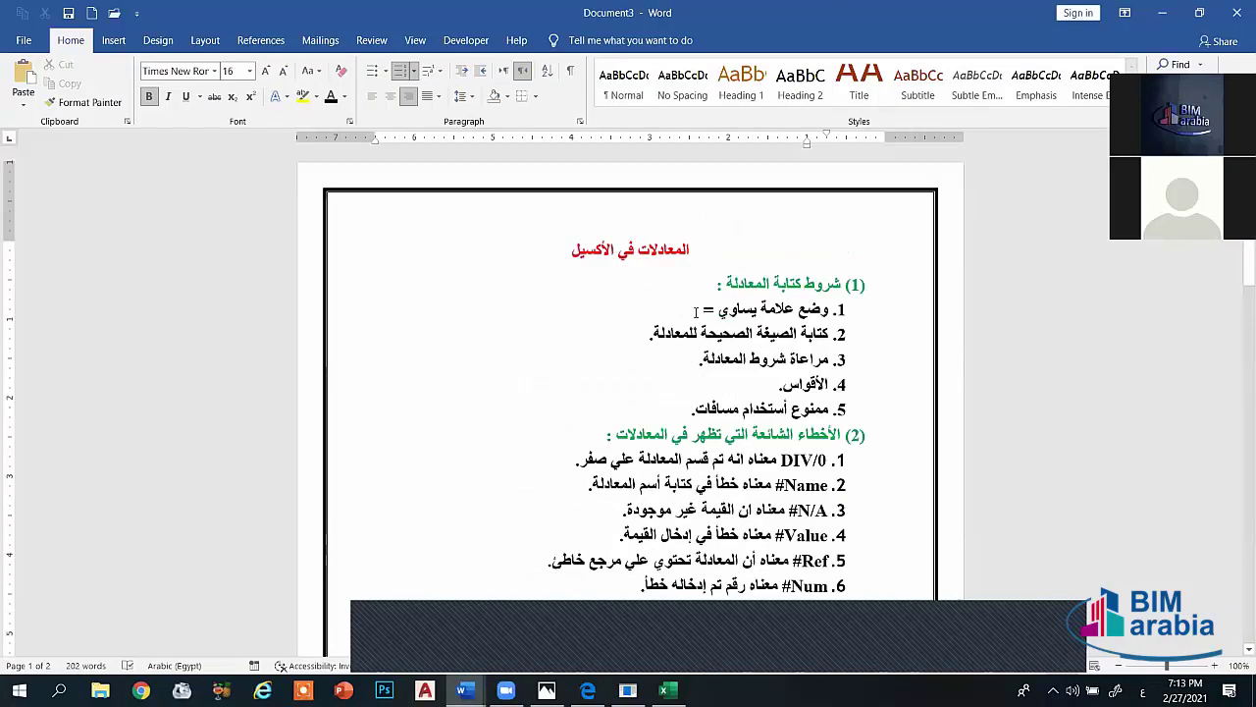
pyautogui.scroll(-2, 699, 306)
pyautogui.scroll(-4, 700, 302)
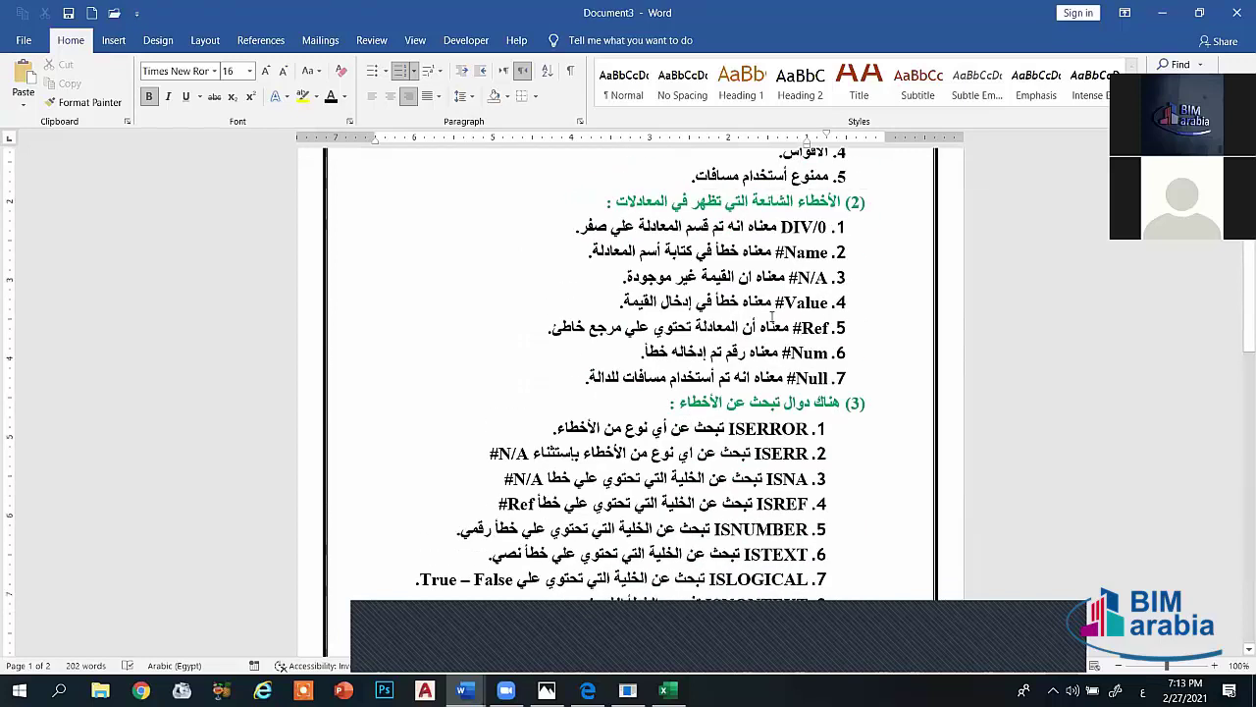
pyautogui.scroll(1, 664, 247)
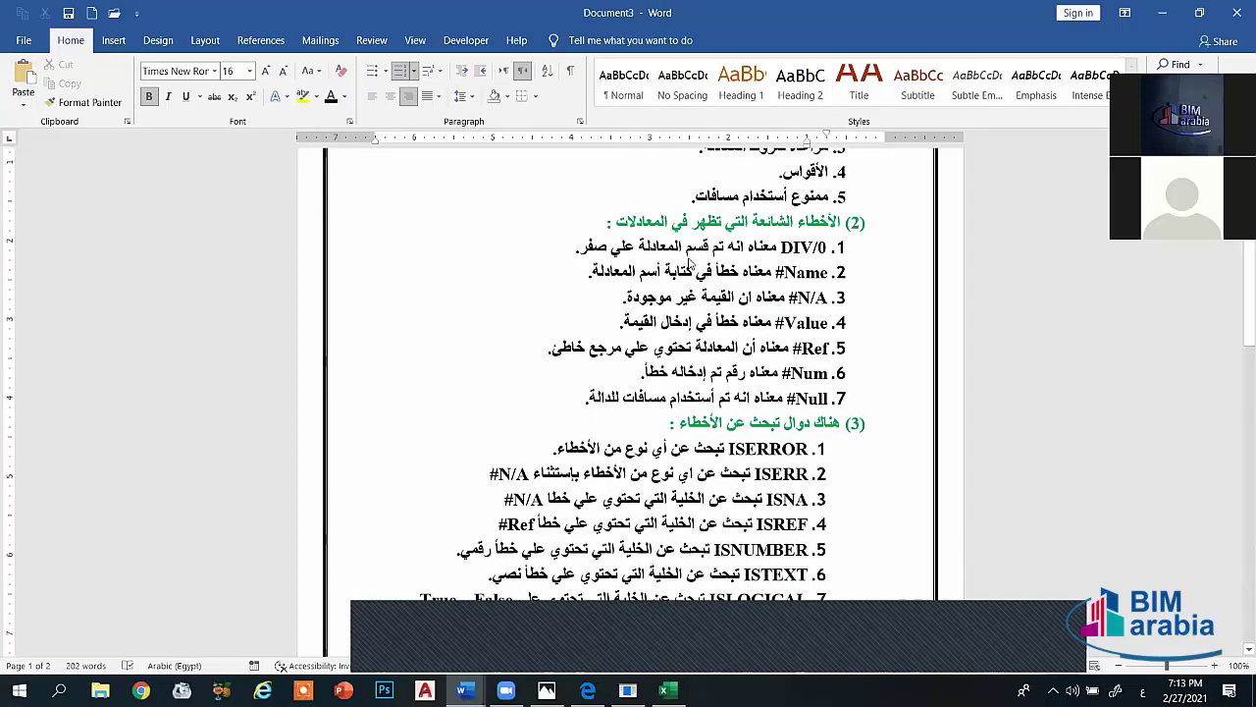
pyautogui.scroll(5, 695, 265)
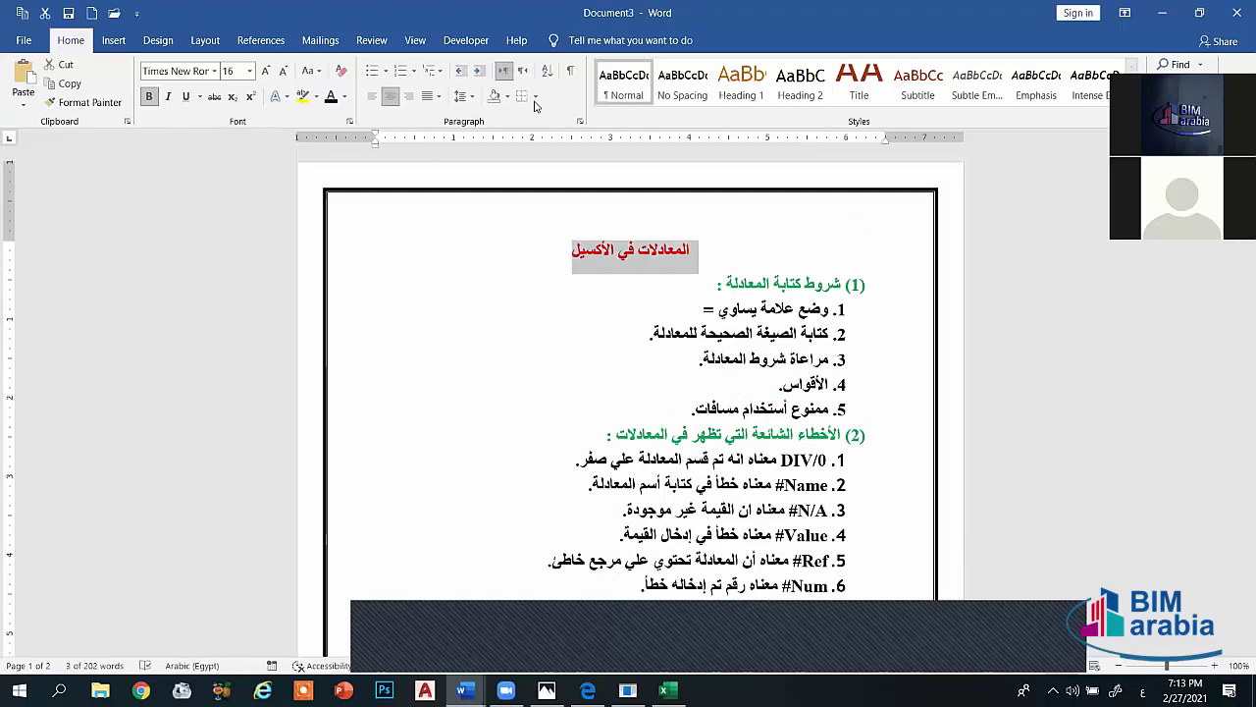
pyautogui.click(535, 96)
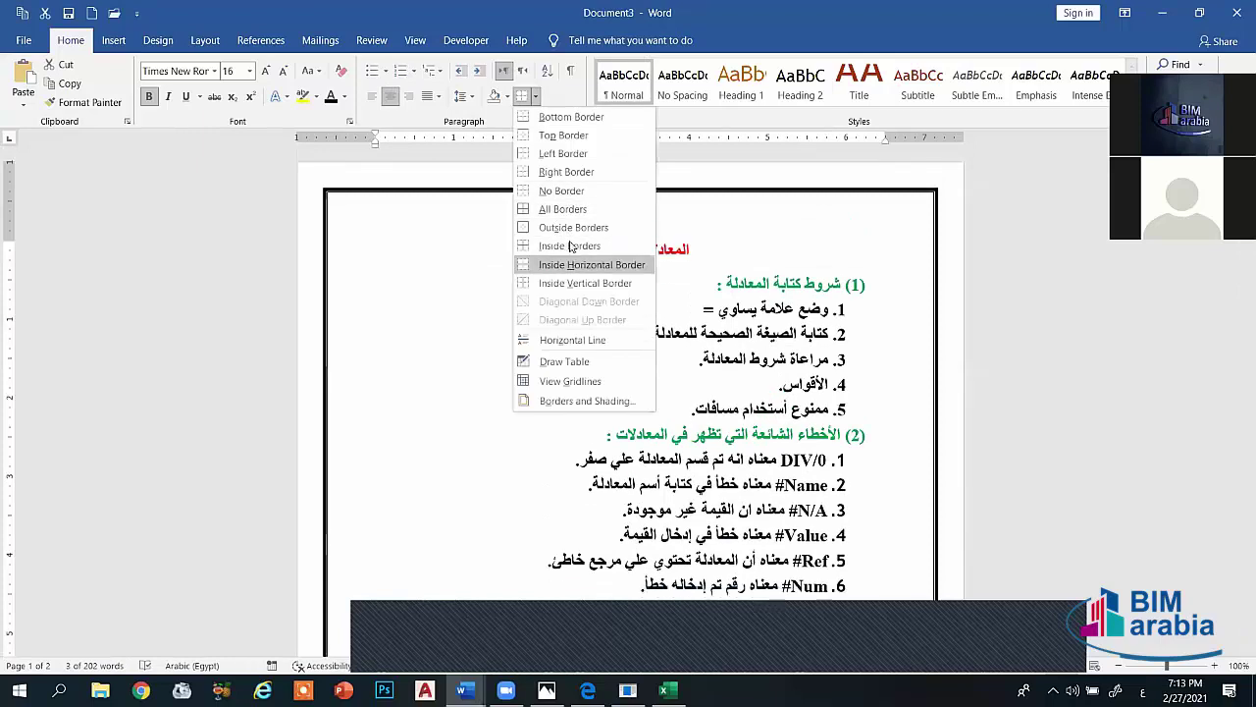
pyautogui.click(574, 226)
pyautogui.click(719, 296)
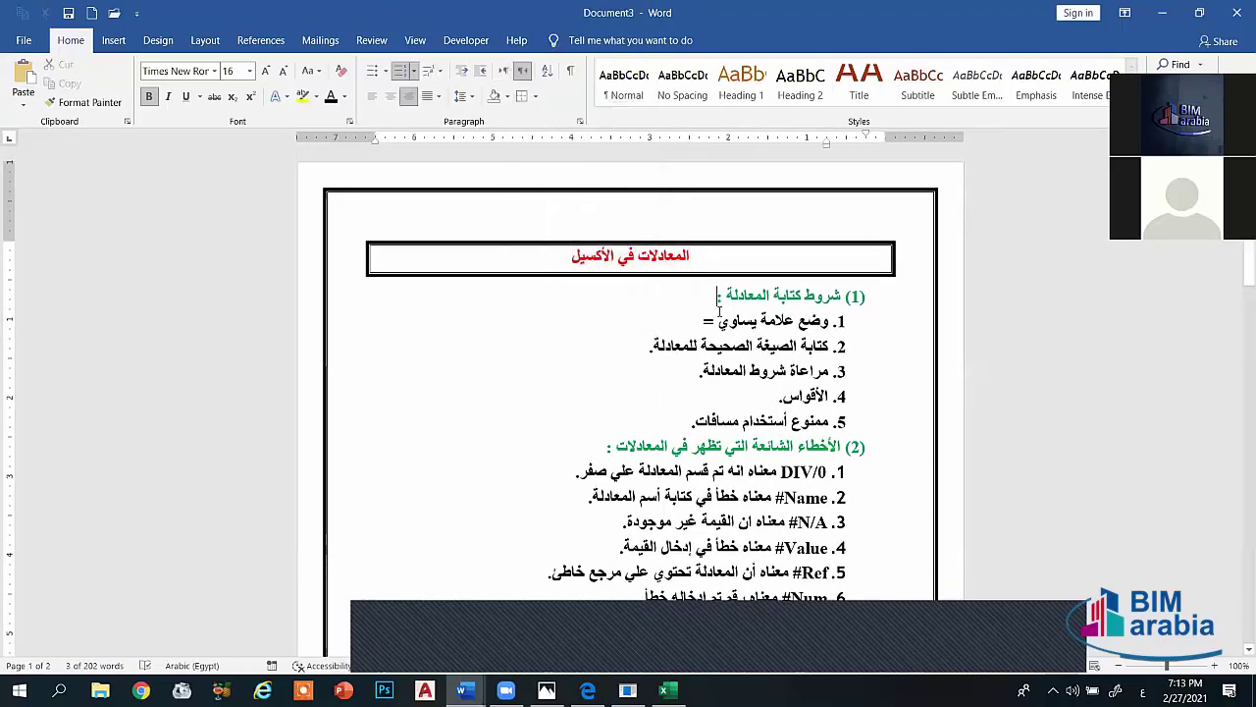
pyautogui.scroll(-1, 731, 272)
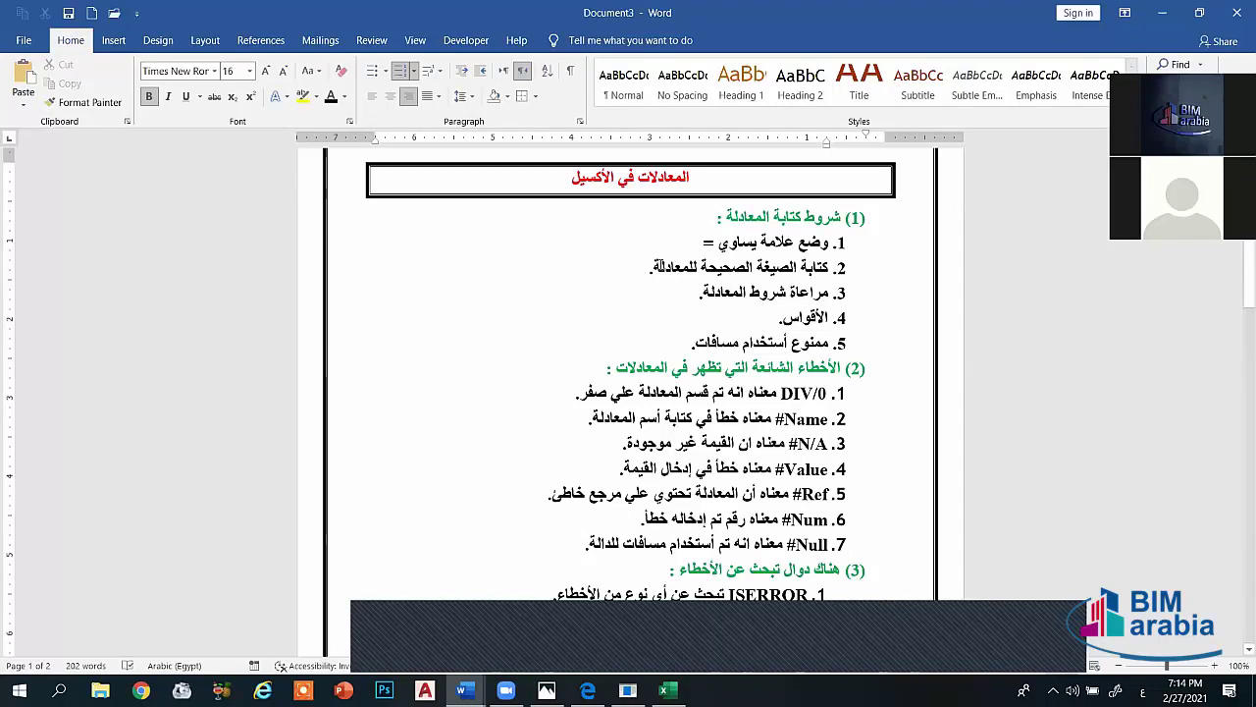
pyautogui.click(662, 265)
pyautogui.click(679, 291)
pyautogui.moveTo(783, 394); pyautogui.dragTo(813, 398)
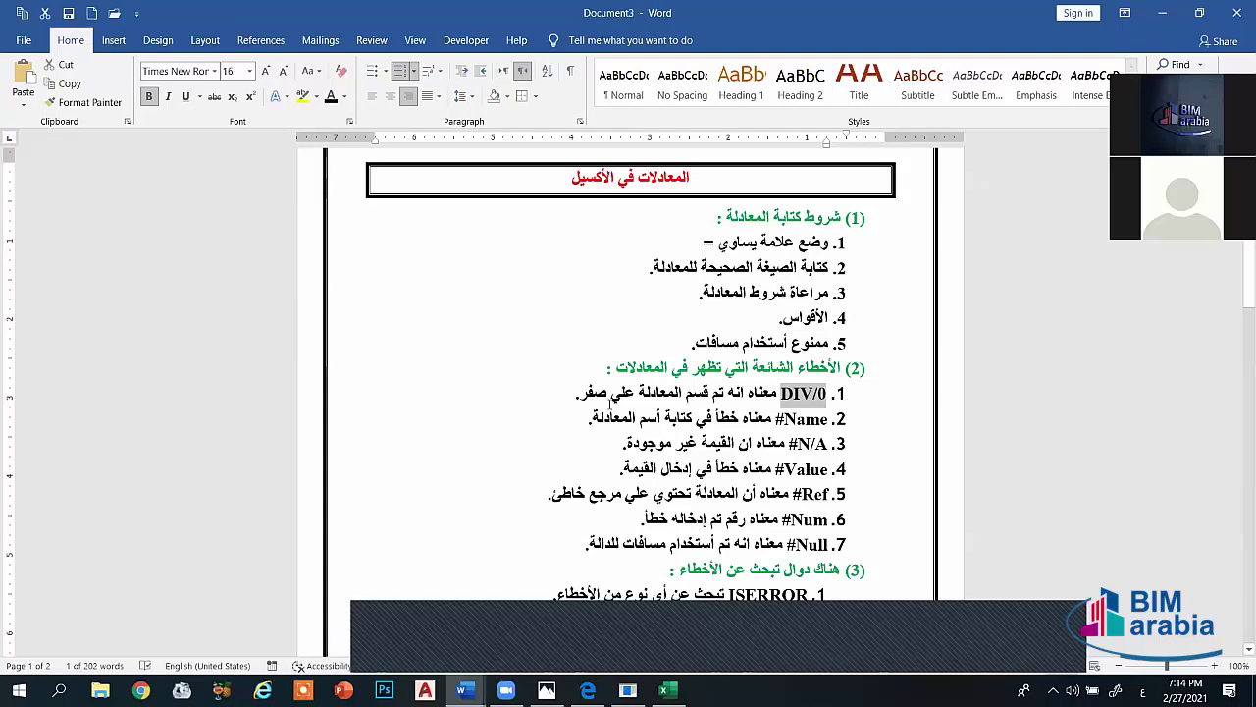
pyautogui.click(612, 405)
pyautogui.moveTo(776, 420); pyautogui.dragTo(821, 428)
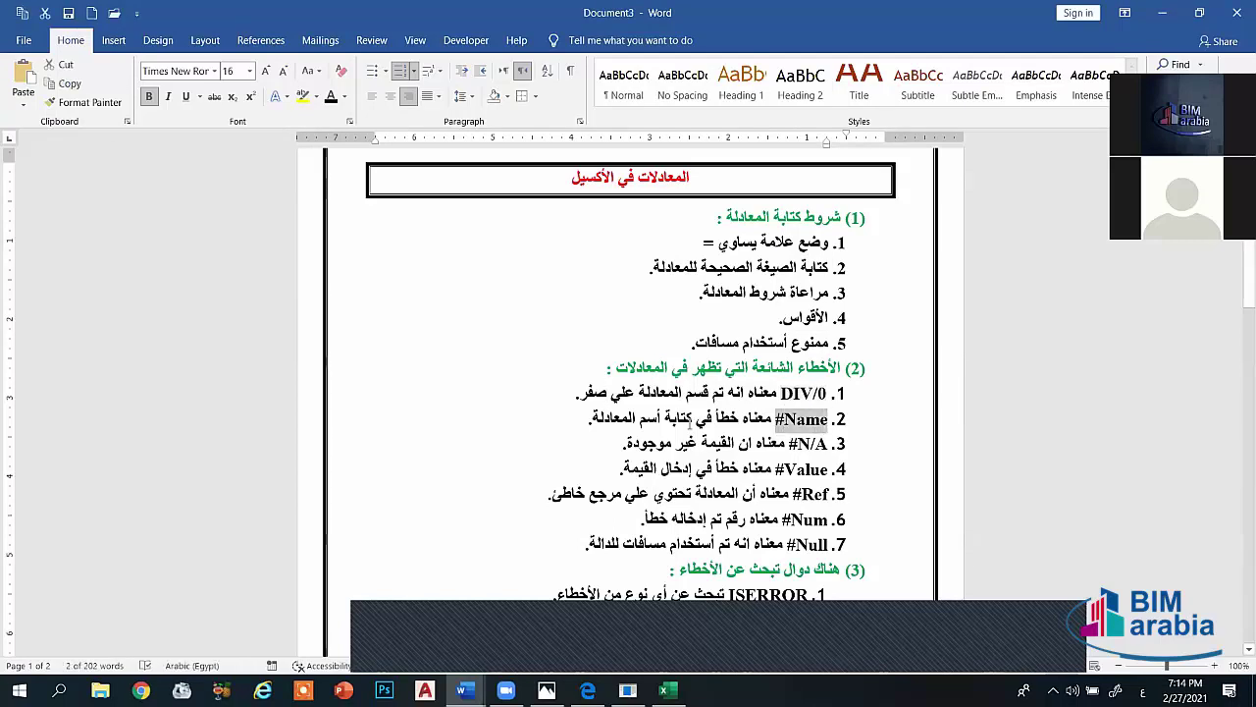
pyautogui.click(666, 418)
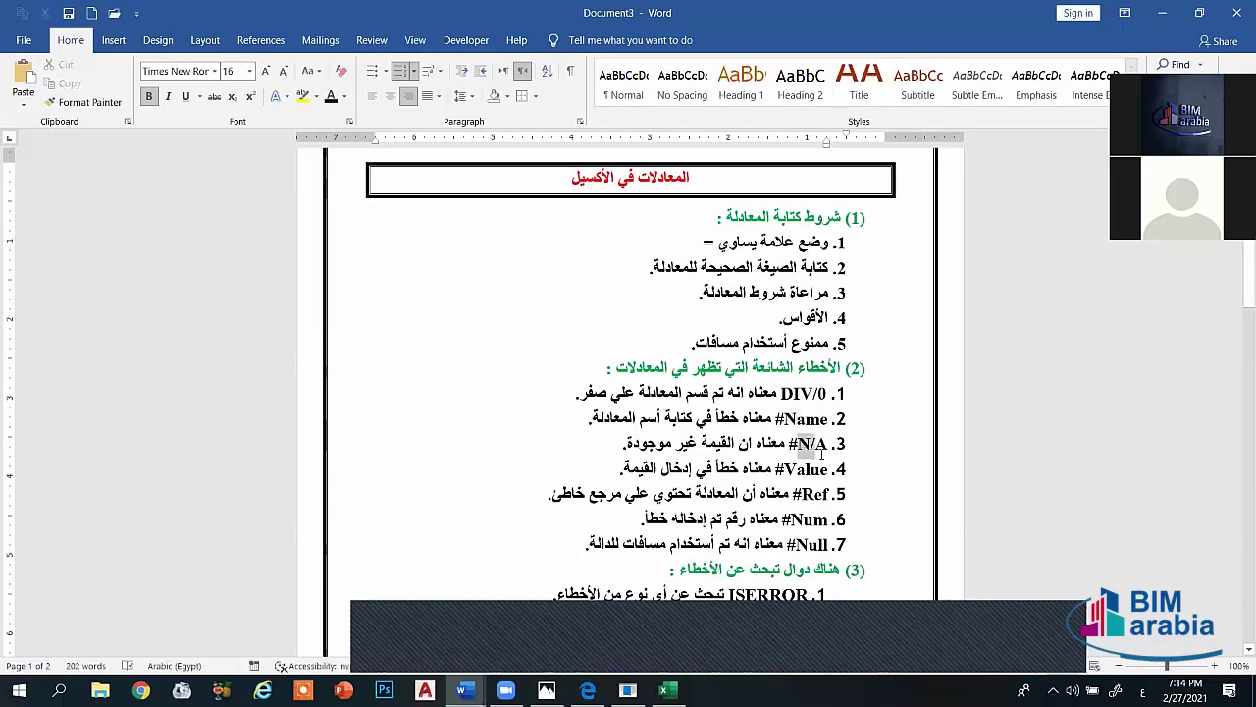
pyautogui.moveTo(797, 442); pyautogui.dragTo(827, 443)
pyautogui.scroll(-1, 751, 453)
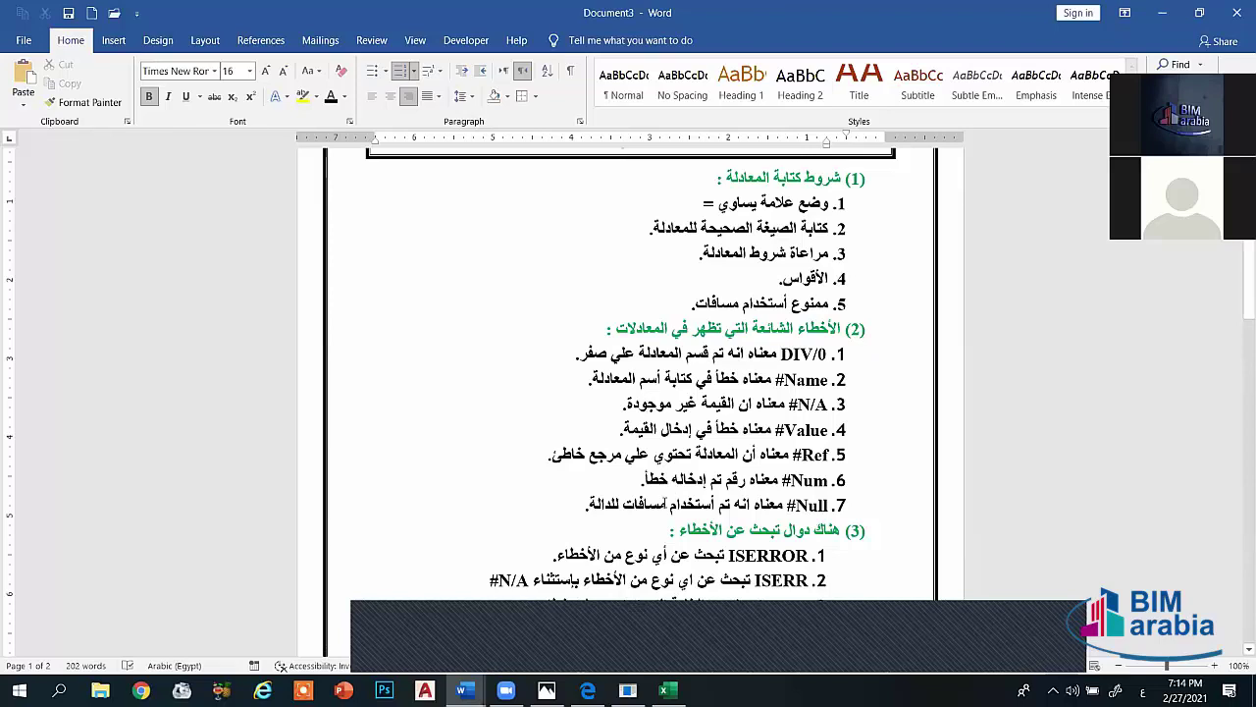
pyautogui.scroll(-1, 620, 545)
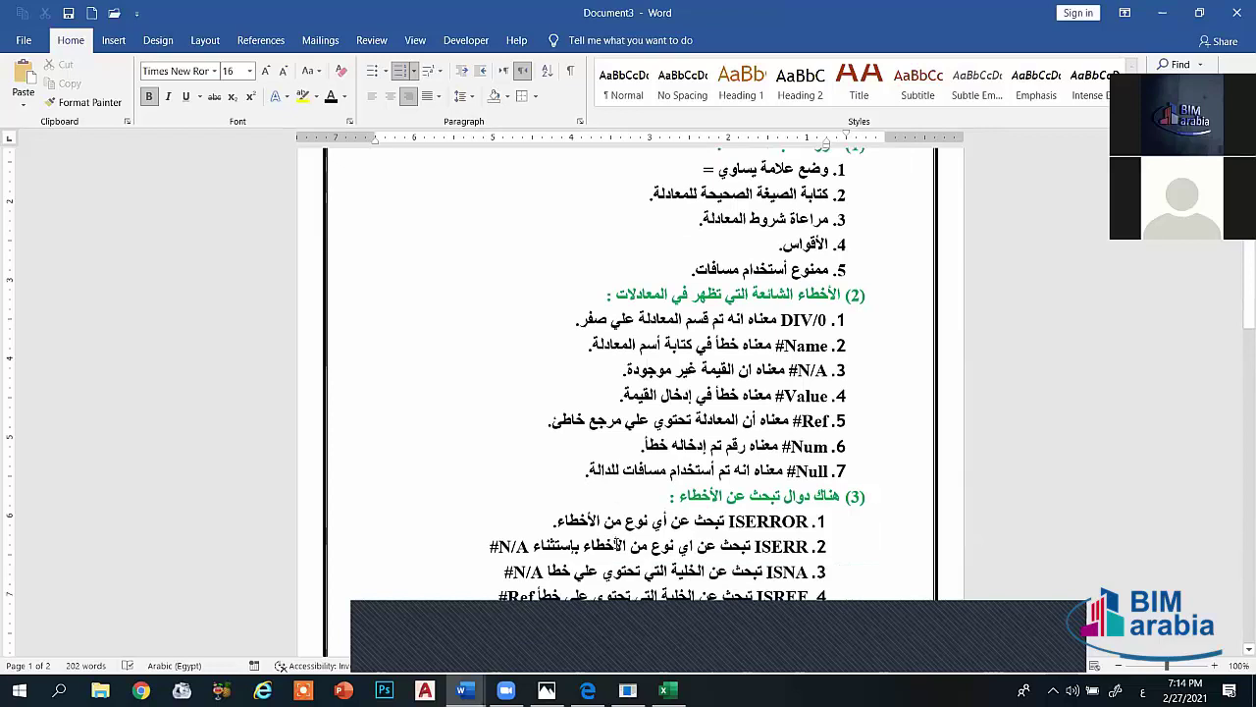
pyautogui.scroll(-3, 620, 545)
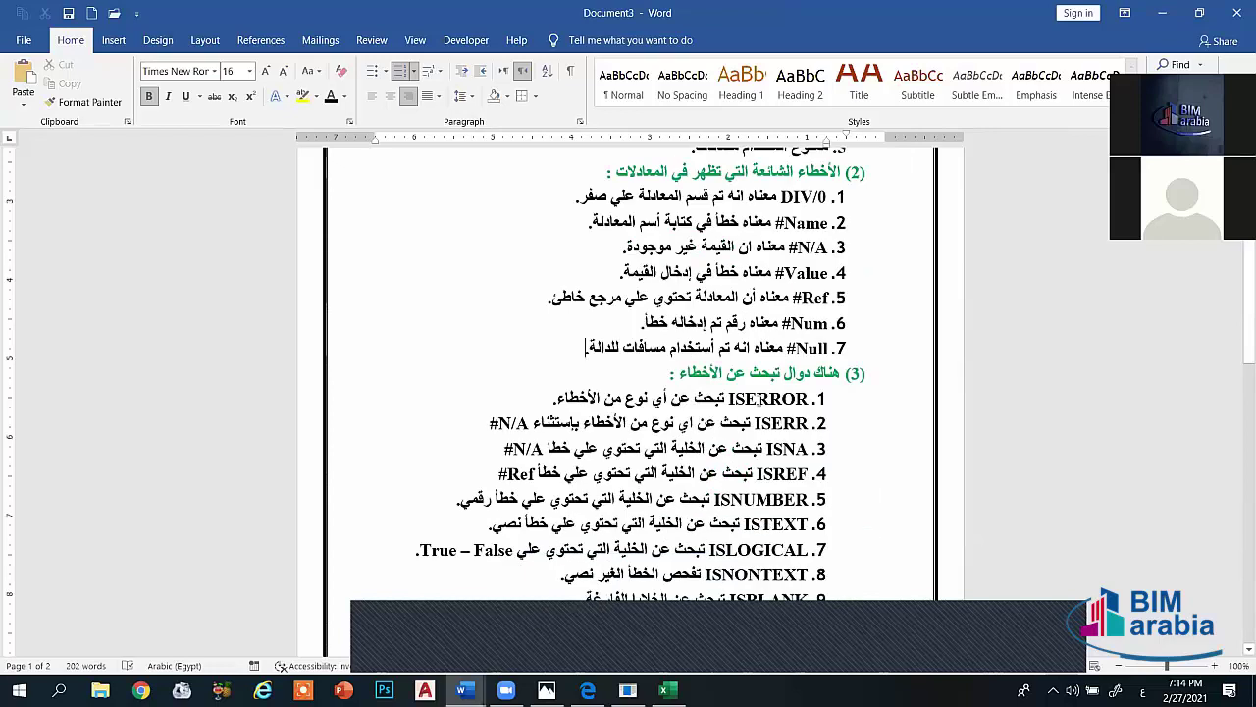
pyautogui.scroll(-2, 756, 398)
pyautogui.scroll(-4, 746, 407)
pyautogui.scroll(5, 736, 417)
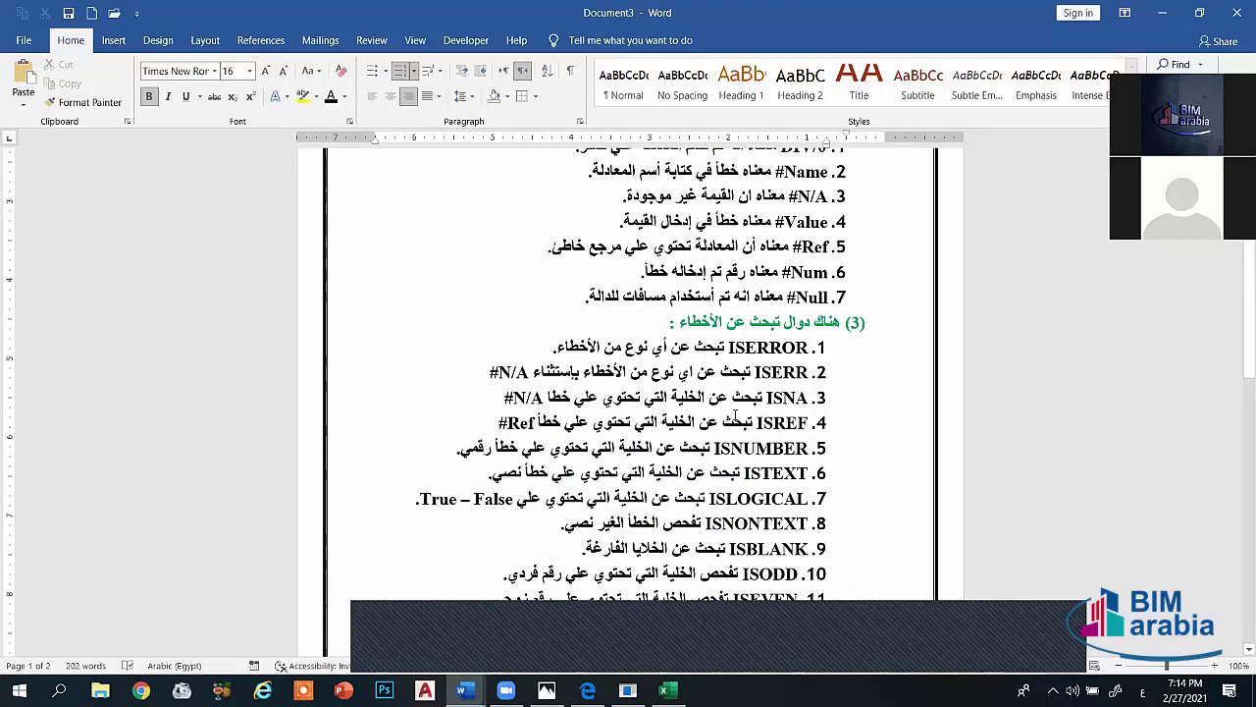
pyautogui.scroll(1, 730, 402)
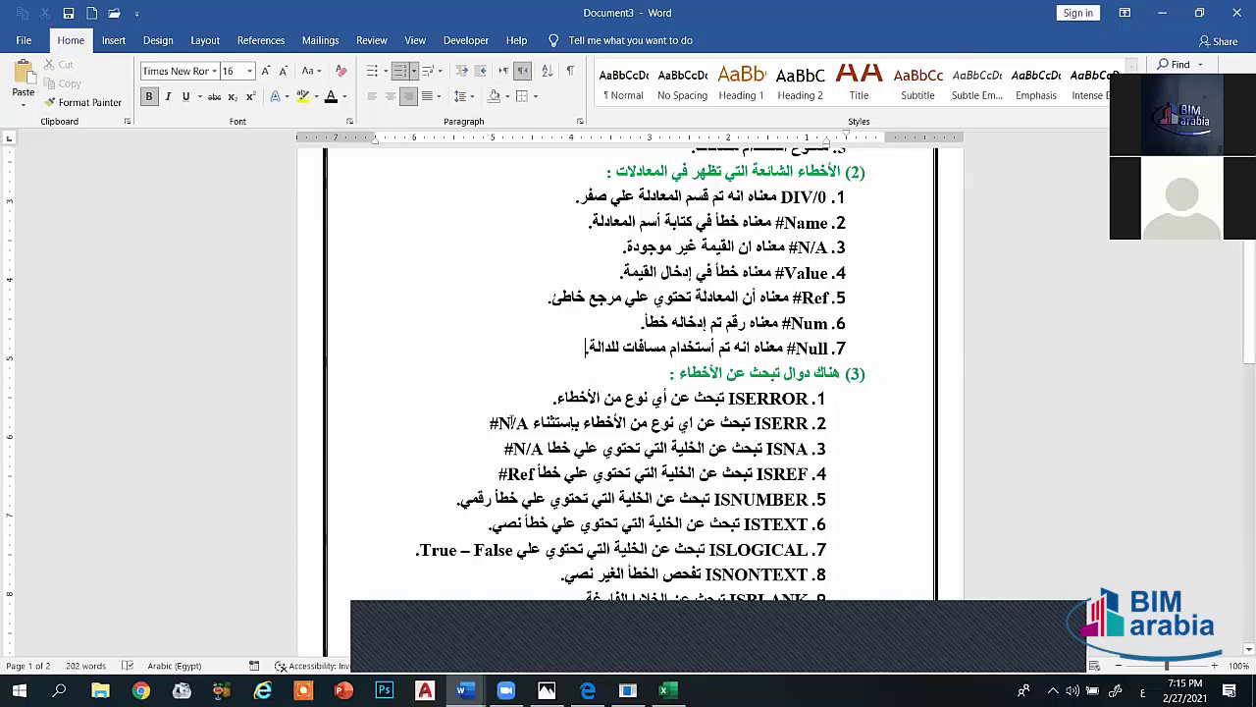
pyautogui.moveTo(490, 420); pyautogui.dragTo(530, 422)
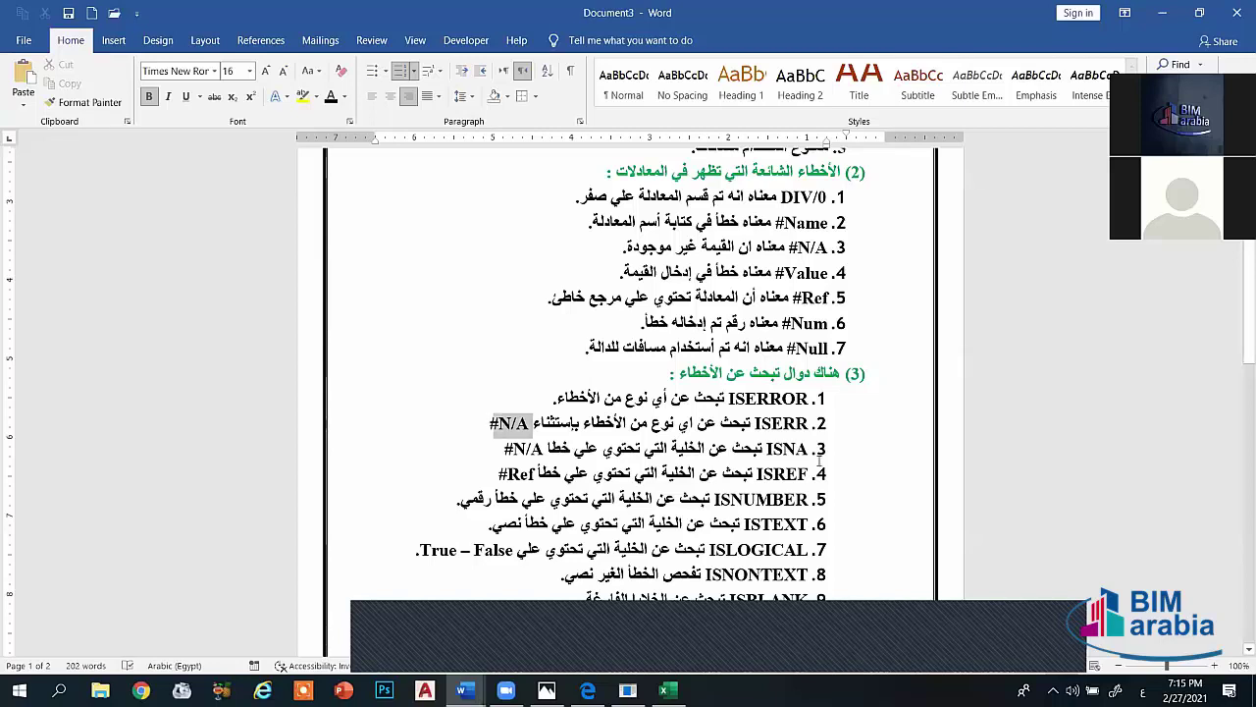
pyautogui.click(793, 462)
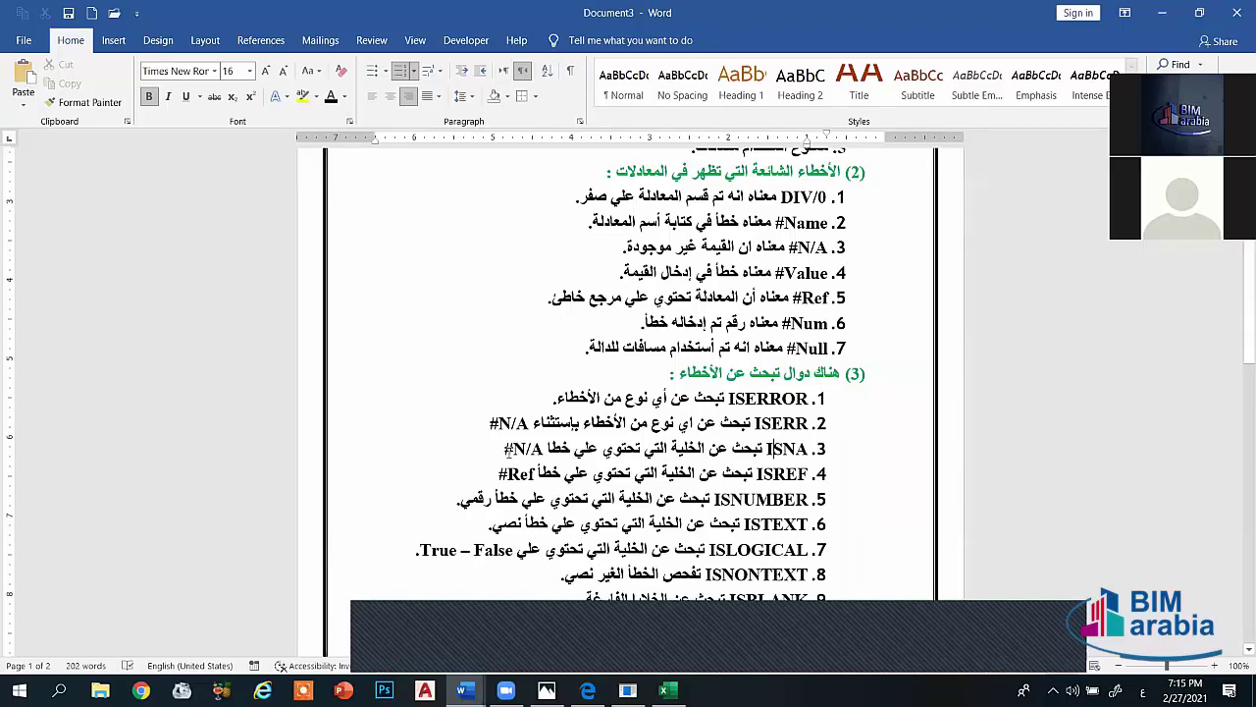
pyautogui.scroll(-2, 507, 449)
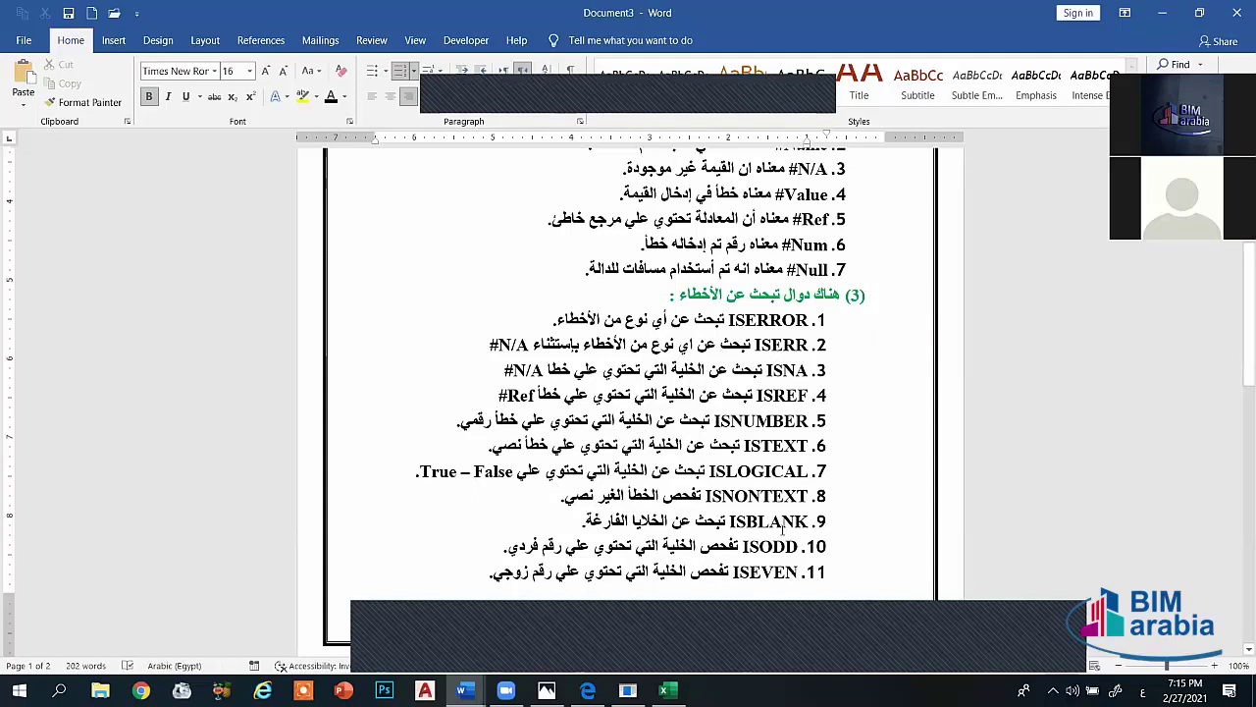
pyautogui.scroll(3, 713, 506)
pyautogui.scroll(-3, 701, 508)
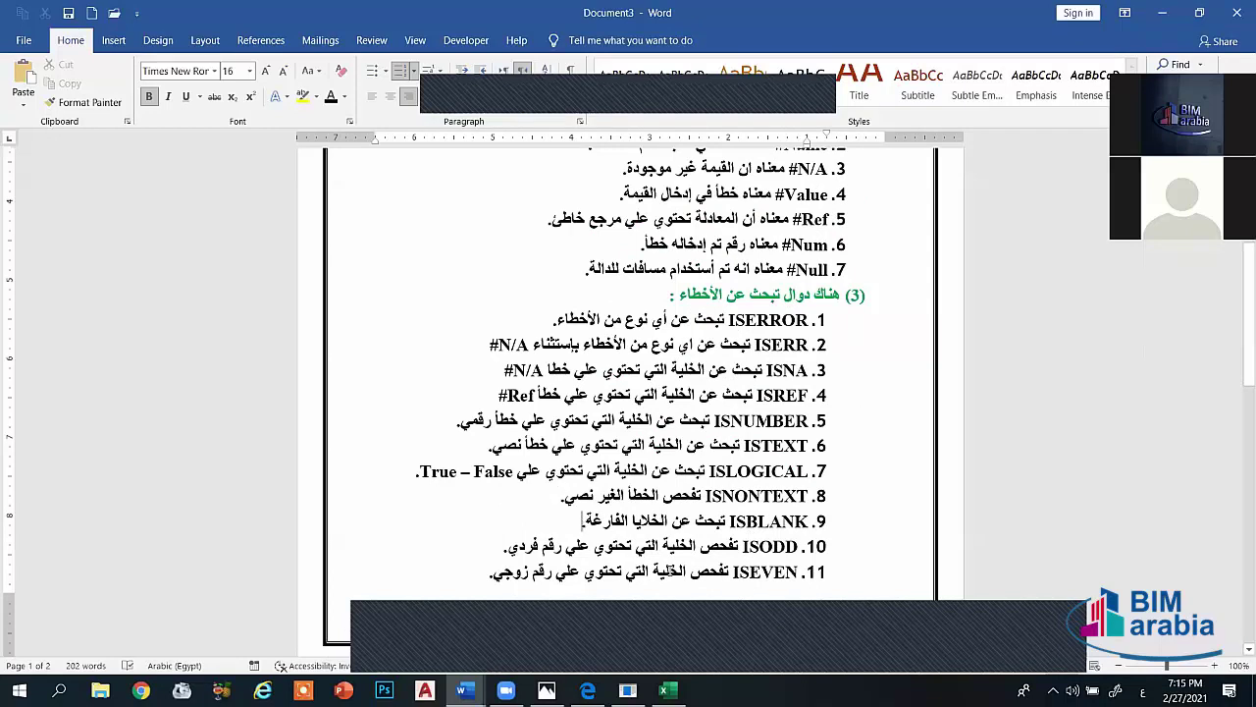
pyautogui.scroll(1, 739, 478)
pyautogui.scroll(-2, 739, 478)
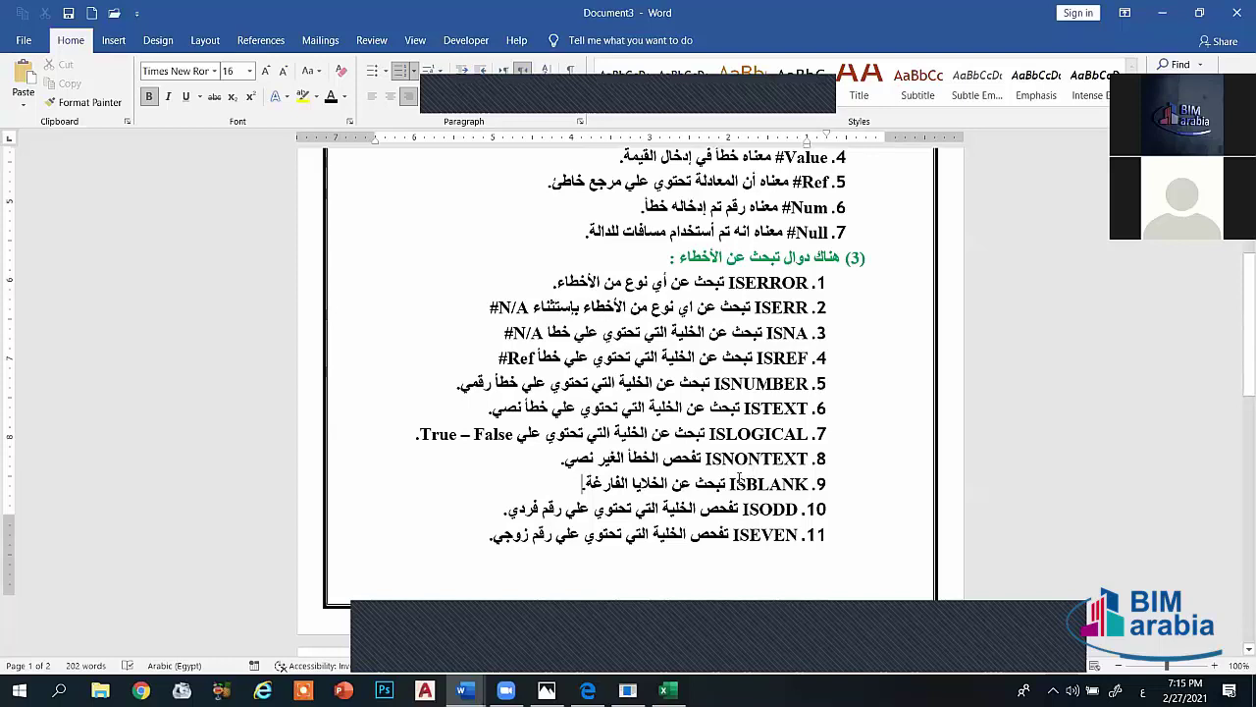
pyautogui.scroll(-1, 739, 478)
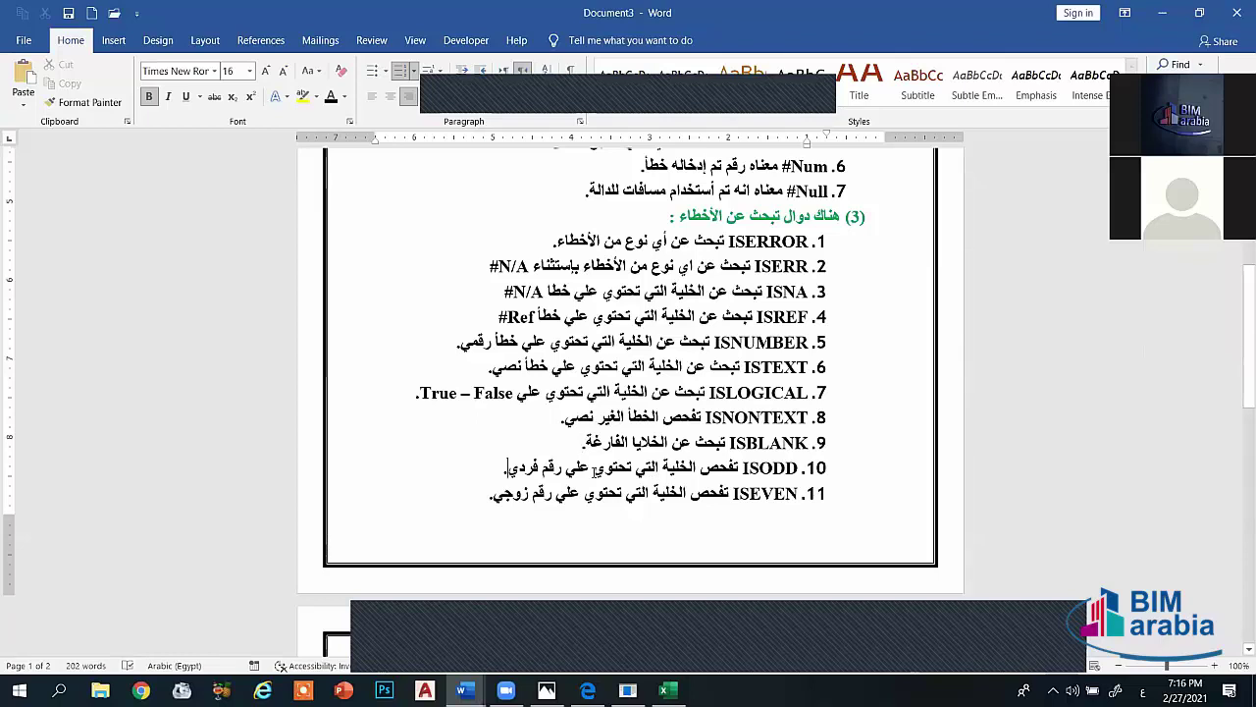
pyautogui.scroll(-2, 683, 484)
pyautogui.scroll(-3, 723, 464)
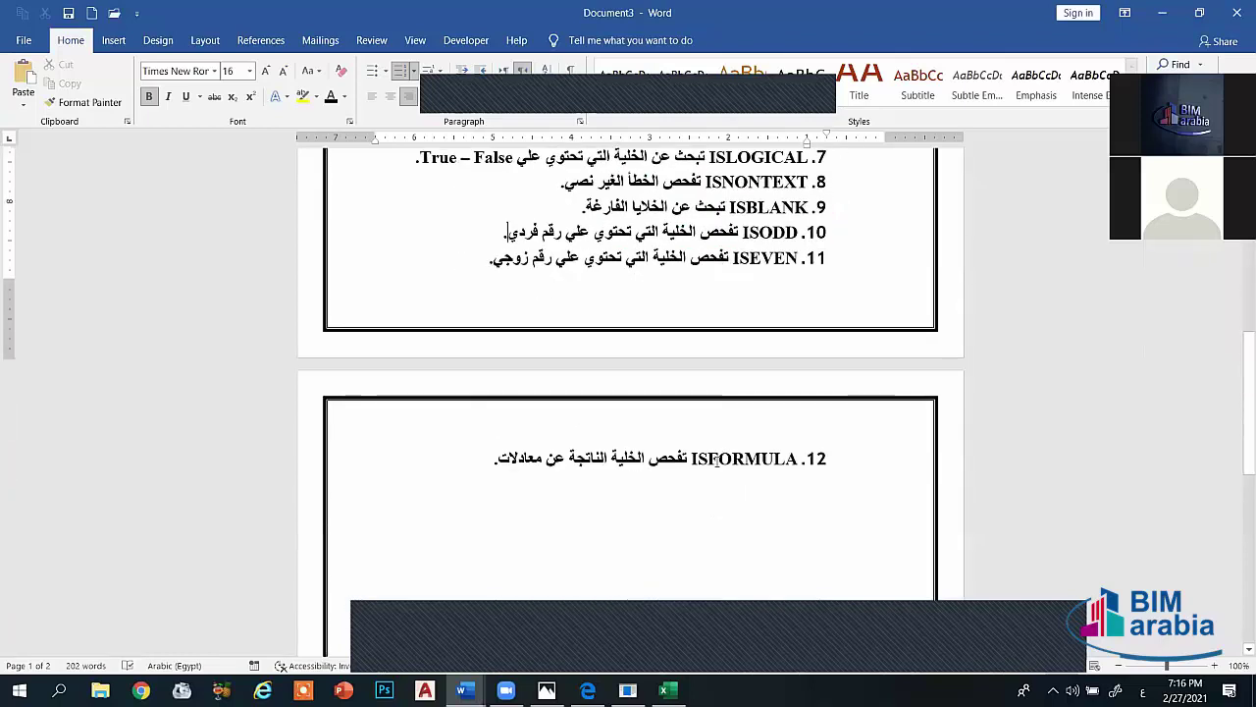
pyautogui.click(494, 458)
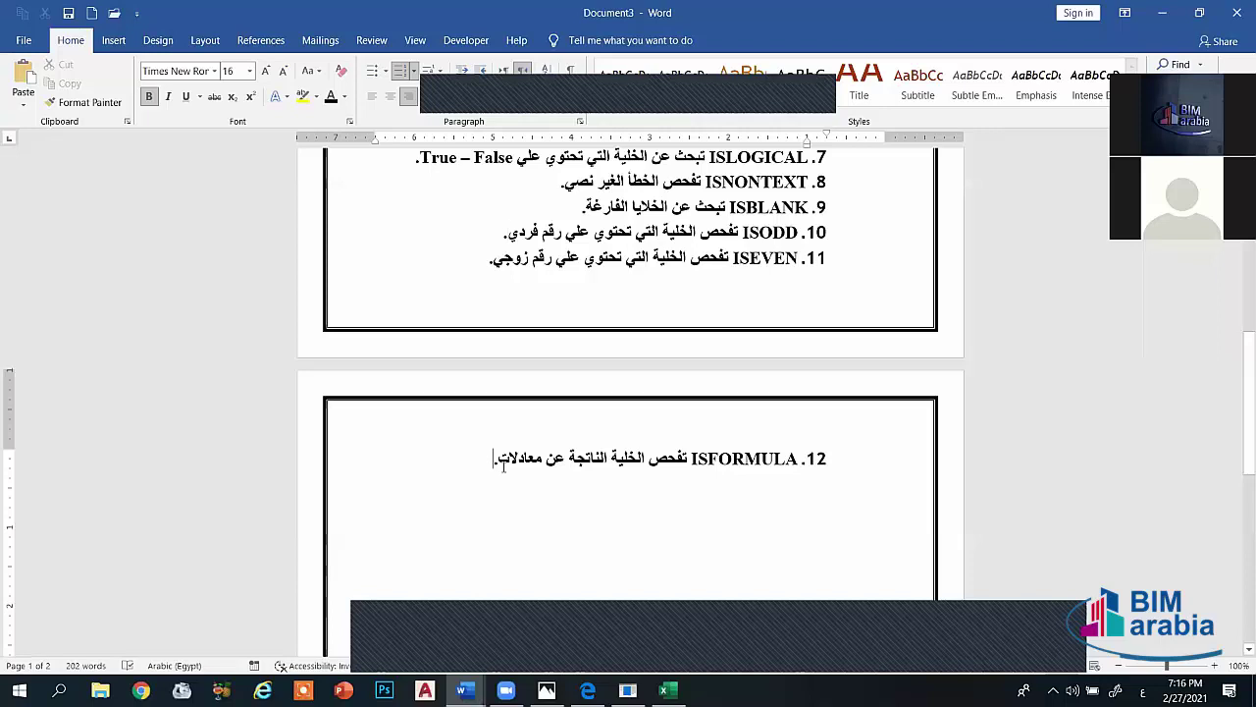
pyautogui.scroll(2, 744, 497)
pyautogui.scroll(2, 744, 496)
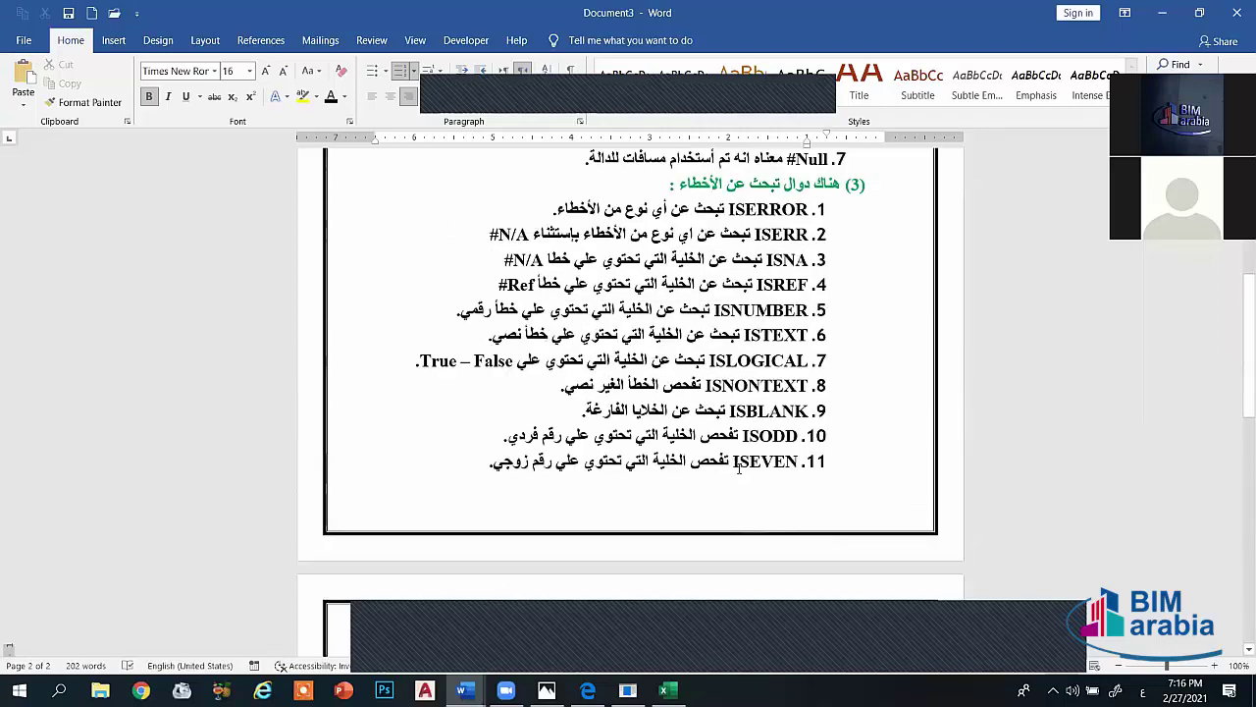
pyautogui.scroll(2, 567, 321)
pyautogui.scroll(2, 567, 321)
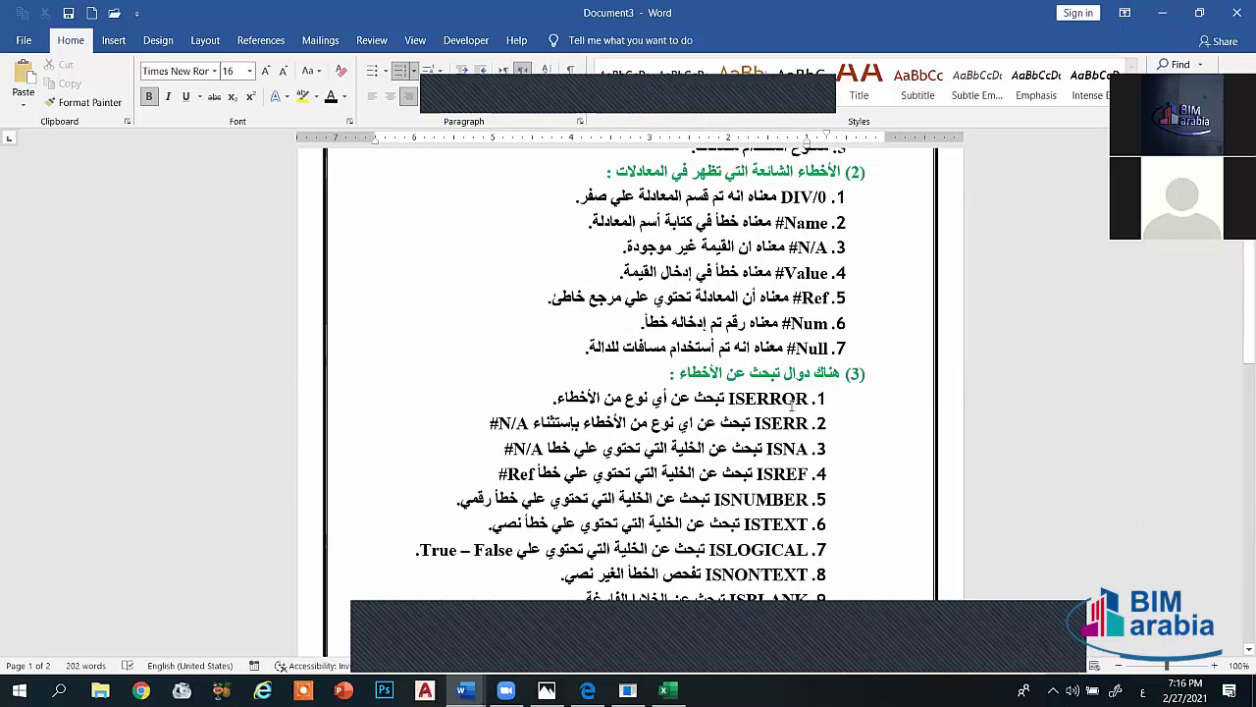
pyautogui.moveTo(748, 395); pyautogui.dragTo(765, 448)
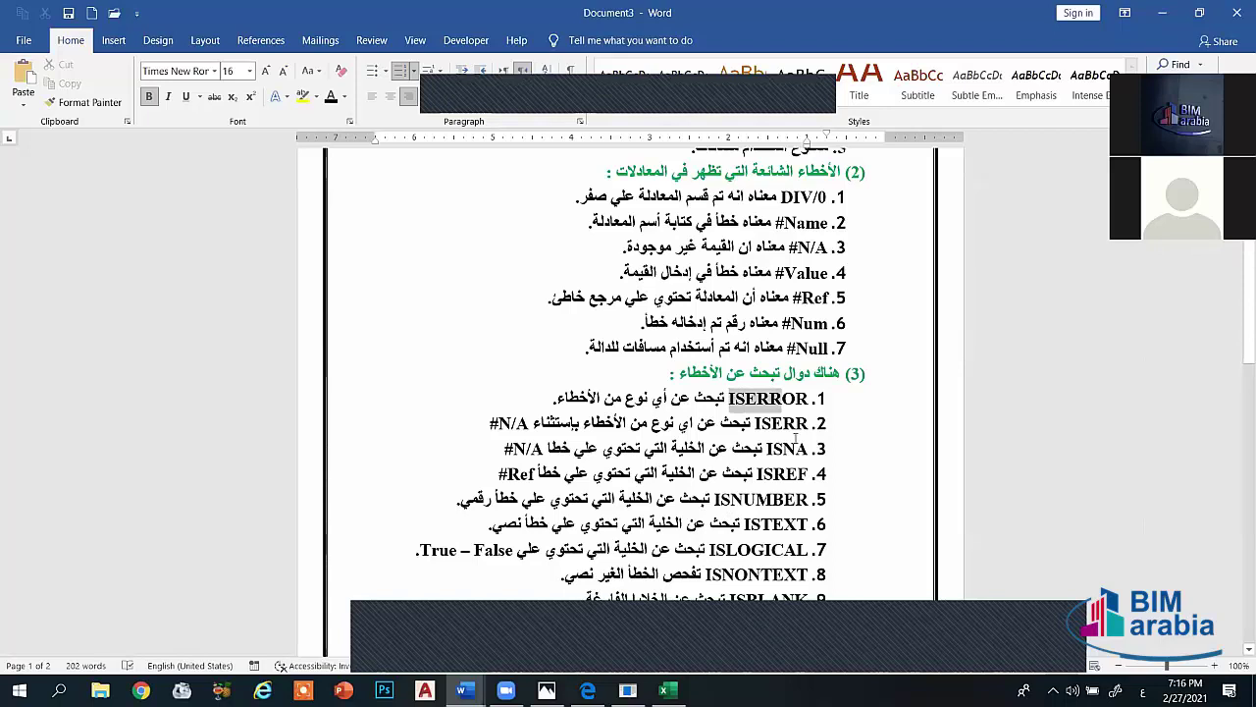
pyautogui.click(695, 449)
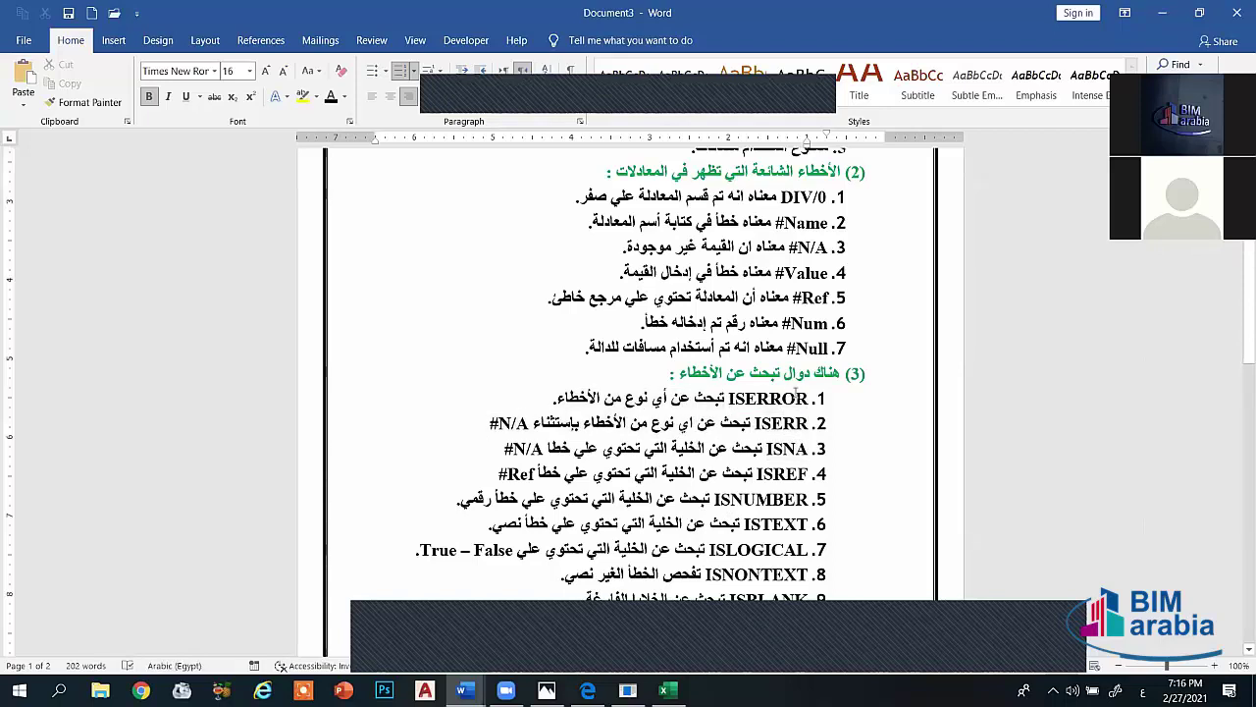
pyautogui.scroll(-3, 748, 548)
pyautogui.scroll(-4, 750, 538)
pyautogui.scroll(2, 758, 363)
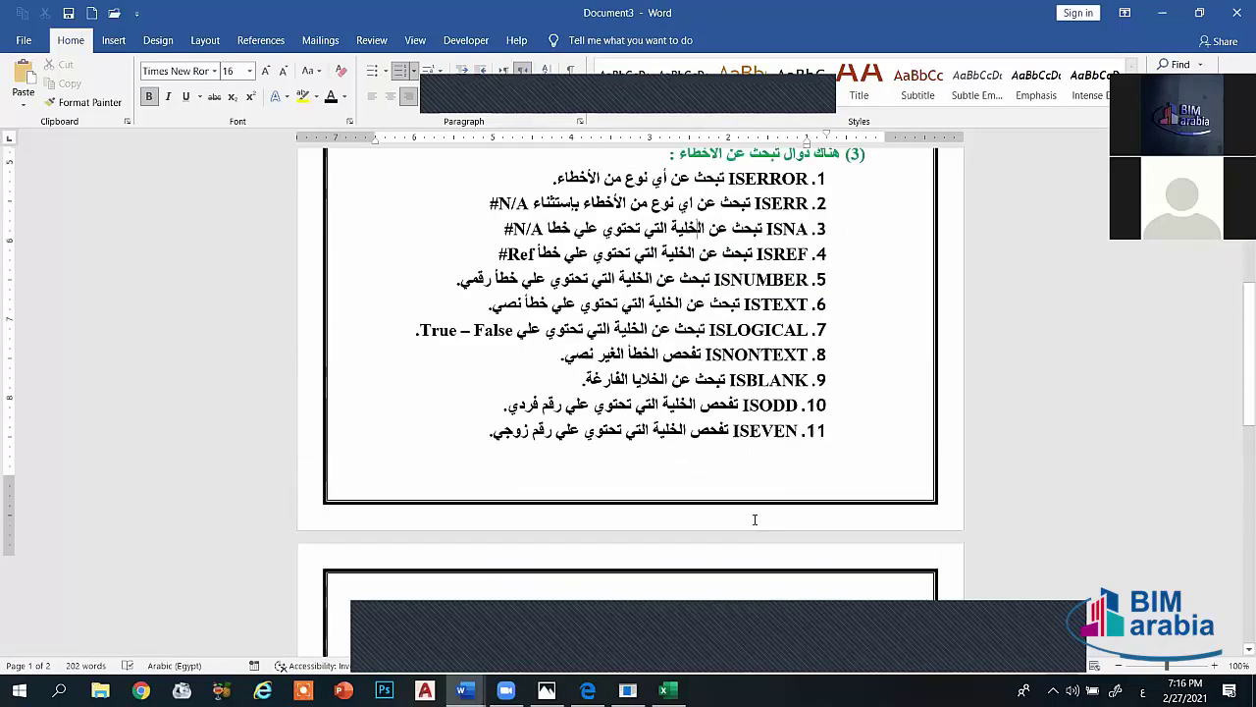
pyautogui.scroll(5, 759, 363)
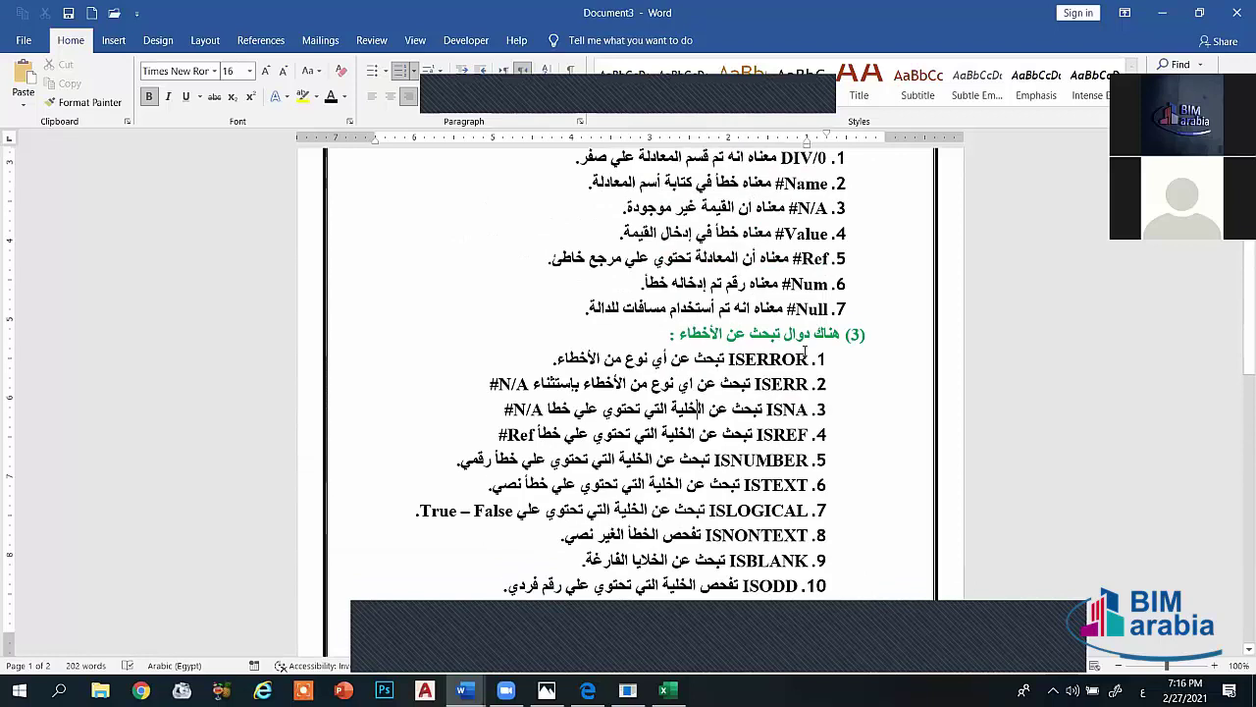
# - In Excel, start an =iserror( formula in E18, erase it, and select E16
pyautogui.click(667, 690)
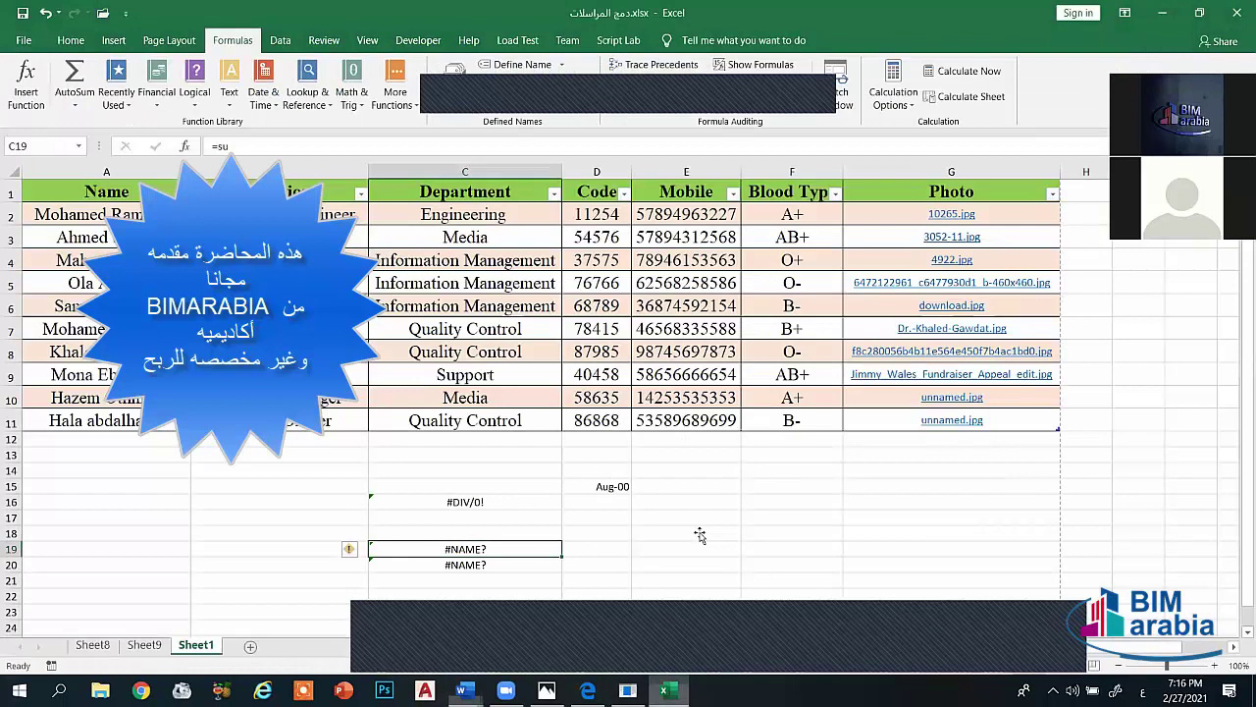
pyautogui.click(700, 535)
pyautogui.write('=مسلقفح')
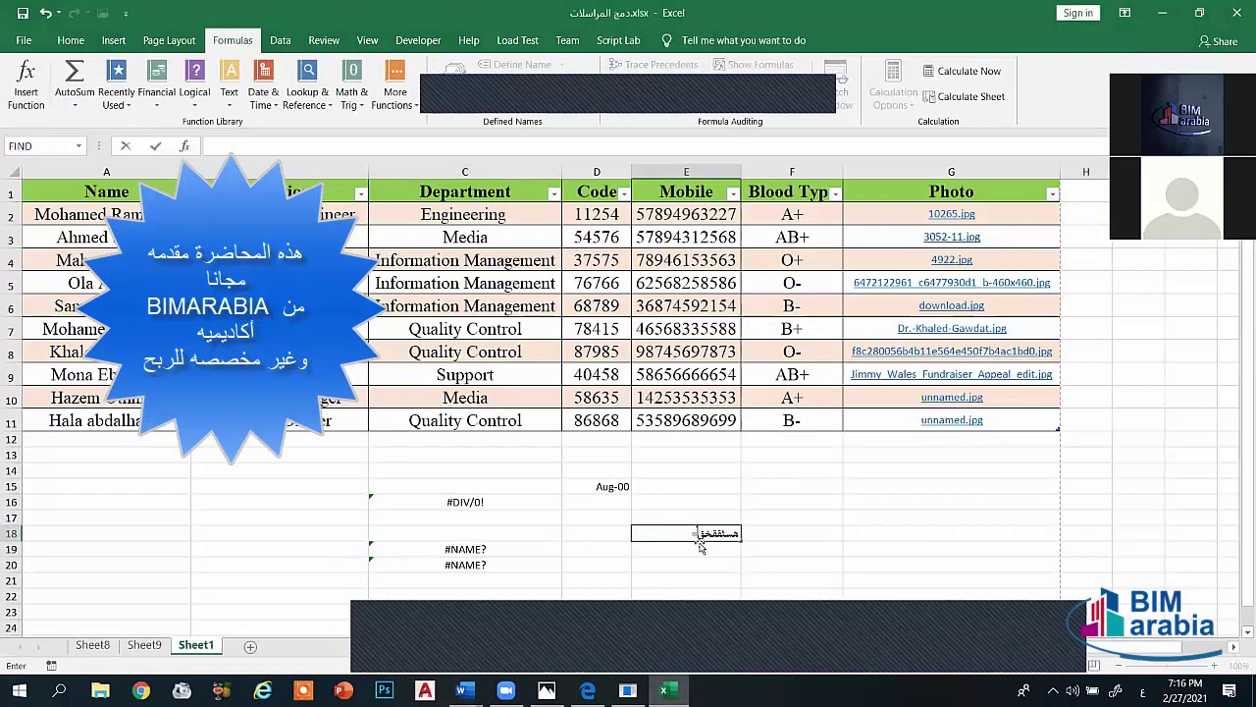
pyautogui.press('BackSpace')
pyautogui.press('BackSpace')
pyautogui.press('BackSpace')
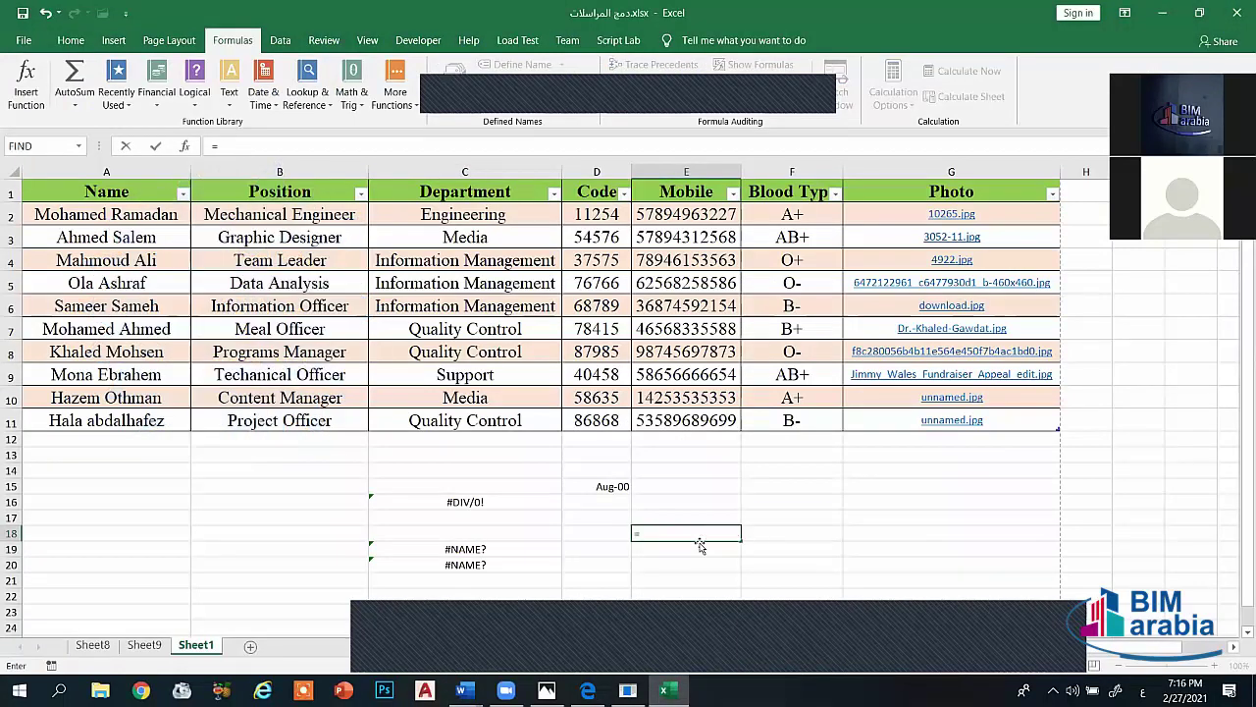
pyautogui.hotkey('alt', 'shift')
pyautogui.write('iserror')
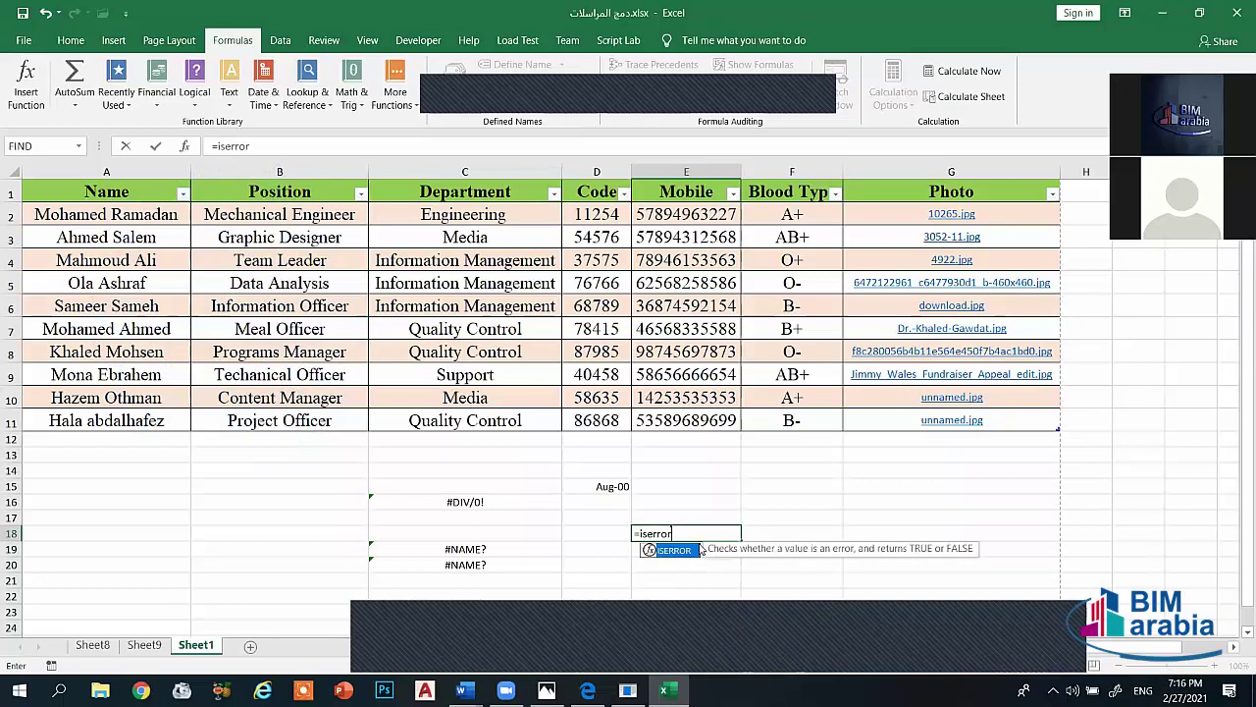
pyautogui.write('(')
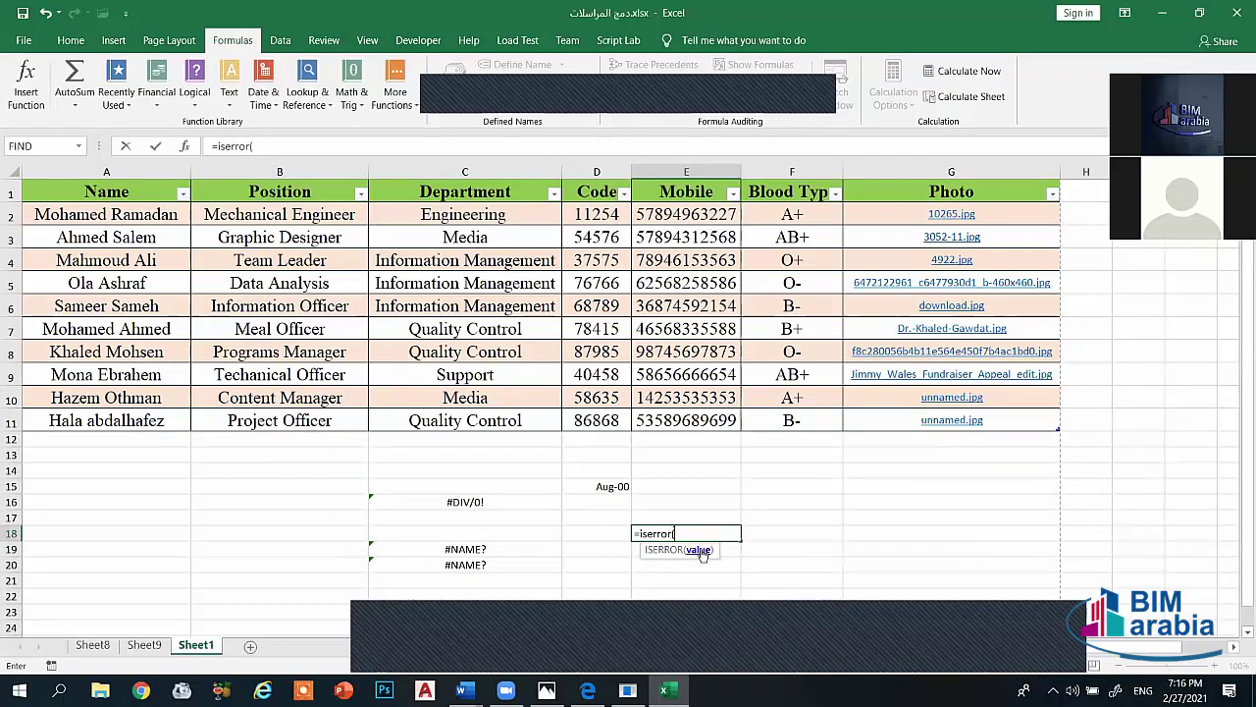
pyautogui.press('BackSpace')
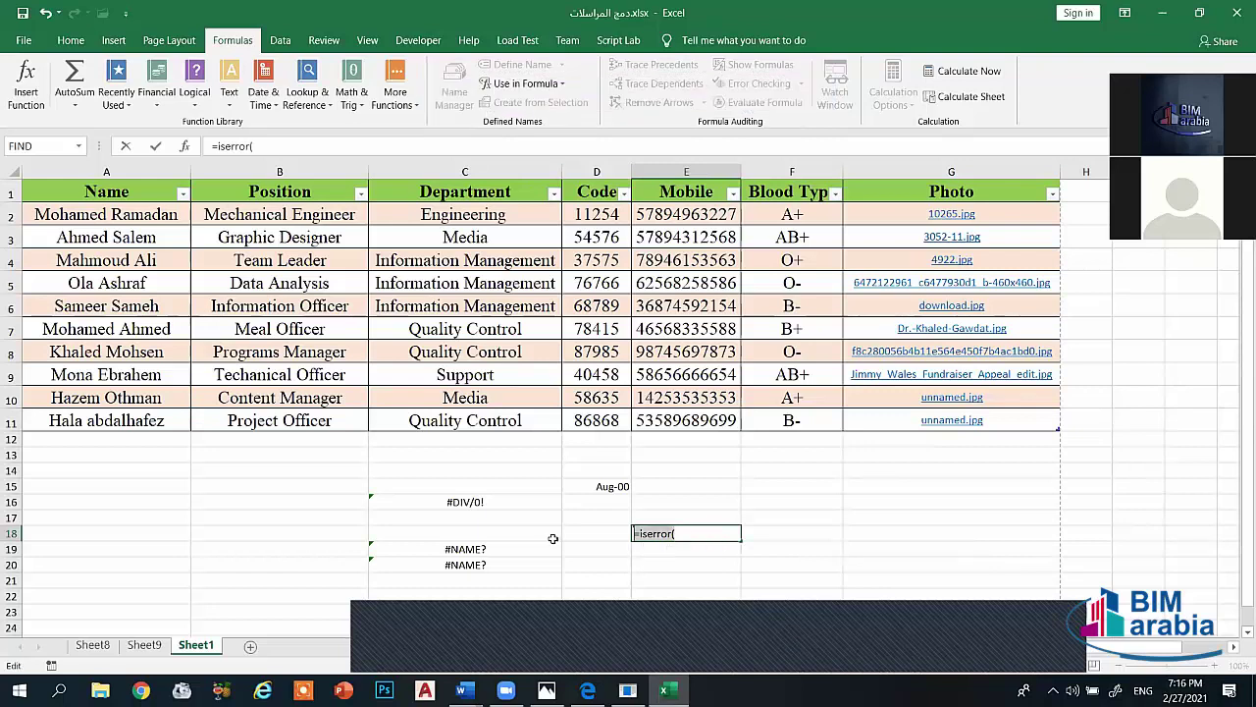
pyautogui.press('BackSpace')
pyautogui.press('BackSpace')
pyautogui.press('BackSpace')
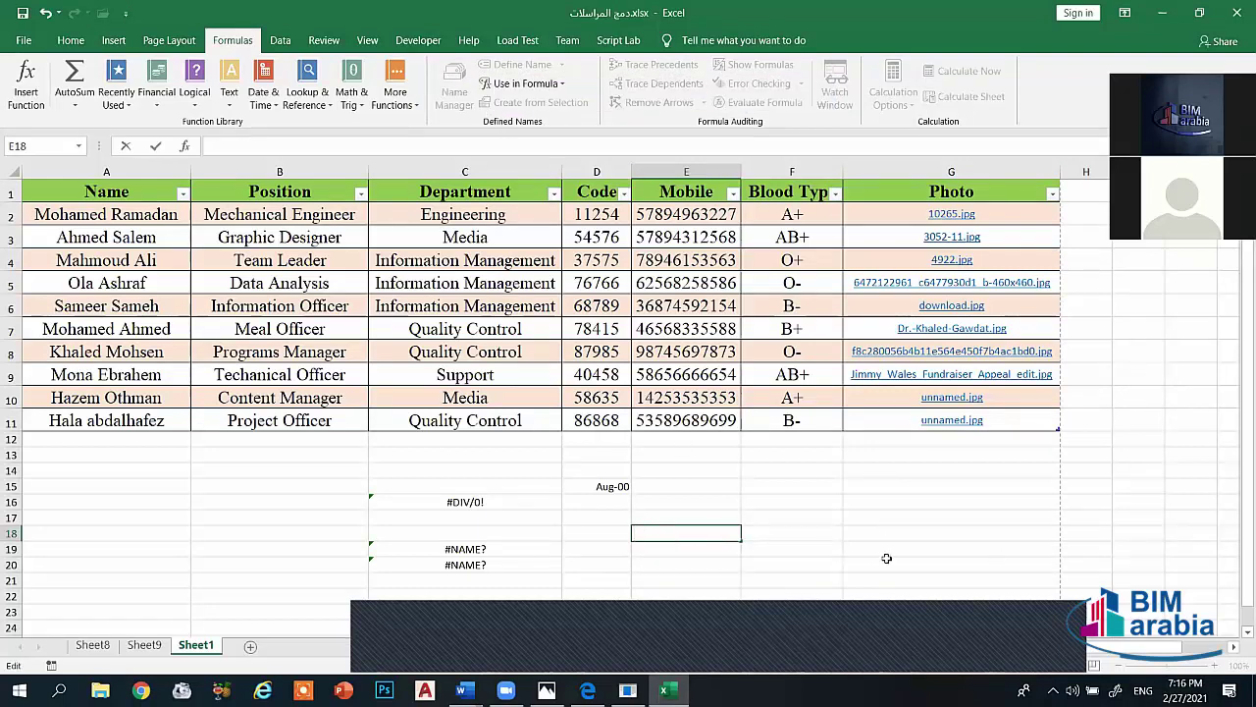
pyautogui.click(635, 501)
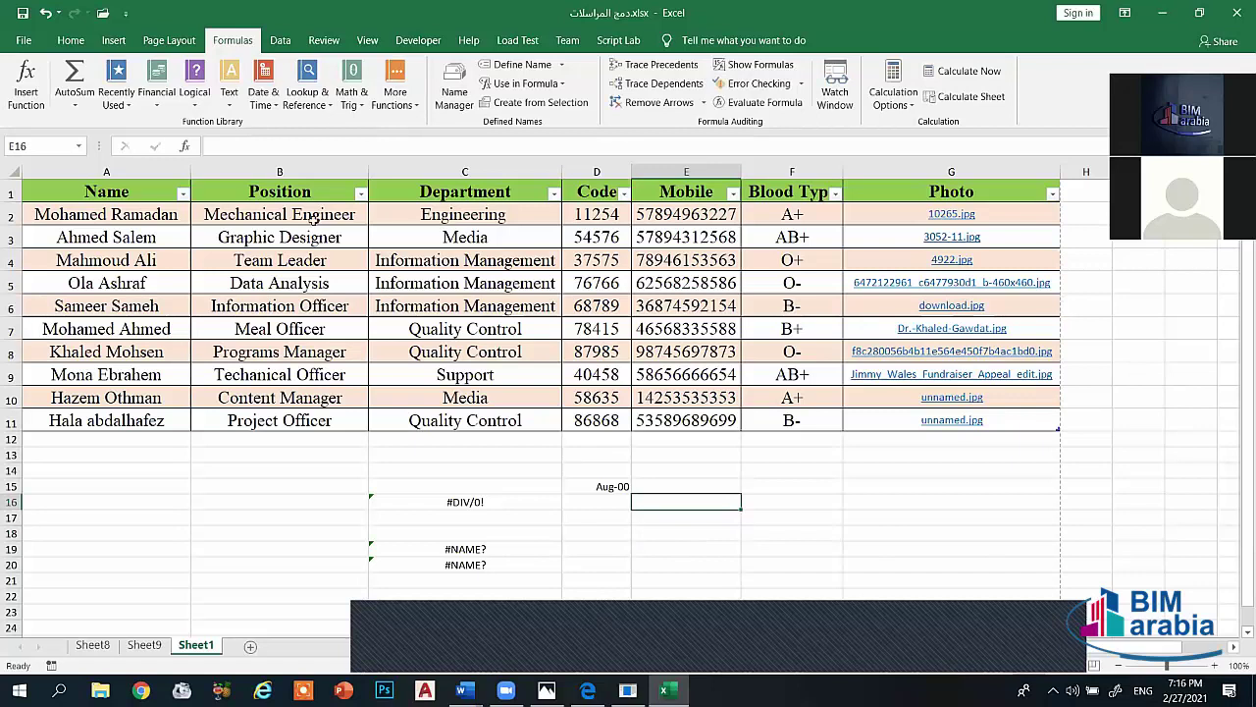
# - Browse the AutoSum, Math & Trig and Recently Used function lists on the Formulas tab
pyautogui.click(69, 105)
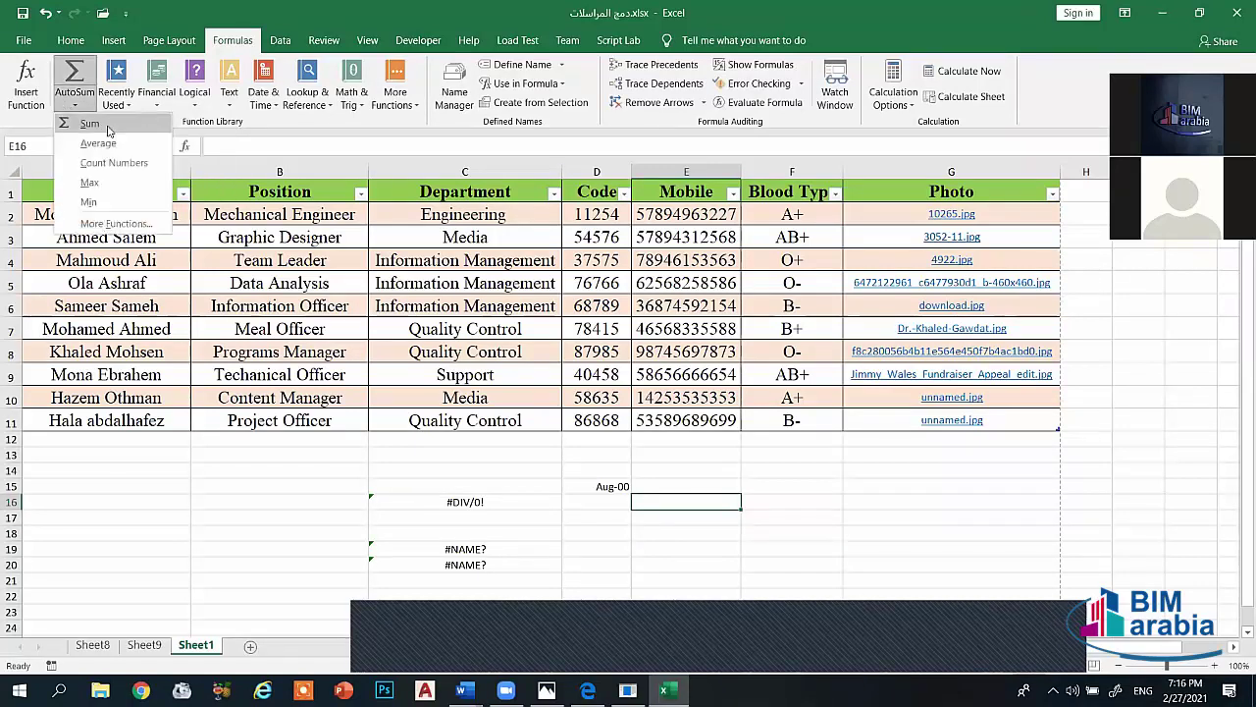
pyautogui.click(355, 93)
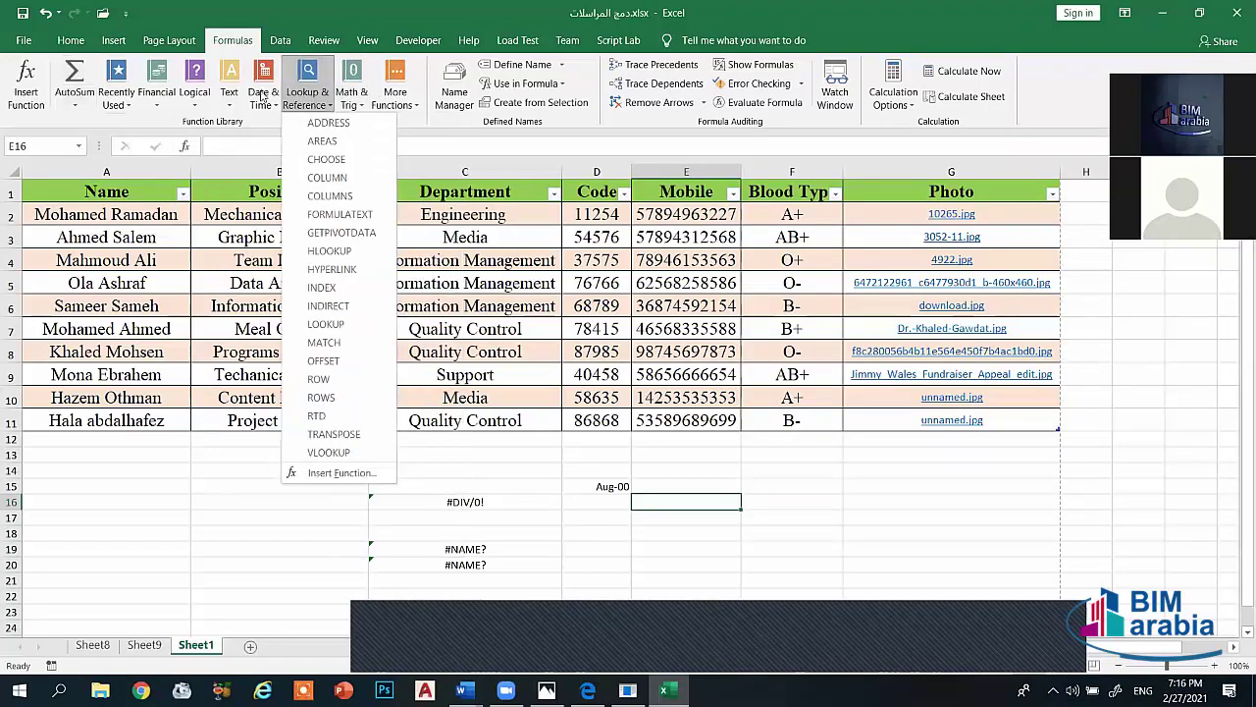
pyautogui.moveTo(221, 98)
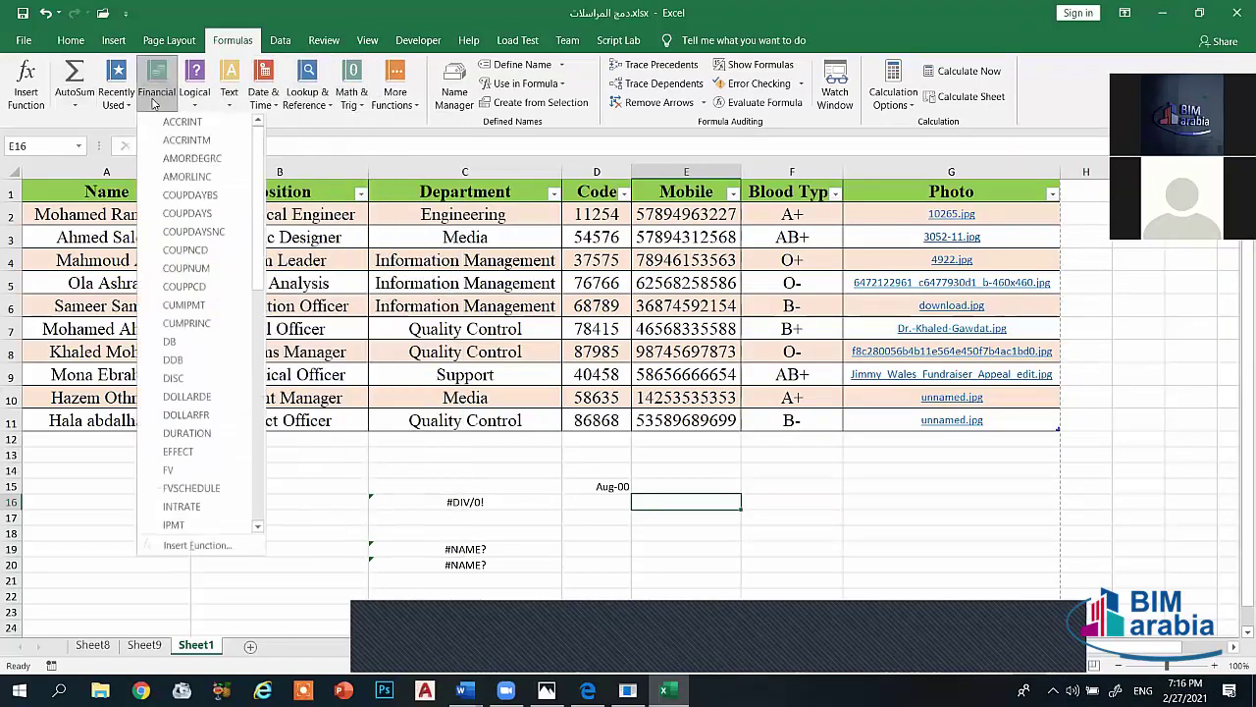
pyautogui.moveTo(117, 93)
pyautogui.click(313, 260)
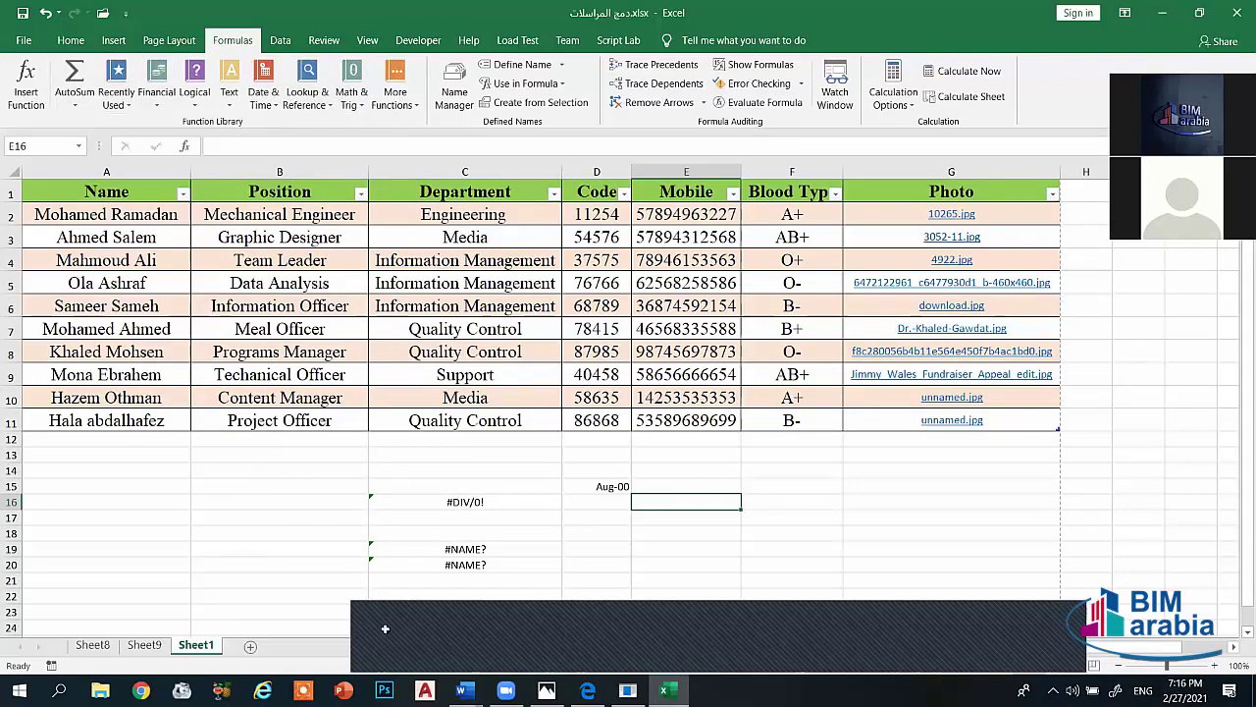
# - Open the other project workbook from Recent and view its VLOOKUP, Small grades and home sheets
pyautogui.rightClick(664, 690)
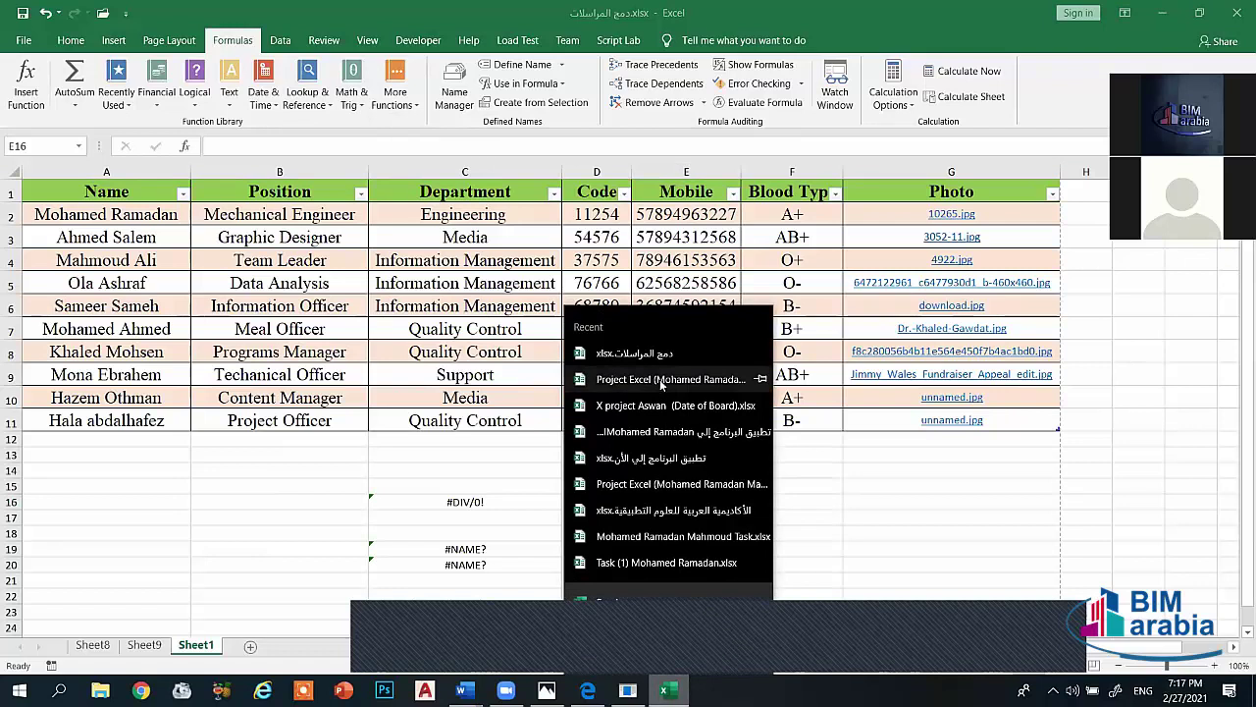
pyautogui.click(777, 388)
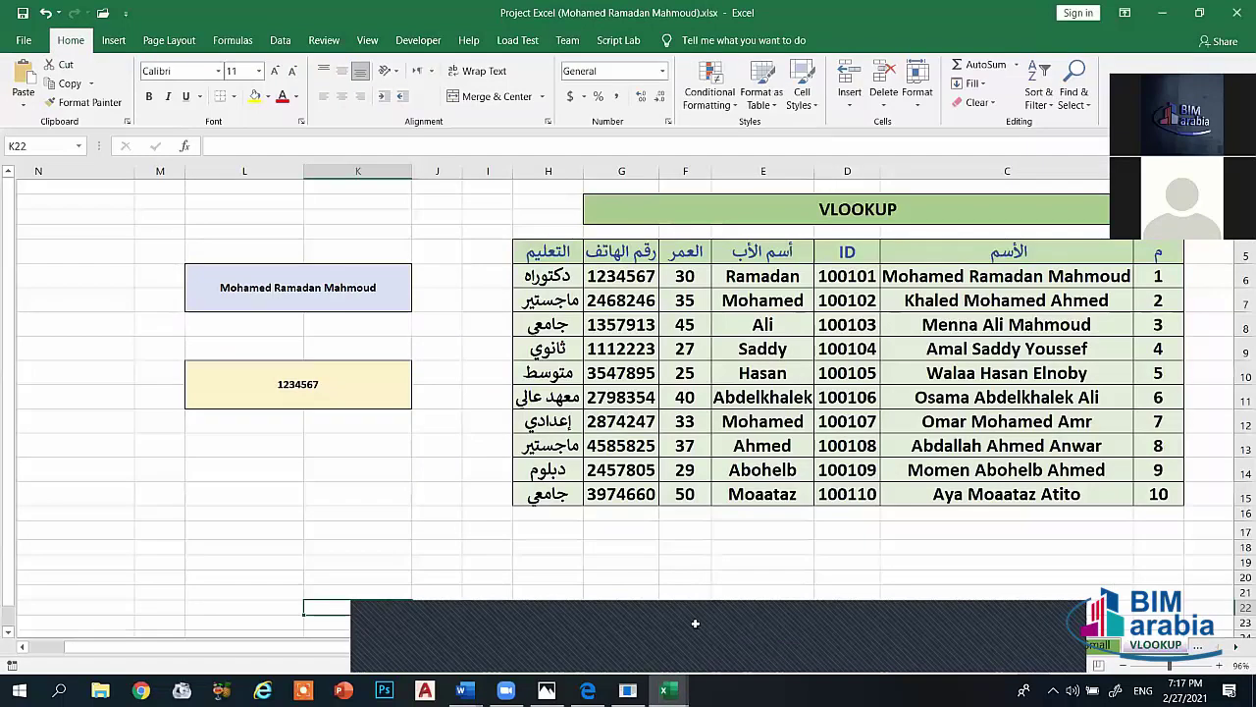
pyautogui.click(703, 595)
pyautogui.scroll(-2, 863, 611)
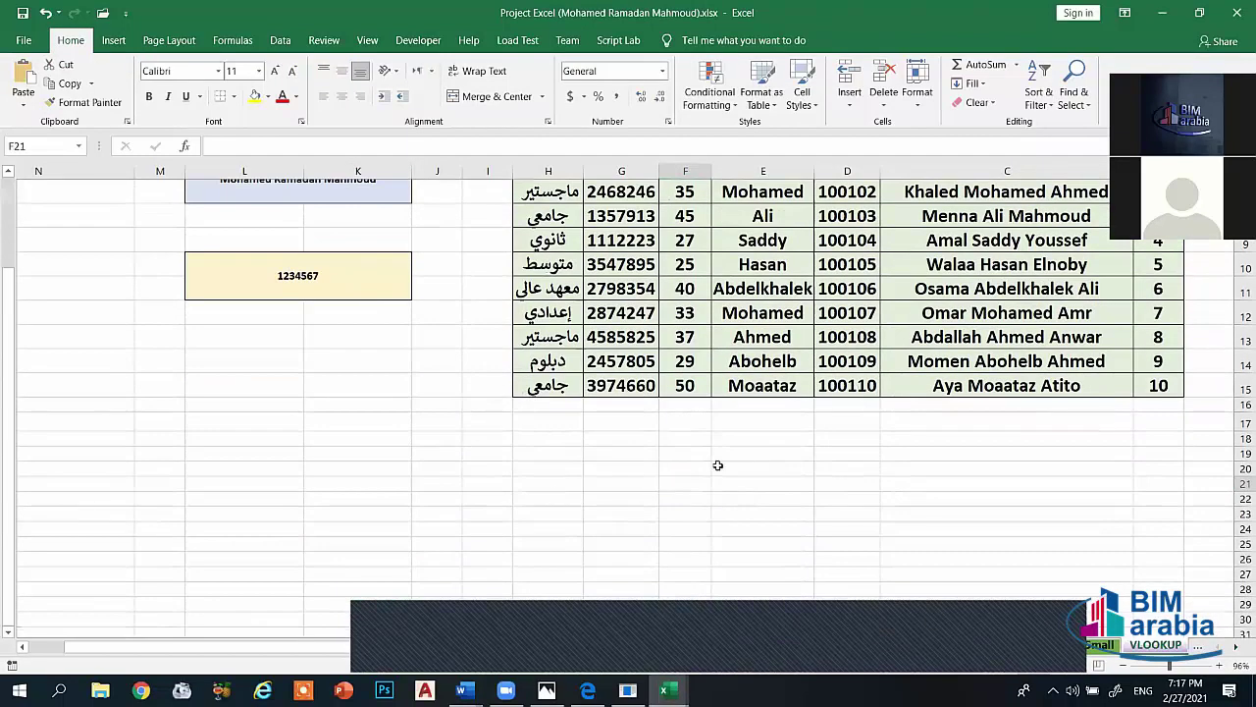
pyautogui.click(1100, 645)
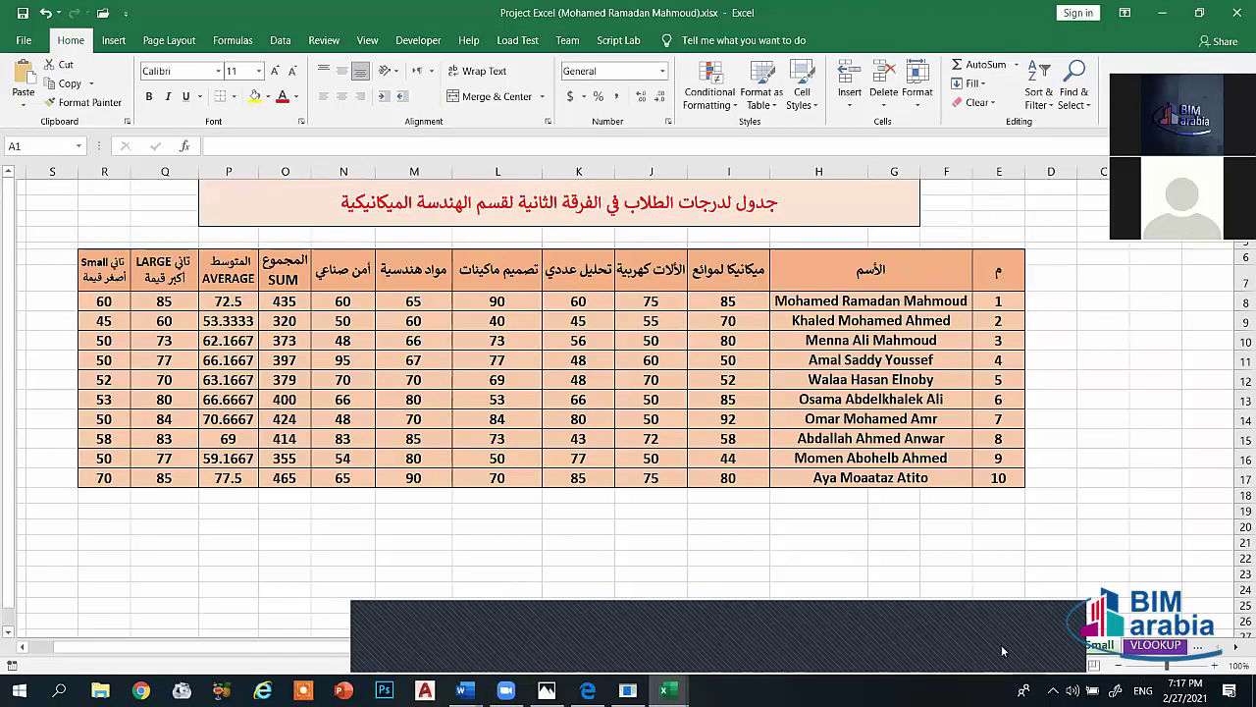
pyautogui.click(1197, 650)
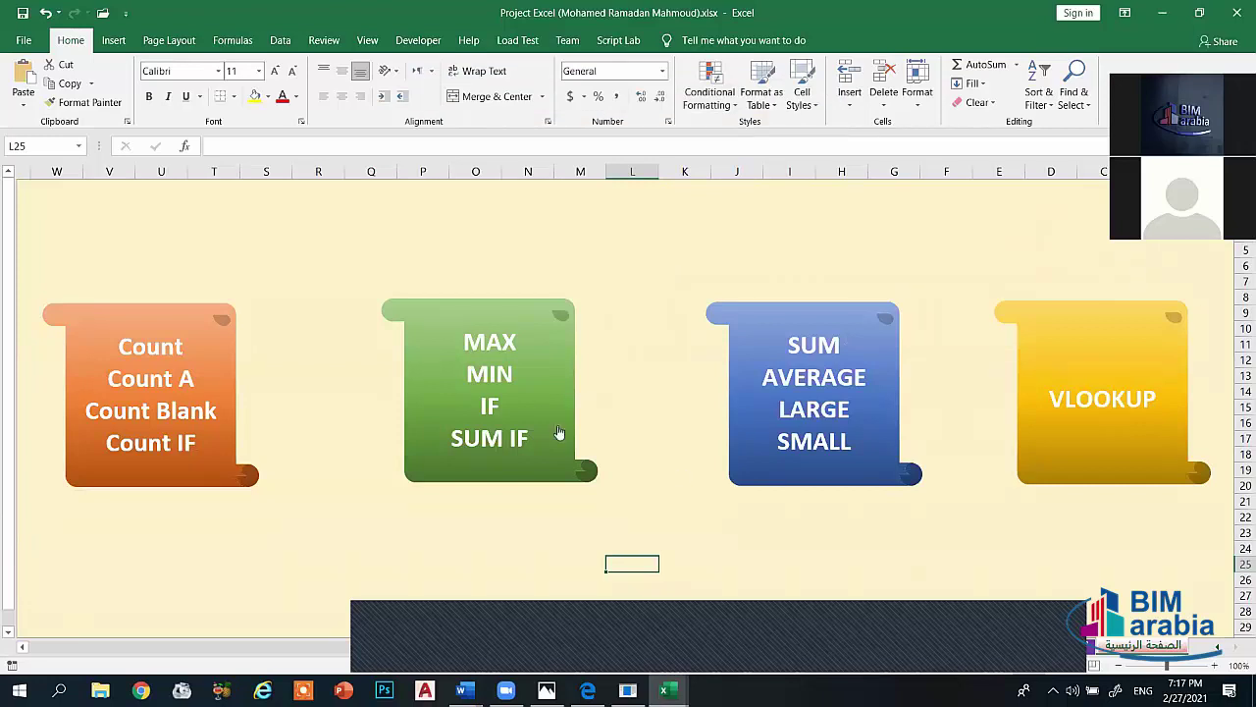
# - Select cell L10, glance at the Word notes, then go back to the Excel windows
pyautogui.click(639, 530)
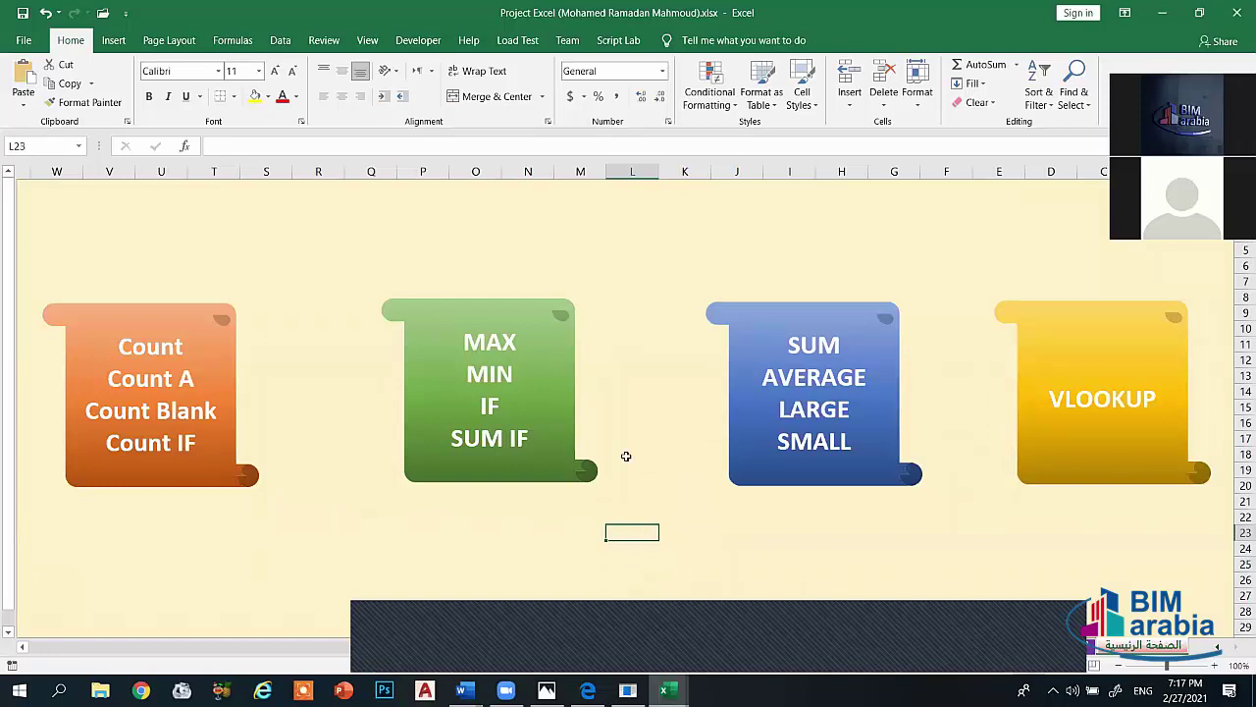
pyautogui.click(626, 455)
pyautogui.click(633, 383)
pyautogui.click(640, 324)
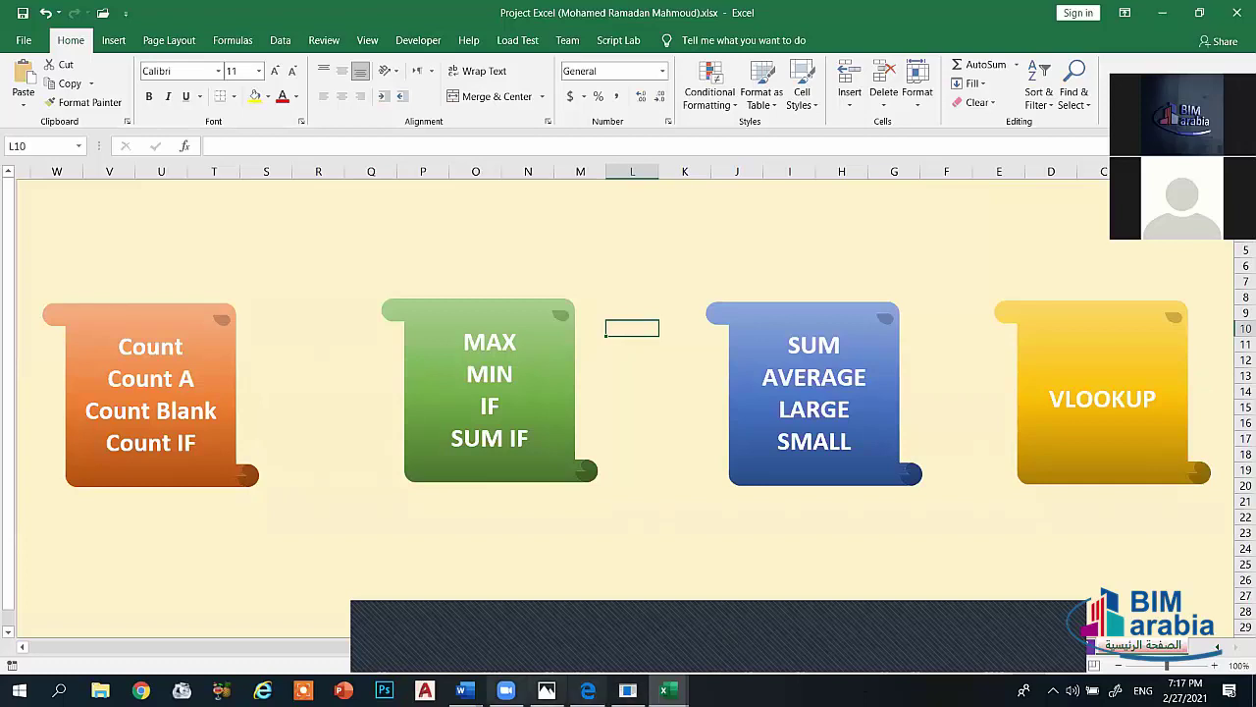
pyautogui.moveTo(464, 690)
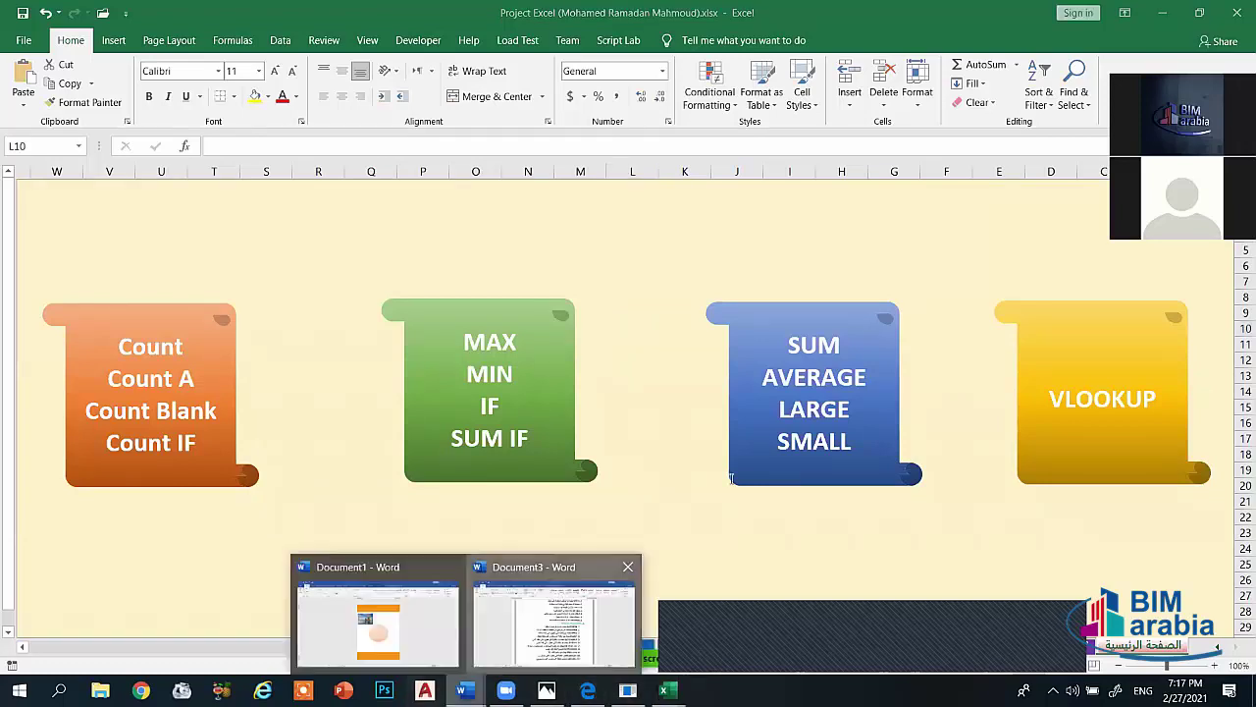
pyautogui.click(562, 600)
pyautogui.scroll(-4, 772, 407)
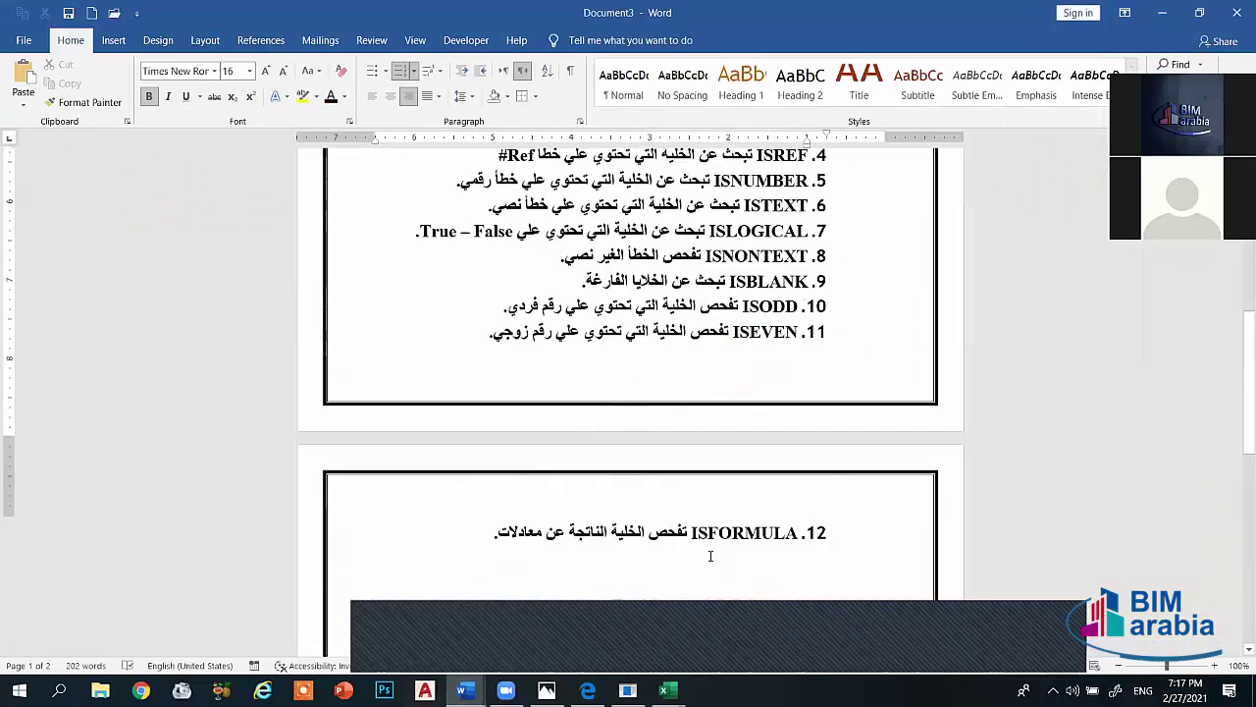
pyautogui.scroll(2, 697, 252)
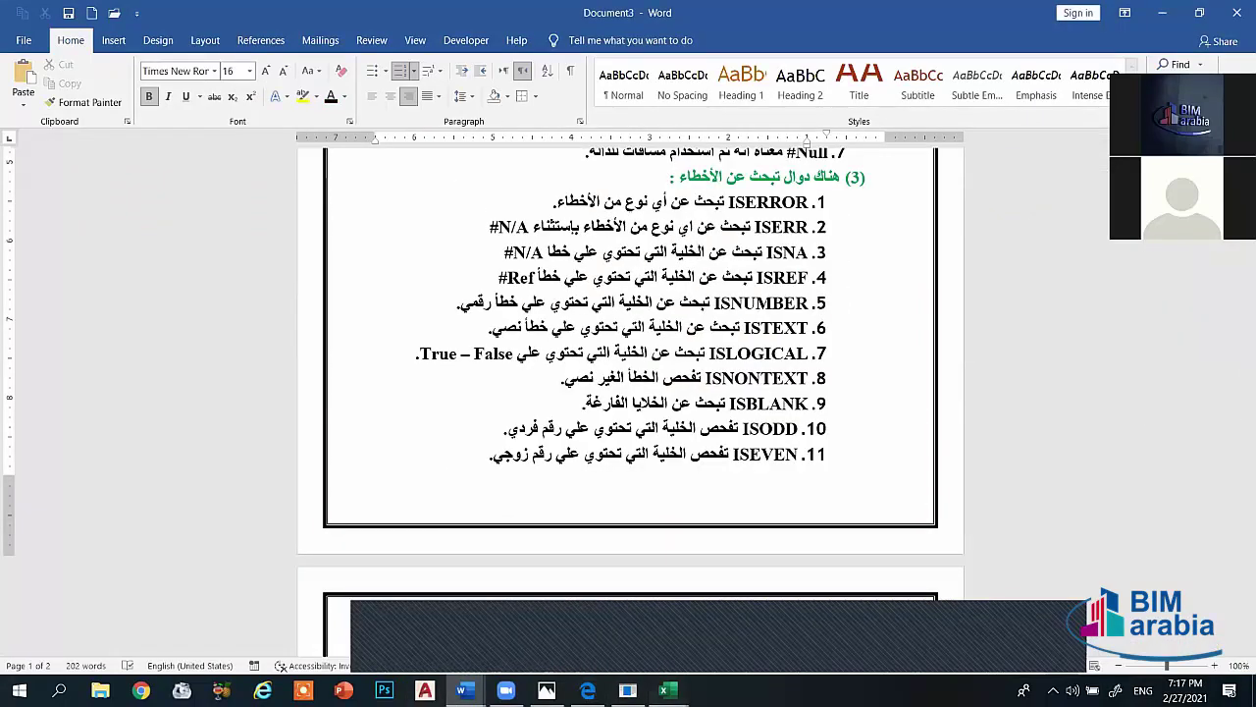
pyautogui.click(668, 690)
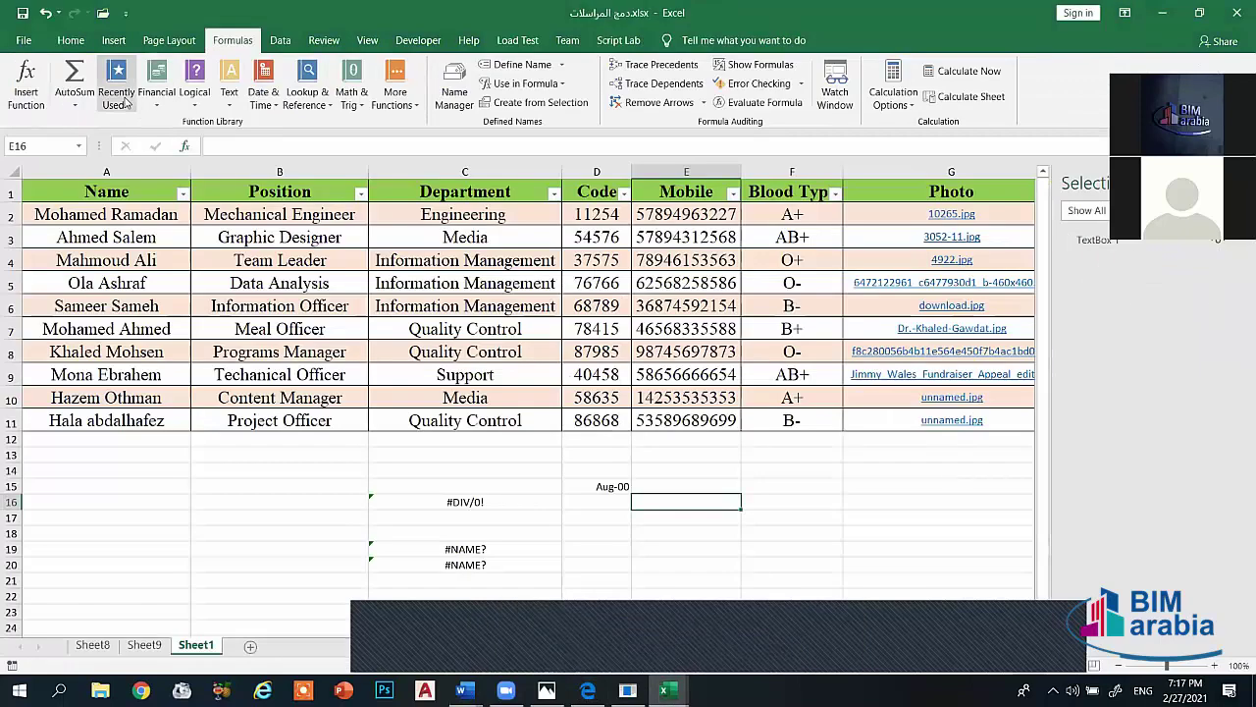
# - Browse the Recently Used, Financial, Logical and Text function lists
pyautogui.click(117, 98)
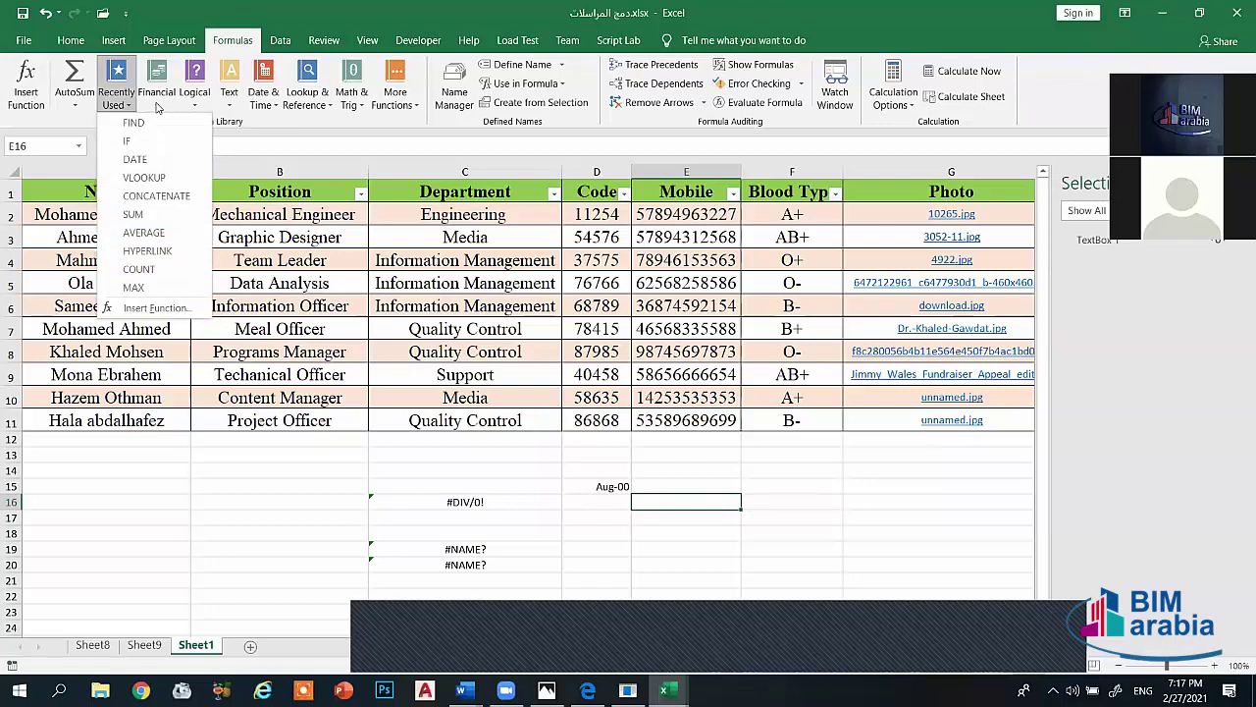
pyautogui.click(157, 88)
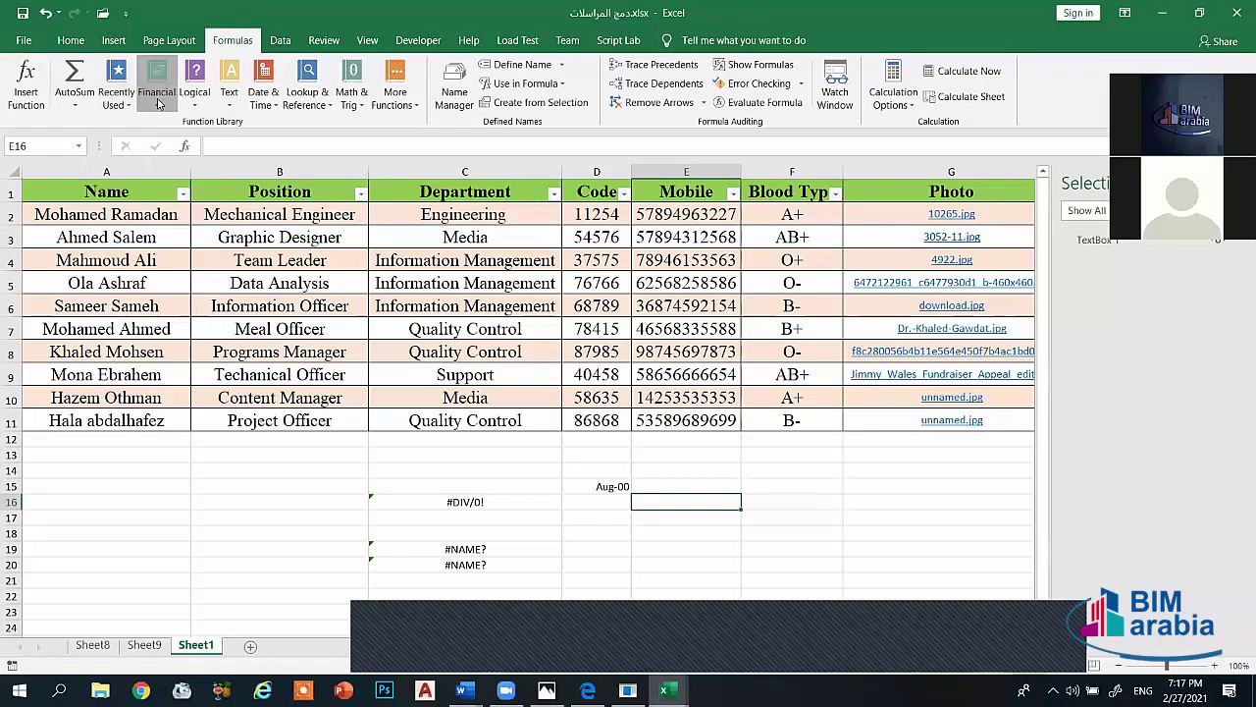
pyautogui.click(157, 88)
pyautogui.click(195, 89)
pyautogui.click(194, 88)
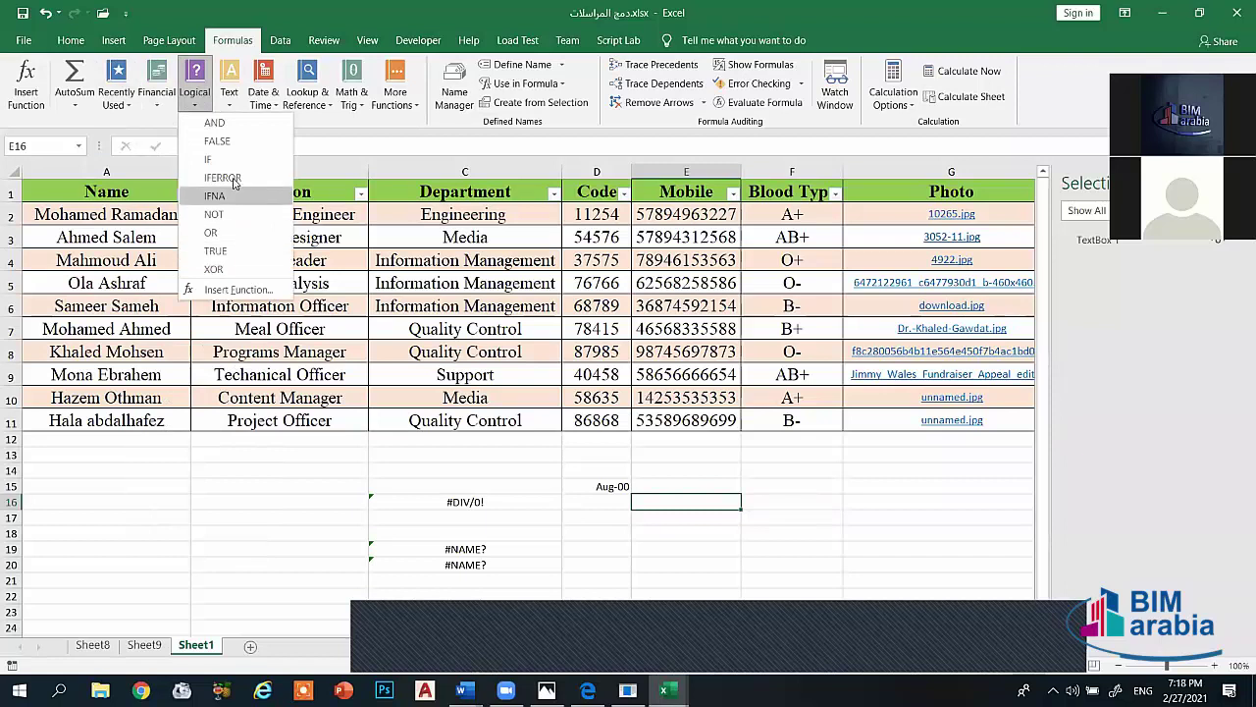
pyautogui.click(233, 98)
pyautogui.click(232, 99)
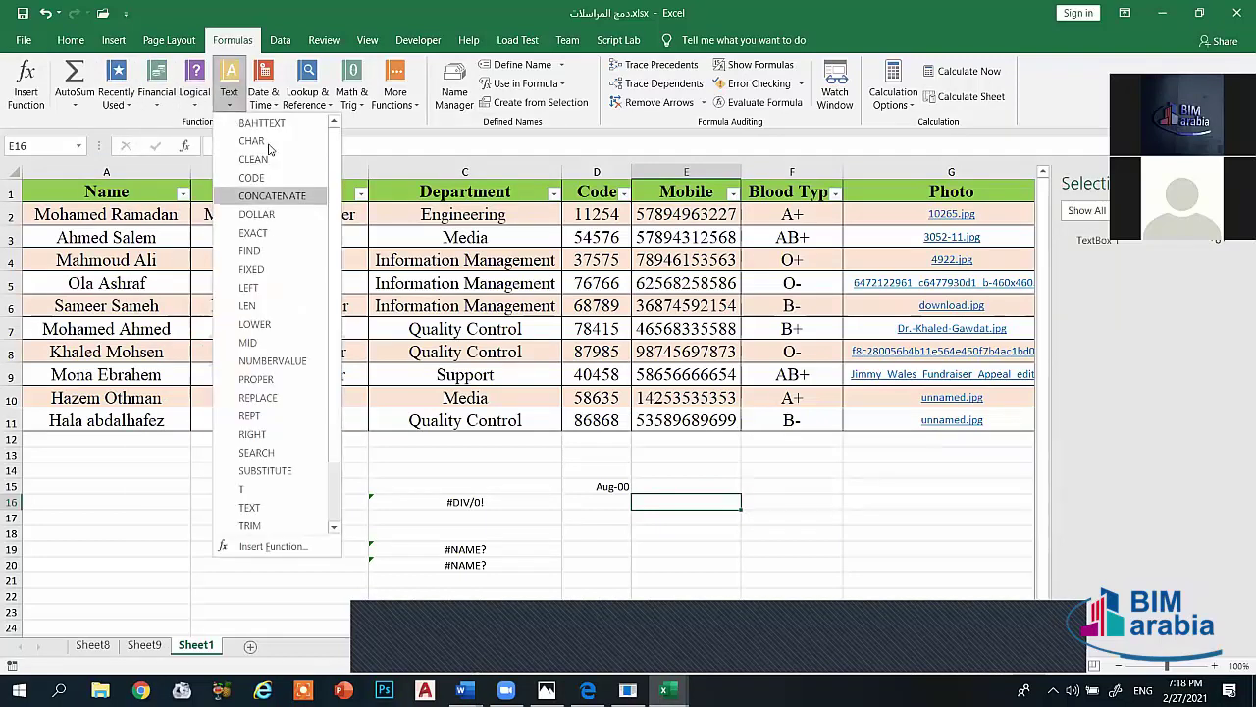
# - View the Date & Time, Lookup & Reference and Math & Trig lists, then select E15
pyautogui.click(280, 90)
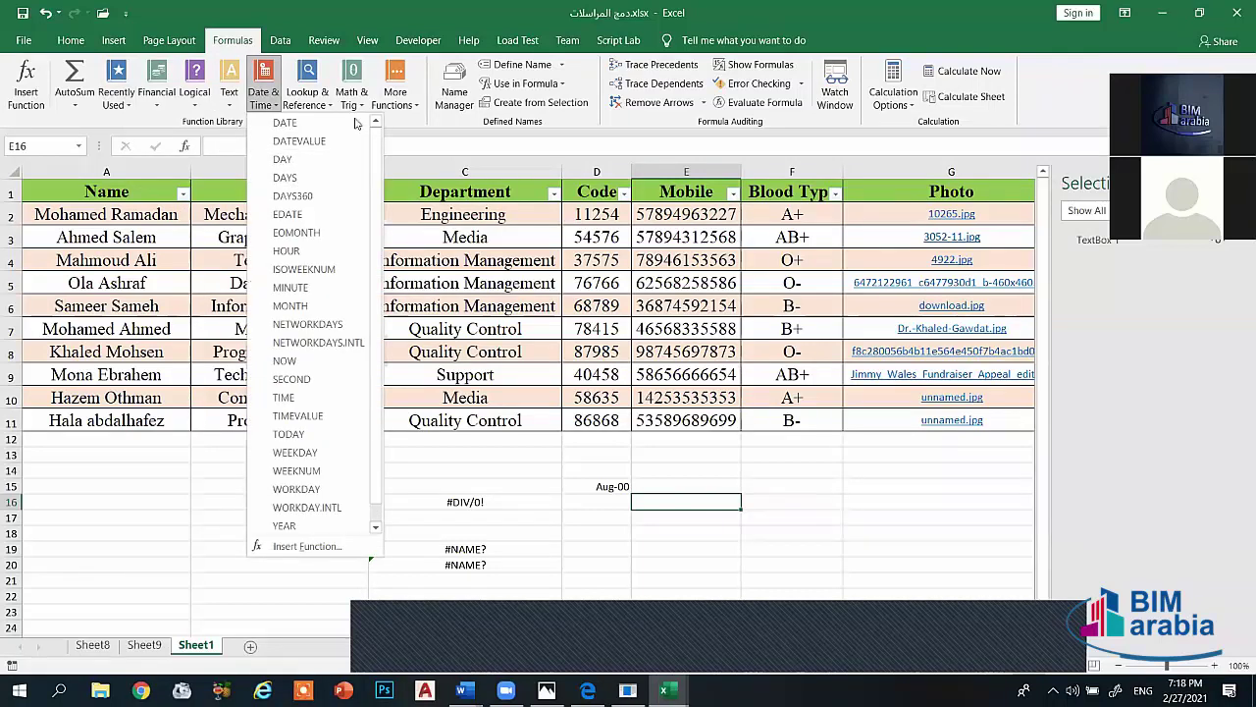
pyautogui.click(310, 98)
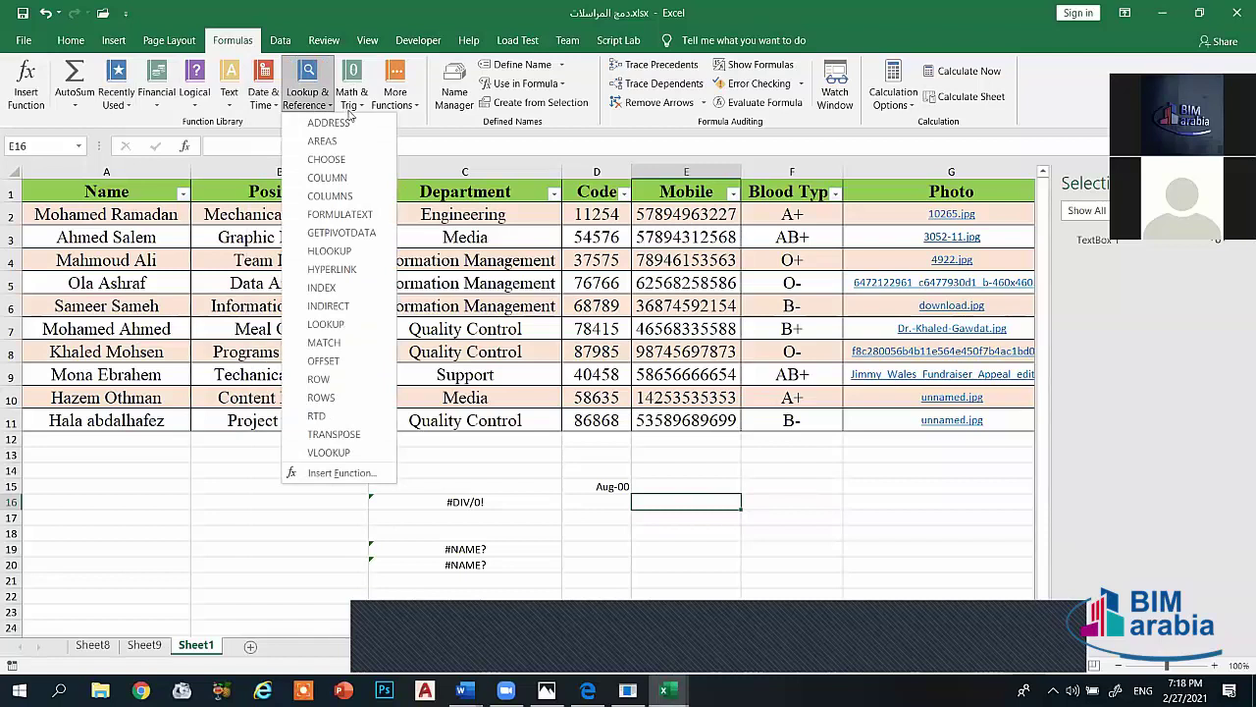
pyautogui.click(351, 98)
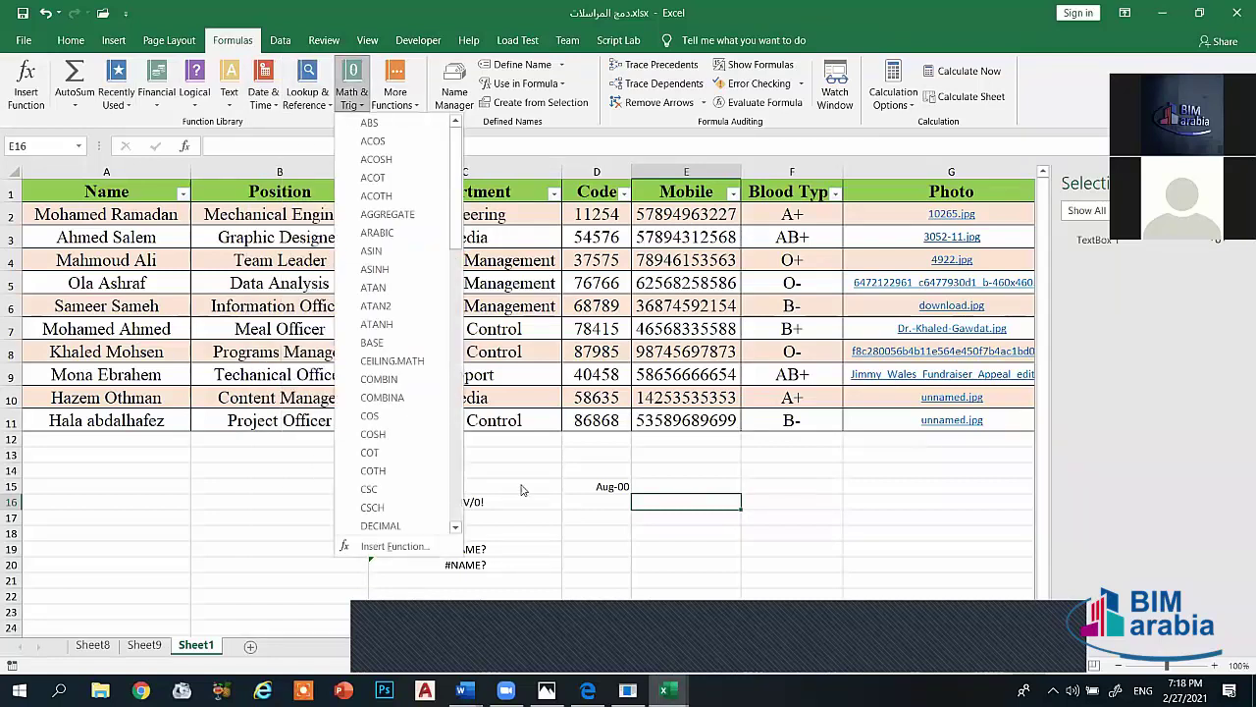
pyautogui.click(515, 489)
pyautogui.click(556, 481)
pyautogui.click(707, 489)
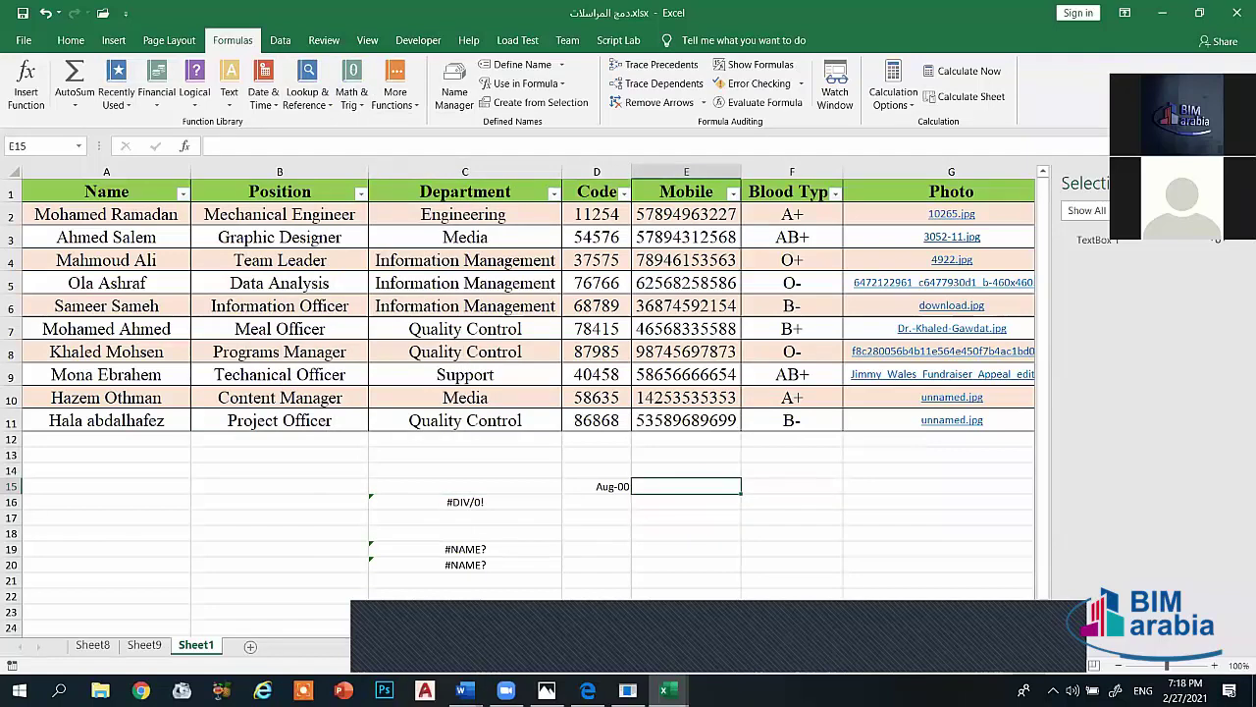
pyautogui.click(461, 690)
# - Bring Word Document3 forward and scroll through items 7–12, ending at ISFORMULA on page 2
pyautogui.click(623, 666)
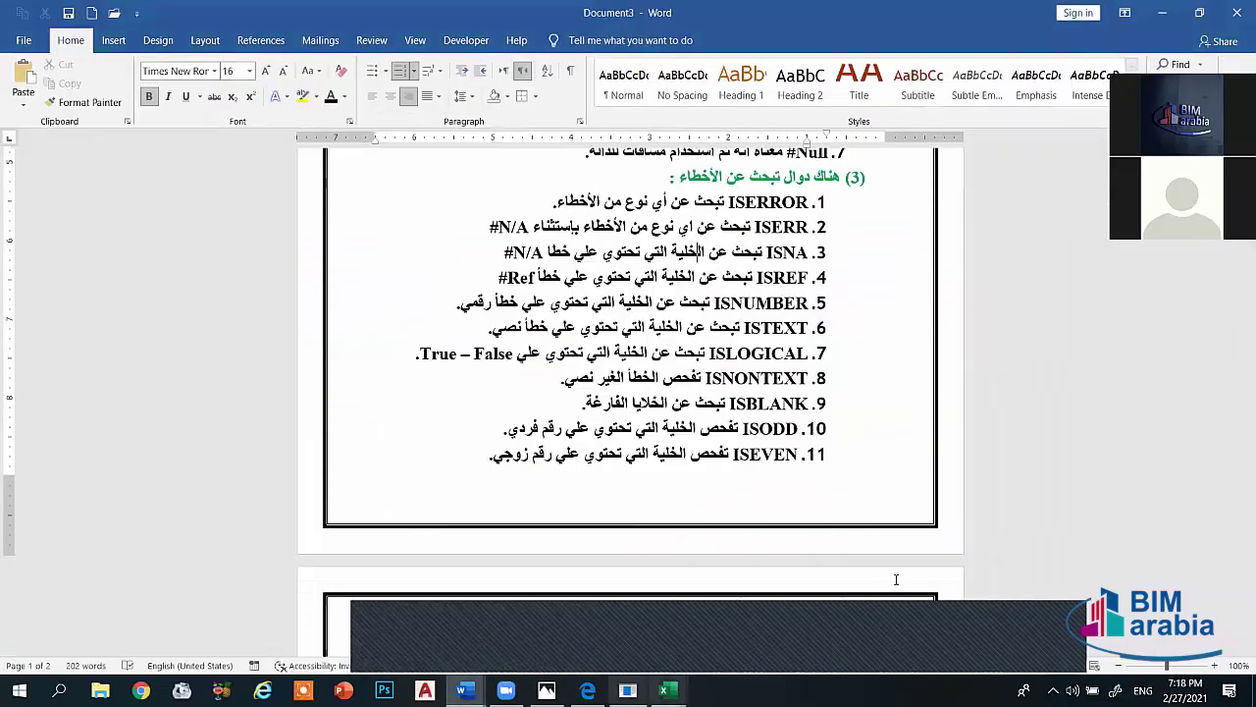
pyautogui.click(711, 501)
pyautogui.scroll(-3, 711, 500)
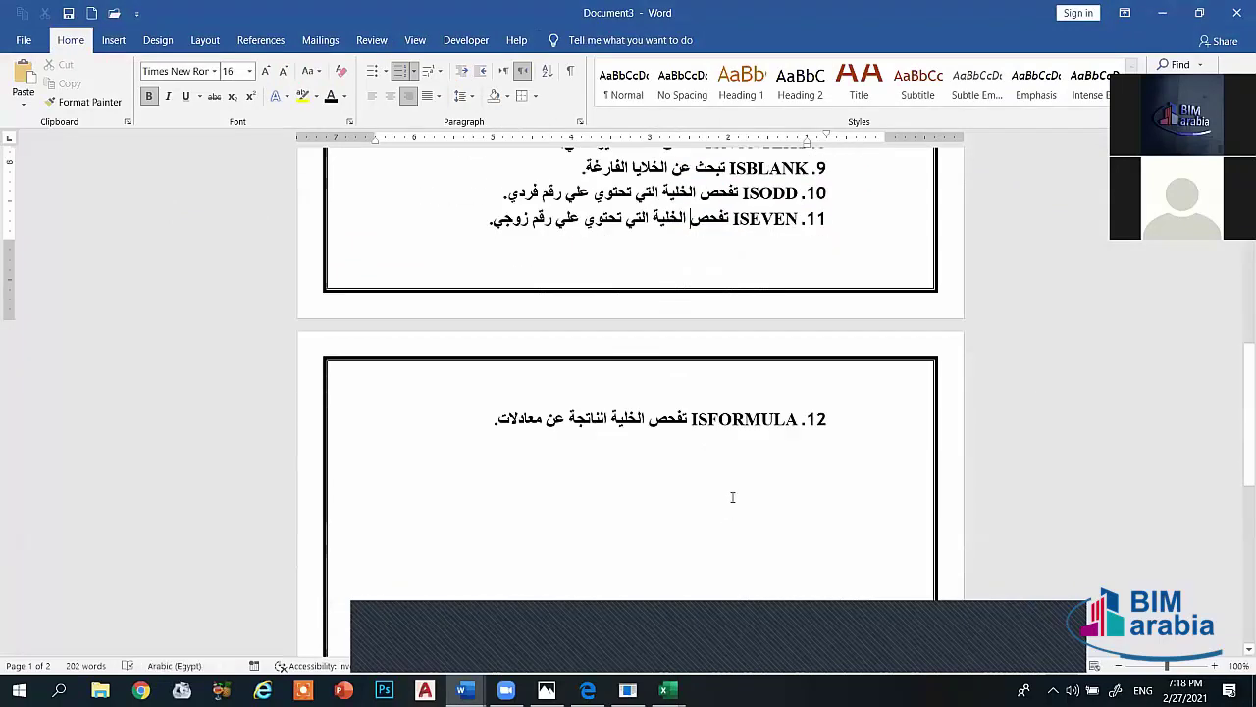
pyautogui.scroll(2, 726, 510)
pyautogui.scroll(2, 736, 496)
pyautogui.scroll(2, 691, 494)
pyautogui.scroll(4, 692, 451)
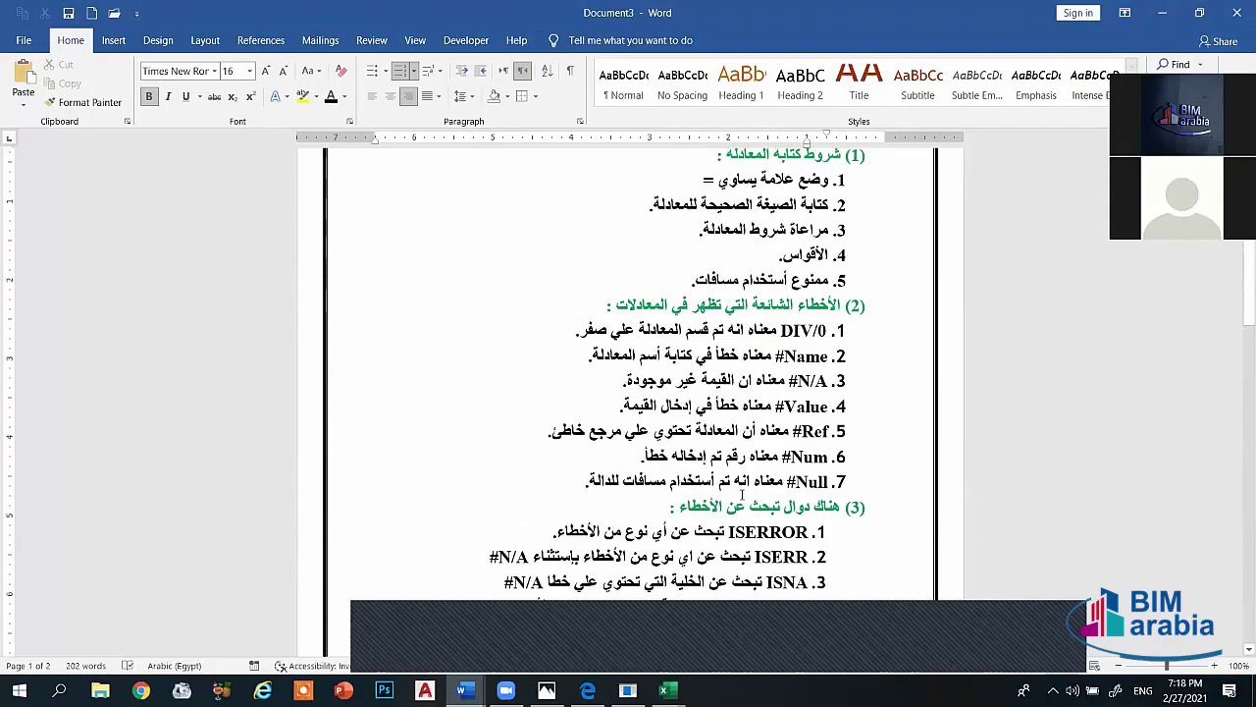
pyautogui.scroll(3, 692, 422)
pyautogui.scroll(-4, 692, 417)
pyautogui.scroll(-1, 691, 417)
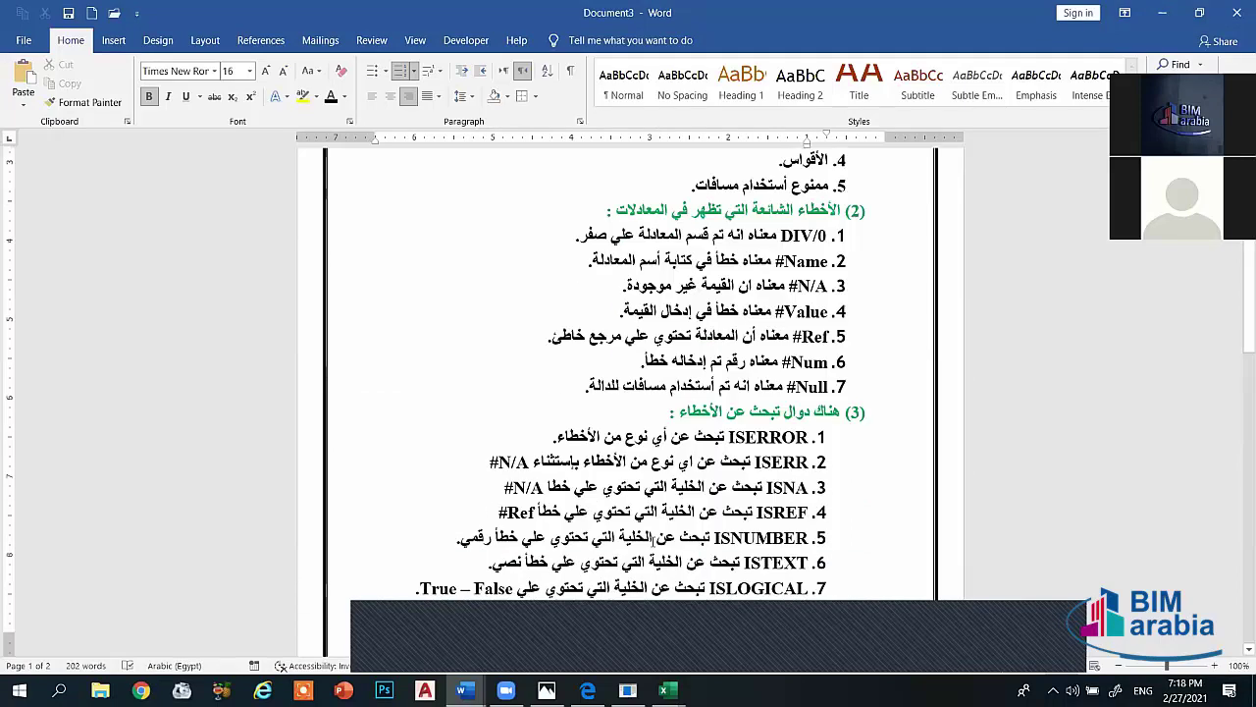
pyautogui.scroll(-3, 692, 417)
pyautogui.scroll(-4, 222, 373)
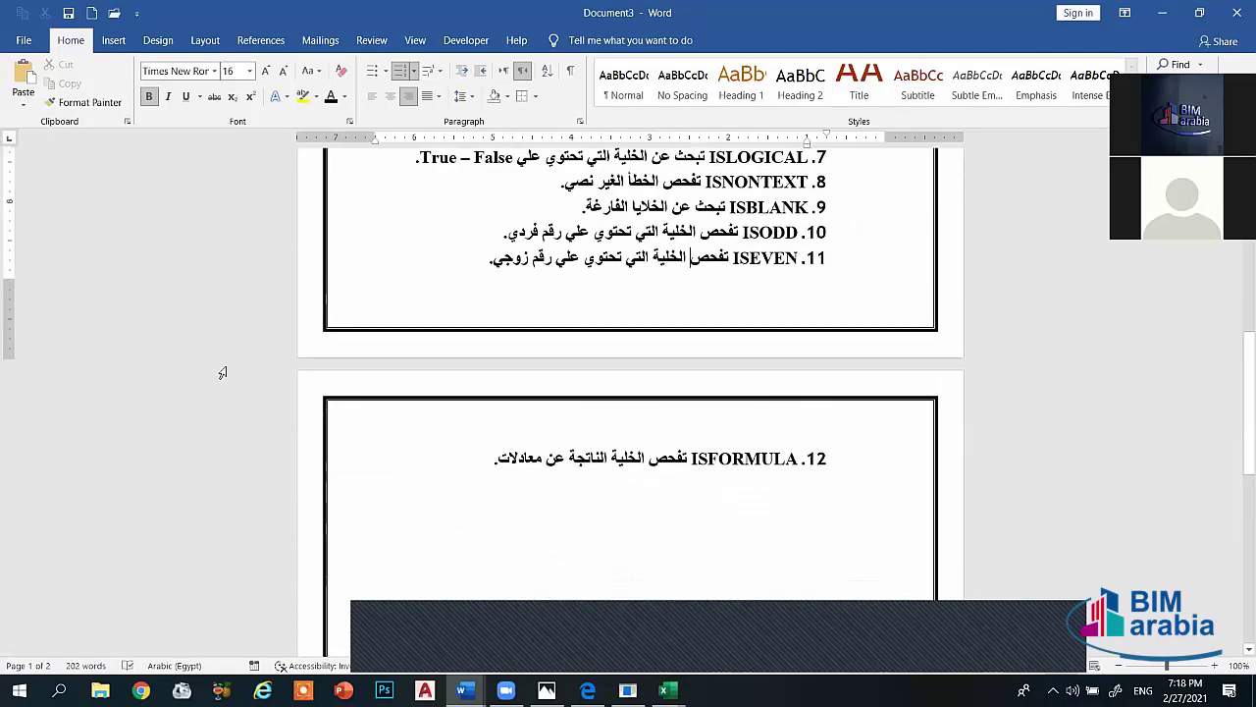
# - Switch to the mail-merge workbook and move through cells D16, E15, E16 and D17
pyautogui.moveTo(664, 690)
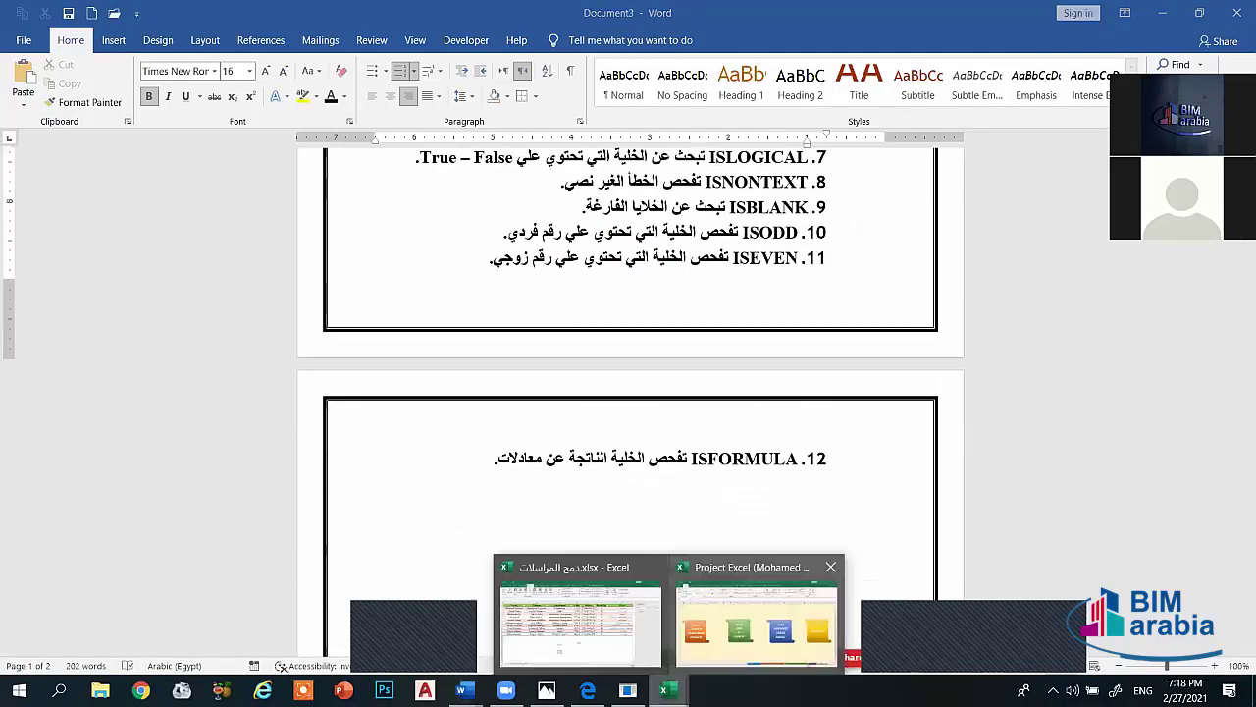
pyautogui.click(549, 618)
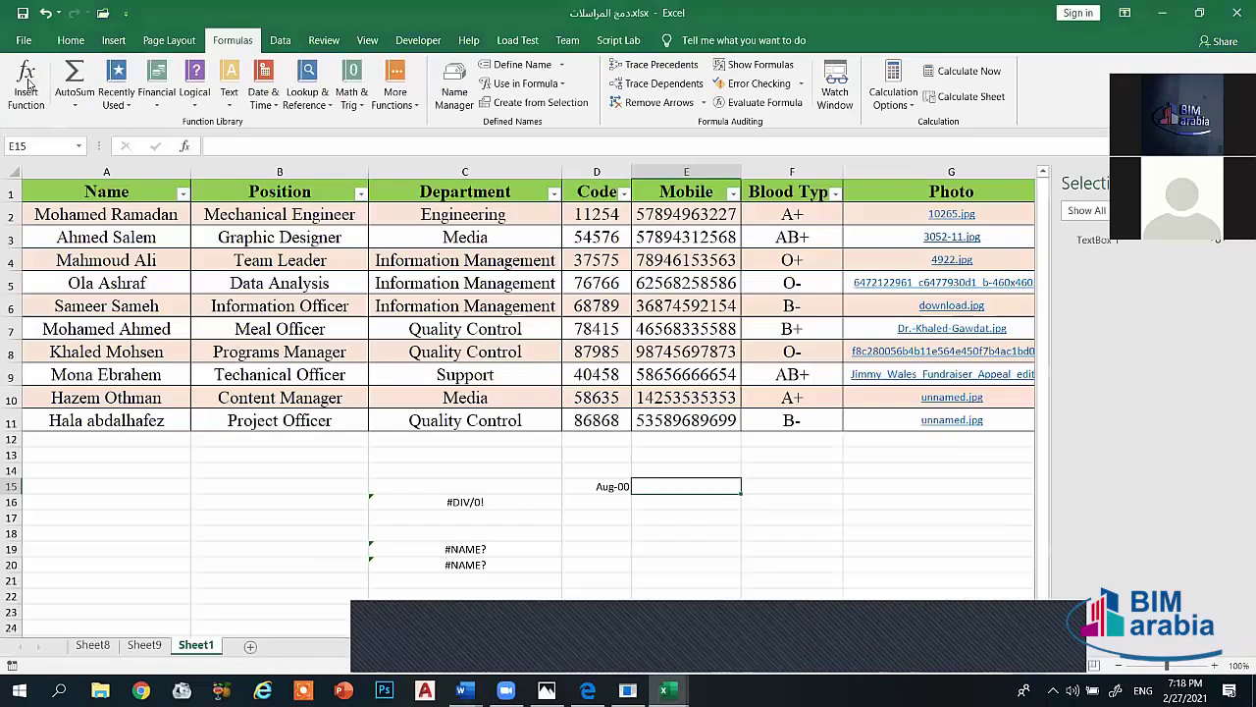
pyautogui.scroll(2, 684, 79)
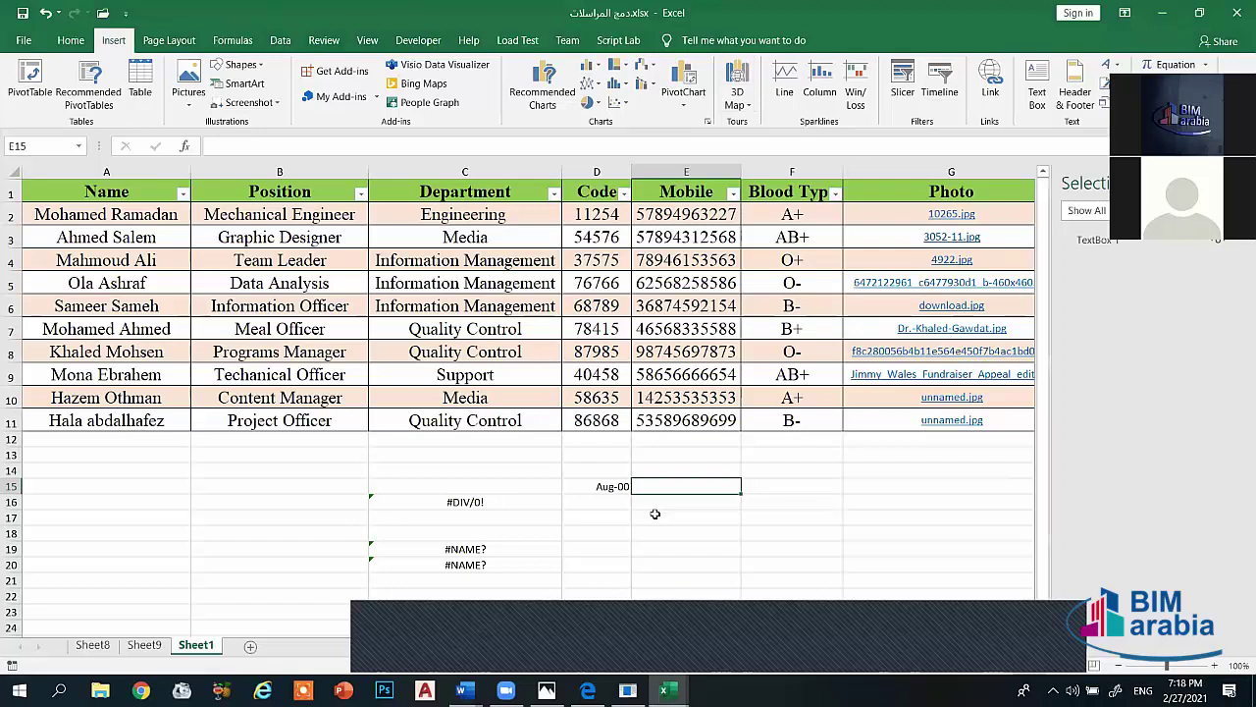
pyautogui.press('Return')
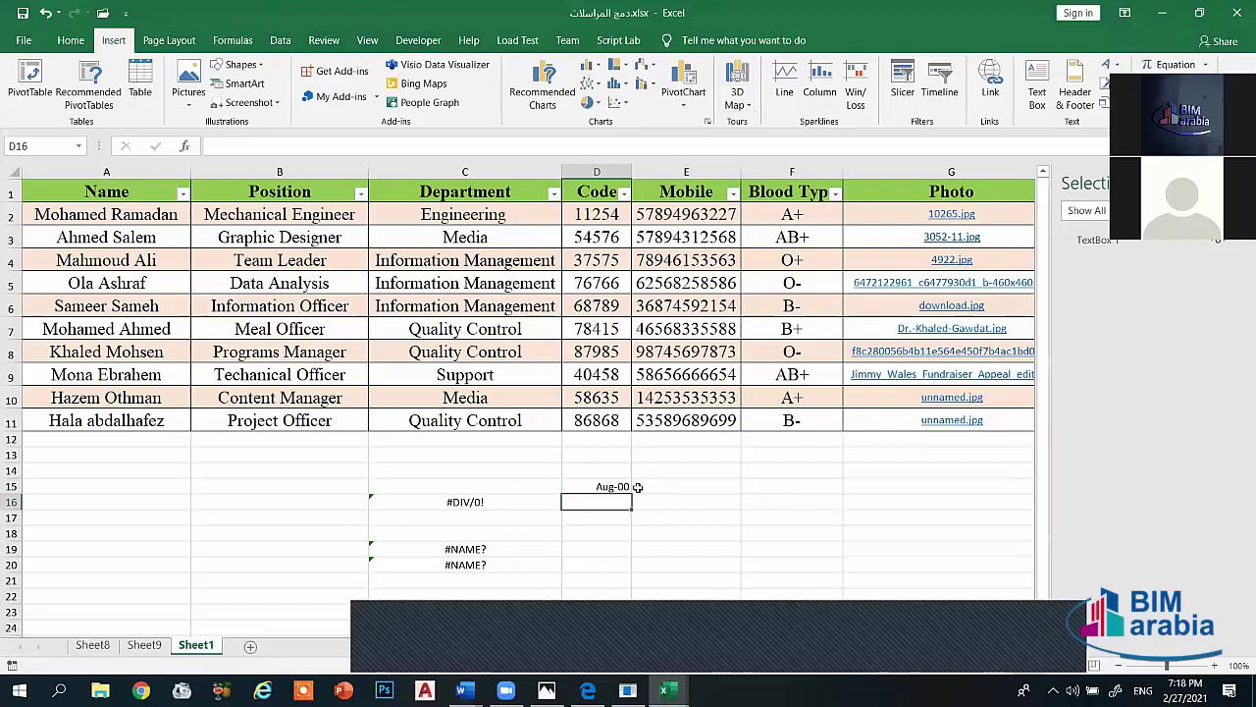
pyautogui.click(650, 485)
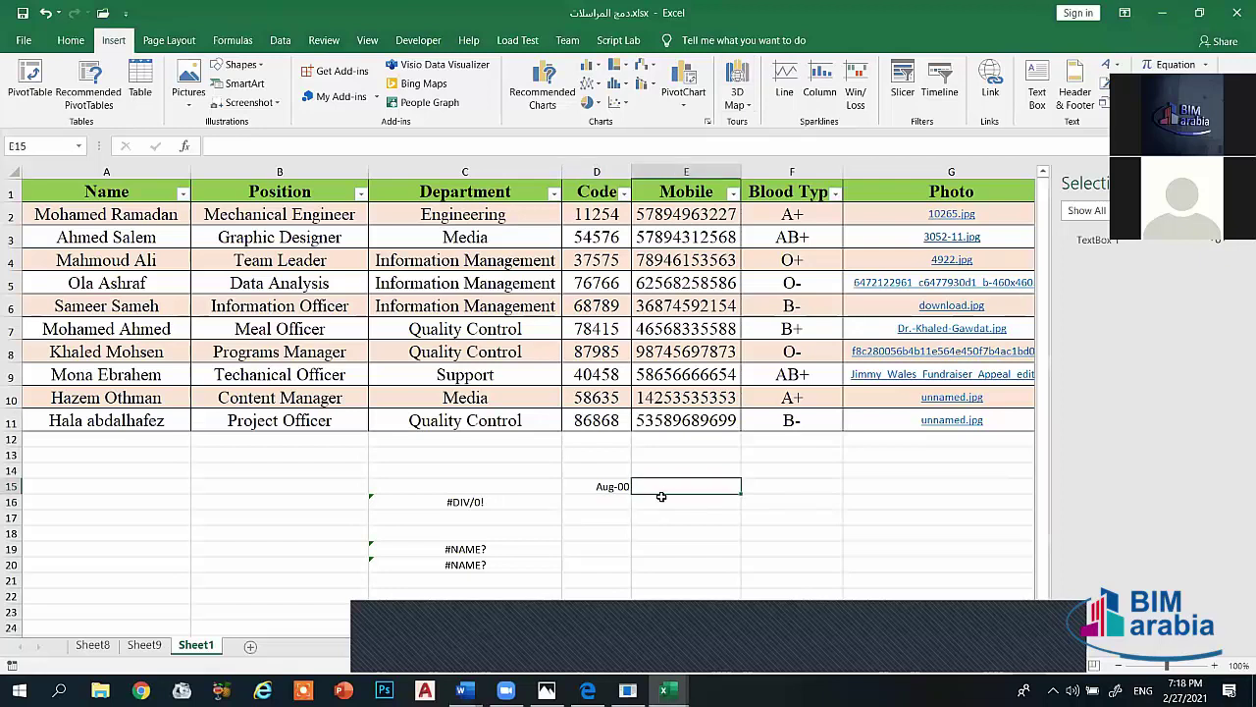
pyautogui.click(661, 497)
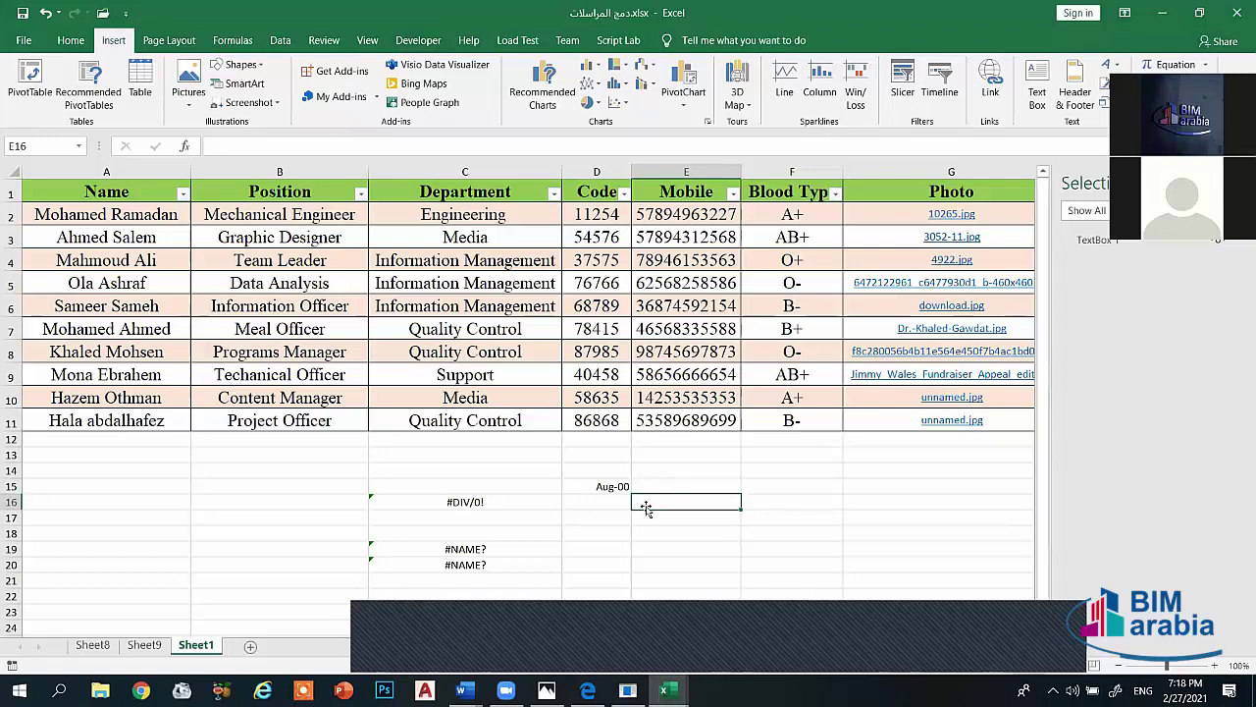
pyautogui.press('Up')
pyautogui.click(686, 502)
pyautogui.press('Down')
pyautogui.press('Left')
pyautogui.moveTo(666, 690)
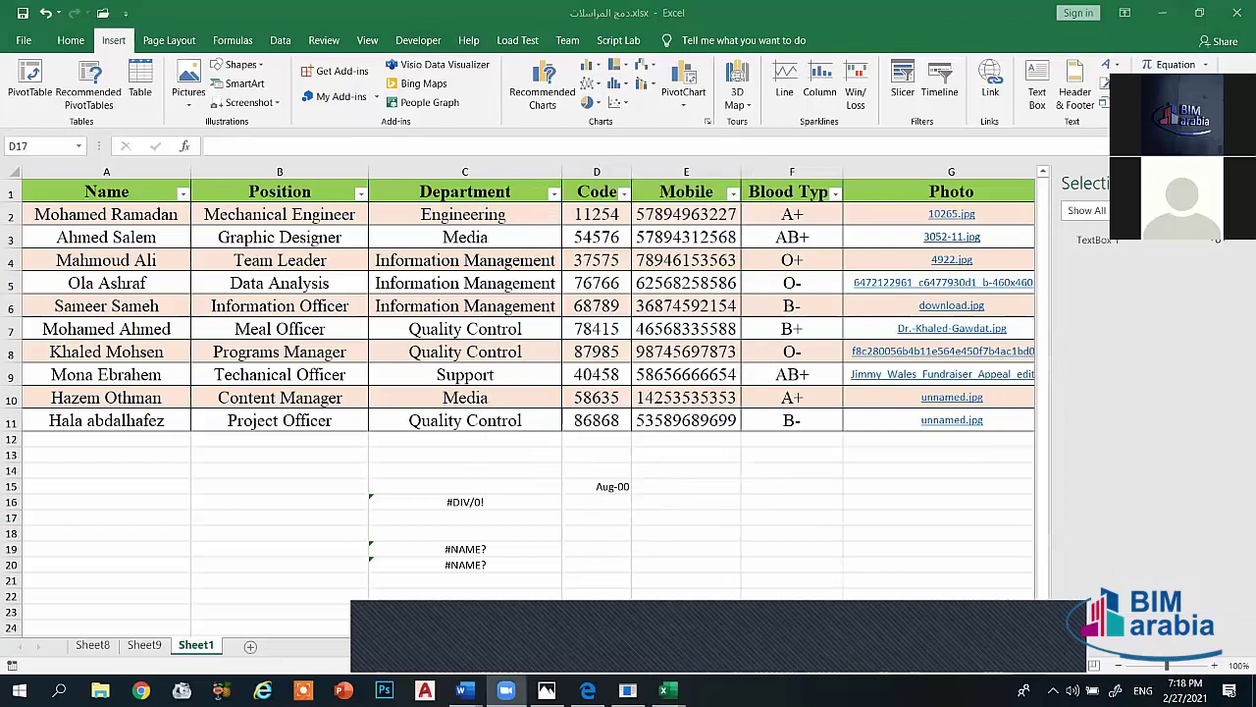
# - Back in Word, select the function names ISERROR, ISERR and ISNA together
pyautogui.moveTo(463, 690)
pyautogui.click(526, 606)
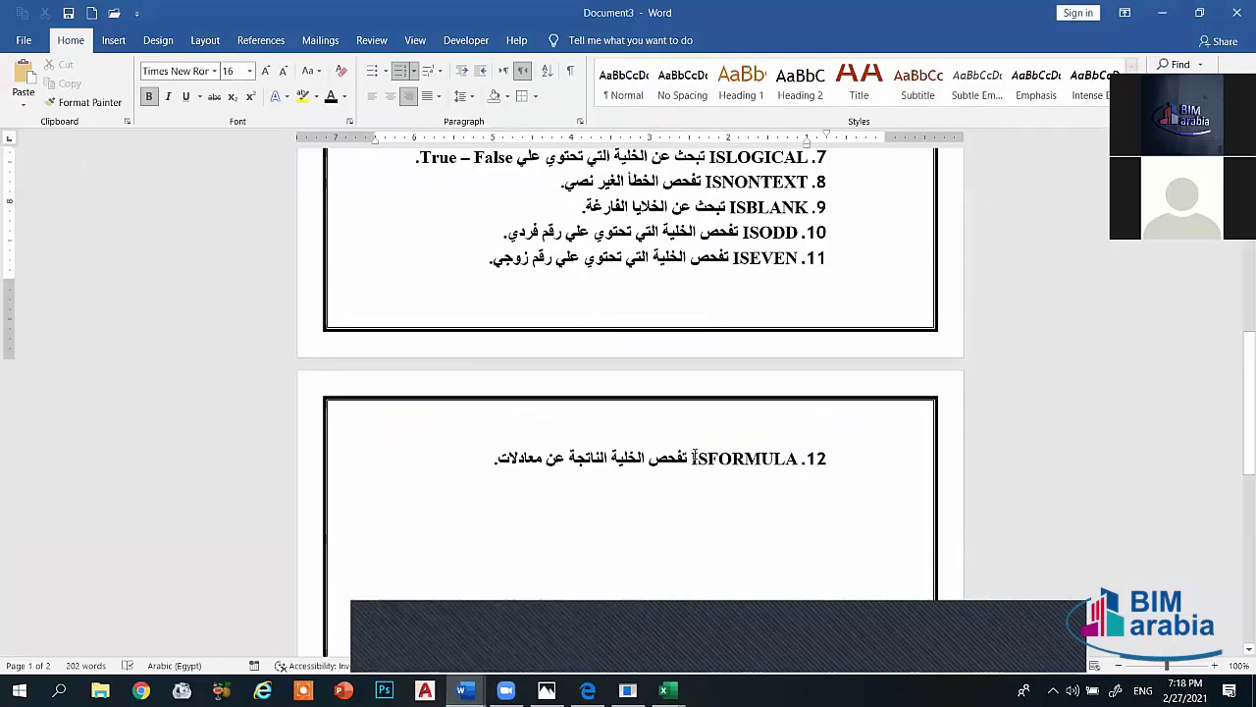
pyautogui.scroll(5, 741, 320)
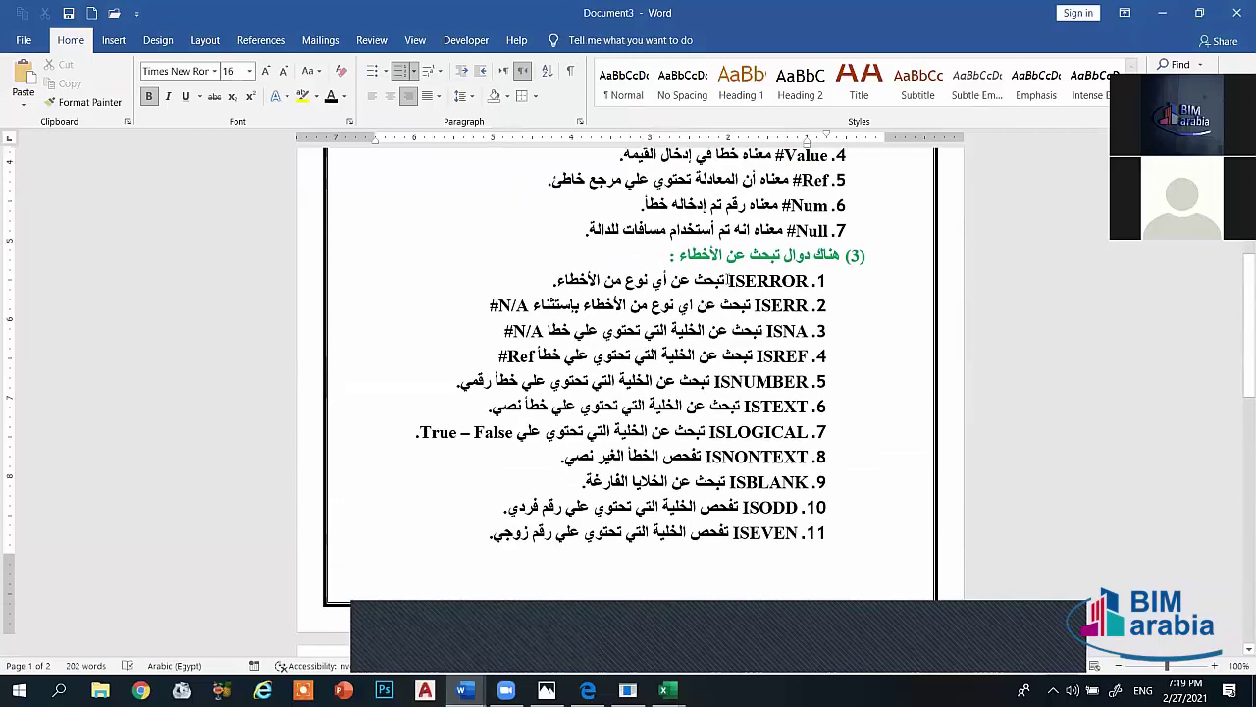
pyautogui.moveTo(728, 280); pyautogui.dragTo(759, 284)
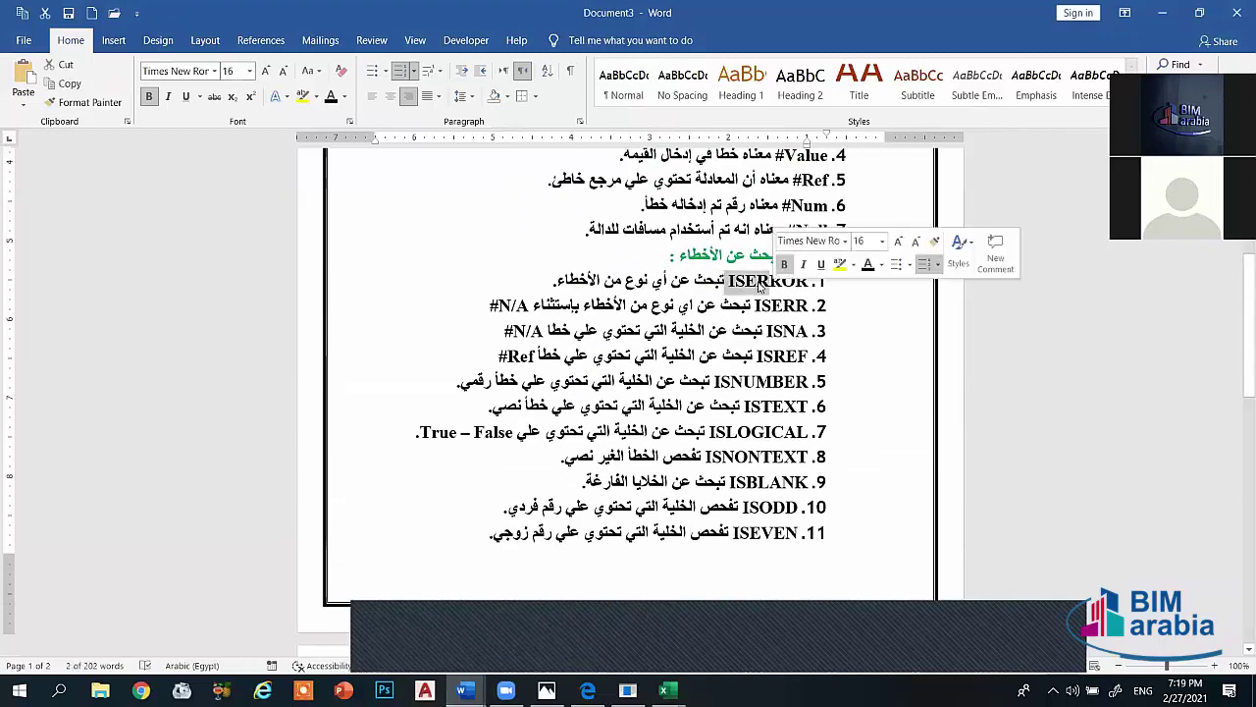
pyautogui.click(757, 282)
pyautogui.moveTo(758, 284); pyautogui.dragTo(803, 292)
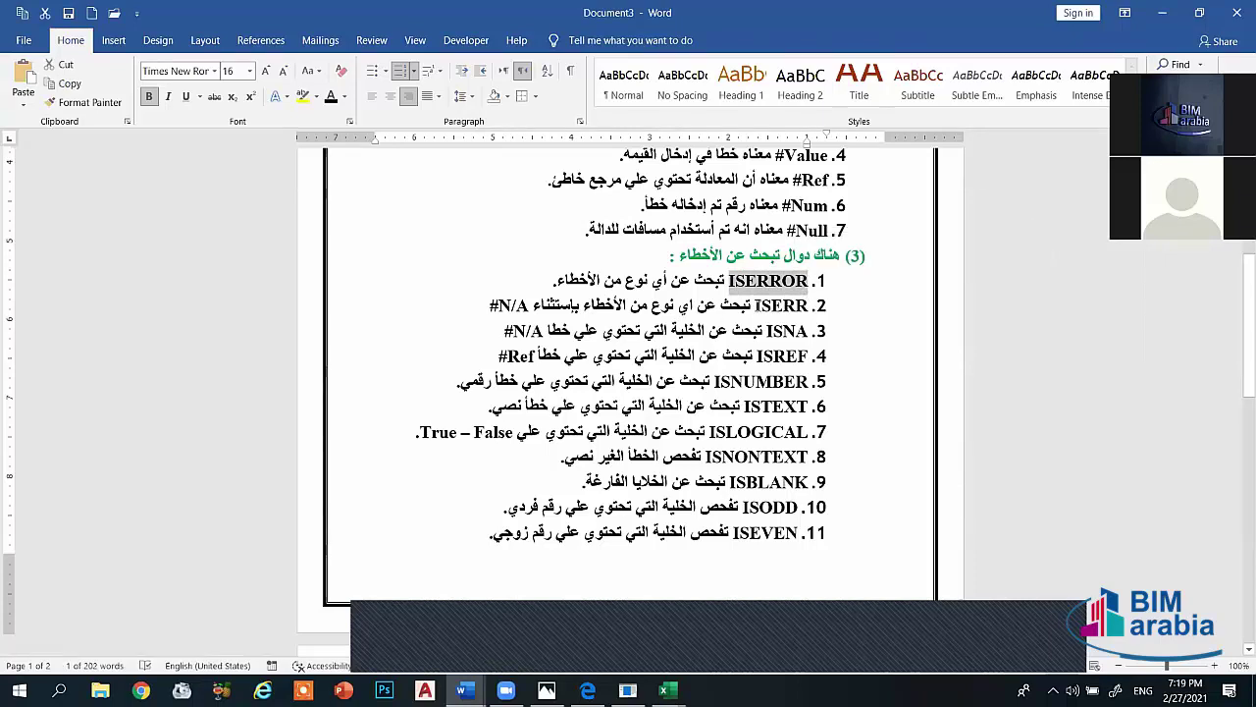
pyautogui.moveTo(755, 306); pyautogui.dragTo(803, 308)
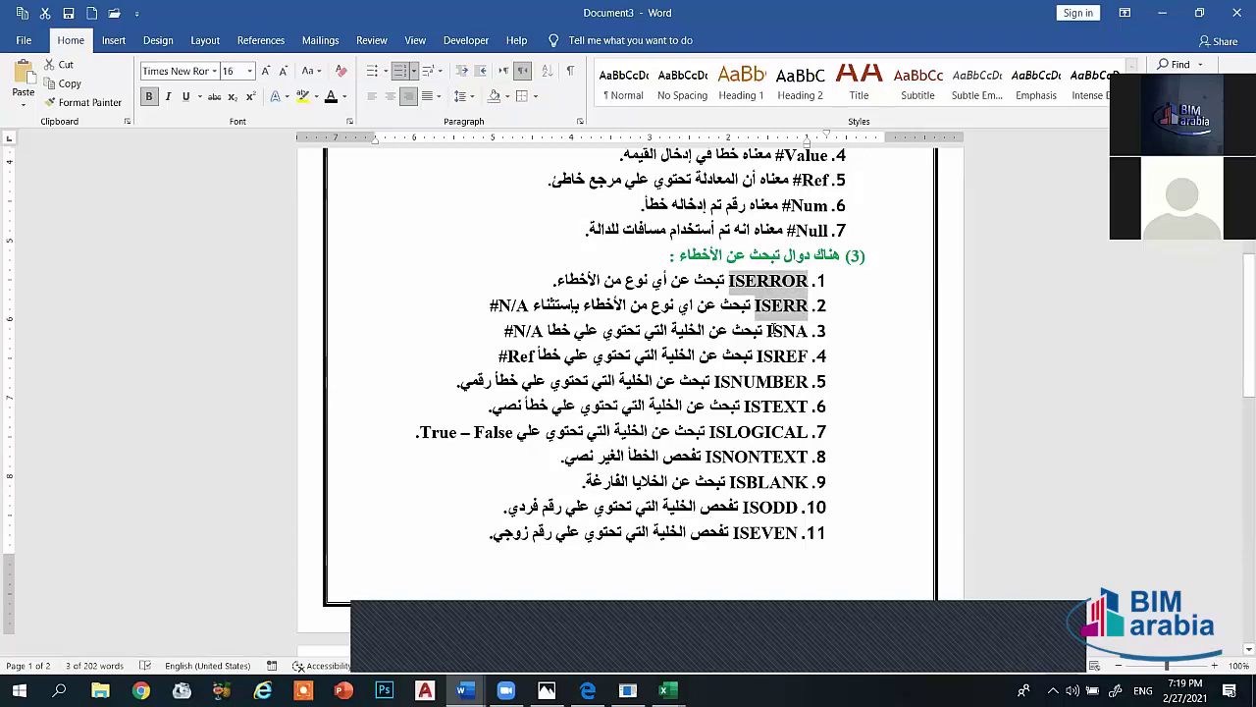
pyautogui.keyDown('ctrl'); pyautogui.doubleClick(775, 334); pyautogui.keyUp('ctrl')
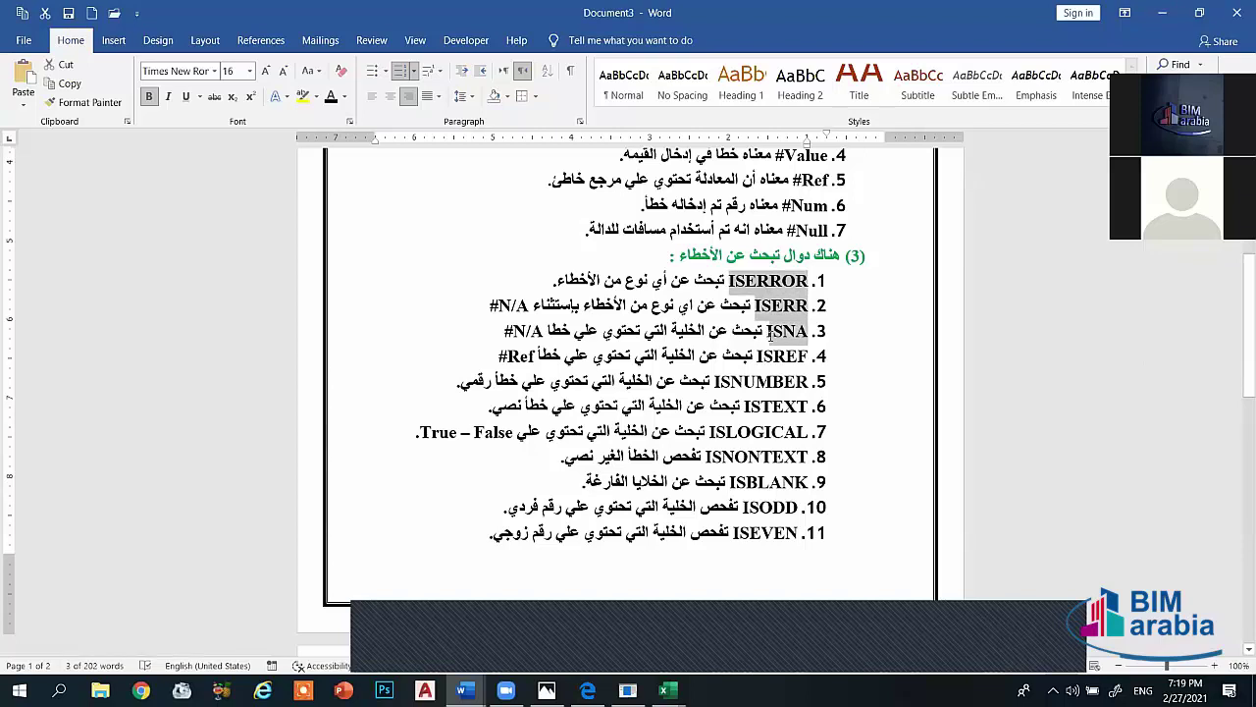
# - Add ISREF, ISNUMBER, ISTEXT, ISNONTEXT and ISBLANK to the selection and colour them all orange
pyautogui.moveTo(757, 355); pyautogui.dragTo(808, 359)
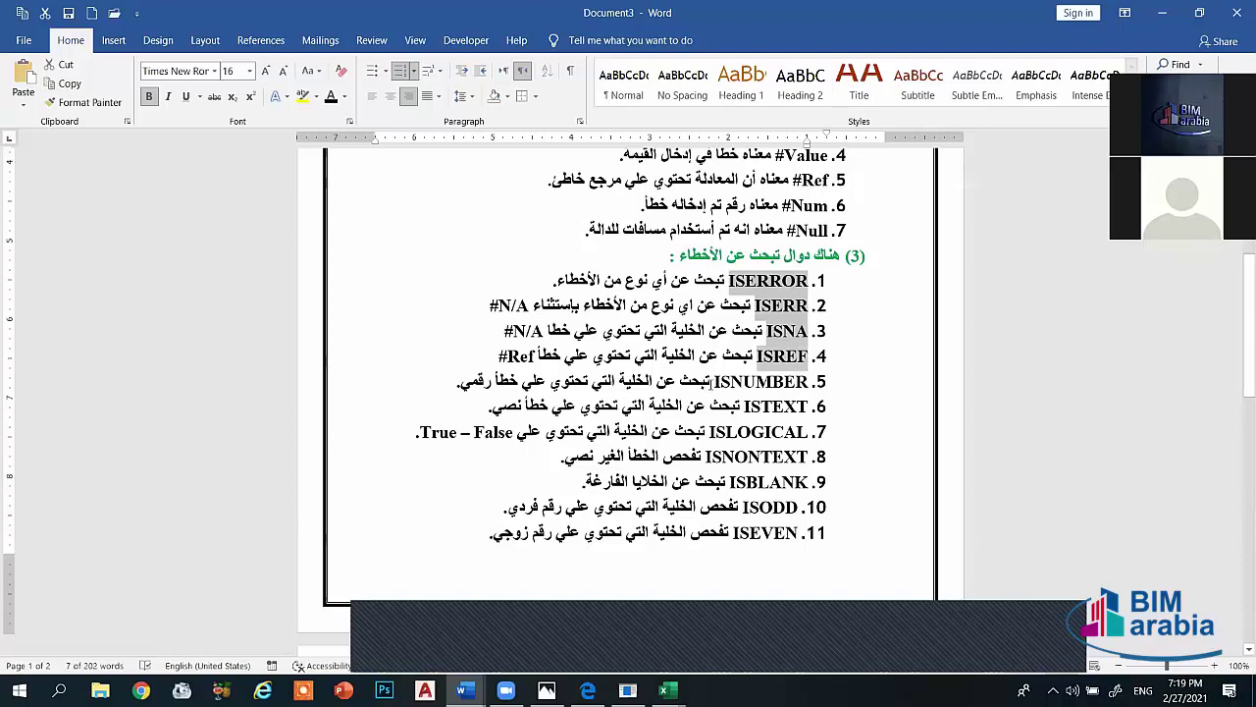
pyautogui.moveTo(715, 381); pyautogui.dragTo(790, 392)
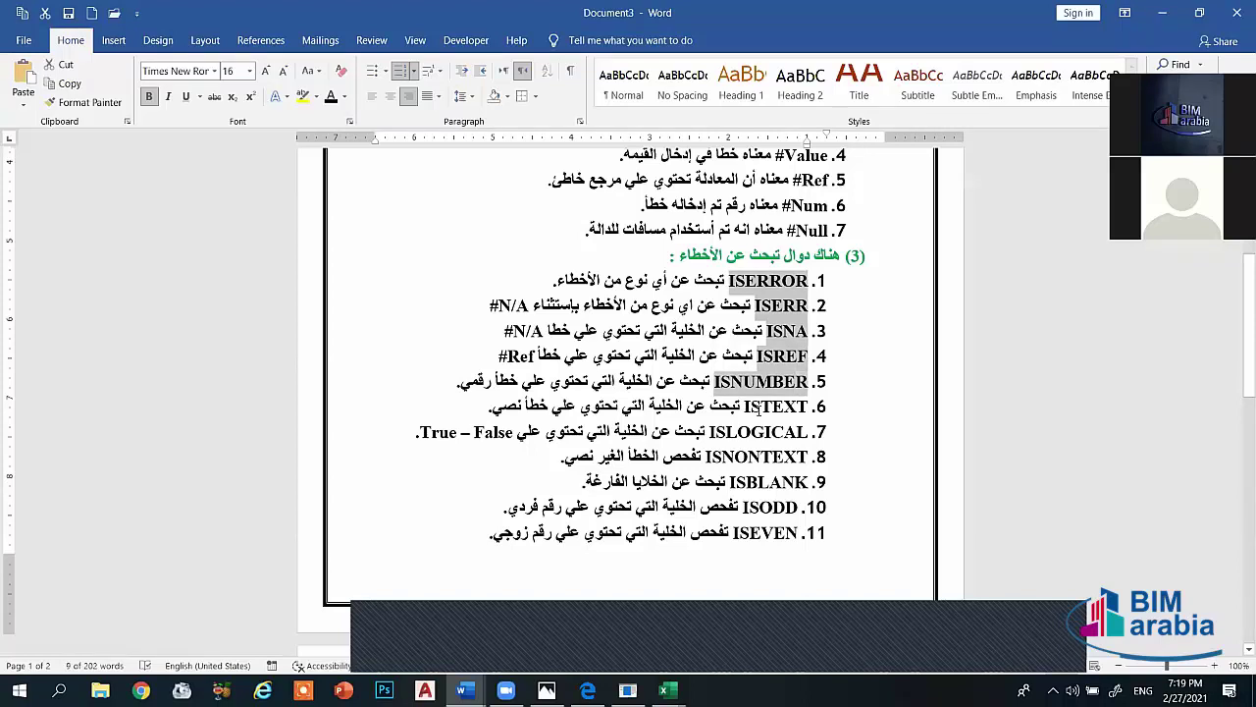
pyautogui.moveTo(744, 406)
pyautogui.mouseDown()
pyautogui.moveTo(809, 412)
pyautogui.moveTo(712, 431)
pyautogui.mouseUp()
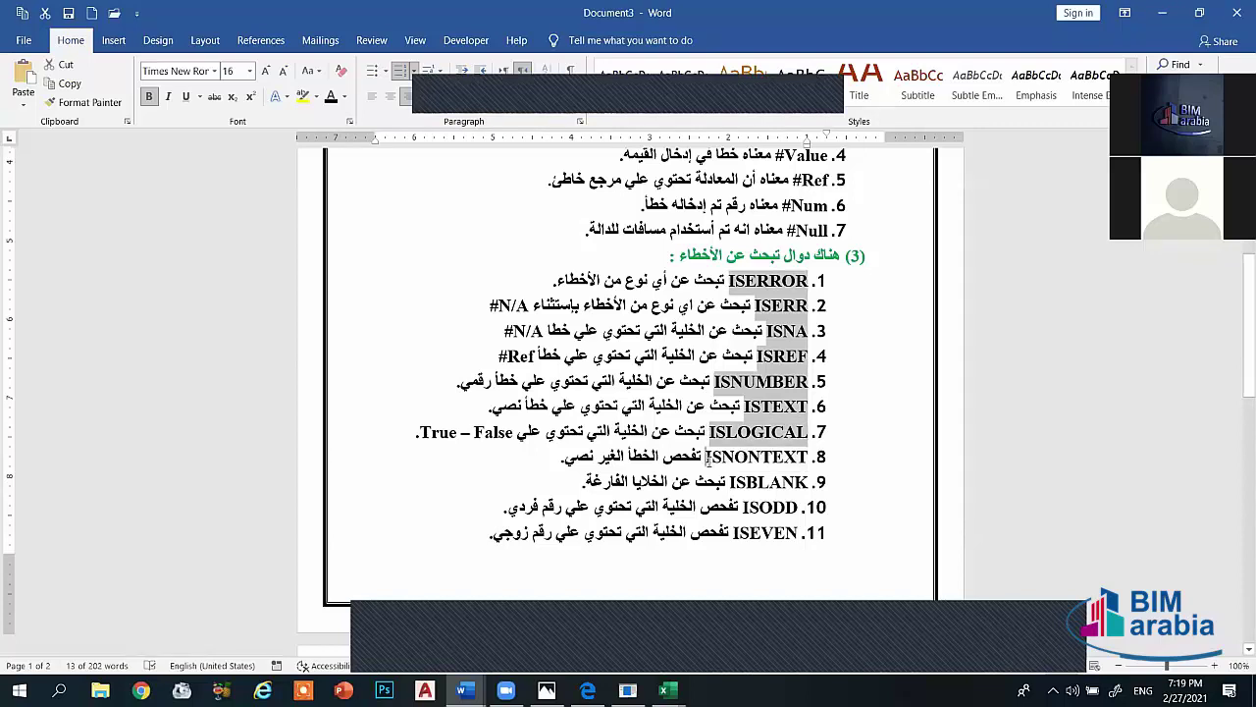
pyautogui.moveTo(808, 458); pyautogui.dragTo(706, 457)
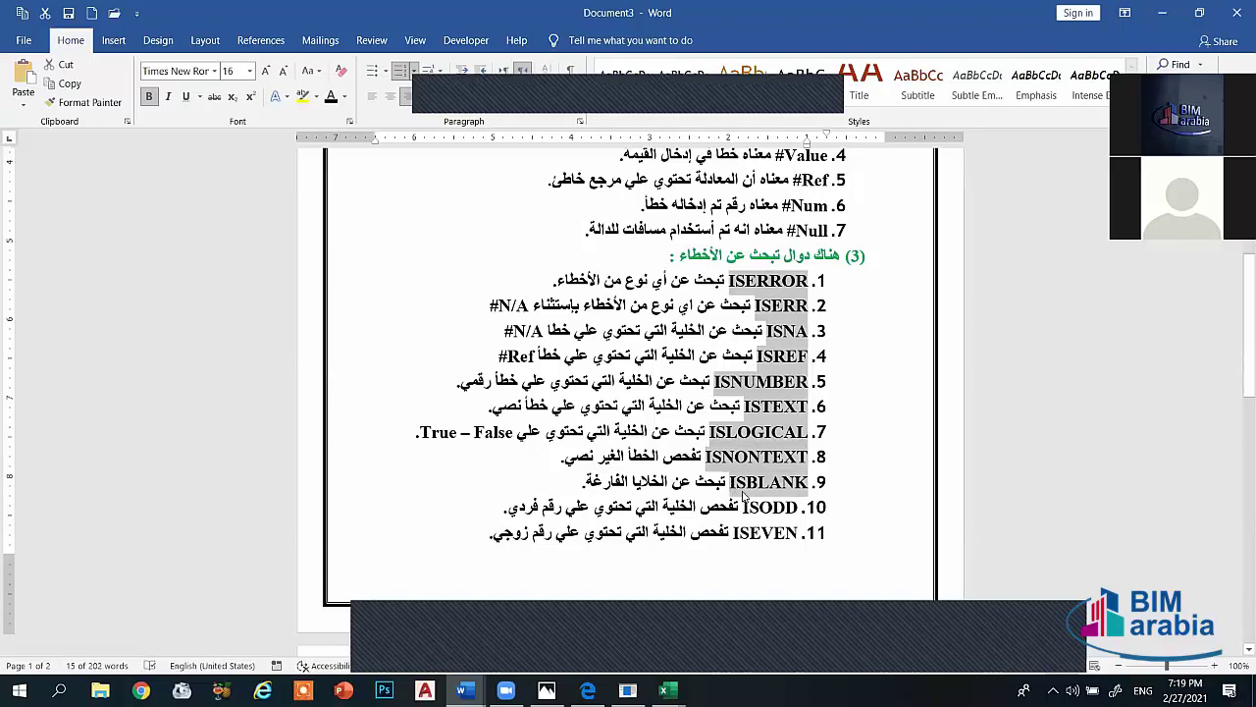
pyautogui.moveTo(744, 496); pyautogui.dragTo(734, 533)
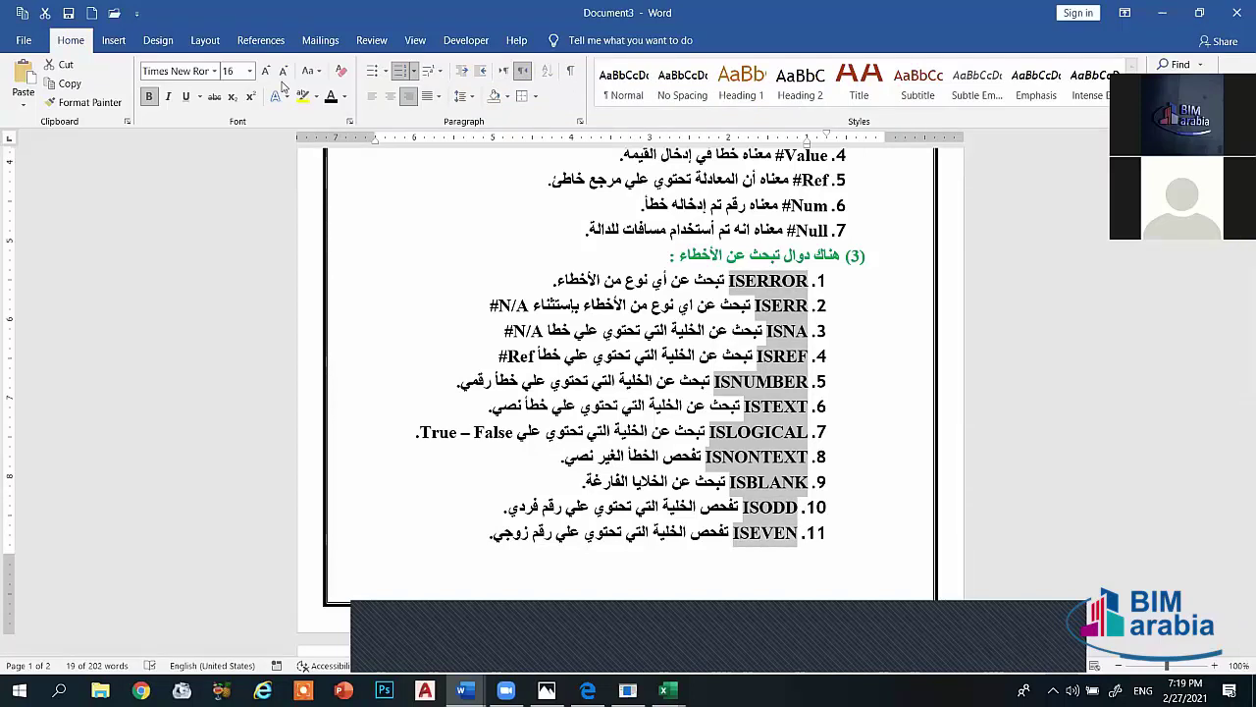
pyautogui.click(344, 96)
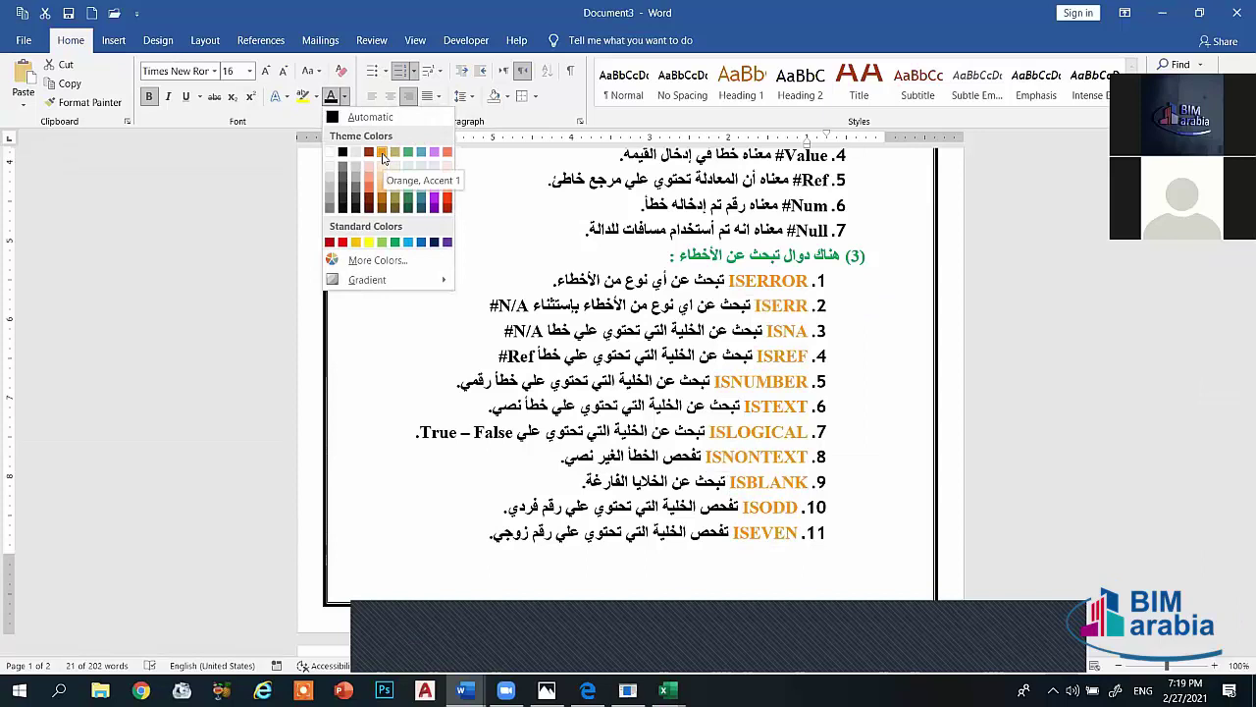
pyautogui.click(391, 155)
# - Colour the ISFORMULA function name orange as well
pyautogui.scroll(-4, 647, 324)
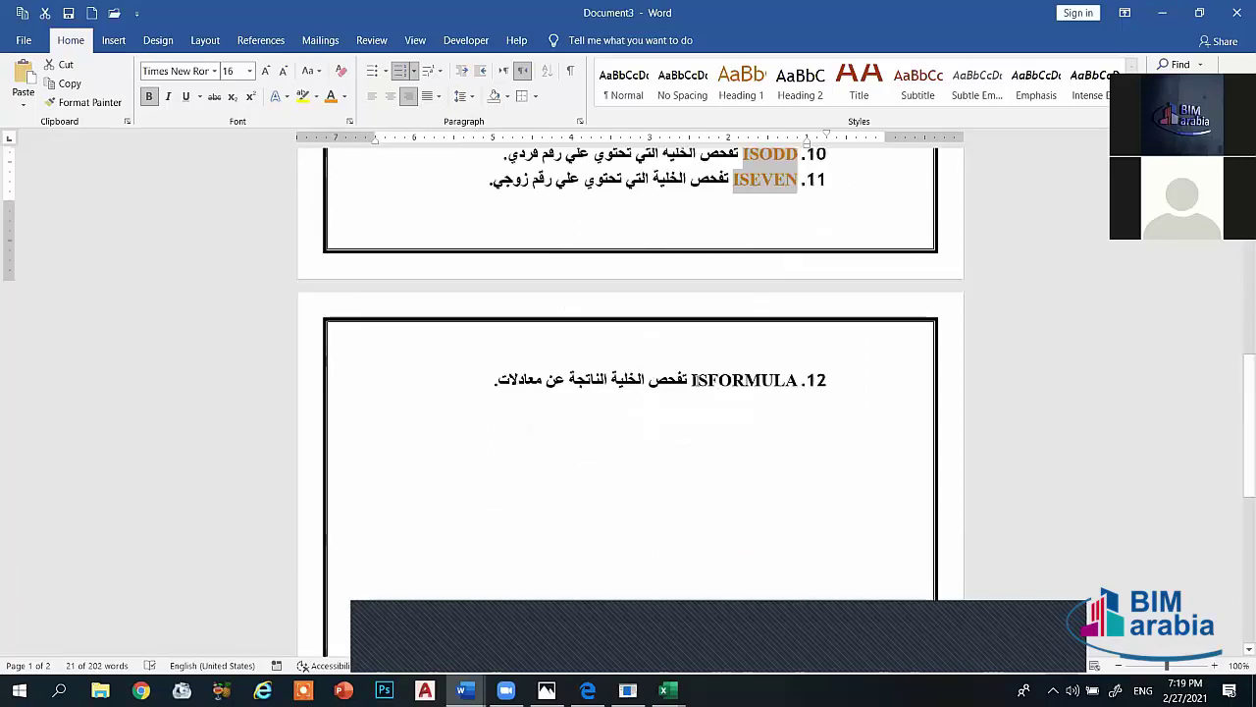
pyautogui.moveTo(693, 381); pyautogui.dragTo(798, 380)
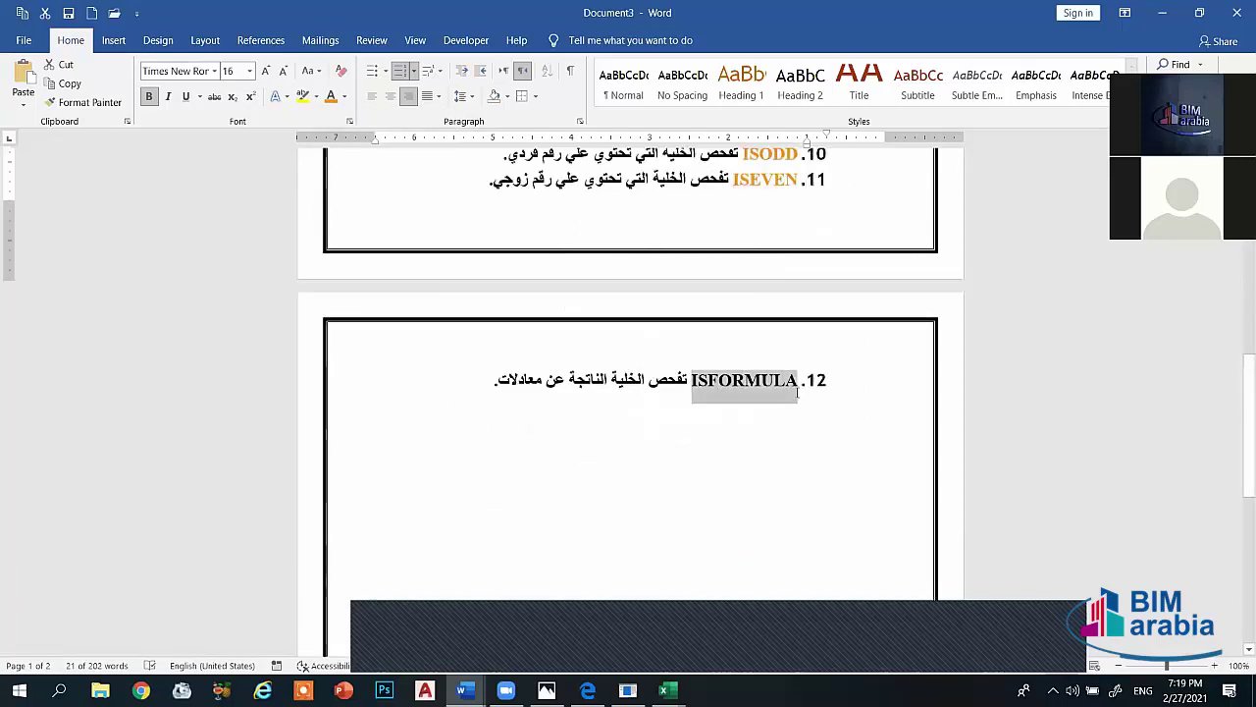
pyautogui.click(331, 98)
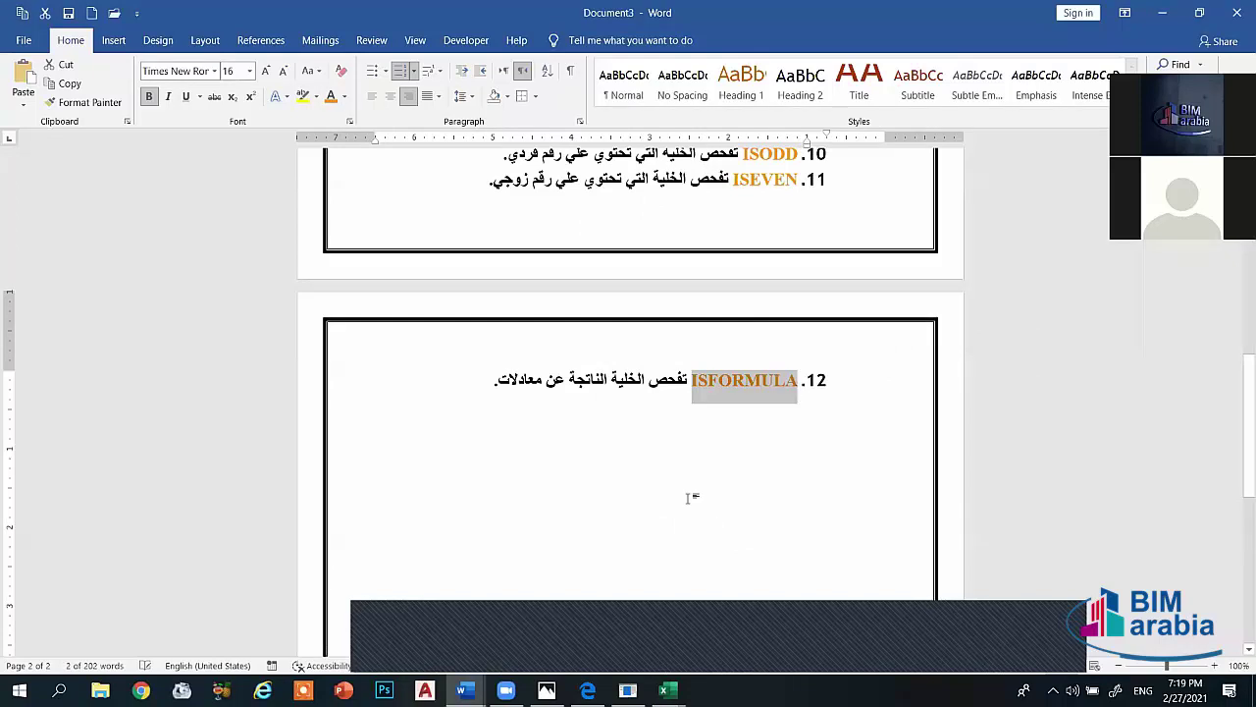
pyautogui.click(687, 496)
pyautogui.scroll(1, 687, 497)
# - Select the seven error codes from #DIV/0 to #Null, make them orange, and review the document
pyautogui.scroll(4, 684, 488)
pyautogui.scroll(1, 684, 488)
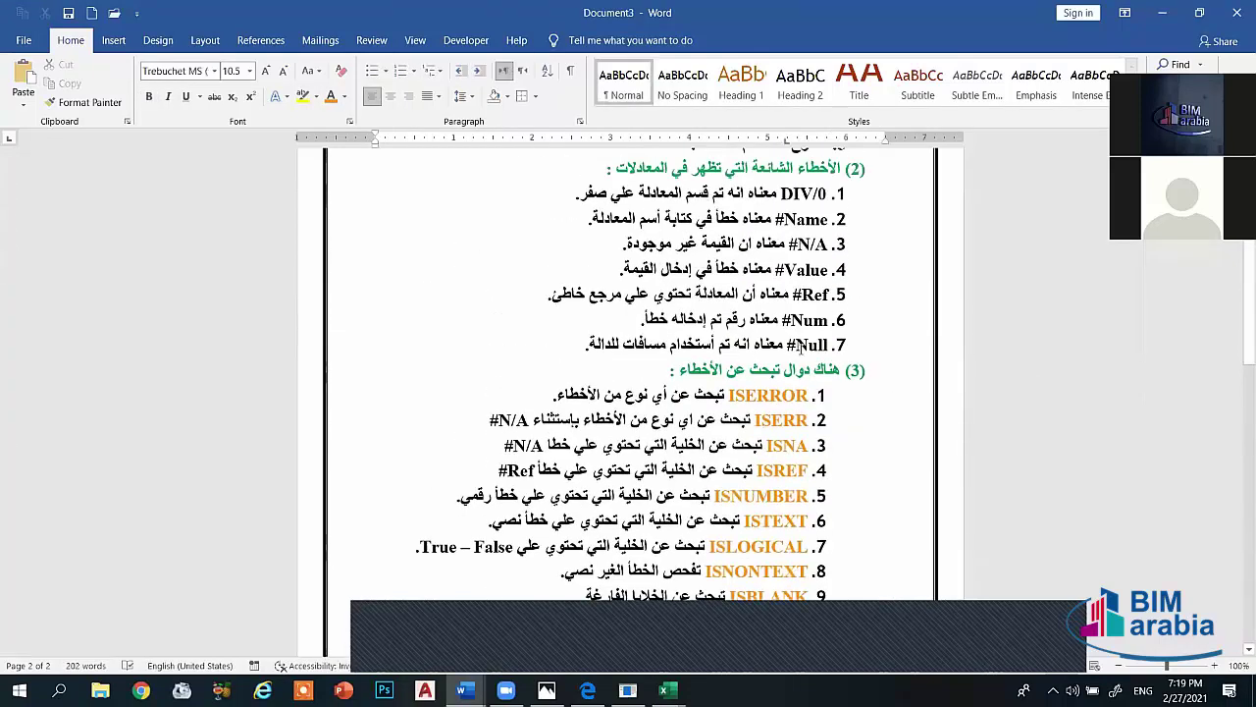
pyautogui.scroll(2, 798, 345)
pyautogui.moveTo(782, 353); pyautogui.dragTo(828, 353)
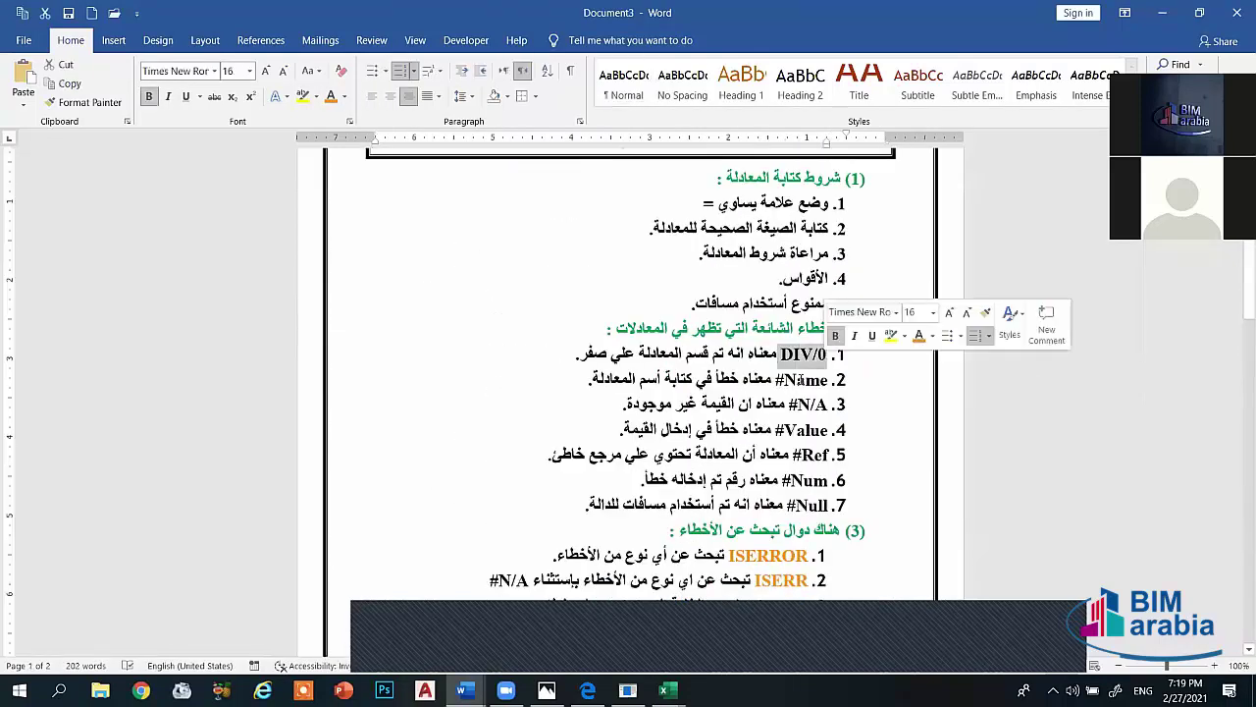
pyautogui.moveTo(776, 380)
pyautogui.mouseDown()
pyautogui.moveTo(829, 383)
pyautogui.moveTo(830, 432)
pyautogui.moveTo(795, 457)
pyautogui.moveTo(786, 505)
pyautogui.mouseUp()
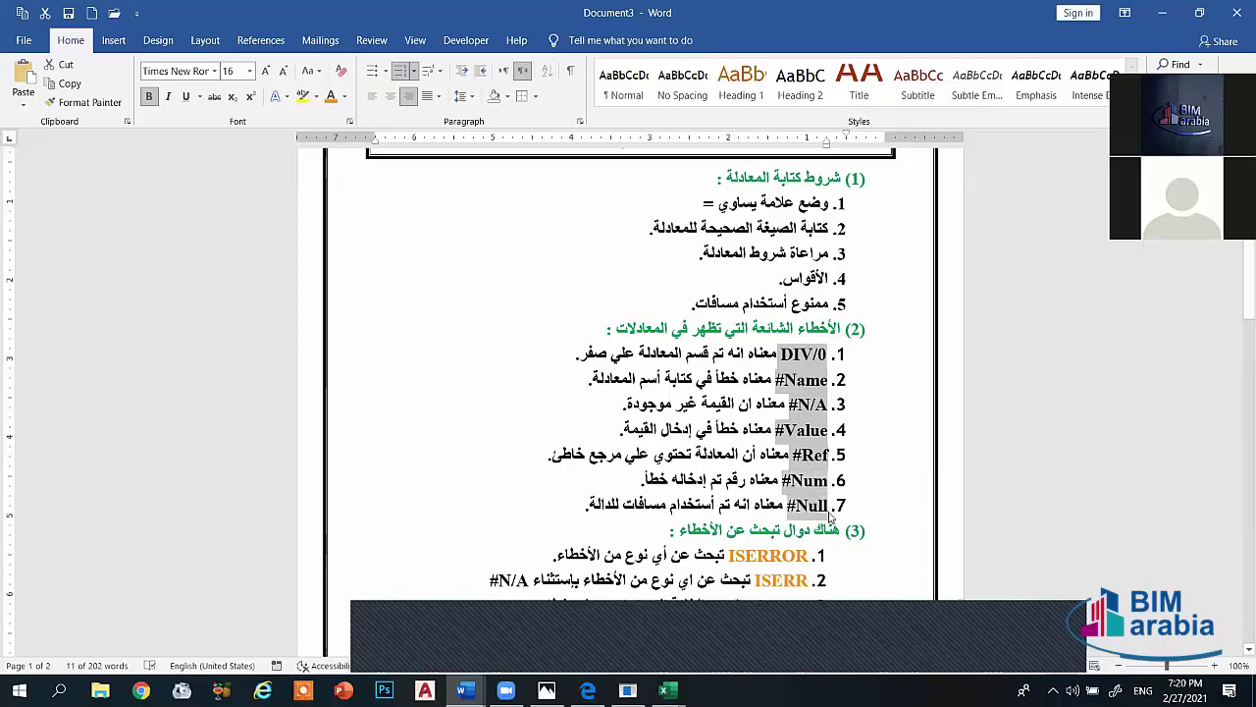
pyautogui.click(332, 95)
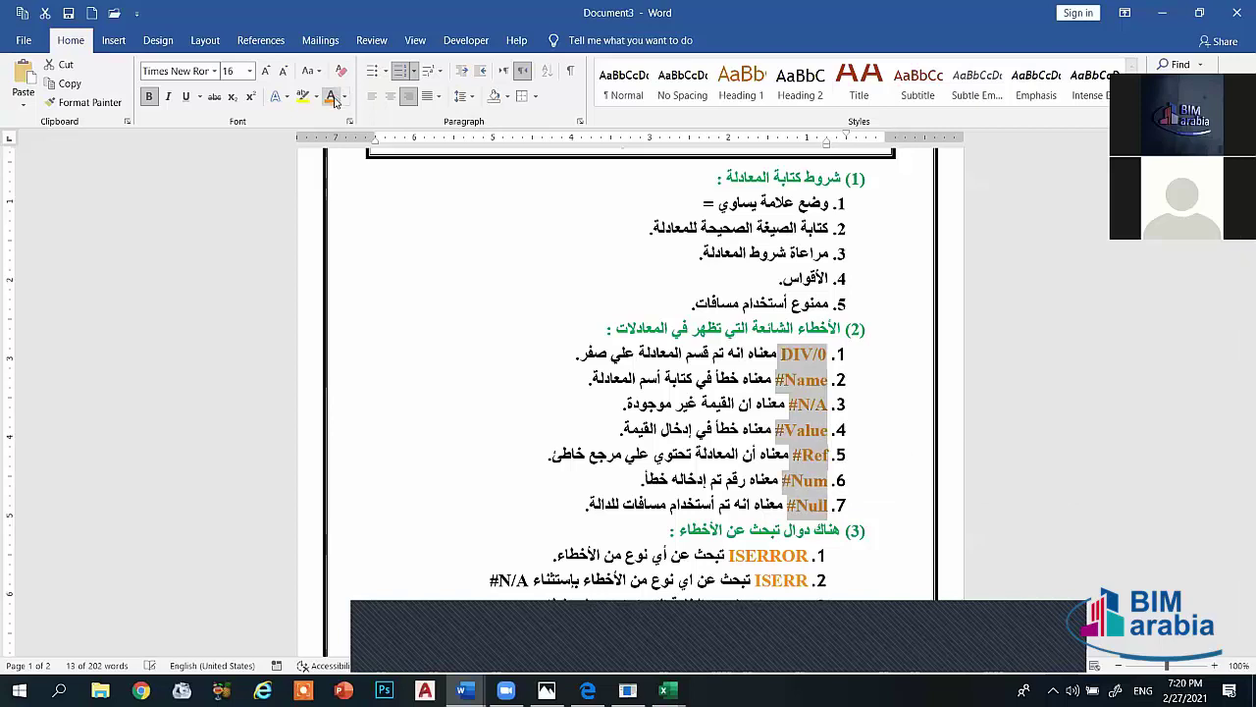
pyautogui.click(554, 425)
pyautogui.scroll(-3, 517, 362)
pyautogui.scroll(-3, 517, 362)
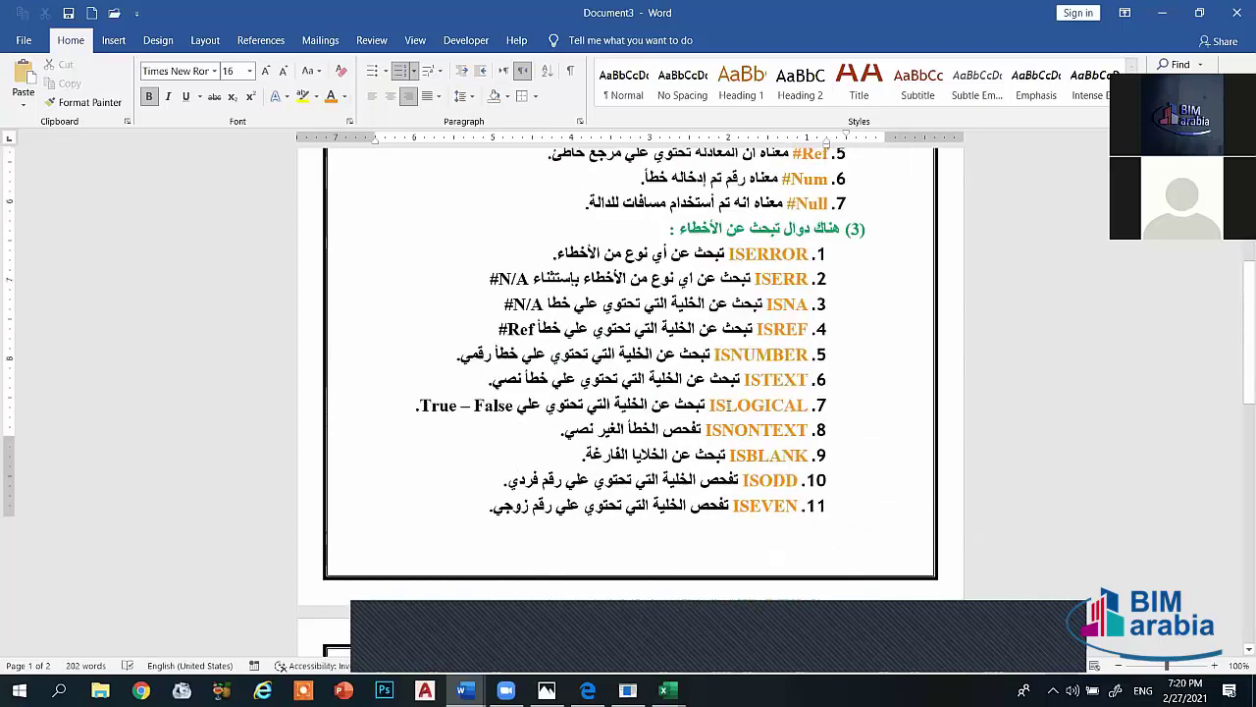
pyautogui.scroll(-5, 738, 406)
pyautogui.scroll(-4, 738, 406)
pyautogui.scroll(5, 738, 406)
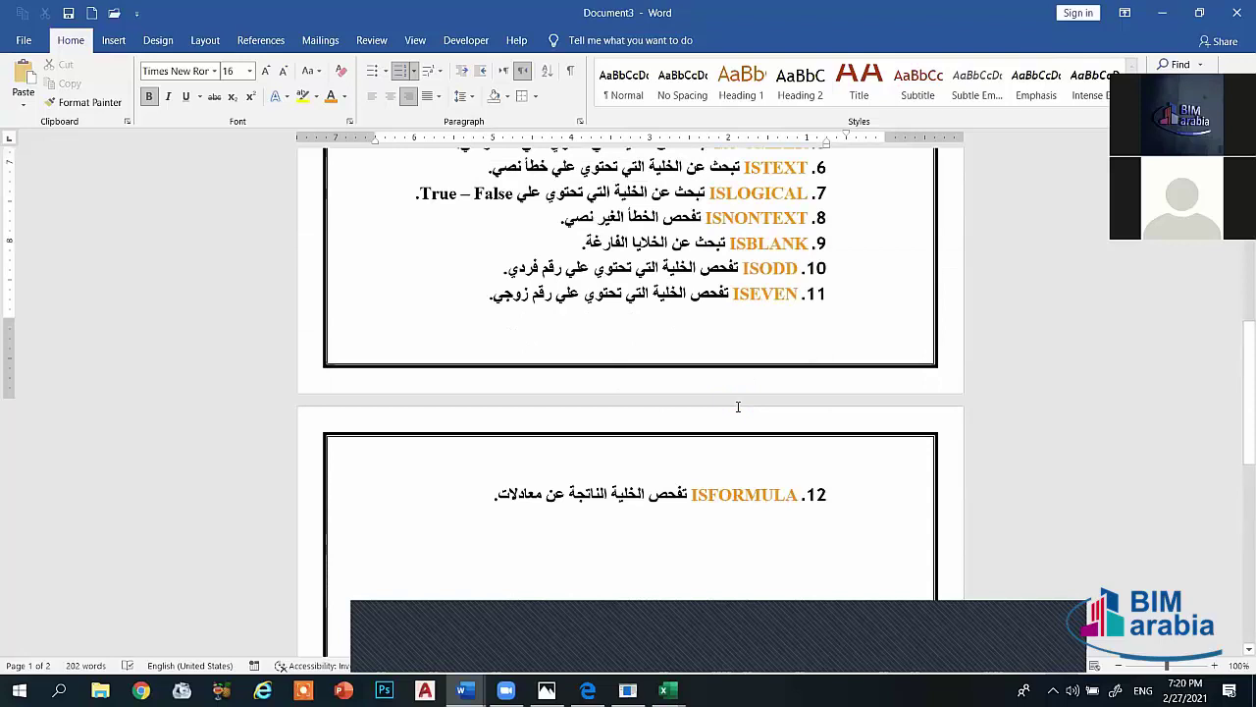
pyautogui.scroll(6, 738, 406)
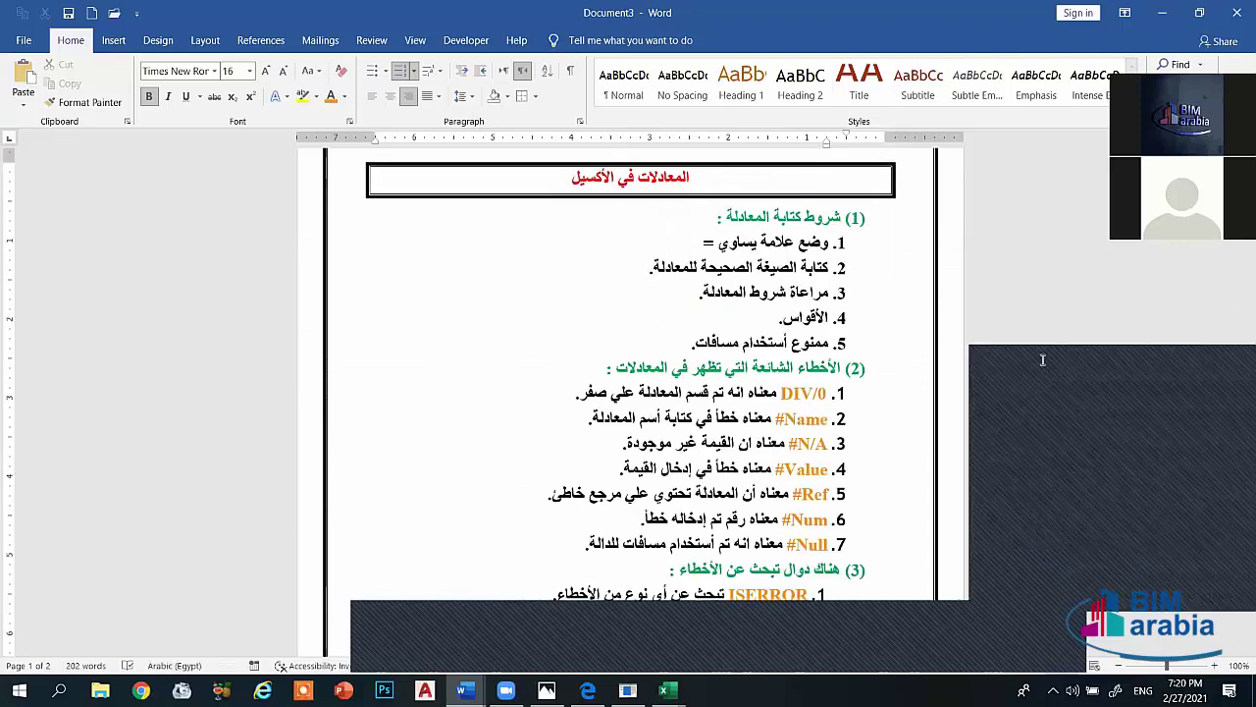